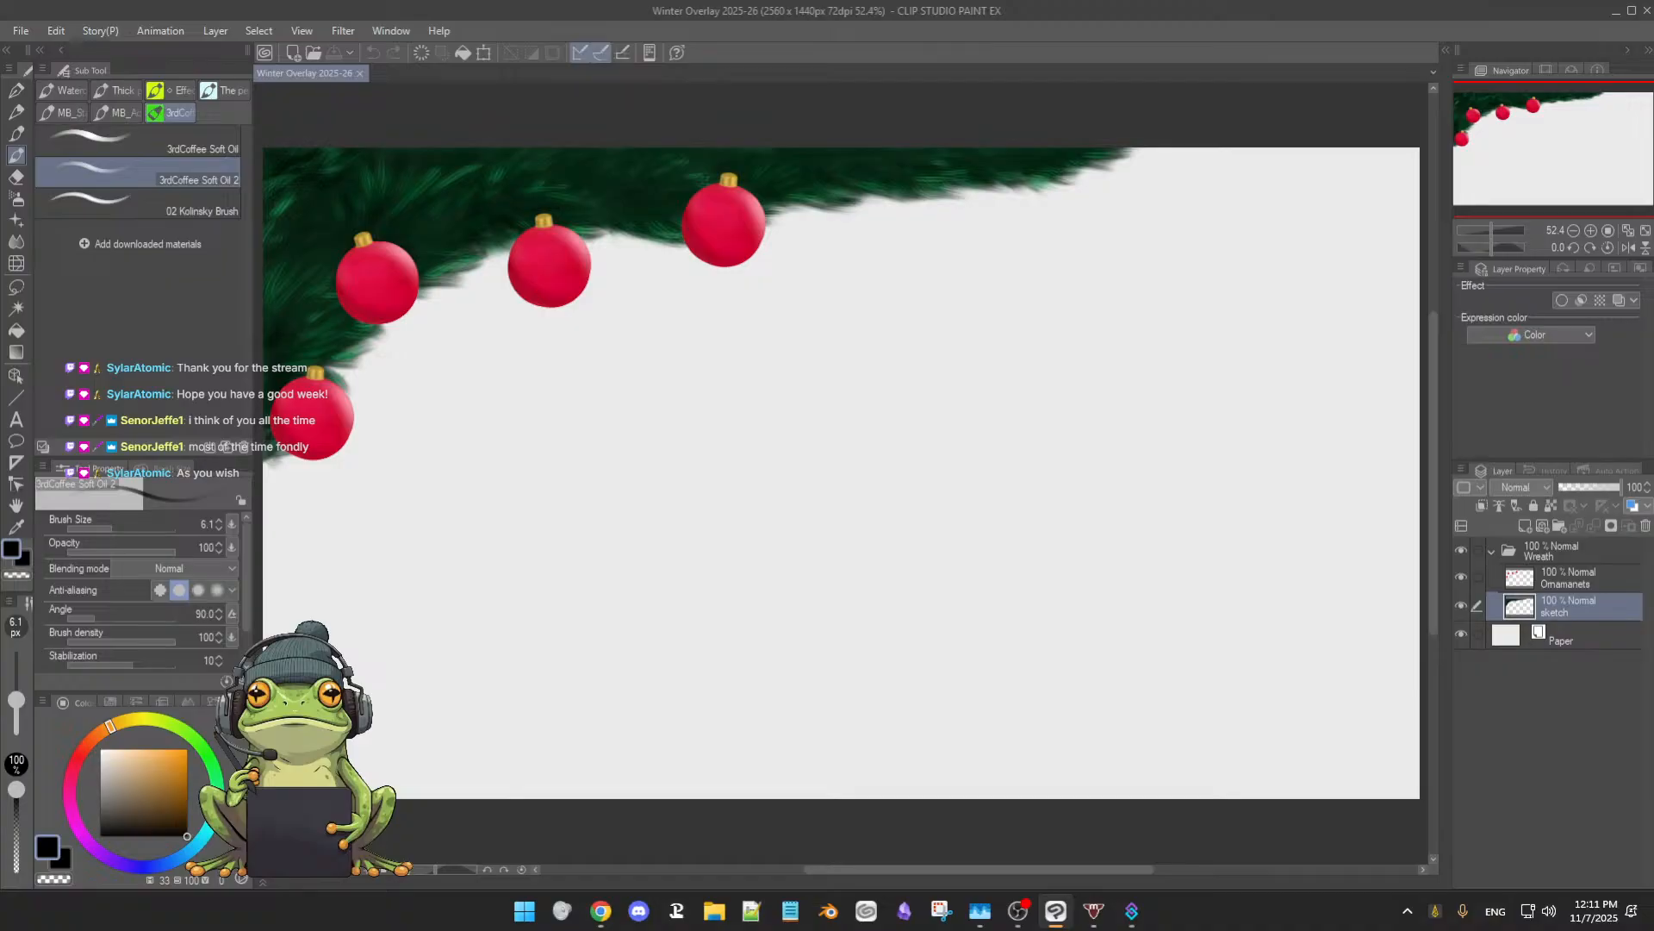
{"action": "left_click", "coordinate": [731, 96]}
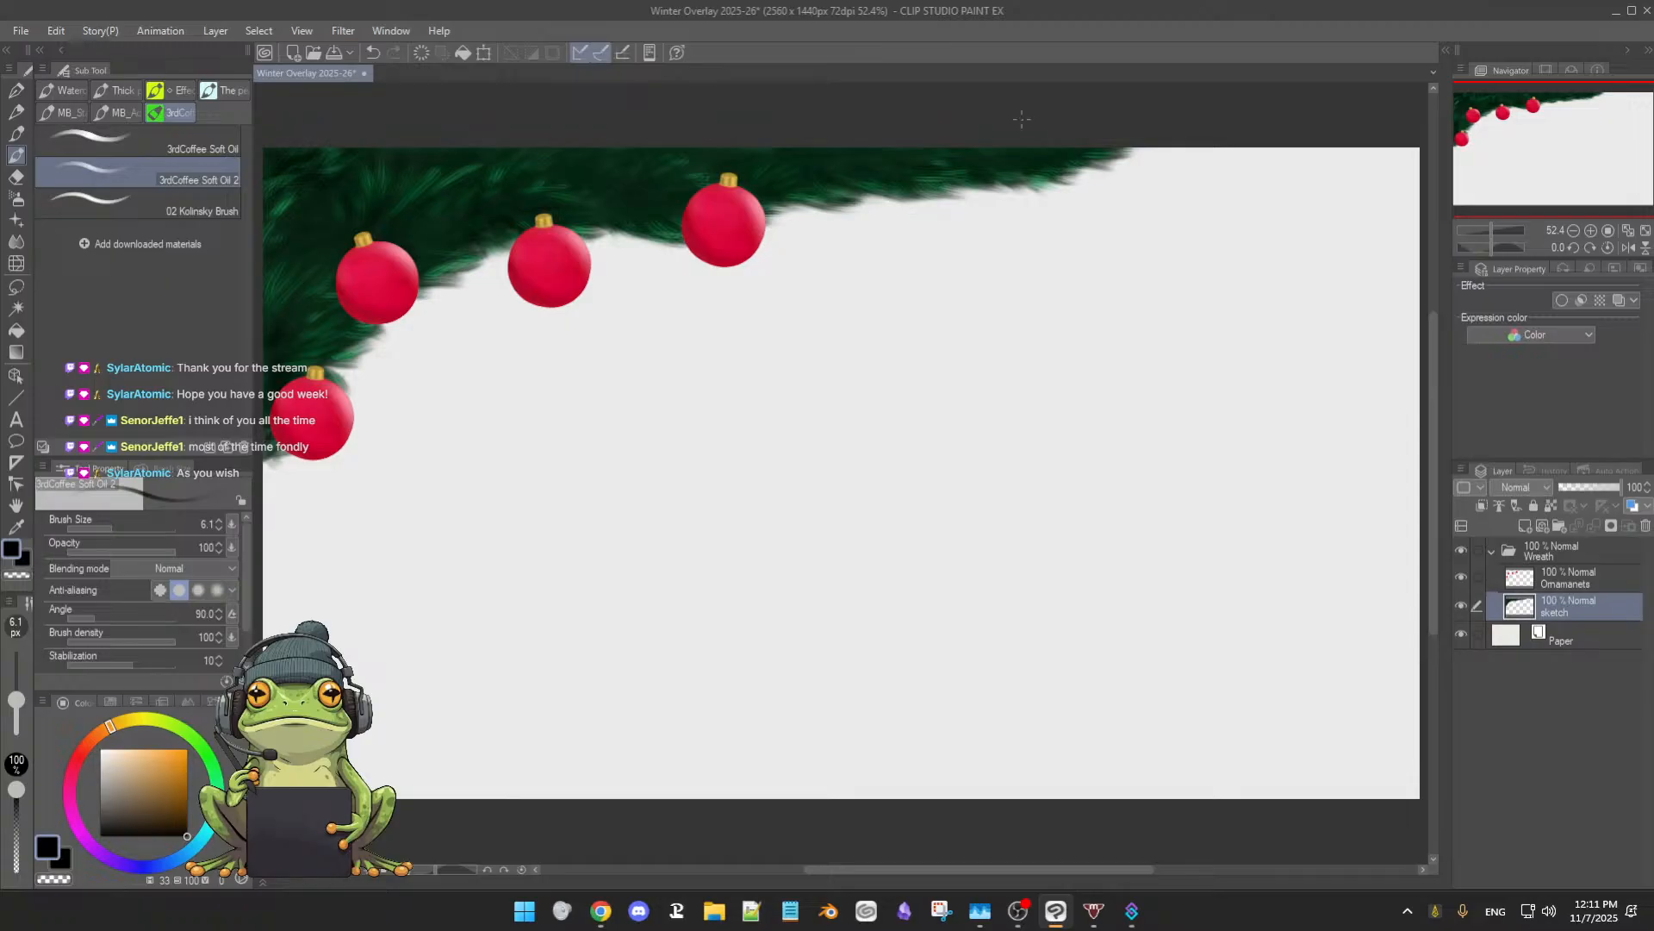
{"action": "left_click", "coordinate": [21, 35]}
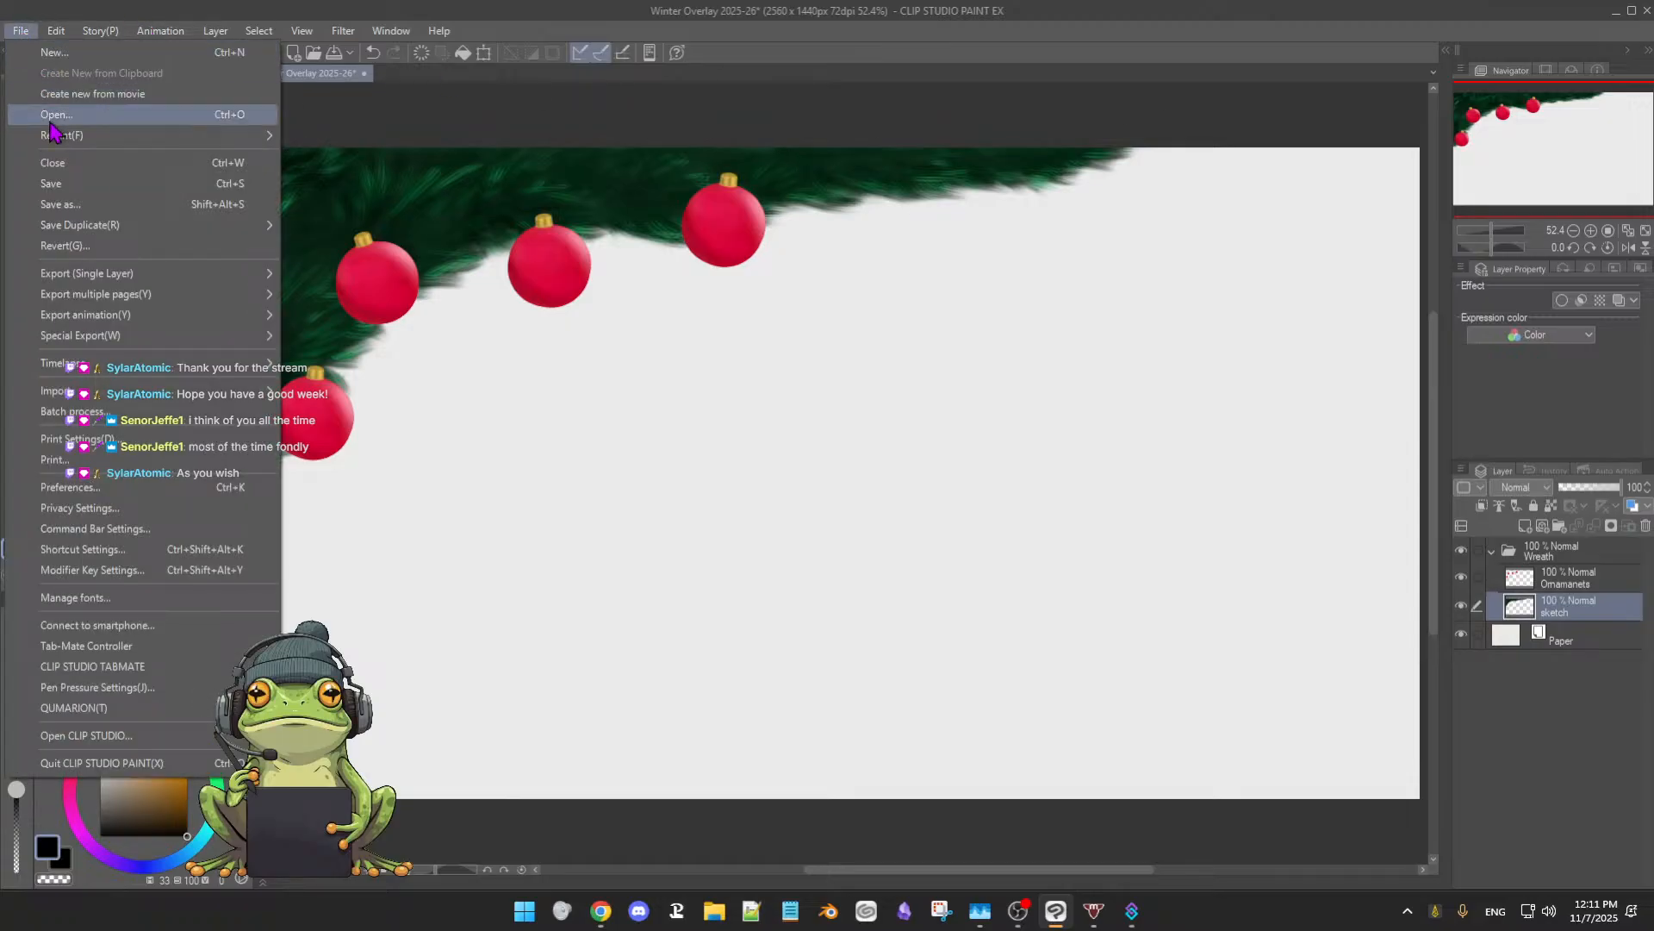
{"action": "mouse_move", "coordinate": [55, 138]}
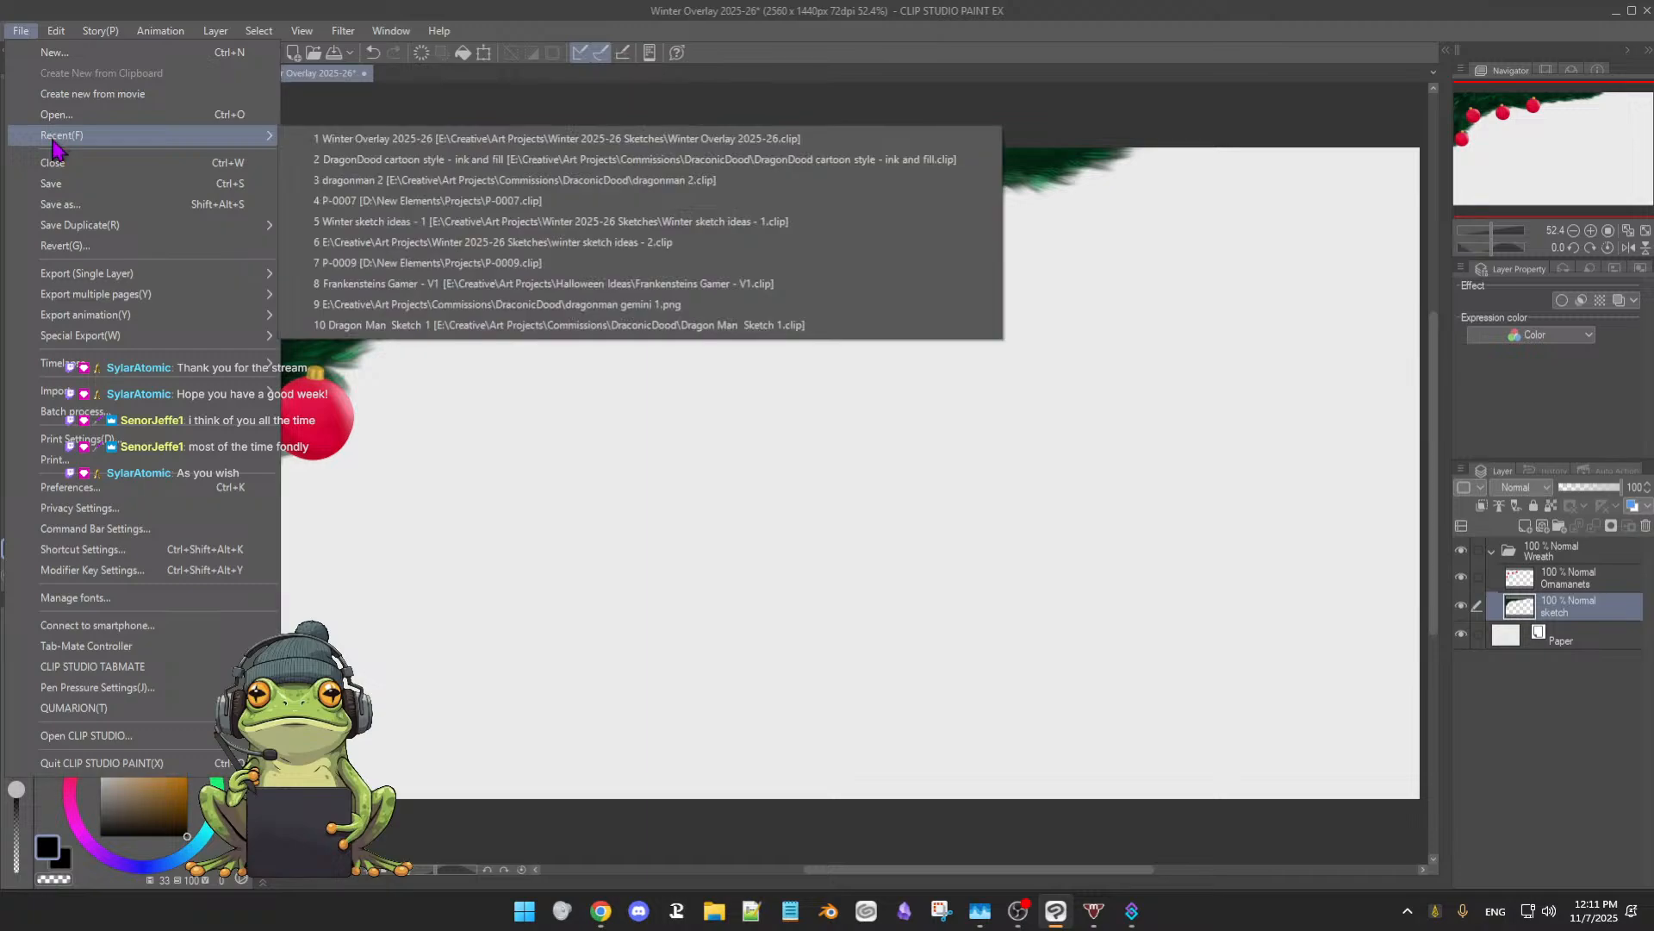
{"action": "left_click", "coordinate": [446, 140]}
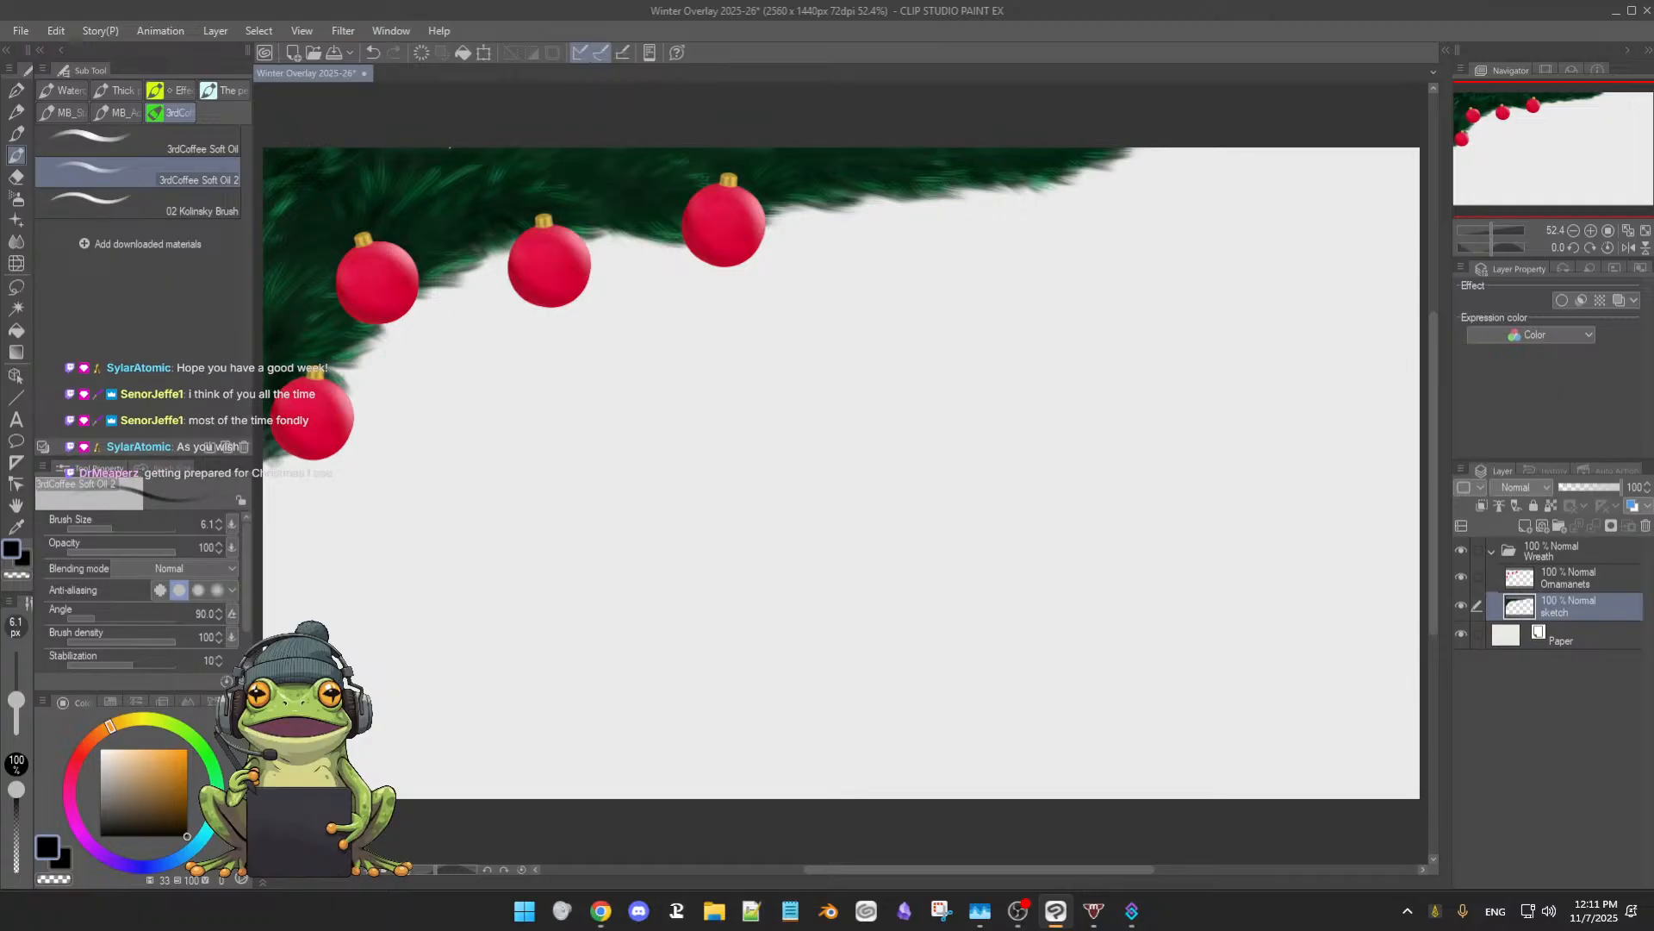
{"action": "scroll", "coordinate": [768, 220], "scroll_direction": "down", "scroll_amount": 1}
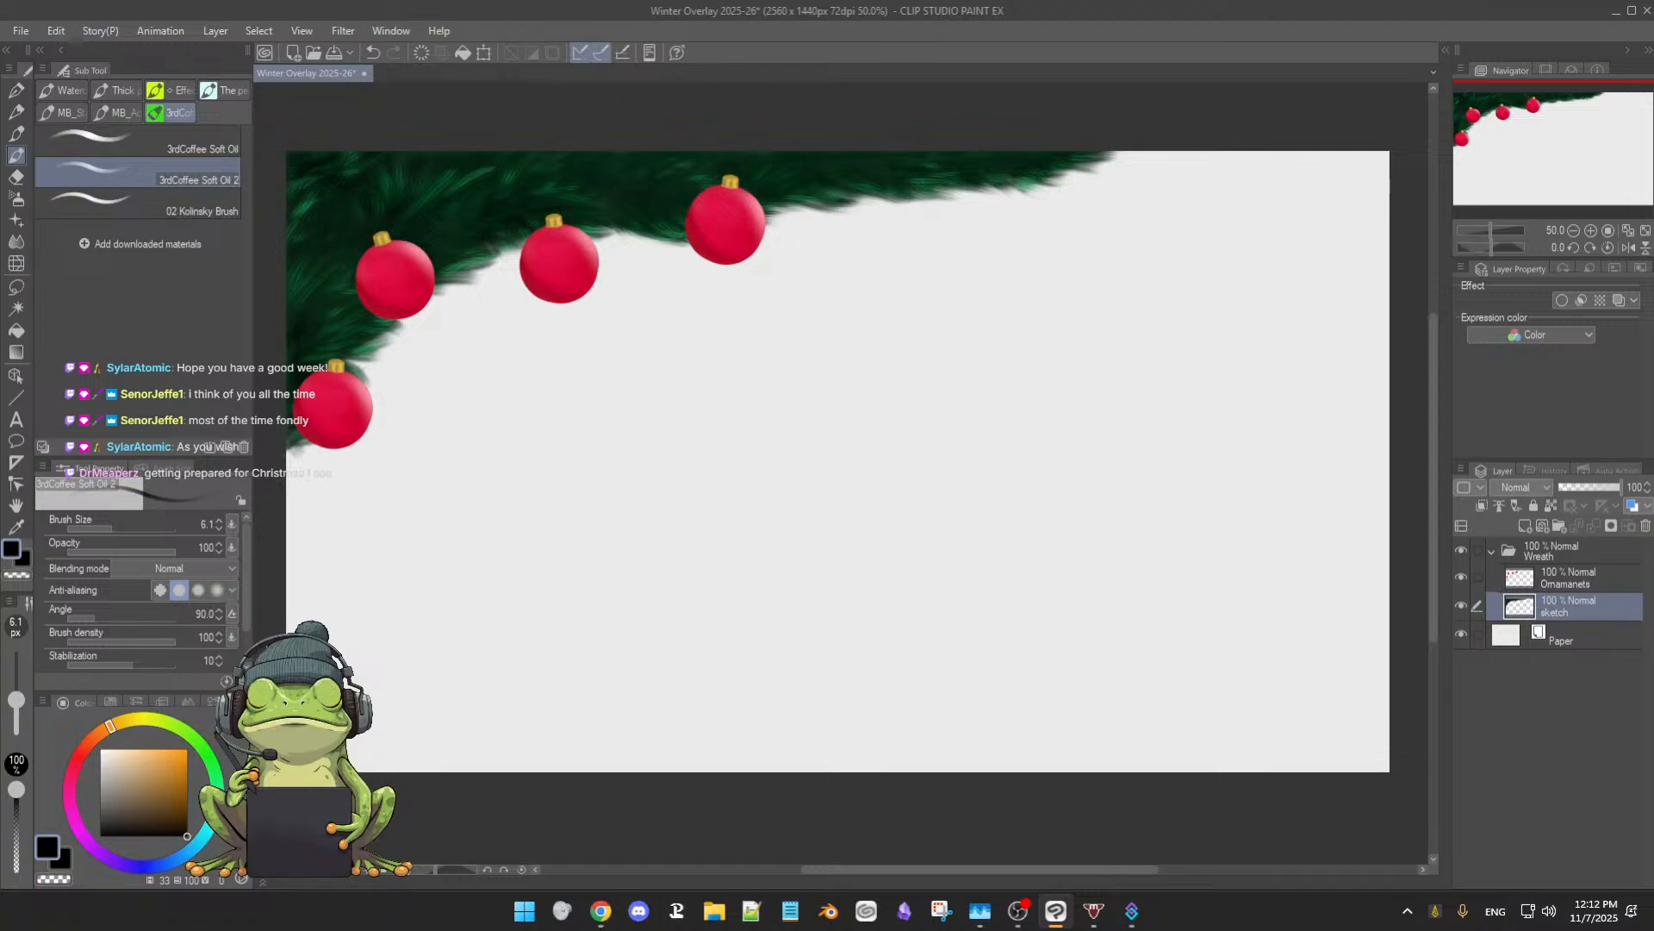
- Switch to File Explorer and open Winter sketch ideas - 1.clip from the Winter 2025-26 Sketches folder
{"action": "key", "text": "alt+Tab"}
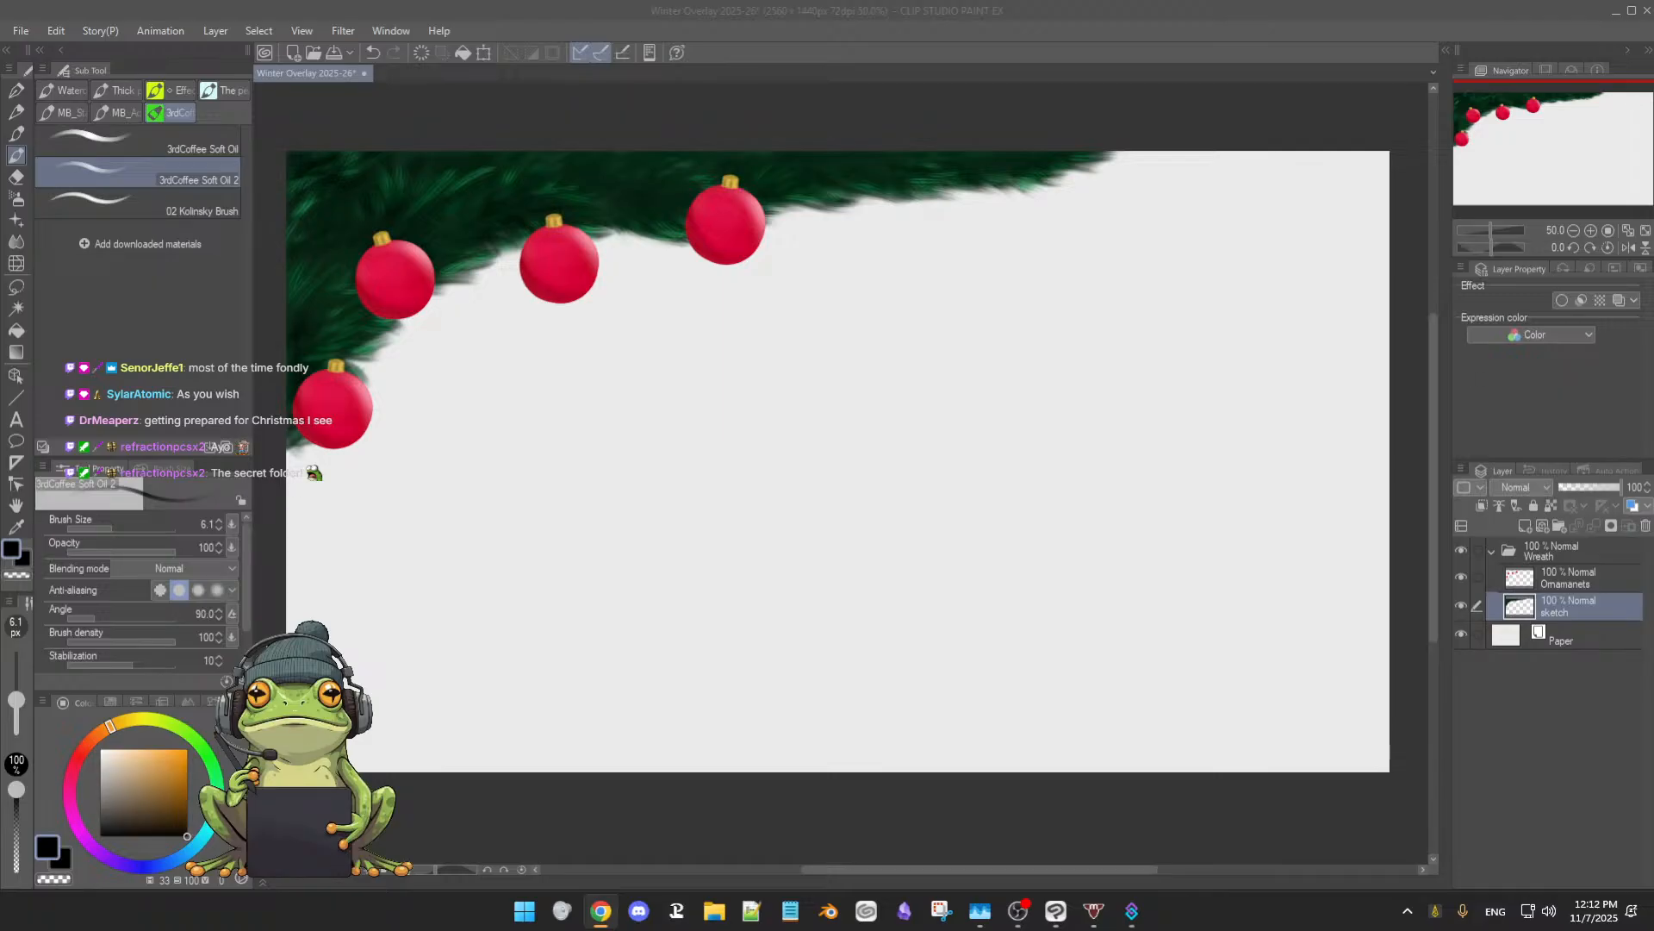
{"action": "key", "text": "super+e"}
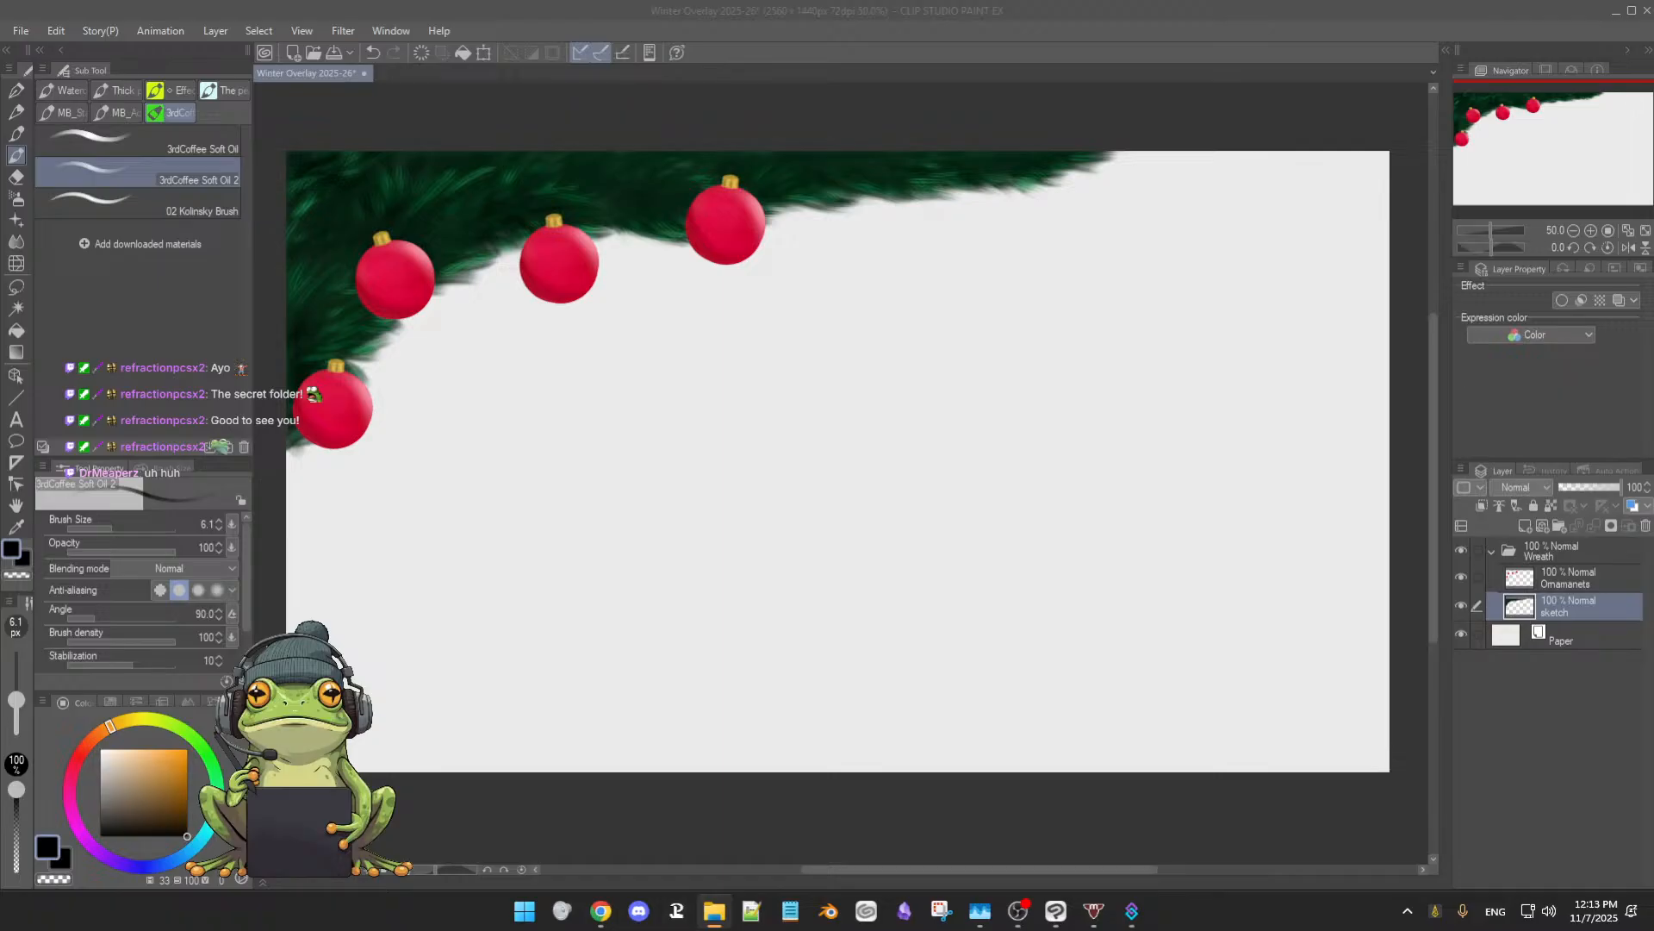
{"action": "left_click_drag", "start_coordinate": [1653, 258], "coordinate": [1262, 242]}
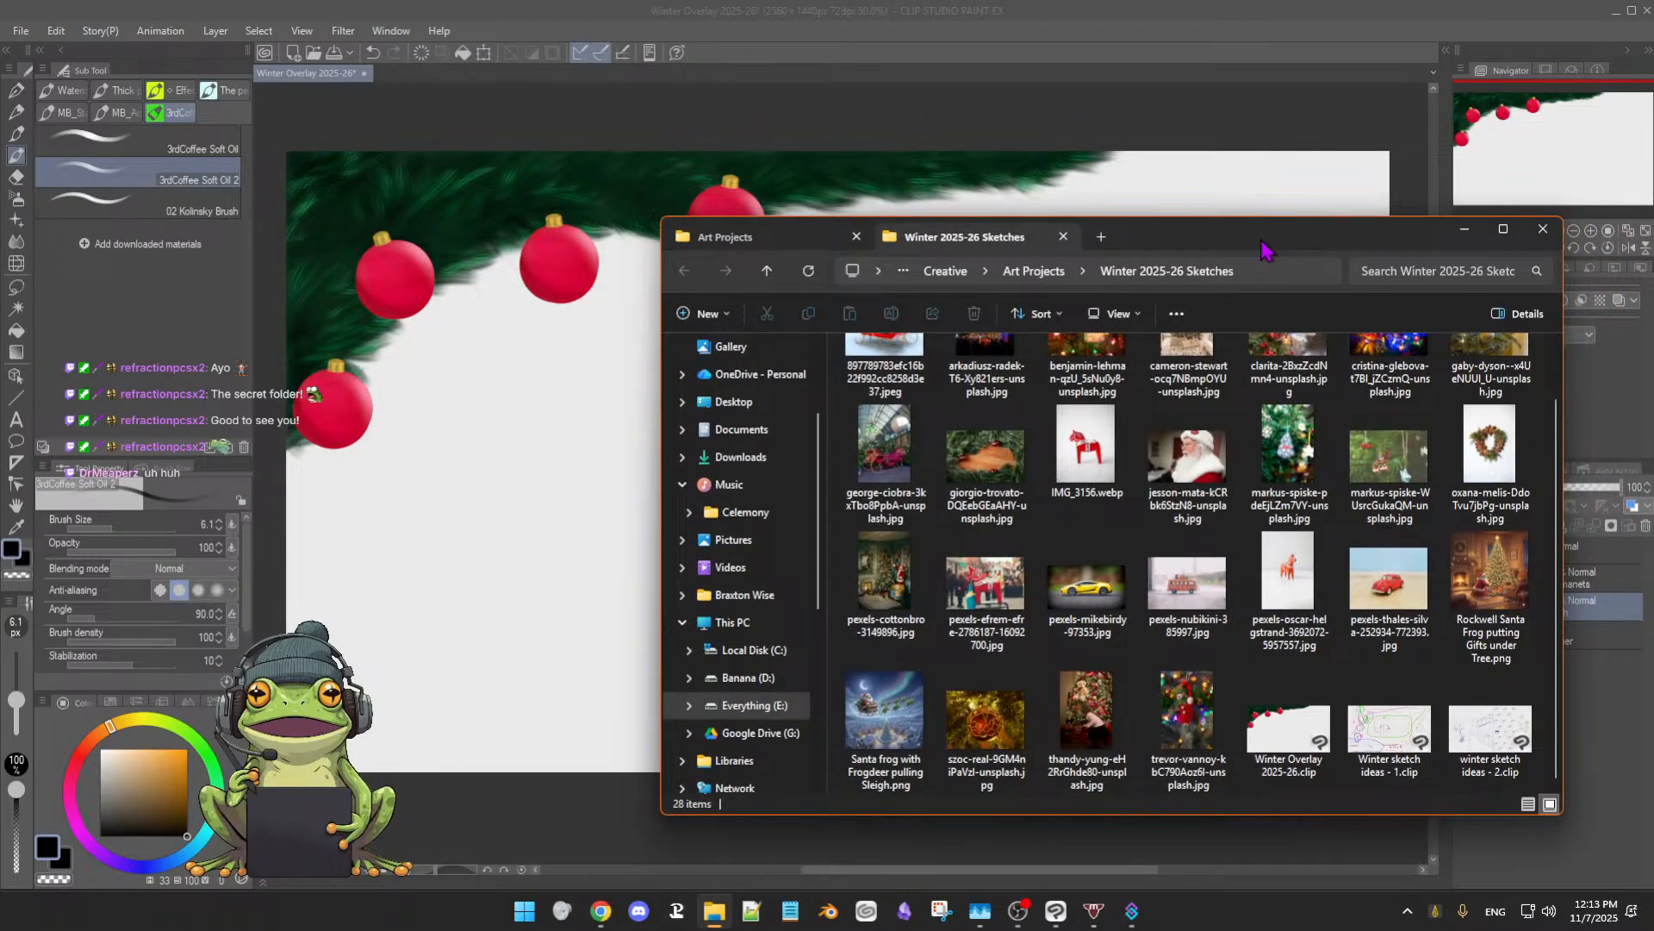
{"action": "left_click_drag", "start_coordinate": [1265, 250], "coordinate": [1653, 353]}
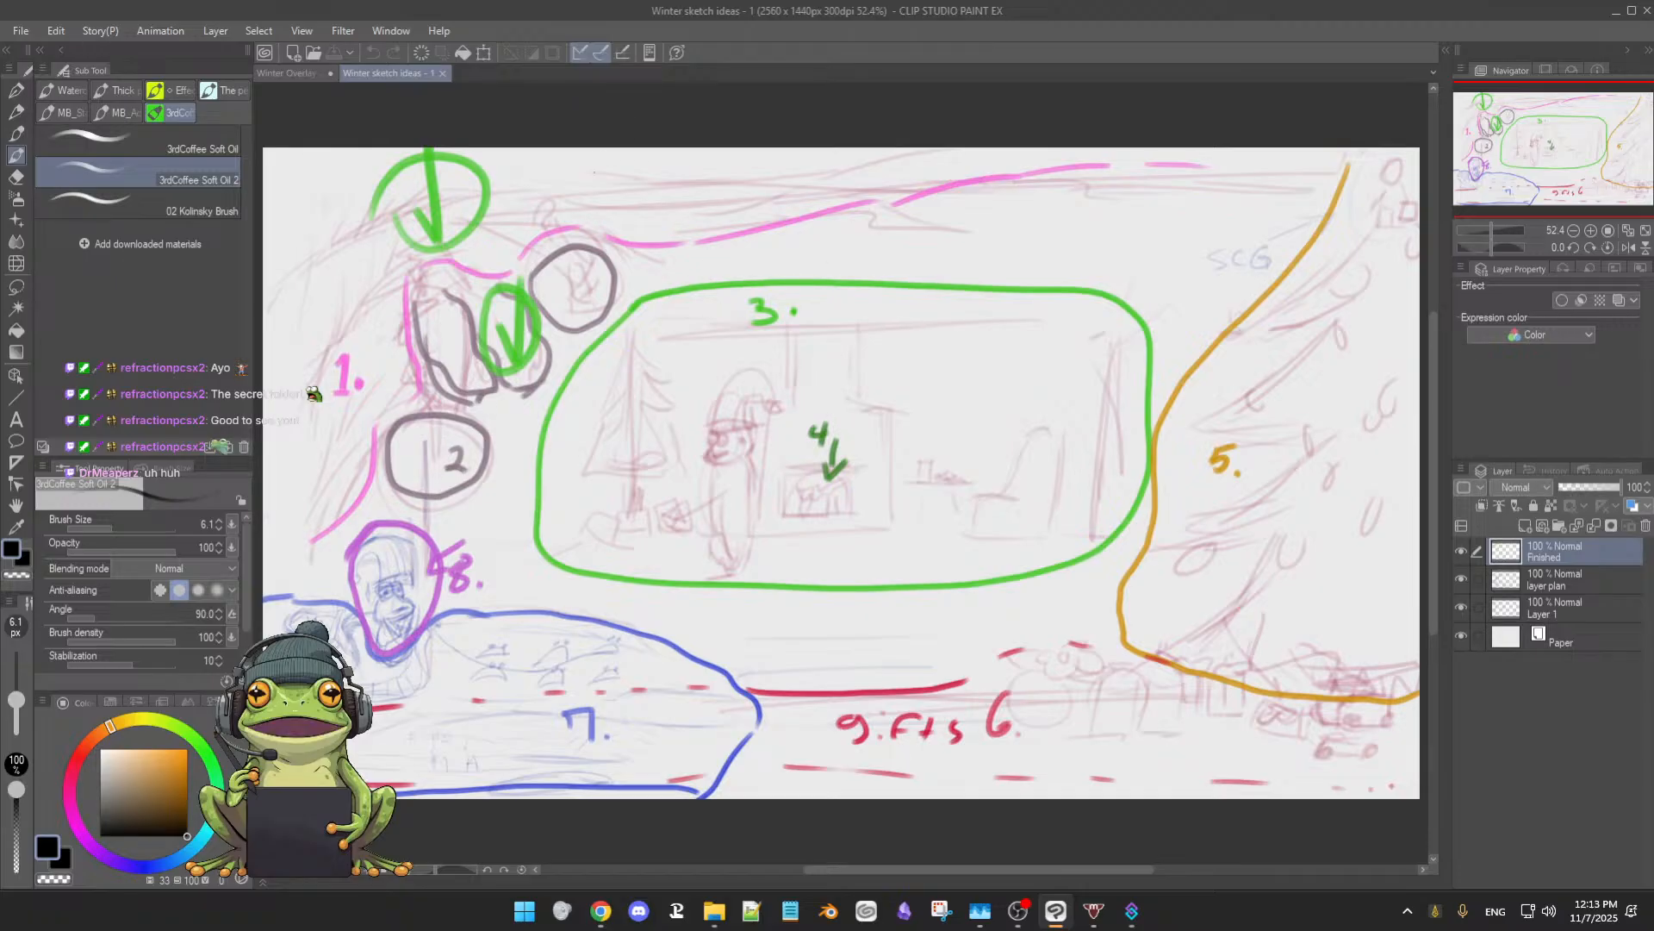
- Save the Winter sketch ideas - 1 document
{"action": "left_click", "coordinate": [770, 125]}
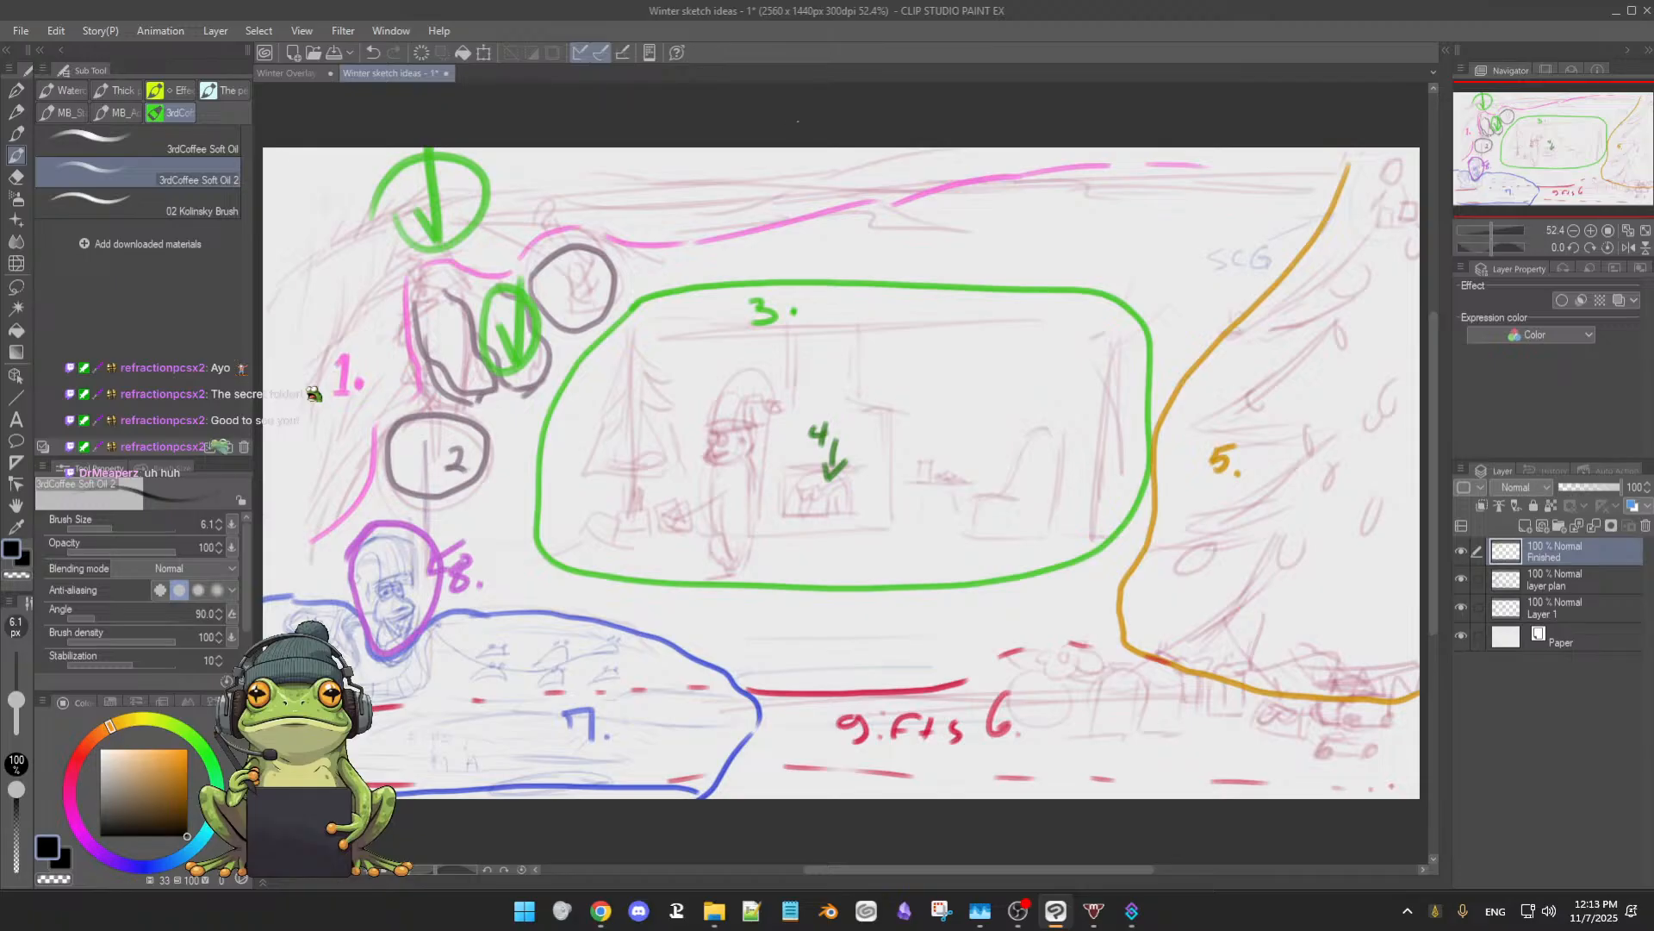
{"action": "left_click_drag", "start_coordinate": [793, 121], "coordinate": [791, 128]}
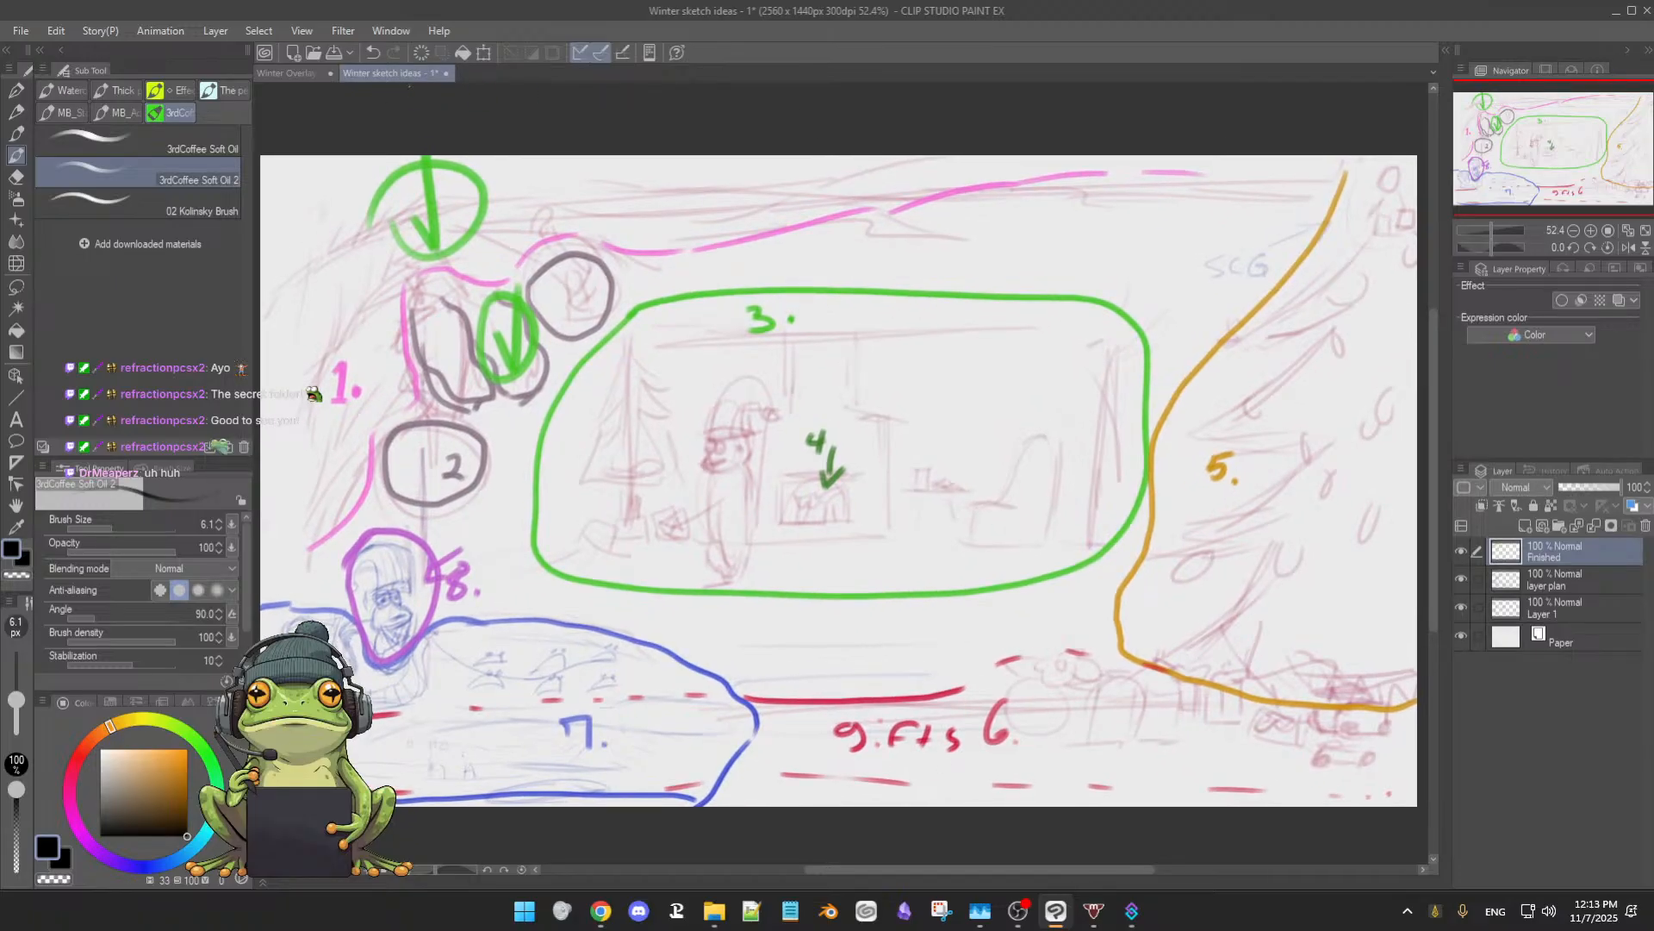
{"action": "key", "text": "ctrl+s"}
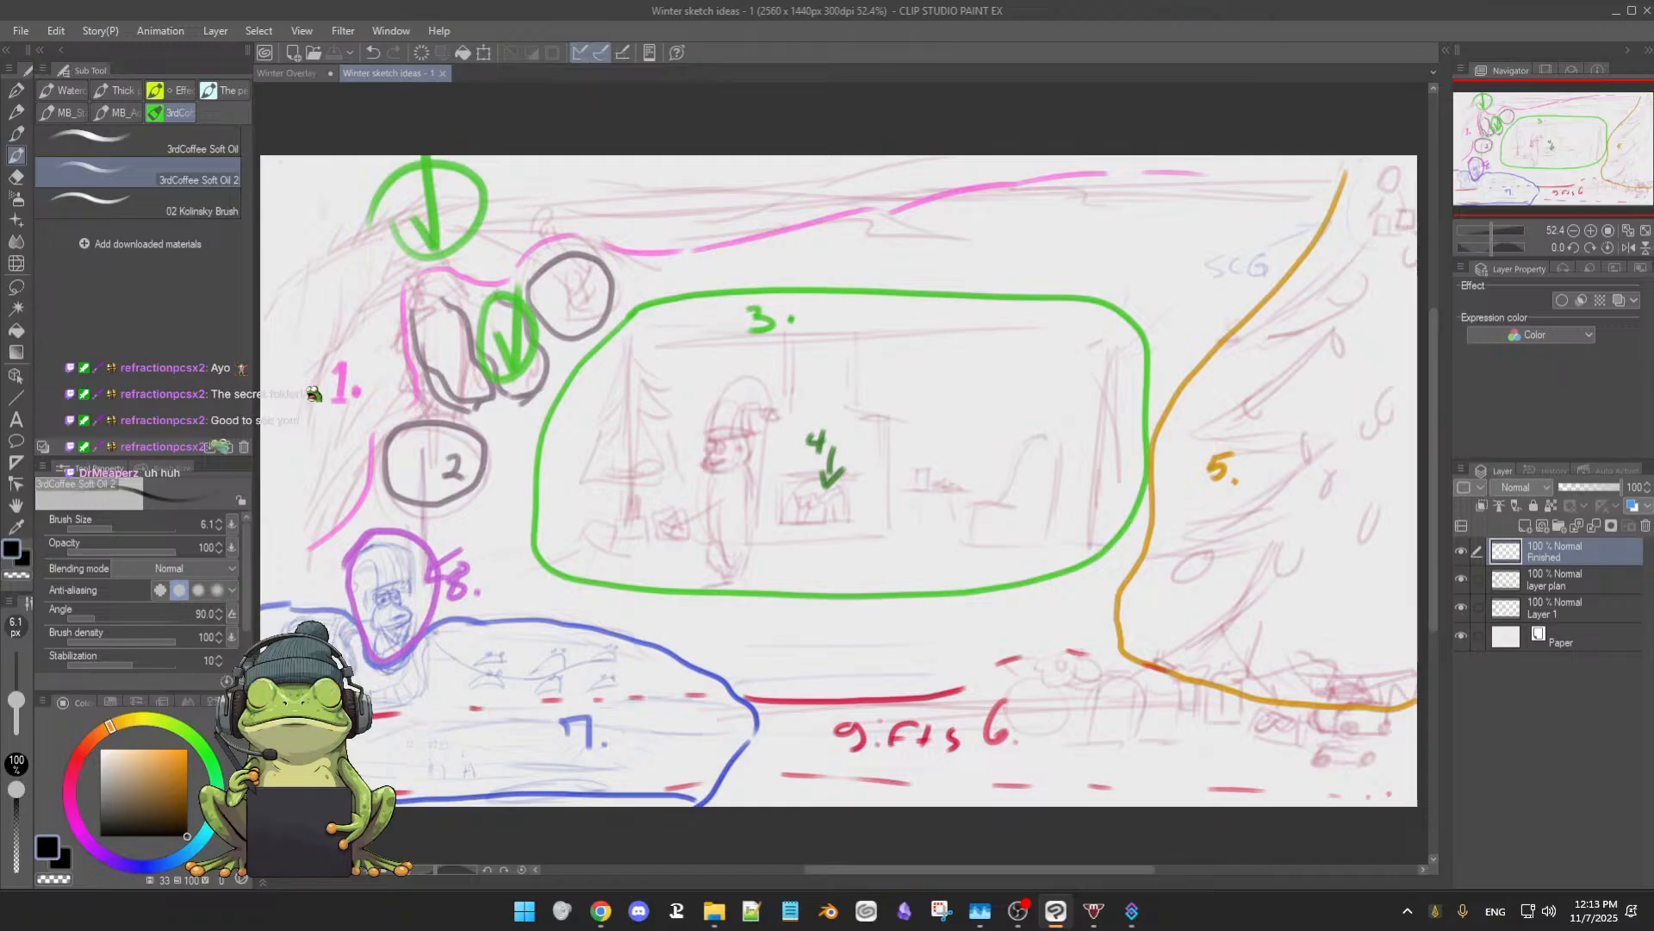
{"action": "key", "text": "alt+Tab"}
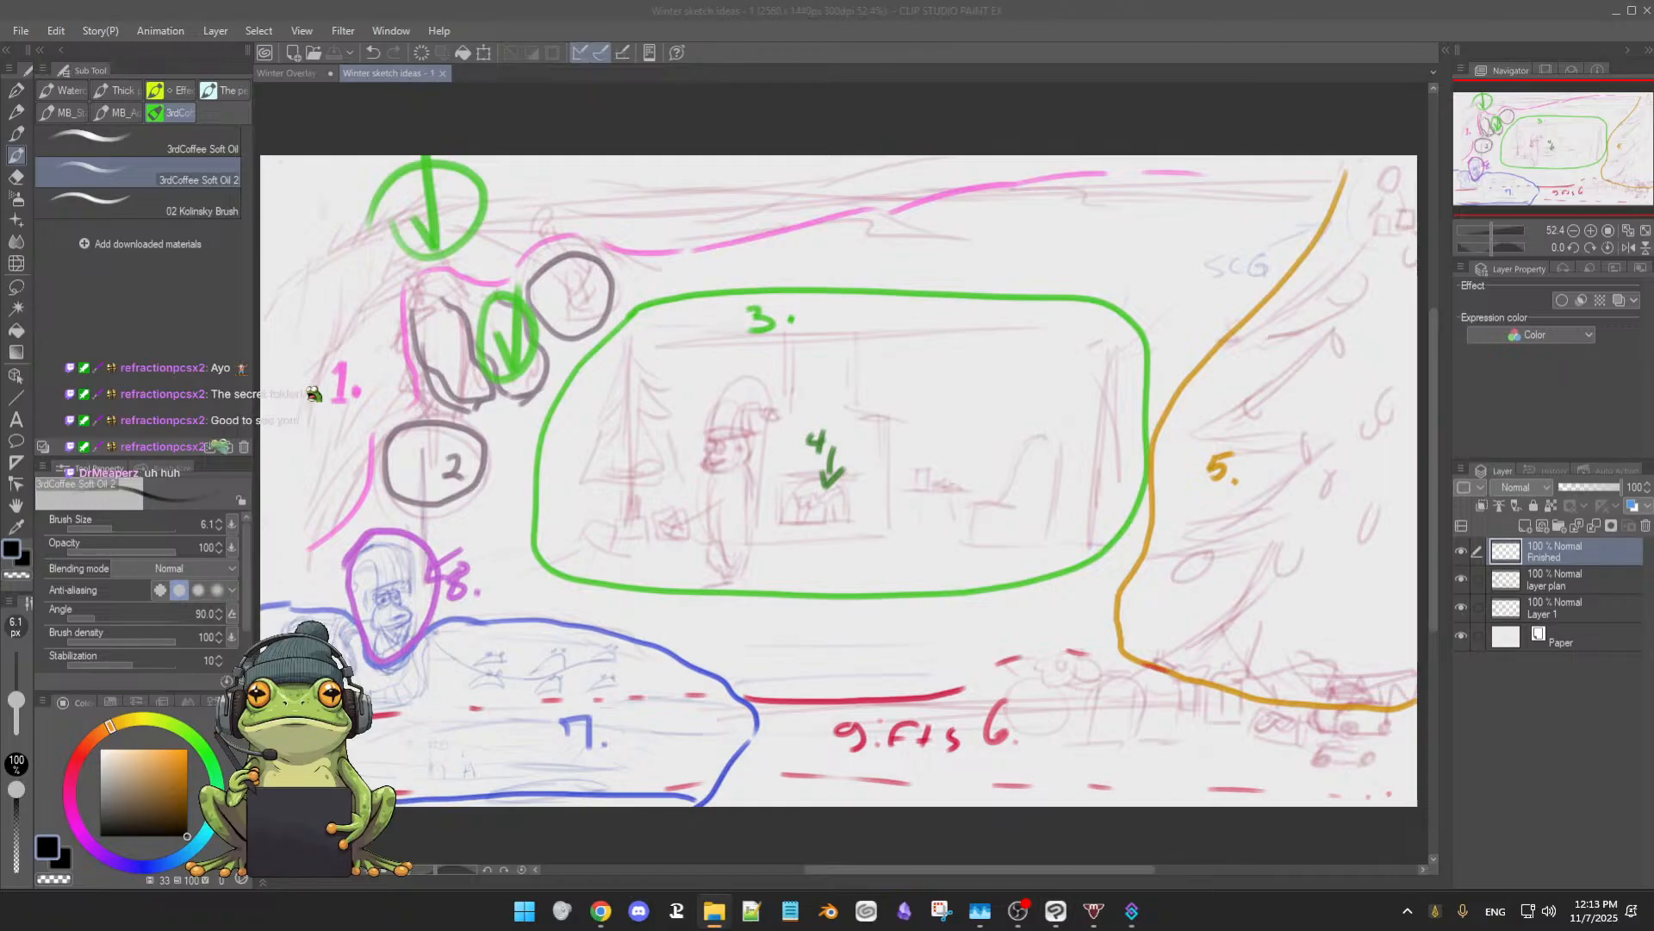
{"action": "key", "text": "alt+Tab"}
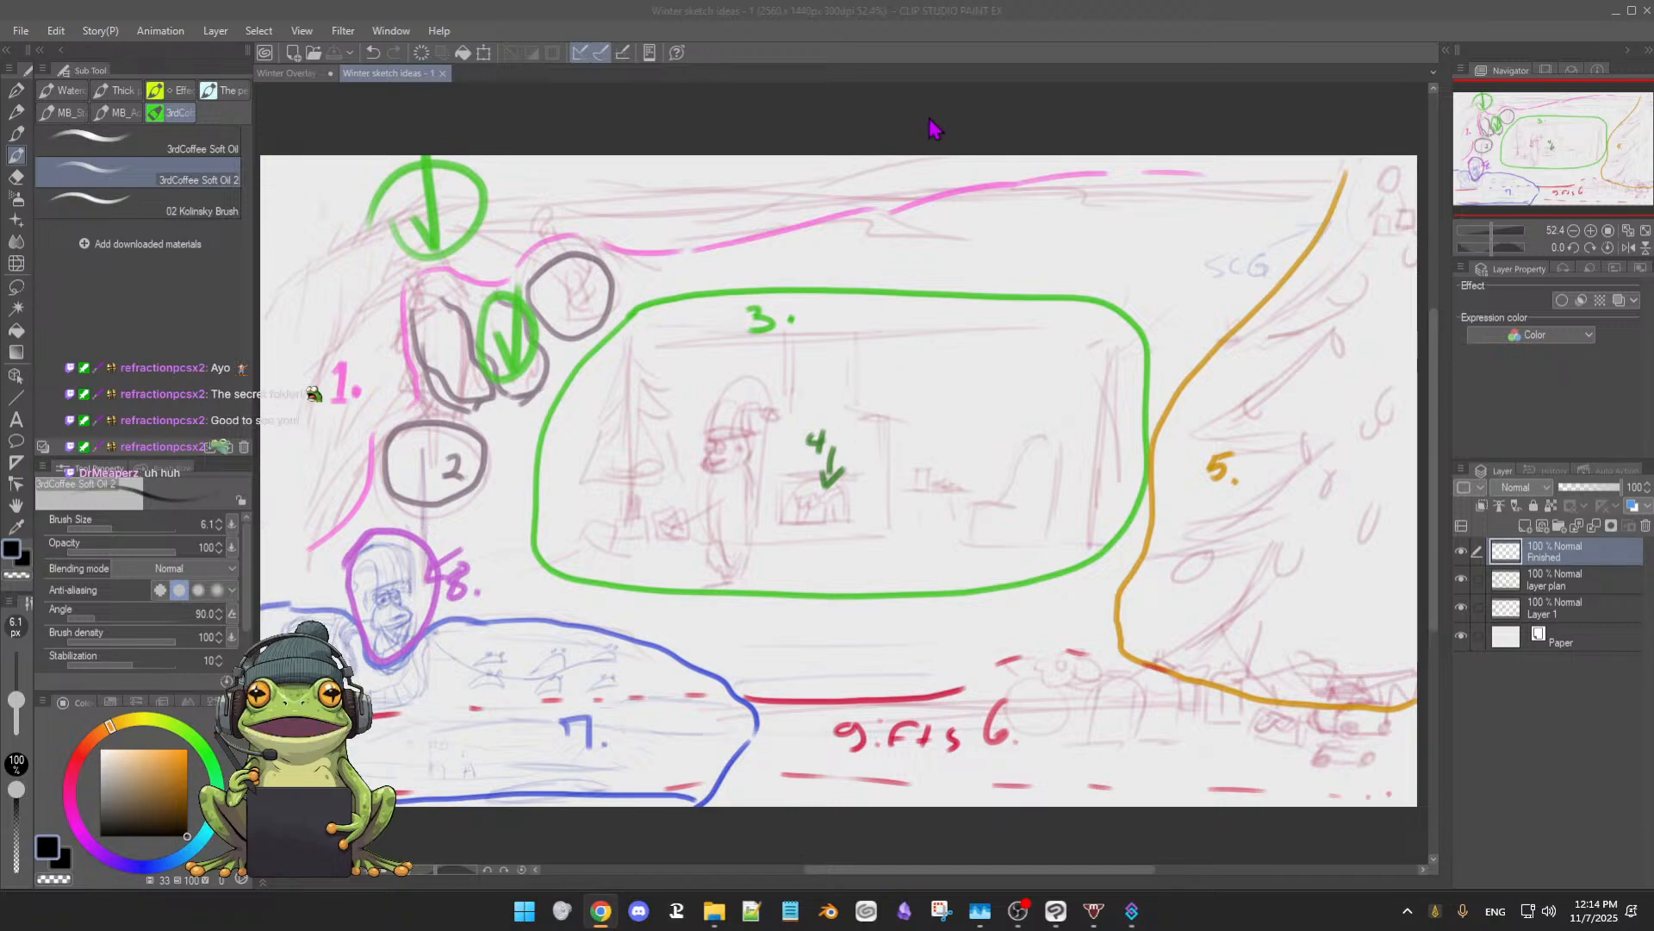
- Examine the numbered layout plan in the sketch, covering the framed central scene, the tree, the gifts and the ornament areas
{"action": "scroll", "coordinate": [896, 380], "scroll_direction": "up", "scroll_amount": 1}
{"action": "left_click_drag", "start_coordinate": [896, 381], "coordinate": [899, 380]}
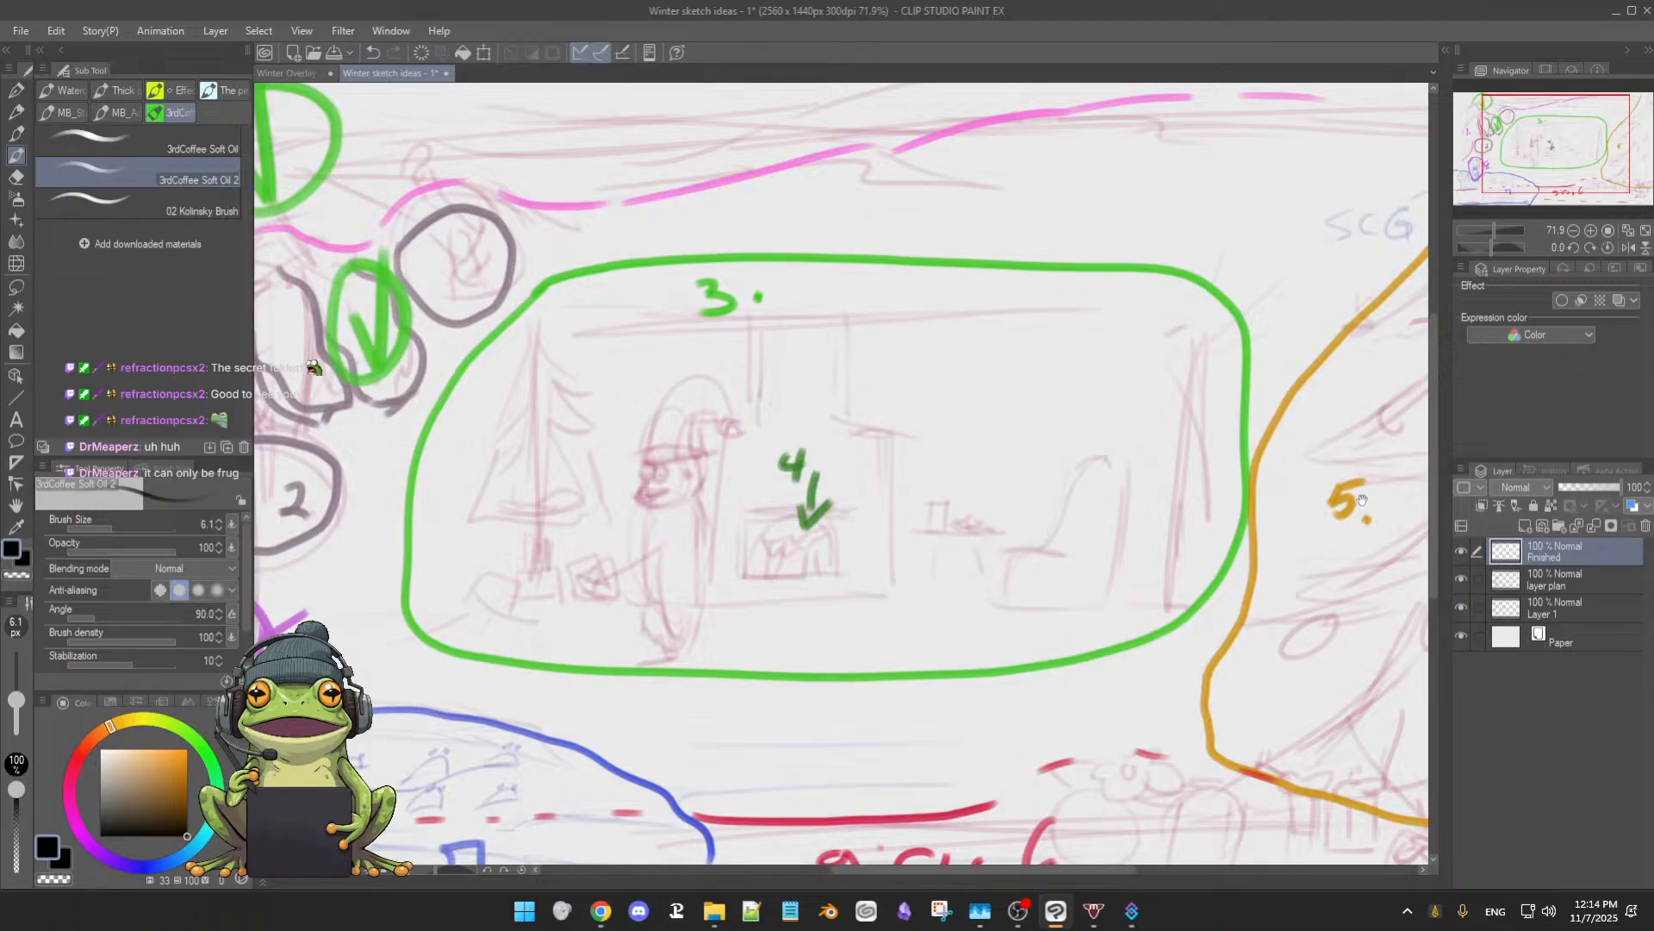
{"action": "left_click_drag", "start_coordinate": [1360, 504], "coordinate": [1221, 471]}
{"action": "scroll", "coordinate": [1207, 482], "scroll_direction": "down", "scroll_amount": 5}
{"action": "scroll", "coordinate": [1221, 471], "scroll_direction": "up", "scroll_amount": 2}
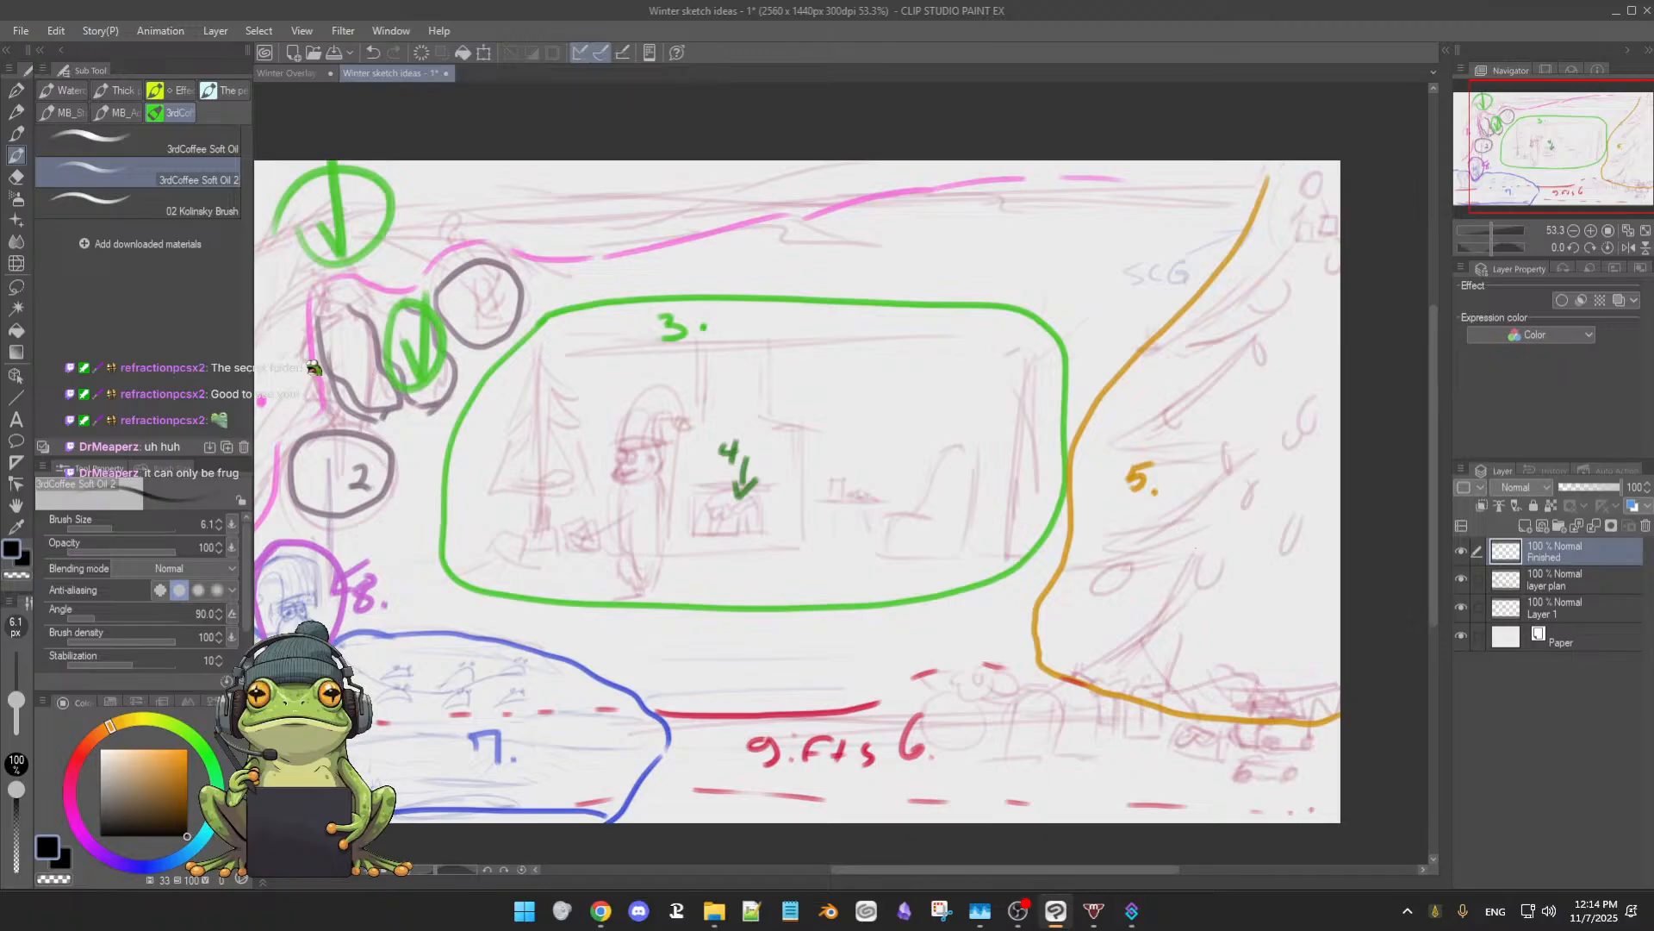
{"action": "mouse_move", "coordinate": [1169, 466]}
{"action": "left_mouse_down"}
{"action": "mouse_move", "coordinate": [1206, 466]}
{"action": "mouse_move", "coordinate": [1153, 468]}
{"action": "left_mouse_up"}
{"action": "left_click_drag", "start_coordinate": [936, 467], "coordinate": [1104, 486]}
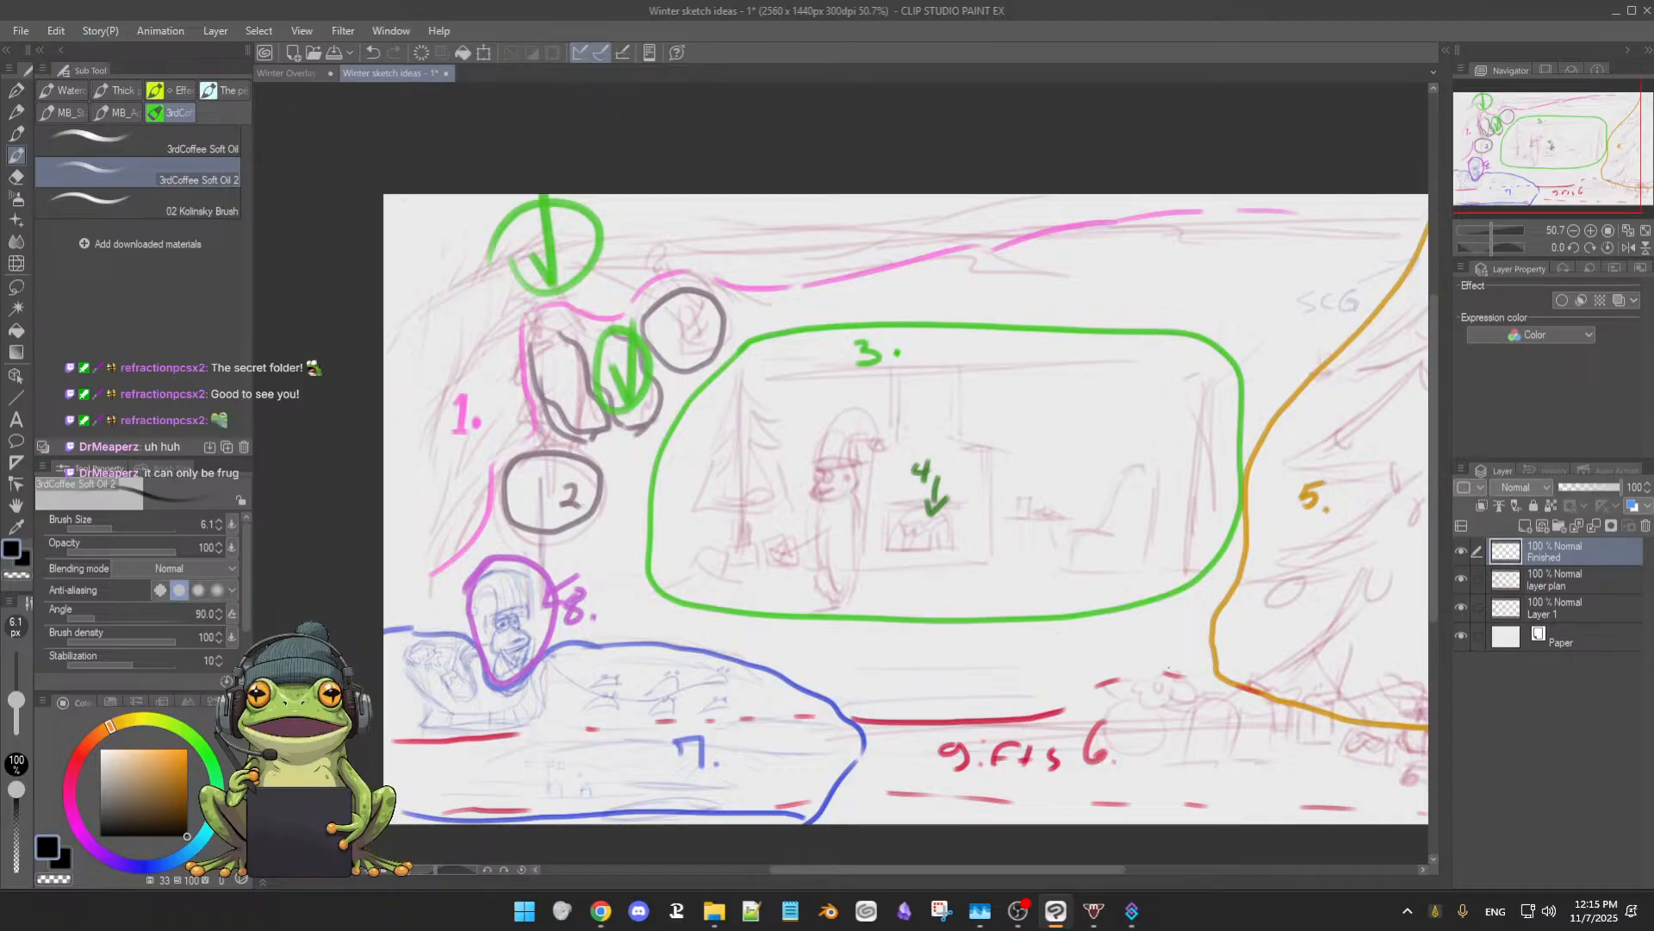
{"action": "left_click_drag", "start_coordinate": [1228, 732], "coordinate": [1116, 677]}
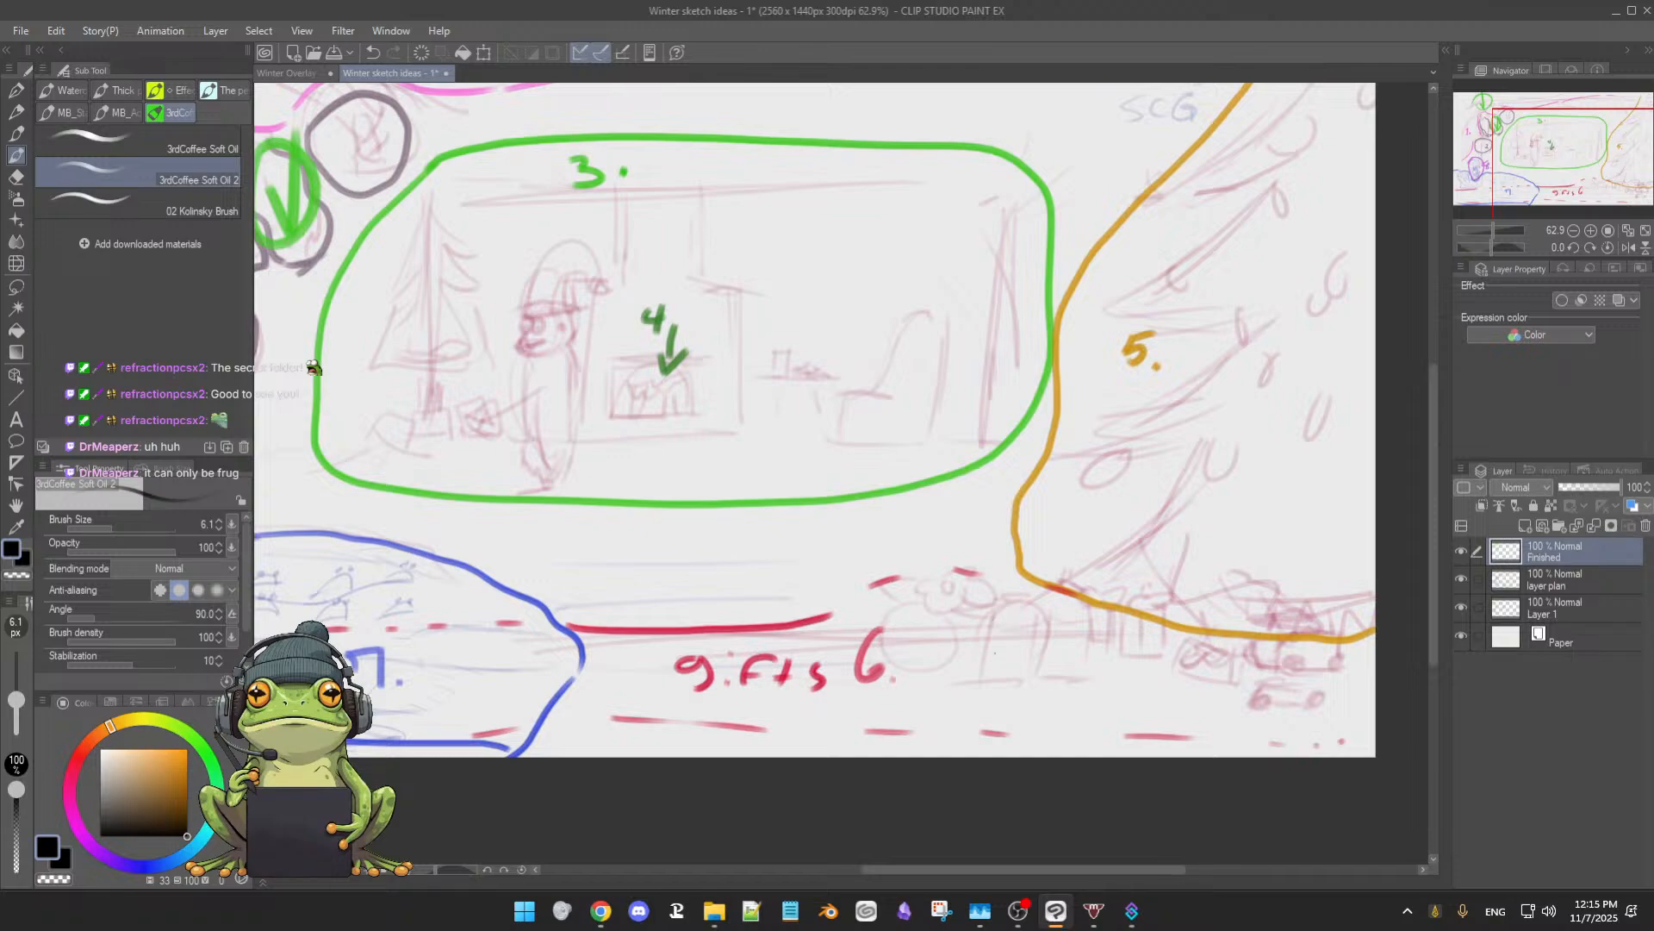
{"action": "left_click_drag", "start_coordinate": [748, 624], "coordinate": [795, 663]}
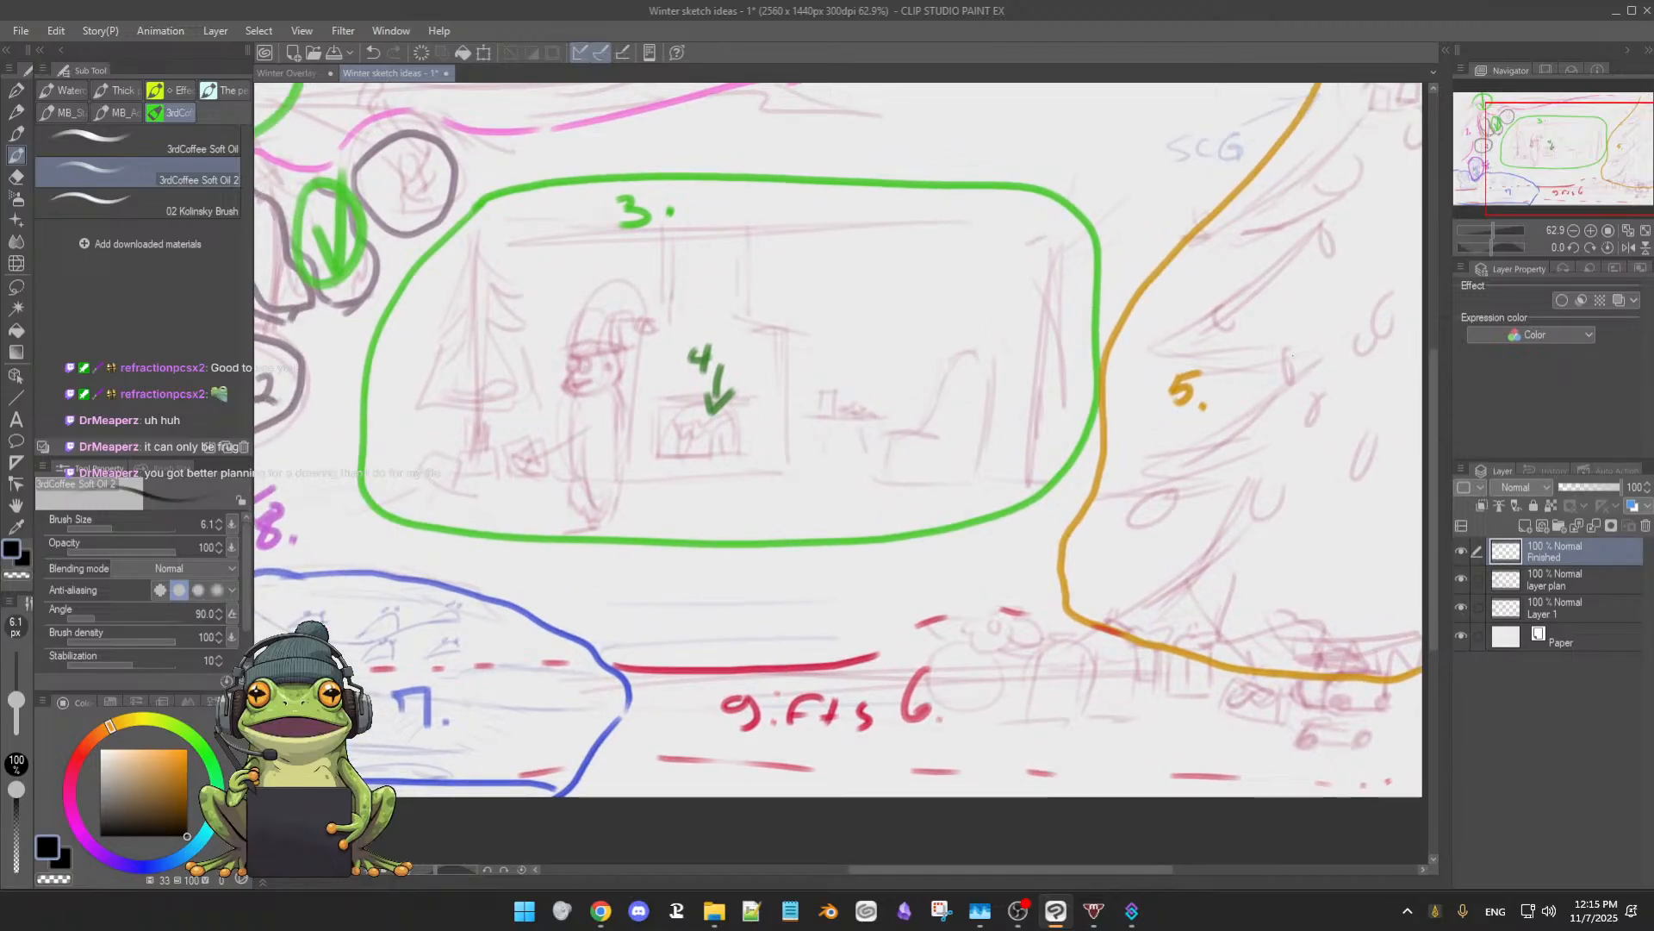
{"action": "scroll", "coordinate": [931, 507], "scroll_direction": "down", "scroll_amount": 3}
{"action": "scroll", "coordinate": [938, 483], "scroll_direction": "up", "scroll_amount": 2}
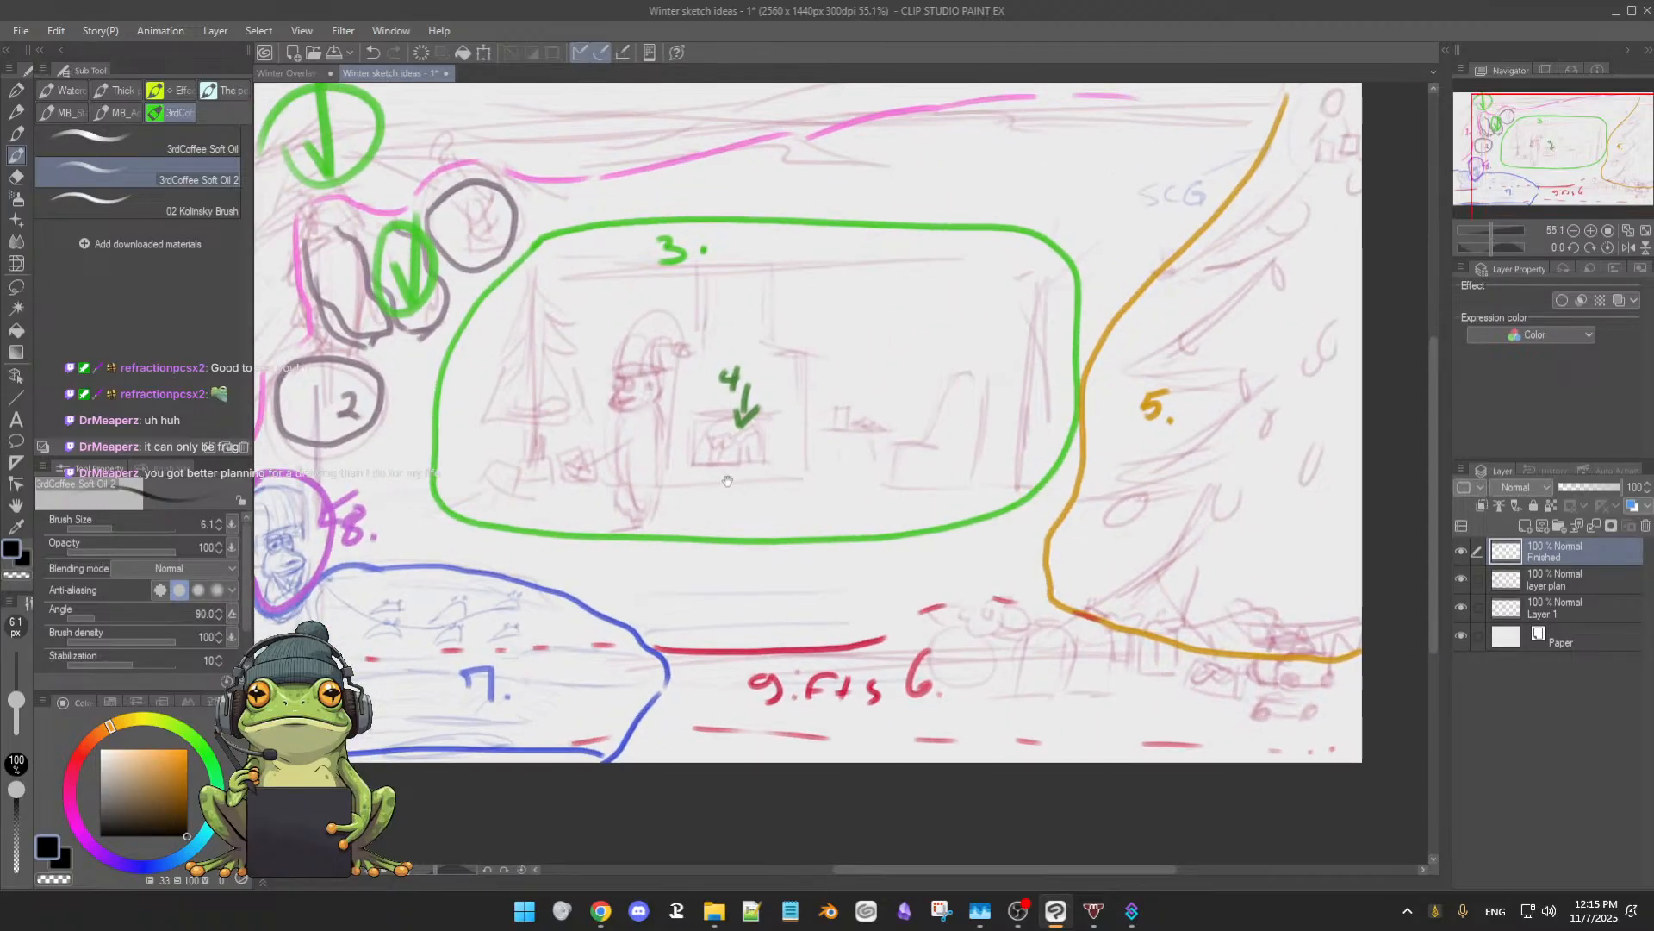
{"action": "left_click_drag", "start_coordinate": [589, 435], "coordinate": [823, 487]}
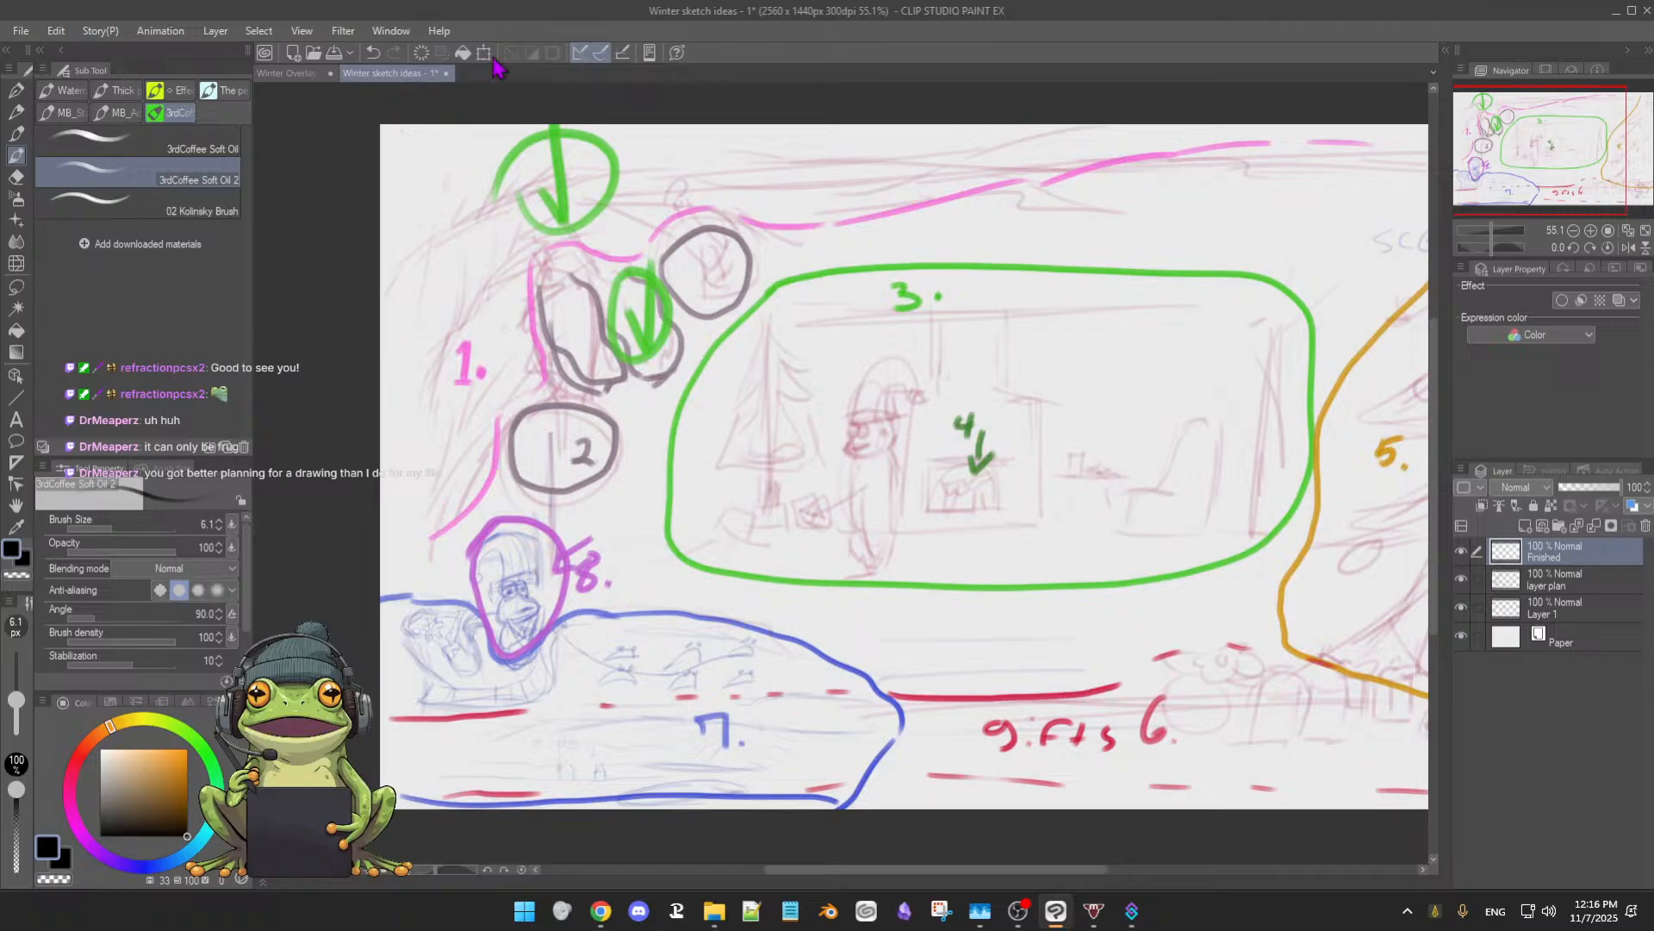
- Compare the Winter Overlay 2025-26 painting with the sketch, and examine the plan's sleigh area 7 and character 8 up close
{"action": "left_click", "coordinate": [289, 76]}
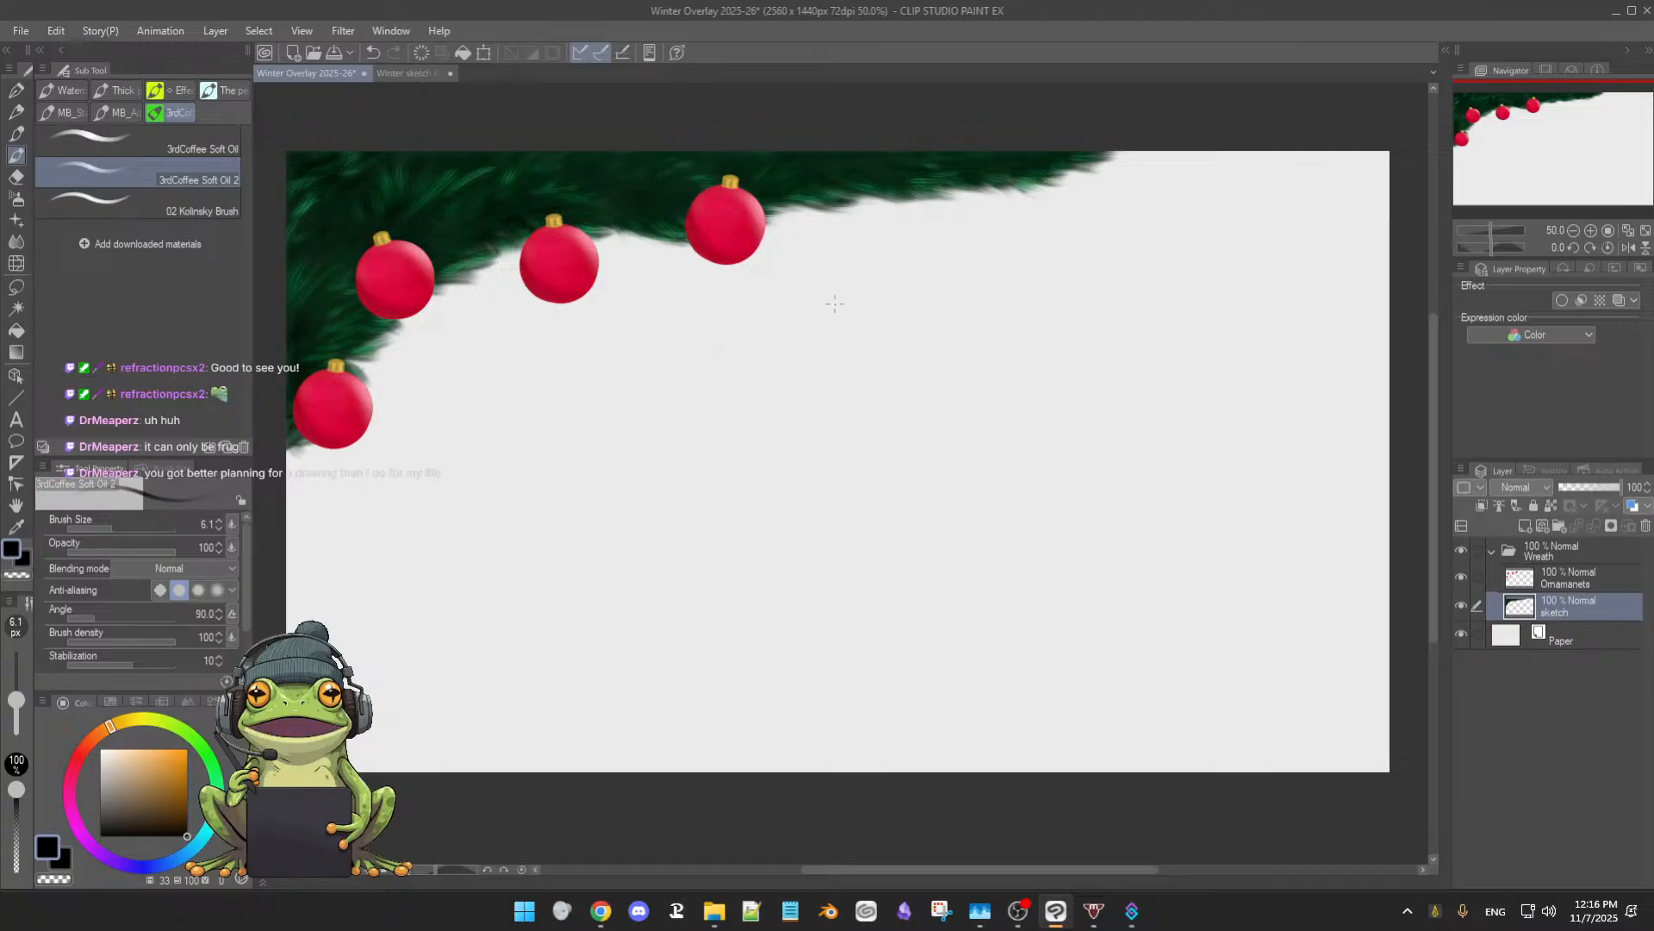
{"action": "left_click", "coordinate": [419, 73]}
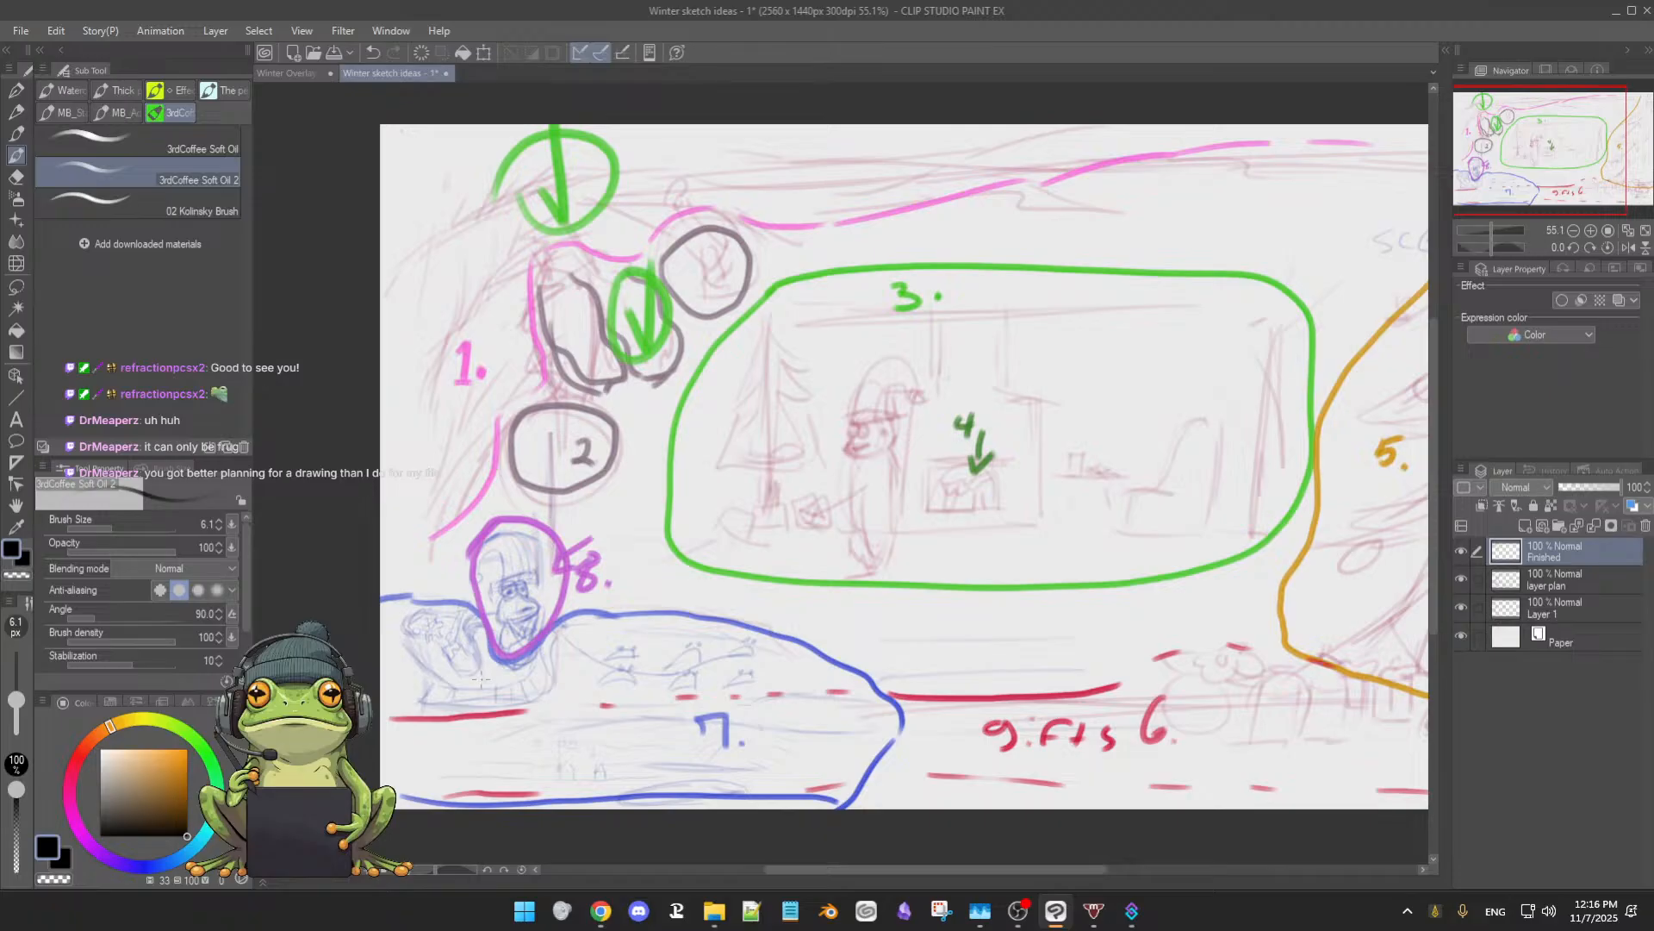
{"action": "scroll", "coordinate": [597, 774], "scroll_direction": "up", "scroll_amount": 2}
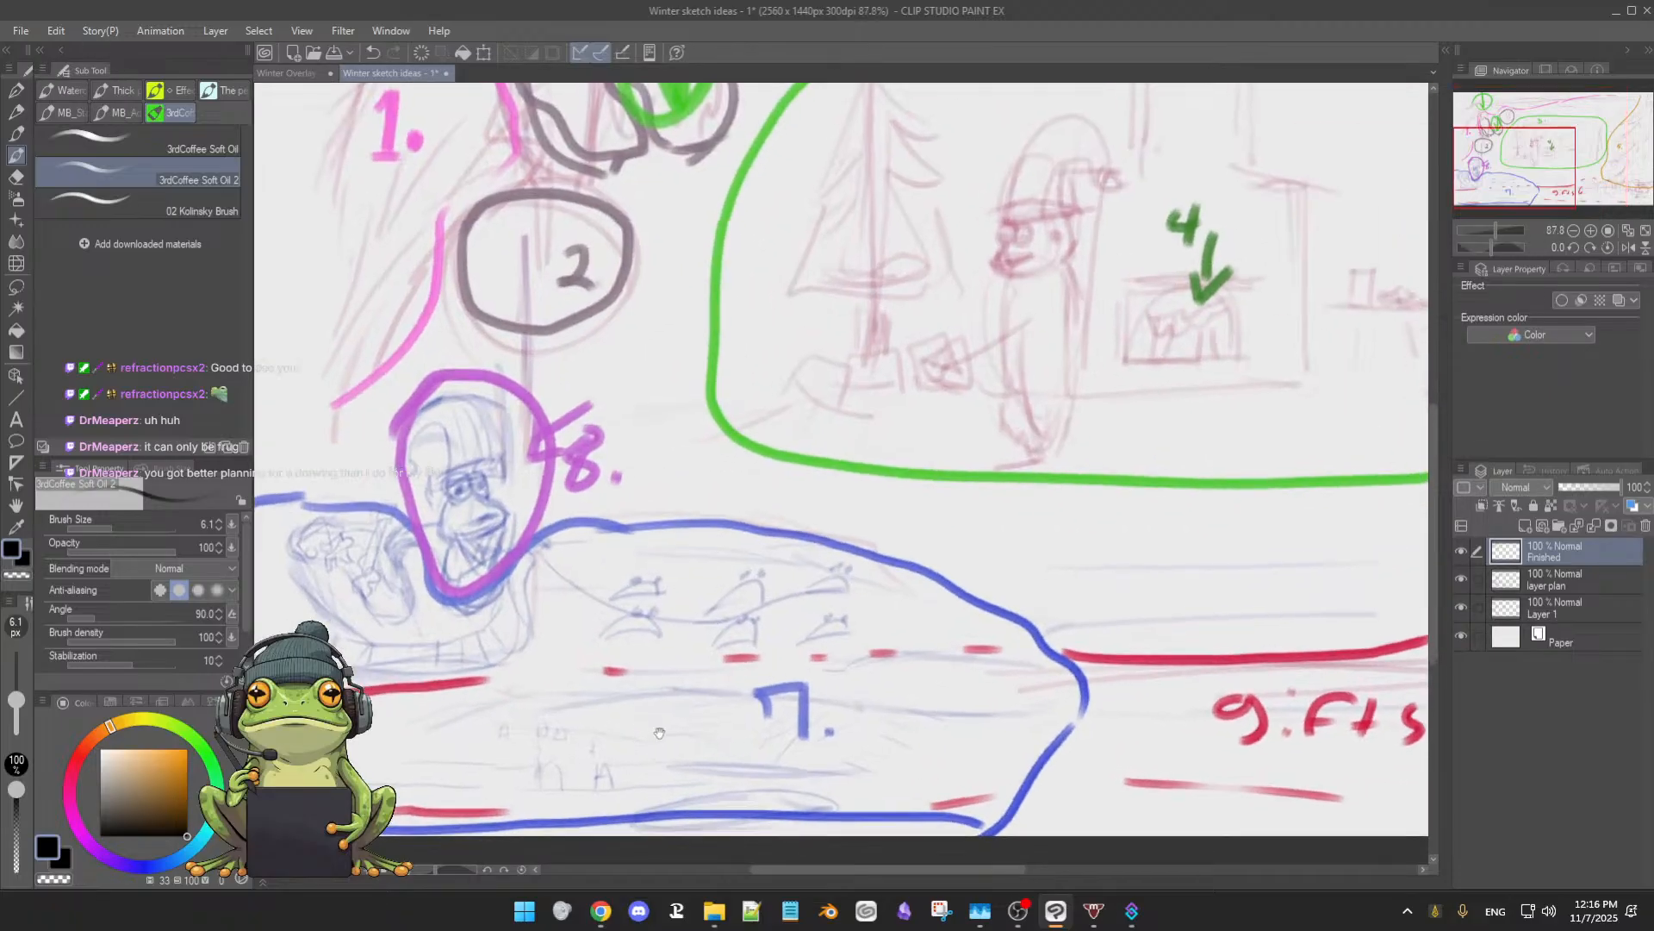
{"action": "left_click_drag", "start_coordinate": [562, 787], "coordinate": [704, 696]}
{"action": "scroll", "coordinate": [716, 676], "scroll_direction": "up", "scroll_amount": 2}
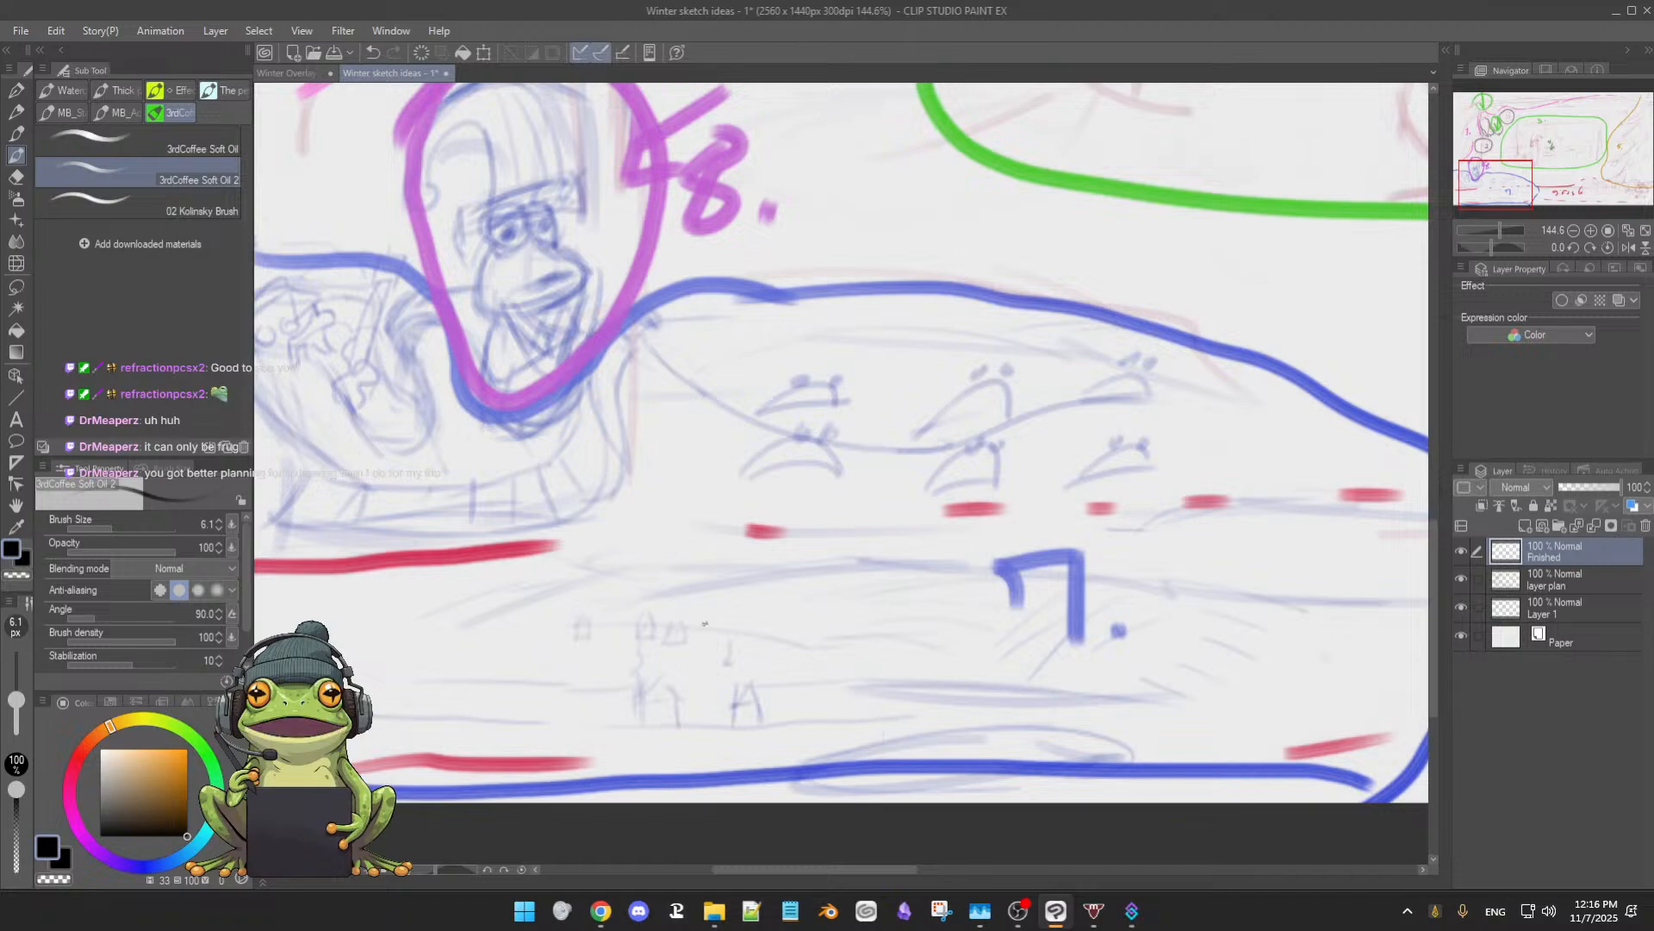
{"action": "scroll", "coordinate": [910, 514], "scroll_direction": "down", "scroll_amount": 2}
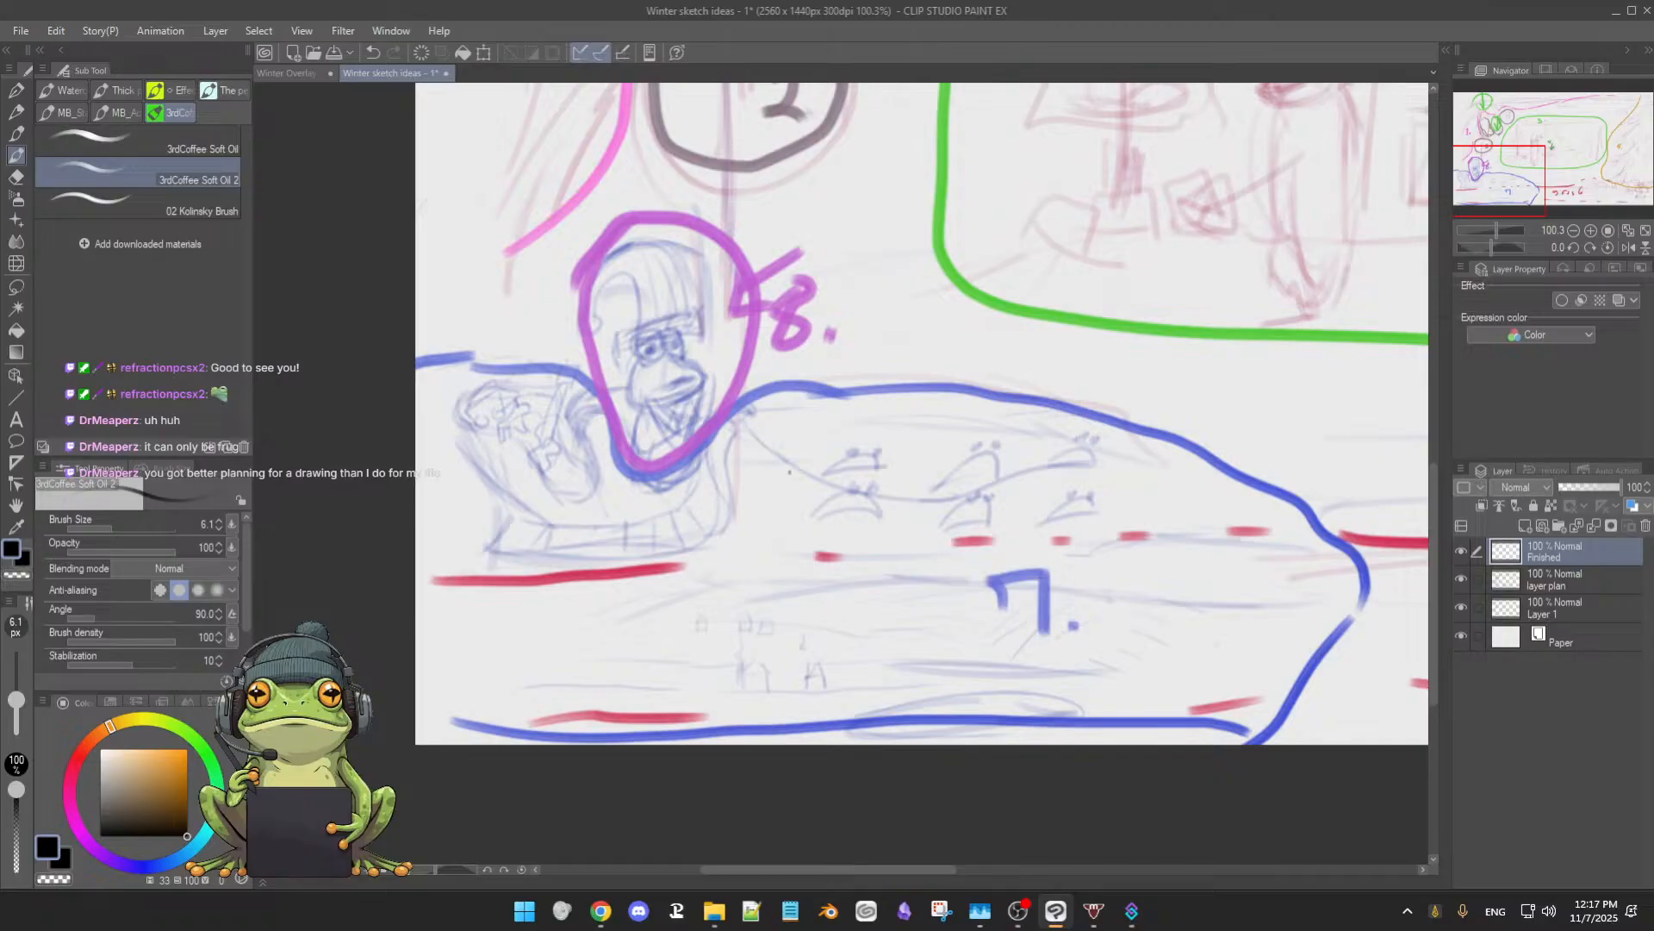
{"action": "scroll", "coordinate": [886, 434], "scroll_direction": "down", "scroll_amount": 2}
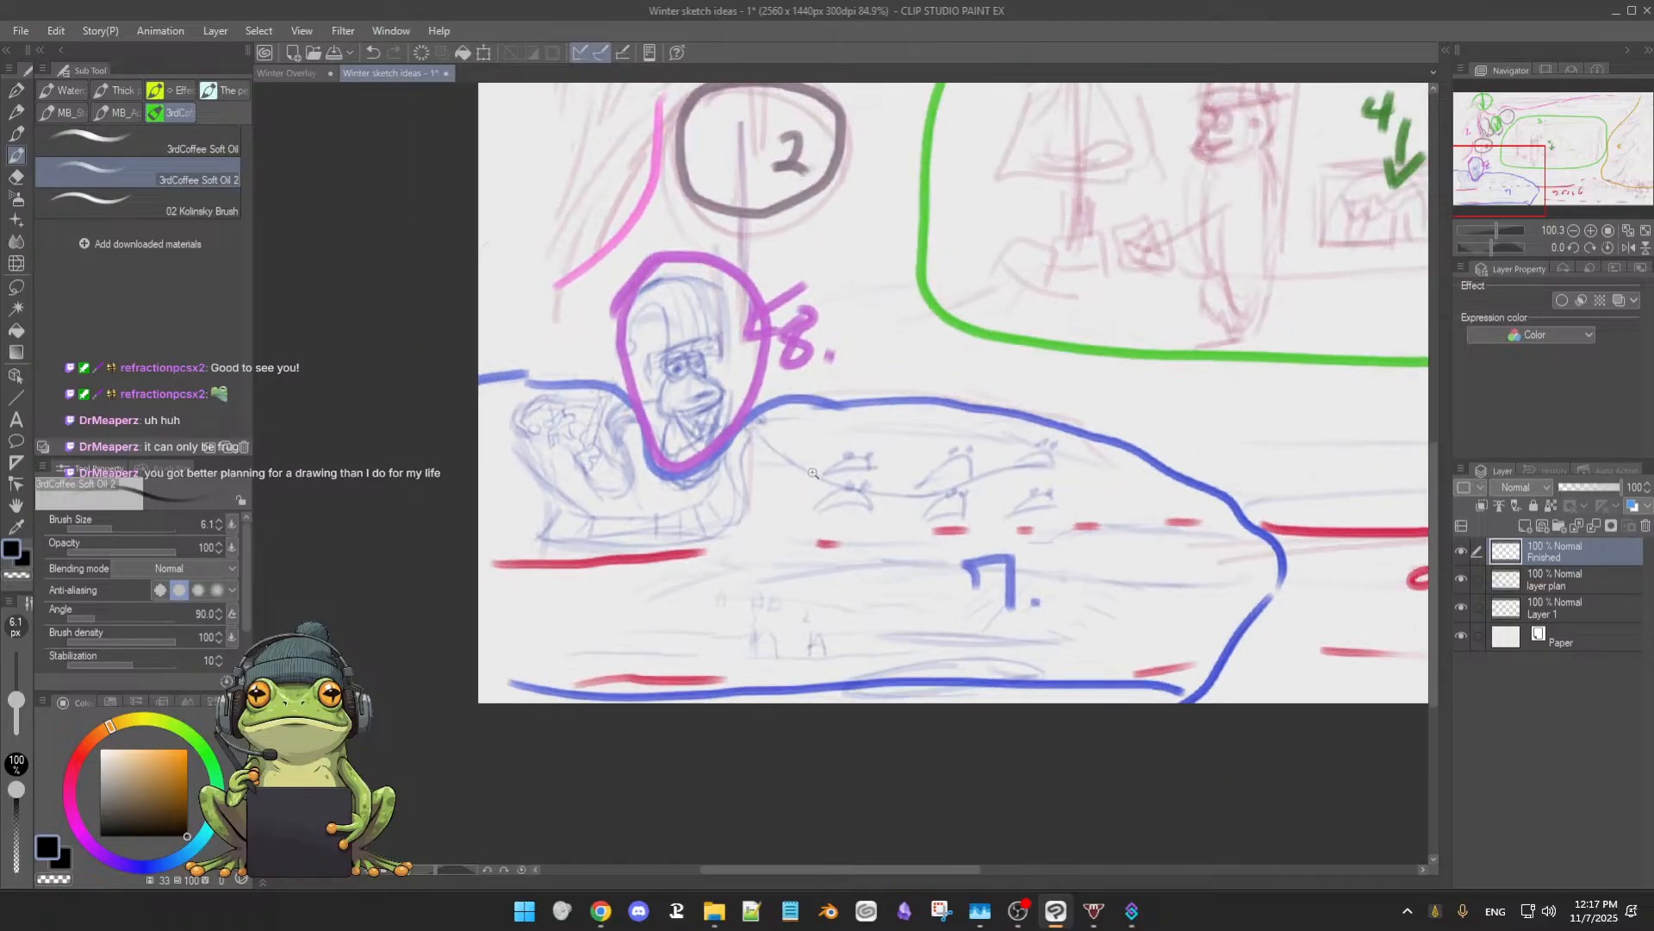
{"action": "scroll", "coordinate": [886, 434], "scroll_direction": "down", "scroll_amount": 3}
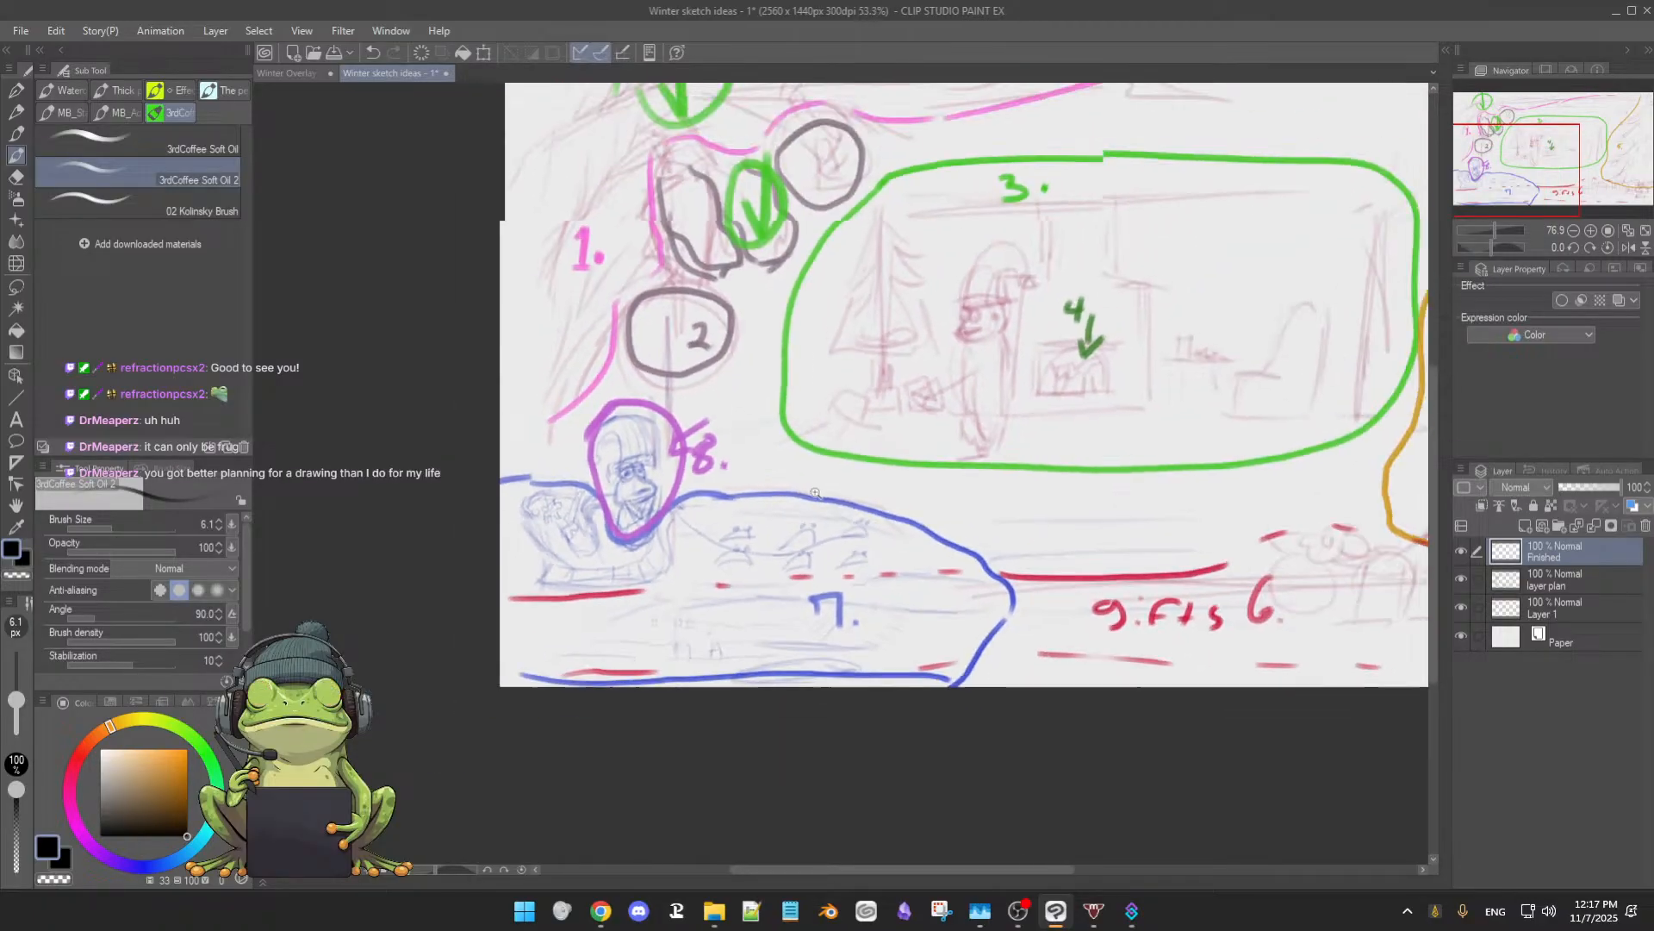
{"action": "scroll", "coordinate": [950, 456], "scroll_direction": "down", "scroll_amount": 1}
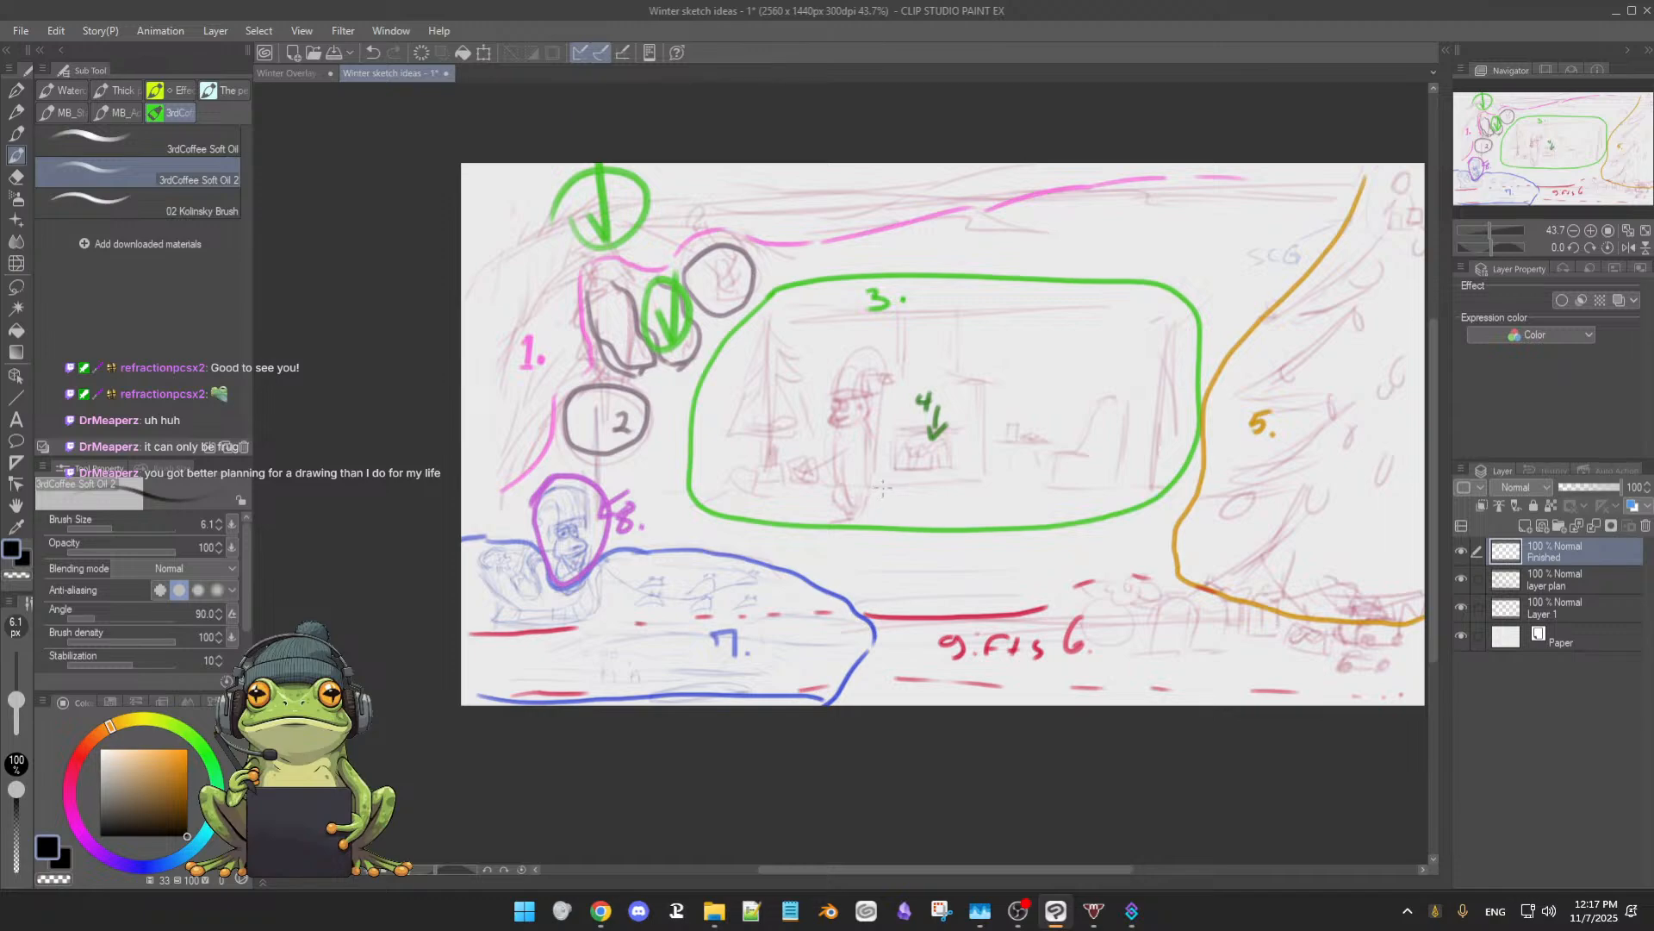
- Save the Winter sketch ideas - 1 document and reorder the open documents so Winter Overlay 2025-26 comes after it
{"action": "key", "text": "ctrl+s"}
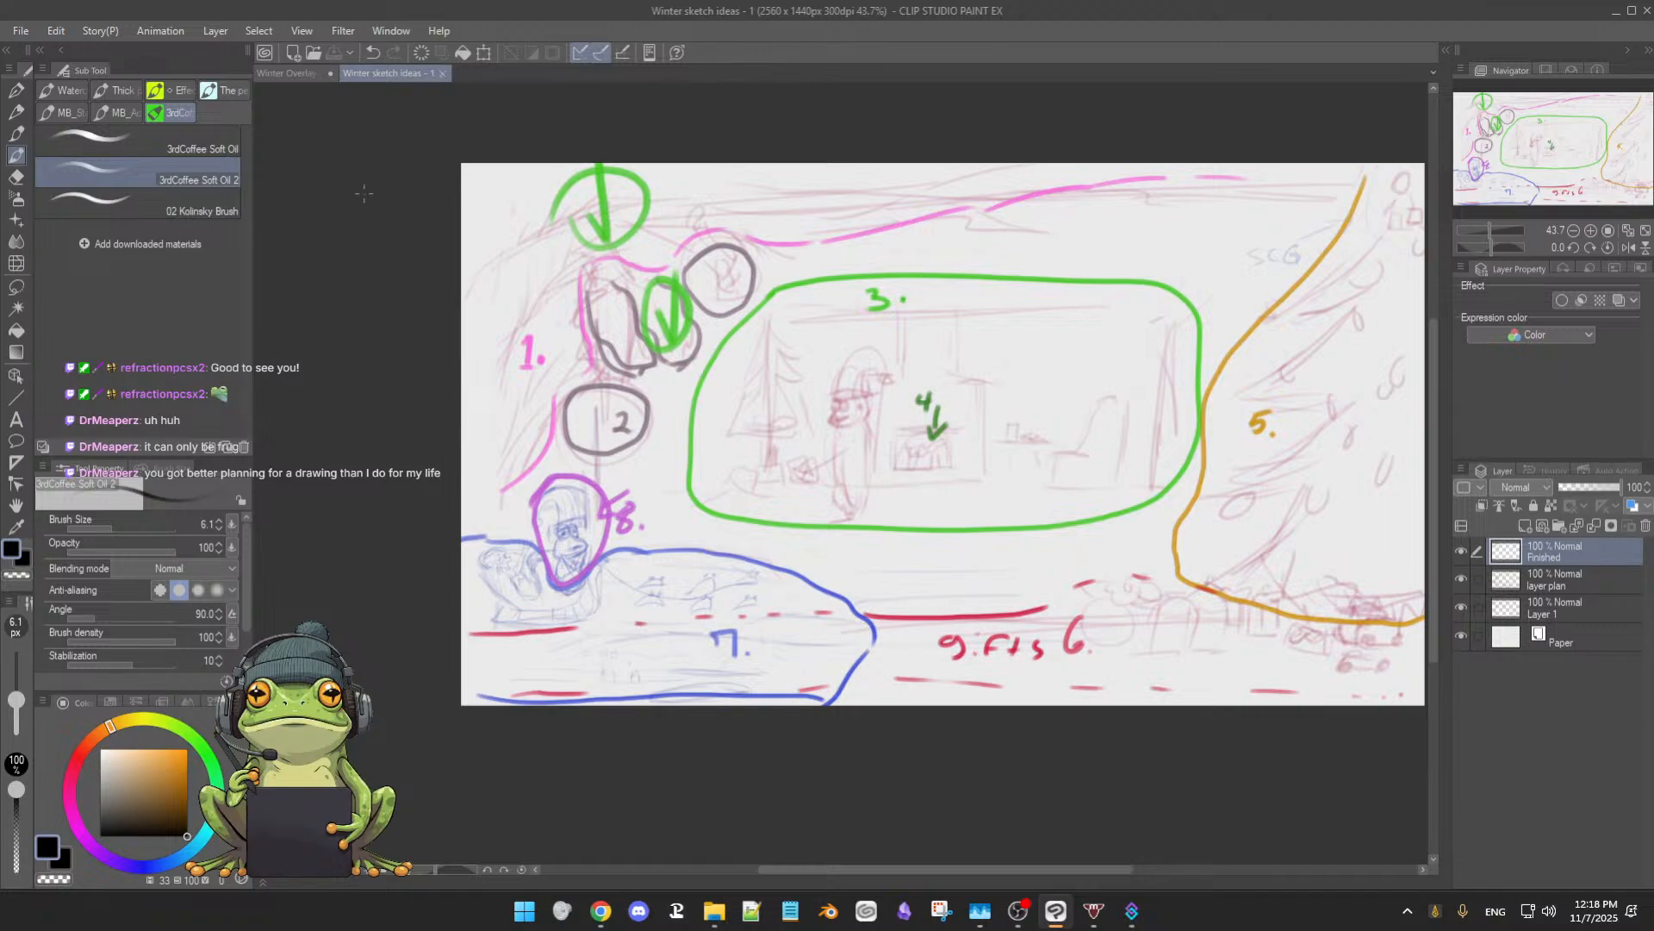
{"action": "left_click", "coordinate": [315, 75]}
{"action": "left_click_drag", "start_coordinate": [315, 75], "coordinate": [470, 84]}
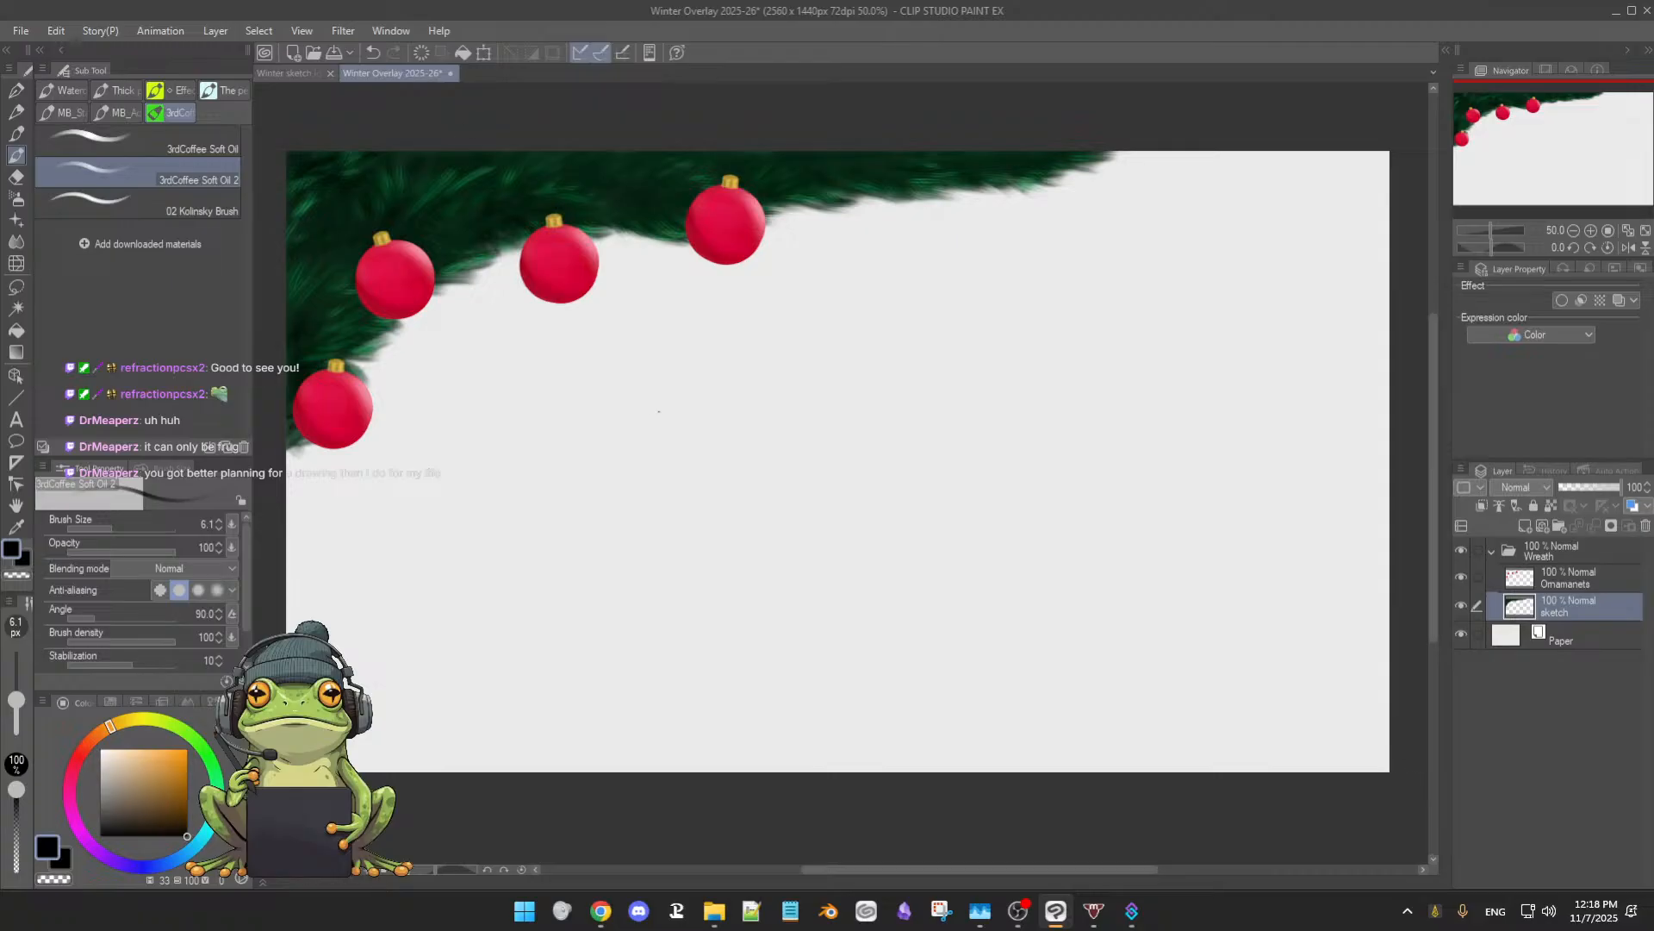
{"action": "scroll", "coordinate": [769, 448], "scroll_direction": "up", "scroll_amount": 2}
{"action": "scroll", "coordinate": [769, 448], "scroll_direction": "down", "scroll_amount": 1}
{"action": "left_click_drag", "start_coordinate": [676, 423], "coordinate": [766, 474]}
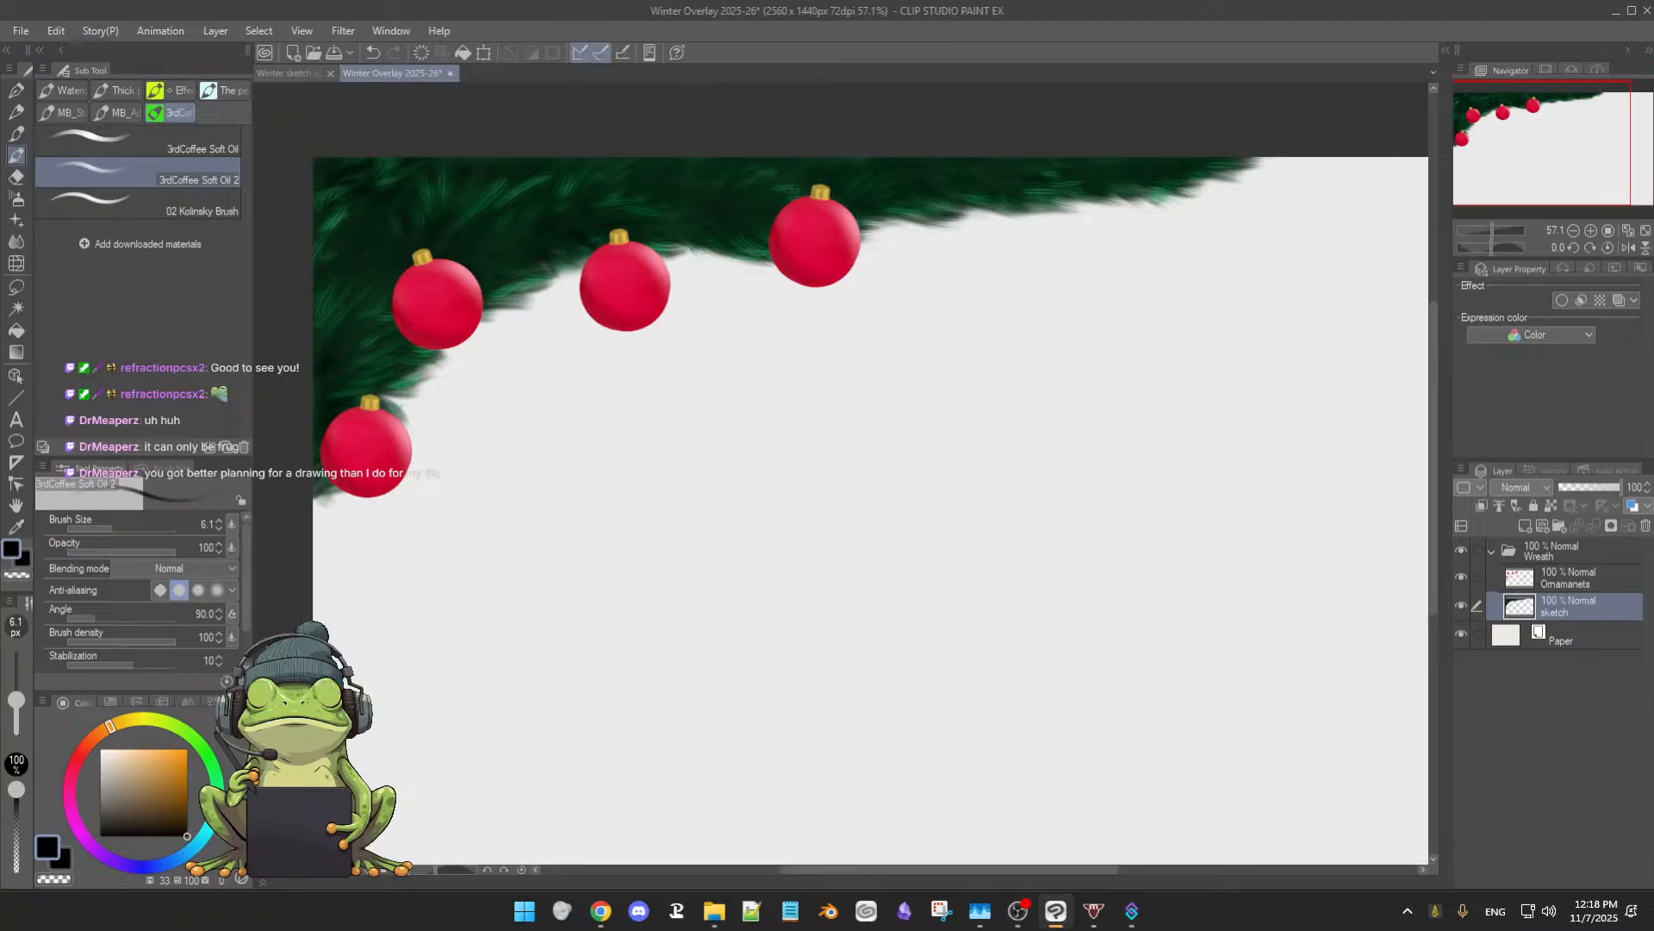
- Switch to File Explorer and open the yellow sports car reference photo from the Winter 2025-26 Sketches folder
{"action": "key", "text": "alt+Tab"}
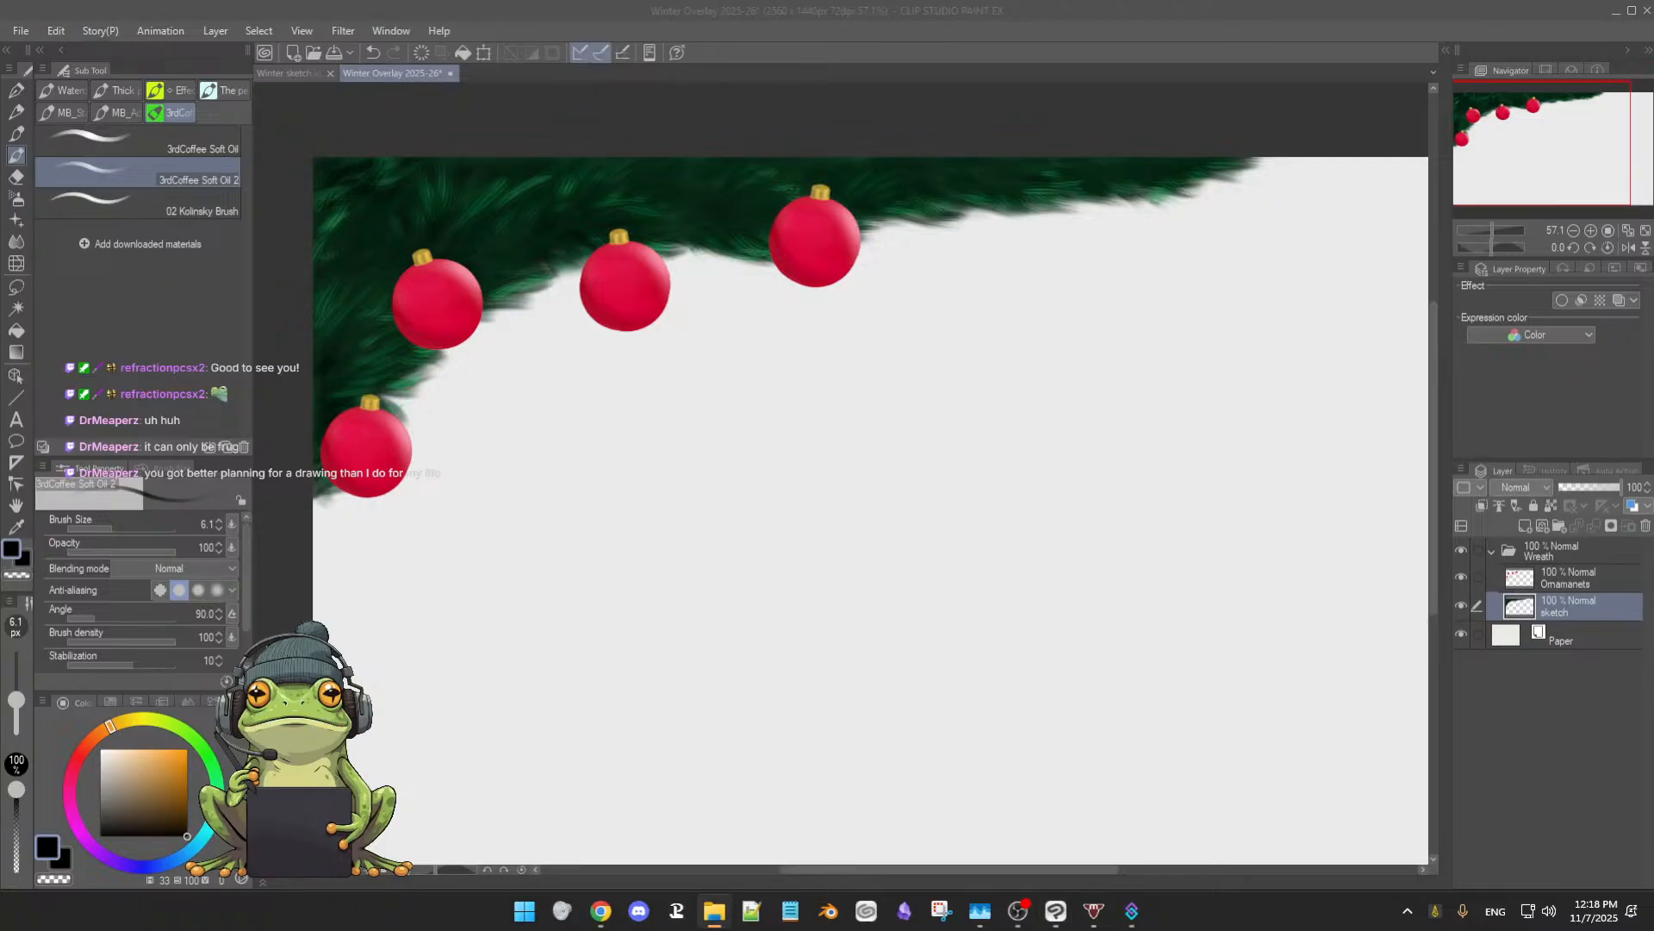
{"action": "left_click_drag", "start_coordinate": [1653, 345], "coordinate": [962, 237]}
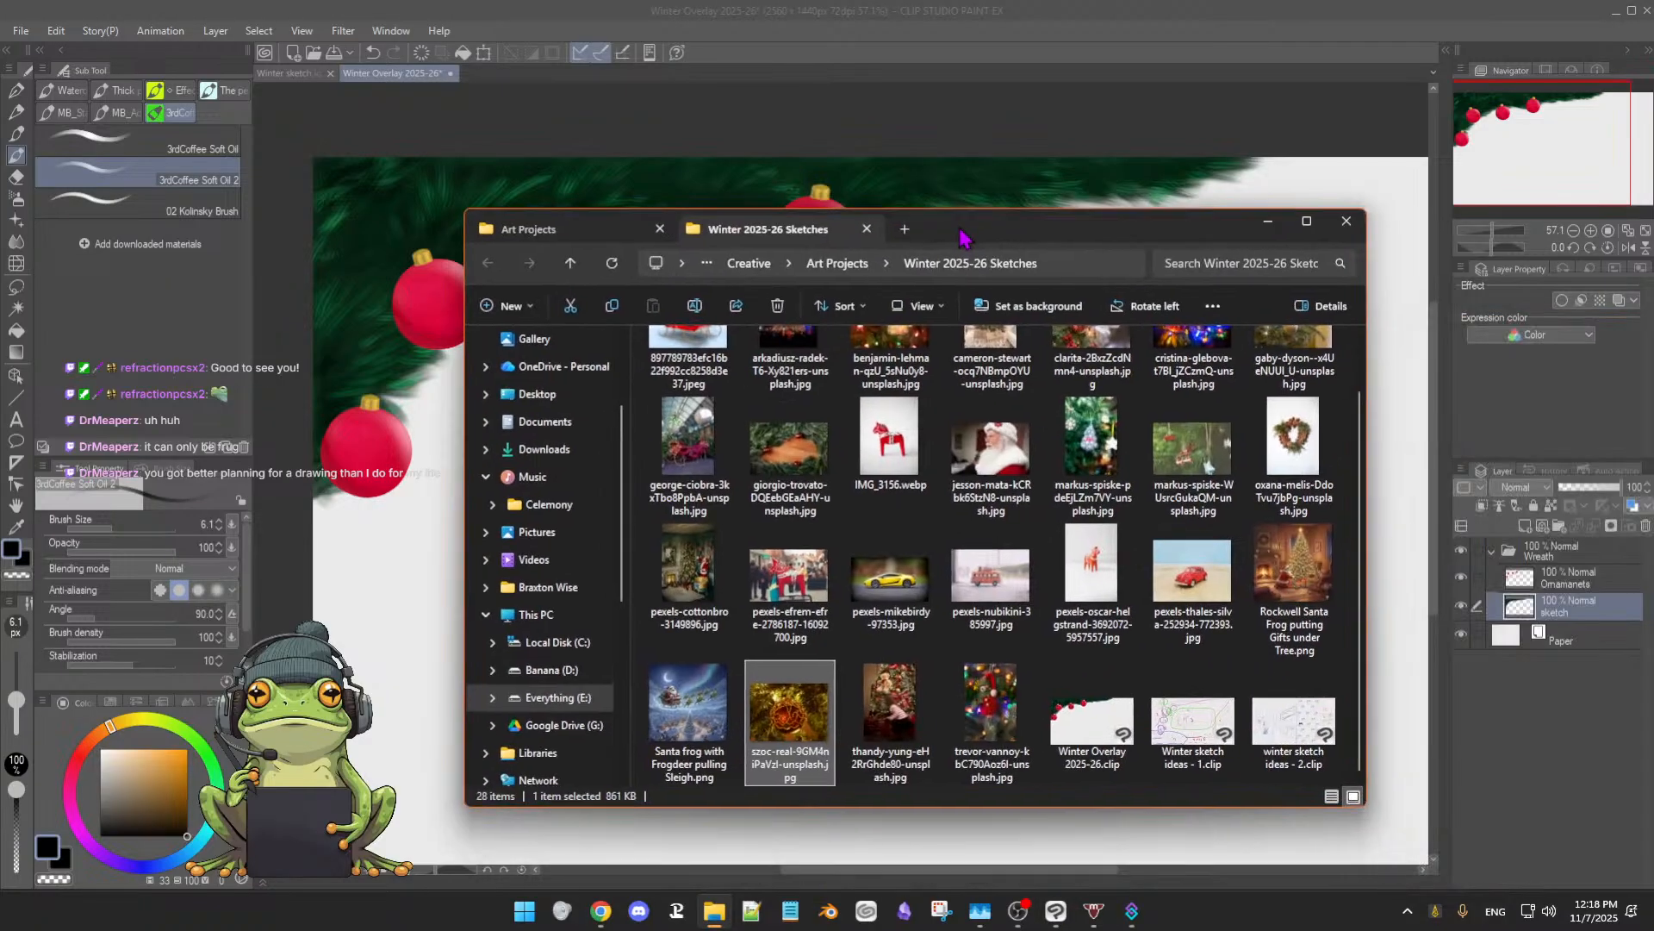
{"action": "left_click", "coordinate": [896, 595]}
{"action": "double_click", "coordinate": [897, 595]}
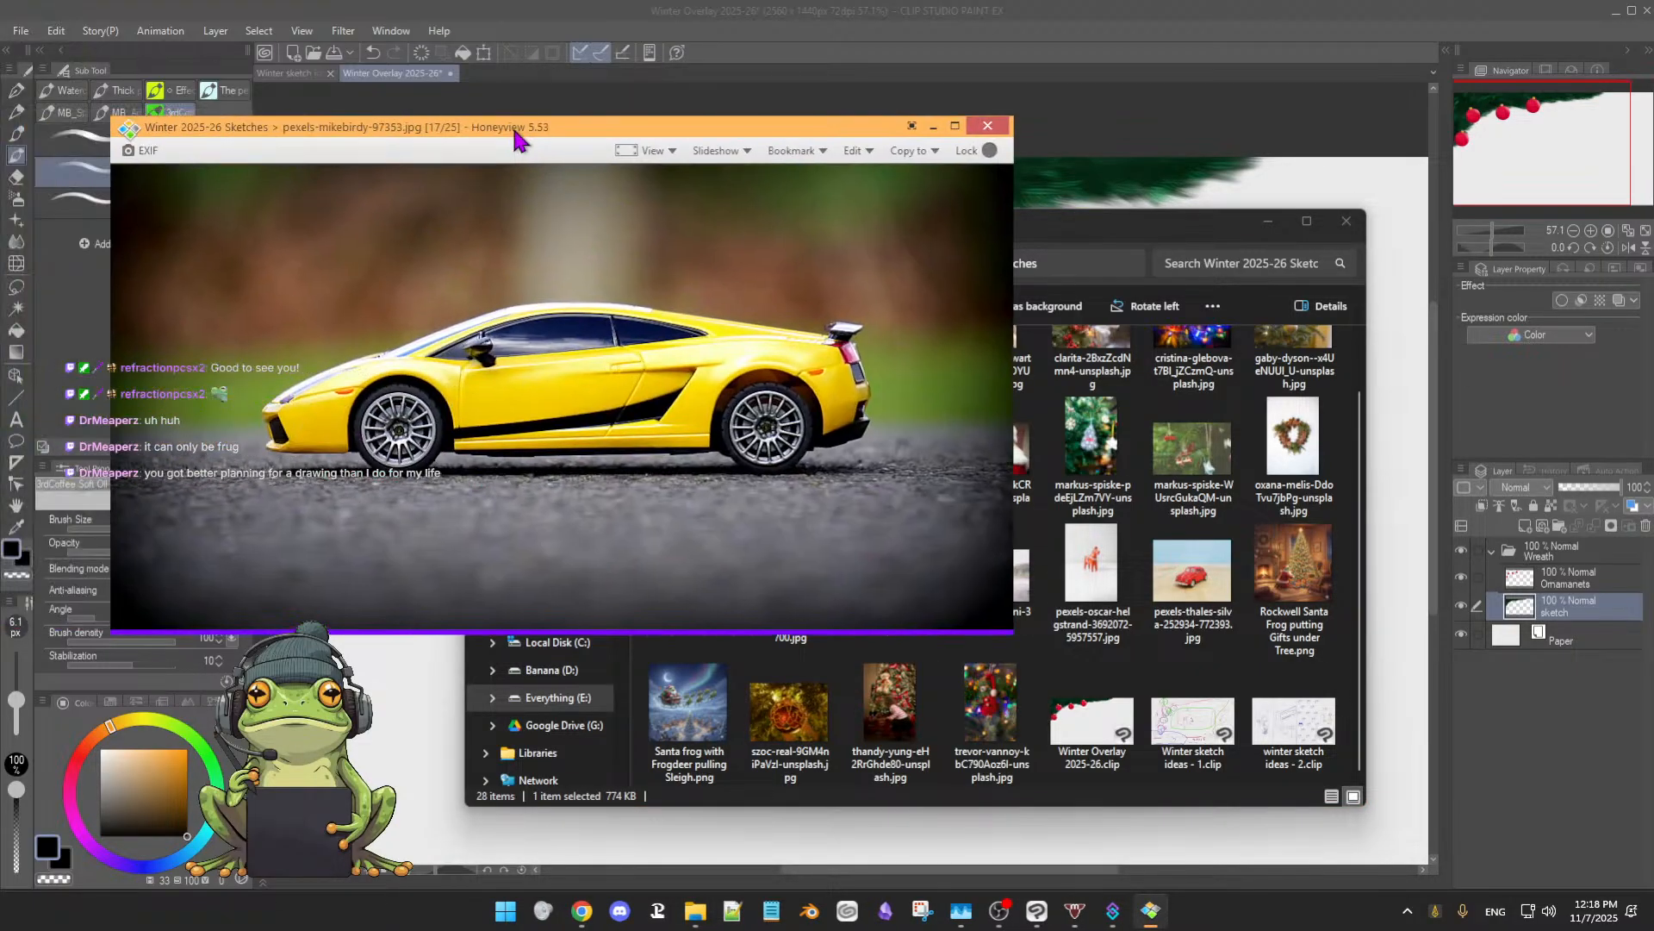
- View the Rockwell Santa Frog putting Gifts under Tree picture enlarged to full screen, and move the viewer aside when finished
{"action": "left_click", "coordinate": [1120, 476]}
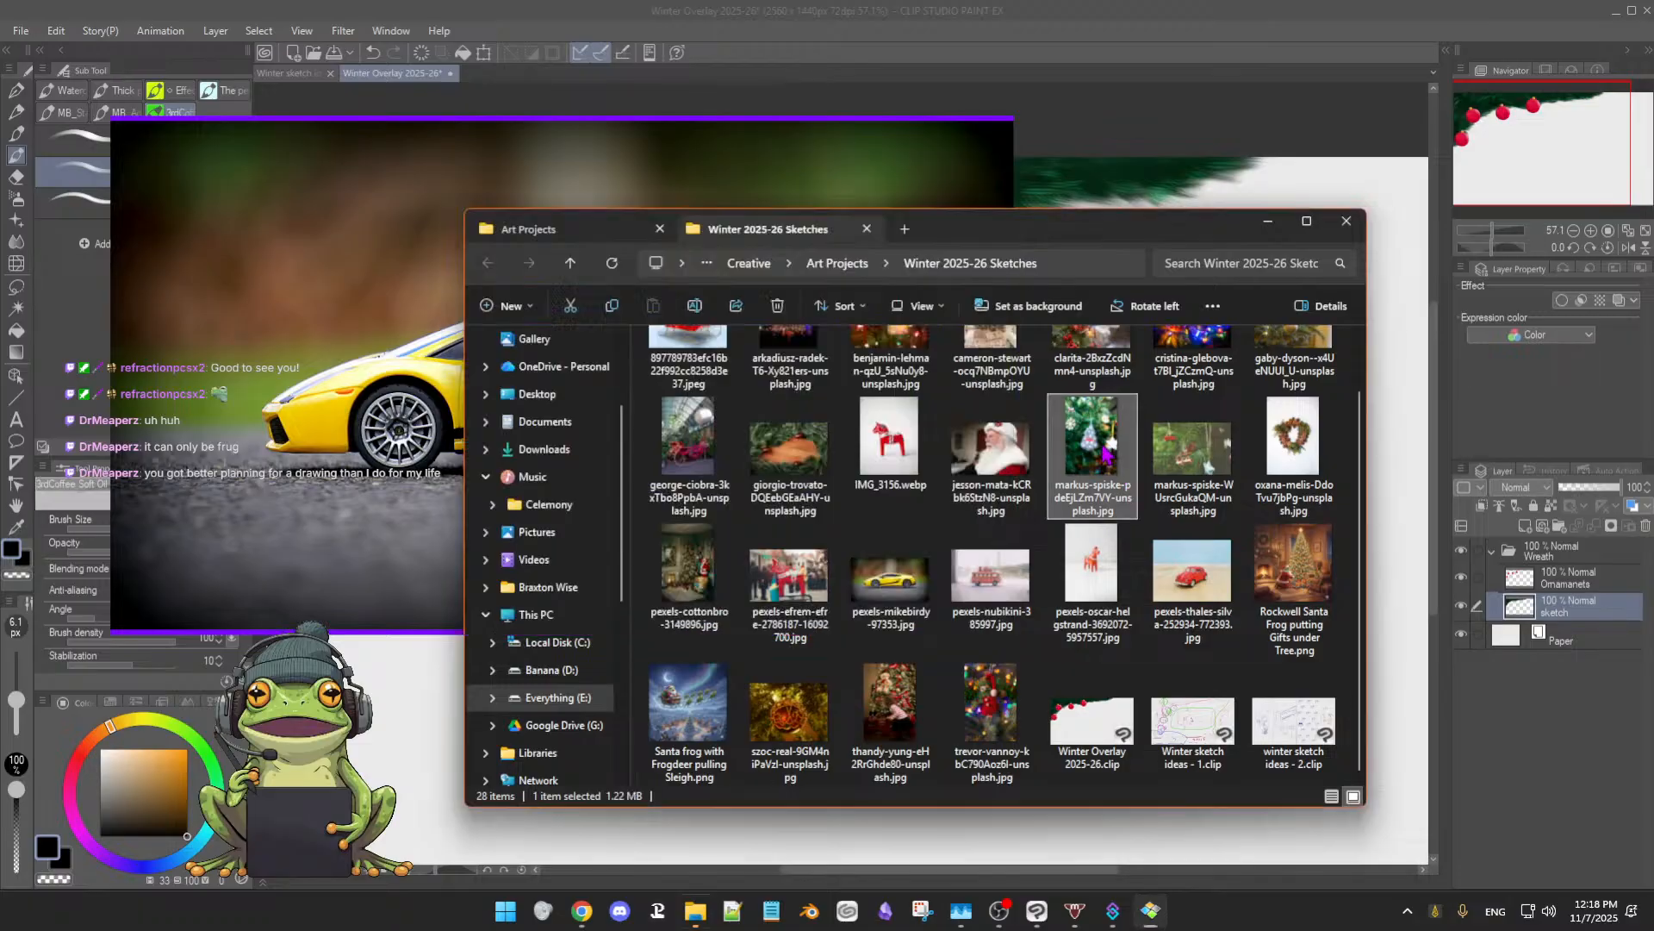
{"action": "left_click", "coordinate": [231, 296]}
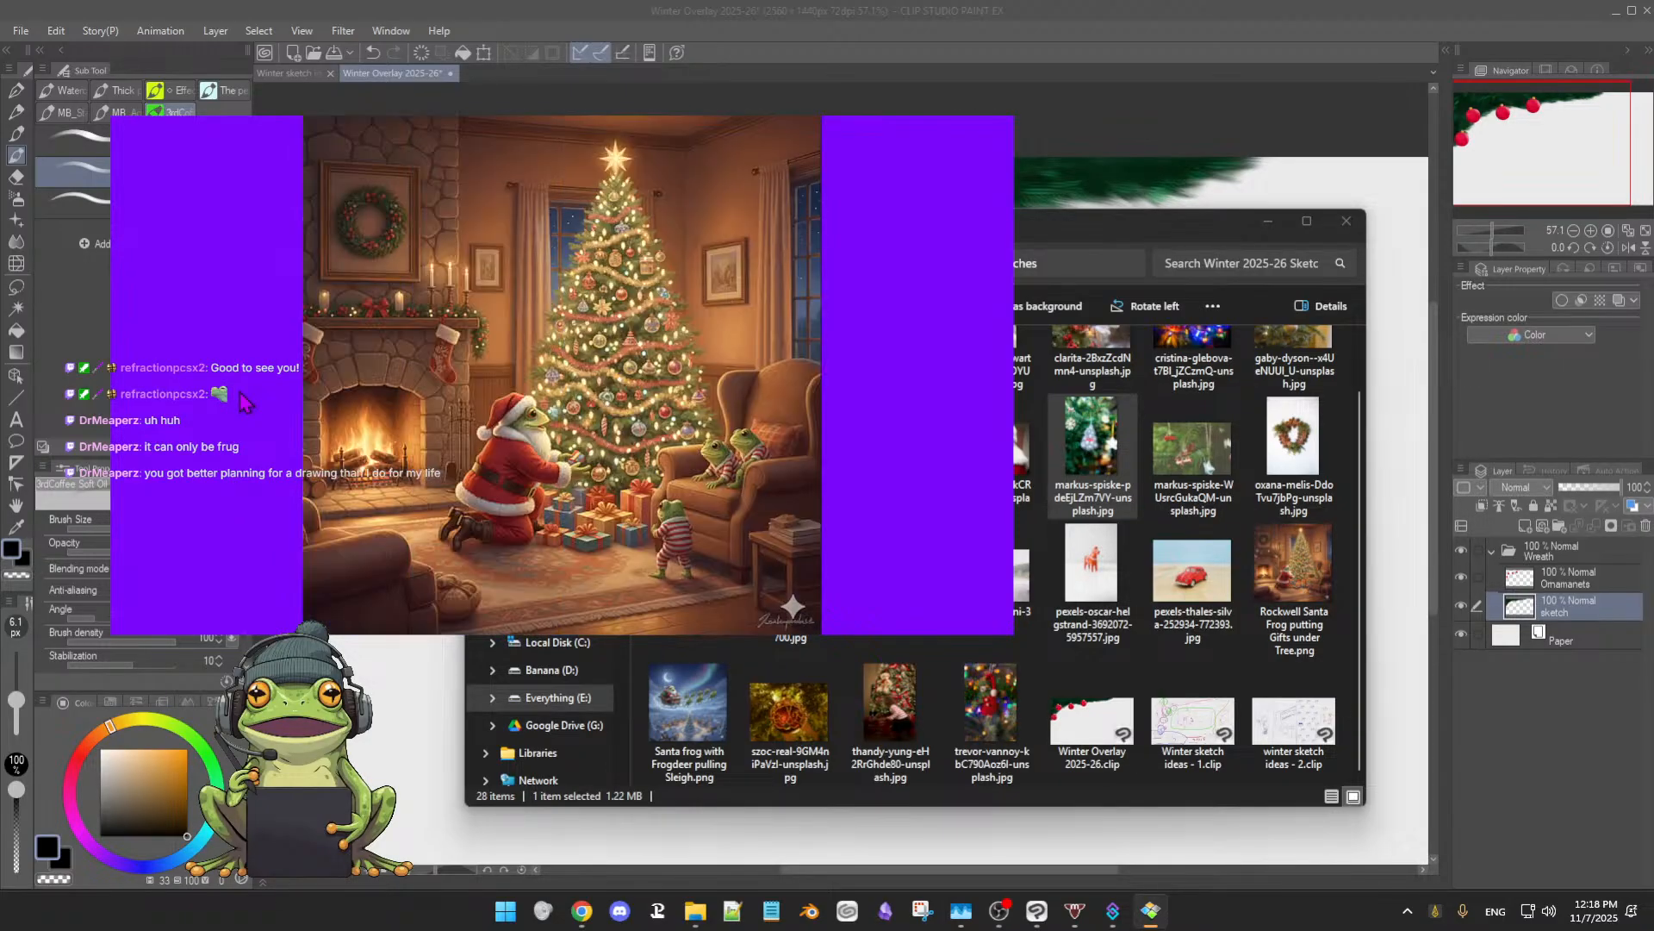
{"action": "left_click_drag", "start_coordinate": [738, 130], "coordinate": [879, 12]}
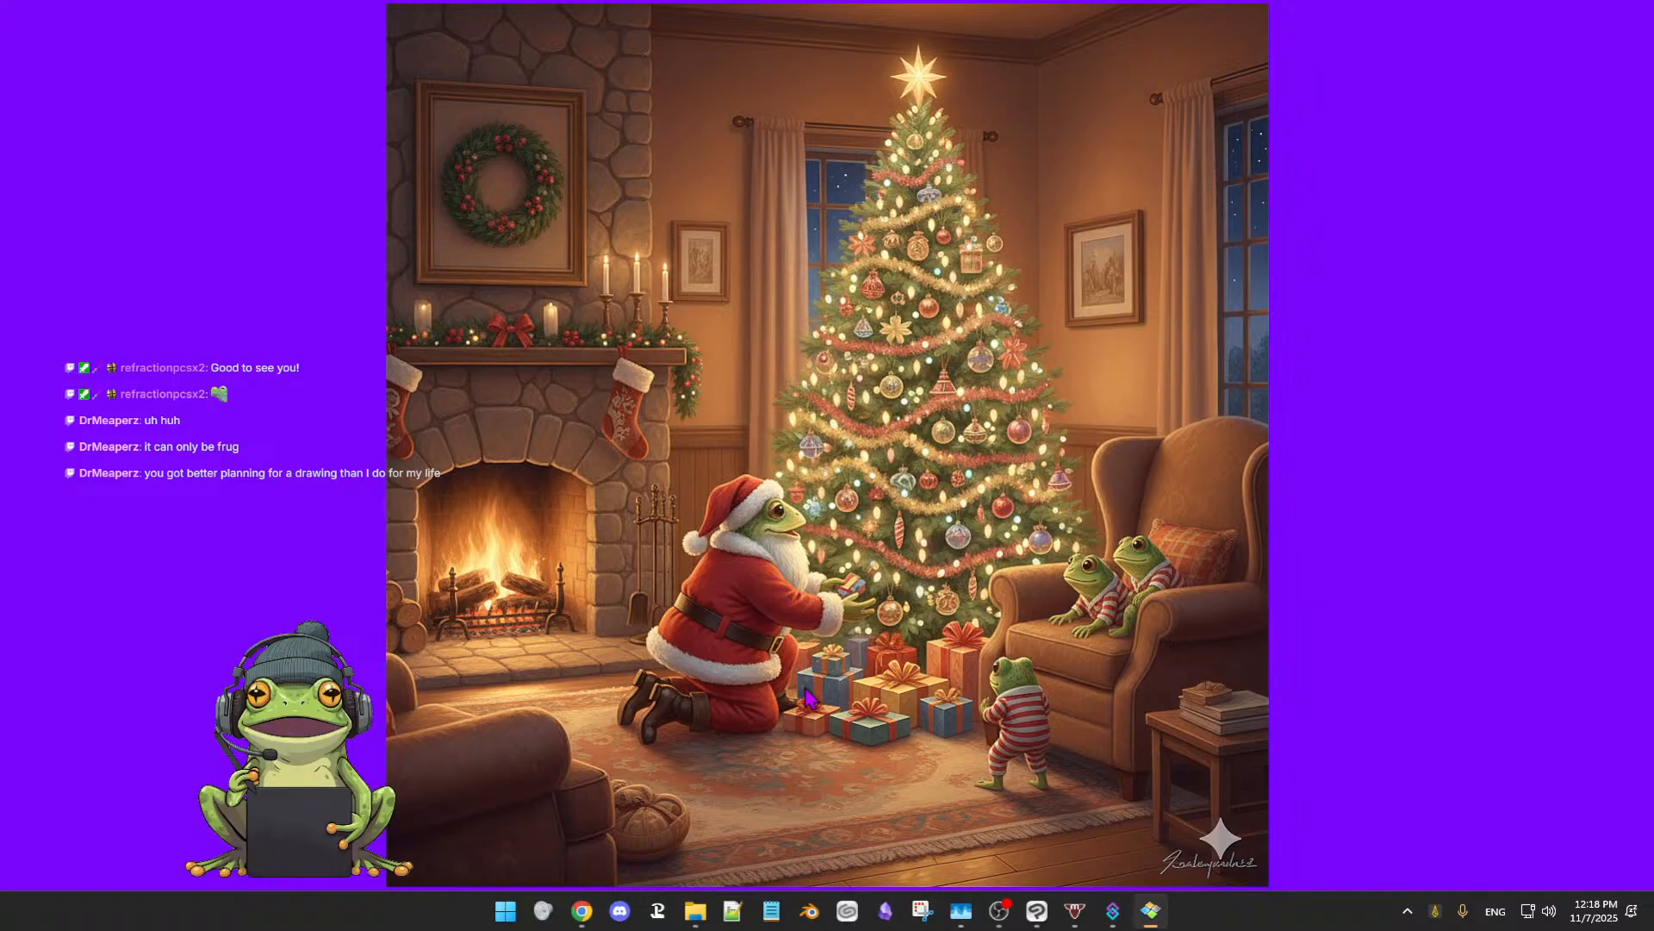
{"action": "mouse_move", "coordinate": [875, 6]}
{"action": "left_click_drag", "start_coordinate": [1010, 6], "coordinate": [0, 11]}
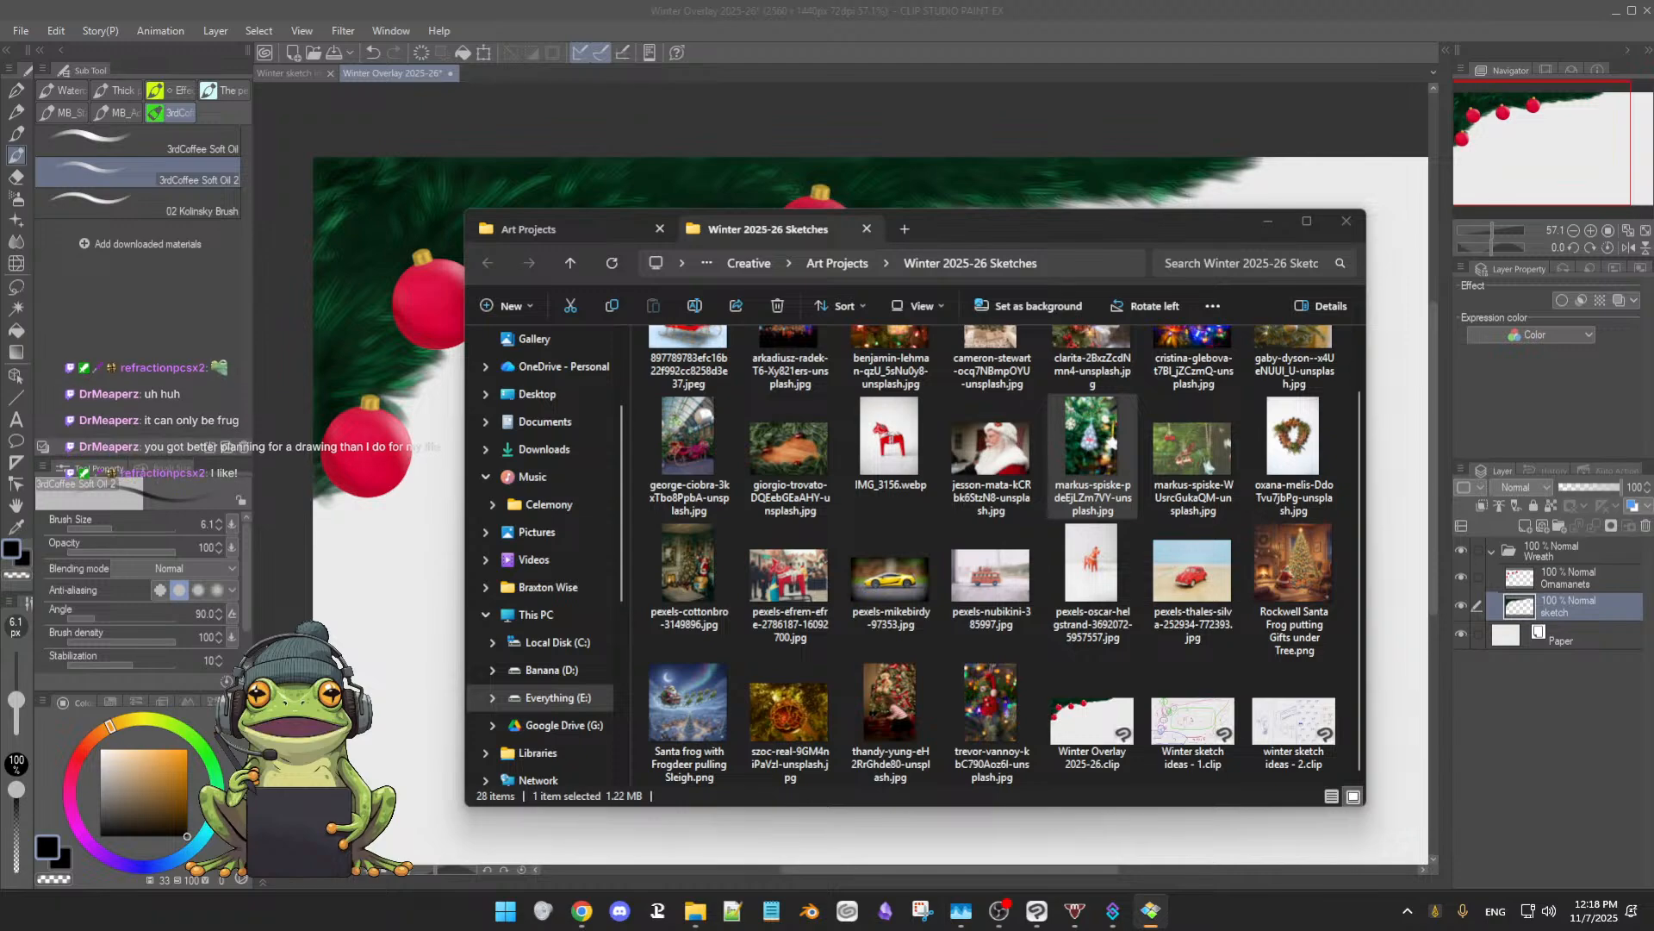
- View the Santa frog with Frogdeer pulling Sleigh picture at full screen, and clear the viewer and folder window off the canvas
{"action": "left_click_drag", "start_coordinate": [0, 256], "coordinate": [776, 198]}
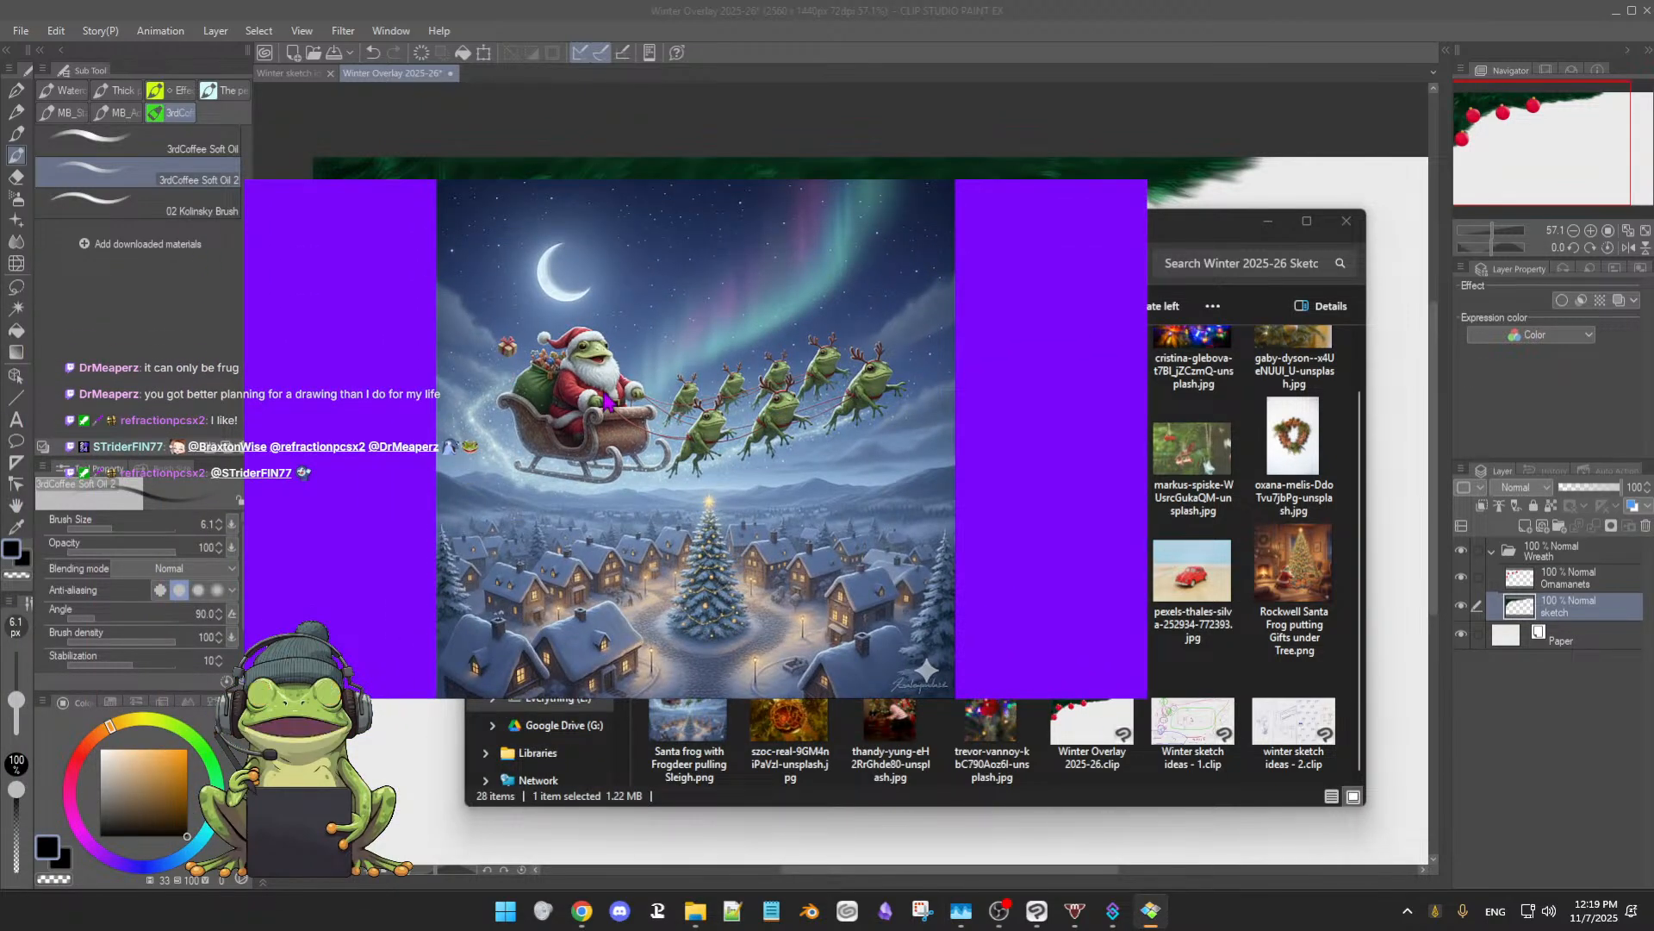
{"action": "left_click_drag", "start_coordinate": [803, 187], "coordinate": [856, 11]}
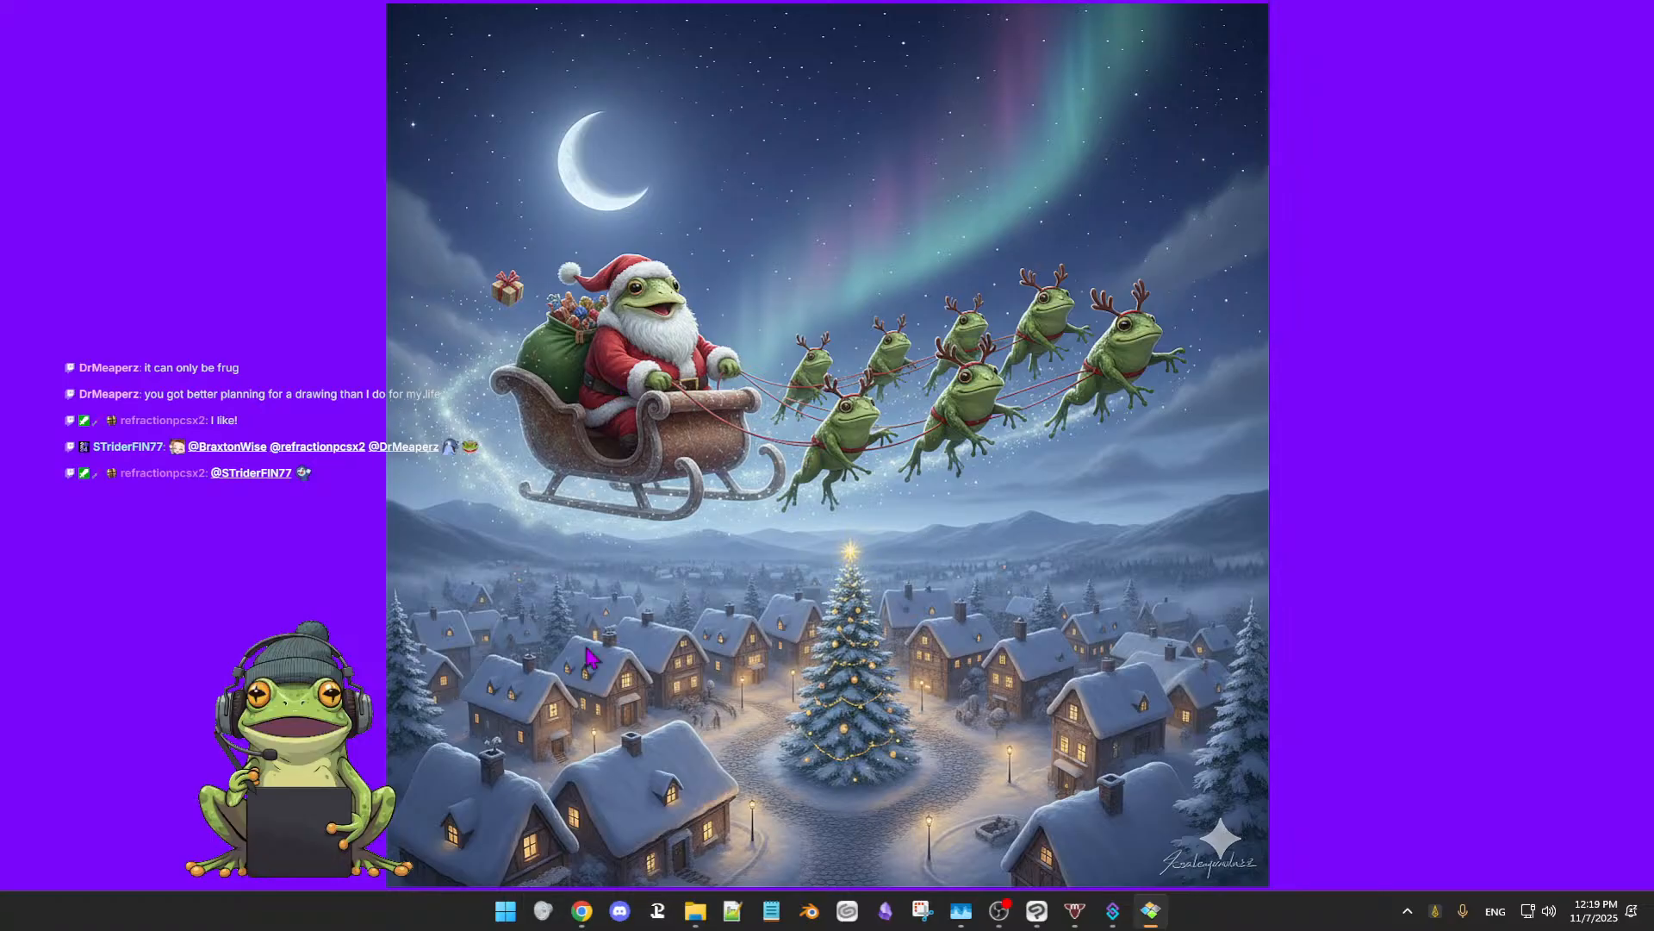
{"action": "mouse_move", "coordinate": [981, 66]}
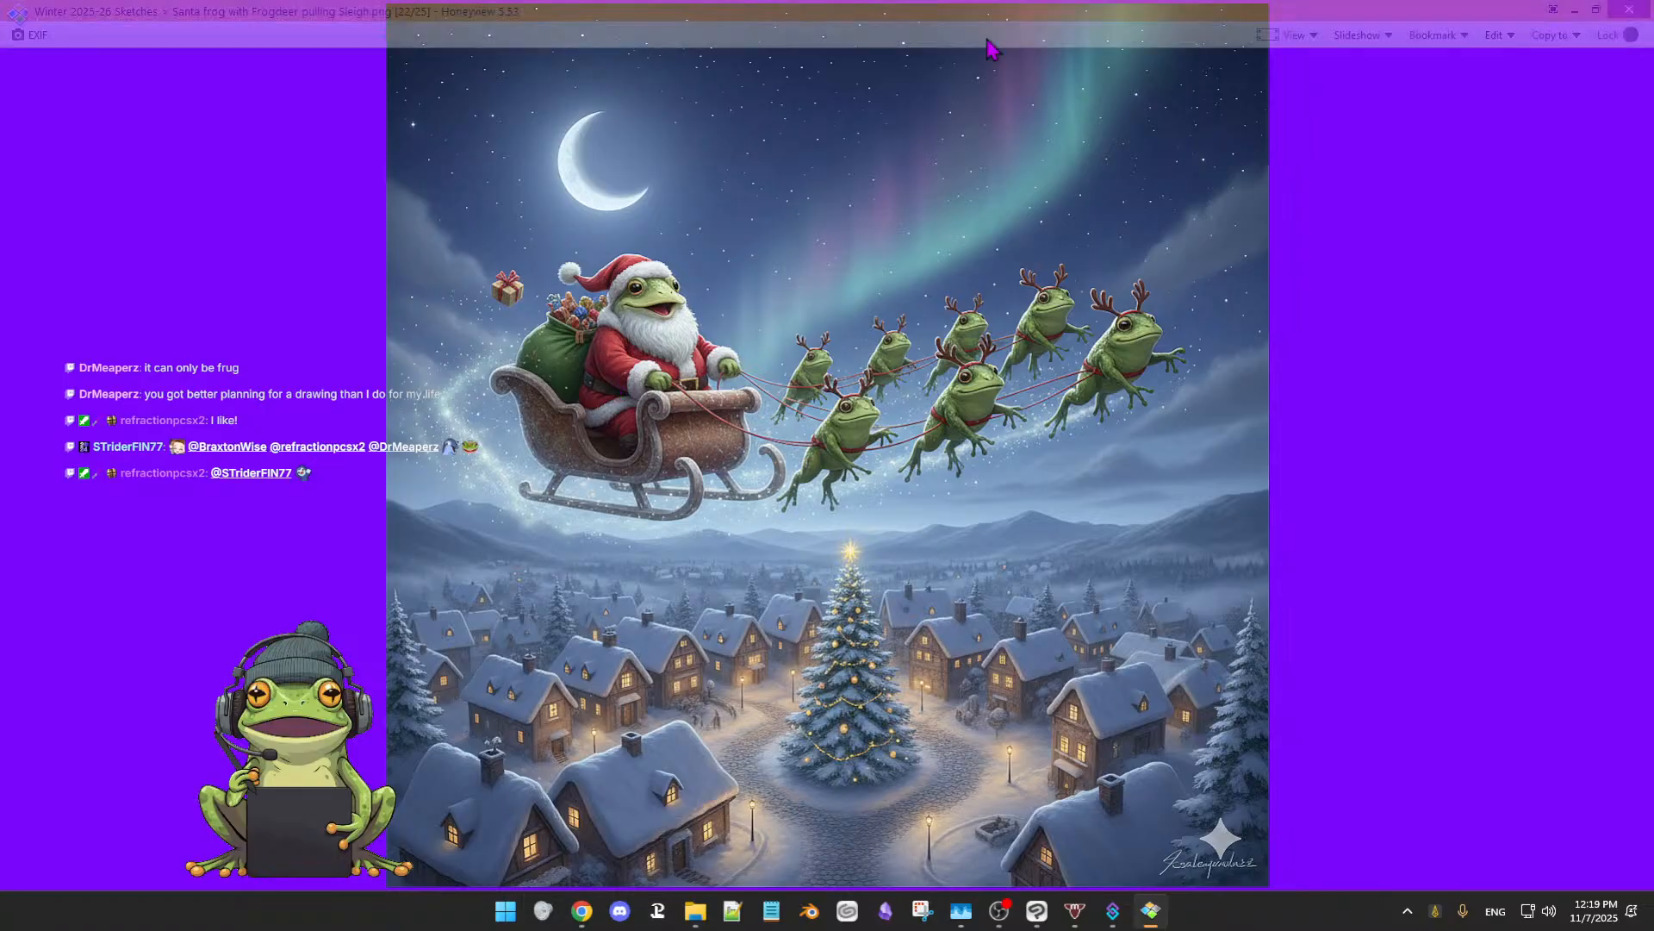
{"action": "left_click_drag", "start_coordinate": [1061, 11], "coordinate": [0, 257]}
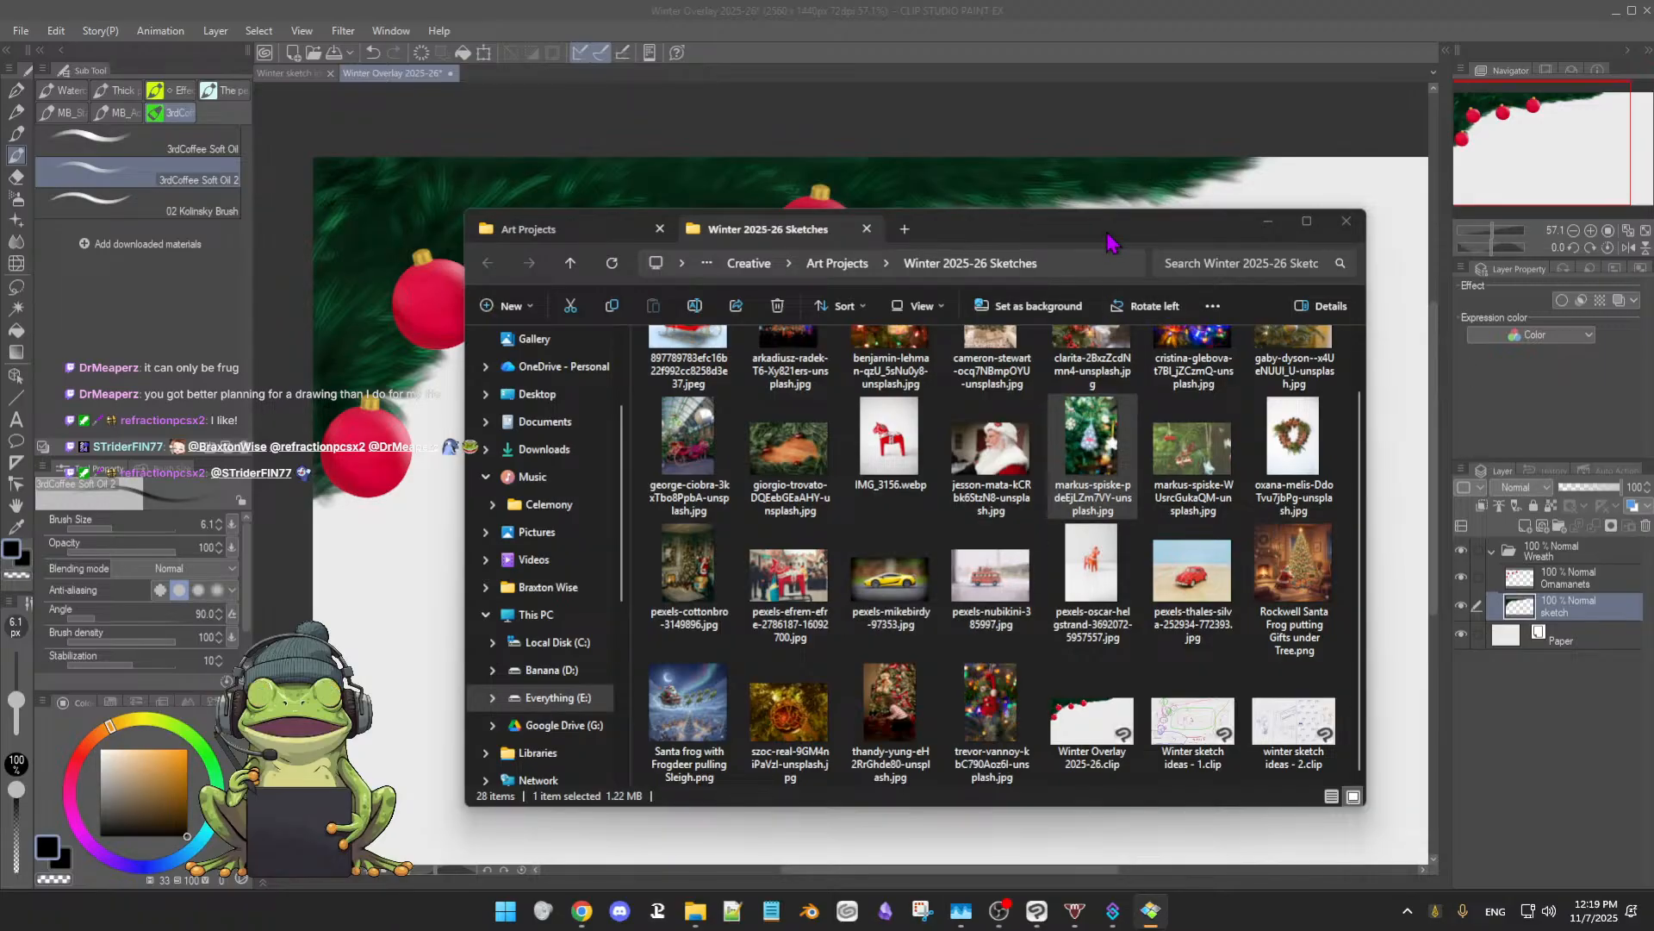
{"action": "left_click_drag", "start_coordinate": [1111, 244], "coordinate": [1653, 238]}
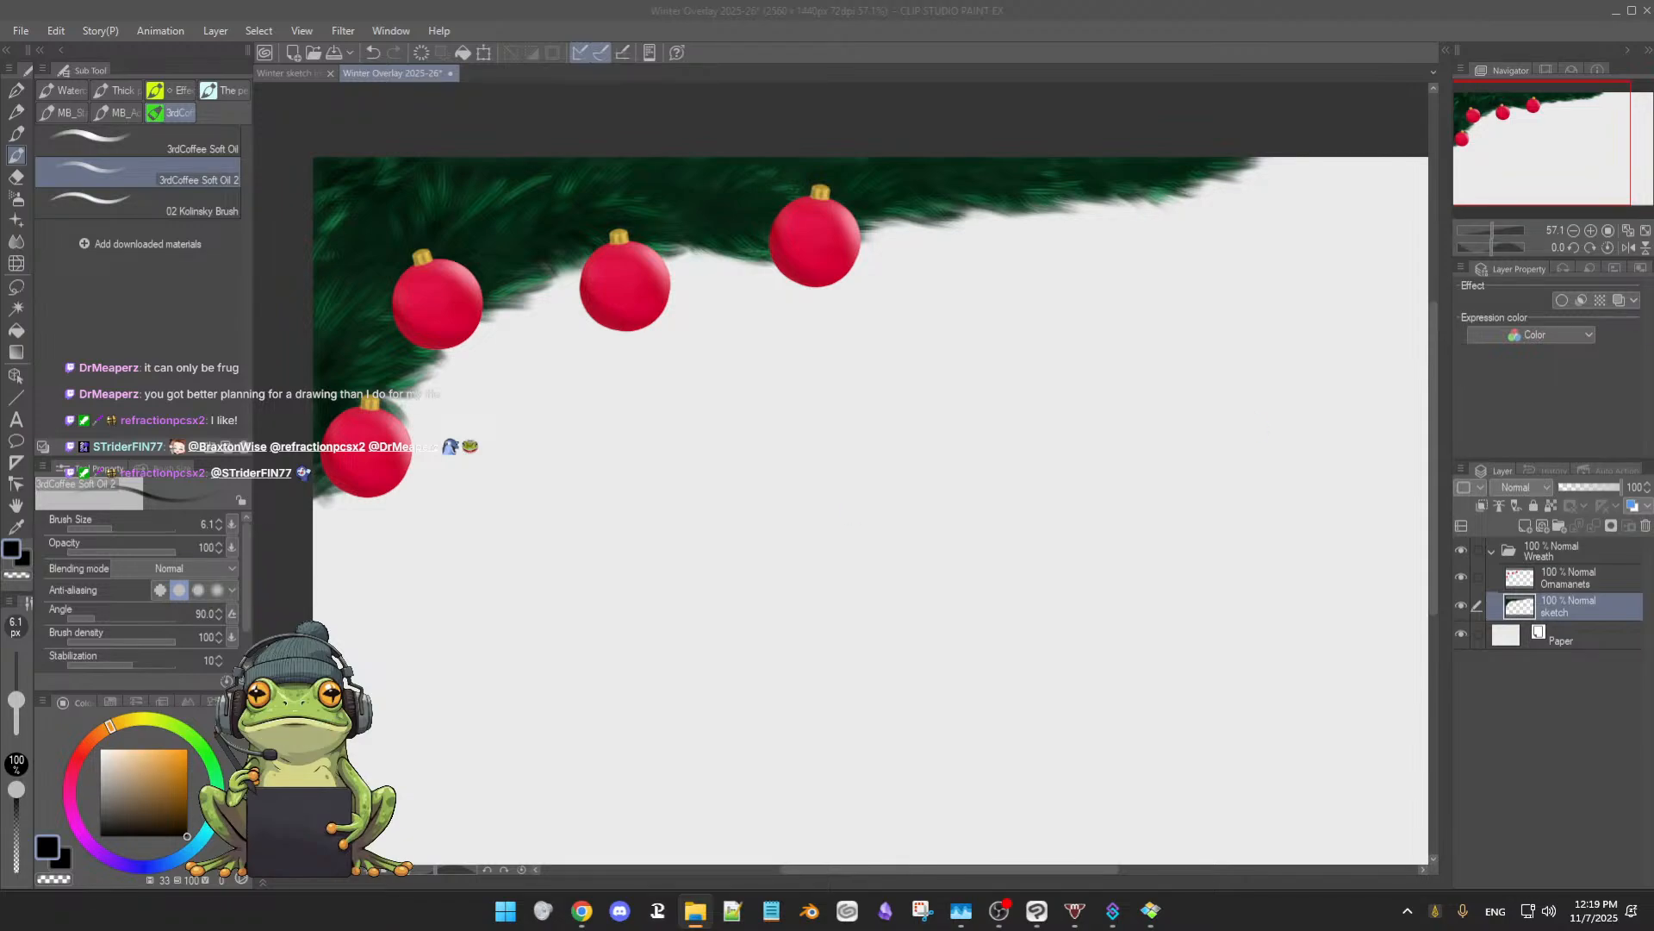
- Compare the numbered zones in Winter sketch ideas - 1 with the painted wreath and ornaments in Winter Overlay 2025-26
{"action": "left_click", "coordinate": [293, 74]}
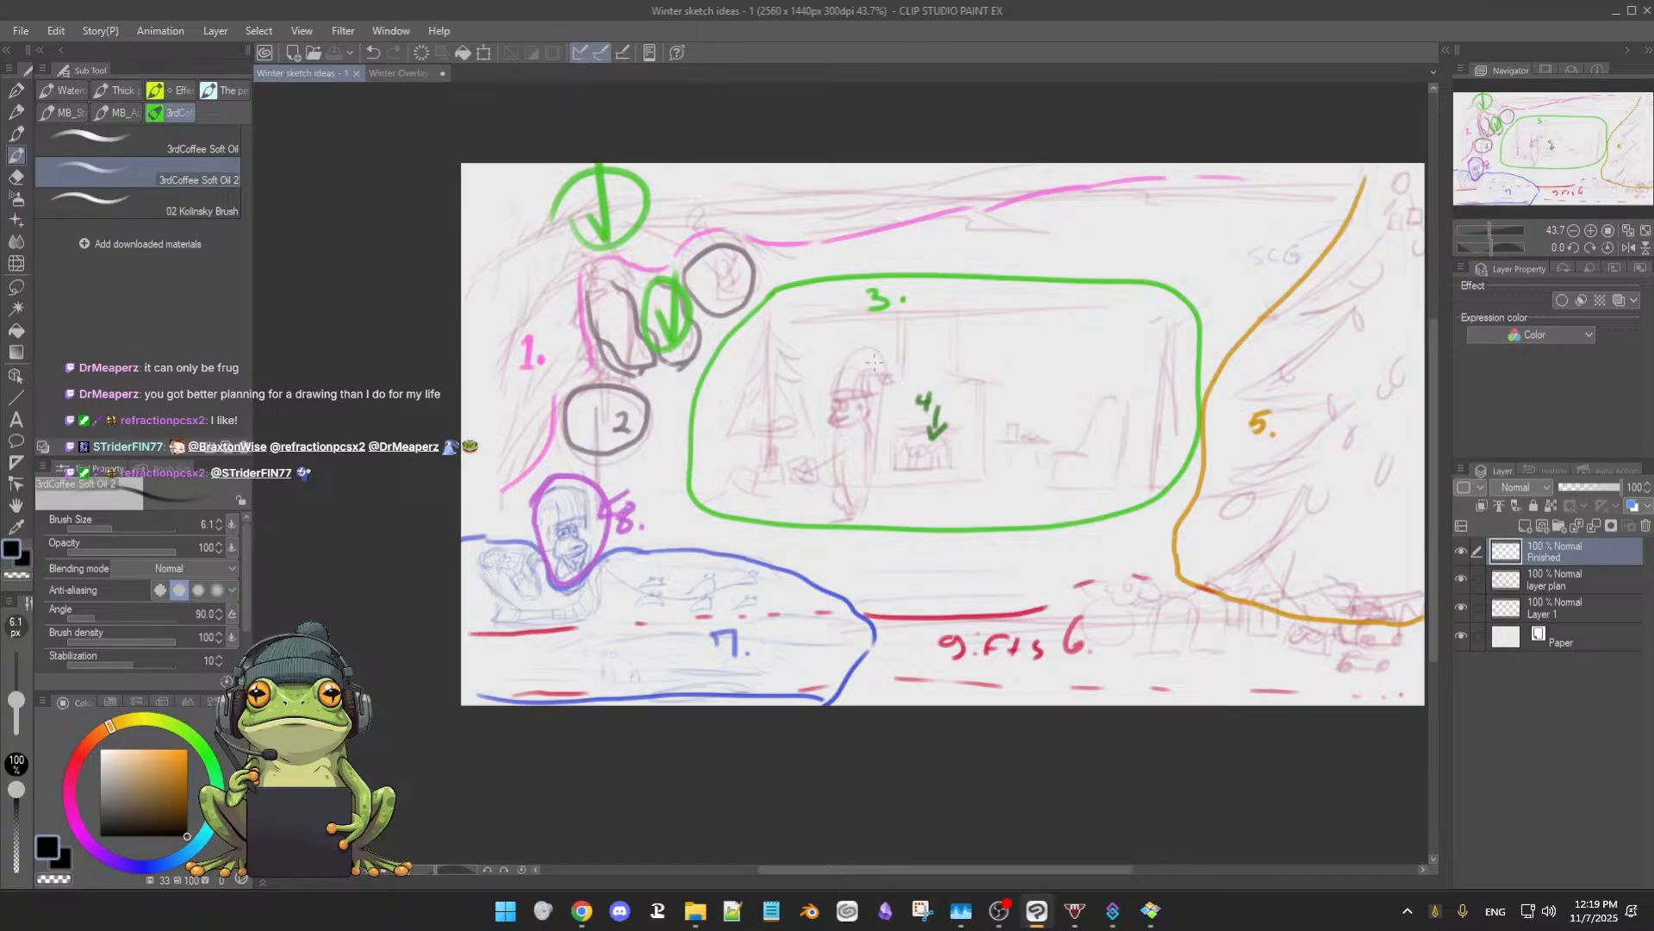
{"action": "left_click", "coordinate": [919, 104]}
{"action": "left_click_drag", "start_coordinate": [1018, 395], "coordinate": [916, 419]}
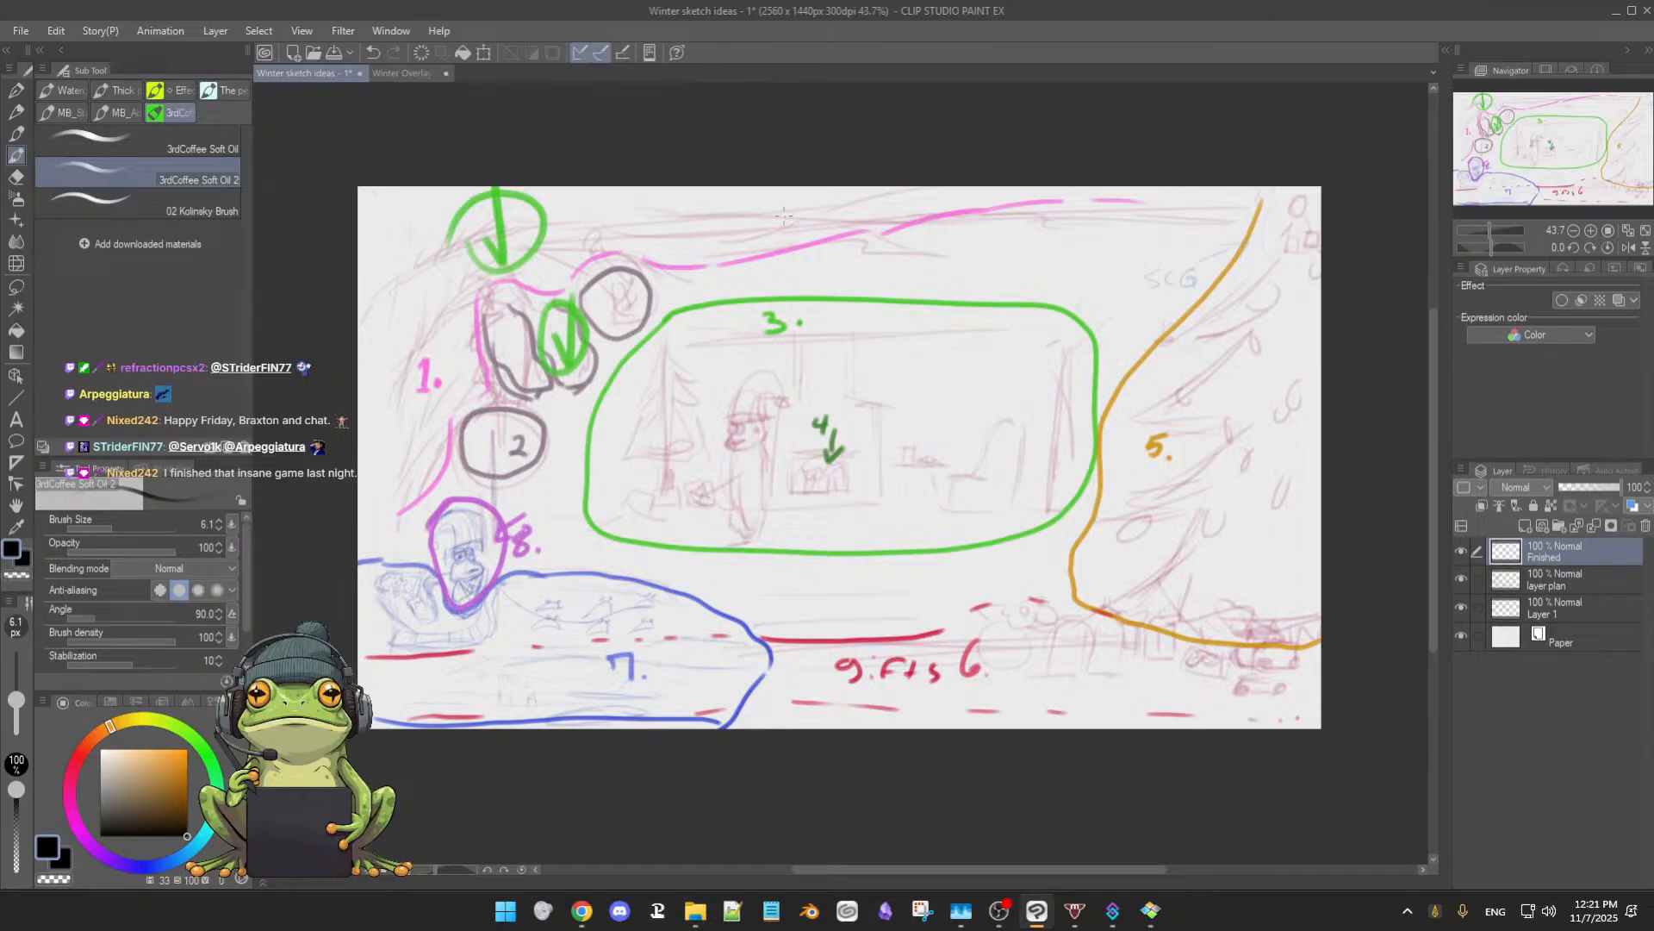
{"action": "left_click", "coordinate": [401, 74]}
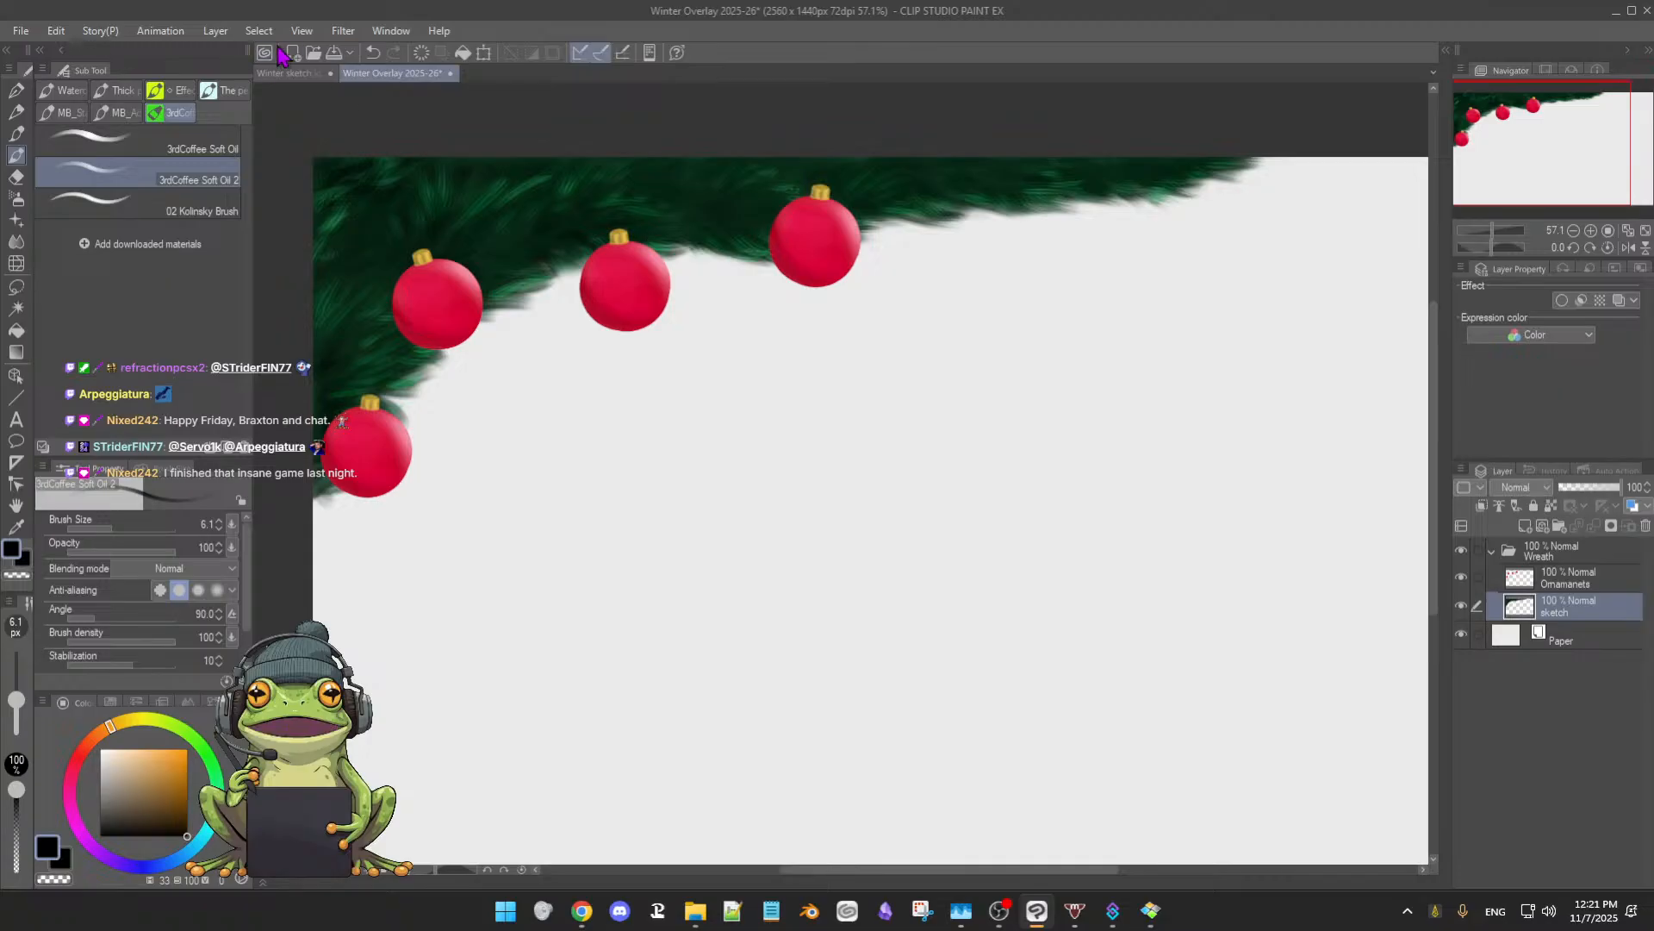
{"action": "left_click", "coordinate": [294, 78]}
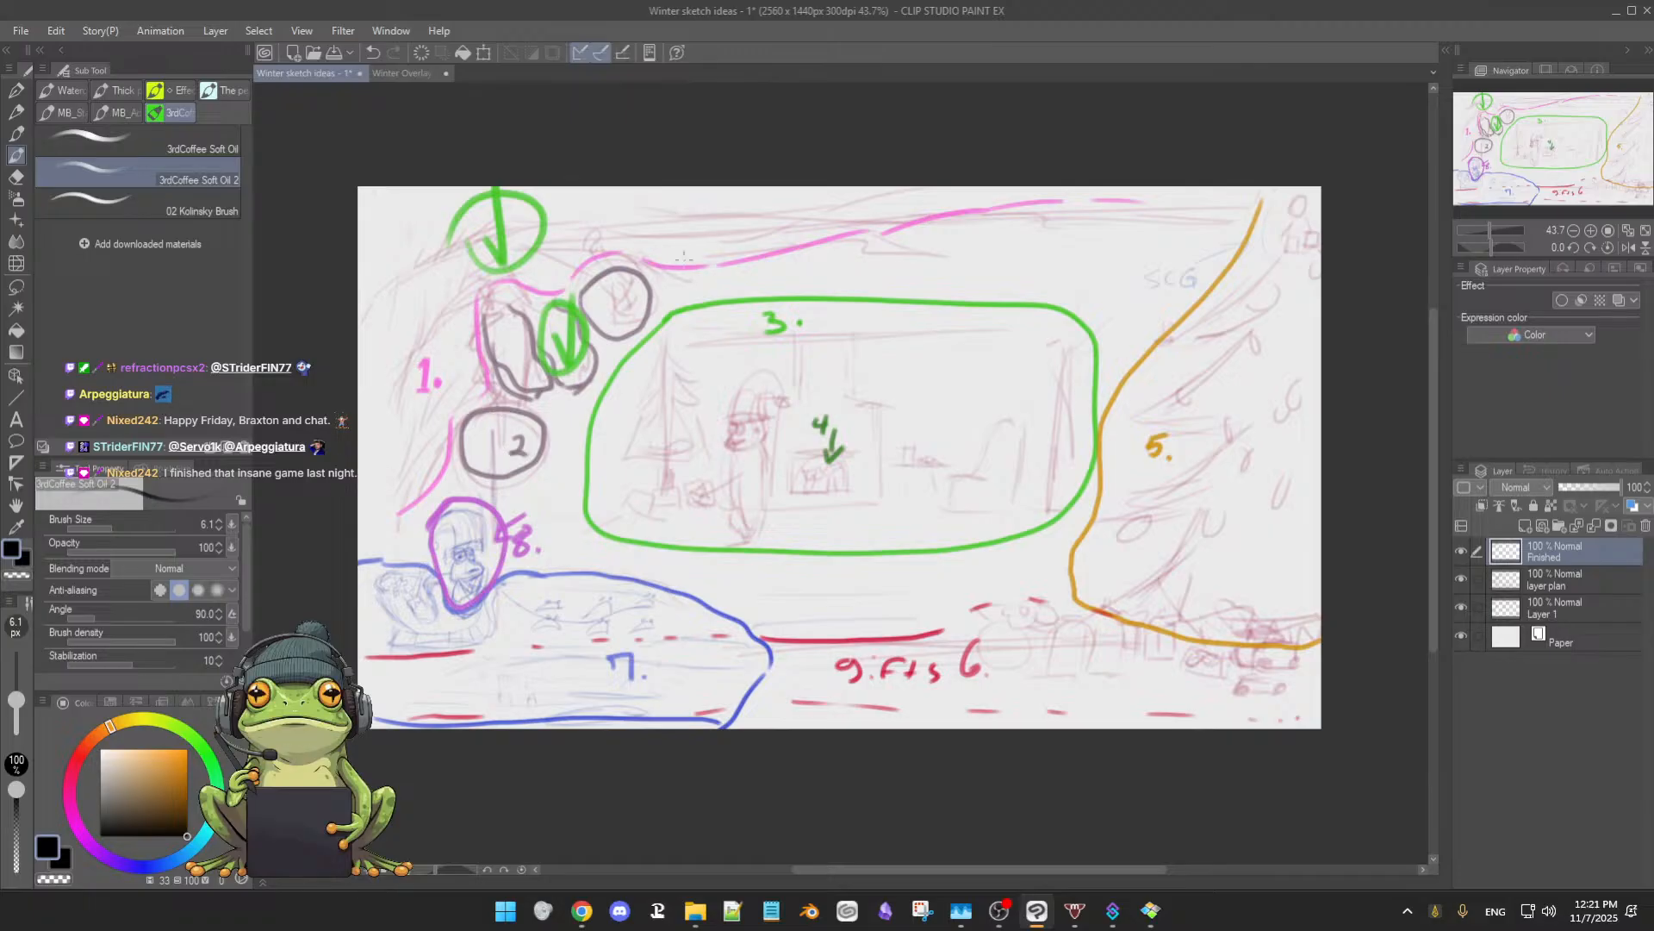
{"action": "left_click", "coordinate": [402, 73]}
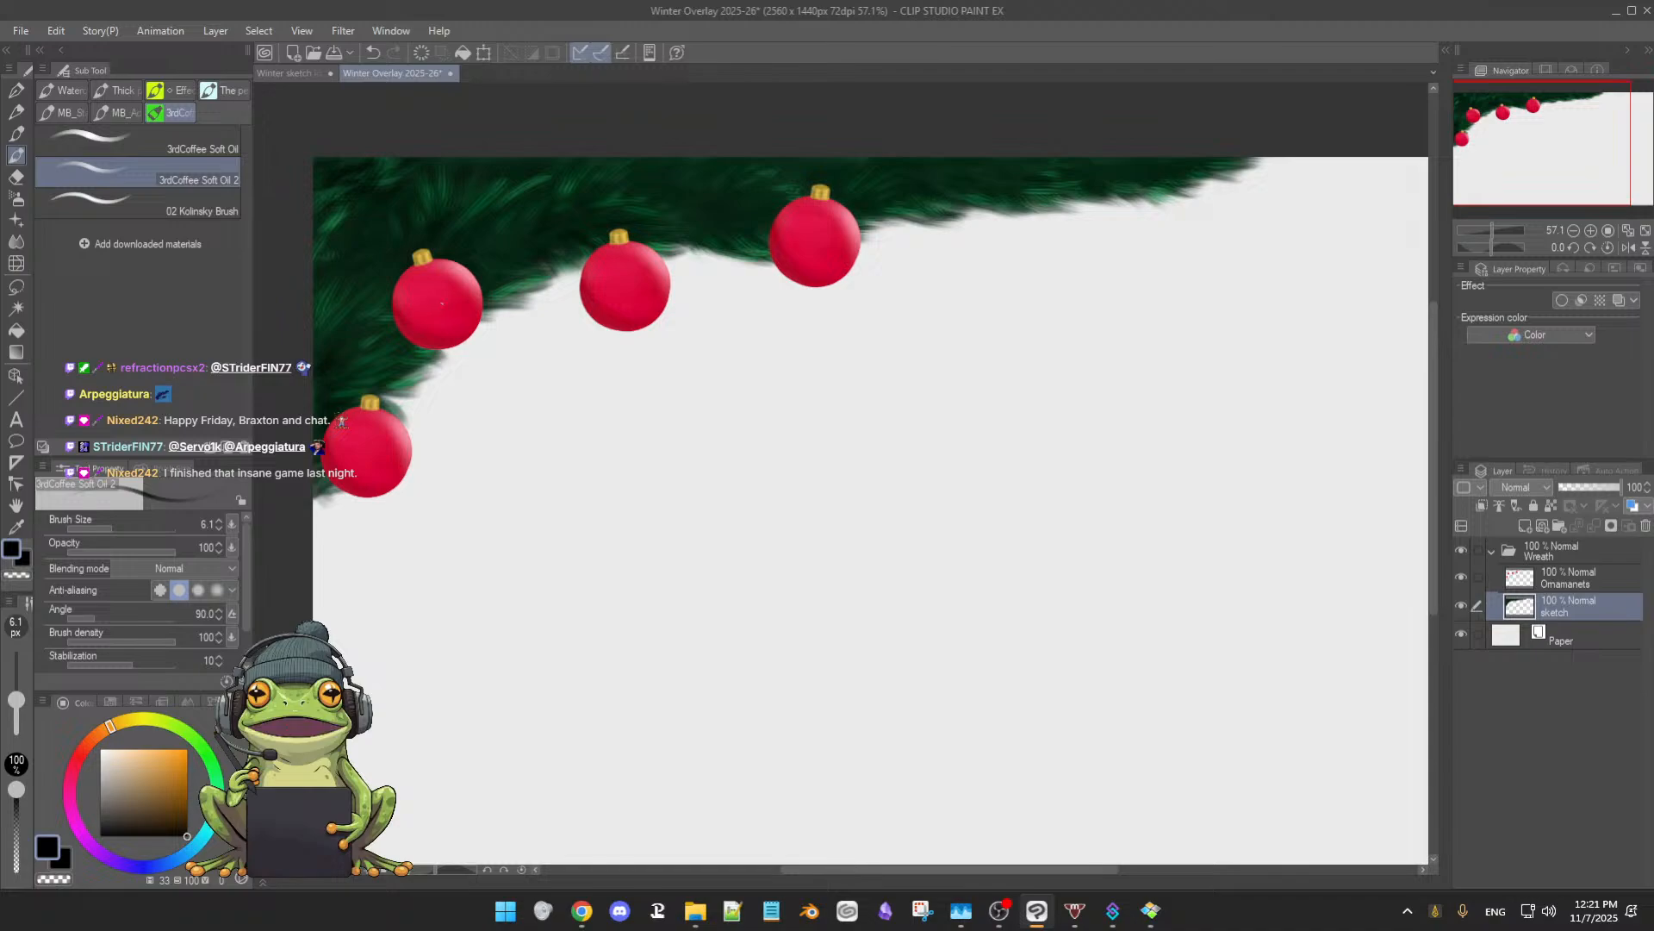
{"action": "left_click", "coordinate": [289, 73]}
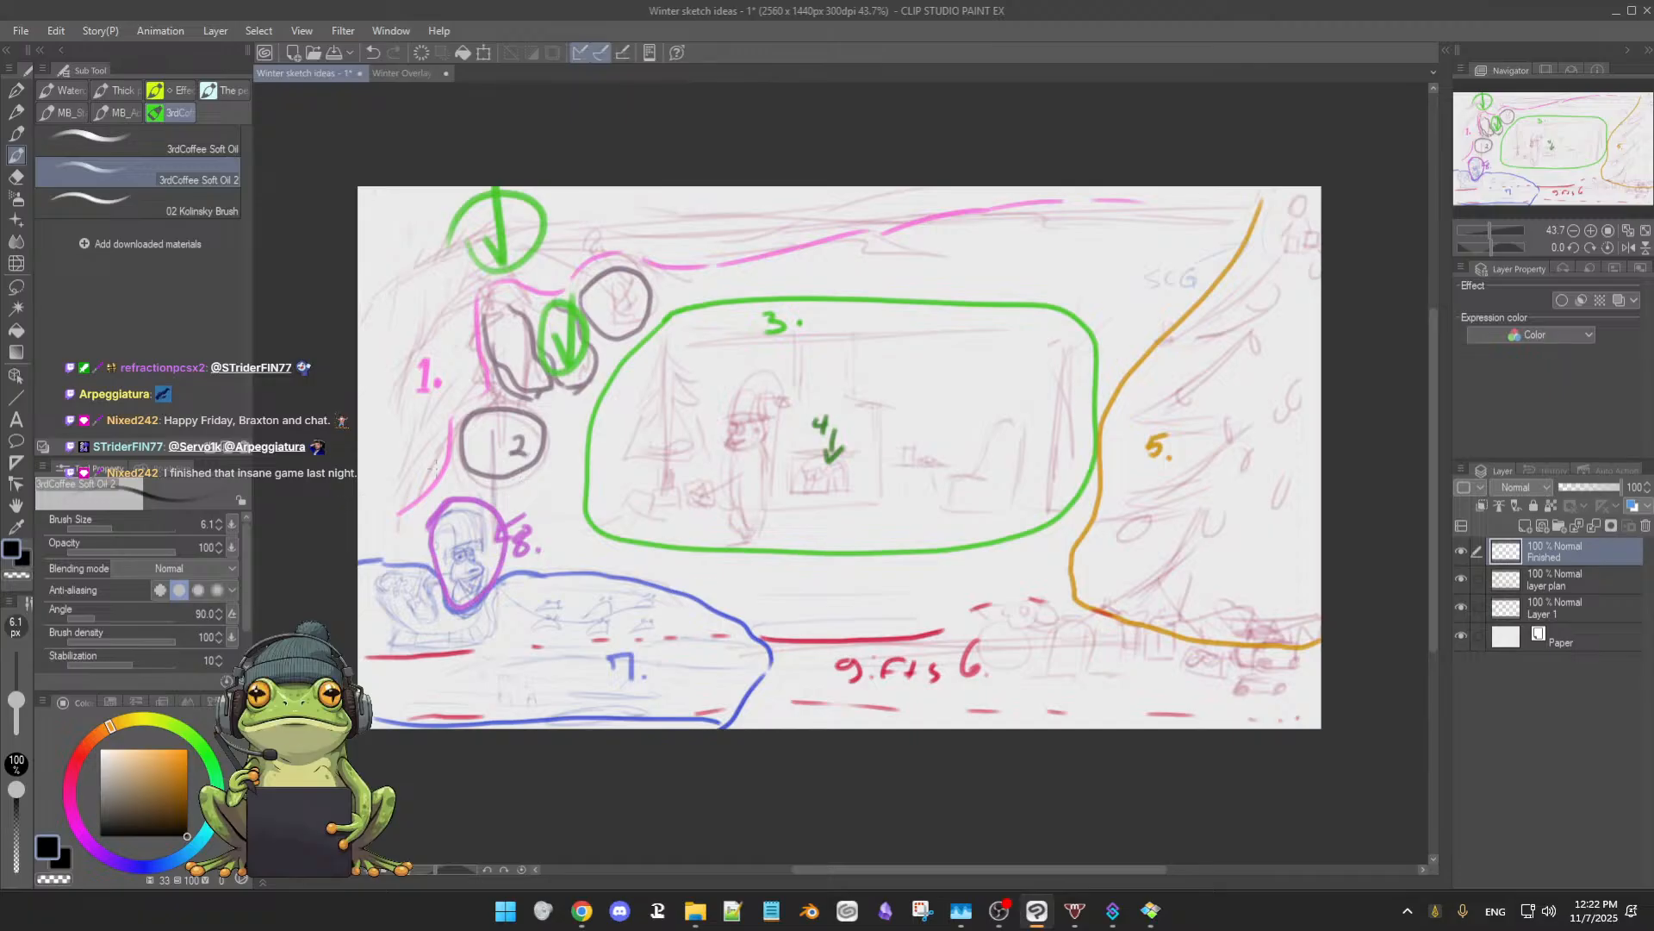
{"action": "left_click", "coordinate": [412, 74]}
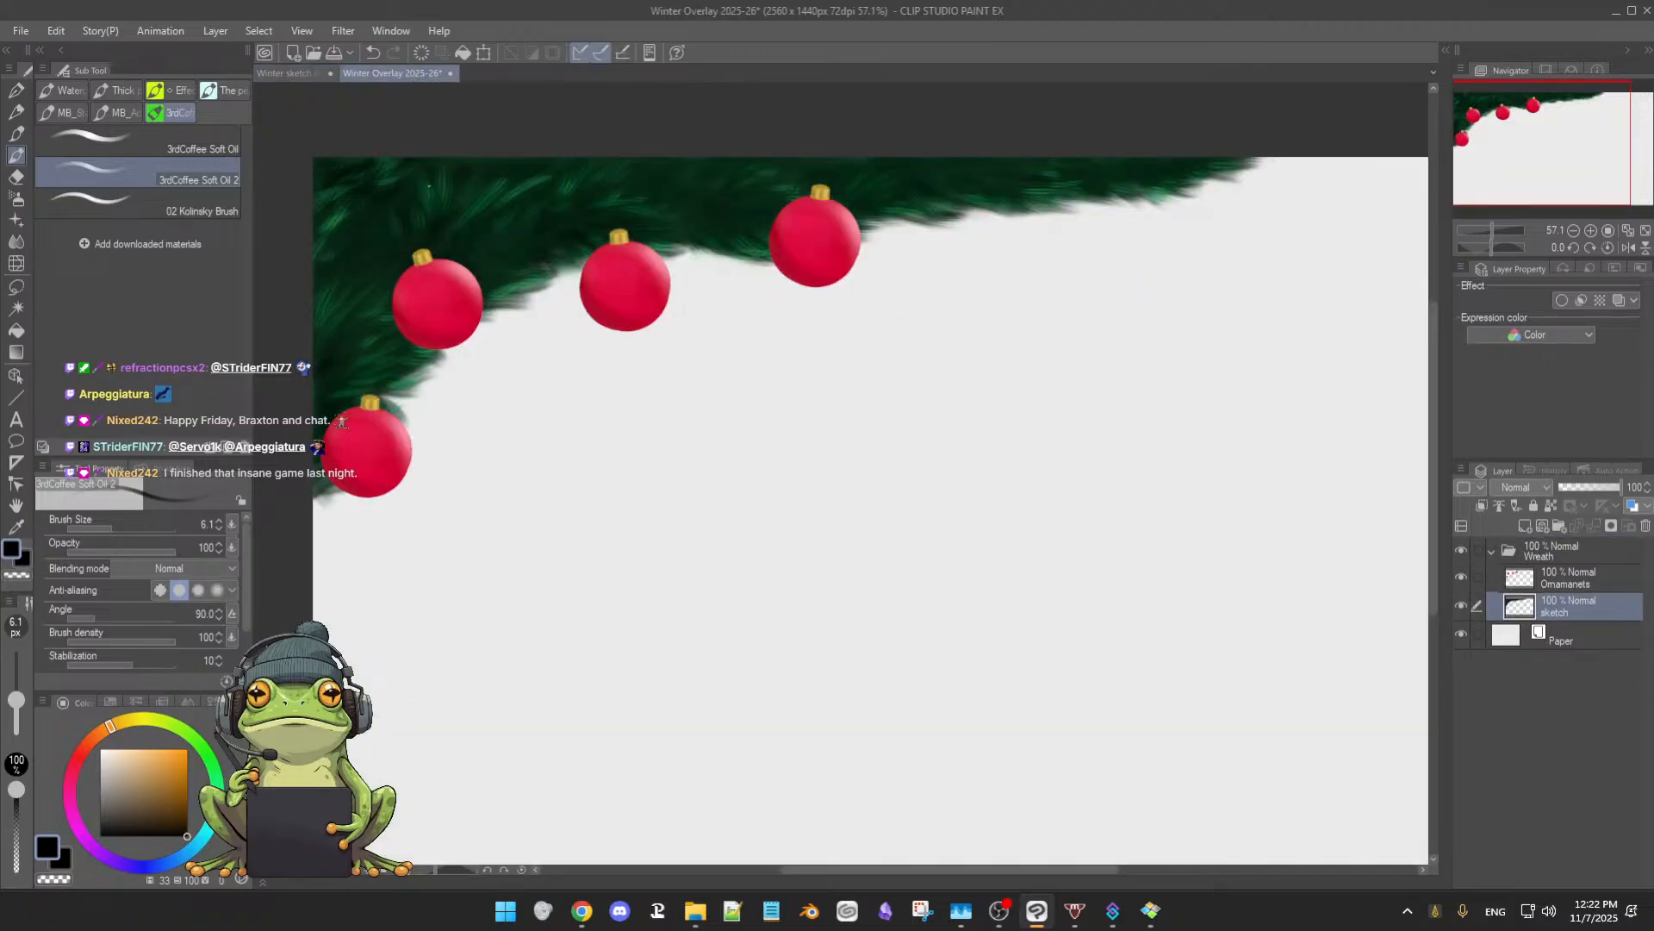
- Add a layer folder above the Finished layer in Winter sketch ideas - 1 and return to the Winter Overlay 2025-26 painting
{"action": "left_click", "coordinate": [297, 76]}
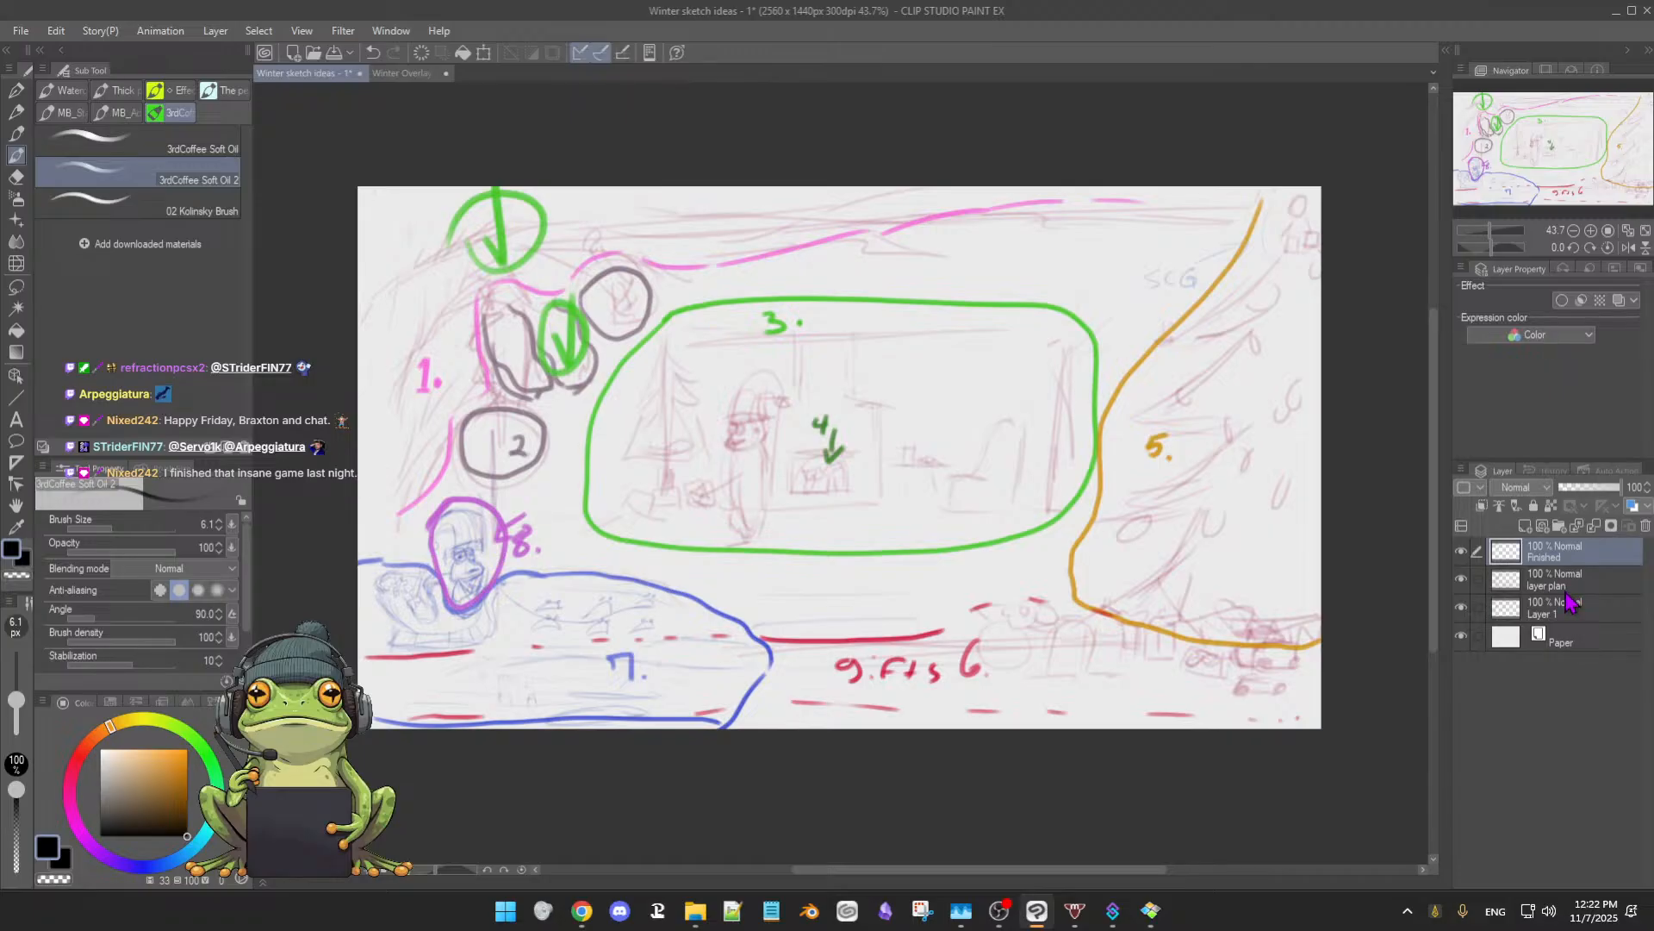
{"action": "left_click", "coordinate": [1559, 525]}
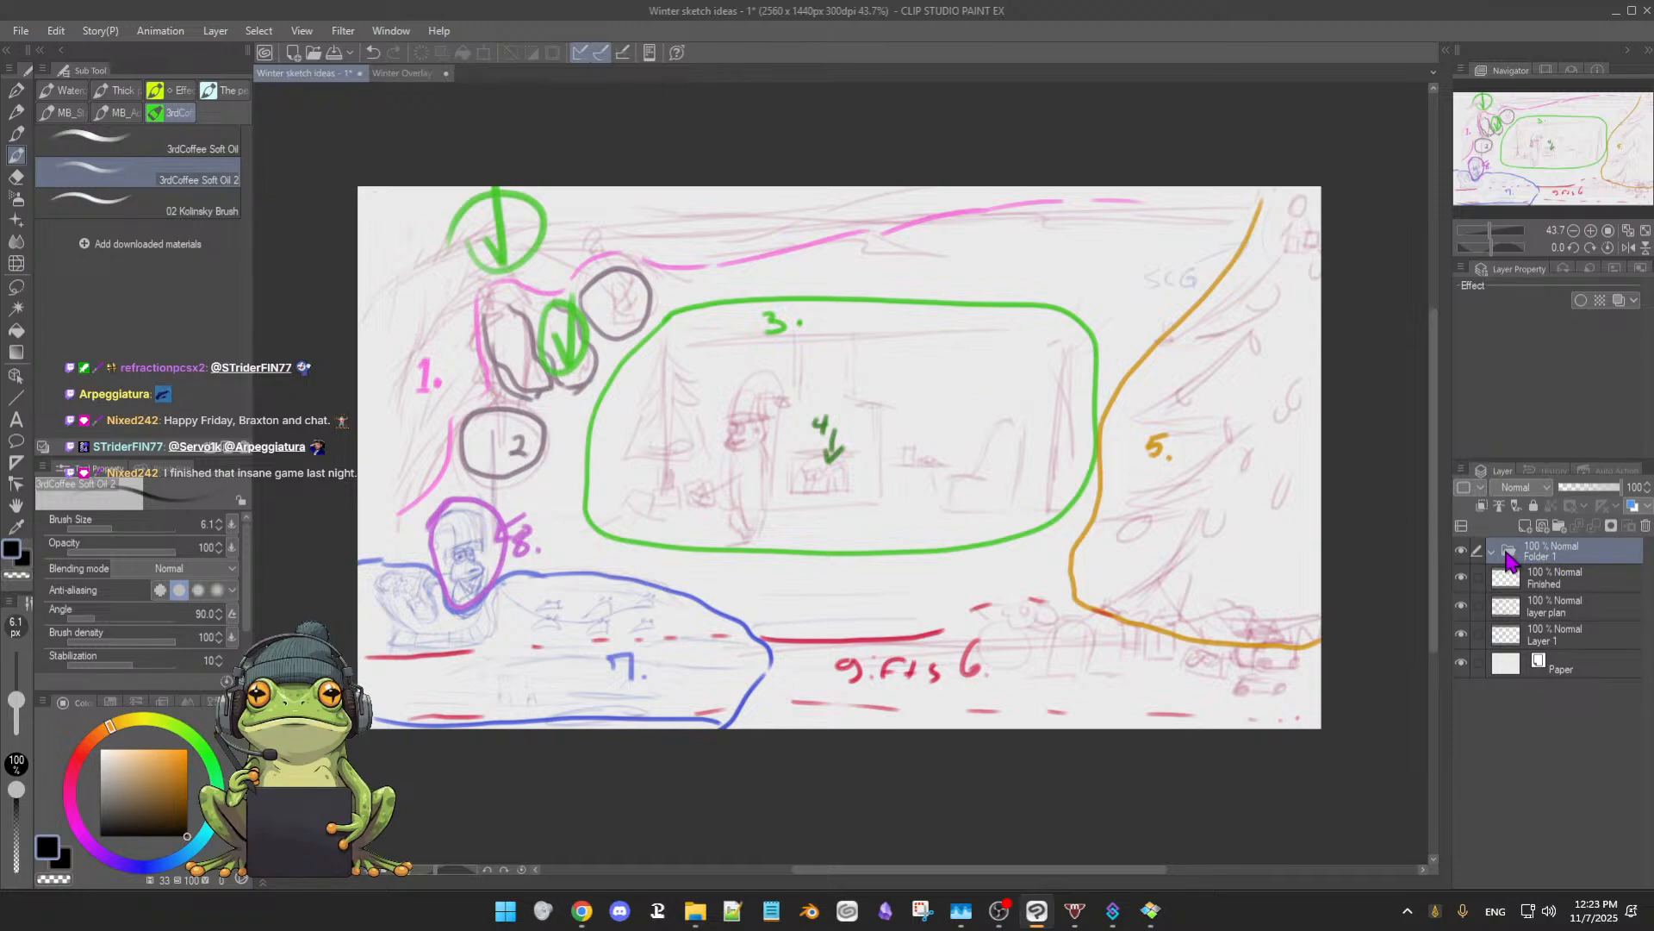
{"action": "left_click", "coordinate": [403, 74]}
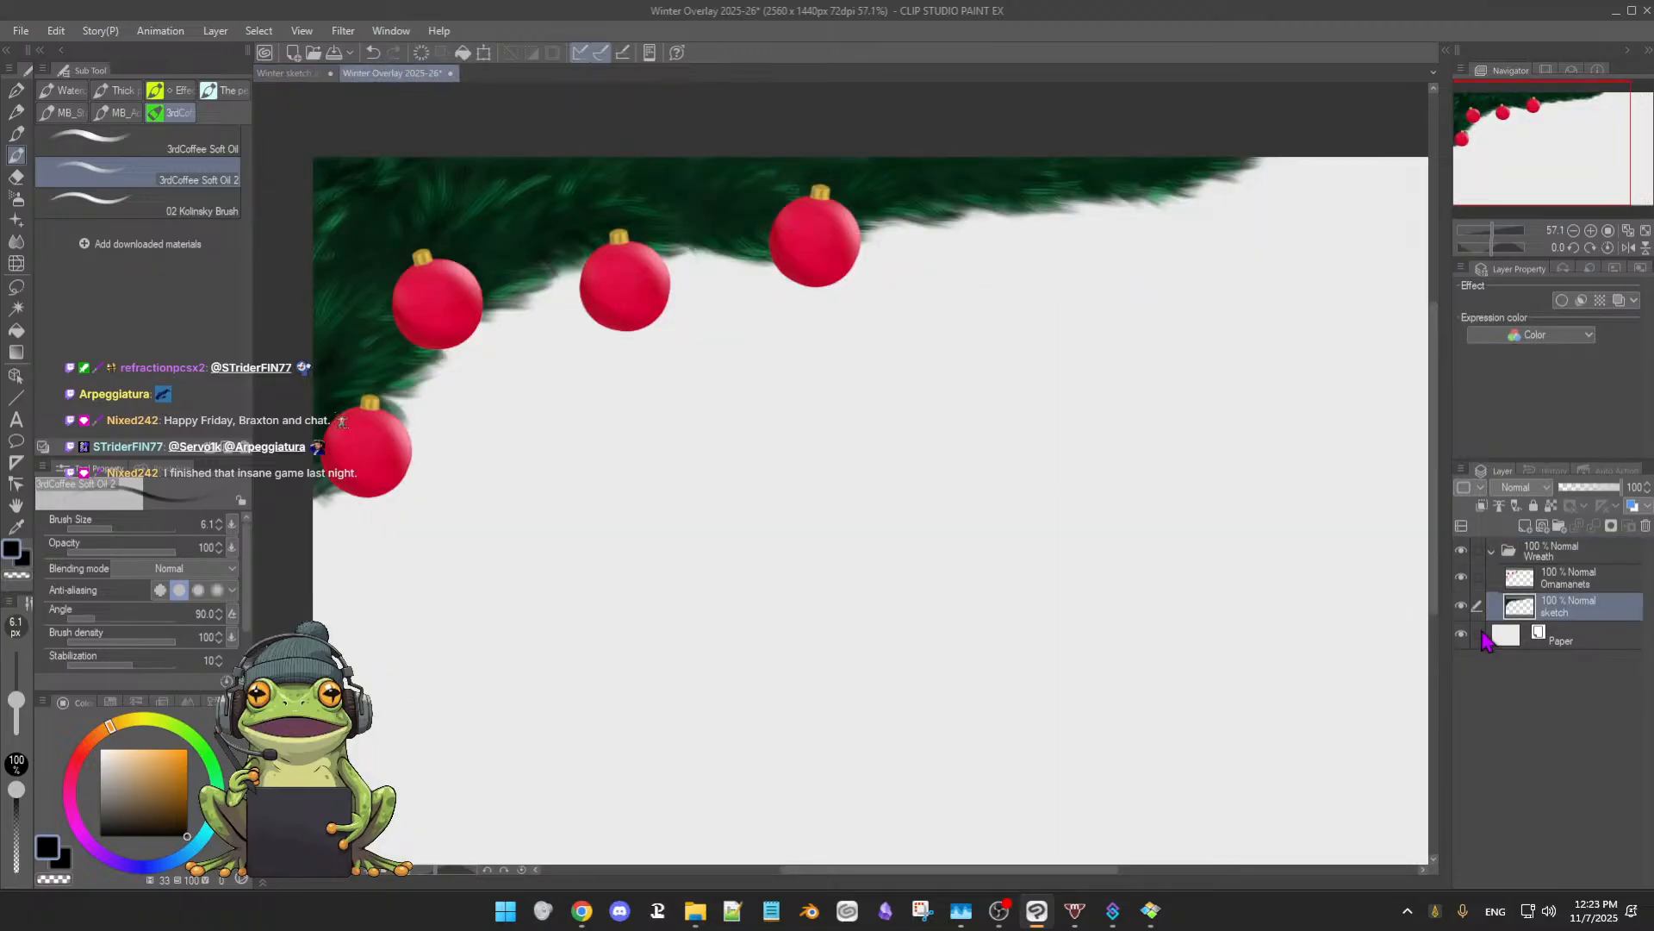
- Check the zone number in the sketch and rename the painting's Wreath folder as "Zone 1 - wreath"
{"action": "left_click", "coordinate": [1494, 555]}
{"action": "left_click", "coordinate": [1495, 555]}
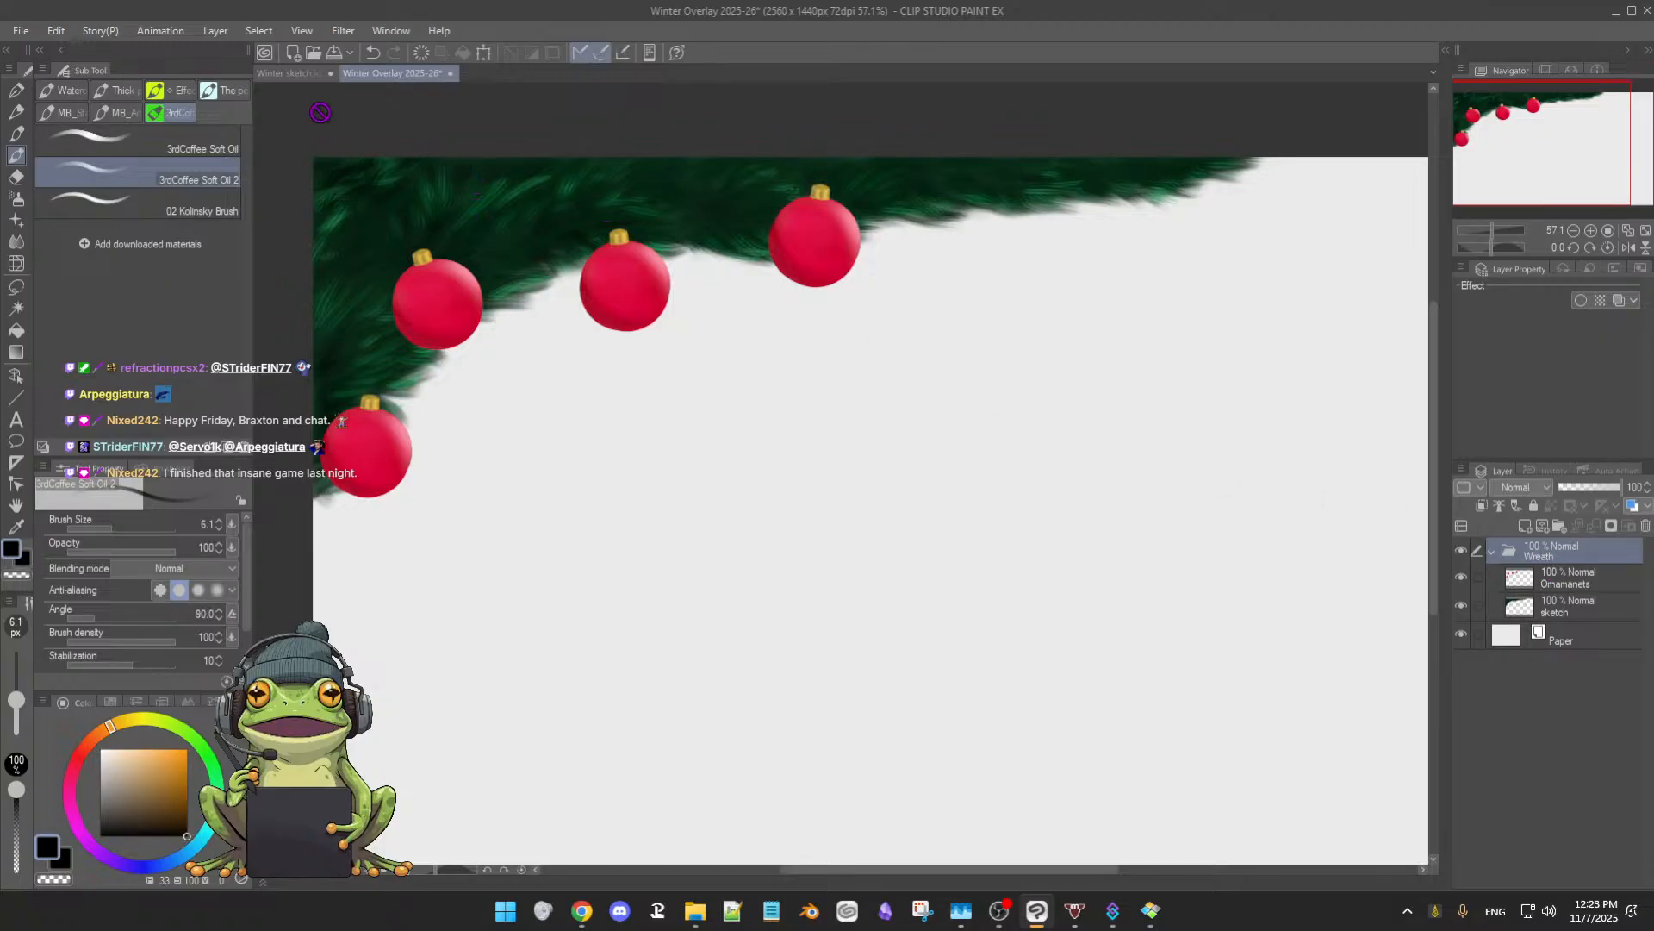
{"action": "left_click", "coordinate": [286, 74]}
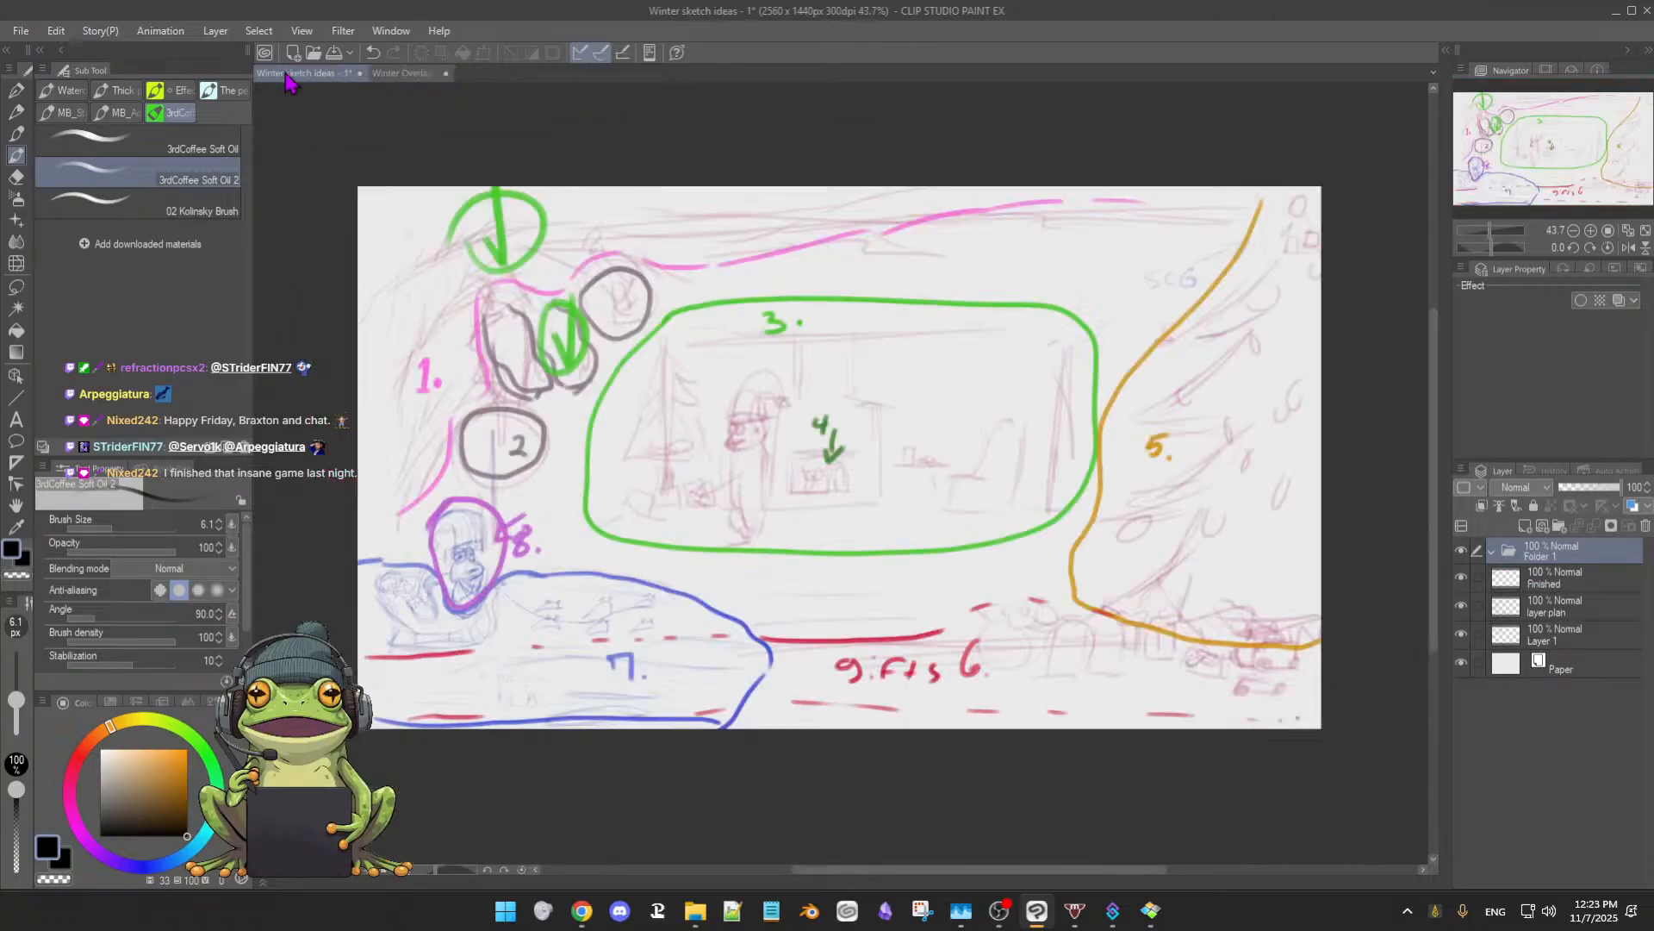
{"action": "left_click", "coordinate": [403, 74]}
{"action": "double_click", "coordinate": [1544, 556]}
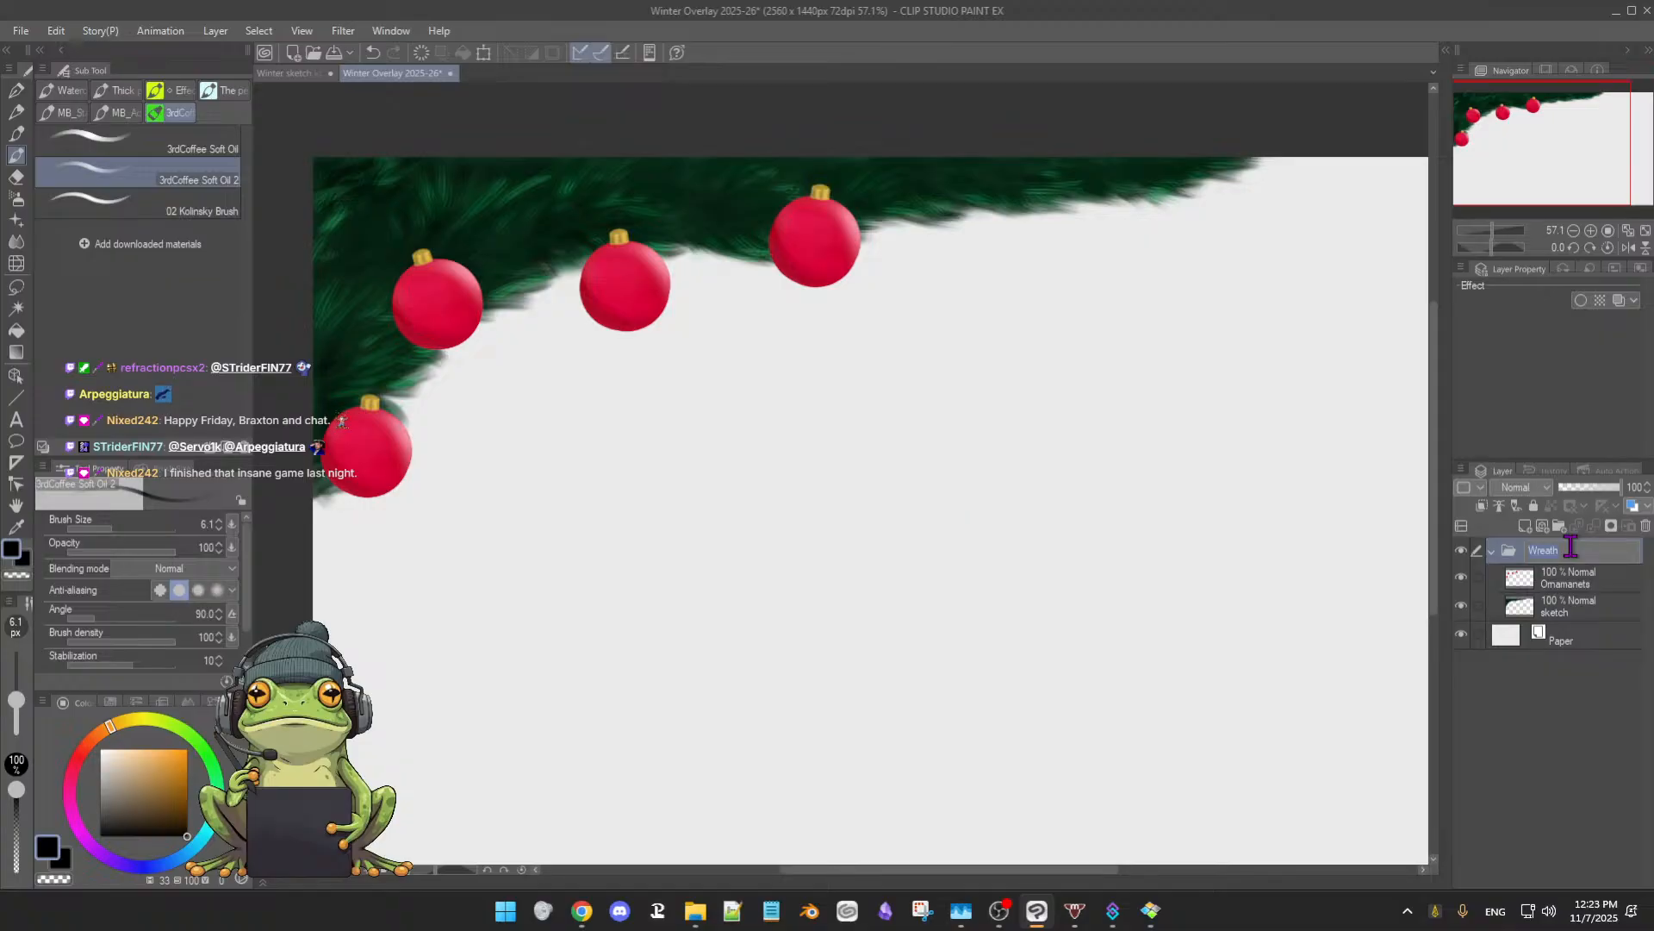
{"action": "type", "text": "Zone"}
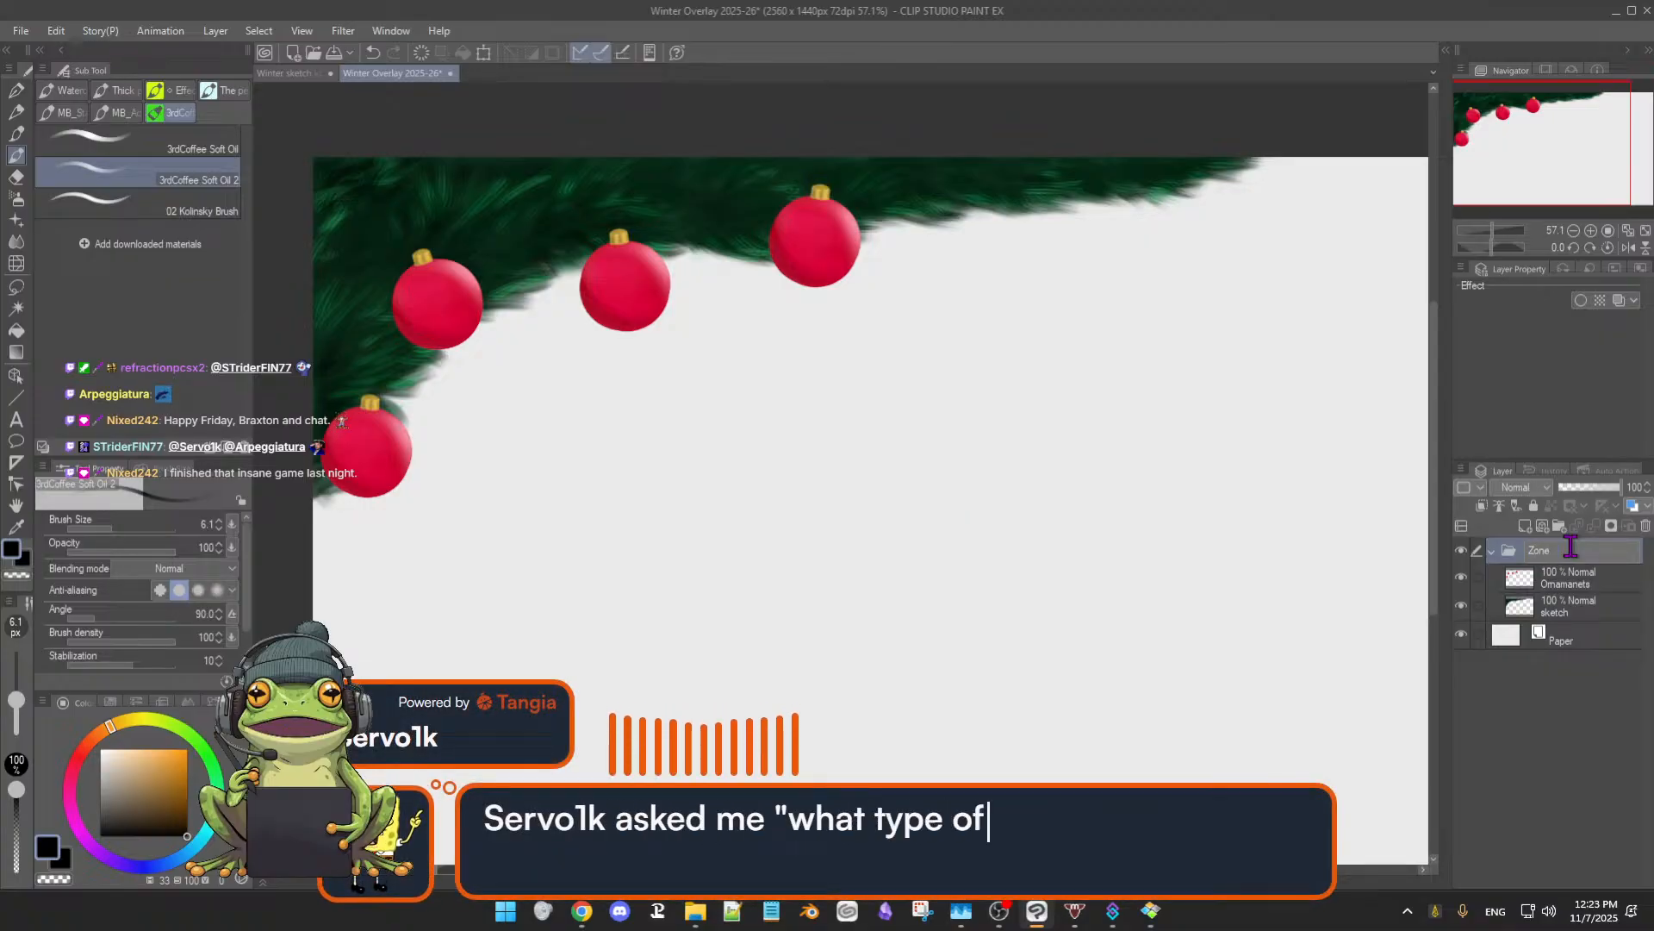
{"action": "type", "text": " 1 -"}
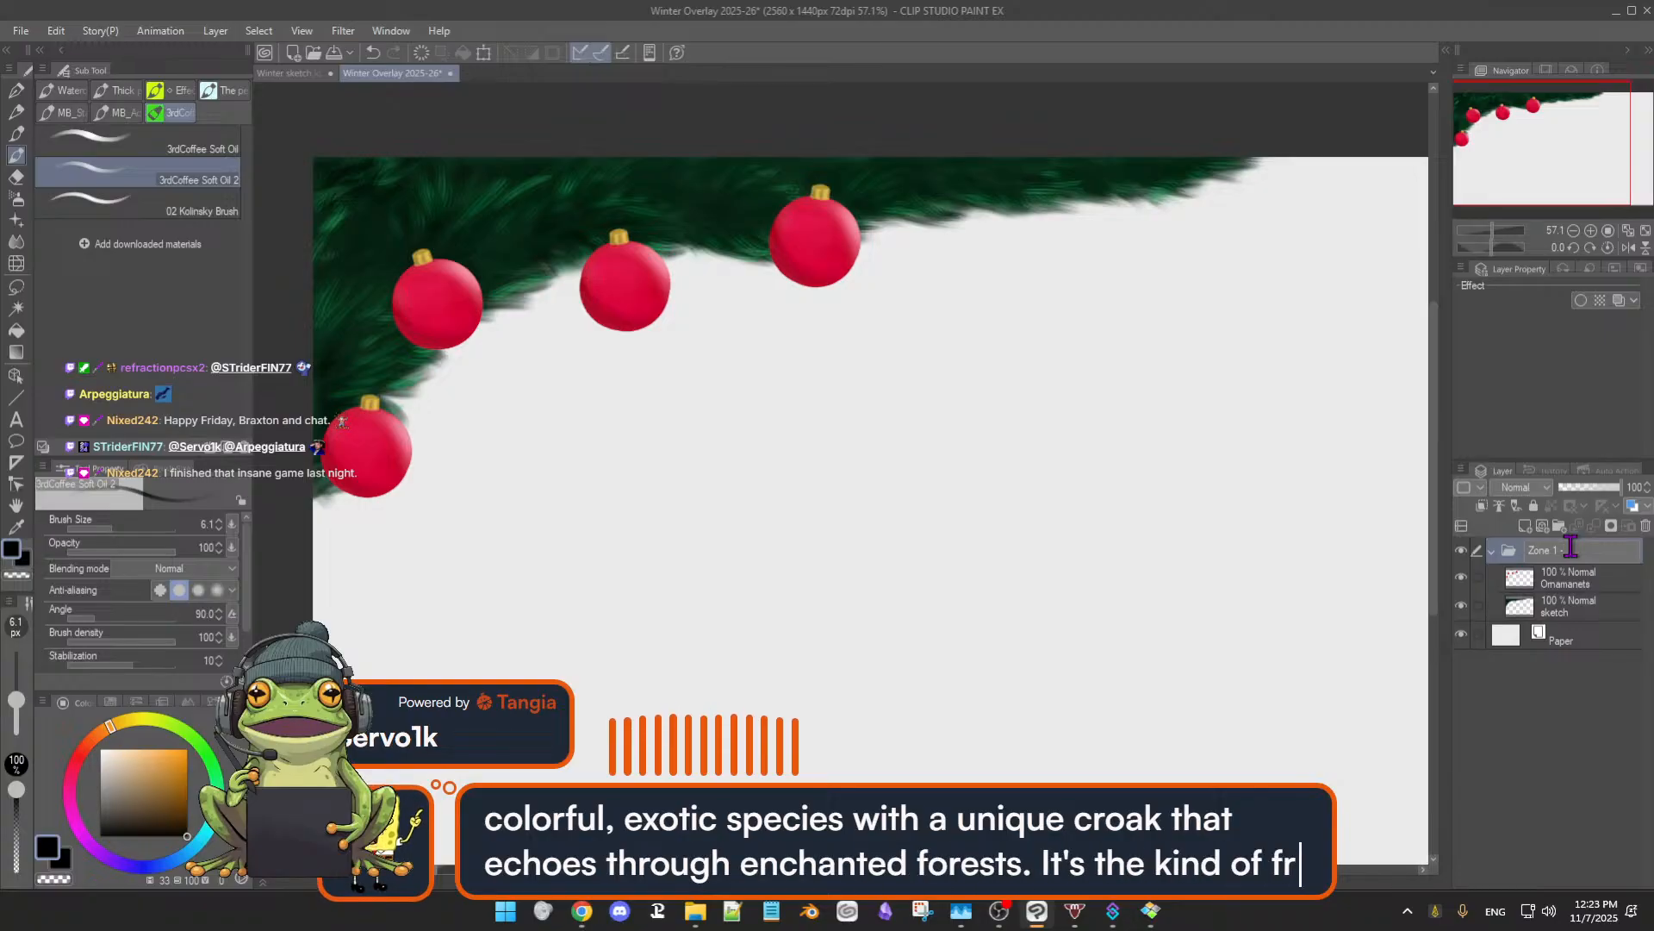
{"action": "type", "text": "wreath"}
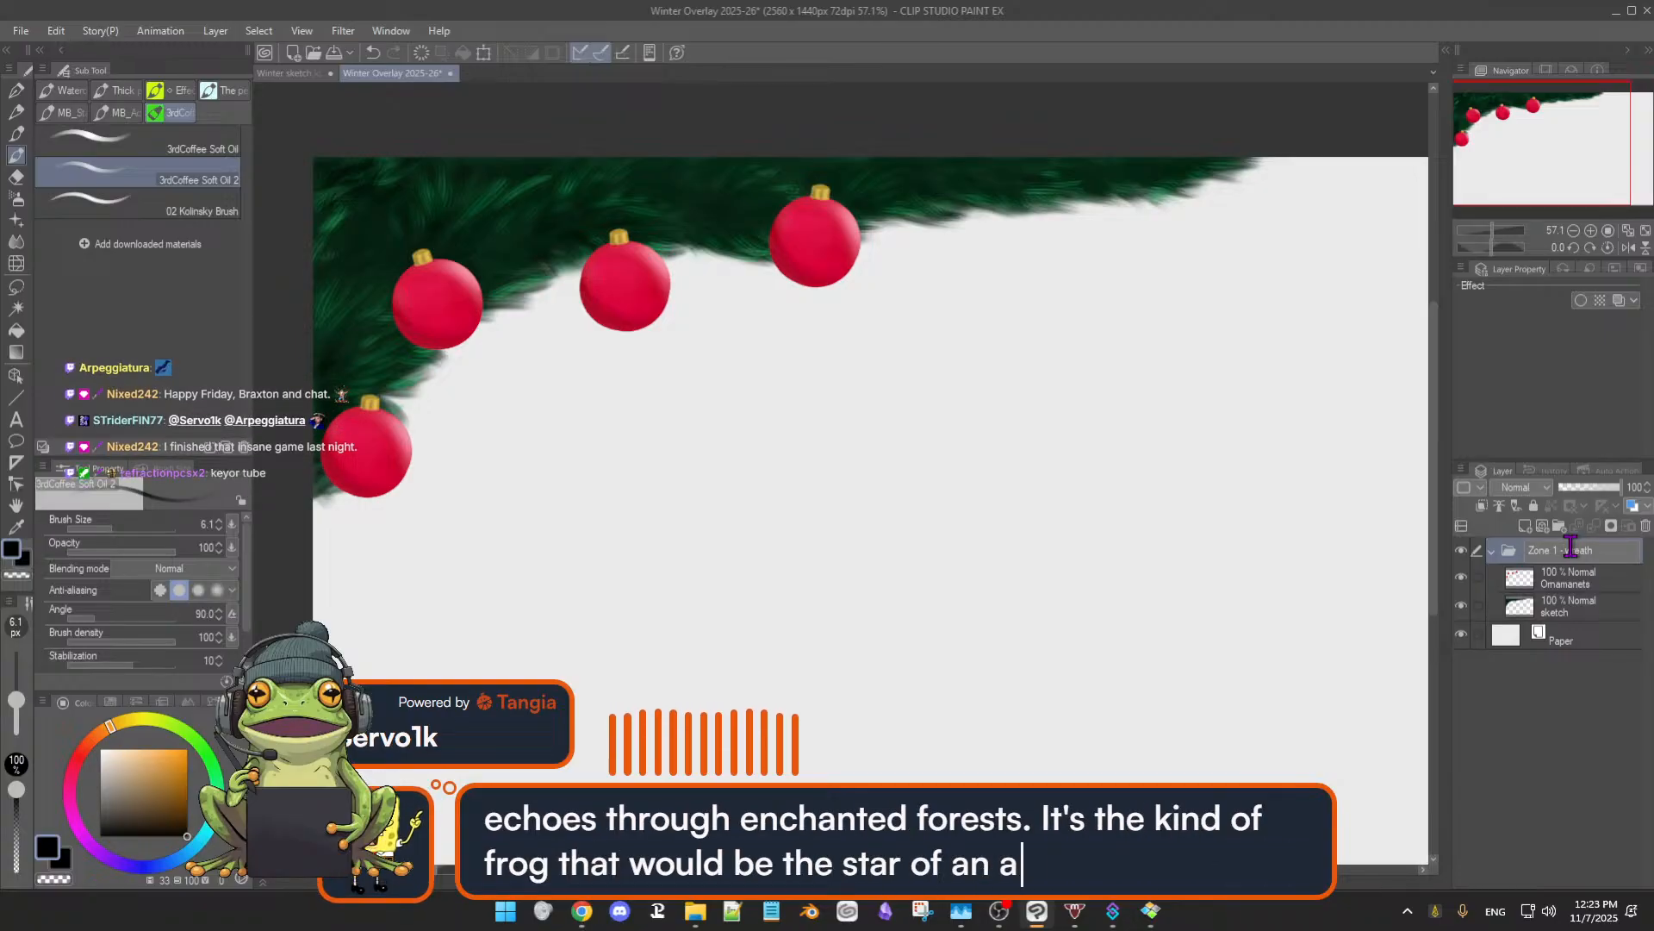
{"action": "key", "text": "Return"}
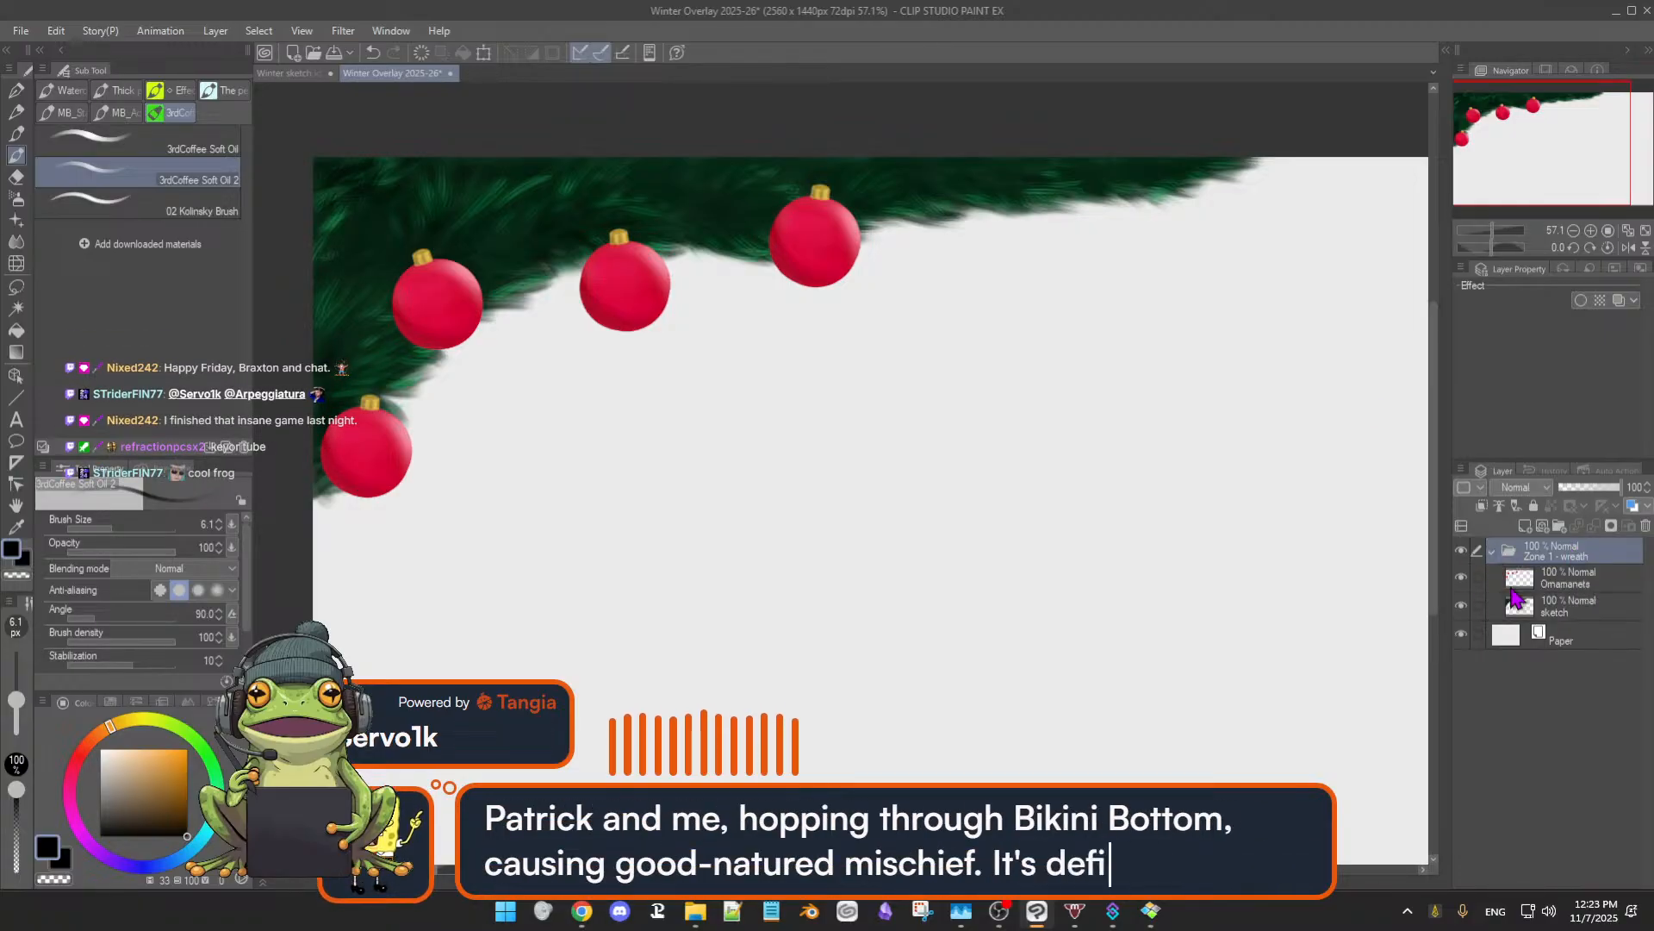
- Add a layer folder directly above the Paper layer and name it "Zone 3 - Middle"
{"action": "left_click", "coordinate": [1570, 637]}
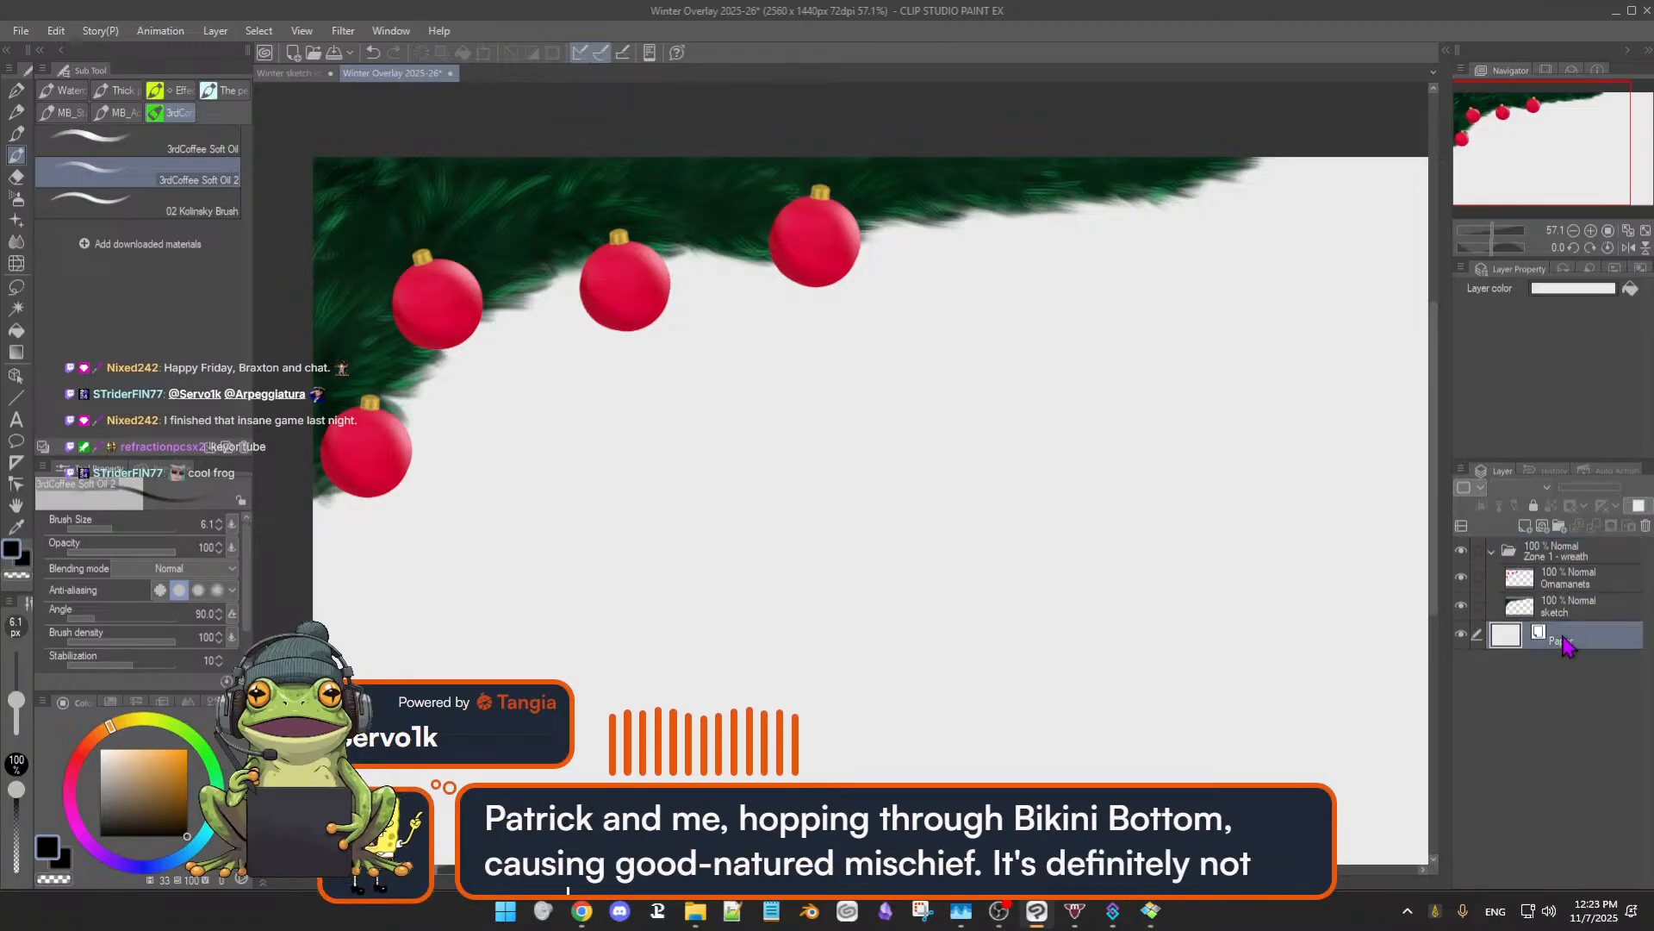
{"action": "left_click", "coordinate": [1560, 526]}
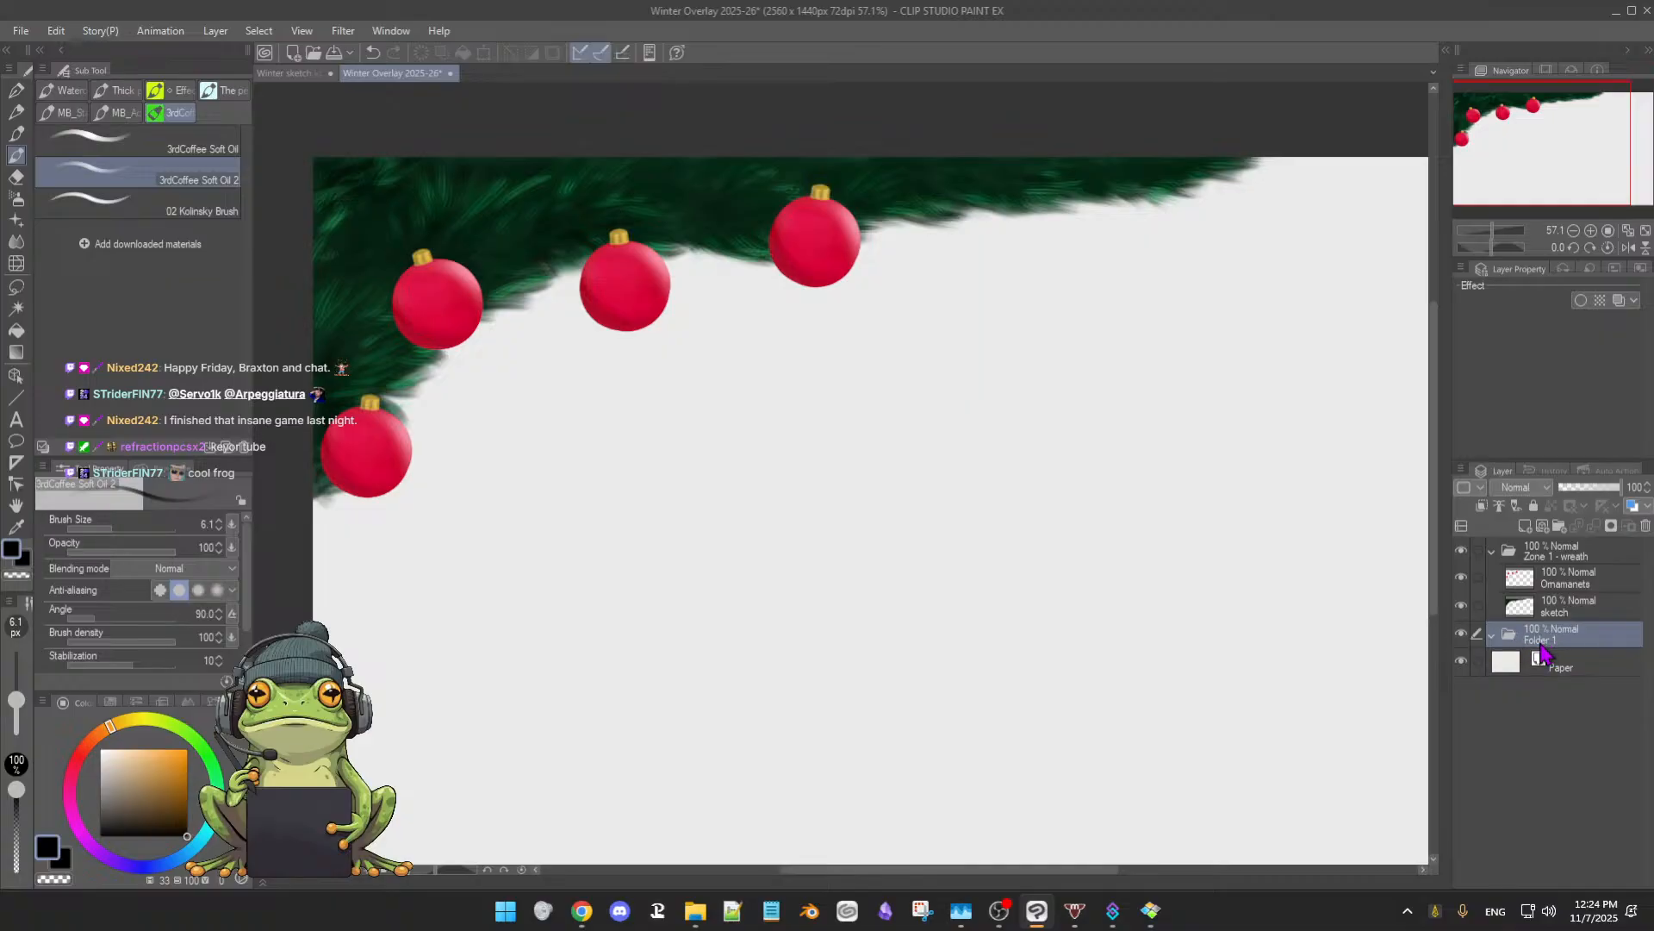
{"action": "double_click", "coordinate": [1541, 639]}
{"action": "key", "text": "Return"}
{"action": "type", "text": "Zone 3 - Middle"}
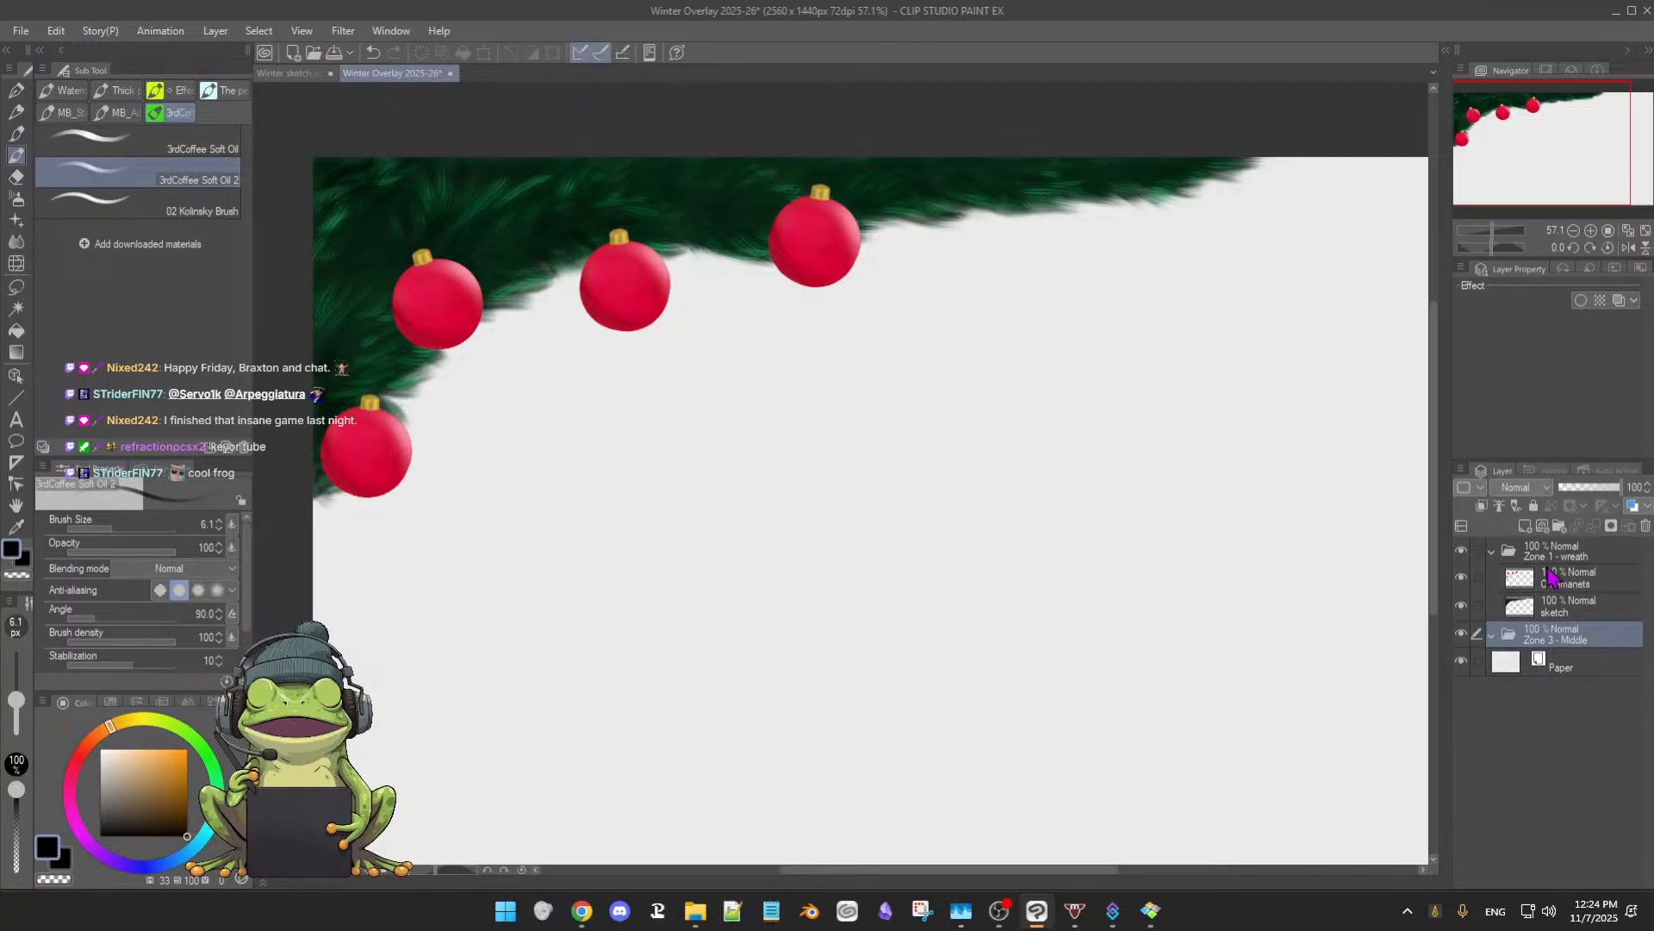
- Add a new raster layer inside the Zone 3 - Middle folder and make it the active layer
{"action": "left_click", "coordinate": [1527, 526]}
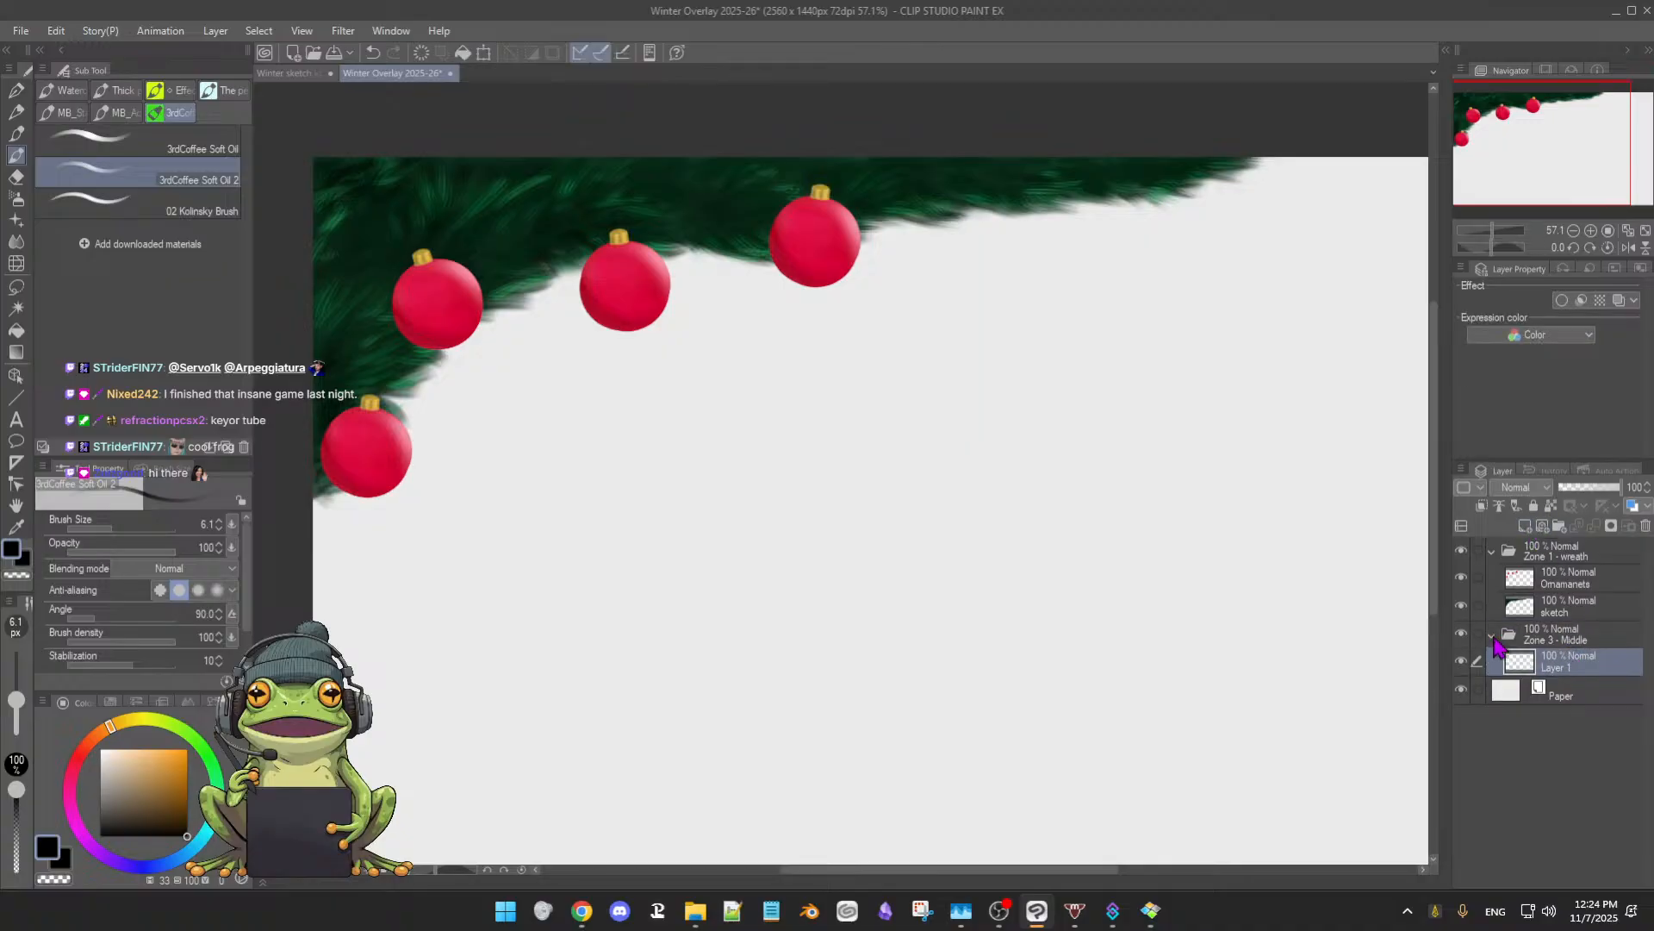
{"action": "left_click", "coordinate": [1498, 642]}
{"action": "left_click", "coordinate": [1492, 636]}
{"action": "left_click", "coordinate": [1492, 636]}
{"action": "left_click", "coordinate": [1491, 636]}
{"action": "left_click", "coordinate": [1492, 636]}
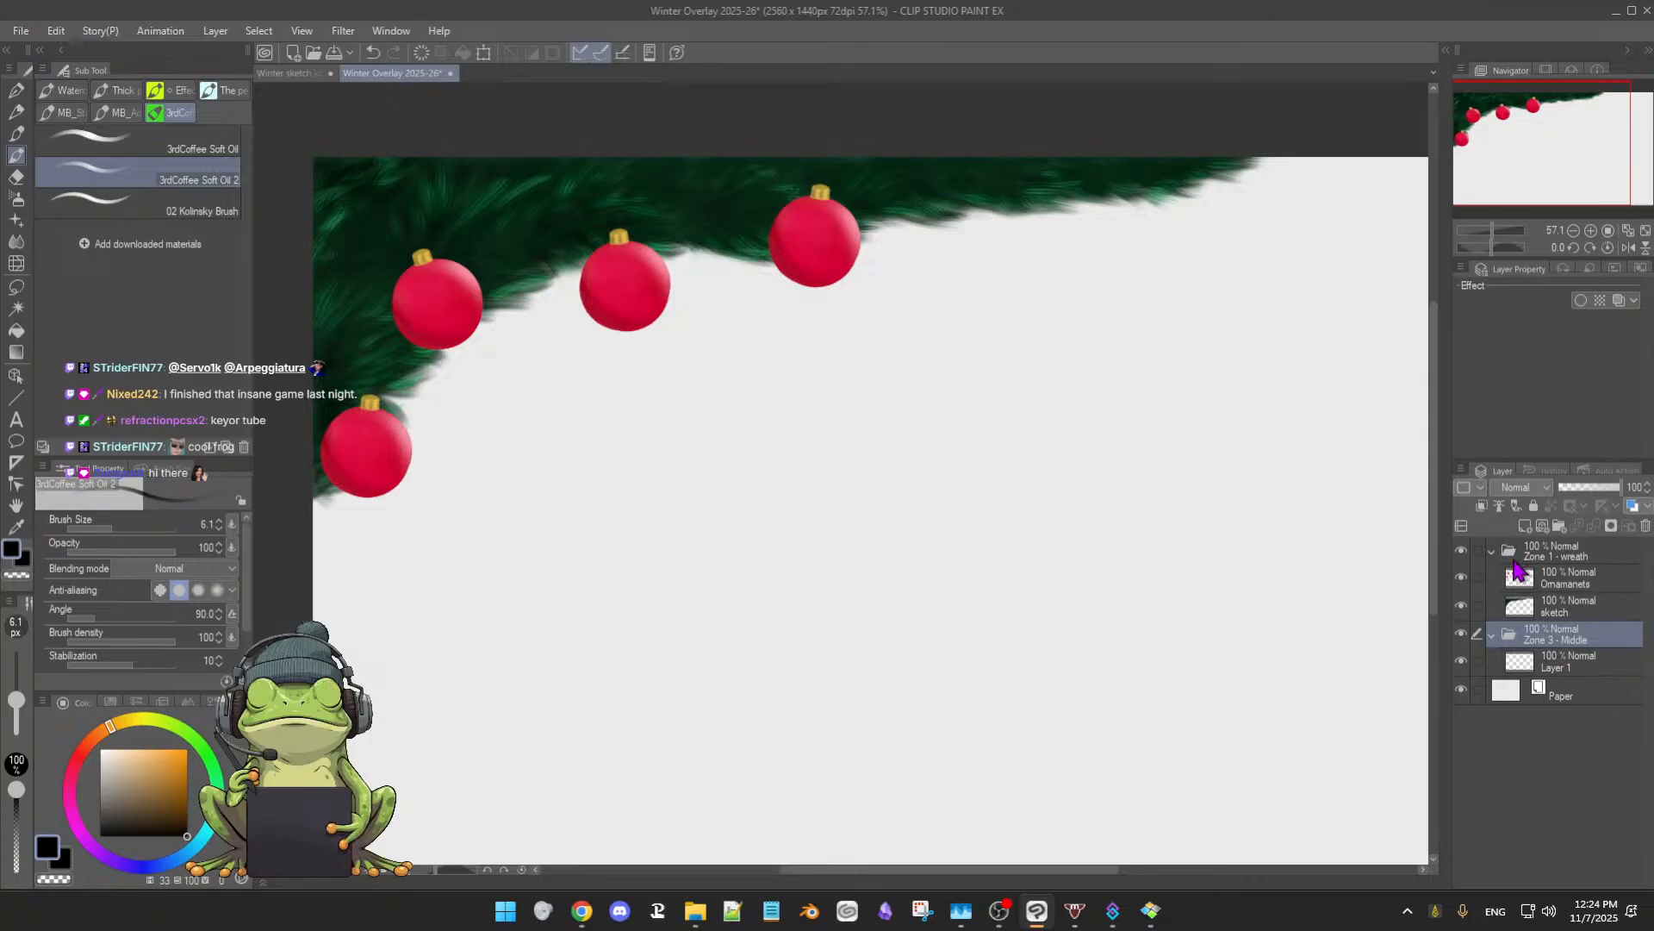
{"action": "left_click", "coordinate": [1595, 665]}
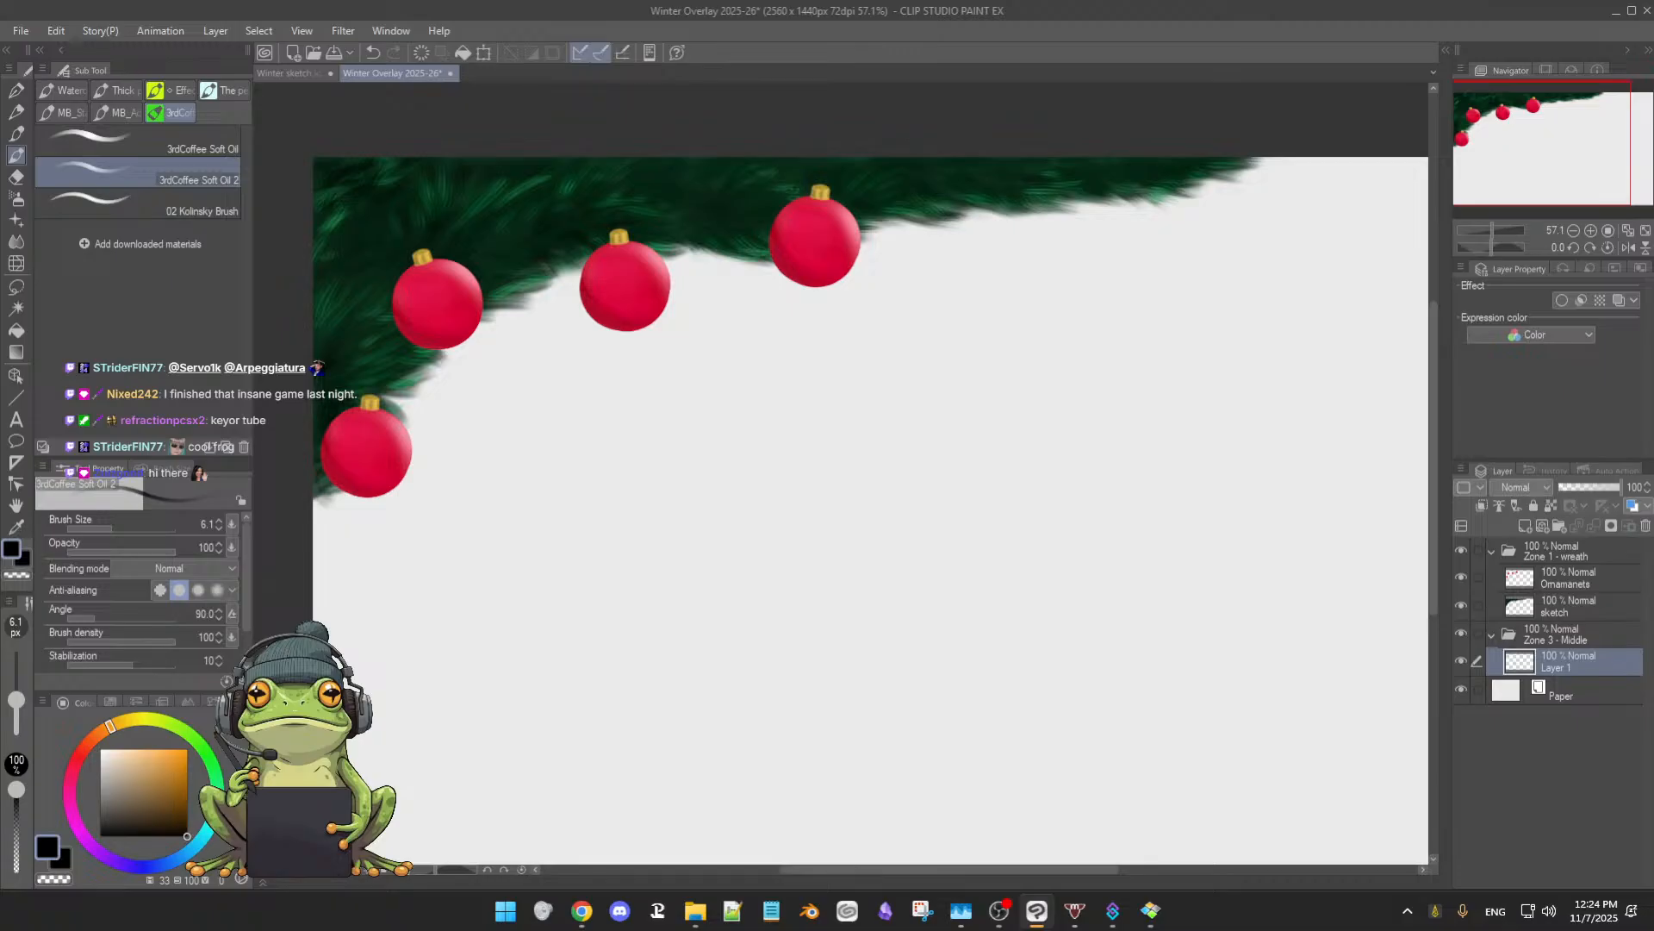
- Review the picture of Santa frog with gifts under the tree over the canvas, and clear it away to return to the painting
{"action": "left_click_drag", "start_coordinate": [0, 246], "coordinate": [913, 198]}
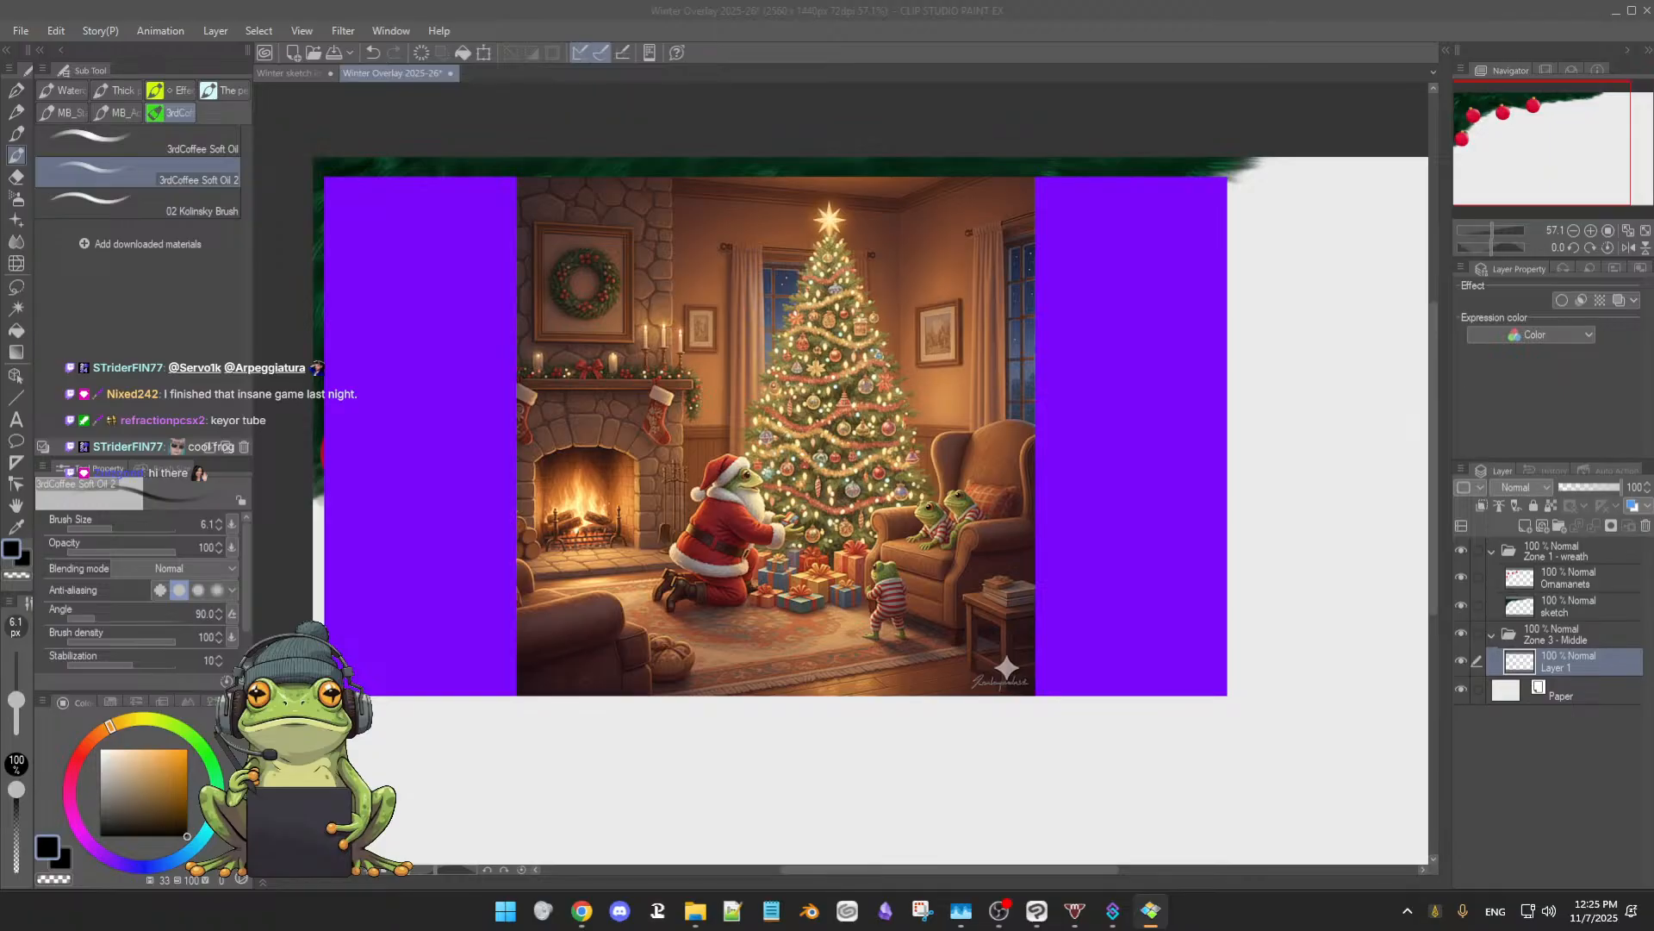
{"action": "left_click_drag", "start_coordinate": [324, 695], "coordinate": [703, 705]}
{"action": "mouse_move", "coordinate": [1132, 193]}
{"action": "left_click", "coordinate": [1201, 187]}
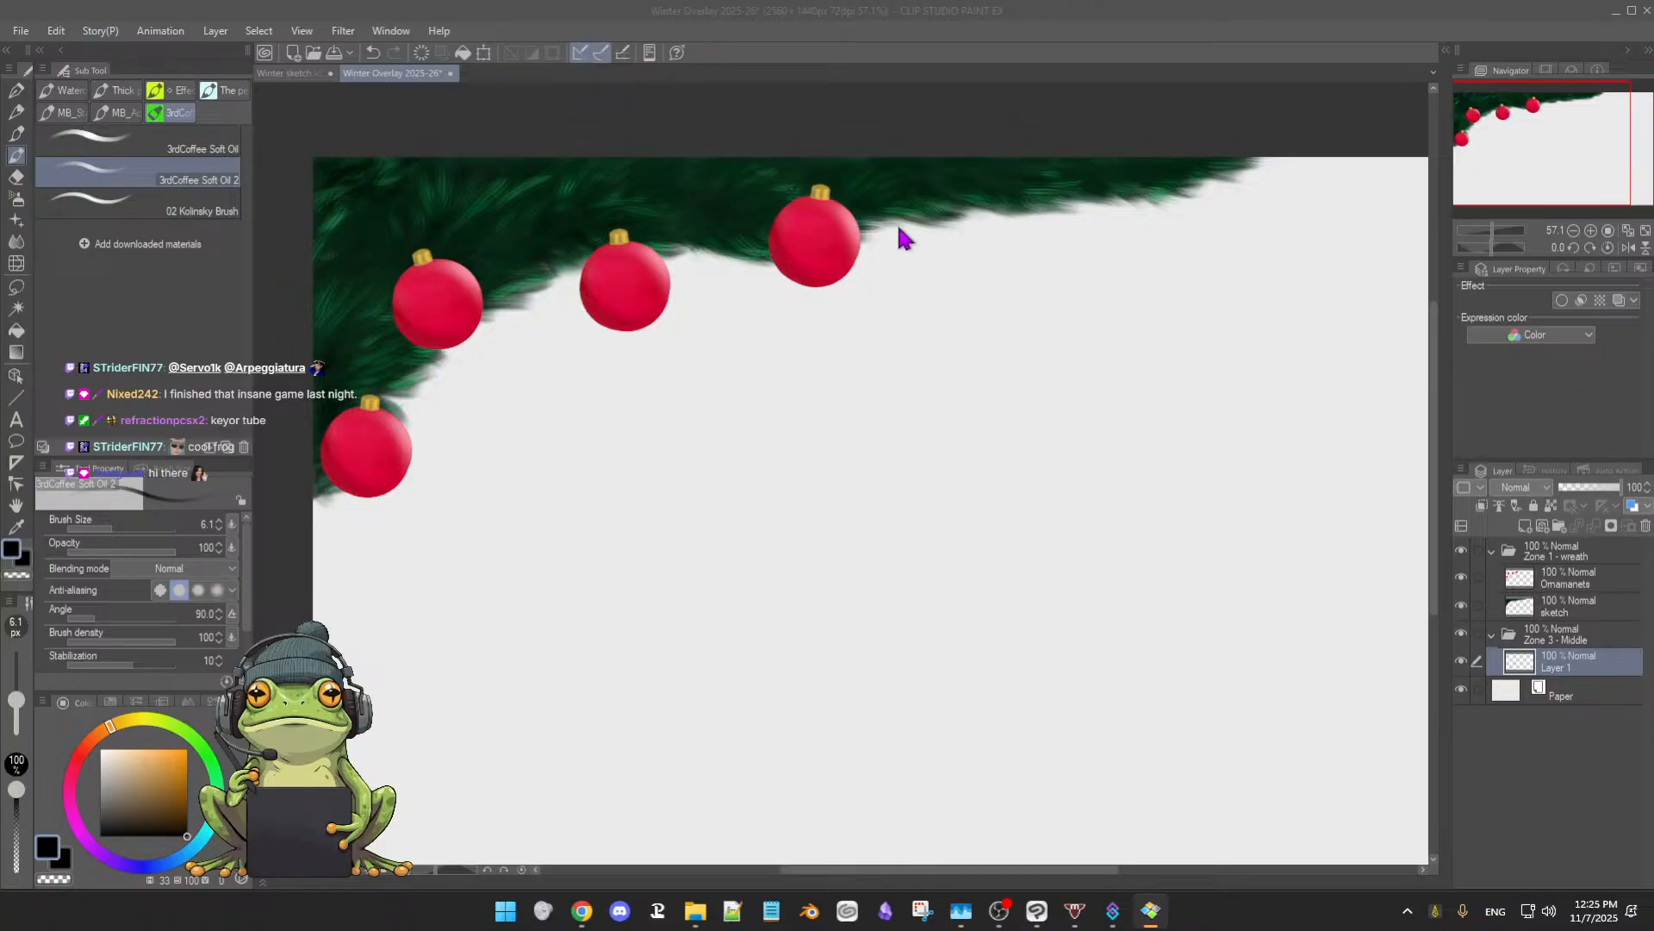
{"action": "left_click", "coordinate": [917, 118]}
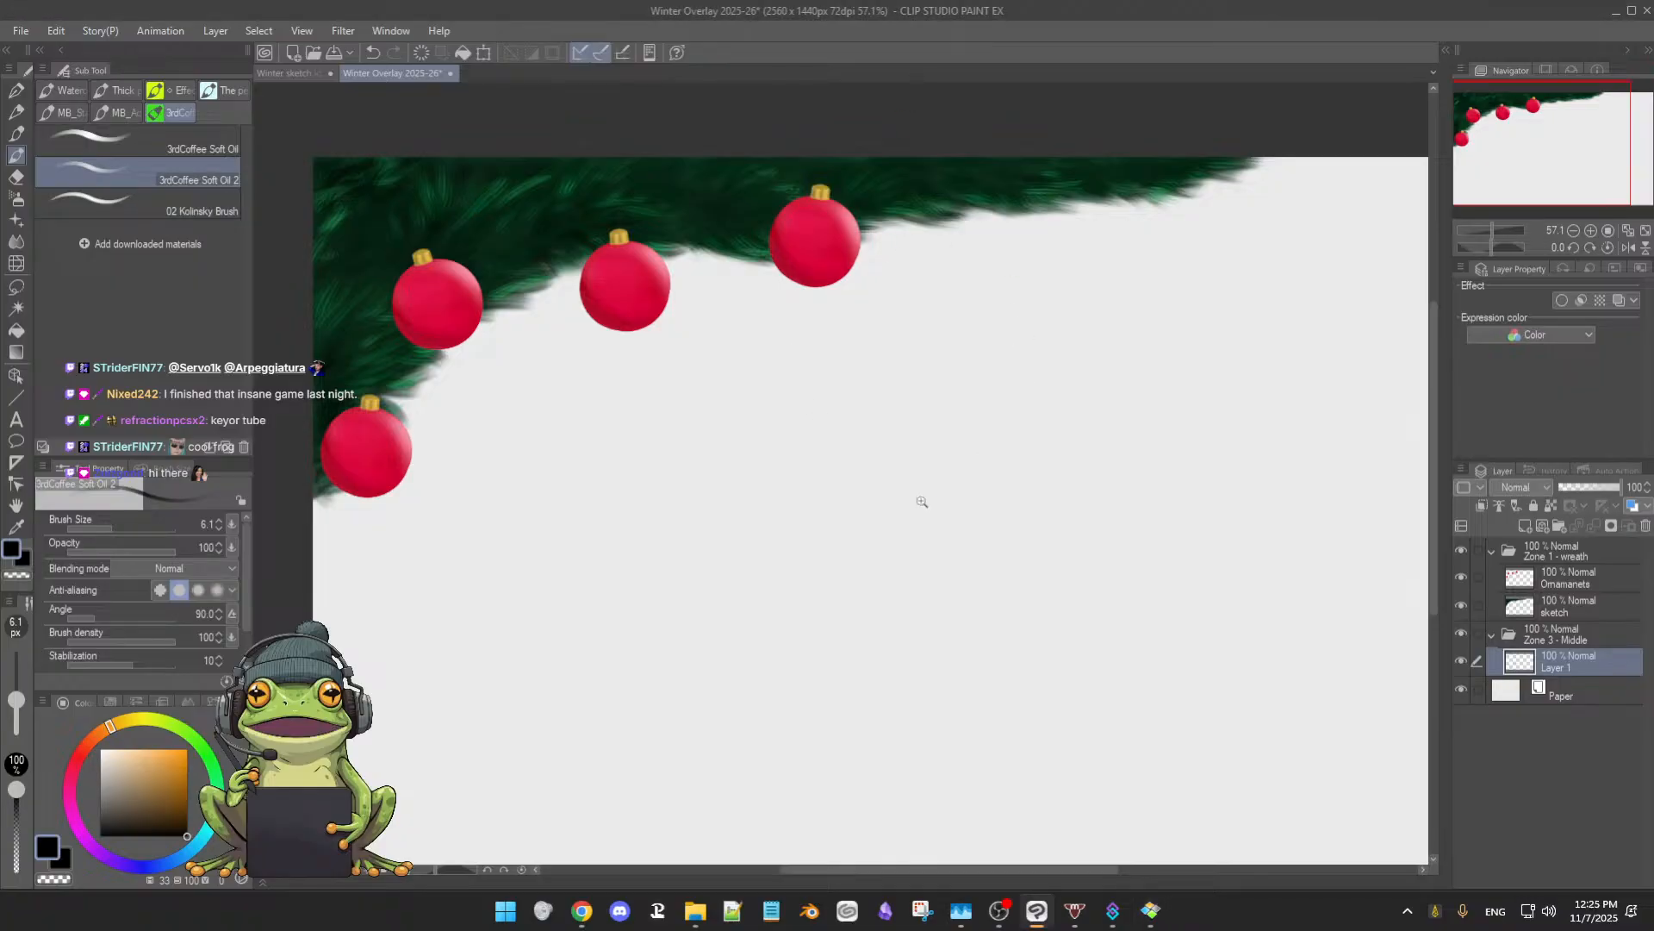
- Rename the raster layer in the Zone 3 - Middle folder as "sketch middle"
{"action": "scroll", "coordinate": [919, 500], "scroll_direction": "down", "scroll_amount": 1}
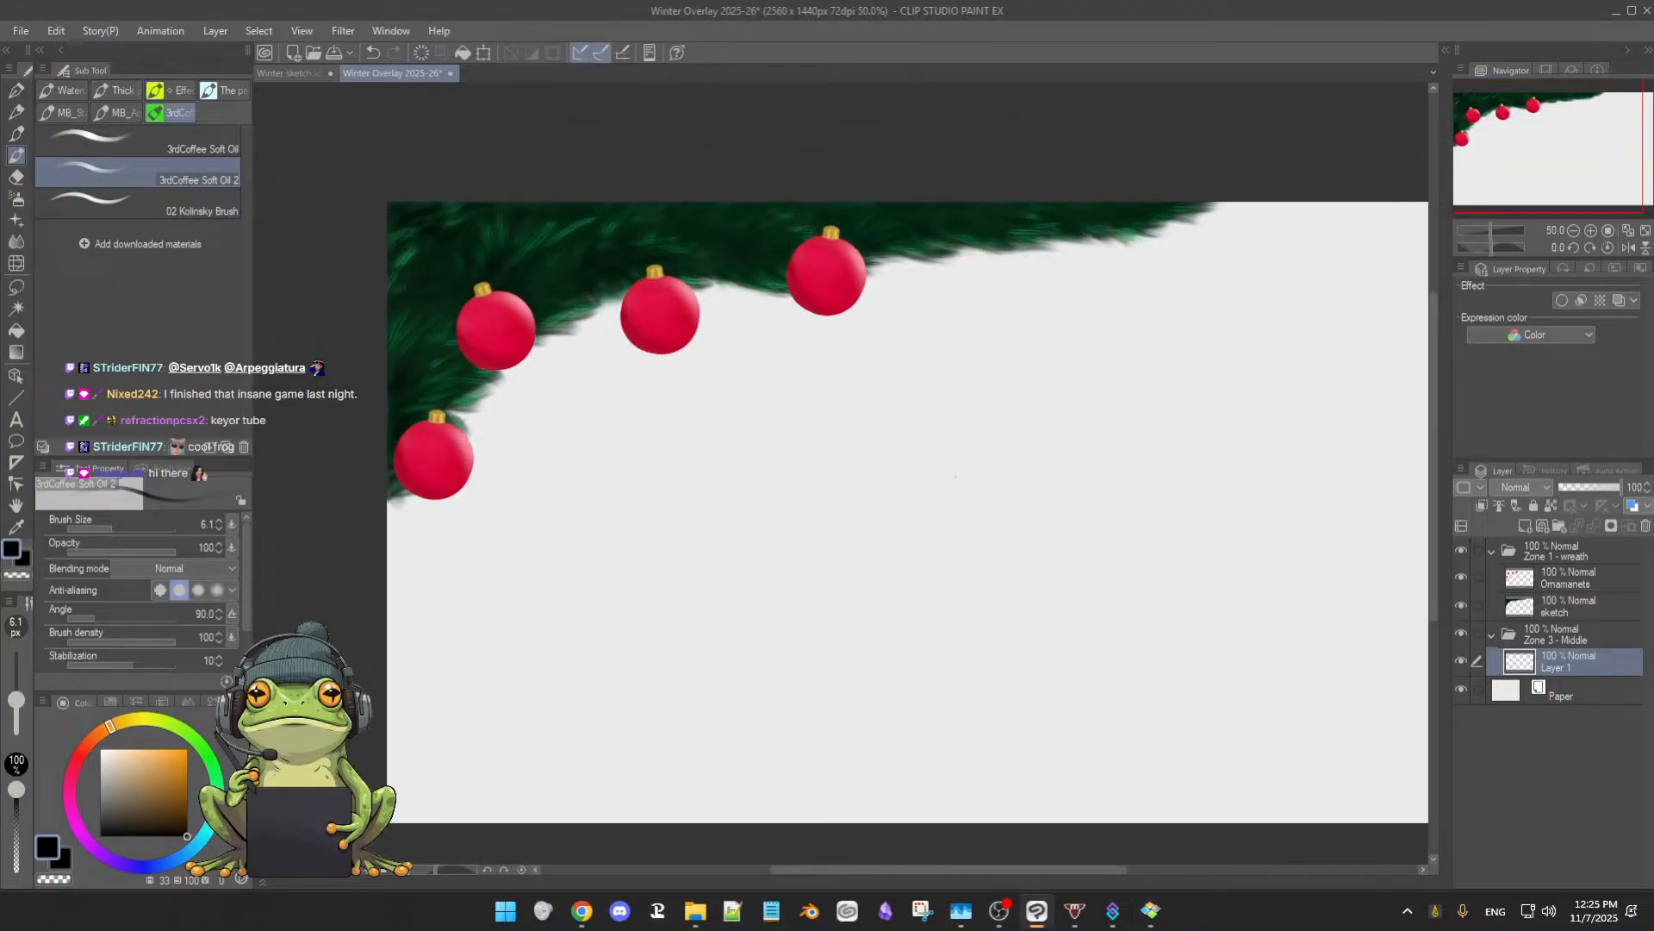
{"action": "scroll", "coordinate": [927, 465], "scroll_direction": "down", "scroll_amount": 1}
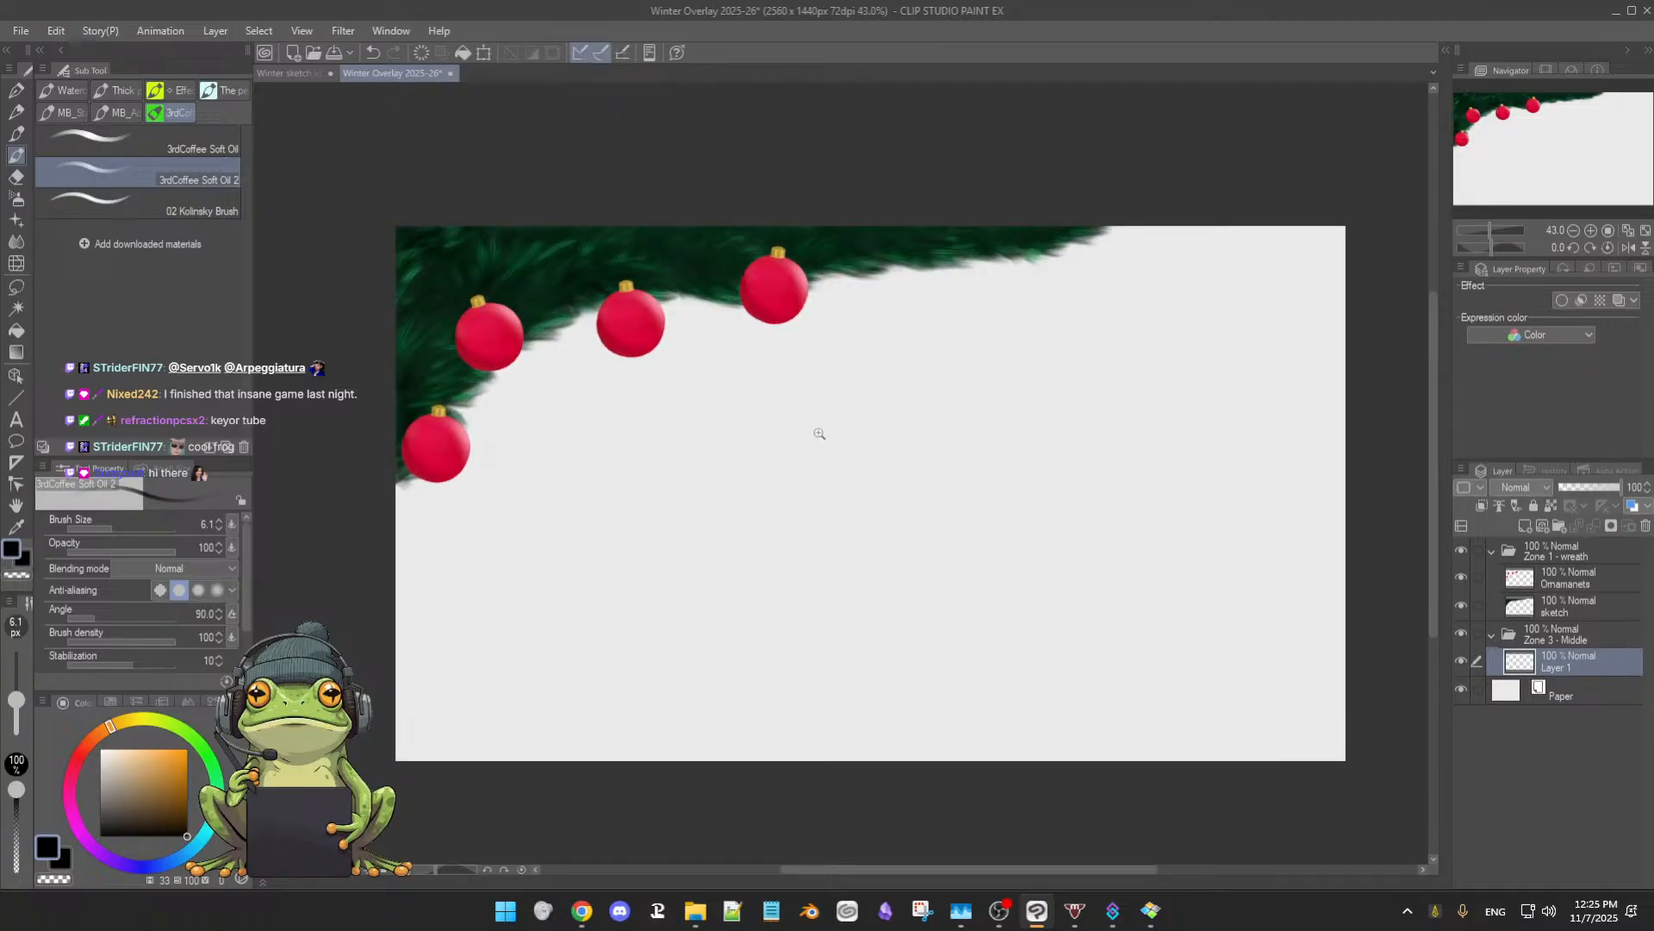
{"action": "left_click_drag", "start_coordinate": [816, 433], "coordinate": [836, 438]}
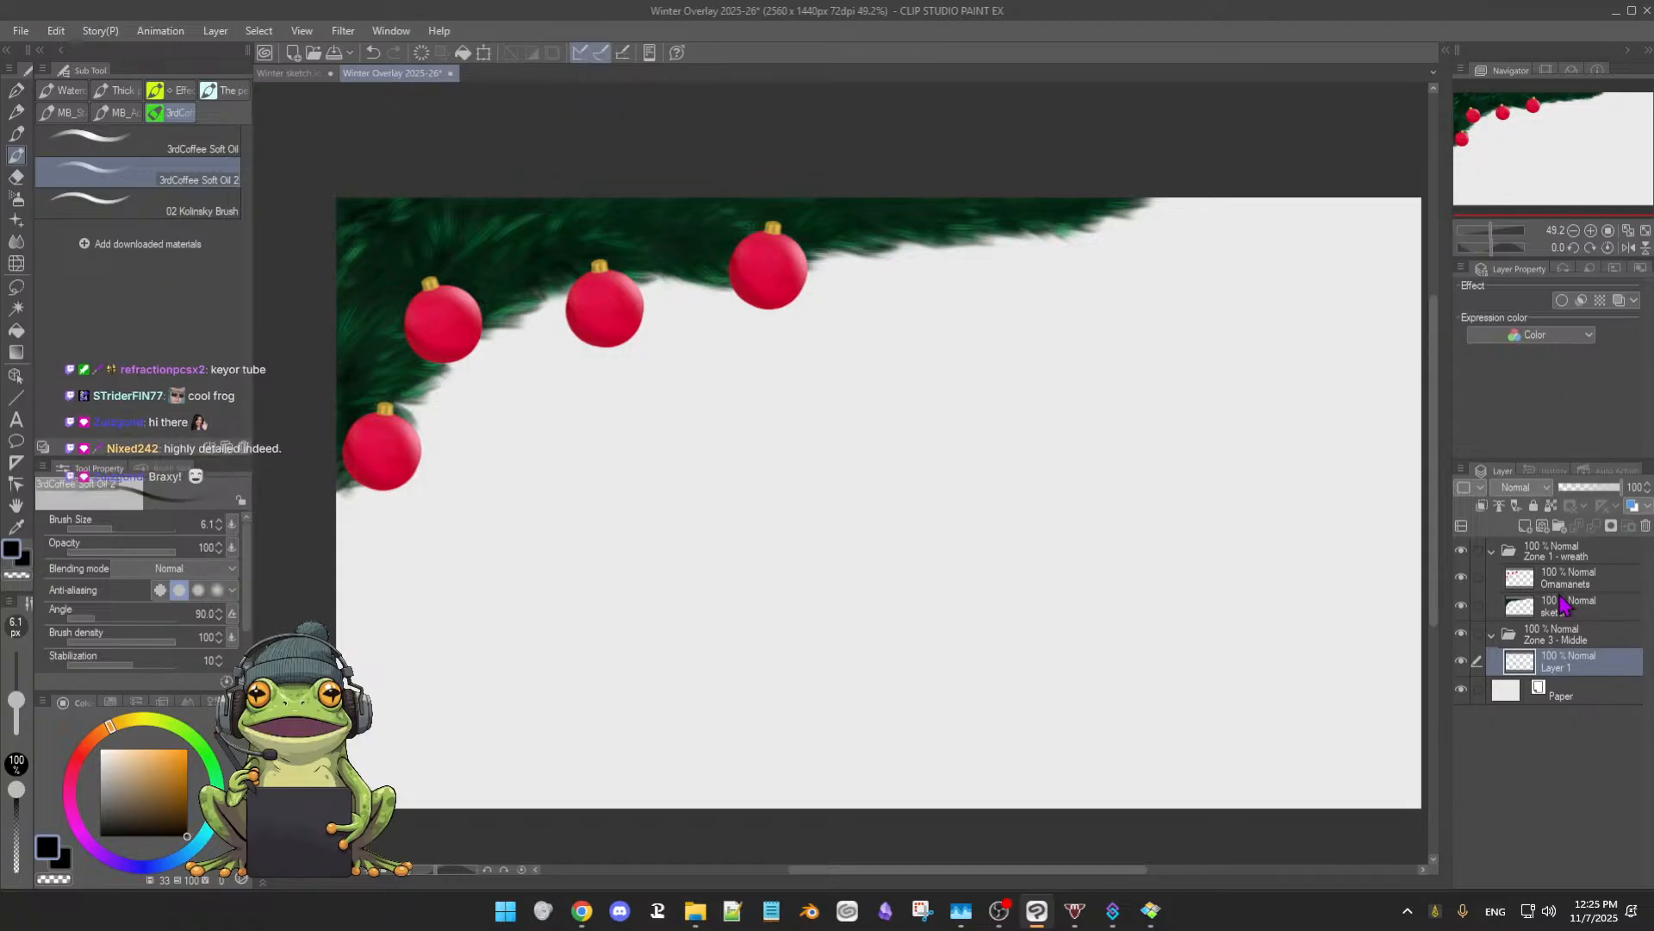
{"action": "double_click", "coordinate": [1558, 665]}
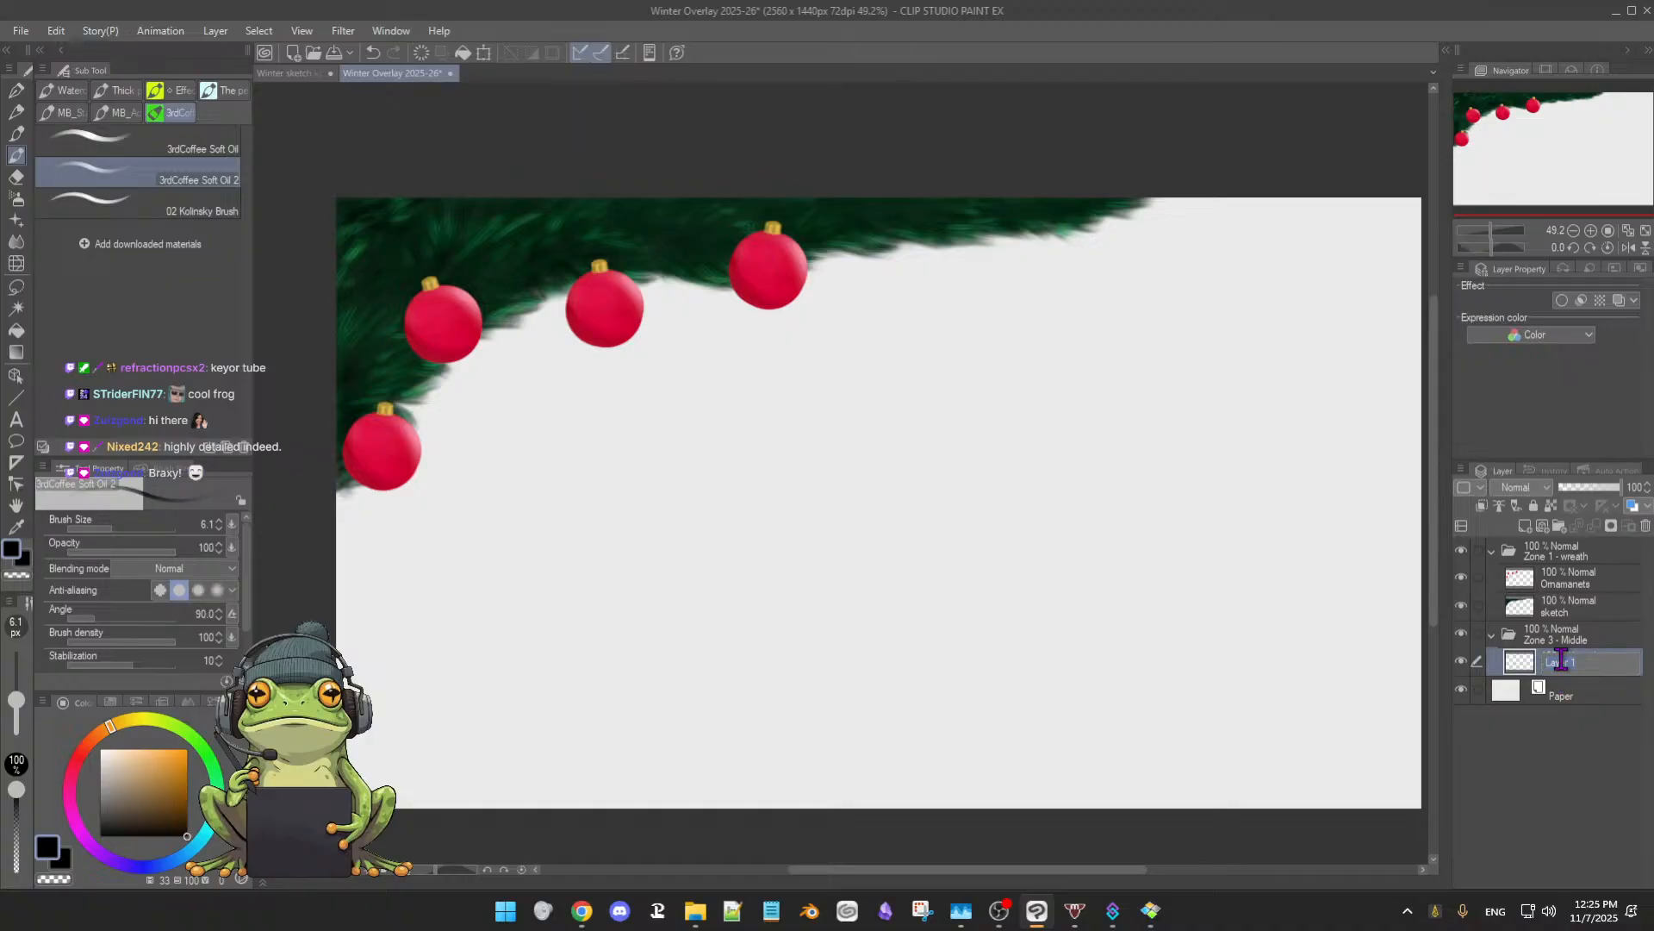
{"action": "type", "text": "mid"}
{"action": "key", "text": "BackSpace"}
{"action": "key", "text": "BackSpace"}
{"action": "key", "text": "BackSpace"}
{"action": "type", "text": "sketch middle"}
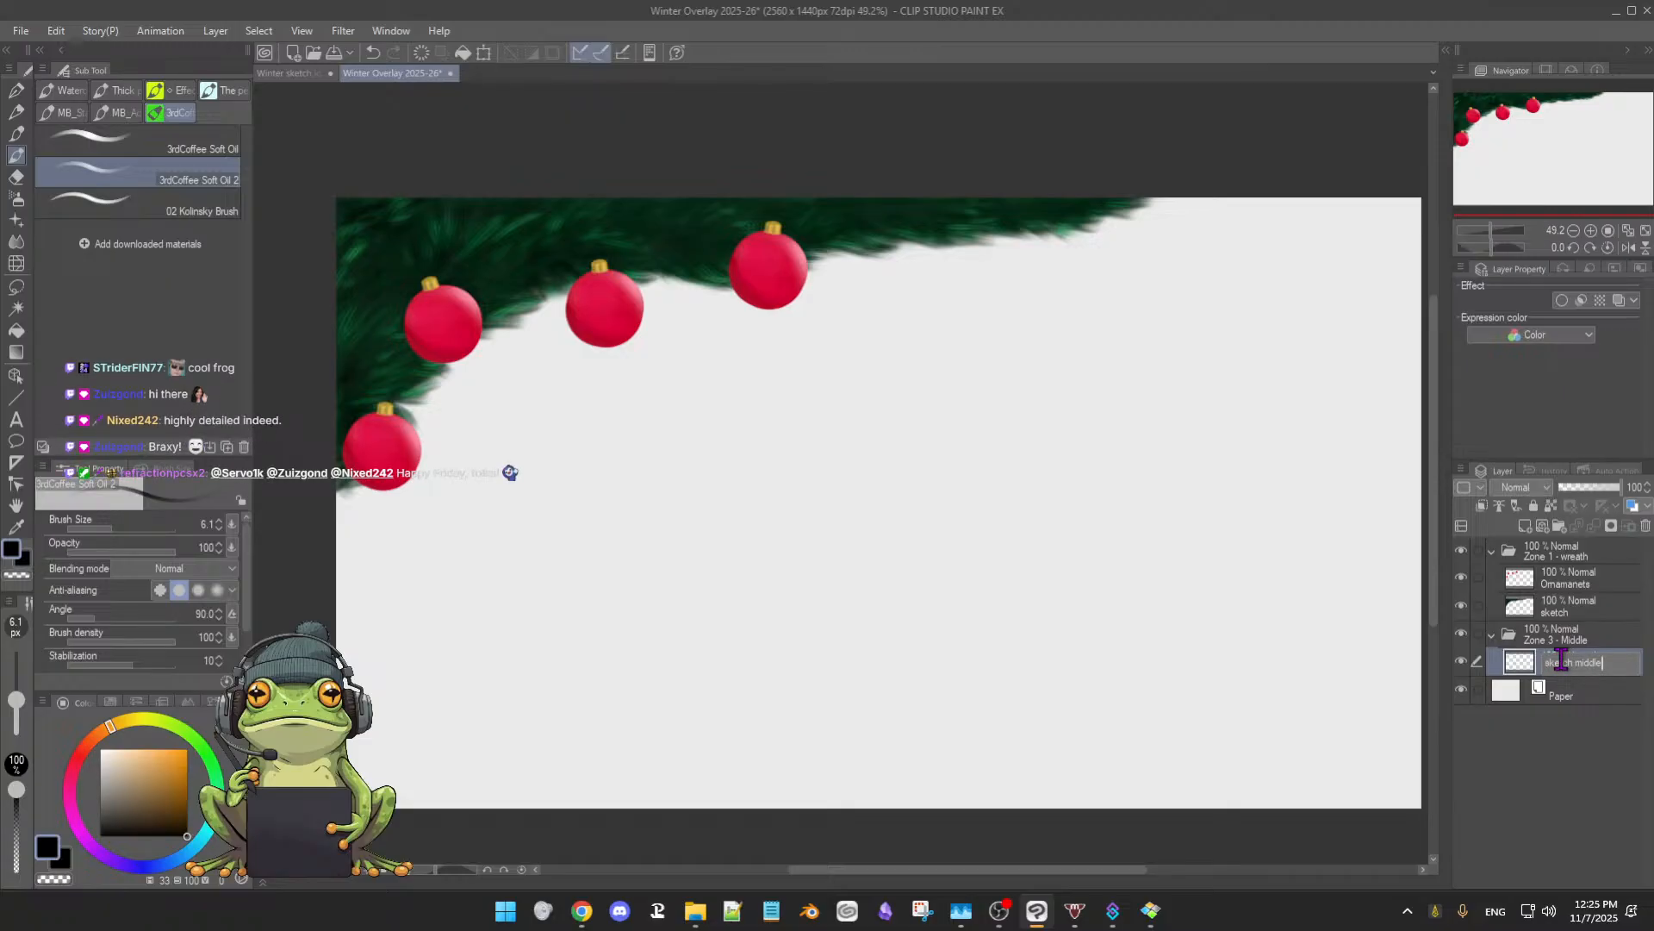
{"action": "key", "text": "Return"}
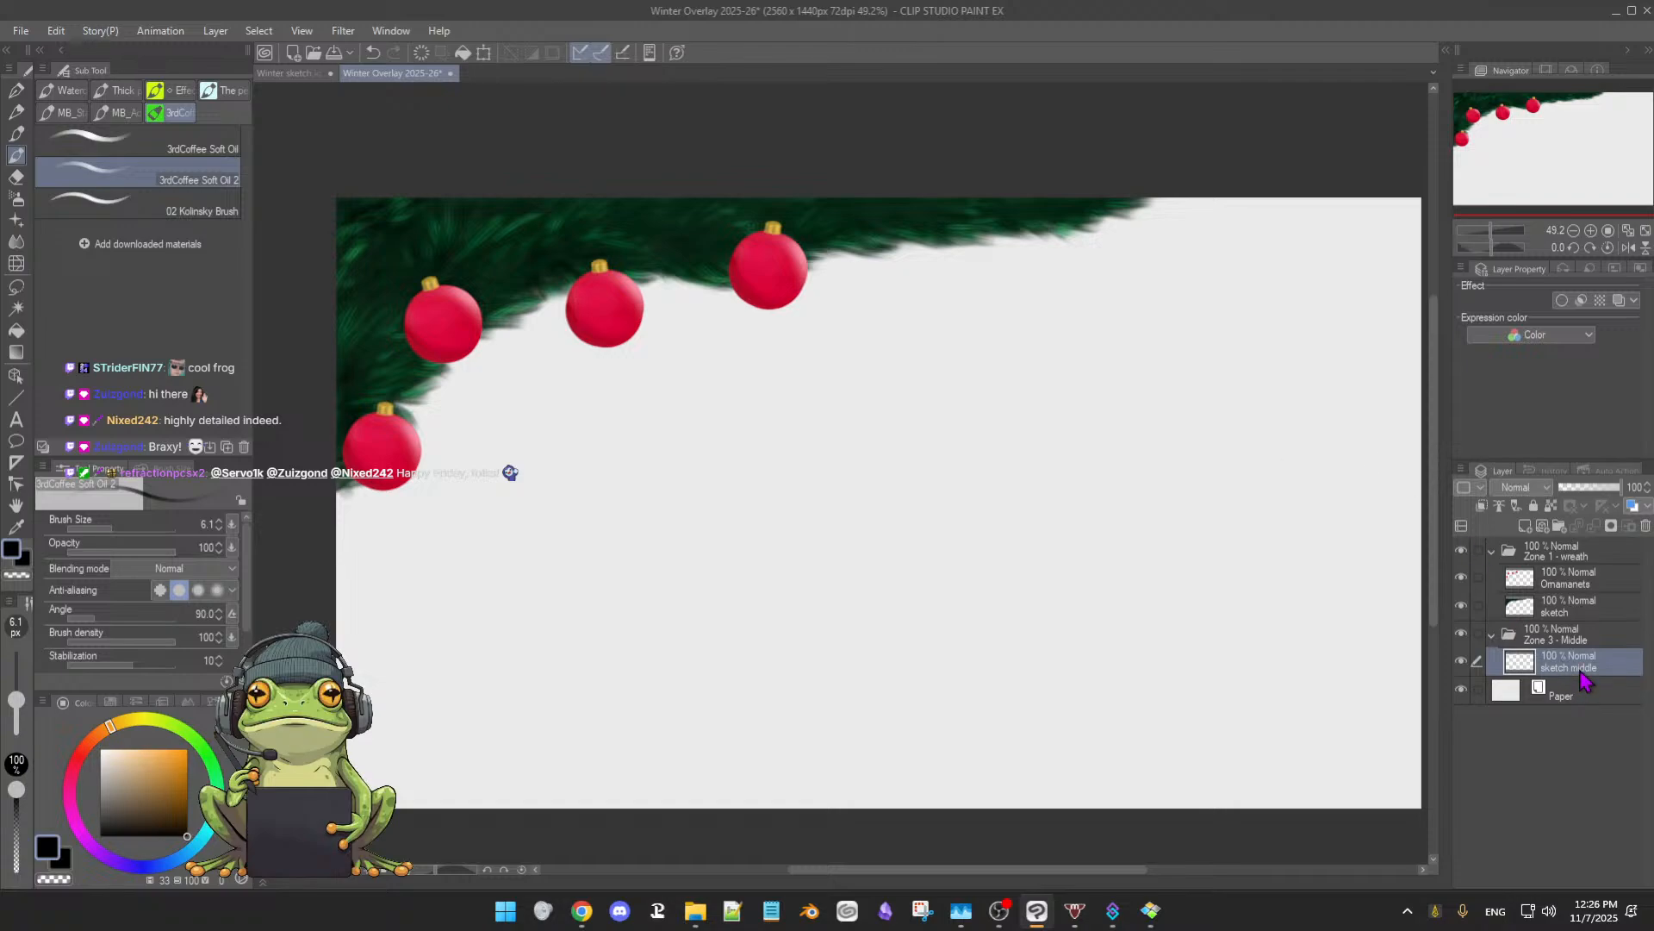
- Add a raster layer above the Zone 1 - wreath folder and name it "master sketch"
{"action": "left_click", "coordinate": [1554, 555]}
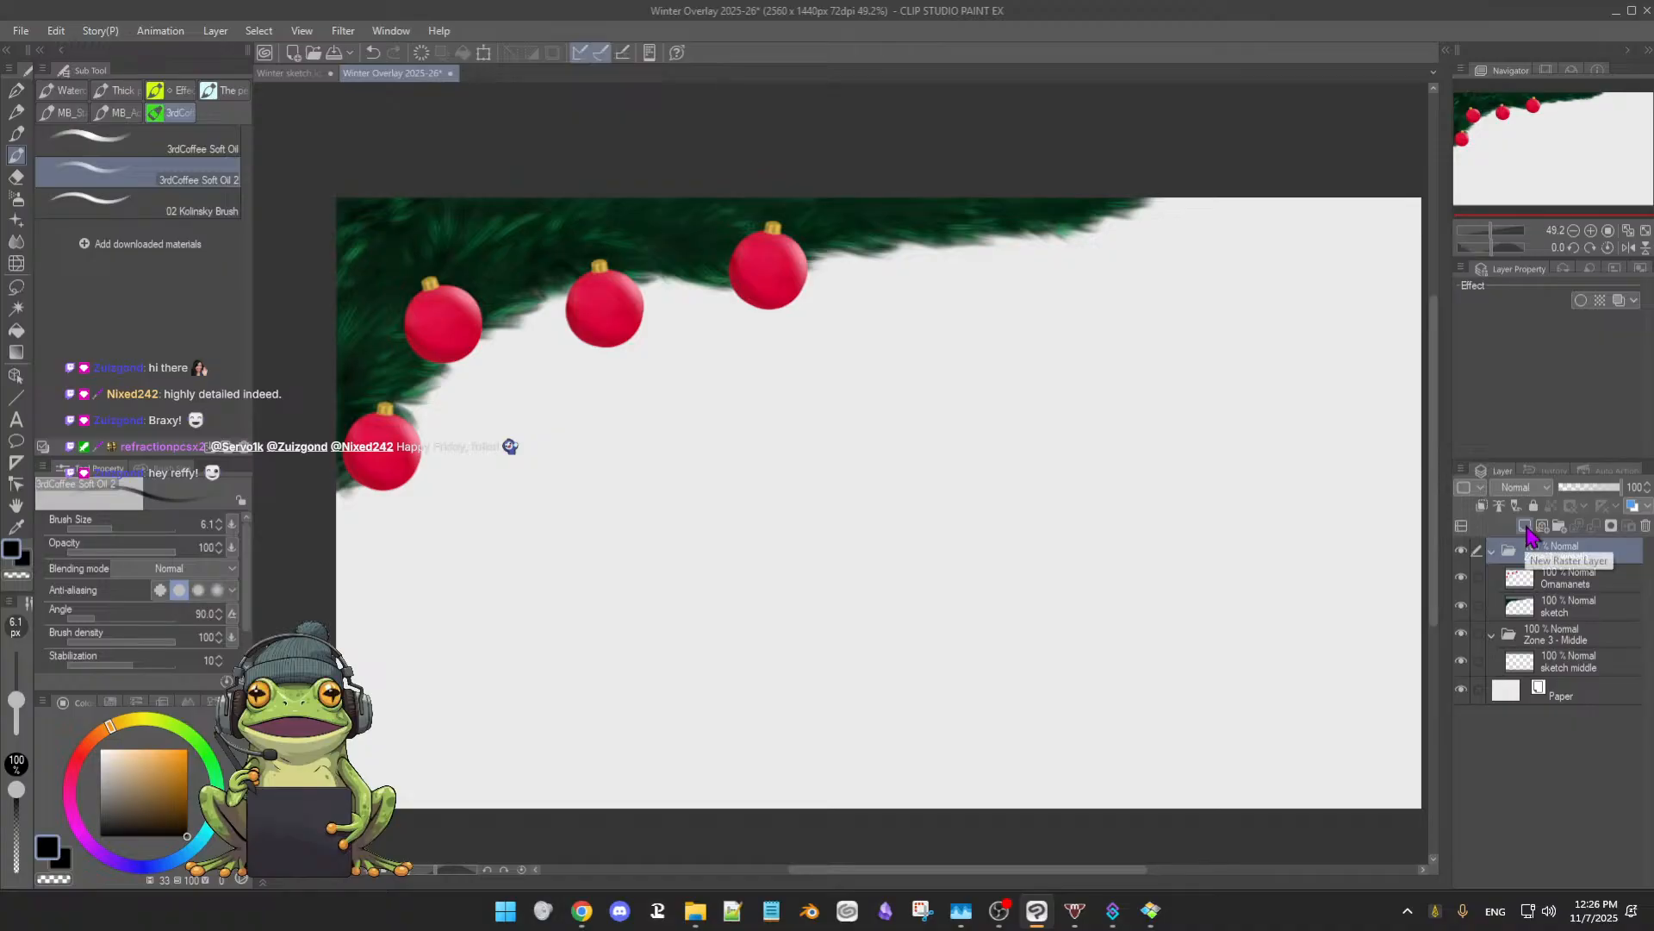
{"action": "left_click", "coordinate": [1526, 526]}
{"action": "left_click_drag", "start_coordinate": [1566, 588], "coordinate": [1563, 562]}
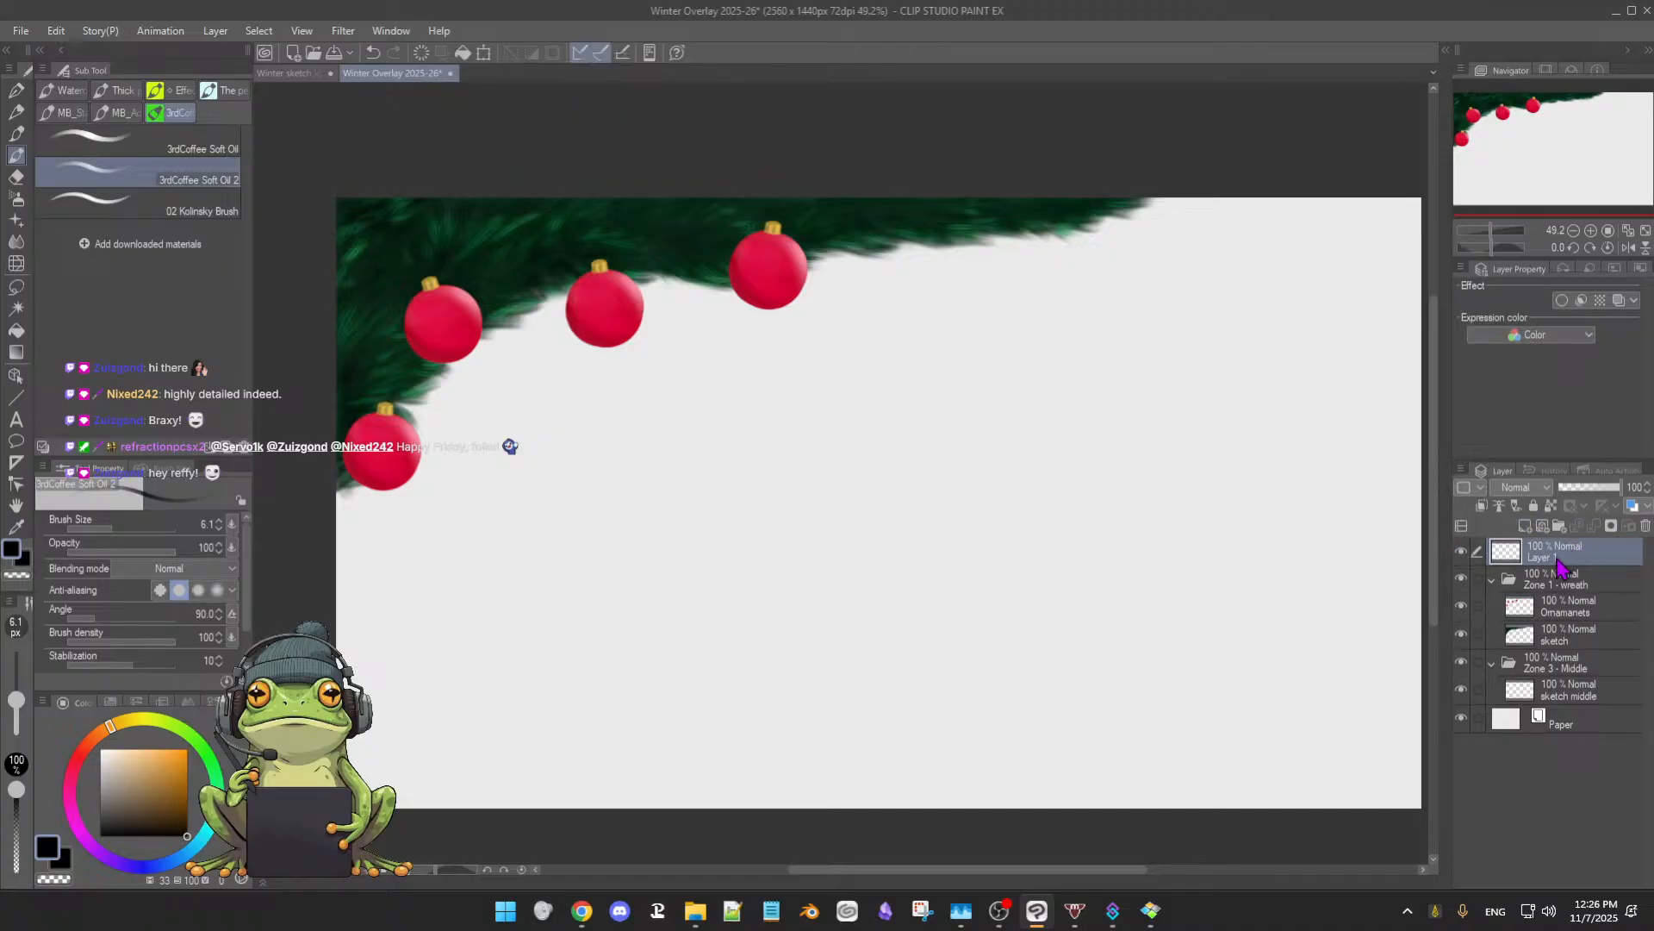
{"action": "double_click", "coordinate": [1549, 556]}
{"action": "type", "text": "P"}
{"action": "key", "text": "BackSpace"}
{"action": "key", "text": "Return"}
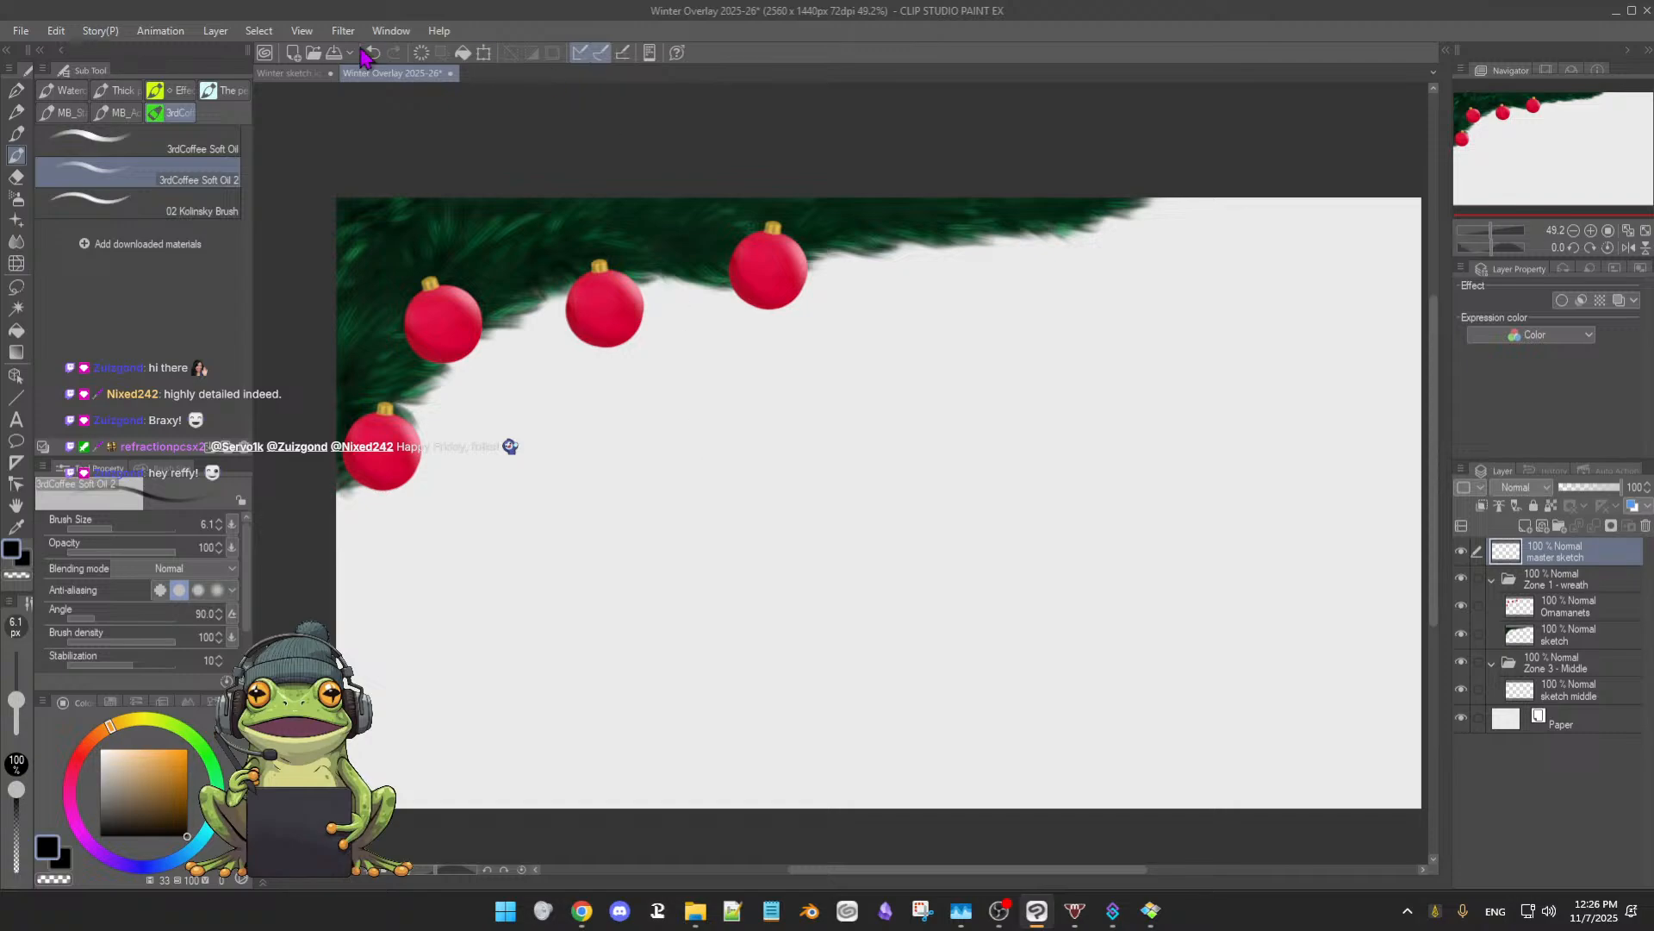
- Check the zone layout in the Winter sketch ideas document and choose a dark blue drawing colour for the overlay
{"action": "left_click", "coordinate": [293, 76]}
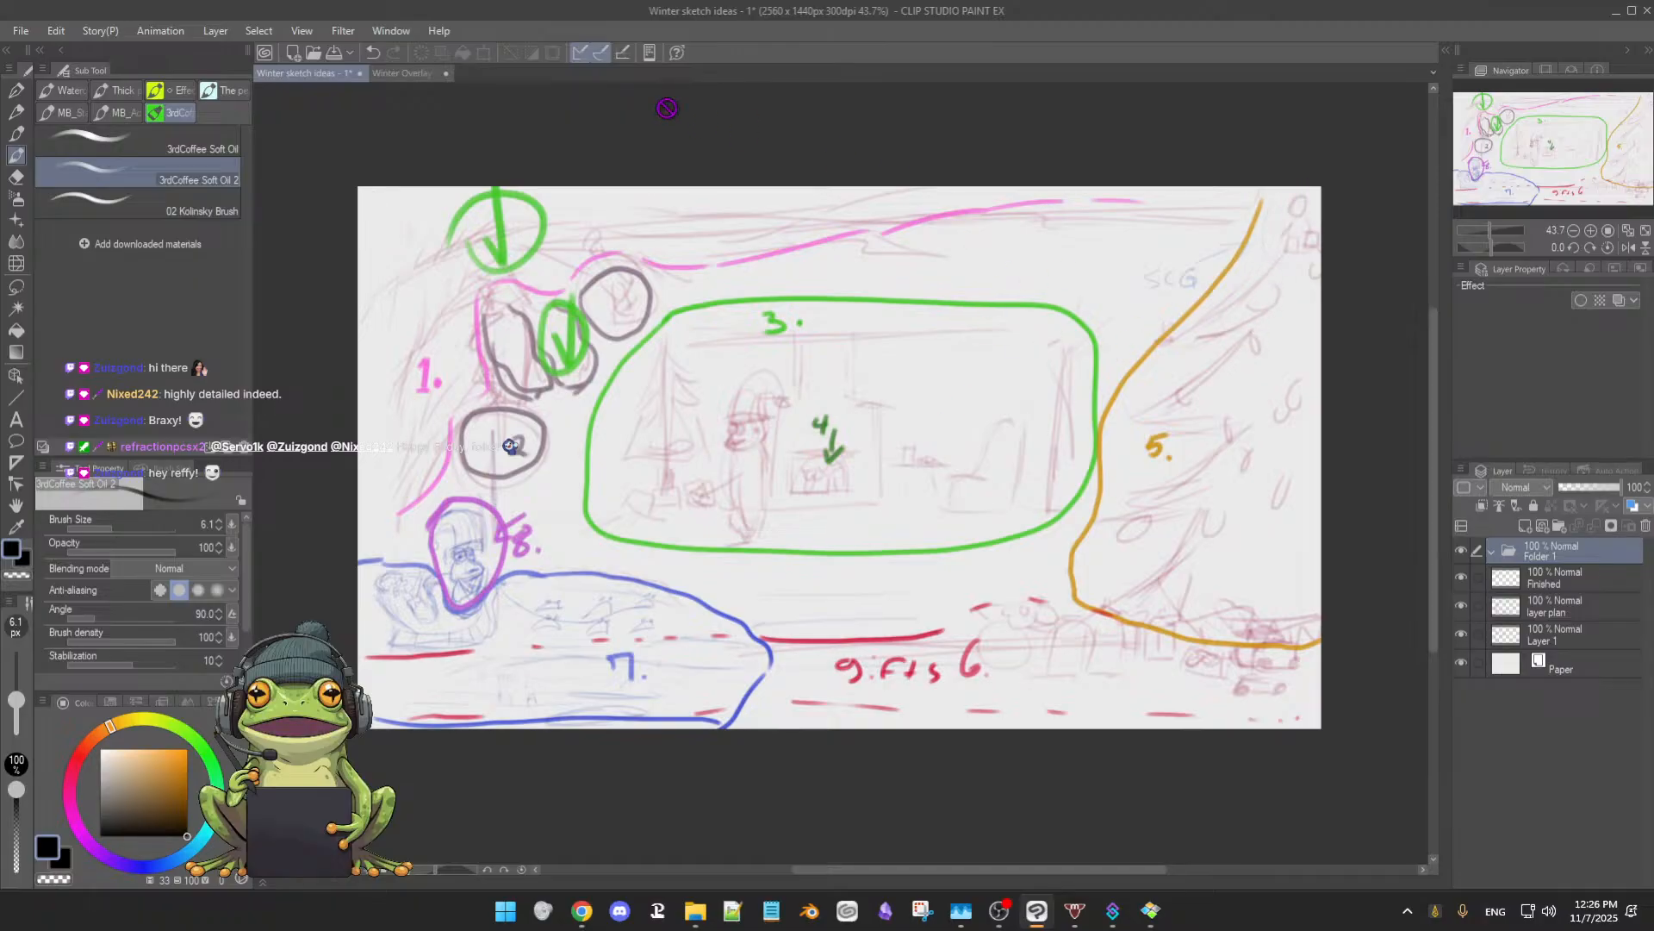
{"action": "left_click", "coordinate": [405, 73]}
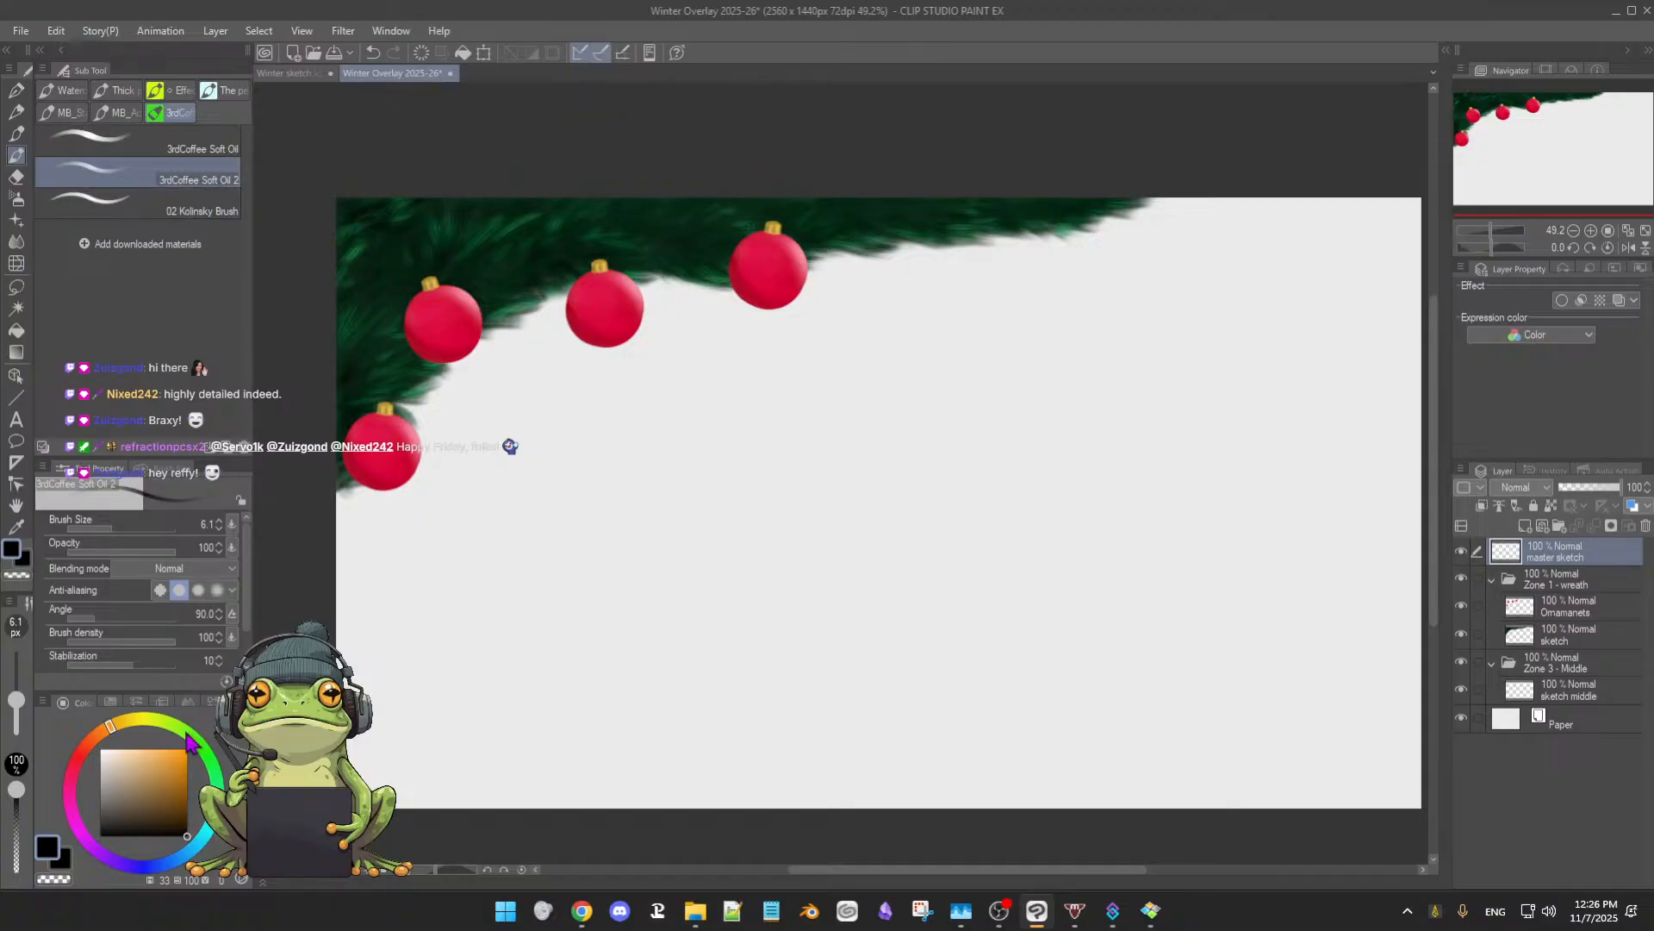
{"action": "left_click", "coordinate": [188, 812]}
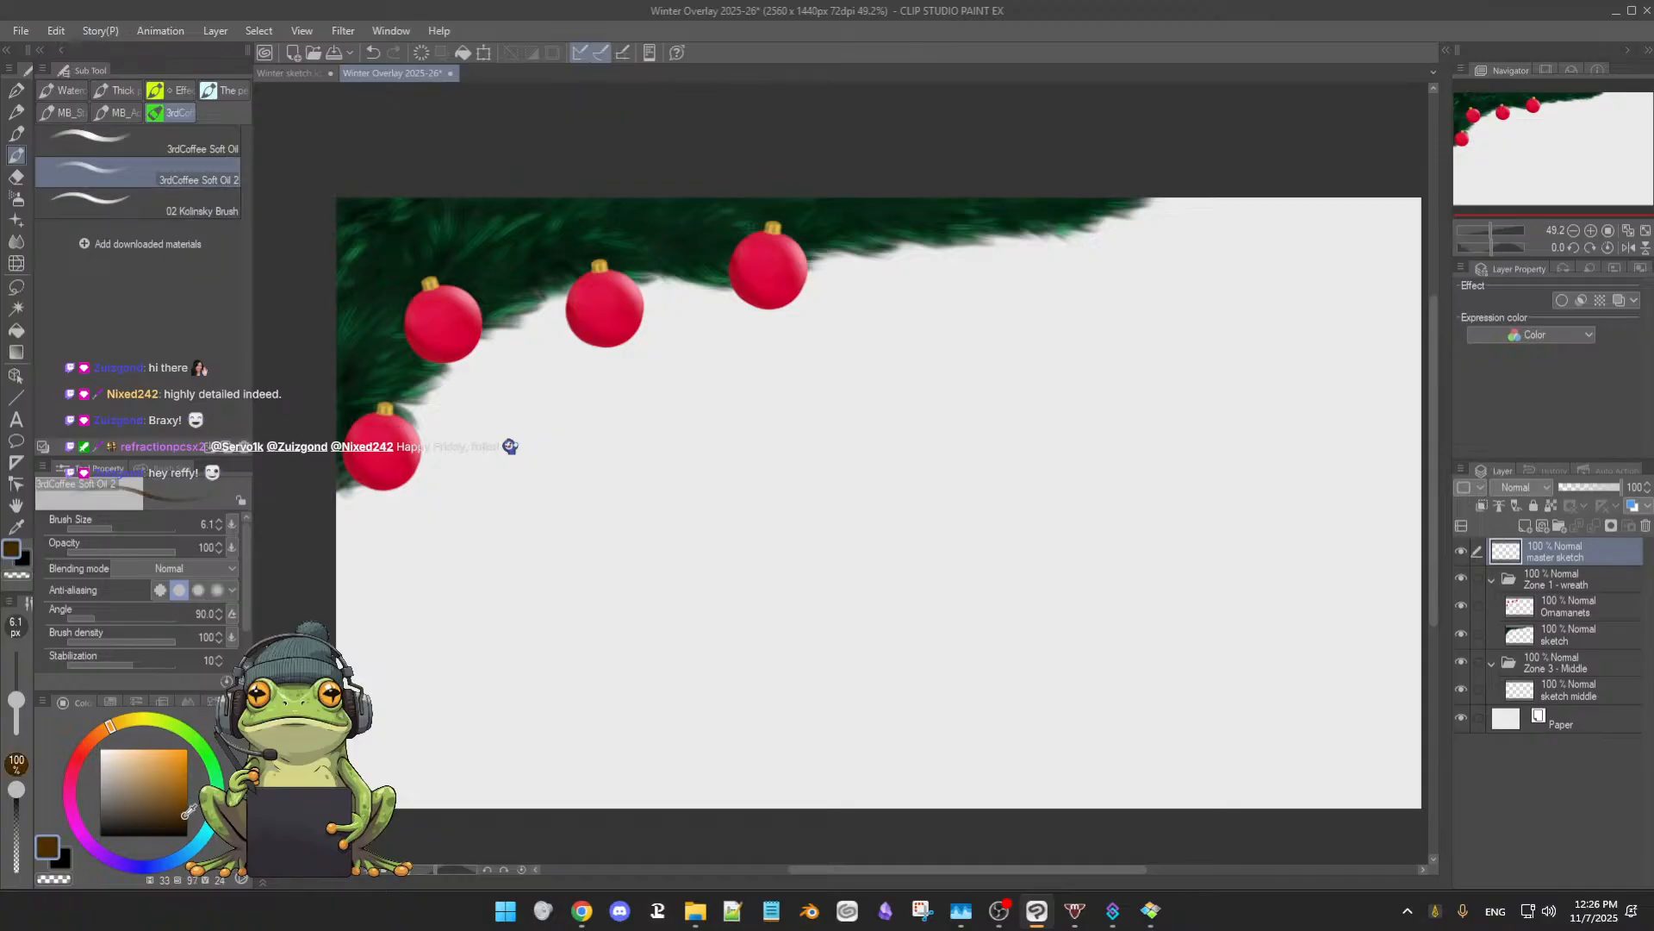
{"action": "left_click", "coordinate": [162, 864]}
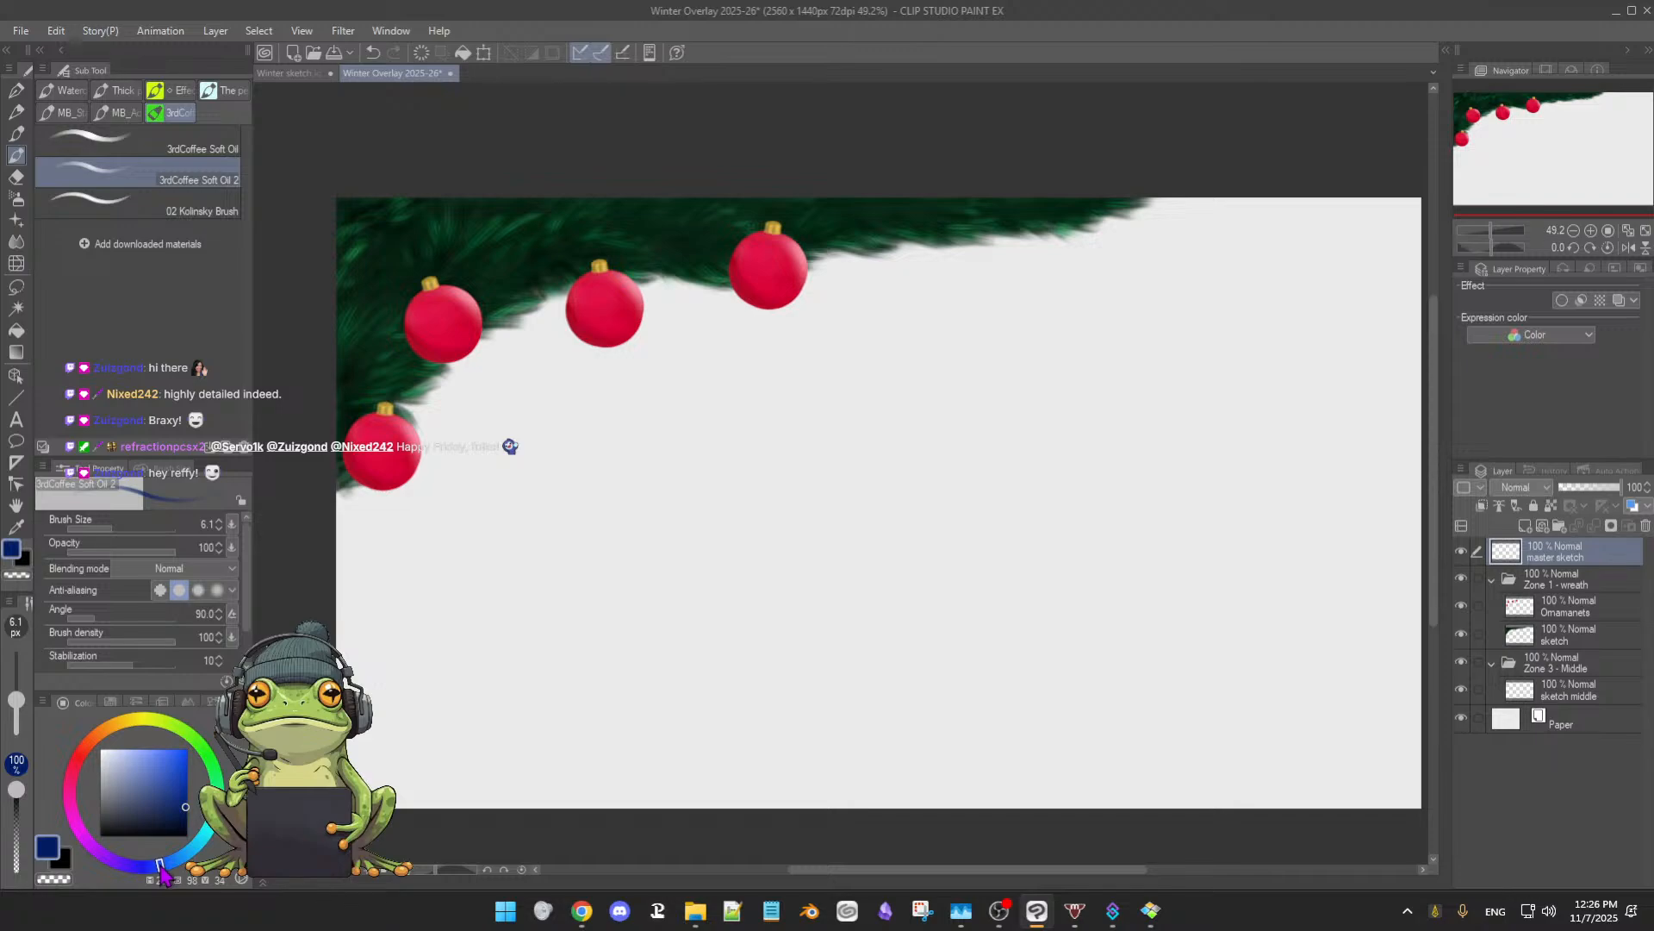
{"action": "left_click_drag", "start_coordinate": [162, 865], "coordinate": [148, 869]}
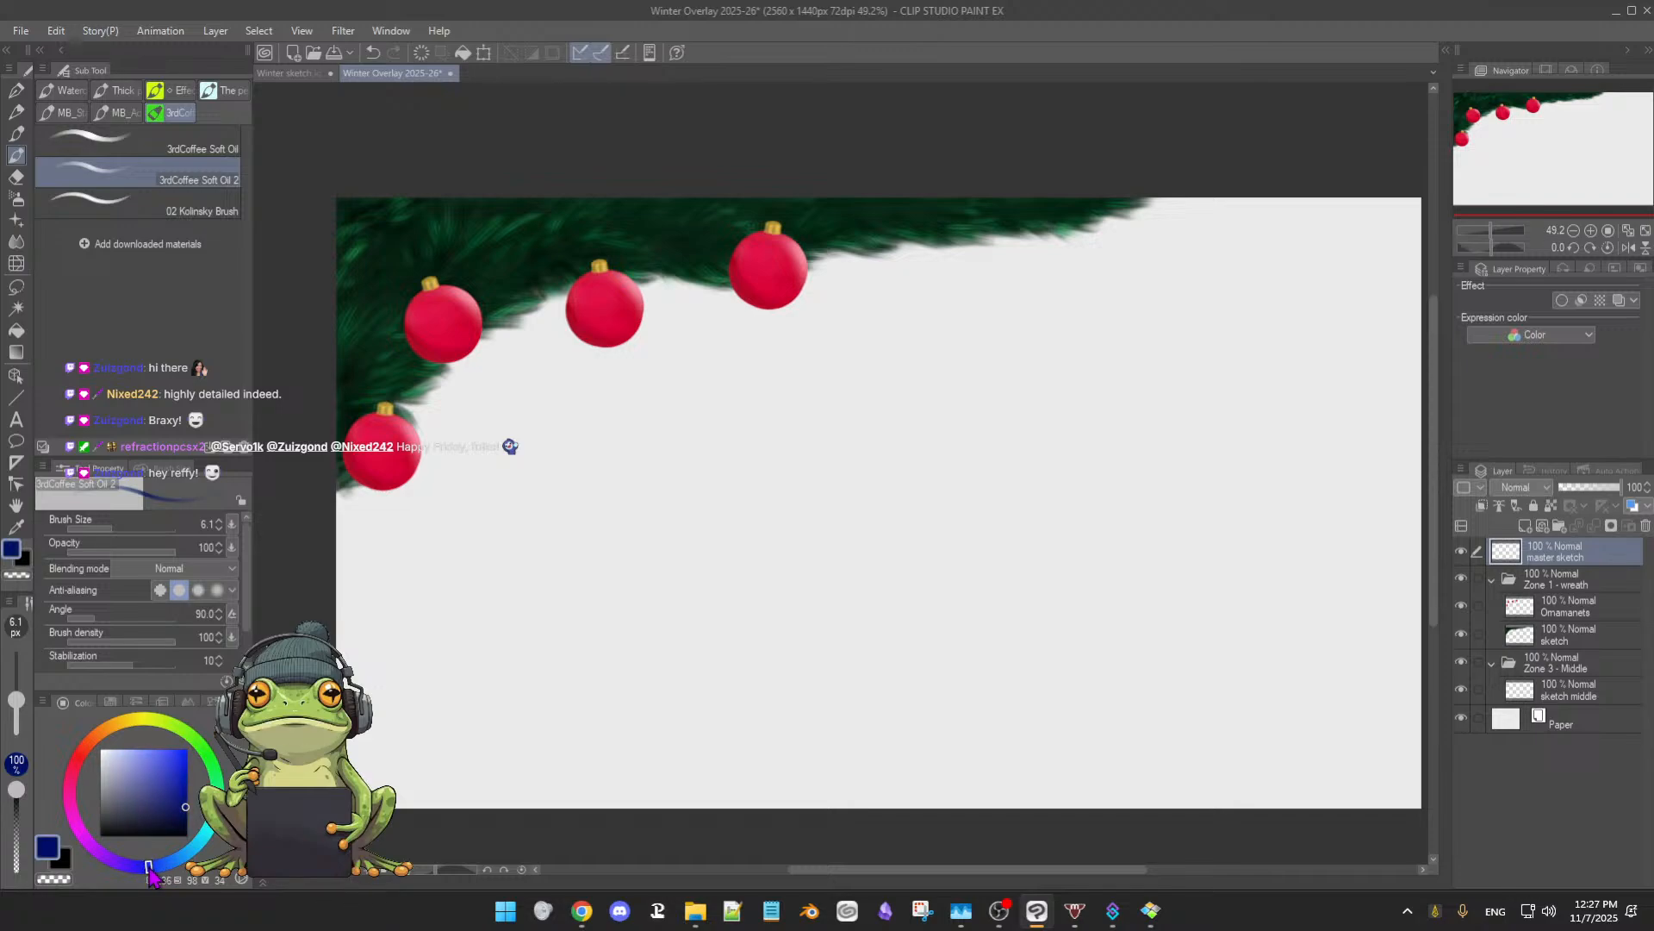
{"action": "left_click", "coordinate": [182, 793]}
{"action": "left_click_drag", "start_coordinate": [178, 799], "coordinate": [179, 795]}
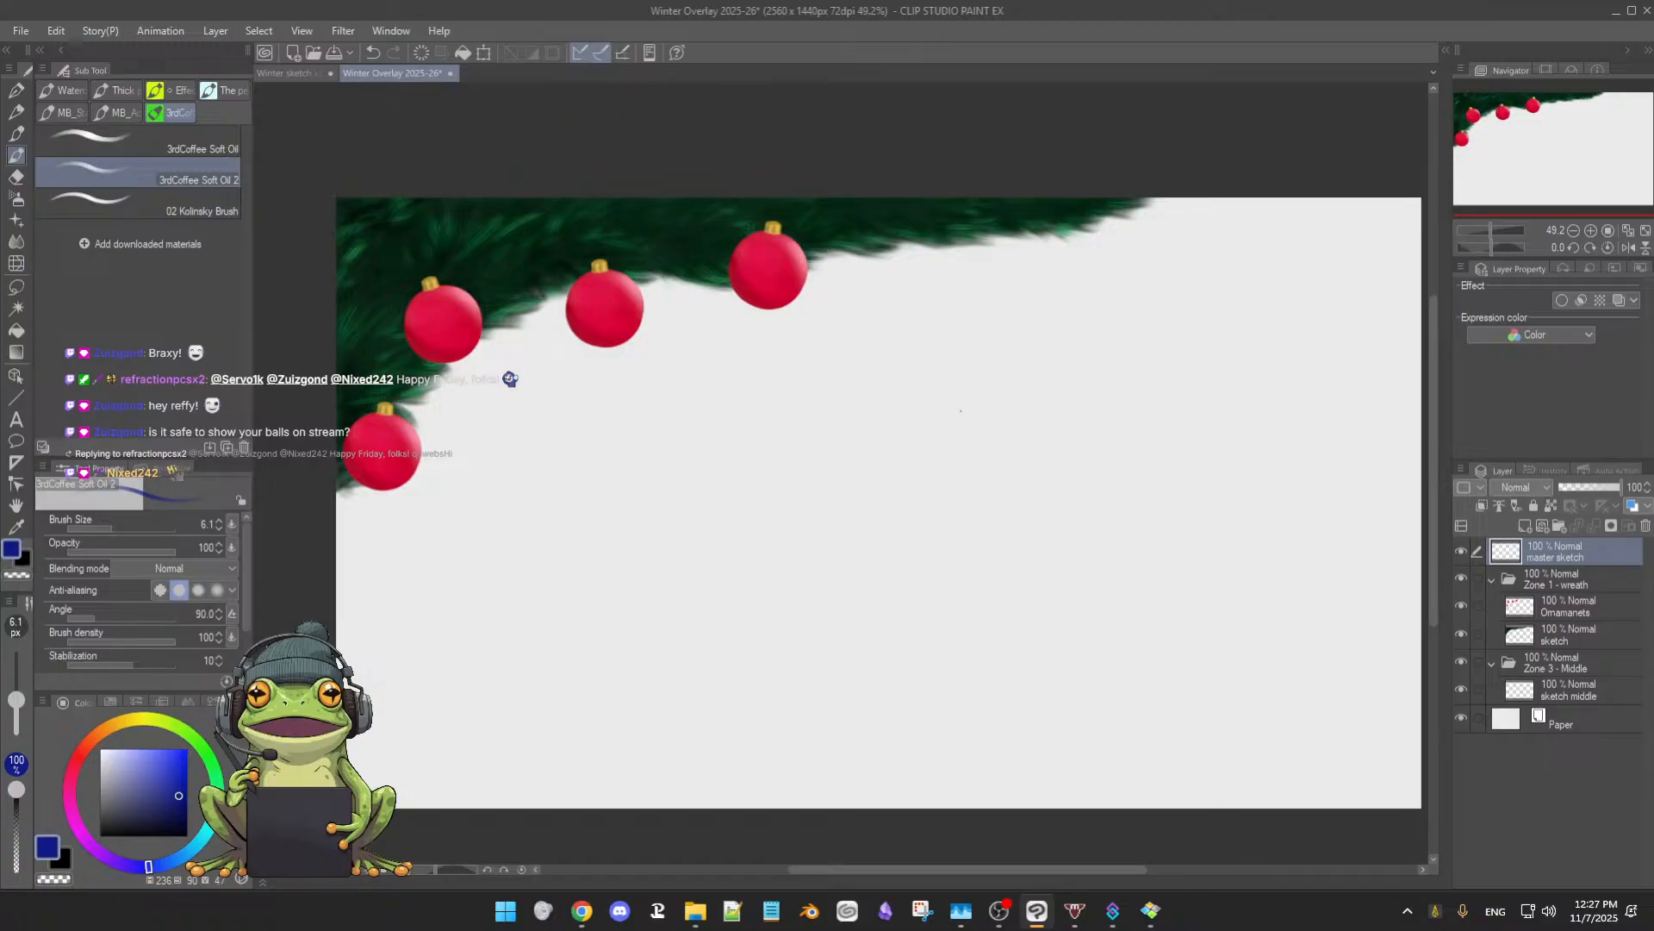
- Set the brush size to 19.2 and undo the test strokes on the canvas
{"action": "mouse_move", "coordinate": [929, 411]}
{"action": "left_mouse_down", "text": "ctrl+alt"}
{"action": "mouse_move", "coordinate": [941, 386]}
{"action": "mouse_move", "coordinate": [877, 439]}
{"action": "mouse_move", "coordinate": [904, 477]}
{"action": "left_mouse_up", "text": "ctrl+alt"}
{"action": "key", "text": "ctrl+z"}
{"action": "key", "text": "ctrl+z"}
{"action": "key", "text": "ctrl+z"}
{"action": "key", "text": "ctrl+z"}
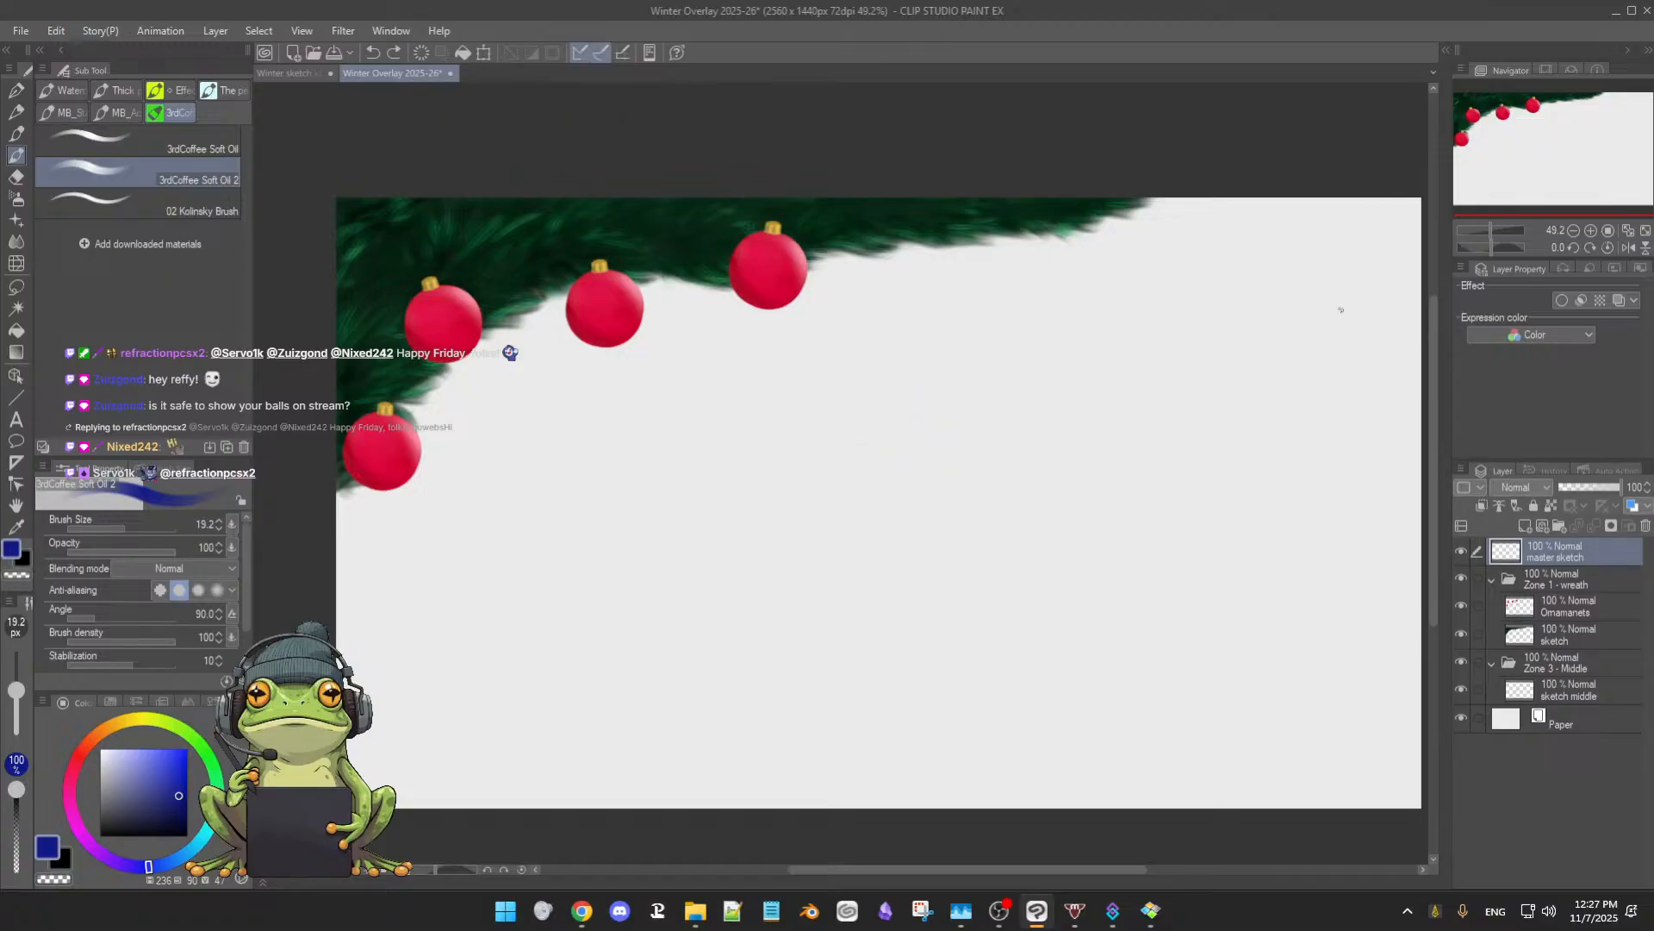
- Sketch the Christmas tree's slanted outer edge along the canvas's right side, with its base line and a small trunk below
{"action": "left_click_drag", "start_coordinate": [1351, 317], "coordinate": [1314, 535]}
{"action": "left_click_drag", "start_coordinate": [1356, 378], "coordinate": [1303, 550]}
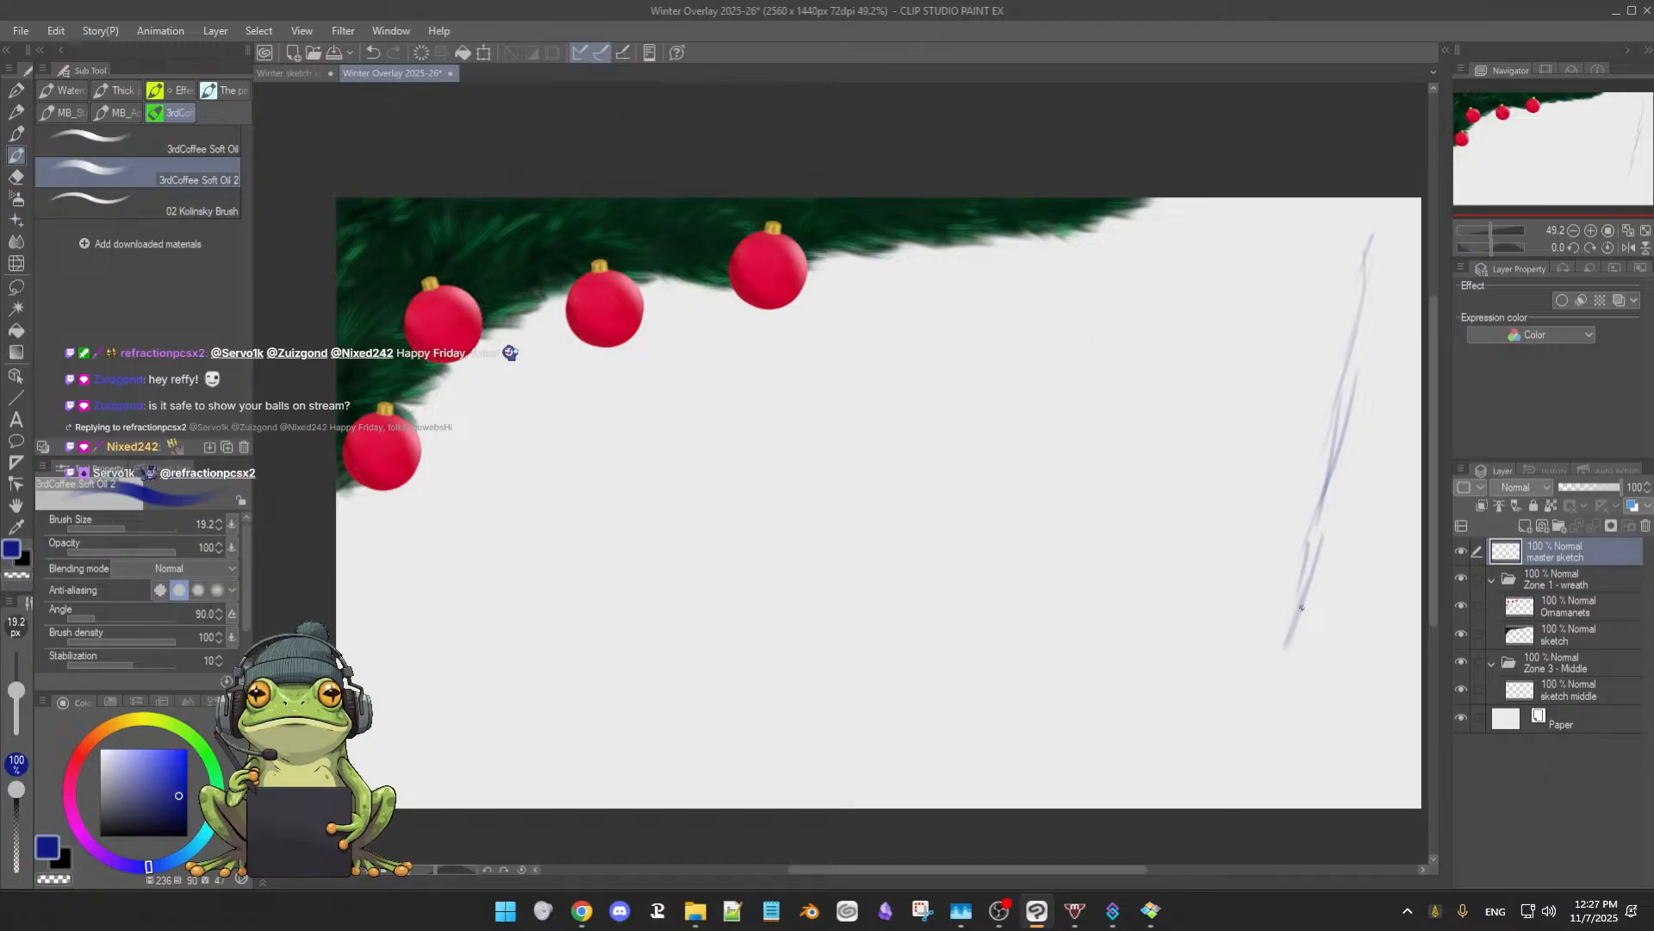
{"action": "mouse_move", "coordinate": [1287, 637]}
{"action": "left_mouse_down"}
{"action": "mouse_move", "coordinate": [1246, 755]}
{"action": "mouse_move", "coordinate": [1380, 743]}
{"action": "left_mouse_up"}
{"action": "mouse_move", "coordinate": [1237, 730]}
{"action": "left_mouse_down"}
{"action": "mouse_move", "coordinate": [1391, 723]}
{"action": "mouse_move", "coordinate": [1362, 779]}
{"action": "mouse_move", "coordinate": [1382, 777]}
{"action": "left_mouse_up"}
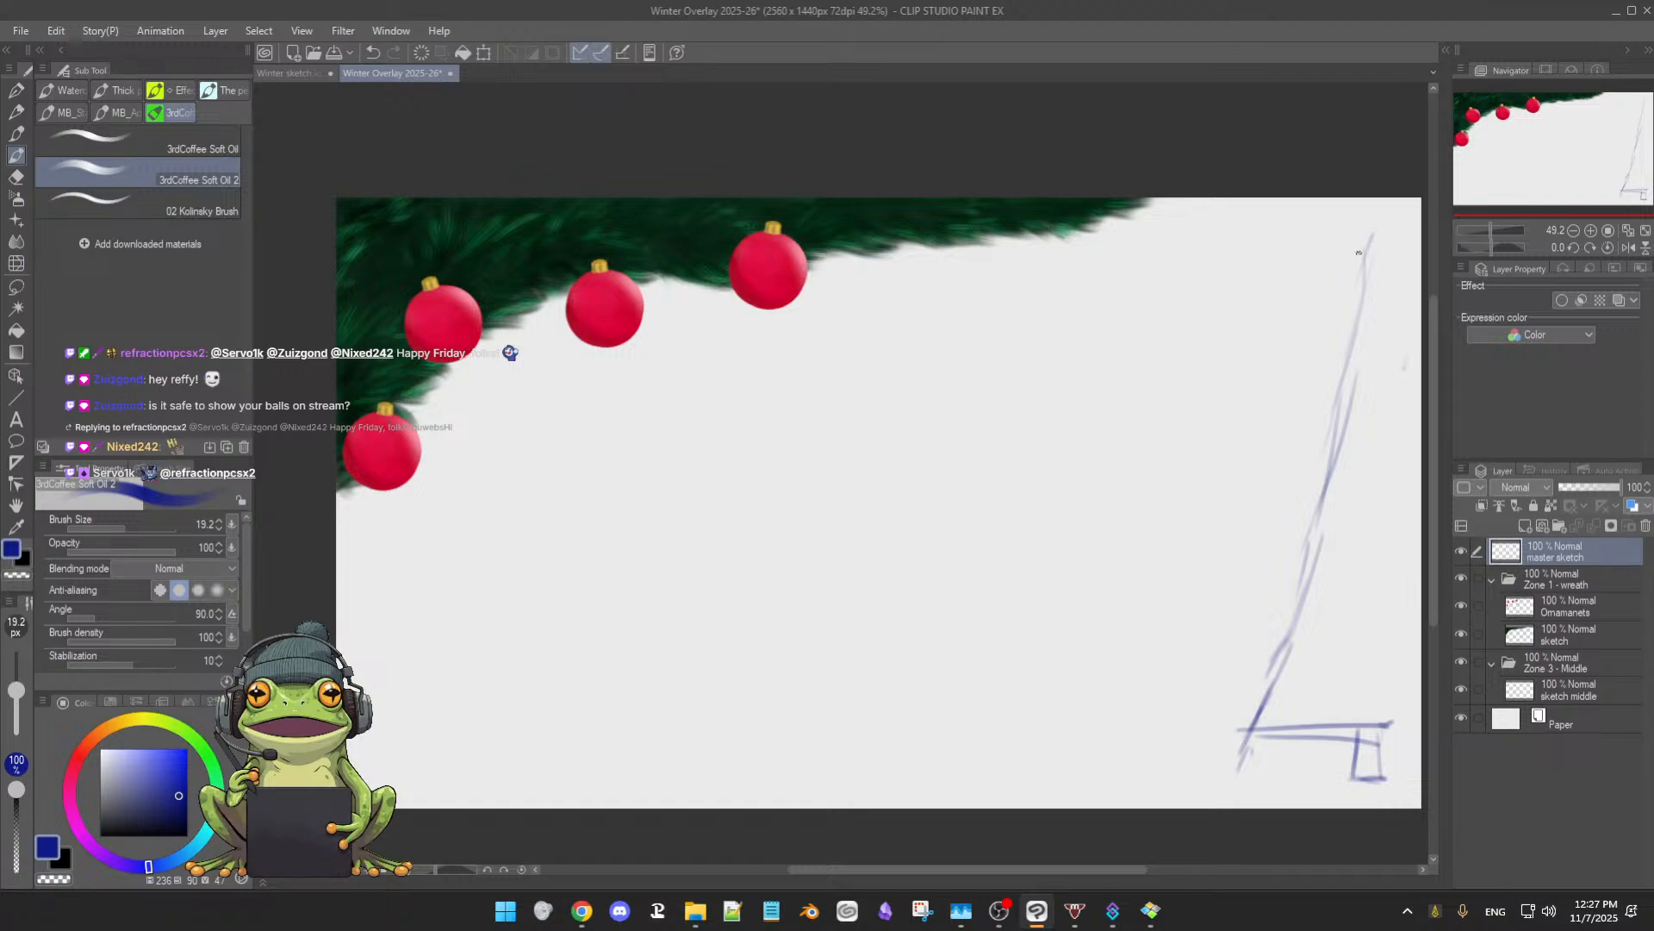
- Sketch the figure and "scg" label at the tree's tip and curved branch lines down its height
{"action": "mouse_move", "coordinate": [1384, 223]}
{"action": "left_mouse_down"}
{"action": "mouse_move", "coordinate": [1395, 208]}
{"action": "mouse_move", "coordinate": [1386, 245]}
{"action": "mouse_move", "coordinate": [1401, 252]}
{"action": "mouse_move", "coordinate": [1340, 240]}
{"action": "mouse_move", "coordinate": [1365, 229]}
{"action": "mouse_move", "coordinate": [1357, 247]}
{"action": "left_mouse_up"}
{"action": "left_click_drag", "start_coordinate": [1413, 299], "coordinate": [1354, 335]}
{"action": "mouse_move", "coordinate": [1398, 393]}
{"action": "left_mouse_down"}
{"action": "mouse_move", "coordinate": [1357, 373]}
{"action": "mouse_move", "coordinate": [1332, 457]}
{"action": "mouse_move", "coordinate": [1396, 528]}
{"action": "mouse_move", "coordinate": [1318, 591]}
{"action": "mouse_move", "coordinate": [1399, 648]}
{"action": "mouse_move", "coordinate": [1301, 701]}
{"action": "left_mouse_up"}
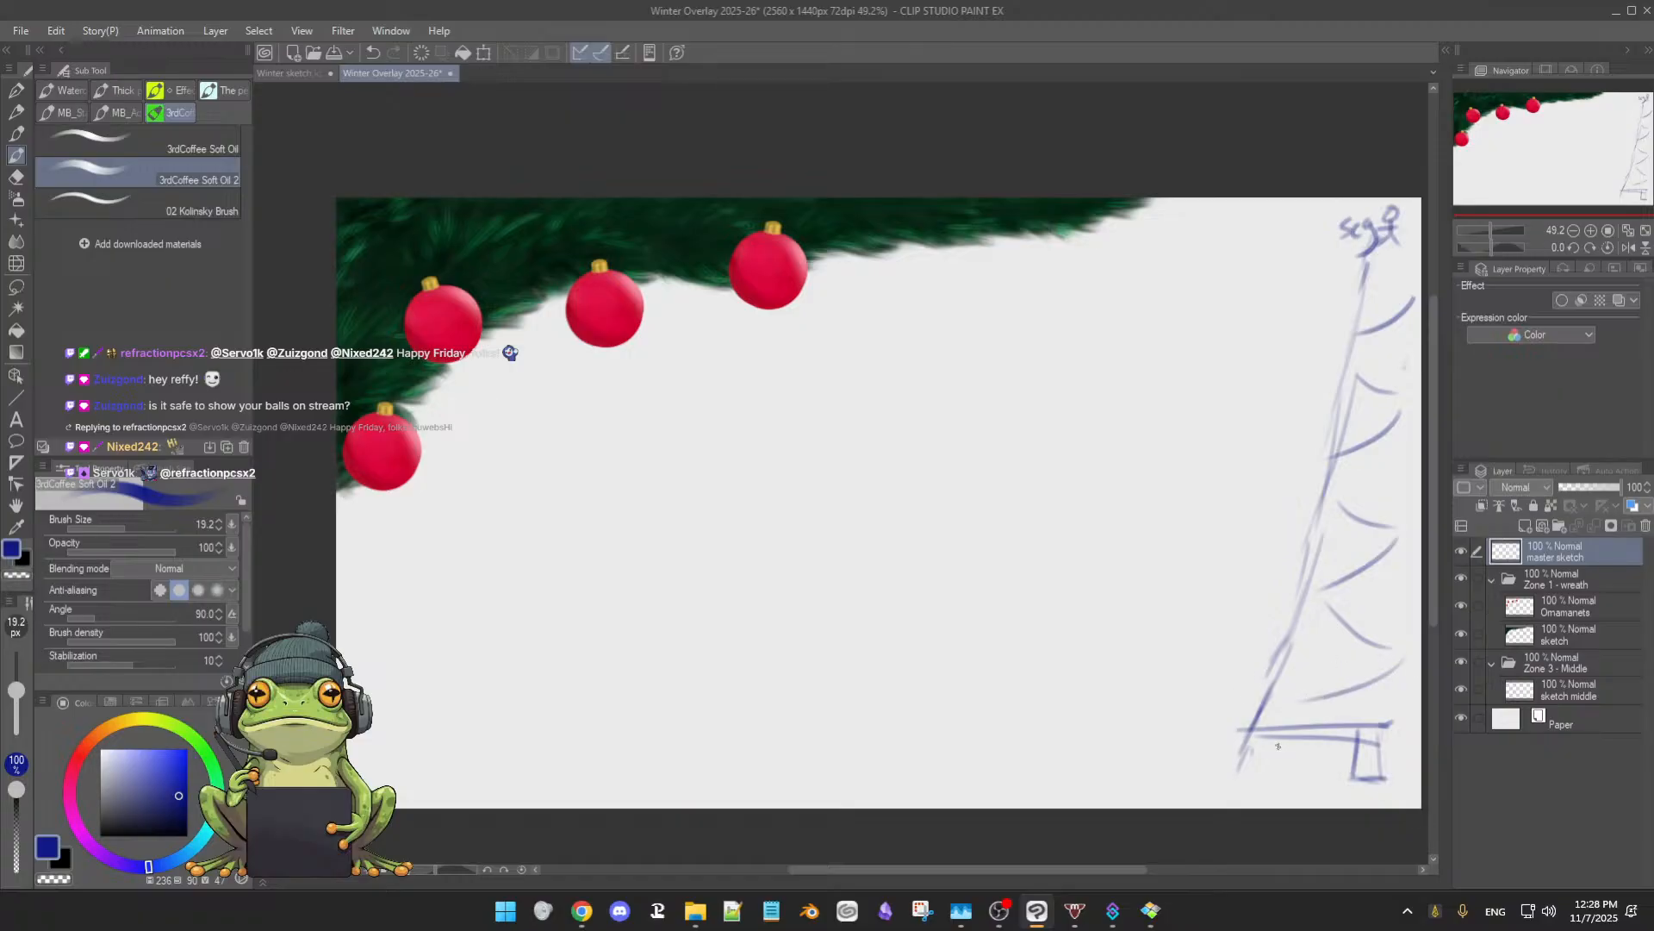
- Sketch small gift shapes beside the tree's base and a ground line running left from it
{"action": "mouse_move", "coordinate": [1259, 773]}
{"action": "left_mouse_down"}
{"action": "mouse_move", "coordinate": [1268, 748]}
{"action": "mouse_move", "coordinate": [1277, 763]}
{"action": "left_mouse_up"}
{"action": "left_click_drag", "start_coordinate": [1240, 768], "coordinate": [1273, 770]}
{"action": "left_click_drag", "start_coordinate": [1241, 733], "coordinate": [1049, 749]}
{"action": "mouse_move", "coordinate": [1194, 726]}
{"action": "left_mouse_down"}
{"action": "mouse_move", "coordinate": [1226, 708]}
{"action": "mouse_move", "coordinate": [1222, 740]}
{"action": "mouse_move", "coordinate": [1156, 741]}
{"action": "mouse_move", "coordinate": [1176, 707]}
{"action": "mouse_move", "coordinate": [1179, 729]}
{"action": "mouse_move", "coordinate": [1151, 742]}
{"action": "mouse_move", "coordinate": [1190, 743]}
{"action": "mouse_move", "coordinate": [1169, 719]}
{"action": "mouse_move", "coordinate": [1150, 747]}
{"action": "mouse_move", "coordinate": [1178, 709]}
{"action": "mouse_move", "coordinate": [1153, 731]}
{"action": "mouse_move", "coordinate": [1187, 741]}
{"action": "left_mouse_up"}
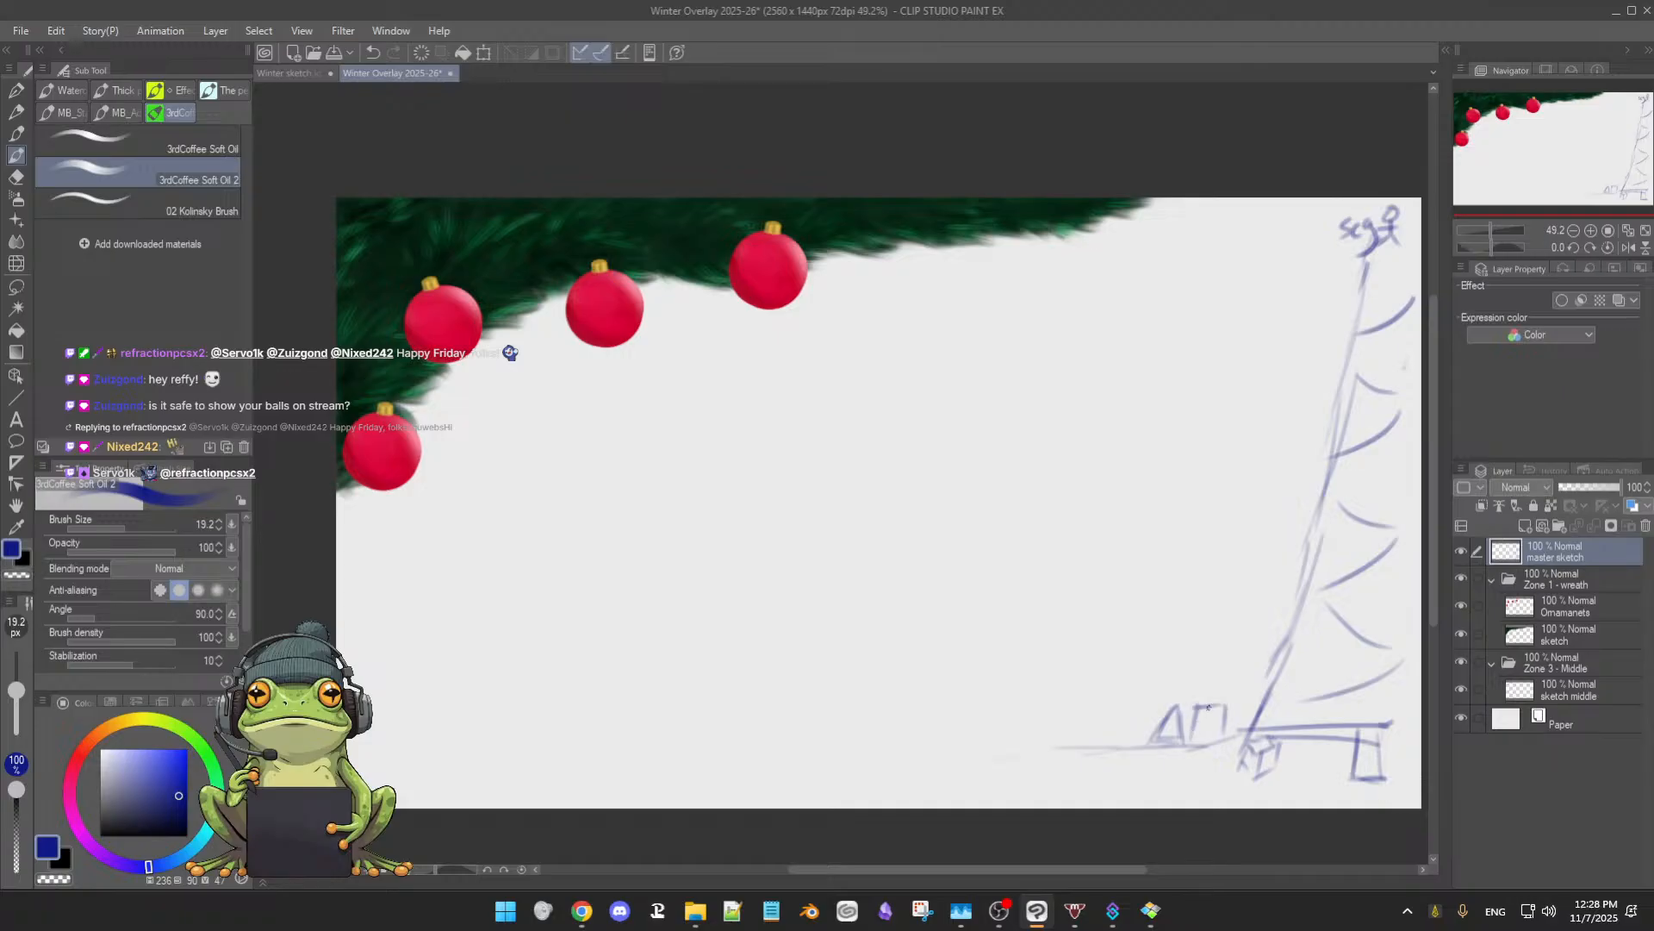
{"action": "left_click_drag", "start_coordinate": [1234, 703], "coordinate": [1229, 726]}
{"action": "left_click_drag", "start_coordinate": [1186, 739], "coordinate": [1226, 744]}
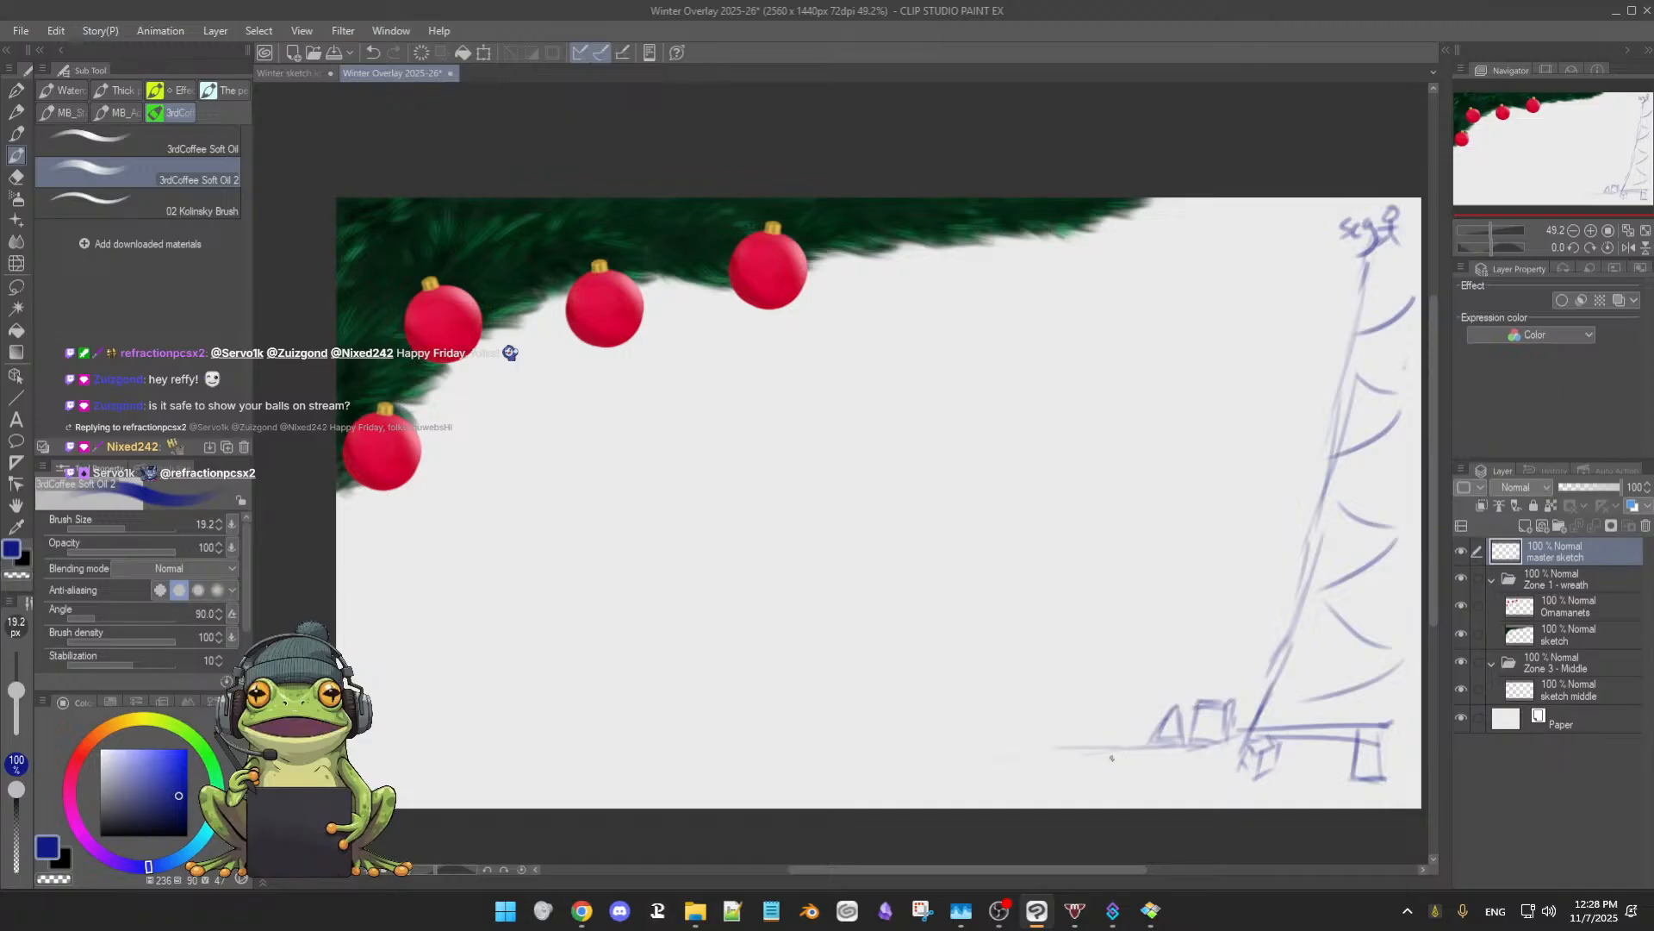
- Compare with the Winter sketch ideas plan and extend the ground line from the gifts toward the canvas's middle
{"action": "left_click", "coordinate": [300, 75]}
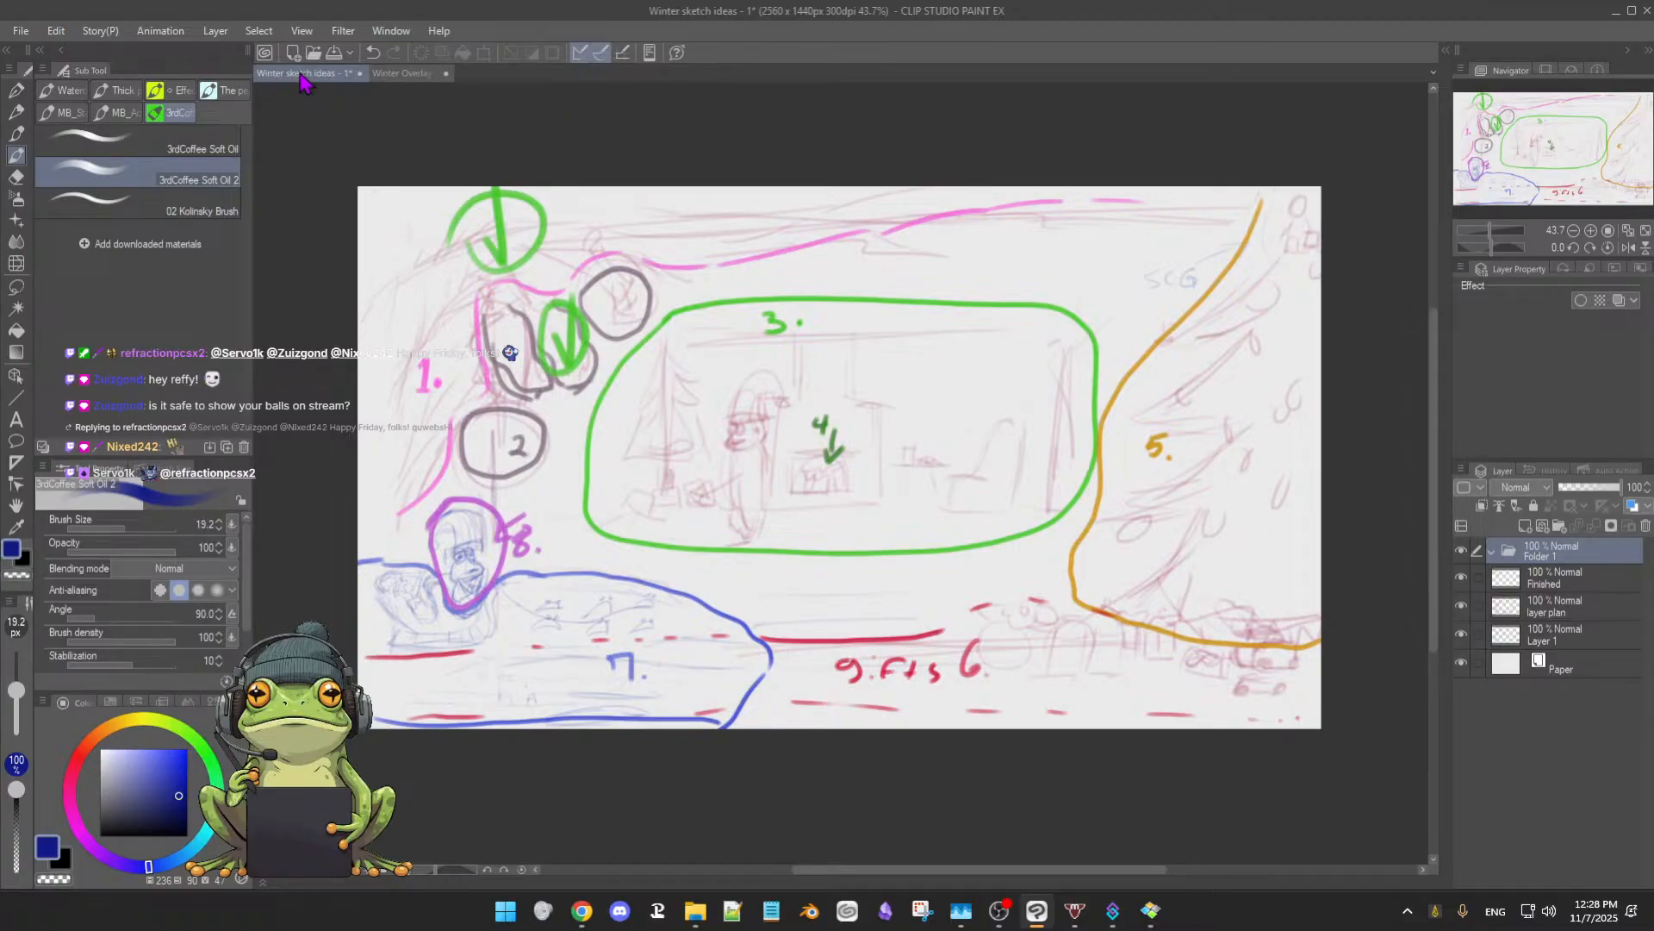
{"action": "left_click", "coordinate": [403, 76]}
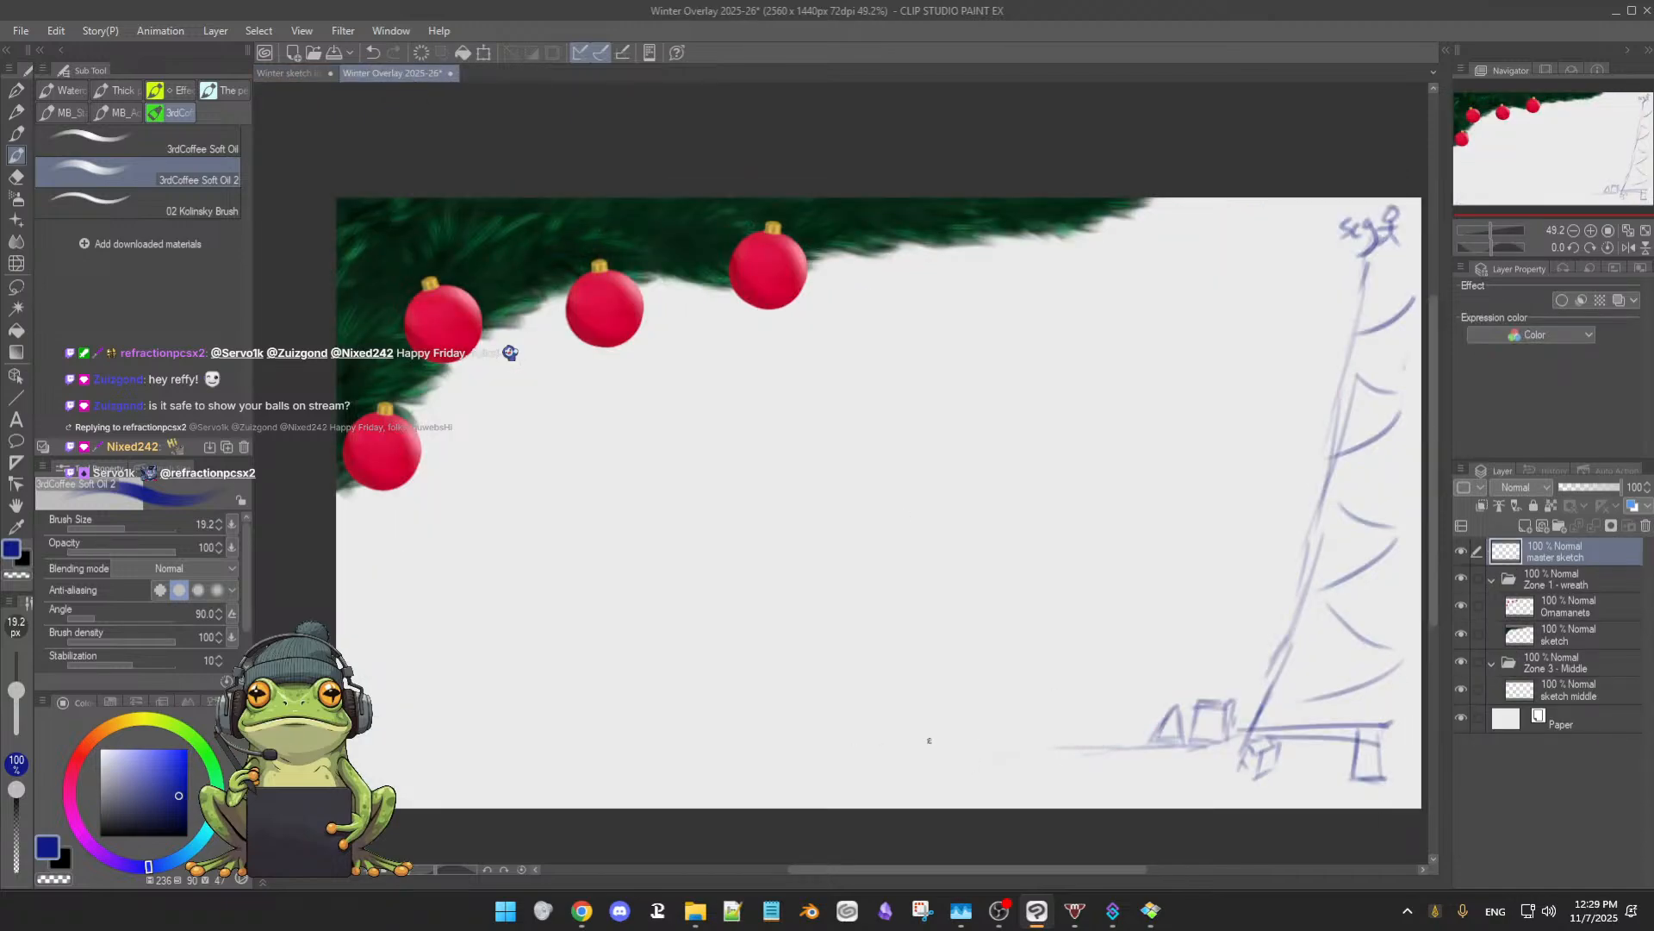
{"action": "left_click_drag", "start_coordinate": [914, 754], "coordinate": [1259, 743]}
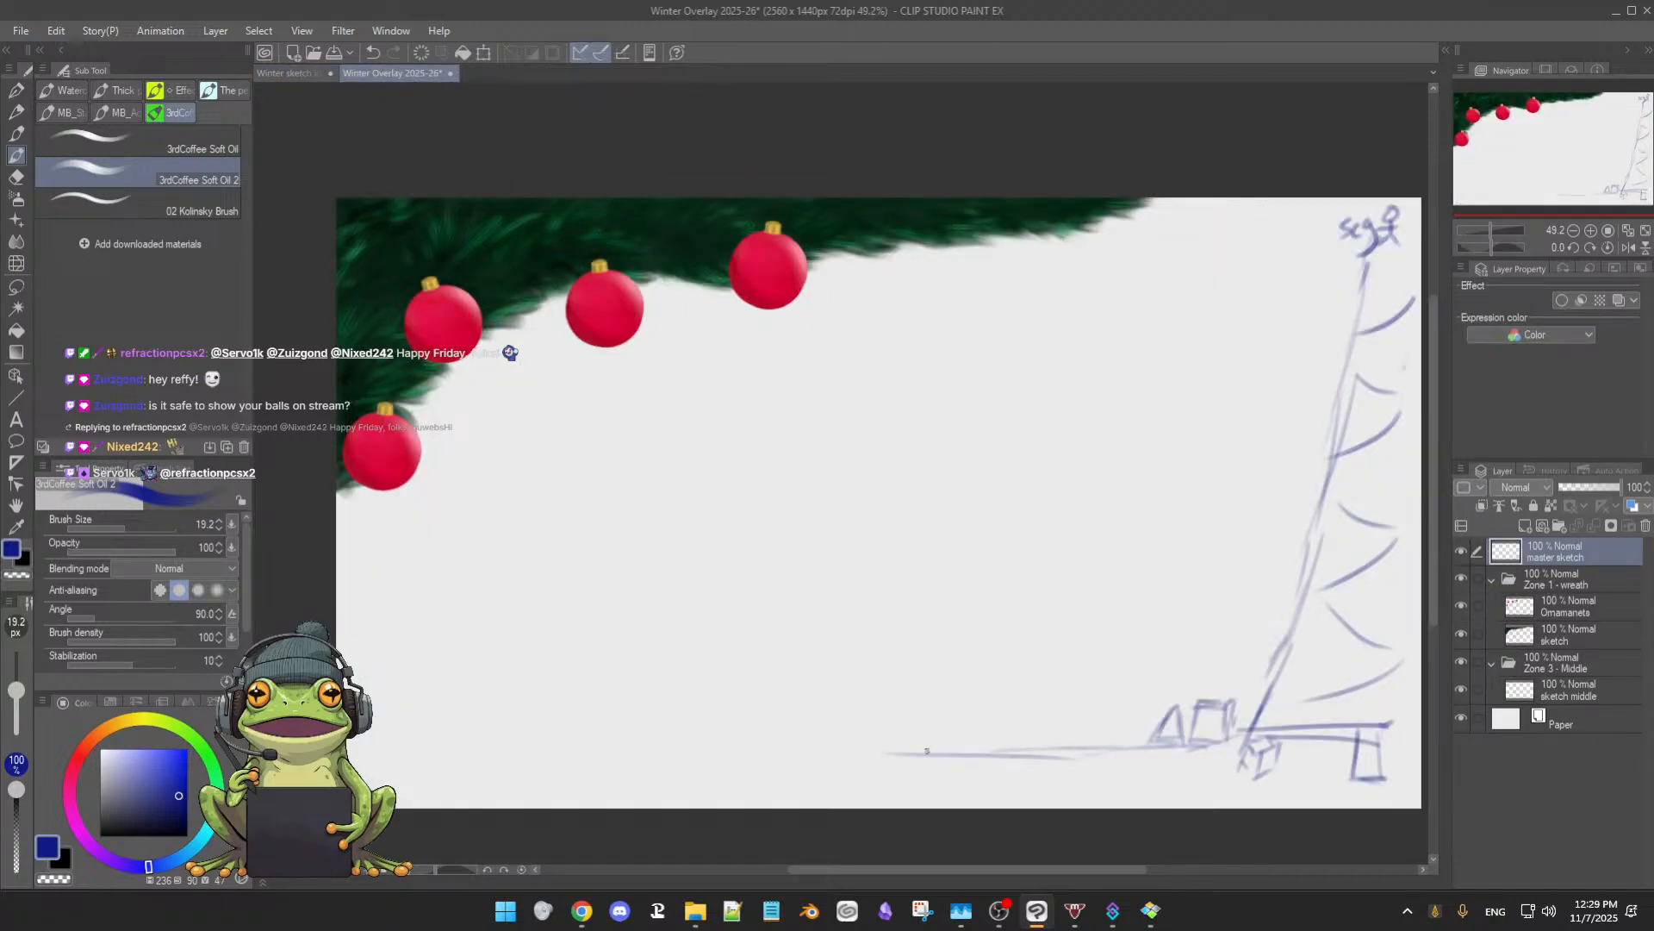
{"action": "left_click", "coordinate": [289, 73]}
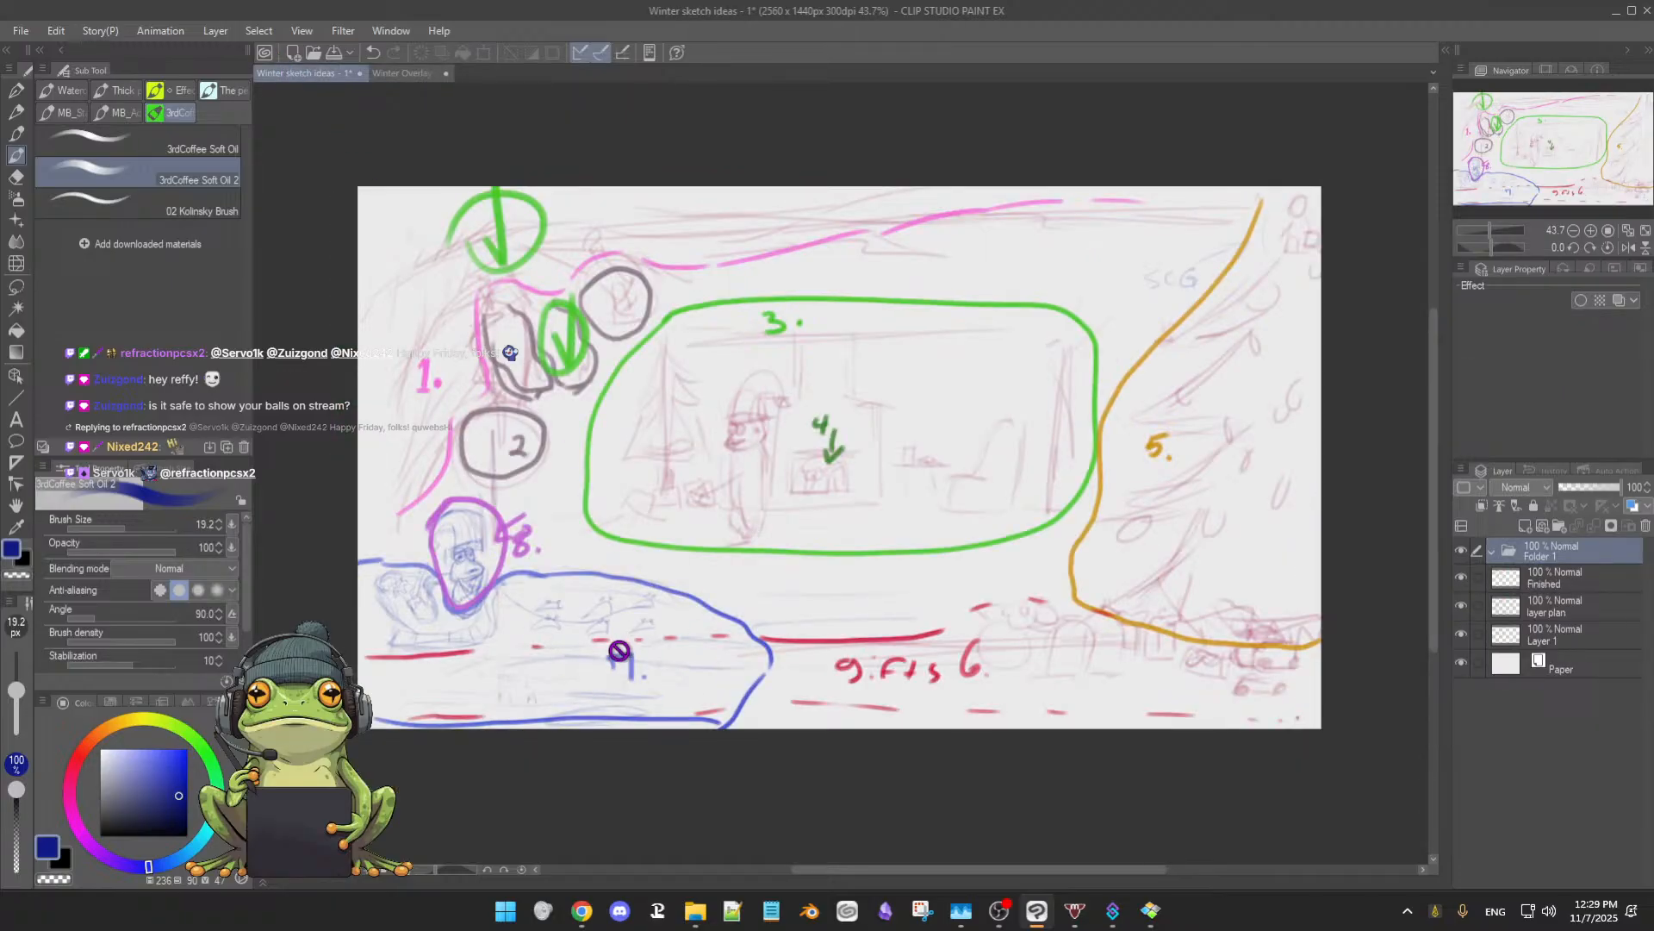
{"action": "left_click", "coordinate": [396, 74]}
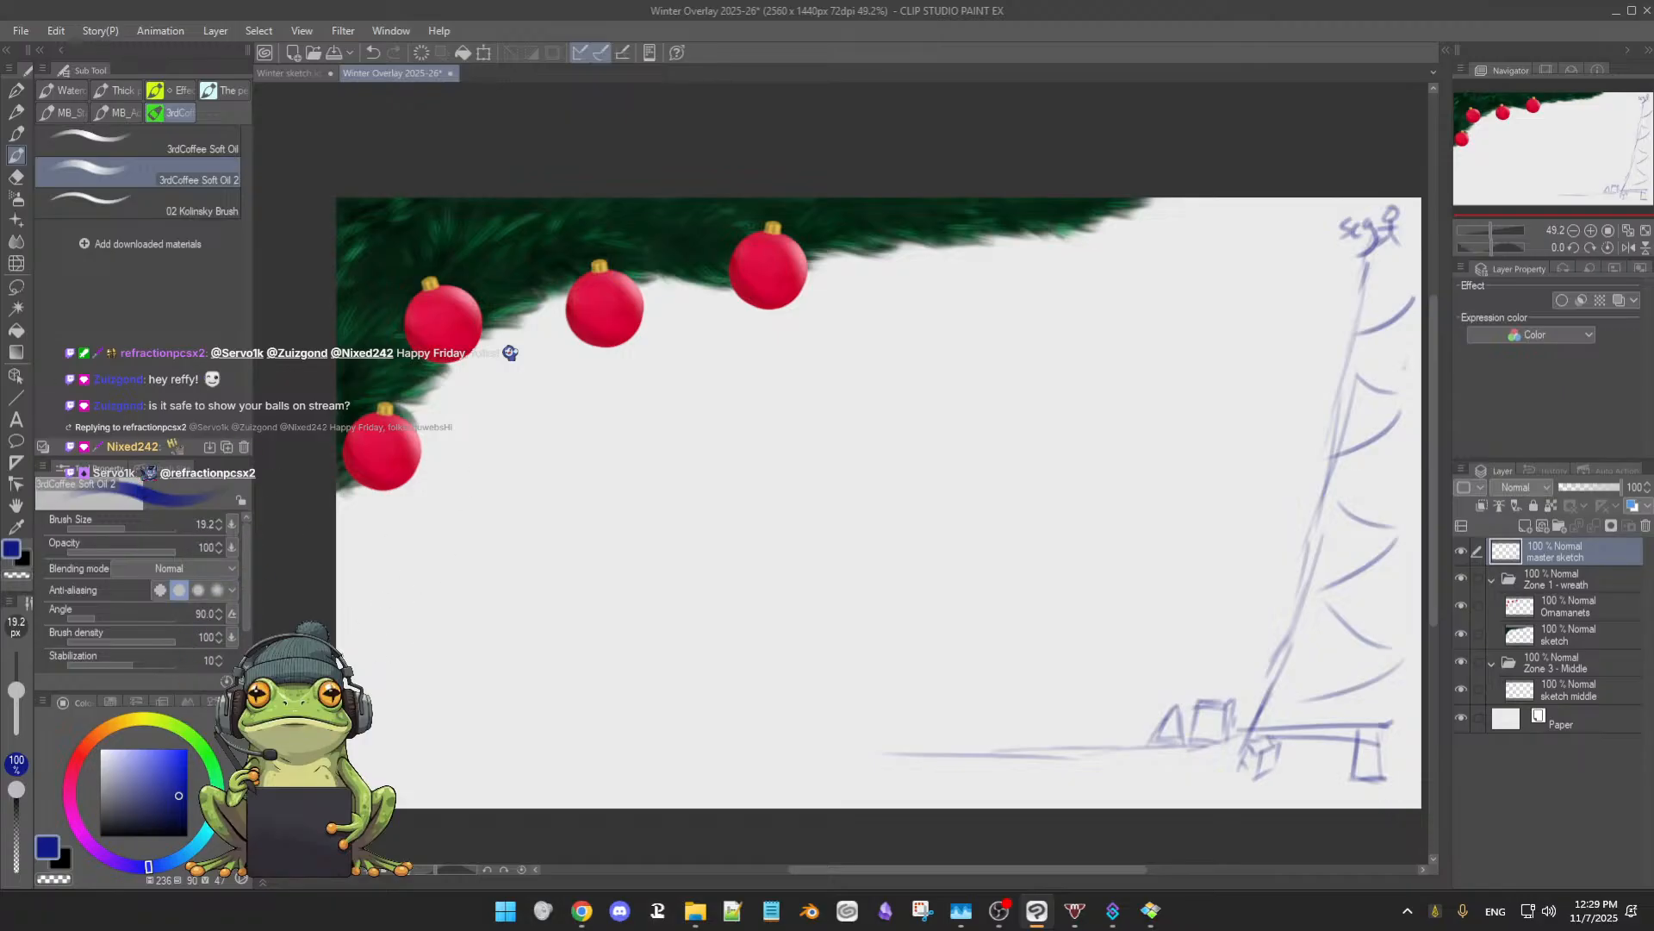
- Sketch a box-shaped sleigh with a runner beneath it in the canvas's lower left area
{"action": "left_click_drag", "start_coordinate": [383, 626], "coordinate": [484, 644]}
{"action": "mouse_move", "coordinate": [376, 622]}
{"action": "left_mouse_down"}
{"action": "mouse_move", "coordinate": [428, 616]}
{"action": "mouse_move", "coordinate": [487, 641]}
{"action": "left_mouse_up"}
{"action": "mouse_move", "coordinate": [376, 620]}
{"action": "left_mouse_down"}
{"action": "mouse_move", "coordinate": [390, 664]}
{"action": "mouse_move", "coordinate": [456, 692]}
{"action": "left_mouse_up"}
{"action": "left_click_drag", "start_coordinate": [491, 638], "coordinate": [481, 687]}
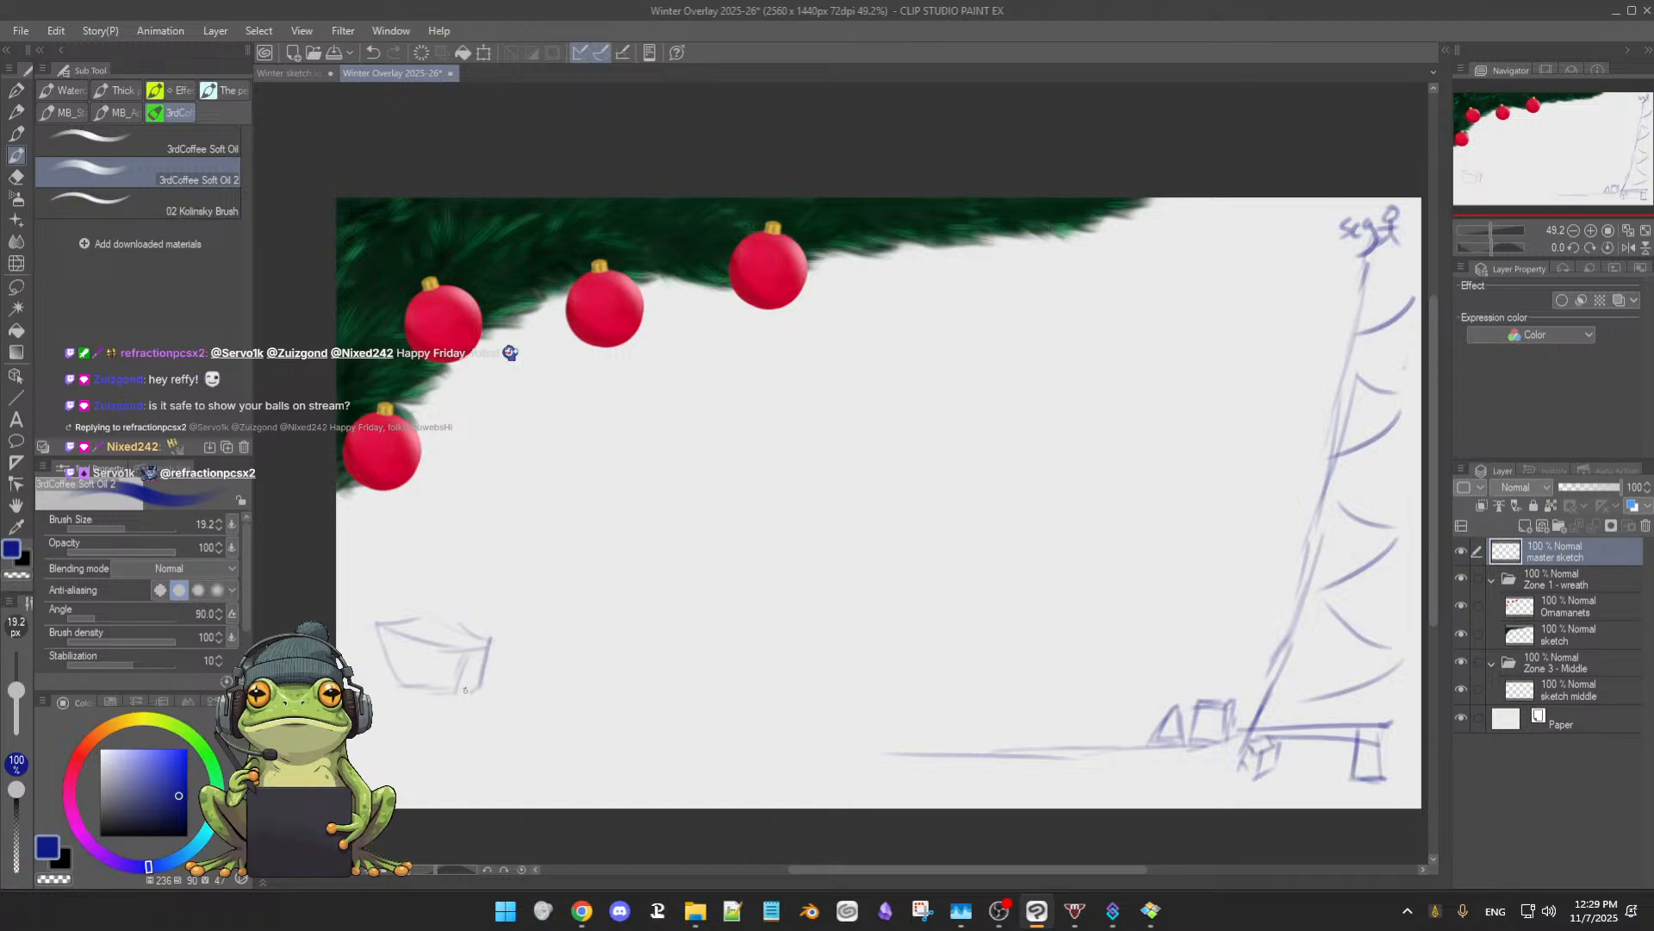
{"action": "mouse_move", "coordinate": [396, 708]}
{"action": "left_mouse_down"}
{"action": "mouse_move", "coordinate": [479, 686]}
{"action": "mouse_move", "coordinate": [498, 707]}
{"action": "mouse_move", "coordinate": [488, 692]}
{"action": "mouse_move", "coordinate": [473, 713]}
{"action": "mouse_move", "coordinate": [378, 710]}
{"action": "left_mouse_up"}
- Add detail lines to the sleigh and sketch the sloping ground curves with a wavy line to its right
{"action": "mouse_move", "coordinate": [407, 631]}
{"action": "left_mouse_down"}
{"action": "mouse_move", "coordinate": [562, 711]}
{"action": "mouse_move", "coordinate": [764, 730]}
{"action": "left_mouse_up"}
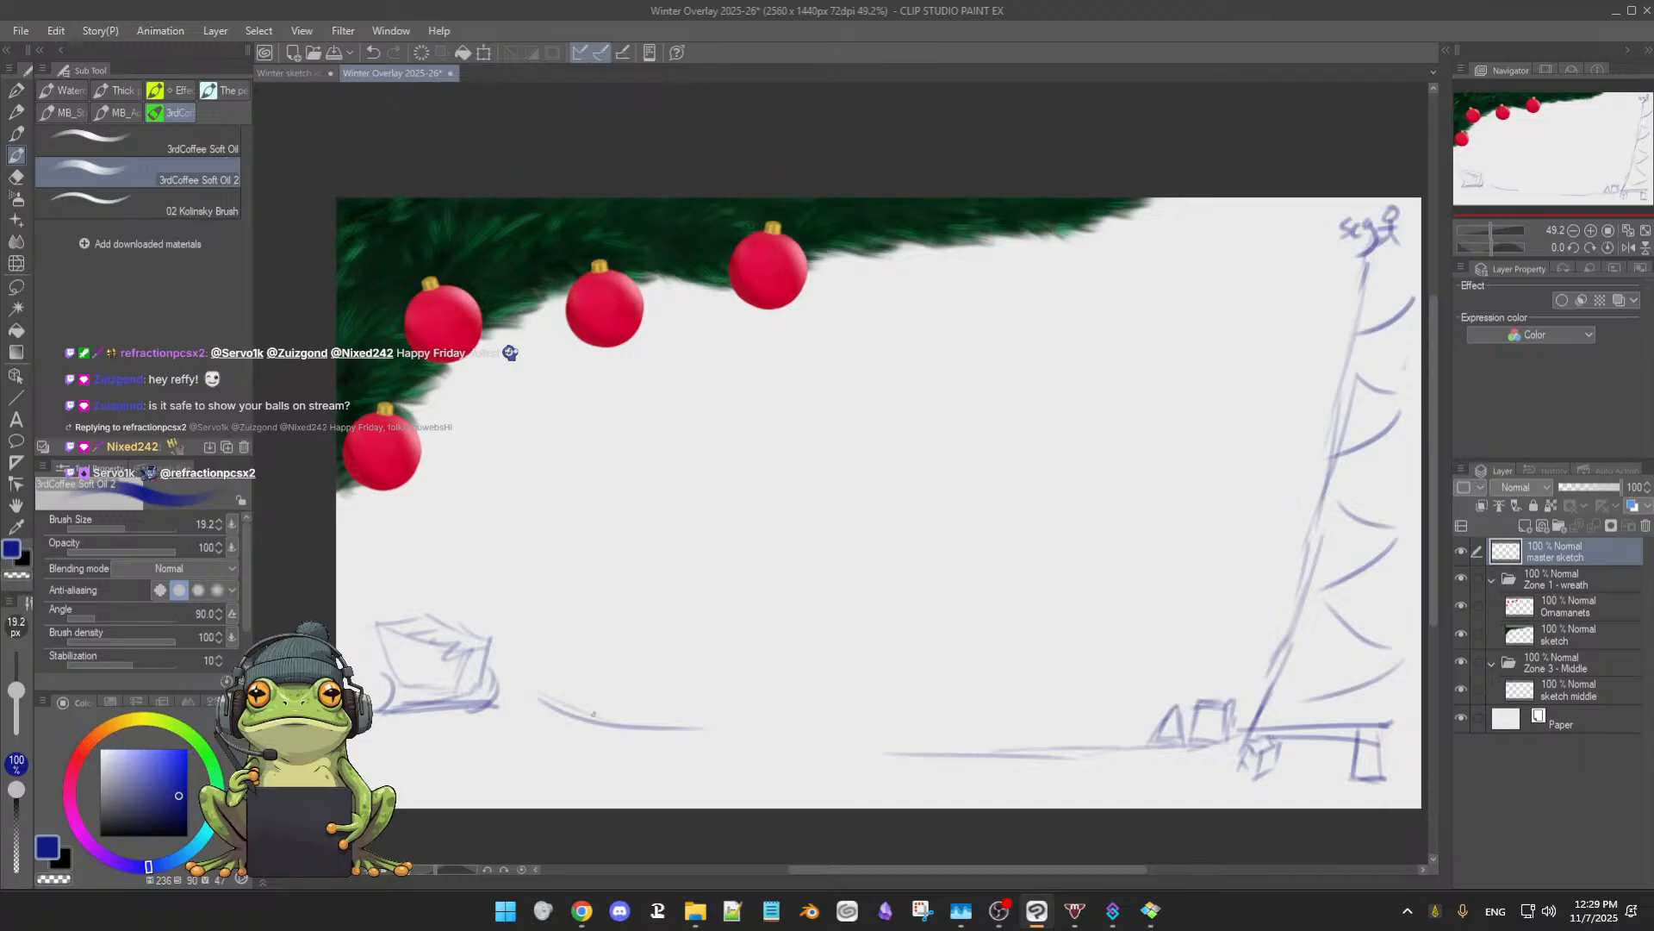
{"action": "mouse_move", "coordinate": [529, 671]}
{"action": "left_mouse_down"}
{"action": "mouse_move", "coordinate": [646, 686]}
{"action": "mouse_move", "coordinate": [560, 697]}
{"action": "mouse_move", "coordinate": [599, 682]}
{"action": "mouse_move", "coordinate": [728, 710]}
{"action": "left_mouse_up"}
{"action": "left_click_drag", "start_coordinate": [536, 702], "coordinate": [789, 733]}
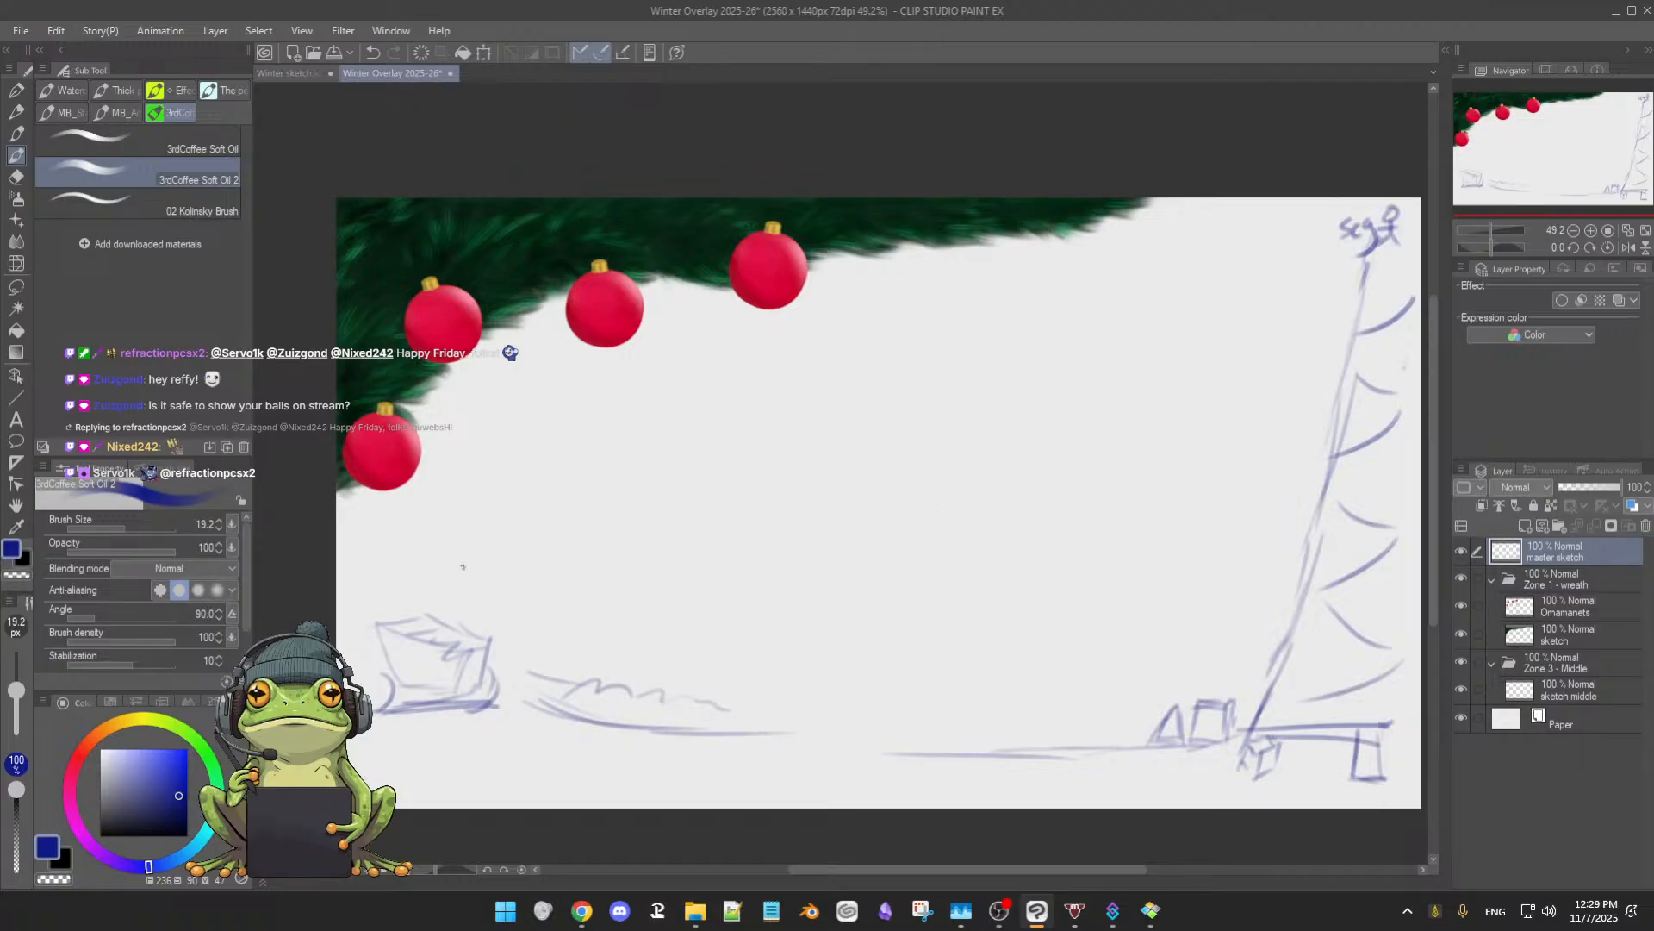
- Draw a large circle around the sleigh sketch
{"action": "scroll", "coordinate": [617, 583], "scroll_direction": "up", "scroll_amount": 2}
{"action": "scroll", "coordinate": [609, 579], "scroll_direction": "down", "scroll_amount": 1}
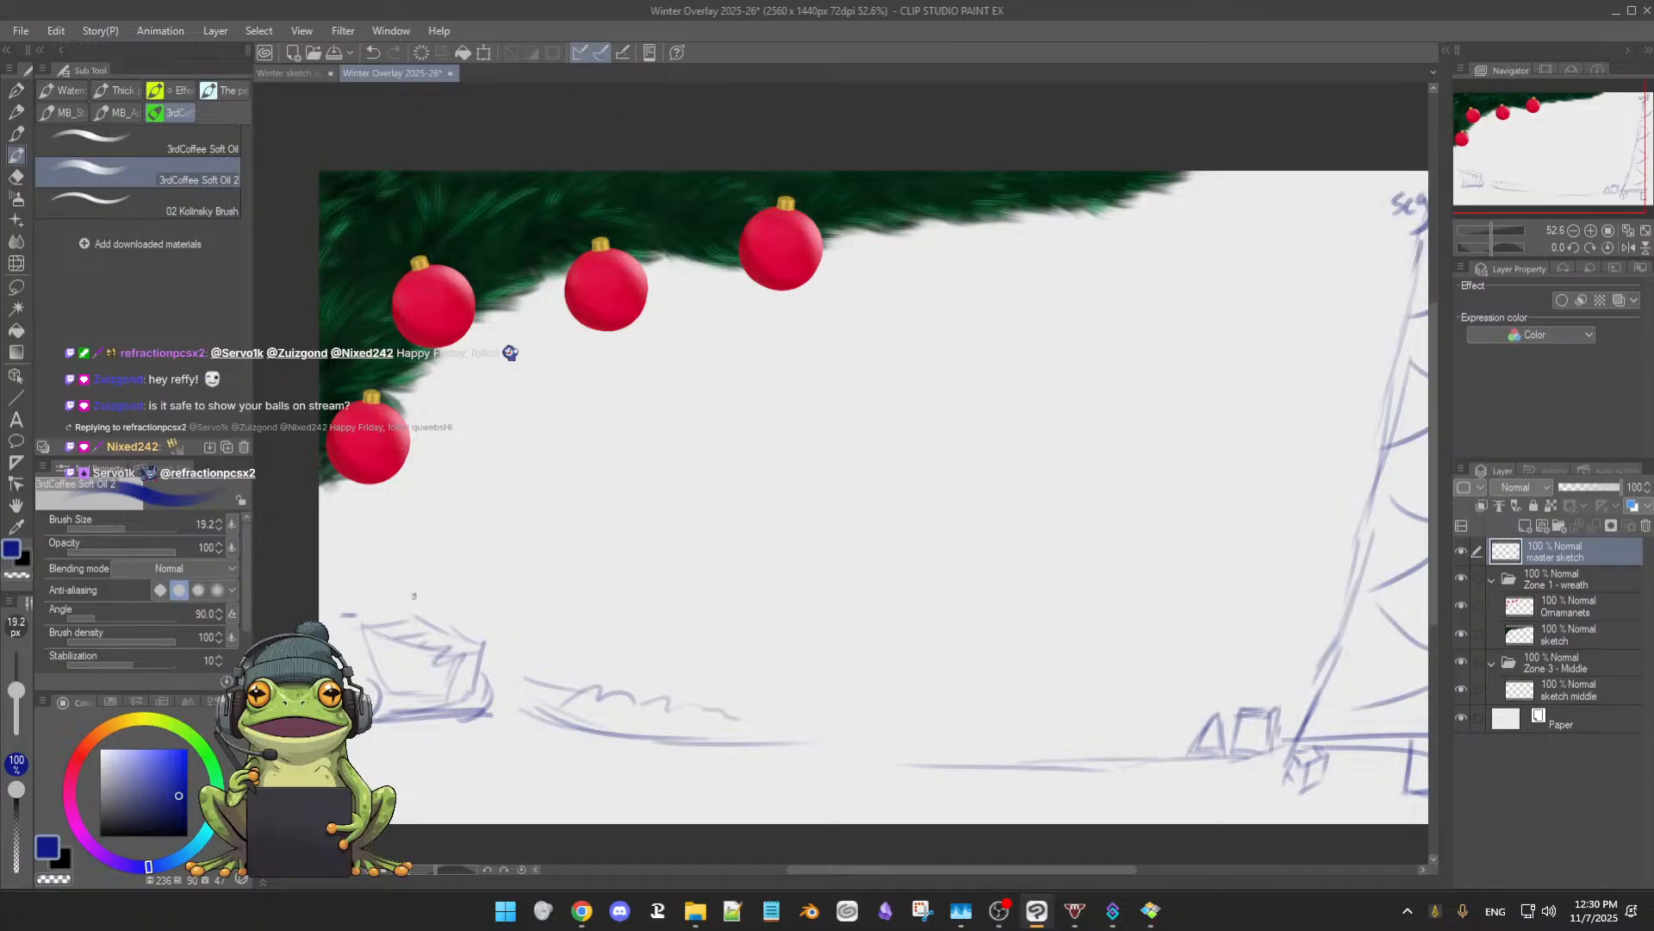
{"action": "left_click_drag", "start_coordinate": [504, 732], "coordinate": [530, 711]}
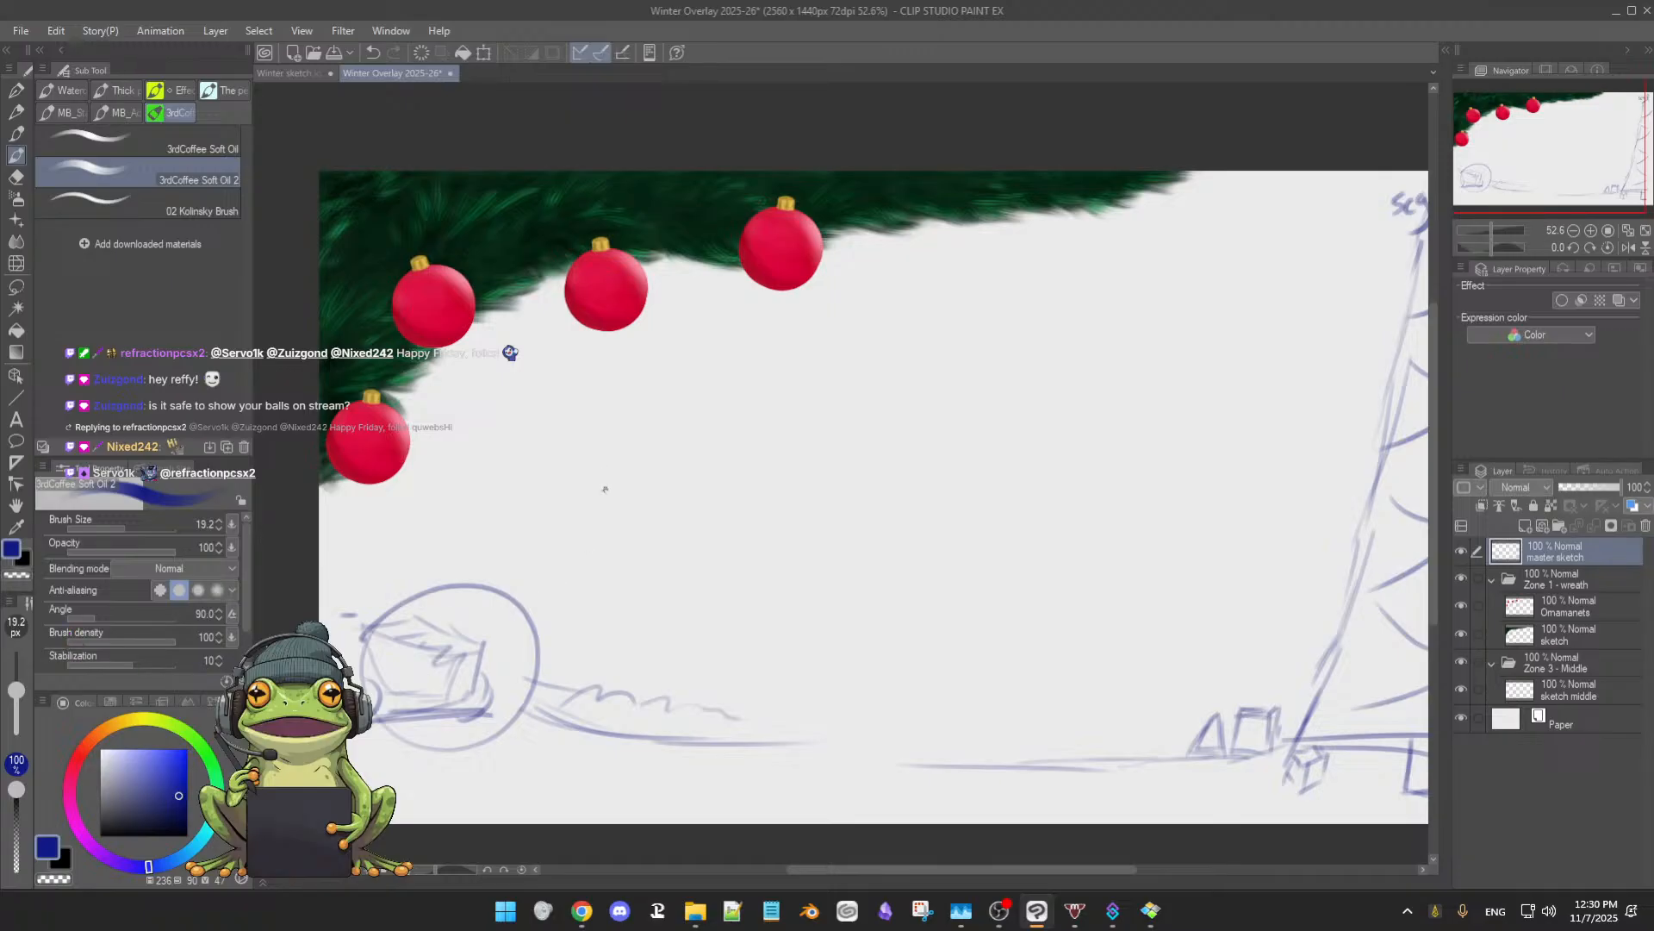
{"action": "left_click", "coordinate": [635, 498]}
{"action": "left_click_drag", "start_coordinate": [653, 502], "coordinate": [609, 557]}
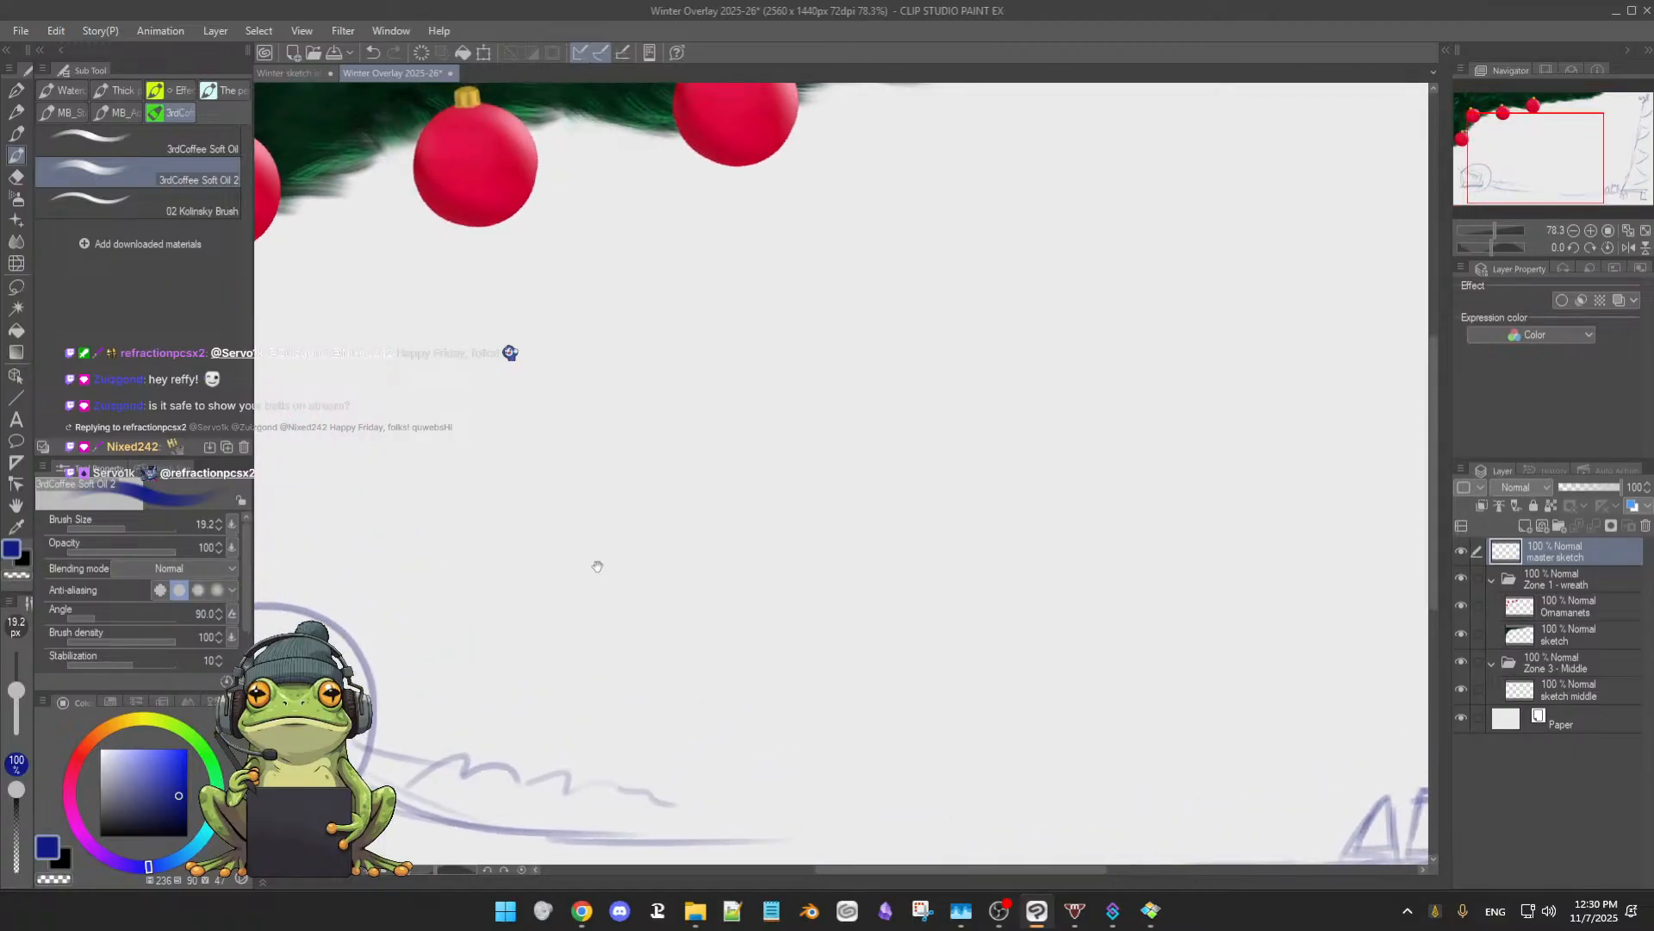
{"action": "scroll", "coordinate": [636, 539], "scroll_direction": "down", "scroll_amount": 1}
{"action": "mouse_move", "coordinate": [484, 540]}
{"action": "left_mouse_down"}
{"action": "mouse_move", "coordinate": [550, 509]}
{"action": "mouse_move", "coordinate": [693, 558]}
{"action": "mouse_move", "coordinate": [517, 554]}
{"action": "mouse_move", "coordinate": [464, 523]}
{"action": "left_mouse_up"}
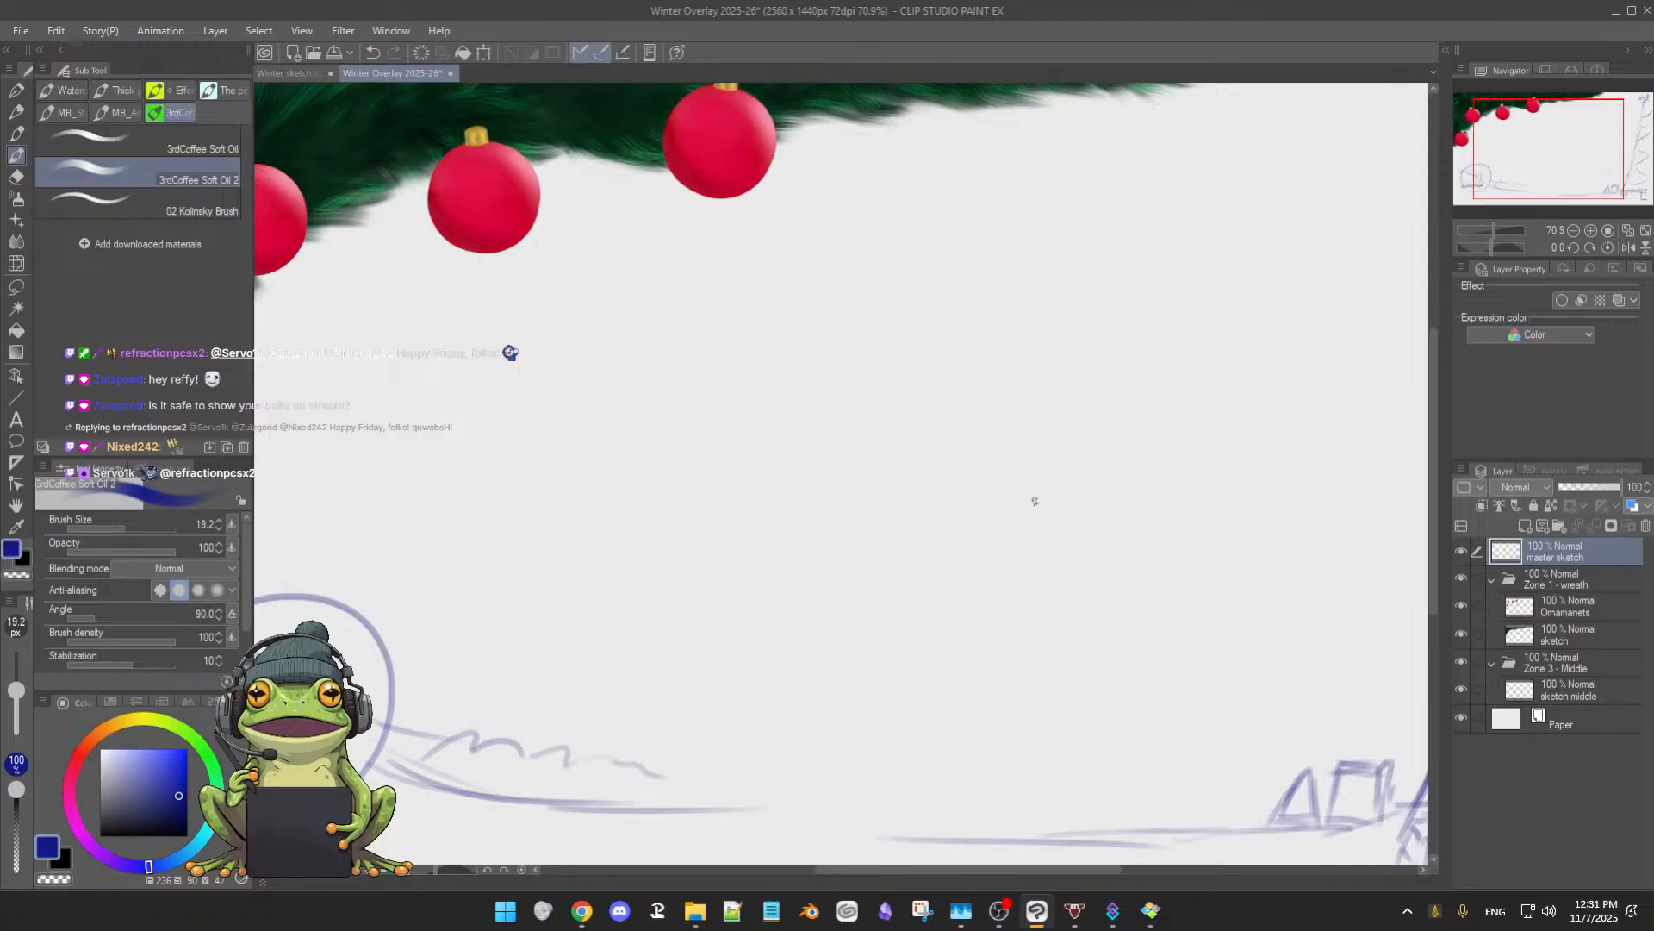
{"action": "scroll", "coordinate": [1068, 487], "scroll_direction": "down", "scroll_amount": 2}
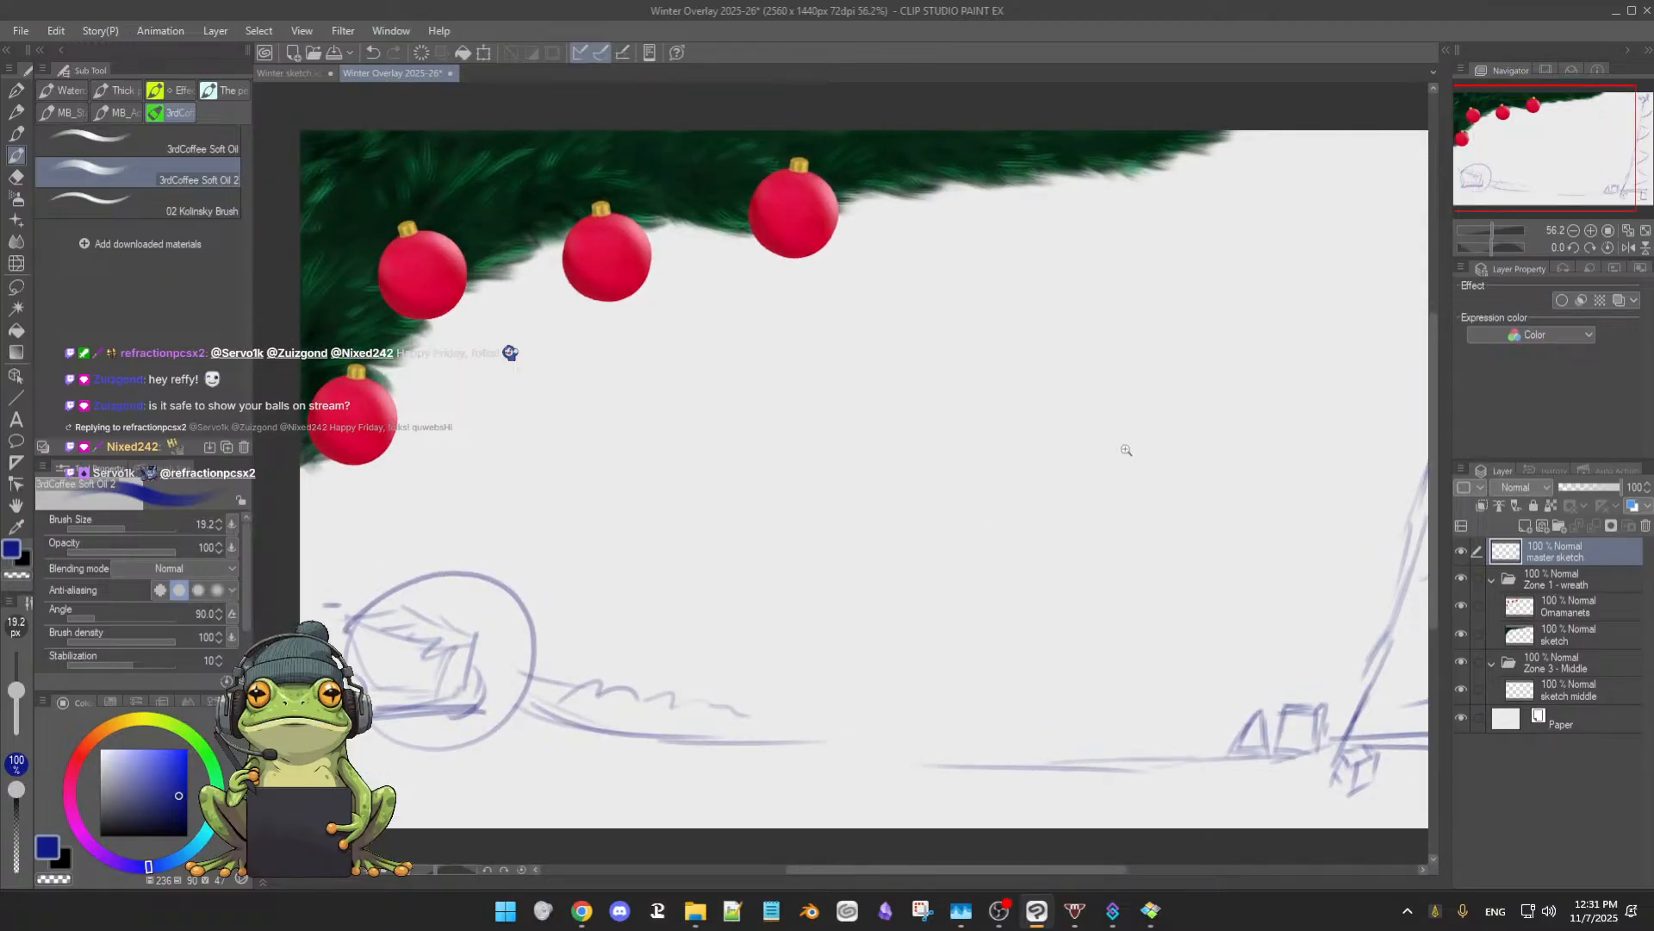
{"action": "scroll", "coordinate": [1119, 449], "scroll_direction": "down", "scroll_amount": 1}
{"action": "scroll", "coordinate": [1137, 422], "scroll_direction": "down", "scroll_amount": 1}
{"action": "left_click_drag", "start_coordinate": [1150, 413], "coordinate": [1033, 443]}
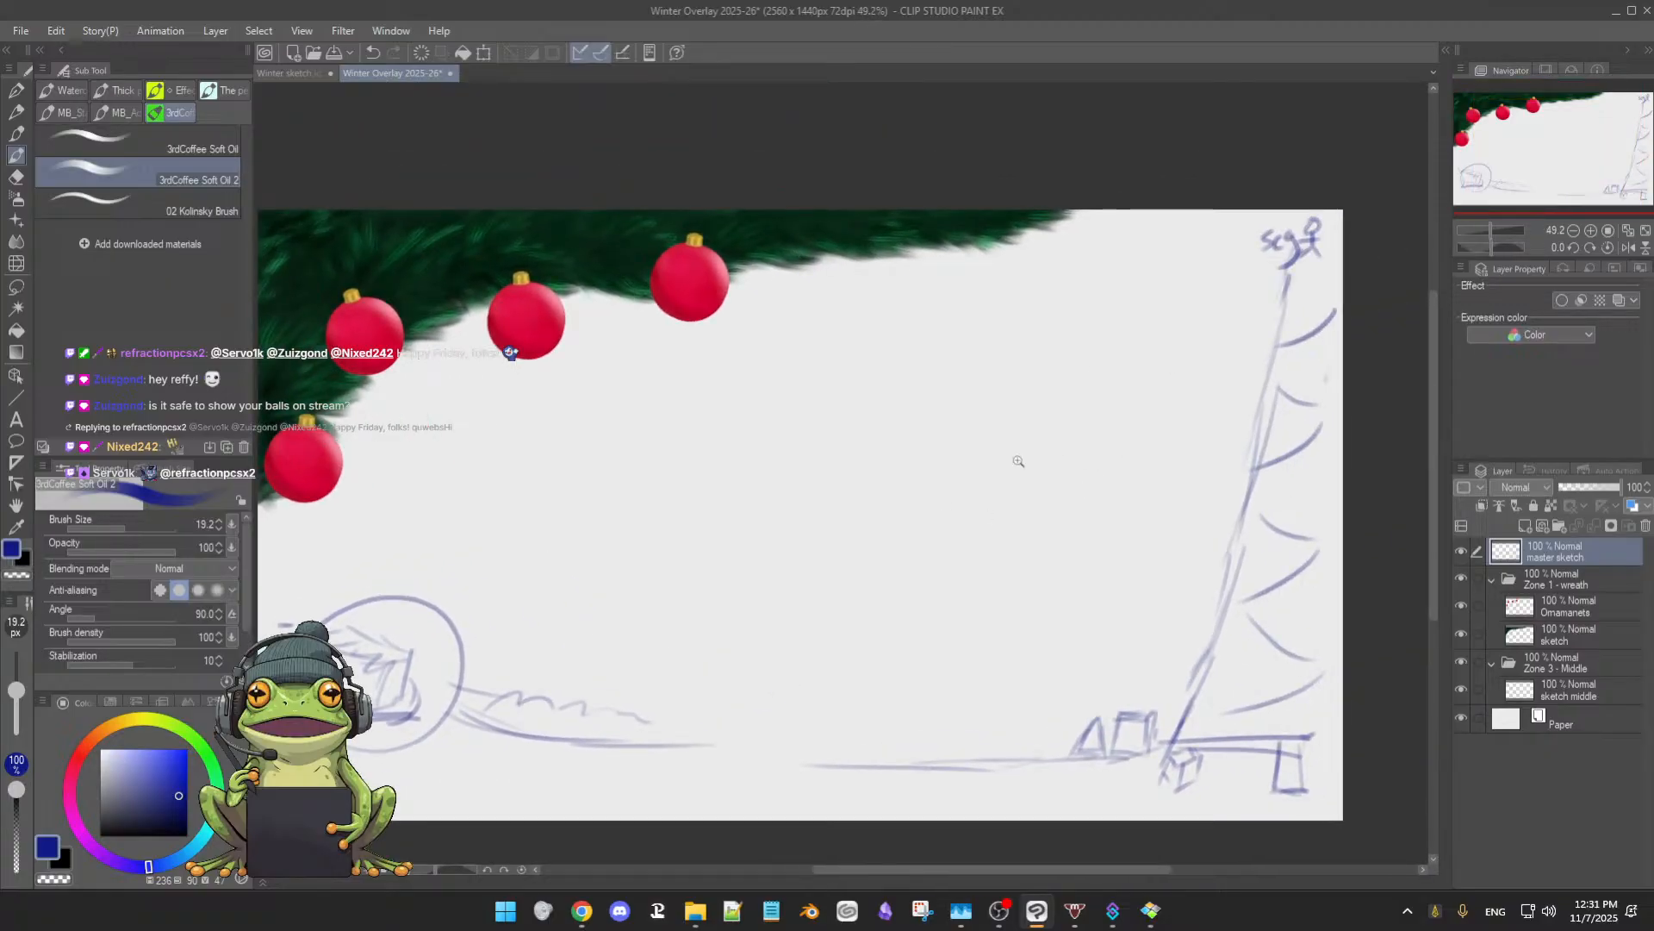
- Compare the canvas with the master sketch layer hidden and shown, and lower that layer's opacity to 11%
{"action": "scroll", "coordinate": [1023, 459], "scroll_direction": "up", "scroll_amount": 1}
{"action": "scroll", "coordinate": [1023, 459], "scroll_direction": "down", "scroll_amount": 1}
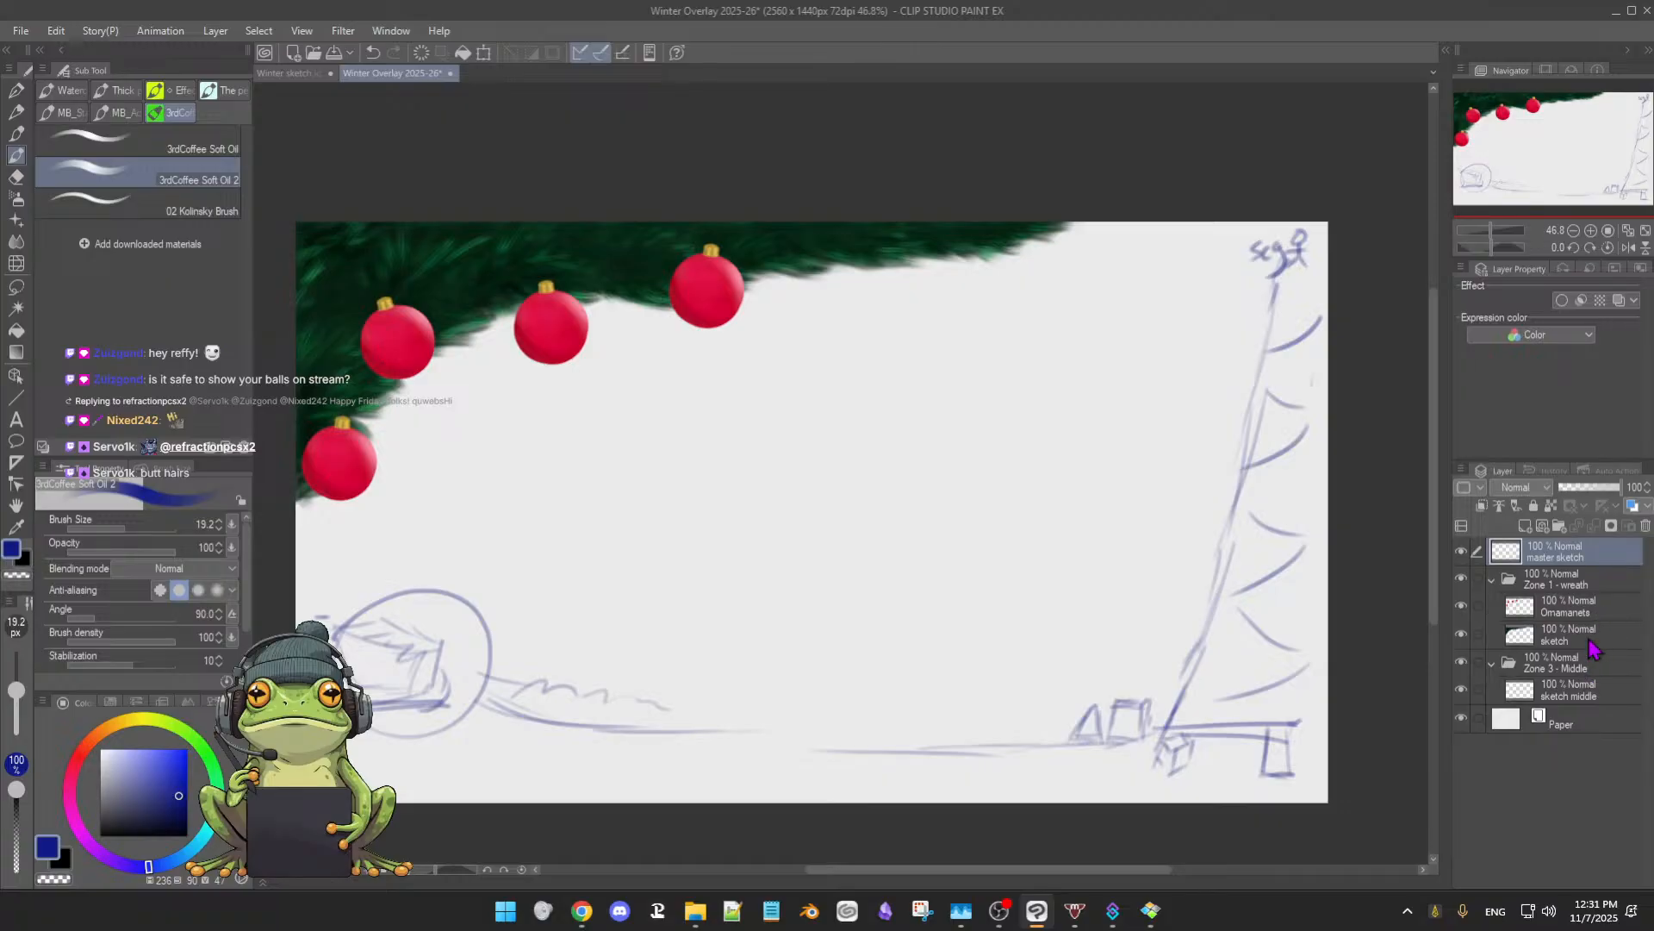
{"action": "left_click", "coordinate": [1586, 669]}
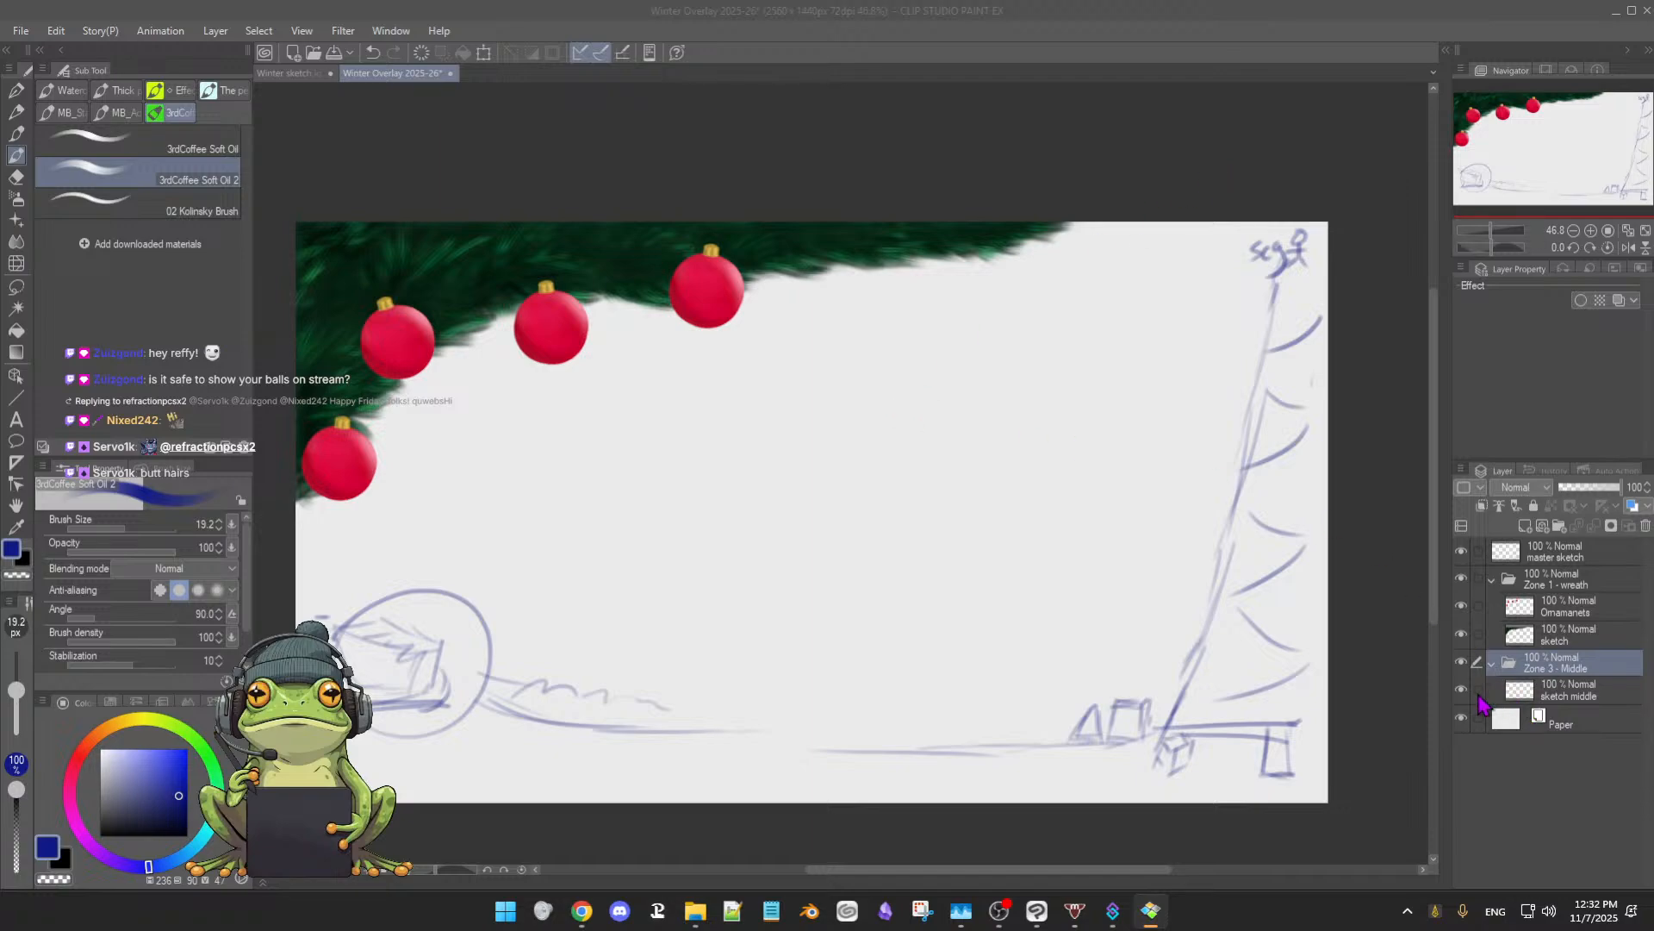
{"action": "left_click", "coordinate": [1570, 689]}
{"action": "left_click", "coordinate": [1570, 666]}
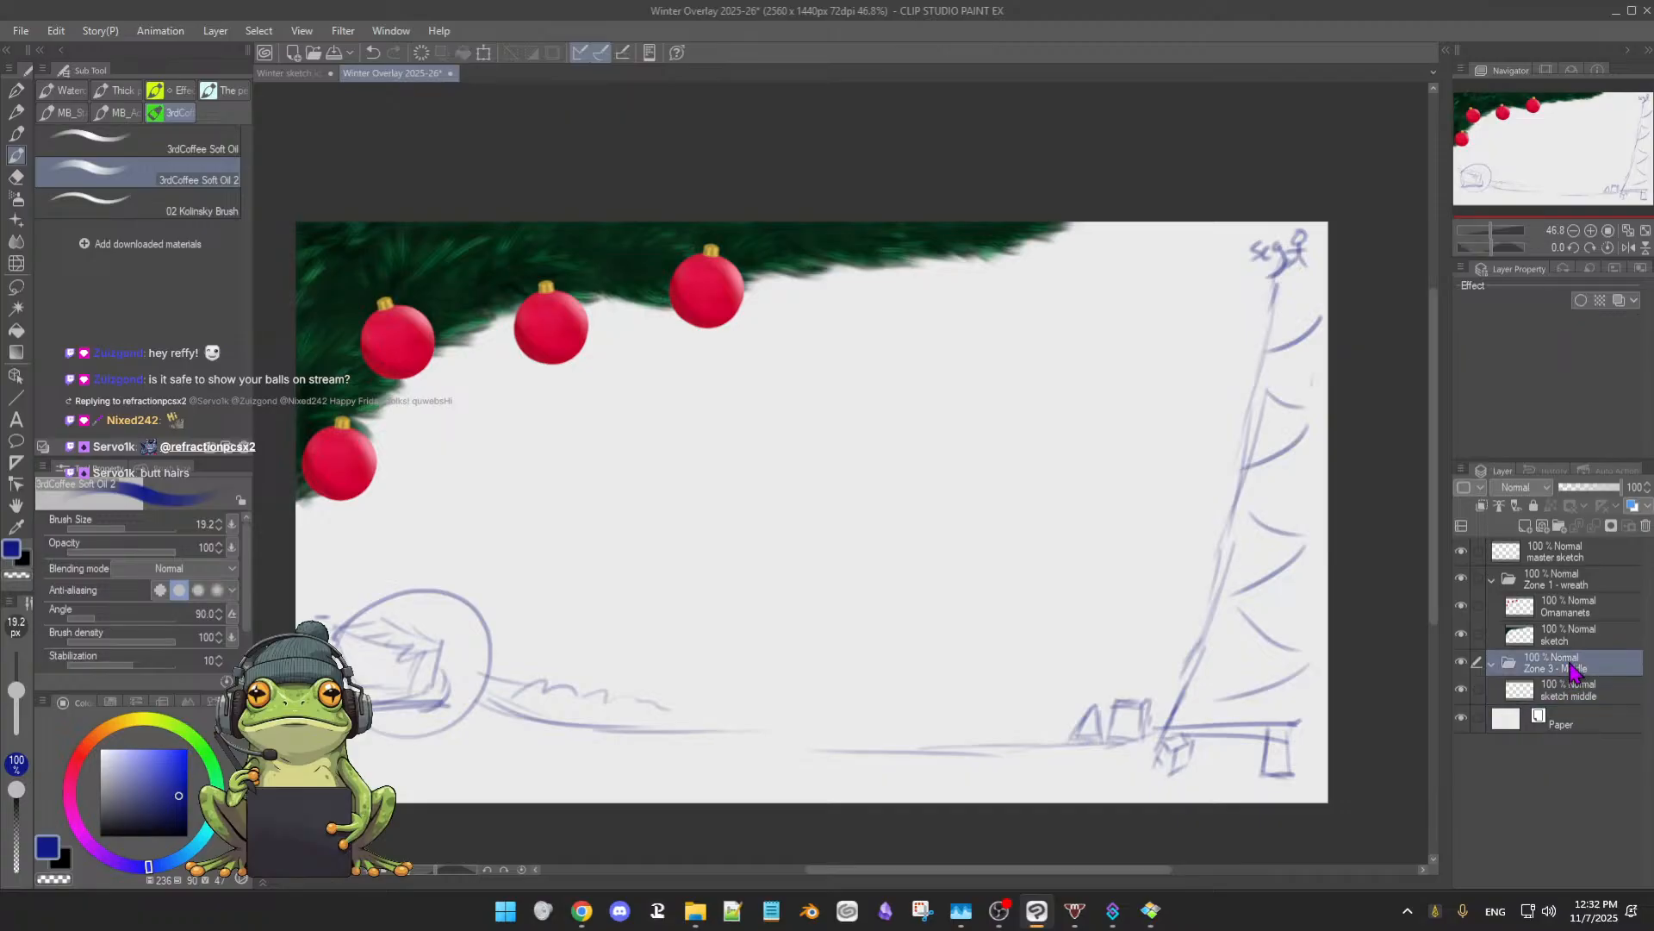
{"action": "left_click", "coordinate": [1462, 552]}
{"action": "left_click", "coordinate": [1462, 553]}
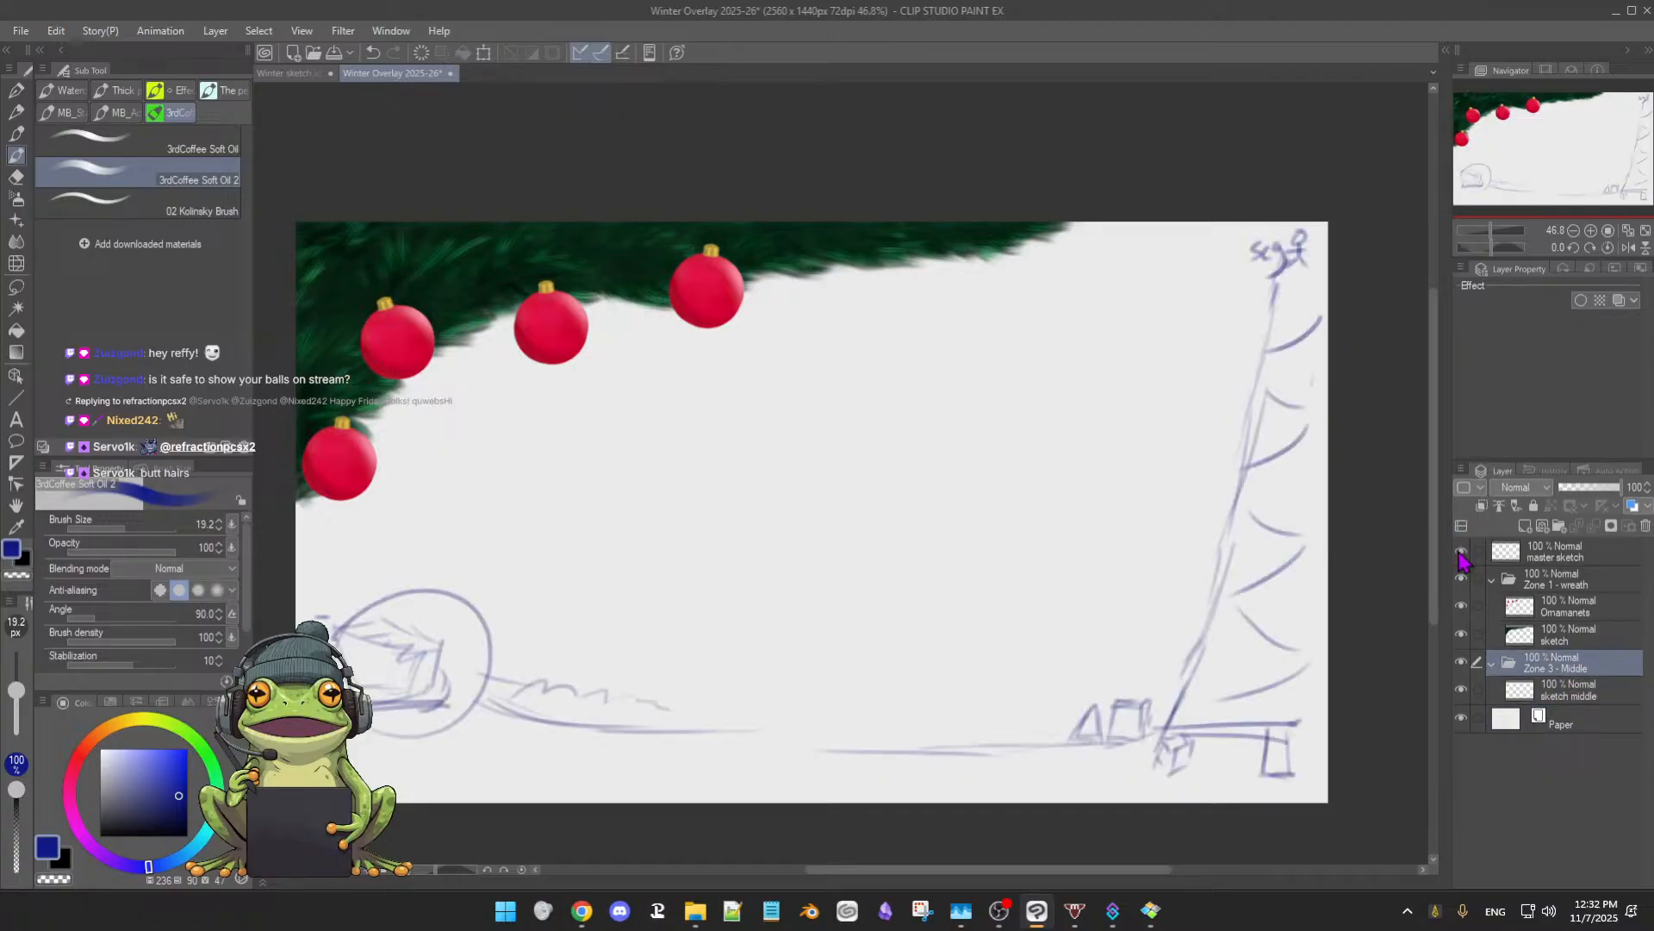
{"action": "left_click", "coordinate": [1462, 552]}
{"action": "left_click", "coordinate": [1461, 553]}
{"action": "left_click", "coordinate": [1564, 556]}
{"action": "left_click_drag", "start_coordinate": [1602, 484], "coordinate": [1566, 486]}
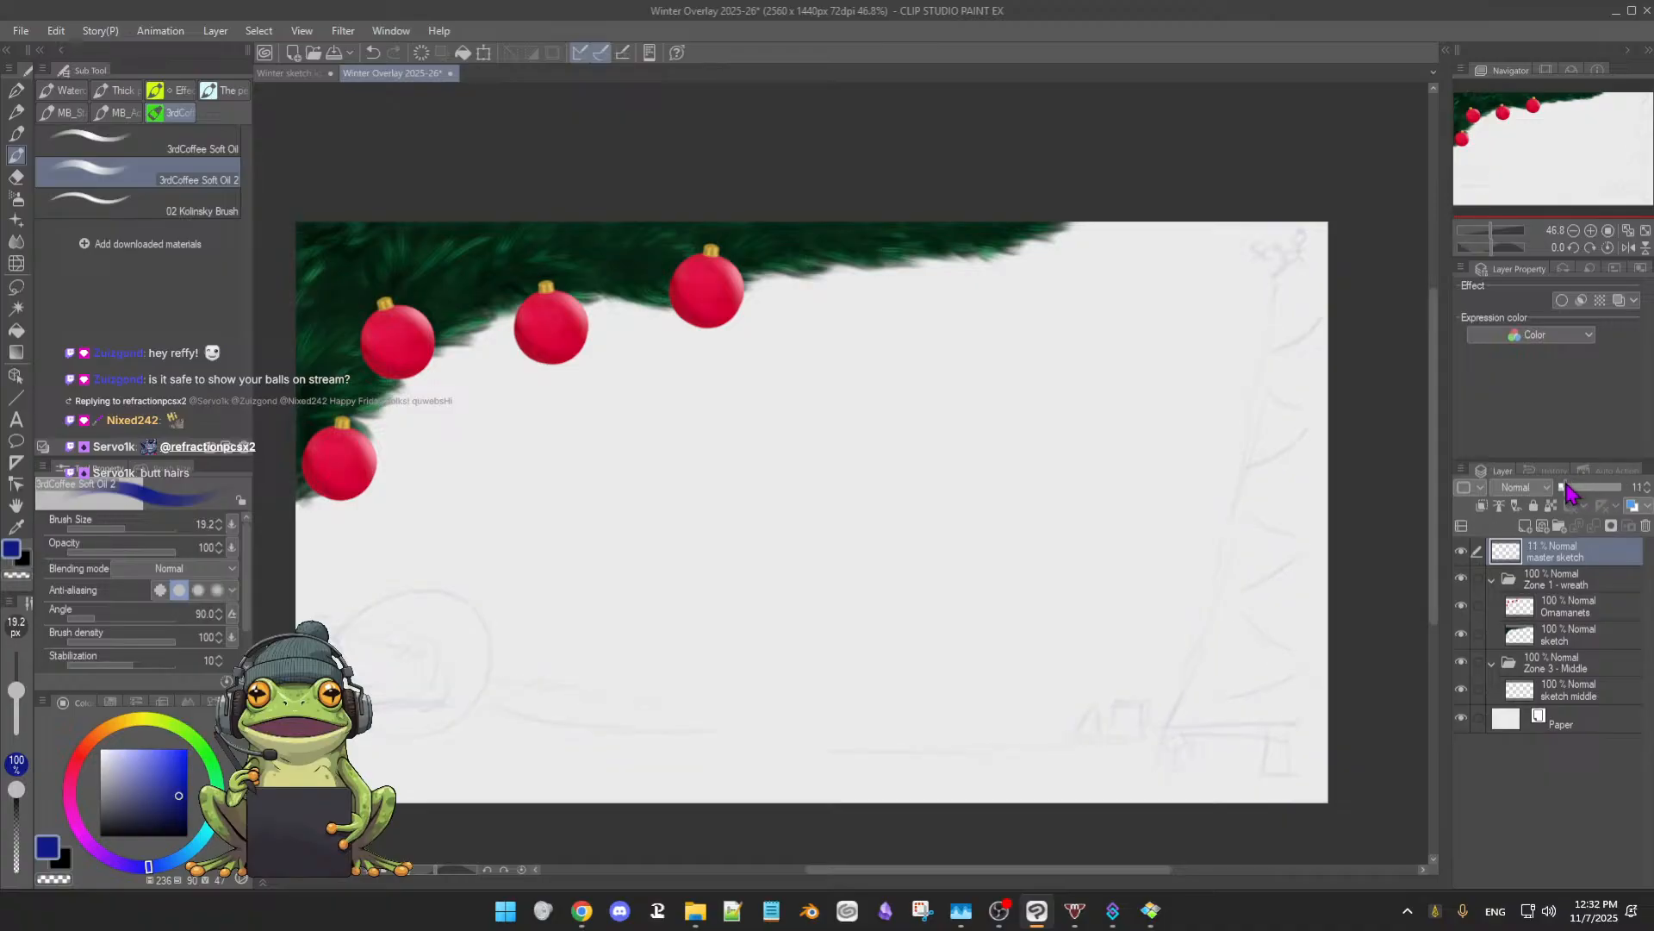
- Make the sketch middle layer active with a 15.7 px brush and consult the Winter sketch ideas plan for zone 3
{"action": "left_click", "coordinate": [1569, 699]}
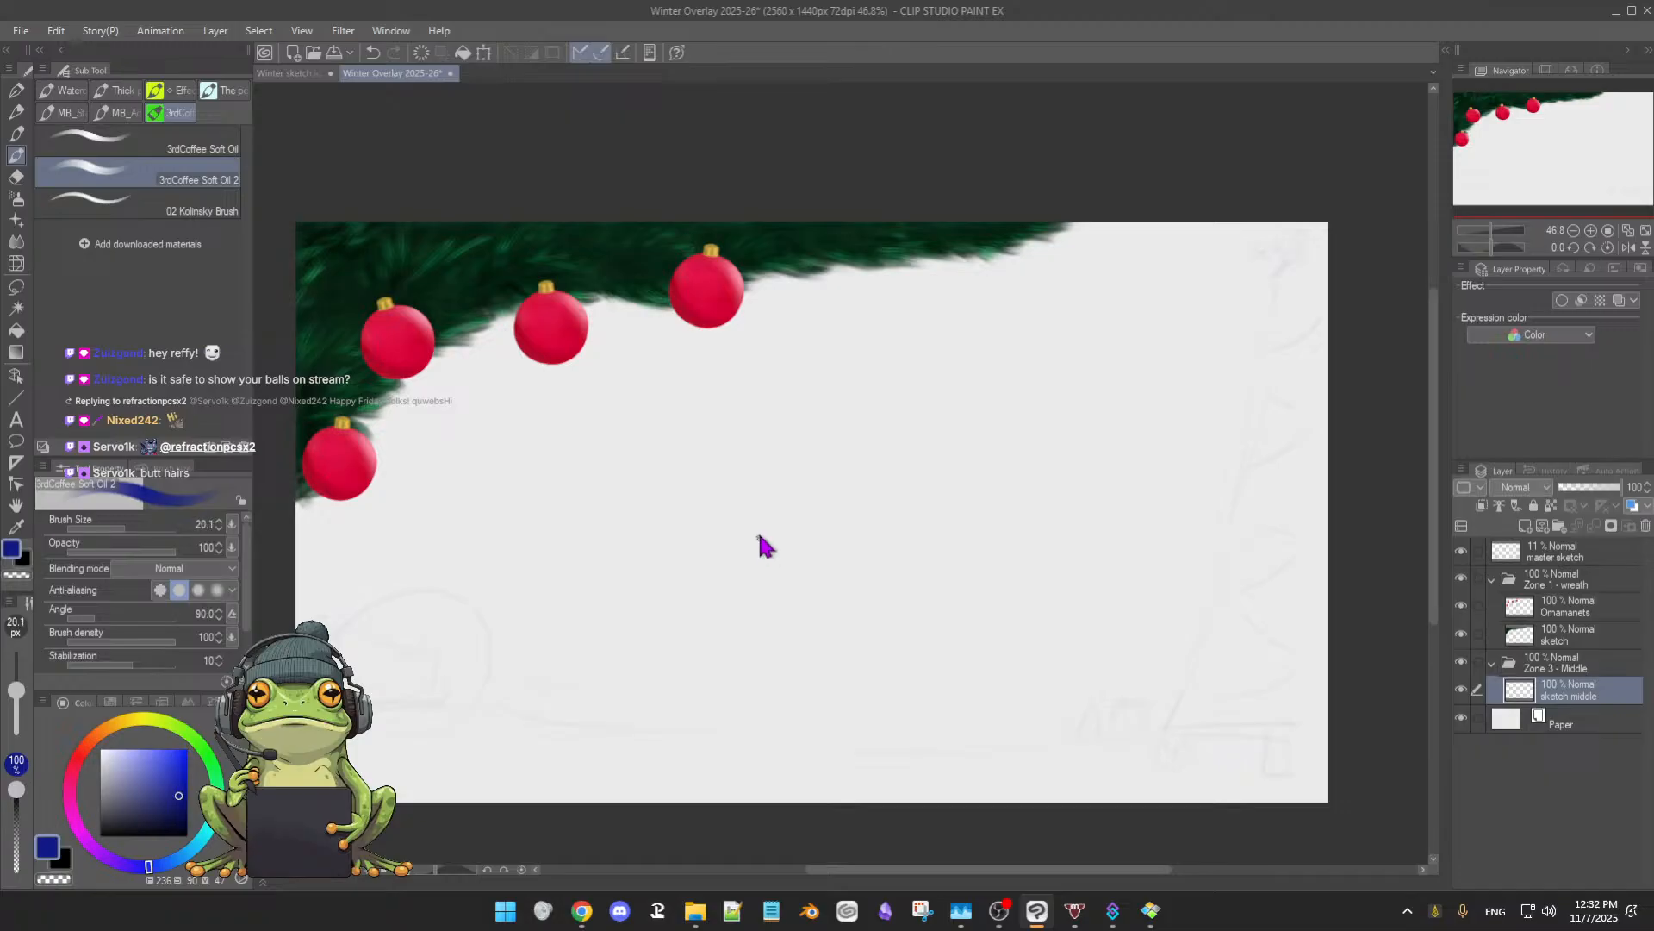
{"action": "key", "text": "["}
{"action": "key", "text": "["}
{"action": "key", "text": "["}
{"action": "key", "text": "bracketright"}
{"action": "key", "text": "bracketright"}
{"action": "left_click", "coordinate": [294, 74]}
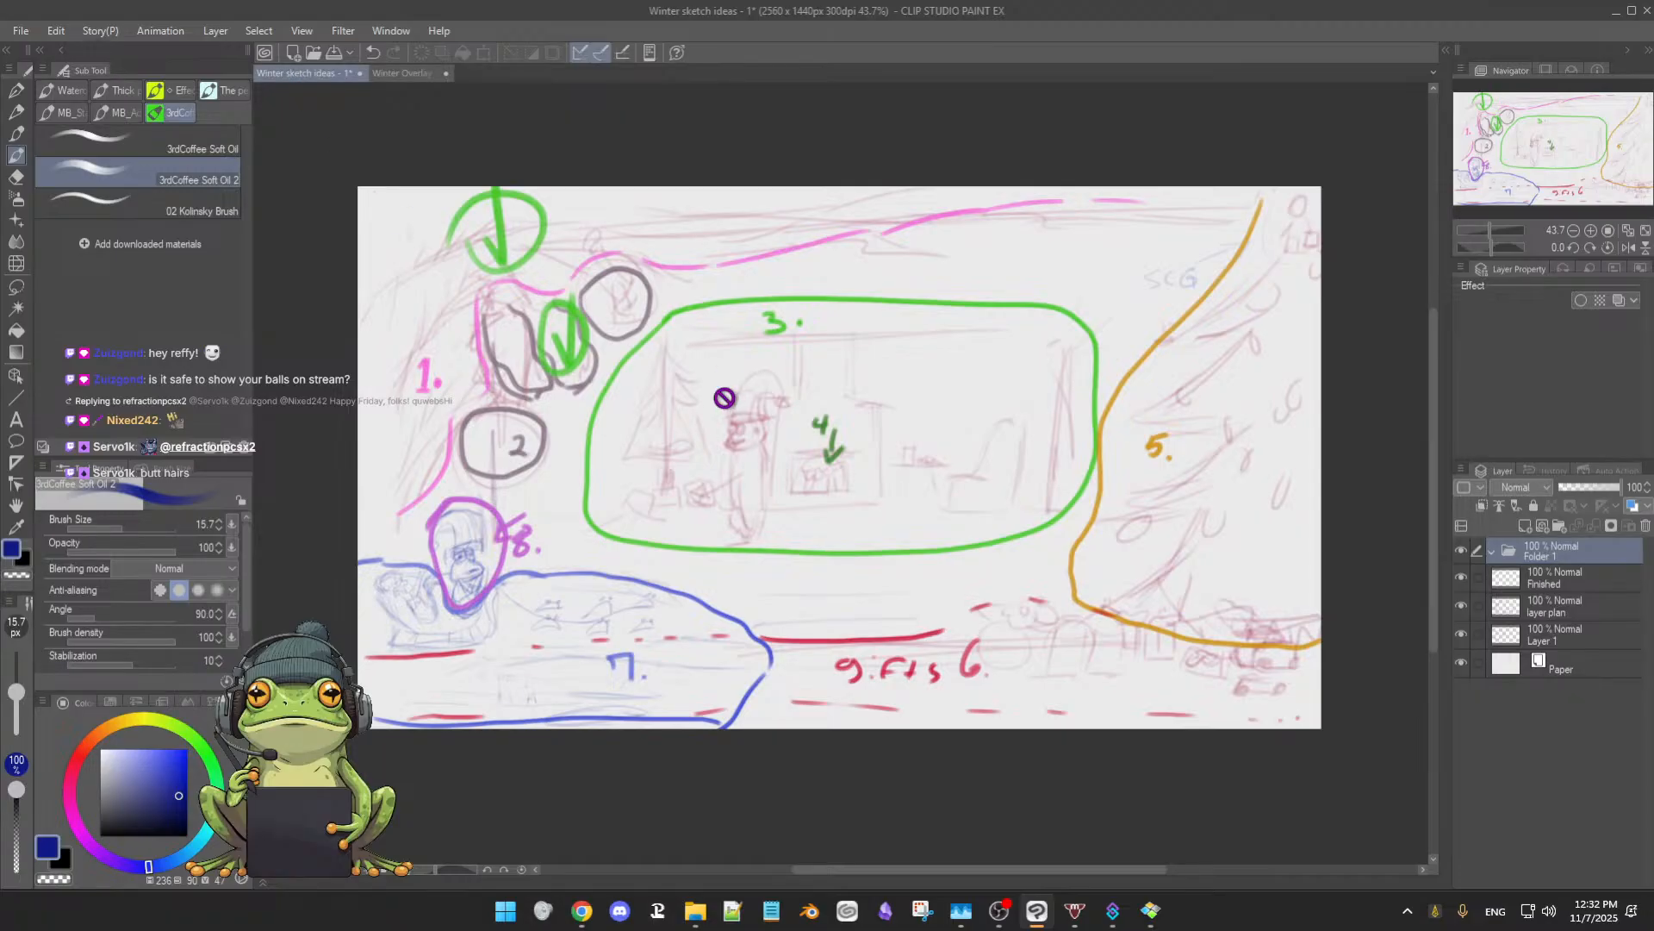
{"action": "left_click", "coordinate": [415, 74]}
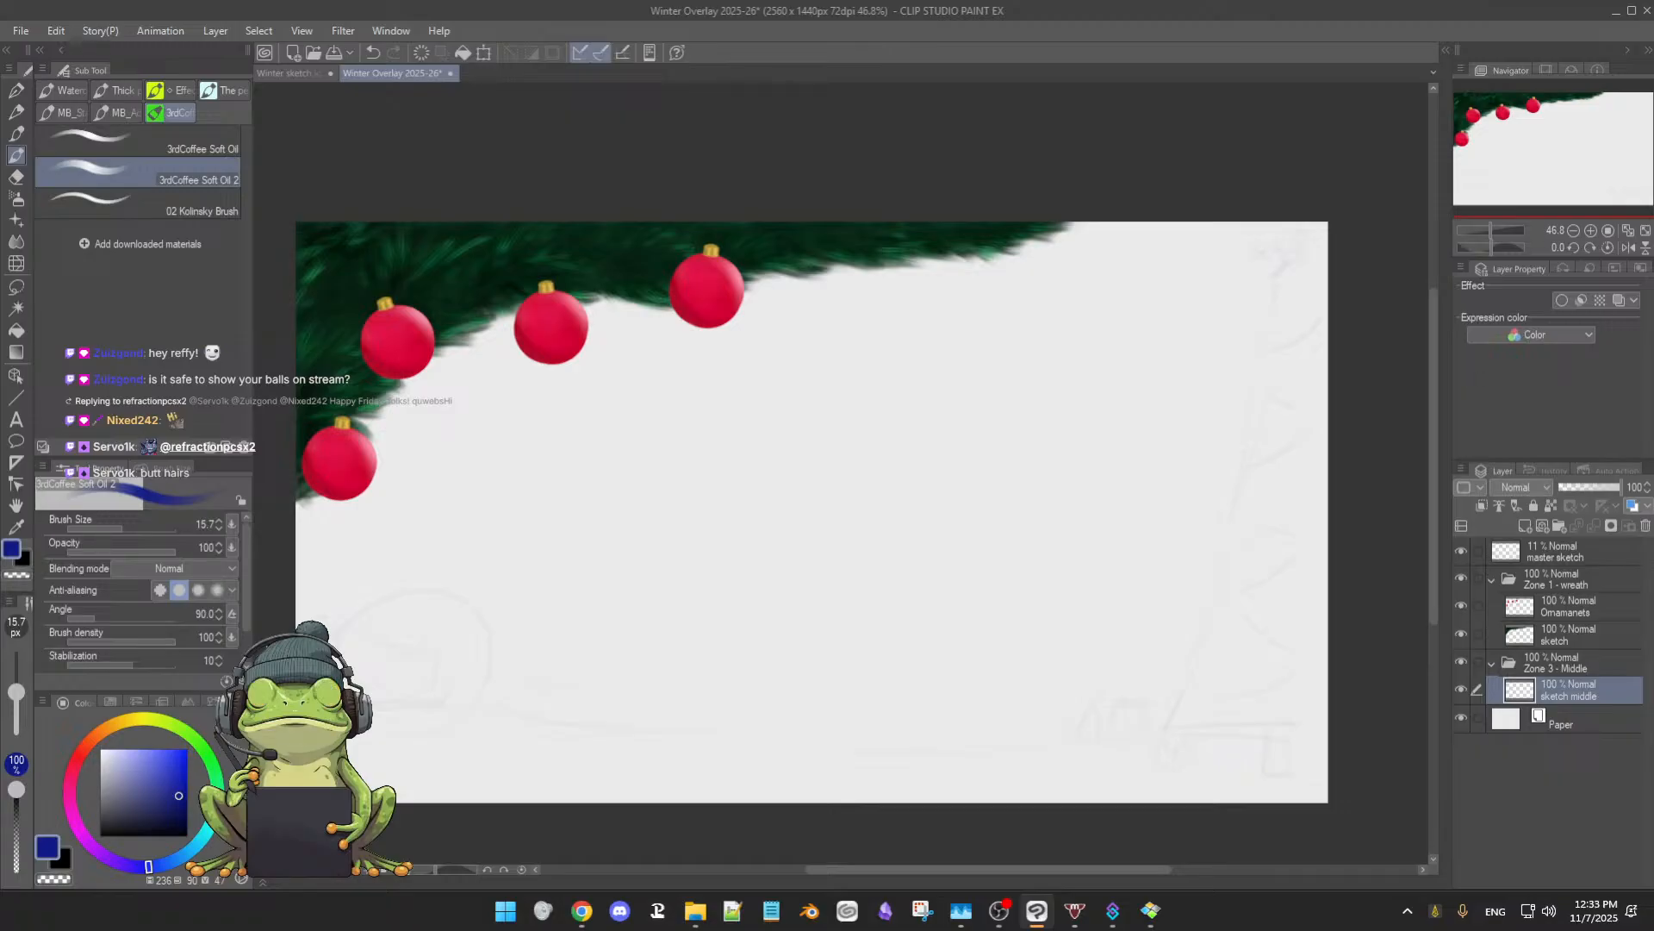
{"action": "key", "text": "alt+Tab"}
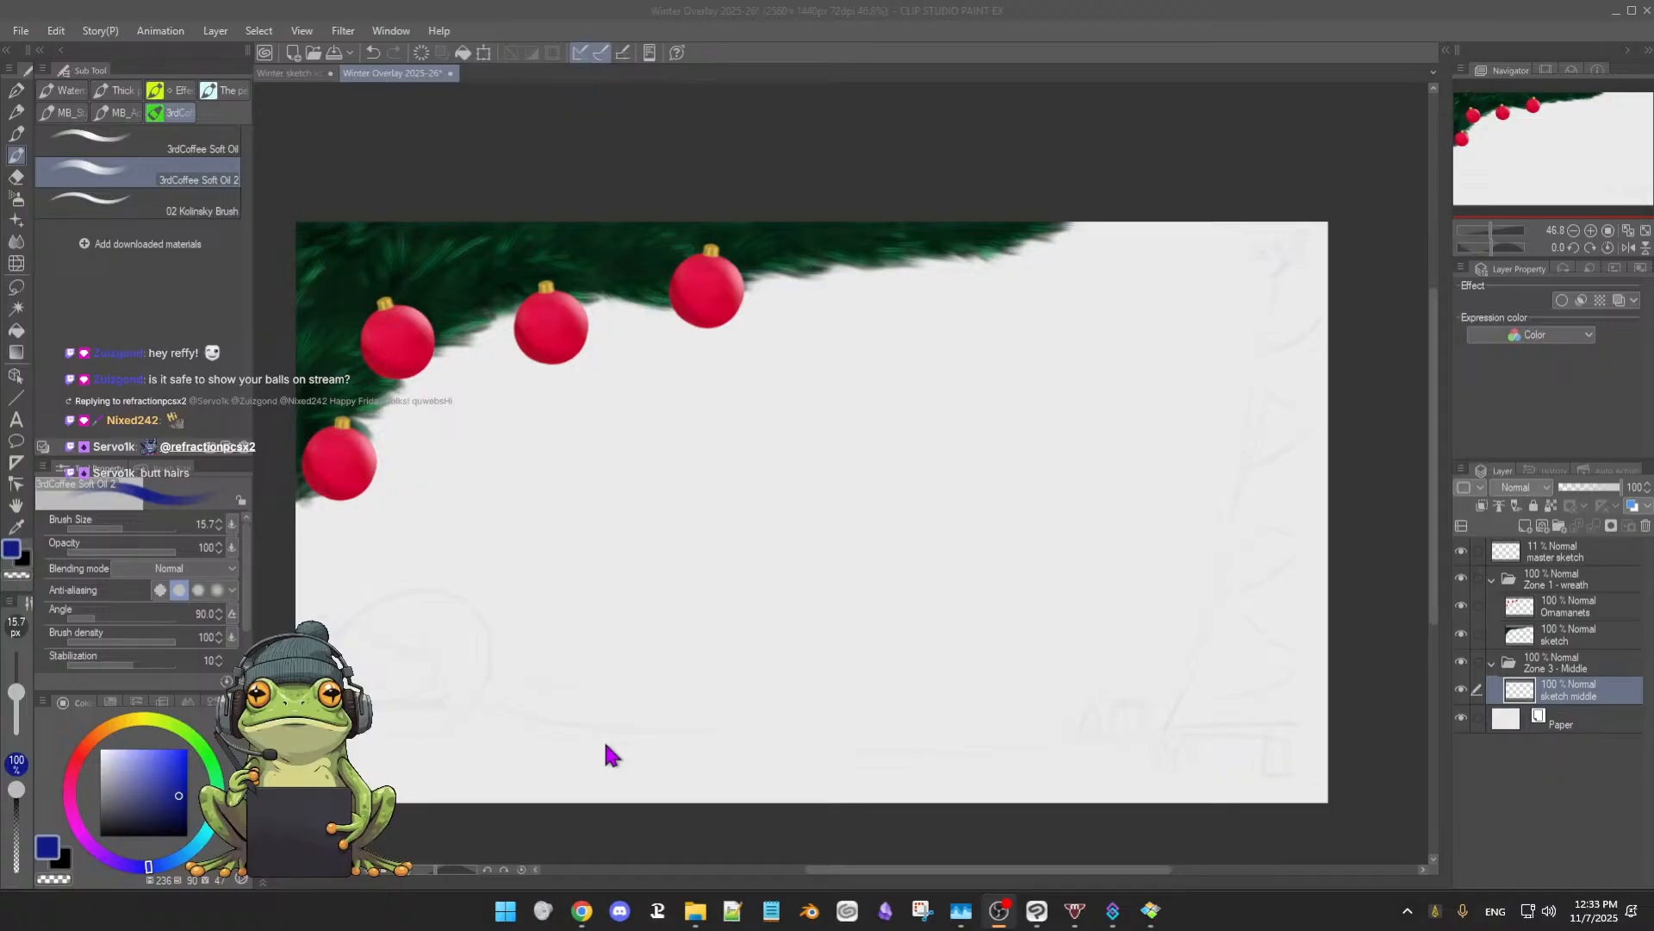
{"action": "left_click", "coordinate": [769, 145]}
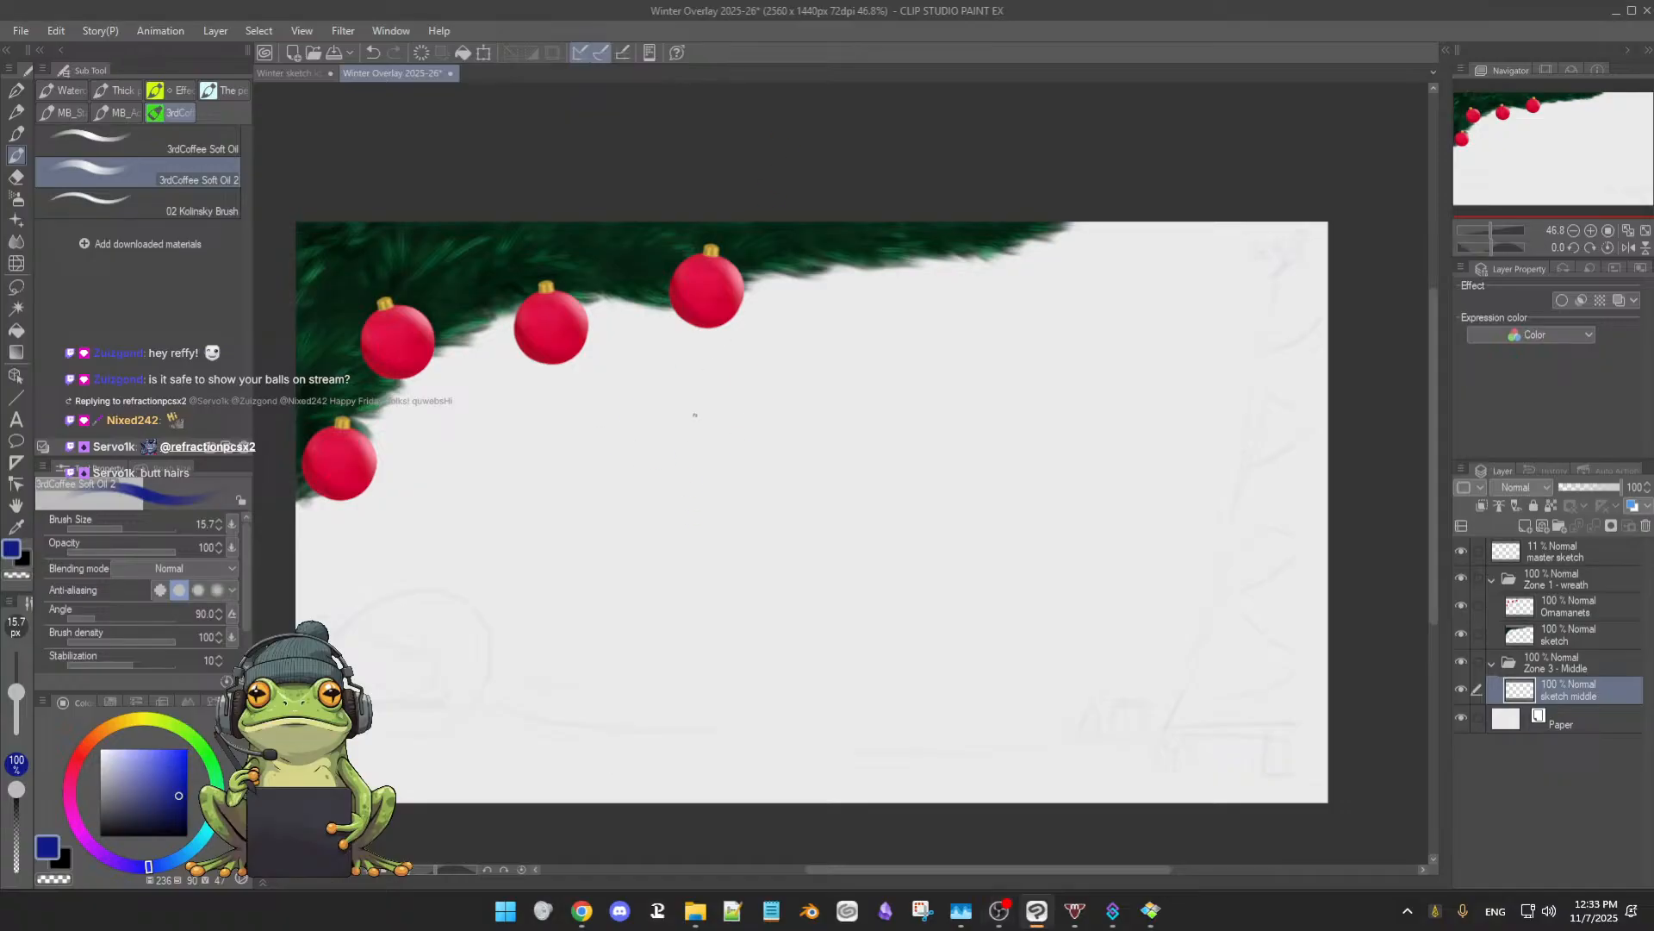
{"action": "mouse_move", "coordinate": [680, 480]}
{"action": "left_mouse_down"}
{"action": "mouse_move", "coordinate": [769, 462]}
{"action": "mouse_move", "coordinate": [769, 476]}
{"action": "left_mouse_up"}
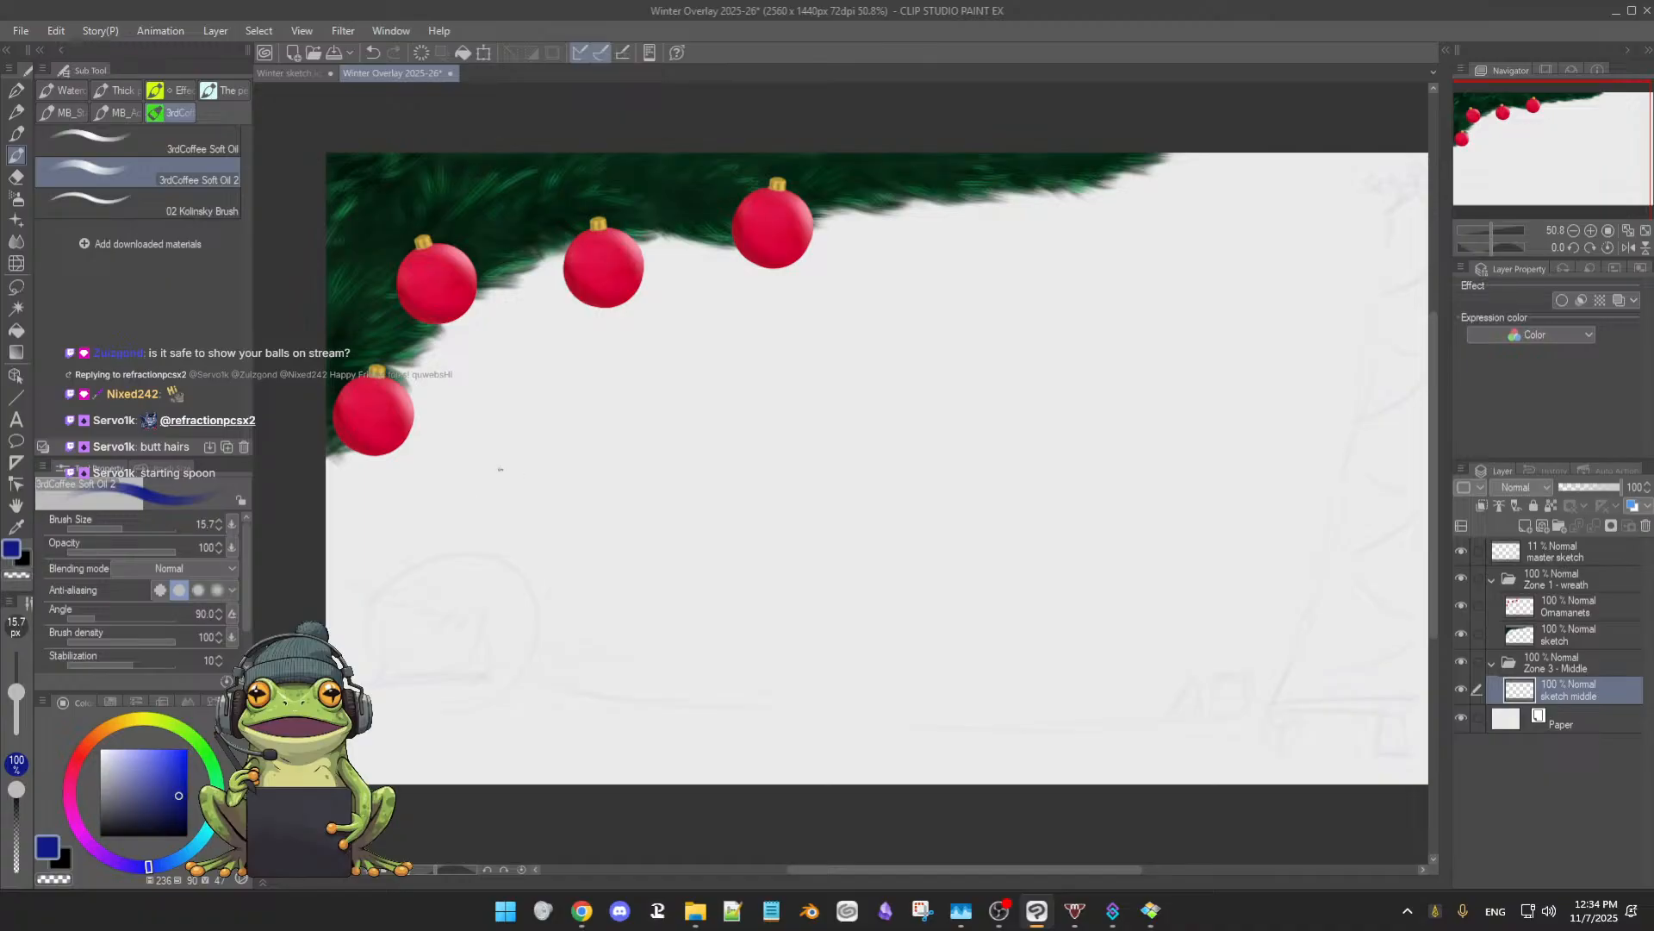
- Sketch an arched fireplace opening below the ornaments, with a flat base line and the front hearth edge beneath it
{"action": "left_click_drag", "start_coordinate": [508, 485], "coordinate": [578, 472]}
{"action": "mouse_move", "coordinate": [488, 529]}
{"action": "left_mouse_down"}
{"action": "mouse_move", "coordinate": [522, 470]}
{"action": "mouse_move", "coordinate": [558, 465]}
{"action": "mouse_move", "coordinate": [592, 534]}
{"action": "left_mouse_up"}
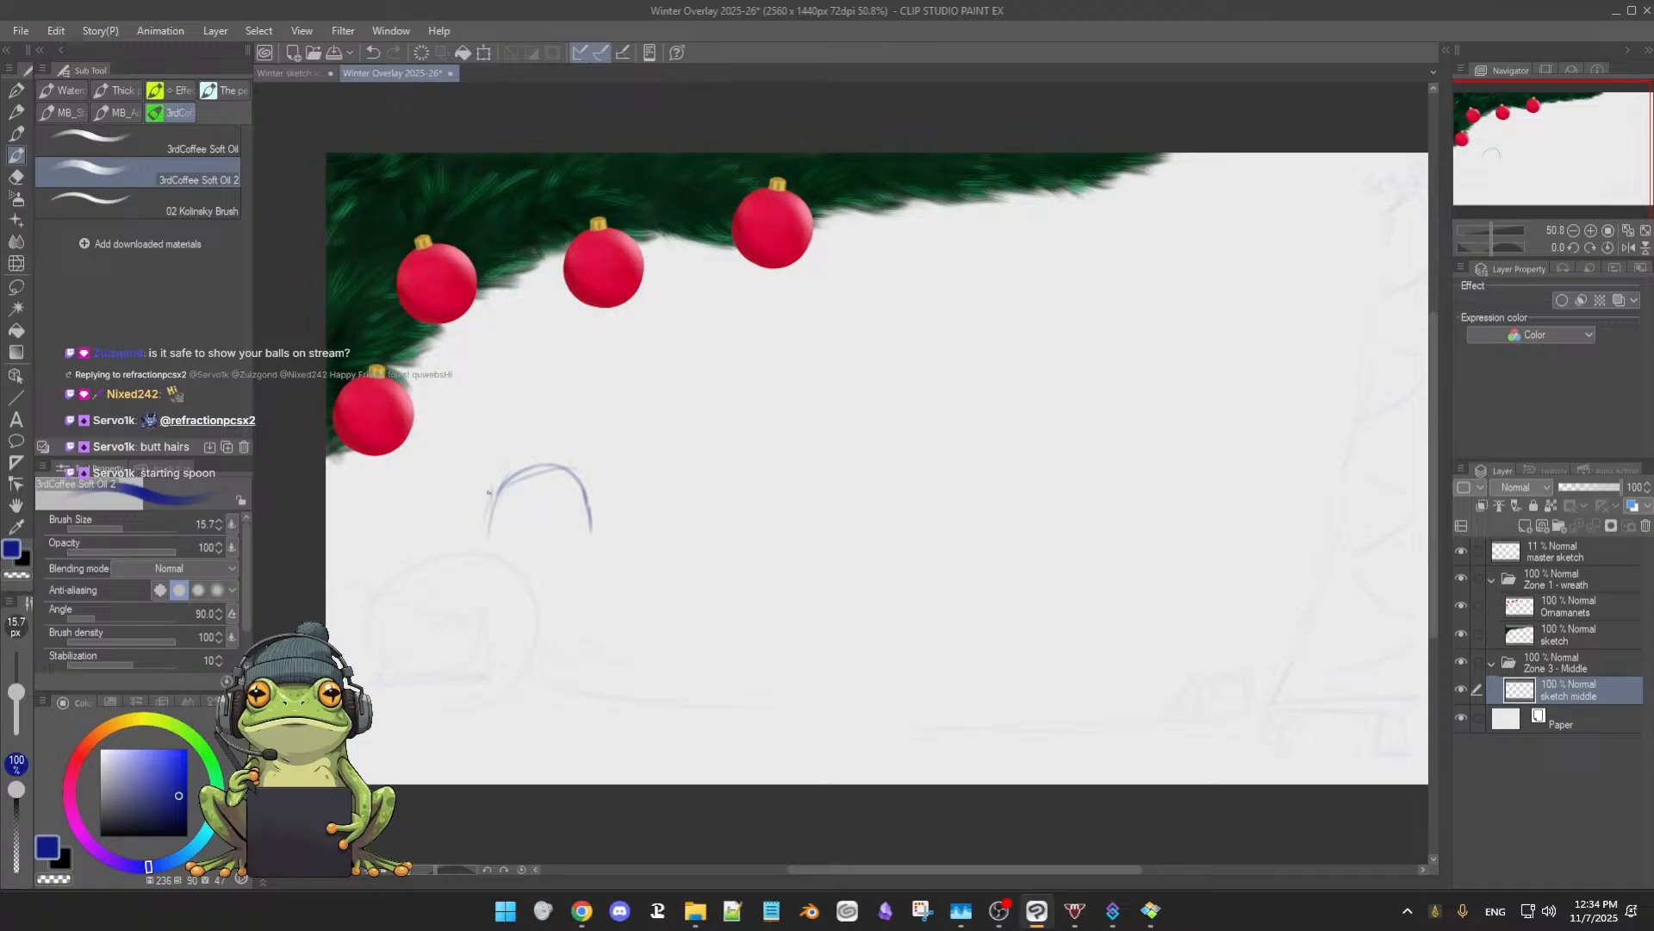
{"action": "left_click_drag", "start_coordinate": [493, 516], "coordinate": [579, 503]}
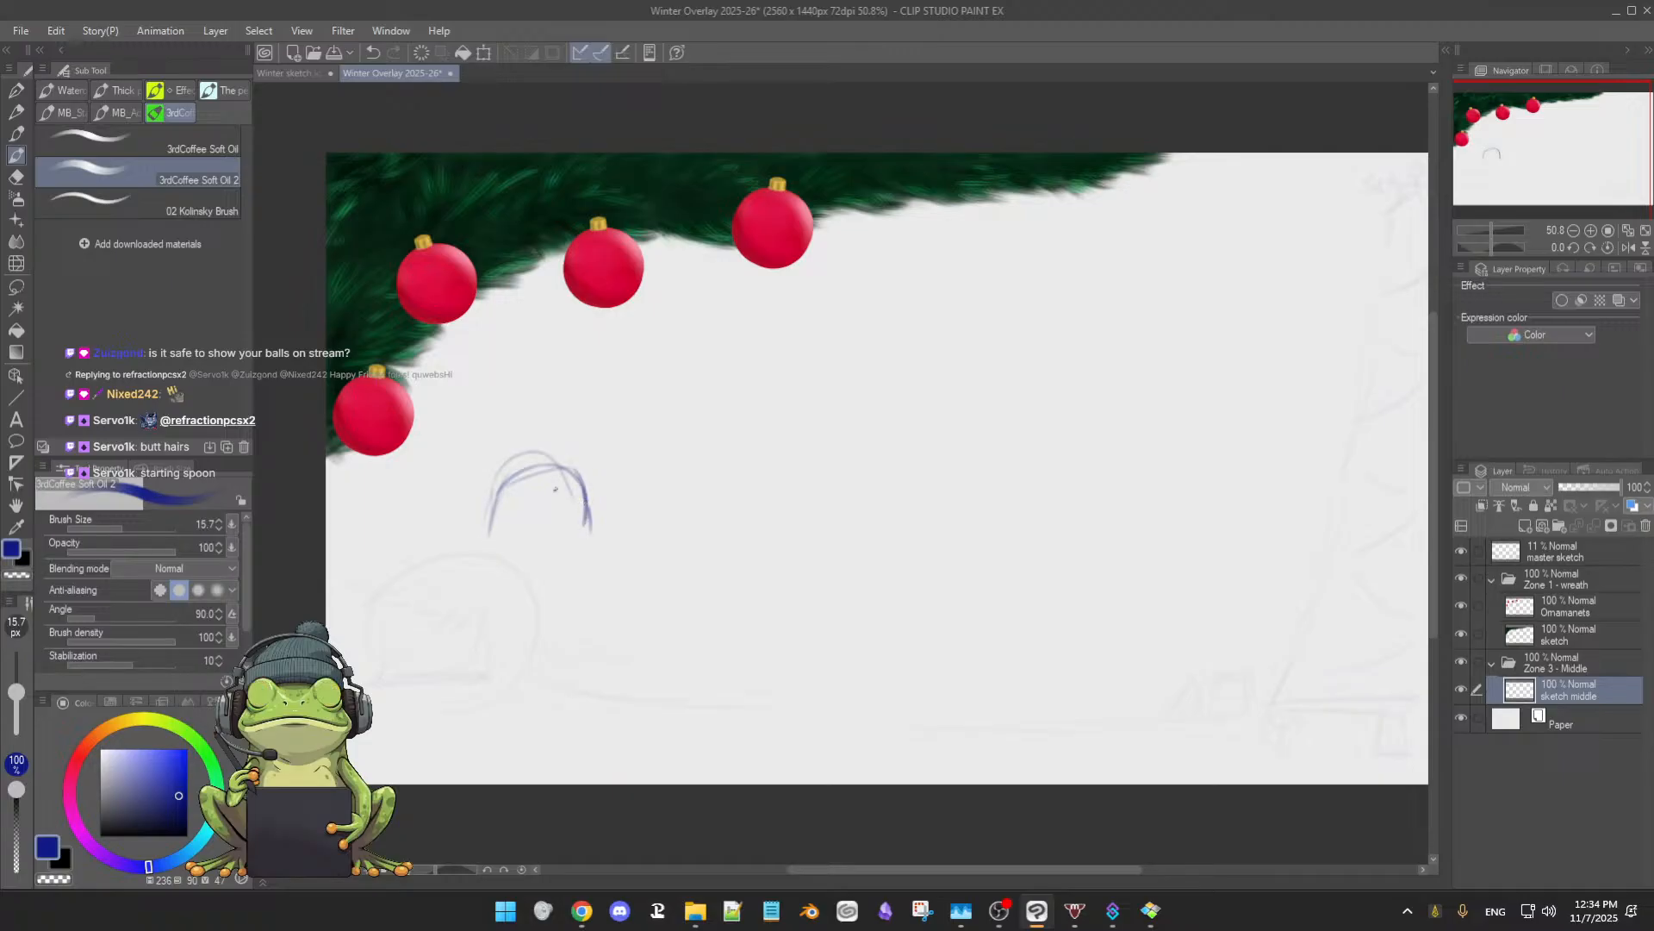
{"action": "left_click_drag", "start_coordinate": [523, 464], "coordinate": [591, 505]}
{"action": "left_click_drag", "start_coordinate": [483, 546], "coordinate": [591, 538]}
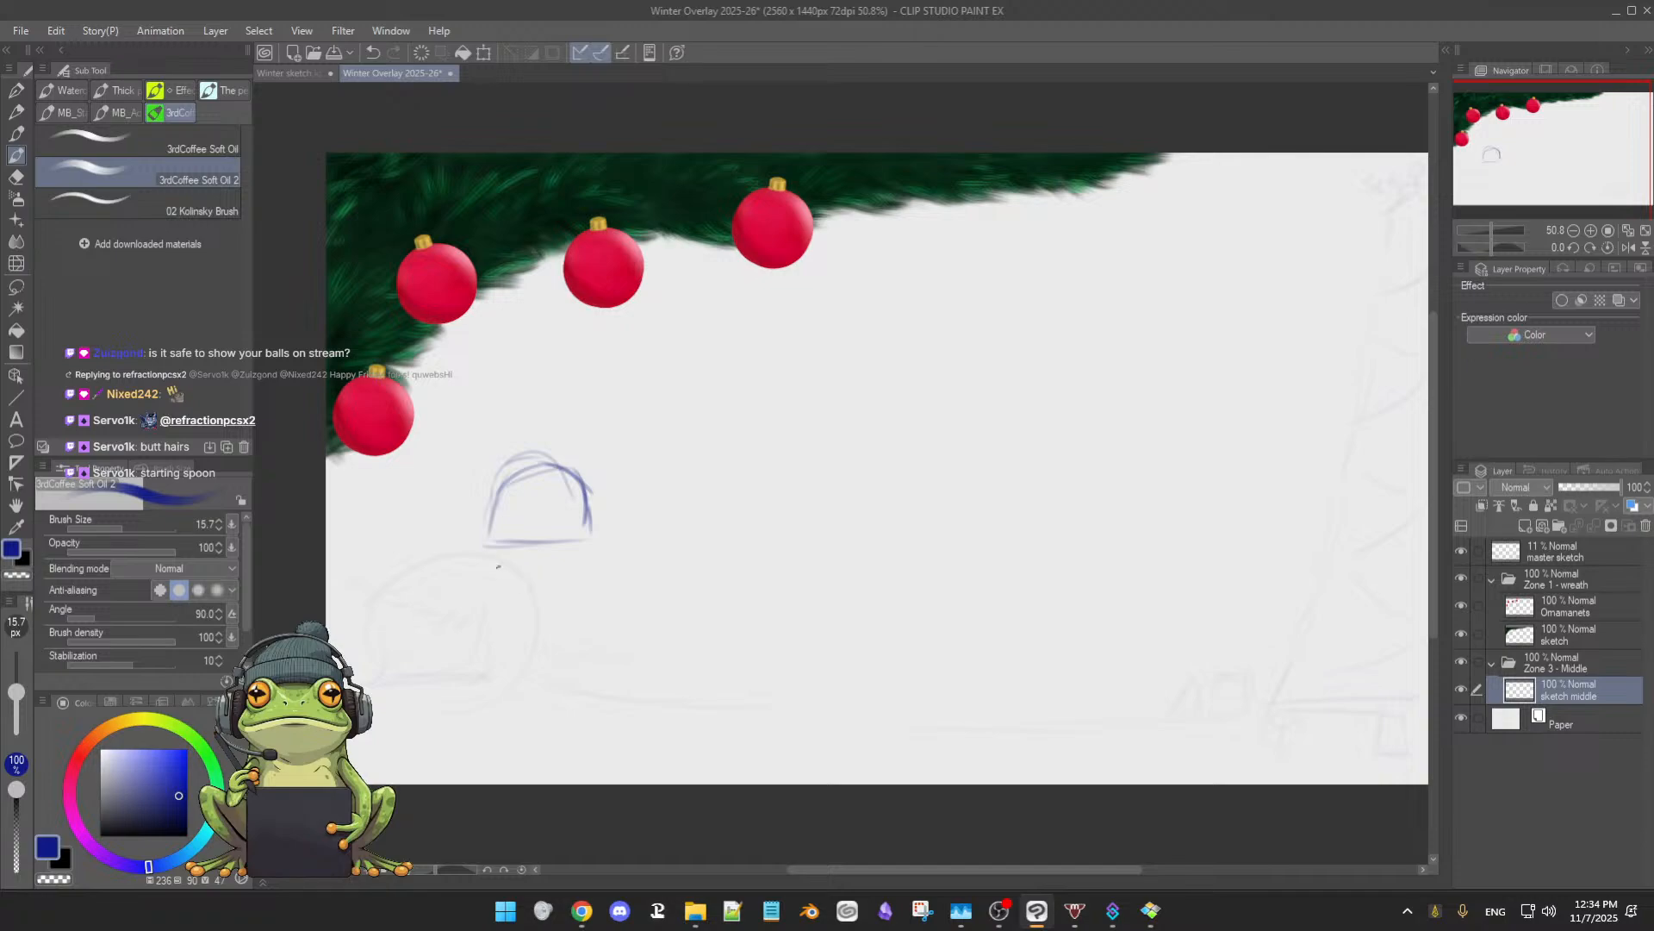
{"action": "mouse_move", "coordinate": [482, 553]}
{"action": "left_mouse_down"}
{"action": "mouse_move", "coordinate": [511, 582]}
{"action": "mouse_move", "coordinate": [632, 569]}
{"action": "left_mouse_up"}
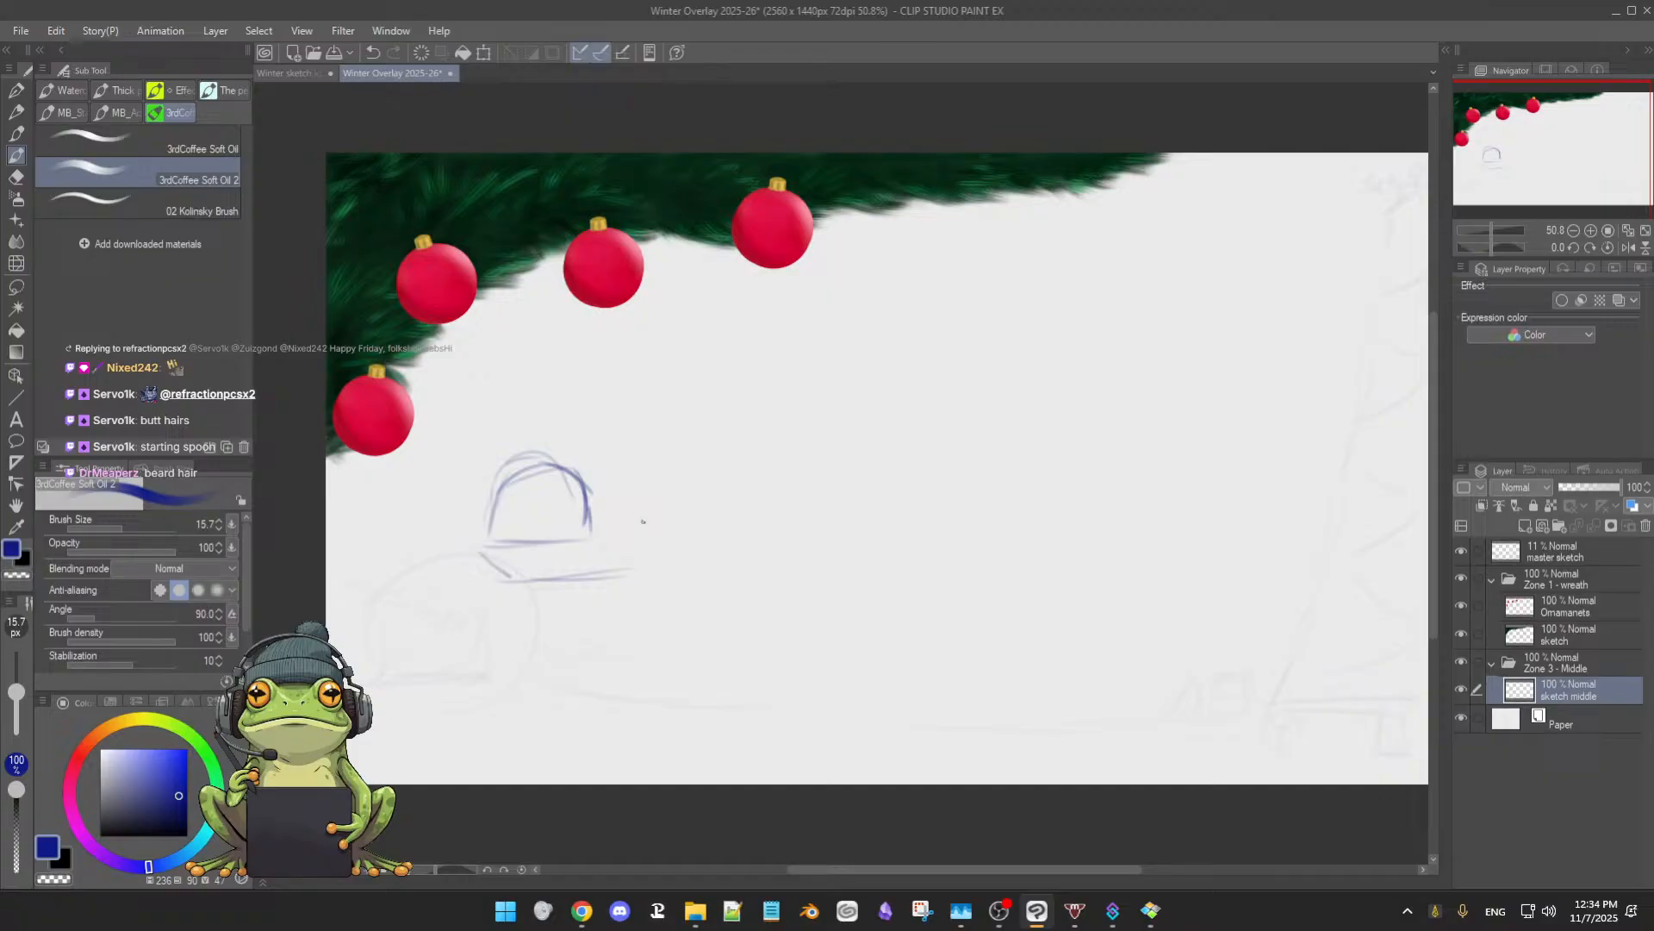
- Sketch the fireplace's right wall as a vertical line and erase its excess strokes with a 103.6 px soft eraser
{"action": "left_click_drag", "start_coordinate": [628, 384], "coordinate": [642, 500]}
{"action": "left_click_drag", "start_coordinate": [652, 427], "coordinate": [636, 512]}
{"action": "mouse_move", "coordinate": [505, 476]}
{"action": "left_mouse_down"}
{"action": "mouse_move", "coordinate": [548, 459]}
{"action": "mouse_move", "coordinate": [480, 545]}
{"action": "left_mouse_up"}
{"action": "key", "text": "e"}
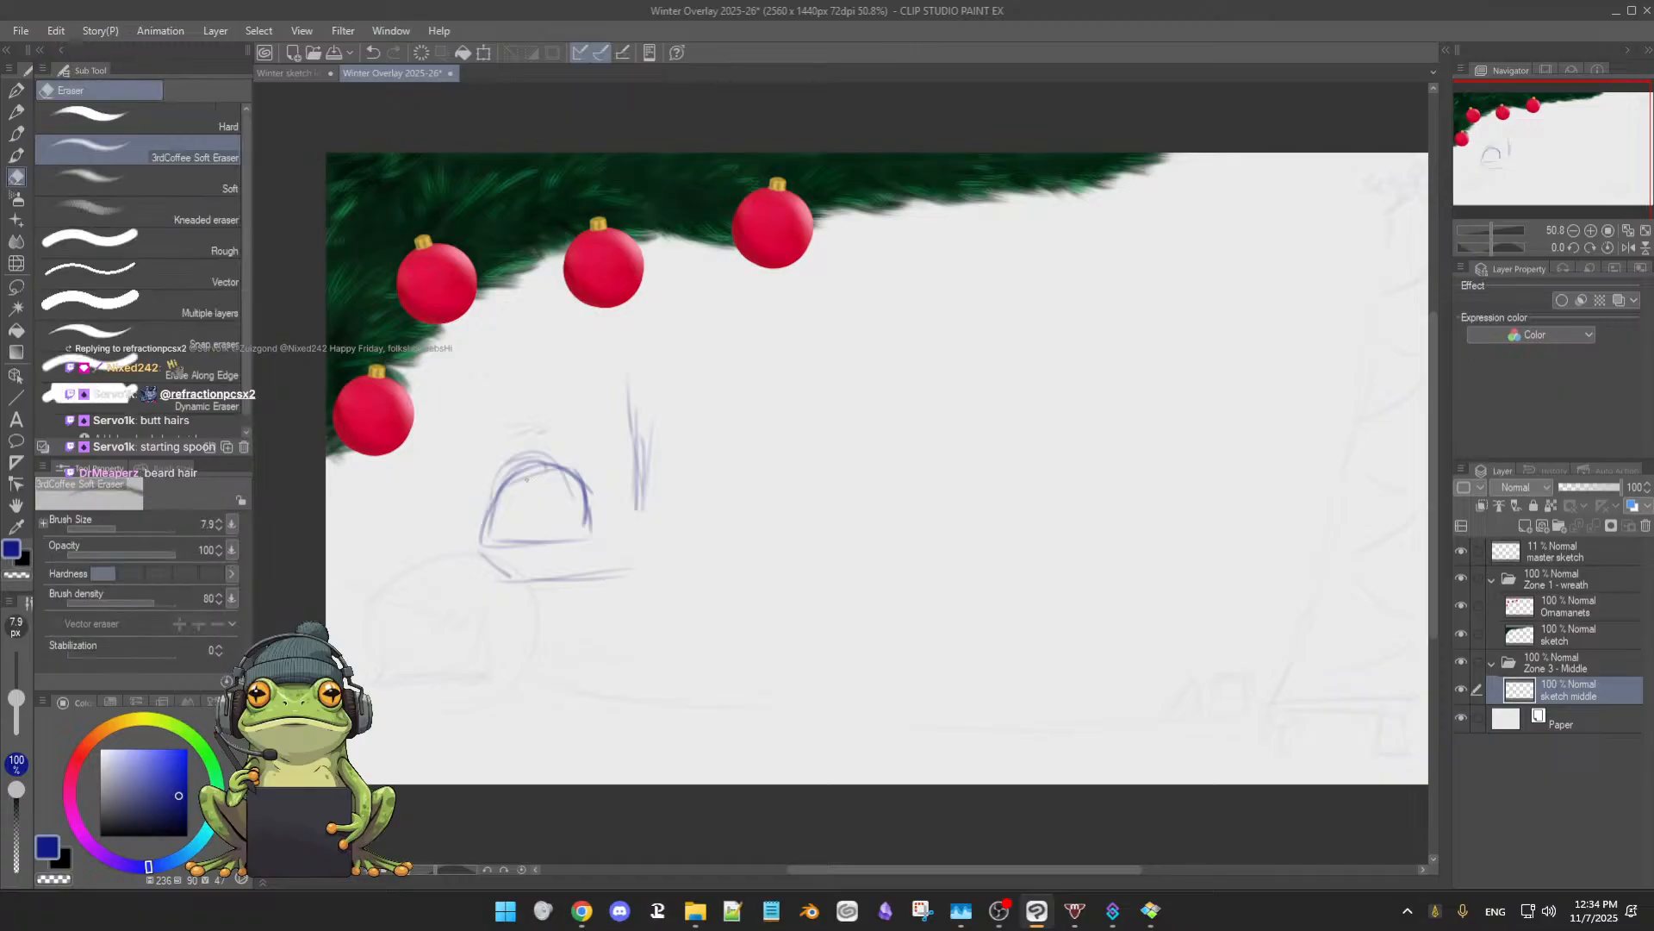
{"action": "left_click_drag", "start_coordinate": [15, 700], "coordinate": [17, 676]}
{"action": "mouse_move", "coordinate": [587, 440]}
{"action": "left_mouse_down"}
{"action": "mouse_move", "coordinate": [535, 426]}
{"action": "mouse_move", "coordinate": [539, 474]}
{"action": "mouse_move", "coordinate": [512, 514]}
{"action": "mouse_move", "coordinate": [618, 453]}
{"action": "mouse_move", "coordinate": [628, 401]}
{"action": "mouse_move", "coordinate": [647, 439]}
{"action": "left_mouse_up"}
- Darken both sides of the fireplace arch
{"action": "key", "text": "b"}
{"action": "mouse_move", "coordinate": [533, 467]}
{"action": "left_mouse_down"}
{"action": "mouse_move", "coordinate": [483, 508]}
{"action": "mouse_move", "coordinate": [489, 494]}
{"action": "mouse_move", "coordinate": [488, 552]}
{"action": "left_mouse_up"}
{"action": "mouse_move", "coordinate": [579, 480]}
{"action": "left_mouse_down"}
{"action": "mouse_move", "coordinate": [492, 521]}
{"action": "mouse_move", "coordinate": [493, 488]}
{"action": "mouse_move", "coordinate": [483, 527]}
{"action": "mouse_move", "coordinate": [591, 542]}
{"action": "left_mouse_up"}
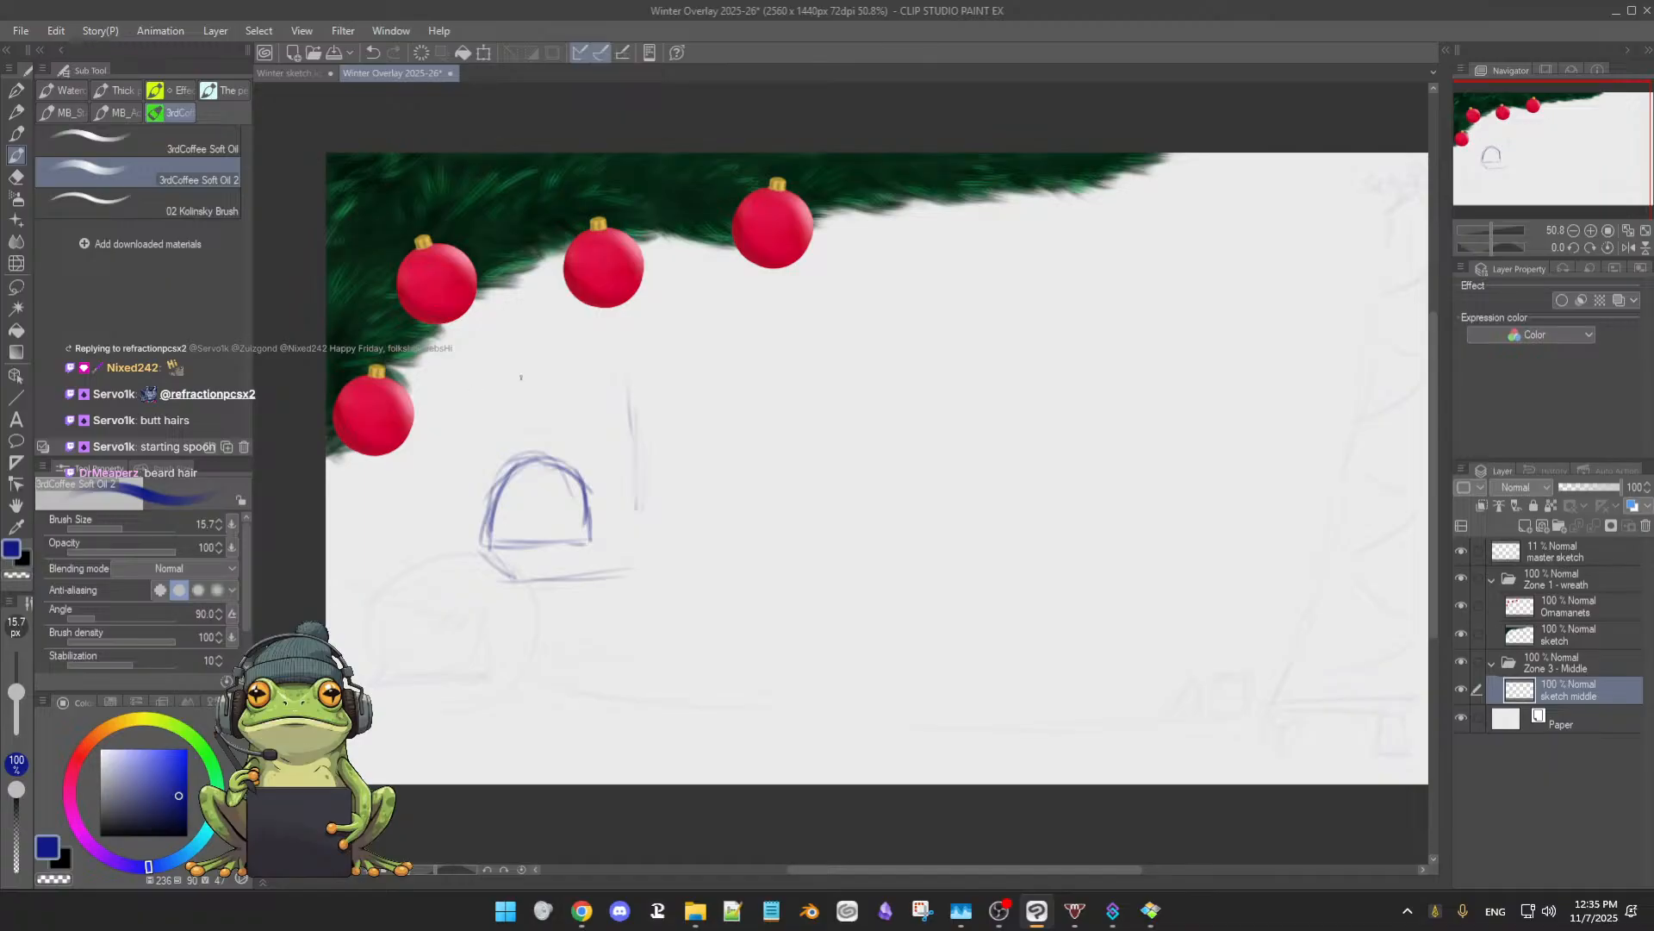
- Erase the hearth's old left corner and redraw the hearth as a wider slanted slab extending past both sides of the arch
{"action": "key", "text": "e"}
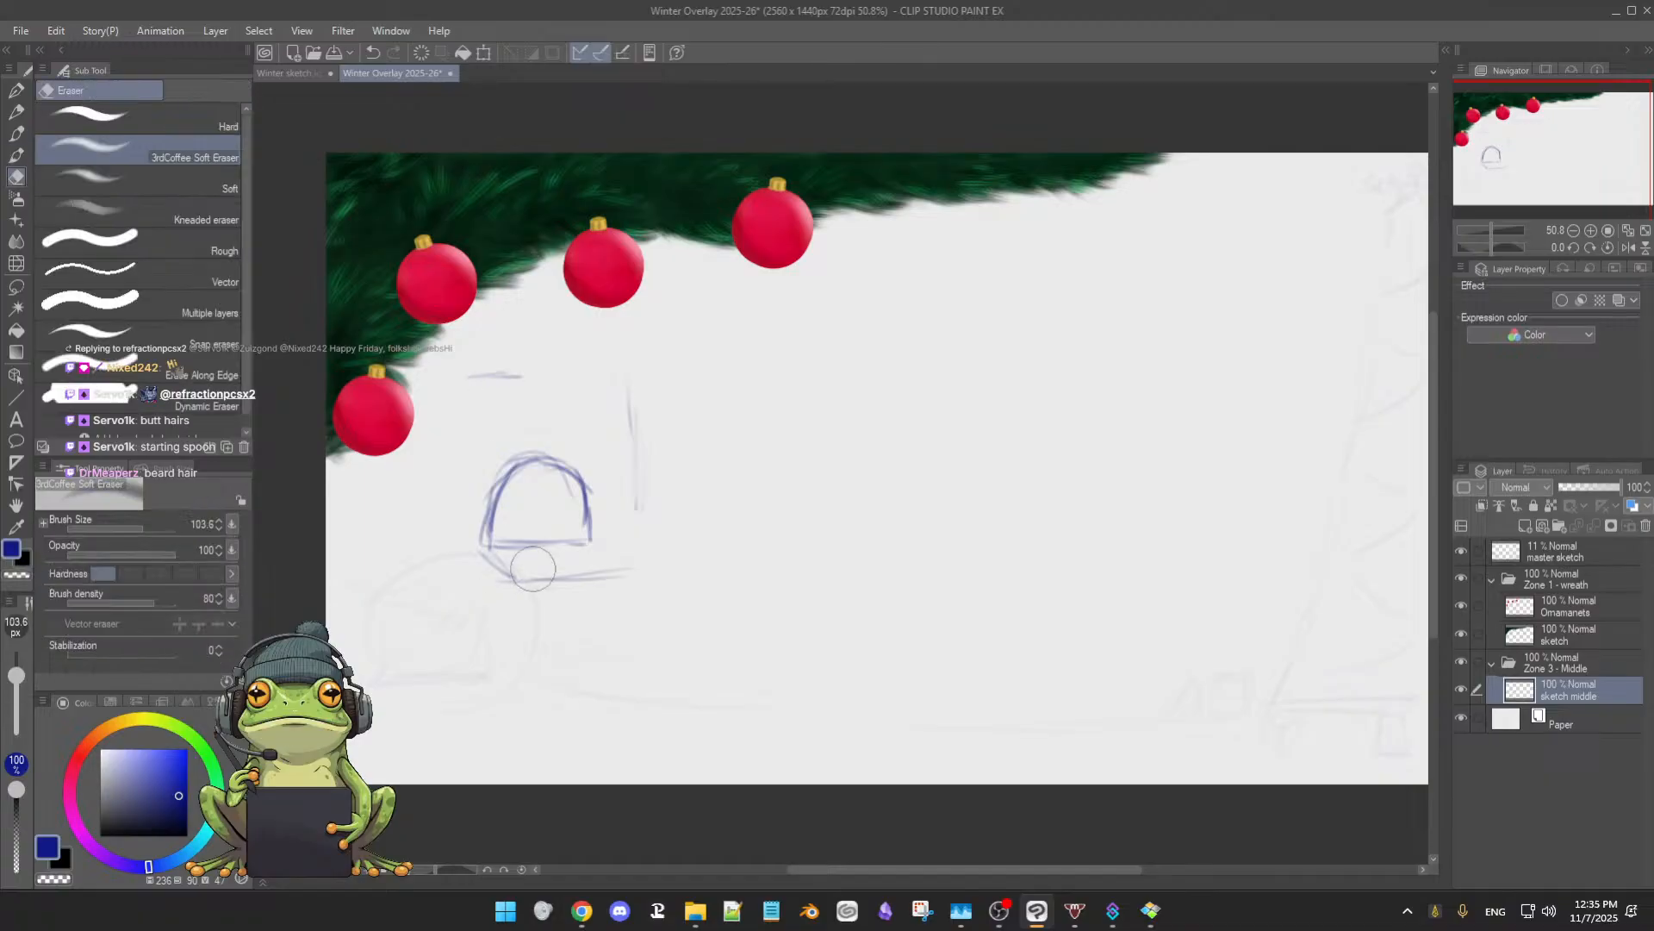
{"action": "key", "text": "b"}
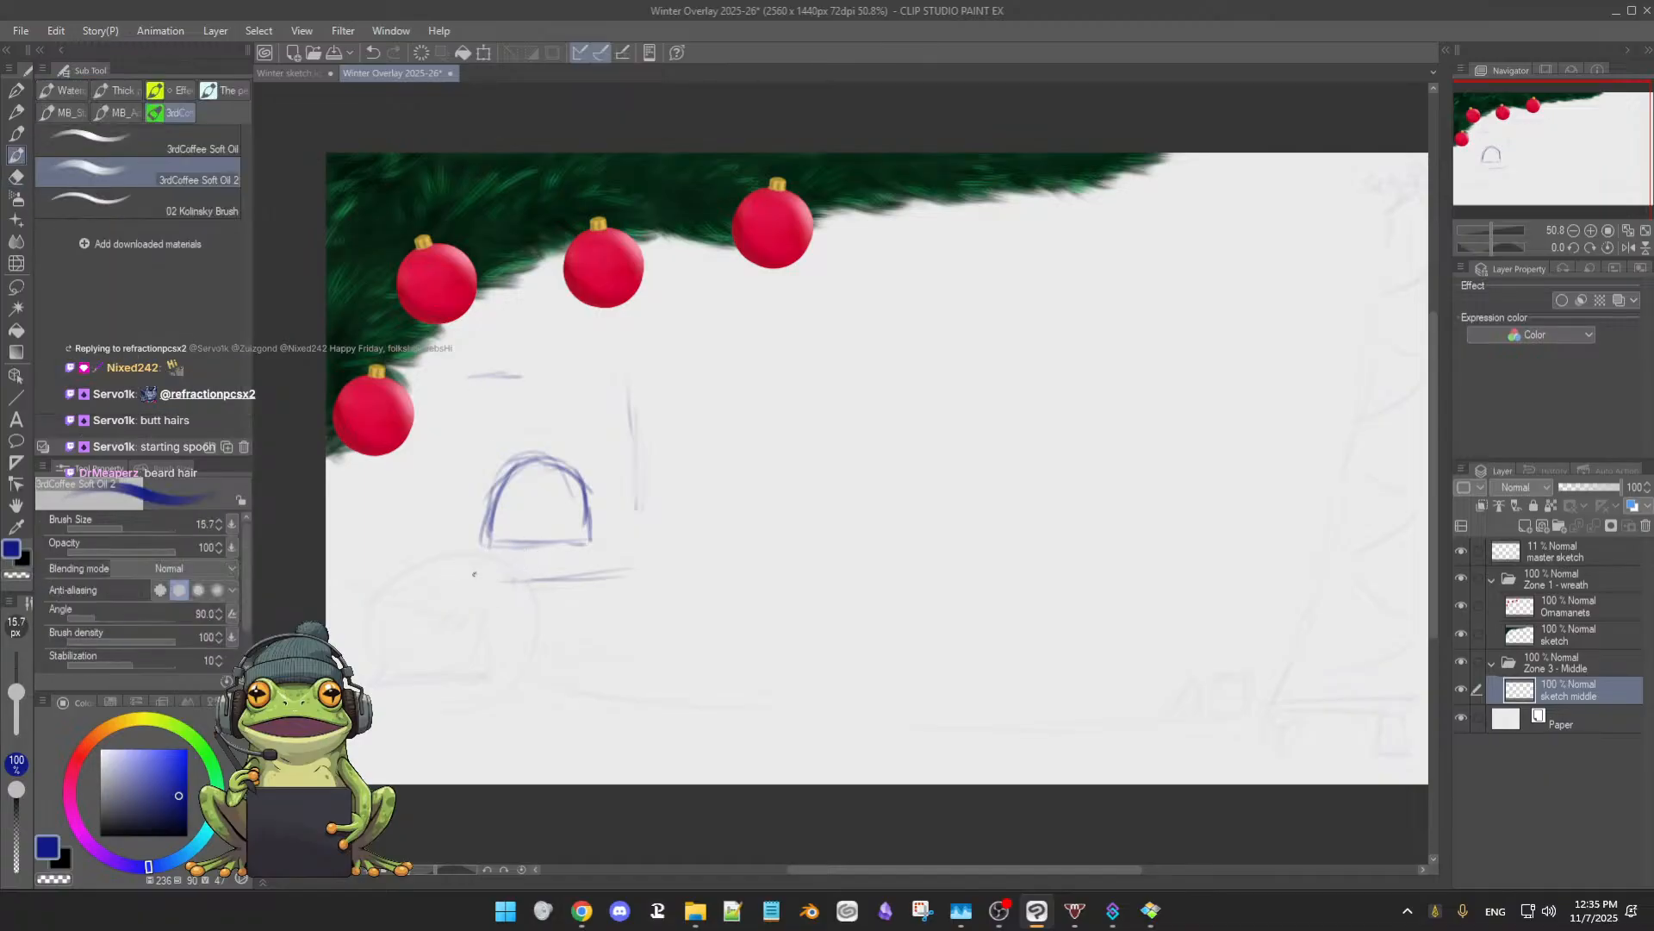
{"action": "left_click_drag", "start_coordinate": [472, 585], "coordinate": [444, 555]}
{"action": "left_click_drag", "start_coordinate": [438, 548], "coordinate": [481, 539]}
{"action": "mouse_move", "coordinate": [592, 540]}
{"action": "left_mouse_down"}
{"action": "mouse_move", "coordinate": [659, 550]}
{"action": "mouse_move", "coordinate": [612, 577]}
{"action": "mouse_move", "coordinate": [673, 572]}
{"action": "left_mouse_up"}
{"action": "left_click_drag", "start_coordinate": [641, 539], "coordinate": [672, 567]}
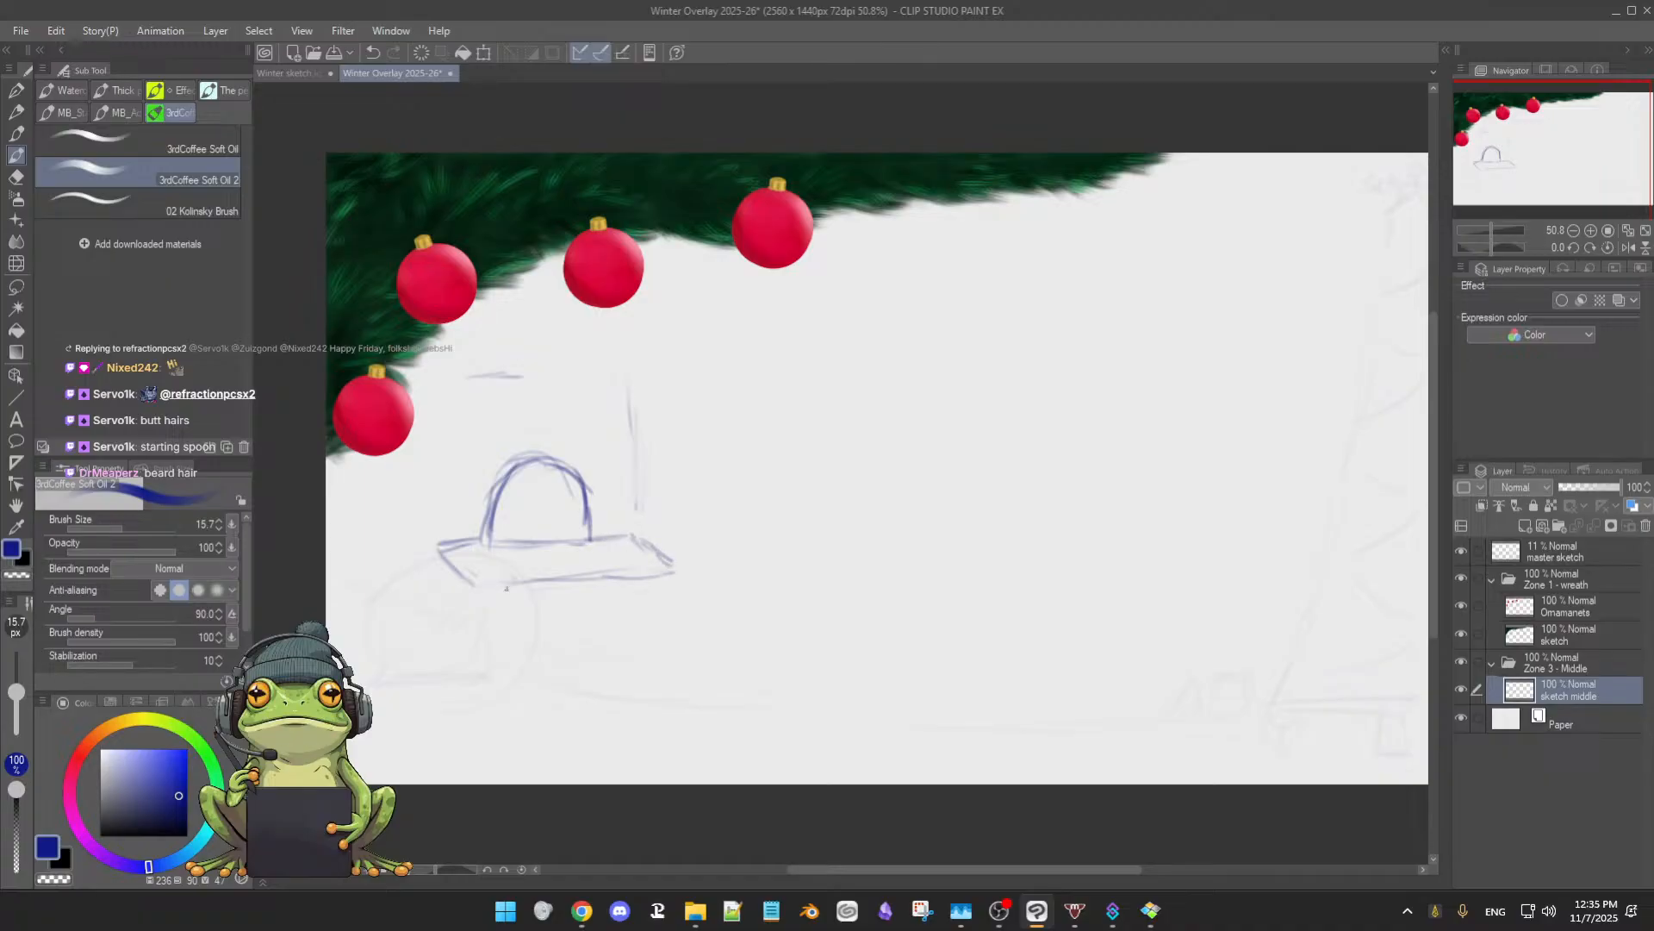
{"action": "left_click_drag", "start_coordinate": [458, 558], "coordinate": [626, 578]}
- Darken the fireplace's right wall line and extend the hearth's back edge to the left
{"action": "left_click_drag", "start_coordinate": [635, 394], "coordinate": [638, 509]}
{"action": "left_click_drag", "start_coordinate": [636, 426], "coordinate": [635, 526]}
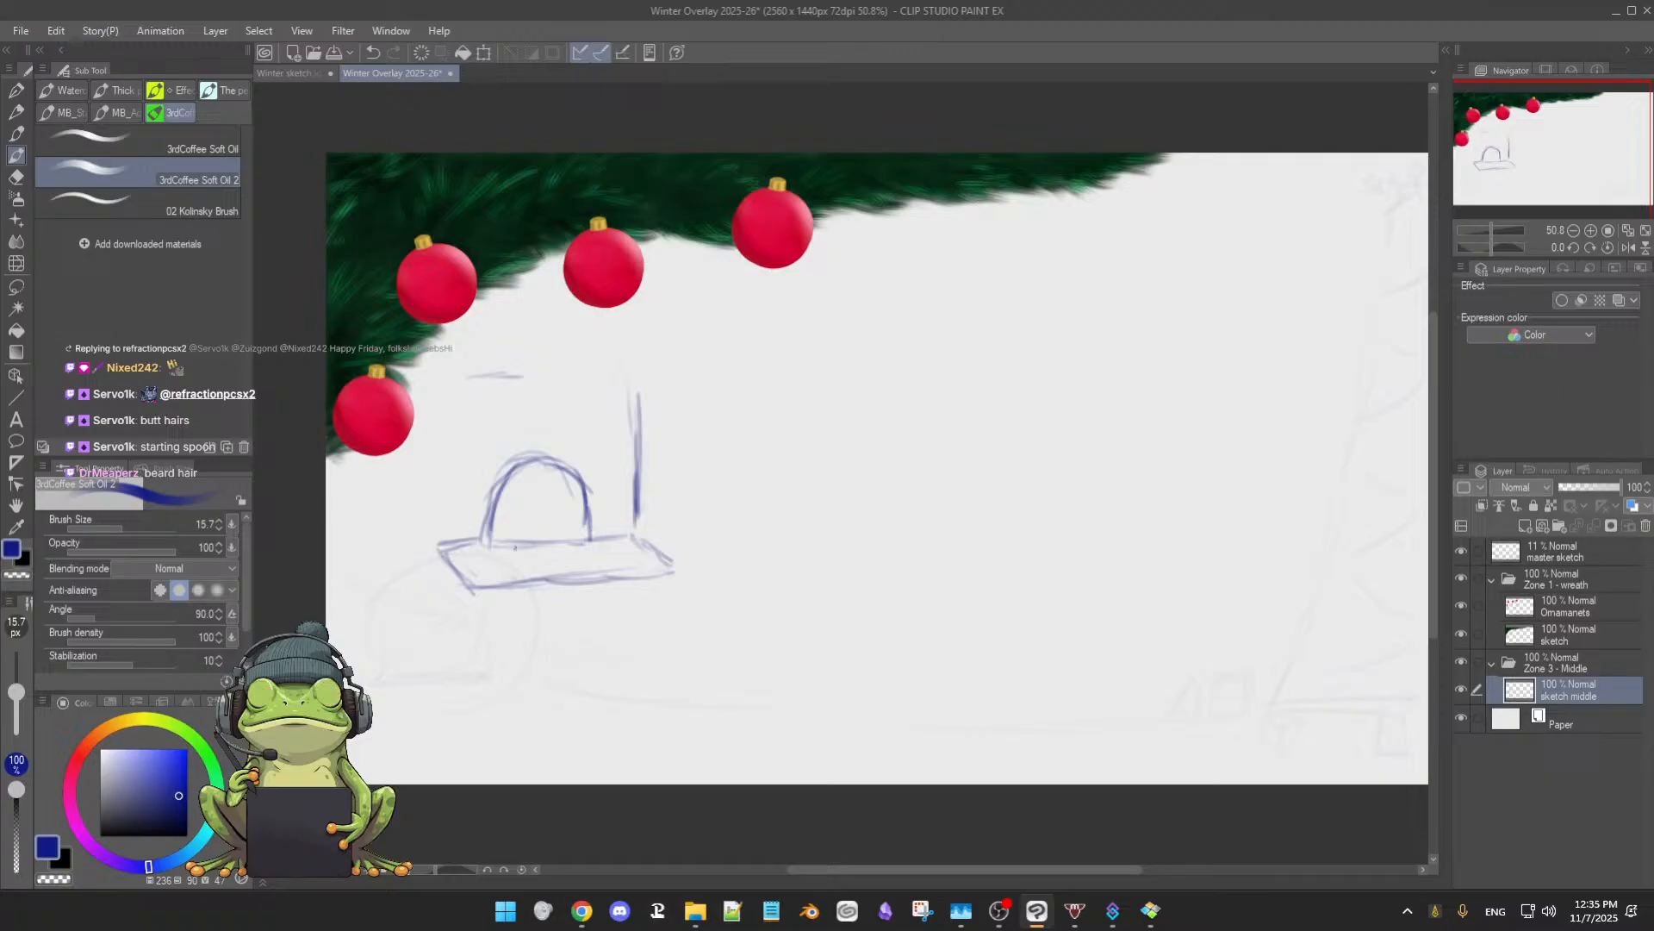
{"action": "left_click_drag", "start_coordinate": [461, 548], "coordinate": [419, 546]}
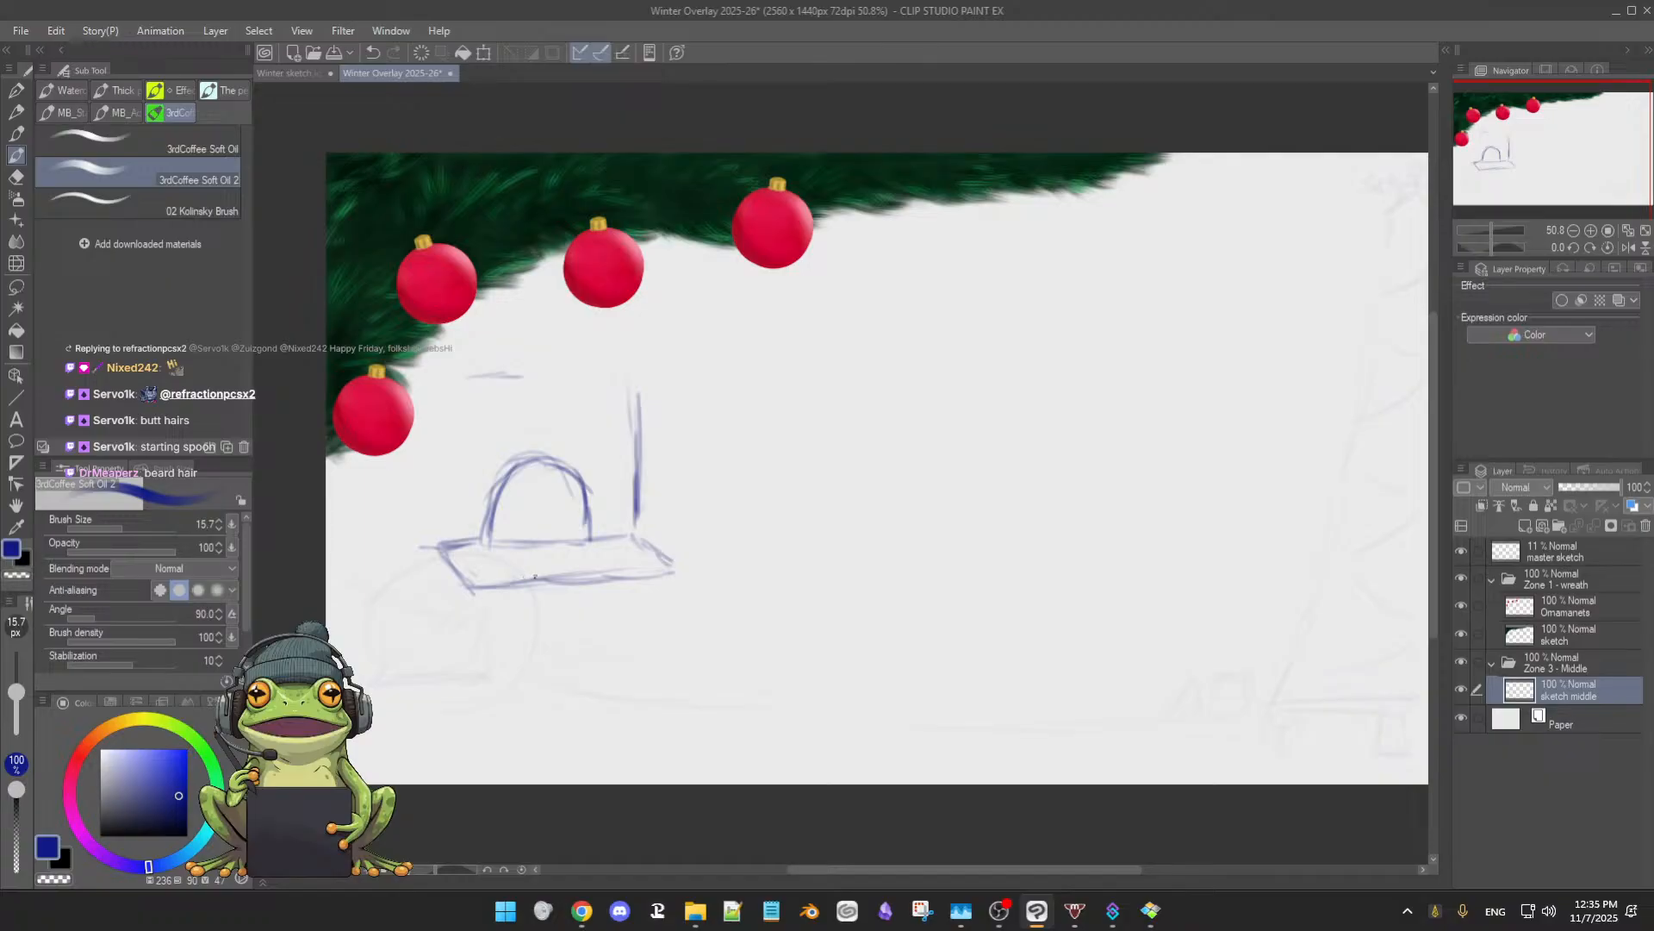
- Clean up the arch's inner lines with the eraser and sketch the fireplace's left wall down to the hearth
{"action": "scroll", "coordinate": [574, 595], "scroll_direction": "down", "scroll_amount": 1}
{"action": "scroll", "coordinate": [576, 596], "scroll_direction": "up", "scroll_amount": 1}
{"action": "left_click_drag", "start_coordinate": [582, 595], "coordinate": [598, 599]}
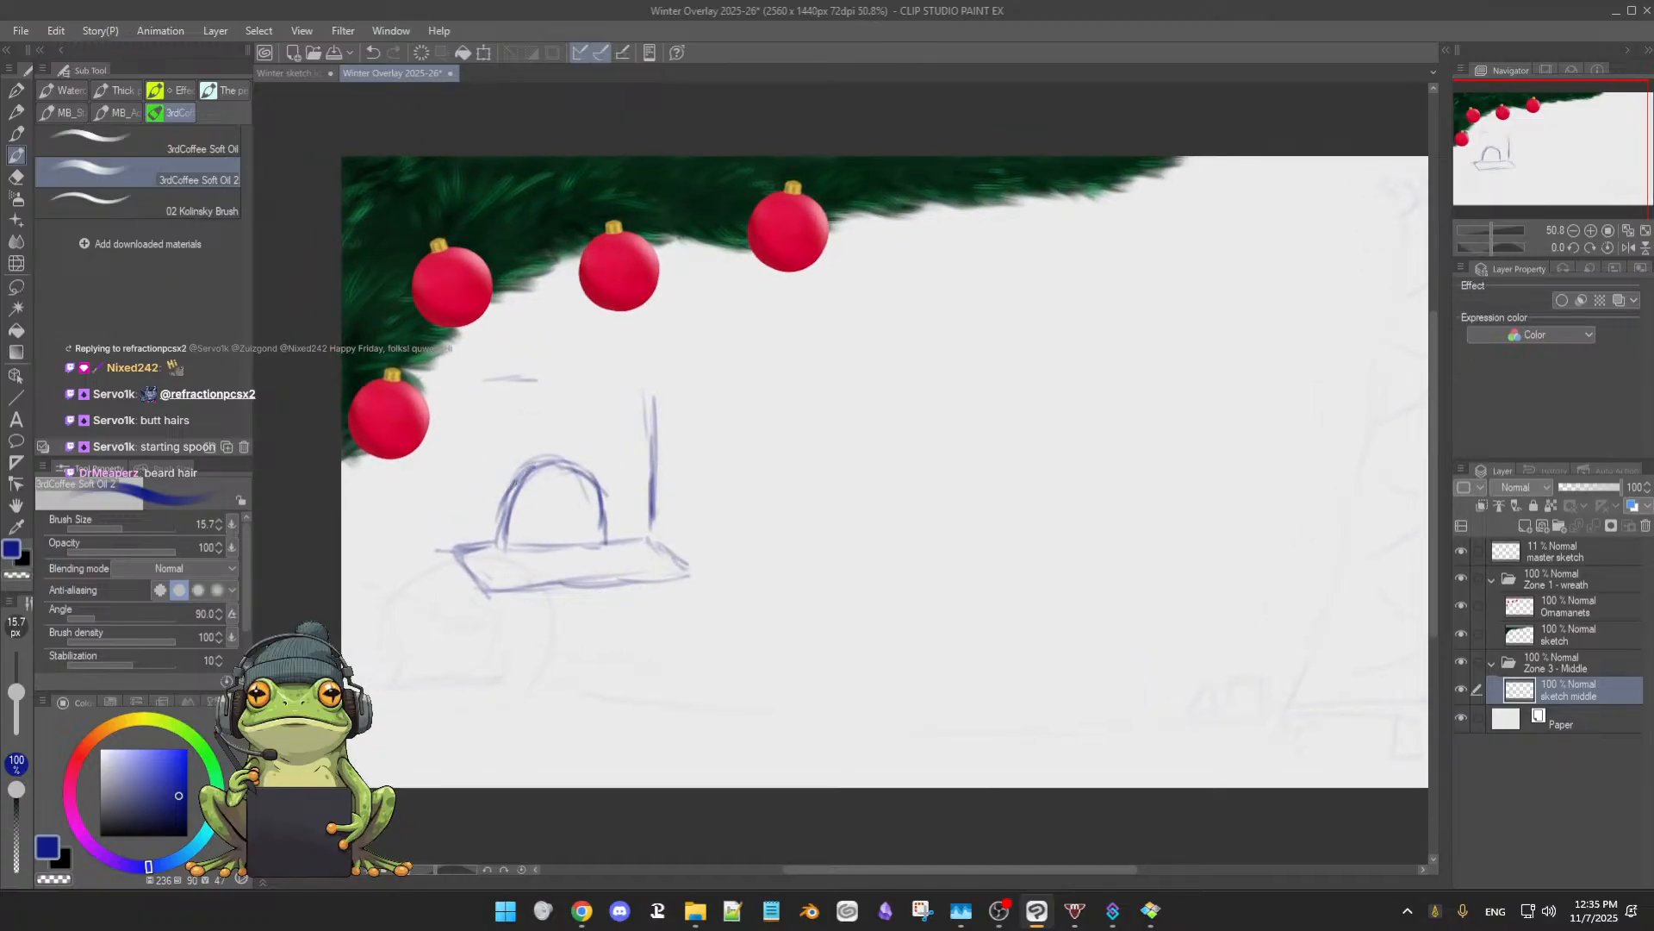
{"action": "key", "text": "e"}
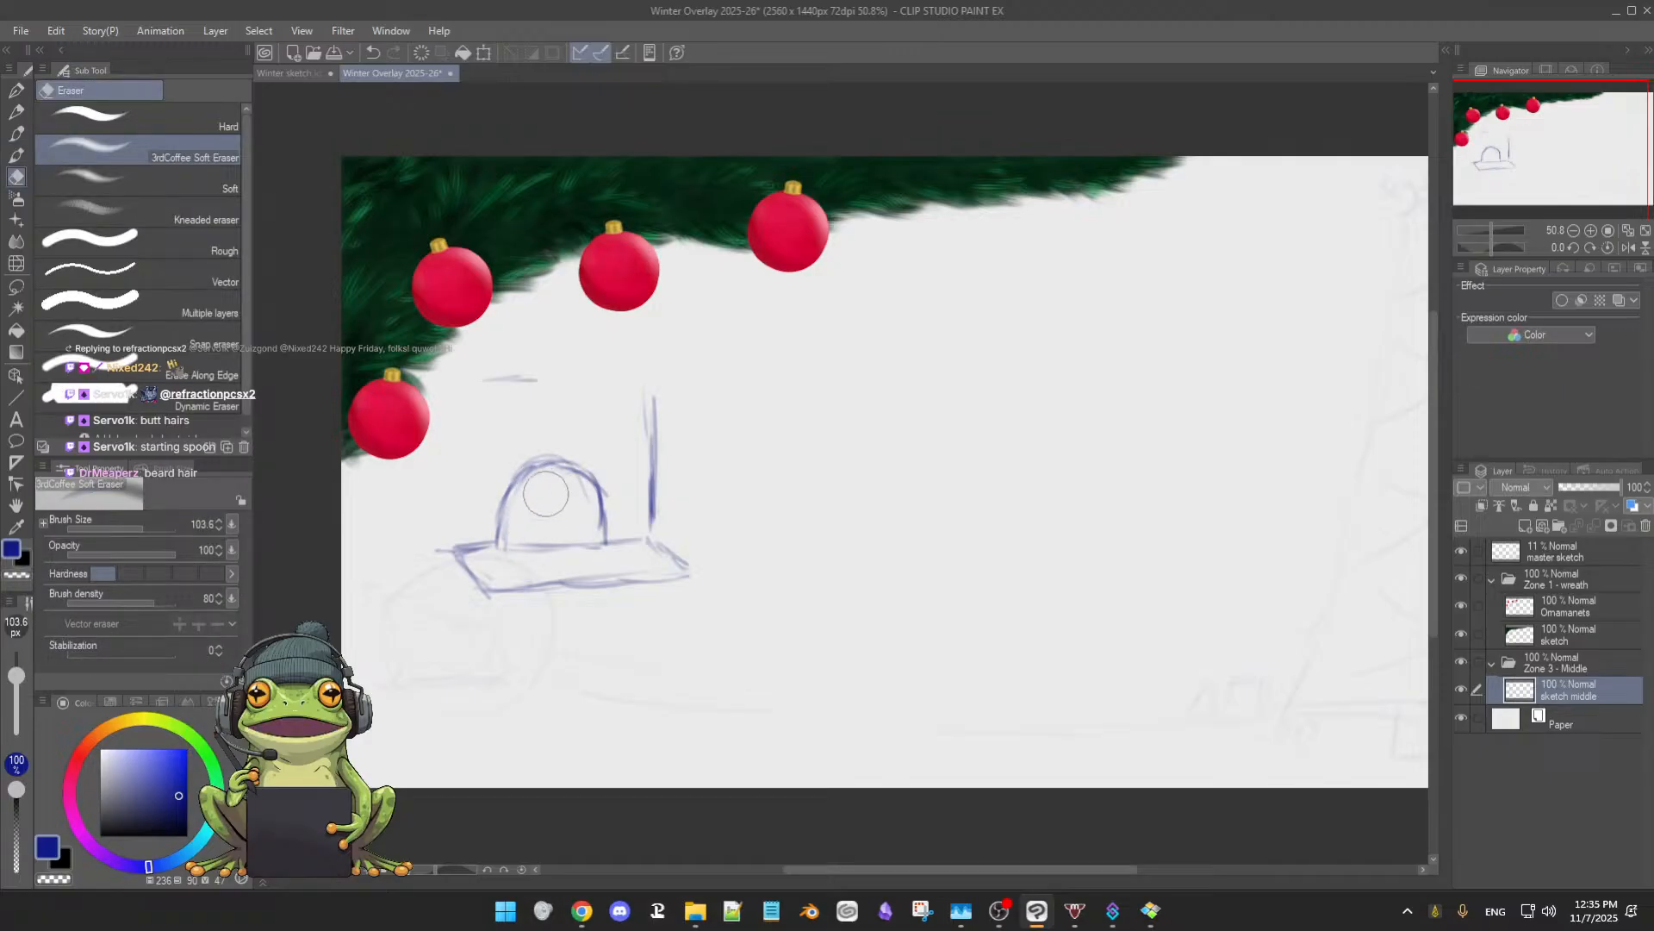
{"action": "key", "text": "b"}
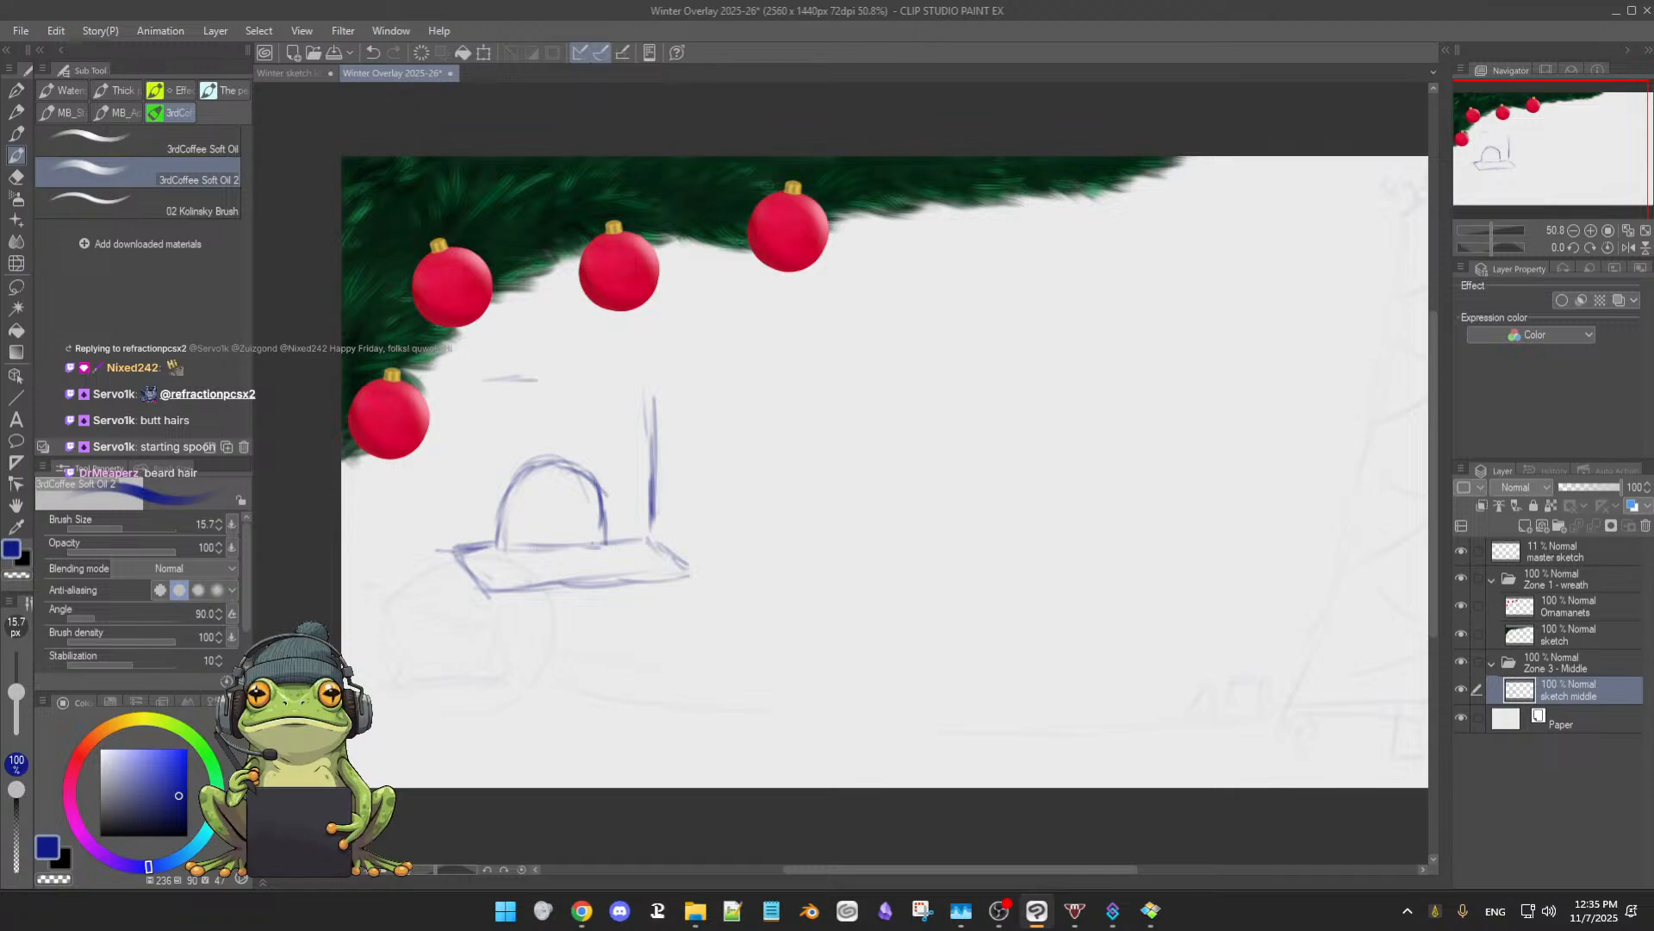
{"action": "left_click_drag", "start_coordinate": [449, 408], "coordinate": [449, 523]}
{"action": "left_click_drag", "start_coordinate": [441, 437], "coordinate": [443, 533]}
{"action": "left_click_drag", "start_coordinate": [449, 424], "coordinate": [445, 558]}
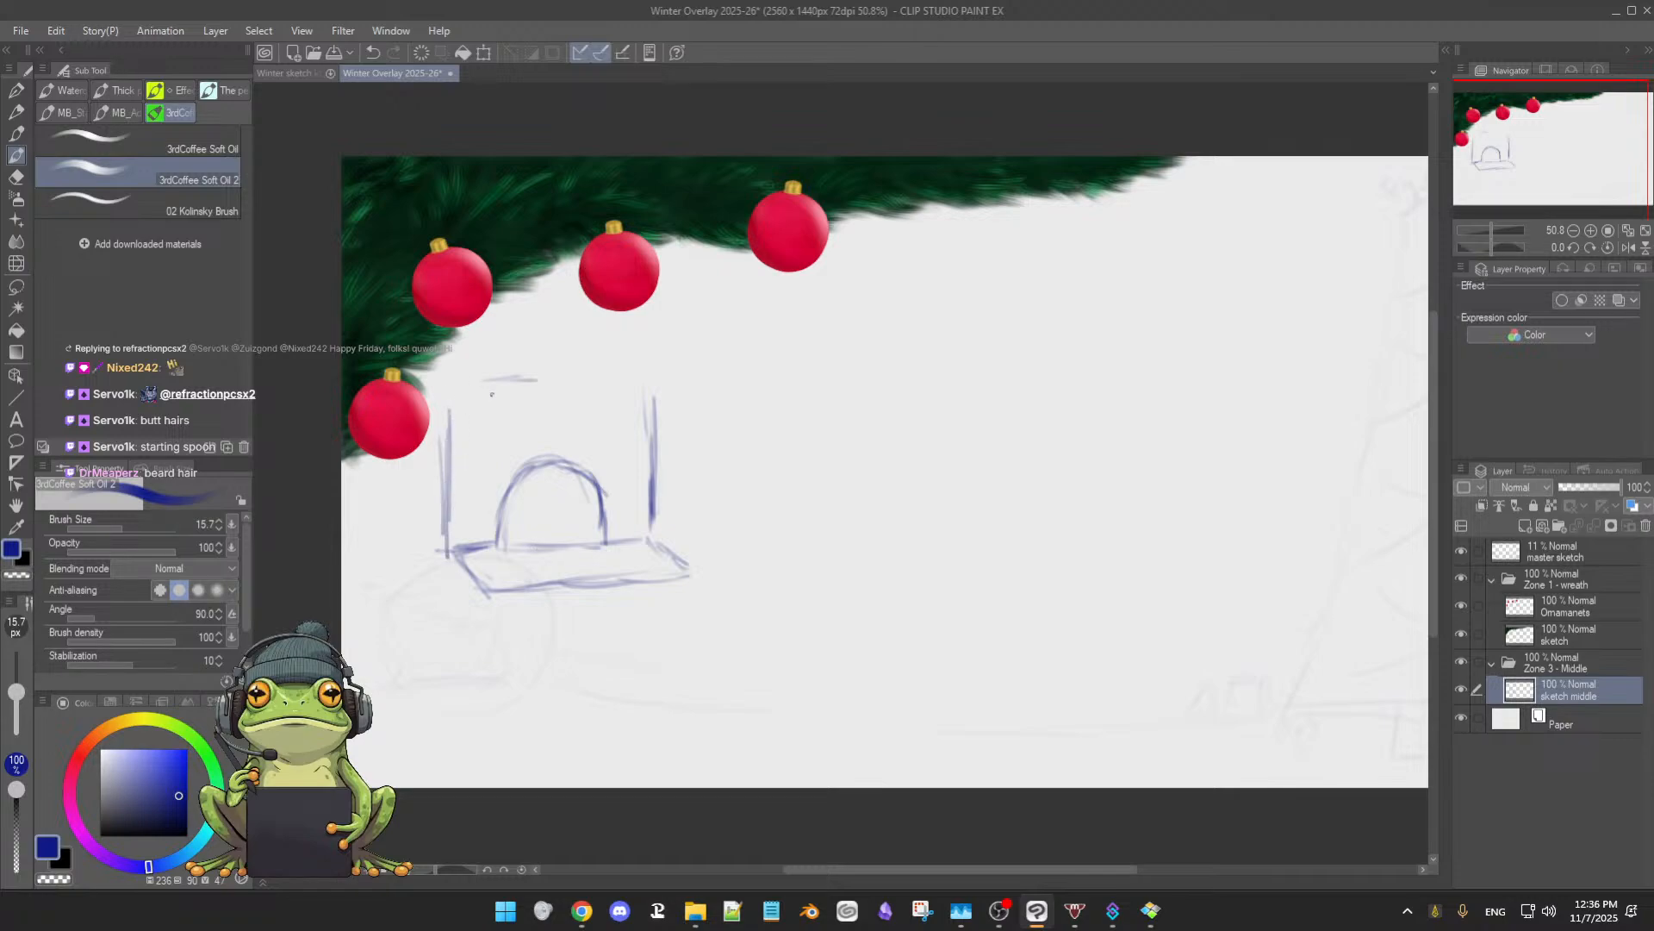
- Draw the fireplace's top edge between the two walls and erase the stray line above it
{"action": "left_click_drag", "start_coordinate": [473, 410], "coordinate": [586, 410]}
{"action": "left_click_drag", "start_coordinate": [466, 409], "coordinate": [646, 396]}
{"action": "key", "text": "e"}
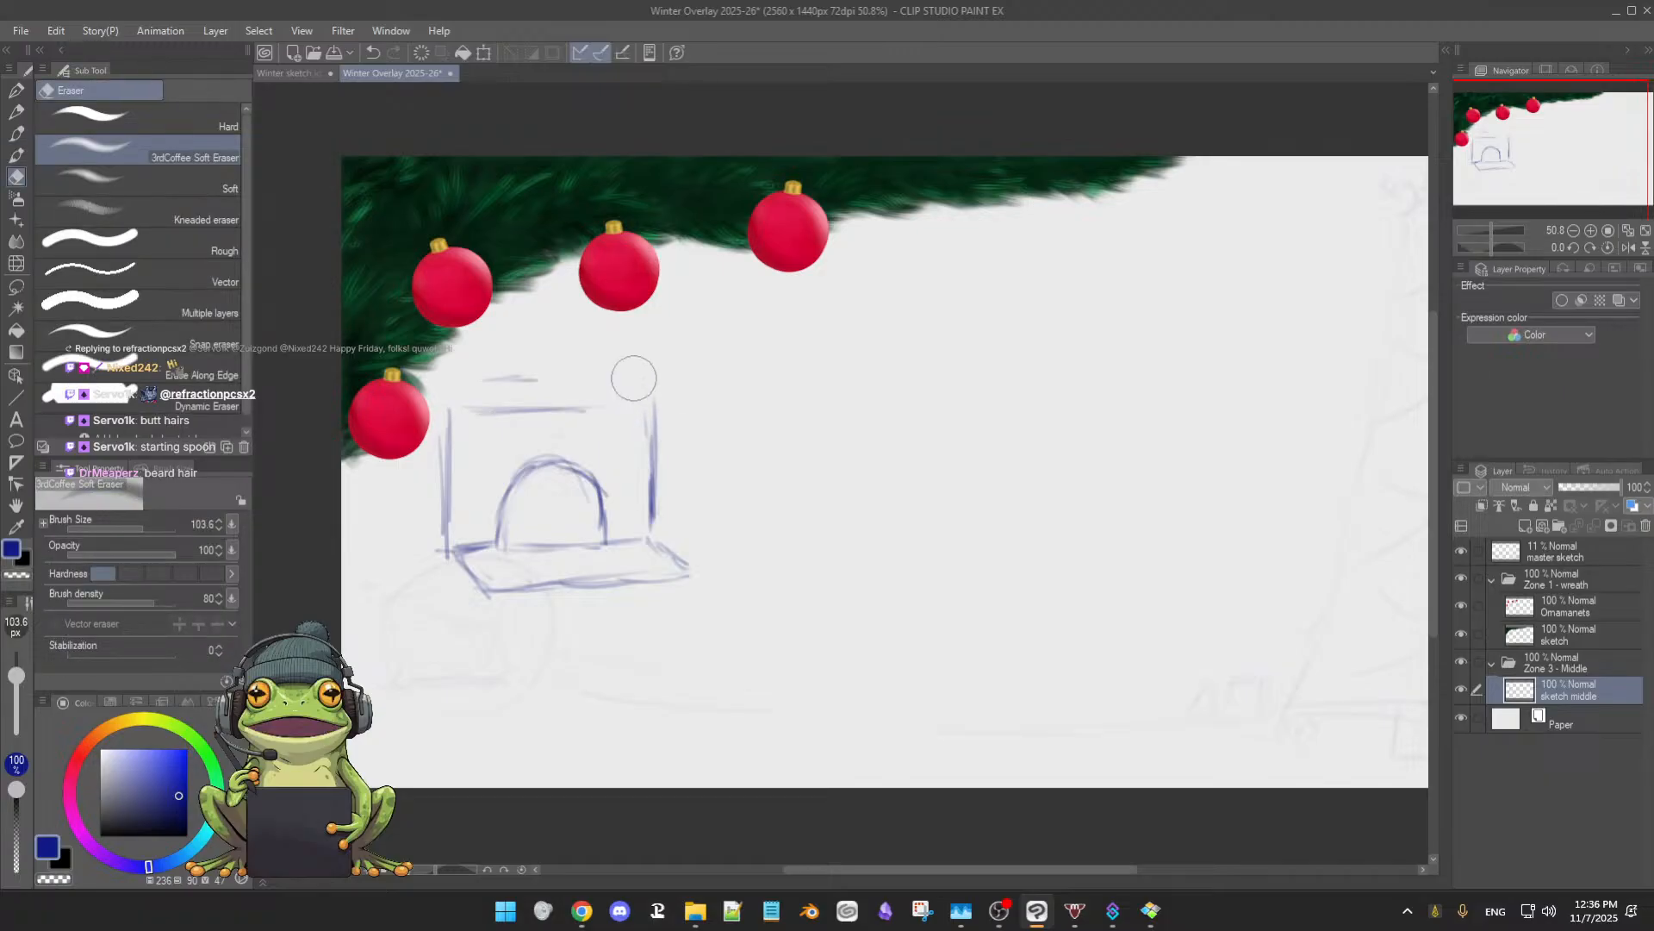
{"action": "left_click_drag", "start_coordinate": [479, 381], "coordinate": [536, 379]}
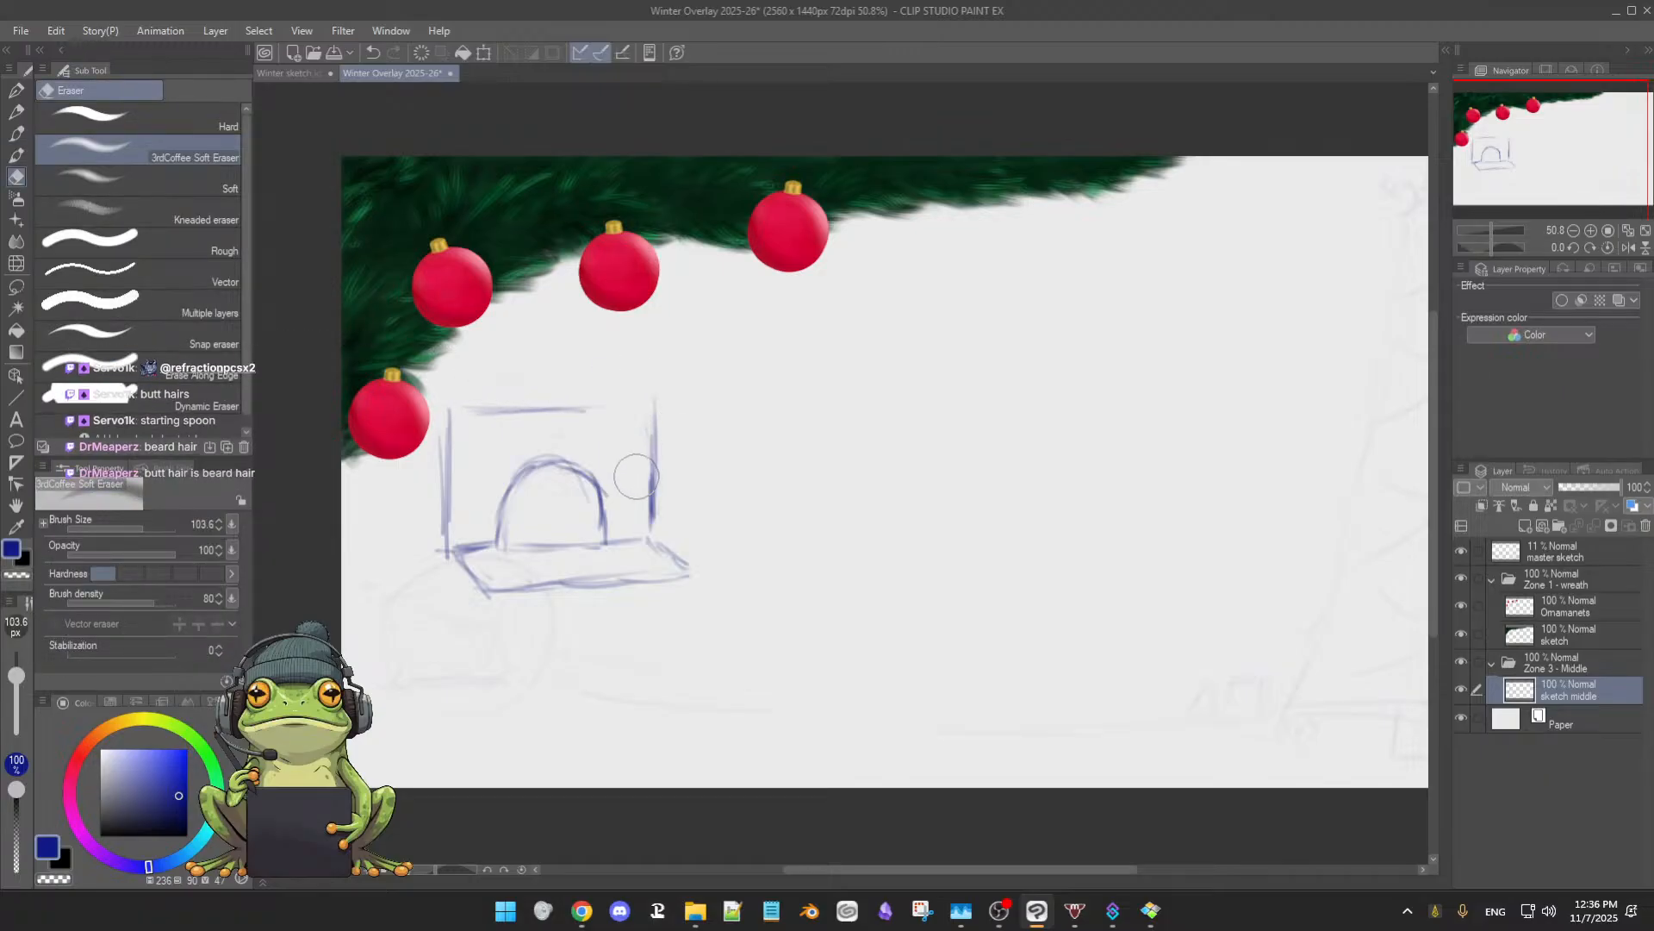
- Build up the top edge into a thin mantel shelf with a squared end reaching past the right wall
{"action": "key", "text": "b"}
{"action": "left_click_drag", "start_coordinate": [473, 419], "coordinate": [644, 412]}
{"action": "left_click_drag", "start_coordinate": [525, 411], "coordinate": [631, 409]}
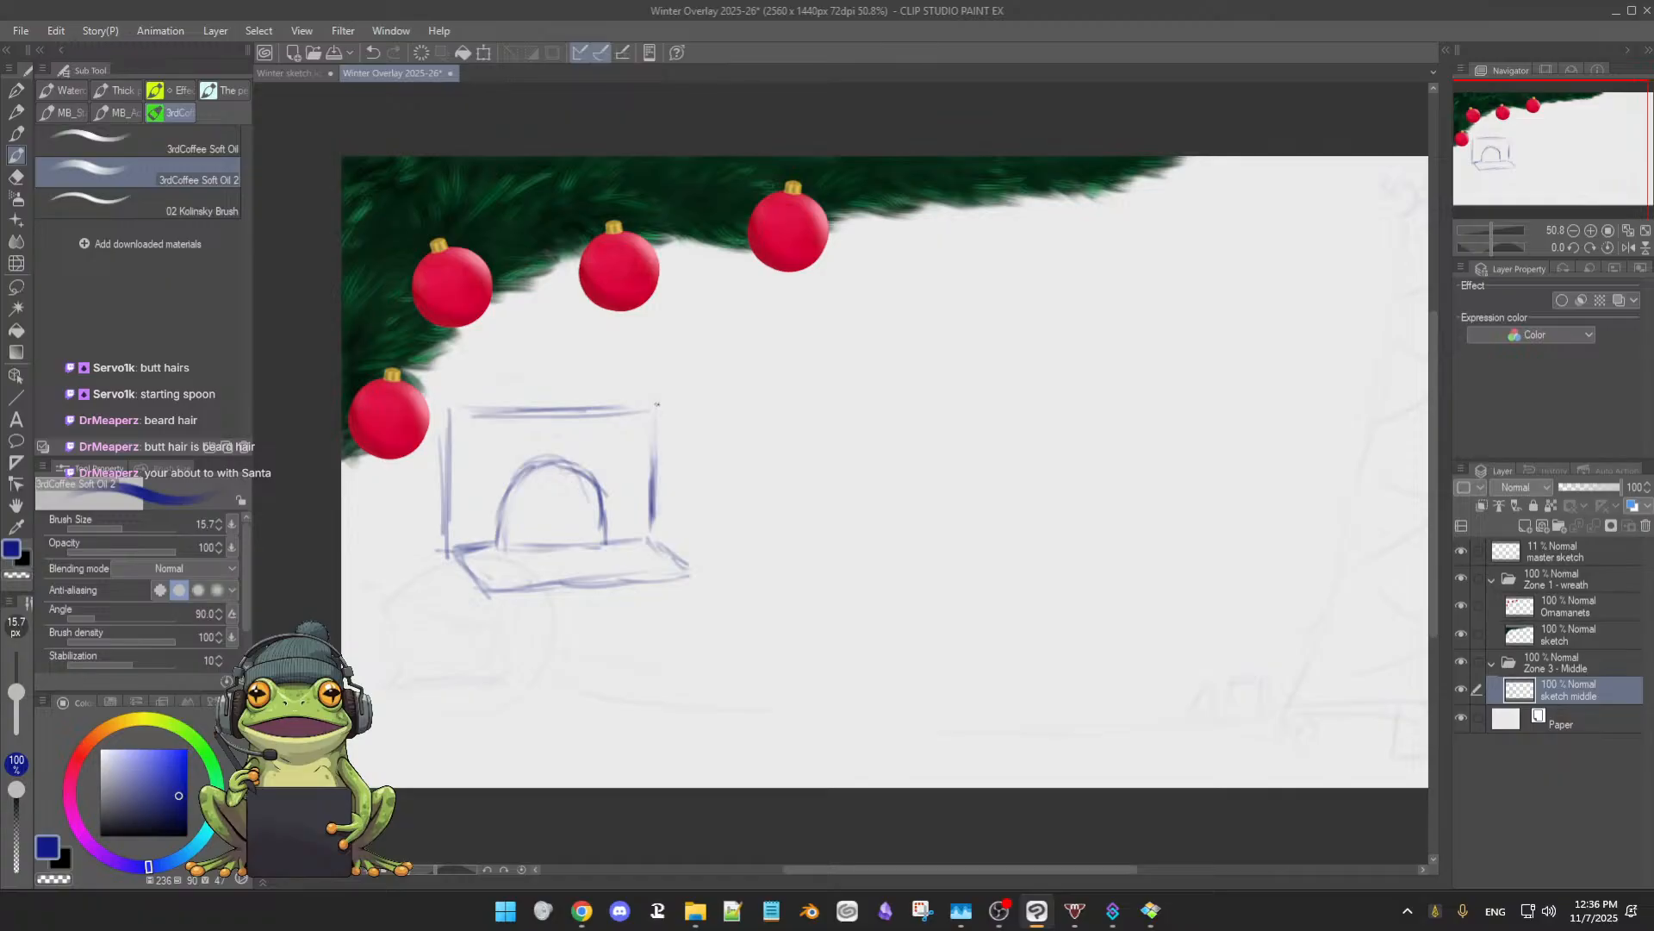
{"action": "left_click_drag", "start_coordinate": [669, 400], "coordinate": [669, 417]}
{"action": "left_click_drag", "start_coordinate": [446, 415], "coordinate": [657, 412]}
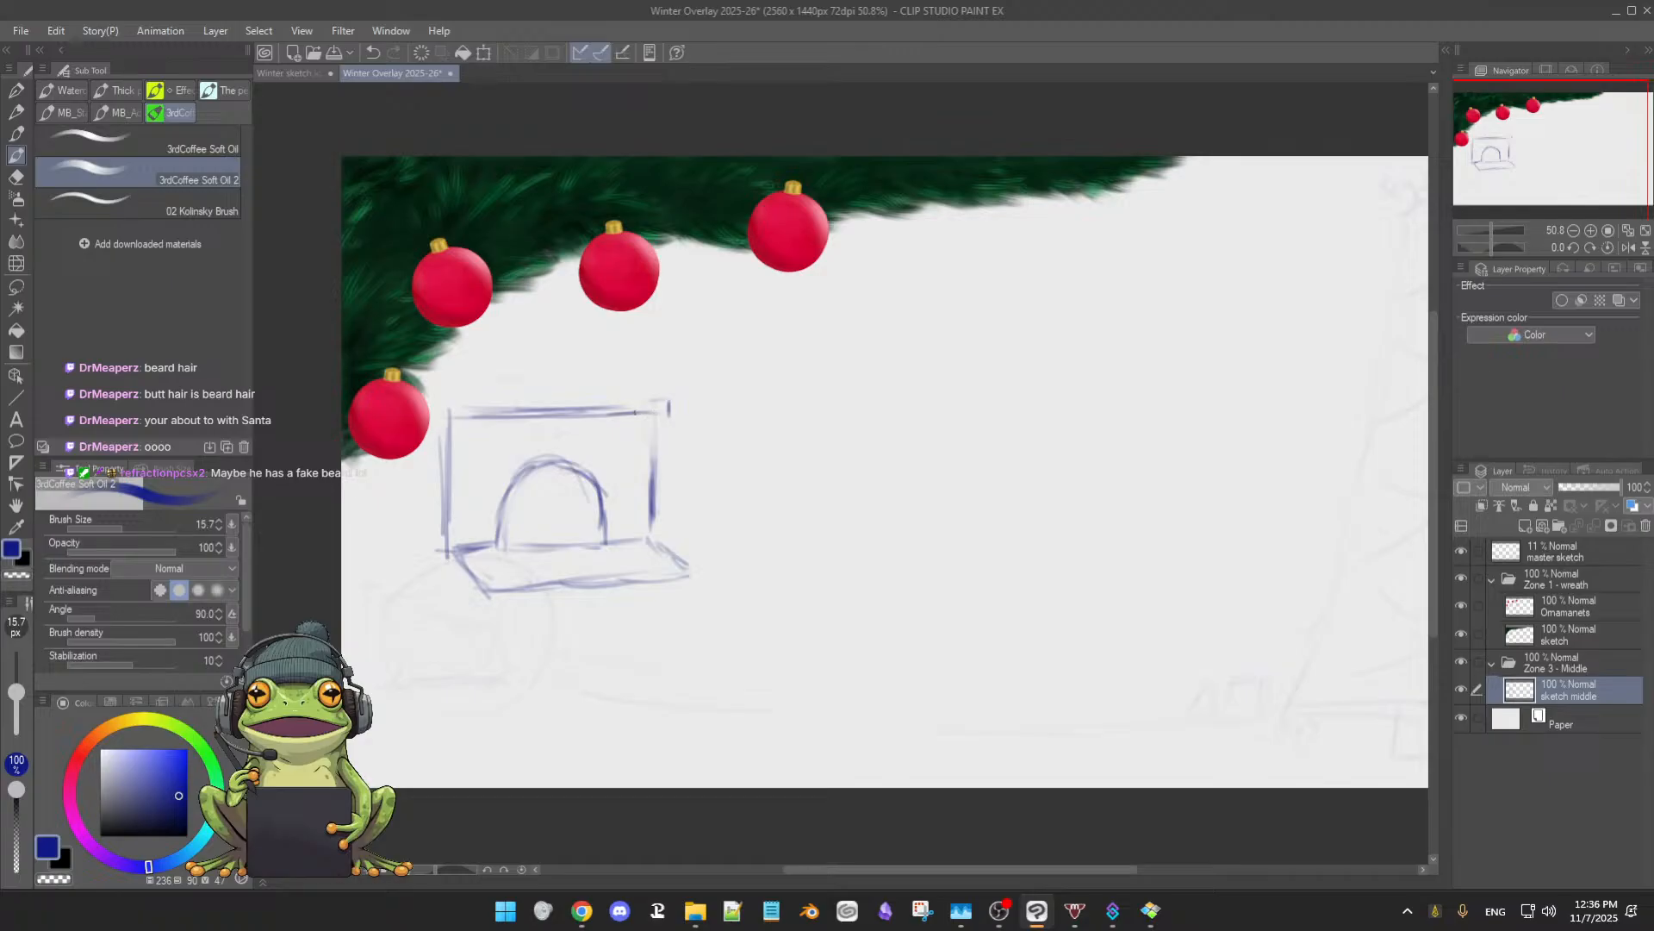
{"action": "left_click_drag", "start_coordinate": [455, 405], "coordinate": [556, 402]}
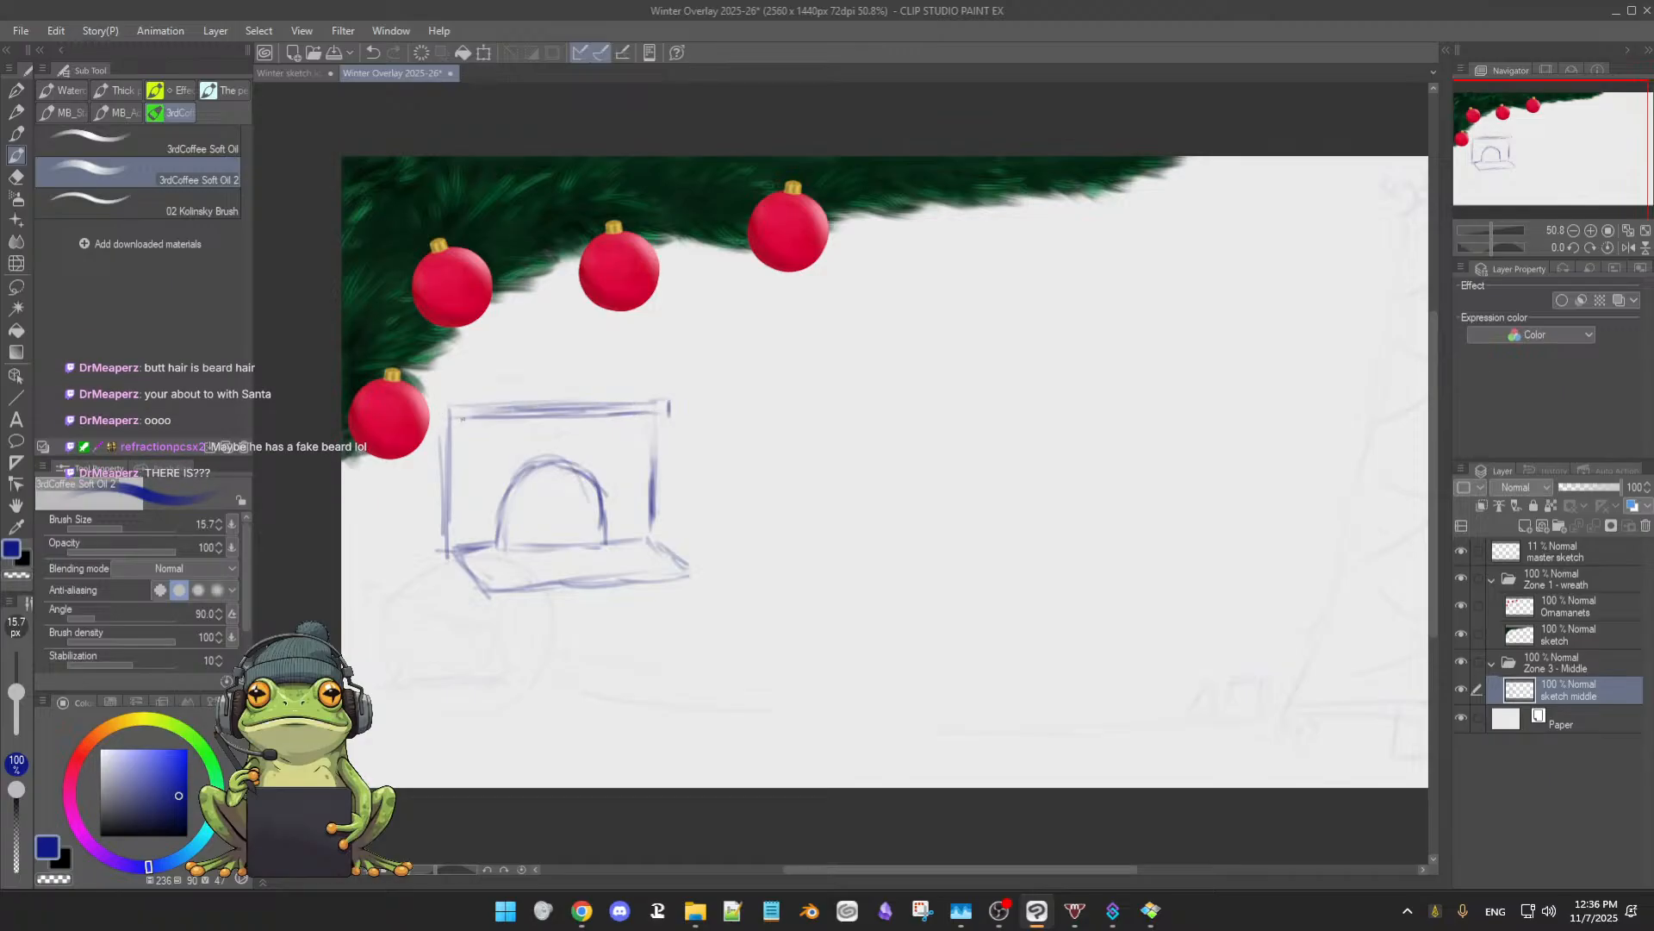
- Extend the mantel past the left wall and draw two vertical chimney lines from it up to the ornaments
{"action": "key", "text": "e"}
{"action": "left_click_drag", "start_coordinate": [461, 413], "coordinate": [440, 417]}
{"action": "key", "text": "b"}
{"action": "mouse_move", "coordinate": [448, 407]}
{"action": "left_mouse_down"}
{"action": "mouse_move", "coordinate": [429, 406]}
{"action": "mouse_move", "coordinate": [435, 424]}
{"action": "mouse_move", "coordinate": [499, 412]}
{"action": "left_mouse_up"}
{"action": "left_click_drag", "start_coordinate": [439, 496], "coordinate": [436, 429]}
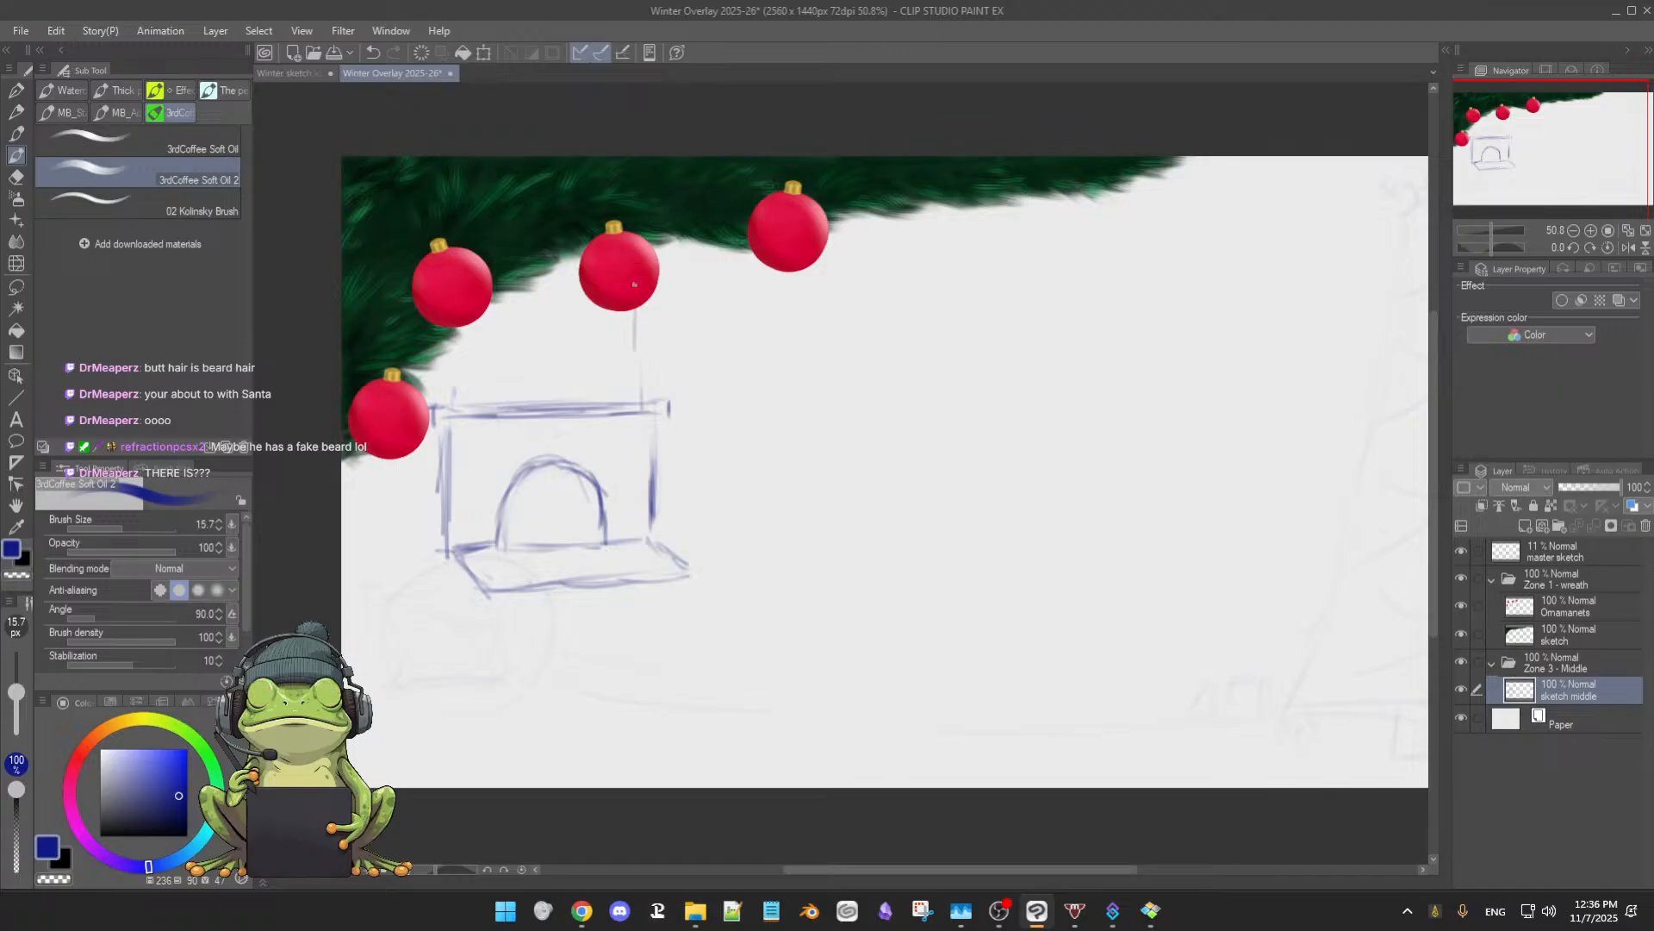
{"action": "left_click_drag", "start_coordinate": [639, 304], "coordinate": [638, 407]}
{"action": "left_click_drag", "start_coordinate": [458, 332], "coordinate": [455, 404]}
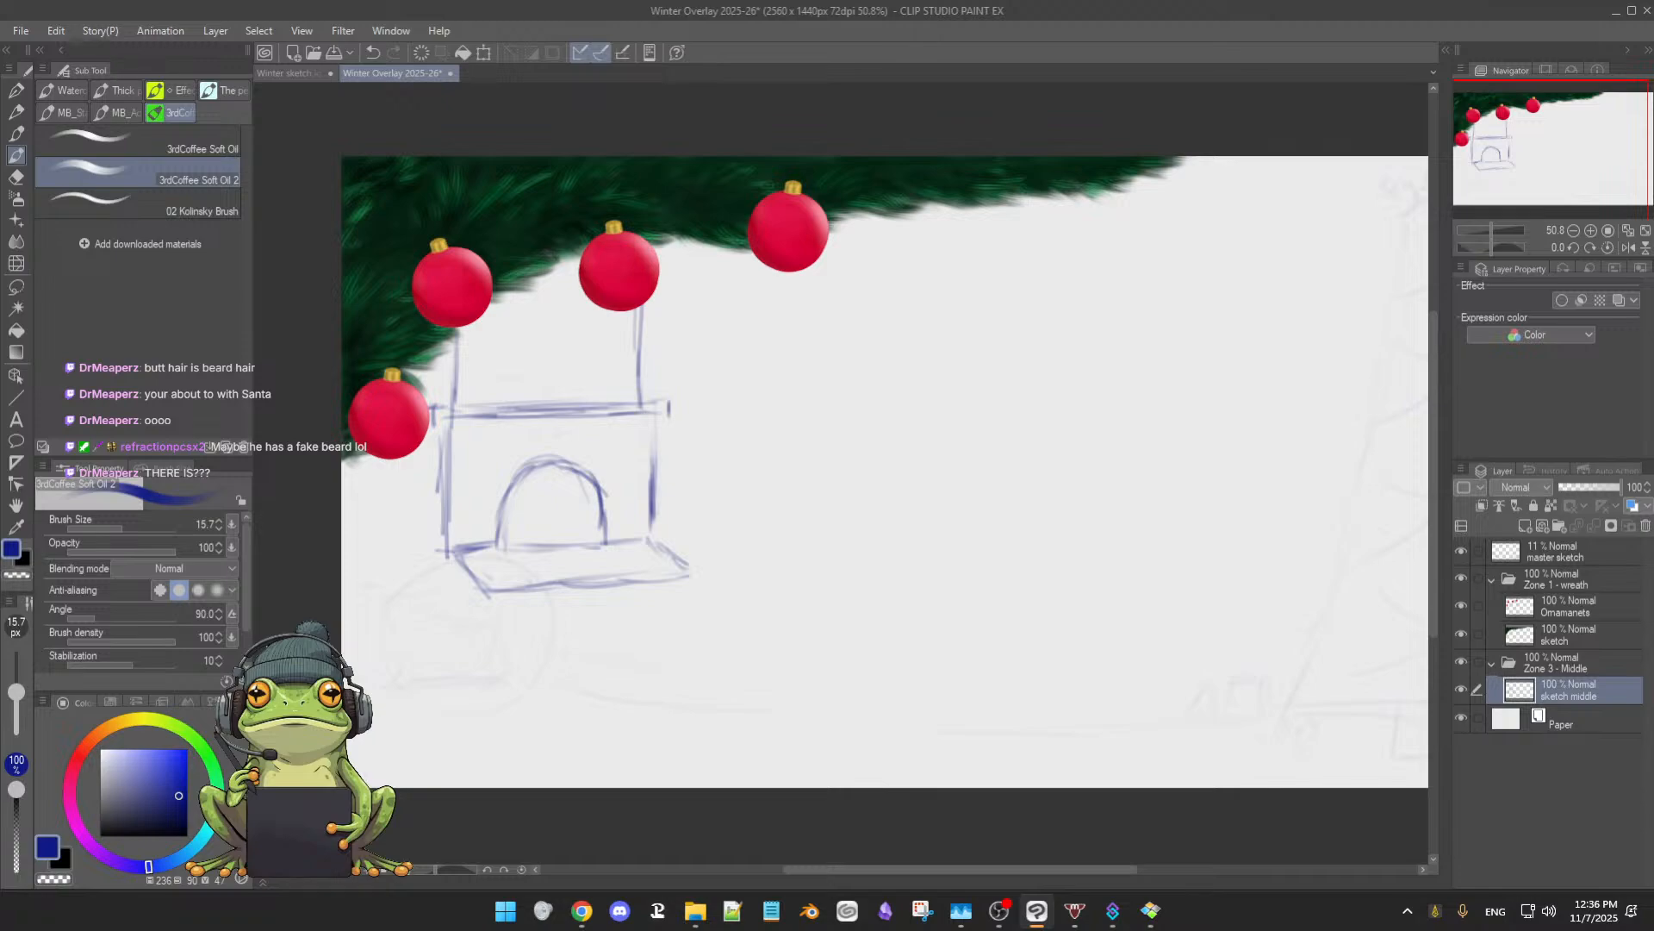
- Switch to the Chrome window with the hairy frog image search
{"action": "key", "text": "alt+Tab"}
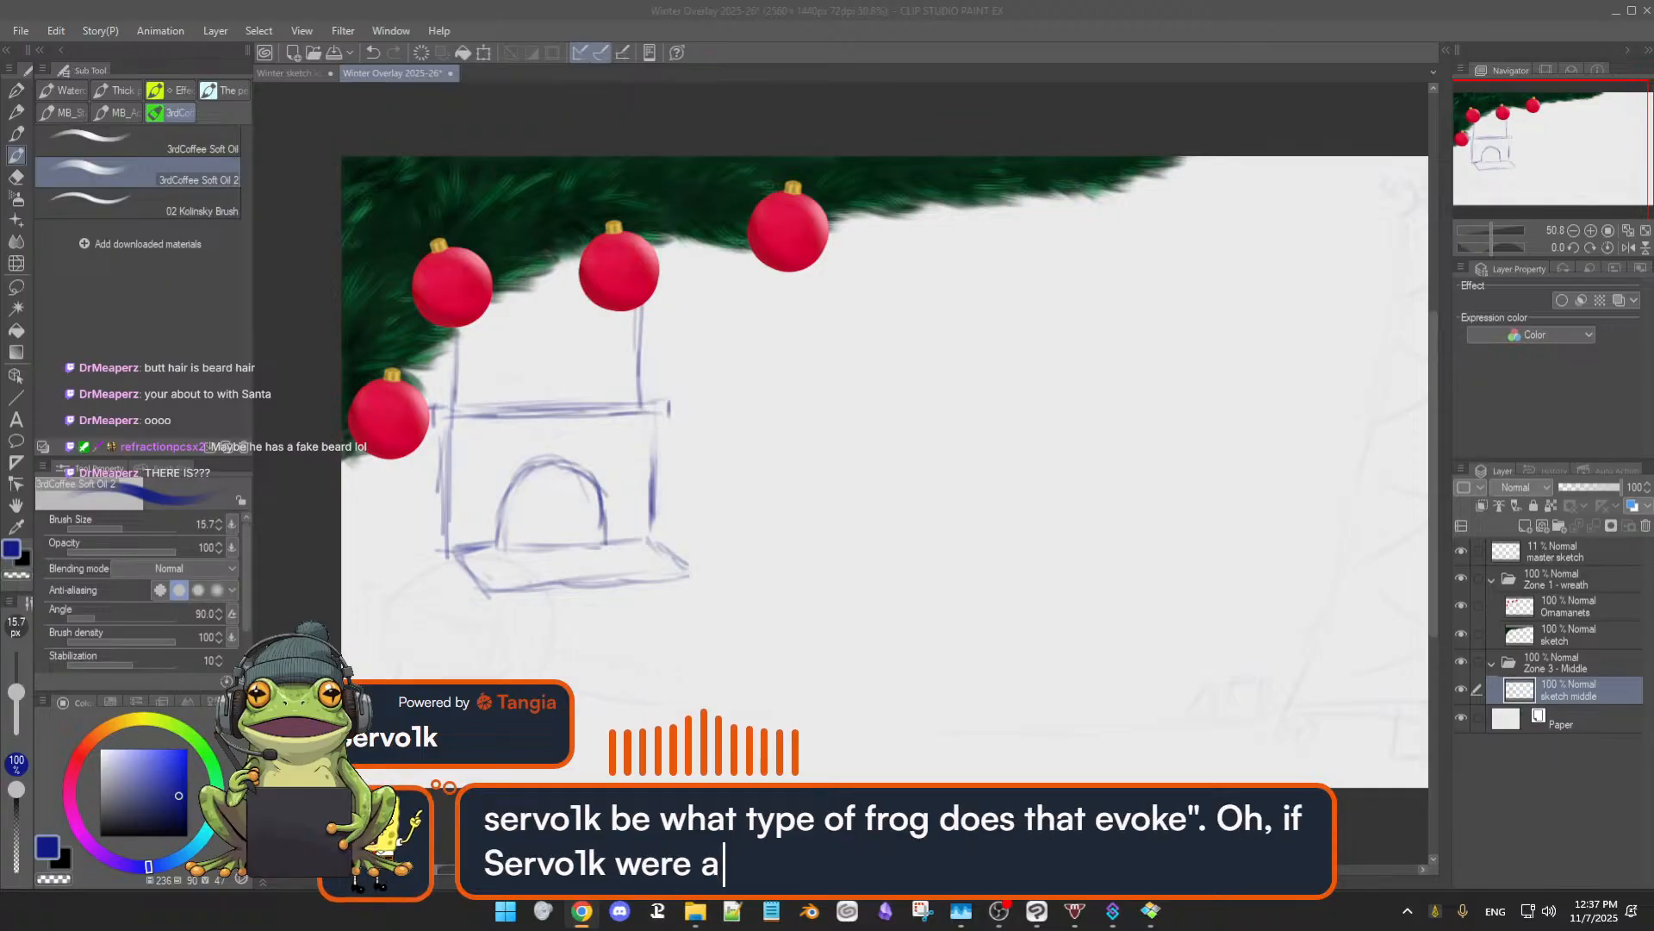
{"action": "left_click_drag", "start_coordinate": [1653, 211], "coordinate": [869, 2]}
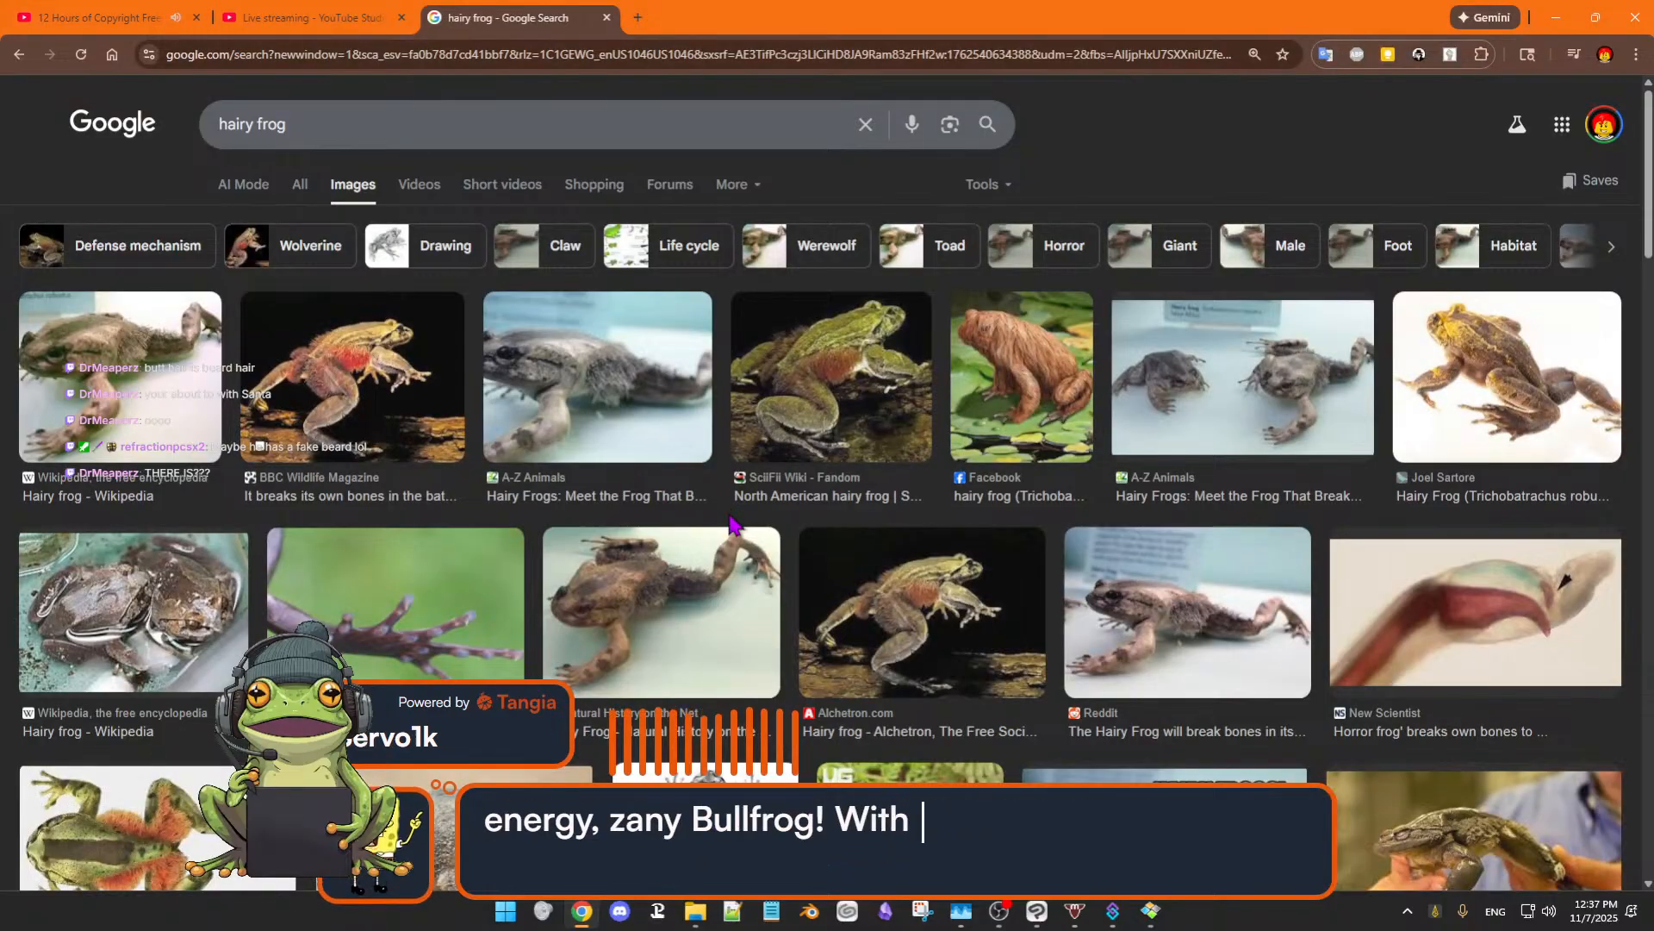
- Preview the Facebook, SciiFii Wiki and BBC Wildlife Magazine photos in the hairy frog image results
{"action": "scroll", "coordinate": [737, 530], "scroll_direction": "down", "scroll_amount": 1}
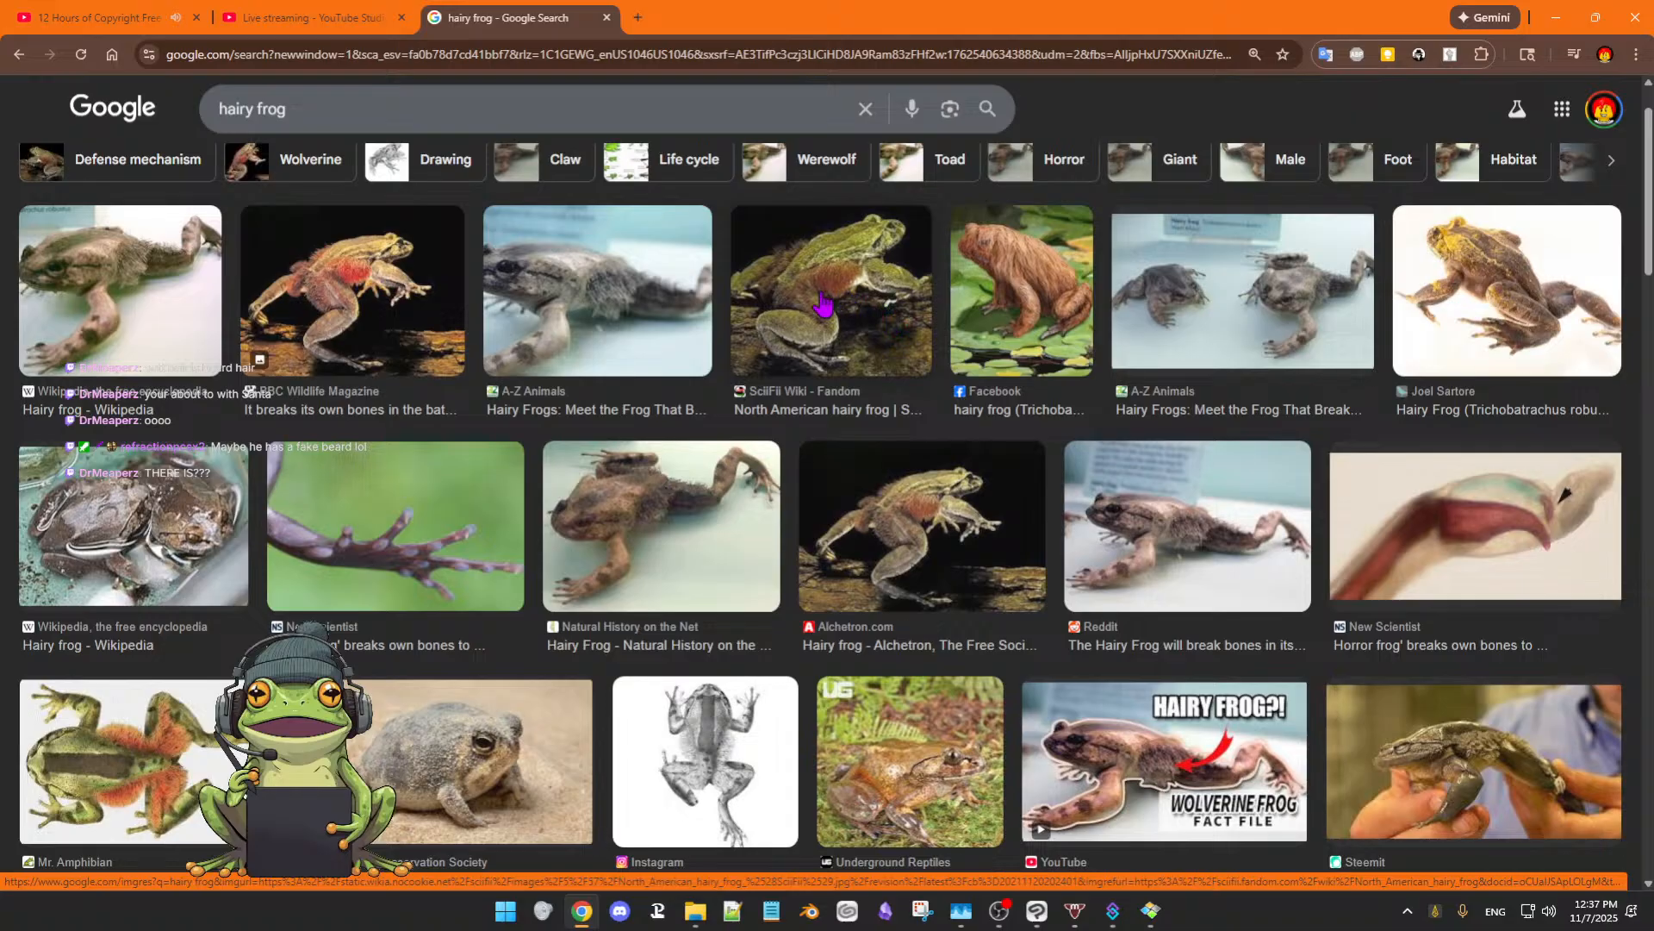
{"action": "left_click", "coordinate": [1025, 303]}
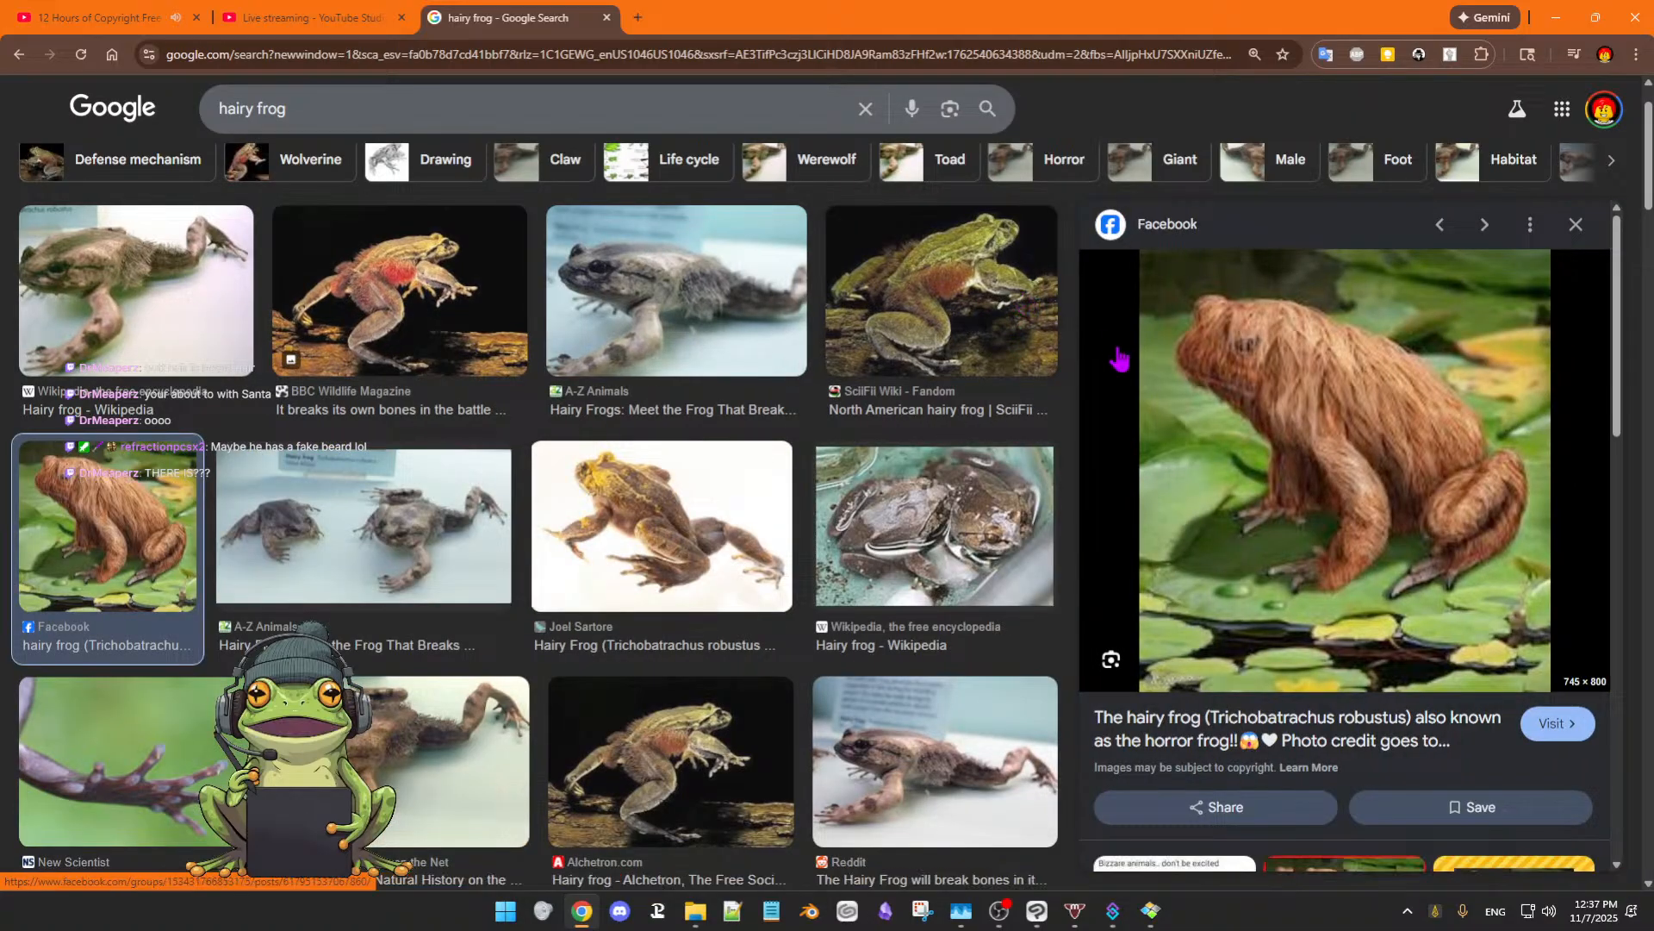
{"action": "left_click", "coordinate": [940, 298]}
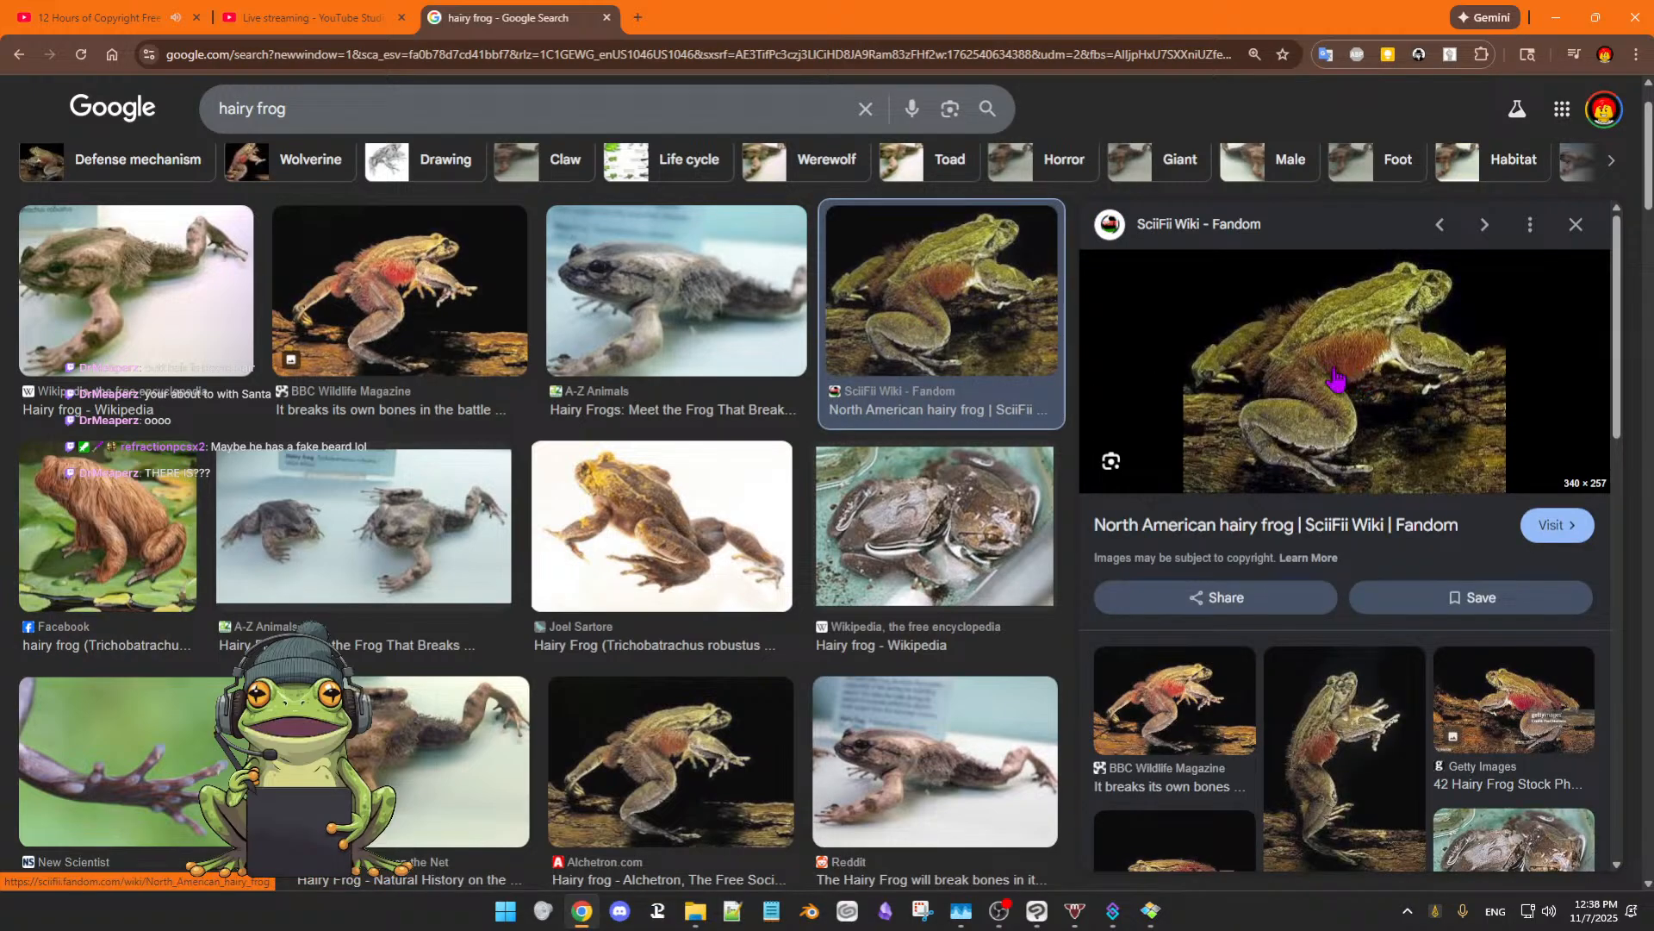
{"action": "left_click", "coordinate": [459, 302]}
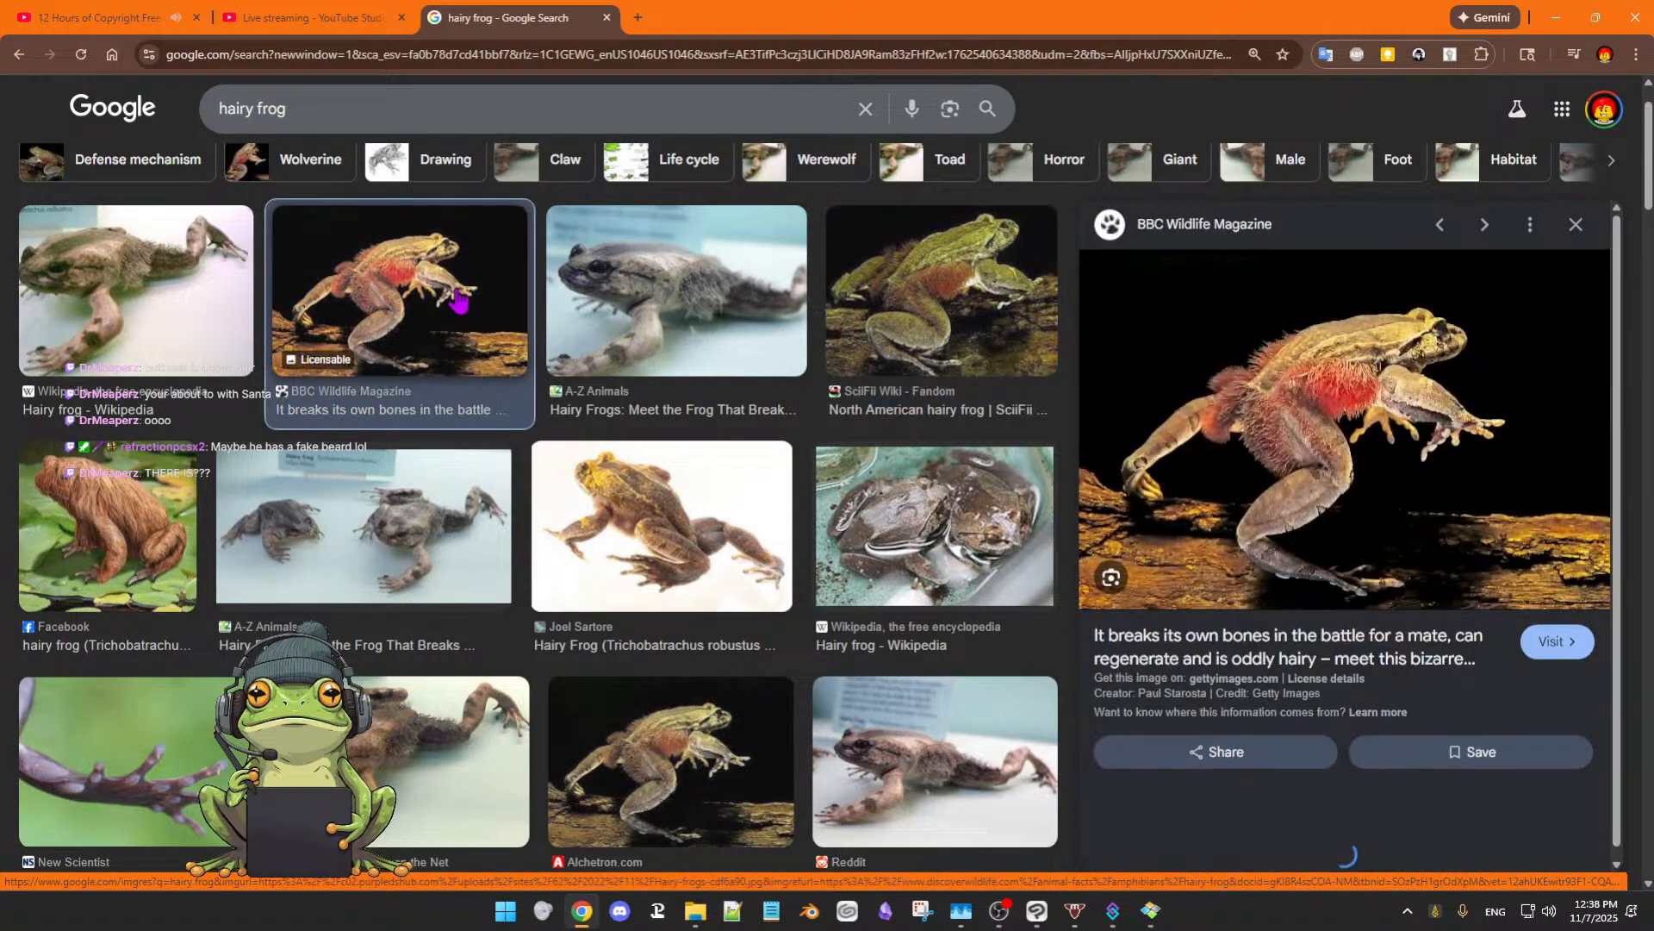
- Open the BBC Wildlife Magazine frog photo at full size in a new tab, examine its hair, and close the tab
{"action": "right_click", "coordinate": [1320, 438]}
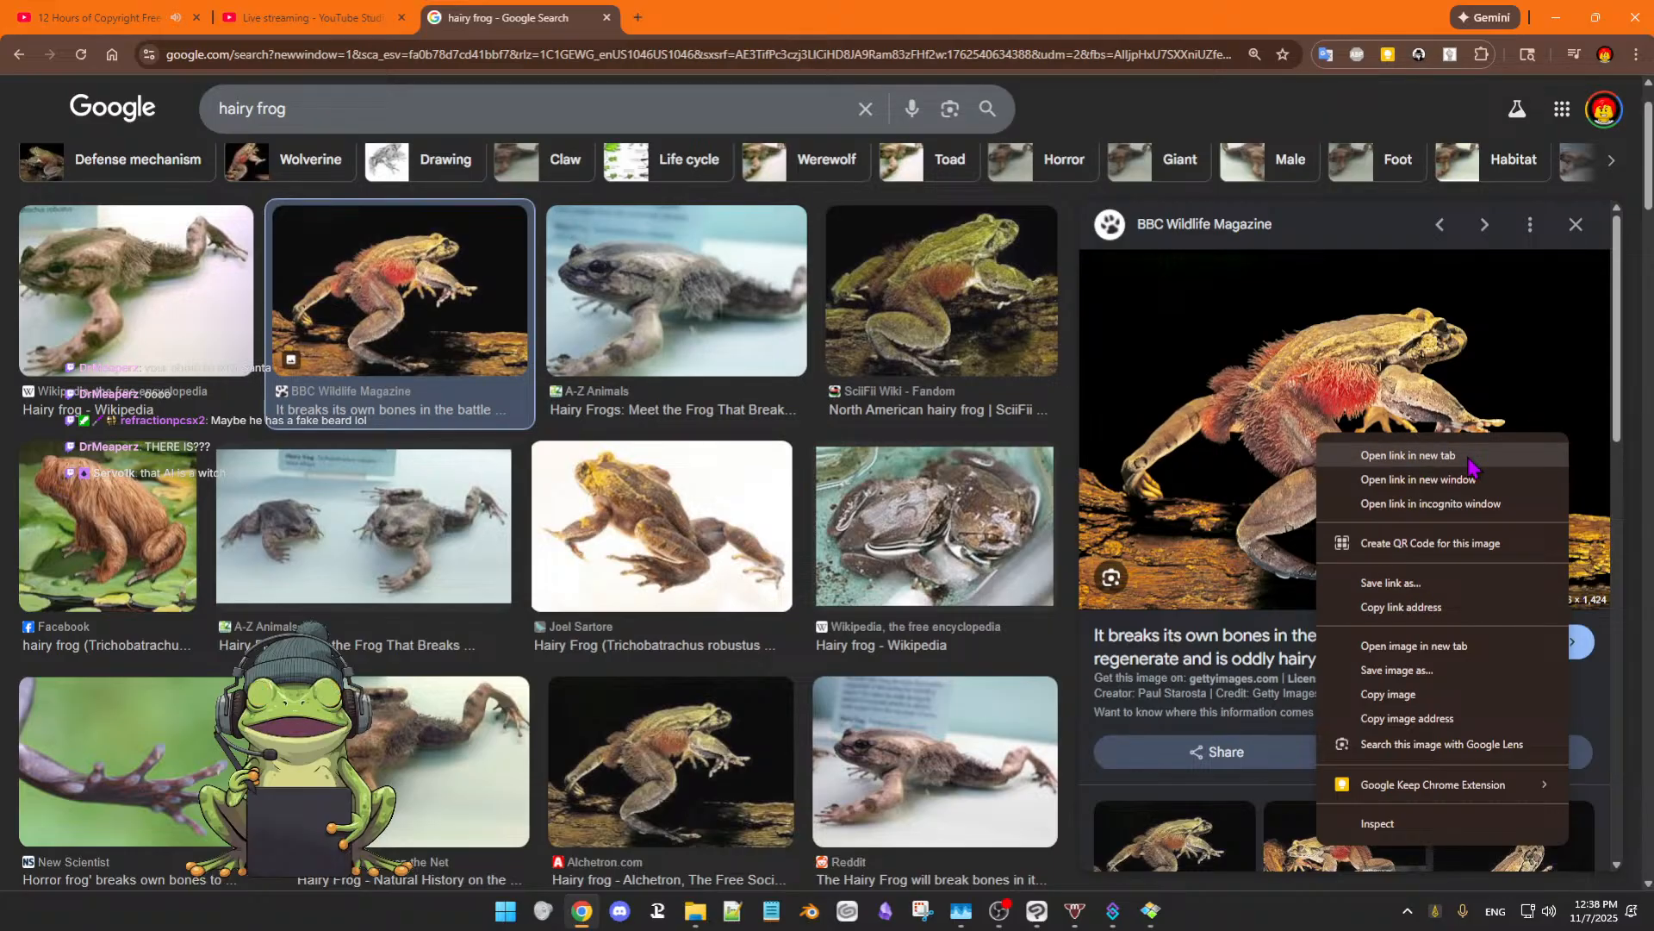
{"action": "left_click", "coordinate": [1448, 646]}
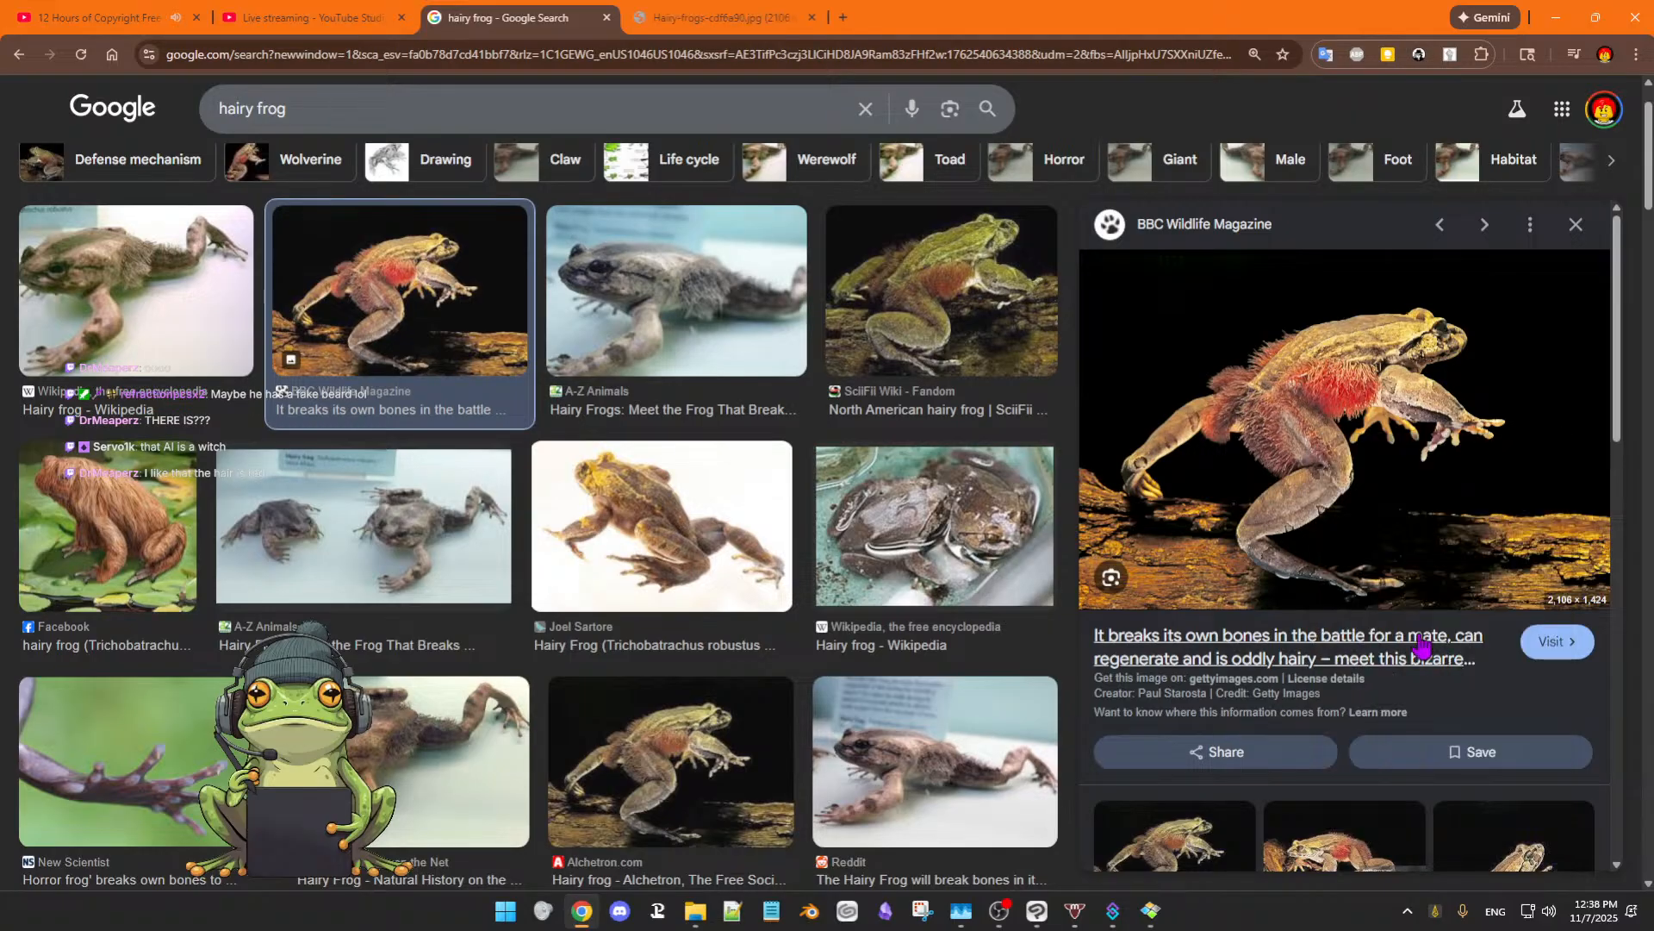
{"action": "left_click", "coordinate": [752, 17]}
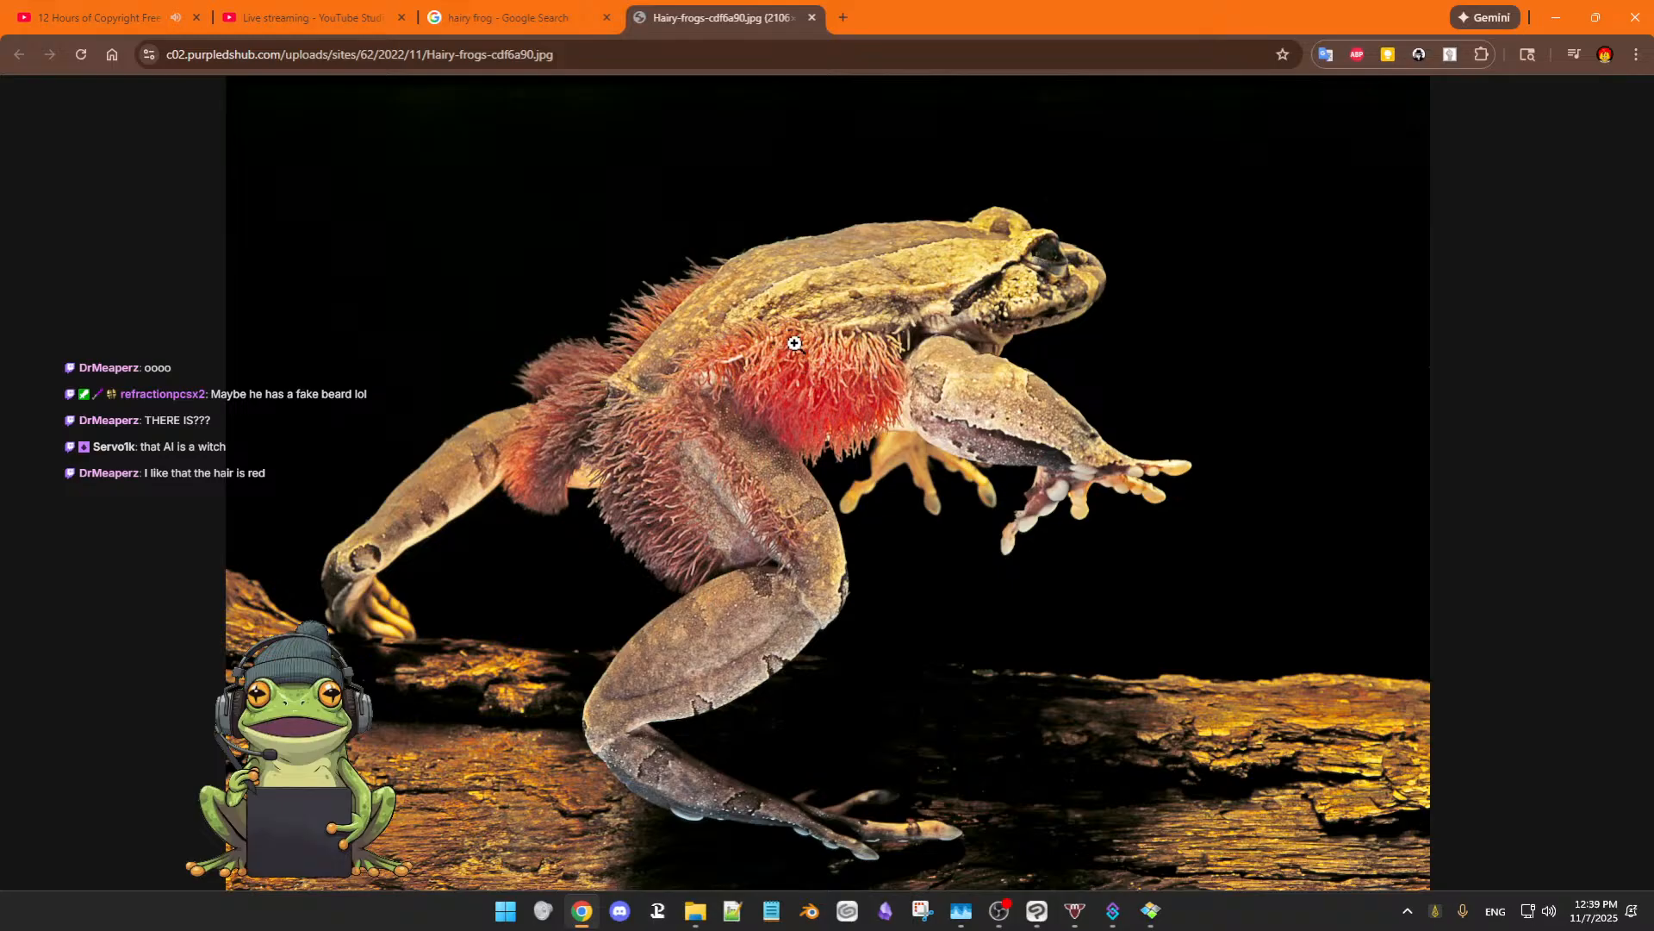
{"action": "left_click", "coordinate": [811, 19]}
- Look through more of the hairy frog results and preview the New Scientist claw picture
{"action": "scroll", "coordinate": [803, 370], "scroll_direction": "down", "scroll_amount": 2}
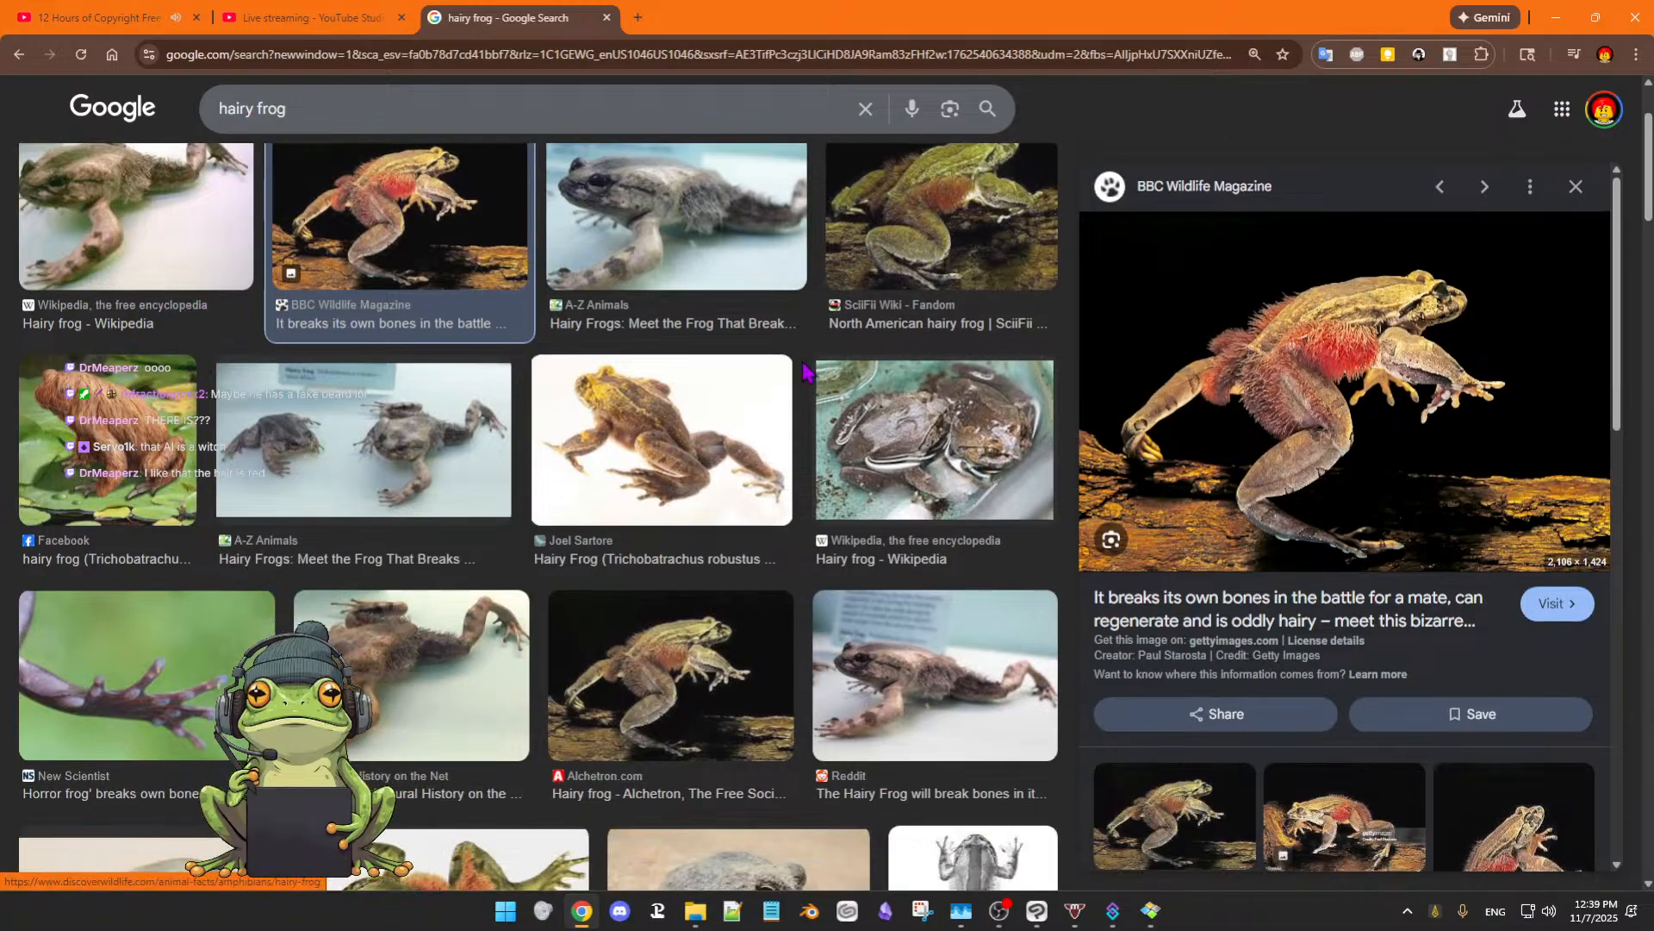
{"action": "scroll", "coordinate": [803, 370], "scroll_direction": "down", "scroll_amount": 2}
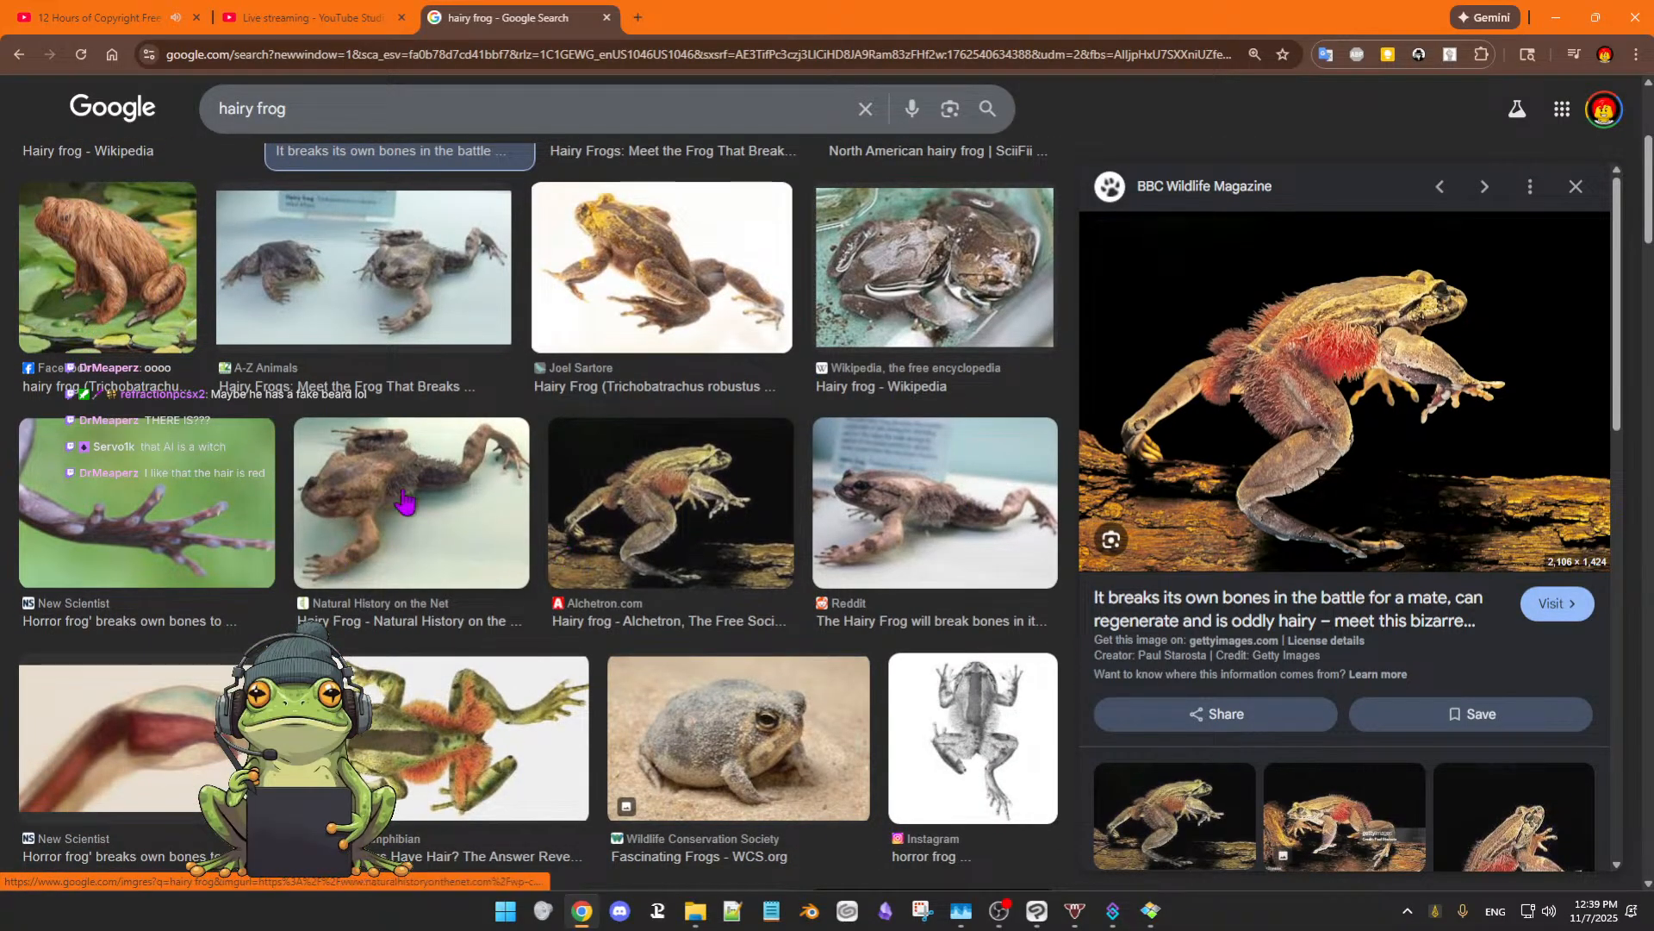
{"action": "scroll", "coordinate": [405, 501], "scroll_direction": "down", "scroll_amount": 2}
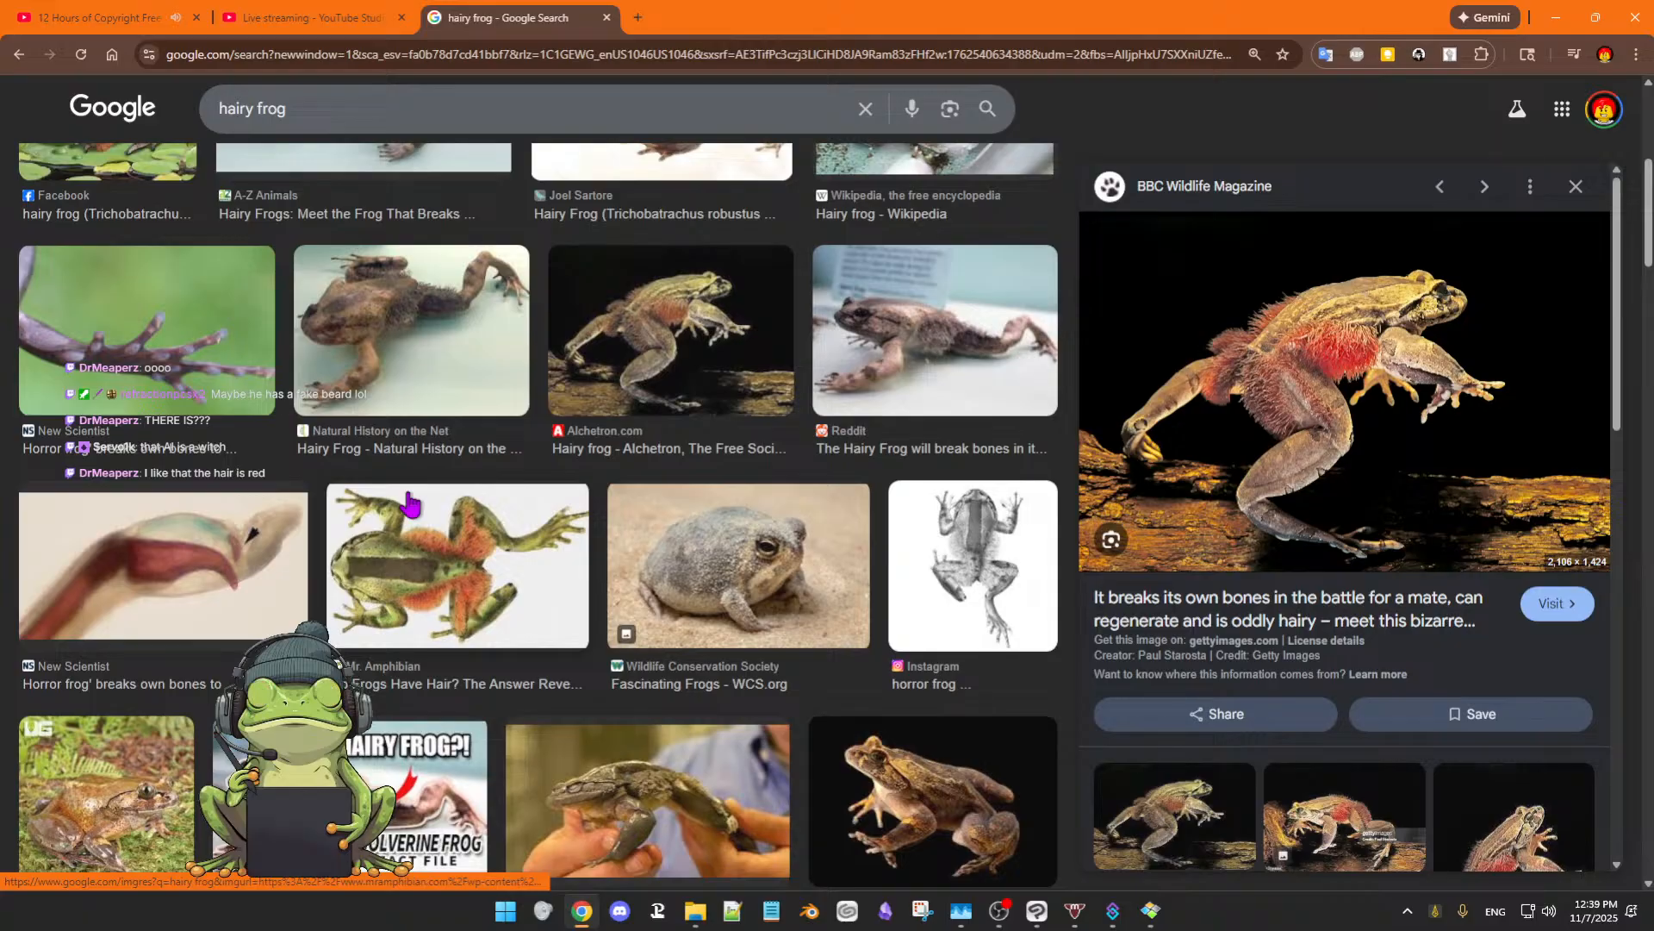
{"action": "left_click", "coordinate": [222, 567]}
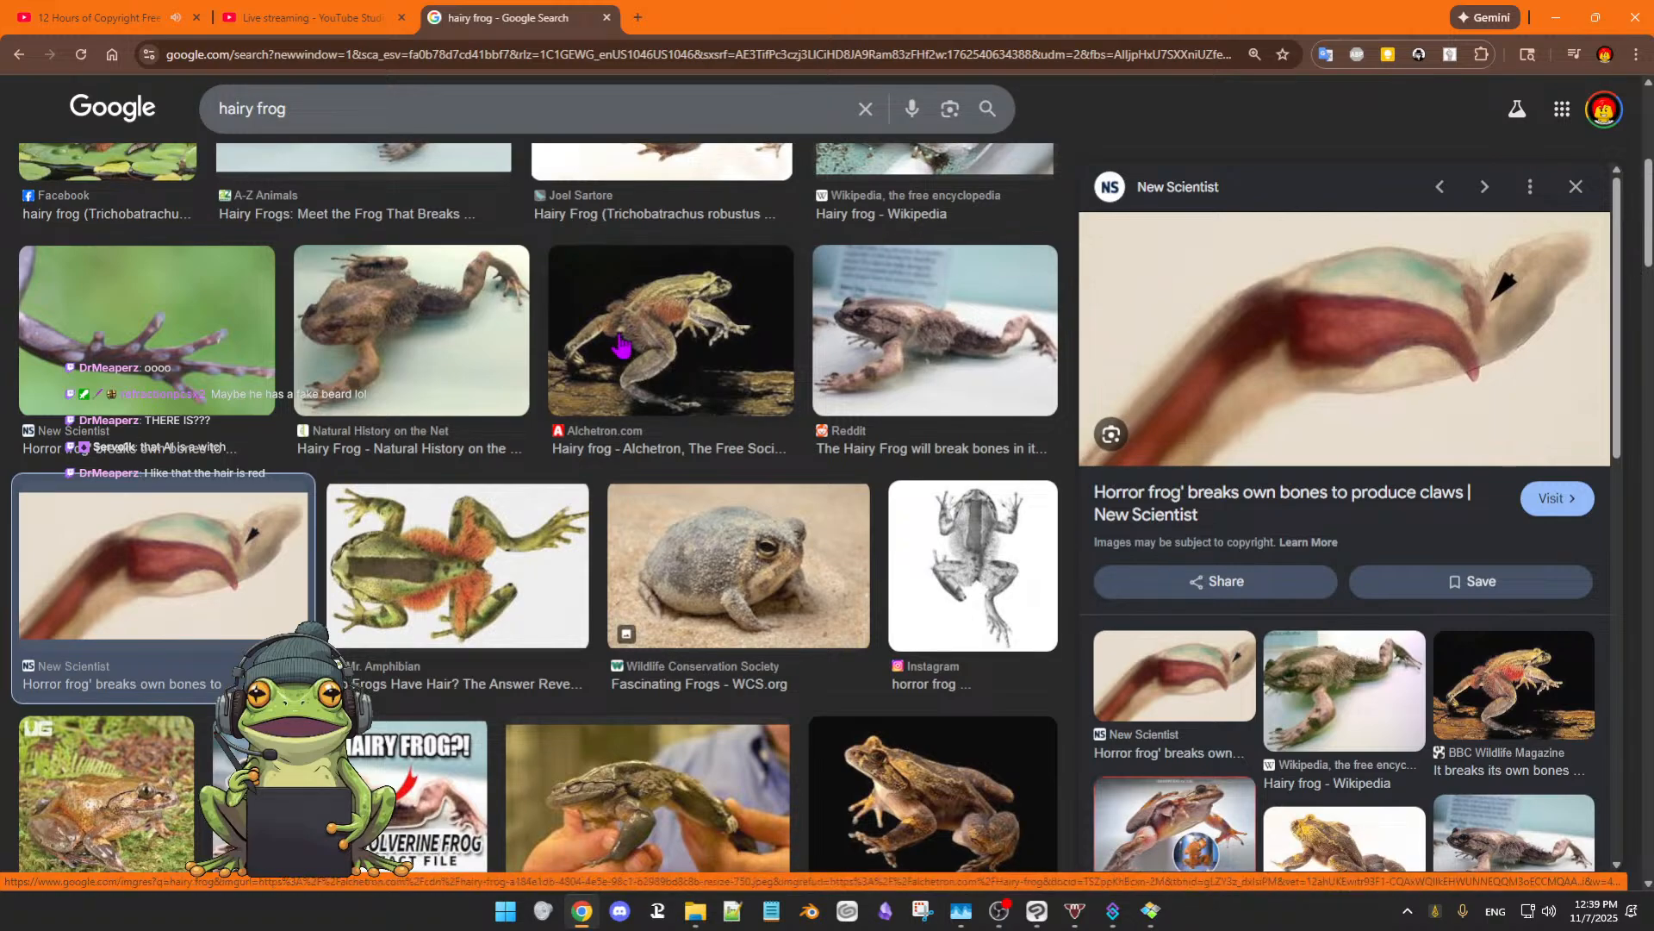
{"action": "scroll", "coordinate": [664, 362], "scroll_direction": "up", "scroll_amount": 1}
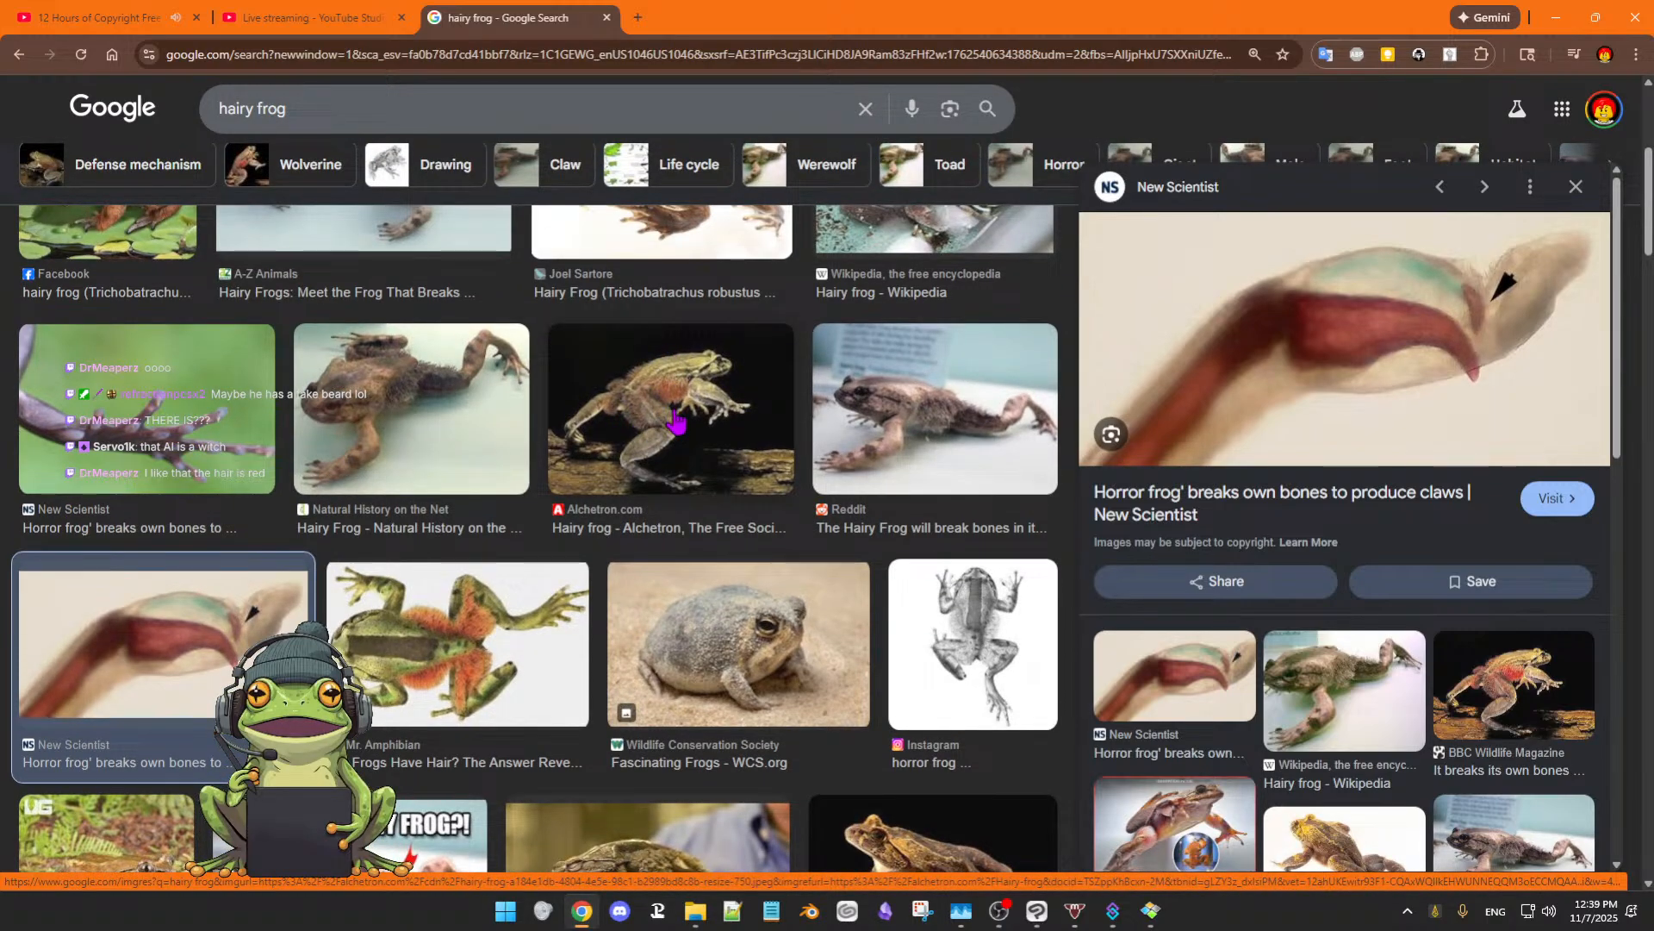
{"action": "scroll", "coordinate": [672, 426], "scroll_direction": "down", "scroll_amount": 1}
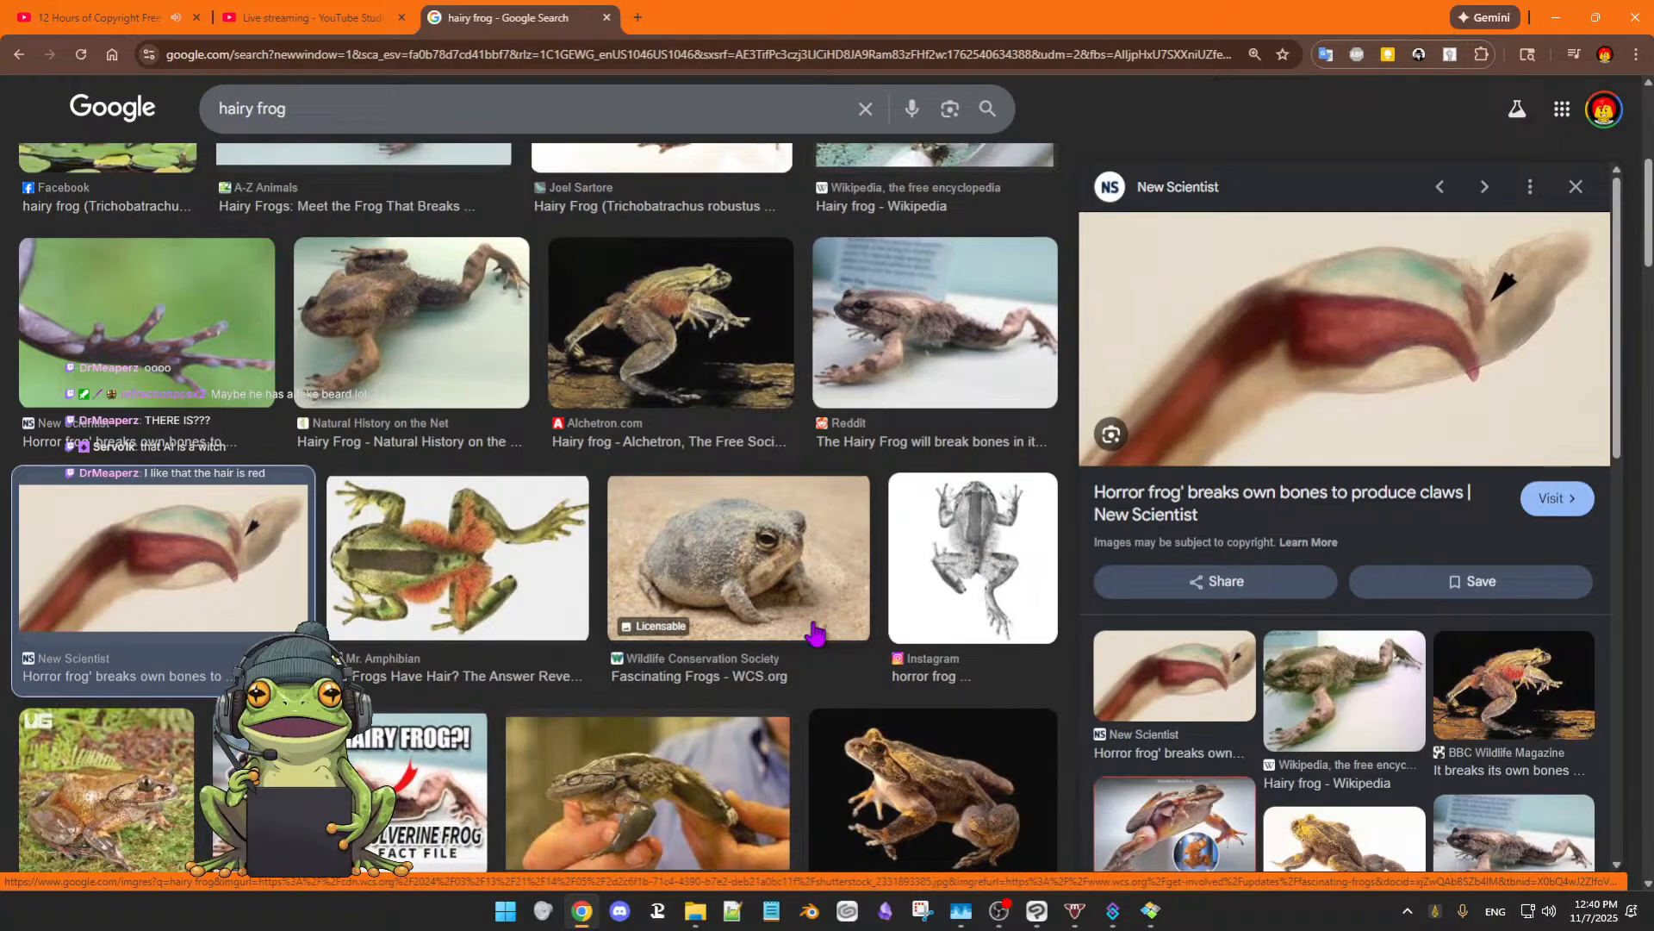
{"action": "scroll", "coordinate": [818, 626], "scroll_direction": "down", "scroll_amount": 1}
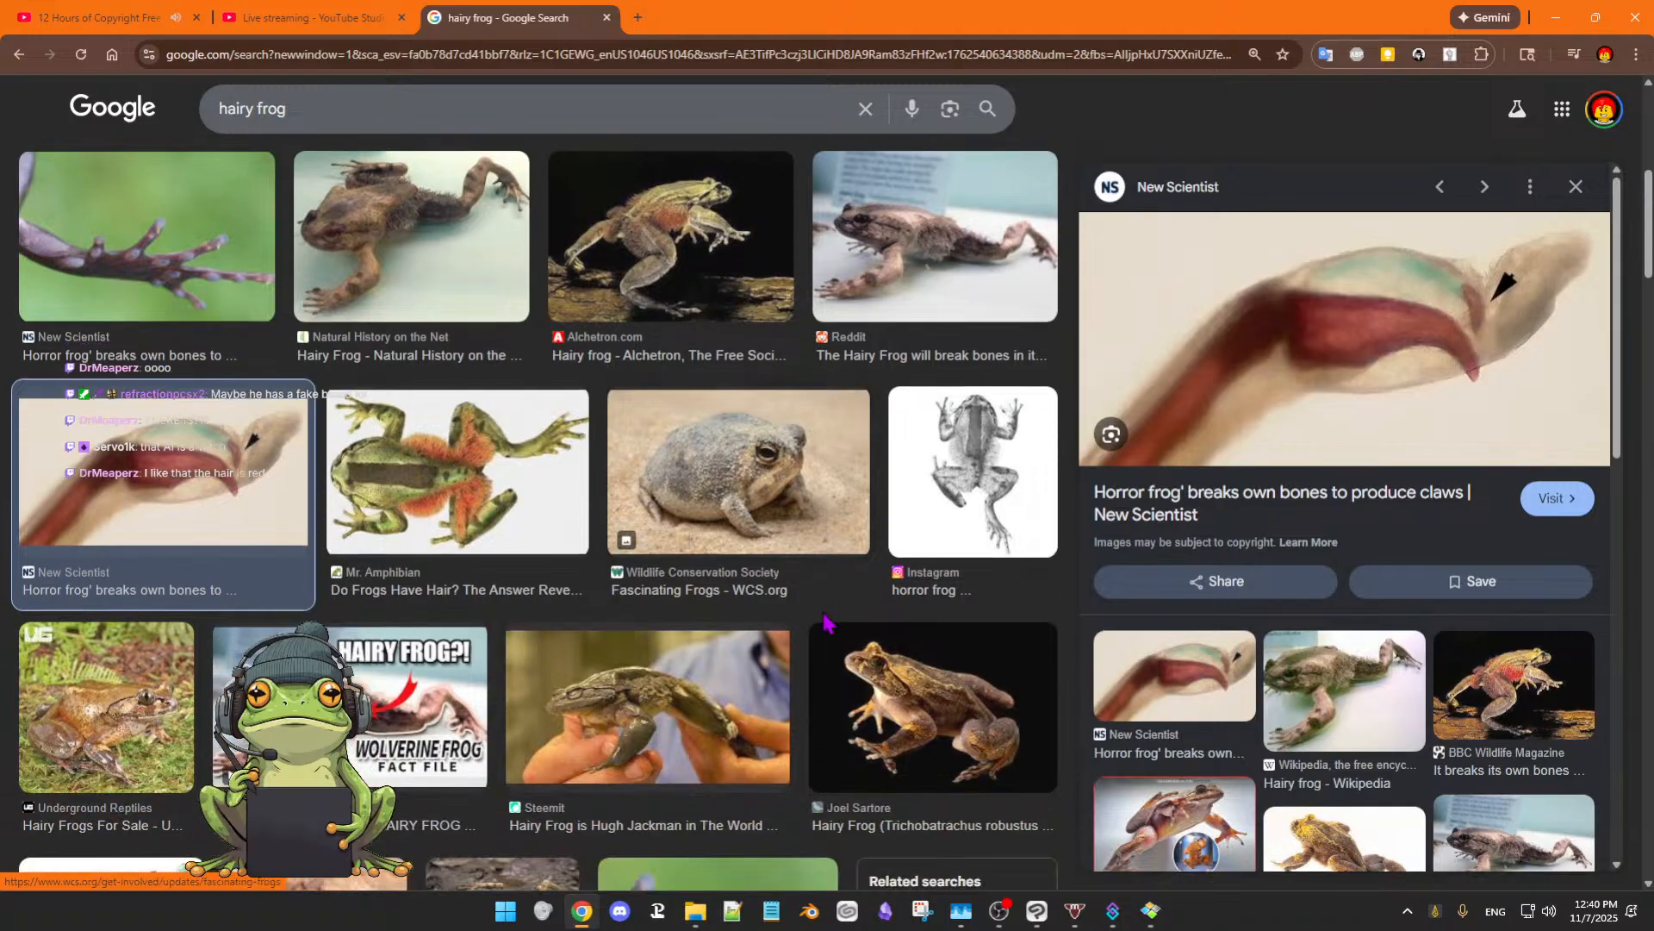
{"action": "scroll", "coordinate": [825, 622], "scroll_direction": "up", "scroll_amount": 1}
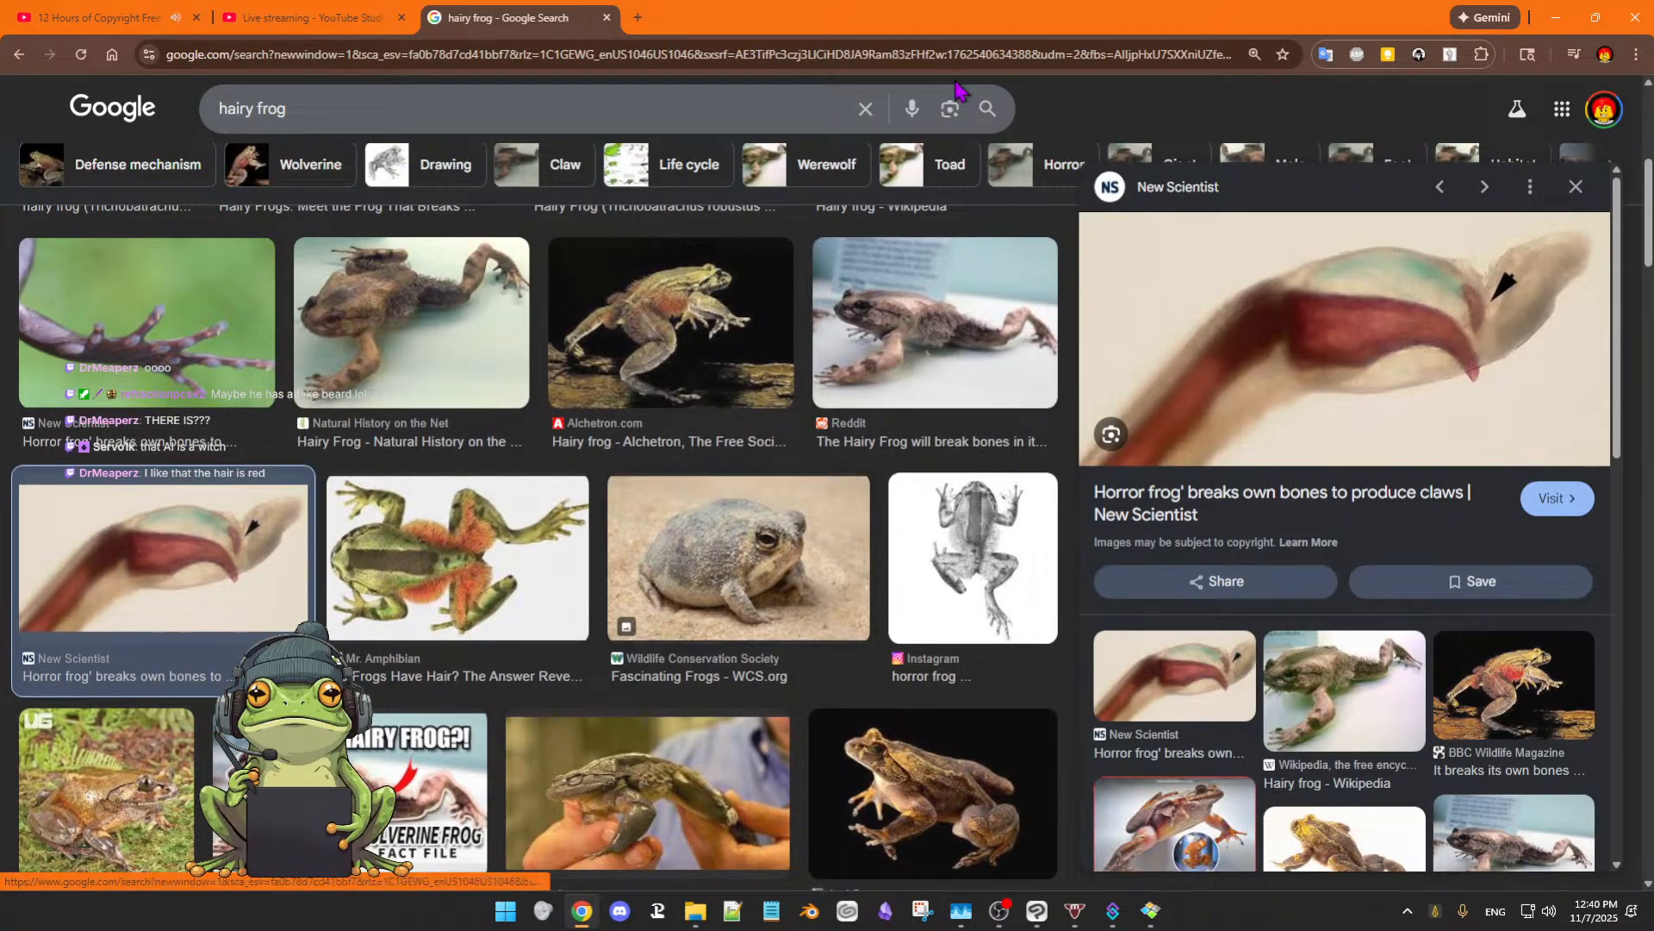
- Move the Chrome window out of the way and return to the Winter Overlay canvas in Clip Studio Paint
{"action": "mouse_move", "coordinate": [1003, 26]}
{"action": "left_mouse_down"}
{"action": "mouse_move", "coordinate": [1090, 122]}
{"action": "mouse_move", "coordinate": [1653, 138]}
{"action": "left_mouse_up"}
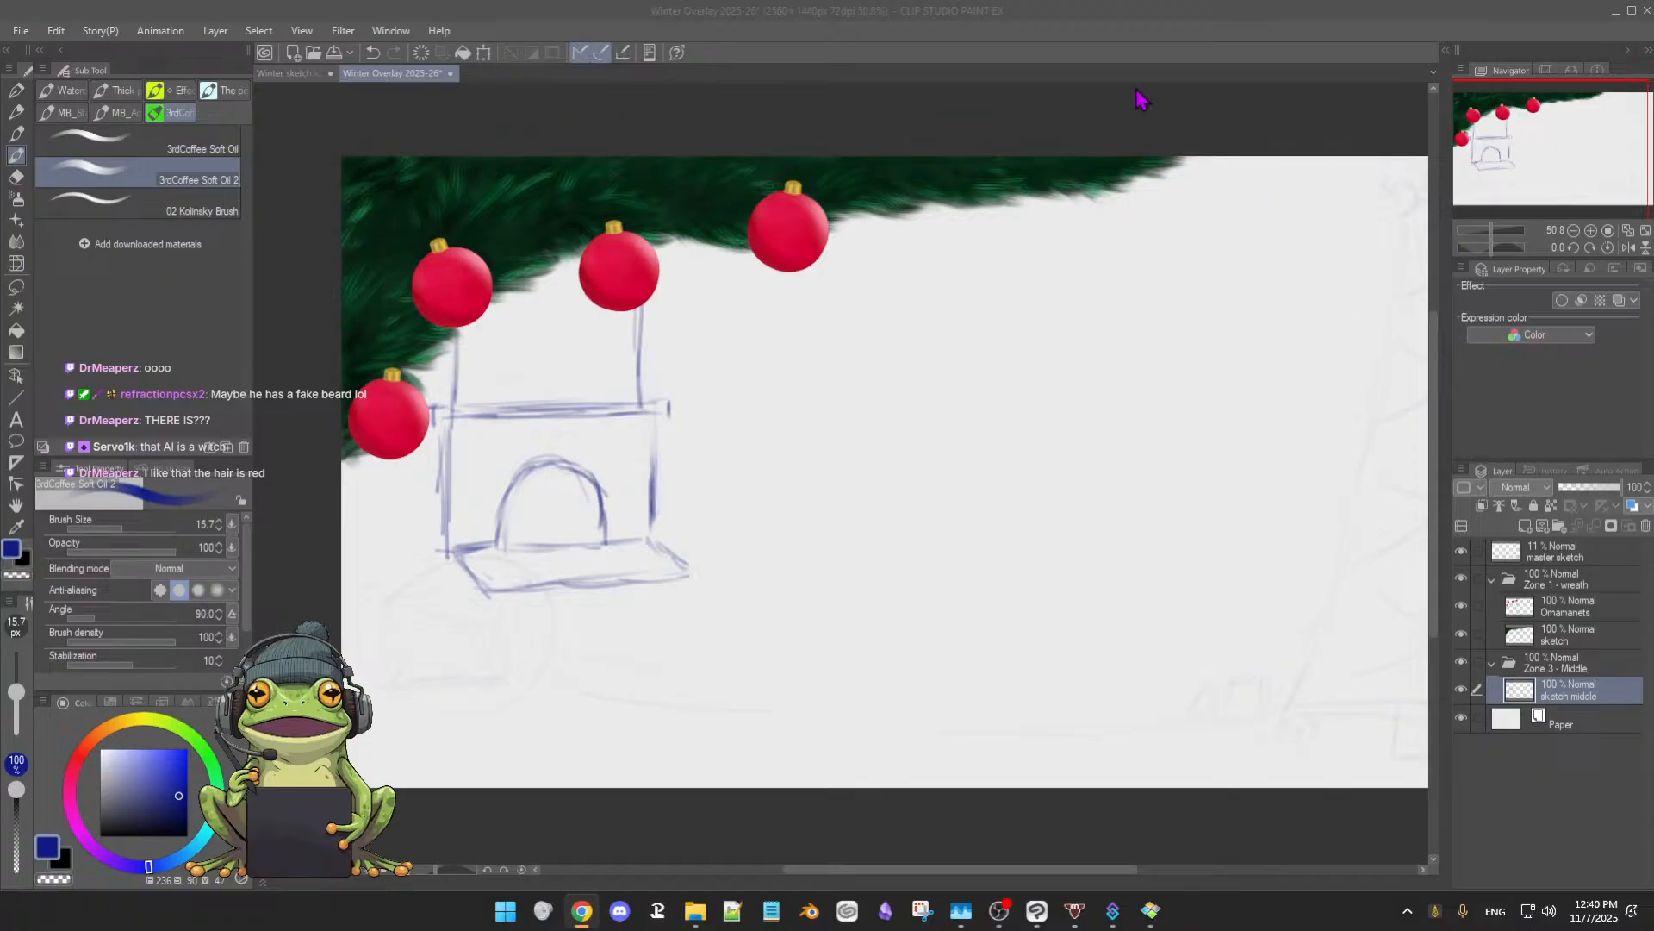
{"action": "left_click", "coordinate": [1085, 93]}
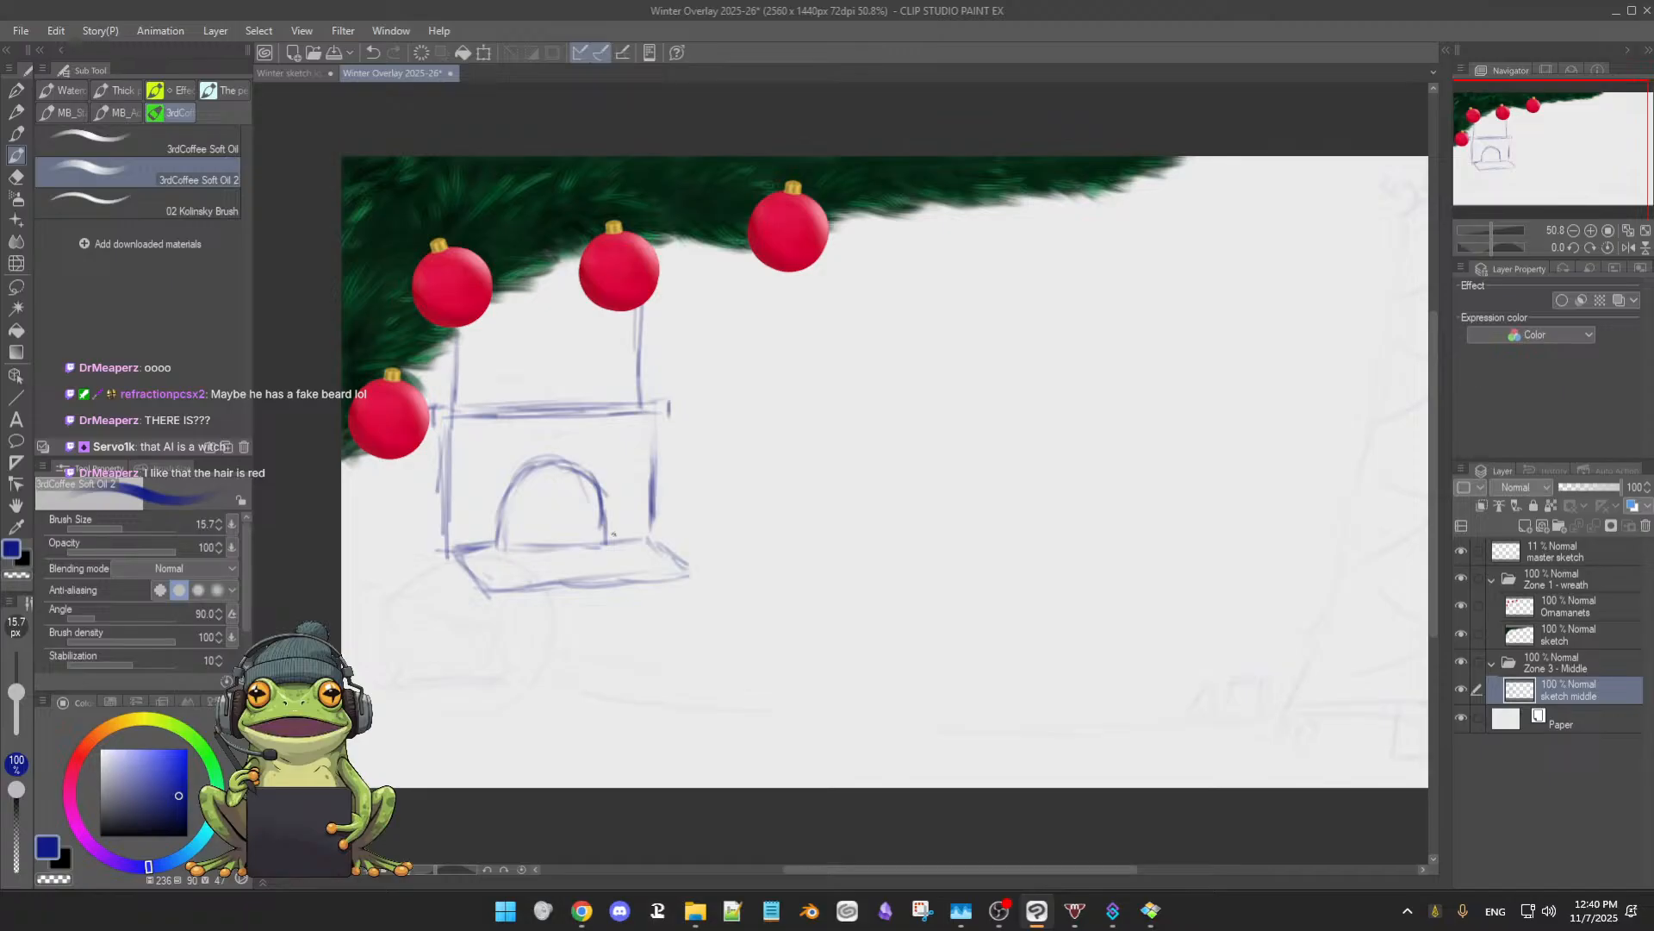
{"action": "scroll", "coordinate": [748, 561], "scroll_direction": "down", "scroll_amount": 1}
{"action": "scroll", "coordinate": [748, 561], "scroll_direction": "up", "scroll_amount": 2}
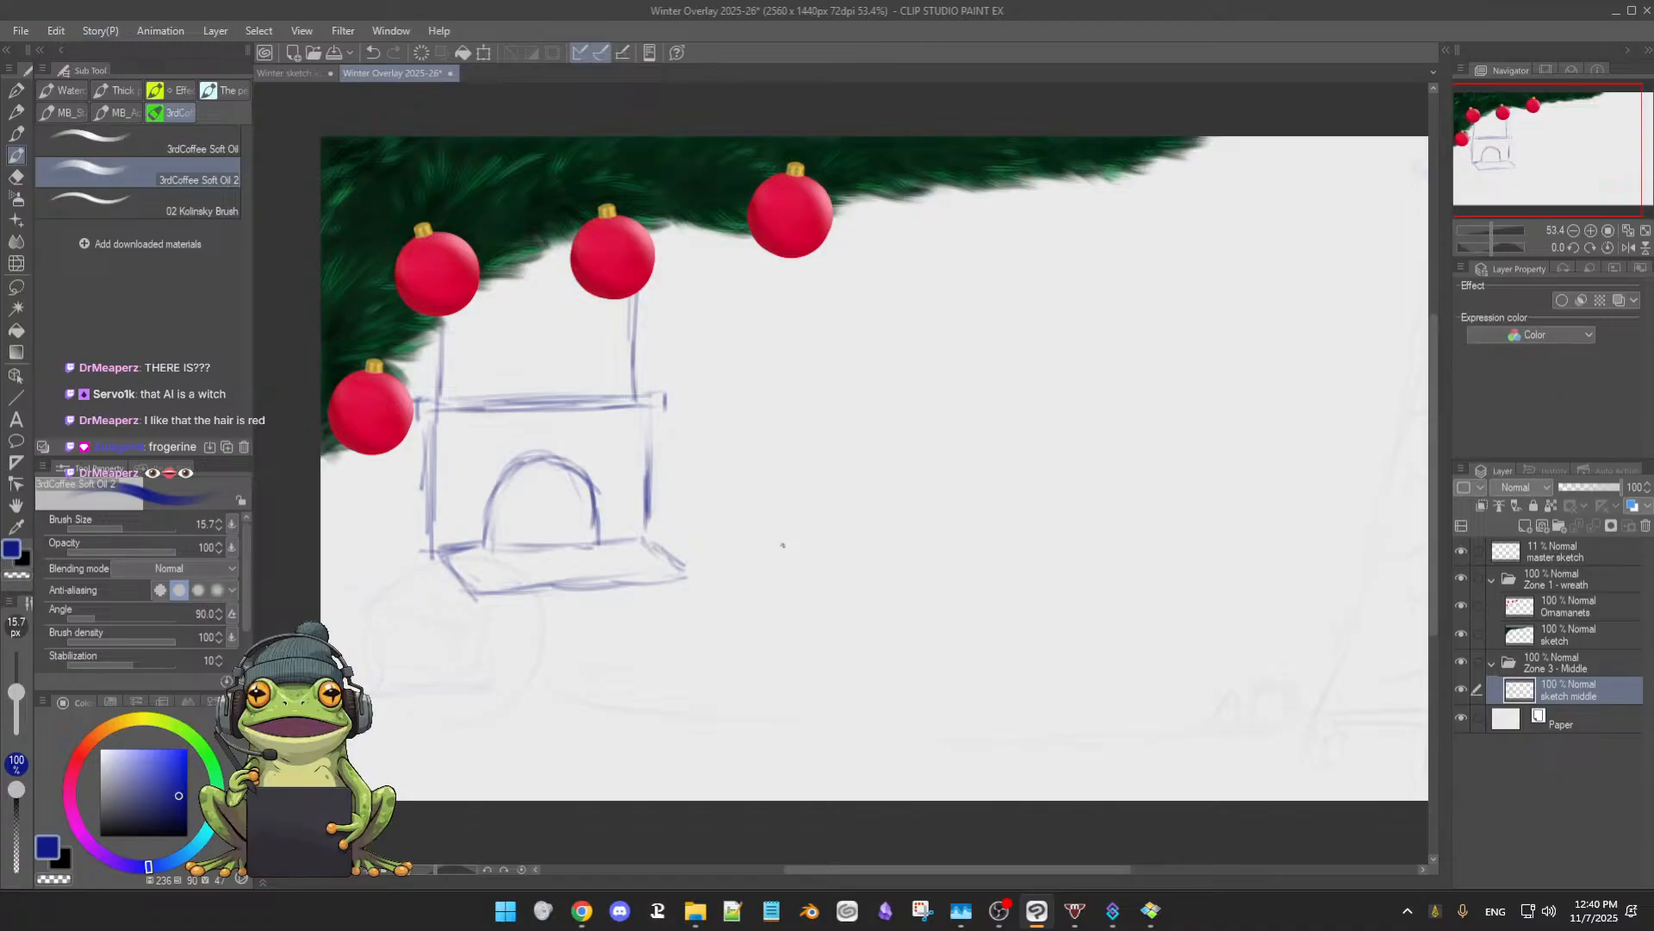
{"action": "left_click", "coordinate": [805, 480]}
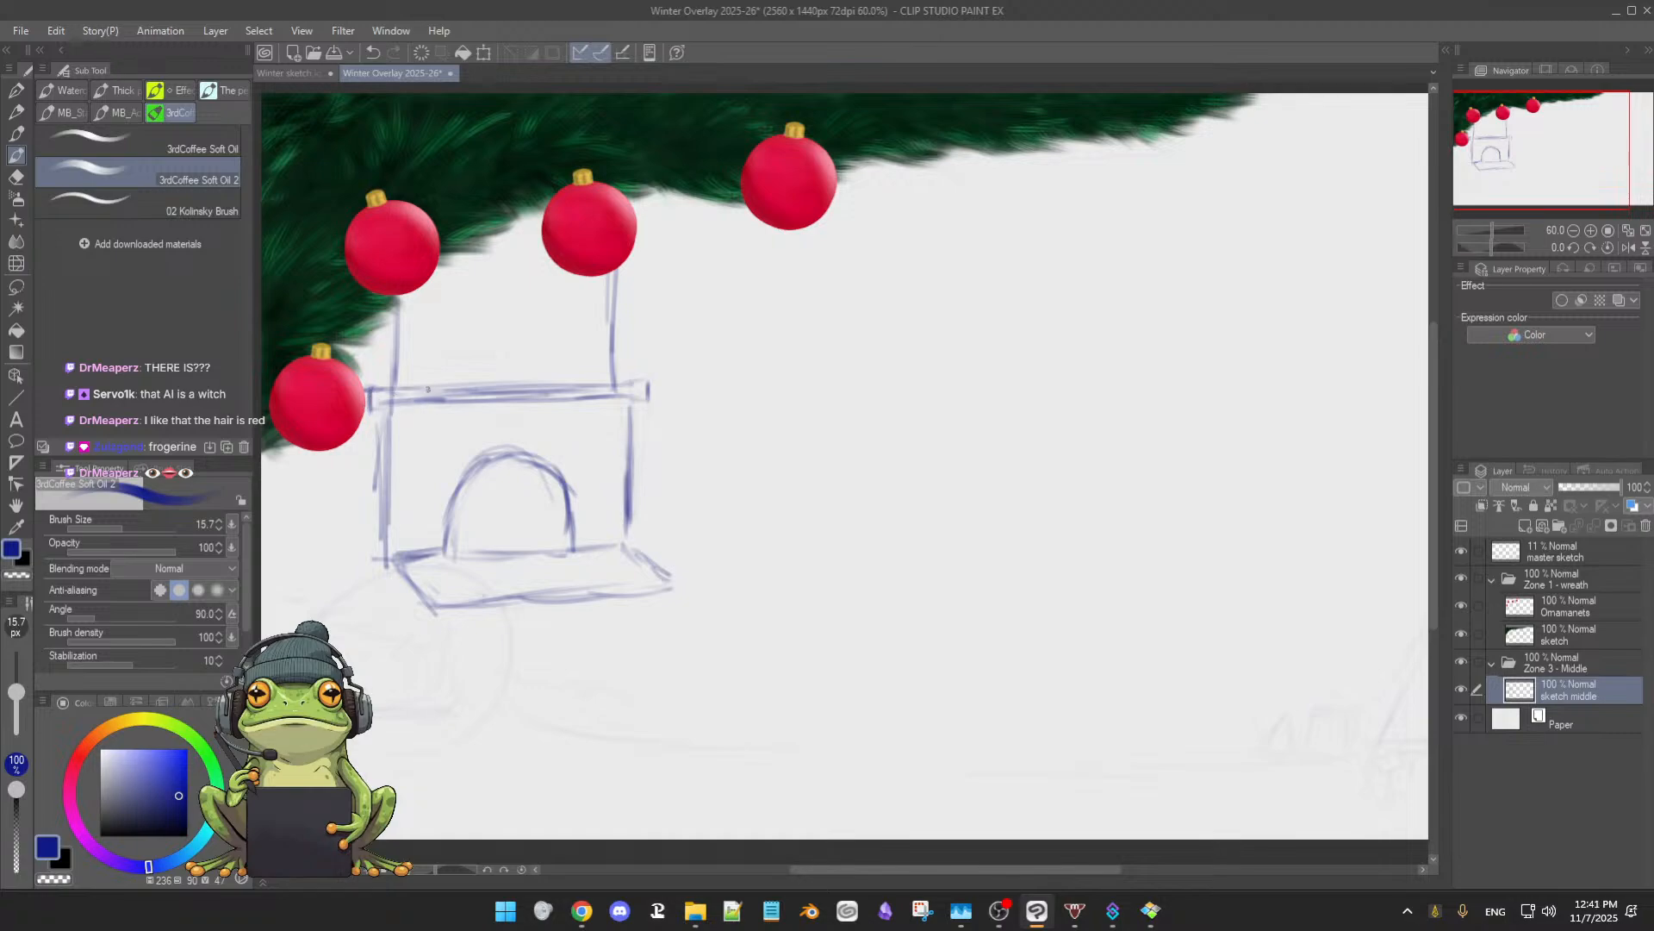
- Strengthen the mantel's lines and sketch two stockings hanging from its right half
{"action": "left_click_drag", "start_coordinate": [488, 387], "coordinate": [600, 385]}
{"action": "left_click_drag", "start_coordinate": [505, 403], "coordinate": [638, 392]}
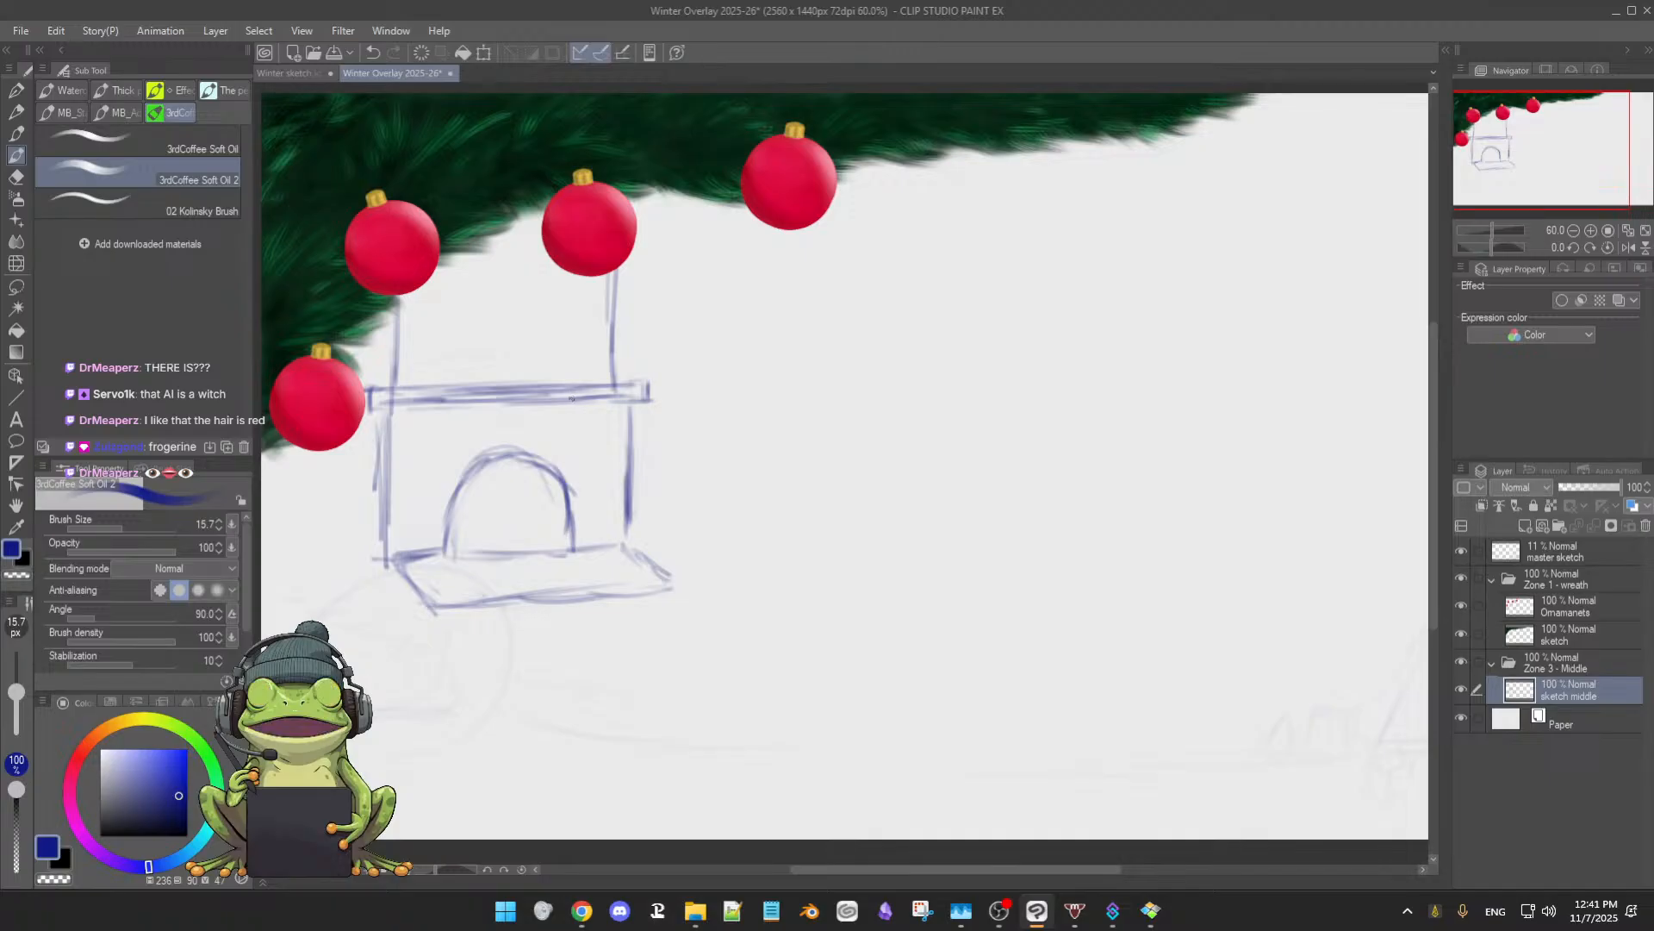
{"action": "mouse_move", "coordinate": [573, 387]}
{"action": "left_mouse_down"}
{"action": "mouse_move", "coordinate": [581, 430]}
{"action": "mouse_move", "coordinate": [567, 435]}
{"action": "mouse_move", "coordinate": [591, 397]}
{"action": "mouse_move", "coordinate": [593, 423]}
{"action": "mouse_move", "coordinate": [578, 430]}
{"action": "mouse_move", "coordinate": [574, 393]}
{"action": "mouse_move", "coordinate": [600, 408]}
{"action": "mouse_move", "coordinate": [576, 398]}
{"action": "mouse_move", "coordinate": [573, 382]}
{"action": "mouse_move", "coordinate": [598, 404]}
{"action": "mouse_move", "coordinate": [582, 378]}
{"action": "mouse_move", "coordinate": [594, 400]}
{"action": "mouse_move", "coordinate": [527, 393]}
{"action": "mouse_move", "coordinate": [523, 433]}
{"action": "mouse_move", "coordinate": [542, 438]}
{"action": "mouse_move", "coordinate": [545, 400]}
{"action": "left_mouse_up"}
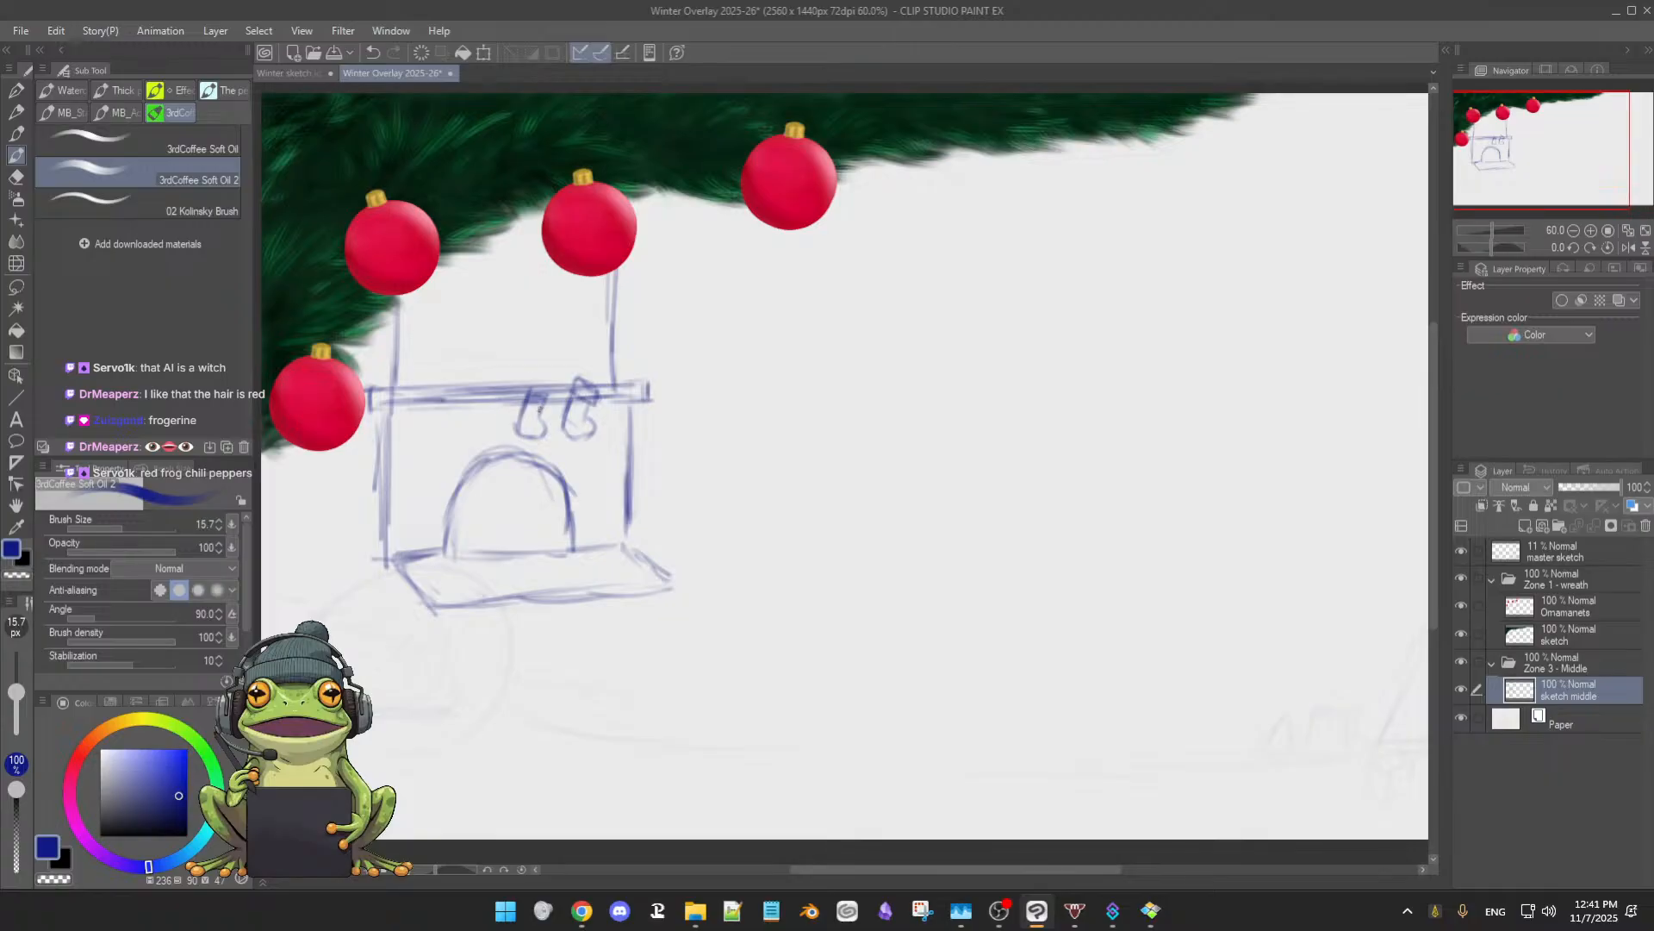
{"action": "scroll", "coordinate": [539, 405], "scroll_direction": "up", "scroll_amount": 3}
{"action": "left_click_drag", "start_coordinate": [549, 405], "coordinate": [550, 403]}
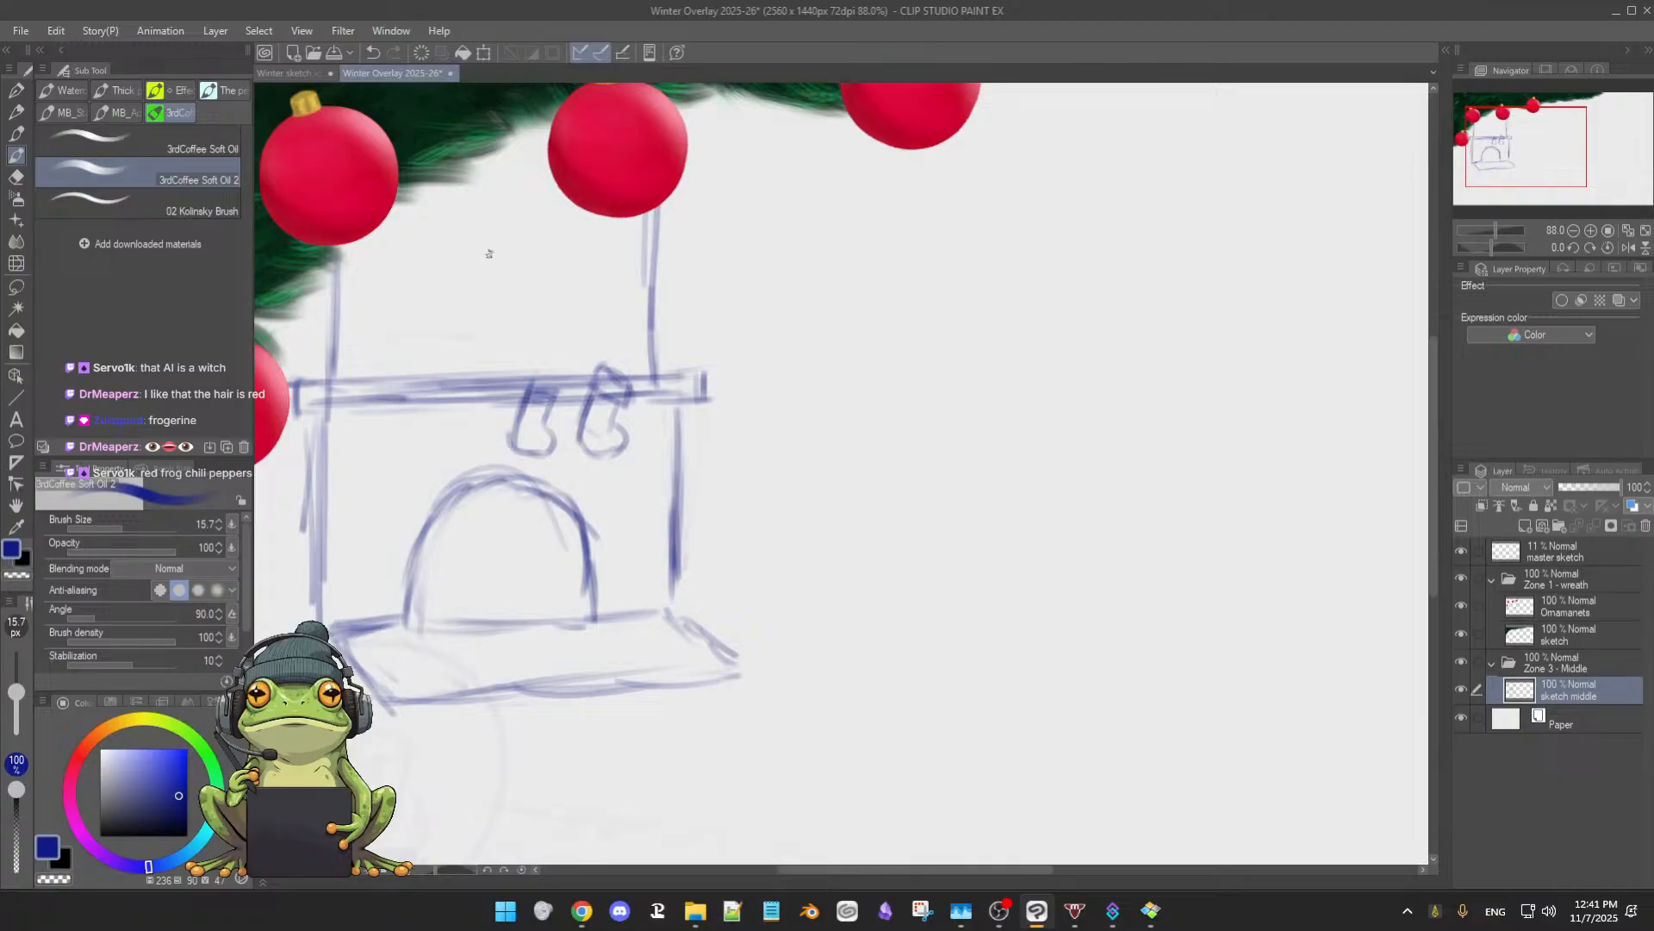
- Sketch two more stockings along the left half of the mantel, for a row of four
{"action": "mouse_move", "coordinate": [681, 418]}
{"action": "left_mouse_down"}
{"action": "mouse_move", "coordinate": [624, 422]}
{"action": "mouse_move", "coordinate": [678, 444]}
{"action": "left_mouse_up"}
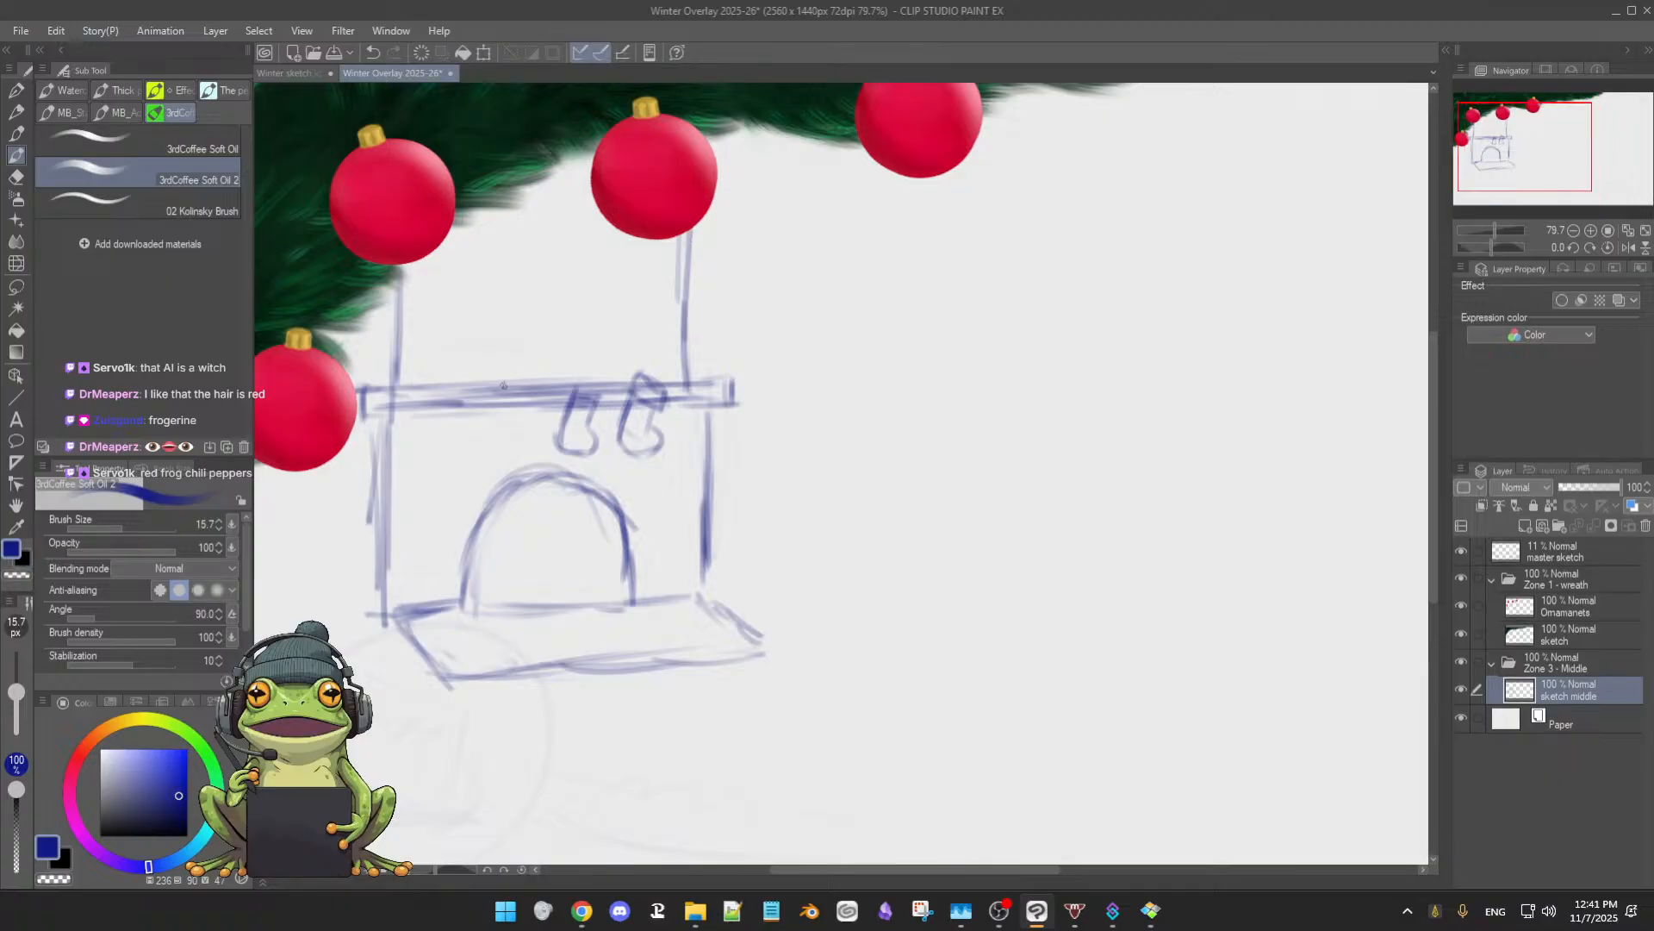
{"action": "mouse_move", "coordinate": [502, 395]}
{"action": "left_mouse_down"}
{"action": "mouse_move", "coordinate": [486, 441]}
{"action": "mouse_move", "coordinate": [495, 426]}
{"action": "mouse_move", "coordinate": [522, 450]}
{"action": "left_mouse_up"}
{"action": "mouse_move", "coordinate": [503, 395]}
{"action": "left_mouse_down"}
{"action": "mouse_move", "coordinate": [535, 384]}
{"action": "mouse_move", "coordinate": [520, 416]}
{"action": "mouse_move", "coordinate": [537, 437]}
{"action": "mouse_move", "coordinate": [527, 453]}
{"action": "mouse_move", "coordinate": [491, 446]}
{"action": "left_mouse_up"}
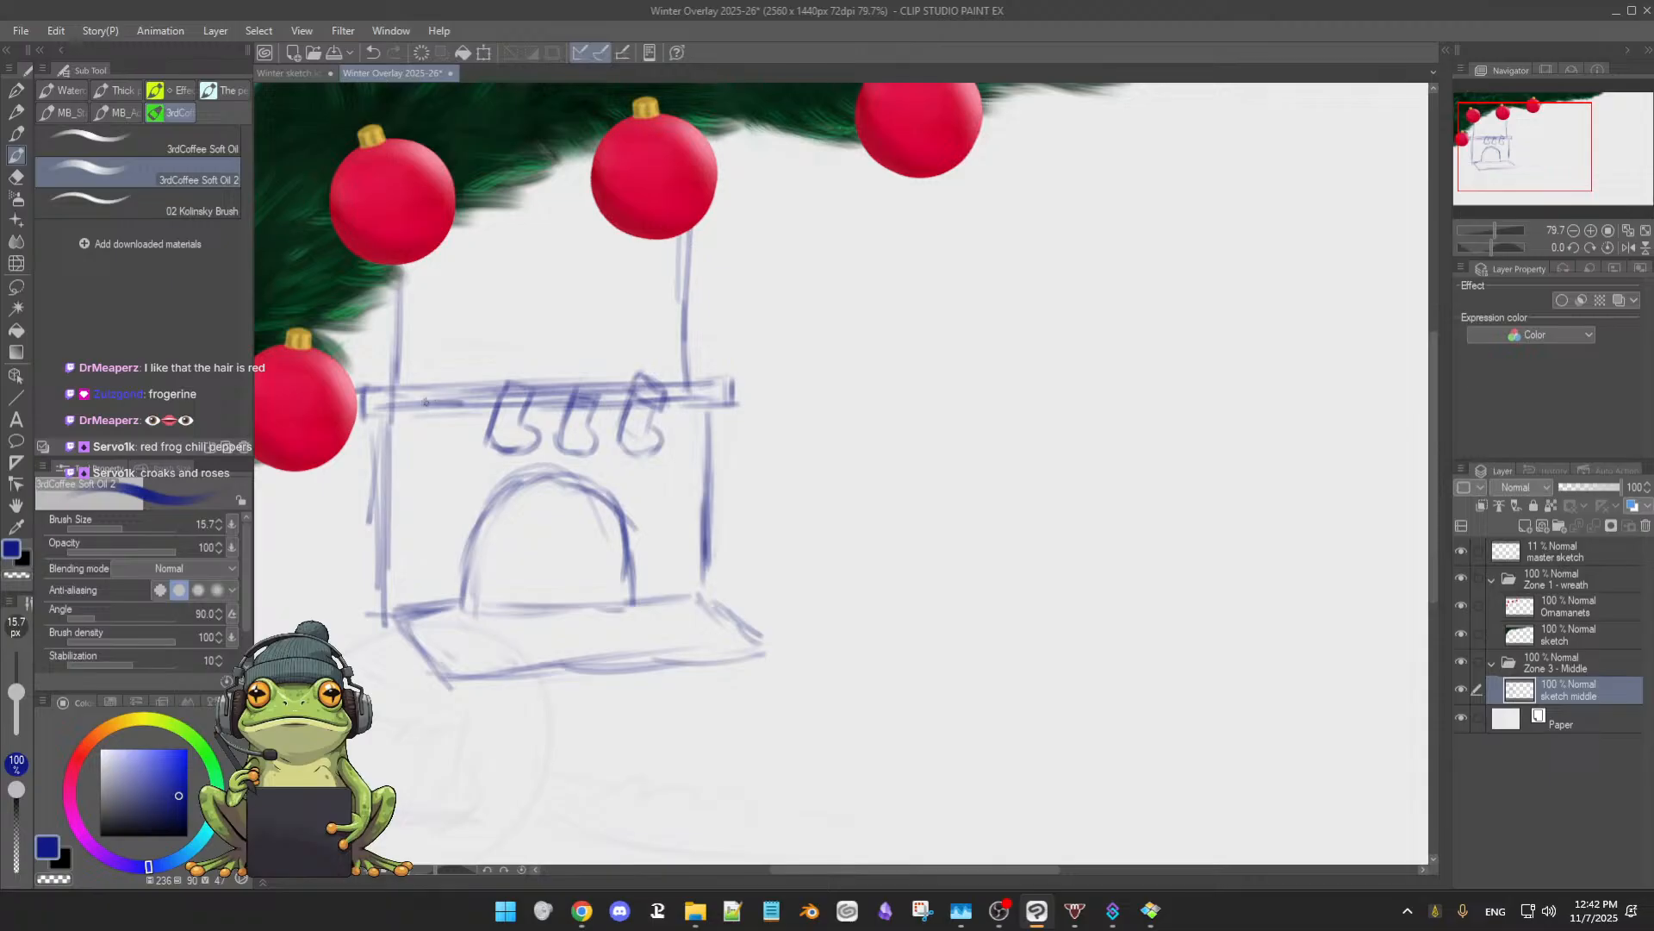
{"action": "mouse_move", "coordinate": [433, 401]}
{"action": "left_mouse_down"}
{"action": "mouse_move", "coordinate": [422, 441]}
{"action": "mouse_move", "coordinate": [428, 426]}
{"action": "mouse_move", "coordinate": [457, 444]}
{"action": "left_mouse_up"}
{"action": "mouse_move", "coordinate": [443, 374]}
{"action": "left_mouse_down"}
{"action": "mouse_move", "coordinate": [431, 407]}
{"action": "mouse_move", "coordinate": [443, 386]}
{"action": "mouse_move", "coordinate": [472, 389]}
{"action": "mouse_move", "coordinate": [456, 447]}
{"action": "left_mouse_up"}
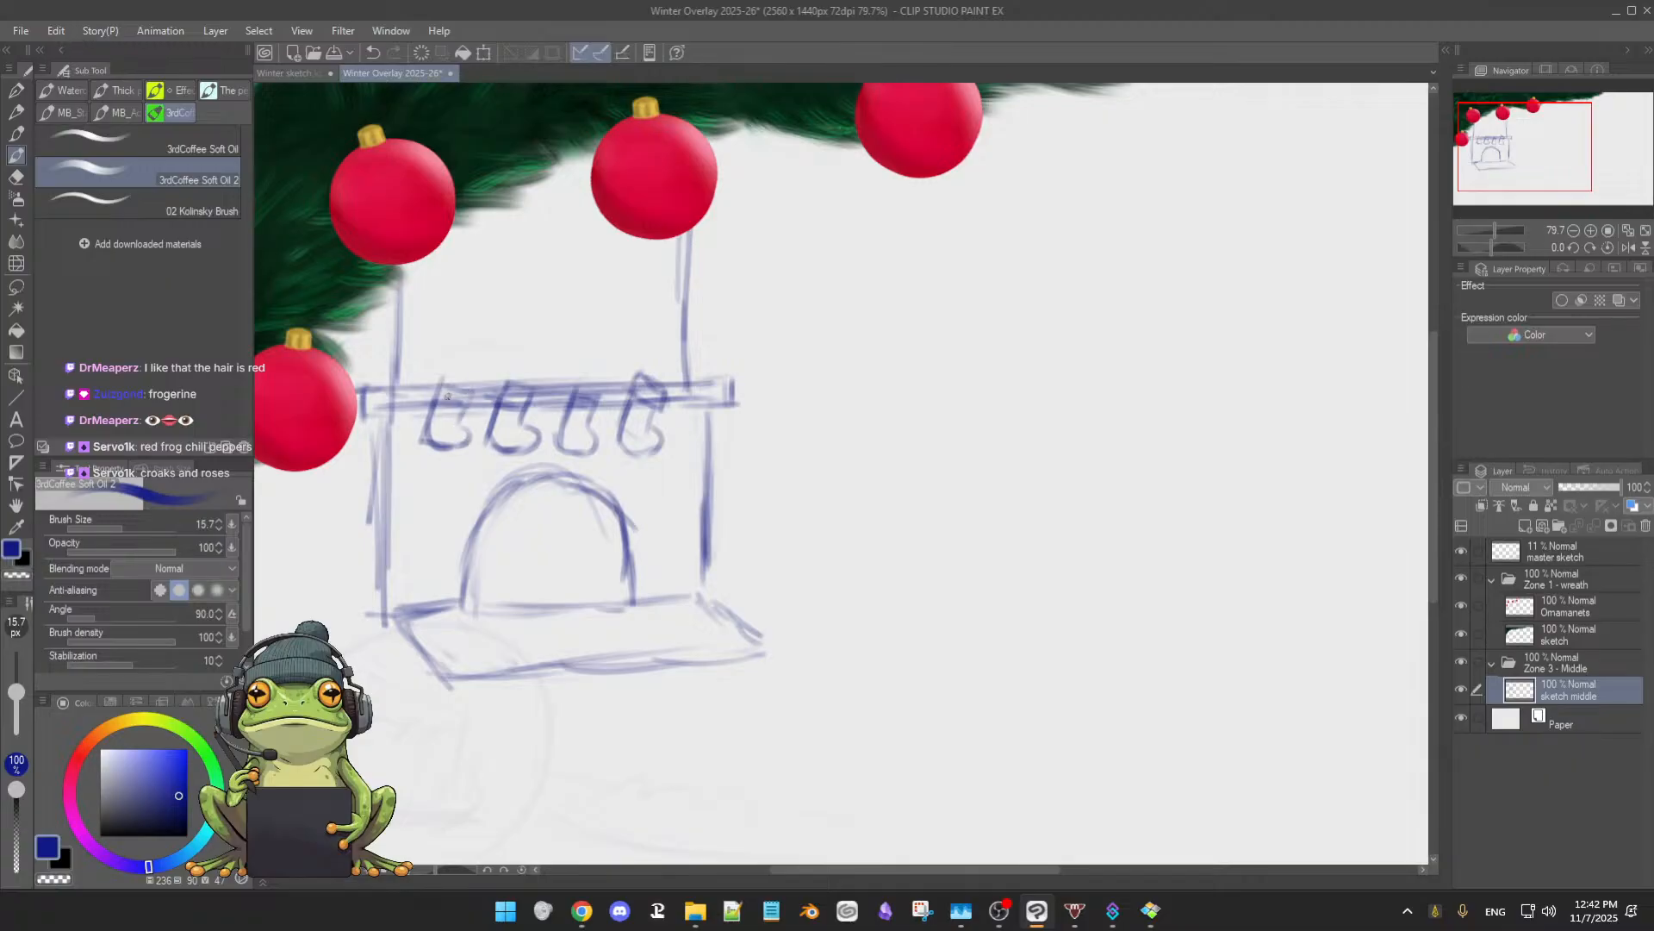
- Fill the chimney above the mantel with vertical lines and short horizontal strokes as a rough brick pattern
{"action": "scroll", "coordinate": [638, 536], "scroll_direction": "down", "scroll_amount": 1}
{"action": "scroll", "coordinate": [638, 536], "scroll_direction": "up", "scroll_amount": 1}
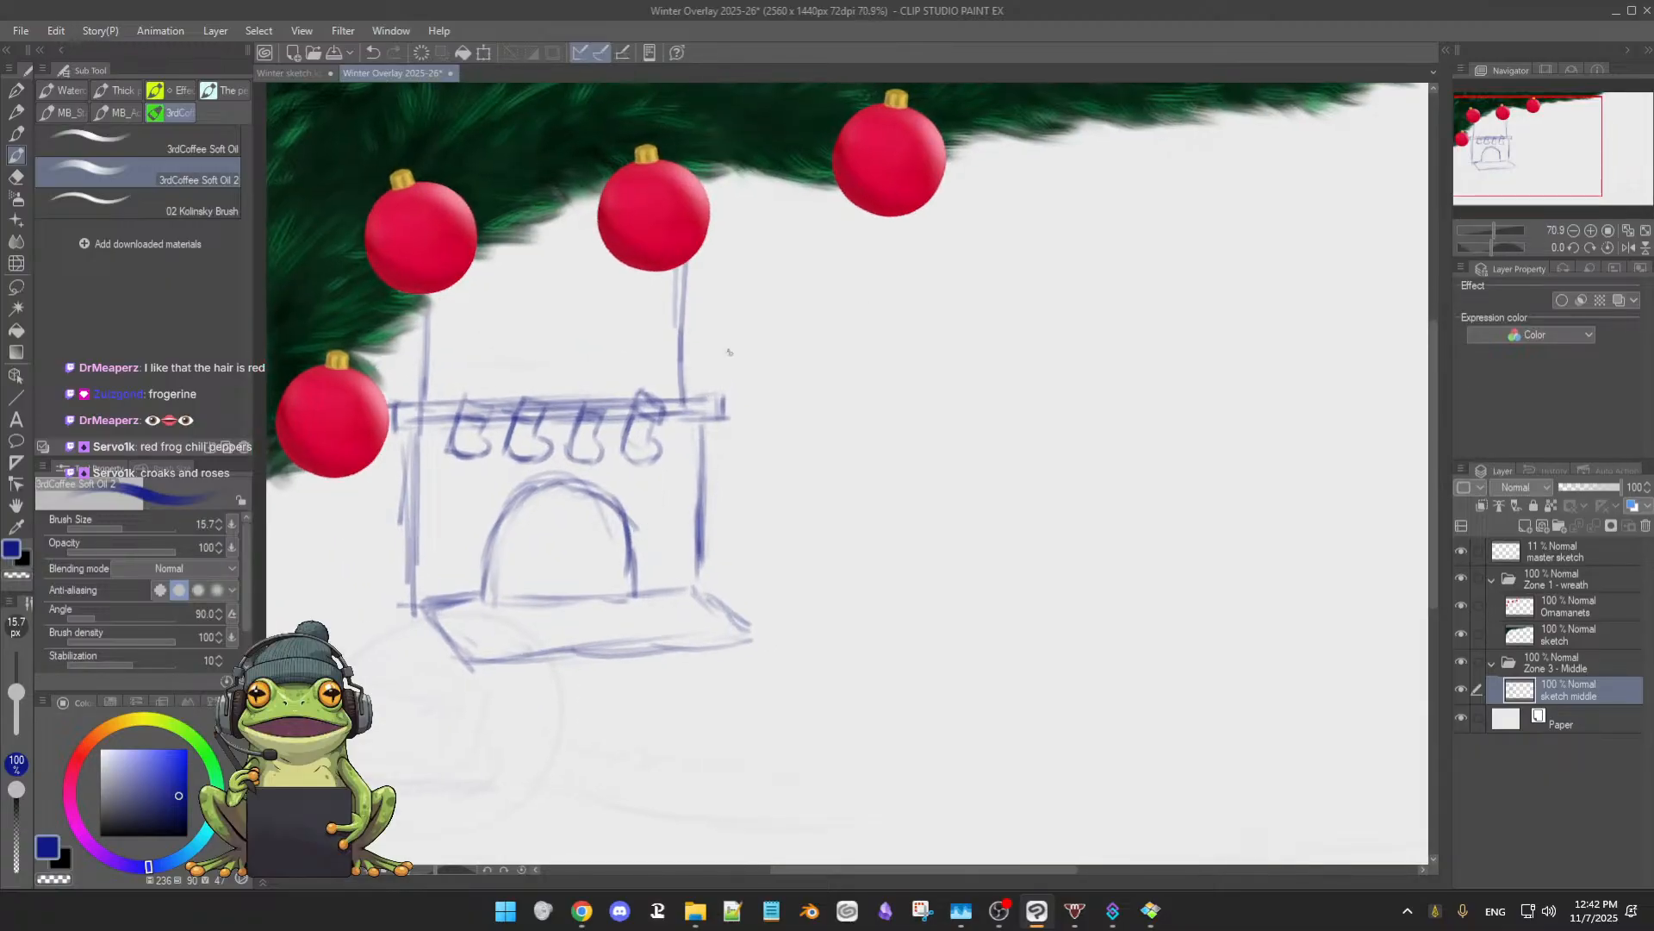
{"action": "scroll", "coordinate": [952, 532], "scroll_direction": "down", "scroll_amount": 1}
{"action": "left_click_drag", "start_coordinate": [959, 523], "coordinate": [901, 498]}
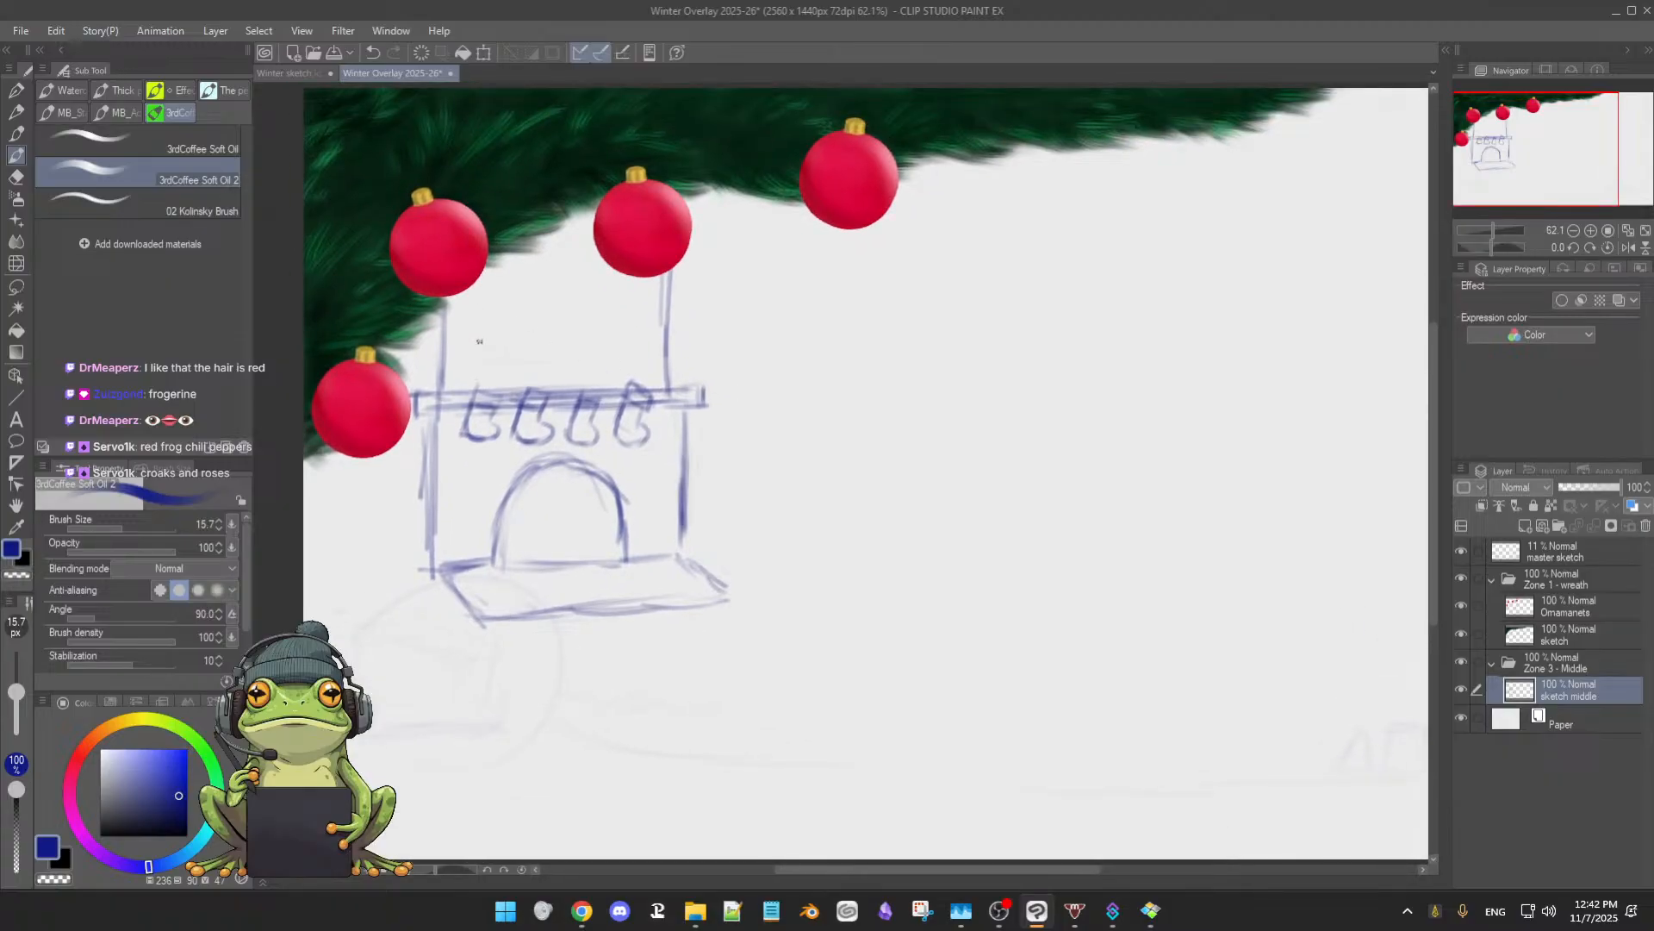
{"action": "left_click_drag", "start_coordinate": [484, 302], "coordinate": [483, 389]}
{"action": "mouse_move", "coordinate": [522, 291]}
{"action": "left_mouse_down"}
{"action": "mouse_move", "coordinate": [475, 351]}
{"action": "mouse_move", "coordinate": [443, 344]}
{"action": "mouse_move", "coordinate": [490, 344]}
{"action": "mouse_move", "coordinate": [494, 314]}
{"action": "mouse_move", "coordinate": [547, 336]}
{"action": "mouse_move", "coordinate": [521, 355]}
{"action": "mouse_move", "coordinate": [559, 353]}
{"action": "left_mouse_up"}
{"action": "left_click_drag", "start_coordinate": [565, 271], "coordinate": [562, 393]}
{"action": "left_click_drag", "start_coordinate": [559, 335], "coordinate": [584, 334]}
{"action": "mouse_move", "coordinate": [581, 276]}
{"action": "left_mouse_down"}
{"action": "mouse_move", "coordinate": [585, 386]}
{"action": "mouse_move", "coordinate": [613, 312]}
{"action": "mouse_move", "coordinate": [621, 350]}
{"action": "left_mouse_up"}
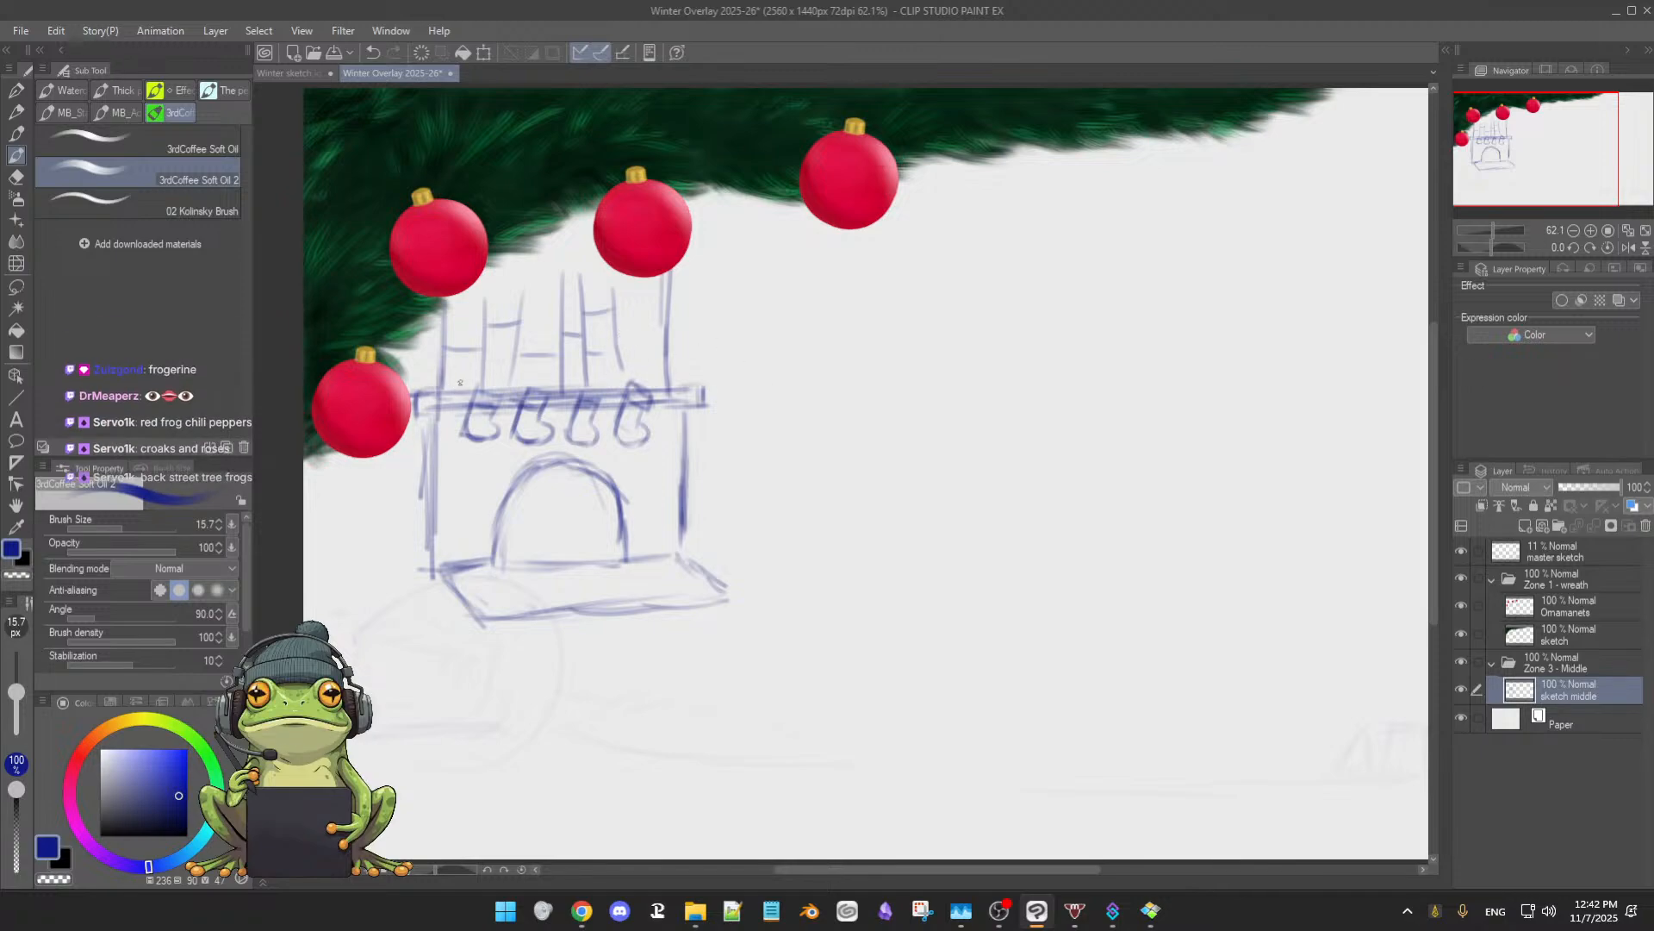
- Add light depth strokes around the mantel's right end and fade the chimney's inner lines with the soft eraser
{"action": "left_click_drag", "start_coordinate": [551, 377], "coordinate": [647, 369]}
{"action": "mouse_move", "coordinate": [660, 373]}
{"action": "left_mouse_down"}
{"action": "mouse_move", "coordinate": [687, 378]}
{"action": "mouse_move", "coordinate": [712, 438]}
{"action": "left_mouse_up"}
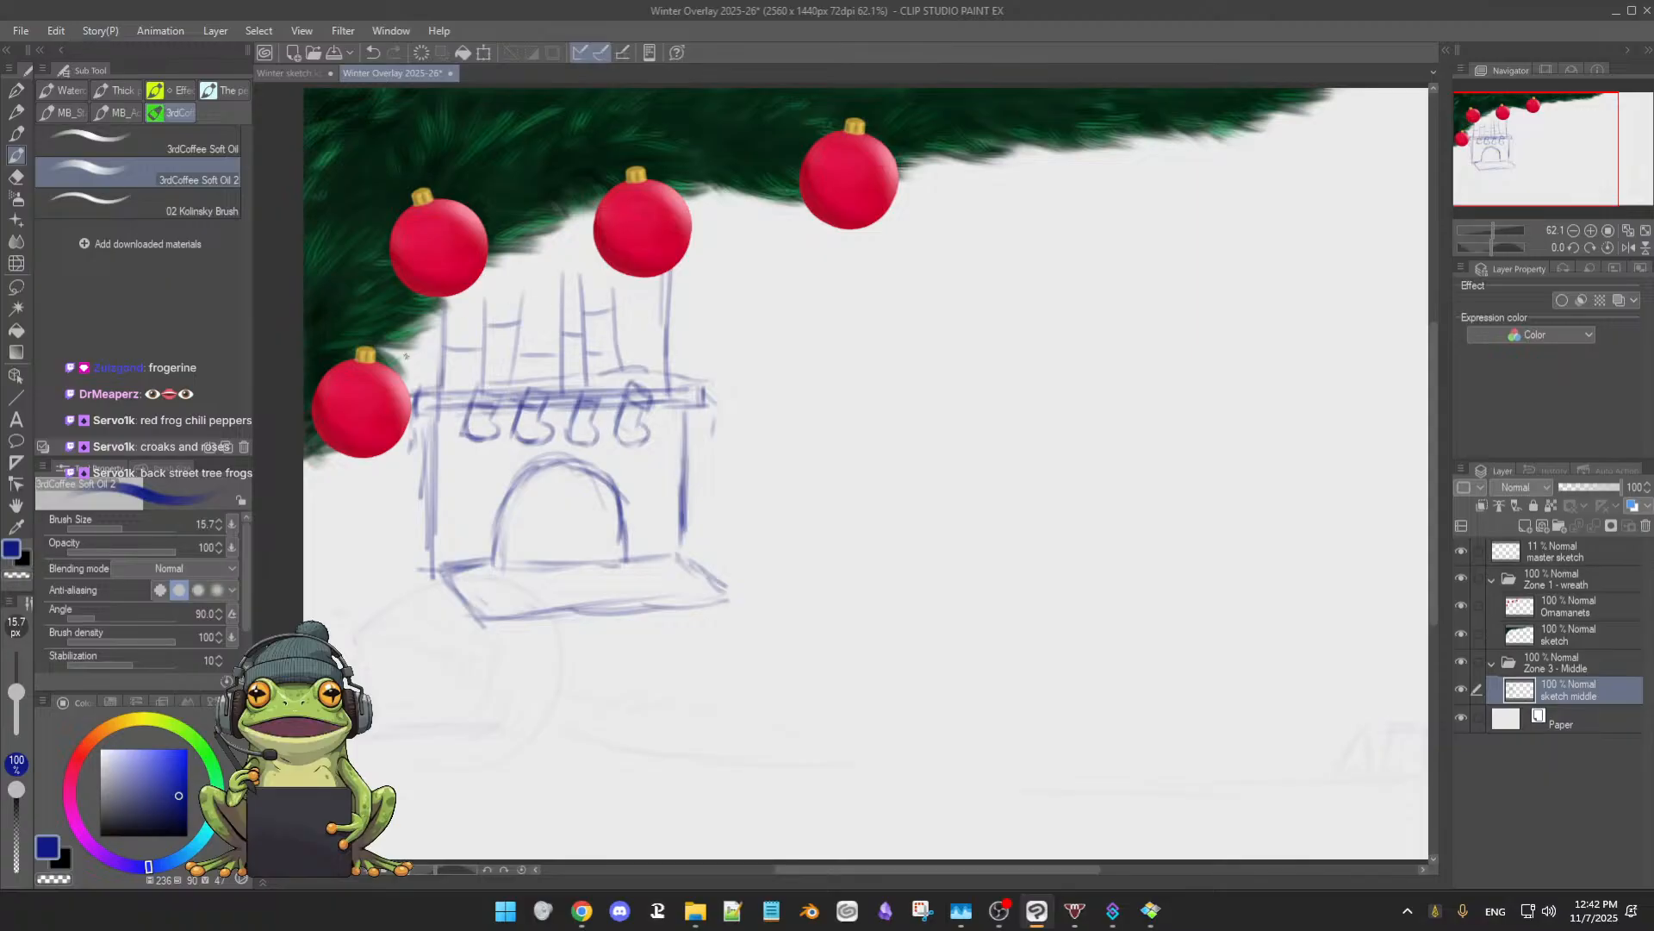
{"action": "key", "text": "e"}
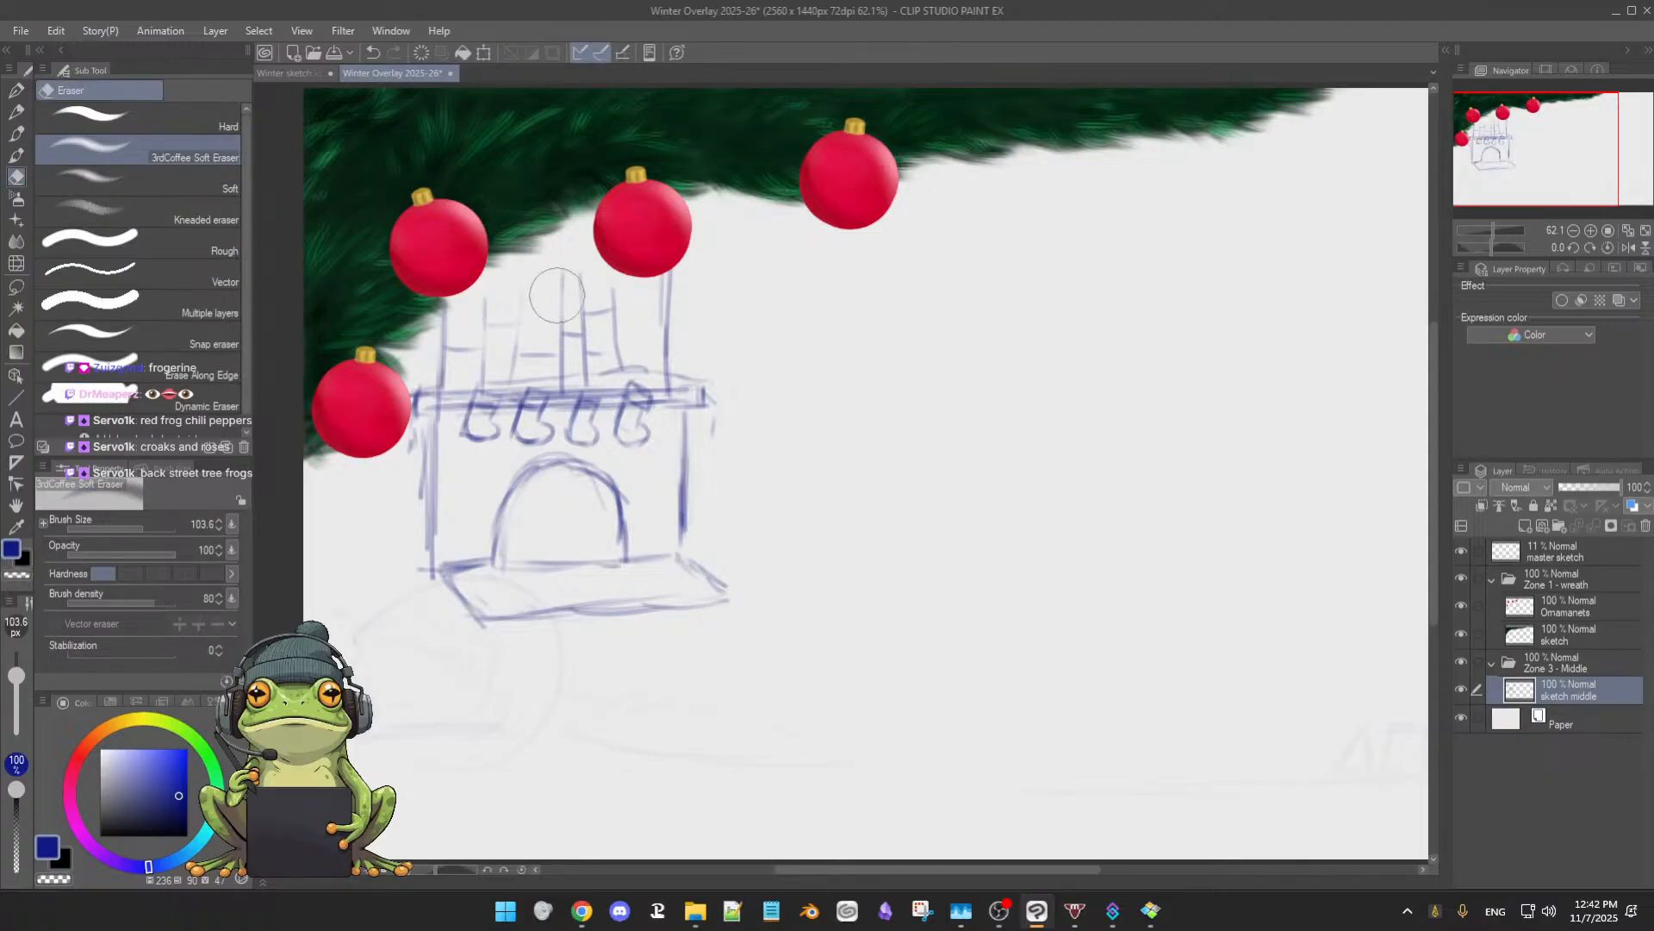
{"action": "mouse_move", "coordinate": [594, 336]}
{"action": "left_mouse_down"}
{"action": "mouse_move", "coordinate": [603, 353]}
{"action": "mouse_move", "coordinate": [598, 327]}
{"action": "mouse_move", "coordinate": [541, 324]}
{"action": "left_mouse_up"}
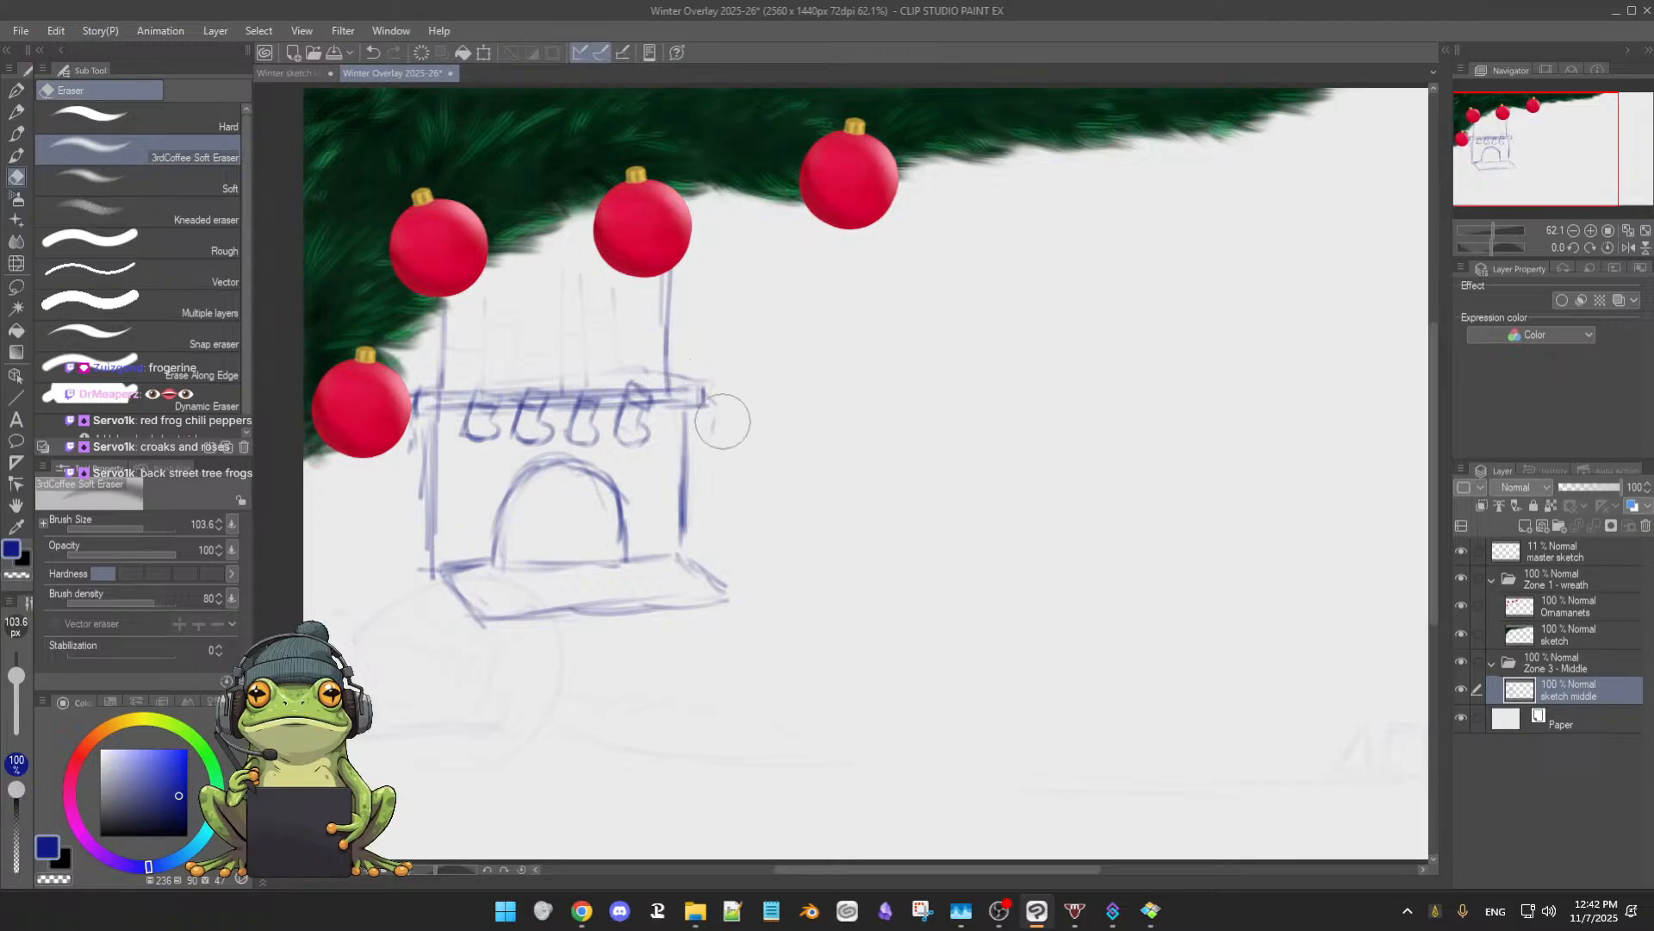
- Sketch the first curved guide strokes of a Santa-like figure beside the fireplace and extend the hearth's right corner
{"action": "key", "text": "b"}
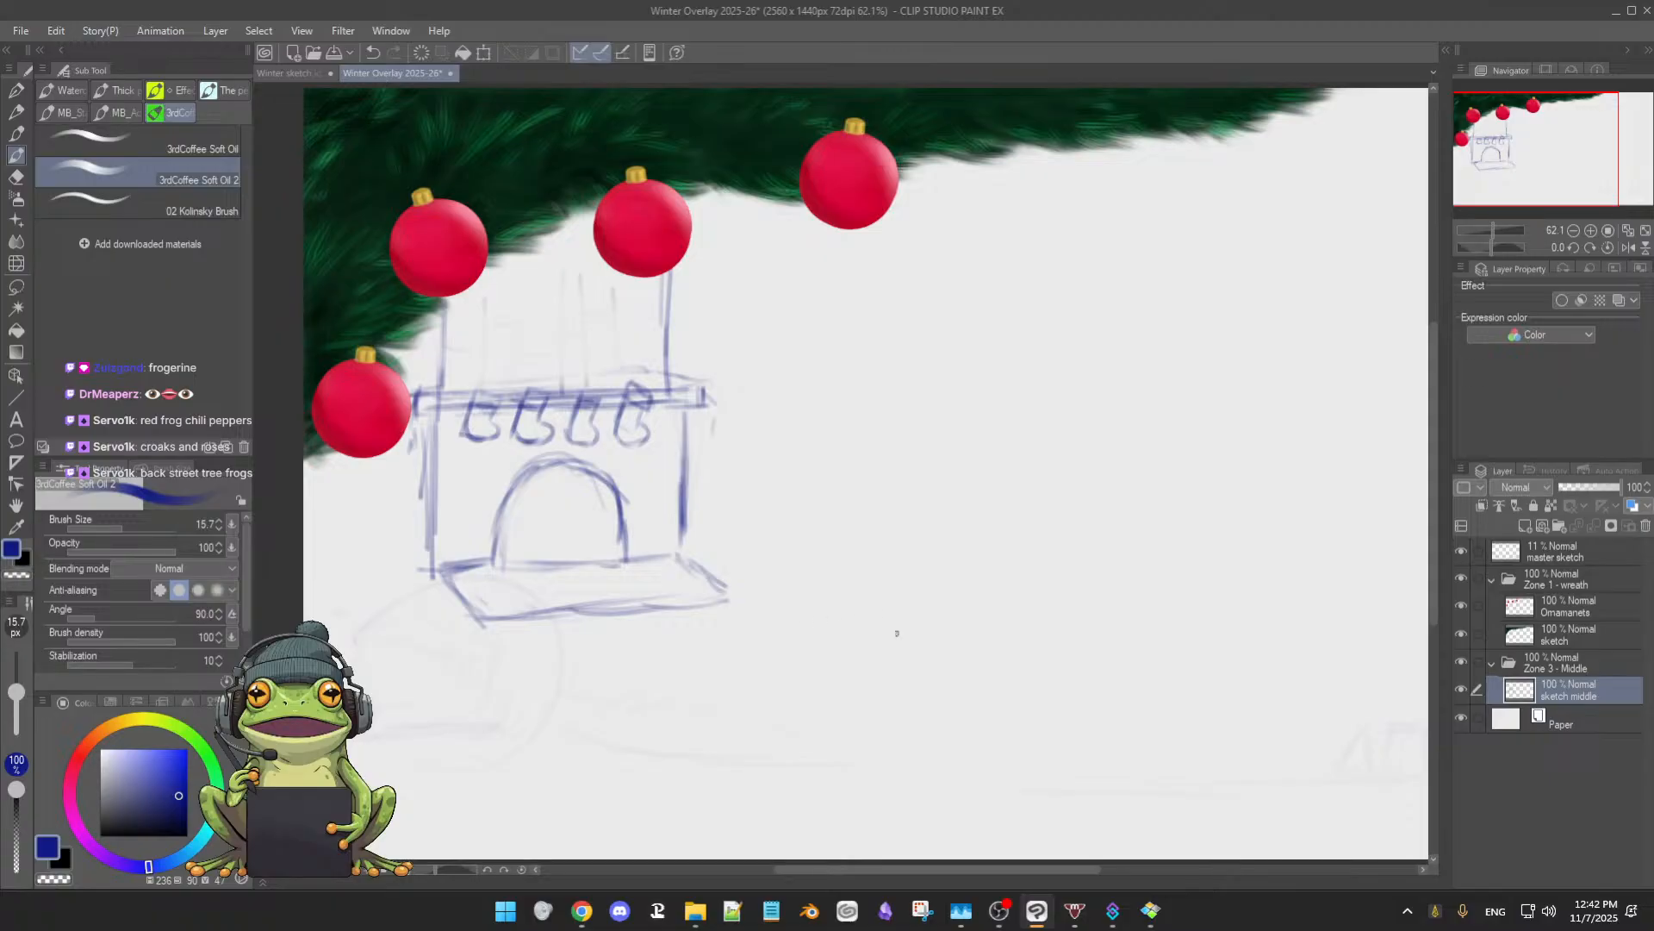
{"action": "left_click_drag", "start_coordinate": [902, 636], "coordinate": [860, 608]}
{"action": "mouse_move", "coordinate": [949, 605]}
{"action": "left_mouse_down"}
{"action": "mouse_move", "coordinate": [920, 609]}
{"action": "mouse_move", "coordinate": [937, 611]}
{"action": "mouse_move", "coordinate": [931, 631]}
{"action": "left_mouse_up"}
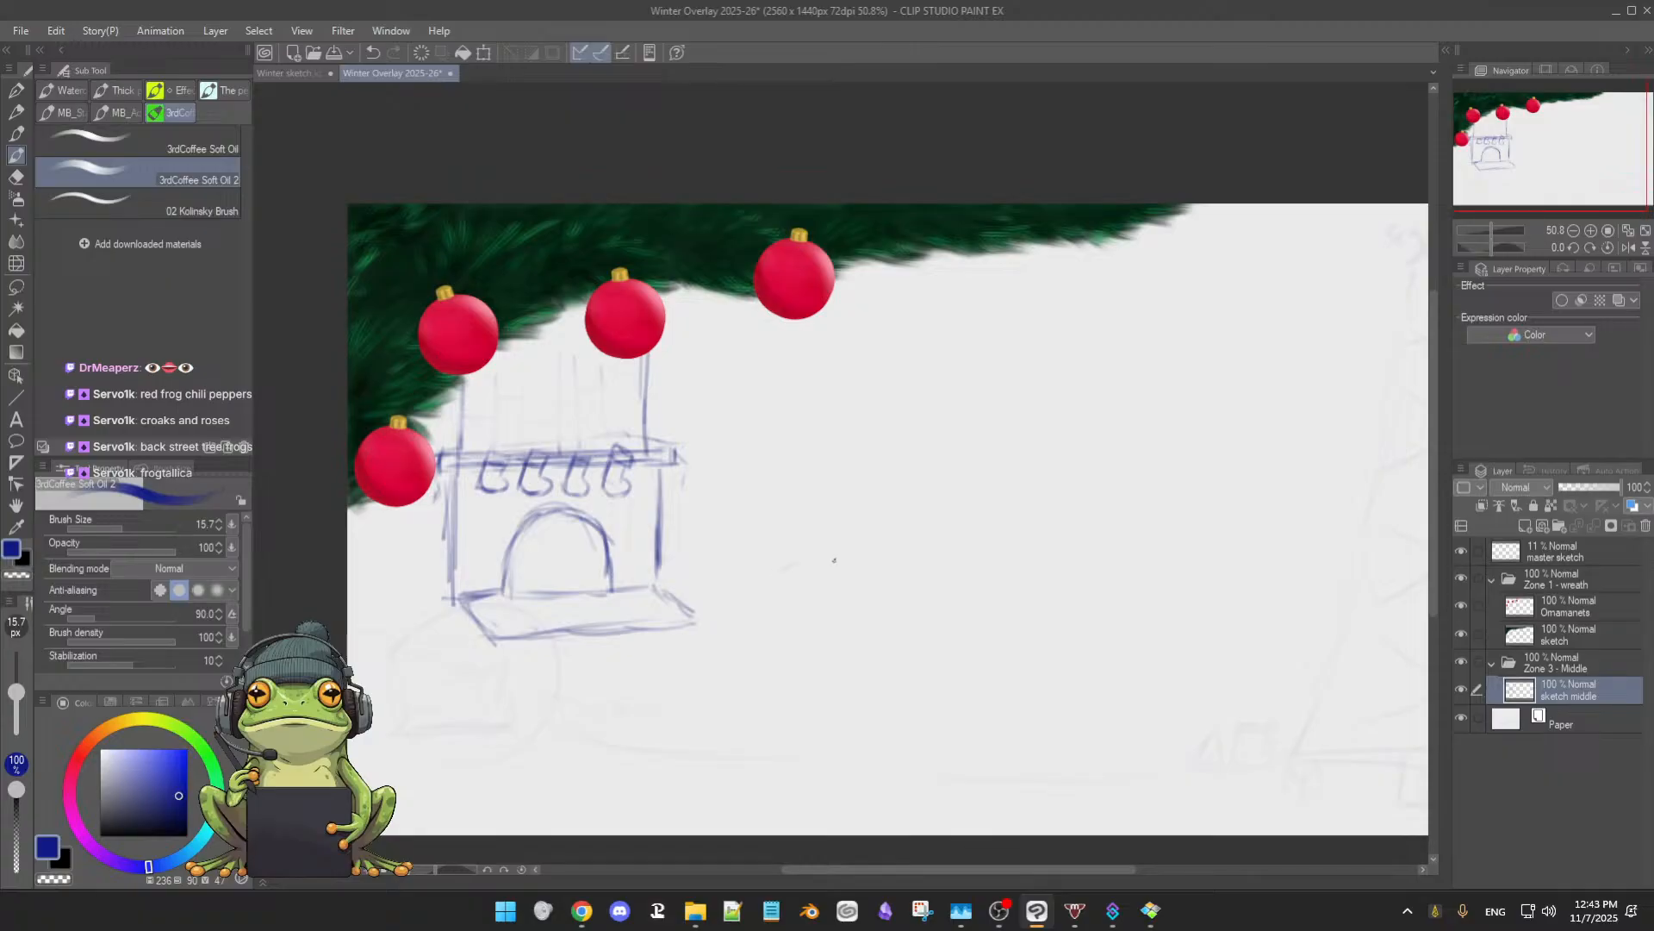
{"action": "mouse_move", "coordinate": [760, 600]}
{"action": "left_mouse_down"}
{"action": "mouse_move", "coordinate": [802, 564]}
{"action": "mouse_move", "coordinate": [753, 655]}
{"action": "left_mouse_up"}
{"action": "left_click_drag", "start_coordinate": [691, 615], "coordinate": [704, 621]}
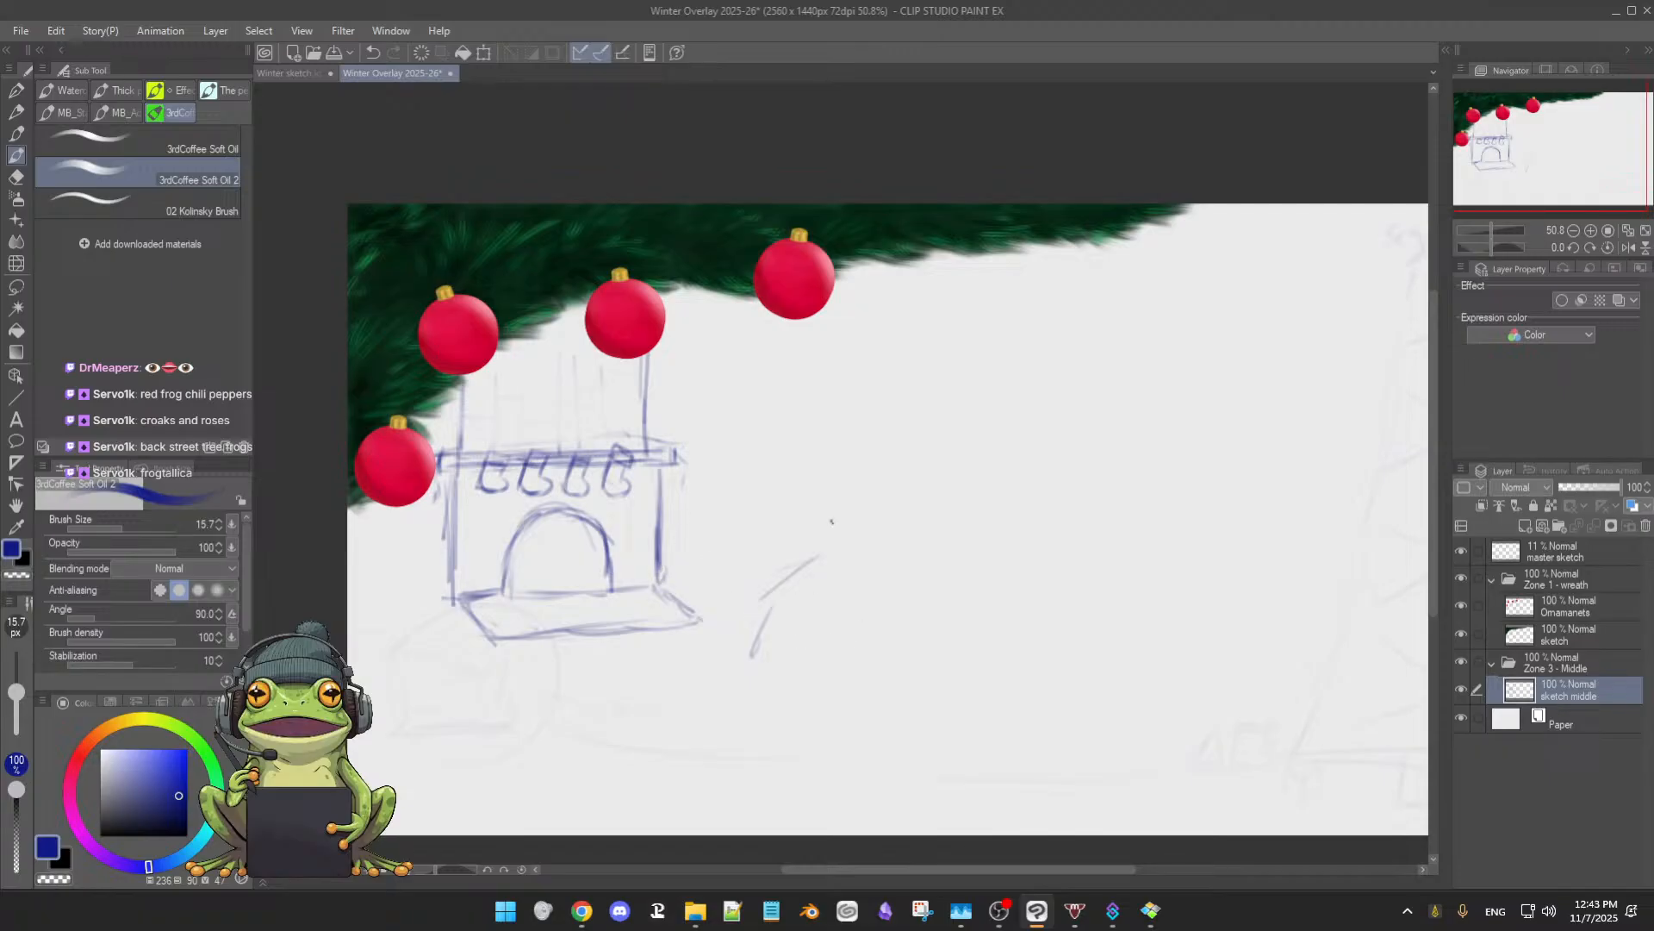
{"action": "left_click_drag", "start_coordinate": [760, 619], "coordinate": [803, 563]}
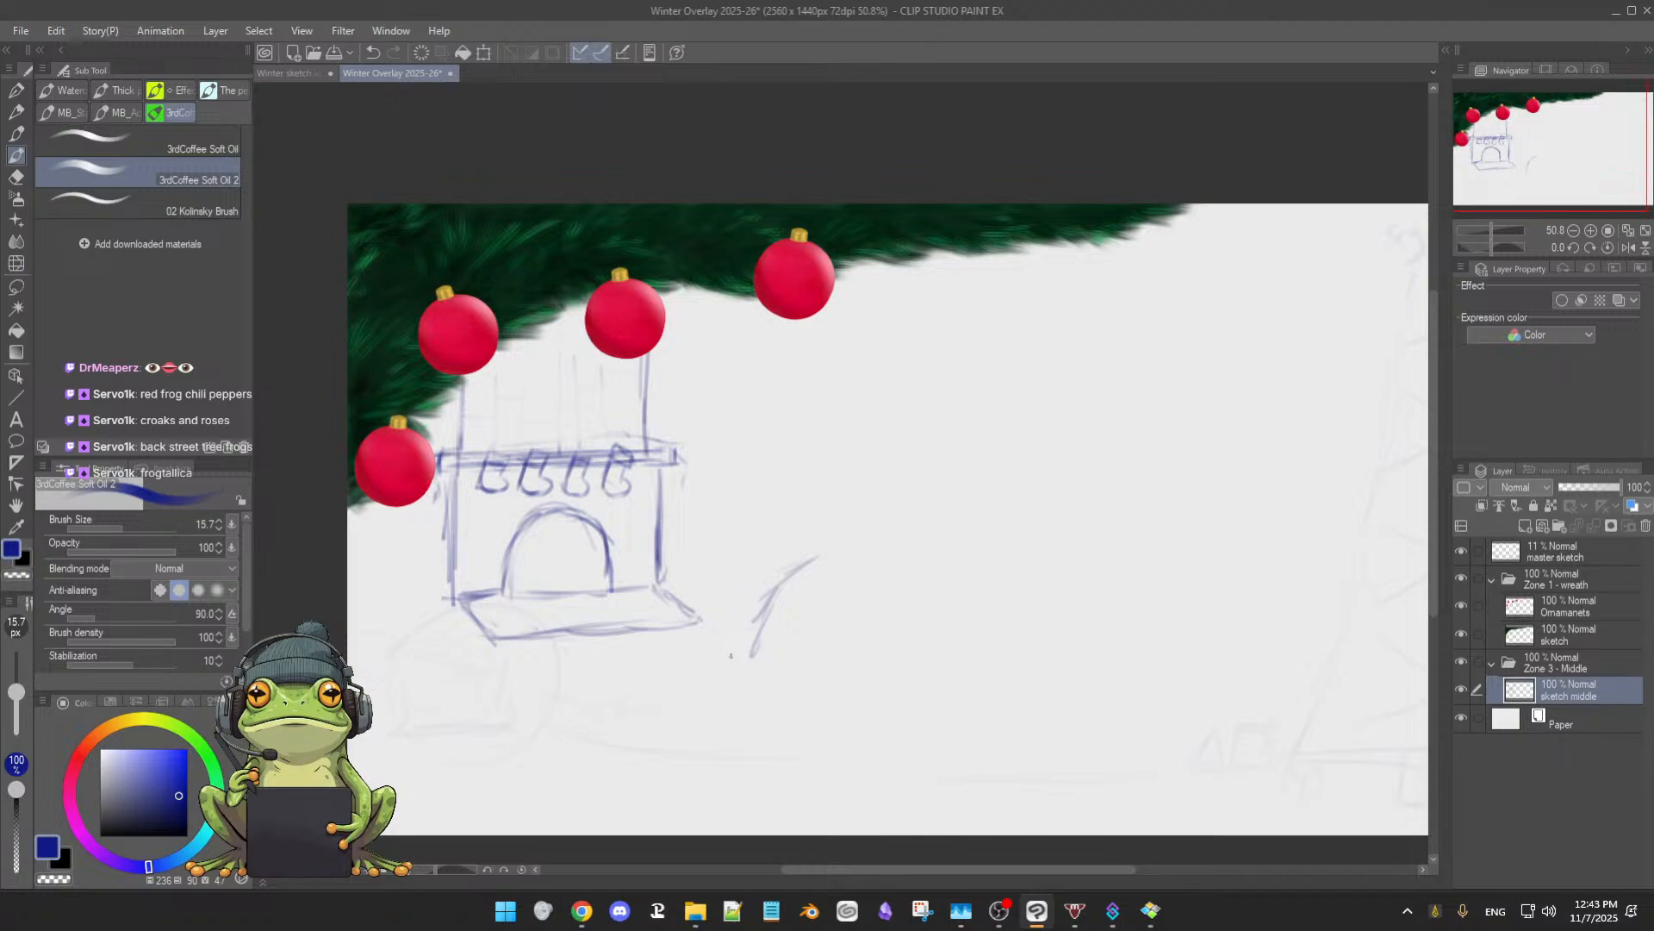
- Sketch the pompom and drooping tail of the figure's cap, softening overlapping guide lines with the soft eraser
{"action": "left_click_drag", "start_coordinate": [760, 595], "coordinate": [791, 530]}
{"action": "mouse_move", "coordinate": [757, 626]}
{"action": "left_mouse_down"}
{"action": "mouse_move", "coordinate": [791, 508]}
{"action": "mouse_move", "coordinate": [755, 595]}
{"action": "mouse_move", "coordinate": [823, 536]}
{"action": "left_mouse_up"}
{"action": "key", "text": "e"}
{"action": "key", "text": "b"}
{"action": "left_click_drag", "start_coordinate": [809, 540], "coordinate": [758, 626]}
{"action": "key", "text": "e"}
{"action": "mouse_move", "coordinate": [808, 574]}
{"action": "left_mouse_down"}
{"action": "mouse_move", "coordinate": [756, 593]}
{"action": "mouse_move", "coordinate": [794, 510]}
{"action": "mouse_move", "coordinate": [770, 581]}
{"action": "left_mouse_up"}
{"action": "key", "text": "b"}
- Outline the top of the cap and sketch the face in profile with an eye, nose, mouth and chin
{"action": "left_click_drag", "start_coordinate": [769, 518], "coordinate": [829, 506]}
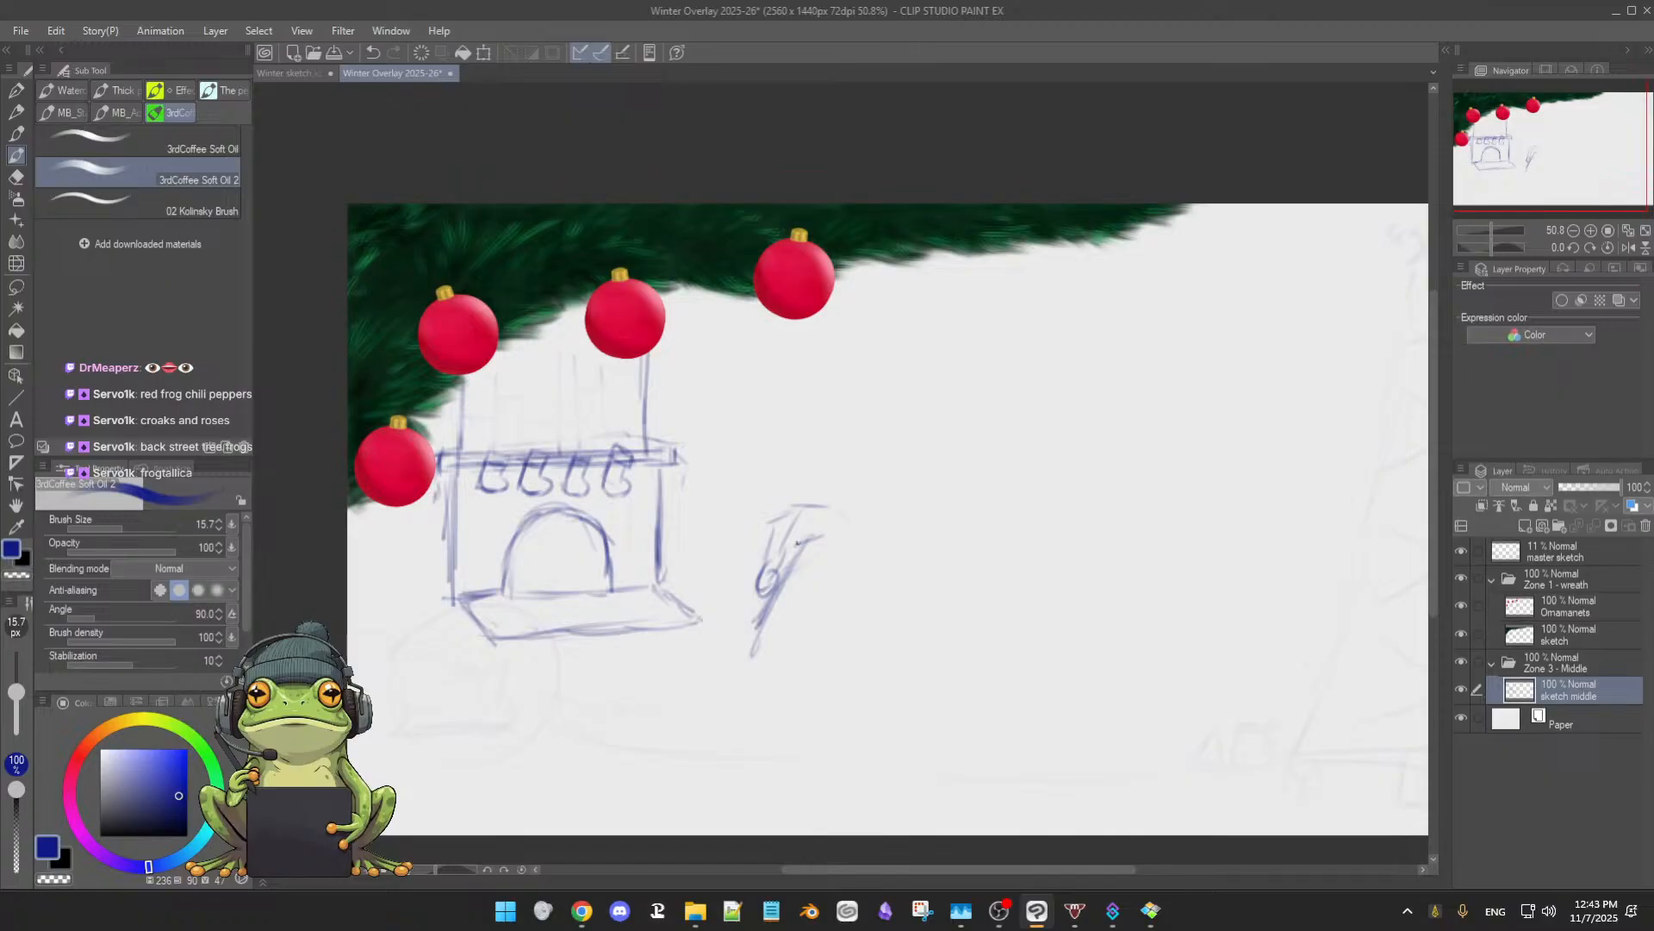
{"action": "mouse_move", "coordinate": [842, 510]}
{"action": "left_mouse_down"}
{"action": "mouse_move", "coordinate": [855, 528]}
{"action": "mouse_move", "coordinate": [807, 560]}
{"action": "left_mouse_up"}
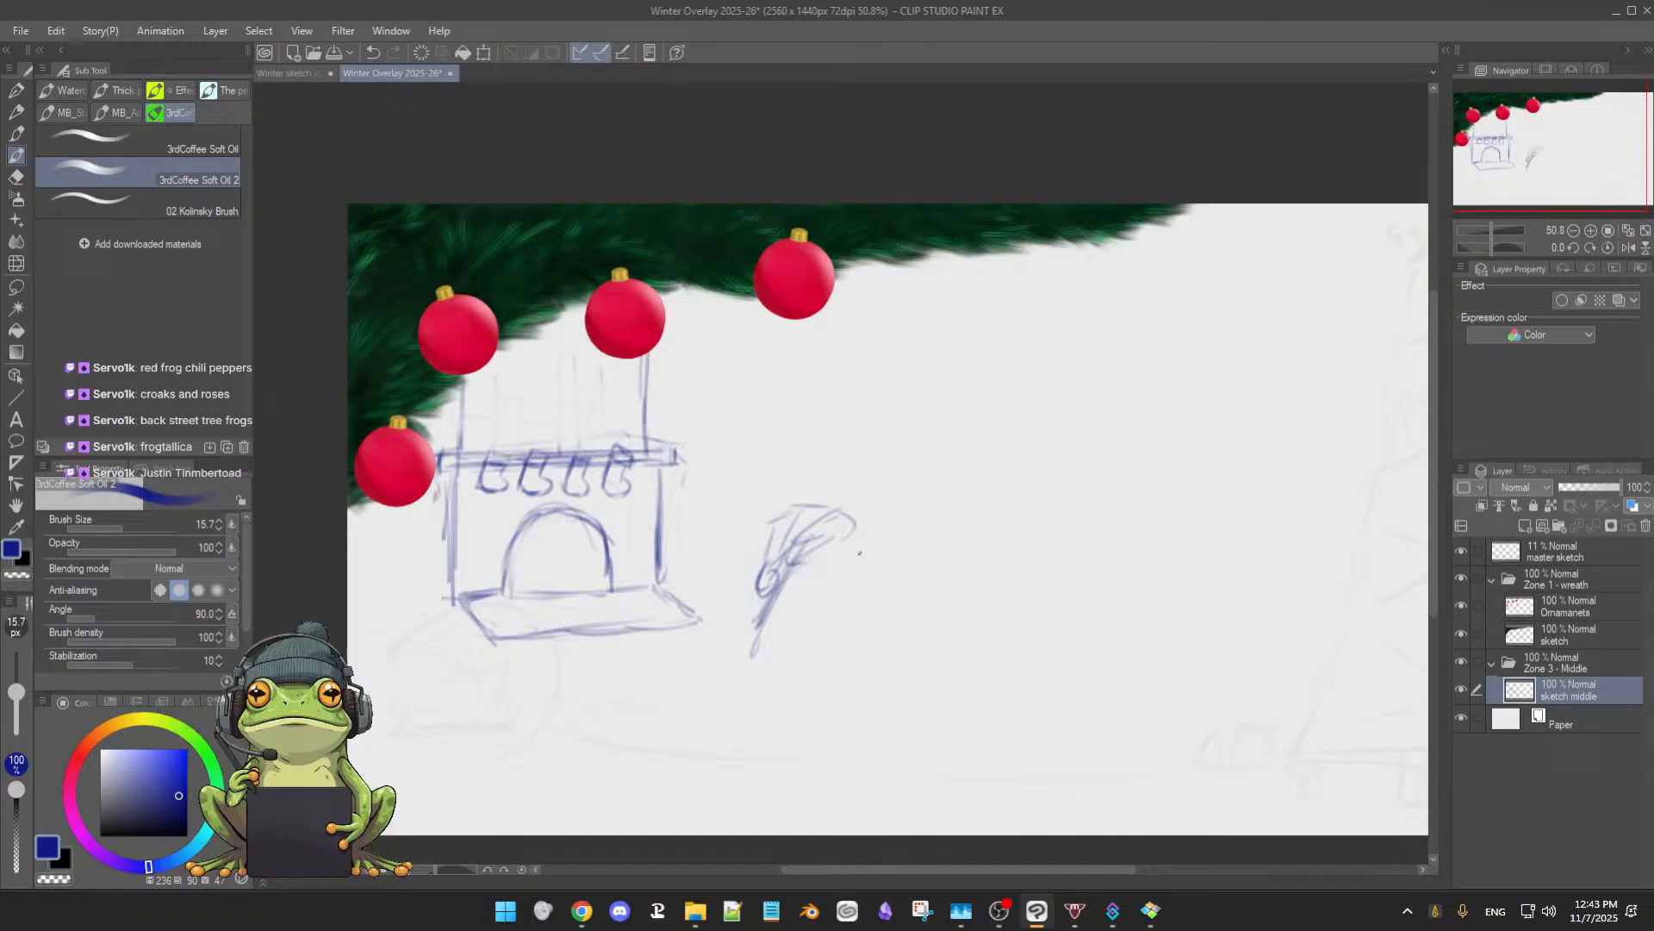
{"action": "left_click_drag", "start_coordinate": [844, 528], "coordinate": [872, 555]}
{"action": "mouse_move", "coordinate": [854, 526]}
{"action": "left_mouse_down"}
{"action": "mouse_move", "coordinate": [877, 551]}
{"action": "mouse_move", "coordinate": [871, 608]}
{"action": "left_mouse_up"}
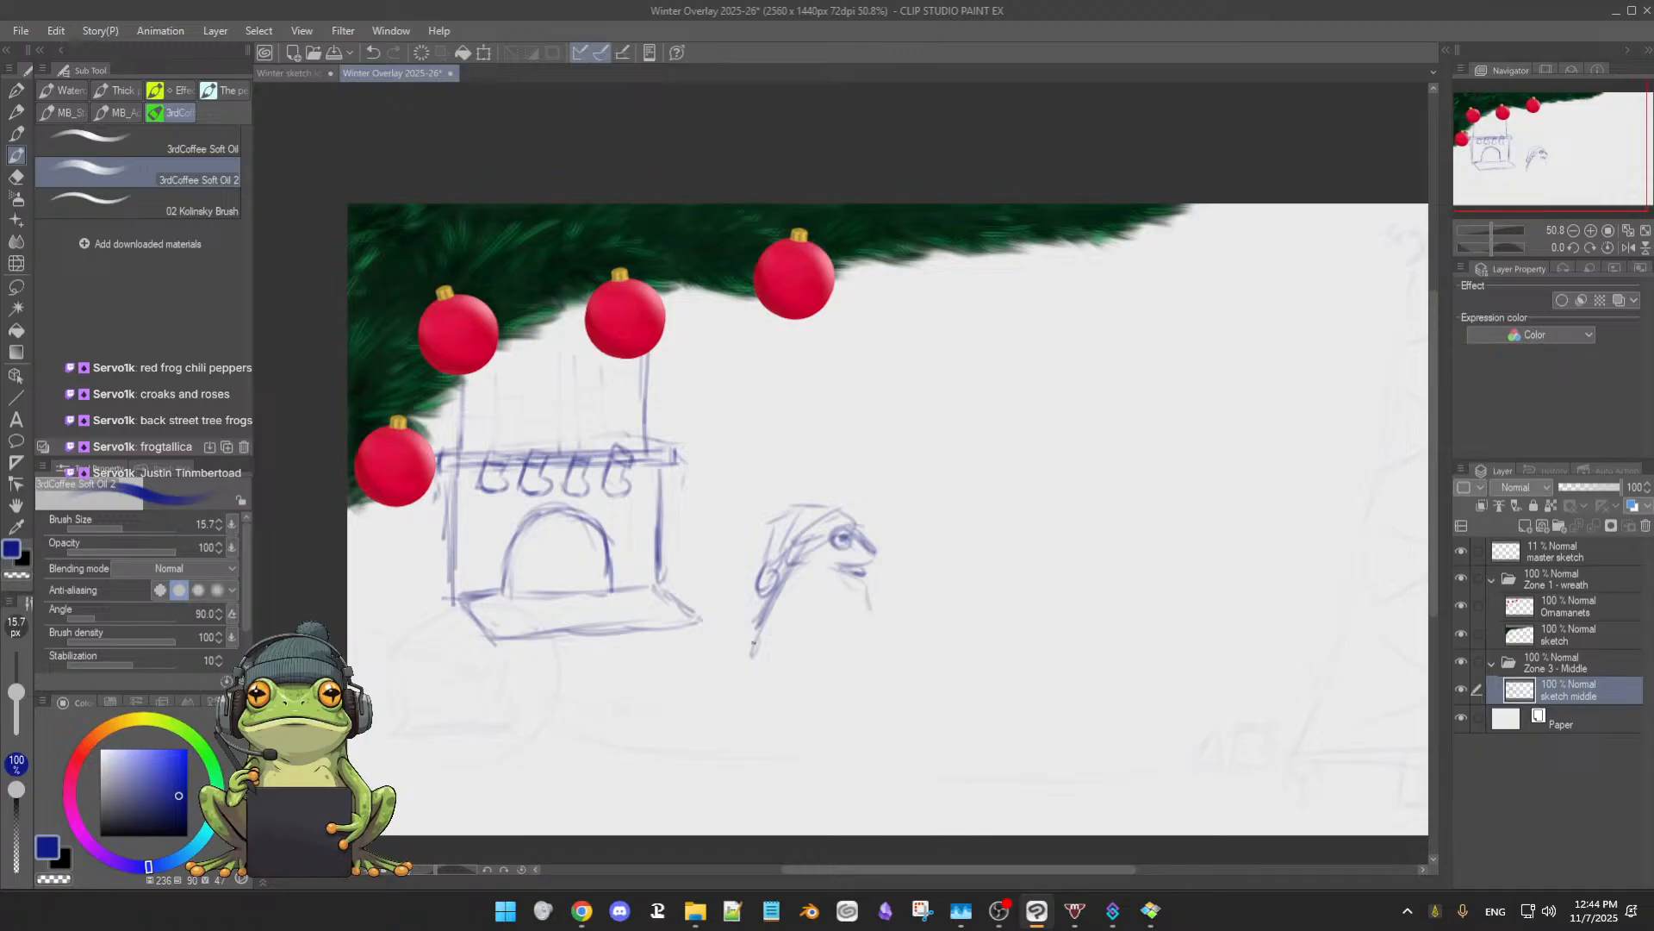
- Sketch the figure's rounded back, lower coat edge, arm folds and beard, and add lines inside the cap
{"action": "mouse_move", "coordinate": [746, 637]}
{"action": "left_mouse_down"}
{"action": "mouse_move", "coordinate": [745, 690]}
{"action": "mouse_move", "coordinate": [824, 717]}
{"action": "mouse_move", "coordinate": [852, 706]}
{"action": "left_mouse_up"}
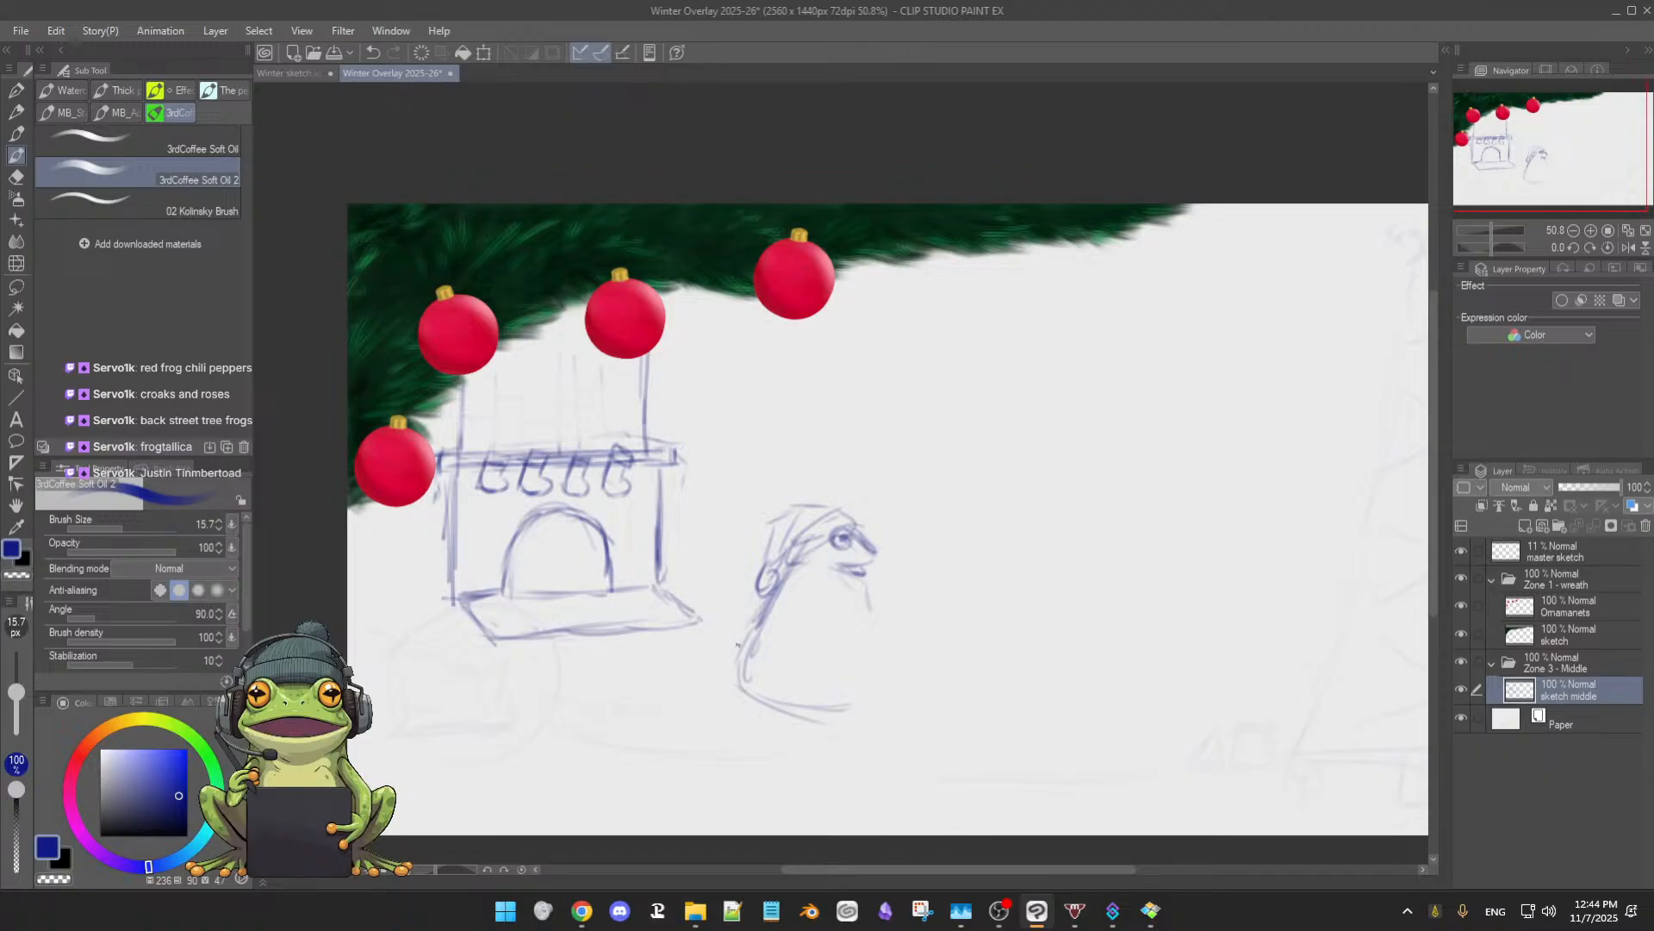
{"action": "mouse_move", "coordinate": [761, 626]}
{"action": "left_mouse_down"}
{"action": "mouse_move", "coordinate": [823, 662]}
{"action": "mouse_move", "coordinate": [791, 668]}
{"action": "left_mouse_up"}
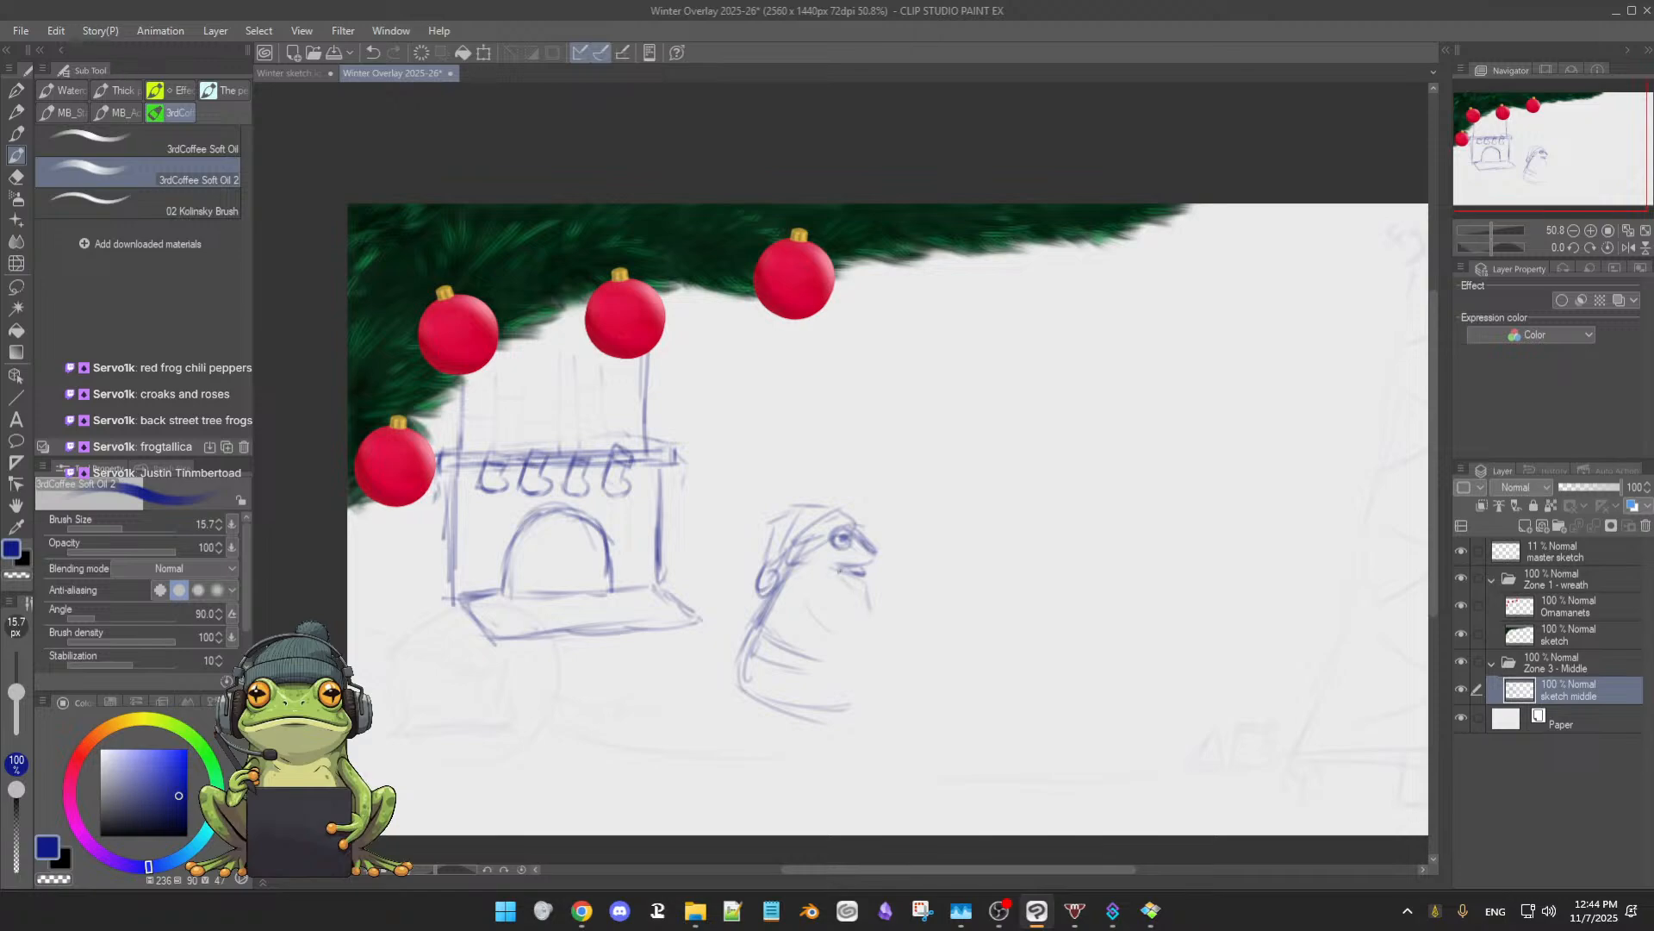
{"action": "left_click_drag", "start_coordinate": [871, 584], "coordinate": [879, 622]}
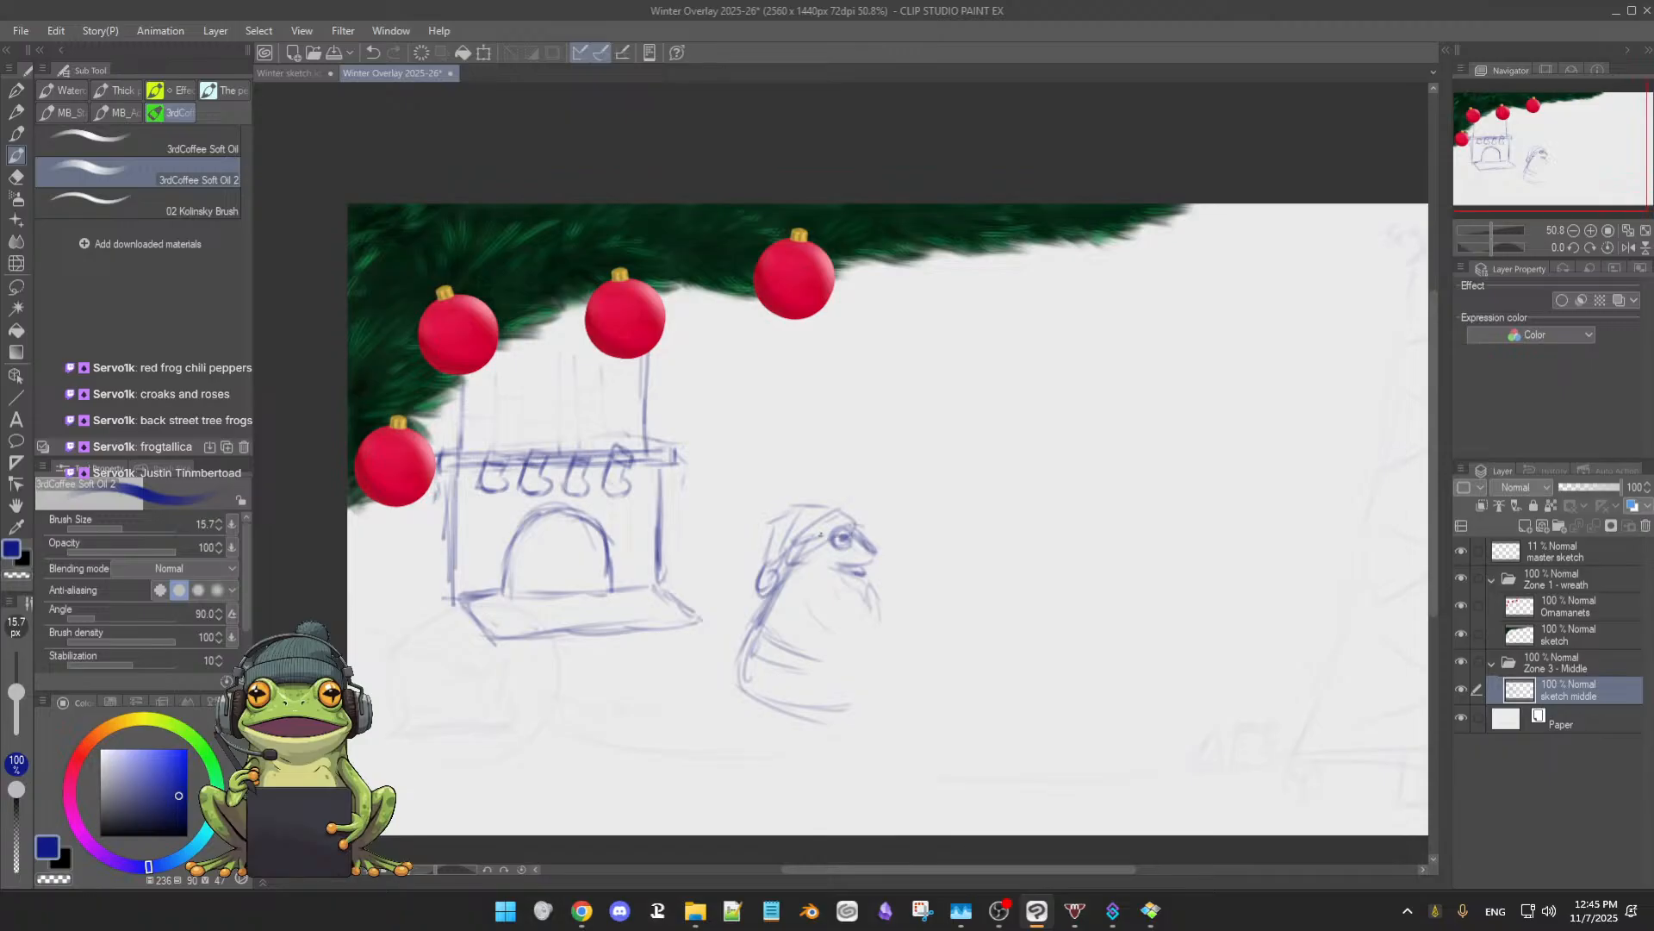
{"action": "mouse_move", "coordinate": [801, 509]}
{"action": "left_mouse_down"}
{"action": "mouse_move", "coordinate": [782, 545]}
{"action": "mouse_move", "coordinate": [783, 520]}
{"action": "mouse_move", "coordinate": [754, 606]}
{"action": "left_mouse_up"}
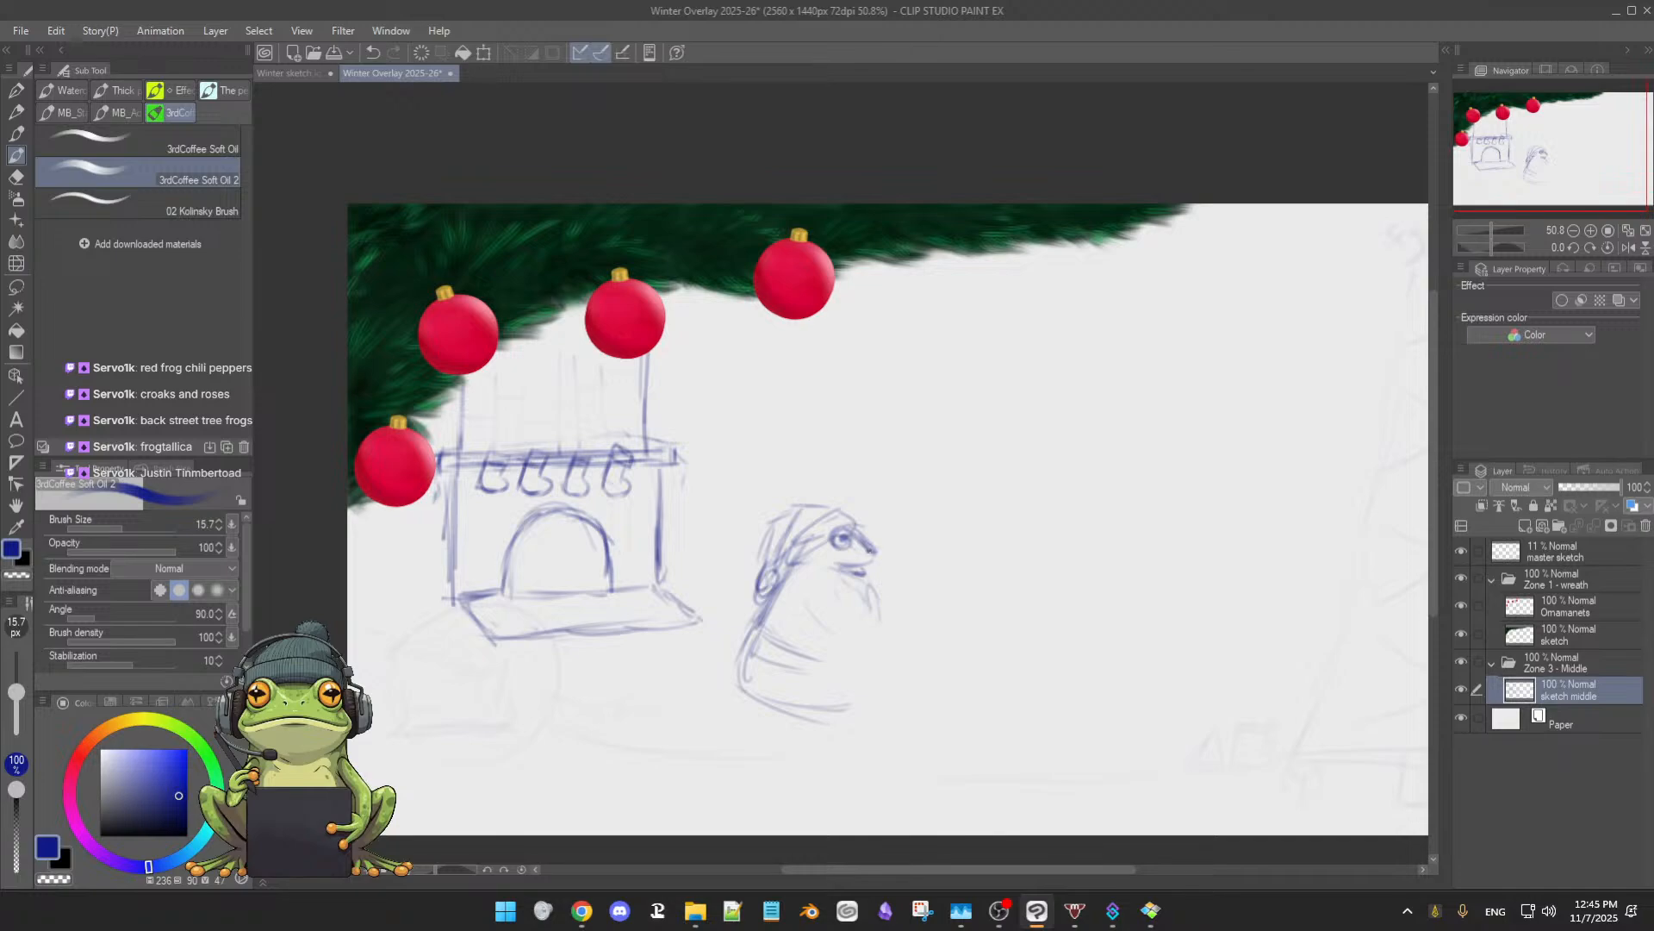
- Lighten the lines around the figure's nose with a small soft eraser, and set the eraser size to 68.8
{"action": "key", "text": "e"}
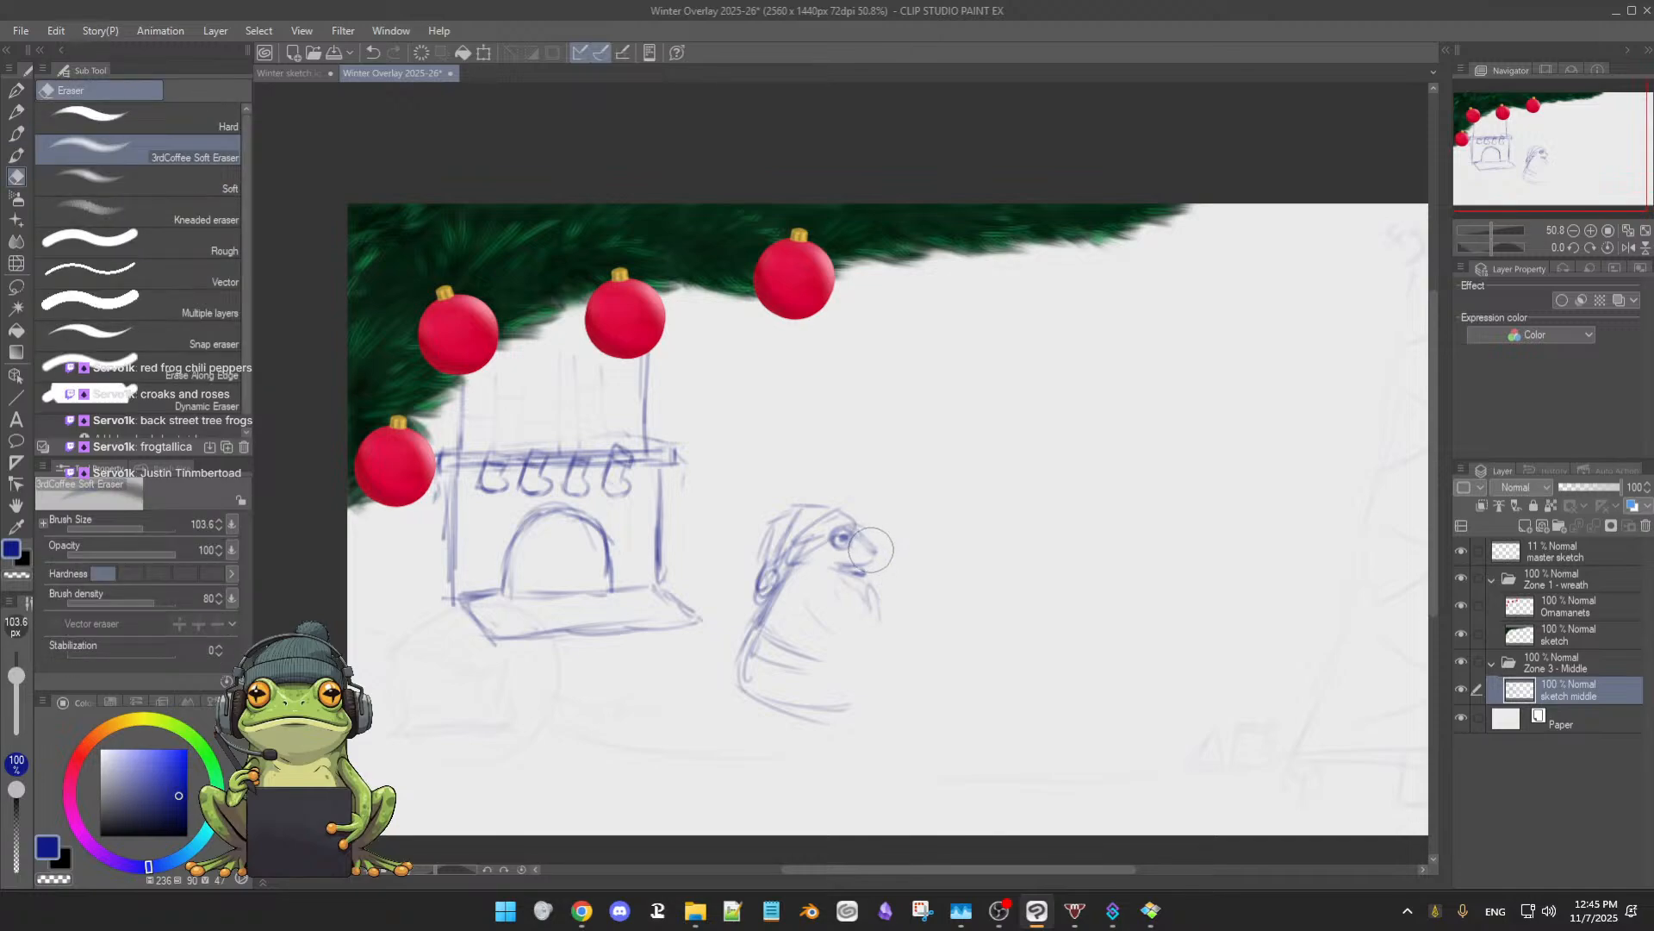
{"action": "left_click_drag", "start_coordinate": [16, 676], "coordinate": [16, 690]}
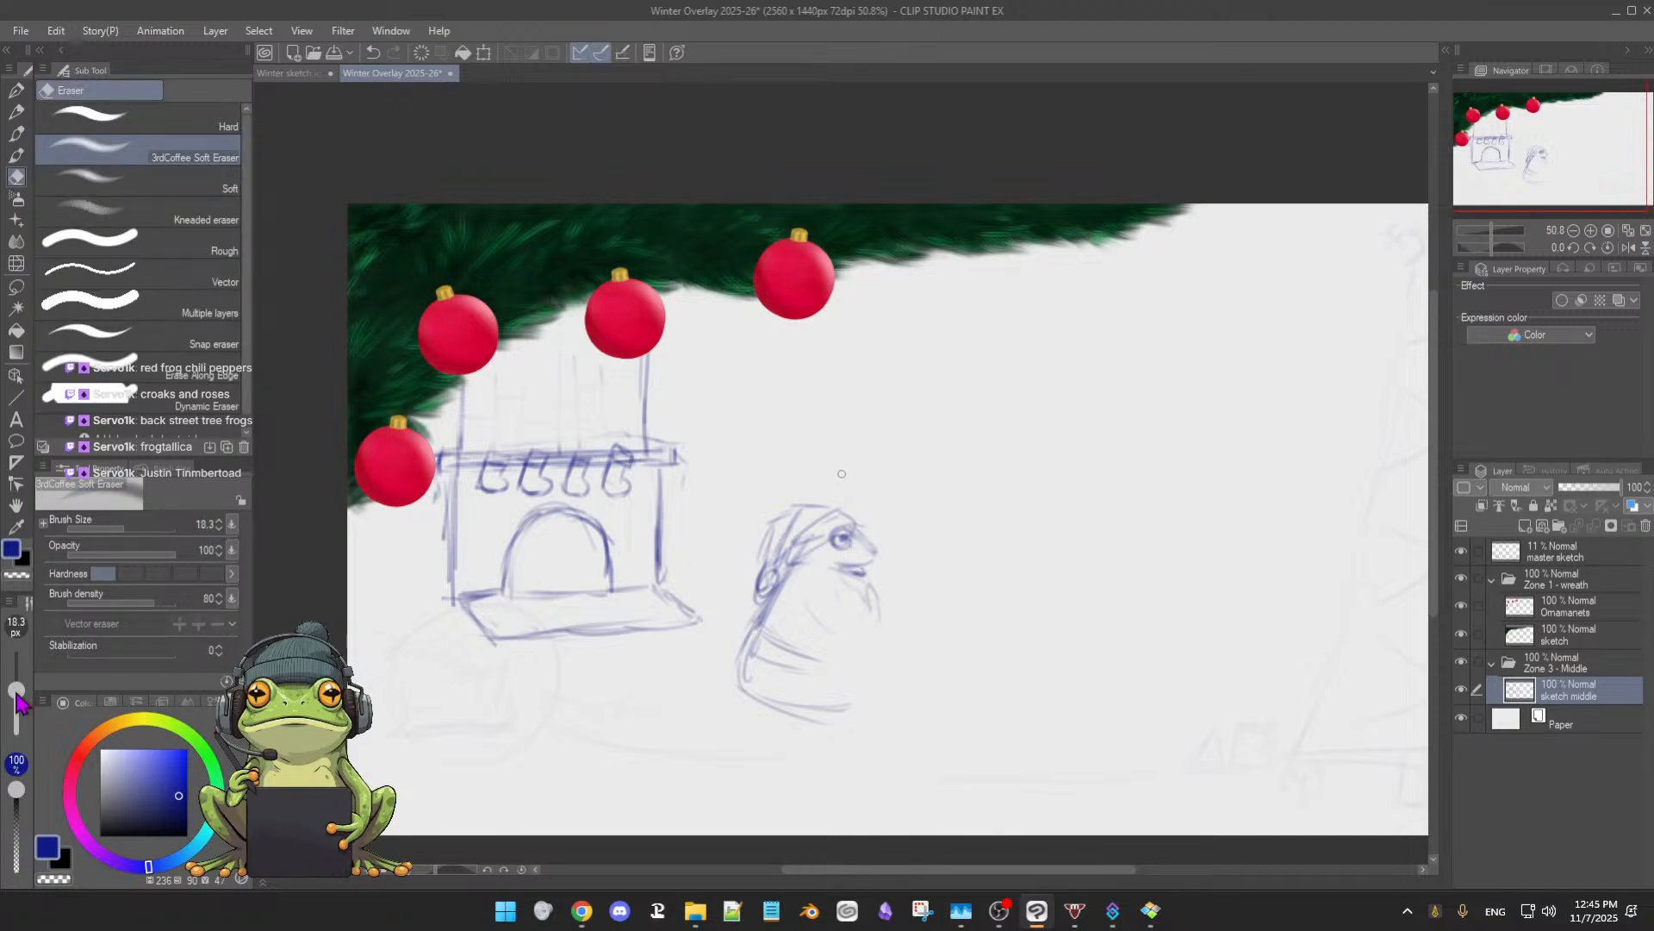
{"action": "left_click", "coordinate": [232, 551]}
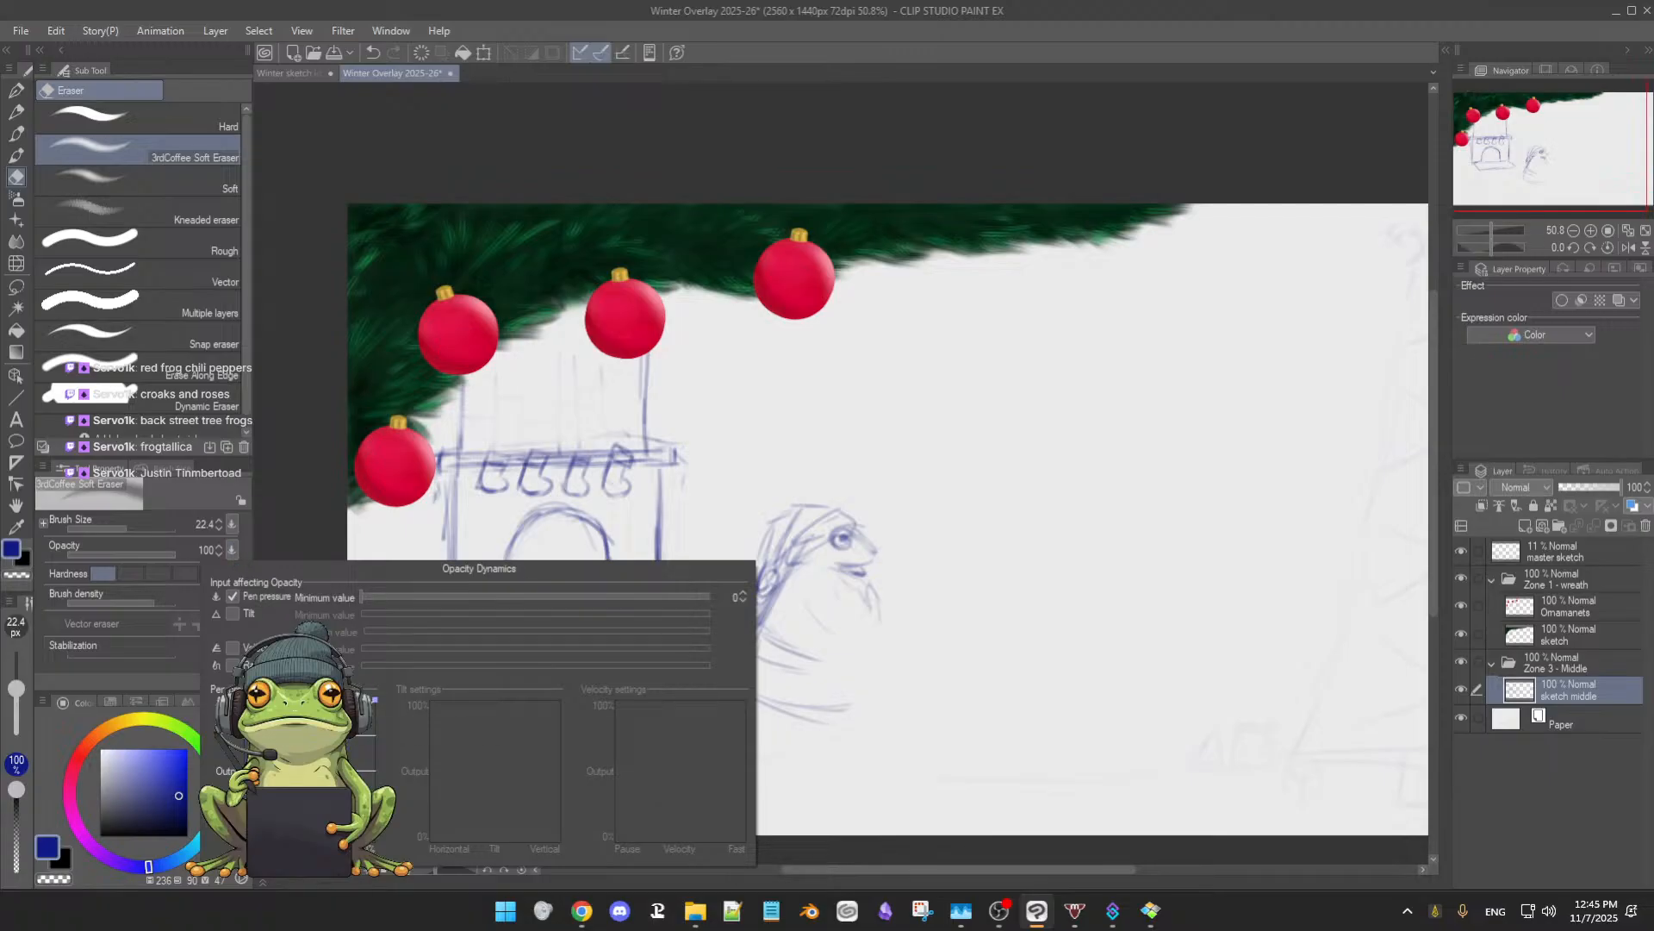
{"action": "key", "text": "b"}
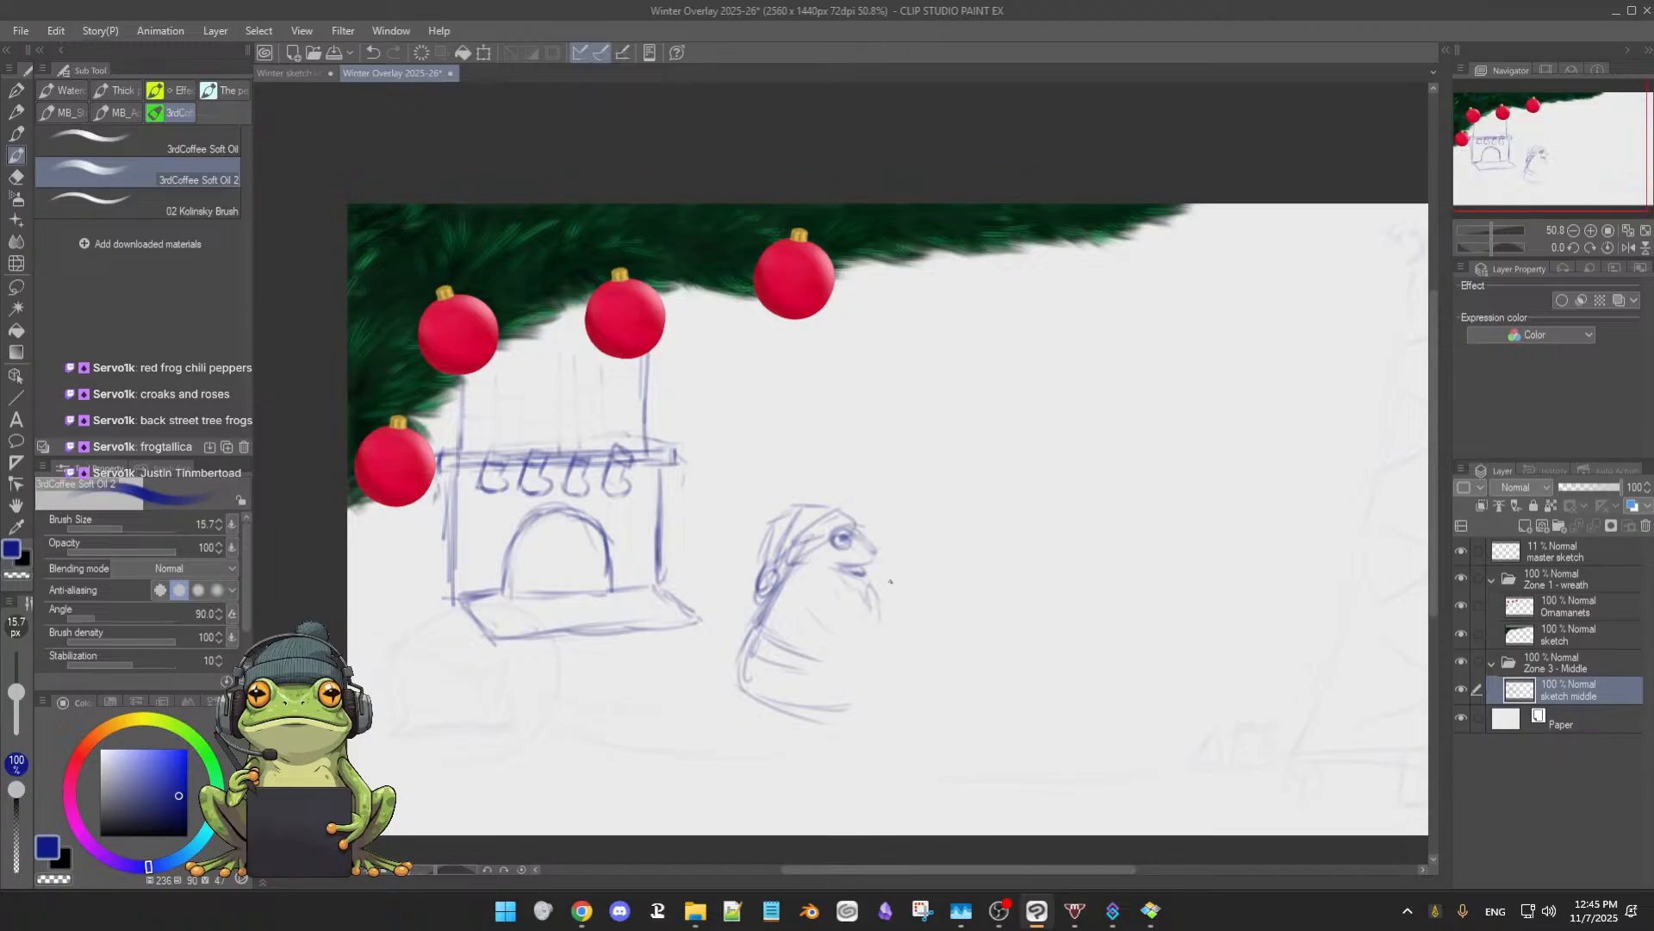
{"action": "key", "text": "e"}
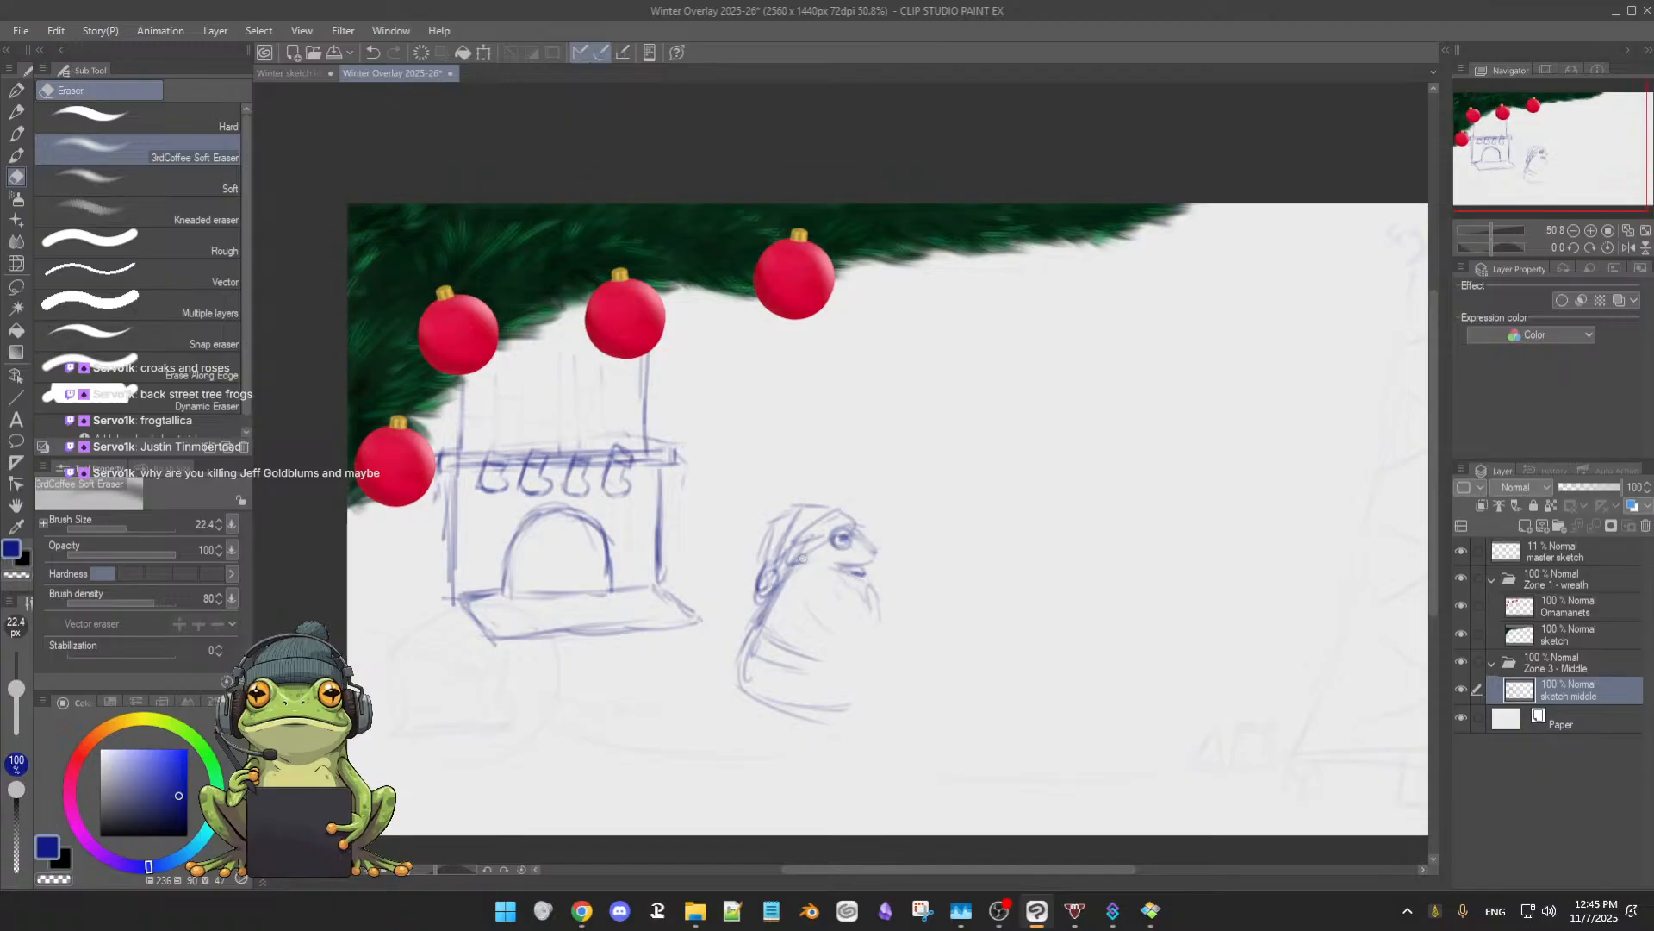
{"action": "left_click_drag", "start_coordinate": [10, 692], "coordinate": [15, 680]}
{"action": "key", "text": "b"}
{"action": "key", "text": "e"}
{"action": "key", "text": "b"}
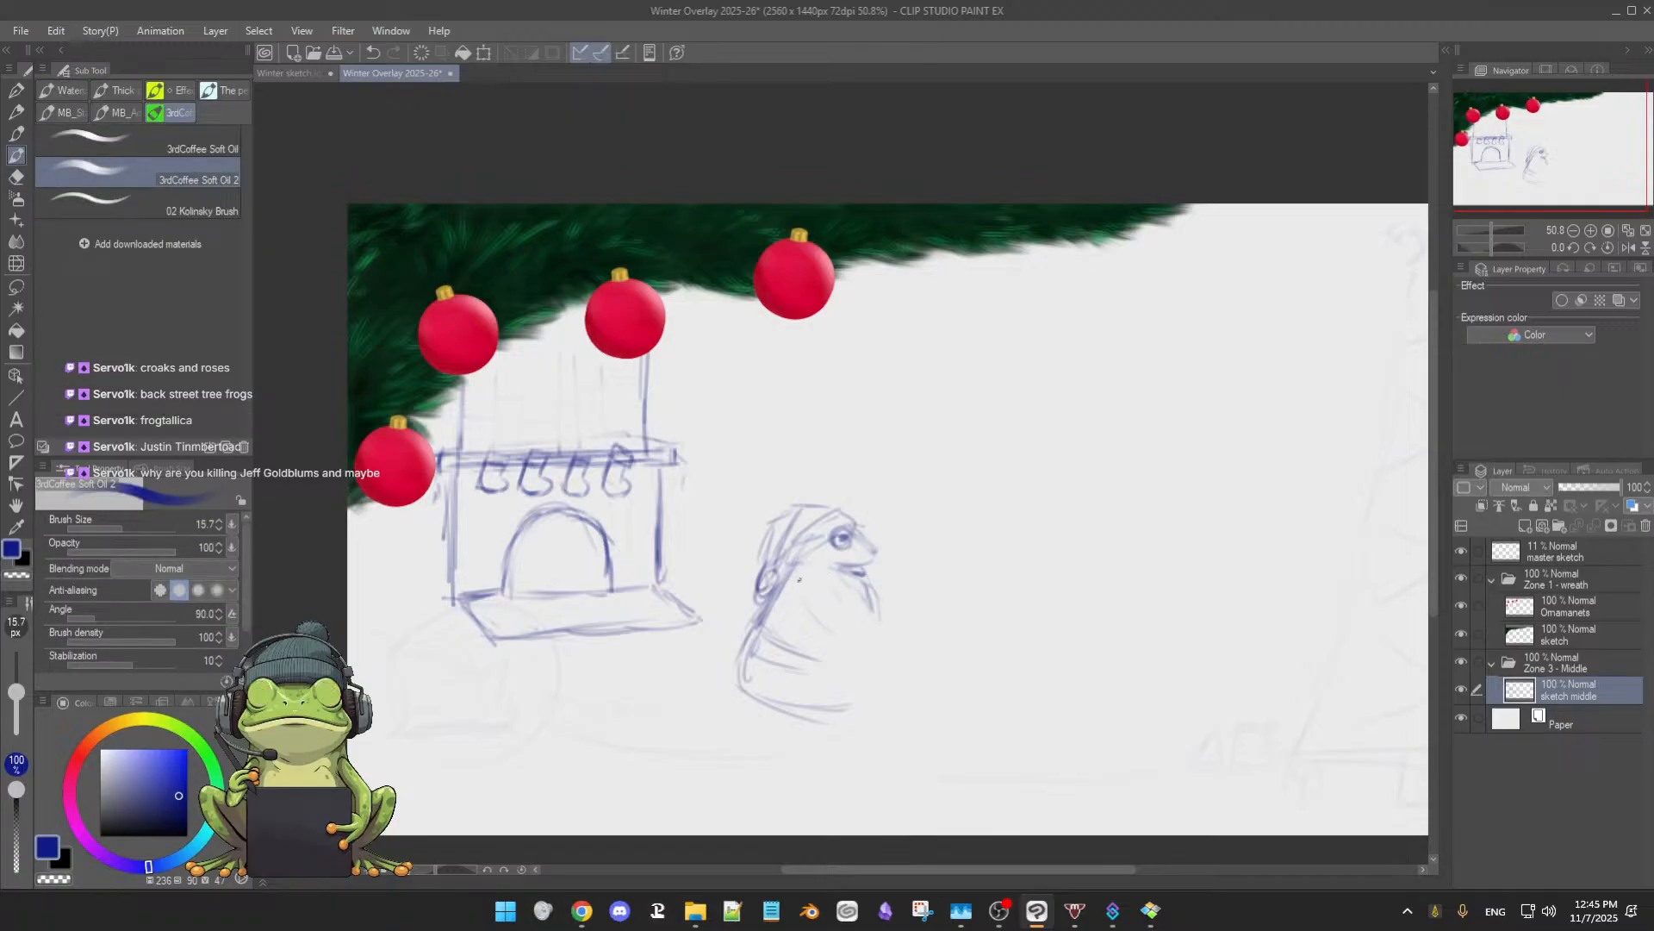
- Sketch the long pointed beard flowing down from the mouth and the collar line below the cap
{"action": "left_click_drag", "start_coordinate": [838, 586], "coordinate": [861, 626]}
{"action": "mouse_move", "coordinate": [820, 548]}
{"action": "left_mouse_down"}
{"action": "mouse_move", "coordinate": [793, 564]}
{"action": "mouse_move", "coordinate": [794, 536]}
{"action": "mouse_move", "coordinate": [816, 582]}
{"action": "left_mouse_up"}
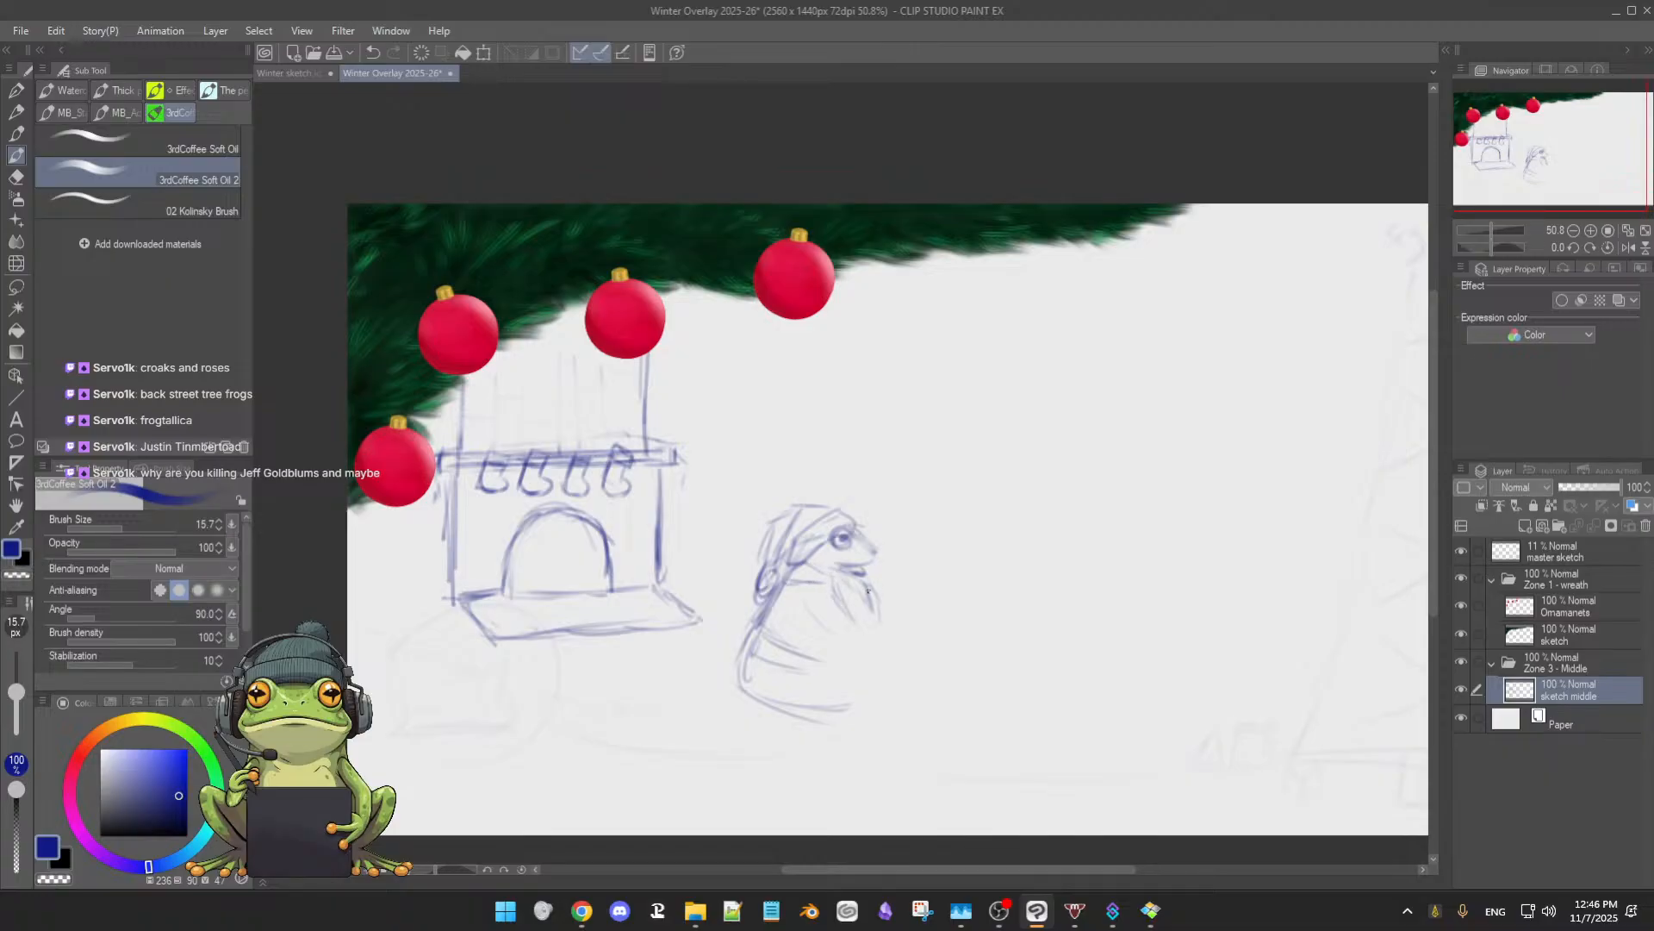
{"action": "left_click_drag", "start_coordinate": [878, 606], "coordinate": [879, 626]}
{"action": "left_click_drag", "start_coordinate": [916, 666], "coordinate": [910, 617]}
{"action": "left_click_drag", "start_coordinate": [851, 572], "coordinate": [875, 583]}
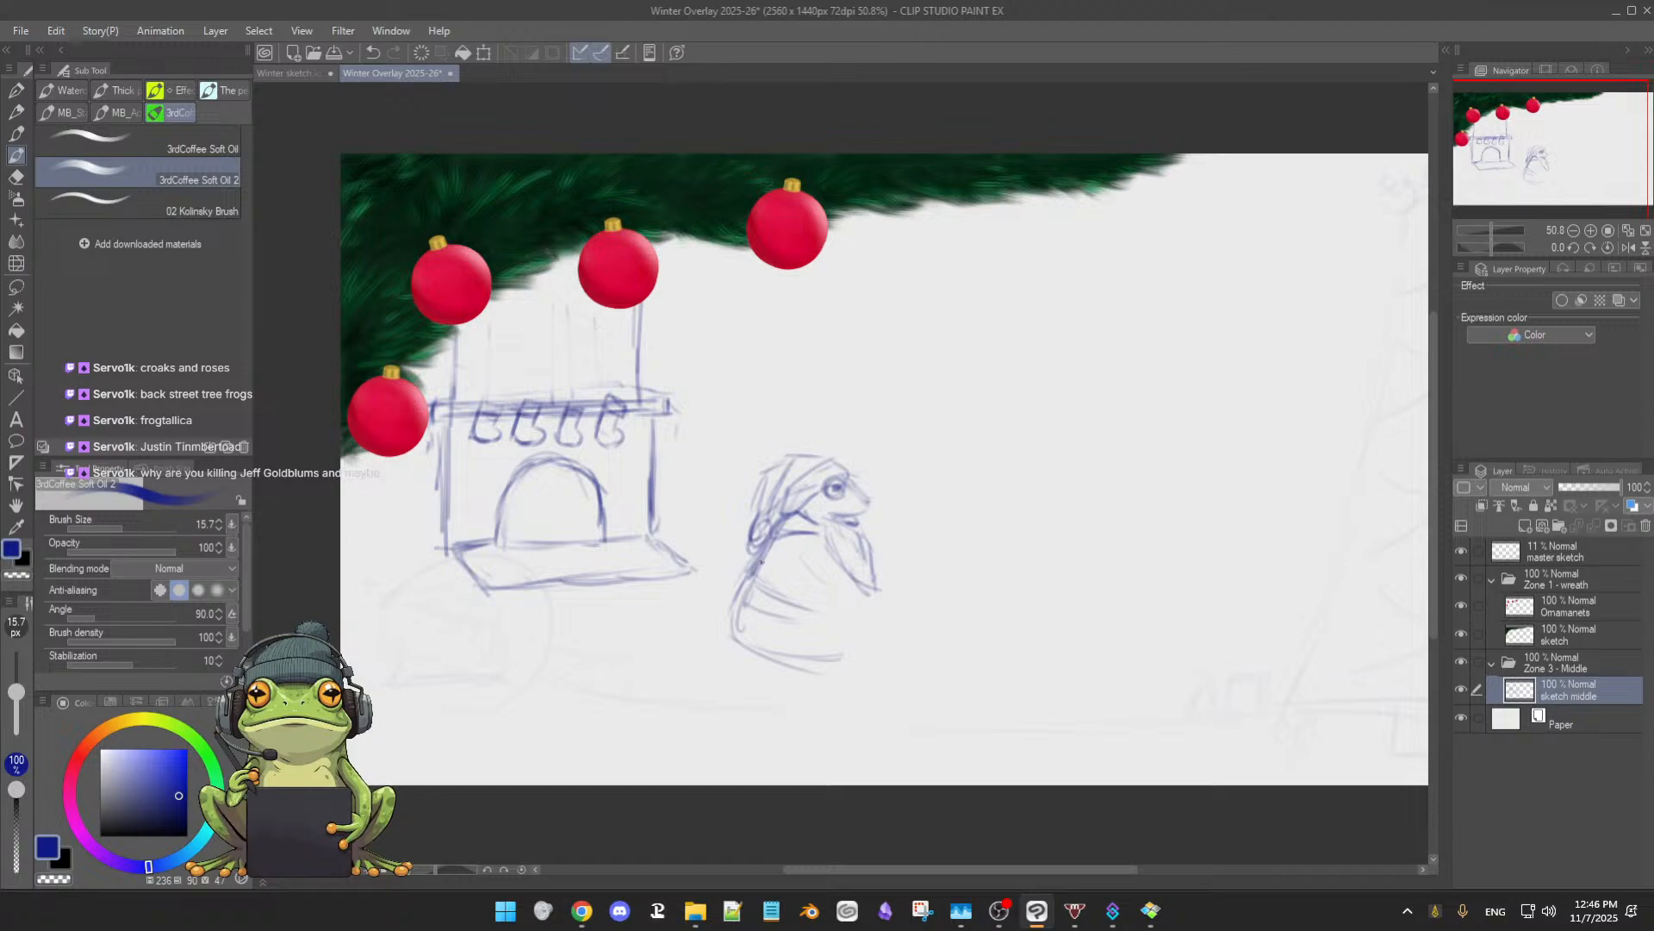
- Strengthen the arm folds and draw the coat's curved hem as a double-lined band with a rounded front end
{"action": "left_click_drag", "start_coordinate": [747, 602], "coordinate": [807, 615]}
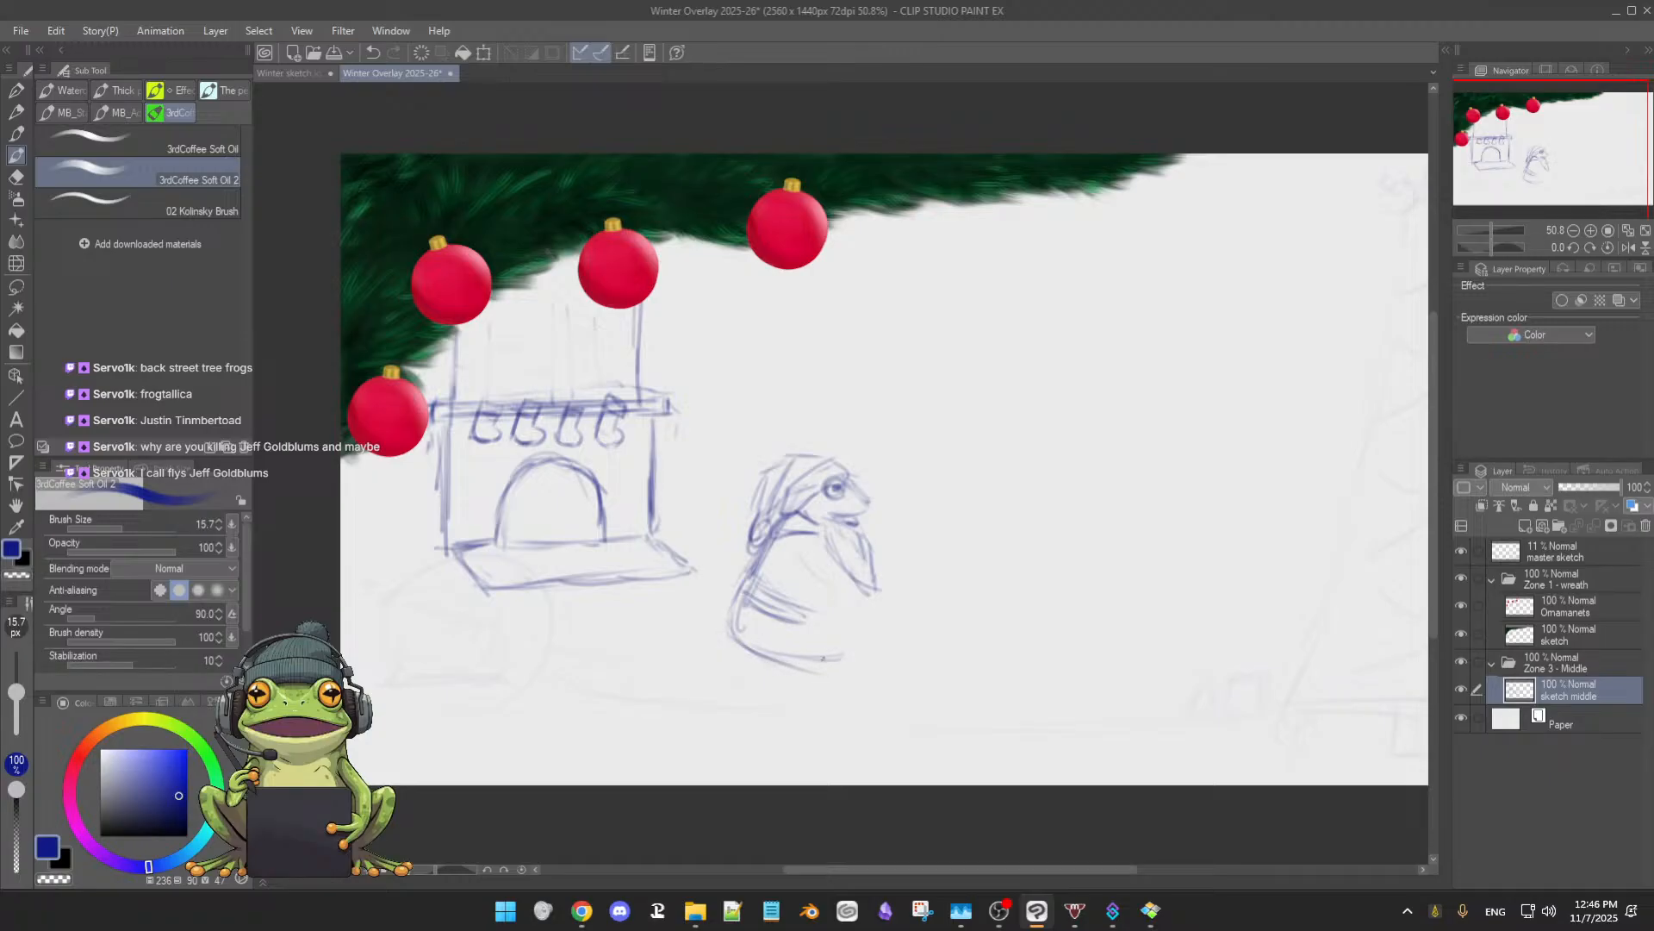
{"action": "mouse_move", "coordinate": [729, 619]}
{"action": "left_mouse_down"}
{"action": "mouse_move", "coordinate": [839, 657]}
{"action": "mouse_move", "coordinate": [733, 636]}
{"action": "mouse_move", "coordinate": [806, 664]}
{"action": "mouse_move", "coordinate": [773, 659]}
{"action": "mouse_move", "coordinate": [829, 655]}
{"action": "left_mouse_up"}
{"action": "left_click_drag", "start_coordinate": [812, 656], "coordinate": [848, 663]}
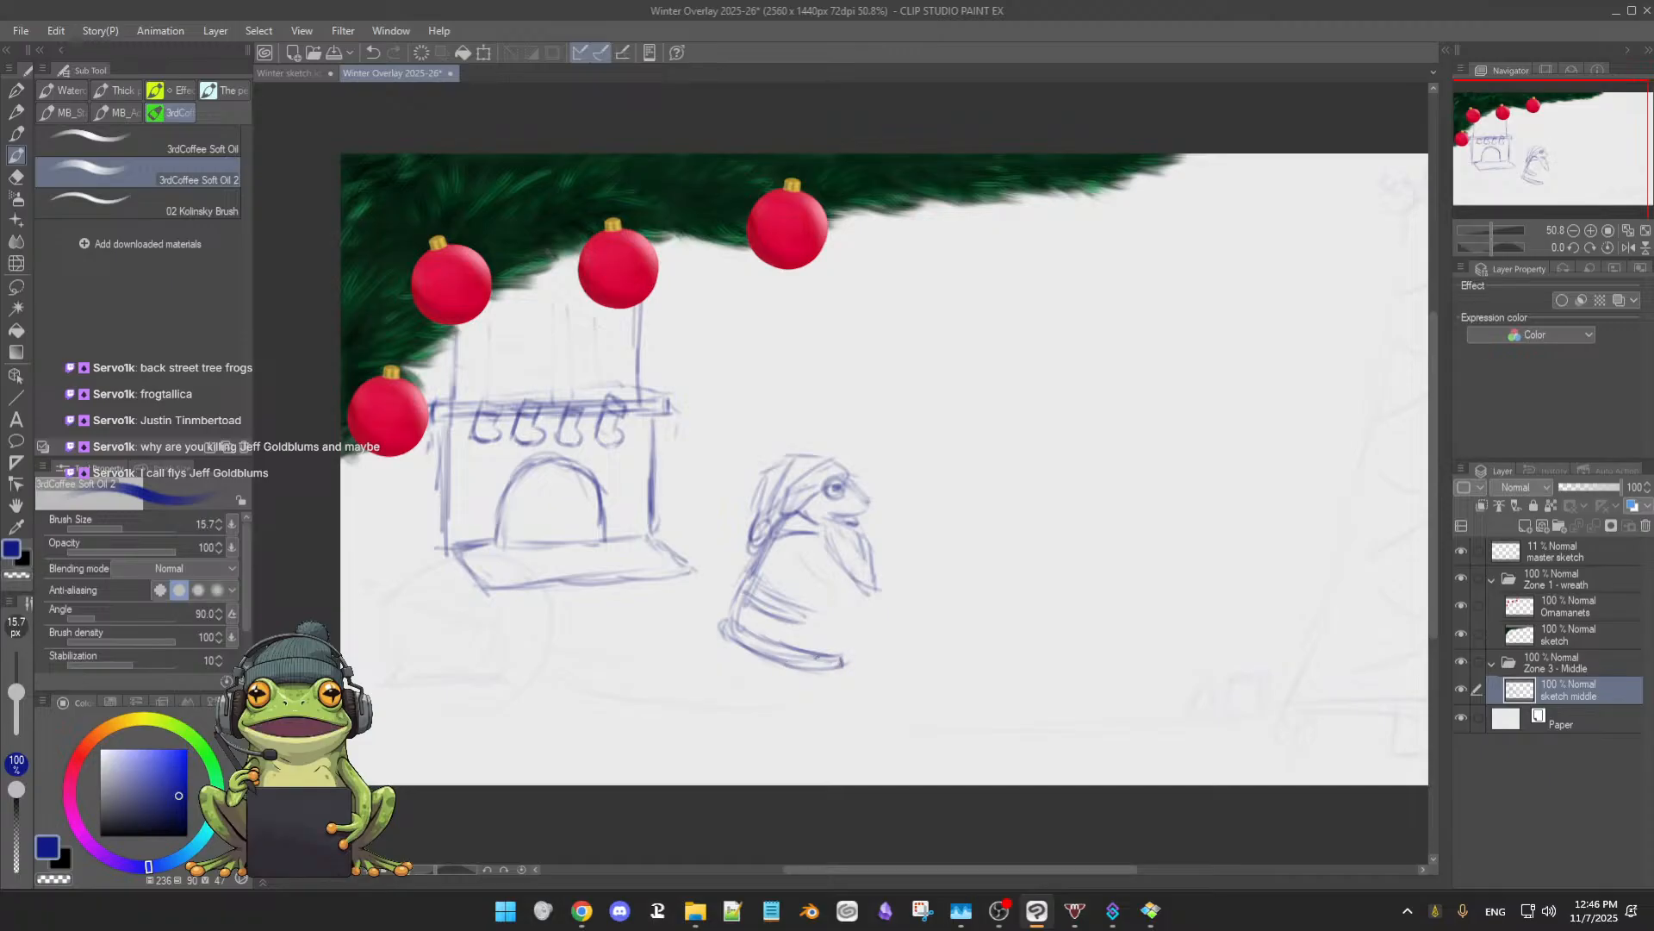
{"action": "left_click_drag", "start_coordinate": [849, 652], "coordinate": [853, 659]}
- Soften the figure's back line with the eraser, redraw the back and rear hem, and start the lower body beneath it
{"action": "key", "text": "e"}
{"action": "key", "text": "b"}
{"action": "key", "text": "e"}
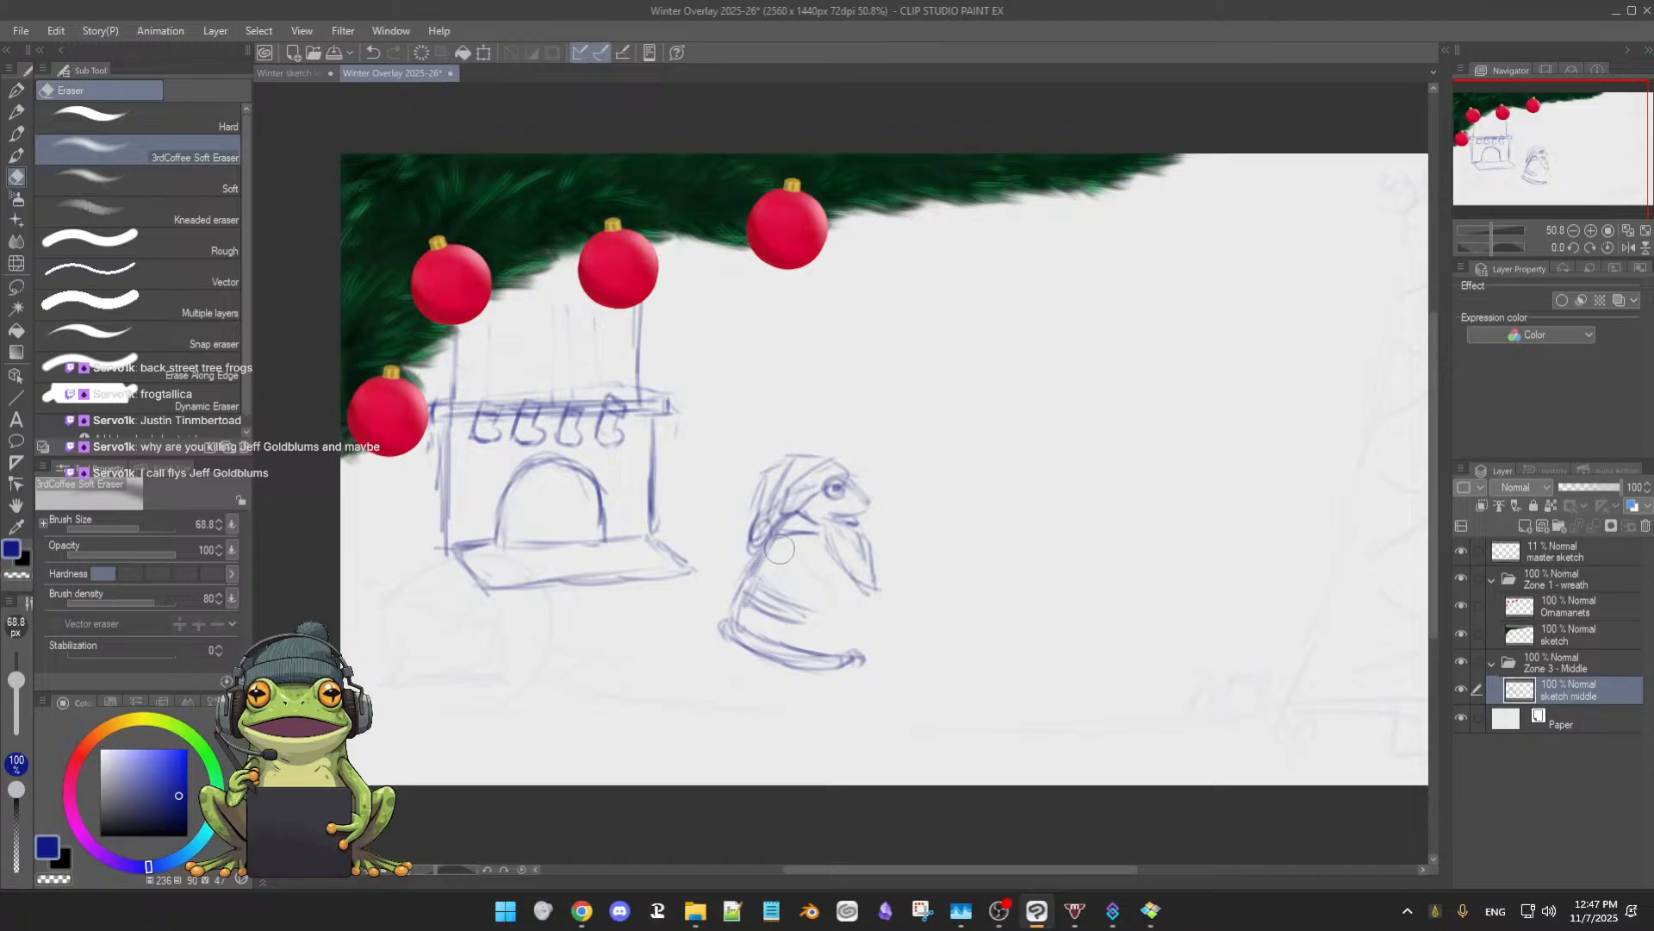
{"action": "key", "text": "b"}
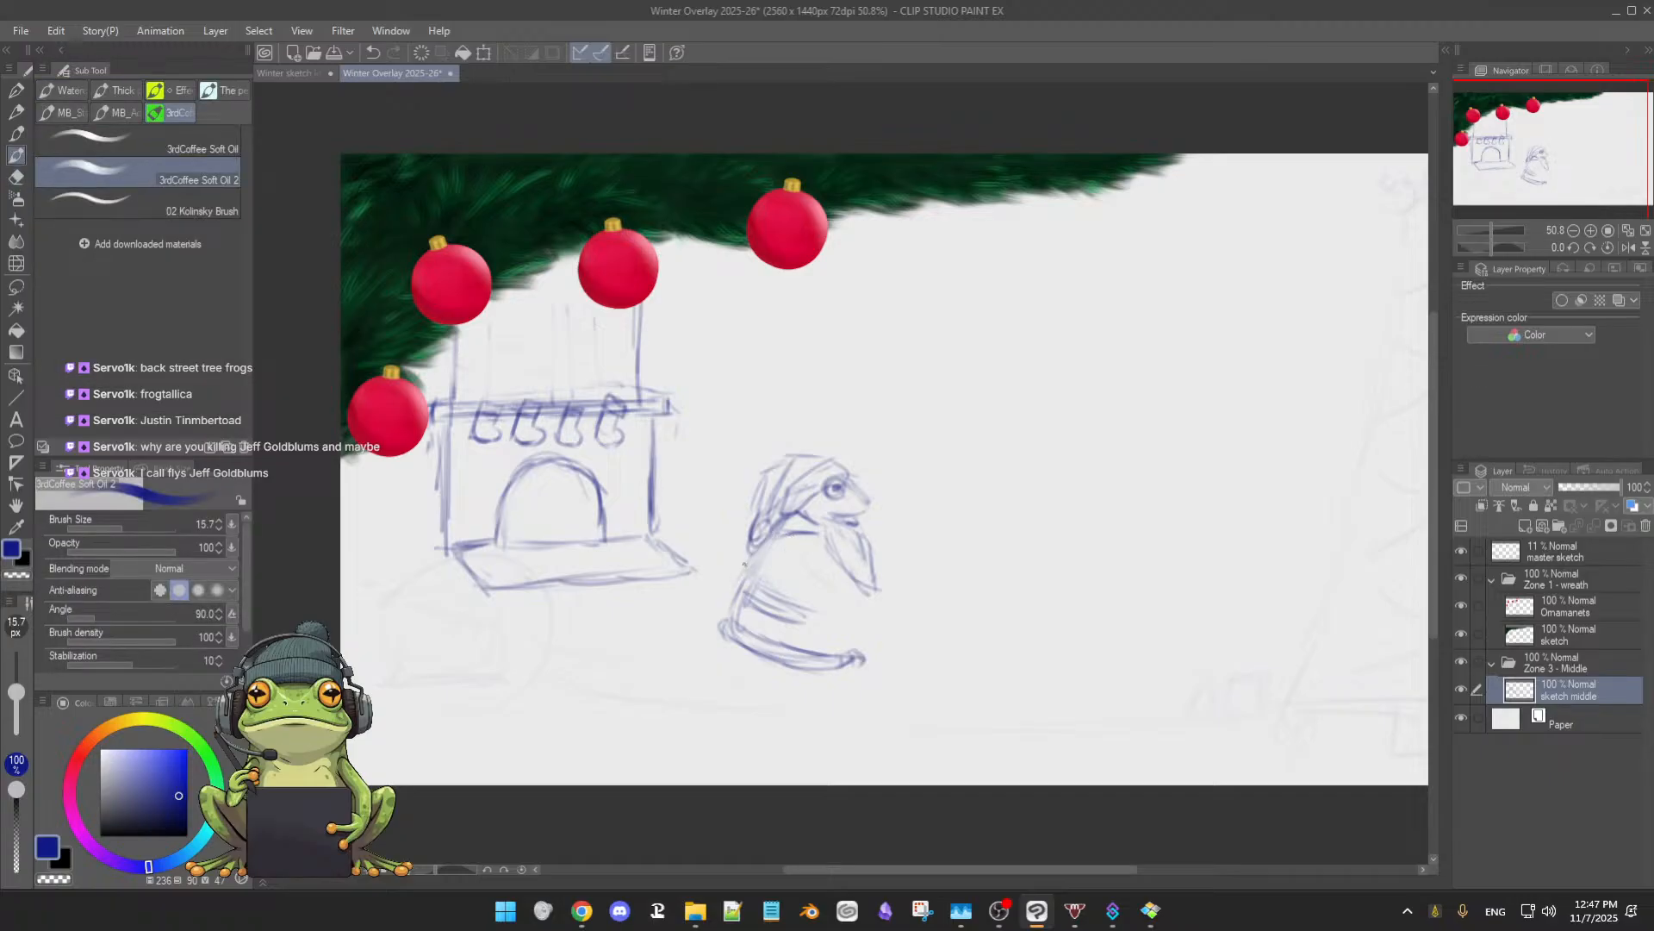
{"action": "mouse_move", "coordinate": [740, 585]}
{"action": "left_mouse_down"}
{"action": "mouse_move", "coordinate": [720, 636]}
{"action": "mouse_move", "coordinate": [863, 660]}
{"action": "left_mouse_up"}
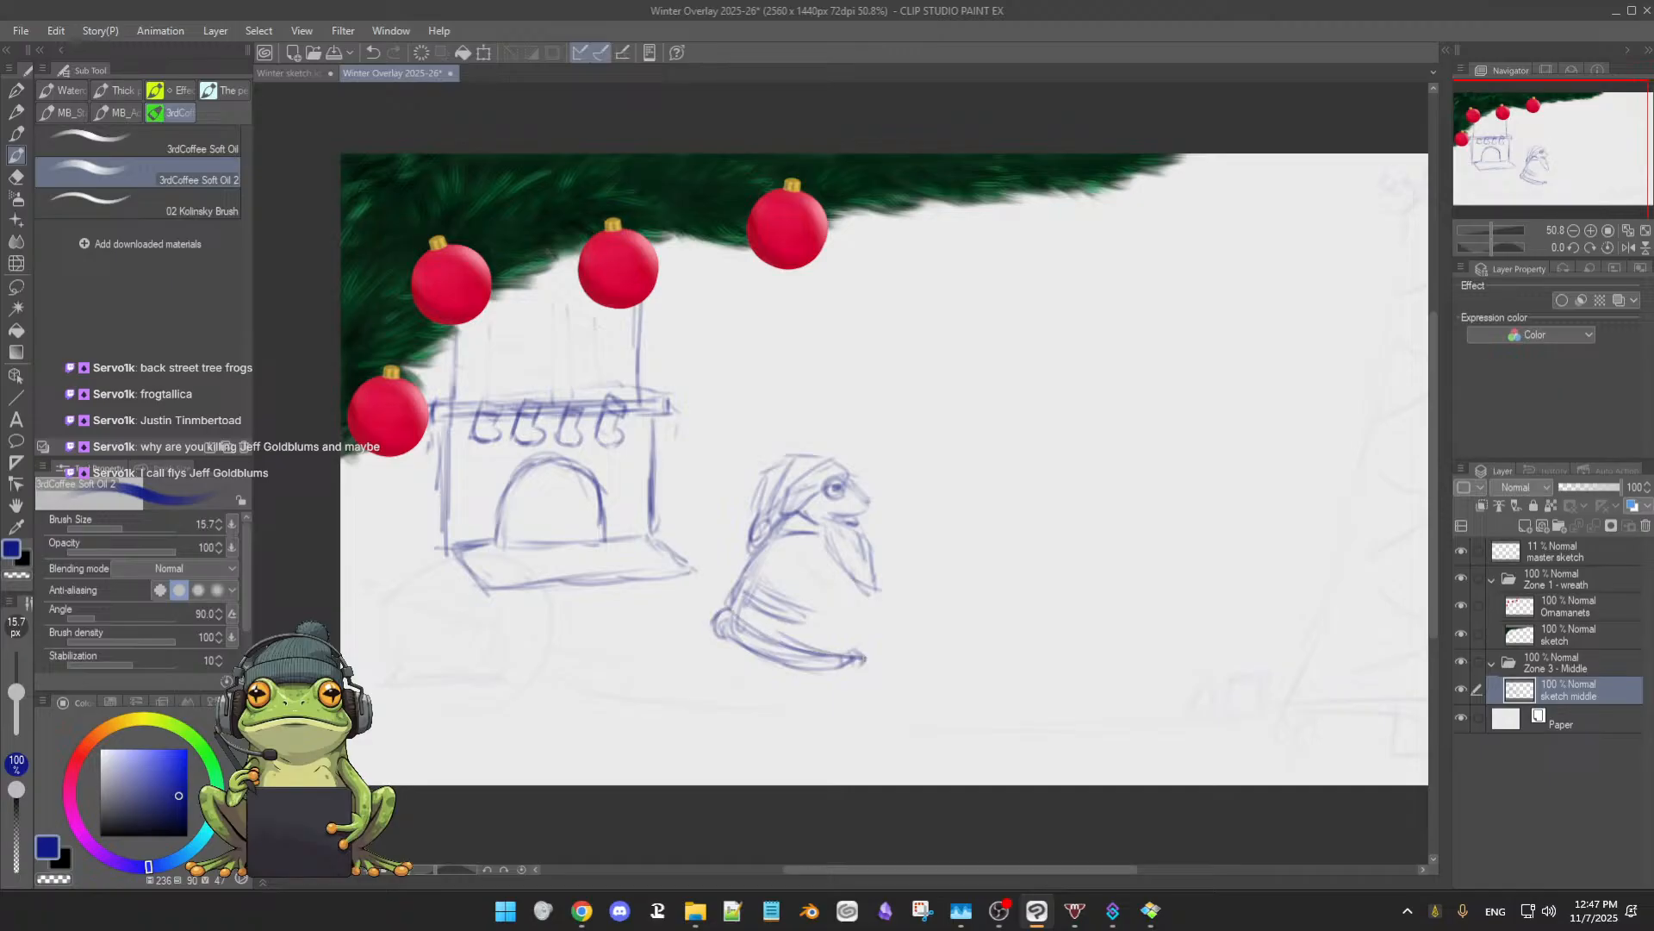
{"action": "left_click_drag", "start_coordinate": [722, 624], "coordinate": [798, 671]}
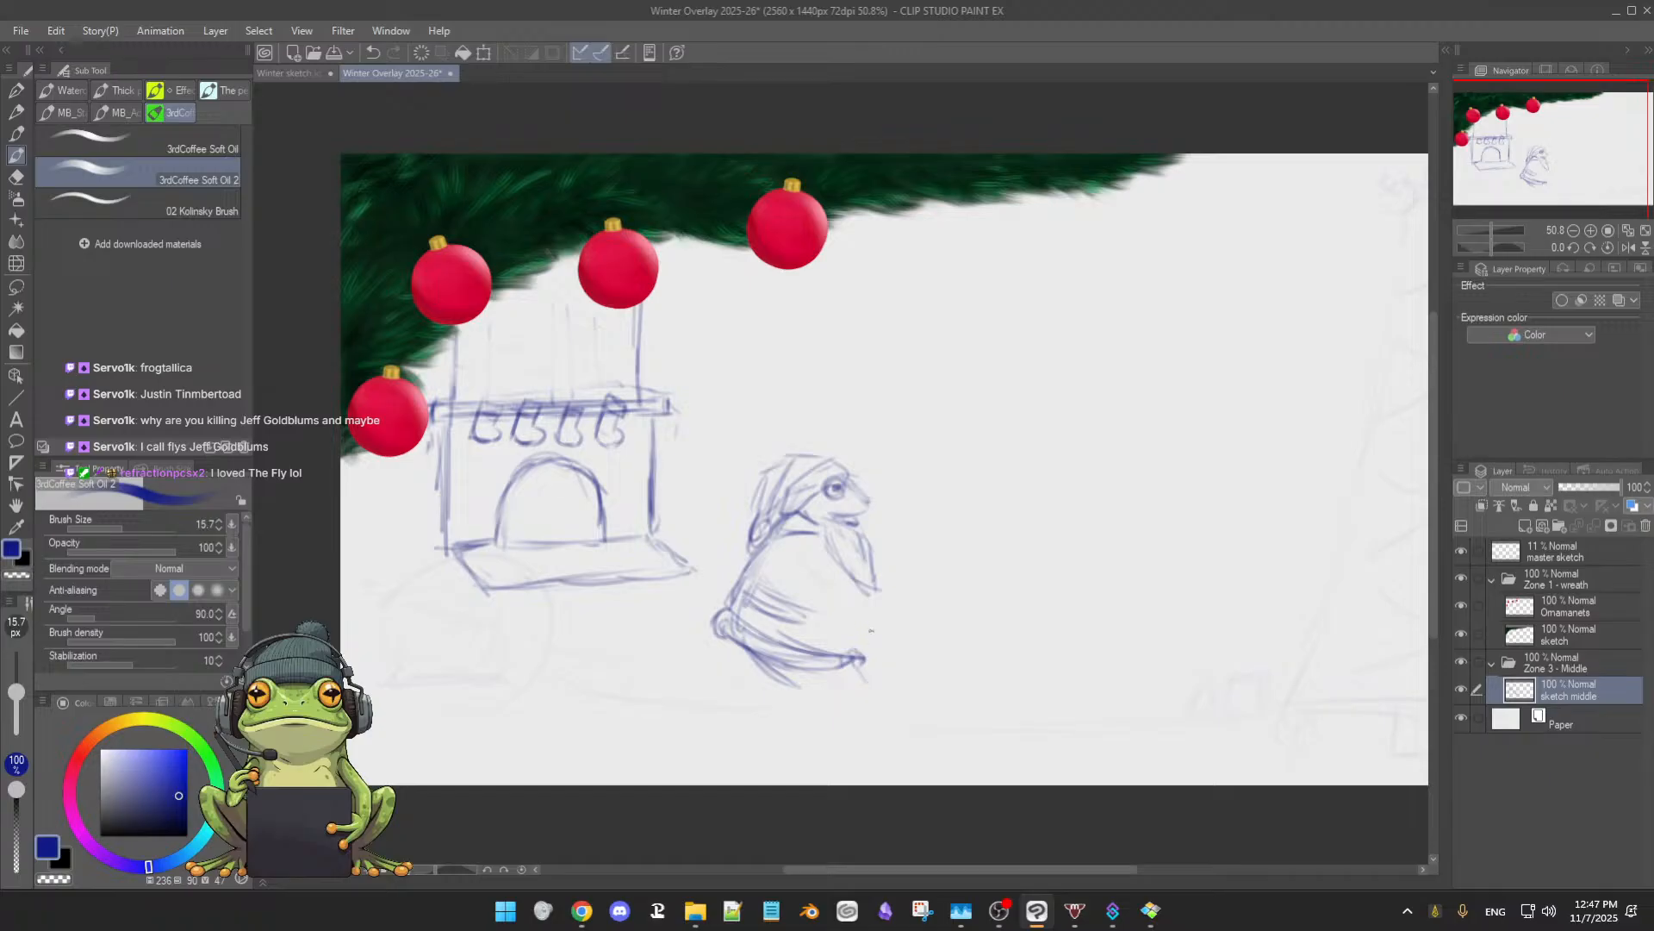
- Draw the coat's front edge down to the hem and refine the hem band's ends with brush and soft eraser
{"action": "left_click_drag", "start_coordinate": [862, 598], "coordinate": [866, 640]}
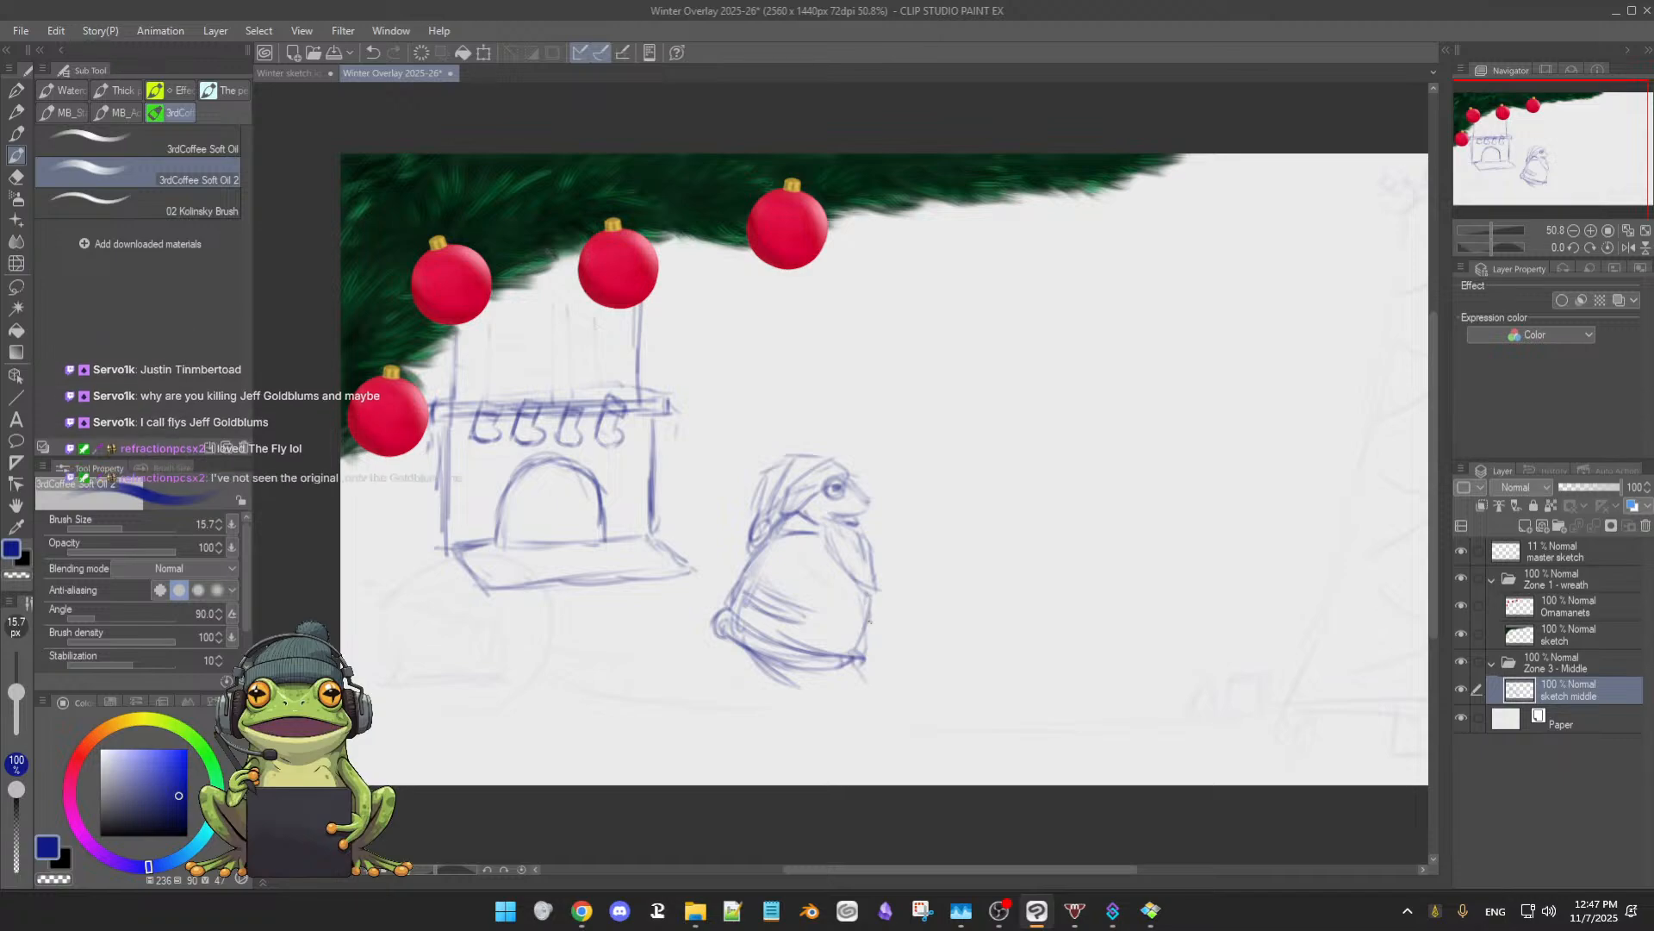
{"action": "mouse_move", "coordinate": [859, 668]}
{"action": "left_mouse_down"}
{"action": "mouse_move", "coordinate": [869, 692]}
{"action": "mouse_move", "coordinate": [851, 668]}
{"action": "left_mouse_up"}
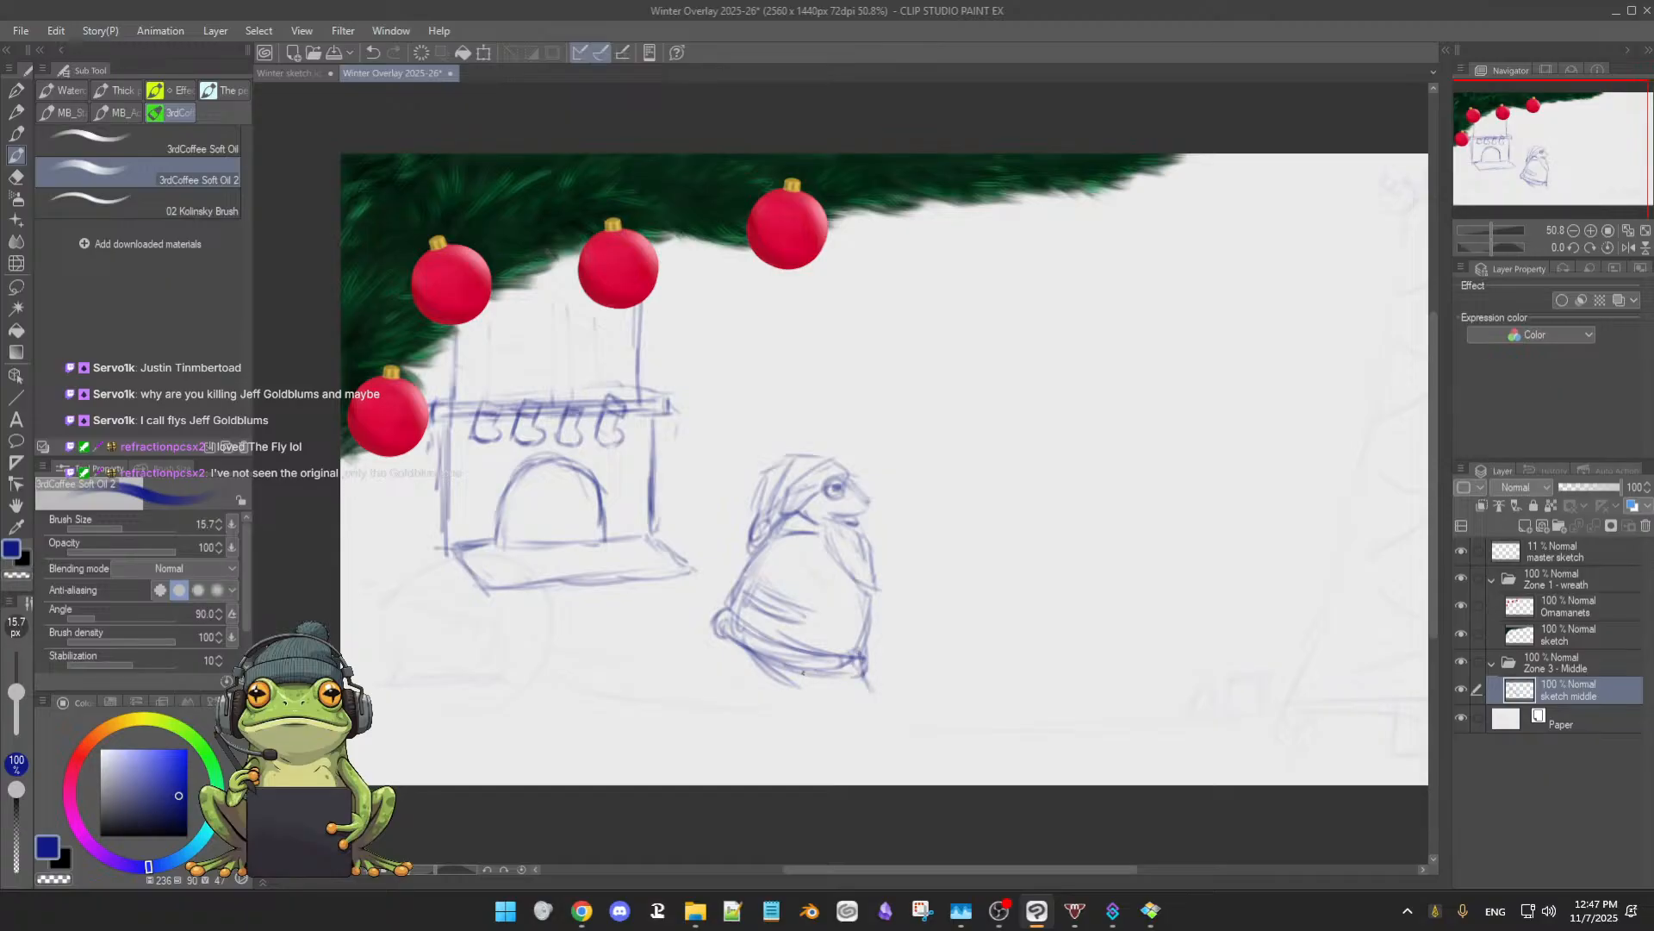
{"action": "key", "text": "e"}
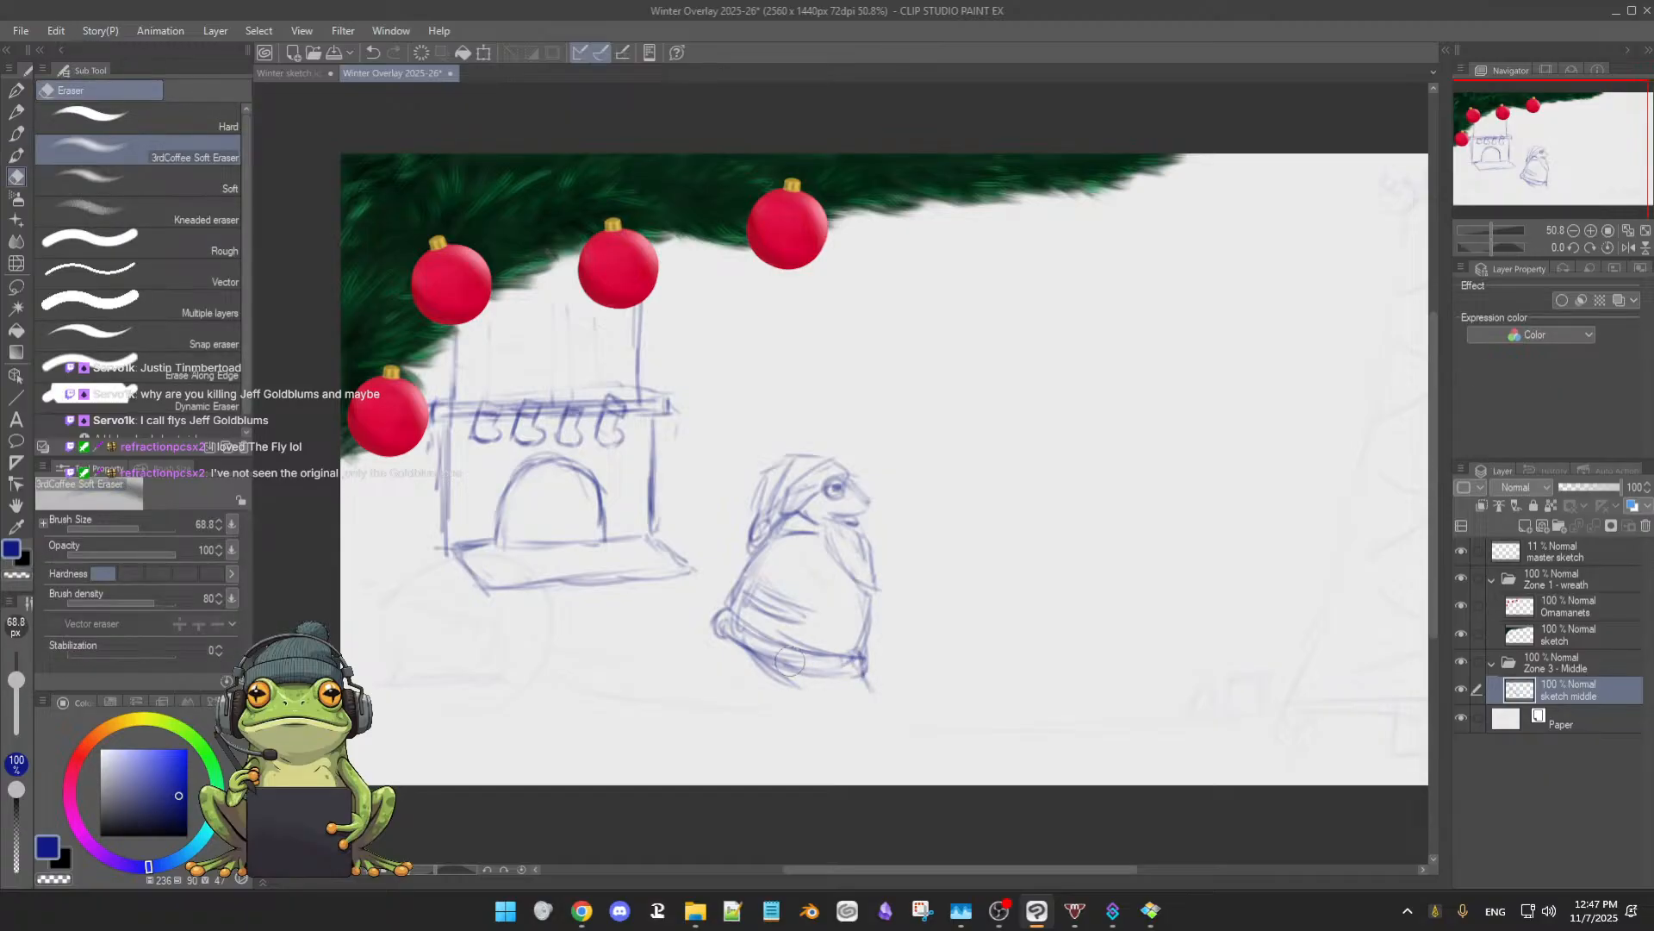
{"action": "key", "text": "b"}
{"action": "left_click_drag", "start_coordinate": [834, 653], "coordinate": [864, 662]}
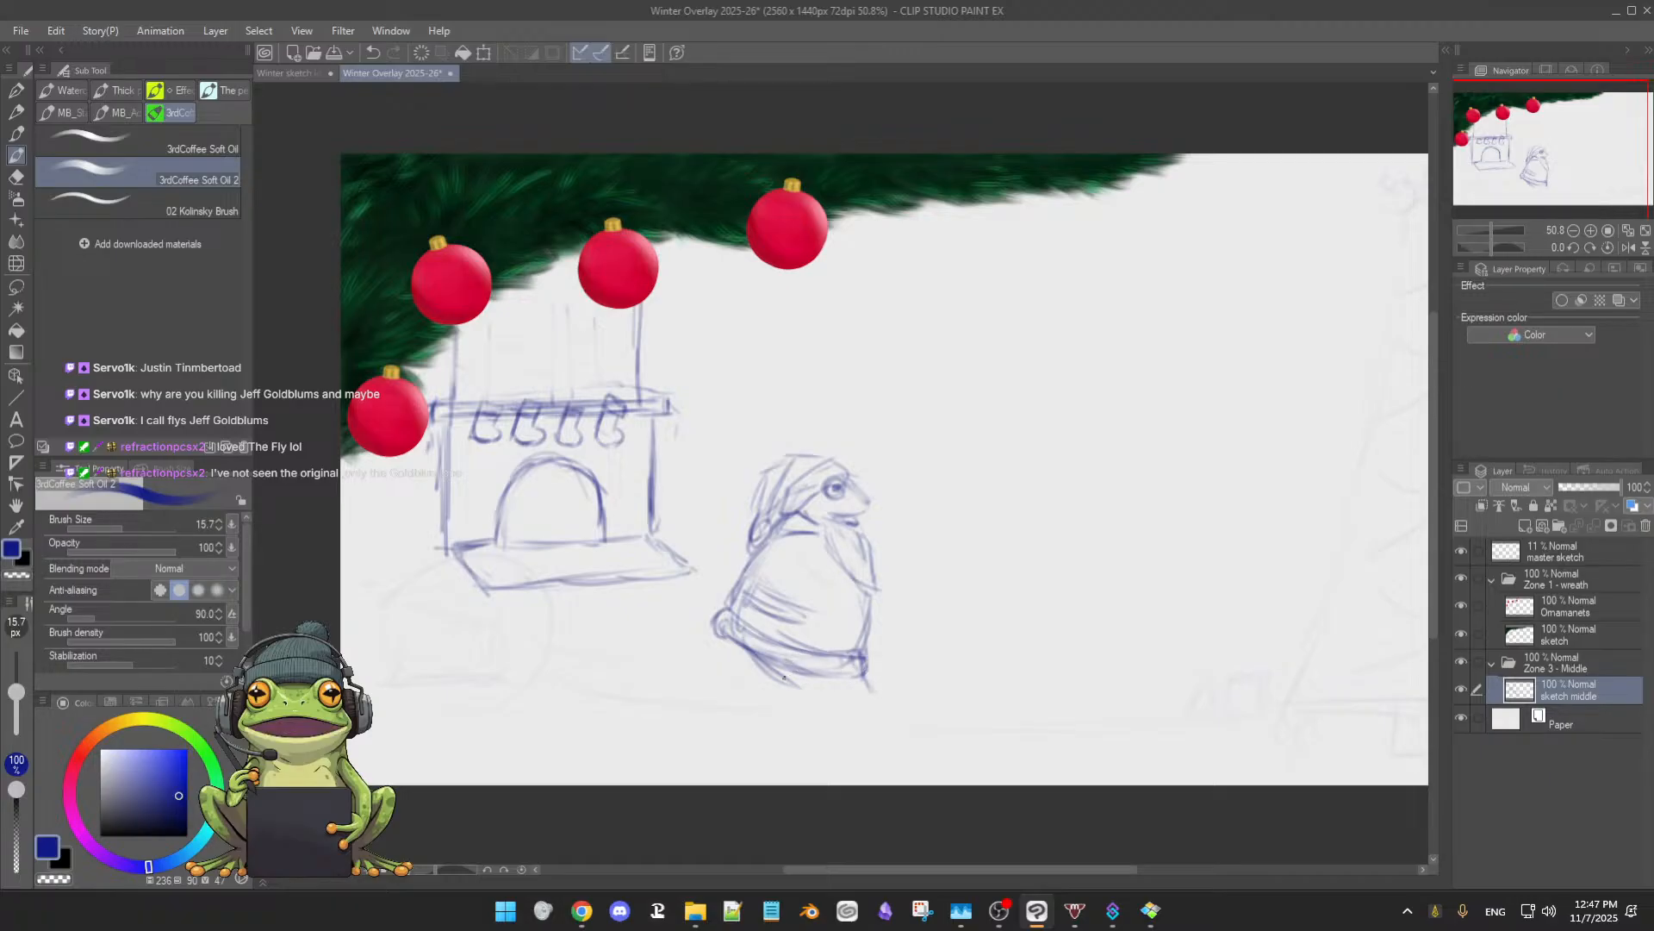
{"action": "left_click_drag", "start_coordinate": [724, 633], "coordinate": [753, 655]}
{"action": "key", "text": "e"}
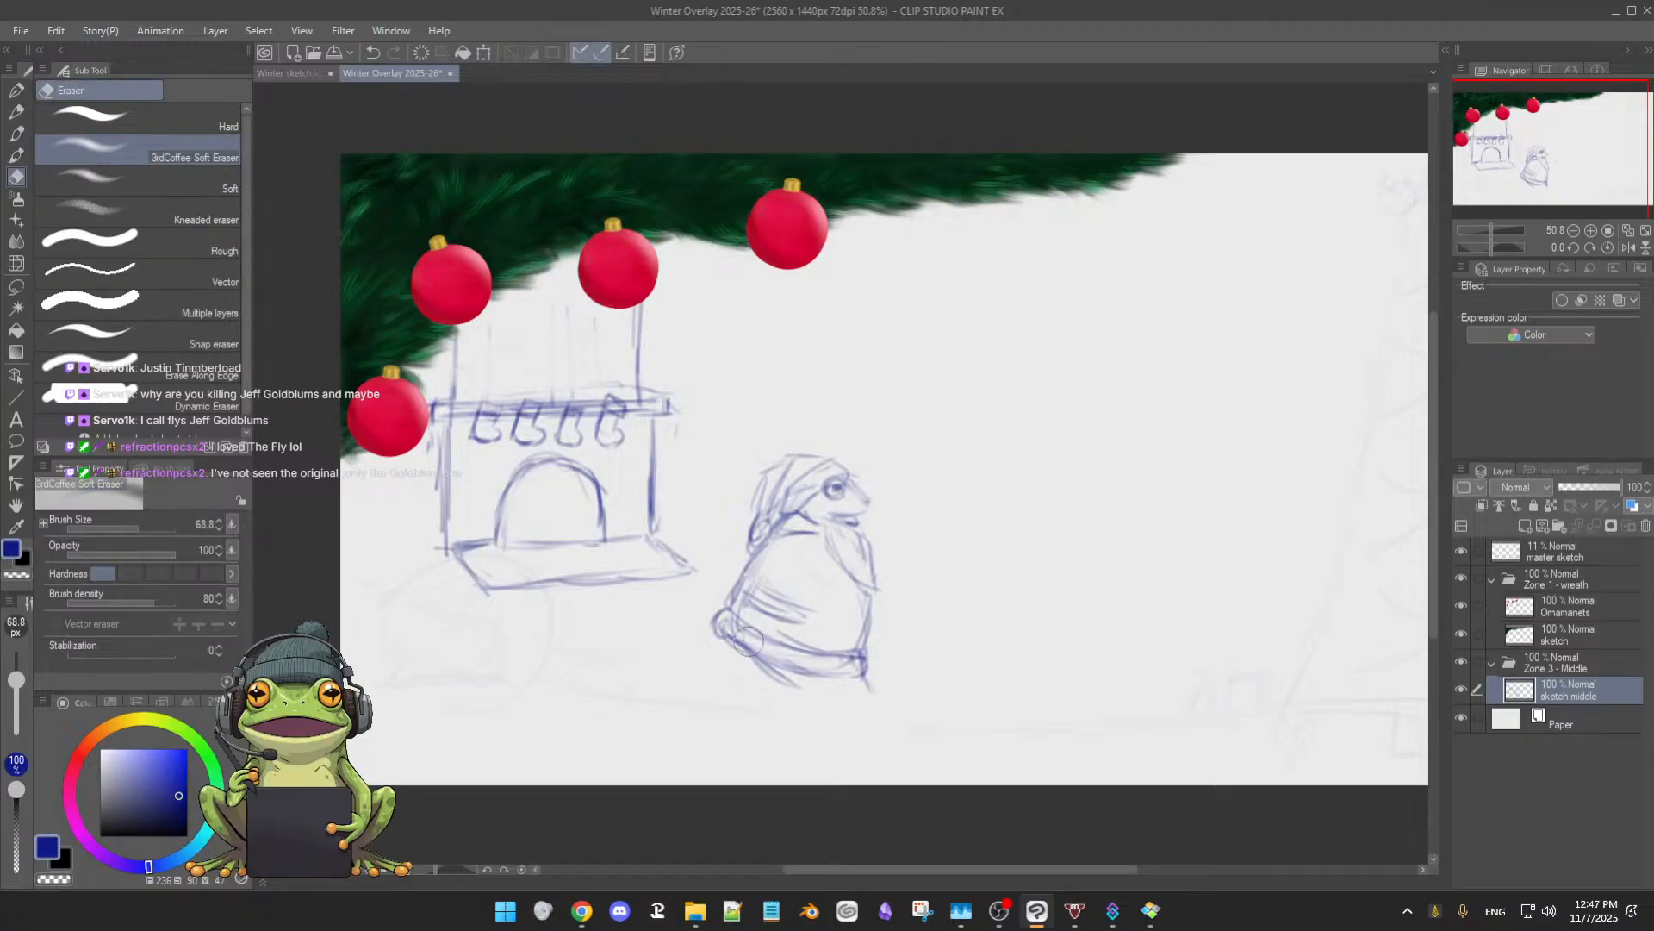
{"action": "key", "text": "b"}
{"action": "key", "text": "e"}
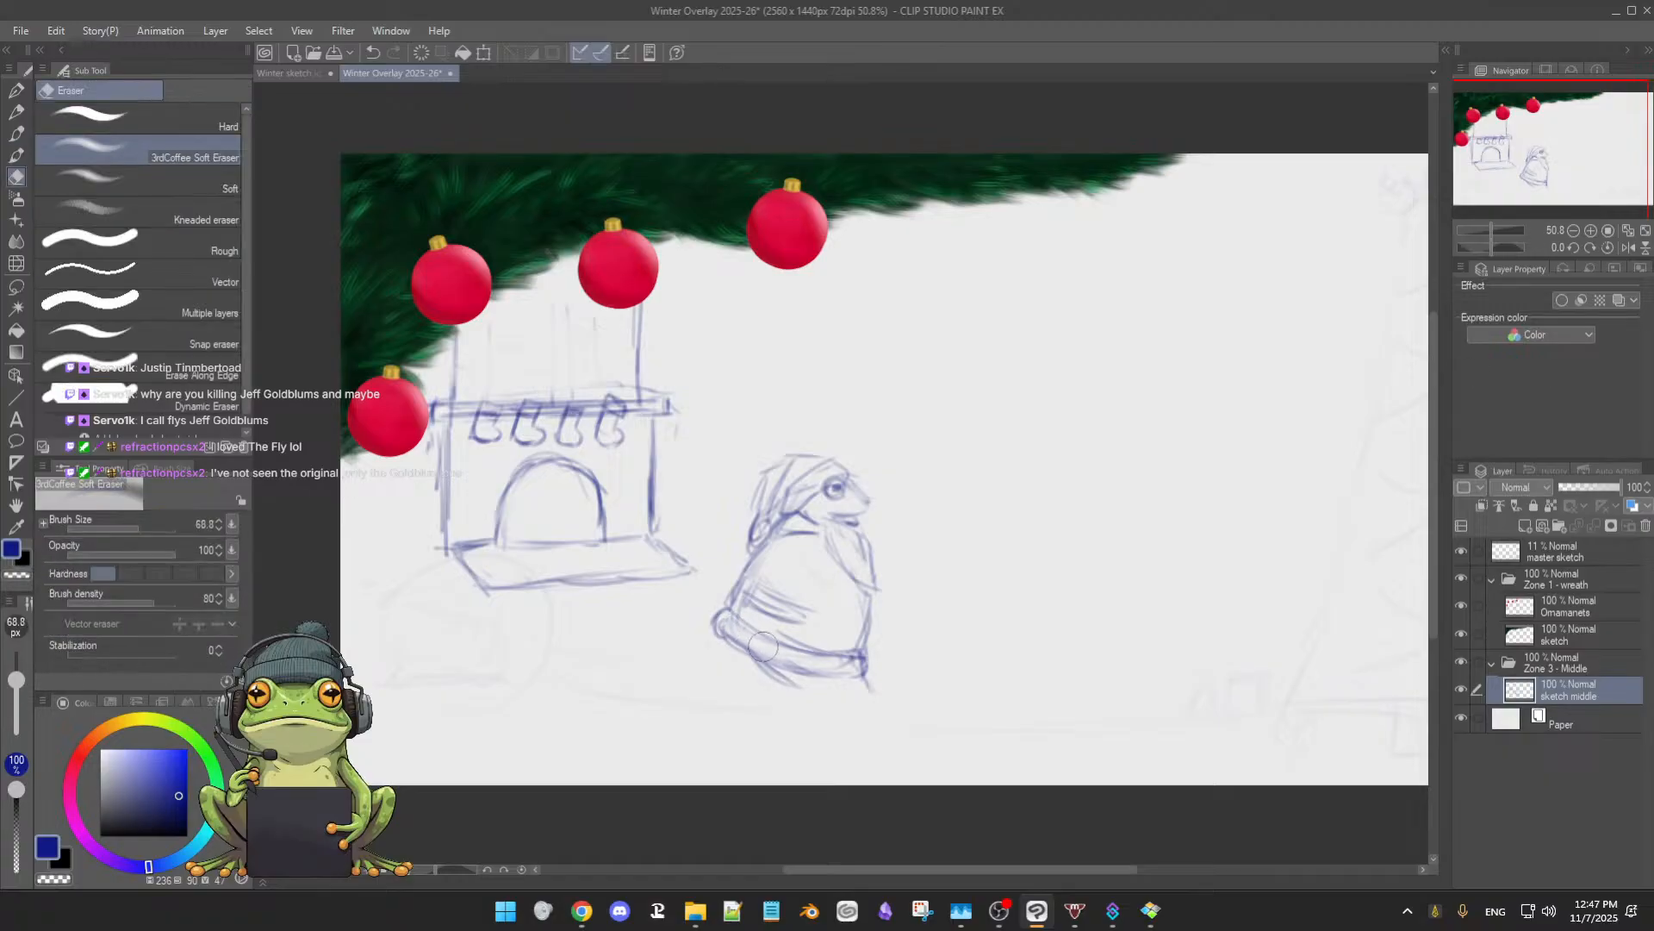
{"action": "key", "text": "b"}
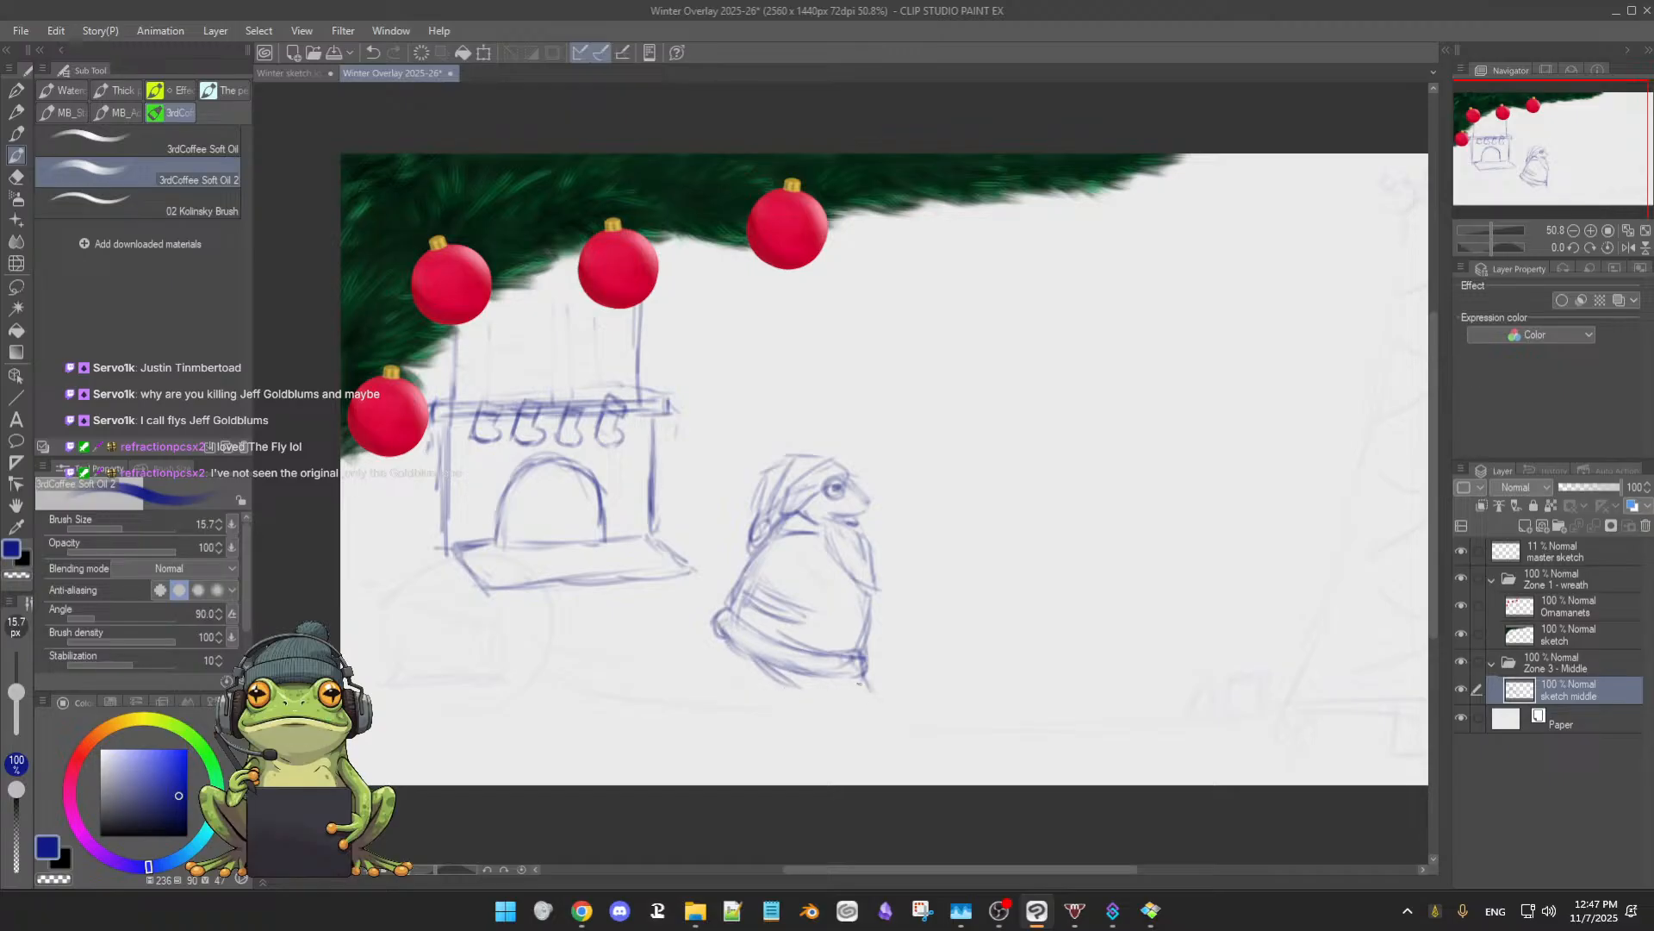
- Sketch the figure's bent thigh and rounded knee beneath the coat's hem band
{"action": "mouse_move", "coordinate": [864, 651]}
{"action": "left_mouse_down"}
{"action": "mouse_move", "coordinate": [866, 676]}
{"action": "mouse_move", "coordinate": [842, 677]}
{"action": "mouse_move", "coordinate": [865, 701]}
{"action": "left_mouse_up"}
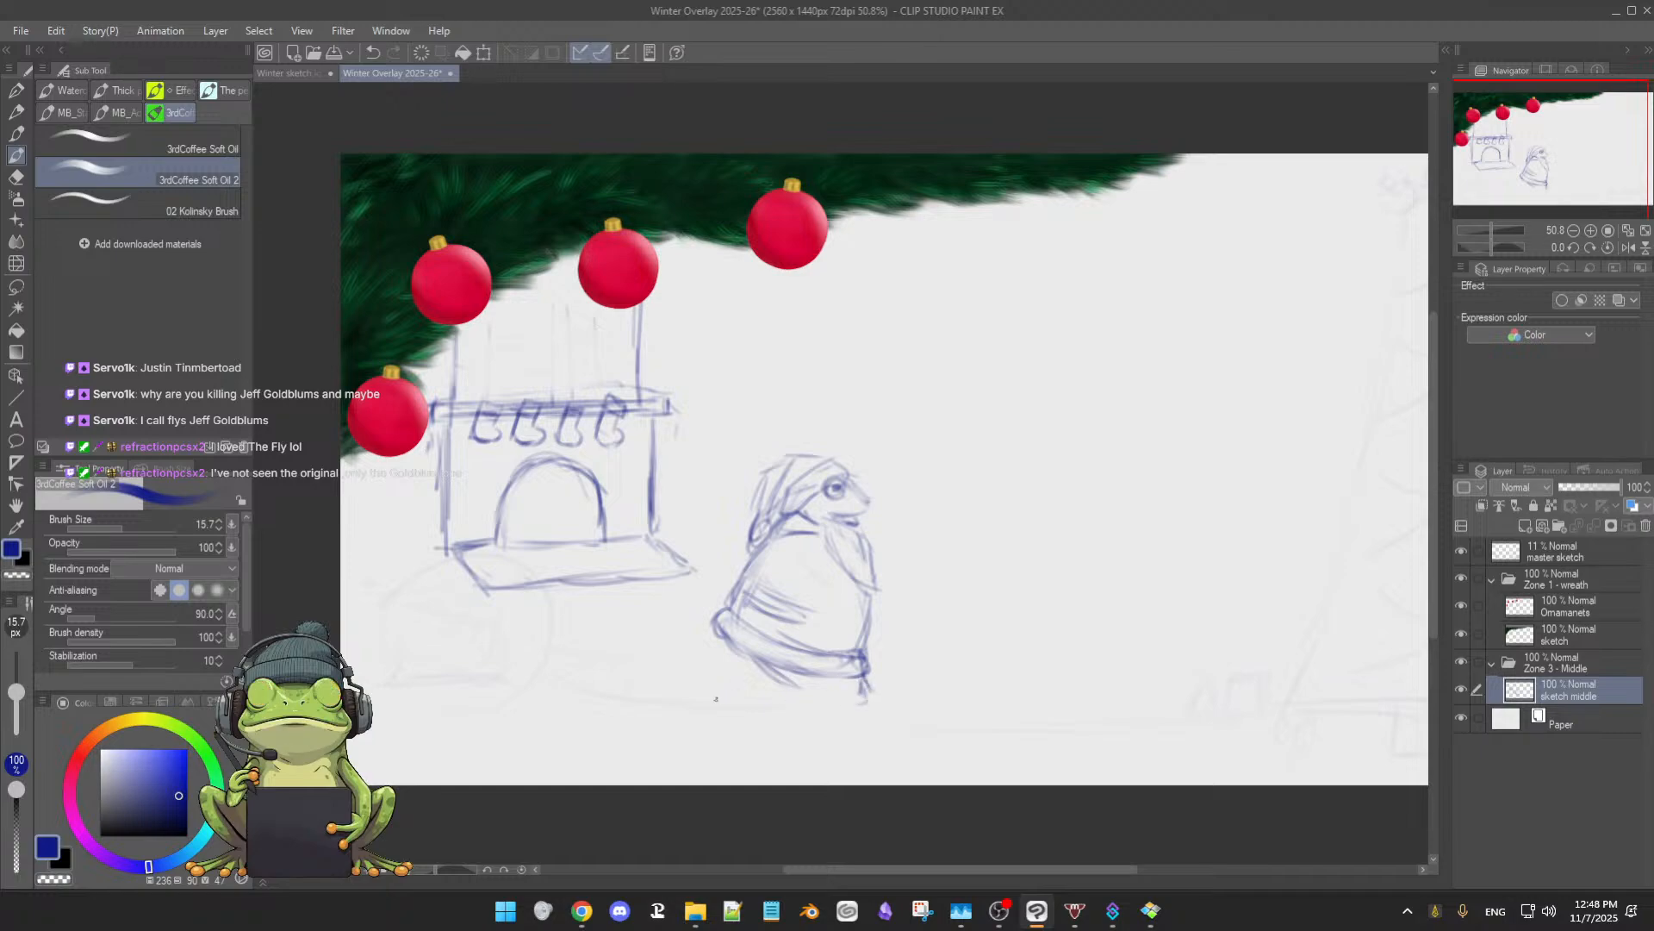
{"action": "mouse_move", "coordinate": [861, 686]}
{"action": "left_mouse_down"}
{"action": "mouse_move", "coordinate": [867, 720]}
{"action": "mouse_move", "coordinate": [842, 728]}
{"action": "left_mouse_up"}
{"action": "mouse_move", "coordinate": [746, 646]}
{"action": "left_mouse_down"}
{"action": "mouse_move", "coordinate": [817, 712]}
{"action": "mouse_move", "coordinate": [806, 698]}
{"action": "left_mouse_up"}
{"action": "left_click_drag", "start_coordinate": [952, 695], "coordinate": [794, 753], "text": "shift"}
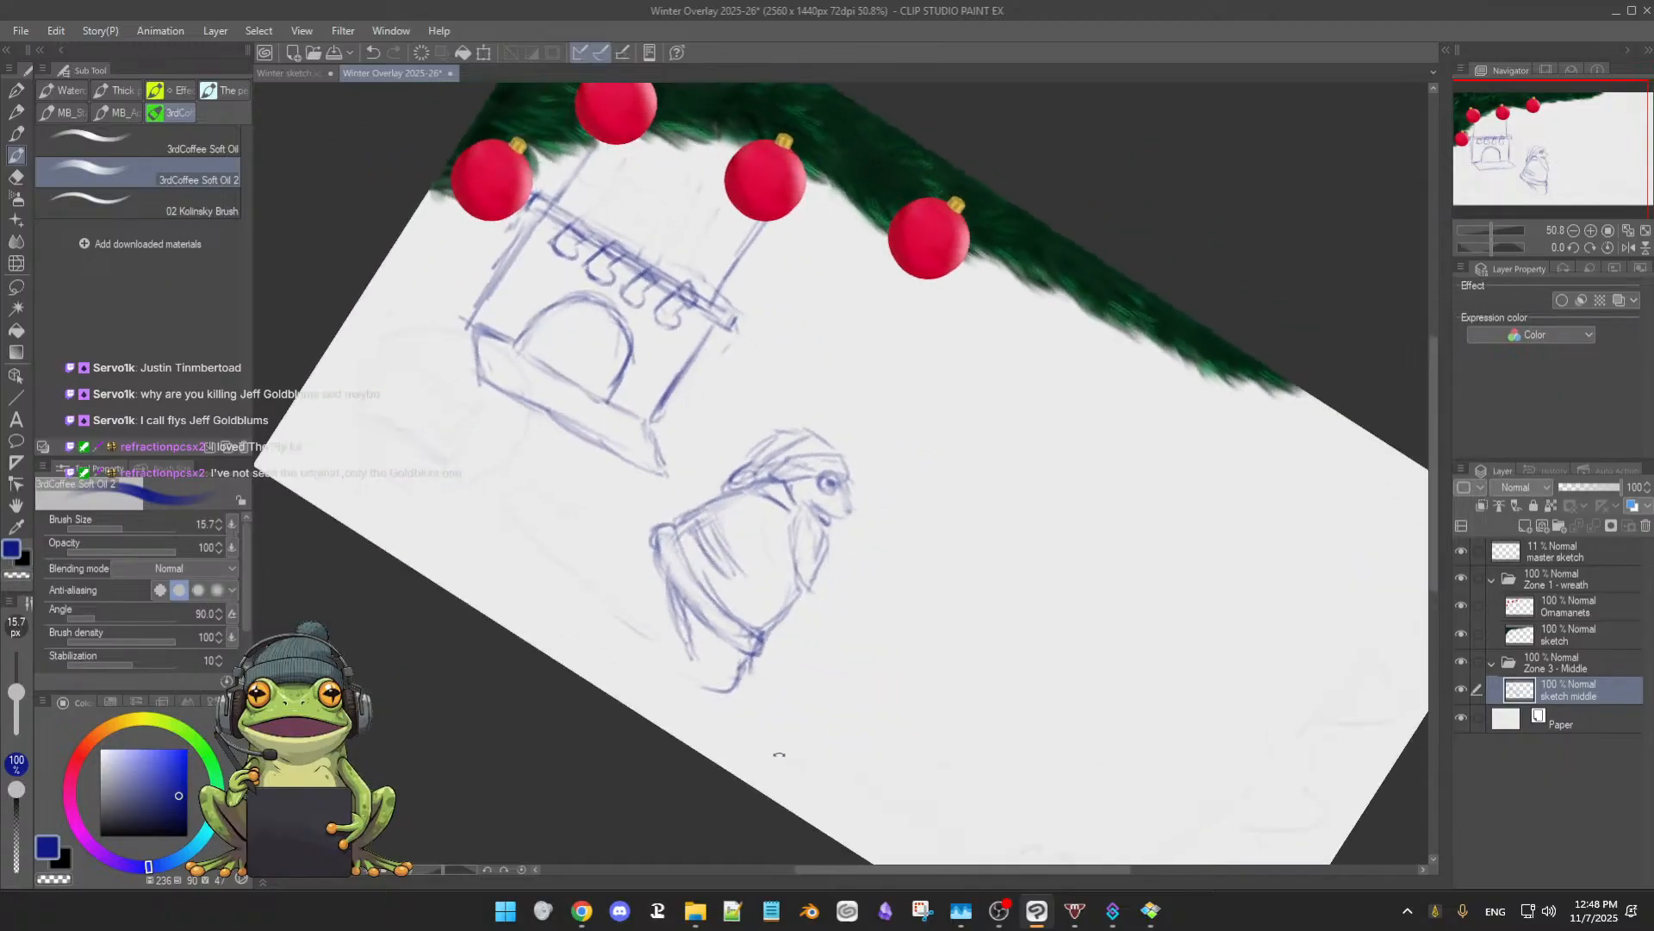
{"action": "key", "text": "e"}
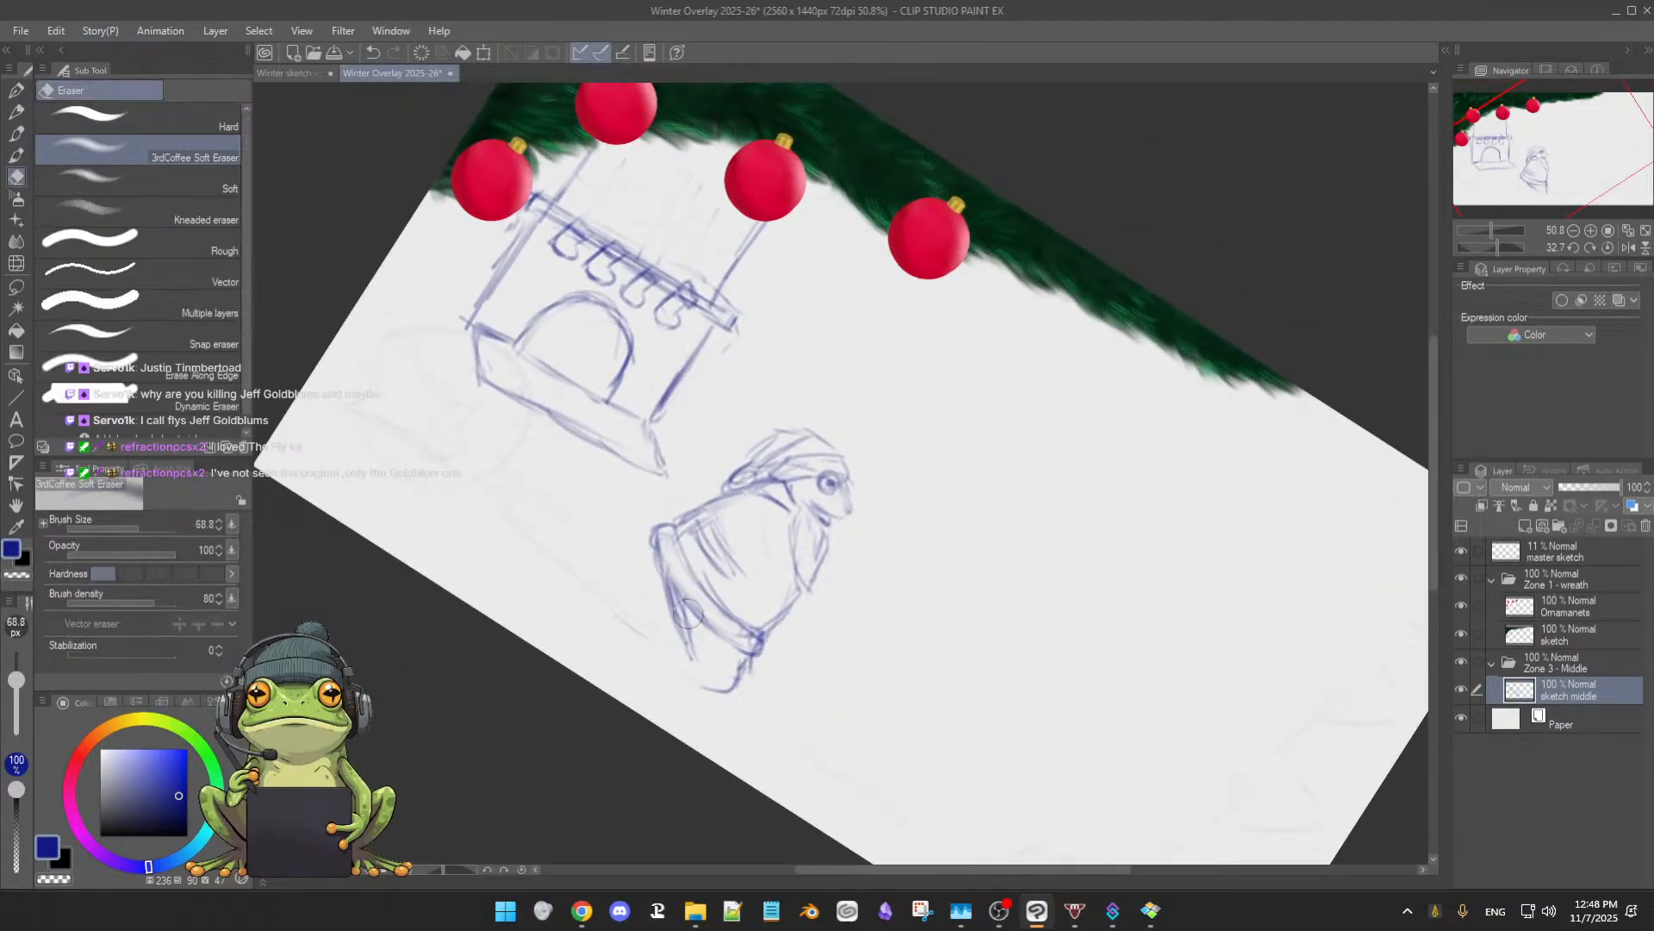
{"action": "key", "text": "b"}
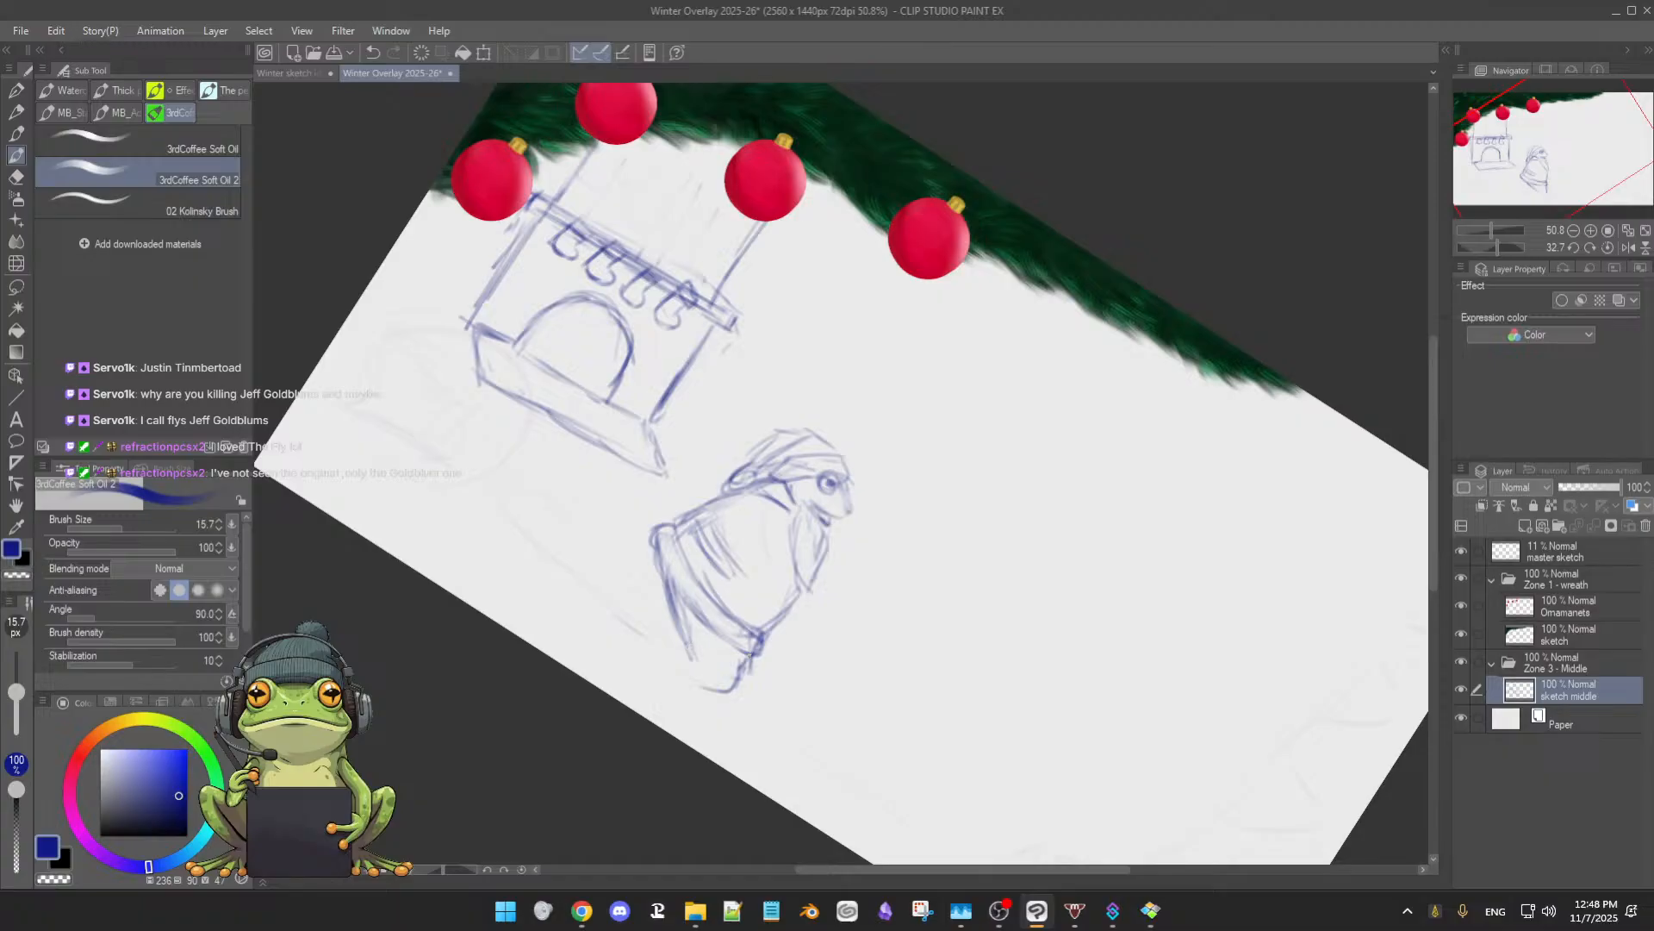
- Strengthen the hem and thigh lines and draw the lower leg folded back into a boot so the figure kneels
{"action": "mouse_move", "coordinate": [729, 636]}
{"action": "left_mouse_down"}
{"action": "mouse_move", "coordinate": [740, 662]}
{"action": "mouse_move", "coordinate": [777, 624]}
{"action": "left_mouse_up"}
{"action": "mouse_move", "coordinate": [668, 561]}
{"action": "left_mouse_down"}
{"action": "mouse_move", "coordinate": [658, 634]}
{"action": "mouse_move", "coordinate": [685, 649]}
{"action": "mouse_move", "coordinate": [668, 614]}
{"action": "mouse_move", "coordinate": [691, 652]}
{"action": "left_mouse_up"}
{"action": "key", "text": "e"}
{"action": "key", "text": "b"}
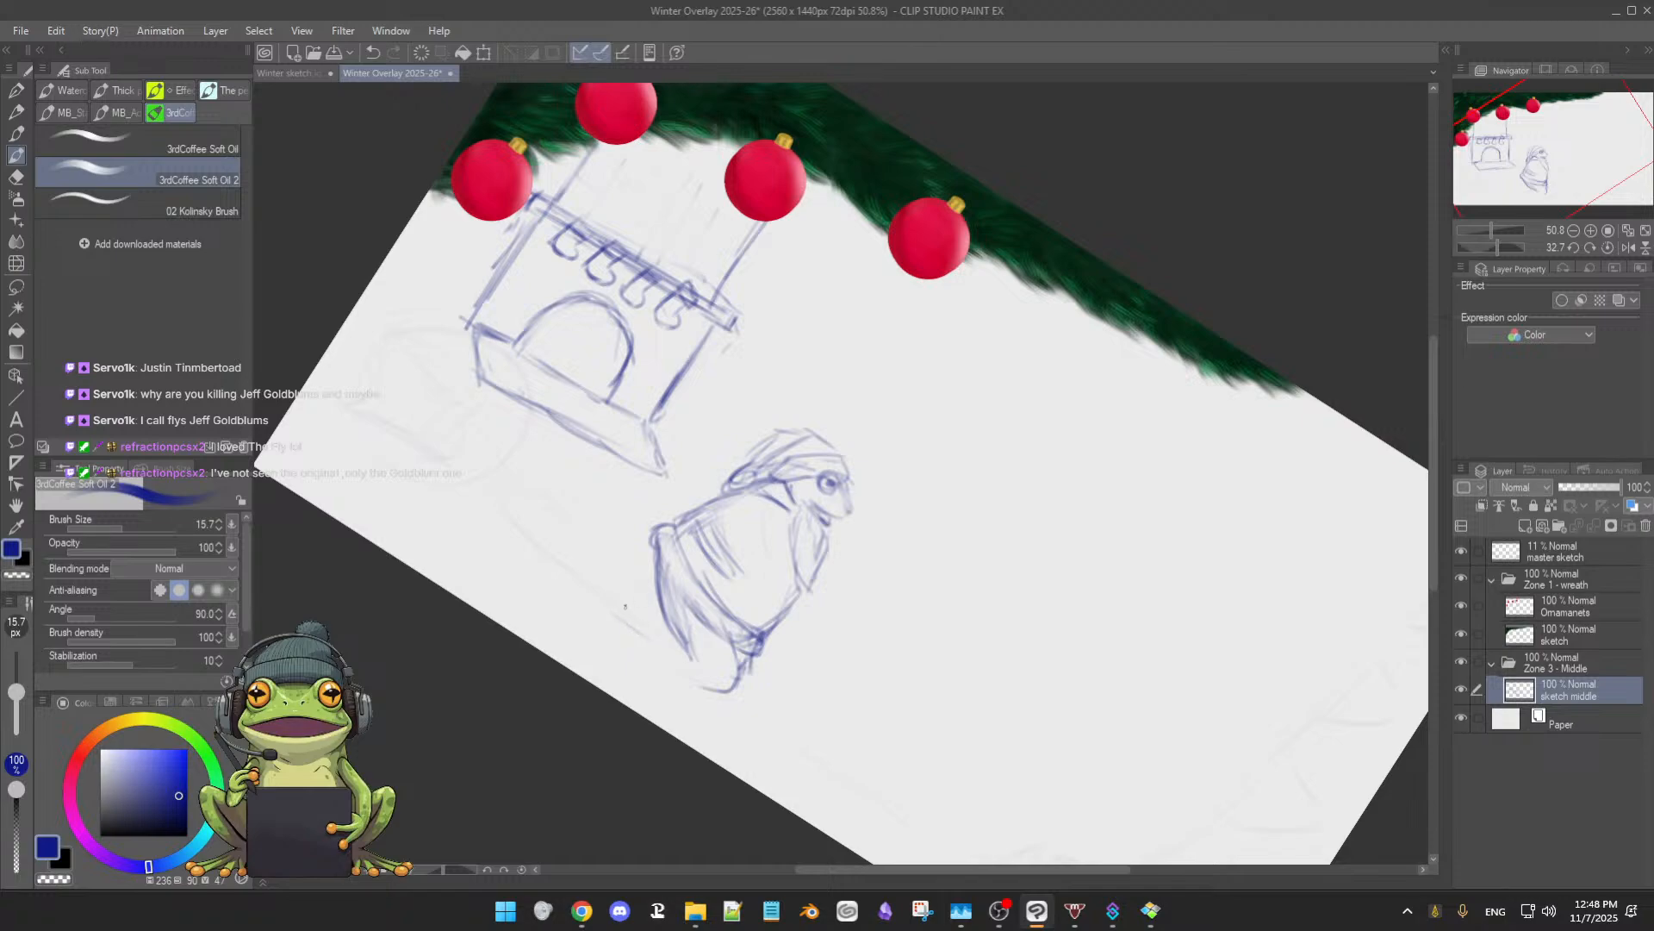
{"action": "mouse_move", "coordinate": [638, 606]}
{"action": "left_mouse_down"}
{"action": "mouse_move", "coordinate": [610, 627]}
{"action": "mouse_move", "coordinate": [634, 605]}
{"action": "mouse_move", "coordinate": [580, 606]}
{"action": "mouse_move", "coordinate": [596, 623]}
{"action": "mouse_move", "coordinate": [664, 614]}
{"action": "mouse_move", "coordinate": [664, 658]}
{"action": "mouse_move", "coordinate": [850, 726]}
{"action": "mouse_move", "coordinate": [817, 531]}
{"action": "left_mouse_up"}
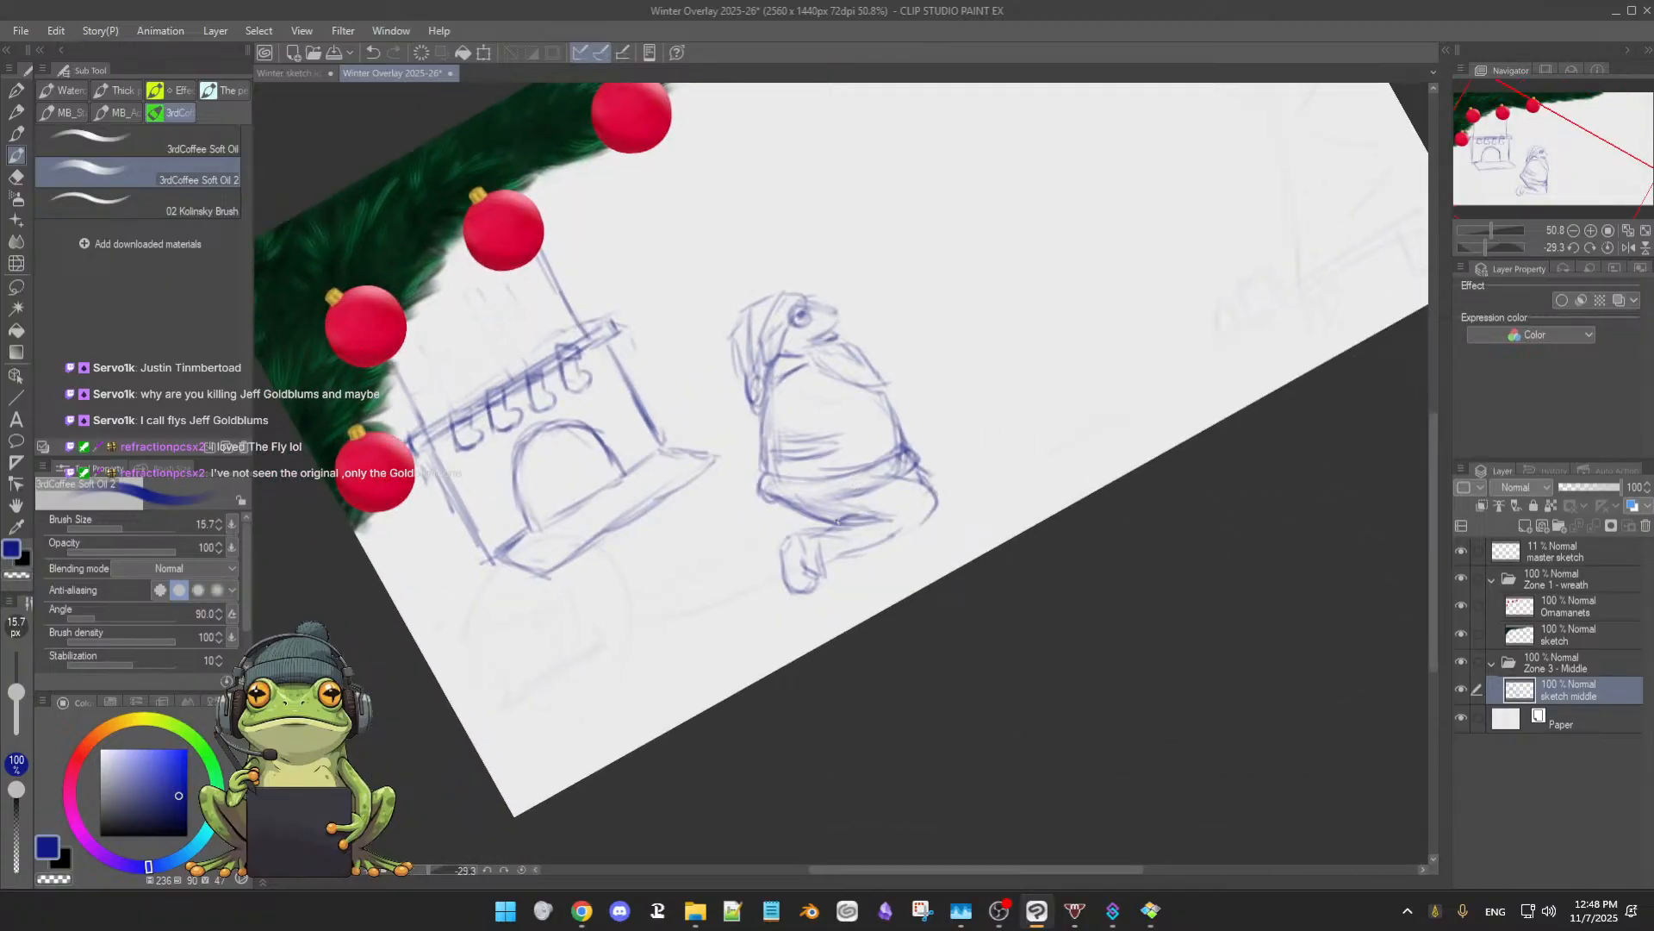
{"action": "mouse_move", "coordinate": [901, 529]}
{"action": "left_mouse_down"}
{"action": "mouse_move", "coordinate": [858, 552]}
{"action": "mouse_move", "coordinate": [778, 533]}
{"action": "mouse_move", "coordinate": [774, 548]}
{"action": "left_mouse_up"}
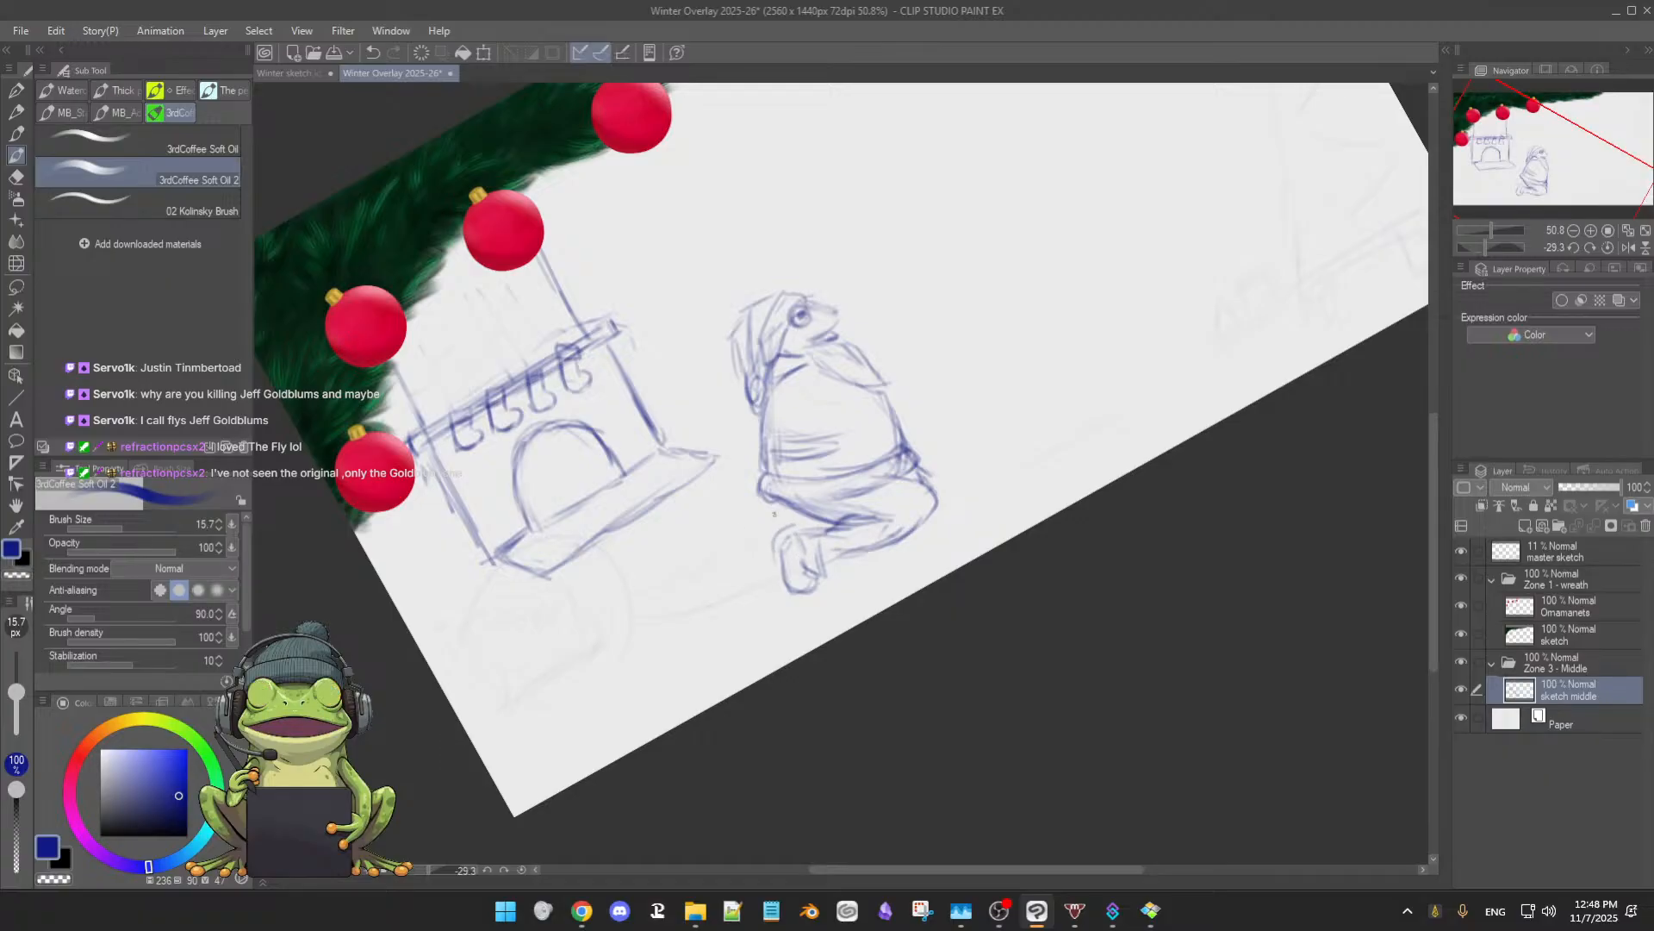
{"action": "left_click_drag", "start_coordinate": [743, 556], "coordinate": [760, 455]}
{"action": "left_click_drag", "start_coordinate": [797, 412], "coordinate": [926, 513]}
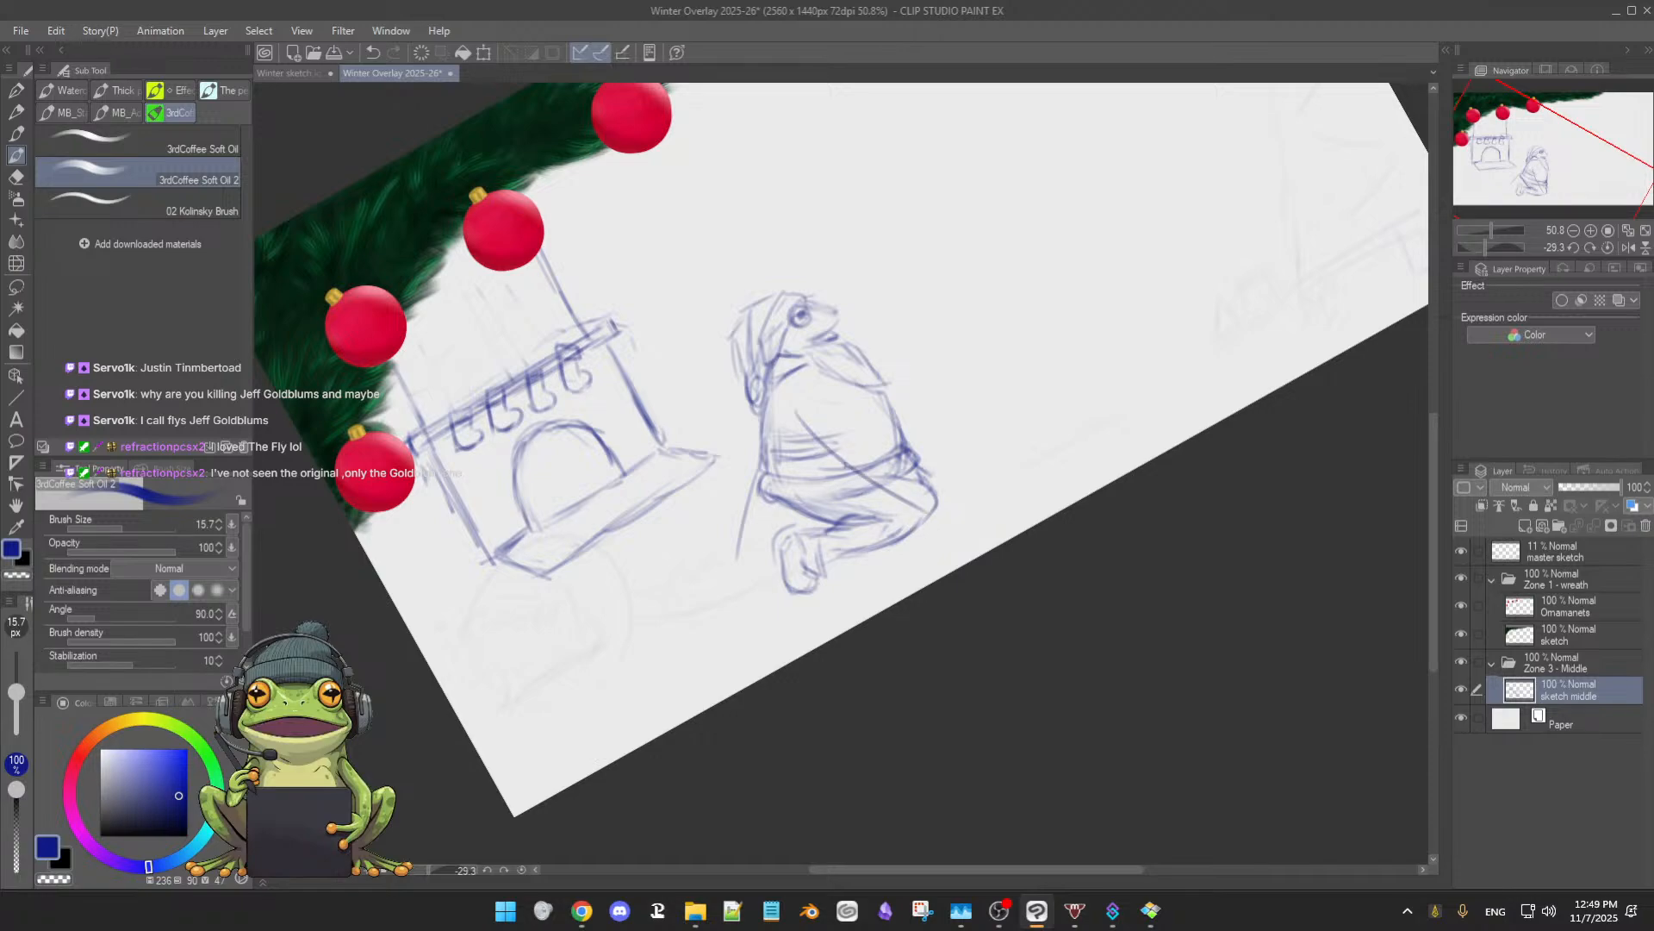
{"action": "key", "text": "ctrl+z"}
{"action": "key", "text": "ctrl+z"}
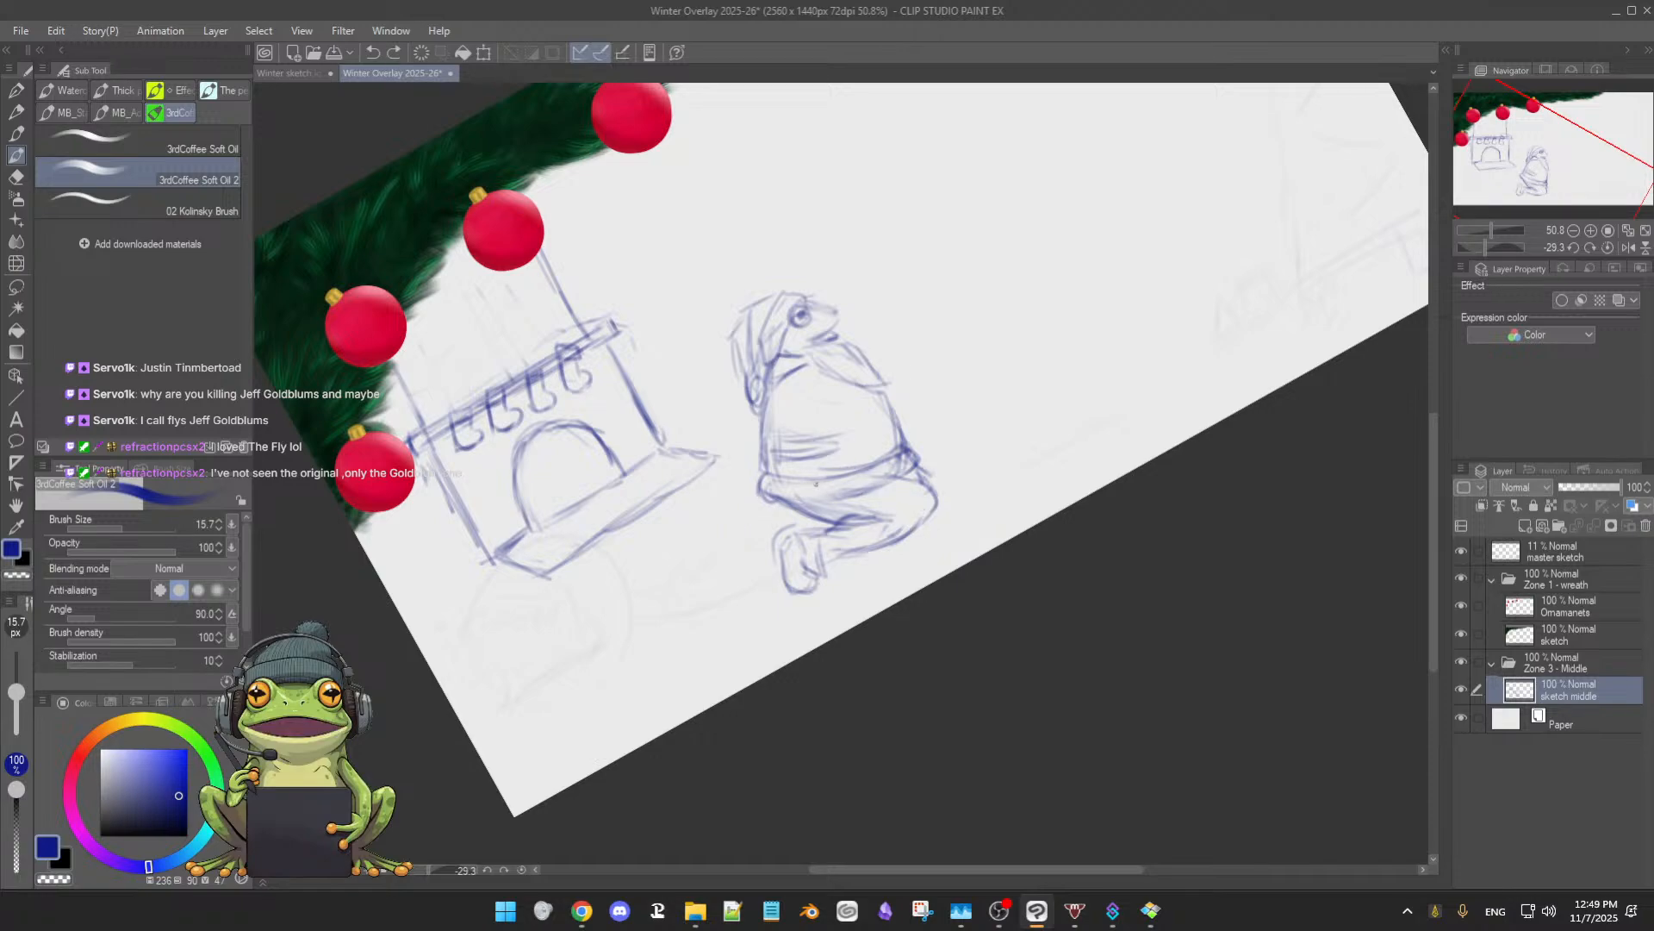
- Save the drawing and detail the kneeling figure's boots with soles, a cuff at the ankle and a second boot behind
{"action": "mouse_move", "coordinate": [942, 519]}
{"action": "left_mouse_down"}
{"action": "mouse_move", "coordinate": [905, 522]}
{"action": "mouse_move", "coordinate": [943, 523]}
{"action": "left_mouse_up"}
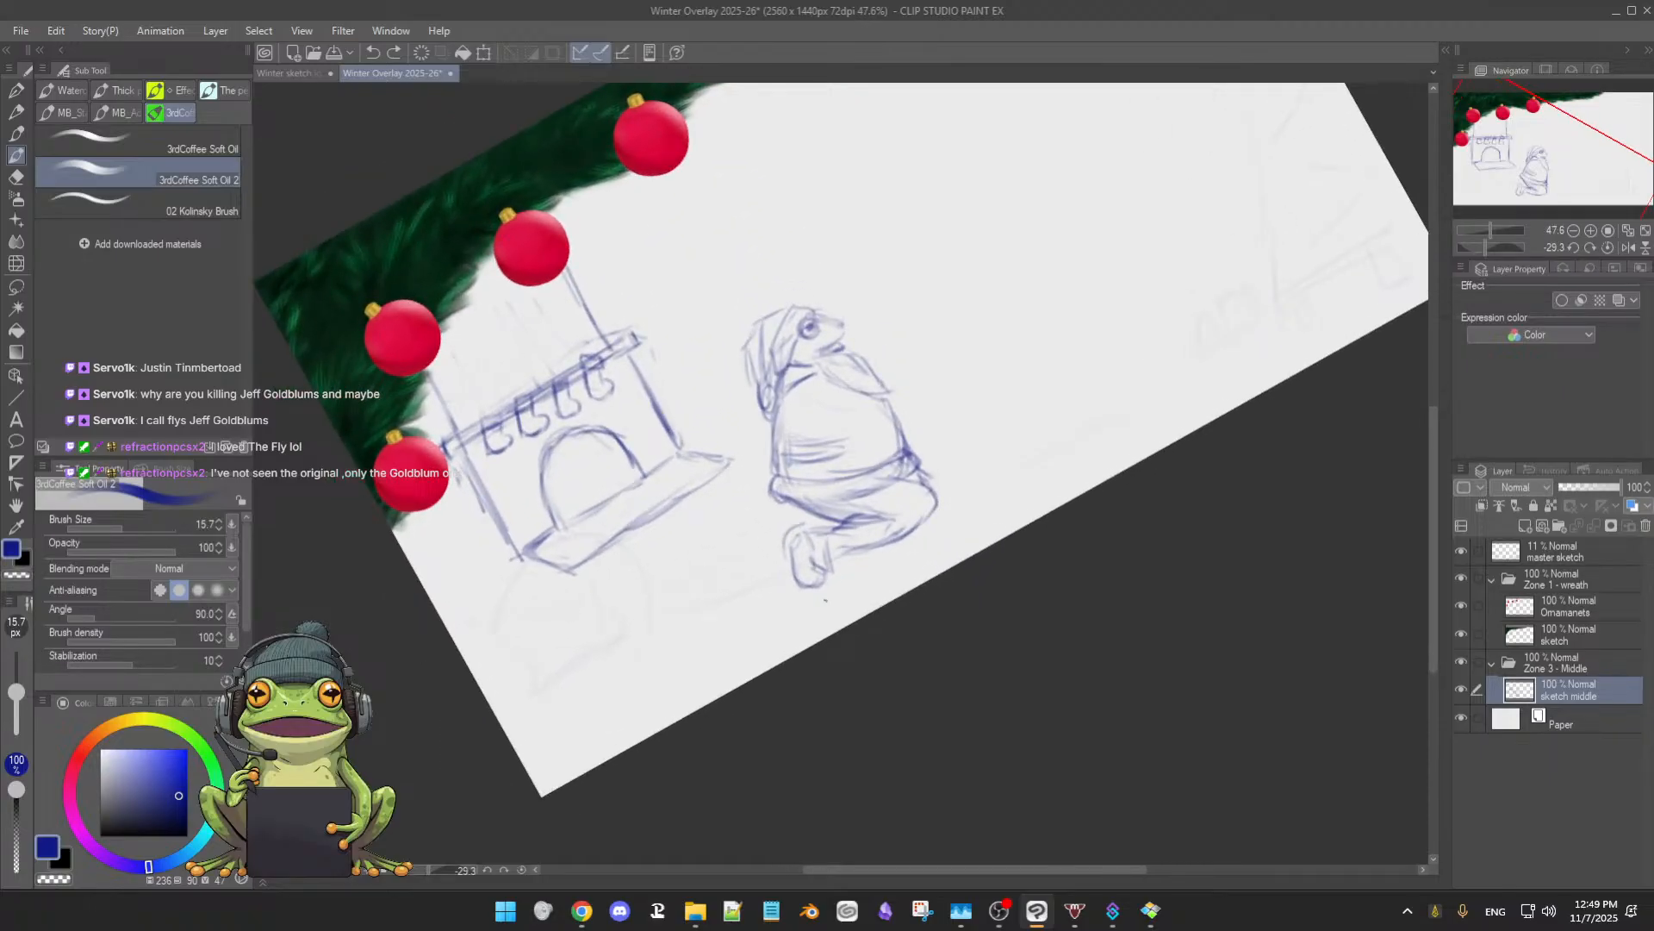
{"action": "key", "text": "ctrl+s"}
{"action": "left_click_drag", "start_coordinate": [806, 588], "coordinate": [828, 569]}
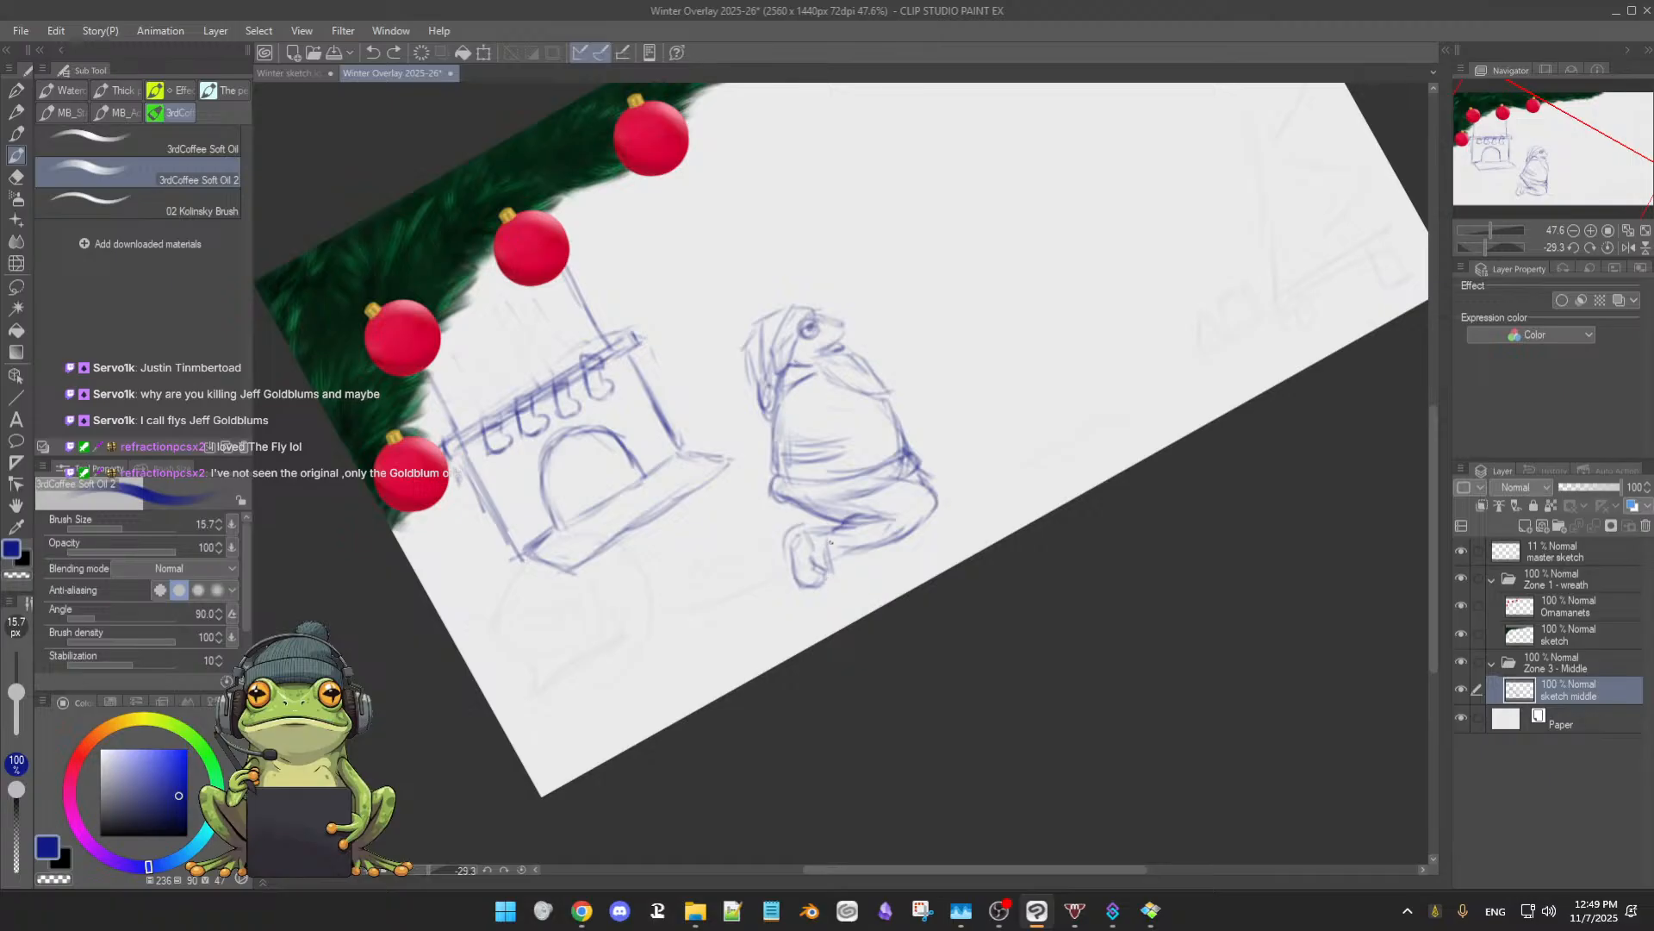
{"action": "mouse_move", "coordinate": [796, 532]}
{"action": "left_mouse_down"}
{"action": "mouse_move", "coordinate": [842, 523]}
{"action": "mouse_move", "coordinate": [852, 547]}
{"action": "mouse_move", "coordinate": [845, 524]}
{"action": "mouse_move", "coordinate": [849, 539]}
{"action": "mouse_move", "coordinate": [832, 523]}
{"action": "mouse_move", "coordinate": [854, 559]}
{"action": "left_mouse_up"}
{"action": "left_click_drag", "start_coordinate": [855, 558], "coordinate": [832, 561]}
{"action": "mouse_move", "coordinate": [797, 497]}
{"action": "left_mouse_down"}
{"action": "mouse_move", "coordinate": [858, 502]}
{"action": "mouse_move", "coordinate": [787, 569]}
{"action": "left_mouse_up"}
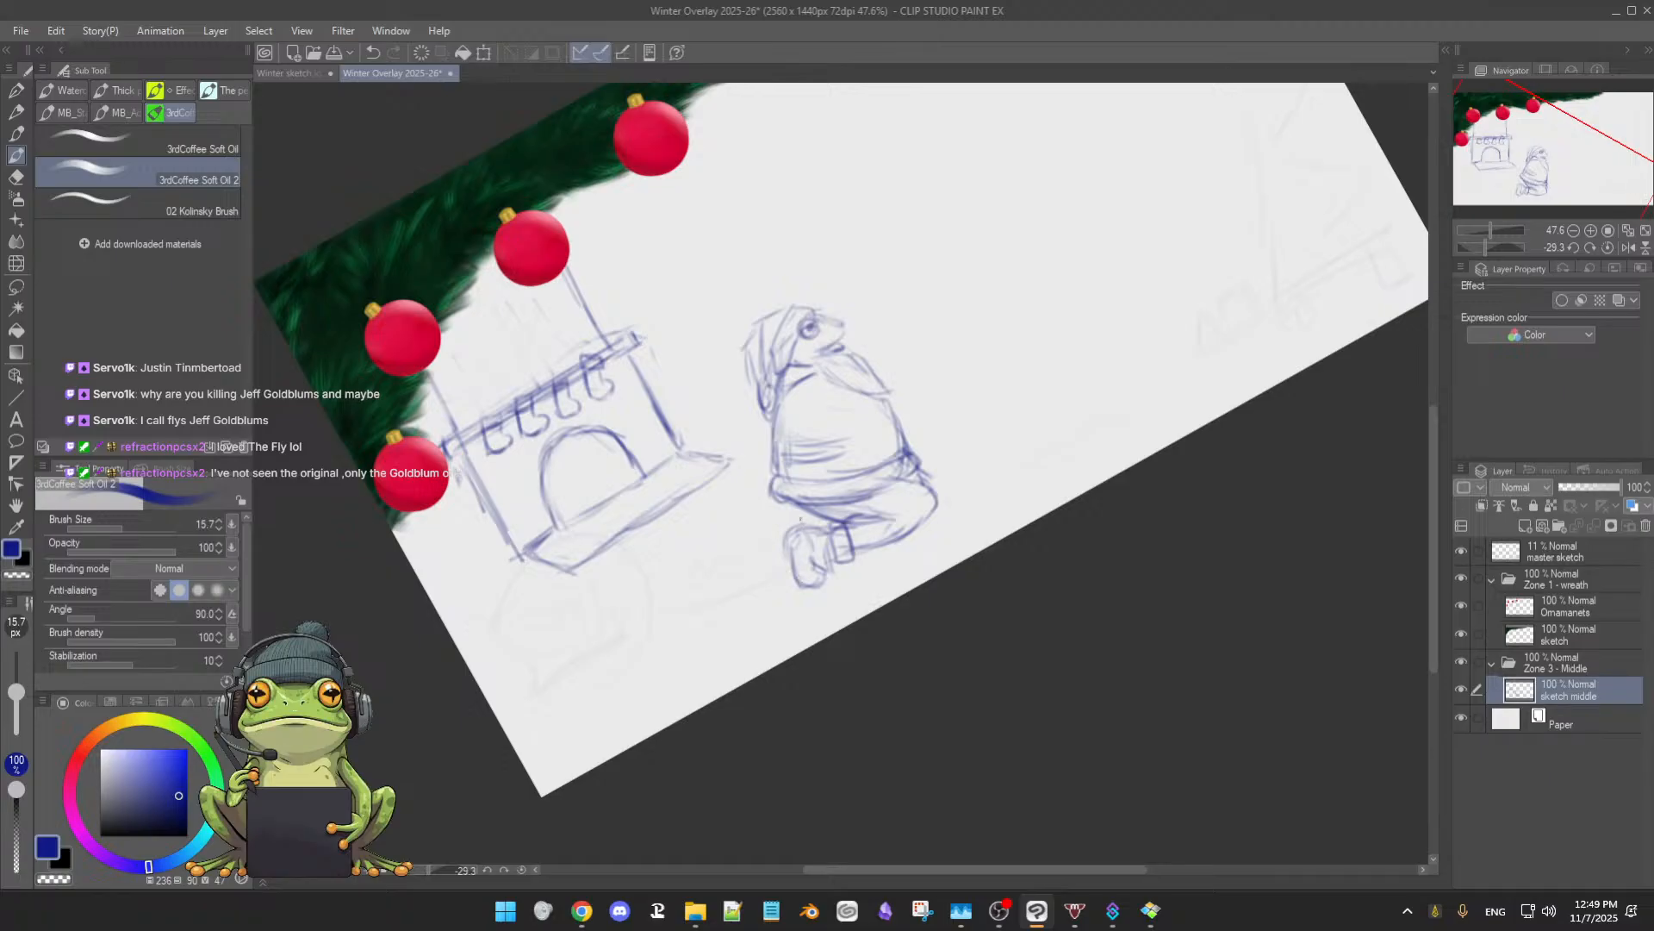
{"action": "mouse_move", "coordinate": [823, 515]}
{"action": "left_mouse_down"}
{"action": "mouse_move", "coordinate": [774, 539]}
{"action": "mouse_move", "coordinate": [793, 572]}
{"action": "left_mouse_up"}
{"action": "left_click_drag", "start_coordinate": [972, 562], "coordinate": [910, 614]}
{"action": "left_click_drag", "start_coordinate": [968, 499], "coordinate": [856, 609]}
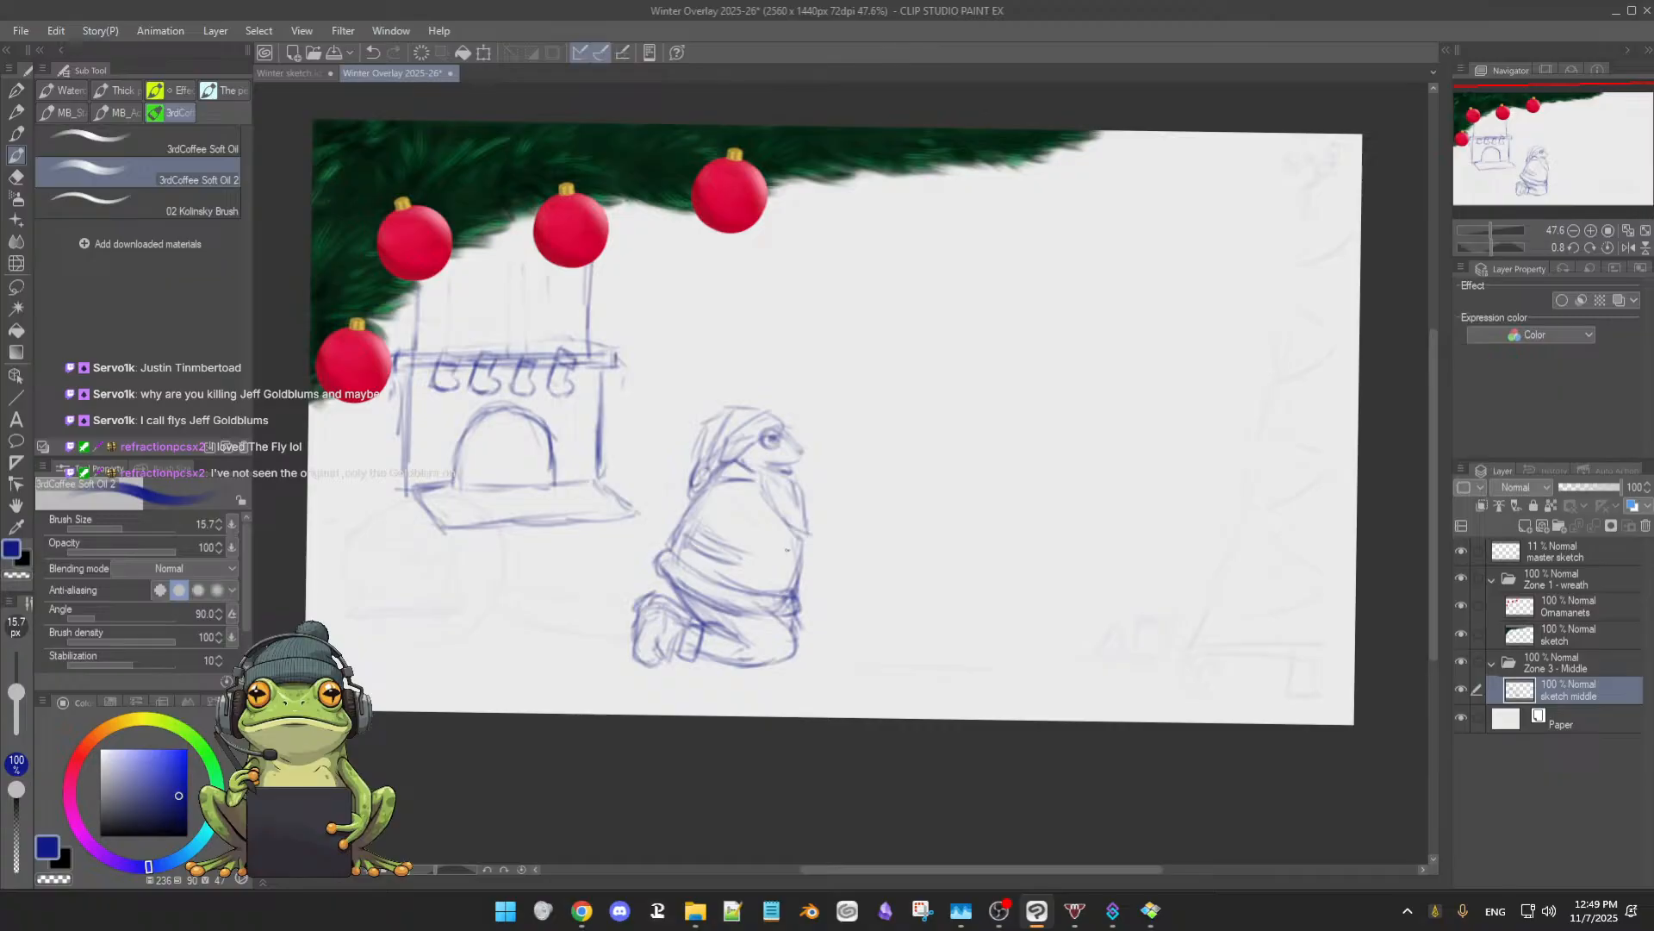
- Sketch new strokes along the front of the beard and lighten the overlapping lines with the soft eraser
{"action": "left_click_drag", "start_coordinate": [801, 480], "coordinate": [813, 535]}
{"action": "mouse_move", "coordinate": [806, 479]}
{"action": "left_mouse_down"}
{"action": "mouse_move", "coordinate": [823, 546]}
{"action": "mouse_move", "coordinate": [794, 534]}
{"action": "left_mouse_up"}
{"action": "key", "text": "e"}
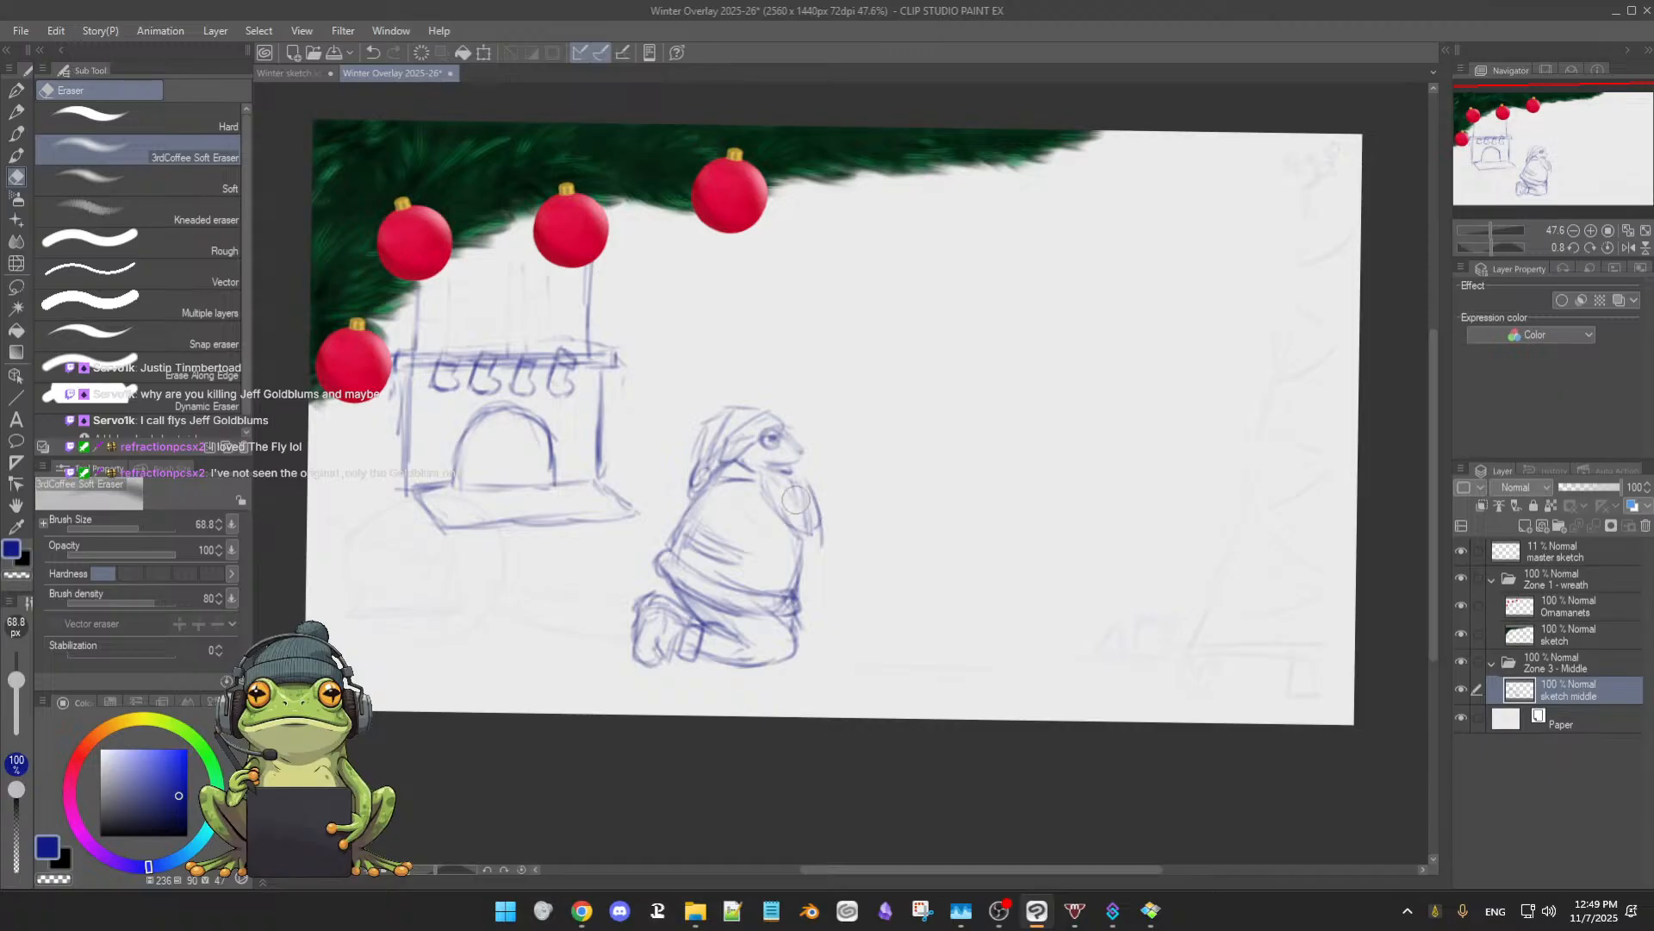
{"action": "mouse_move", "coordinate": [801, 498]}
{"action": "left_mouse_down"}
{"action": "mouse_move", "coordinate": [813, 545]}
{"action": "mouse_move", "coordinate": [808, 485]}
{"action": "left_mouse_up"}
{"action": "key", "text": "b"}
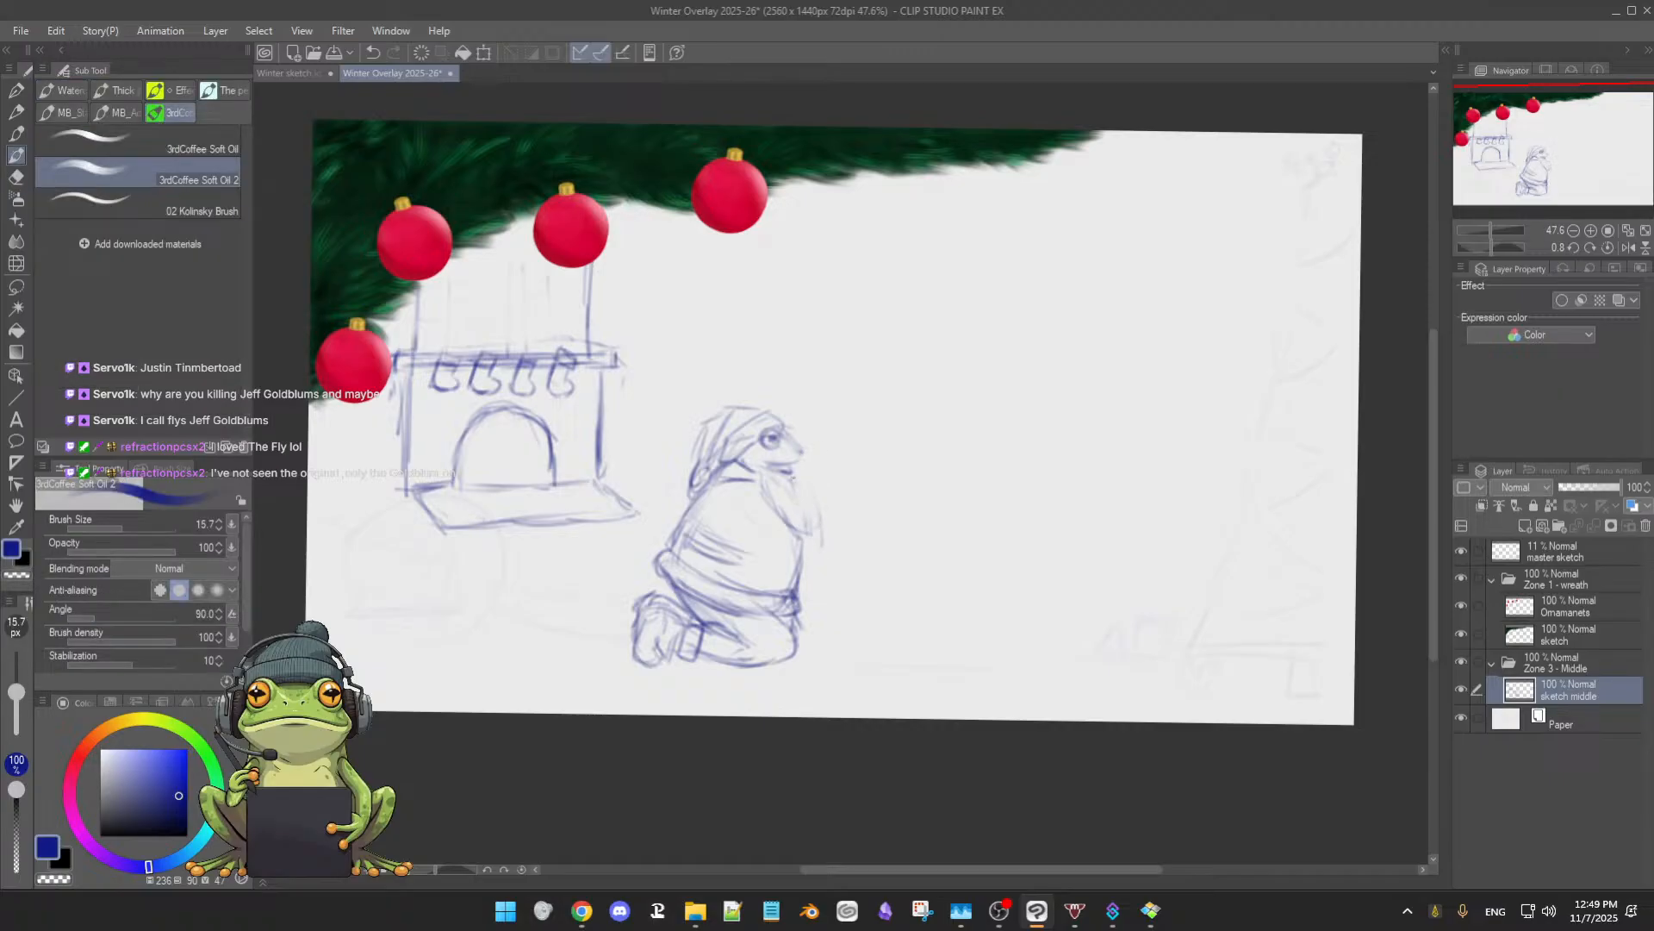
- Redraw the beard's front edge from the mouth down over the chest, cleaning up around it with the eraser
{"action": "left_click_drag", "start_coordinate": [786, 475], "coordinate": [806, 499]}
{"action": "key", "text": "e"}
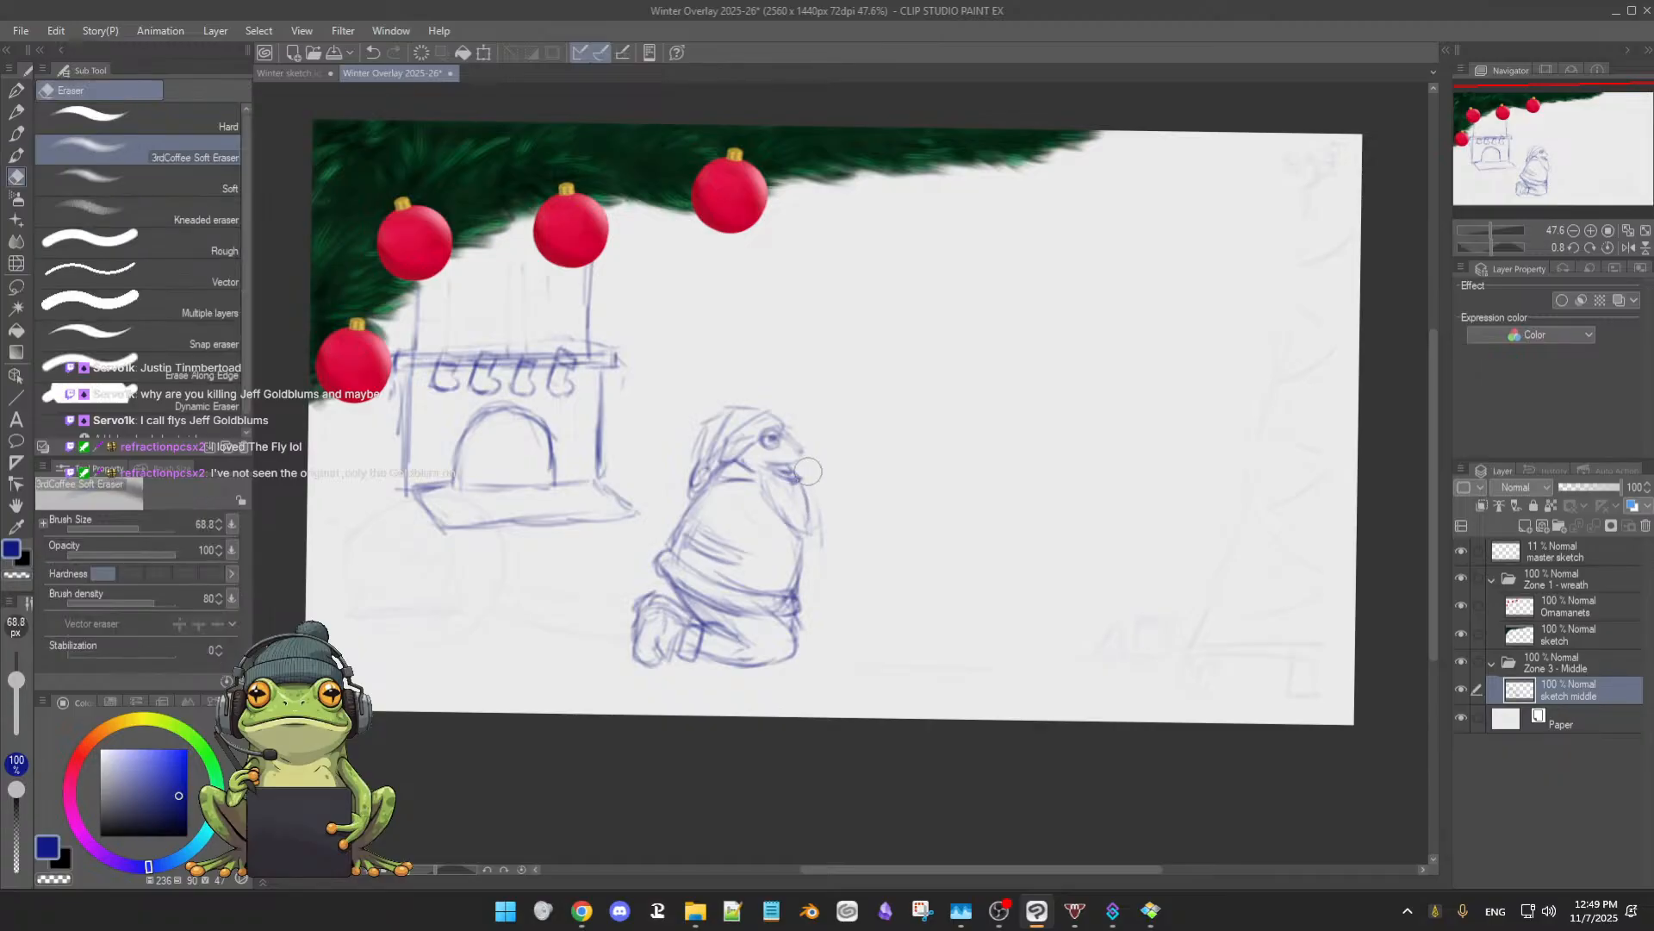
{"action": "key", "text": "b"}
{"action": "mouse_move", "coordinate": [801, 484]}
{"action": "left_mouse_down"}
{"action": "mouse_move", "coordinate": [795, 528]}
{"action": "mouse_move", "coordinate": [764, 487]}
{"action": "mouse_move", "coordinate": [811, 534]}
{"action": "left_mouse_up"}
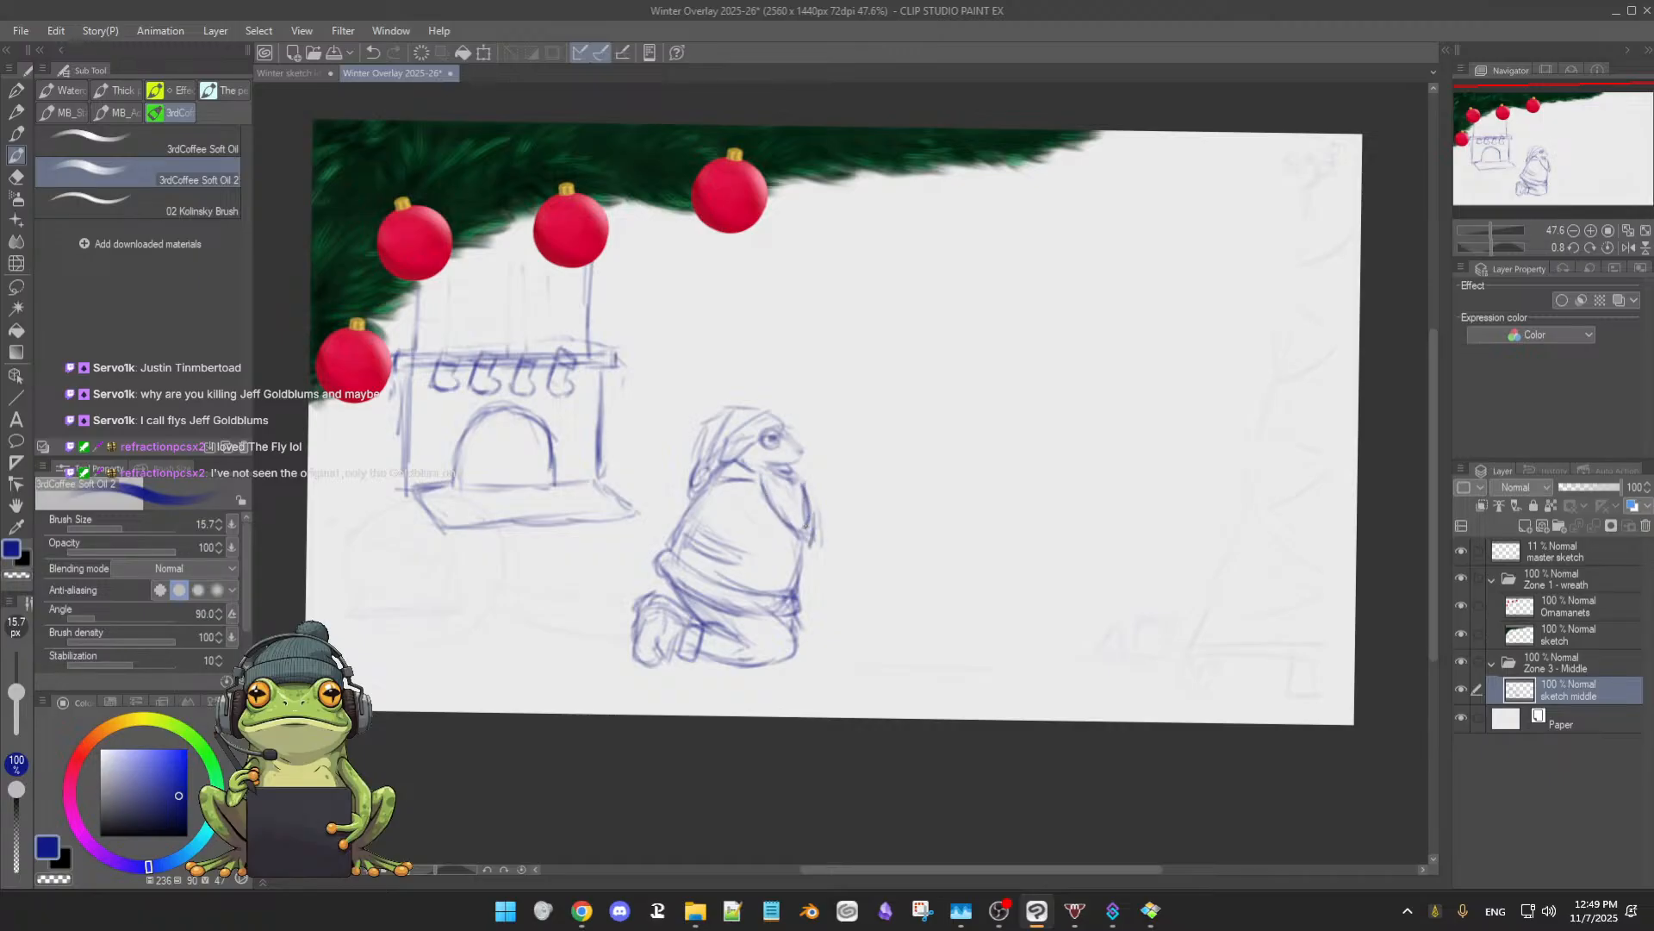
{"action": "key", "text": "e"}
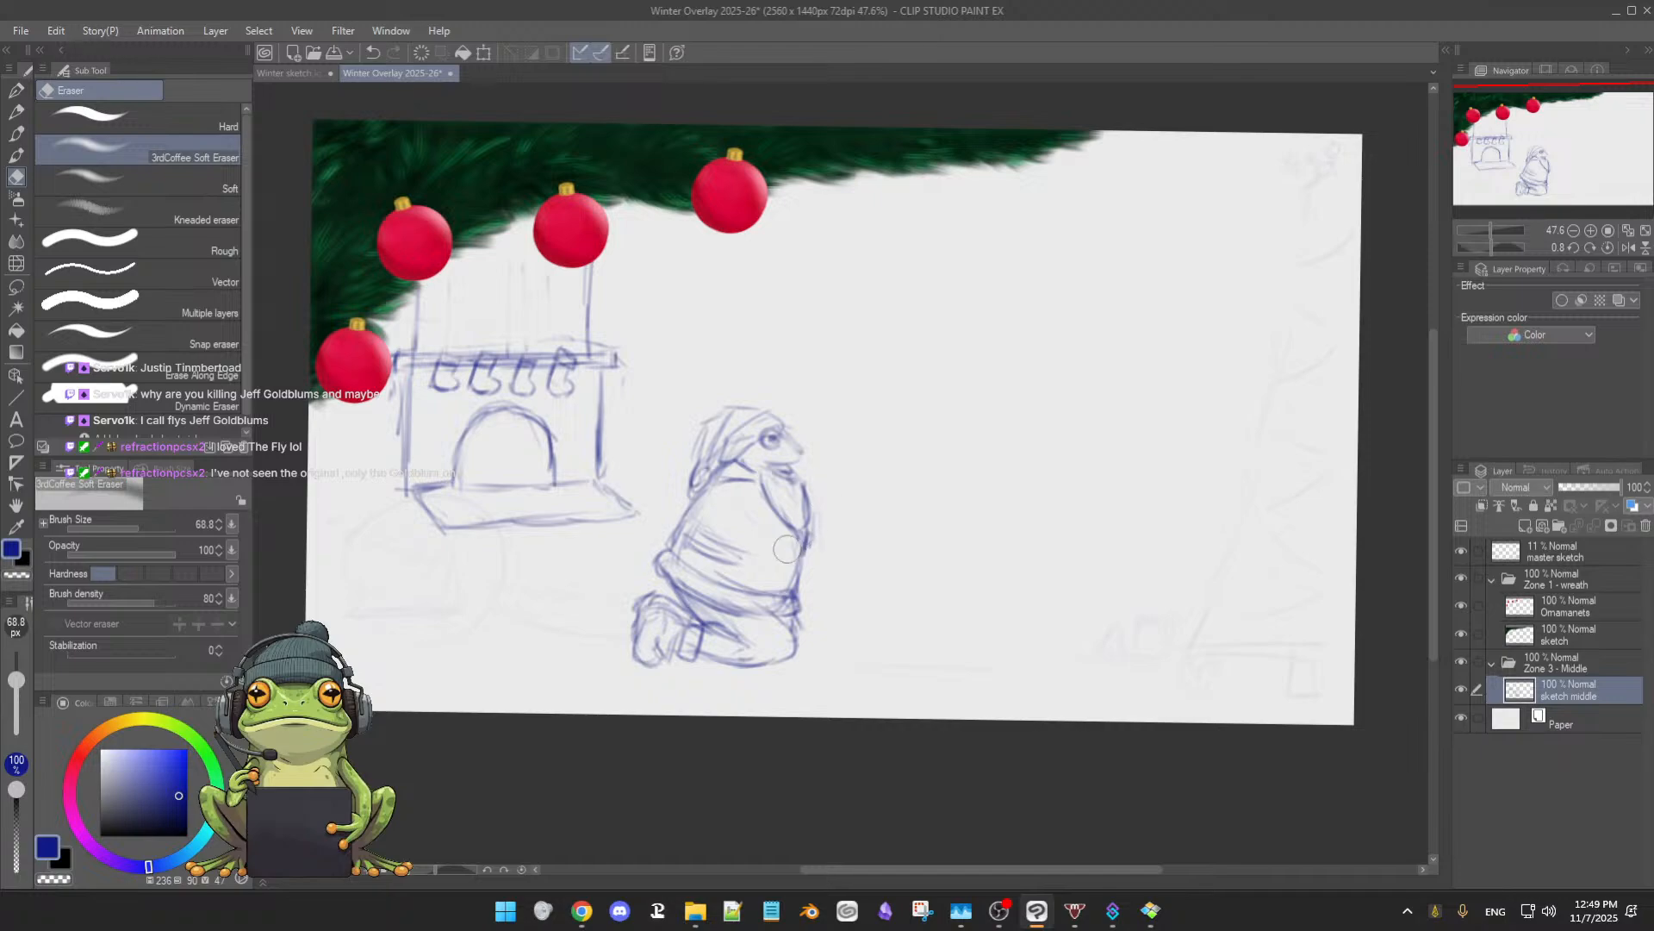
- Draw the near arm from the shoulder across the coat, reaching forward and ending in a sleeve cuff
{"action": "key", "text": "b"}
{"action": "left_click_drag", "start_coordinate": [736, 497], "coordinate": [746, 538]}
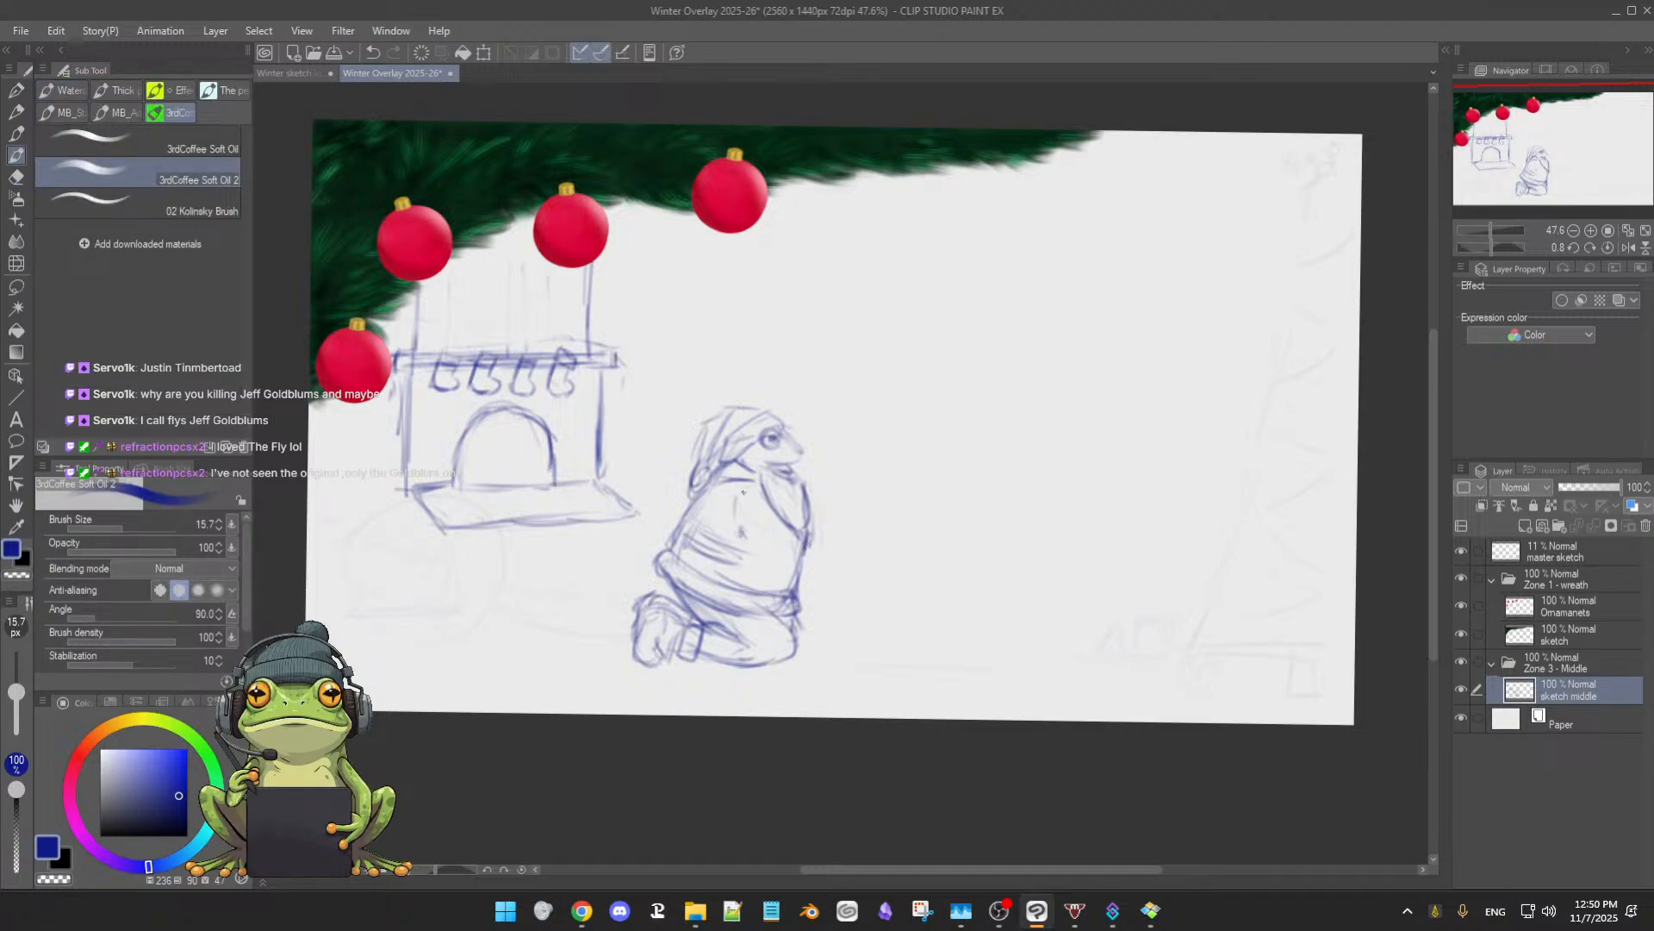
{"action": "mouse_move", "coordinate": [725, 482]}
{"action": "left_mouse_down"}
{"action": "mouse_move", "coordinate": [758, 485]}
{"action": "mouse_move", "coordinate": [734, 494]}
{"action": "mouse_move", "coordinate": [791, 565]}
{"action": "left_mouse_up"}
{"action": "mouse_move", "coordinate": [808, 544]}
{"action": "left_mouse_down"}
{"action": "mouse_move", "coordinate": [827, 526]}
{"action": "mouse_move", "coordinate": [806, 569]}
{"action": "mouse_move", "coordinate": [839, 579]}
{"action": "left_mouse_up"}
{"action": "mouse_move", "coordinate": [846, 520]}
{"action": "left_mouse_down"}
{"action": "mouse_move", "coordinate": [853, 562]}
{"action": "mouse_move", "coordinate": [831, 557]}
{"action": "left_mouse_up"}
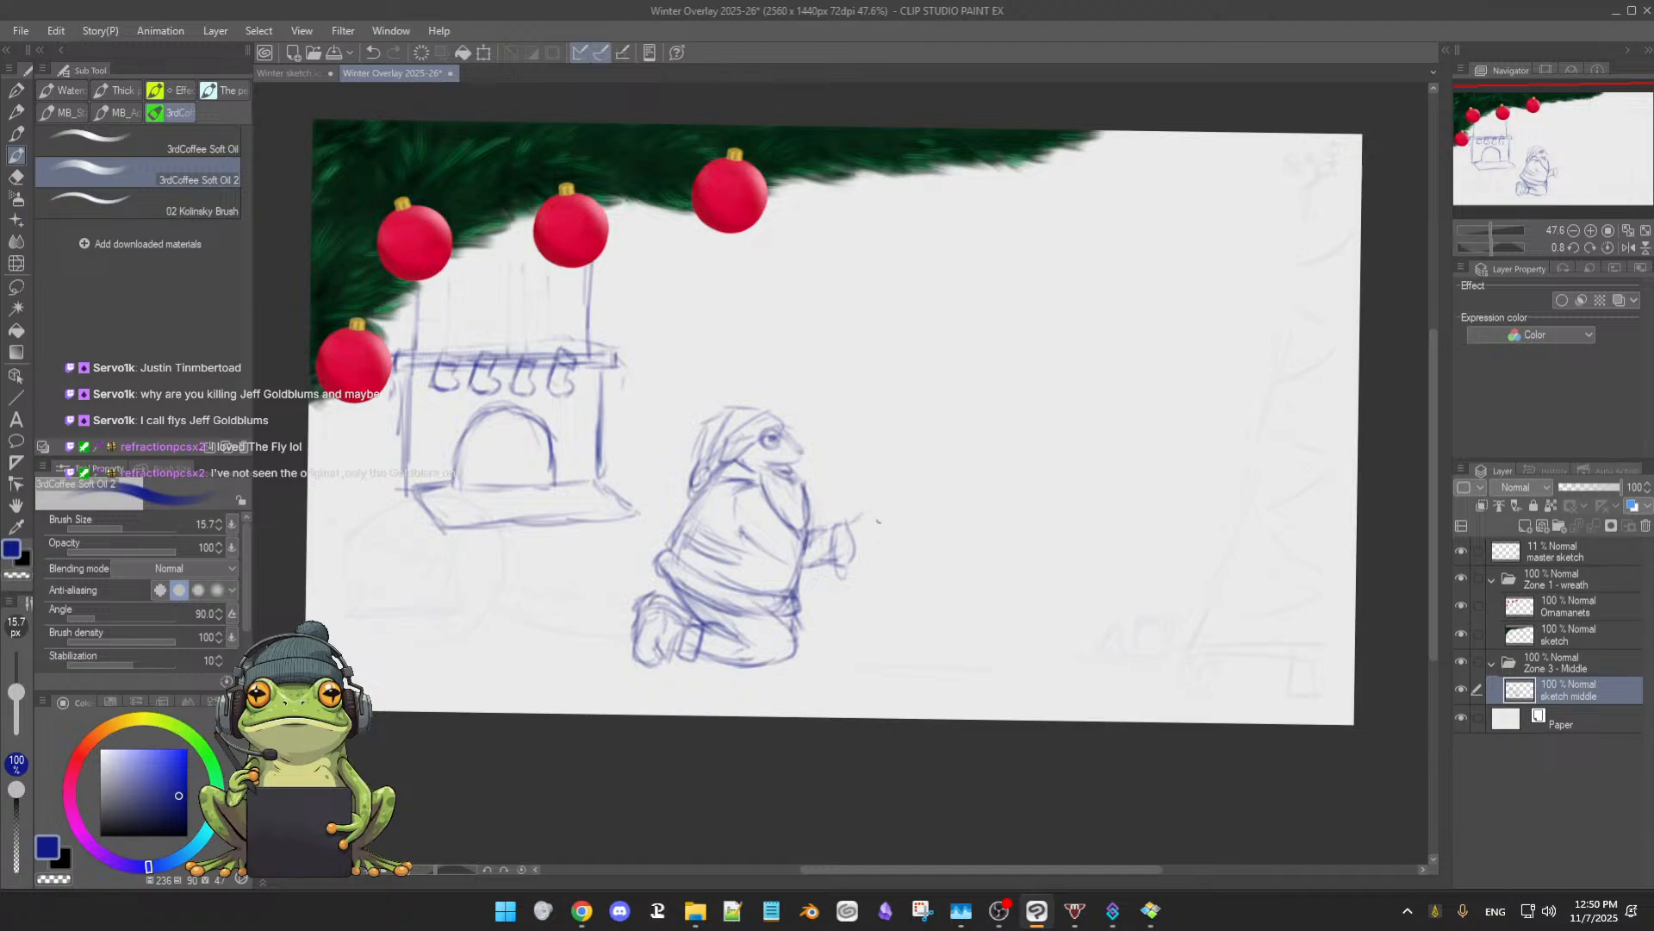
- Rough in the near hand extending from the cuff, lightening the first stroke with the eraser and redrawing the fingers
{"action": "mouse_move", "coordinate": [872, 547]}
{"action": "left_mouse_down"}
{"action": "mouse_move", "coordinate": [903, 514]}
{"action": "mouse_move", "coordinate": [885, 538]}
{"action": "left_mouse_up"}
{"action": "key", "text": "e"}
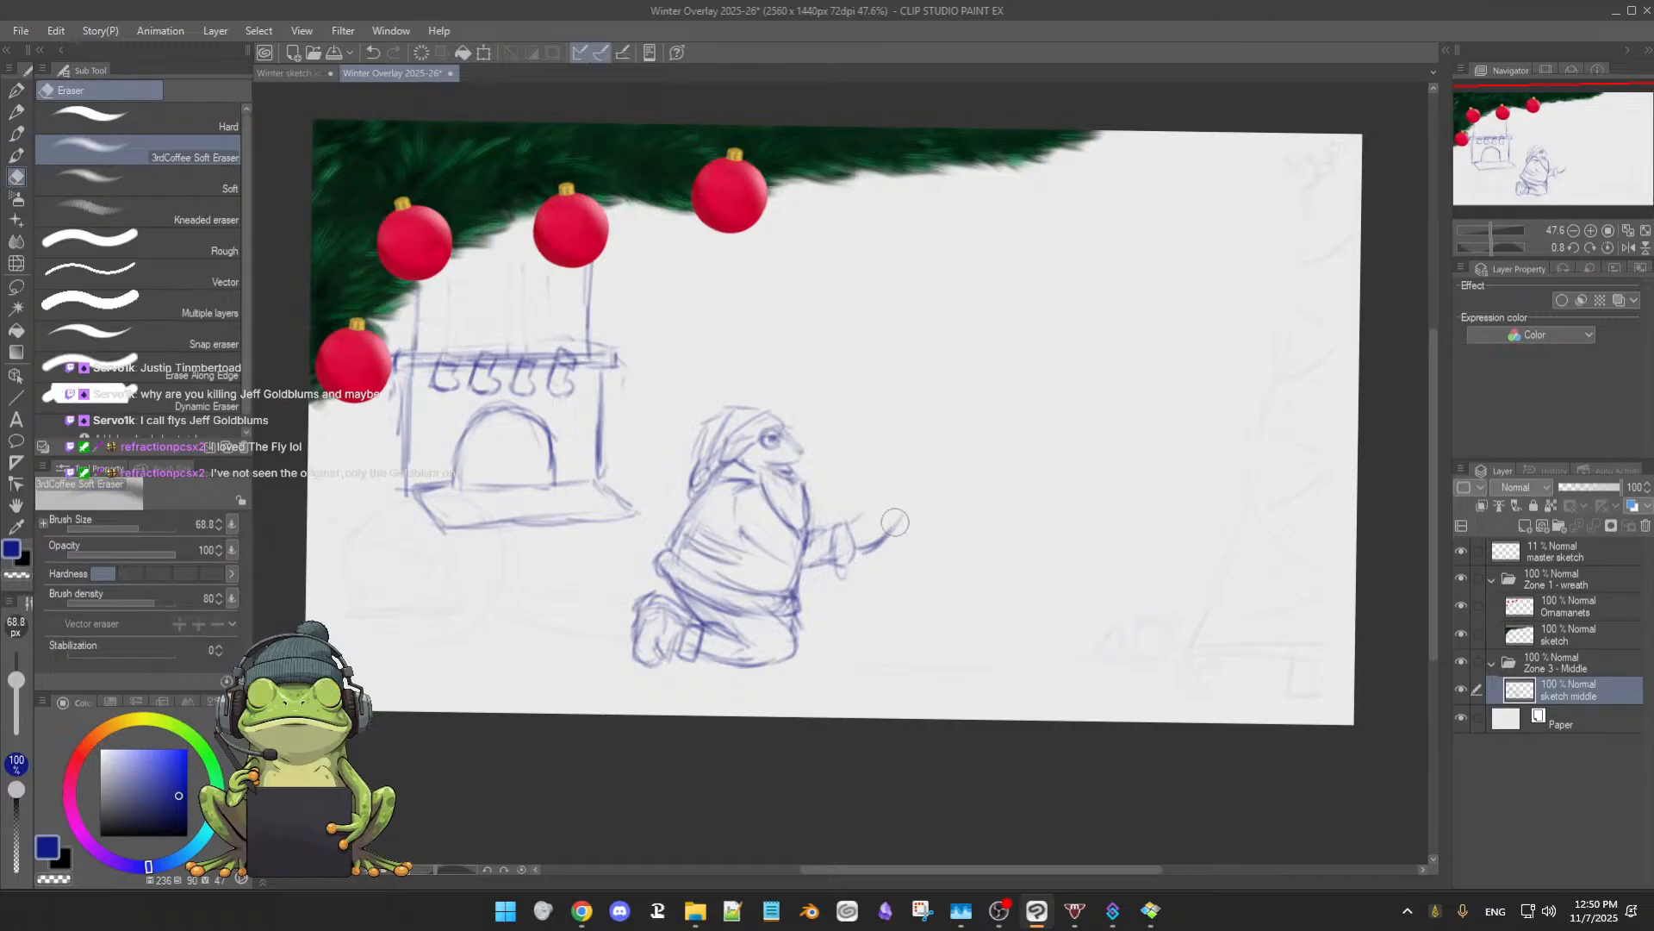
{"action": "key", "text": "p"}
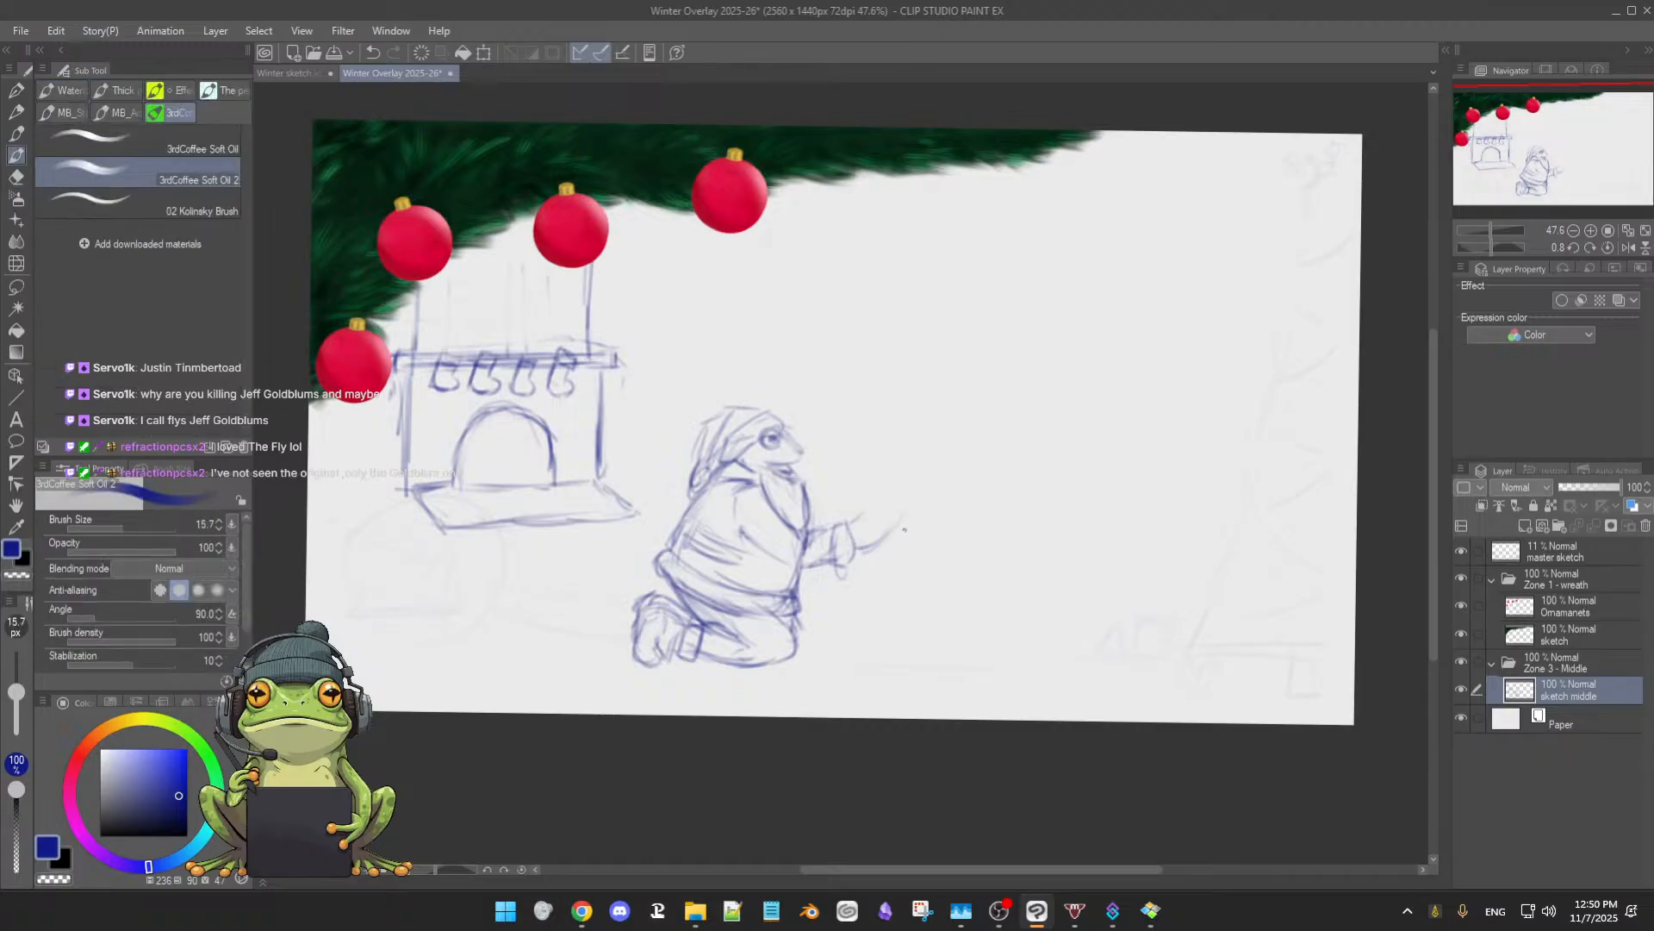
{"action": "mouse_move", "coordinate": [865, 551]}
{"action": "left_mouse_down"}
{"action": "mouse_move", "coordinate": [901, 517]}
{"action": "mouse_move", "coordinate": [890, 532]}
{"action": "left_mouse_up"}
- Soften the fingers with the eraser and redraw the near hand as an open, upturned palm
{"action": "key", "text": "e"}
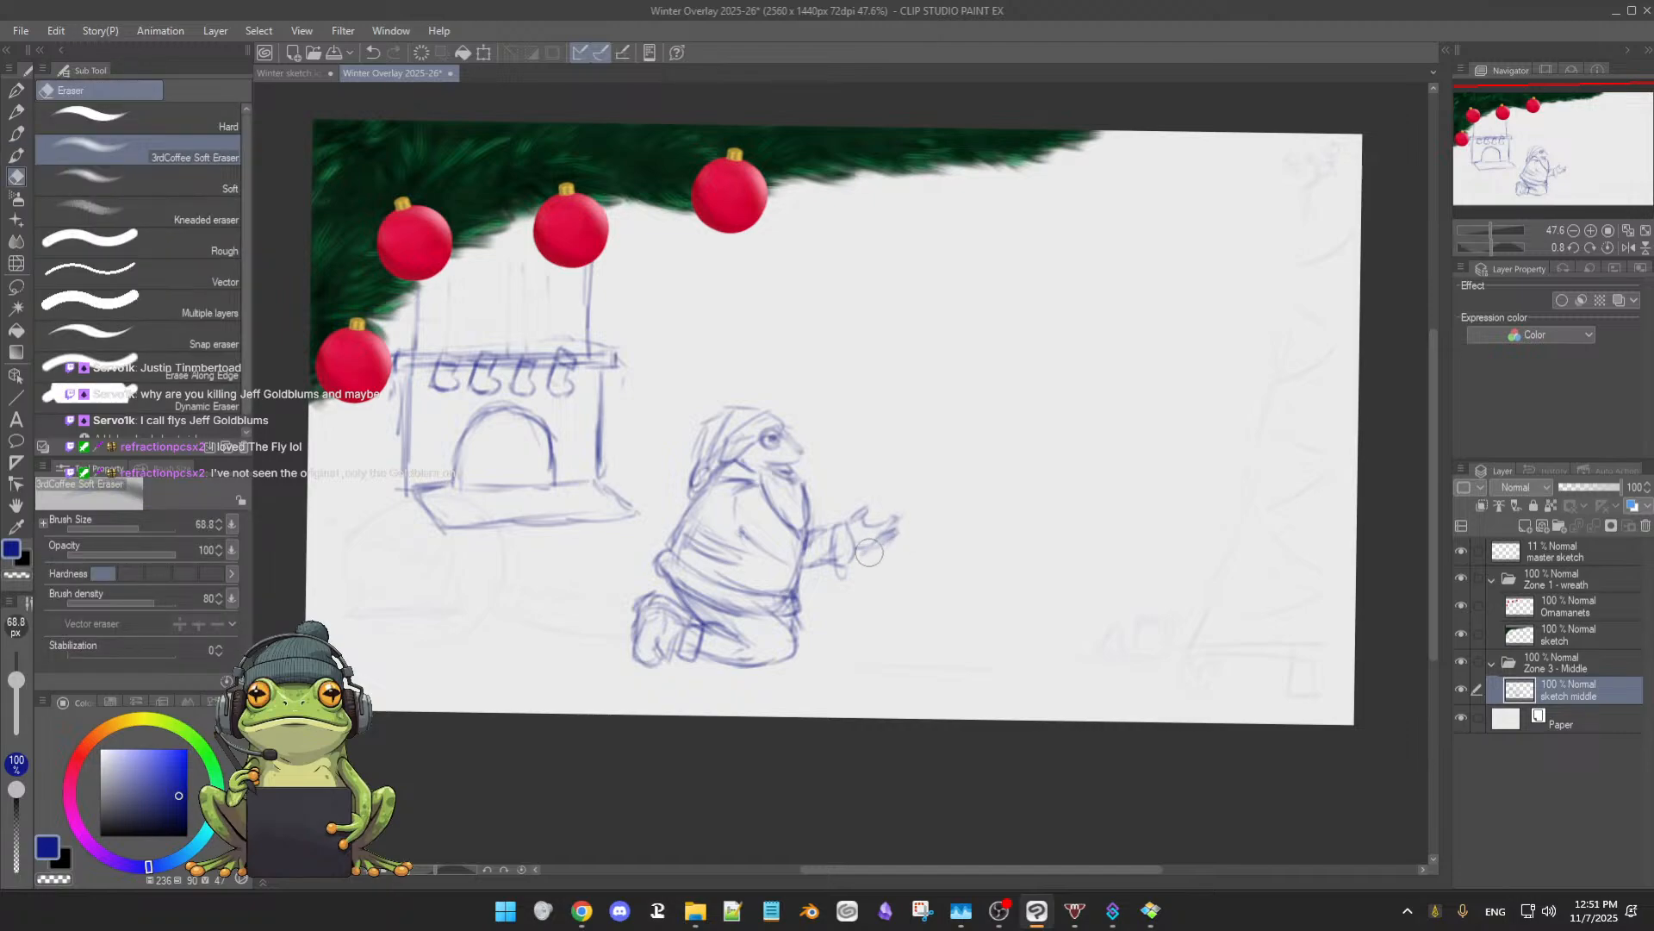
{"action": "left_click_drag", "start_coordinate": [868, 548], "coordinate": [912, 516]}
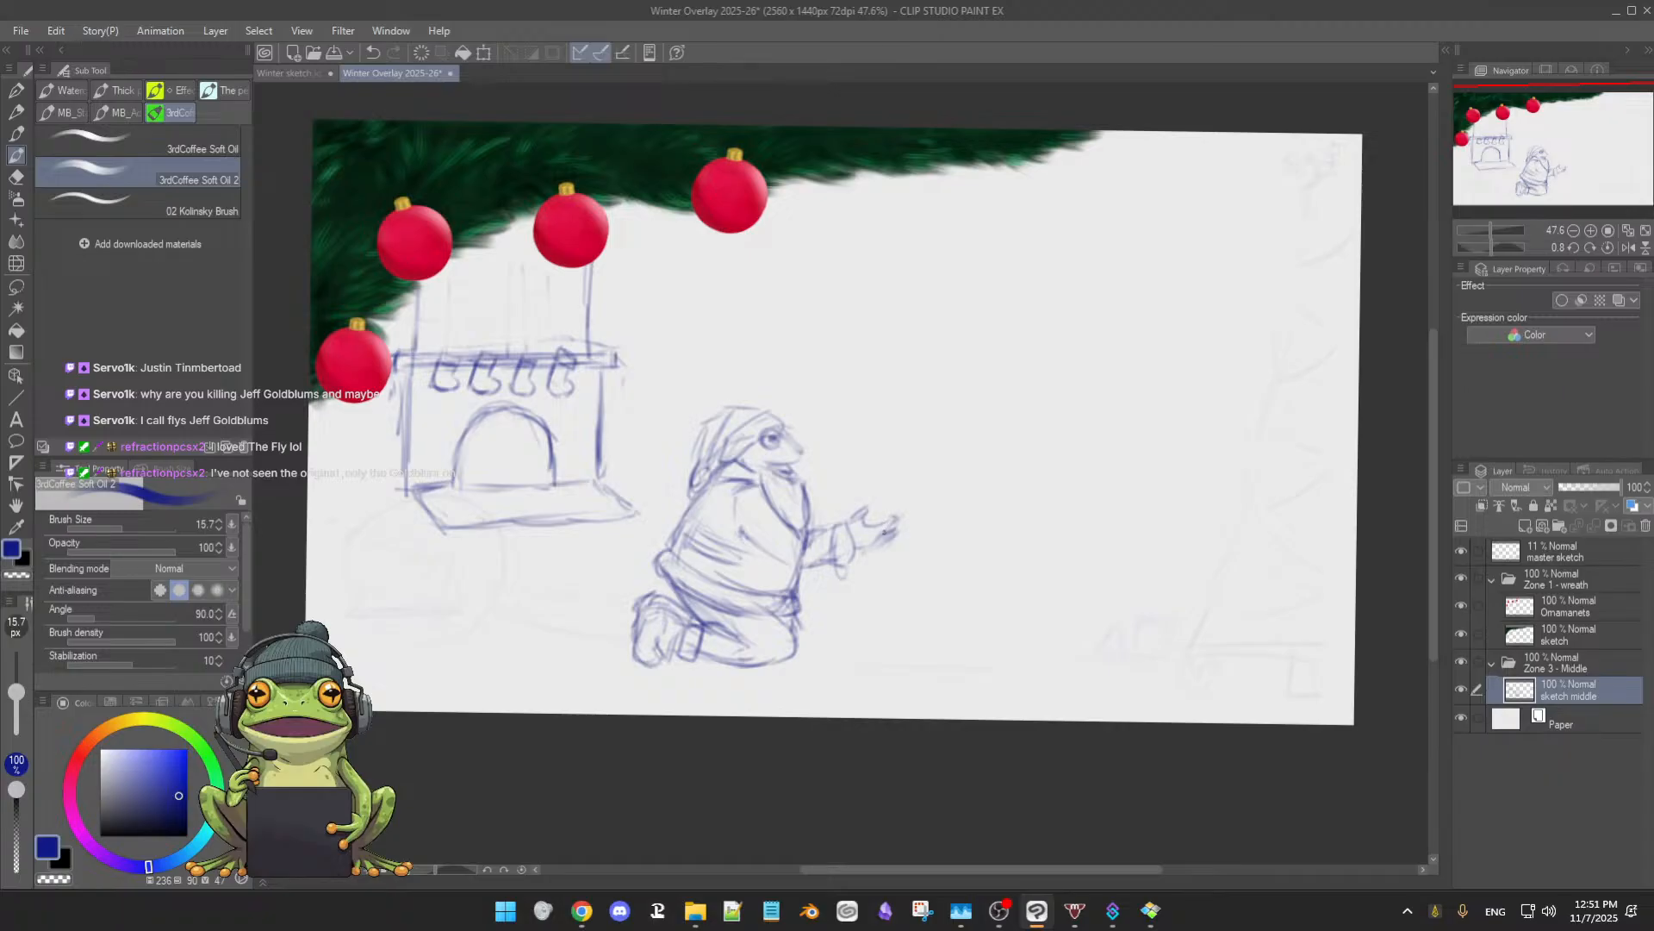
{"action": "key", "text": "e"}
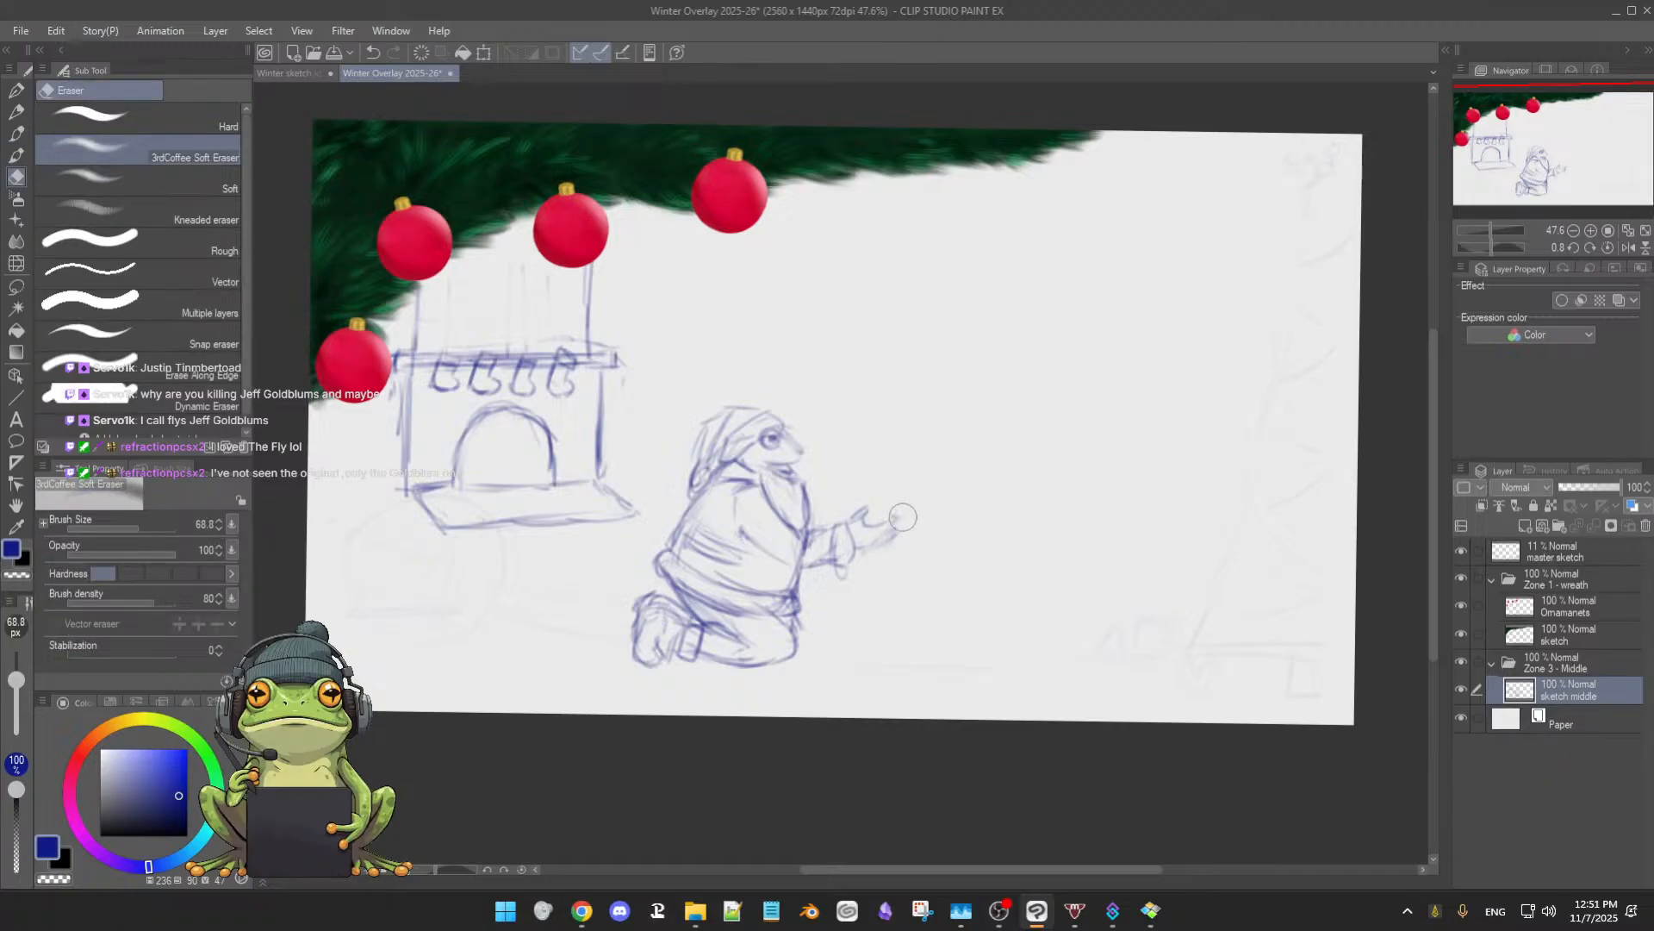
{"action": "key", "text": "b"}
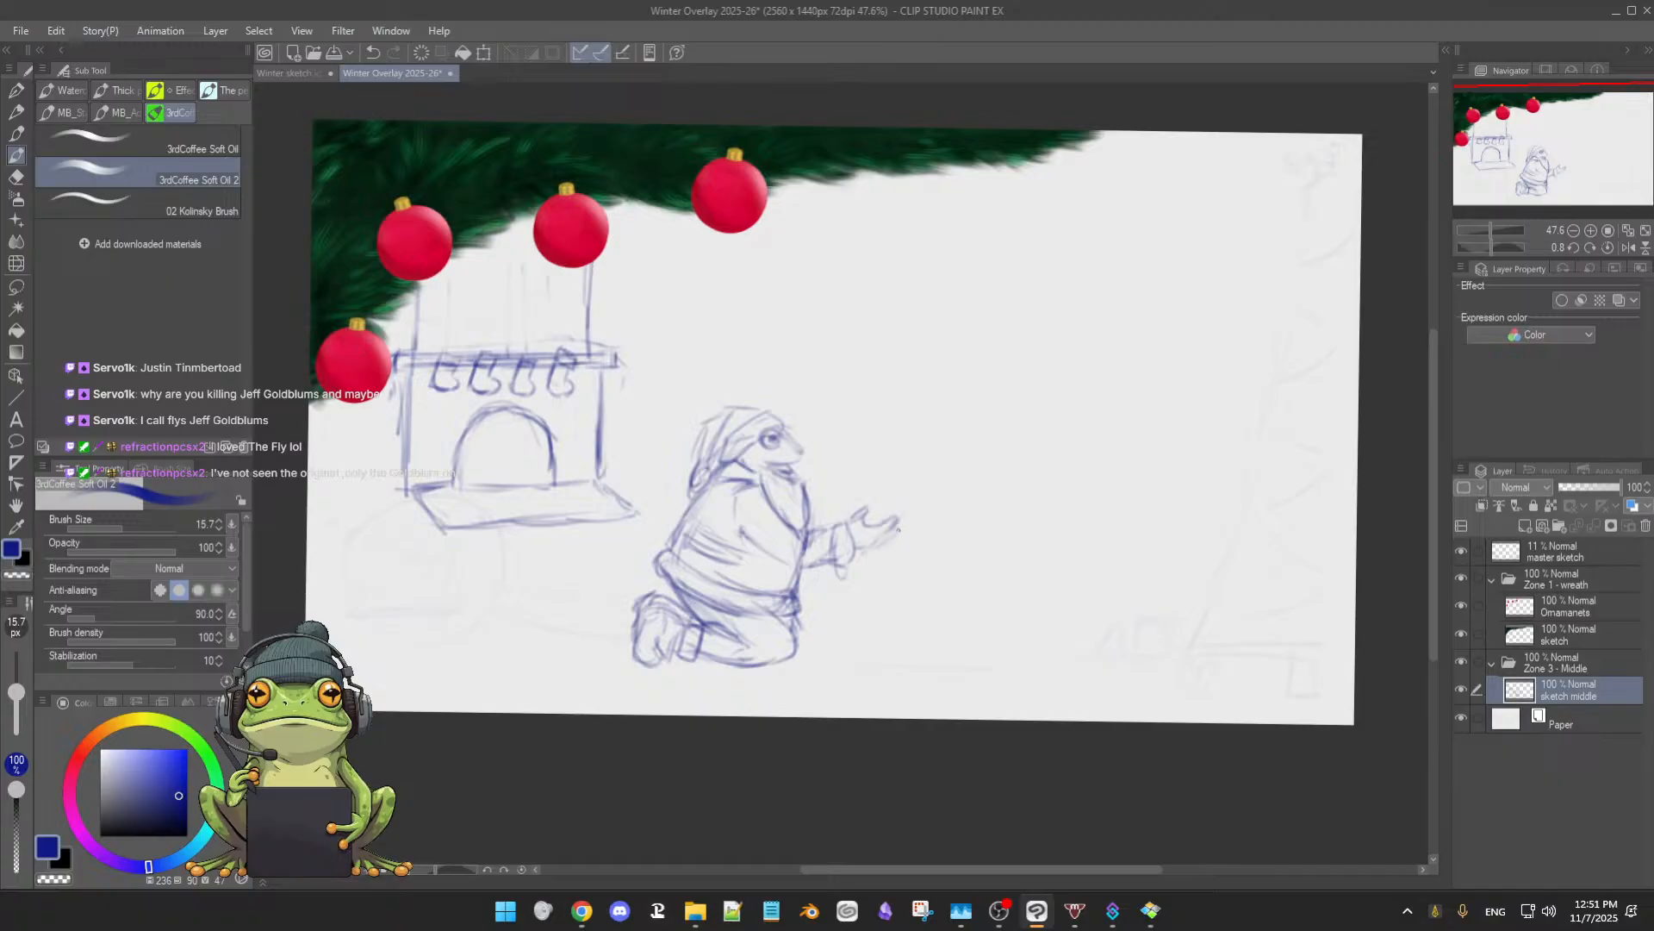
{"action": "left_click_drag", "start_coordinate": [900, 529], "coordinate": [868, 548]}
- Erase the coat line crossing the near sleeve, then sketch the far sleeve and small finger shapes above the open palm
{"action": "key", "text": "e"}
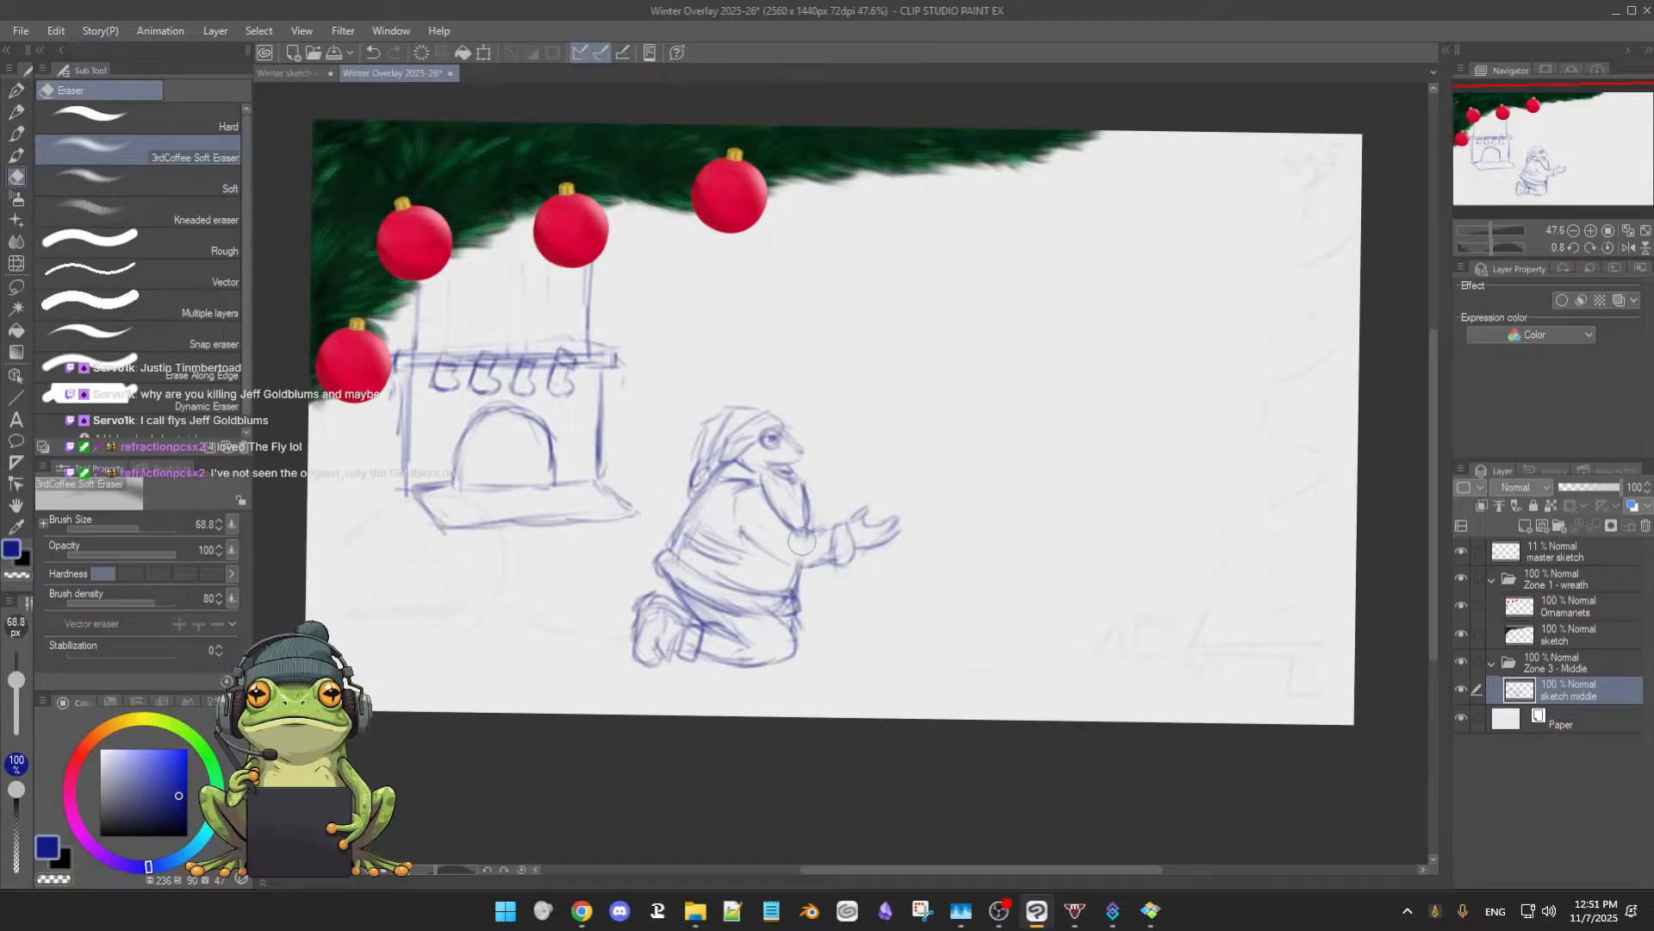
{"action": "key", "text": "b"}
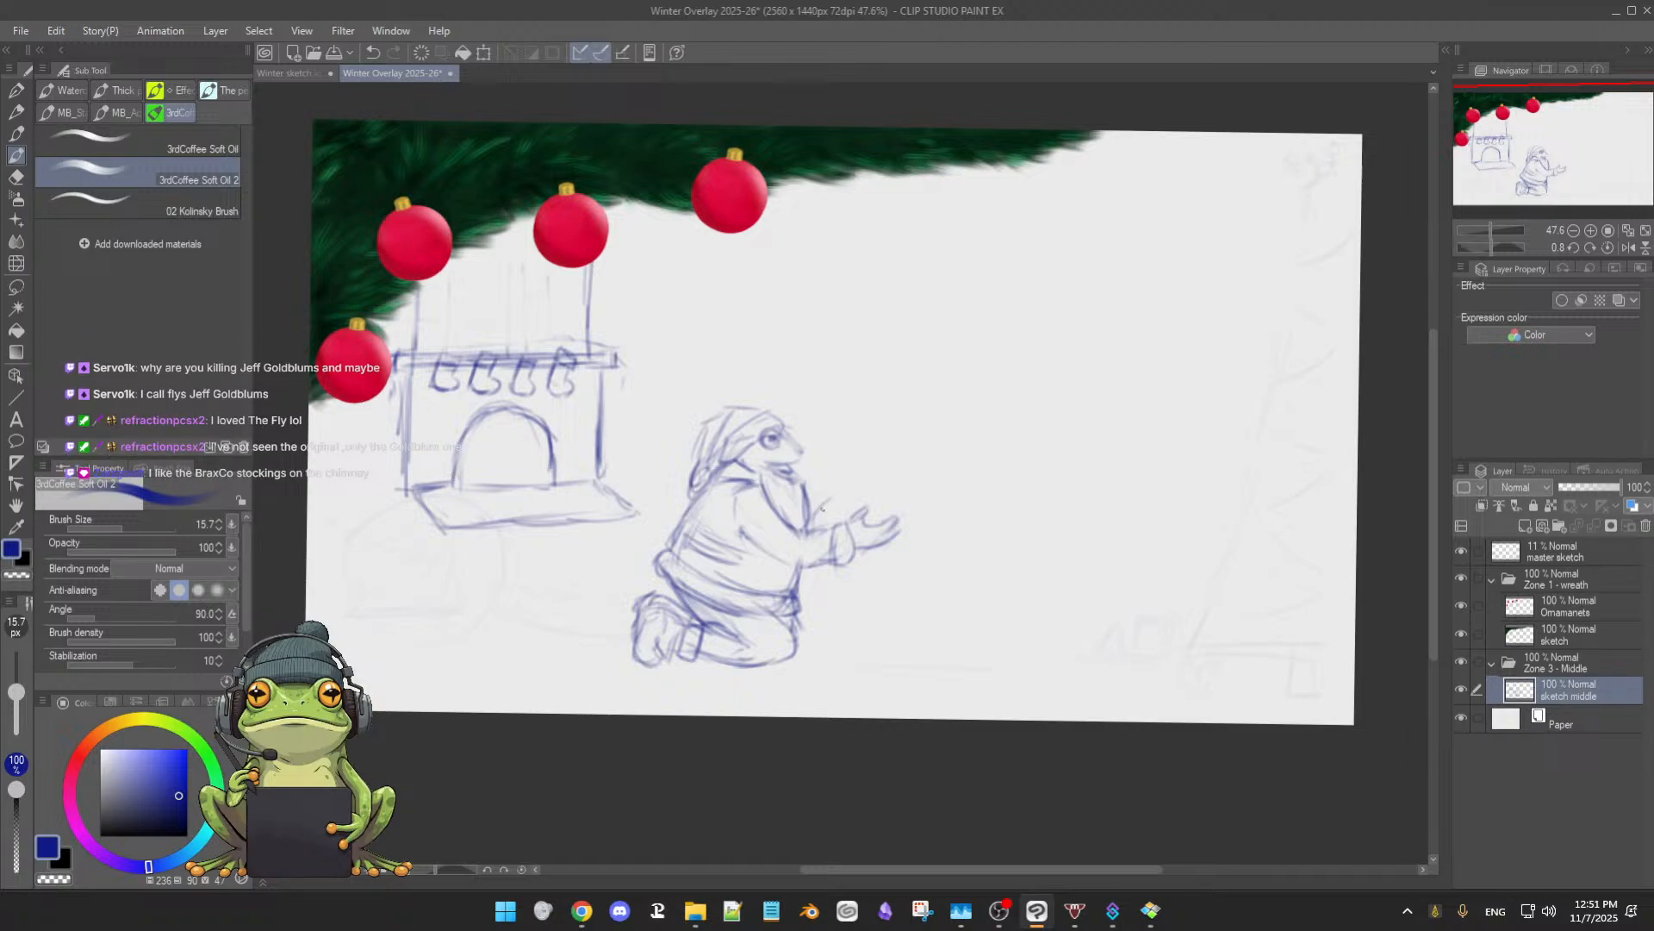
{"action": "left_click_drag", "start_coordinate": [812, 504], "coordinate": [830, 497]}
{"action": "left_click_drag", "start_coordinate": [823, 510], "coordinate": [816, 528]}
{"action": "left_click_drag", "start_coordinate": [871, 498], "coordinate": [865, 500]}
{"action": "mouse_move", "coordinate": [877, 494]}
{"action": "left_mouse_down"}
{"action": "mouse_move", "coordinate": [864, 496]}
{"action": "mouse_move", "coordinate": [878, 490]}
{"action": "left_mouse_up"}
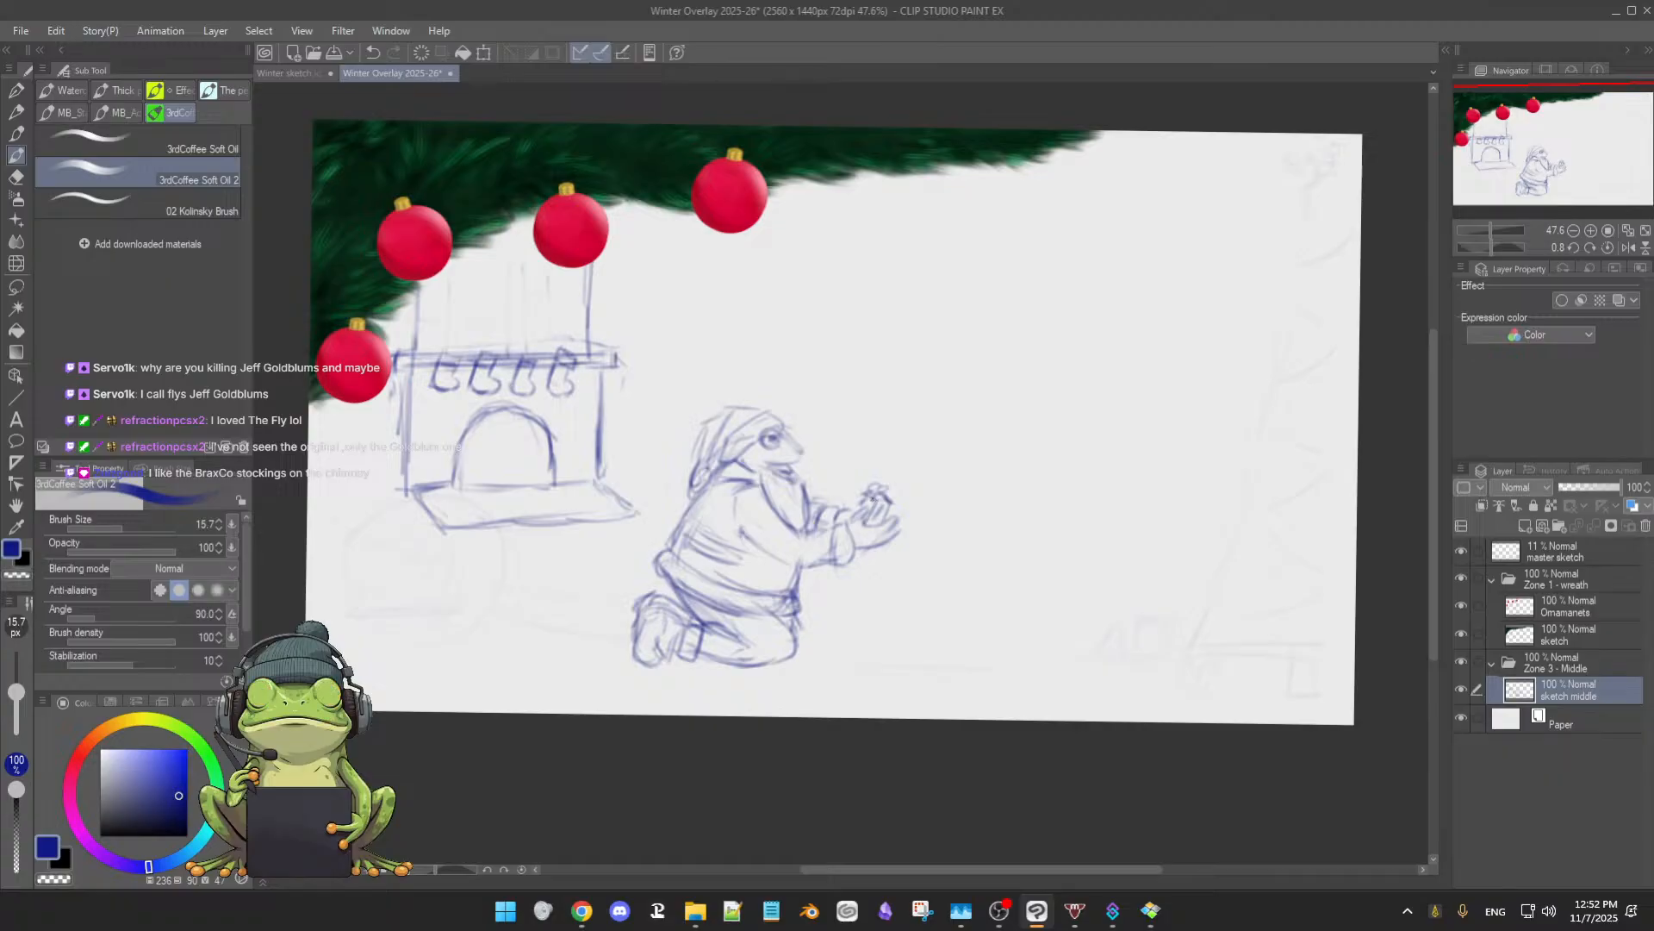
{"action": "left_click_drag", "start_coordinate": [853, 503], "coordinate": [864, 513]}
{"action": "left_click_drag", "start_coordinate": [851, 553], "coordinate": [879, 544]}
- Redraw the fireplace's outer edge on the side away from the figure and clean up beside it with the soft eraser
{"action": "mouse_move", "coordinate": [990, 532]}
{"action": "left_mouse_down"}
{"action": "mouse_move", "coordinate": [1005, 521]}
{"action": "mouse_move", "coordinate": [1020, 546]}
{"action": "mouse_move", "coordinate": [1008, 533]}
{"action": "left_mouse_up"}
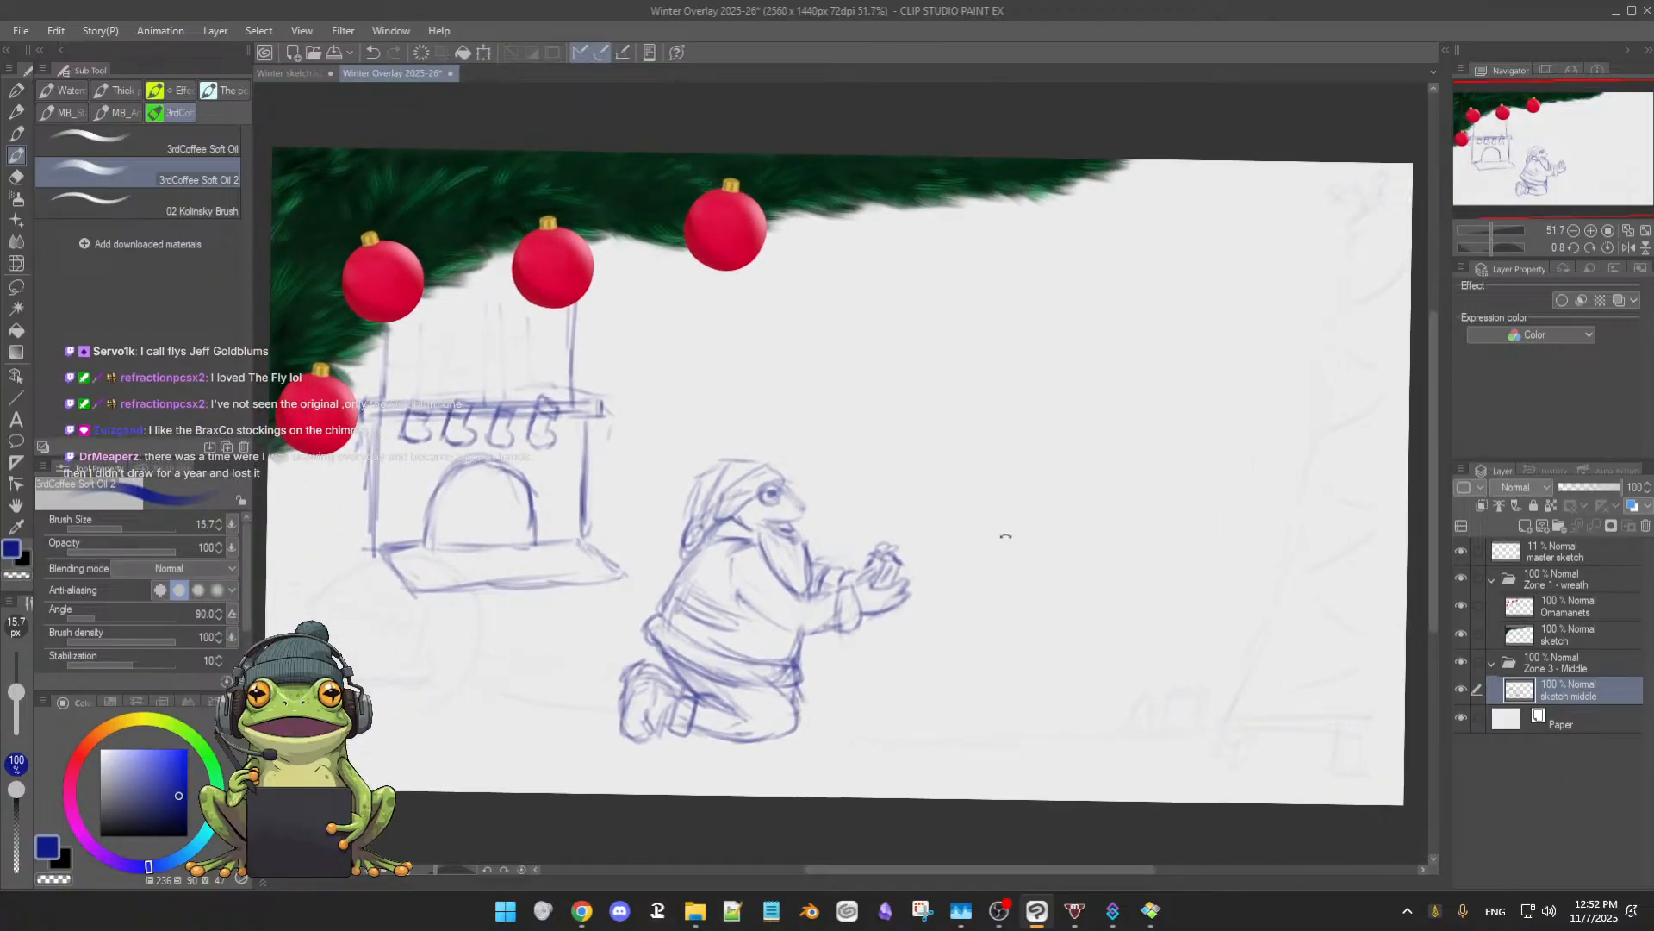
{"action": "left_click_drag", "start_coordinate": [1013, 531], "coordinate": [1014, 539]}
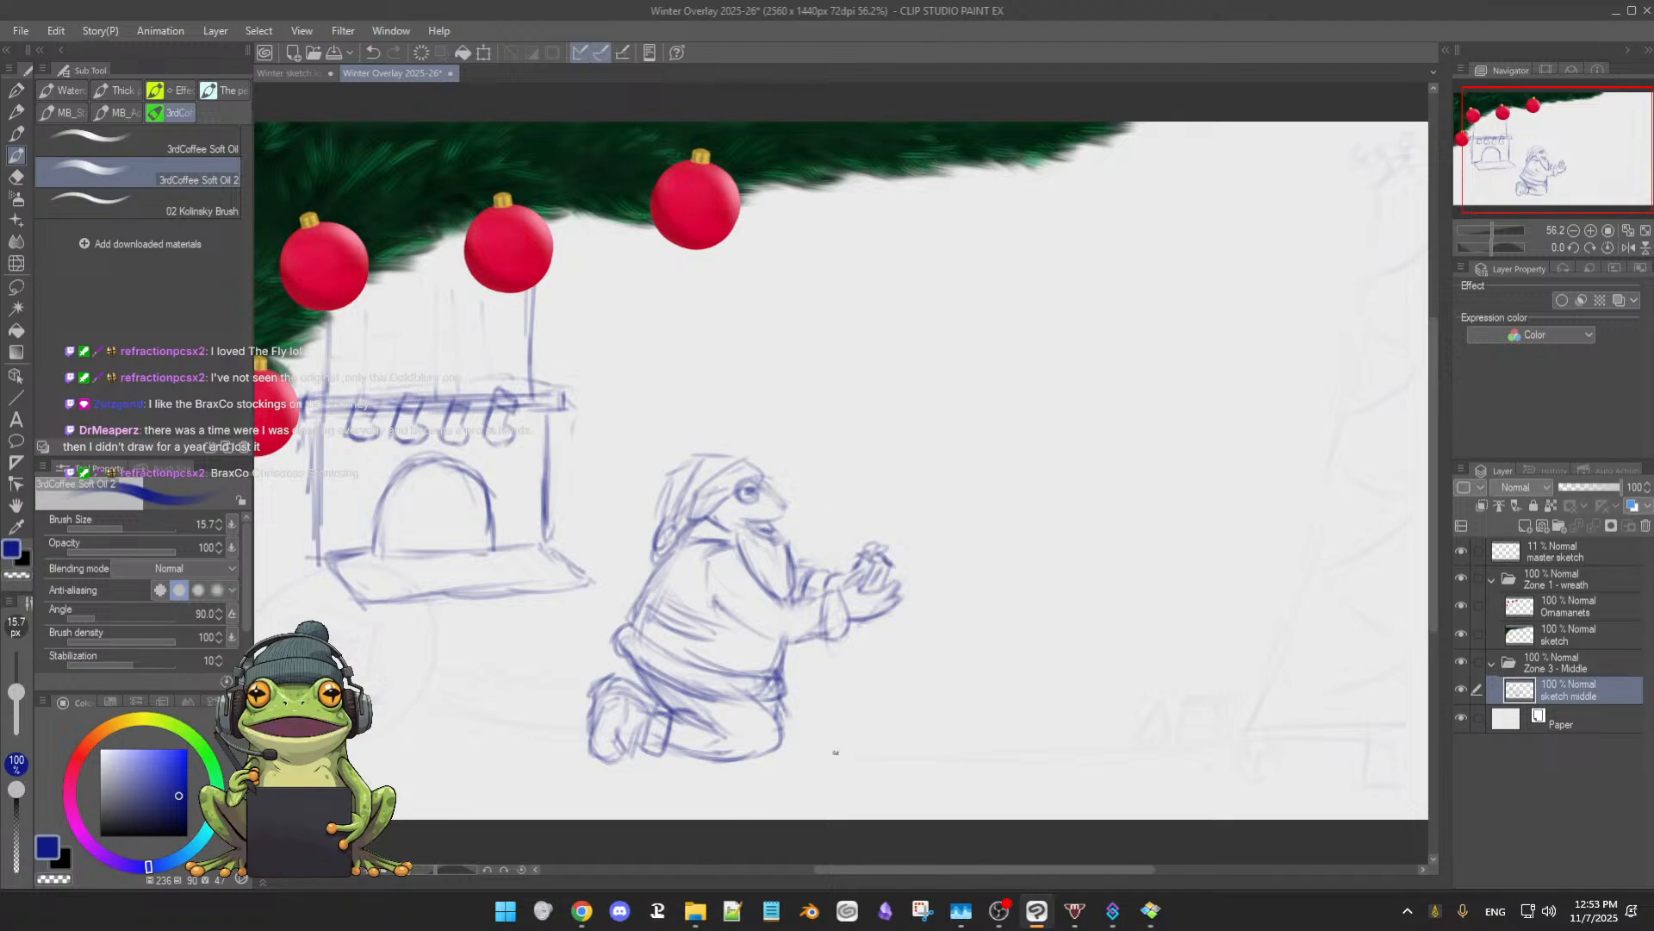
{"action": "scroll", "coordinate": [896, 667], "scroll_direction": "down", "scroll_amount": 1}
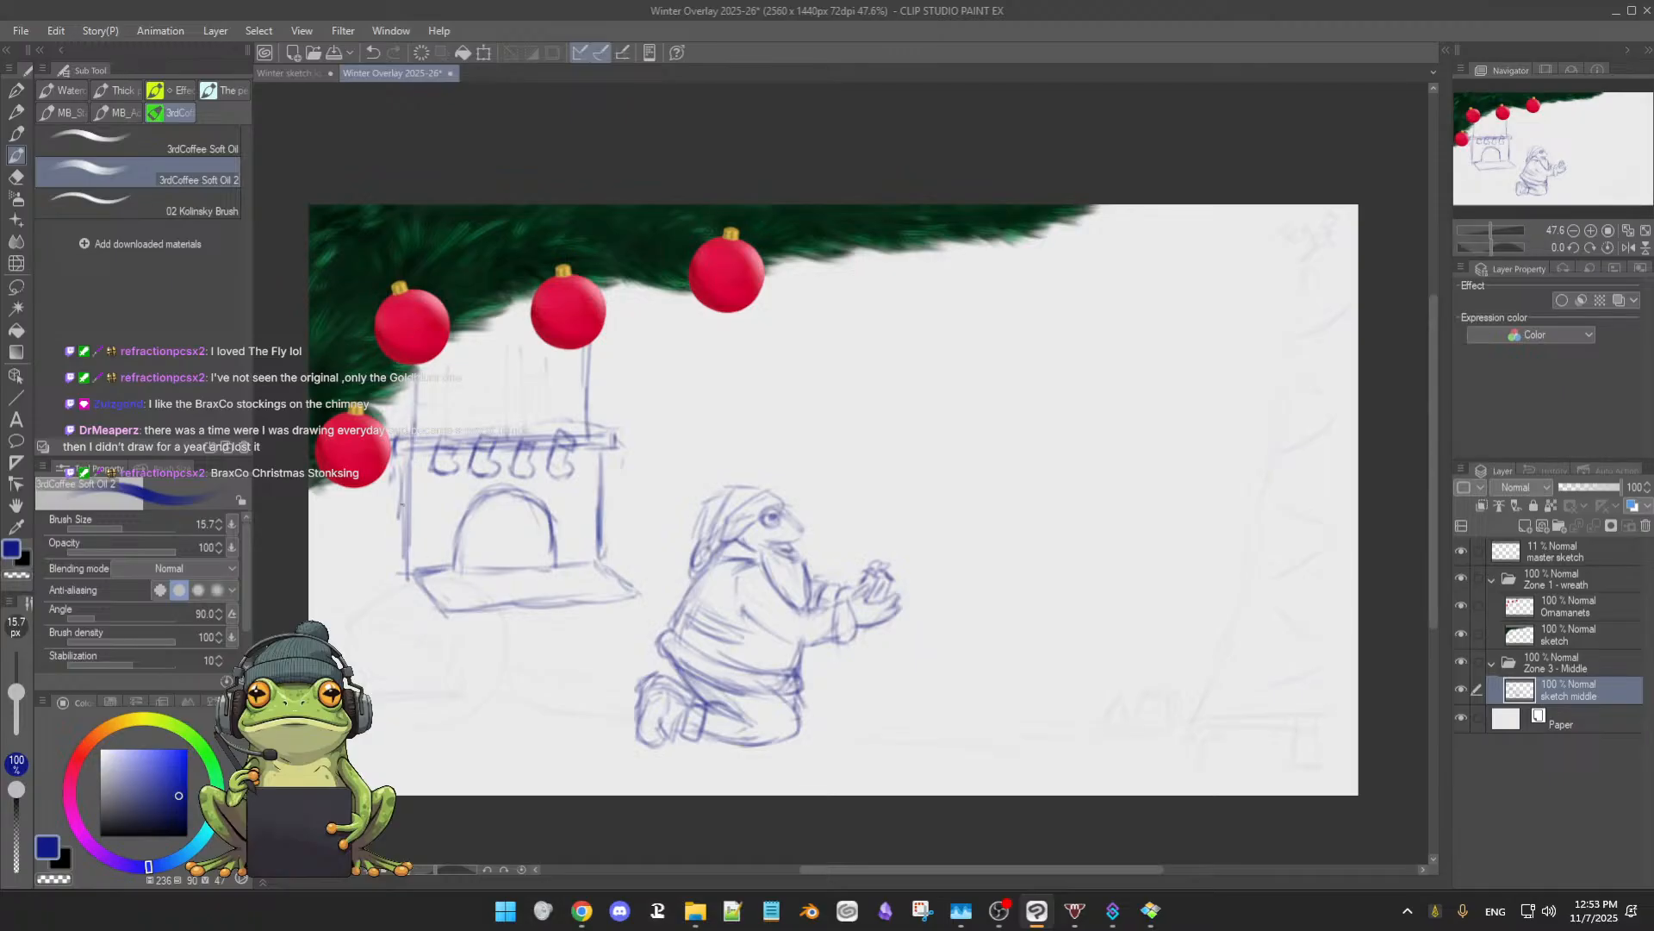
{"action": "left_click_drag", "start_coordinate": [405, 470], "coordinate": [401, 552]}
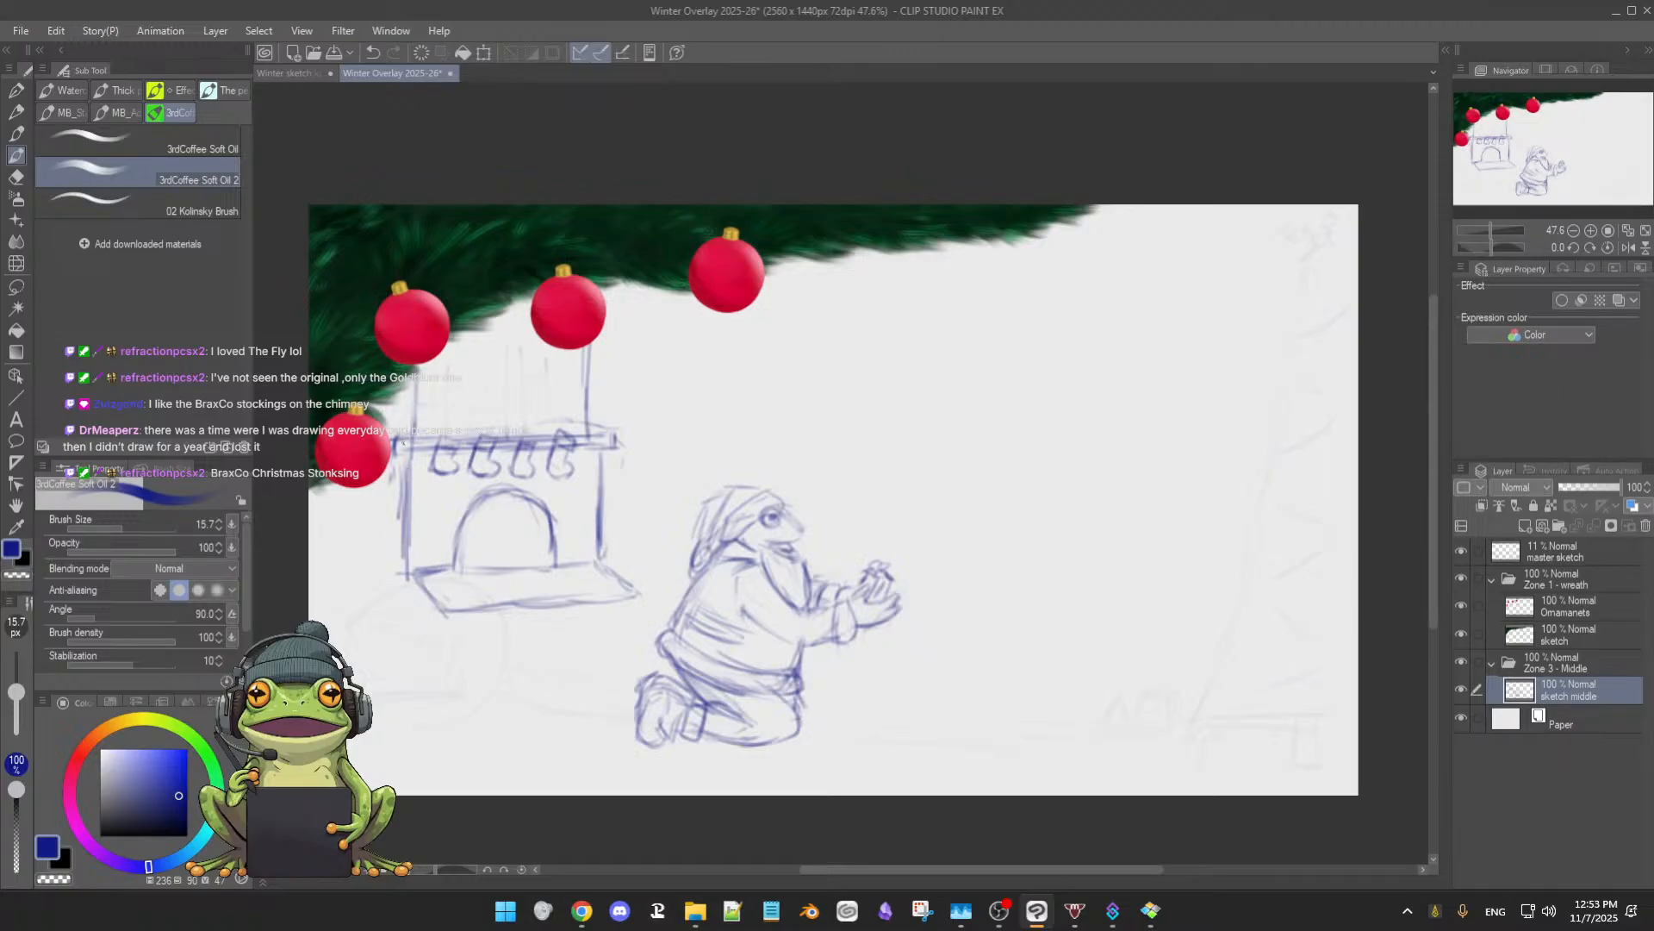
{"action": "key", "text": "e"}
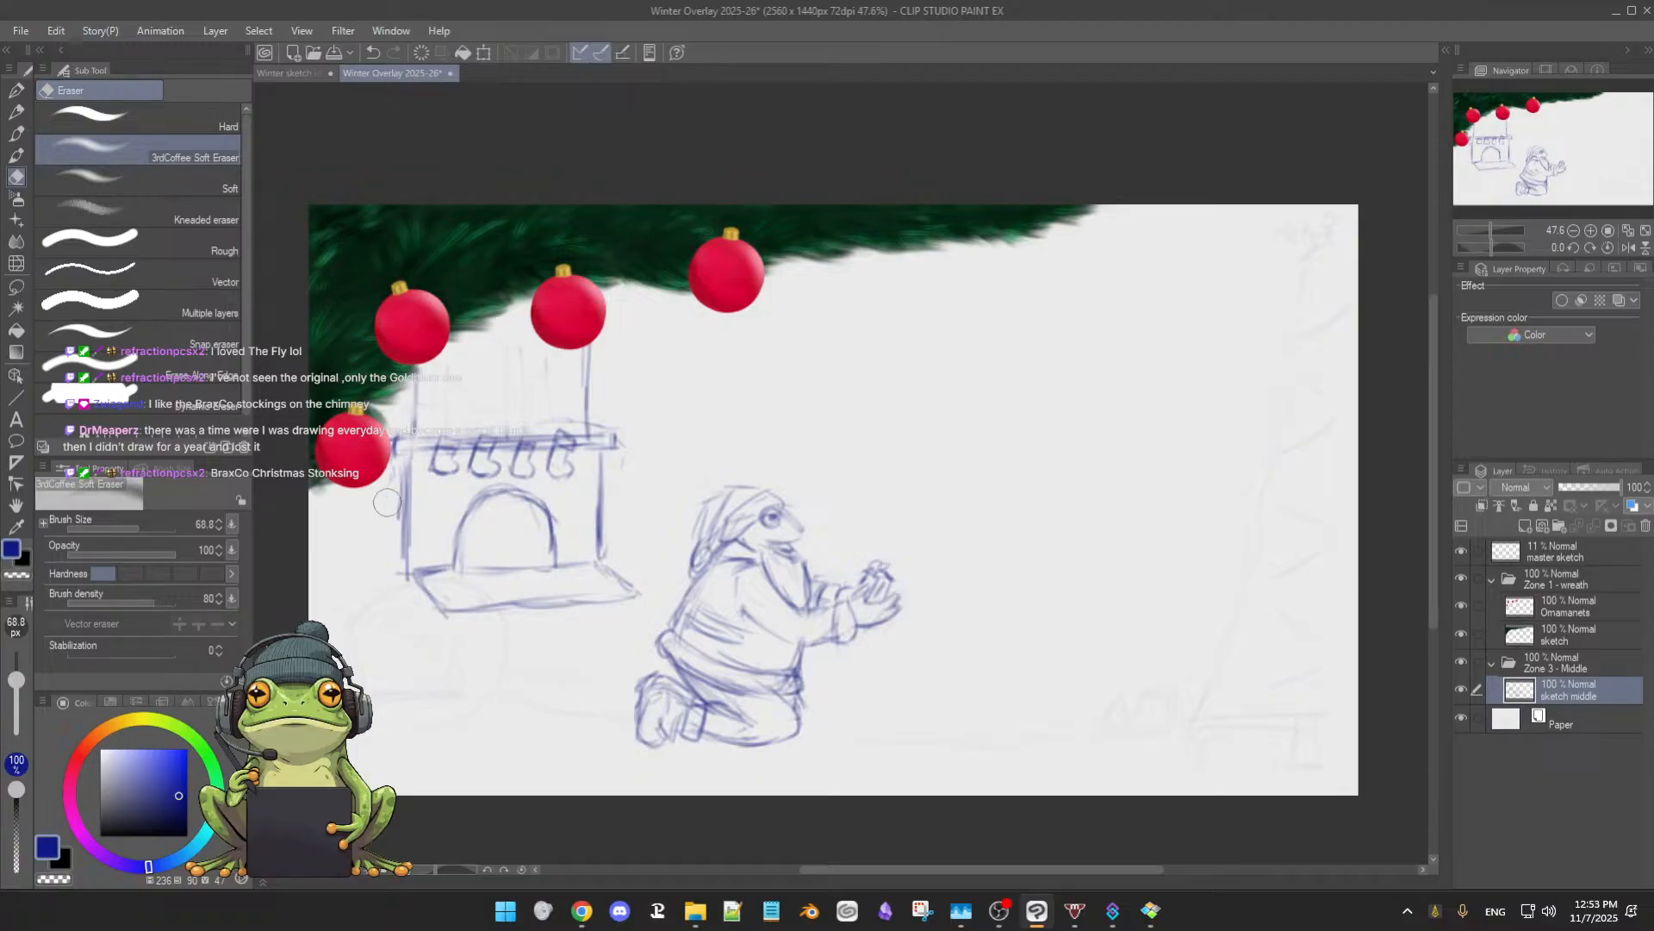
{"action": "key", "text": "p"}
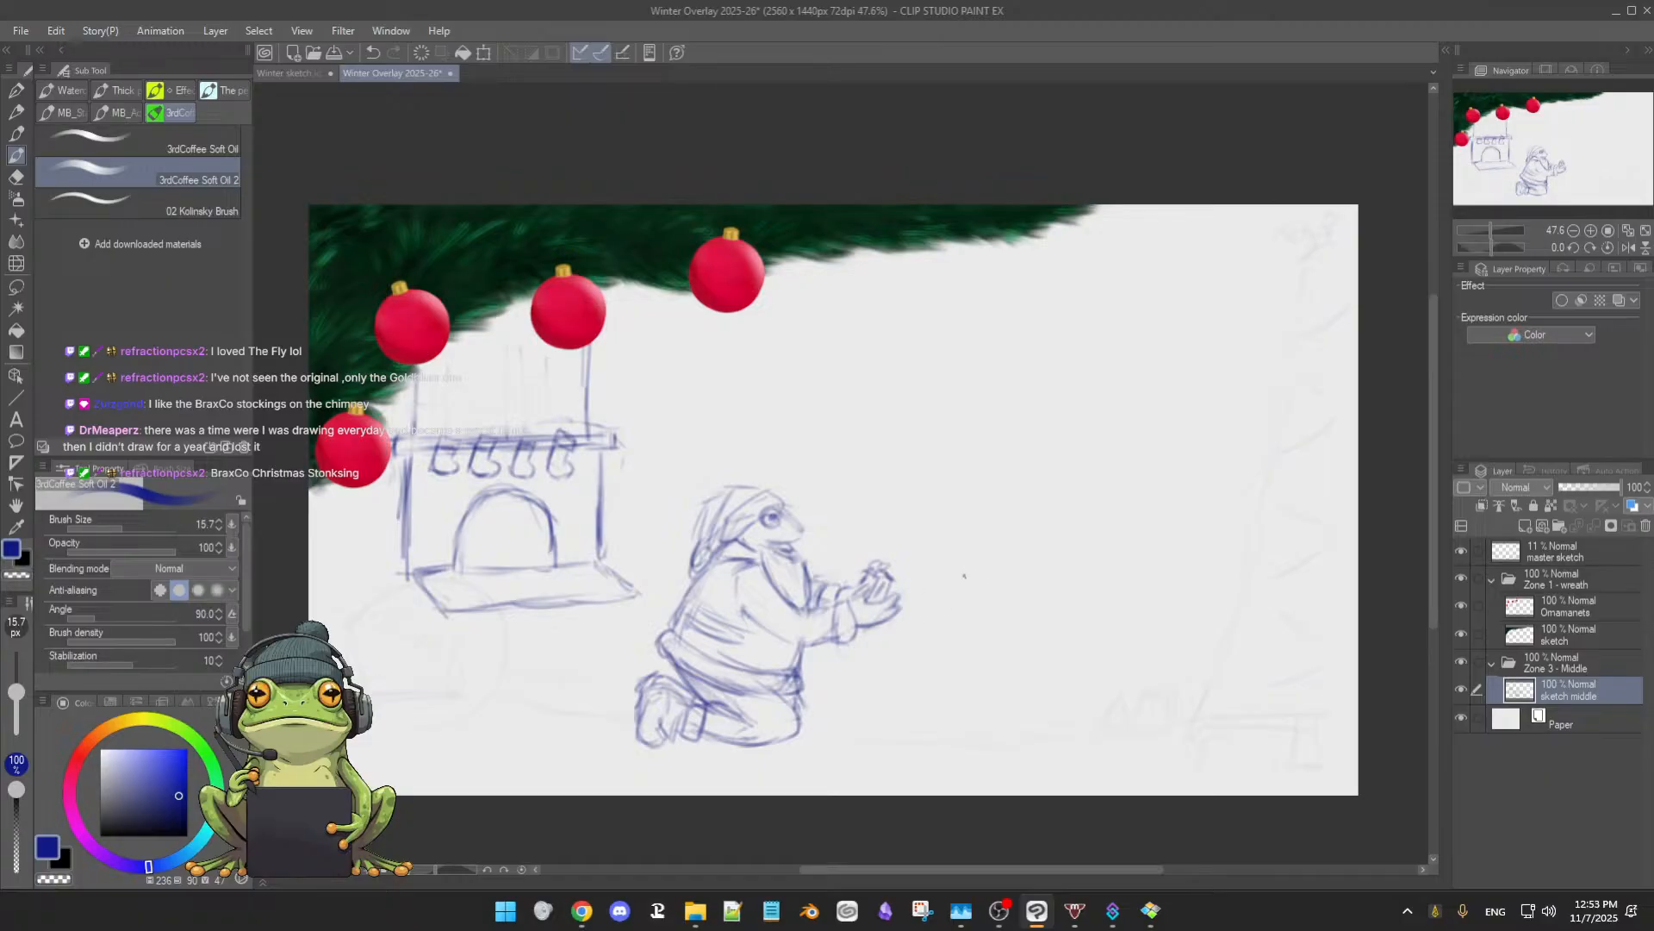
{"action": "left_click_drag", "start_coordinate": [1024, 570], "coordinate": [979, 596]}
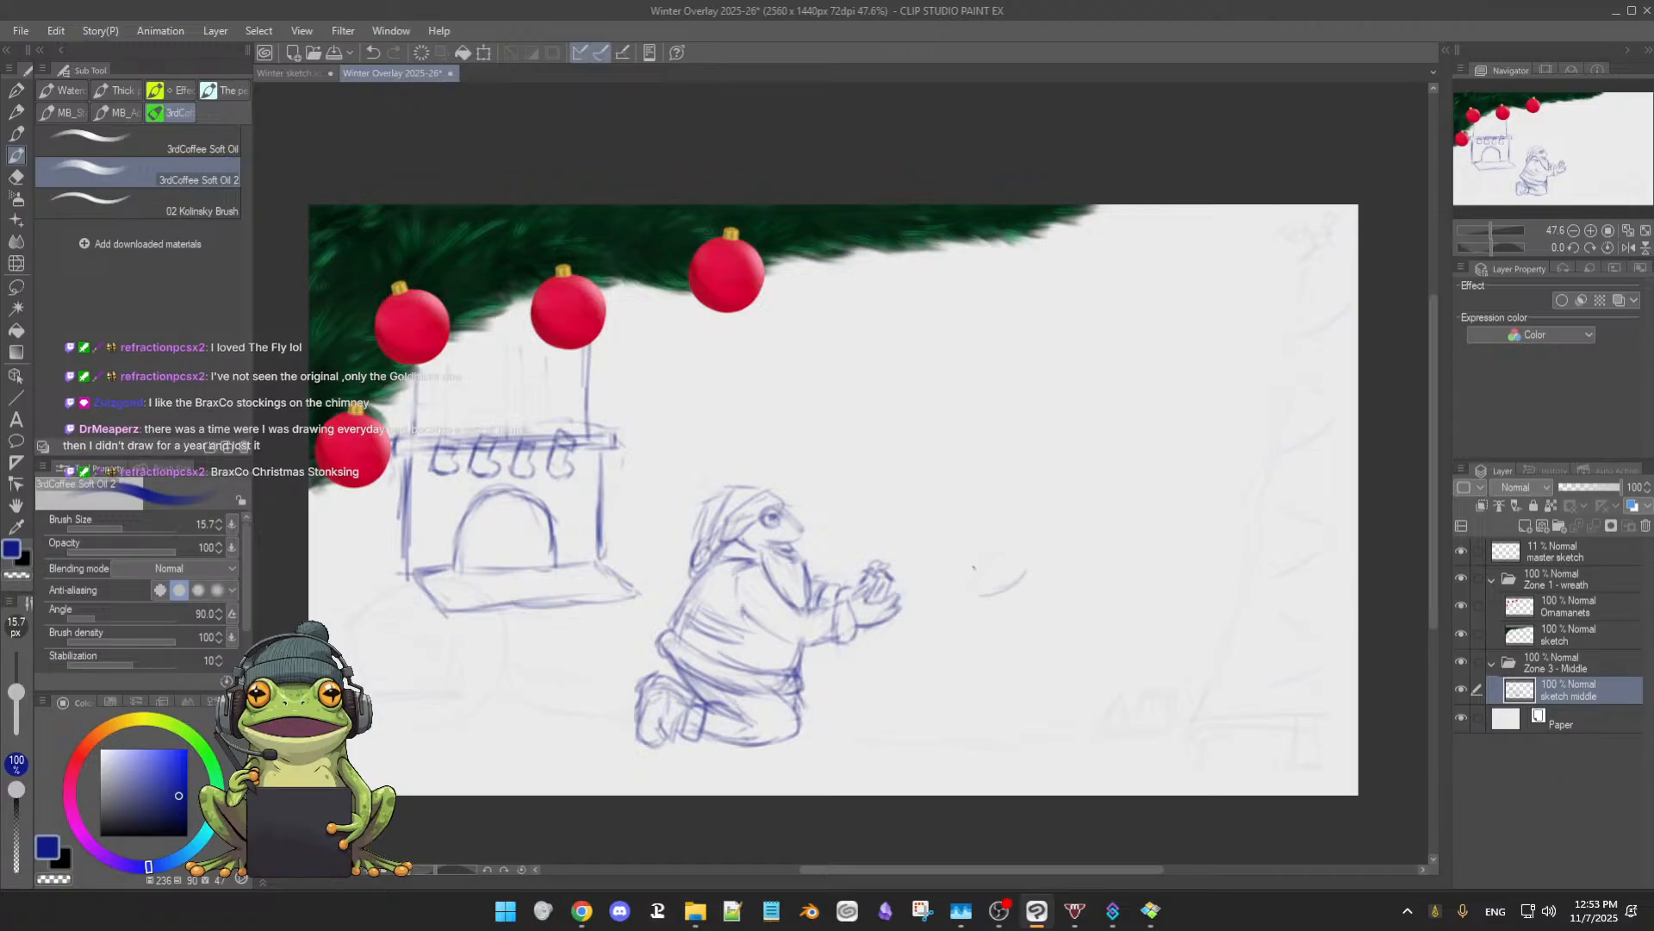
{"action": "left_click_drag", "start_coordinate": [987, 555], "coordinate": [955, 594]}
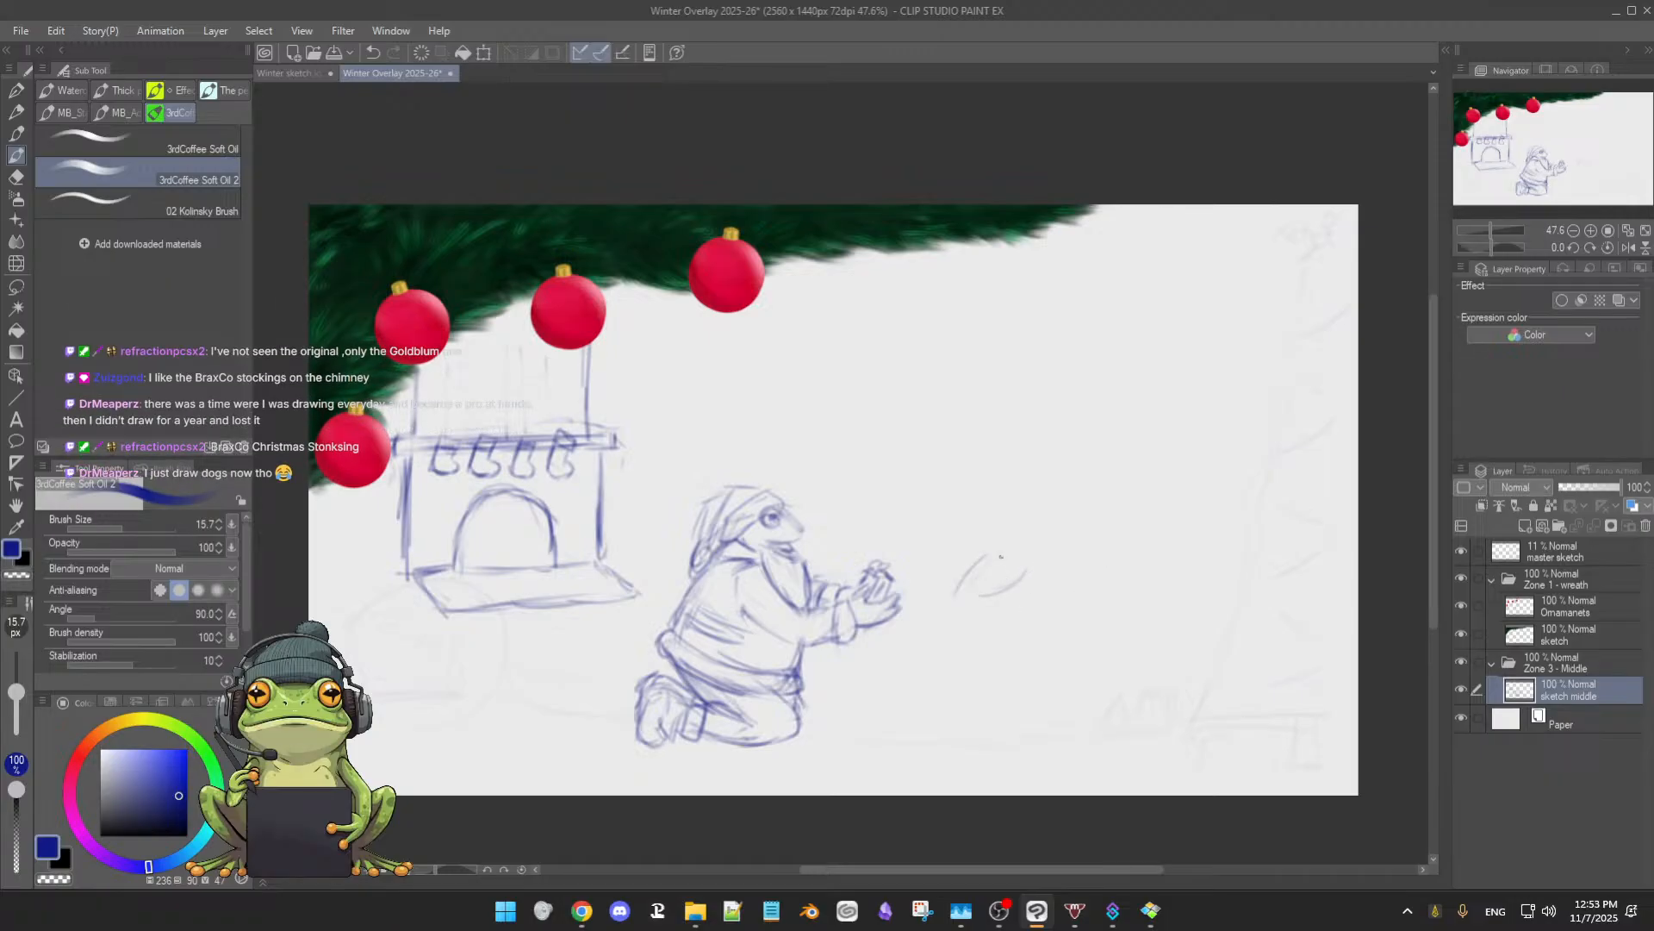
{"action": "left_click_drag", "start_coordinate": [1063, 591], "coordinate": [980, 629]}
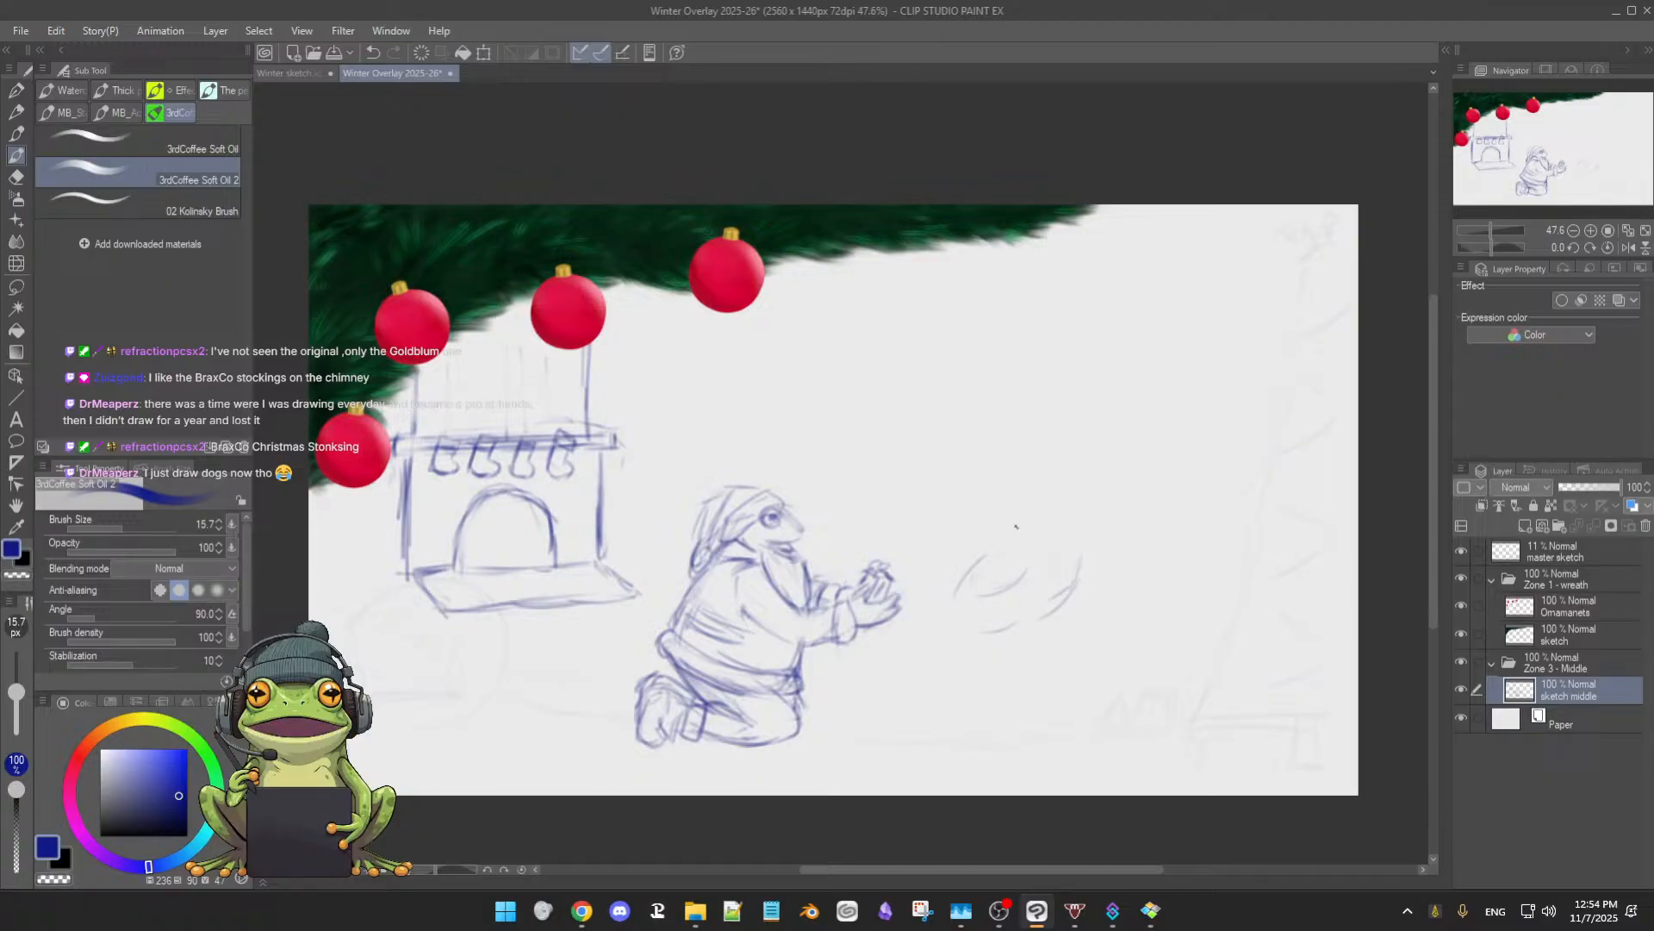
{"action": "key", "text": "e"}
{"action": "key", "text": "b"}
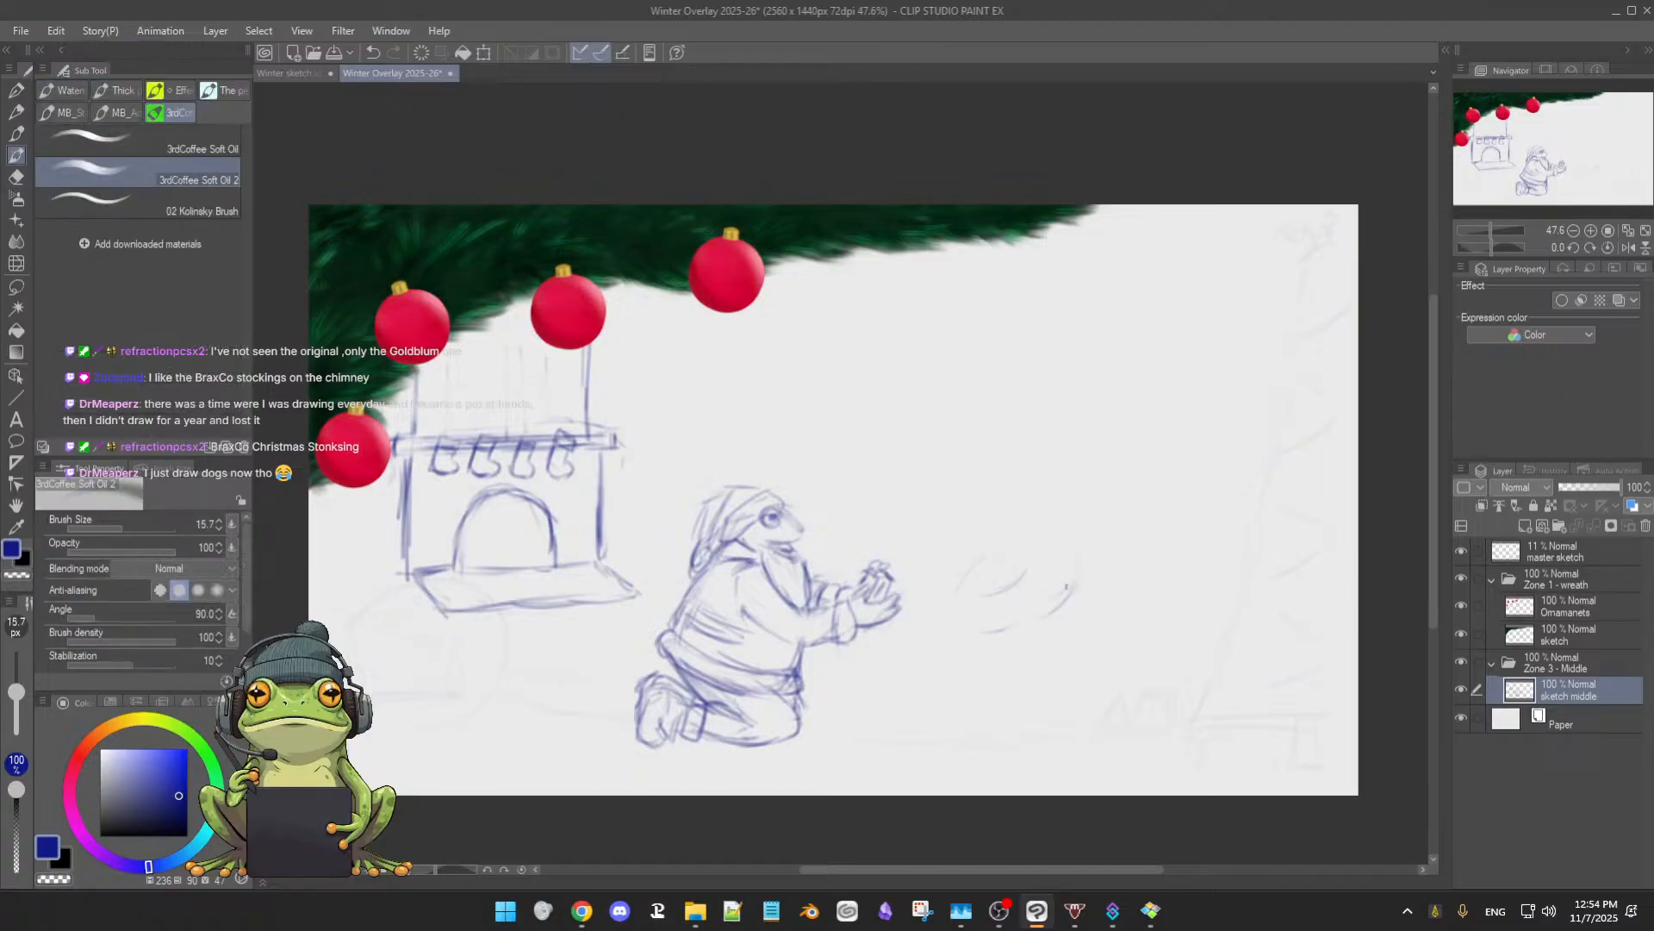
{"action": "key", "text": "ctrl+z"}
{"action": "key", "text": "ctrl+z"}
{"action": "key", "text": "ctrl+z"}
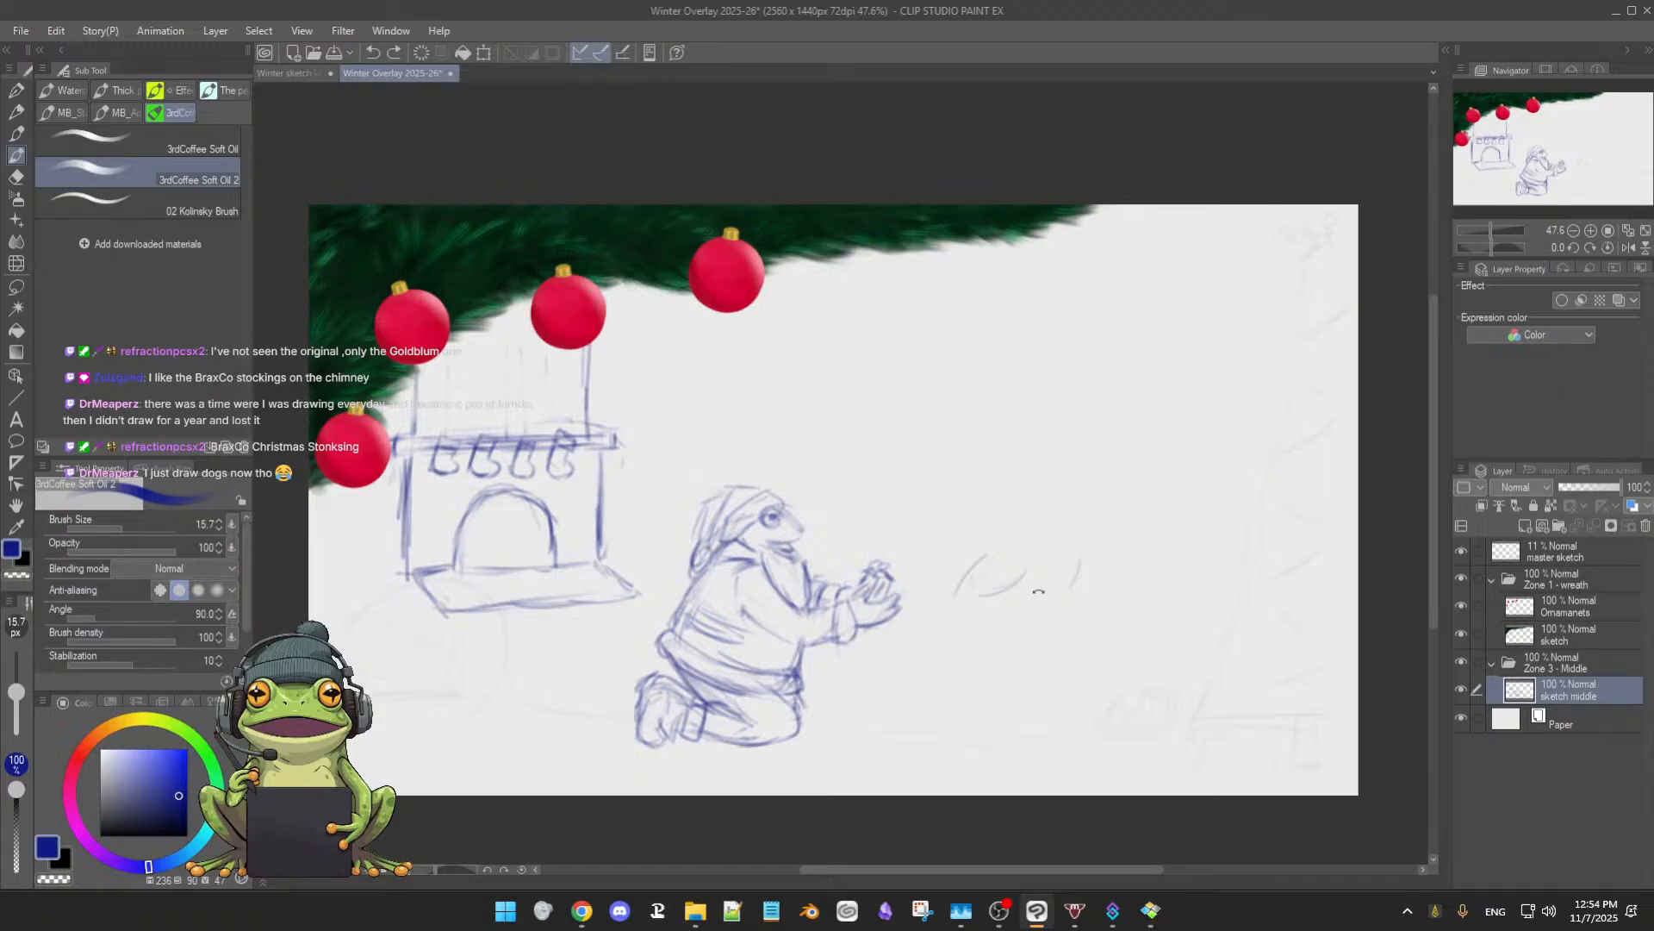
{"action": "key", "text": "ctrl+z"}
{"action": "key", "text": "ctrl+z"}
- Reinforce the contour and fold lines of the kneeling figure's hat on its back side
{"action": "left_click_drag", "start_coordinate": [917, 652], "coordinate": [966, 651]}
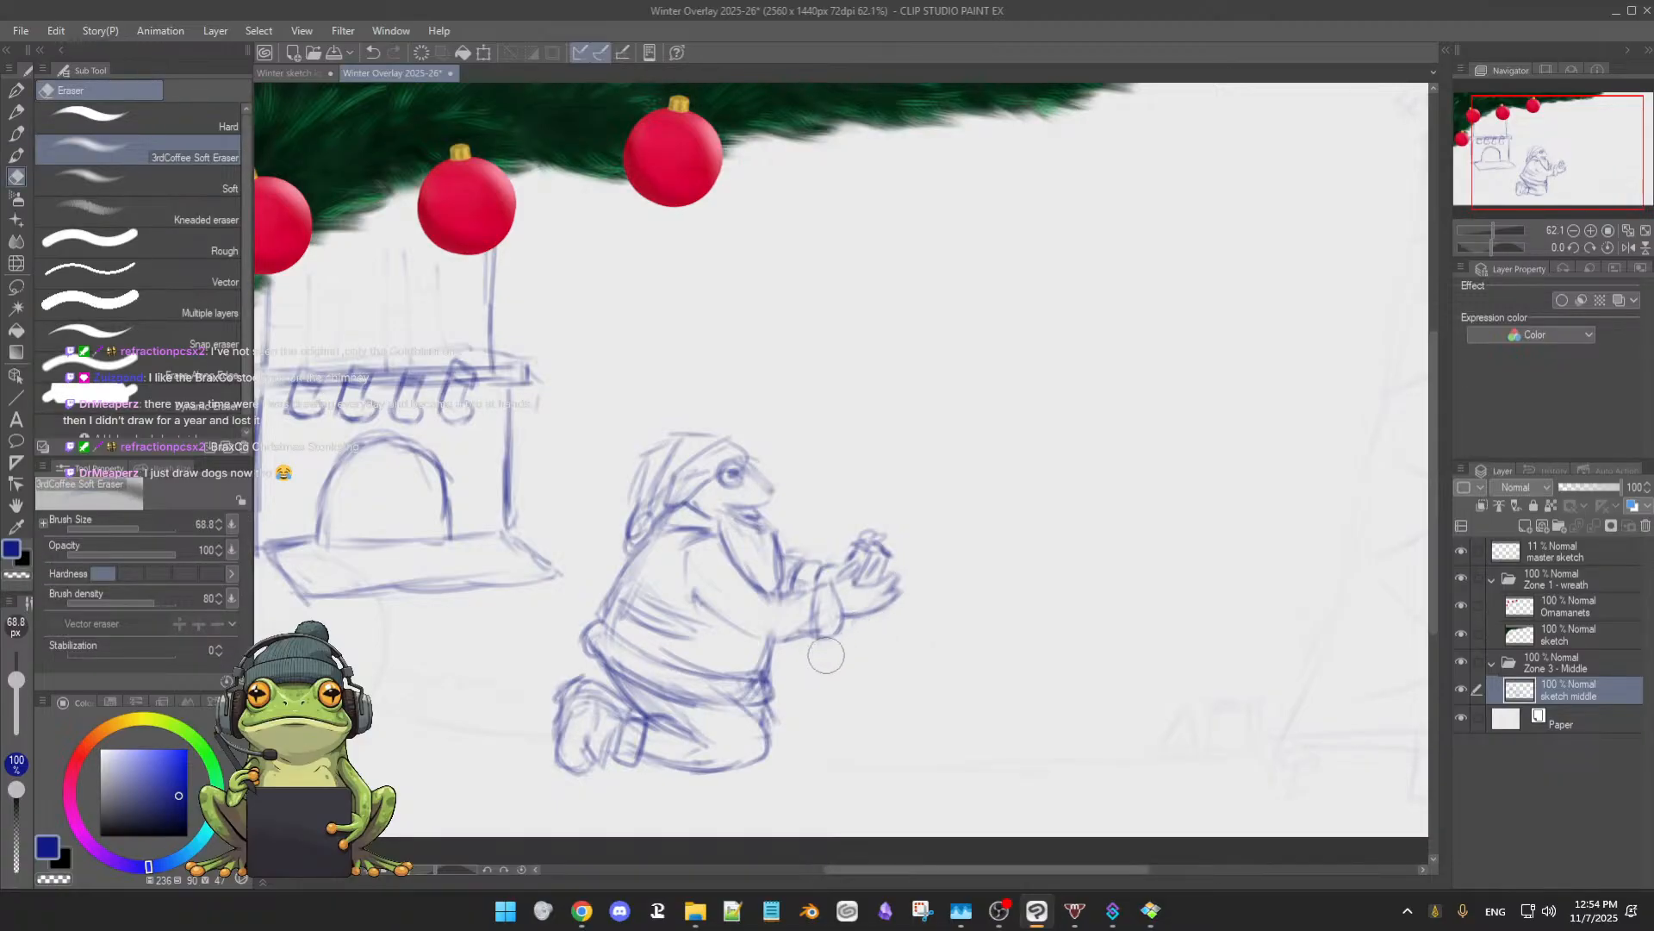
{"action": "key", "text": "b"}
{"action": "left_click_drag", "start_coordinate": [1027, 639], "coordinate": [957, 617]}
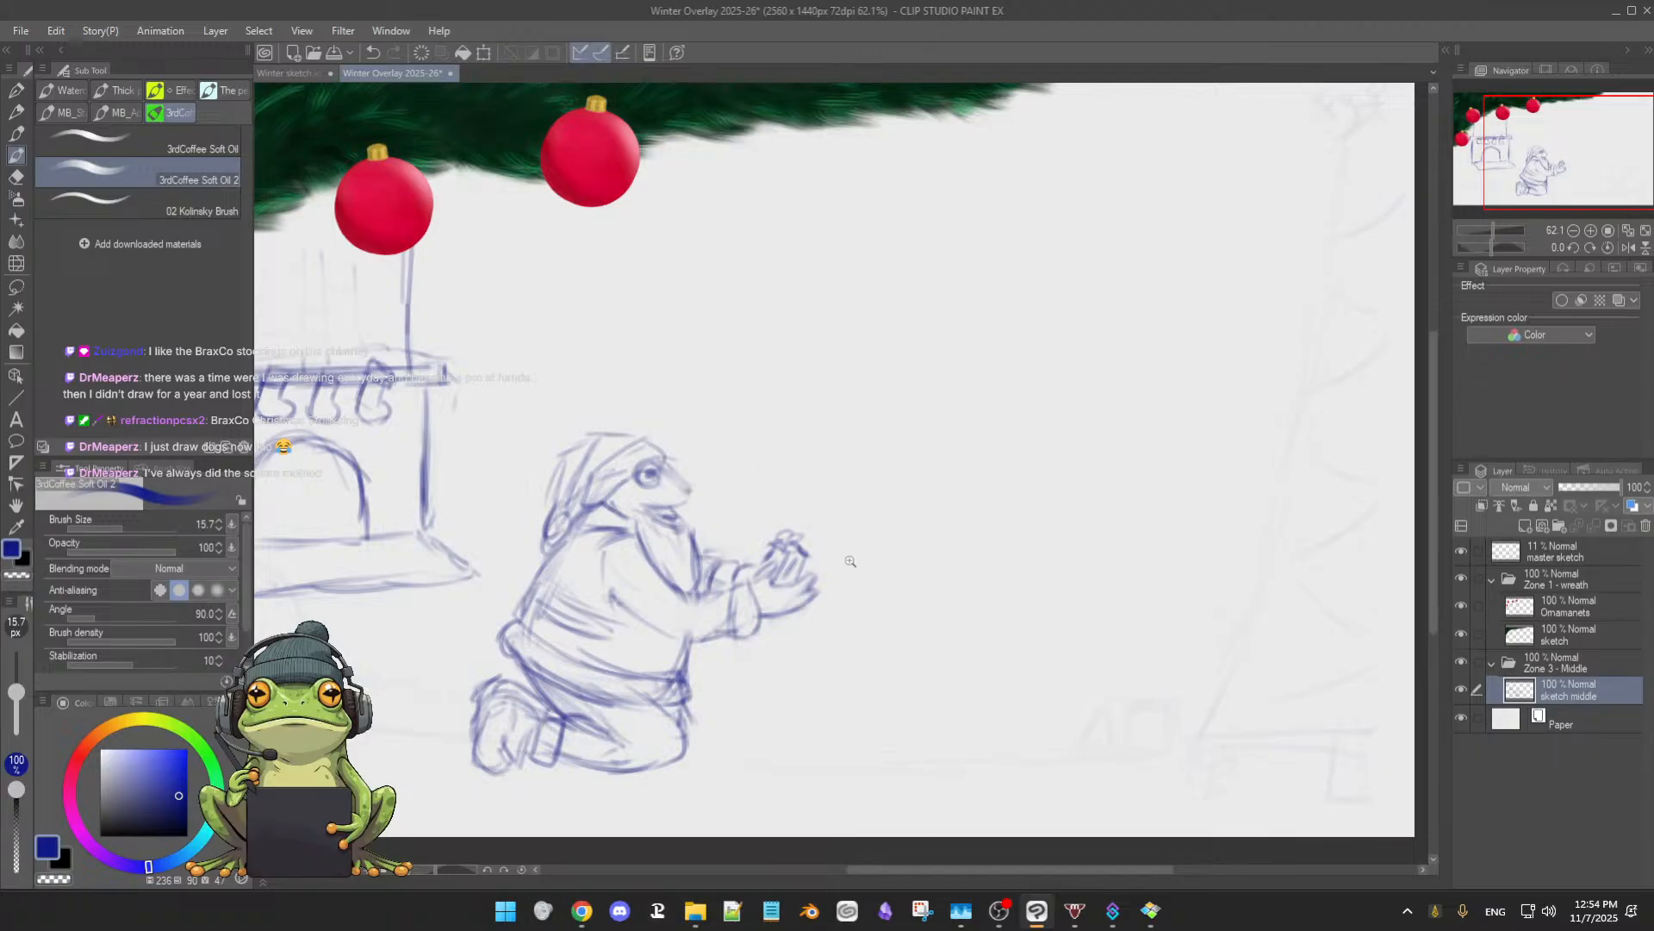
{"action": "scroll", "coordinate": [847, 560], "scroll_direction": "down", "scroll_amount": 2}
{"action": "scroll", "coordinate": [843, 556], "scroll_direction": "up", "scroll_amount": 2}
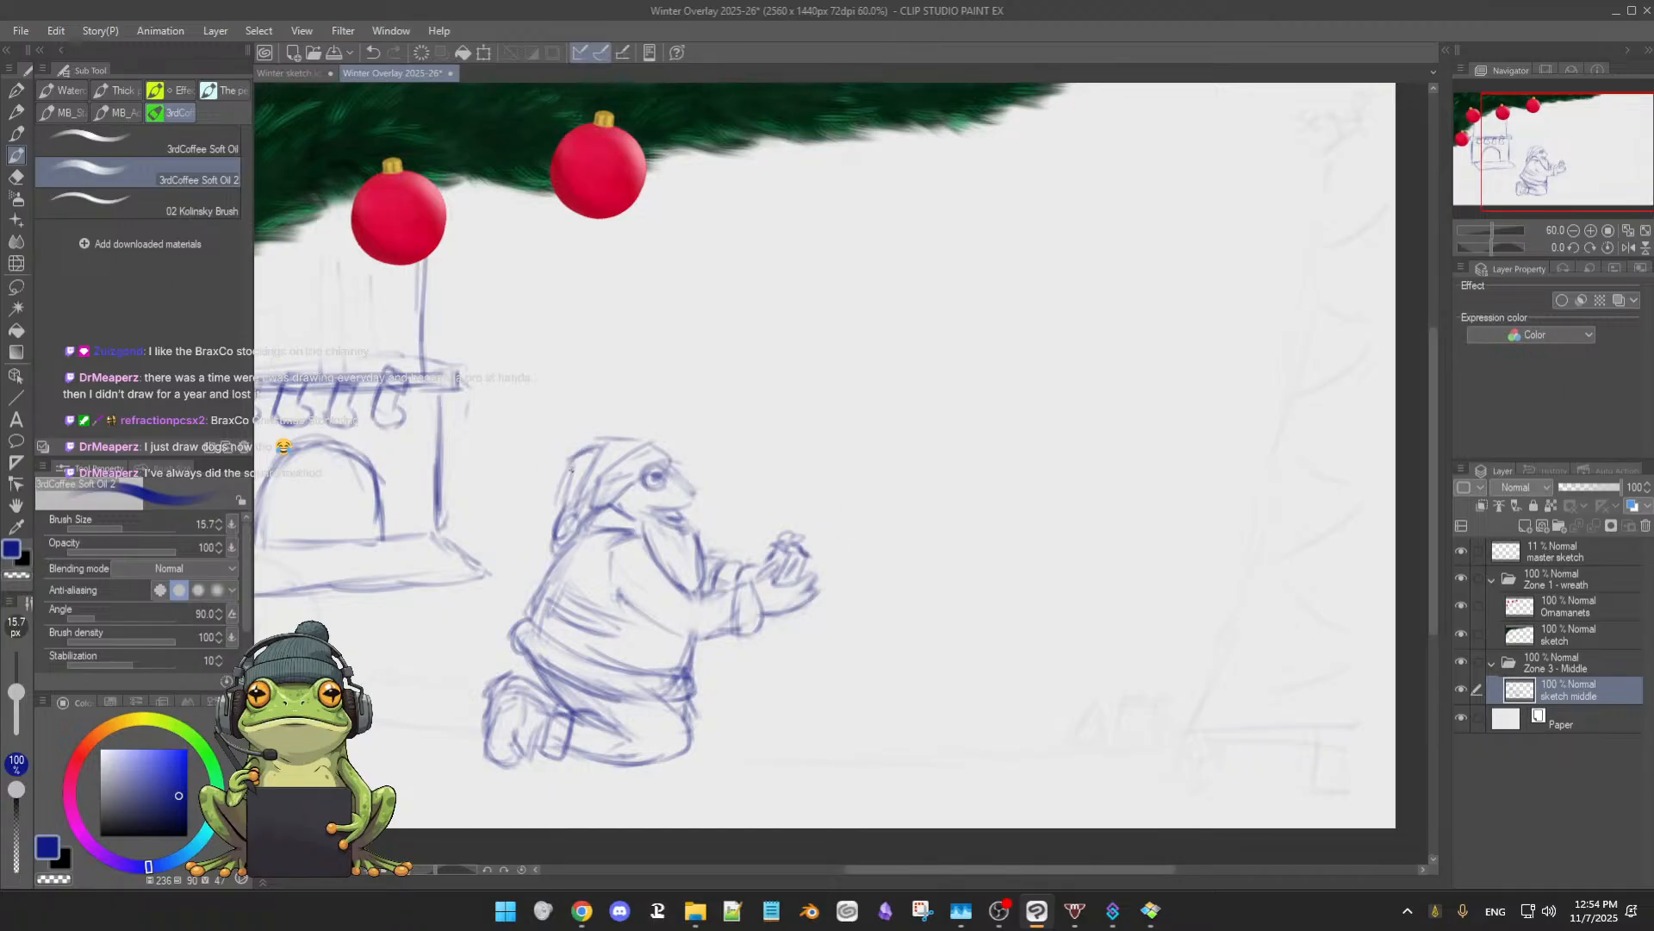
{"action": "left_click_drag", "start_coordinate": [575, 507], "coordinate": [561, 536]}
{"action": "left_click_drag", "start_coordinate": [603, 445], "coordinate": [588, 487]}
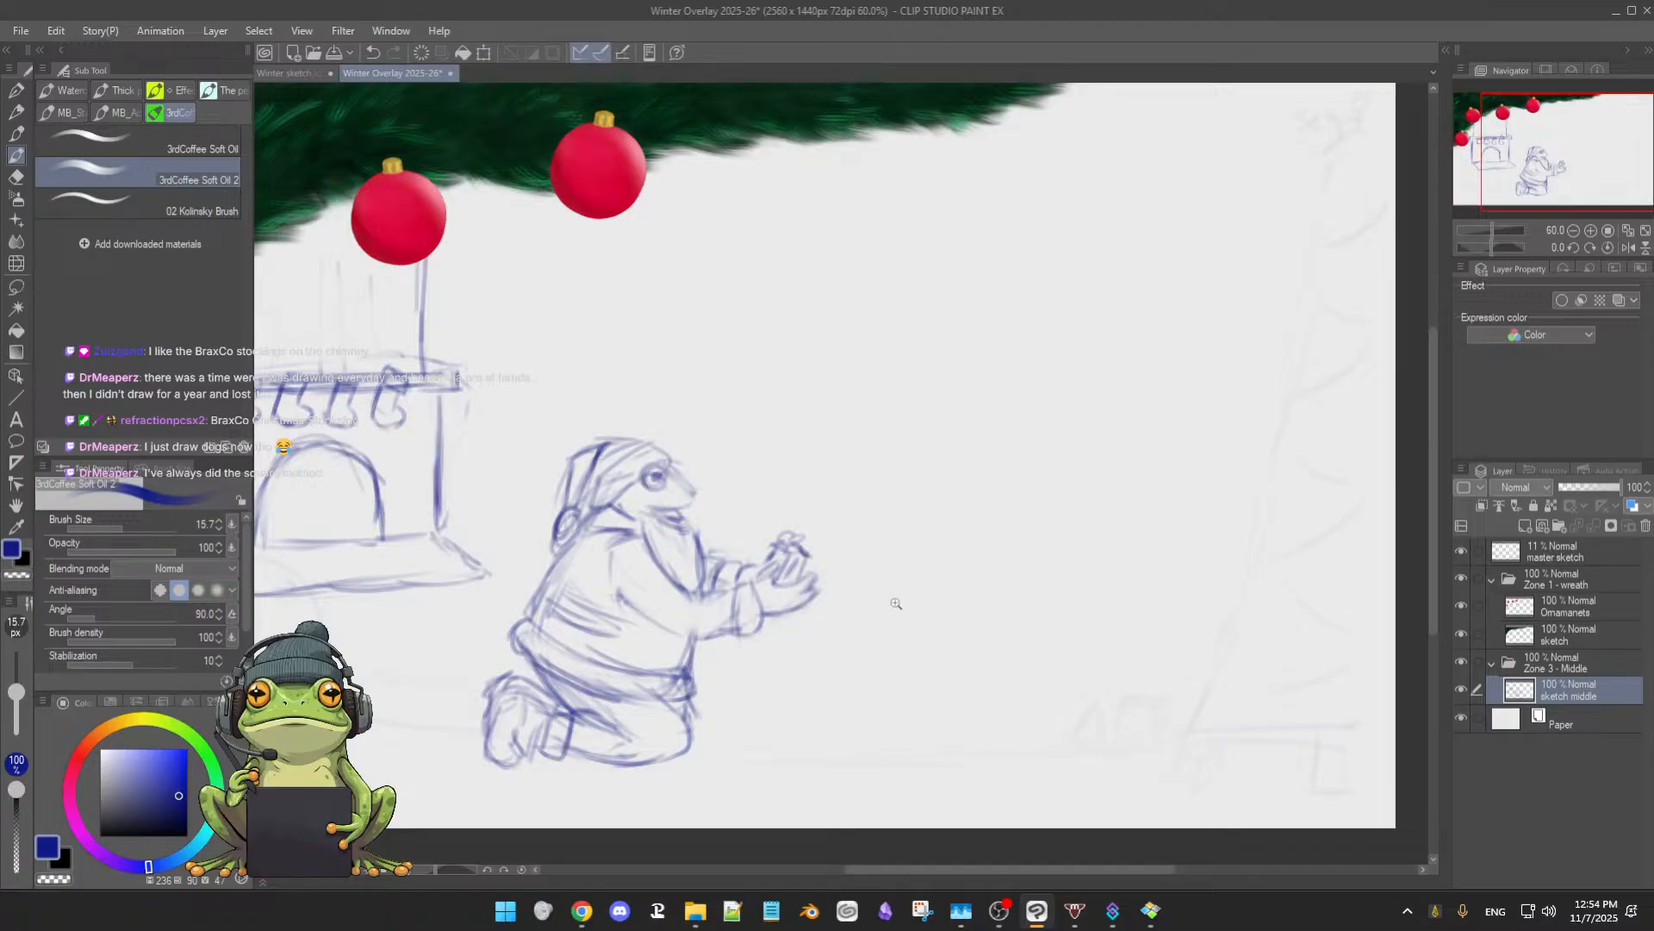
- Lasso the kneeling figure, move it up and closer to the fireplace, and clear the selection
{"action": "scroll", "coordinate": [900, 601], "scroll_direction": "down", "scroll_amount": 1}
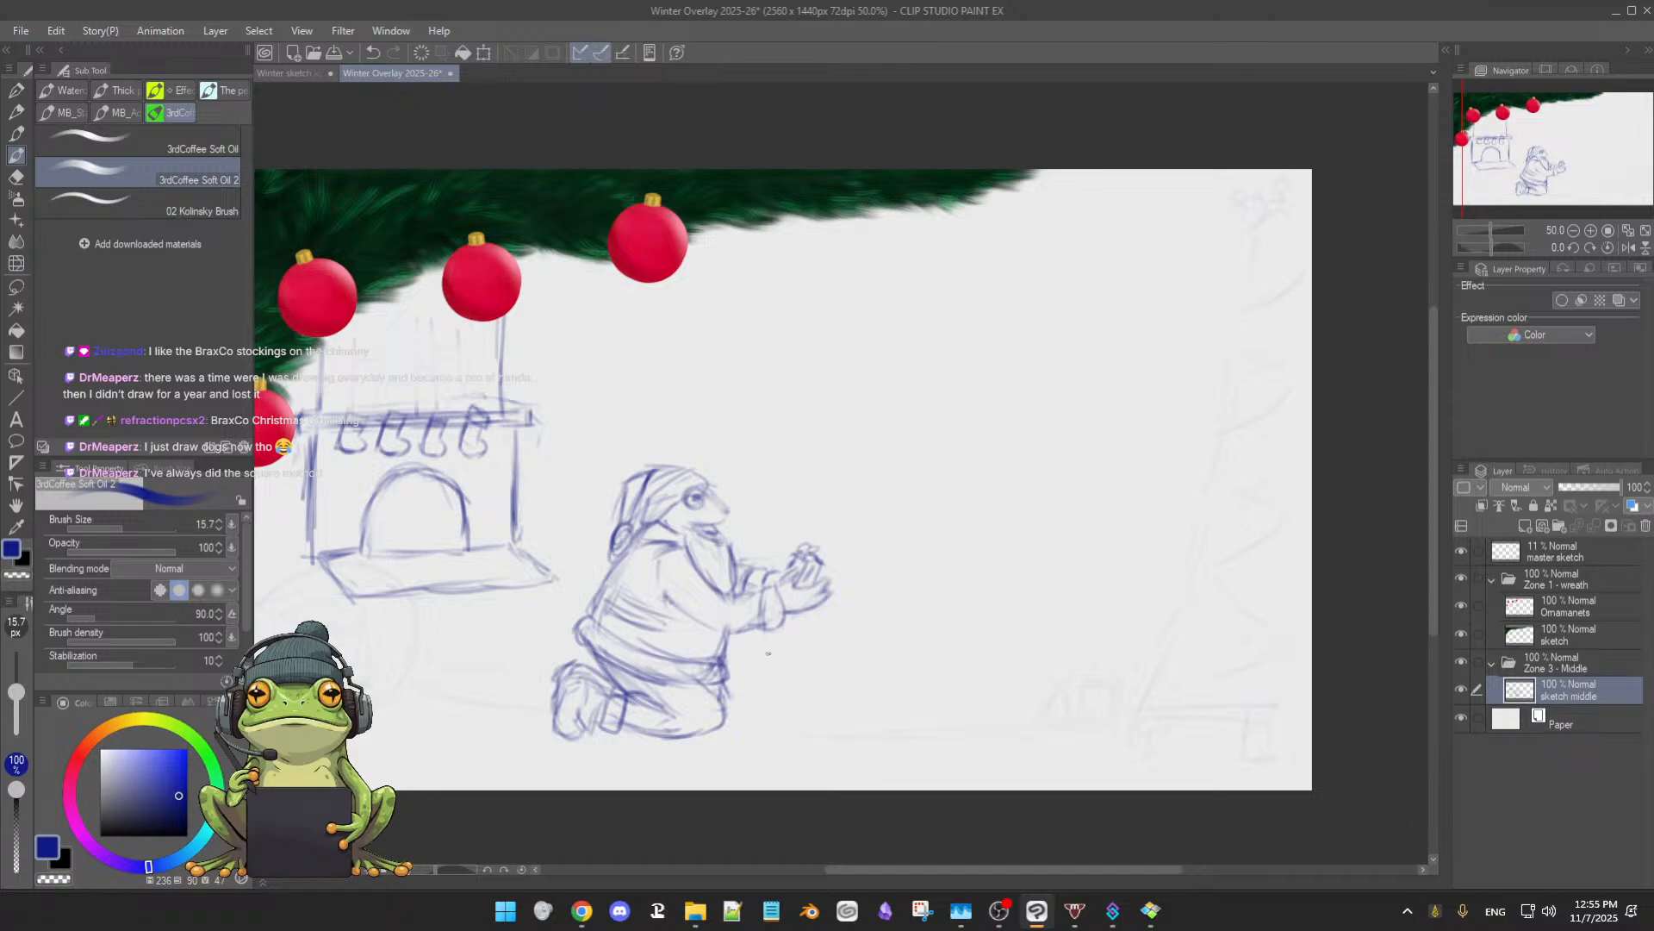
{"action": "key", "text": "m"}
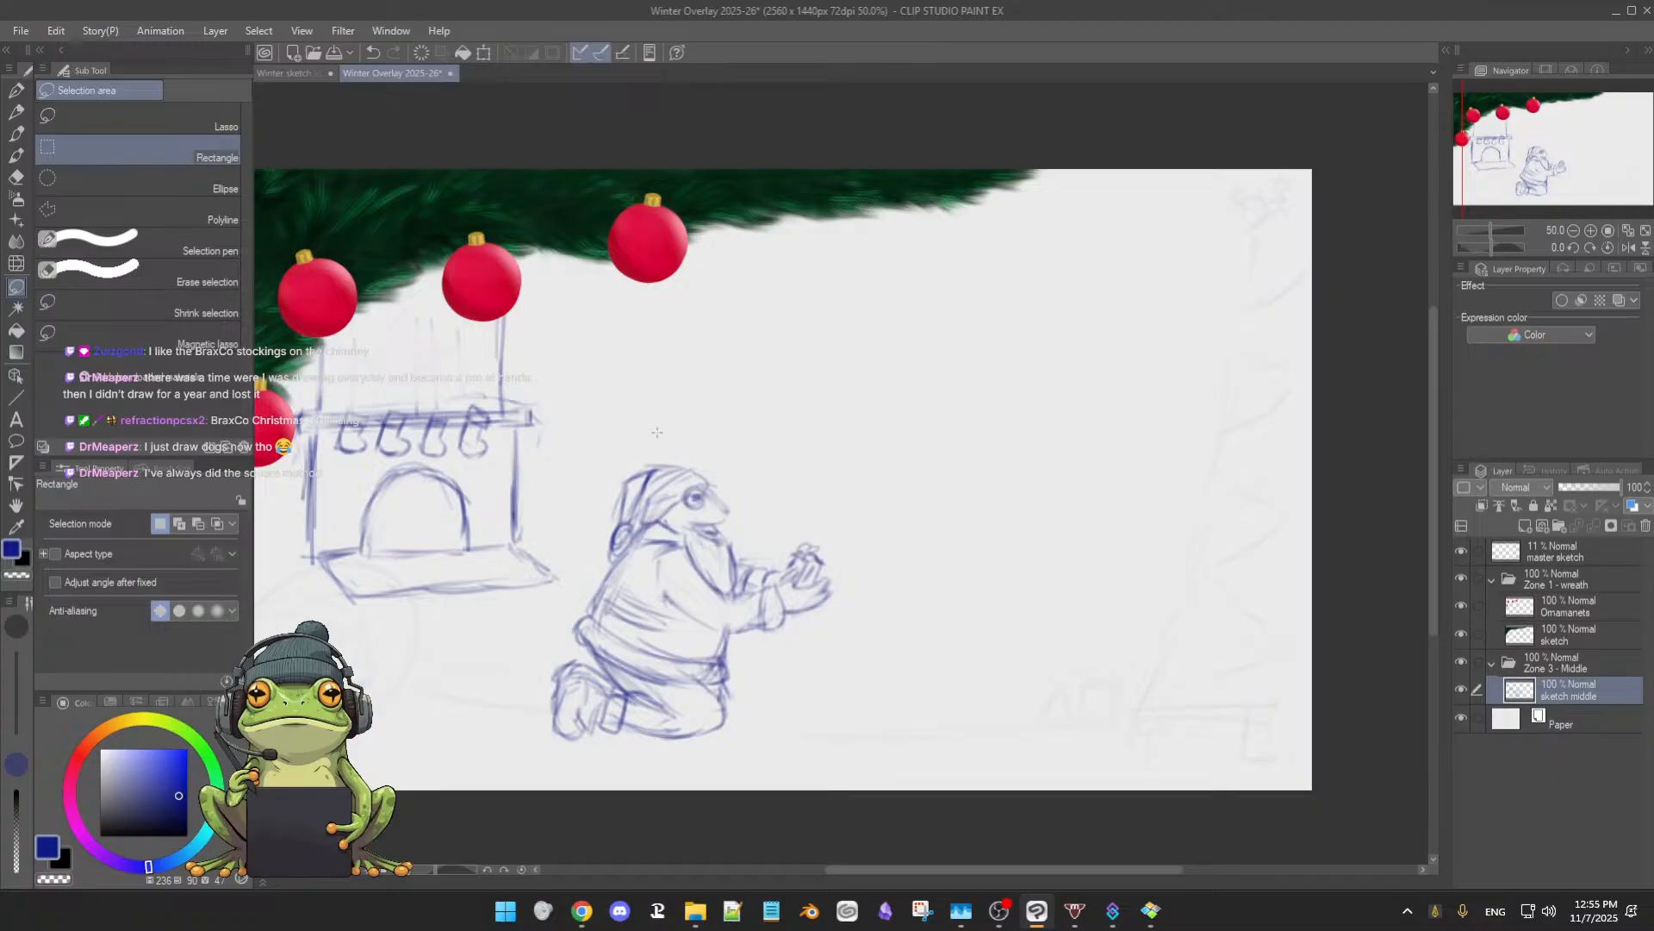
{"action": "left_click", "coordinate": [112, 121]}
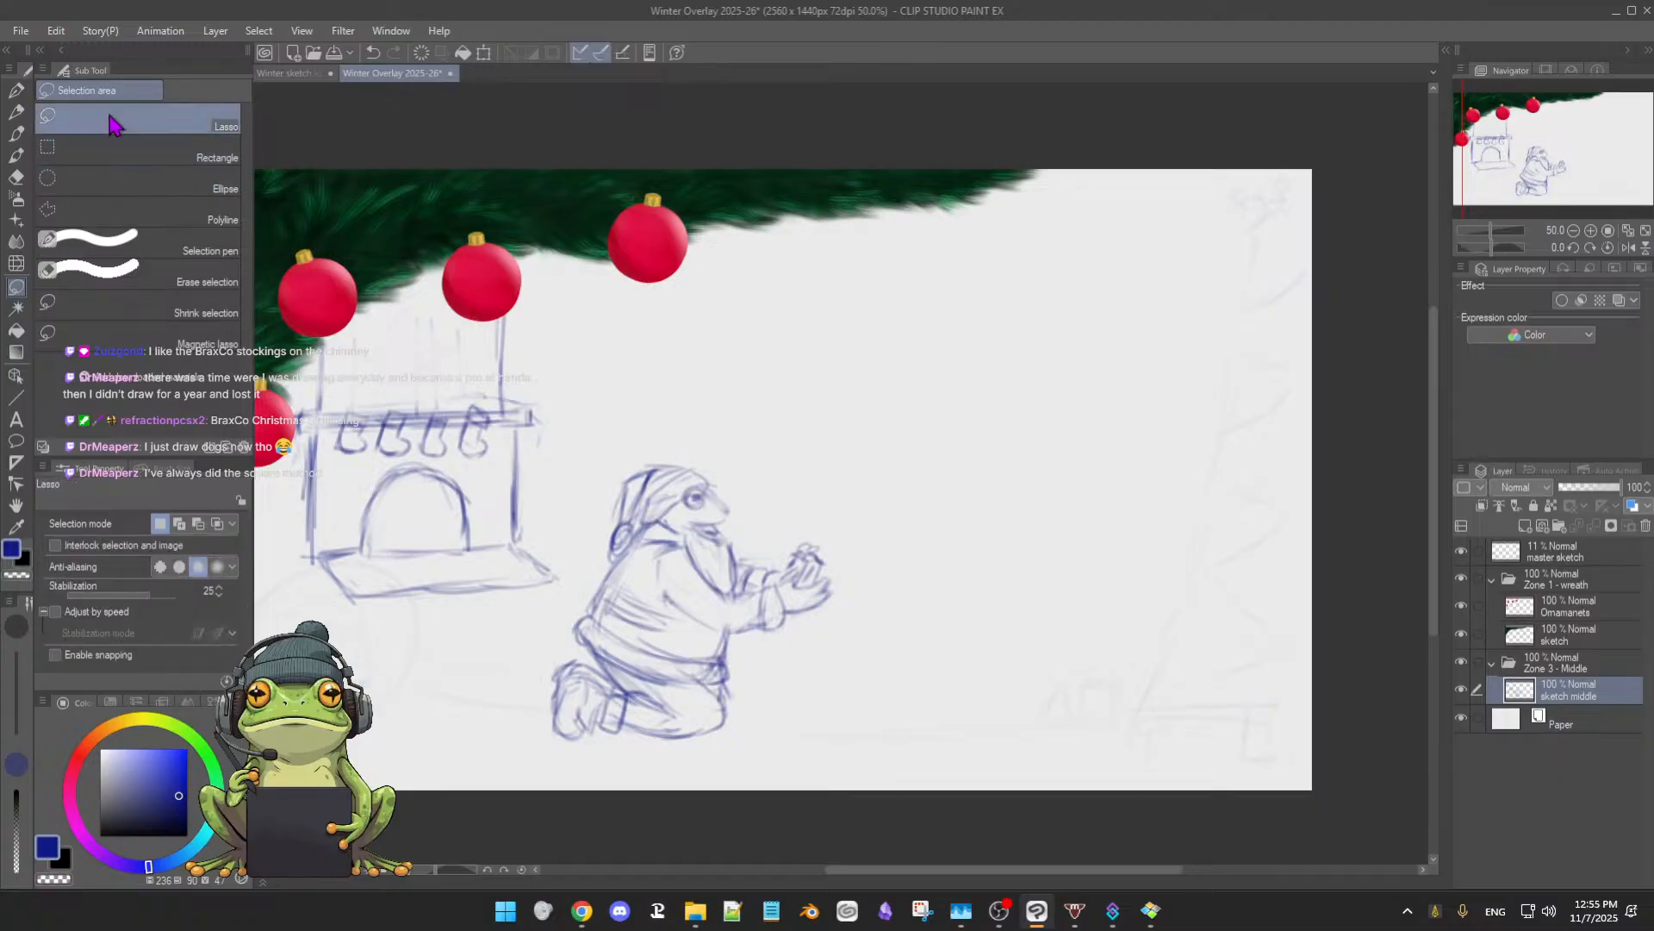
{"action": "mouse_move", "coordinate": [619, 441]}
{"action": "left_mouse_down"}
{"action": "mouse_move", "coordinate": [586, 566]}
{"action": "mouse_move", "coordinate": [518, 698]}
{"action": "mouse_move", "coordinate": [557, 766]}
{"action": "mouse_move", "coordinate": [720, 761]}
{"action": "mouse_move", "coordinate": [848, 679]}
{"action": "mouse_move", "coordinate": [884, 573]}
{"action": "mouse_move", "coordinate": [836, 448]}
{"action": "mouse_move", "coordinate": [729, 411]}
{"action": "mouse_move", "coordinate": [620, 441]}
{"action": "left_mouse_up"}
{"action": "key", "text": "b"}
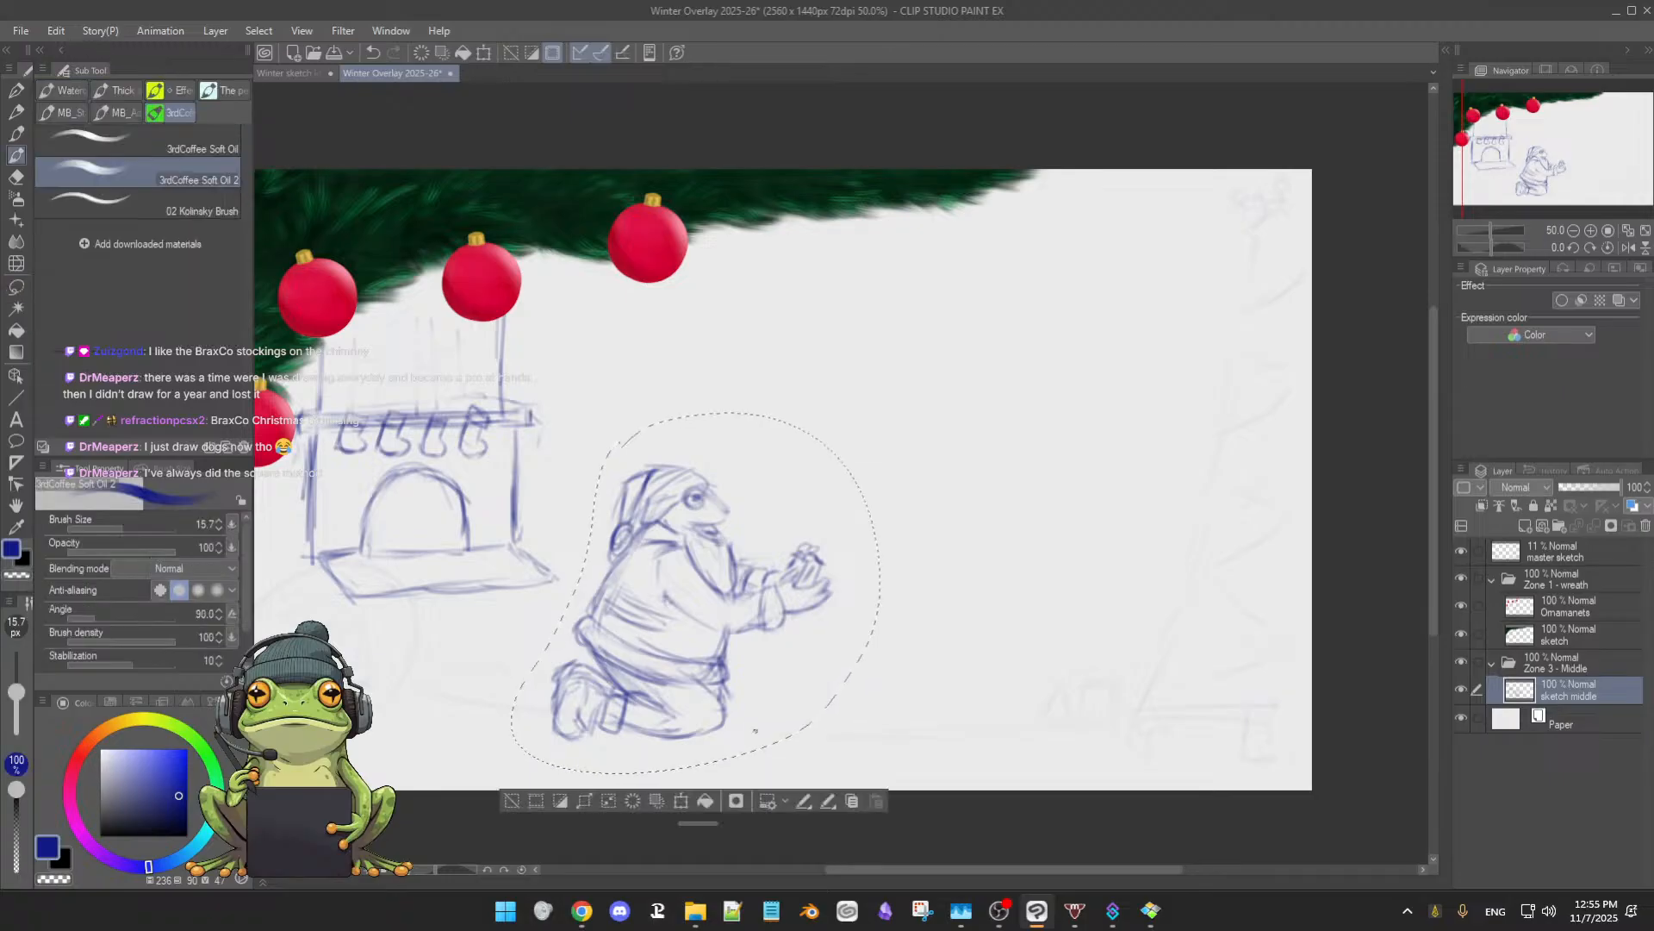
{"action": "left_click", "coordinate": [680, 801]}
{"action": "left_click_drag", "start_coordinate": [753, 704], "coordinate": [751, 630]}
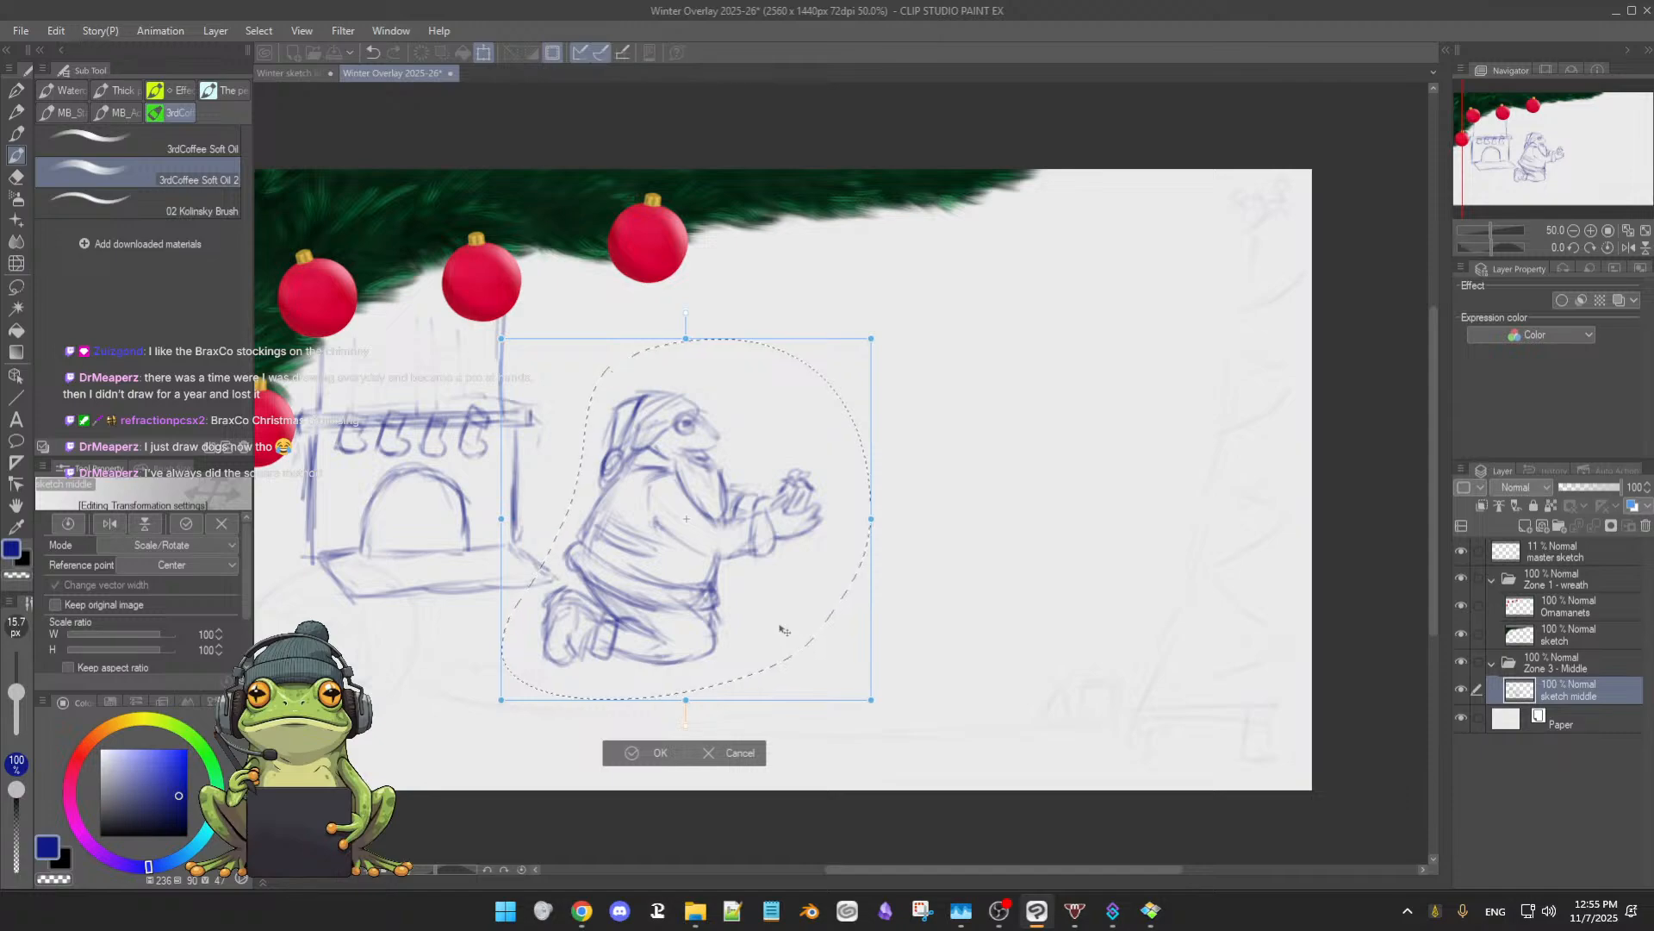
{"action": "left_click_drag", "start_coordinate": [784, 630], "coordinate": [778, 618]}
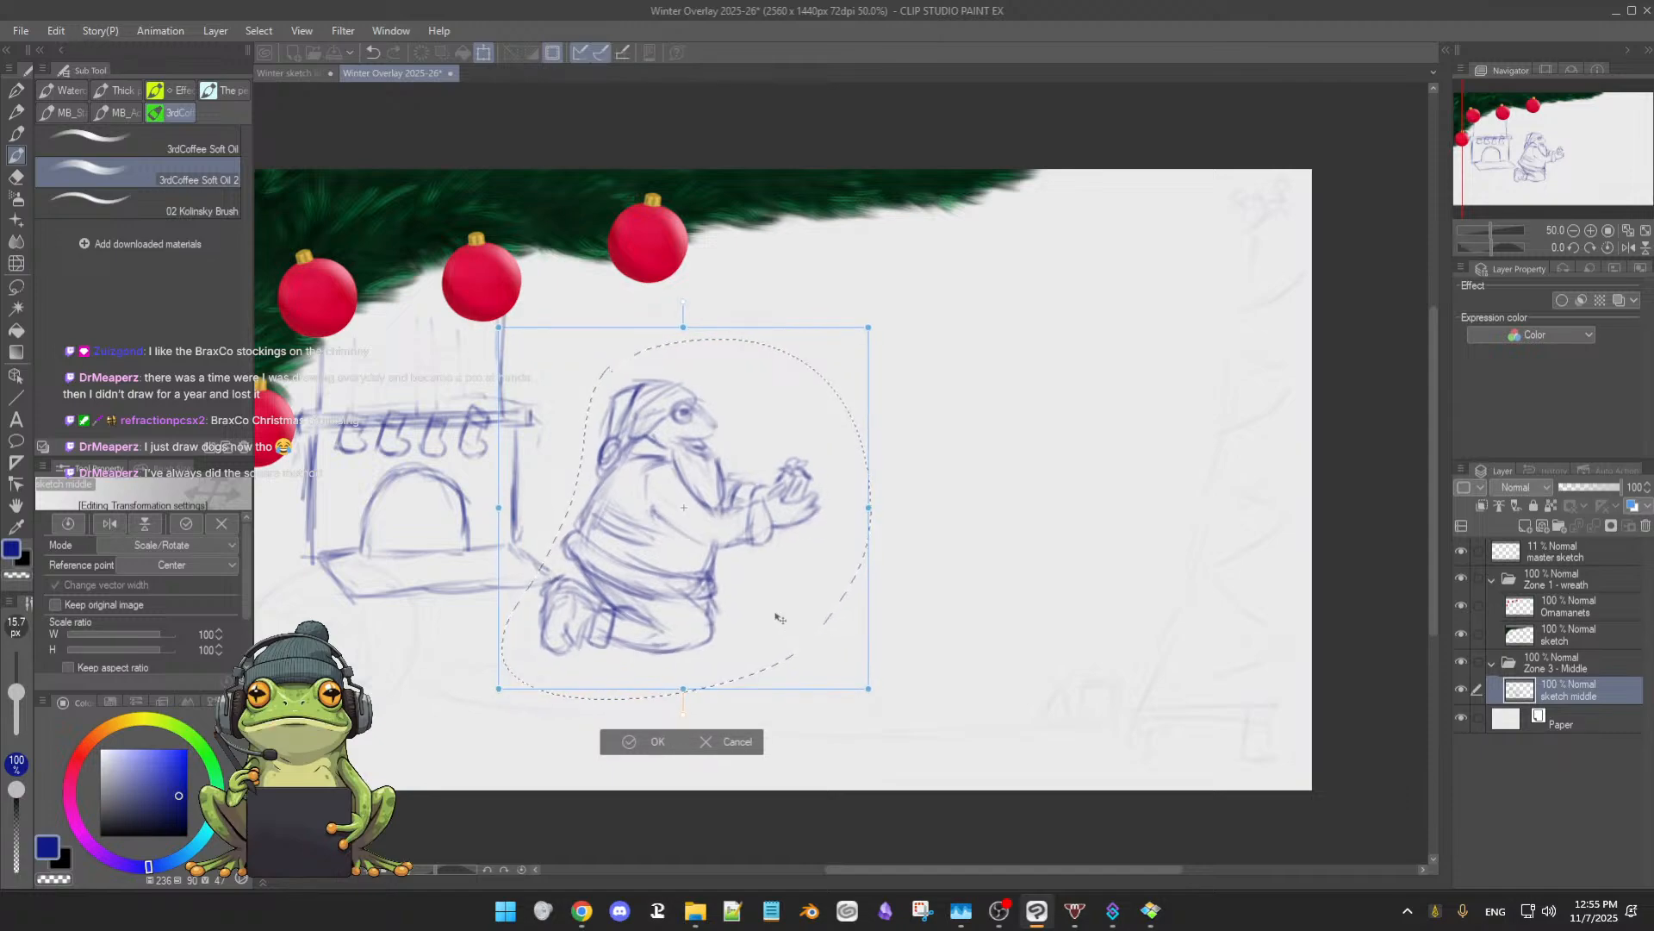
{"action": "left_click_drag", "start_coordinate": [778, 618], "coordinate": [752, 635]}
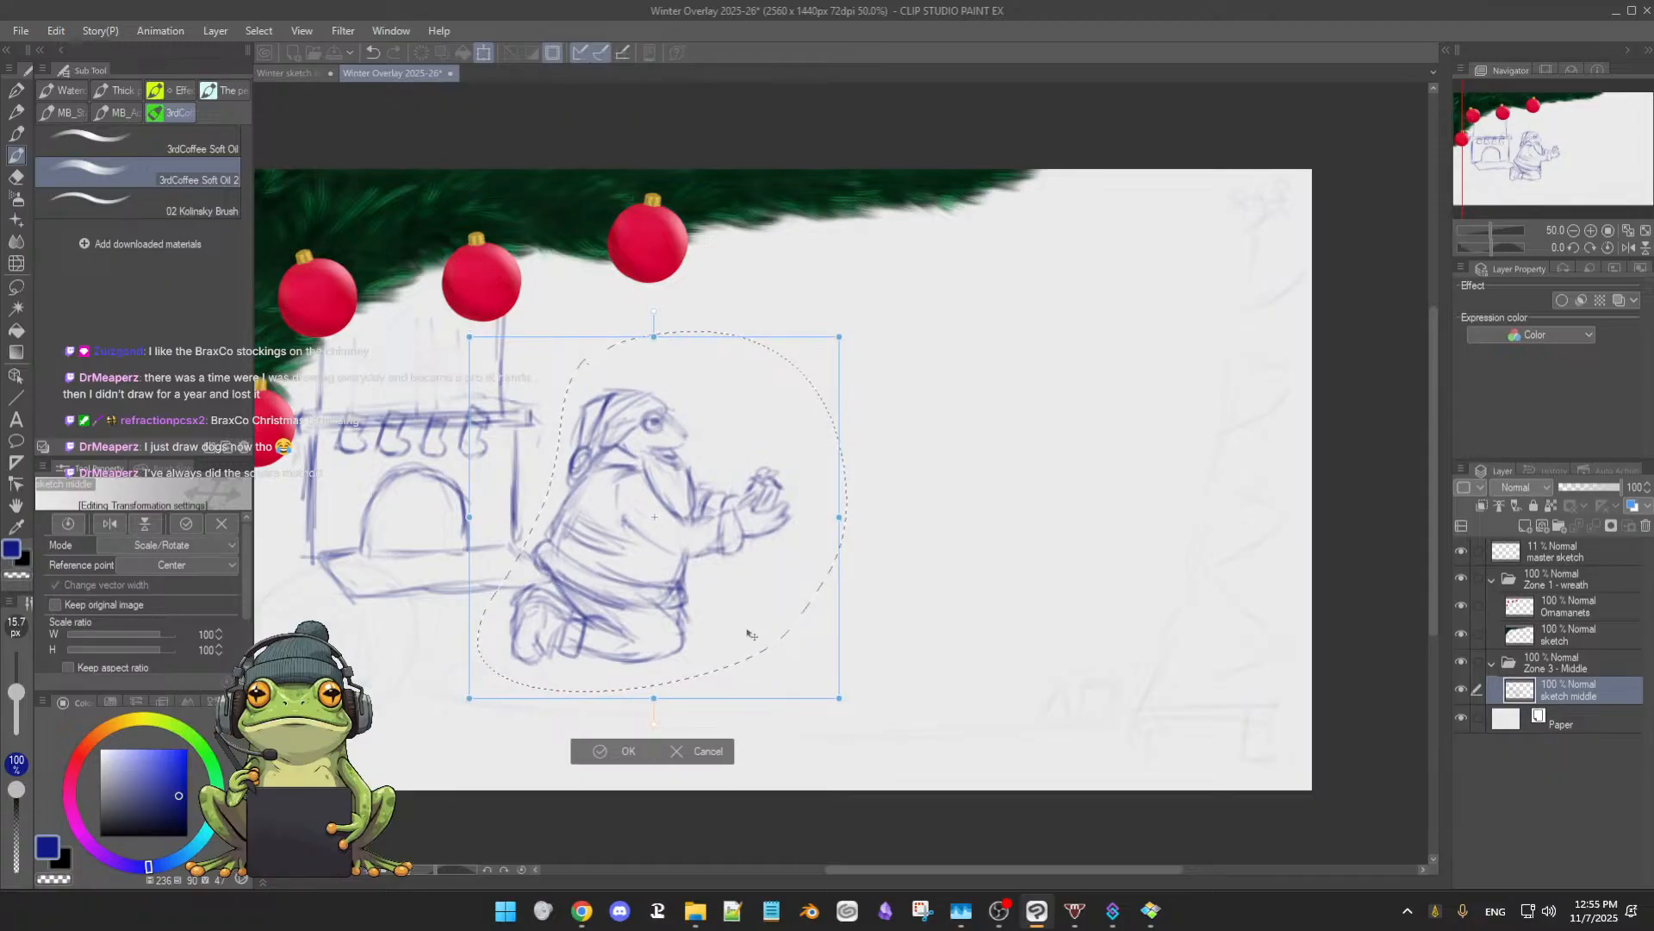
{"action": "left_click", "coordinate": [606, 751]}
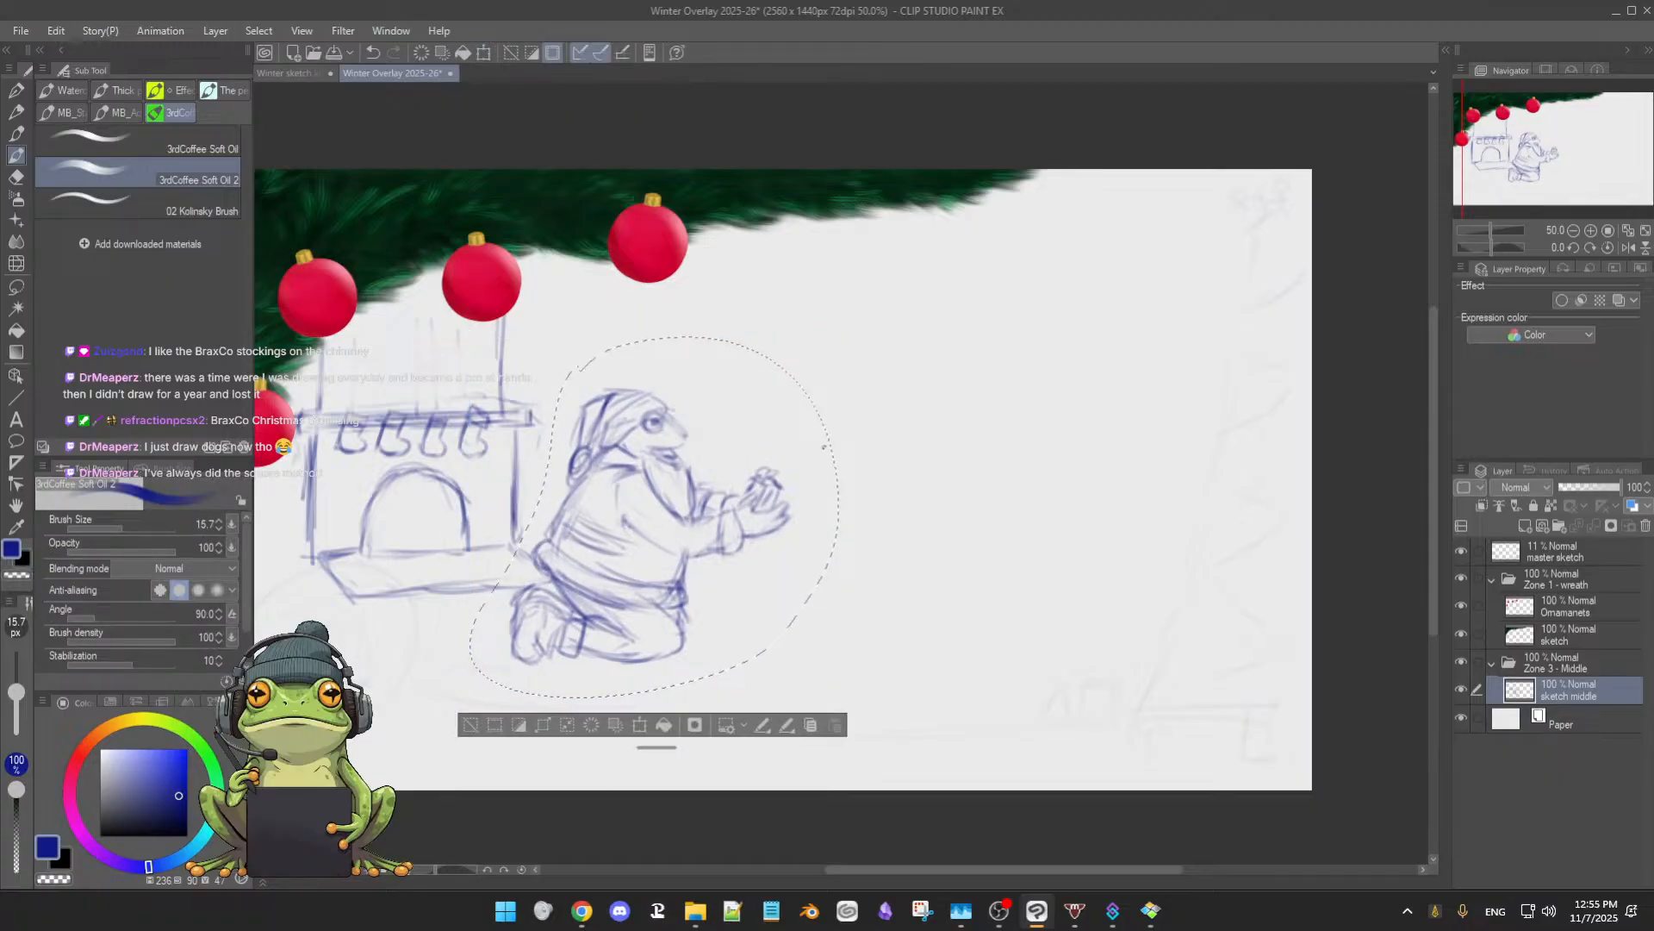
{"action": "left_click", "coordinate": [471, 725]}
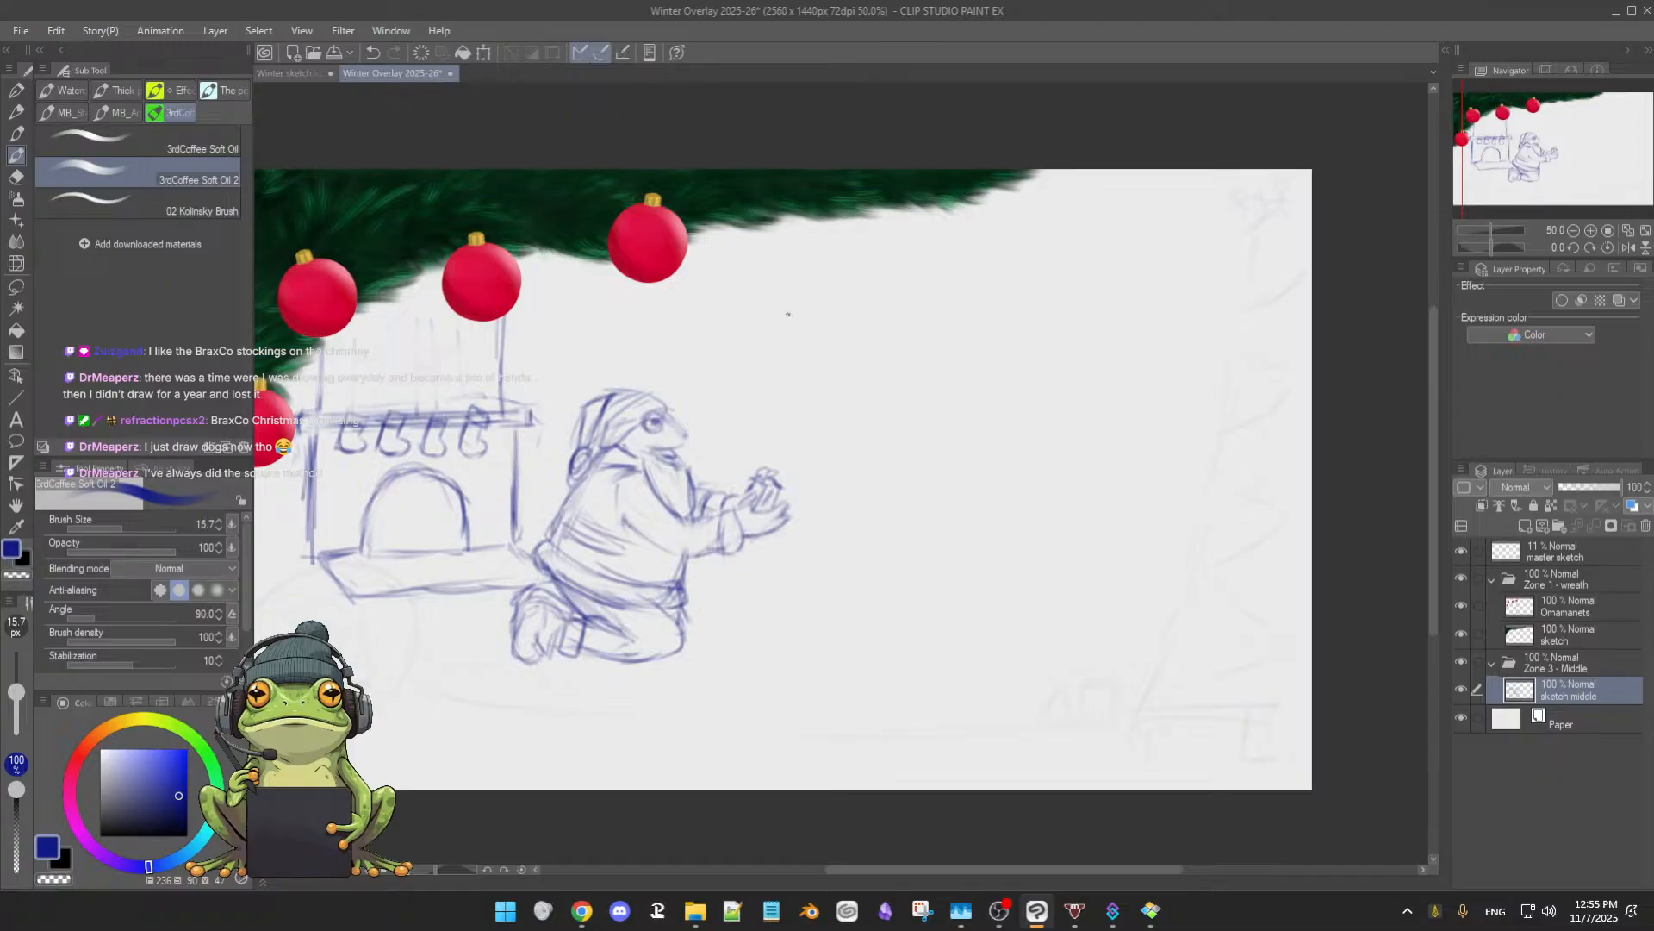
{"action": "left_click_drag", "start_coordinate": [806, 239], "coordinate": [803, 324]}
{"action": "left_click_drag", "start_coordinate": [841, 243], "coordinate": [853, 425]}
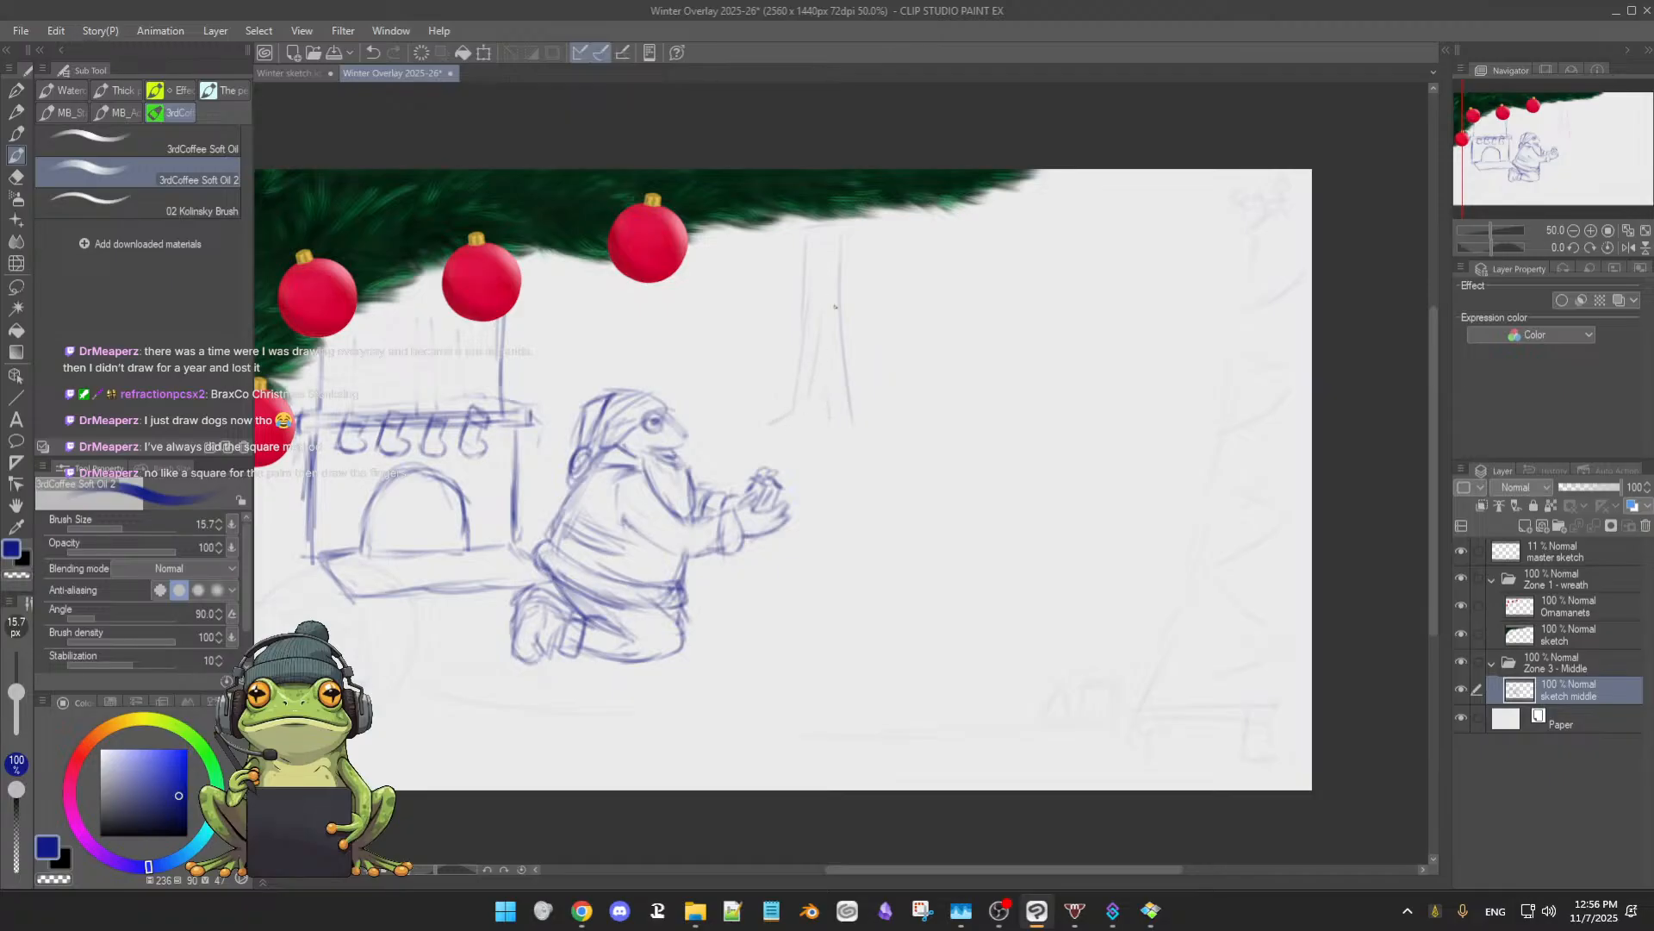
{"action": "key", "text": "ctrl+z"}
{"action": "key", "text": "ctrl+z"}
{"action": "key", "text": "ctrl+z"}
{"action": "key", "text": "ctrl+y"}
{"action": "key", "text": "ctrl+z"}
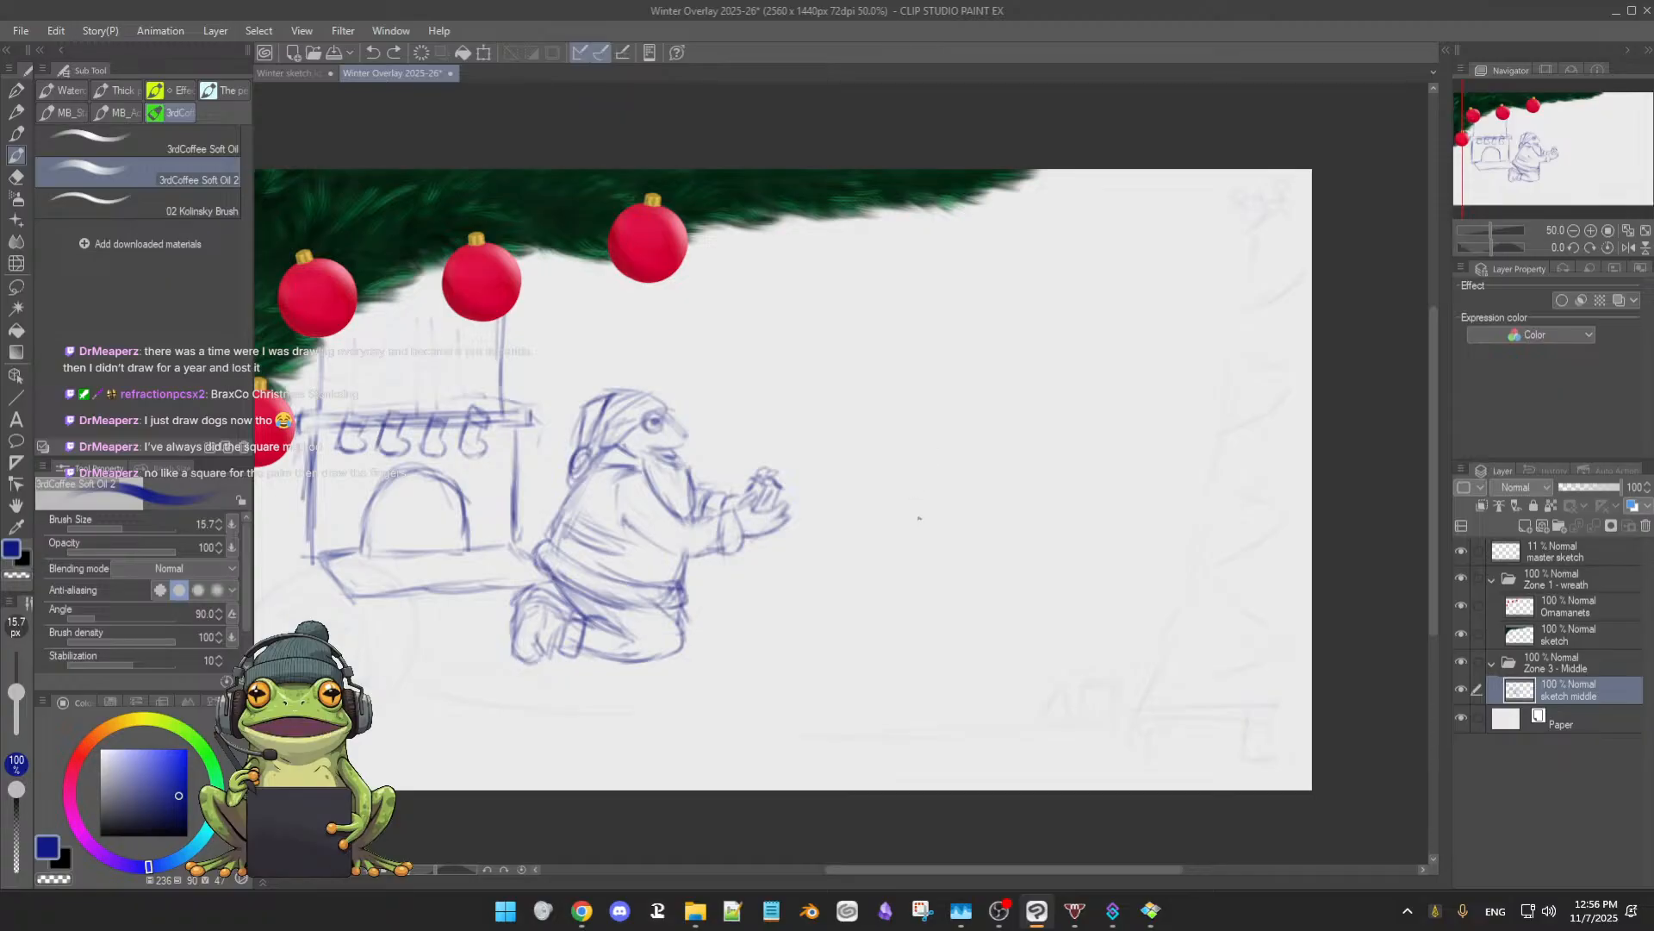
- Sketch the window's slanted outer edge, running from above the figure's face up towards the garland
{"action": "scroll", "coordinate": [920, 517], "scroll_direction": "down", "scroll_amount": 1}
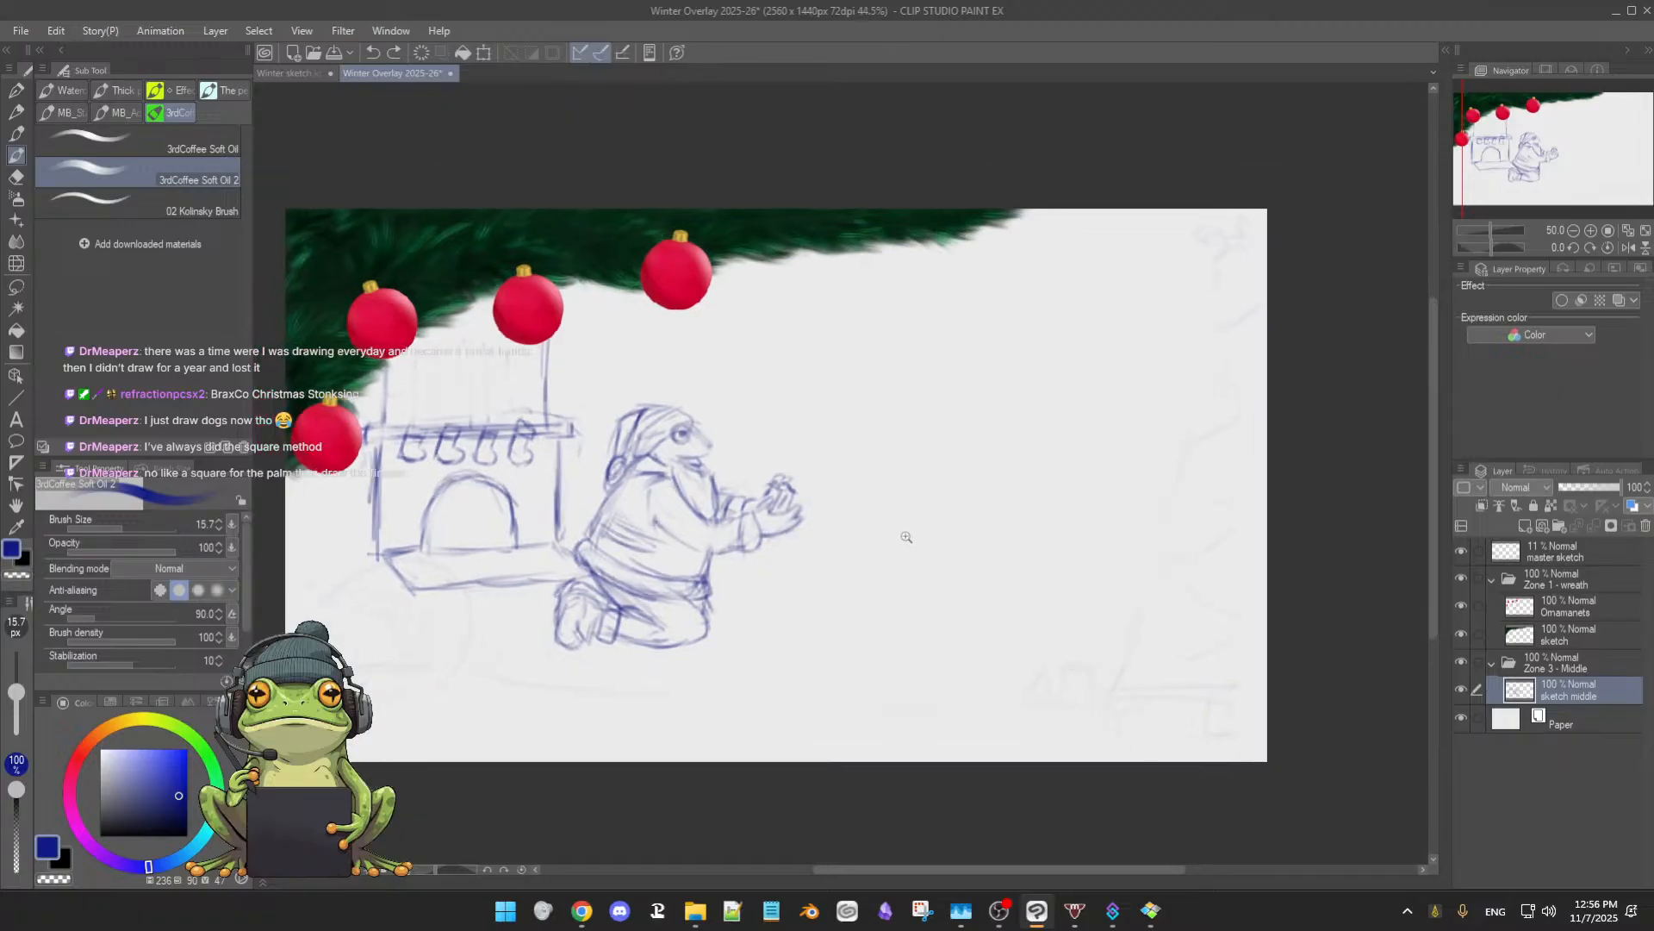
{"action": "scroll", "coordinate": [908, 539], "scroll_direction": "up", "scroll_amount": 3}
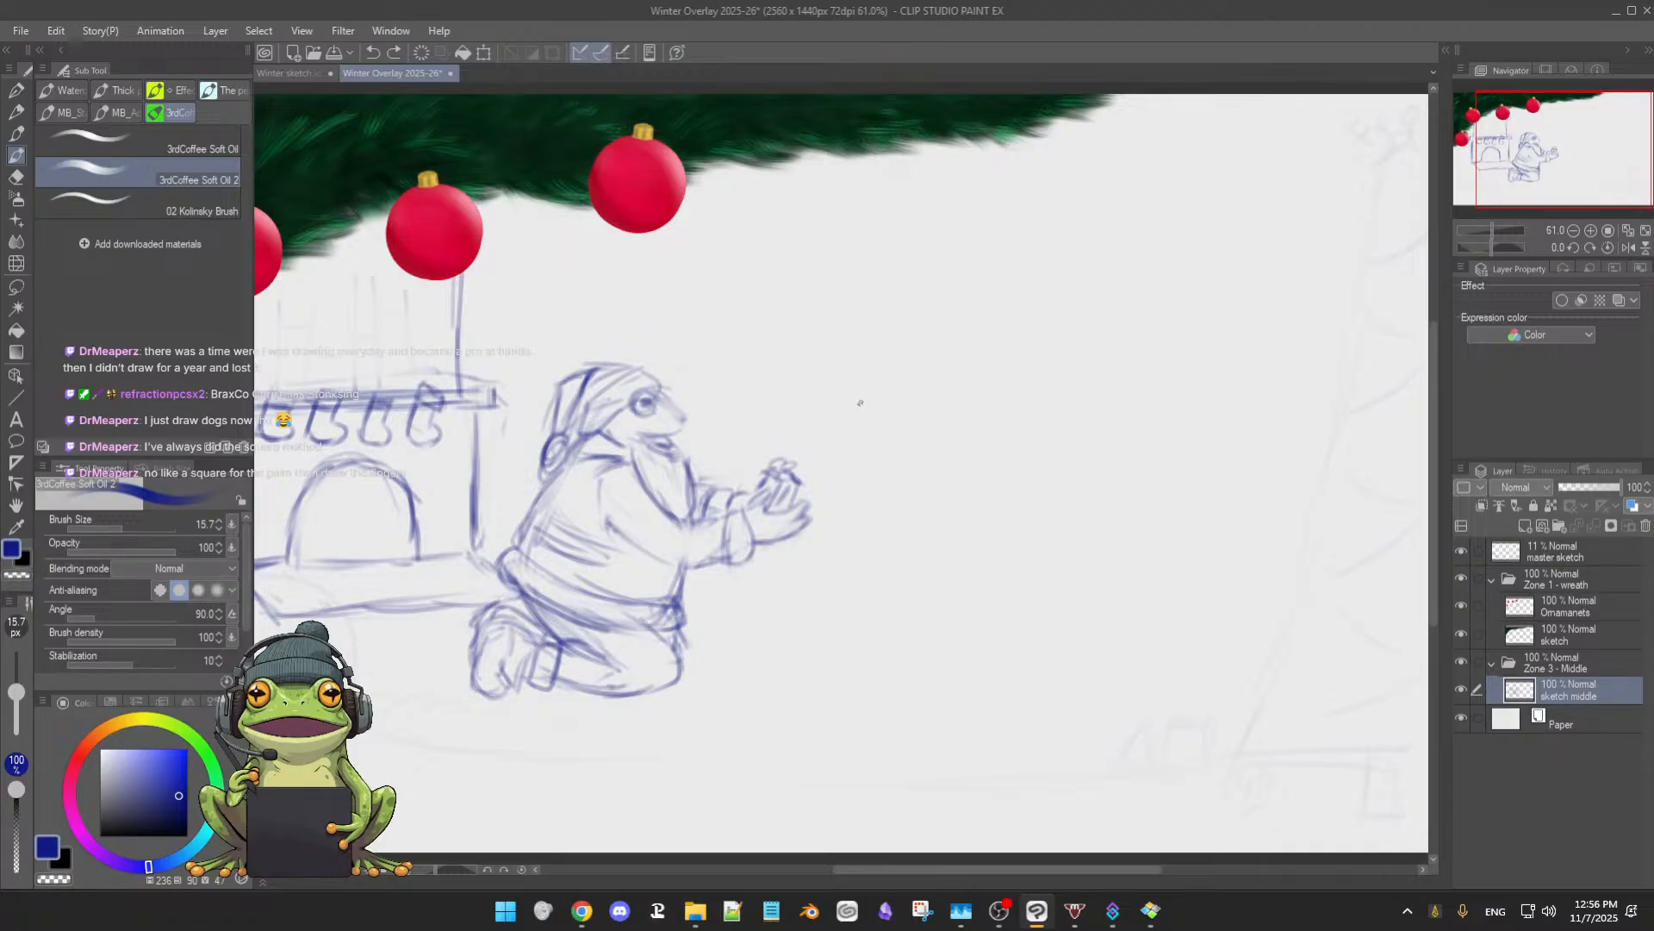
{"action": "scroll", "coordinate": [876, 422], "scroll_direction": "up", "scroll_amount": 1}
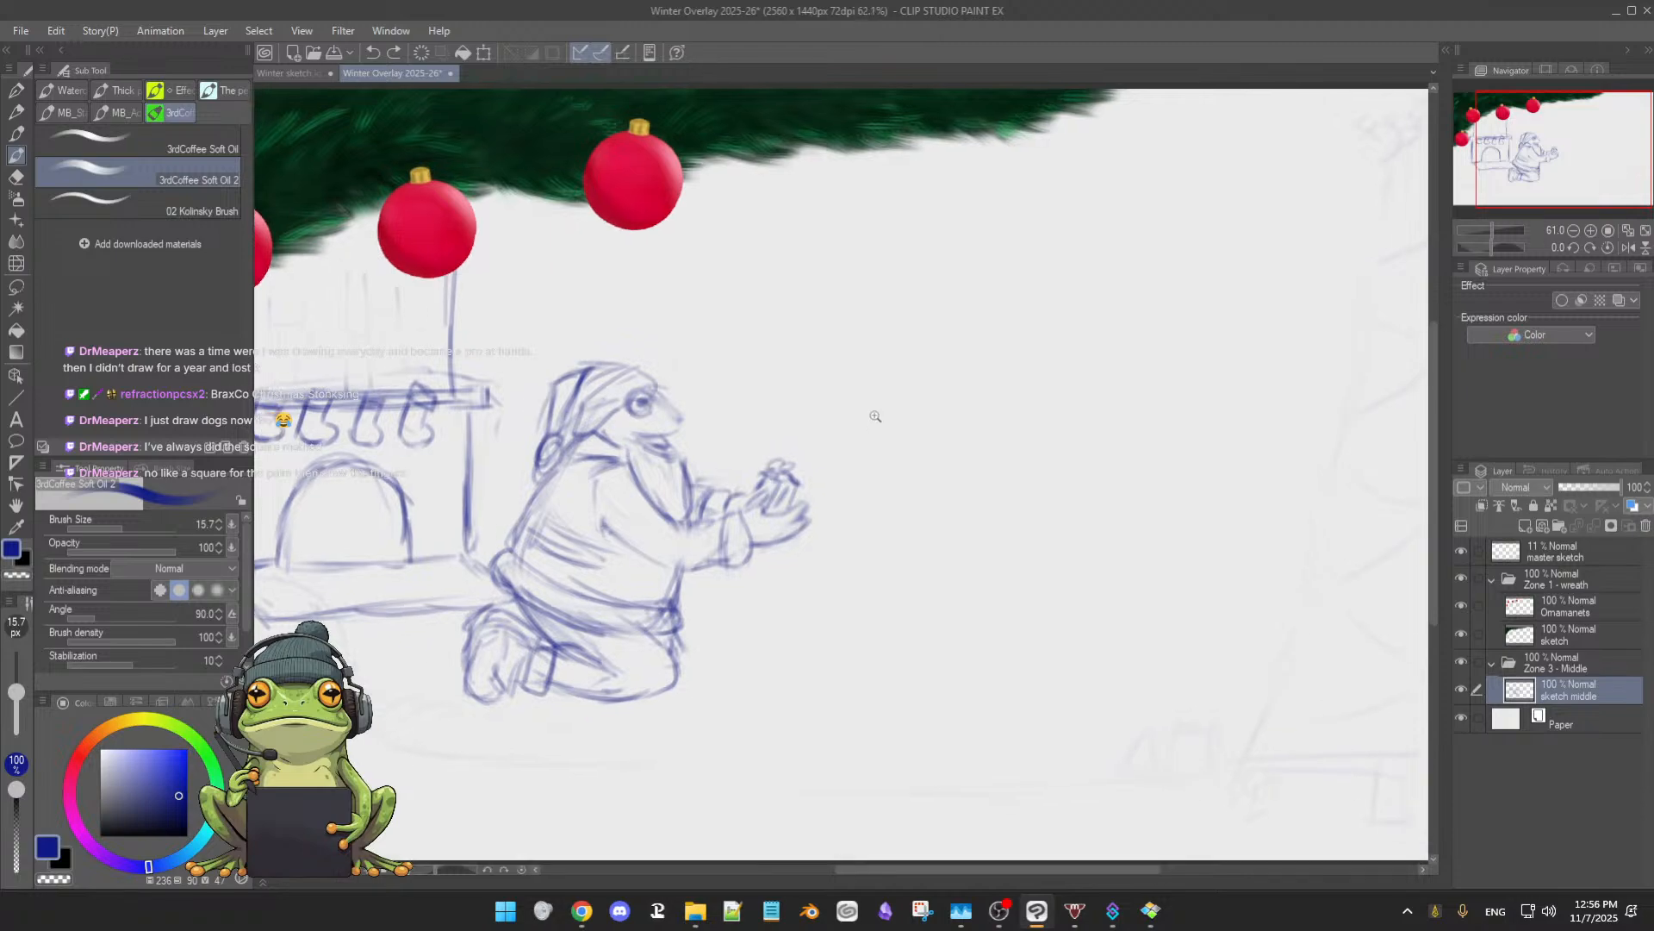
{"action": "scroll", "coordinate": [873, 416], "scroll_direction": "down", "scroll_amount": 2}
{"action": "left_click_drag", "start_coordinate": [928, 385], "coordinate": [934, 489]}
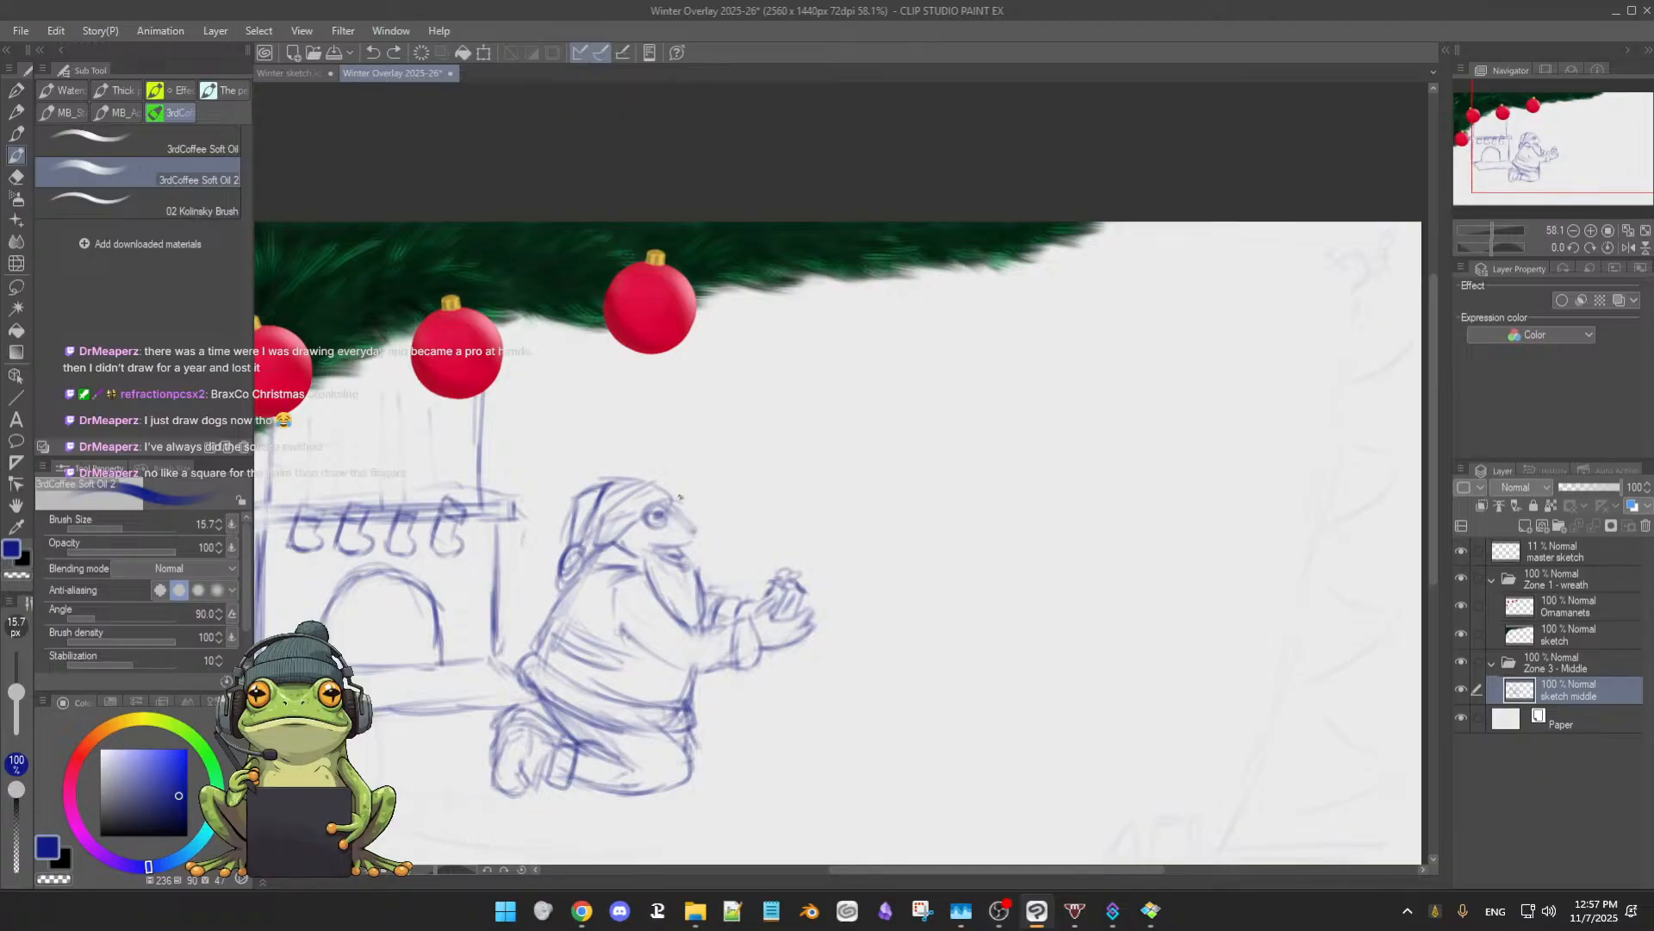
{"action": "left_click_drag", "start_coordinate": [687, 491], "coordinate": [705, 436]}
{"action": "key", "text": "e"}
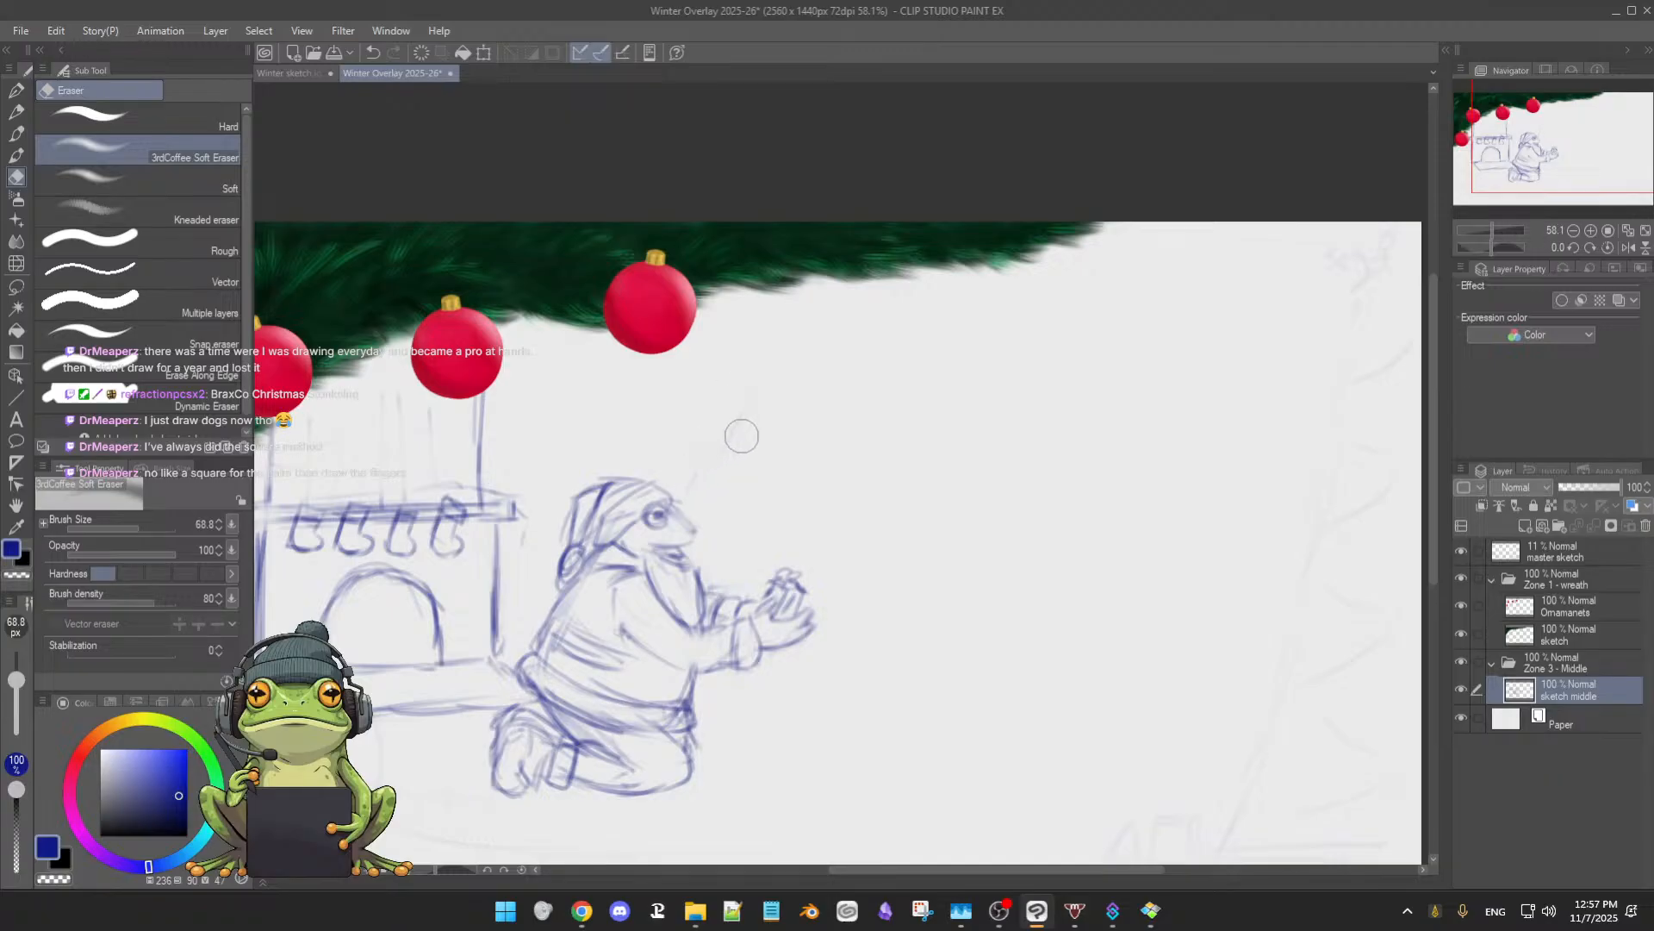
{"action": "key", "text": "b"}
{"action": "left_click_drag", "start_coordinate": [713, 466], "coordinate": [743, 412]}
{"action": "left_click_drag", "start_coordinate": [765, 342], "coordinate": [698, 502]}
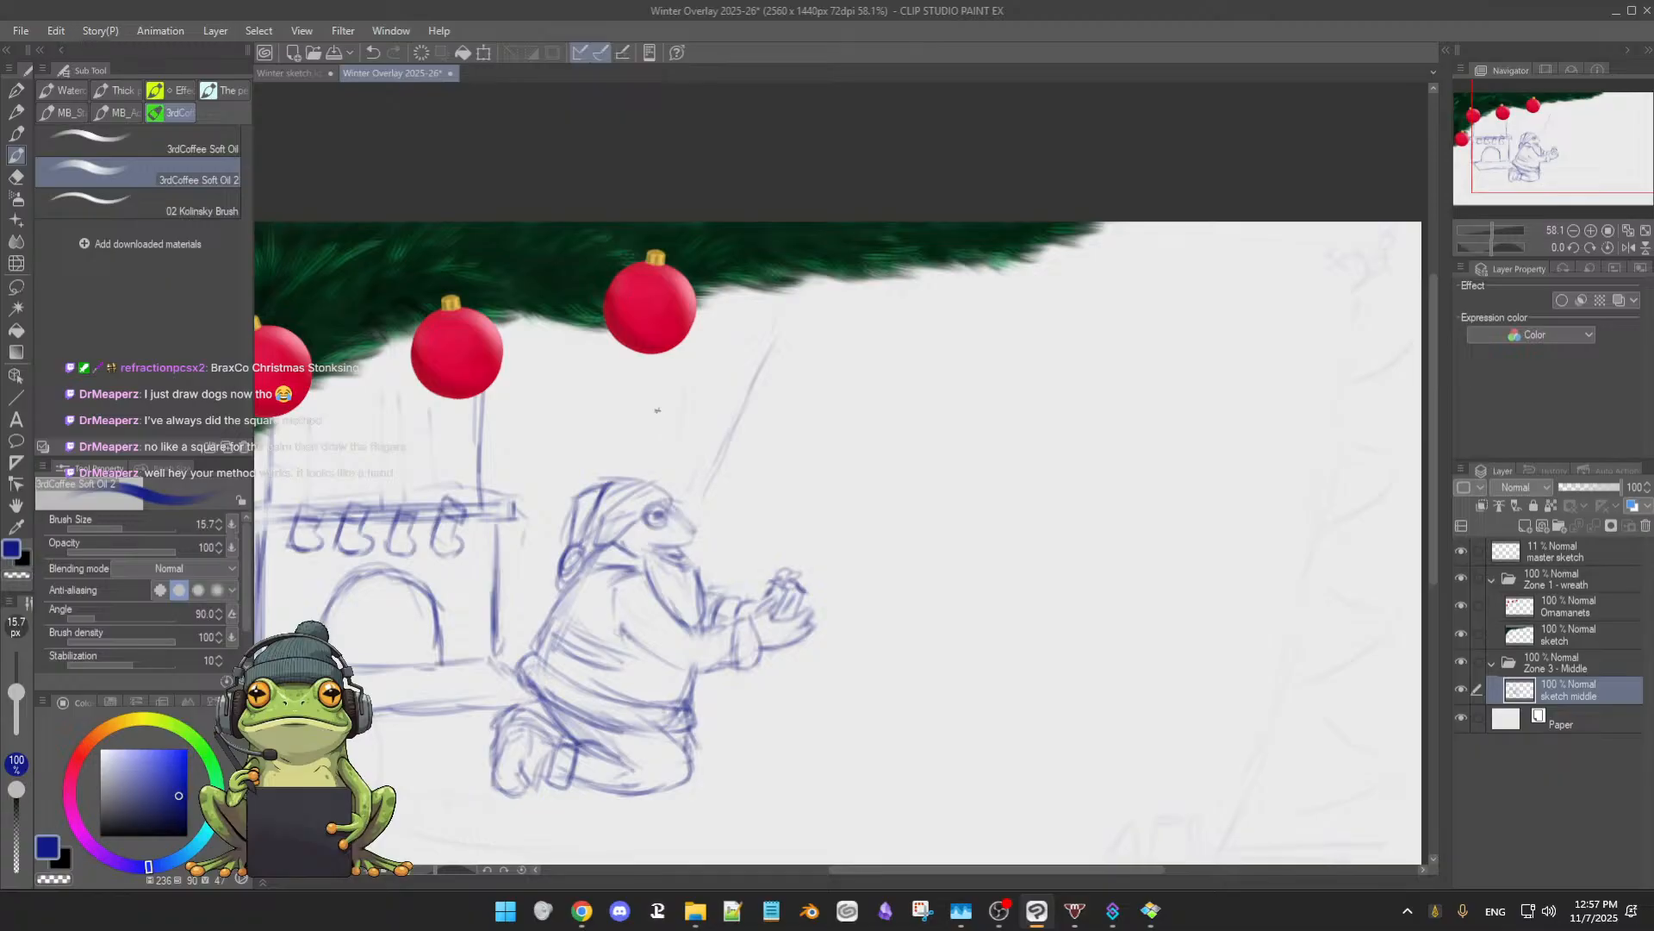
- Sketch near-vertical curtain lines above the figure's head and the window's top edge beneath the garland
{"action": "left_click_drag", "start_coordinate": [642, 394], "coordinate": [647, 458]}
{"action": "left_click_drag", "start_coordinate": [688, 475], "coordinate": [691, 364]}
{"action": "mouse_move", "coordinate": [642, 470]}
{"action": "left_mouse_down"}
{"action": "mouse_move", "coordinate": [653, 383]}
{"action": "mouse_move", "coordinate": [662, 437]}
{"action": "left_mouse_up"}
{"action": "left_click_drag", "start_coordinate": [677, 367], "coordinate": [676, 459]}
{"action": "mouse_move", "coordinate": [760, 298]}
{"action": "left_mouse_down"}
{"action": "mouse_move", "coordinate": [720, 300]}
{"action": "mouse_move", "coordinate": [771, 300]}
{"action": "left_mouse_up"}
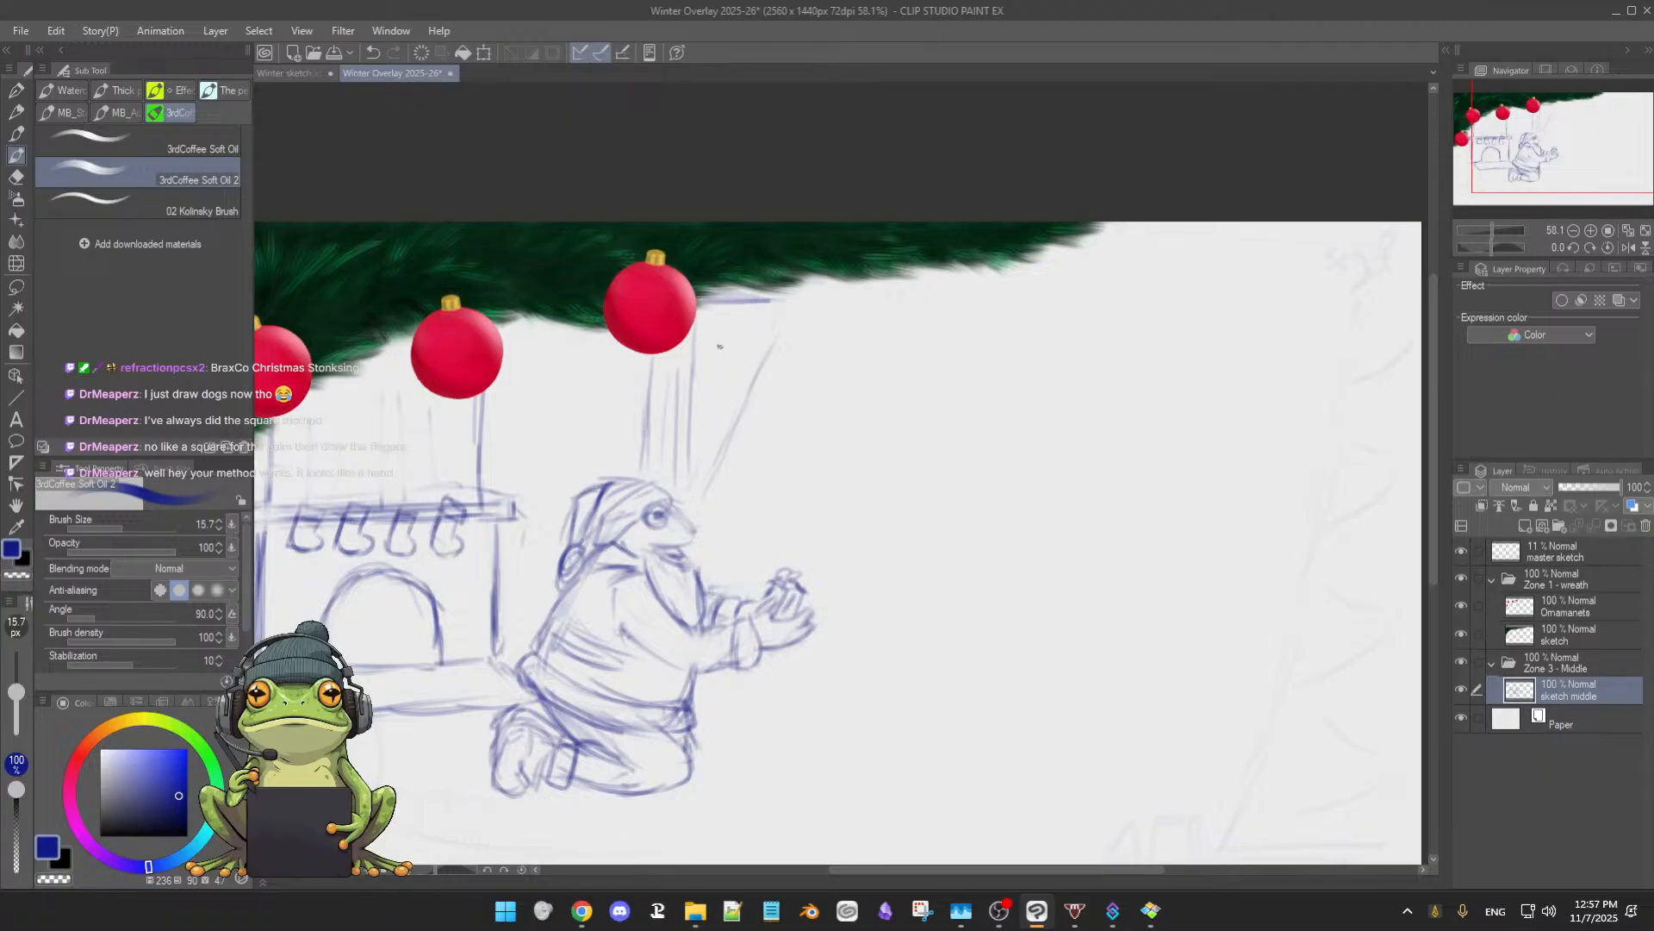
- Draw the crossing pane bars inside the window and strengthen its slanted outer edge
{"action": "mouse_move", "coordinate": [720, 333]}
{"action": "left_mouse_down"}
{"action": "mouse_move", "coordinate": [715, 419]}
{"action": "mouse_move", "coordinate": [721, 335]}
{"action": "mouse_move", "coordinate": [721, 358]}
{"action": "mouse_move", "coordinate": [742, 338]}
{"action": "mouse_move", "coordinate": [741, 385]}
{"action": "left_mouse_up"}
{"action": "mouse_move", "coordinate": [723, 305]}
{"action": "left_mouse_down"}
{"action": "mouse_move", "coordinate": [723, 341]}
{"action": "mouse_move", "coordinate": [760, 343]}
{"action": "left_mouse_up"}
{"action": "mouse_move", "coordinate": [692, 390]}
{"action": "left_mouse_down"}
{"action": "mouse_move", "coordinate": [740, 404]}
{"action": "mouse_move", "coordinate": [709, 422]}
{"action": "mouse_move", "coordinate": [741, 381]}
{"action": "mouse_move", "coordinate": [688, 423]}
{"action": "mouse_move", "coordinate": [750, 424]}
{"action": "mouse_move", "coordinate": [716, 450]}
{"action": "mouse_move", "coordinate": [751, 401]}
{"action": "mouse_move", "coordinate": [729, 456]}
{"action": "left_mouse_up"}
{"action": "left_click_drag", "start_coordinate": [786, 297], "coordinate": [694, 517]}
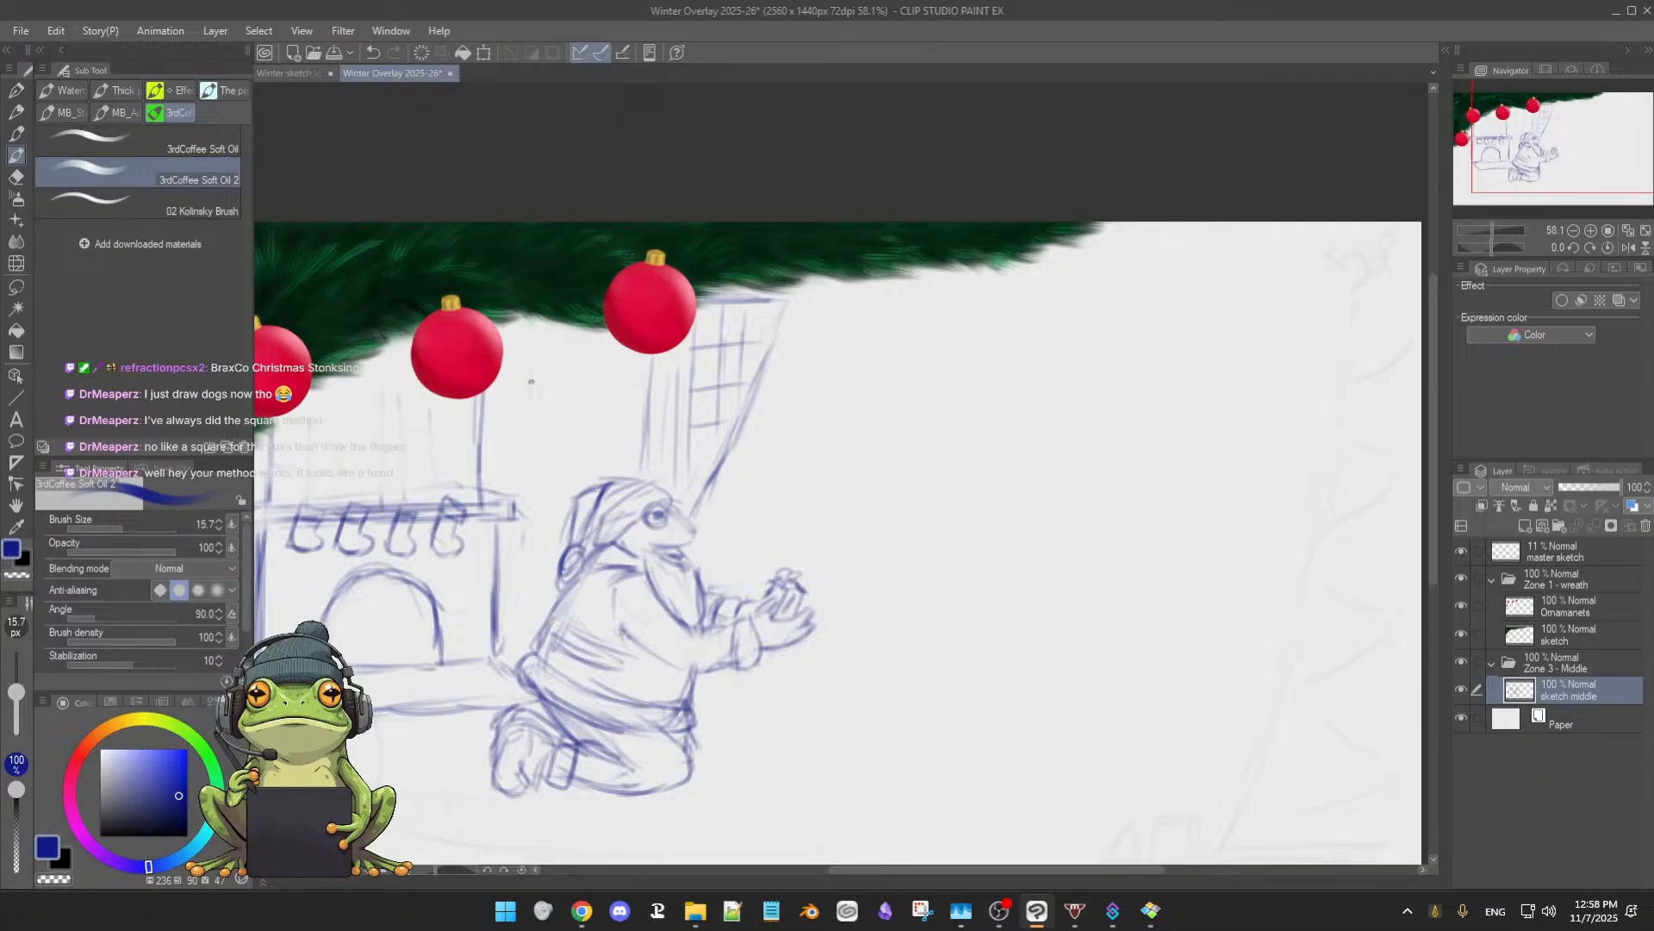
- Sketch a small upright framed picture with tiny figure-like shapes on the wall between the chimney and the window
{"action": "left_click_drag", "start_coordinate": [534, 356], "coordinate": [565, 352]}
{"action": "left_click_drag", "start_coordinate": [540, 430], "coordinate": [578, 433]}
{"action": "left_click_drag", "start_coordinate": [580, 358], "coordinate": [579, 425]}
{"action": "left_click_drag", "start_coordinate": [524, 394], "coordinate": [527, 433]}
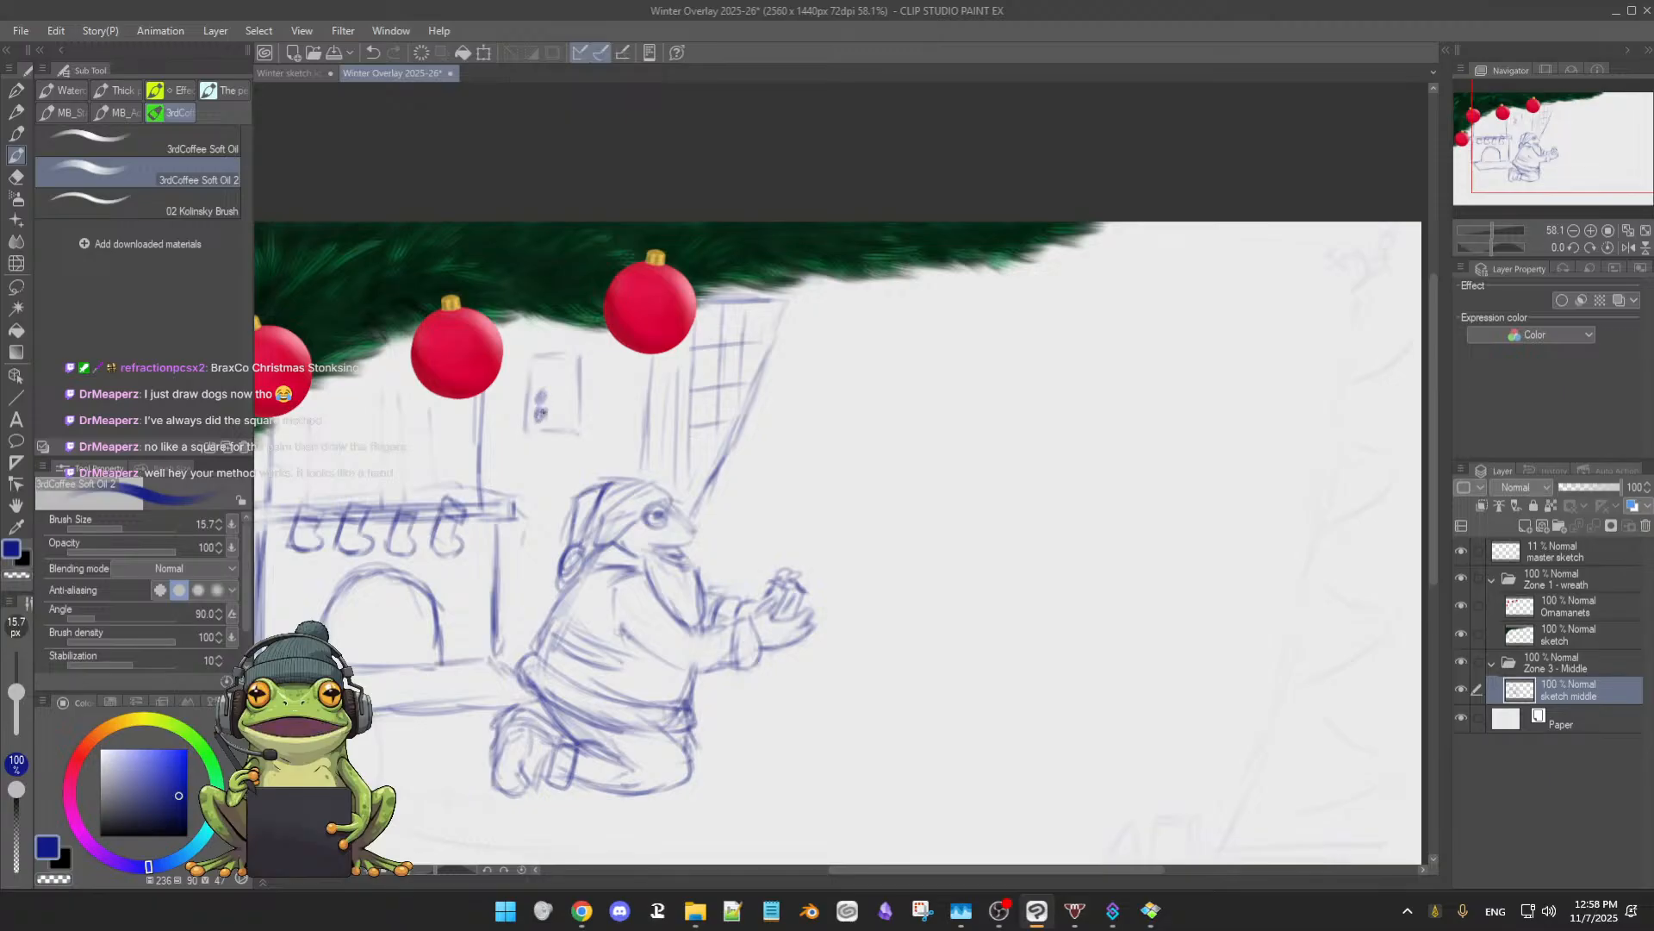
{"action": "left_click_drag", "start_coordinate": [540, 417], "coordinate": [543, 427]}
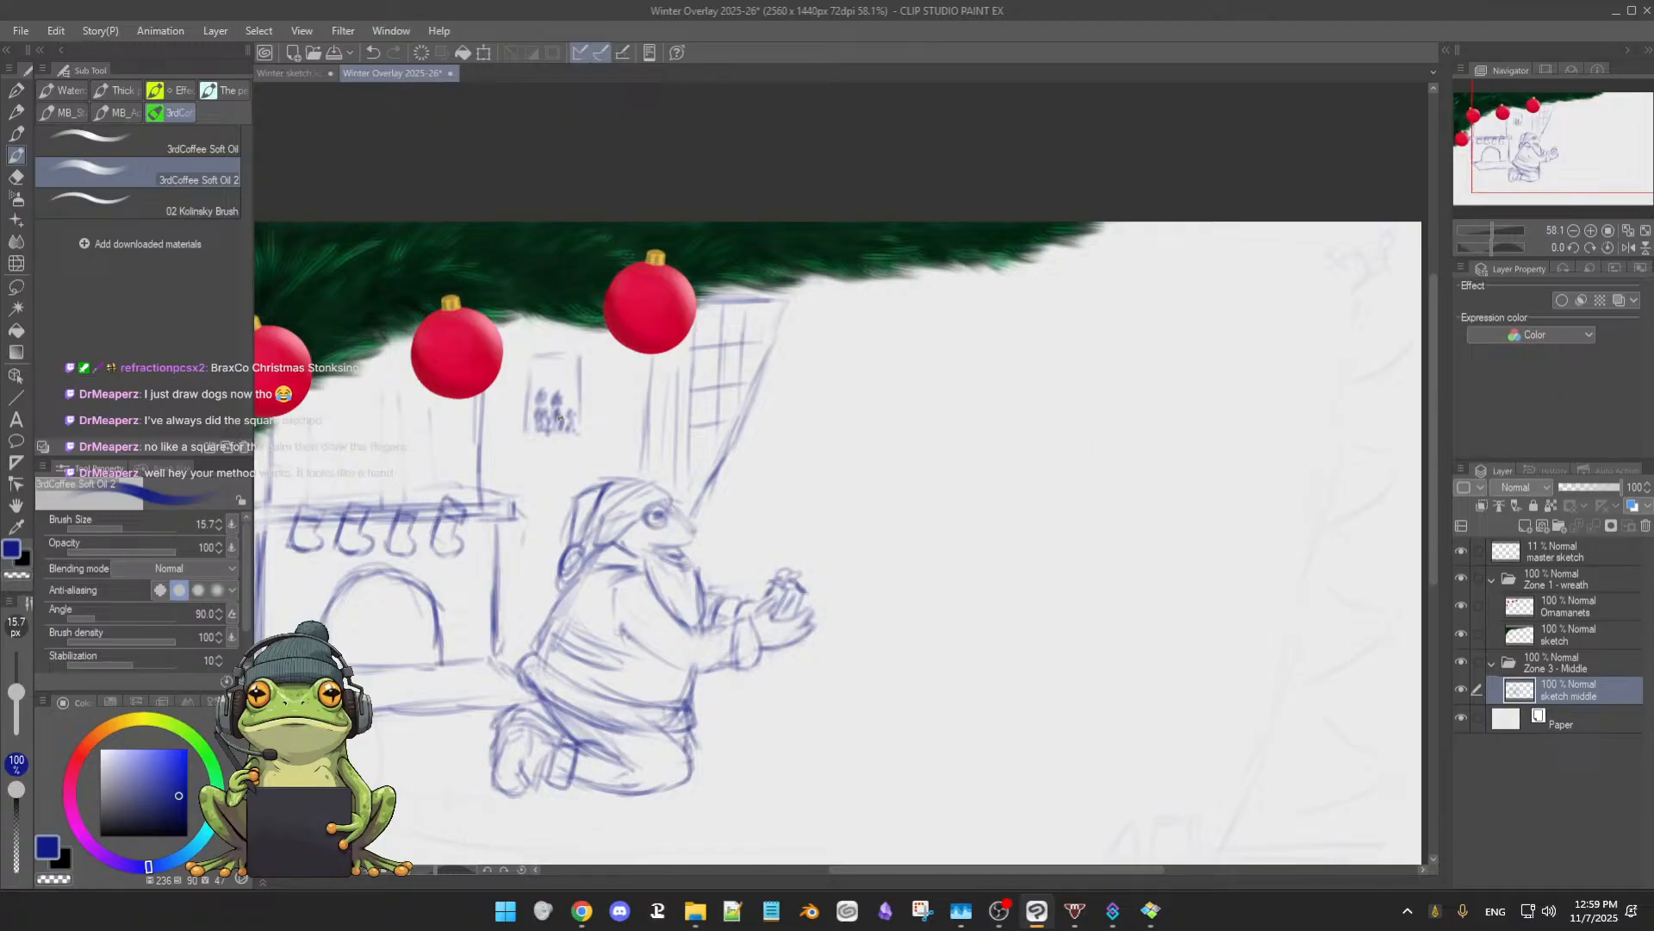
{"action": "mouse_move", "coordinate": [569, 416]}
{"action": "left_mouse_down"}
{"action": "mouse_move", "coordinate": [572, 431]}
{"action": "mouse_move", "coordinate": [543, 430]}
{"action": "left_mouse_up"}
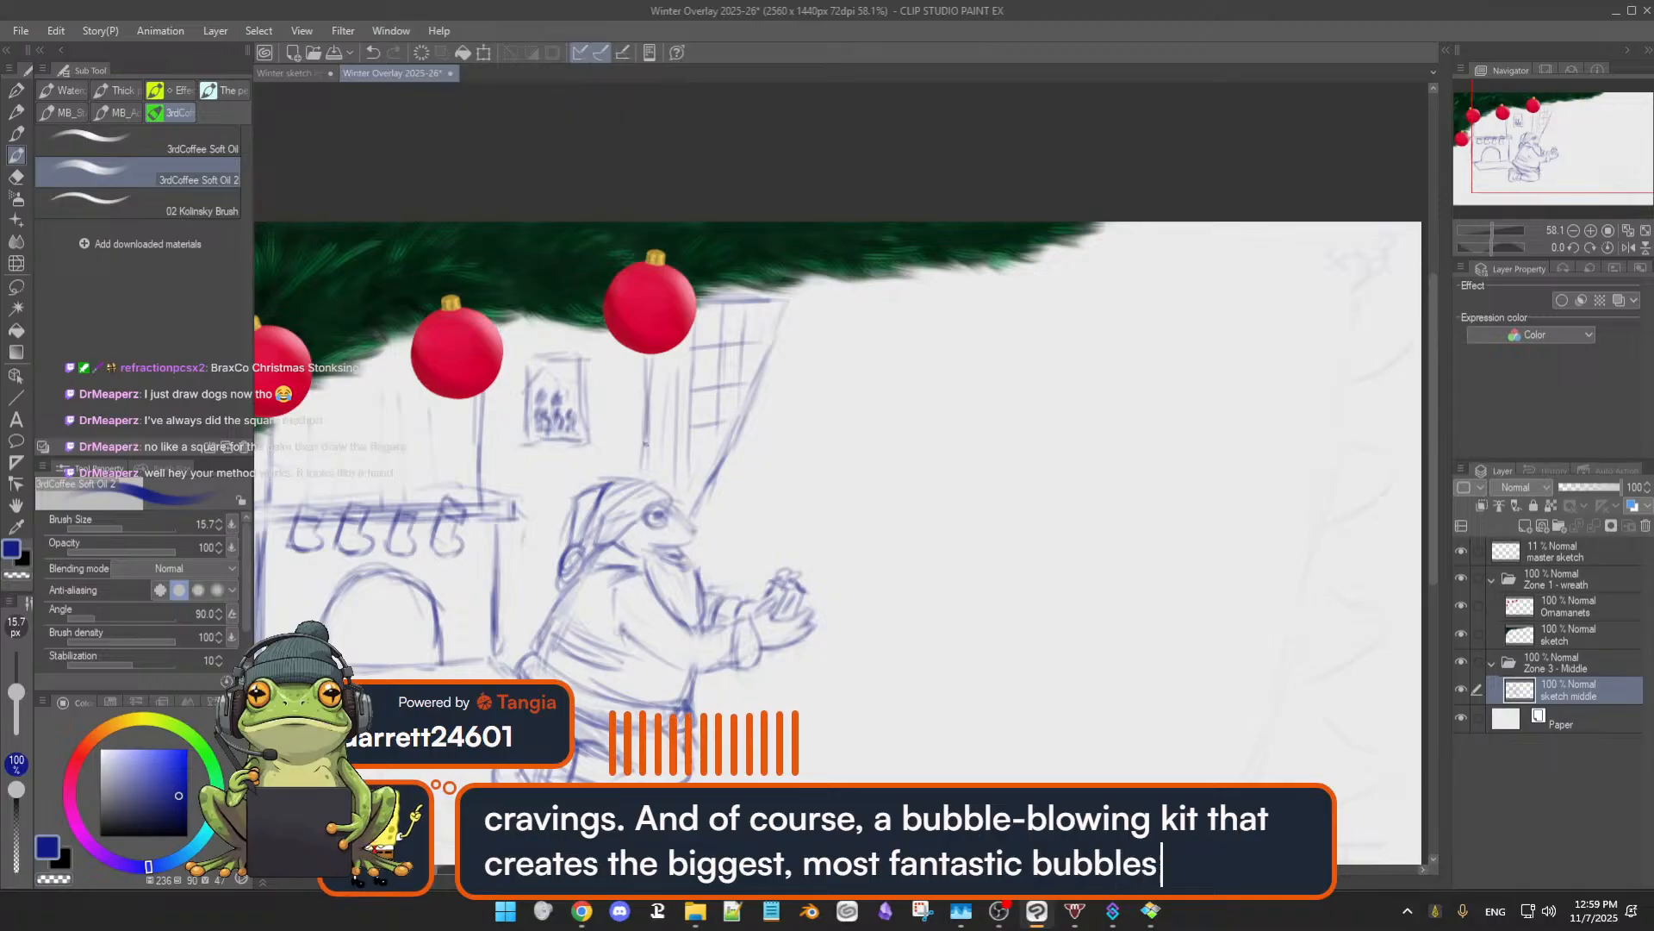
- Add fold strokes to the curtain beside the window, gathering towards its lower end, and touch up with the soft eraser
{"action": "left_click_drag", "start_coordinate": [652, 397], "coordinate": [647, 477]}
{"action": "left_click_drag", "start_coordinate": [681, 421], "coordinate": [675, 489]}
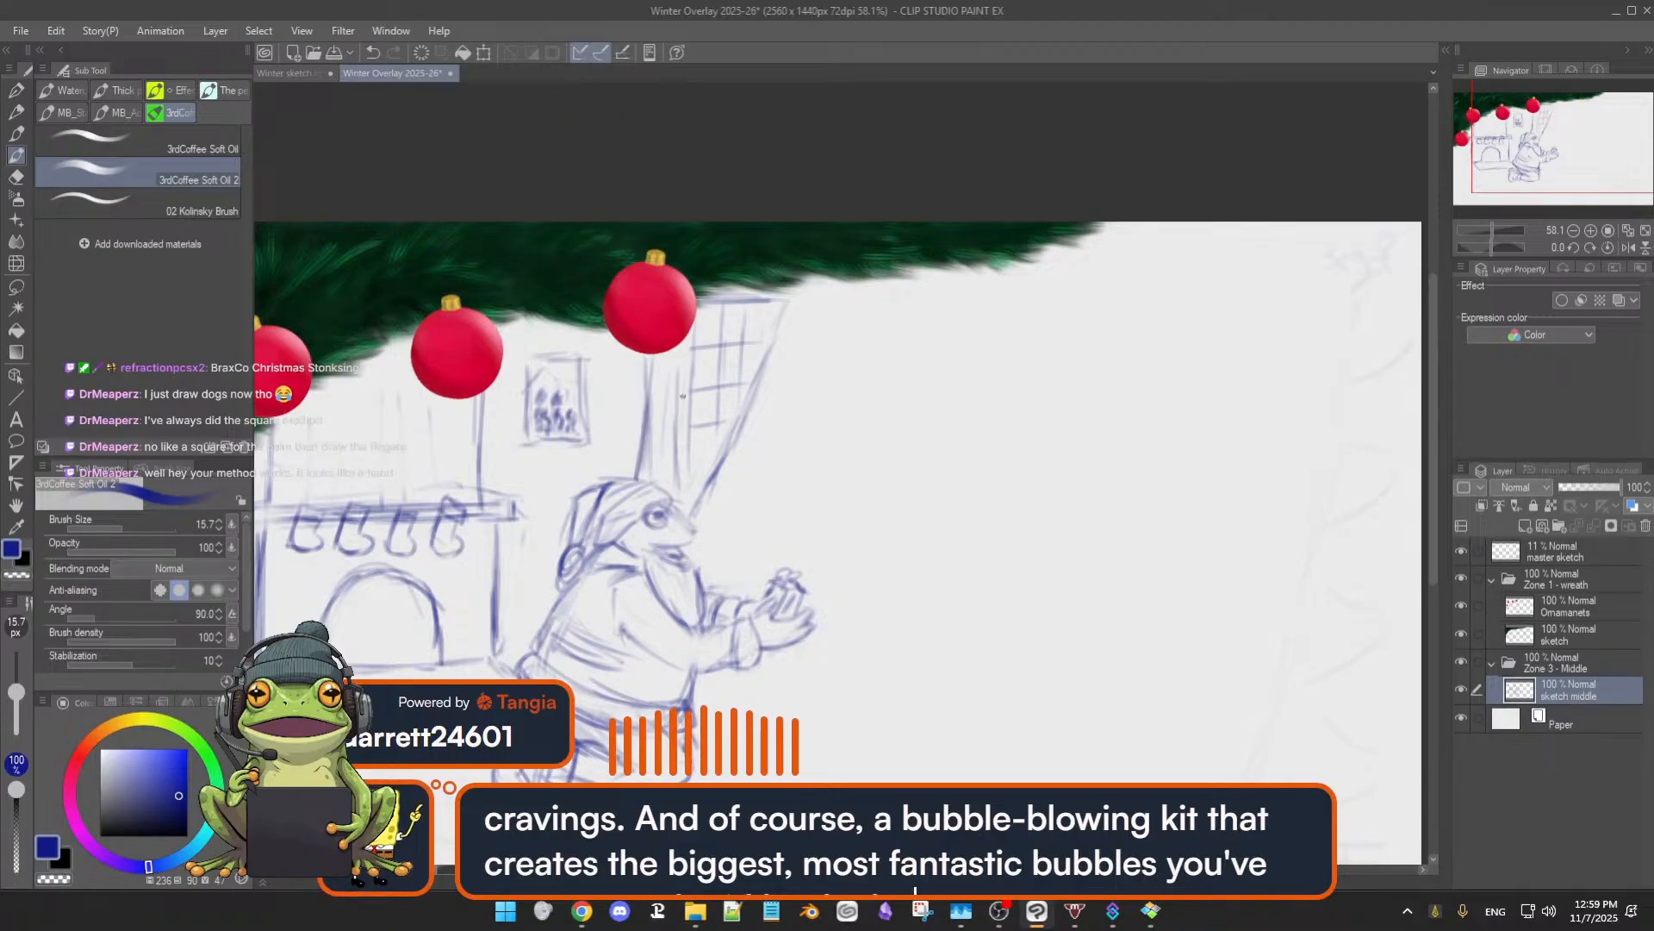
{"action": "left_click_drag", "start_coordinate": [695, 393], "coordinate": [692, 439]}
{"action": "left_click_drag", "start_coordinate": [666, 384], "coordinate": [657, 480]}
{"action": "mouse_move", "coordinate": [649, 358]}
{"action": "left_mouse_down"}
{"action": "mouse_move", "coordinate": [640, 465]}
{"action": "mouse_move", "coordinate": [702, 475]}
{"action": "mouse_move", "coordinate": [691, 505]}
{"action": "left_mouse_up"}
{"action": "left_click_drag", "start_coordinate": [721, 438], "coordinate": [694, 503]}
{"action": "key", "text": "e"}
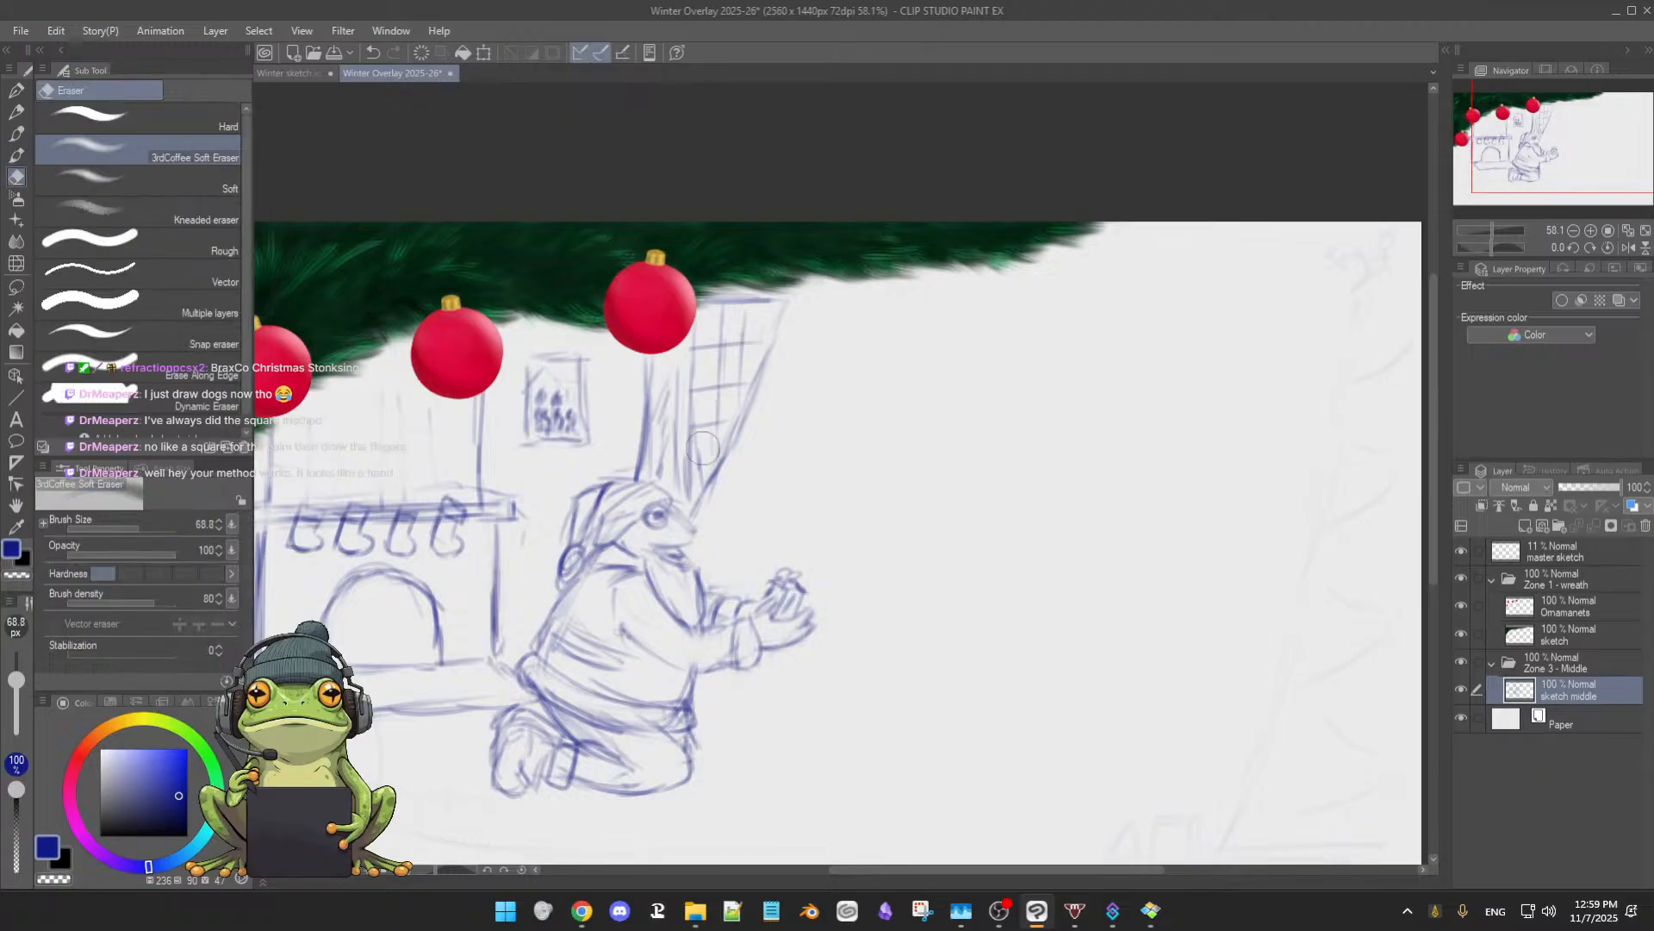
{"action": "key", "text": "b"}
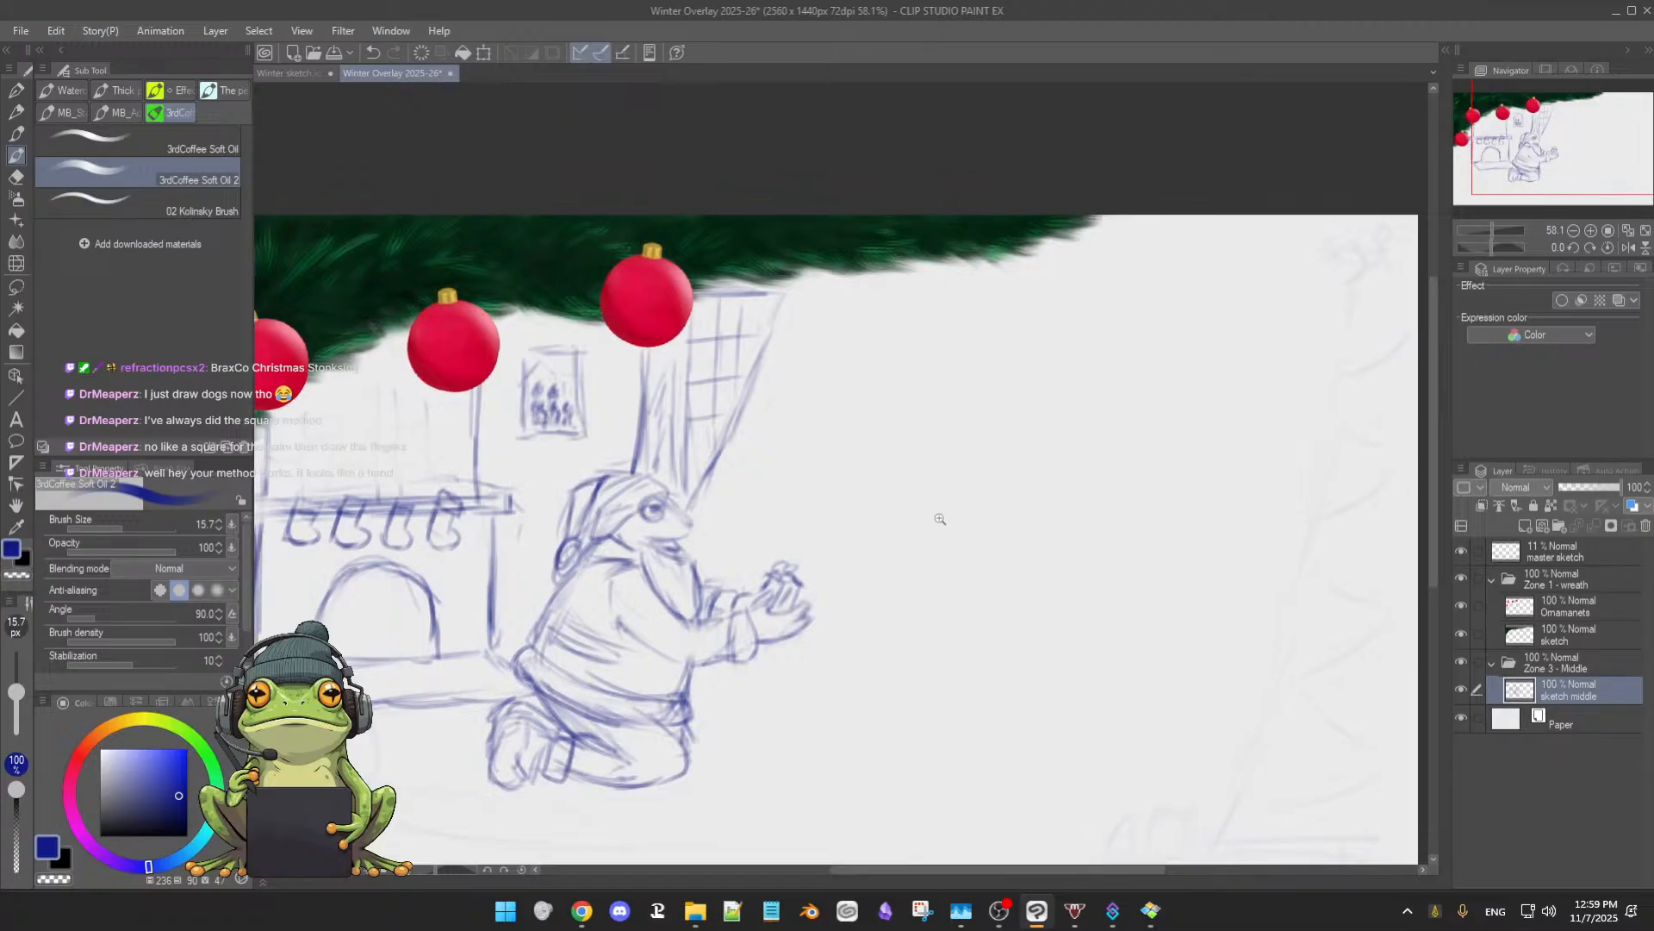
{"action": "scroll", "coordinate": [930, 517], "scroll_direction": "down", "scroll_amount": 3}
{"action": "left_click_drag", "start_coordinate": [967, 533], "coordinate": [945, 524]}
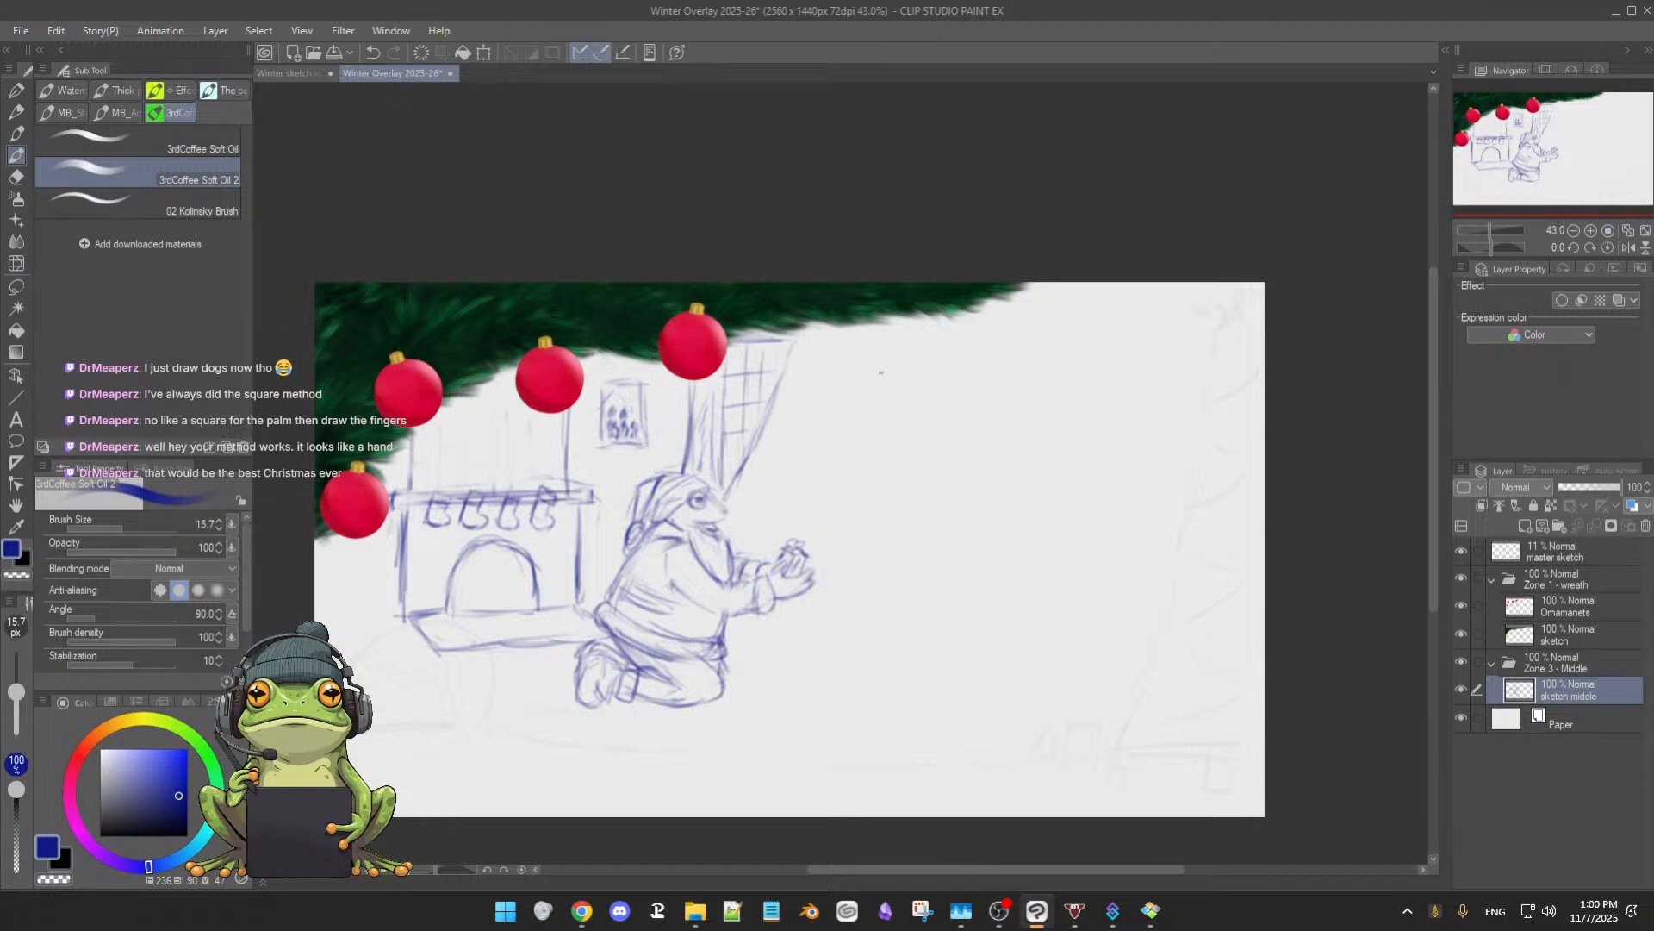
- Sketch the tree's slanted outer edge opposite the window, softening the first strokes with the soft eraser and redrawing the lower part
{"action": "mouse_move", "coordinate": [891, 352]}
{"action": "left_mouse_down"}
{"action": "mouse_move", "coordinate": [944, 441]}
{"action": "mouse_move", "coordinate": [942, 477]}
{"action": "left_mouse_up"}
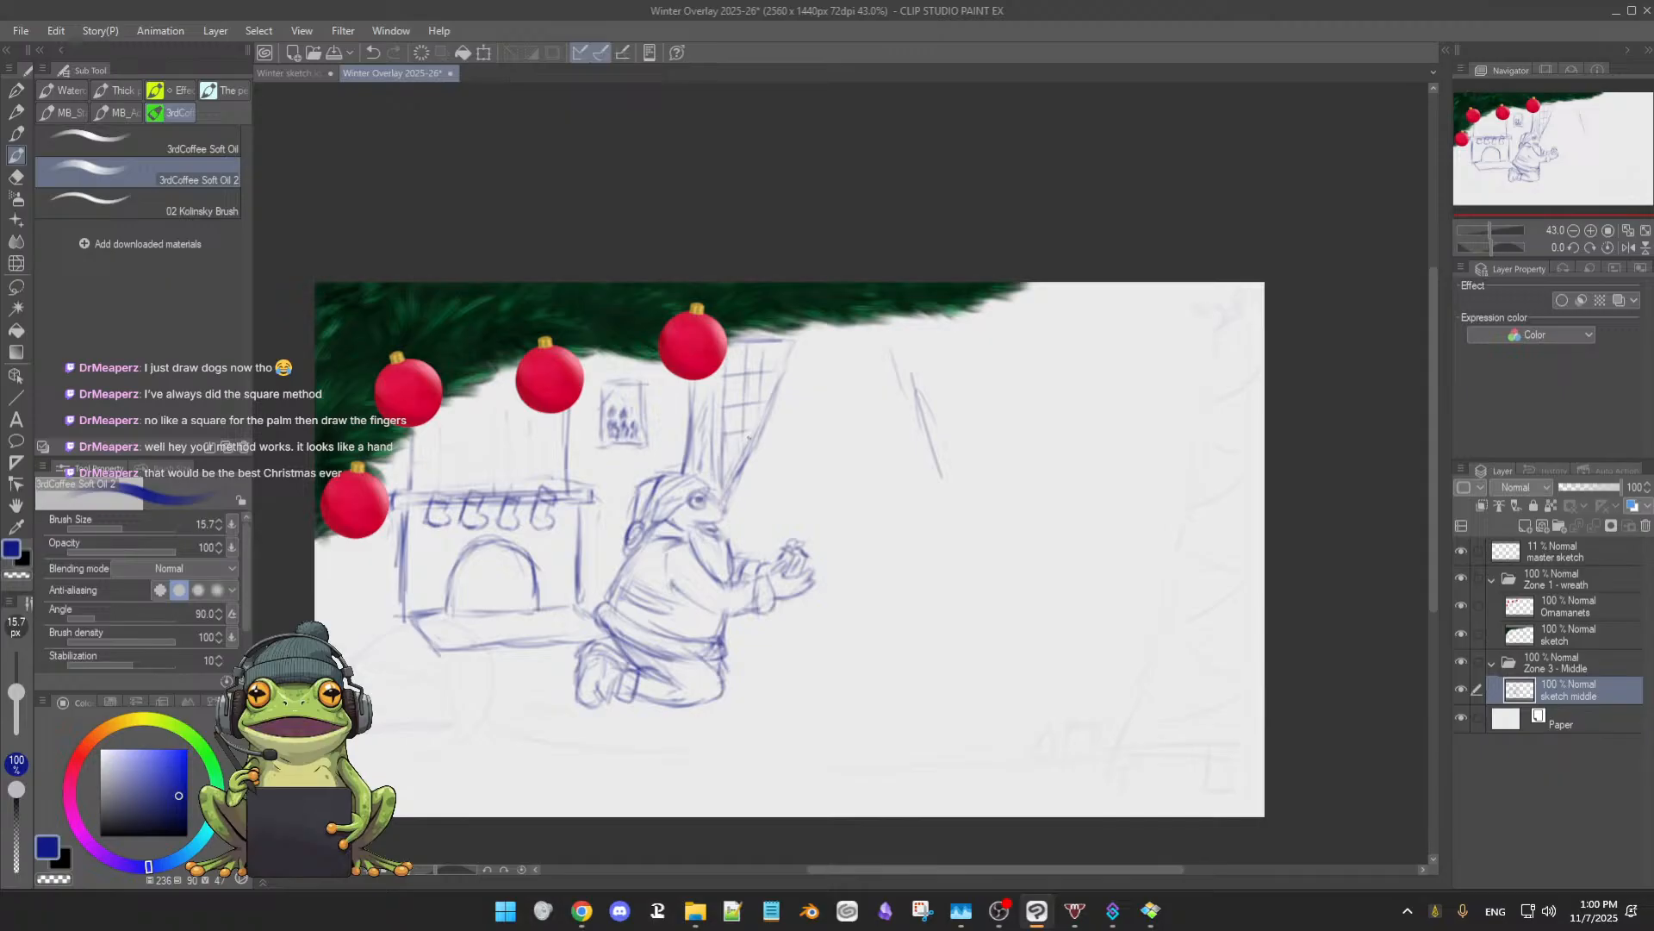
{"action": "key", "text": "e"}
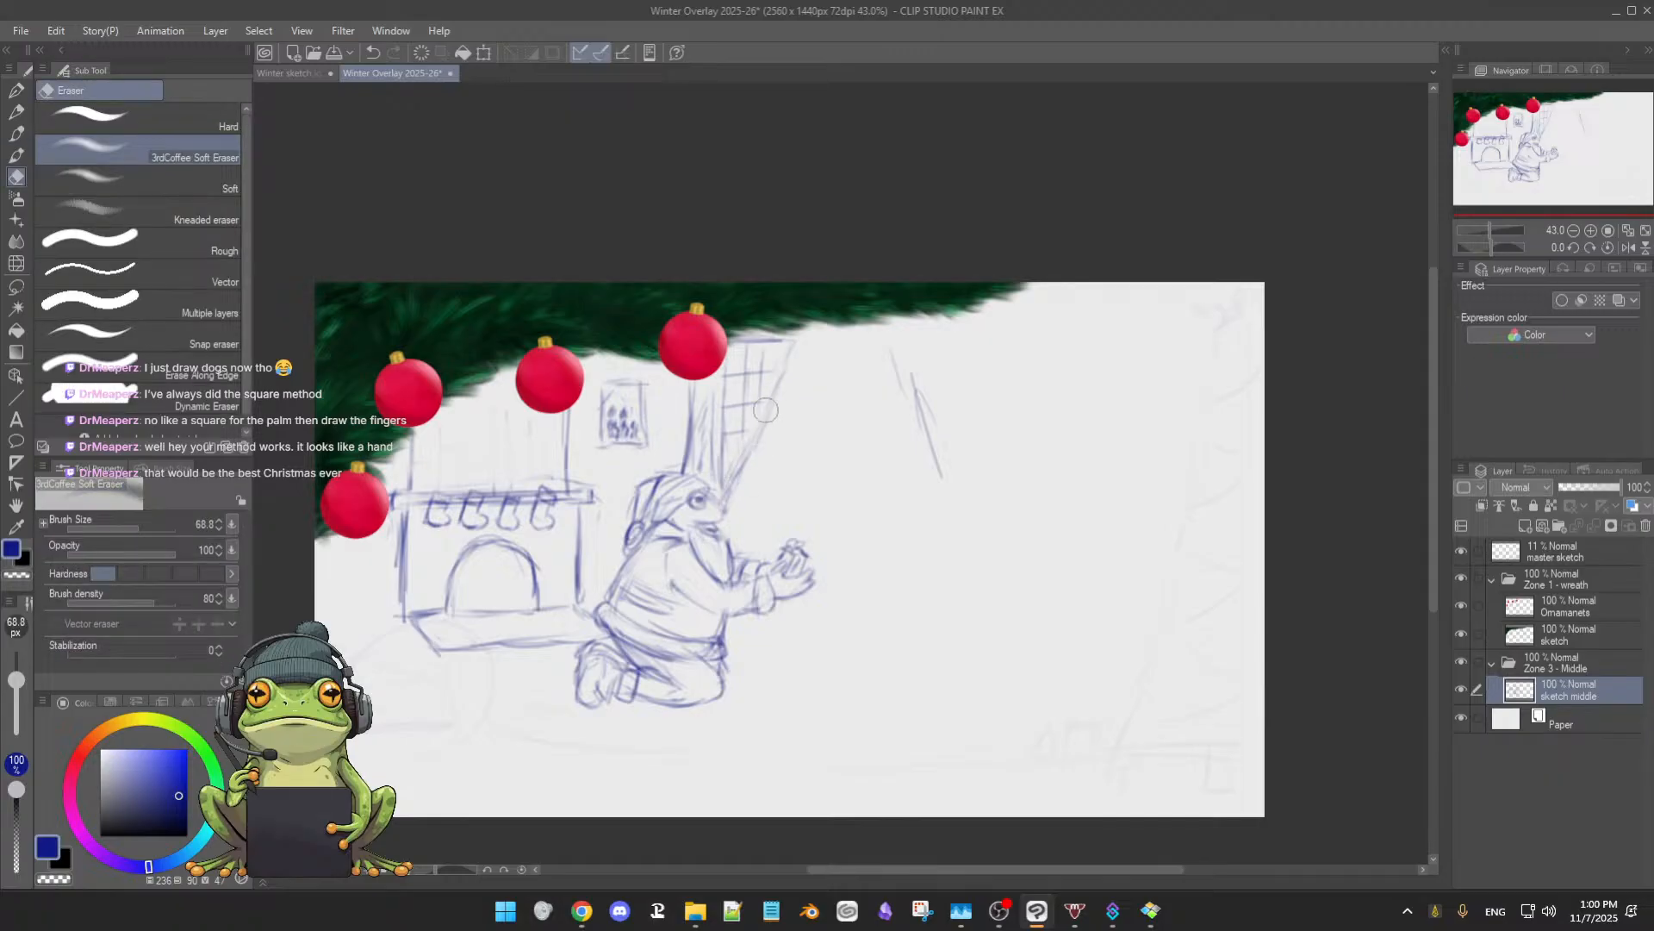
{"action": "key", "text": "b"}
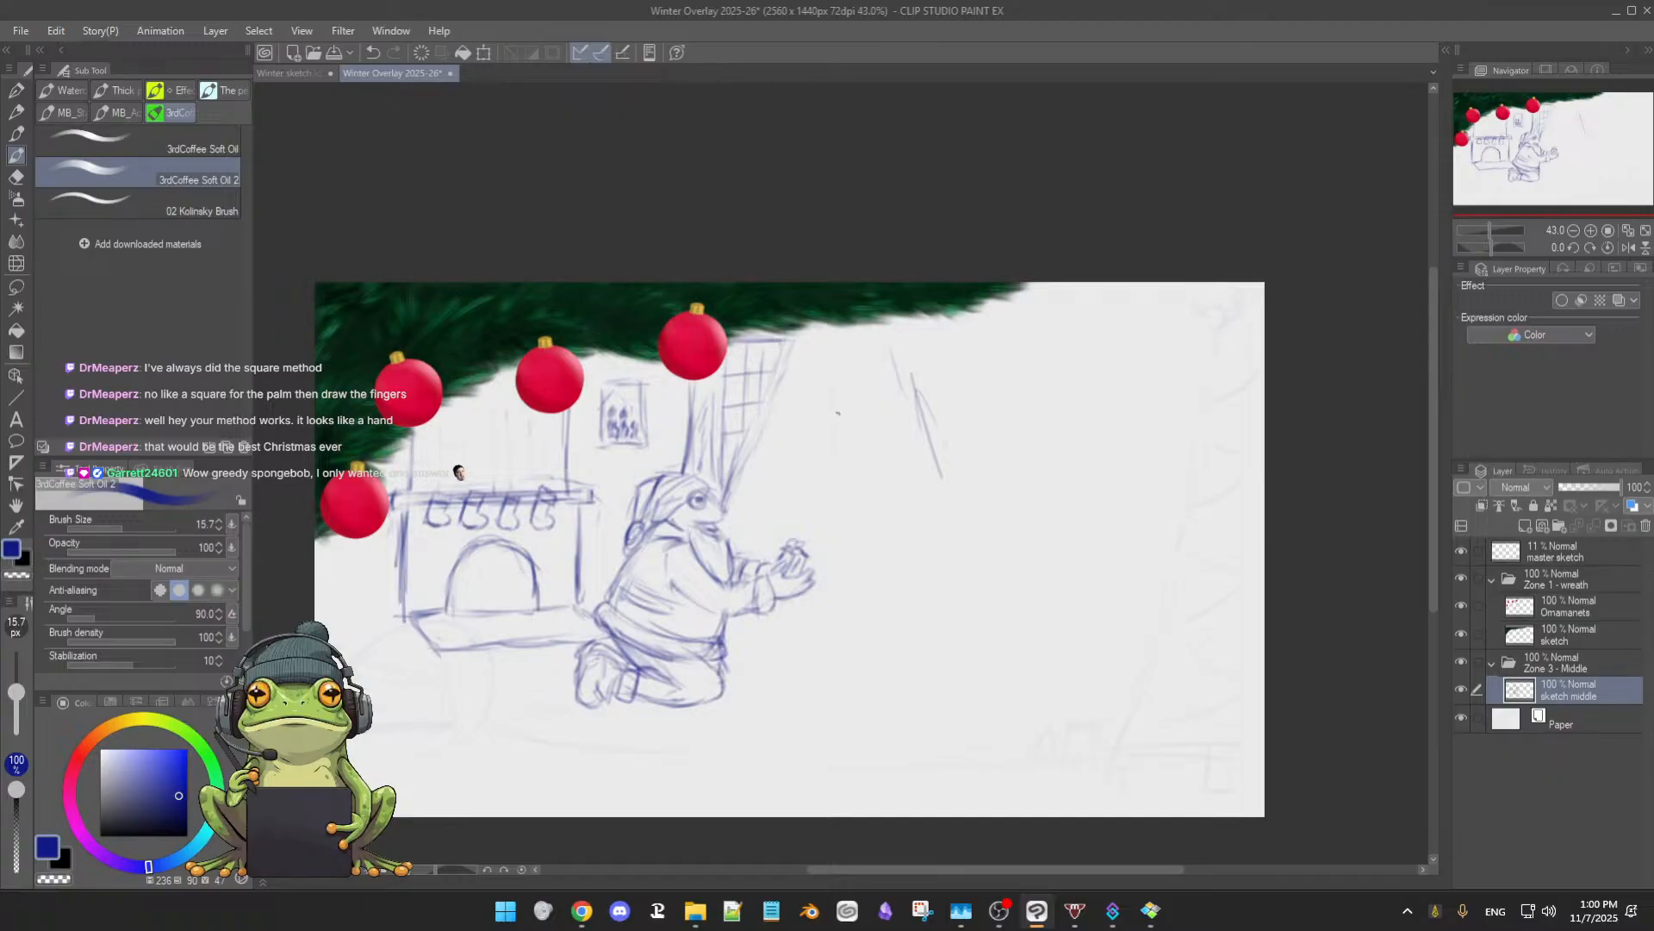
{"action": "left_click_drag", "start_coordinate": [902, 361], "coordinate": [935, 474]}
{"action": "key", "text": "e"}
{"action": "mouse_move", "coordinate": [921, 409]}
{"action": "left_mouse_down"}
{"action": "mouse_move", "coordinate": [945, 466]}
{"action": "mouse_move", "coordinate": [904, 353]}
{"action": "mouse_move", "coordinate": [941, 464]}
{"action": "mouse_move", "coordinate": [909, 392]}
{"action": "mouse_move", "coordinate": [934, 465]}
{"action": "left_mouse_up"}
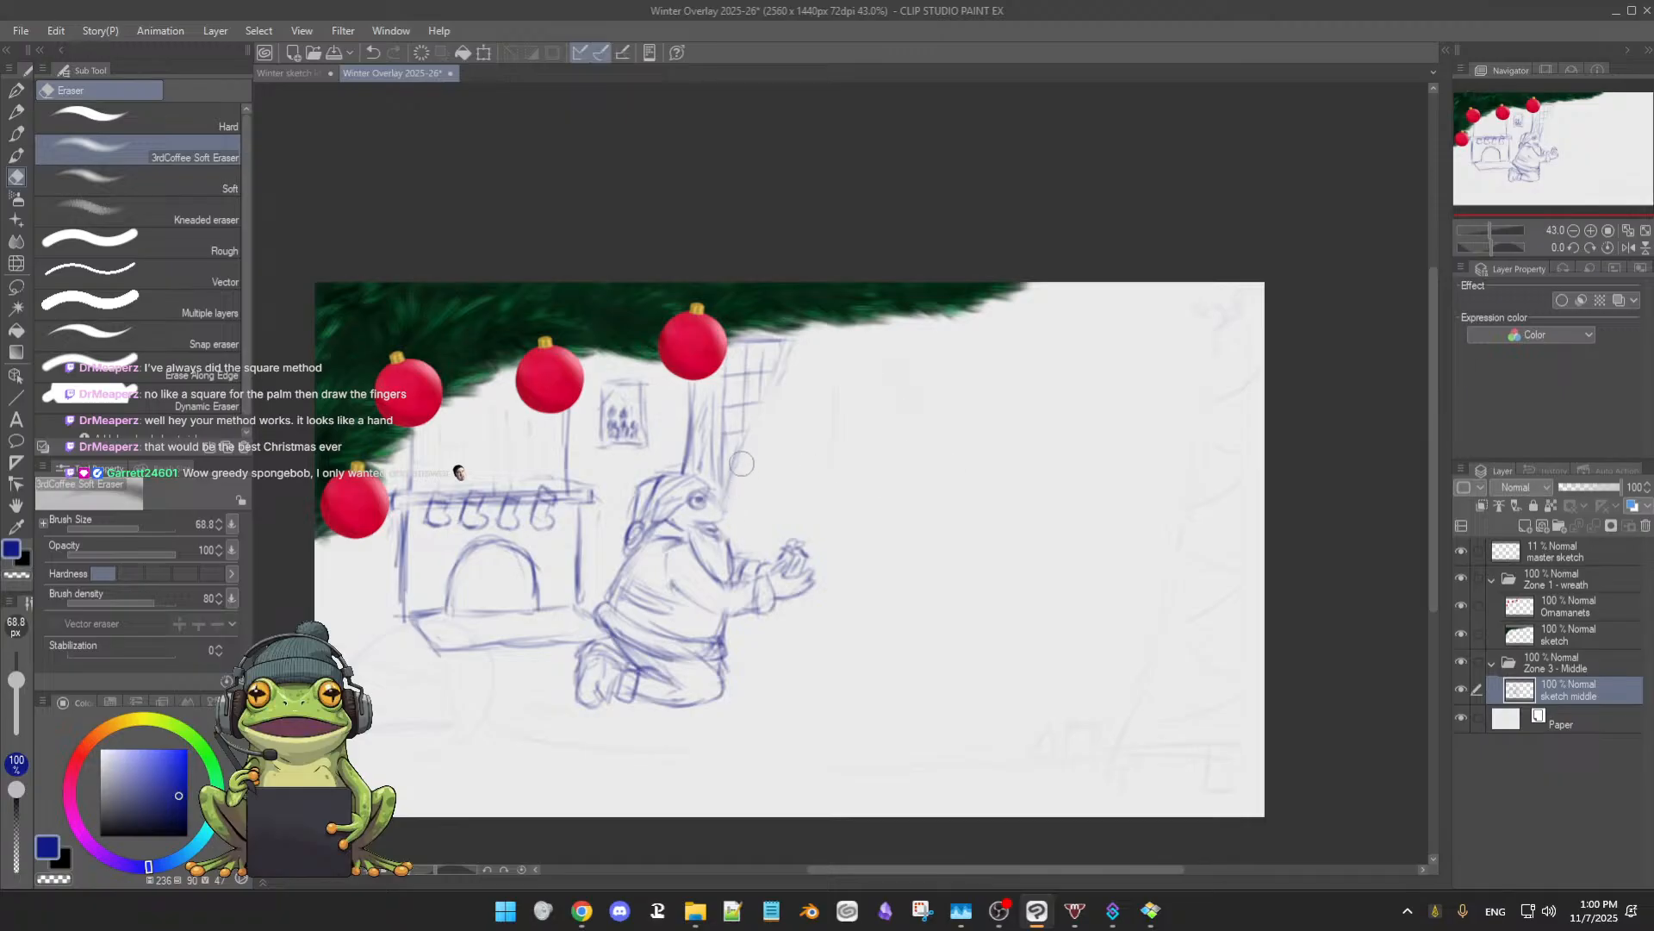
{"action": "key", "text": "b"}
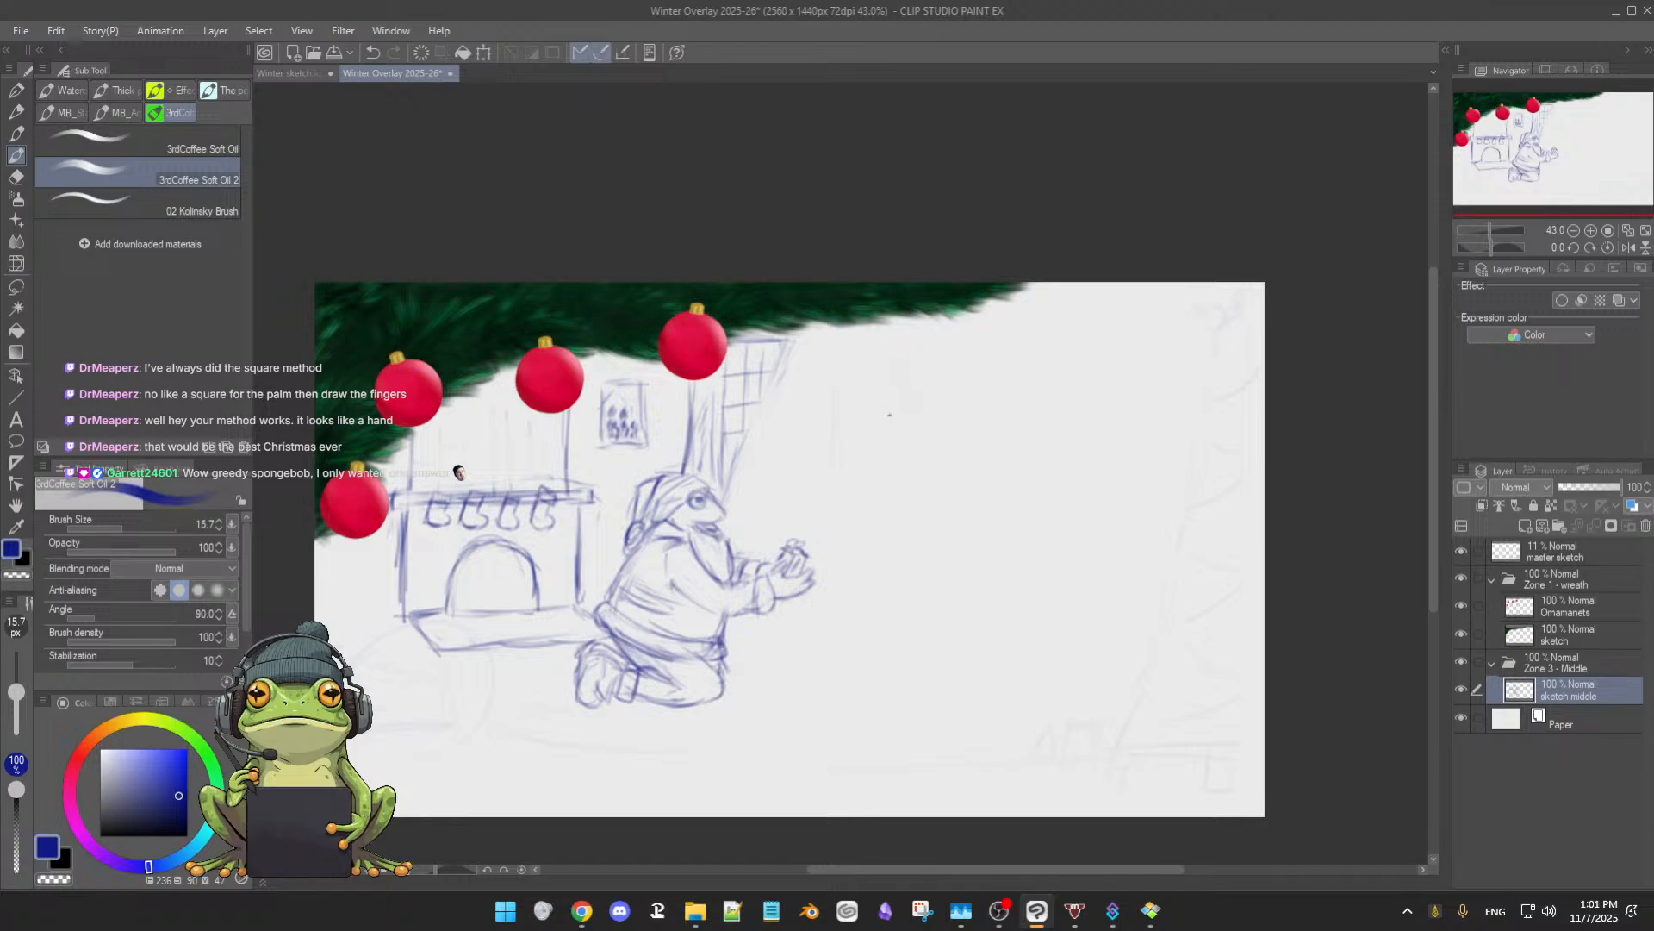
{"action": "left_click_drag", "start_coordinate": [928, 451], "coordinate": [948, 540]}
- Sketch a small gift box with a bow on the floor in front of the figure's knees
{"action": "mouse_move", "coordinate": [735, 648]}
{"action": "left_mouse_down"}
{"action": "mouse_move", "coordinate": [731, 692]}
{"action": "mouse_move", "coordinate": [783, 673]}
{"action": "mouse_move", "coordinate": [770, 628]}
{"action": "left_mouse_up"}
{"action": "mouse_move", "coordinate": [794, 673]}
{"action": "left_mouse_down"}
{"action": "mouse_move", "coordinate": [765, 692]}
{"action": "mouse_move", "coordinate": [790, 695]}
{"action": "left_mouse_up"}
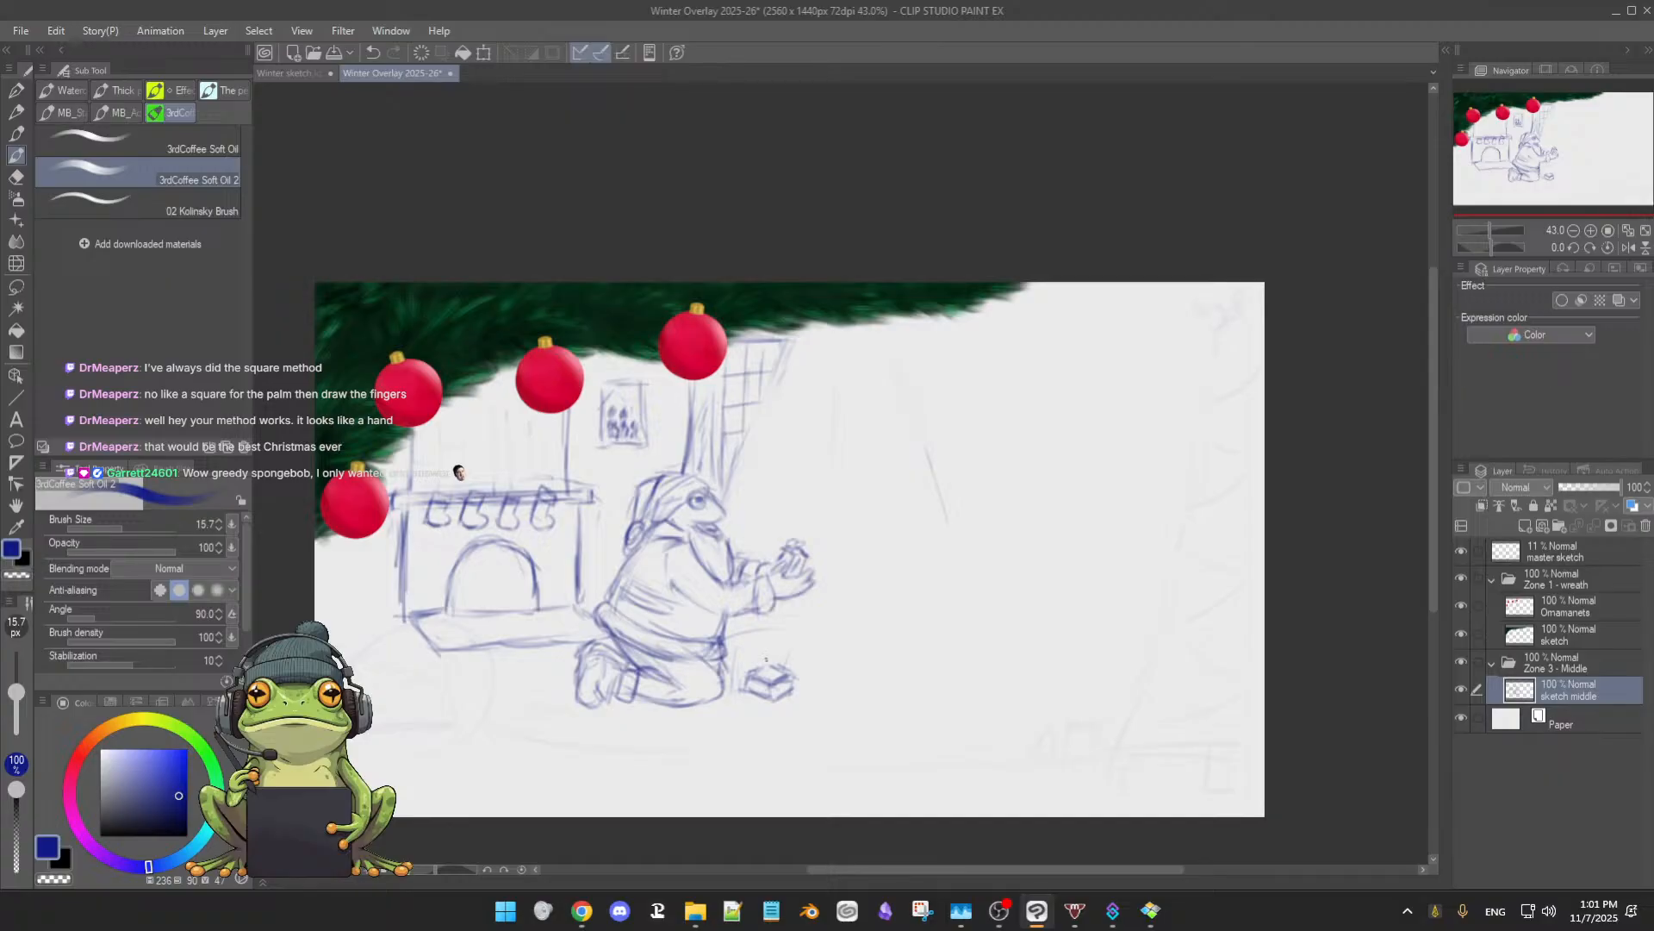
{"action": "scroll", "coordinate": [916, 654], "scroll_direction": "down", "scroll_amount": 1}
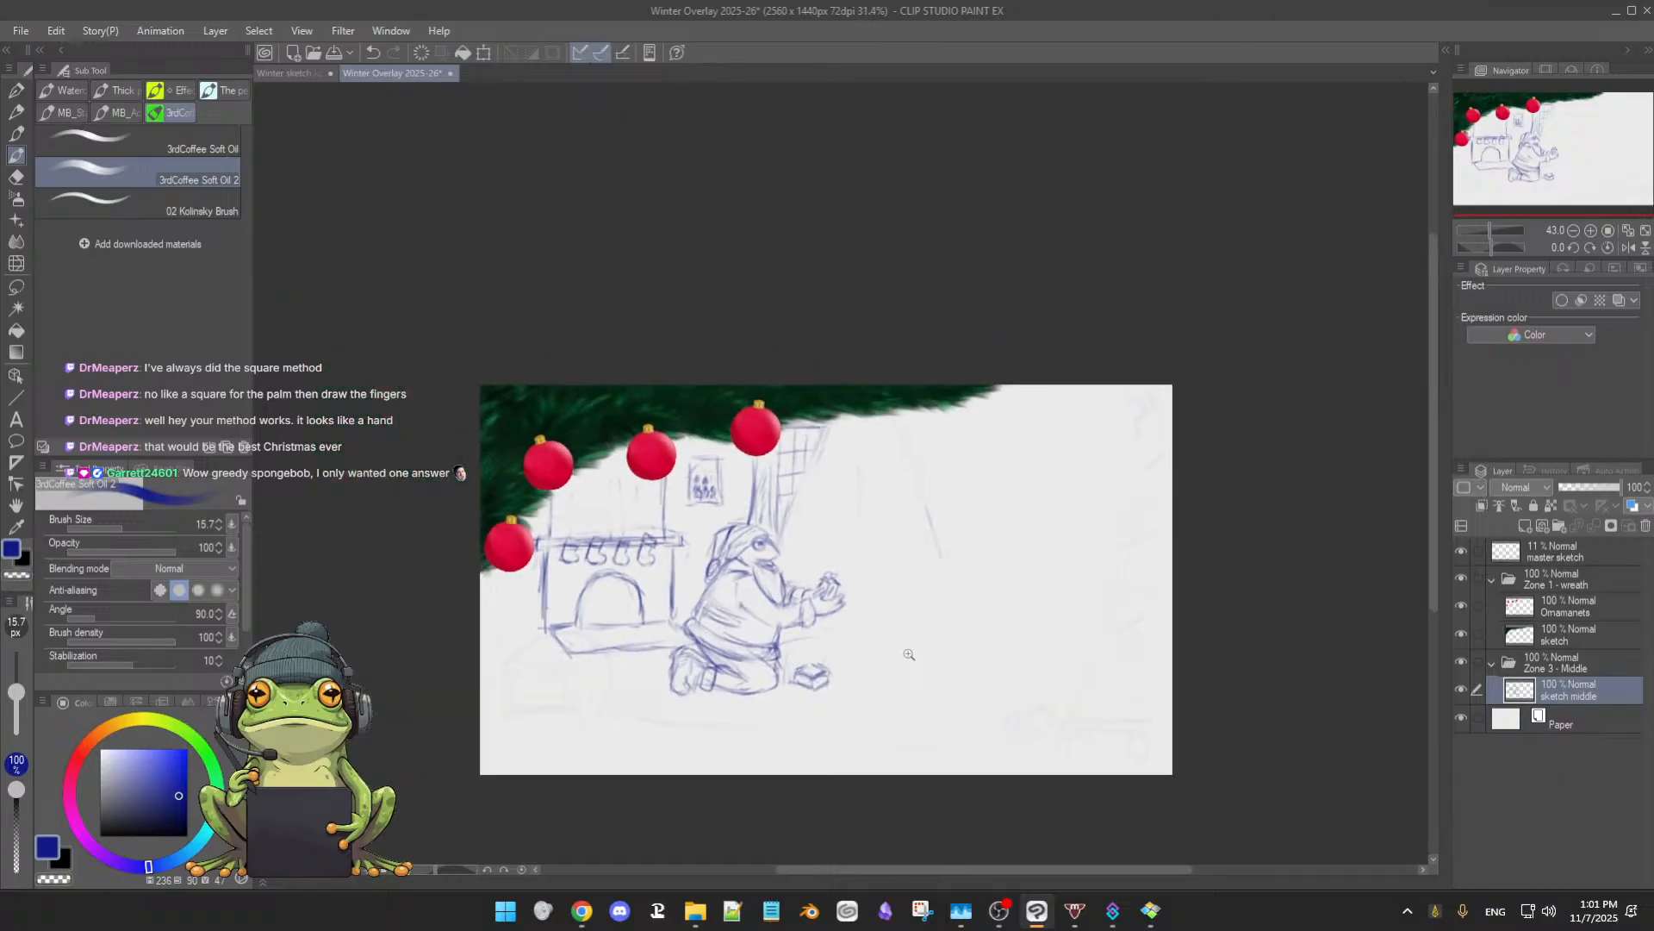
{"action": "scroll", "coordinate": [916, 654], "scroll_direction": "up", "scroll_amount": 1}
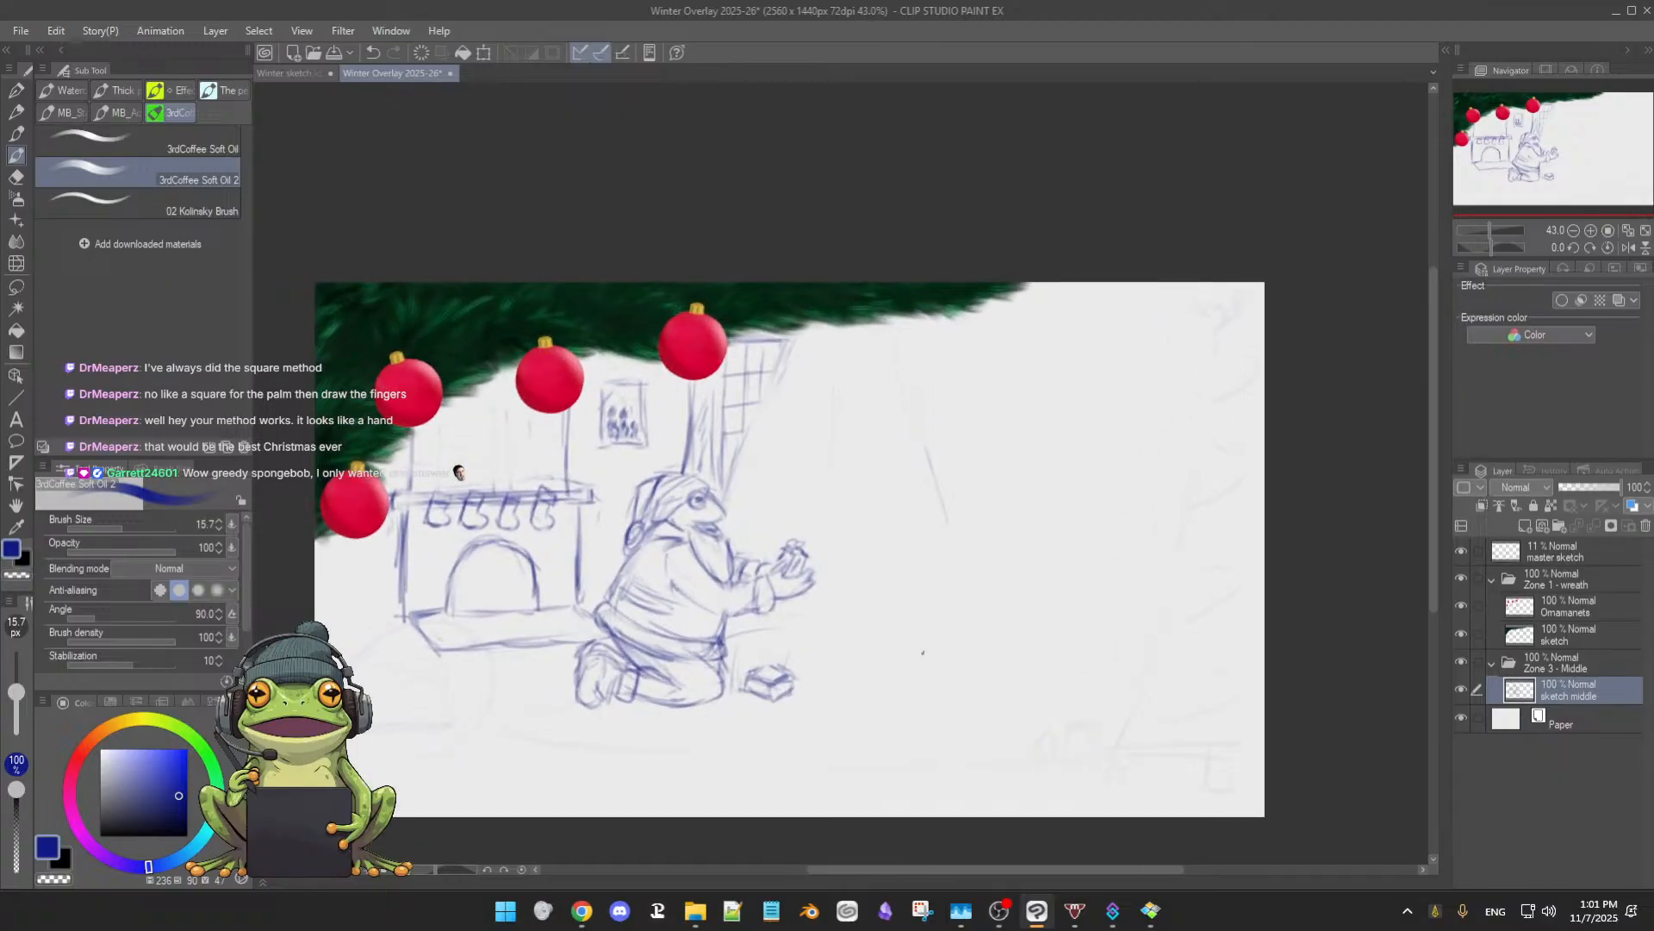
- Touch up the tree outline with the soft eraser and sketch wavy strokes across the tree's upper part beside the window
{"action": "key", "text": "e"}
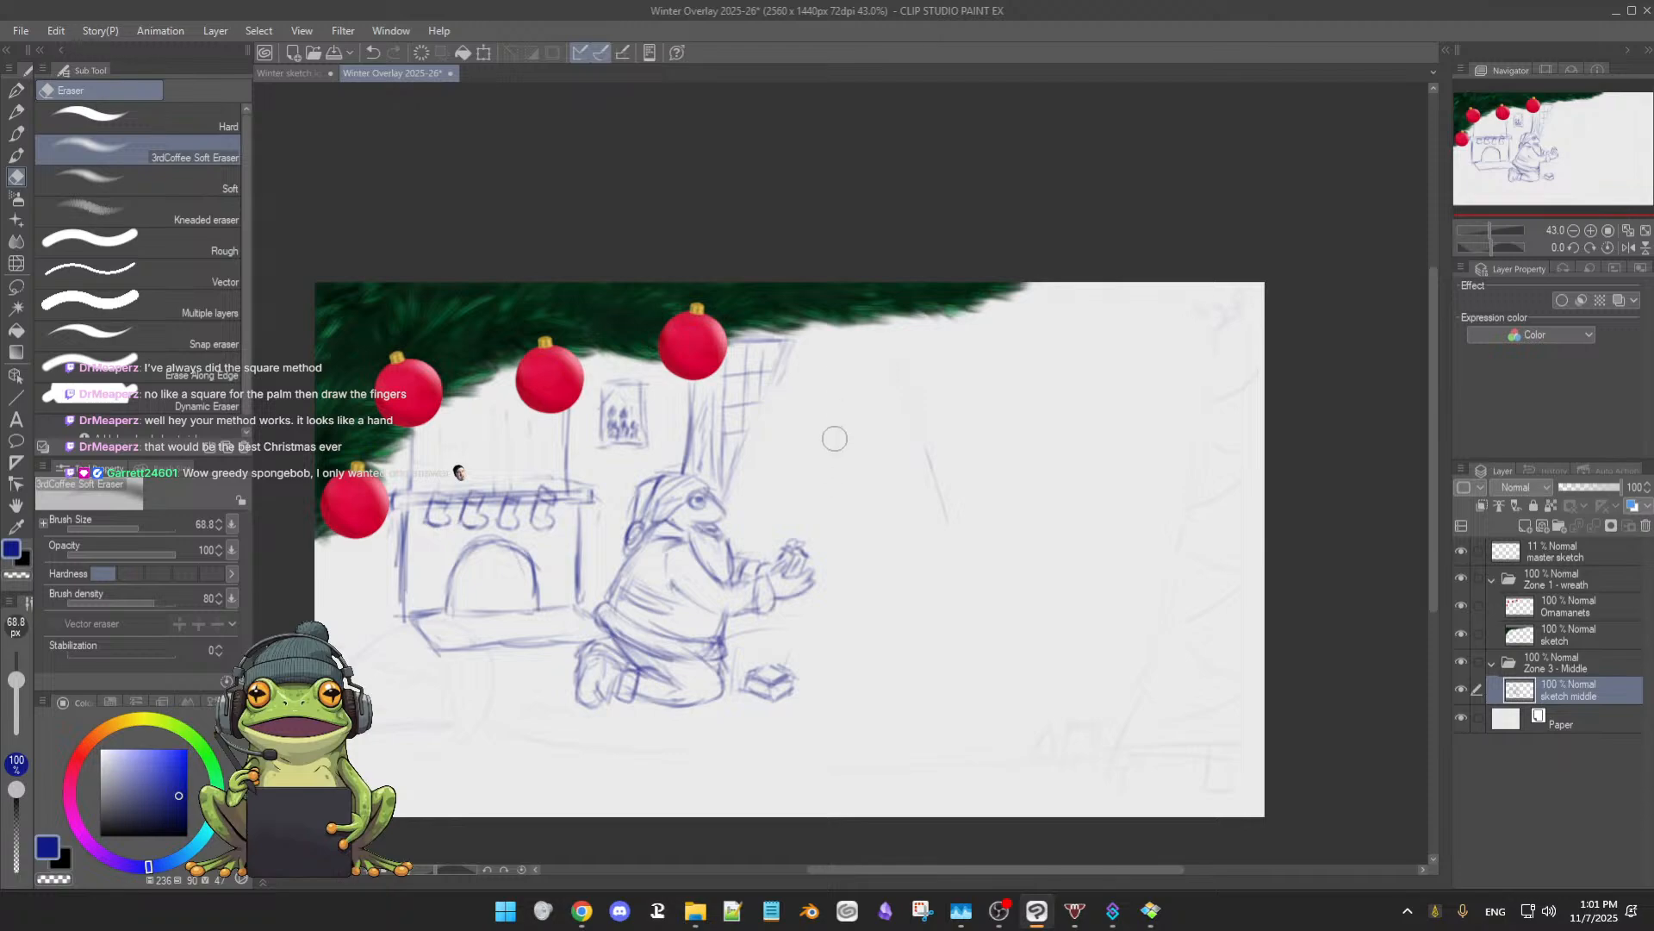
{"action": "key", "text": "b"}
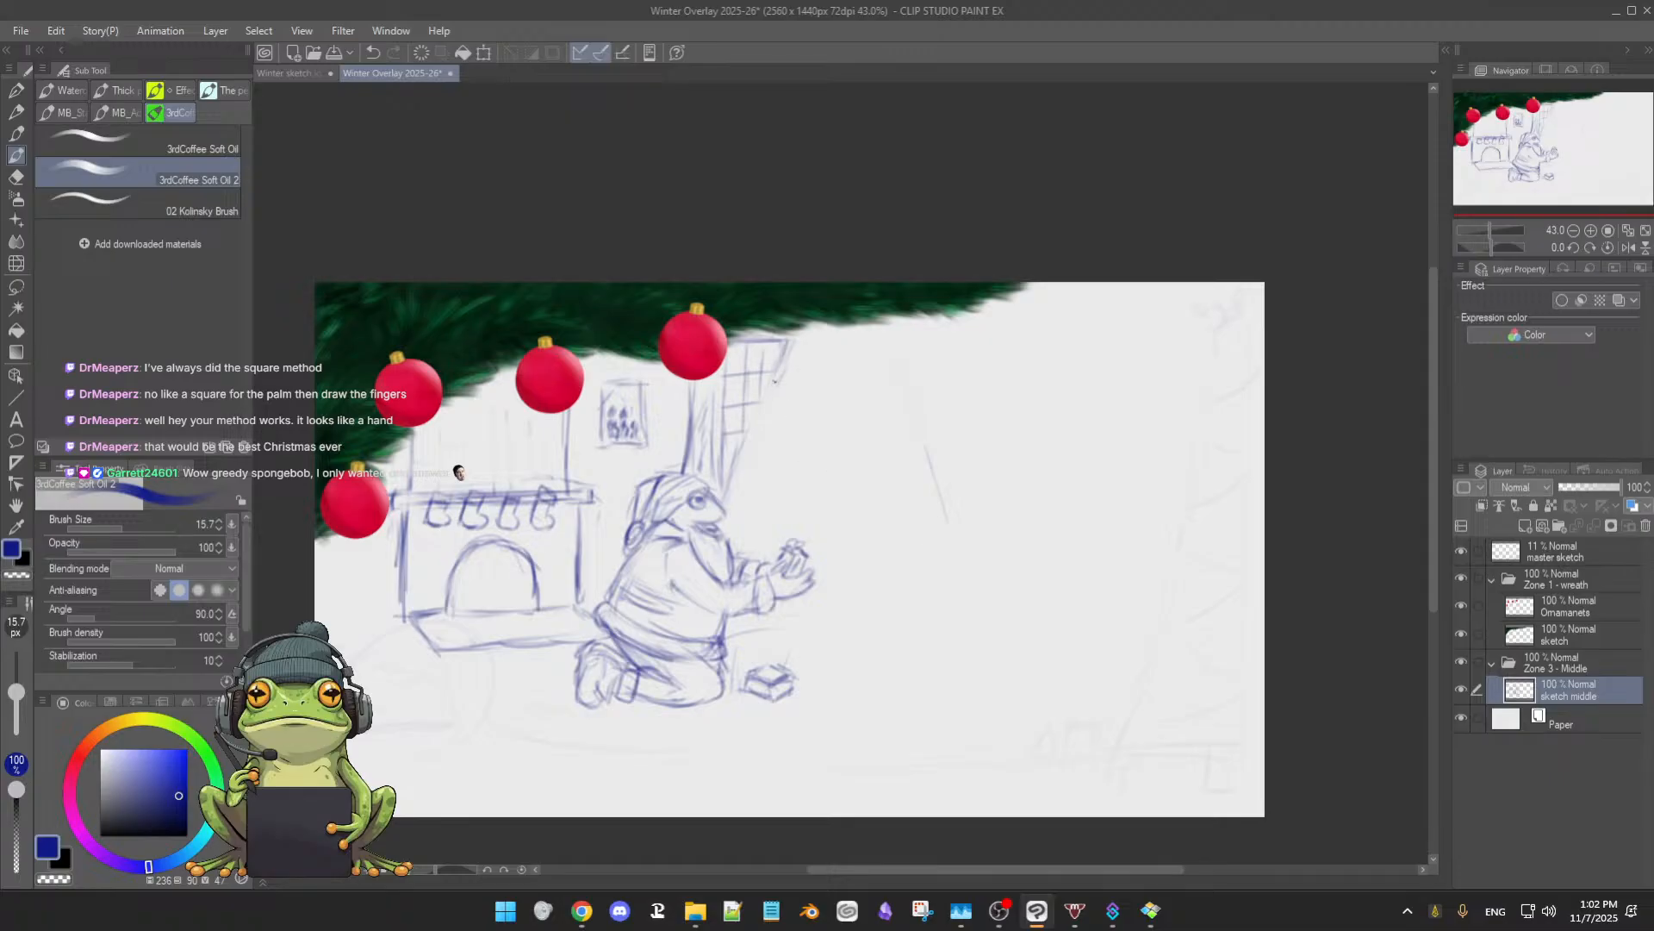
{"action": "left_click_drag", "start_coordinate": [807, 360], "coordinate": [823, 356]}
{"action": "left_click_drag", "start_coordinate": [779, 382], "coordinate": [889, 346]}
{"action": "left_click_drag", "start_coordinate": [776, 388], "coordinate": [882, 355]}
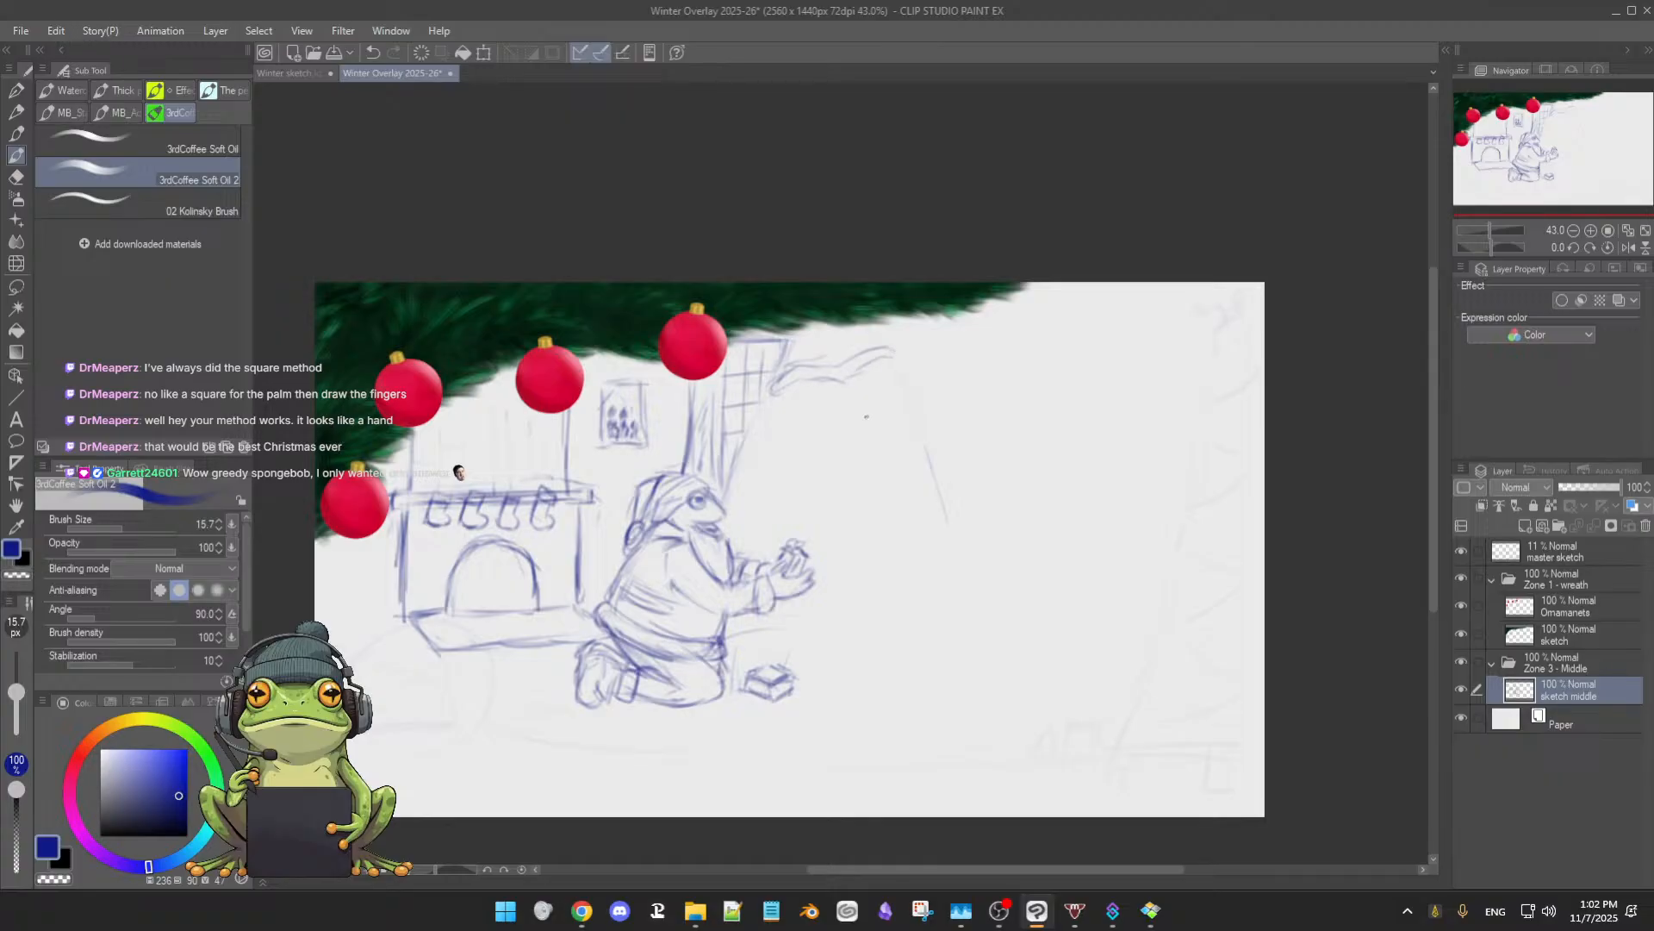
- Draw wavy branch tiers across the middle of the tree, from the window out to its slanted edge
{"action": "left_click_drag", "start_coordinate": [761, 418], "coordinate": [845, 432]}
{"action": "left_click_drag", "start_coordinate": [877, 425], "coordinate": [909, 418]}
{"action": "mouse_move", "coordinate": [907, 404]}
{"action": "left_mouse_down"}
{"action": "mouse_move", "coordinate": [894, 417]}
{"action": "mouse_move", "coordinate": [915, 424]}
{"action": "left_mouse_up"}
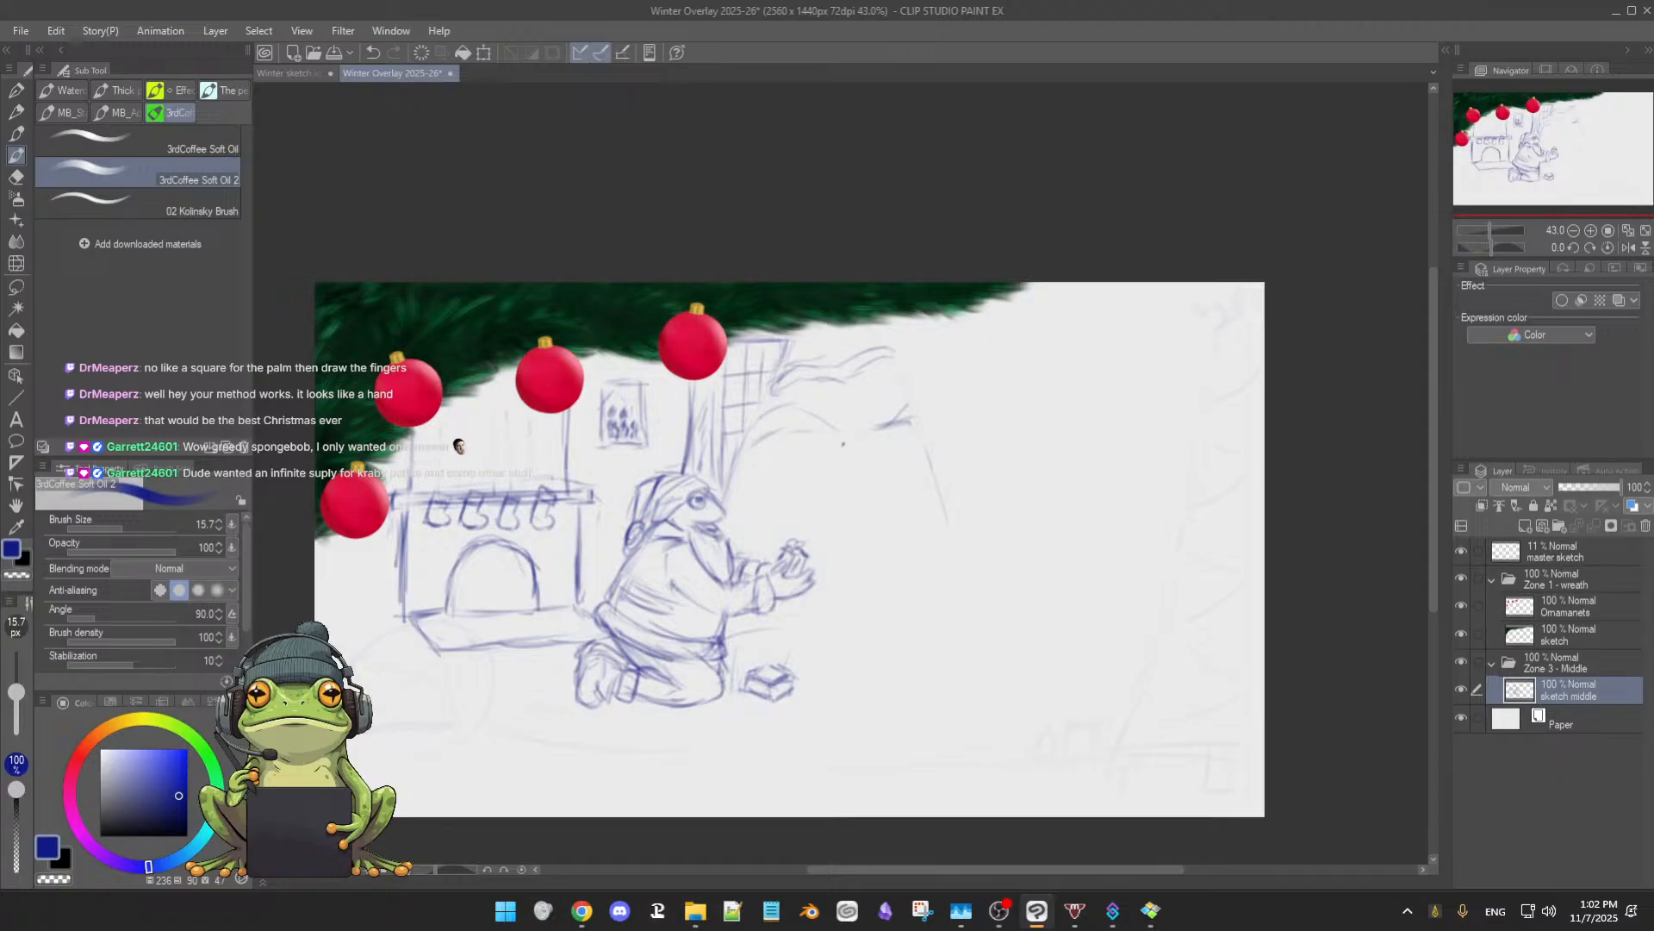
{"action": "mouse_move", "coordinate": [815, 432]}
{"action": "left_mouse_down"}
{"action": "mouse_move", "coordinate": [897, 453]}
{"action": "mouse_move", "coordinate": [905, 439]}
{"action": "left_mouse_up"}
{"action": "mouse_move", "coordinate": [737, 472]}
{"action": "left_mouse_down"}
{"action": "mouse_move", "coordinate": [809, 491]}
{"action": "mouse_move", "coordinate": [769, 488]}
{"action": "mouse_move", "coordinate": [923, 467]}
{"action": "left_mouse_up"}
{"action": "left_click_drag", "start_coordinate": [814, 499], "coordinate": [922, 482]}
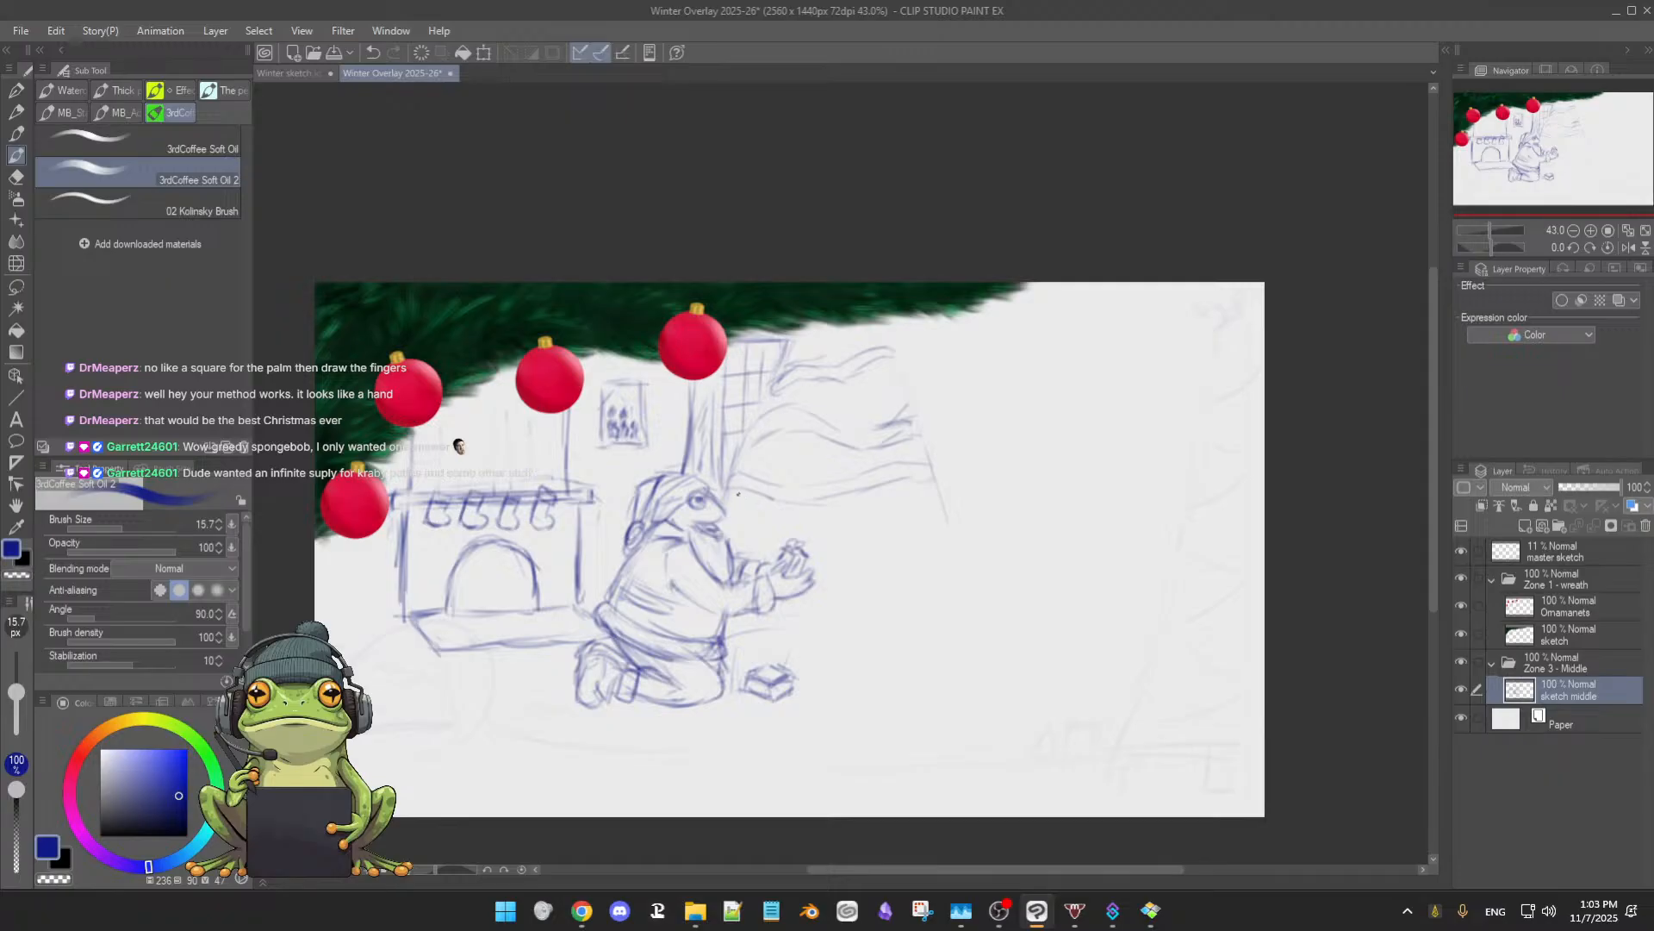
- Add the lower branch tiers down to the tree's base line beyond the figure's hands and save the file
{"action": "left_click_drag", "start_coordinate": [779, 513], "coordinate": [821, 504]}
{"action": "left_click_drag", "start_coordinate": [884, 521], "coordinate": [944, 521]}
{"action": "left_click_drag", "start_coordinate": [876, 541], "coordinate": [931, 546]}
{"action": "left_click_drag", "start_coordinate": [851, 567], "coordinate": [933, 560]}
{"action": "left_click_drag", "start_coordinate": [899, 575], "coordinate": [850, 576]}
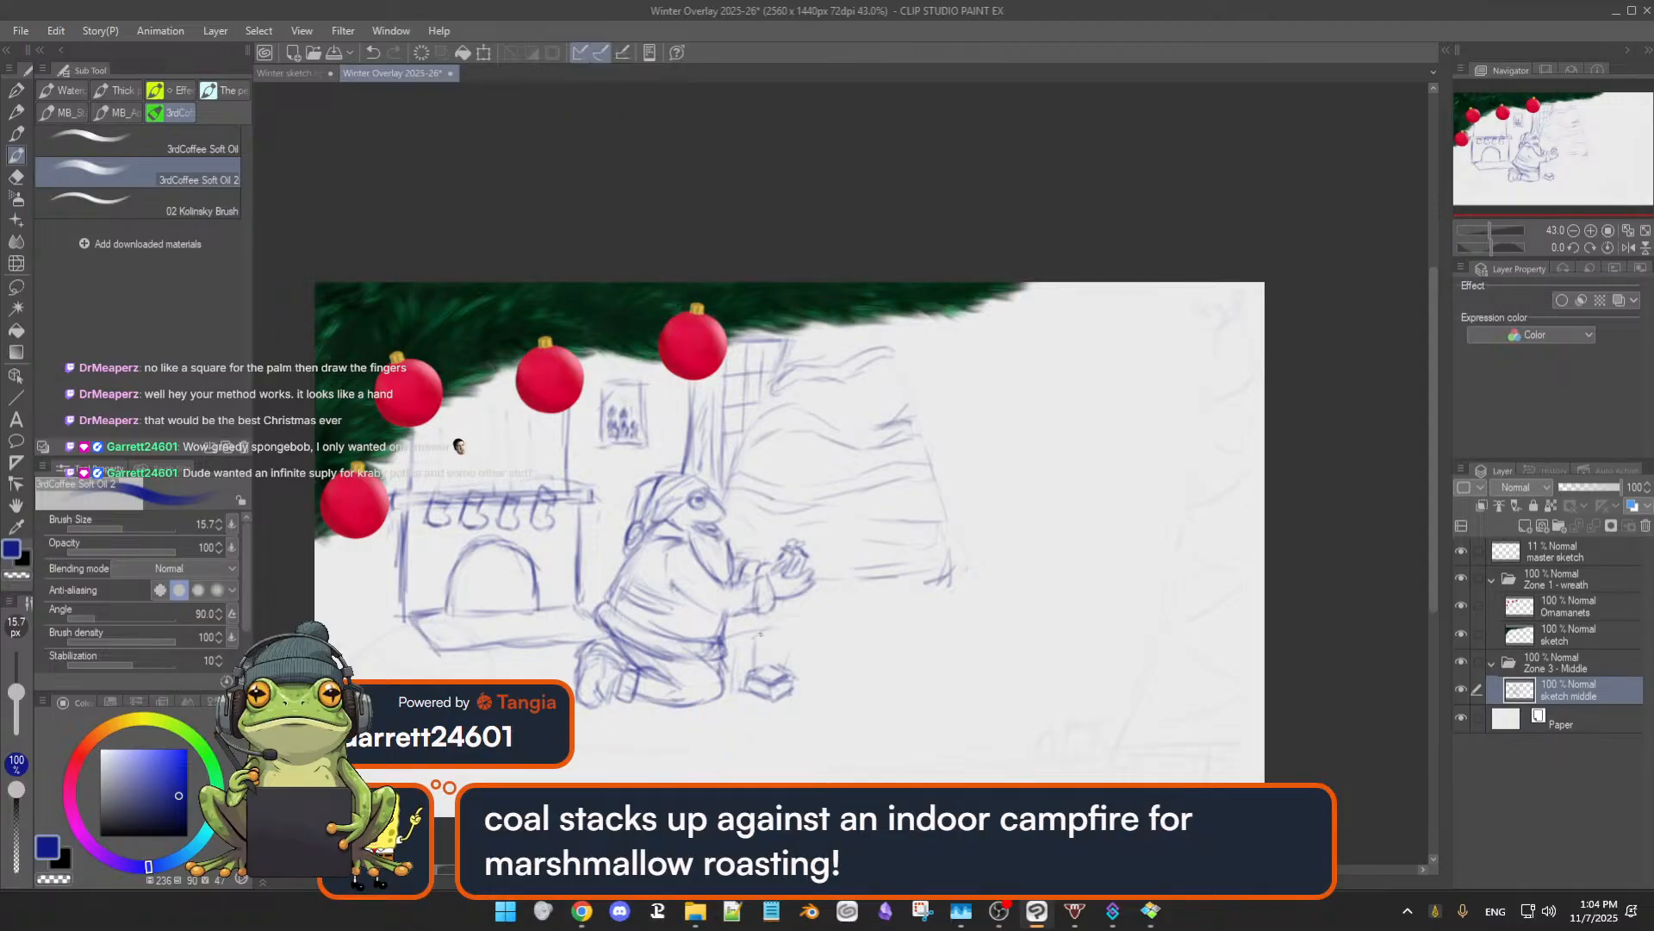
{"action": "key", "text": "ctrl+s"}
- Sketch two more bow-topped gifts behind and beside the first box, undoing one stray bow stroke
{"action": "left_click_drag", "start_coordinate": [758, 635], "coordinate": [780, 636]}
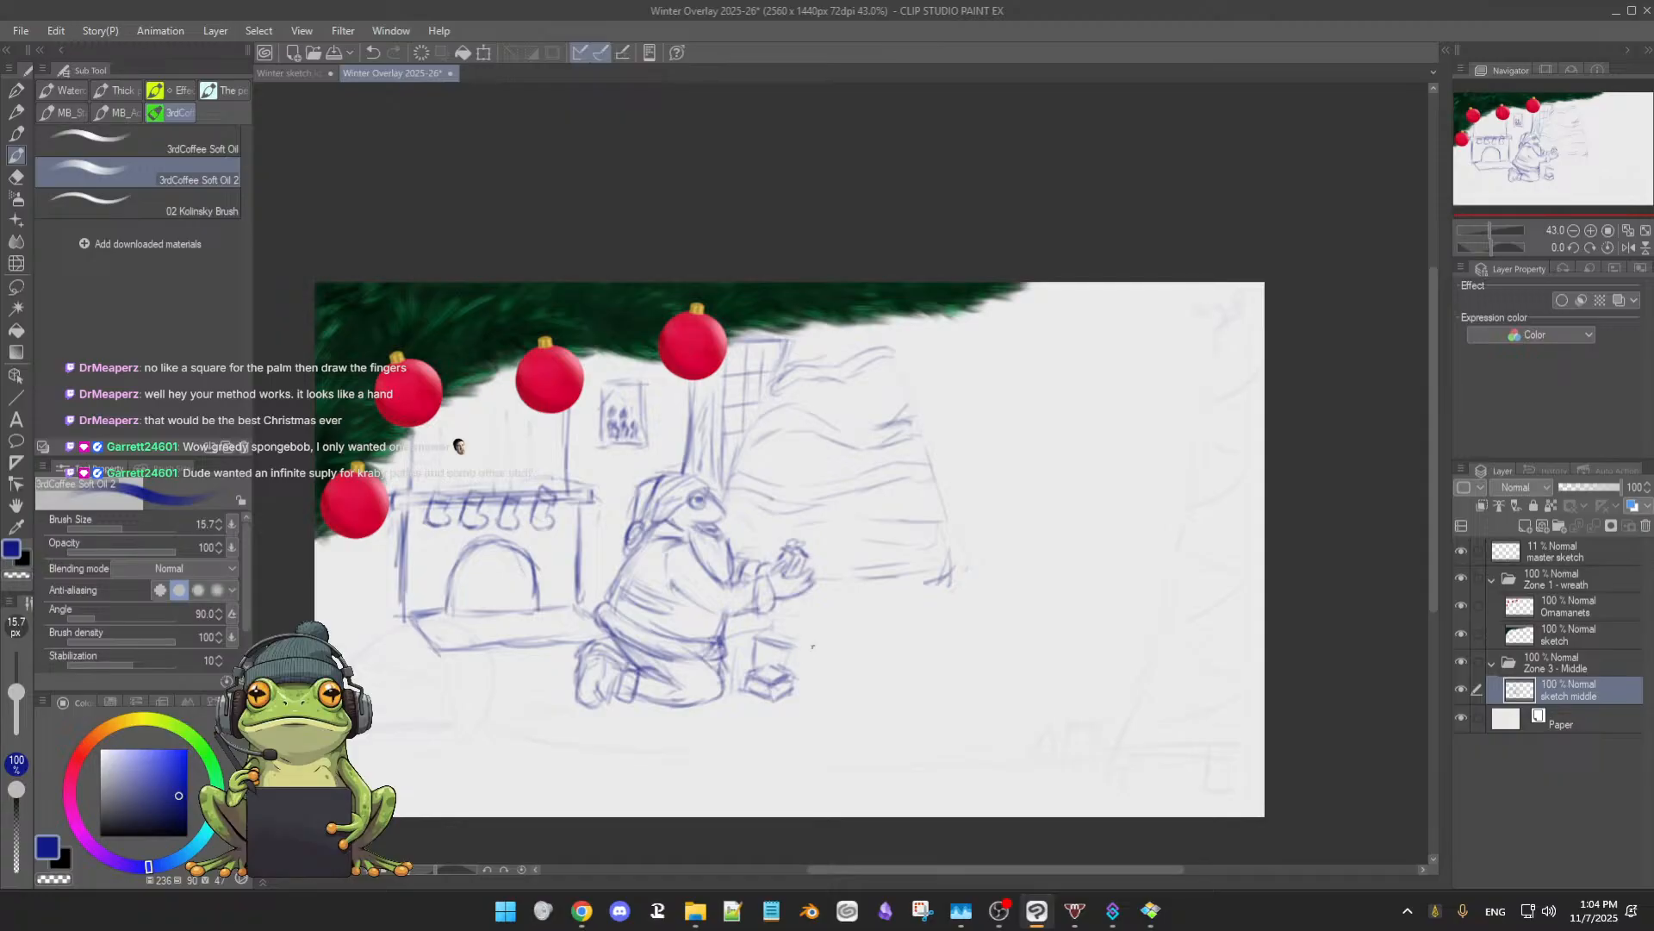
{"action": "left_click_drag", "start_coordinate": [820, 634], "coordinate": [803, 646]}
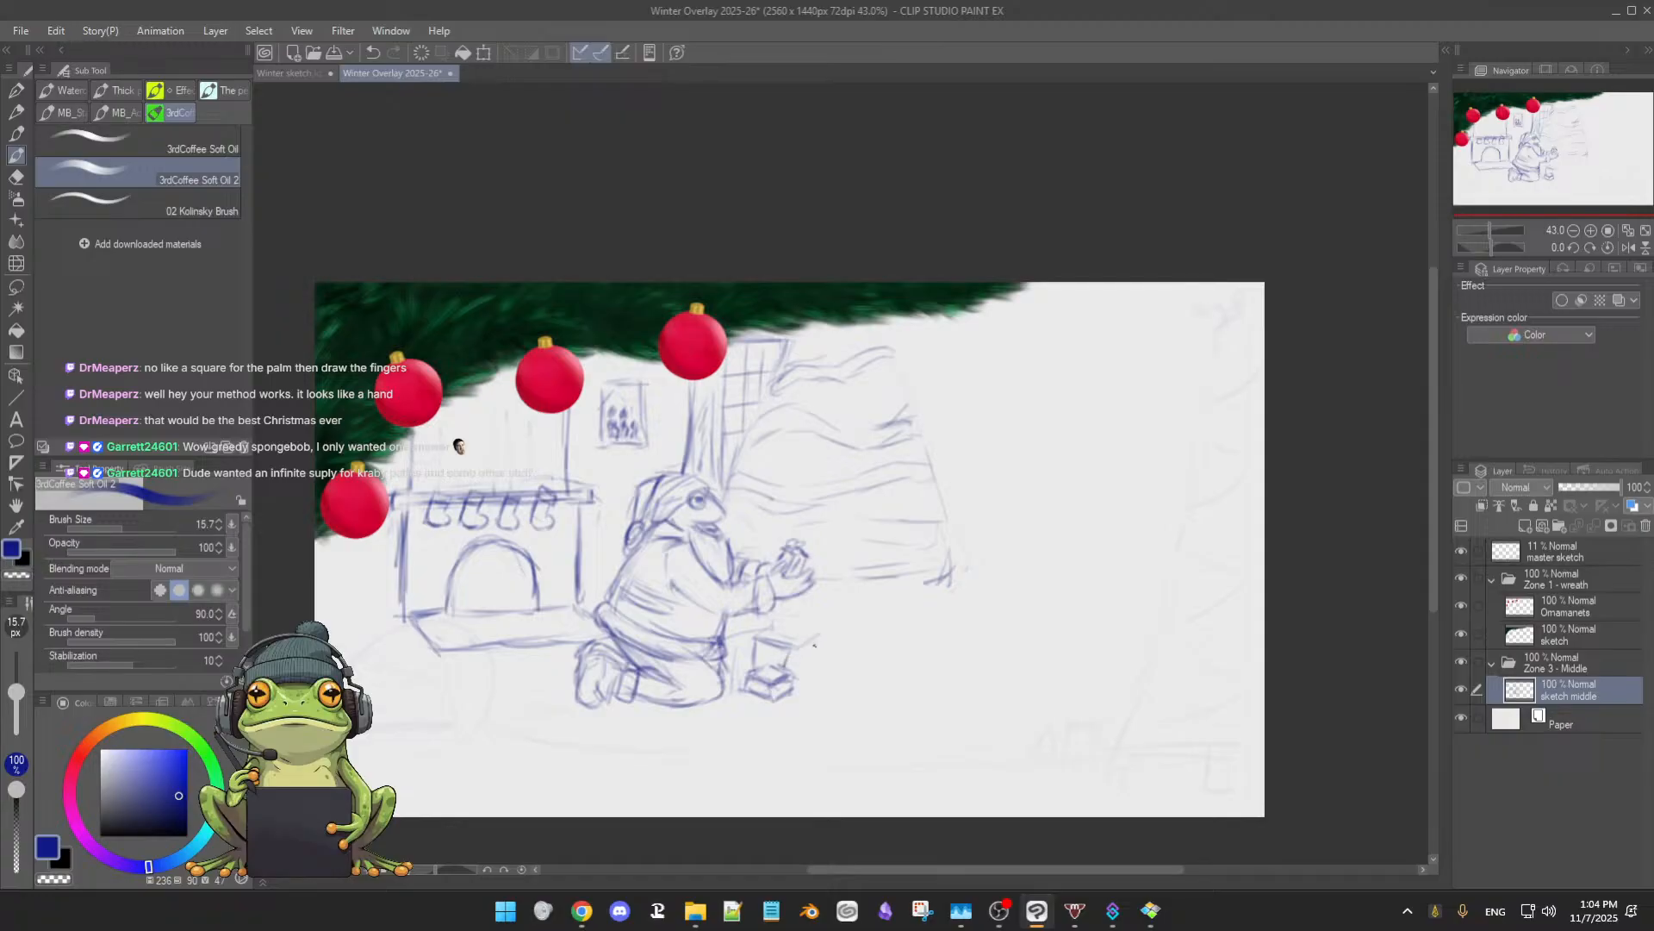
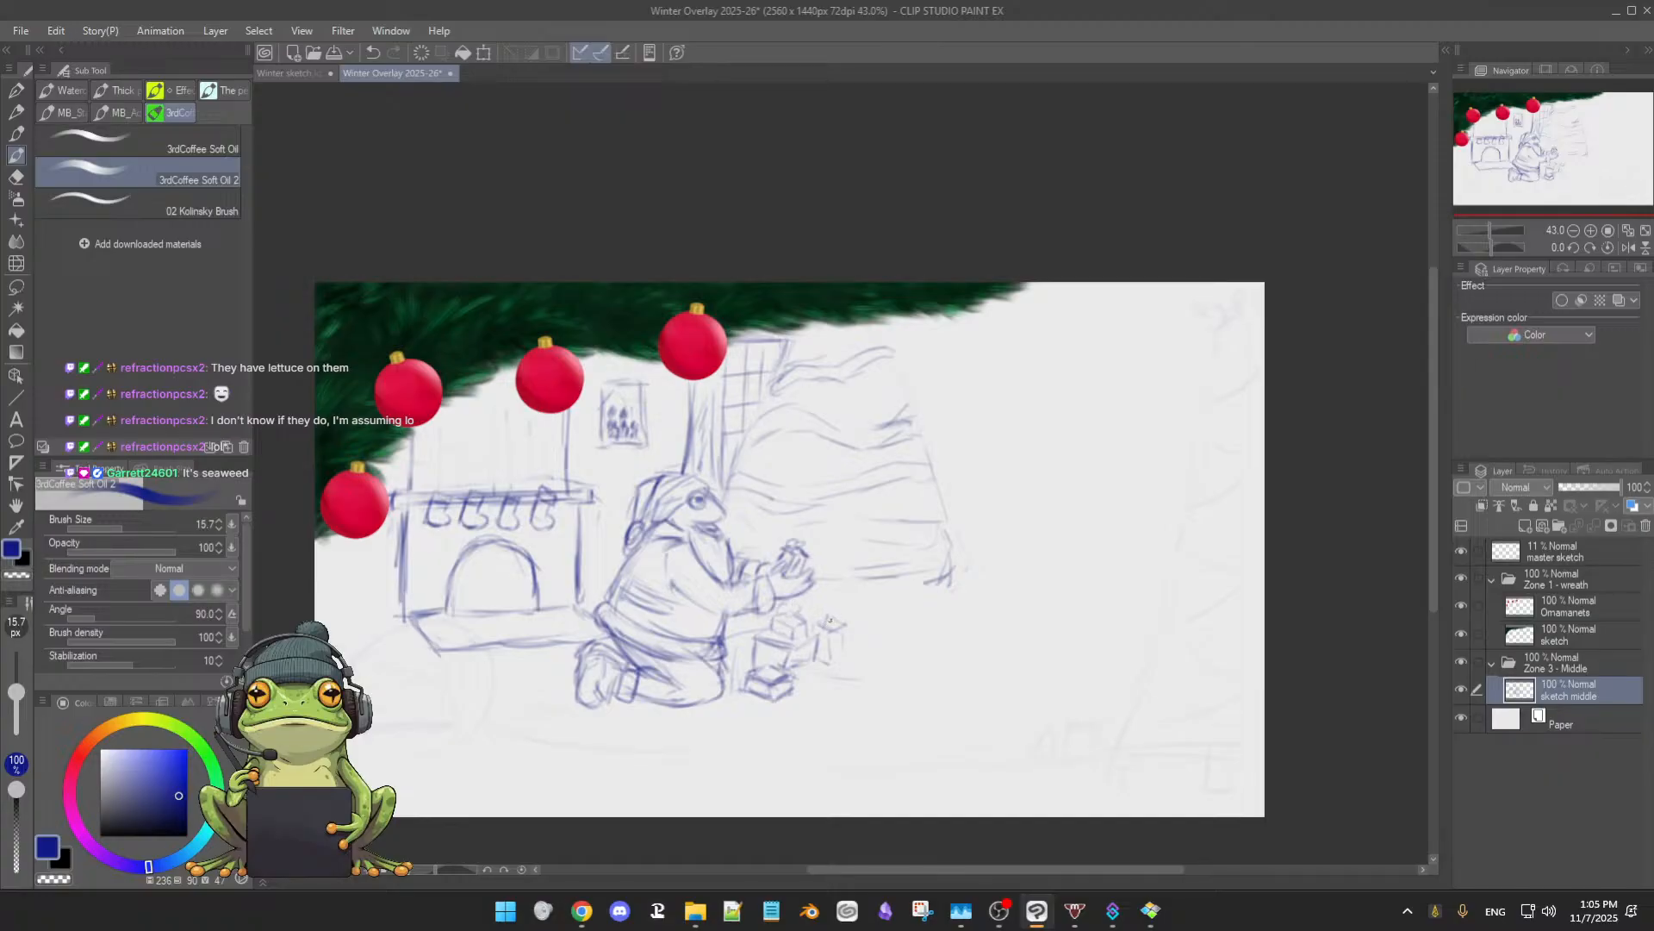
{"action": "mouse_move", "coordinate": [832, 620]}
{"action": "left_mouse_down"}
{"action": "mouse_move", "coordinate": [841, 610]}
{"action": "mouse_move", "coordinate": [848, 630]}
{"action": "left_mouse_up"}
{"action": "key", "text": "ctrl+z"}
{"action": "mouse_move", "coordinate": [824, 624]}
{"action": "left_mouse_down"}
{"action": "mouse_move", "coordinate": [837, 615]}
{"action": "mouse_move", "coordinate": [822, 630]}
{"action": "left_mouse_up"}
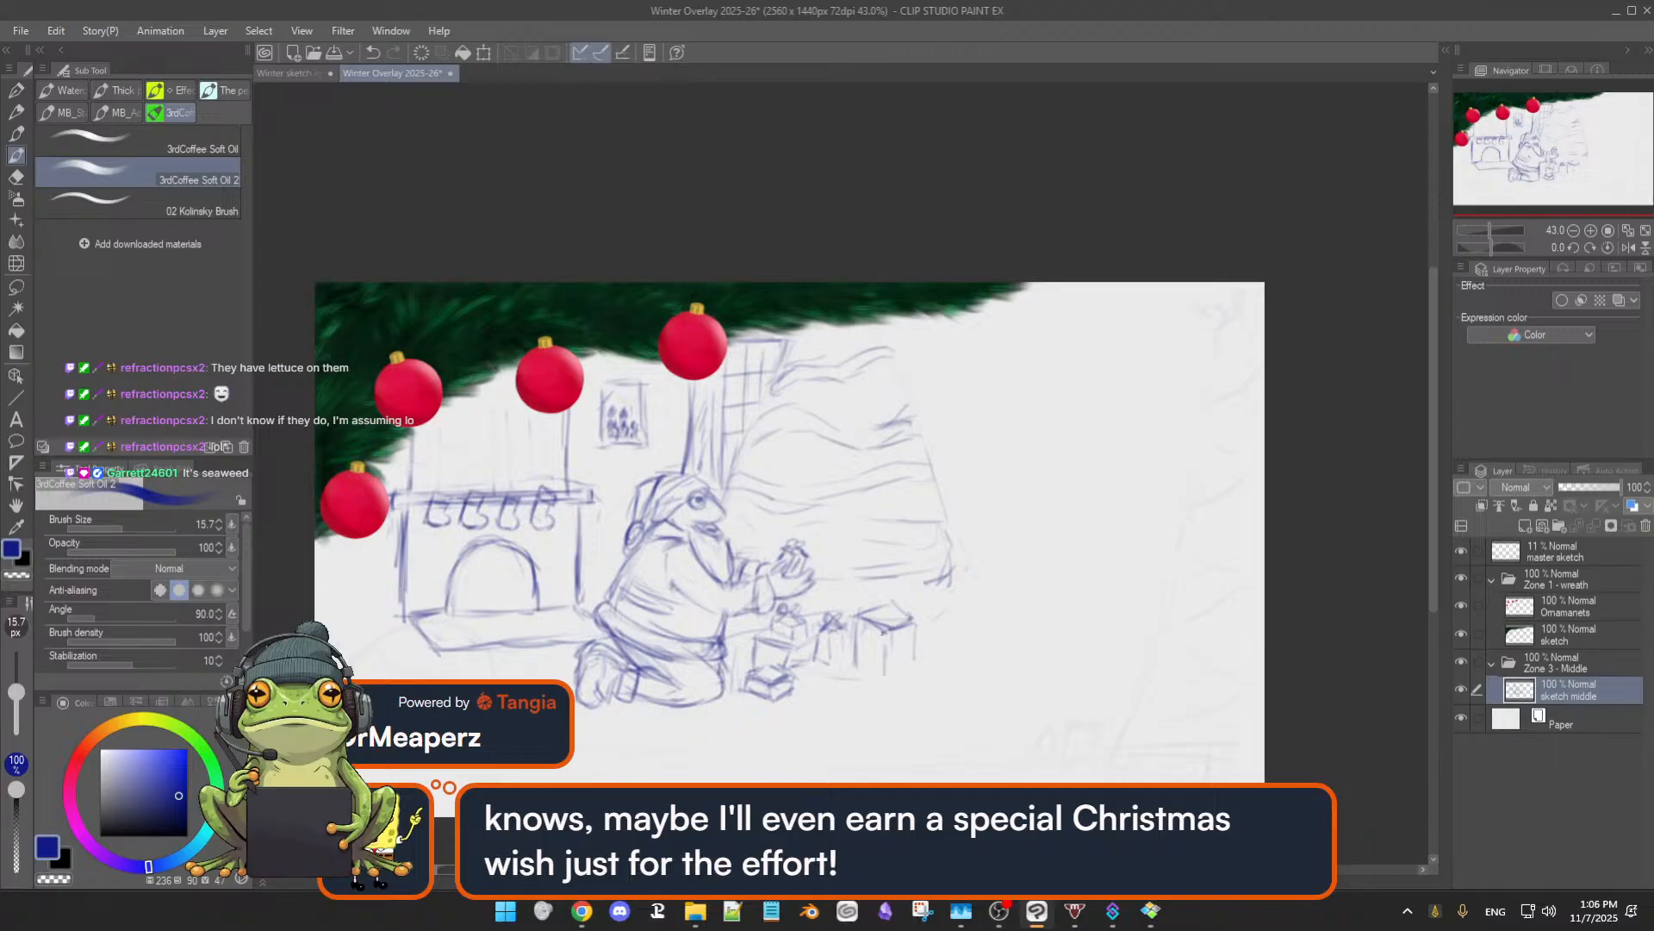
- Complete a larger box-shaped gift beside the smaller ones, then toggle the Zone 3 - Middle folder's visibility off and on
{"action": "key", "text": "e"}
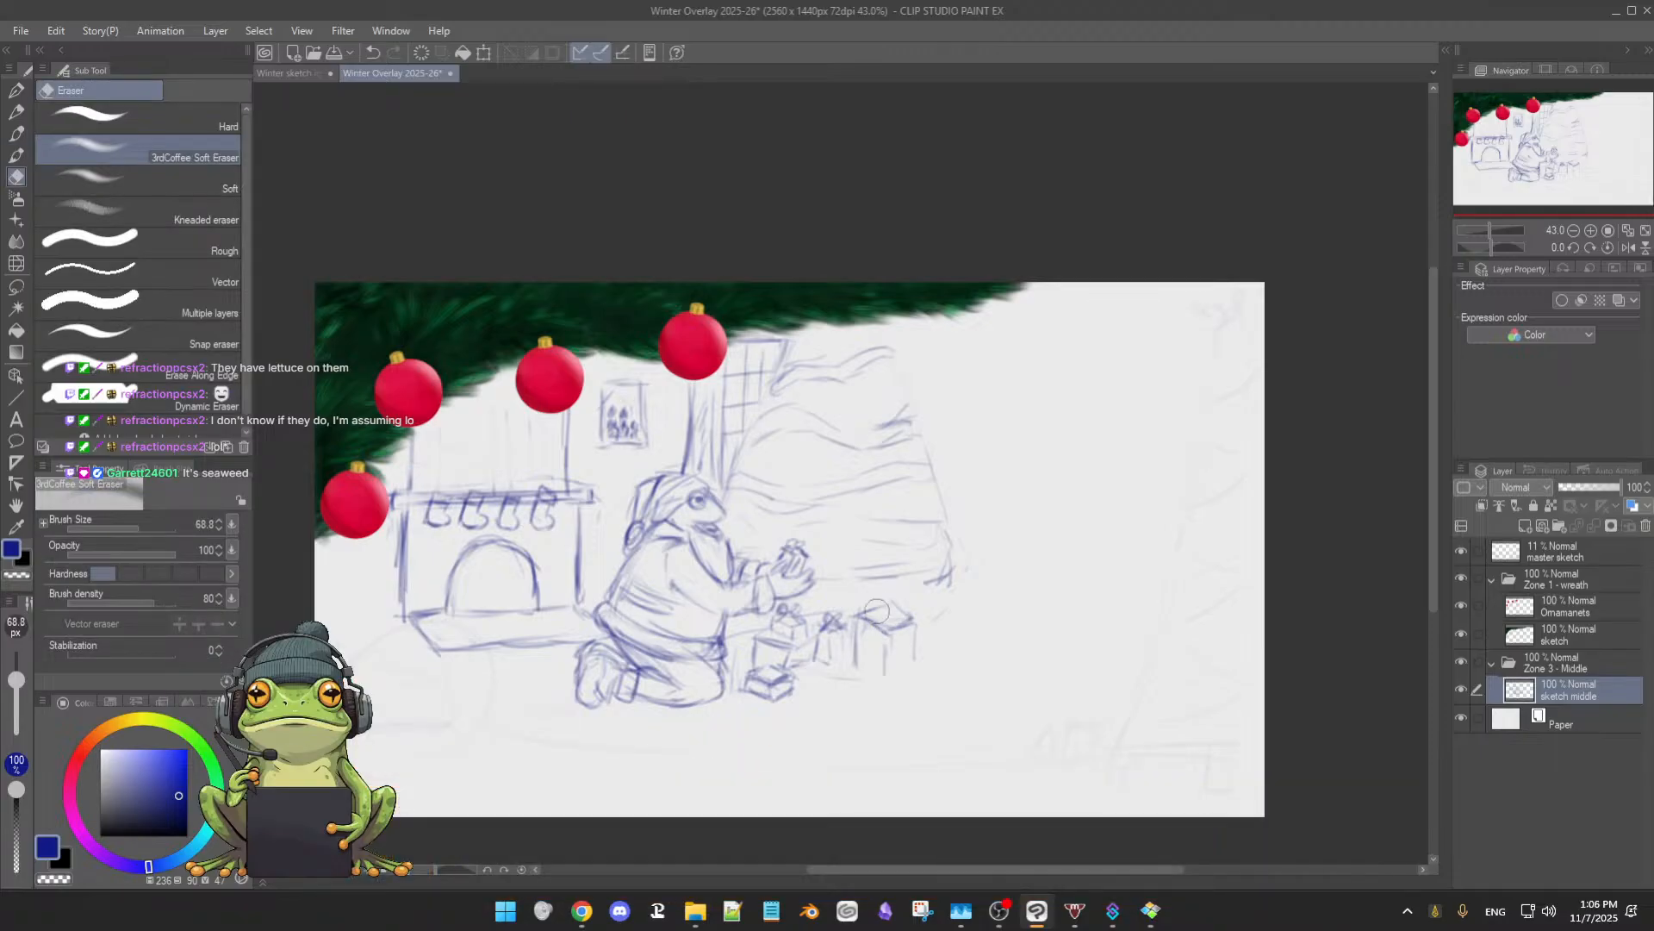
{"action": "key", "text": "b"}
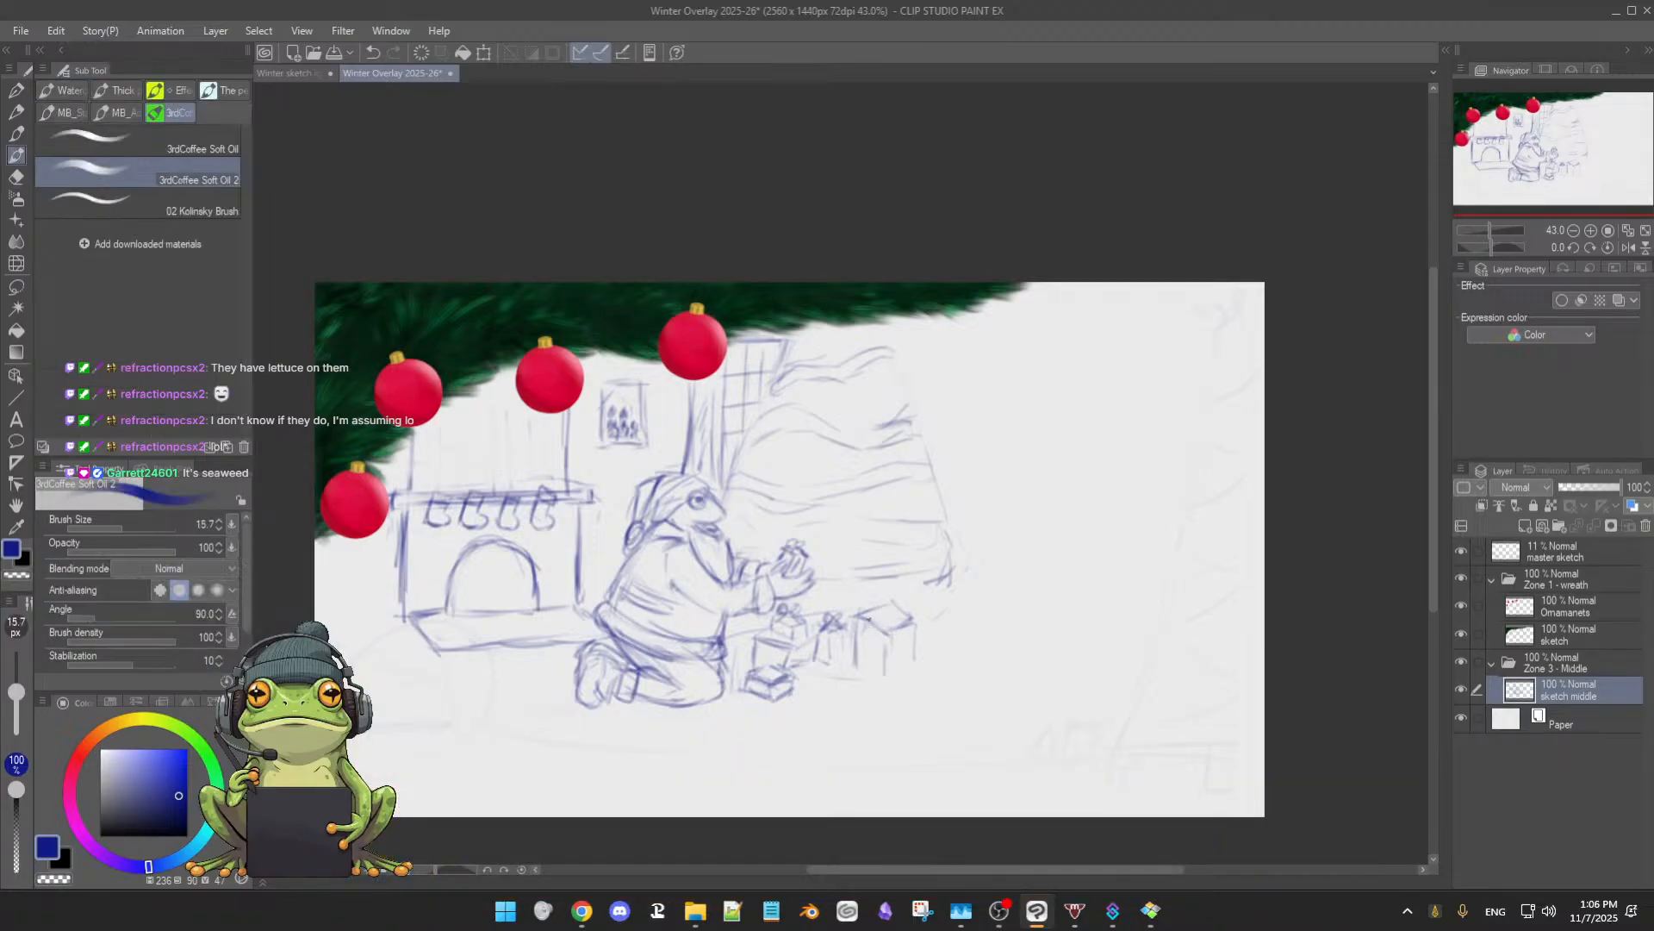
{"action": "mouse_move", "coordinate": [855, 653]}
{"action": "left_mouse_down"}
{"action": "mouse_move", "coordinate": [880, 673]}
{"action": "mouse_move", "coordinate": [913, 661]}
{"action": "mouse_move", "coordinate": [887, 660]}
{"action": "mouse_move", "coordinate": [920, 622]}
{"action": "left_mouse_up"}
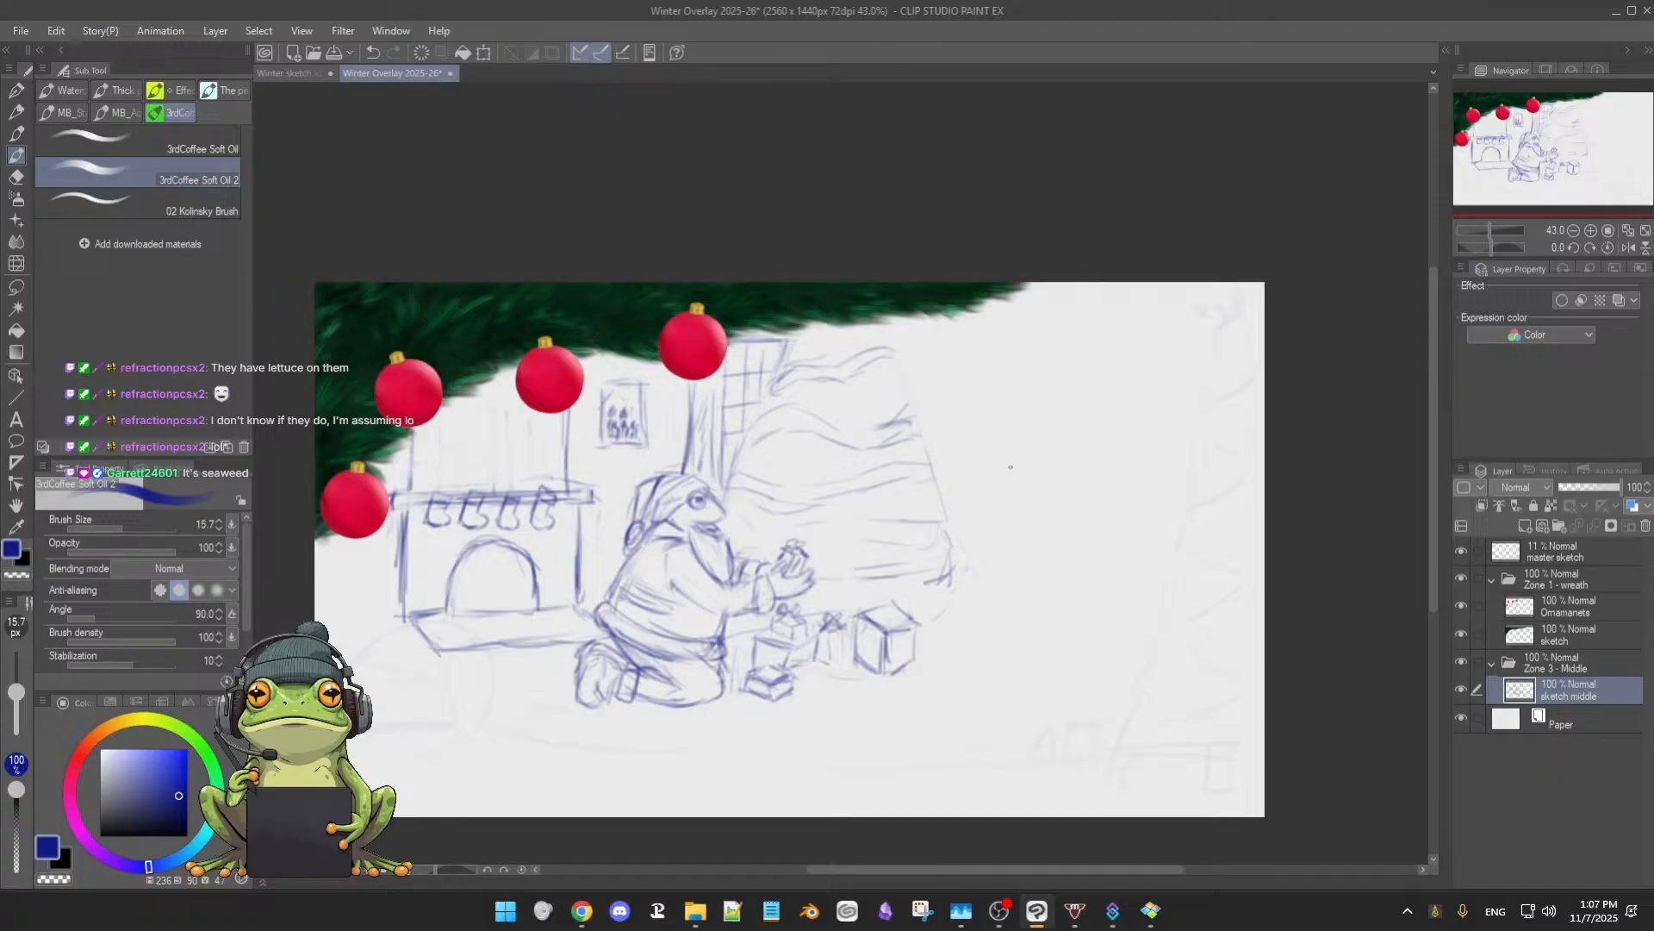
{"action": "left_click", "coordinate": [1462, 663]}
{"action": "left_click", "coordinate": [1462, 663]}
- Clean up the tree's lower outer corner with the soft eraser and sketch the armchair's seat edge there
{"action": "key", "text": "e"}
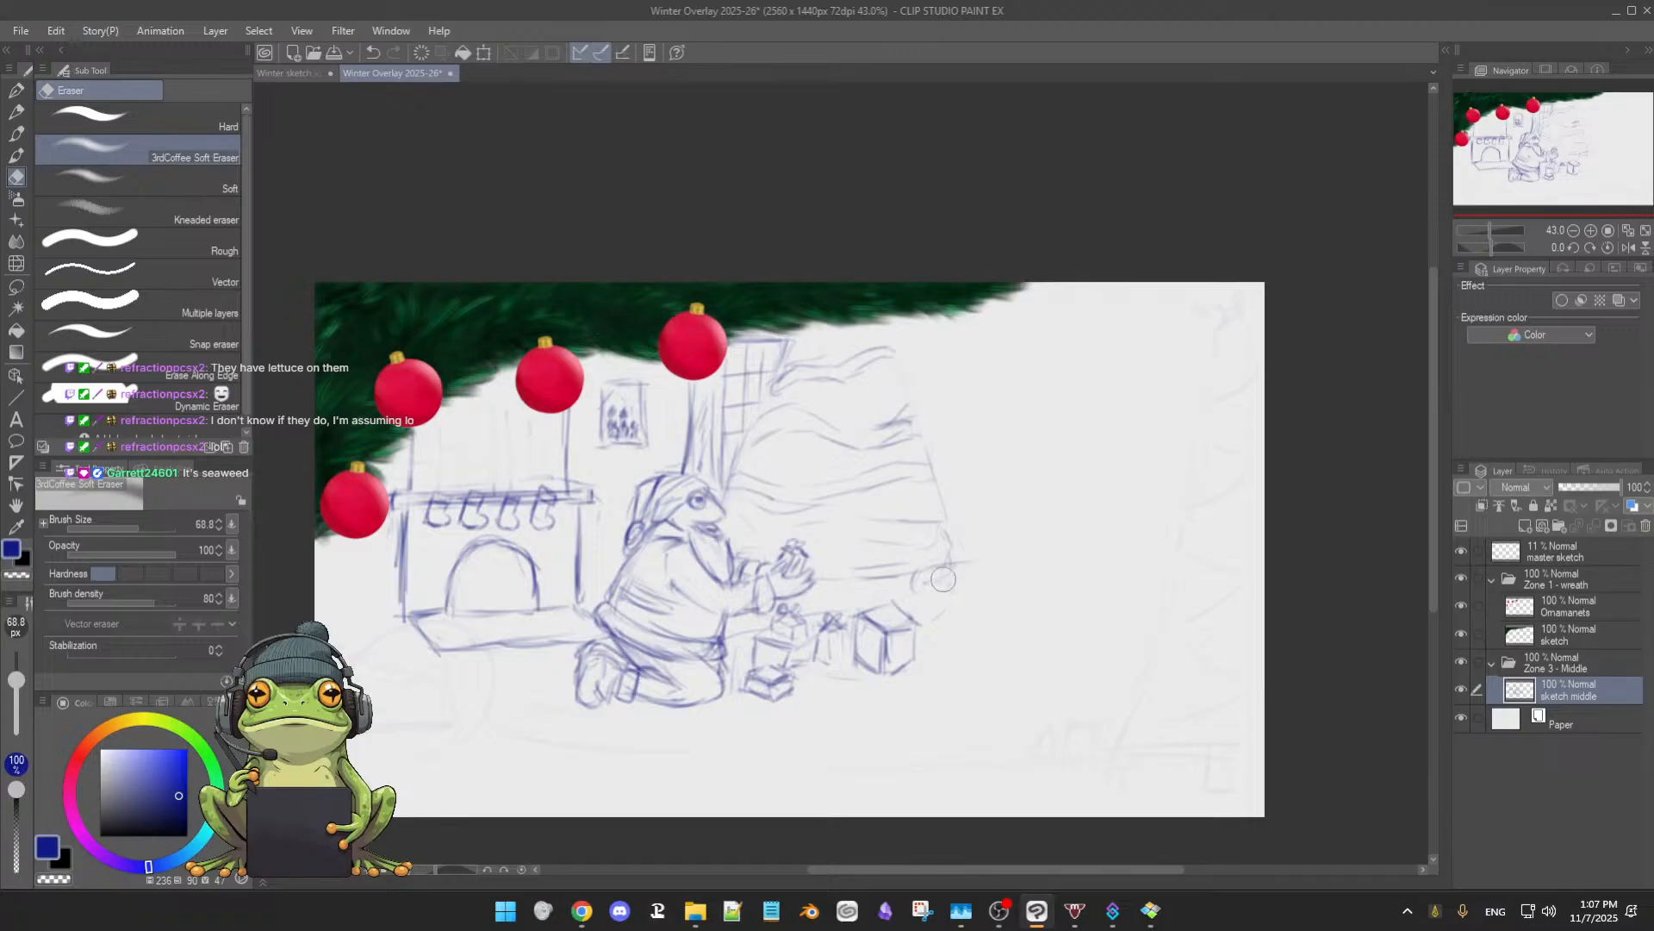
{"action": "key", "text": "b"}
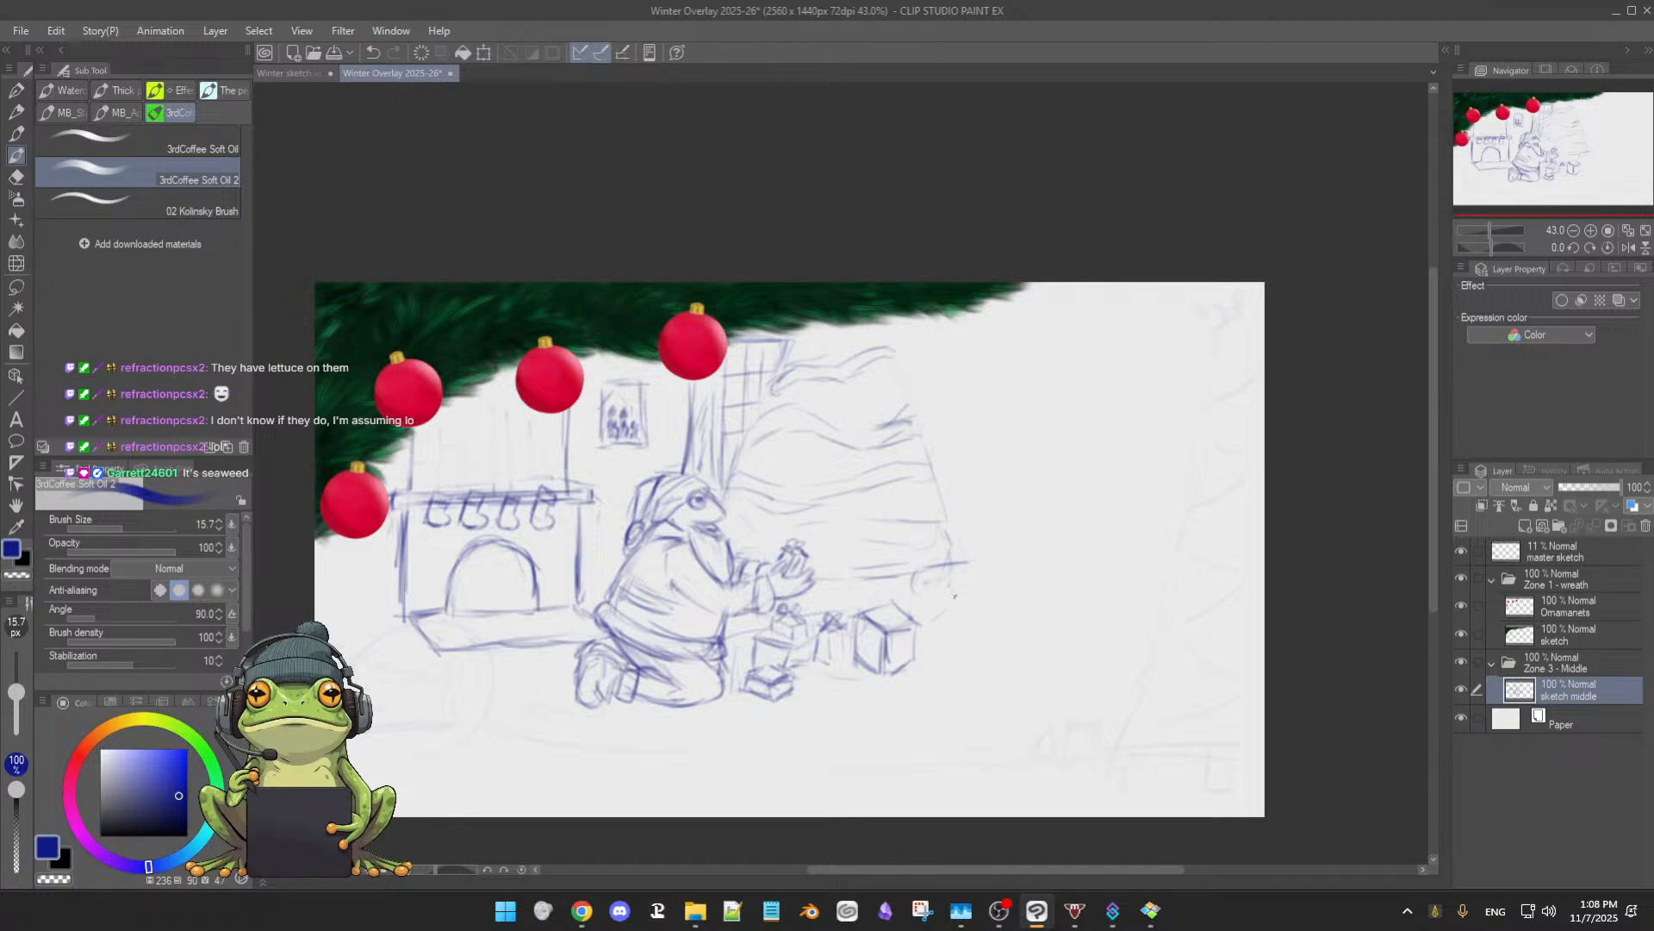
{"action": "key", "text": "e"}
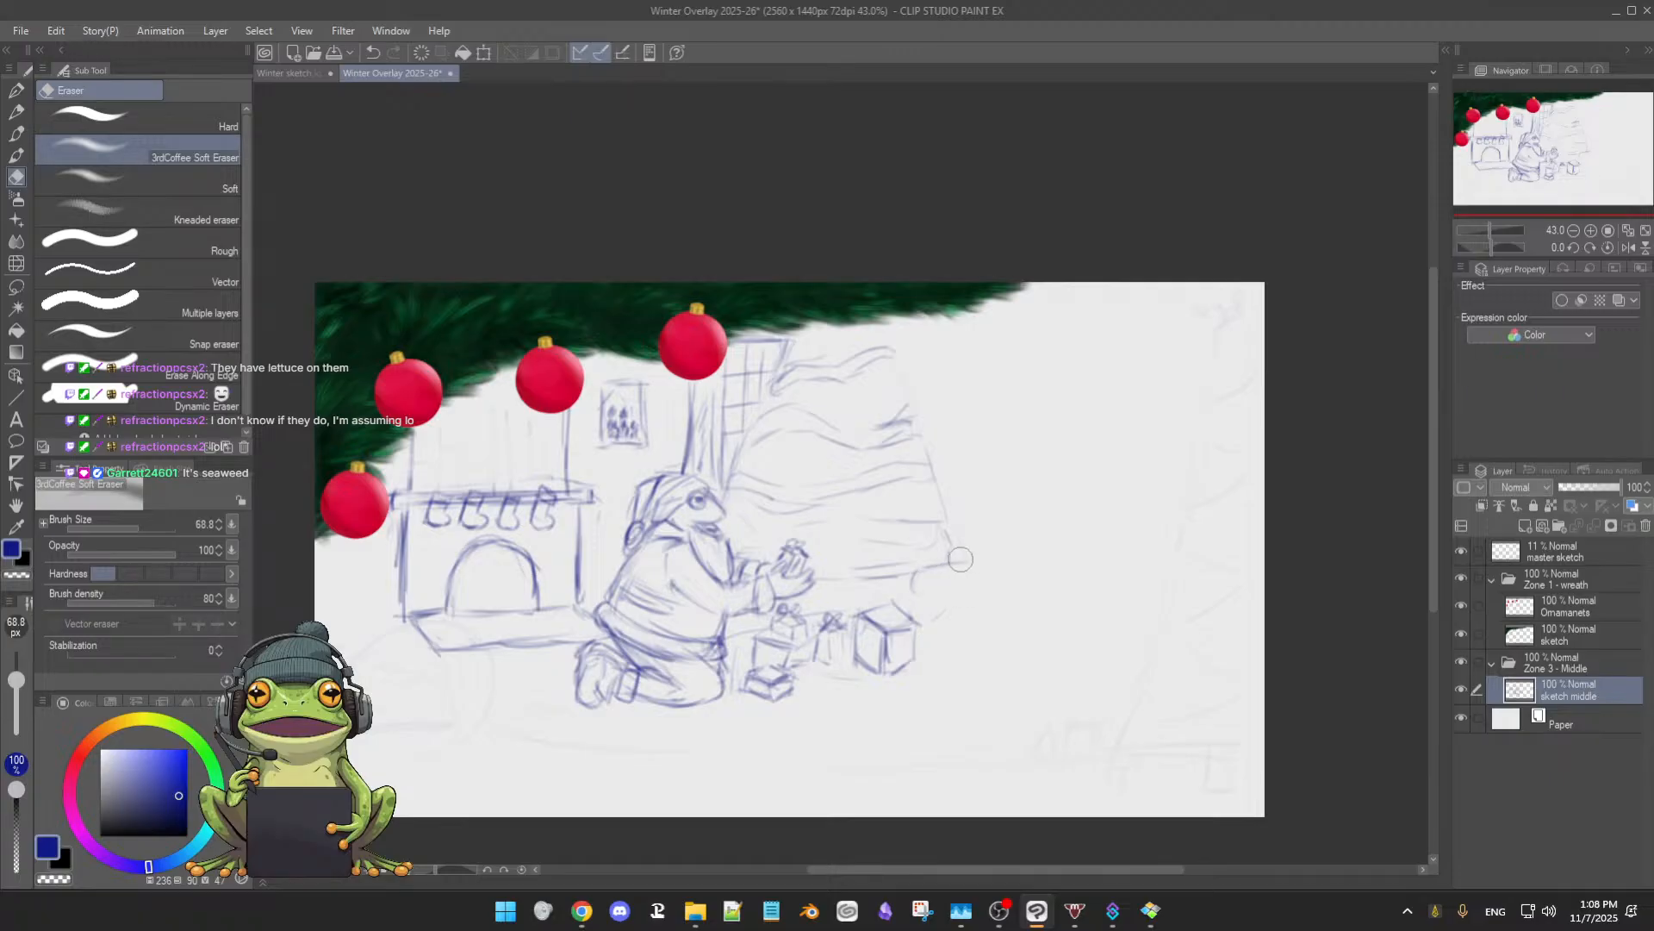
{"action": "key", "text": "b"}
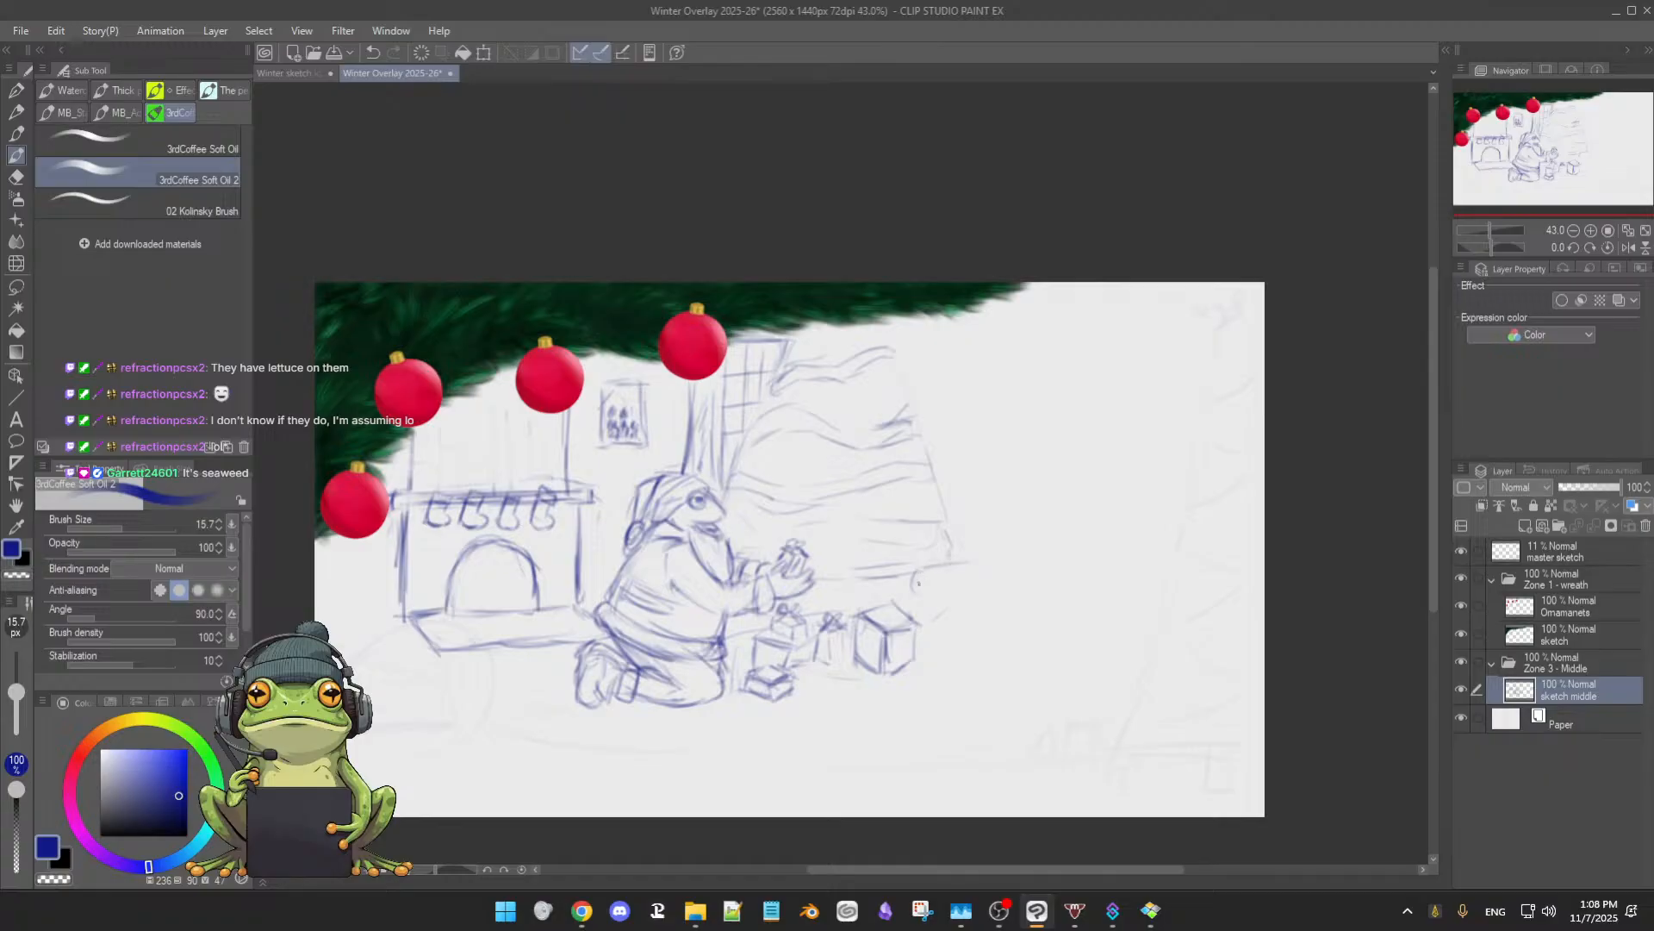
{"action": "left_click_drag", "start_coordinate": [919, 572], "coordinate": [917, 593]}
{"action": "left_click_drag", "start_coordinate": [920, 573], "coordinate": [969, 559]}
- Draw the curved near side and top of the armchair's back, erasing the tree edge that runs alongside it
{"action": "mouse_move", "coordinate": [976, 522]}
{"action": "left_mouse_down"}
{"action": "mouse_move", "coordinate": [985, 548]}
{"action": "mouse_move", "coordinate": [971, 527]}
{"action": "left_mouse_up"}
{"action": "mouse_move", "coordinate": [954, 439]}
{"action": "left_mouse_down"}
{"action": "mouse_move", "coordinate": [948, 484]}
{"action": "mouse_move", "coordinate": [979, 505]}
{"action": "mouse_move", "coordinate": [984, 544]}
{"action": "mouse_move", "coordinate": [943, 490]}
{"action": "mouse_move", "coordinate": [980, 526]}
{"action": "left_mouse_up"}
{"action": "mouse_move", "coordinate": [946, 447]}
{"action": "left_mouse_down"}
{"action": "mouse_move", "coordinate": [983, 440]}
{"action": "mouse_move", "coordinate": [940, 462]}
{"action": "mouse_move", "coordinate": [973, 440]}
{"action": "mouse_move", "coordinate": [945, 464]}
{"action": "left_mouse_up"}
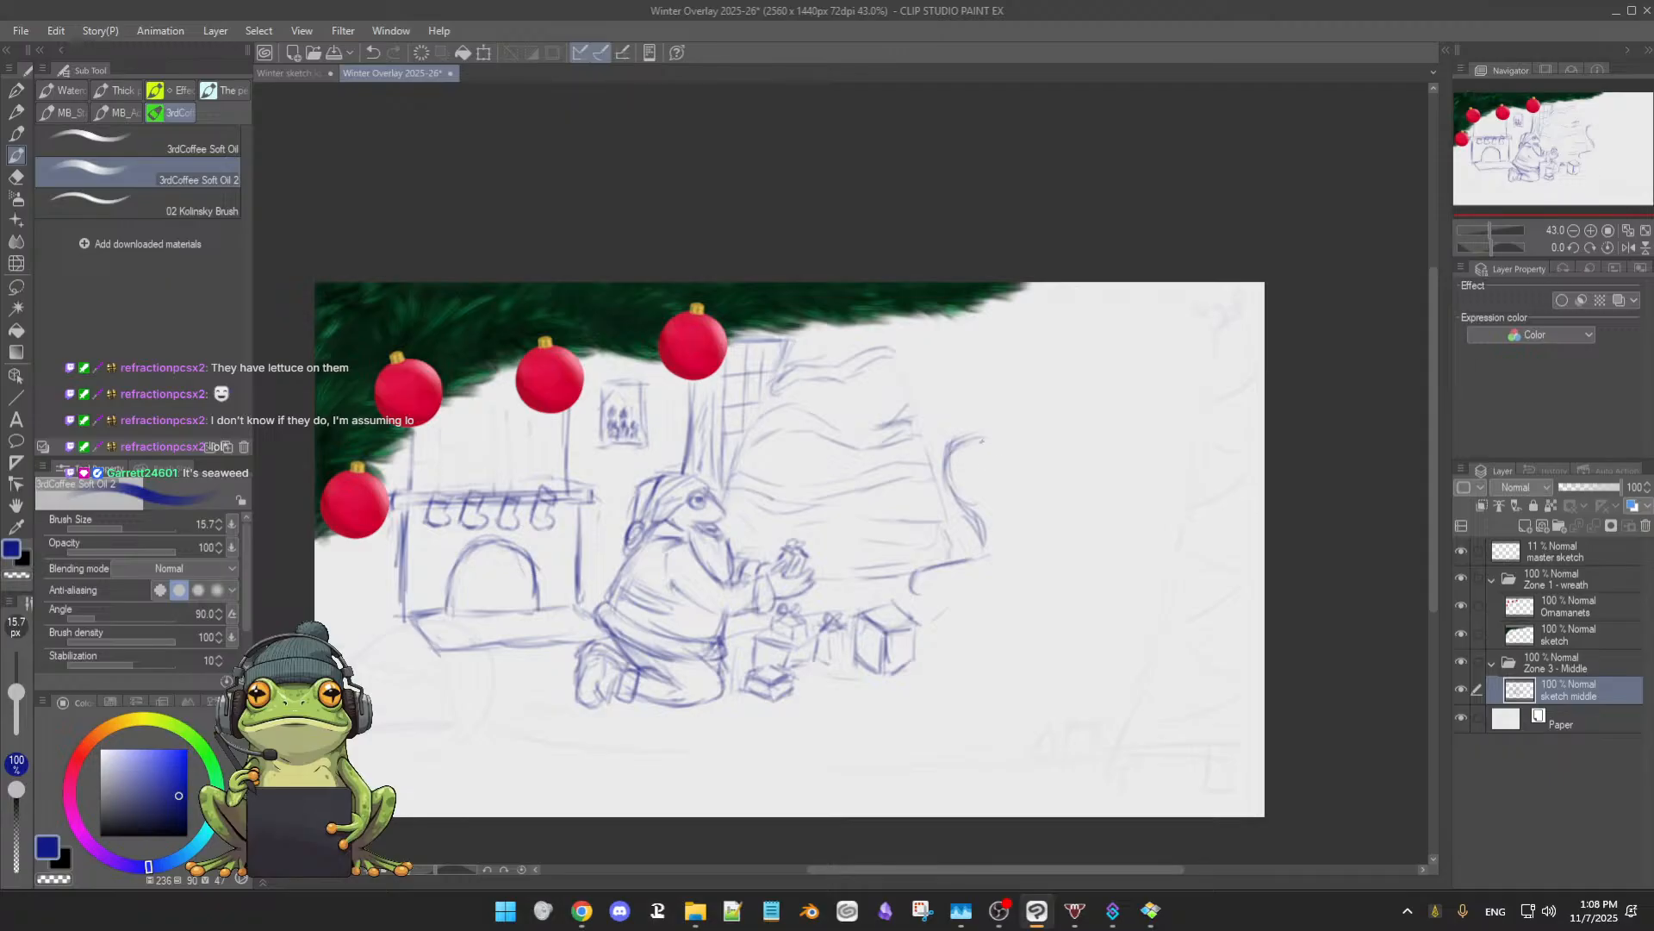
{"action": "left_click_drag", "start_coordinate": [961, 445], "coordinate": [1016, 441]}
{"action": "key", "text": "e"}
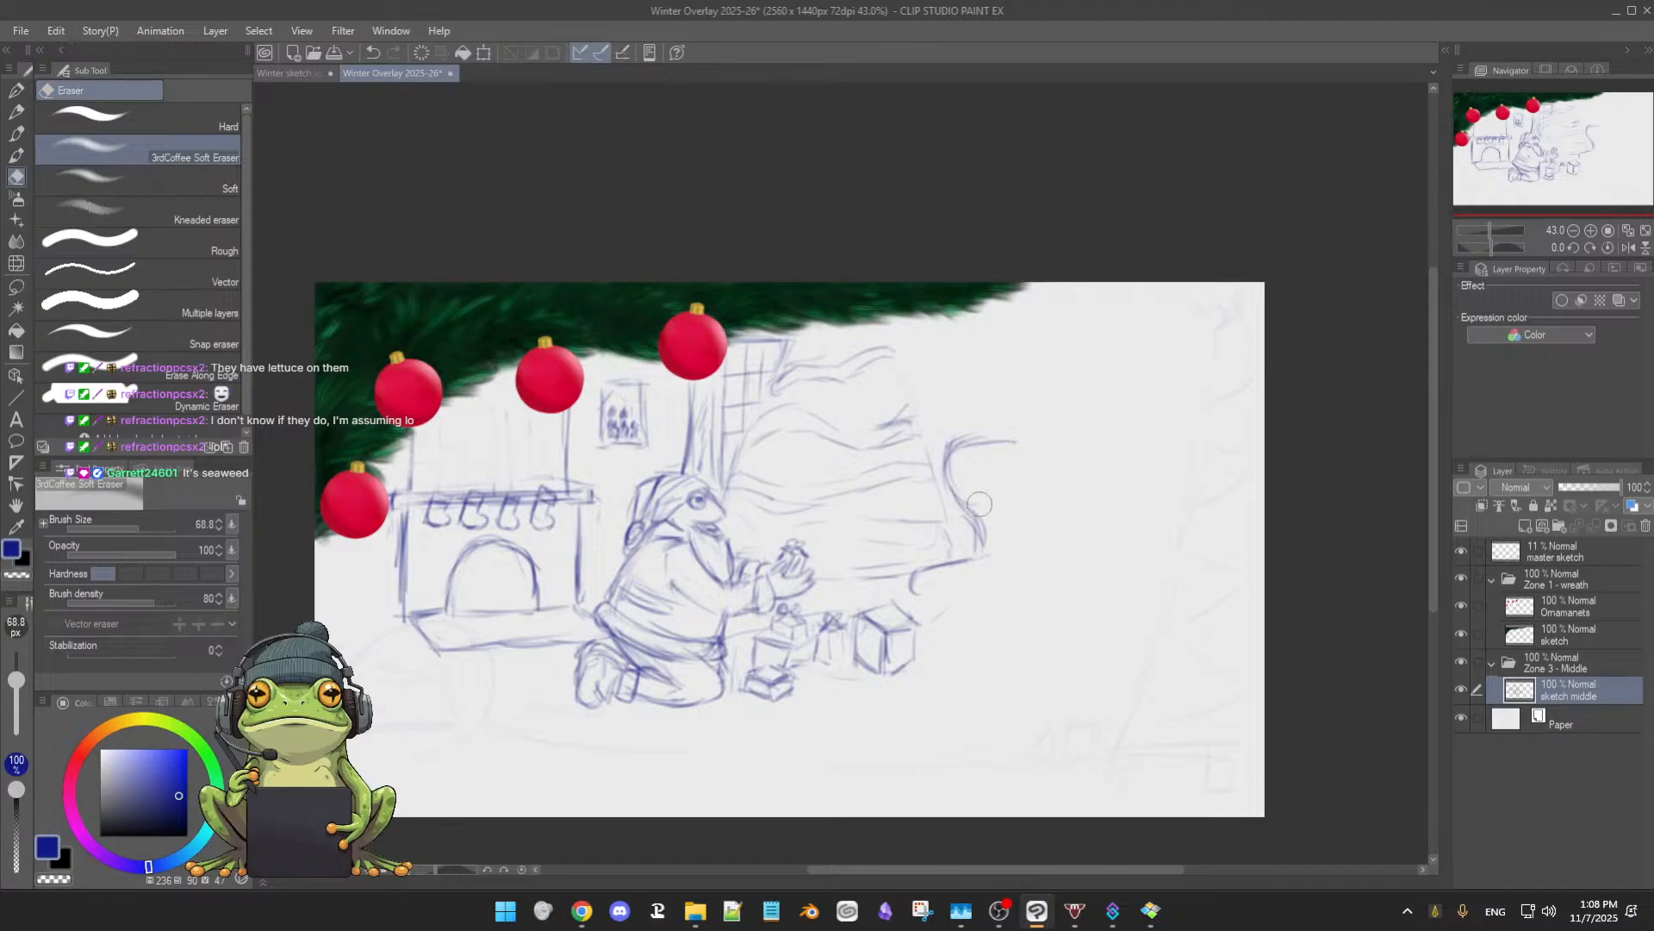
{"action": "mouse_move", "coordinate": [946, 487]}
{"action": "left_mouse_down"}
{"action": "mouse_move", "coordinate": [937, 450]}
{"action": "mouse_move", "coordinate": [954, 500]}
{"action": "mouse_move", "coordinate": [948, 454]}
{"action": "mouse_move", "coordinate": [949, 480]}
{"action": "mouse_move", "coordinate": [991, 446]}
{"action": "mouse_move", "coordinate": [958, 480]}
{"action": "mouse_move", "coordinate": [942, 553]}
{"action": "left_mouse_up"}
{"action": "key", "text": "b"}
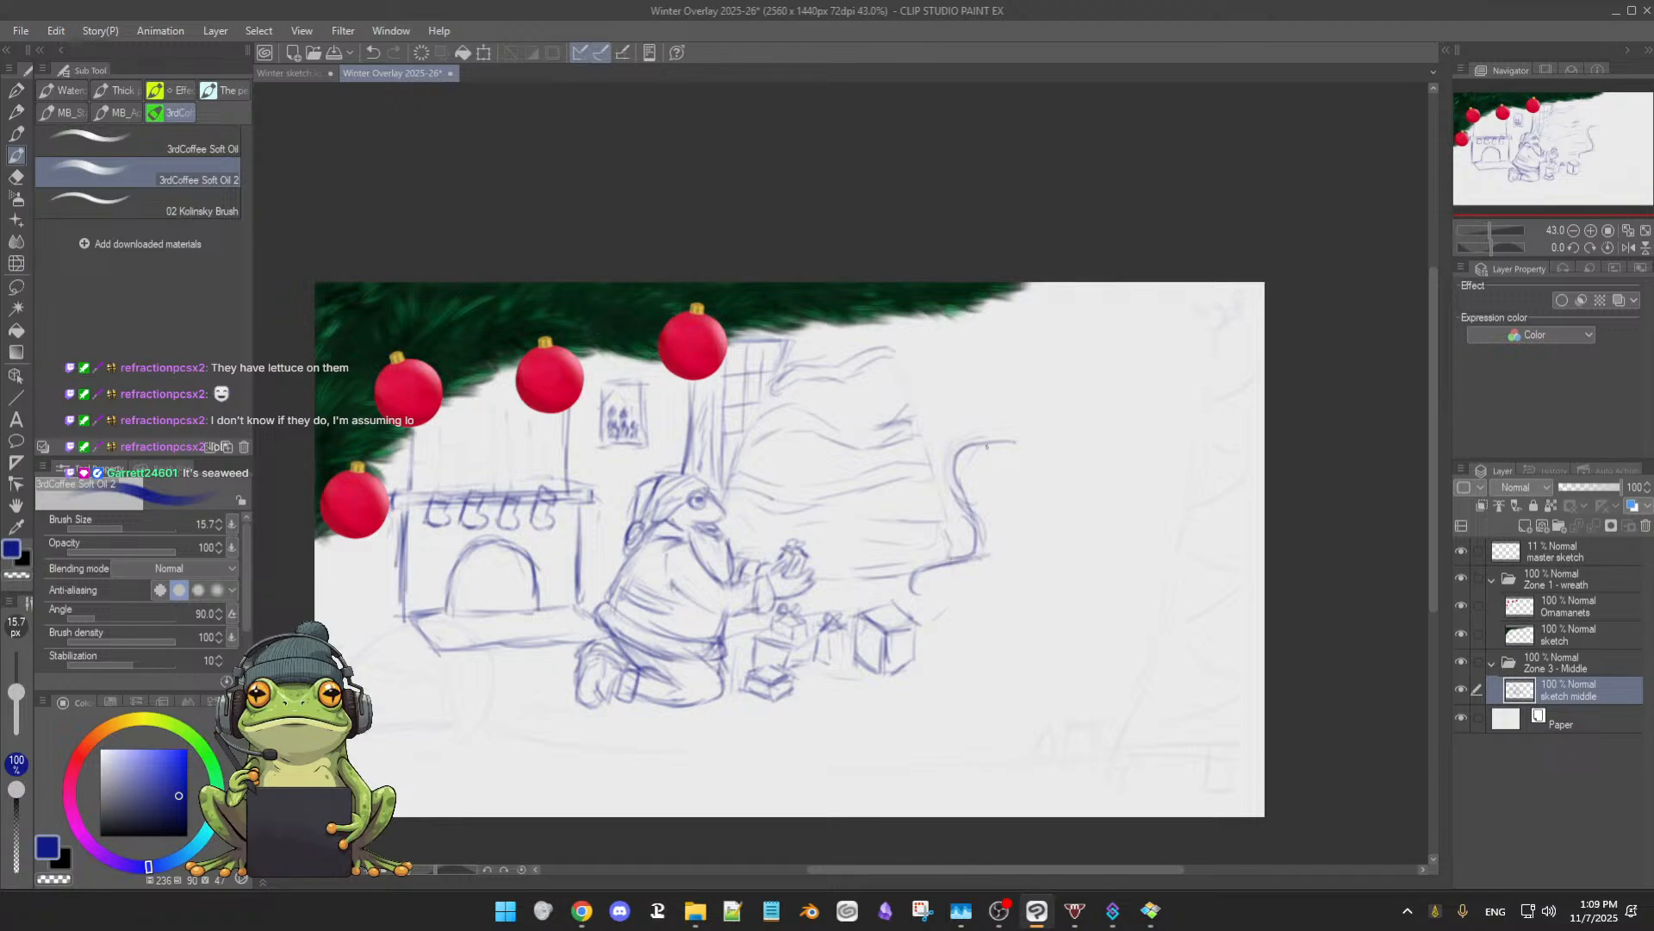
- Sketch the chair back's inner curve, rounded far side and seat lines to outline the armchair
{"action": "left_click_drag", "start_coordinate": [1015, 441], "coordinate": [994, 514]}
{"action": "left_click_drag", "start_coordinate": [1015, 440], "coordinate": [1070, 441]}
{"action": "left_click_drag", "start_coordinate": [1062, 482], "coordinate": [1048, 550]}
{"action": "mouse_move", "coordinate": [989, 586]}
{"action": "left_mouse_down"}
{"action": "mouse_move", "coordinate": [1046, 566]}
{"action": "mouse_move", "coordinate": [1012, 587]}
{"action": "left_mouse_up"}
{"action": "left_click_drag", "start_coordinate": [992, 516], "coordinate": [981, 558]}
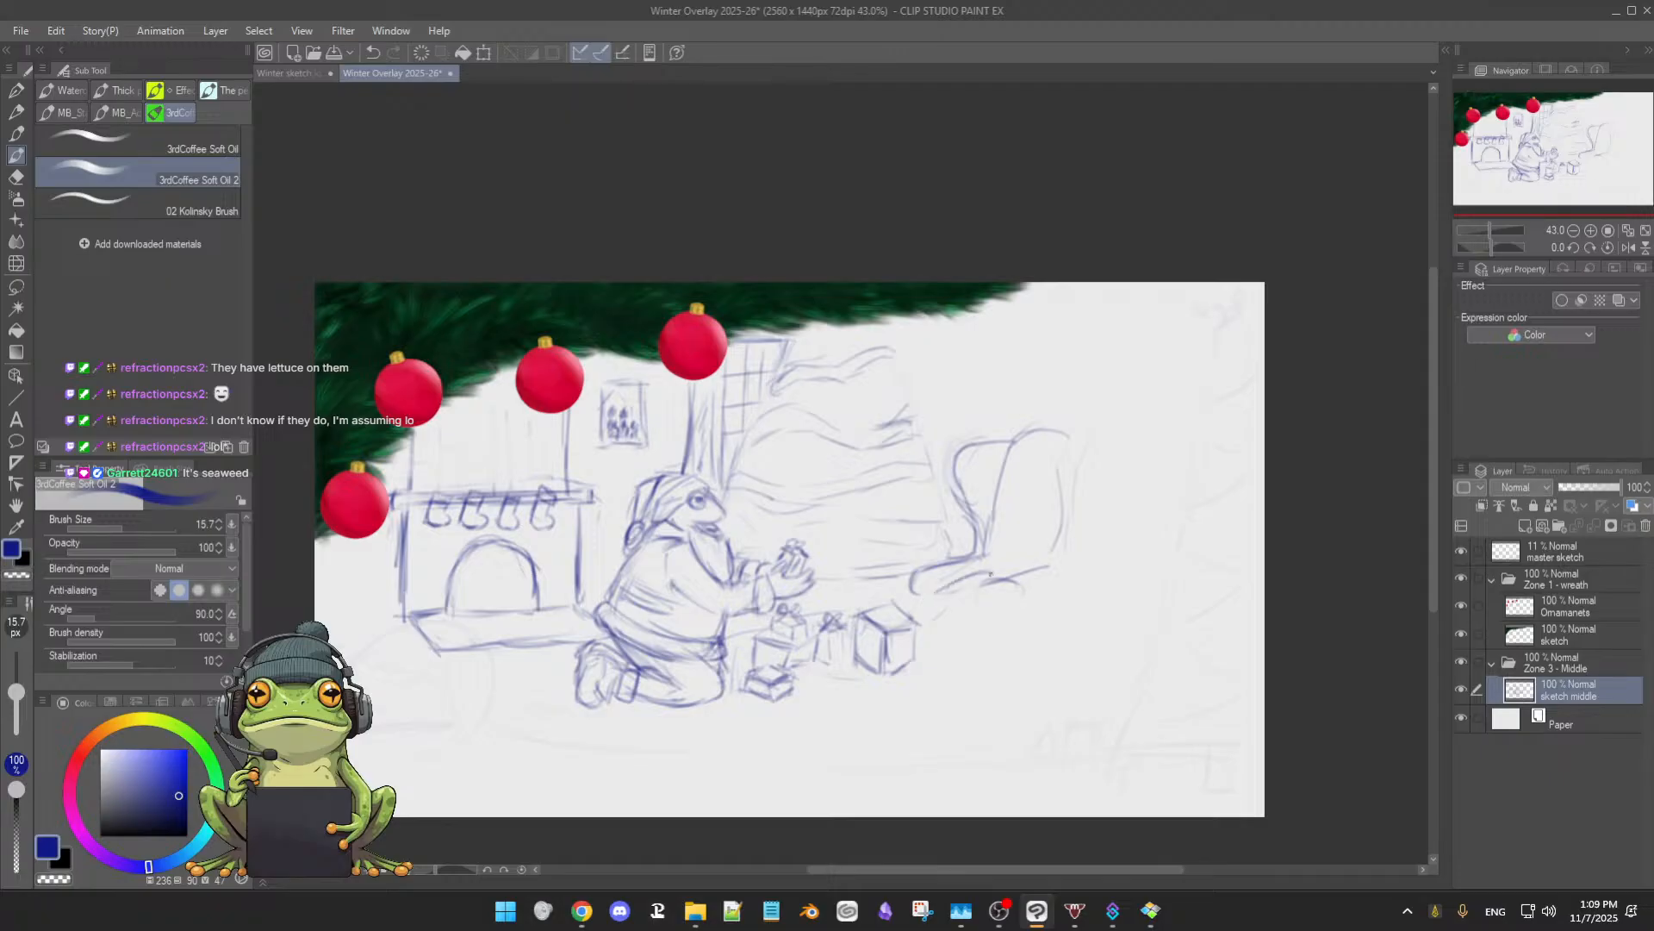
{"action": "mouse_move", "coordinate": [1020, 571]}
{"action": "left_mouse_down"}
{"action": "mouse_move", "coordinate": [991, 563]}
{"action": "mouse_move", "coordinate": [935, 588]}
{"action": "left_mouse_up"}
{"action": "left_click_drag", "start_coordinate": [1032, 467], "coordinate": [1055, 517]}
- Refine the armchair with the soft eraser and darker strokes along its back, curled top edge and seat
{"action": "key", "text": "e"}
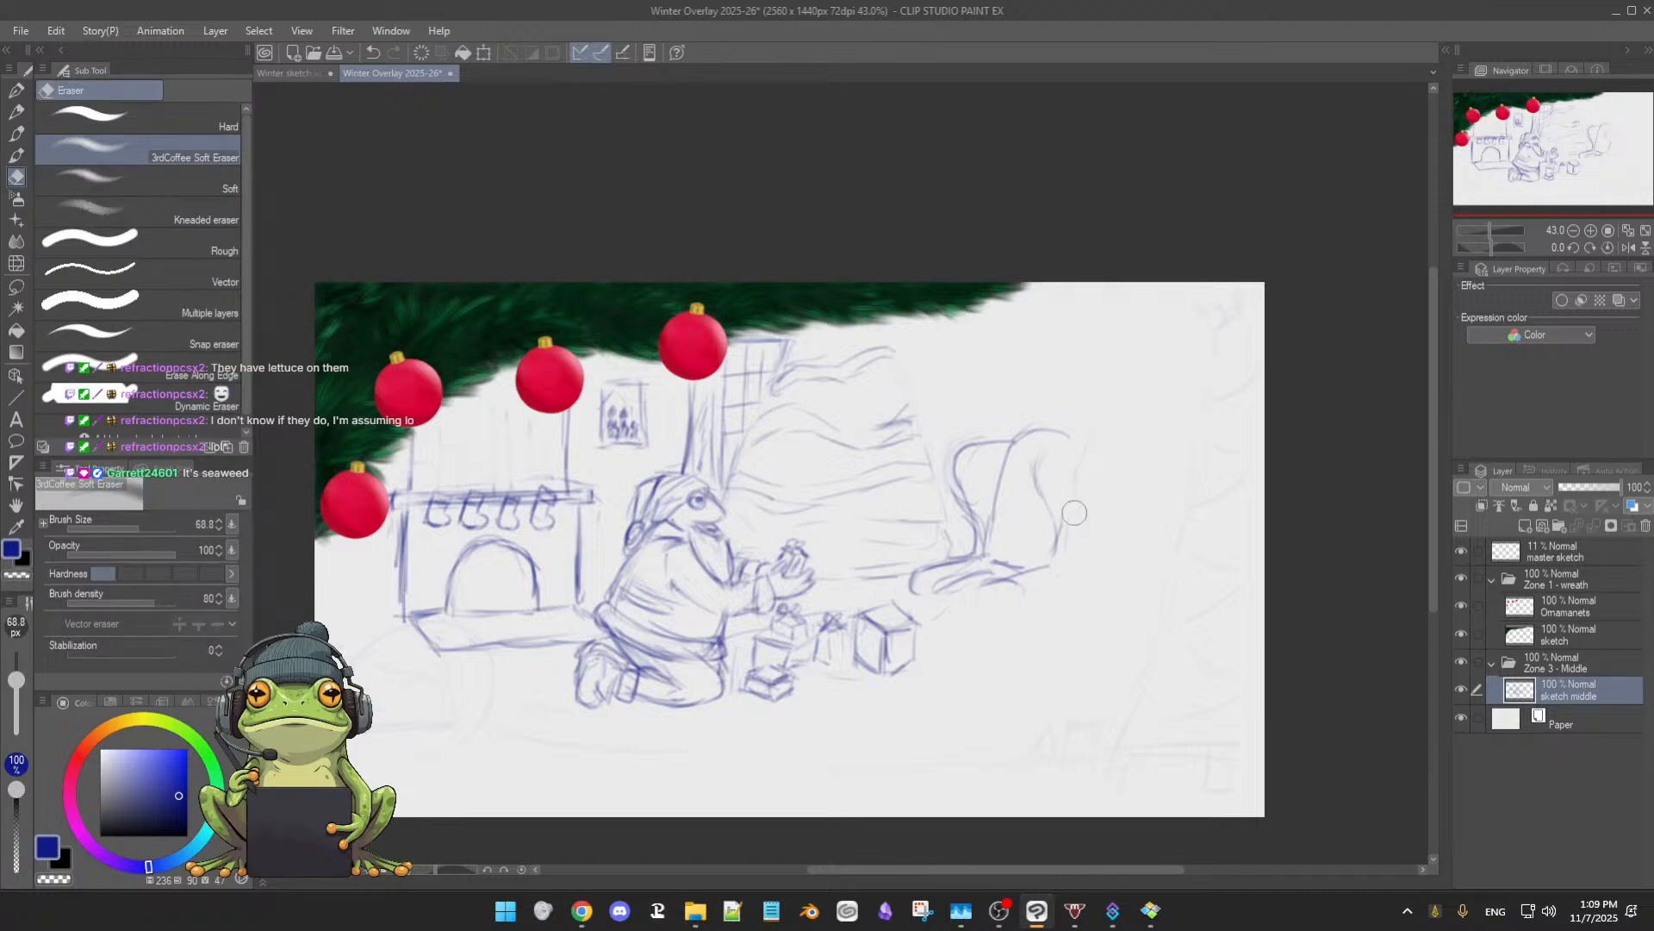
{"action": "key", "text": "p"}
{"action": "left_click_drag", "start_coordinate": [983, 441], "coordinate": [965, 517]}
{"action": "mouse_move", "coordinate": [1004, 436]}
{"action": "left_mouse_down"}
{"action": "mouse_move", "coordinate": [972, 452]}
{"action": "mouse_move", "coordinate": [1038, 434]}
{"action": "left_mouse_up"}
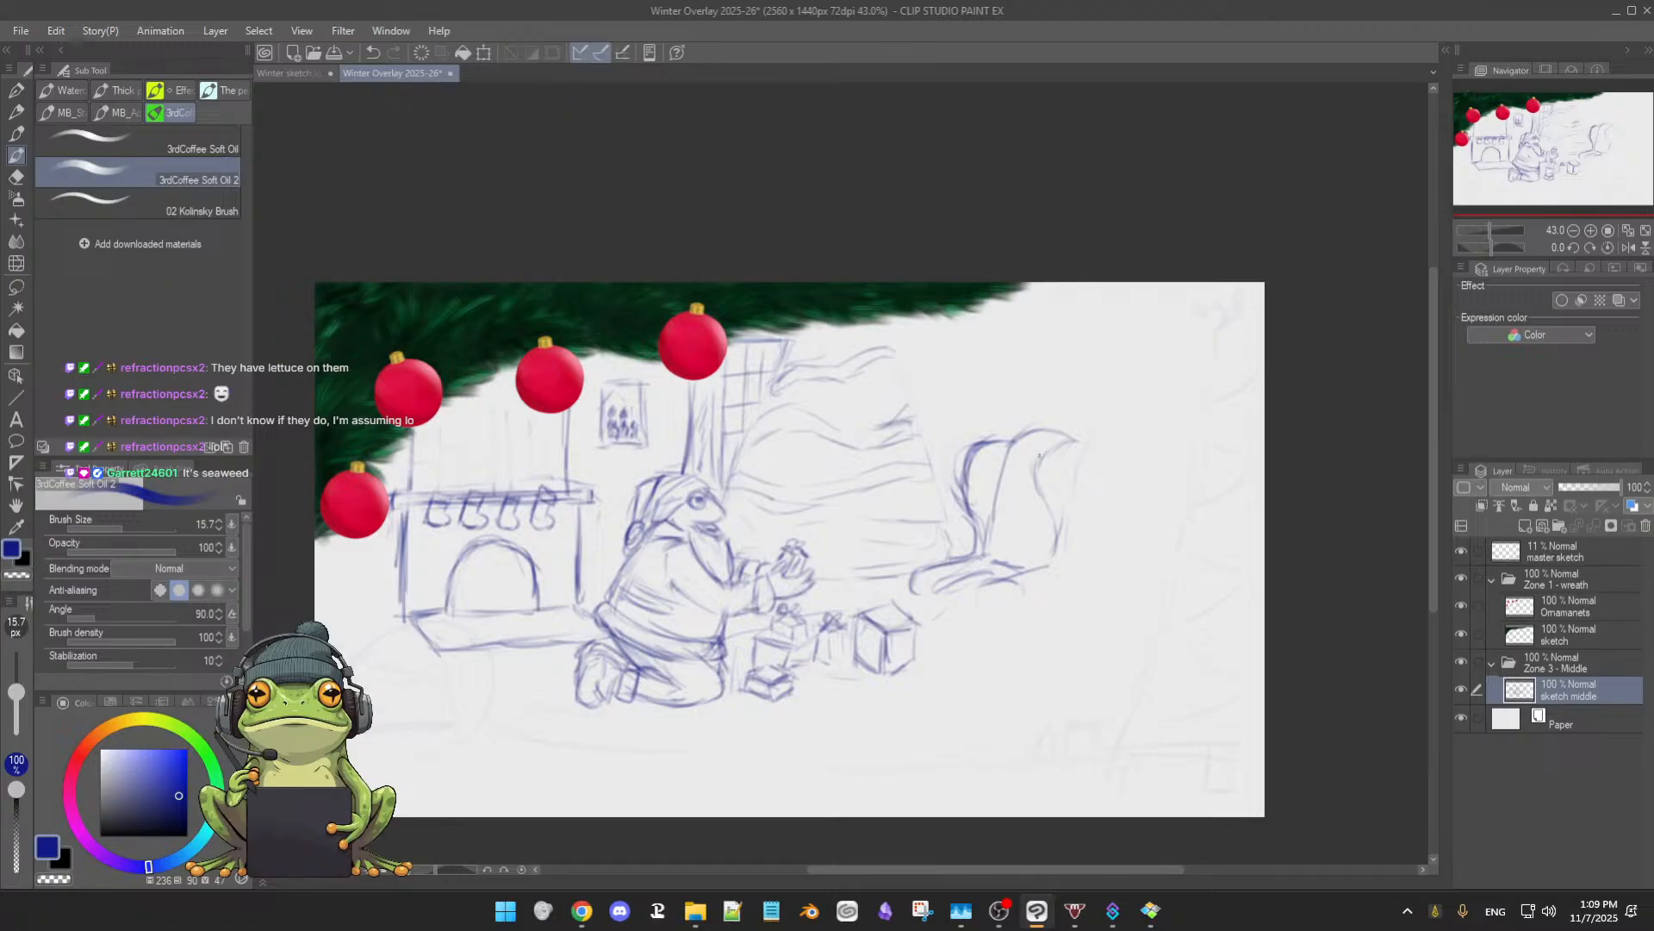
{"action": "mouse_move", "coordinate": [1044, 455]}
{"action": "left_mouse_down"}
{"action": "mouse_move", "coordinate": [1086, 444]}
{"action": "mouse_move", "coordinate": [1052, 521]}
{"action": "mouse_move", "coordinate": [1059, 558]}
{"action": "mouse_move", "coordinate": [1025, 583]}
{"action": "mouse_move", "coordinate": [933, 575]}
{"action": "mouse_move", "coordinate": [946, 587]}
{"action": "left_mouse_up"}
{"action": "mouse_move", "coordinate": [985, 584]}
{"action": "left_mouse_down"}
{"action": "mouse_move", "coordinate": [914, 588]}
{"action": "mouse_move", "coordinate": [931, 578]}
{"action": "left_mouse_up"}
{"action": "mouse_move", "coordinate": [1034, 574]}
{"action": "left_mouse_down"}
{"action": "mouse_move", "coordinate": [972, 619]}
{"action": "mouse_move", "coordinate": [925, 600]}
{"action": "mouse_move", "coordinate": [1028, 595]}
{"action": "mouse_move", "coordinate": [954, 581]}
{"action": "mouse_move", "coordinate": [949, 598]}
{"action": "mouse_move", "coordinate": [972, 603]}
{"action": "mouse_move", "coordinate": [940, 595]}
{"action": "mouse_move", "coordinate": [982, 575]}
{"action": "mouse_move", "coordinate": [957, 571]}
{"action": "mouse_move", "coordinate": [1002, 574]}
{"action": "left_mouse_up"}
- Lighten the chair back's near edge with the soft eraser, then redraw its lower curve and the seat's bottom line
{"action": "key", "text": "e"}
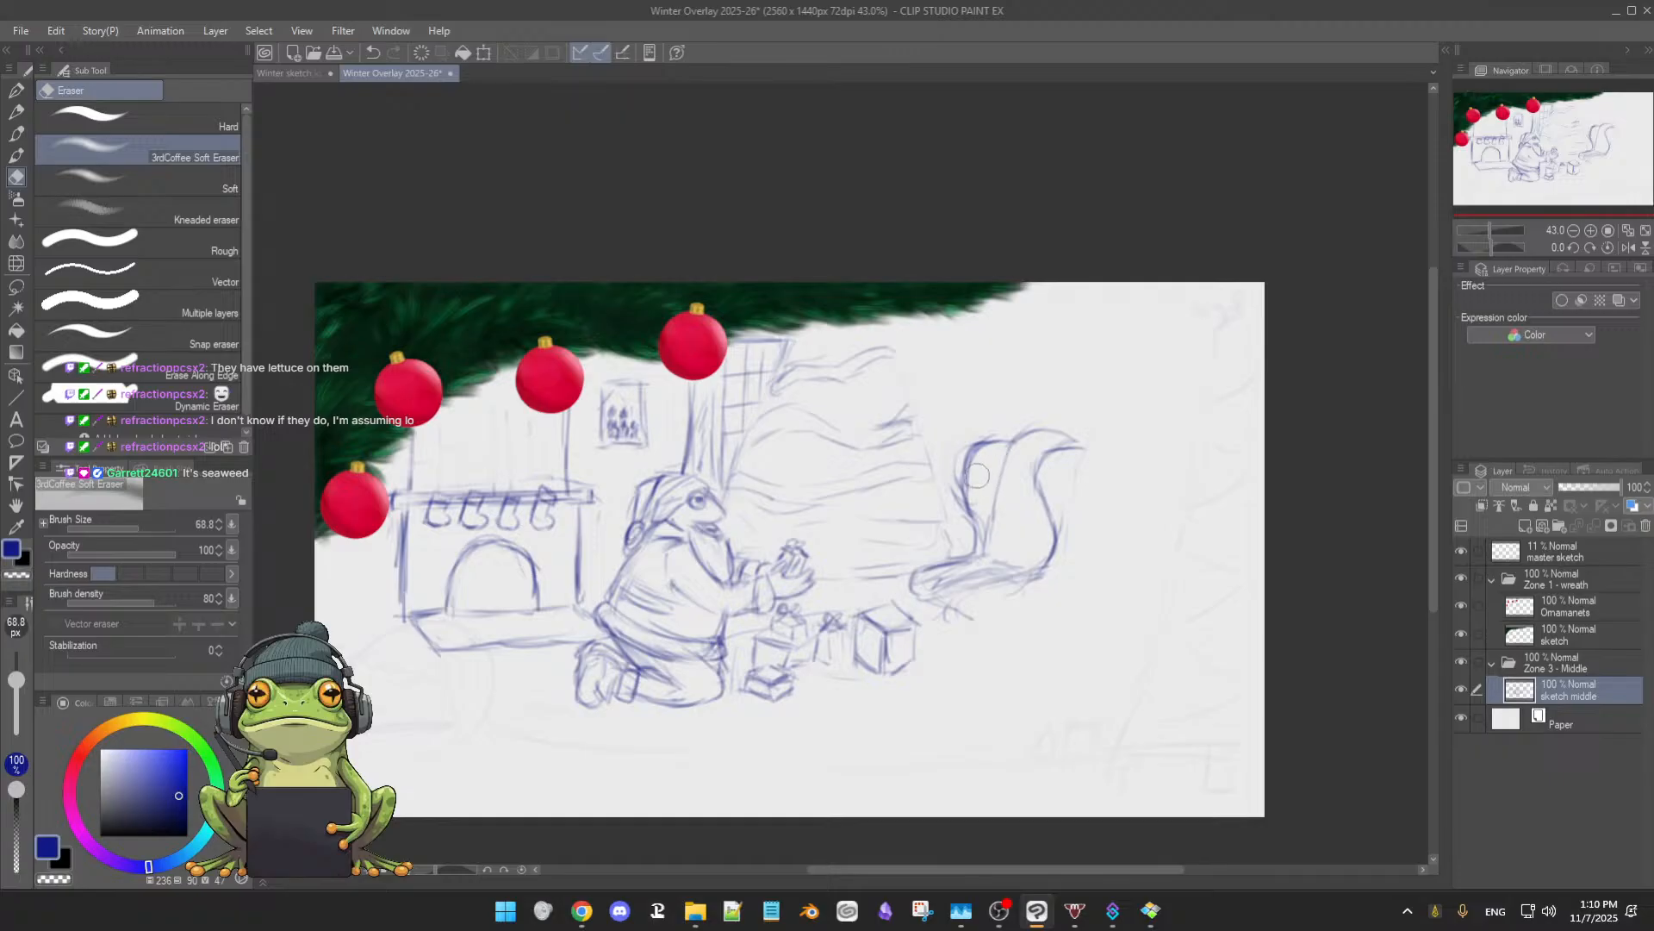
{"action": "left_click_drag", "start_coordinate": [973, 455], "coordinate": [967, 478]}
{"action": "key", "text": "b"}
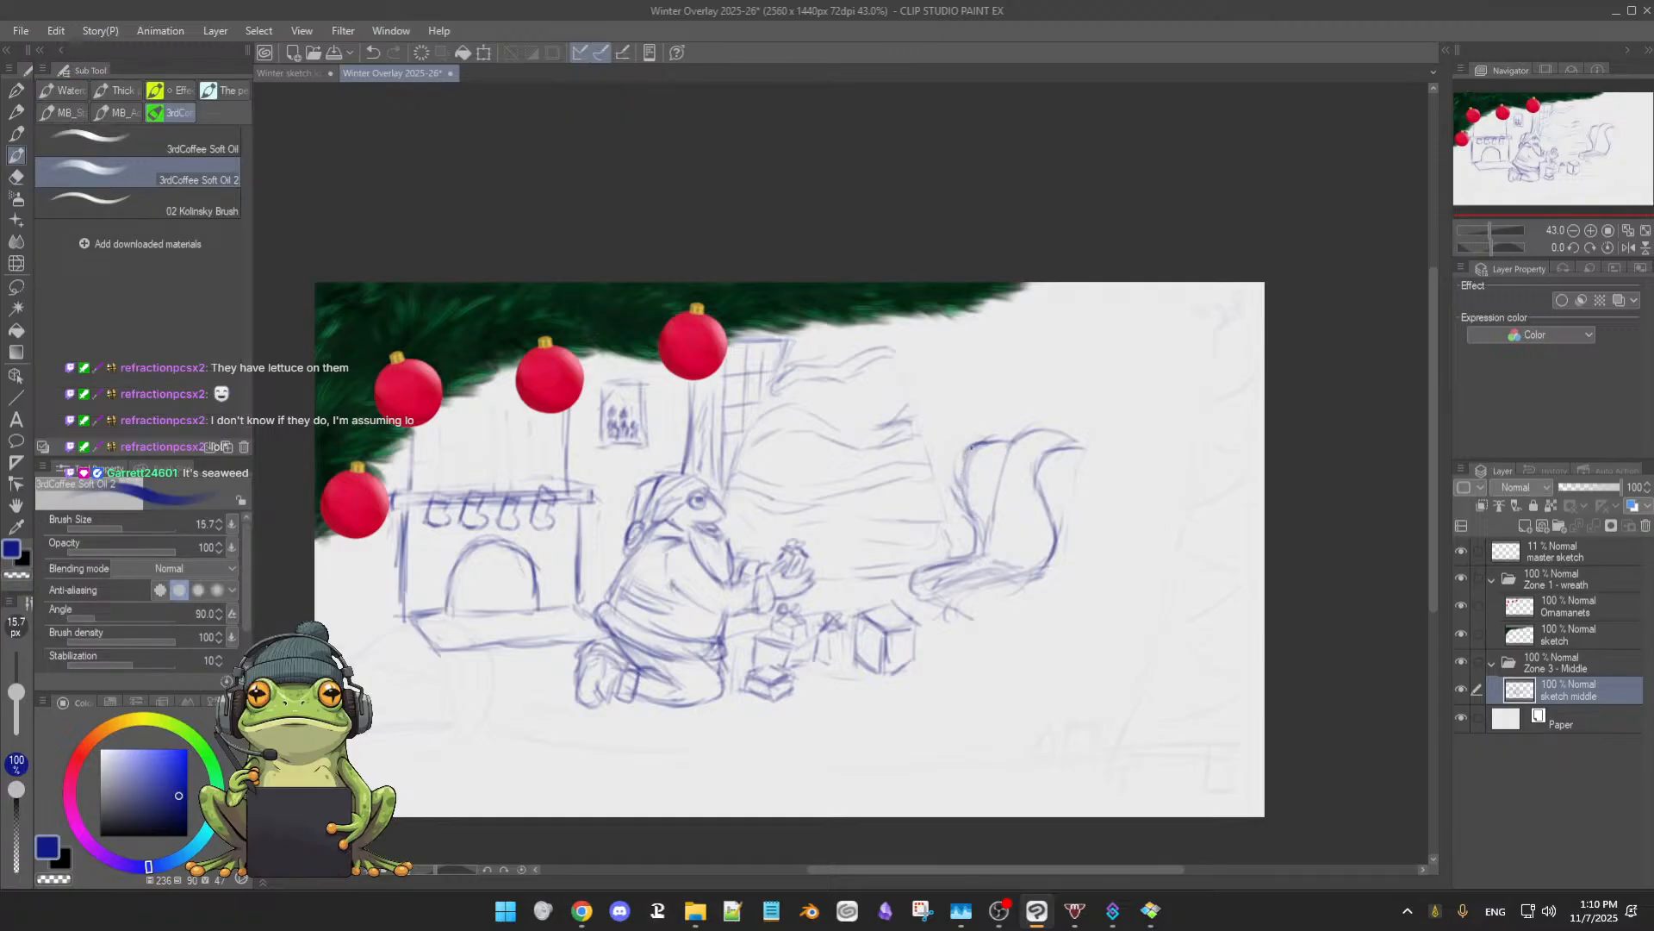
{"action": "left_click_drag", "start_coordinate": [965, 505], "coordinate": [979, 545]}
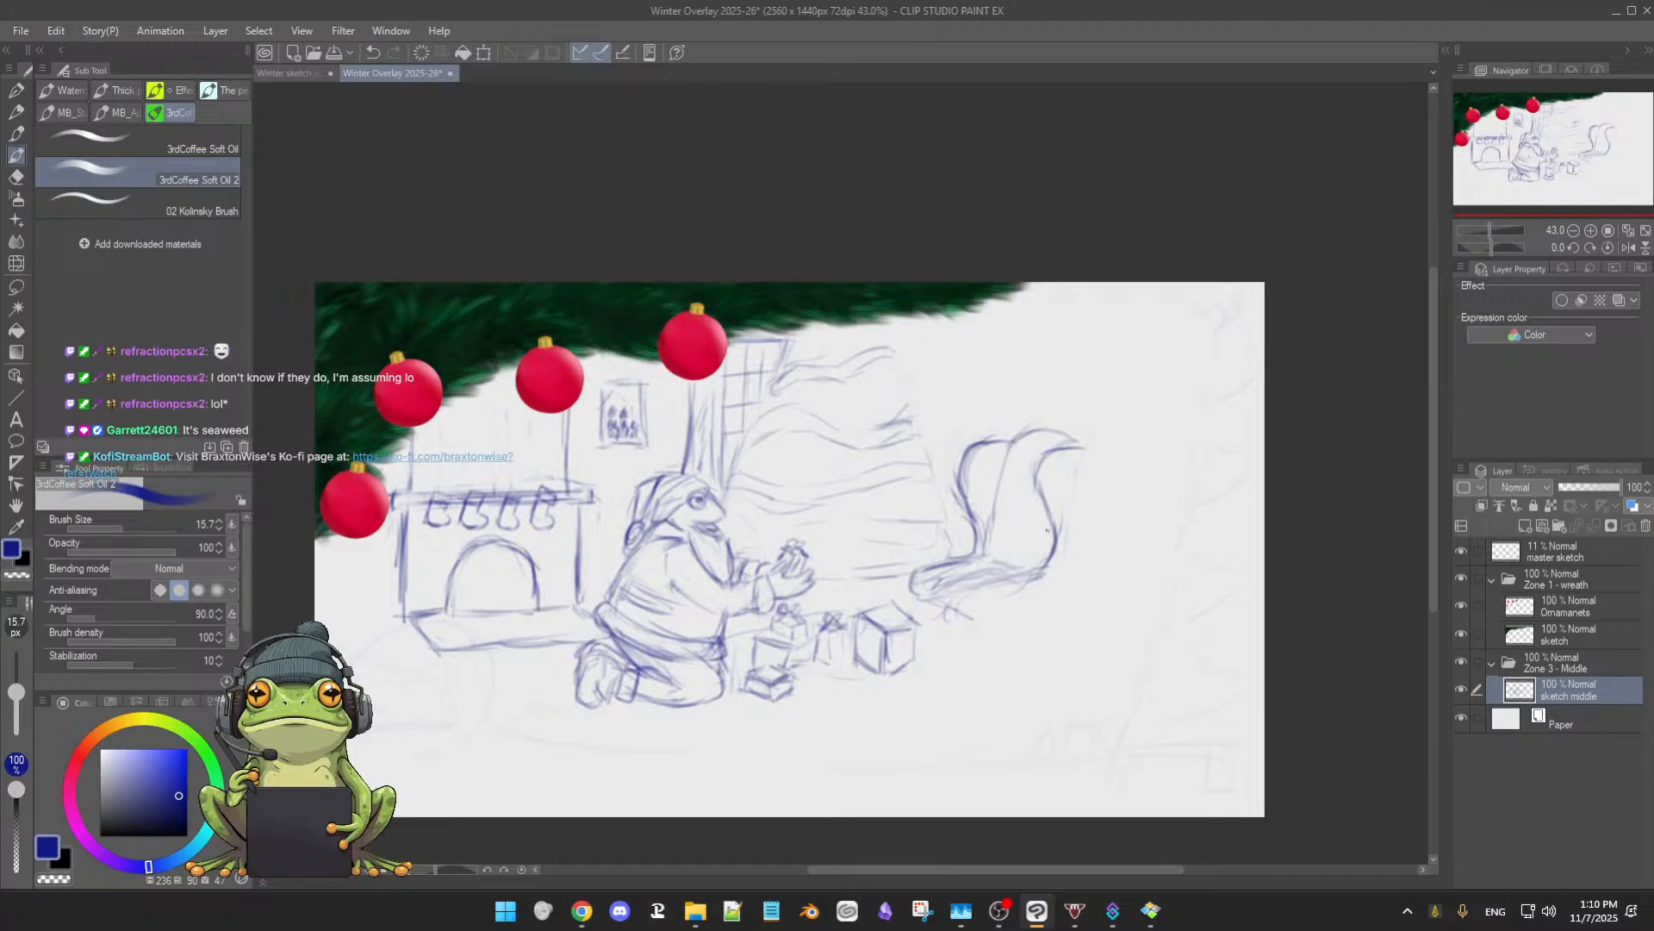
{"action": "mouse_move", "coordinate": [984, 583]}
{"action": "left_mouse_down"}
{"action": "mouse_move", "coordinate": [1037, 584]}
{"action": "mouse_move", "coordinate": [1032, 596]}
{"action": "mouse_move", "coordinate": [1043, 576]}
{"action": "left_mouse_up"}
- Define the armchair's front end with strokes along the seat's upper edge and down towards the floor
{"action": "key", "text": "e"}
{"action": "key", "text": "b"}
{"action": "left_click_drag", "start_coordinate": [920, 568], "coordinate": [991, 557]}
{"action": "mouse_move", "coordinate": [922, 569]}
{"action": "left_mouse_down"}
{"action": "mouse_move", "coordinate": [937, 614]}
{"action": "mouse_move", "coordinate": [962, 617]}
{"action": "left_mouse_up"}
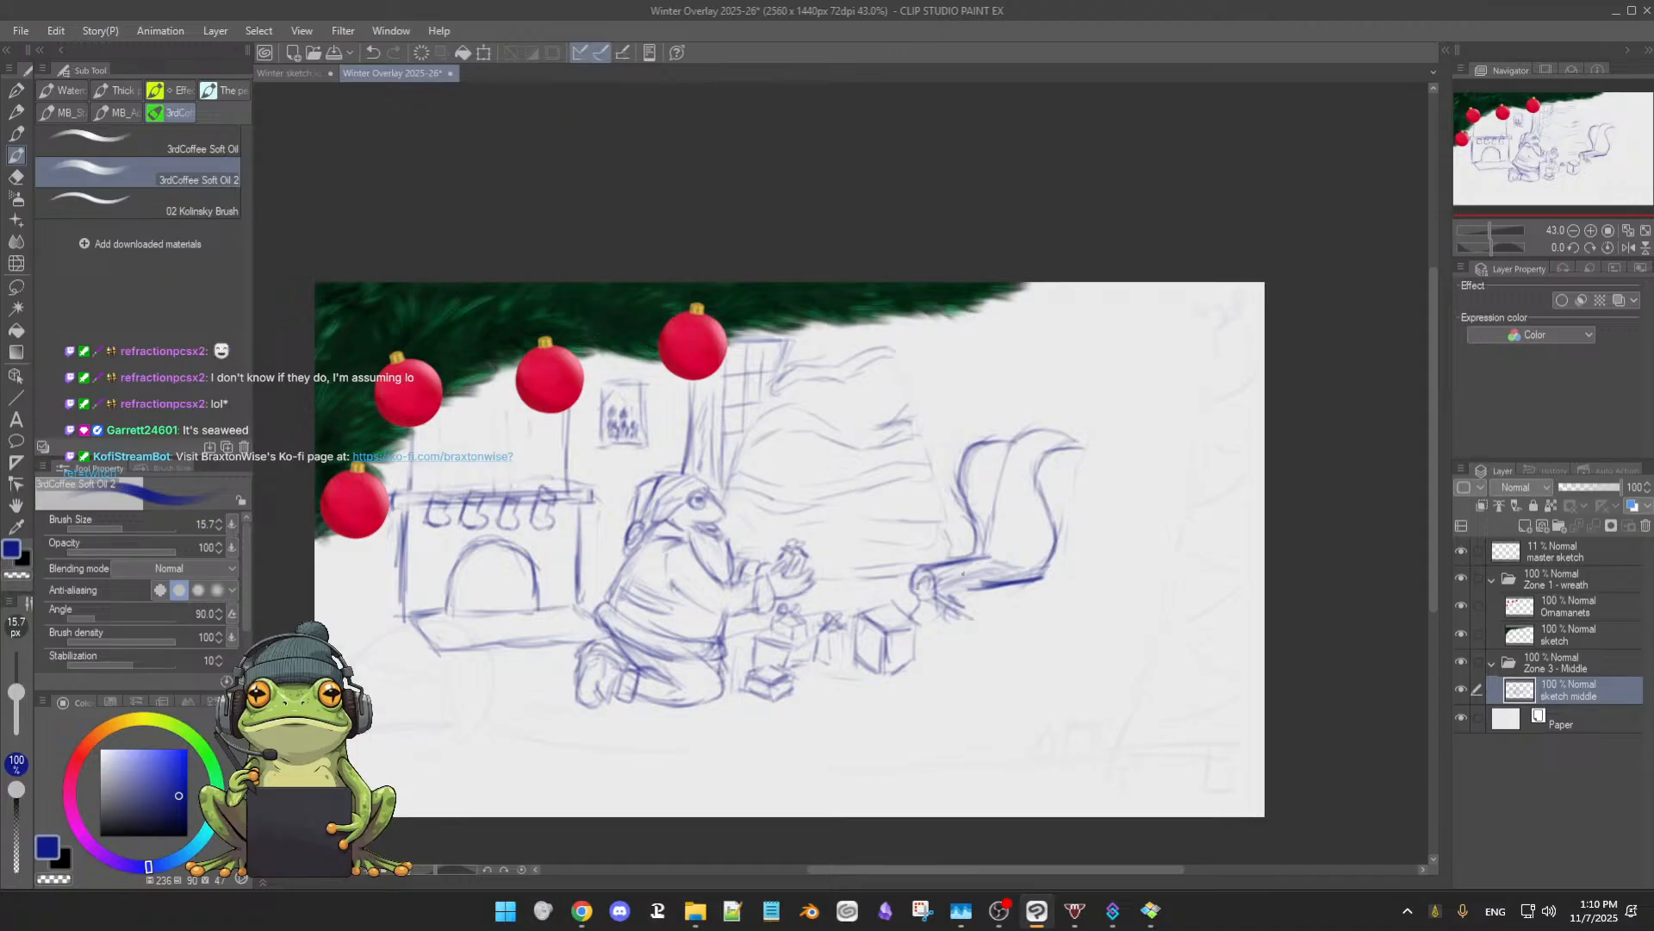
- Add strokes below the armchair's front seat edge and lighten the seat's lower line near the back with the soft eraser
{"action": "left_click_drag", "start_coordinate": [947, 569], "coordinate": [957, 590]}
{"action": "left_click_drag", "start_coordinate": [959, 570], "coordinate": [978, 583]}
{"action": "key", "text": "e"}
{"action": "mouse_move", "coordinate": [1039, 586]}
{"action": "left_mouse_down"}
{"action": "mouse_move", "coordinate": [991, 579]}
{"action": "mouse_move", "coordinate": [1030, 580]}
{"action": "left_mouse_up"}
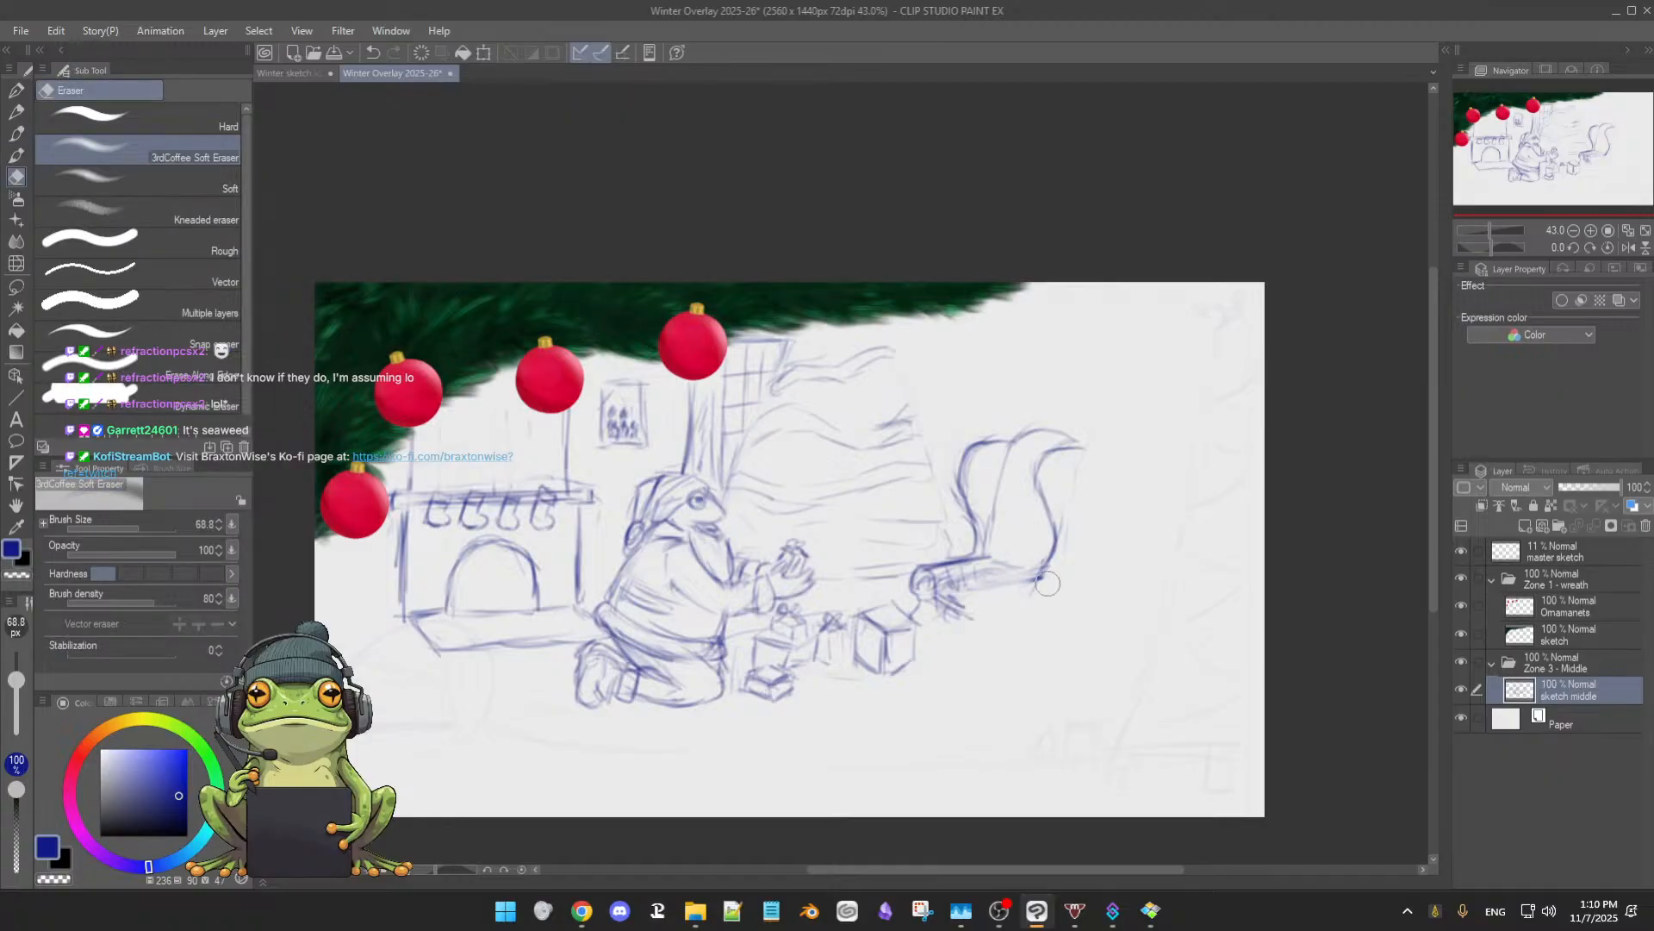
{"action": "key", "text": "b"}
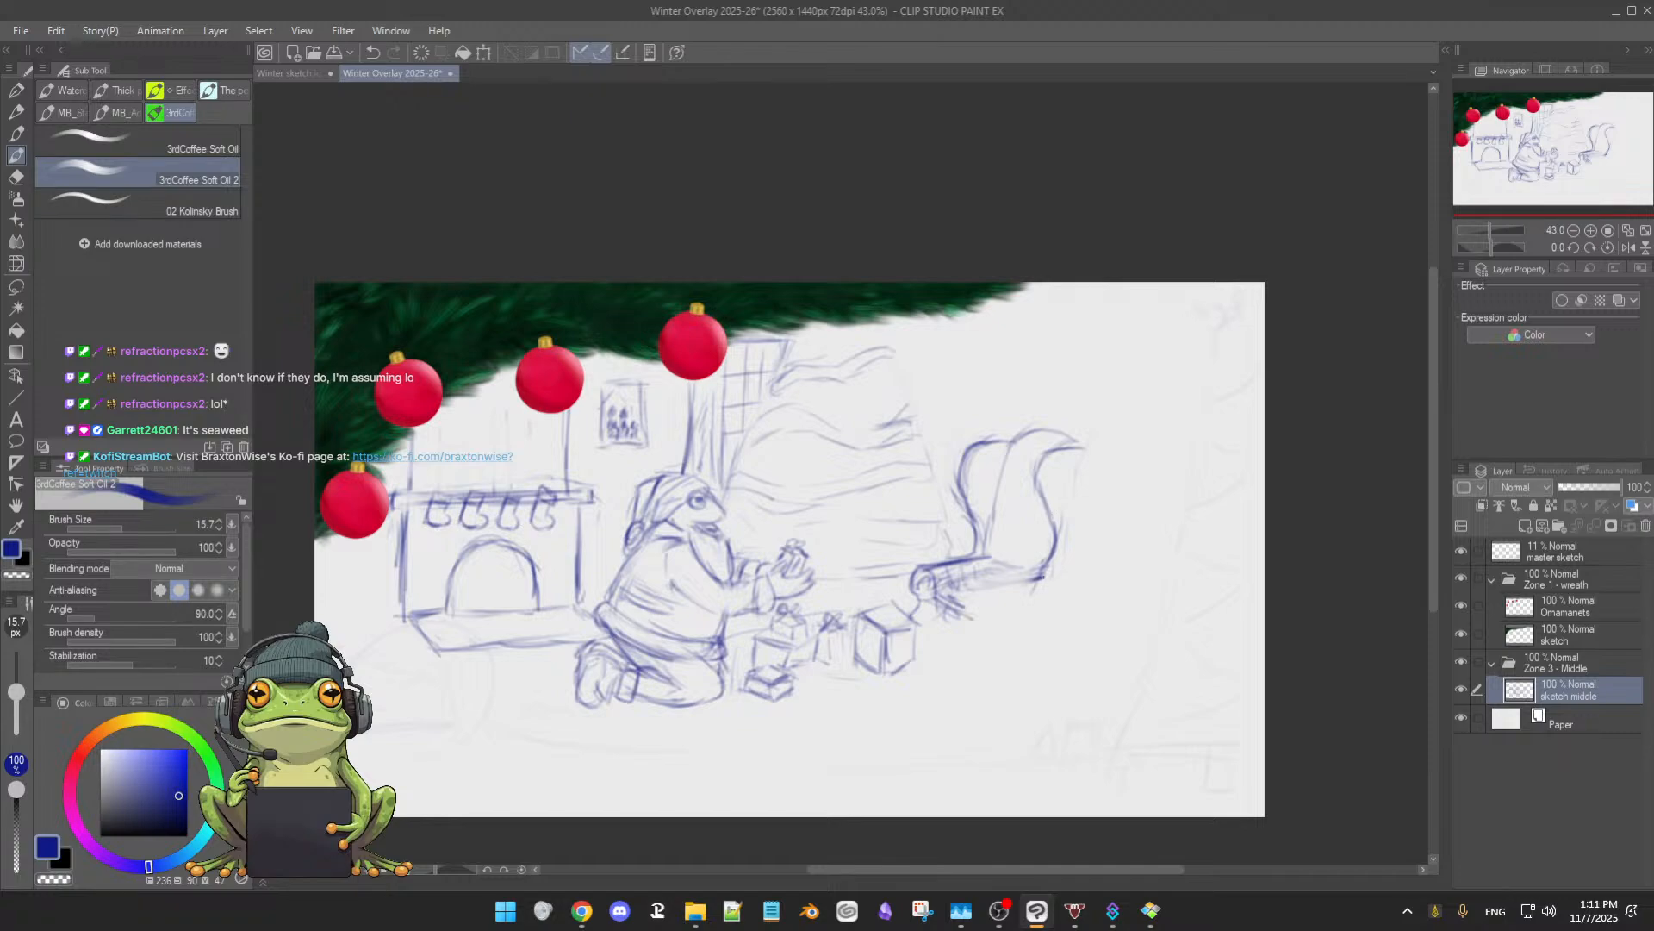
{"action": "key", "text": "e"}
{"action": "mouse_move", "coordinate": [1055, 566]}
{"action": "left_mouse_down"}
{"action": "mouse_move", "coordinate": [1041, 583]}
{"action": "mouse_move", "coordinate": [1060, 572]}
{"action": "left_mouse_up"}
- Sketch the near armrest's rounded end and the first lines of the chair's front panel below the seat
{"action": "key", "text": "b"}
{"action": "mouse_move", "coordinate": [997, 593]}
{"action": "left_mouse_down"}
{"action": "mouse_move", "coordinate": [973, 632]}
{"action": "mouse_move", "coordinate": [994, 618]}
{"action": "left_mouse_up"}
{"action": "left_click_drag", "start_coordinate": [941, 597], "coordinate": [926, 626]}
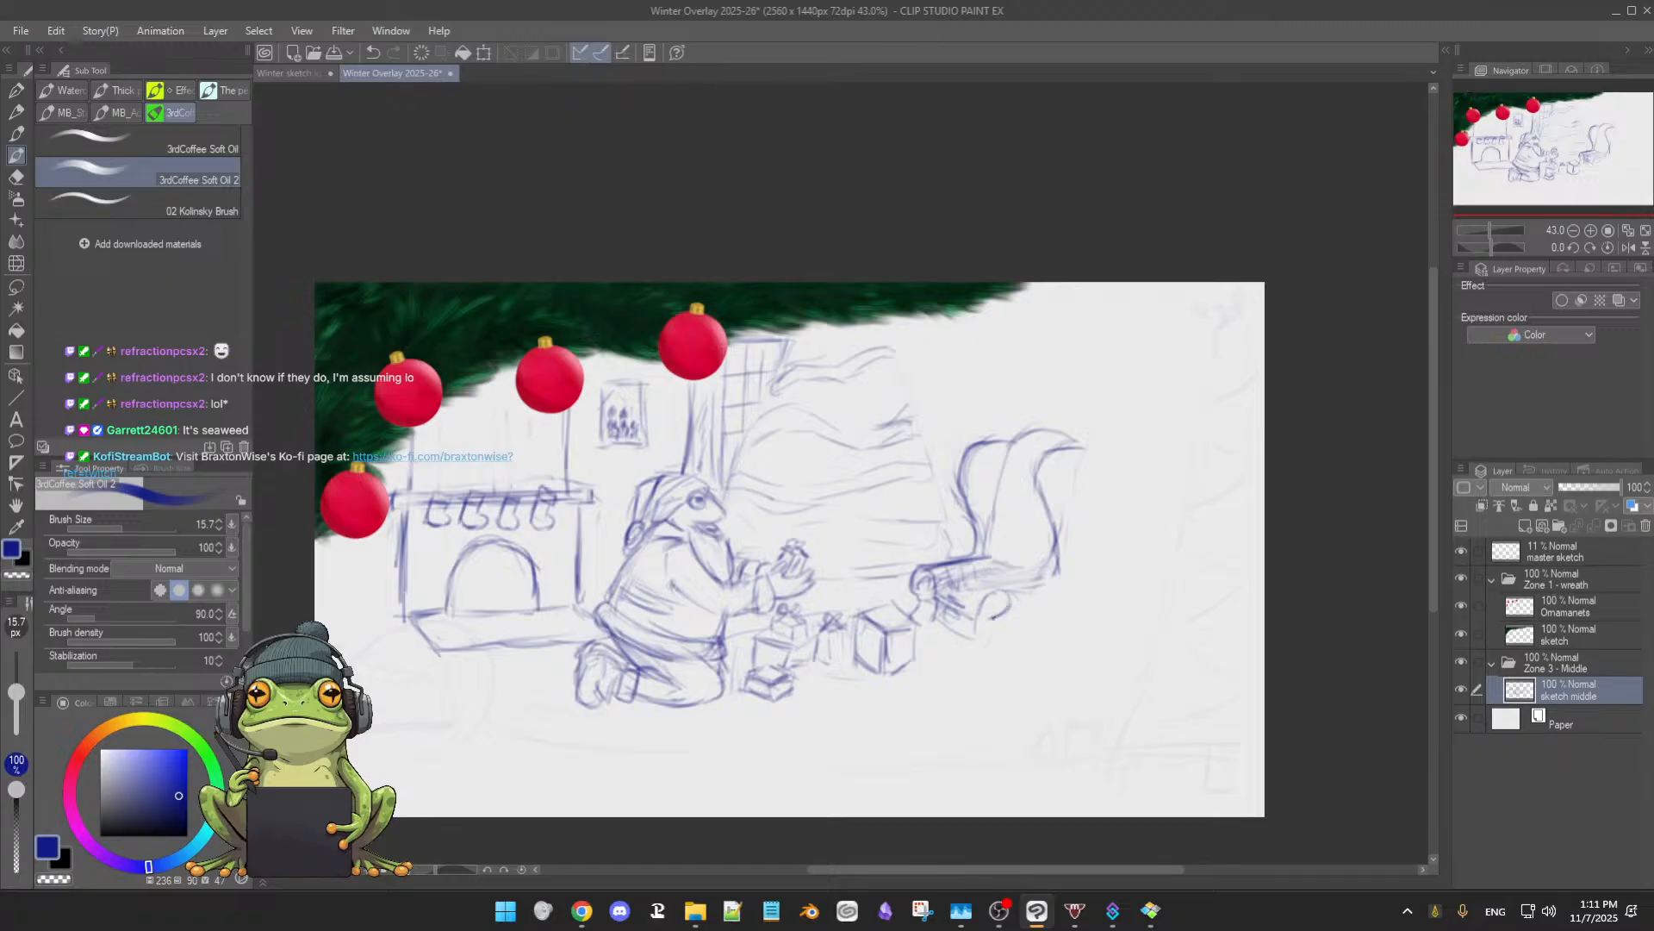
{"action": "left_click_drag", "start_coordinate": [995, 633], "coordinate": [978, 651]}
{"action": "mouse_move", "coordinate": [903, 608]}
{"action": "left_mouse_down"}
{"action": "mouse_move", "coordinate": [912, 643]}
{"action": "mouse_move", "coordinate": [958, 627]}
{"action": "left_mouse_up"}
- Build up the armchair's front panel with short strokes down to its lower edge, softening stray lines with the soft eraser
{"action": "key", "text": "e"}
{"action": "key", "text": "b"}
{"action": "mouse_move", "coordinate": [953, 590]}
{"action": "left_mouse_down"}
{"action": "mouse_move", "coordinate": [991, 592]}
{"action": "mouse_move", "coordinate": [963, 596]}
{"action": "mouse_move", "coordinate": [975, 605]}
{"action": "mouse_move", "coordinate": [1017, 587]}
{"action": "mouse_move", "coordinate": [978, 583]}
{"action": "mouse_move", "coordinate": [985, 548]}
{"action": "mouse_move", "coordinate": [964, 608]}
{"action": "left_mouse_up"}
{"action": "key", "text": "e"}
{"action": "key", "text": "b"}
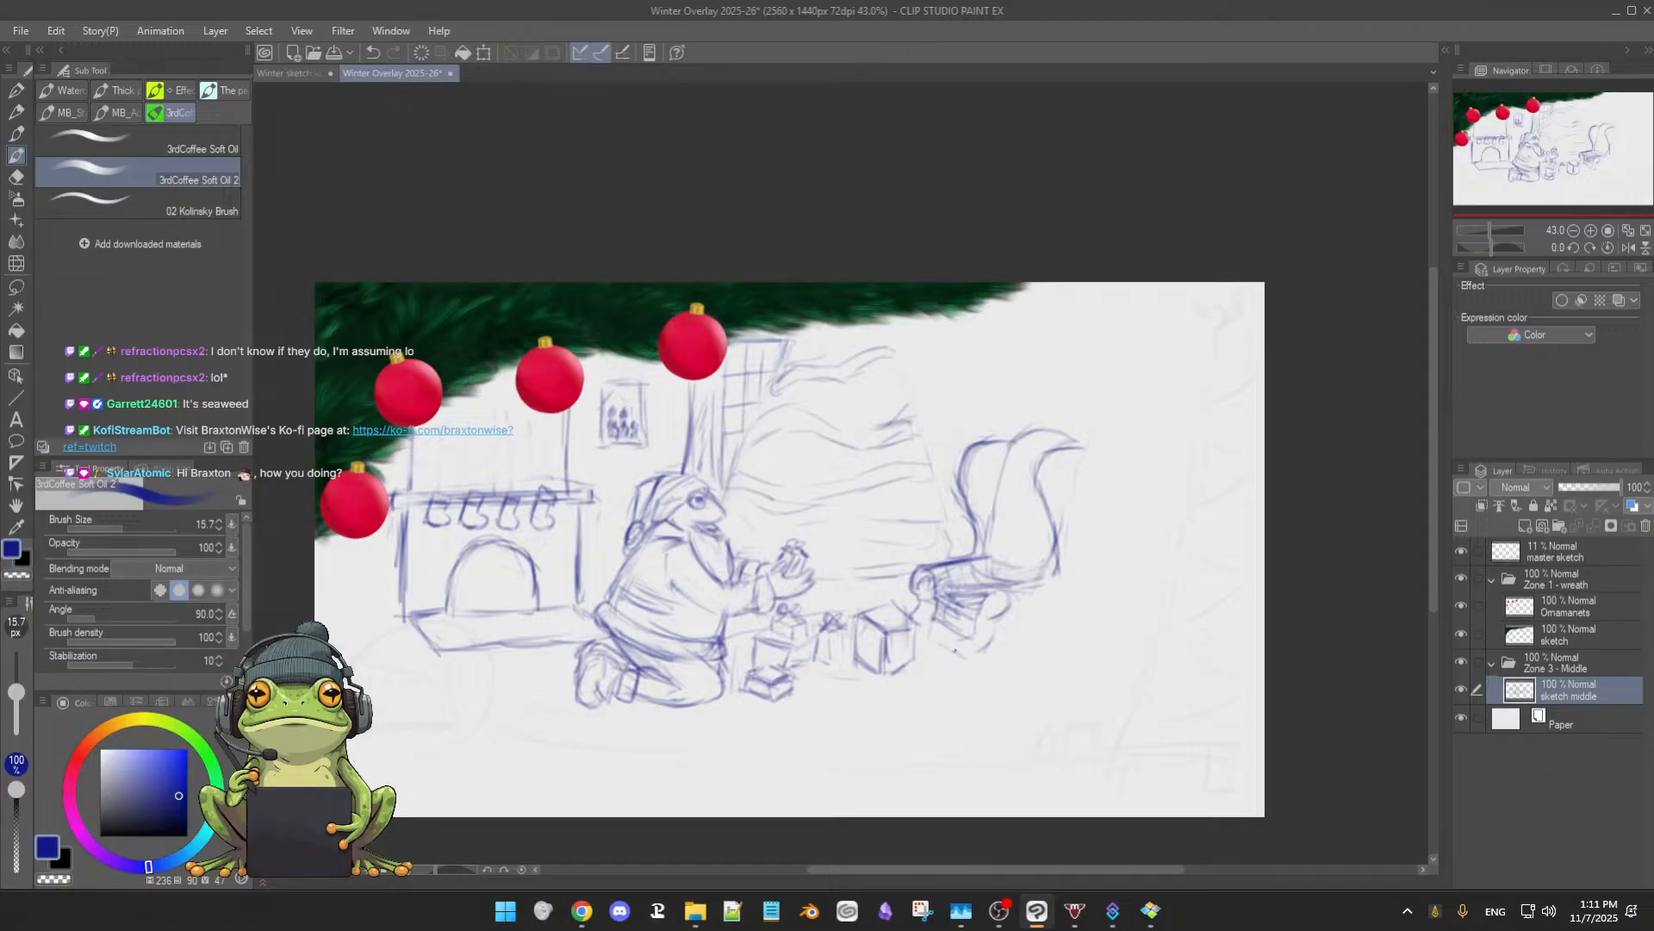
{"action": "mouse_move", "coordinate": [937, 646]}
{"action": "left_mouse_down"}
{"action": "mouse_move", "coordinate": [965, 664]}
{"action": "mouse_move", "coordinate": [970, 644]}
{"action": "left_mouse_up"}
{"action": "key", "text": "e"}
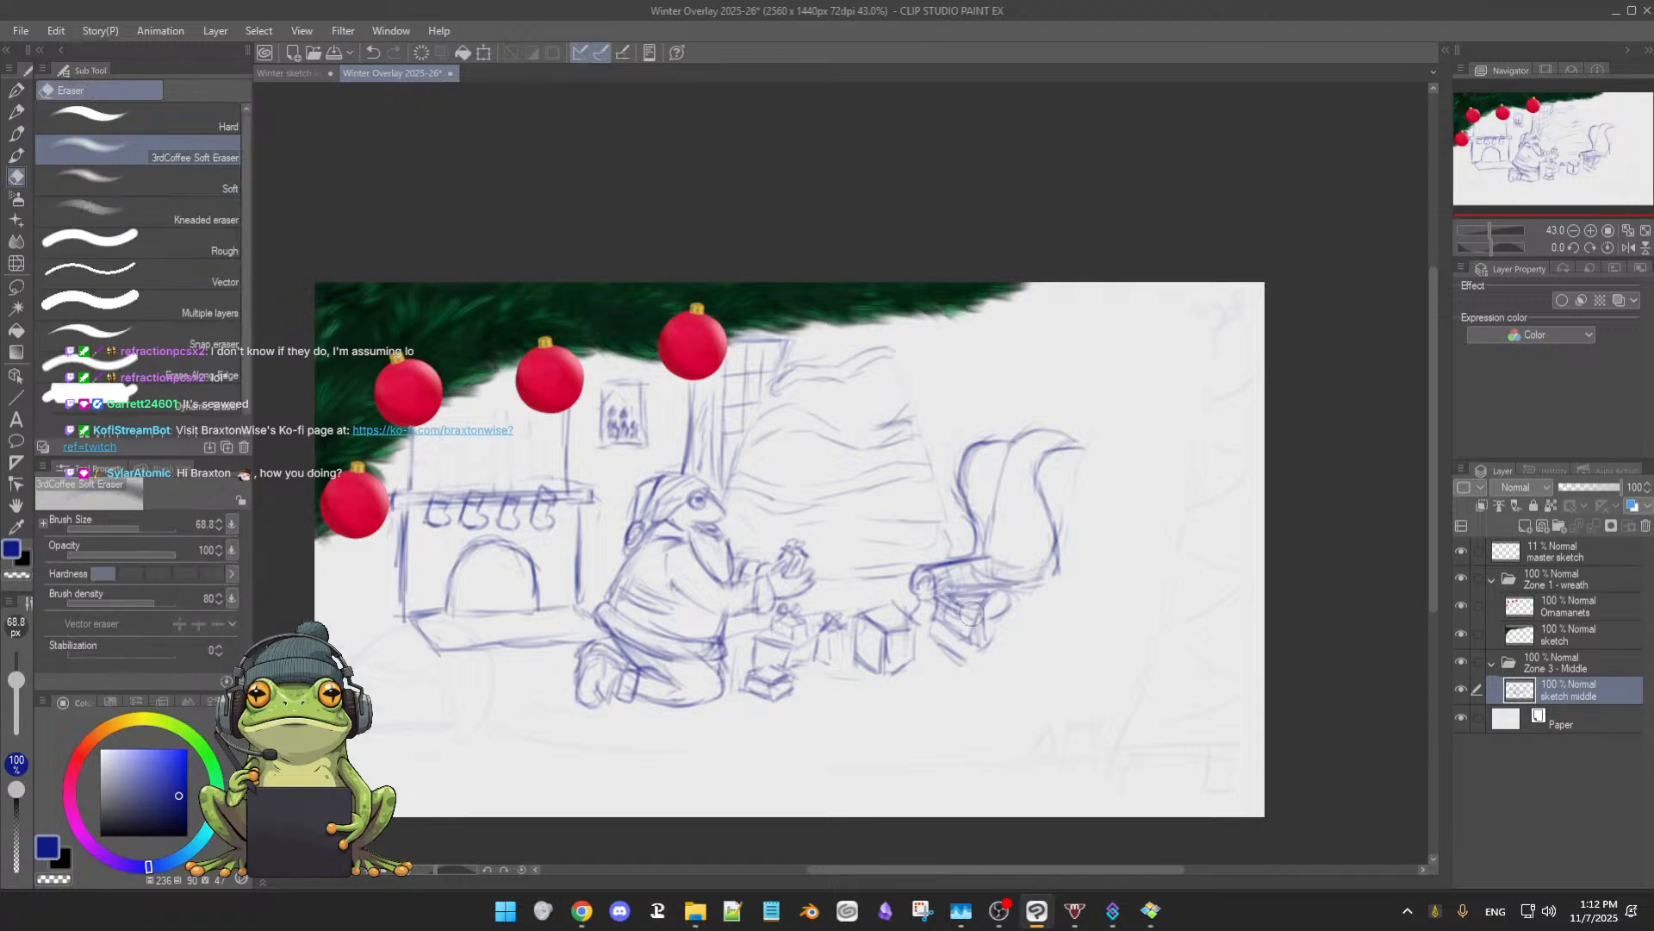
{"action": "key", "text": "b"}
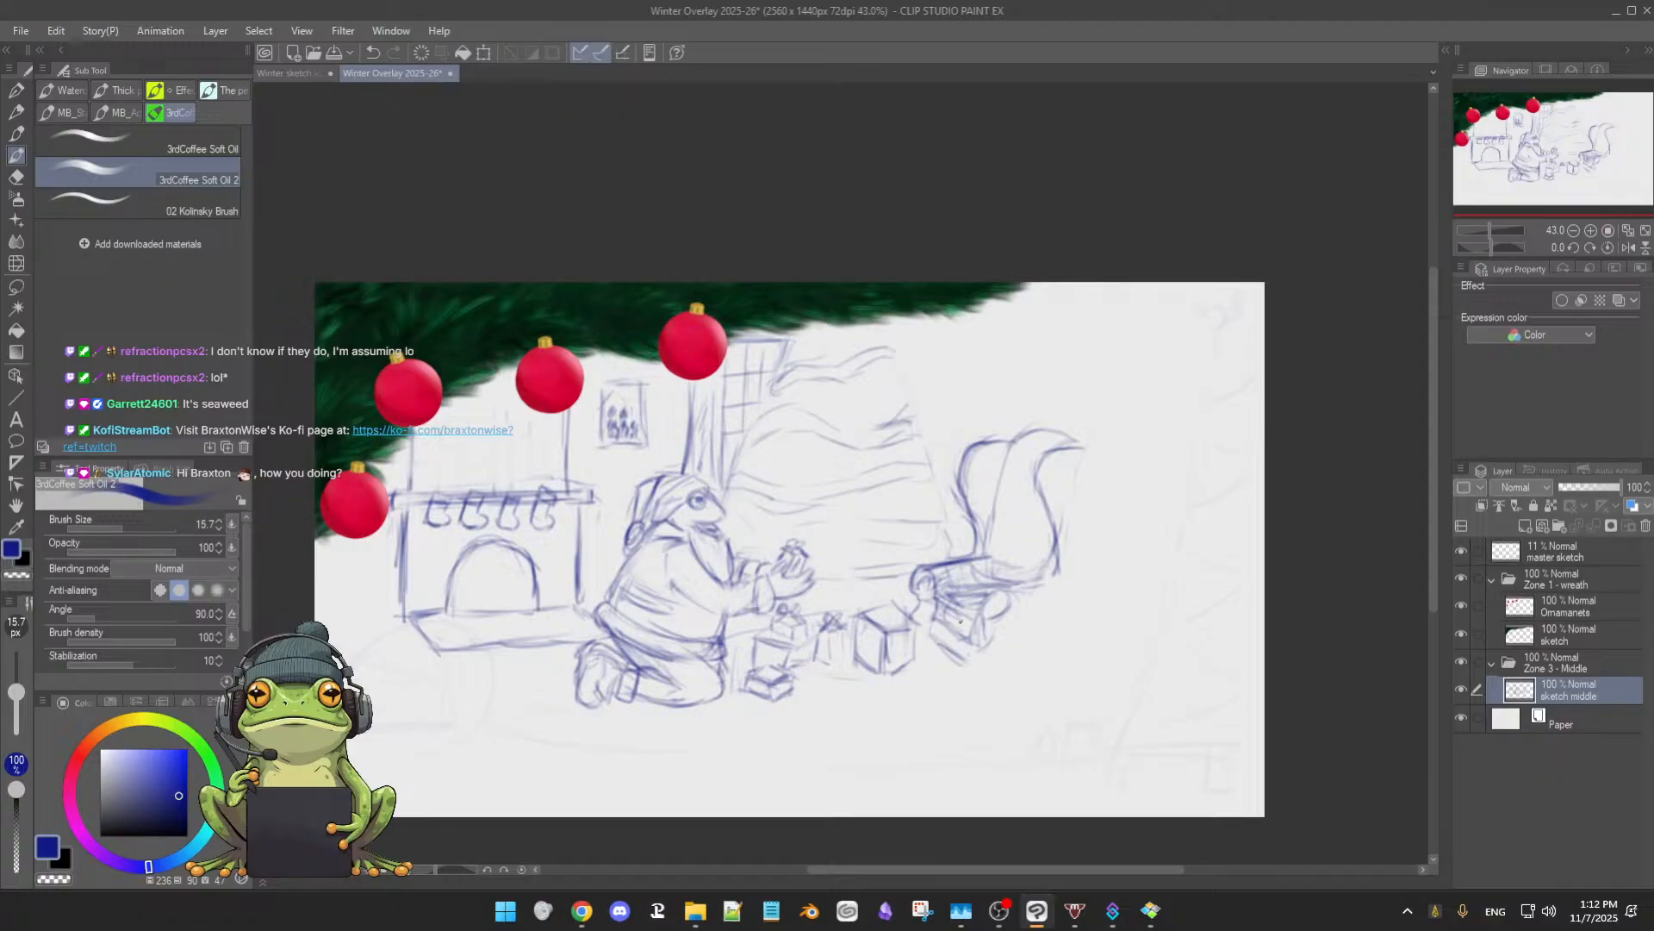
{"action": "key", "text": "e"}
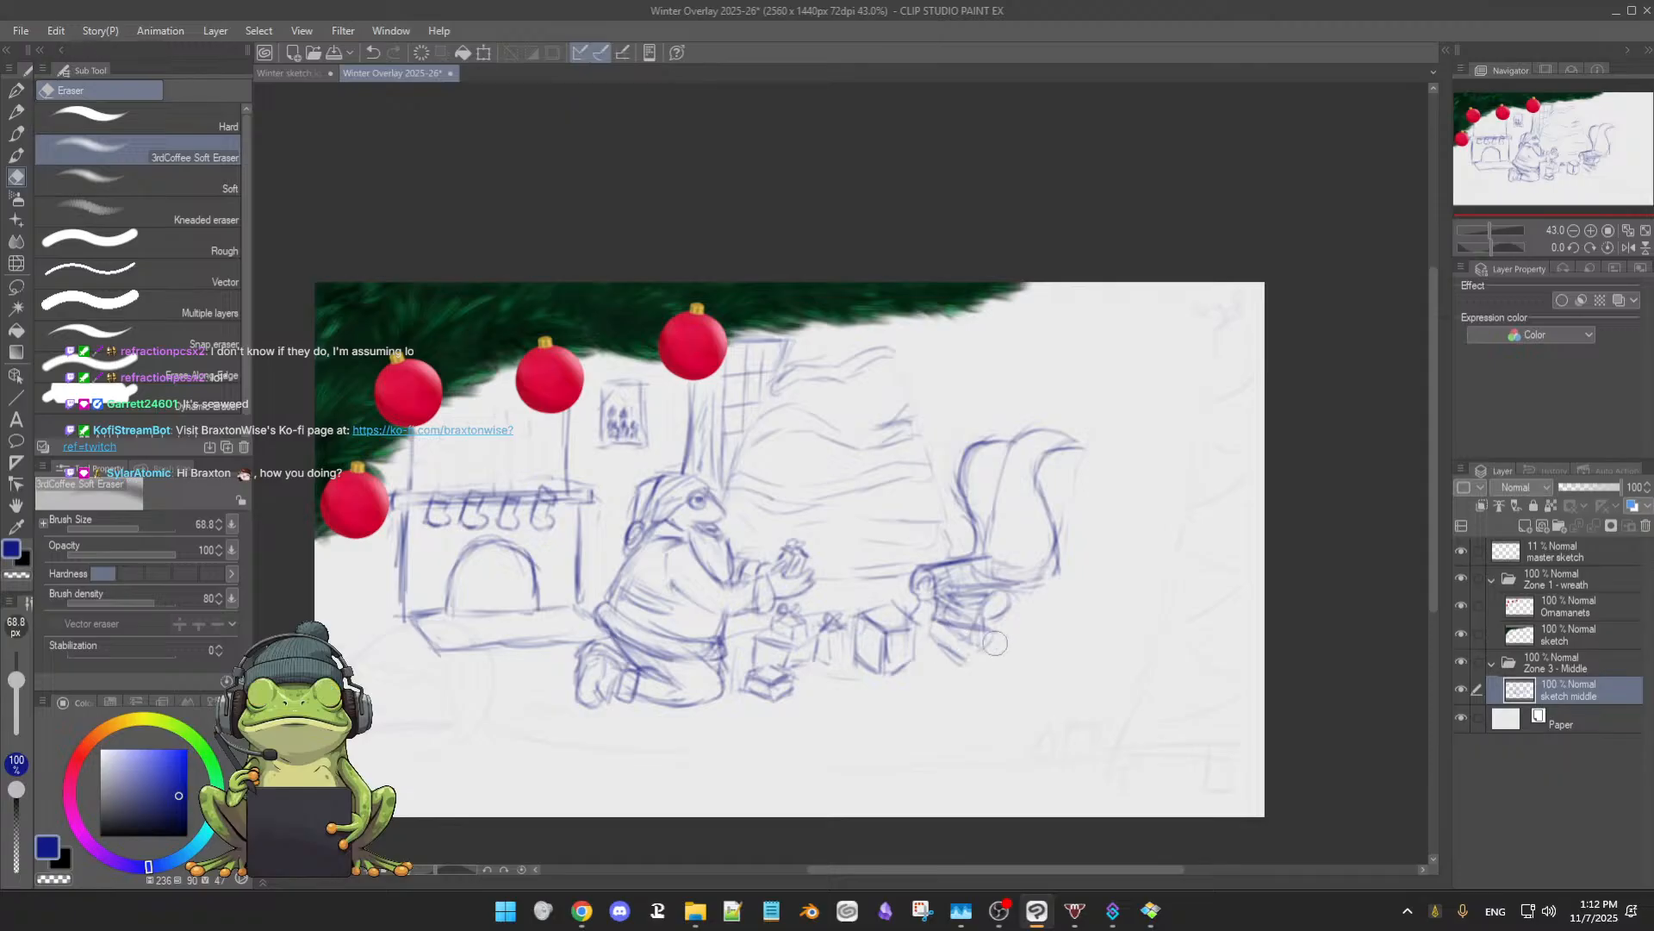
- Redraw the near armrest's lines between the seat and front panel, lightening the overlaps with the soft eraser
{"action": "key", "text": "b"}
{"action": "mouse_move", "coordinate": [984, 613]}
{"action": "left_mouse_down"}
{"action": "mouse_move", "coordinate": [1020, 597]}
{"action": "mouse_move", "coordinate": [1004, 614]}
{"action": "mouse_move", "coordinate": [1029, 615]}
{"action": "mouse_move", "coordinate": [987, 597]}
{"action": "mouse_move", "coordinate": [978, 623]}
{"action": "mouse_move", "coordinate": [1051, 590]}
{"action": "mouse_move", "coordinate": [1003, 598]}
{"action": "mouse_move", "coordinate": [1052, 586]}
{"action": "mouse_move", "coordinate": [1056, 565]}
{"action": "mouse_move", "coordinate": [1050, 588]}
{"action": "mouse_move", "coordinate": [1007, 608]}
{"action": "mouse_move", "coordinate": [1029, 619]}
{"action": "mouse_move", "coordinate": [994, 625]}
{"action": "mouse_move", "coordinate": [1028, 623]}
{"action": "mouse_move", "coordinate": [979, 627]}
{"action": "mouse_move", "coordinate": [965, 584]}
{"action": "left_mouse_up"}
{"action": "key", "text": "e"}
{"action": "key", "text": "b"}
{"action": "key", "text": "e"}
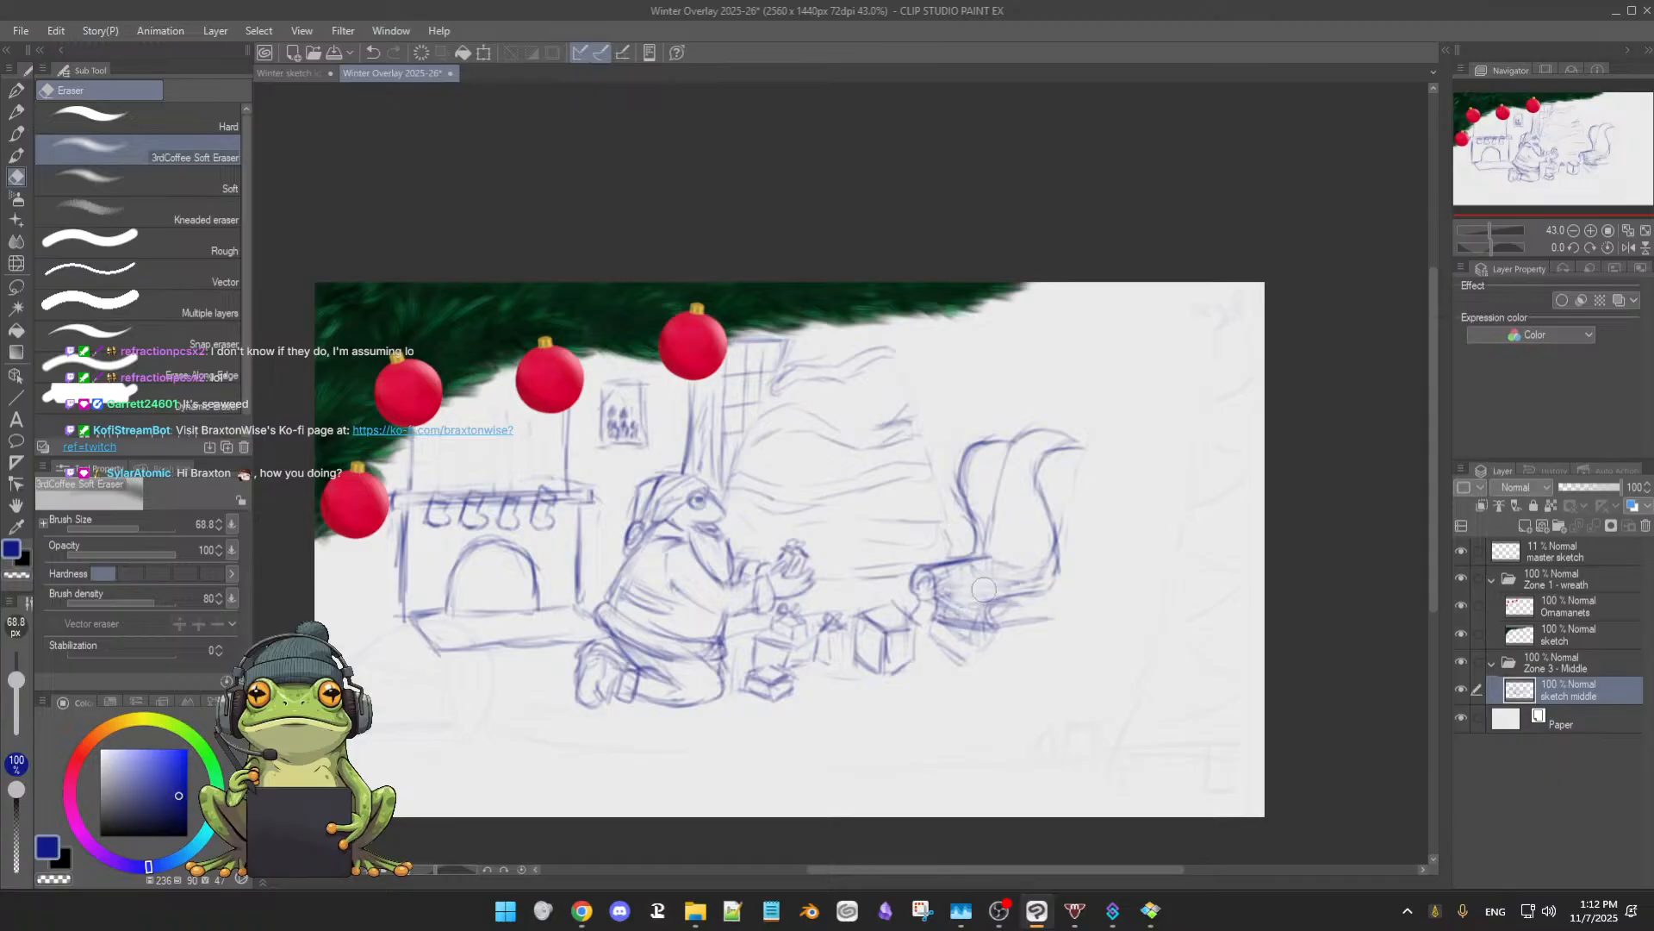
- Draw the near wing's inner edge from the chair back's top down to the armrest and erase overlapping lines beside it
{"action": "key", "text": "b"}
{"action": "left_click_drag", "start_coordinate": [1015, 457], "coordinate": [993, 577]}
{"action": "mouse_move", "coordinate": [999, 496]}
{"action": "left_mouse_down"}
{"action": "mouse_move", "coordinate": [991, 593]}
{"action": "mouse_move", "coordinate": [1032, 597]}
{"action": "mouse_move", "coordinate": [993, 569]}
{"action": "mouse_move", "coordinate": [989, 612]}
{"action": "left_mouse_up"}
{"action": "key", "text": "e"}
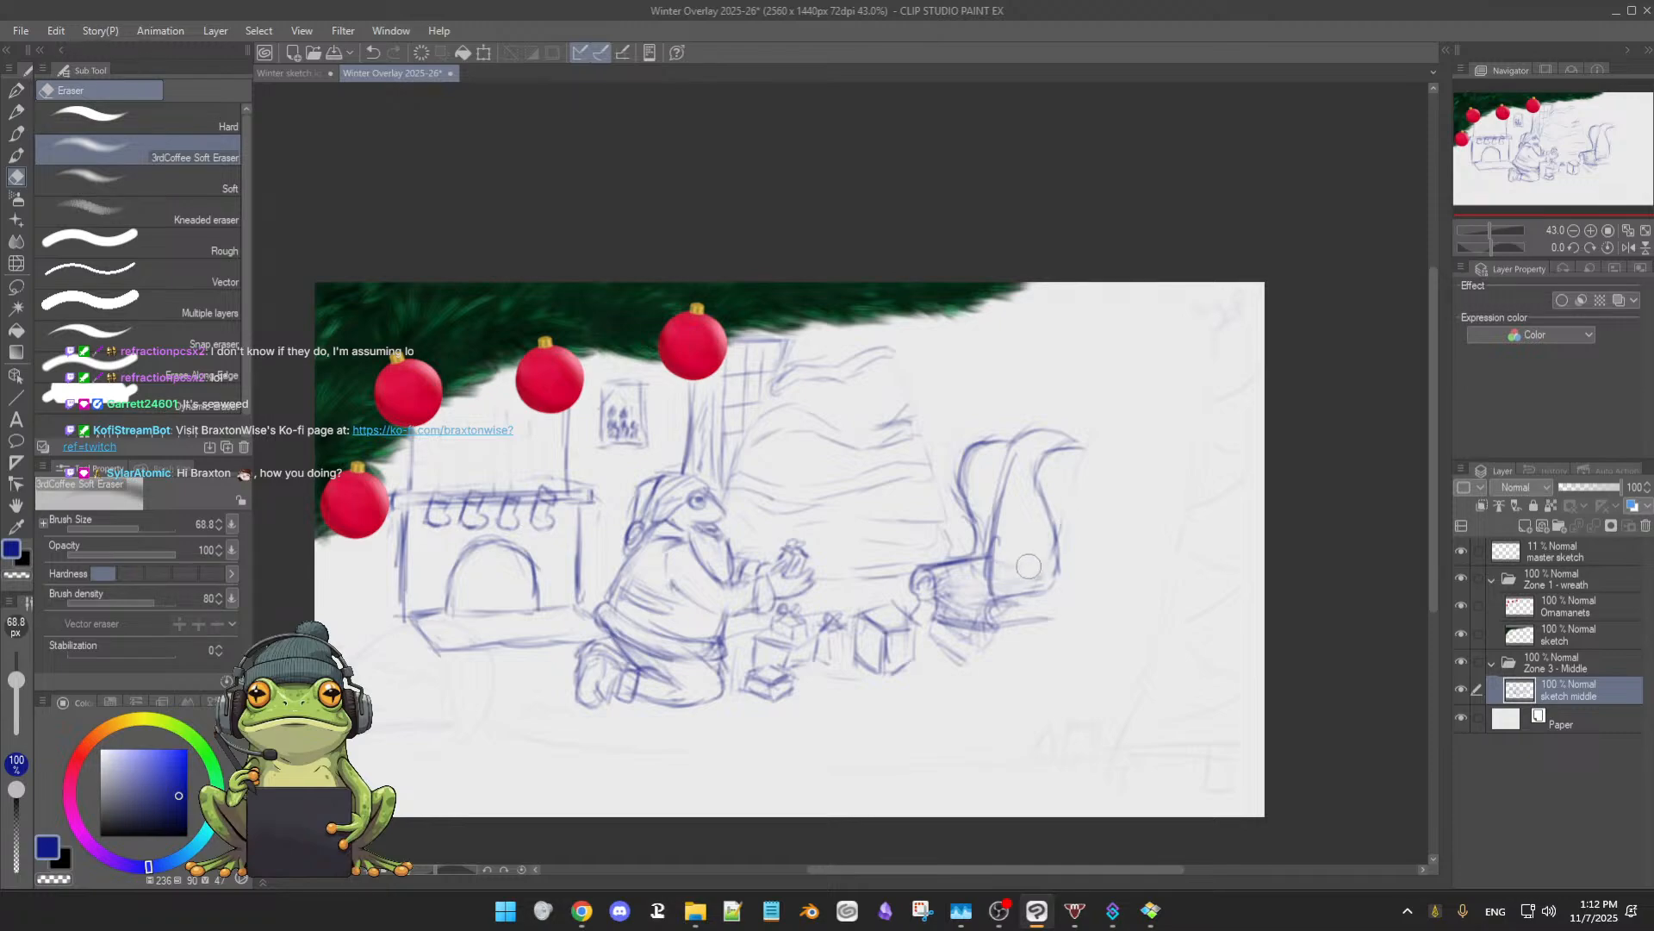
{"action": "key", "text": "b"}
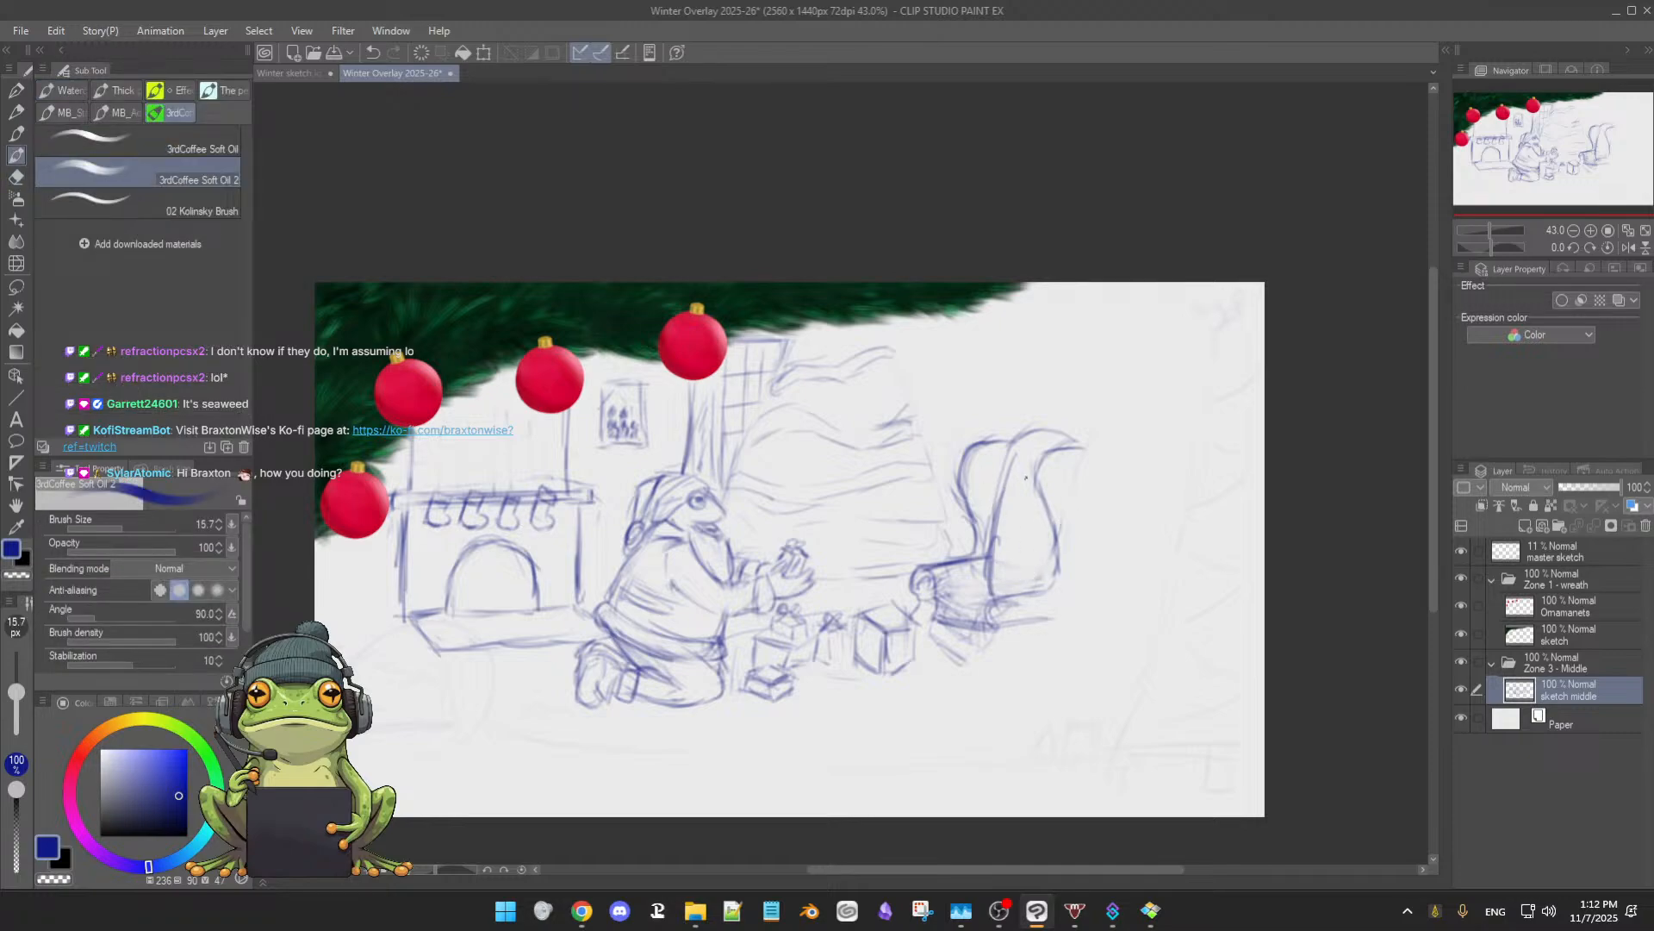
{"action": "left_click_drag", "start_coordinate": [1004, 468], "coordinate": [989, 600]}
{"action": "key", "text": "e"}
{"action": "mouse_move", "coordinate": [980, 528]}
{"action": "left_mouse_down"}
{"action": "mouse_move", "coordinate": [981, 555]}
{"action": "mouse_move", "coordinate": [963, 557]}
{"action": "left_mouse_up"}
{"action": "key", "text": "b"}
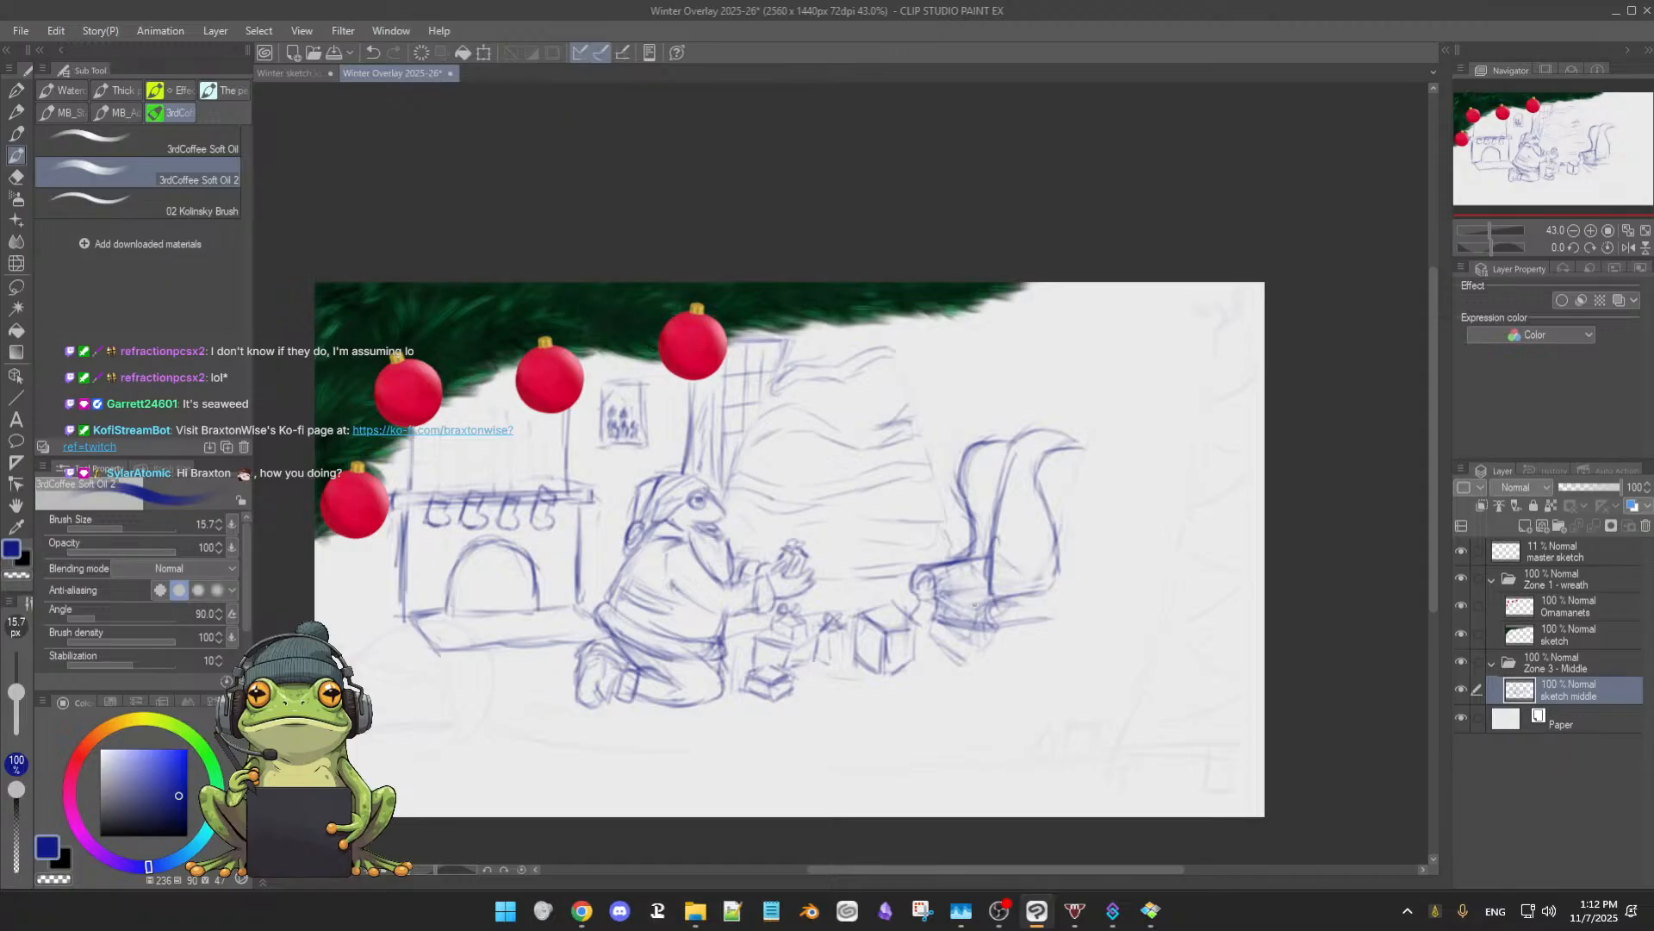
- Clean up the near armrest and the front panel below it with the soft eraser
{"action": "key", "text": "e"}
{"action": "left_click_drag", "start_coordinate": [982, 615], "coordinate": [1041, 587]}
{"action": "key", "text": "b"}
{"action": "key", "text": "e"}
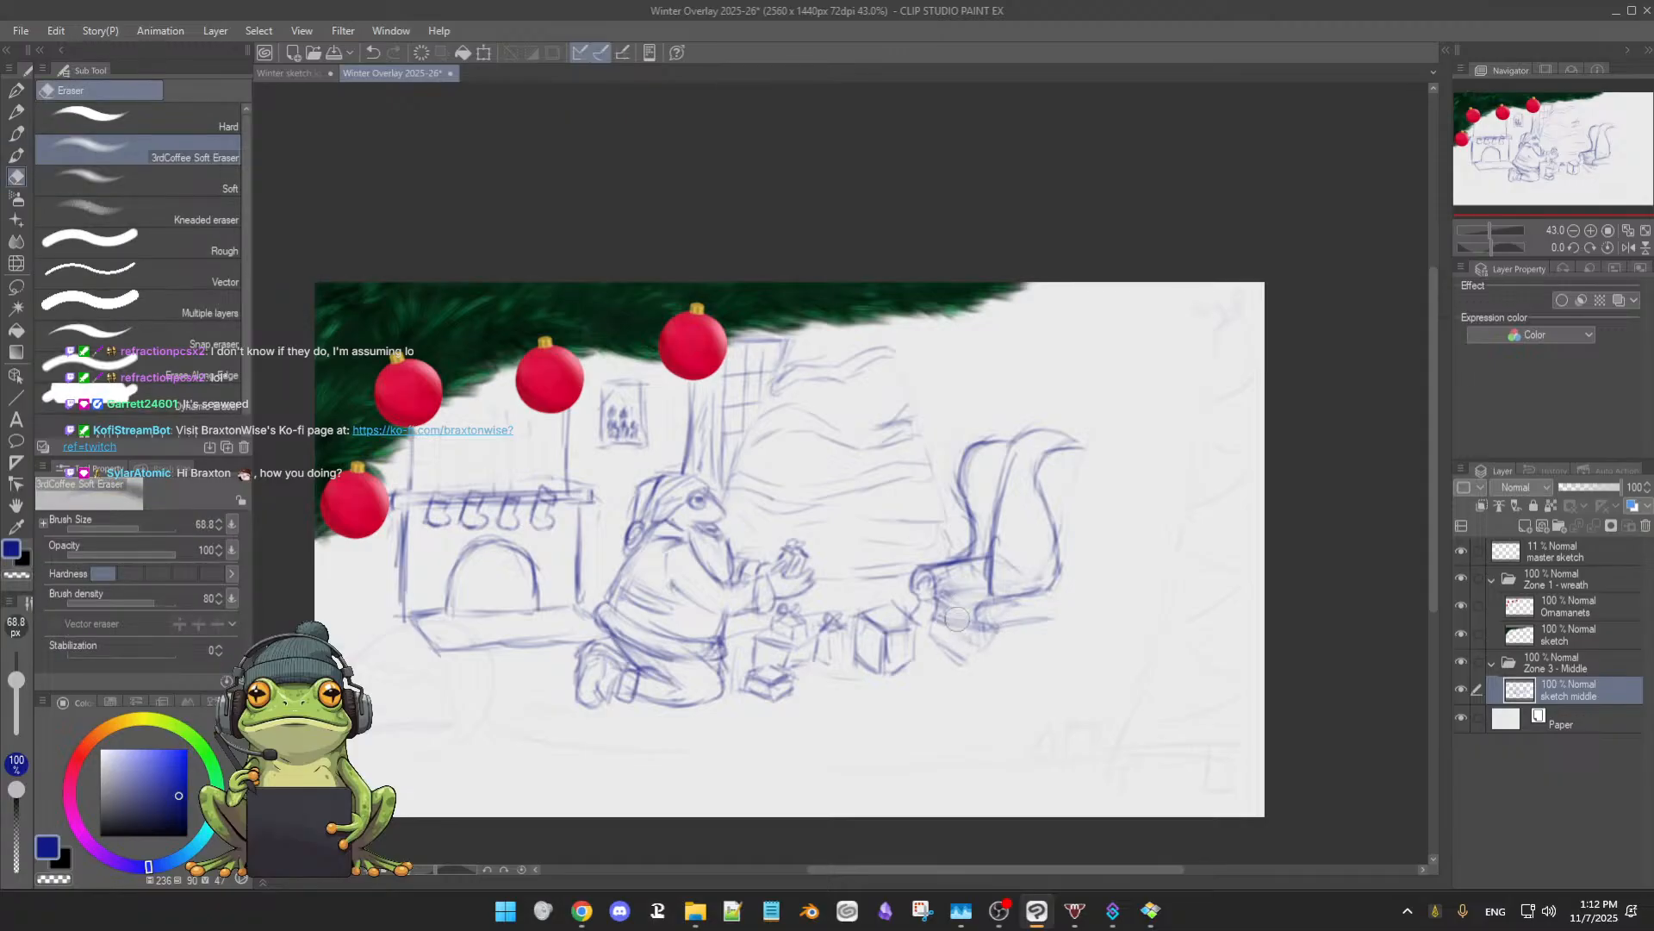
{"action": "key", "text": "b"}
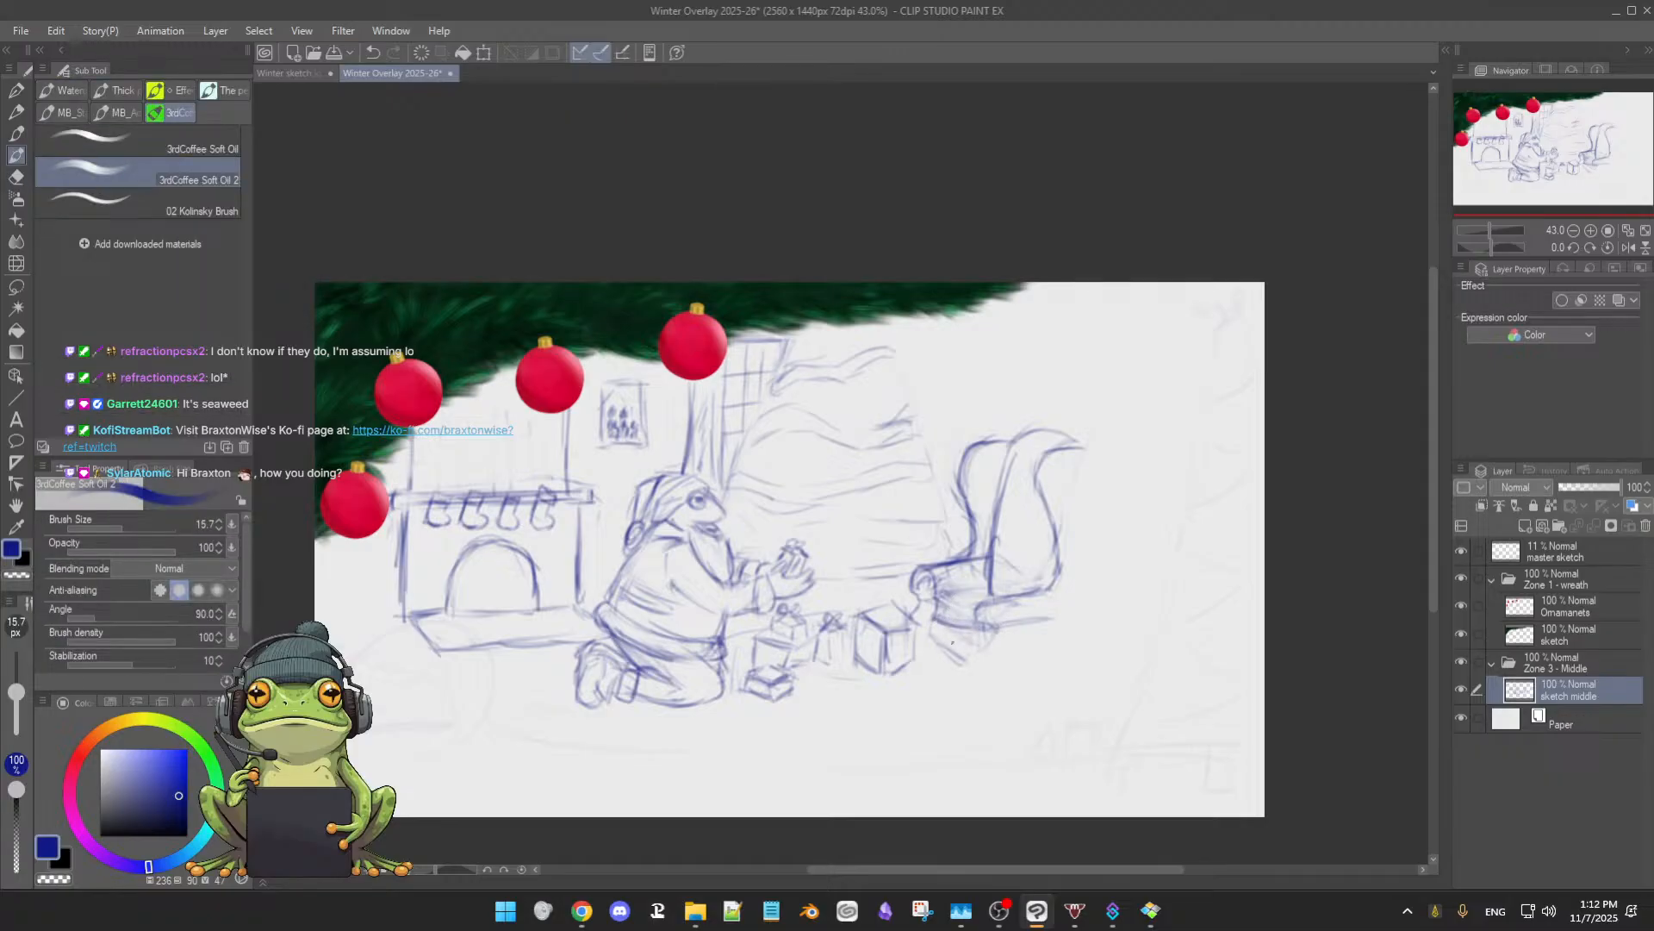
{"action": "key", "text": "e"}
{"action": "left_click_drag", "start_coordinate": [954, 609], "coordinate": [976, 629]}
- Draw the armchair's outer back edge down towards the floor and outline the bottom edges of its side and front
{"action": "key", "text": "b"}
{"action": "mouse_move", "coordinate": [1077, 446]}
{"action": "left_mouse_down"}
{"action": "mouse_move", "coordinate": [1095, 453]}
{"action": "mouse_move", "coordinate": [1103, 519]}
{"action": "mouse_move", "coordinate": [1082, 612]}
{"action": "mouse_move", "coordinate": [1092, 651]}
{"action": "left_mouse_up"}
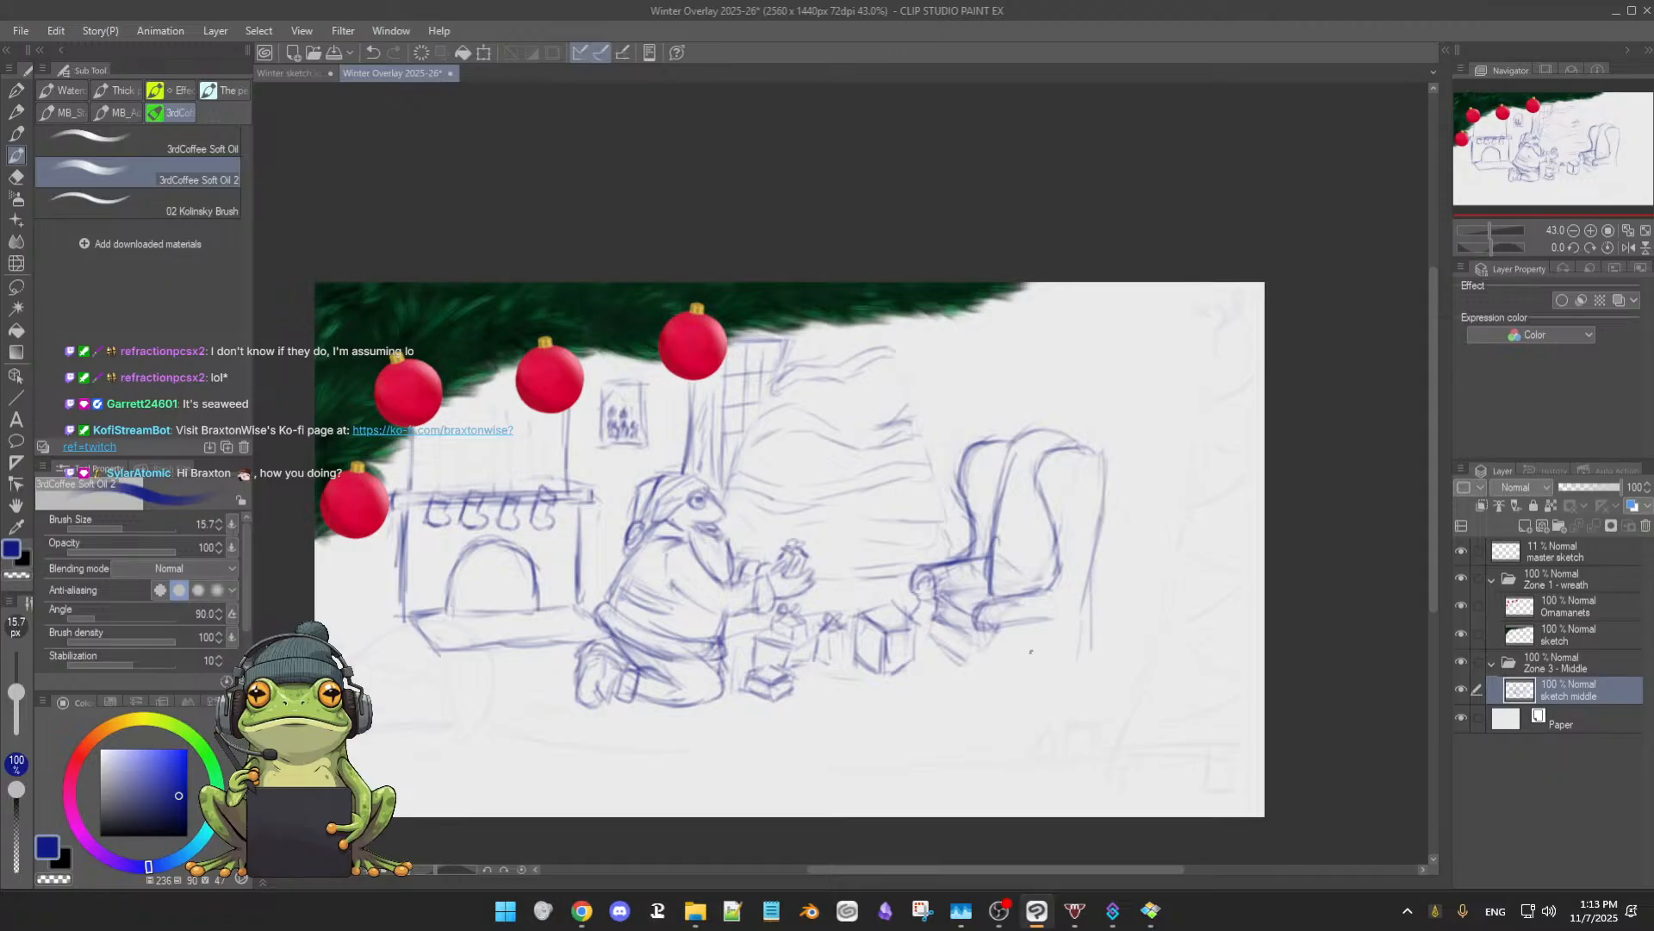
{"action": "left_click_drag", "start_coordinate": [1004, 673], "coordinate": [1068, 661]}
{"action": "left_click_drag", "start_coordinate": [936, 654], "coordinate": [965, 684]}
{"action": "left_click_drag", "start_coordinate": [913, 637], "coordinate": [947, 677]}
- Sketch the armchair's two near feet and reinforce the front panel's bottom edge
{"action": "left_click_drag", "start_coordinate": [972, 677], "coordinate": [978, 699]}
{"action": "mouse_move", "coordinate": [997, 678]}
{"action": "left_mouse_down"}
{"action": "mouse_move", "coordinate": [1001, 696]}
{"action": "mouse_move", "coordinate": [979, 694]}
{"action": "left_mouse_up"}
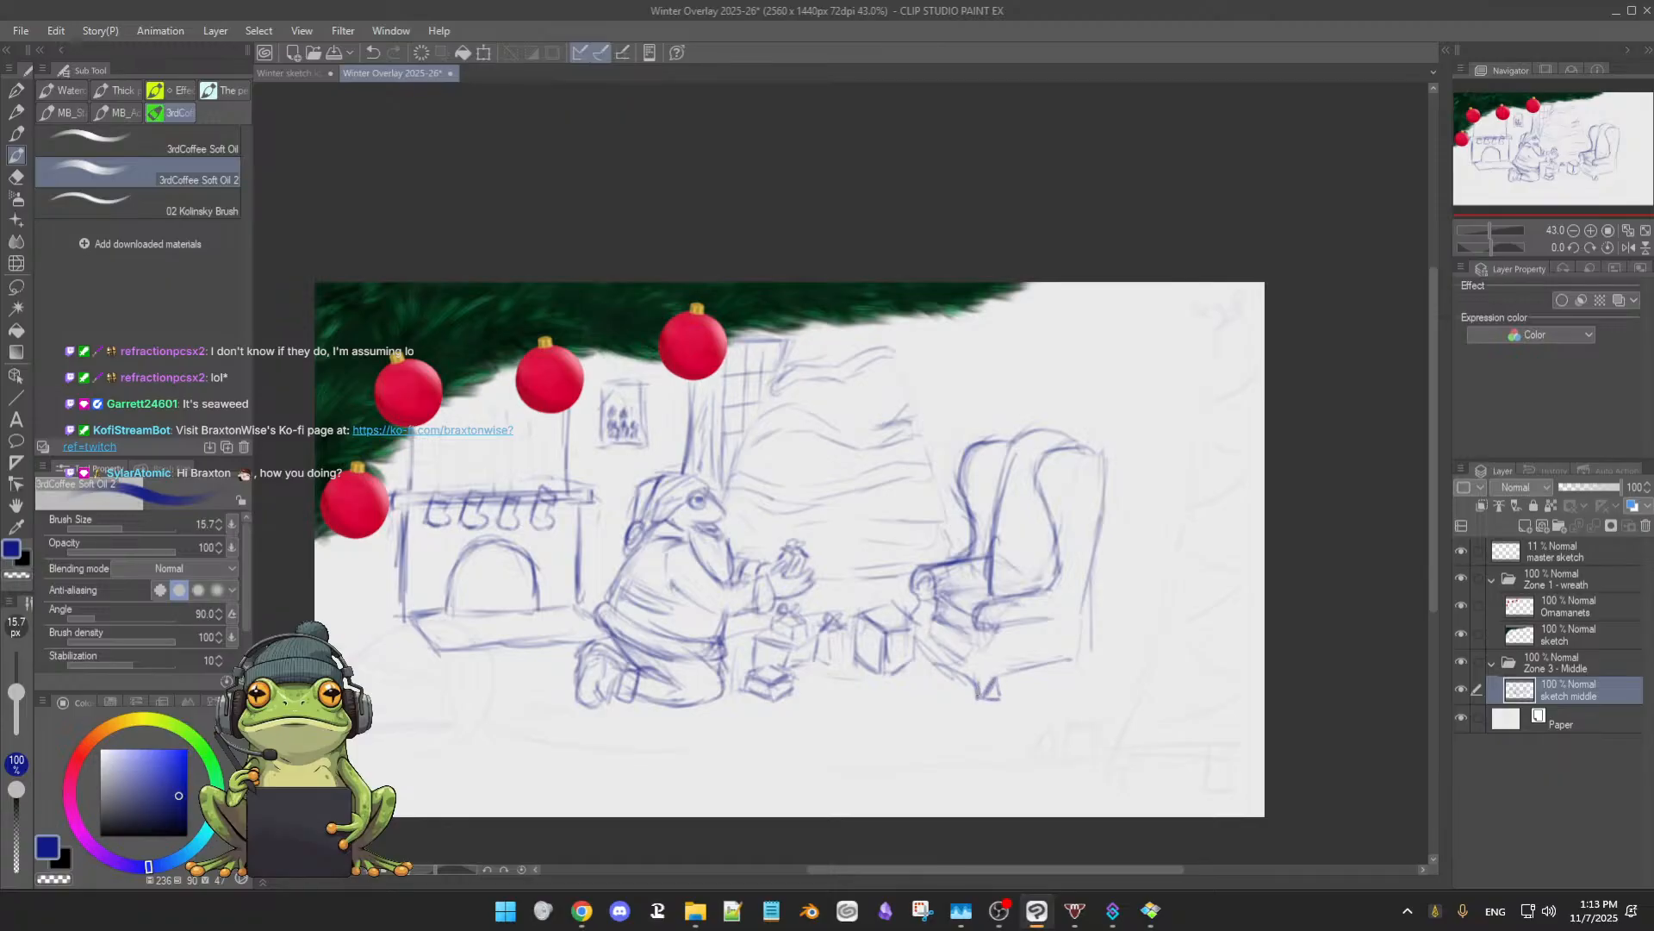
{"action": "key", "text": "e"}
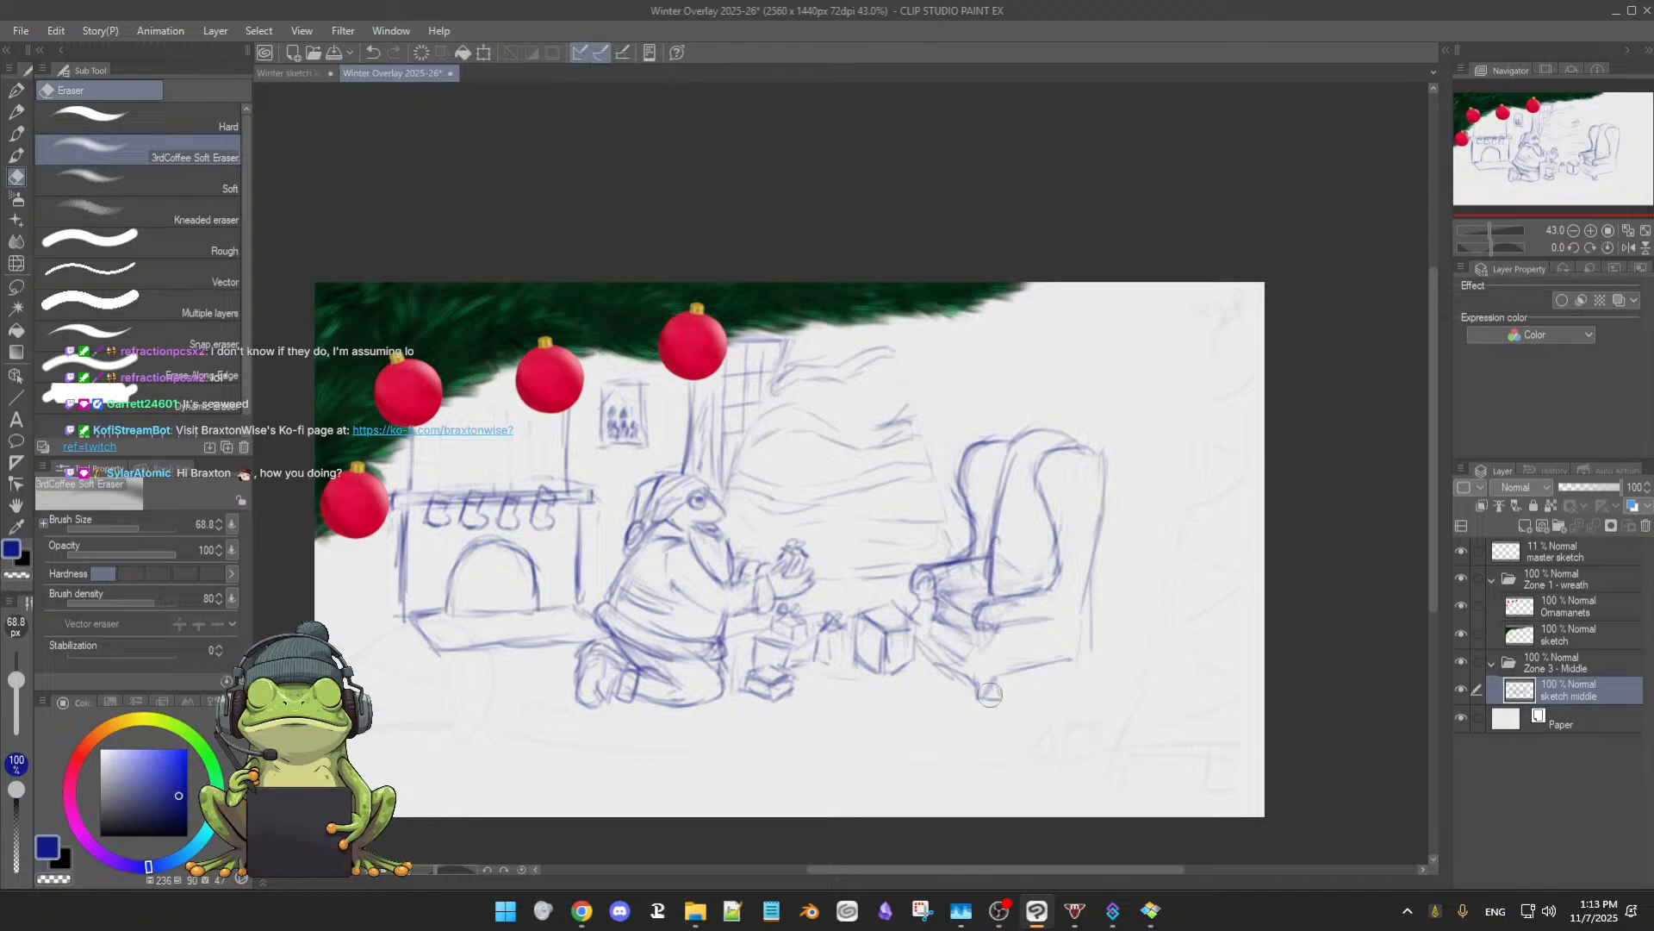
{"action": "key", "text": "b"}
{"action": "mouse_move", "coordinate": [974, 680]}
{"action": "left_mouse_down"}
{"action": "mouse_move", "coordinate": [1027, 673]}
{"action": "mouse_move", "coordinate": [981, 678]}
{"action": "mouse_move", "coordinate": [1000, 677]}
{"action": "mouse_move", "coordinate": [979, 696]}
{"action": "mouse_move", "coordinate": [1076, 677]}
{"action": "left_mouse_up"}
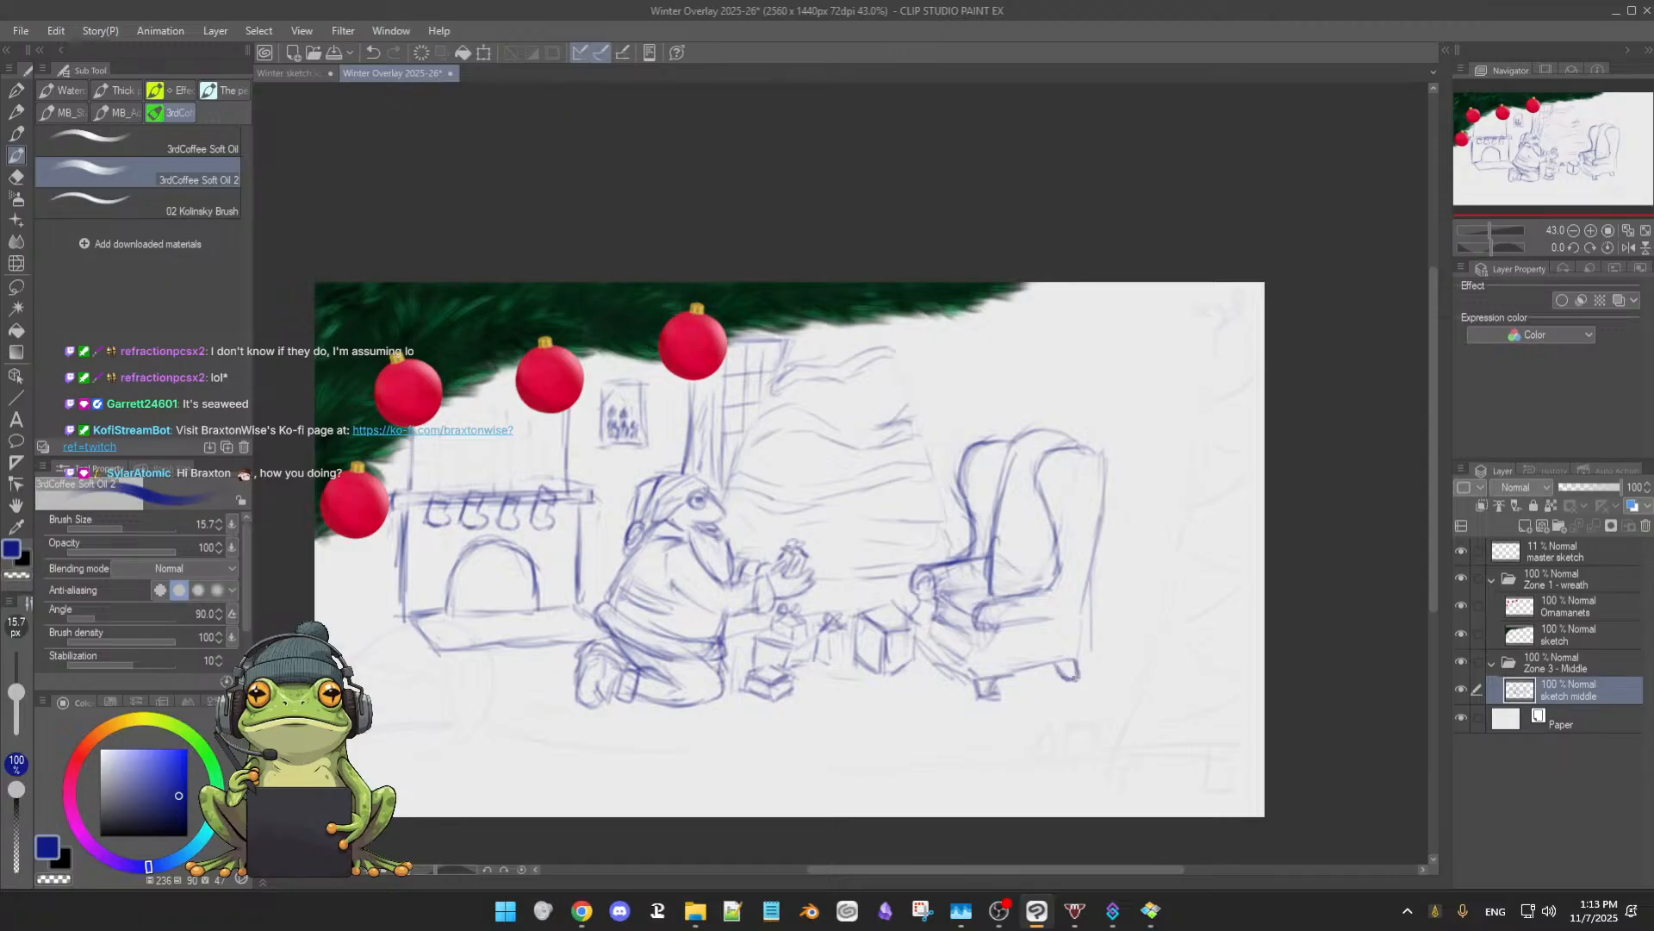
{"action": "mouse_move", "coordinate": [915, 644]}
{"action": "left_mouse_down"}
{"action": "mouse_move", "coordinate": [909, 664]}
{"action": "mouse_move", "coordinate": [943, 667]}
{"action": "left_mouse_up"}
- Shade the armchair's front panel with dense hatching strokes
{"action": "left_click_drag", "start_coordinate": [1126, 734], "coordinate": [824, 858]}
{"action": "left_click_drag", "start_coordinate": [763, 630], "coordinate": [775, 707]}
{"action": "mouse_move", "coordinate": [796, 630]}
{"action": "left_mouse_down"}
{"action": "mouse_move", "coordinate": [797, 676]}
{"action": "mouse_move", "coordinate": [775, 689]}
{"action": "mouse_move", "coordinate": [835, 690]}
{"action": "left_mouse_up"}
{"action": "mouse_move", "coordinate": [797, 630]}
{"action": "left_mouse_down"}
{"action": "mouse_move", "coordinate": [796, 671]}
{"action": "mouse_move", "coordinate": [781, 634]}
{"action": "mouse_move", "coordinate": [788, 675]}
{"action": "left_mouse_up"}
{"action": "mouse_move", "coordinate": [784, 630]}
{"action": "left_mouse_down"}
{"action": "mouse_move", "coordinate": [779, 671]}
{"action": "mouse_move", "coordinate": [773, 653]}
{"action": "left_mouse_up"}
{"action": "mouse_move", "coordinate": [782, 655]}
{"action": "left_mouse_down"}
{"action": "mouse_move", "coordinate": [772, 674]}
{"action": "mouse_move", "coordinate": [819, 656]}
{"action": "mouse_move", "coordinate": [798, 627]}
{"action": "mouse_move", "coordinate": [788, 640]}
{"action": "mouse_move", "coordinate": [812, 638]}
{"action": "mouse_move", "coordinate": [815, 662]}
{"action": "mouse_move", "coordinate": [782, 661]}
{"action": "mouse_move", "coordinate": [780, 639]}
{"action": "left_mouse_up"}
- Touch up the front panel's hatching and add a stroke along the lower side of the armchair
{"action": "key", "text": "e"}
{"action": "key", "text": "p"}
{"action": "key", "text": "e"}
{"action": "key", "text": "p"}
{"action": "mouse_move", "coordinate": [785, 635]}
{"action": "left_mouse_down"}
{"action": "mouse_move", "coordinate": [797, 682]}
{"action": "mouse_move", "coordinate": [772, 622]}
{"action": "left_mouse_up"}
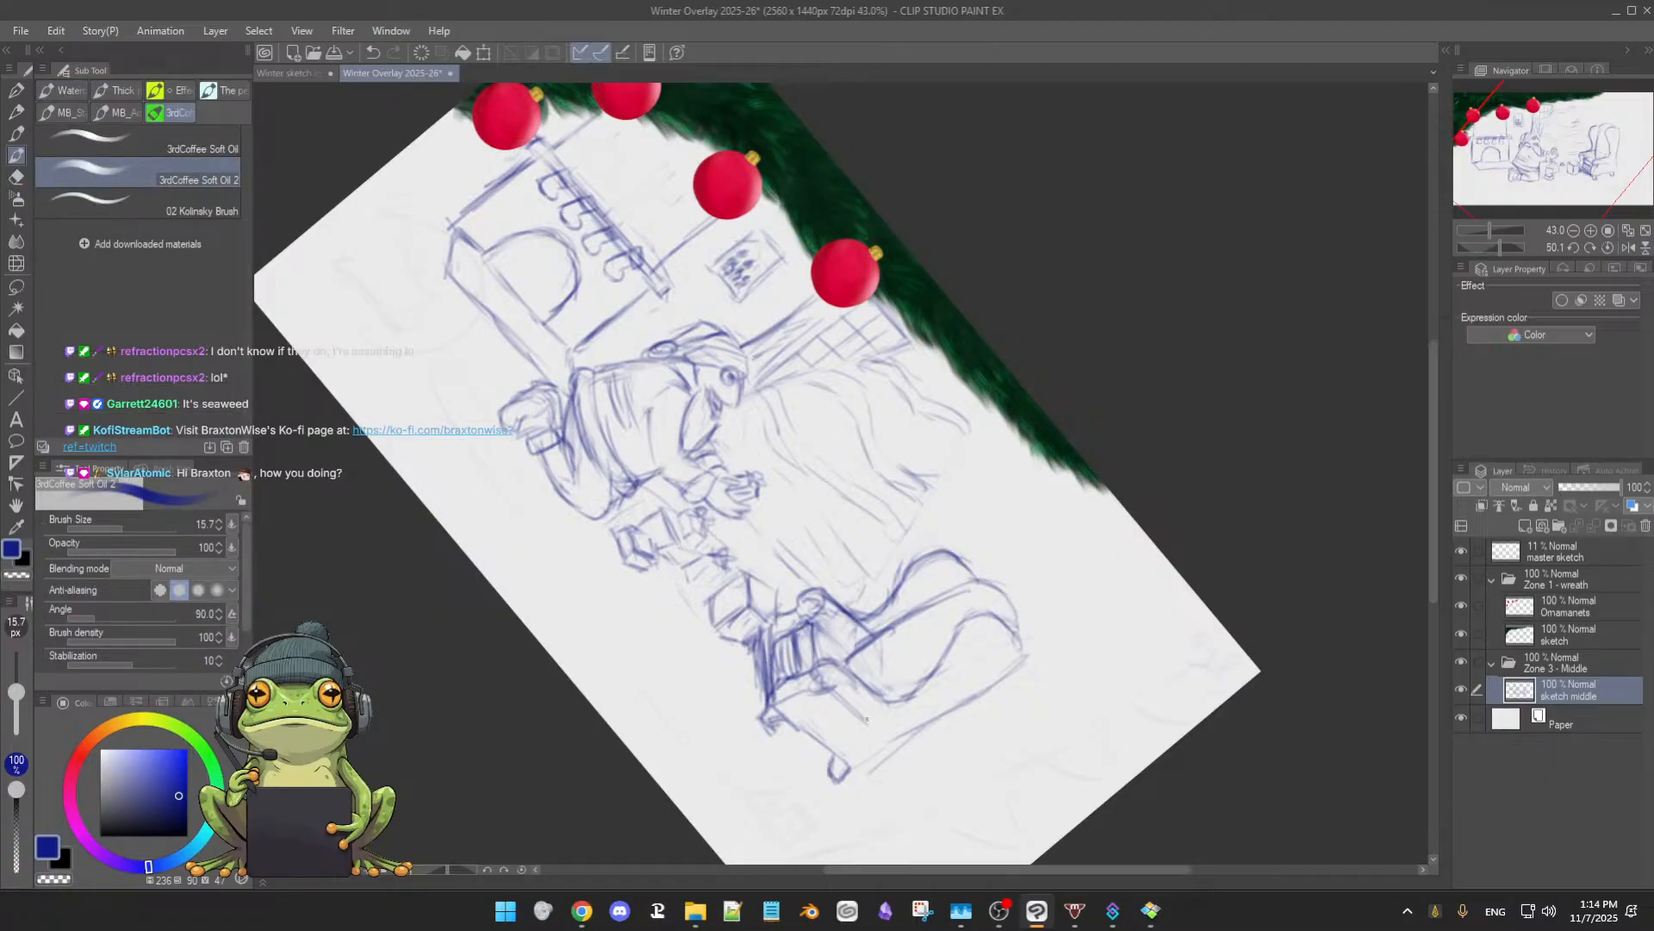
{"action": "mouse_move", "coordinate": [841, 754]}
{"action": "left_mouse_down"}
{"action": "mouse_move", "coordinate": [832, 775]}
{"action": "mouse_move", "coordinate": [918, 743]}
{"action": "left_mouse_up"}
{"action": "mouse_move", "coordinate": [1025, 665]}
{"action": "left_mouse_down"}
{"action": "mouse_move", "coordinate": [864, 755]}
{"action": "mouse_move", "coordinate": [1052, 523]}
{"action": "mouse_move", "coordinate": [1071, 457]}
{"action": "left_mouse_up"}
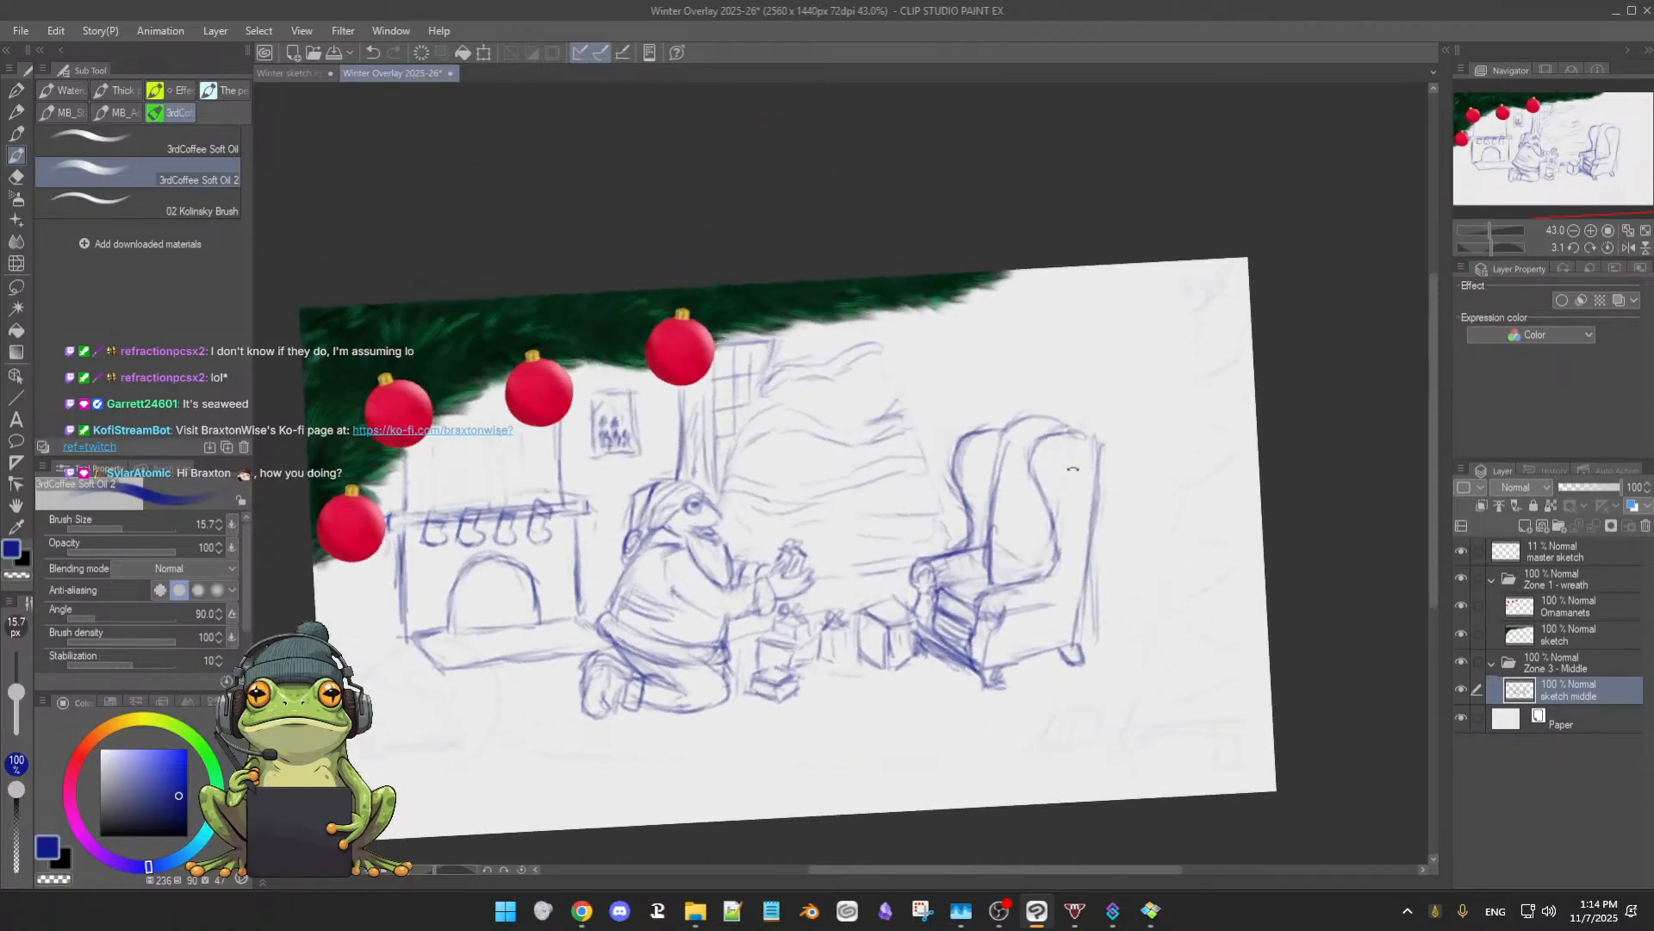
- Clean up the upper edge of the armchair's near side with the soft eraser and brush
{"action": "key", "text": "alt+e"}
{"action": "key", "text": "Escape"}
{"action": "key", "text": "e"}
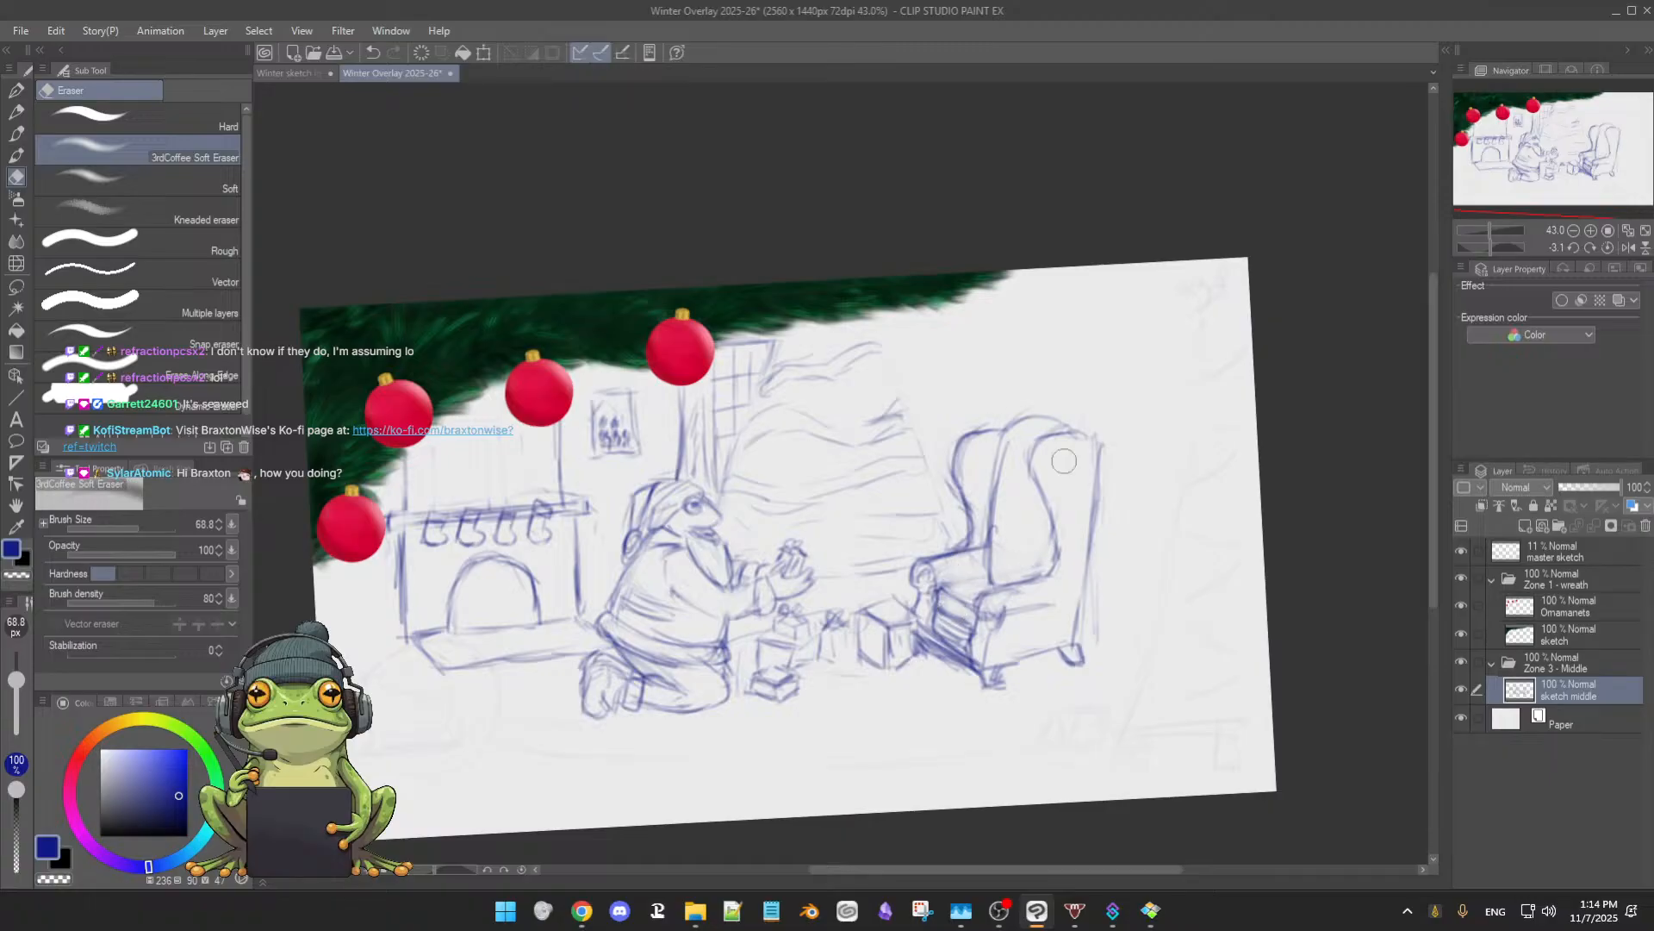
{"action": "key", "text": "b"}
{"action": "key", "text": "e"}
{"action": "key", "text": "b"}
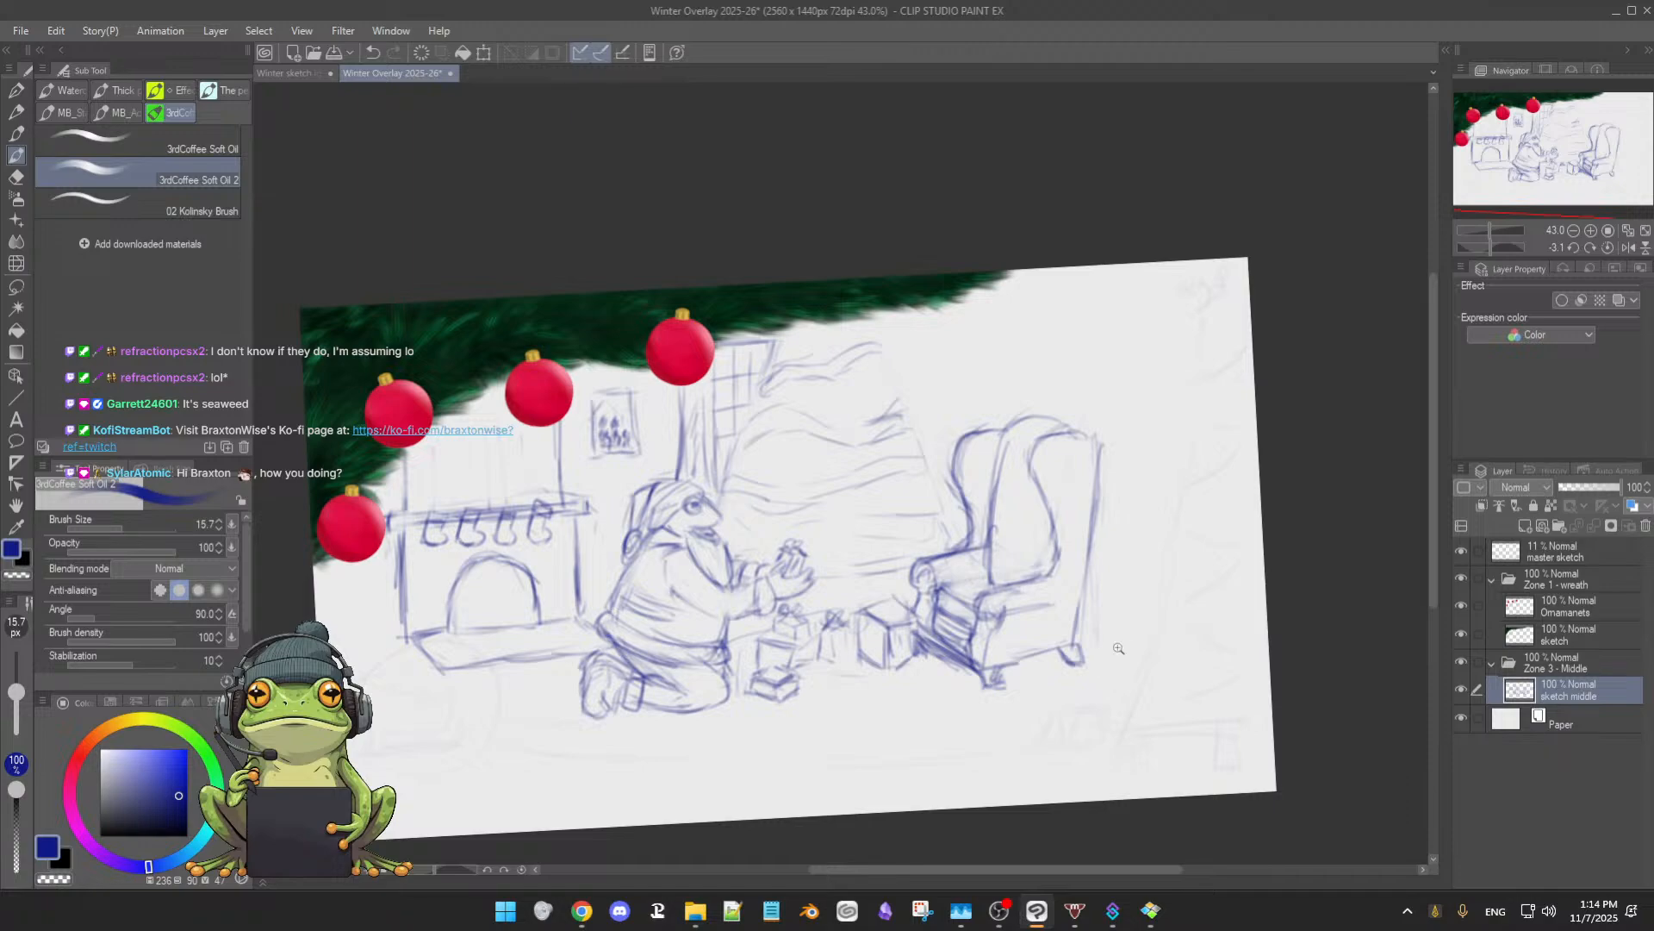
- Sketch garland lines sweeping diagonally across the Christmas tree
{"action": "scroll", "coordinate": [1119, 643], "scroll_direction": "down", "scroll_amount": 2}
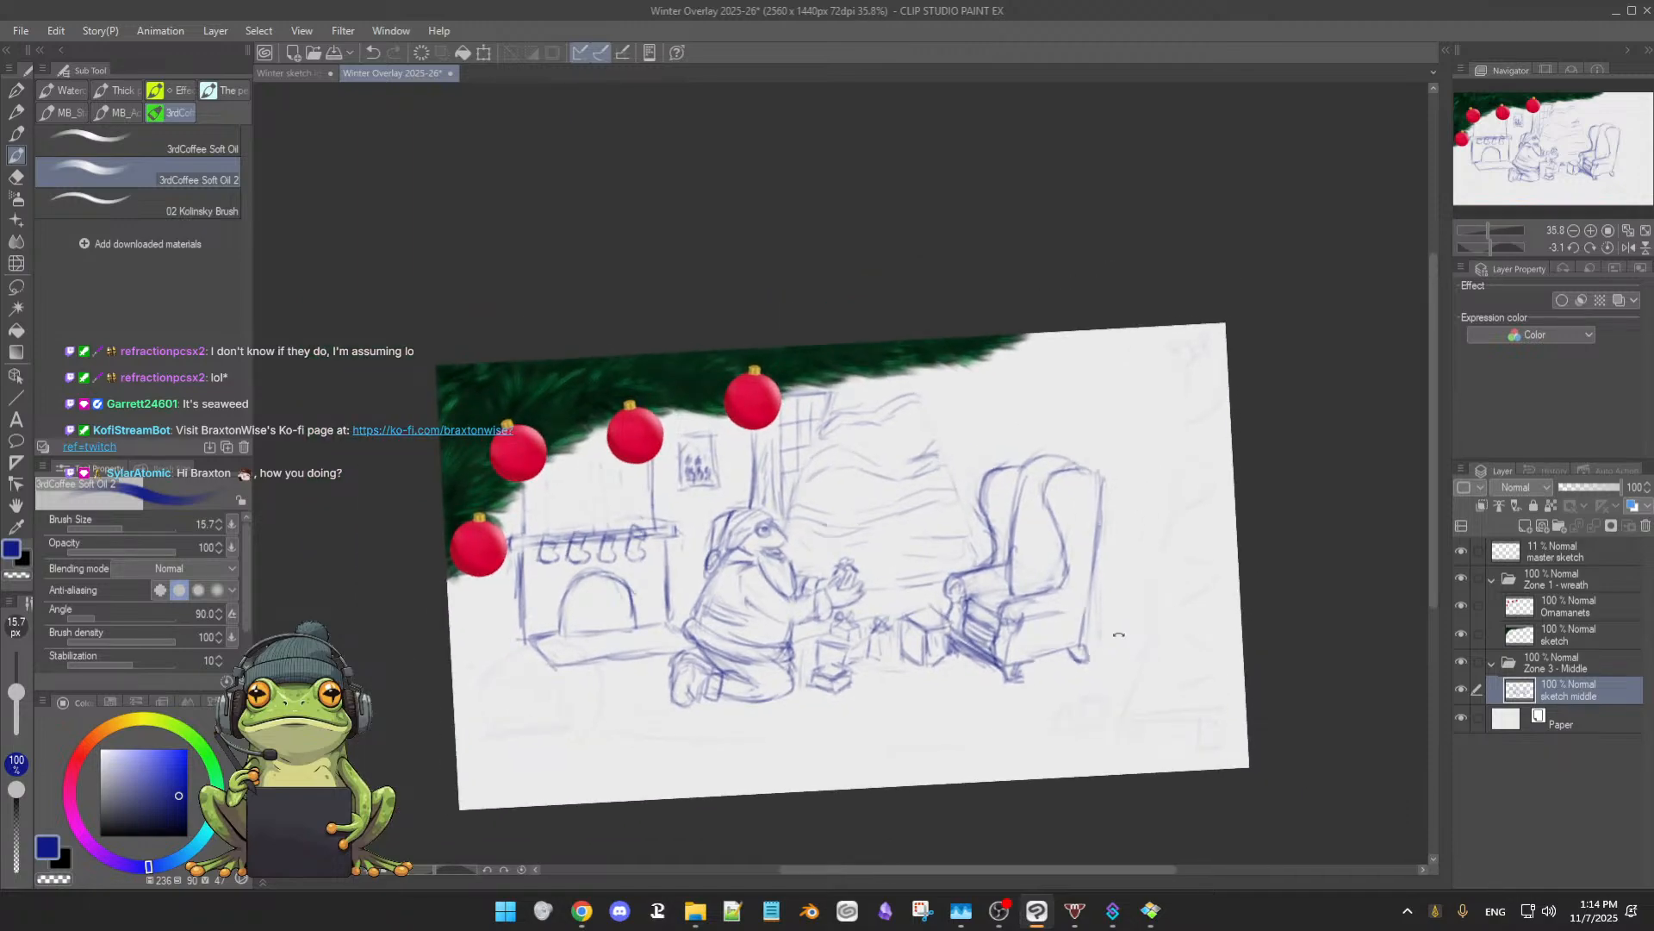
{"action": "double_click", "coordinate": [1118, 636], "text": "shift"}
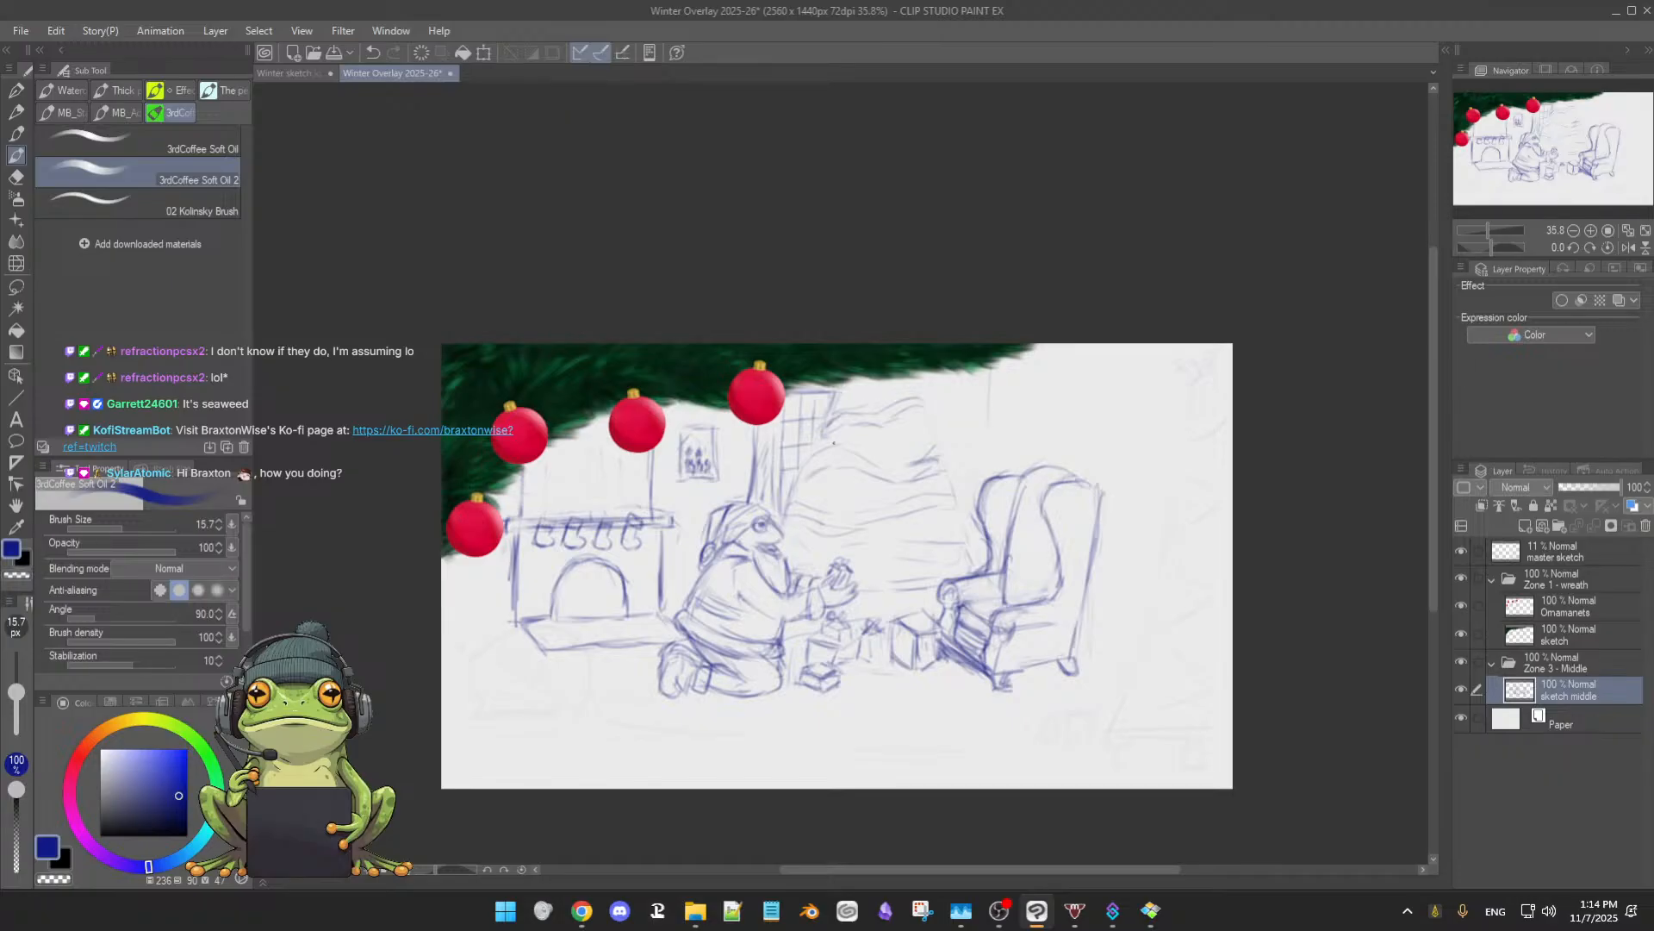
{"action": "mouse_move", "coordinate": [872, 376]}
{"action": "left_mouse_down"}
{"action": "mouse_move", "coordinate": [806, 464]}
{"action": "mouse_move", "coordinate": [874, 455]}
{"action": "mouse_move", "coordinate": [872, 499]}
{"action": "mouse_move", "coordinate": [811, 476]}
{"action": "mouse_move", "coordinate": [819, 517]}
{"action": "left_mouse_up"}
{"action": "left_click_drag", "start_coordinate": [897, 482], "coordinate": [795, 559]}
{"action": "left_click_drag", "start_coordinate": [826, 529], "coordinate": [806, 555]}
- Sketch small round ornaments scattered over the Christmas tree between the garlands
{"action": "left_click_drag", "start_coordinate": [904, 511], "coordinate": [894, 529]}
{"action": "left_click_drag", "start_coordinate": [911, 513], "coordinate": [902, 531]}
{"action": "left_click_drag", "start_coordinate": [813, 497], "coordinate": [841, 459]}
{"action": "left_click_drag", "start_coordinate": [873, 514], "coordinate": [916, 476]}
{"action": "left_click_drag", "start_coordinate": [880, 562], "coordinate": [883, 556]}
{"action": "left_click_drag", "start_coordinate": [907, 411], "coordinate": [901, 414]}
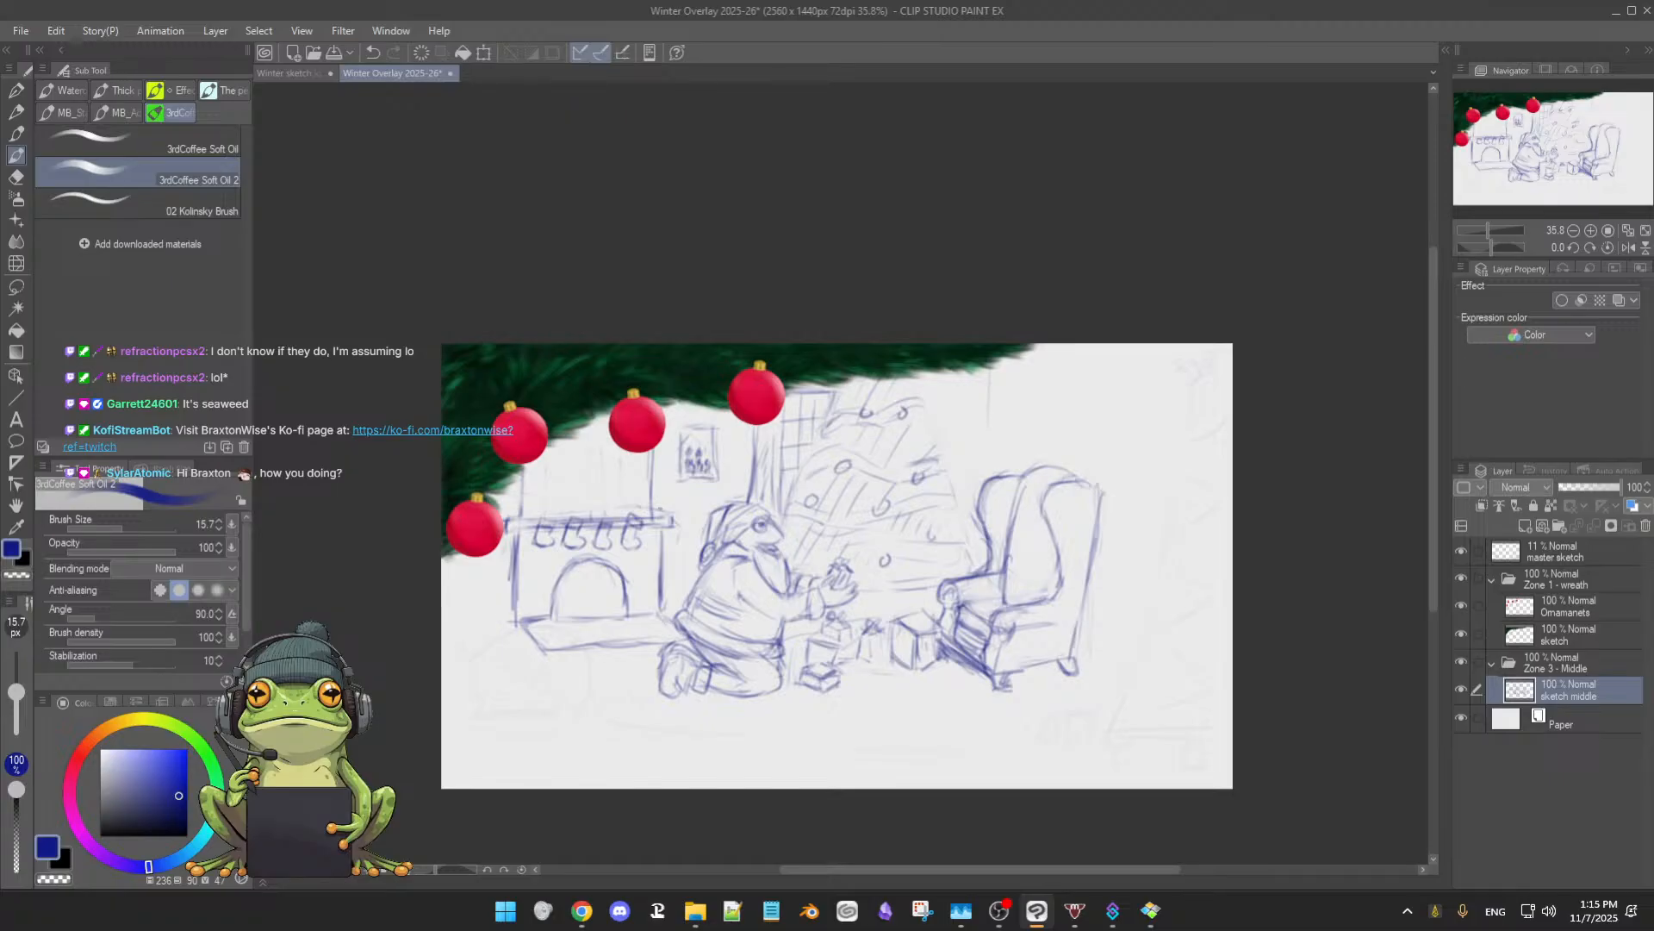
{"action": "key", "text": "e"}
{"action": "key", "text": "b"}
- Lasso the fireplace with its stockings and enlarge it towards the canvas's lower-left corner using Scale/Rotate
{"action": "key", "text": "m"}
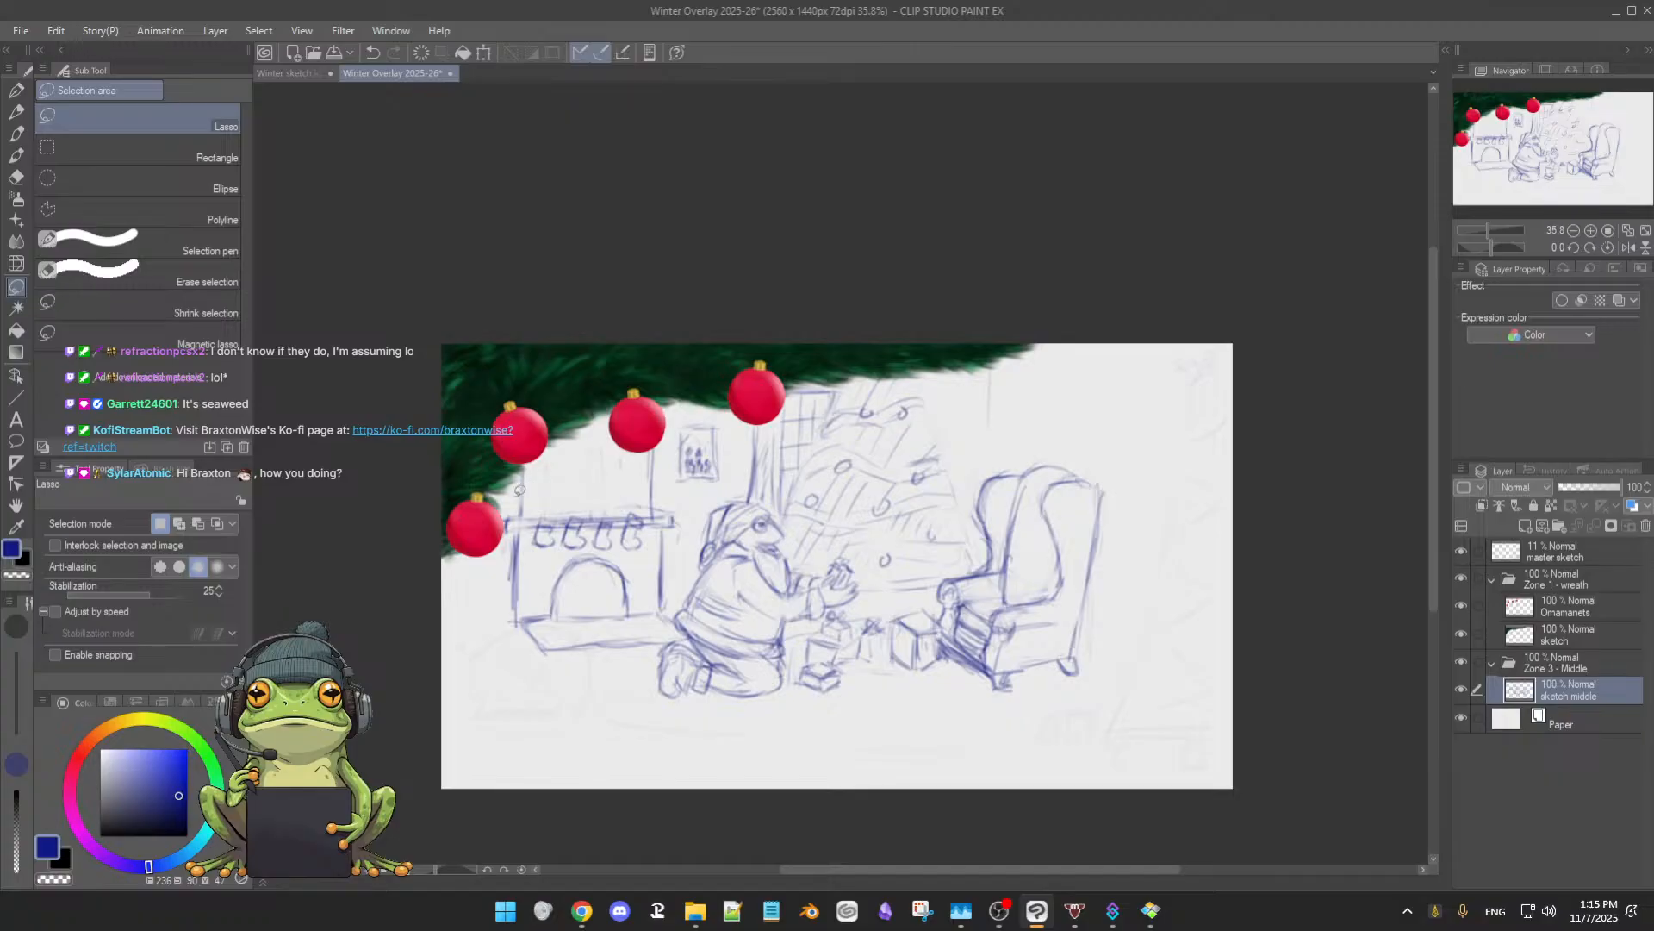
{"action": "mouse_move", "coordinate": [495, 491]}
{"action": "left_mouse_down"}
{"action": "mouse_move", "coordinate": [533, 390]}
{"action": "mouse_move", "coordinate": [667, 403]}
{"action": "mouse_move", "coordinate": [682, 603]}
{"action": "mouse_move", "coordinate": [653, 646]}
{"action": "mouse_move", "coordinate": [541, 676]}
{"action": "mouse_move", "coordinate": [498, 517]}
{"action": "left_mouse_up"}
{"action": "key", "text": "b"}
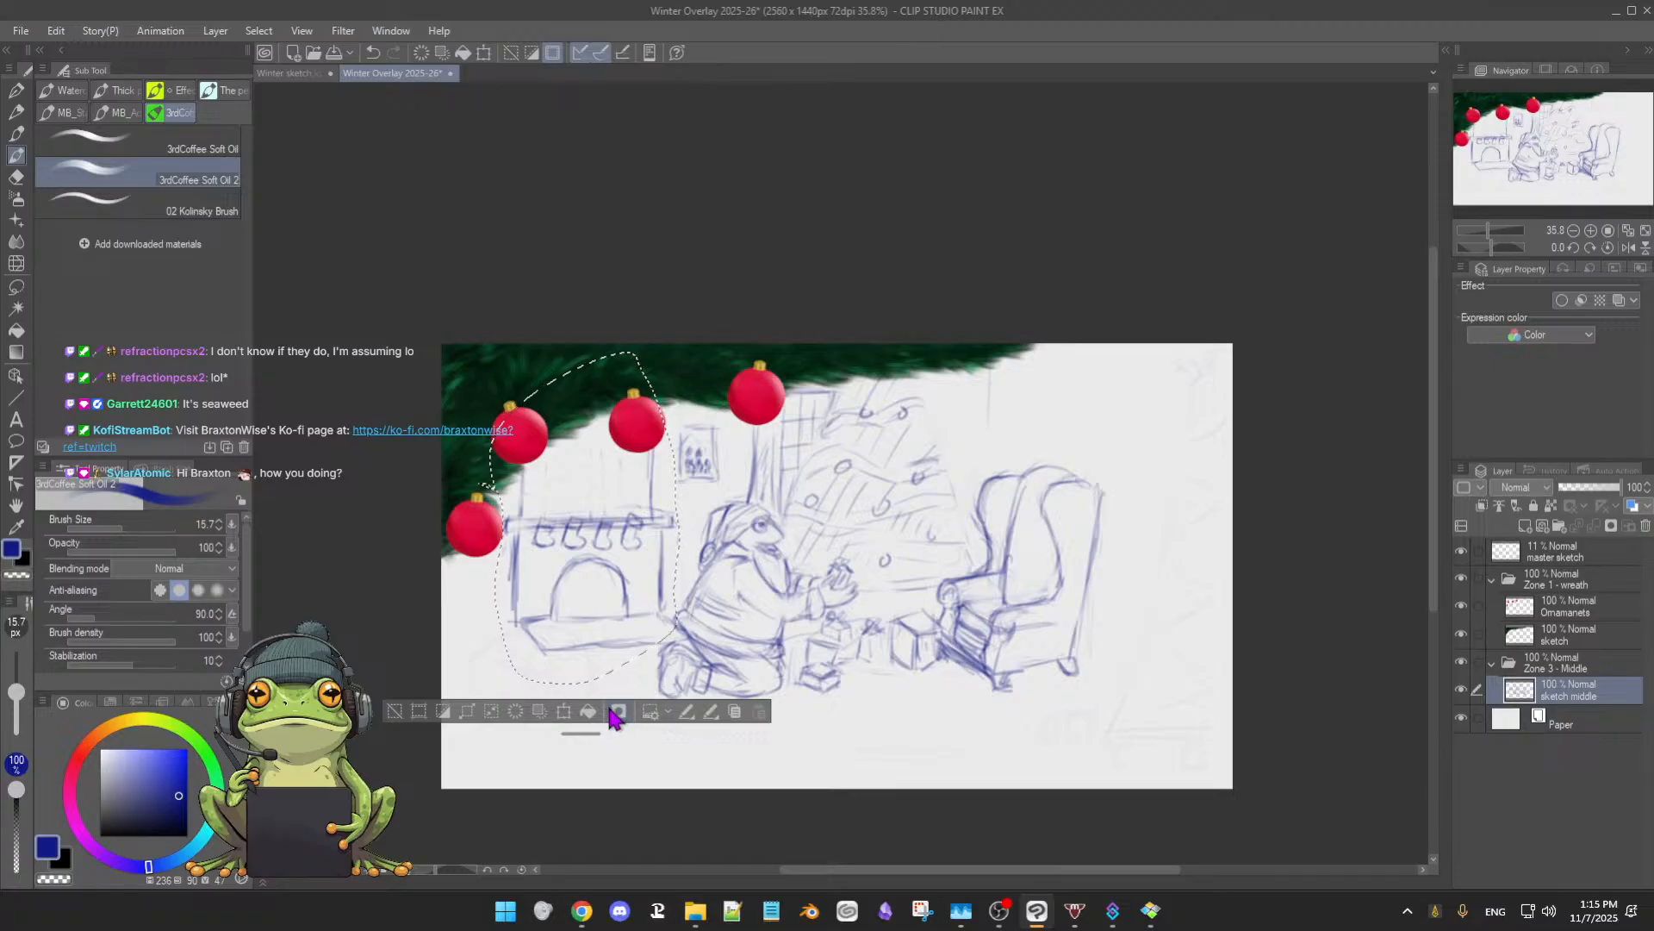
{"action": "left_click", "coordinate": [565, 712]}
{"action": "left_click_drag", "start_coordinate": [476, 684], "coordinate": [426, 703]}
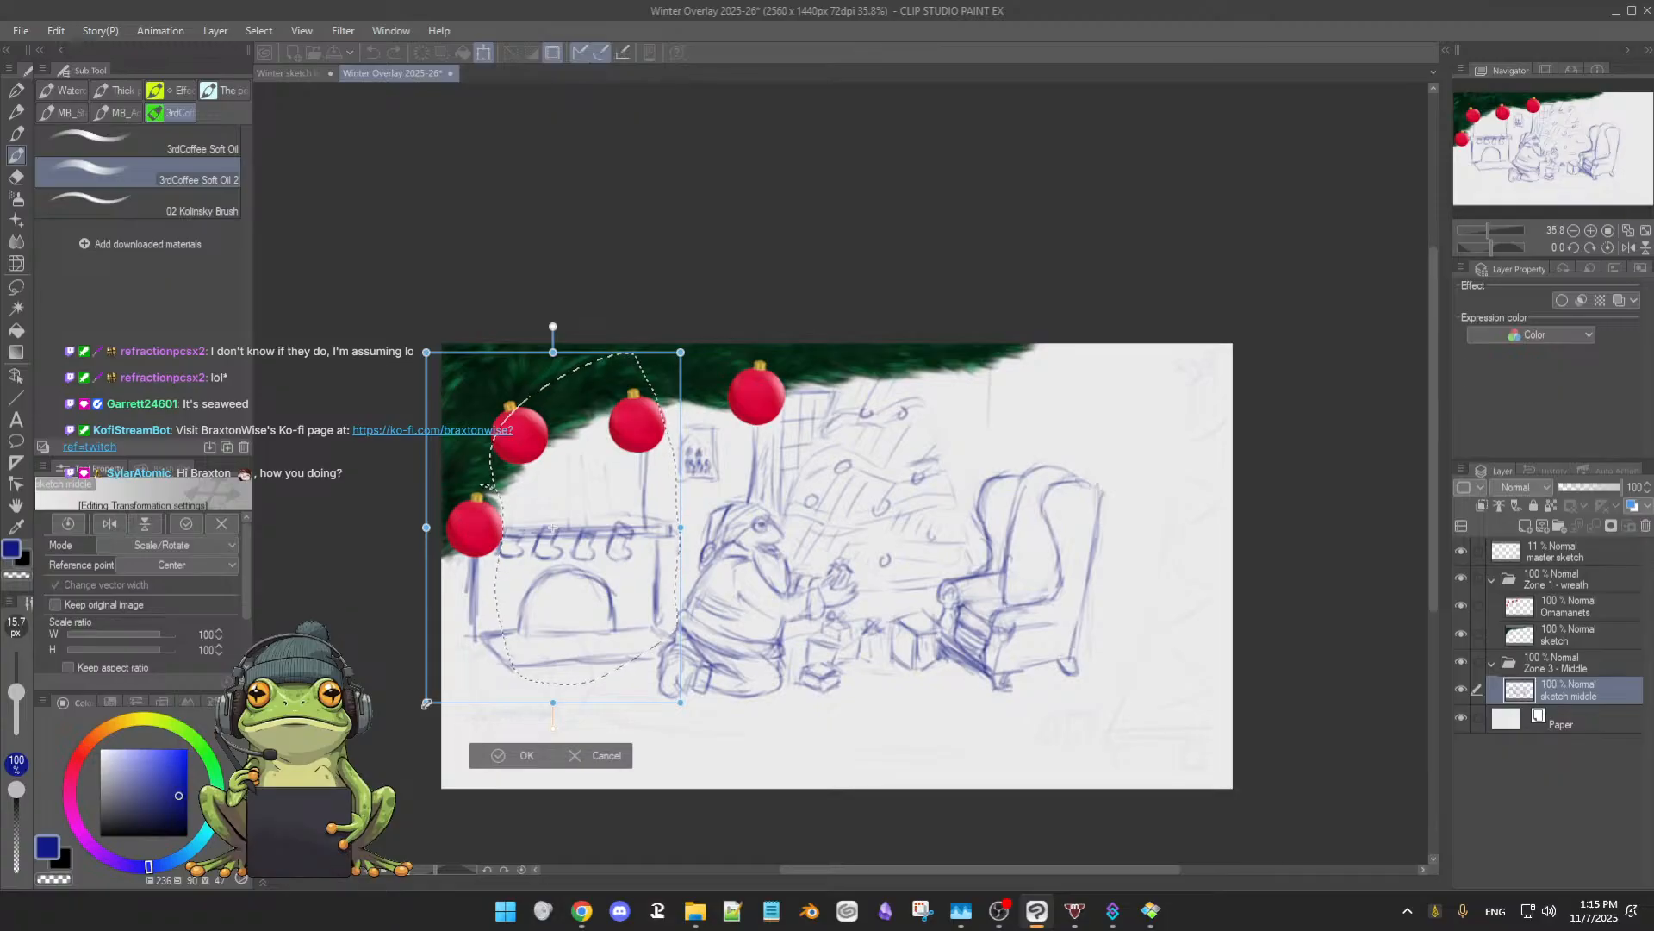
- Widen the selected fireplace sketch to about 139% and 108% height, shift it up and left, apply the transformation and deselect
{"action": "left_click_drag", "start_coordinate": [426, 703], "coordinate": [396, 711]}
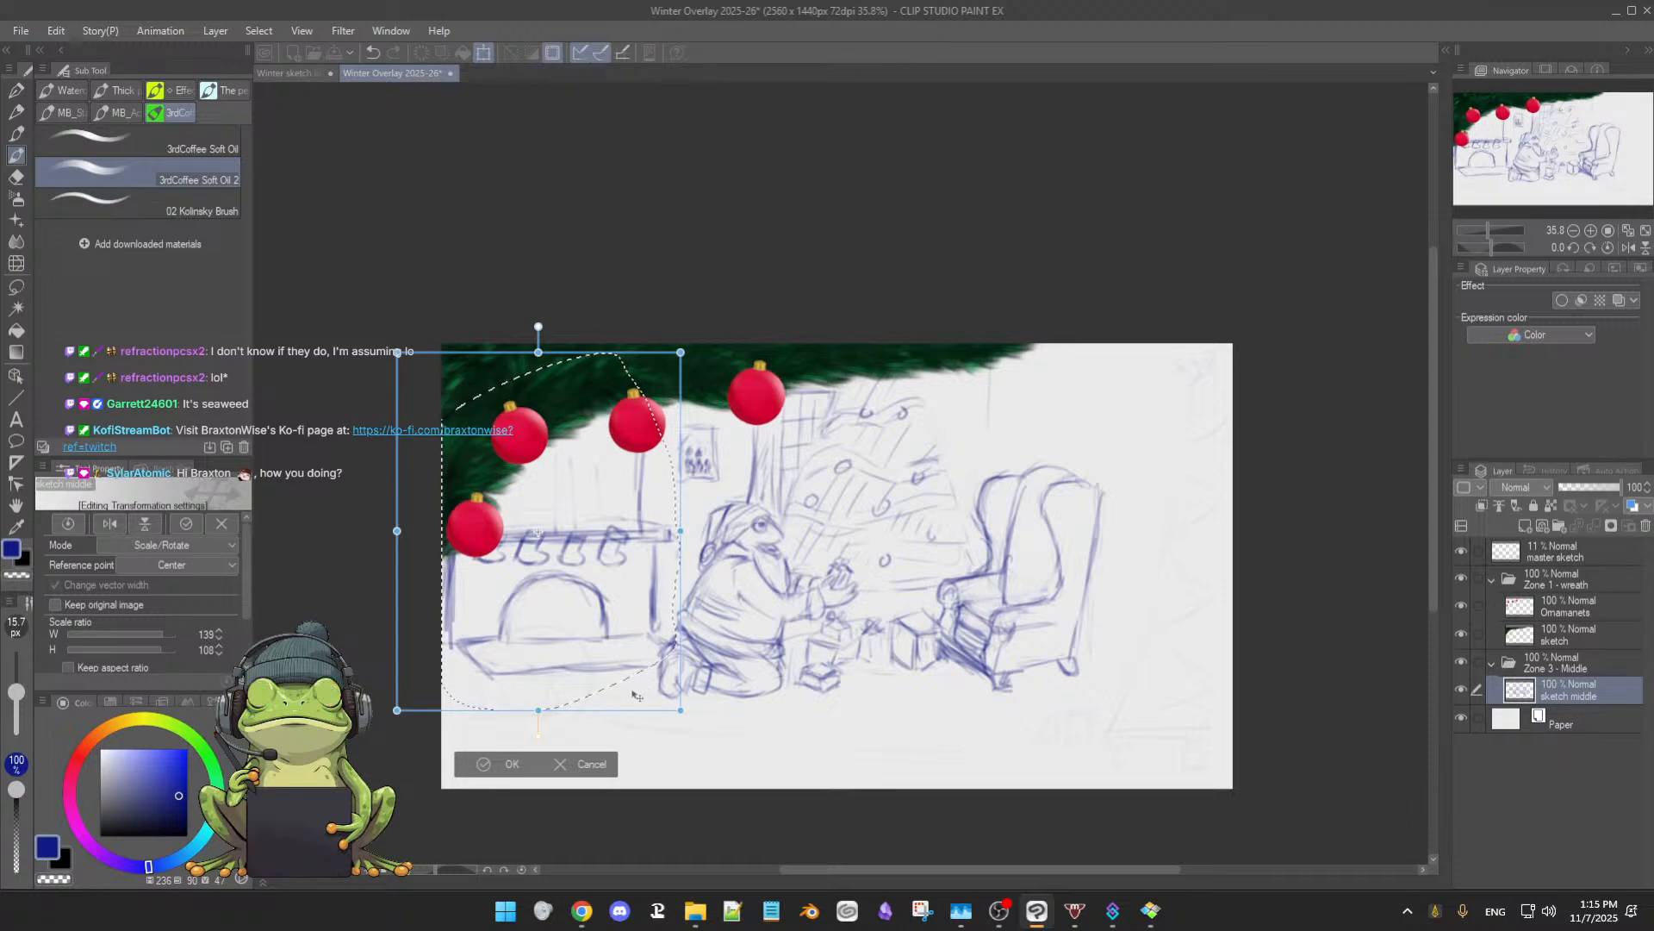
{"action": "left_click_drag", "start_coordinate": [638, 692], "coordinate": [629, 678]}
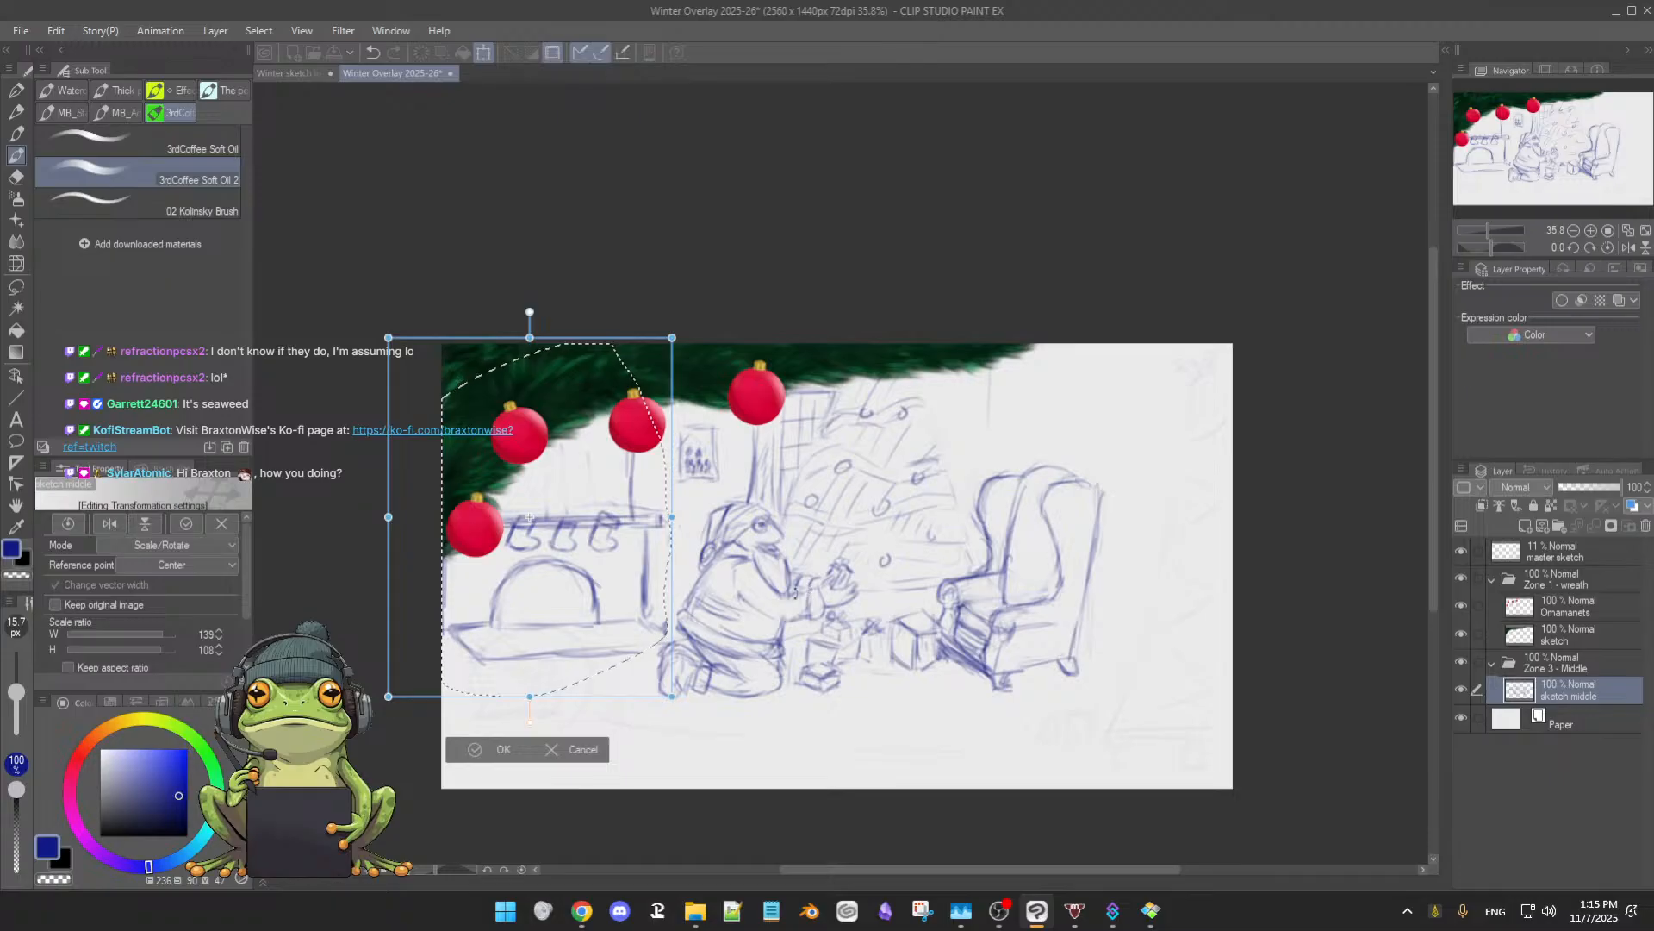
{"action": "left_click_drag", "start_coordinate": [601, 661], "coordinate": [595, 651]}
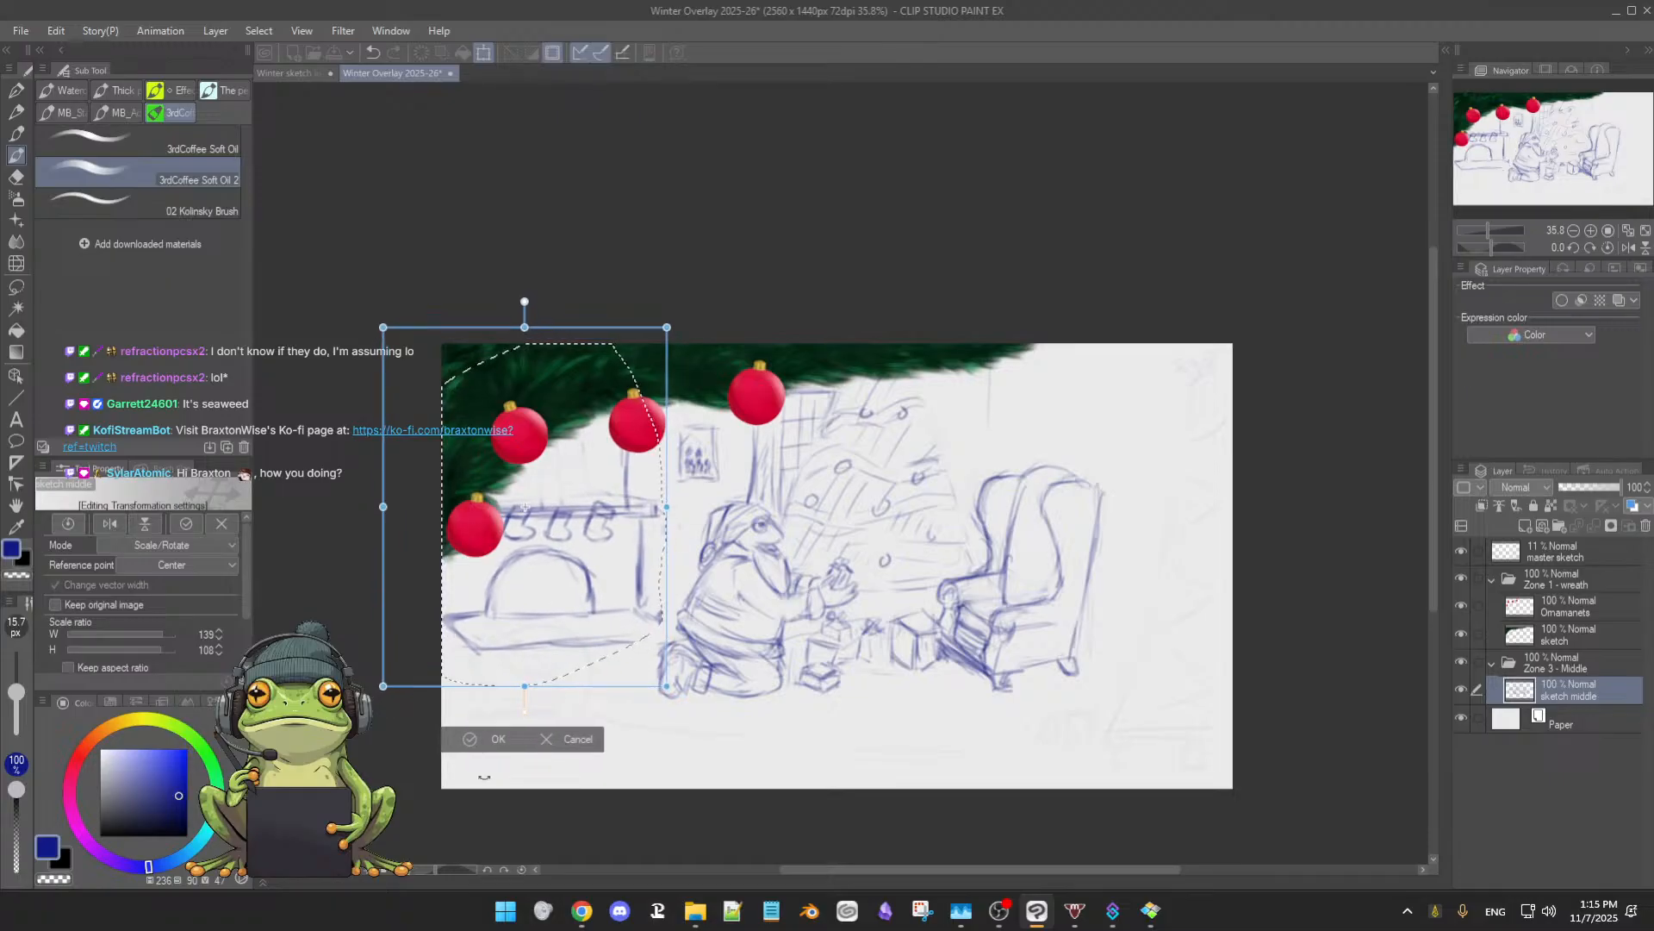
{"action": "key", "text": "Return"}
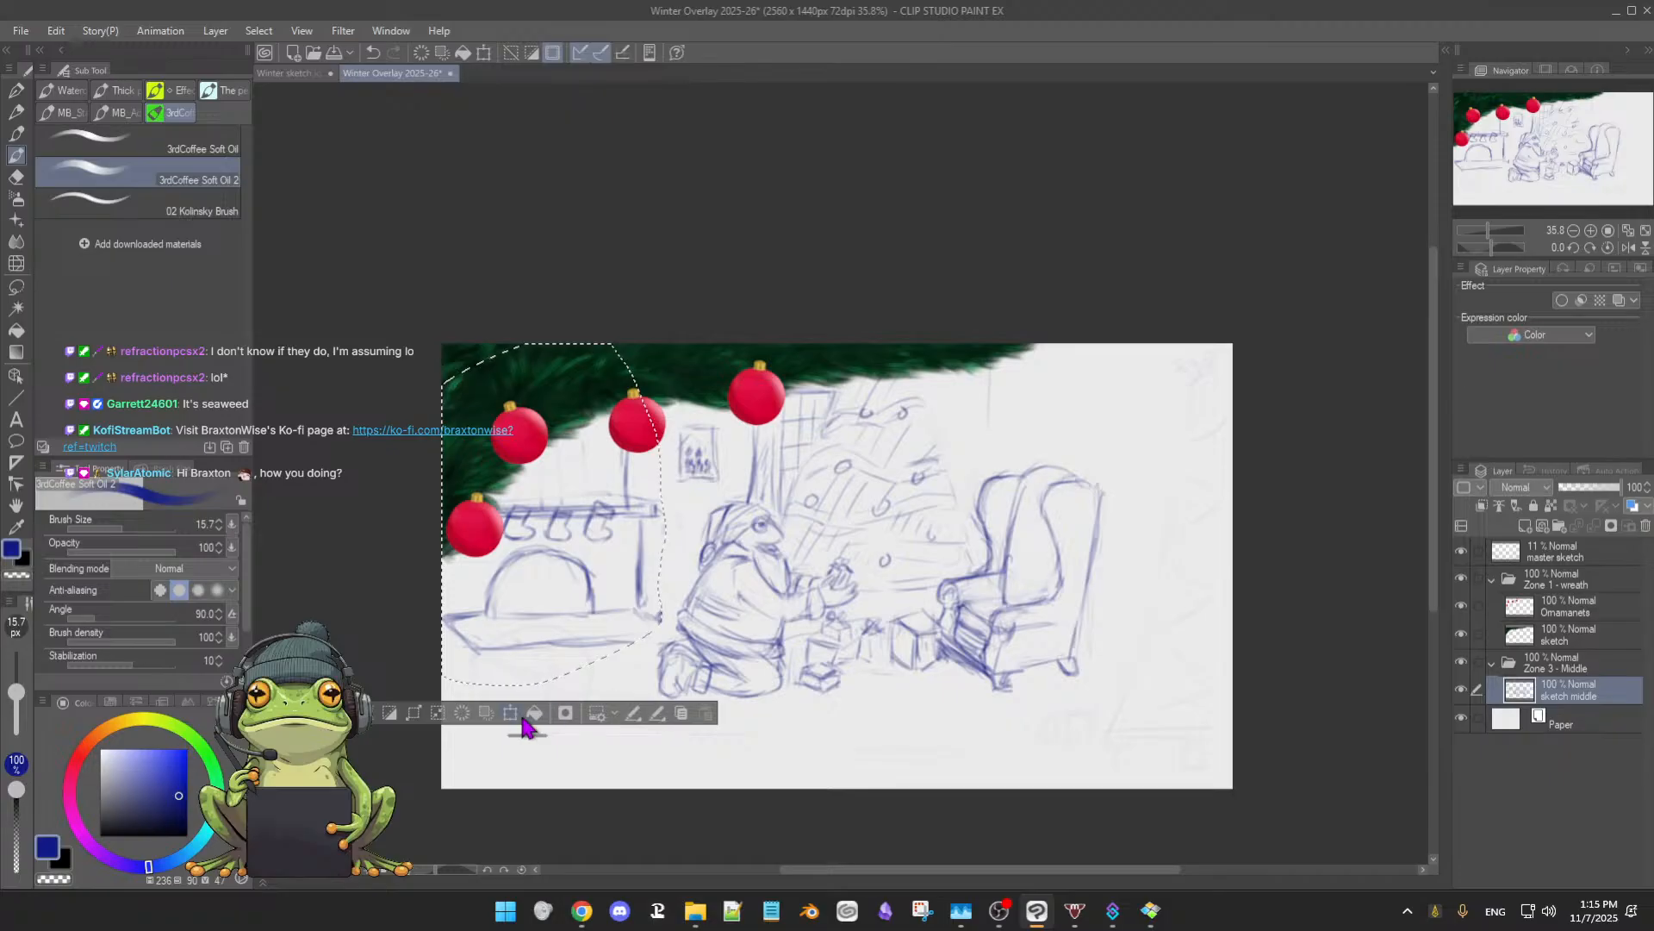
{"action": "key", "text": "ctrl+d"}
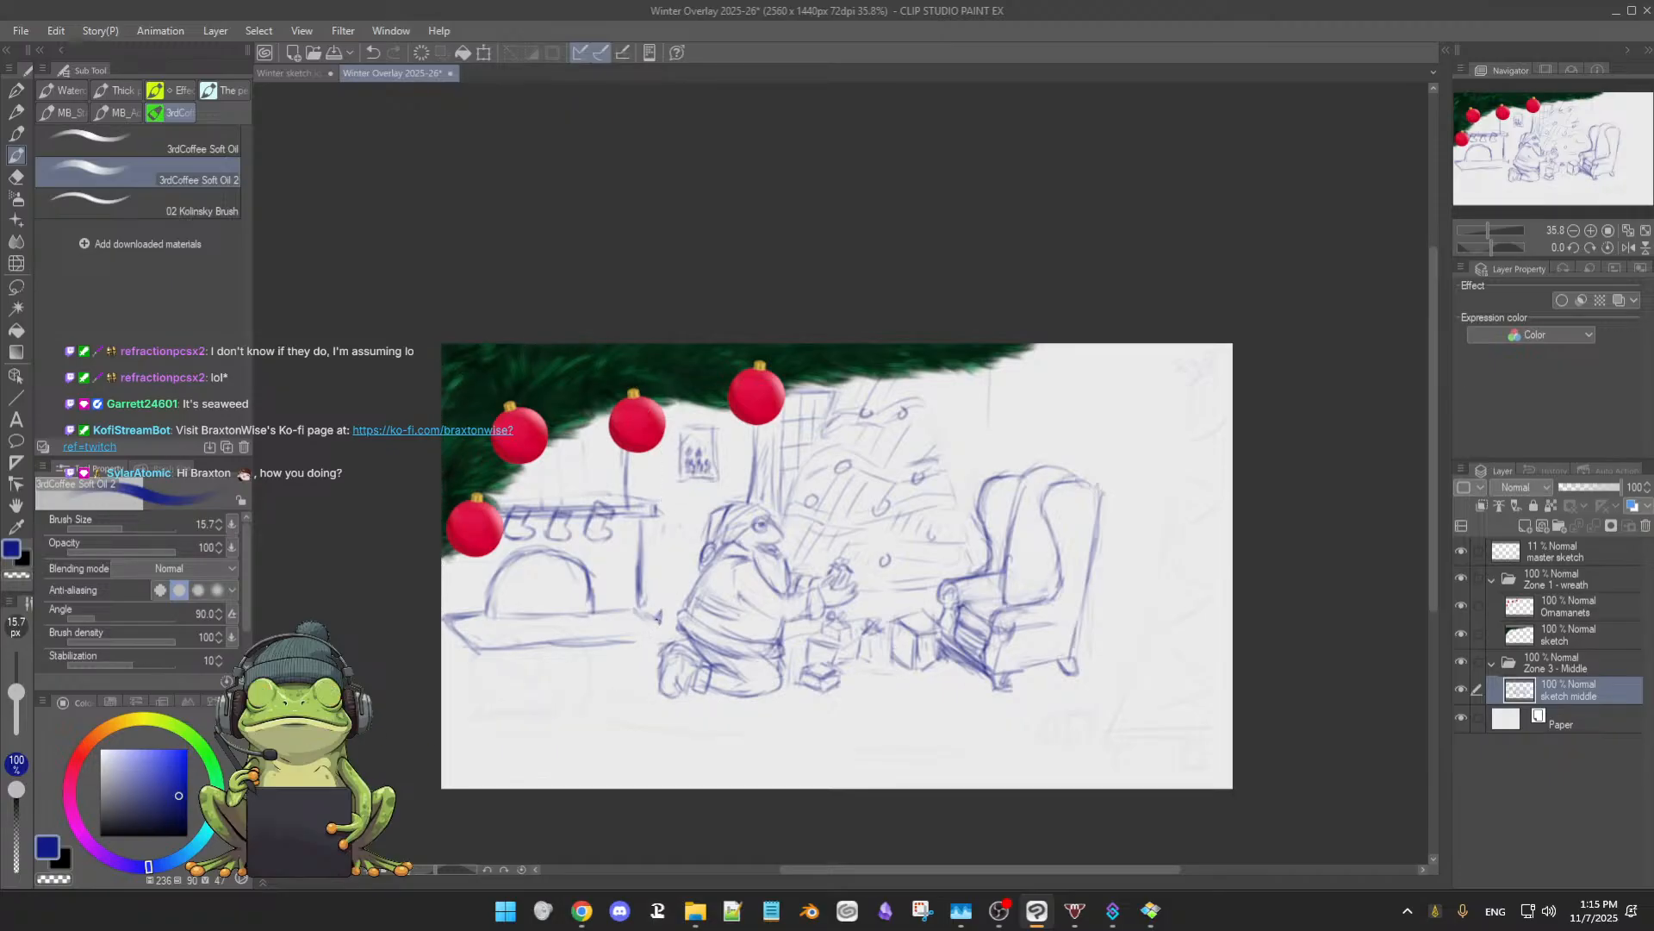
- Clean up the fireplace's right edge and sketch the vertical wall line and tree edge behind the armchair
{"action": "key", "text": "e"}
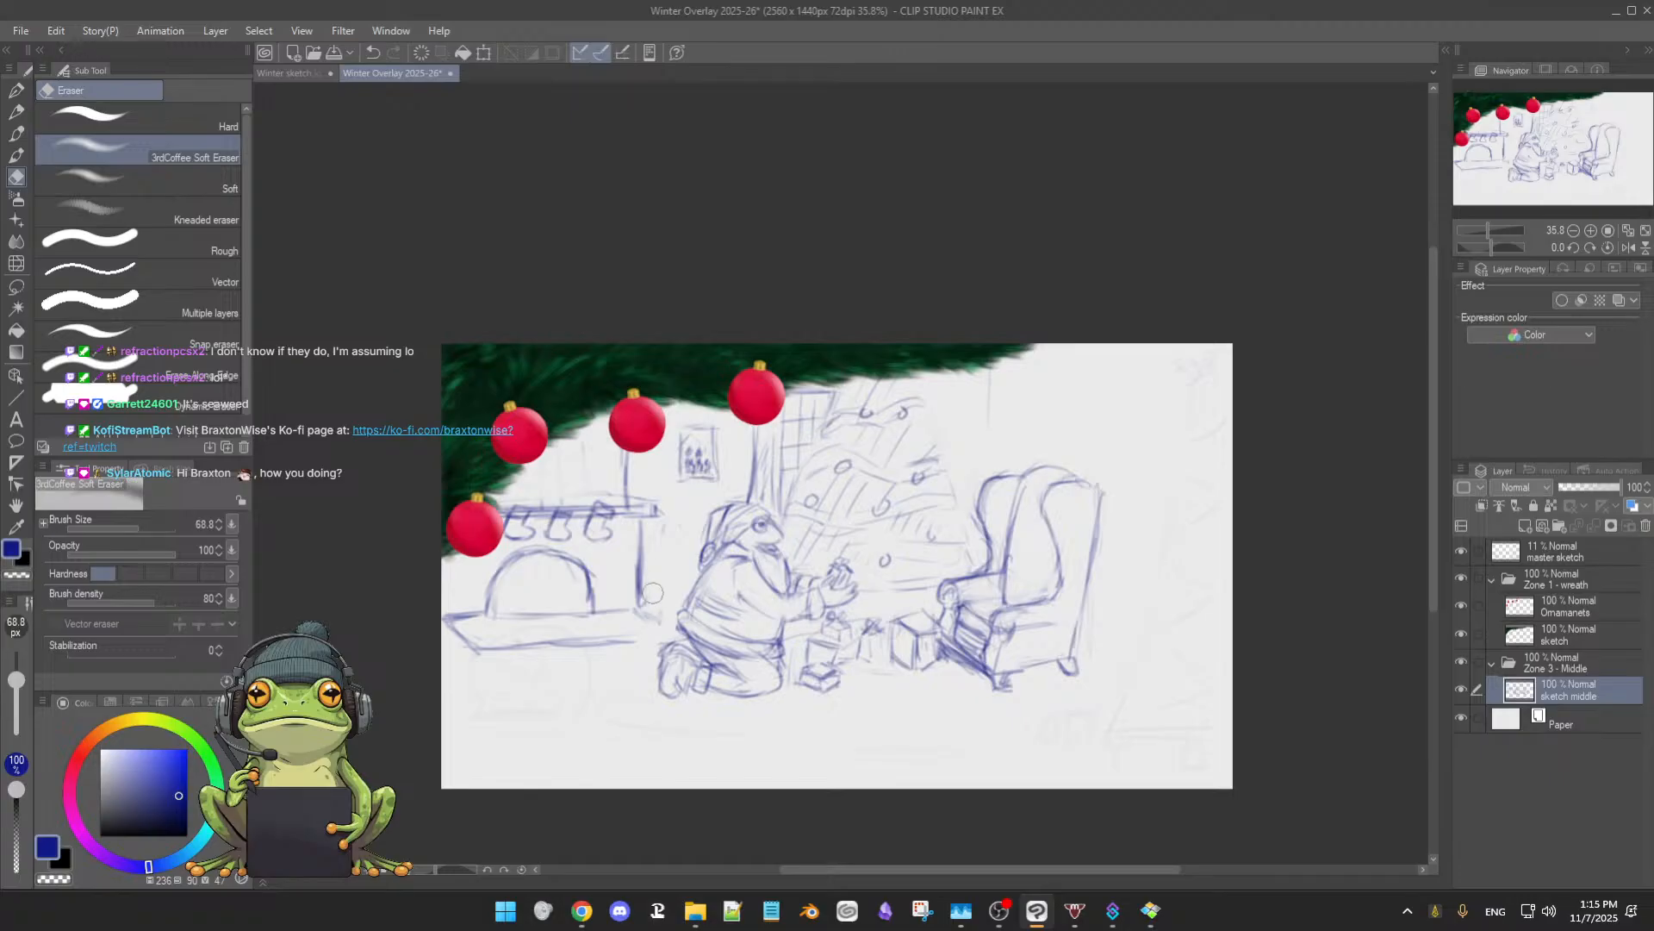
{"action": "key", "text": "b"}
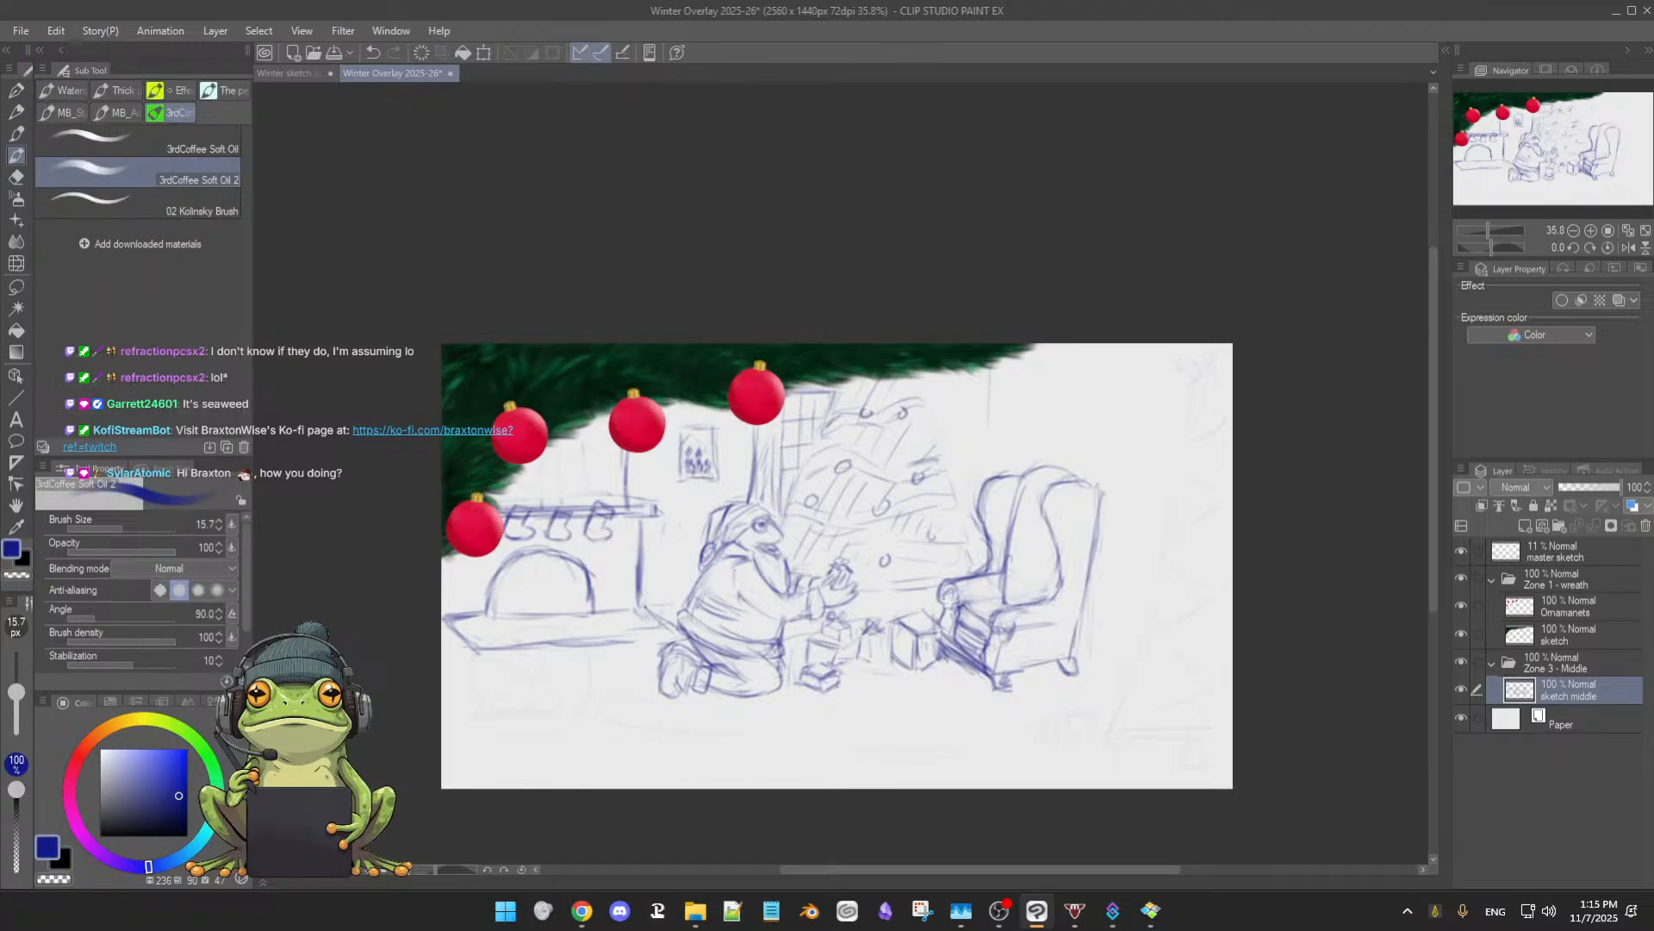
{"action": "left_click_drag", "start_coordinate": [997, 362], "coordinate": [995, 484]}
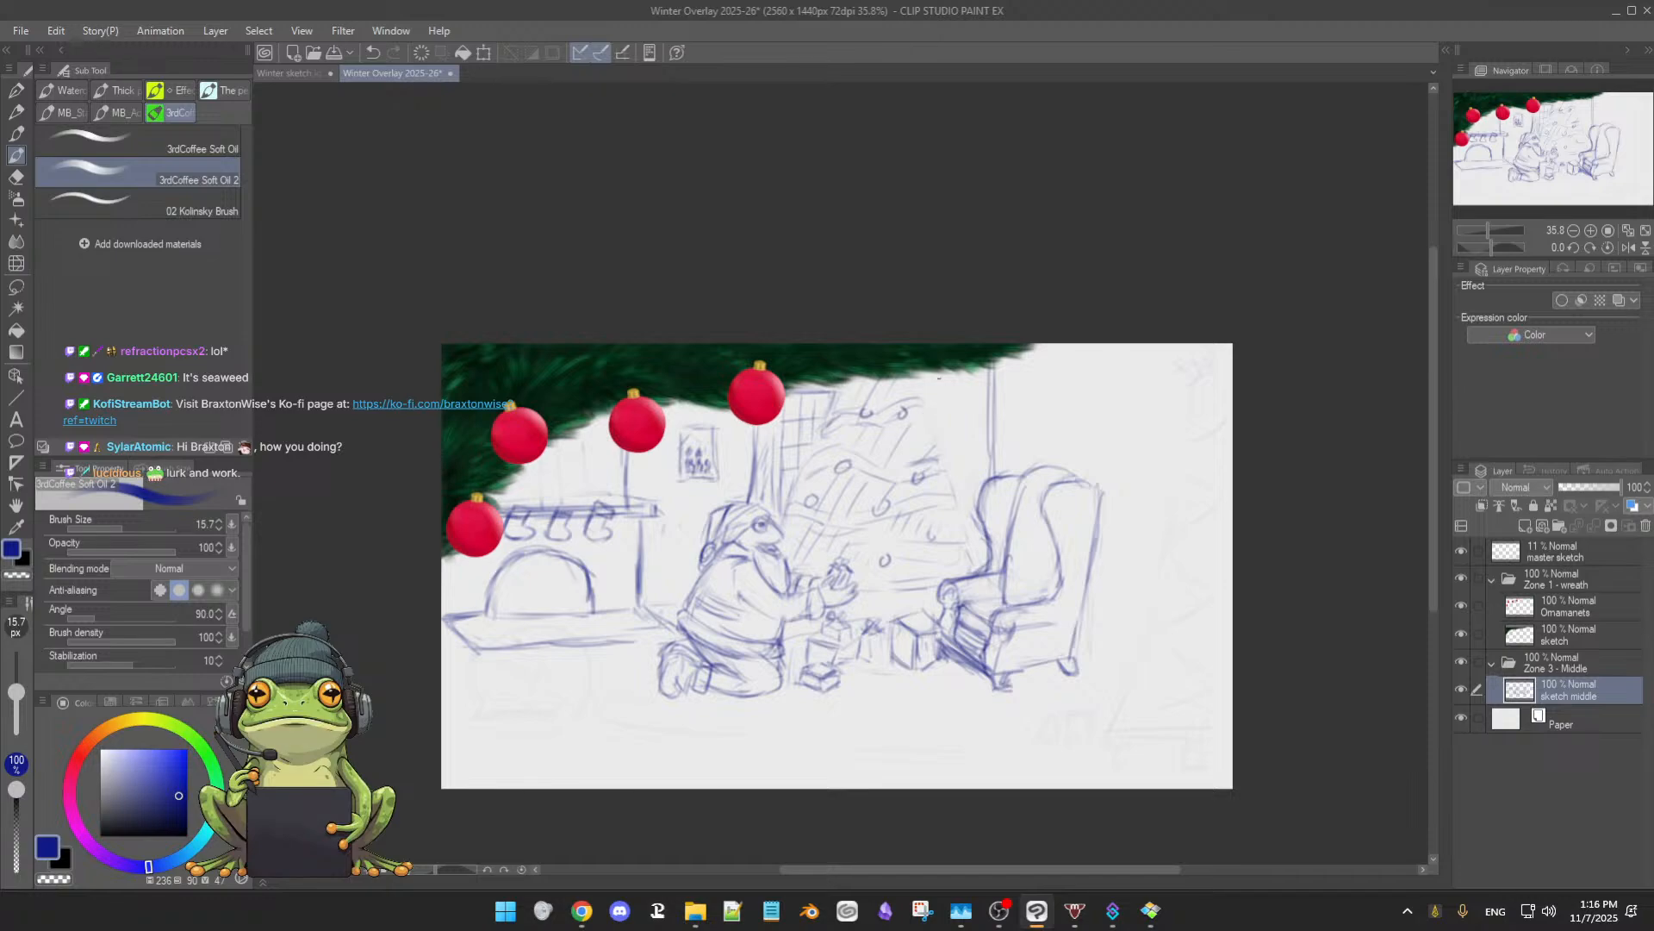
{"action": "left_click_drag", "start_coordinate": [923, 400], "coordinate": [954, 520]}
{"action": "left_click_drag", "start_coordinate": [957, 498], "coordinate": [991, 500]}
{"action": "left_click_drag", "start_coordinate": [984, 579], "coordinate": [970, 480]}
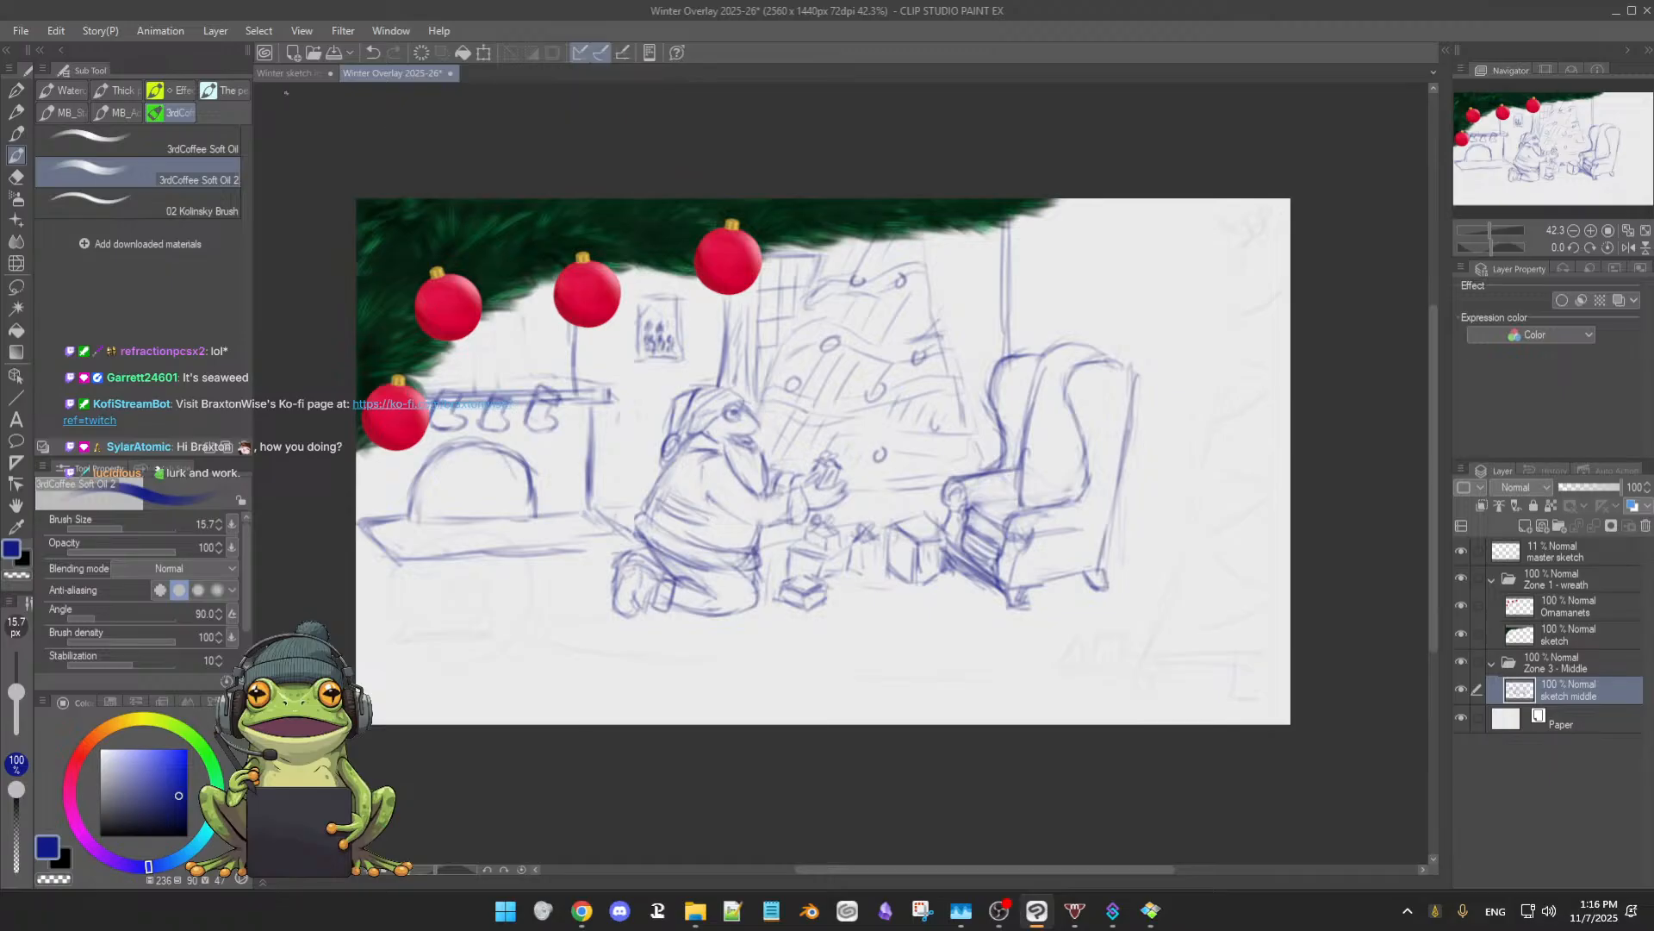
- Review the zone 3 layout in the Winter sketch ideas document and save both open documents
{"action": "left_click", "coordinate": [293, 75]}
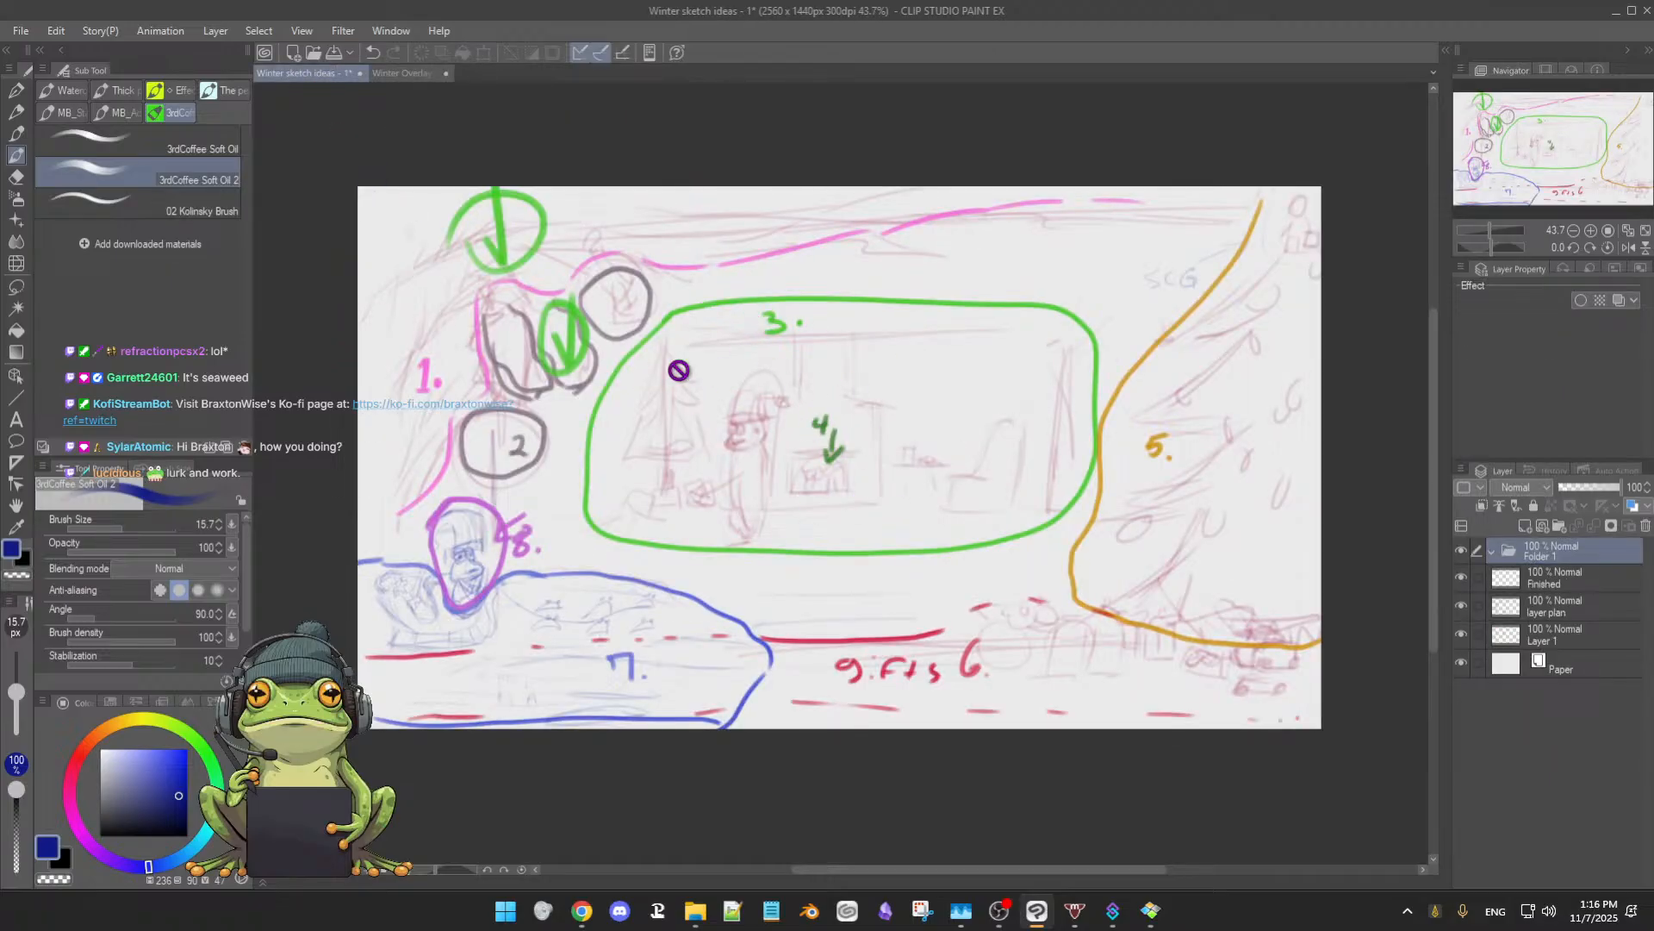
{"action": "left_click_drag", "start_coordinate": [907, 502], "coordinate": [990, 561]}
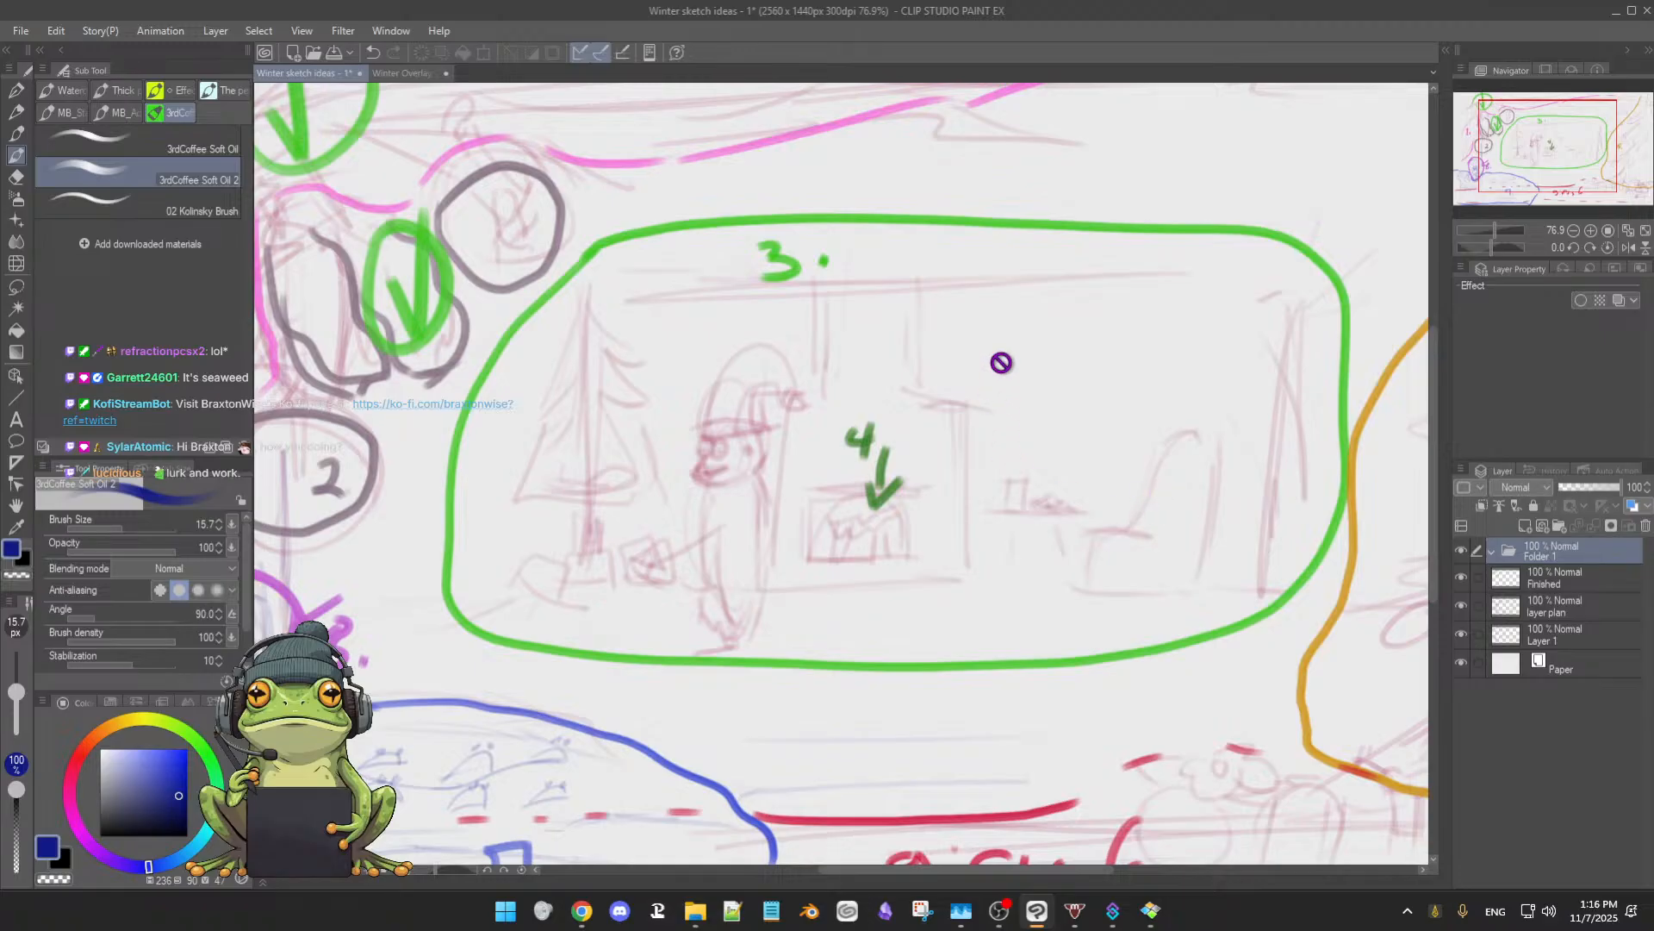
{"action": "key", "text": "ctrl+s"}
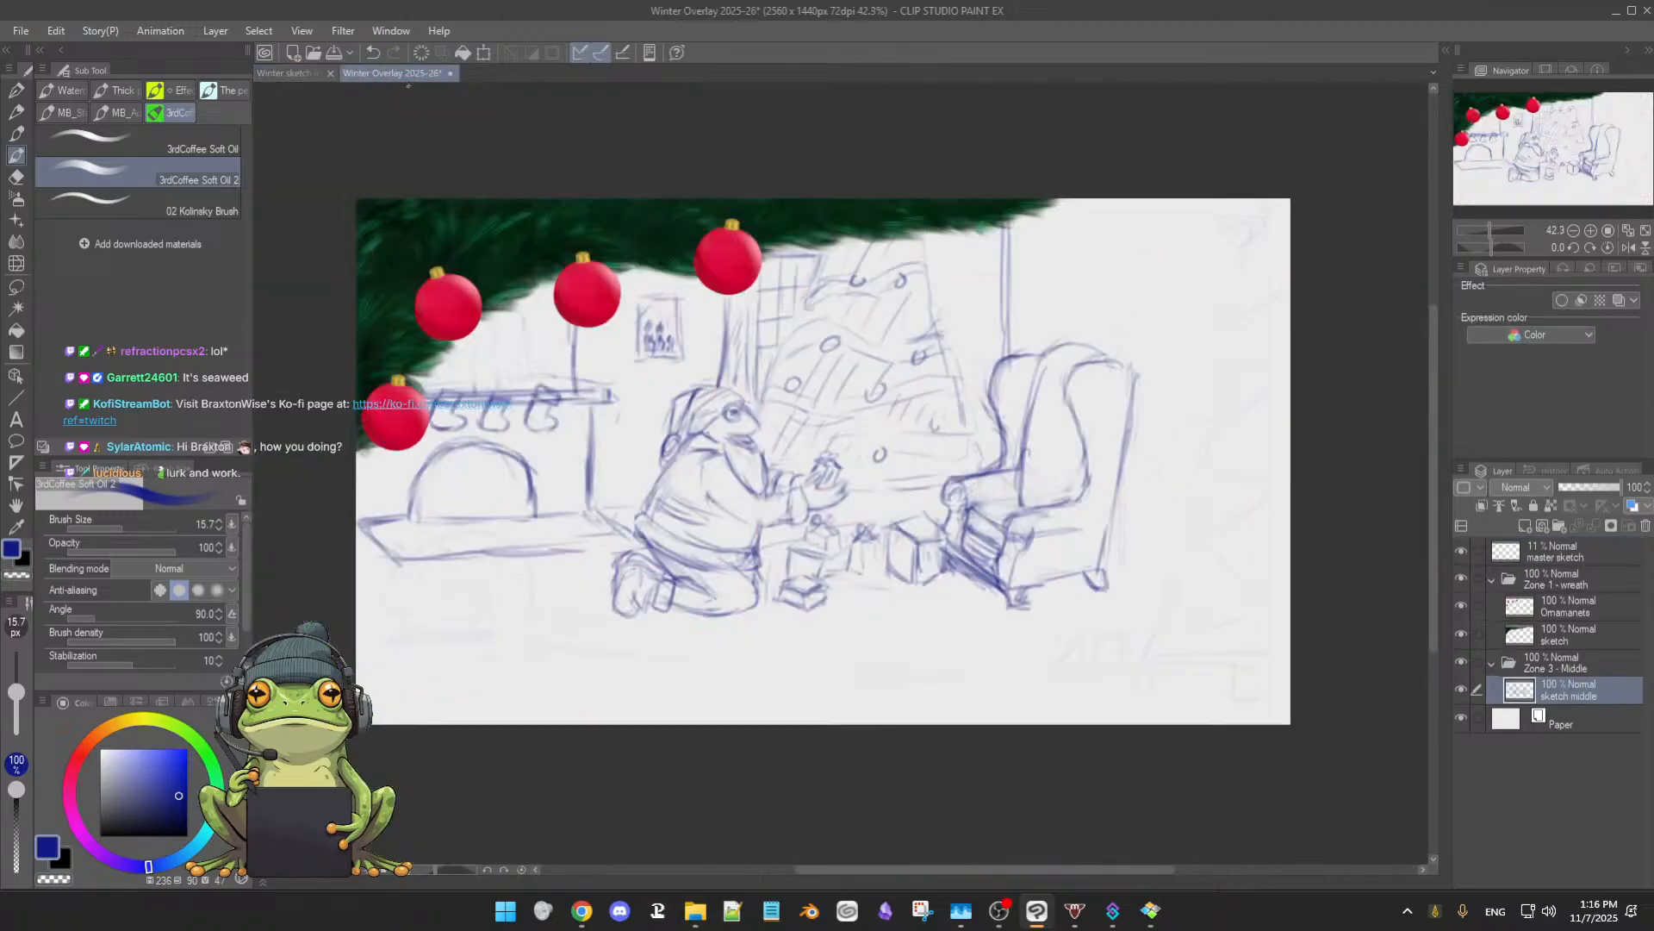
{"action": "left_click", "coordinate": [412, 74]}
{"action": "key", "text": "ctrl+s"}
- Redraw the armchair's lower edge and right front foot, erasing stray lines around the foot
{"action": "left_click_drag", "start_coordinate": [1017, 586], "coordinate": [1101, 584]}
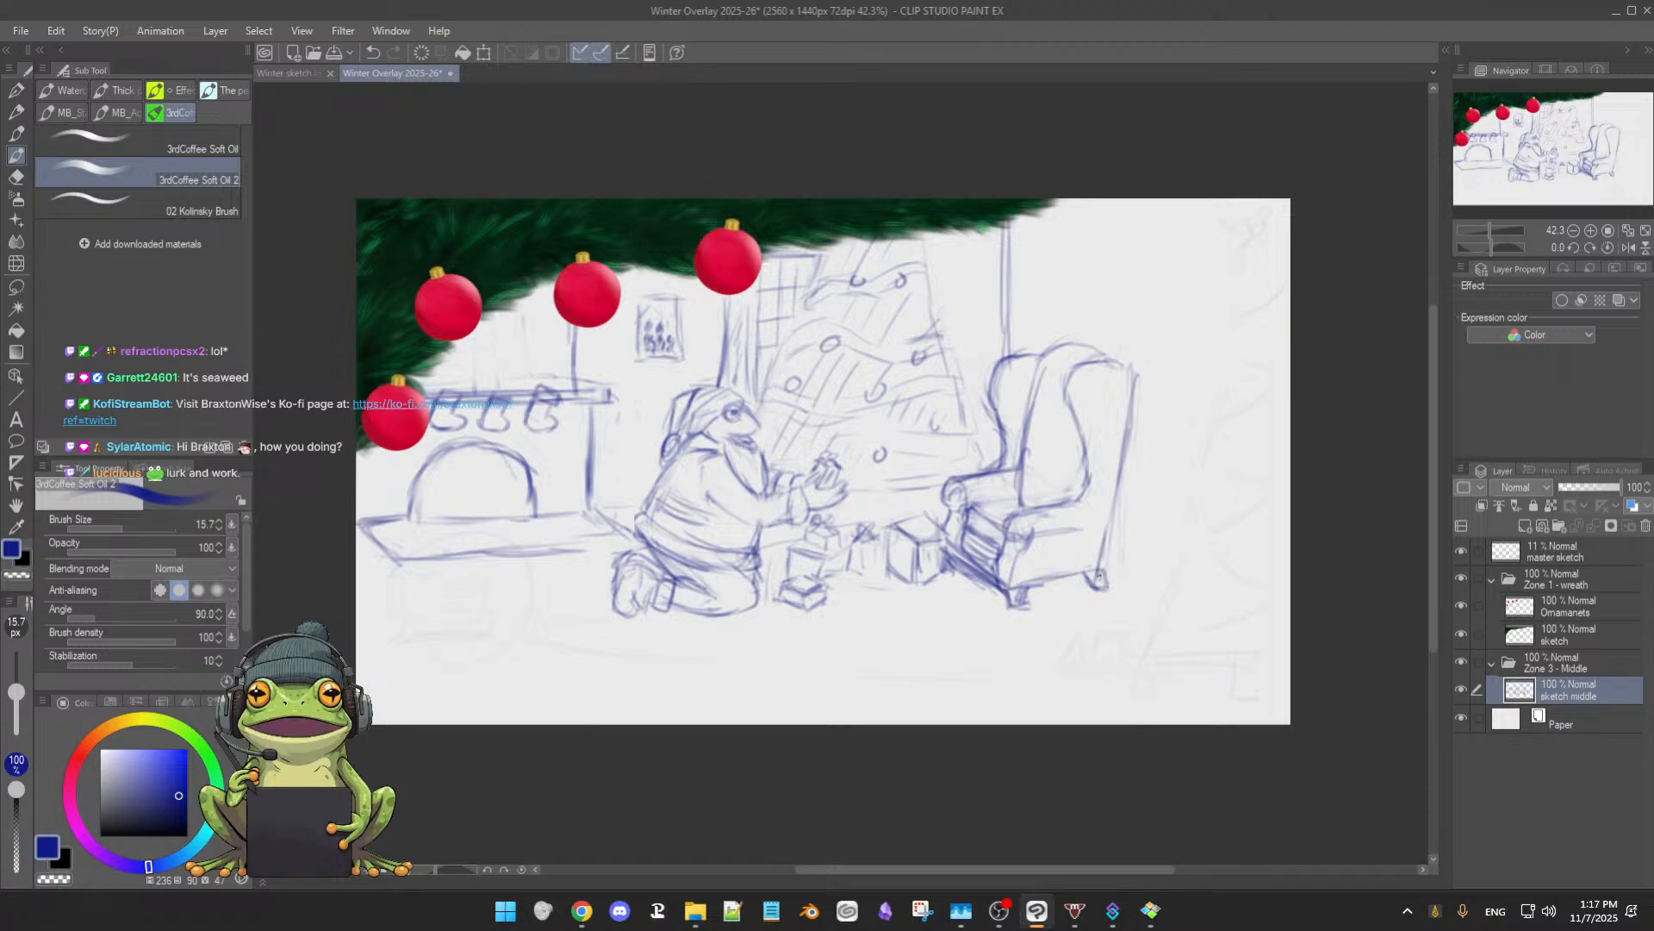
{"action": "key", "text": "e"}
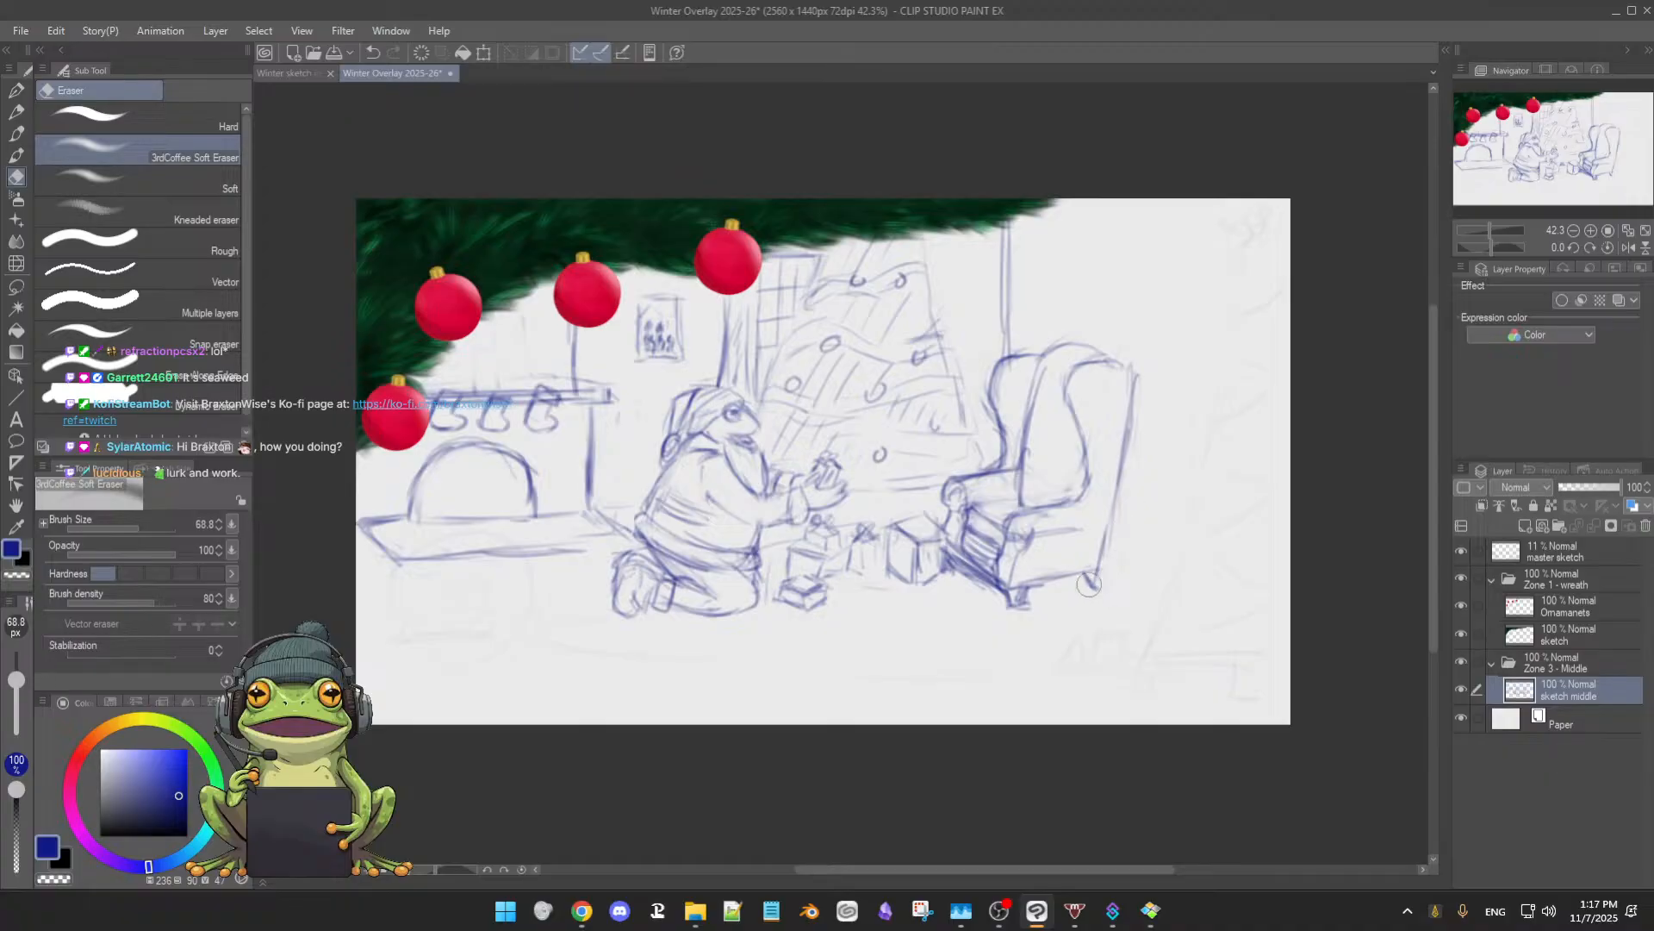
{"action": "key", "text": "b"}
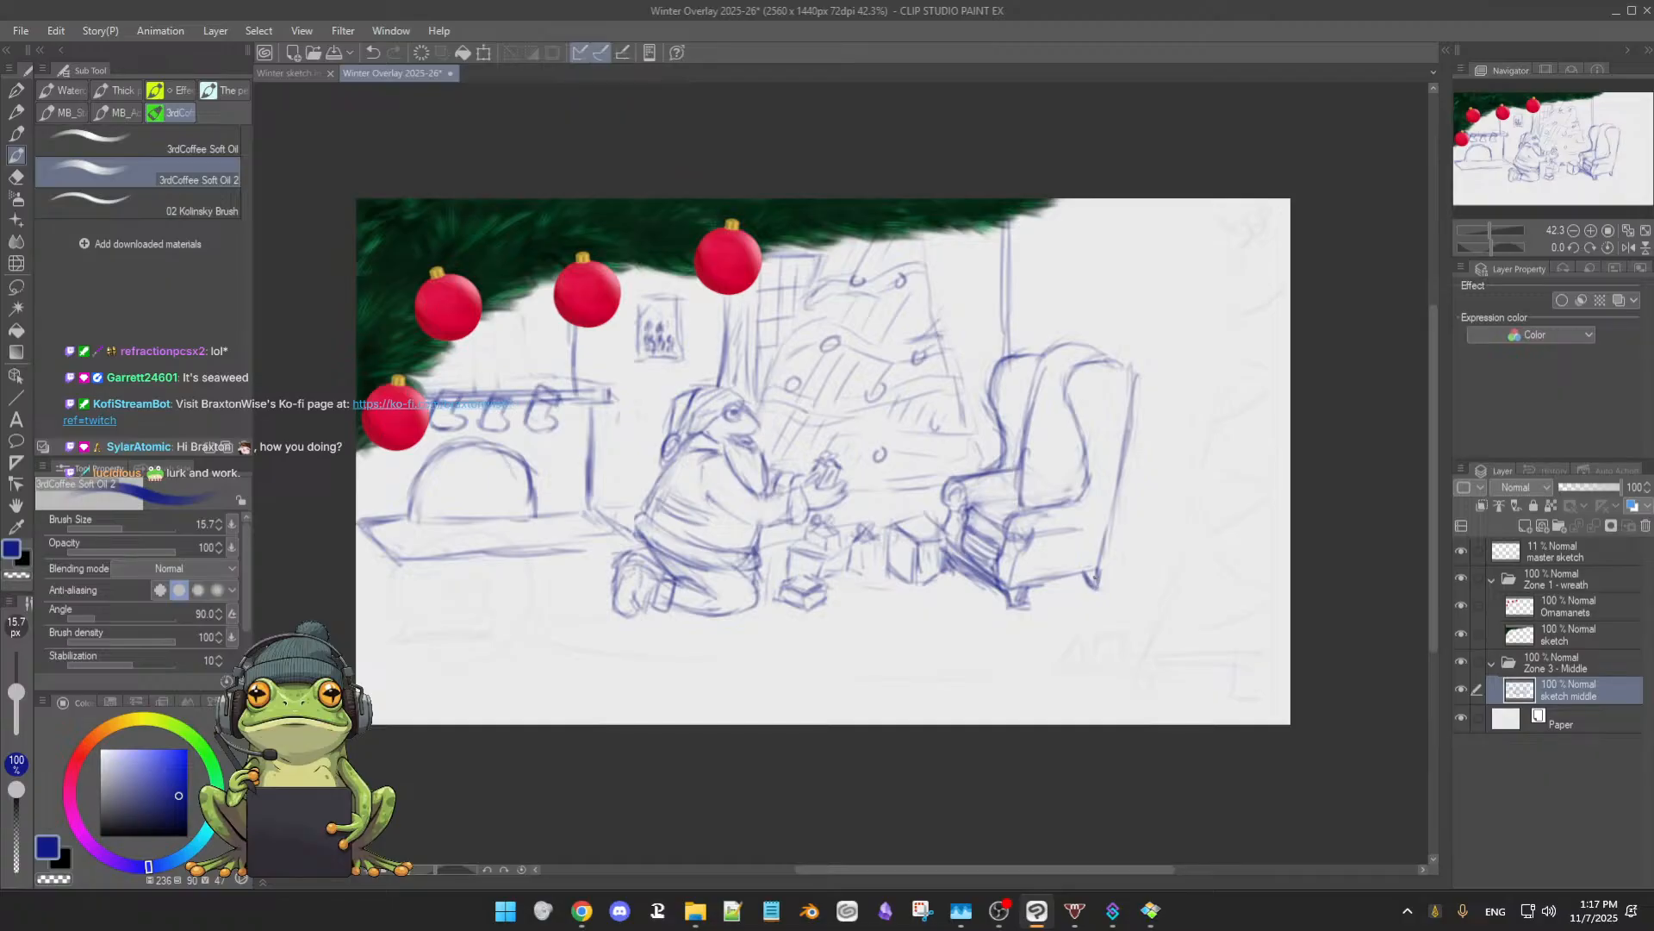
{"action": "left_click_drag", "start_coordinate": [1086, 587], "coordinate": [1099, 591]}
{"action": "key", "text": "e"}
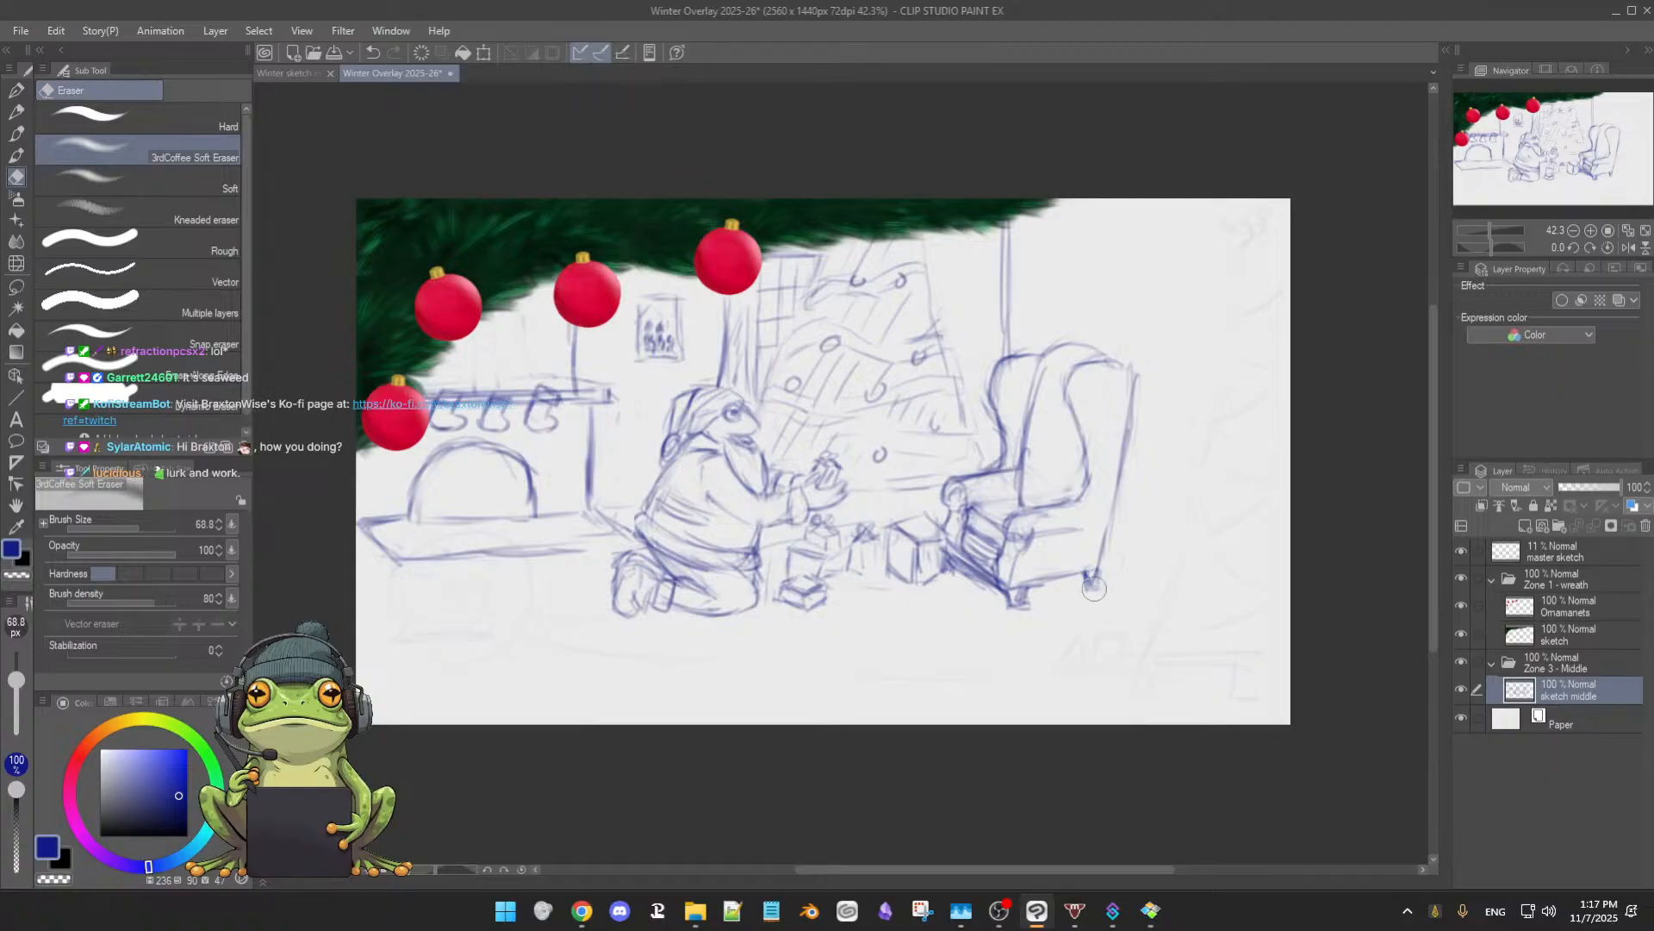
{"action": "key", "text": "p"}
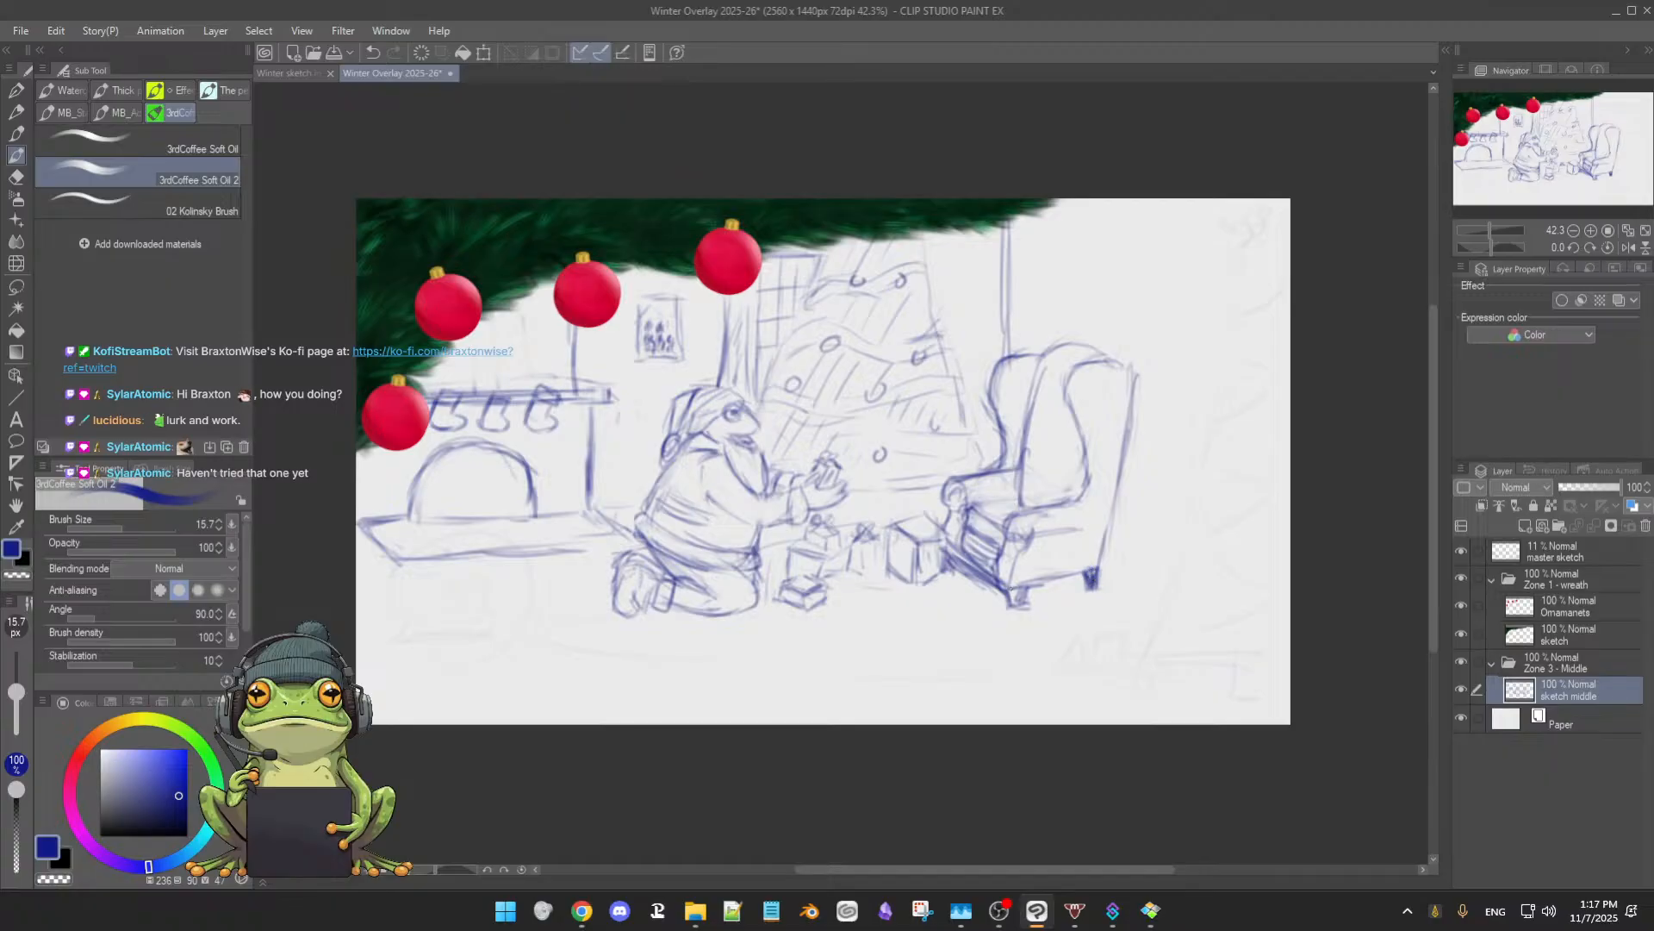
- Darken and clean up the armchair's left front foot and refine the lines below the armrest and backrest
{"action": "left_click_drag", "start_coordinate": [1015, 591], "coordinate": [1021, 596]}
{"action": "key", "text": "e"}
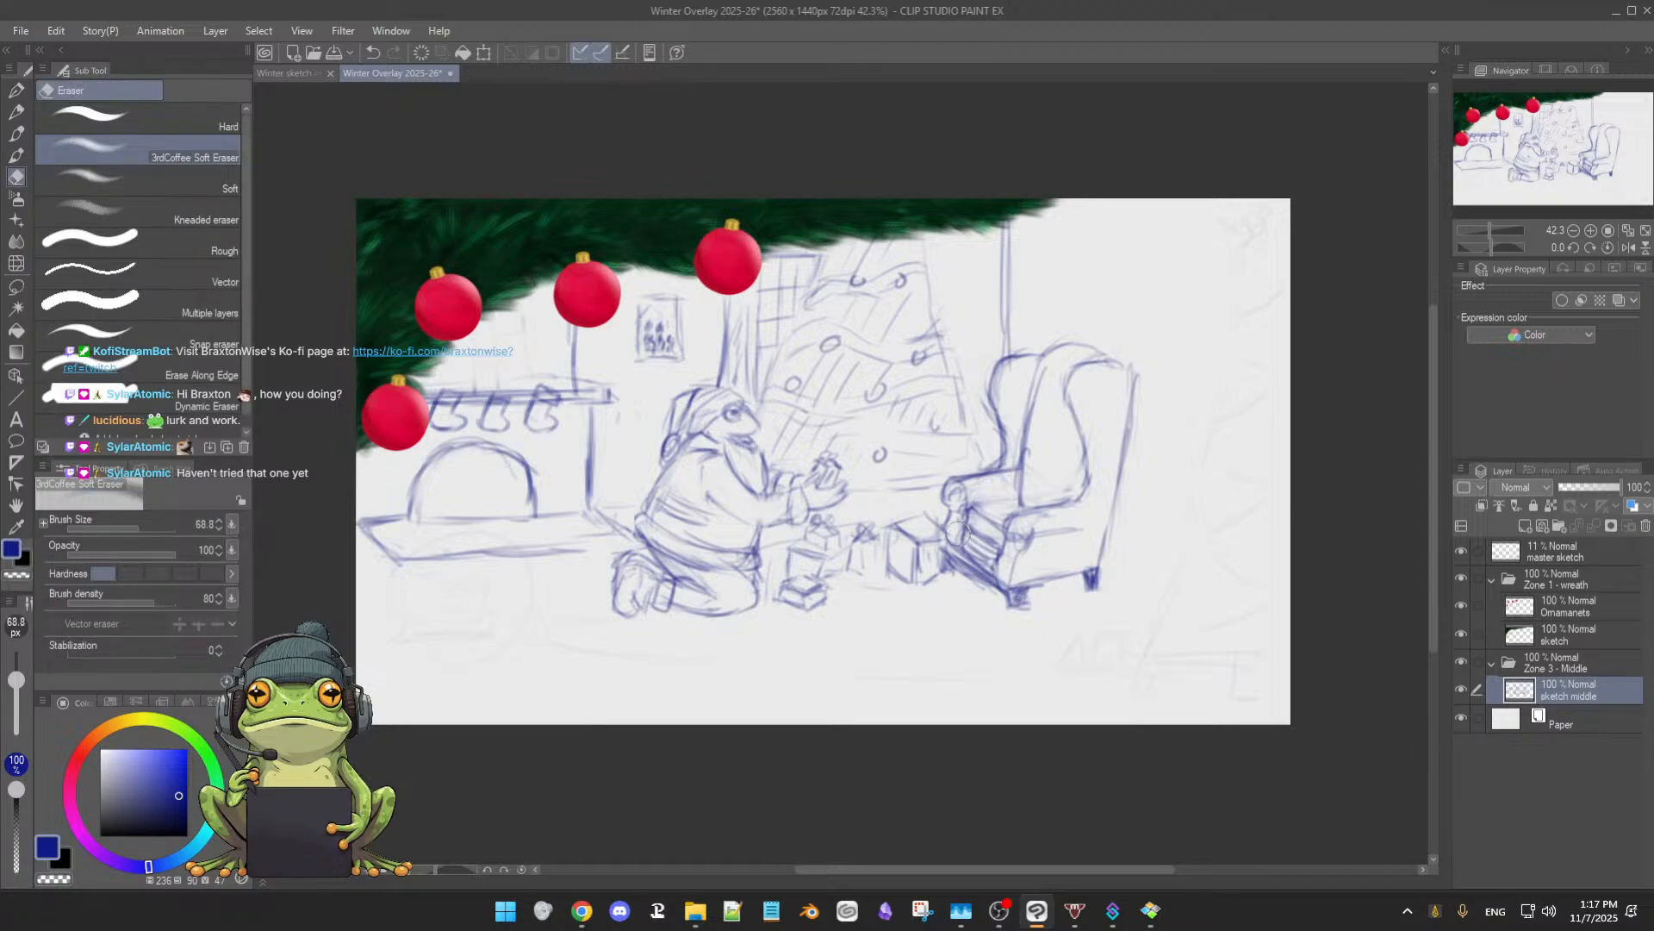
{"action": "key", "text": "b"}
{"action": "left_click_drag", "start_coordinate": [1006, 519], "coordinate": [1015, 551]}
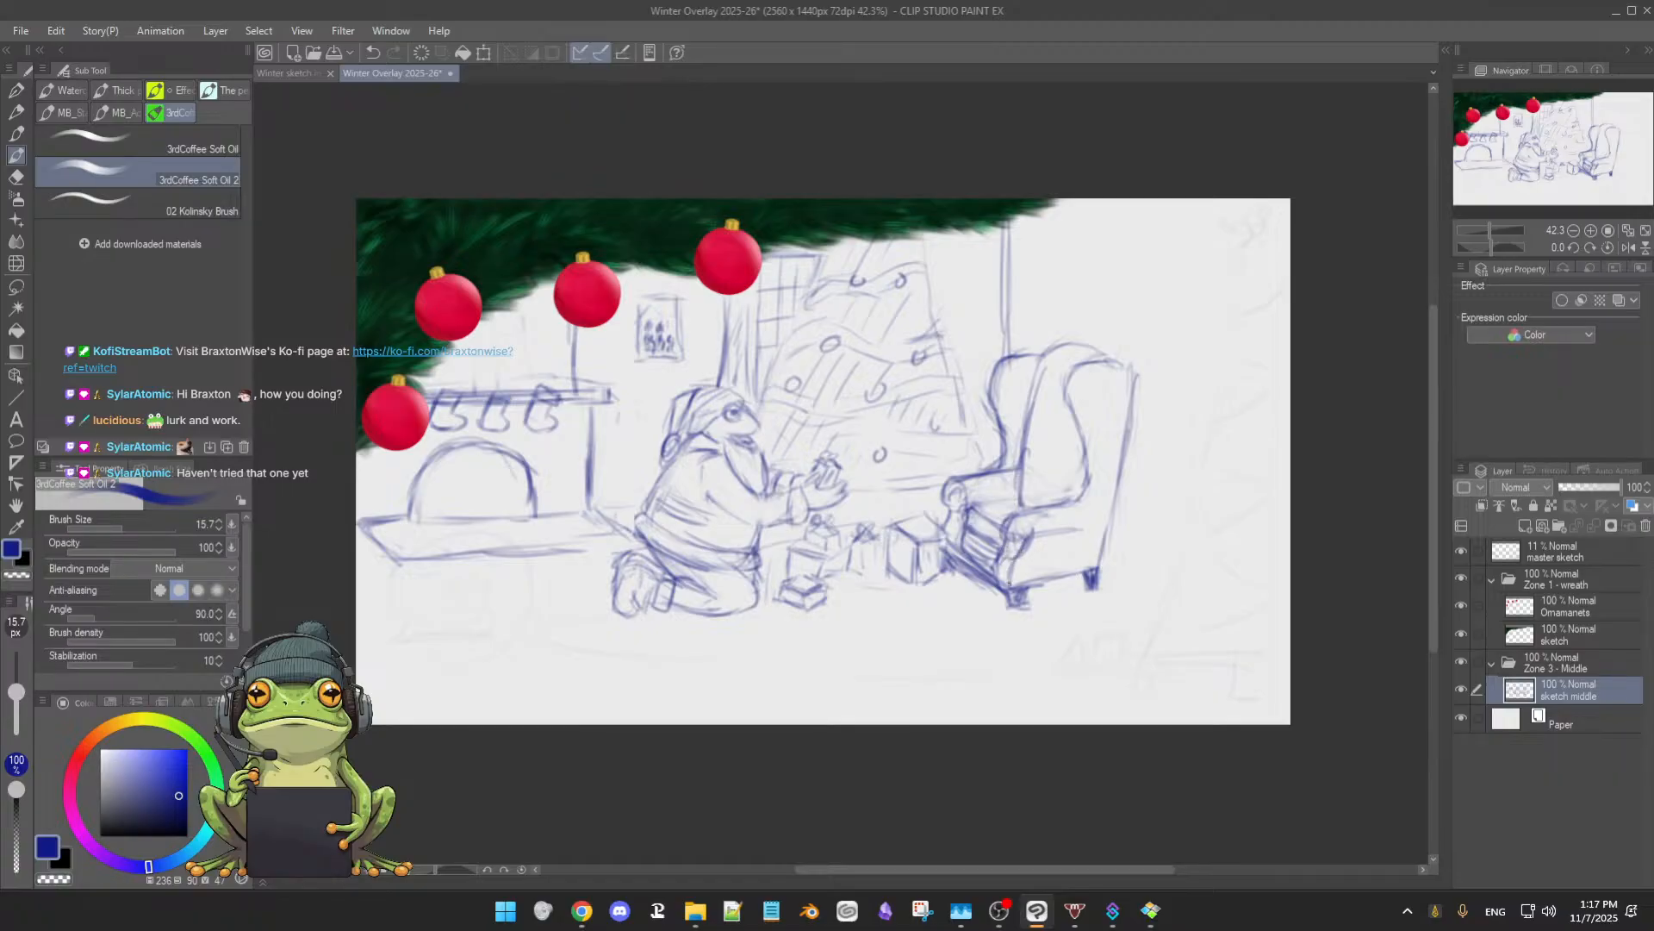
{"action": "key", "text": "e"}
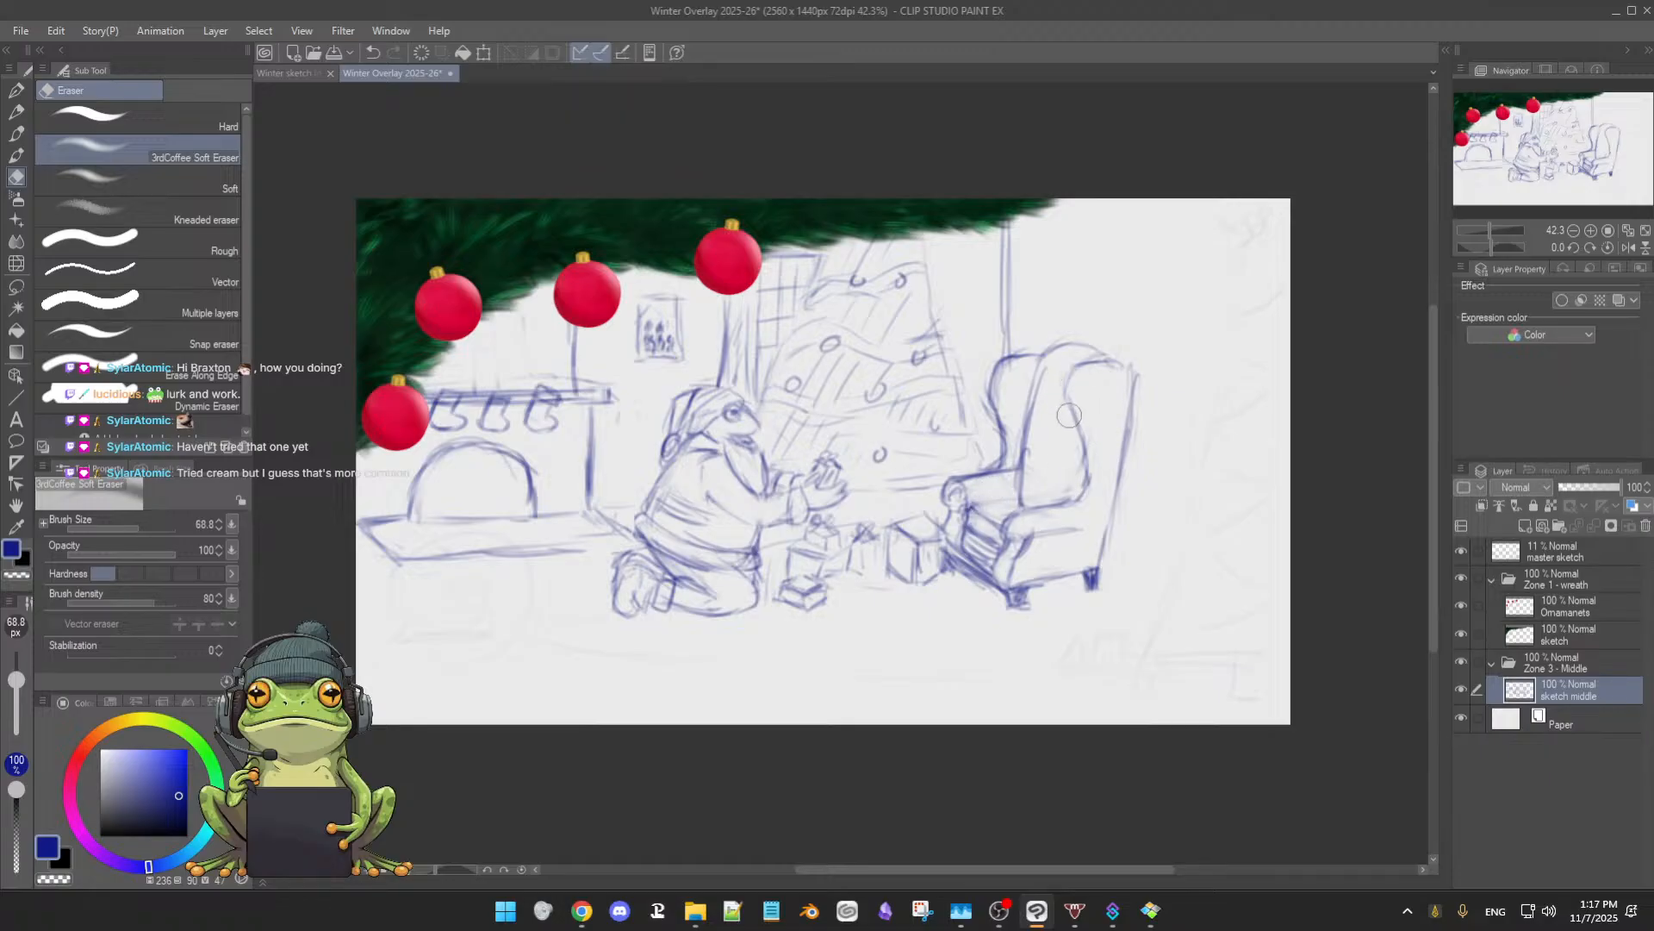
{"action": "key", "text": "b"}
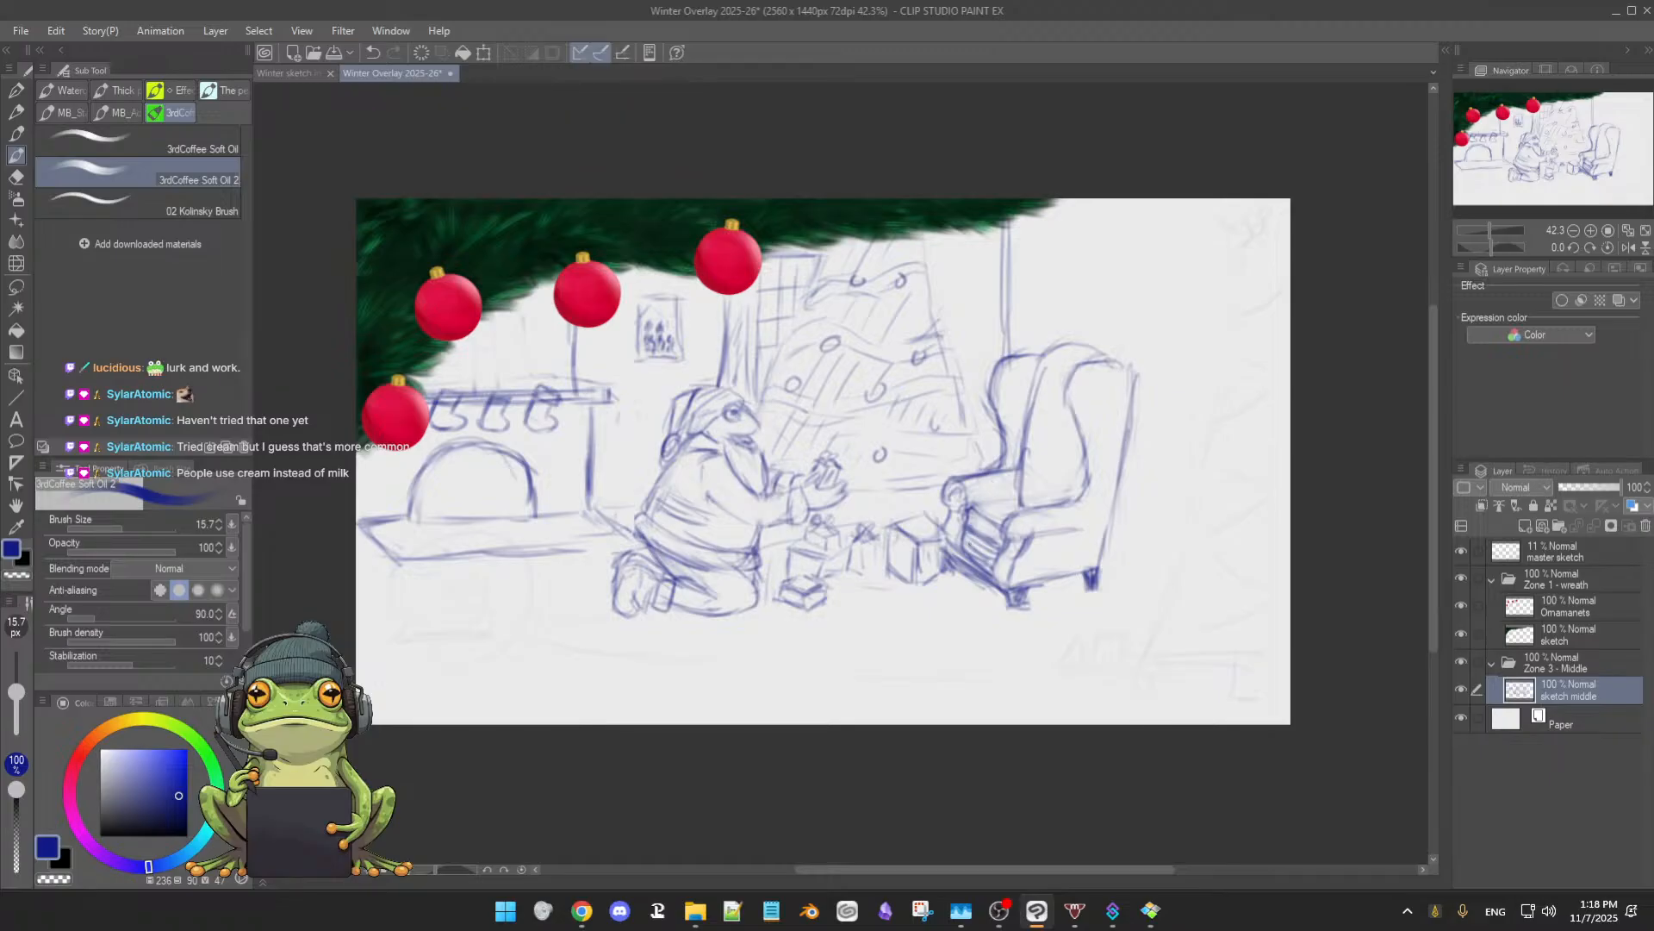
- Erase the small gift in the middle of the present pile and redraw it as a box
{"action": "left_click_drag", "start_coordinate": [772, 746], "coordinate": [779, 737]}
{"action": "mouse_move", "coordinate": [814, 662]}
{"action": "left_mouse_down"}
{"action": "mouse_move", "coordinate": [814, 698]}
{"action": "mouse_move", "coordinate": [844, 667]}
{"action": "left_mouse_up"}
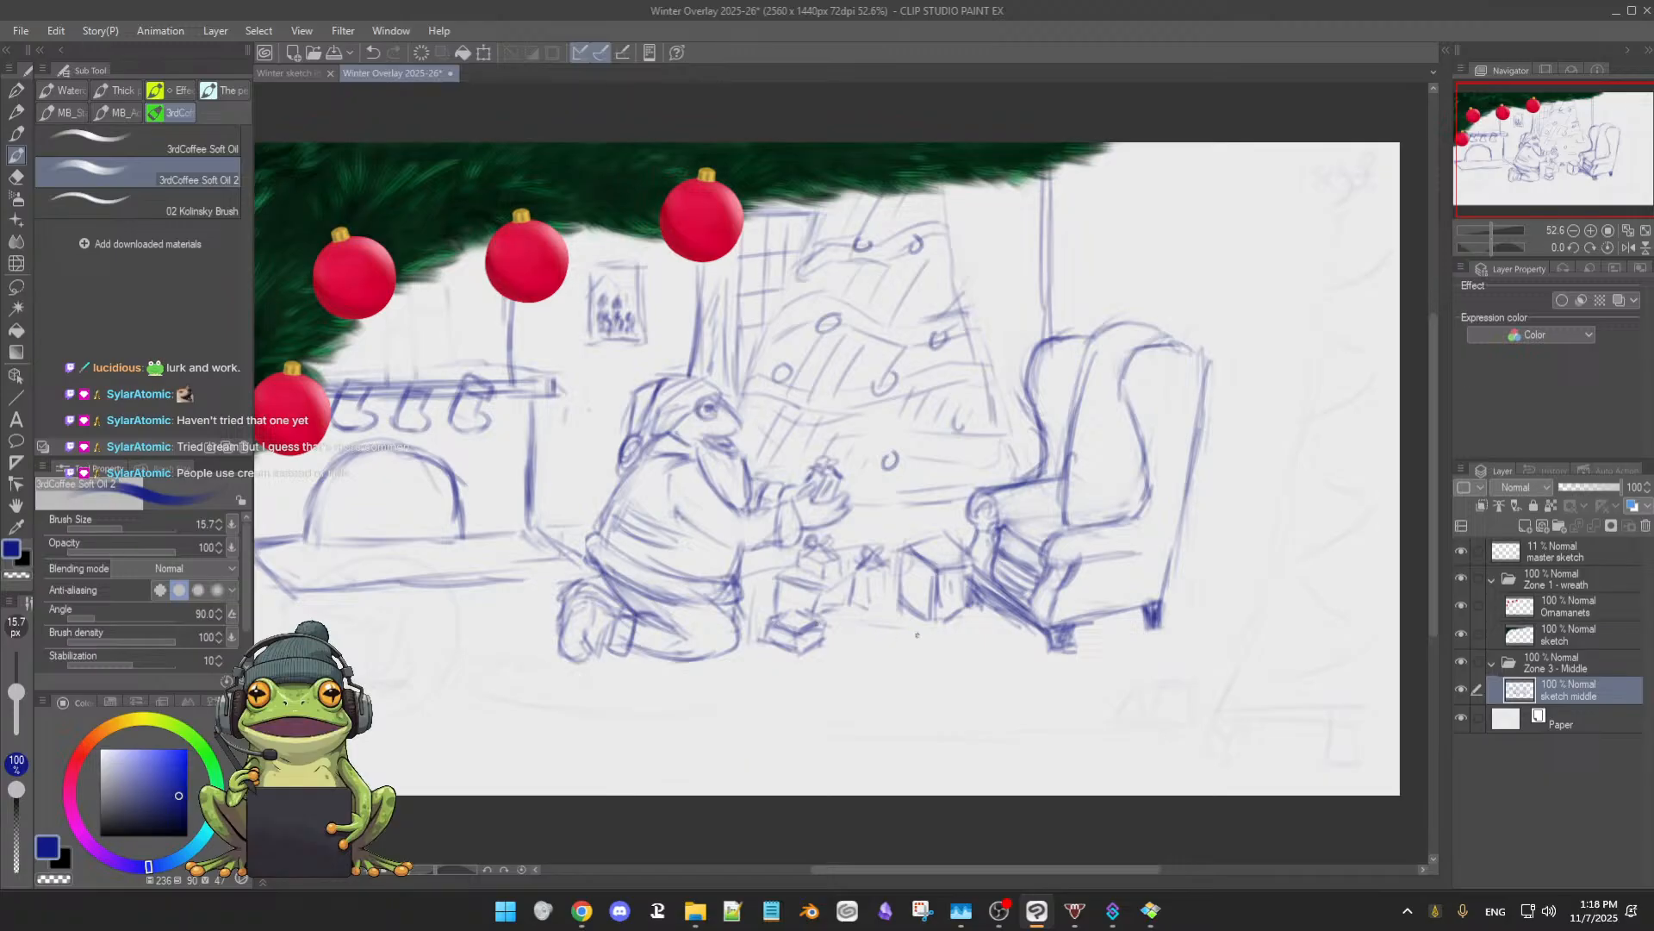
{"action": "scroll", "coordinate": [922, 686], "scroll_direction": "down", "scroll_amount": 1}
{"action": "scroll", "coordinate": [922, 686], "scroll_direction": "up", "scroll_amount": 1}
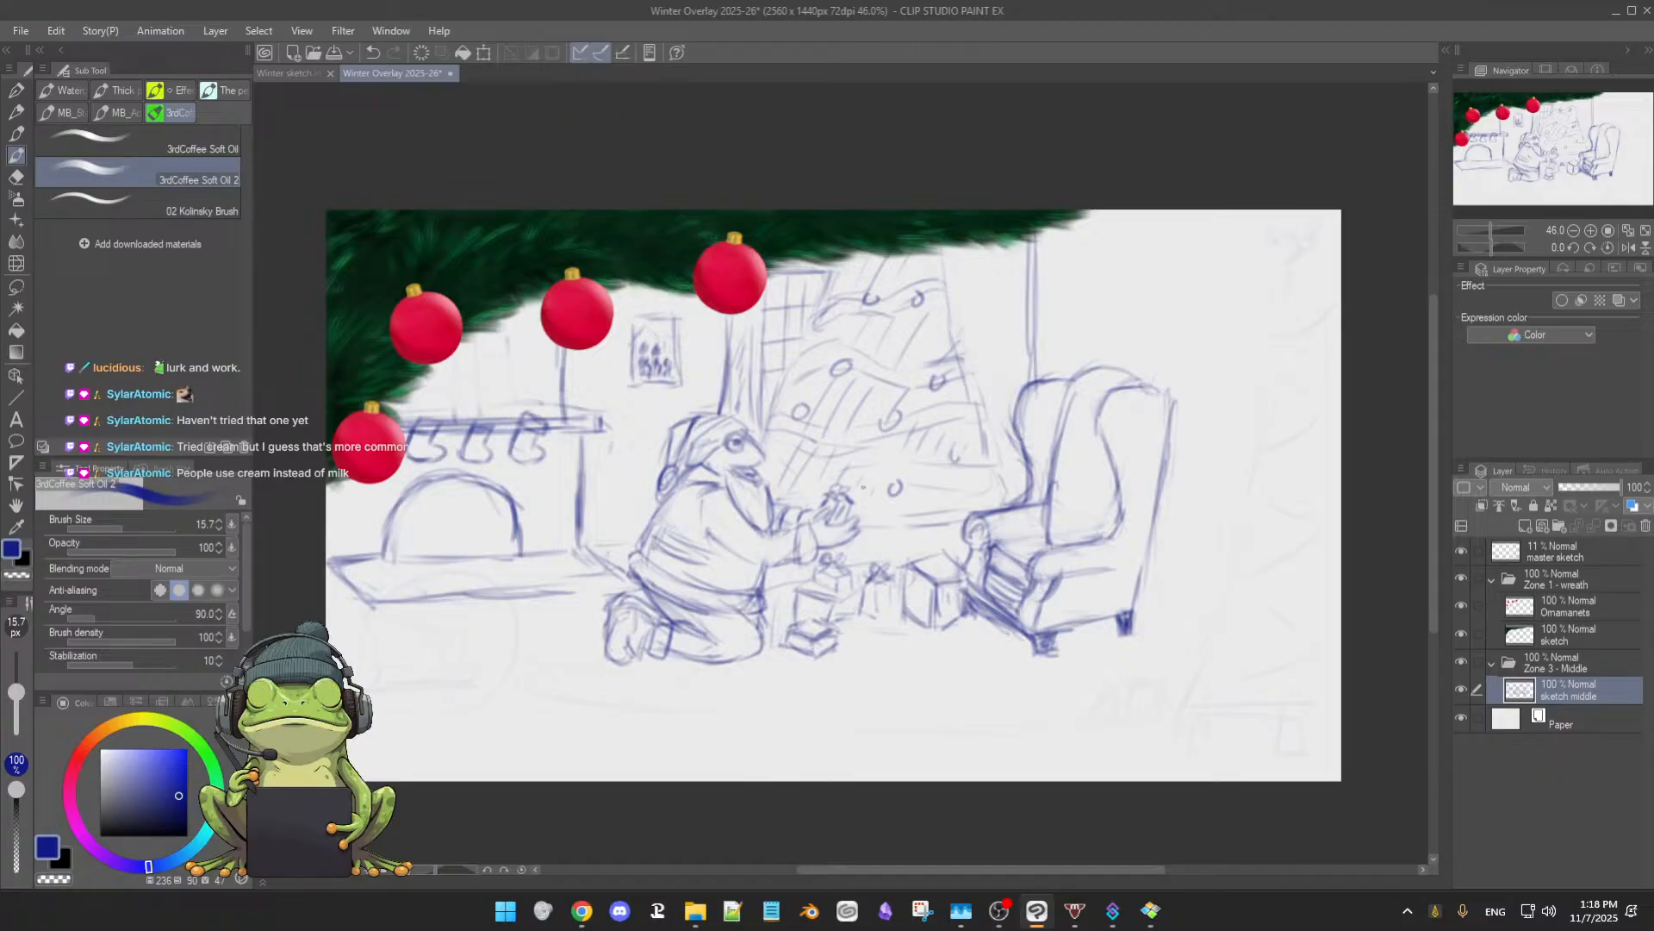
{"action": "scroll", "coordinate": [904, 643], "scroll_direction": "up", "scroll_amount": 2}
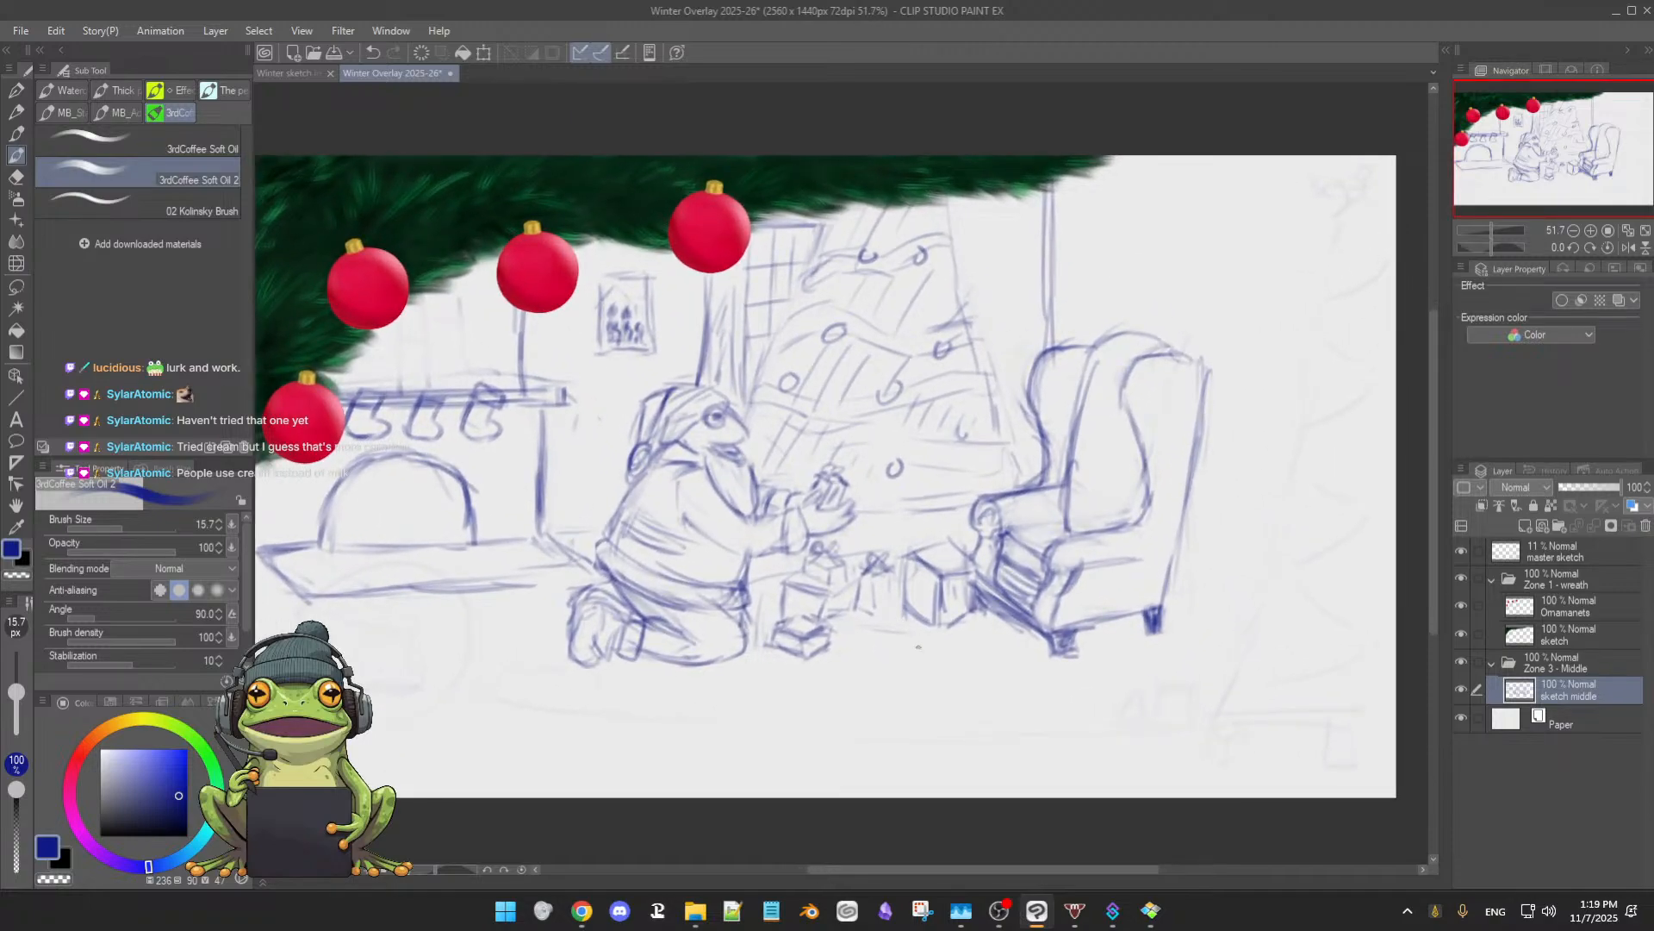
{"action": "scroll", "coordinate": [923, 656], "scroll_direction": "up", "scroll_amount": 1}
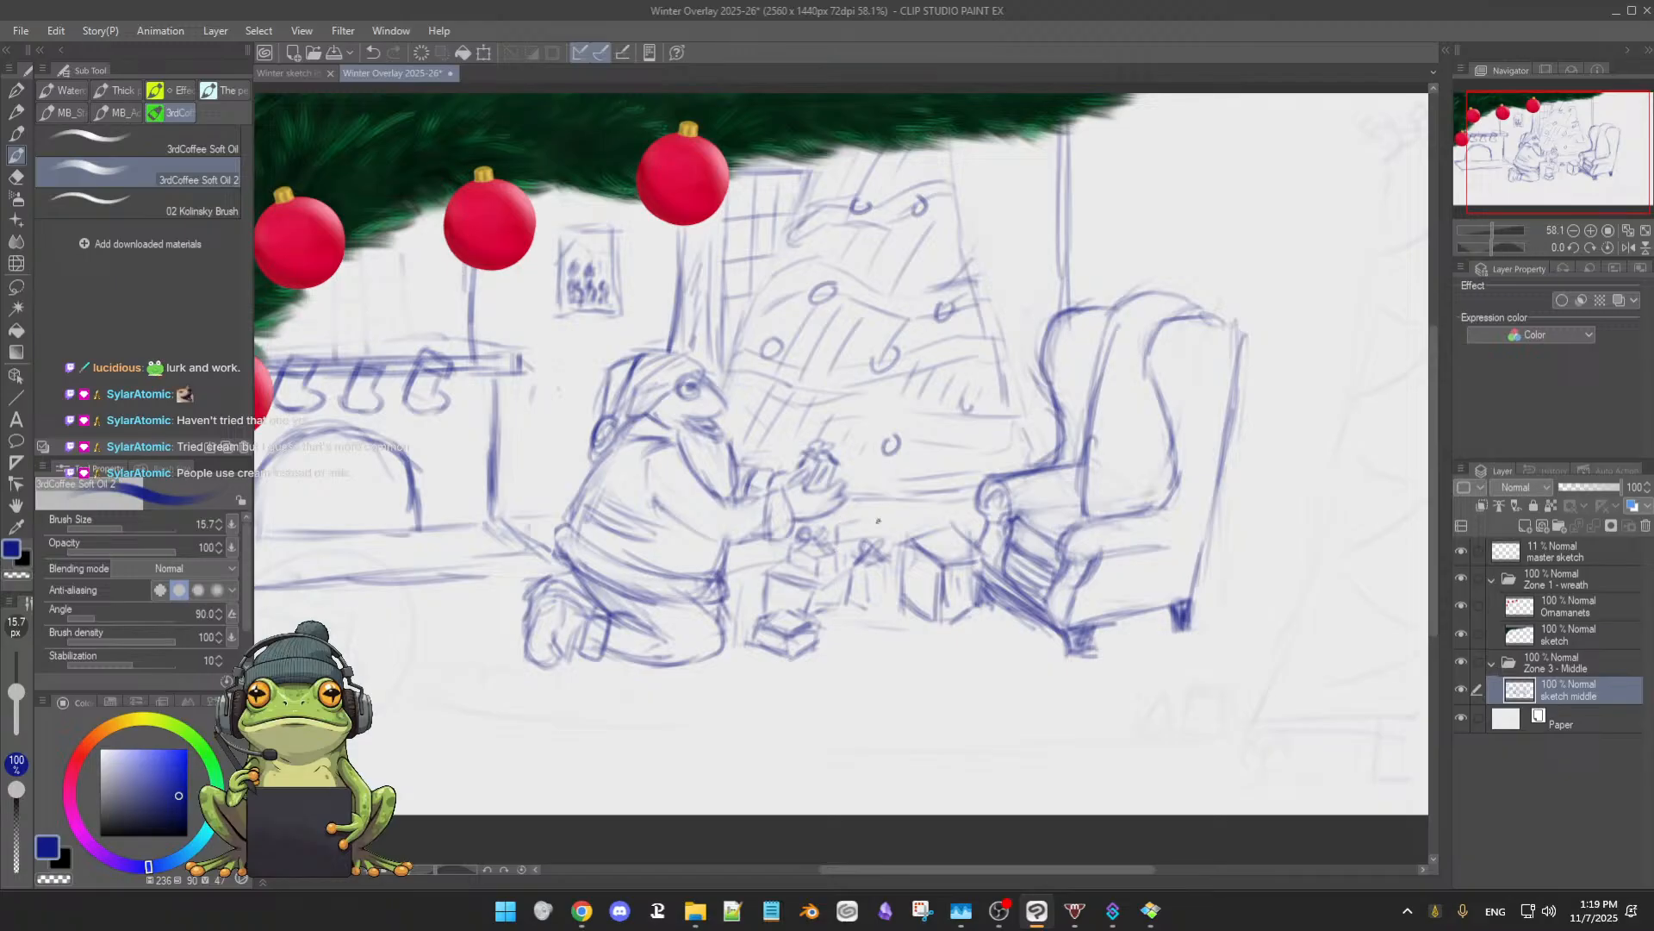
{"action": "key", "text": "e"}
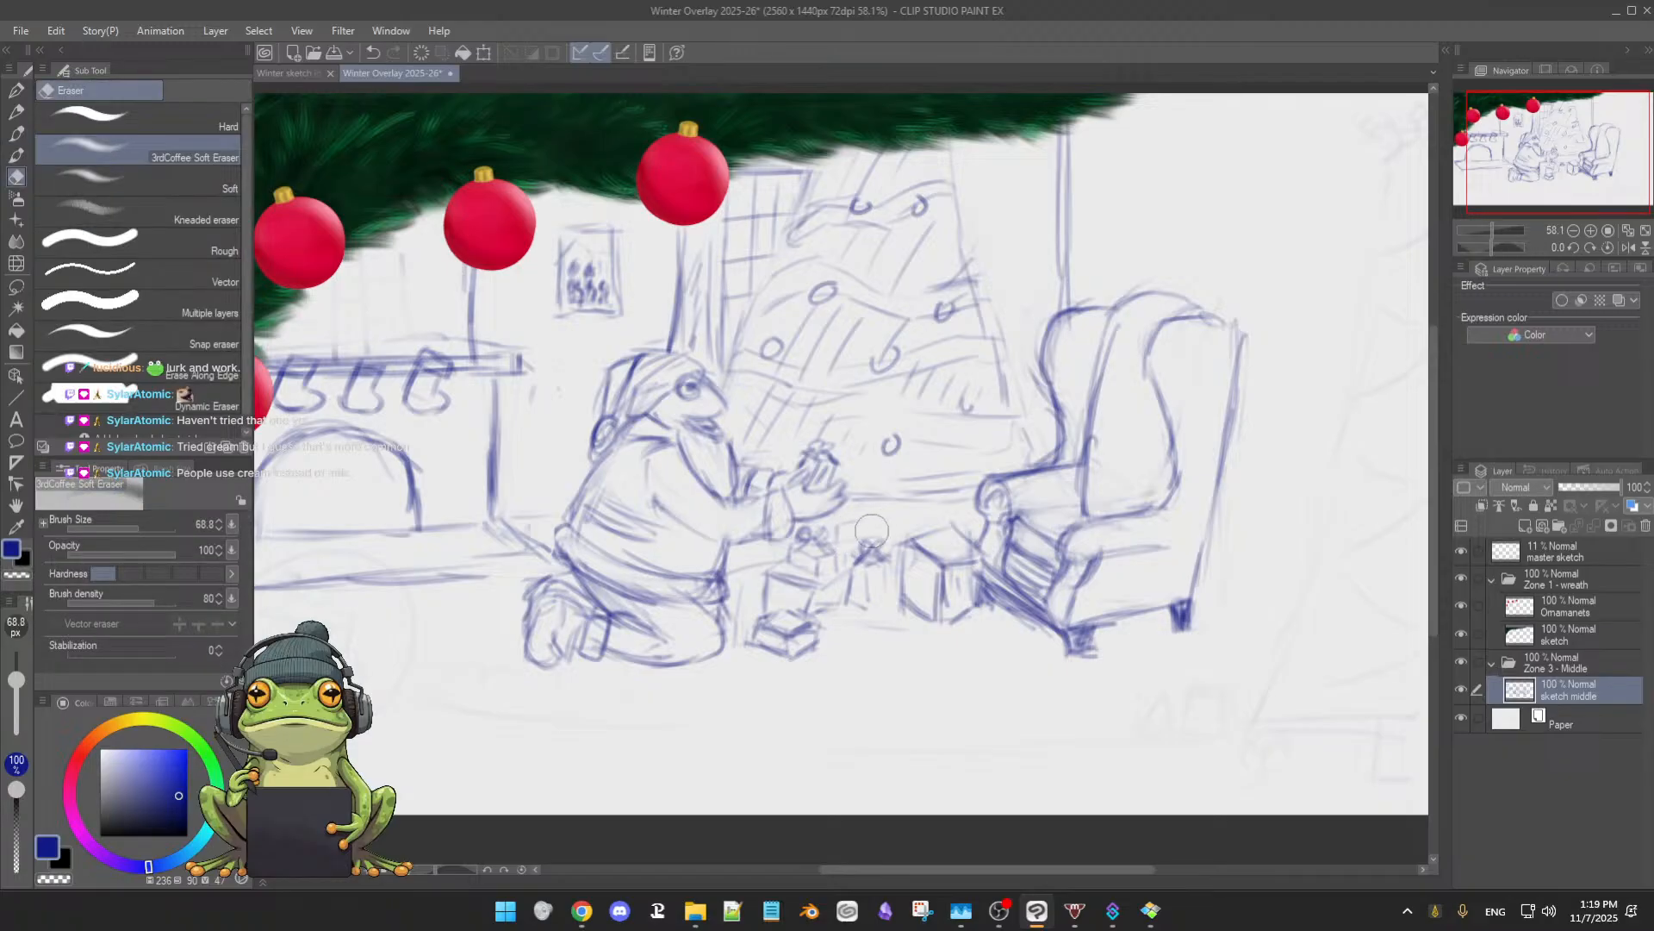
{"action": "key", "text": "b"}
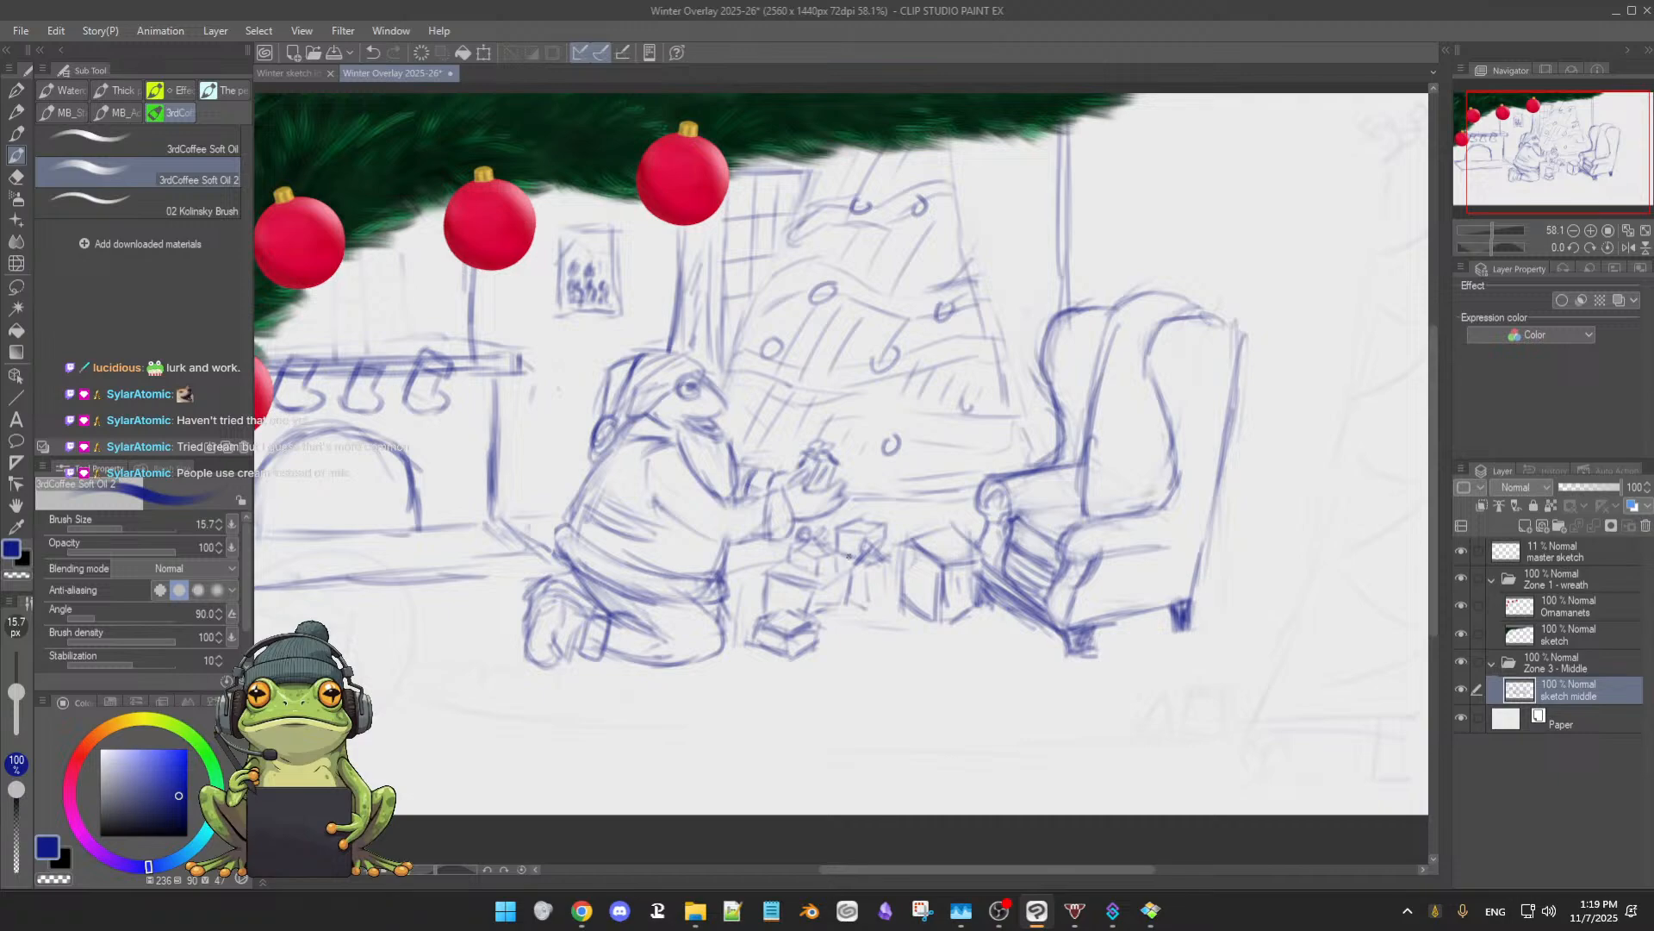
- Clean up the large gift beside the armchair and redraw its box outline with brush and eraser
{"action": "key", "text": "e"}
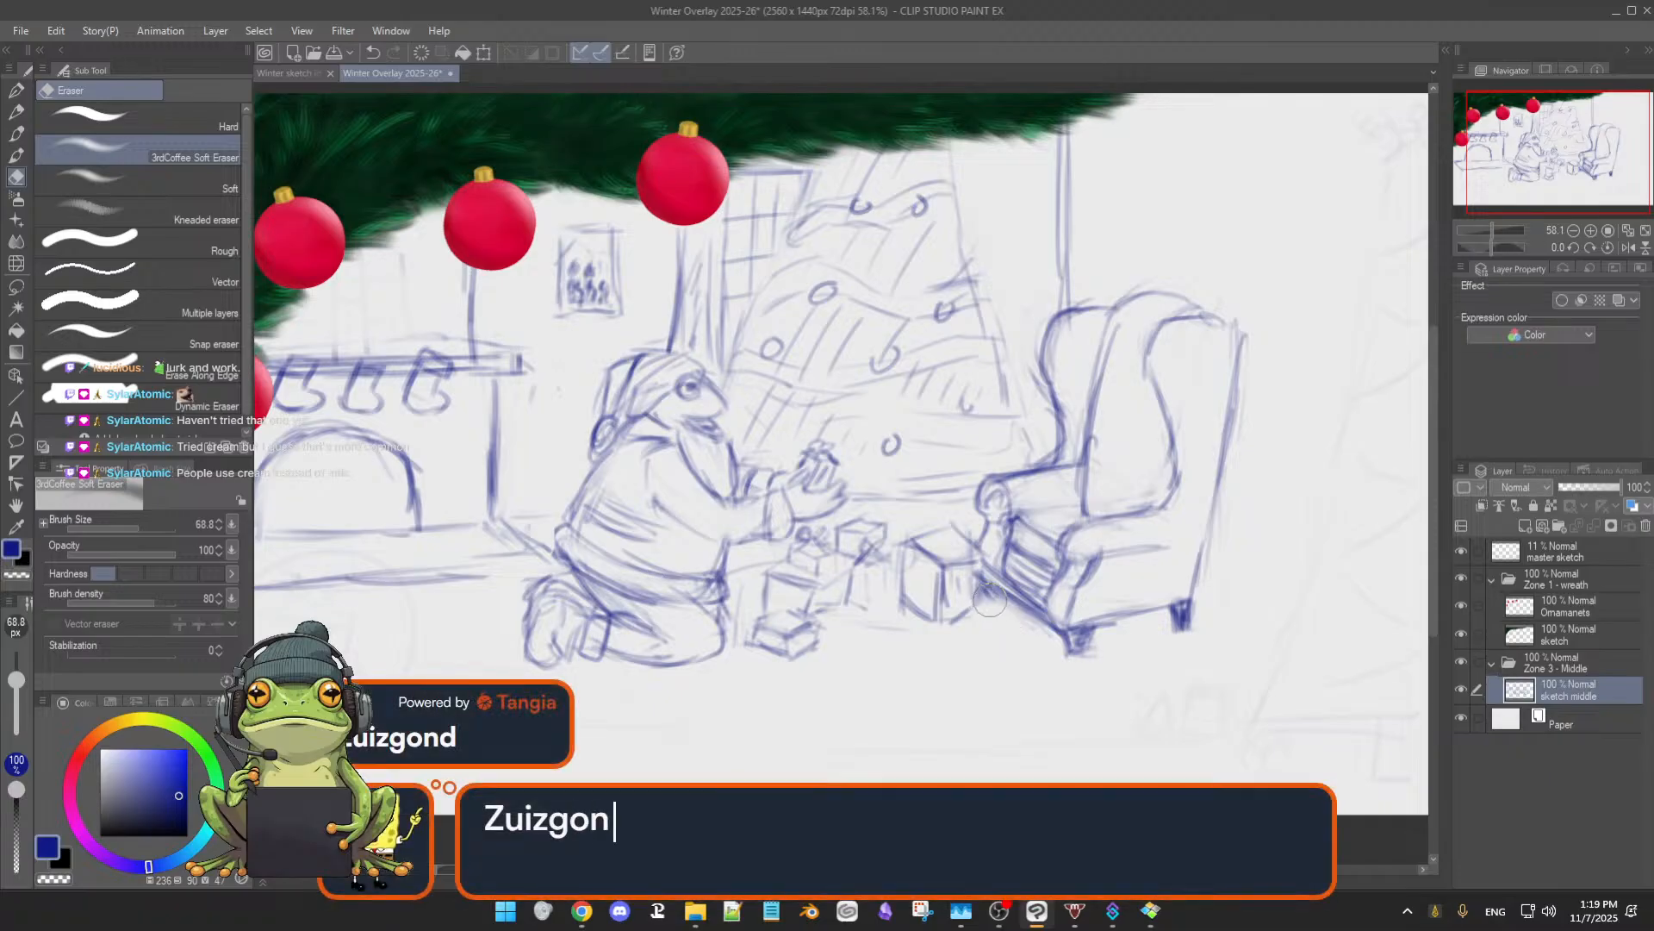
{"action": "key", "text": "b"}
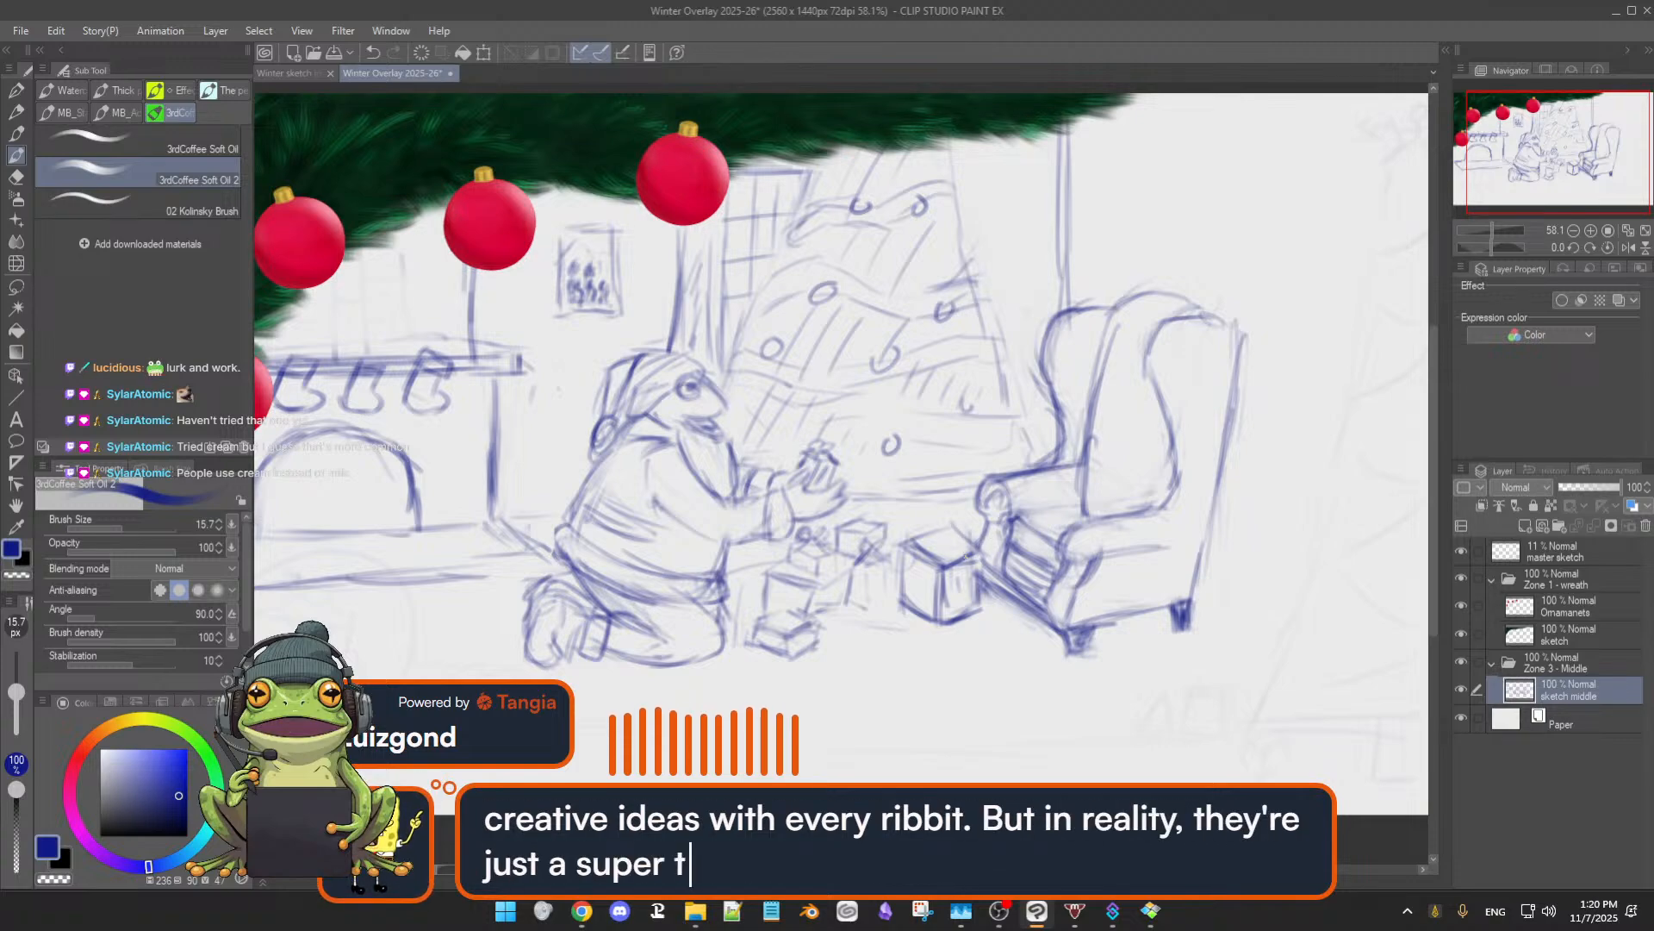
{"action": "key", "text": "e"}
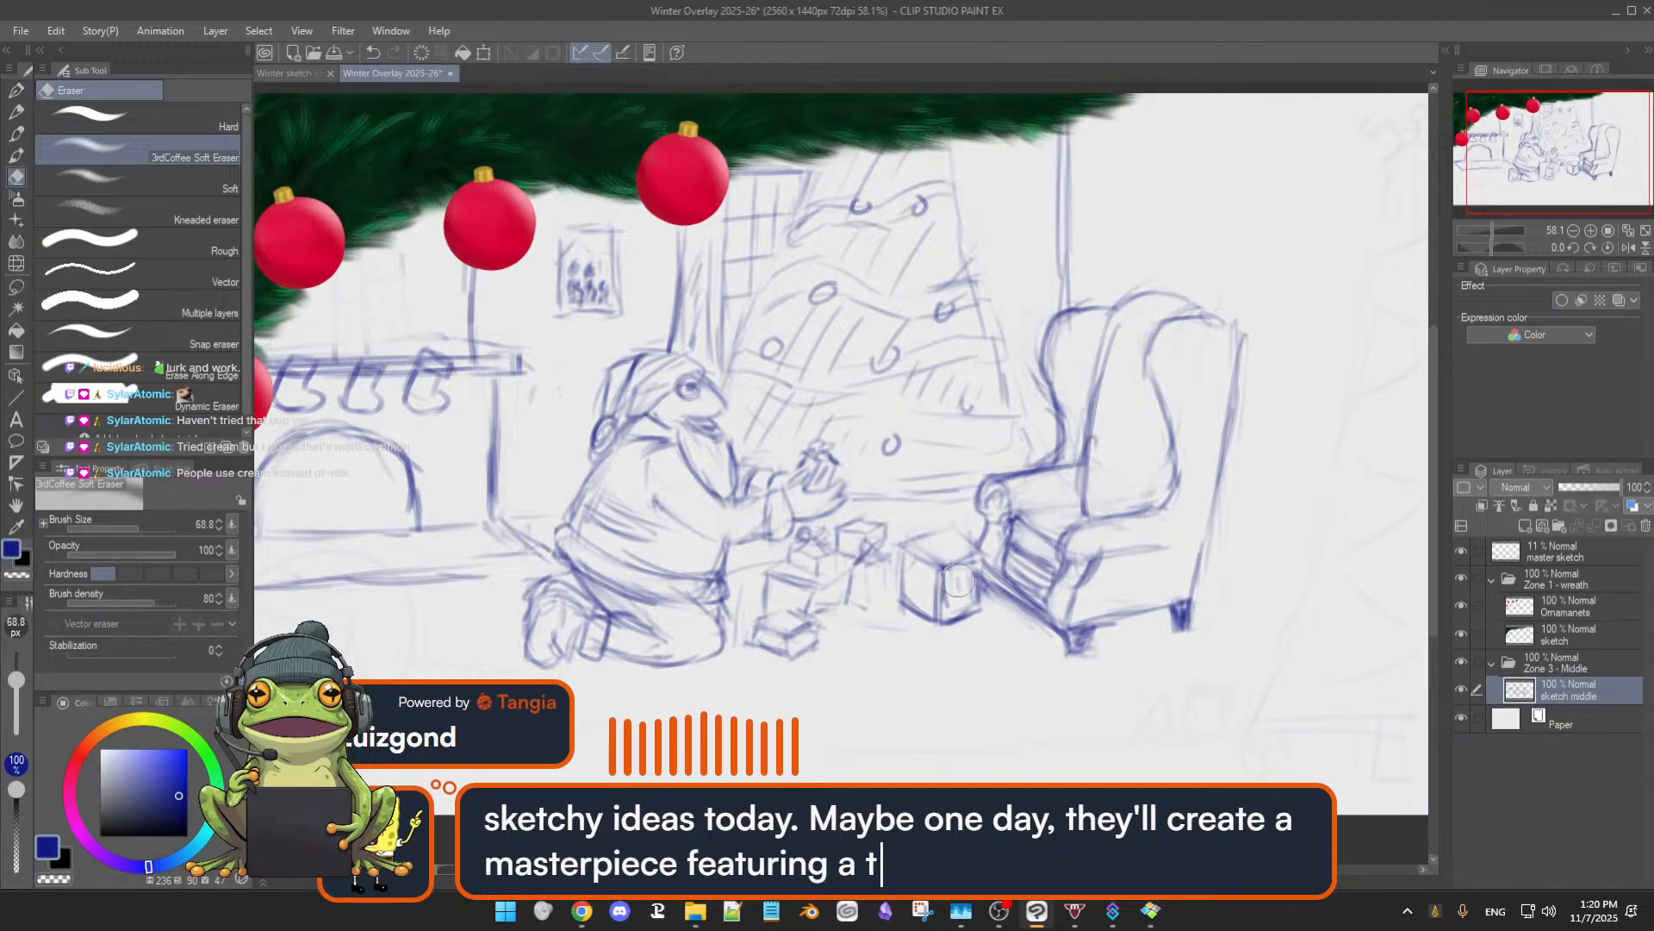
{"action": "key", "text": "b"}
{"action": "key", "text": "e"}
{"action": "key", "text": "b"}
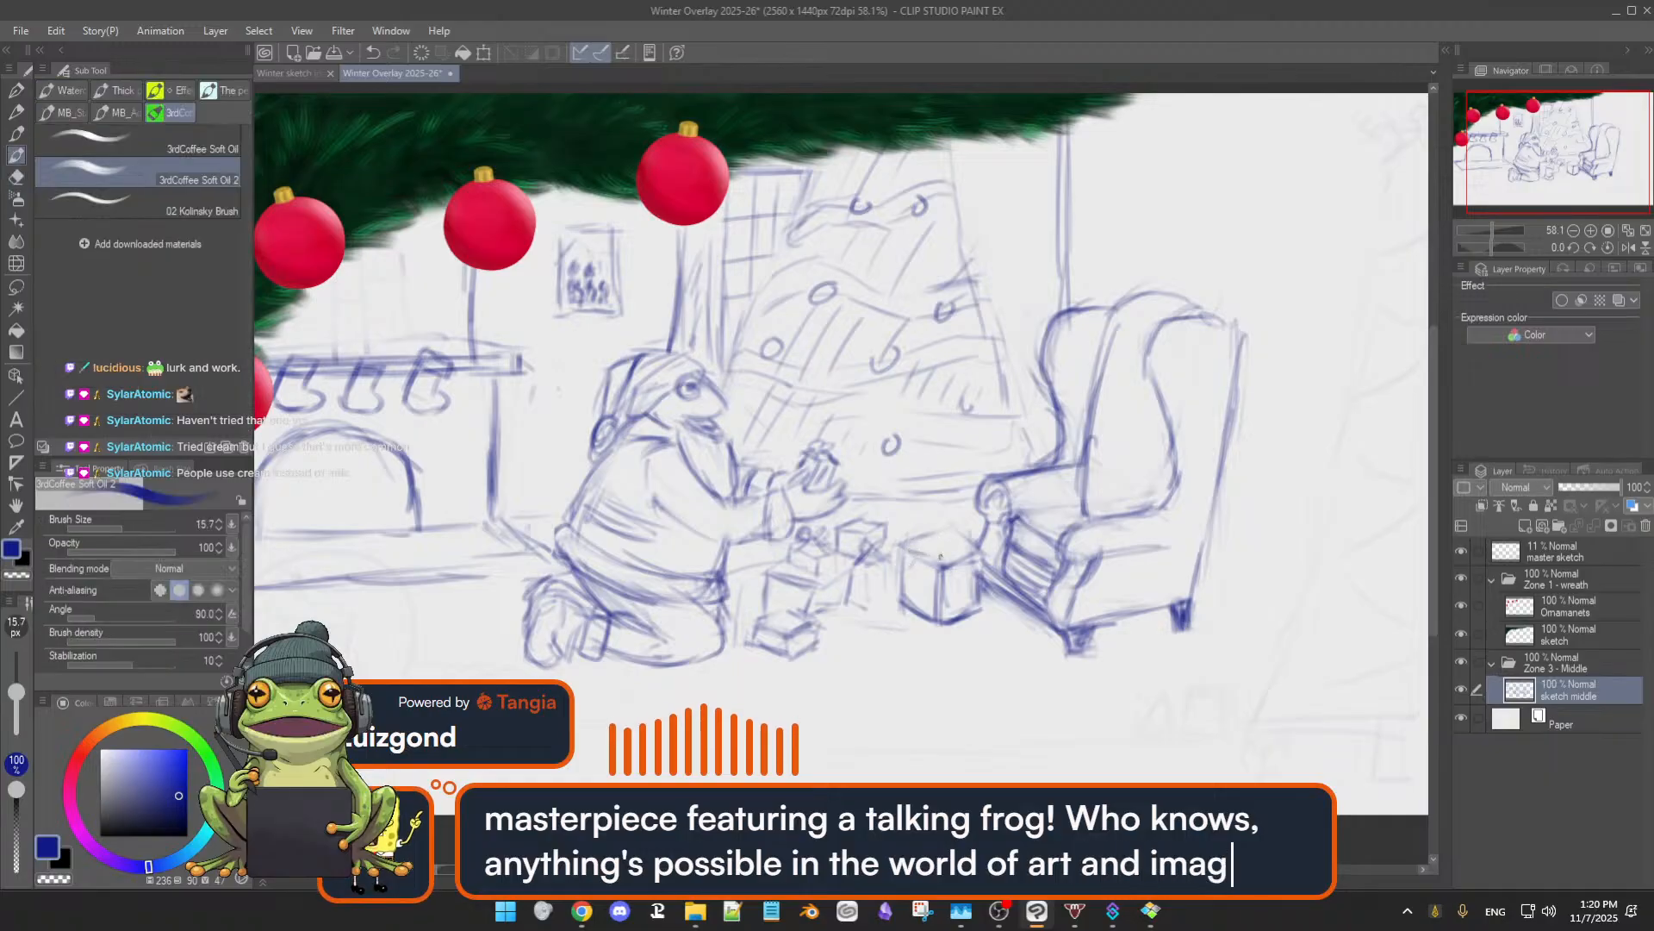
- Erase the large gift down to faint lines and sketch the armchair's rear left leg
{"action": "key", "text": "e"}
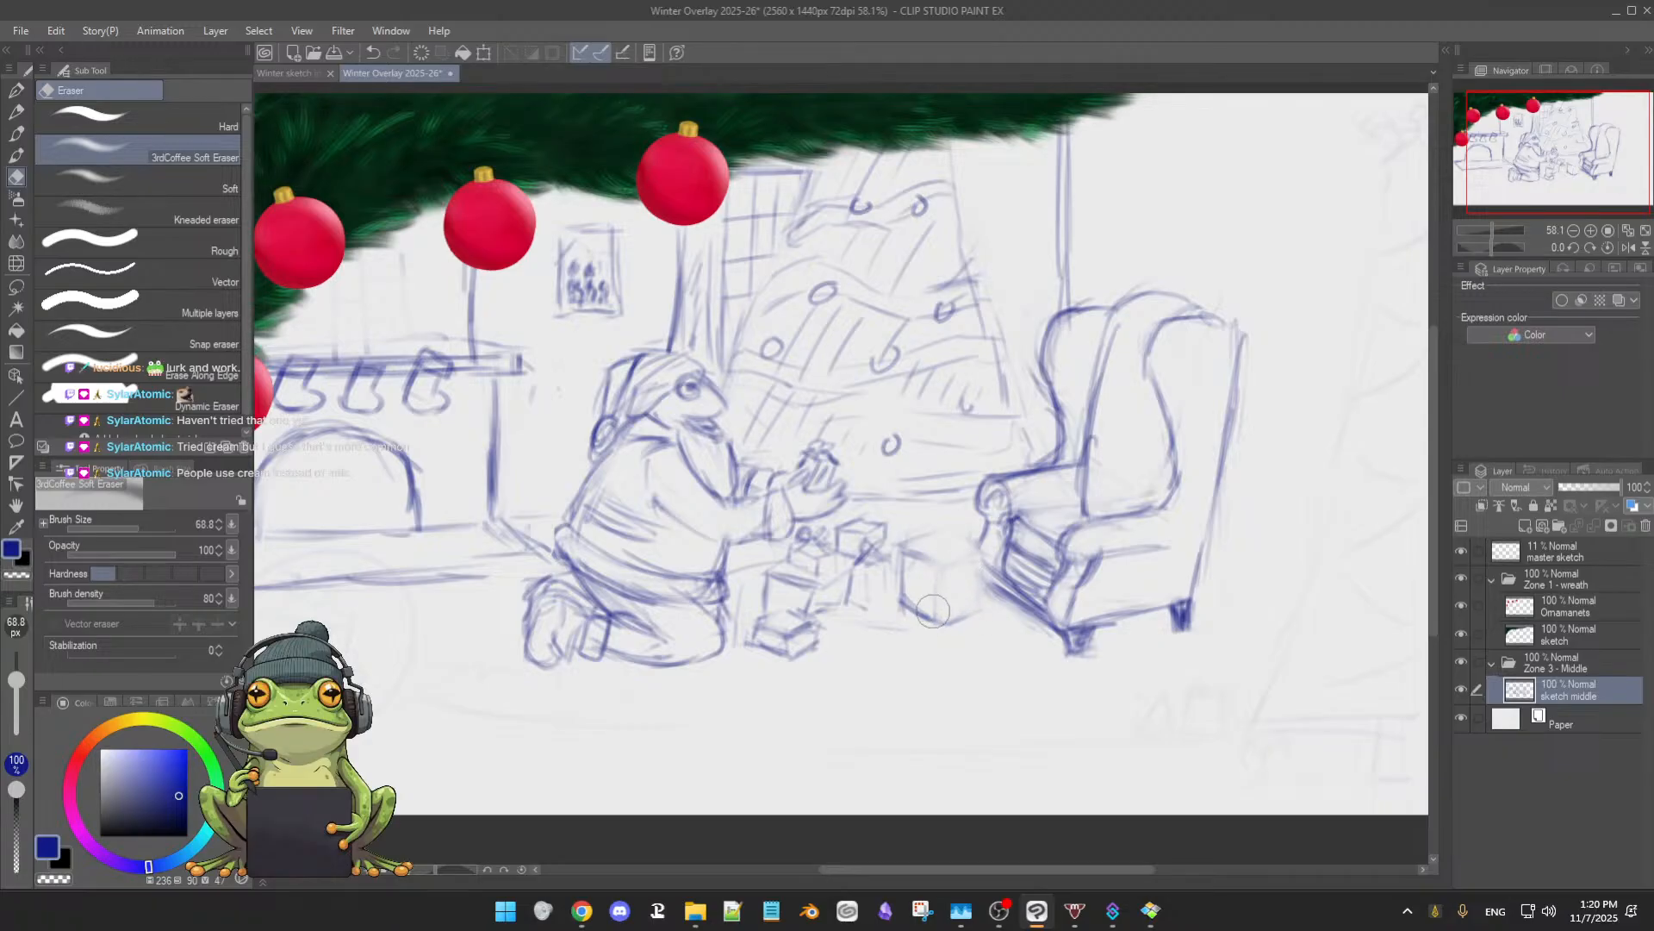
{"action": "mouse_move", "coordinate": [934, 600]}
{"action": "left_mouse_down"}
{"action": "mouse_move", "coordinate": [910, 553]}
{"action": "mouse_move", "coordinate": [933, 553]}
{"action": "mouse_move", "coordinate": [949, 623]}
{"action": "left_mouse_up"}
{"action": "key", "text": "b"}
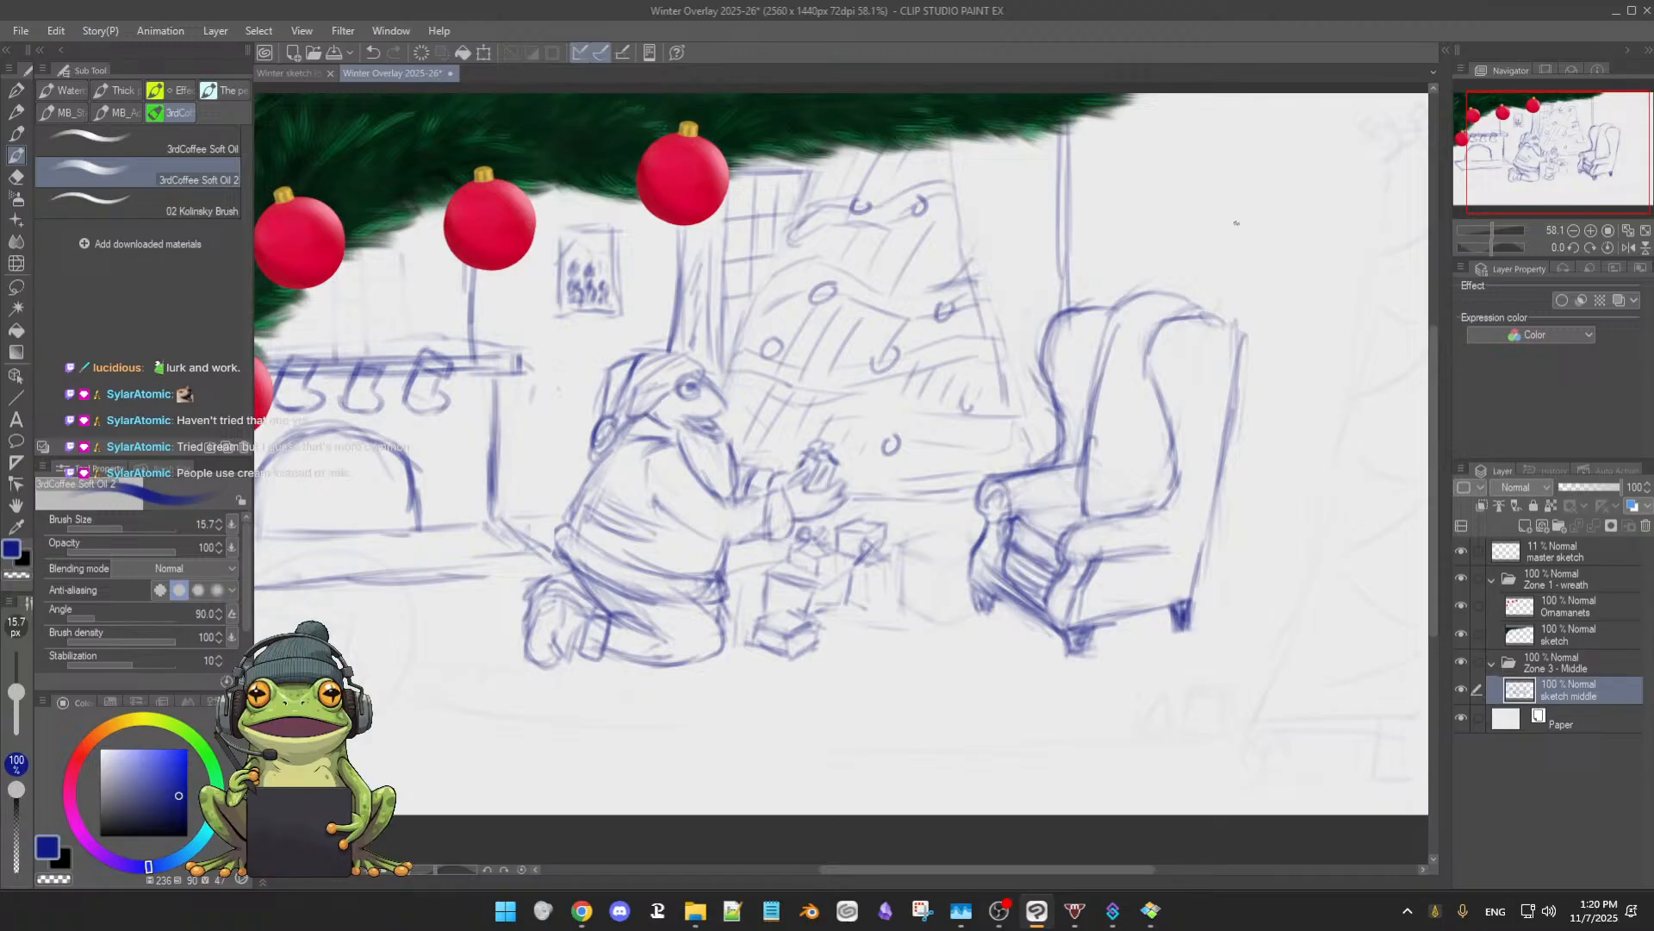
- Redraw the armchair's rear outer edge and upper backrest corner, cleaning up stray lines with the soft eraser
{"action": "left_click_drag", "start_coordinate": [1199, 291], "coordinate": [1155, 376]}
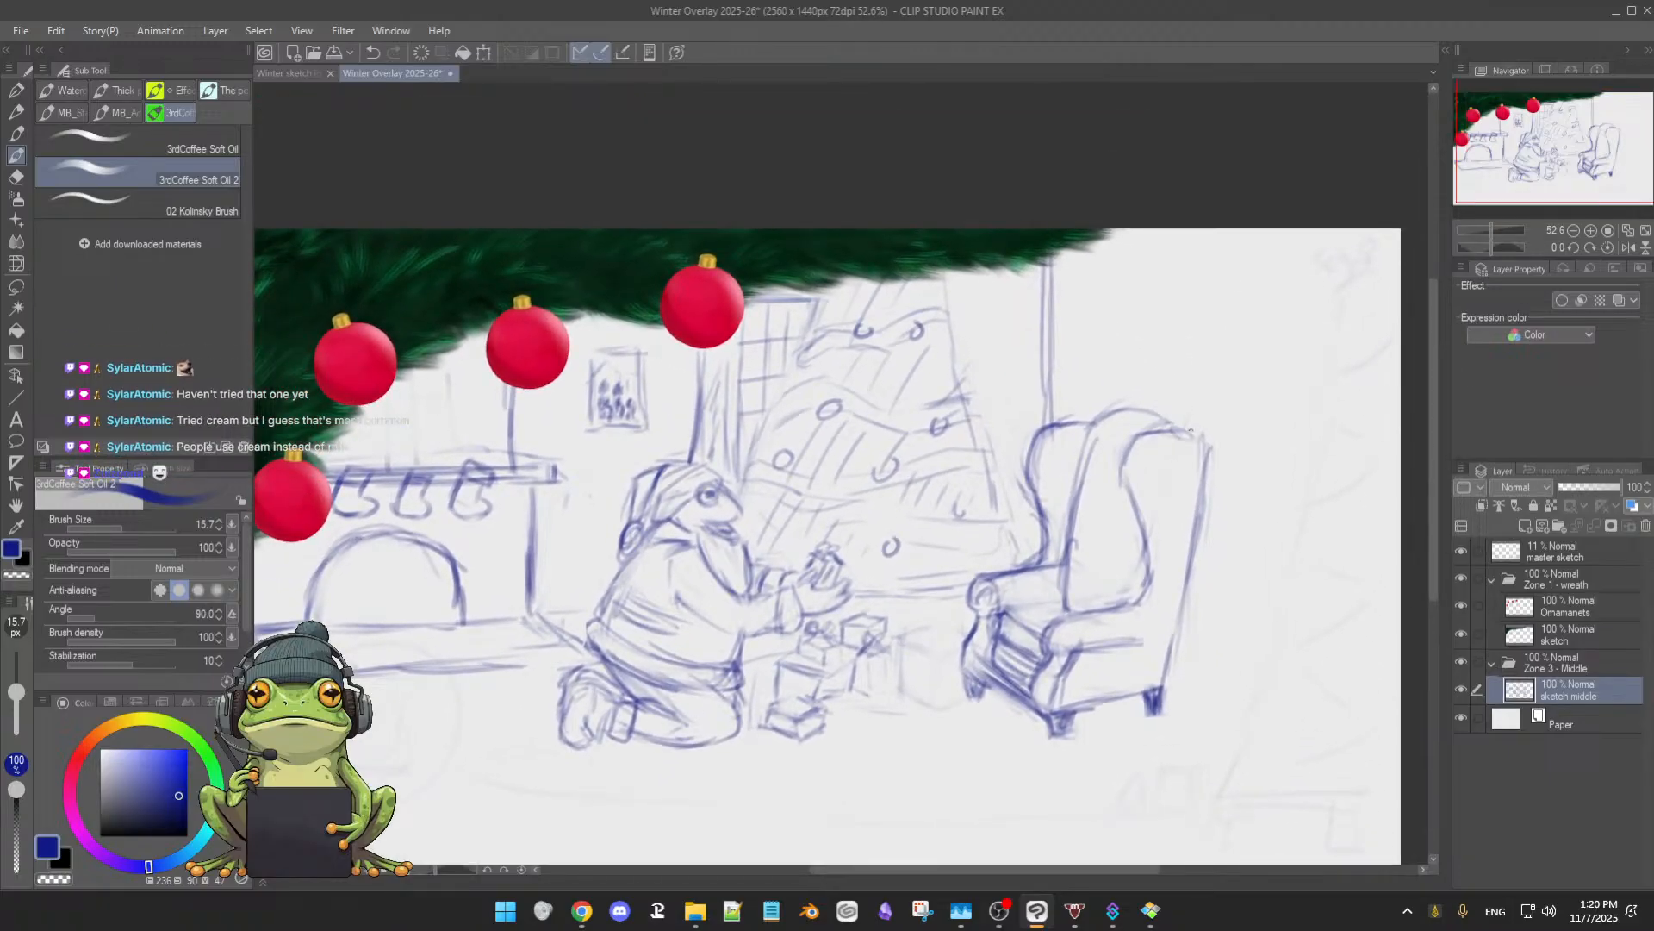
{"action": "left_click_drag", "start_coordinate": [1209, 446], "coordinate": [1190, 562]}
{"action": "left_click_drag", "start_coordinate": [1220, 445], "coordinate": [1183, 614]}
{"action": "key", "text": "e"}
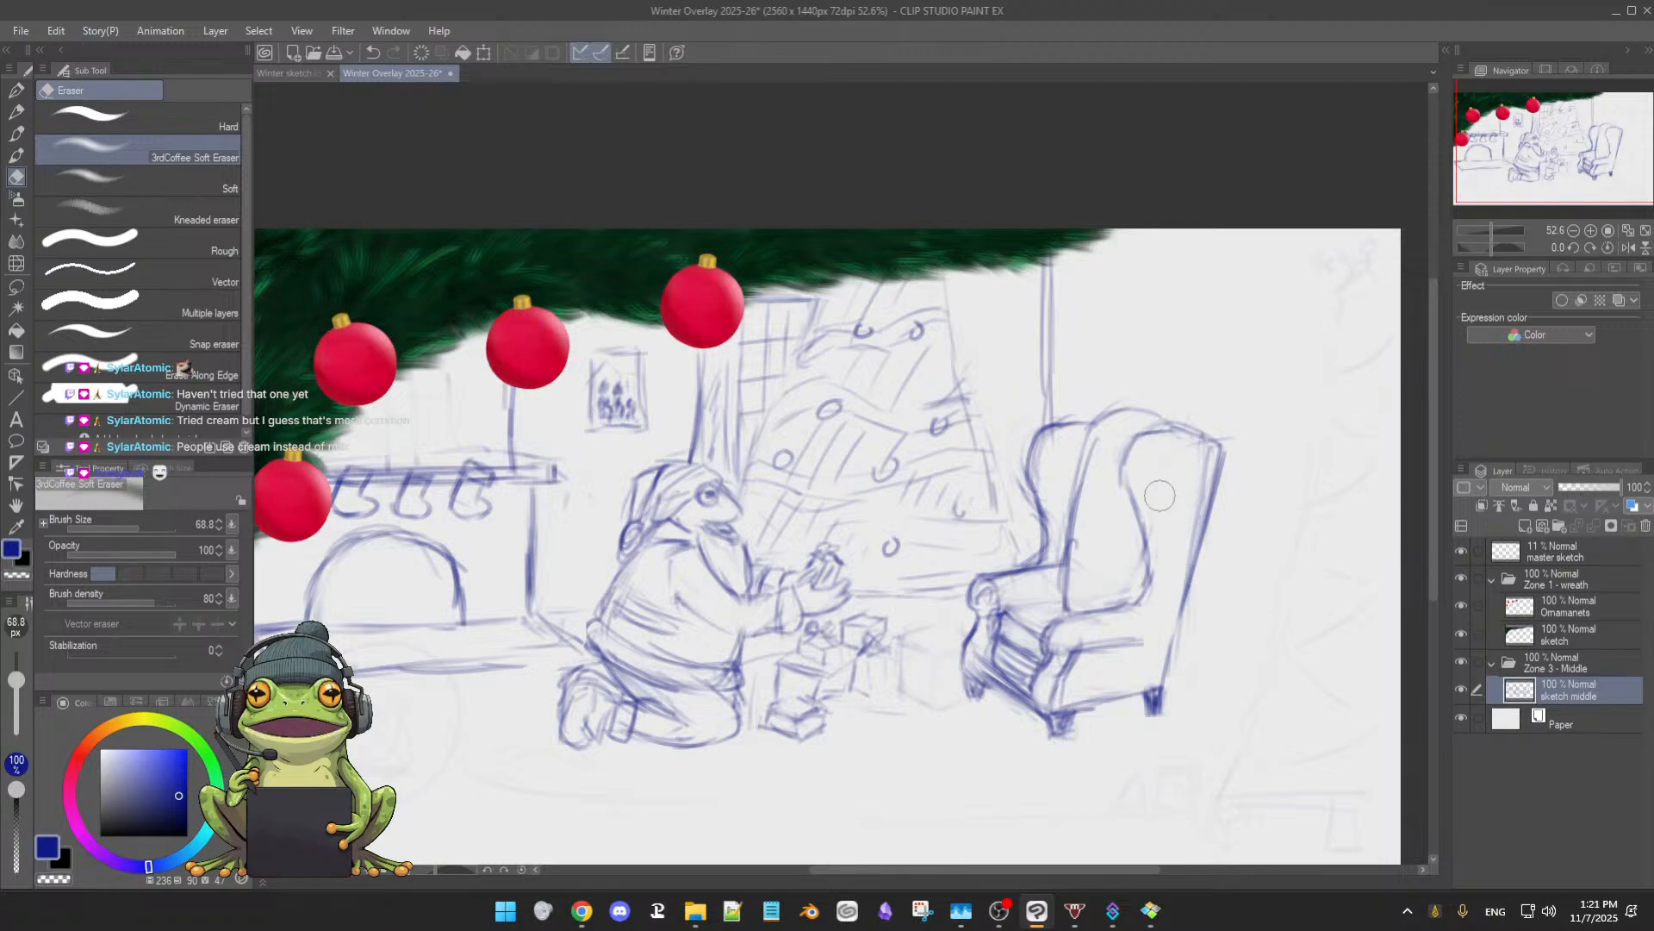
{"action": "key", "text": "b"}
{"action": "left_click_drag", "start_coordinate": [1132, 436], "coordinate": [1139, 517]}
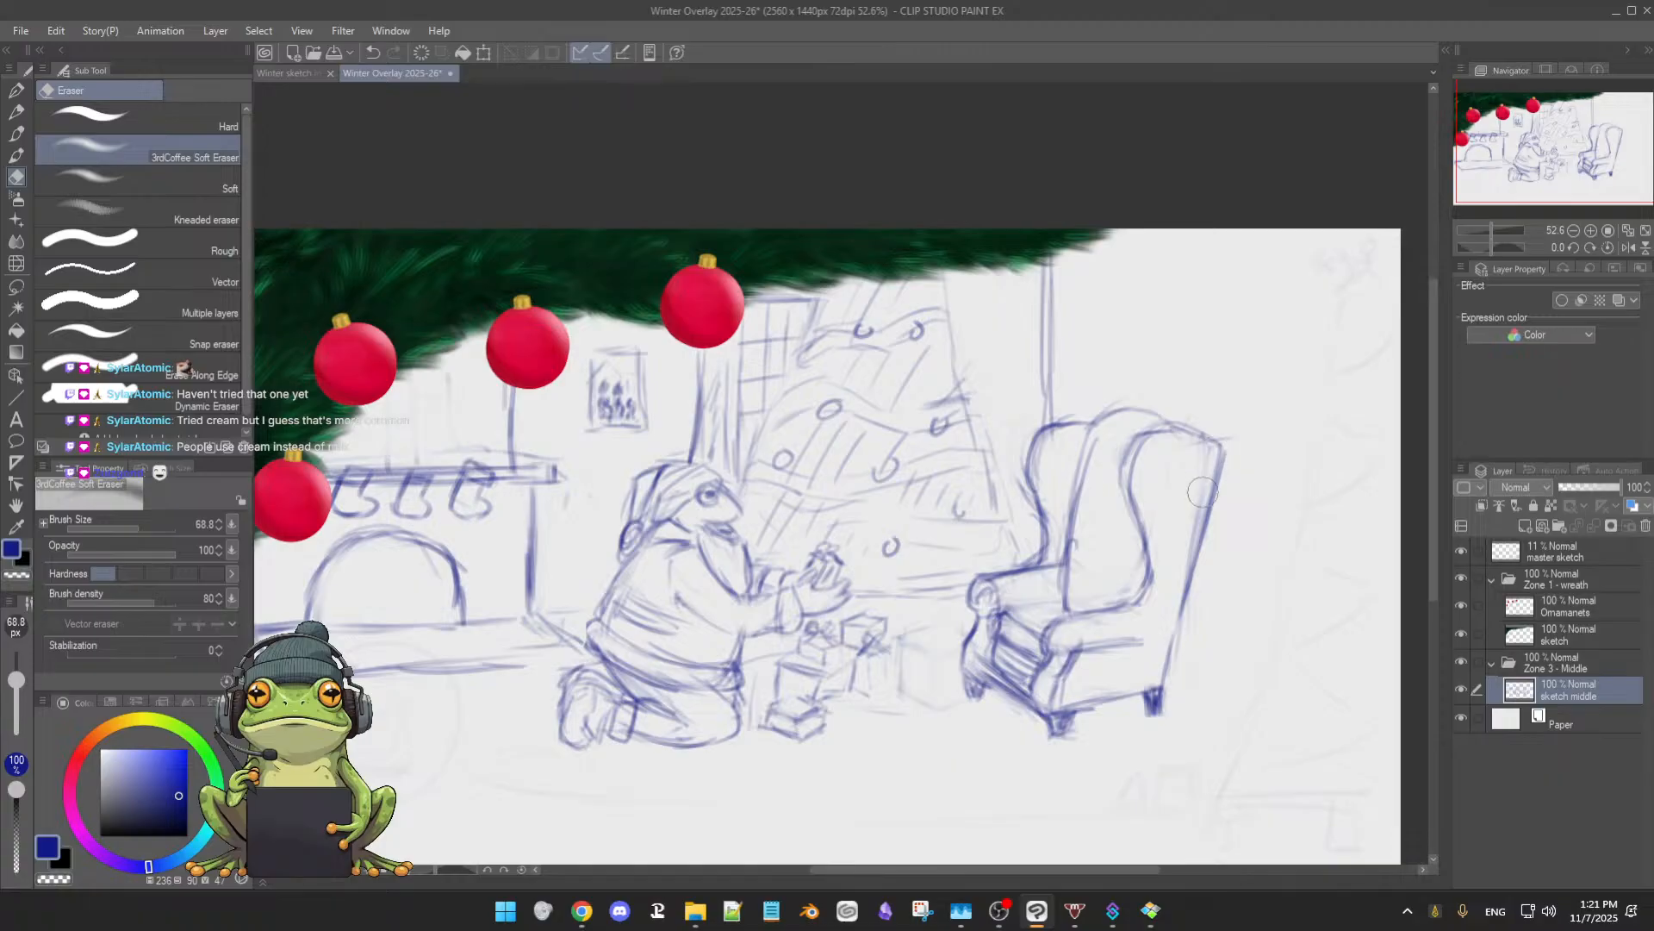
{"action": "key", "text": "b"}
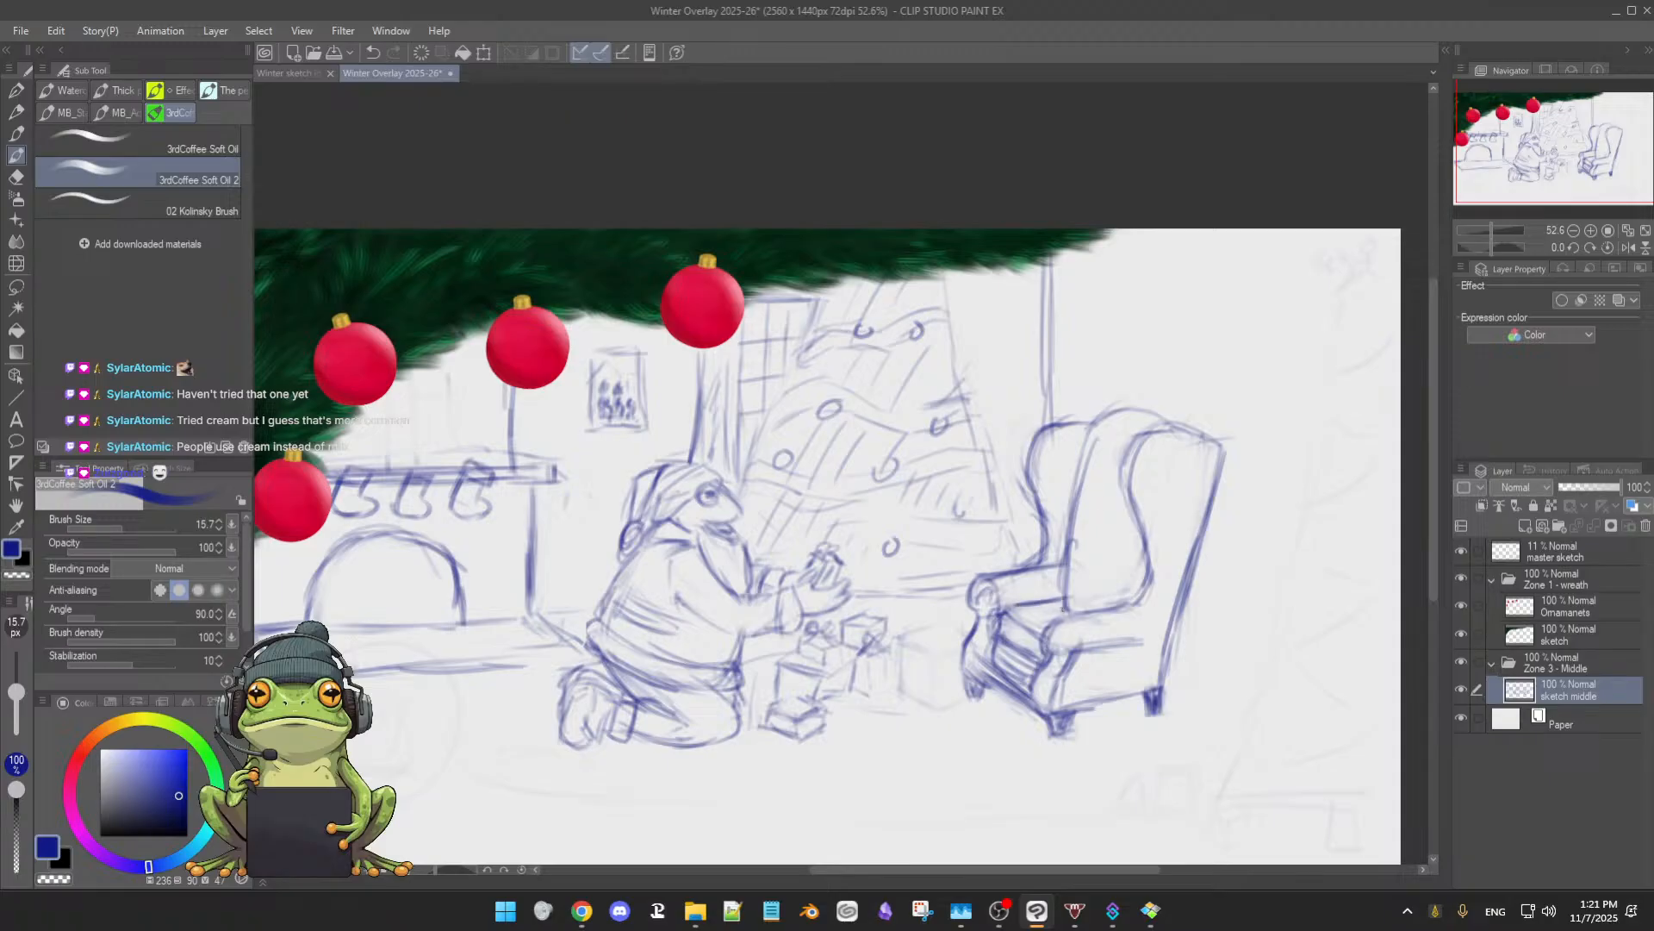
{"action": "key", "text": "e"}
{"action": "key", "text": "b"}
{"action": "key", "text": "e"}
{"action": "key", "text": "b"}
{"action": "left_click_drag", "start_coordinate": [1025, 609], "coordinate": [1095, 609]}
{"action": "mouse_move", "coordinate": [1041, 589]}
{"action": "left_mouse_down"}
{"action": "mouse_move", "coordinate": [1027, 594]}
{"action": "mouse_move", "coordinate": [1063, 585]}
{"action": "left_mouse_up"}
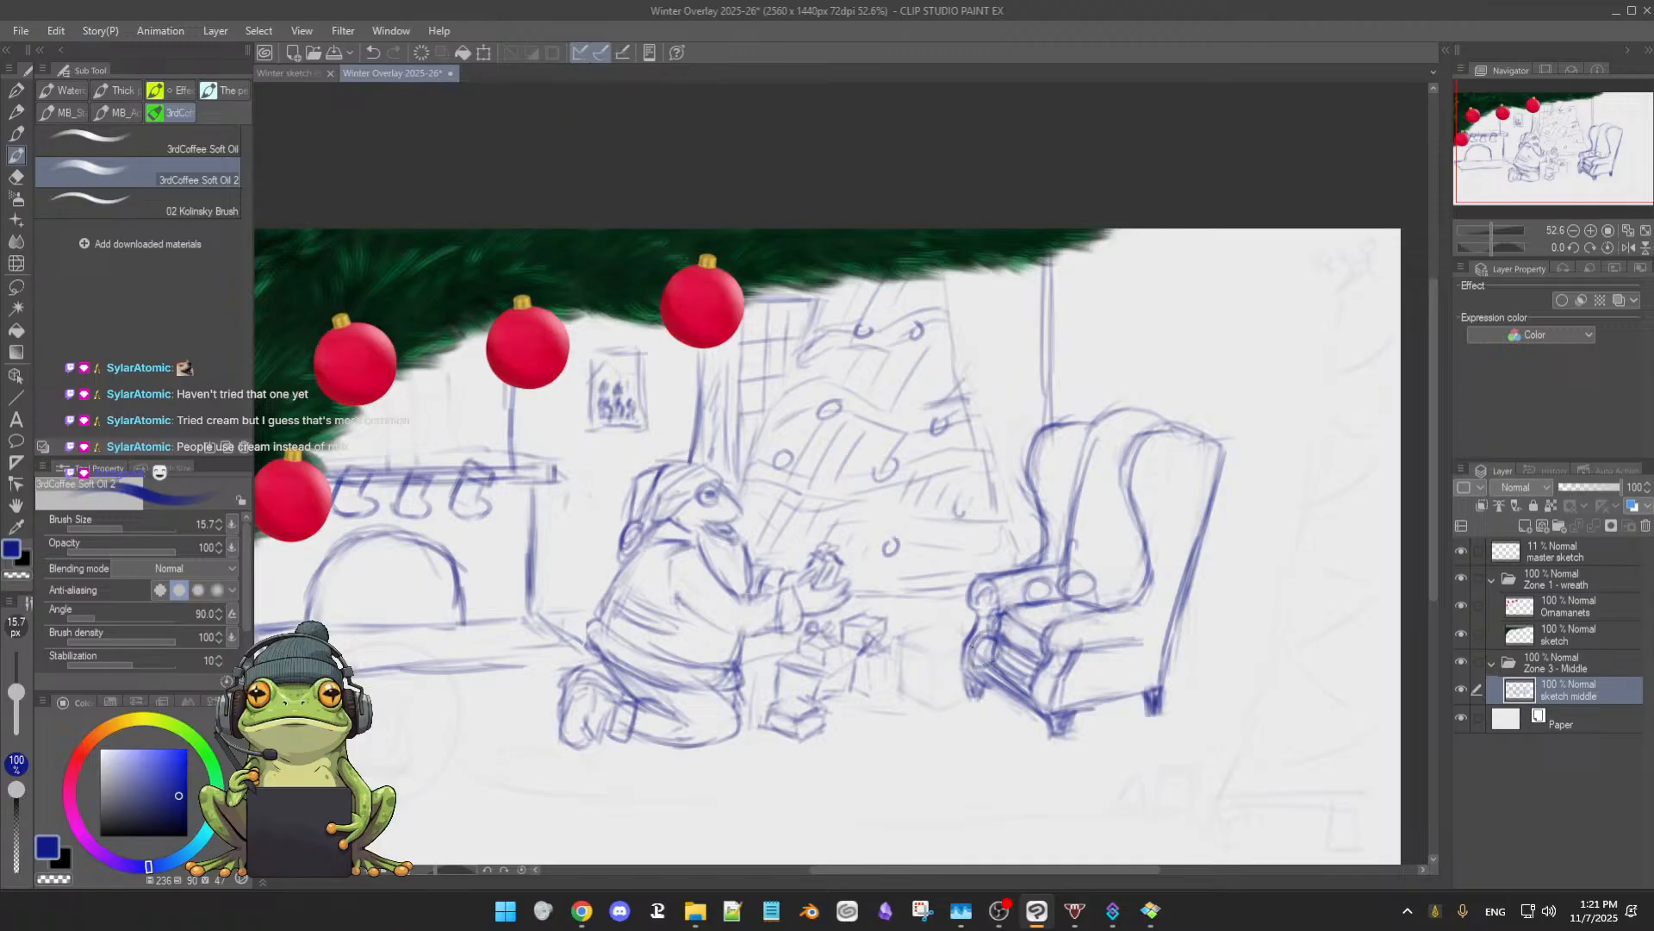
{"action": "mouse_move", "coordinate": [972, 692]}
{"action": "left_mouse_down"}
{"action": "mouse_move", "coordinate": [967, 712]}
{"action": "mouse_move", "coordinate": [1002, 711]}
{"action": "left_mouse_up"}
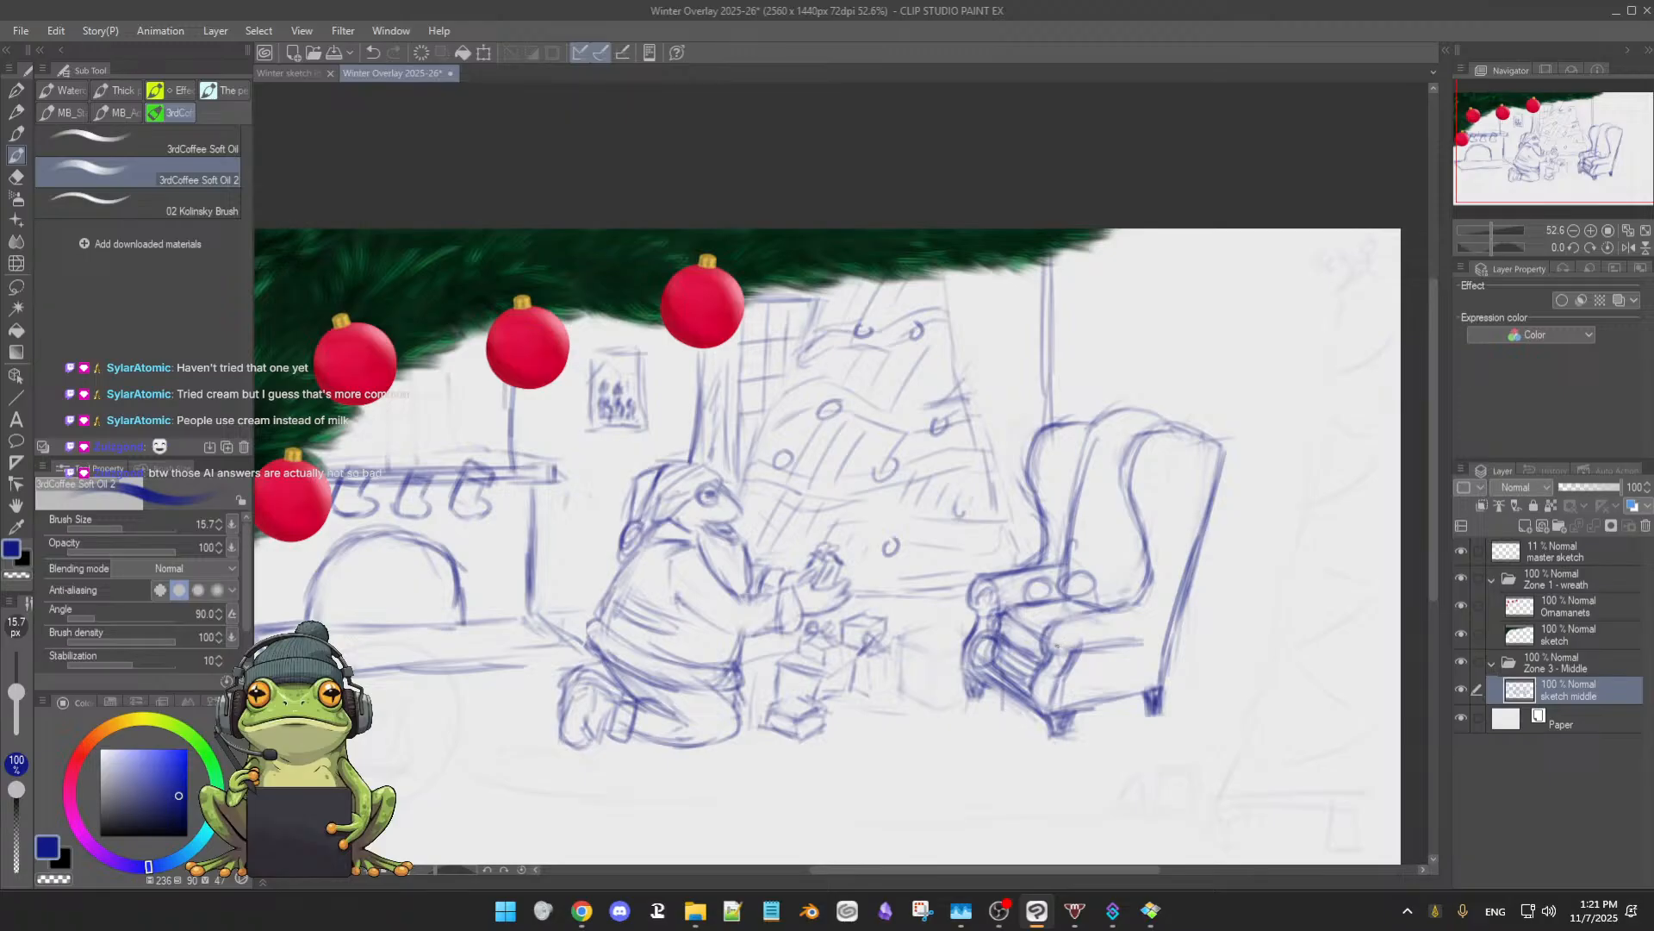
{"action": "key", "text": "ctrl+z"}
{"action": "key", "text": "ctrl+z"}
{"action": "key", "text": "ctrl+z"}
{"action": "key", "text": "ctrl+z"}
{"action": "key", "text": "ctrl+z"}
{"action": "key", "text": "ctrl+z"}
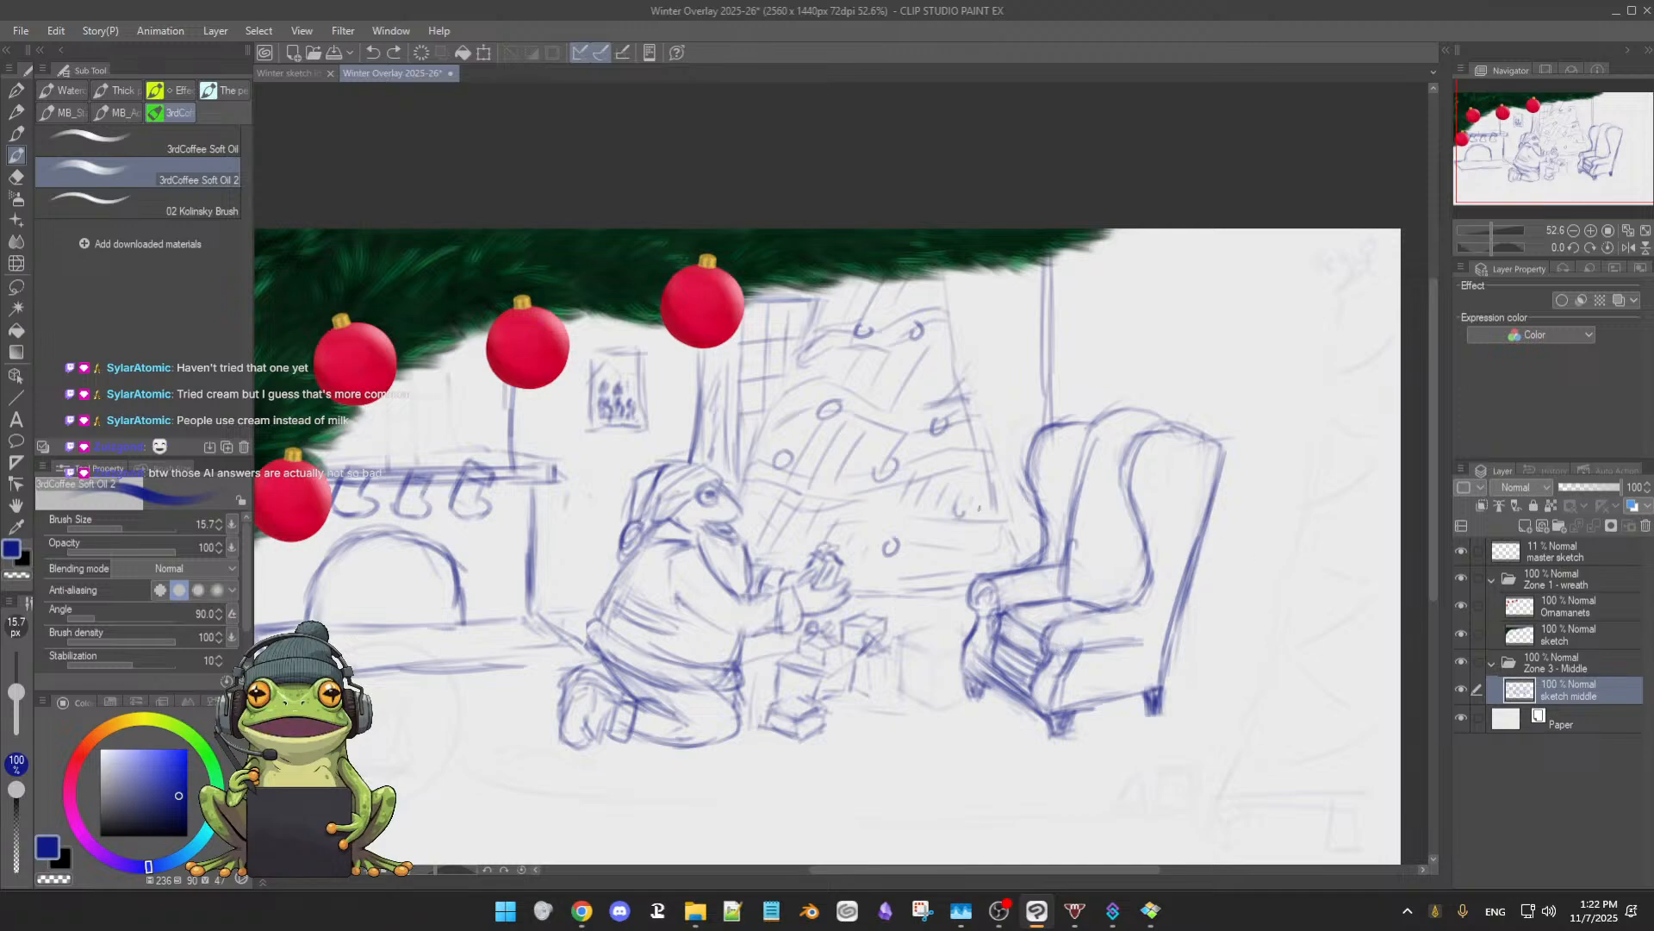
- Clean up the lines of Santa's face with the eraser and refine his hat with the brush
{"action": "key", "text": "e"}
{"action": "mouse_move", "coordinate": [724, 503]}
{"action": "left_mouse_down"}
{"action": "mouse_move", "coordinate": [709, 517]}
{"action": "mouse_move", "coordinate": [716, 493]}
{"action": "left_mouse_up"}
{"action": "key", "text": "b"}
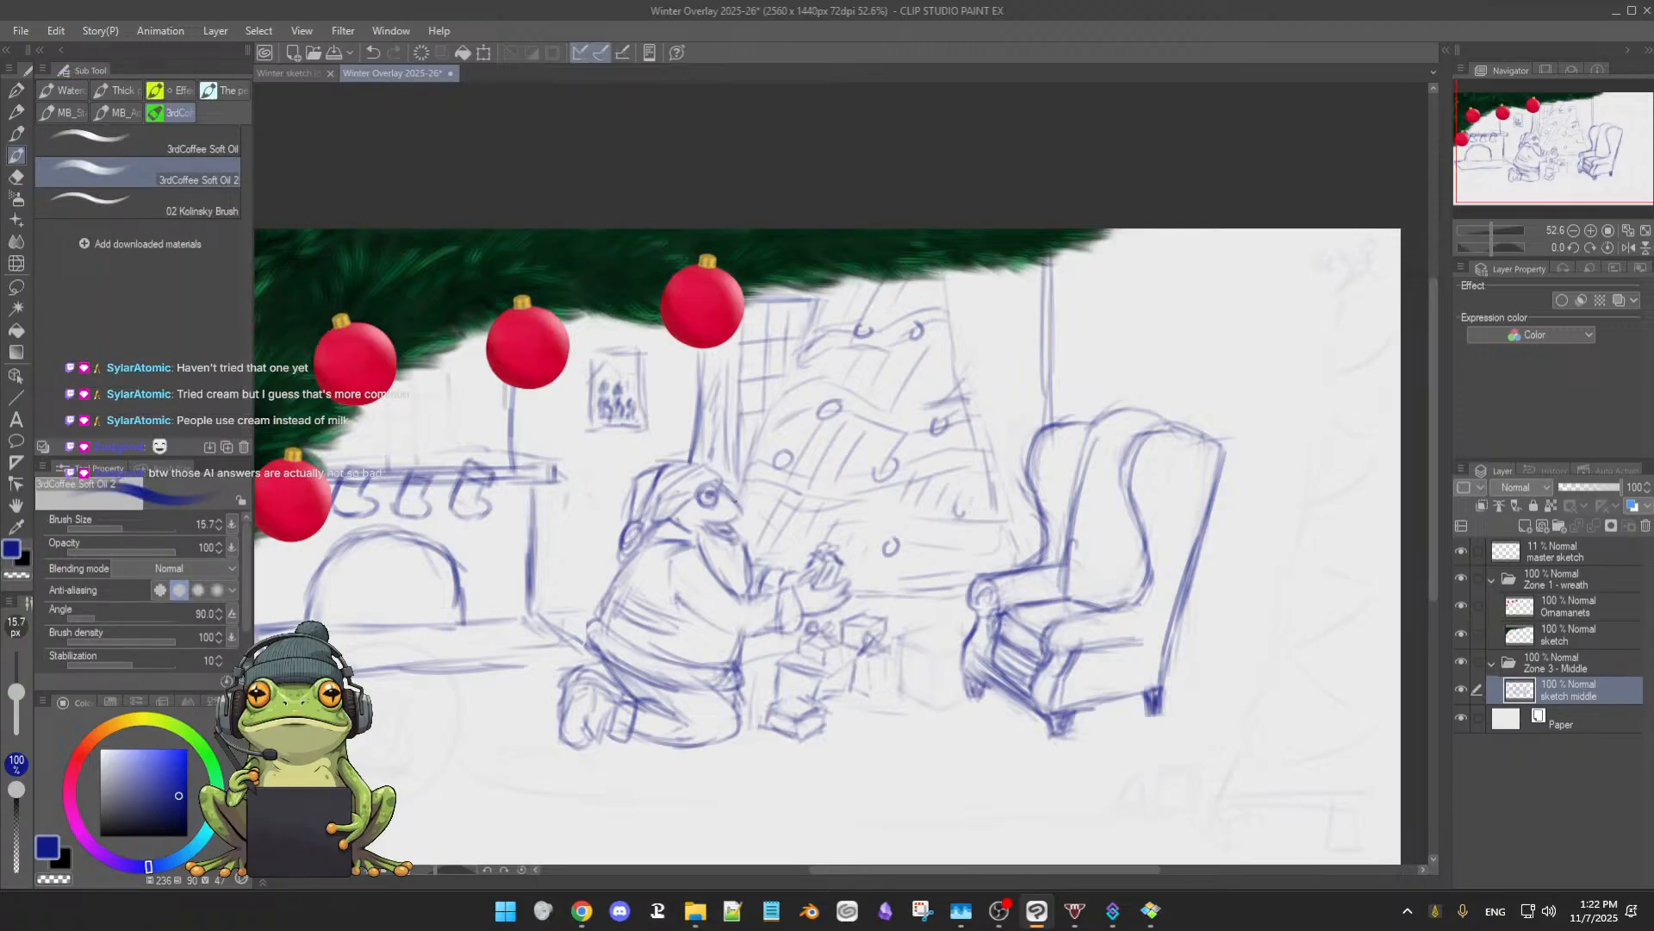
{"action": "key", "text": "e"}
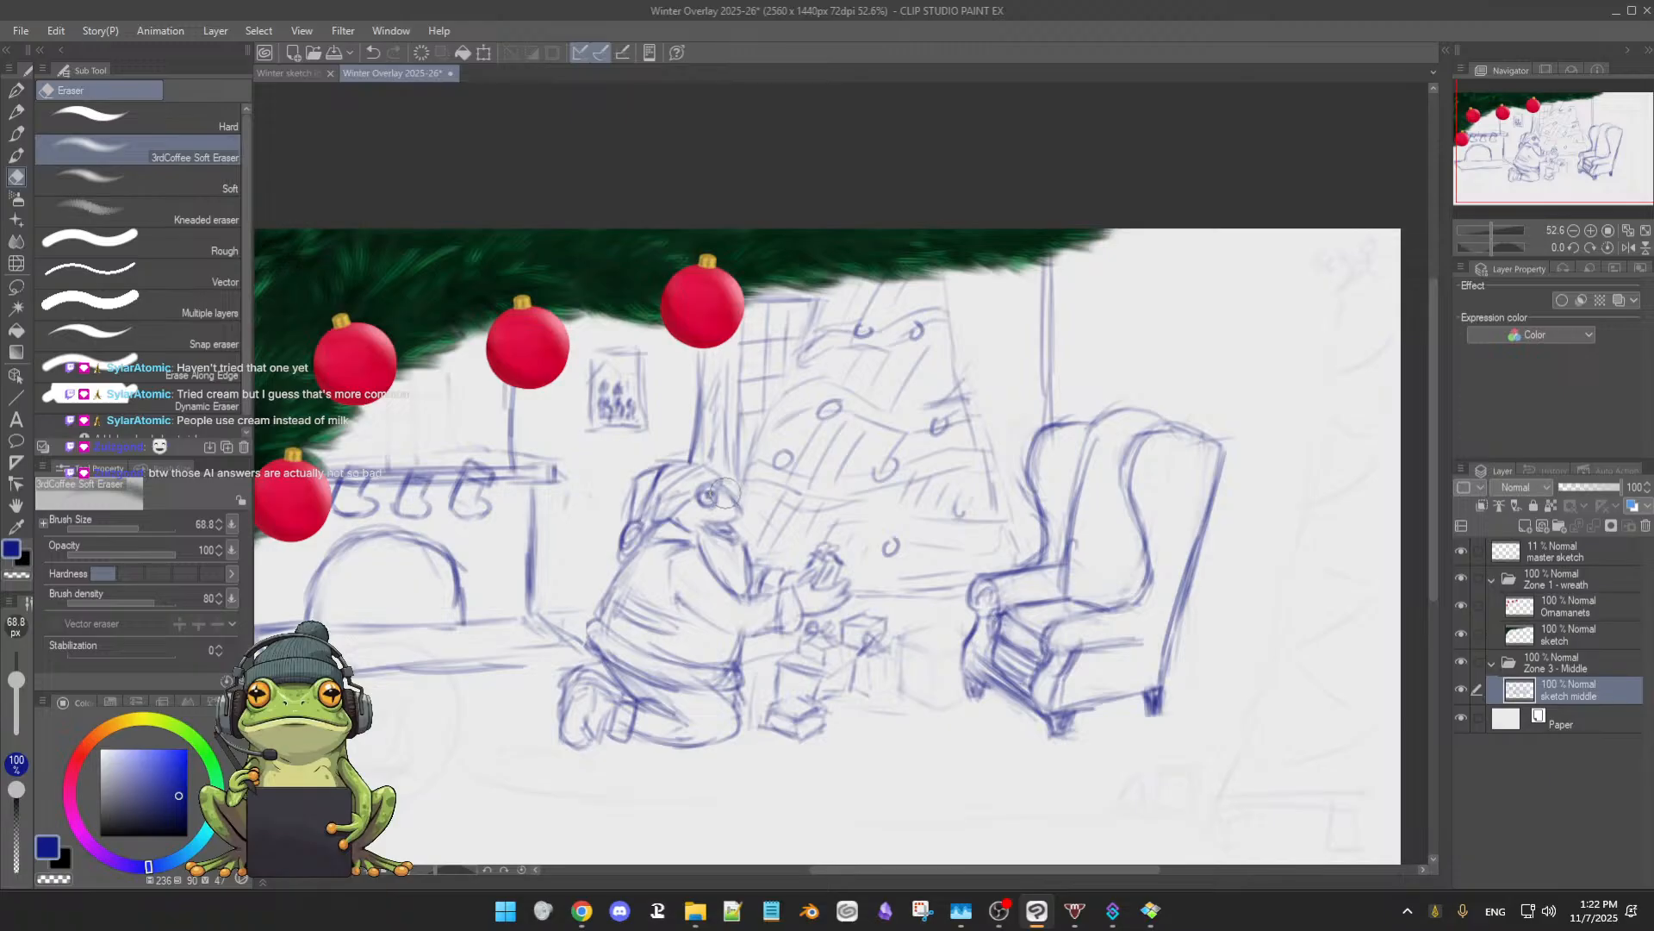
{"action": "key", "text": "b"}
{"action": "key", "text": "e"}
{"action": "mouse_move", "coordinate": [745, 511]}
{"action": "left_mouse_down"}
{"action": "mouse_move", "coordinate": [750, 544]}
{"action": "mouse_move", "coordinate": [714, 538]}
{"action": "mouse_move", "coordinate": [733, 526]}
{"action": "mouse_move", "coordinate": [720, 537]}
{"action": "mouse_move", "coordinate": [743, 516]}
{"action": "left_mouse_up"}
{"action": "key", "text": "b"}
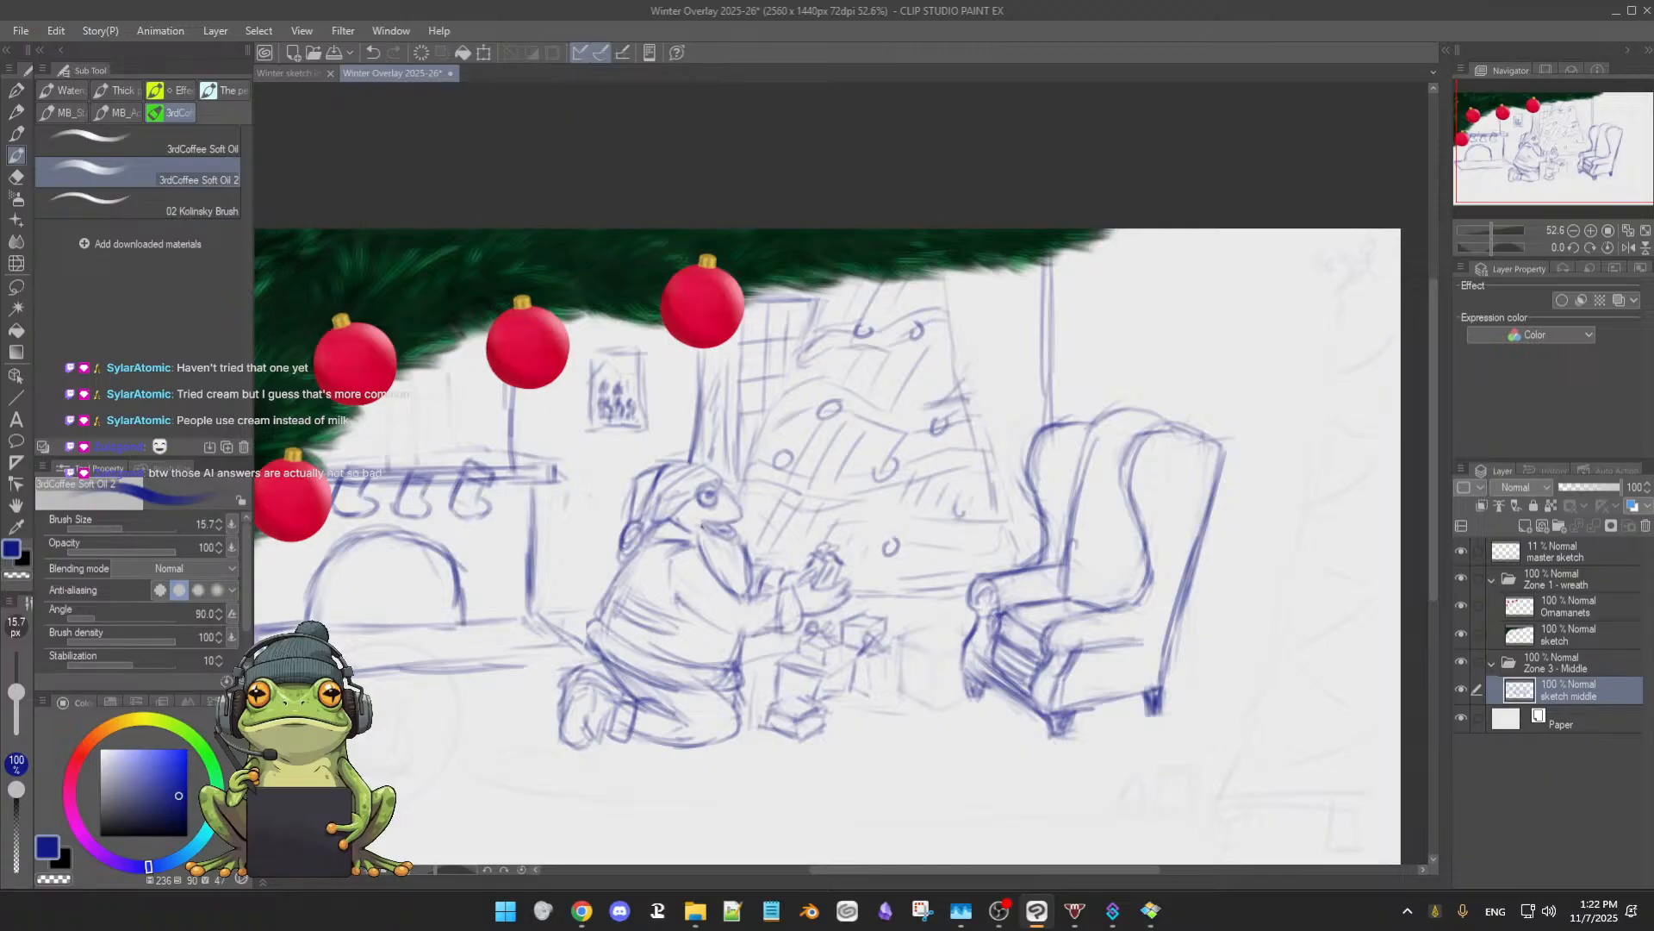
{"action": "left_click_drag", "start_coordinate": [660, 481], "coordinate": [653, 503]}
- Refine the line where the armchair's seat meets the near armrest using brush and eraser
{"action": "left_click_drag", "start_coordinate": [1058, 601], "coordinate": [1089, 605]}
{"action": "key", "text": "e"}
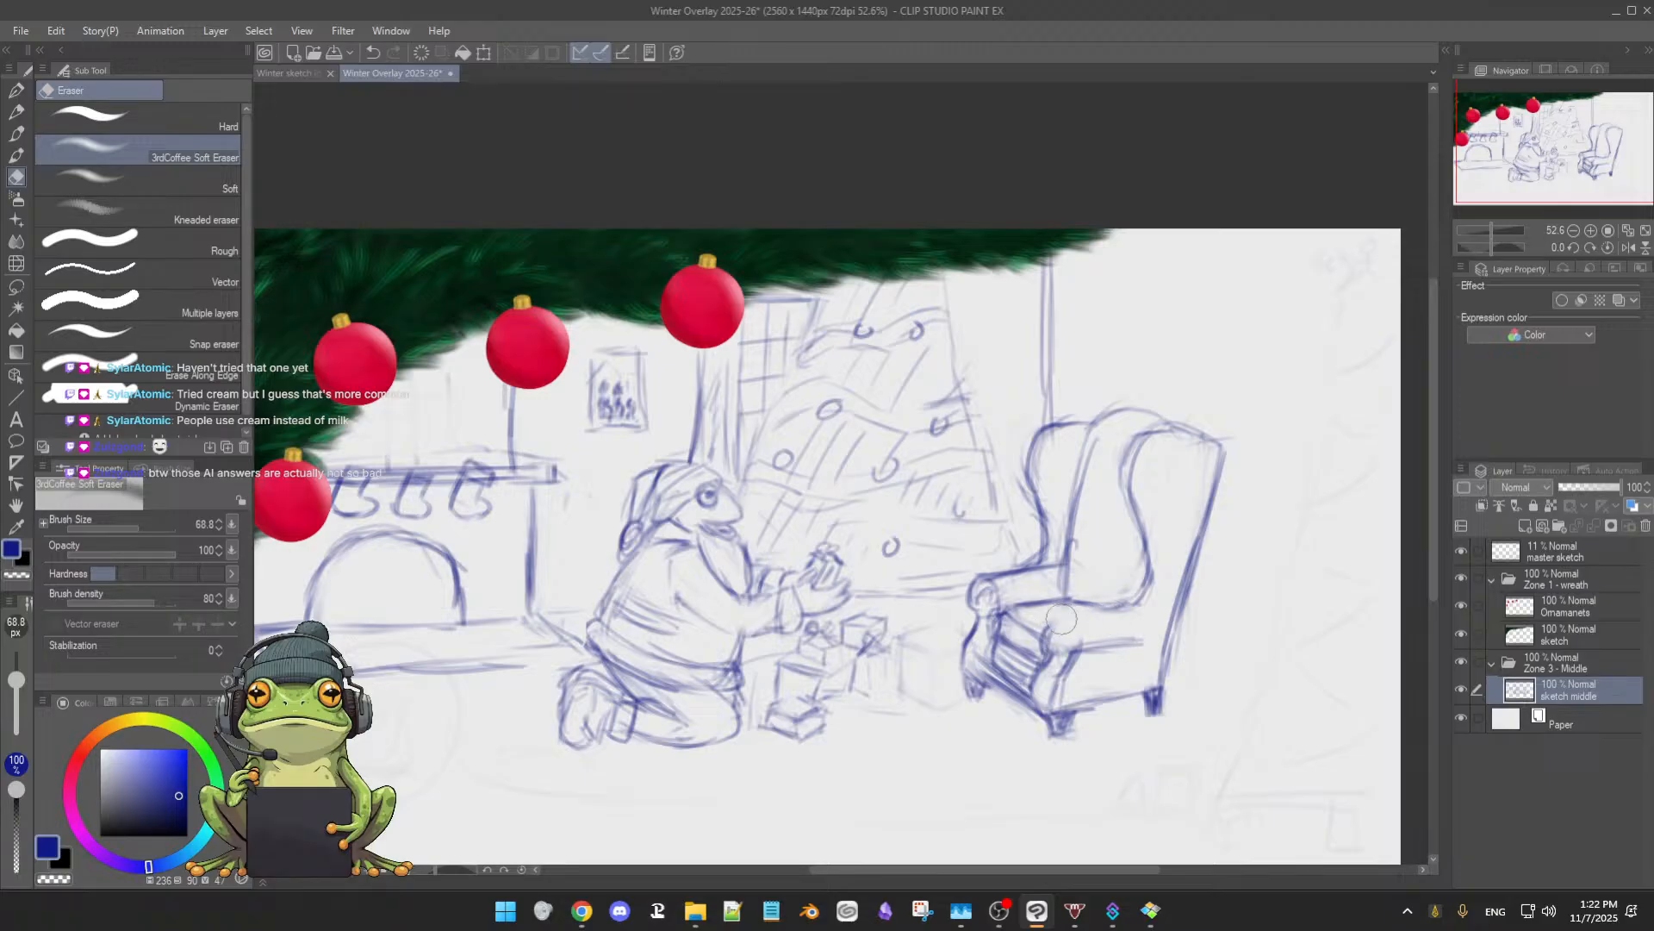
{"action": "key", "text": "b"}
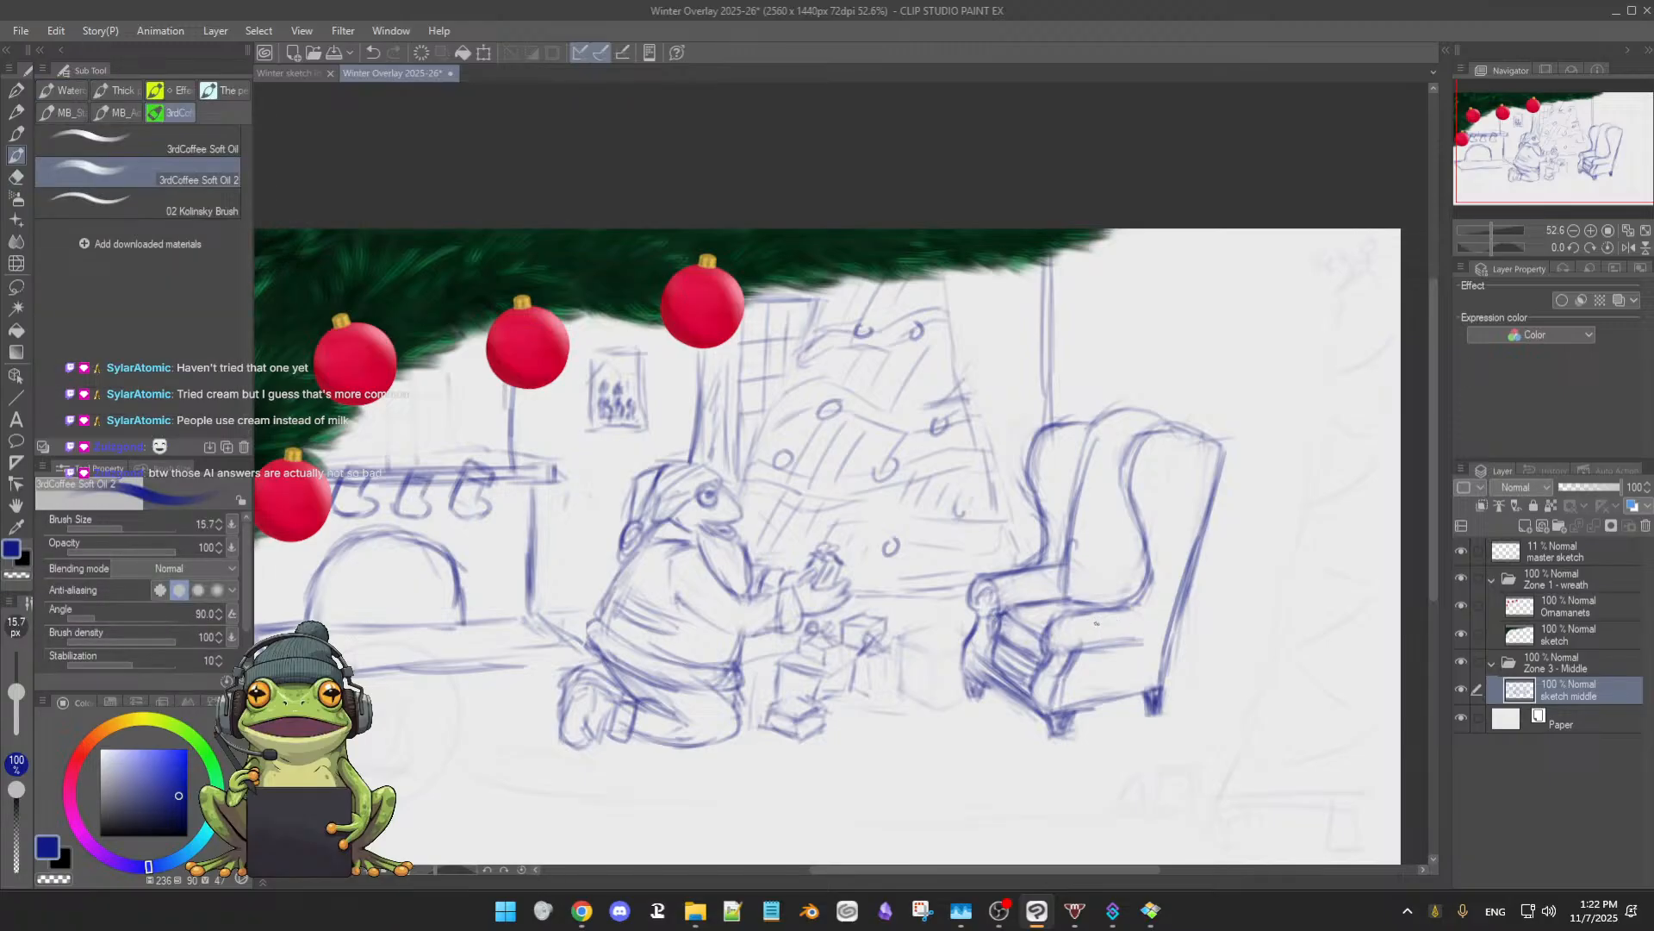
{"action": "key", "text": "e"}
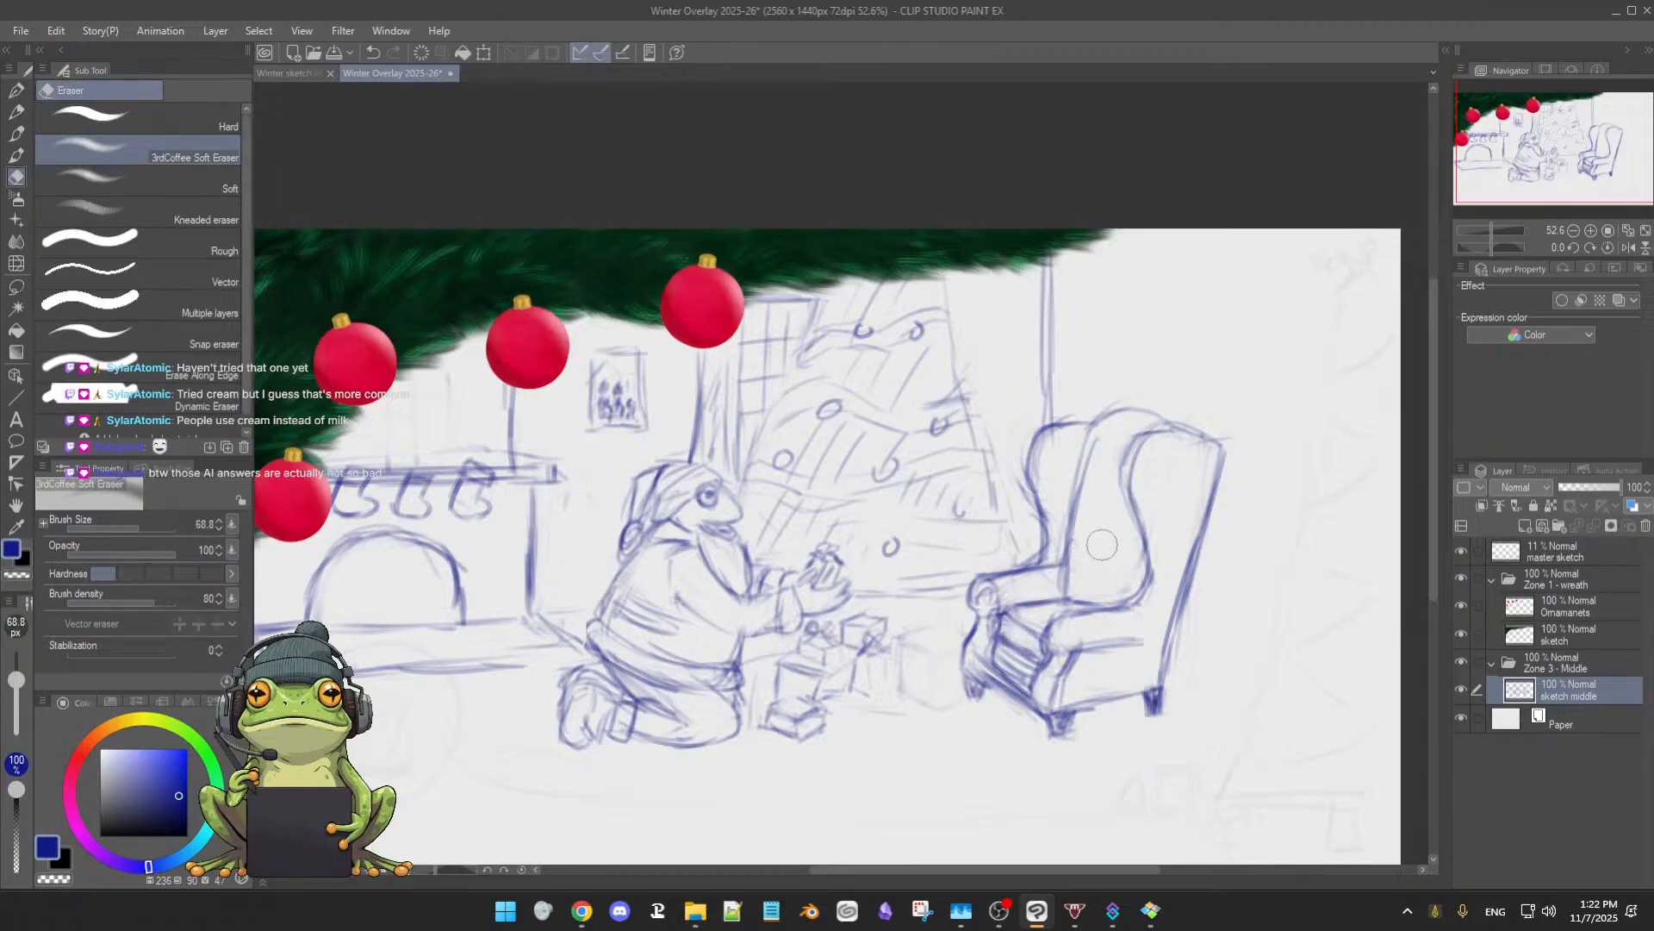
{"action": "key", "text": "b"}
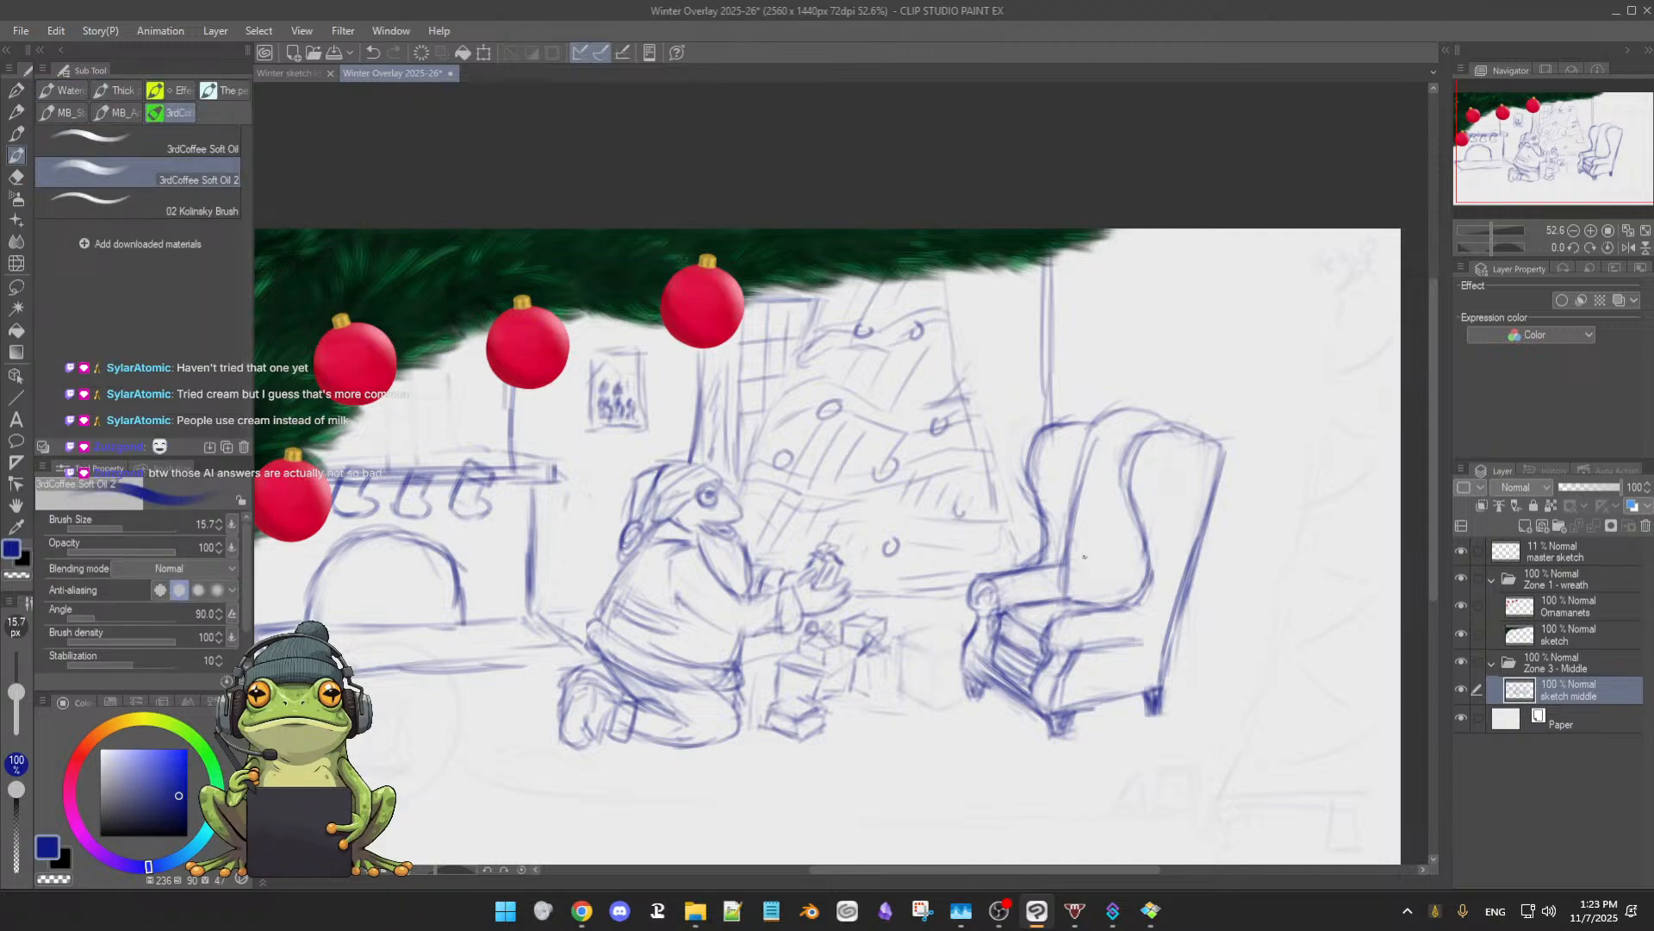
- Sketch a square cushion leaning against the armchair's backrest and touch up the top of the backrest
{"action": "left_click_drag", "start_coordinate": [1091, 549], "coordinate": [1120, 558]}
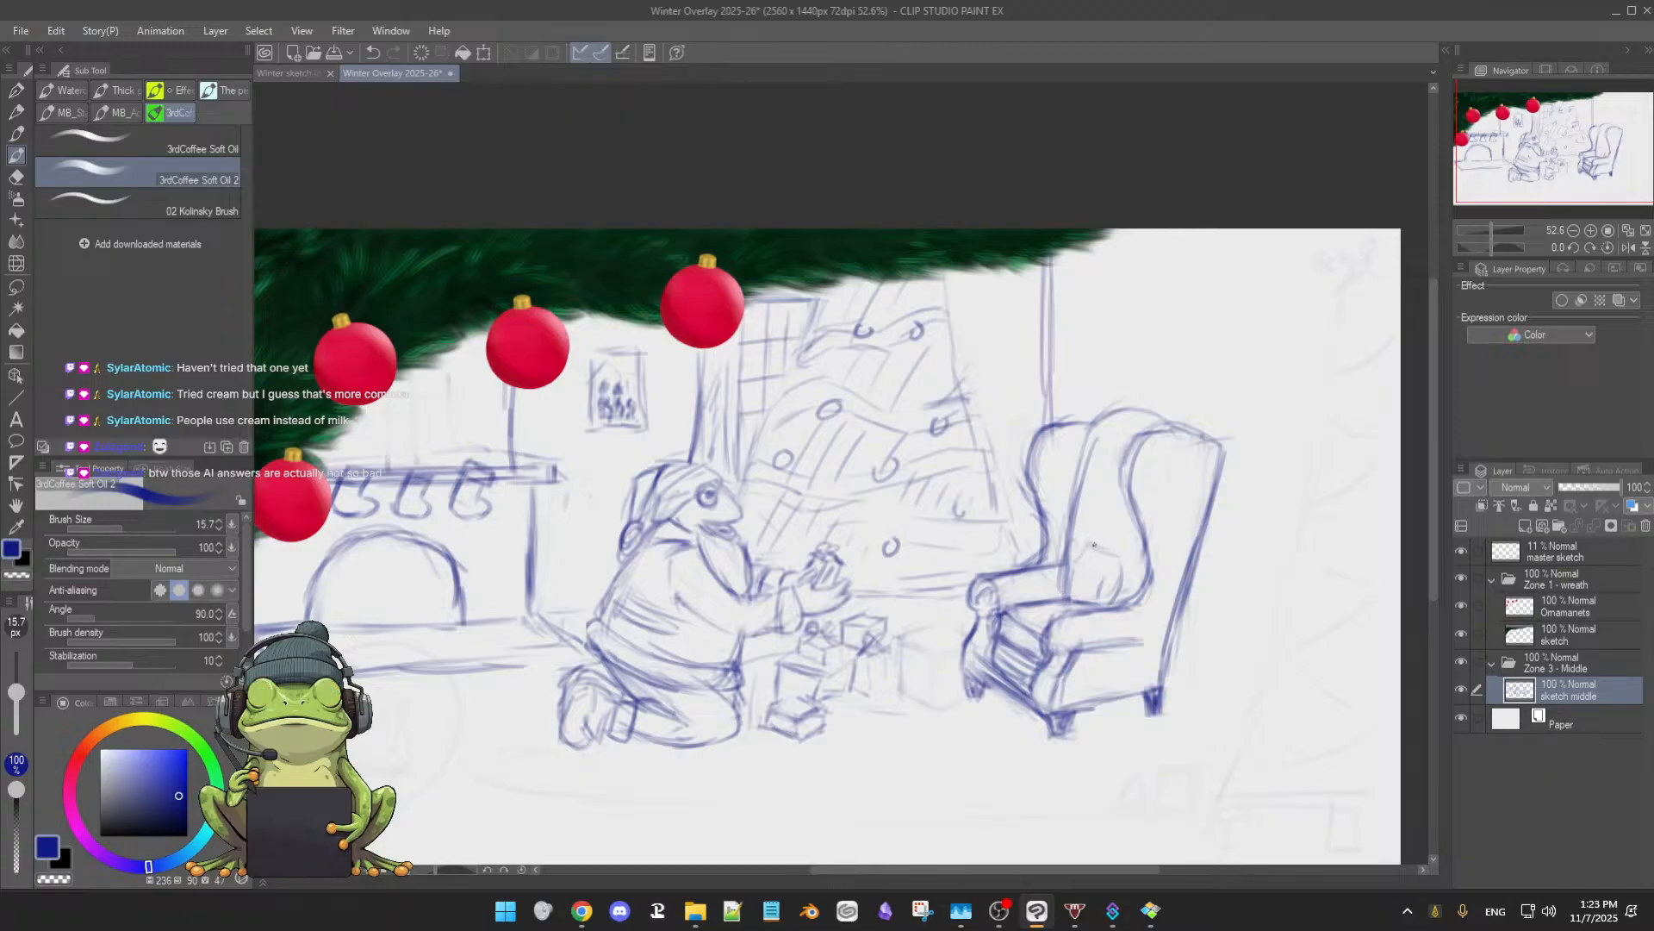
{"action": "left_click_drag", "start_coordinate": [1137, 552], "coordinate": [1119, 598]}
{"action": "left_click_drag", "start_coordinate": [1082, 540], "coordinate": [1071, 595]}
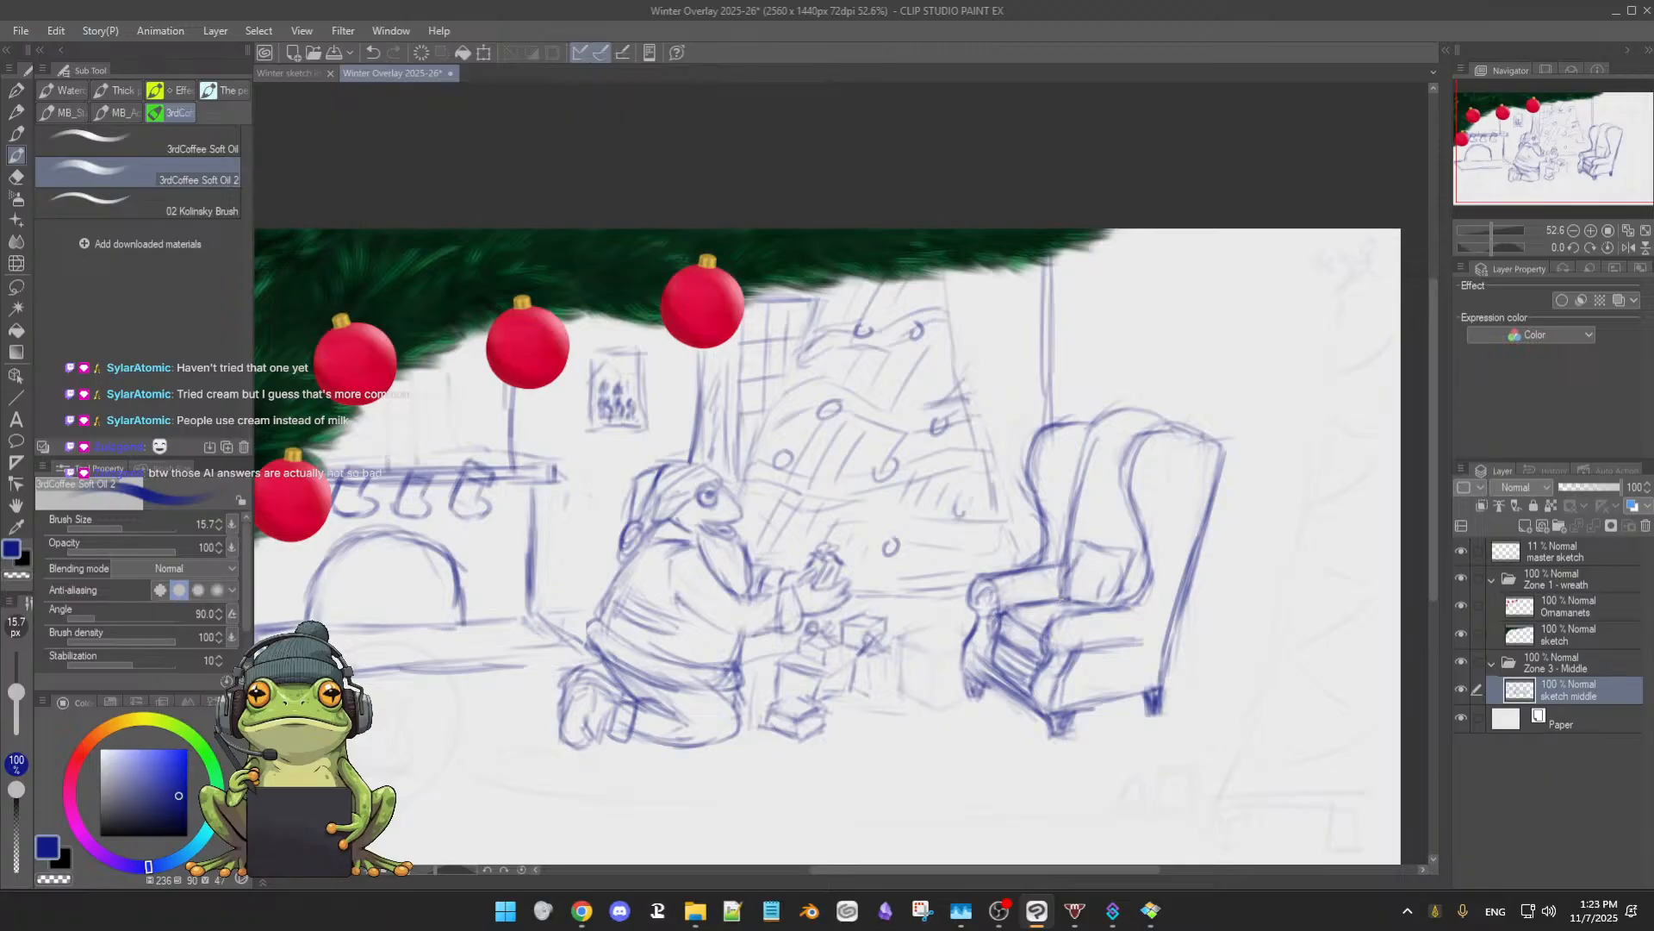
{"action": "left_click_drag", "start_coordinate": [1116, 562], "coordinate": [1098, 609]}
{"action": "left_click_drag", "start_coordinate": [1136, 549], "coordinate": [1107, 606]}
{"action": "key", "text": "e"}
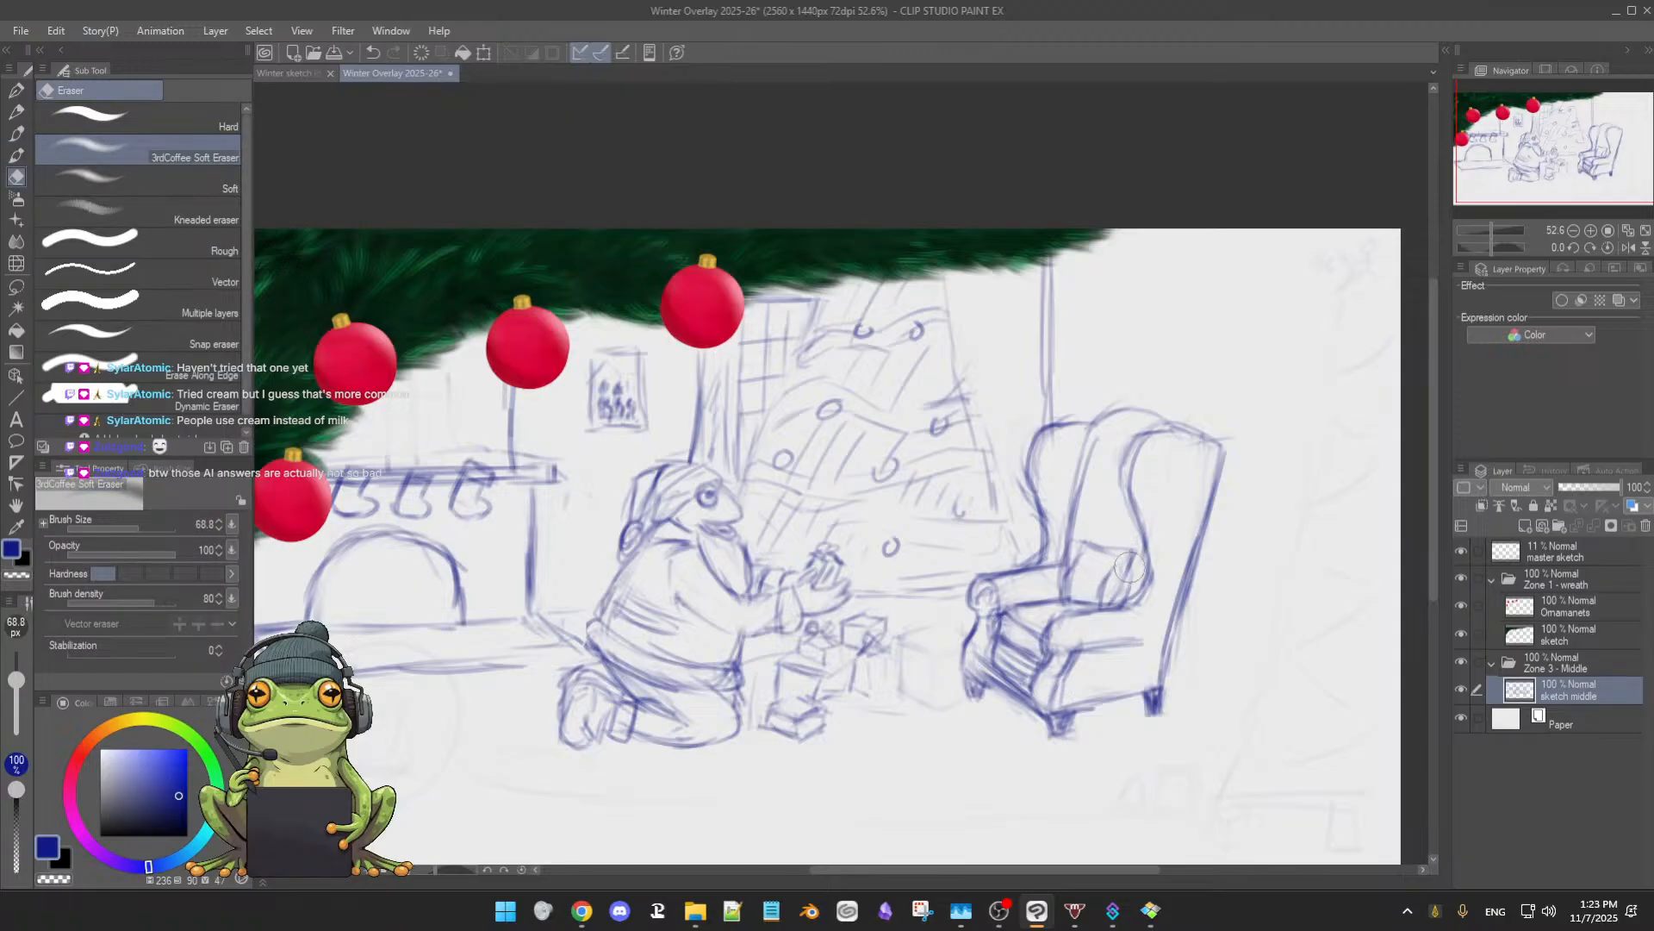
{"action": "key", "text": "b"}
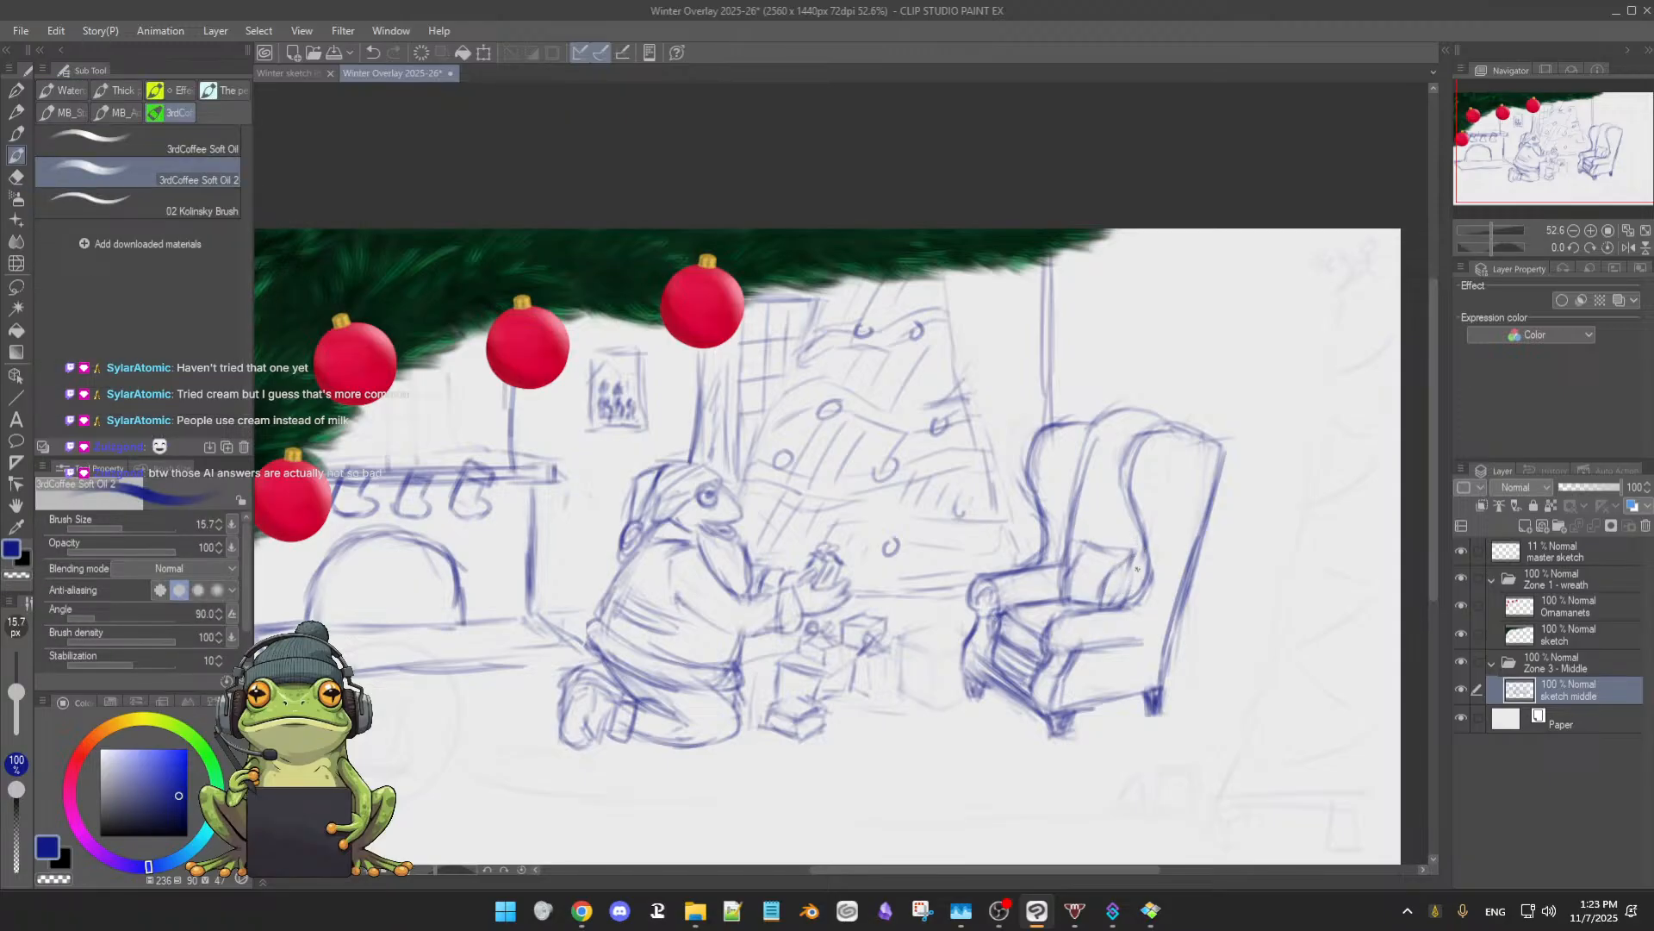
{"action": "mouse_move", "coordinate": [1131, 410]}
{"action": "left_mouse_down"}
{"action": "mouse_move", "coordinate": [1109, 438]}
{"action": "mouse_move", "coordinate": [1177, 432]}
{"action": "mouse_move", "coordinate": [1160, 446]}
{"action": "mouse_move", "coordinate": [1122, 439]}
{"action": "left_mouse_up"}
- Erase the armchair lines overlapping the cushion's left side and redraw that cushion edge
{"action": "scroll", "coordinate": [1089, 624], "scroll_direction": "up", "scroll_amount": 4}
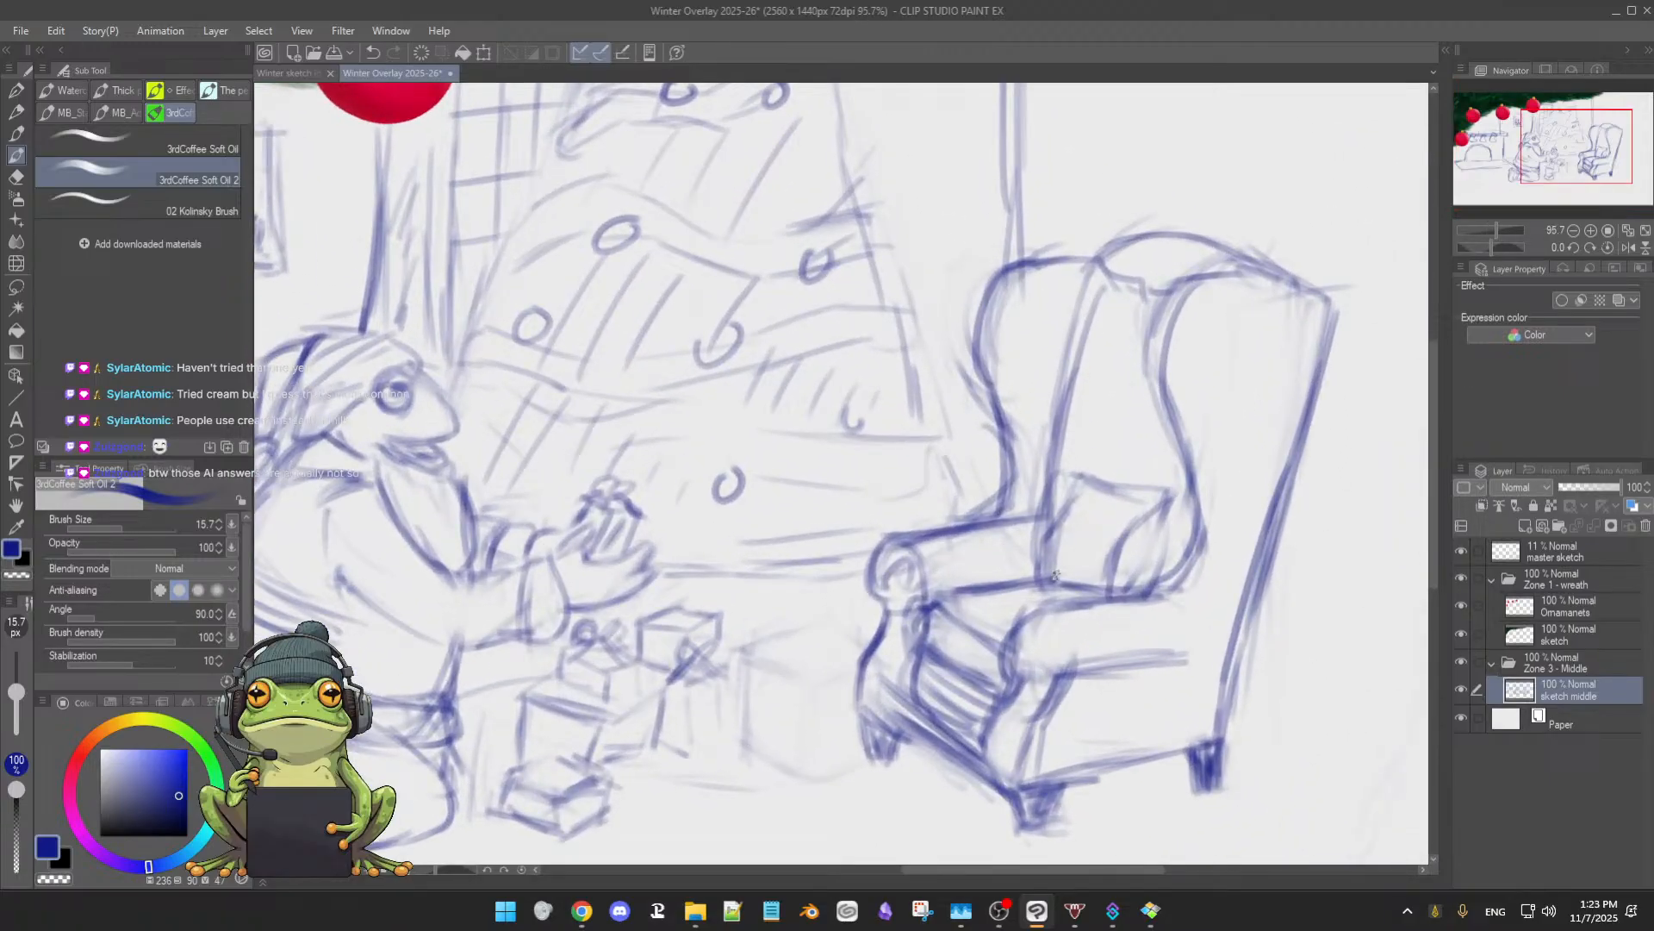
{"action": "key", "text": "alt+e"}
{"action": "key", "text": "Escape"}
{"action": "key", "text": "e"}
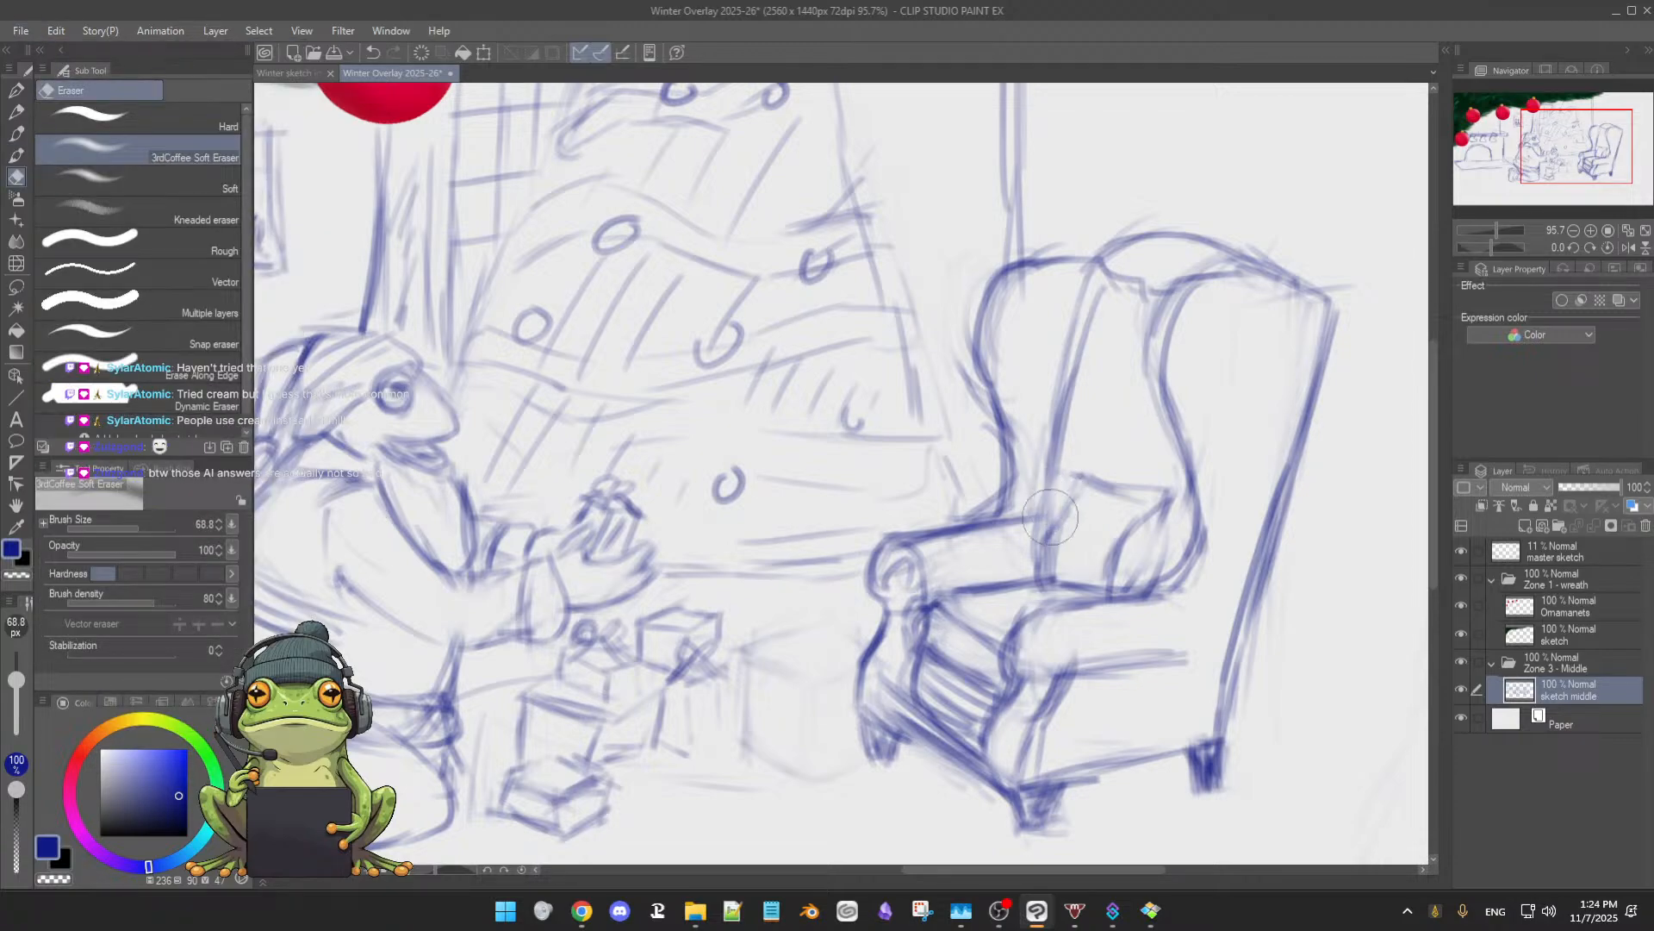
{"action": "key", "text": "b"}
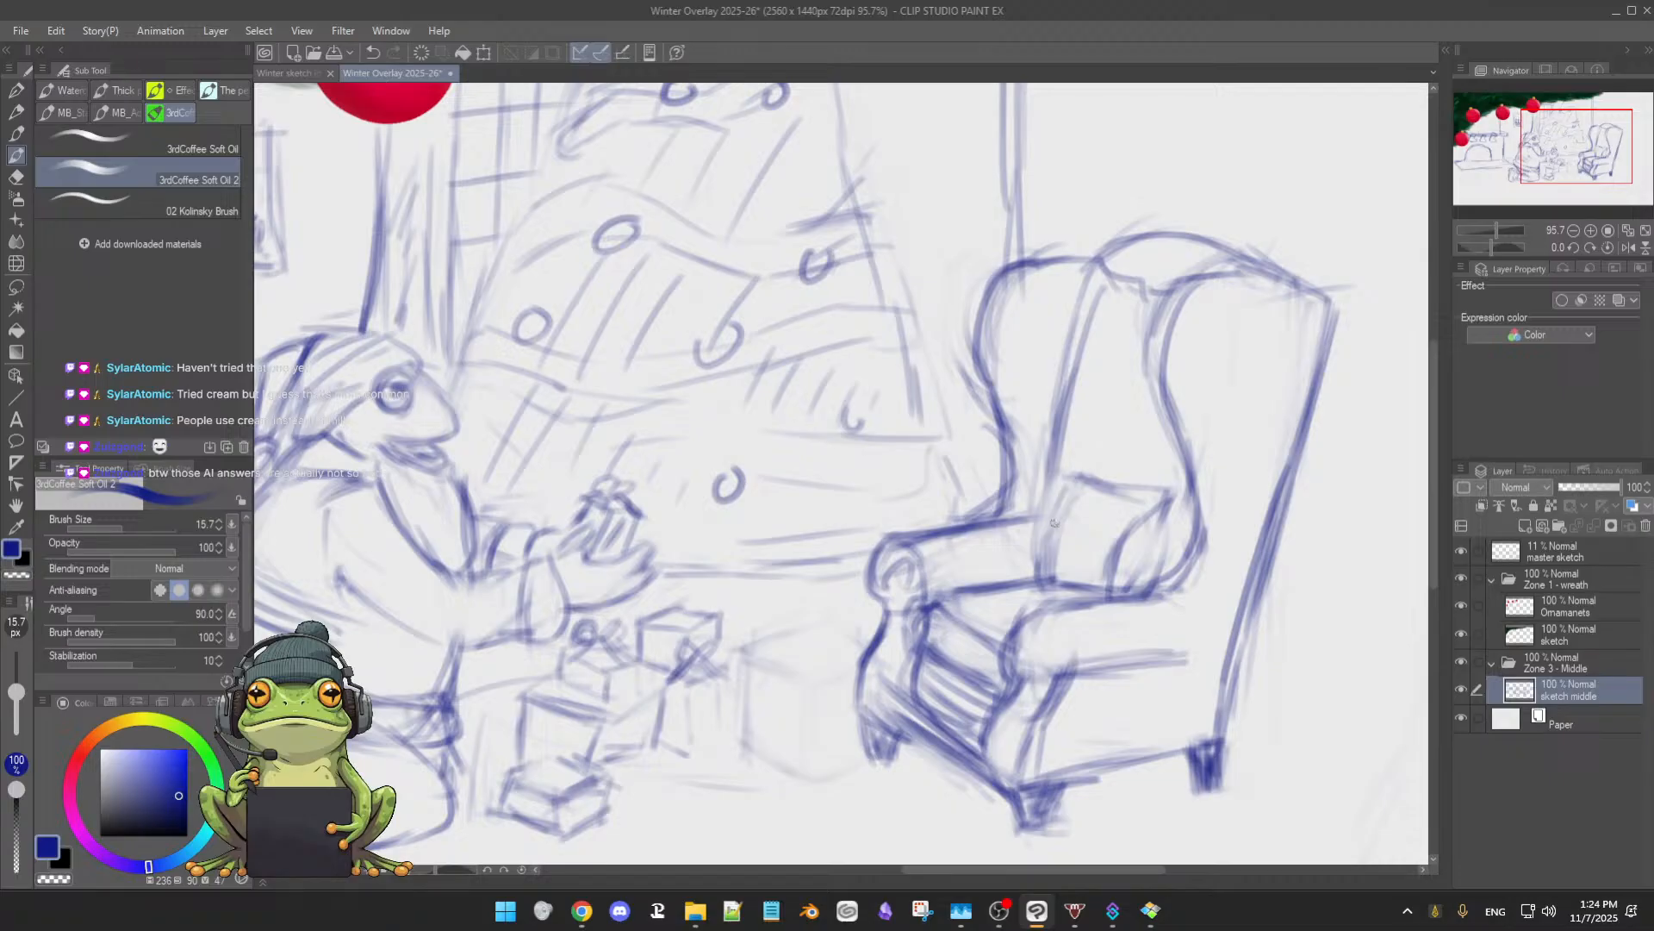
{"action": "key", "text": "e"}
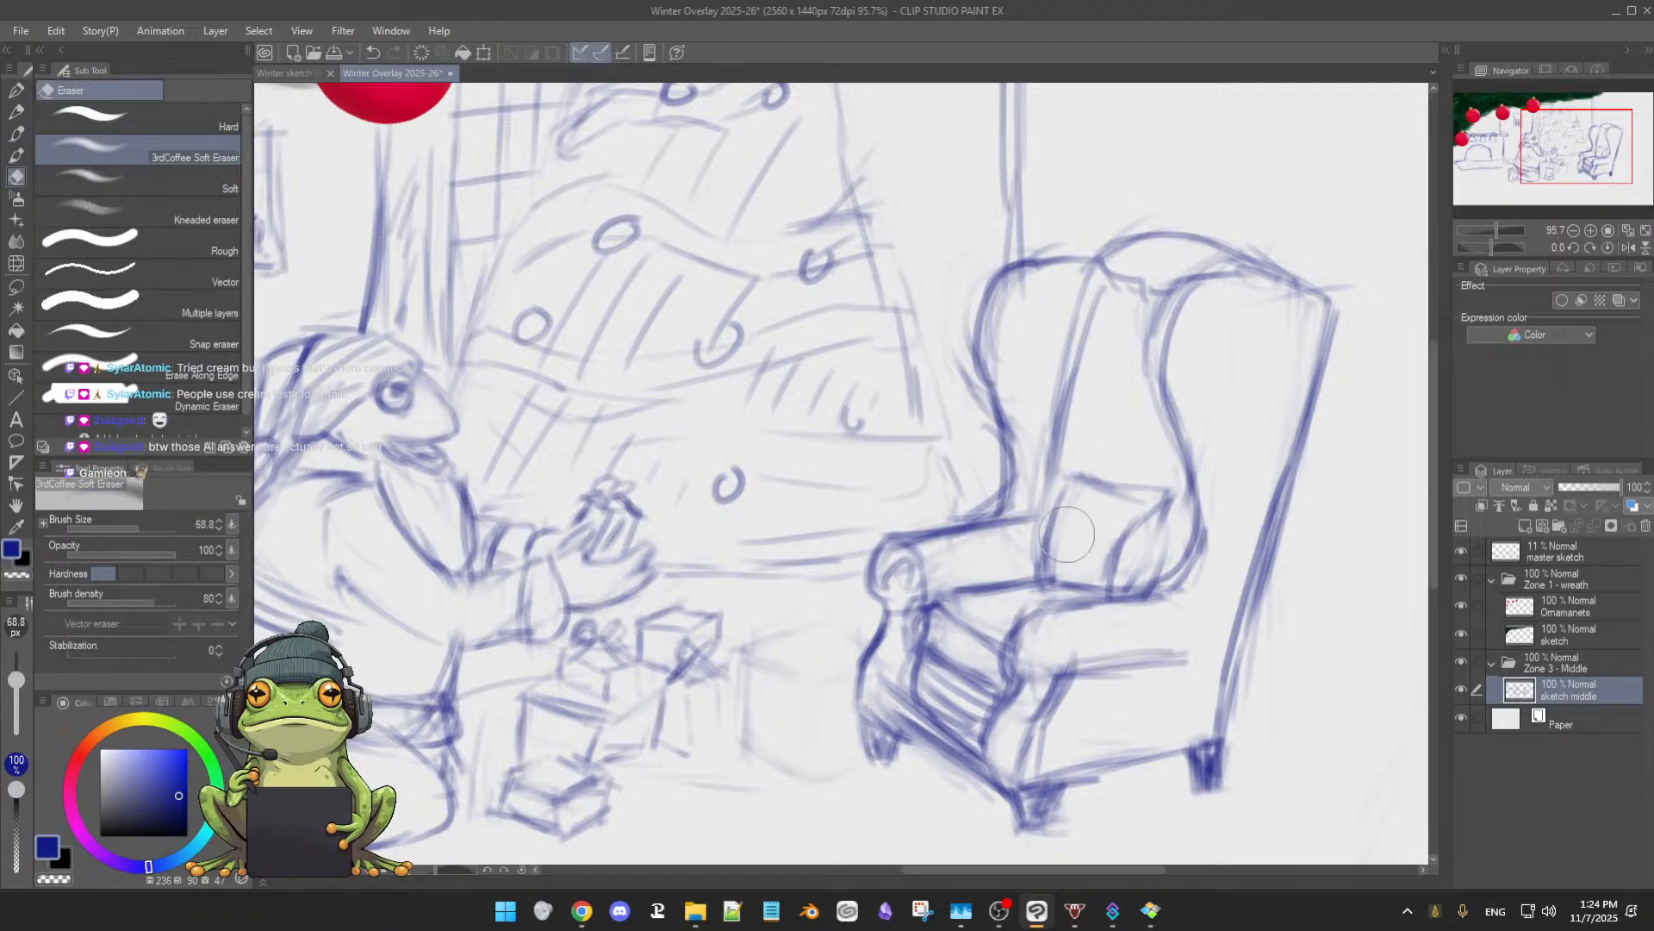
{"action": "key", "text": "b"}
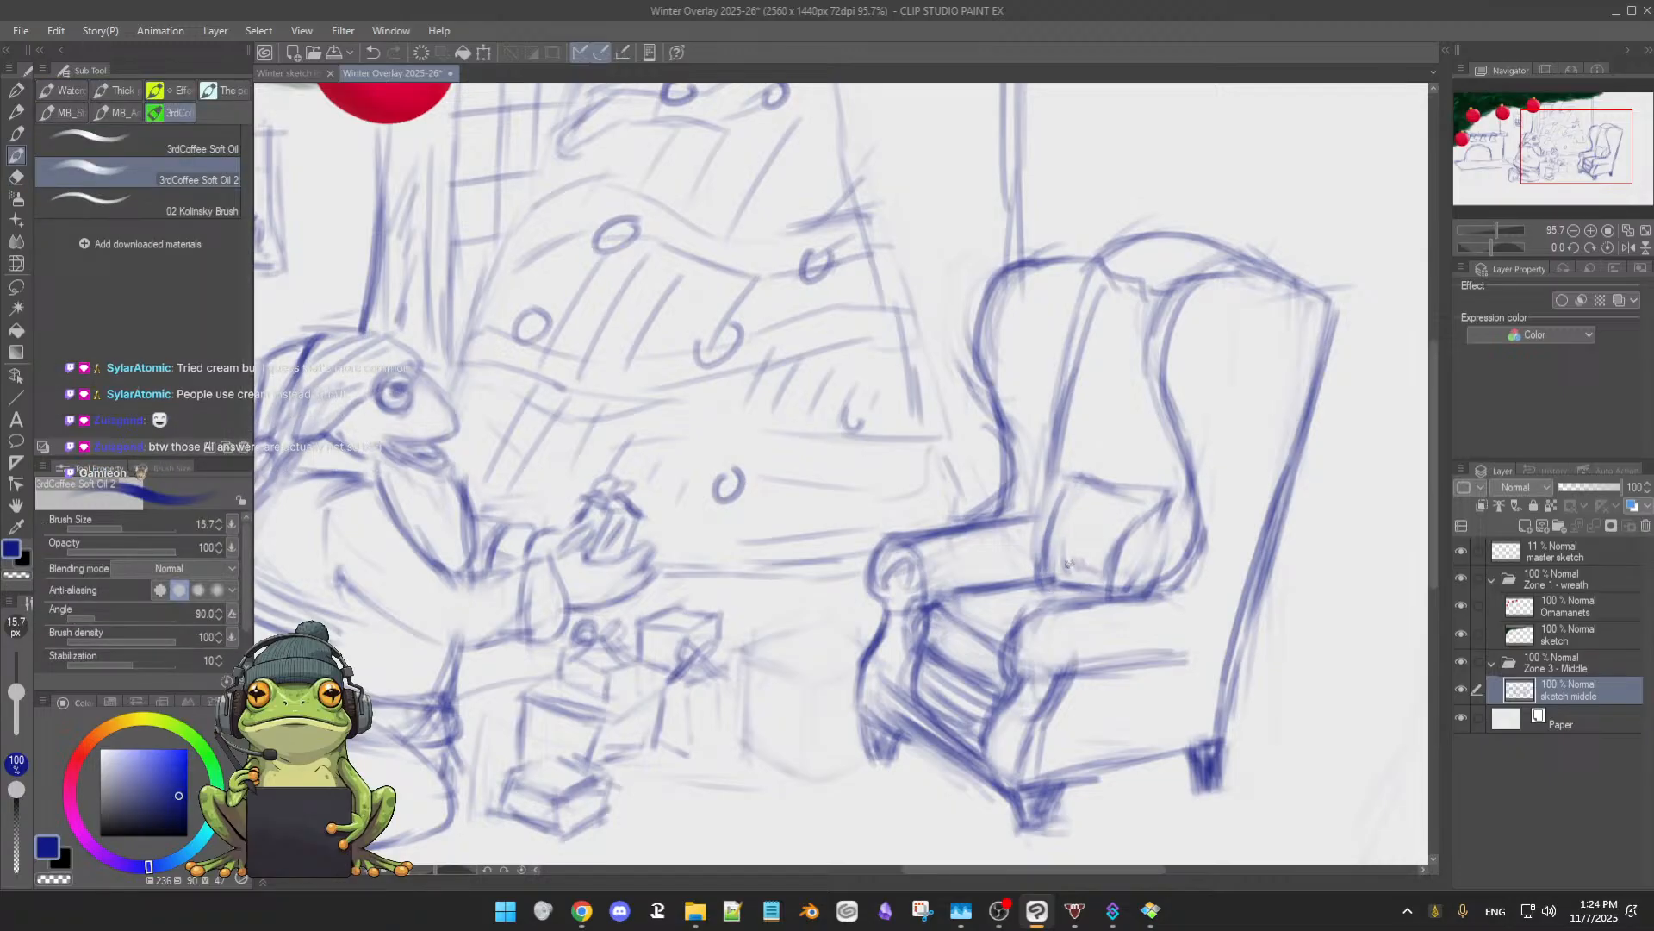
- Redraw and hatch the cushion's shaded right side, and reinforce the line below the armchair's near armrest
{"action": "key", "text": "e"}
{"action": "left_click_drag", "start_coordinate": [1143, 546], "coordinate": [1133, 570]}
{"action": "key", "text": "b"}
{"action": "mouse_move", "coordinate": [1163, 511]}
{"action": "left_mouse_down"}
{"action": "mouse_move", "coordinate": [1120, 556]}
{"action": "mouse_move", "coordinate": [1160, 548]}
{"action": "mouse_move", "coordinate": [1133, 573]}
{"action": "mouse_move", "coordinate": [1157, 565]}
{"action": "mouse_move", "coordinate": [1119, 594]}
{"action": "left_mouse_up"}
{"action": "mouse_move", "coordinate": [1148, 518]}
{"action": "left_mouse_down"}
{"action": "mouse_move", "coordinate": [1107, 607]}
{"action": "mouse_move", "coordinate": [1133, 587]}
{"action": "mouse_move", "coordinate": [1103, 591]}
{"action": "left_mouse_up"}
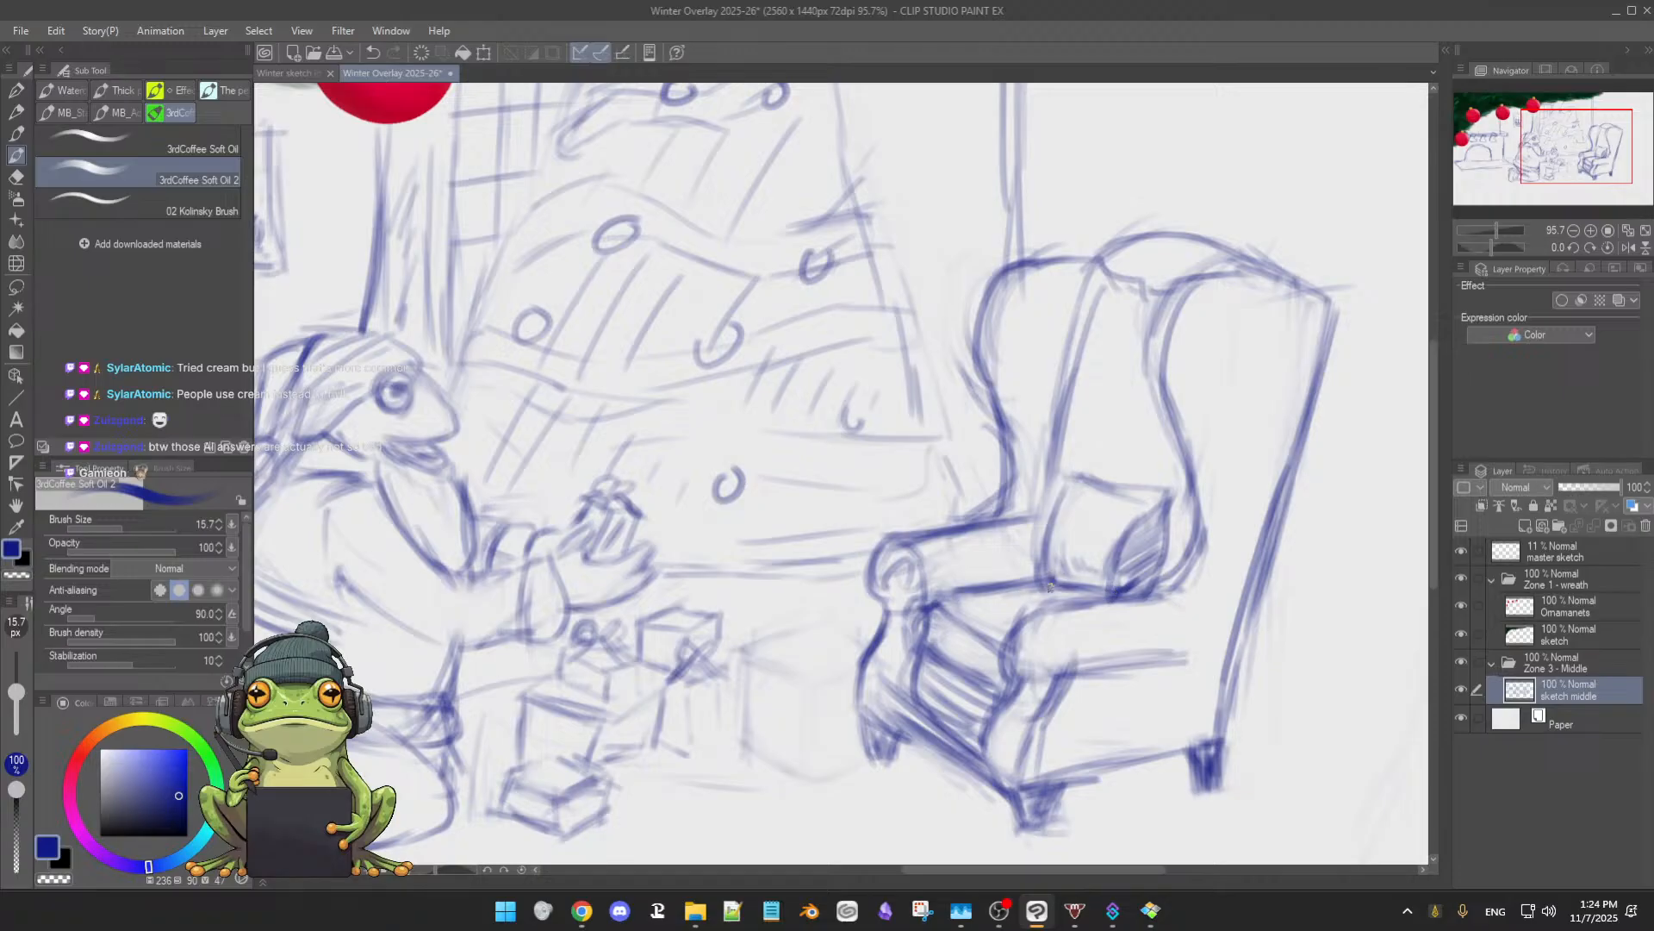
{"action": "left_click_drag", "start_coordinate": [1192, 648], "coordinate": [1053, 653]}
{"action": "left_click", "coordinate": [1108, 653]}
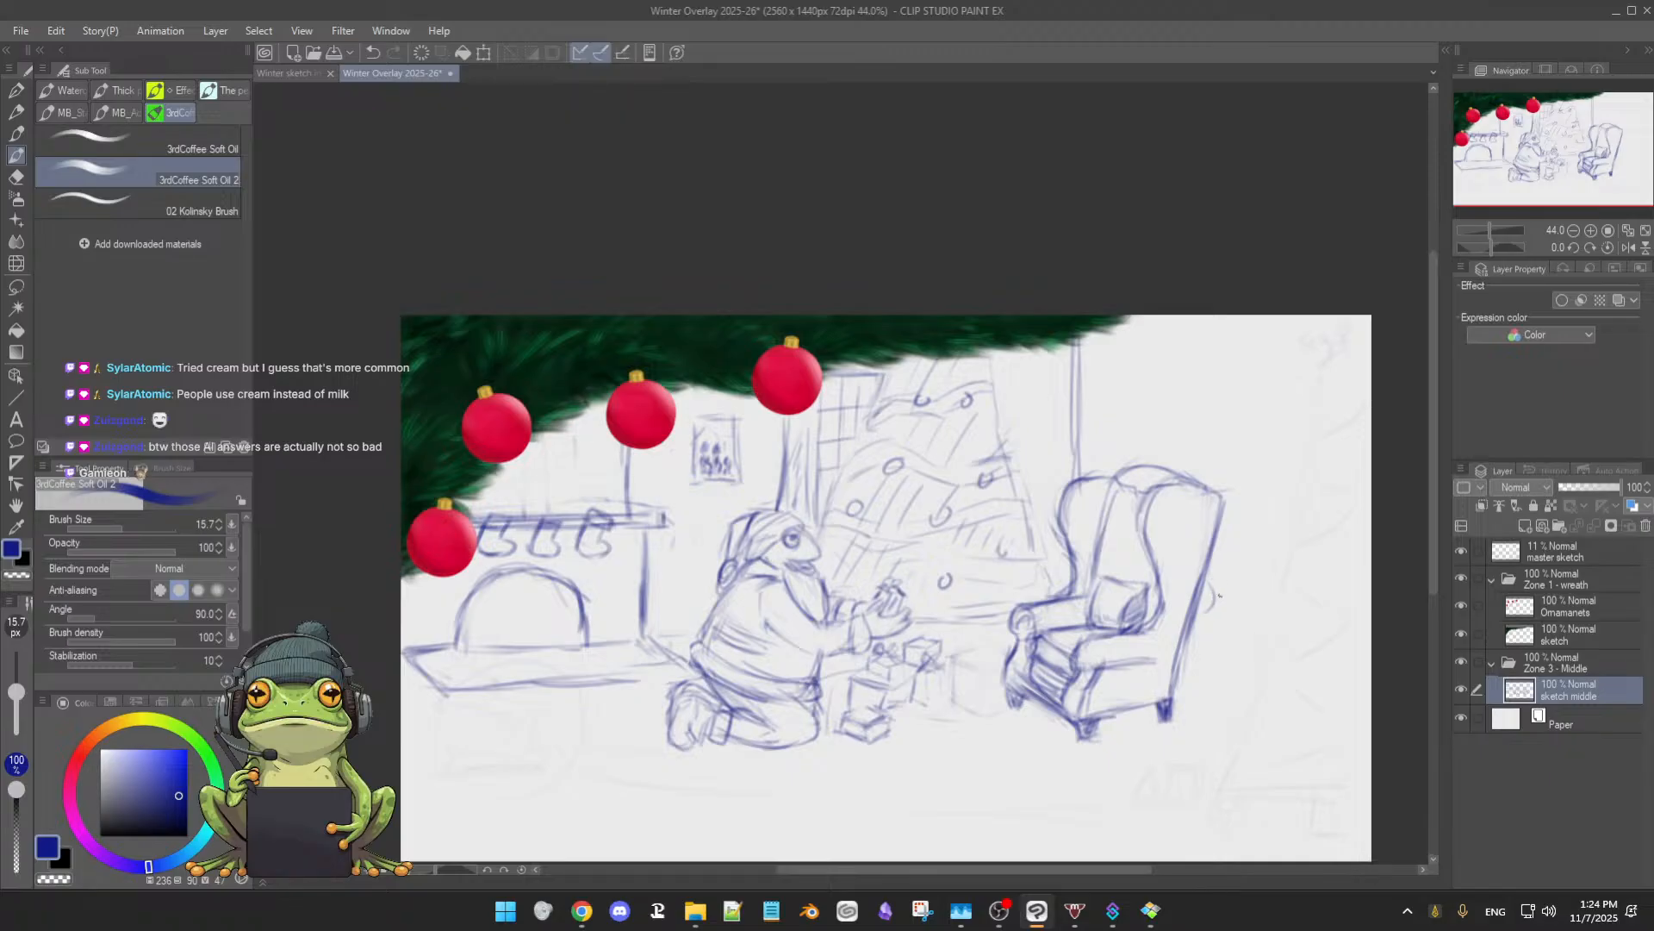
{"action": "key", "text": "ctrl+z"}
{"action": "key", "text": "ctrl+y"}
{"action": "left_click_drag", "start_coordinate": [1206, 588], "coordinate": [1212, 591]}
{"action": "key", "text": "e"}
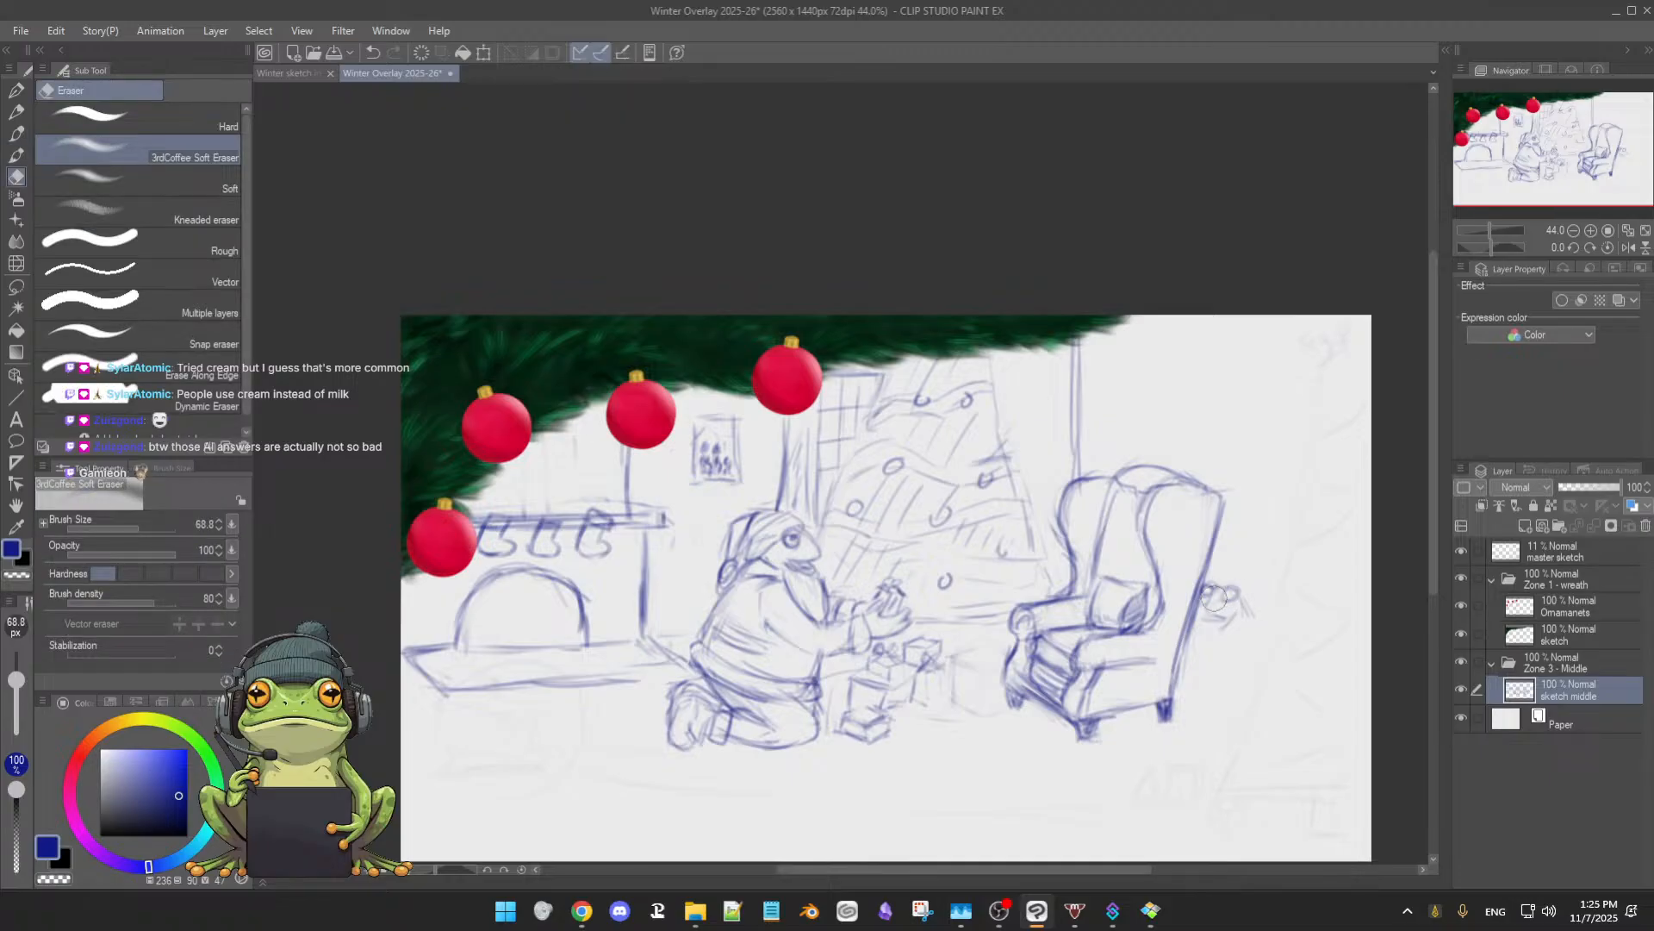
{"action": "key", "text": "b"}
{"action": "key", "text": "e"}
{"action": "key", "text": "b"}
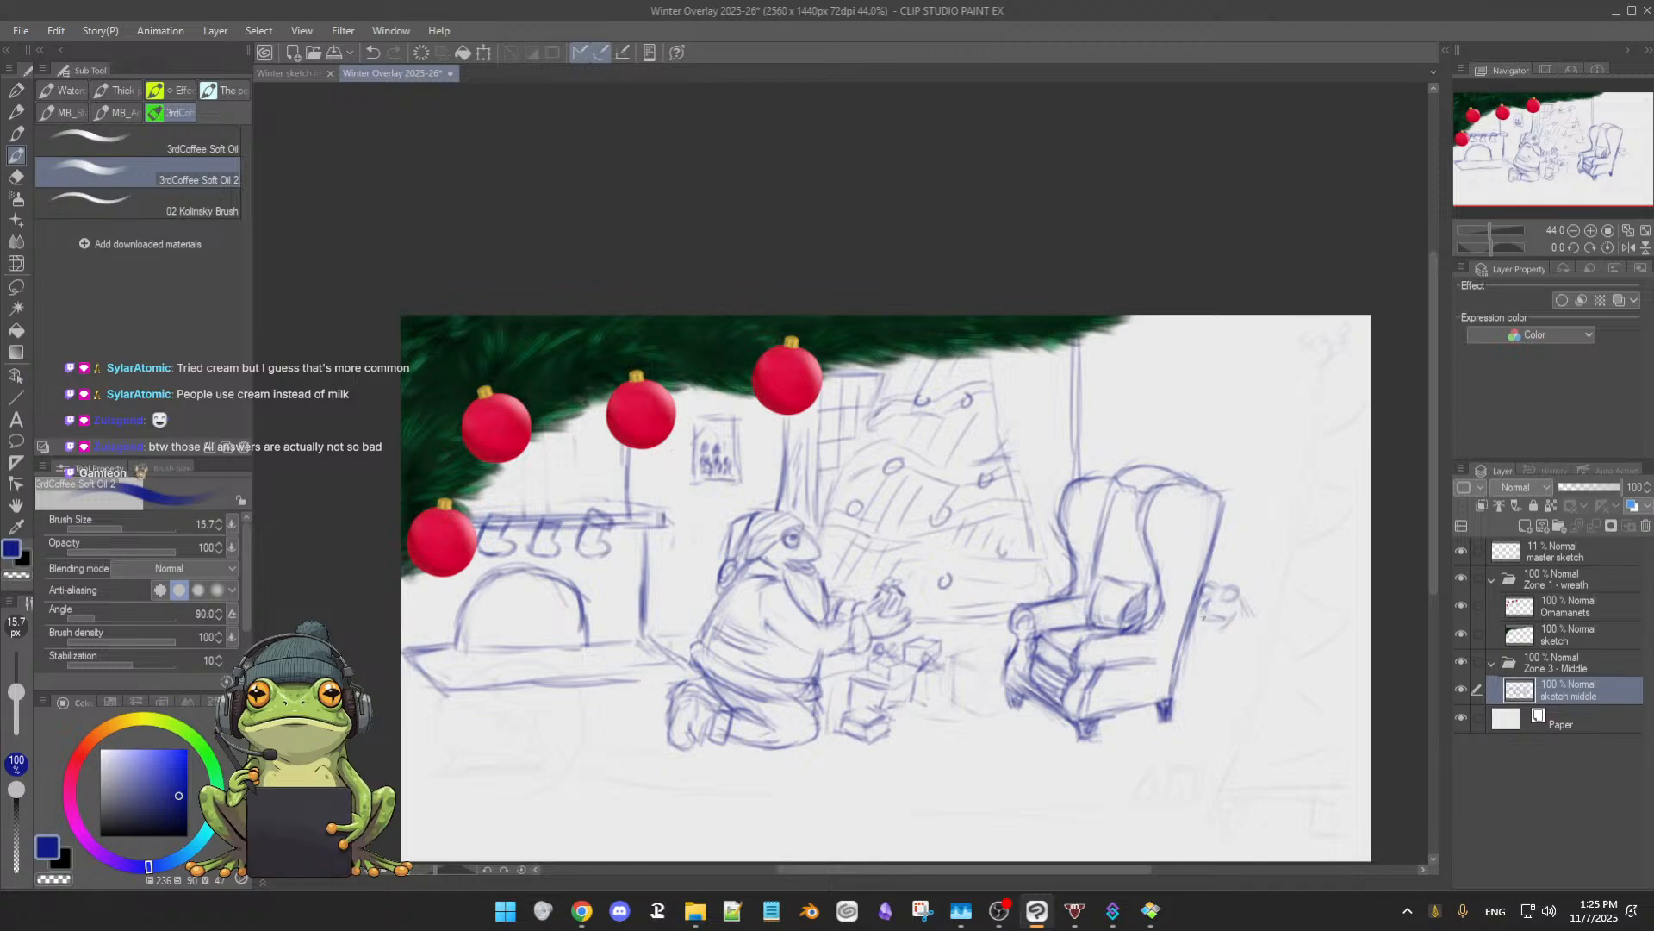
{"action": "key", "text": "e"}
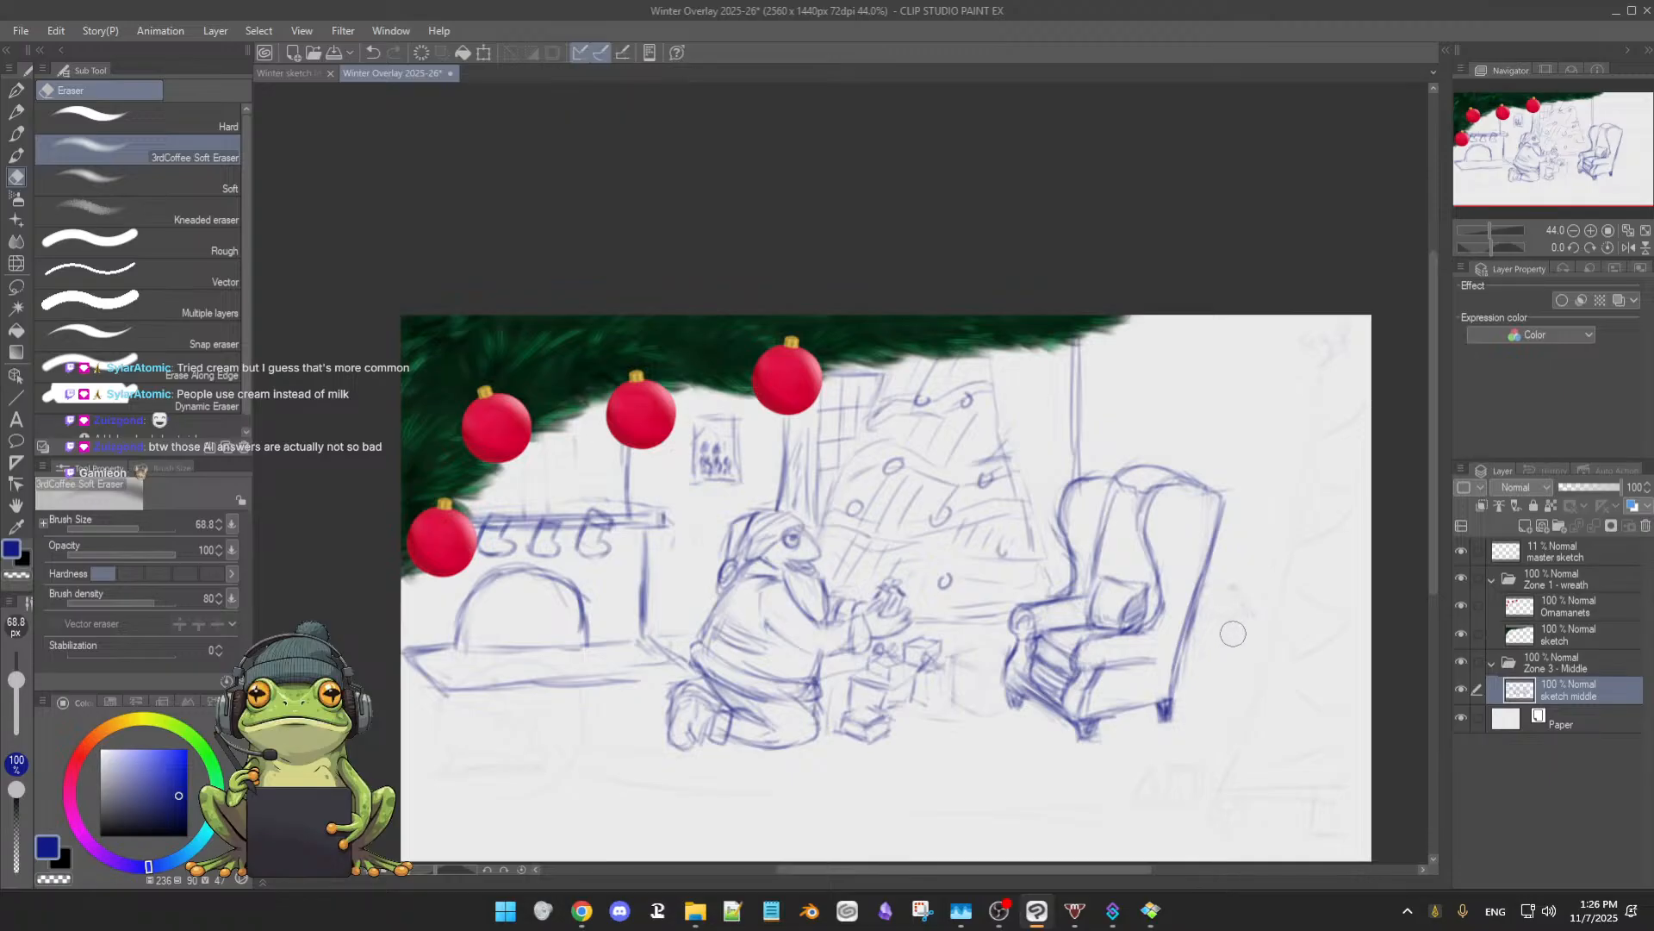
{"action": "key", "text": "b"}
{"action": "scroll", "coordinate": [1244, 622], "scroll_direction": "up", "scroll_amount": 2}
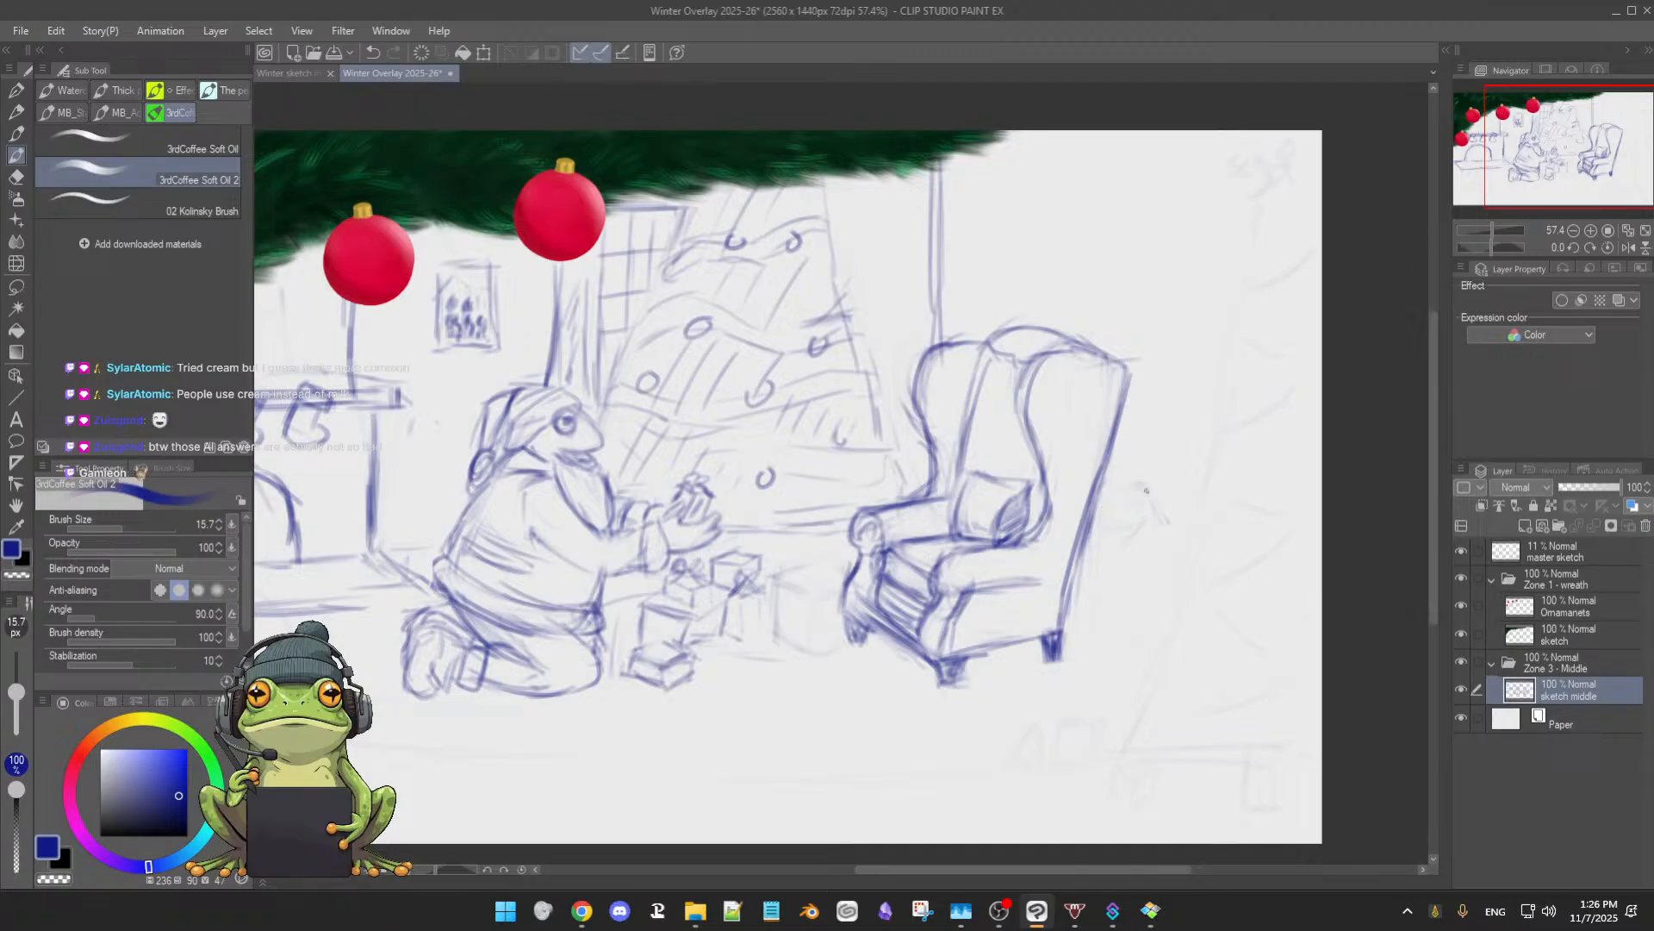
{"action": "key", "text": "e"}
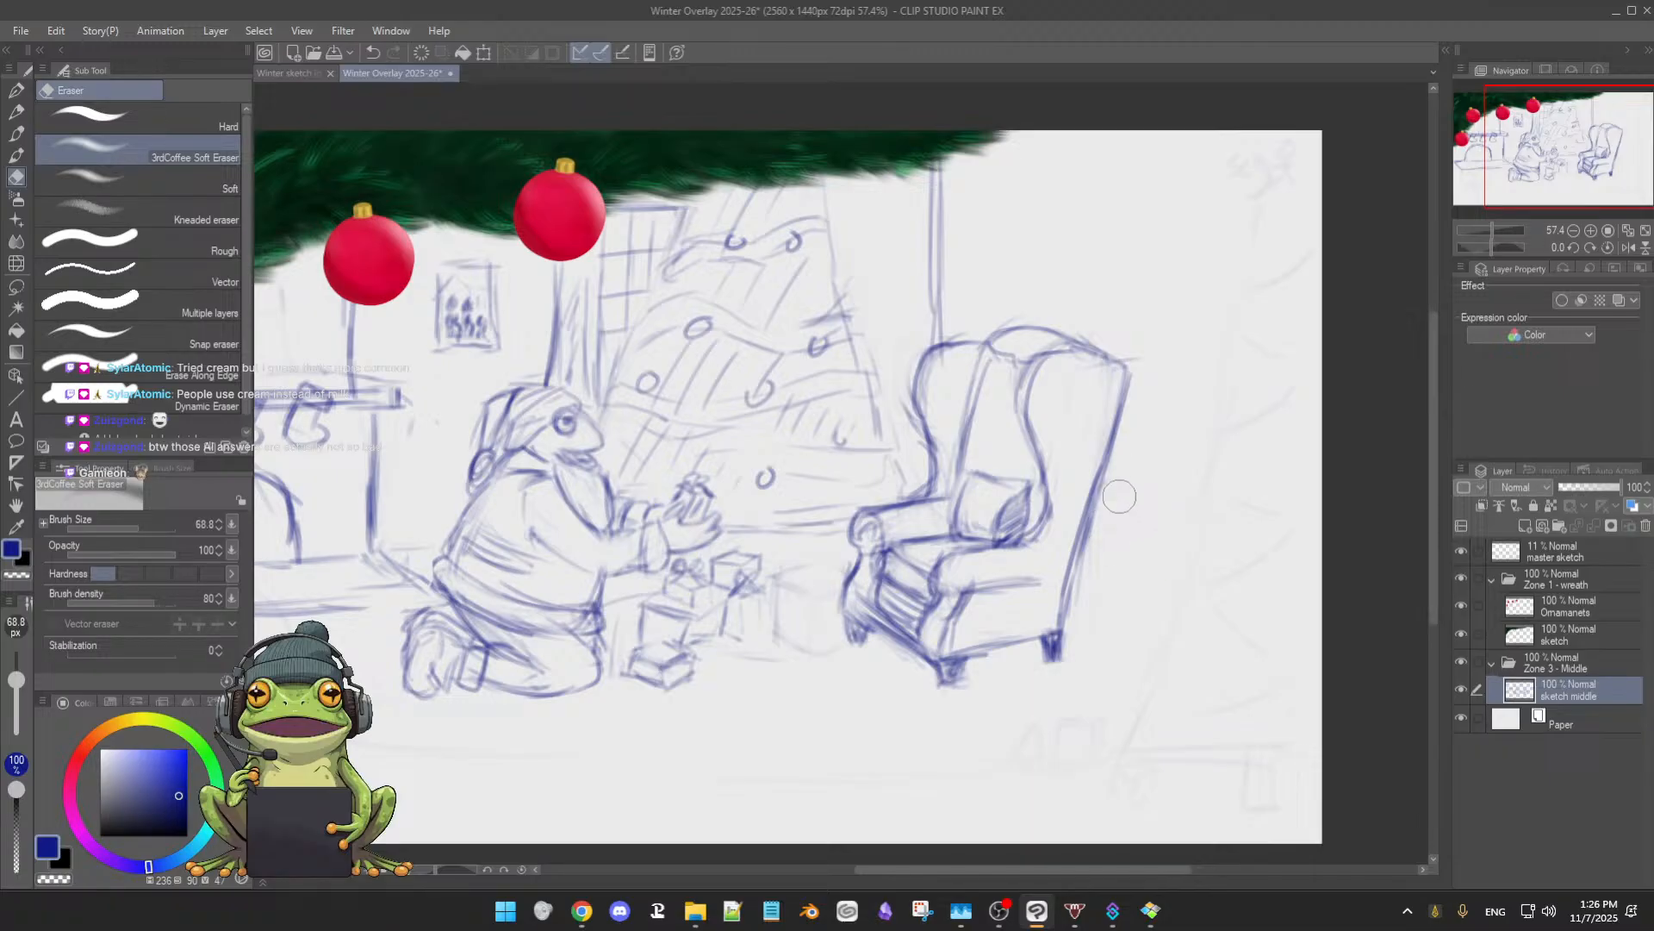
{"action": "key", "text": "b"}
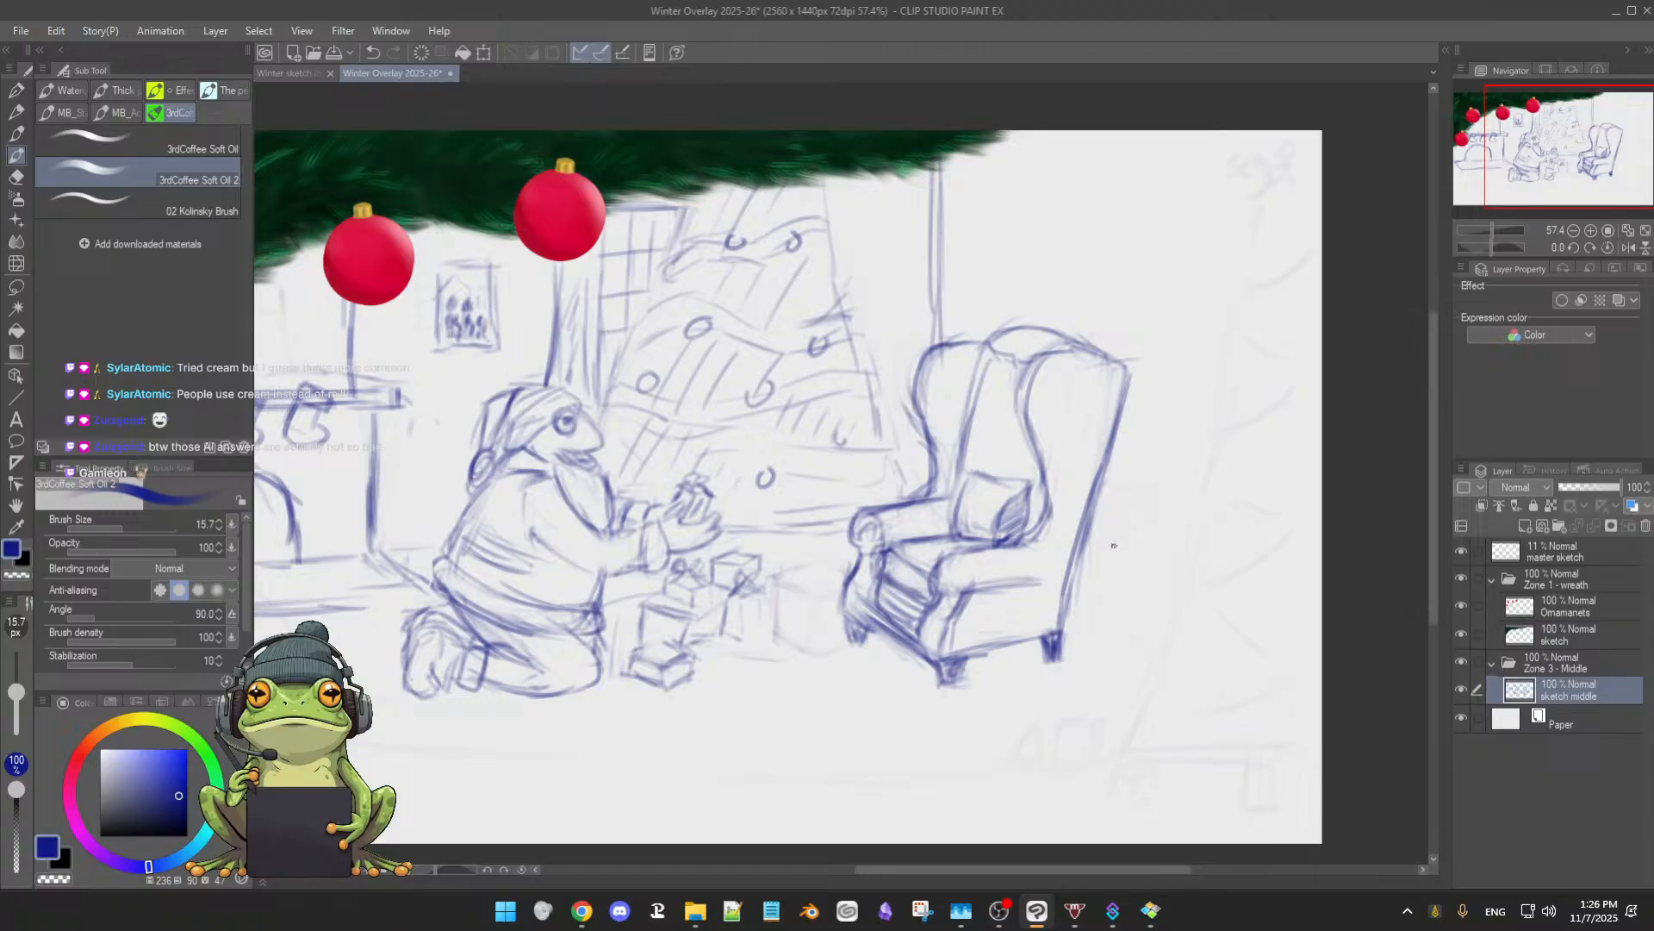
{"action": "left_click_drag", "start_coordinate": [1112, 550], "coordinate": [1110, 583]}
{"action": "left_click_drag", "start_coordinate": [1097, 535], "coordinate": [1116, 515]}
{"action": "key", "text": "e"}
{"action": "left_click_drag", "start_coordinate": [1118, 510], "coordinate": [1106, 515]}
{"action": "key", "text": "b"}
{"action": "left_click_drag", "start_coordinate": [1112, 517], "coordinate": [1146, 526]}
- Reduce the brush size to 10.8 and sketch a small rounded frog head behind the armchair's back, erasing the first attempt
{"action": "key", "text": "bracketleft"}
{"action": "key", "text": "bracketleft"}
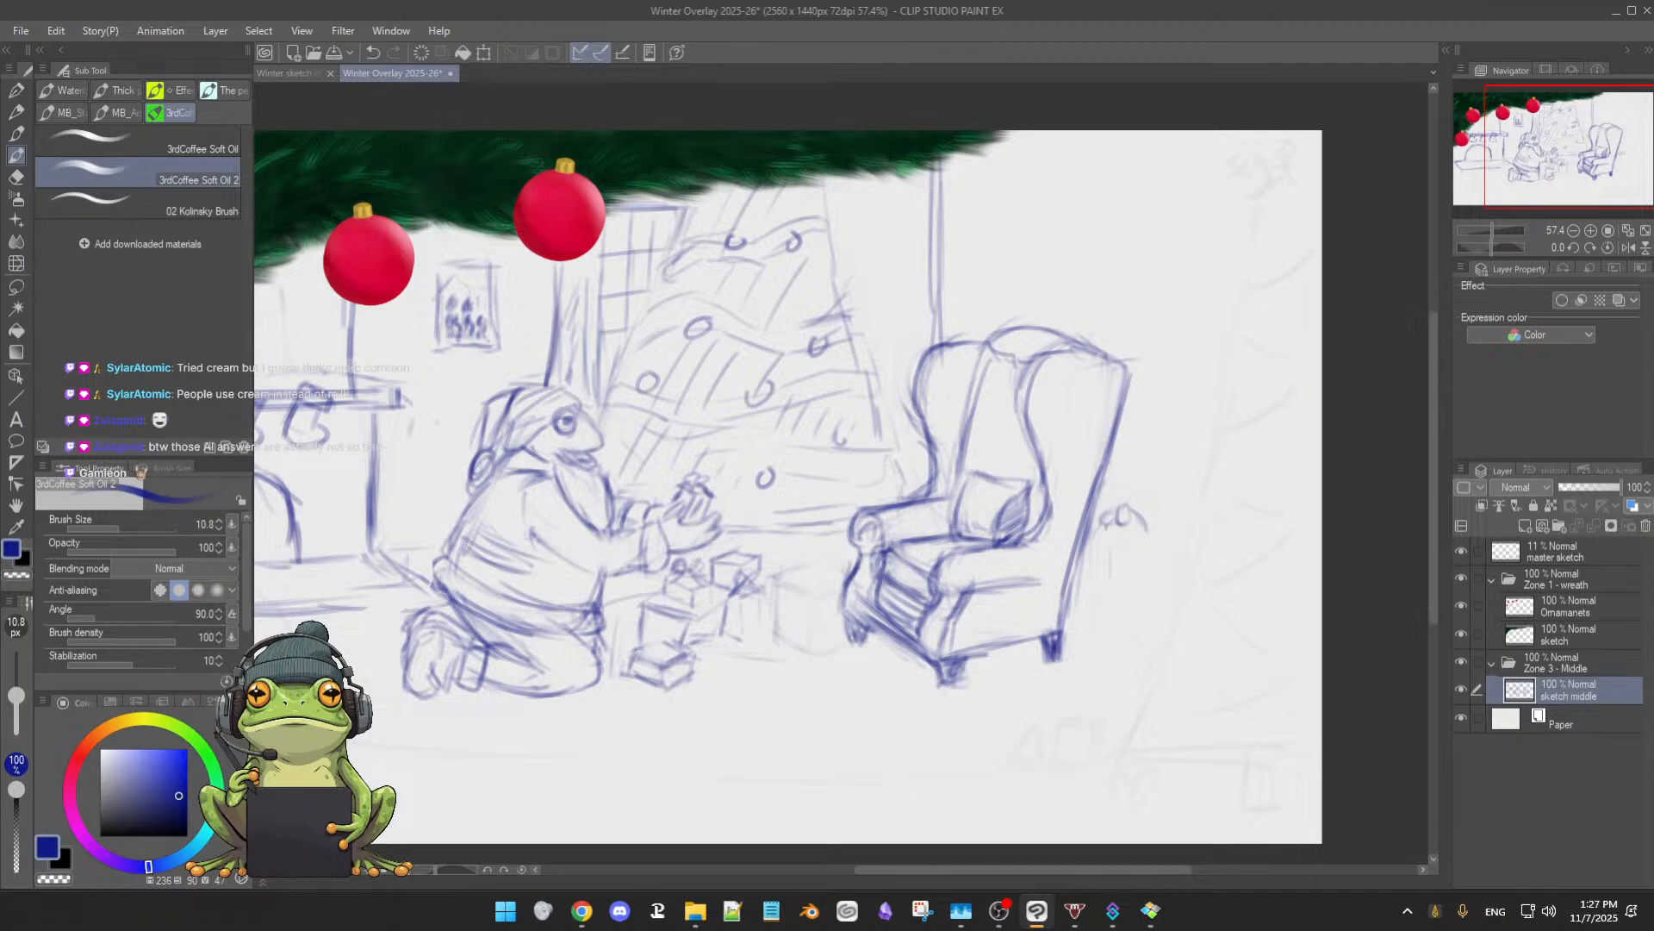
{"action": "key", "text": "e"}
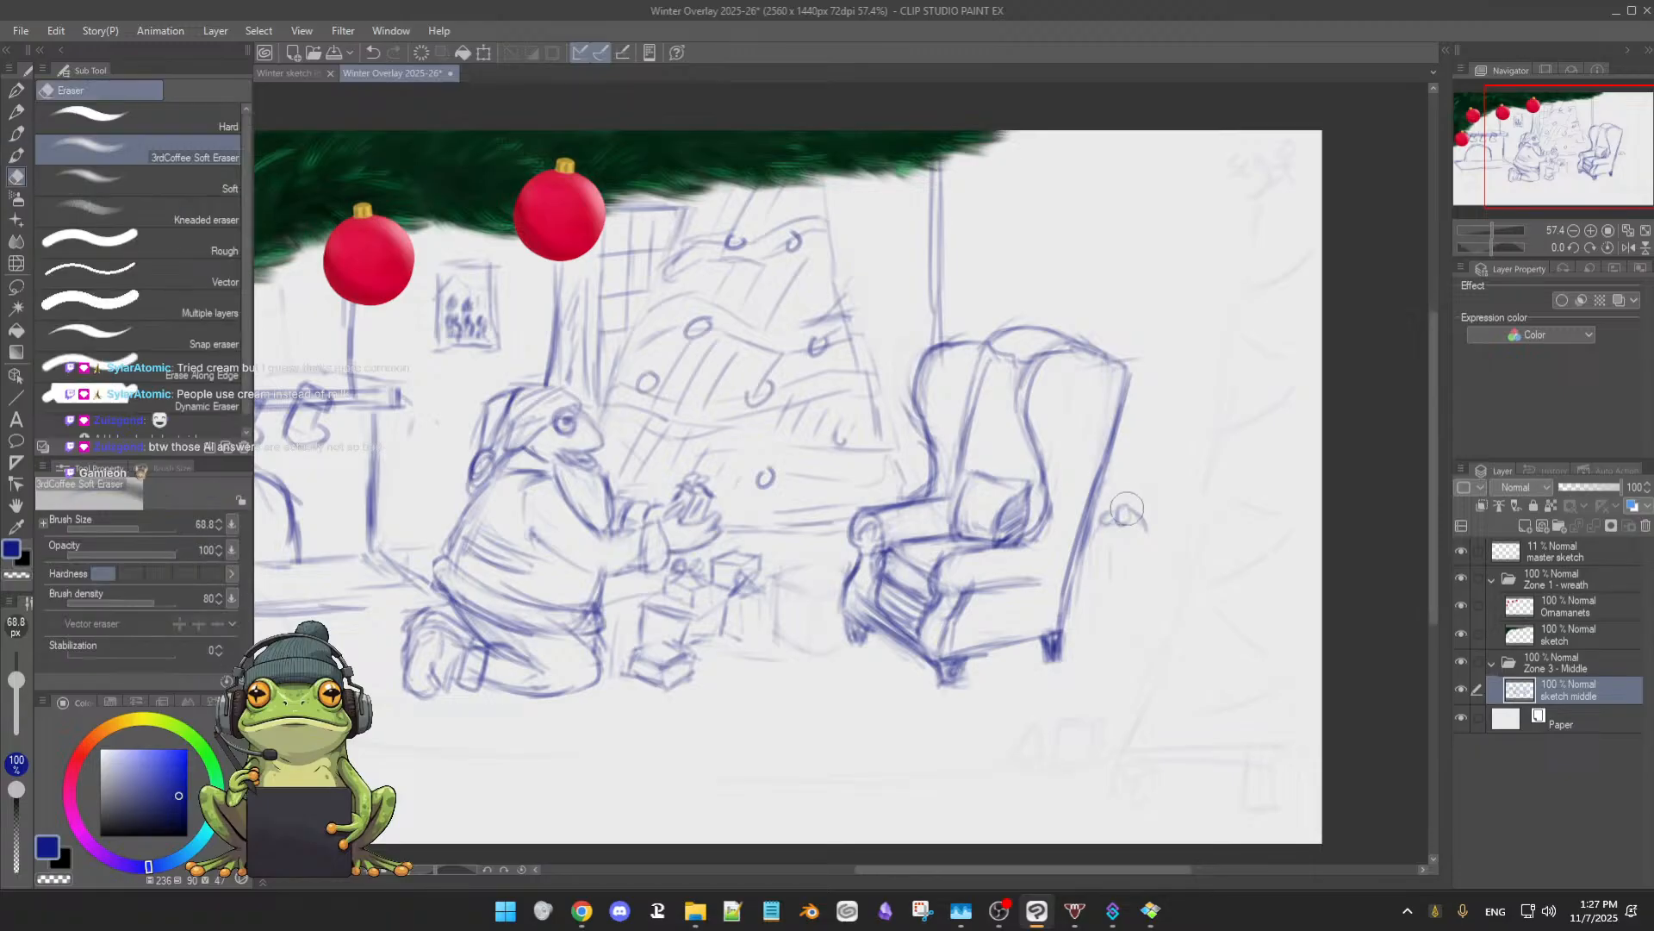
{"action": "mouse_move", "coordinate": [1137, 492]}
{"action": "left_mouse_down"}
{"action": "mouse_move", "coordinate": [1155, 515]}
{"action": "mouse_move", "coordinate": [1140, 493]}
{"action": "mouse_move", "coordinate": [1117, 536]}
{"action": "left_mouse_up"}
{"action": "key", "text": "b"}
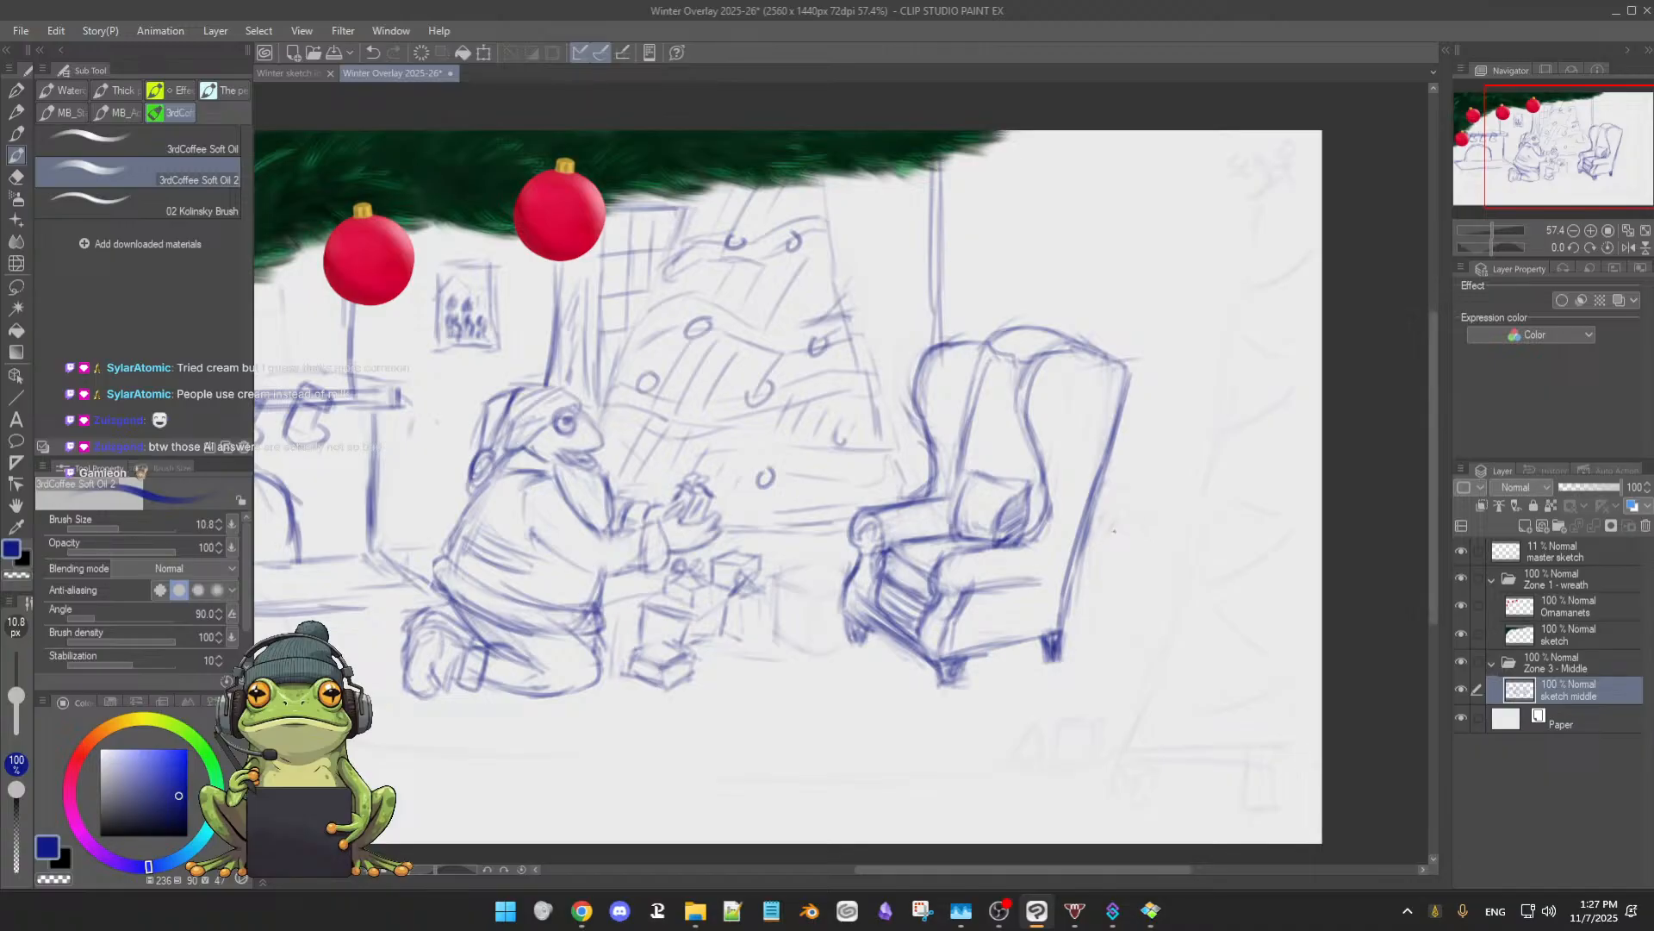
{"action": "left_click_drag", "start_coordinate": [1130, 523], "coordinate": [1110, 528]}
{"action": "left_click_drag", "start_coordinate": [1151, 536], "coordinate": [1156, 560]}
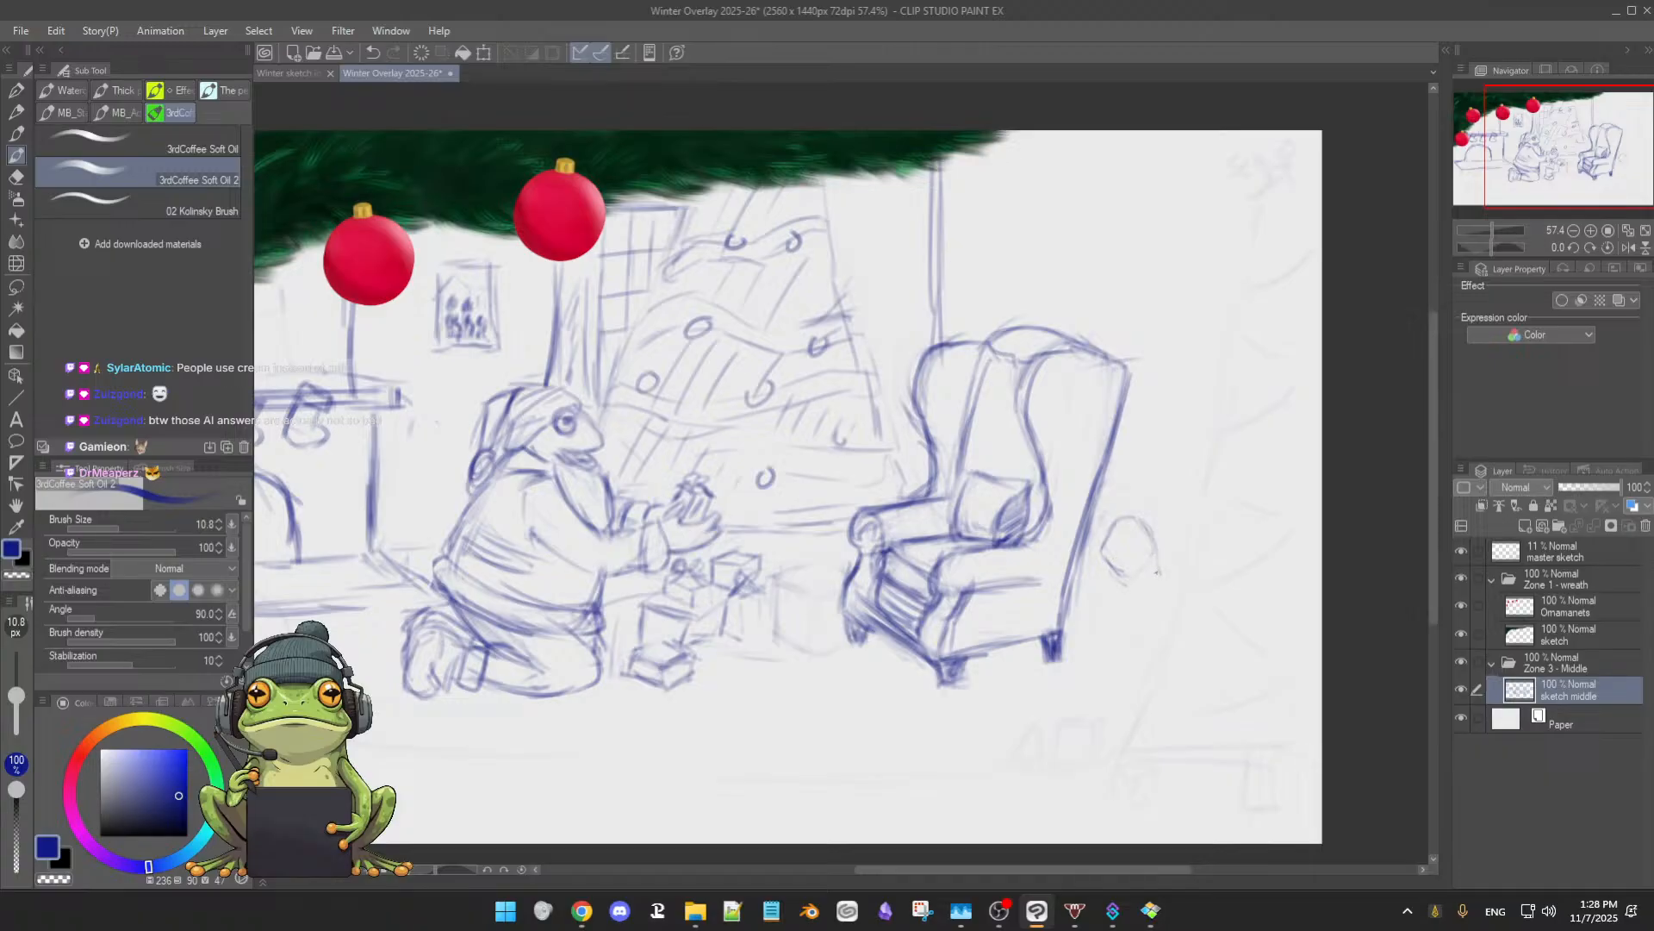
{"action": "left_click_drag", "start_coordinate": [1157, 558], "coordinate": [1139, 581]}
- Change the drawing colour to a lighter, less saturated blue
{"action": "left_click", "coordinate": [232, 548]}
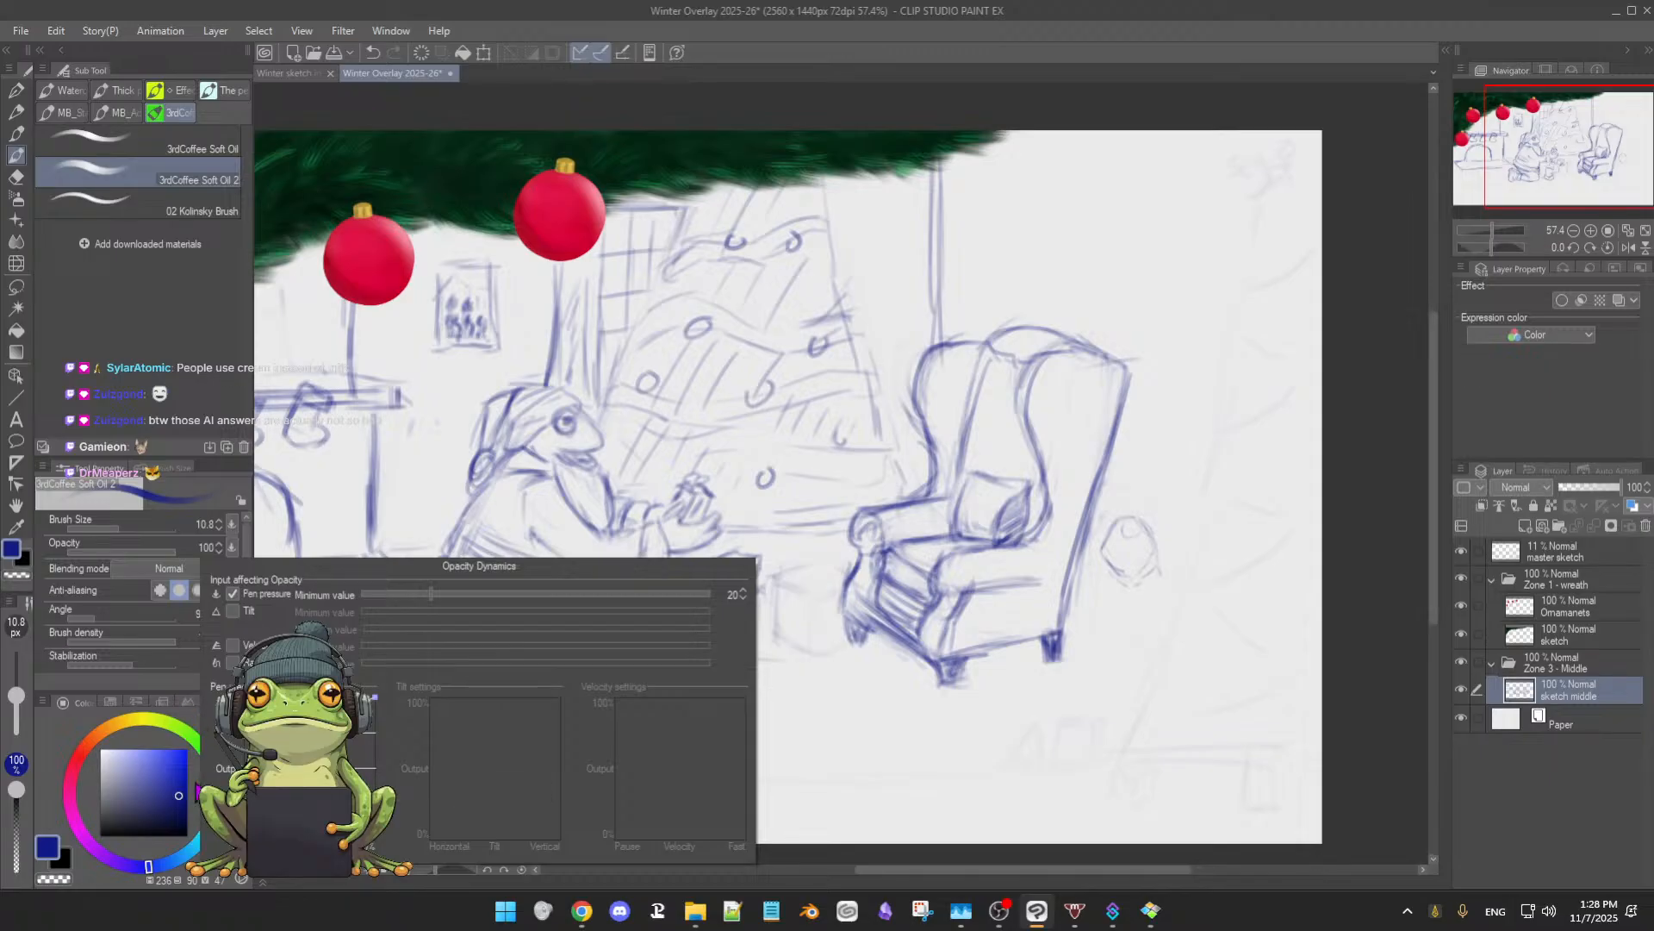
{"action": "left_click", "coordinate": [183, 786]}
{"action": "left_click", "coordinate": [170, 789]}
{"action": "left_click_drag", "start_coordinate": [174, 784], "coordinate": [160, 770]}
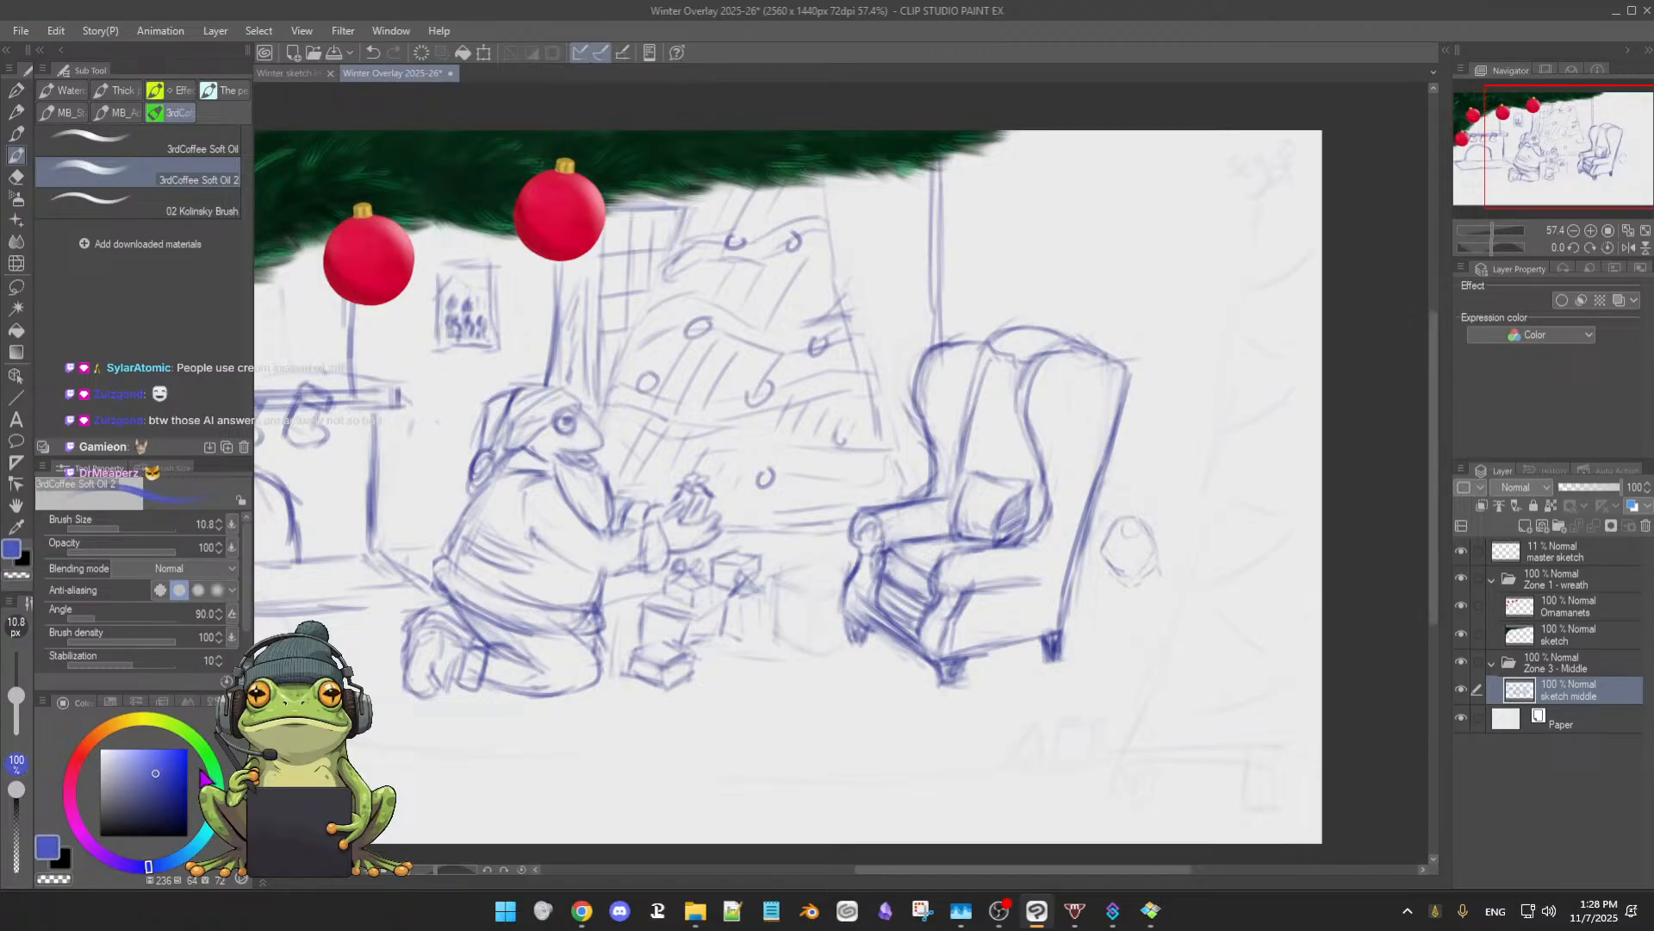
- Sketch the eye bumps and mouth line inside the small frog head, cleaning the lines with the eraser
{"action": "left_click_drag", "start_coordinate": [1111, 527], "coordinate": [1104, 564]}
{"action": "key", "text": "e"}
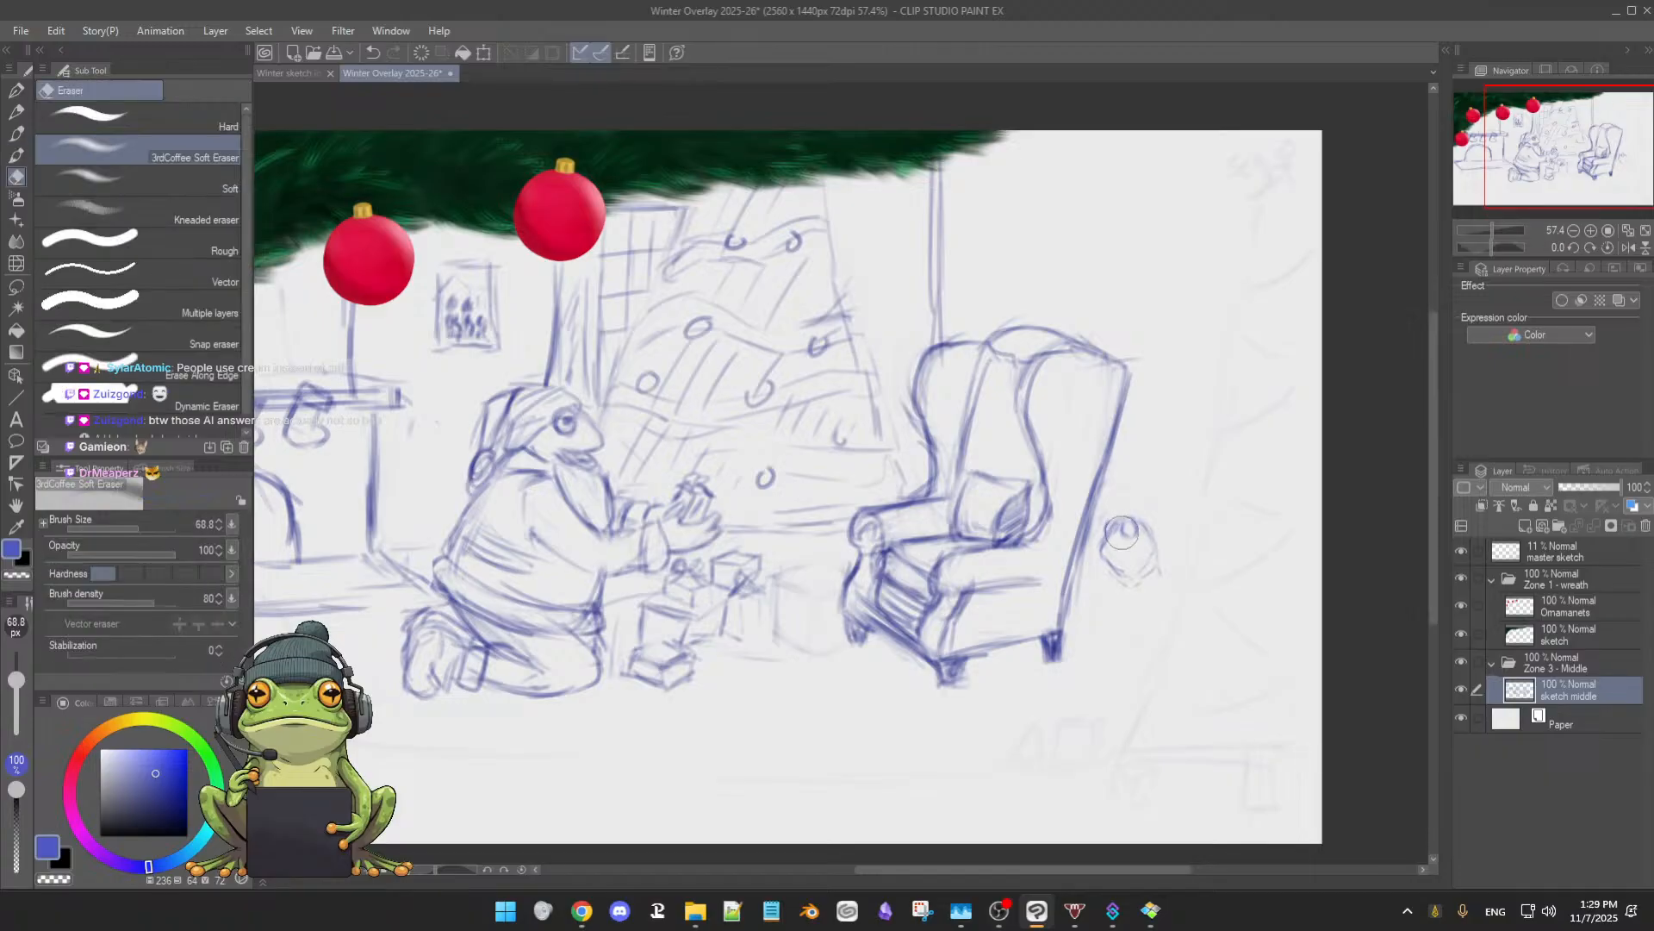
{"action": "key", "text": "b"}
{"action": "key", "text": "e"}
{"action": "key", "text": "b"}
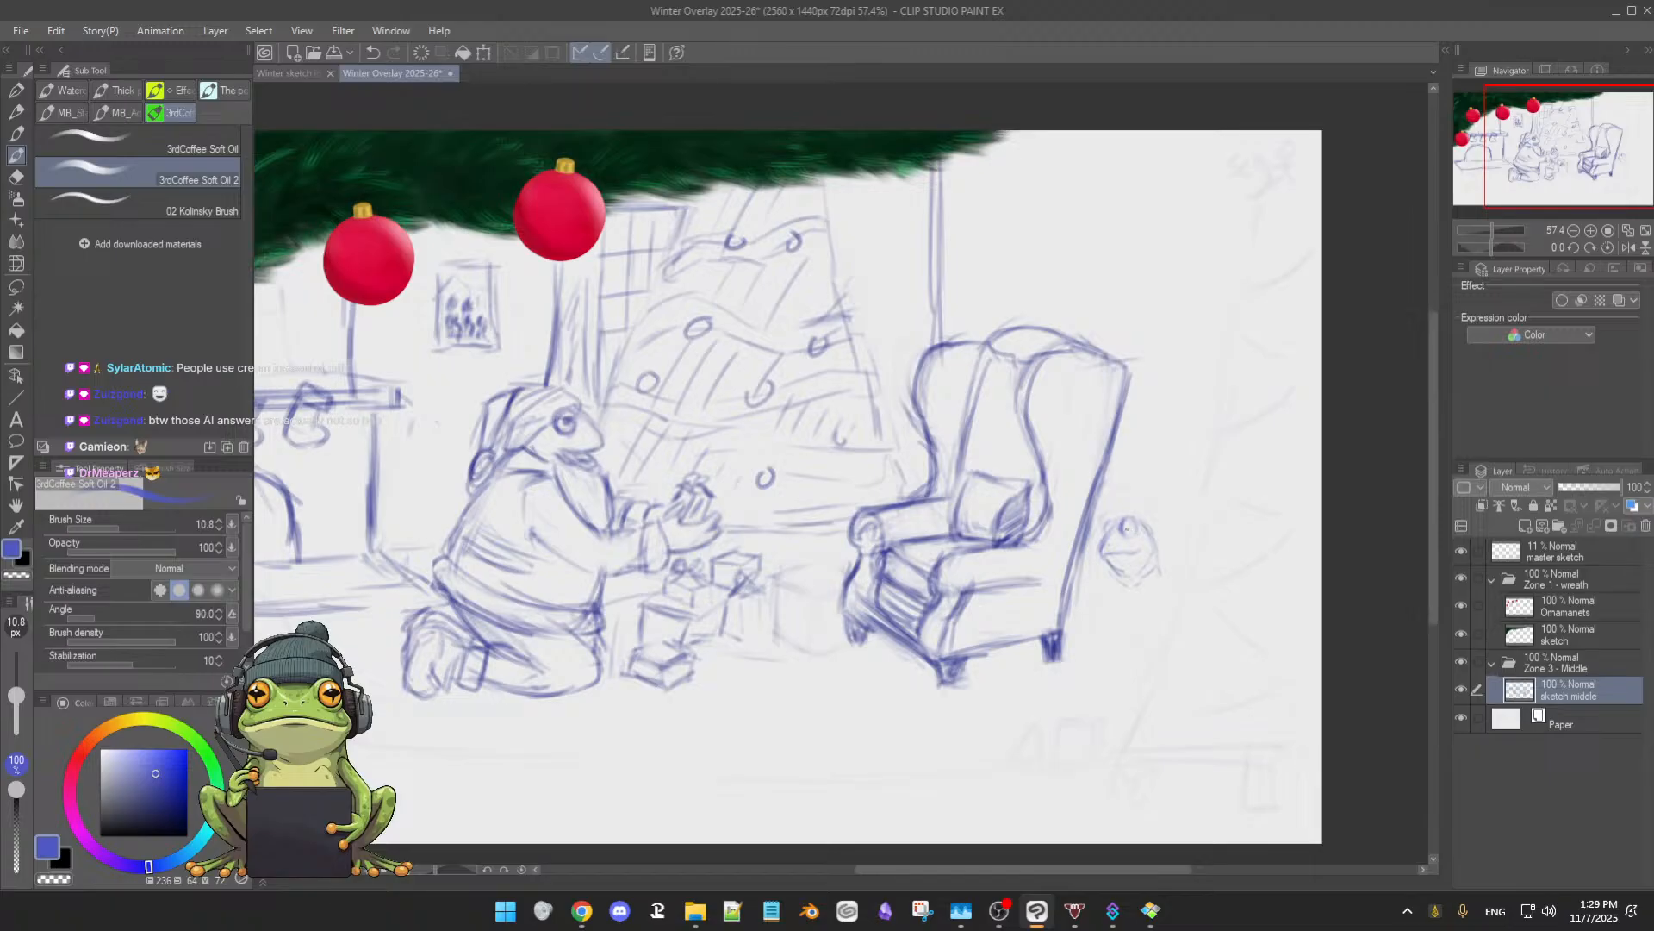
{"action": "left_click_drag", "start_coordinate": [1104, 531], "coordinate": [1113, 522]}
- Reduce the eraser size to 50.7 and refine the small frog's eyes and mouth with eraser and brush
{"action": "key", "text": "e"}
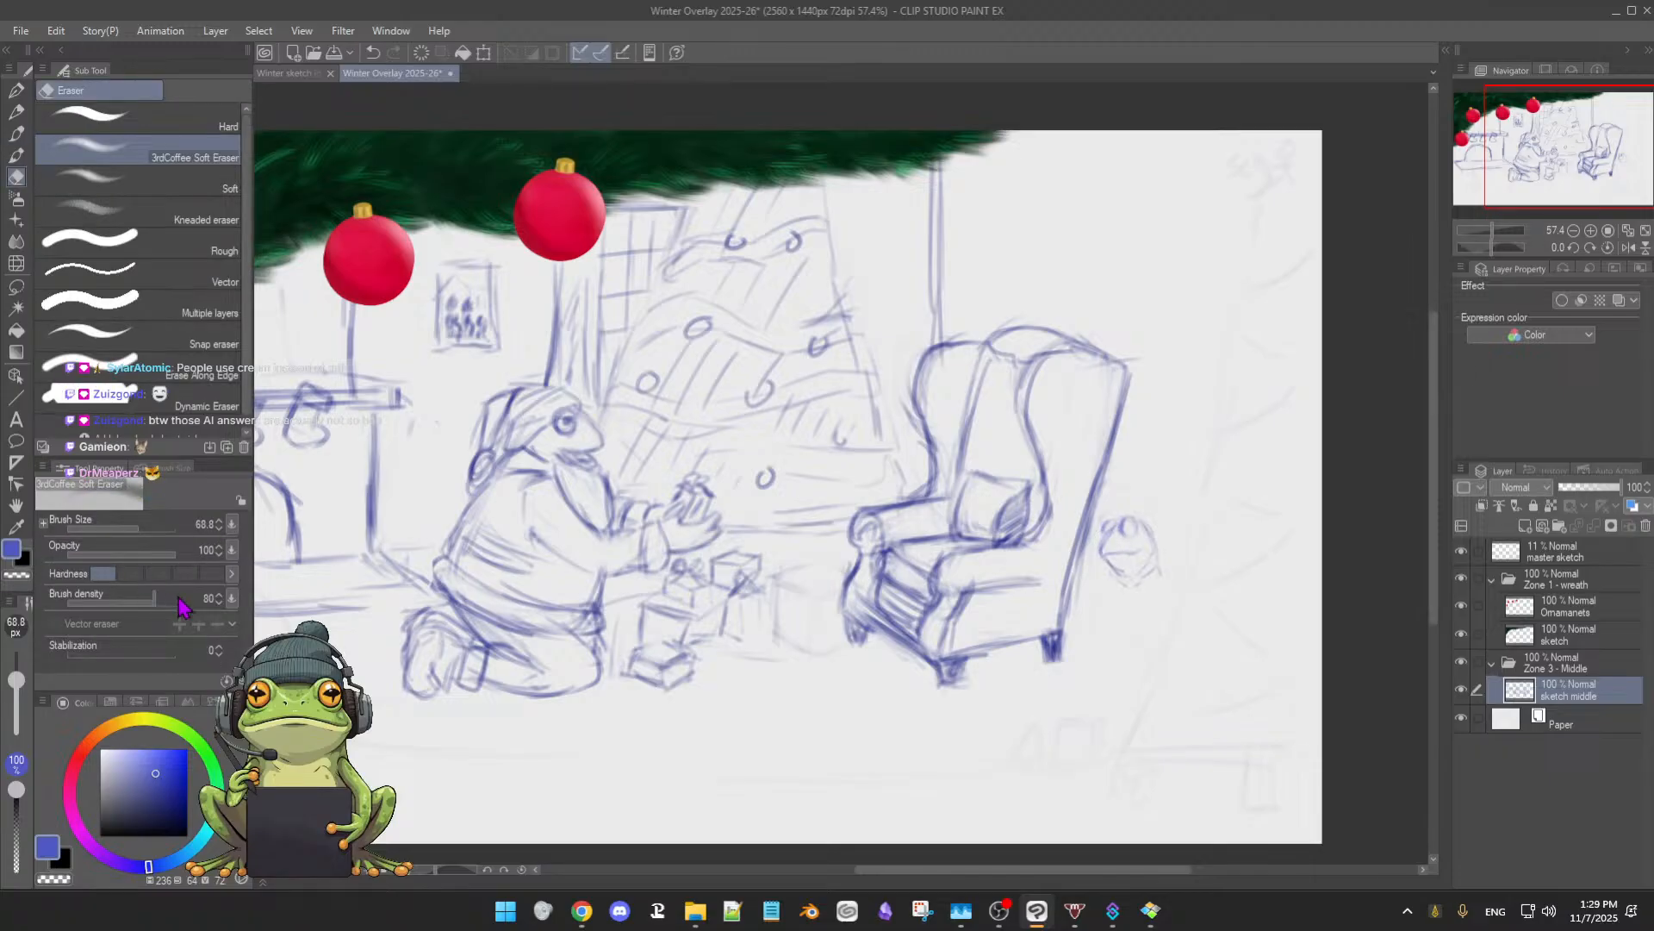
{"action": "left_click_drag", "start_coordinate": [16, 677], "coordinate": [14, 685]}
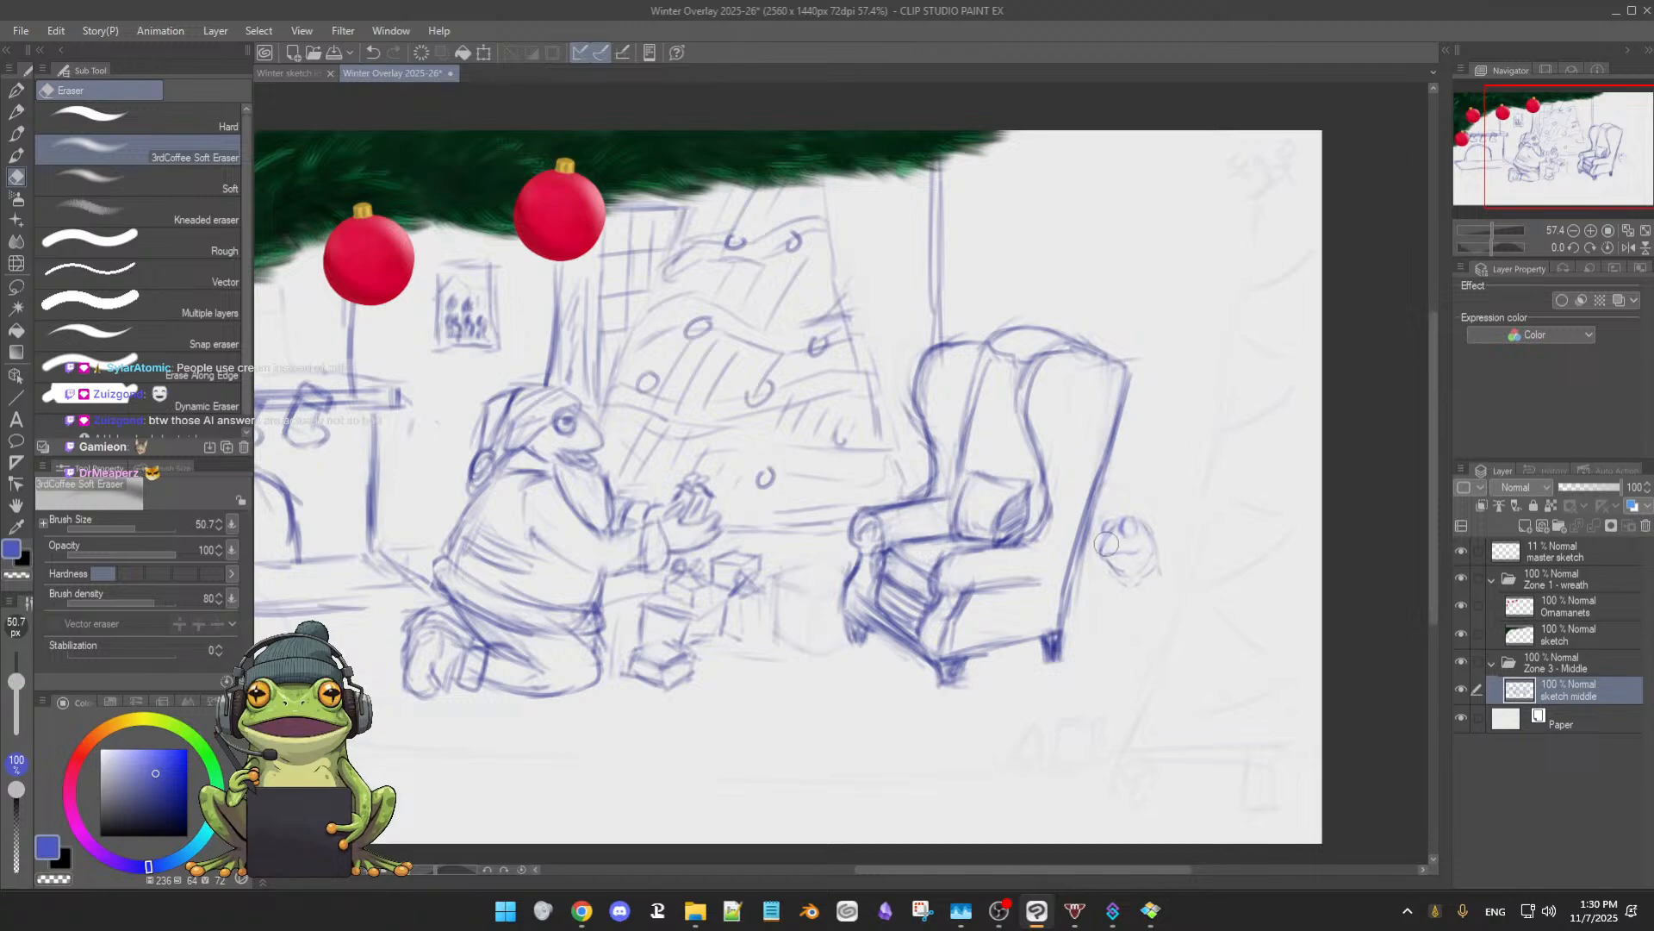
{"action": "key", "text": "b"}
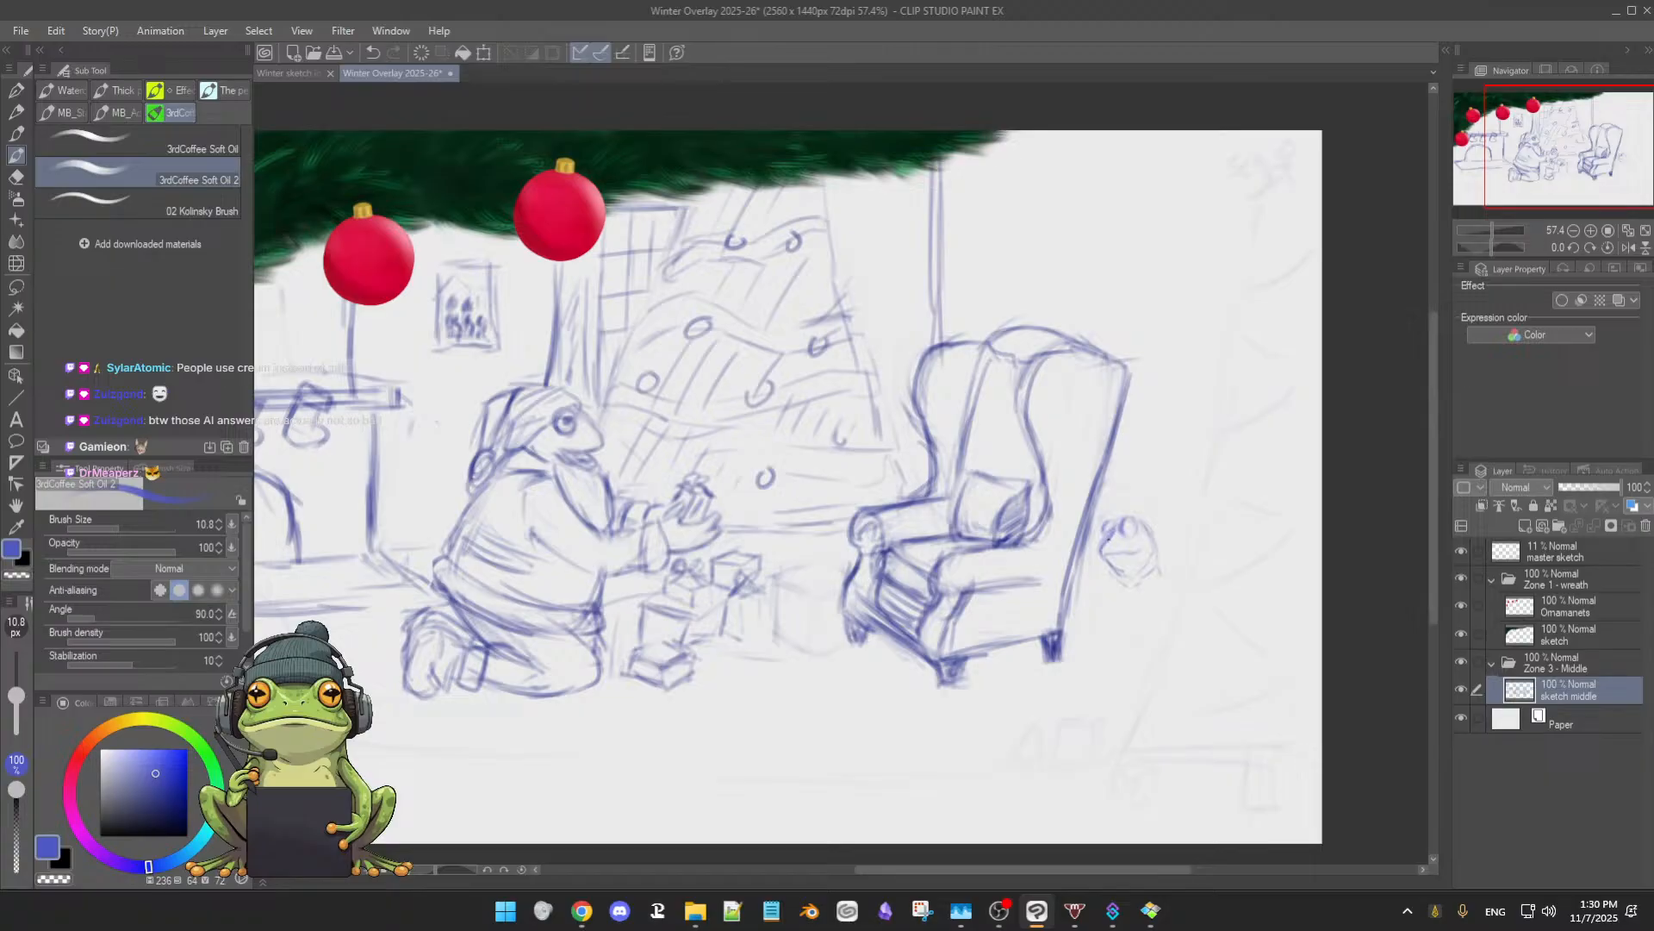
{"action": "left_click_drag", "start_coordinate": [1110, 523], "coordinate": [1103, 537]}
{"action": "left_click_drag", "start_coordinate": [1125, 551], "coordinate": [1142, 550]}
- Clean up the small frog's cheek and jaw outline, and sketch the pointed collar and shoulder lines beneath the head
{"action": "key", "text": "e"}
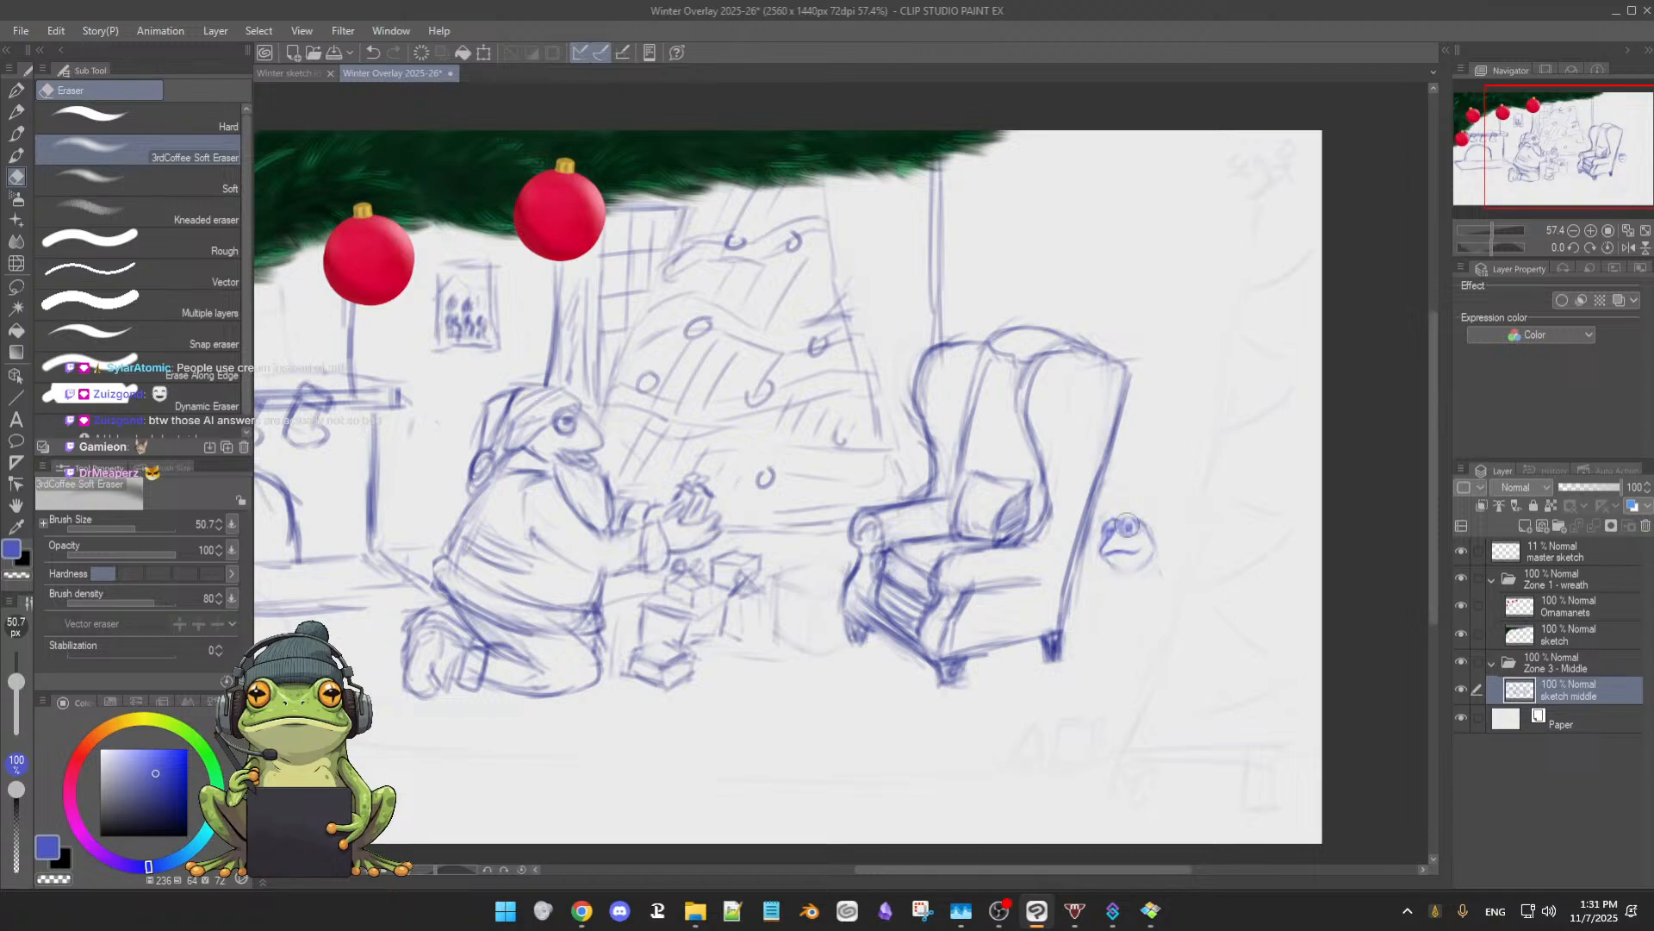
{"action": "left_click_drag", "start_coordinate": [1103, 541], "coordinate": [1110, 528]}
{"action": "key", "text": "b"}
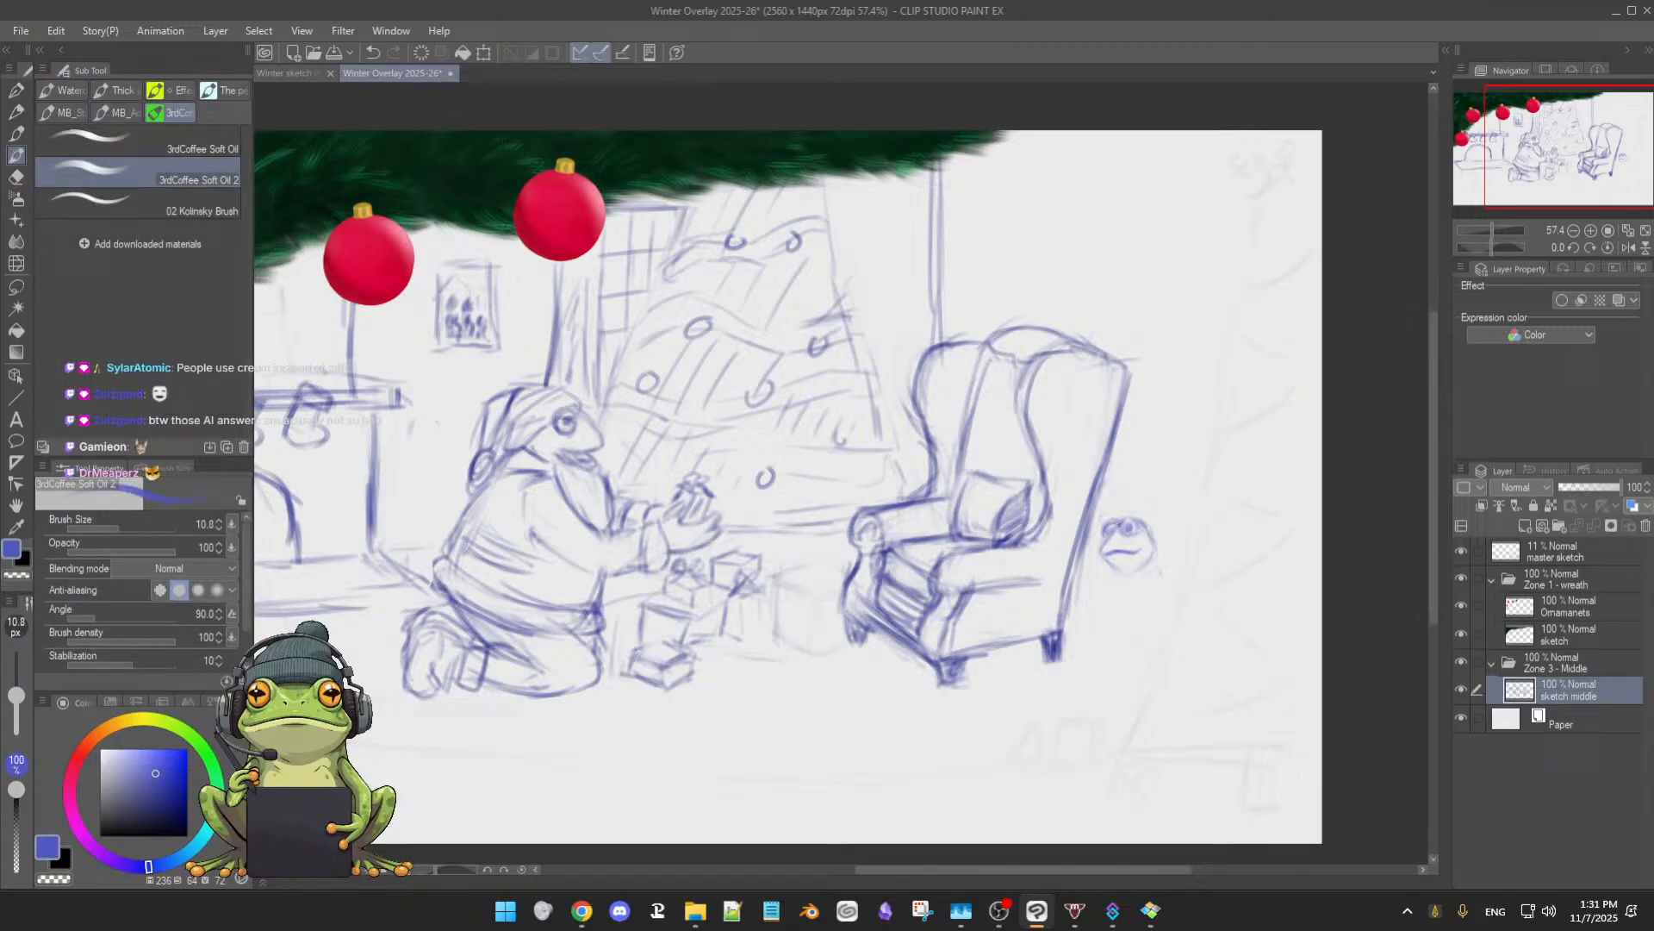
{"action": "key", "text": "e"}
{"action": "key", "text": "b"}
{"action": "key", "text": "e"}
{"action": "left_click_drag", "start_coordinate": [1122, 563], "coordinate": [1109, 558]}
{"action": "key", "text": "b"}
{"action": "left_click_drag", "start_coordinate": [1109, 565], "coordinate": [1148, 561]}
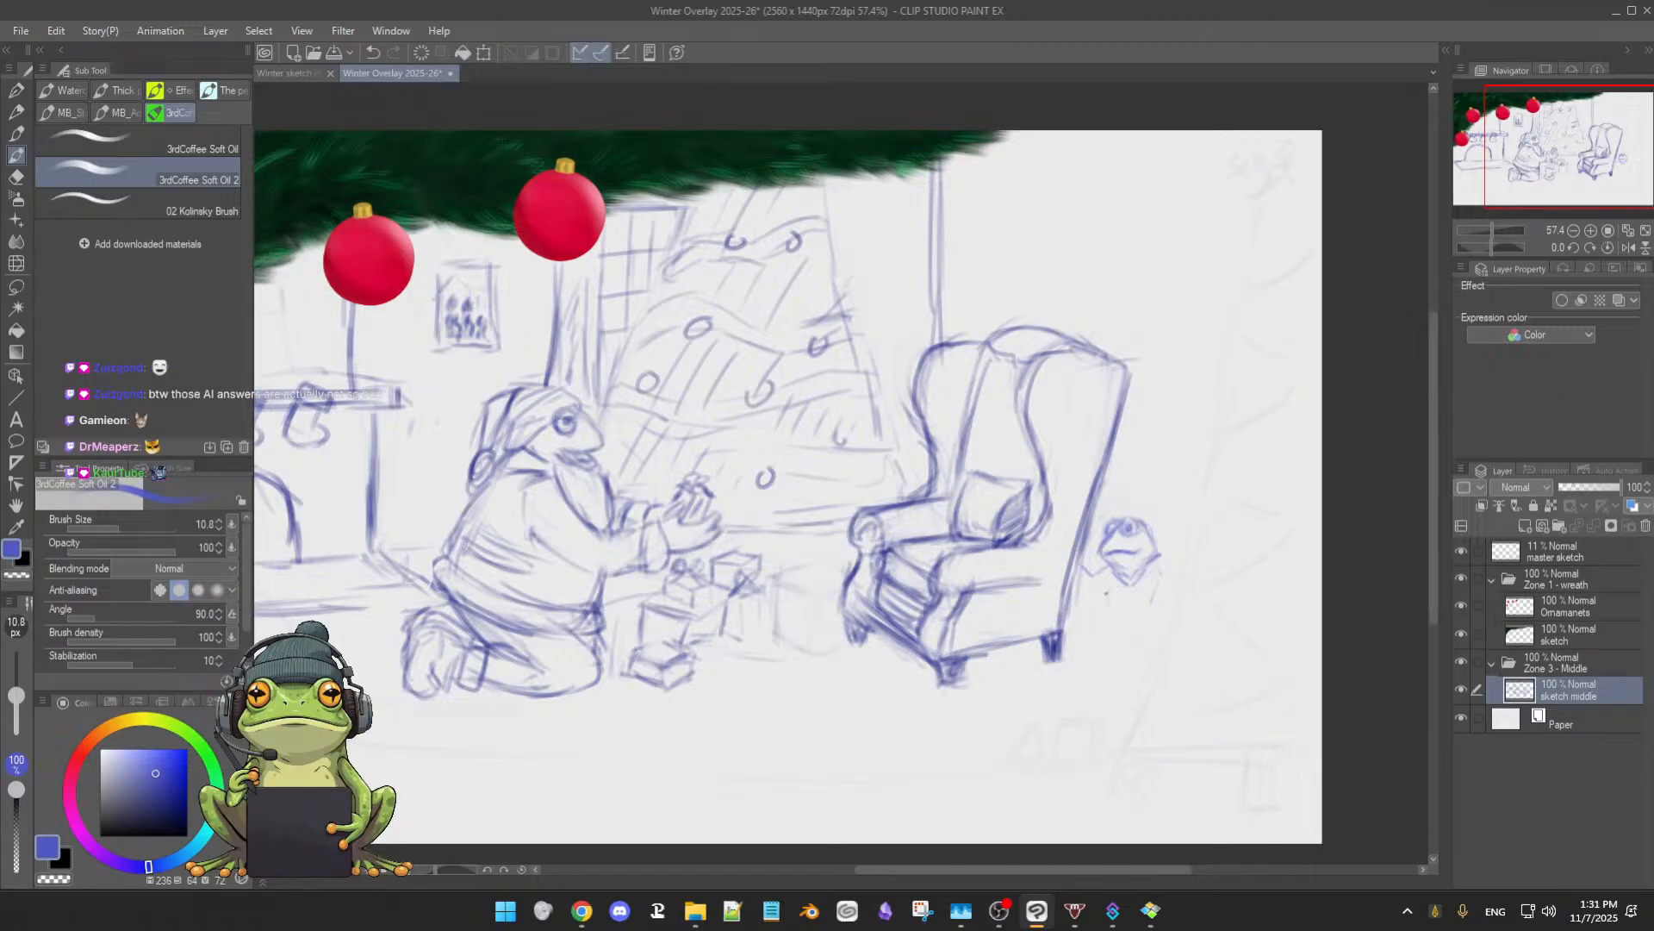
- Save the overlay file and rough in light body and arm lines below the small frog's head
{"action": "key", "text": "ctrl+s"}
{"action": "left_click_drag", "start_coordinate": [1109, 608], "coordinate": [1120, 622]}
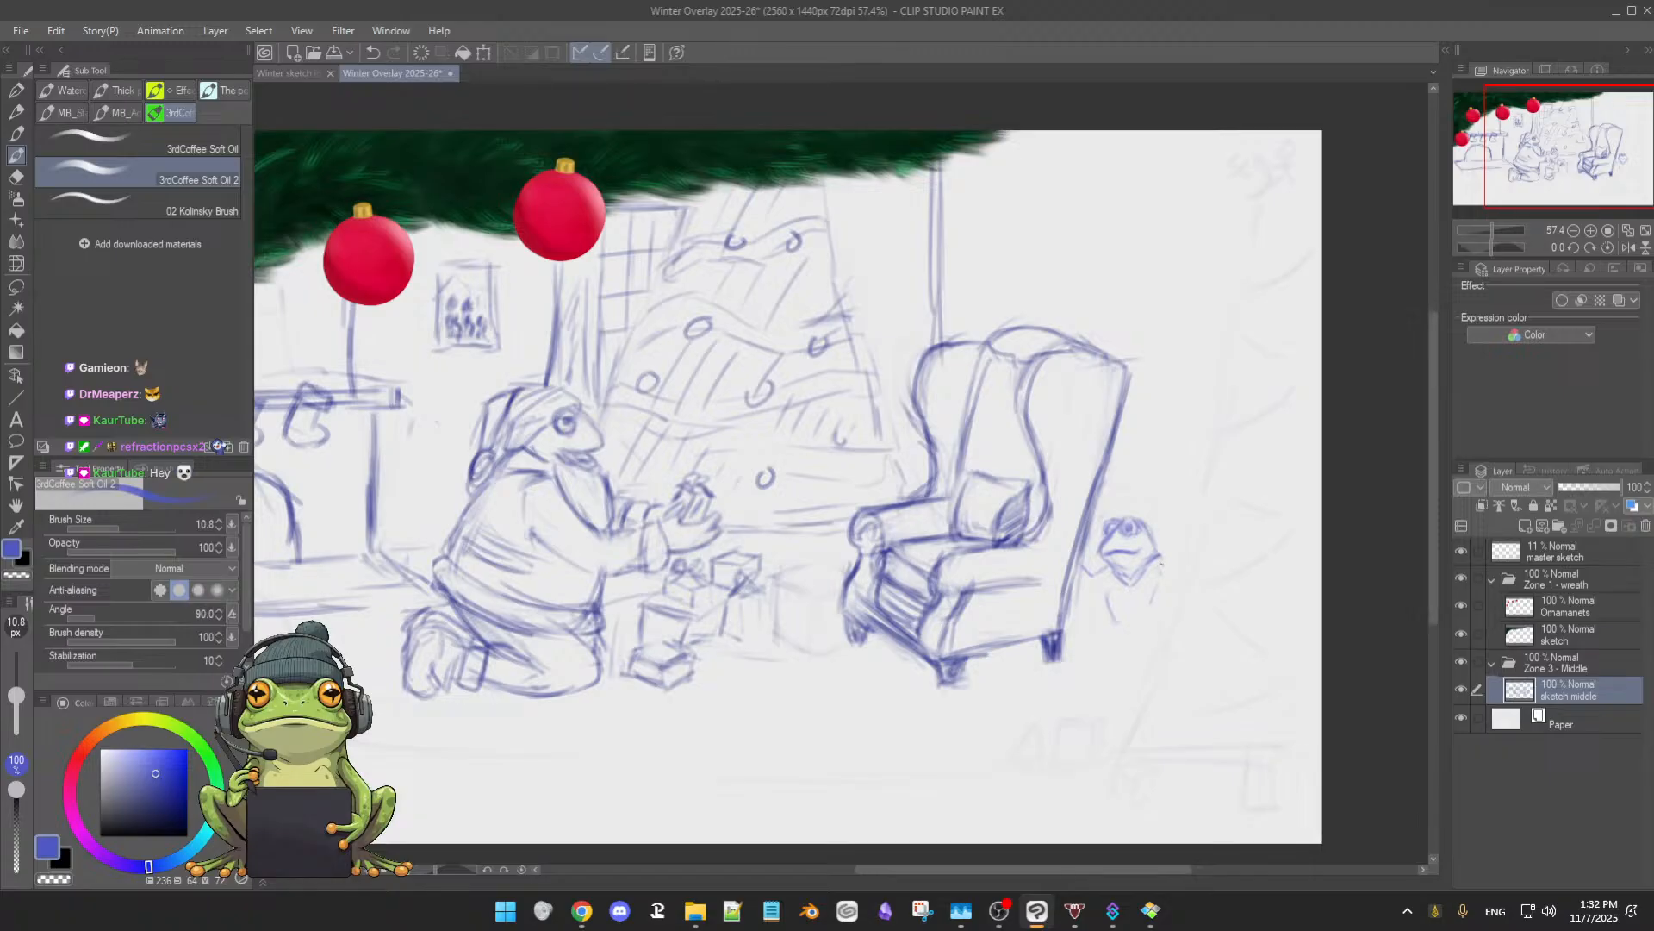
{"action": "left_click_drag", "start_coordinate": [1167, 583], "coordinate": [1165, 560]}
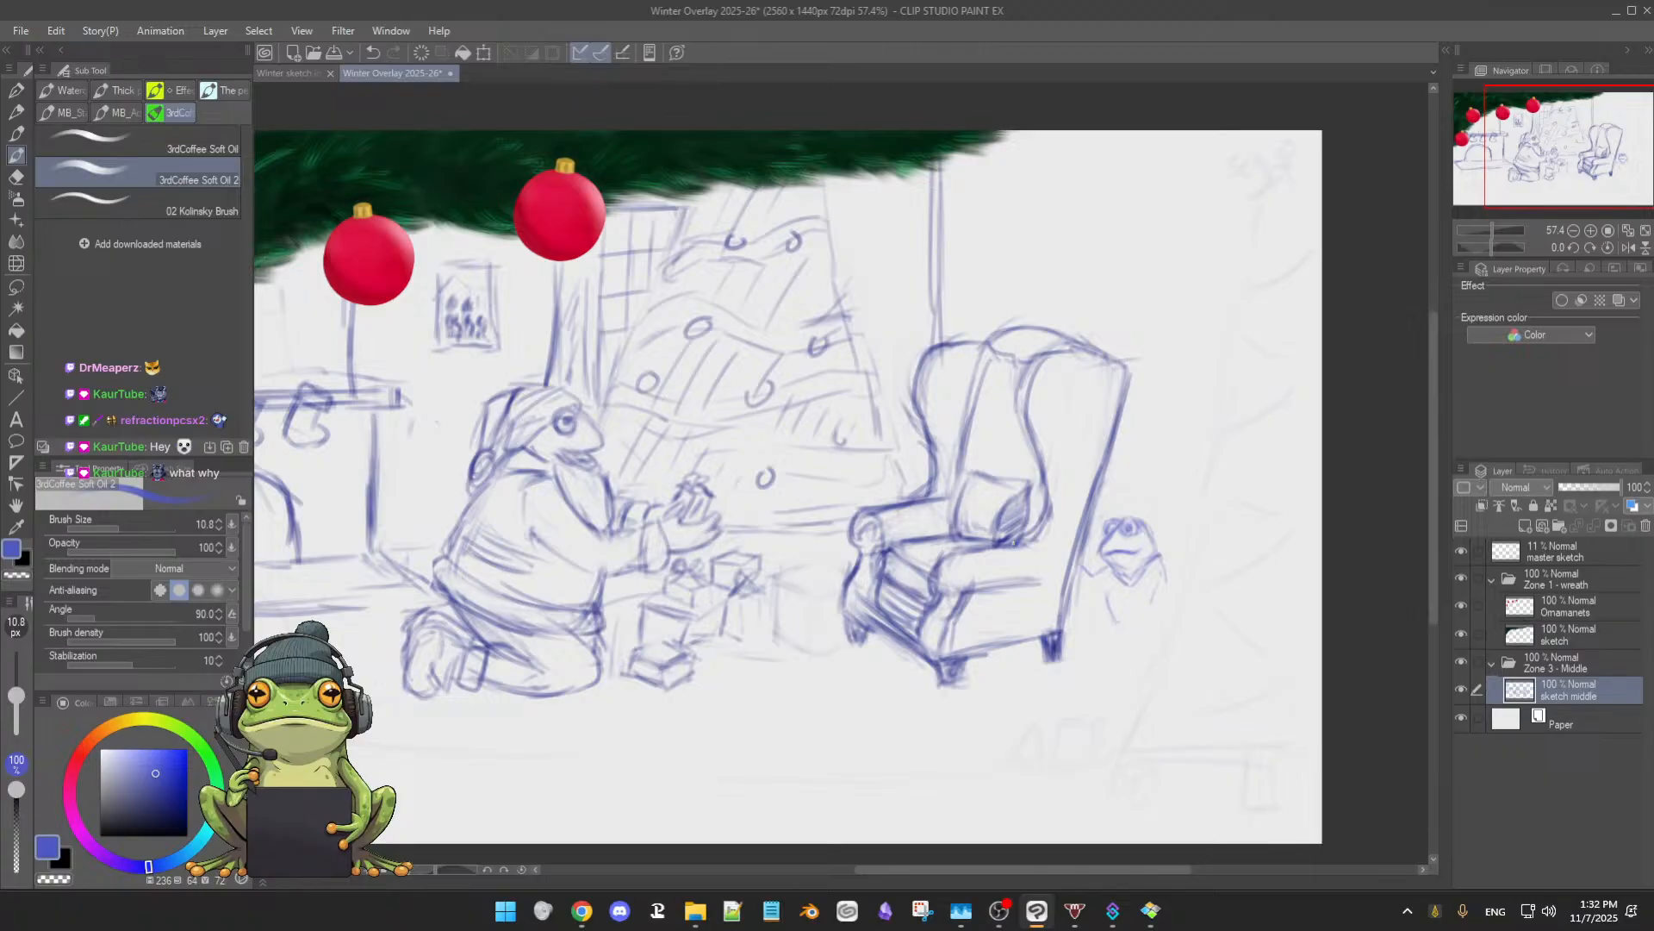
- Refine the small frog's eyes, head outline and mouth with alternating brush and eraser touches
{"action": "scroll", "coordinate": [1120, 611], "scroll_direction": "up", "scroll_amount": 4}
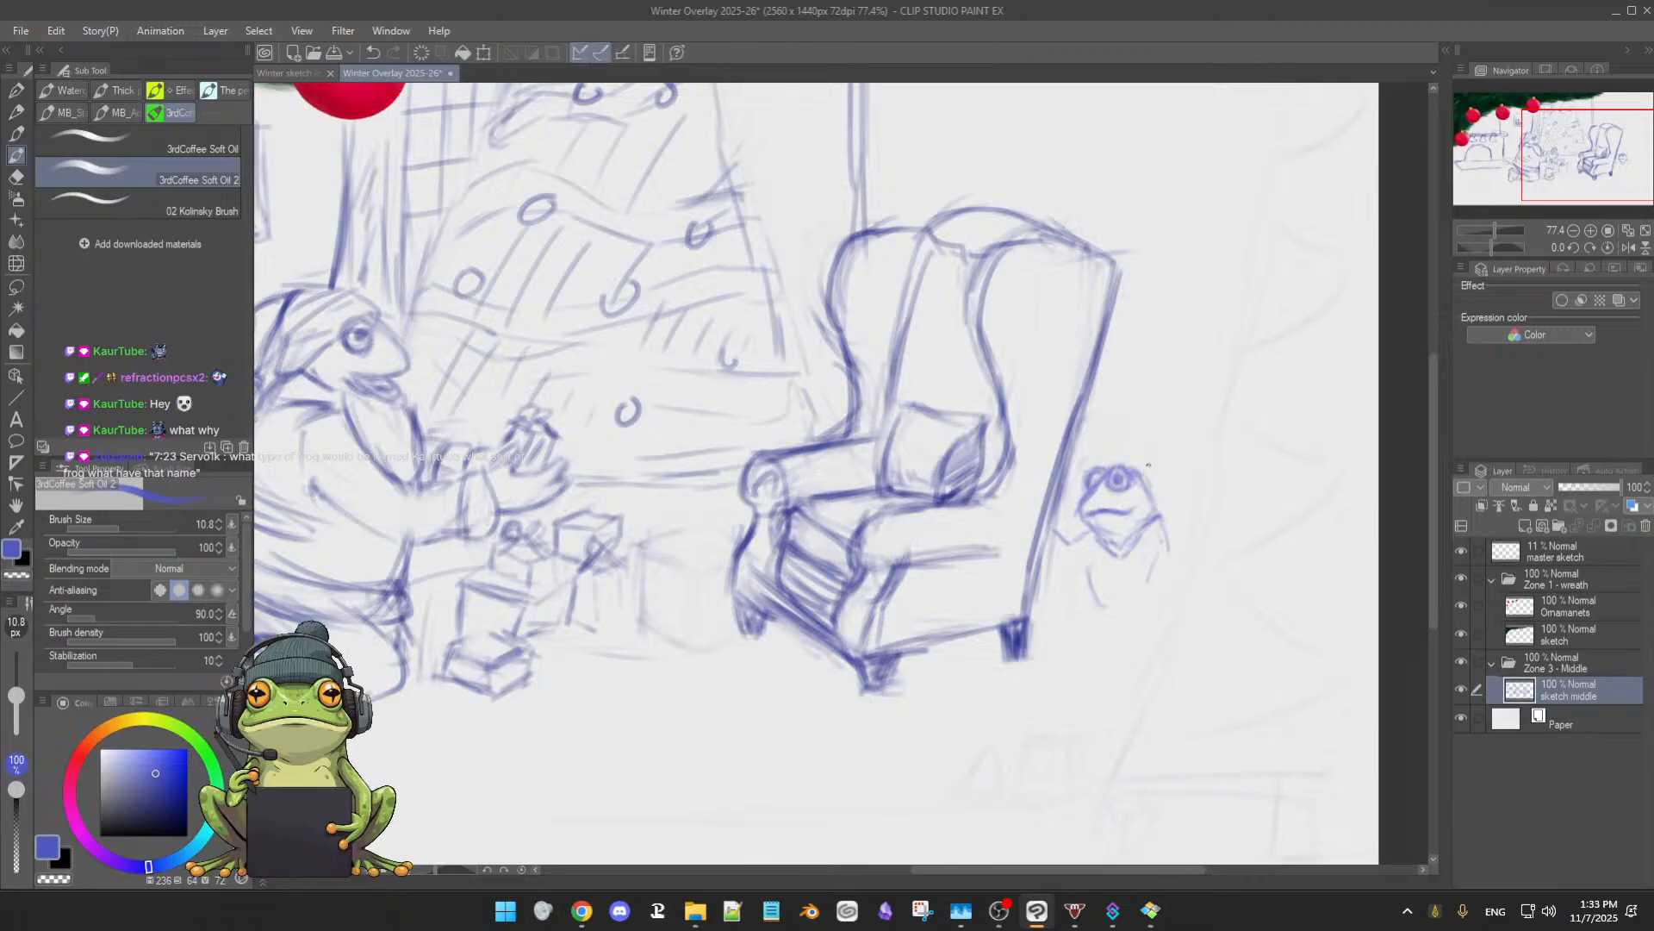
{"action": "key", "text": "e"}
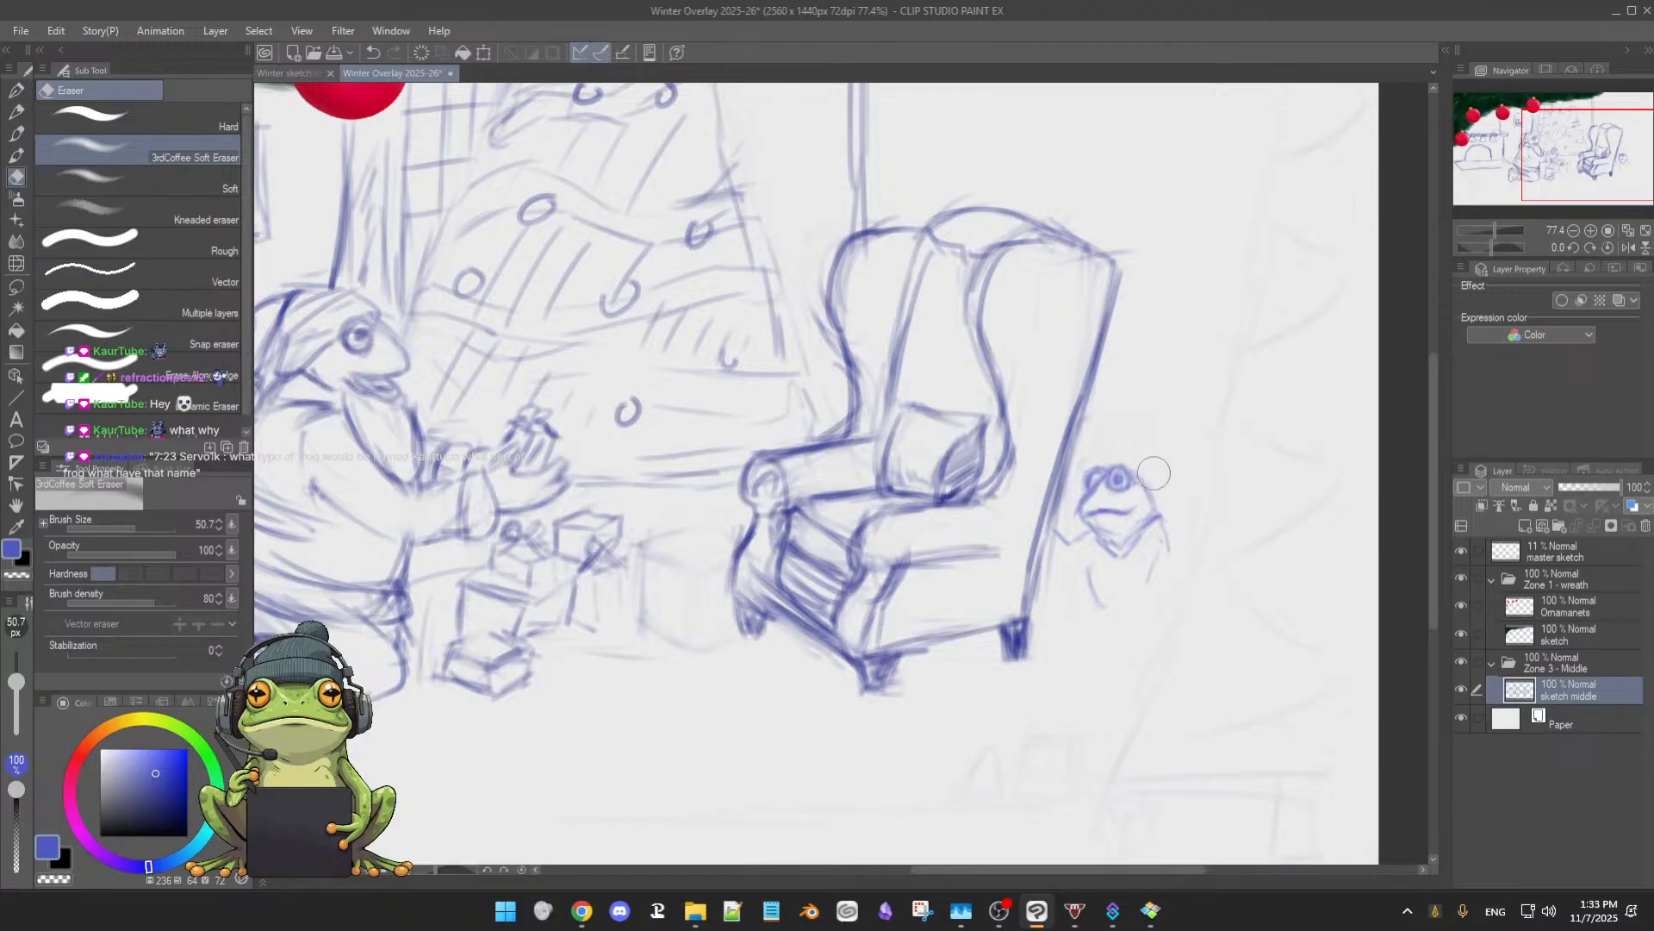
{"action": "key", "text": "b"}
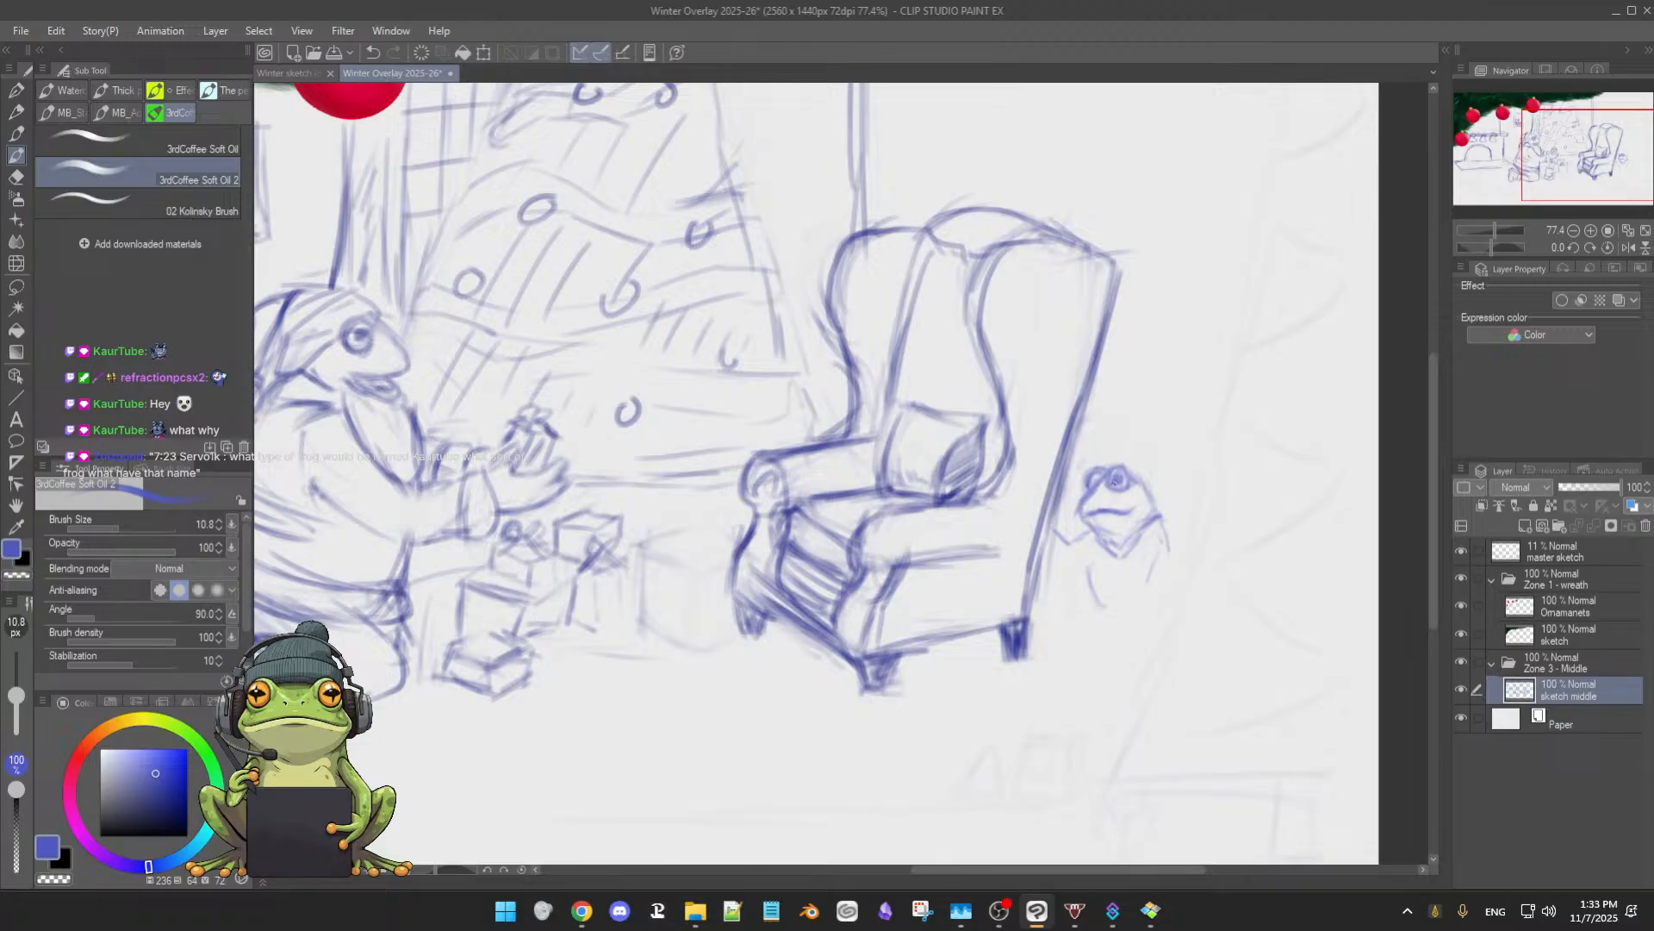
{"action": "key", "text": "e"}
{"action": "left_click", "coordinate": [1117, 479]}
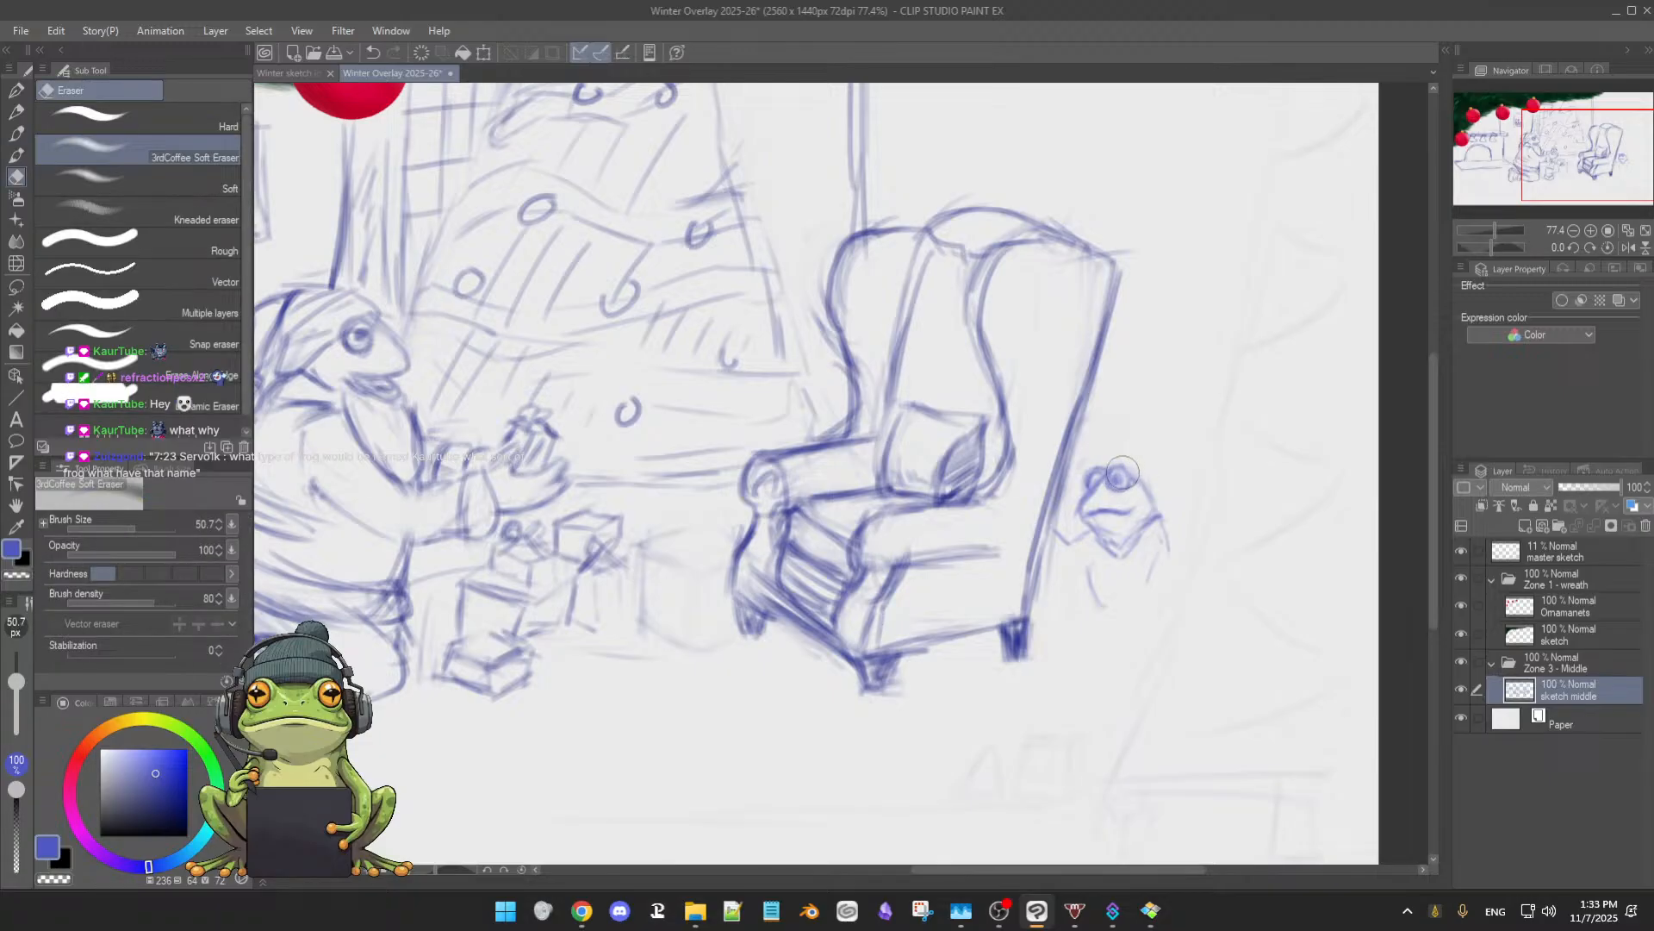
{"action": "key", "text": "b"}
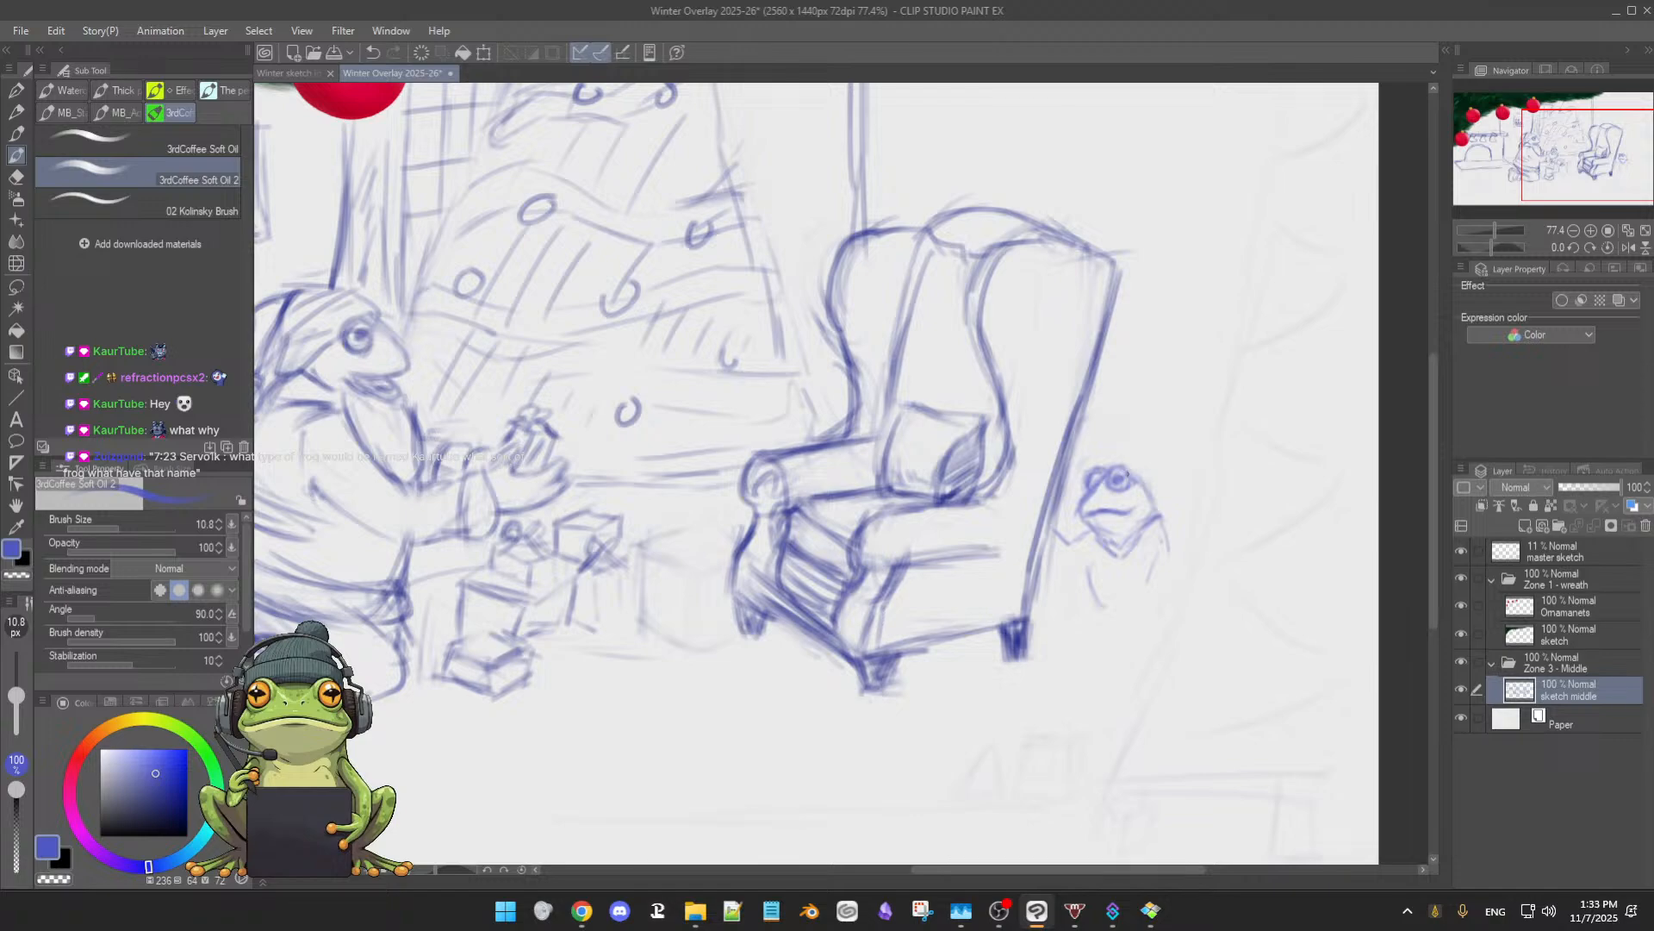
{"action": "key", "text": "e"}
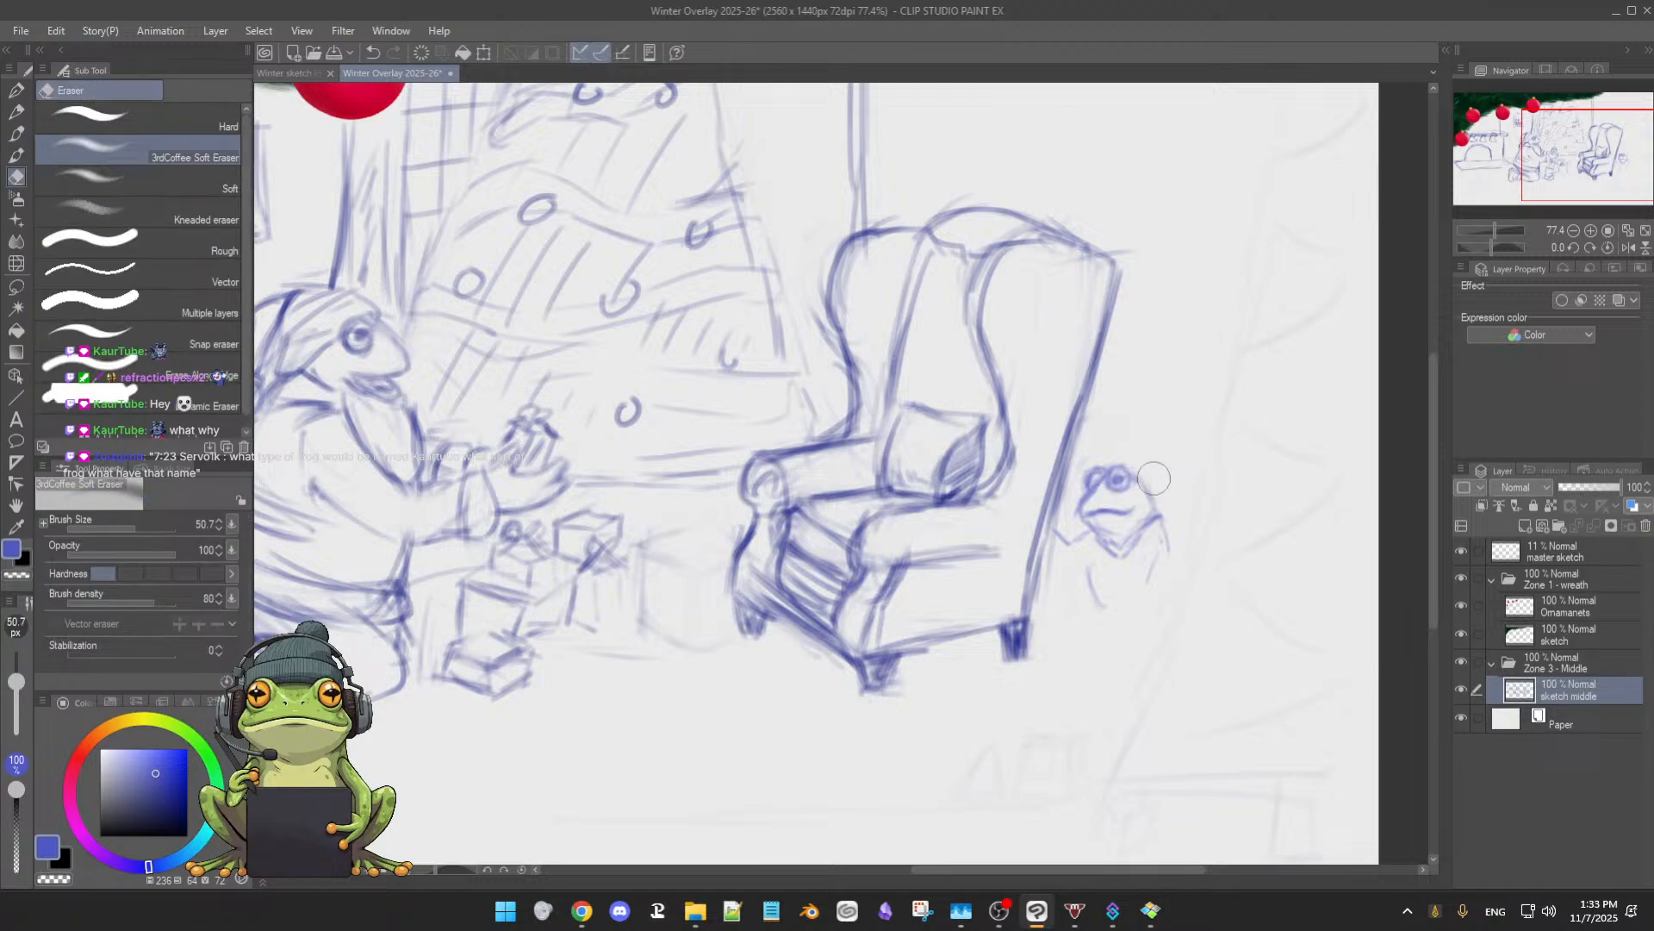
{"action": "key", "text": "b"}
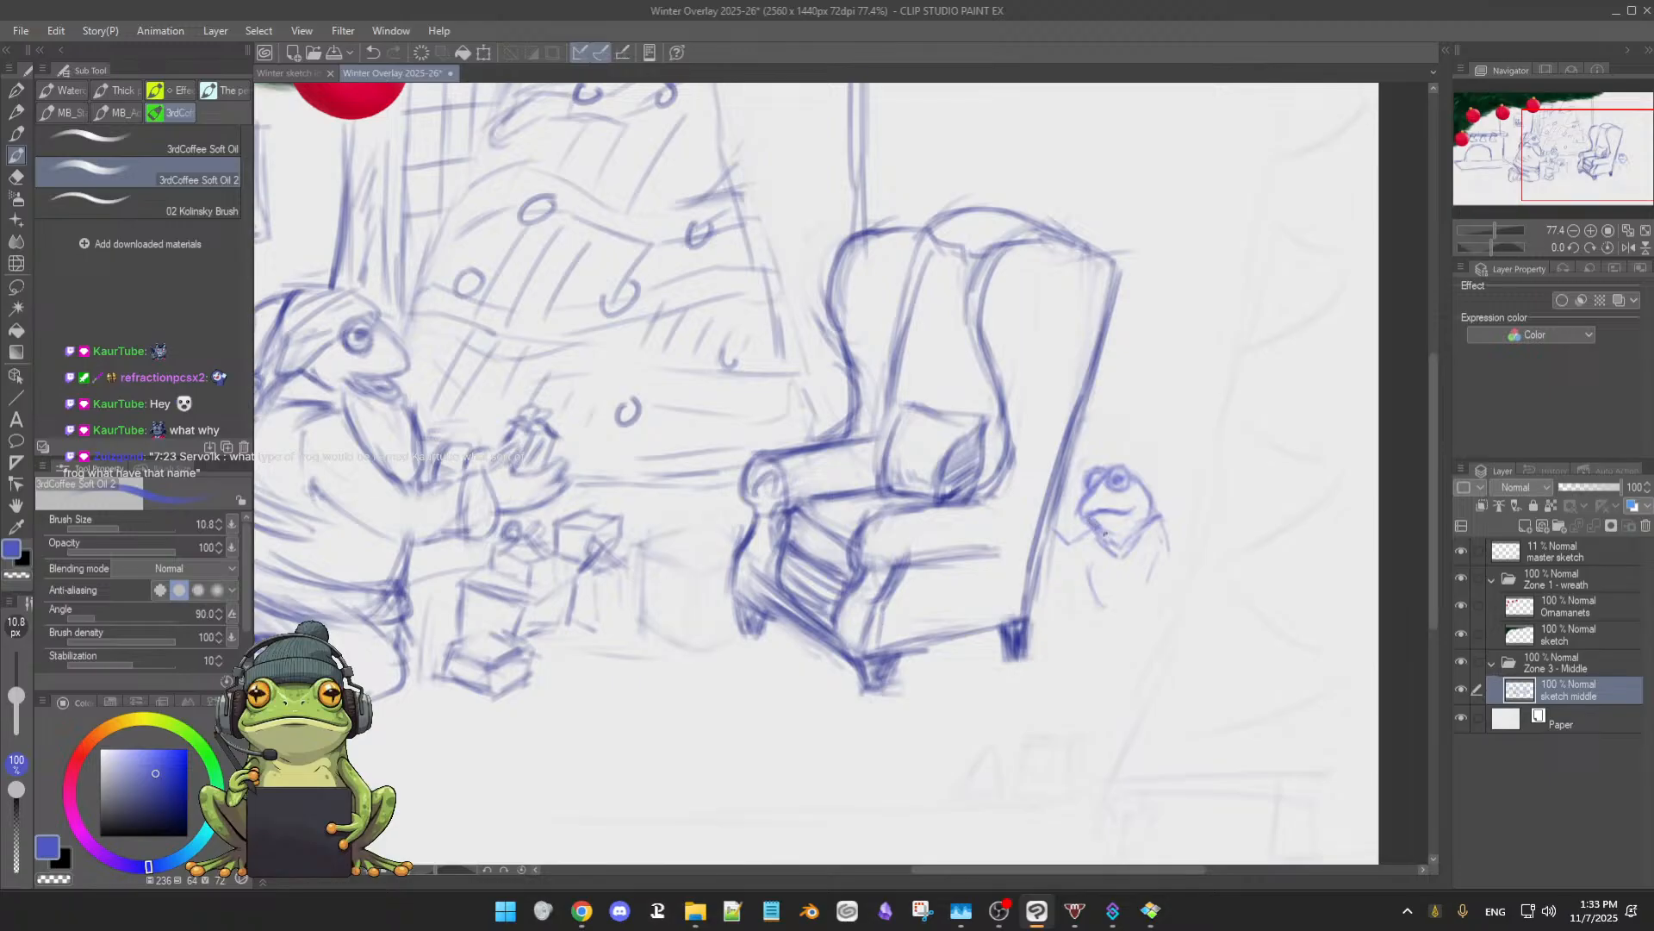
{"action": "key", "text": "e"}
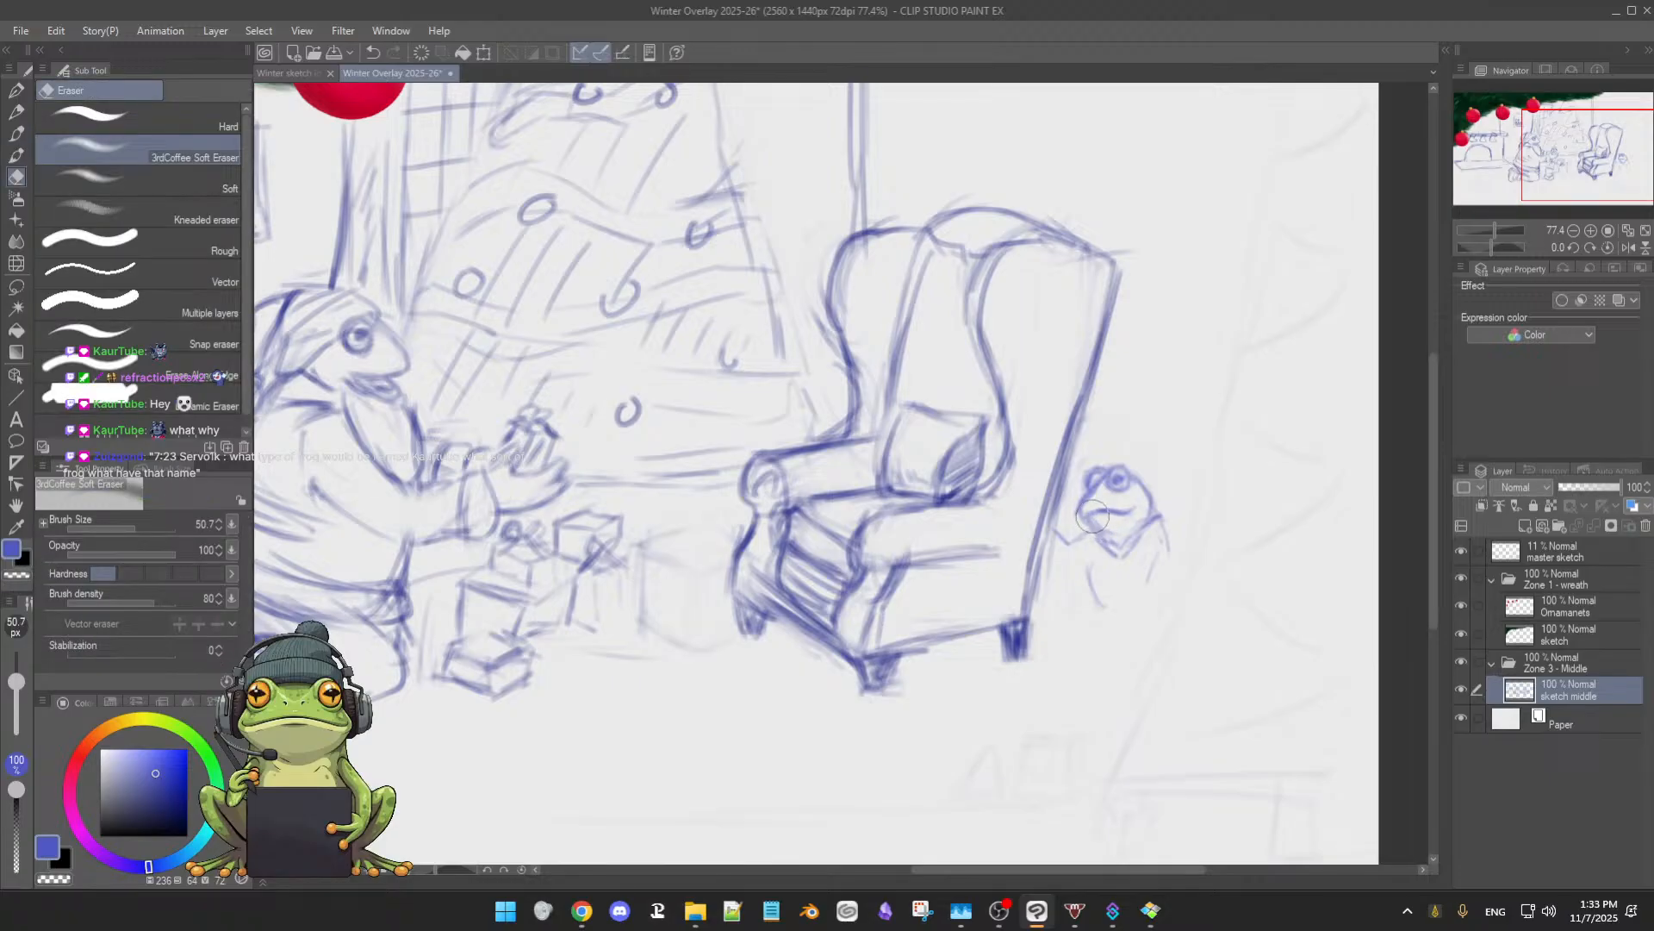
- Sketch the frog's hand reaching to the armchair and erase the doubled line along the backrest's rear edge beside it
{"action": "key", "text": "b"}
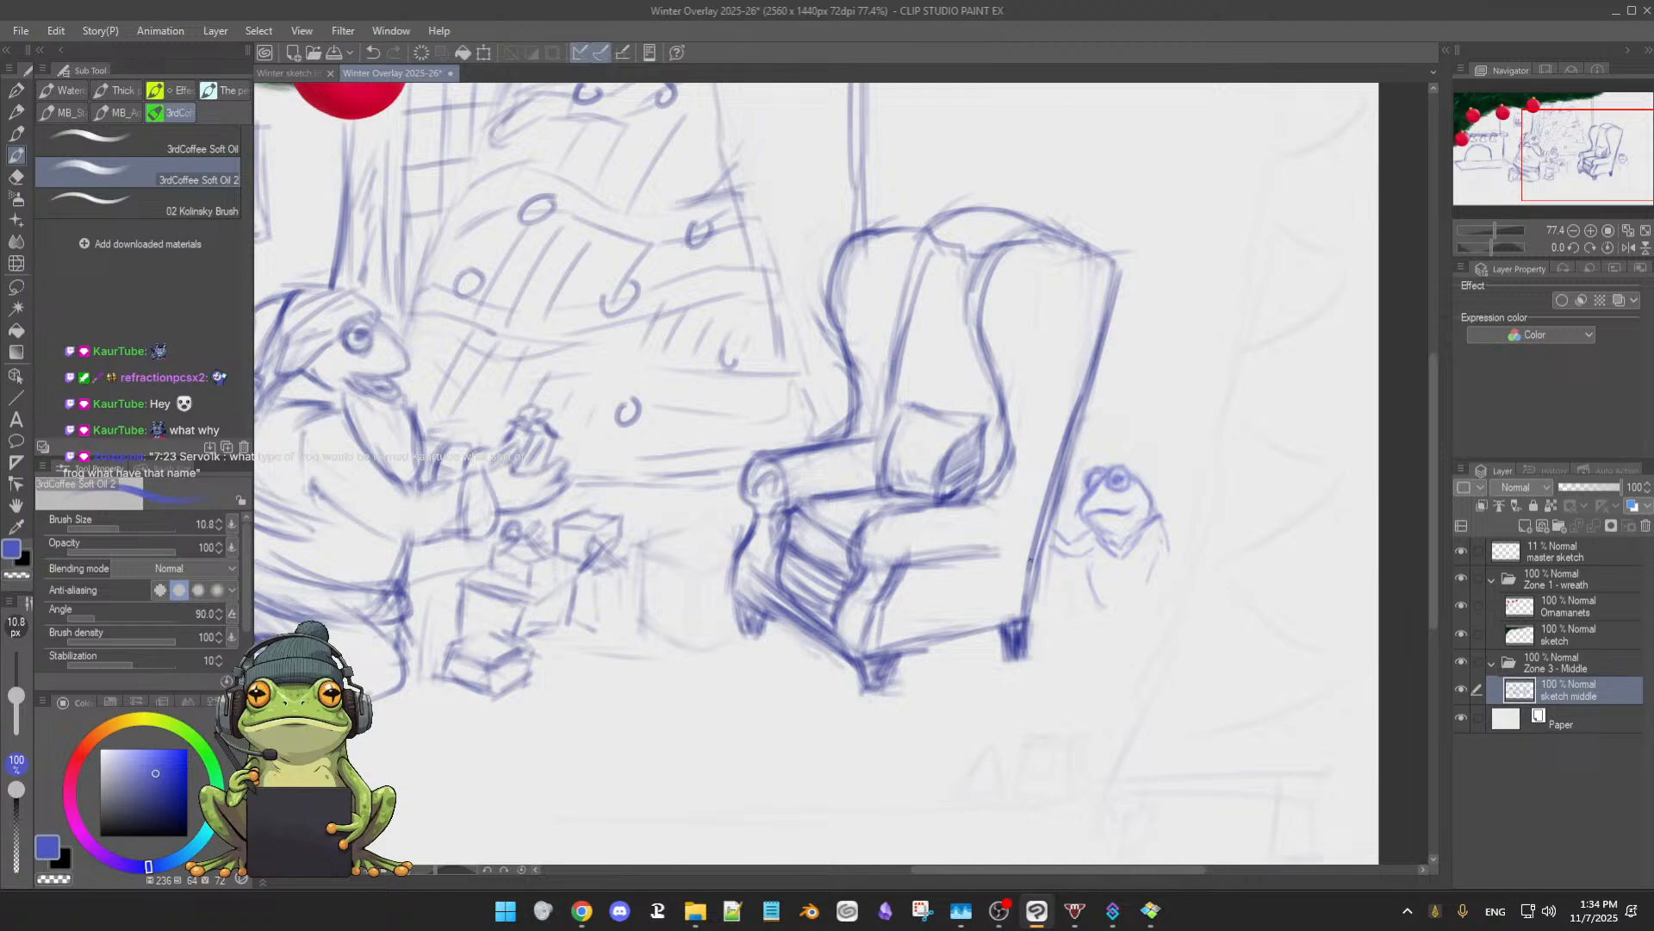
{"action": "key", "text": "e"}
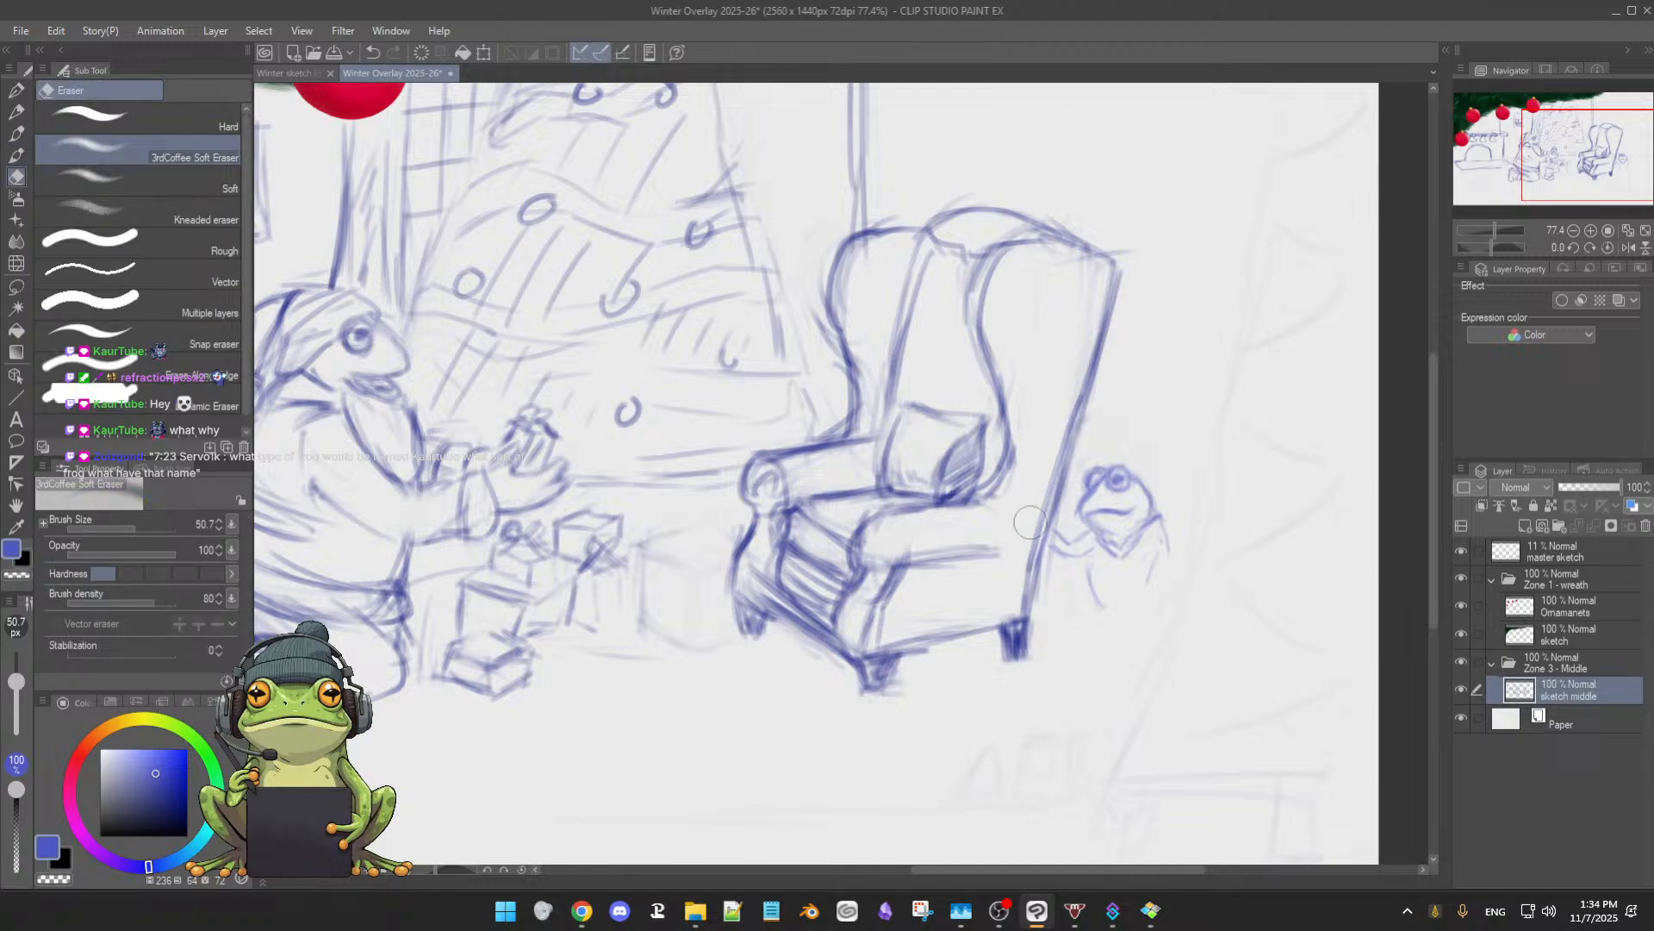
{"action": "mouse_move", "coordinate": [1049, 463]}
{"action": "left_mouse_down"}
{"action": "mouse_move", "coordinate": [1030, 557]}
{"action": "mouse_move", "coordinate": [1075, 424]}
{"action": "mouse_move", "coordinate": [1029, 543]}
{"action": "left_mouse_up"}
{"action": "mouse_move", "coordinate": [1071, 396]}
{"action": "left_mouse_down"}
{"action": "mouse_move", "coordinate": [1044, 484]}
{"action": "mouse_move", "coordinate": [1053, 457]}
{"action": "left_mouse_up"}
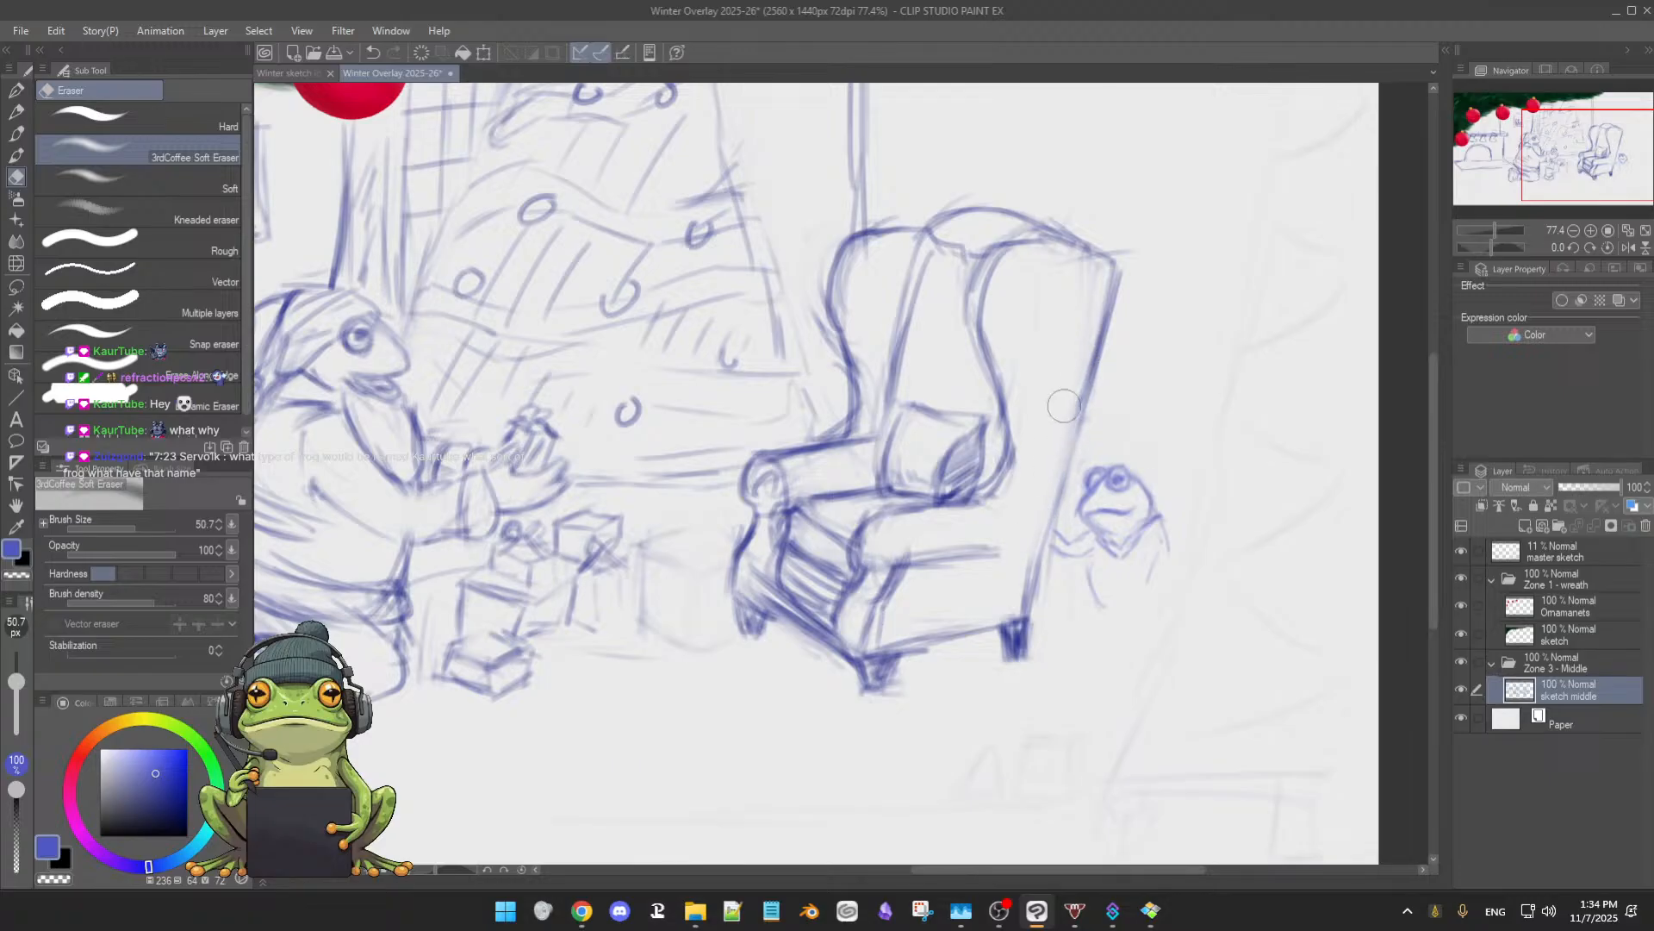
{"action": "mouse_move", "coordinate": [1026, 530]}
{"action": "left_mouse_down"}
{"action": "mouse_move", "coordinate": [1017, 616]}
{"action": "mouse_move", "coordinate": [1051, 524]}
{"action": "left_mouse_up"}
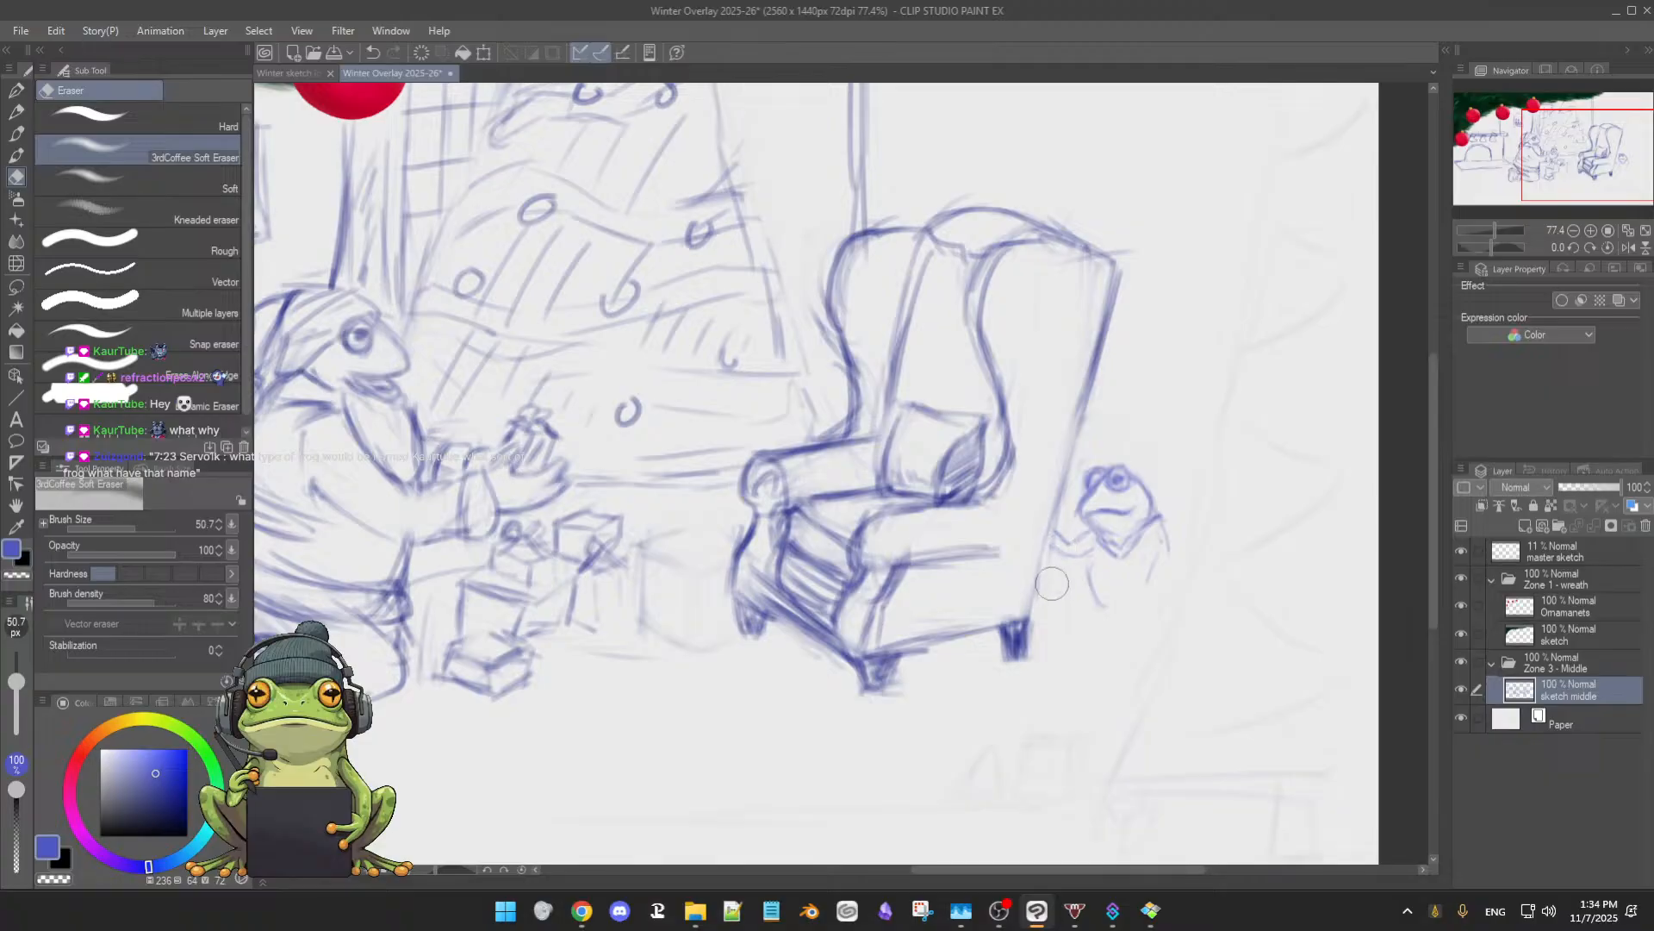
{"action": "key", "text": "b"}
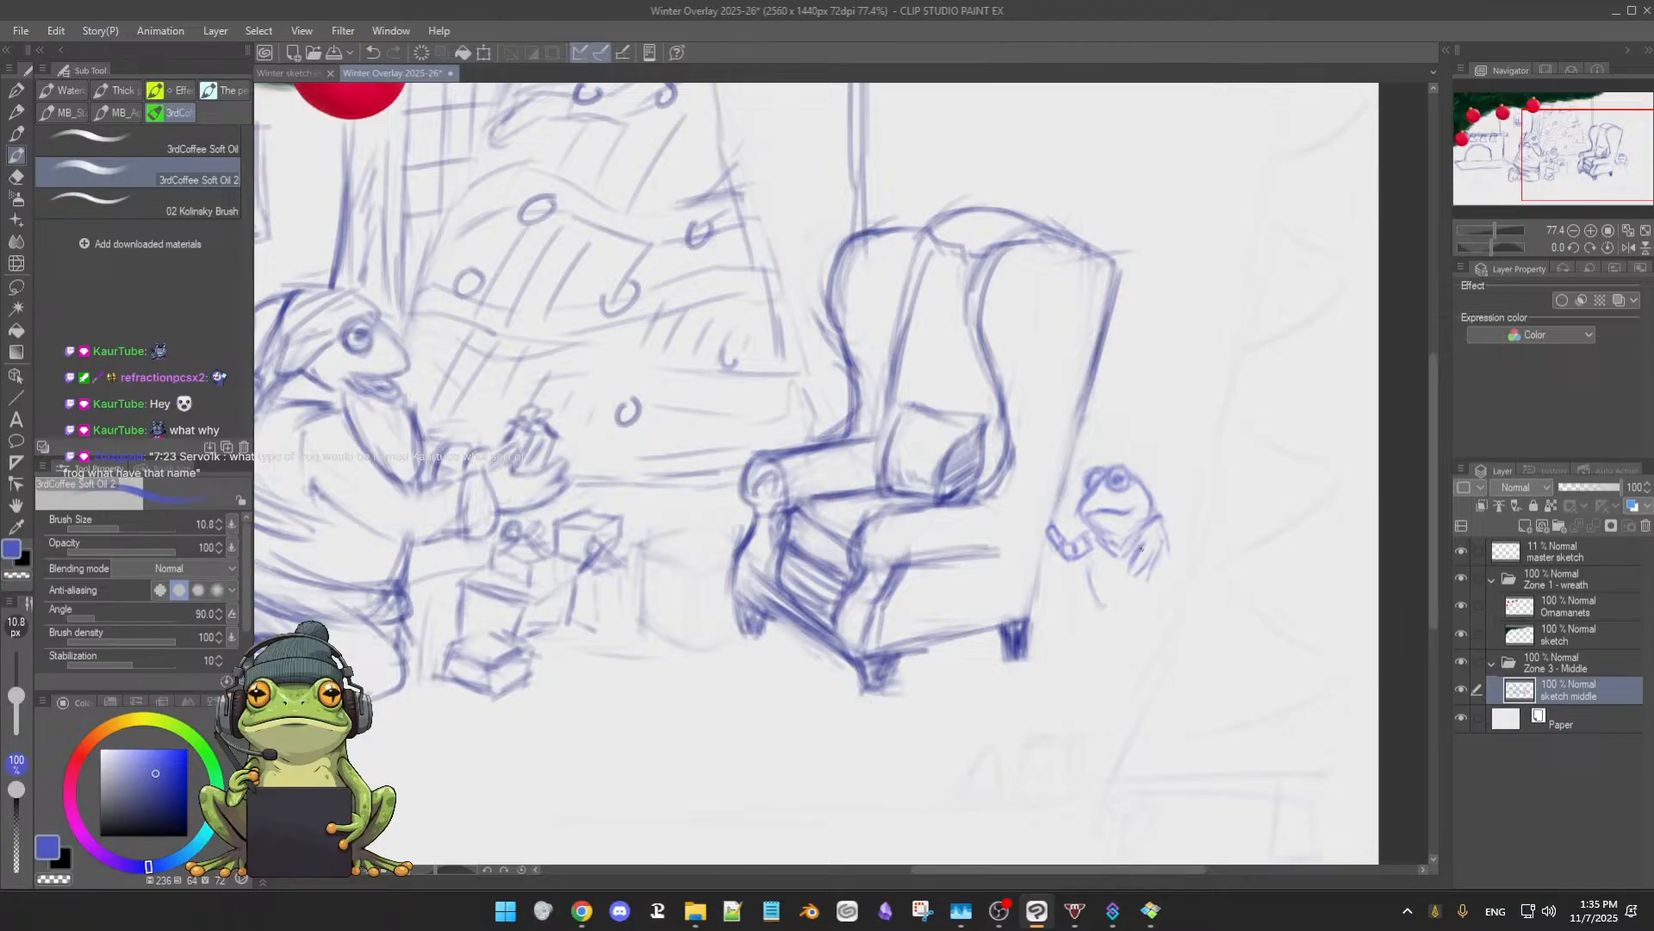
- Erase the frog's rough far shoulder and redraw its far arm and both sides of the torso
{"action": "key", "text": "e"}
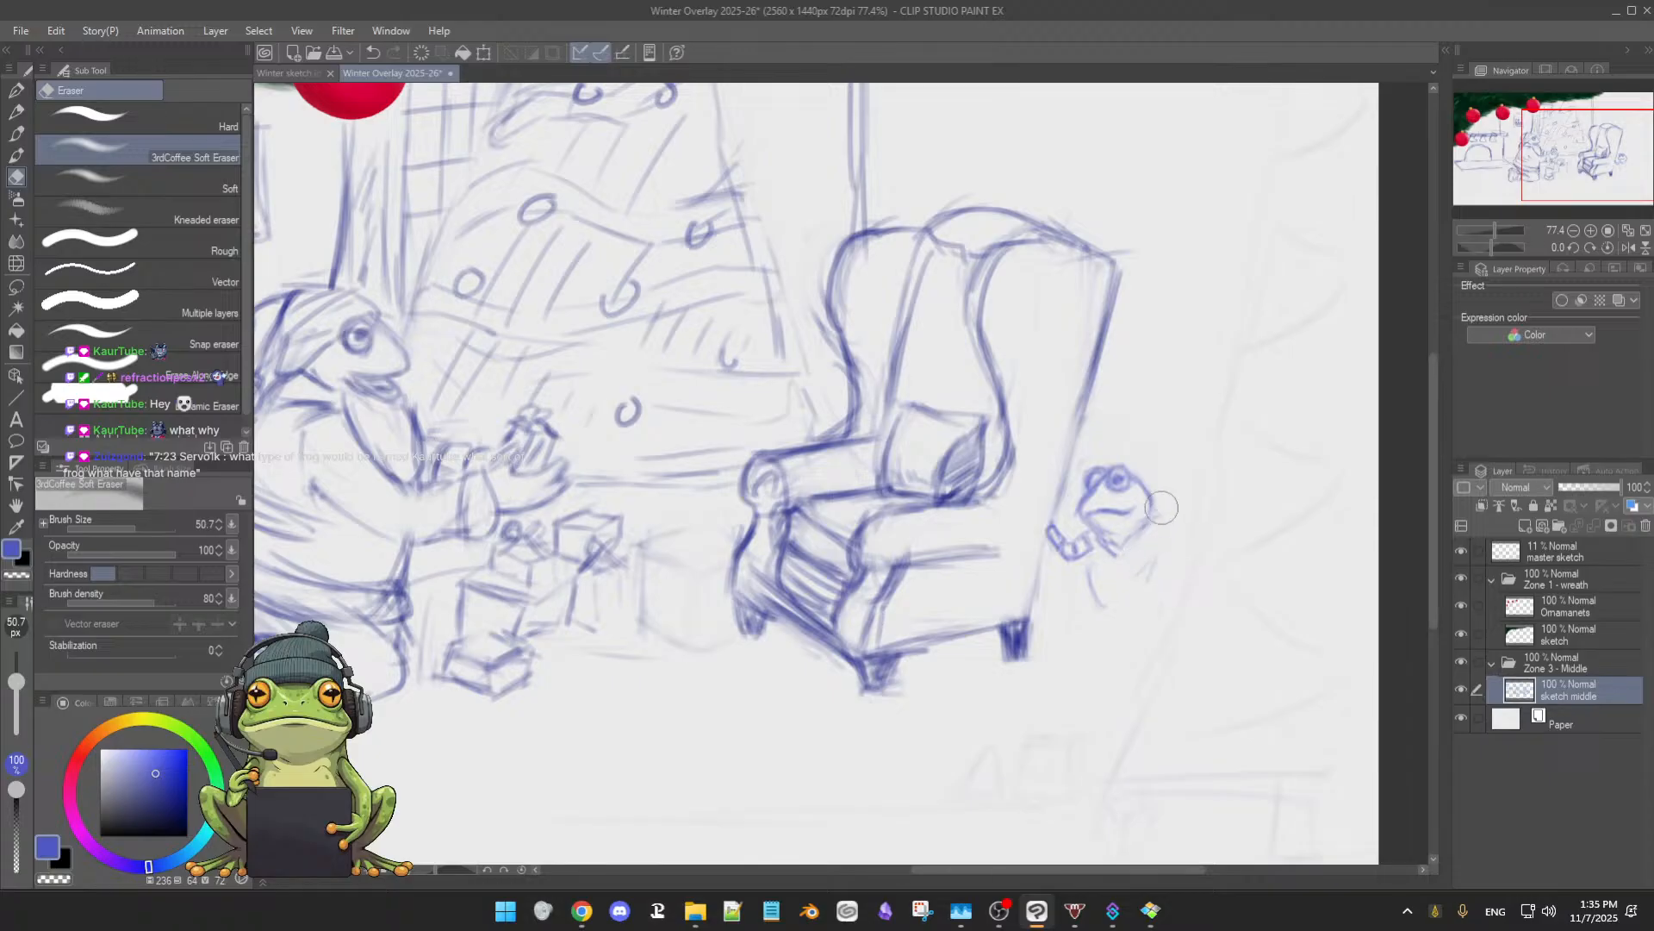
{"action": "key", "text": "b"}
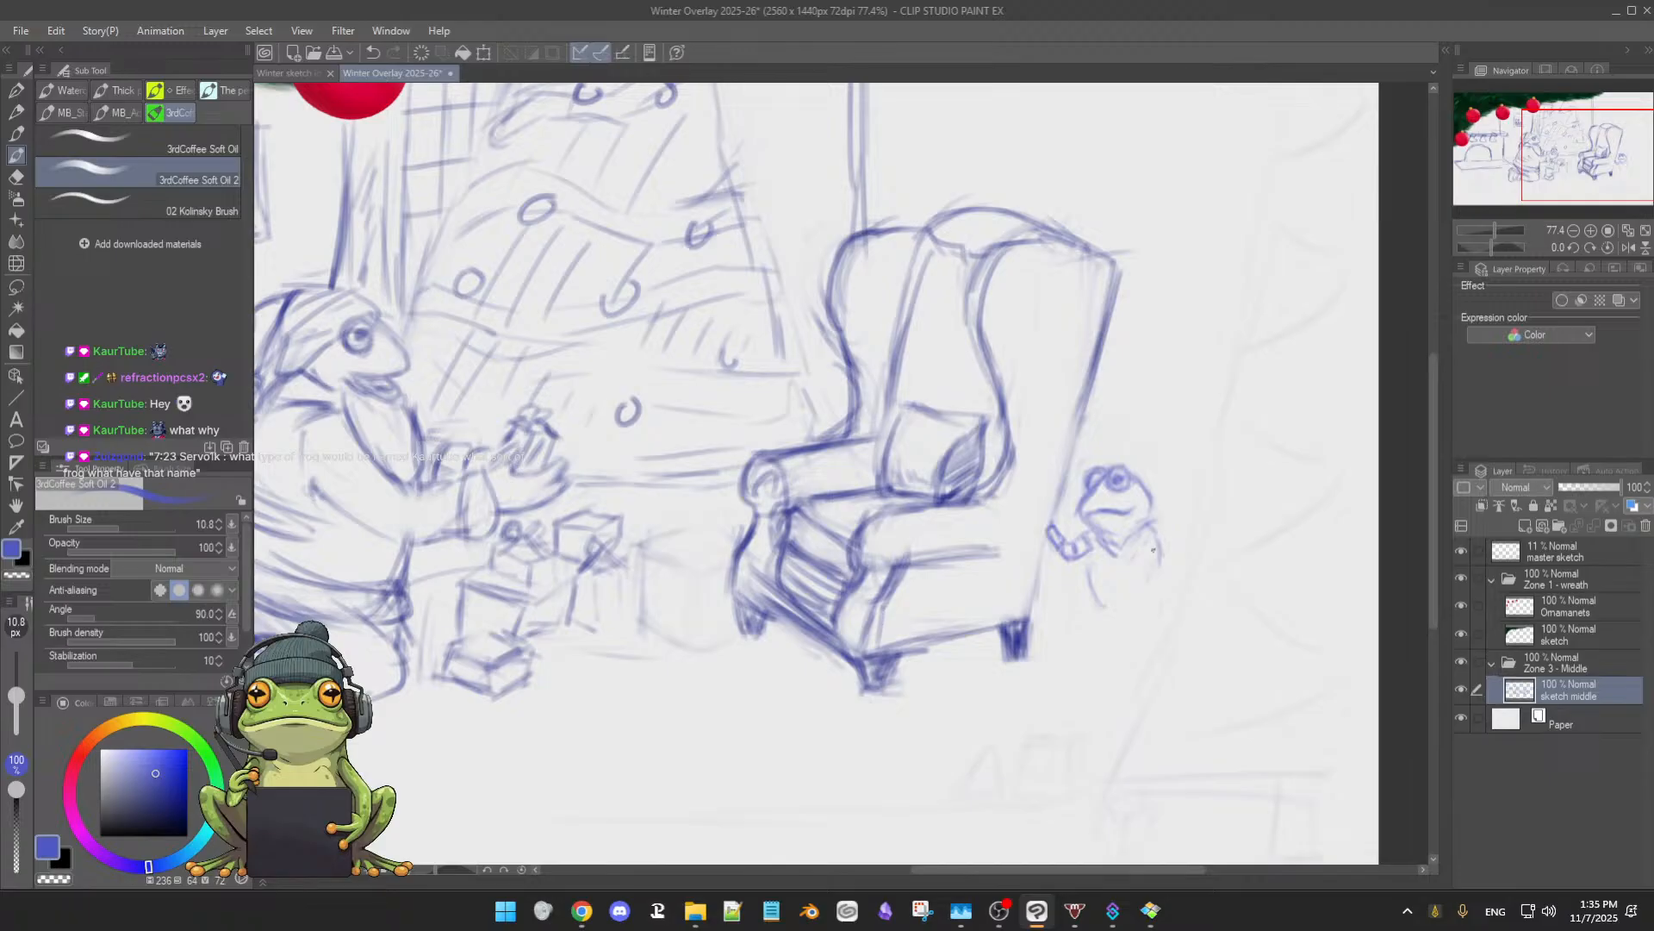
{"action": "left_click_drag", "start_coordinate": [1152, 542], "coordinate": [1155, 584]}
{"action": "left_click_drag", "start_coordinate": [1159, 543], "coordinate": [1155, 602]}
{"action": "left_click_drag", "start_coordinate": [1158, 556], "coordinate": [1163, 618]}
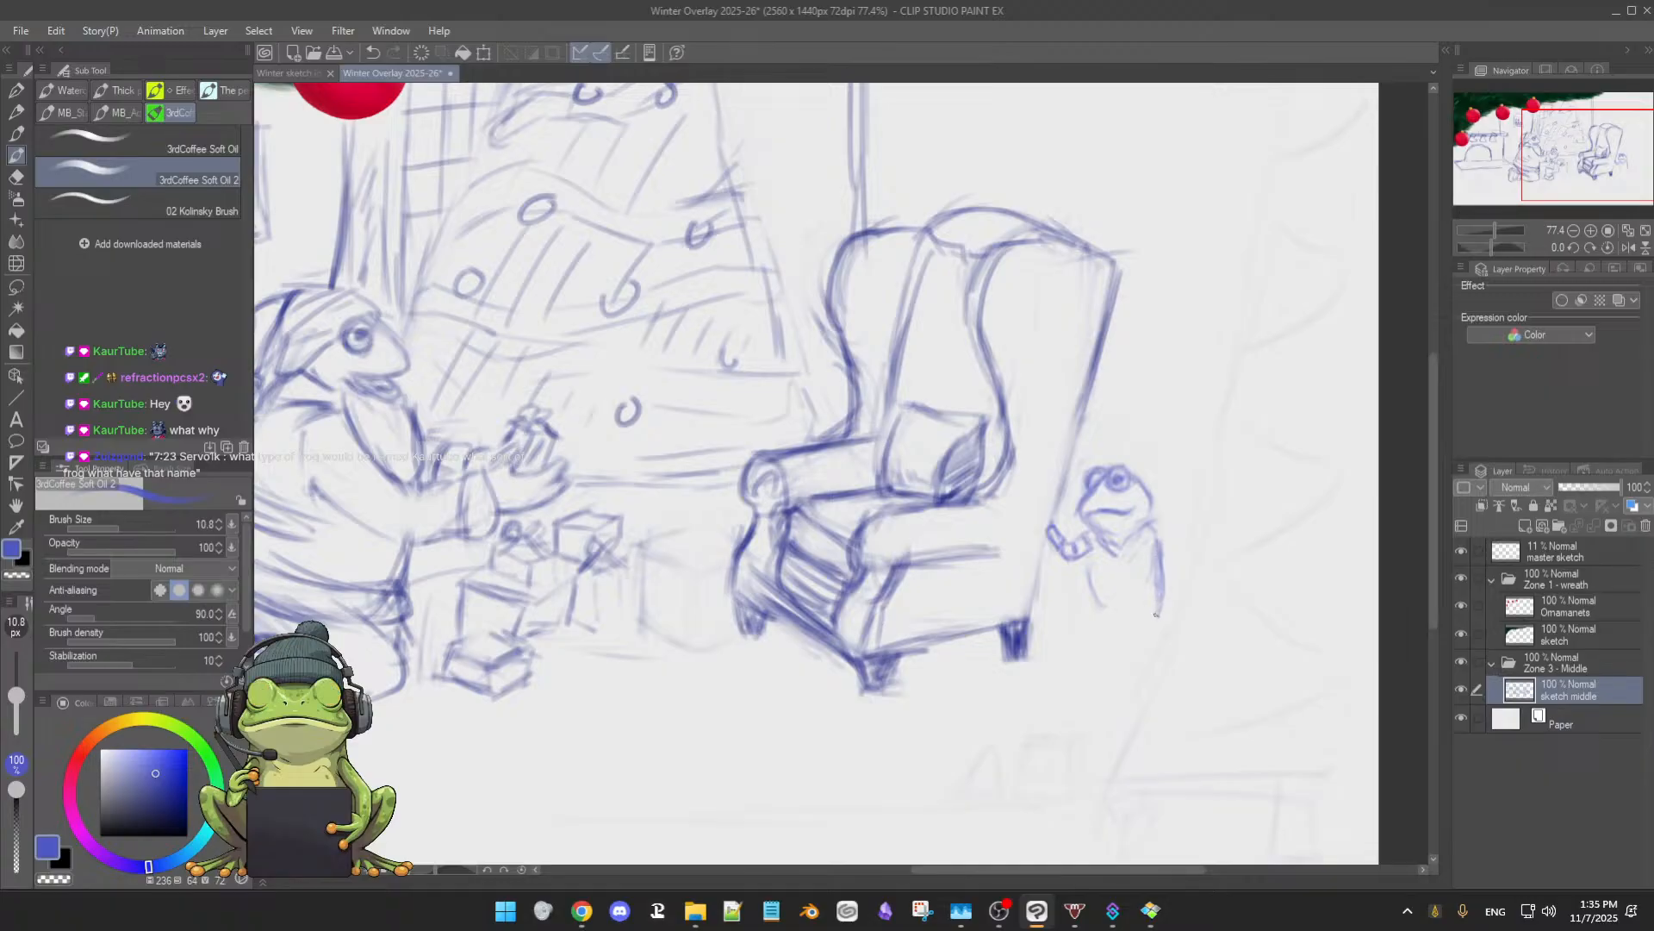
{"action": "left_click_drag", "start_coordinate": [1088, 560], "coordinate": [1095, 609]}
- Redraw the lower sides of the small frog's torso and erase the rough line of its far forearm
{"action": "key", "text": "e"}
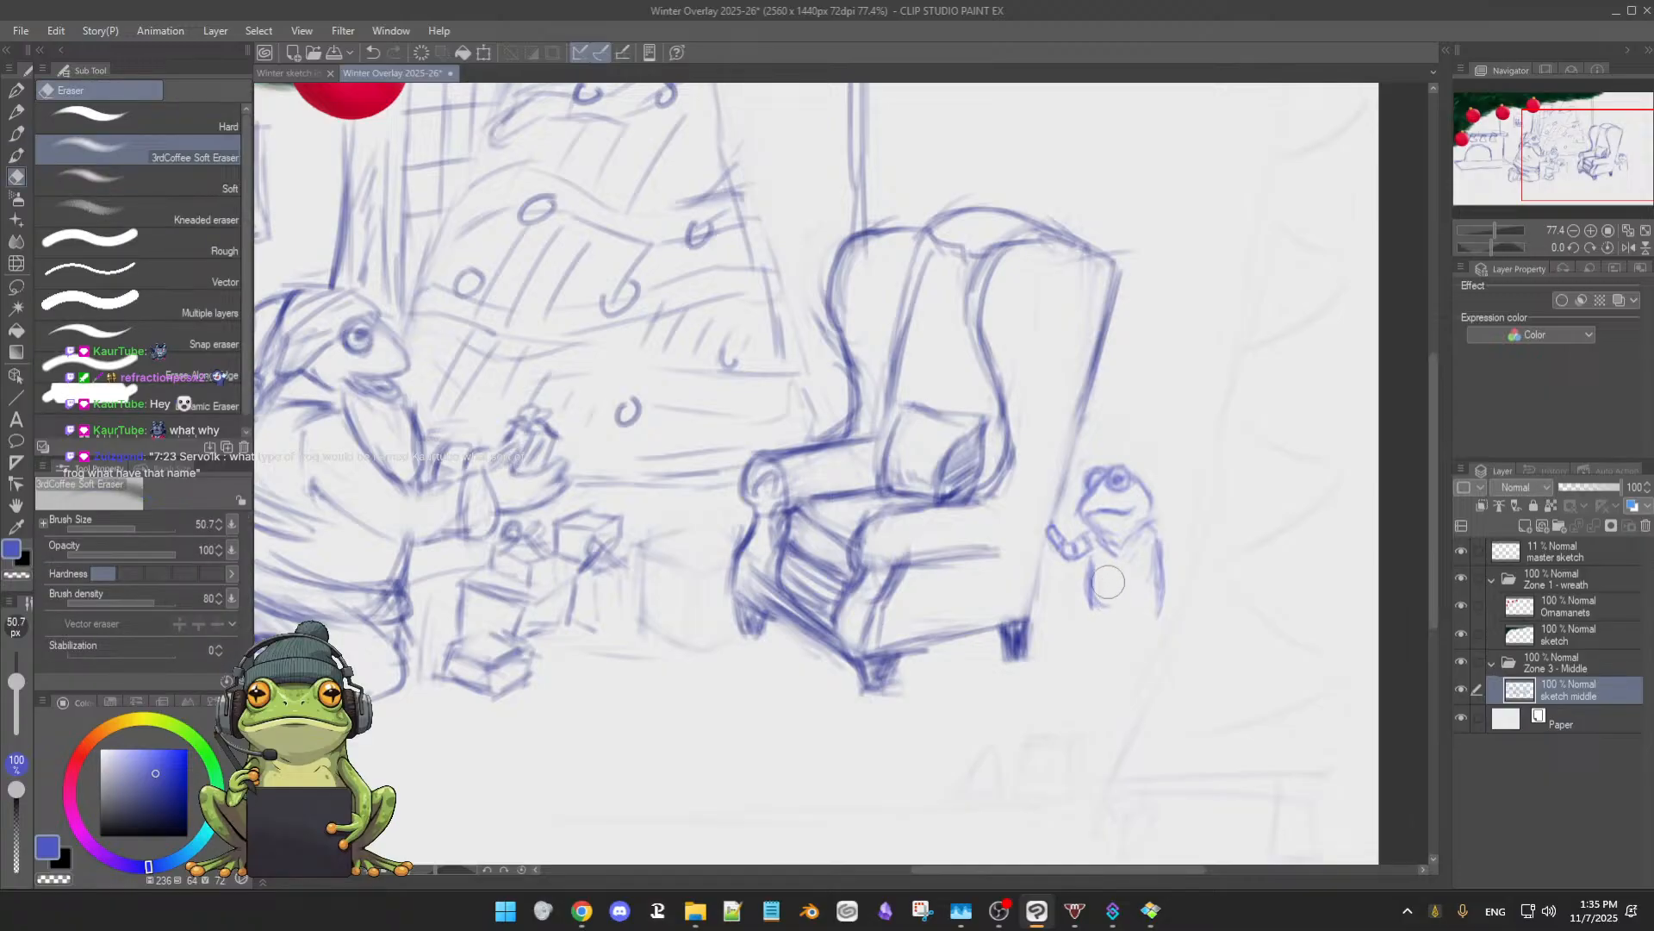
{"action": "key", "text": "p"}
{"action": "key", "text": "e"}
{"action": "key", "text": "p"}
{"action": "left_click_drag", "start_coordinate": [1087, 594], "coordinate": [1100, 614]}
{"action": "left_click_drag", "start_coordinate": [1156, 556], "coordinate": [1164, 610]}
{"action": "key", "text": "e"}
{"action": "mouse_move", "coordinate": [1163, 548]}
{"action": "left_mouse_down"}
{"action": "mouse_move", "coordinate": [1158, 612]}
{"action": "mouse_move", "coordinate": [1163, 544]}
{"action": "mouse_move", "coordinate": [1152, 593]}
{"action": "mouse_move", "coordinate": [1106, 564]}
{"action": "mouse_move", "coordinate": [1099, 603]}
{"action": "mouse_move", "coordinate": [1101, 569]}
{"action": "mouse_move", "coordinate": [1120, 619]}
{"action": "mouse_move", "coordinate": [1116, 571]}
{"action": "mouse_move", "coordinate": [1162, 605]}
{"action": "left_mouse_up"}
{"action": "key", "text": "p"}
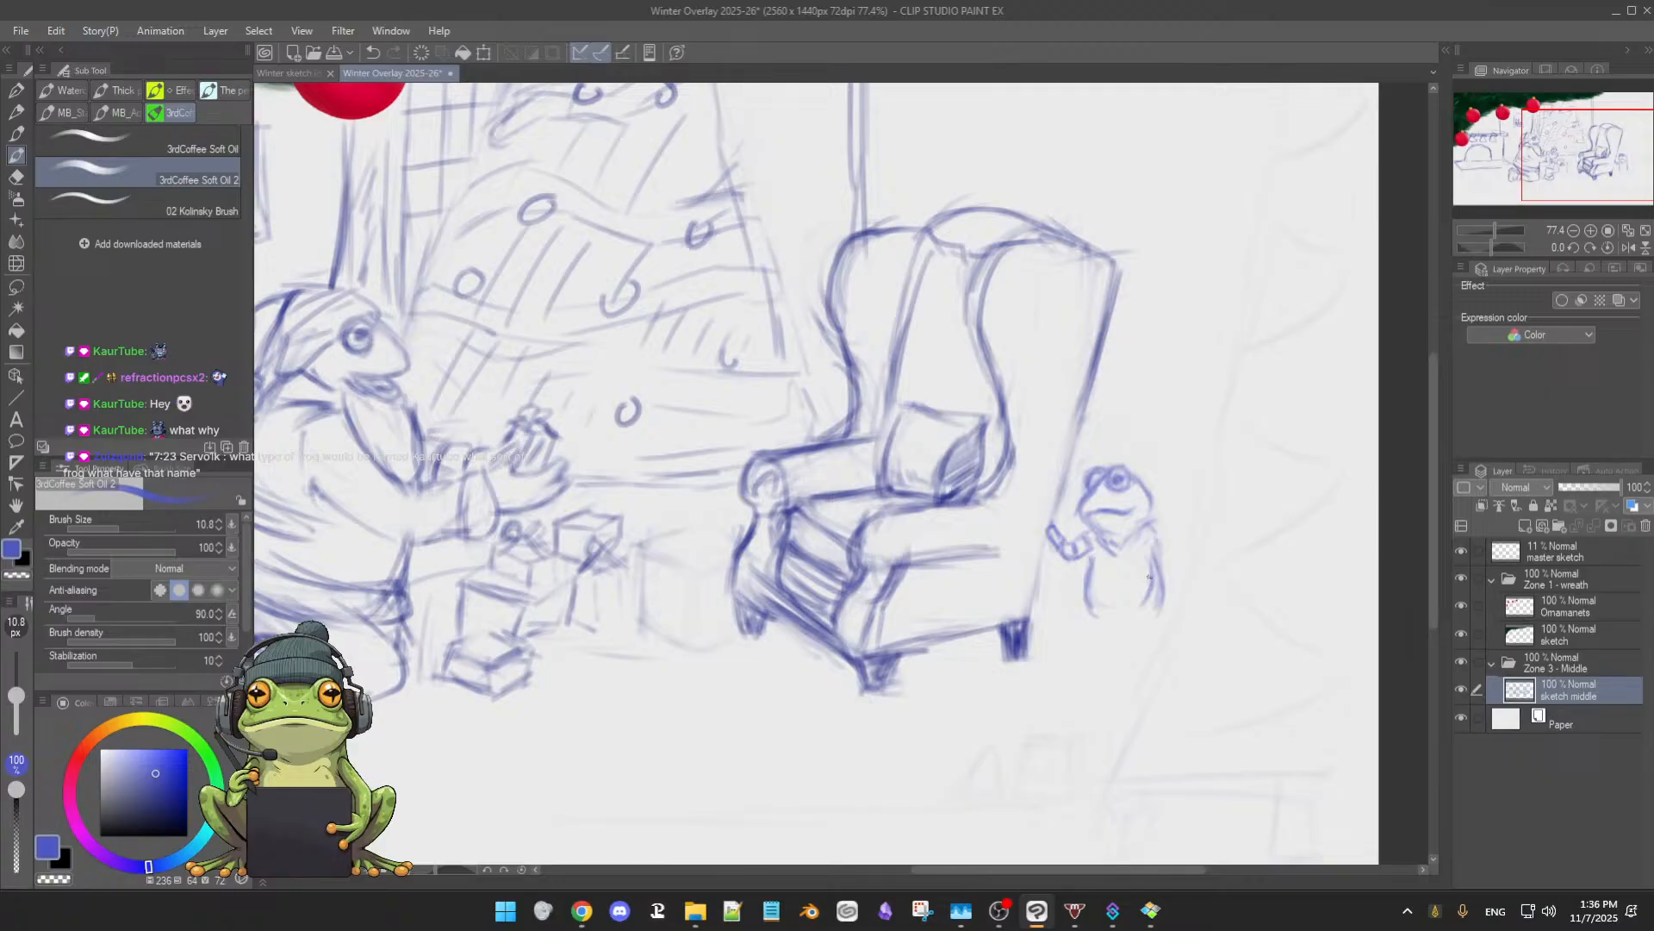
- Clean up beneath the small frog's far shoulder and redraw its far forearm hanging down with a small hand
{"action": "key", "text": "e"}
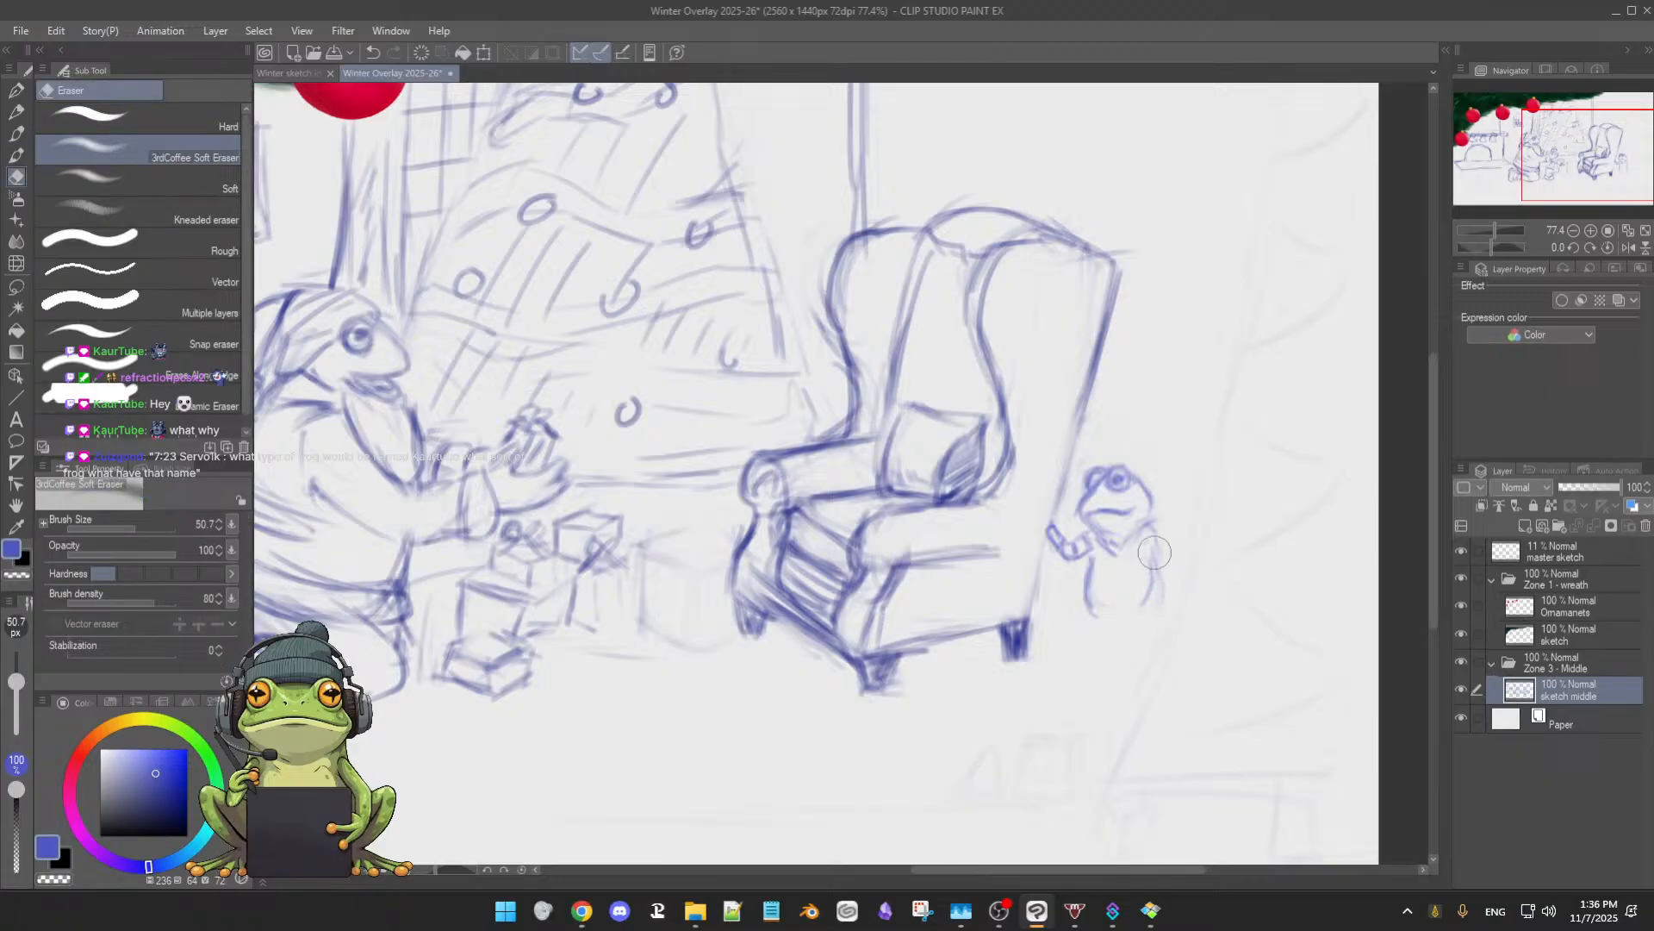
{"action": "key", "text": "b"}
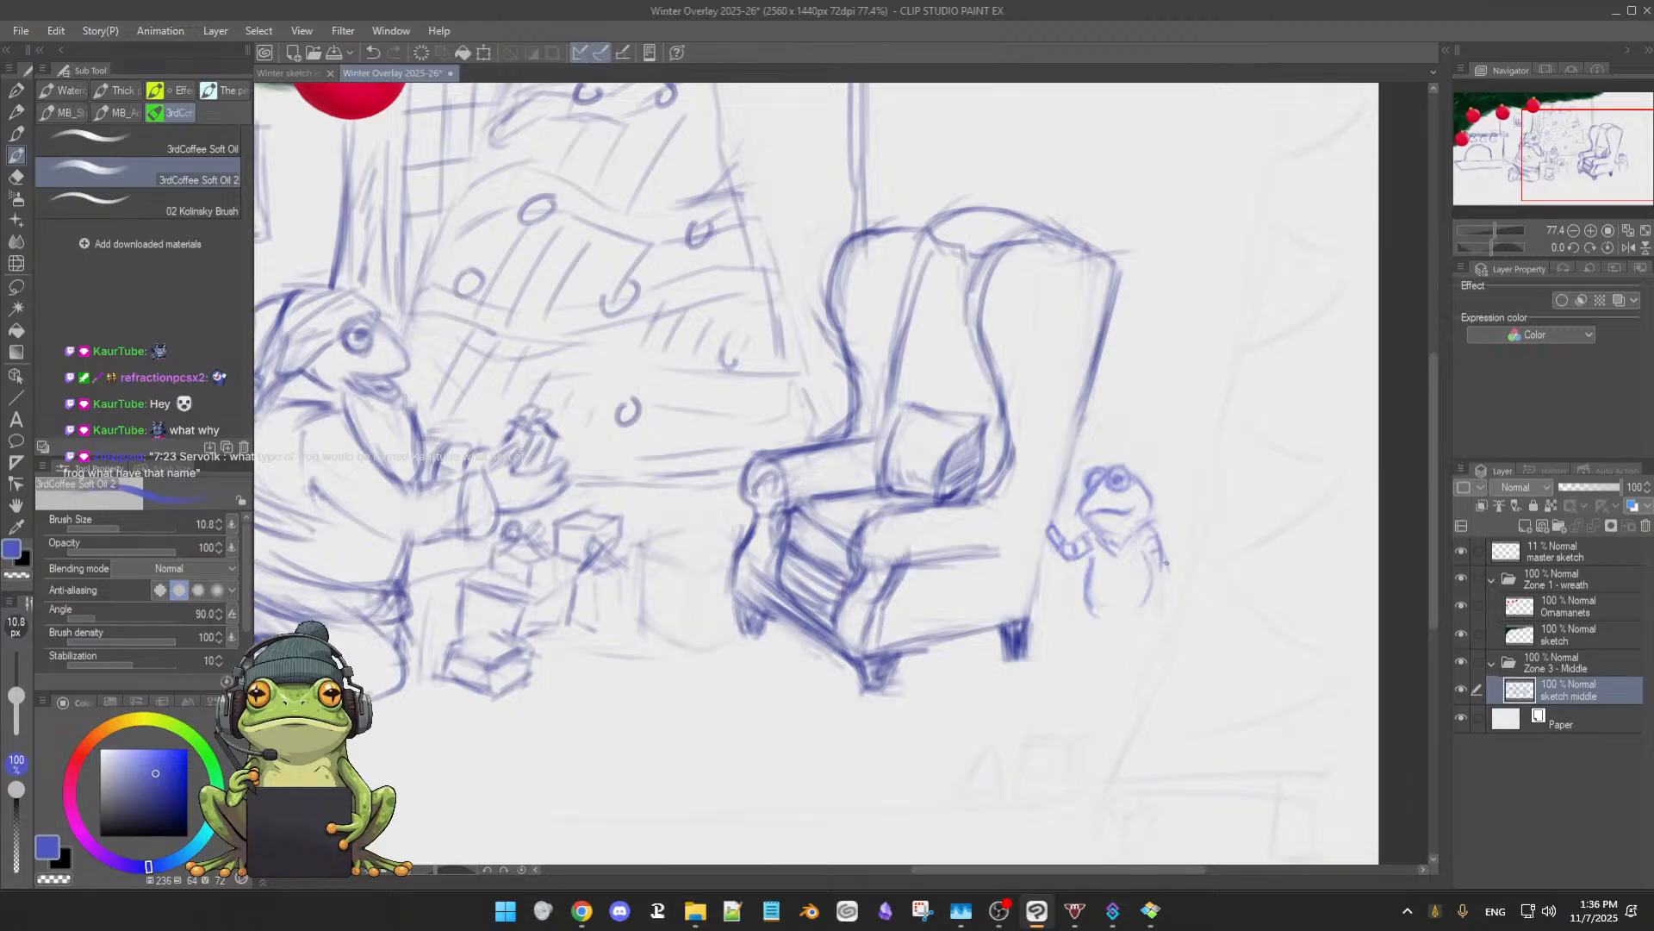
{"action": "left_click_drag", "start_coordinate": [1153, 564], "coordinate": [1160, 605]}
{"action": "key", "text": "e"}
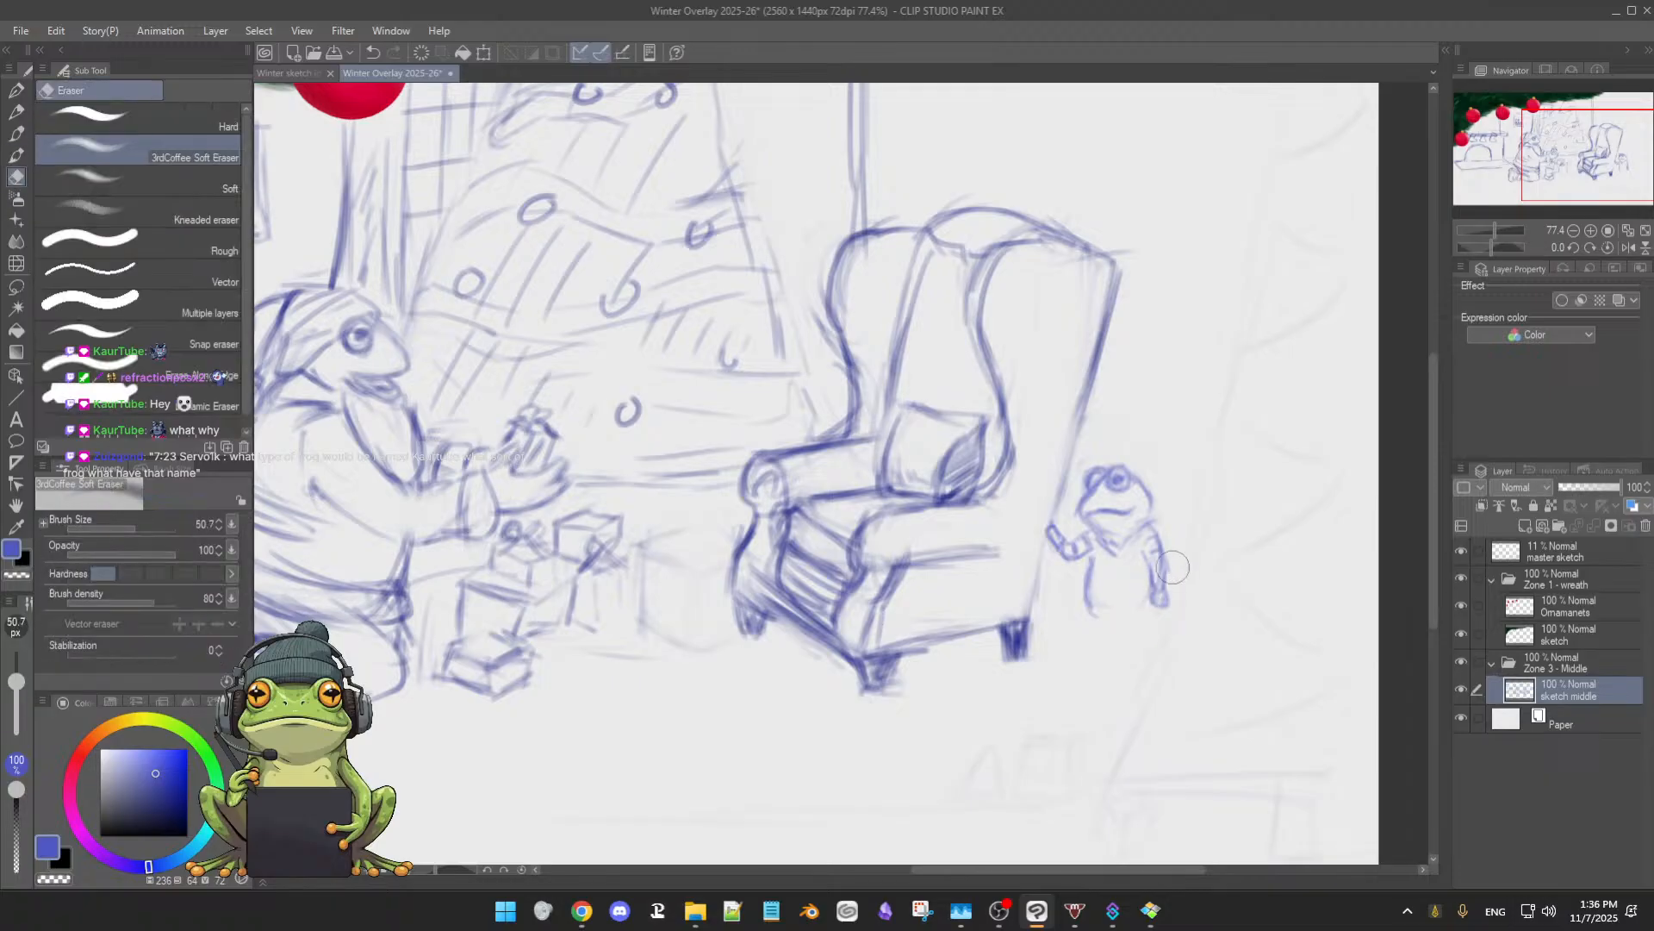
{"action": "key", "text": "b"}
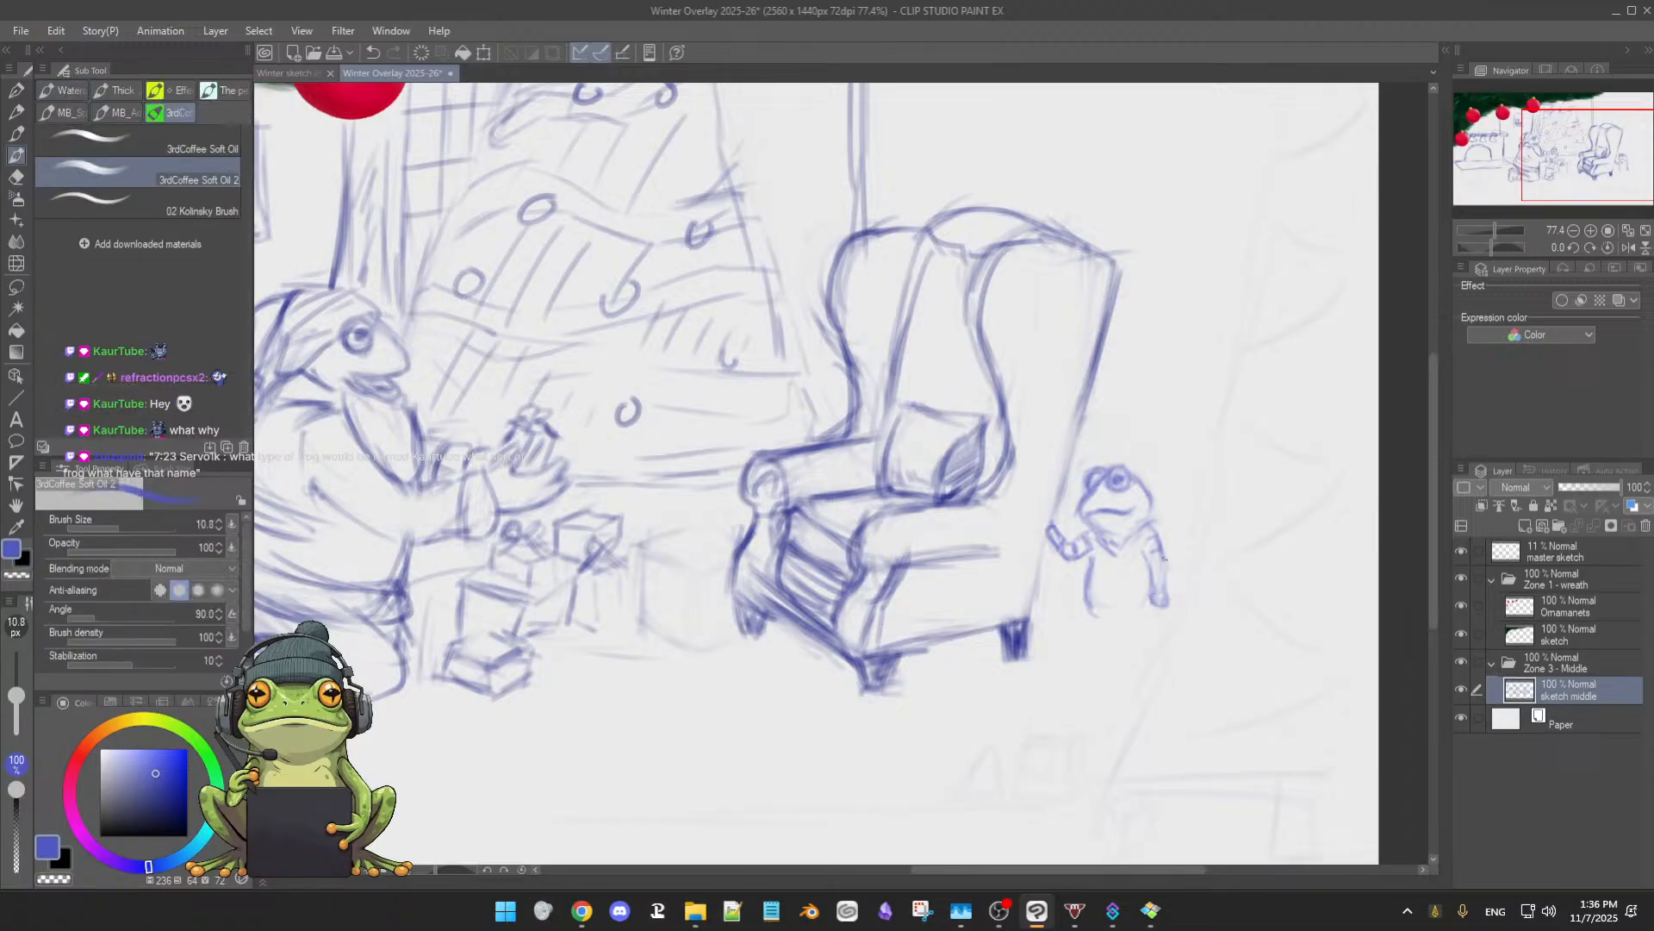
{"action": "left_click_drag", "start_coordinate": [1153, 592], "coordinate": [1168, 606]}
- Erase and redraw the small frog's raised hand beside the armchair's rear edge
{"action": "left_click_drag", "start_coordinate": [1059, 510], "coordinate": [1055, 534]}
{"action": "key", "text": "e"}
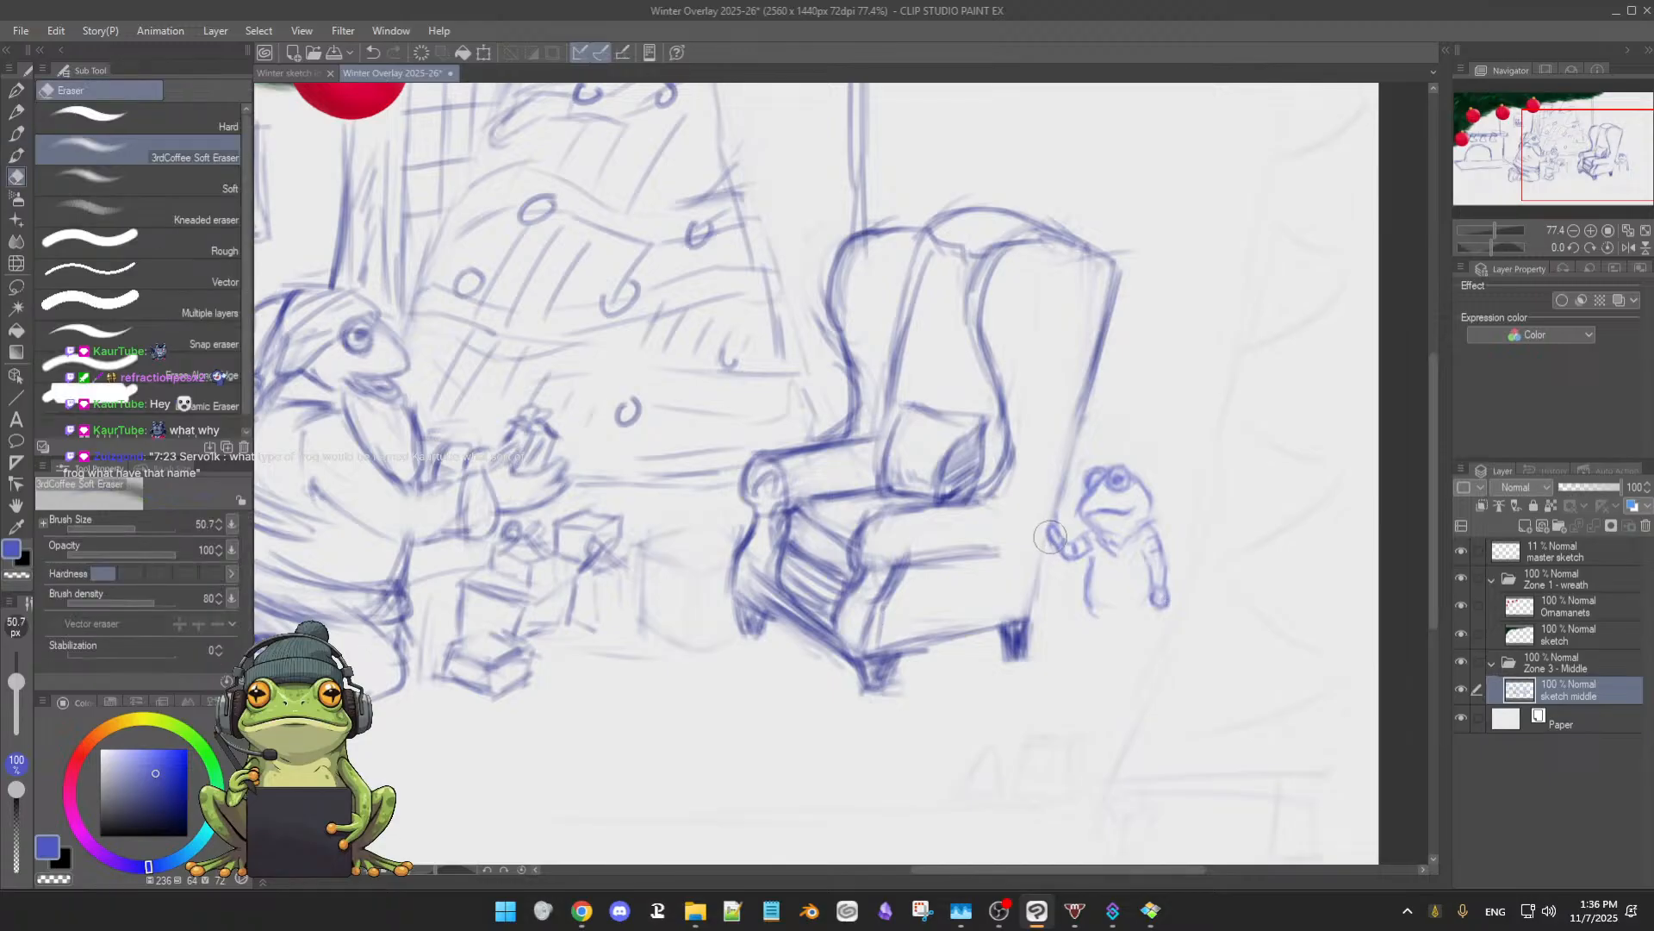
{"action": "key", "text": "b"}
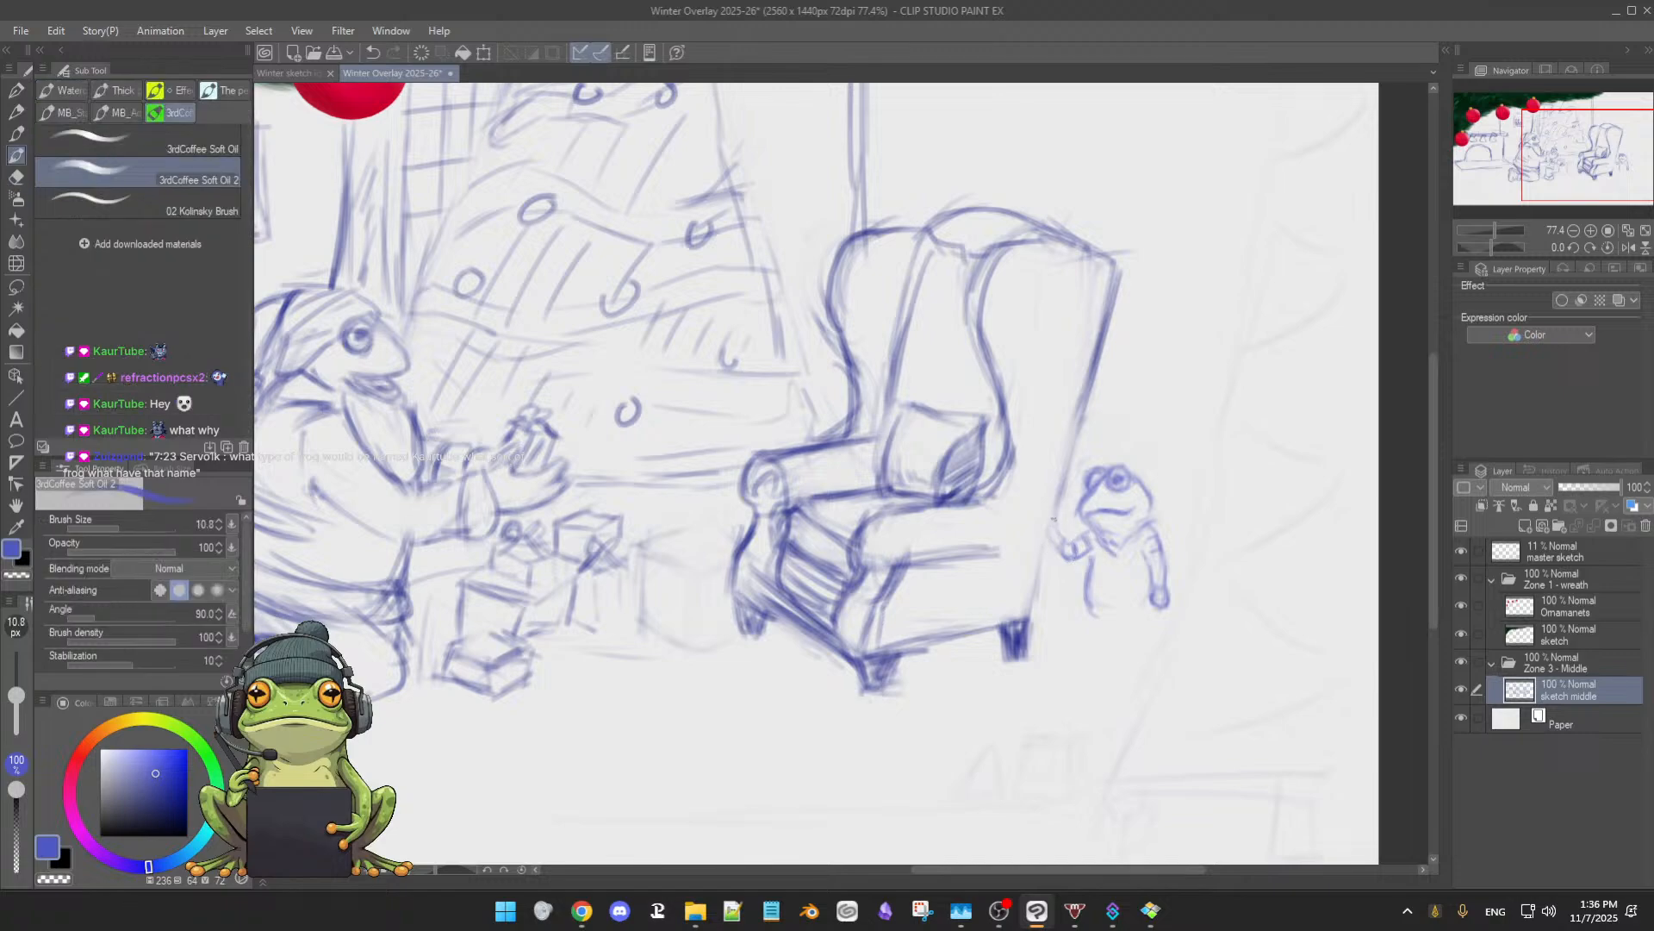
{"action": "left_click_drag", "start_coordinate": [1057, 512], "coordinate": [1052, 533]}
{"action": "key", "text": "e"}
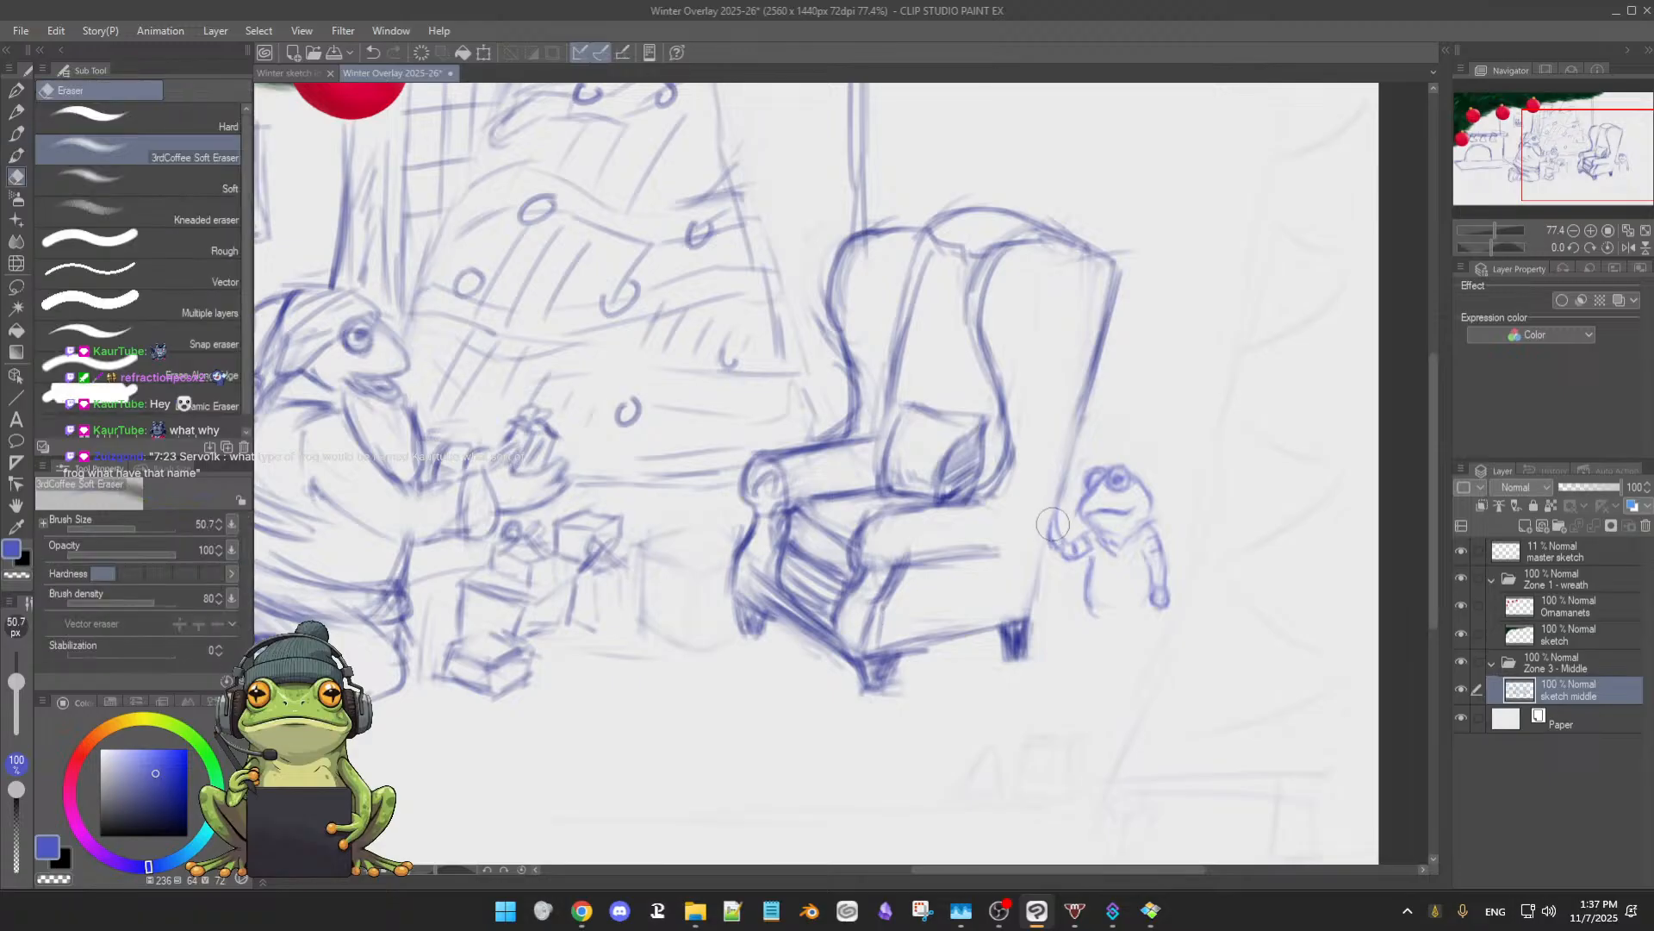
{"action": "key", "text": "b"}
{"action": "left_click_drag", "start_coordinate": [1053, 514], "coordinate": [1060, 541]}
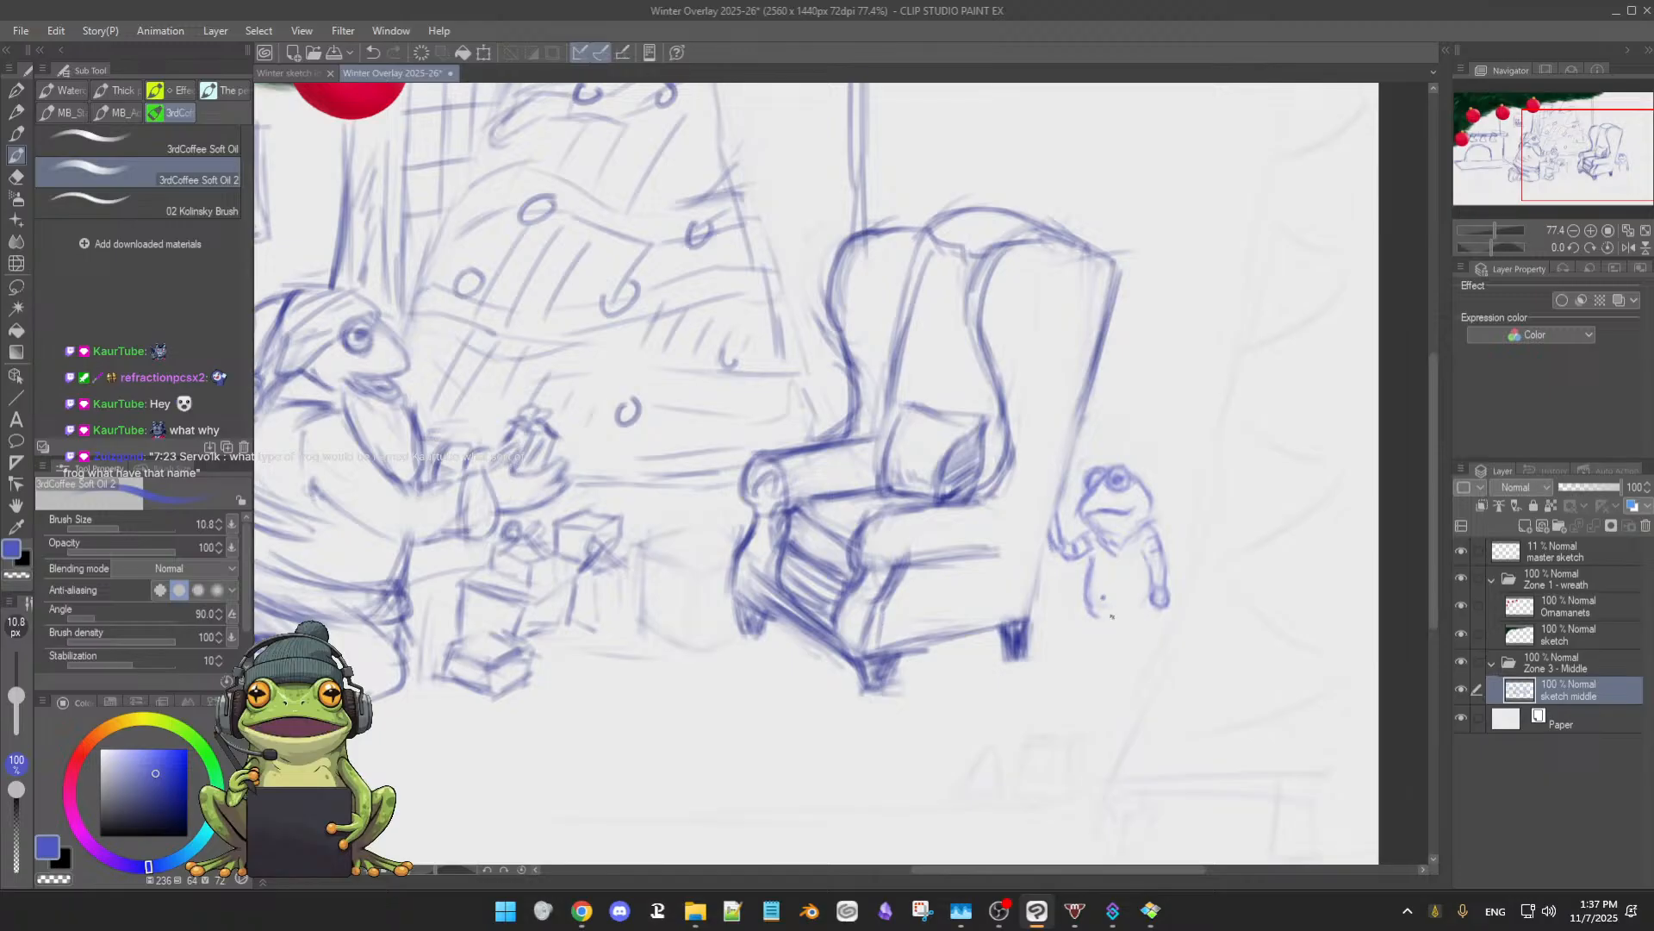
- Erase the rough lower torso line of the small frog and sketch a diagonal floor line behind it
{"action": "key", "text": "e"}
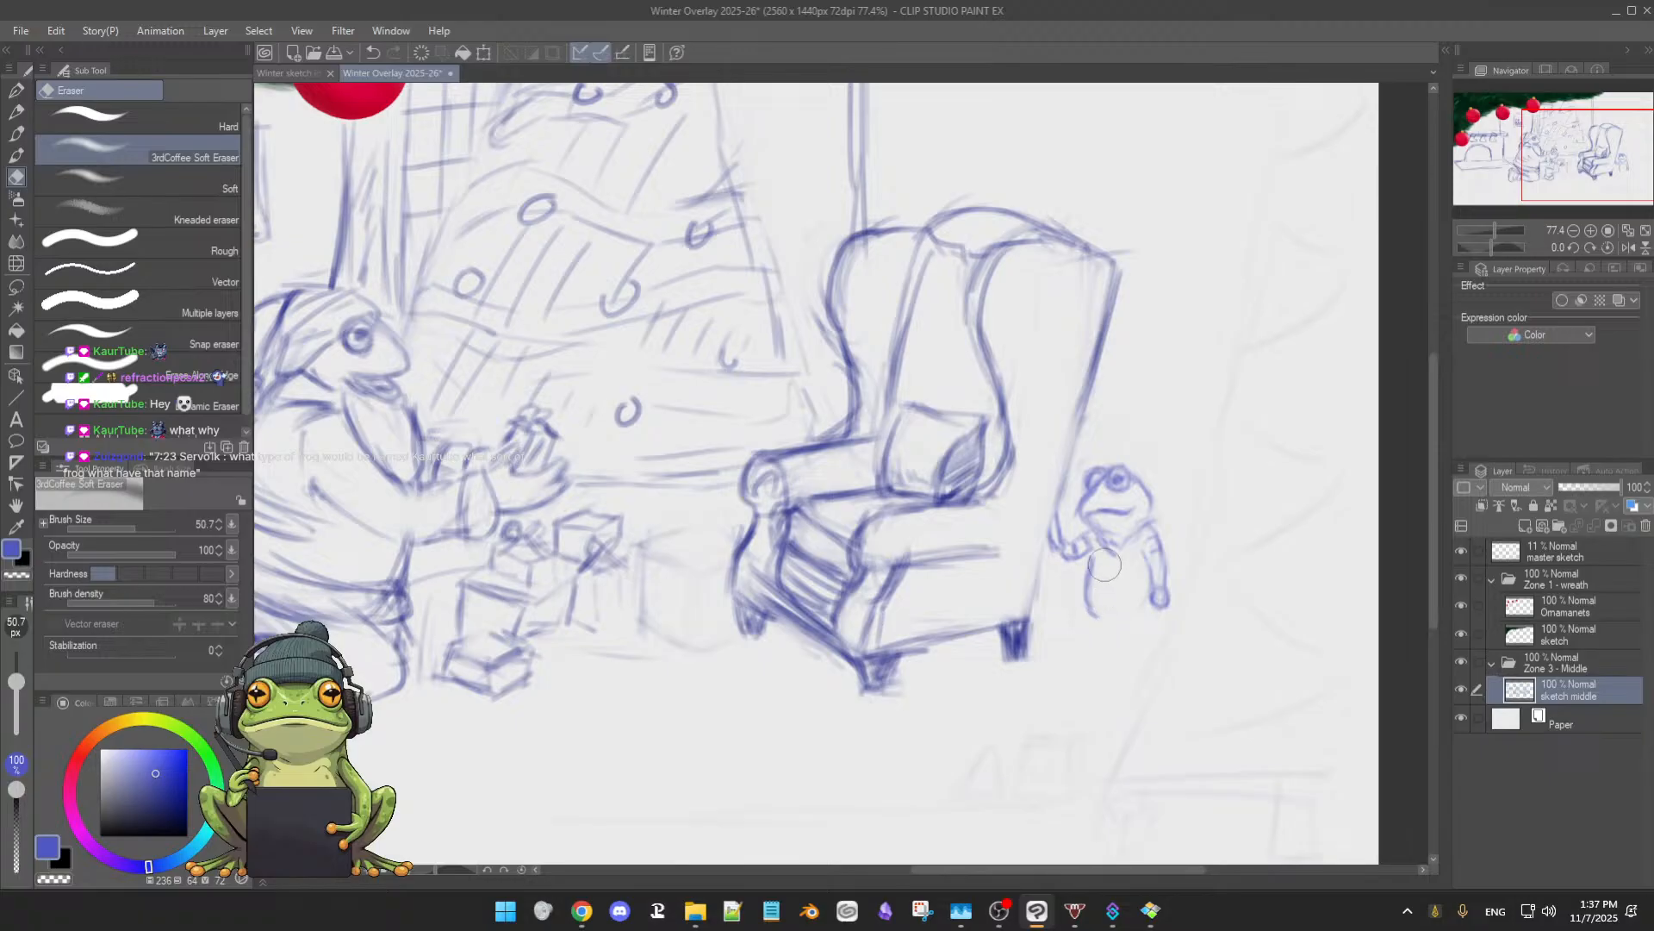
{"action": "key", "text": "b"}
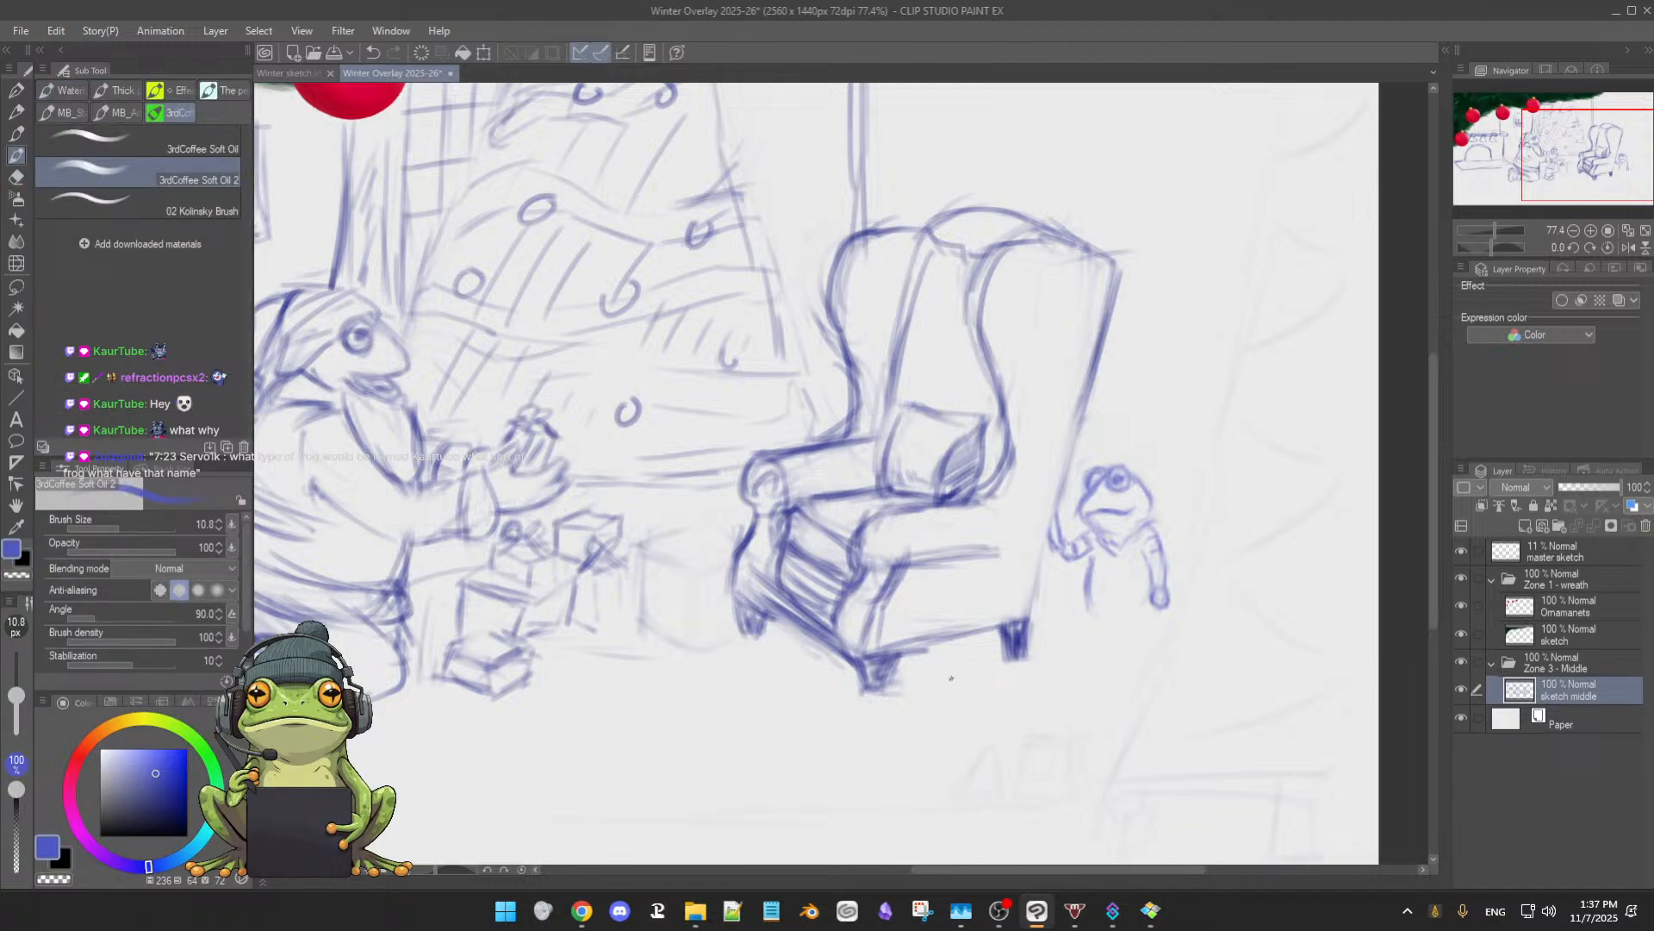
{"action": "left_click_drag", "start_coordinate": [1089, 694], "coordinate": [1042, 719]}
{"action": "scroll", "coordinate": [1249, 657], "scroll_direction": "down", "scroll_amount": 4}
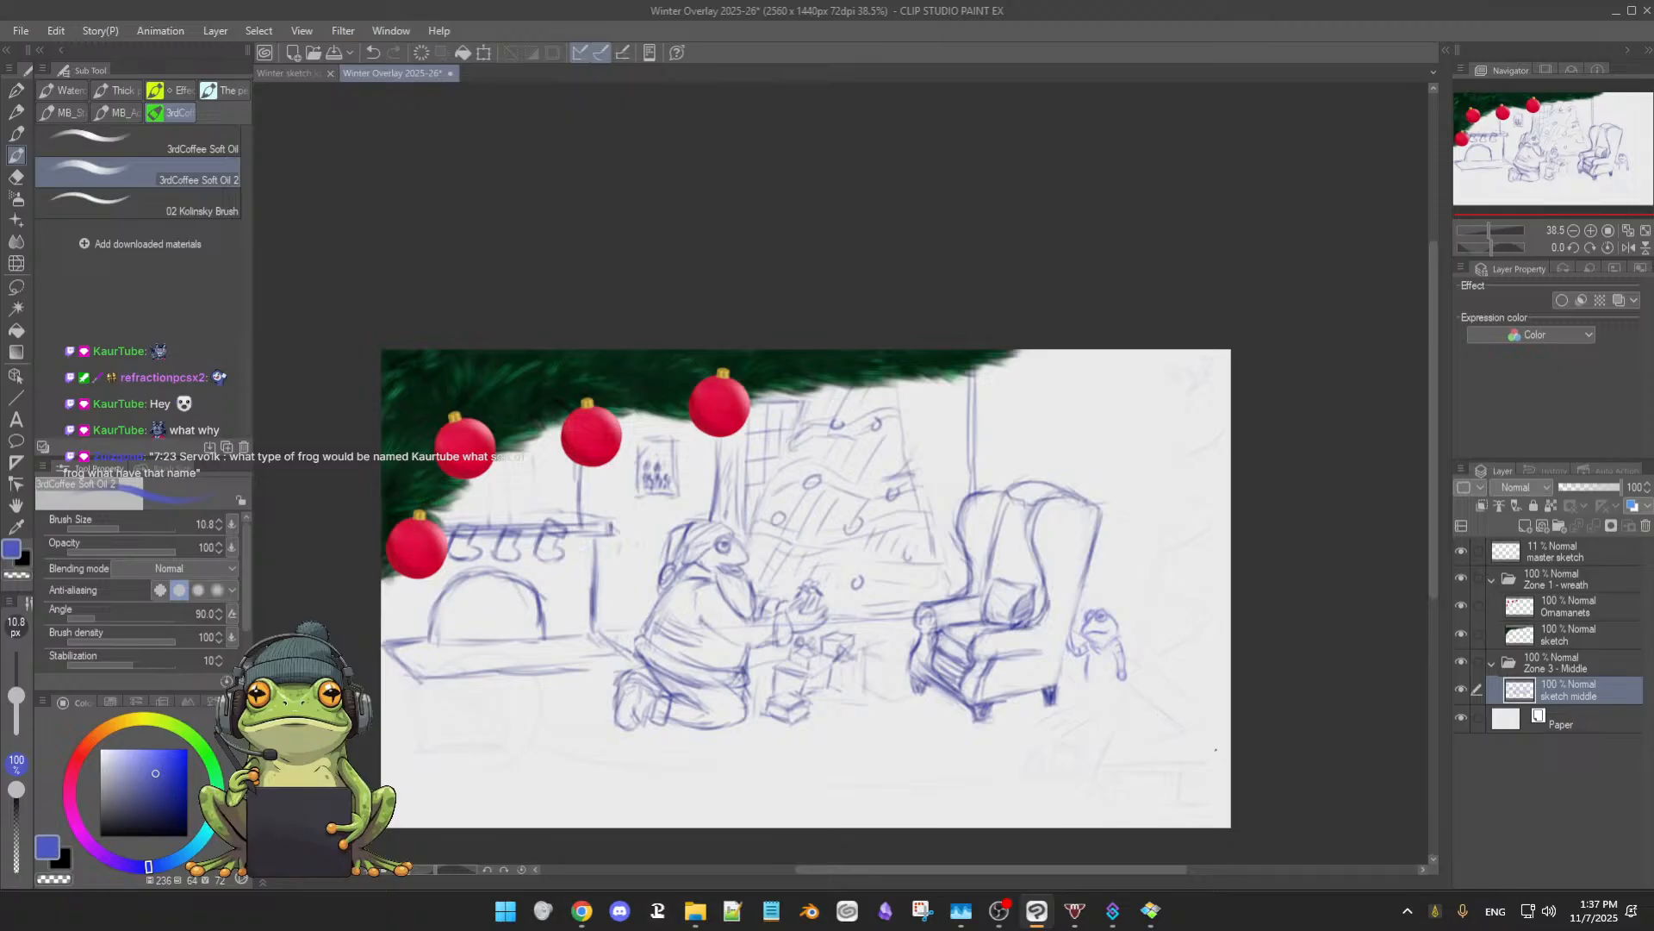
{"action": "key", "text": "e"}
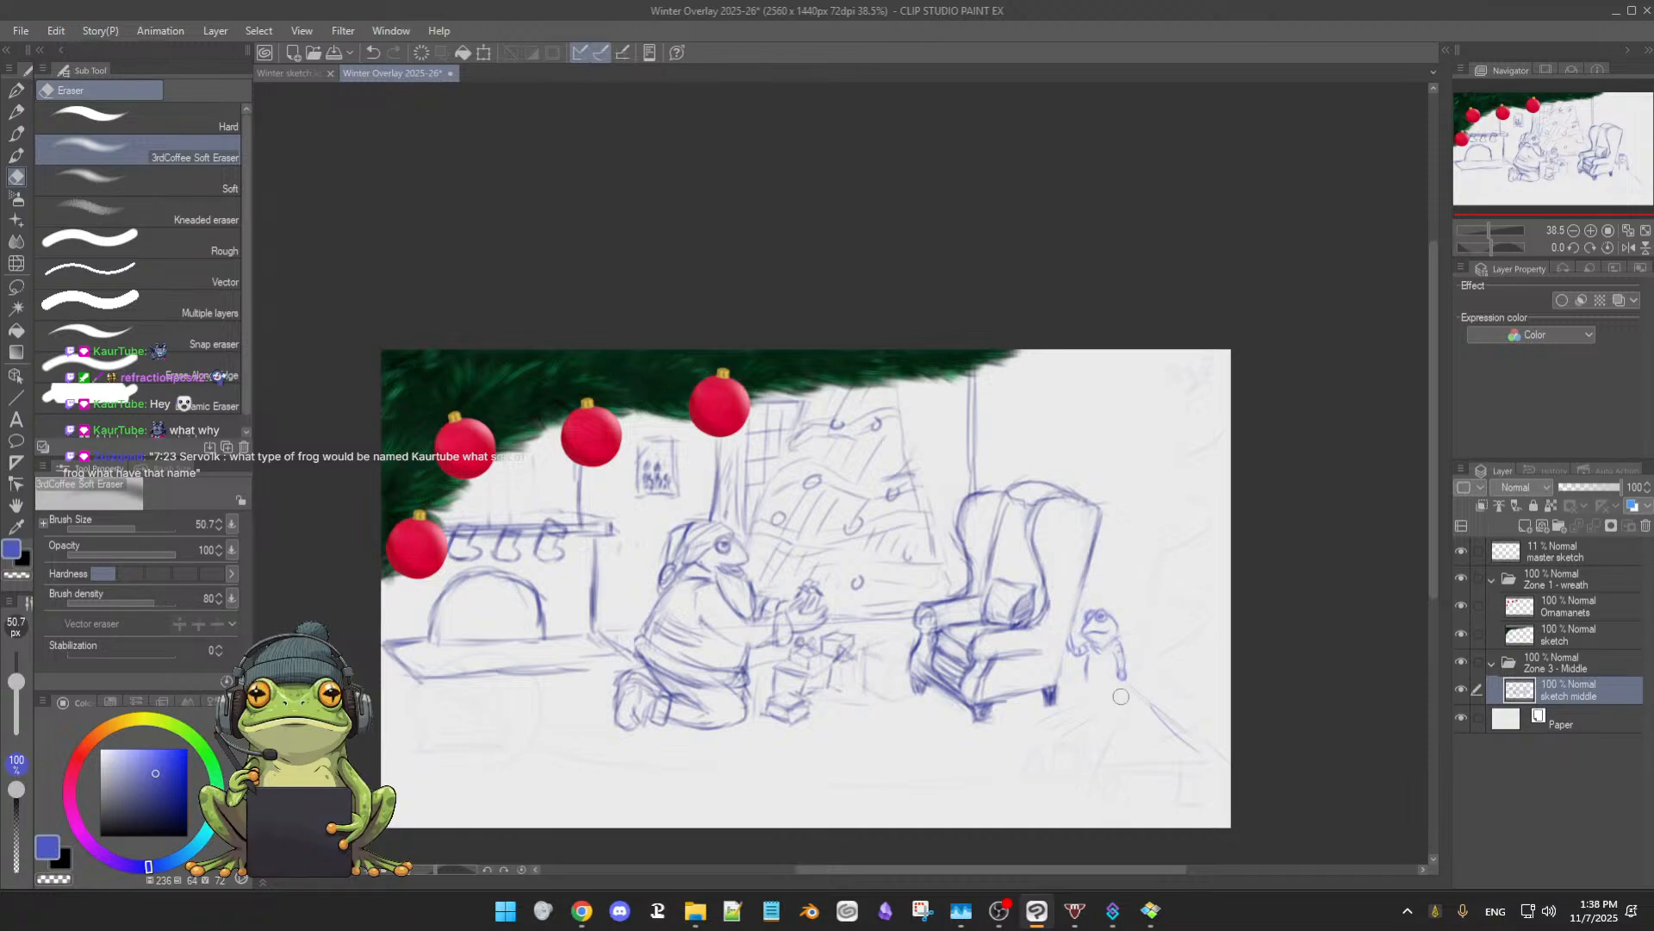
{"action": "key", "text": "p"}
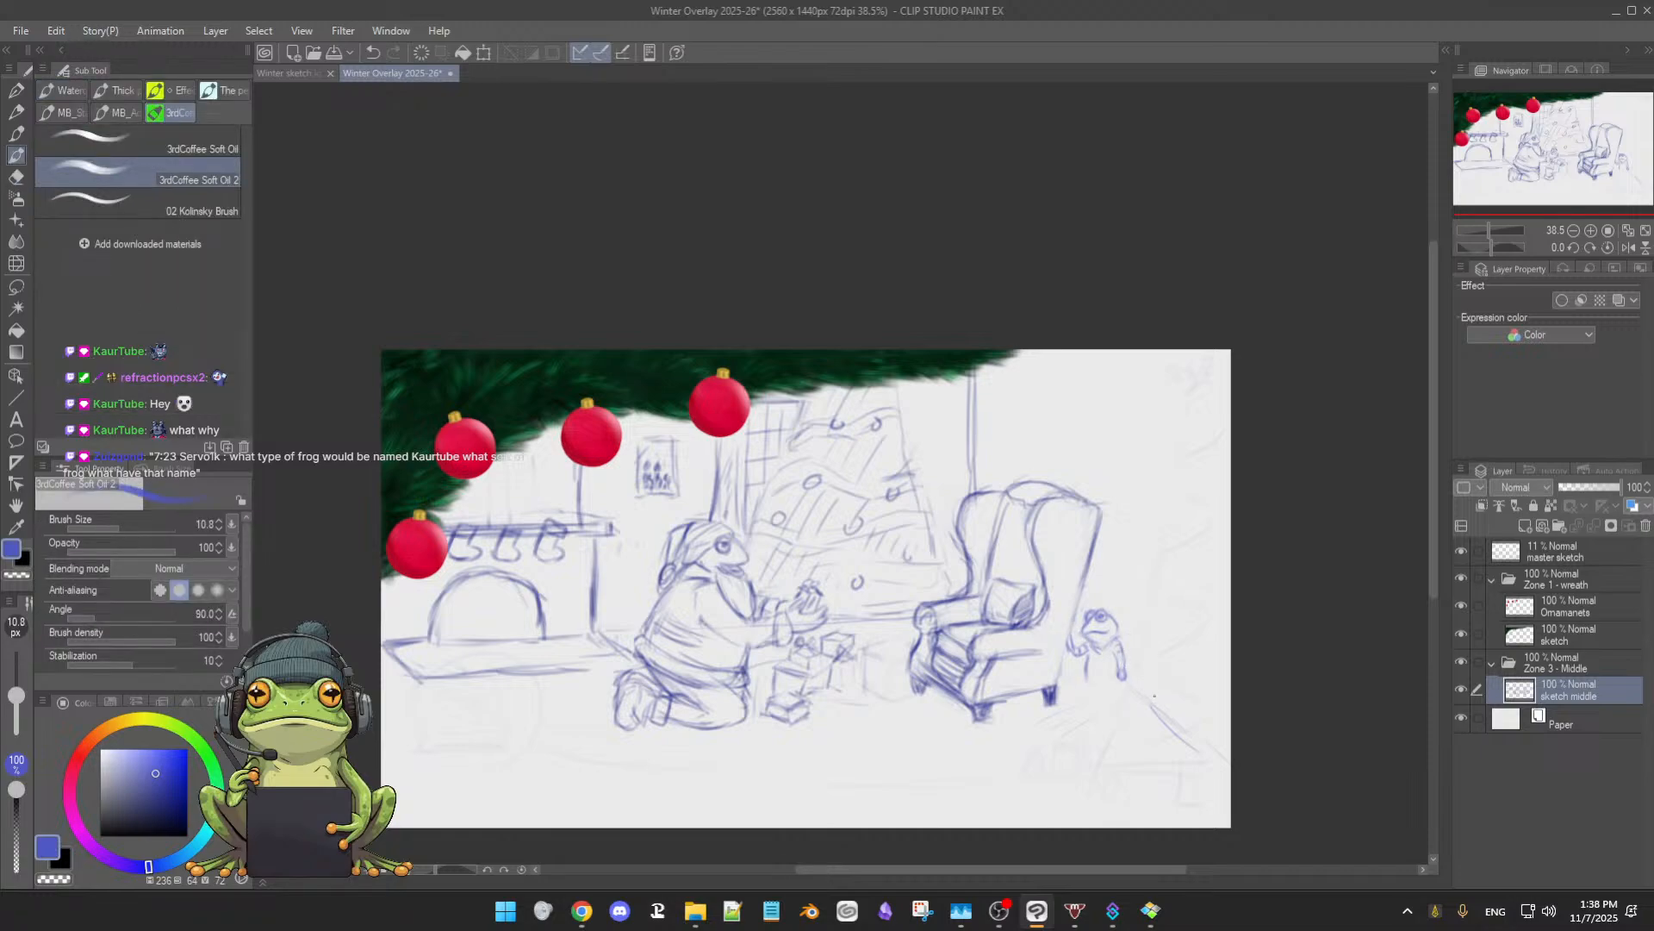
{"action": "key", "text": "e"}
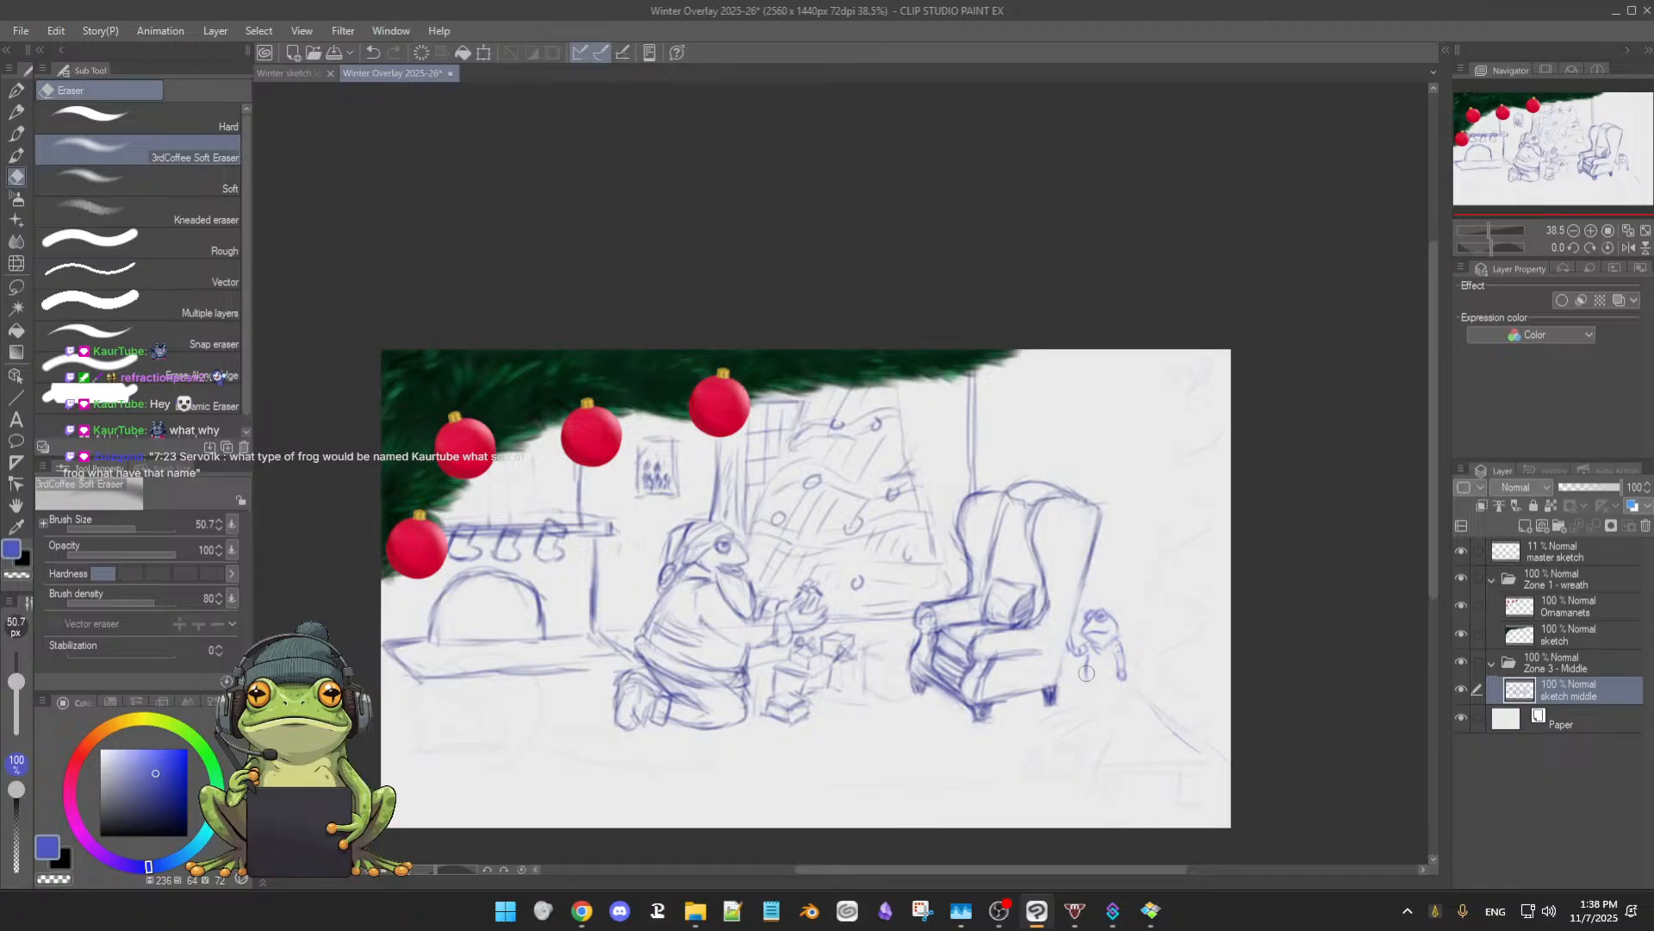
{"action": "key", "text": "p"}
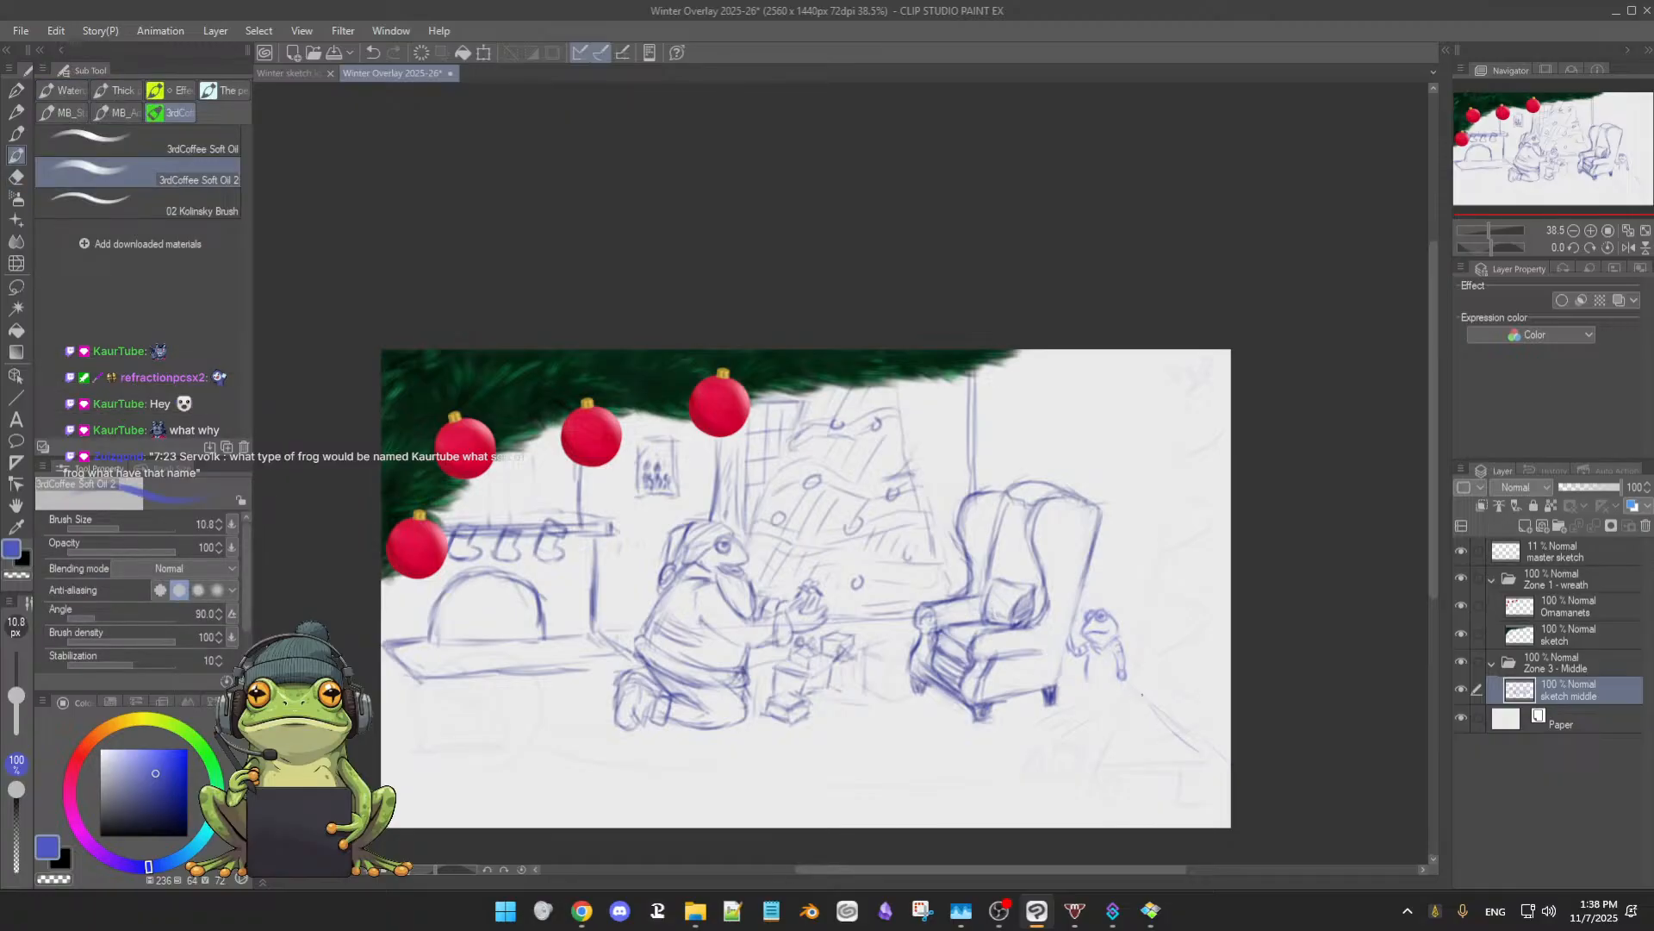
{"action": "key", "text": "e"}
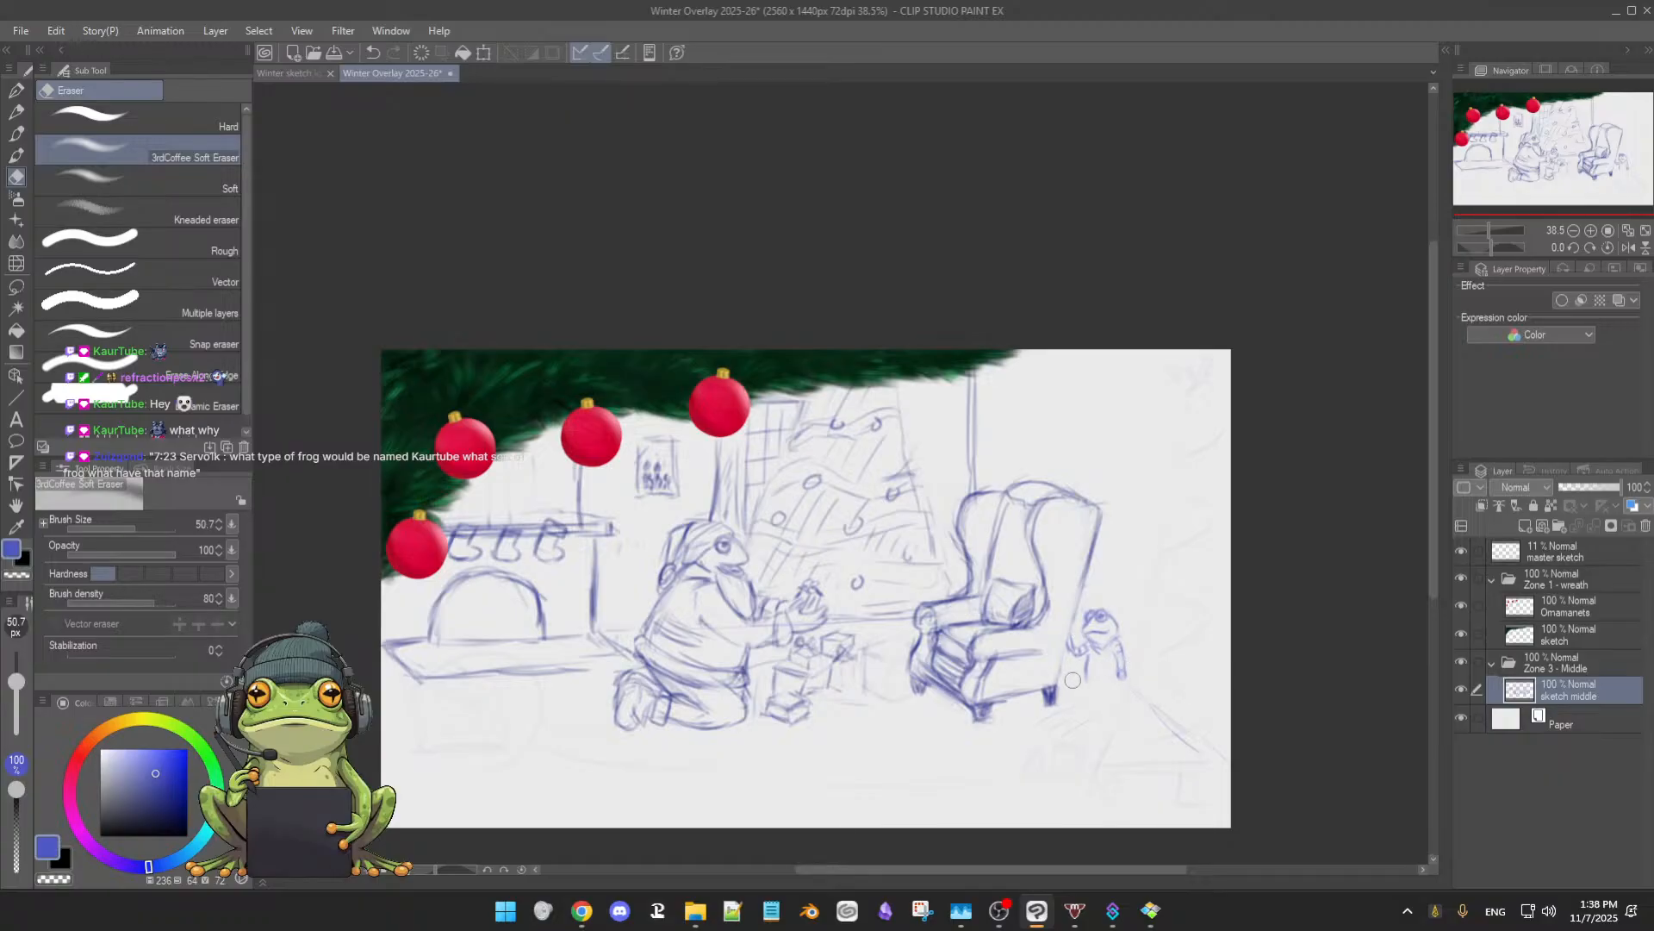
- Sketch the small frog's lower belly and both upper legs, softening the rough leg lines with the eraser
{"action": "scroll", "coordinate": [1073, 677], "scroll_direction": "up", "scroll_amount": 3}
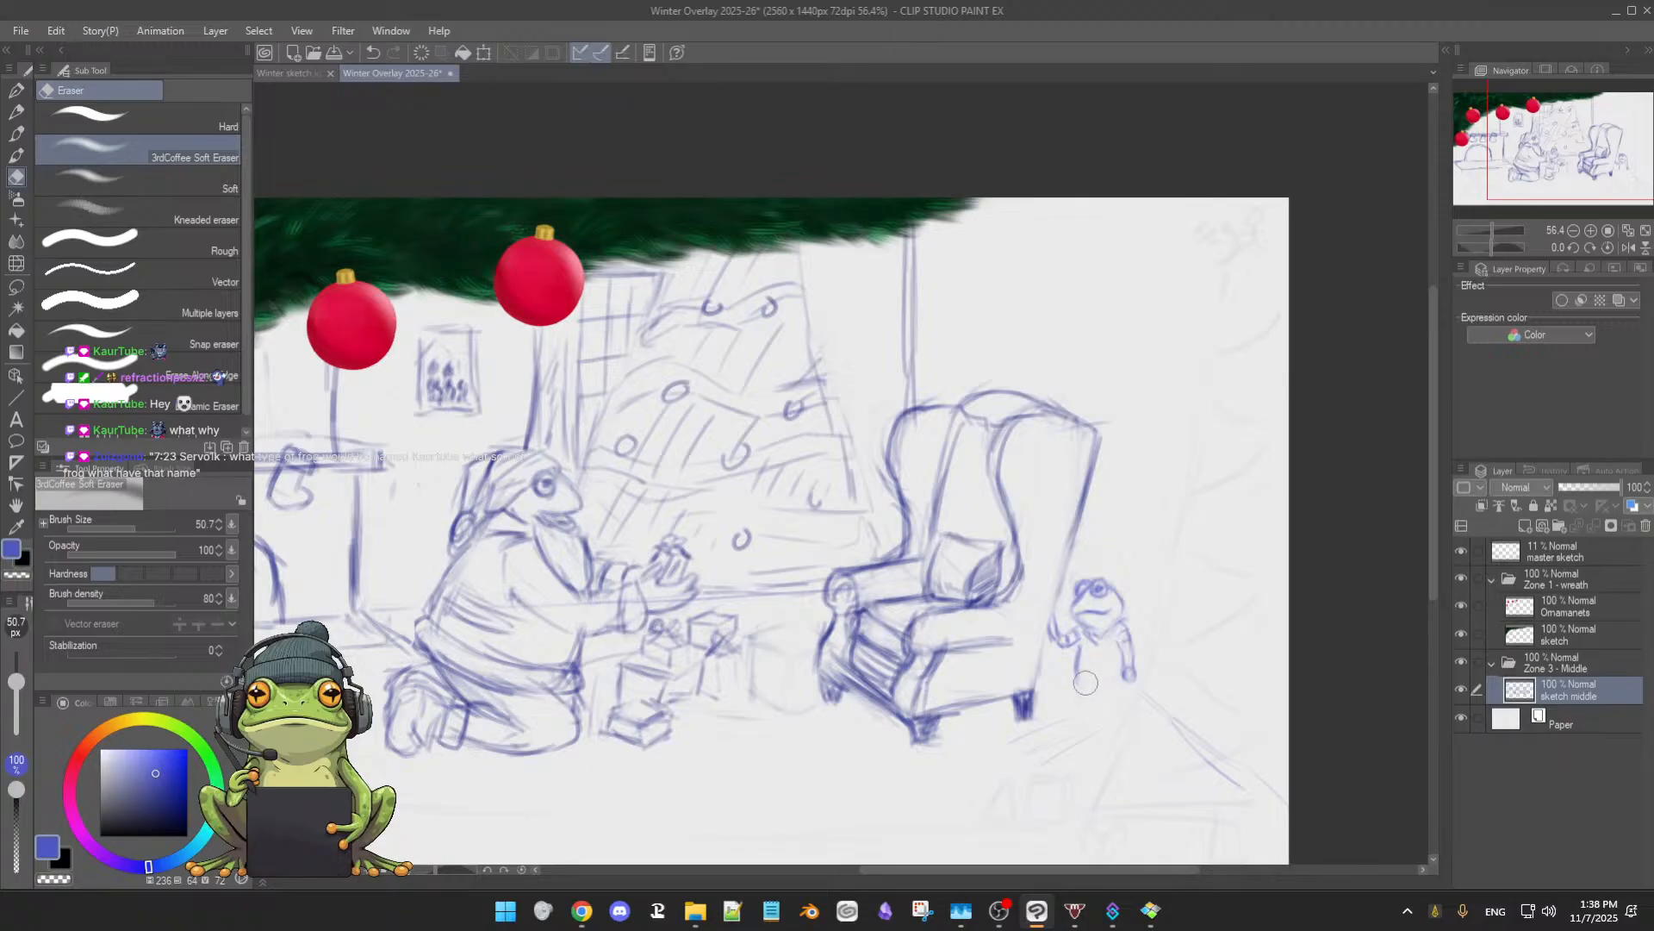
{"action": "key", "text": "b"}
{"action": "left_click_drag", "start_coordinate": [1080, 646], "coordinate": [1082, 686]}
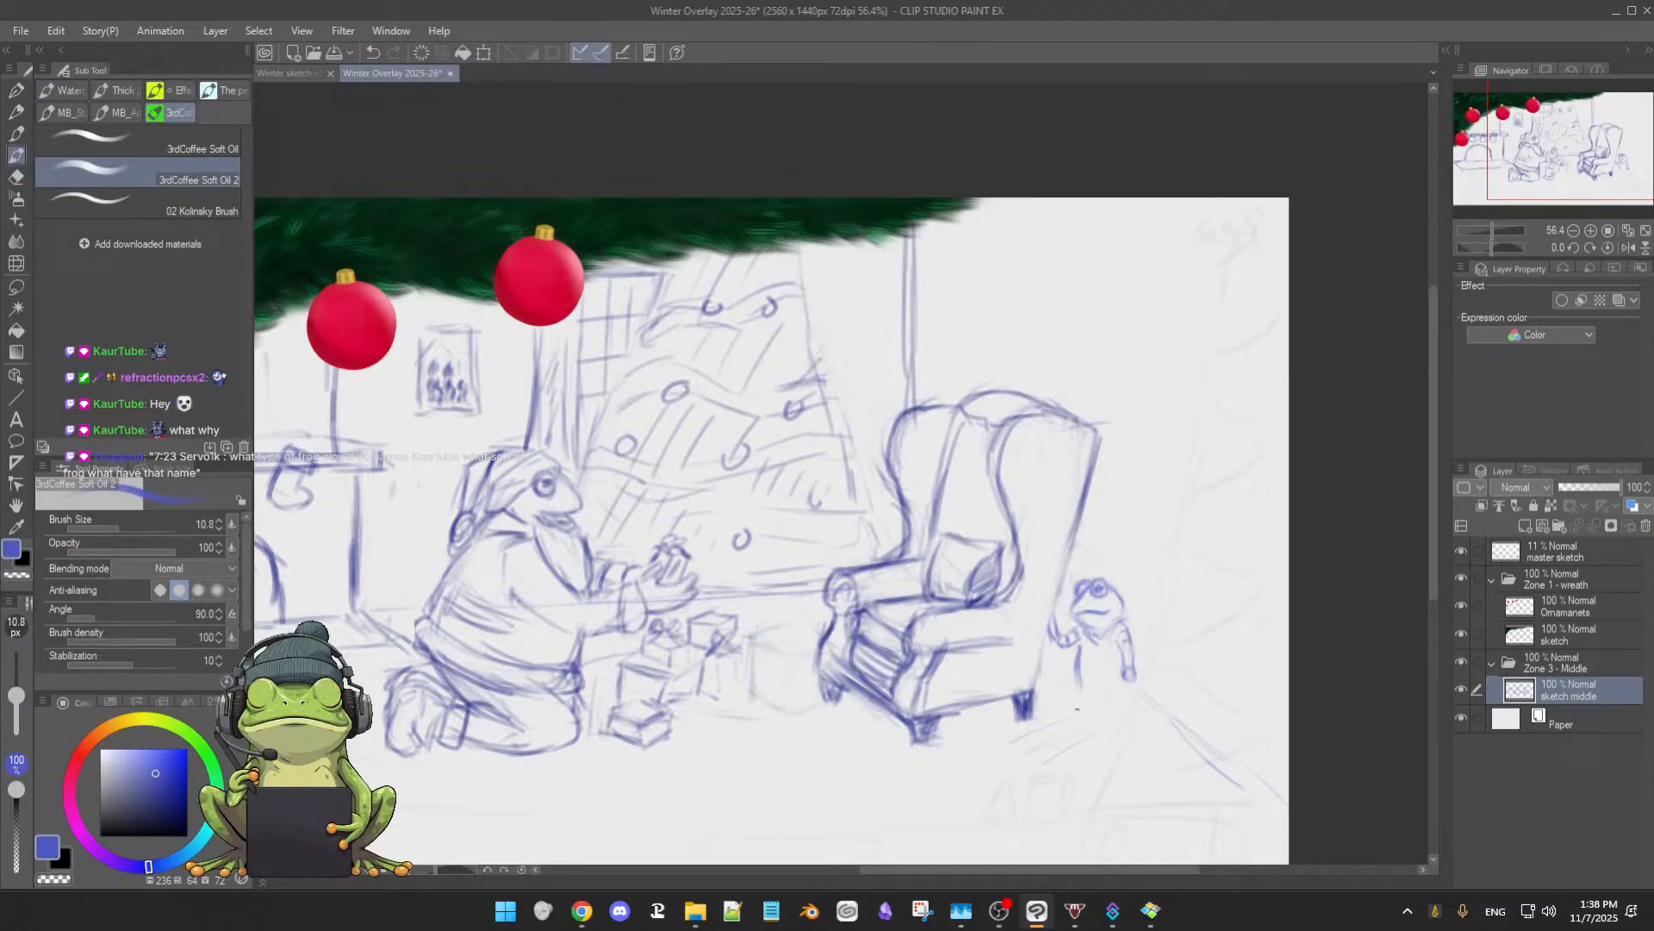
{"action": "mouse_move", "coordinate": [1077, 690]}
{"action": "left_mouse_down"}
{"action": "mouse_move", "coordinate": [1124, 667]}
{"action": "mouse_move", "coordinate": [1122, 708]}
{"action": "left_mouse_up"}
{"action": "left_click_drag", "start_coordinate": [1126, 678], "coordinate": [1121, 706]}
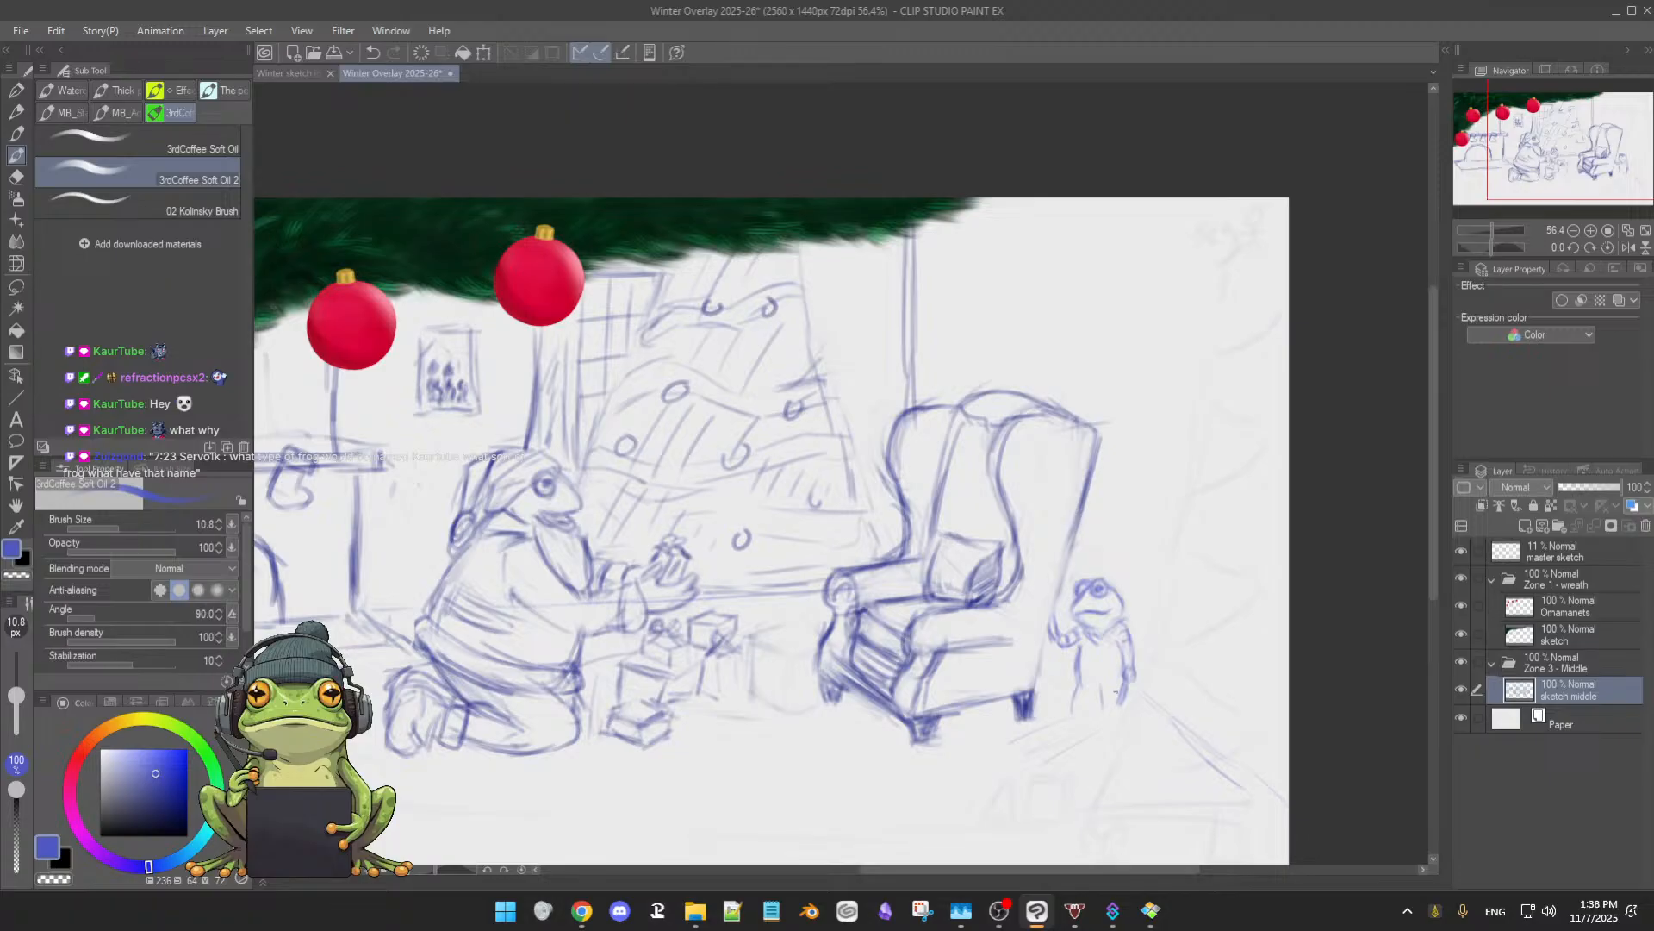
{"action": "left_click_drag", "start_coordinate": [1117, 701], "coordinate": [1113, 722]}
{"action": "key", "text": "e"}
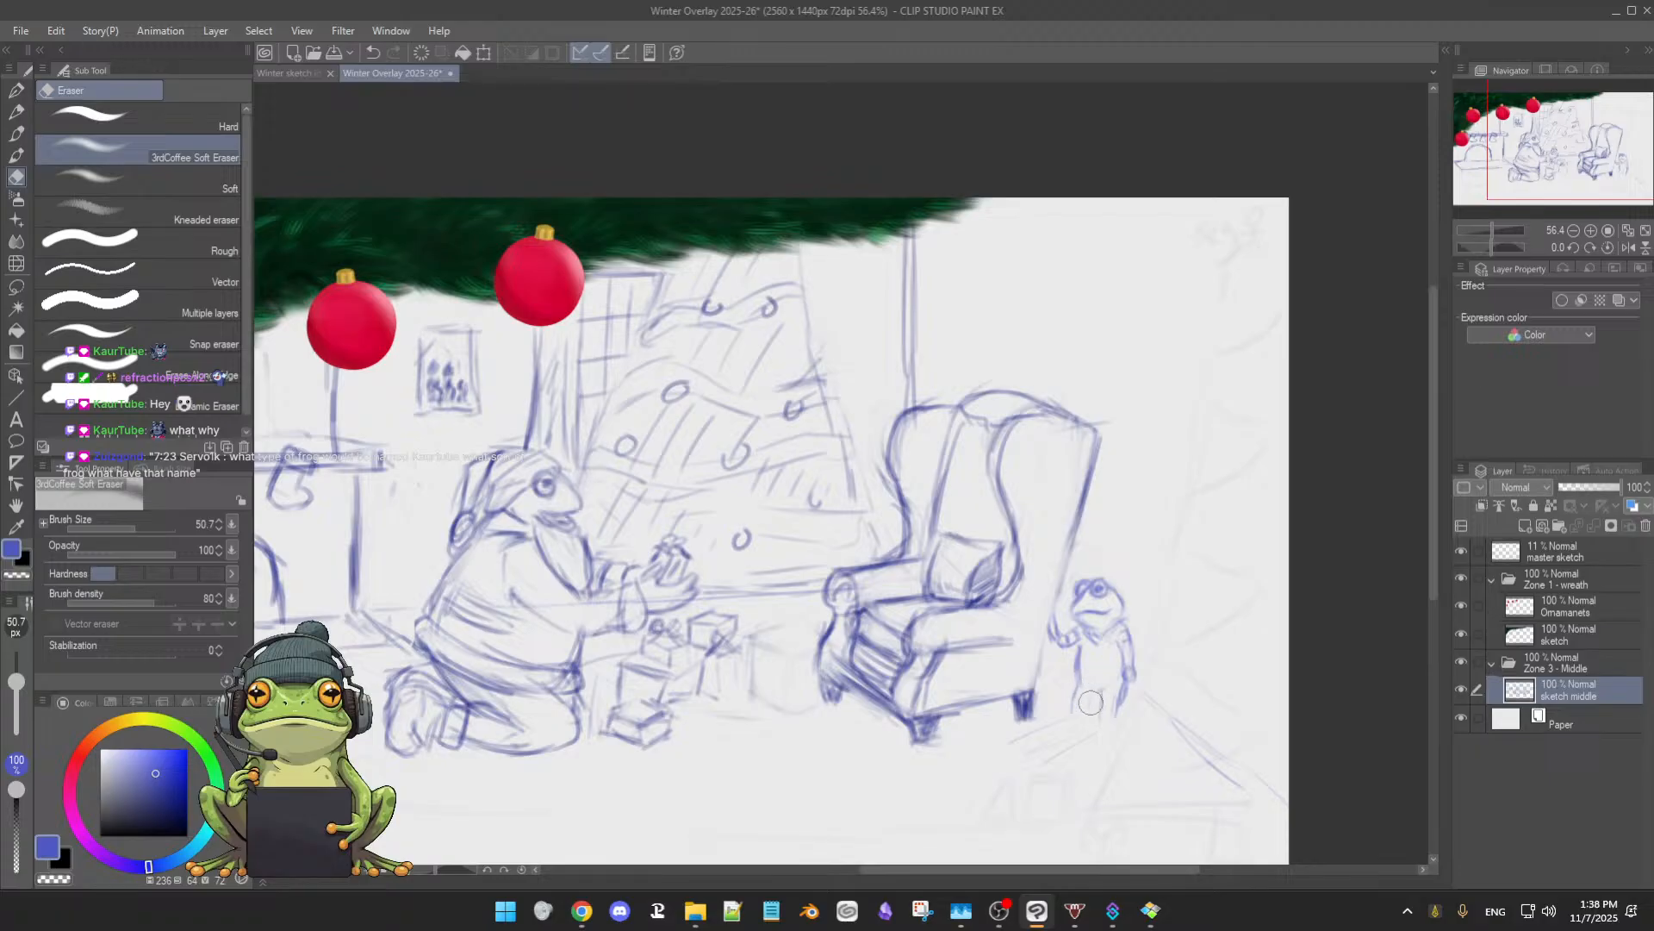
{"action": "key", "text": "p"}
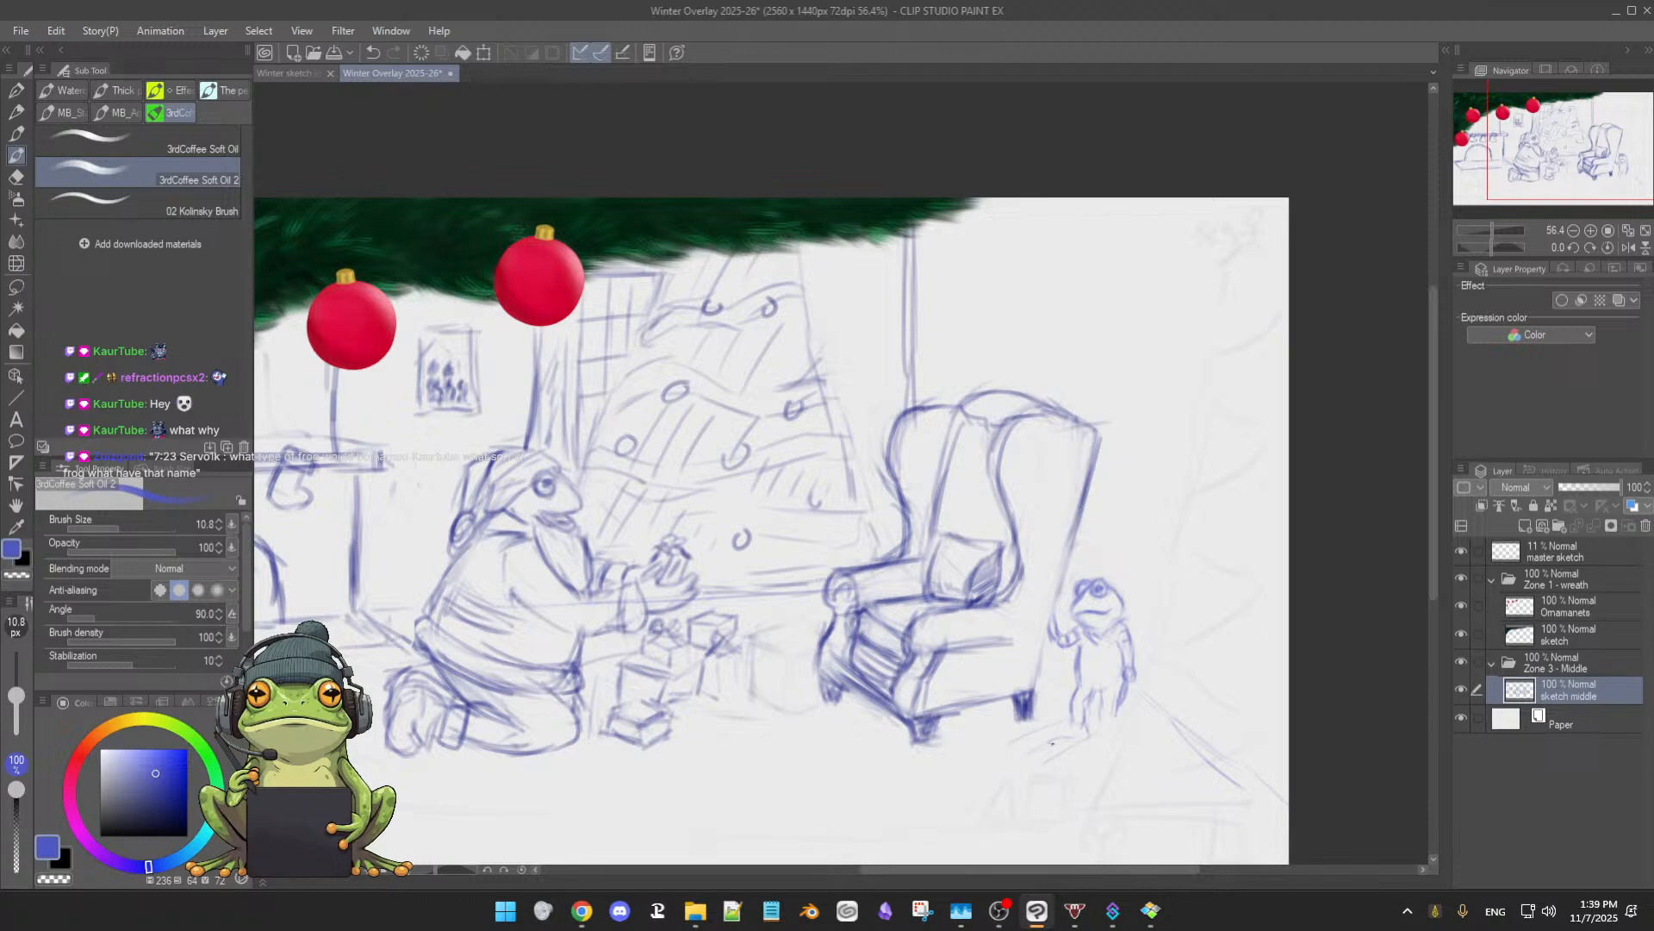
- Draw the small frog's foot nearest the armchair, touch up its belly line and trim the toe strokes
{"action": "left_click_drag", "start_coordinate": [1057, 741], "coordinate": [1084, 737]}
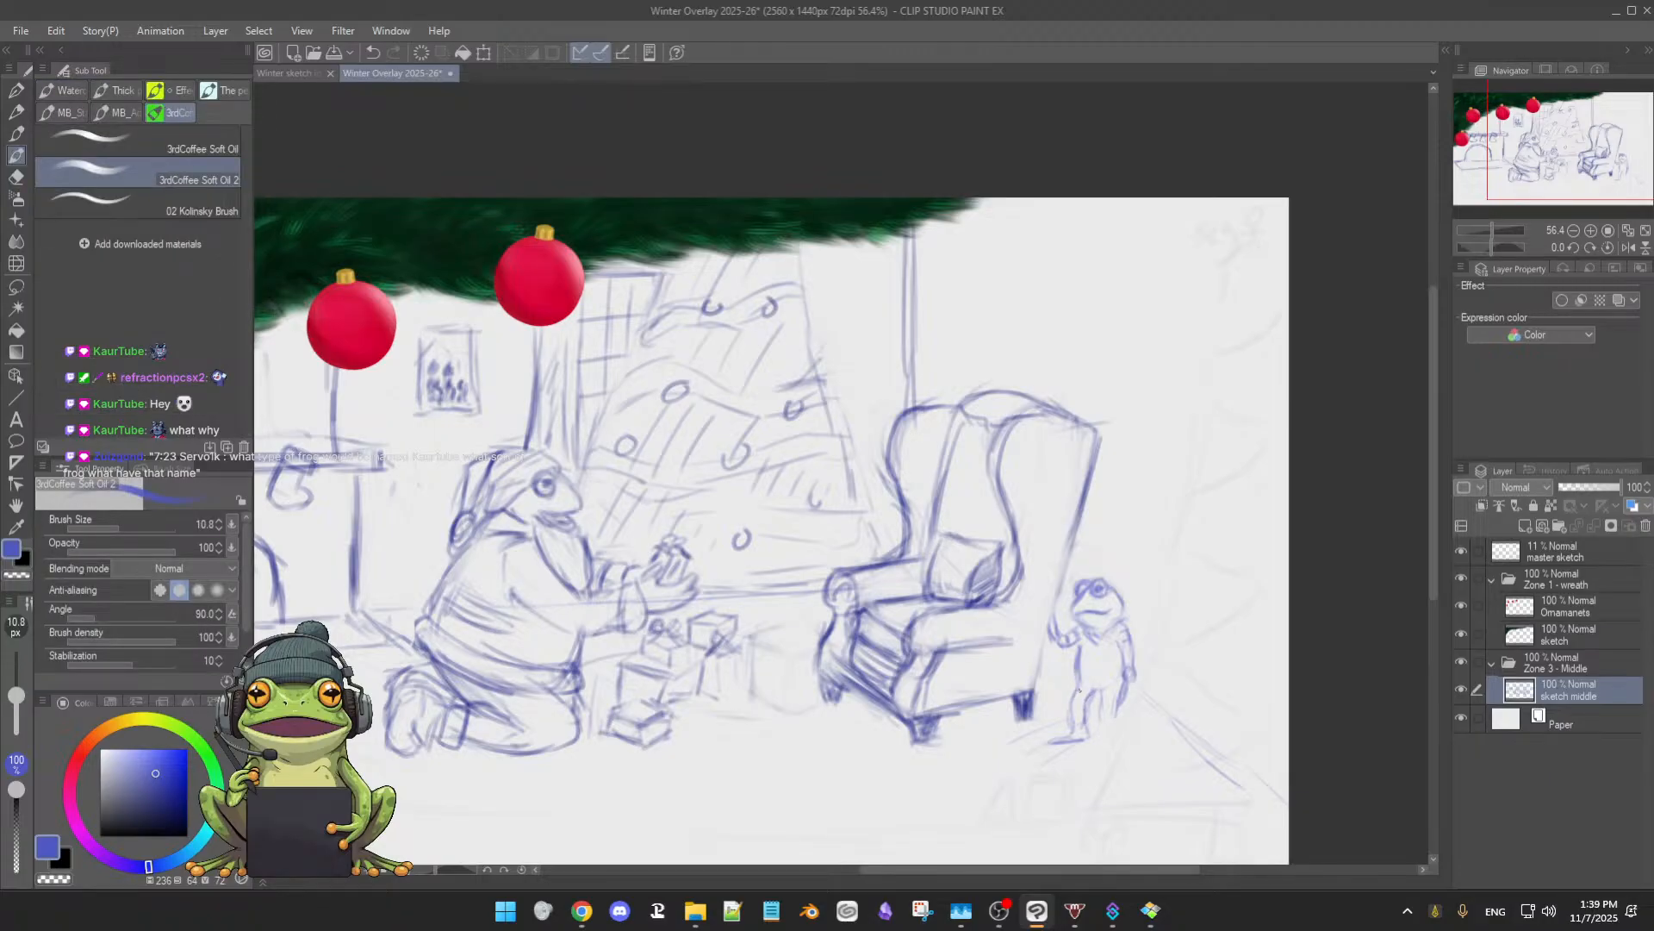
{"action": "key", "text": "e"}
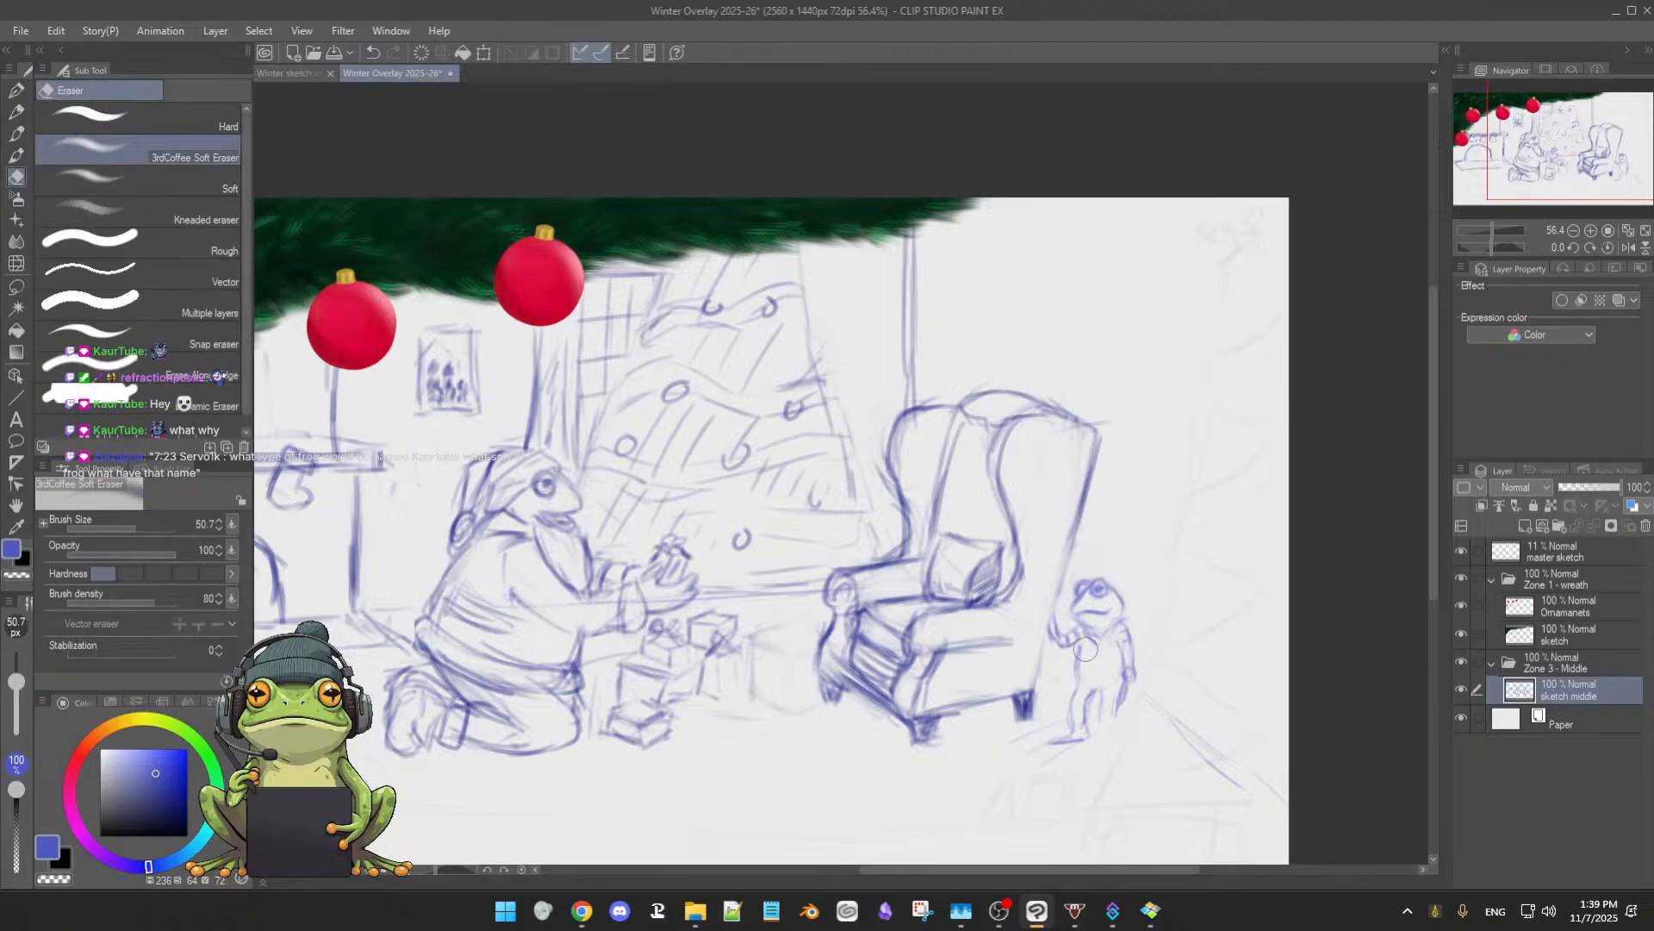
{"action": "key", "text": "p"}
{"action": "left_click_drag", "start_coordinate": [1079, 645], "coordinate": [1076, 677]}
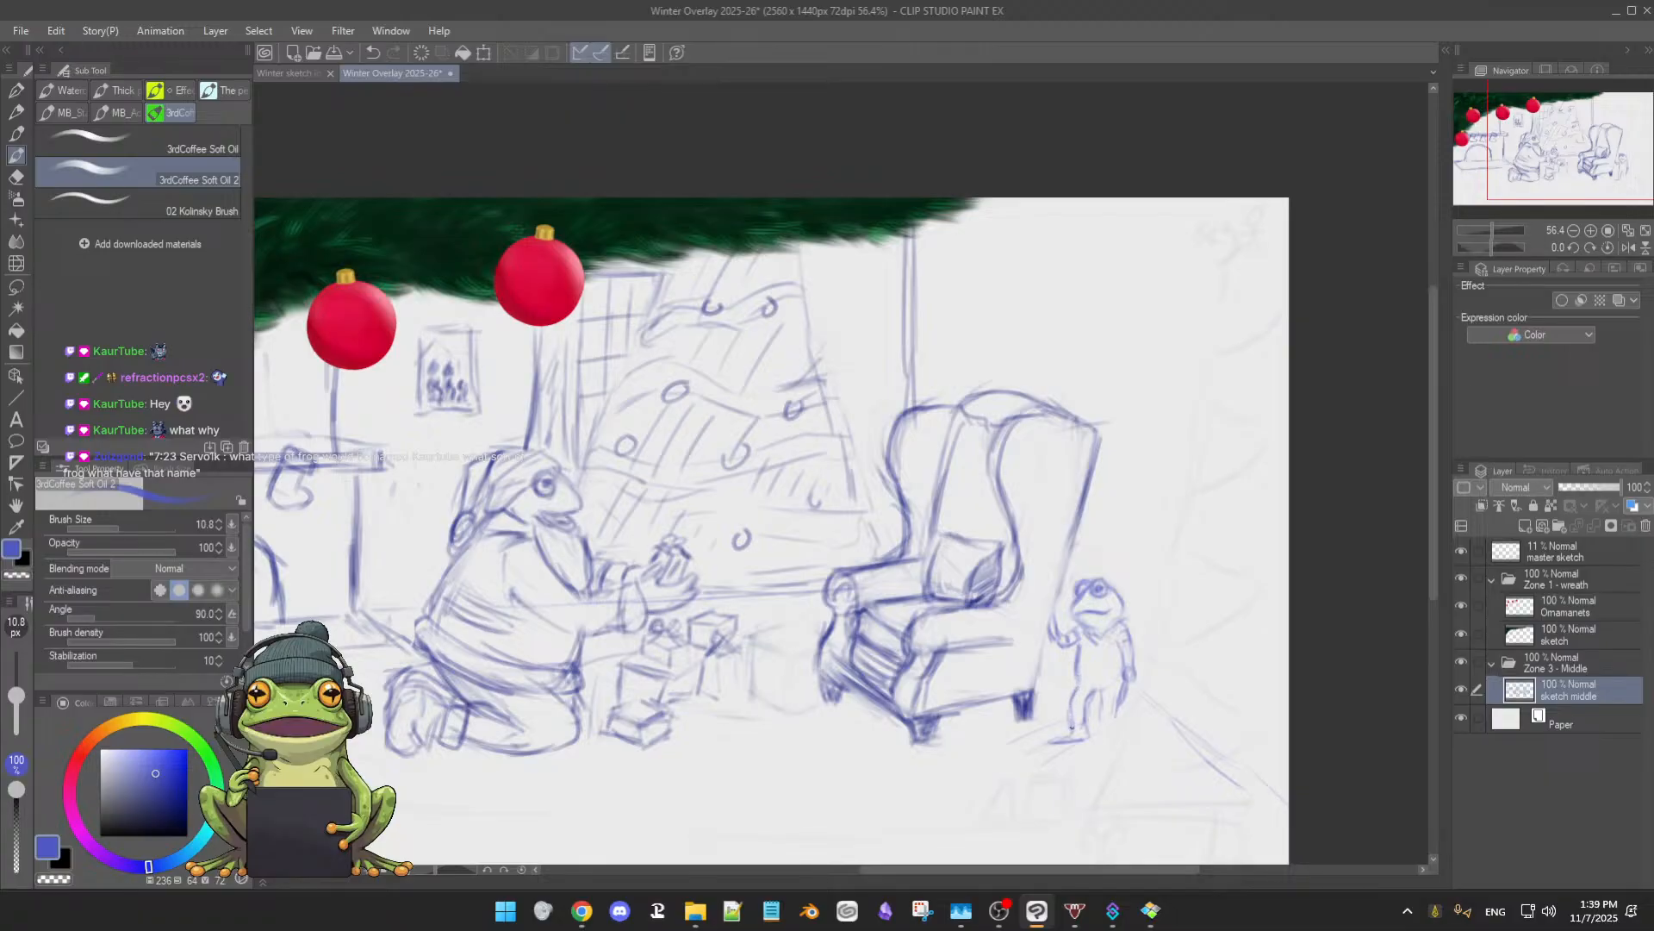
{"action": "left_click_drag", "start_coordinate": [1069, 732], "coordinate": [1054, 739]}
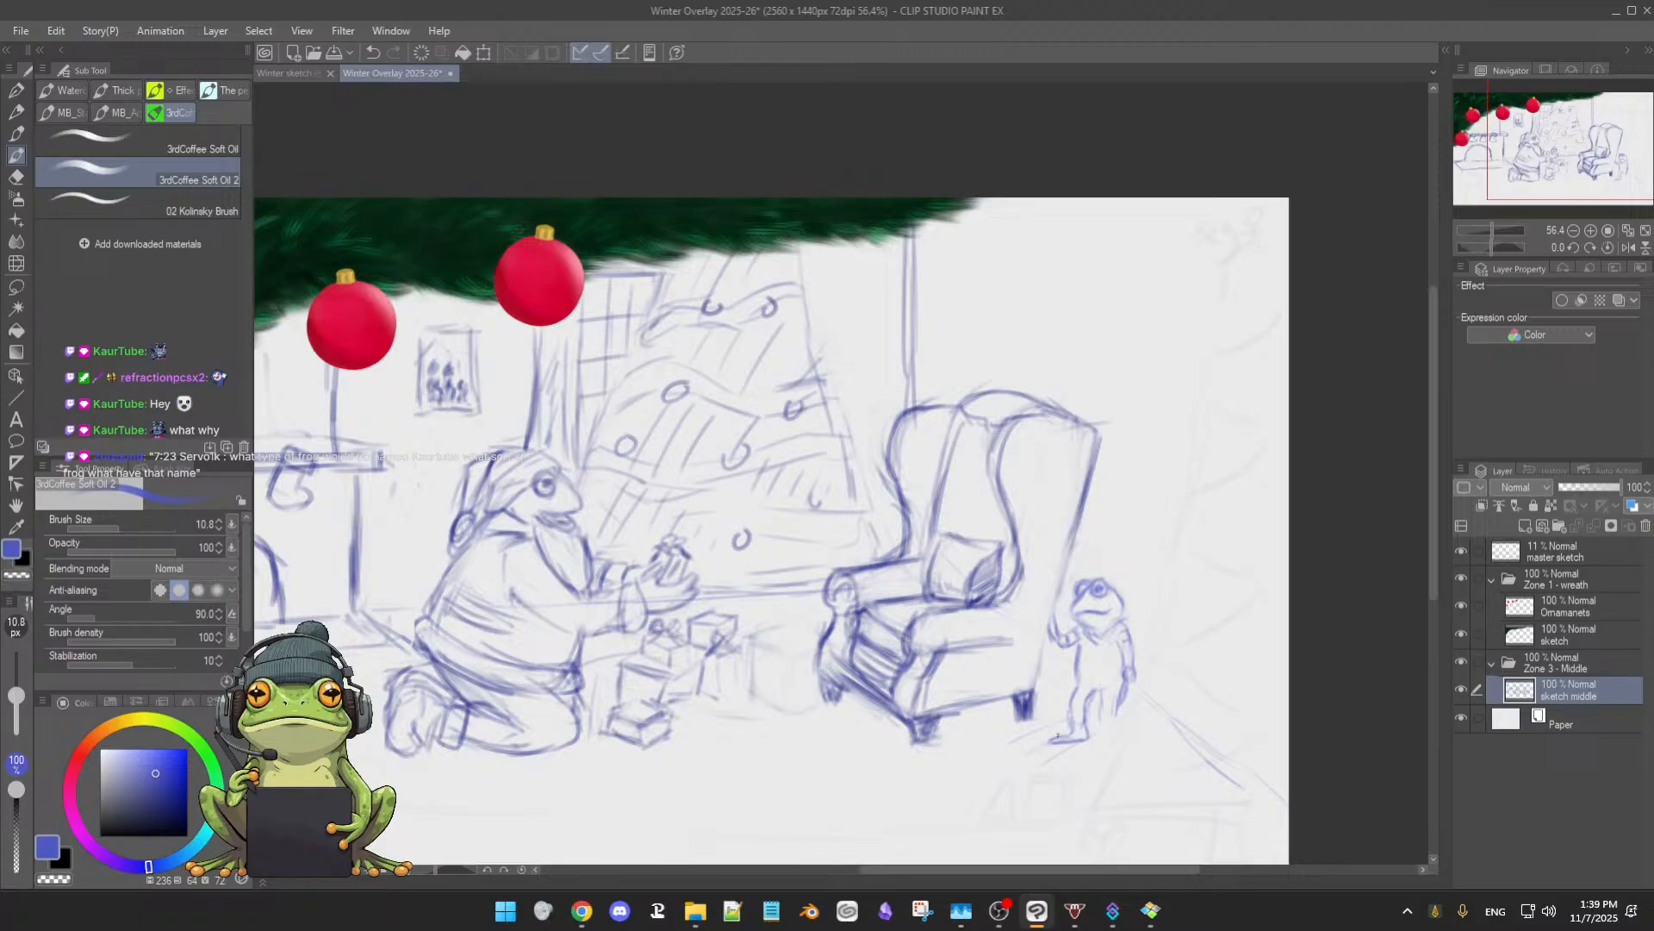
{"action": "left_click_drag", "start_coordinate": [1059, 737], "coordinate": [1045, 742]}
{"action": "key", "text": "e"}
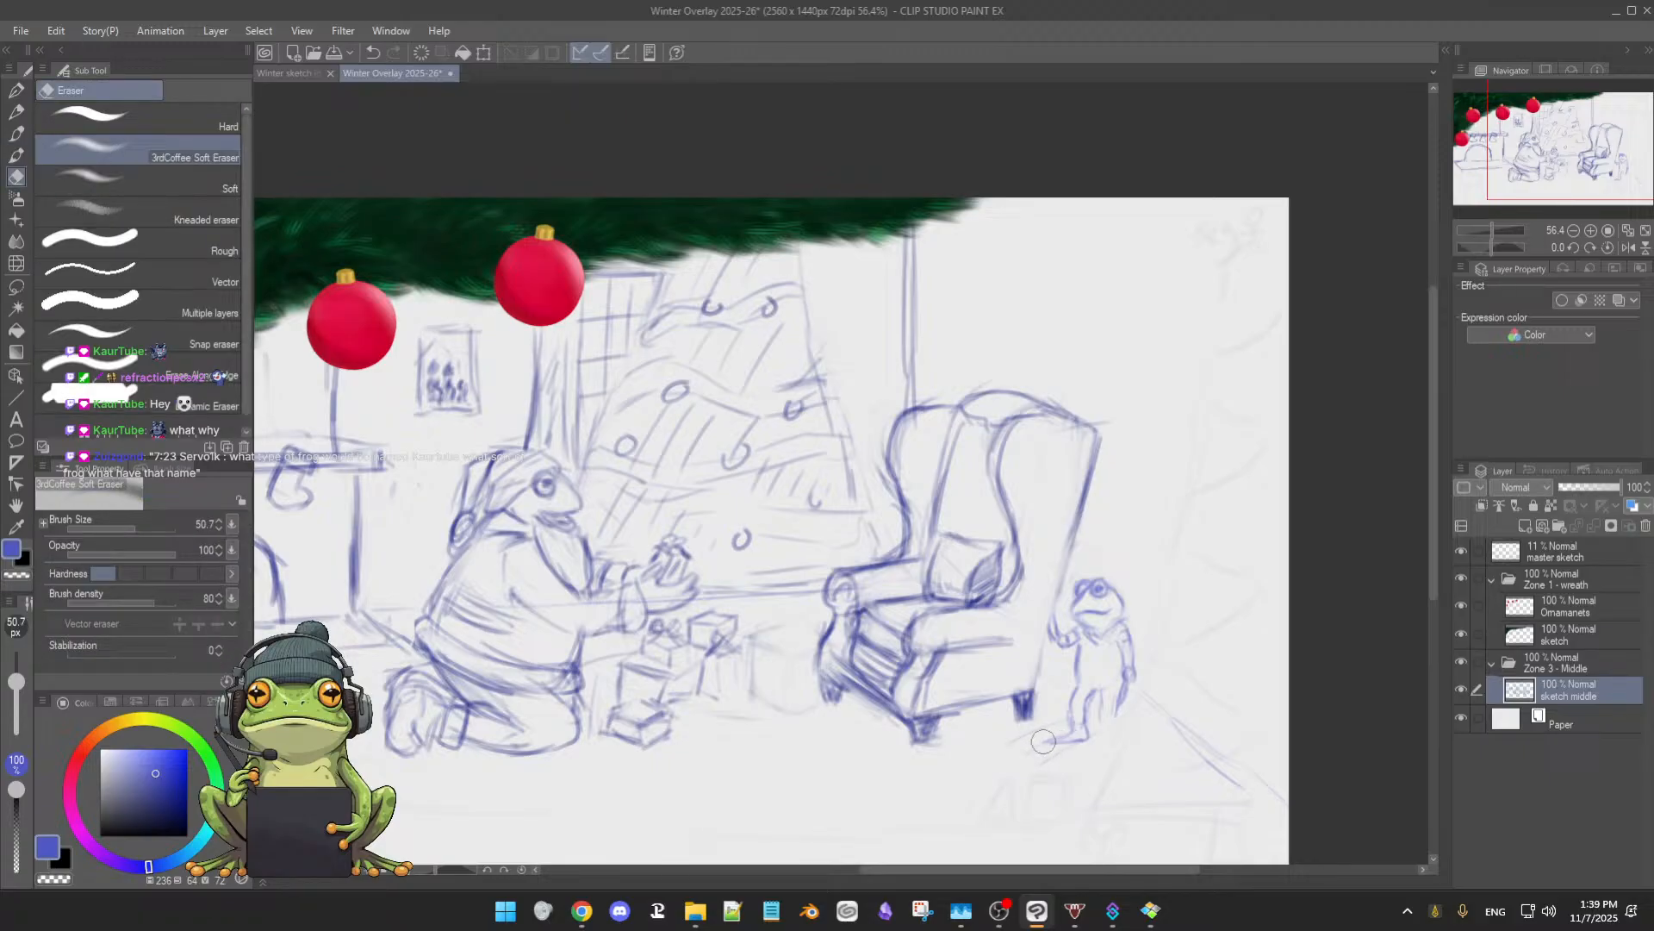
{"action": "key", "text": "b"}
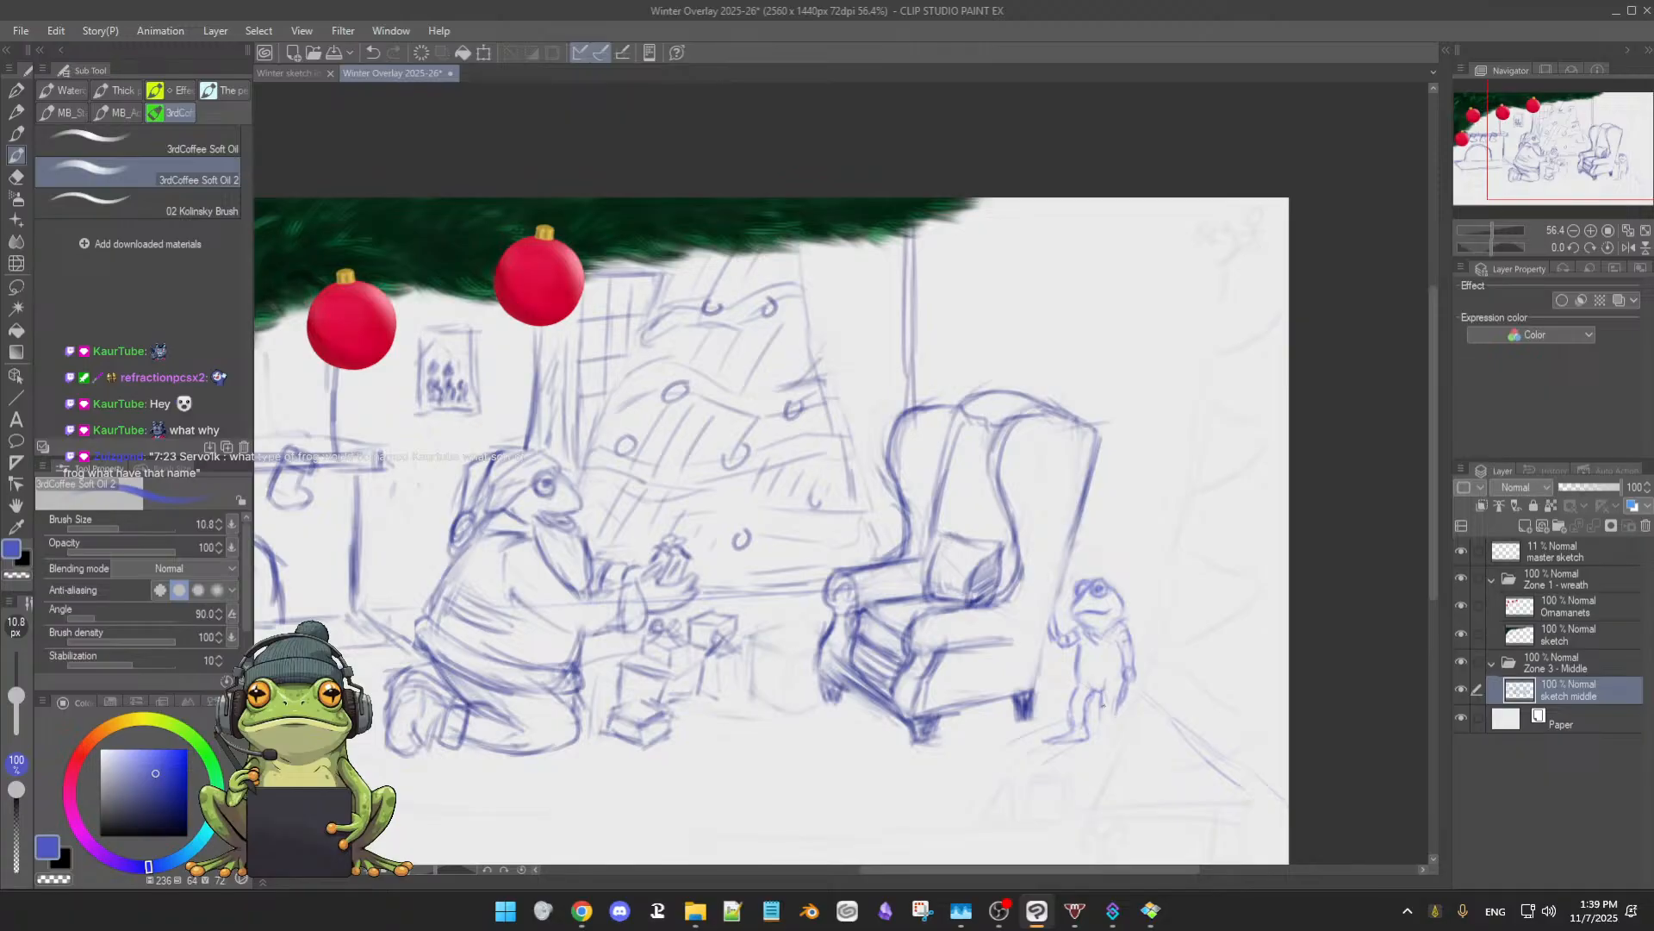
- Sketch the small frog's far leg from hip to ankle with a flat foot beneath it
{"action": "left_click_drag", "start_coordinate": [1119, 673], "coordinate": [1124, 700]}
{"action": "left_click_drag", "start_coordinate": [1121, 708], "coordinate": [1117, 731]}
{"action": "left_click_drag", "start_coordinate": [1108, 729], "coordinate": [1106, 745]}
{"action": "mouse_move", "coordinate": [1087, 751]}
{"action": "left_mouse_down"}
{"action": "mouse_move", "coordinate": [1116, 735]}
{"action": "mouse_move", "coordinate": [1114, 716]}
{"action": "mouse_move", "coordinate": [1122, 747]}
{"action": "mouse_move", "coordinate": [1097, 745]}
{"action": "mouse_move", "coordinate": [1118, 750]}
{"action": "left_mouse_up"}
{"action": "key", "text": "e"}
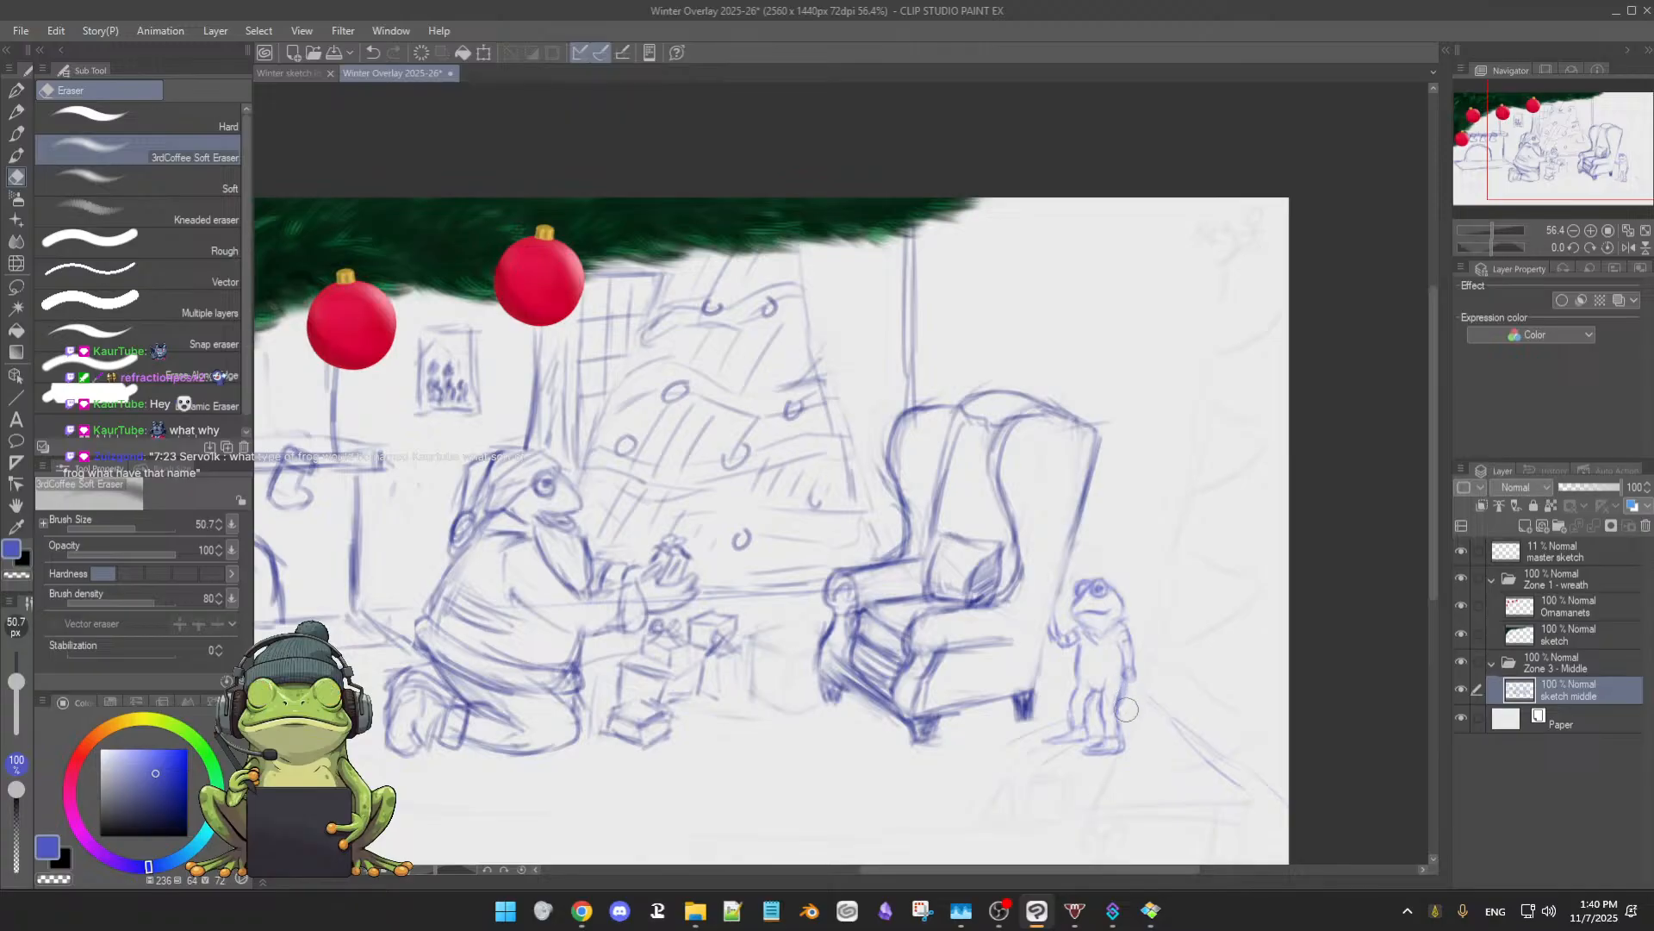
- Refine the small frog's far hip, inner leg lines and far heel, and erase excess lines under that foot
{"action": "key", "text": "b"}
{"action": "left_click_drag", "start_coordinate": [1130, 677], "coordinate": [1118, 698]}
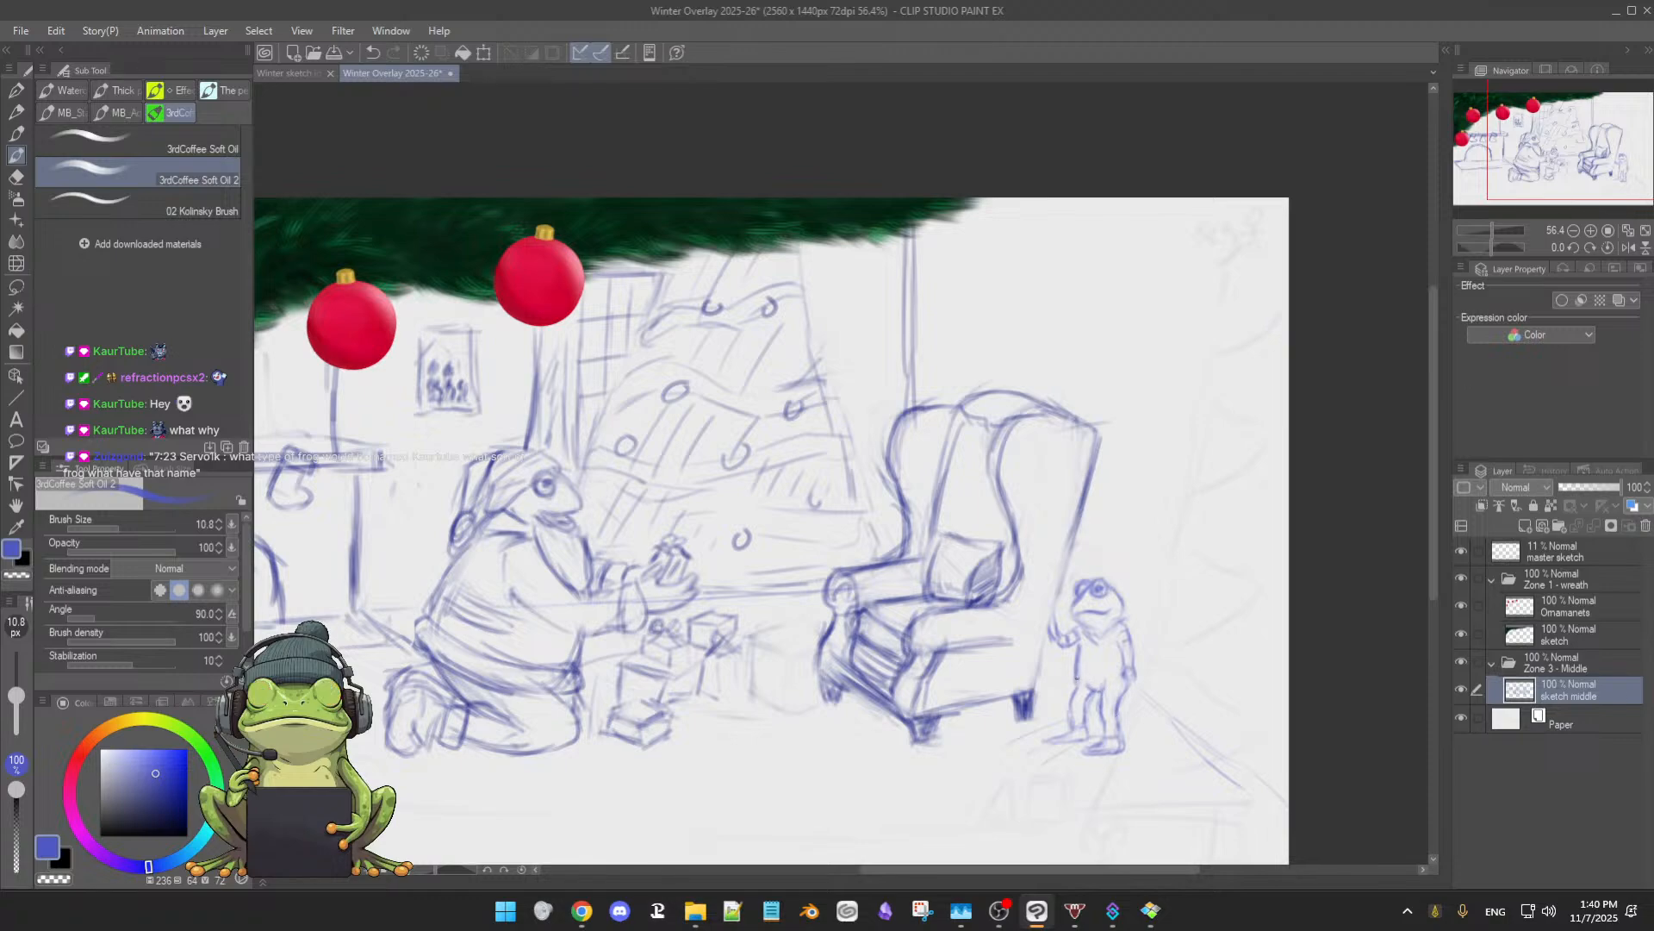
{"action": "left_click_drag", "start_coordinate": [1095, 692], "coordinate": [1085, 708]}
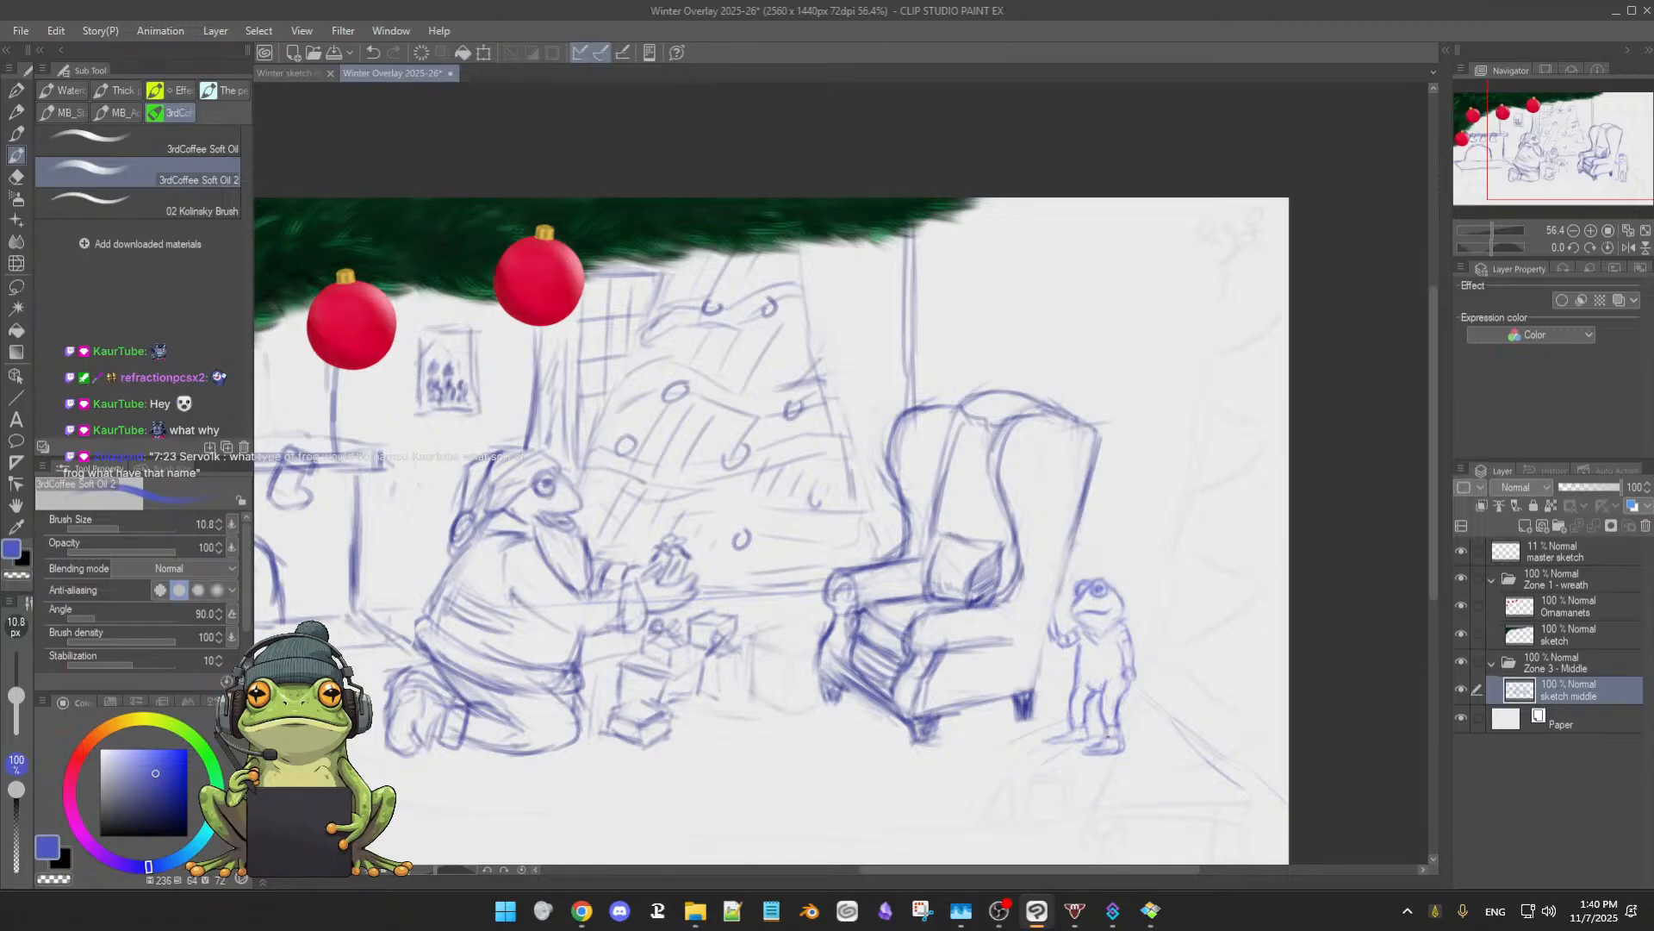
{"action": "mouse_move", "coordinate": [1087, 739]}
{"action": "left_mouse_down"}
{"action": "mouse_move", "coordinate": [1116, 748]}
{"action": "mouse_move", "coordinate": [1093, 755]}
{"action": "left_mouse_up"}
{"action": "key", "text": "e"}
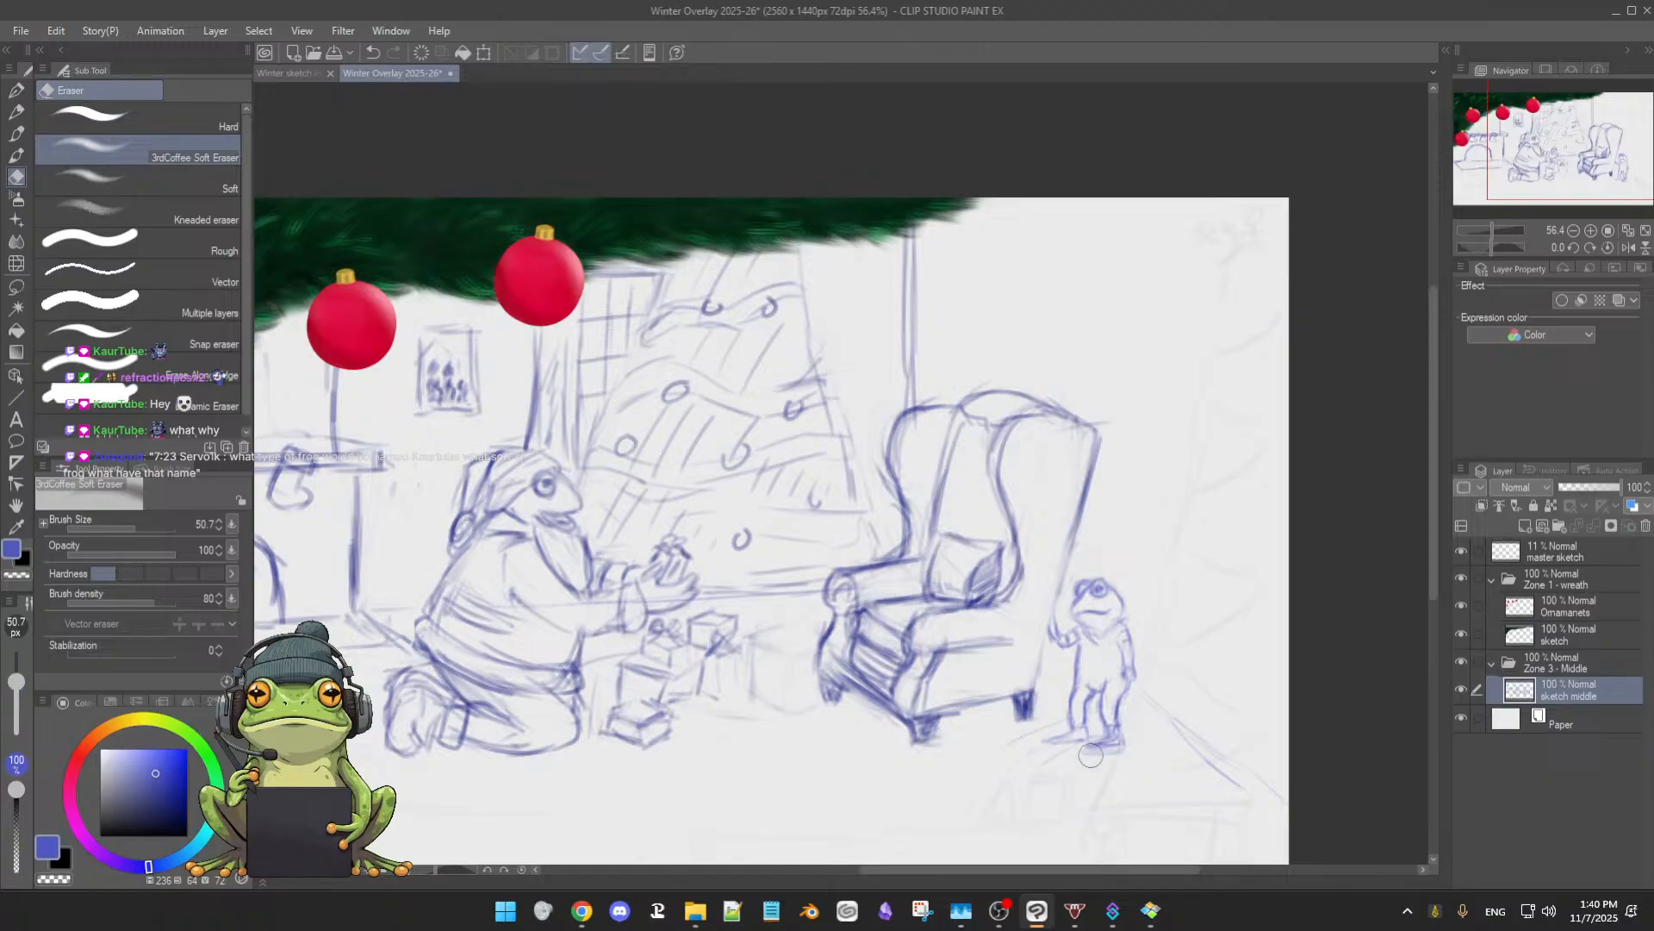
{"action": "key", "text": "b"}
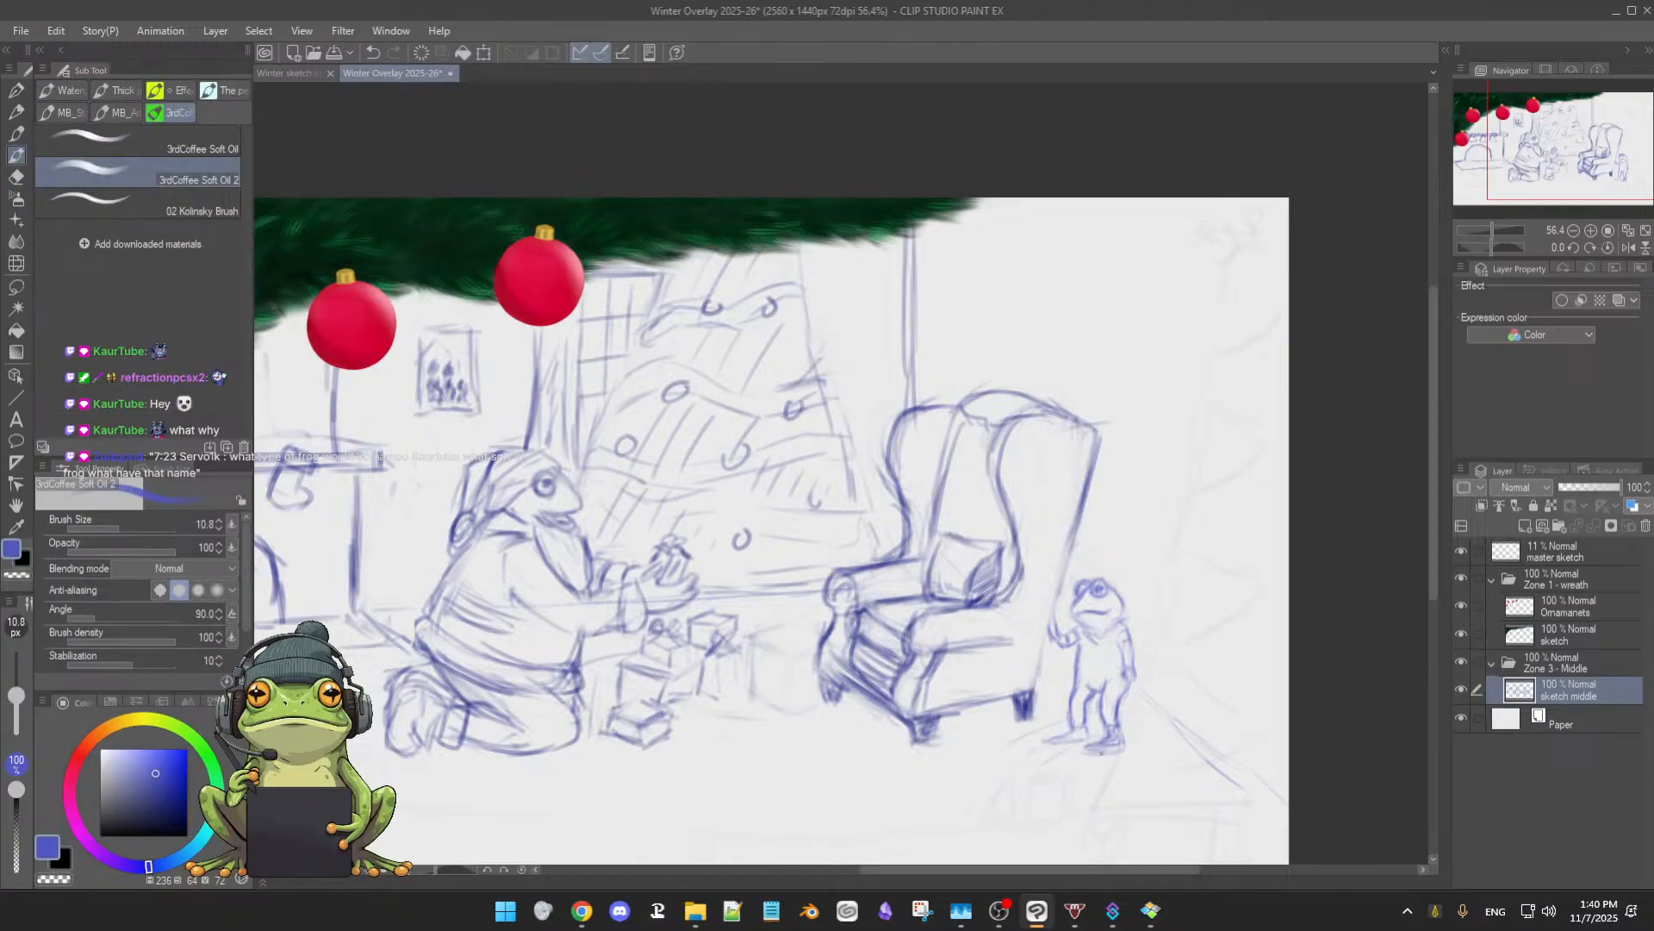
- Strengthen the small frog's feet and far hand, and redraw the armchair's lower rear edge beside it
{"action": "mouse_move", "coordinate": [1116, 728]}
{"action": "left_mouse_down"}
{"action": "mouse_move", "coordinate": [1119, 752]}
{"action": "mouse_move", "coordinate": [1043, 740]}
{"action": "mouse_move", "coordinate": [1070, 742]}
{"action": "left_mouse_up"}
{"action": "left_click_drag", "start_coordinate": [1130, 667], "coordinate": [1136, 681]}
{"action": "left_click_drag", "start_coordinate": [1069, 564], "coordinate": [1043, 652]}
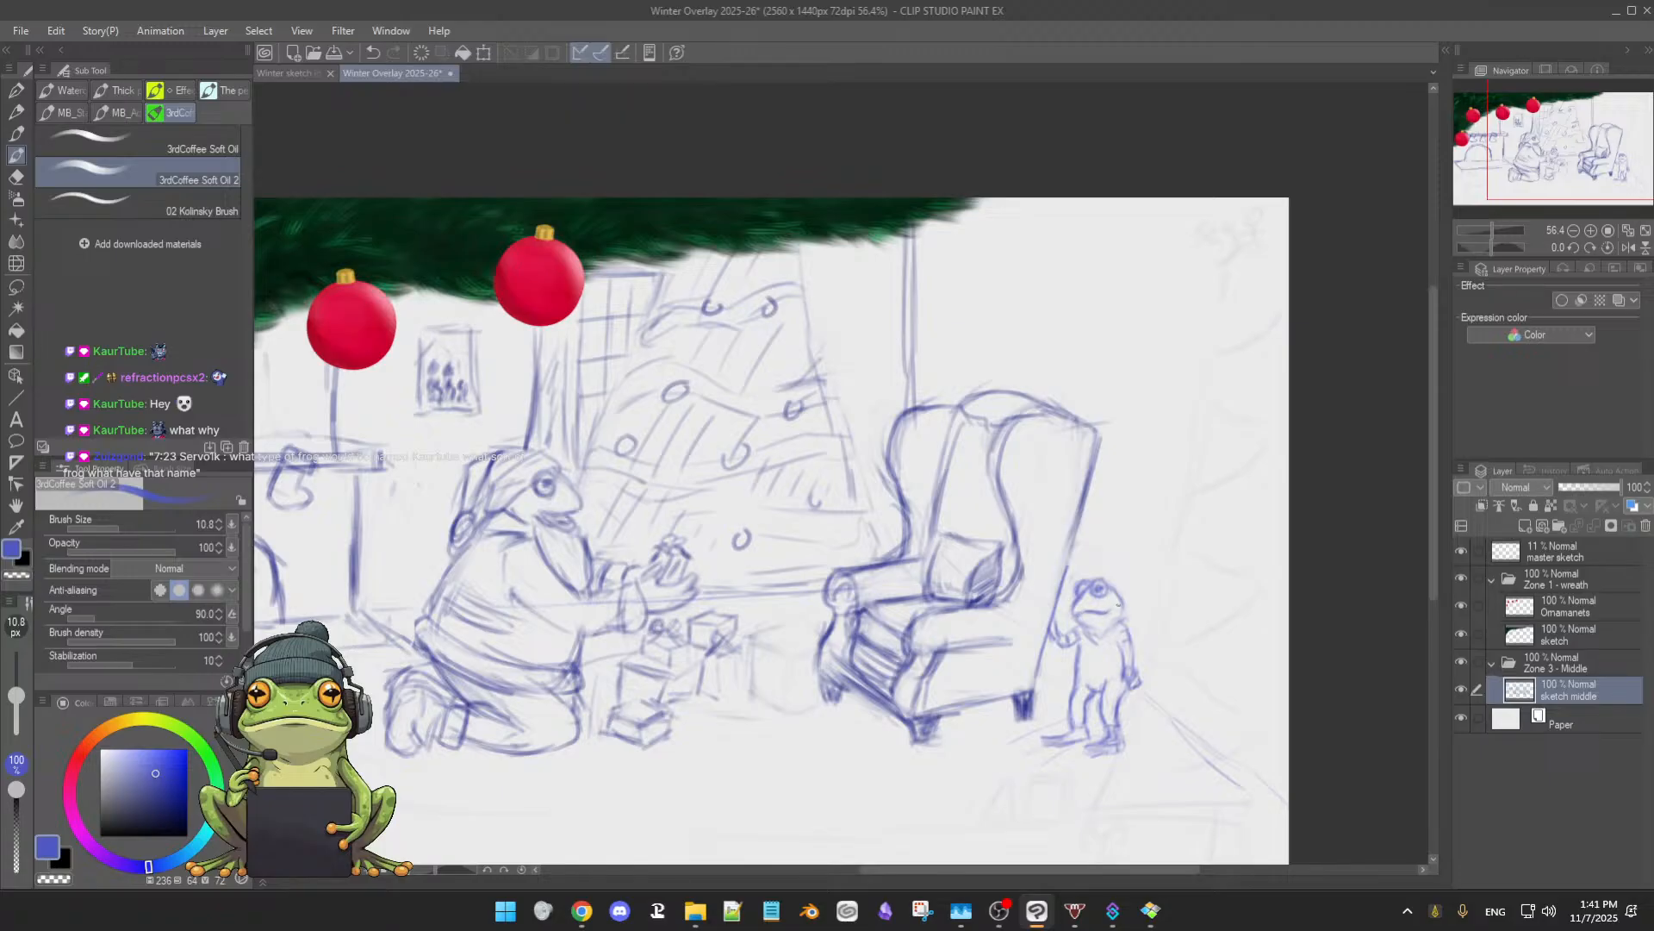
- Sketch a sweater with a collar and hem, plus trouser lines, on the small frog standing behind the armchair
{"action": "left_click_drag", "start_coordinate": [1120, 621], "coordinate": [1106, 634]}
{"action": "left_click_drag", "start_coordinate": [1080, 654], "coordinate": [1115, 663]}
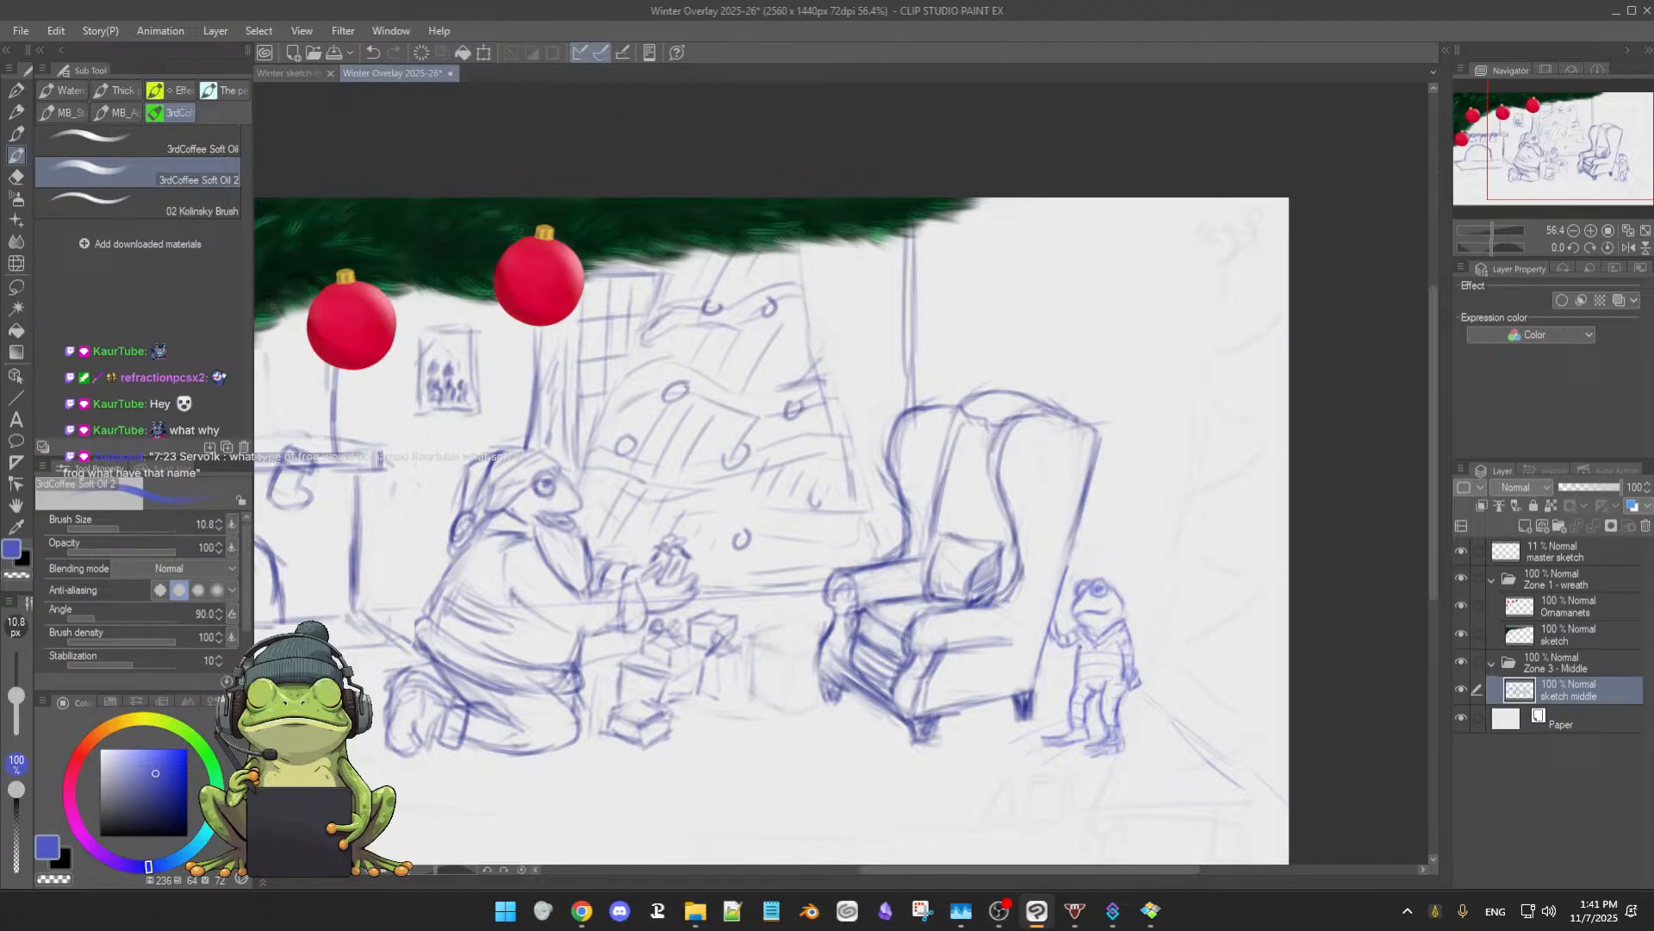
{"action": "left_click_drag", "start_coordinate": [1102, 647], "coordinate": [1119, 640]}
{"action": "scroll", "coordinate": [1142, 653], "scroll_direction": "down", "scroll_amount": 2}
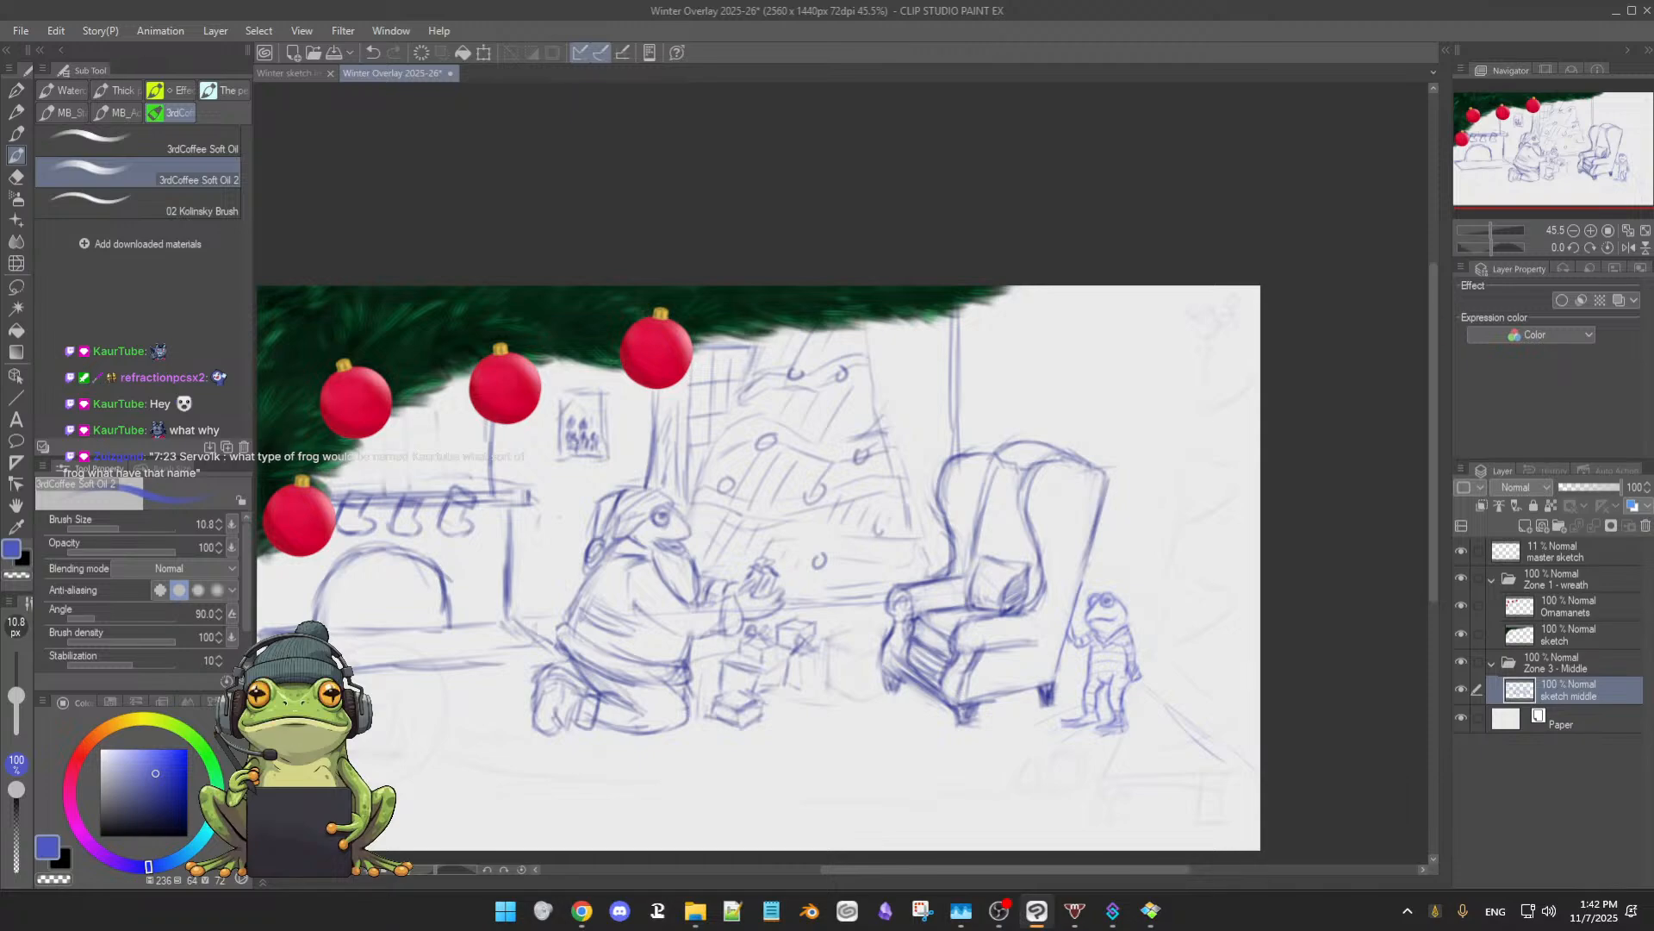
{"action": "key", "text": "alt+Tab"}
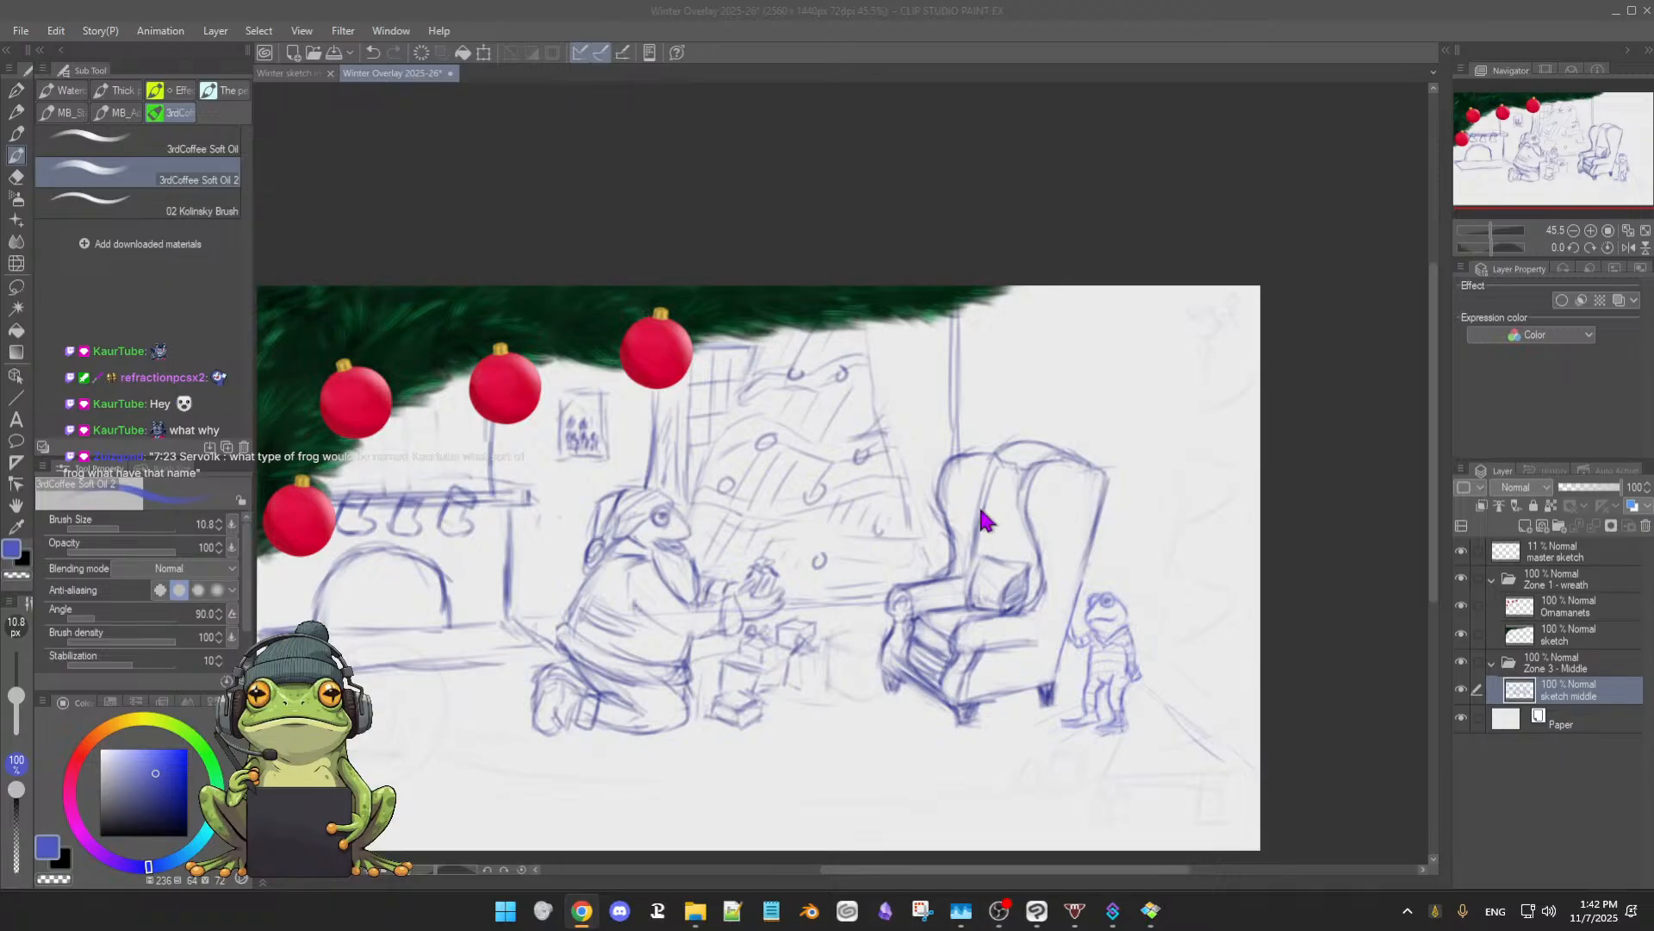
{"action": "left_click", "coordinate": [1042, 259]}
{"action": "scroll", "coordinate": [995, 487], "scroll_direction": "up", "scroll_amount": 2}
{"action": "left_click_drag", "start_coordinate": [968, 674], "coordinate": [999, 497]}
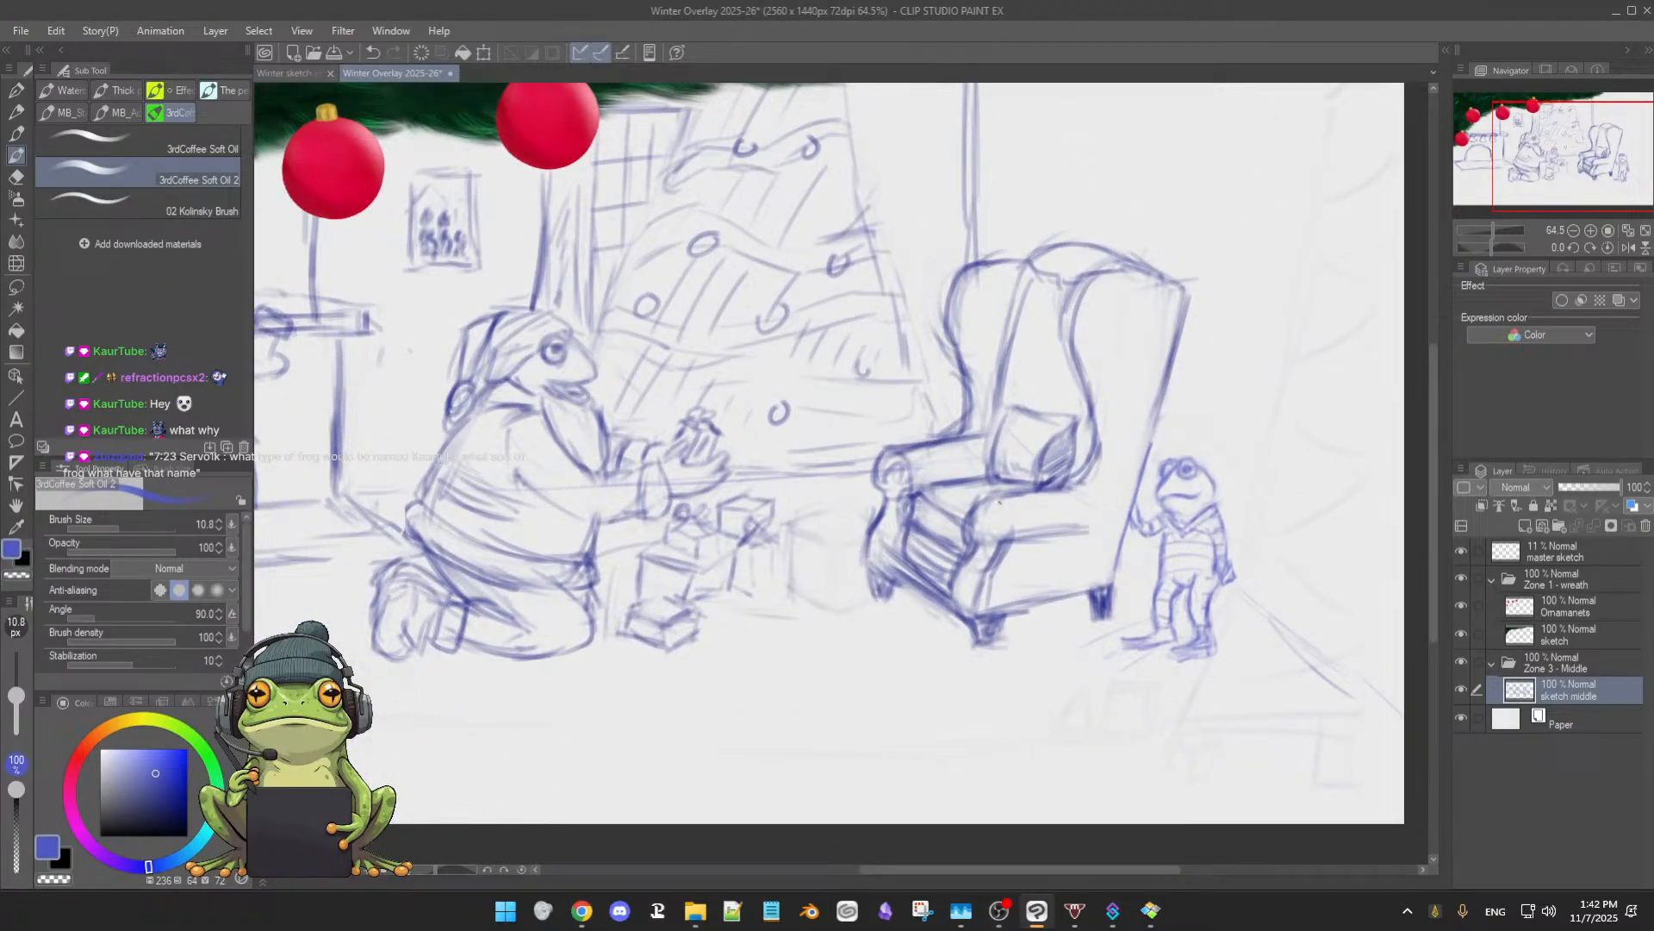
{"action": "scroll", "coordinate": [1005, 512], "scroll_direction": "down", "scroll_amount": 2}
{"action": "scroll", "coordinate": [1004, 512], "scroll_direction": "down", "scroll_amount": 1}
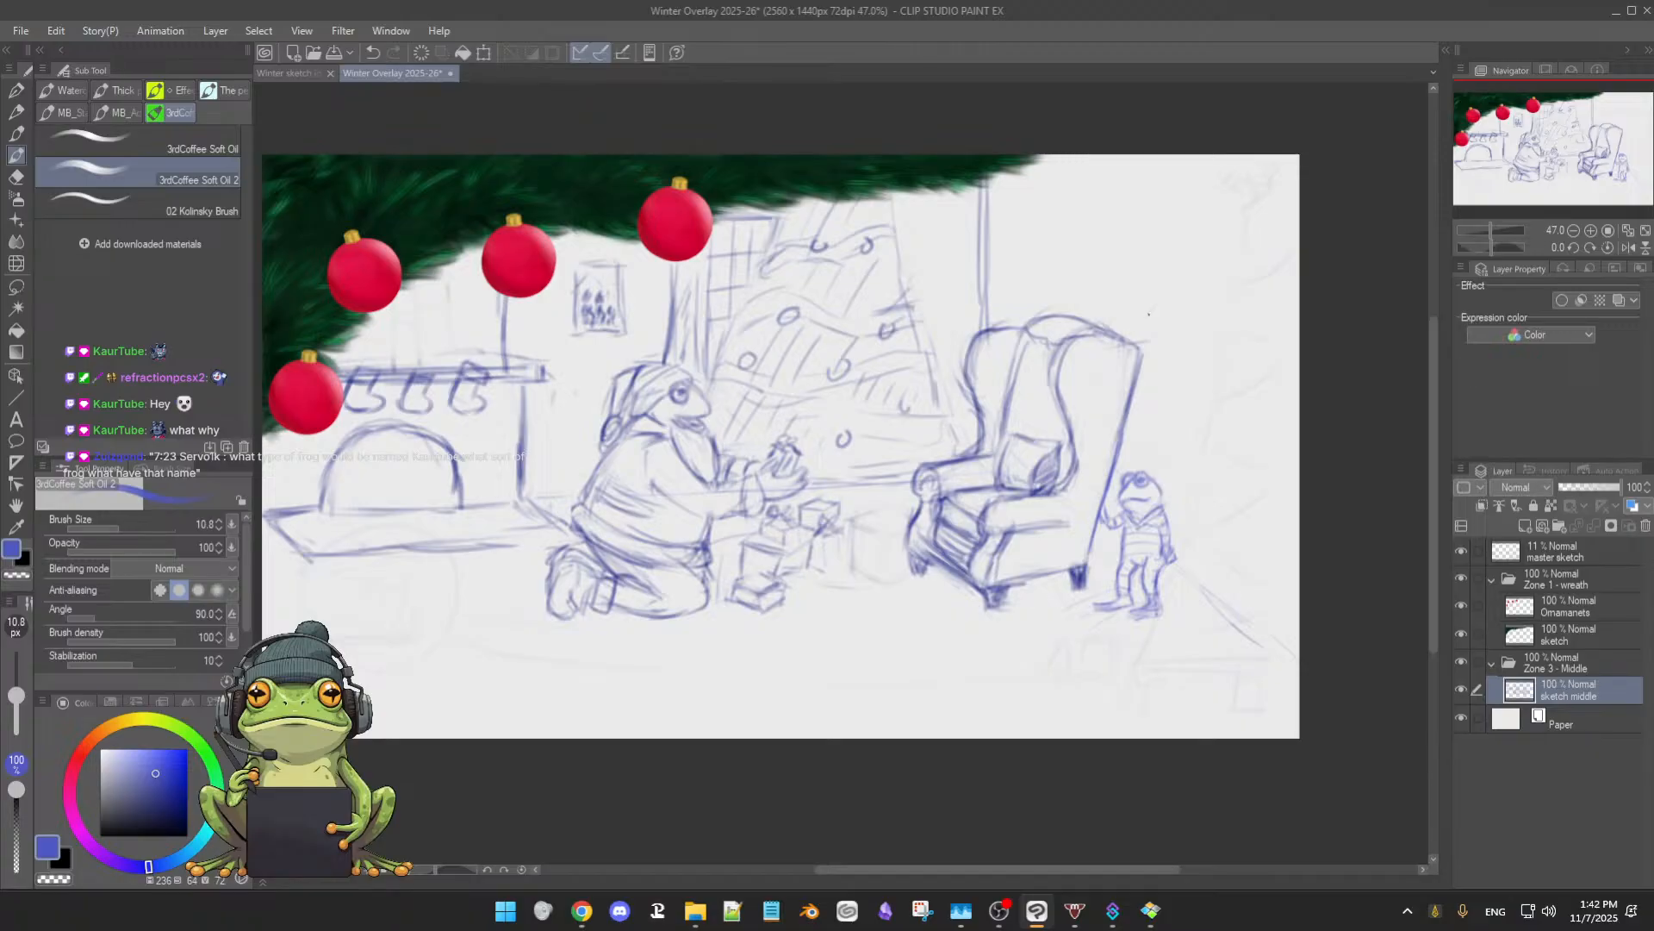
- Hatch diagonal shadow strokes behind the armchair, around the small frog and across the floor at its feet
{"action": "mouse_move", "coordinate": [1134, 378]}
{"action": "left_mouse_down"}
{"action": "mouse_move", "coordinate": [1180, 380]}
{"action": "mouse_move", "coordinate": [1128, 444]}
{"action": "mouse_move", "coordinate": [1209, 402]}
{"action": "mouse_move", "coordinate": [1164, 449]}
{"action": "mouse_move", "coordinate": [1197, 460]}
{"action": "mouse_move", "coordinate": [1162, 509]}
{"action": "left_mouse_up"}
{"action": "left_click_drag", "start_coordinate": [1194, 506], "coordinate": [1165, 550]}
{"action": "left_click_drag", "start_coordinate": [1194, 550], "coordinate": [1077, 613]}
{"action": "key", "text": "e"}
{"action": "key", "text": "p"}
{"action": "key", "text": "e"}
{"action": "key", "text": "p"}
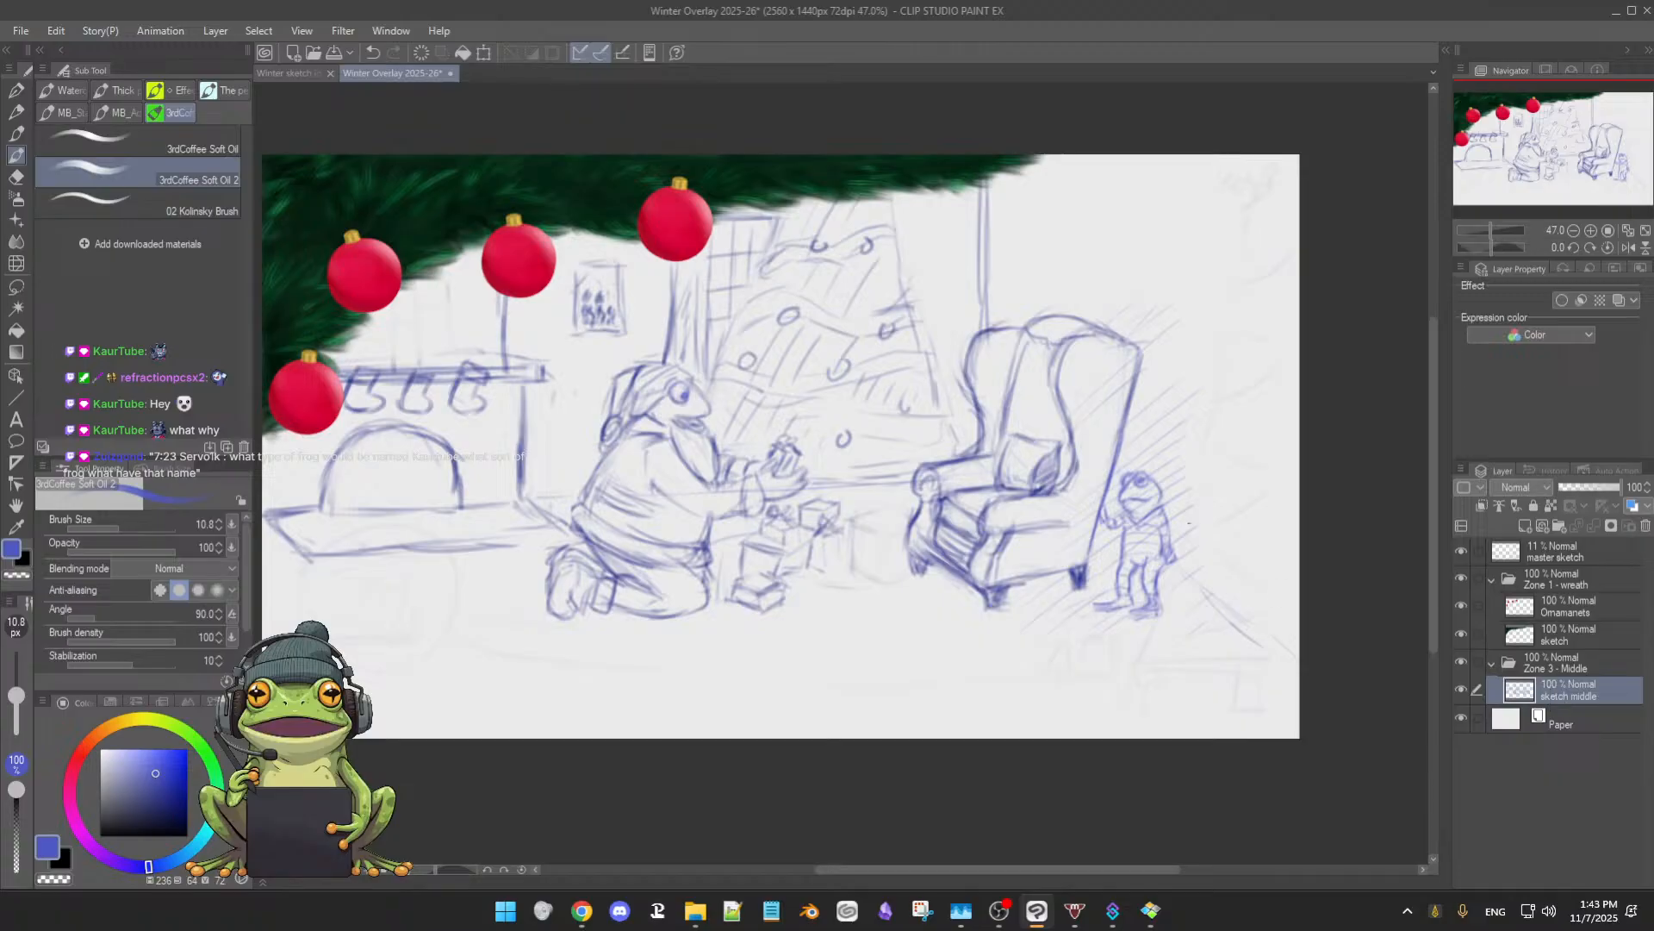
- Lasso the small frog and copy and paste it onto its own layer above the middle sketch
{"action": "key", "text": "m"}
{"action": "mouse_move", "coordinate": [1146, 465]}
{"action": "left_mouse_down"}
{"action": "mouse_move", "coordinate": [1136, 450]}
{"action": "mouse_move", "coordinate": [1114, 487]}
{"action": "mouse_move", "coordinate": [1092, 590]}
{"action": "mouse_move", "coordinate": [1207, 614]}
{"action": "mouse_move", "coordinate": [1198, 497]}
{"action": "mouse_move", "coordinate": [1135, 454]}
{"action": "left_mouse_up"}
{"action": "key", "text": "b"}
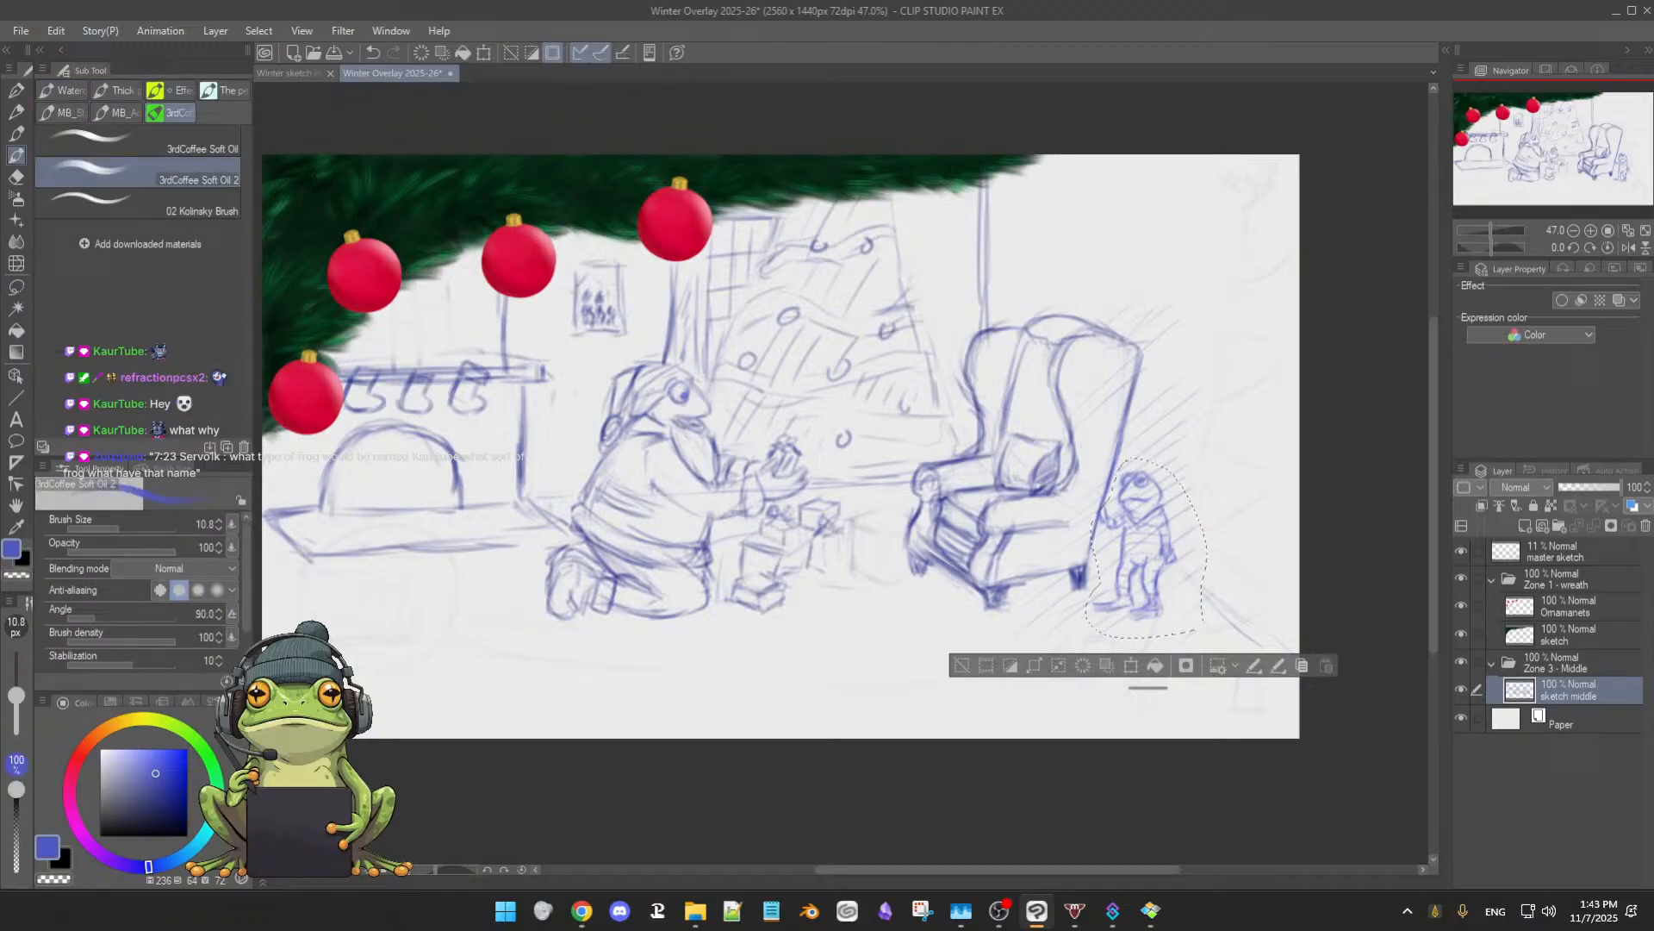
{"action": "left_click", "coordinate": [1303, 676]}
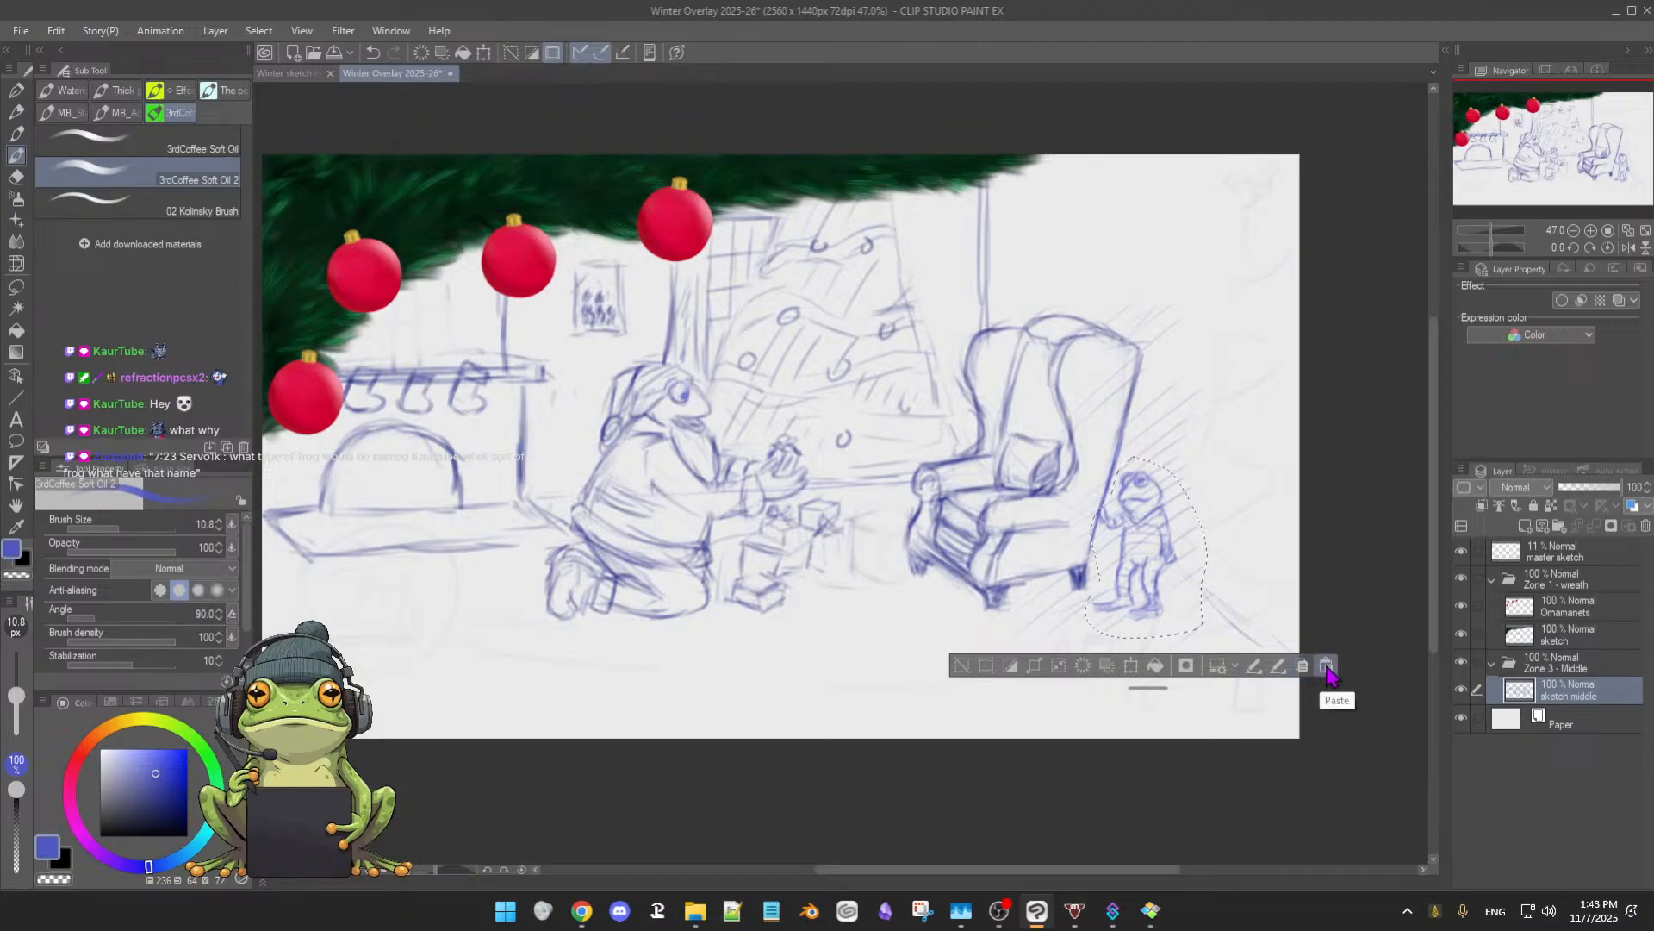
{"action": "left_click", "coordinate": [1326, 665]}
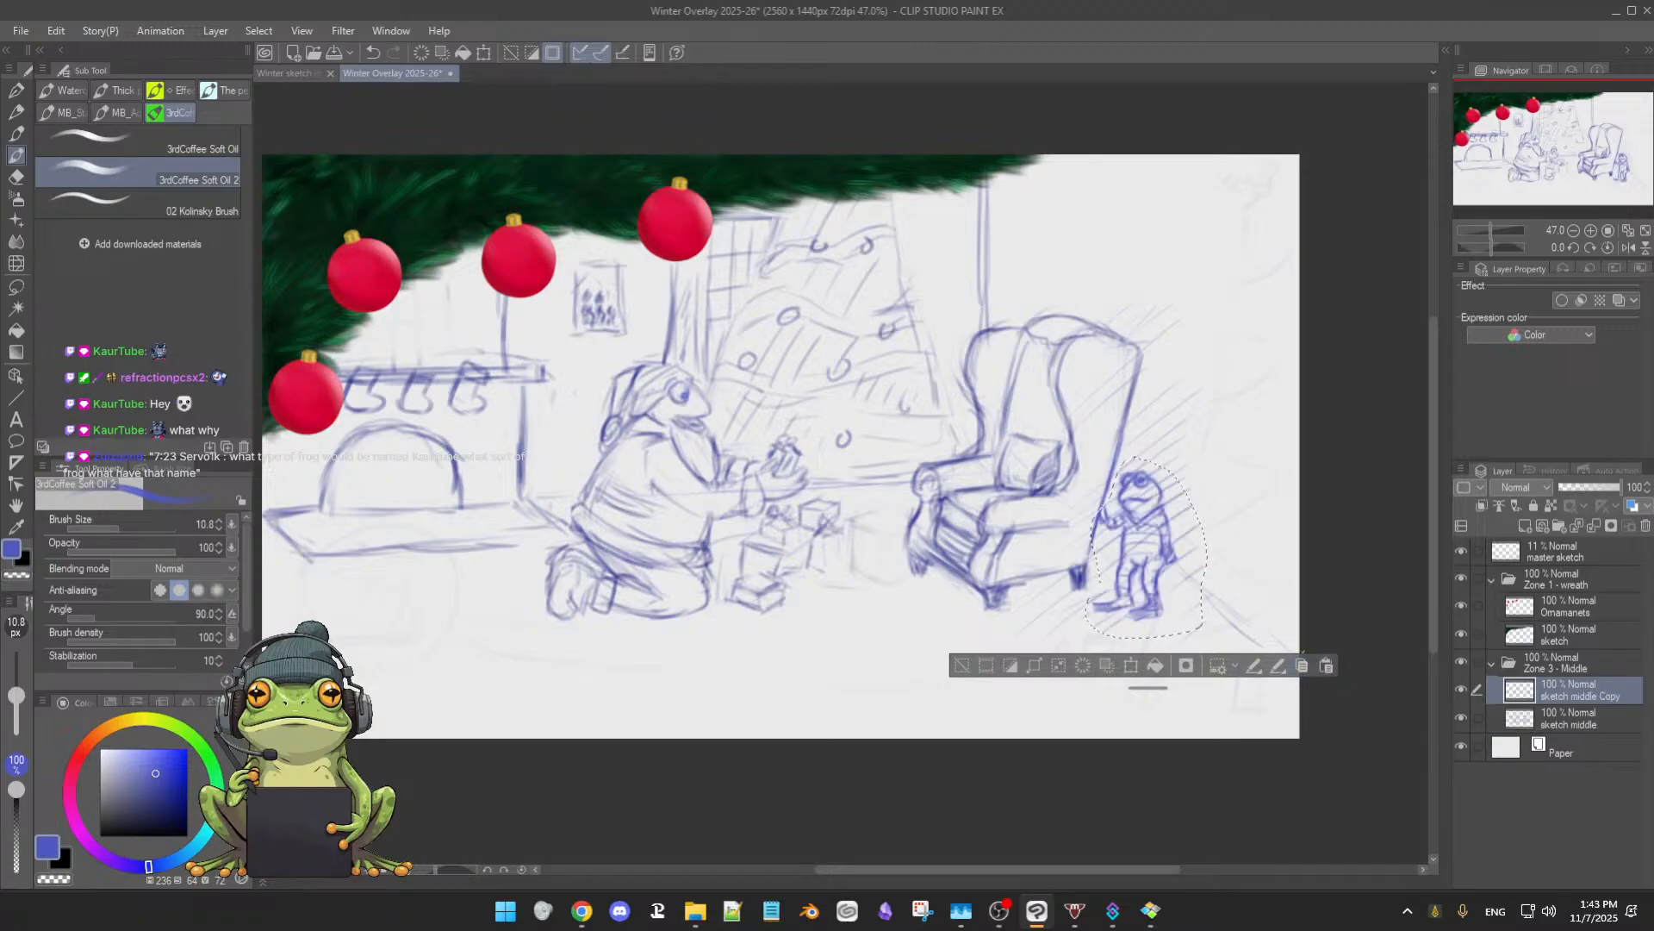
- Shrink the frog copy to about 77% width and 68% height, place it behind the original frog, and deselect
{"action": "left_click", "coordinate": [1135, 669]}
{"action": "left_click_drag", "start_coordinate": [1154, 601], "coordinate": [1168, 630]}
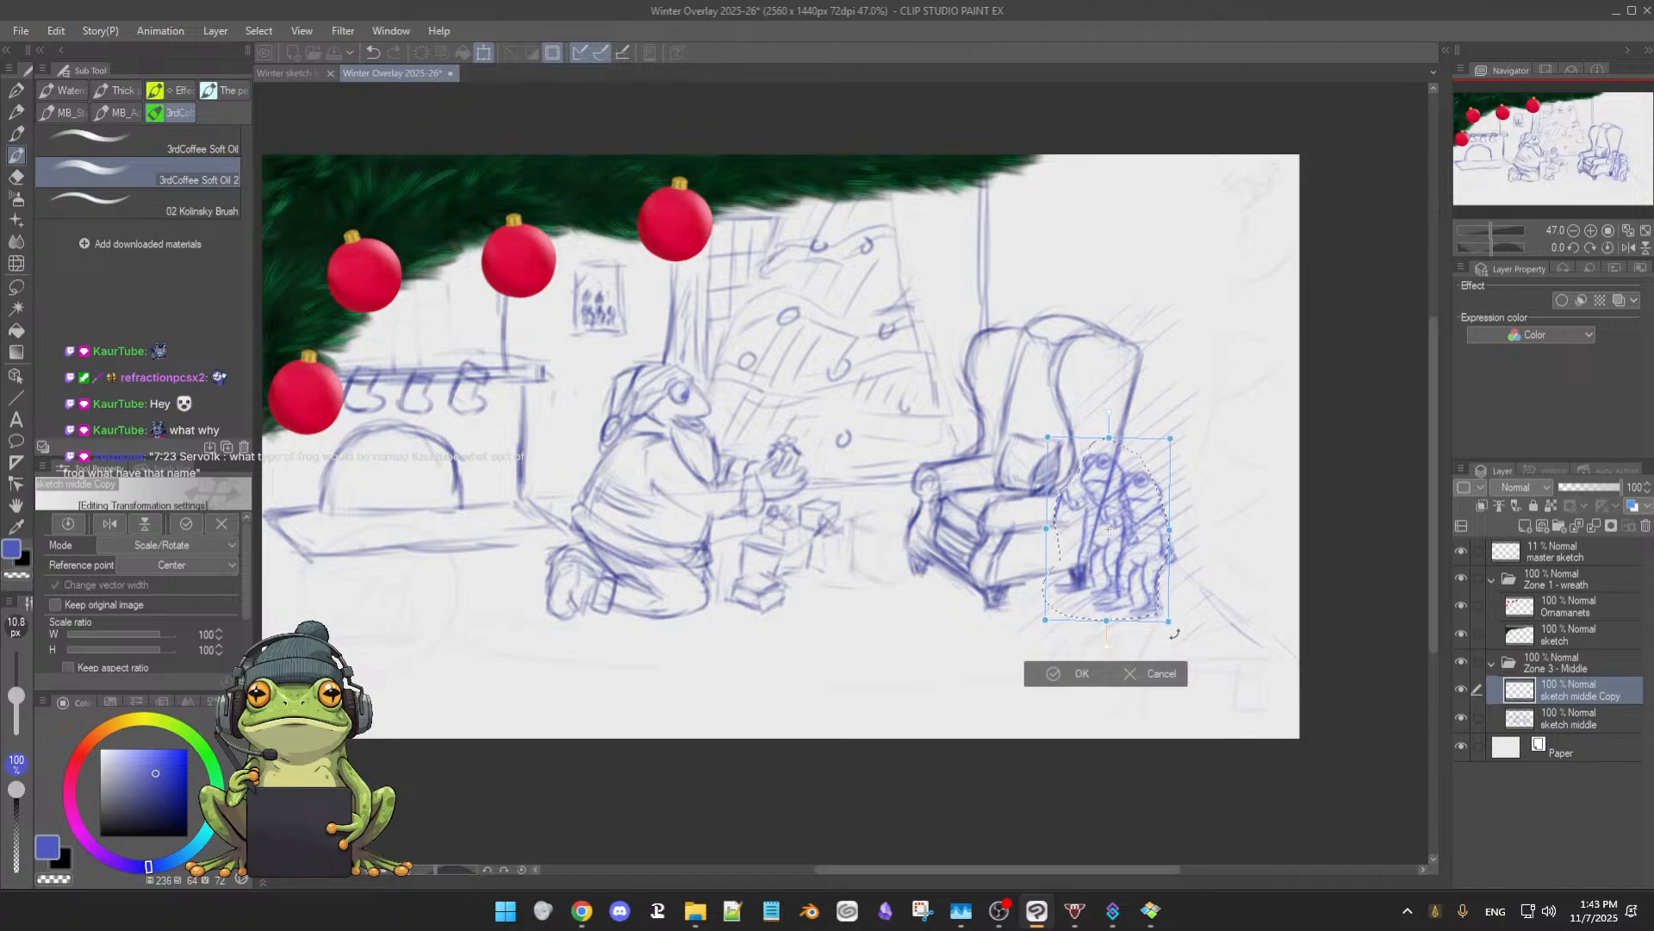
{"action": "left_click_drag", "start_coordinate": [1143, 610], "coordinate": [1233, 608]}
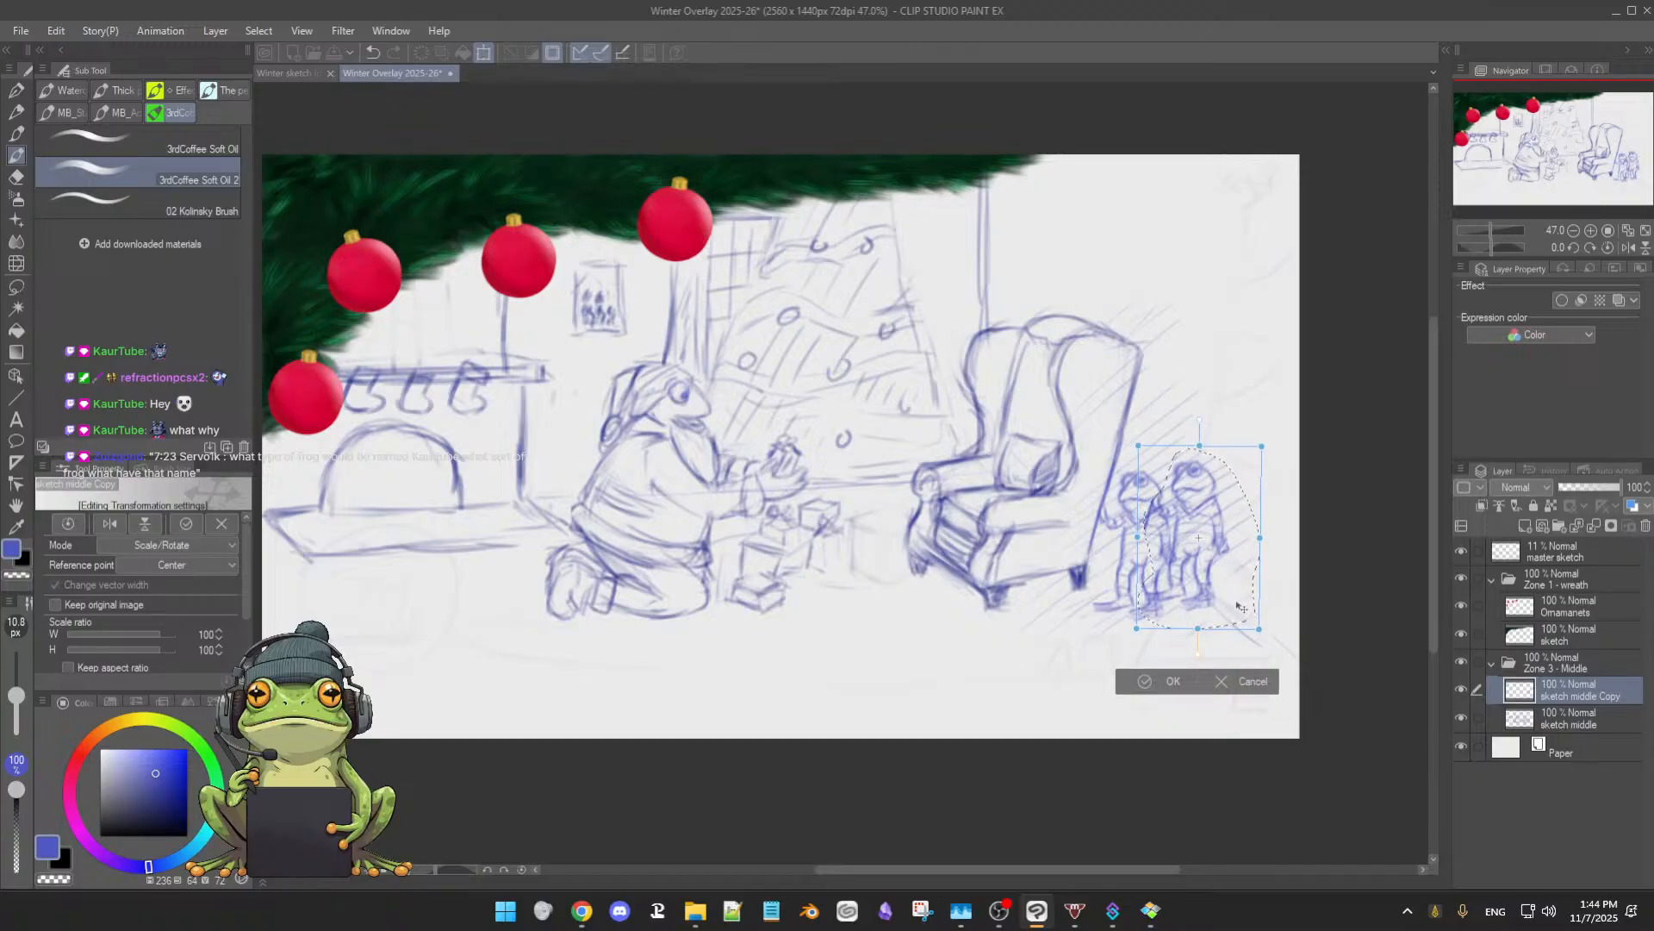
{"action": "left_click_drag", "start_coordinate": [1262, 451], "coordinate": [1246, 495]}
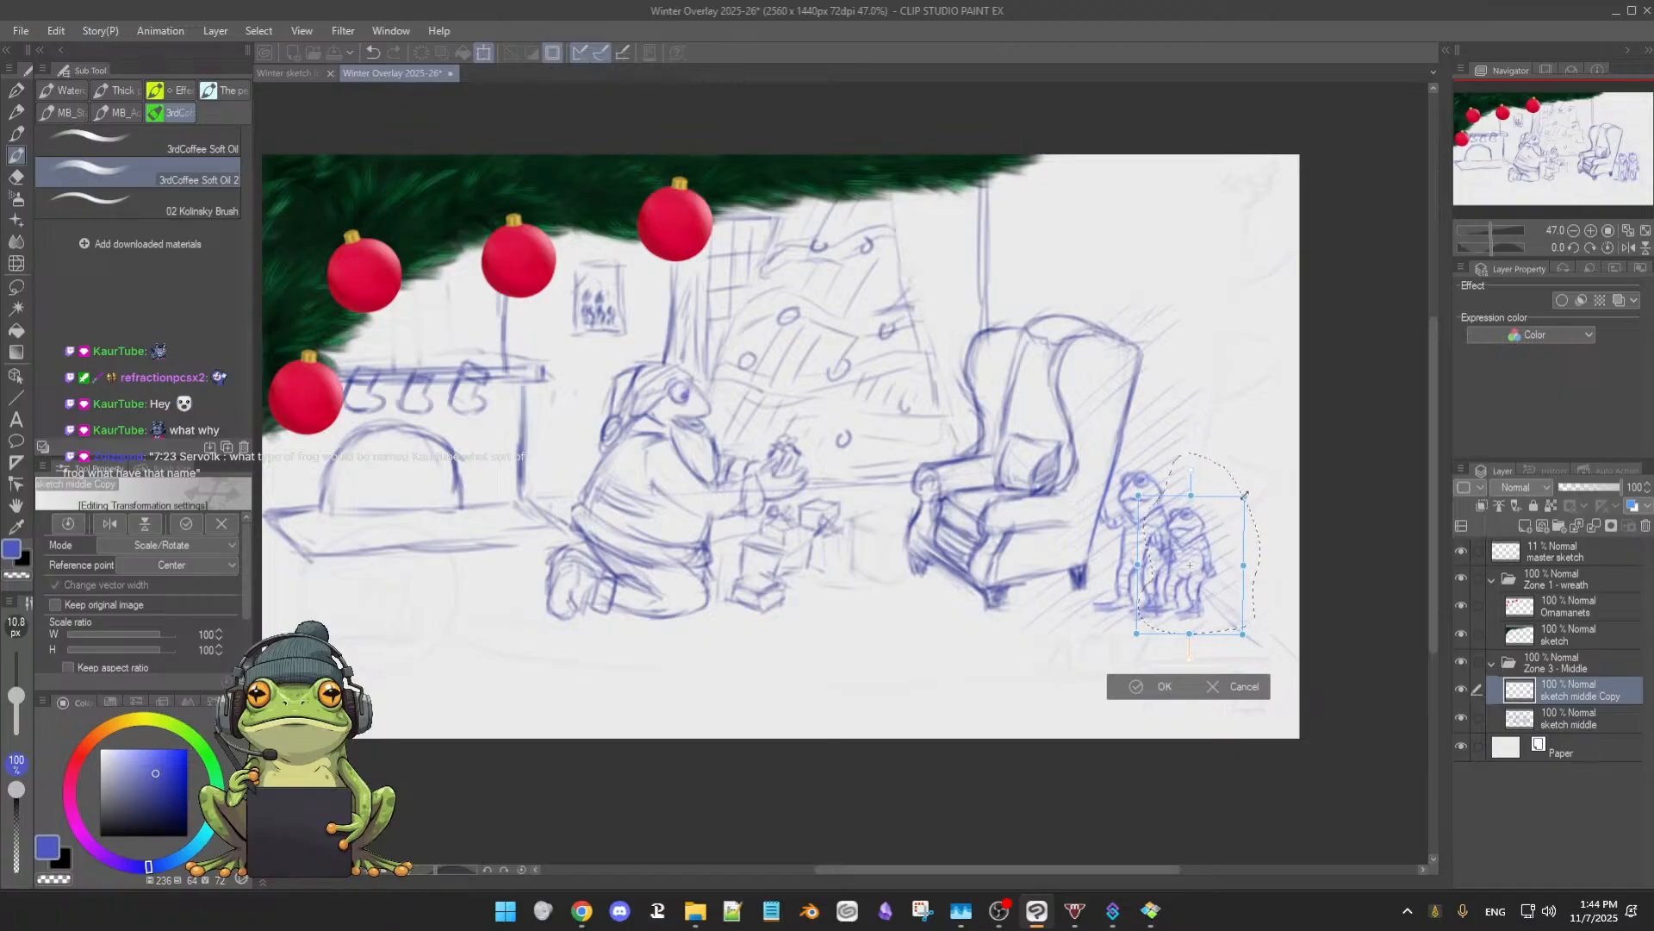
{"action": "left_click_drag", "start_coordinate": [1215, 604], "coordinate": [1233, 607]}
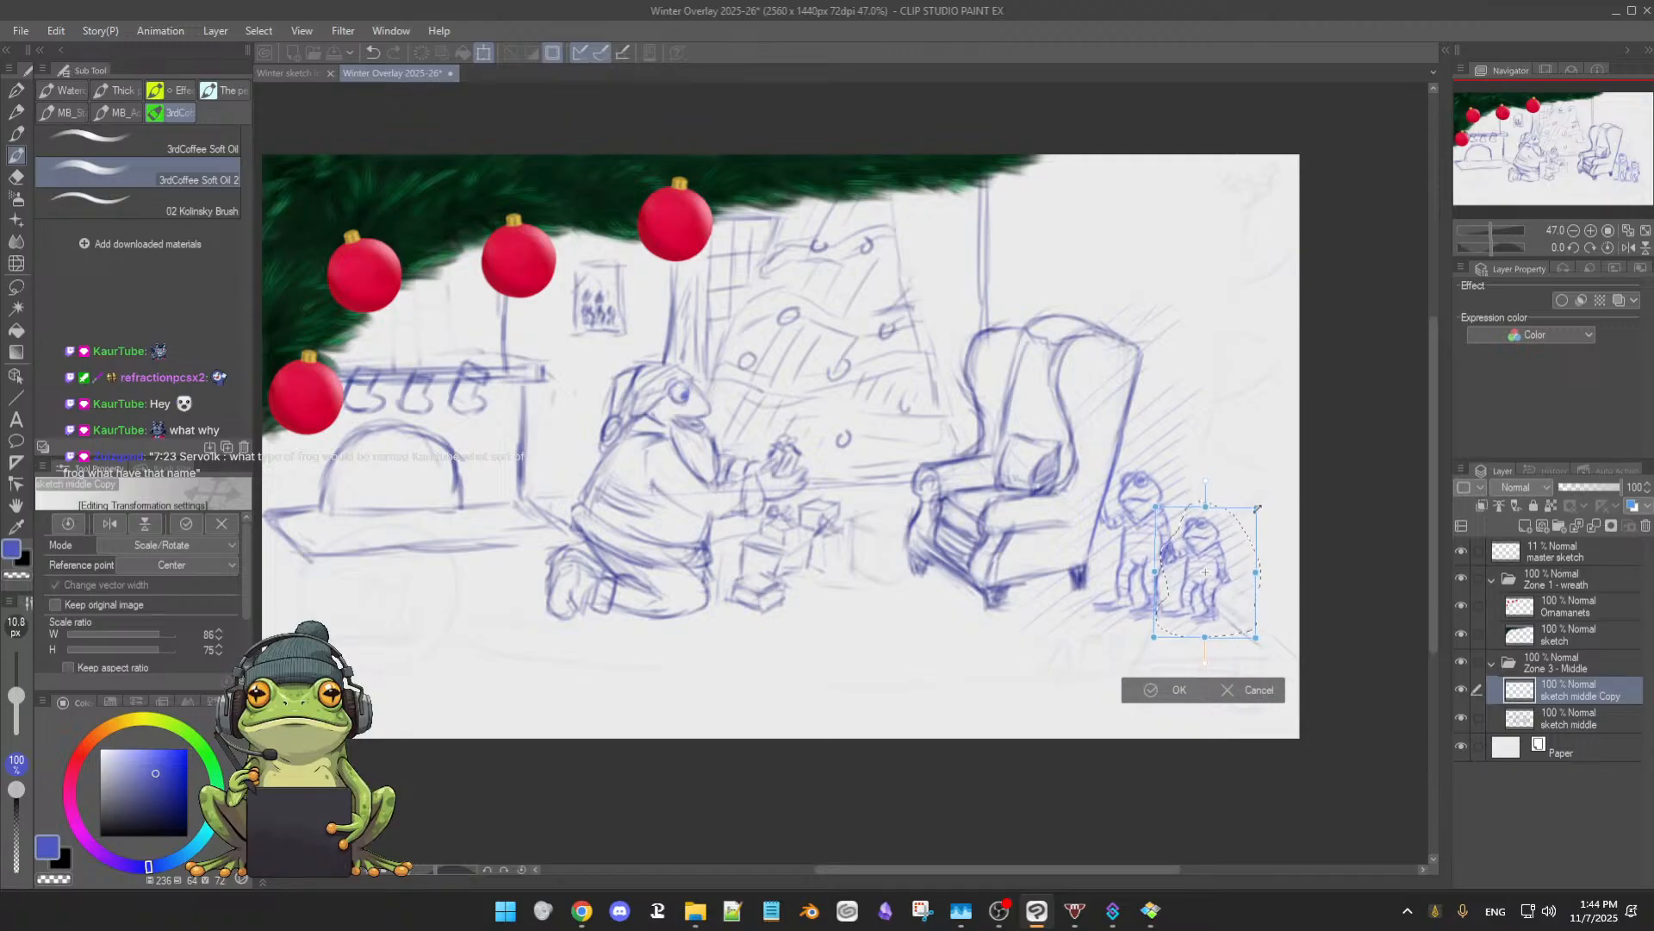
{"action": "left_click_drag", "start_coordinate": [1254, 513], "coordinate": [1252, 515]}
{"action": "left_click_drag", "start_coordinate": [1230, 594], "coordinate": [1232, 587]}
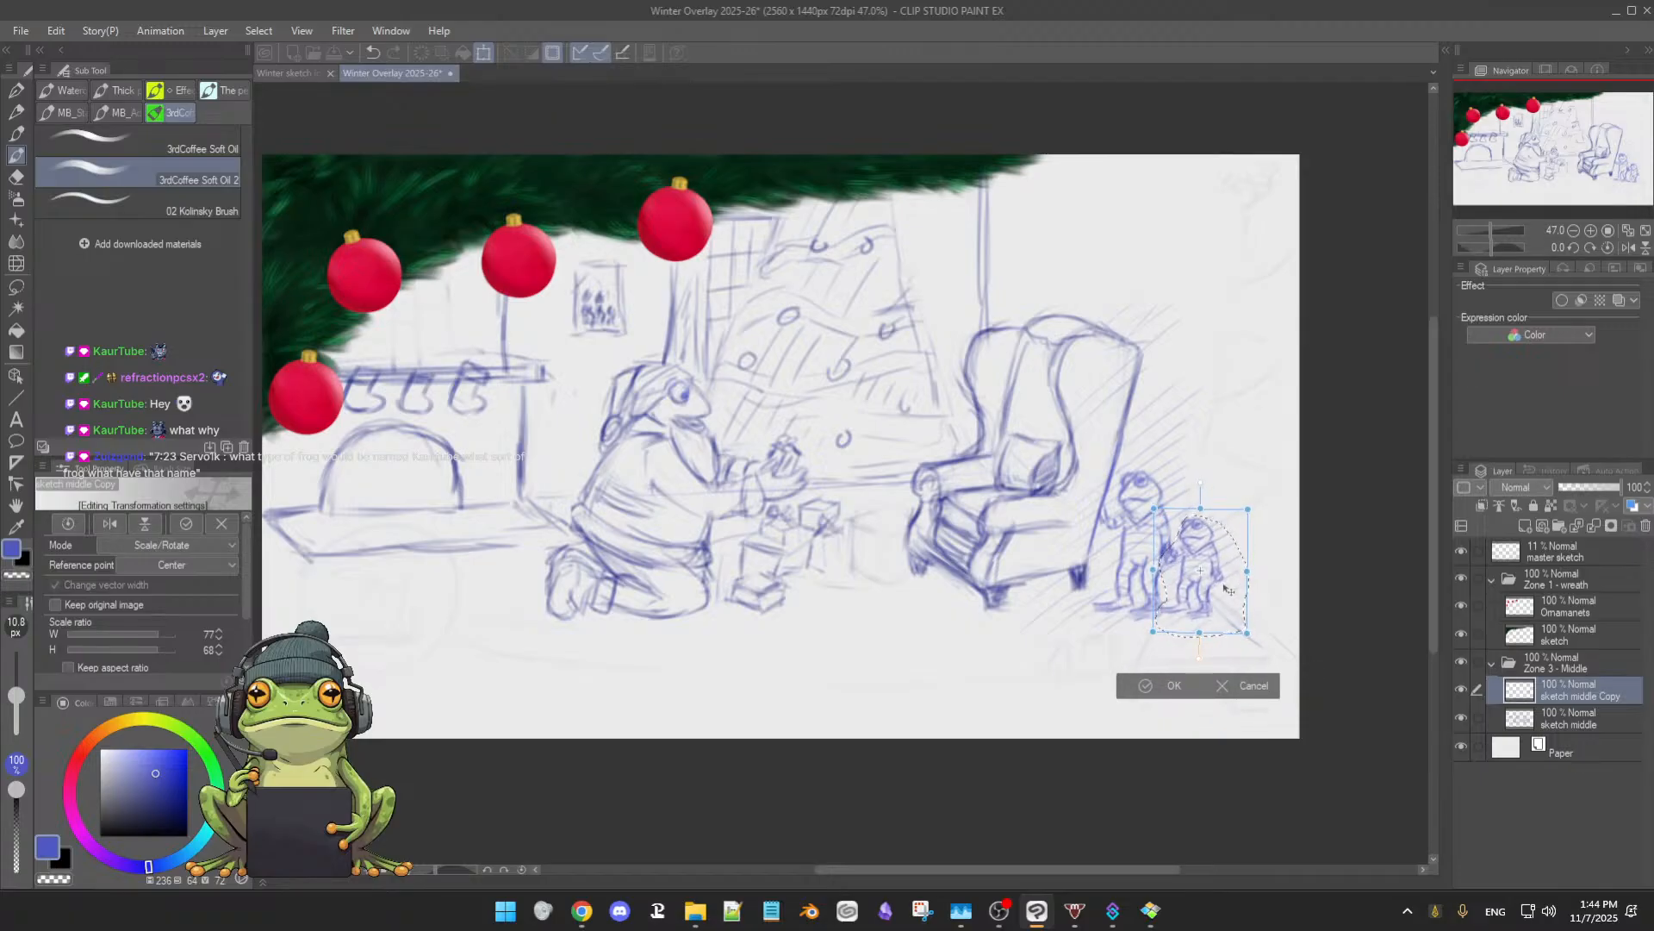
{"action": "left_click", "coordinate": [1172, 683]}
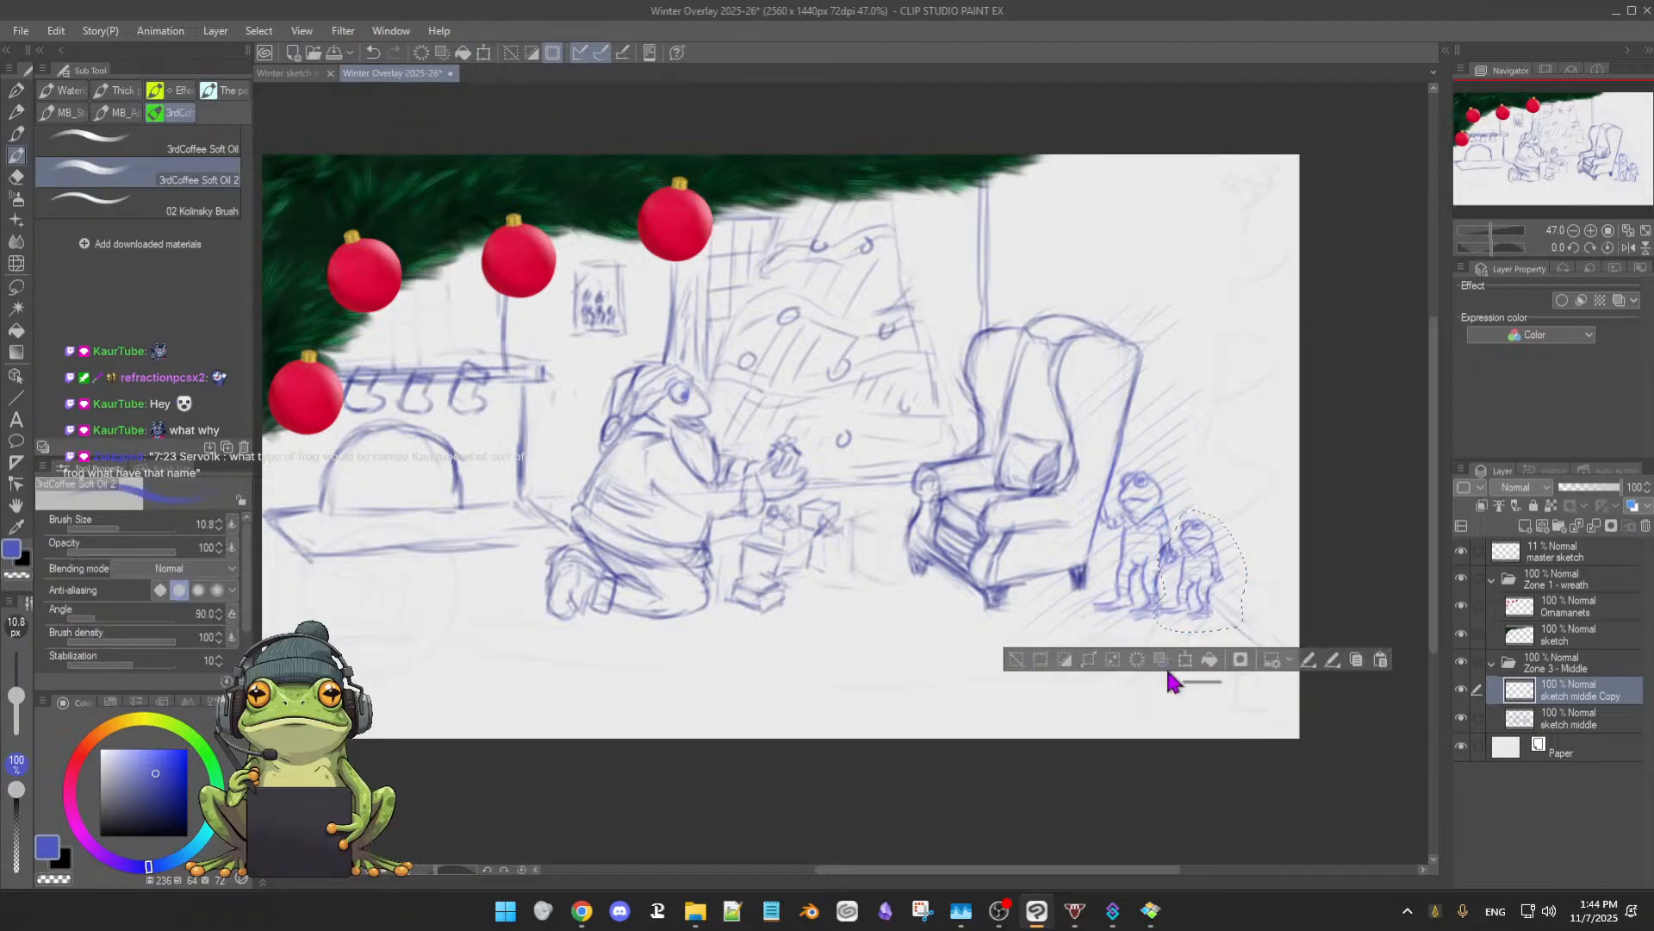
{"action": "left_click", "coordinate": [1018, 660]}
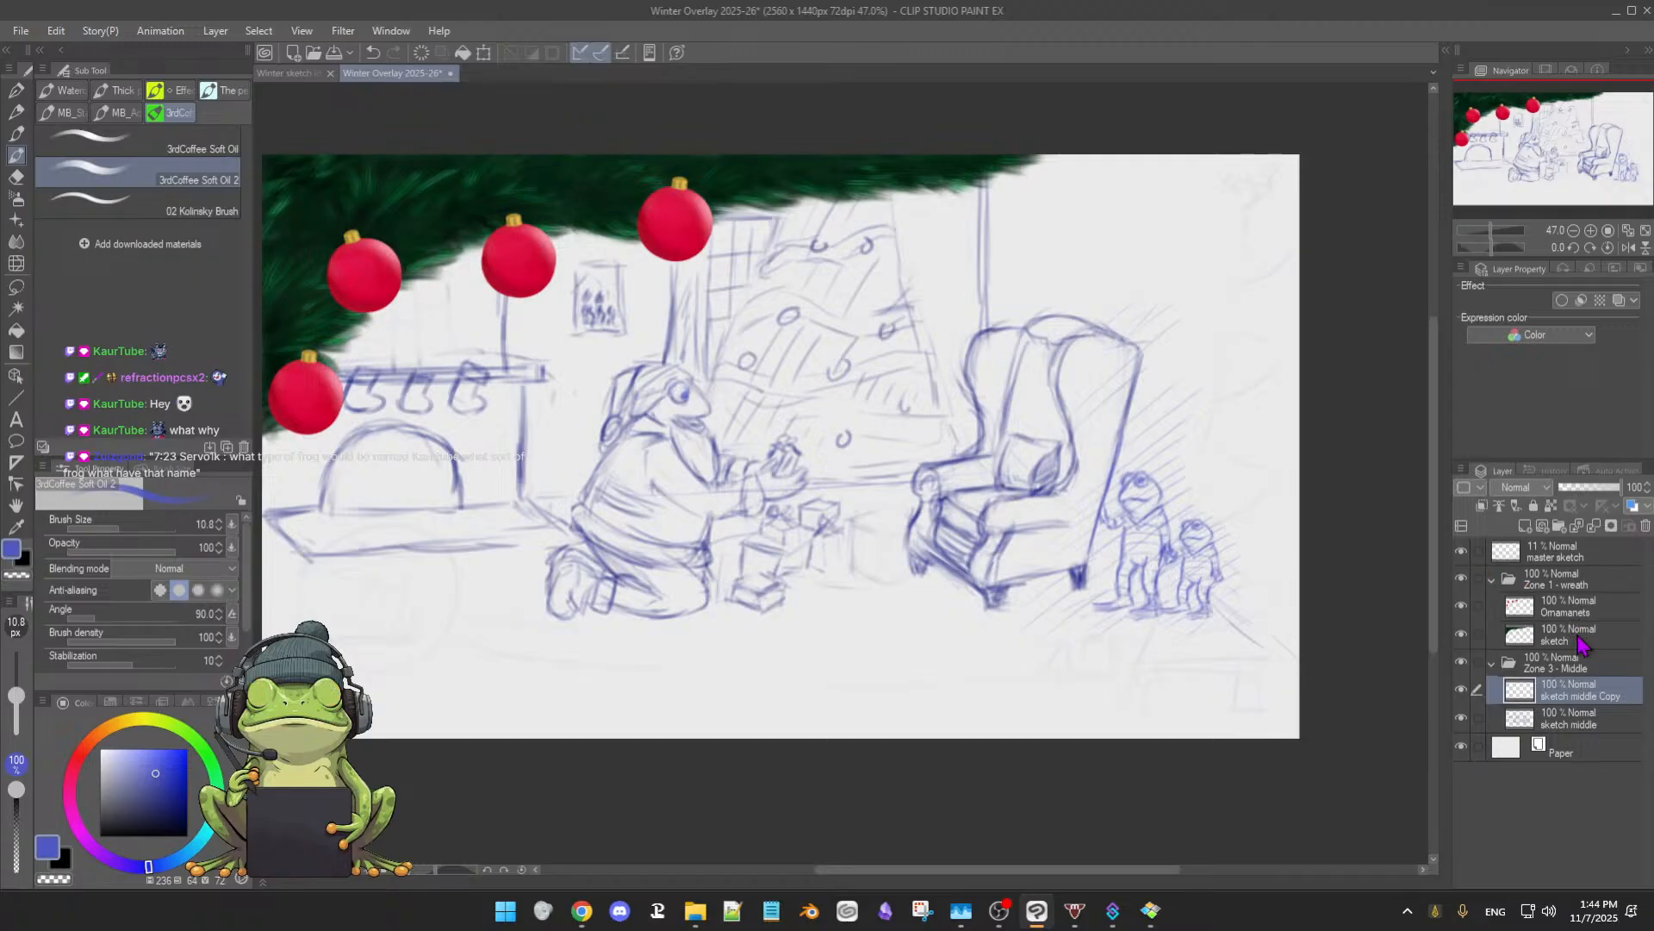
- Raise the master sketch layer's opacity to 86%
{"action": "left_click", "coordinate": [1584, 556]}
{"action": "left_click_drag", "start_coordinate": [1577, 498], "coordinate": [1616, 493]}
{"action": "scroll", "coordinate": [1175, 545], "scroll_direction": "down", "scroll_amount": 2}
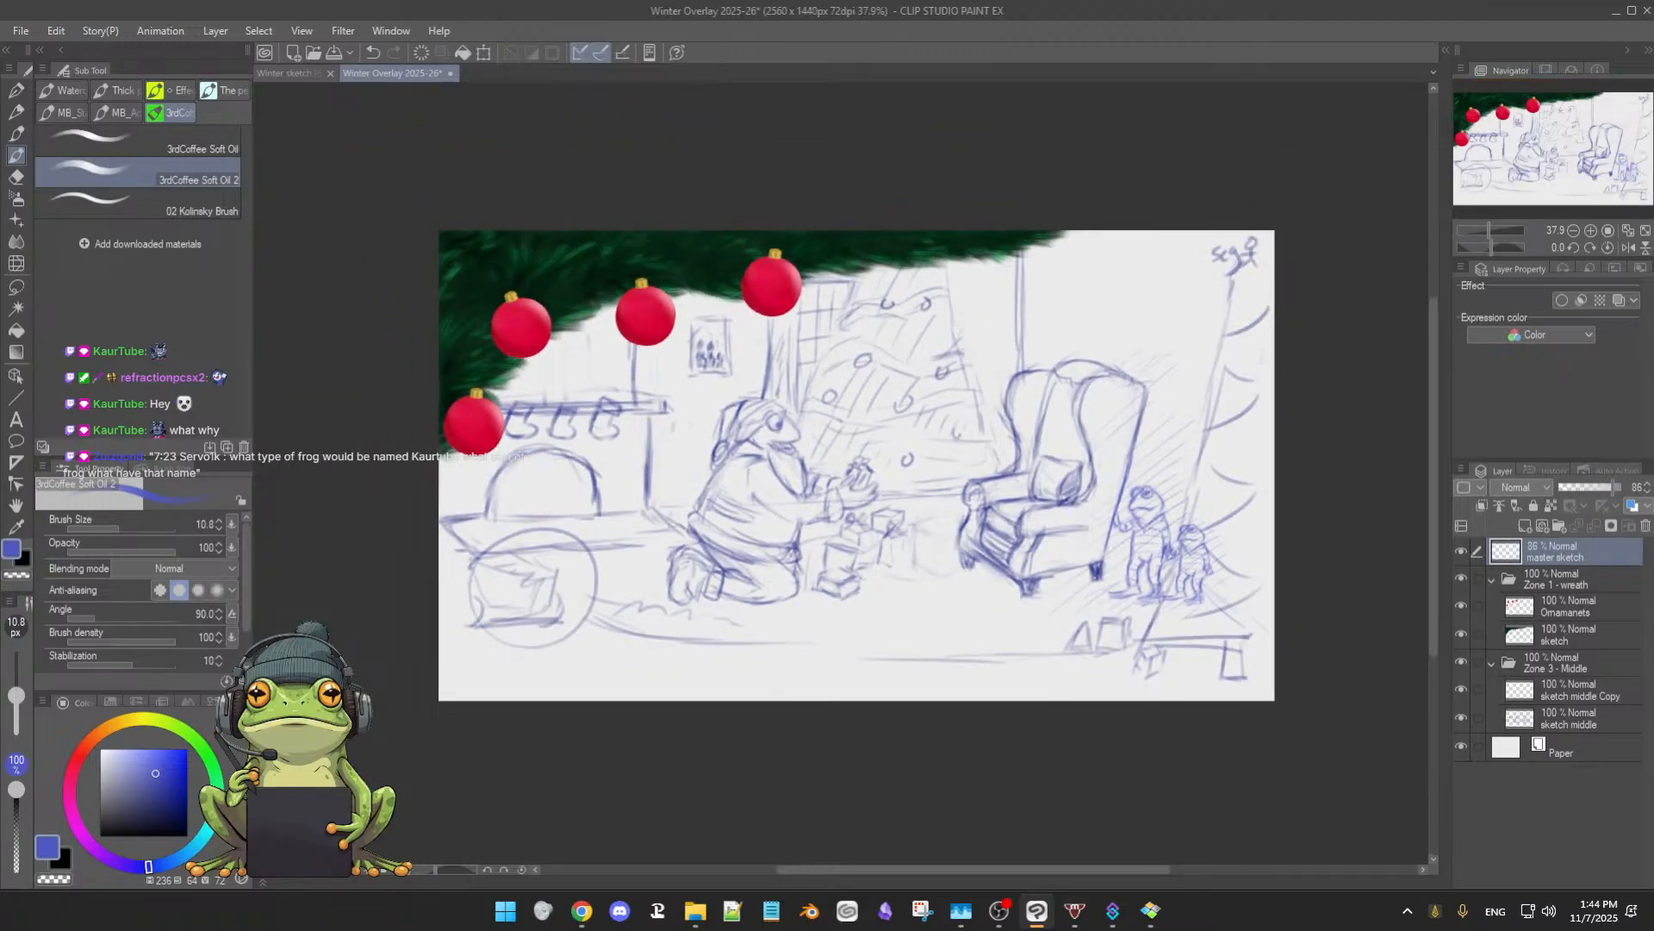
{"action": "scroll", "coordinate": [1093, 572], "scroll_direction": "up", "scroll_amount": 3}
{"action": "left_click_drag", "start_coordinate": [1055, 562], "coordinate": [1106, 617]}
{"action": "scroll", "coordinate": [1095, 619], "scroll_direction": "up", "scroll_amount": 2}
{"action": "scroll", "coordinate": [1107, 617], "scroll_direction": "down", "scroll_amount": 1}
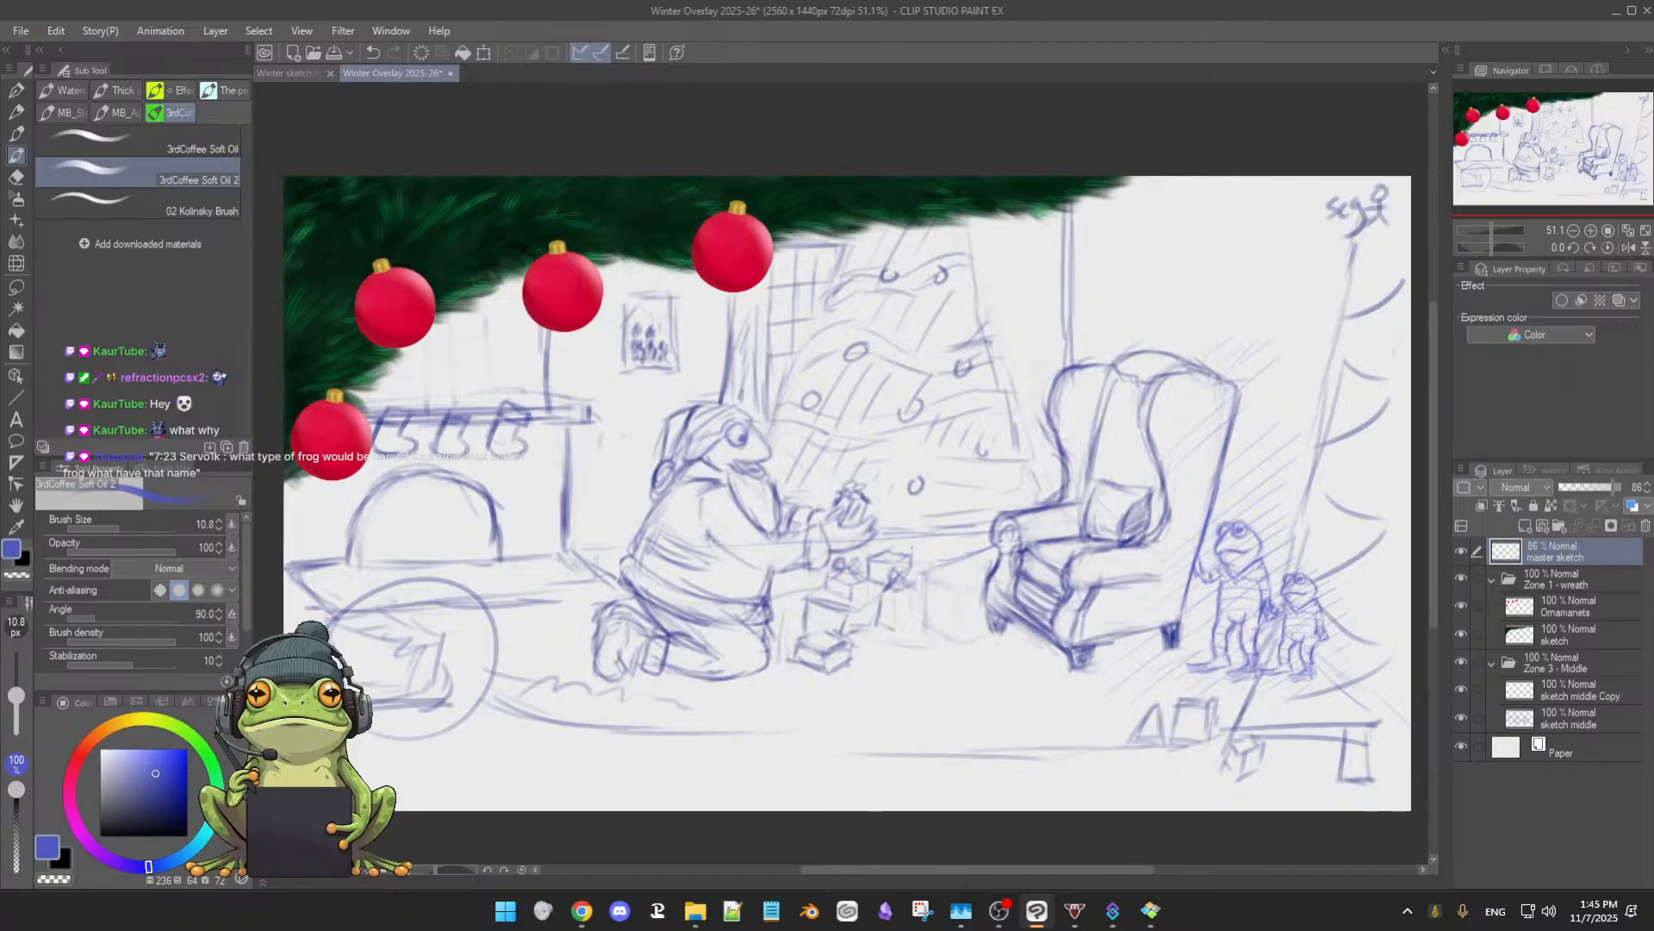
{"action": "key", "text": "e"}
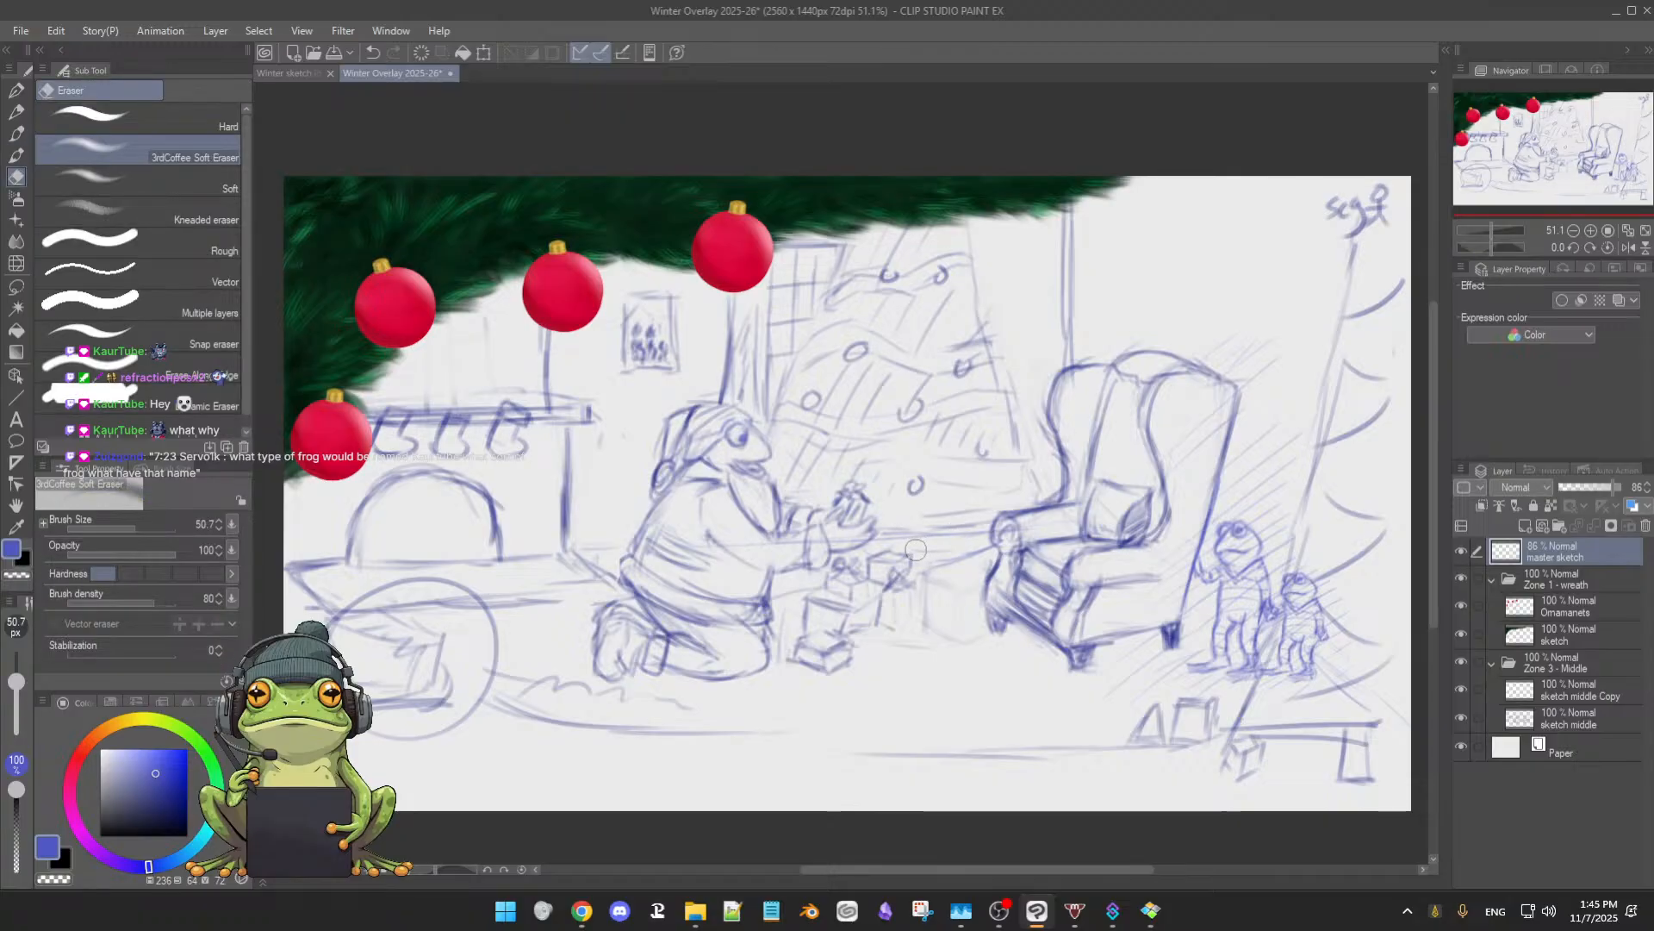
{"action": "key", "text": "b"}
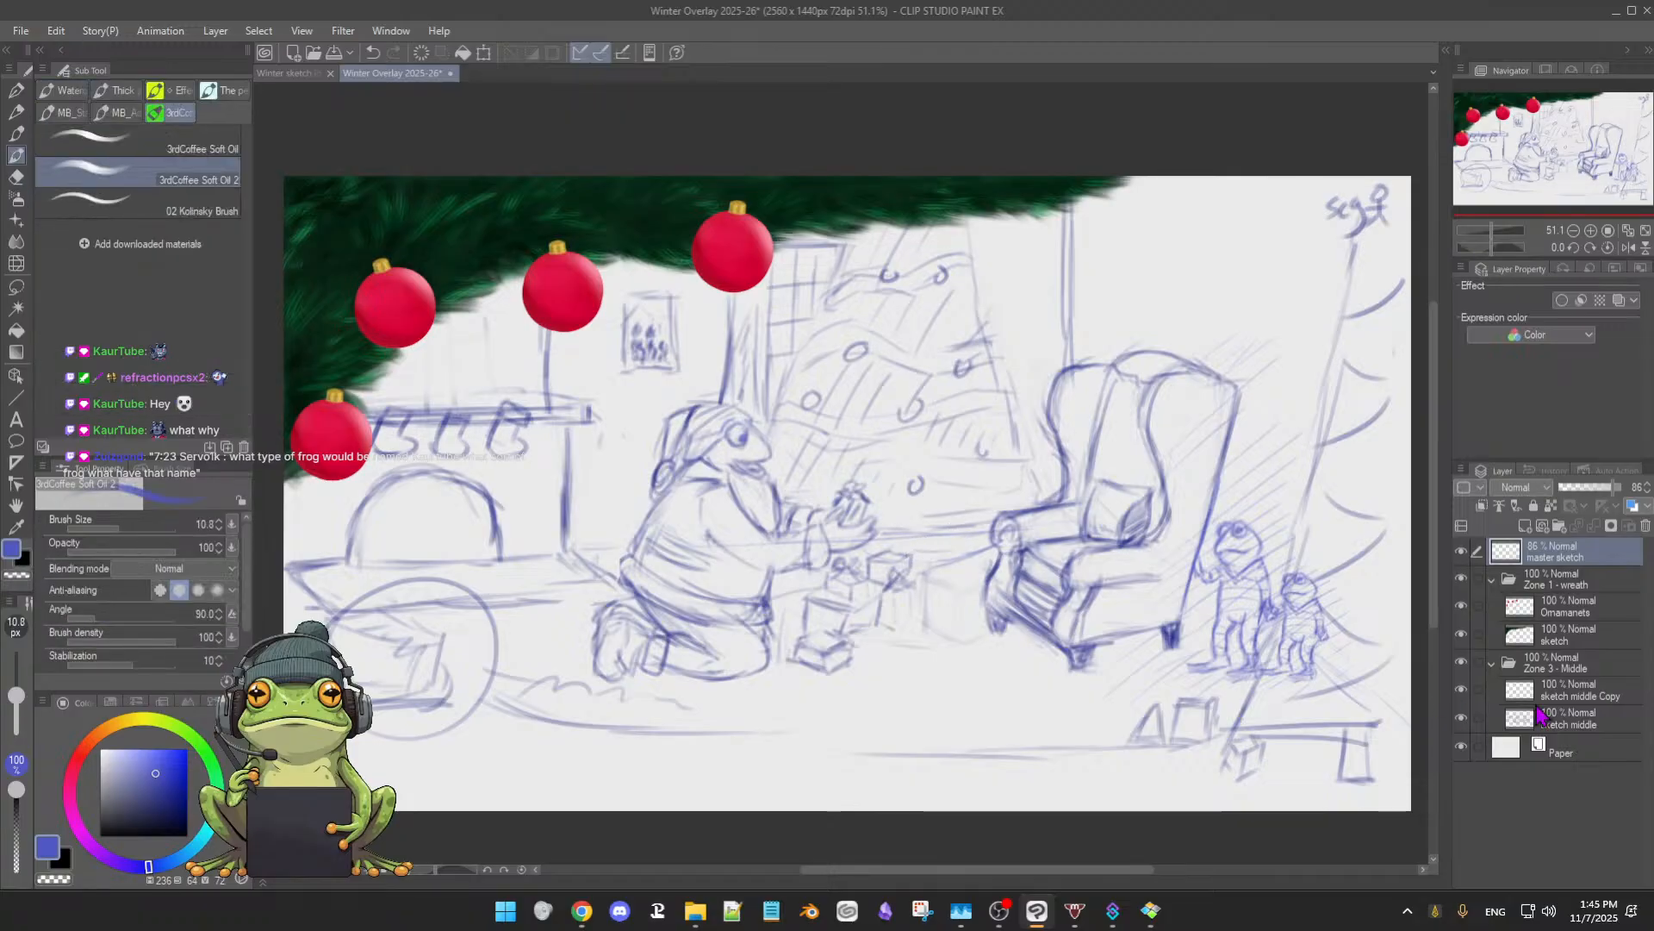
- Merge the copied frog layer into the sketch middle layer and hide the merged layer
{"action": "left_click", "coordinate": [1596, 694]}
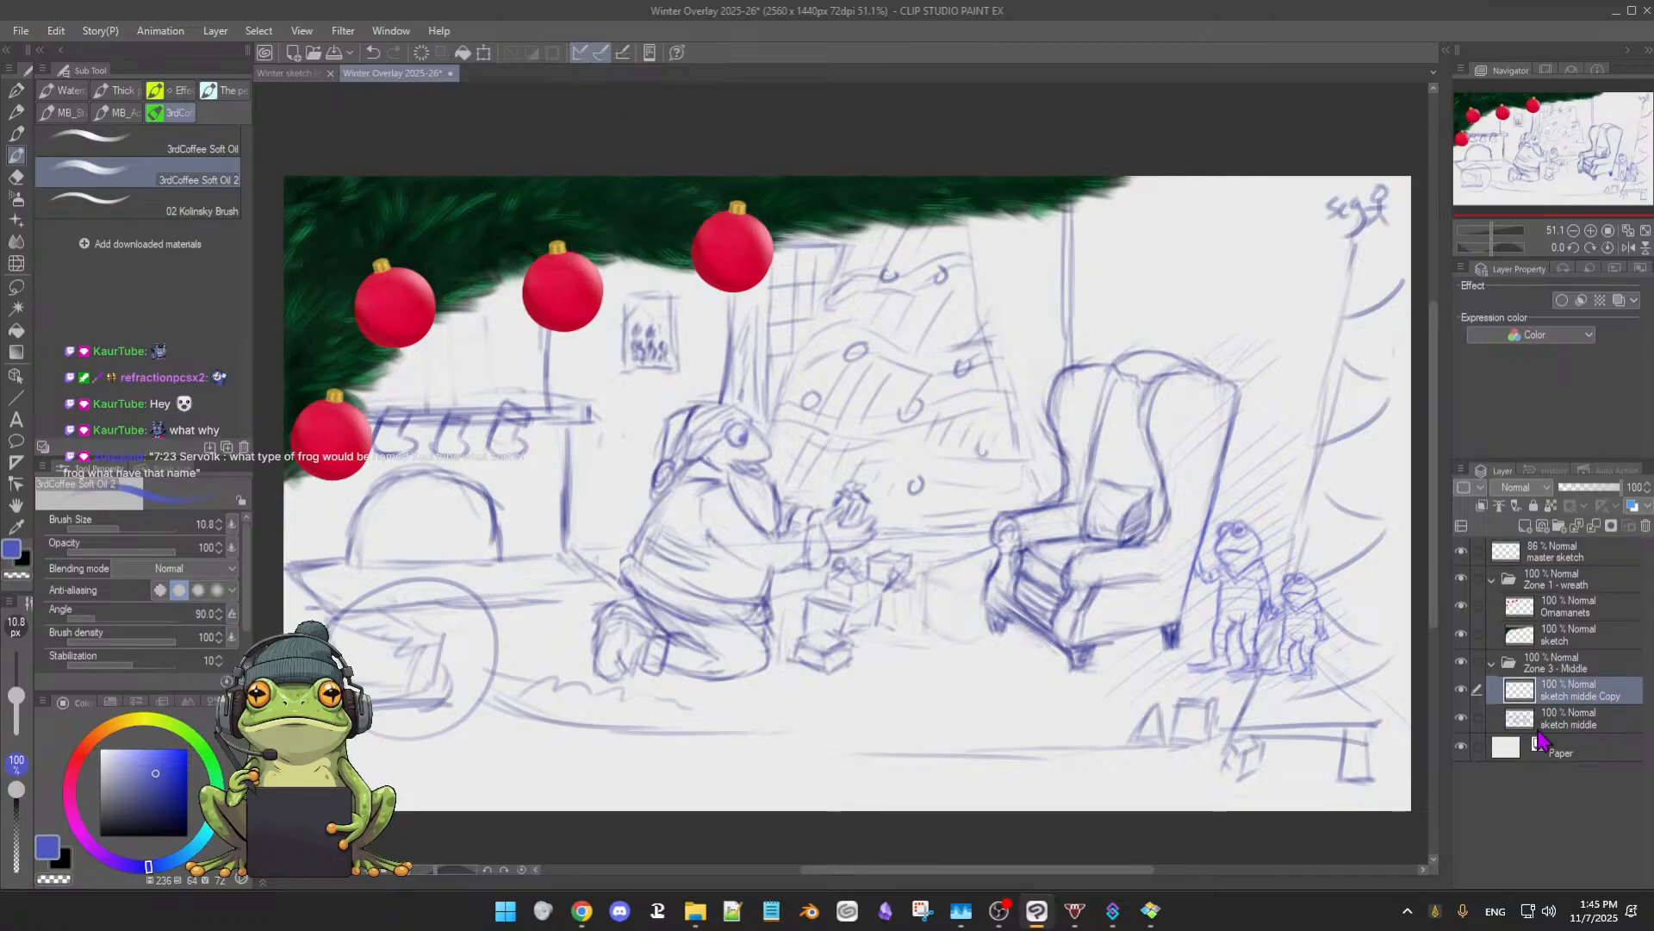
{"action": "left_click", "coordinate": [1462, 689]}
{"action": "left_click", "coordinate": [1462, 689]}
{"action": "left_click", "coordinate": [1595, 539]}
{"action": "left_click", "coordinate": [1463, 692]}
{"action": "left_click", "coordinate": [1462, 690]}
{"action": "left_click", "coordinate": [1461, 690]}
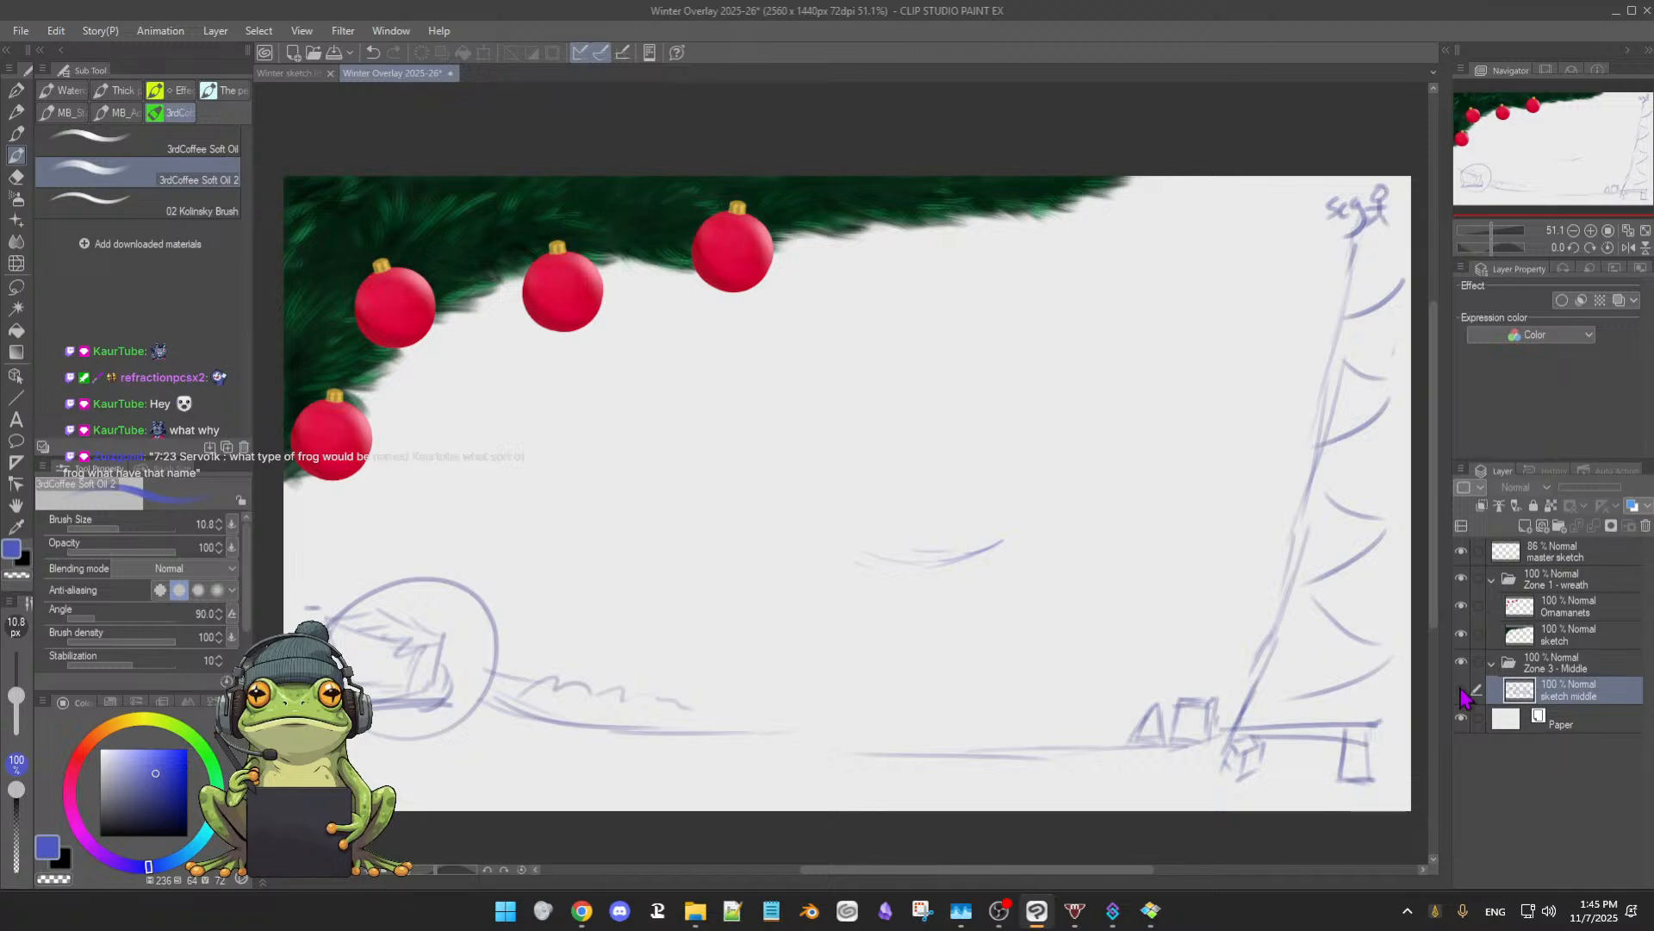
- Erase the stray curved stroke in the middle of the master sketch layer
{"action": "left_click", "coordinate": [1463, 553]}
{"action": "left_click", "coordinate": [1462, 554]}
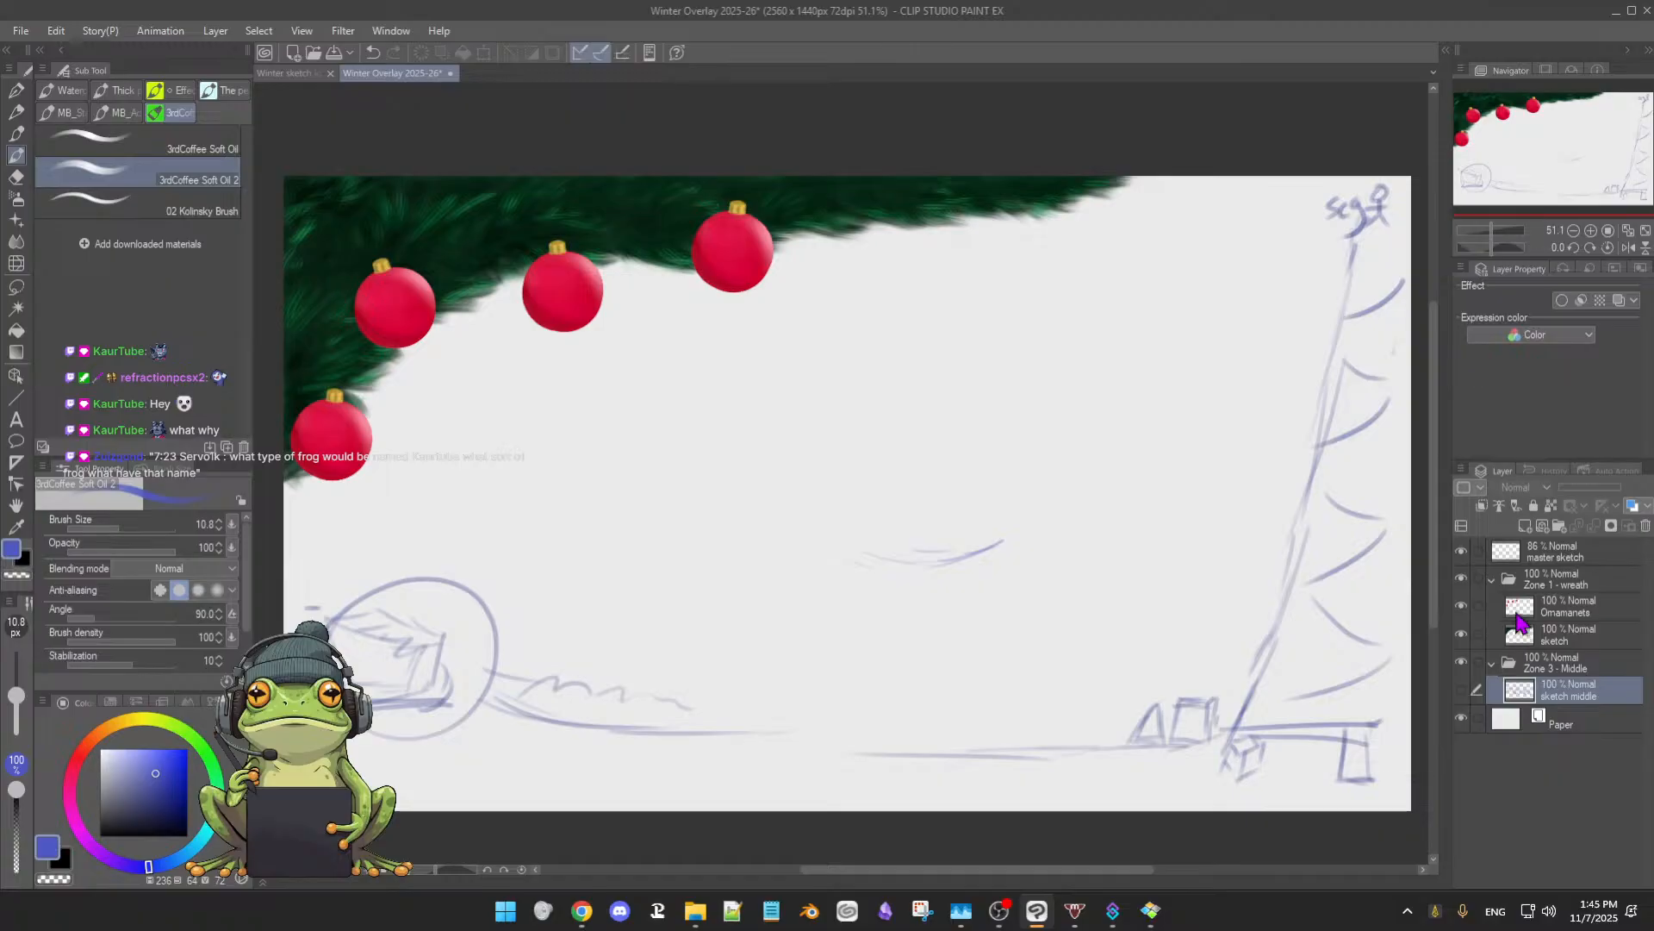
{"action": "left_click", "coordinate": [1561, 553]}
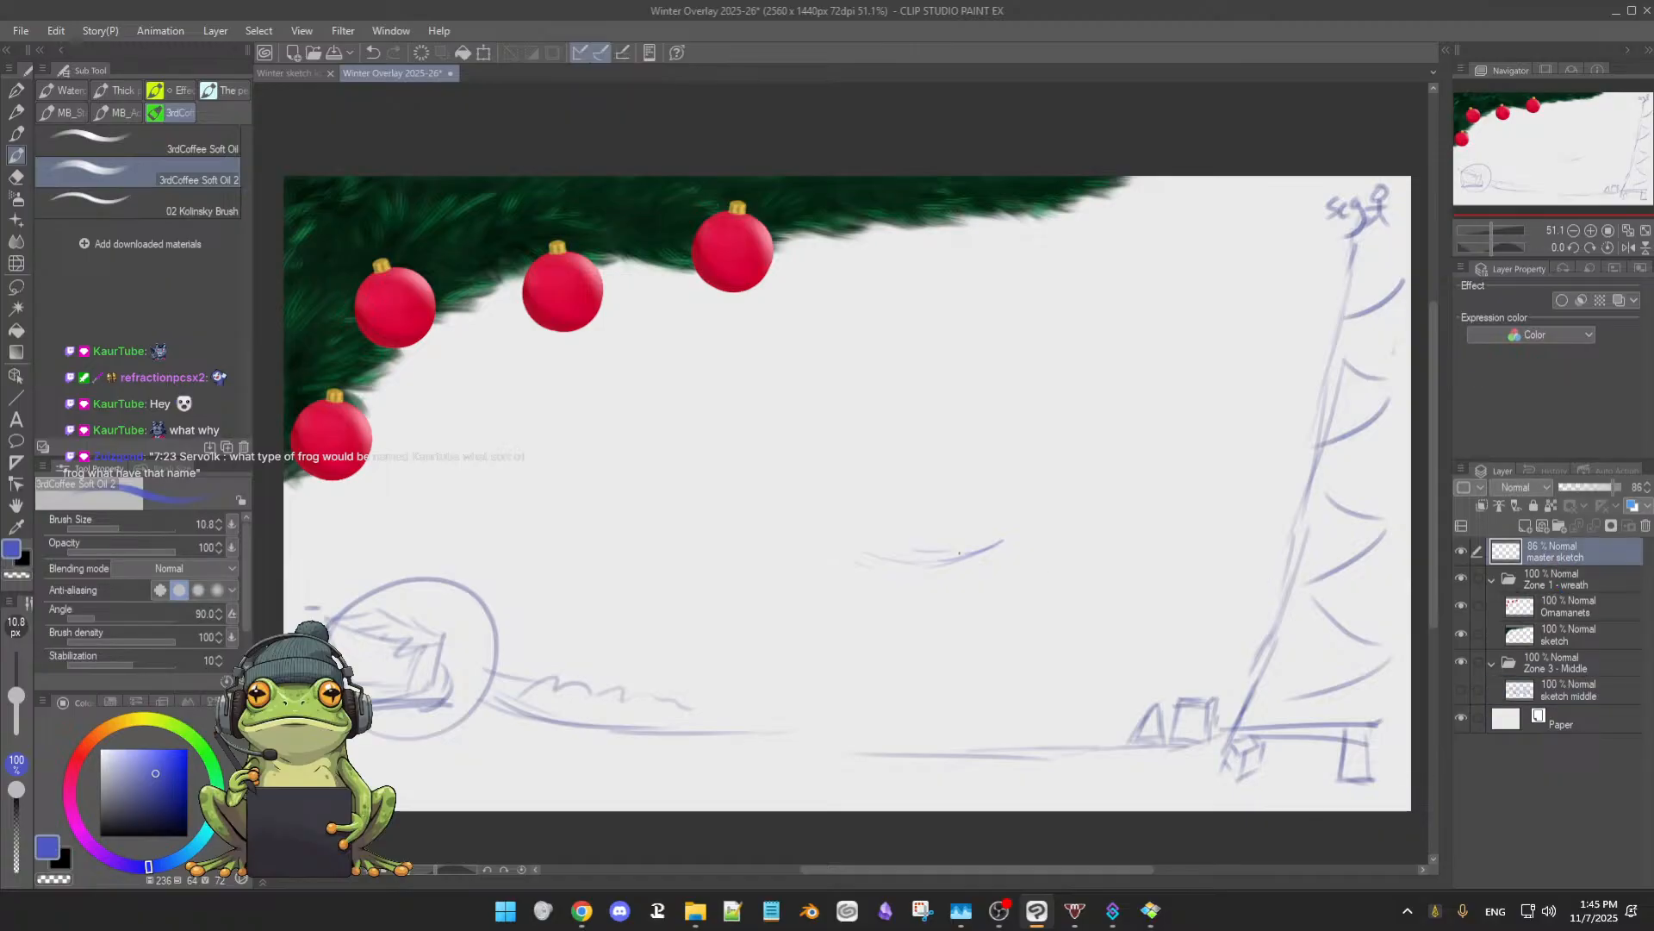
{"action": "key", "text": "e"}
{"action": "mouse_move", "coordinate": [955, 549]}
{"action": "left_mouse_down"}
{"action": "mouse_move", "coordinate": [861, 554]}
{"action": "mouse_move", "coordinate": [999, 542]}
{"action": "mouse_move", "coordinate": [921, 565]}
{"action": "mouse_move", "coordinate": [999, 551]}
{"action": "mouse_move", "coordinate": [836, 557]}
{"action": "mouse_move", "coordinate": [941, 546]}
{"action": "left_mouse_up"}
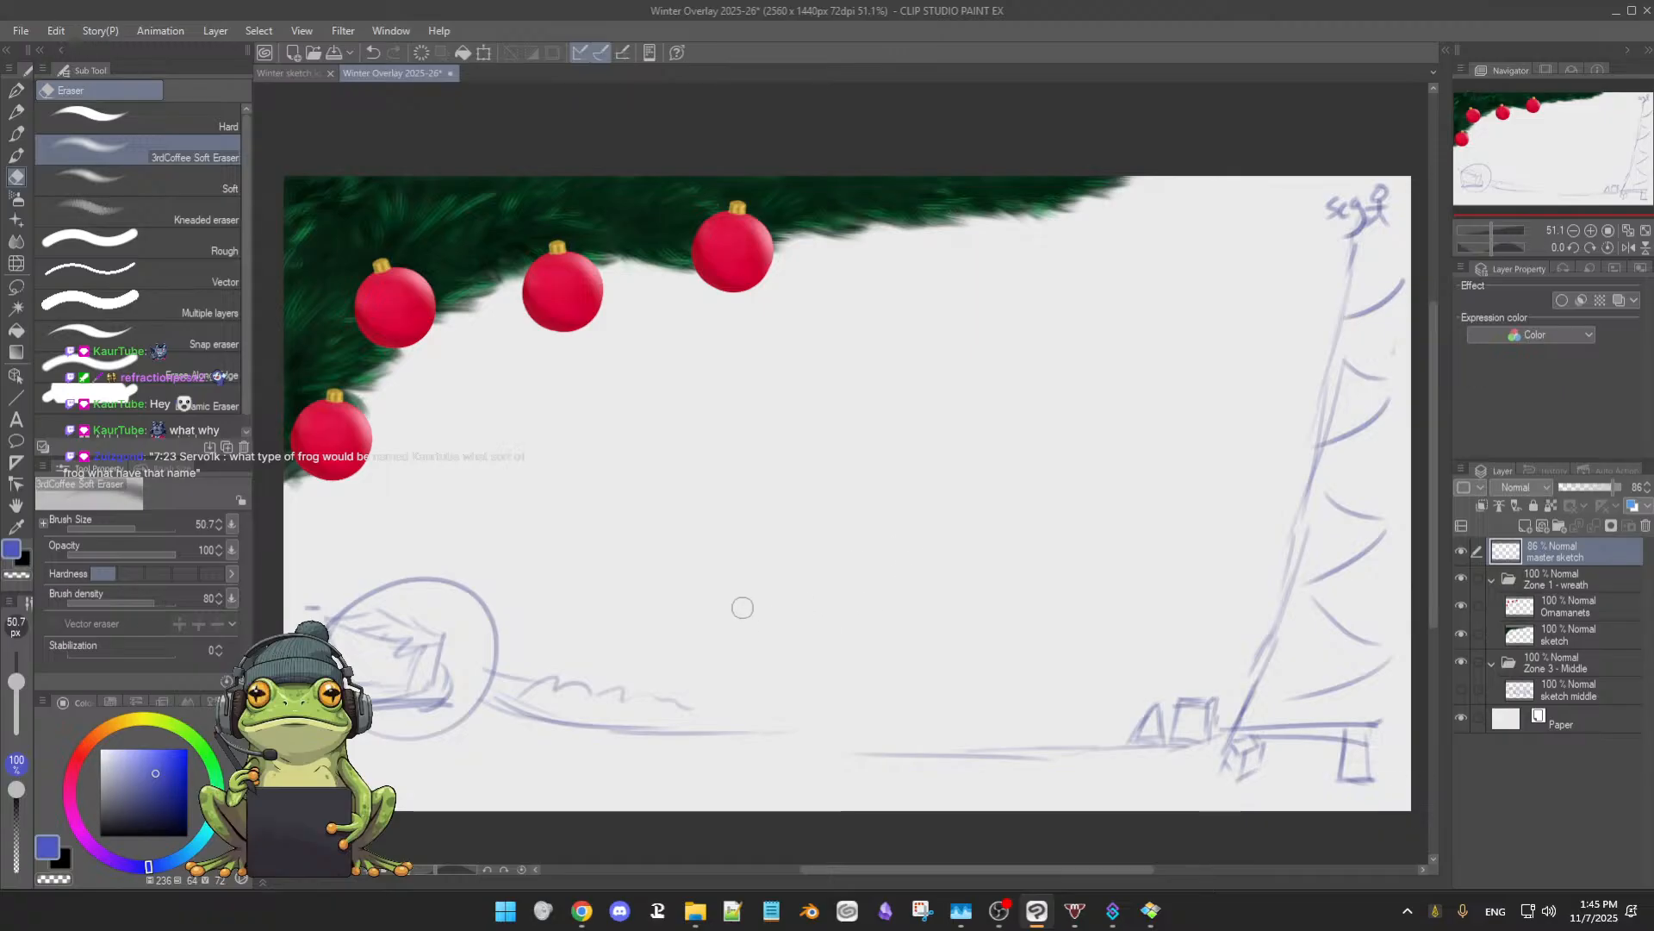
{"action": "key", "text": "b"}
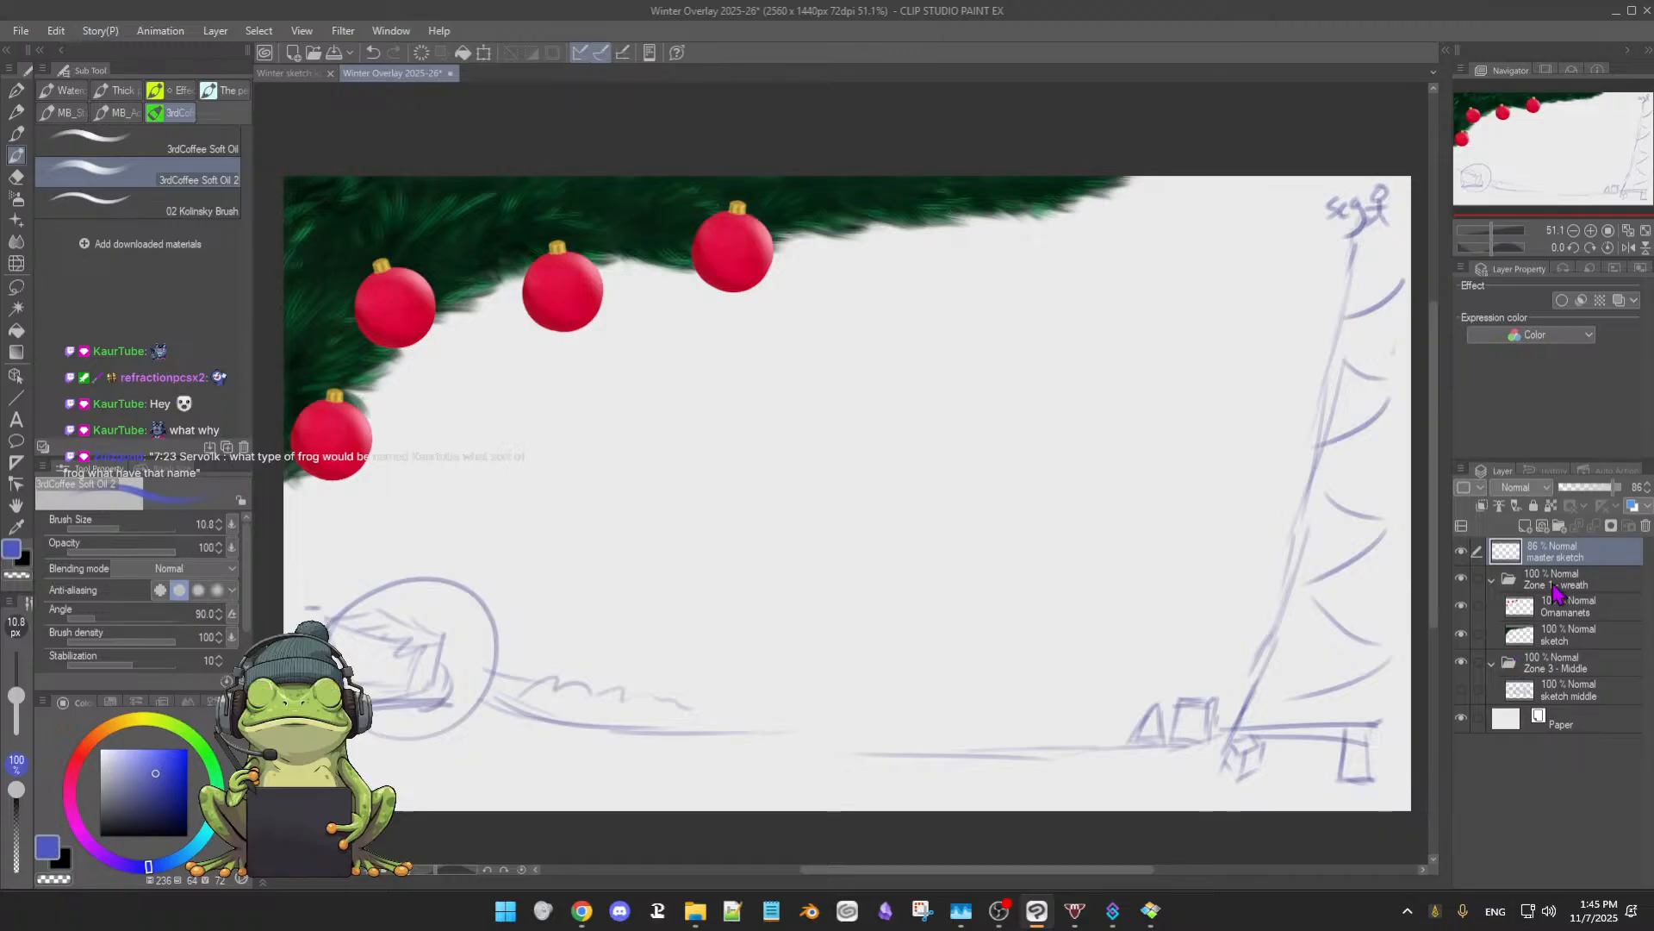
- Toggle the master sketch, ornaments and wreath sketch layers off and on to check what each contains
{"action": "left_click", "coordinate": [1461, 551]}
{"action": "left_click", "coordinate": [1461, 551]}
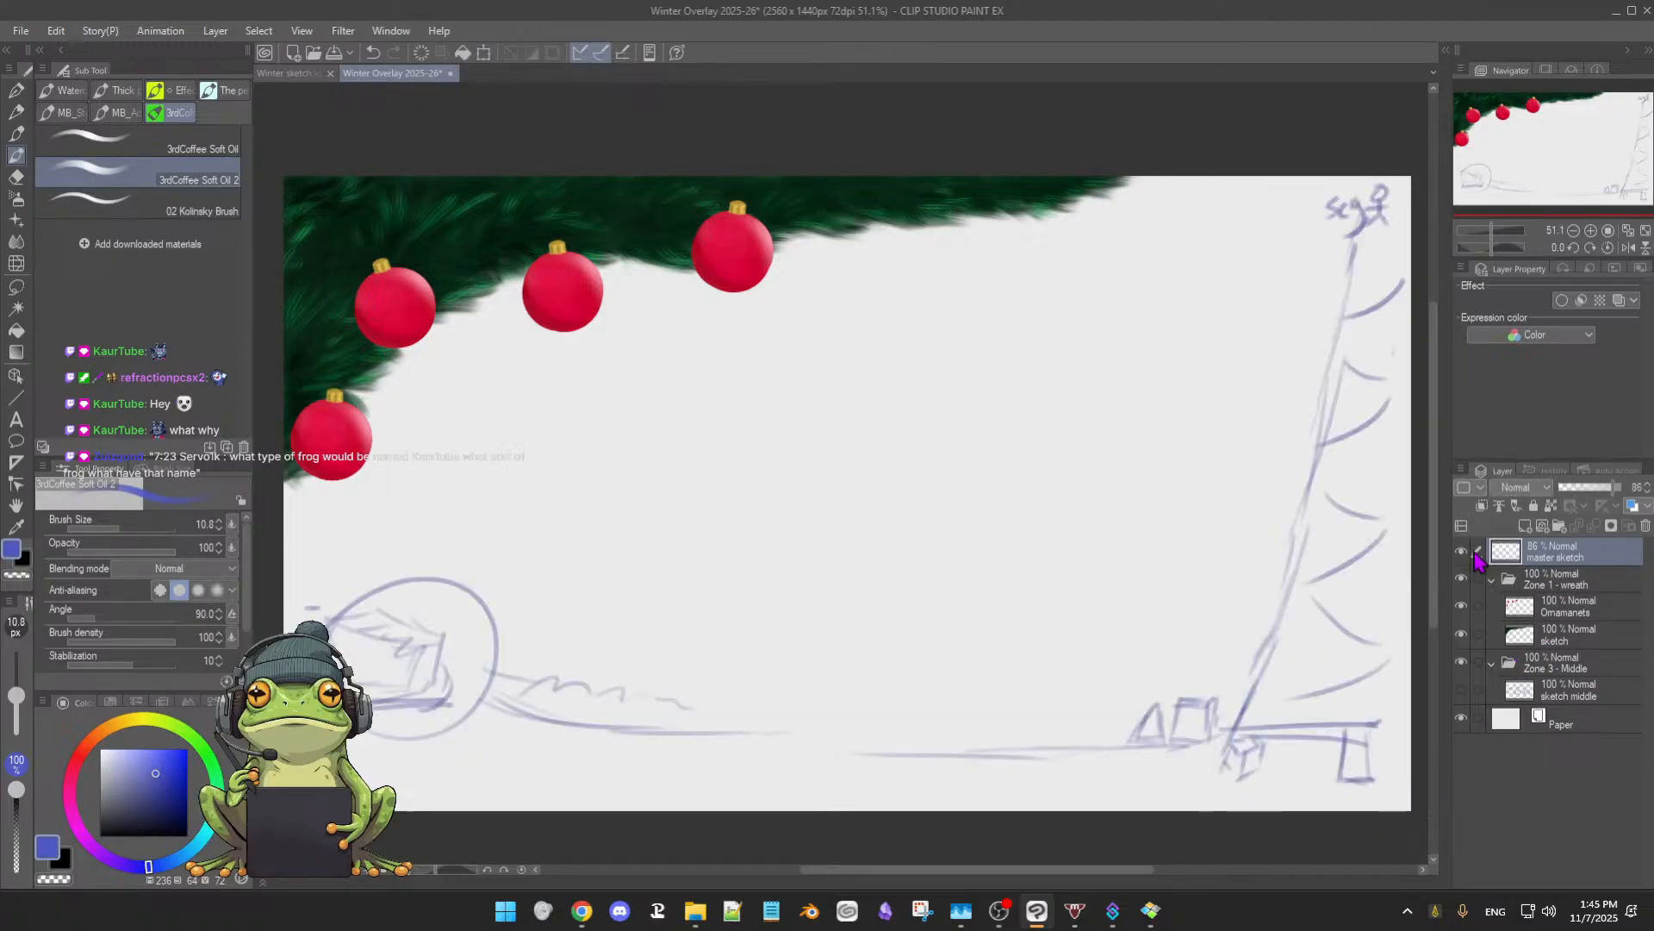
{"action": "left_click", "coordinate": [1462, 607]}
{"action": "left_click", "coordinate": [1461, 606]}
{"action": "left_click", "coordinate": [1461, 635]}
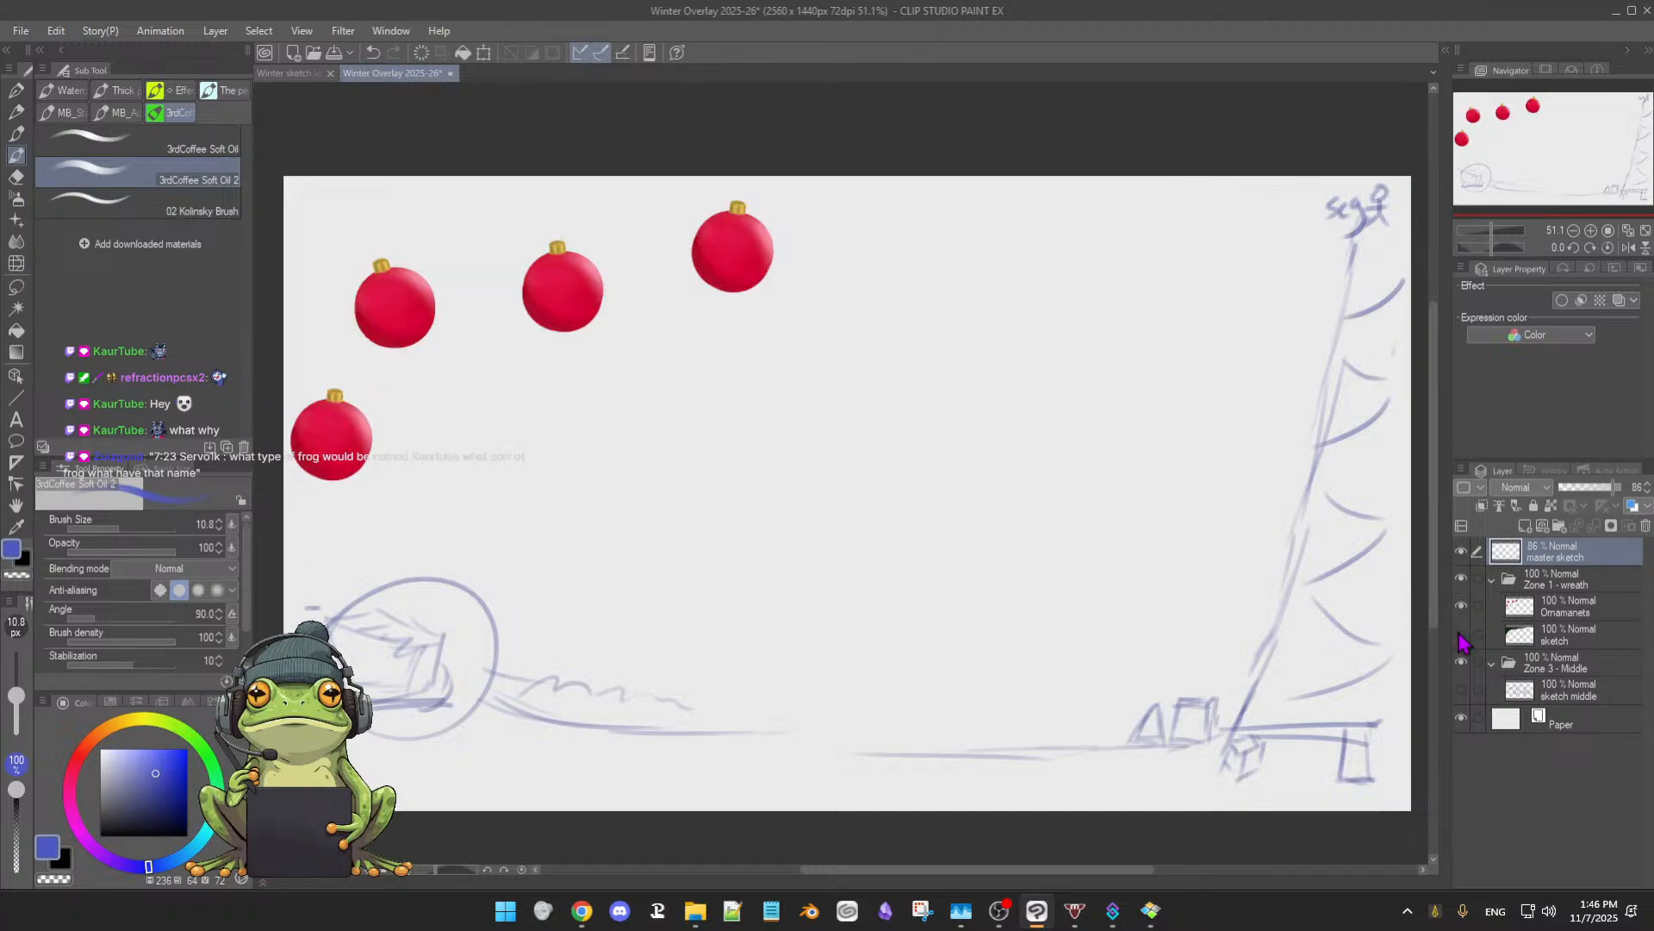
{"action": "left_click", "coordinate": [1461, 635]}
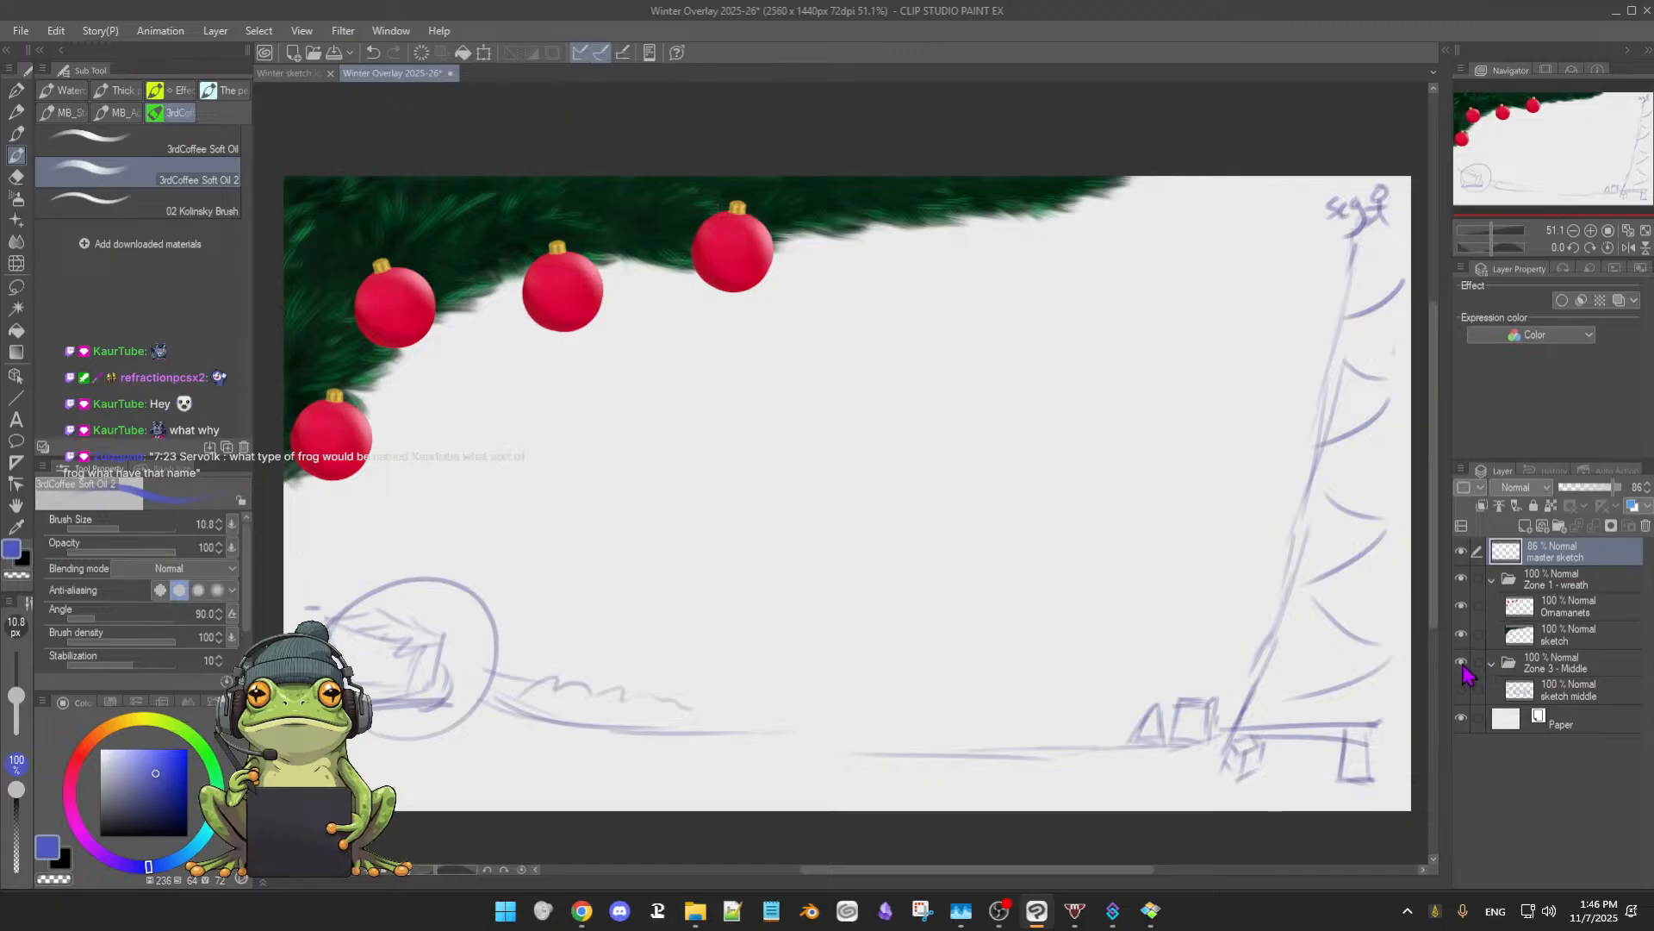
- Show the sketch middle layer again and hide the master sketch layer
{"action": "left_click", "coordinate": [1461, 689]}
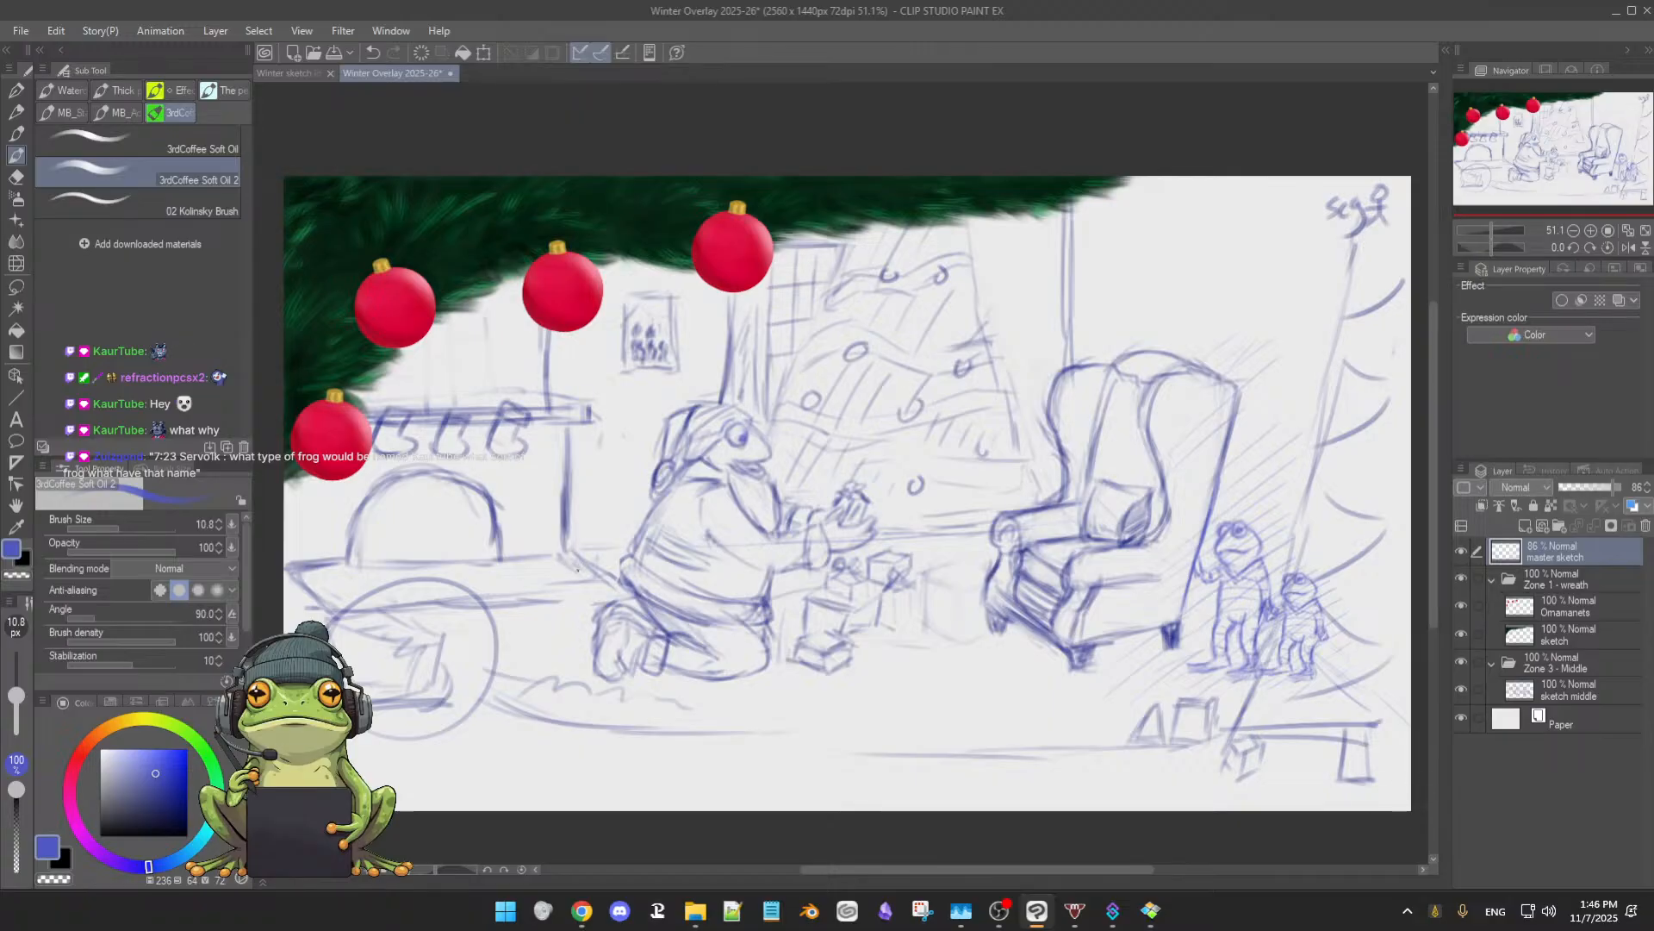
{"action": "scroll", "coordinate": [801, 636], "scroll_direction": "down", "scroll_amount": 2}
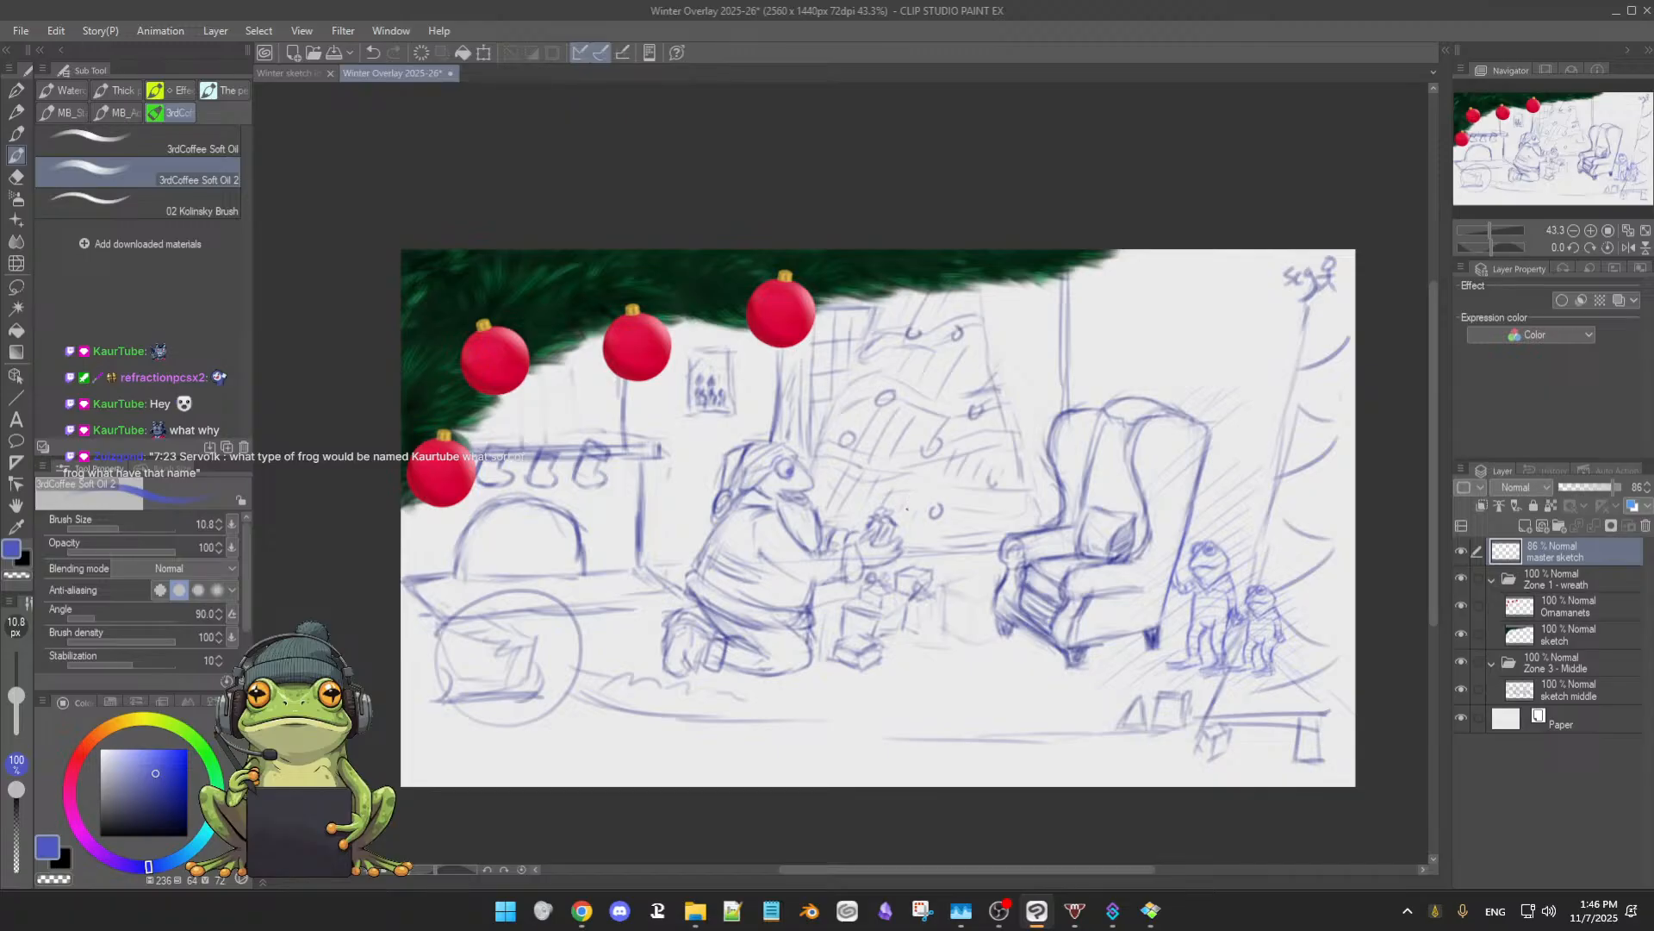
{"action": "left_click", "coordinate": [1458, 552]}
{"action": "left_click", "coordinate": [1458, 553]}
{"action": "left_click", "coordinate": [1458, 552]}
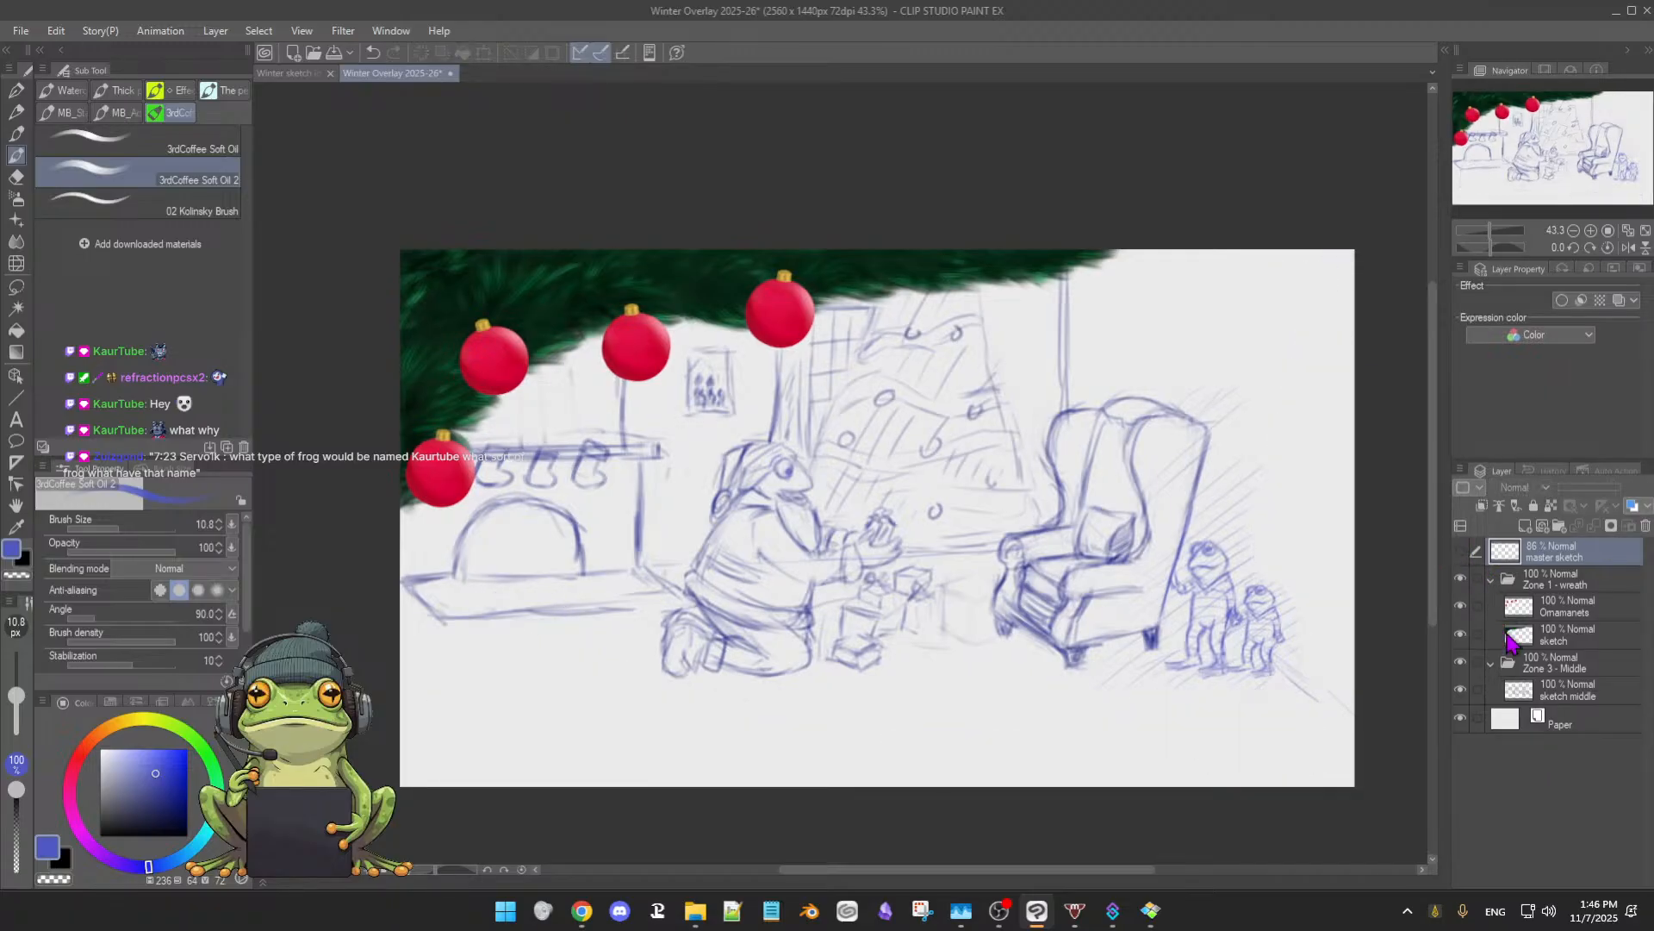
- Save the document and, on the sketch middle layer, soften lines beside the armchair's near armrest with the soft eraser
{"action": "left_click", "coordinate": [1570, 689]}
{"action": "left_click", "coordinate": [1461, 691]}
{"action": "left_click", "coordinate": [1460, 691]}
{"action": "key", "text": "e"}
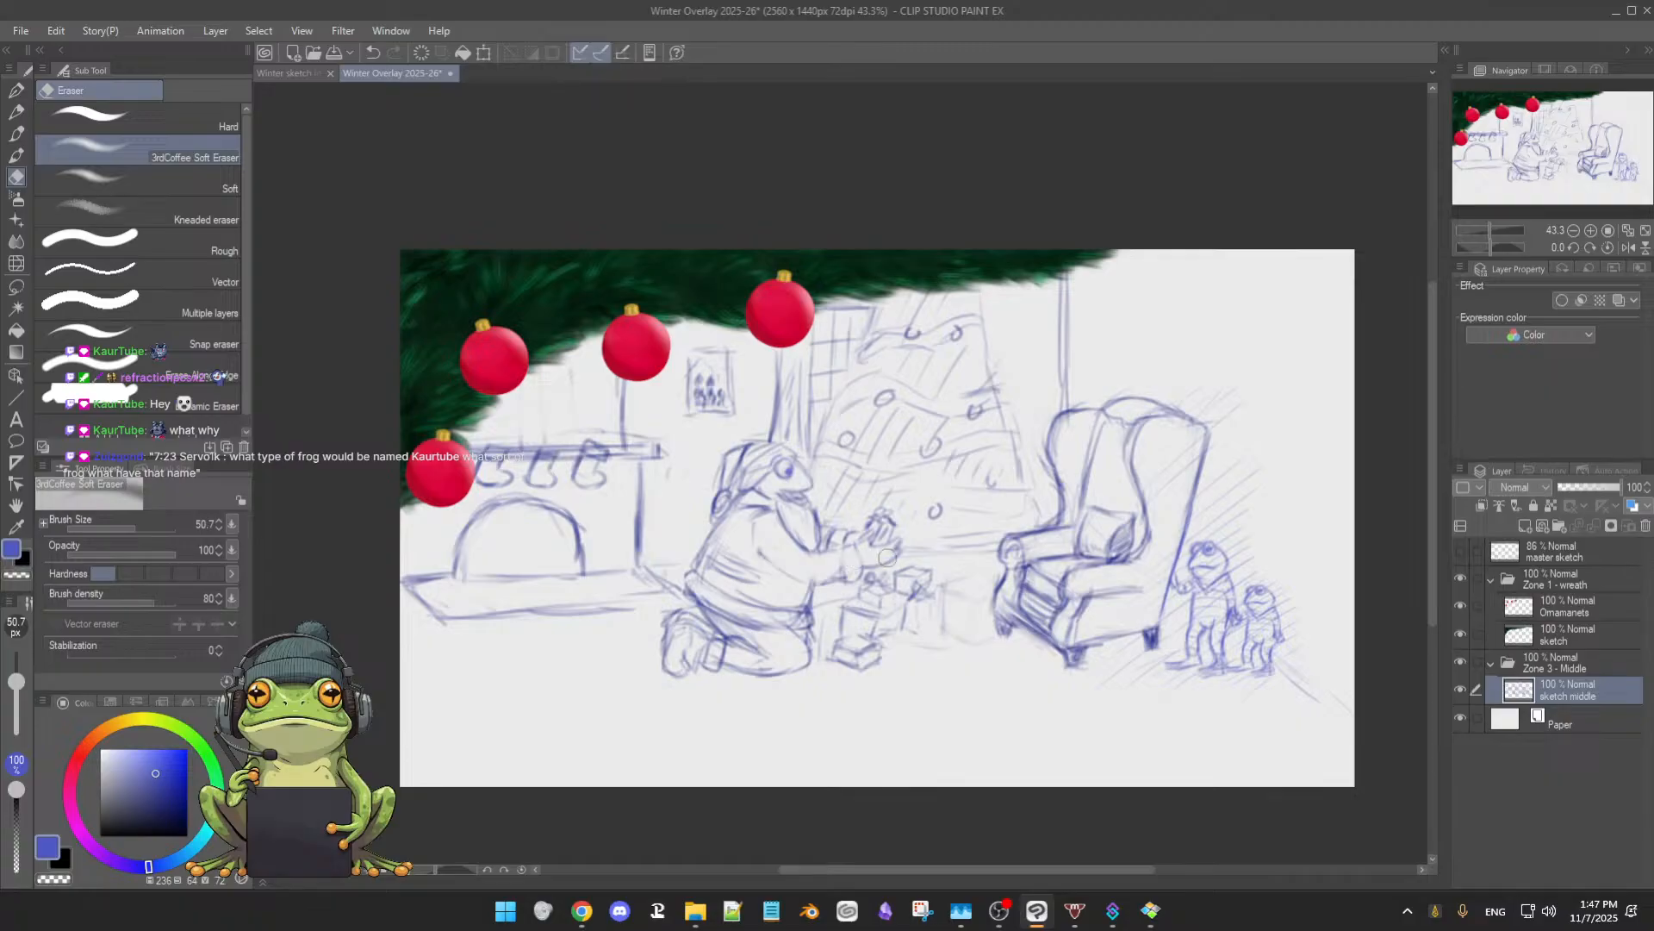
{"action": "key", "text": "ctrl+s"}
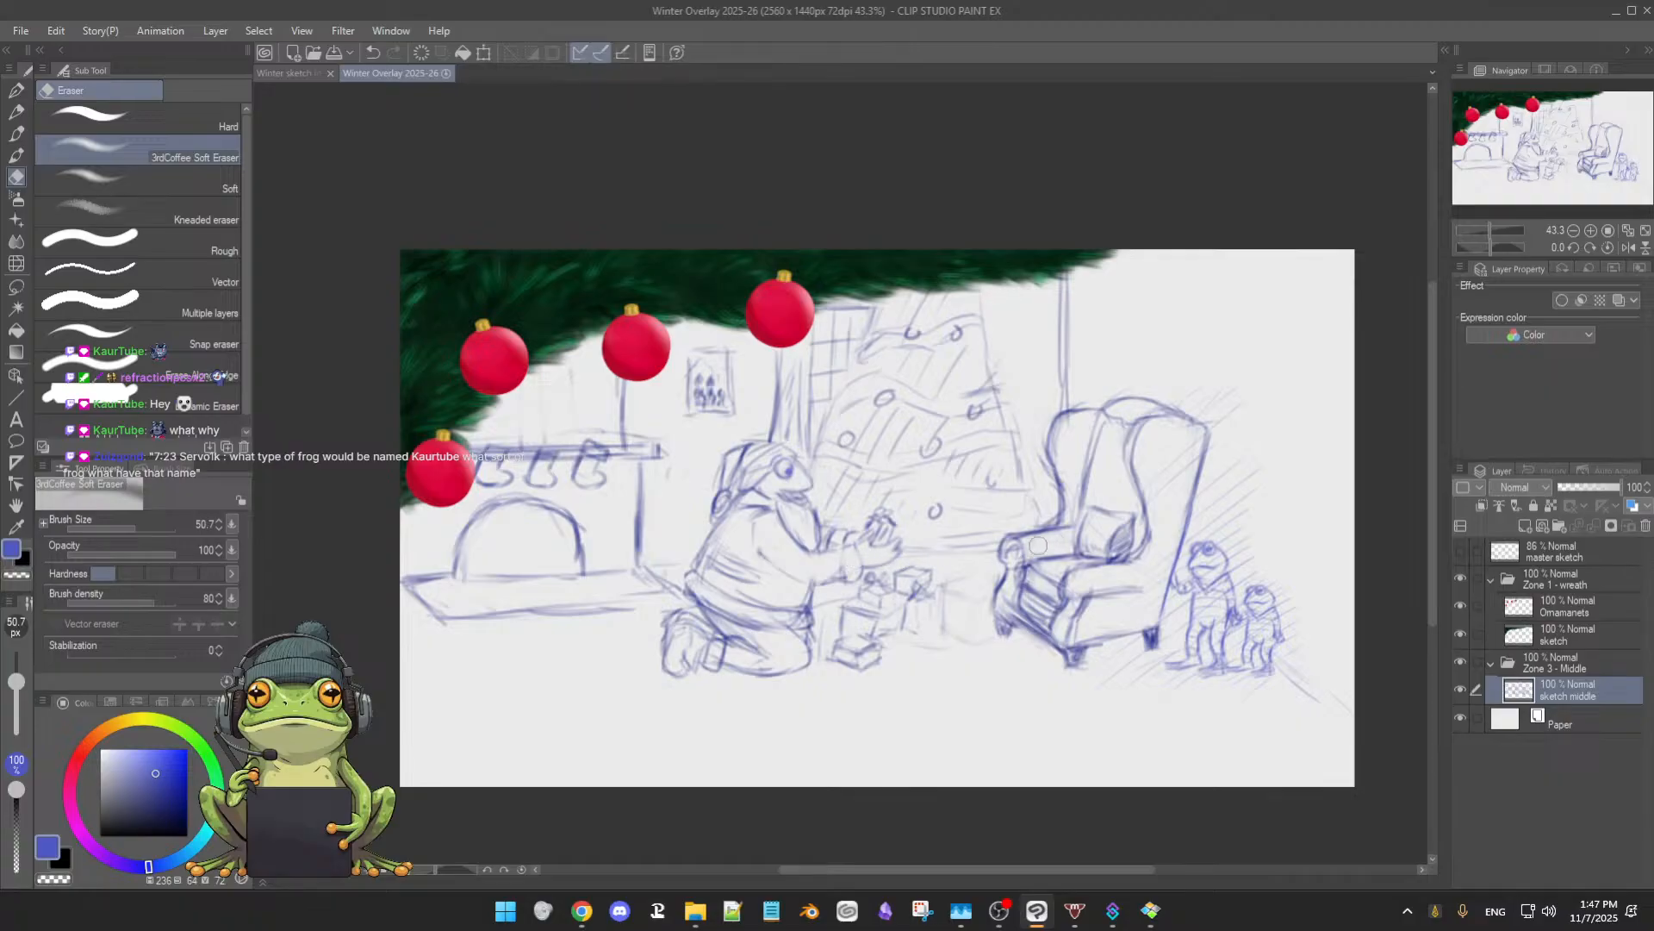
{"action": "left_click_drag", "start_coordinate": [1053, 546], "coordinate": [1063, 542]}
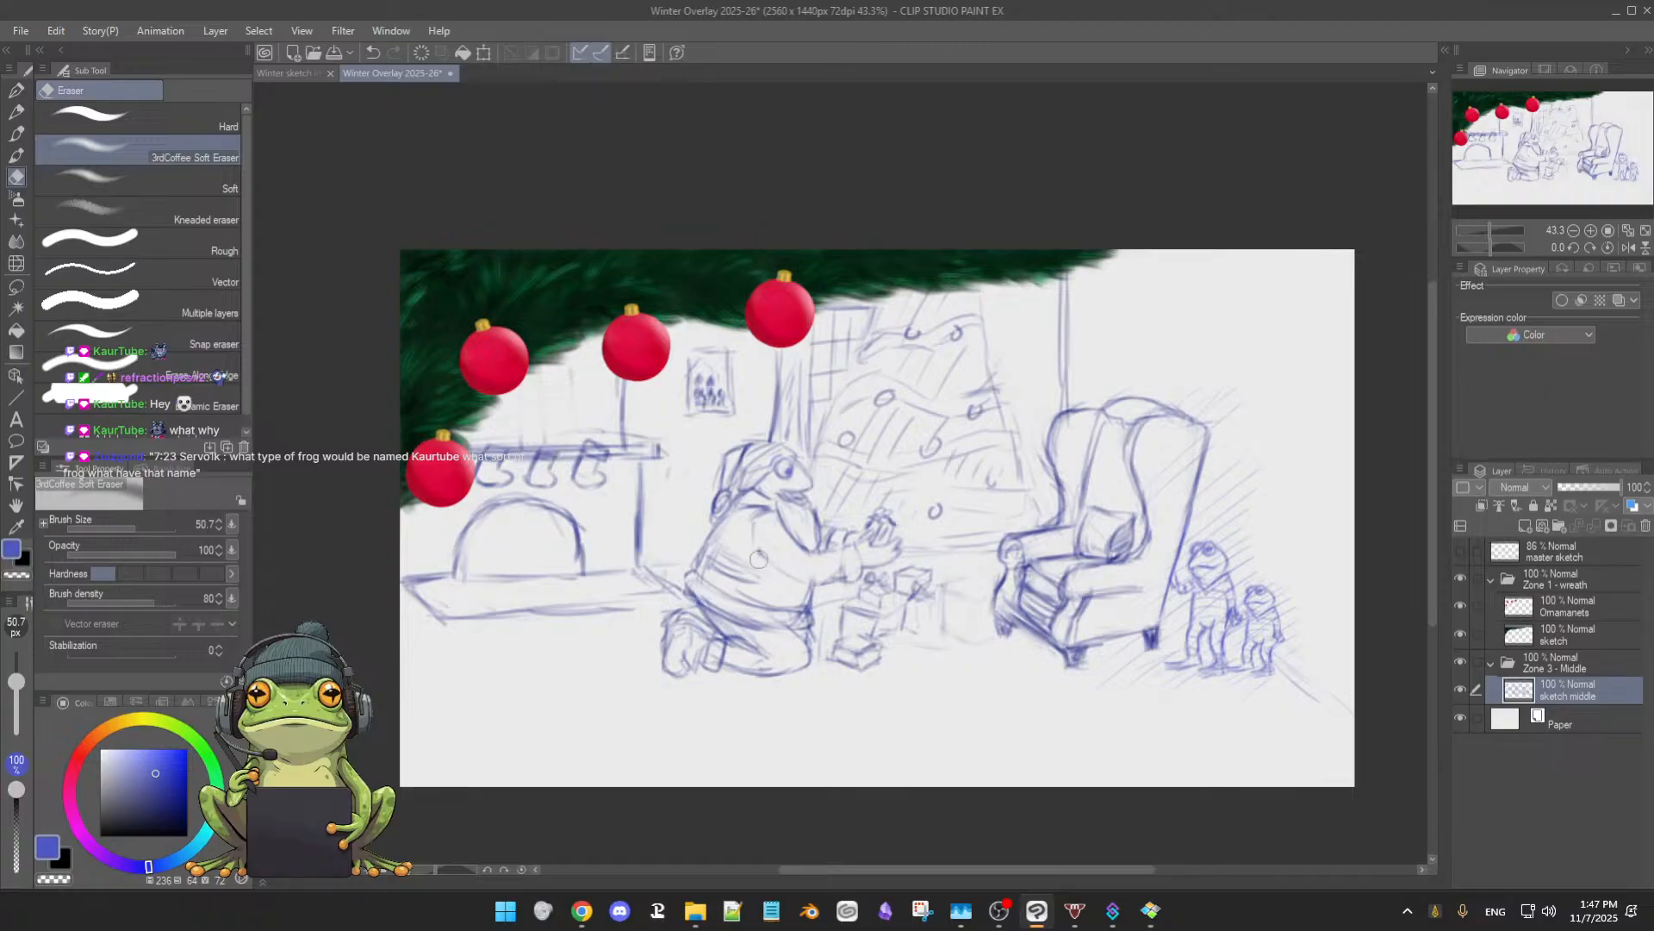
- Show the master sketch layer again over the middle sketch, keeping the sketch middle layer active
{"action": "key", "text": "b"}
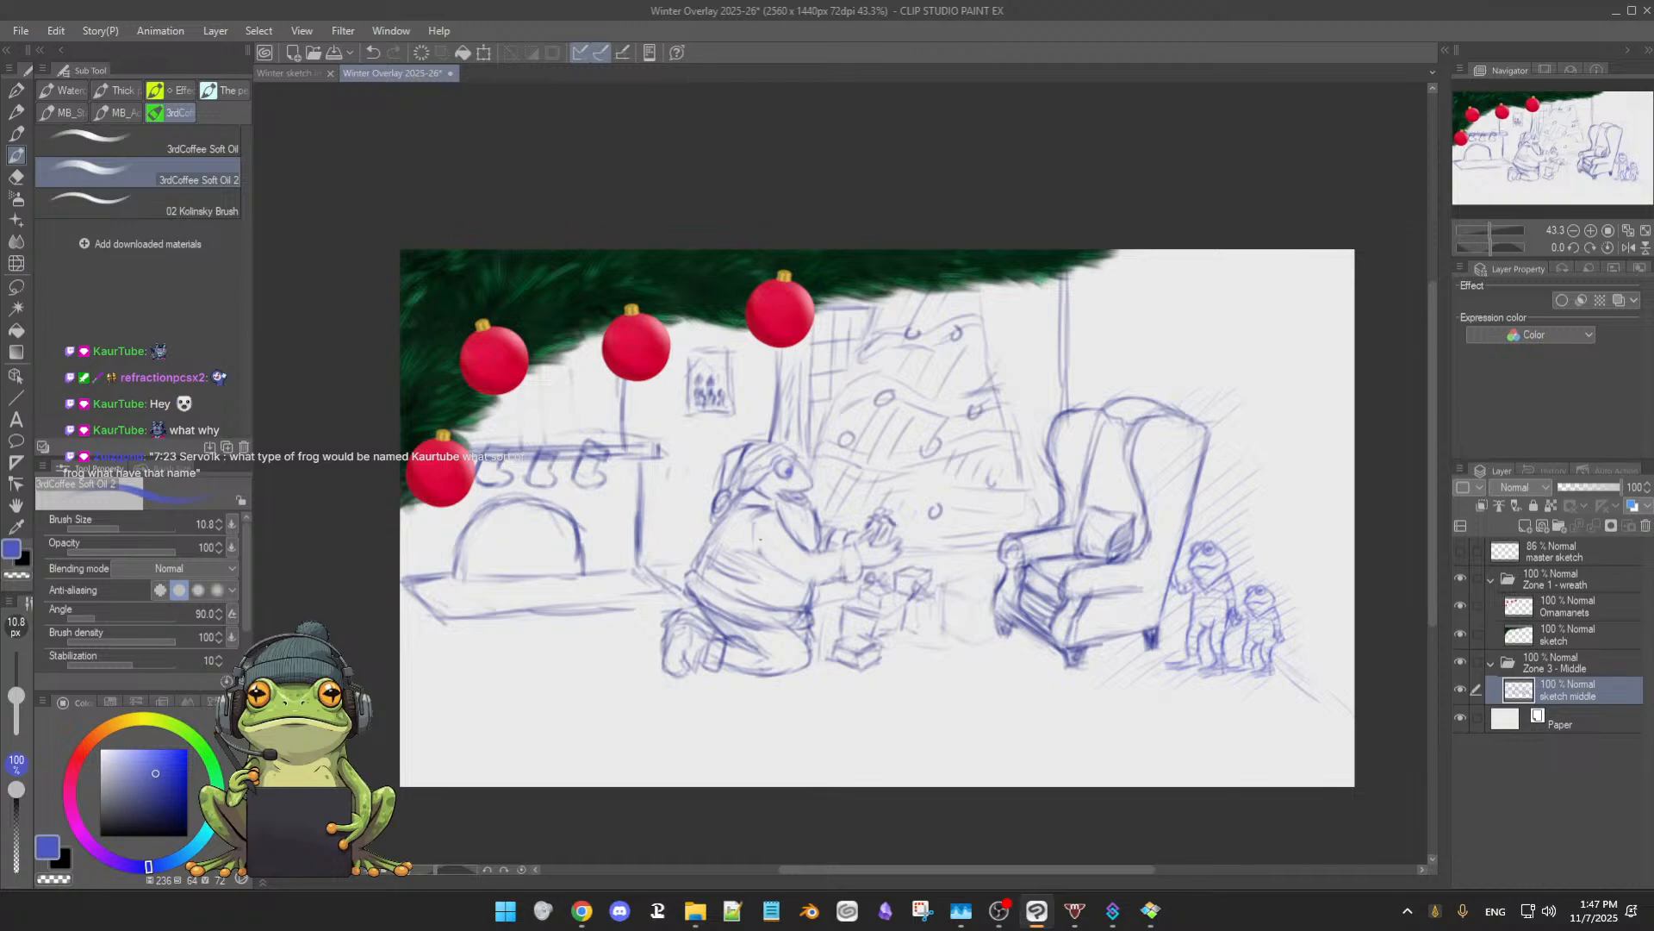
{"action": "left_click_drag", "start_coordinate": [1074, 516], "coordinate": [1100, 526]}
{"action": "key", "text": "m"}
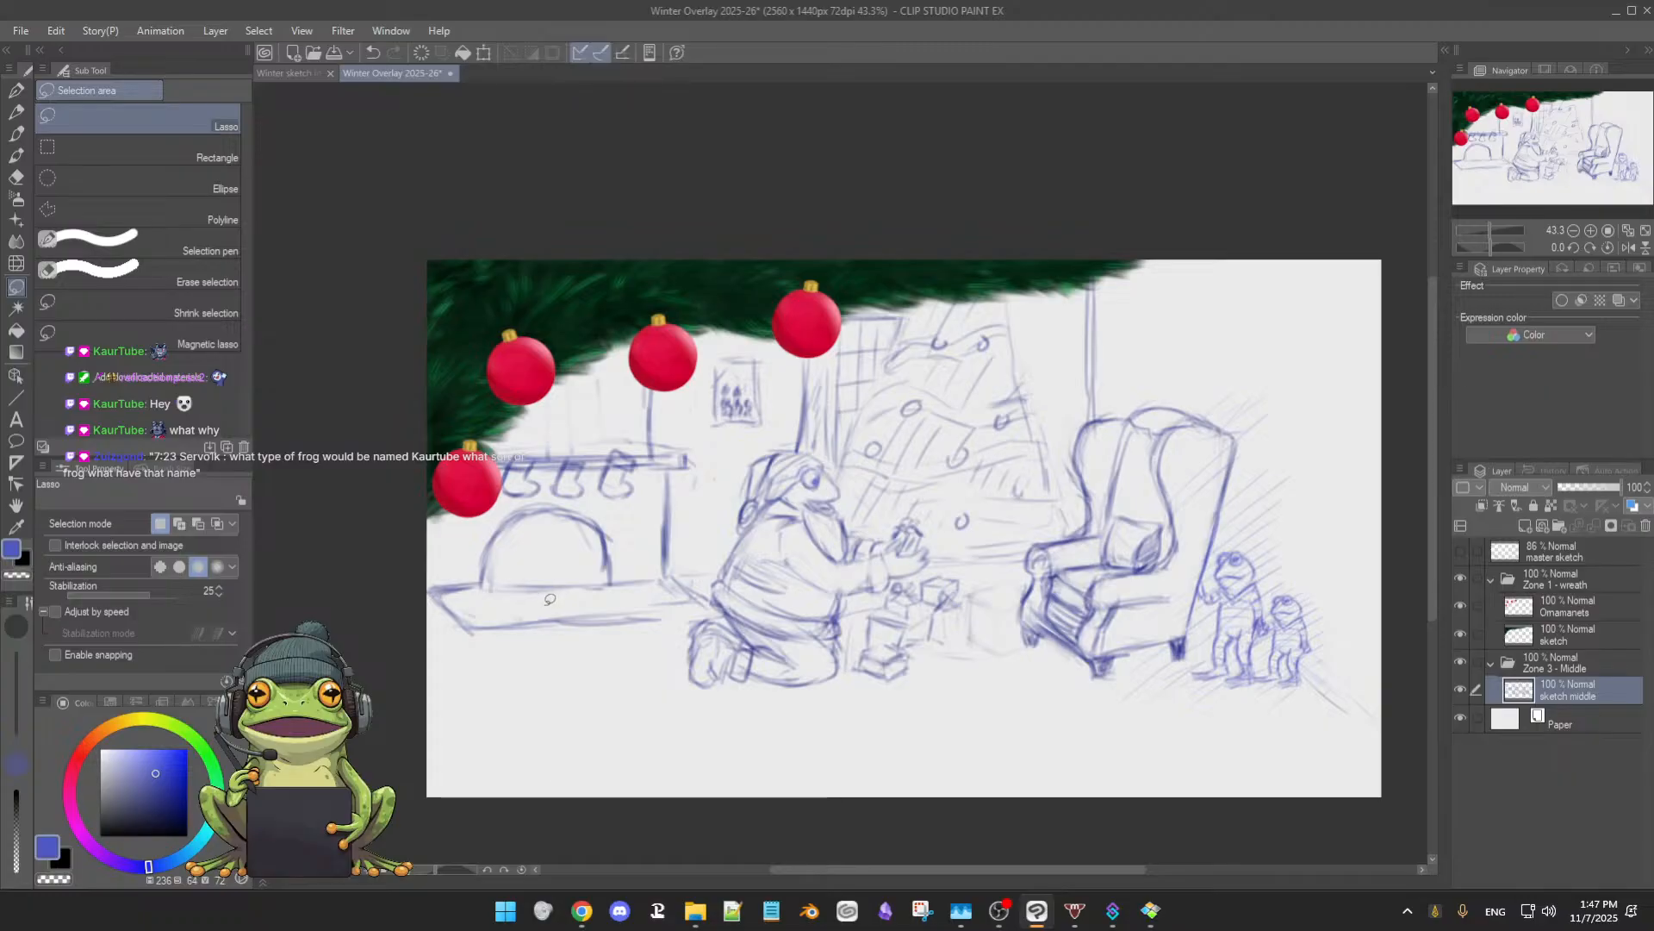
{"action": "key", "text": "b"}
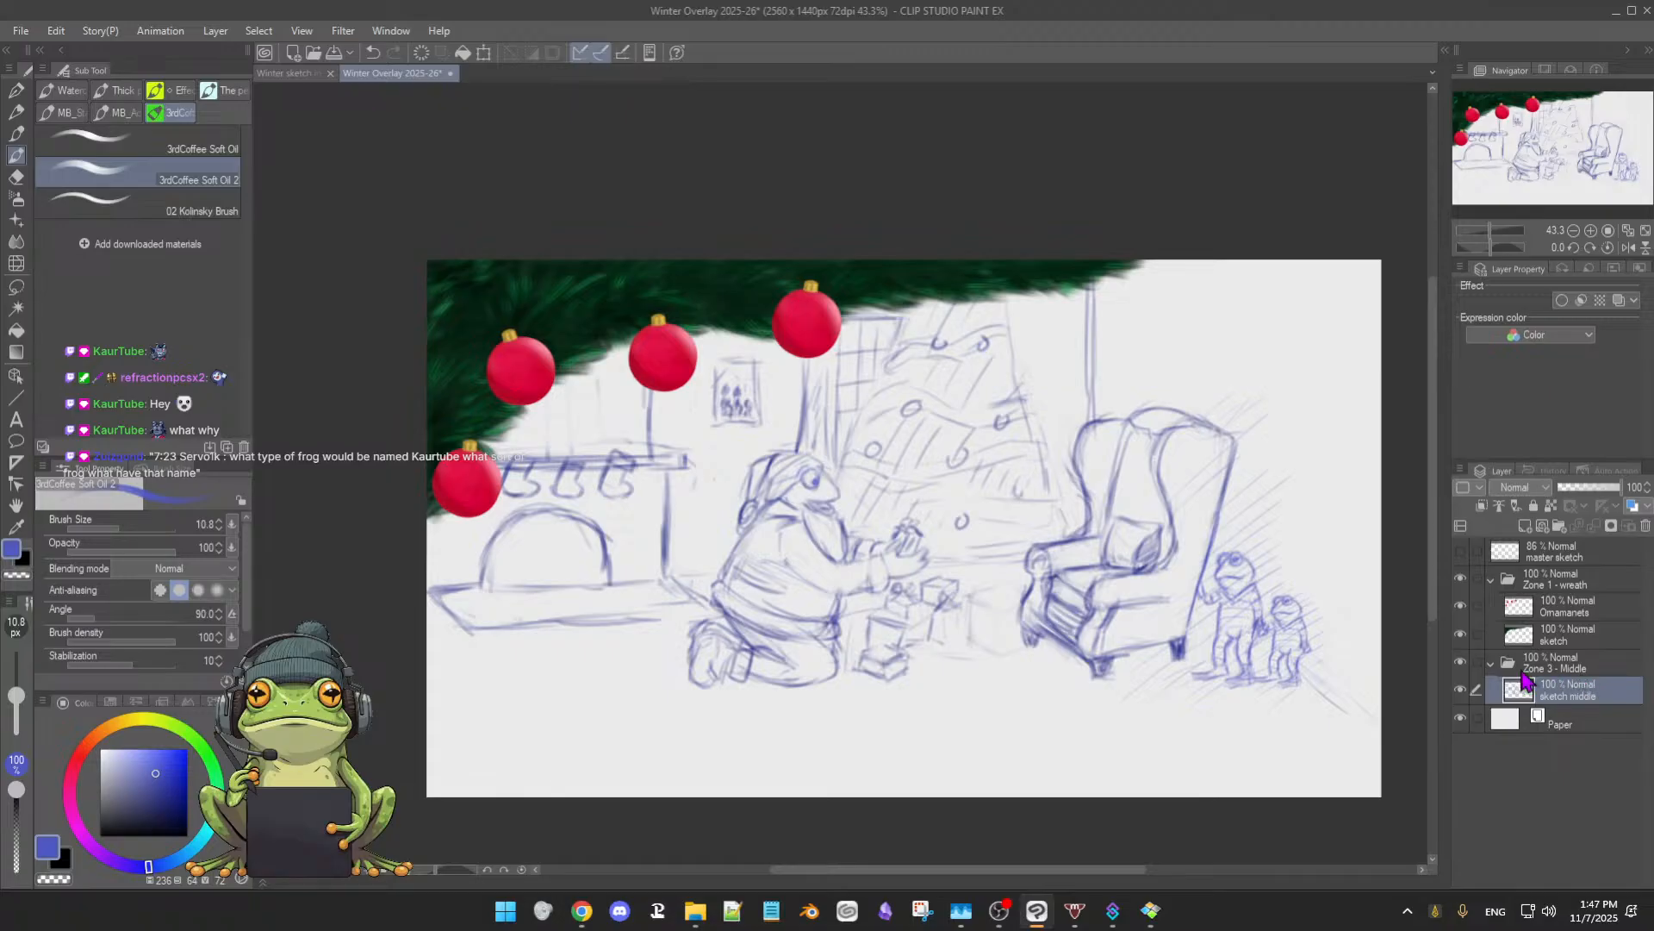
{"action": "left_click", "coordinate": [1460, 551]}
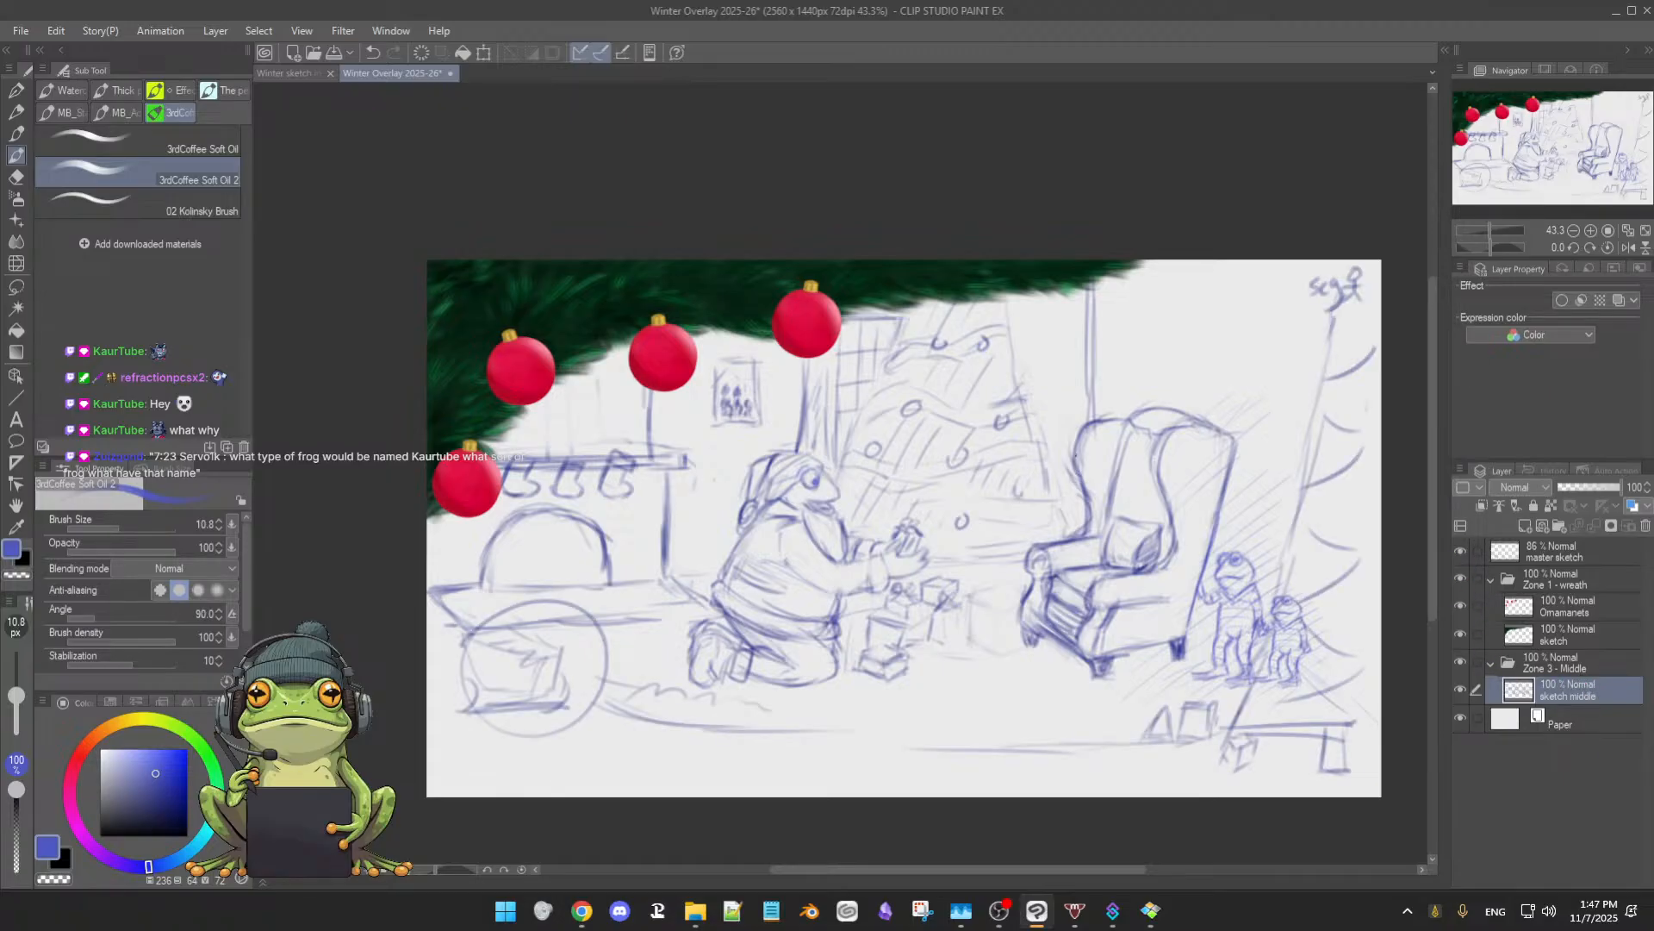
{"action": "key", "text": "m"}
{"action": "mouse_move", "coordinate": [1080, 407]}
{"action": "left_mouse_down"}
{"action": "mouse_move", "coordinate": [998, 618]}
{"action": "mouse_move", "coordinate": [1010, 661]}
{"action": "mouse_move", "coordinate": [1091, 693]}
{"action": "left_mouse_up"}
{"action": "key", "text": "b"}
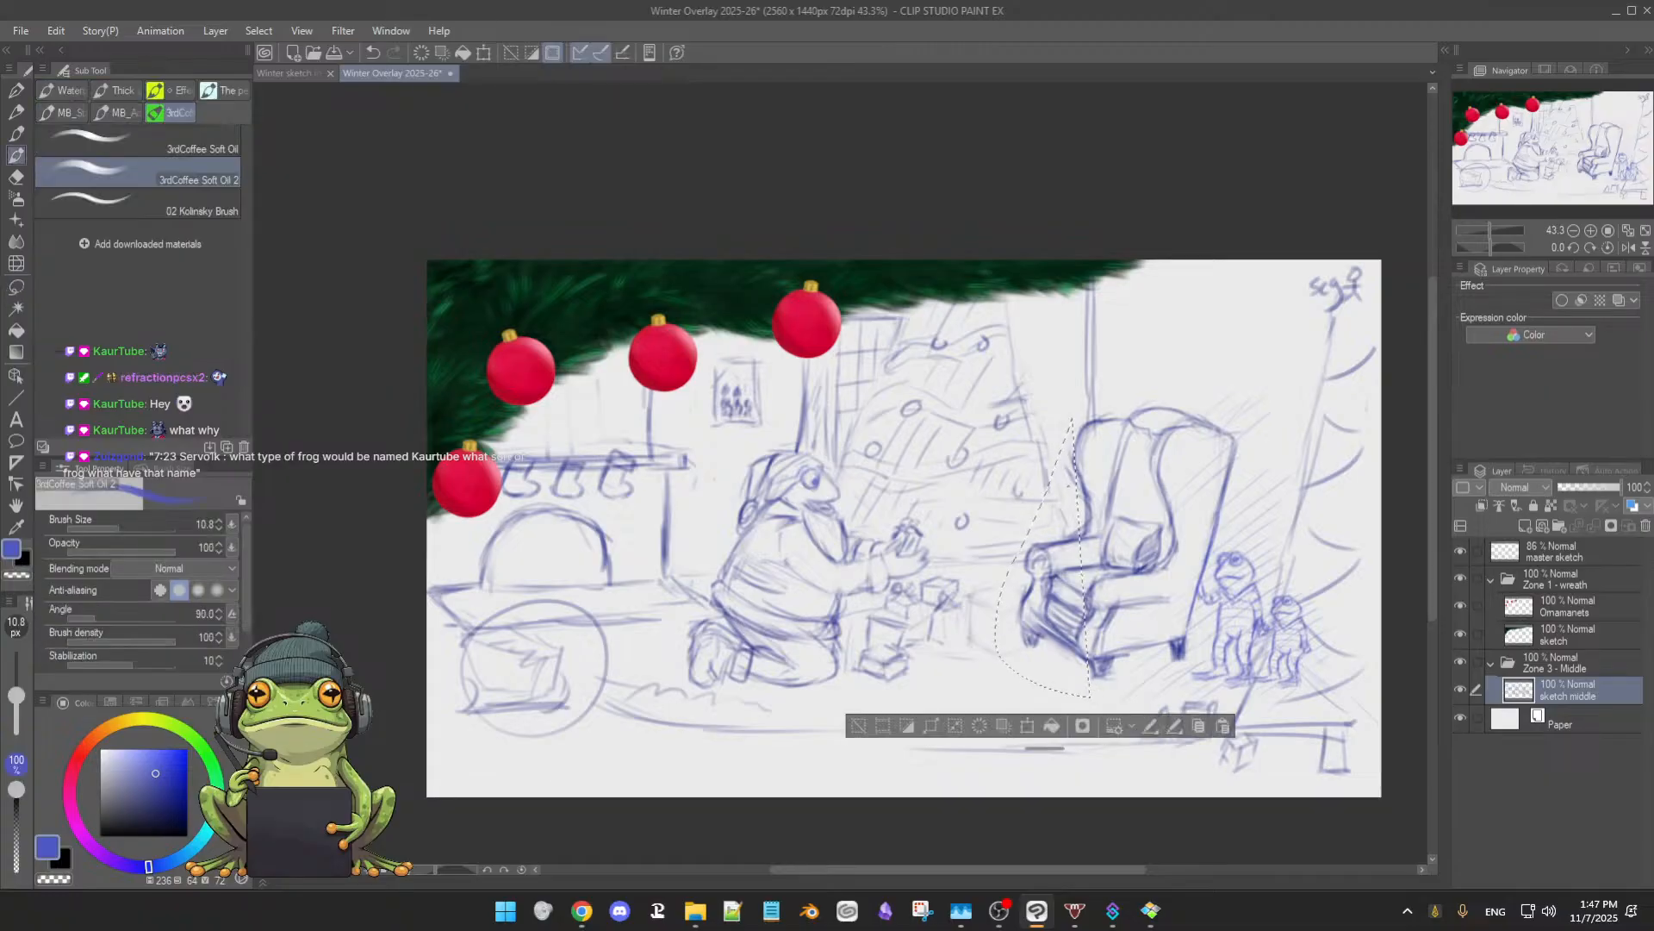
{"action": "key", "text": "m"}
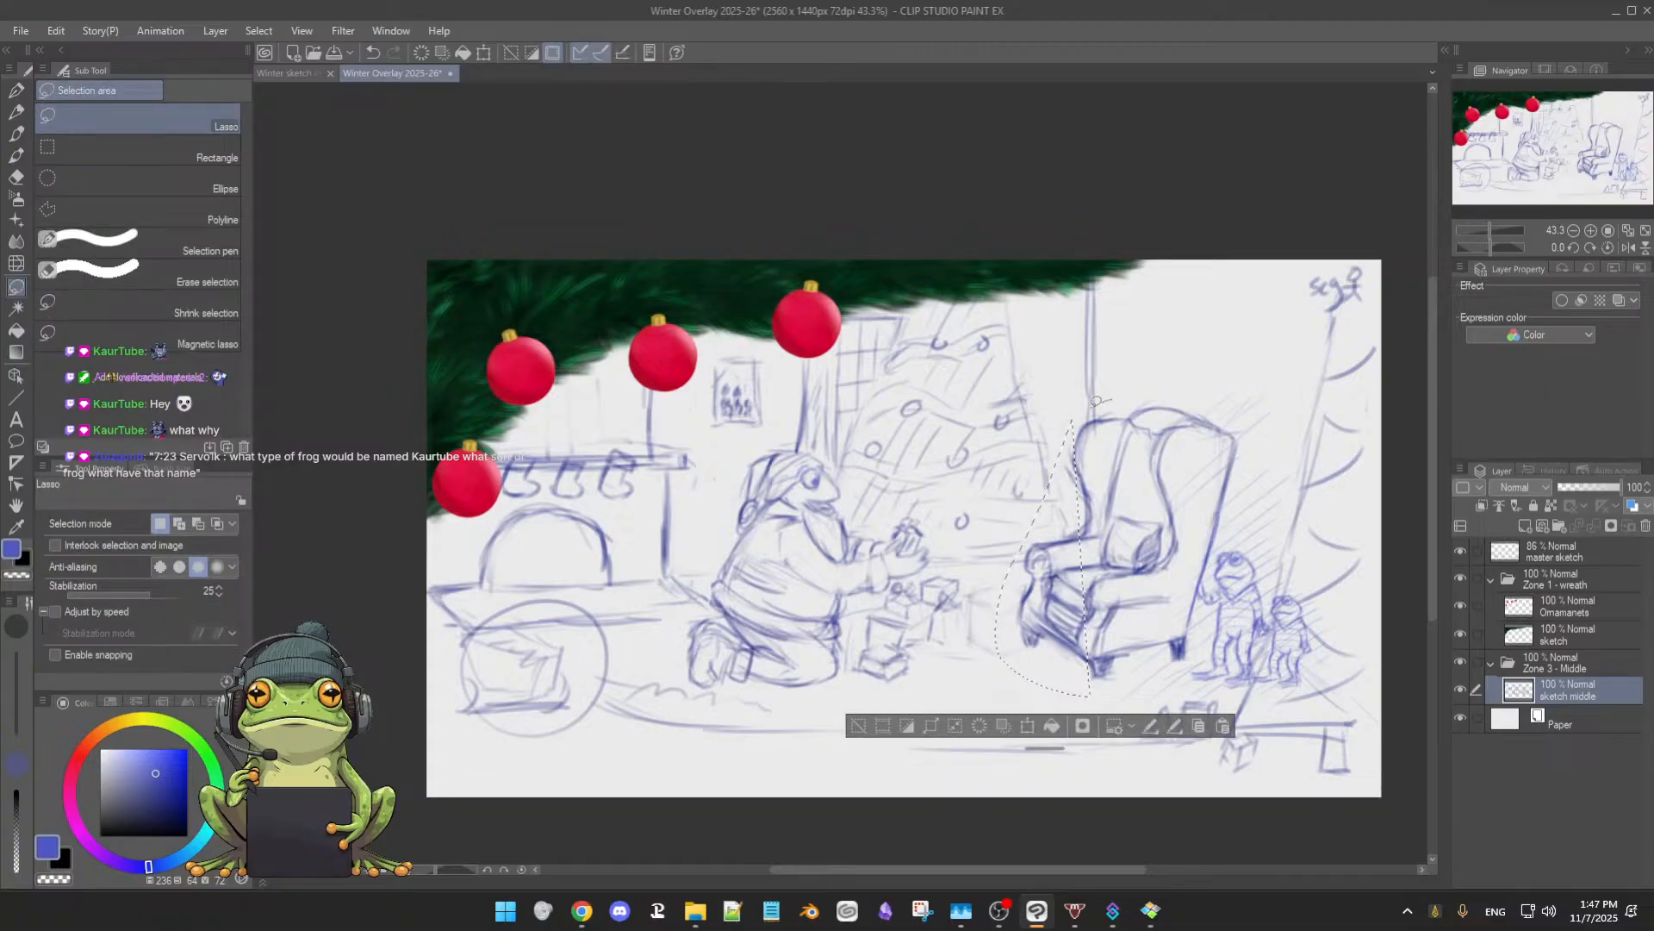
{"action": "key", "text": "b"}
{"action": "mouse_move", "coordinate": [1108, 401]}
{"action": "left_mouse_down"}
{"action": "mouse_move", "coordinate": [1067, 435]}
{"action": "mouse_move", "coordinate": [1073, 493]}
{"action": "left_mouse_up"}
- Lasso the armchair and the two small frogs on the sketch middle layer and move them slightly closer to Santa
{"action": "key", "text": "m"}
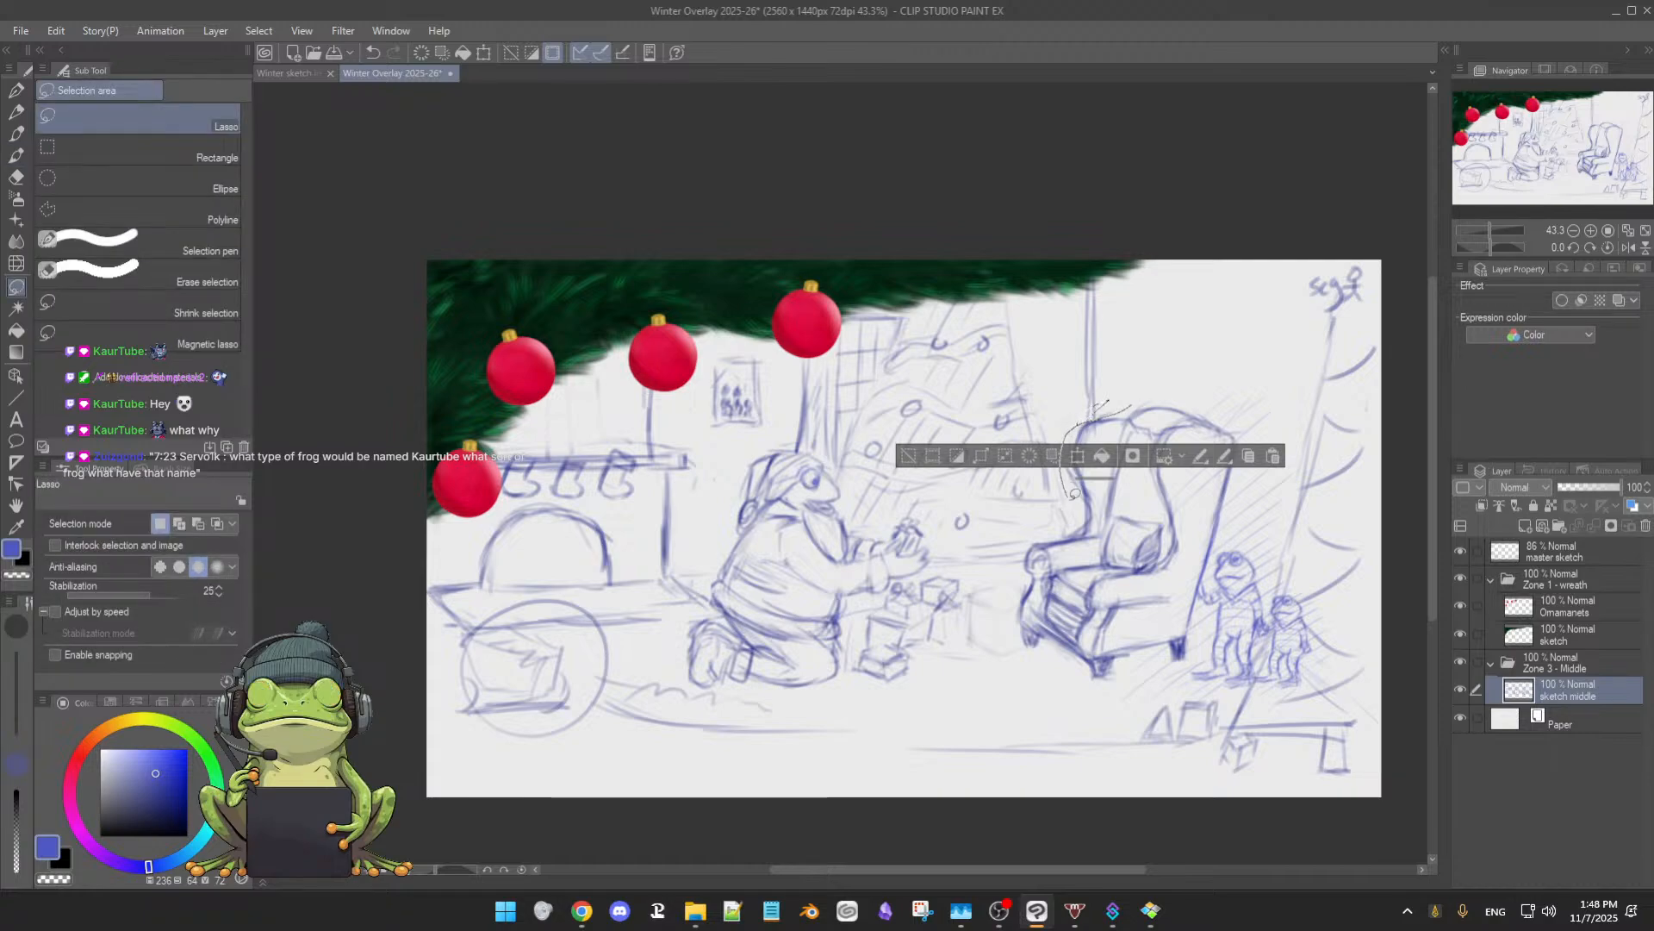
{"action": "mouse_move", "coordinate": [1026, 546]}
{"action": "left_mouse_down"}
{"action": "mouse_move", "coordinate": [1002, 593]}
{"action": "mouse_move", "coordinate": [1010, 642]}
{"action": "mouse_move", "coordinate": [1038, 673]}
{"action": "mouse_move", "coordinate": [1086, 691]}
{"action": "mouse_move", "coordinate": [1175, 677]}
{"action": "mouse_move", "coordinate": [1294, 706]}
{"action": "mouse_move", "coordinate": [1325, 683]}
{"action": "mouse_move", "coordinate": [1323, 597]}
{"action": "mouse_move", "coordinate": [1276, 432]}
{"action": "mouse_move", "coordinate": [1170, 371]}
{"action": "mouse_move", "coordinate": [1120, 398]}
{"action": "left_mouse_up"}
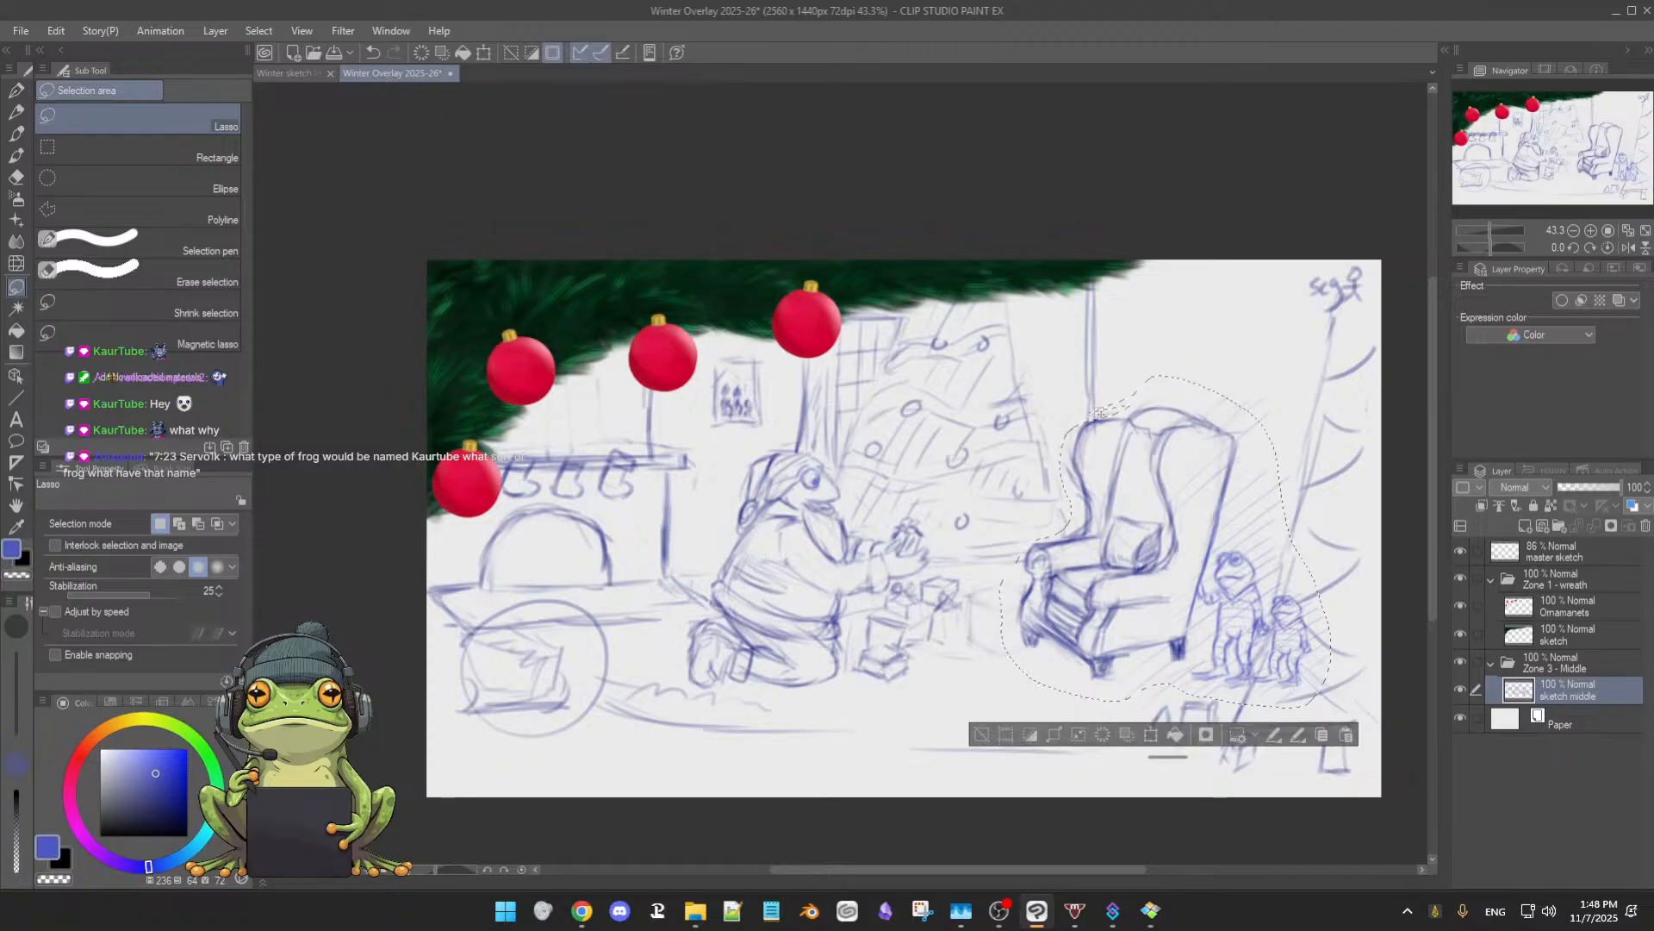
{"action": "key", "text": "b"}
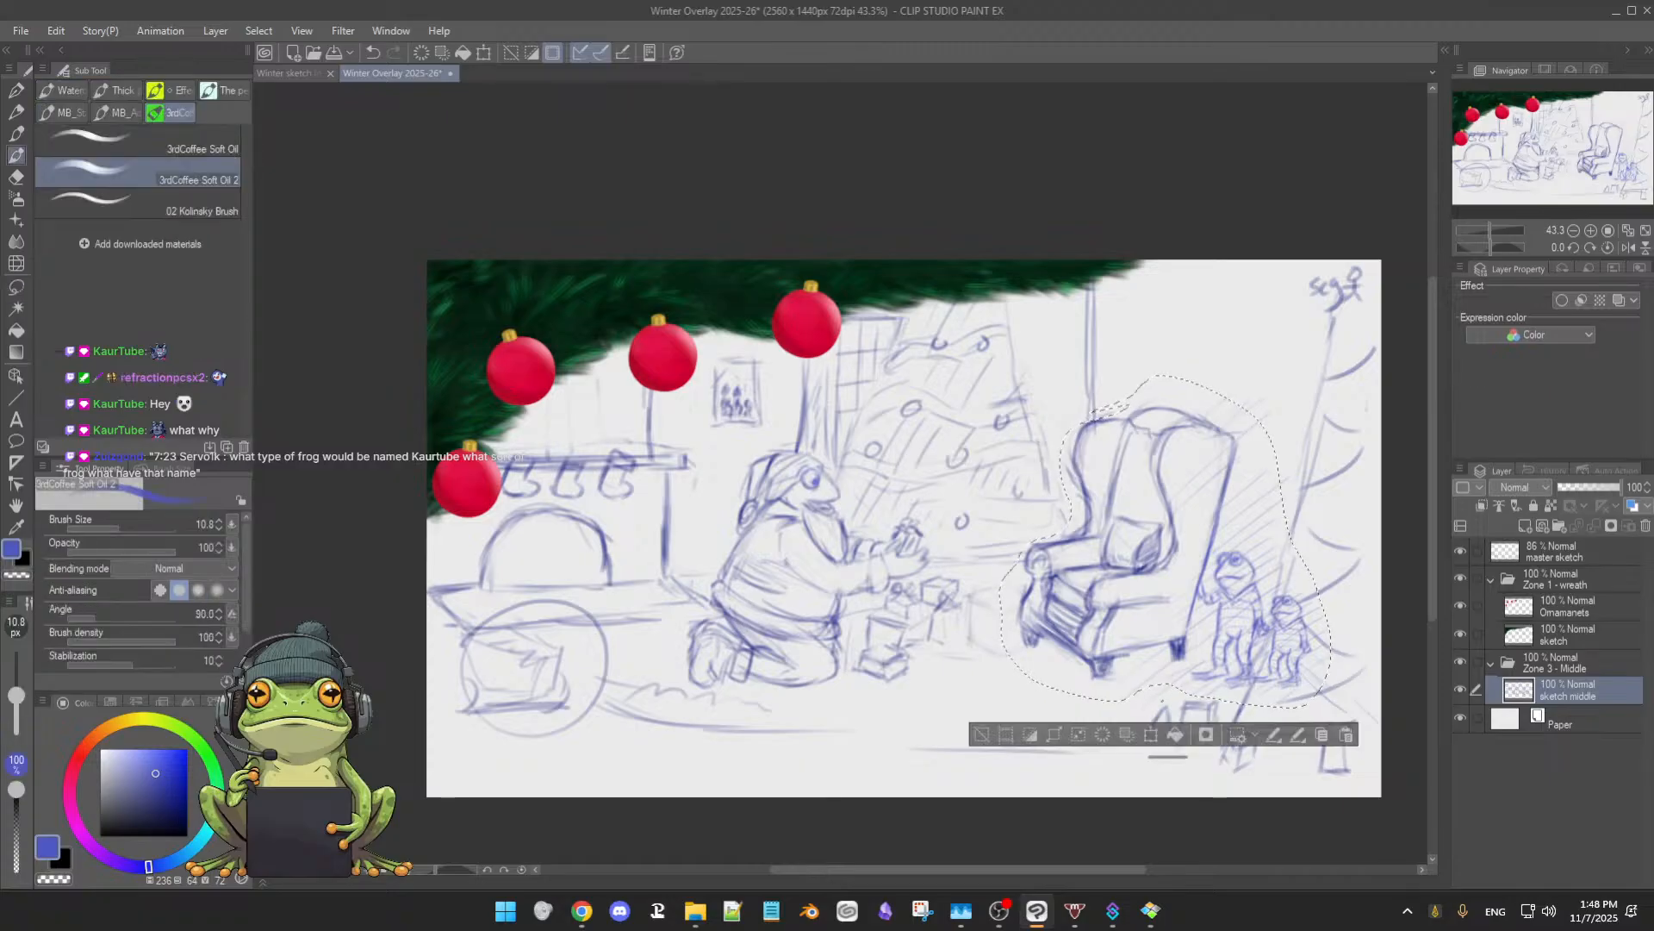
{"action": "left_click", "coordinate": [1151, 735]}
{"action": "left_click_drag", "start_coordinate": [1264, 680], "coordinate": [1237, 674]}
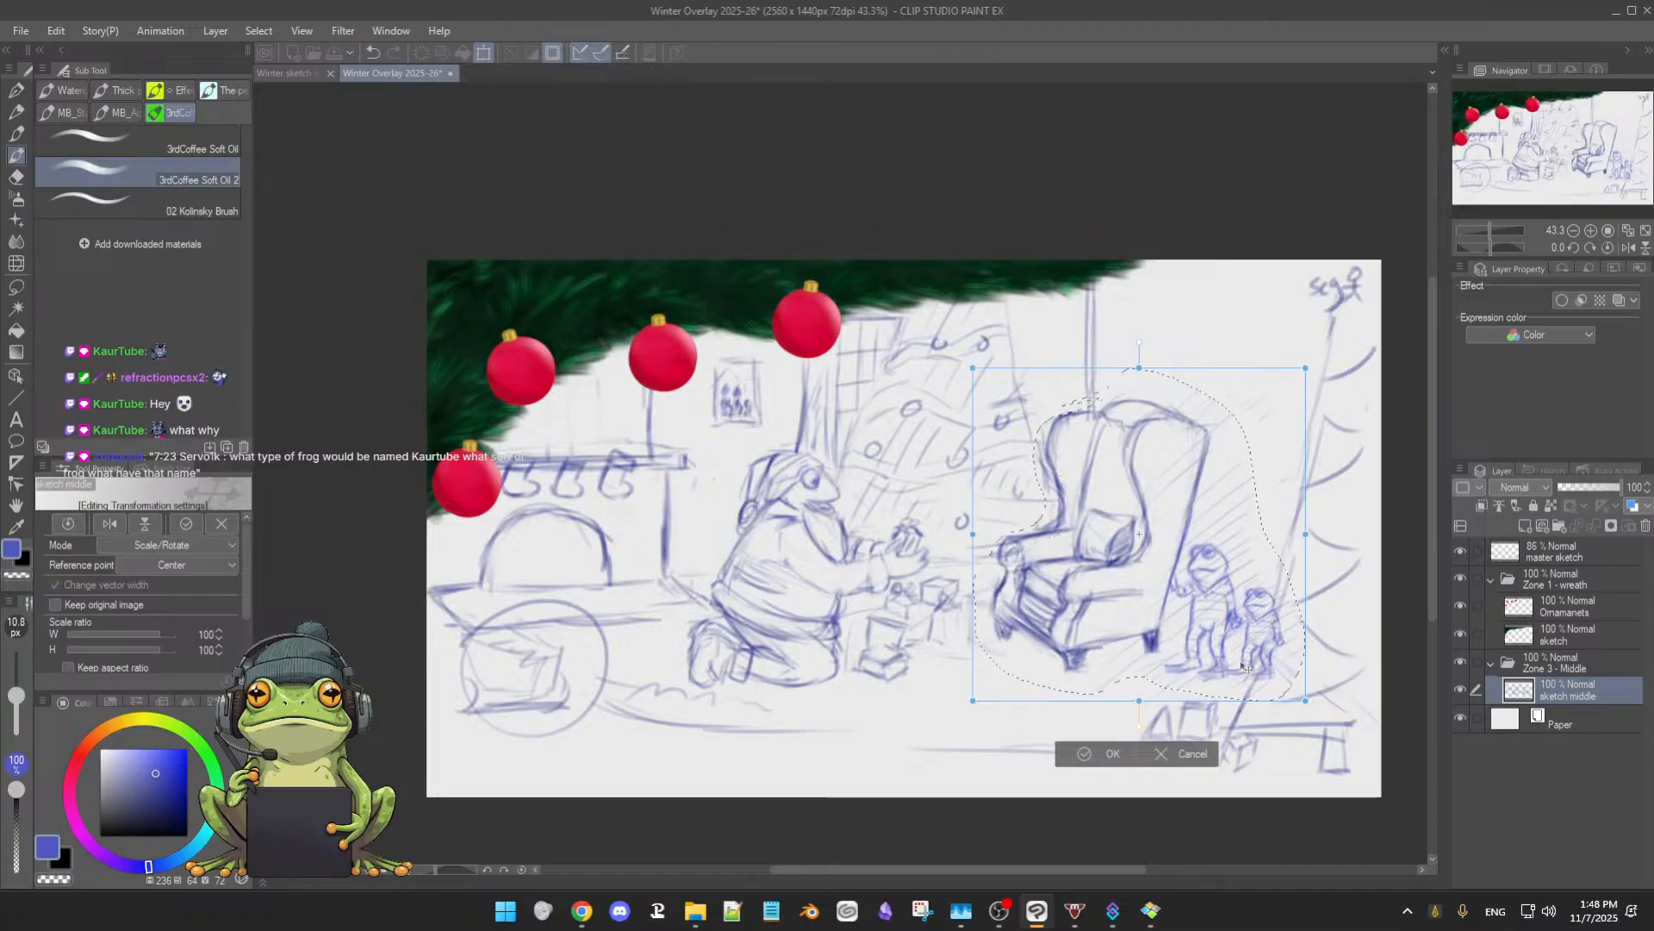
{"action": "key", "text": "Return"}
{"action": "scroll", "coordinate": [1237, 674], "scroll_direction": "up", "scroll_amount": 5}
{"action": "scroll", "coordinate": [1285, 662], "scroll_direction": "down", "scroll_amount": 5}
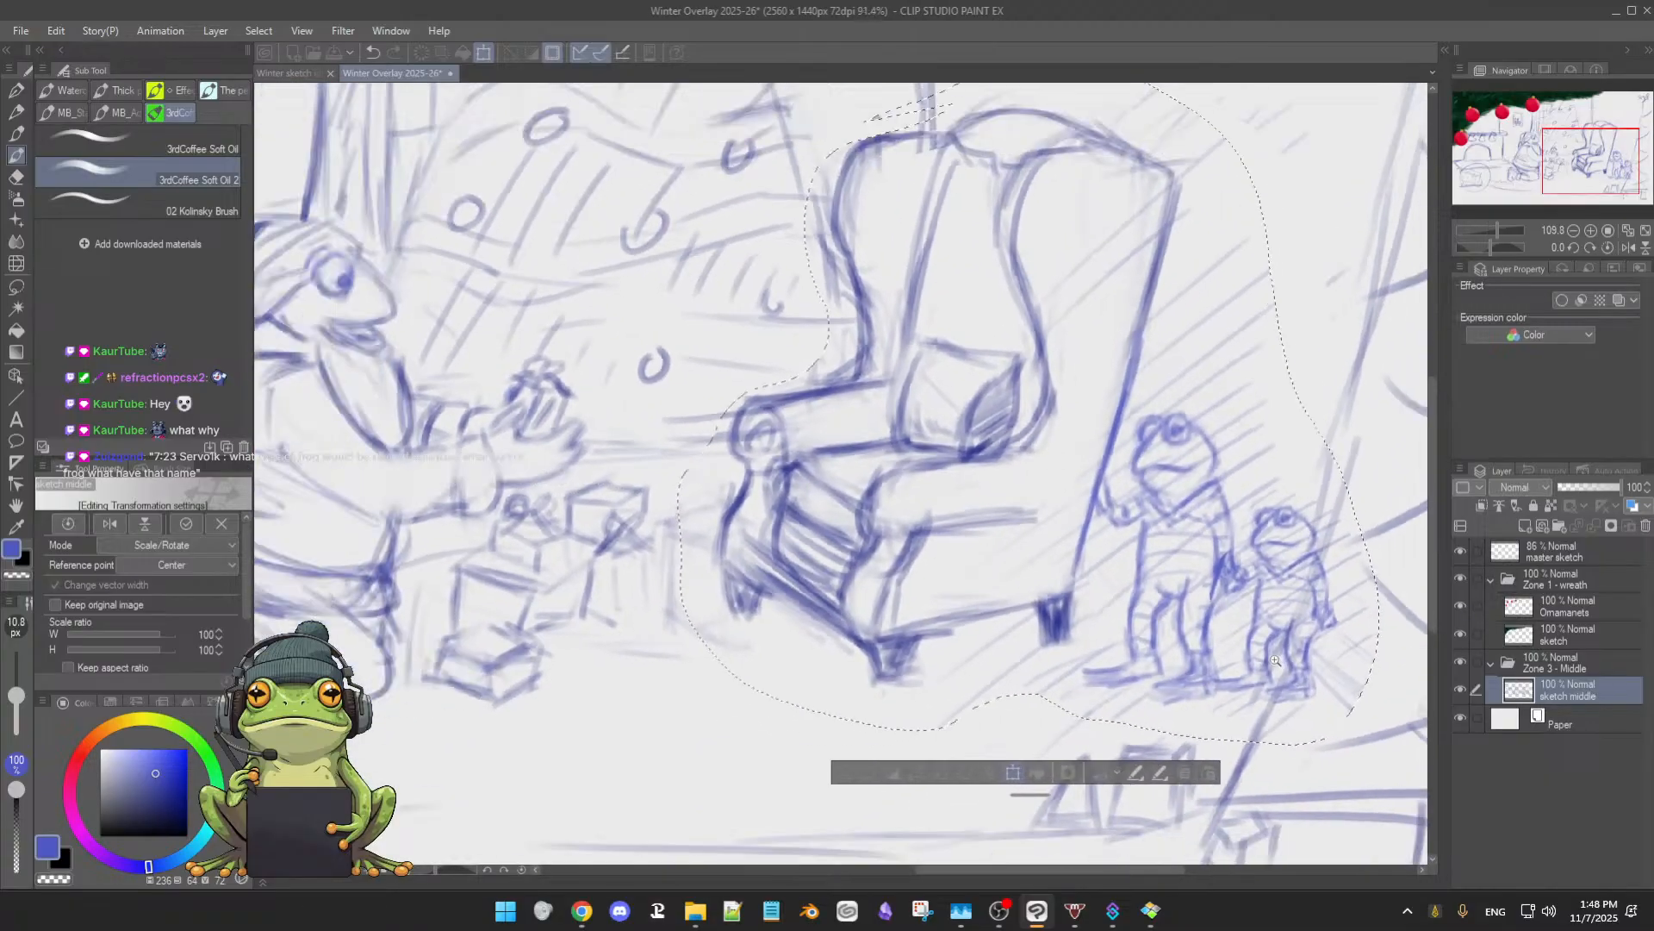
{"action": "scroll", "coordinate": [1255, 659], "scroll_direction": "up", "scroll_amount": 3}
{"action": "scroll", "coordinate": [1255, 659], "scroll_direction": "down", "scroll_amount": 1}
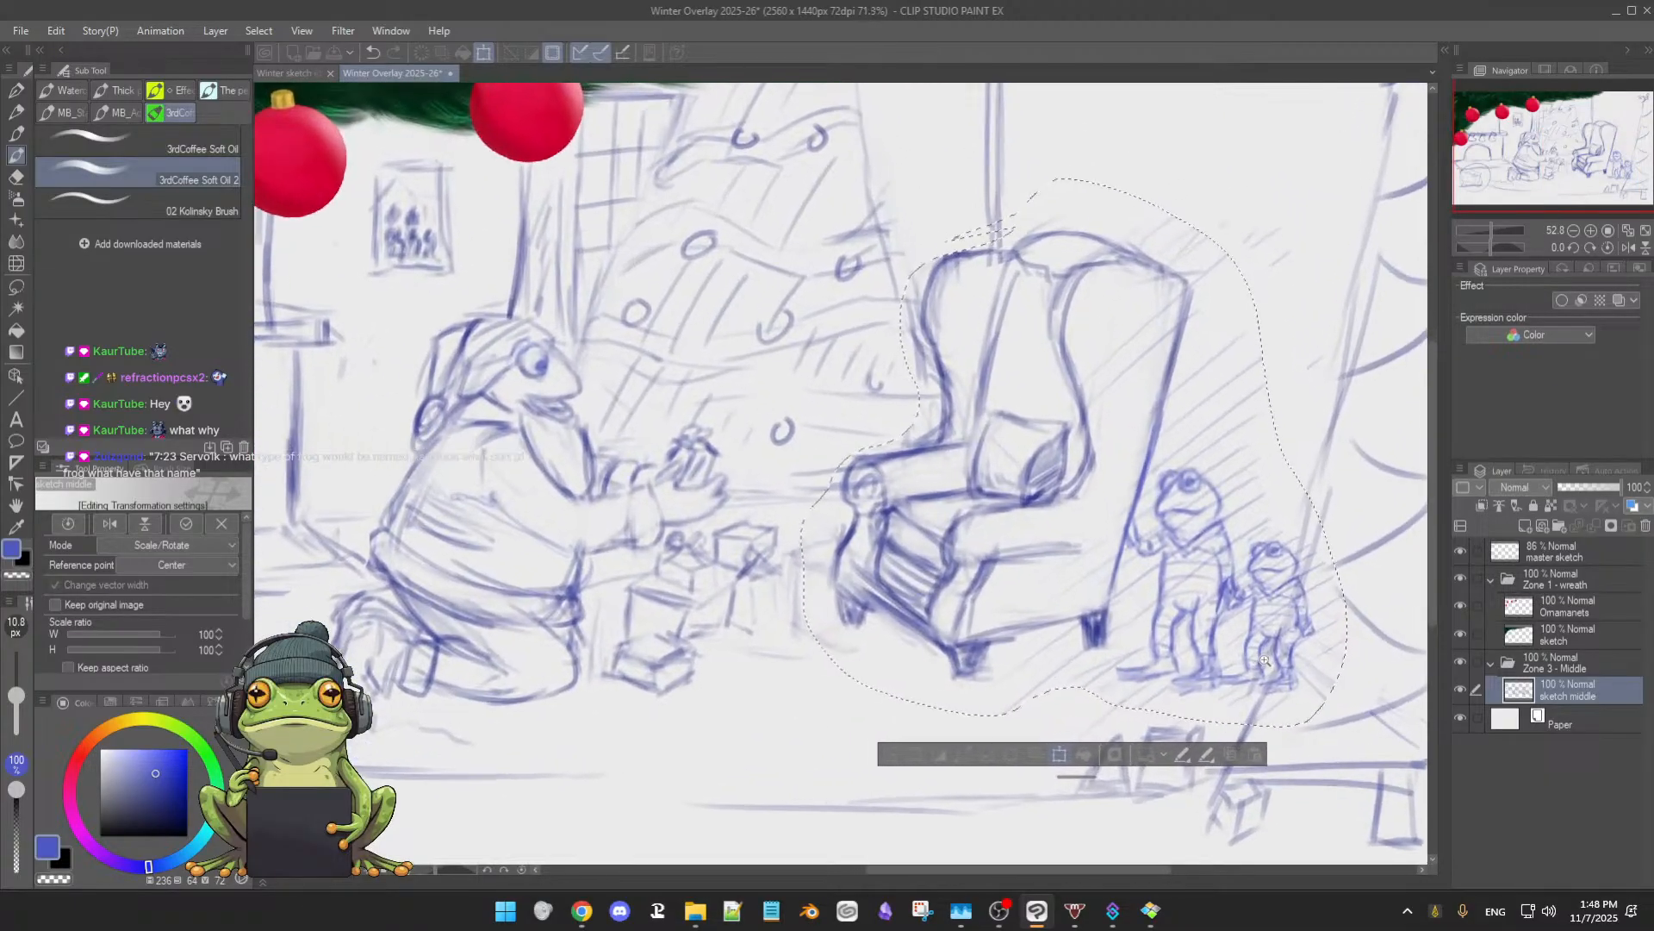
{"action": "scroll", "coordinate": [1258, 659], "scroll_direction": "up", "scroll_amount": 2}
{"action": "scroll", "coordinate": [1262, 660], "scroll_direction": "down", "scroll_amount": 2}
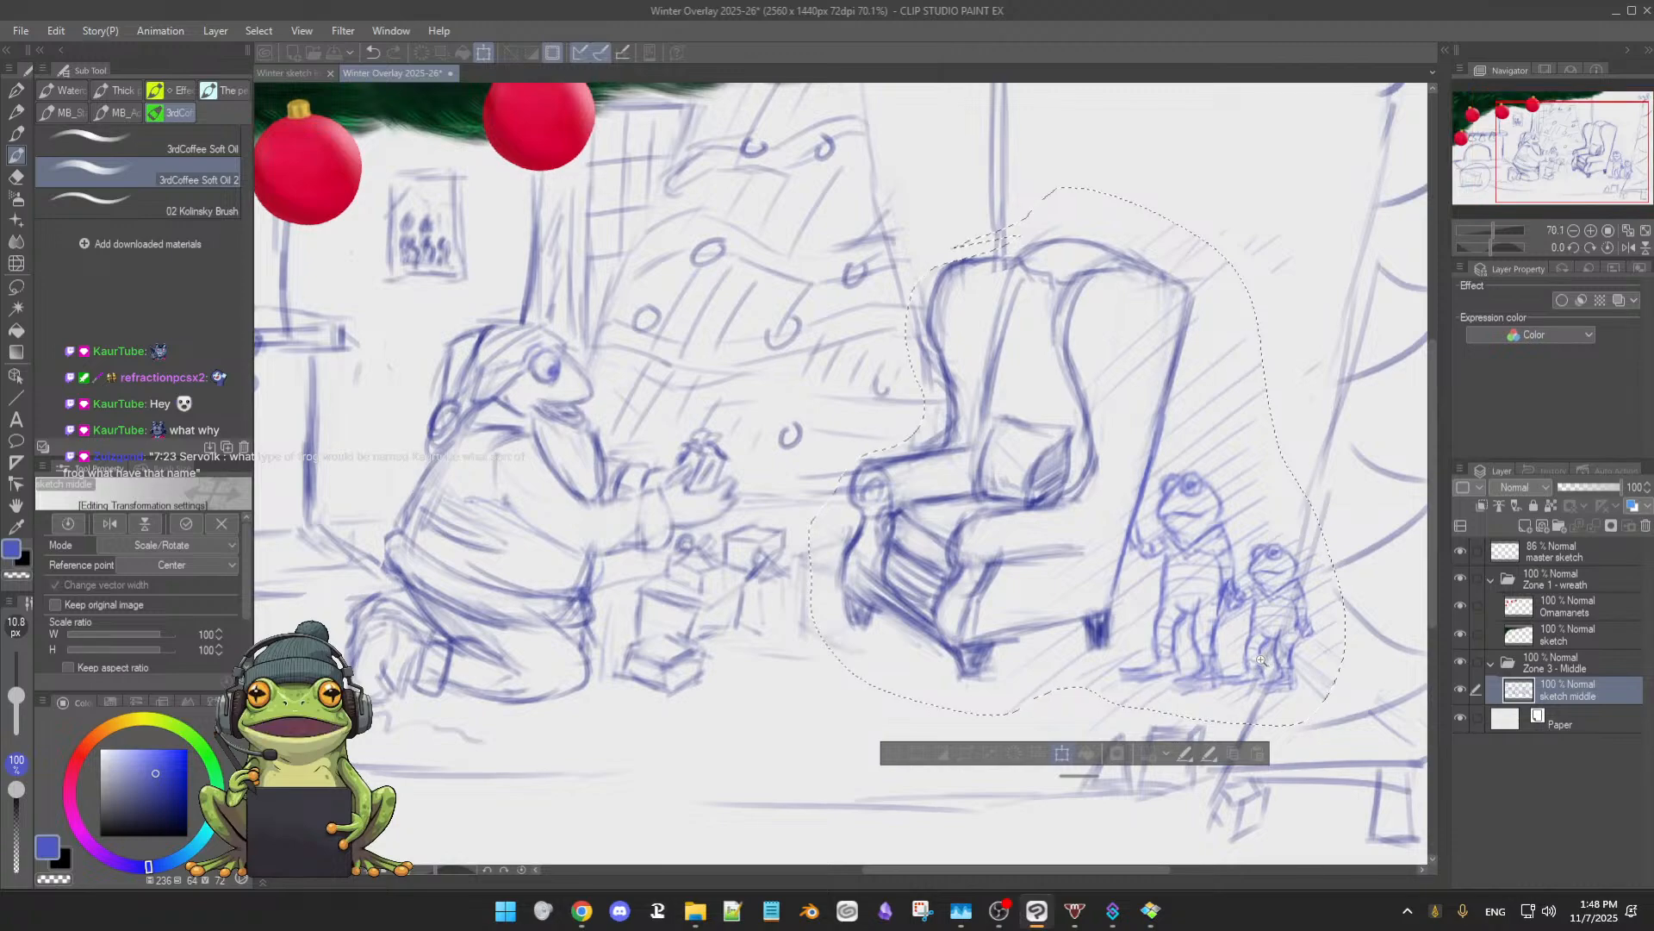
{"action": "scroll", "coordinate": [1258, 659], "scroll_direction": "up", "scroll_amount": 2}
{"action": "scroll", "coordinate": [1258, 659], "scroll_direction": "up", "scroll_amount": 1}
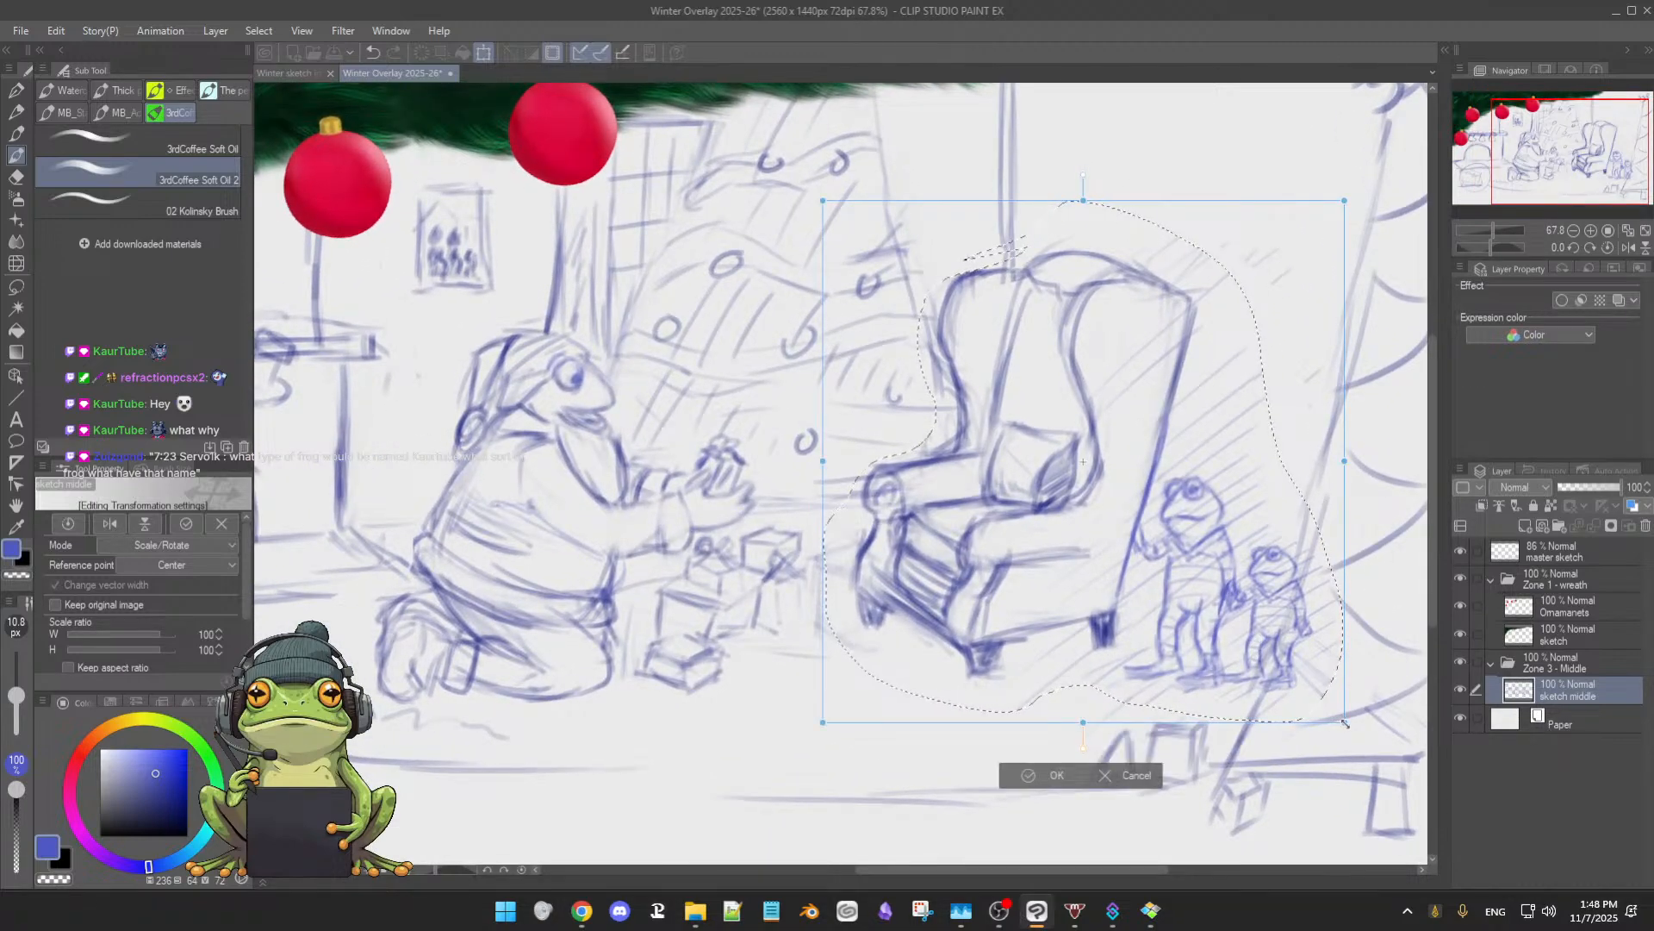
{"action": "left_click_drag", "start_coordinate": [1243, 662], "coordinate": [1213, 671]}
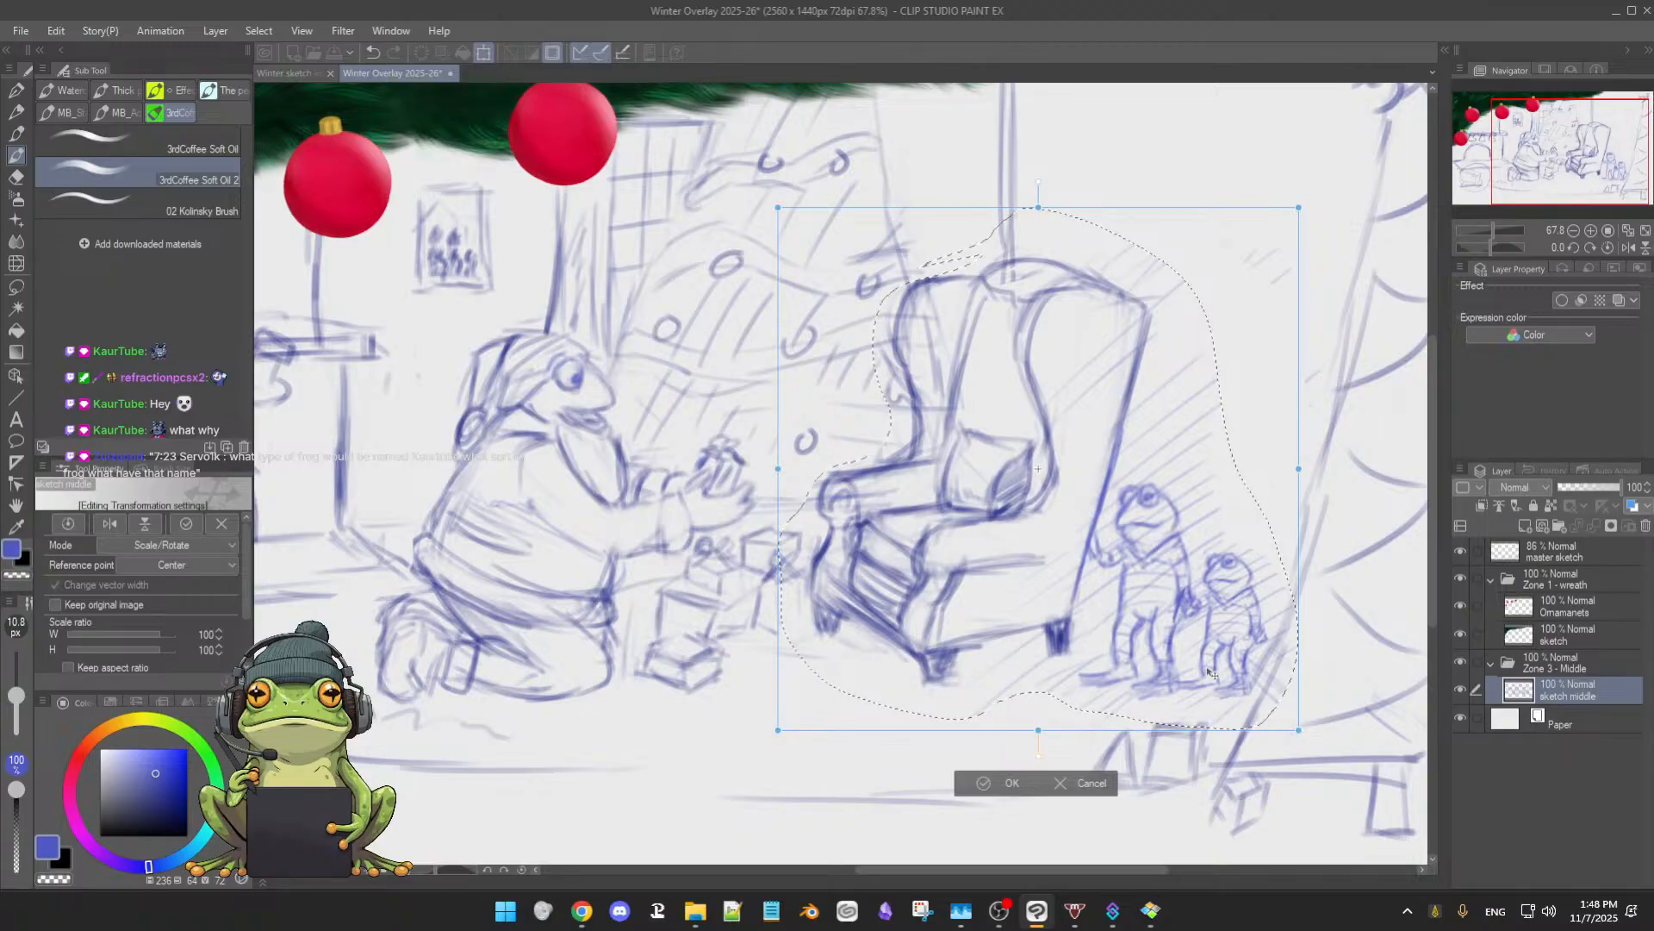
{"action": "scroll", "coordinate": [1204, 680], "scroll_direction": "down", "scroll_amount": 3}
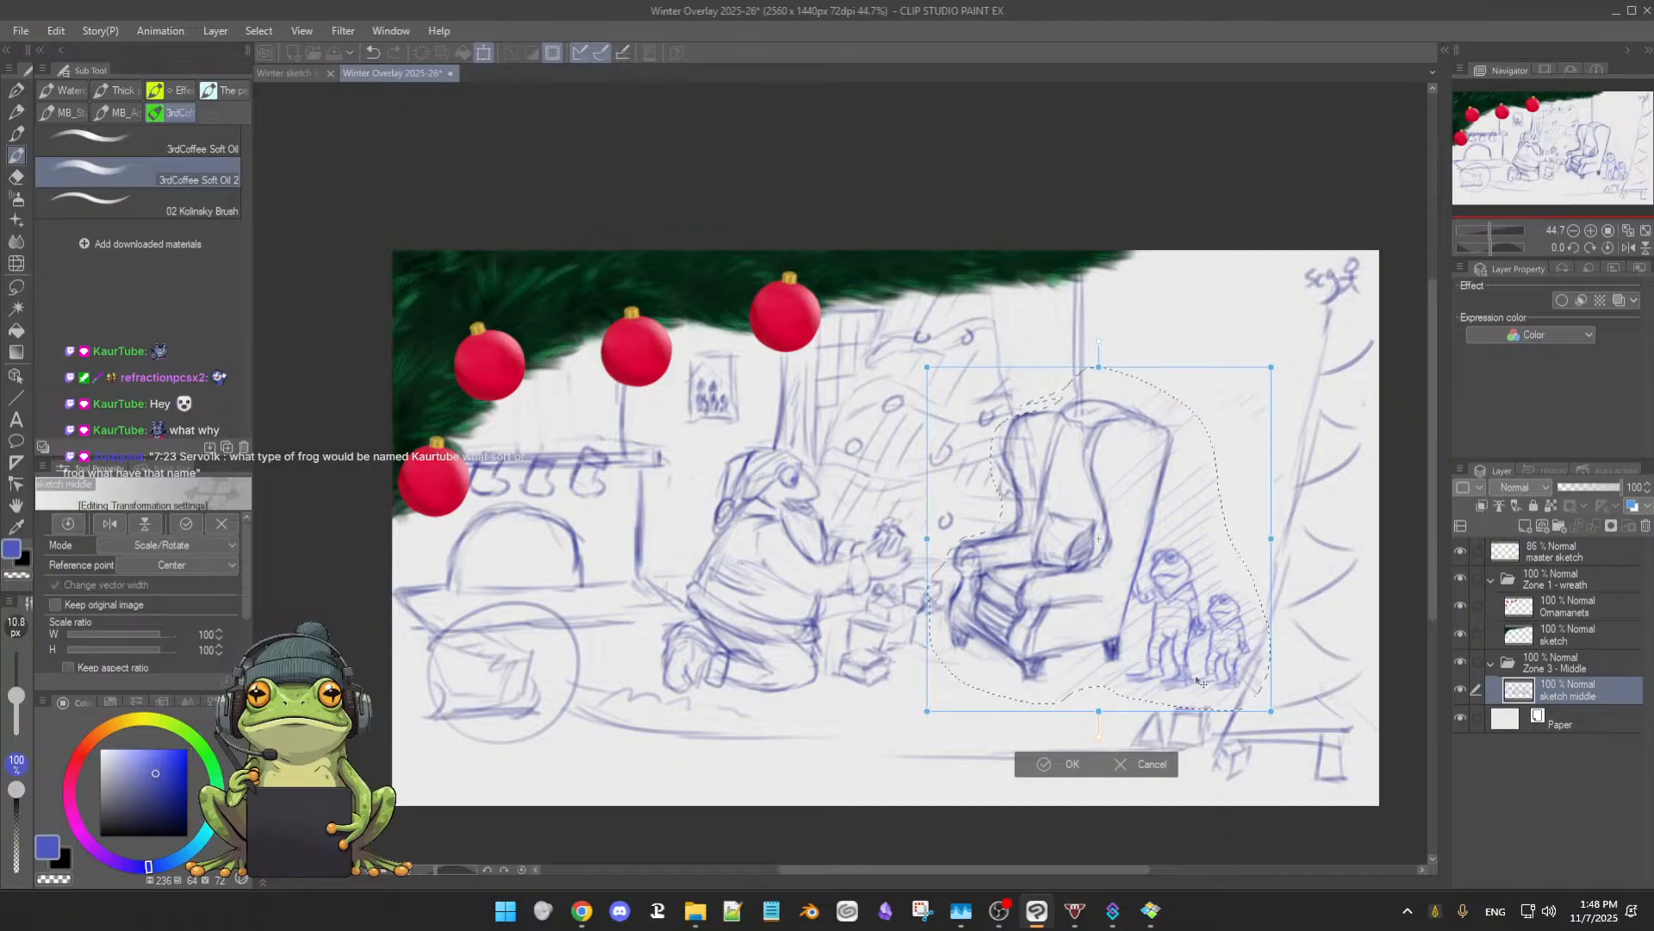
{"action": "left_click", "coordinate": [1065, 764]}
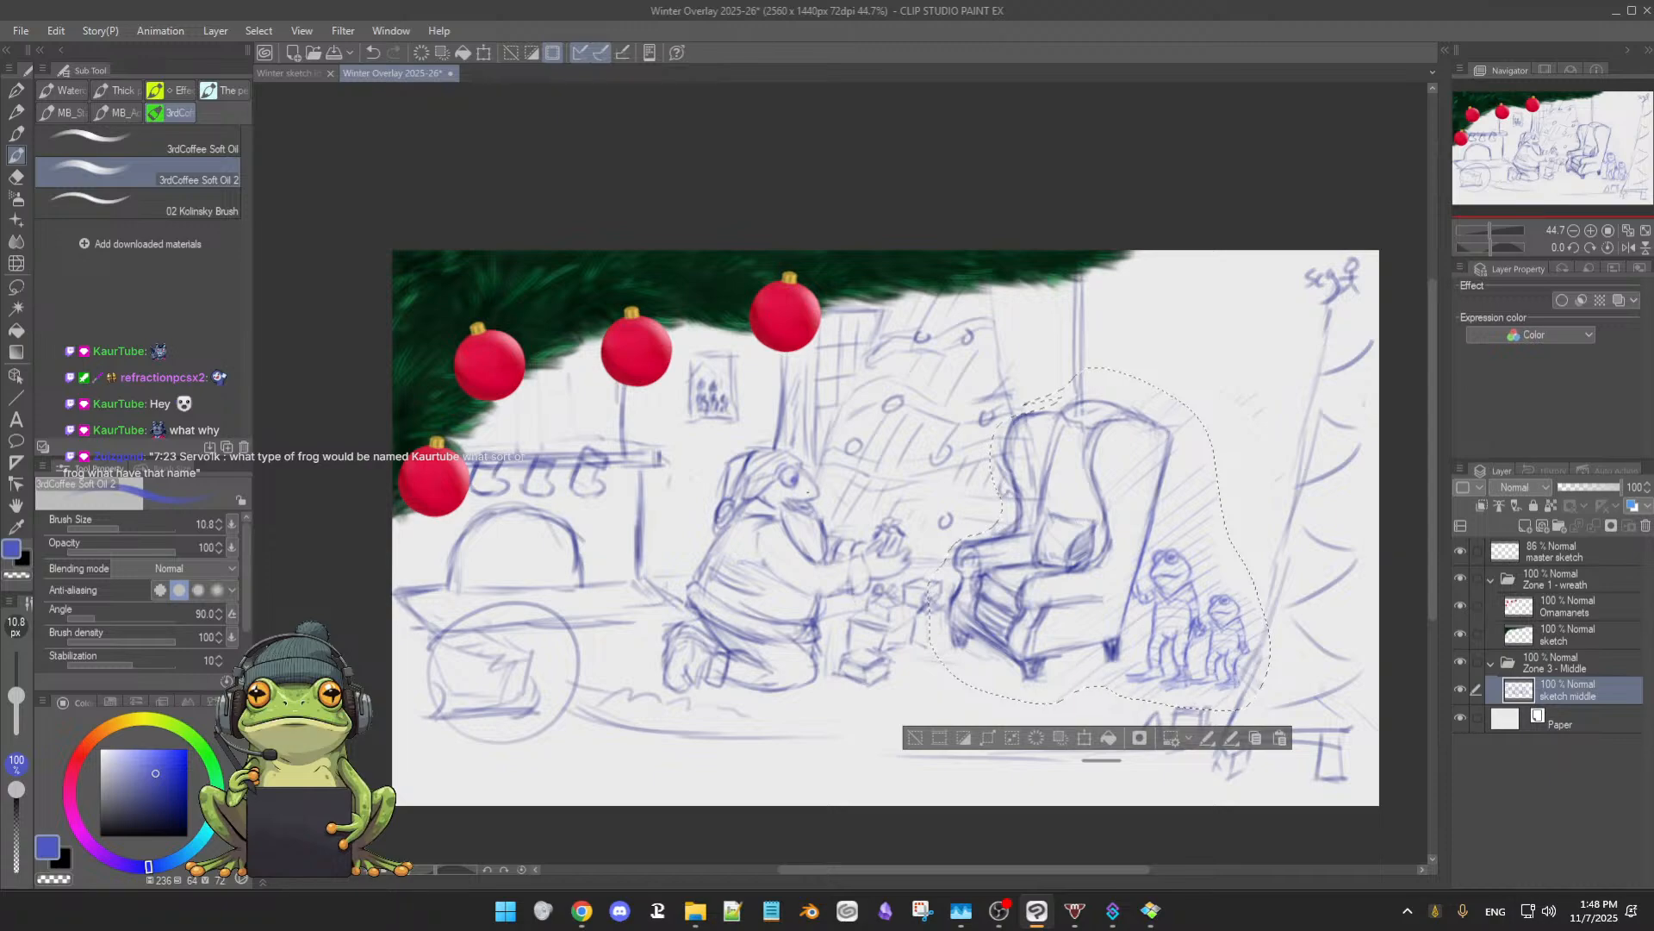
- Lasso the kneeling Santa, shift him slightly upward beside the gifts, and clear the selection
{"action": "key", "text": "y"}
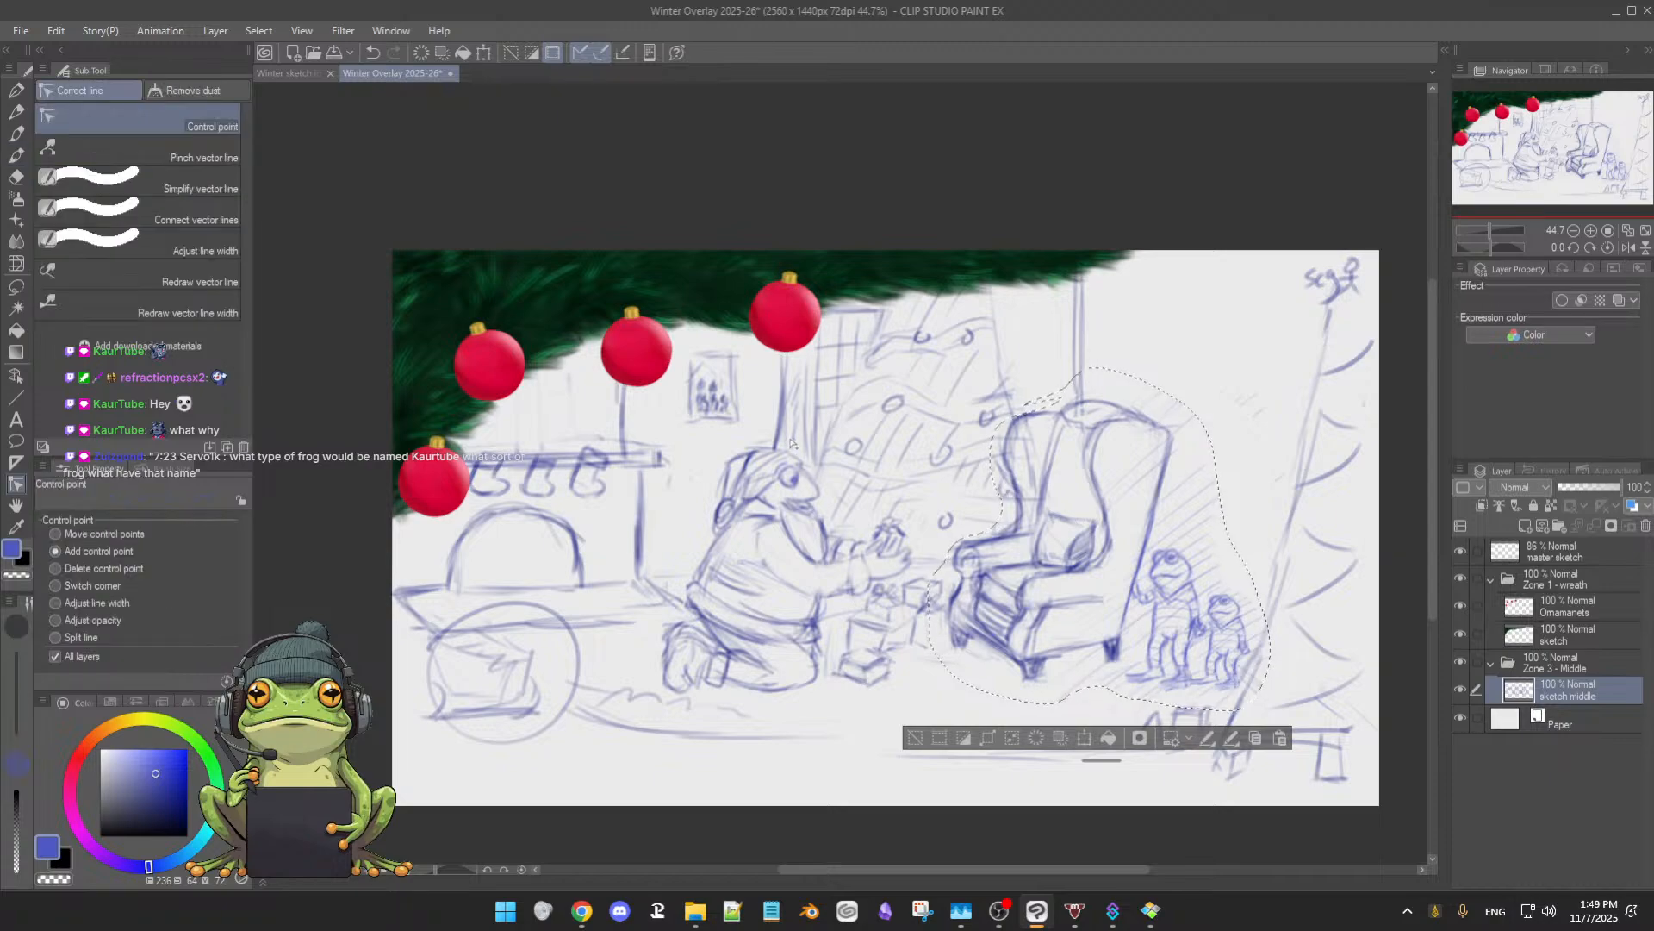
{"action": "key", "text": "m"}
{"action": "mouse_move", "coordinate": [793, 443]}
{"action": "left_mouse_down"}
{"action": "mouse_move", "coordinate": [732, 435]}
{"action": "mouse_move", "coordinate": [653, 673]}
{"action": "mouse_move", "coordinate": [731, 714]}
{"action": "mouse_move", "coordinate": [792, 714]}
{"action": "mouse_move", "coordinate": [813, 705]}
{"action": "mouse_move", "coordinate": [852, 597]}
{"action": "left_mouse_up"}
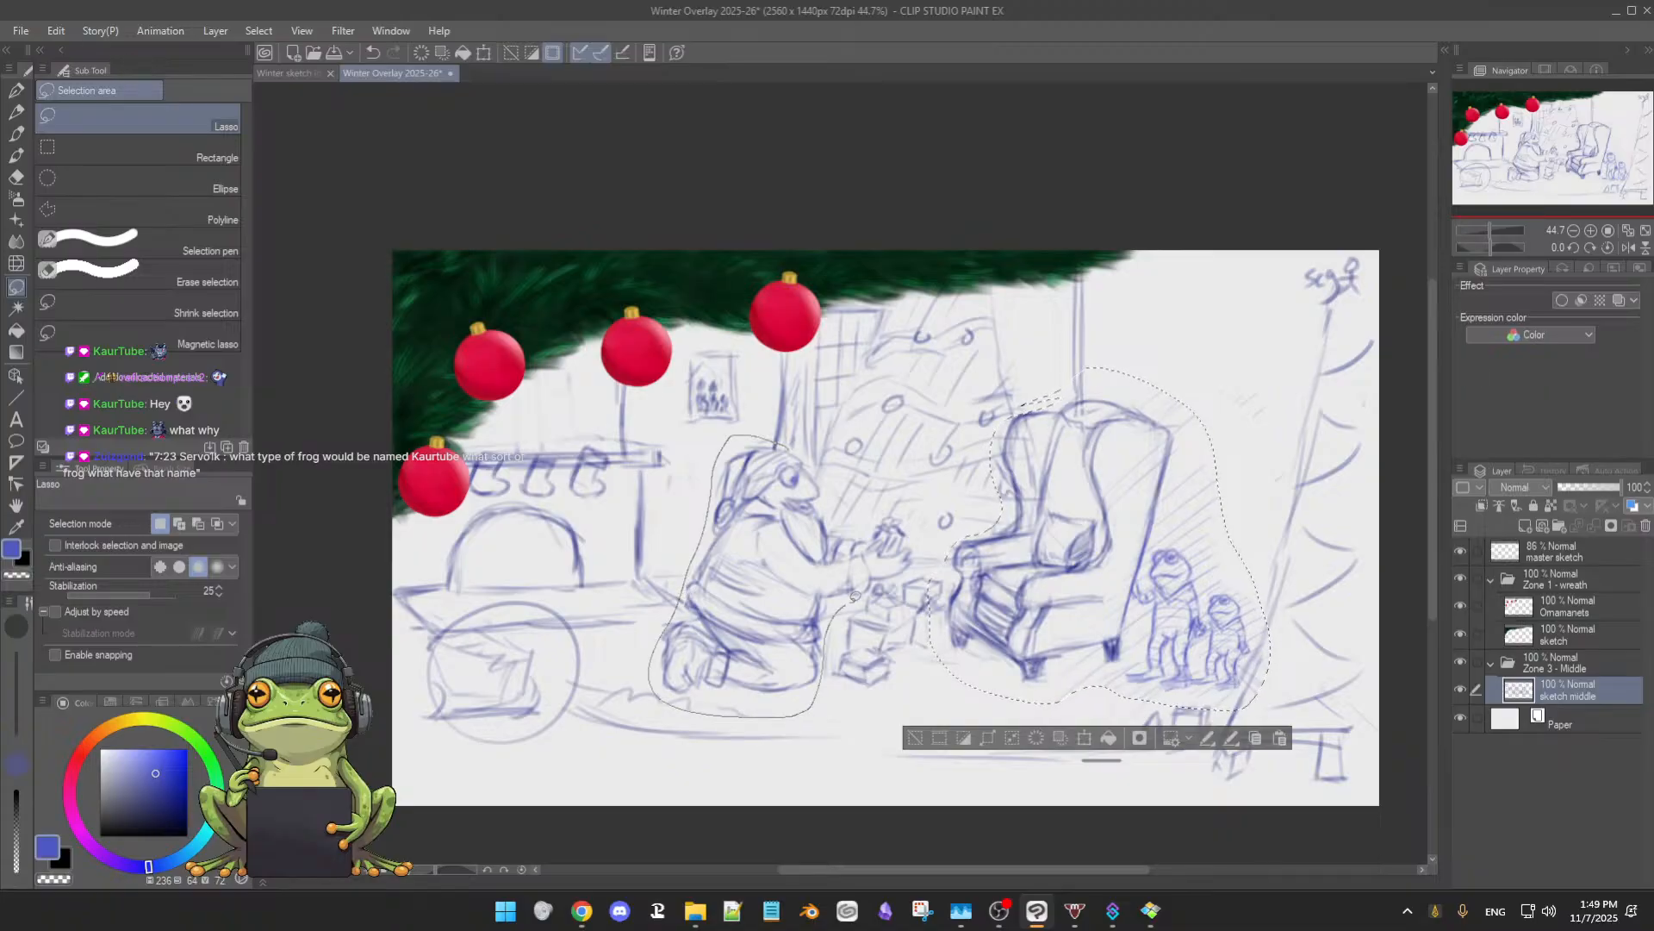
{"action": "left_click_drag", "start_coordinate": [856, 512], "coordinate": [789, 440]}
{"action": "key", "text": "b"}
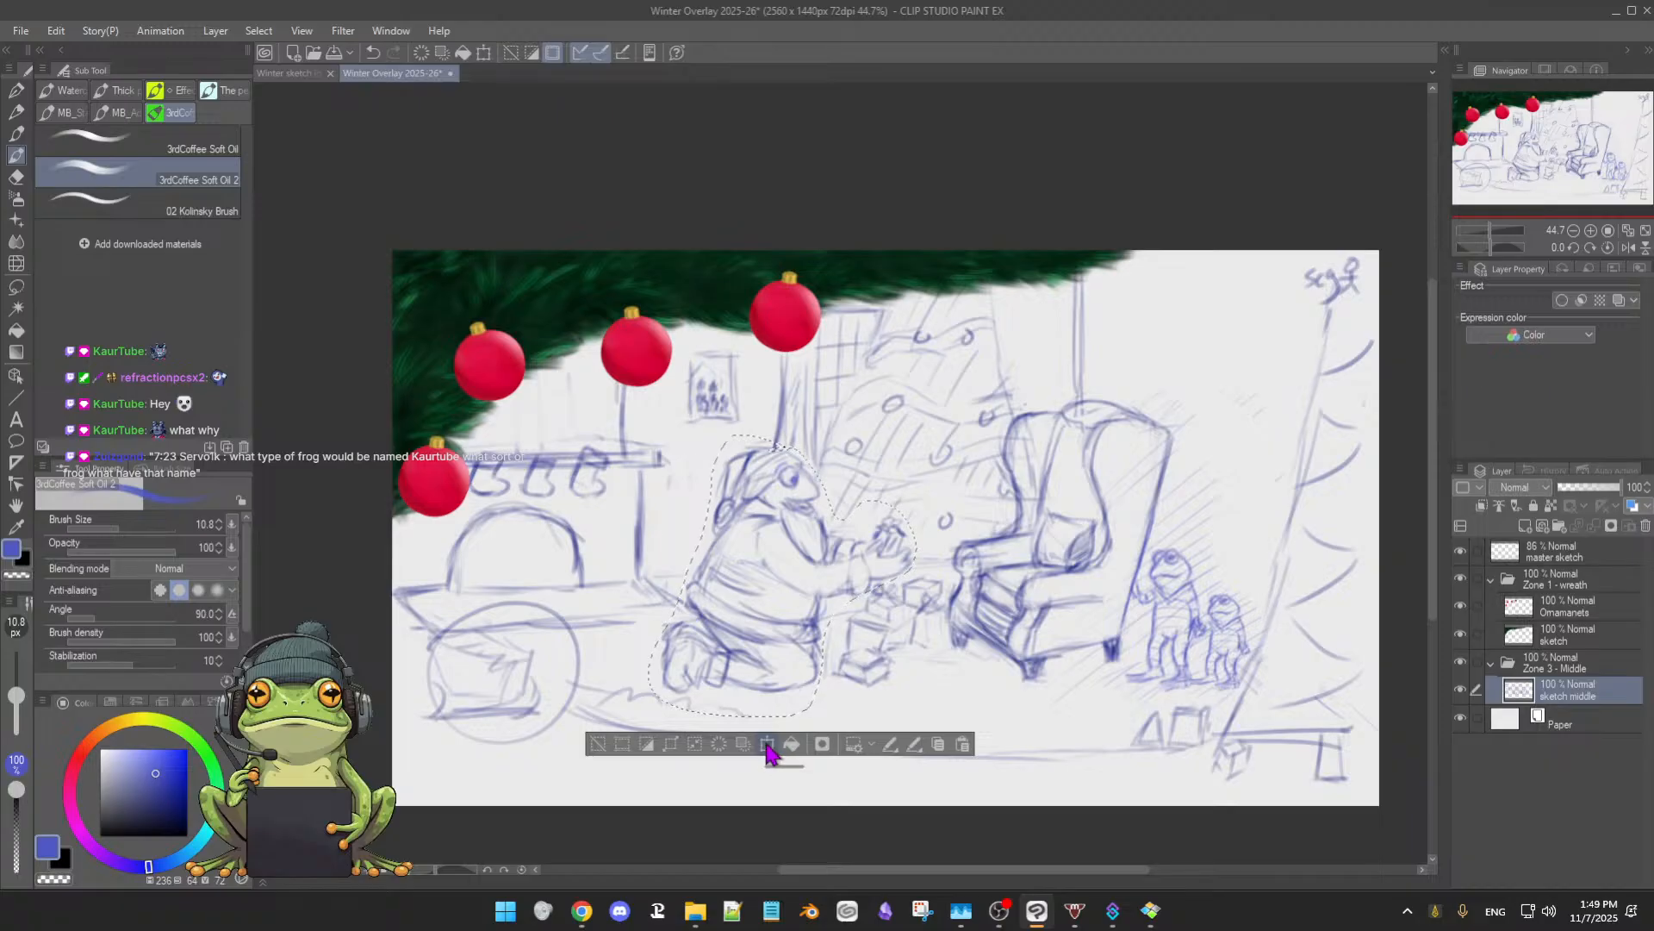
{"action": "left_click", "coordinate": [767, 746]}
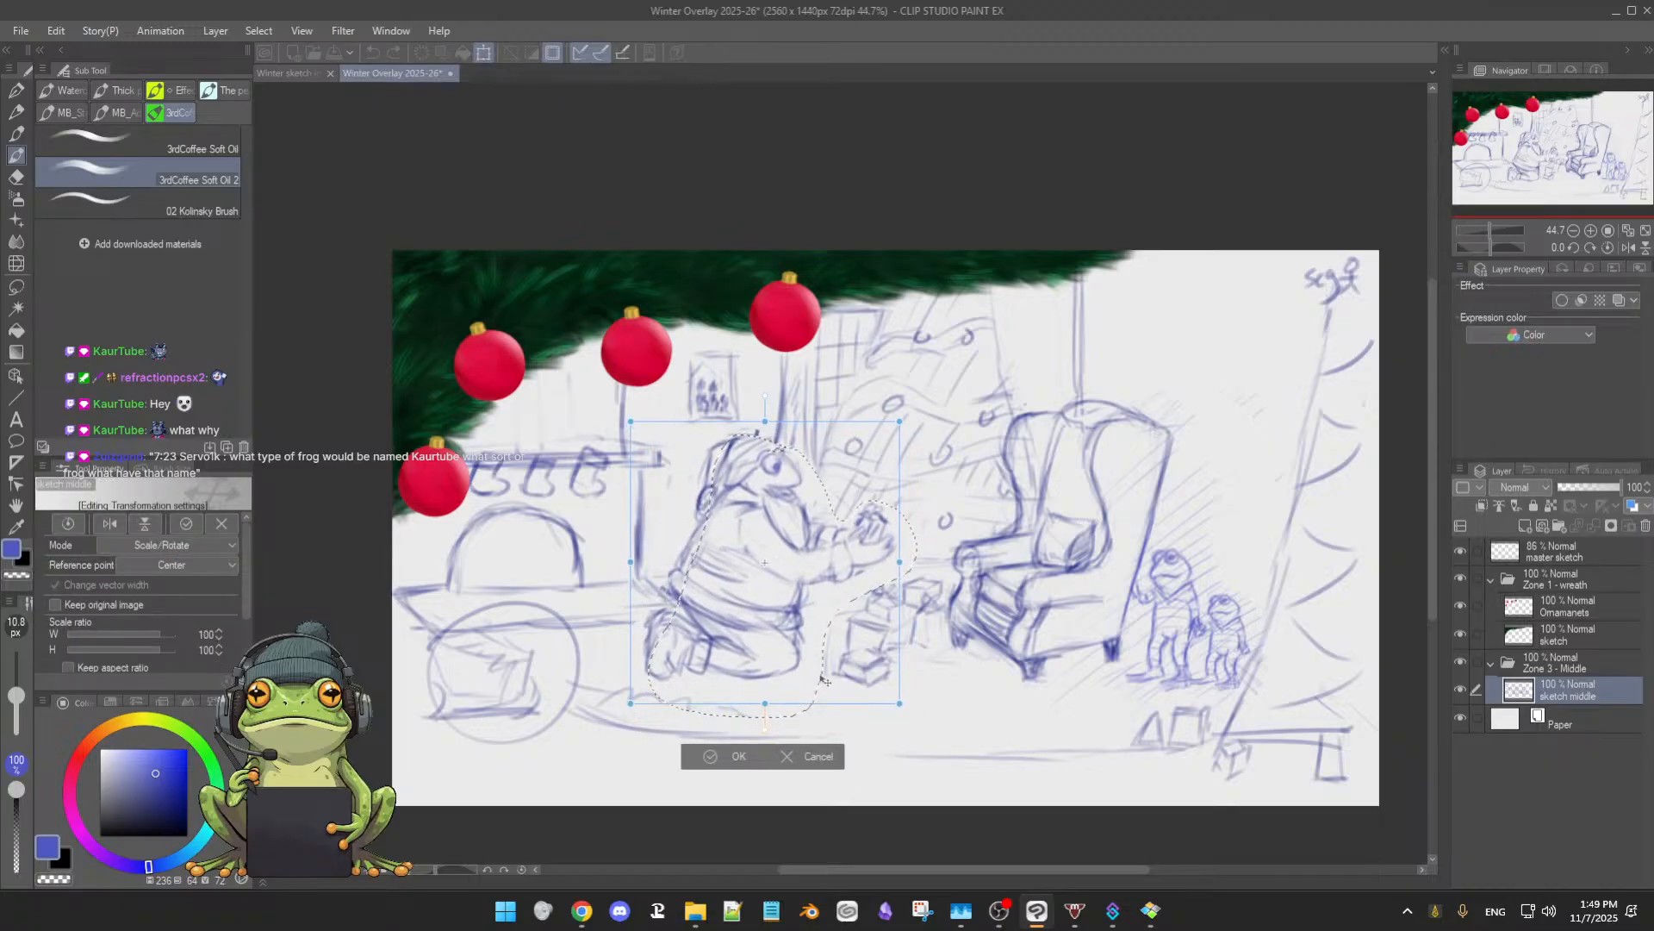
{"action": "left_click_drag", "start_coordinate": [823, 677], "coordinate": [827, 671]}
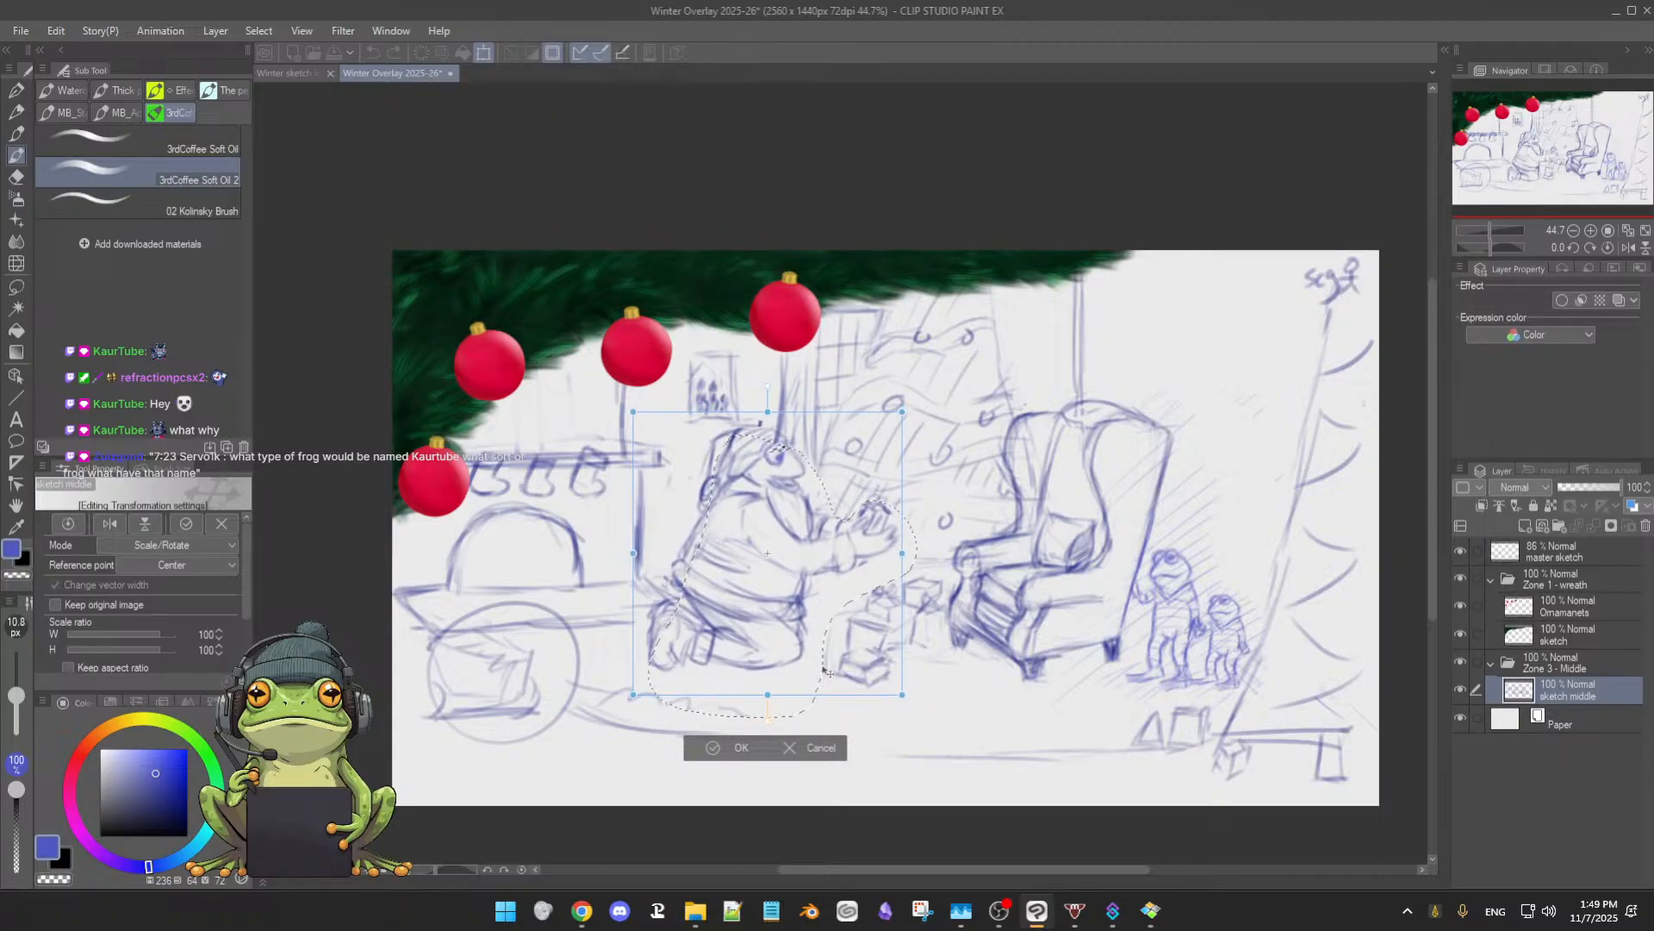
{"action": "mouse_move", "coordinate": [827, 671]}
{"action": "left_mouse_down"}
{"action": "mouse_move", "coordinate": [816, 701]}
{"action": "mouse_move", "coordinate": [834, 683]}
{"action": "left_mouse_up"}
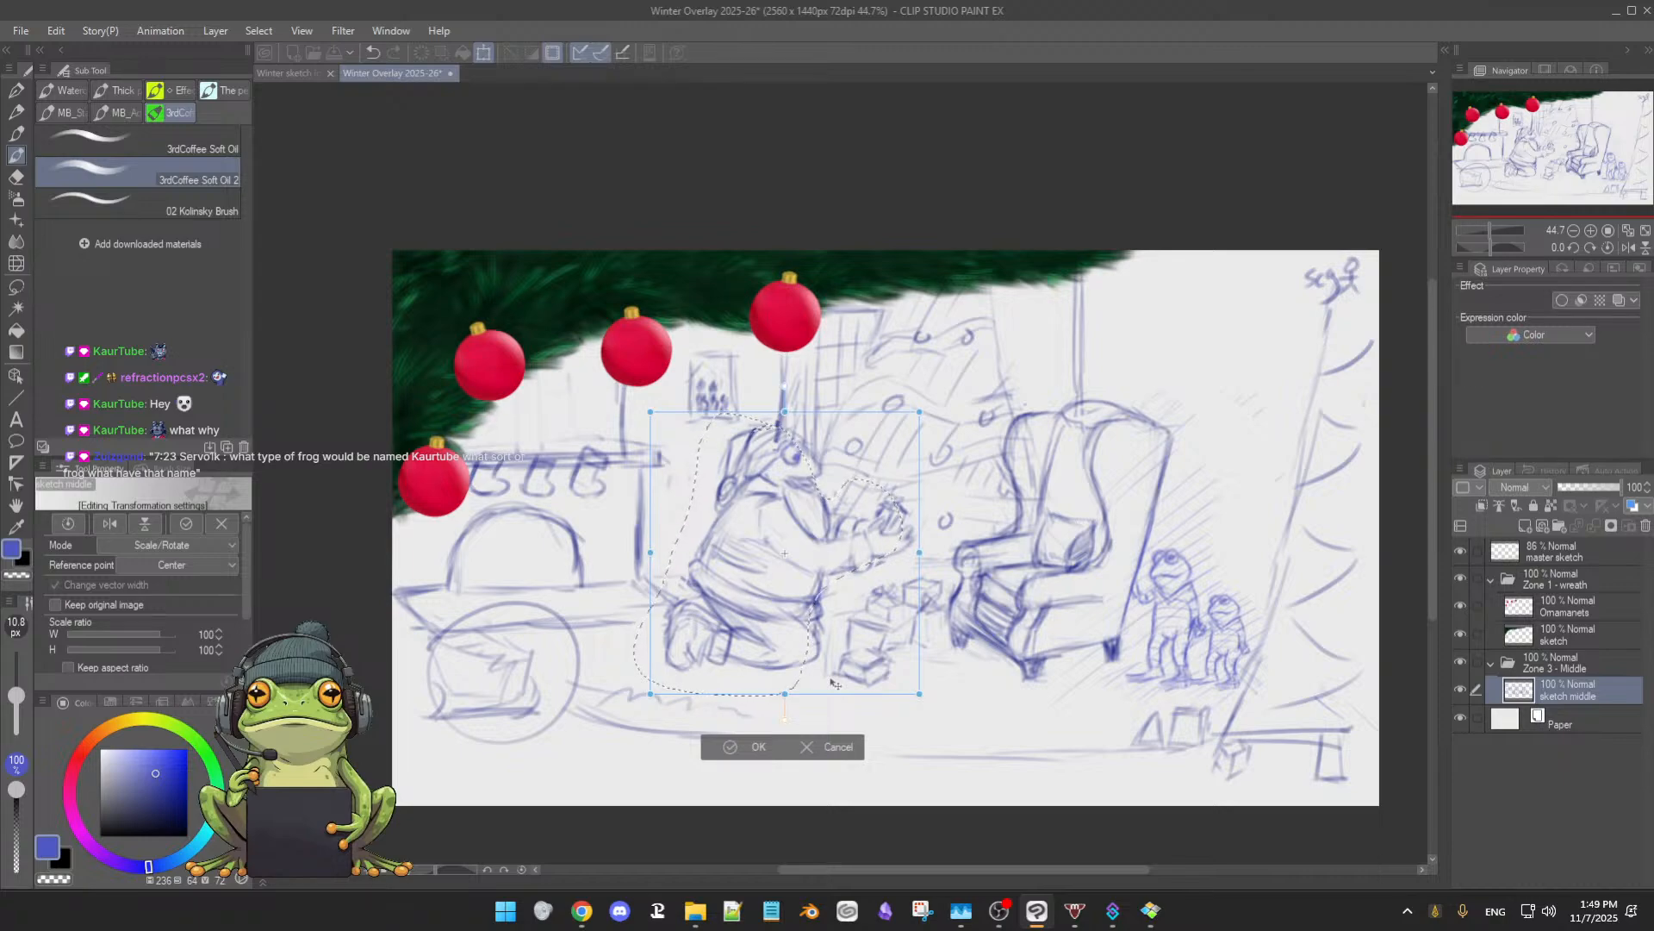
{"action": "left_click_drag", "start_coordinate": [835, 683], "coordinate": [830, 682]}
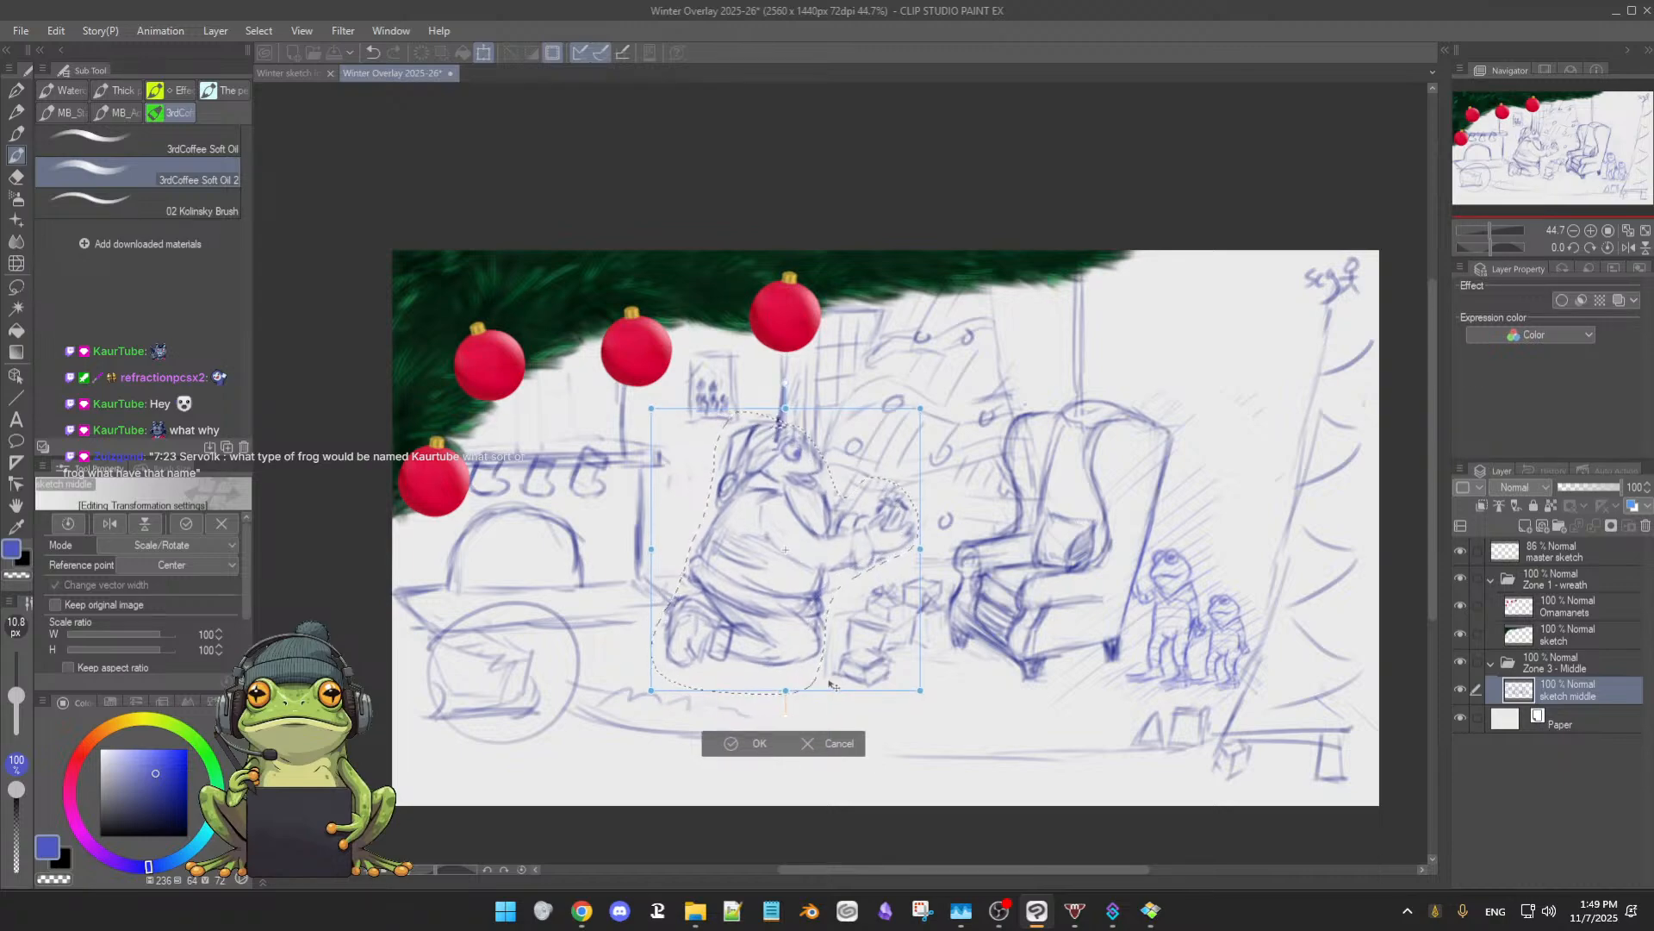
{"action": "left_click", "coordinate": [743, 745]}
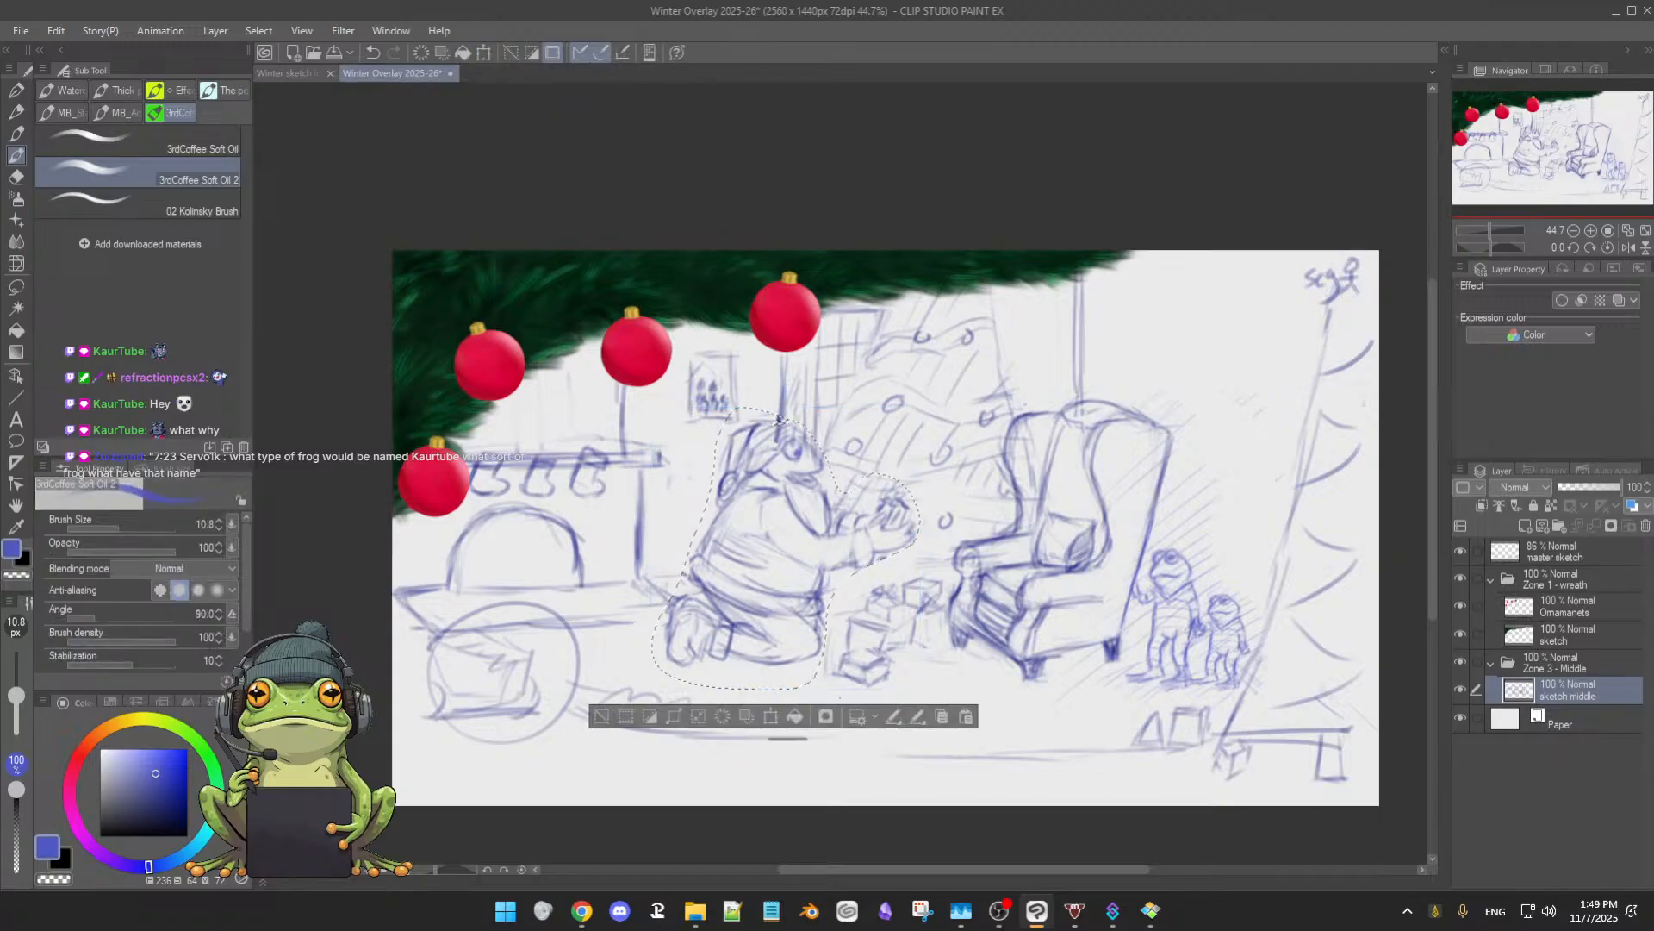
{"action": "left_click", "coordinate": [605, 717]}
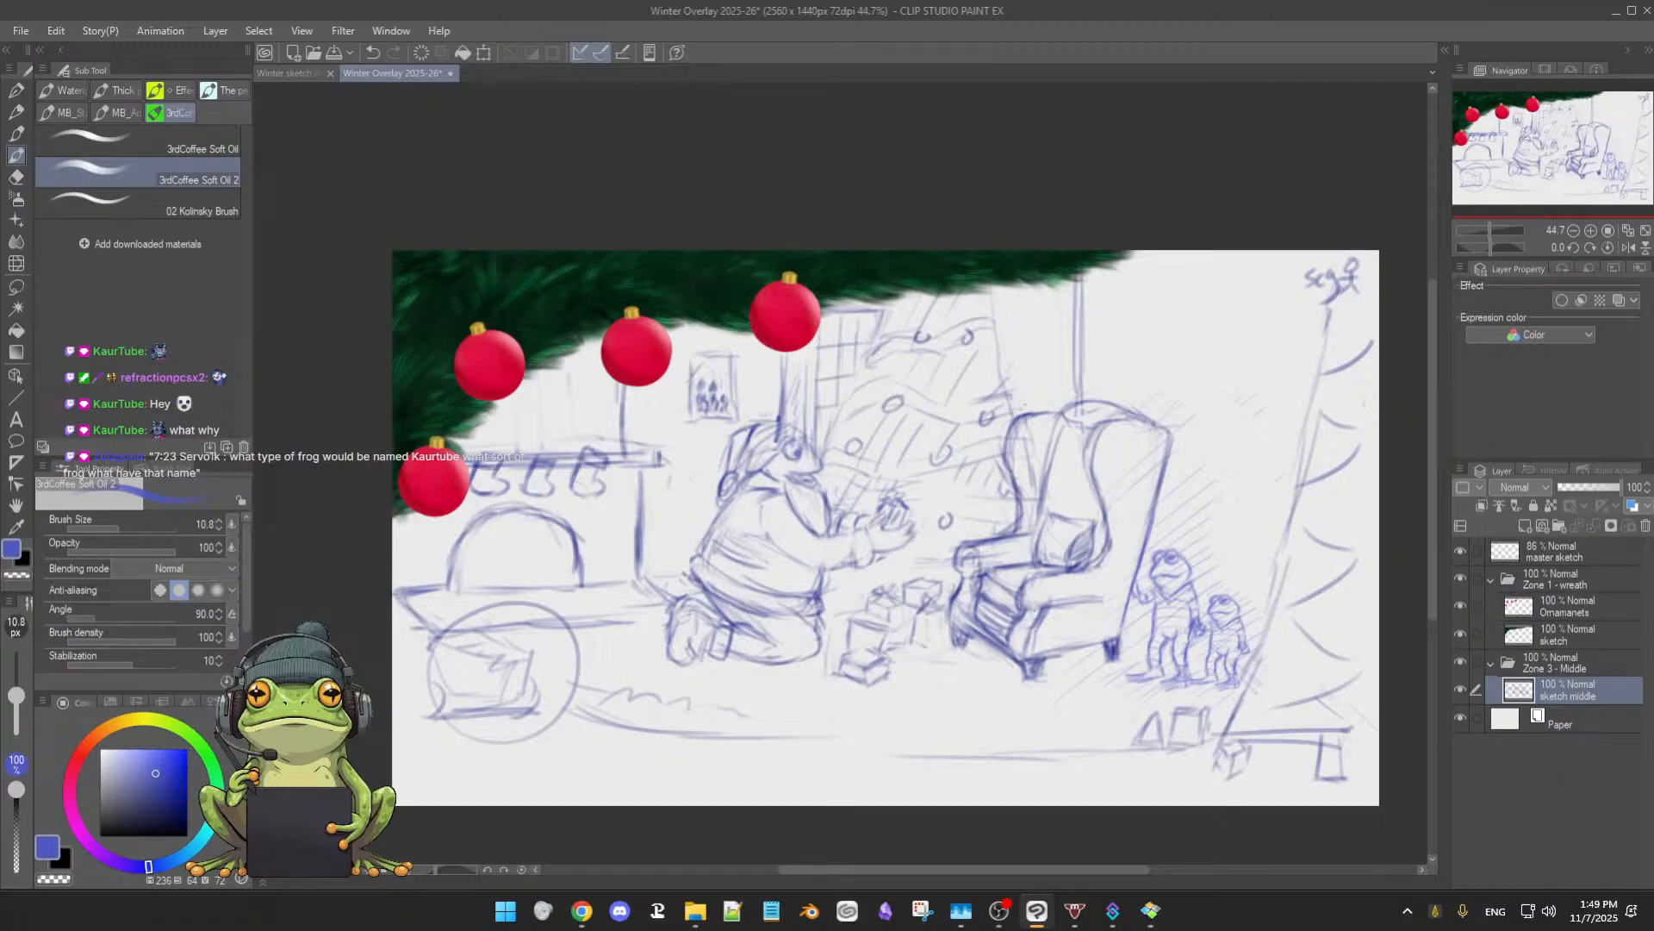
- Compare the Hard eraser with 3rdCoffee Soft Eraser and check the soft eraser's Opacity Dynamics
{"action": "scroll", "coordinate": [959, 562], "scroll_direction": "down", "scroll_amount": 2}
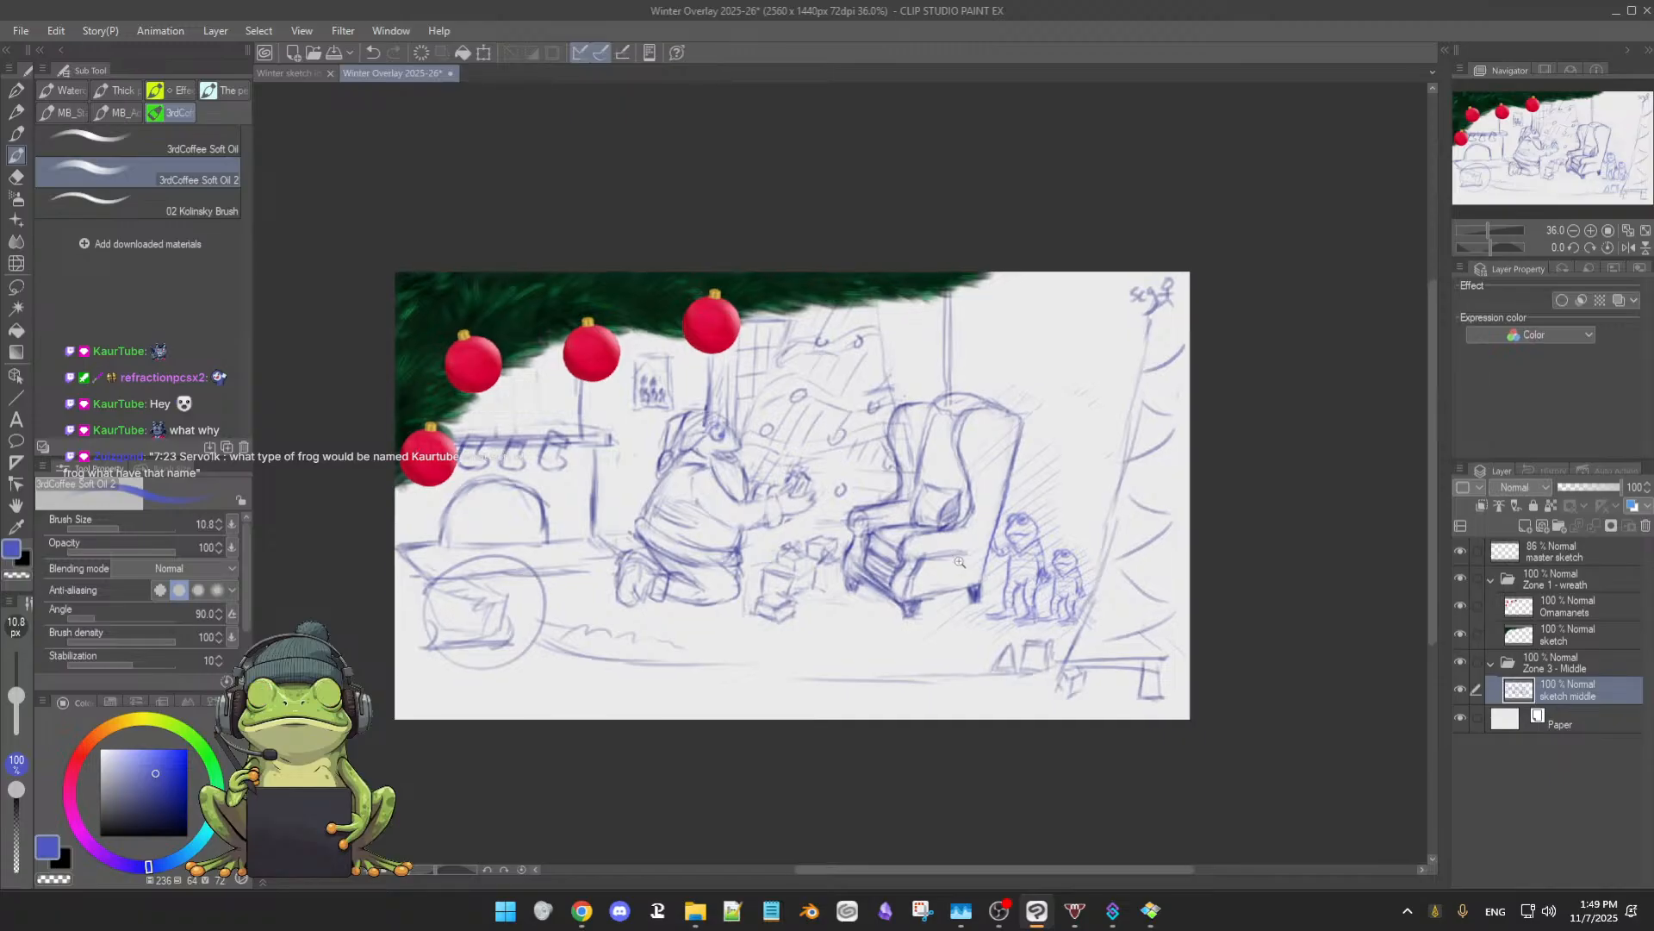
{"action": "scroll", "coordinate": [959, 562], "scroll_direction": "up", "scroll_amount": 1}
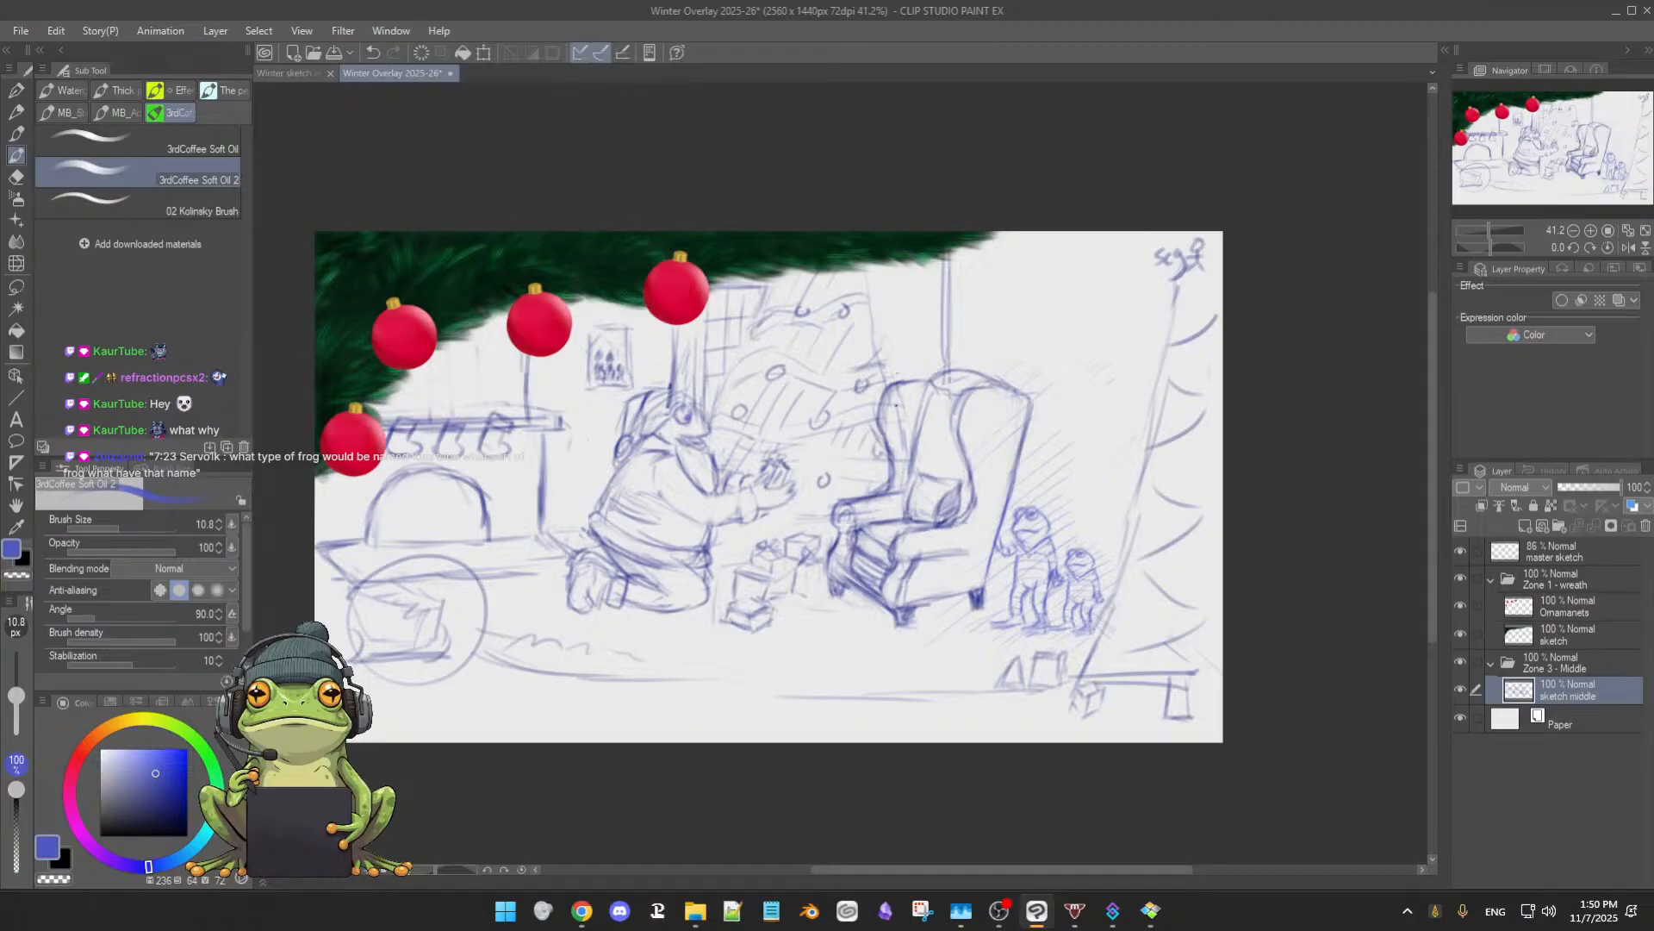
{"action": "key", "text": "e"}
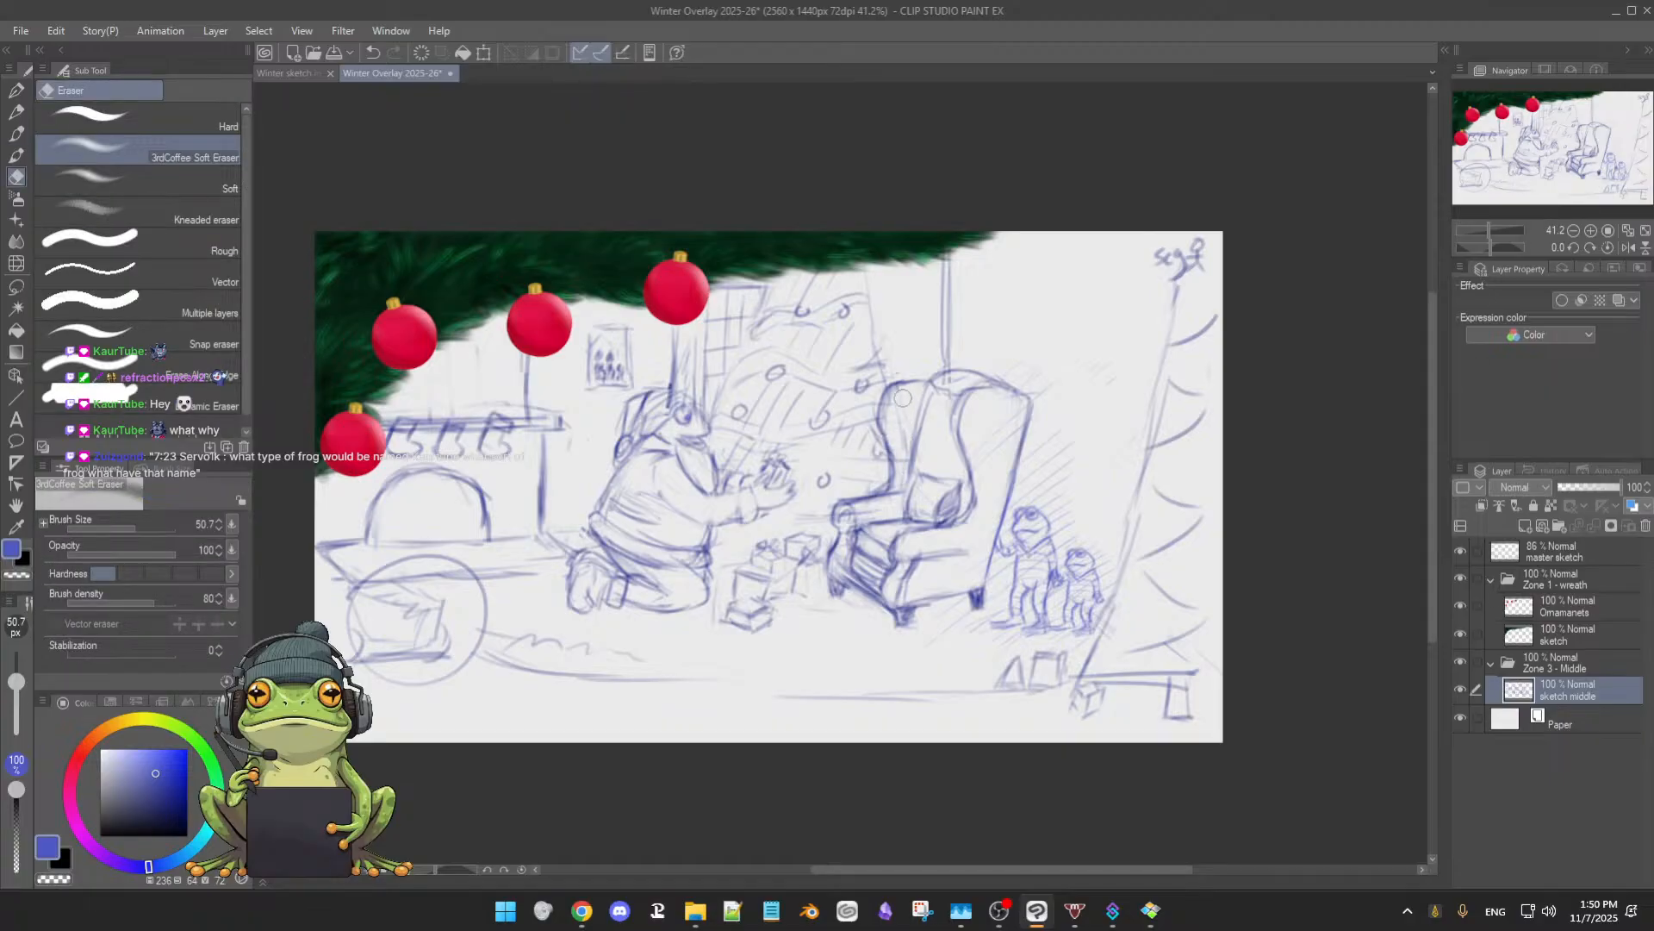
{"action": "left_click", "coordinate": [226, 122]}
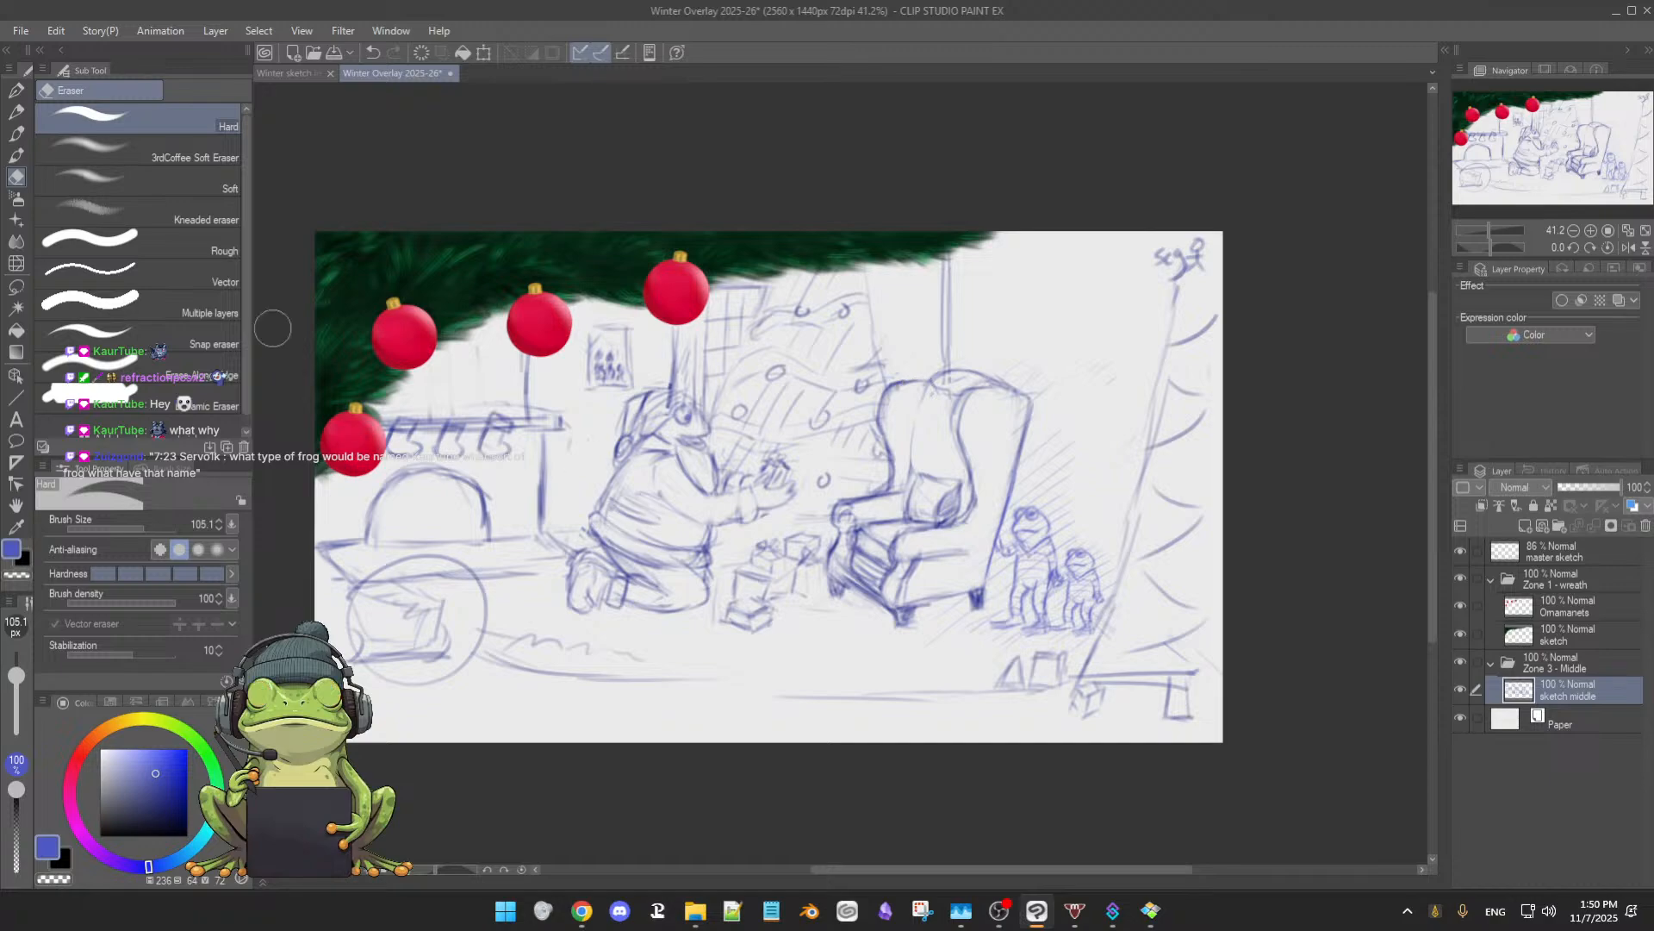
{"action": "left_click", "coordinate": [155, 161]}
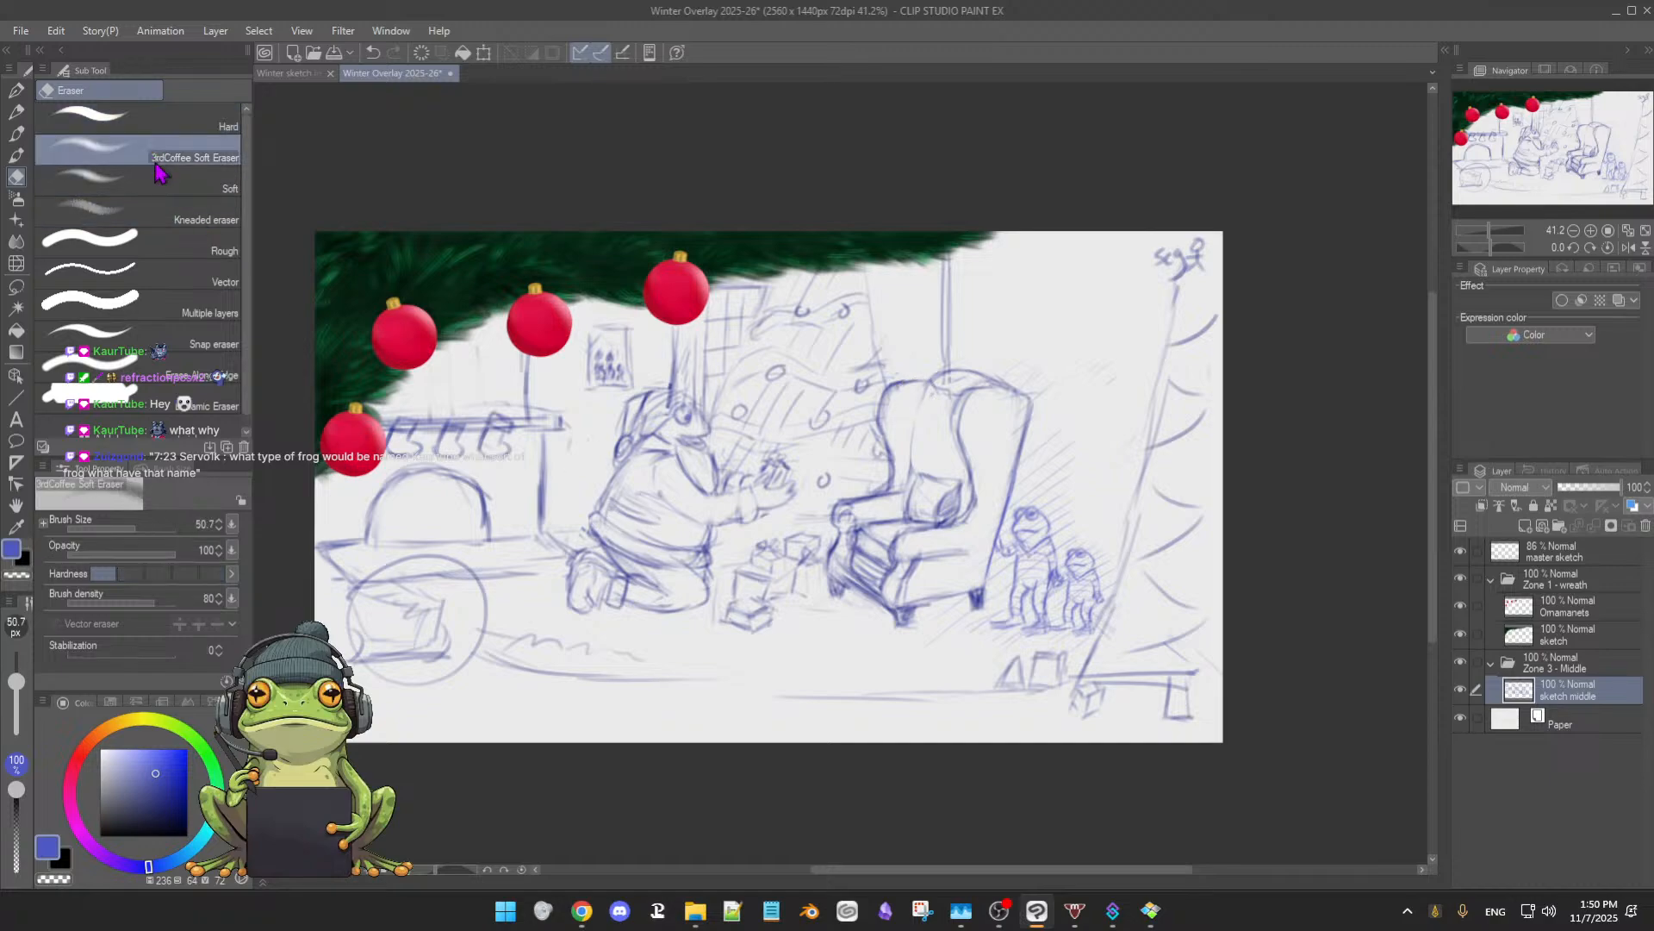
{"action": "left_click", "coordinate": [231, 550]}
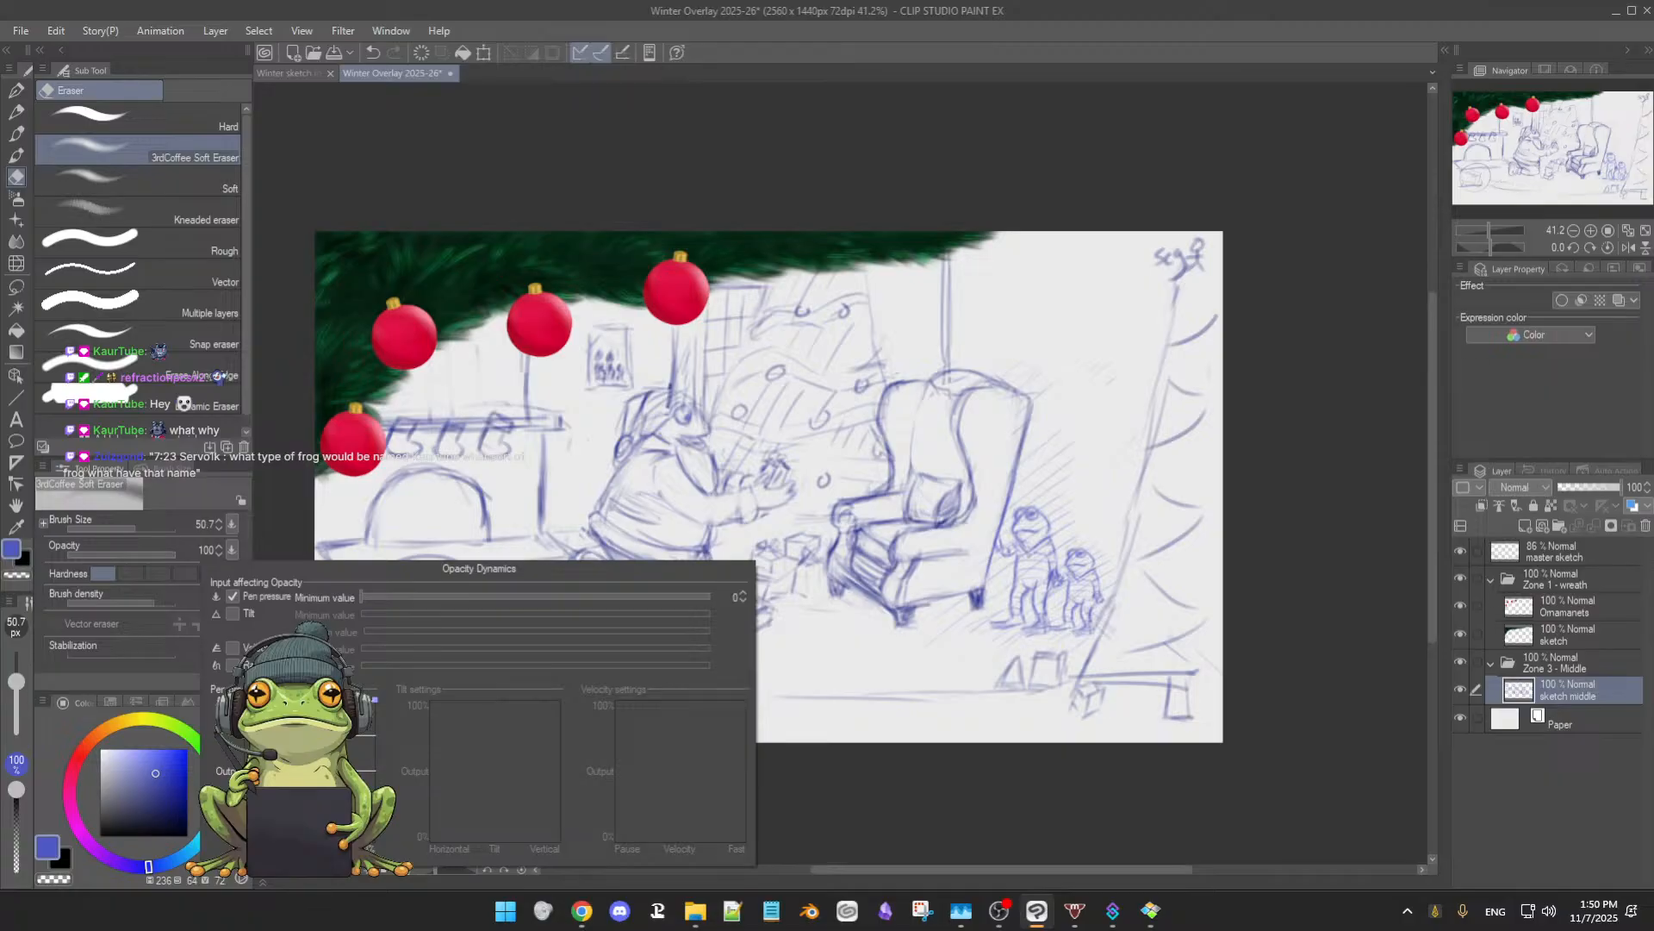
{"action": "left_click", "coordinate": [938, 638]}
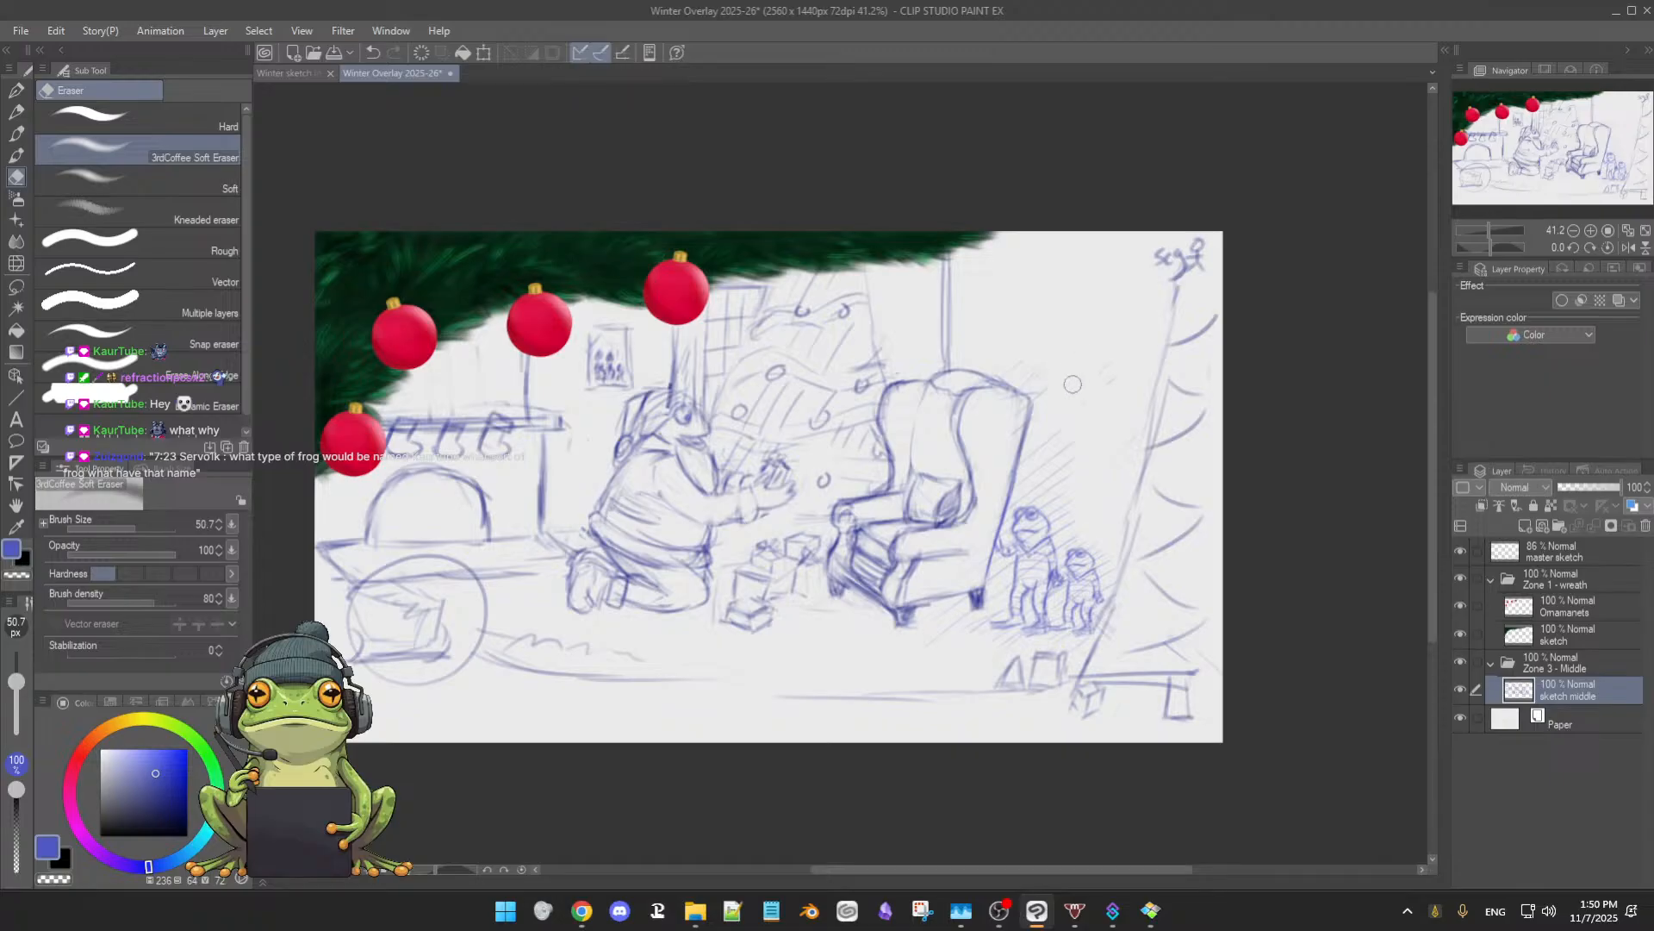
{"action": "key", "text": "b"}
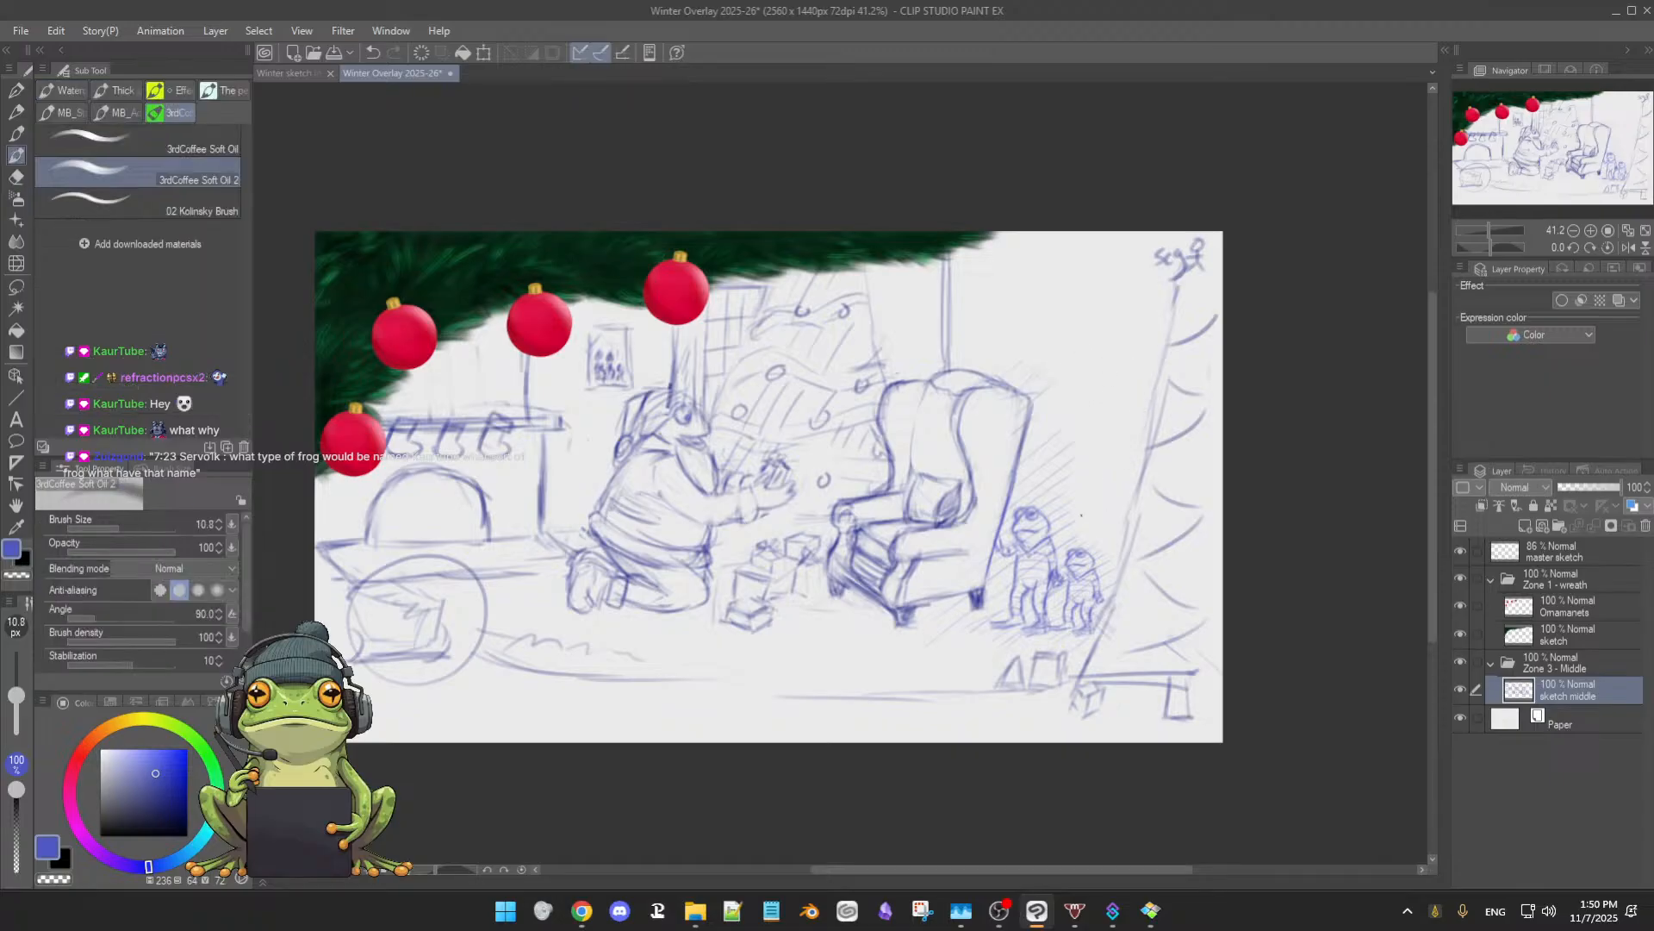
{"action": "mouse_move", "coordinate": [1025, 581]}
{"action": "left_mouse_down"}
{"action": "mouse_move", "coordinate": [1033, 568]}
{"action": "mouse_move", "coordinate": [1007, 567]}
{"action": "mouse_move", "coordinate": [1047, 569]}
{"action": "mouse_move", "coordinate": [1072, 606]}
{"action": "left_mouse_up"}
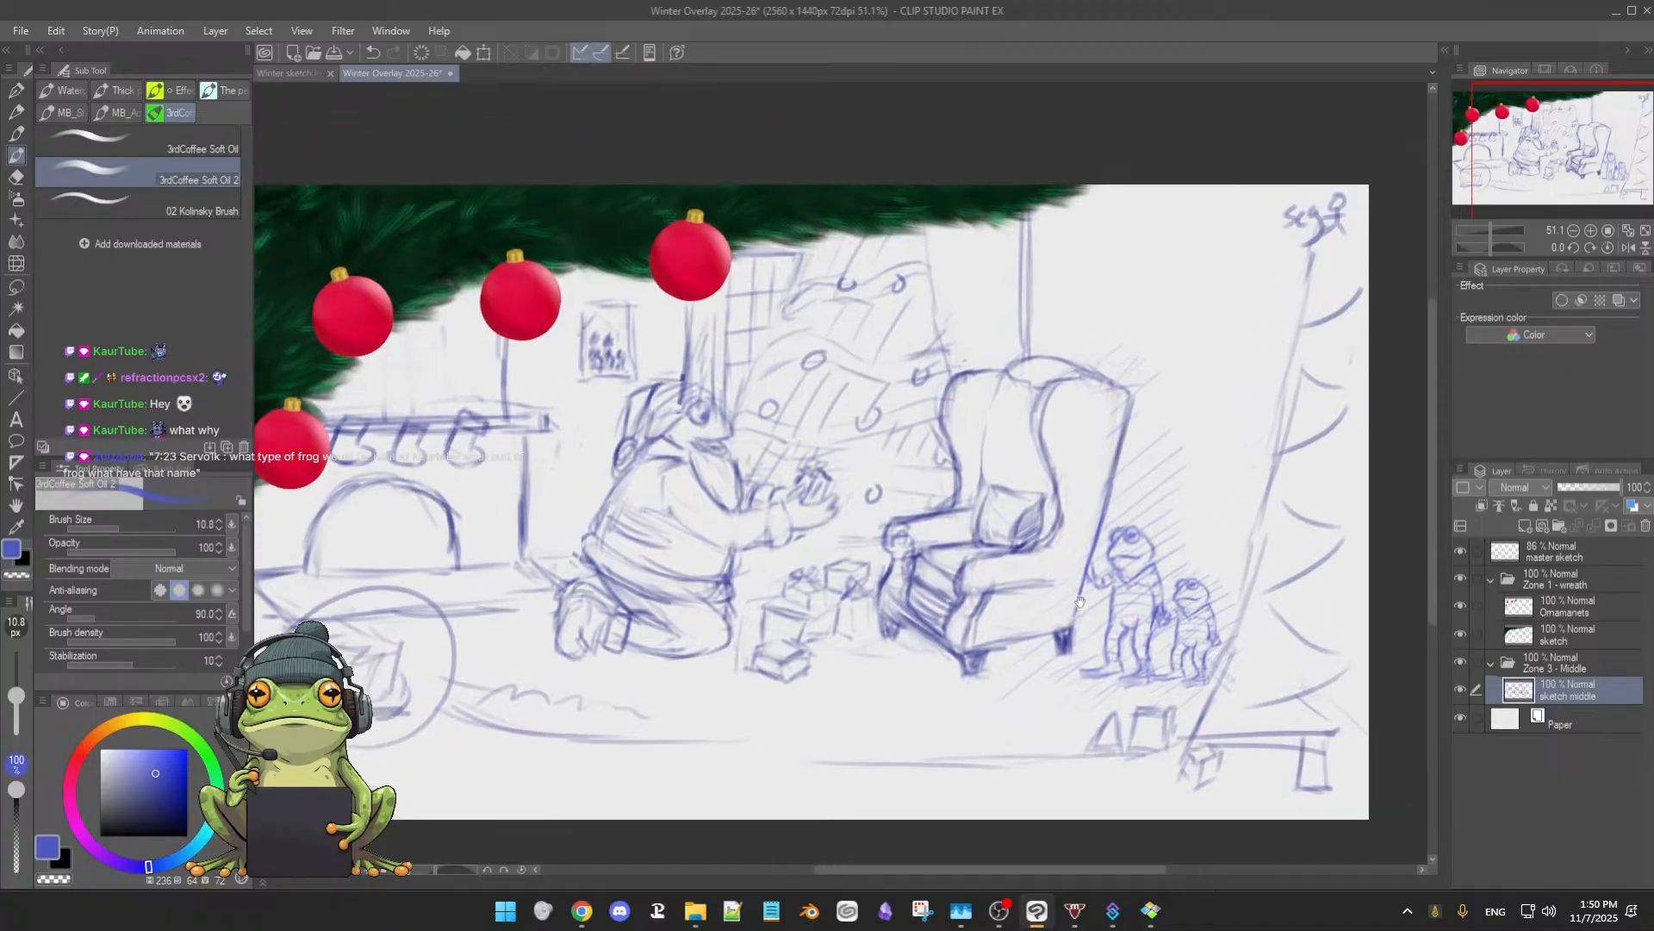
- Refine the armchair's front armrest and seat cushion on the sketch middle layer, alternating 3rdCoffee Soft Eraser and 3rdCoffee Soft Oil 2
{"action": "key", "text": "e"}
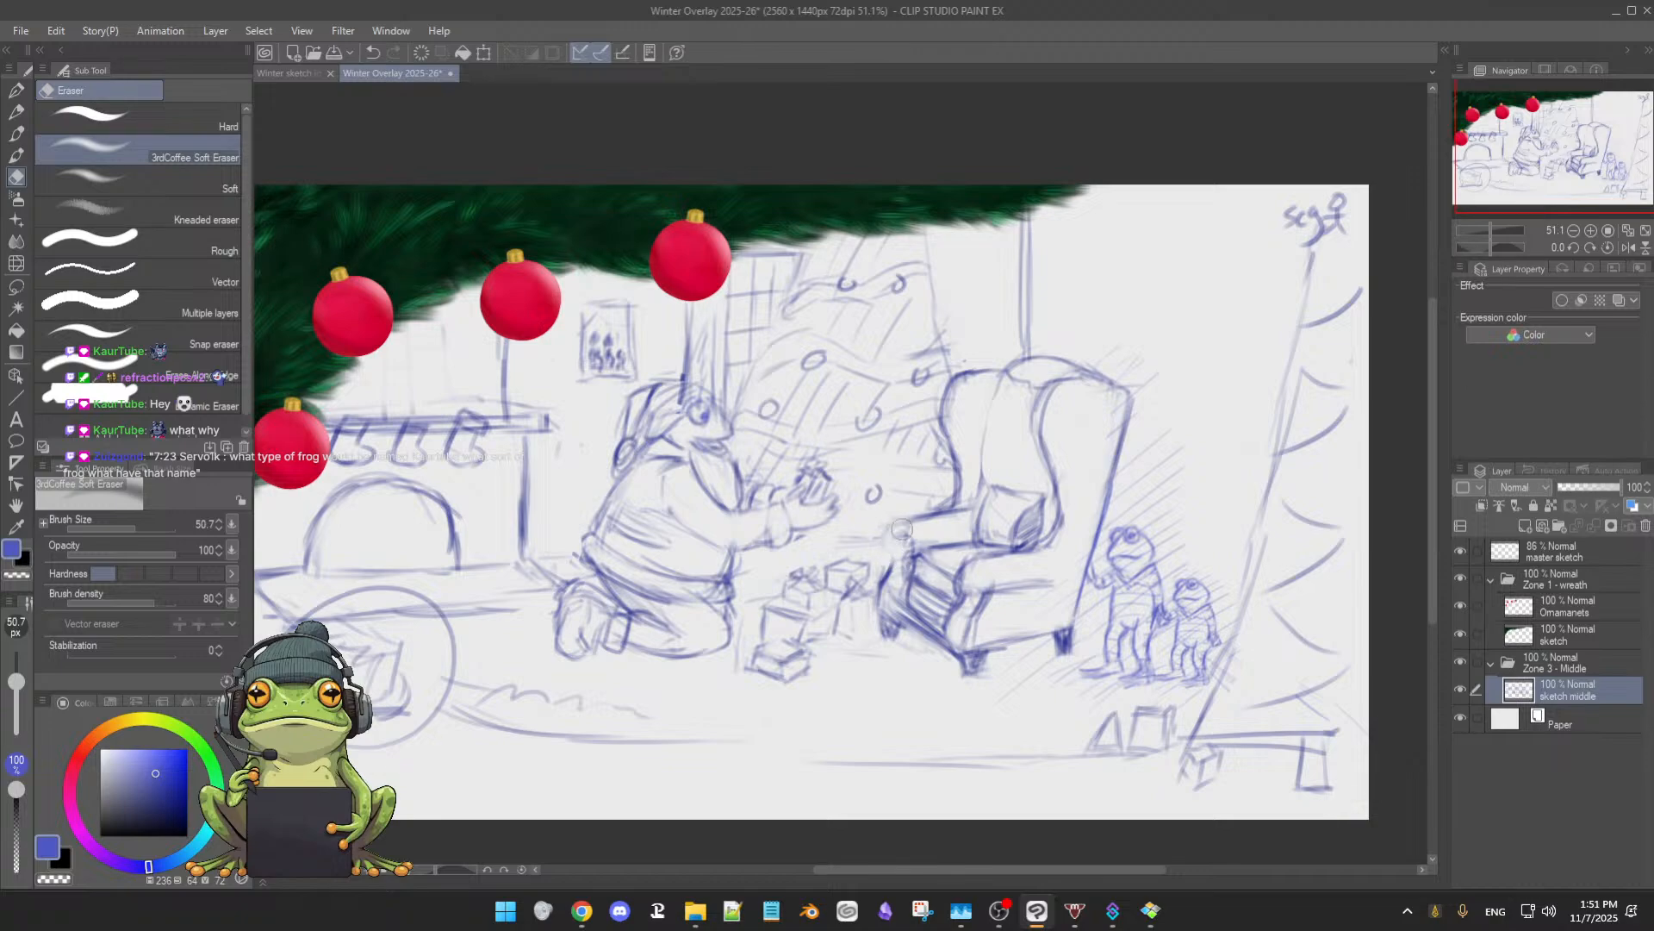
{"action": "key", "text": "b"}
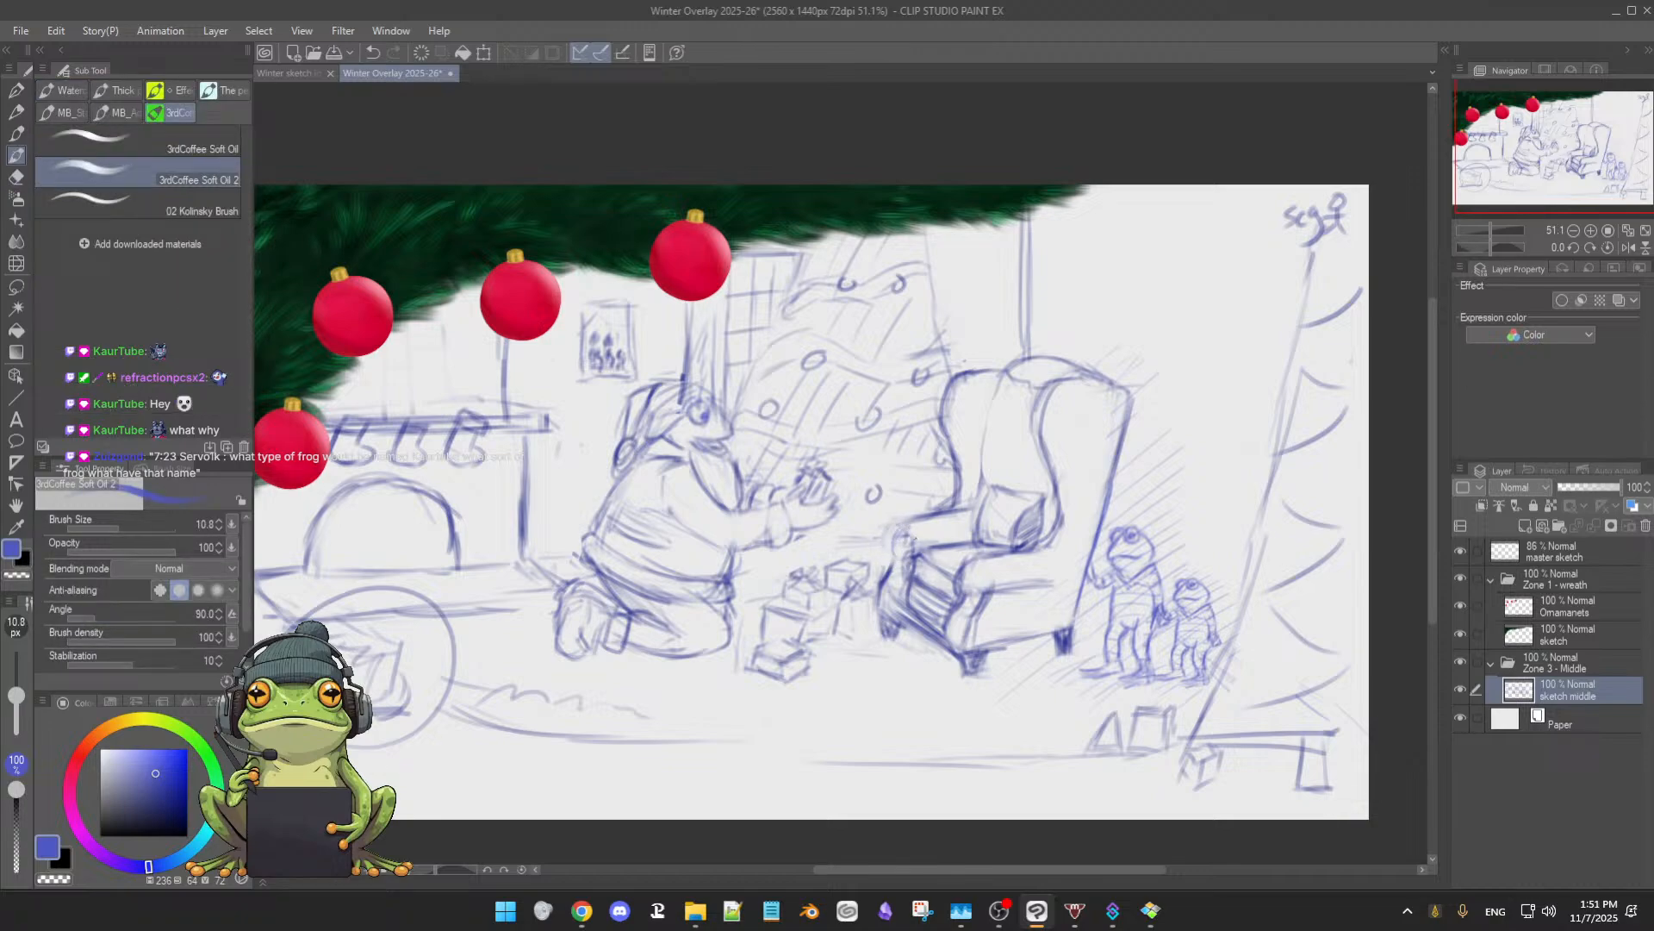
{"action": "key", "text": "e"}
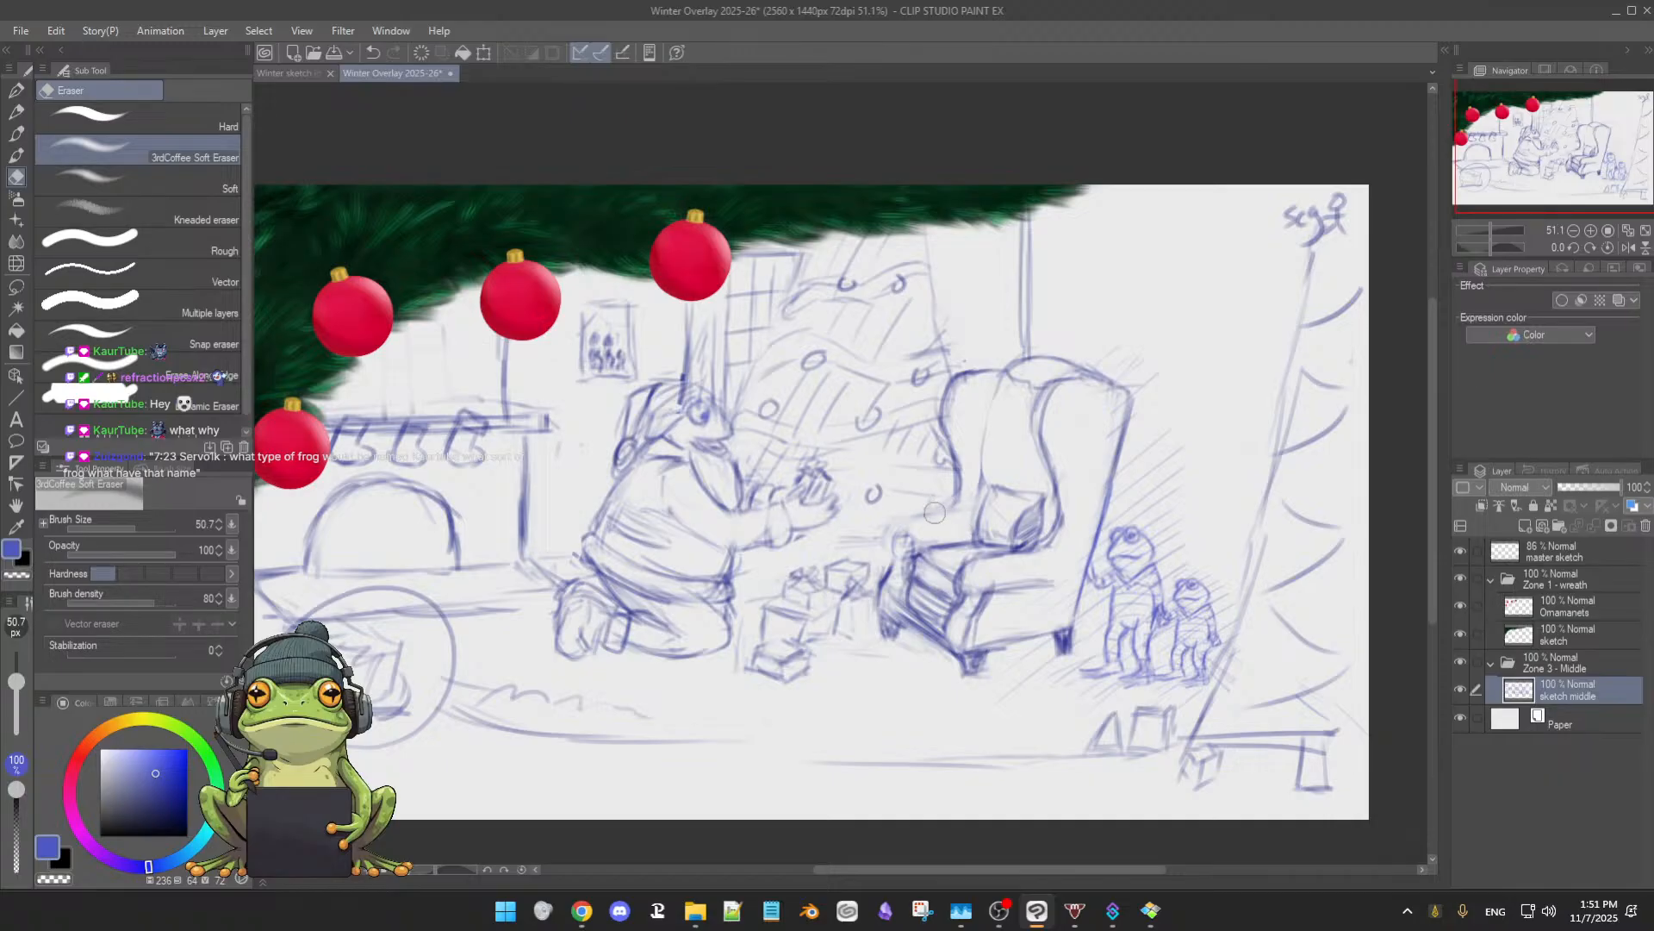
{"action": "key", "text": "b"}
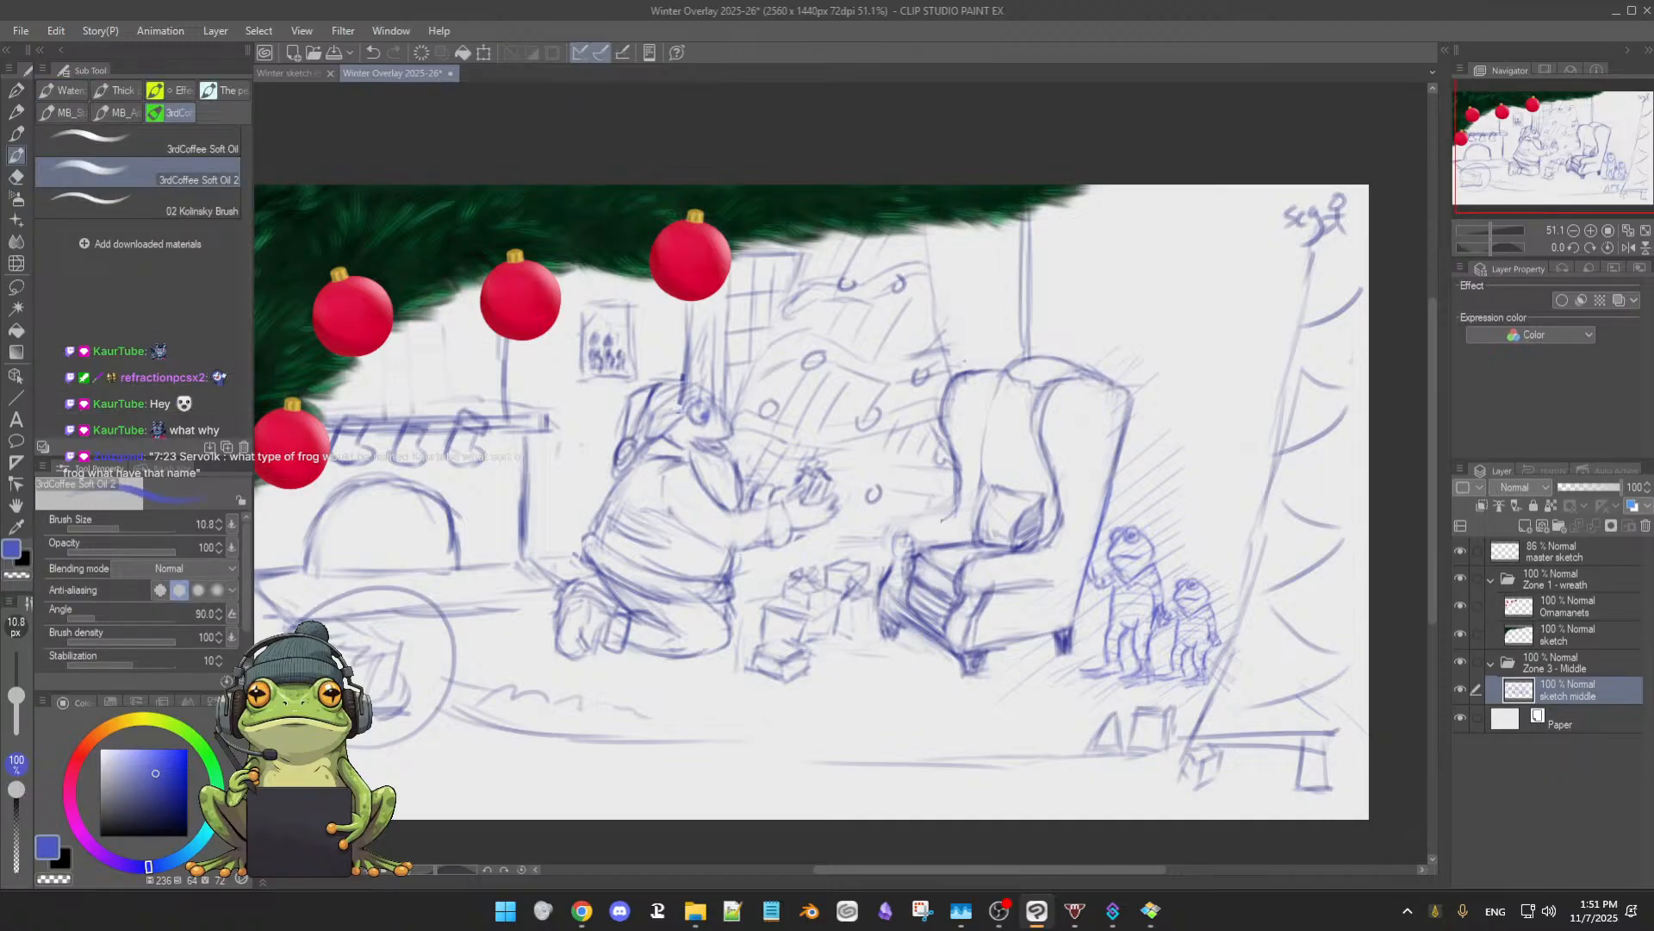
{"action": "left_click_drag", "start_coordinate": [915, 531], "coordinate": [939, 523]}
{"action": "key", "text": "e"}
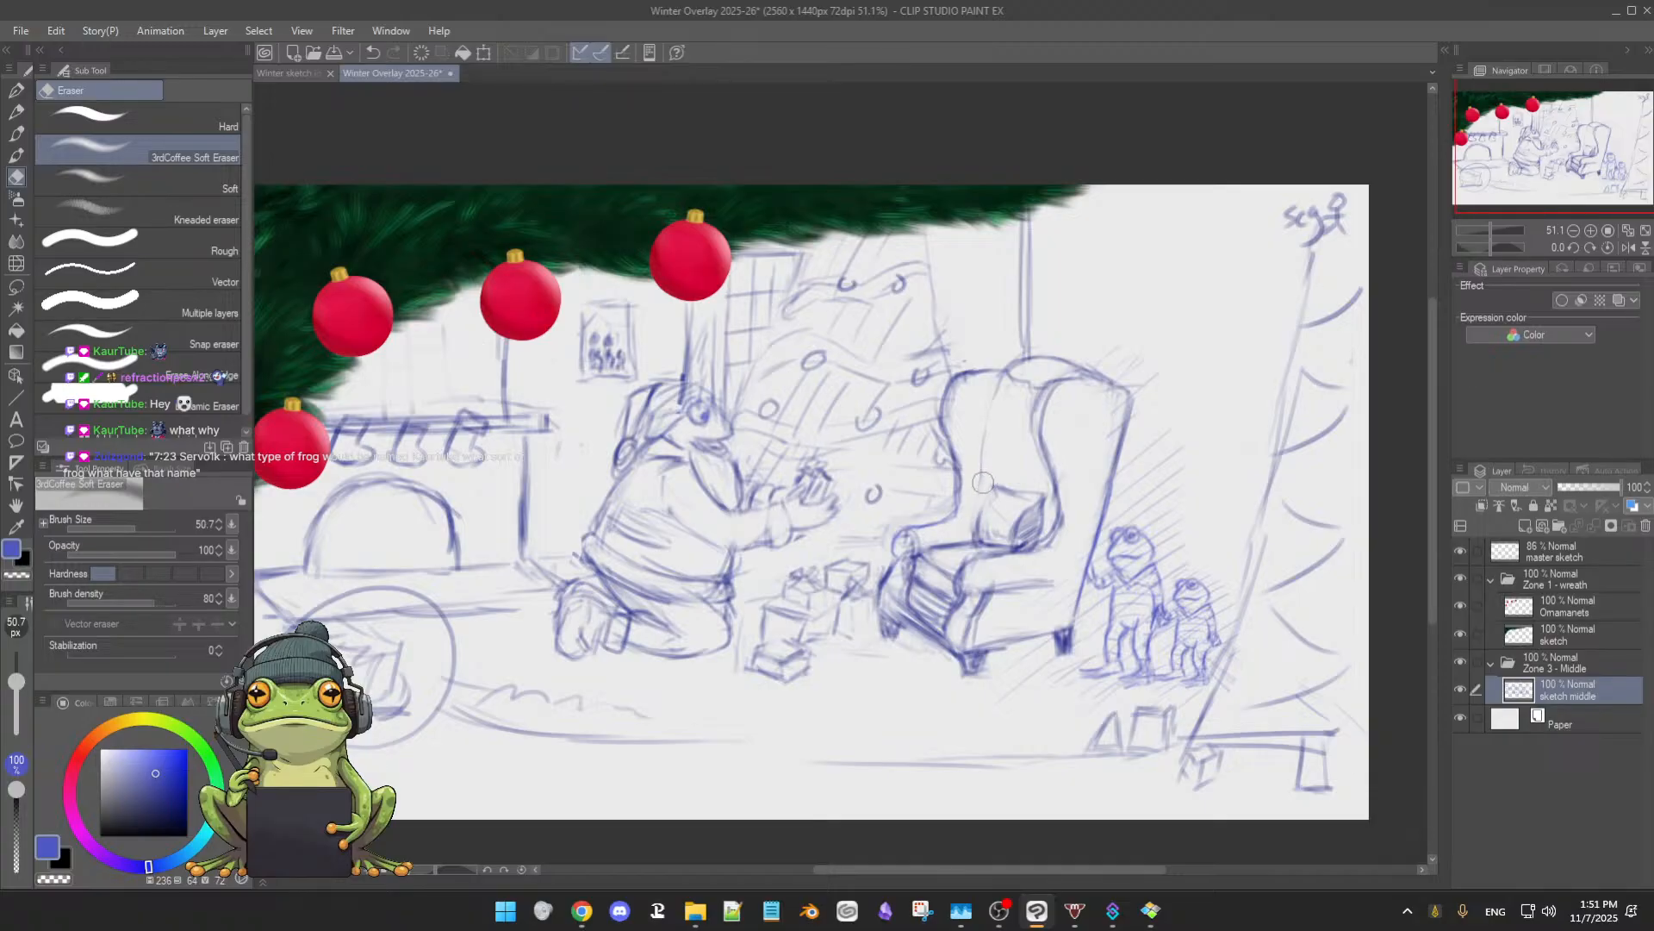
{"action": "key", "text": "p"}
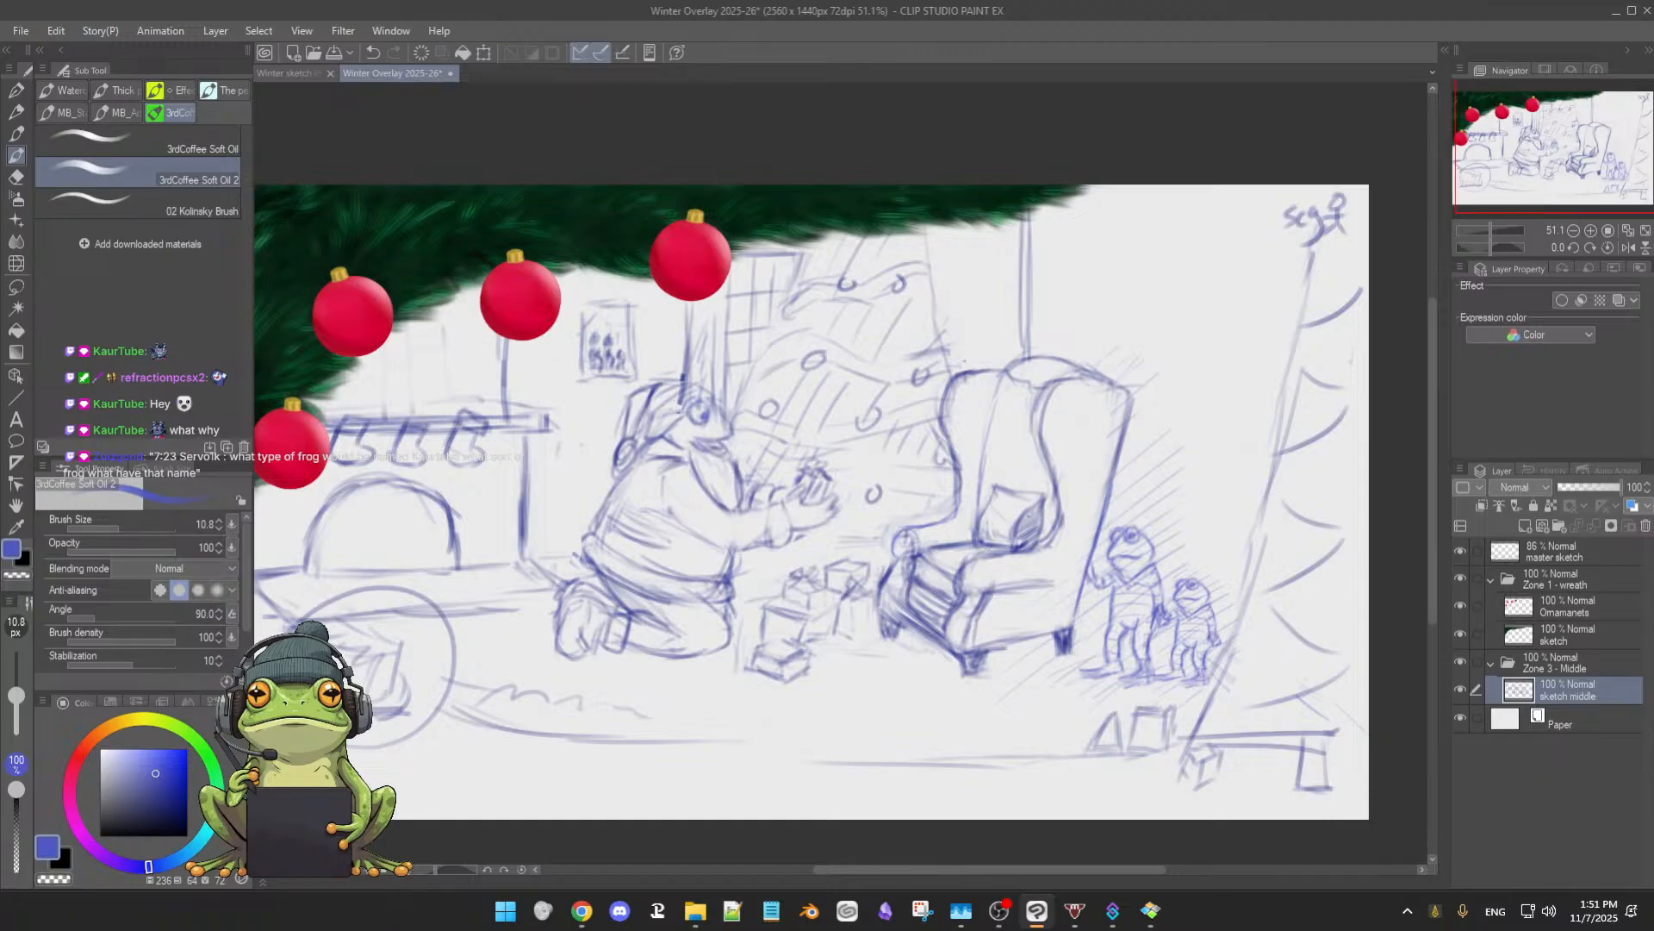
{"action": "left_click_drag", "start_coordinate": [1018, 540], "coordinate": [1032, 515]}
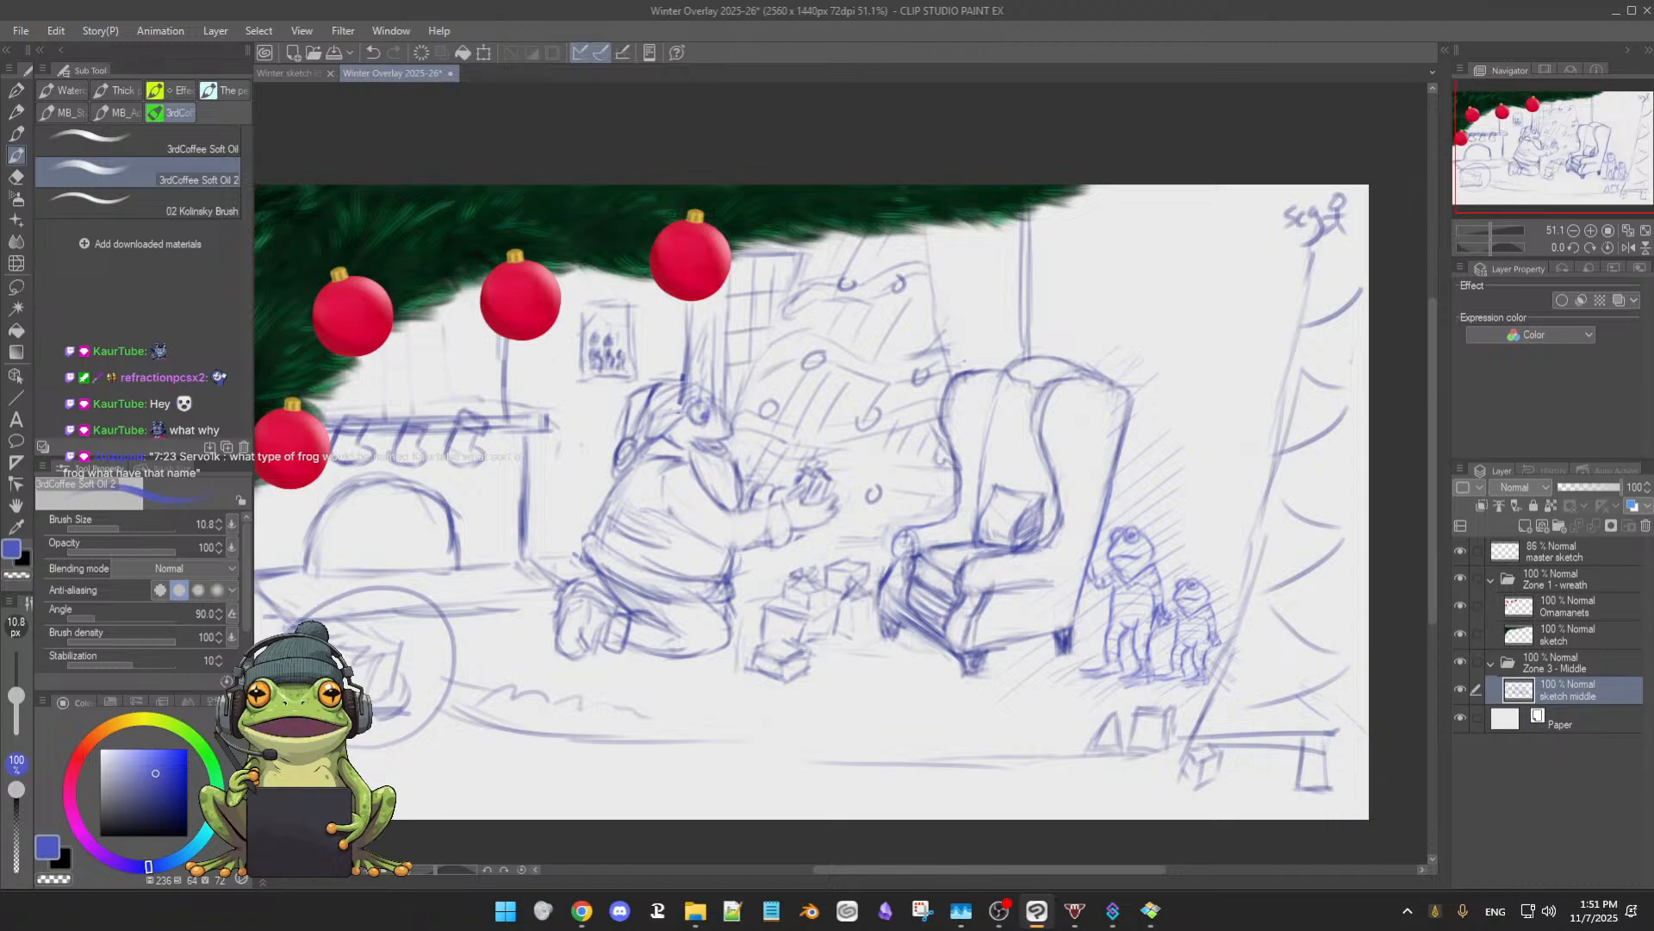
- Sketch an inner arch and crosshatched shading inside the fireplace opening on the sketch middle layer
{"action": "scroll", "coordinate": [896, 633], "scroll_direction": "down", "scroll_amount": 1}
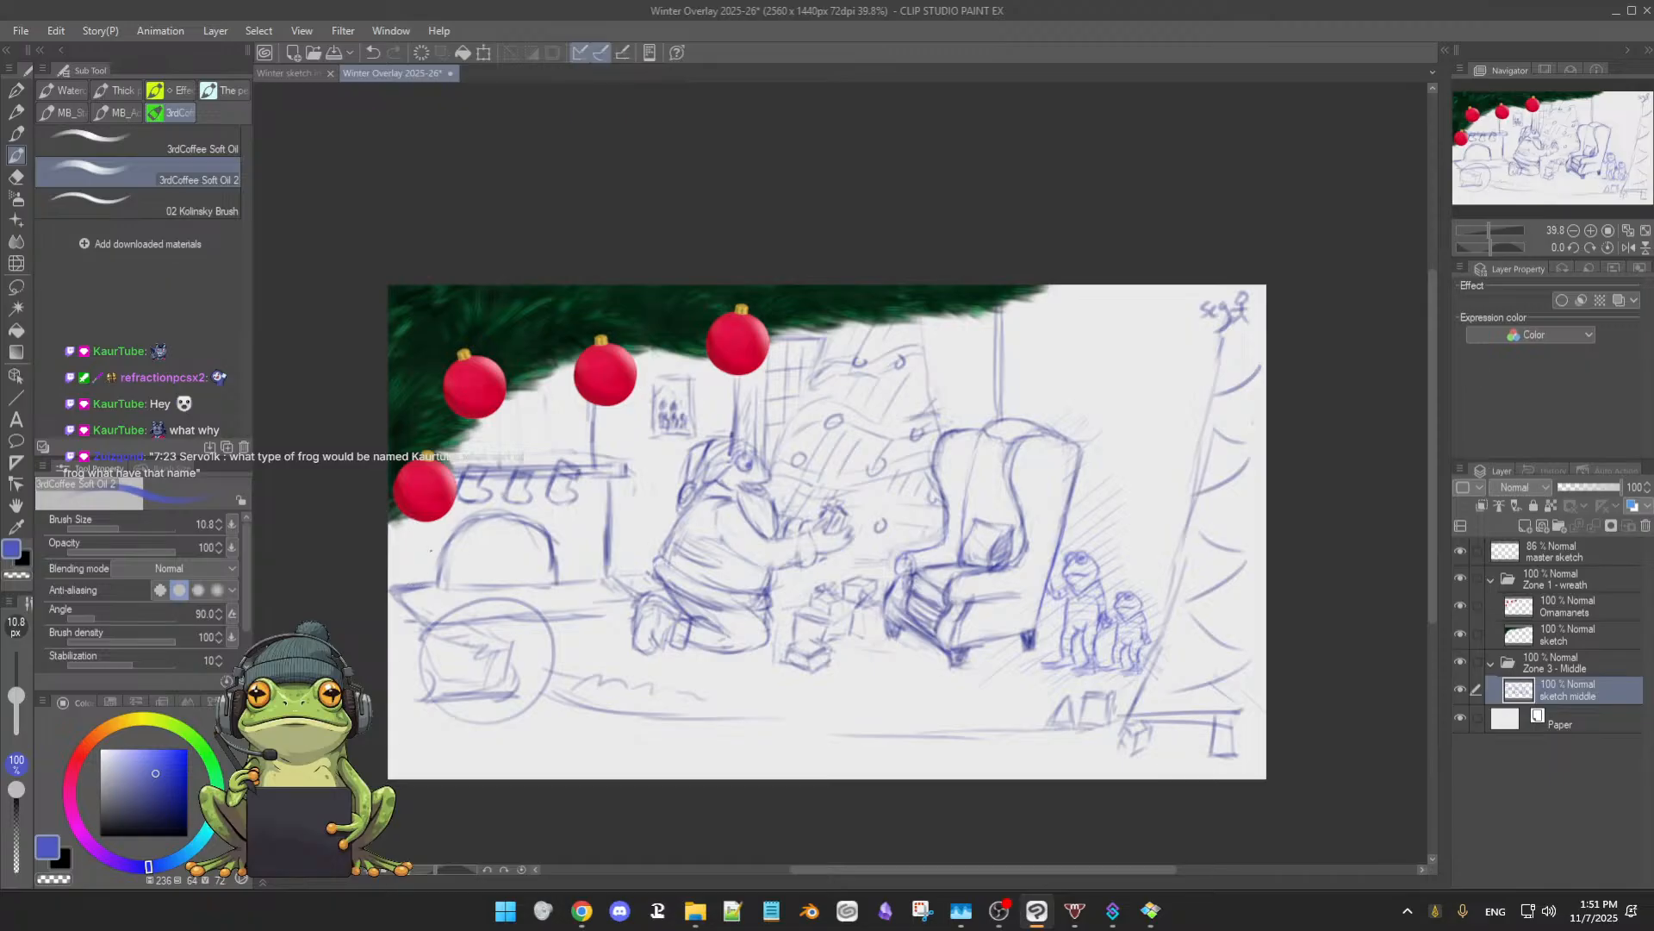
{"action": "left_click_drag", "start_coordinate": [409, 537], "coordinate": [405, 584]}
{"action": "left_click_drag", "start_coordinate": [522, 559], "coordinate": [522, 537]}
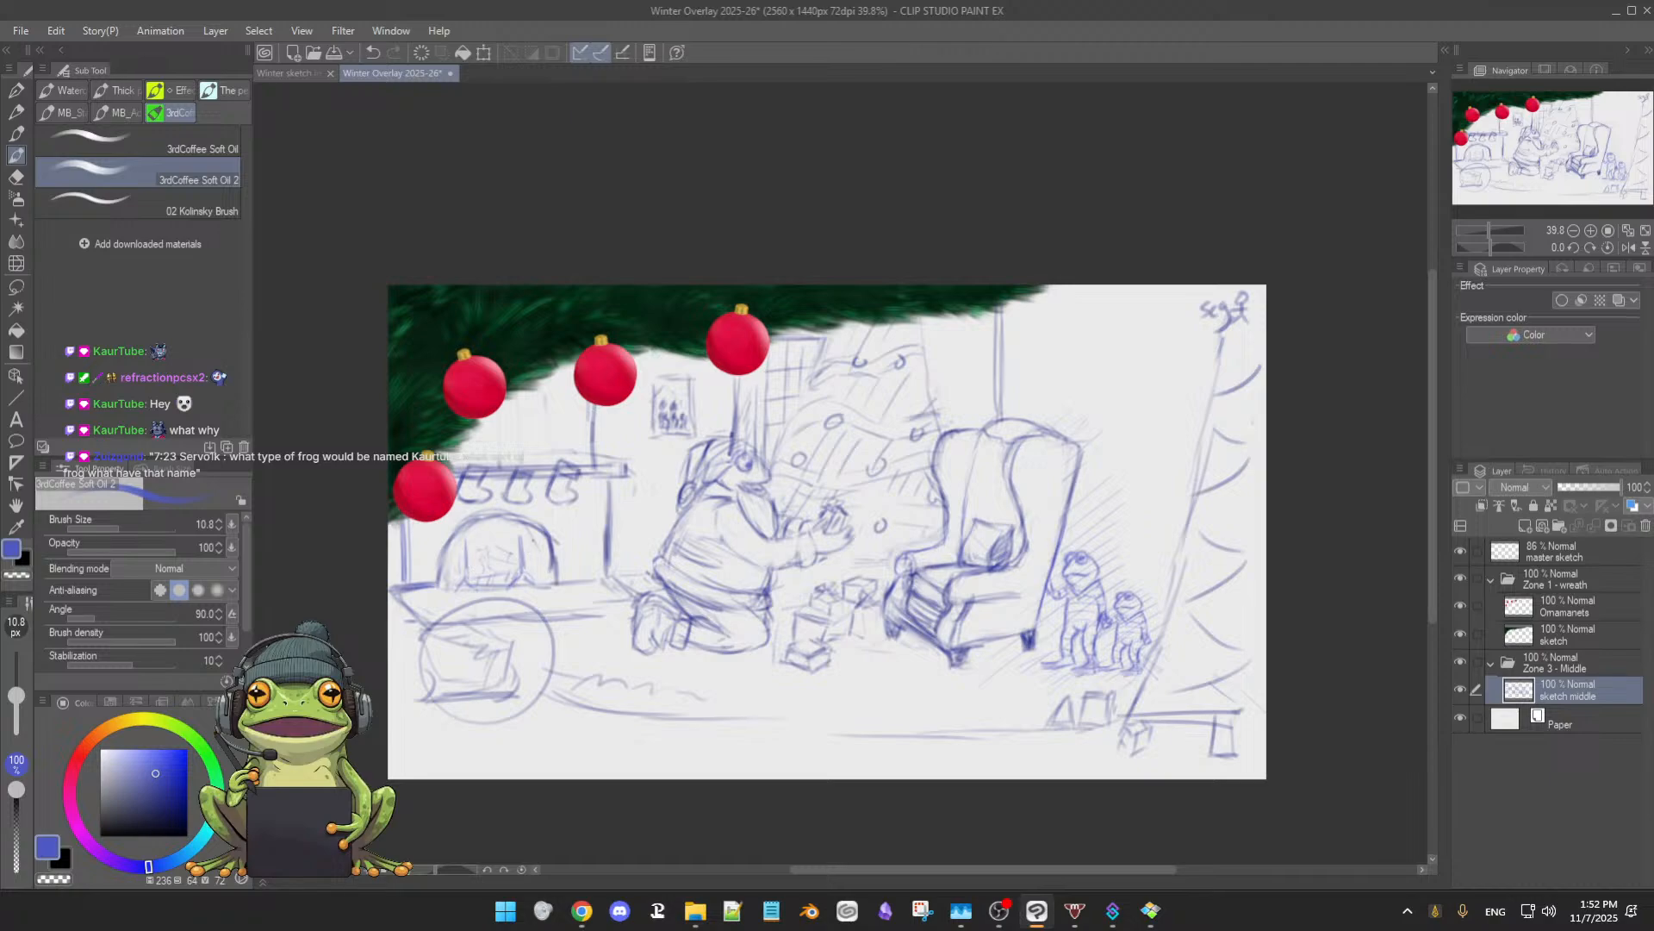
{"action": "left_click_drag", "start_coordinate": [455, 536], "coordinate": [453, 574]}
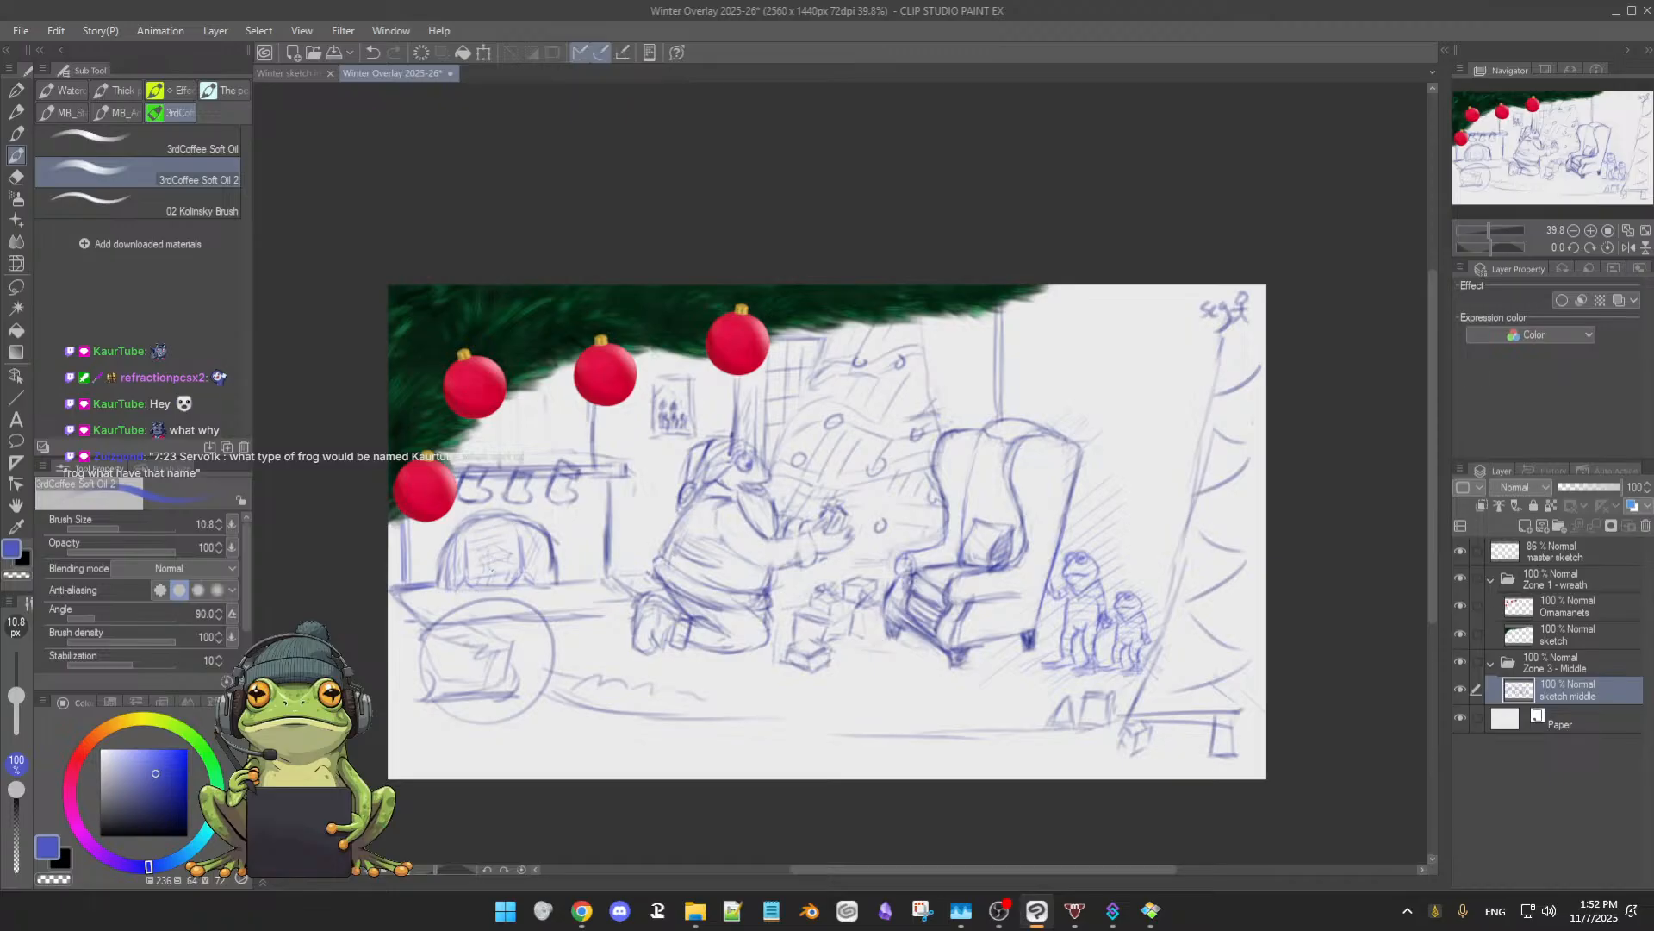
{"action": "left_click_drag", "start_coordinate": [482, 561], "coordinate": [477, 584]}
{"action": "mouse_move", "coordinate": [518, 529]}
{"action": "left_mouse_down"}
{"action": "mouse_move", "coordinate": [469, 543]}
{"action": "mouse_move", "coordinate": [463, 584]}
{"action": "left_mouse_up"}
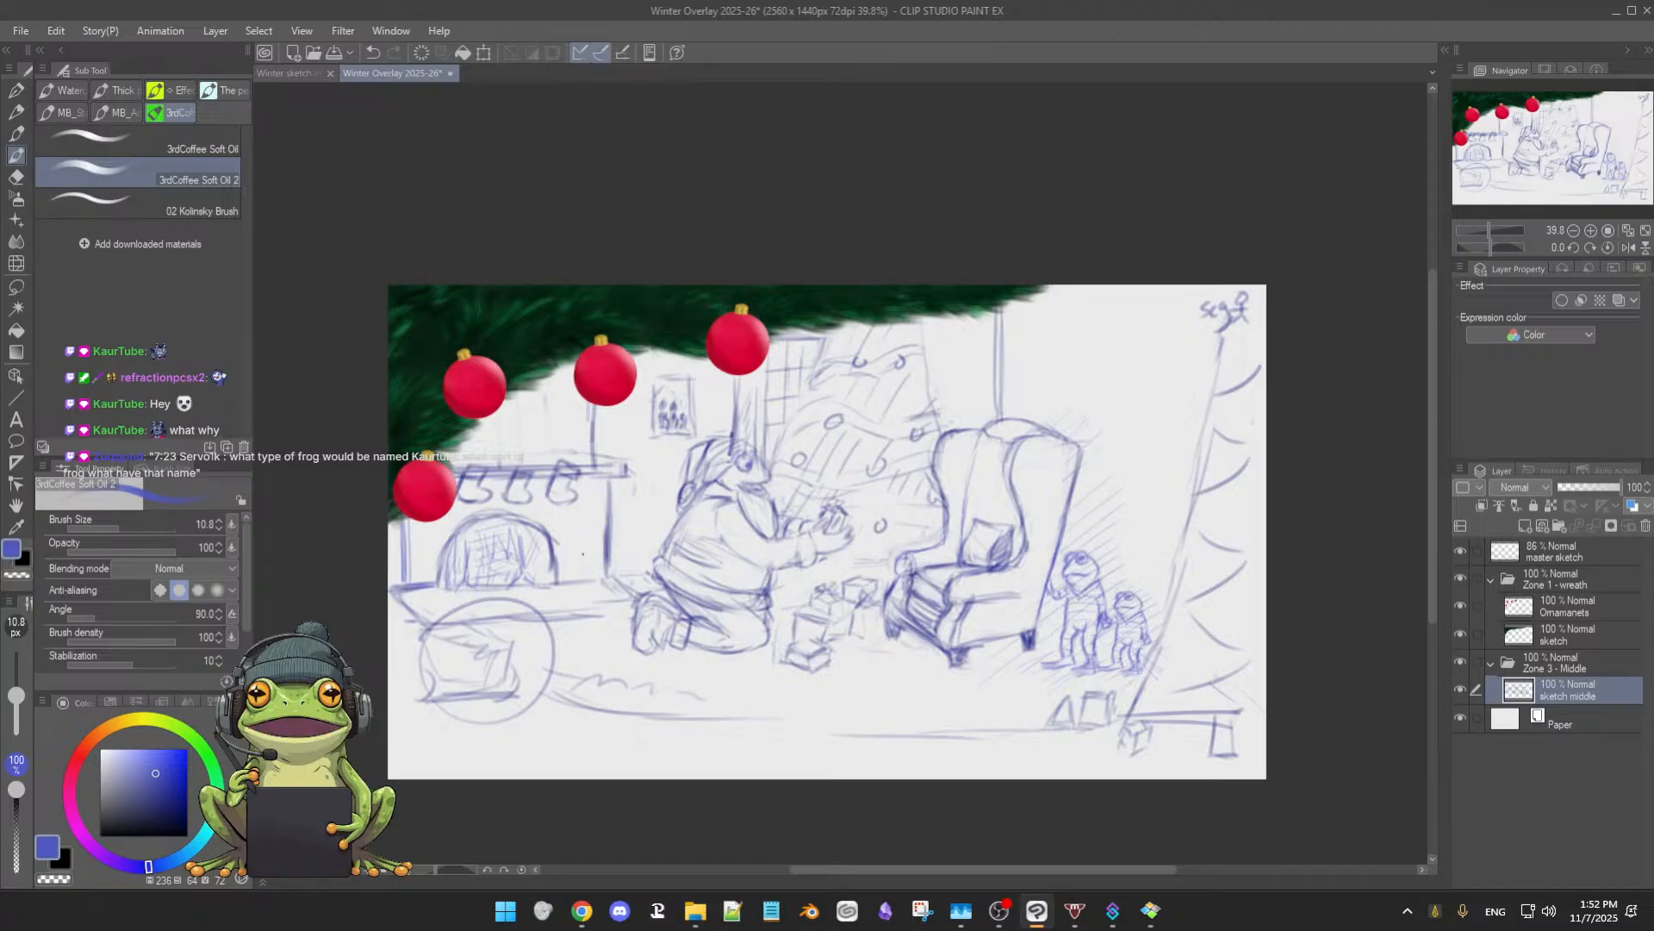
- Touch up the lines of the fireplace mantel above the hanging stockings
{"action": "scroll", "coordinate": [600, 552], "scroll_direction": "down", "scroll_amount": 2}
{"action": "scroll", "coordinate": [601, 552], "scroll_direction": "up", "scroll_amount": 1}
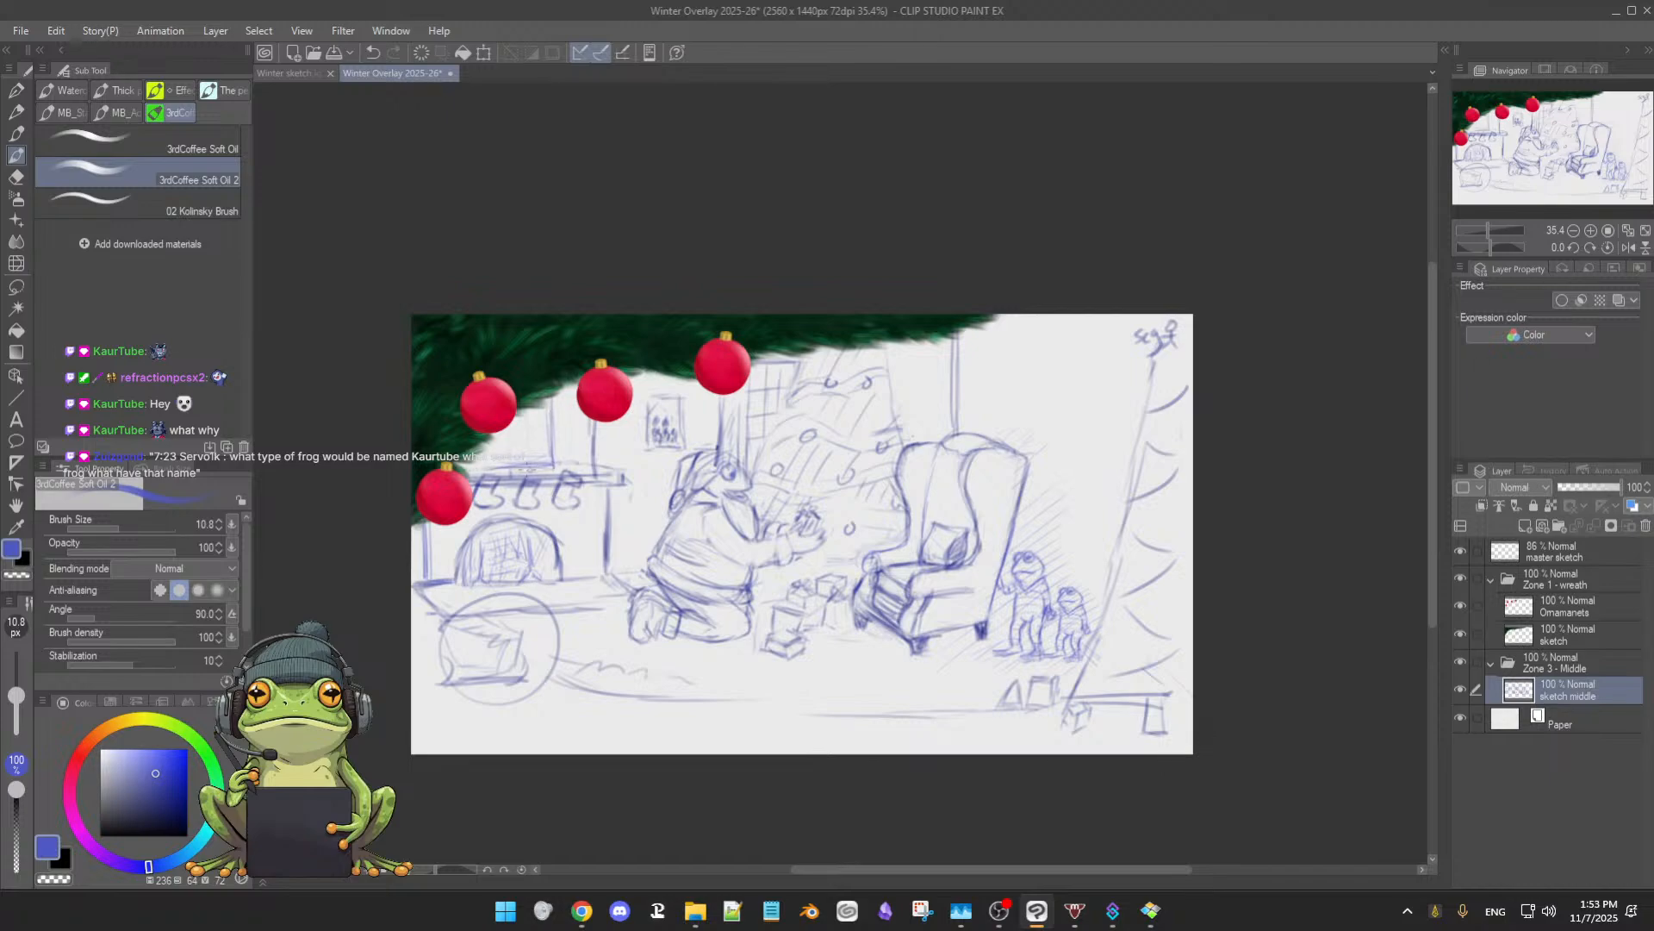
{"action": "key", "text": "e"}
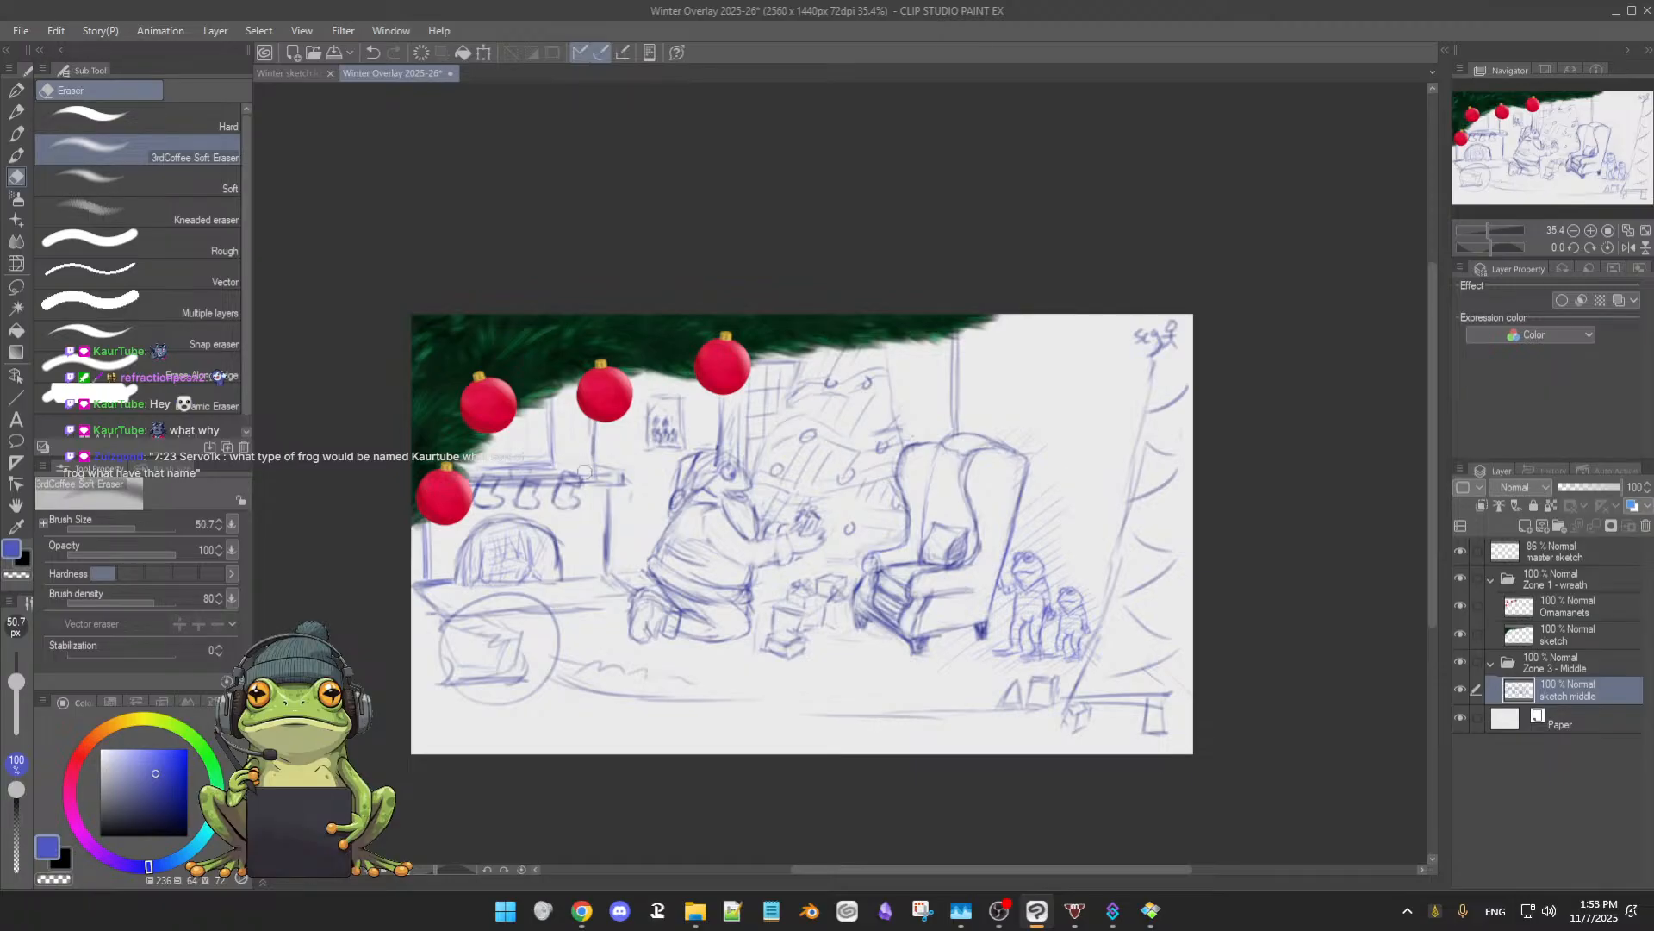
{"action": "key", "text": "b"}
{"action": "key", "text": "e"}
{"action": "key", "text": "b"}
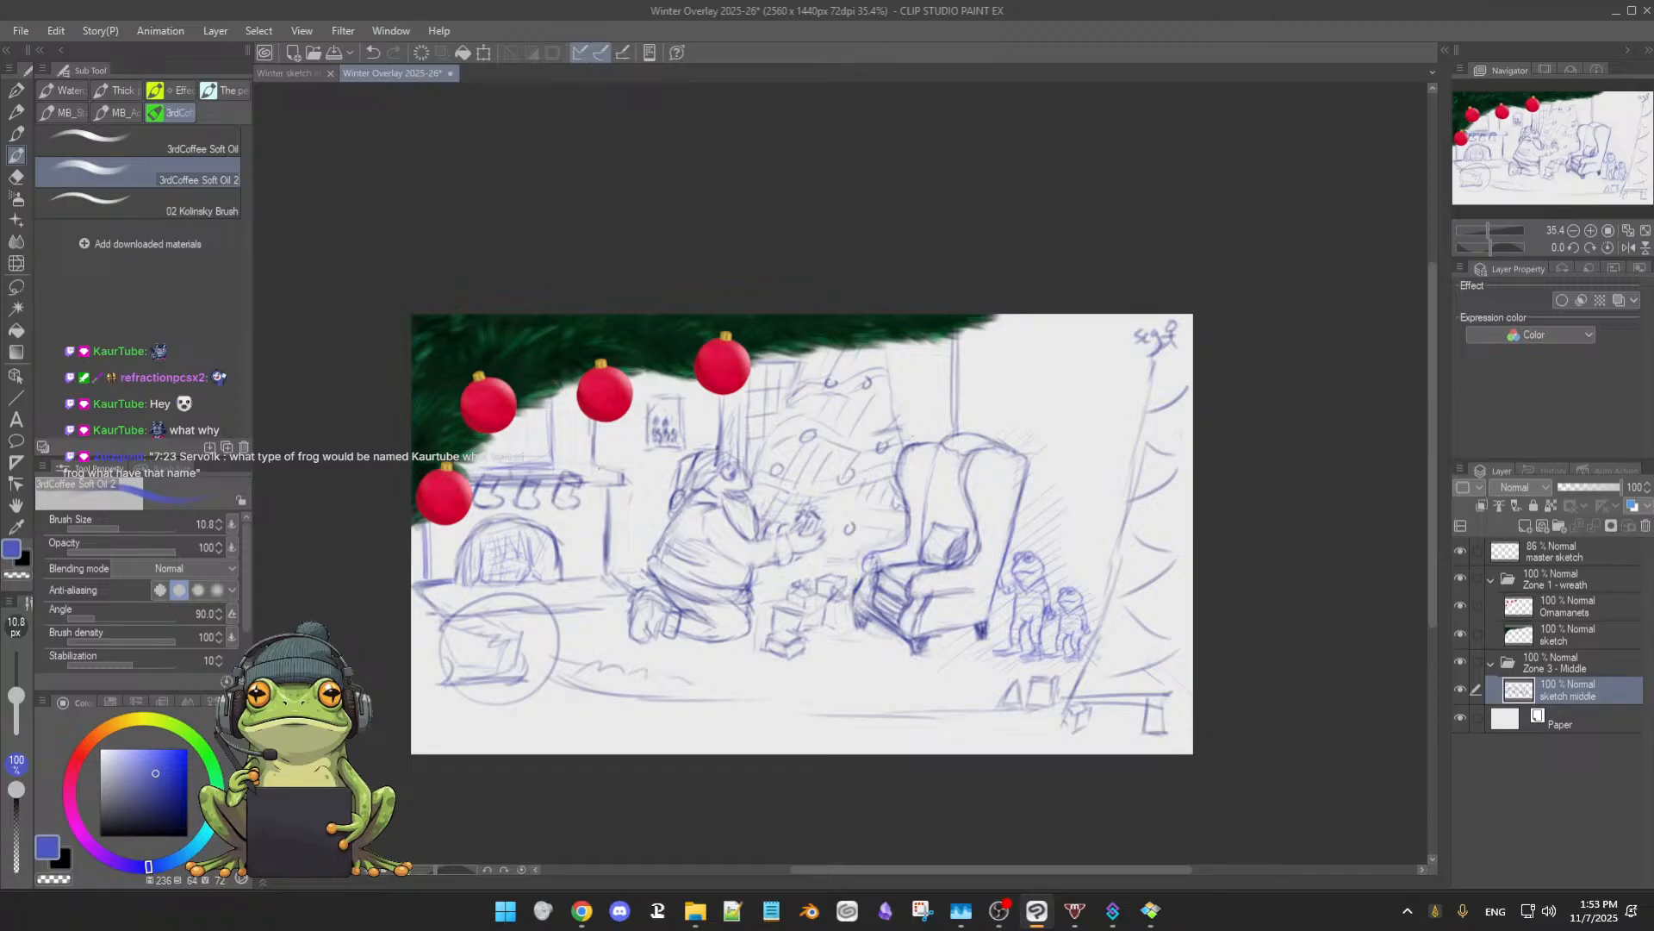
{"action": "left_click_drag", "start_coordinate": [544, 466], "coordinate": [594, 465]}
- Clean up Santa's hat and face, then reinforce his sleeve and shoes with extra sketch strokes
{"action": "key", "text": "e"}
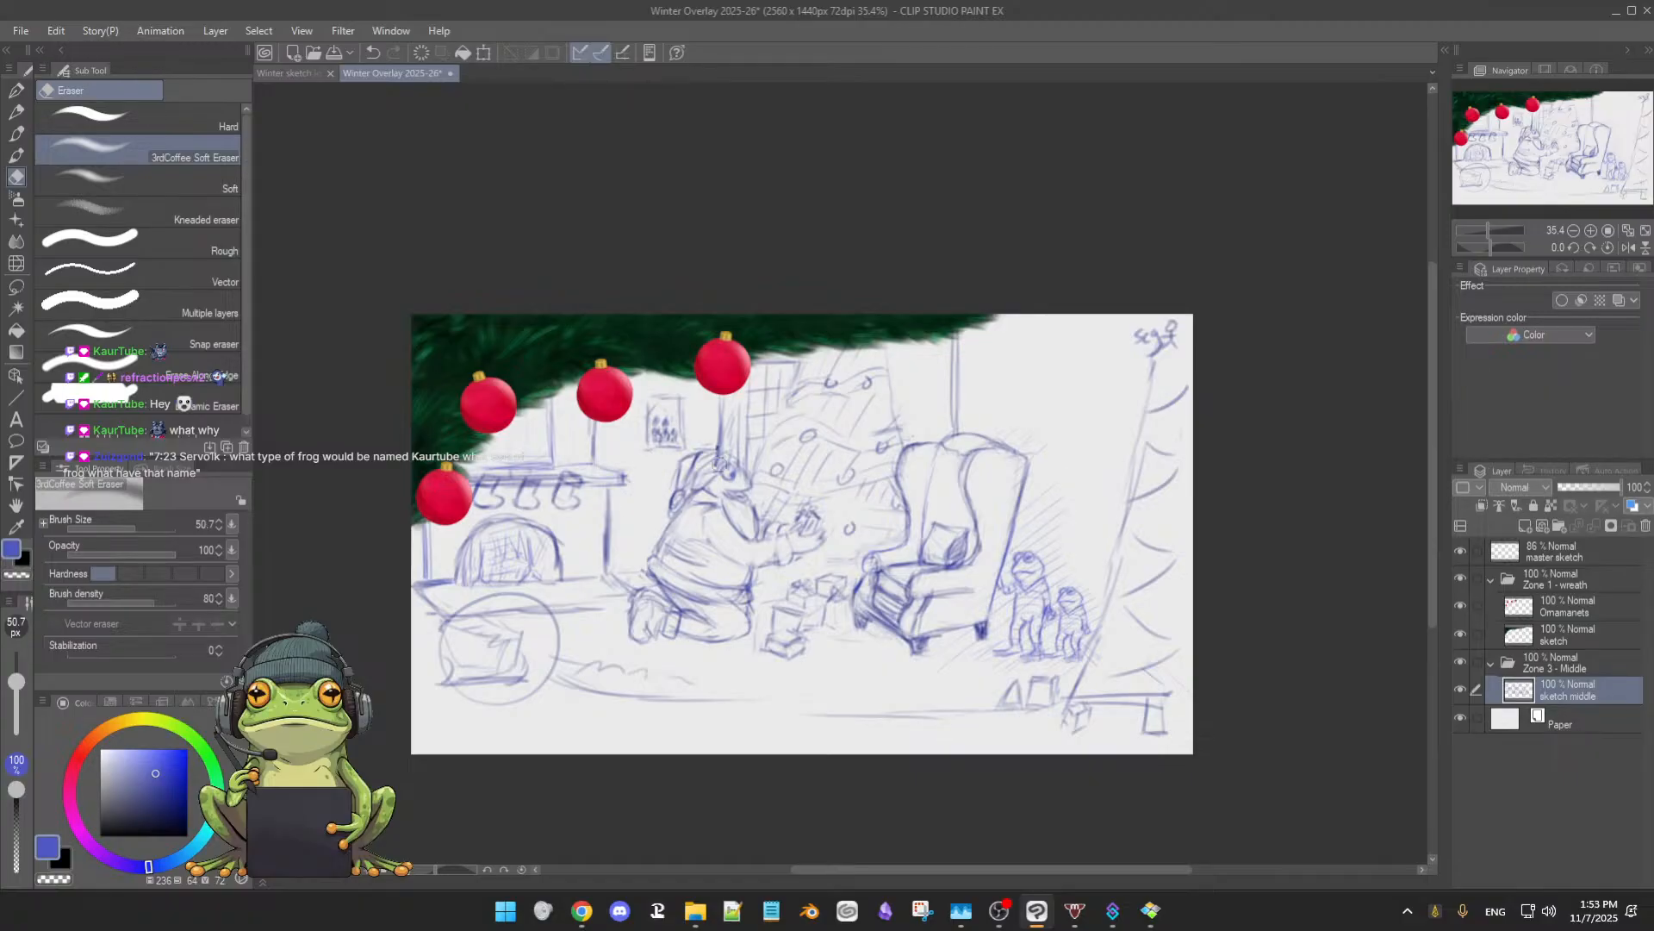
{"action": "key", "text": "b"}
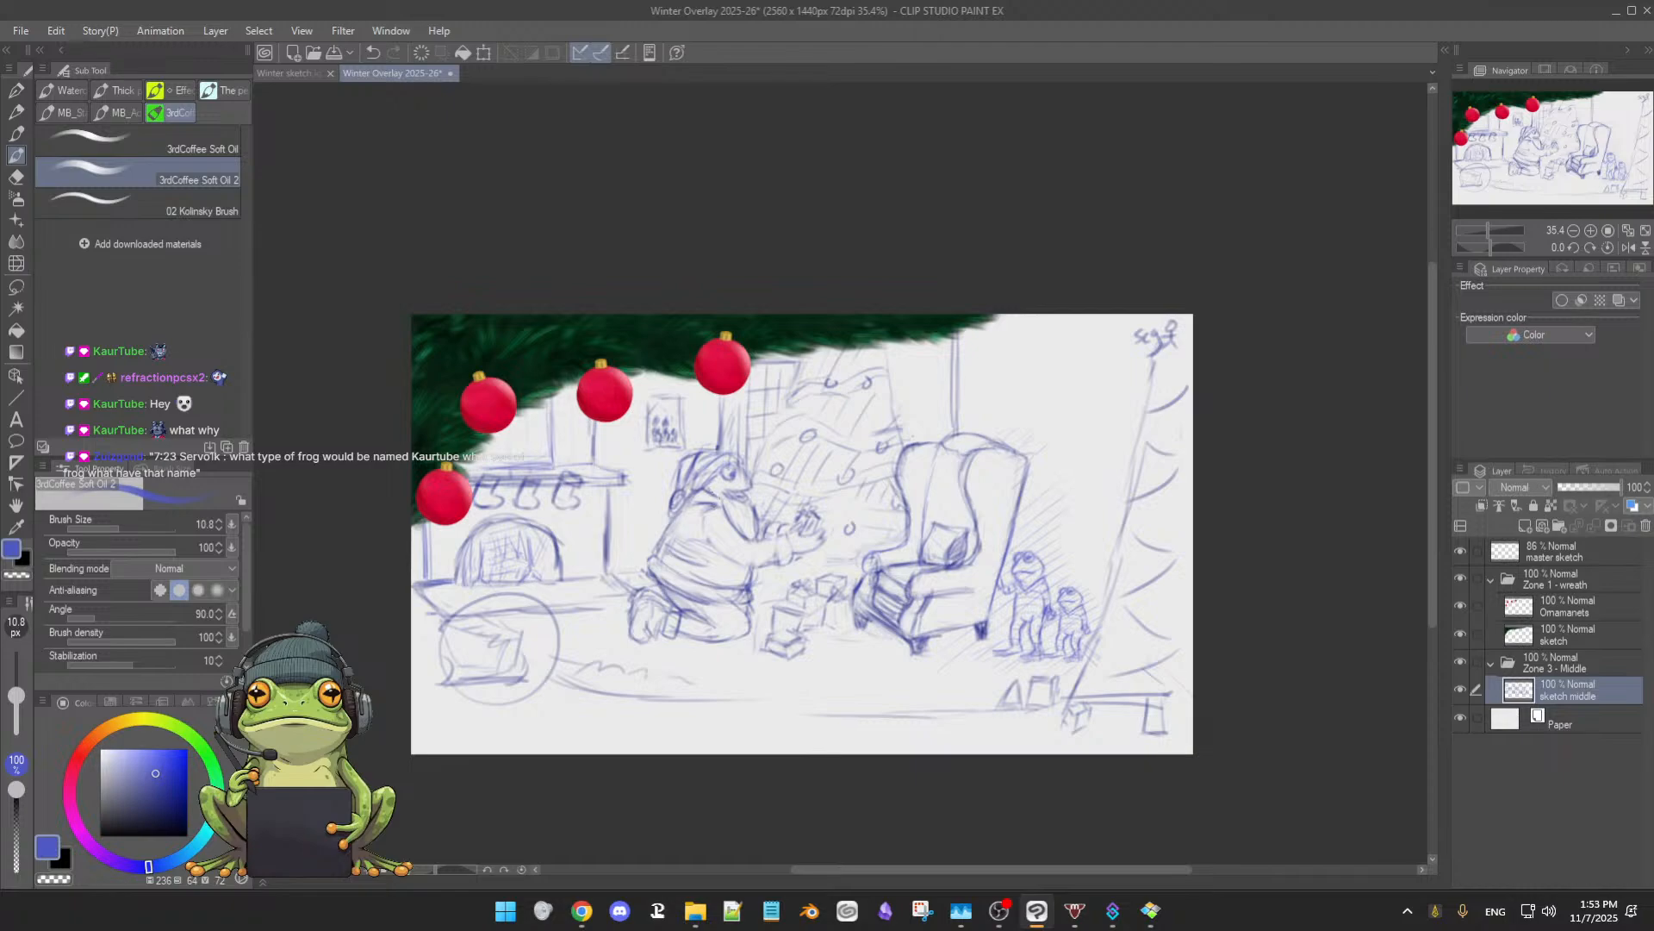
{"action": "left_click_drag", "start_coordinate": [749, 468], "coordinate": [755, 483]}
{"action": "key", "text": "e"}
{"action": "key", "text": "b"}
{"action": "left_click_drag", "start_coordinate": [814, 541], "coordinate": [791, 551]}
{"action": "mouse_move", "coordinate": [696, 634]}
{"action": "left_mouse_down"}
{"action": "mouse_move", "coordinate": [705, 621]}
{"action": "mouse_move", "coordinate": [639, 631]}
{"action": "left_mouse_up"}
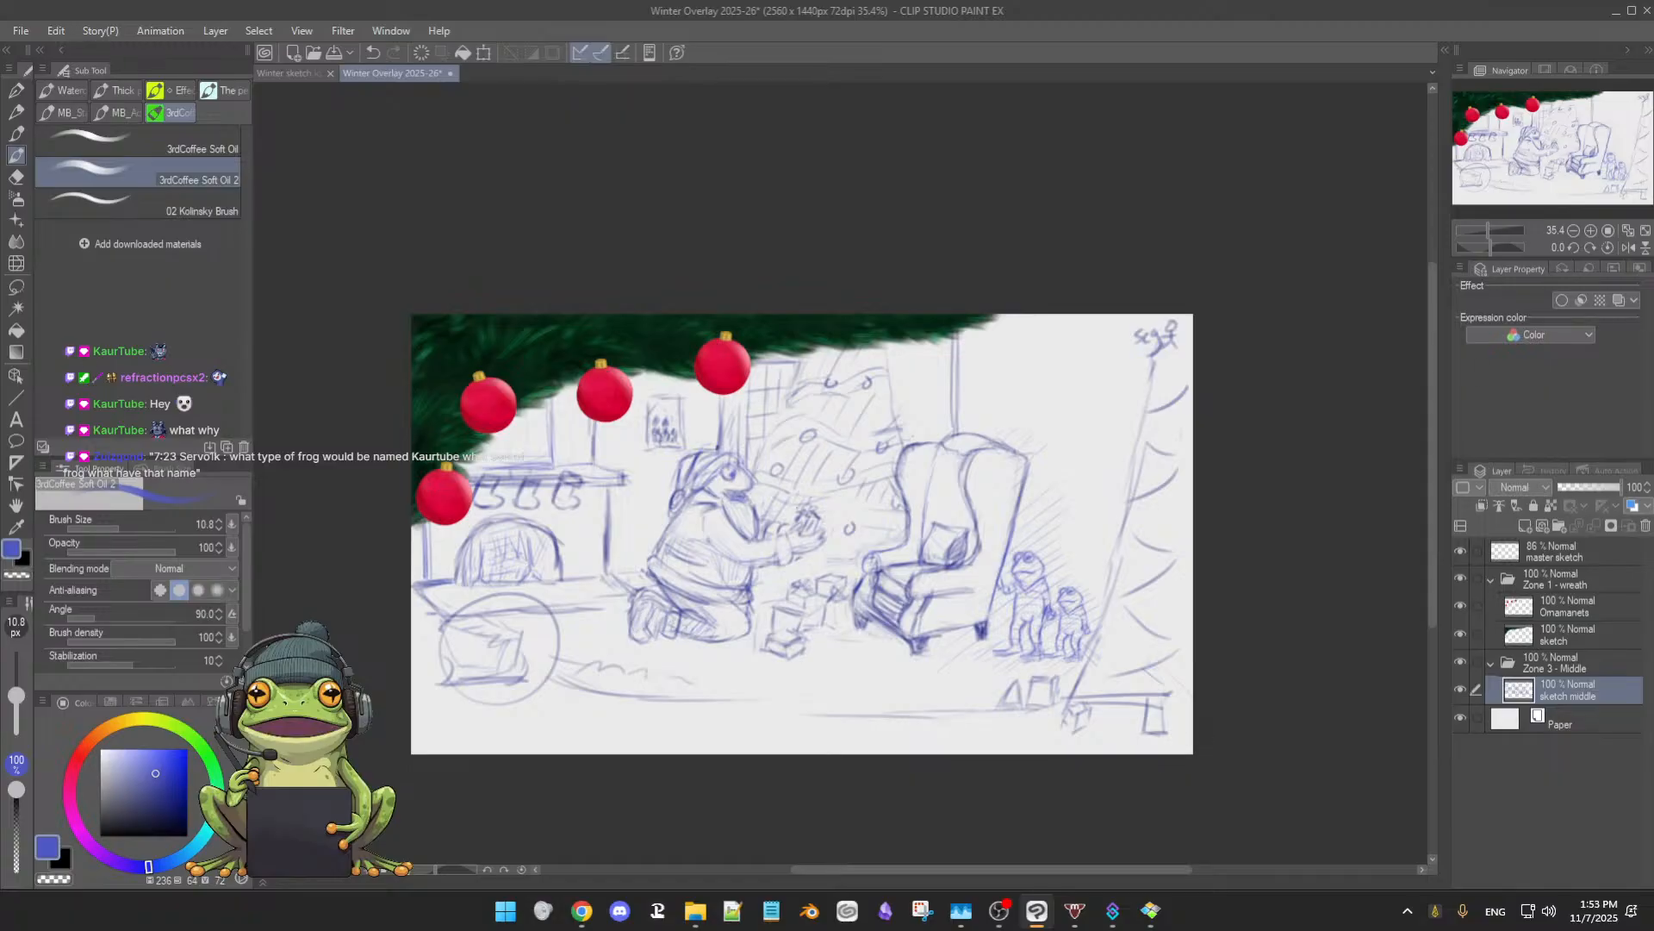
- Examine the whole composition and compare it with the Zone 3 - Middle folder hidden and shown
{"action": "scroll", "coordinate": [824, 538], "scroll_direction": "down", "scroll_amount": 2}
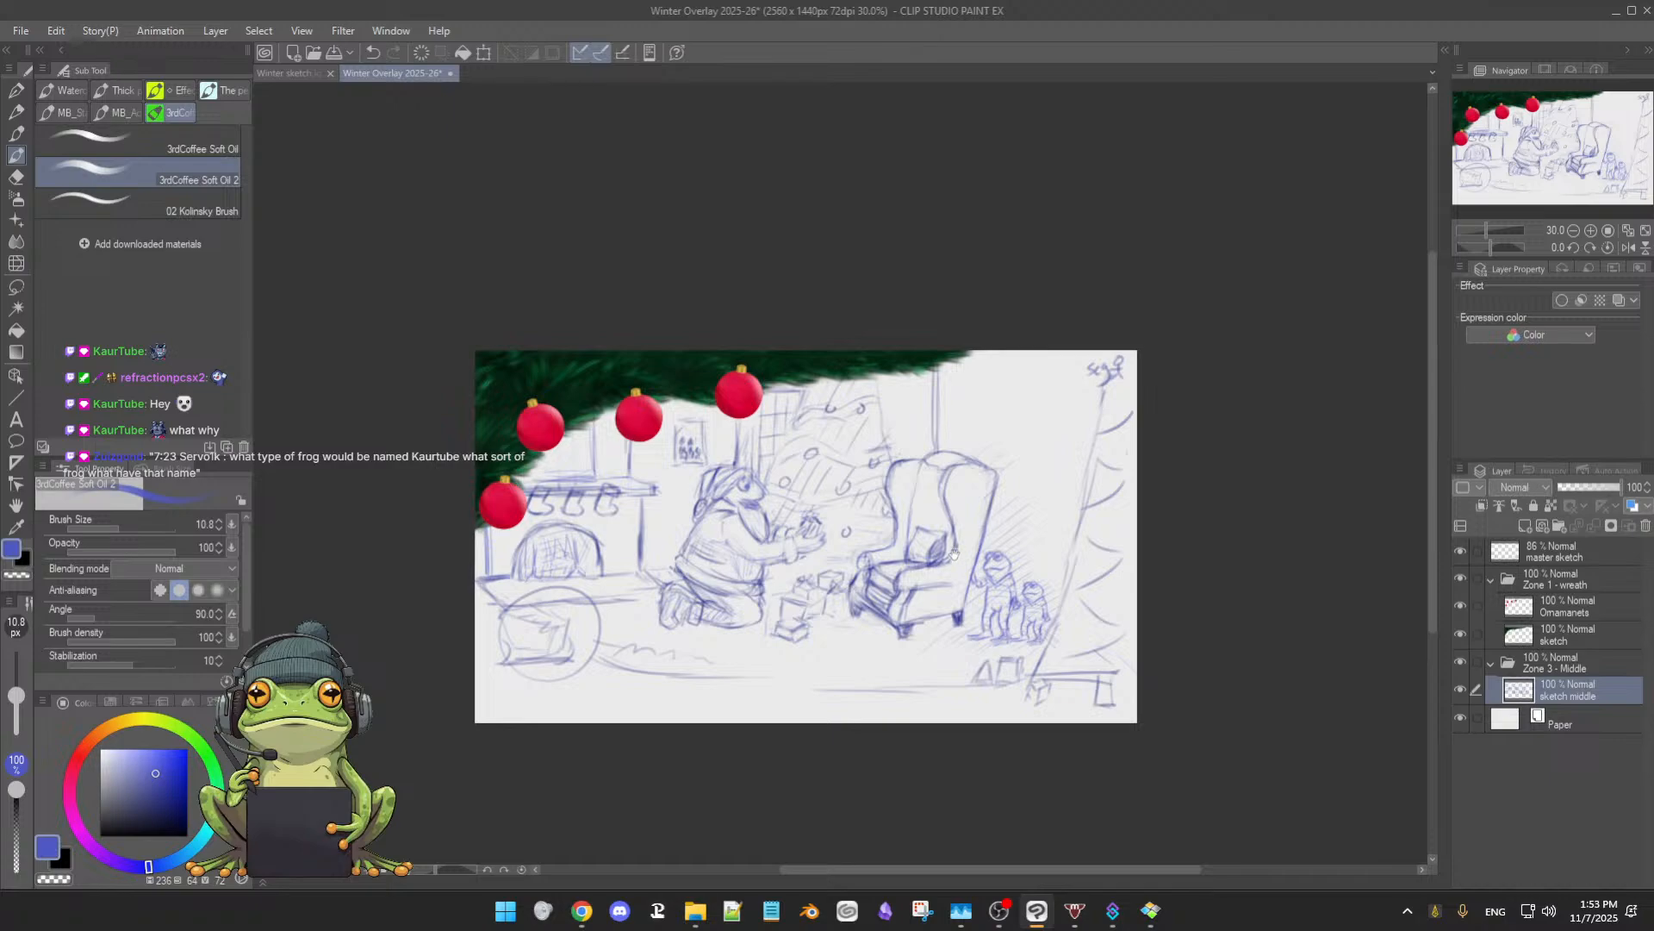
{"action": "scroll", "coordinate": [998, 573], "scroll_direction": "up", "scroll_amount": 3}
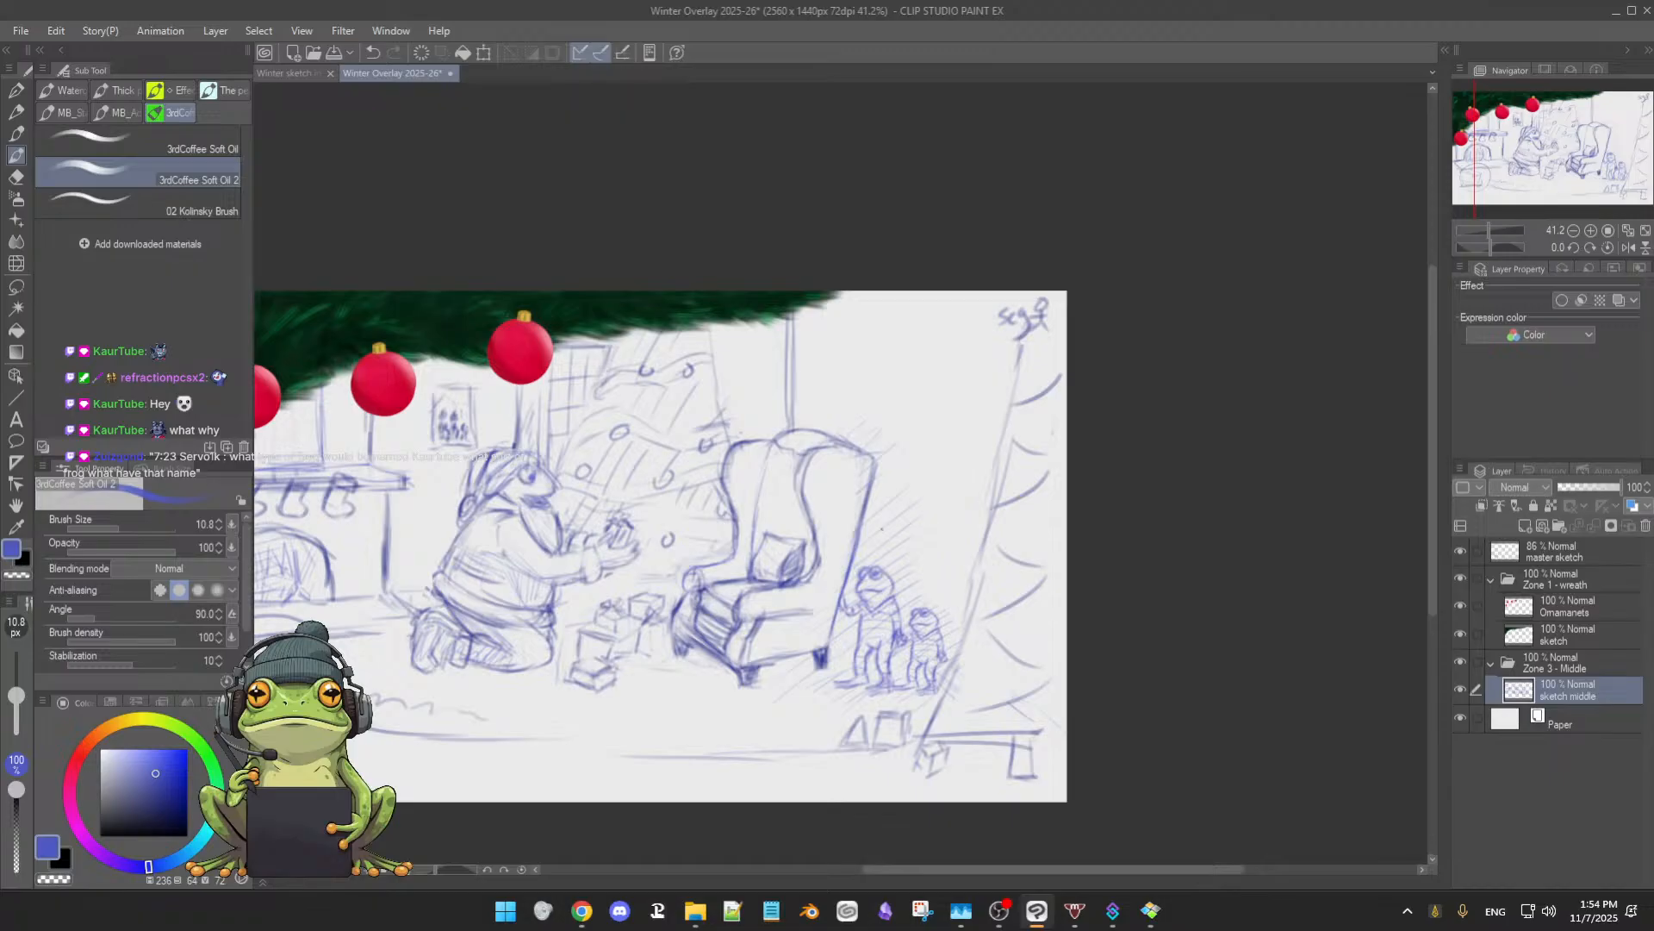
{"action": "scroll", "coordinate": [861, 548], "scroll_direction": "down", "scroll_amount": 3}
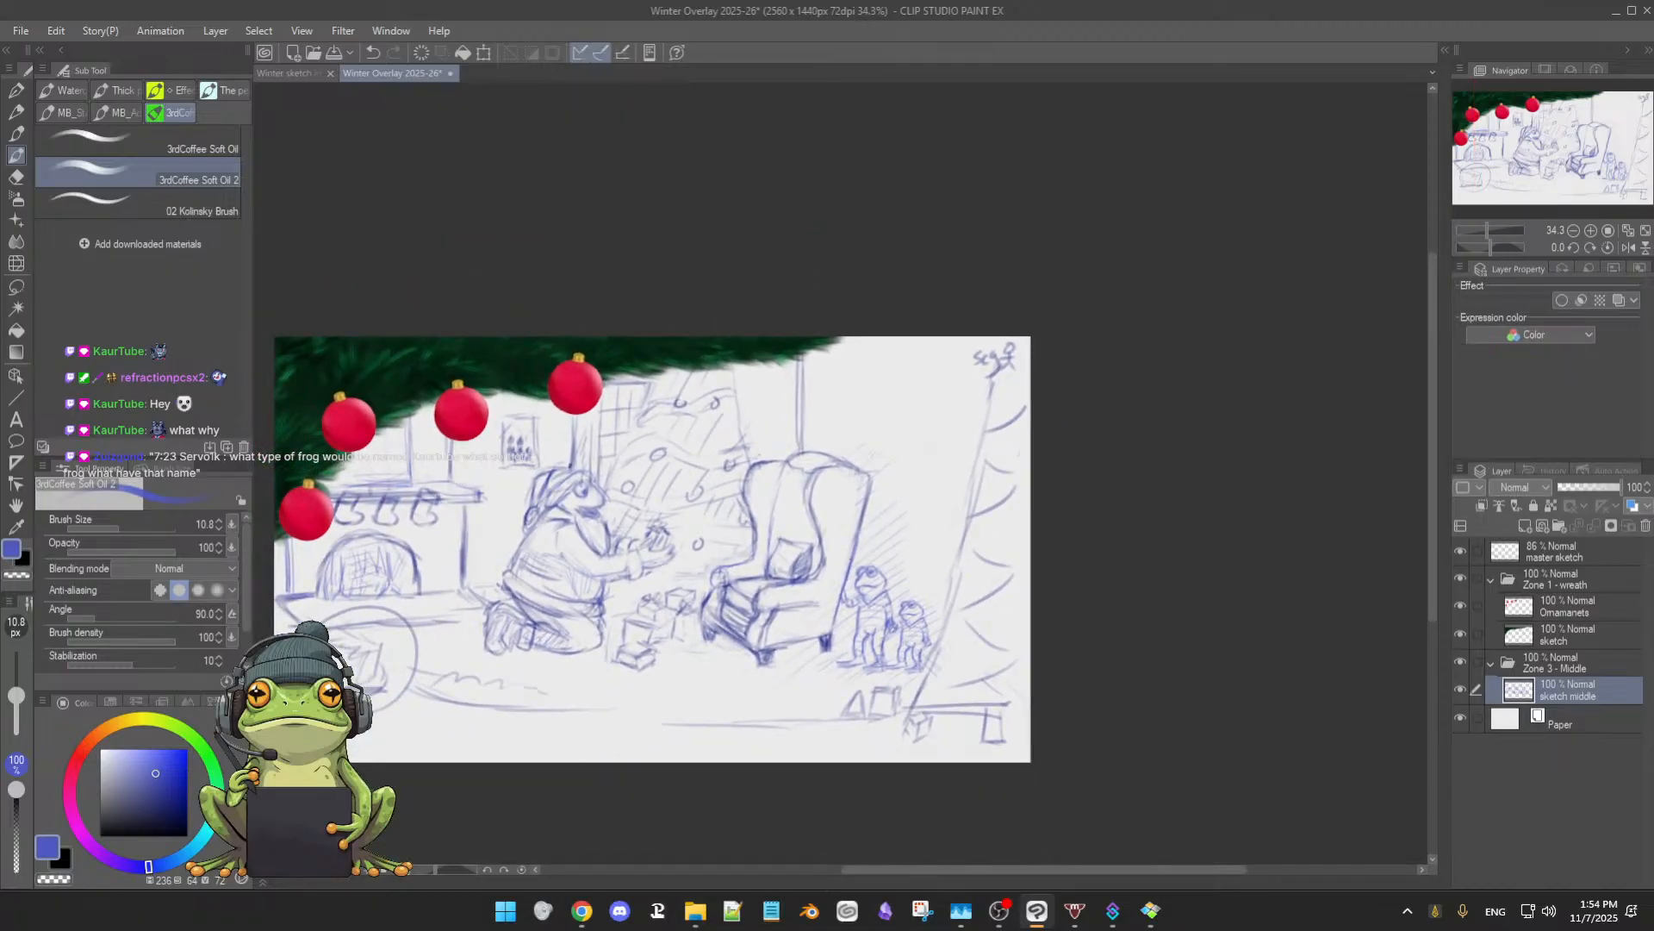
{"action": "left_click", "coordinate": [1463, 663]}
{"action": "left_click", "coordinate": [1462, 664]}
{"action": "left_click", "coordinate": [1463, 664]}
{"action": "left_click", "coordinate": [1462, 663]}
- Add a new layer below sketch middle in the Zone 3 - Middle folder and name it "color"
{"action": "left_click", "coordinate": [1523, 525]}
{"action": "left_click_drag", "start_coordinate": [1589, 702], "coordinate": [1594, 728]}
{"action": "double_click", "coordinate": [1567, 722]}
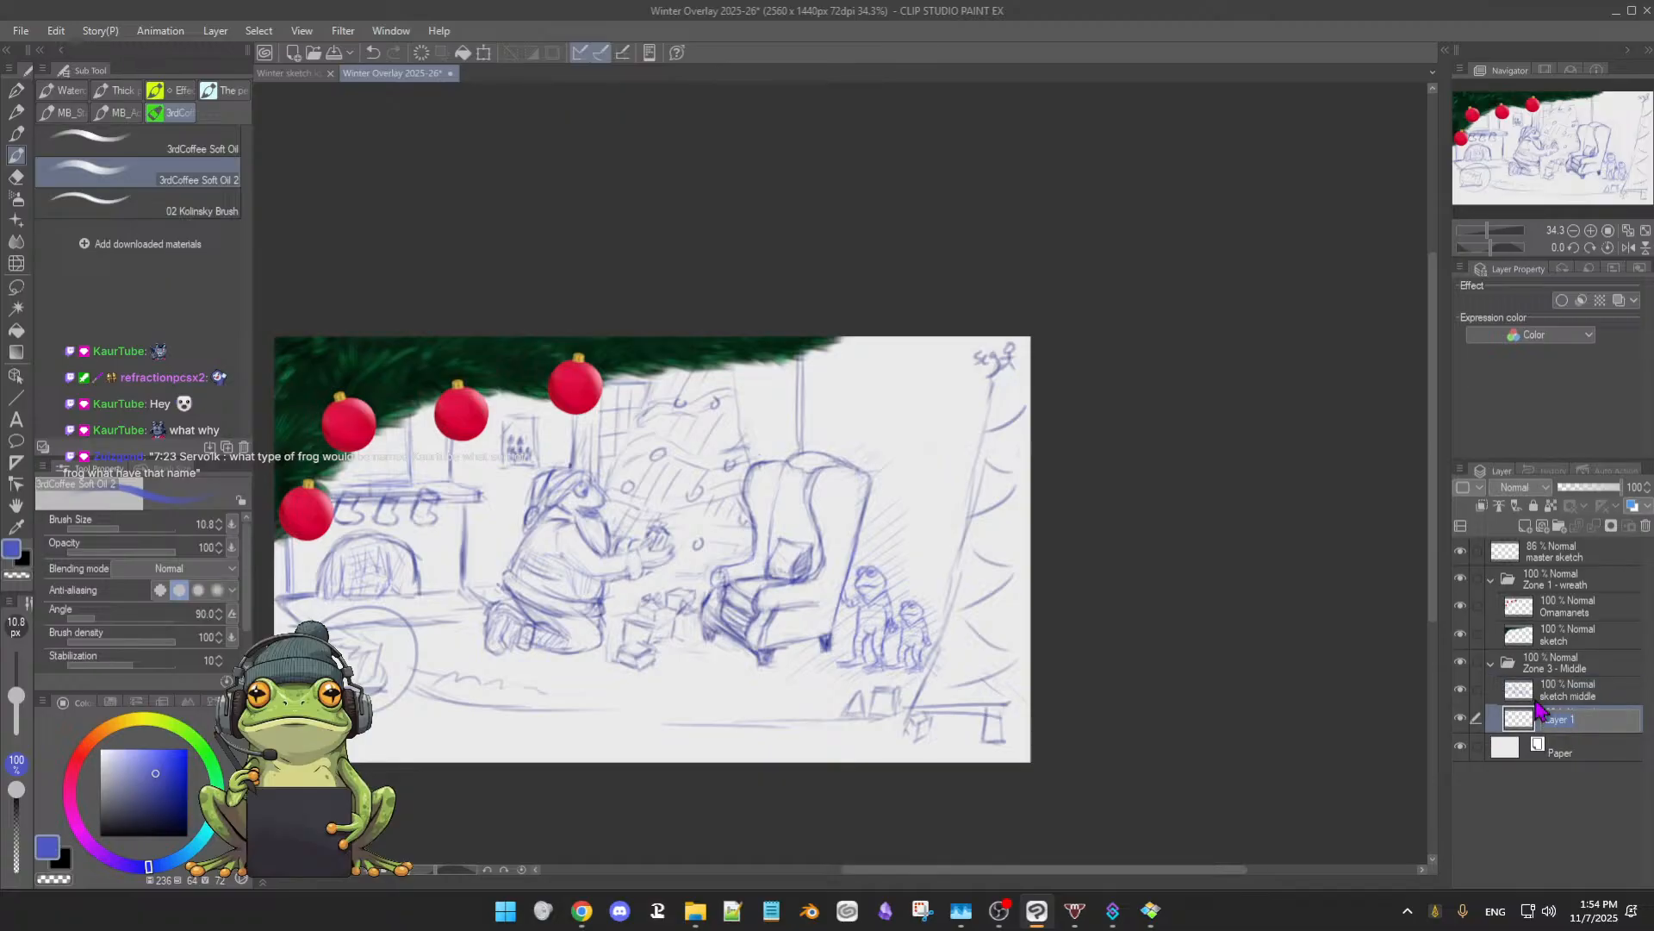
{"action": "type", "text": "color"}
{"action": "key", "text": "Return"}
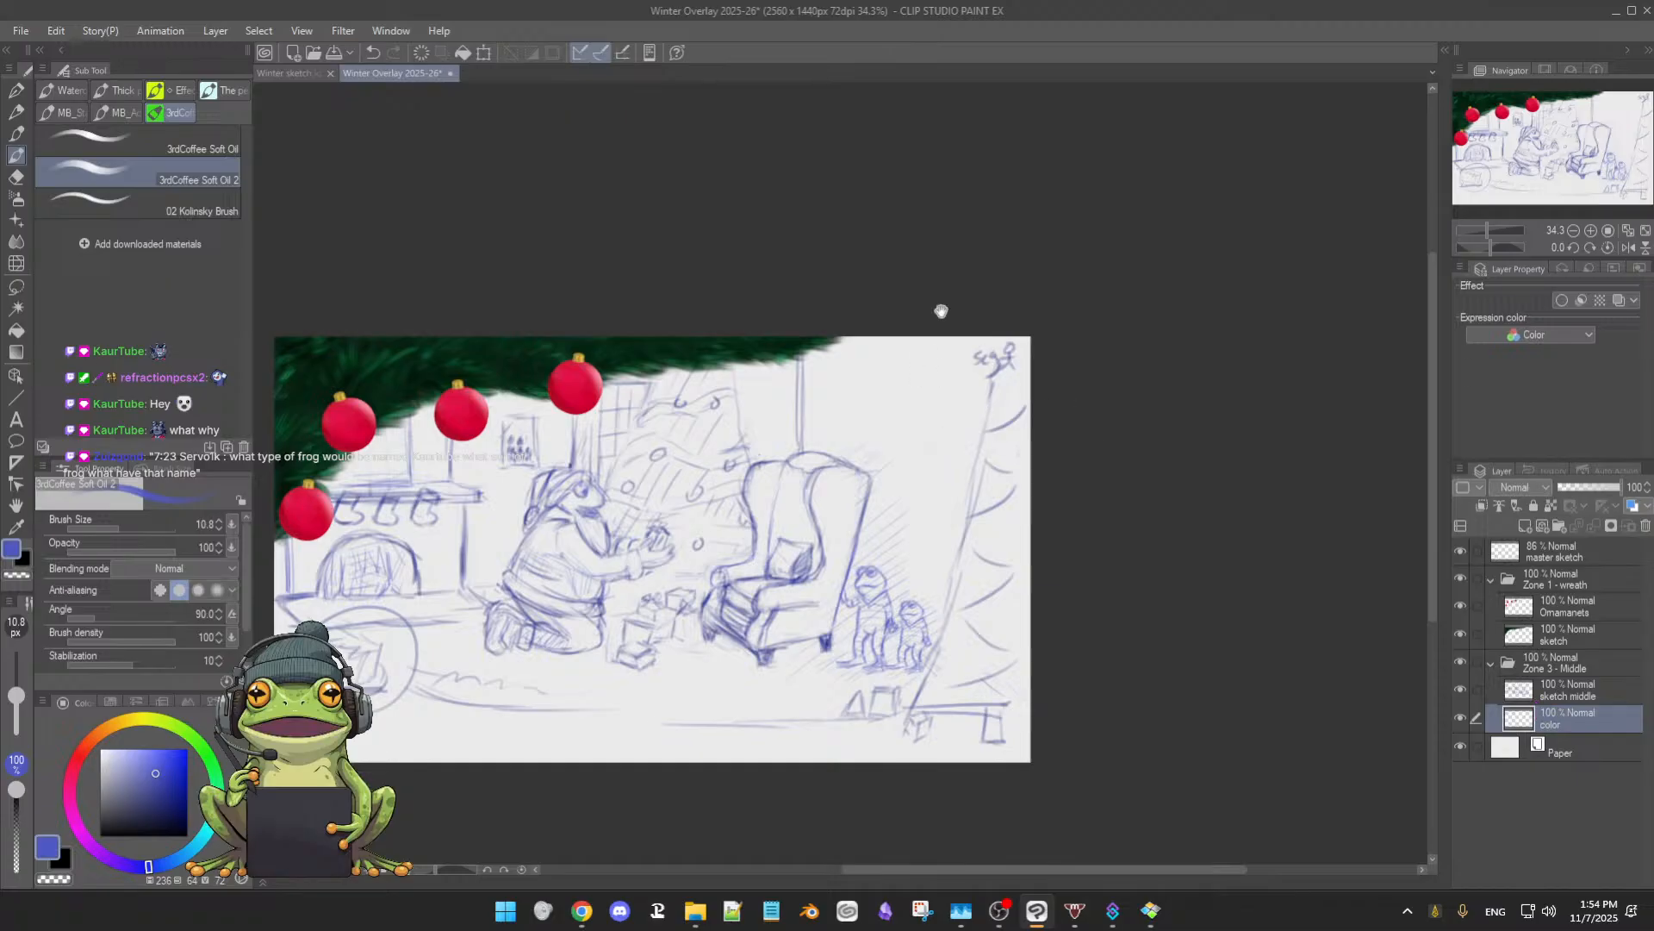
- Set the drawing colour to a very dark reddish brown
{"action": "mouse_move", "coordinate": [938, 309]}
{"action": "left_mouse_down"}
{"action": "mouse_move", "coordinate": [971, 303]}
{"action": "mouse_move", "coordinate": [957, 306]}
{"action": "left_mouse_up"}
{"action": "left_click_drag", "start_coordinate": [840, 466], "coordinate": [1101, 323]}
{"action": "mouse_move", "coordinate": [1013, 442]}
{"action": "left_mouse_down"}
{"action": "mouse_move", "coordinate": [982, 430]}
{"action": "mouse_move", "coordinate": [1003, 405]}
{"action": "mouse_move", "coordinate": [1022, 418]}
{"action": "left_mouse_up"}
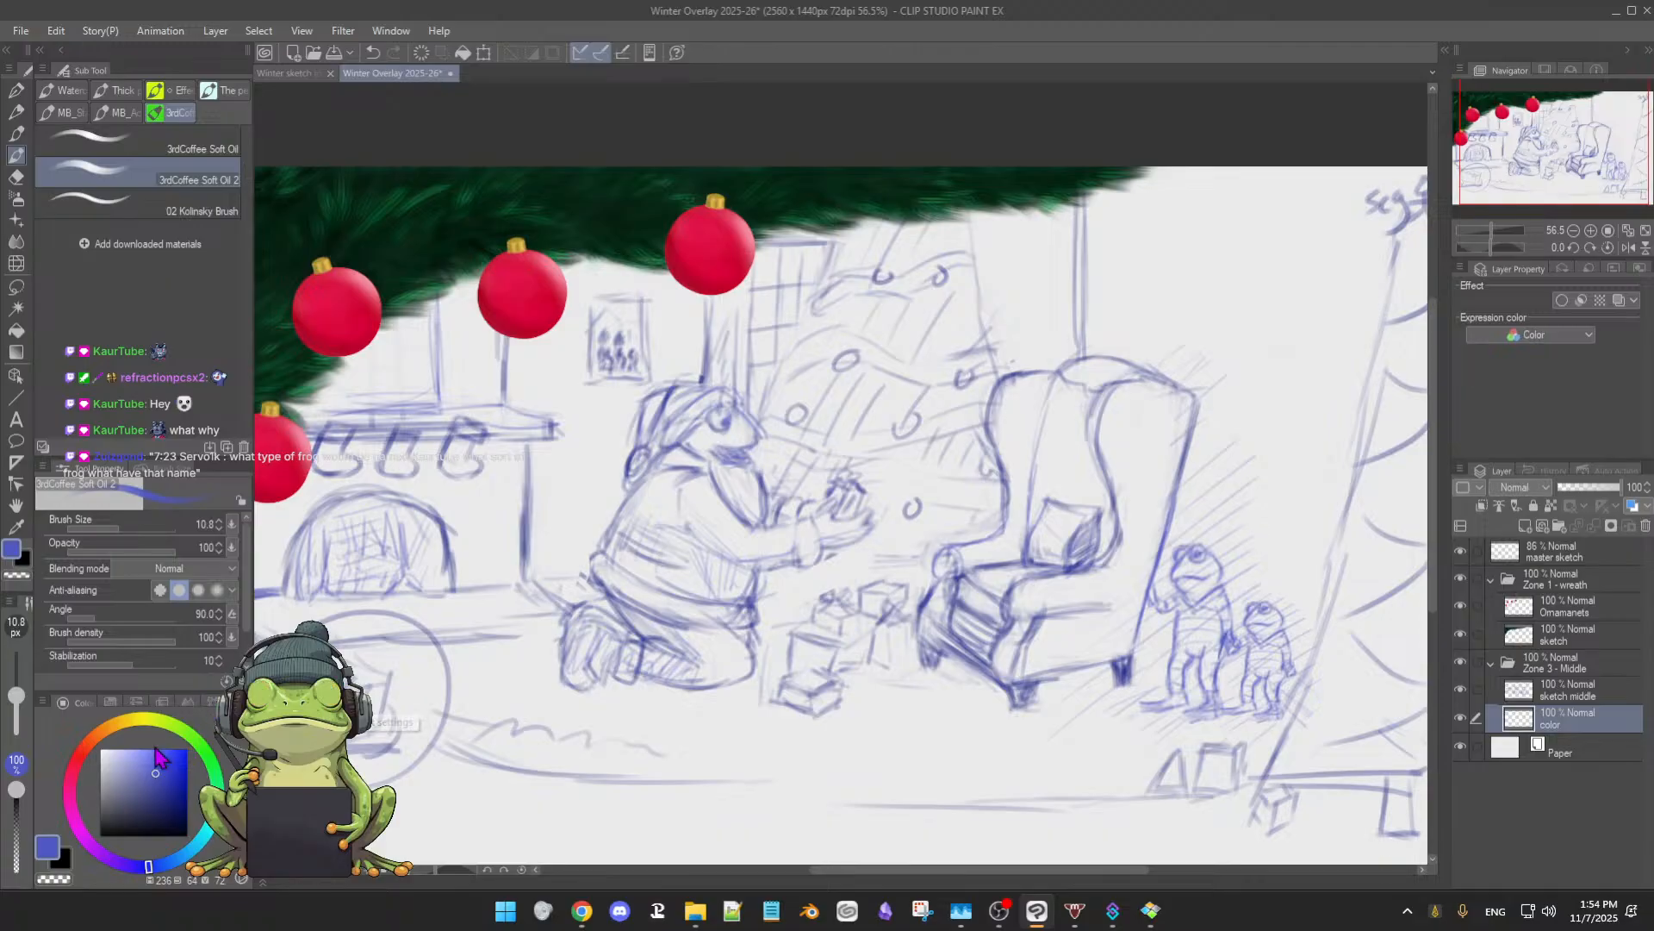
{"action": "left_click", "coordinate": [112, 726]}
{"action": "left_click_drag", "start_coordinate": [161, 779], "coordinate": [182, 796]}
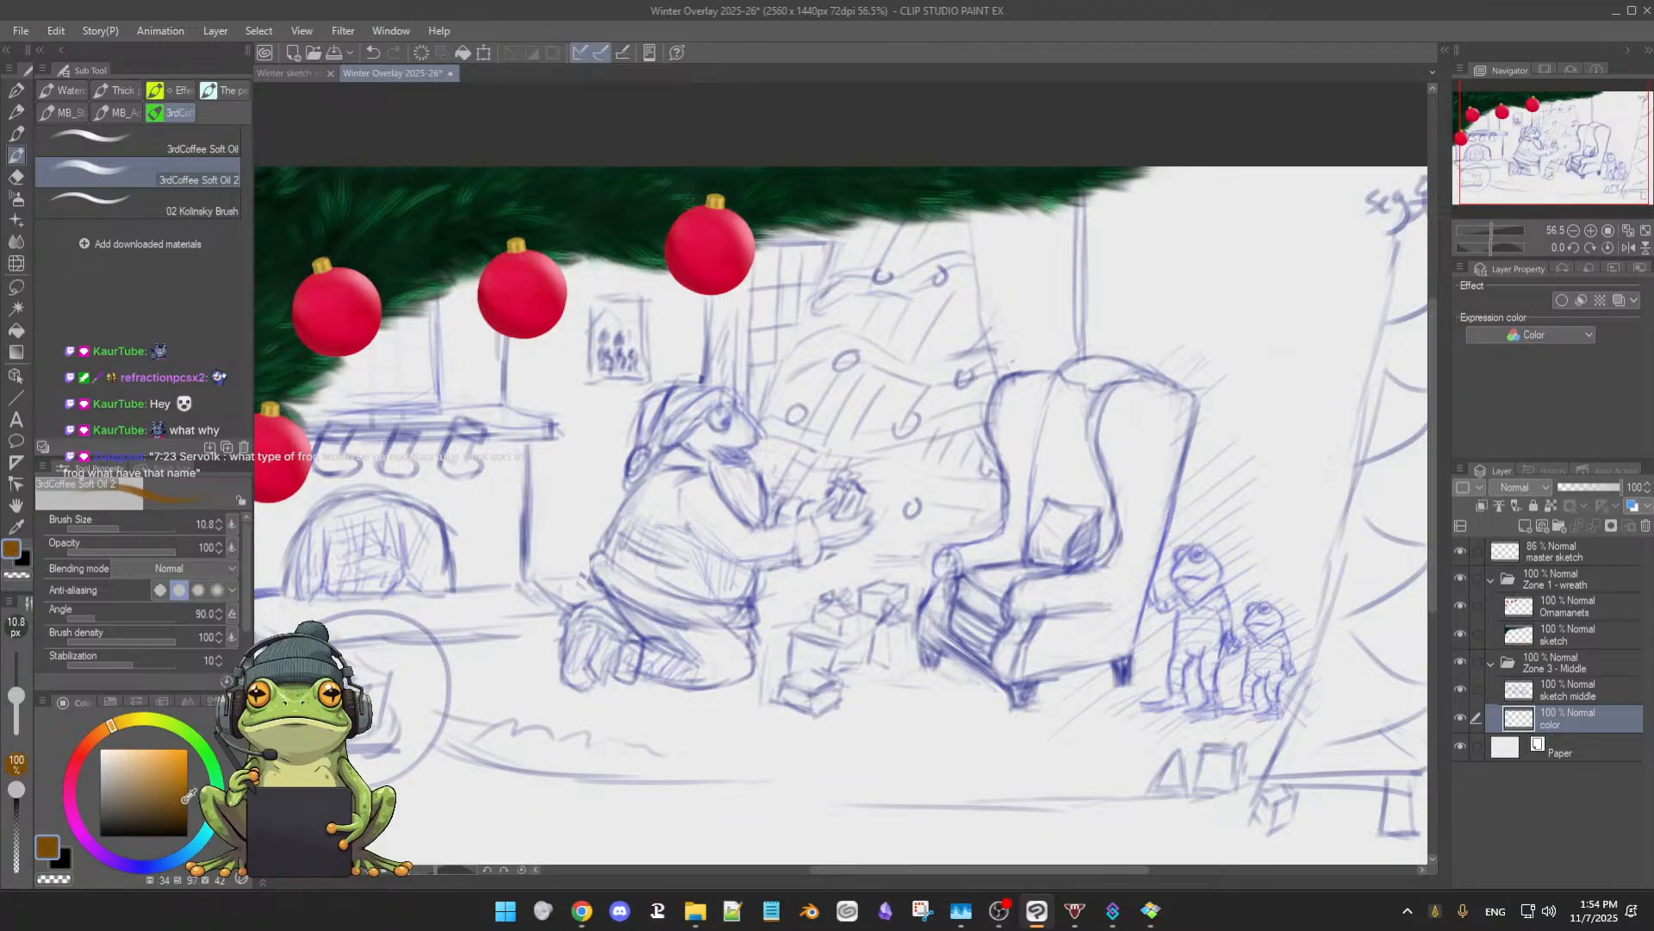
{"action": "left_click", "coordinate": [96, 735]}
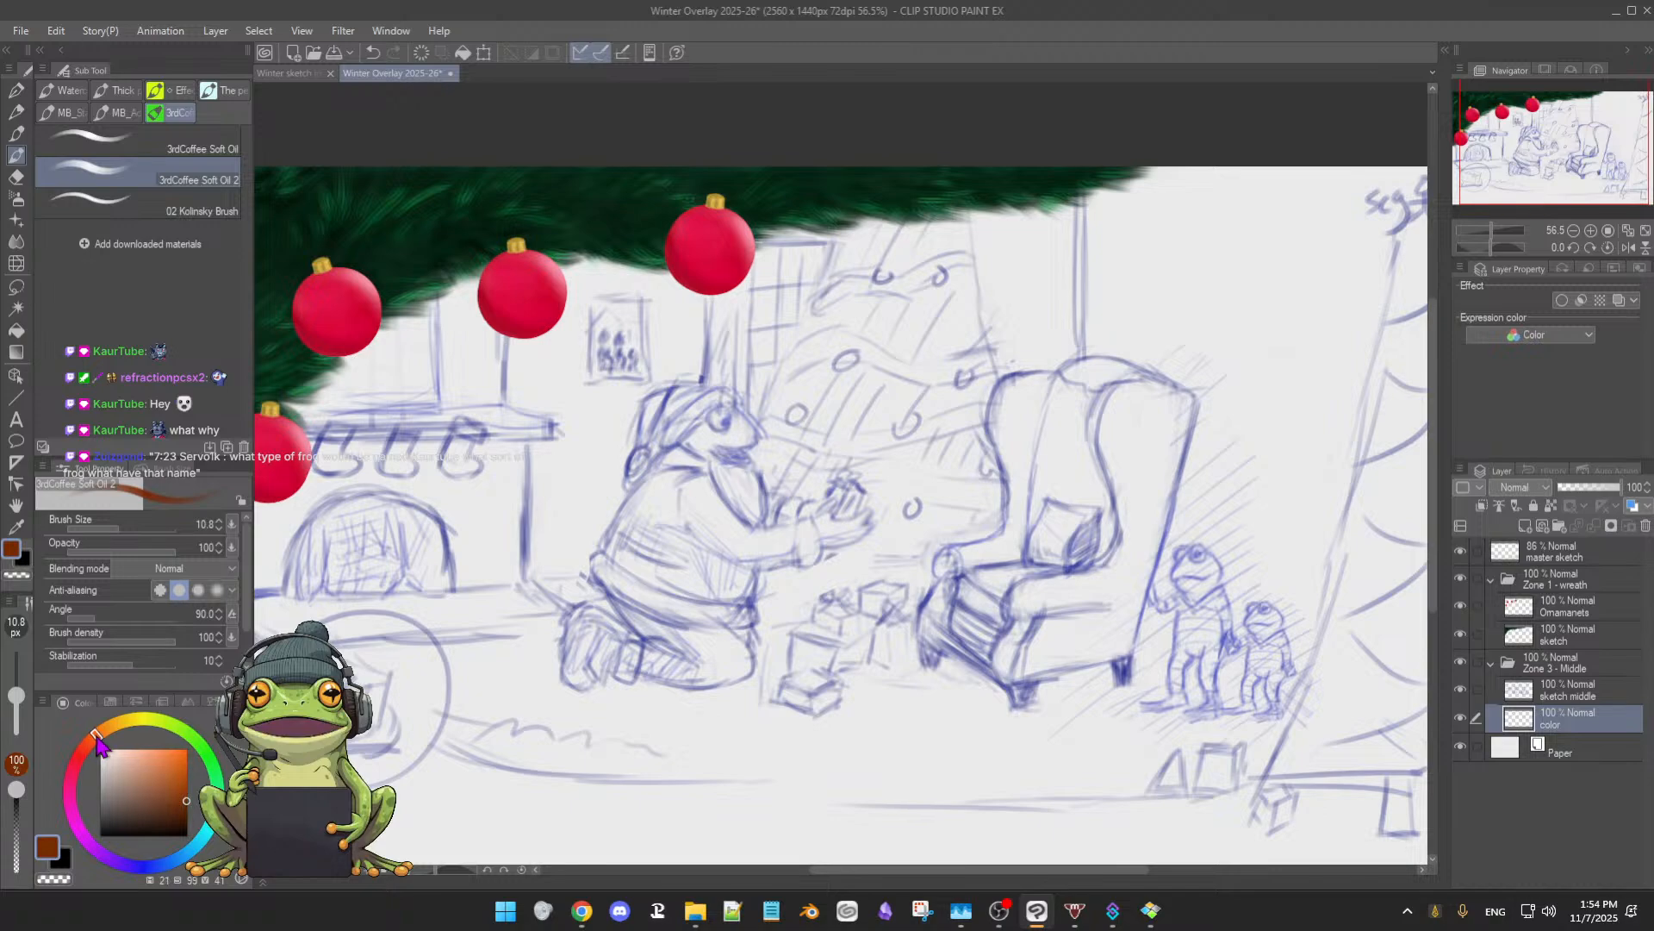
{"action": "left_click_drag", "start_coordinate": [96, 736], "coordinate": [90, 741]}
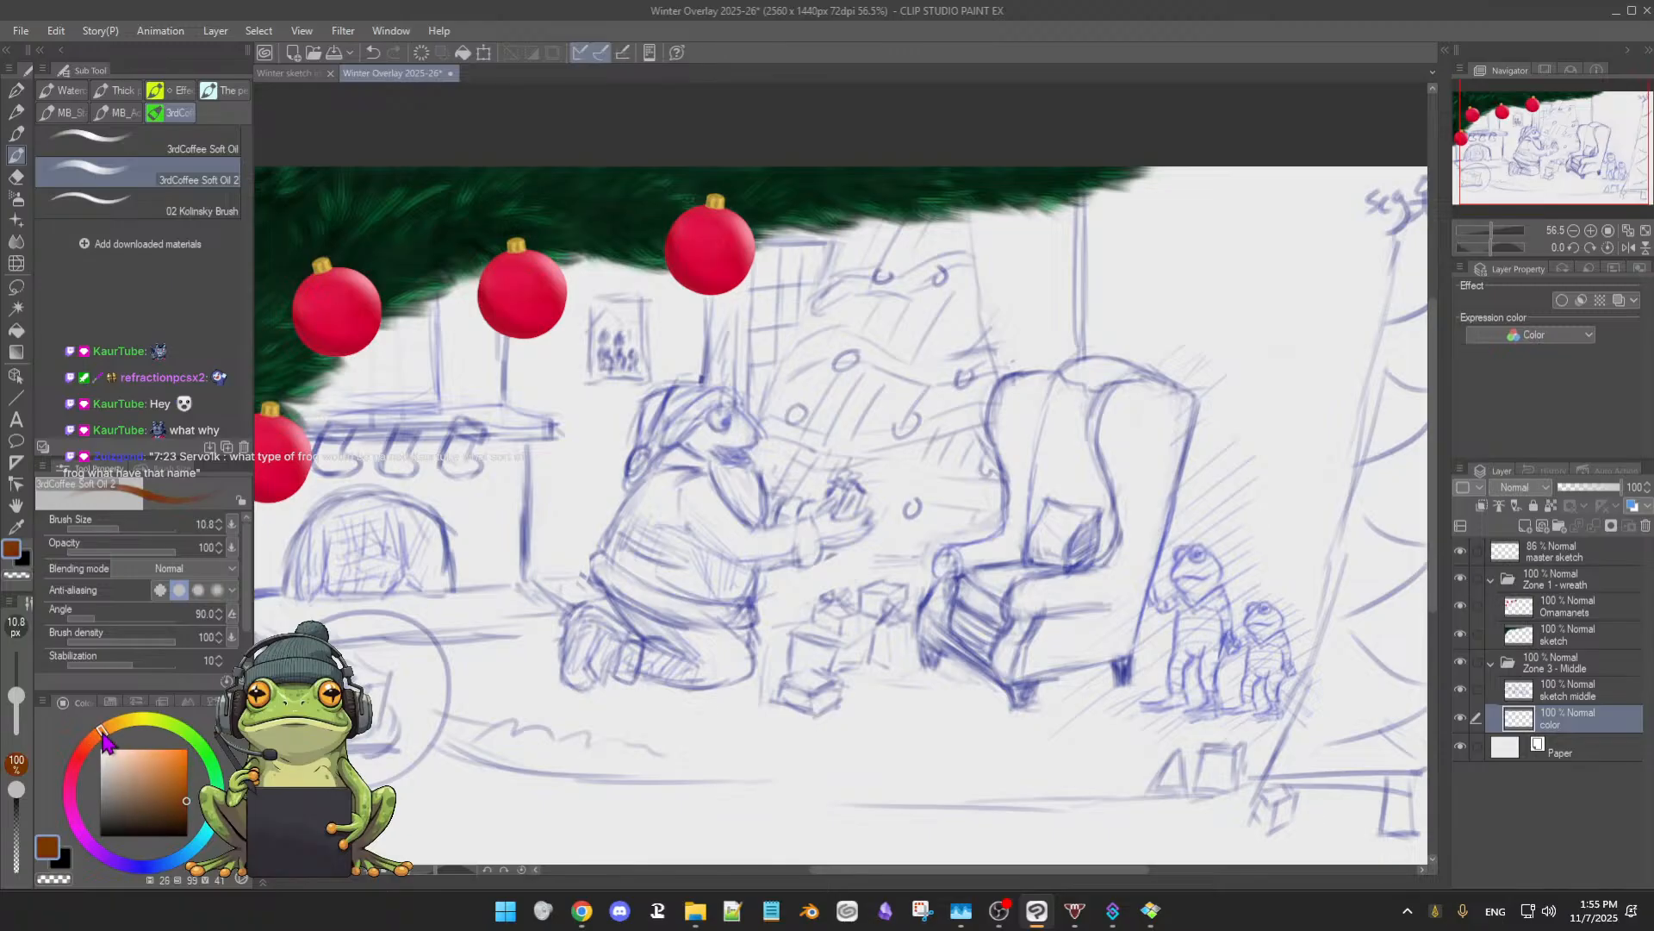
{"action": "left_click", "coordinate": [187, 804]}
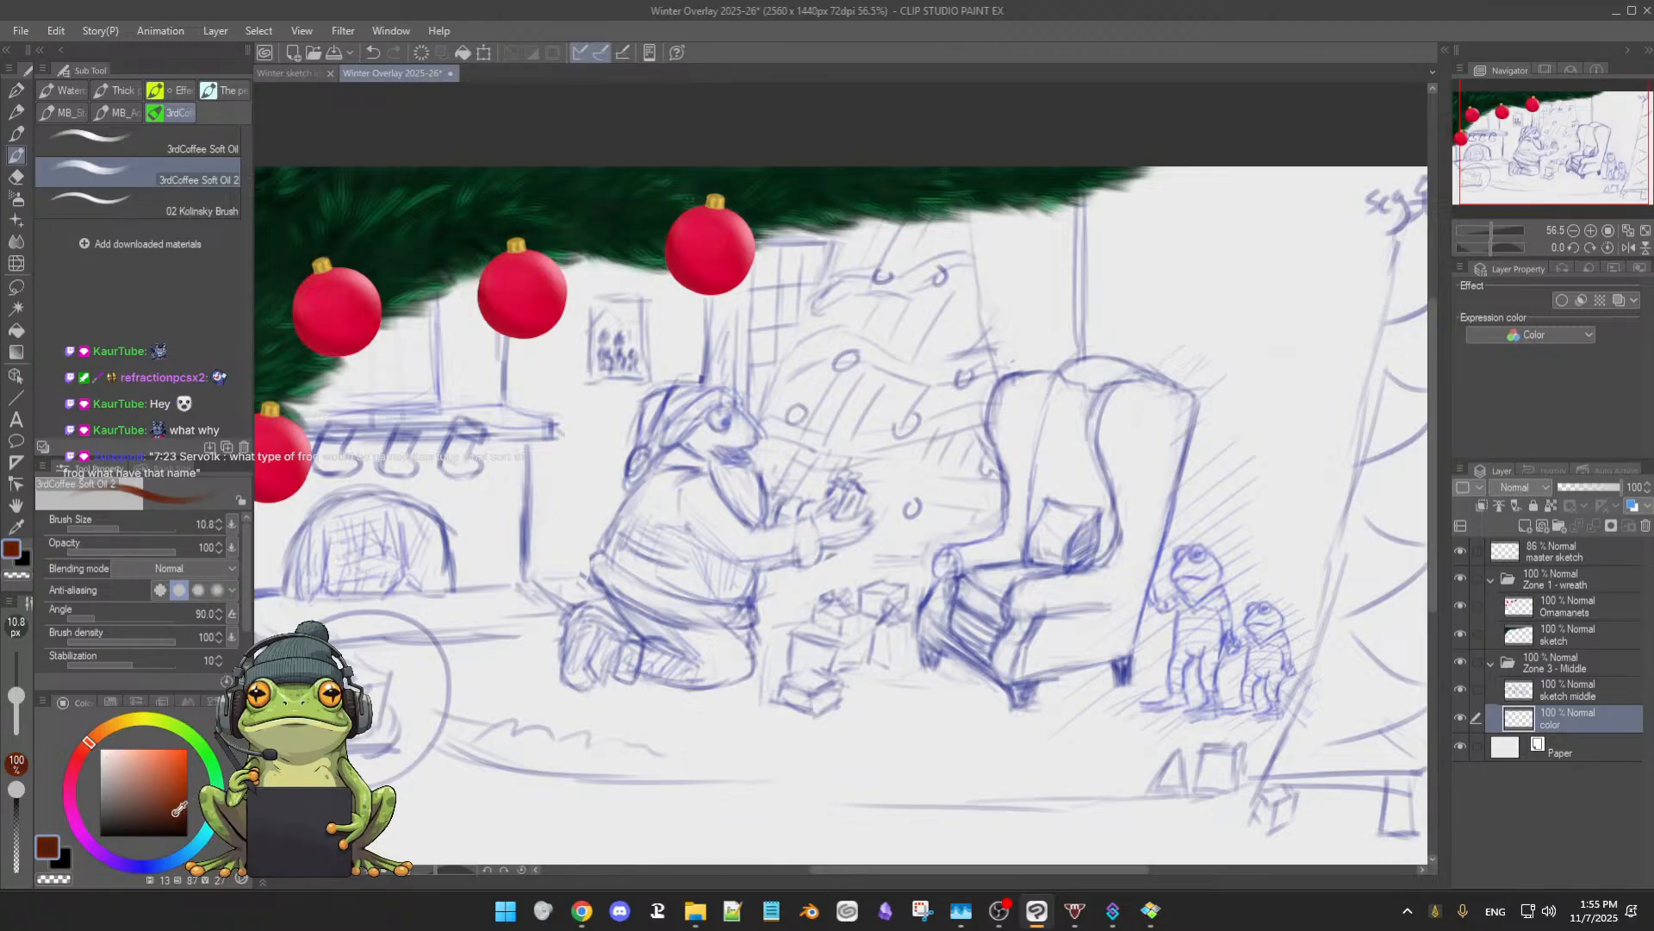
{"action": "left_click", "coordinate": [178, 812]}
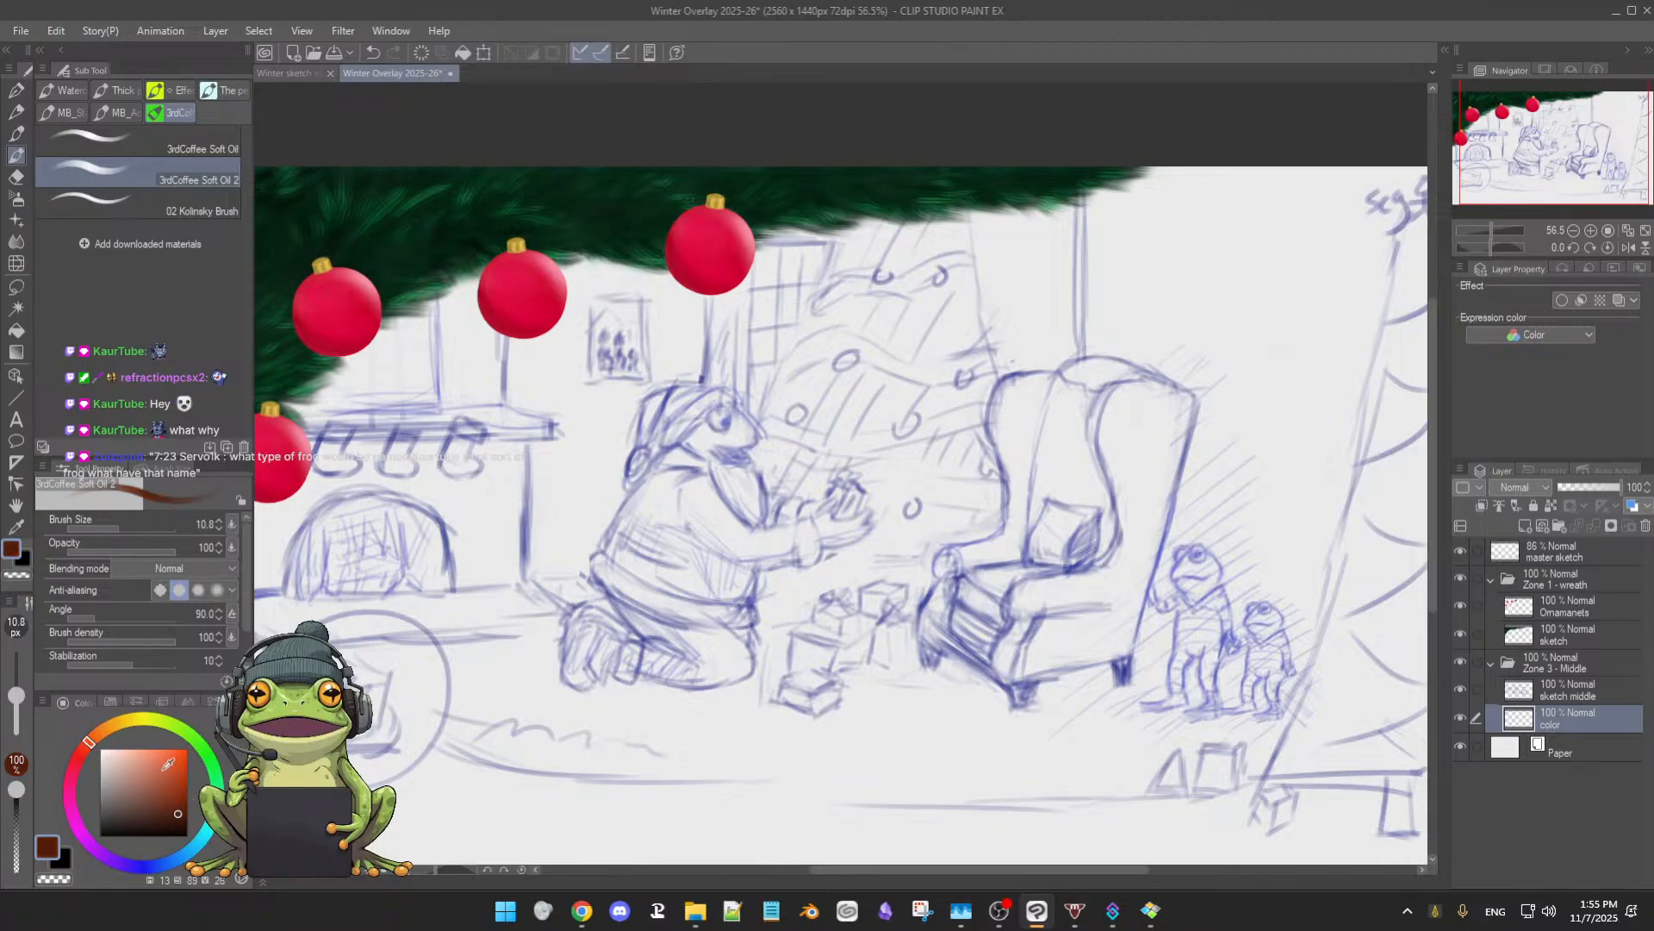
{"action": "left_click", "coordinate": [186, 811]}
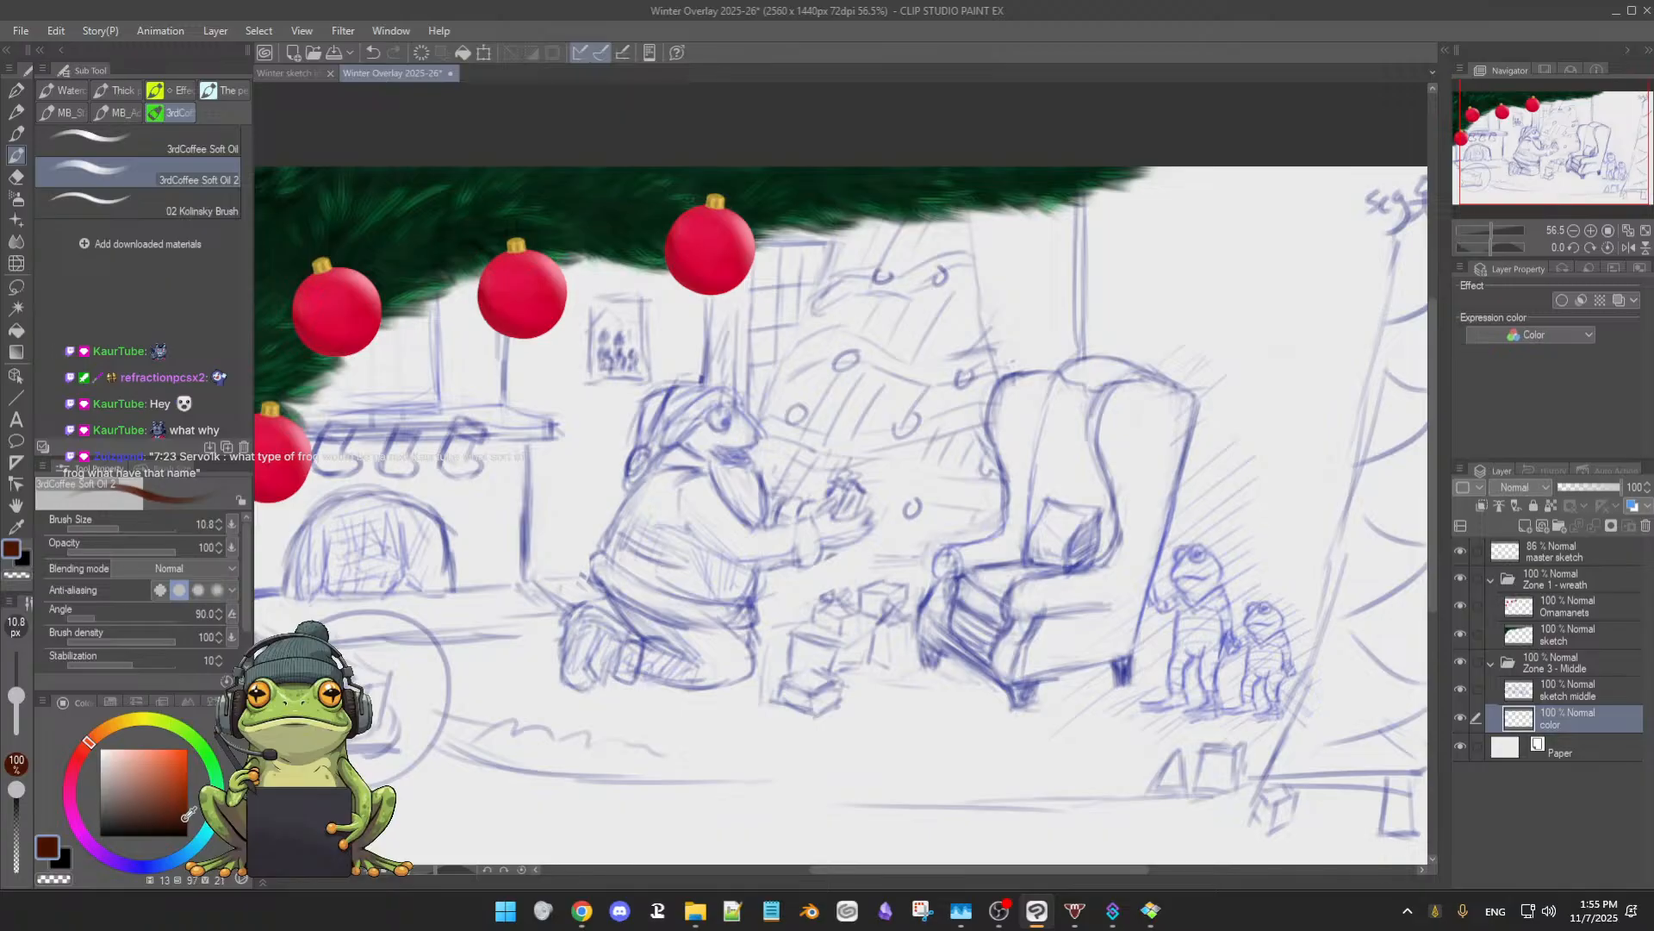
{"action": "left_click", "coordinate": [186, 821]}
{"action": "left_click_drag", "start_coordinate": [177, 819], "coordinate": [176, 819]}
{"action": "scroll", "coordinate": [848, 529], "scroll_direction": "down", "scroll_amount": 2}
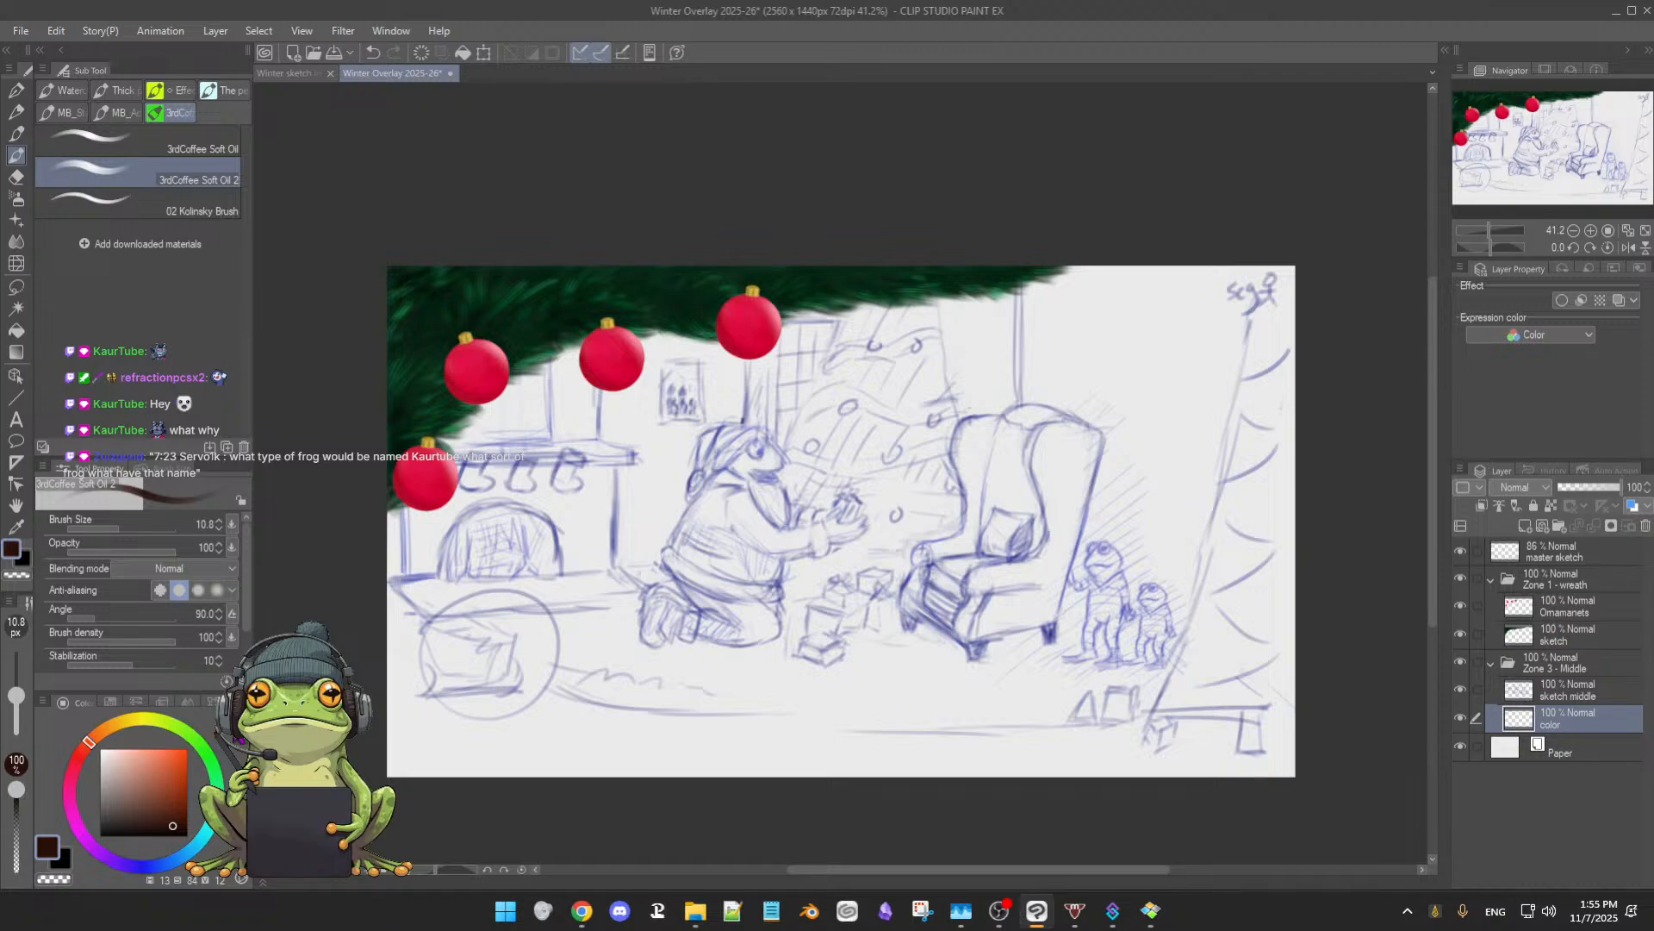
- Choose a muted green and fill the heads of both small frogs on the color layer with a 58.9 px brush
{"action": "left_click", "coordinate": [207, 756]}
{"action": "left_click", "coordinate": [172, 774]}
{"action": "left_click", "coordinate": [160, 779]}
{"action": "left_click", "coordinate": [143, 774]}
{"action": "left_click", "coordinate": [123, 778]}
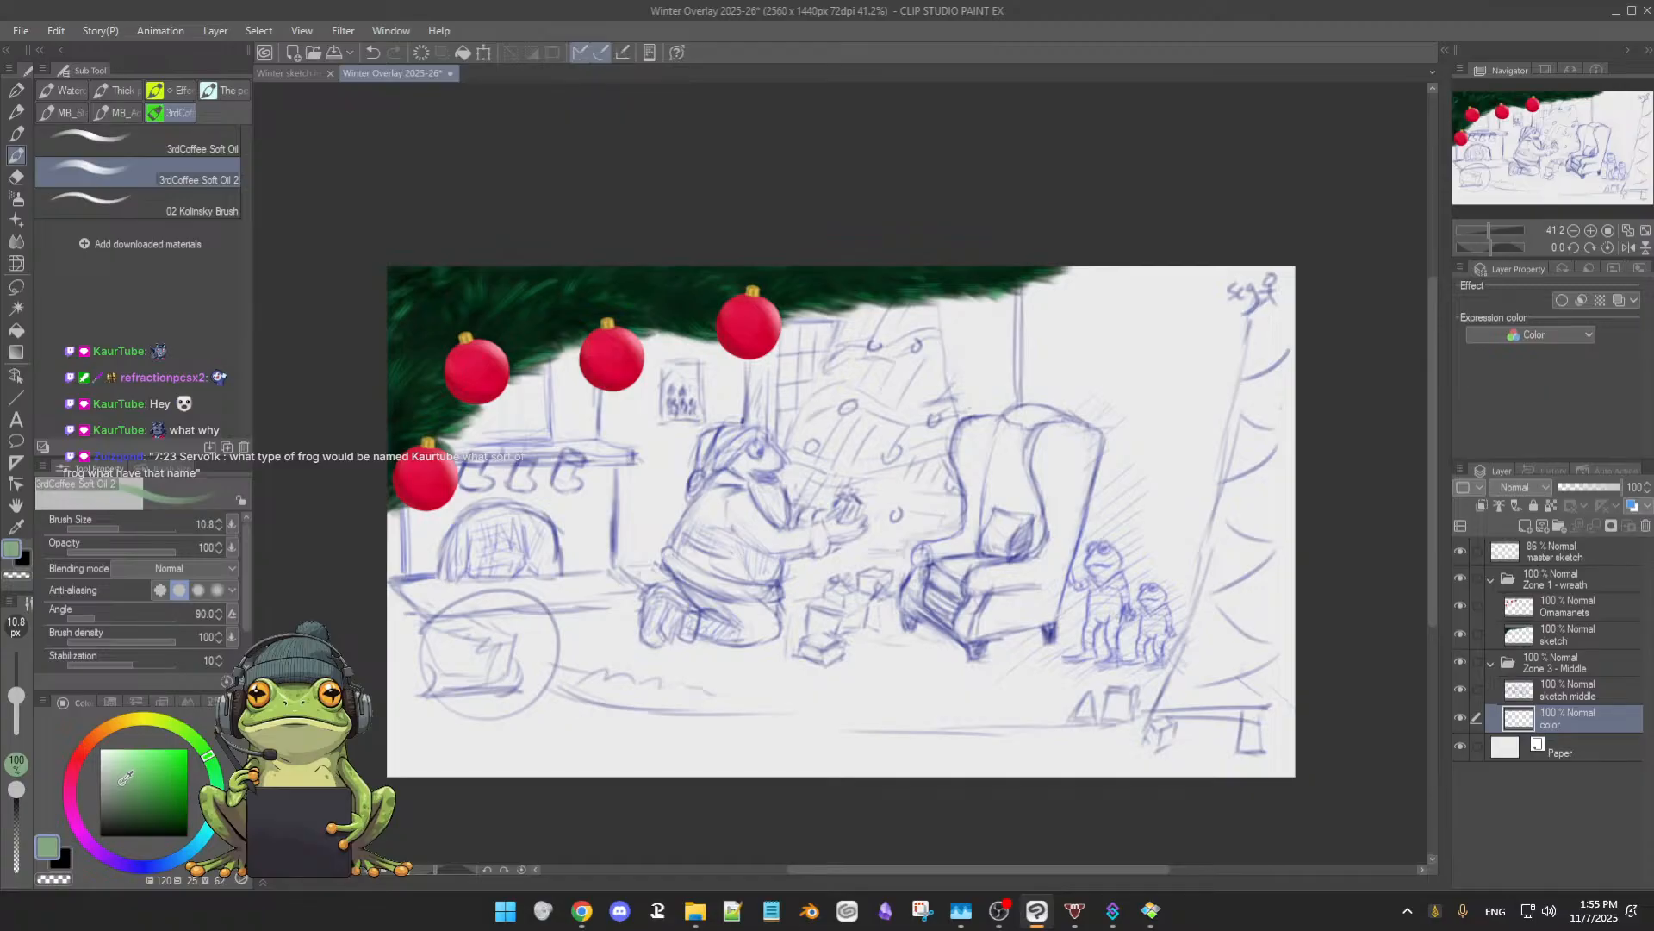
{"action": "mouse_move", "coordinate": [1186, 556]}
{"action": "left_mouse_down"}
{"action": "mouse_move", "coordinate": [1095, 547]}
{"action": "mouse_move", "coordinate": [1102, 580]}
{"action": "left_mouse_up"}
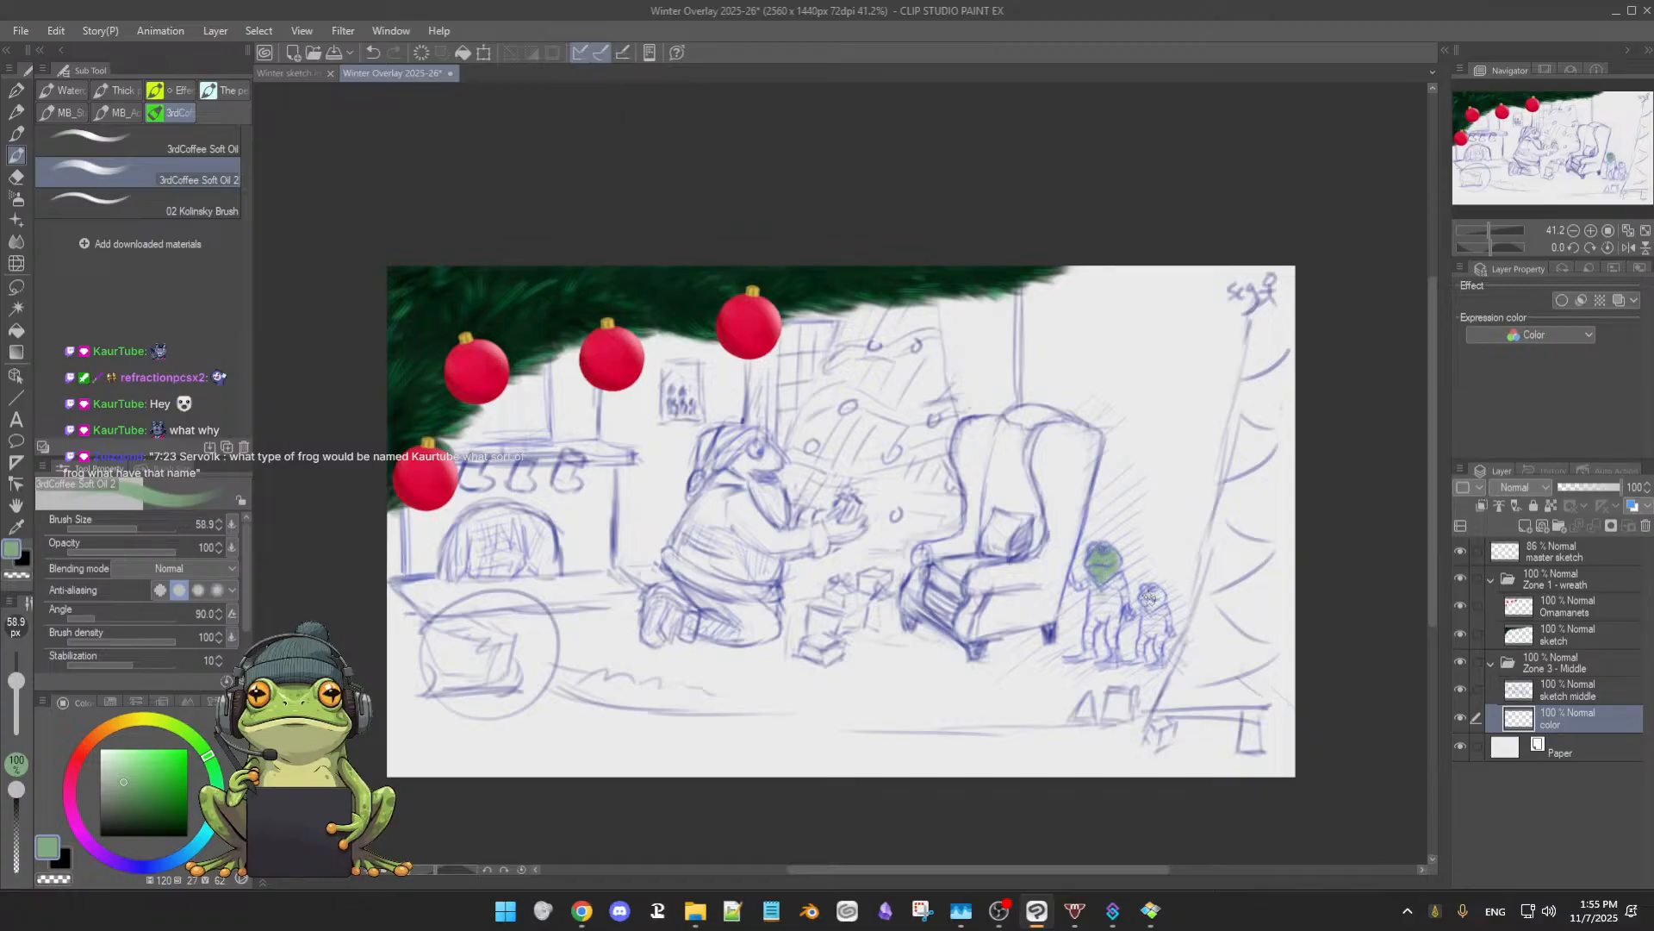
{"action": "left_click_drag", "start_coordinate": [1150, 604], "coordinate": [1153, 599]}
- Check the wreath sketch, Zone 3 - Middle and sketch middle layers by toggling their visibility, making the wreath's sketch layer active
{"action": "left_click", "coordinate": [1460, 636]}
{"action": "left_click", "coordinate": [1460, 636]}
{"action": "left_click", "coordinate": [1575, 642]}
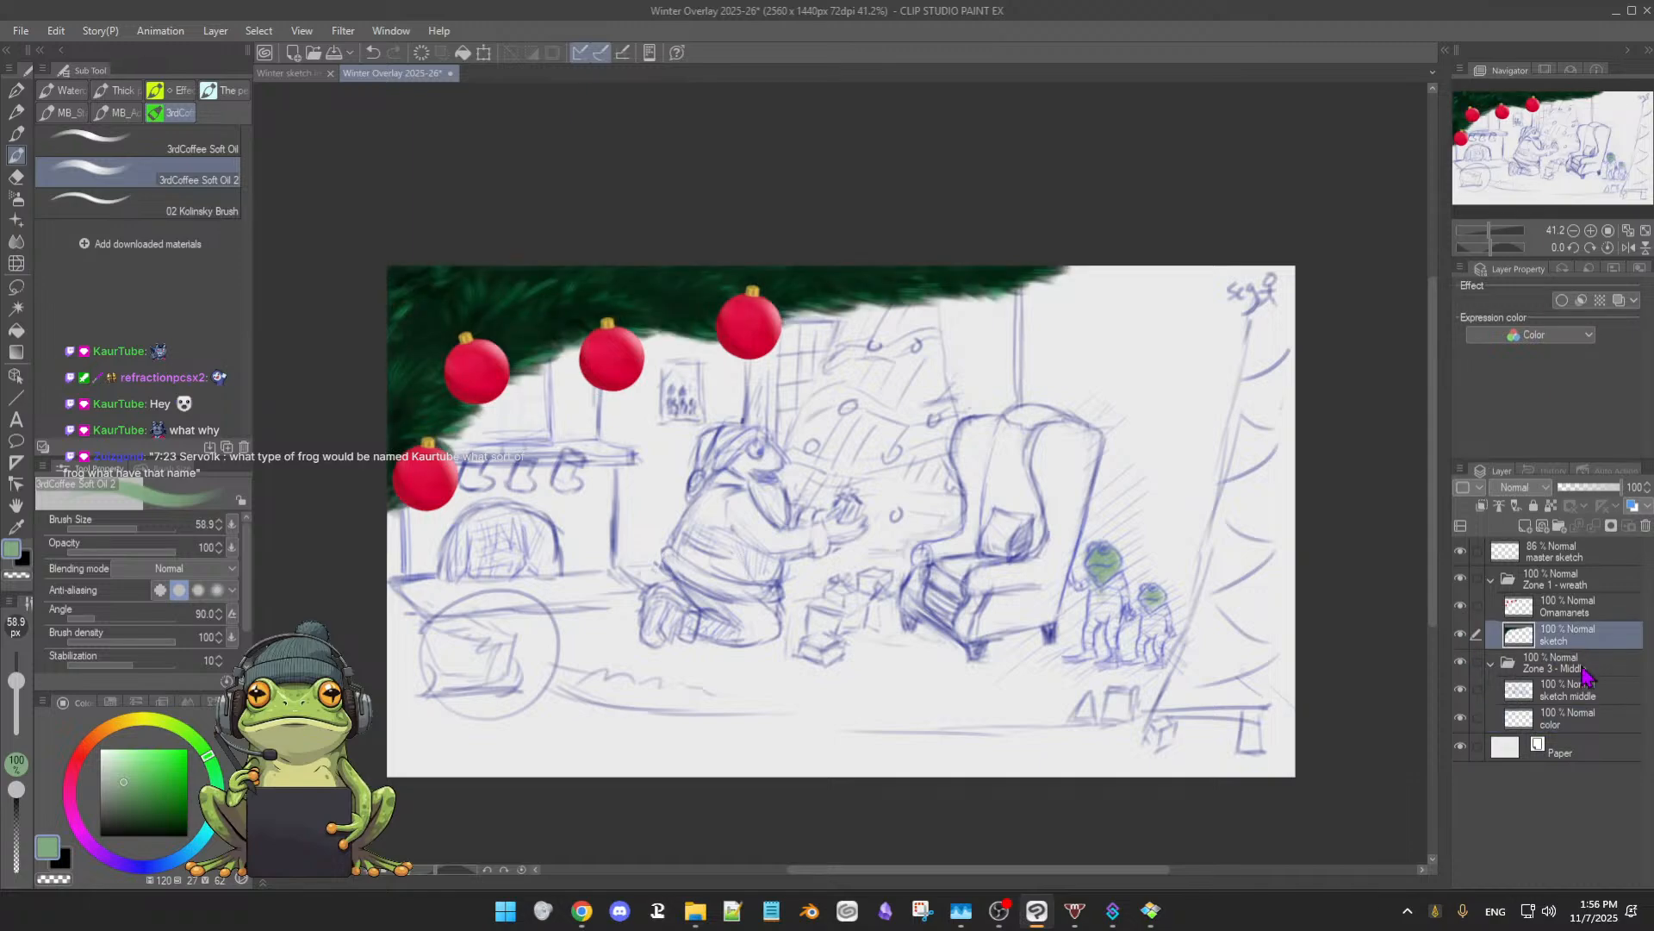
{"action": "left_click", "coordinate": [1460, 662]}
{"action": "left_click", "coordinate": [1461, 662]}
{"action": "left_click", "coordinate": [1462, 687]}
{"action": "left_click", "coordinate": [1464, 686]}
- Paint the hands and feet of both small frogs in muted green with a 31.4 px brush
{"action": "key", "text": "]"}
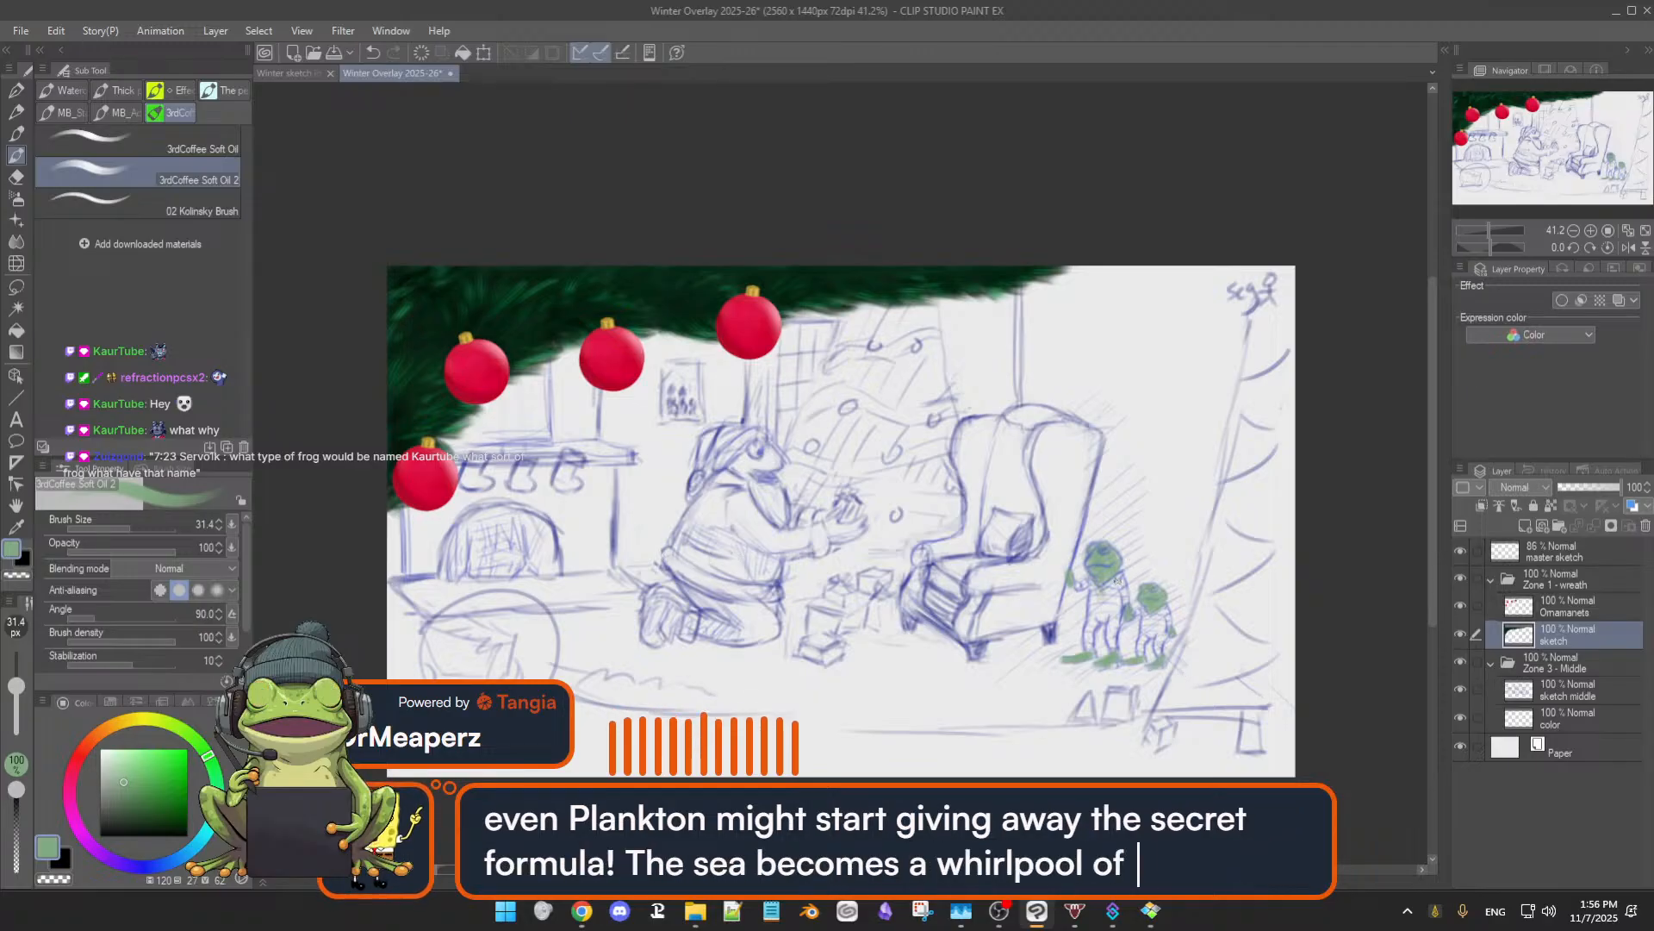
{"action": "scroll", "coordinate": [1030, 601], "scroll_direction": "up", "scroll_amount": 2}
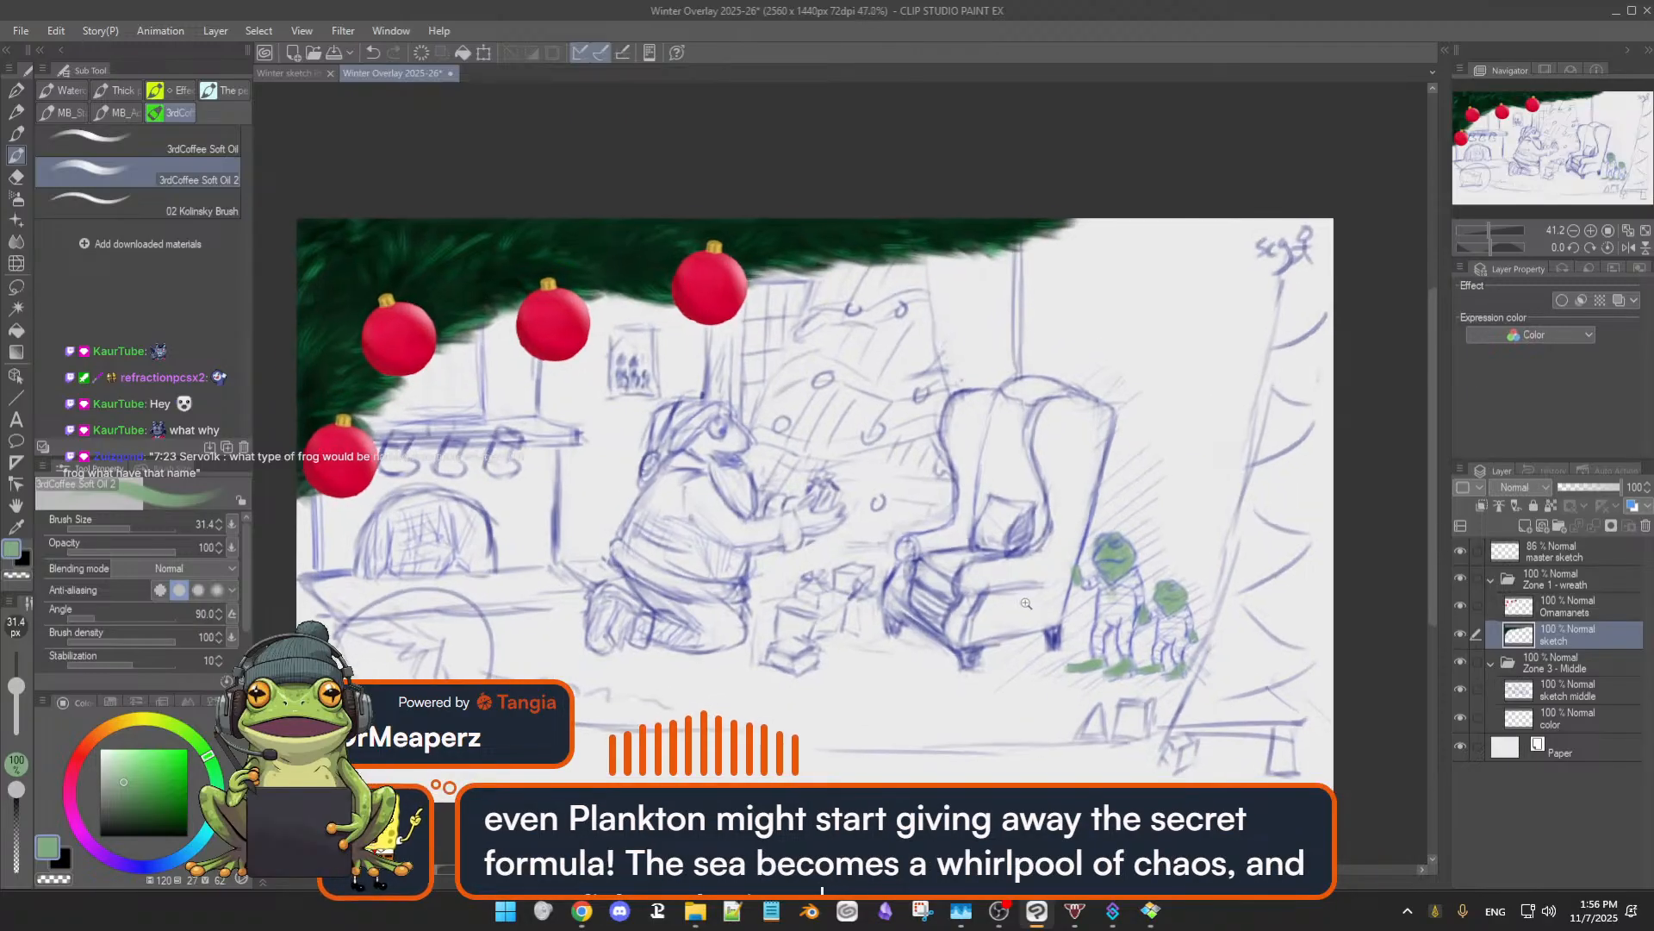
- Remove the small frogs' green hand and foot strokes from the wreath's sketch layer, toggling its visibility to check for leftovers
{"action": "scroll", "coordinate": [1028, 603], "scroll_direction": "down", "scroll_amount": 1}
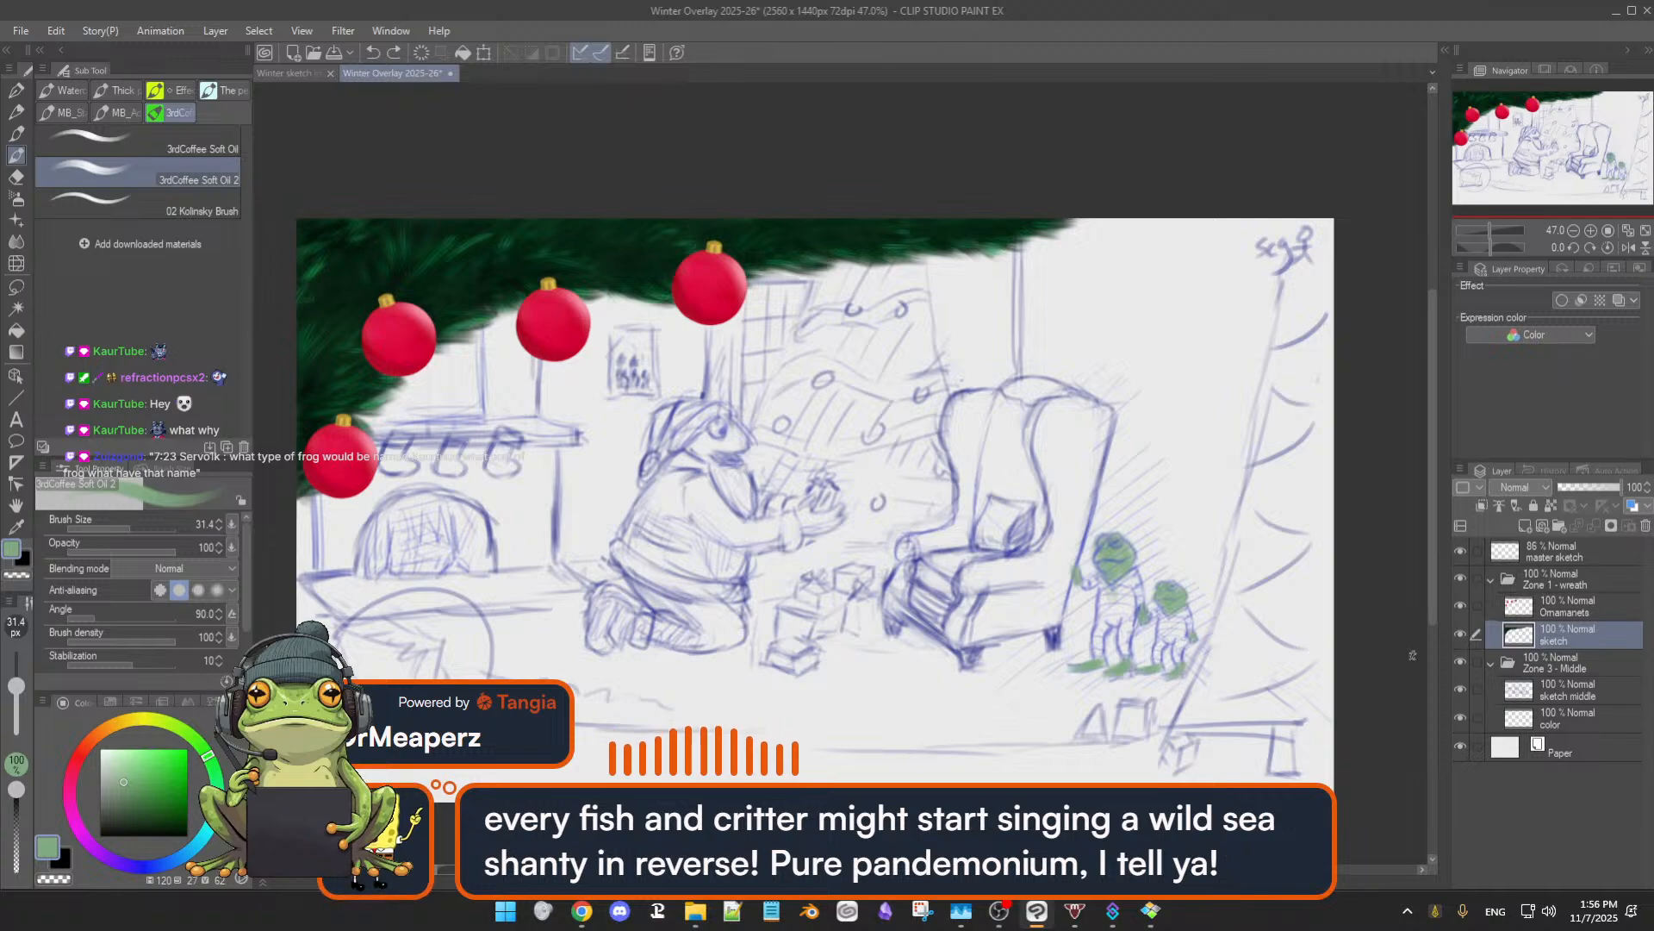
{"action": "left_click", "coordinate": [1461, 635]}
{"action": "left_click", "coordinate": [1460, 635]}
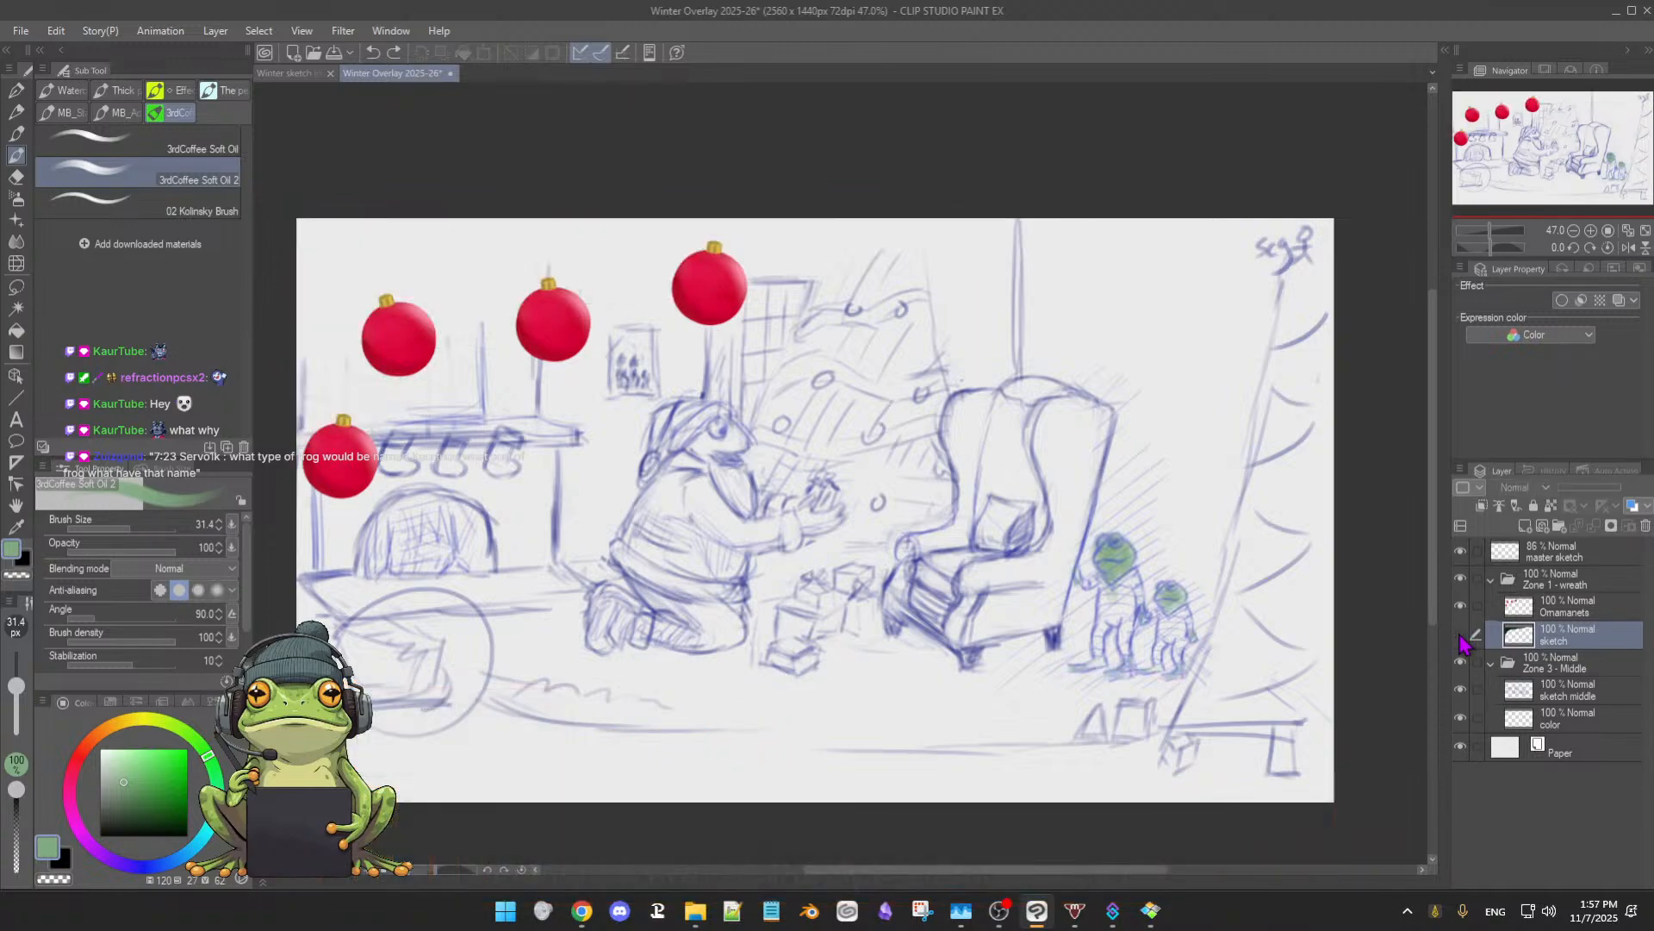
{"action": "left_click", "coordinate": [1460, 638]}
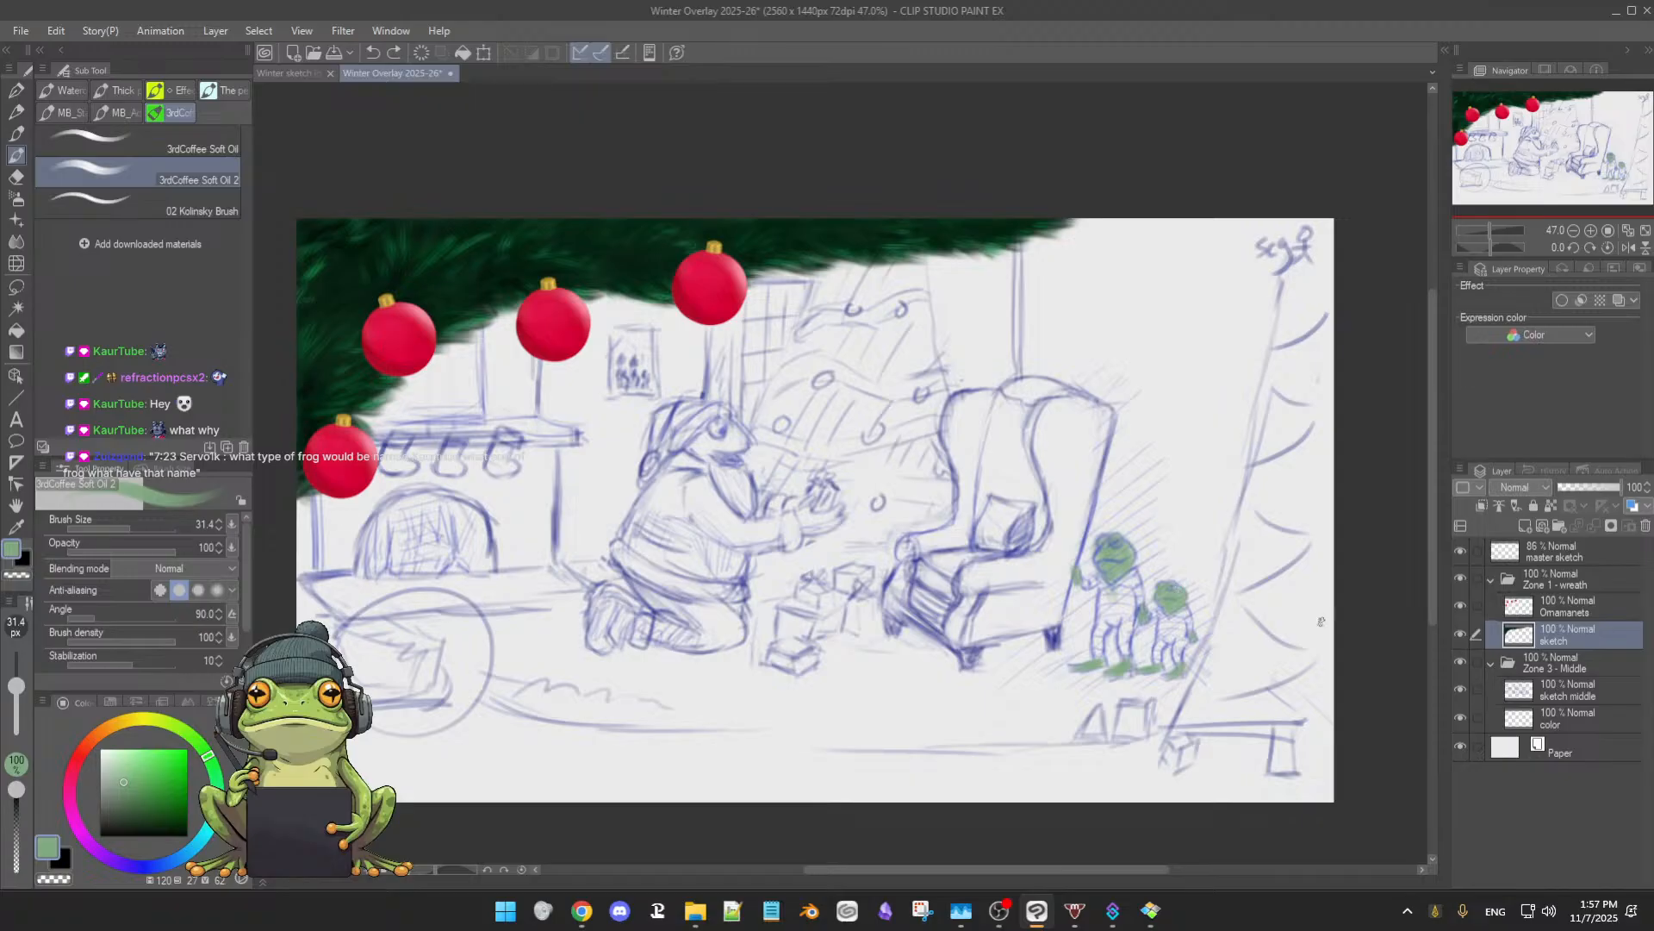
{"action": "left_click", "coordinate": [1462, 639]}
{"action": "left_click", "coordinate": [1461, 638]}
{"action": "left_click", "coordinate": [1462, 639]}
{"action": "left_click", "coordinate": [1461, 638]}
{"action": "left_click", "coordinate": [1462, 639]}
{"action": "left_click", "coordinate": [1461, 639]}
{"action": "left_click", "coordinate": [1462, 638]}
{"action": "left_click", "coordinate": [1462, 638]}
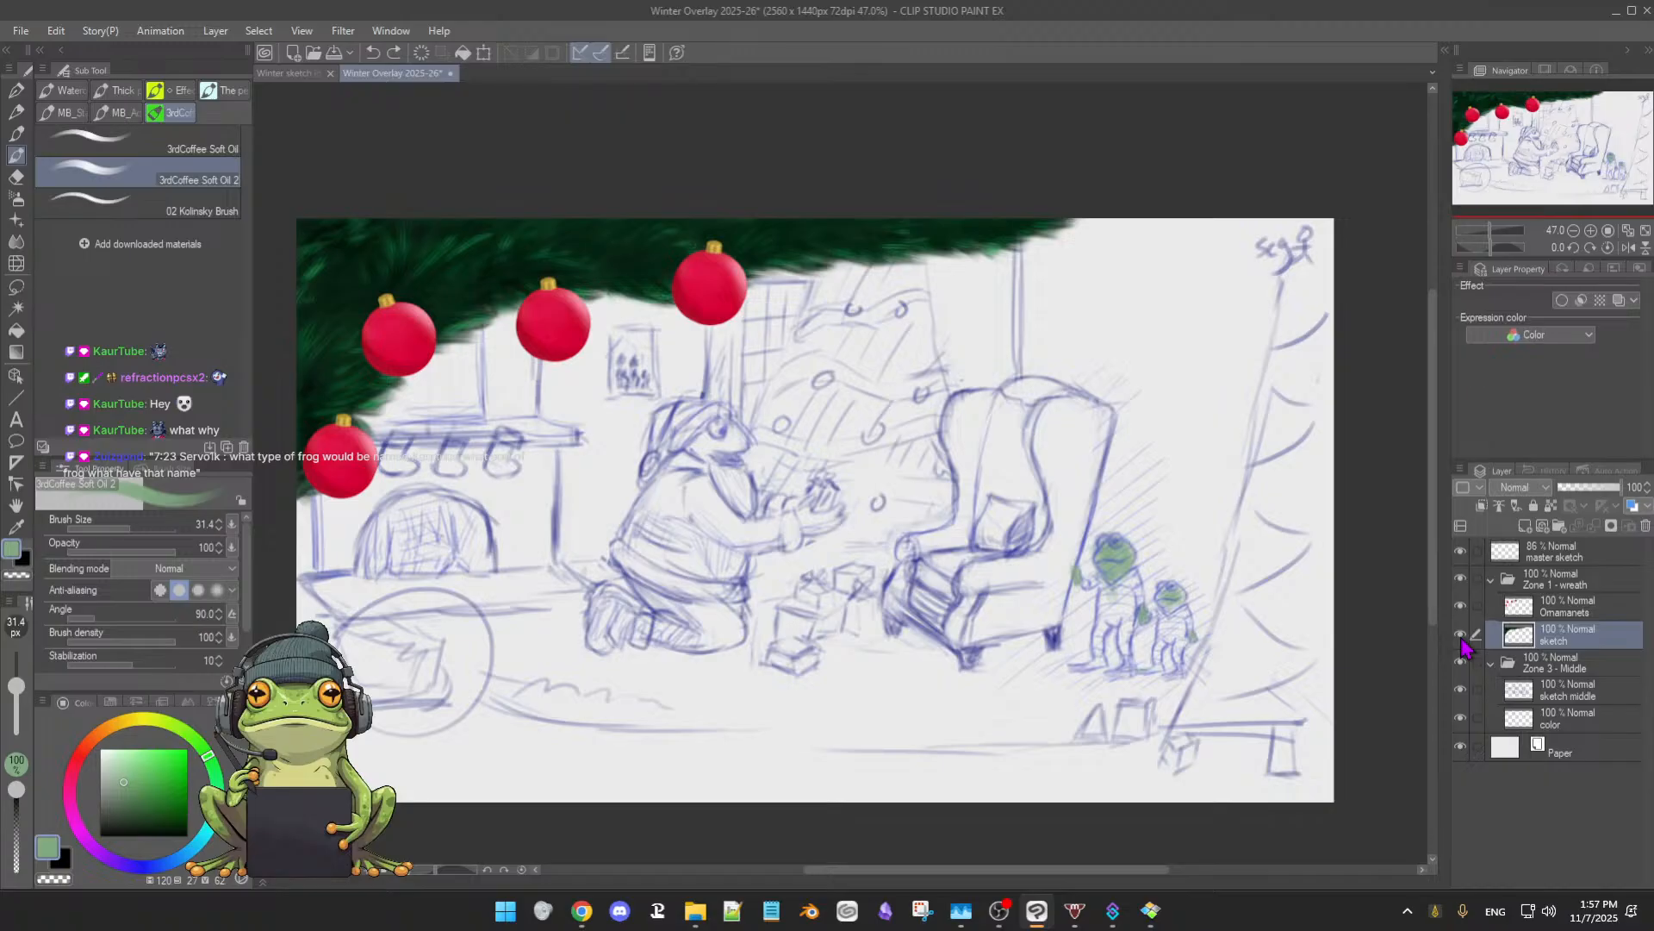
{"action": "left_click", "coordinate": [1462, 638]}
{"action": "left_click", "coordinate": [1462, 639]}
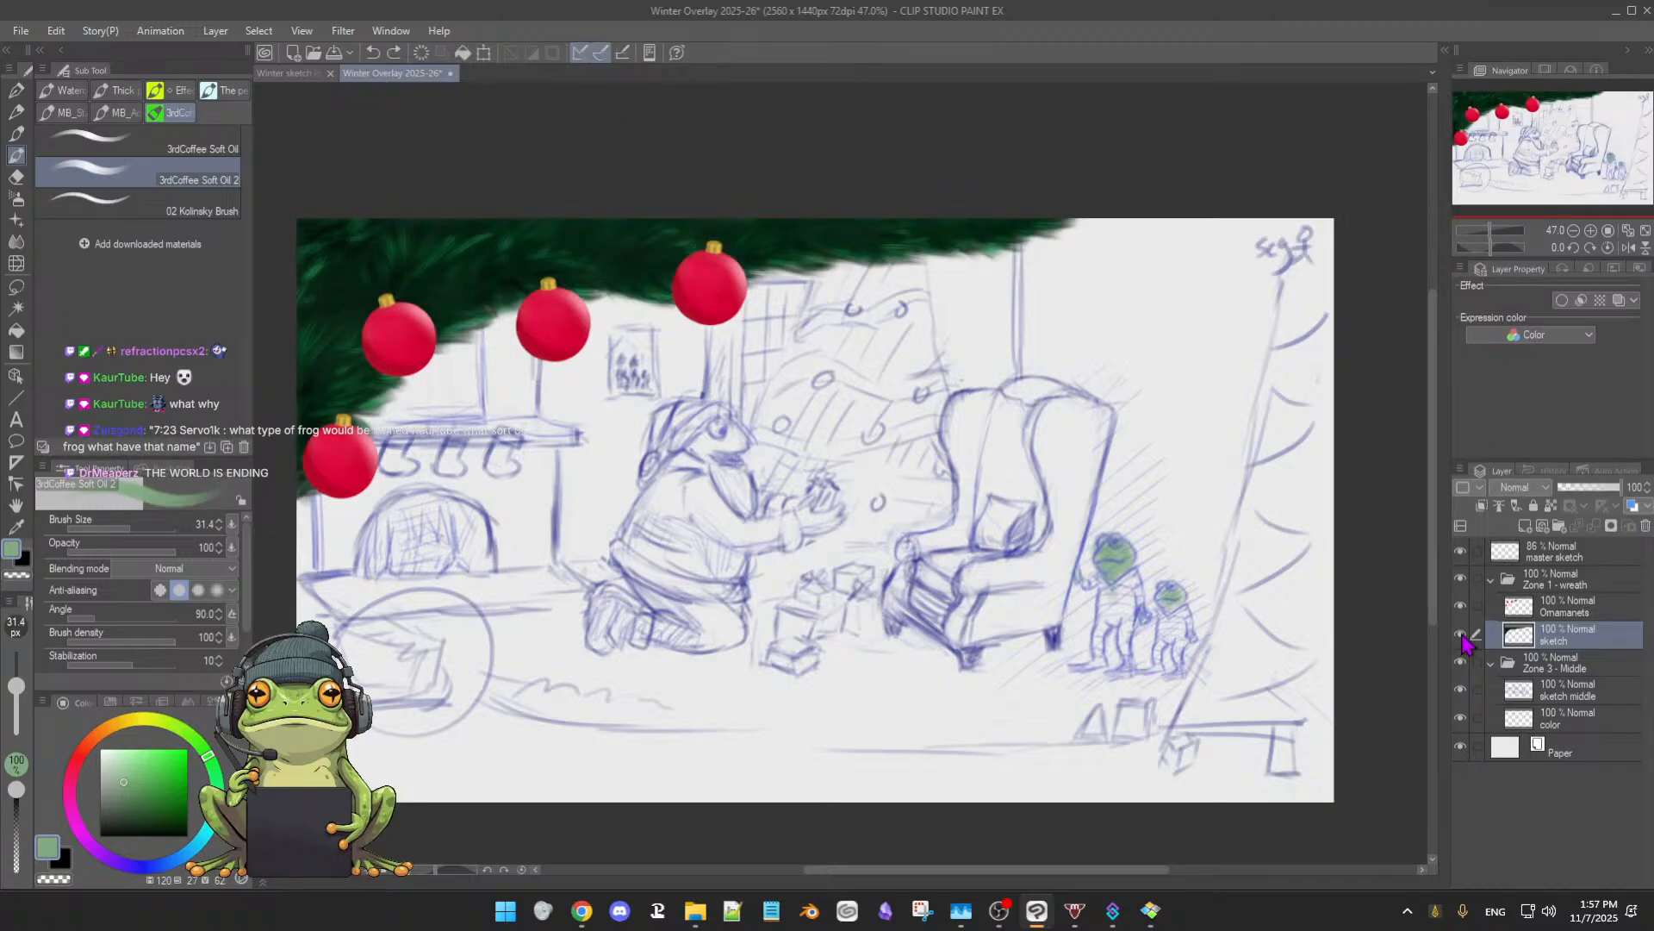
{"action": "left_click", "coordinate": [1461, 639]}
{"action": "left_click", "coordinate": [1461, 638]}
{"action": "left_click", "coordinate": [1462, 639]}
{"action": "left_click", "coordinate": [1461, 639]}
{"action": "left_click", "coordinate": [1461, 638]}
{"action": "left_click", "coordinate": [1461, 639]}
{"action": "left_click", "coordinate": [1461, 638]}
{"action": "left_click", "coordinate": [1461, 638]}
- Repaint the hands and feet of both small frogs in muted green on the color layer
{"action": "left_click", "coordinate": [1581, 694]}
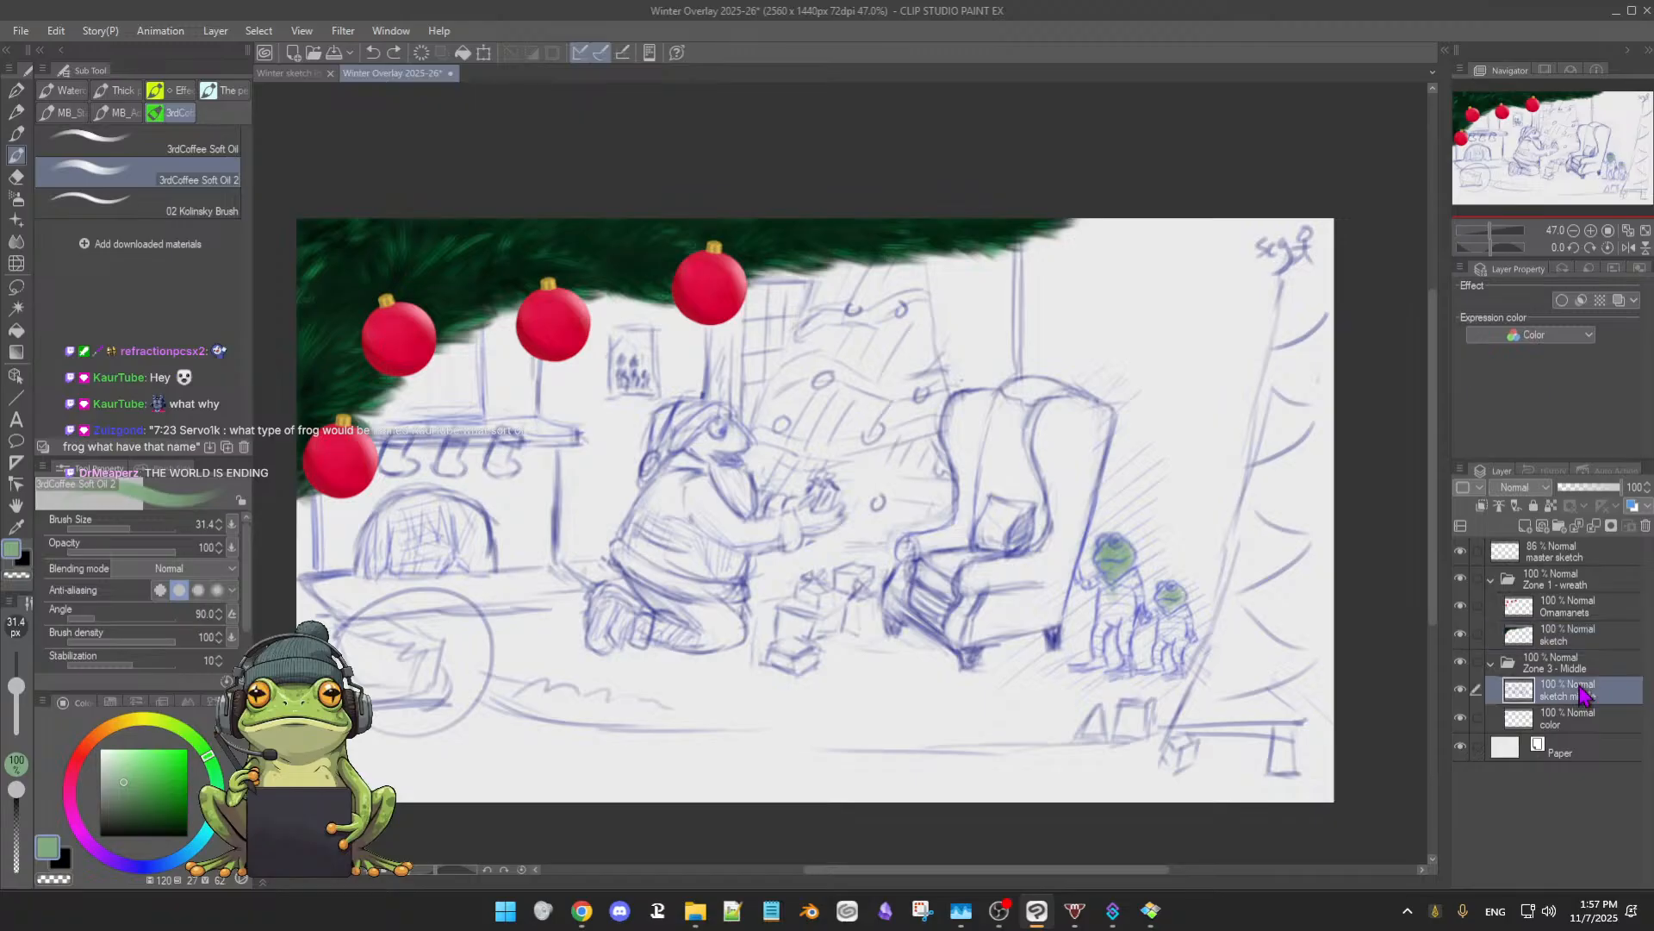
{"action": "left_click", "coordinate": [1564, 724]}
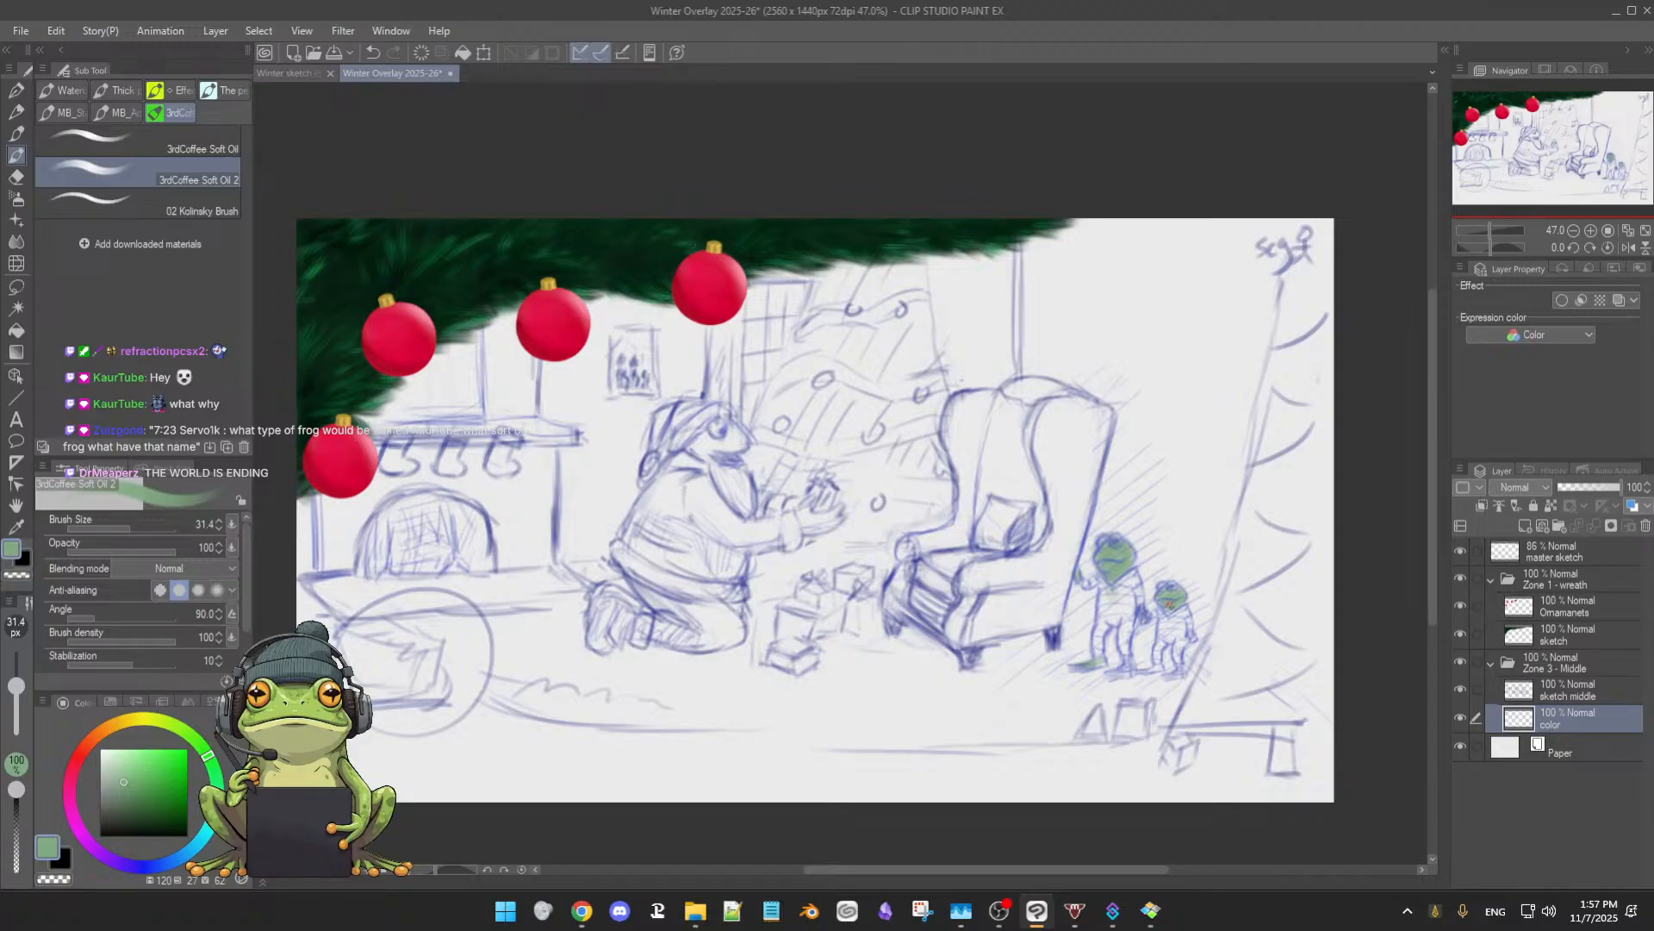
{"action": "left_click_drag", "start_coordinate": [1168, 589], "coordinate": [1174, 607]}
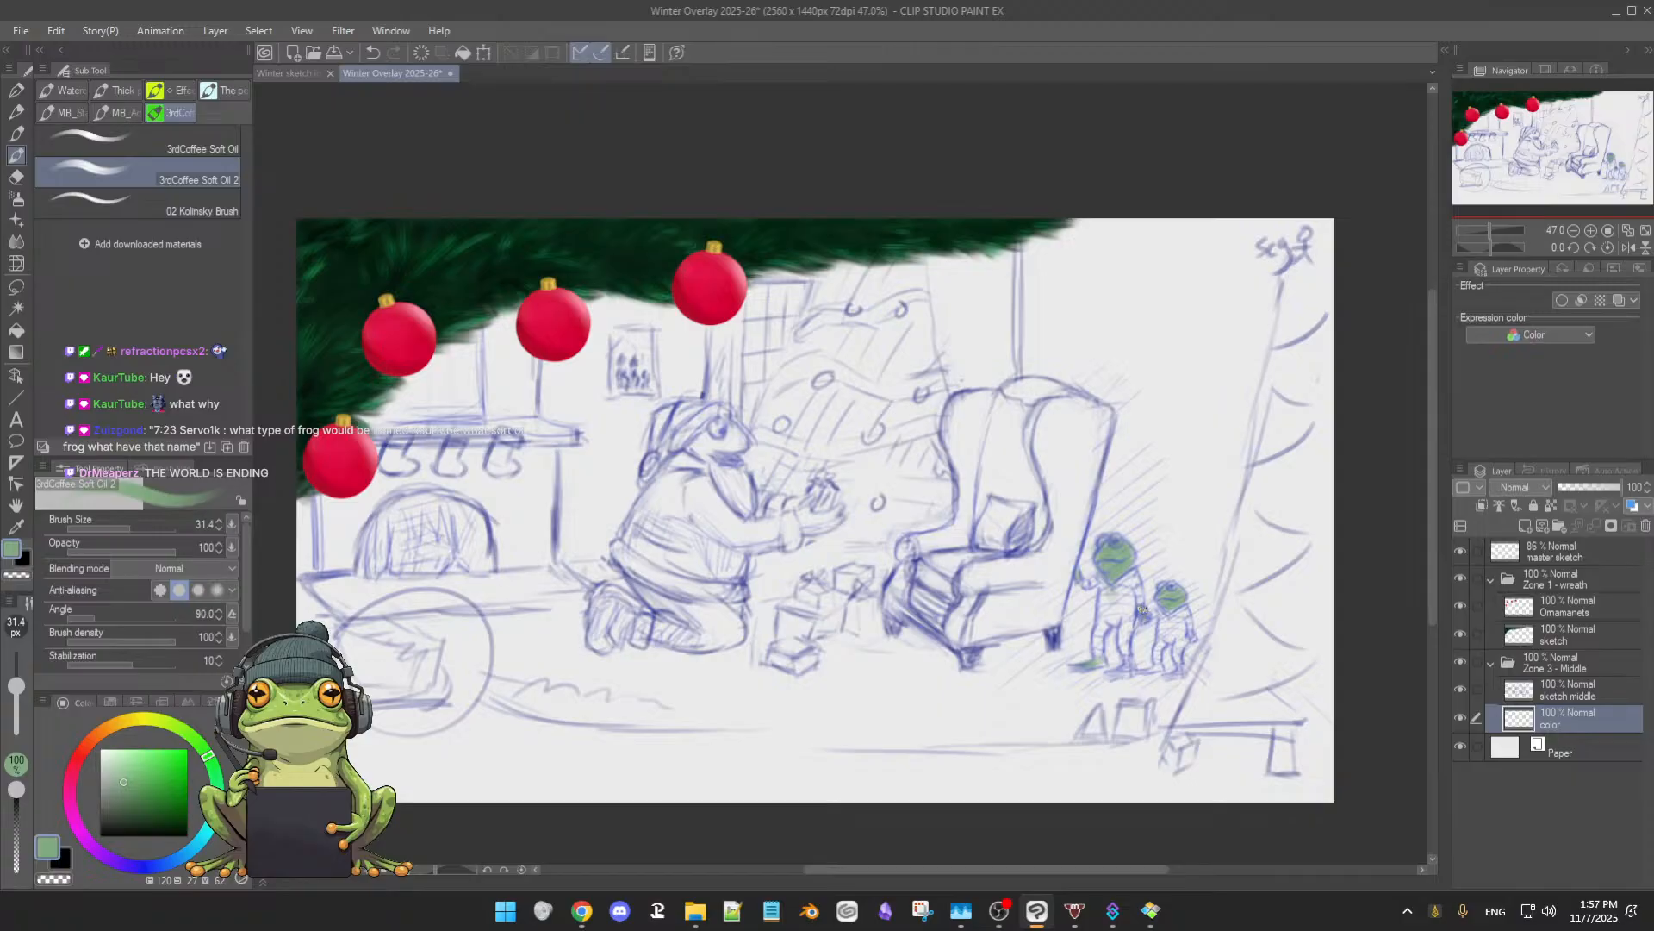
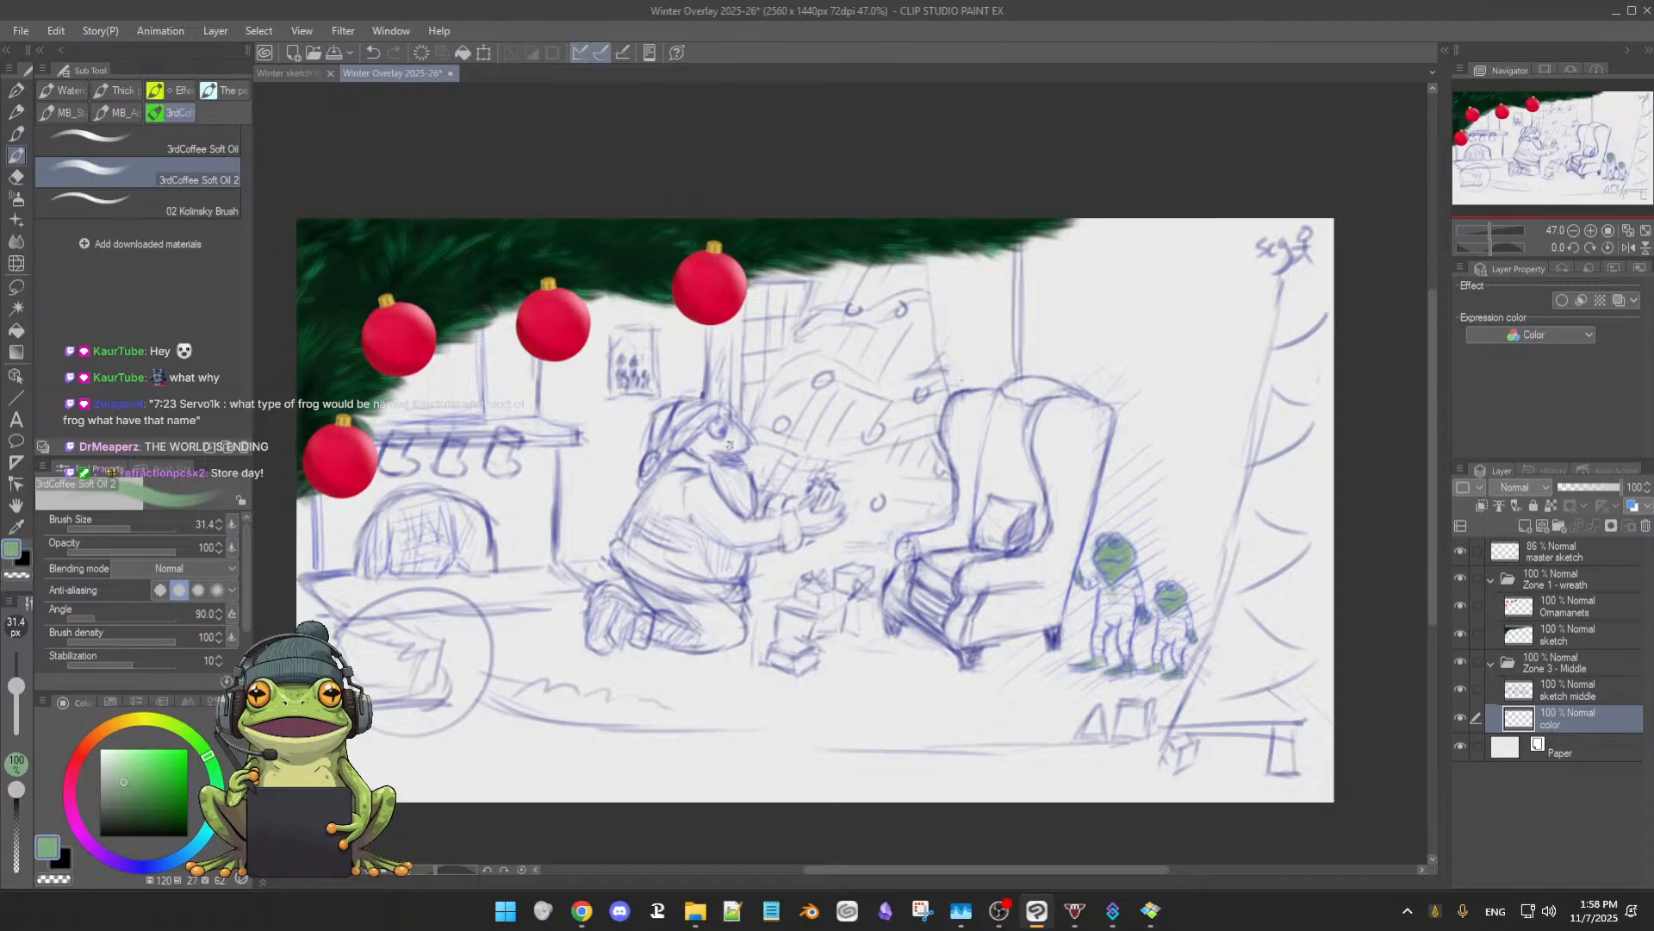
- Fill the Santa frog's face with muted green using a 64.5 px brush, leaving the eye and beard unpainted
{"action": "left_click_drag", "start_coordinate": [794, 504], "coordinate": [807, 508]}
{"action": "left_click_drag", "start_coordinate": [719, 442], "coordinate": [700, 450]}
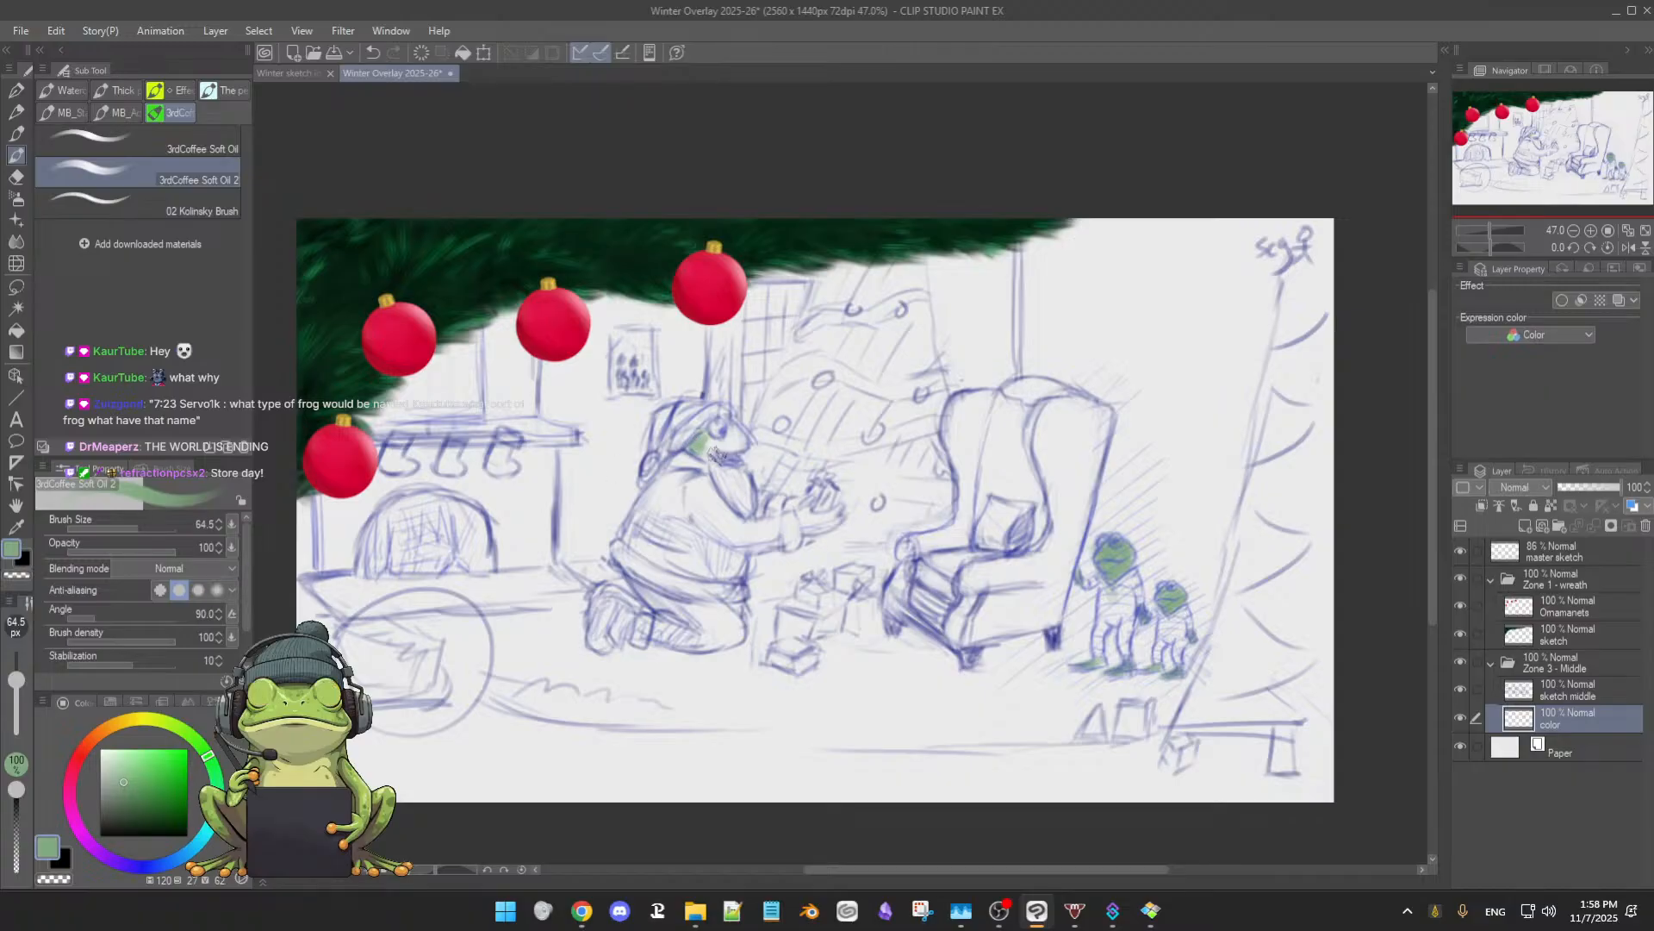
{"action": "mouse_move", "coordinate": [729, 427]}
{"action": "left_mouse_down"}
{"action": "mouse_move", "coordinate": [741, 441]}
{"action": "mouse_move", "coordinate": [705, 448]}
{"action": "mouse_move", "coordinate": [734, 446]}
{"action": "mouse_move", "coordinate": [712, 470]}
{"action": "mouse_move", "coordinate": [683, 461]}
{"action": "mouse_move", "coordinate": [697, 441]}
{"action": "left_mouse_up"}
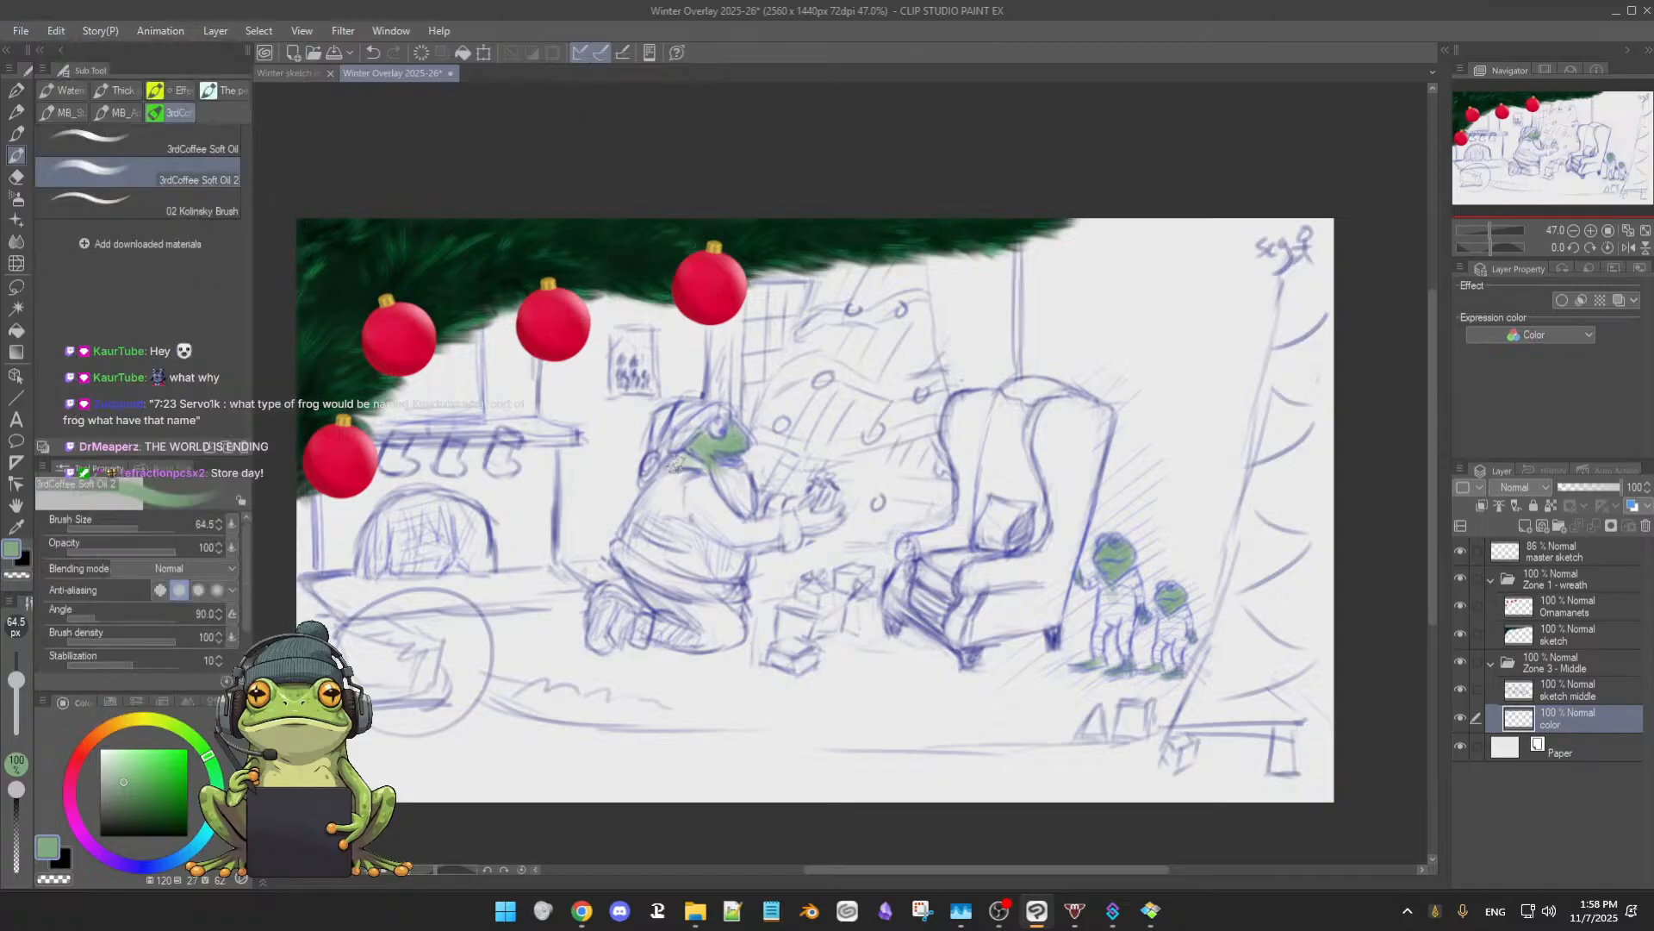
{"action": "key", "text": "e"}
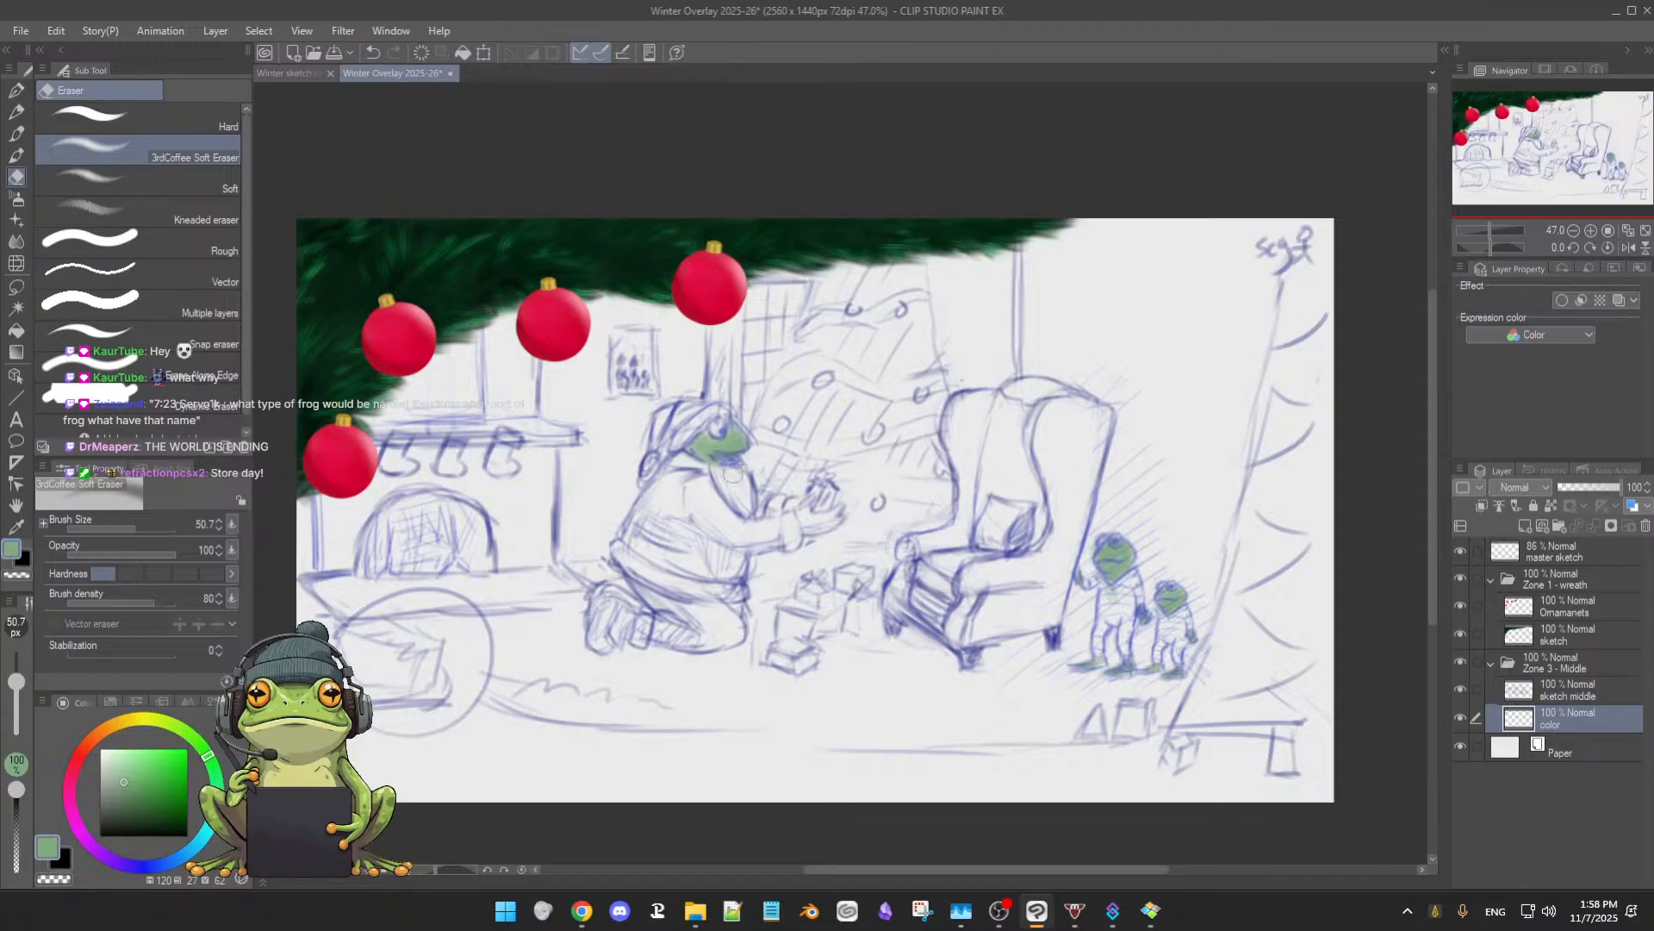
{"action": "key", "text": "b"}
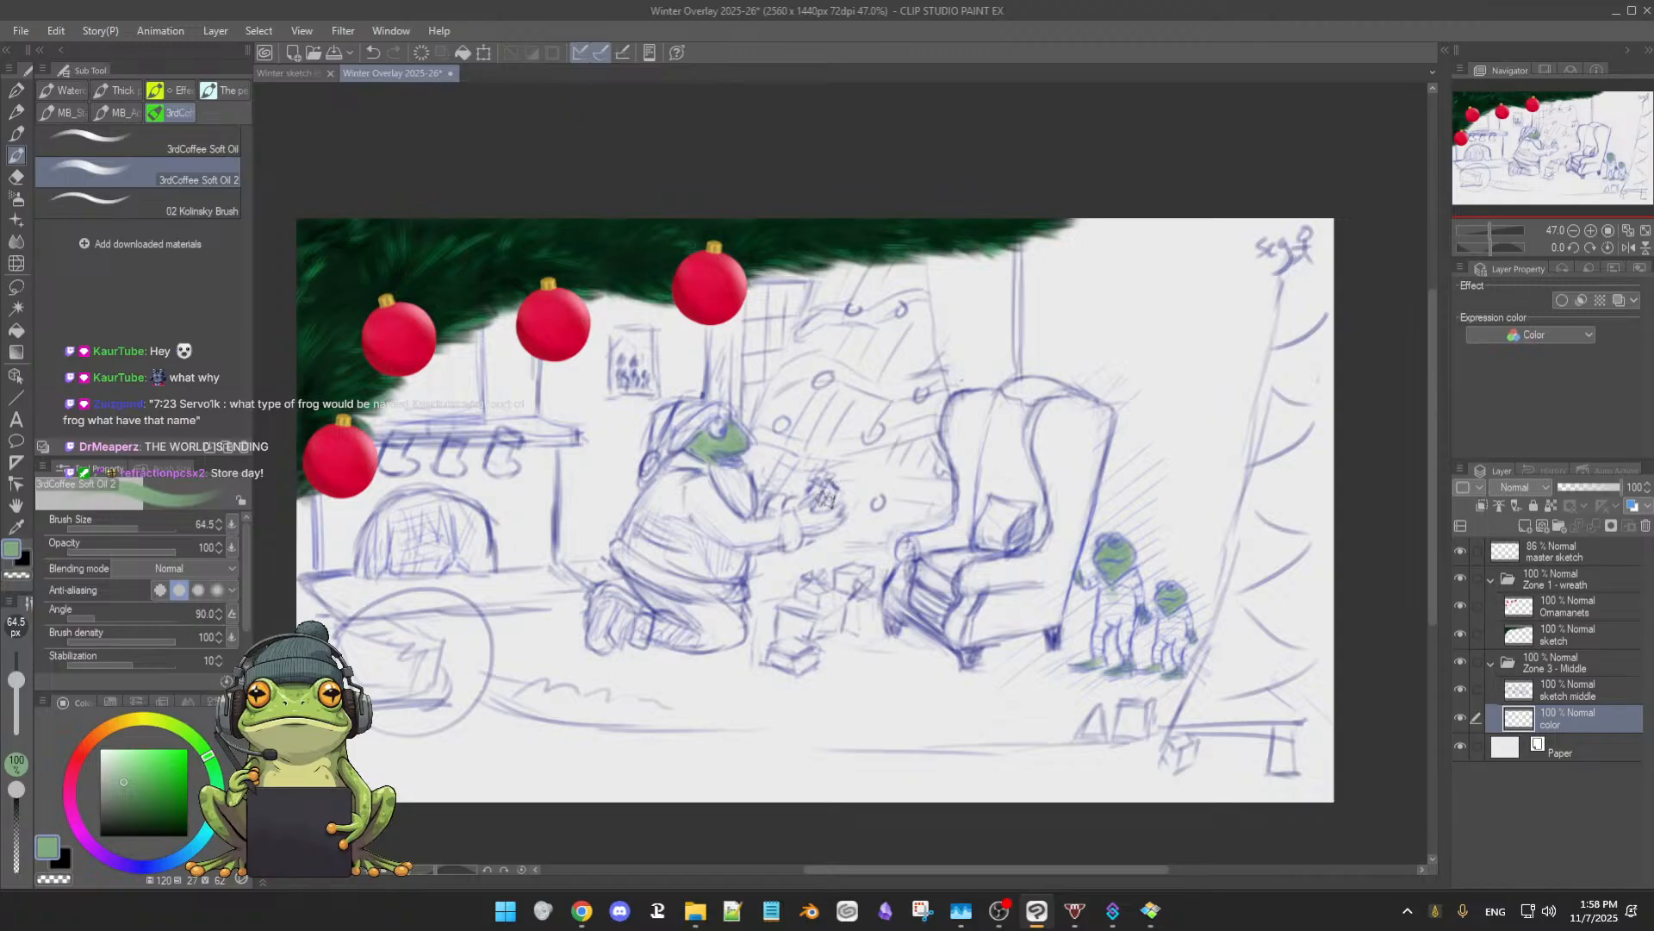
- Paint the Santa frog's outstretched hands in muted green with a 37 px brush, touch up the face, and refine the fingers at 30.7 px
{"action": "key", "text": "["}
{"action": "key", "text": "["}
{"action": "key", "text": "["}
{"action": "key", "text": "]"}
{"action": "key", "text": "["}
{"action": "key", "text": "["}
{"action": "scroll", "coordinate": [801, 515], "scroll_direction": "up", "scroll_amount": 5}
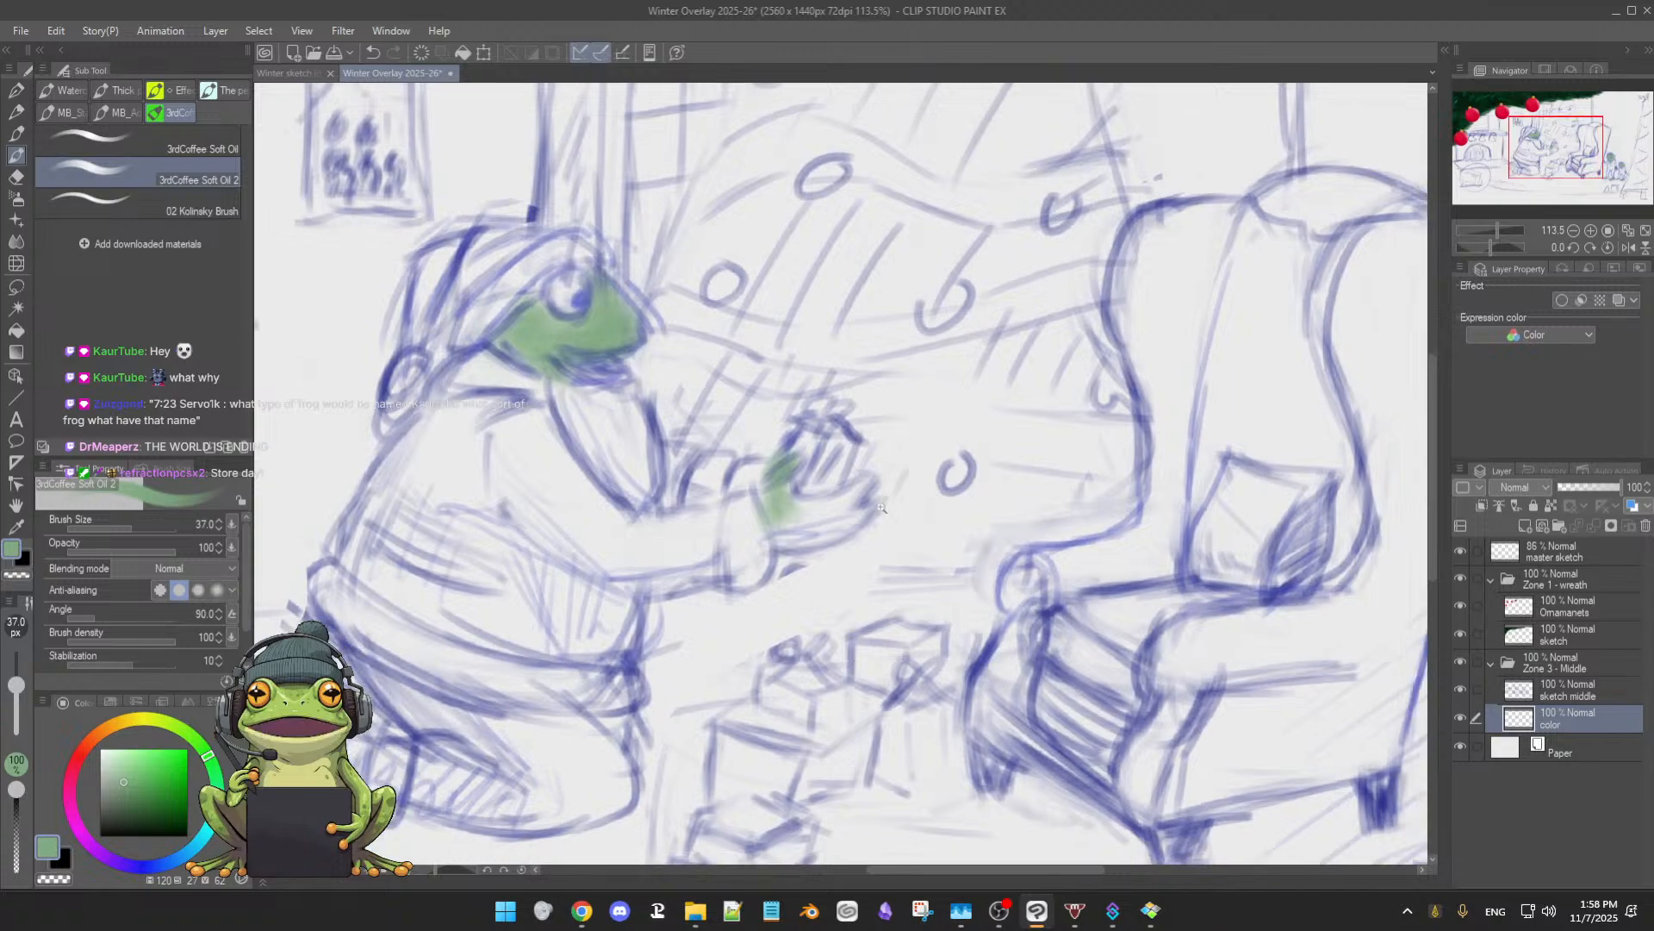
{"action": "scroll", "coordinate": [875, 517], "scroll_direction": "up", "scroll_amount": 1}
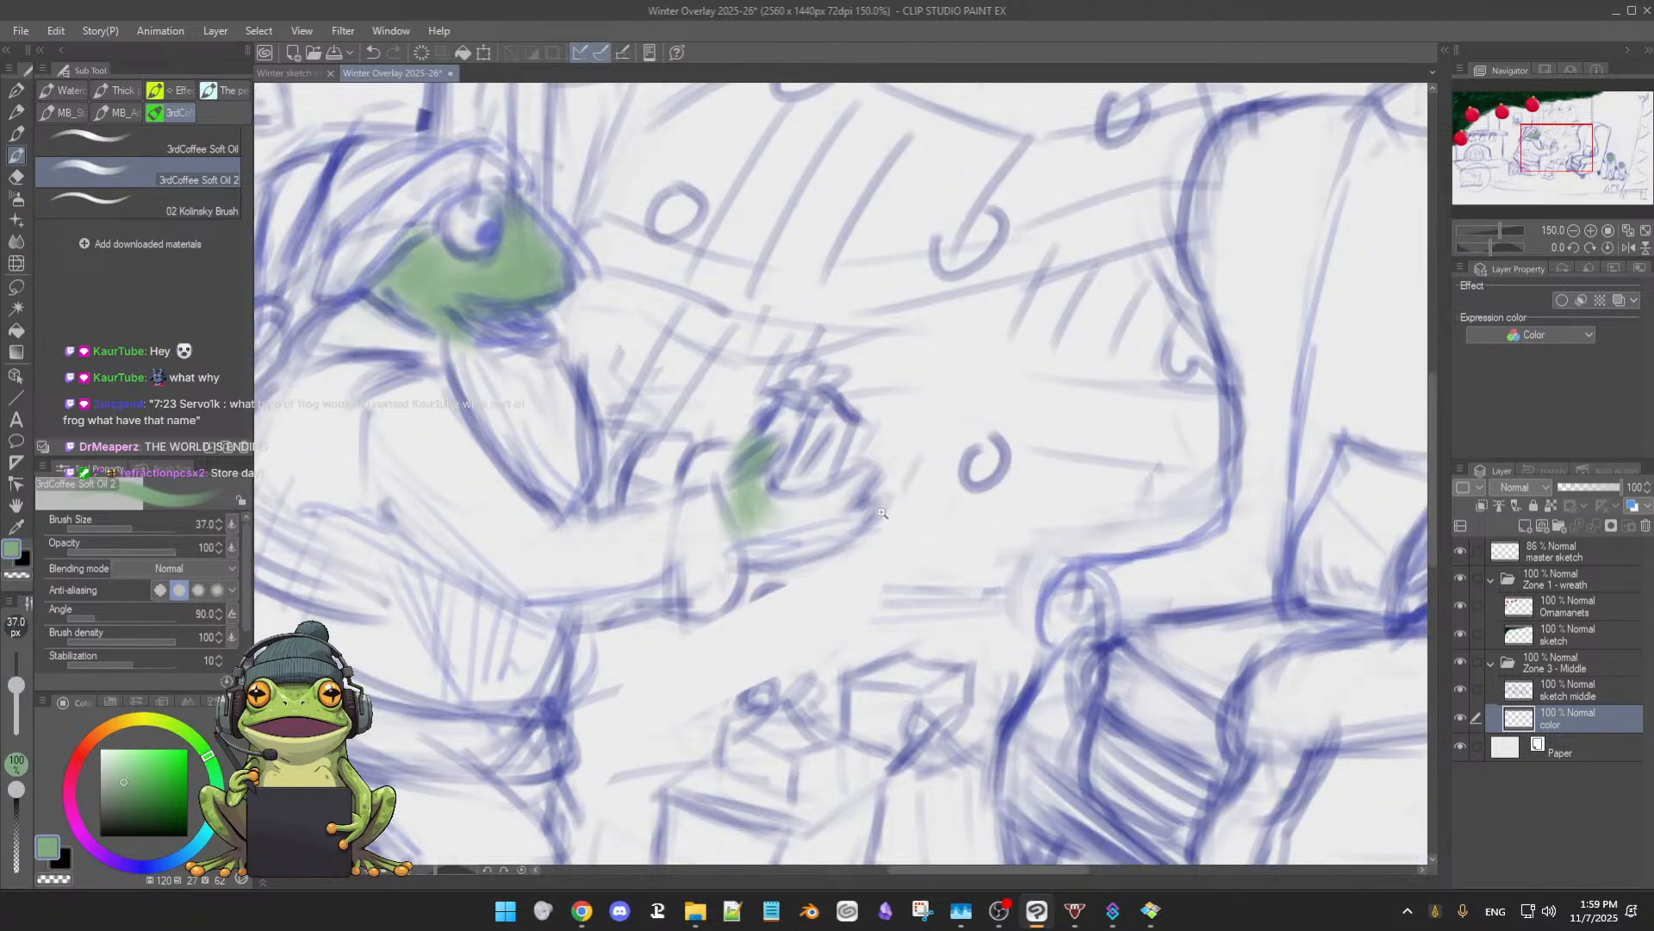
{"action": "scroll", "coordinate": [870, 513], "scroll_direction": "down", "scroll_amount": 3}
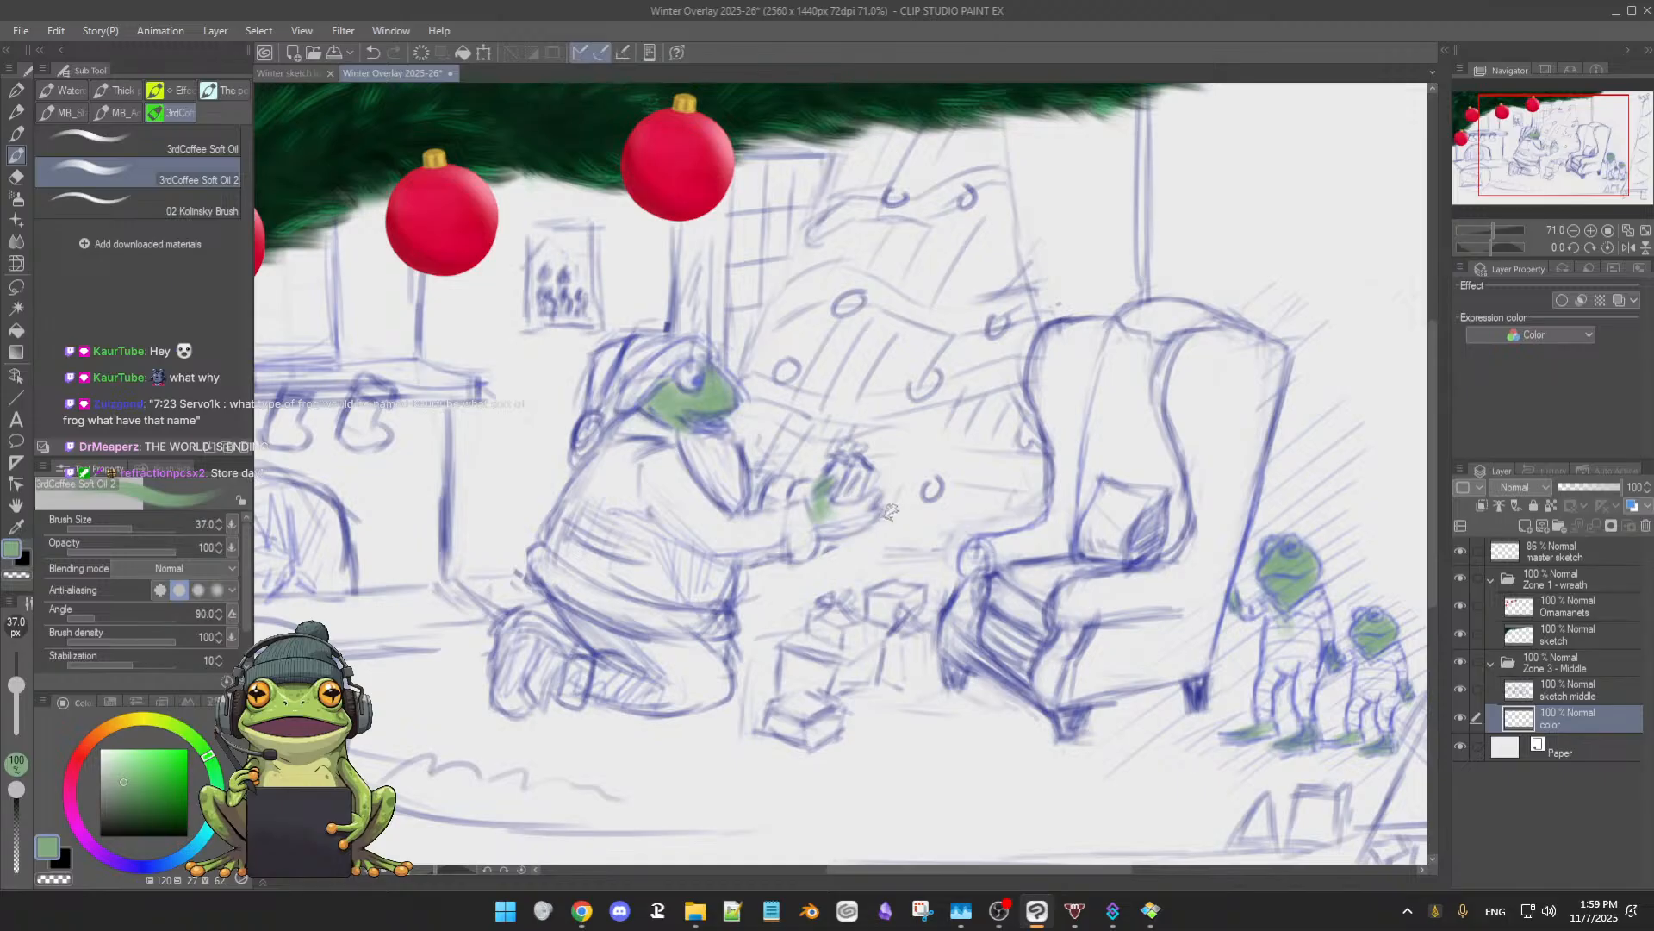
{"action": "scroll", "coordinate": [892, 528], "scroll_direction": "down", "scroll_amount": 1}
{"action": "scroll", "coordinate": [892, 530], "scroll_direction": "down", "scroll_amount": 1}
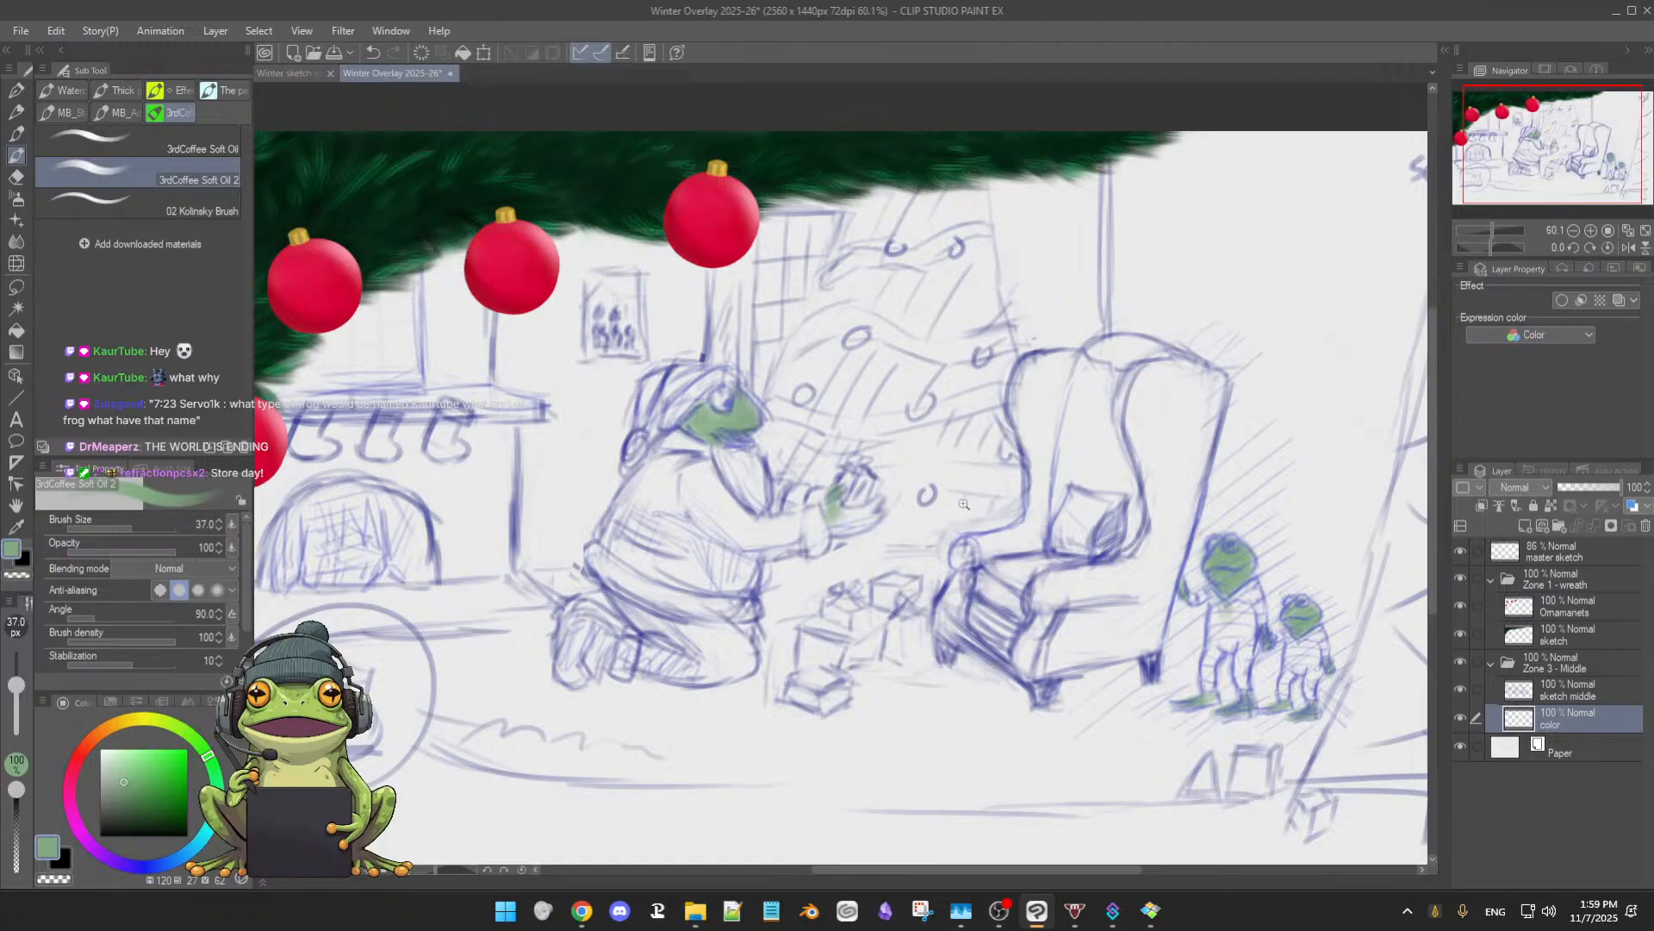
{"action": "scroll", "coordinate": [976, 504], "scroll_direction": "up", "scroll_amount": 2}
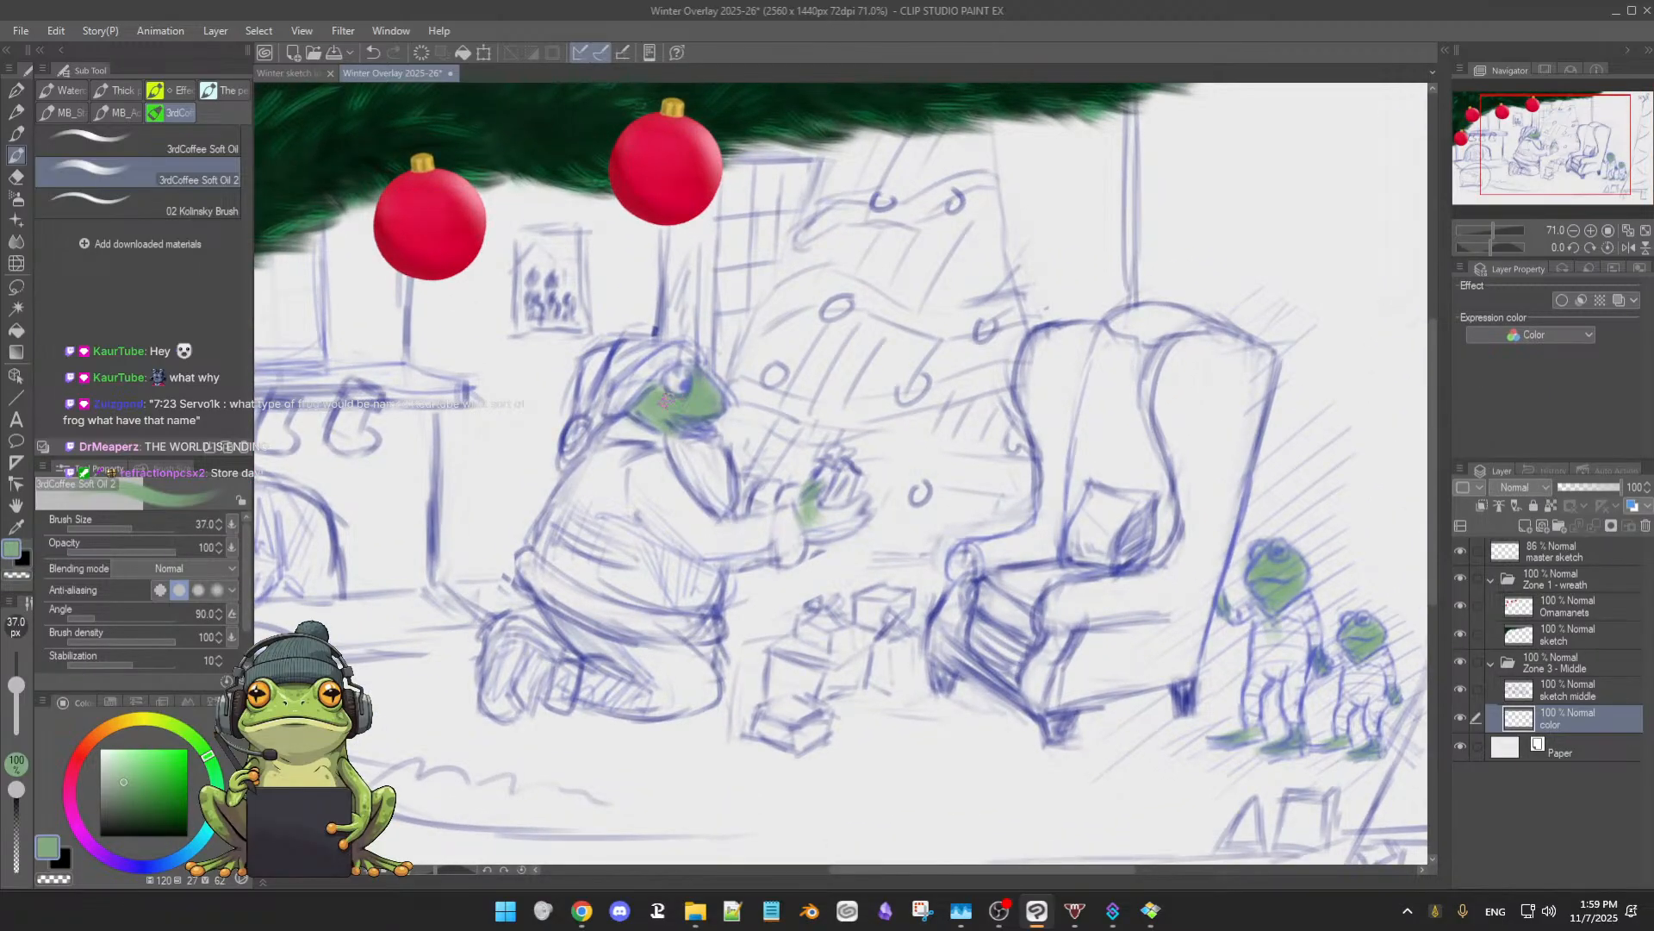
{"action": "left_click_drag", "start_coordinate": [645, 410], "coordinate": [658, 417]}
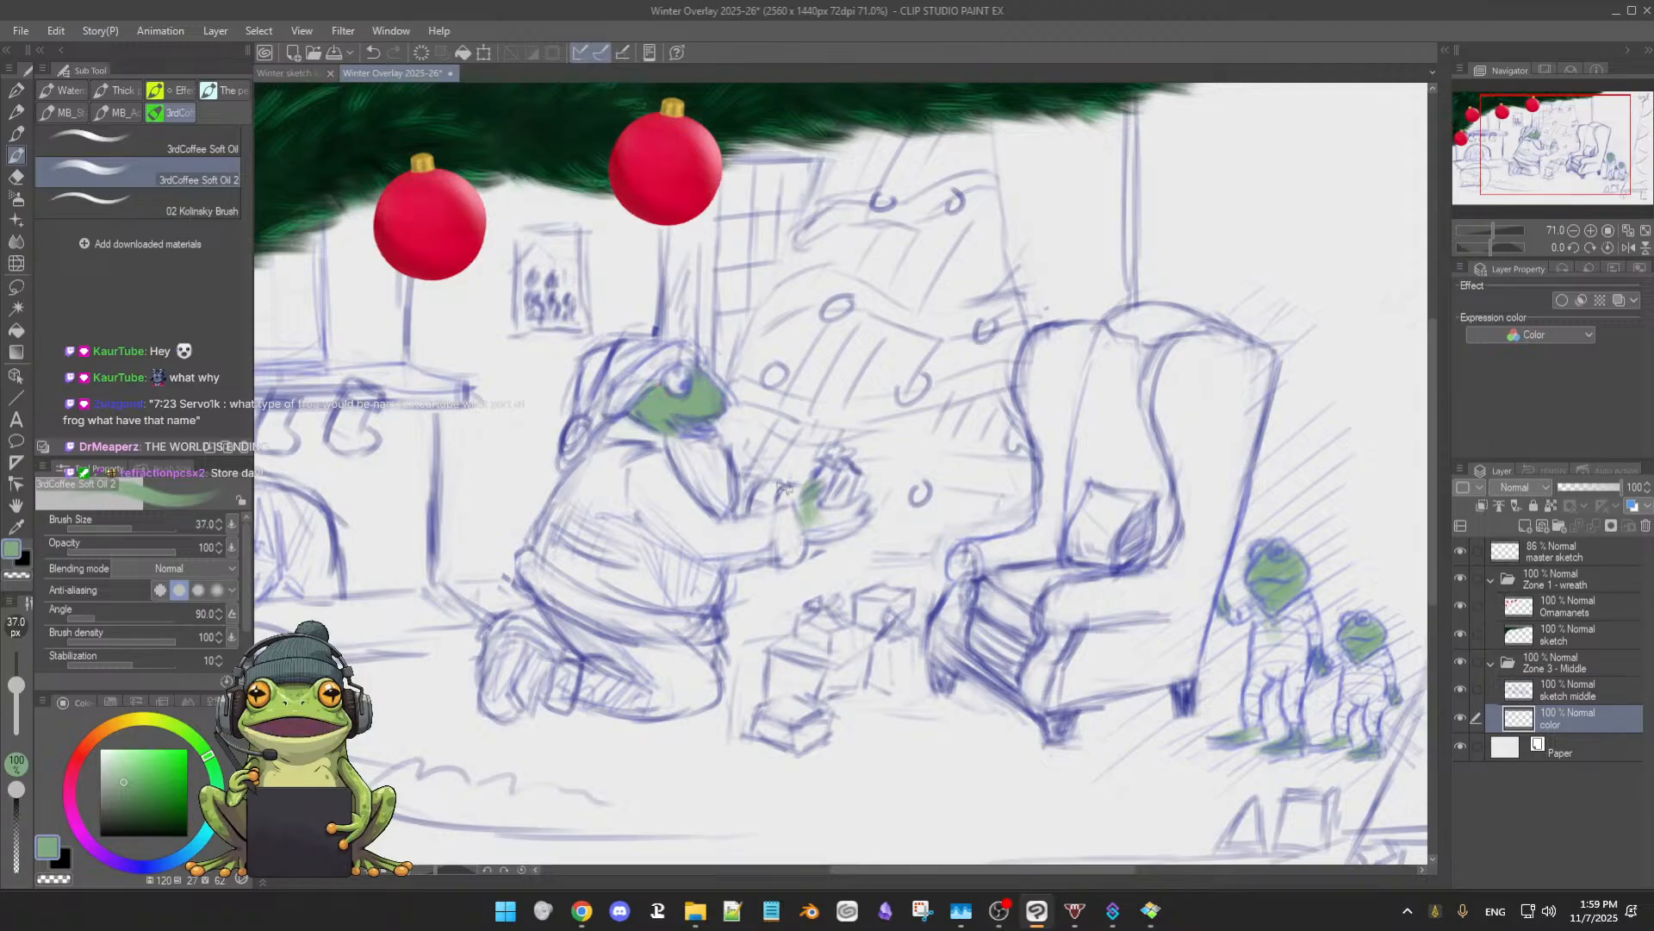
{"action": "mouse_move", "coordinate": [793, 493]}
{"action": "left_mouse_down"}
{"action": "mouse_move", "coordinate": [832, 521]}
{"action": "mouse_move", "coordinate": [813, 507]}
{"action": "mouse_move", "coordinate": [862, 495]}
{"action": "mouse_move", "coordinate": [814, 521]}
{"action": "mouse_move", "coordinate": [817, 536]}
{"action": "mouse_move", "coordinate": [863, 511]}
{"action": "mouse_move", "coordinate": [818, 536]}
{"action": "mouse_move", "coordinate": [860, 492]}
{"action": "mouse_move", "coordinate": [837, 516]}
{"action": "mouse_move", "coordinate": [803, 509]}
{"action": "mouse_move", "coordinate": [835, 527]}
{"action": "mouse_move", "coordinate": [805, 490]}
{"action": "left_mouse_up"}
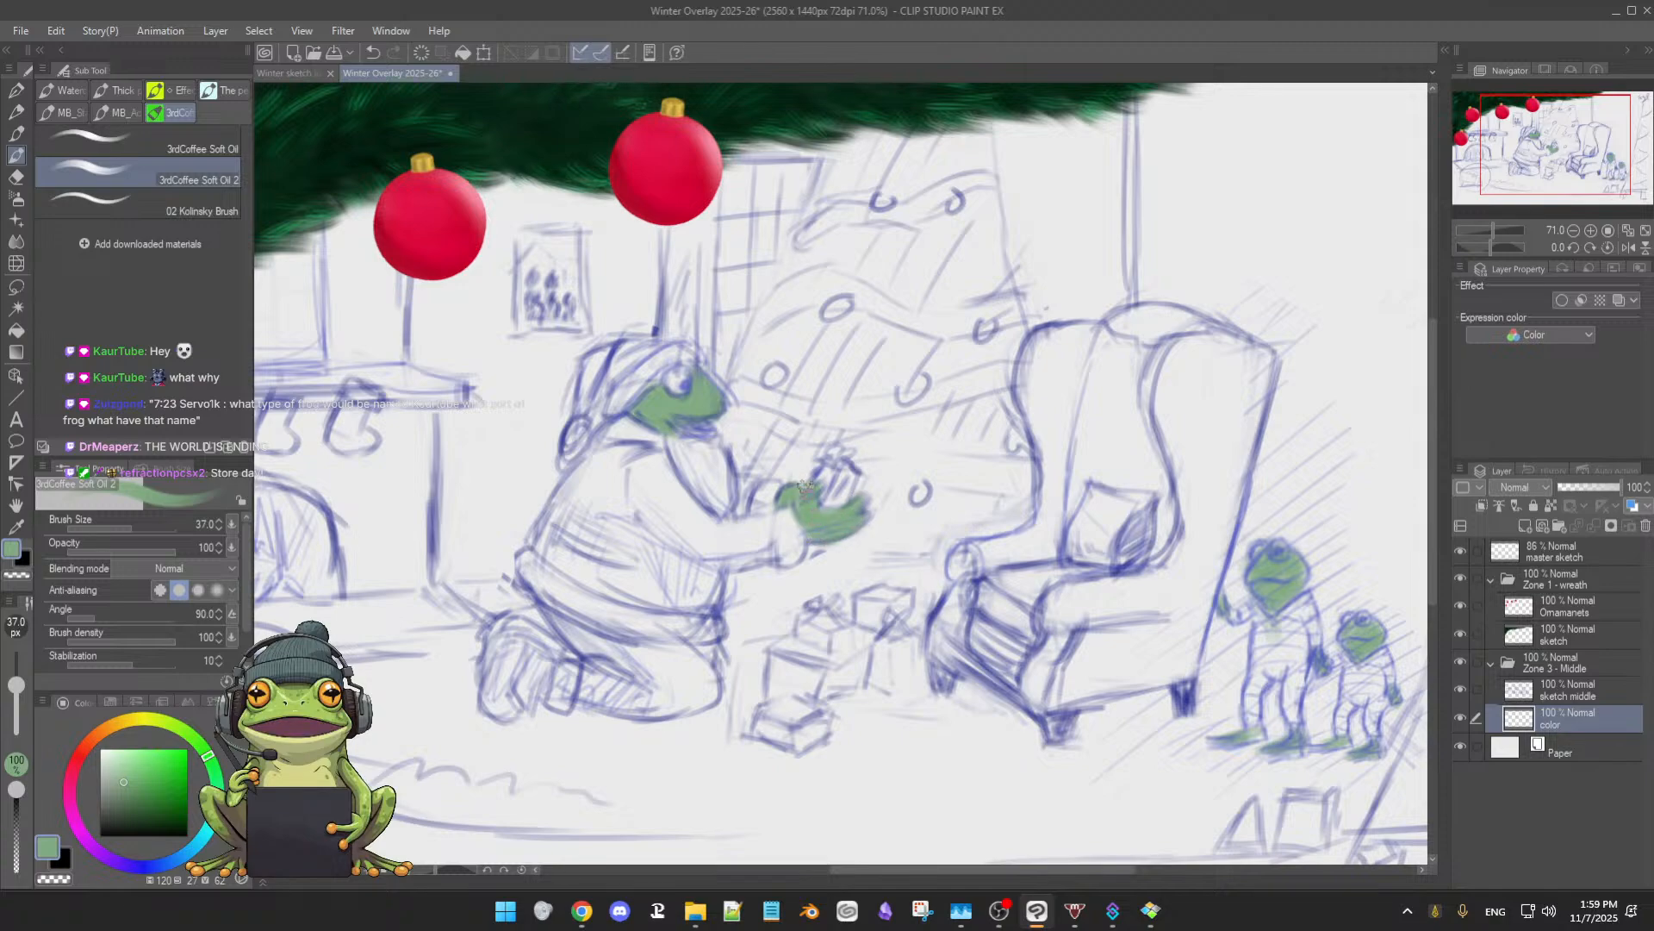
{"action": "key", "text": "["}
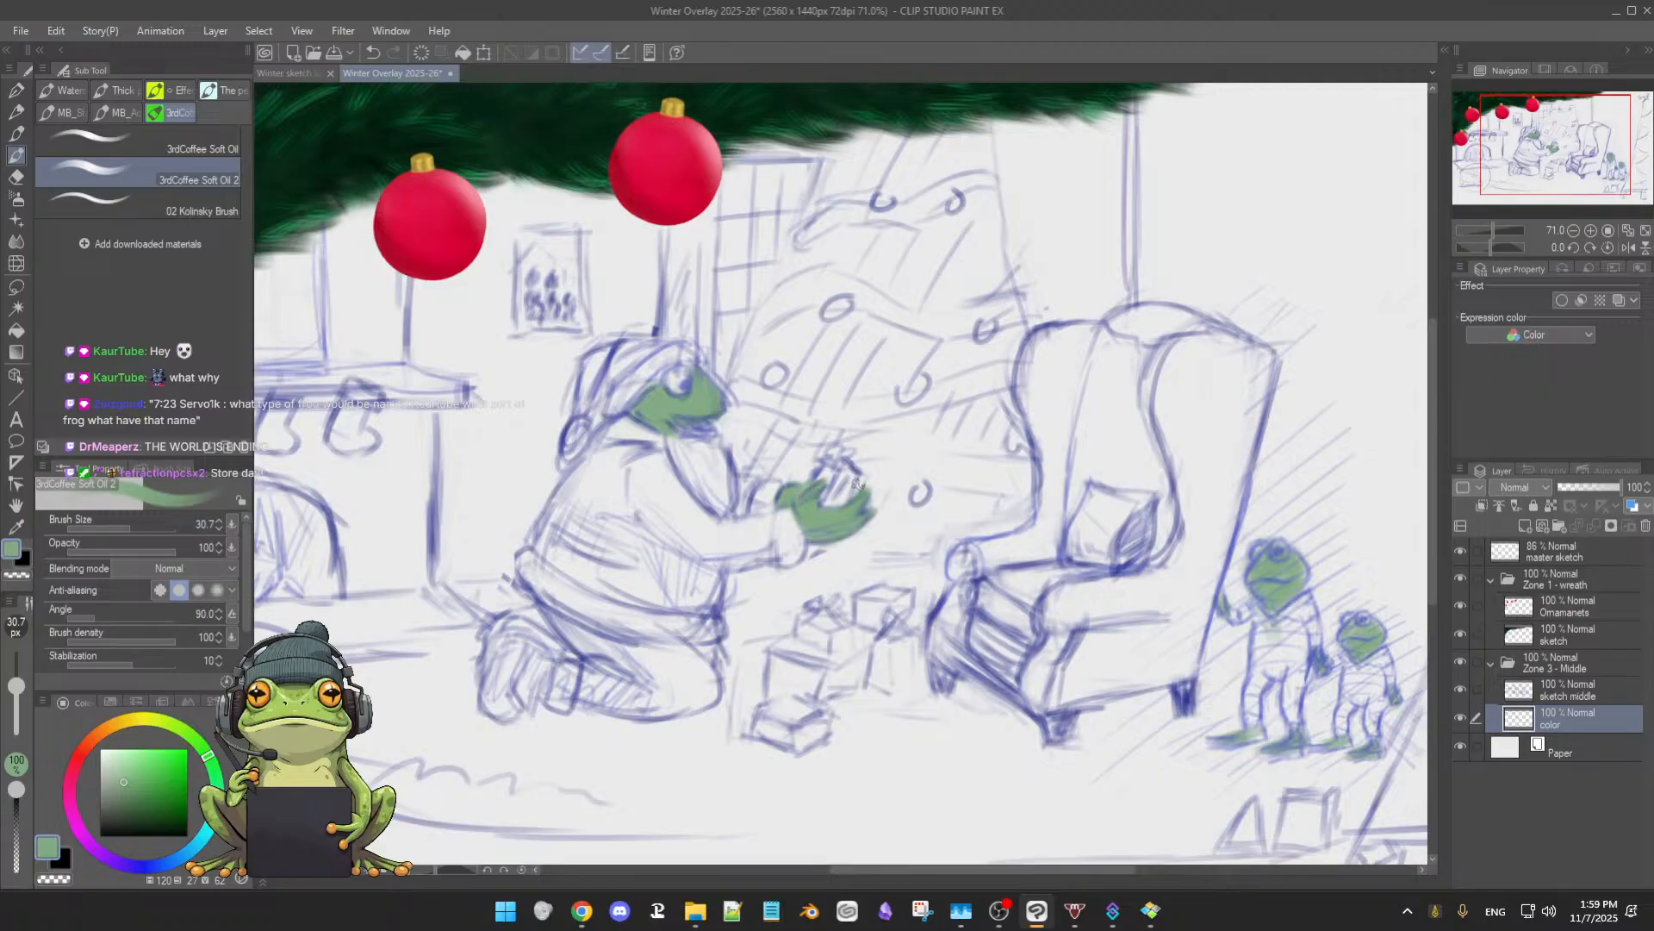
{"action": "mouse_move", "coordinate": [959, 585]}
{"action": "left_mouse_down"}
{"action": "mouse_move", "coordinate": [959, 557]}
{"action": "mouse_move", "coordinate": [933, 595]}
{"action": "left_mouse_up"}
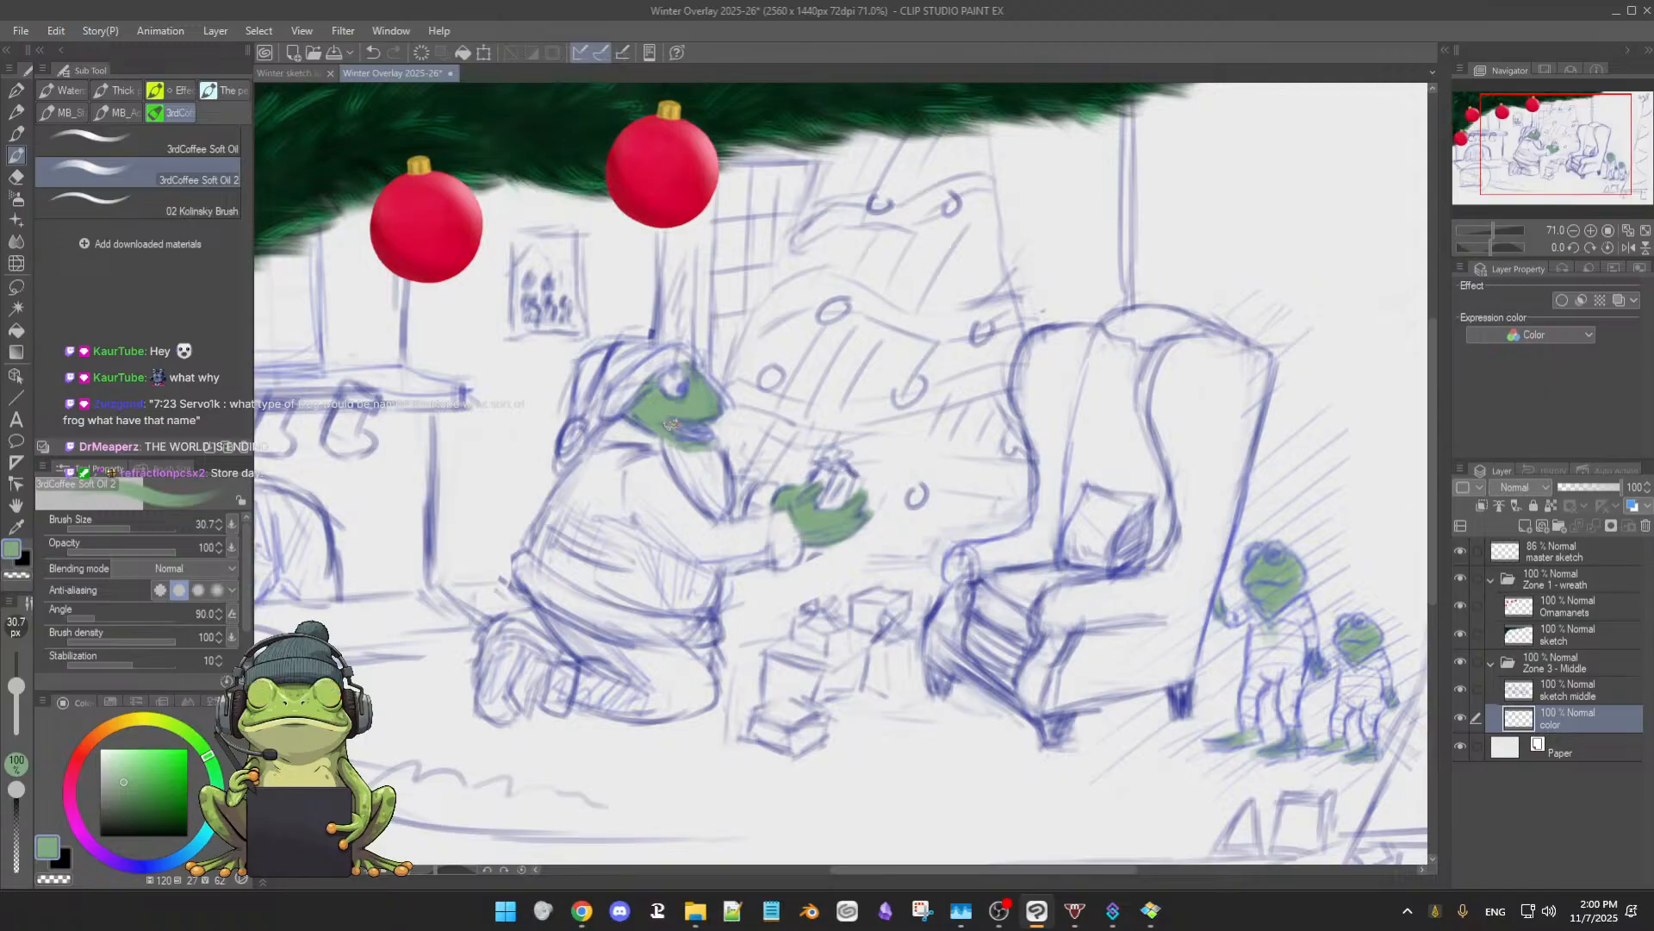
- Choose a dusty red and paint the inside of the Santa frog's mouth with the 30.7 px brush
{"action": "left_click", "coordinate": [97, 753]}
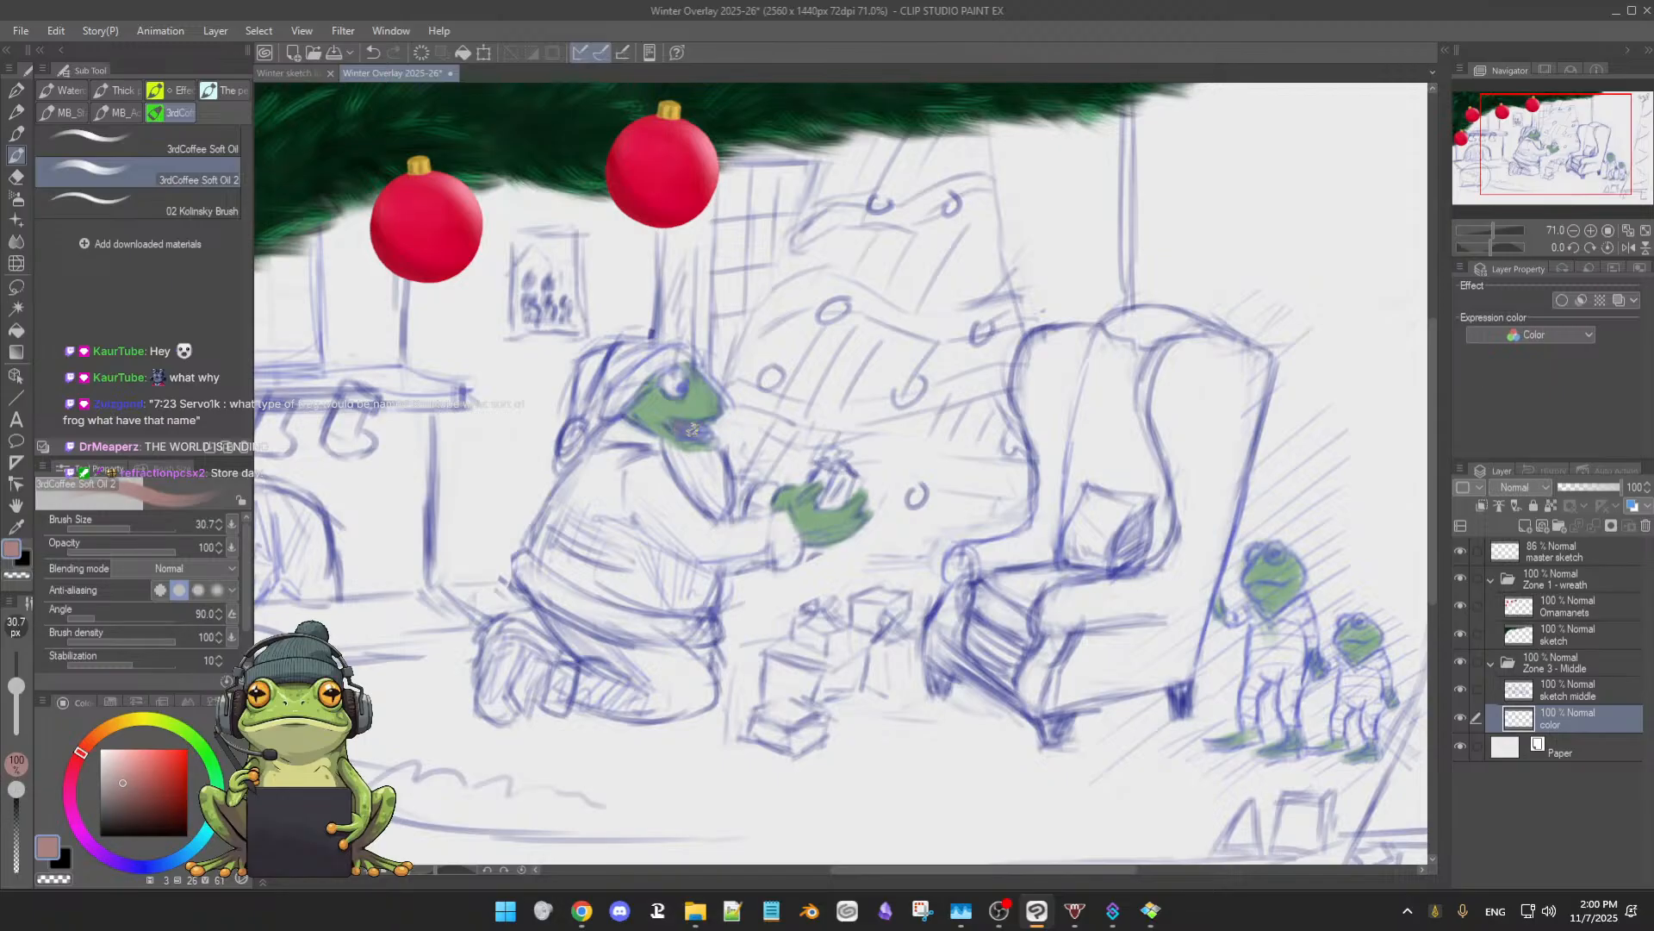
{"action": "left_click_drag", "start_coordinate": [689, 429], "coordinate": [704, 435]}
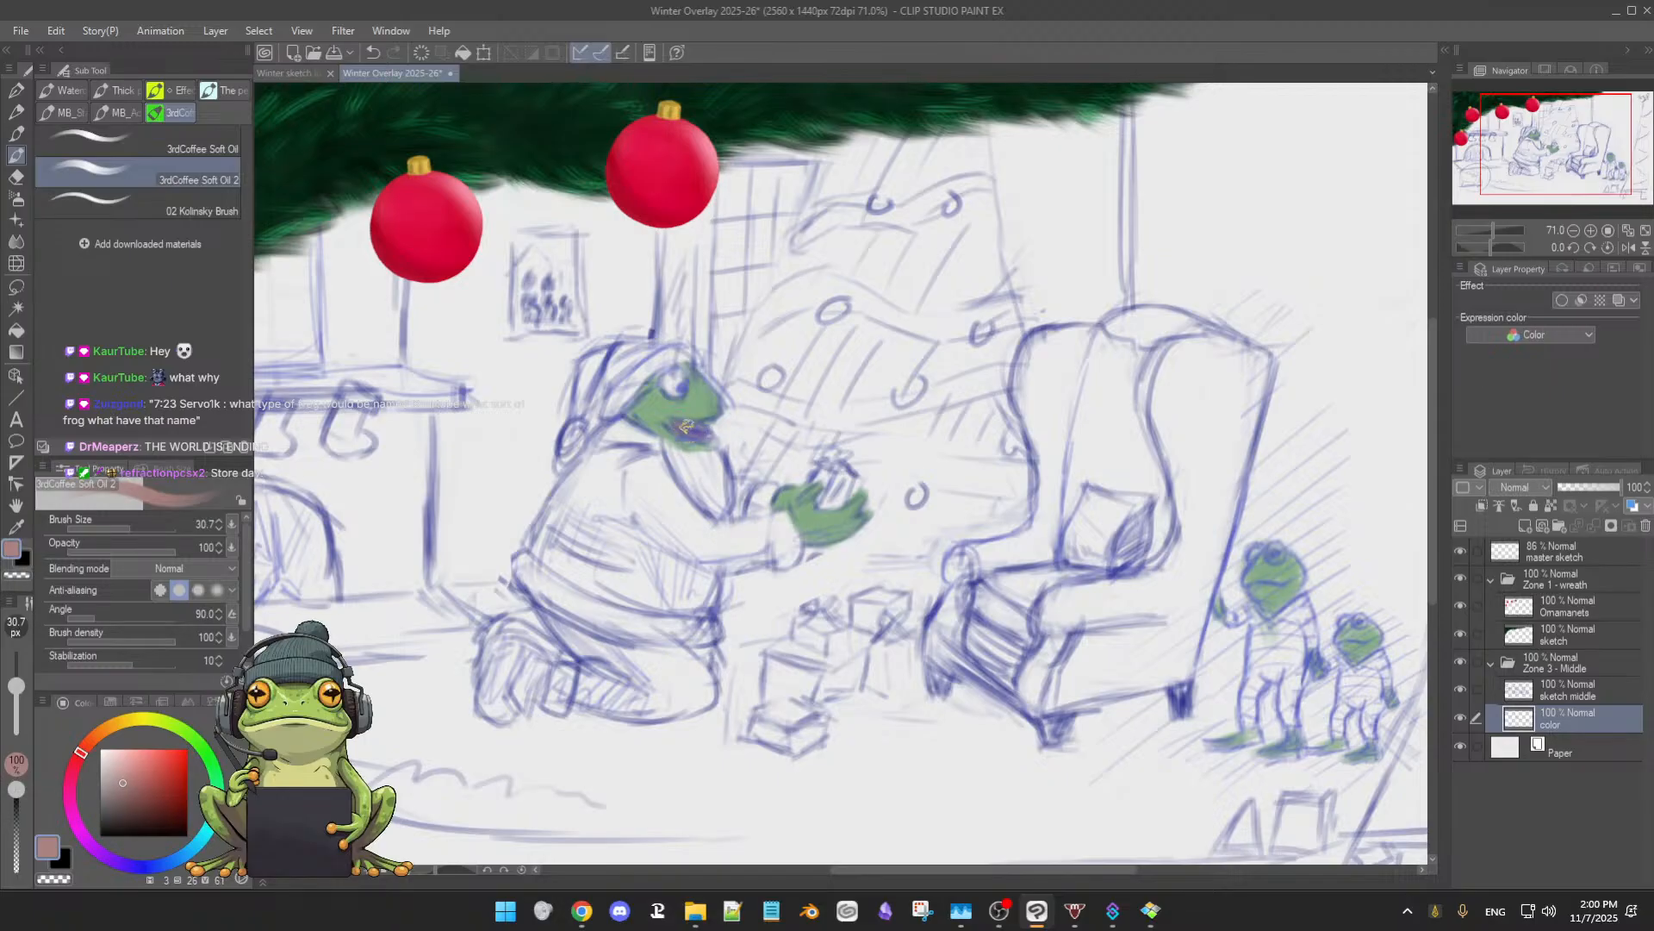
- Lower the sketch middle layer's opacity to 57% and compare it with the color layer by toggling both, leaving color active
{"action": "left_click", "coordinate": [1601, 685]}
{"action": "left_click", "coordinate": [1594, 488]}
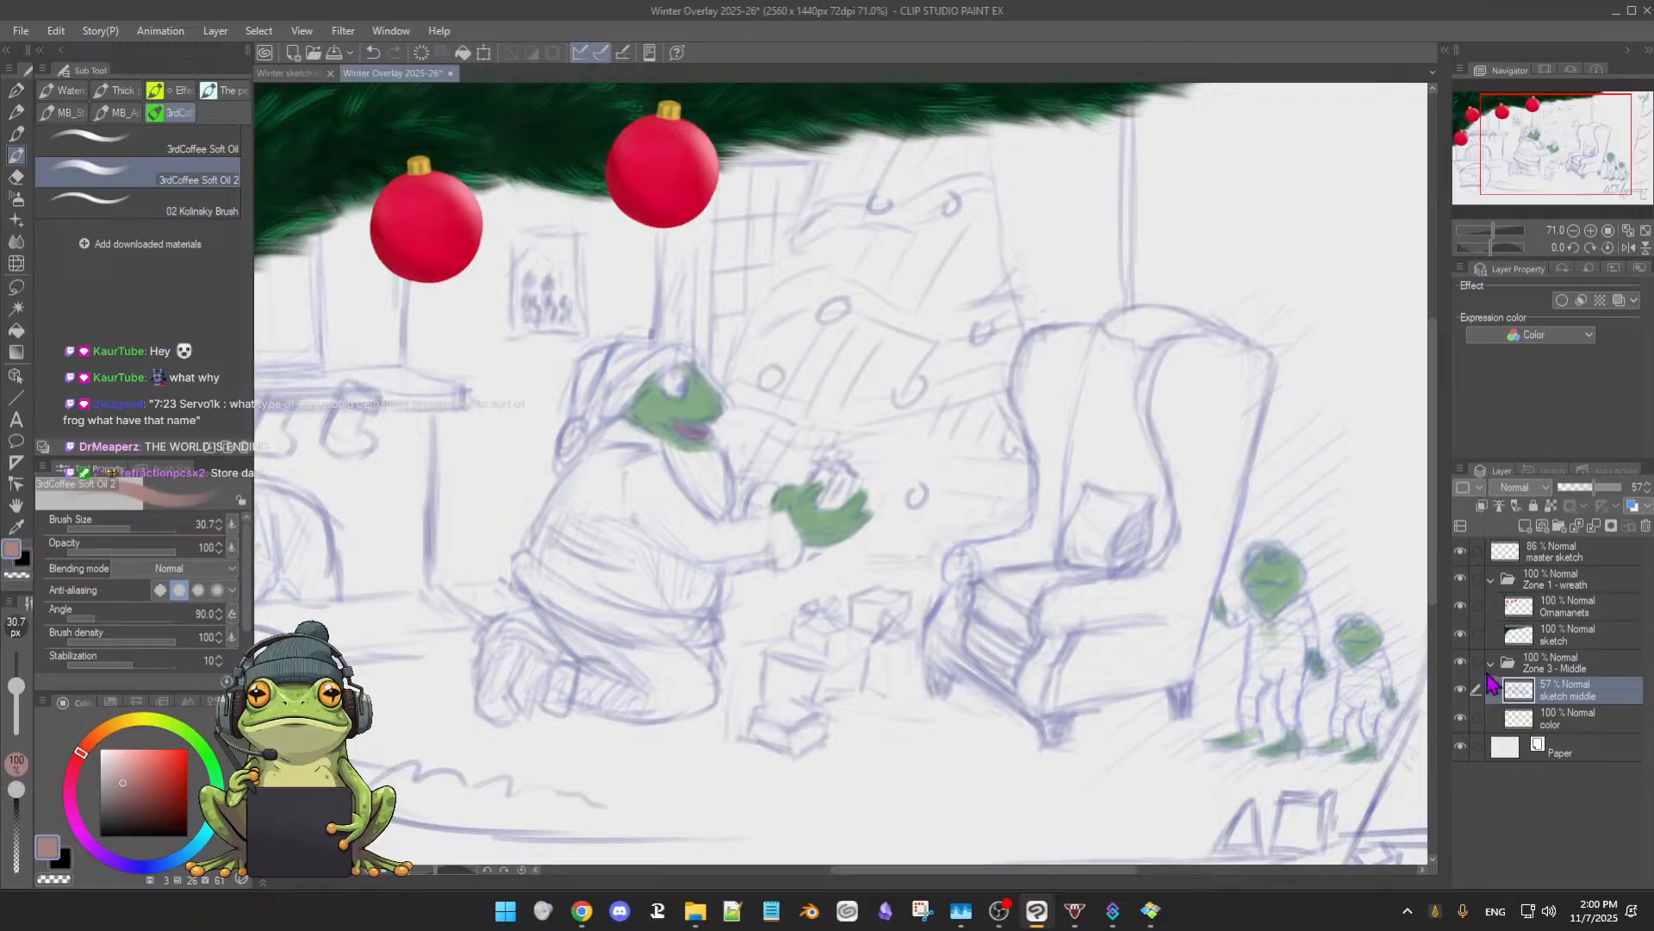
{"action": "left_click", "coordinate": [1461, 692]}
{"action": "left_click", "coordinate": [1461, 692]}
{"action": "left_click", "coordinate": [1461, 692]}
{"action": "left_click", "coordinate": [1460, 692]}
{"action": "left_click", "coordinate": [1461, 692]}
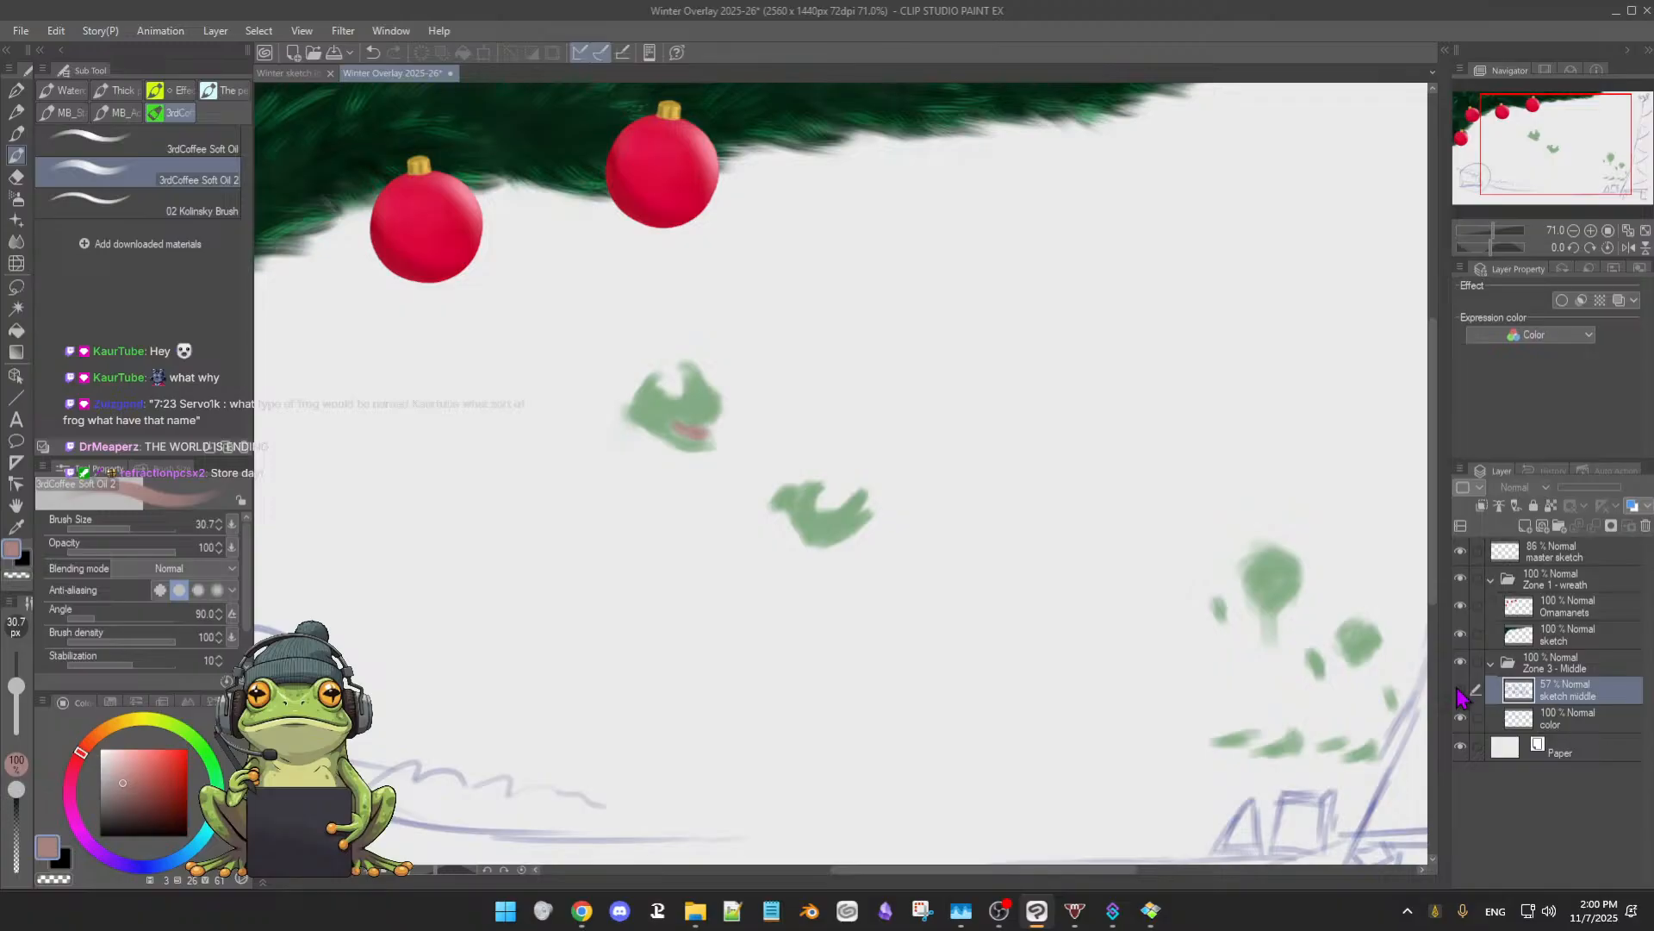
{"action": "left_click", "coordinate": [1461, 692]}
{"action": "left_click", "coordinate": [1470, 721]}
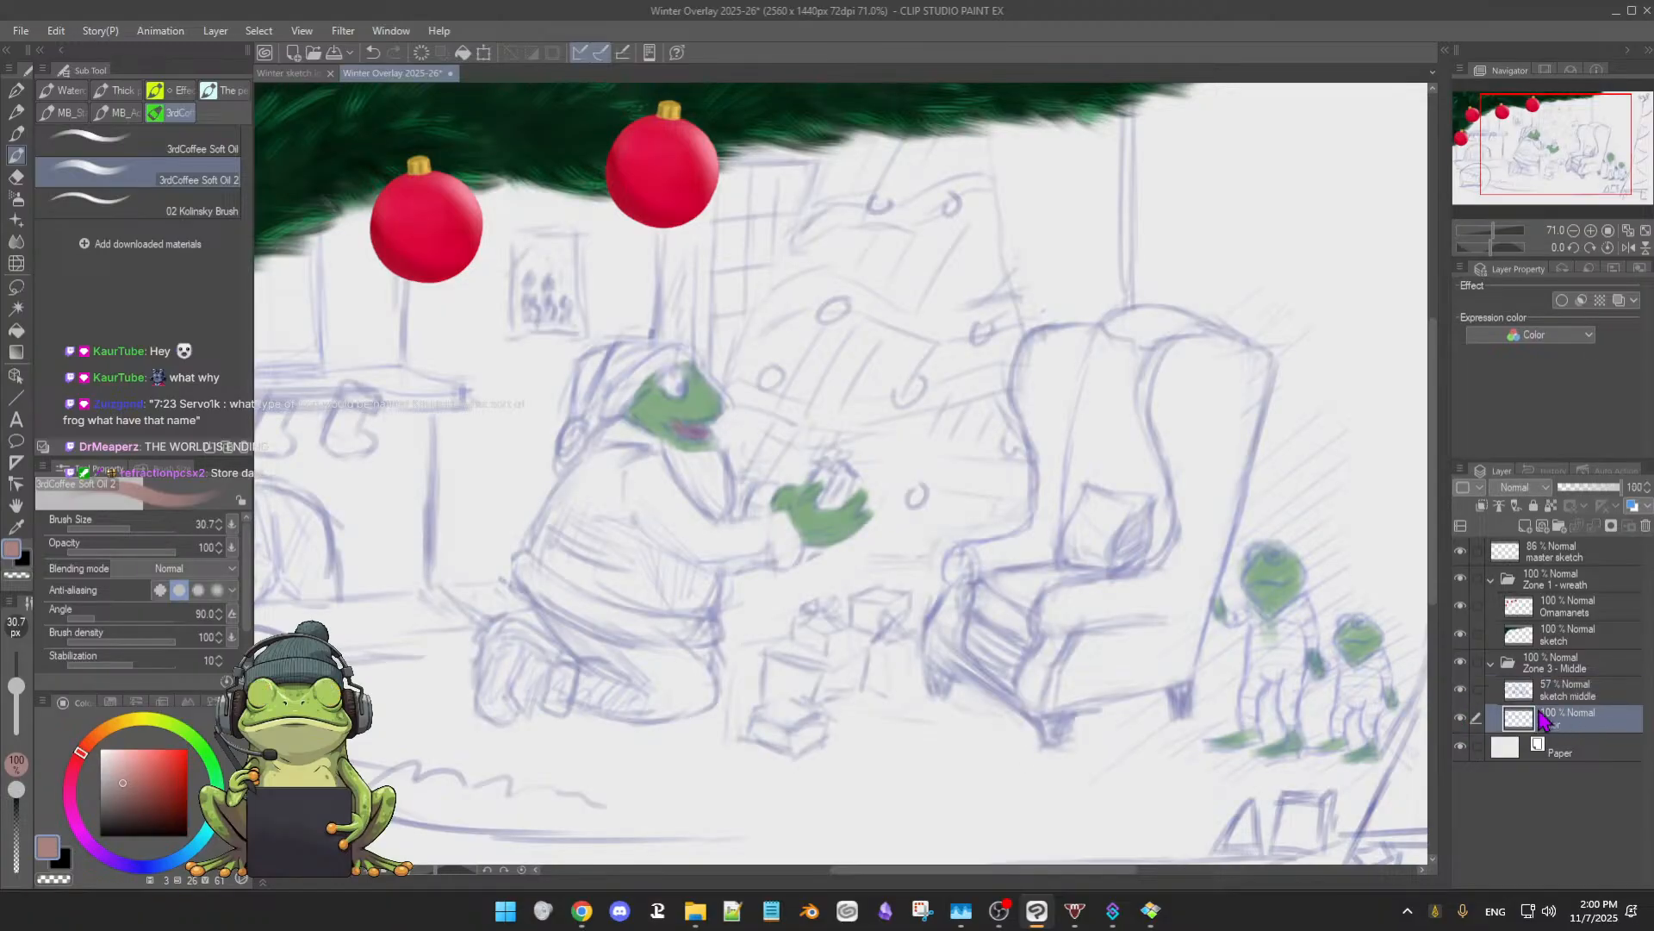
{"action": "left_click", "coordinate": [1464, 720]}
{"action": "left_click", "coordinate": [1464, 721]}
{"action": "left_click", "coordinate": [1463, 721]}
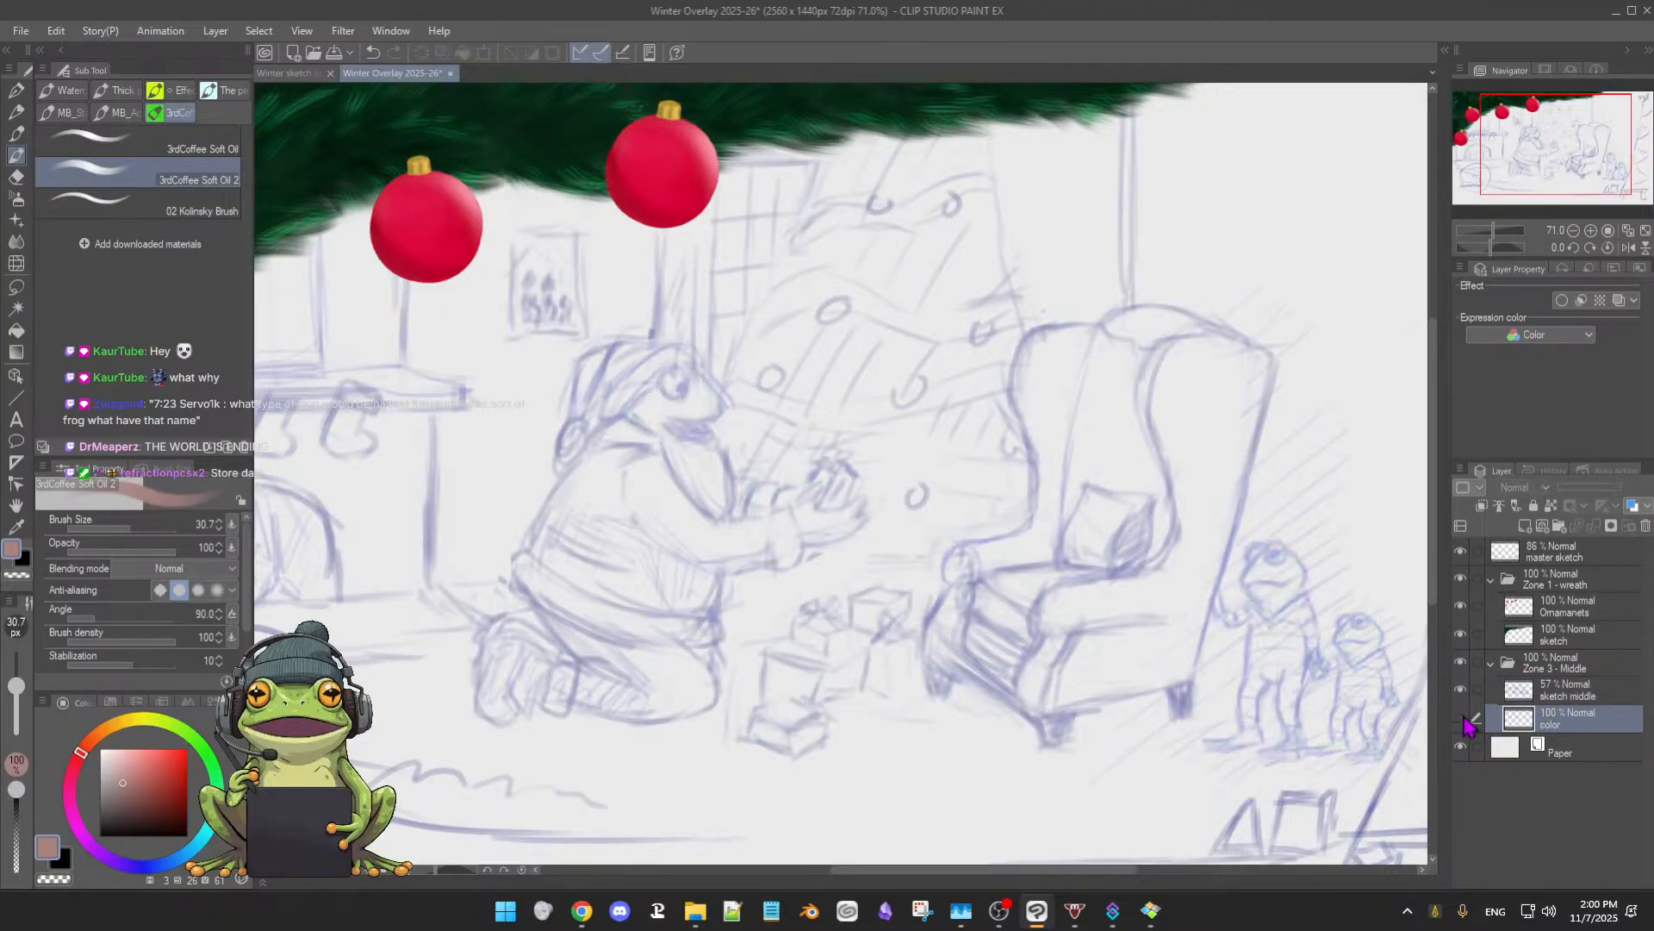
{"action": "left_click", "coordinate": [1463, 721]}
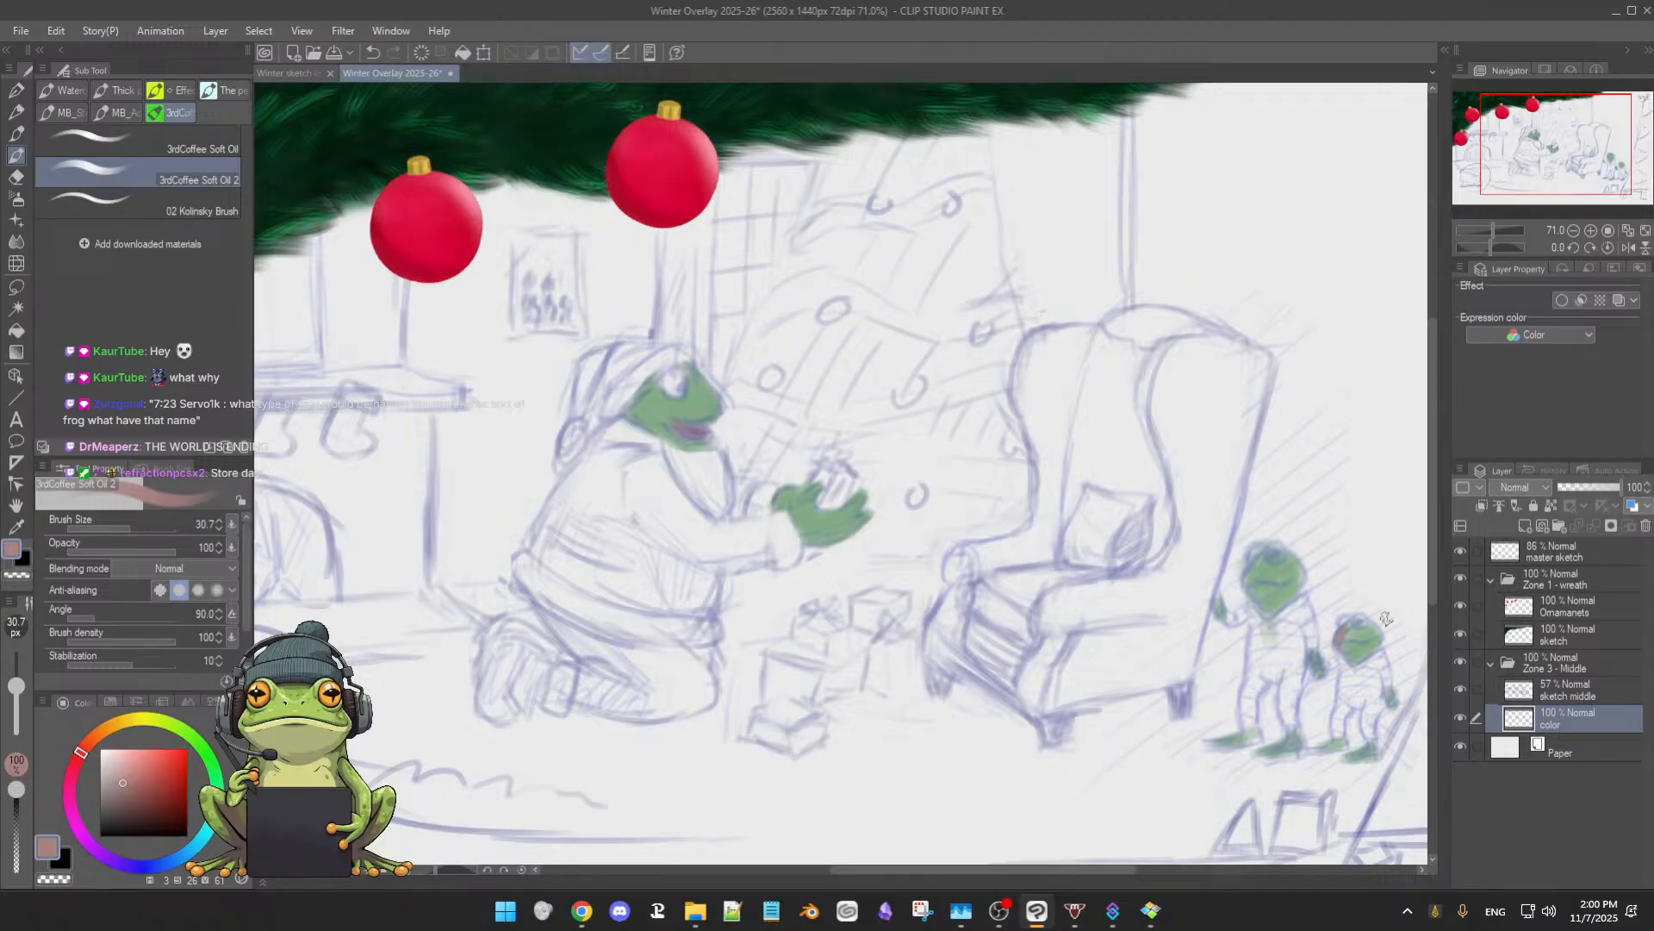
- Undo the last stroke, then enlarge the Santa frog's dusty-red mouth and tidy the painted green areas with the brush and soft eraser
{"action": "key", "text": "ctrl+z"}
{"action": "left_click_drag", "start_coordinate": [691, 431], "coordinate": [680, 427]}
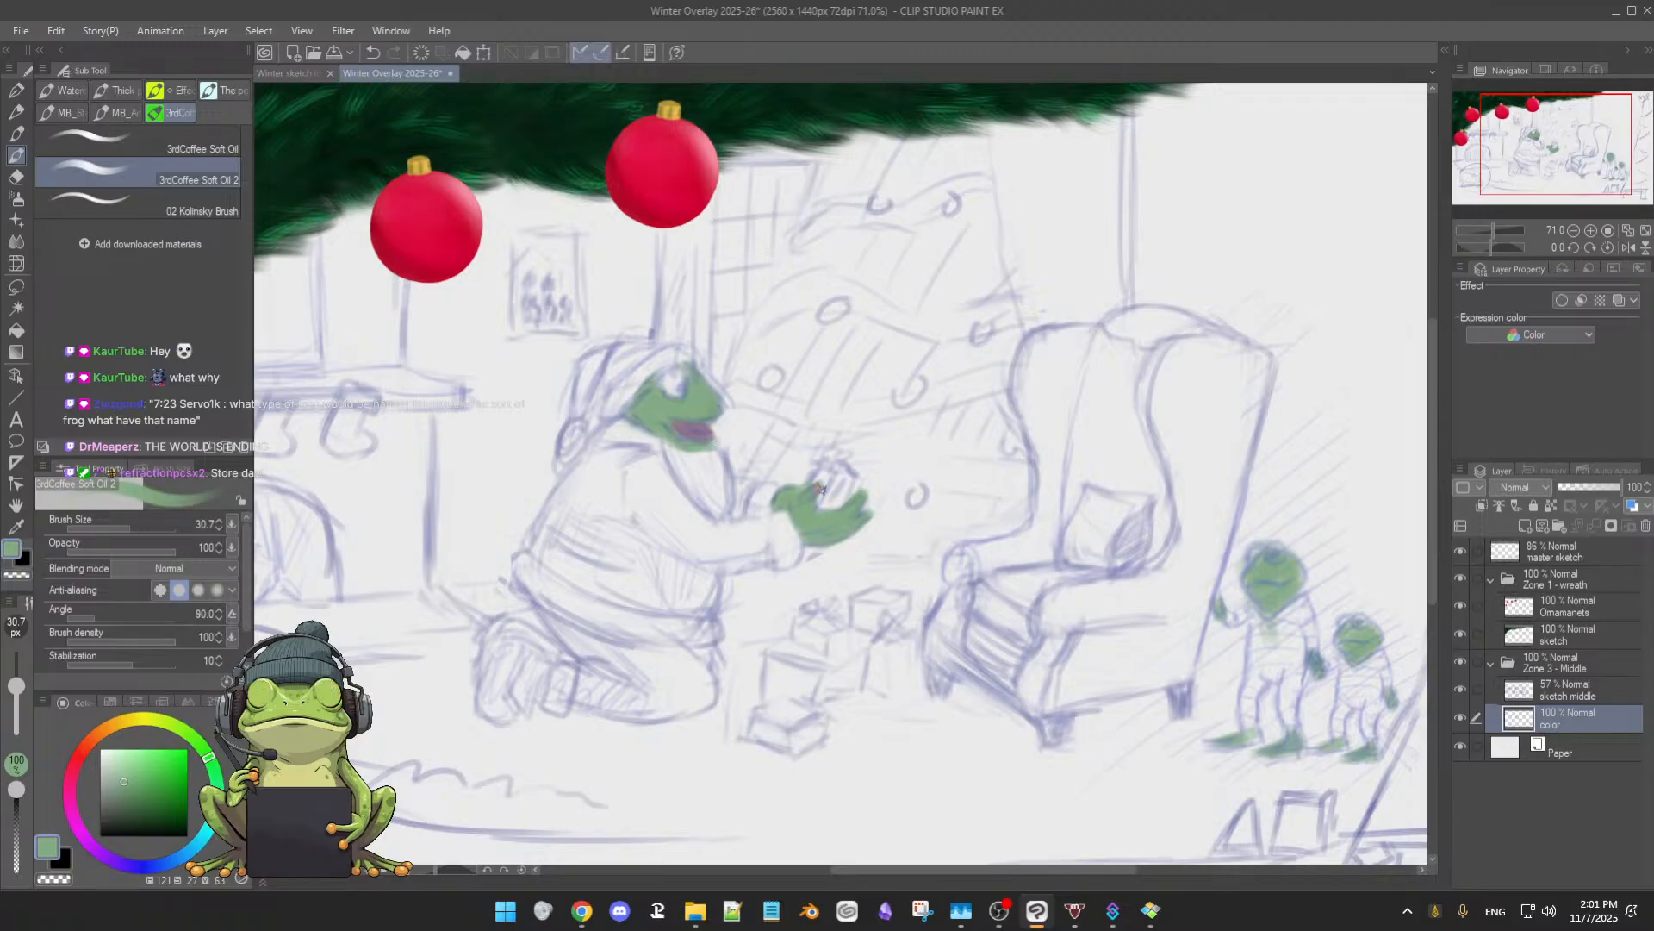
{"action": "key", "text": "e"}
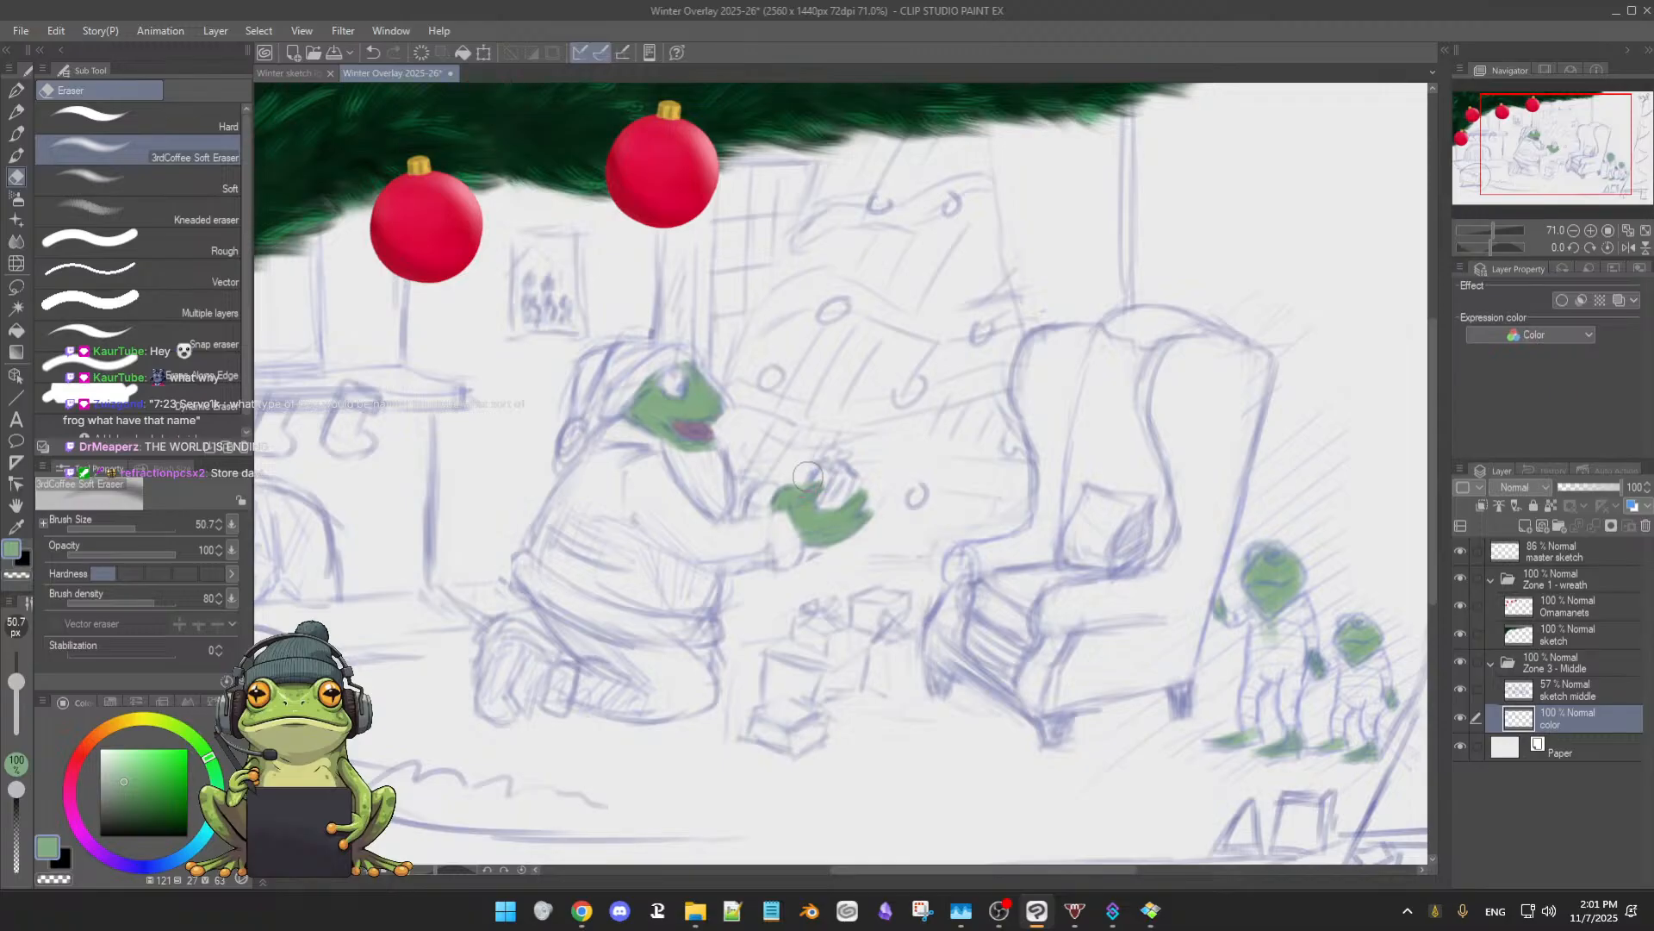
{"action": "key", "text": "b"}
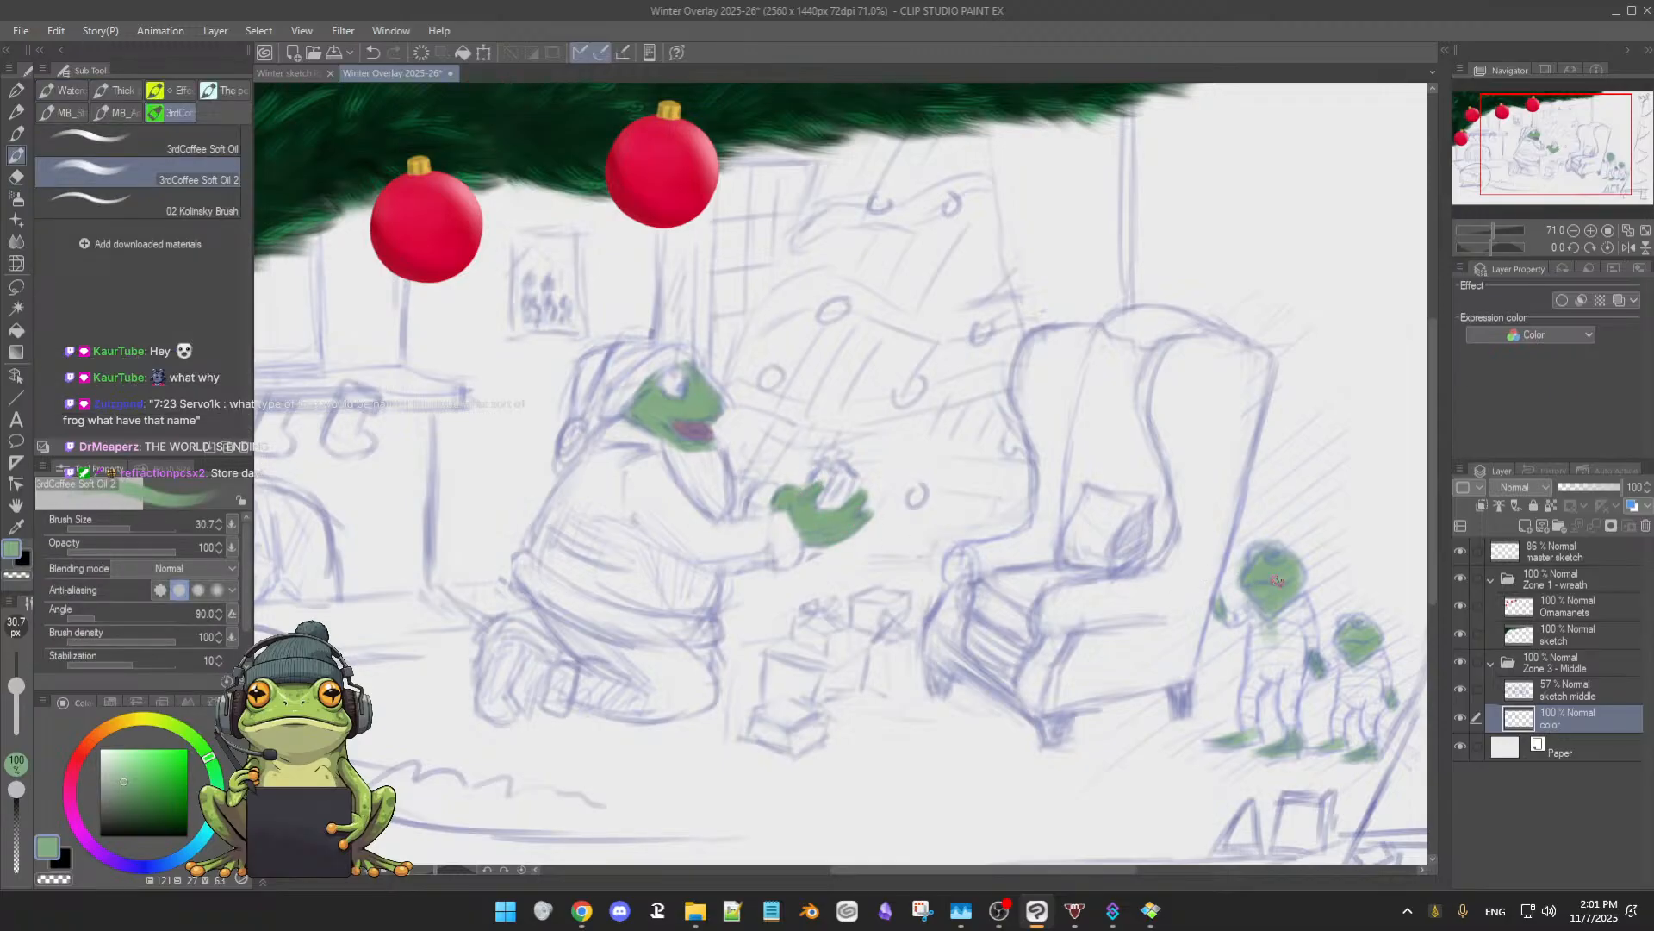
{"action": "key", "text": "e"}
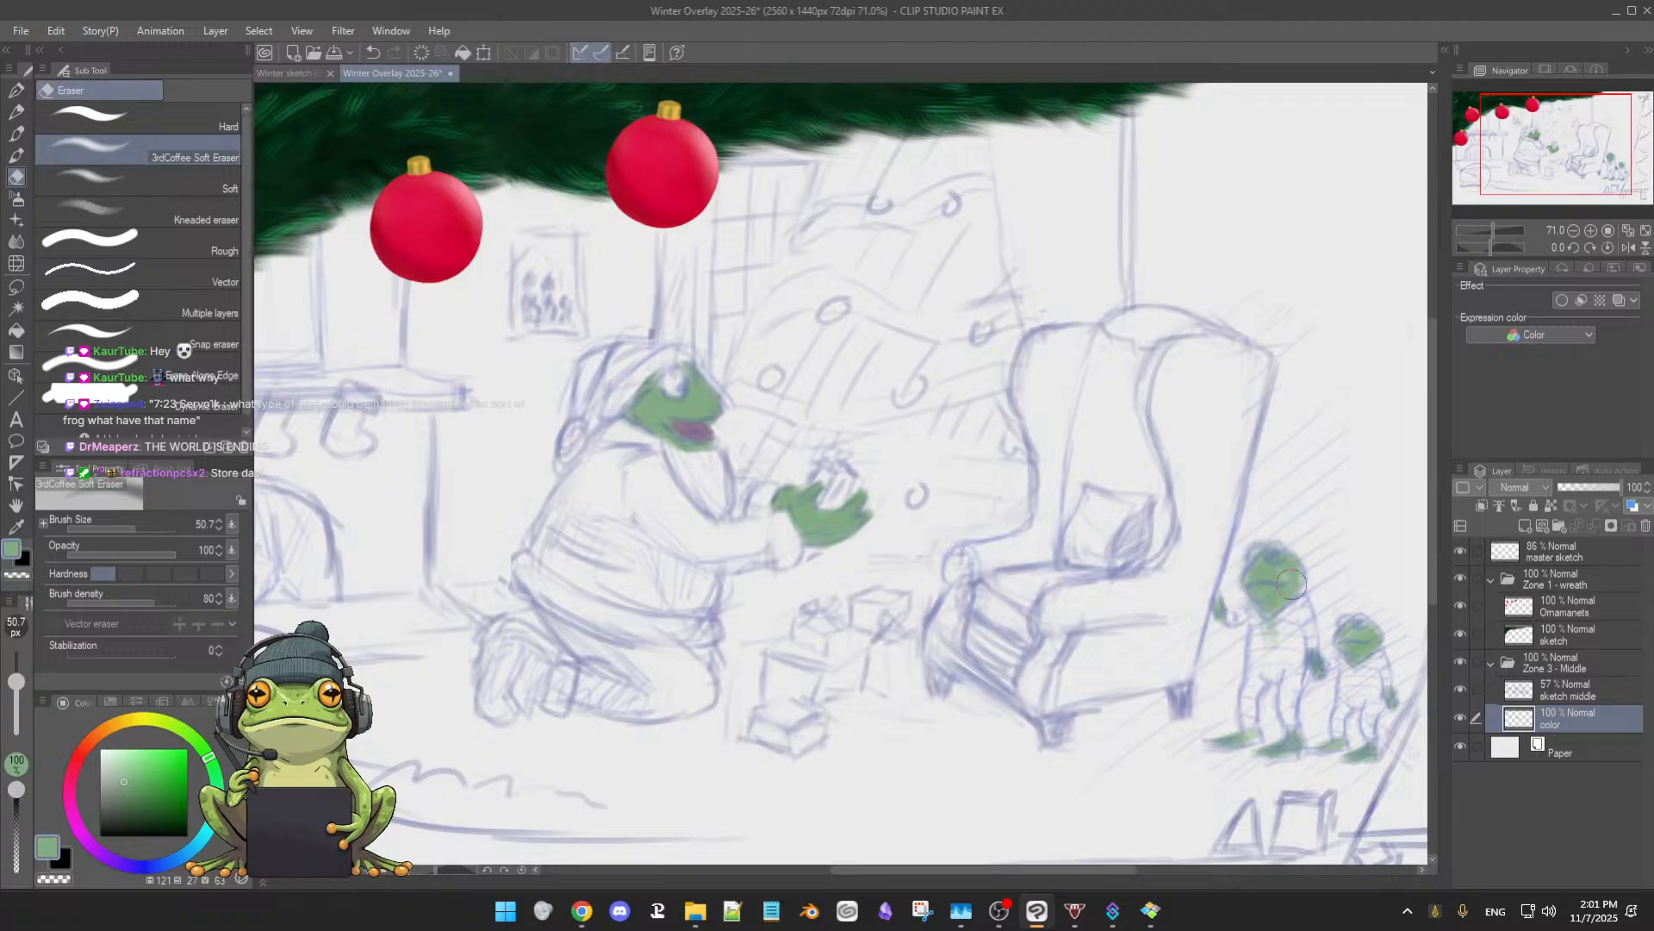
{"action": "key", "text": "b"}
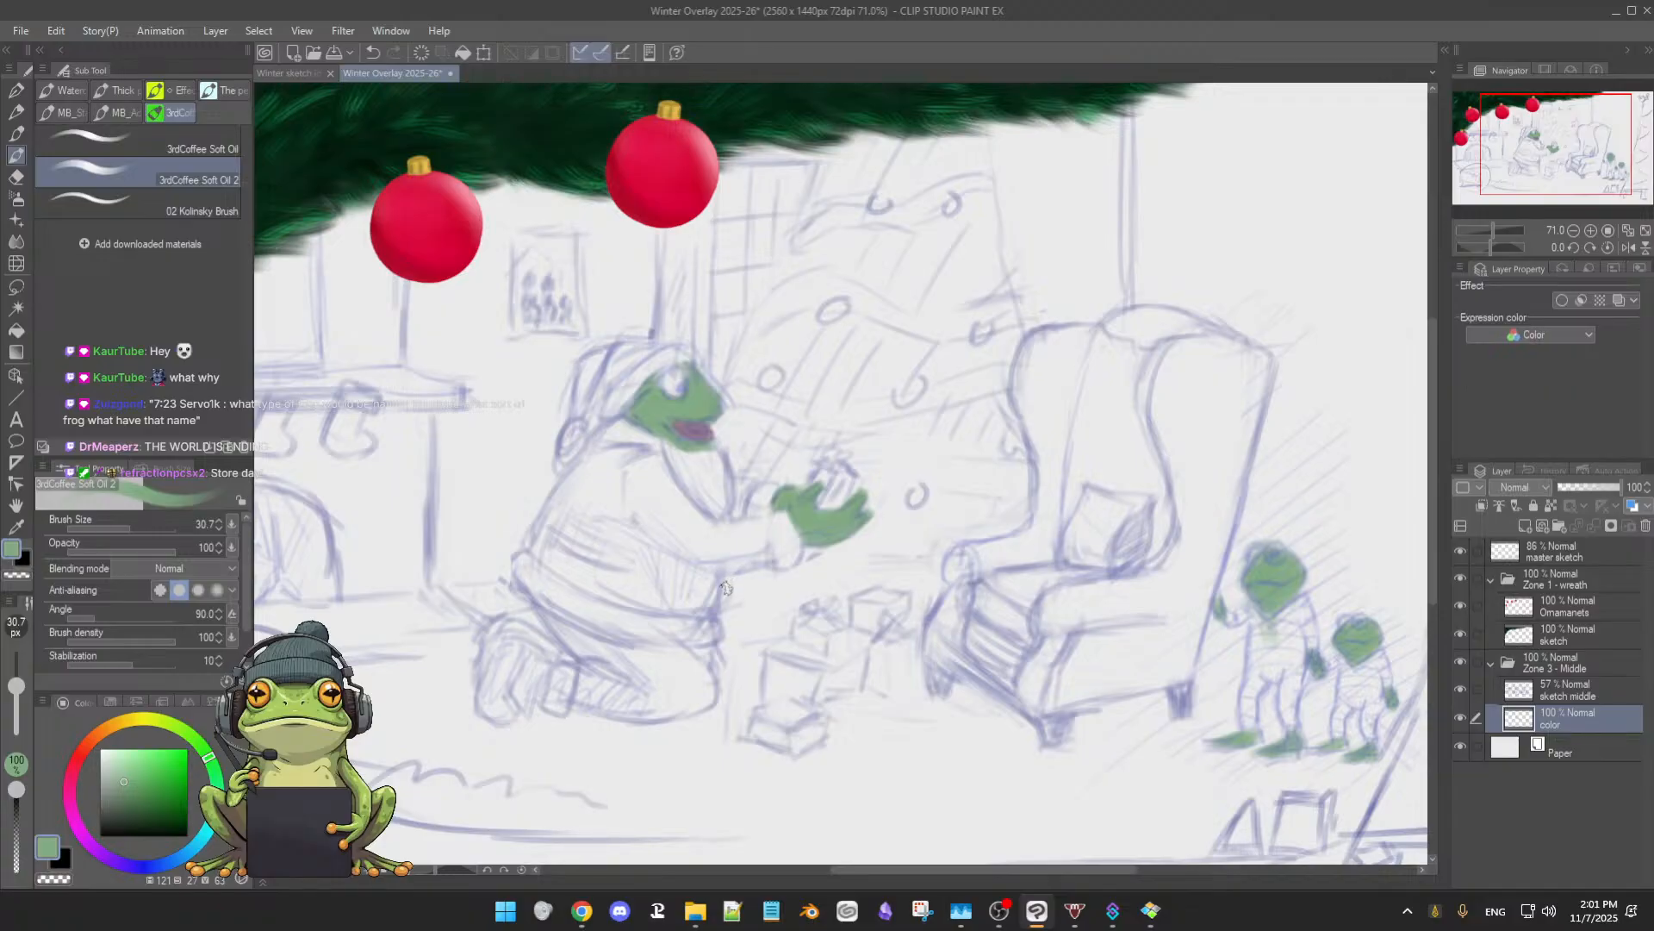
- Sample the ornament's red and paint the back and torso of the Santa frog's coat with a 62.3 px brush
{"action": "left_click", "coordinate": [638, 197], "text": "alt"}
{"action": "left_click_drag", "start_coordinate": [697, 578], "coordinate": [704, 590], "text": "ctrl+alt"}
{"action": "mouse_move", "coordinate": [577, 474]}
{"action": "left_mouse_down"}
{"action": "mouse_move", "coordinate": [627, 495]}
{"action": "mouse_move", "coordinate": [579, 483]}
{"action": "mouse_move", "coordinate": [632, 455]}
{"action": "mouse_move", "coordinate": [590, 460]}
{"action": "mouse_move", "coordinate": [605, 485]}
{"action": "mouse_move", "coordinate": [627, 475]}
{"action": "mouse_move", "coordinate": [605, 501]}
{"action": "mouse_move", "coordinate": [648, 496]}
{"action": "mouse_move", "coordinate": [650, 464]}
{"action": "mouse_move", "coordinate": [657, 486]}
{"action": "mouse_move", "coordinate": [642, 455]}
{"action": "mouse_move", "coordinate": [558, 496]}
{"action": "mouse_move", "coordinate": [631, 484]}
{"action": "mouse_move", "coordinate": [604, 483]}
{"action": "mouse_move", "coordinate": [618, 447]}
{"action": "mouse_move", "coordinate": [631, 458]}
{"action": "mouse_move", "coordinate": [588, 463]}
{"action": "mouse_move", "coordinate": [626, 469]}
{"action": "mouse_move", "coordinate": [638, 501]}
{"action": "mouse_move", "coordinate": [620, 515]}
{"action": "mouse_move", "coordinate": [622, 484]}
{"action": "mouse_move", "coordinate": [622, 530]}
{"action": "mouse_move", "coordinate": [601, 489]}
{"action": "mouse_move", "coordinate": [586, 509]}
{"action": "mouse_move", "coordinate": [562, 496]}
{"action": "mouse_move", "coordinate": [536, 535]}
{"action": "mouse_move", "coordinate": [547, 522]}
{"action": "mouse_move", "coordinate": [573, 574]}
{"action": "mouse_move", "coordinate": [549, 548]}
{"action": "mouse_move", "coordinate": [554, 564]}
{"action": "mouse_move", "coordinate": [577, 512]}
{"action": "mouse_move", "coordinate": [580, 558]}
{"action": "mouse_move", "coordinate": [556, 550]}
{"action": "mouse_move", "coordinate": [612, 511]}
{"action": "mouse_move", "coordinate": [603, 496]}
{"action": "mouse_move", "coordinate": [594, 561]}
{"action": "mouse_move", "coordinate": [603, 522]}
{"action": "mouse_move", "coordinate": [612, 543]}
{"action": "mouse_move", "coordinate": [645, 484]}
{"action": "mouse_move", "coordinate": [676, 510]}
{"action": "mouse_move", "coordinate": [660, 530]}
{"action": "mouse_move", "coordinate": [642, 500]}
{"action": "mouse_move", "coordinate": [655, 543]}
{"action": "mouse_move", "coordinate": [690, 541]}
{"action": "left_mouse_up"}
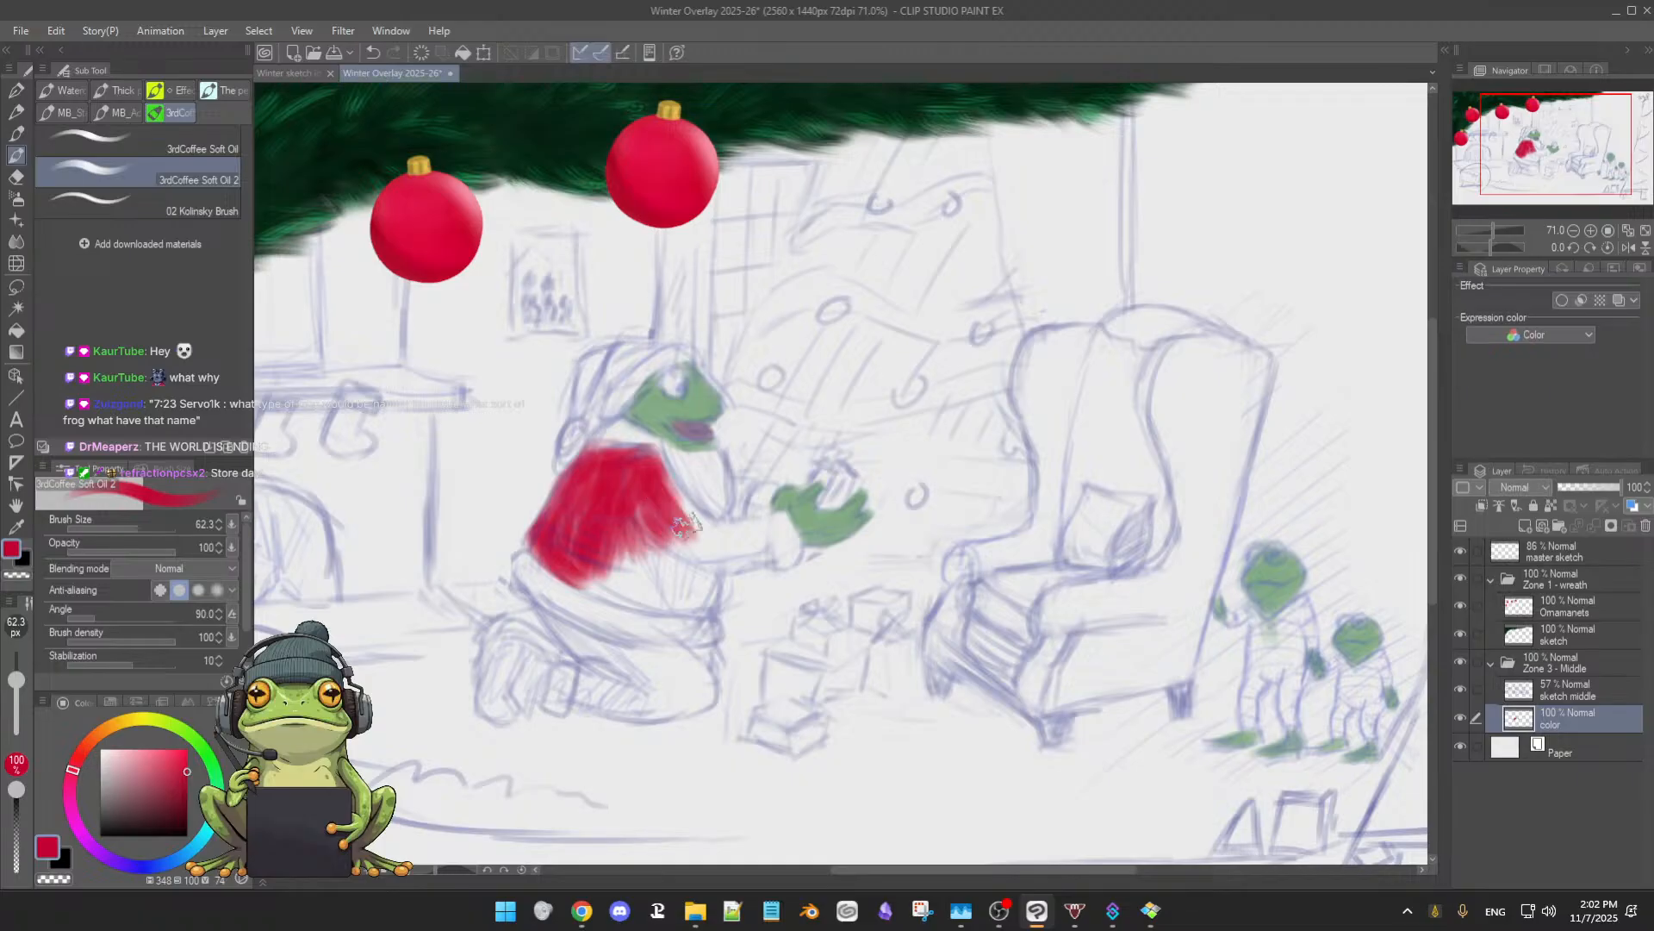
- Fill the coat's front, lower body and outstretched sleeve in red, resampling the colour, and tidy the sleeve edge with the soft eraser
{"action": "left_click", "coordinate": [701, 520], "text": "alt"}
{"action": "mouse_move", "coordinate": [660, 482]}
{"action": "left_mouse_down"}
{"action": "mouse_move", "coordinate": [697, 526]}
{"action": "mouse_move", "coordinate": [653, 463]}
{"action": "mouse_move", "coordinate": [672, 509]}
{"action": "mouse_move", "coordinate": [641, 483]}
{"action": "mouse_move", "coordinate": [698, 546]}
{"action": "mouse_move", "coordinate": [670, 539]}
{"action": "mouse_move", "coordinate": [721, 538]}
{"action": "mouse_move", "coordinate": [659, 489]}
{"action": "mouse_move", "coordinate": [711, 535]}
{"action": "left_mouse_up"}
{"action": "left_click", "coordinate": [647, 493], "text": "alt"}
{"action": "left_click", "coordinate": [613, 489], "text": "alt"}
{"action": "mouse_move", "coordinate": [644, 468]}
{"action": "left_mouse_down"}
{"action": "mouse_move", "coordinate": [686, 536]}
{"action": "mouse_move", "coordinate": [684, 520]}
{"action": "mouse_move", "coordinate": [714, 516]}
{"action": "mouse_move", "coordinate": [723, 535]}
{"action": "mouse_move", "coordinate": [764, 527]}
{"action": "mouse_move", "coordinate": [710, 546]}
{"action": "mouse_move", "coordinate": [766, 548]}
{"action": "mouse_move", "coordinate": [729, 562]}
{"action": "mouse_move", "coordinate": [749, 537]}
{"action": "mouse_move", "coordinate": [680, 531]}
{"action": "mouse_move", "coordinate": [730, 551]}
{"action": "left_mouse_up"}
{"action": "mouse_move", "coordinate": [648, 505]}
{"action": "left_mouse_down"}
{"action": "mouse_move", "coordinate": [671, 535]}
{"action": "mouse_move", "coordinate": [644, 566]}
{"action": "mouse_move", "coordinate": [618, 547]}
{"action": "mouse_move", "coordinate": [588, 568]}
{"action": "mouse_move", "coordinate": [634, 590]}
{"action": "mouse_move", "coordinate": [585, 575]}
{"action": "mouse_move", "coordinate": [643, 594]}
{"action": "mouse_move", "coordinate": [600, 542]}
{"action": "mouse_move", "coordinate": [624, 524]}
{"action": "mouse_move", "coordinate": [634, 592]}
{"action": "mouse_move", "coordinate": [642, 551]}
{"action": "mouse_move", "coordinate": [689, 564]}
{"action": "mouse_move", "coordinate": [682, 581]}
{"action": "mouse_move", "coordinate": [710, 567]}
{"action": "mouse_move", "coordinate": [700, 590]}
{"action": "mouse_move", "coordinate": [650, 543]}
{"action": "mouse_move", "coordinate": [668, 551]}
{"action": "mouse_move", "coordinate": [650, 545]}
{"action": "mouse_move", "coordinate": [635, 583]}
{"action": "mouse_move", "coordinate": [695, 596]}
{"action": "mouse_move", "coordinate": [657, 598]}
{"action": "mouse_move", "coordinate": [680, 592]}
{"action": "mouse_move", "coordinate": [686, 558]}
{"action": "mouse_move", "coordinate": [697, 572]}
{"action": "mouse_move", "coordinate": [648, 577]}
{"action": "mouse_move", "coordinate": [645, 560]}
{"action": "mouse_move", "coordinate": [644, 597]}
{"action": "mouse_move", "coordinate": [580, 567]}
{"action": "mouse_move", "coordinate": [684, 602]}
{"action": "mouse_move", "coordinate": [577, 559]}
{"action": "mouse_move", "coordinate": [586, 482]}
{"action": "mouse_move", "coordinate": [566, 524]}
{"action": "mouse_move", "coordinate": [606, 507]}
{"action": "mouse_move", "coordinate": [662, 542]}
{"action": "mouse_move", "coordinate": [635, 471]}
{"action": "mouse_move", "coordinate": [603, 465]}
{"action": "mouse_move", "coordinate": [660, 491]}
{"action": "mouse_move", "coordinate": [655, 478]}
{"action": "mouse_move", "coordinate": [739, 538]}
{"action": "left_mouse_up"}
{"action": "key", "text": "e"}
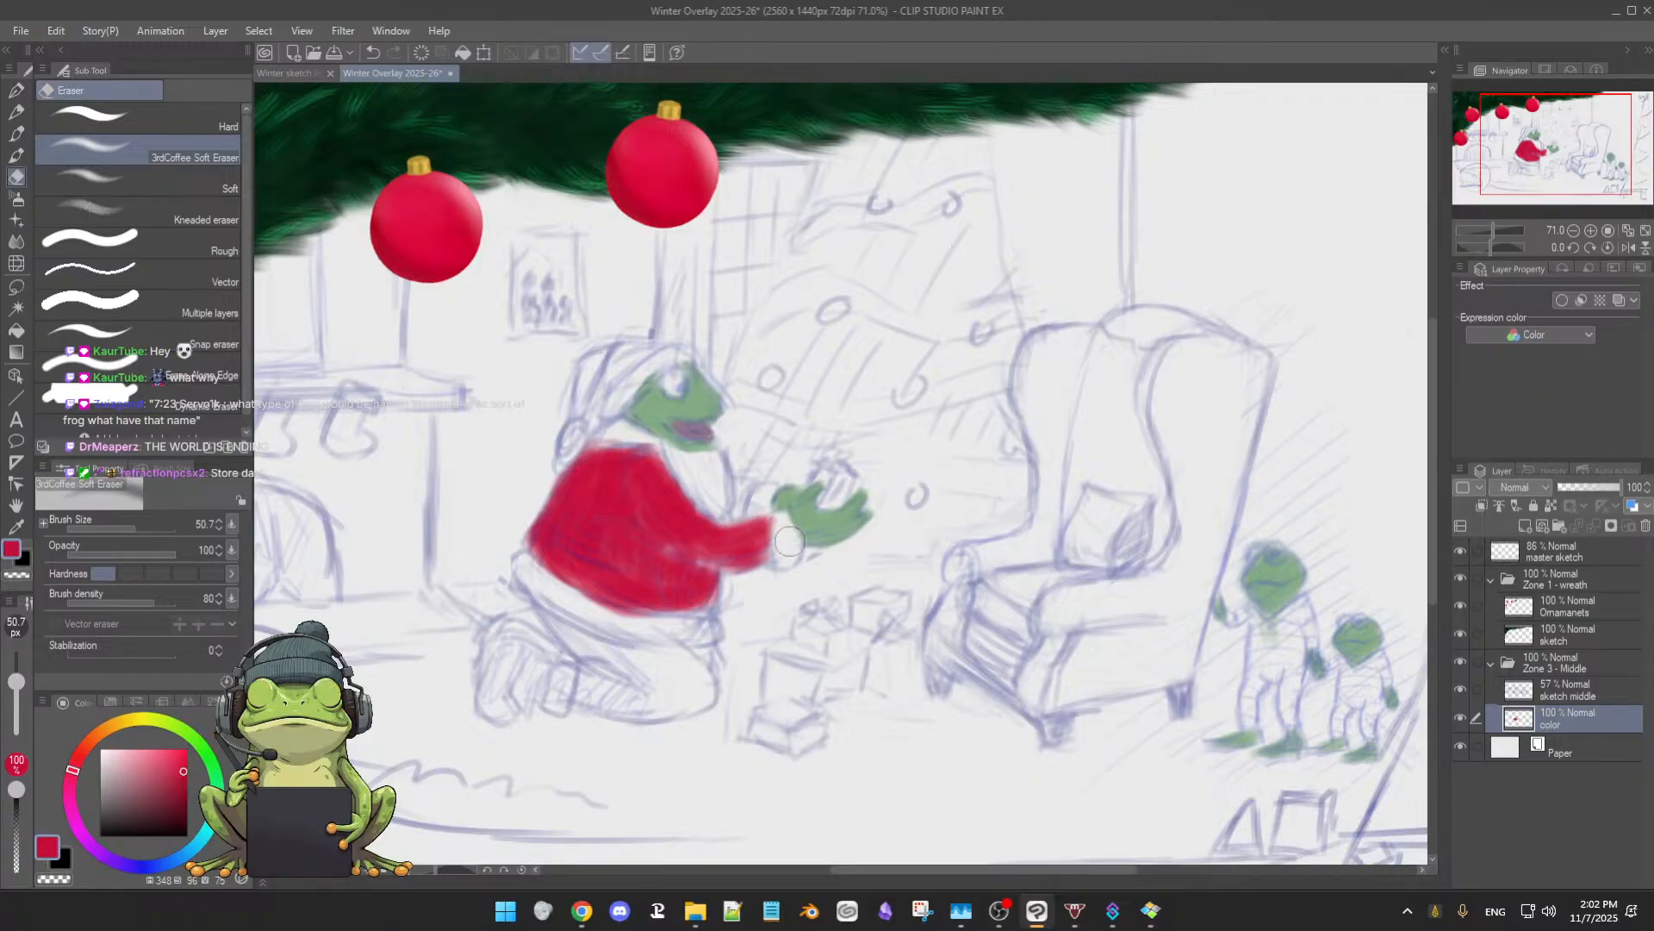
{"action": "key", "text": "b"}
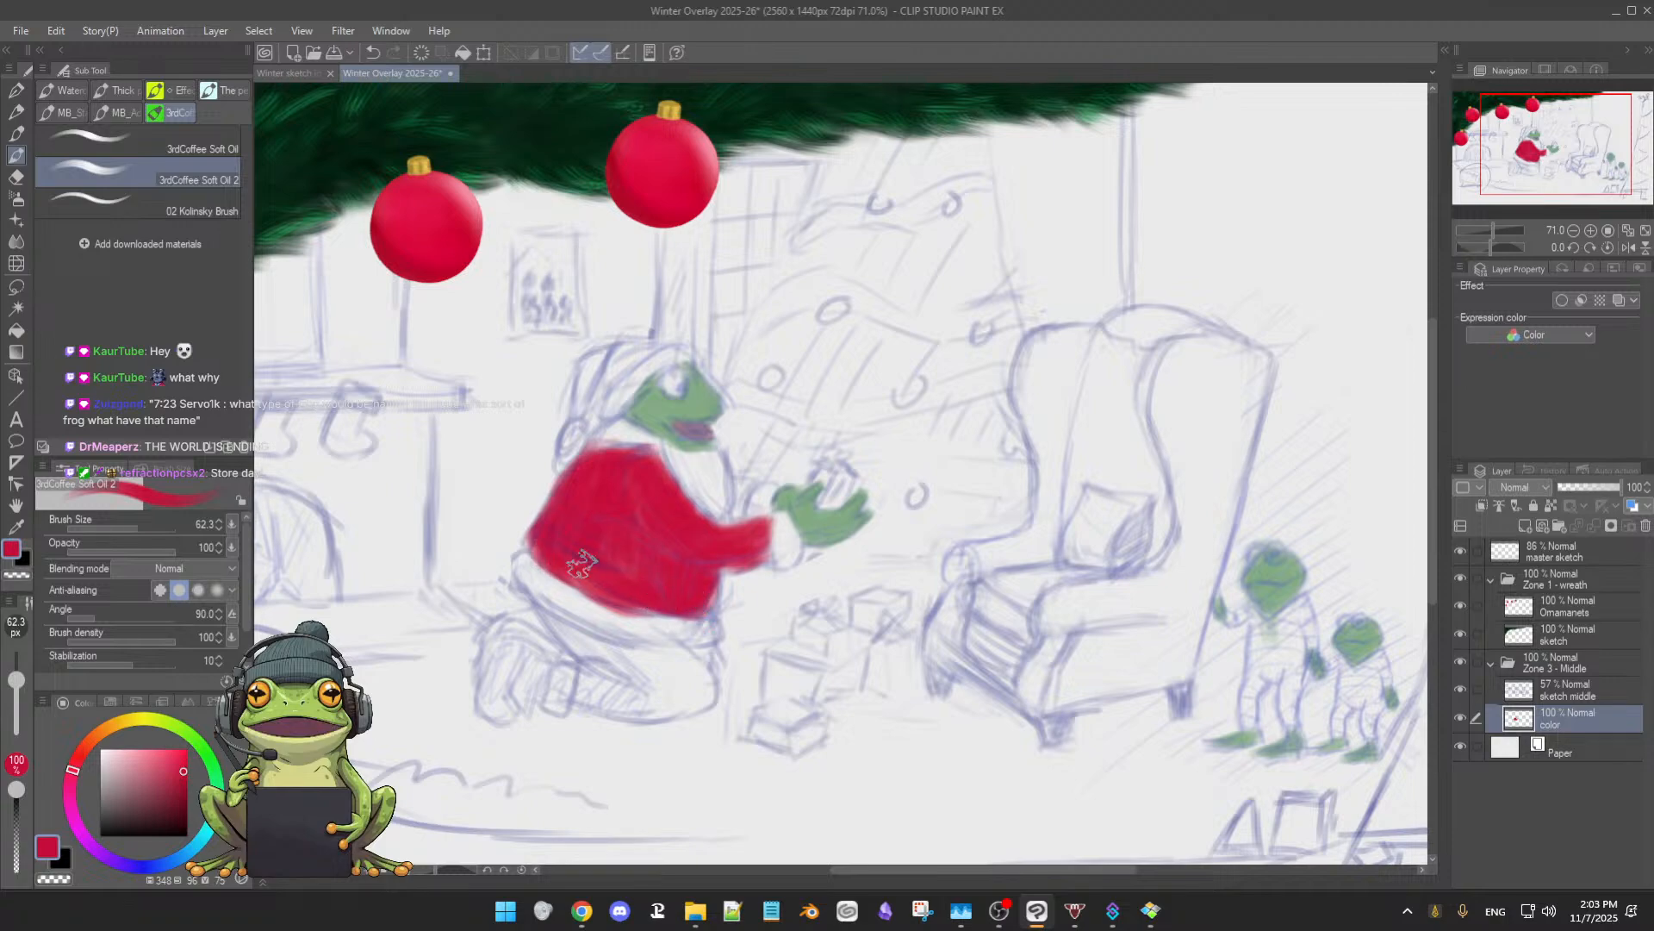
- Paint the Santa frog's kneeling trousers red, reducing the brush to 40.5 px, and tidy the edge by the coat hem with the soft eraser
{"action": "key", "text": "["}
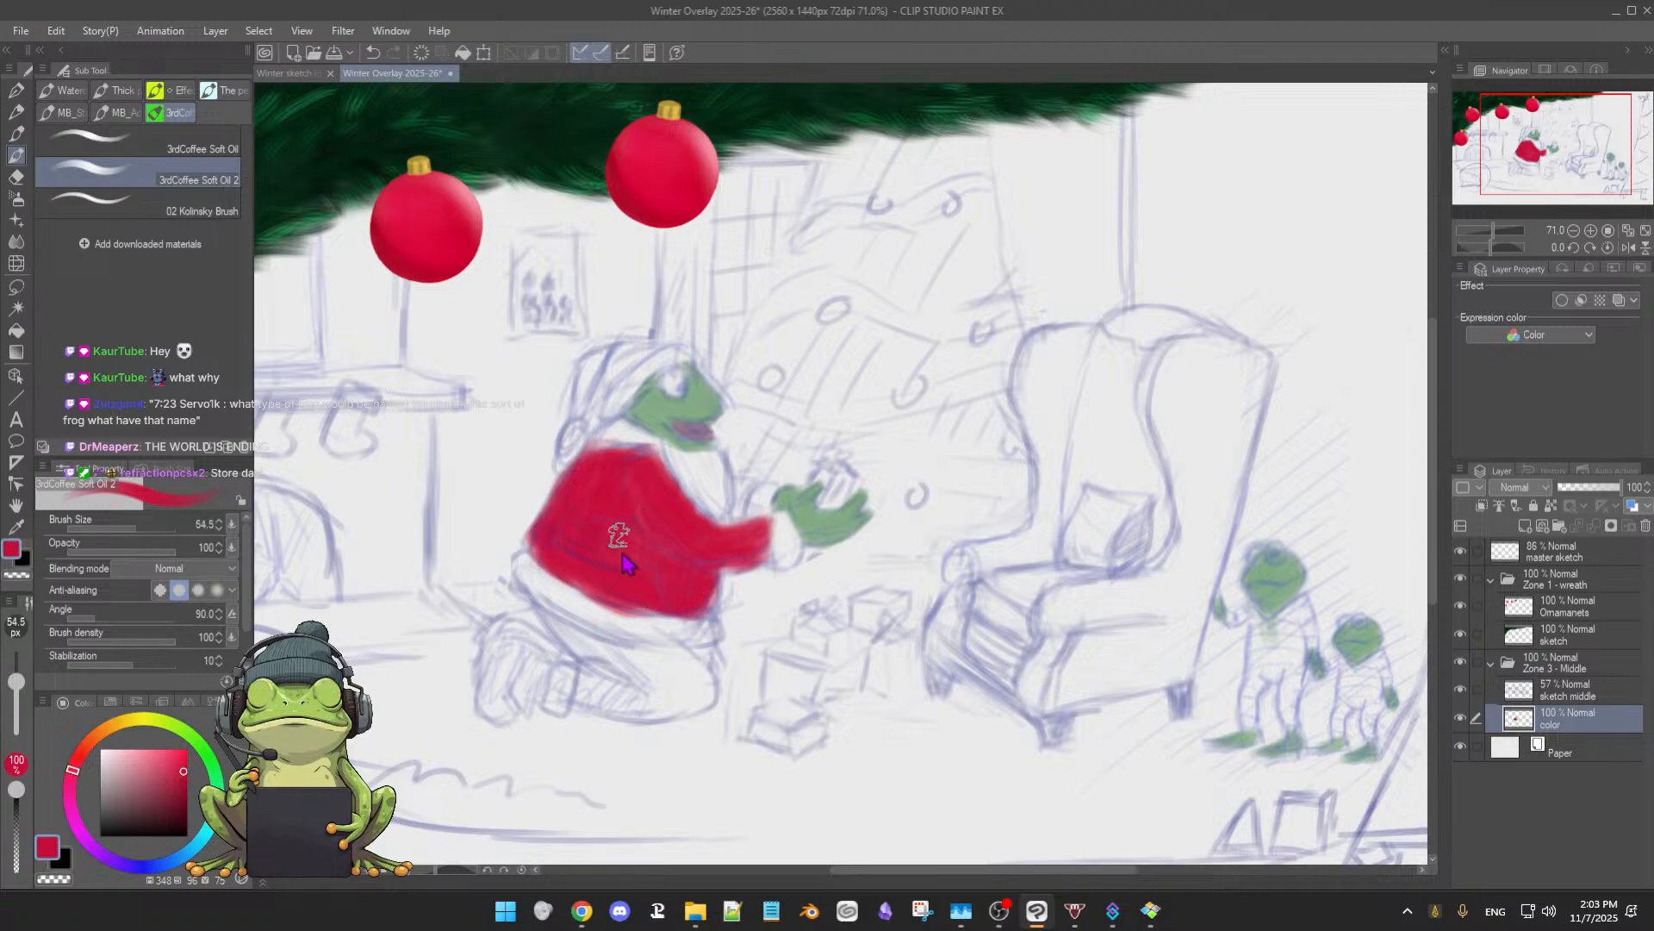
{"action": "key", "text": "["}
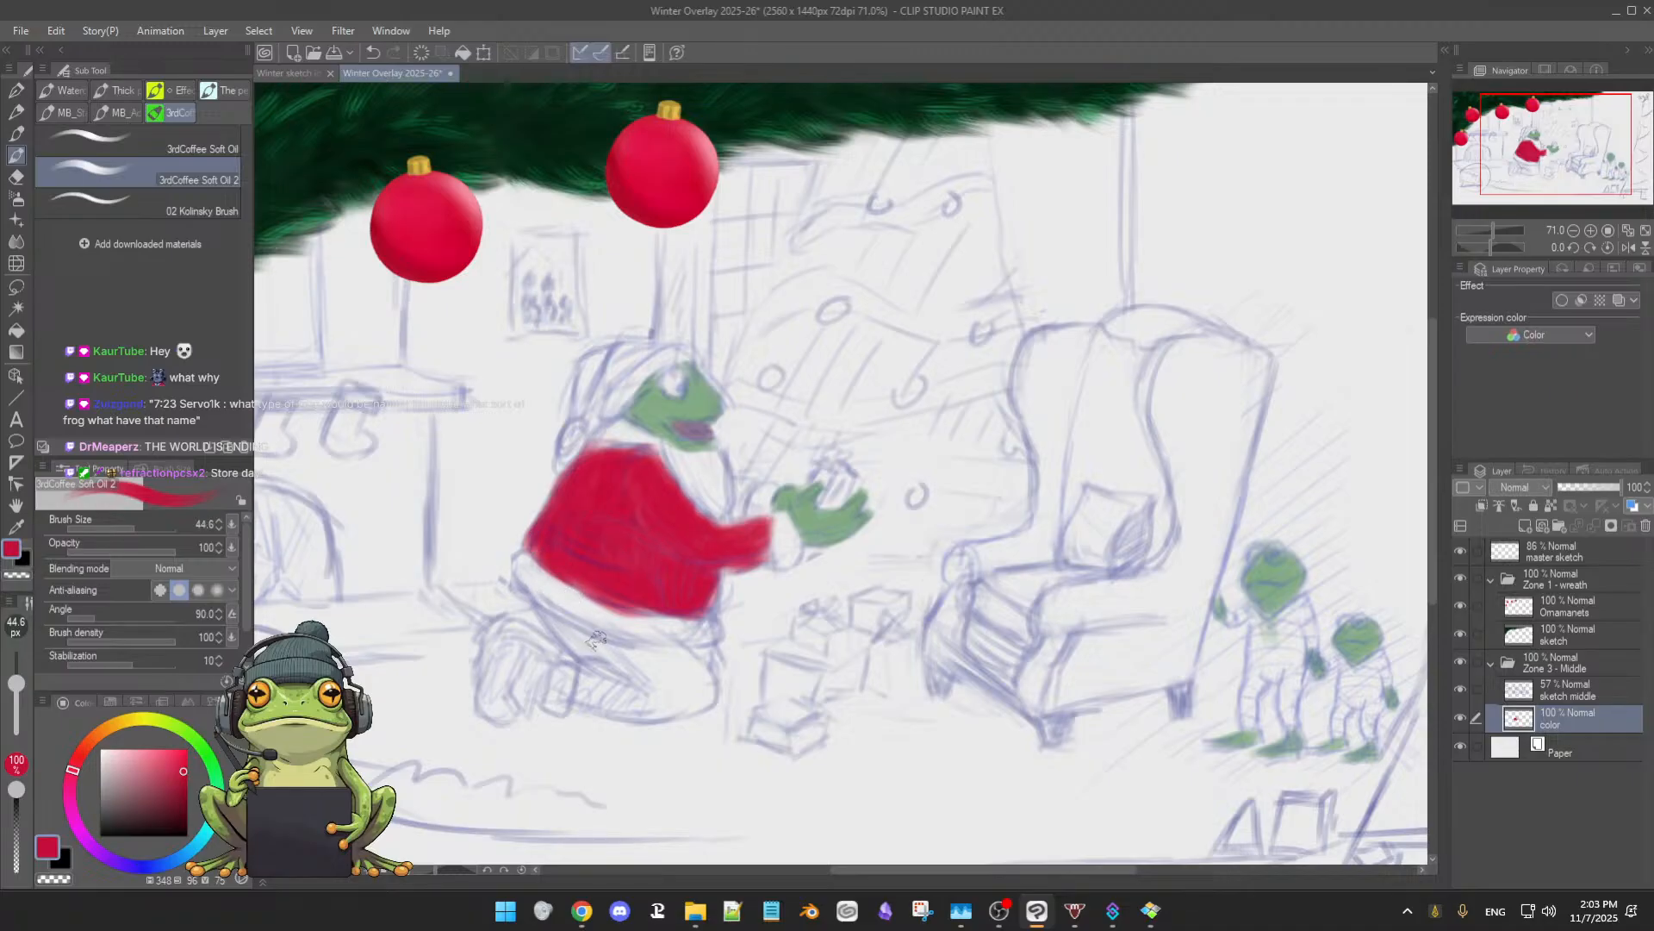
{"action": "mouse_move", "coordinate": [546, 617]}
{"action": "left_mouse_down"}
{"action": "mouse_move", "coordinate": [591, 659]}
{"action": "mouse_move", "coordinate": [677, 659]}
{"action": "mouse_move", "coordinate": [638, 655]}
{"action": "mouse_move", "coordinate": [668, 655]}
{"action": "mouse_move", "coordinate": [665, 680]}
{"action": "mouse_move", "coordinate": [640, 689]}
{"action": "mouse_move", "coordinate": [630, 673]}
{"action": "left_mouse_up"}
{"action": "key", "text": "["}
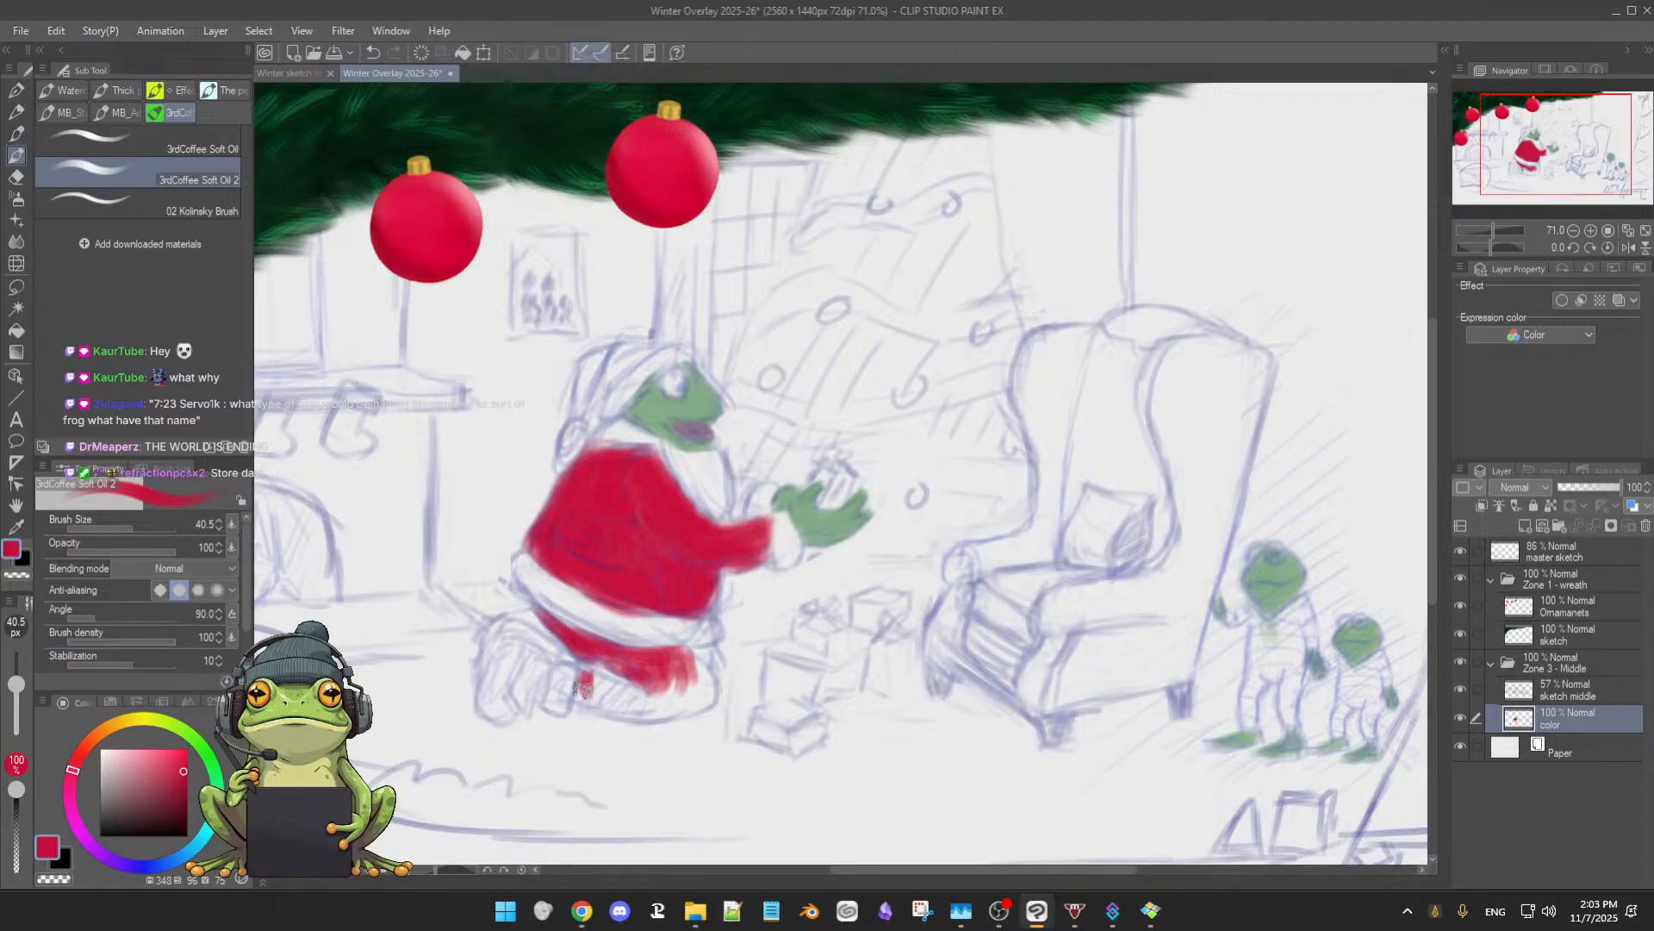
{"action": "mouse_move", "coordinate": [581, 673]}
{"action": "left_mouse_down"}
{"action": "mouse_move", "coordinate": [628, 678]}
{"action": "mouse_move", "coordinate": [615, 700]}
{"action": "mouse_move", "coordinate": [592, 699]}
{"action": "mouse_move", "coordinate": [655, 713]}
{"action": "mouse_move", "coordinate": [597, 707]}
{"action": "mouse_move", "coordinate": [611, 691]}
{"action": "mouse_move", "coordinate": [681, 692]}
{"action": "mouse_move", "coordinate": [651, 699]}
{"action": "mouse_move", "coordinate": [697, 674]}
{"action": "mouse_move", "coordinate": [683, 670]}
{"action": "mouse_move", "coordinate": [701, 669]}
{"action": "mouse_move", "coordinate": [690, 696]}
{"action": "mouse_move", "coordinate": [709, 694]}
{"action": "mouse_move", "coordinate": [661, 706]}
{"action": "mouse_move", "coordinate": [687, 649]}
{"action": "left_mouse_up"}
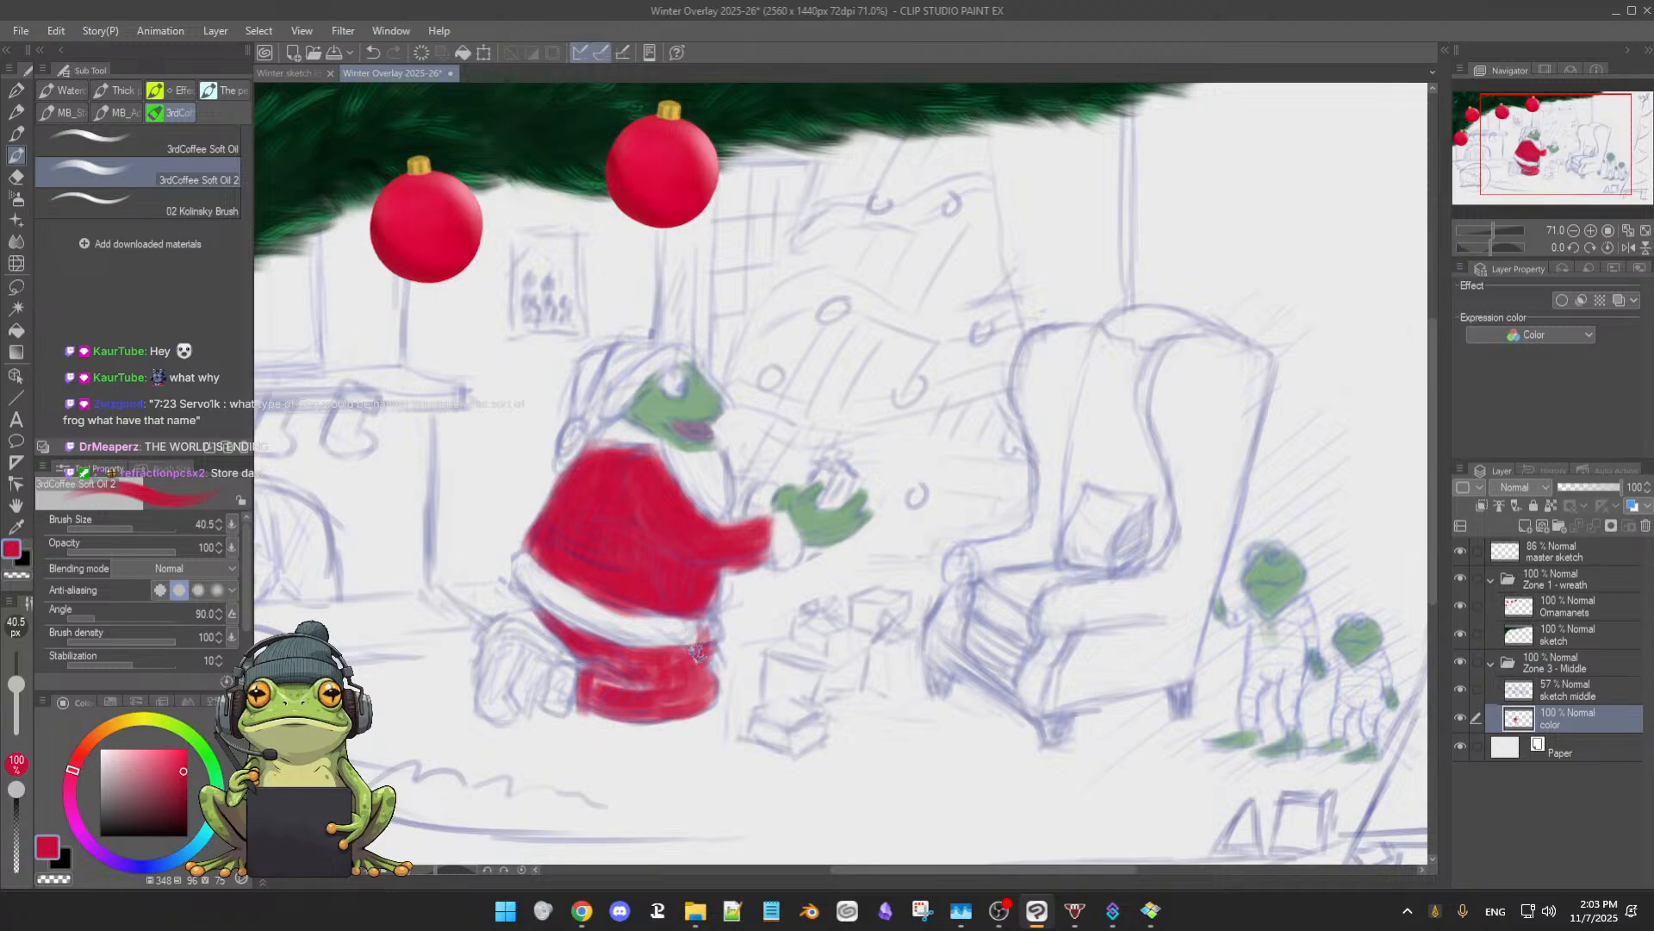
{"action": "mouse_move", "coordinate": [713, 653]}
{"action": "left_mouse_down"}
{"action": "mouse_move", "coordinate": [717, 668]}
{"action": "mouse_move", "coordinate": [716, 655]}
{"action": "left_mouse_up"}
{"action": "key", "text": "e"}
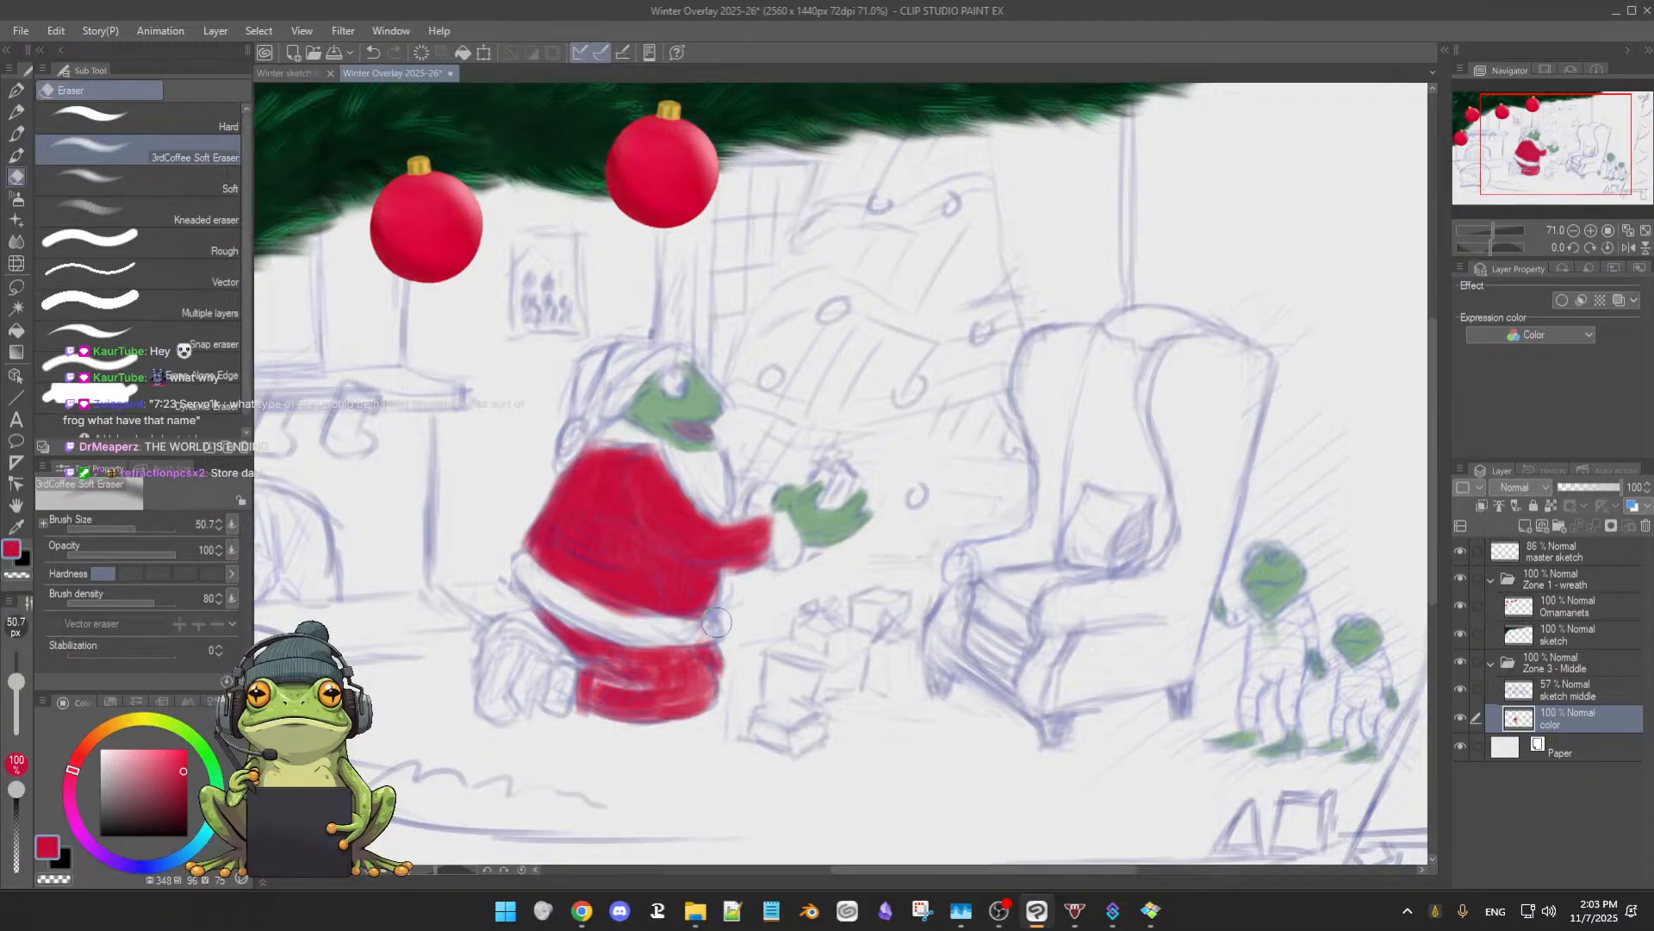
- Choose white and paint the fur trim along the coat's hem and the sleeve cuff with a 46 px brush
{"action": "key", "text": "b"}
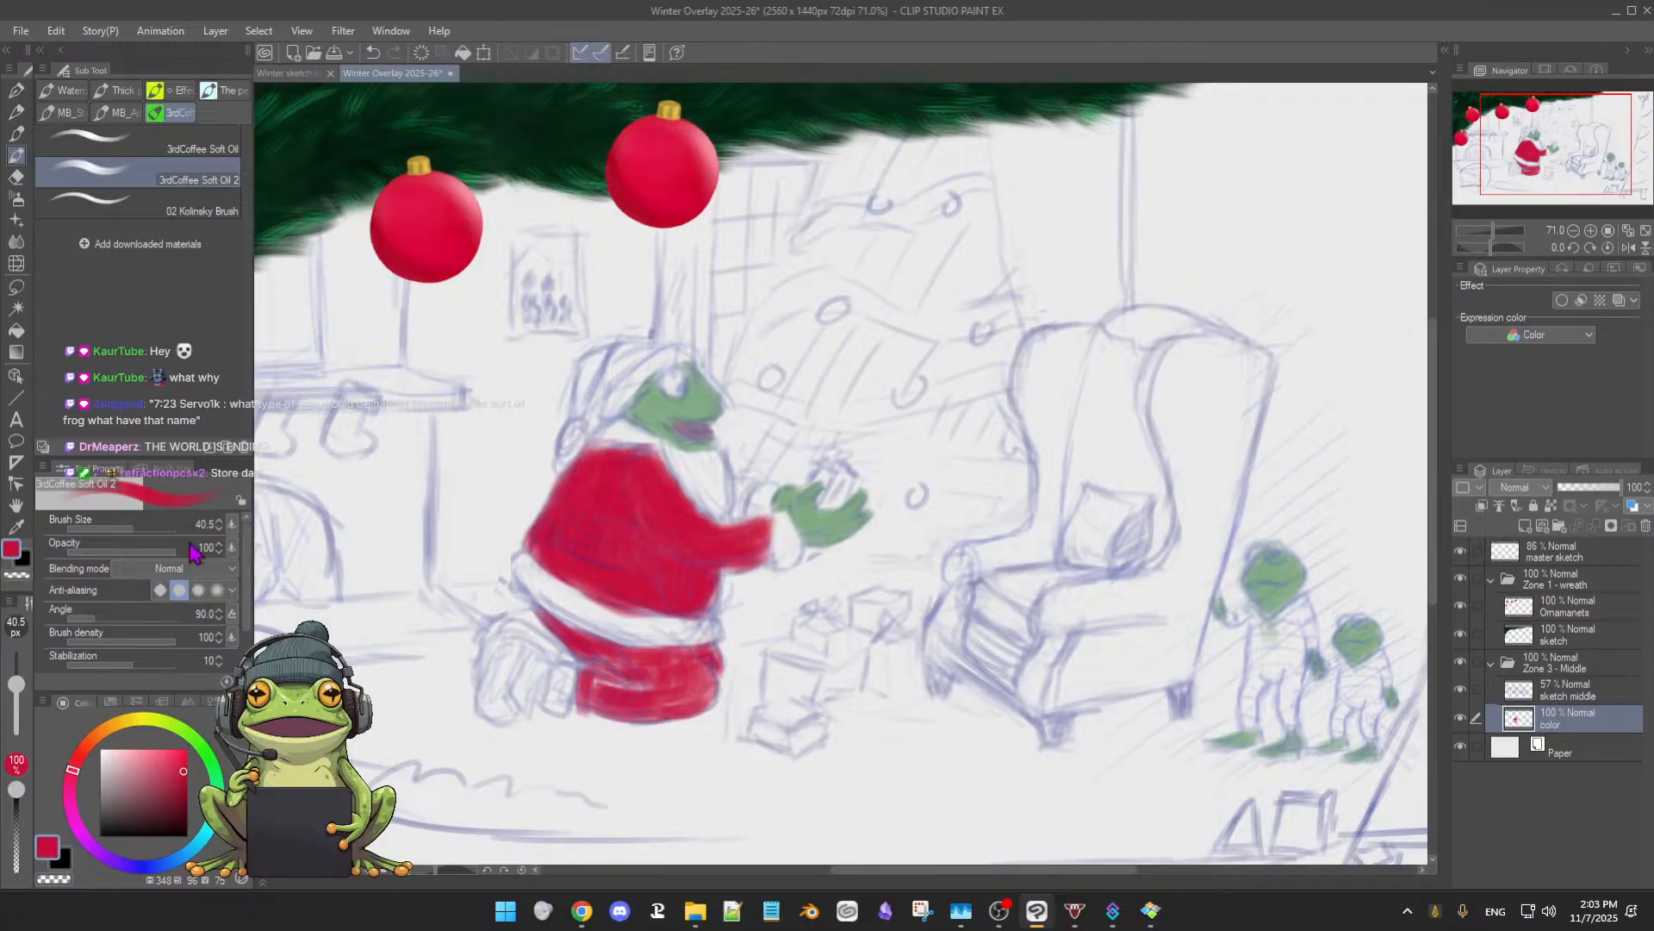
{"action": "left_click_drag", "start_coordinate": [112, 752], "coordinate": [94, 735]}
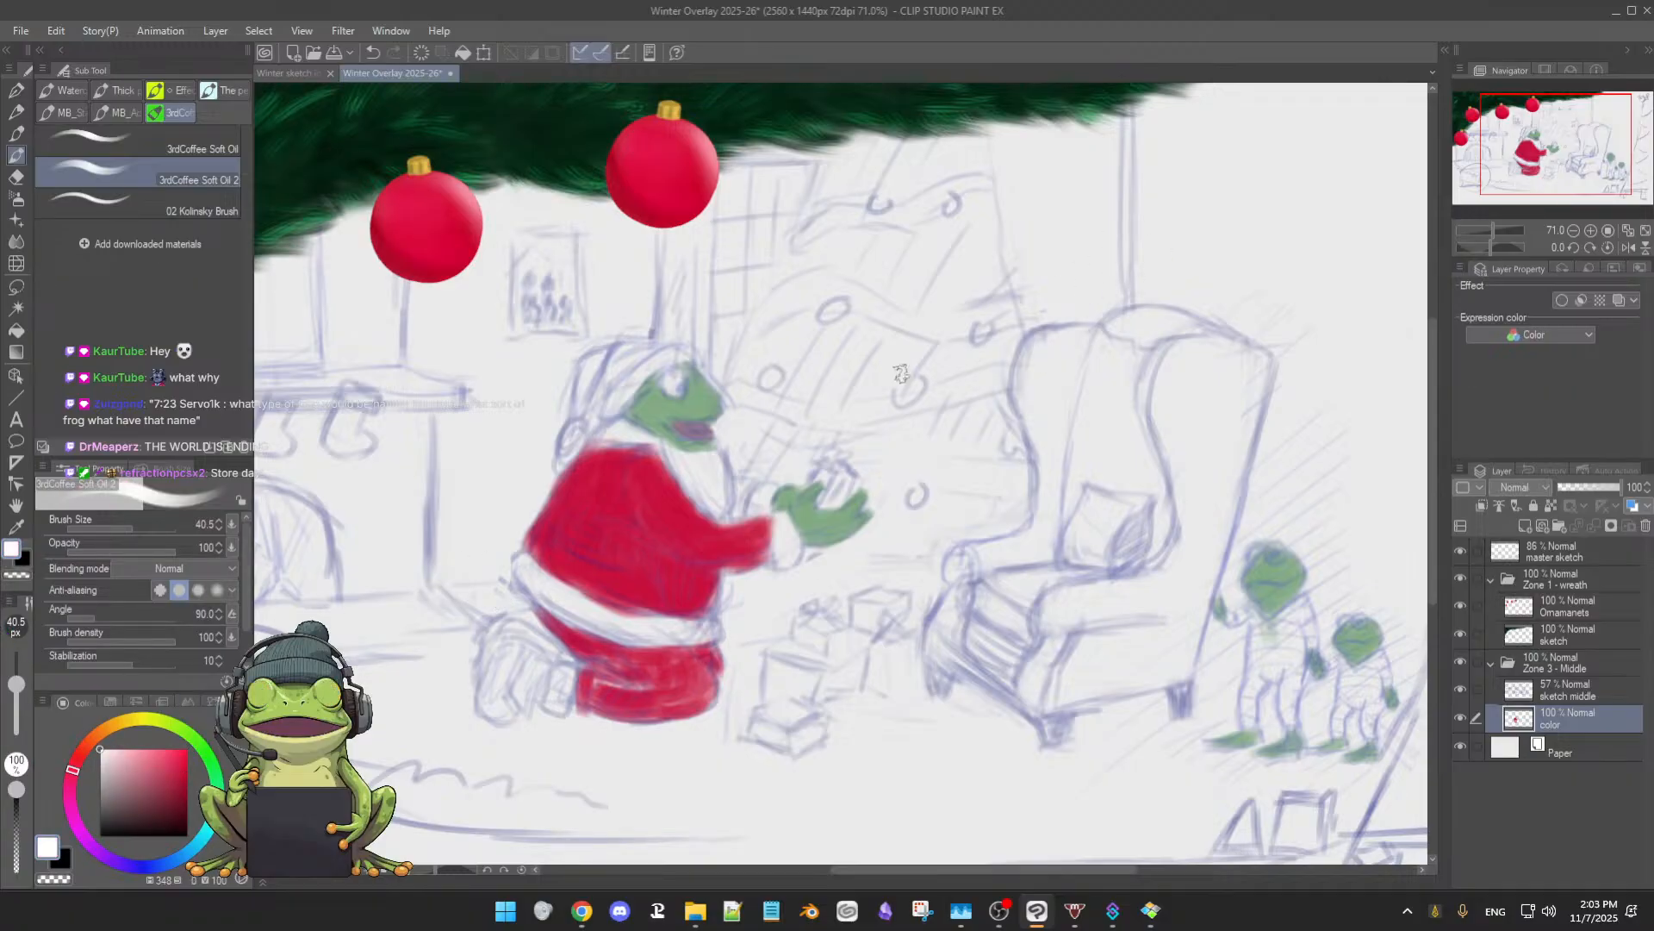
{"action": "key", "text": "bracketleft"}
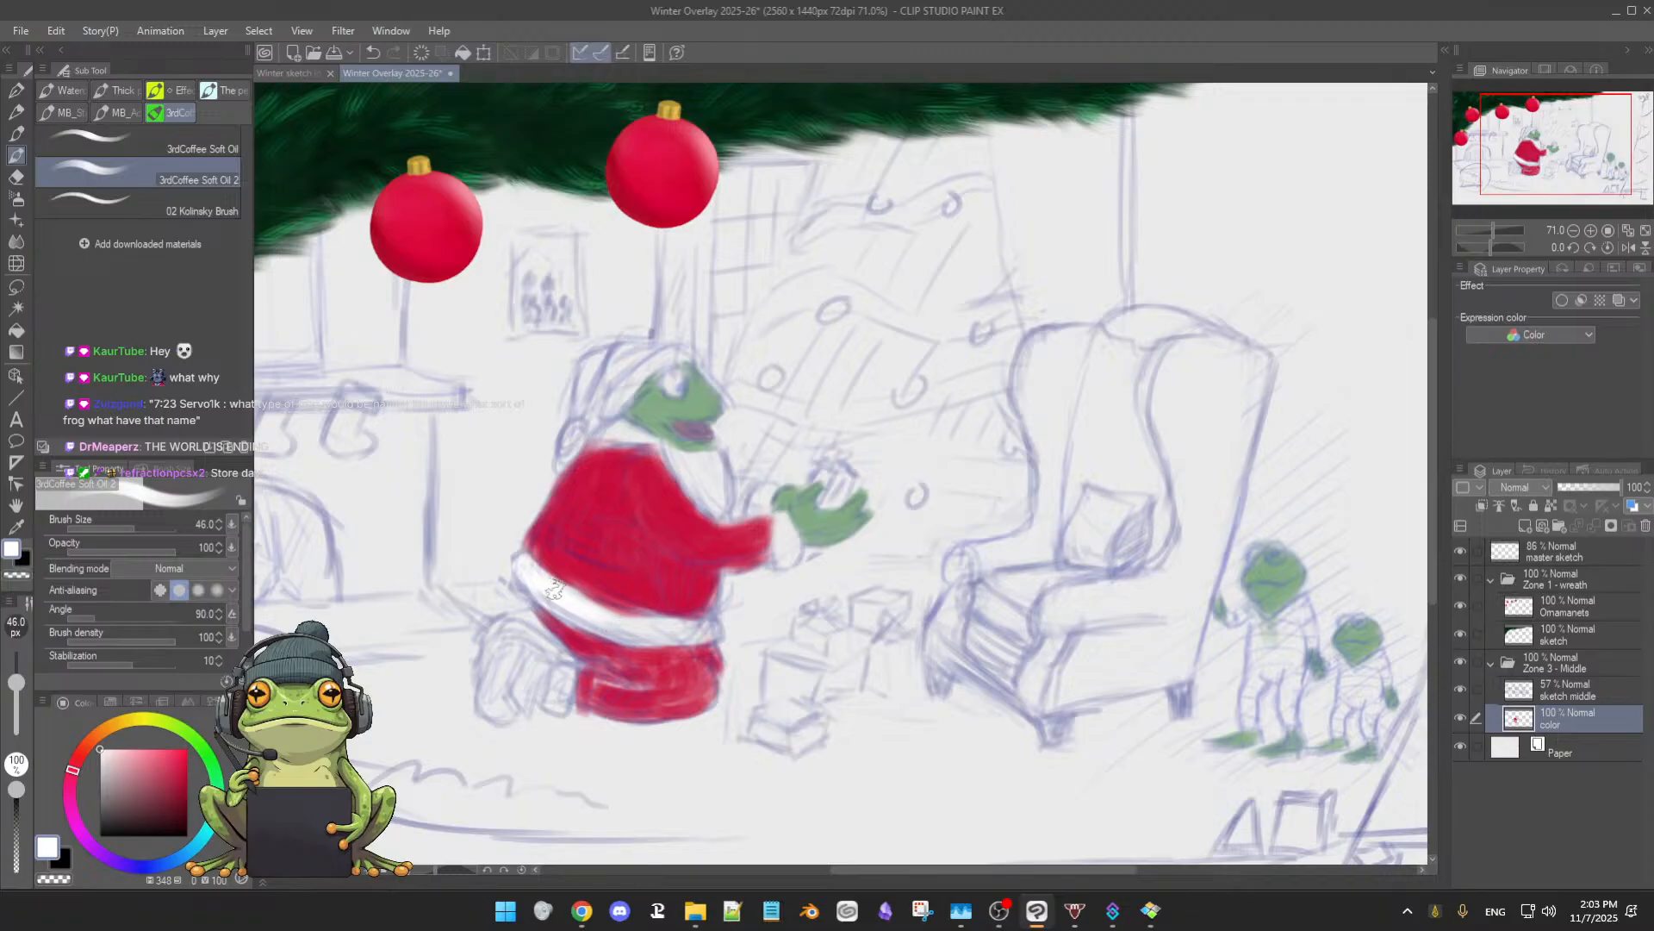
{"action": "left_click_drag", "start_coordinate": [586, 611], "coordinate": [708, 631]}
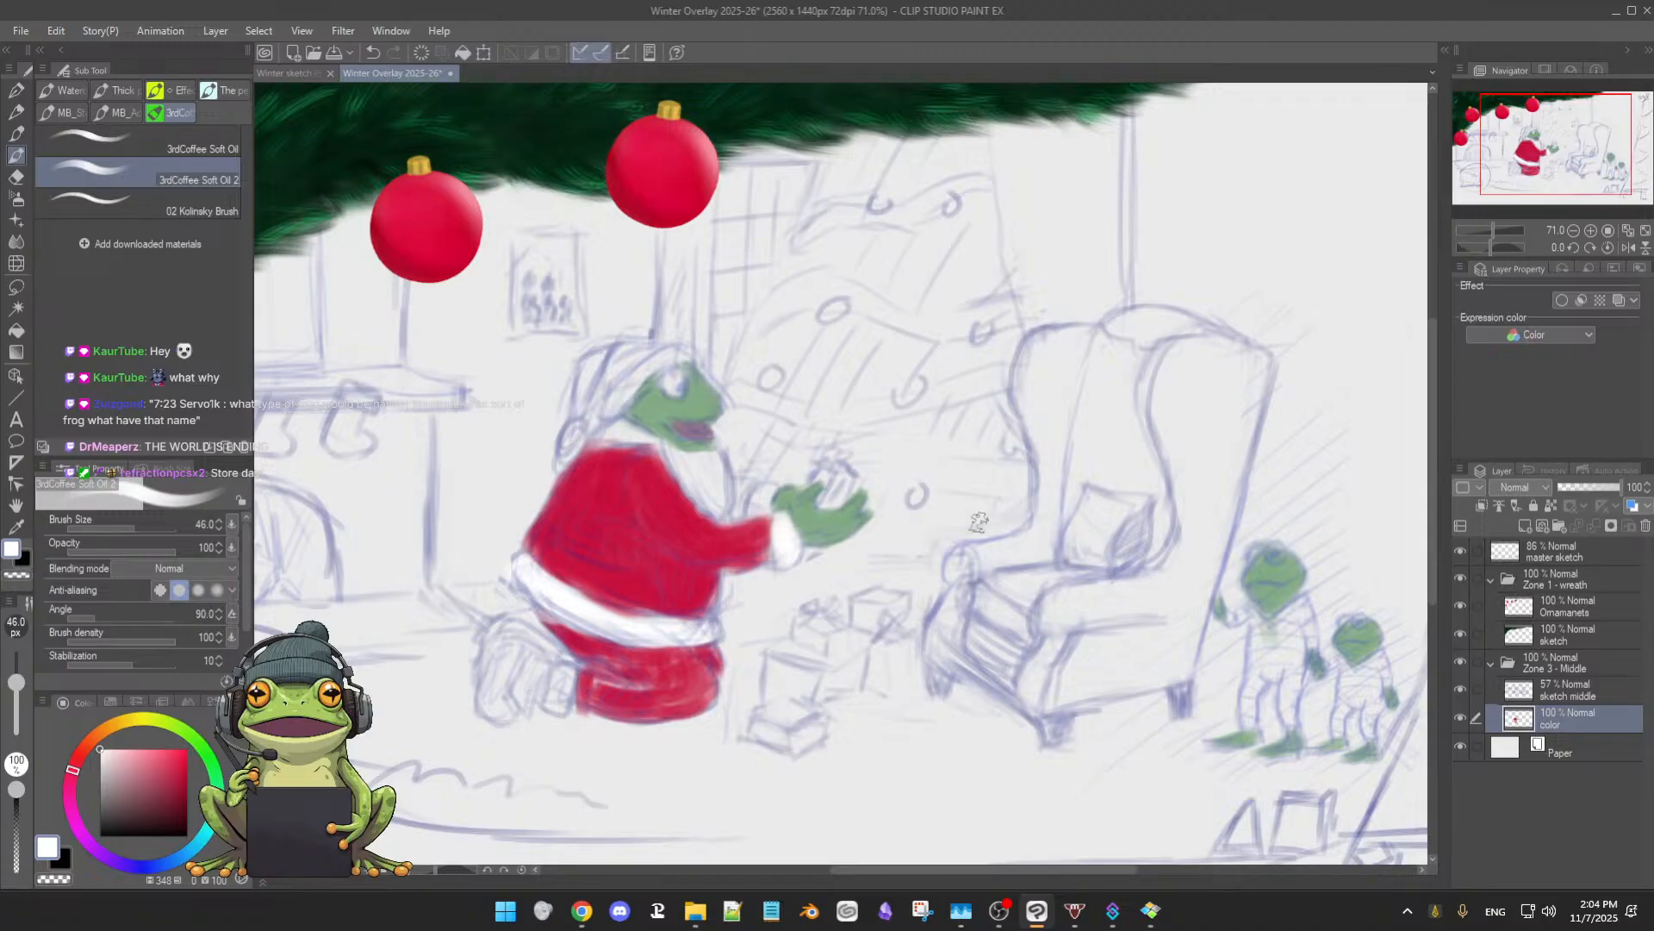
- Toggle the Paper layer off and on to check the painted white trim against transparency
{"action": "left_click", "coordinate": [1461, 746]}
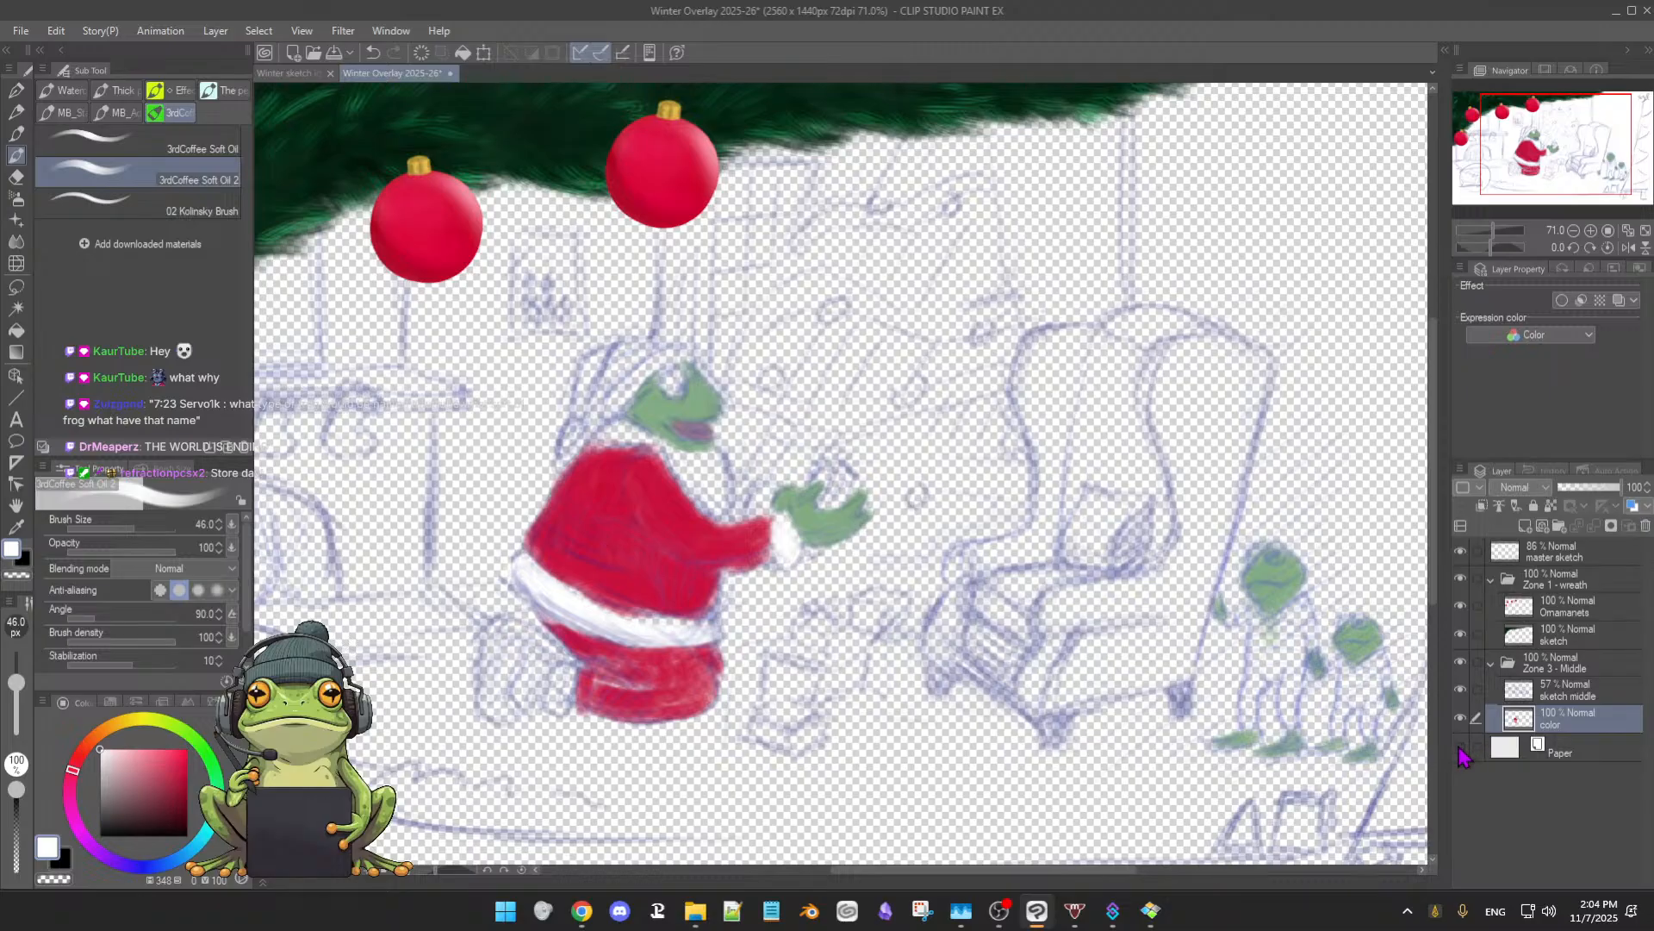
{"action": "left_click", "coordinate": [1461, 748]}
{"action": "left_click", "coordinate": [1460, 747]}
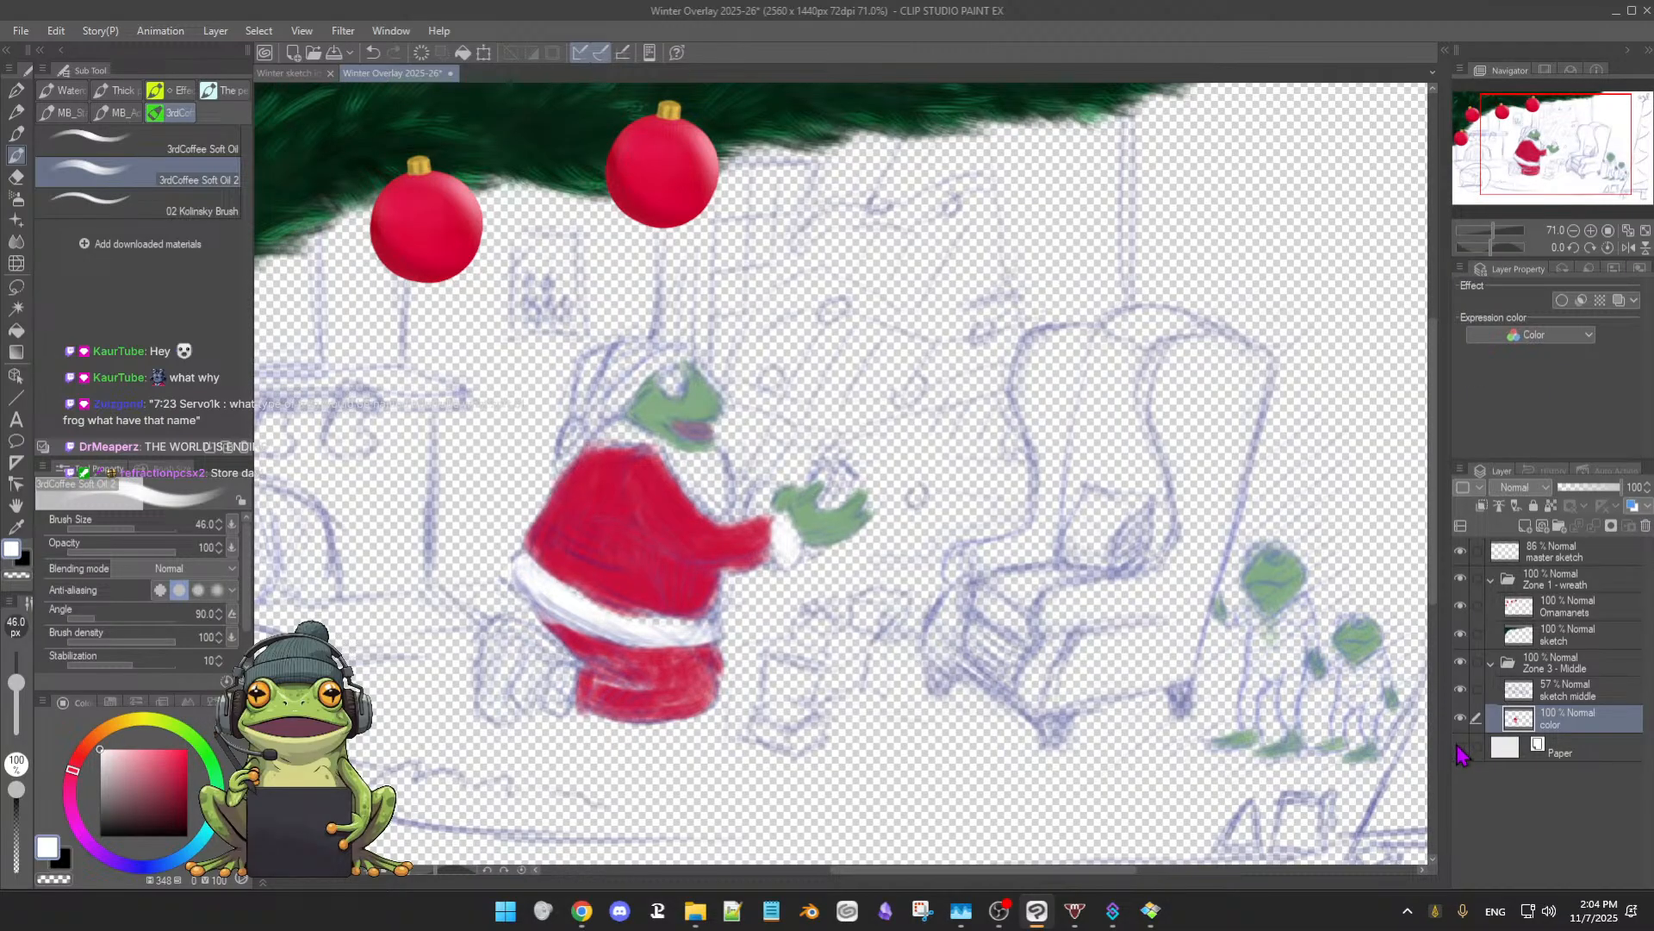
{"action": "left_click", "coordinate": [1460, 747]}
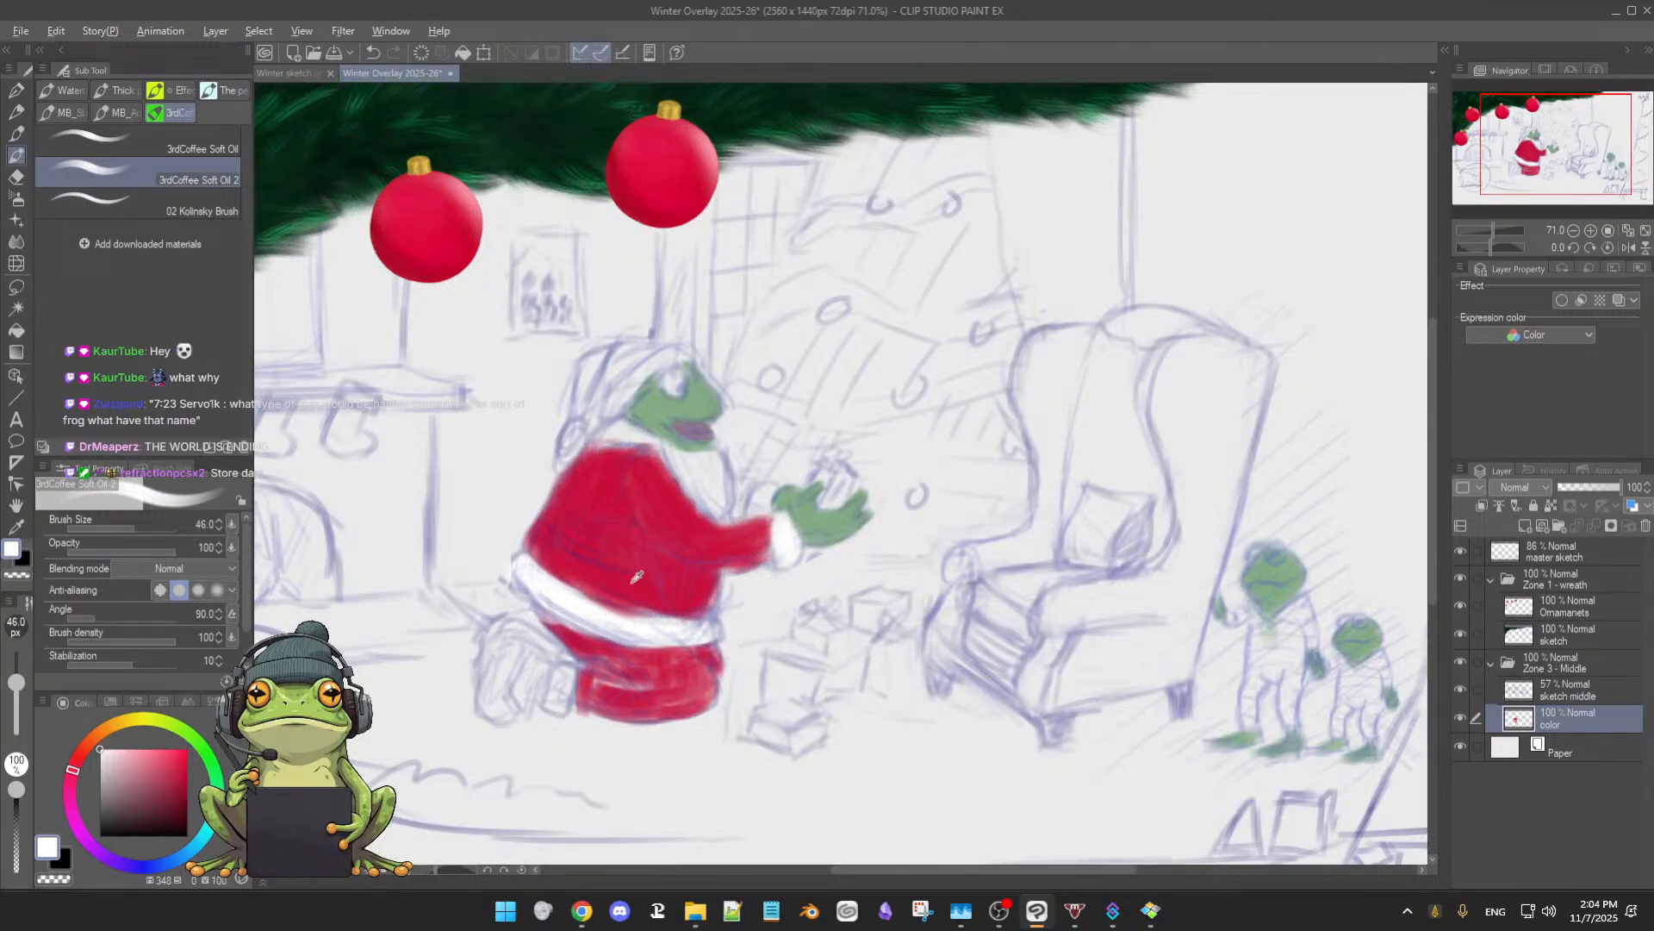
- Sample the coat's red and fill the gaps in the kneeling trousers with the 46 px brush
{"action": "left_click", "coordinate": [661, 604], "text": "alt"}
{"action": "left_click_drag", "start_coordinate": [571, 636], "coordinate": [588, 644]}
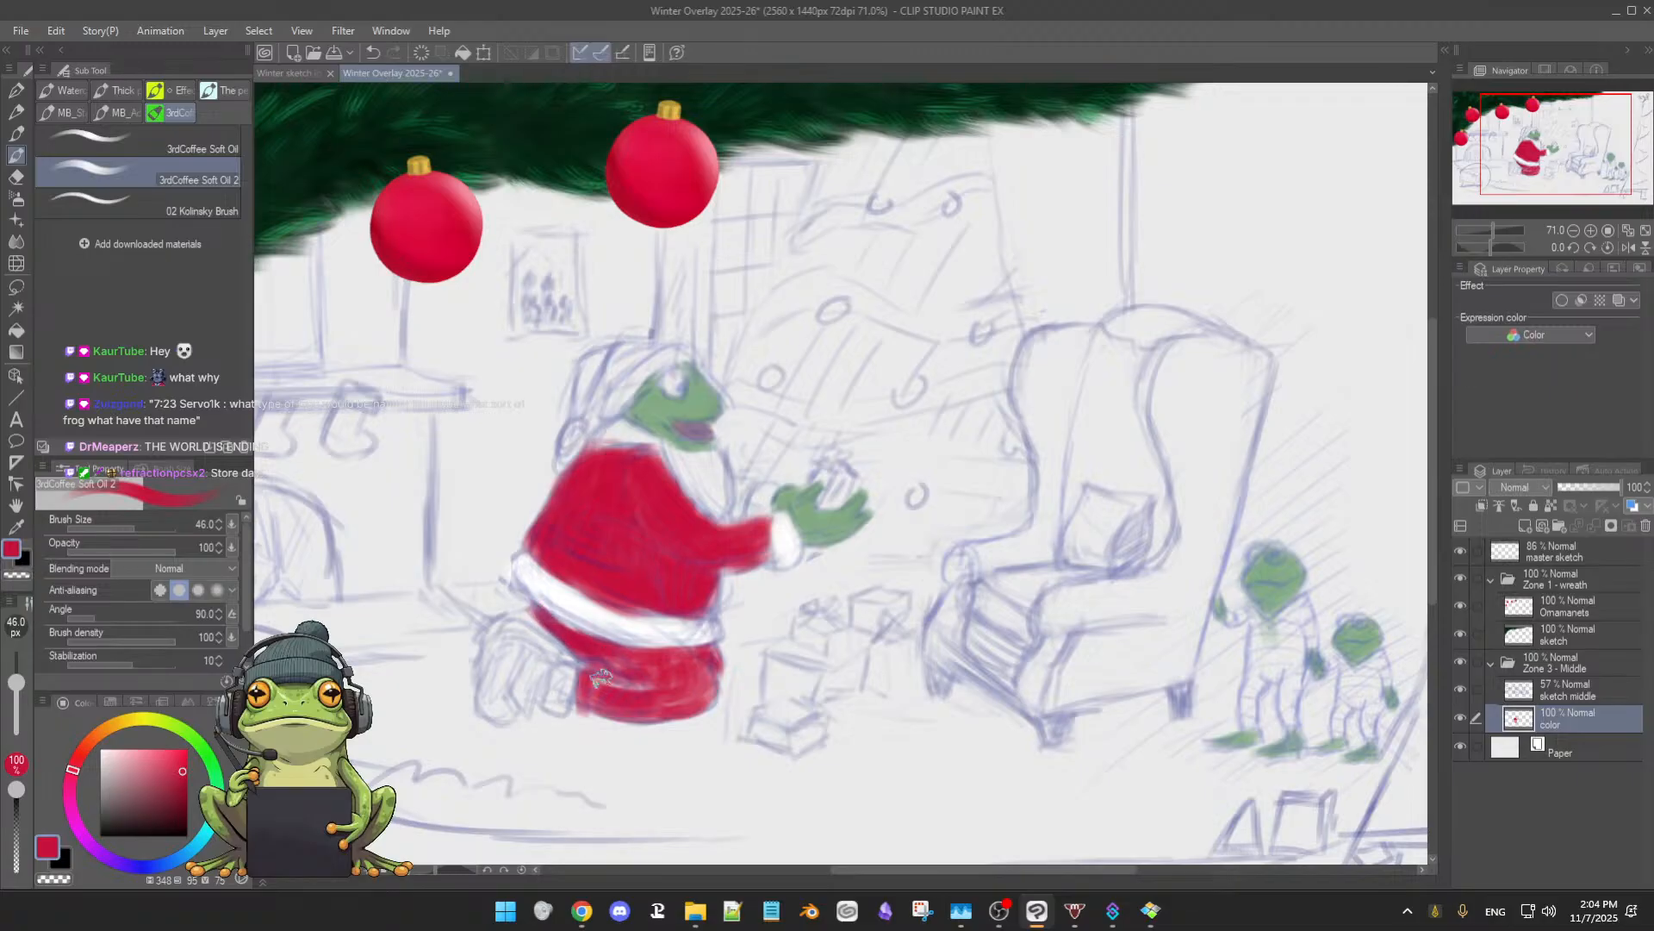
{"action": "mouse_move", "coordinate": [629, 692]}
{"action": "left_mouse_down"}
{"action": "mouse_move", "coordinate": [704, 662]}
{"action": "mouse_move", "coordinate": [701, 706]}
{"action": "mouse_move", "coordinate": [641, 702]}
{"action": "mouse_move", "coordinate": [582, 645]}
{"action": "mouse_move", "coordinate": [631, 697]}
{"action": "mouse_move", "coordinate": [700, 690]}
{"action": "mouse_move", "coordinate": [631, 678]}
{"action": "mouse_move", "coordinate": [656, 662]}
{"action": "mouse_move", "coordinate": [550, 626]}
{"action": "mouse_move", "coordinate": [607, 669]}
{"action": "mouse_move", "coordinate": [601, 683]}
{"action": "mouse_move", "coordinate": [657, 664]}
{"action": "mouse_move", "coordinate": [593, 687]}
{"action": "mouse_move", "coordinate": [625, 676]}
{"action": "mouse_move", "coordinate": [646, 711]}
{"action": "mouse_move", "coordinate": [626, 665]}
{"action": "left_mouse_up"}
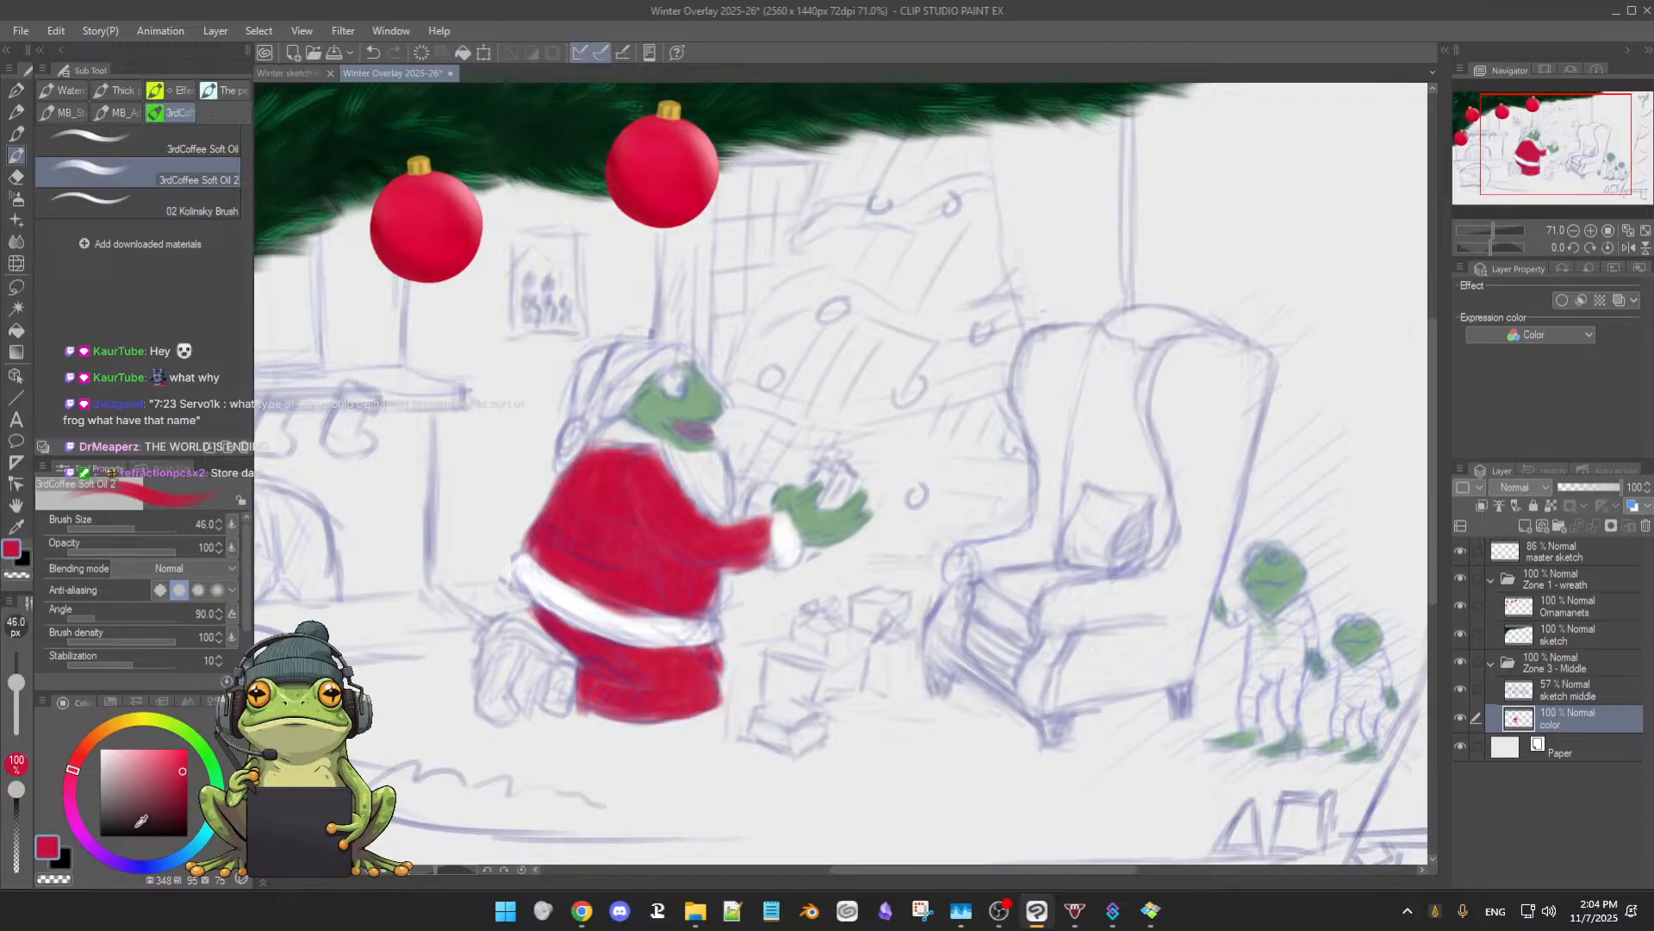
- Choose a very dark maroon and block in both of the Santa frog's boots behind the trousers
{"action": "left_click", "coordinate": [179, 807]}
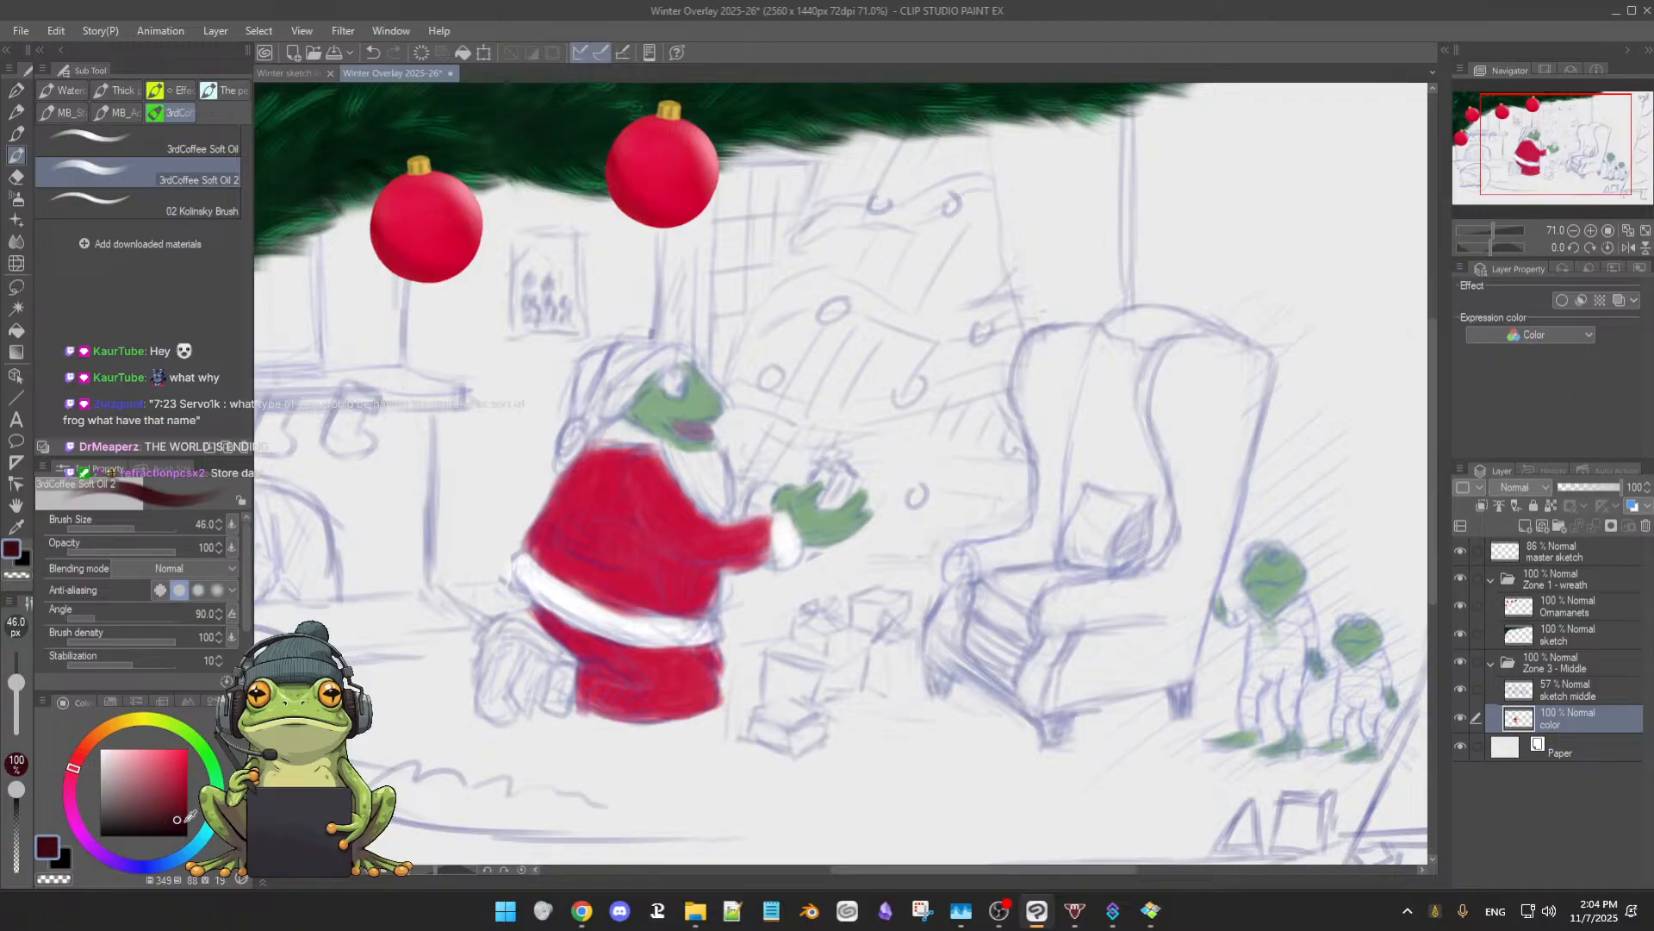
{"action": "mouse_move", "coordinate": [564, 659]}
{"action": "left_mouse_down"}
{"action": "mouse_move", "coordinate": [556, 703]}
{"action": "mouse_move", "coordinate": [565, 664]}
{"action": "mouse_move", "coordinate": [543, 666]}
{"action": "left_mouse_up"}
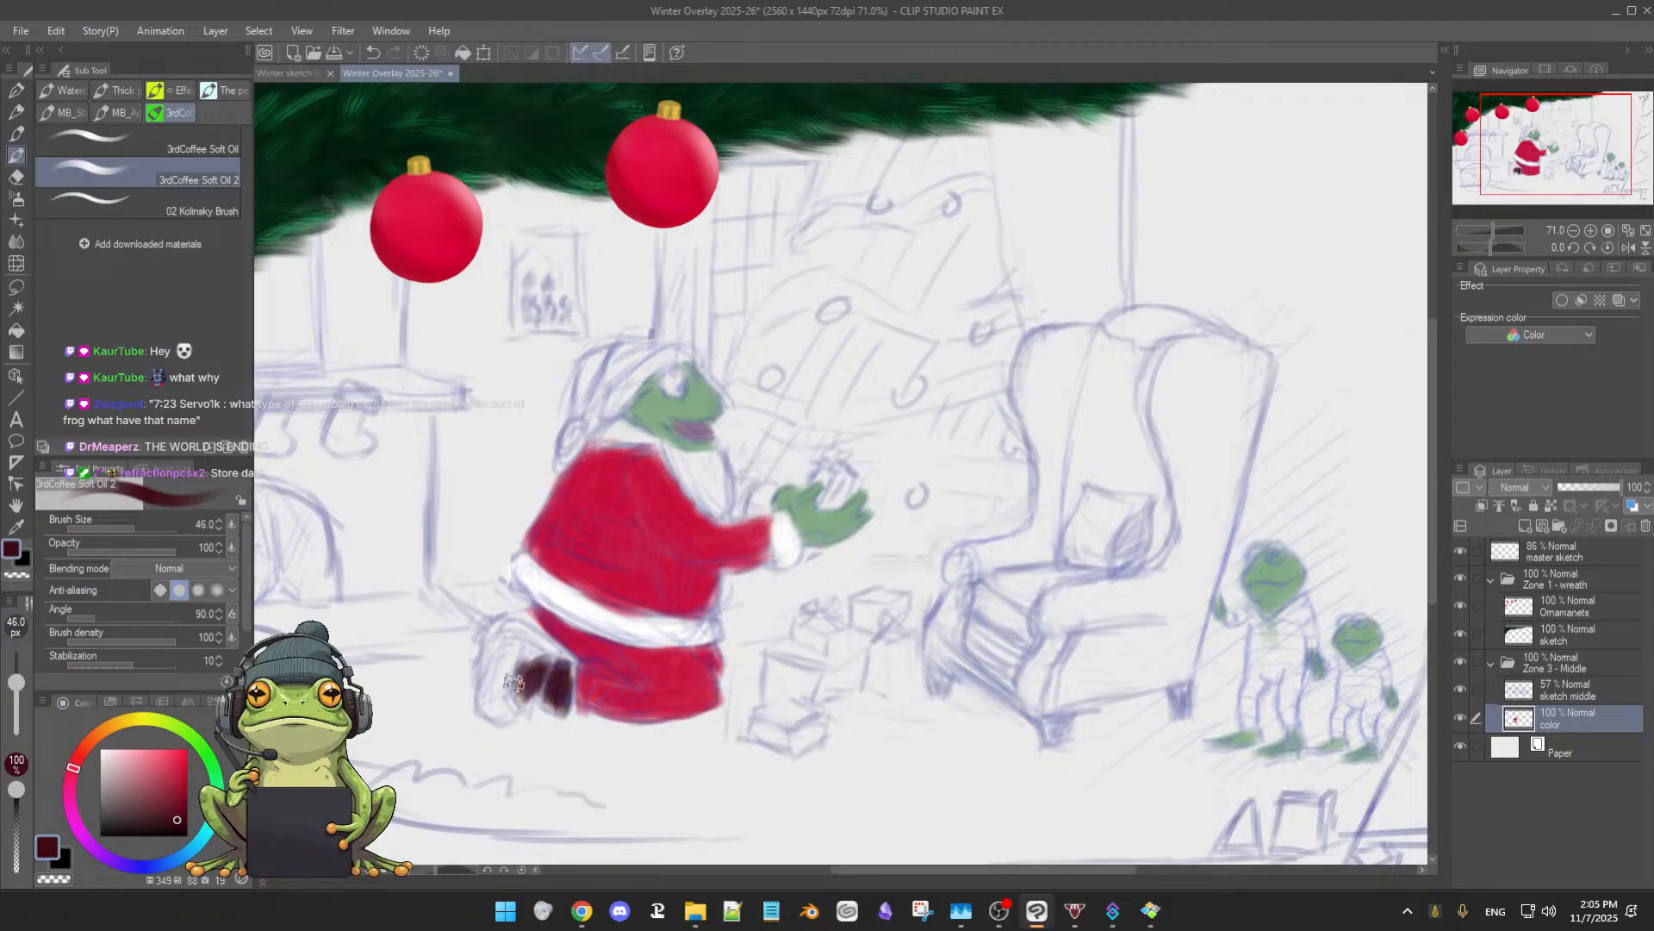
{"action": "left_click_drag", "start_coordinate": [510, 670], "coordinate": [504, 707]}
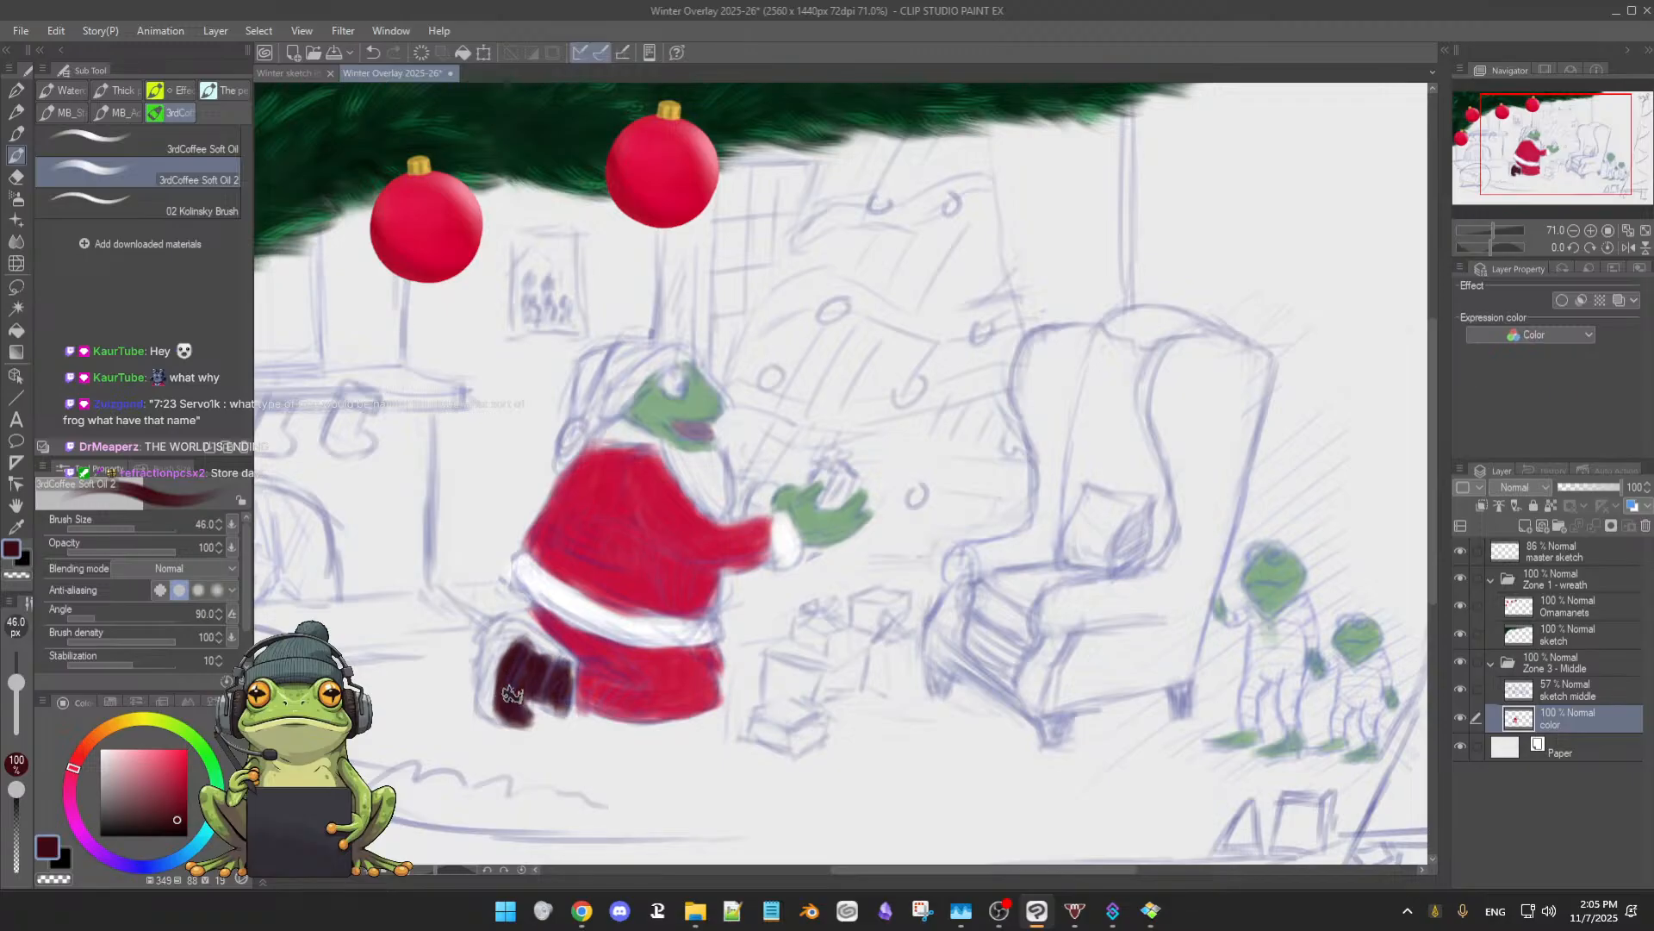
{"action": "key", "text": "e"}
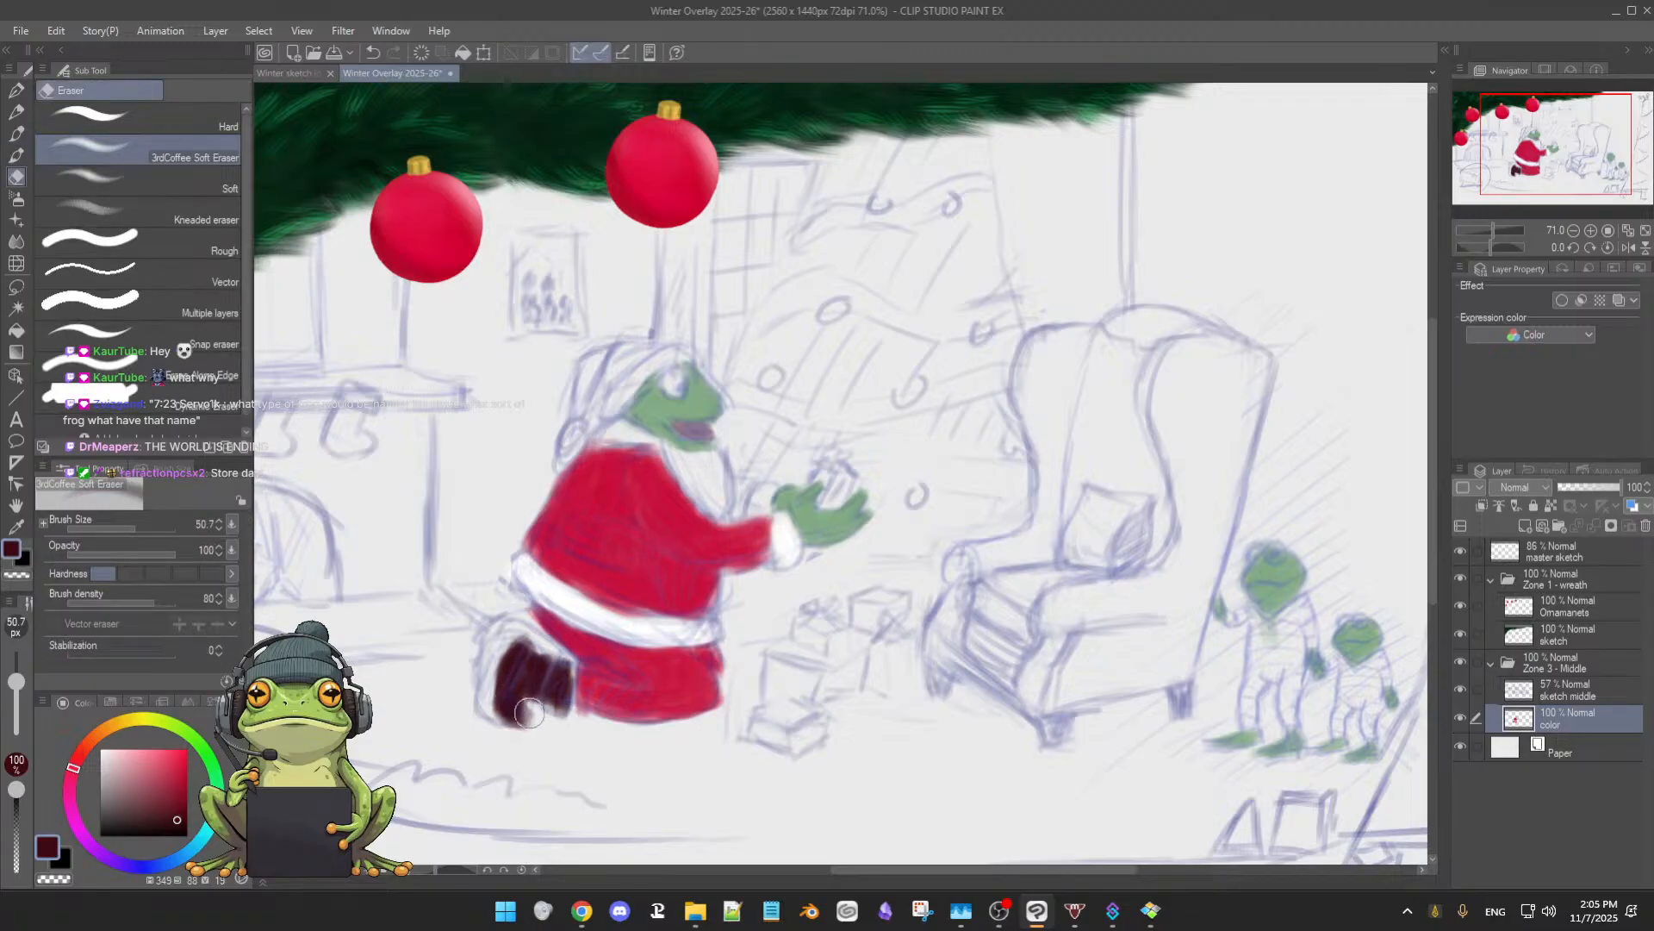
{"action": "key", "text": "b"}
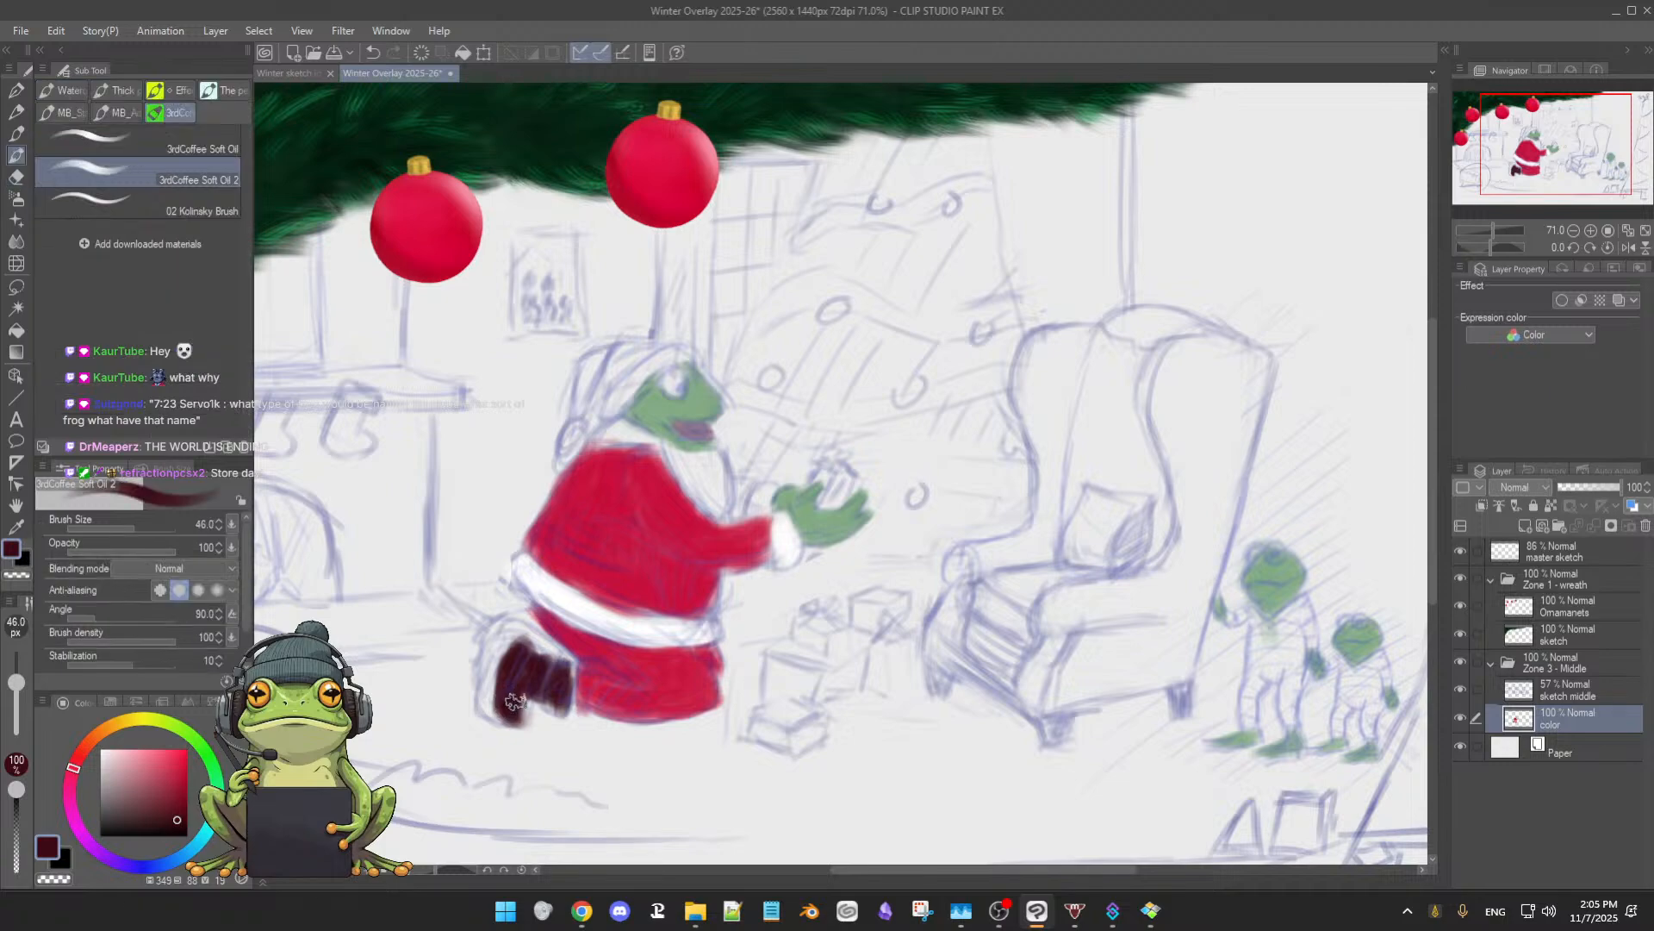
- Trim the edges of the dark boots with the 50.7 px soft eraser and touch up their shape with the brush
{"action": "key", "text": "e"}
{"action": "mouse_move", "coordinate": [515, 641]}
{"action": "left_mouse_down"}
{"action": "mouse_move", "coordinate": [532, 636]}
{"action": "mouse_move", "coordinate": [501, 647]}
{"action": "left_mouse_up"}
{"action": "key", "text": "b"}
{"action": "key", "text": "e"}
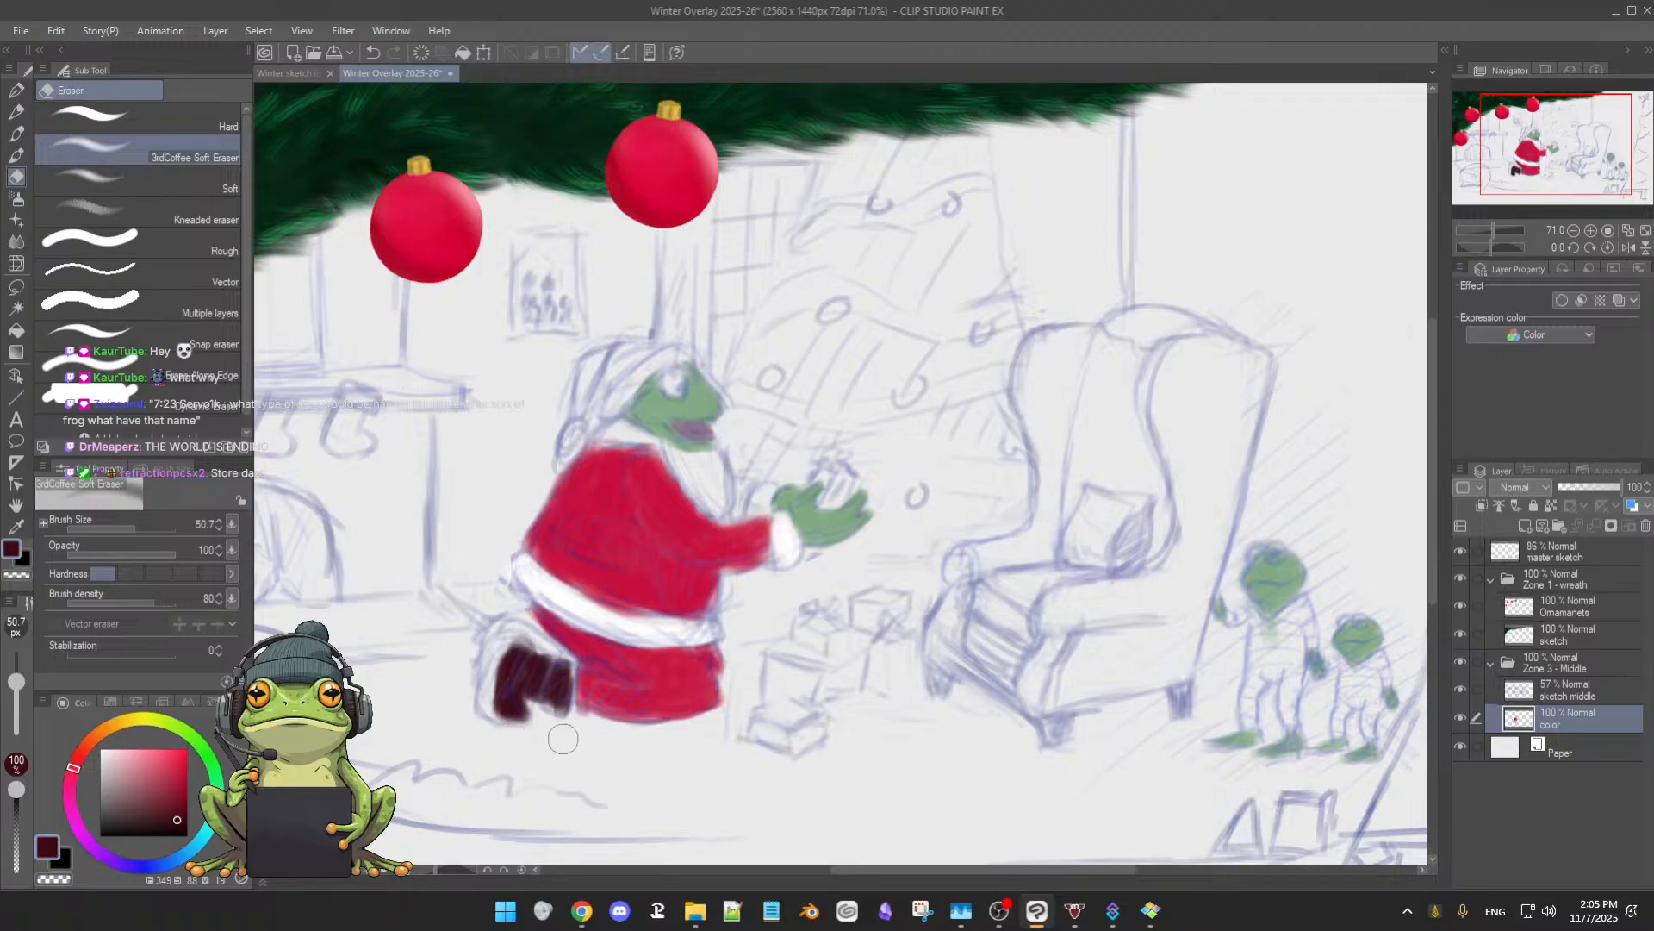
{"action": "key", "text": "b"}
{"action": "mouse_move", "coordinate": [566, 675]}
{"action": "left_mouse_down"}
{"action": "mouse_move", "coordinate": [555, 703]}
{"action": "mouse_move", "coordinate": [562, 677]}
{"action": "left_mouse_up"}
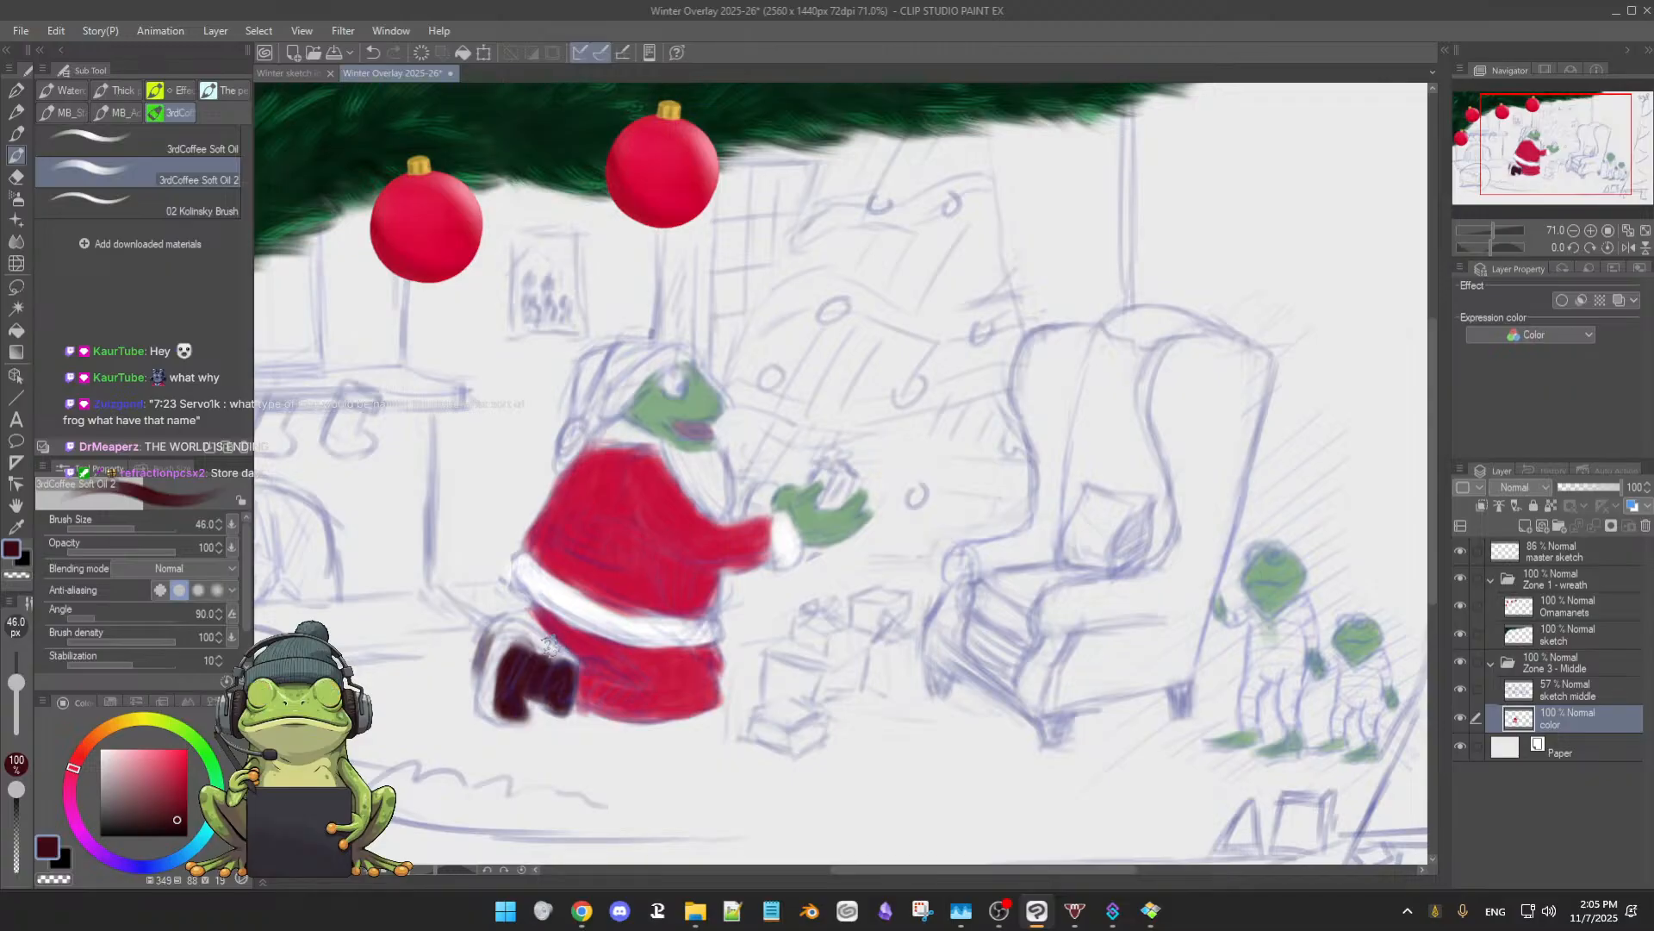
- Undo the last boot stroke, trim the boot tops, repaint the rear boot's outer side in dark maroon, and fill the gap beside the trousers
{"action": "key", "text": "ctrl+z"}
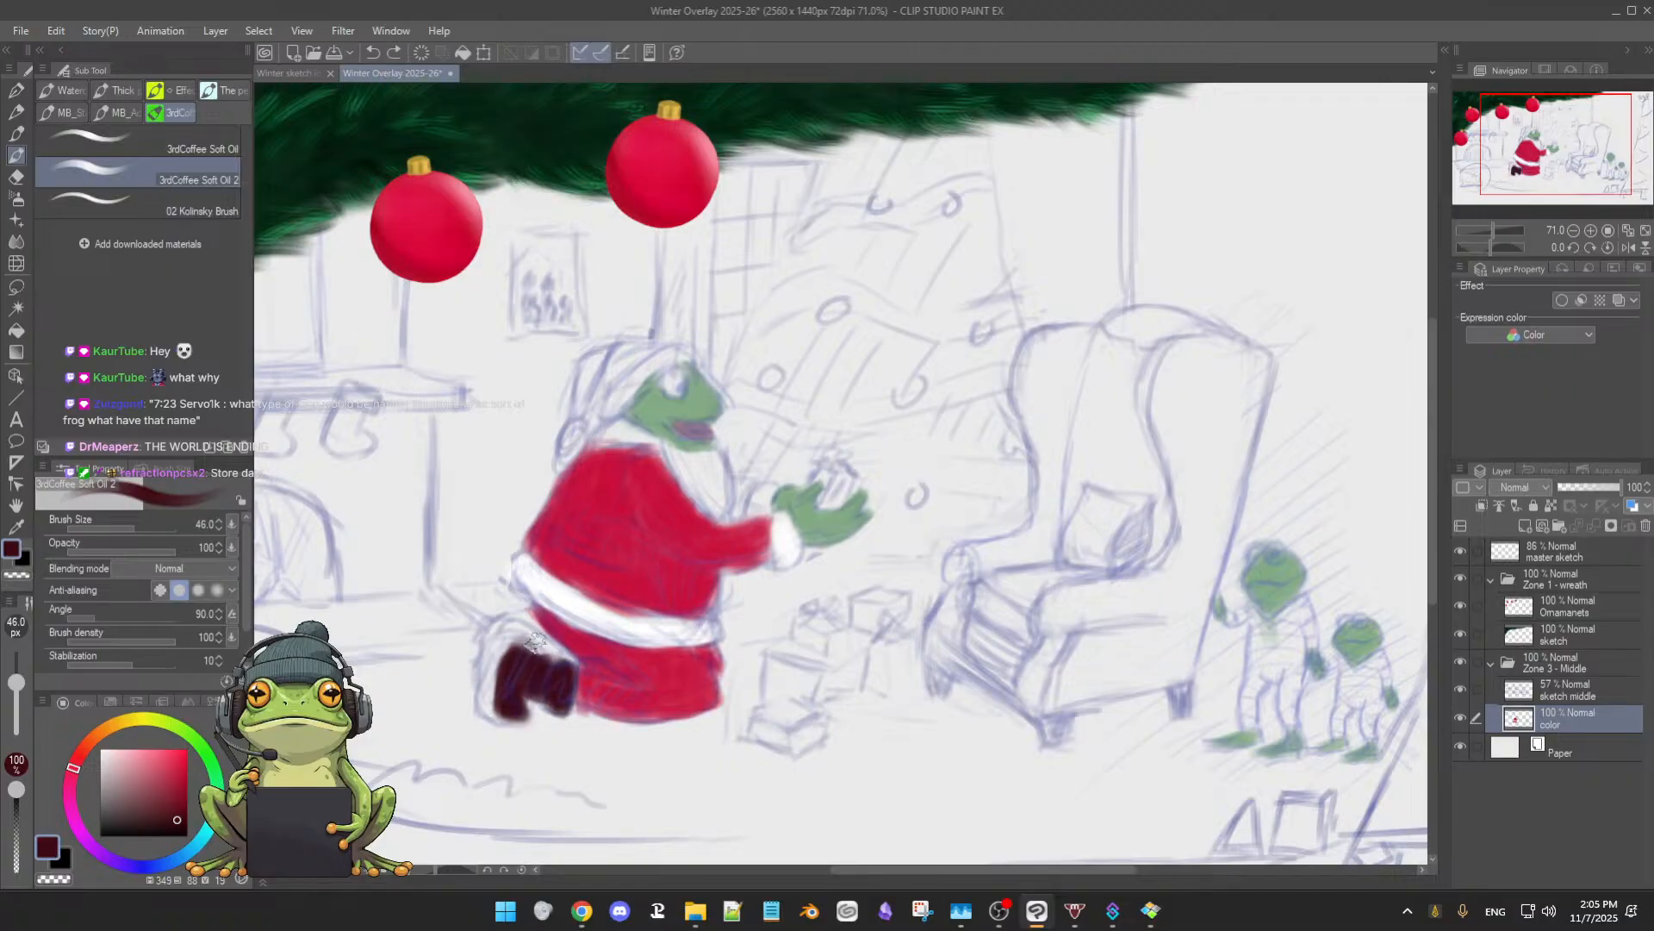
{"action": "key", "text": "e"}
{"action": "left_click", "coordinate": [532, 642]}
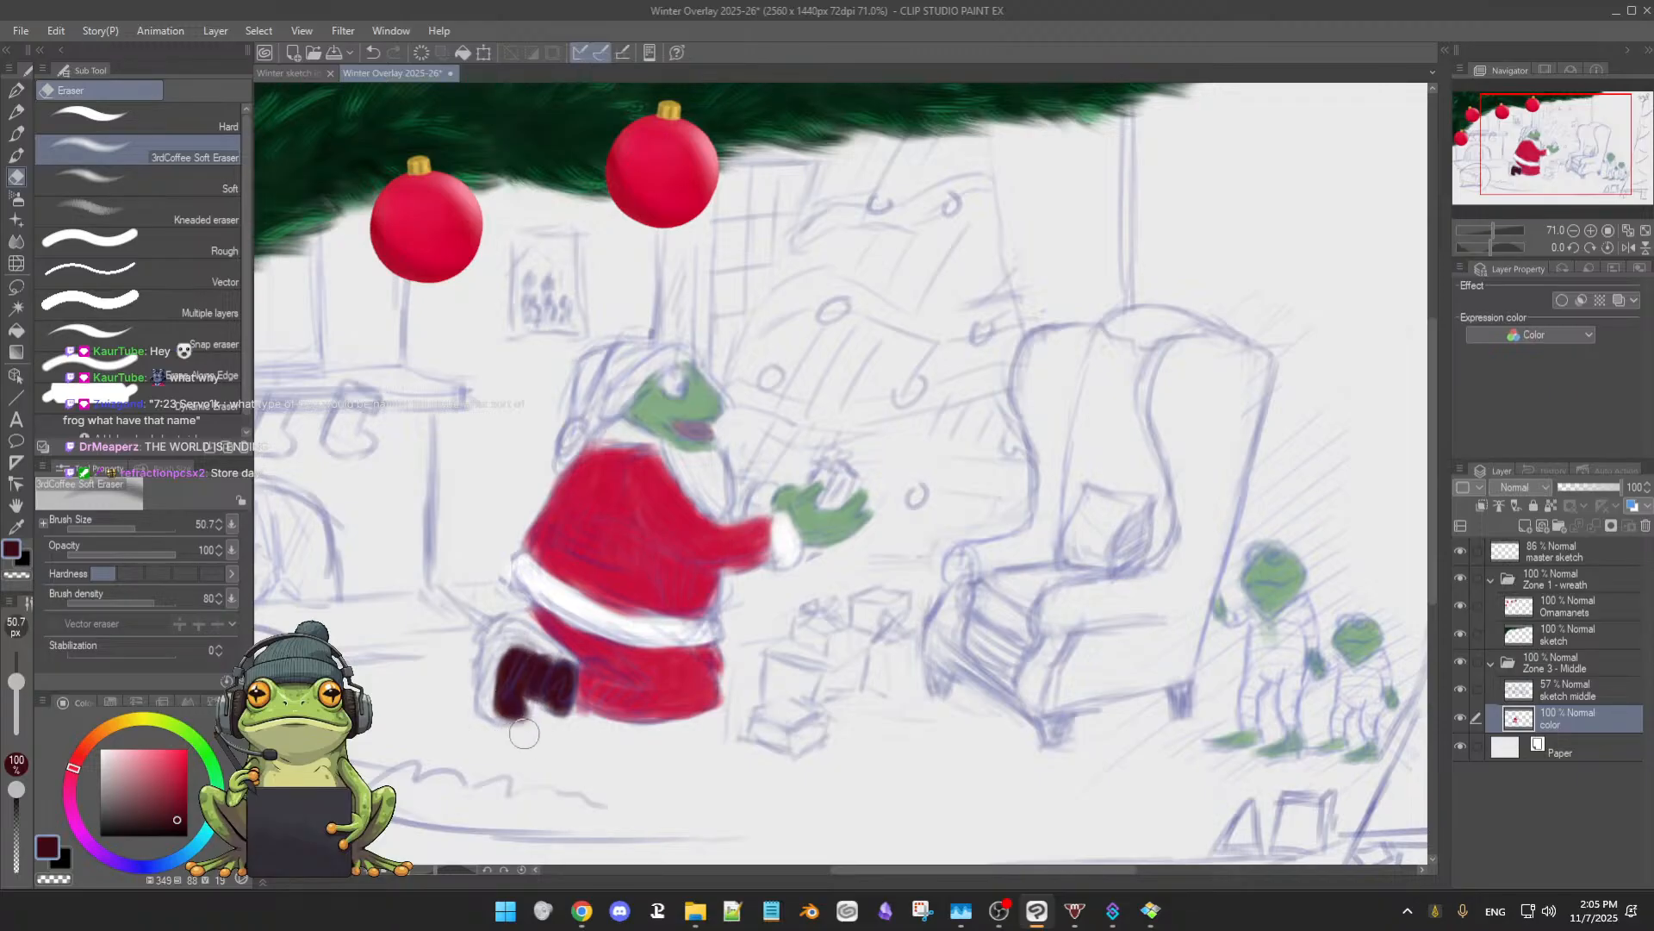
{"action": "key", "text": "b"}
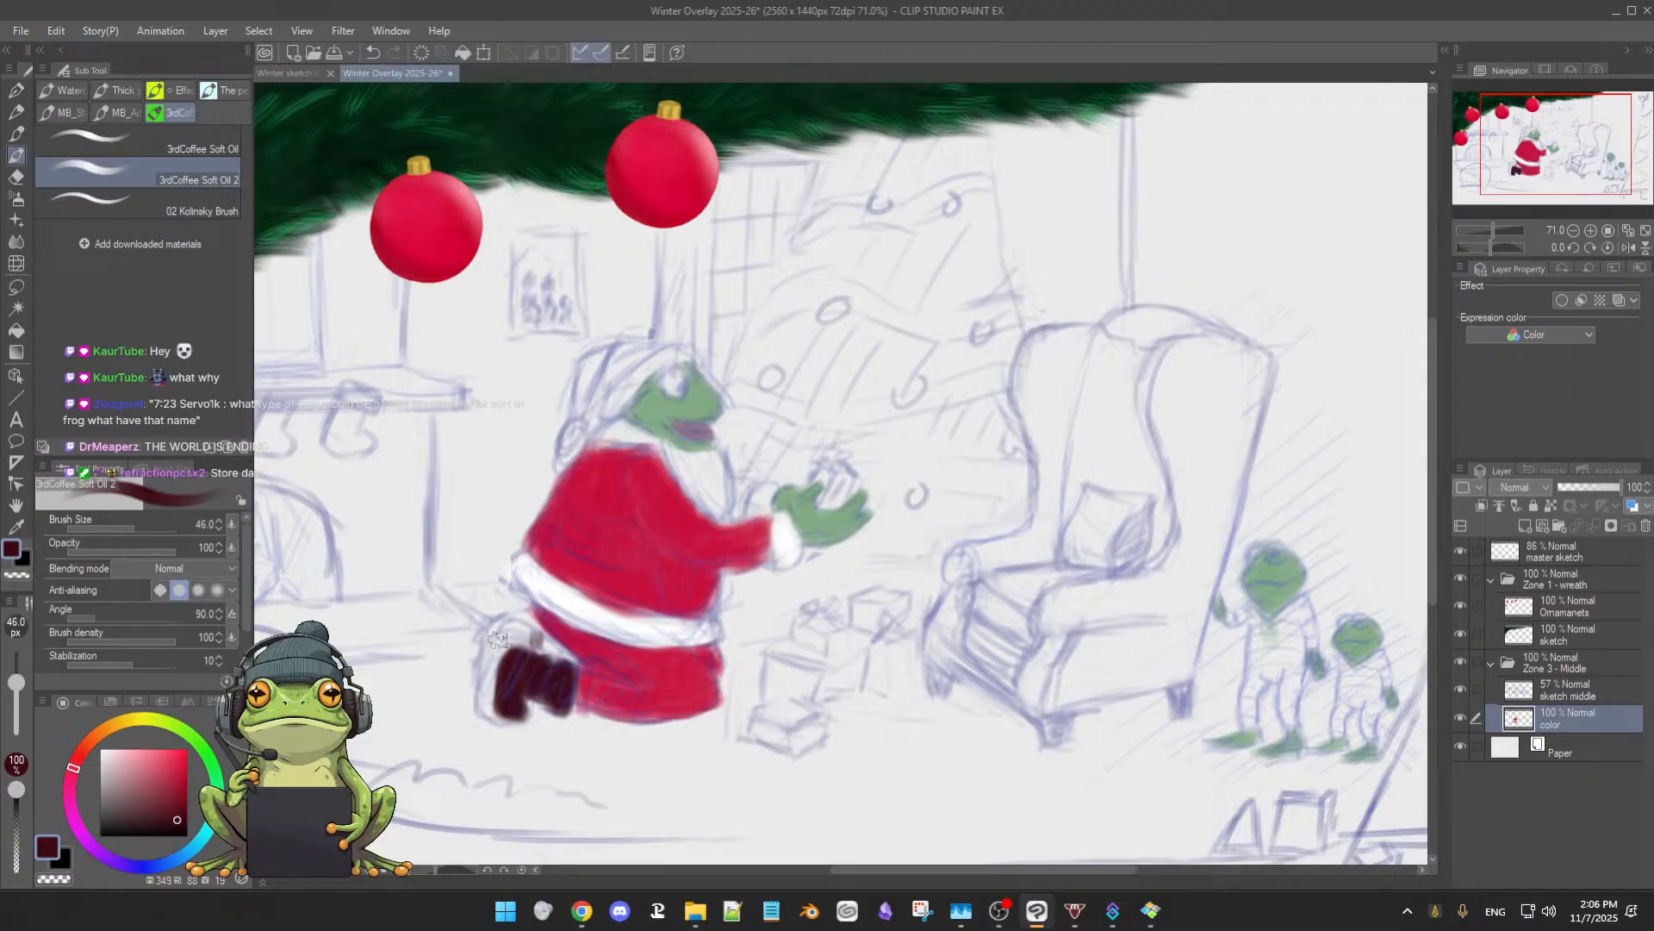
{"action": "mouse_move", "coordinate": [483, 654]}
{"action": "left_mouse_down"}
{"action": "mouse_move", "coordinate": [487, 634]}
{"action": "mouse_move", "coordinate": [491, 695]}
{"action": "left_mouse_up"}
{"action": "left_click", "coordinate": [552, 651], "text": "alt"}
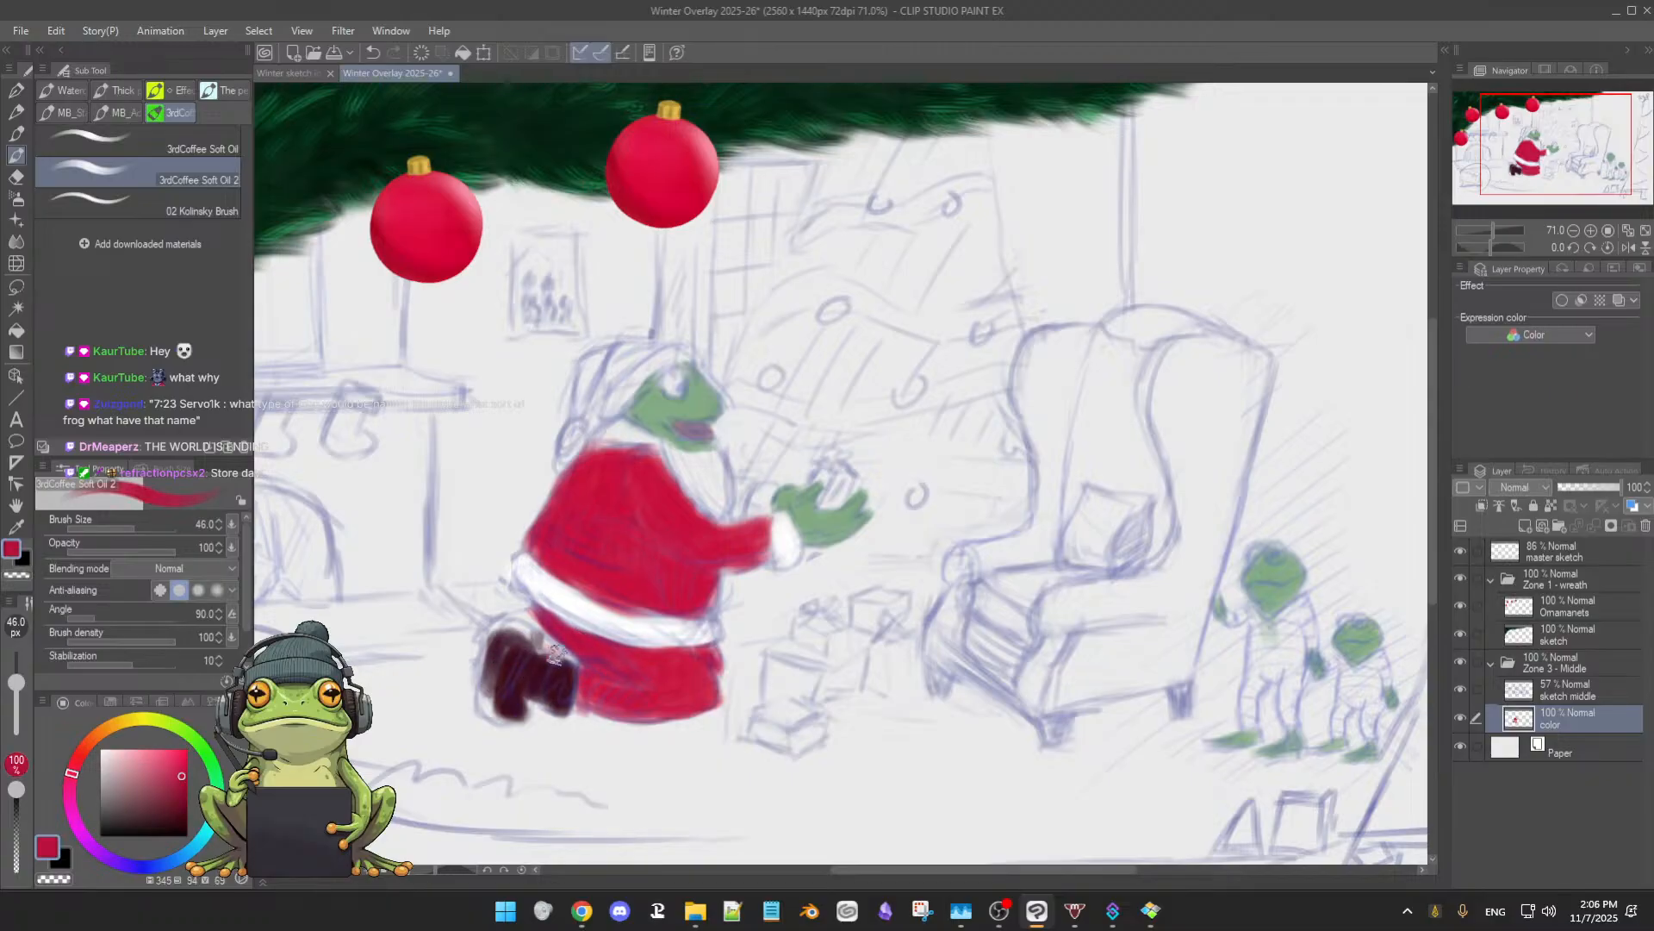
{"action": "mouse_move", "coordinate": [541, 651]}
{"action": "left_mouse_down"}
{"action": "mouse_move", "coordinate": [595, 648]}
{"action": "mouse_move", "coordinate": [529, 648]}
{"action": "mouse_move", "coordinate": [544, 660]}
{"action": "mouse_move", "coordinate": [510, 628]}
{"action": "mouse_move", "coordinate": [523, 640]}
{"action": "mouse_move", "coordinate": [492, 676]}
{"action": "mouse_move", "coordinate": [511, 636]}
{"action": "left_mouse_up"}
- Sample the boot maroon, hand green and coat red, and paint a small swatch of each on the canvas beneath the Santa frog
{"action": "left_click", "coordinate": [500, 643], "text": "alt"}
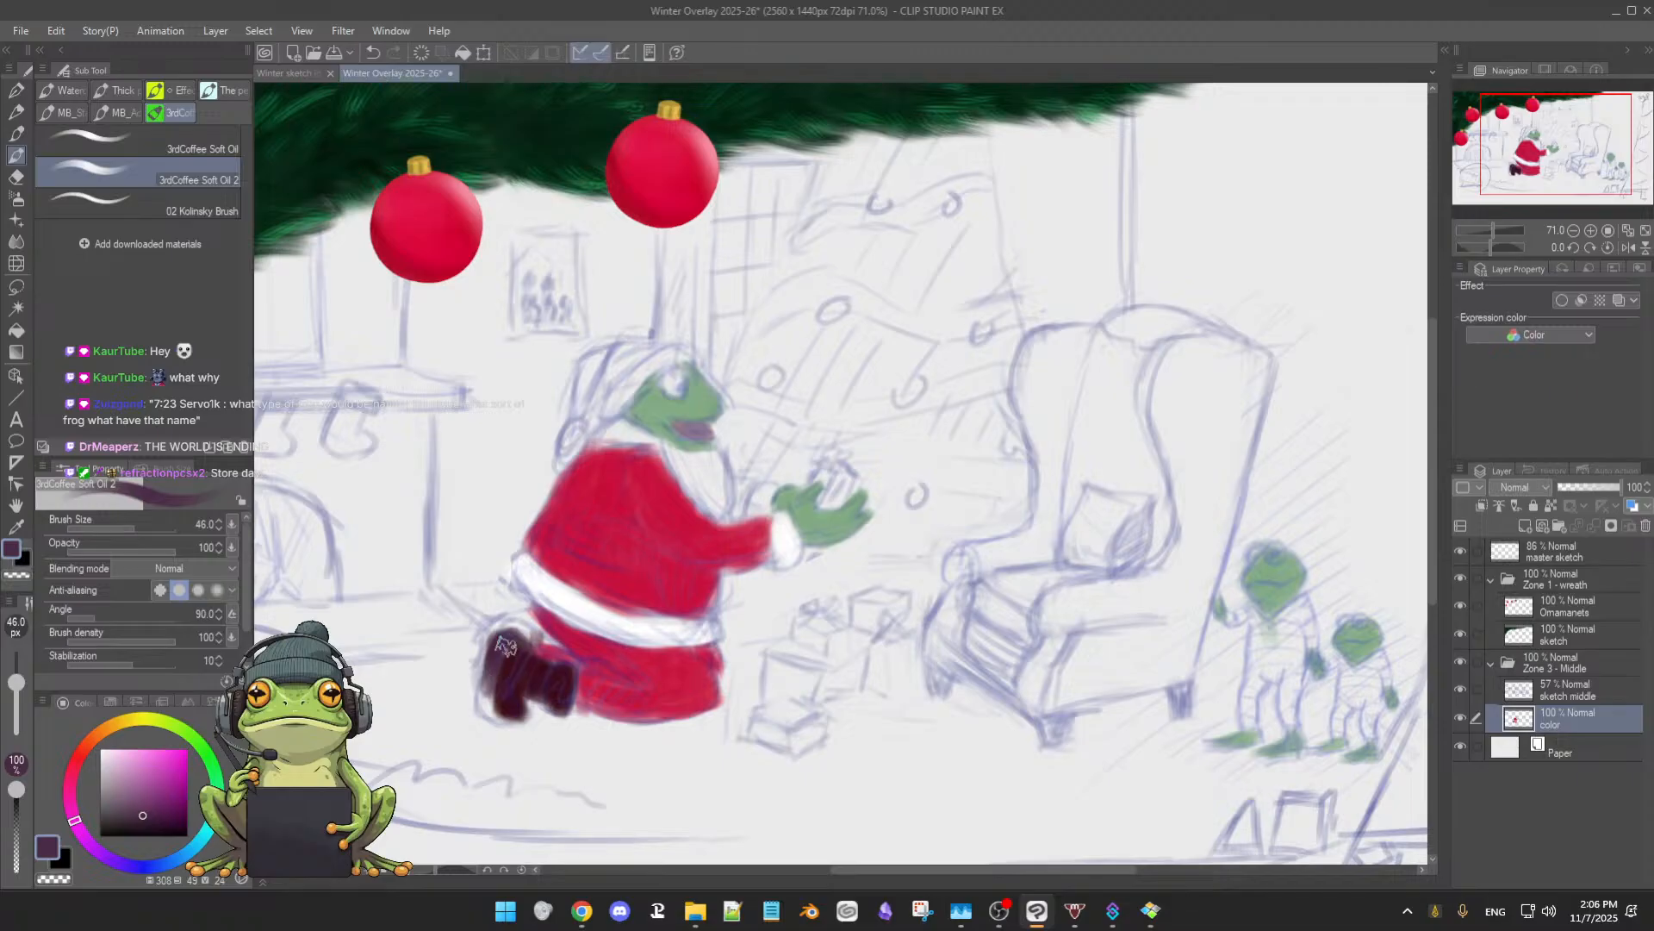
{"action": "mouse_move", "coordinate": [659, 752]}
{"action": "left_mouse_down"}
{"action": "mouse_move", "coordinate": [688, 764]}
{"action": "mouse_move", "coordinate": [677, 751]}
{"action": "mouse_move", "coordinate": [672, 771]}
{"action": "mouse_move", "coordinate": [678, 754]}
{"action": "left_mouse_up"}
{"action": "left_click", "coordinate": [534, 669], "text": "alt"}
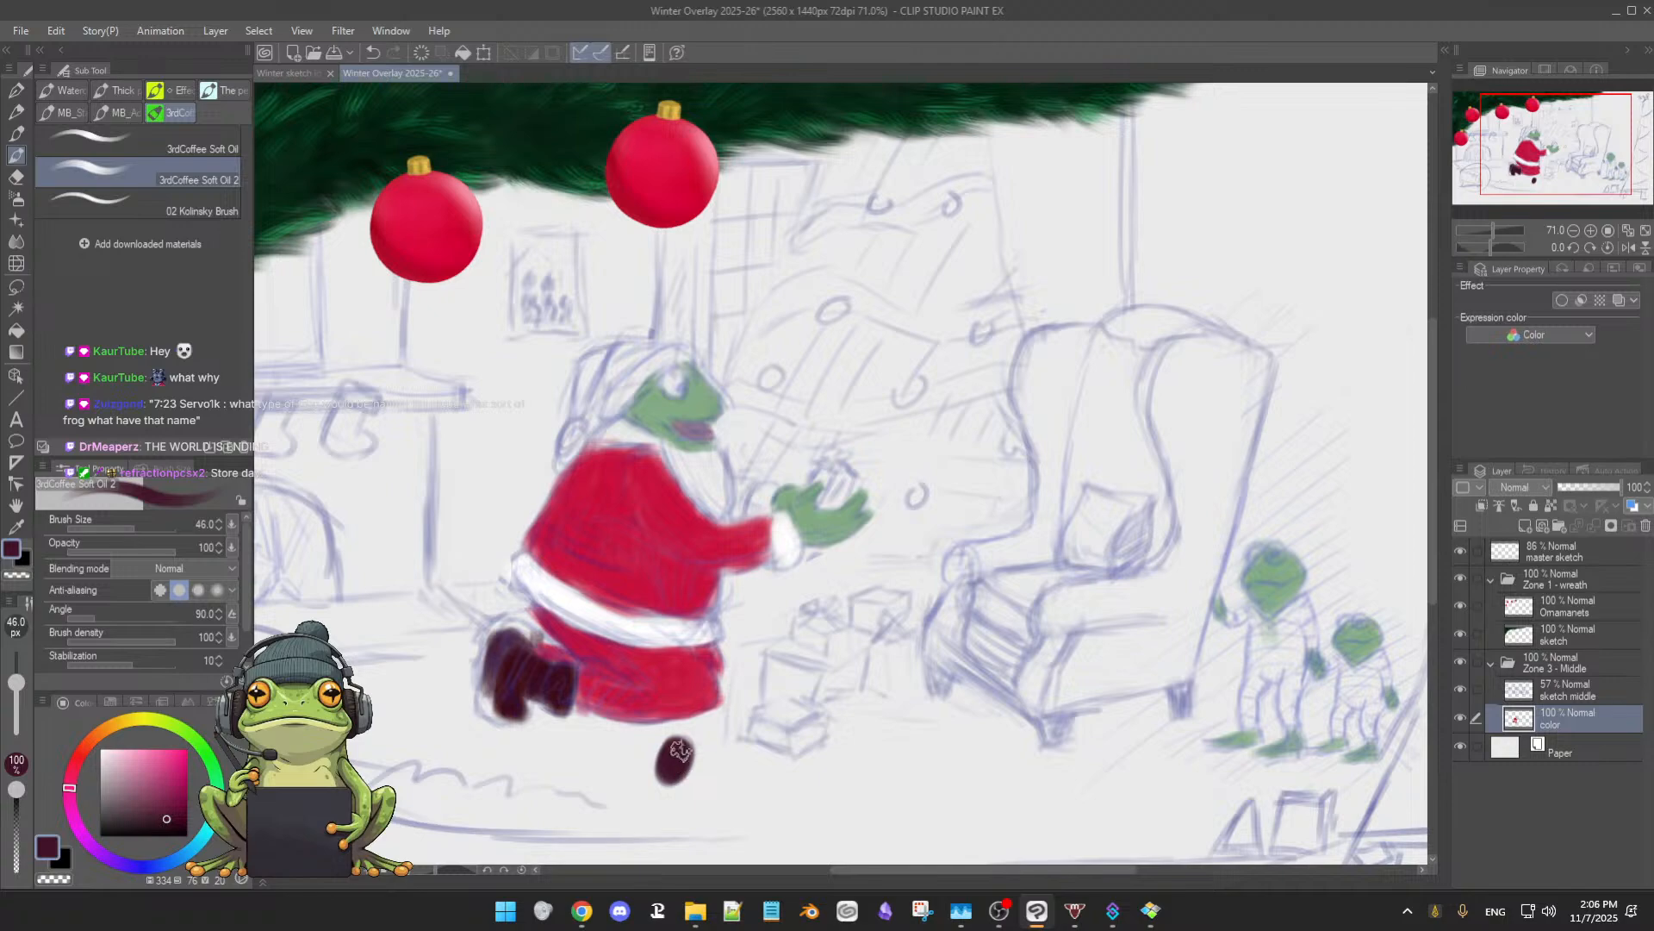
{"action": "left_click_drag", "start_coordinate": [569, 743], "coordinate": [582, 750]}
{"action": "left_click", "coordinate": [823, 504], "text": "alt"}
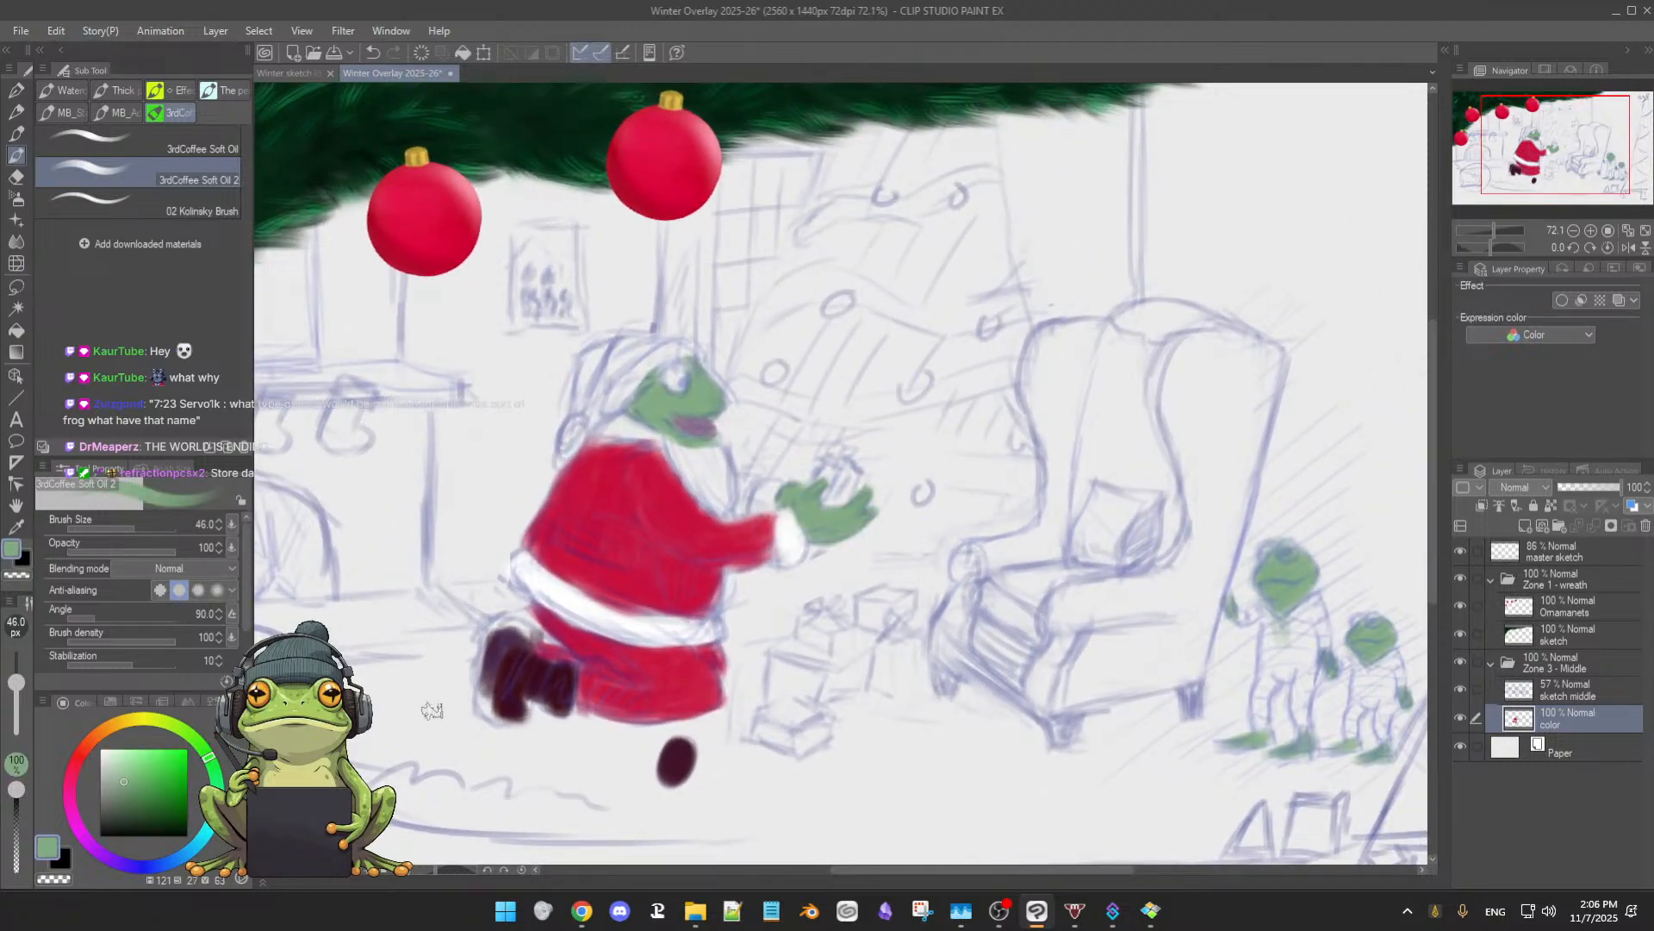
{"action": "left_click_drag", "start_coordinate": [729, 757], "coordinate": [736, 752]}
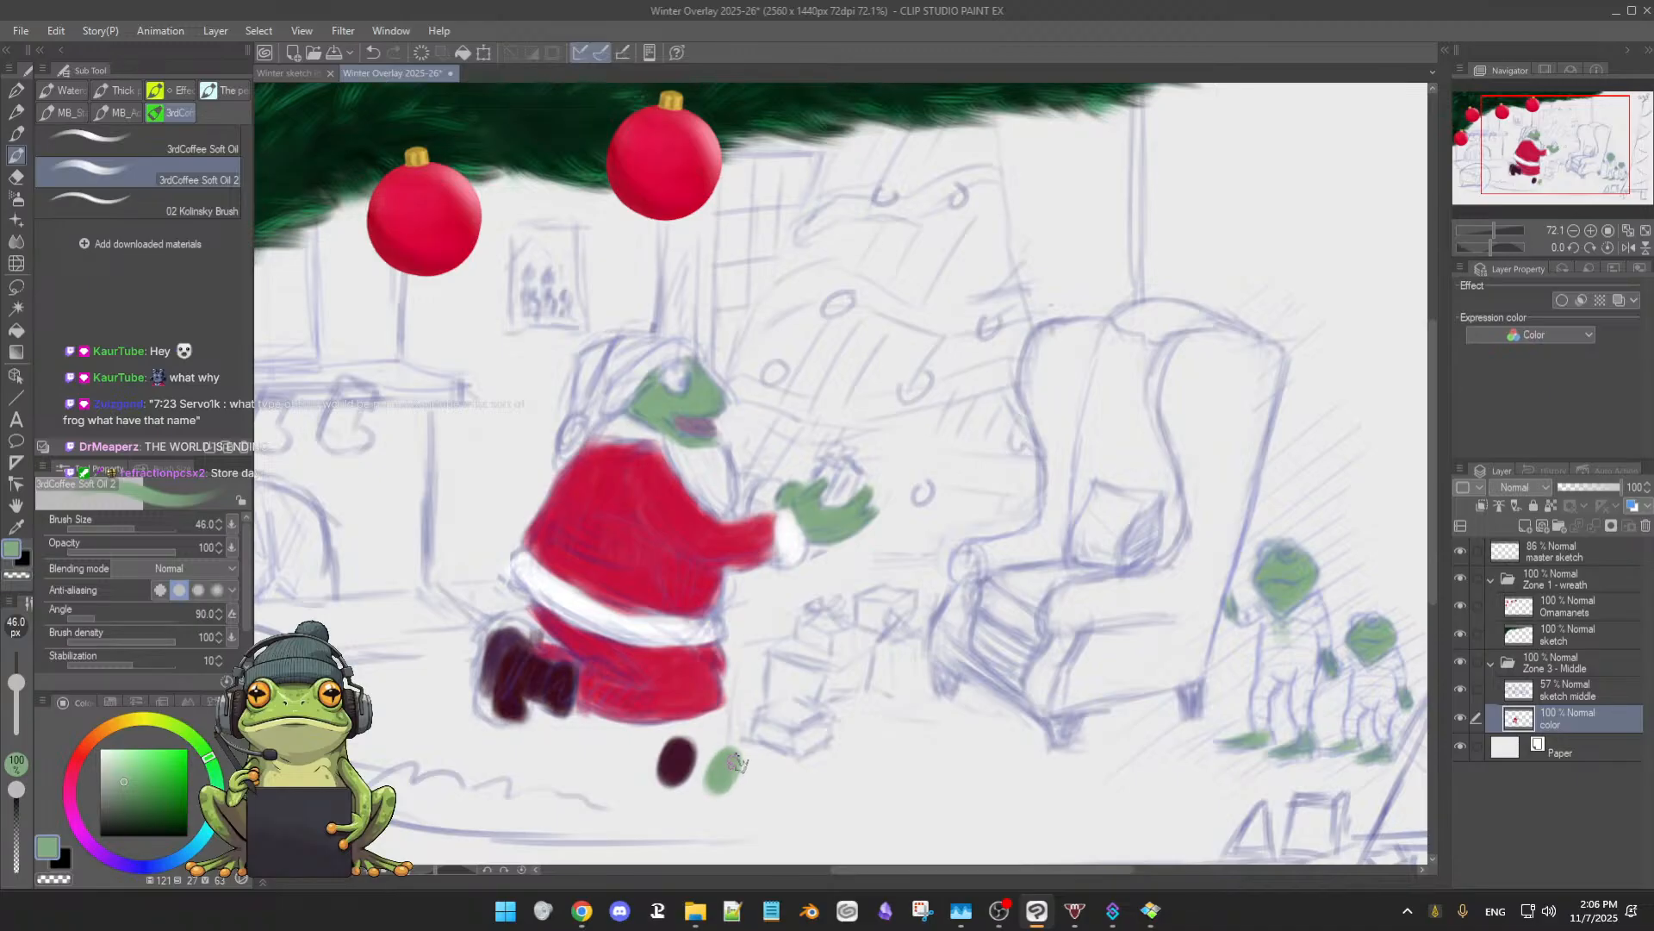
{"action": "left_click", "coordinate": [646, 480], "text": "alt"}
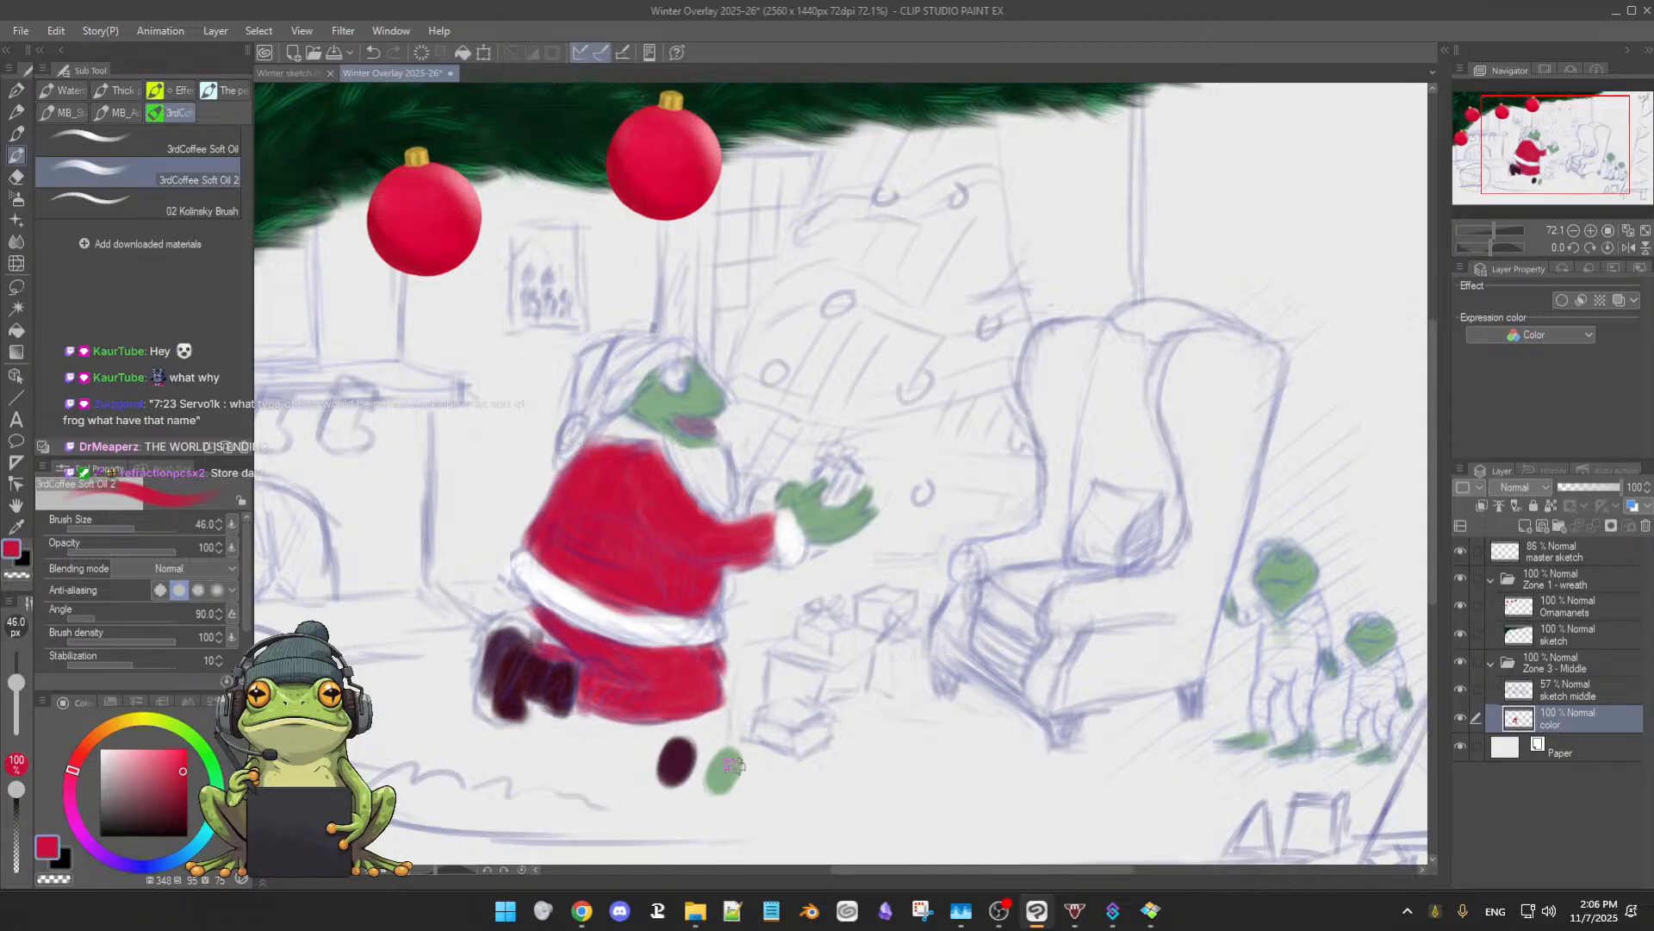
{"action": "mouse_move", "coordinate": [679, 801]}
{"action": "left_mouse_down"}
{"action": "mouse_move", "coordinate": [698, 771]}
{"action": "mouse_move", "coordinate": [695, 794]}
{"action": "left_mouse_up"}
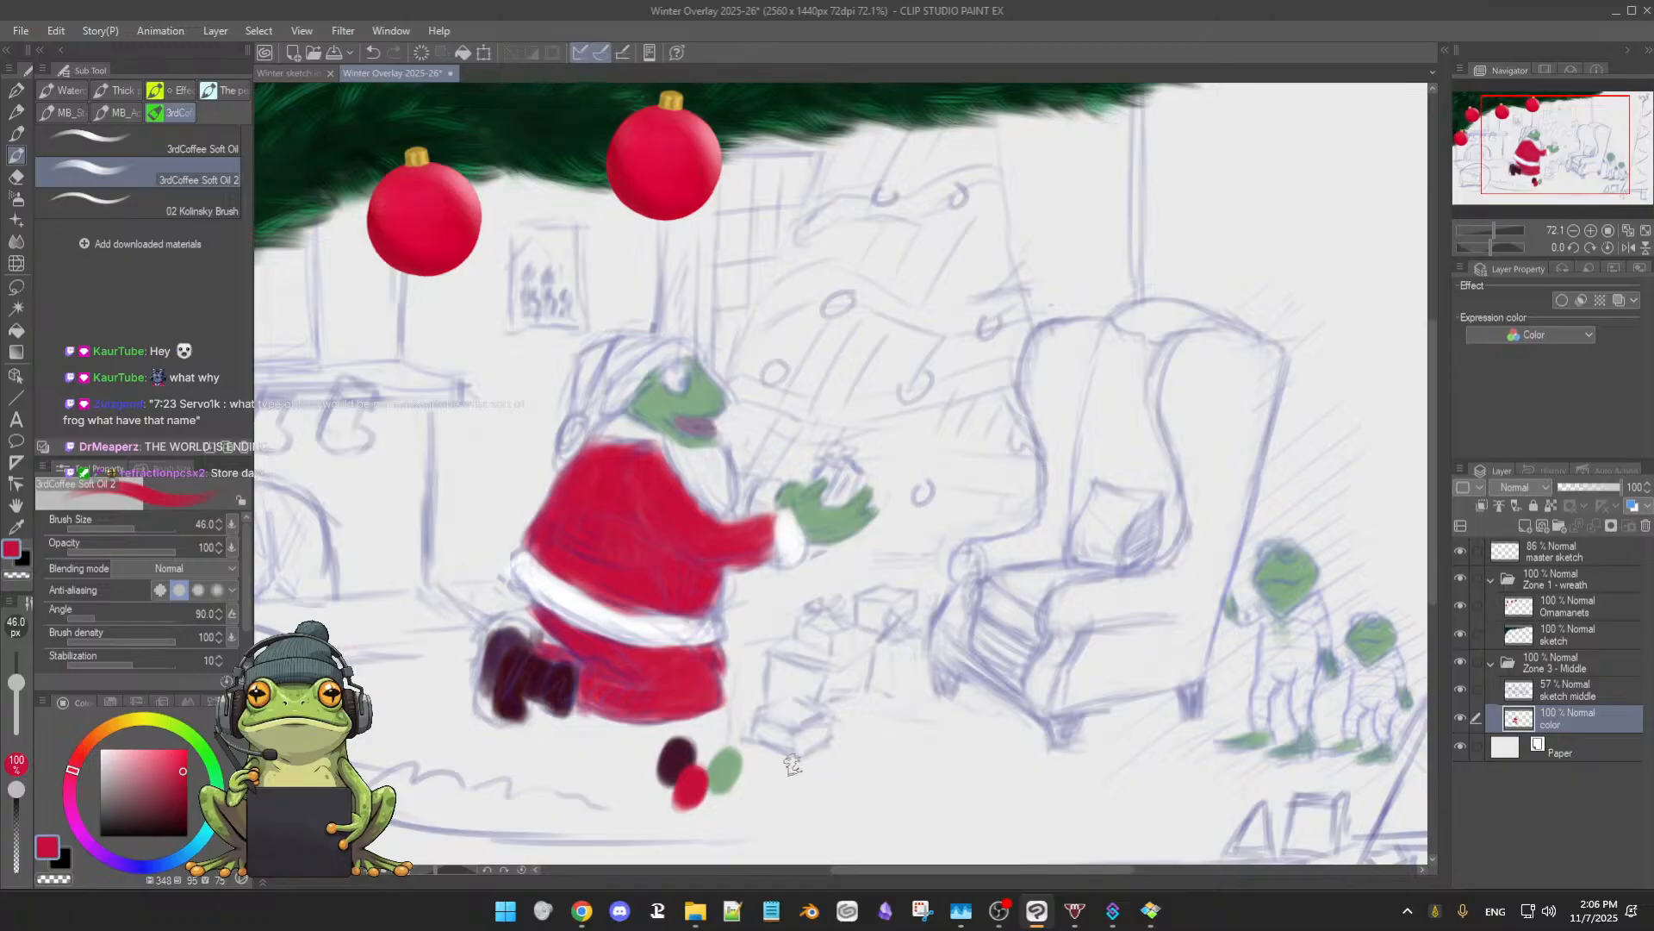
{"action": "left_click_drag", "start_coordinate": [958, 731], "coordinate": [951, 719]}
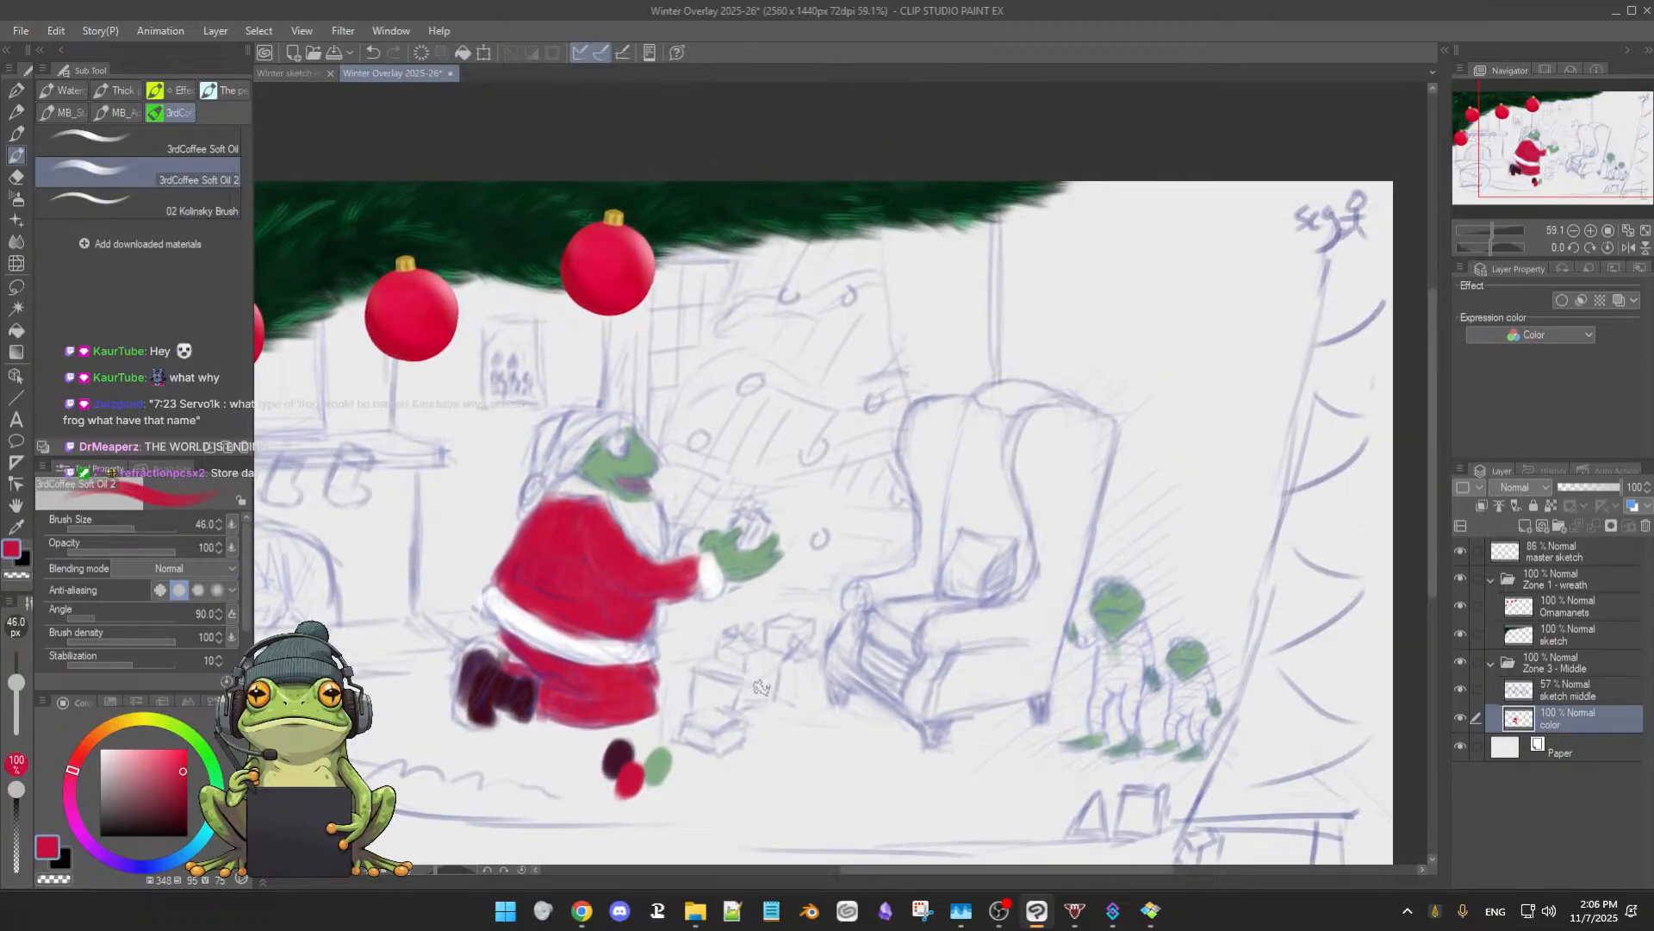
- Choose pure white and block in the pyjamas of the two small frogs beside the armchair with the 29.8 px brush
{"action": "left_click_drag", "start_coordinate": [762, 696], "coordinate": [764, 702]}
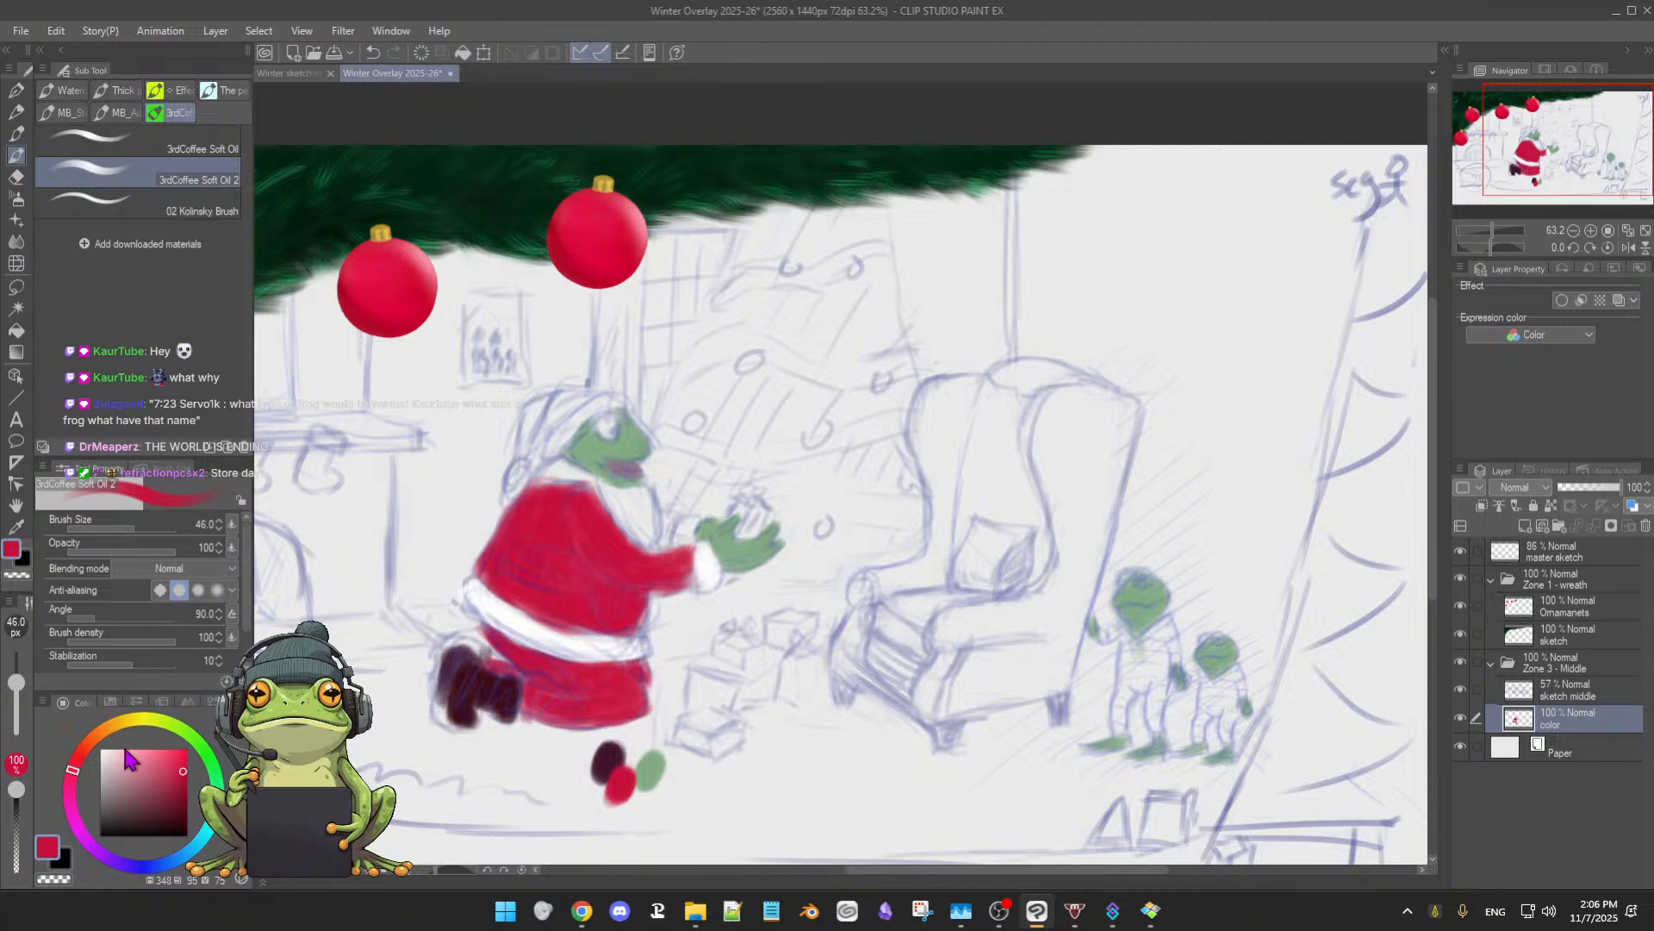
{"action": "left_click", "coordinate": [100, 748]}
{"action": "mouse_move", "coordinate": [1168, 636]}
{"action": "left_mouse_down"}
{"action": "mouse_move", "coordinate": [1152, 645]}
{"action": "mouse_move", "coordinate": [1159, 630]}
{"action": "left_mouse_up"}
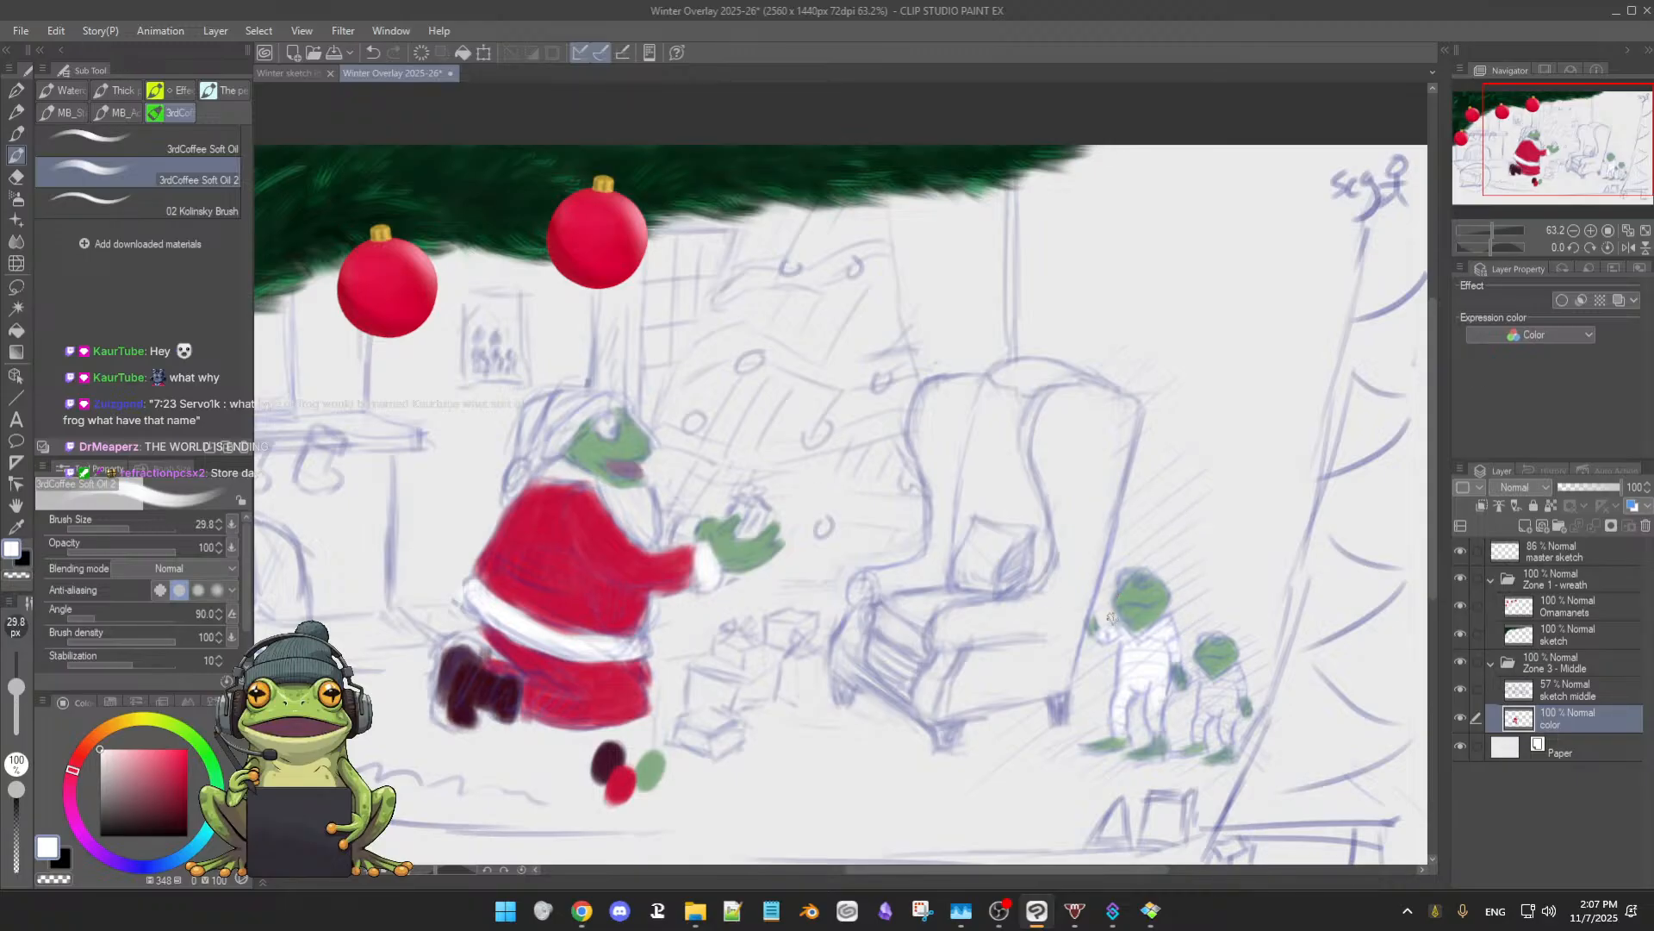
{"action": "scroll", "coordinate": [1110, 619], "scroll_direction": "down", "scroll_amount": 2}
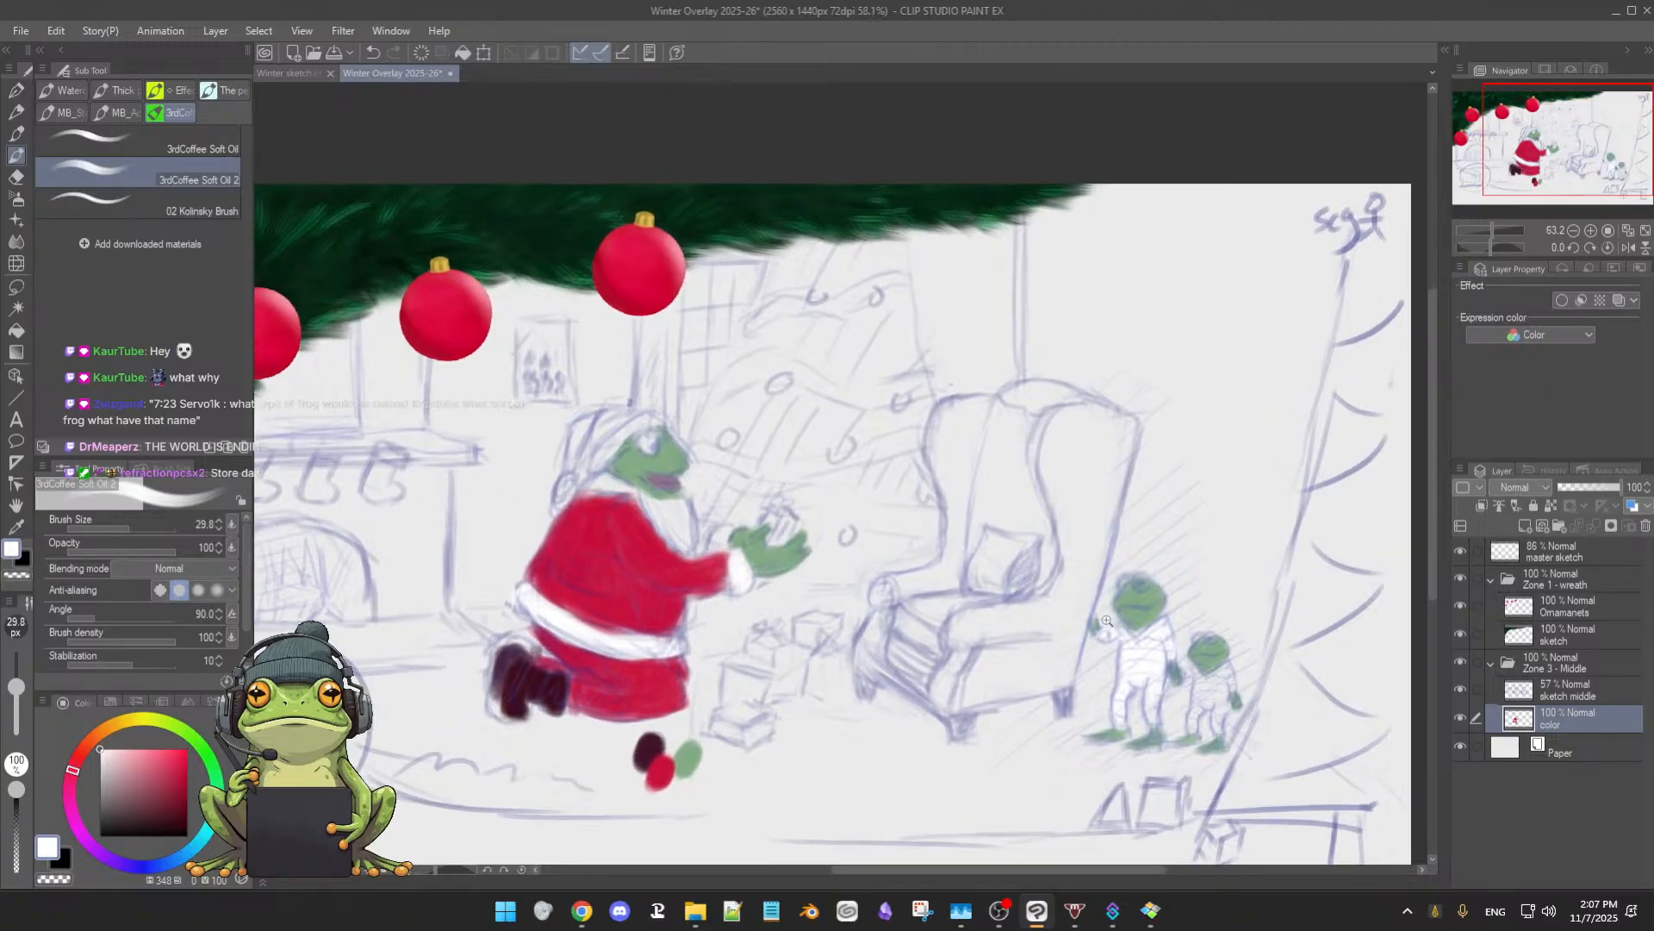
{"action": "scroll", "coordinate": [998, 538], "scroll_direction": "up", "scroll_amount": 2}
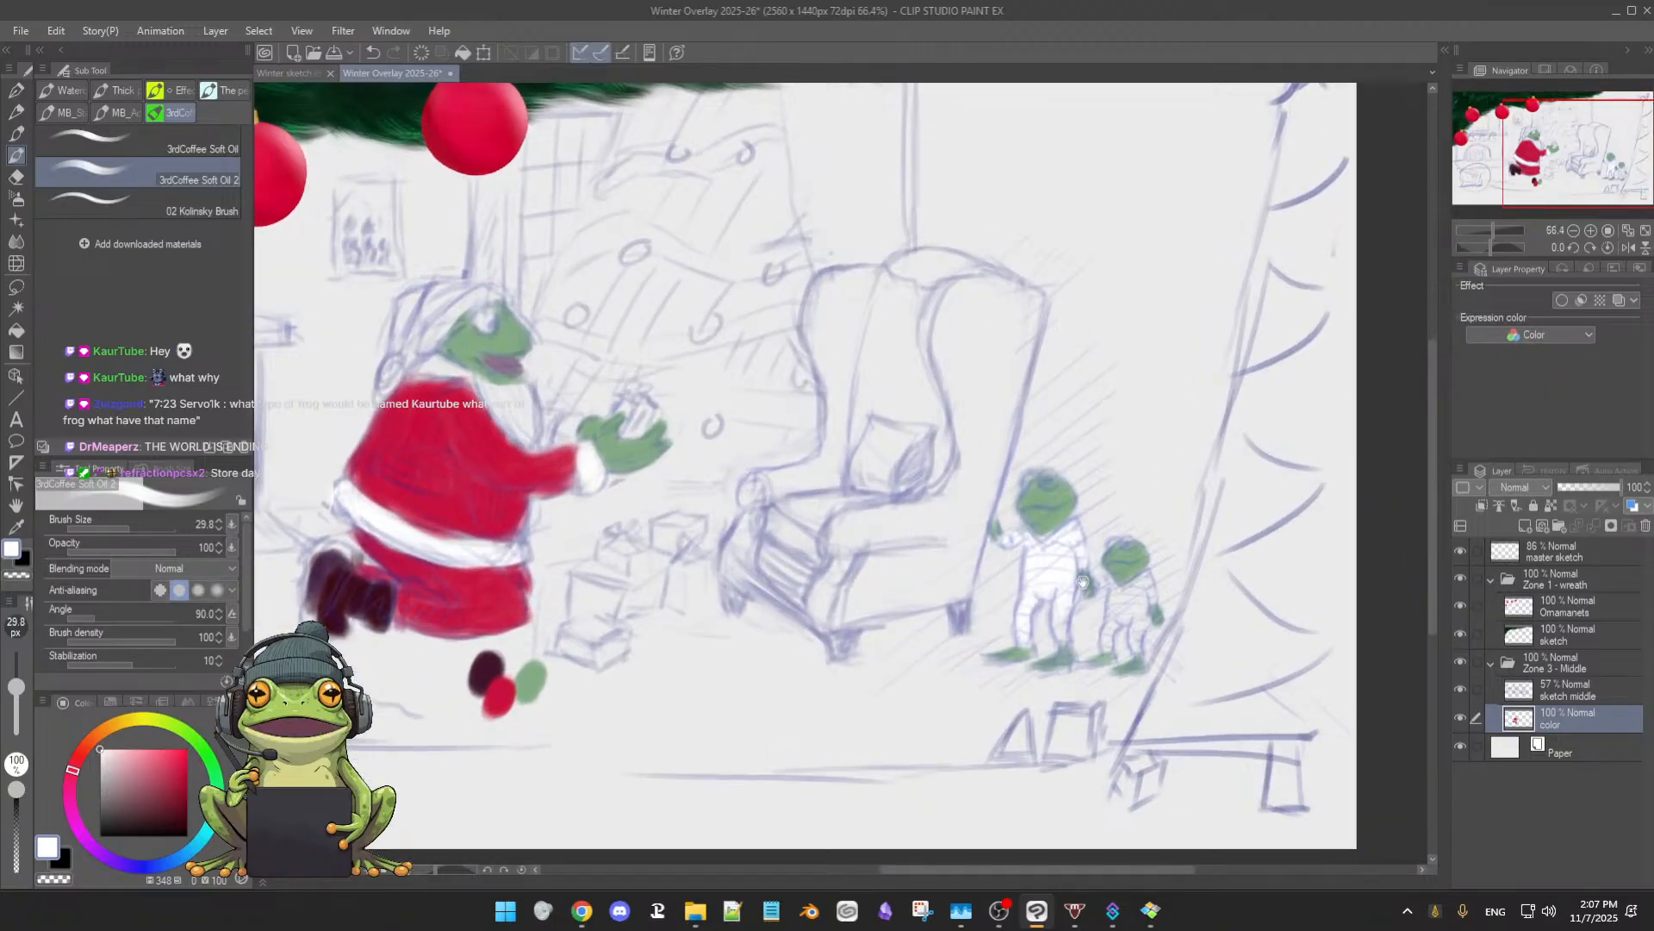
{"action": "scroll", "coordinate": [1086, 627], "scroll_direction": "up", "scroll_amount": 1}
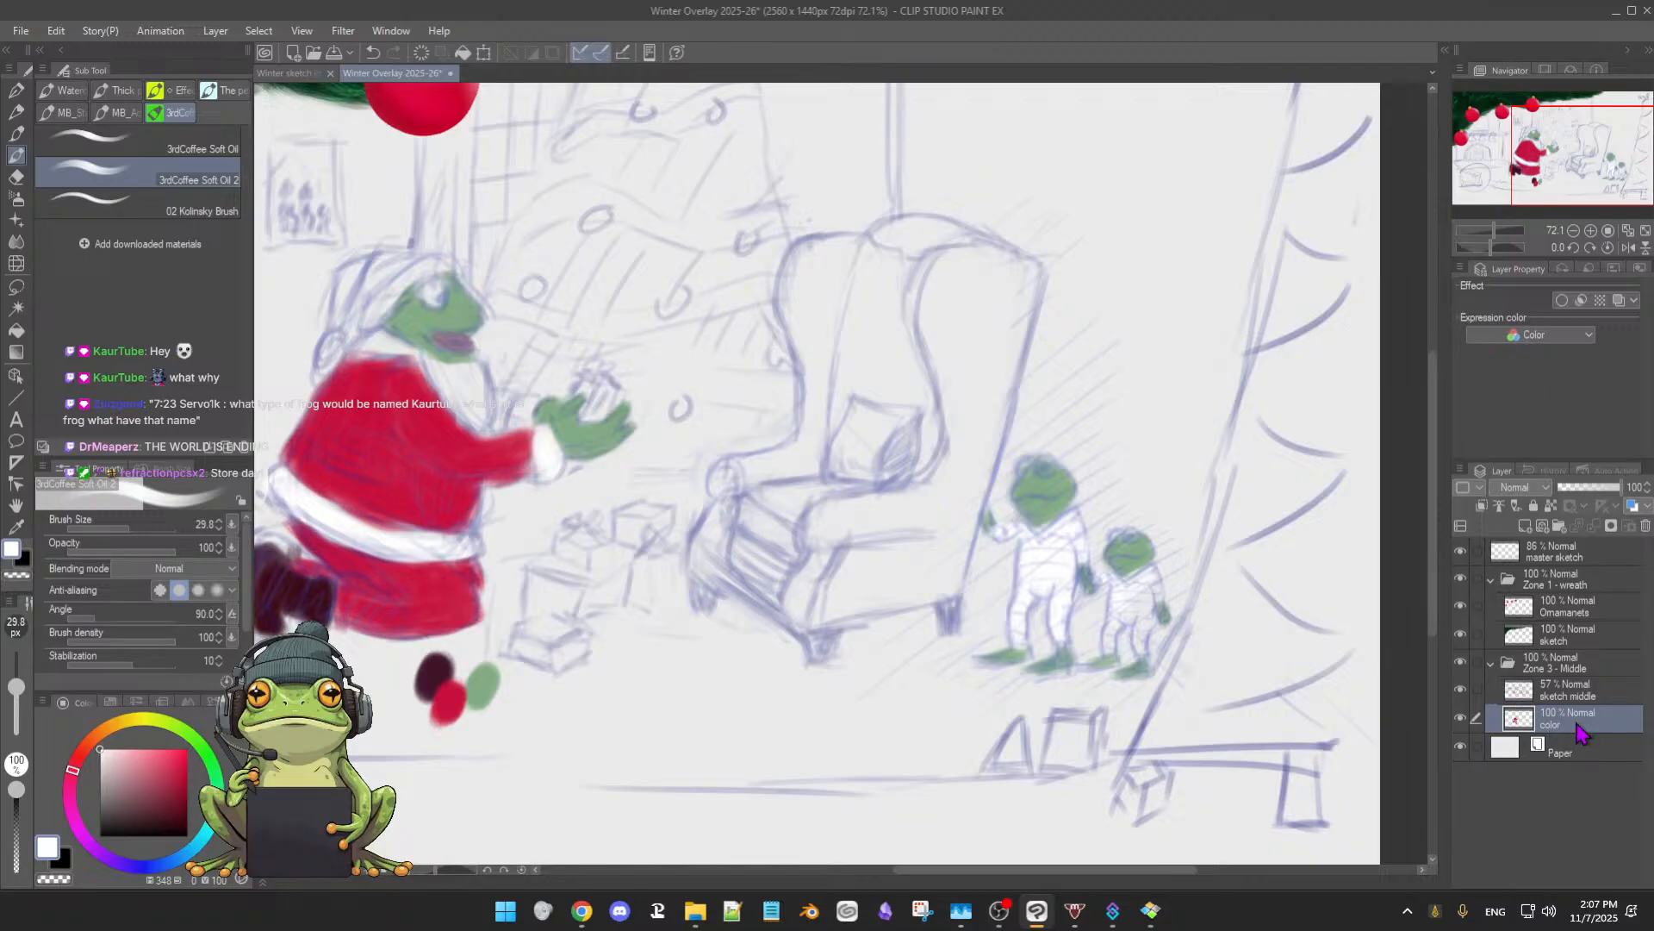
- Compare the sketch middle and color layers by toggling each one's visibility, and return to the color layer
{"action": "left_click", "coordinate": [1564, 696]}
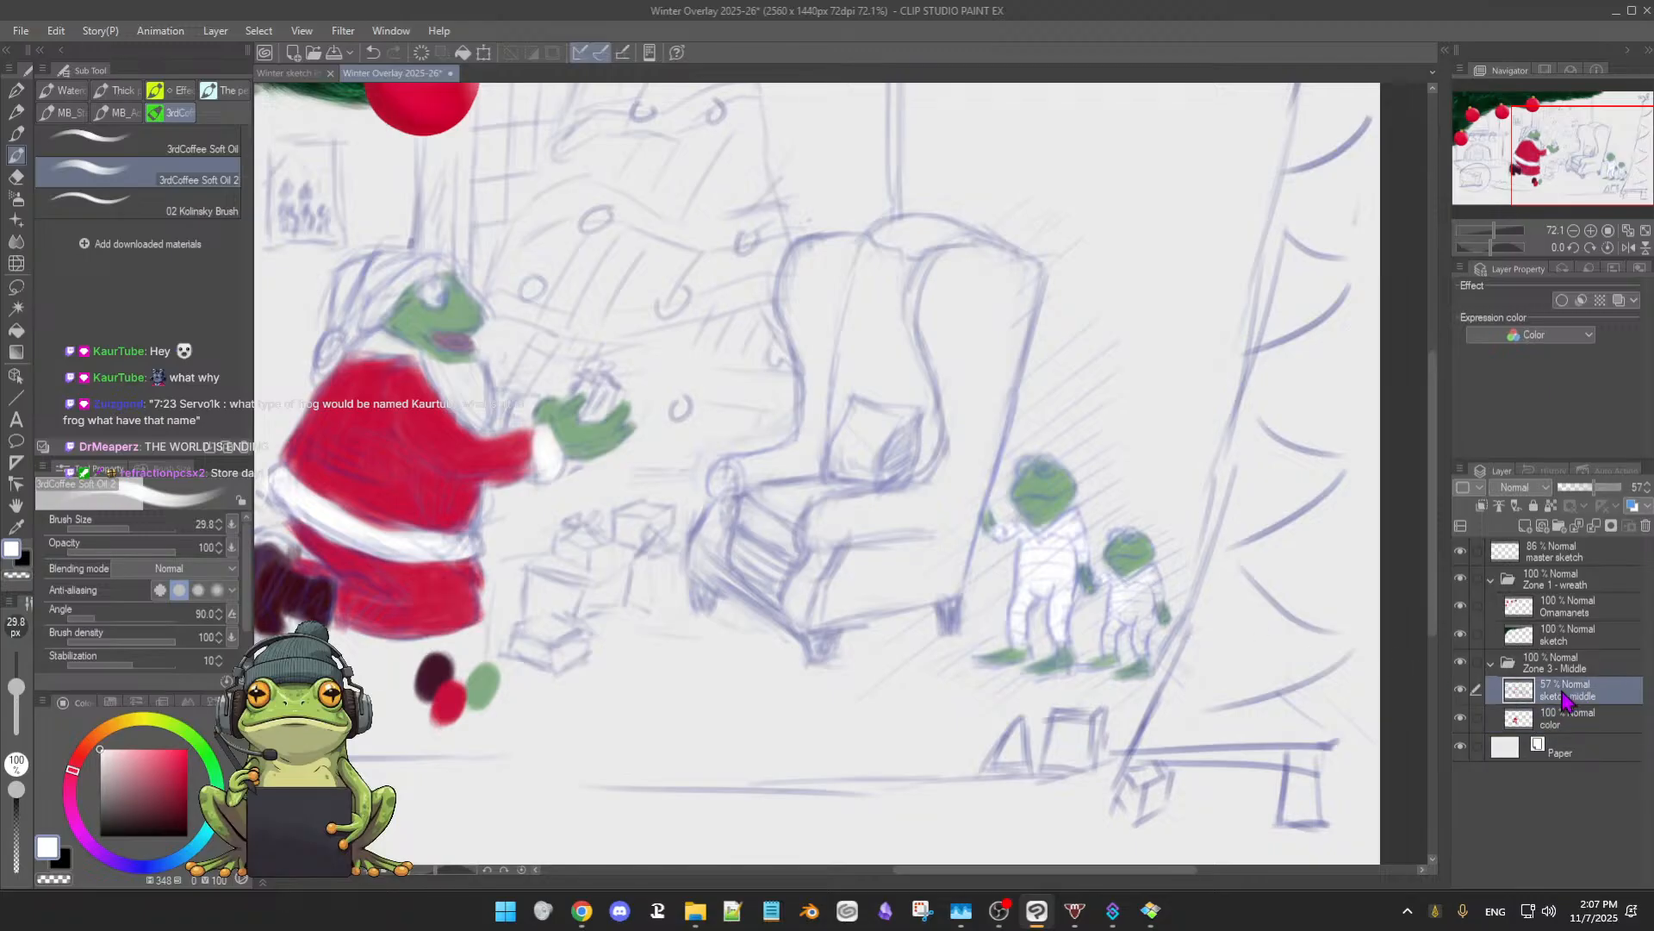
{"action": "left_click", "coordinate": [1461, 691]}
{"action": "left_click", "coordinate": [1461, 692]}
{"action": "left_click", "coordinate": [1460, 692]}
{"action": "left_click", "coordinate": [1461, 692]}
{"action": "left_click", "coordinate": [1460, 692]}
{"action": "left_click", "coordinate": [1461, 692]}
{"action": "left_click", "coordinate": [1461, 719]}
{"action": "left_click", "coordinate": [1461, 721]}
{"action": "left_click", "coordinate": [1461, 720]}
{"action": "left_click", "coordinate": [1460, 721]}
{"action": "left_click", "coordinate": [1459, 723]}
{"action": "left_click", "coordinate": [1460, 720]}
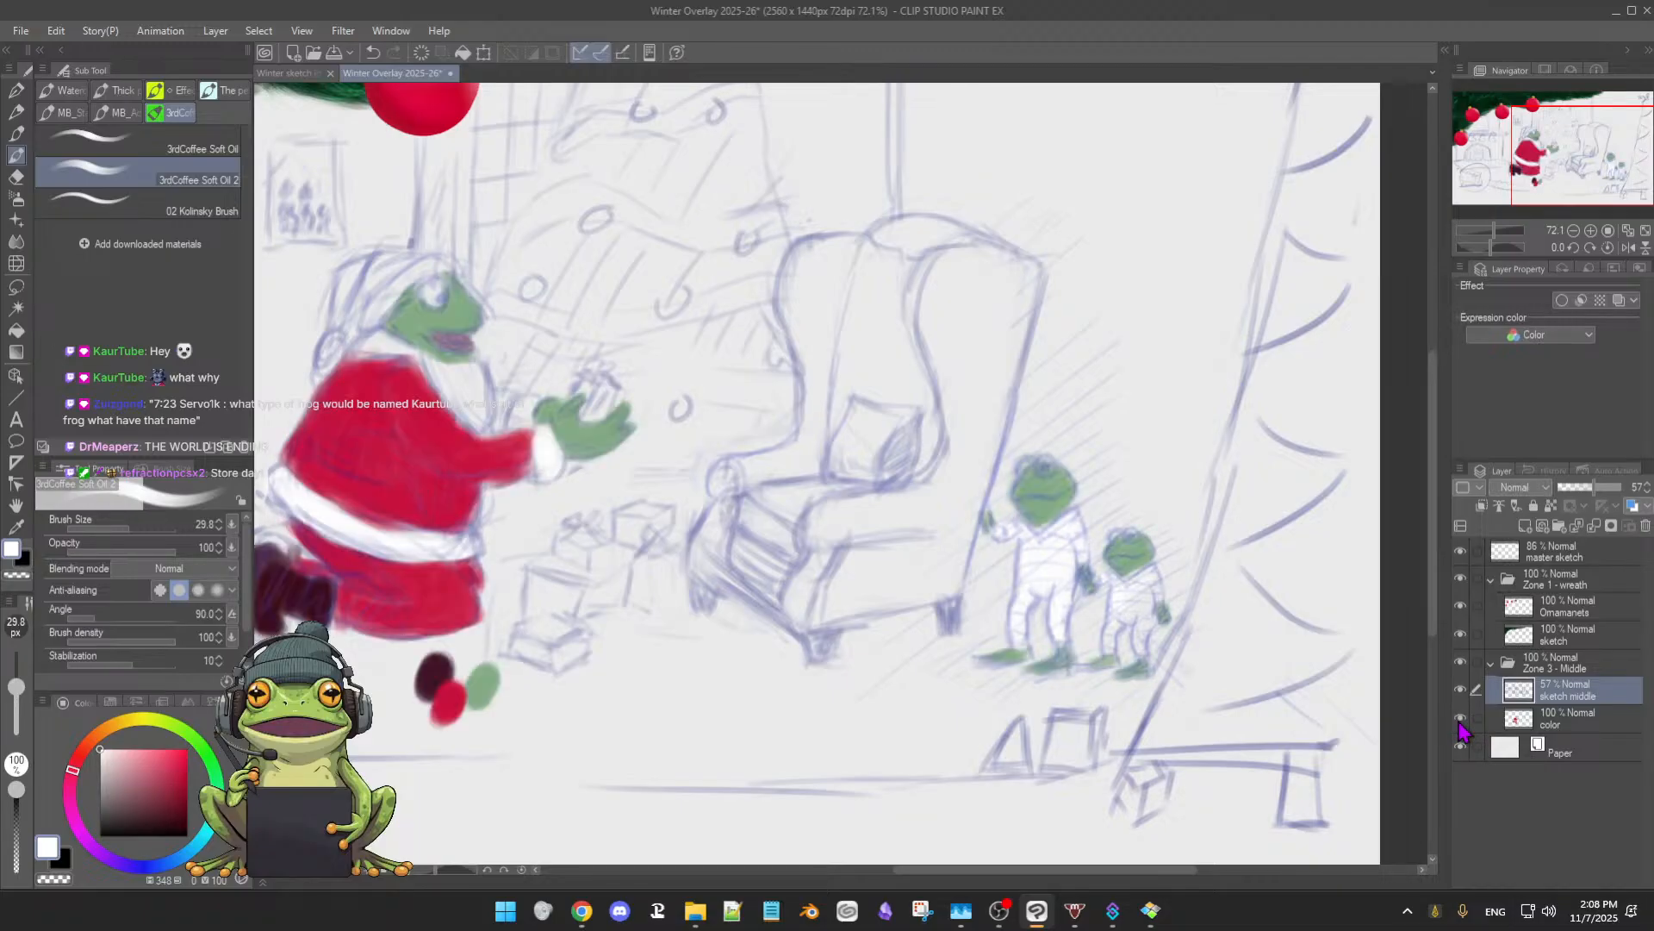
{"action": "left_click", "coordinate": [1460, 721]}
{"action": "left_click", "coordinate": [1460, 721]}
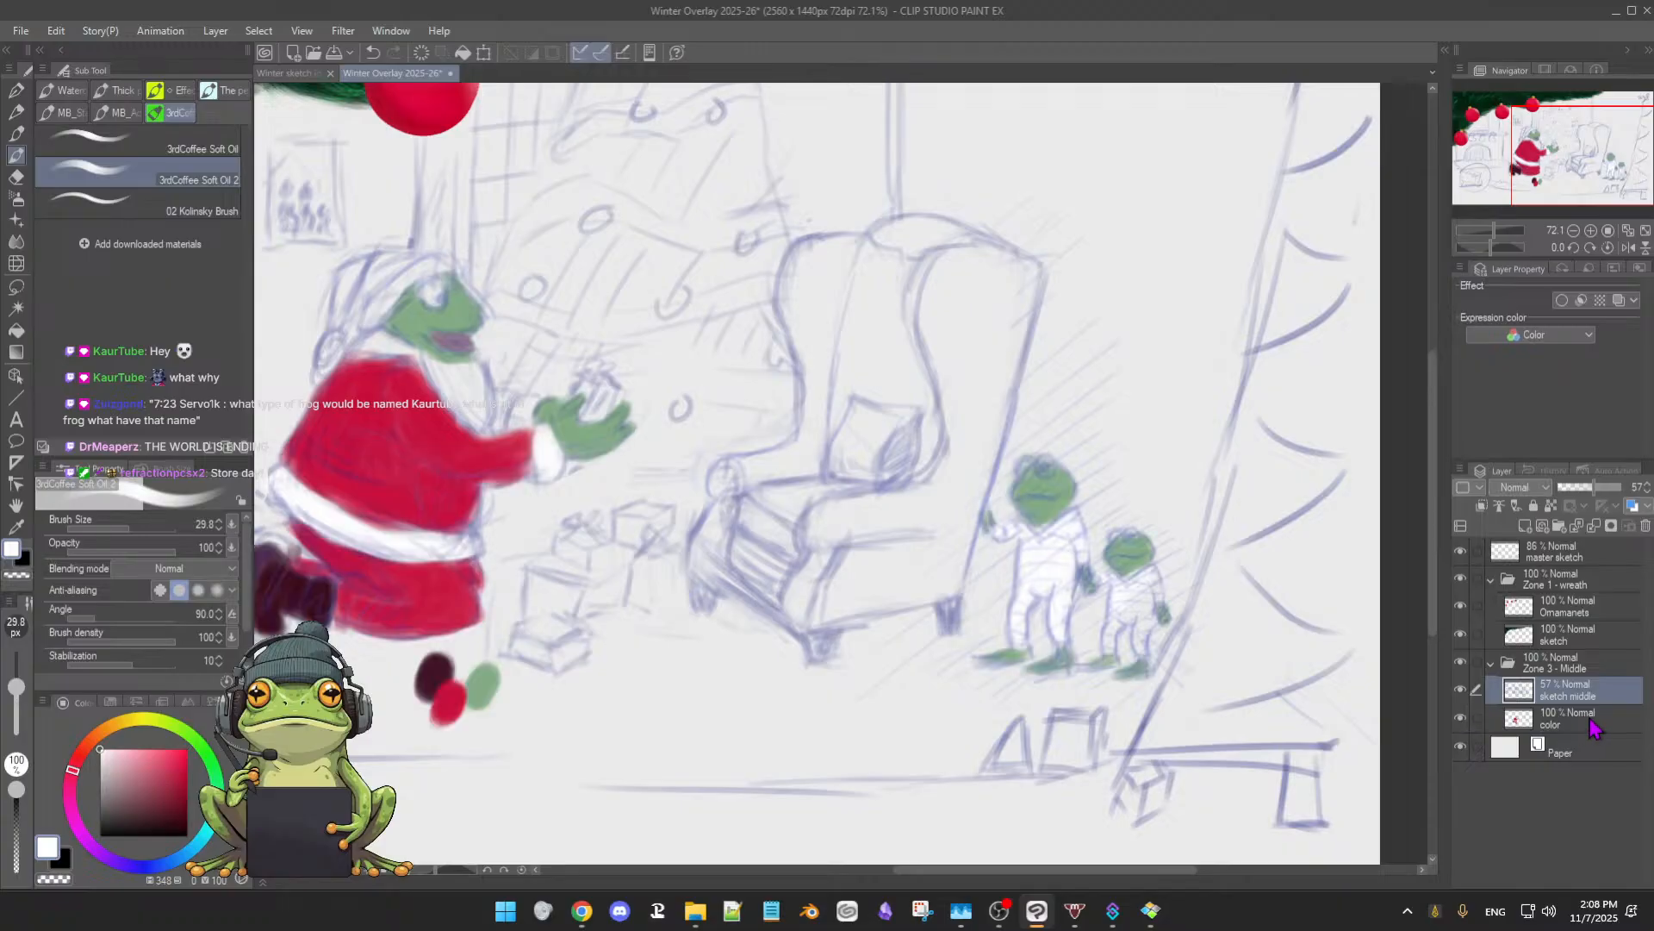
{"action": "left_click", "coordinate": [1590, 720]}
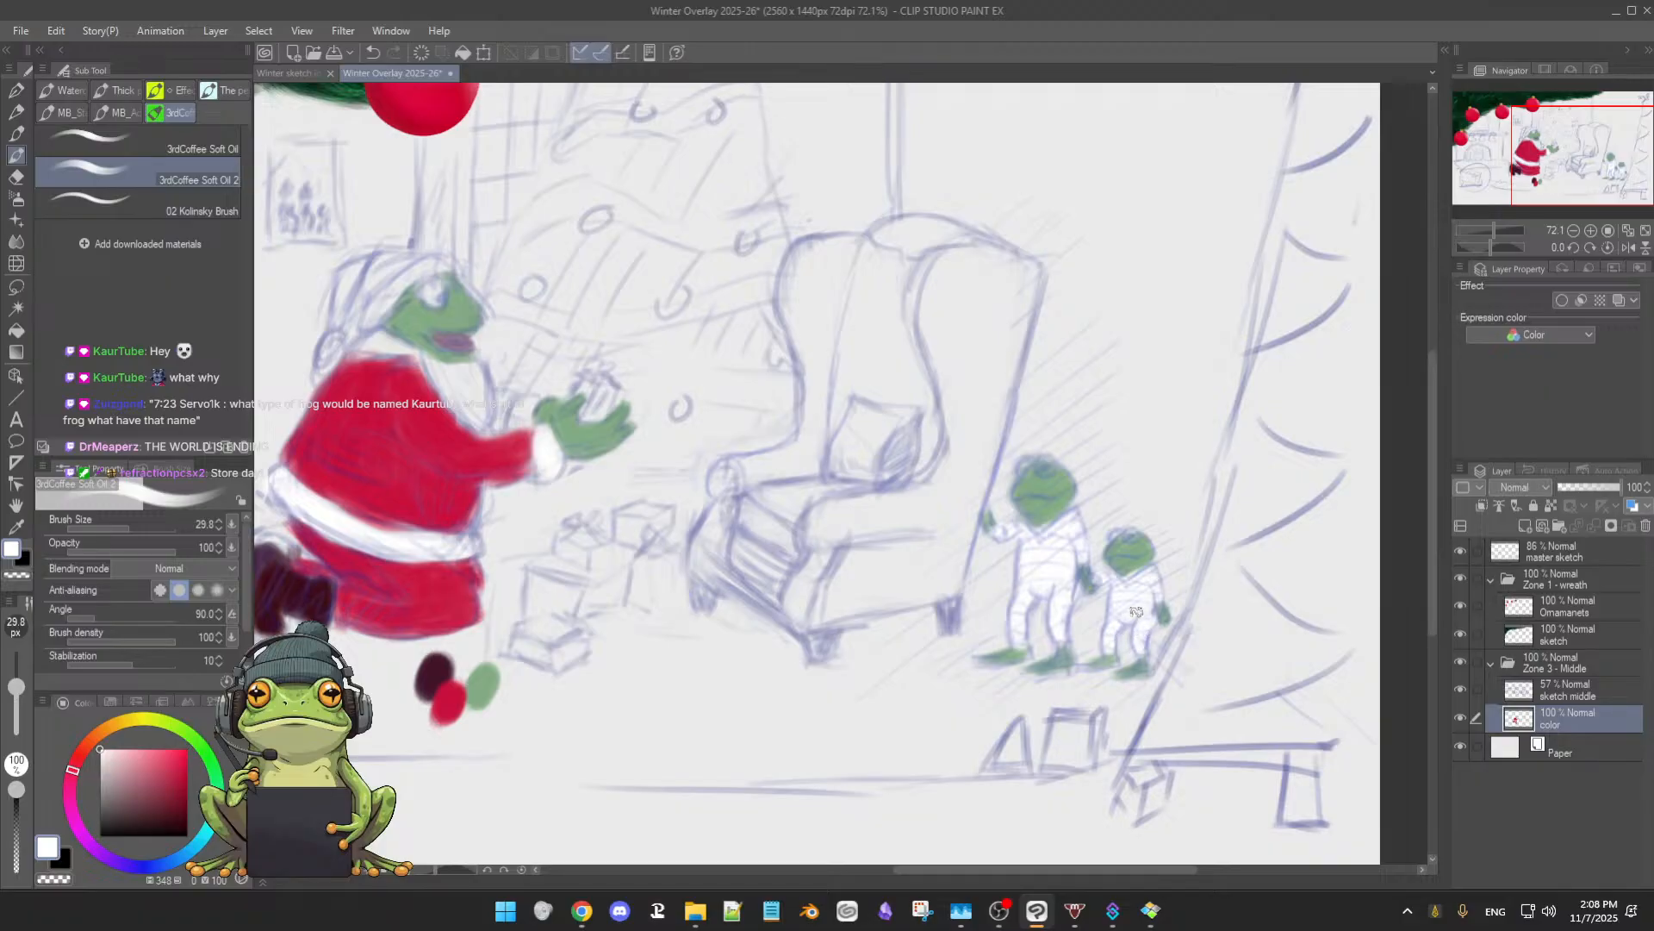
- Paint white eyes on both small frogs with the 24.2 px brush and sample their head green for touch-ups
{"action": "key", "text": "bracketleft"}
{"action": "left_click_drag", "start_coordinate": [1041, 461], "coordinate": [1048, 459]}
{"action": "left_click", "coordinate": [1126, 543], "text": "alt"}
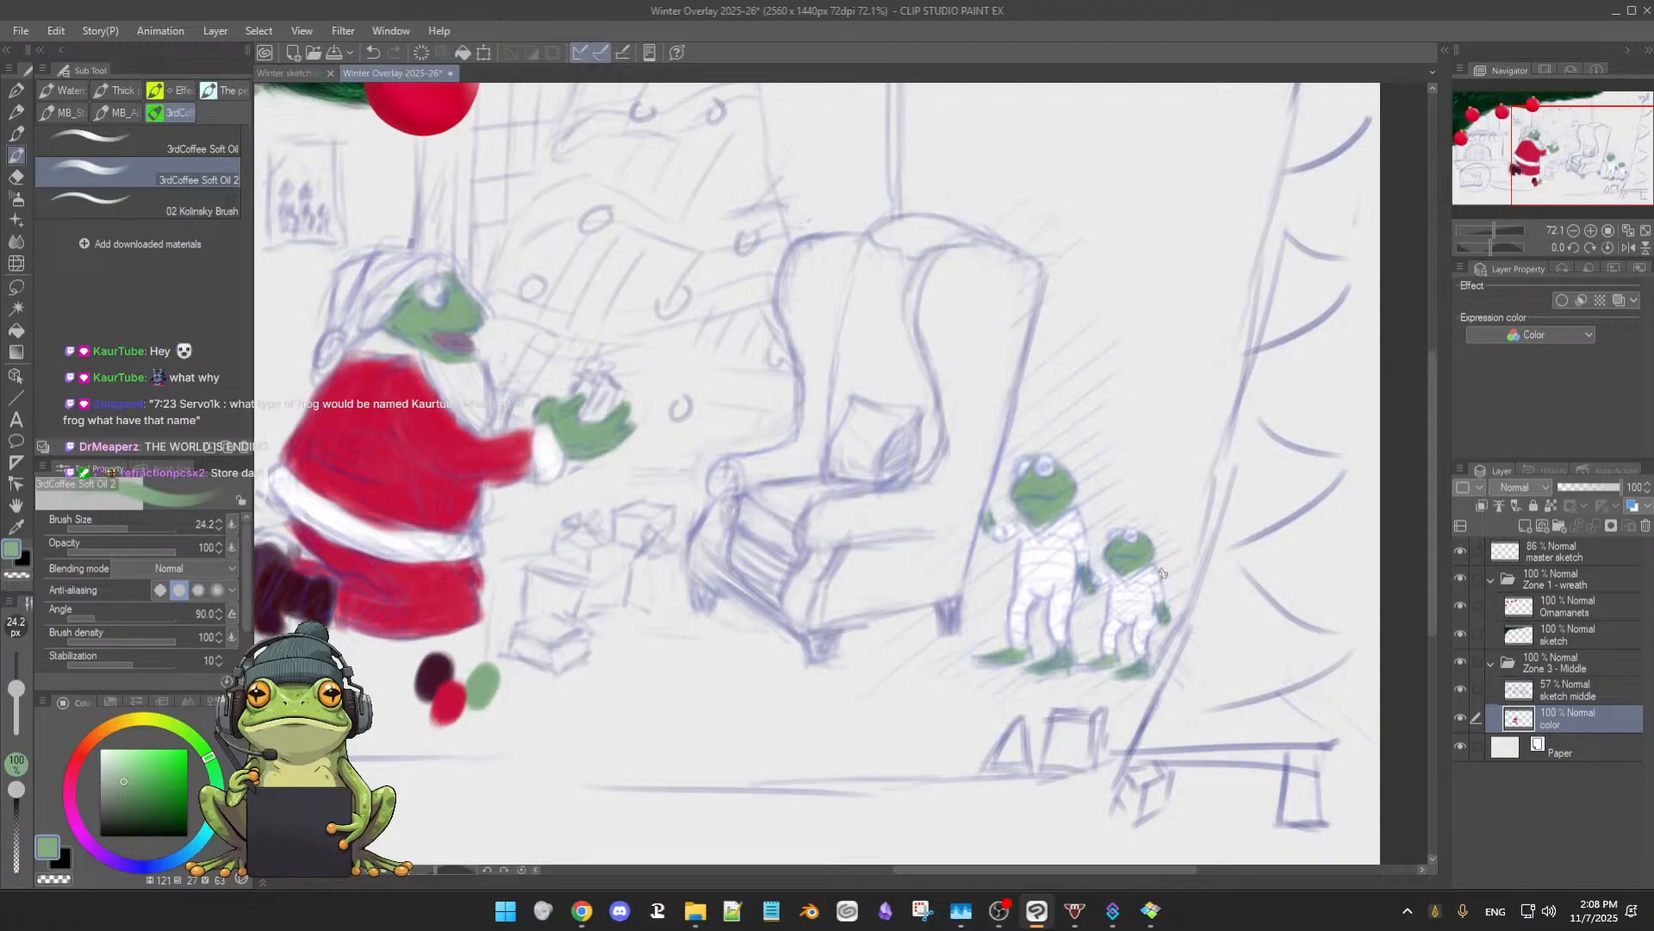
- Hide the sketch middle layer, sample the pyjama white, and refine the small frogs' eyes with a finer brush
{"action": "left_click", "coordinate": [1461, 690]}
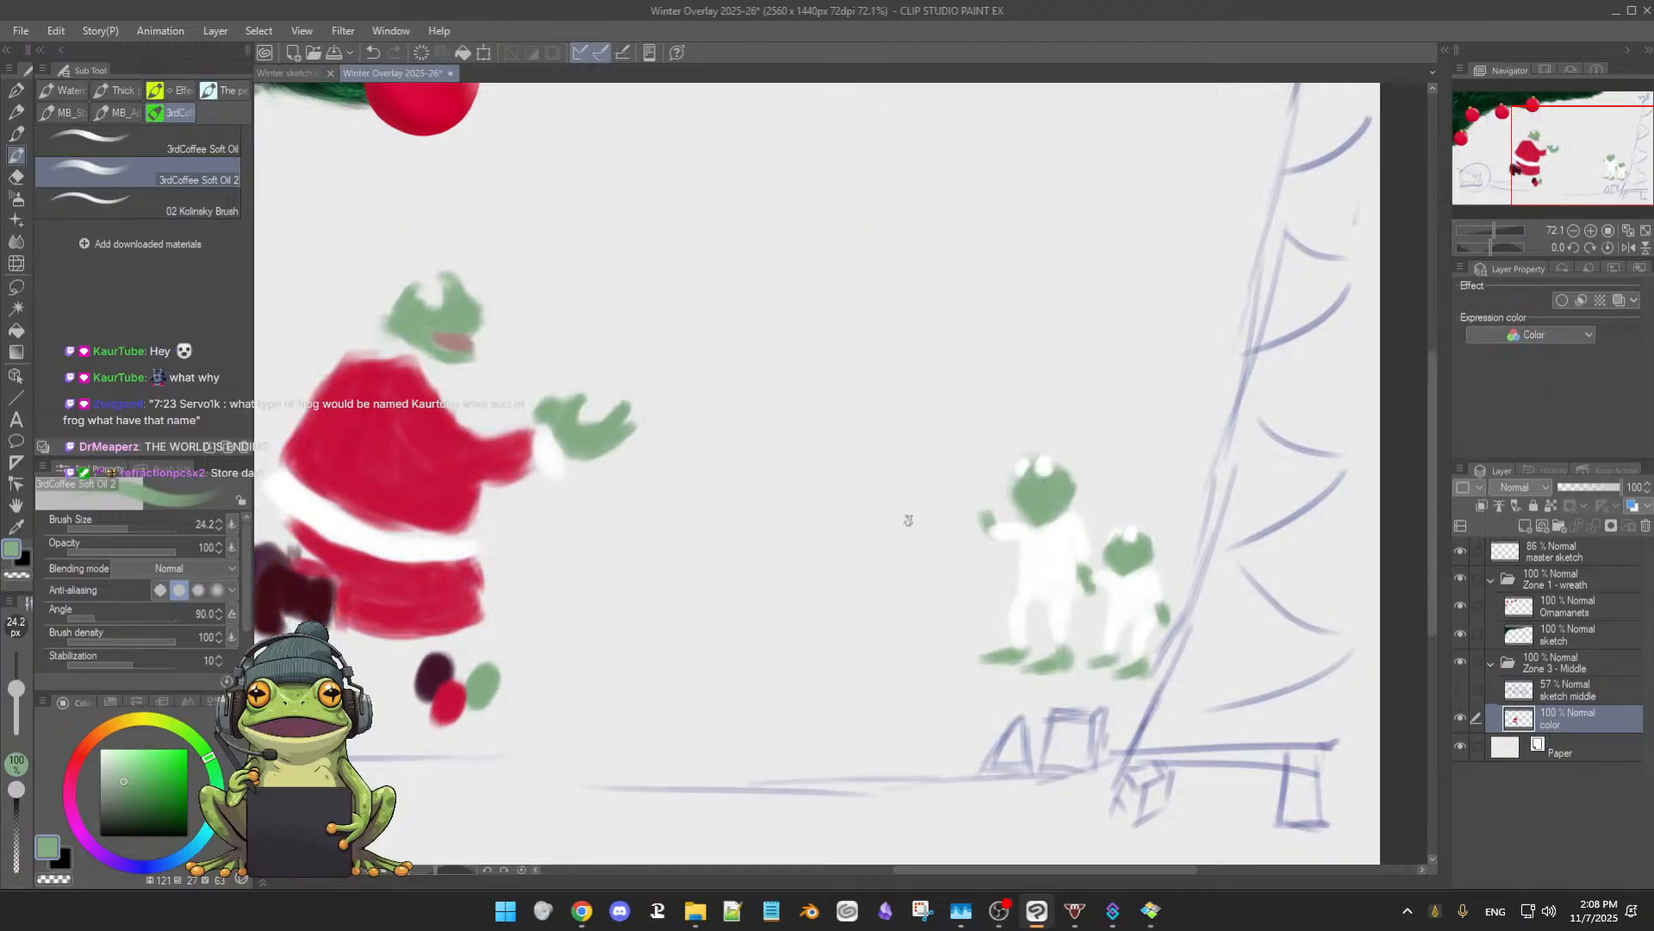
{"action": "scroll", "coordinate": [774, 550], "scroll_direction": "down", "scroll_amount": 2}
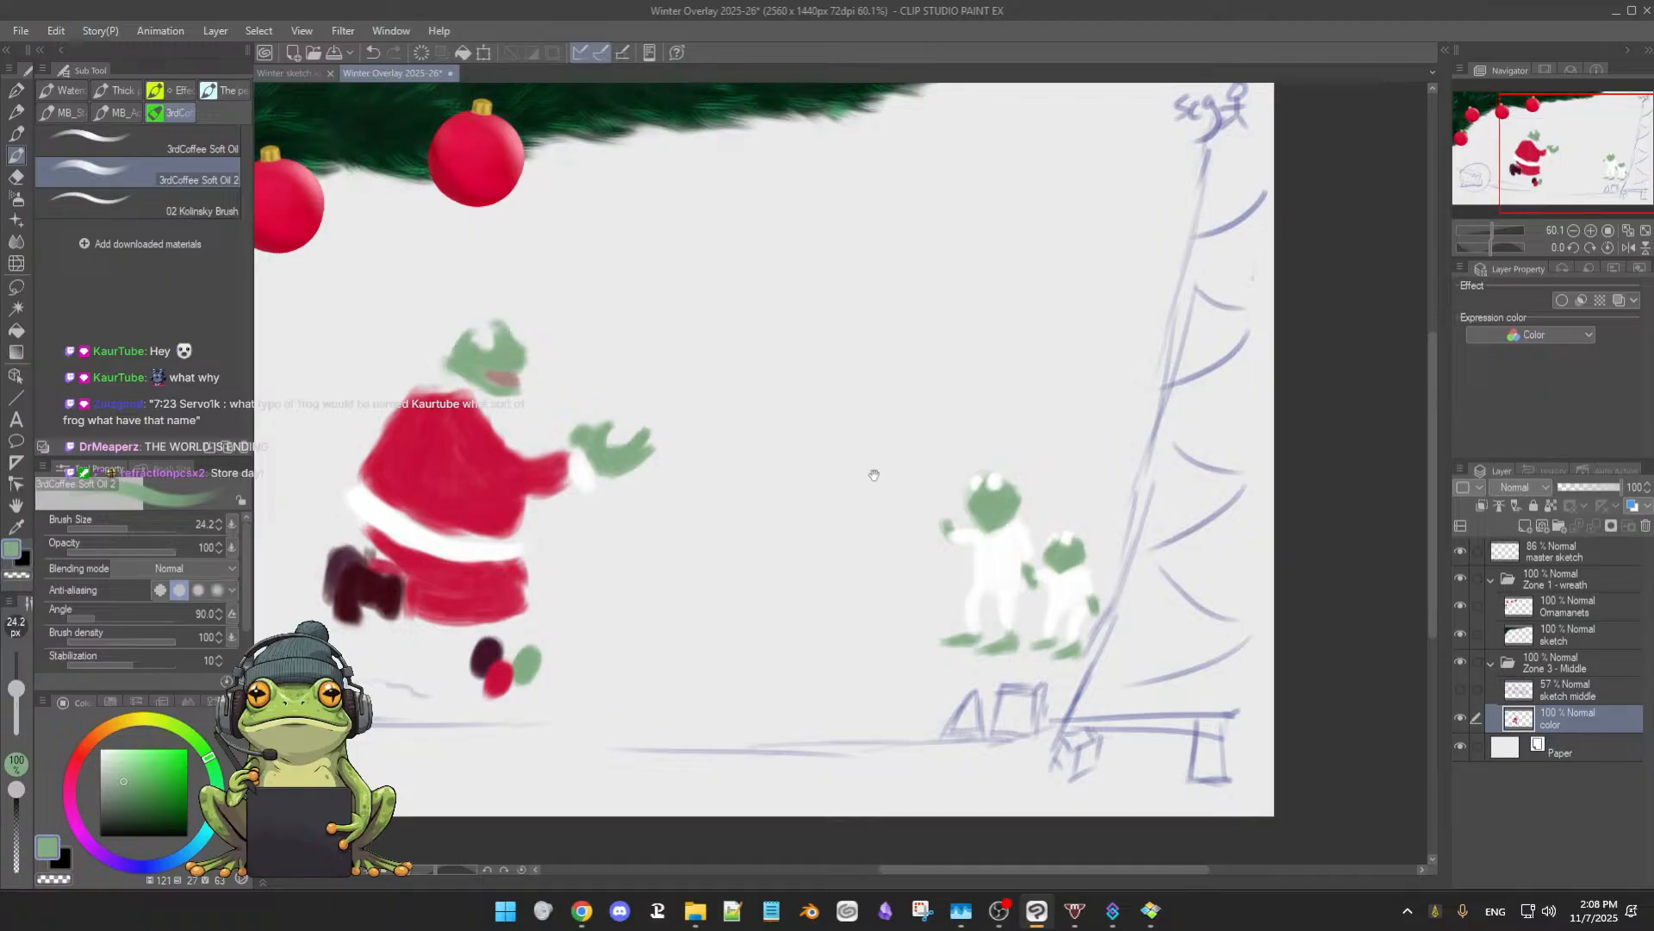
{"action": "scroll", "coordinate": [1023, 525], "scroll_direction": "up", "scroll_amount": 2}
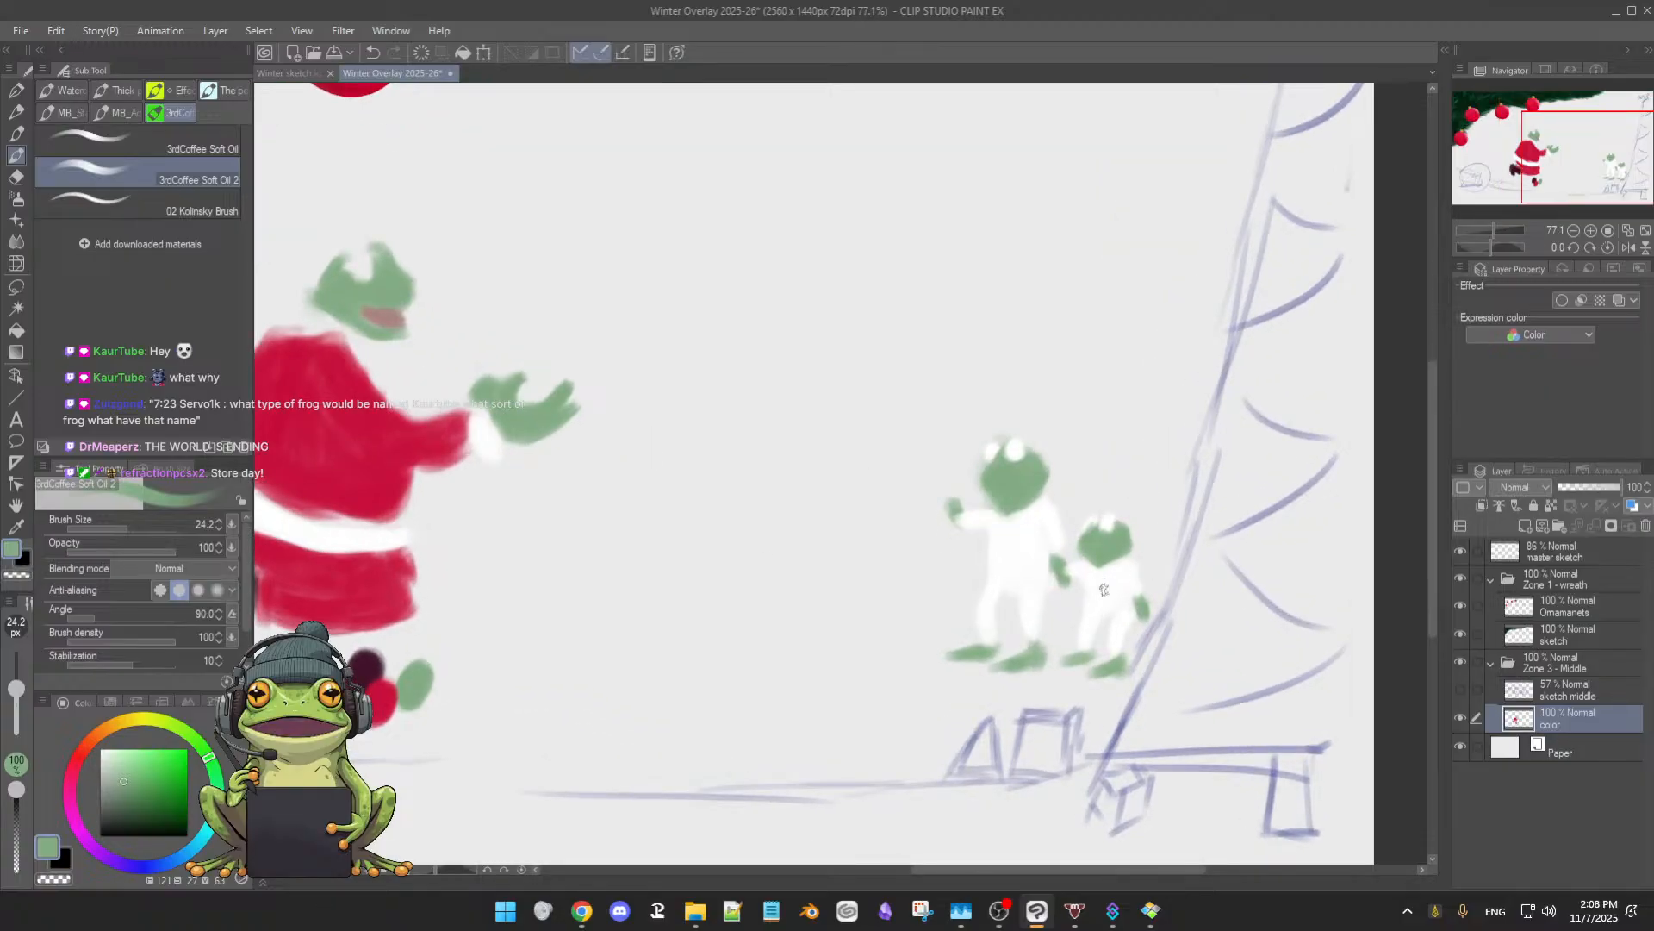
{"action": "left_click", "coordinate": [1134, 589], "text": "alt"}
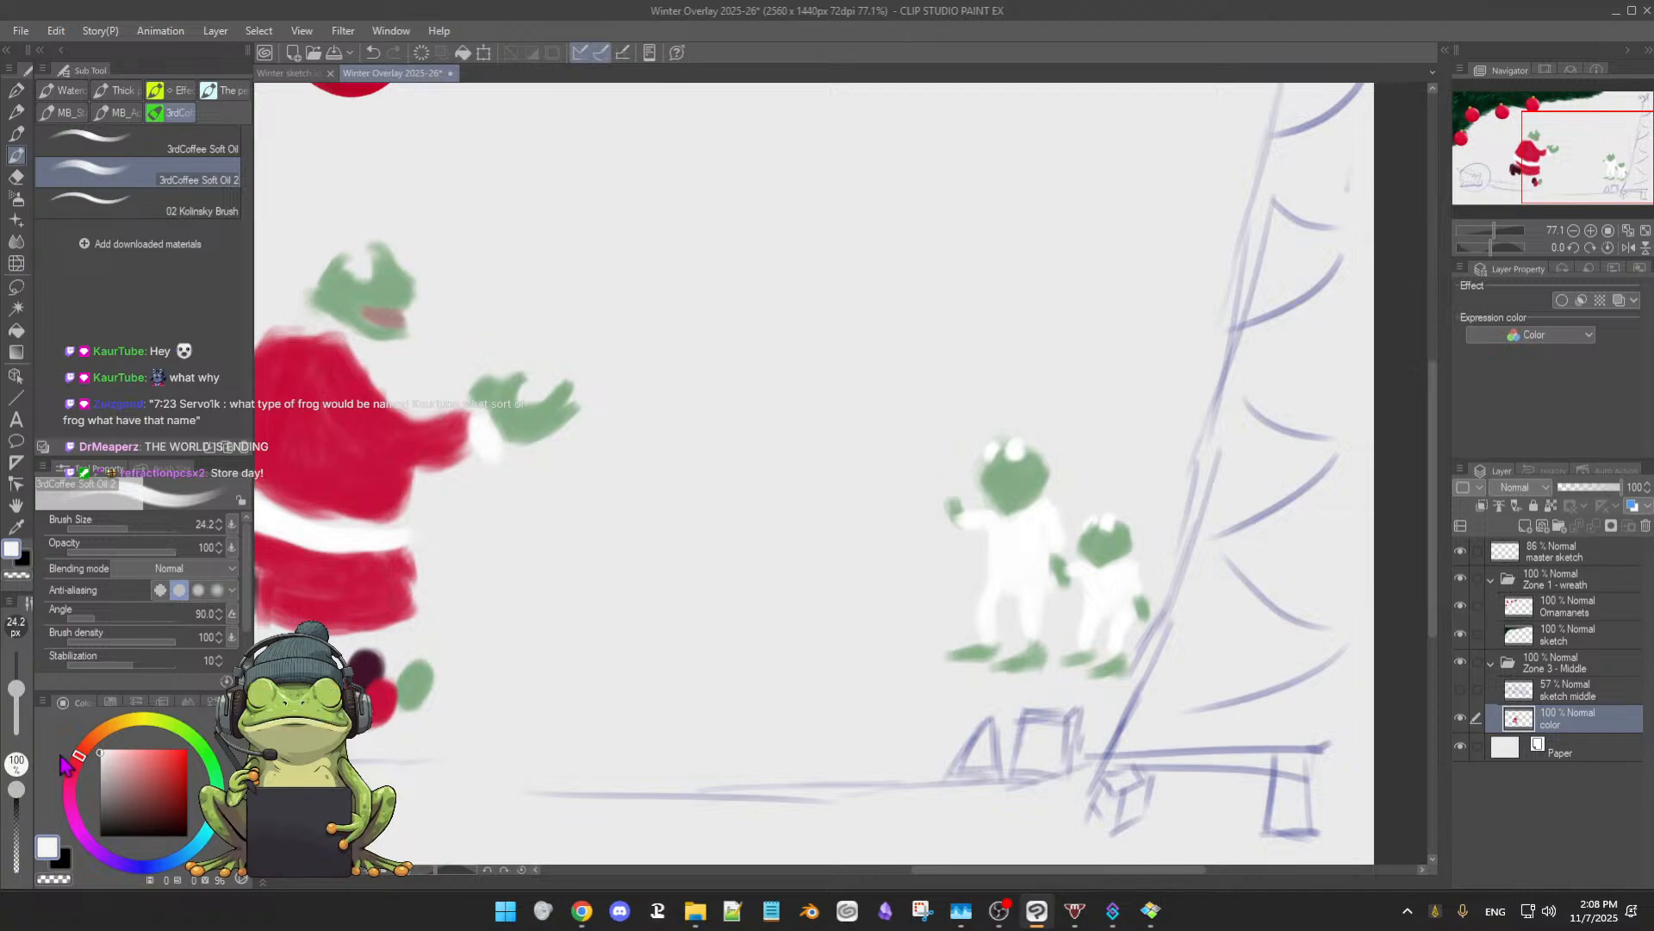
{"action": "left_click_drag", "start_coordinate": [1034, 628], "coordinate": [1025, 621], "text": "ctrl+alt"}
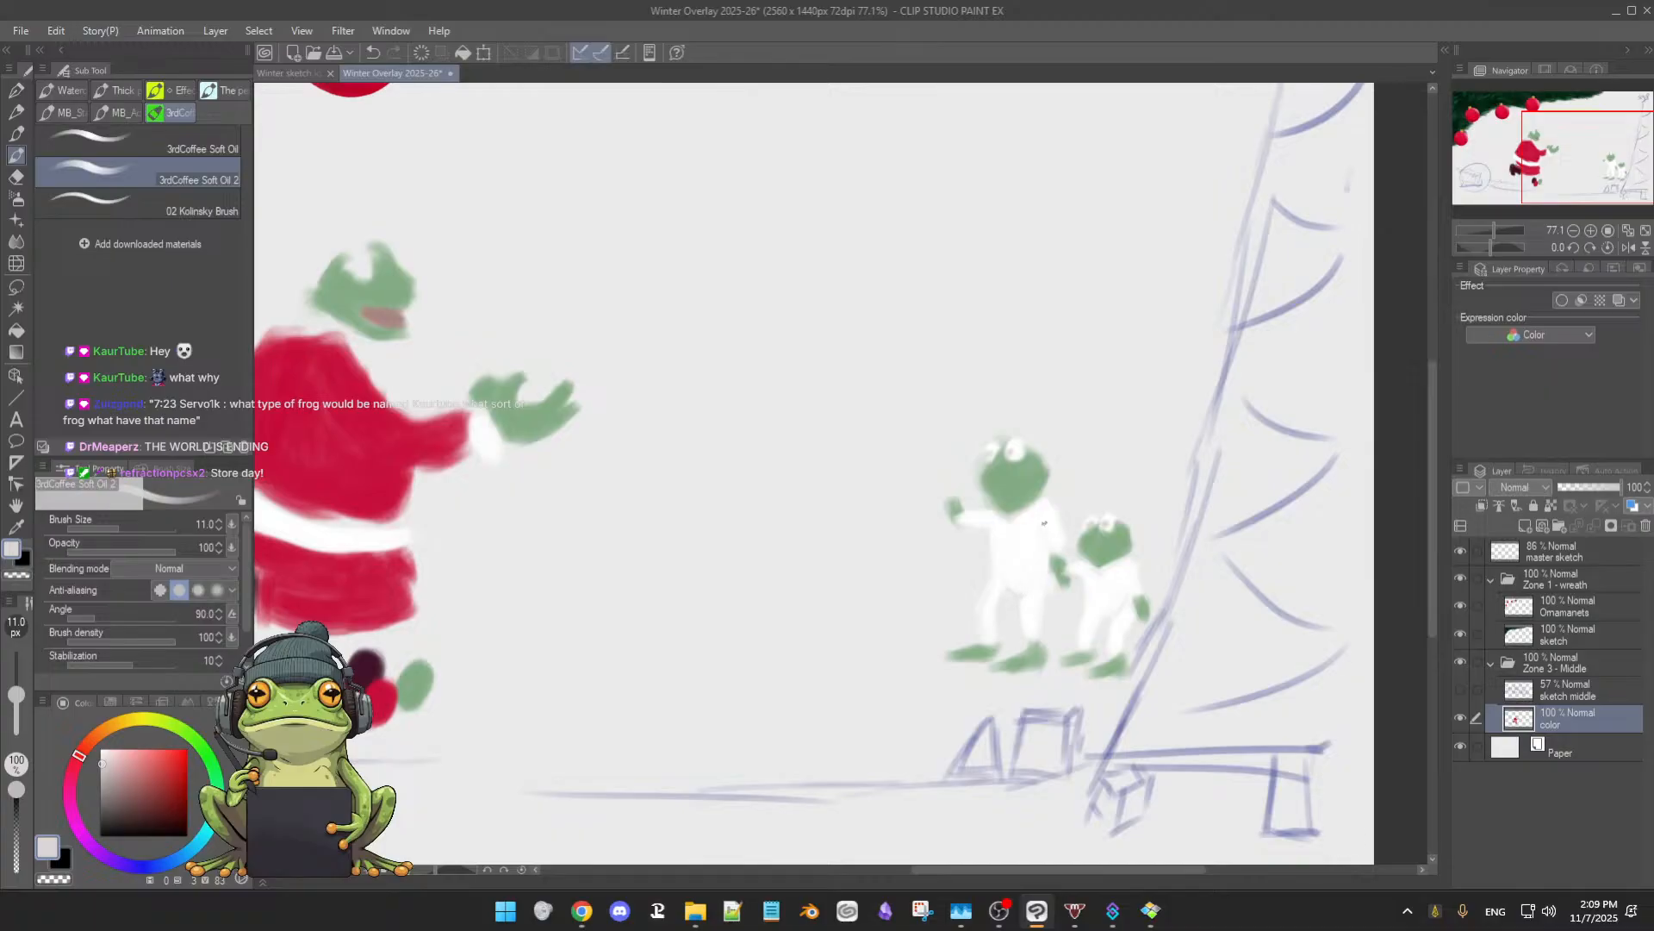
- Add a light grey mark at the taller small frog's shoulder, sample white, and repaint its lowered sleeve at 21.3 px
{"action": "left_click_drag", "start_coordinate": [1042, 530], "coordinate": [1044, 535]}
{"action": "left_click", "coordinate": [1045, 542], "text": "alt"}
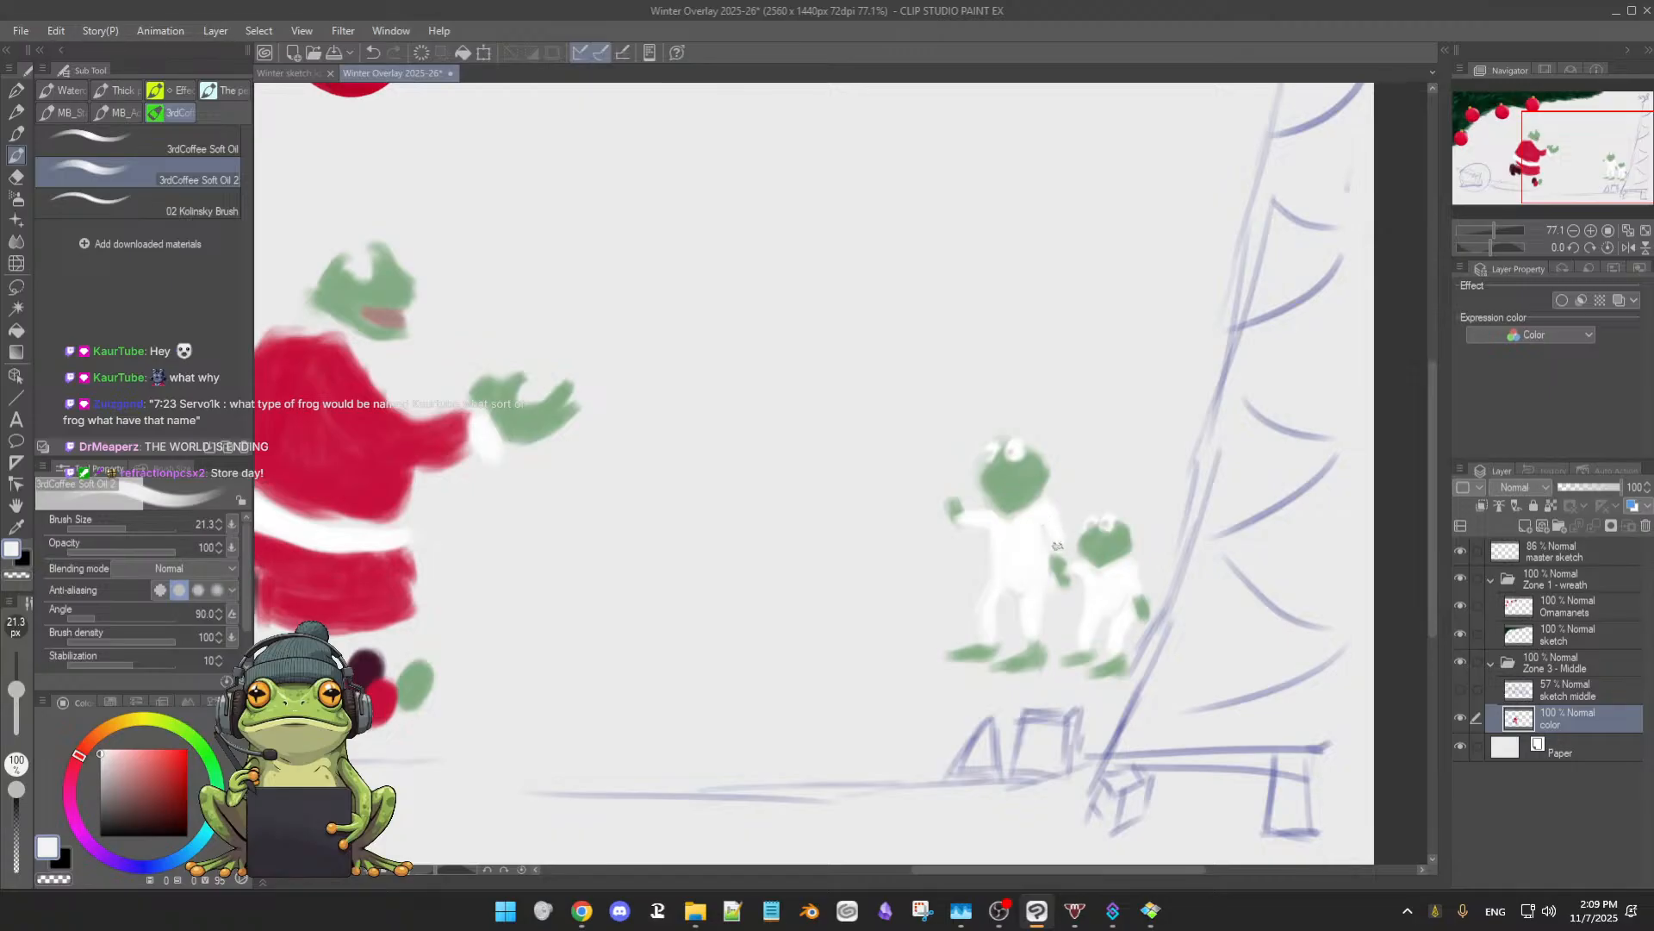
{"action": "left_click", "coordinate": [1052, 510], "text": "alt"}
{"action": "left_click_drag", "start_coordinate": [1052, 512], "coordinate": [1064, 551]}
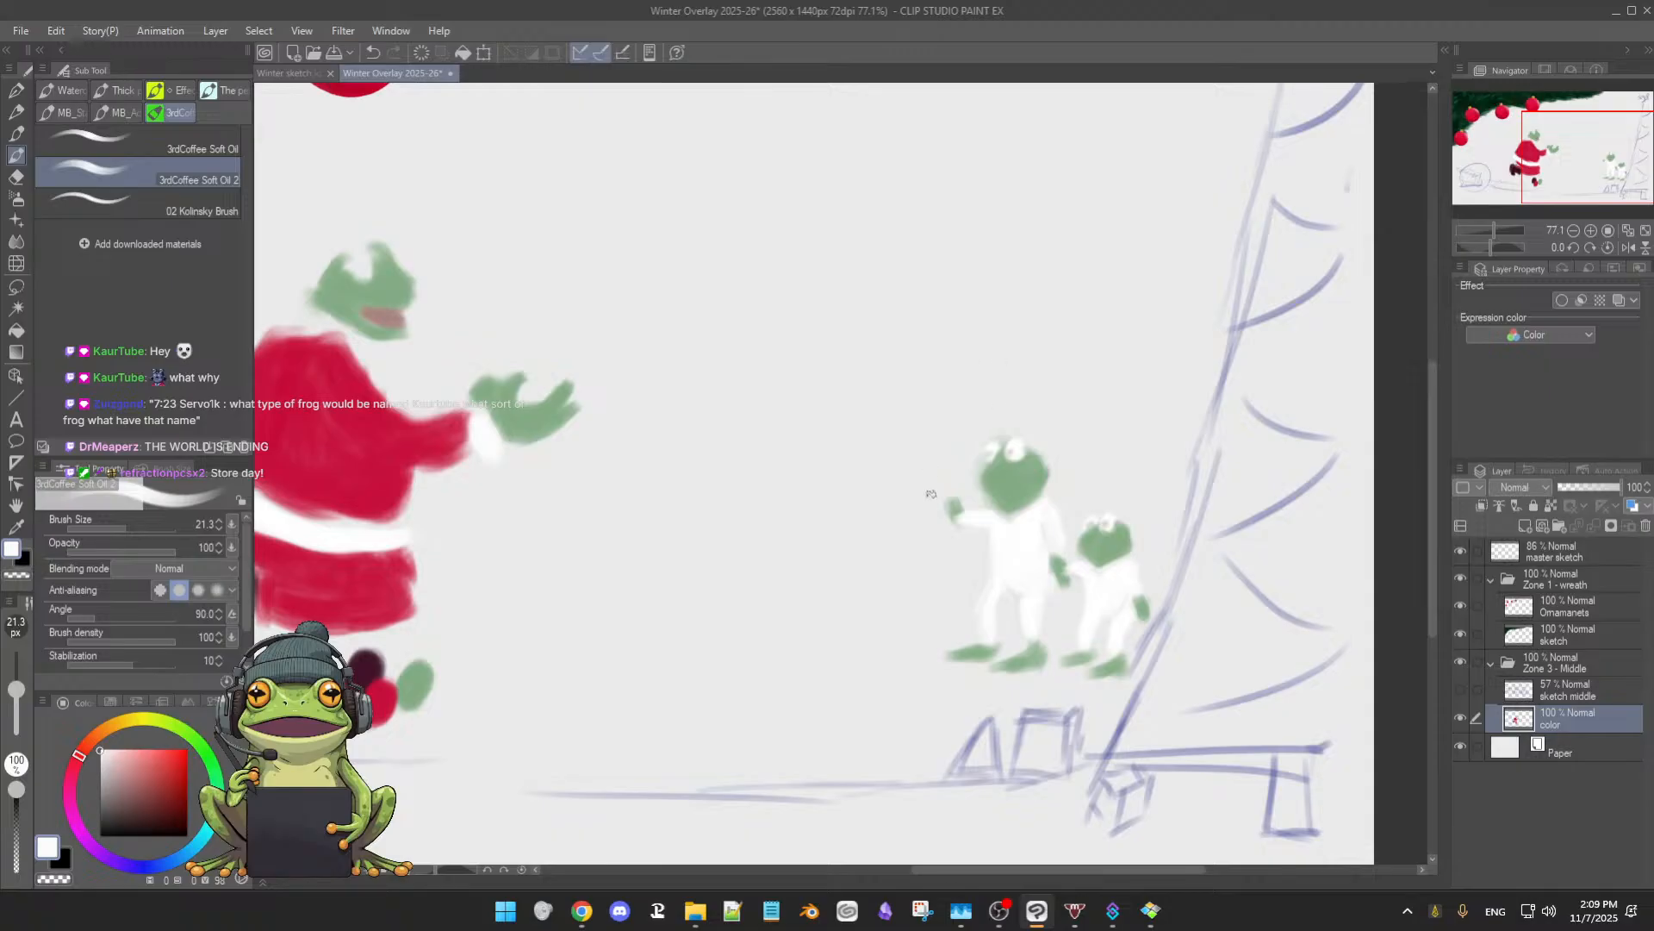
- Check the blocked-in colours of all the frogs with the sketch middle and color layers shown and hidden
{"action": "scroll", "coordinate": [1052, 598], "scroll_direction": "down", "scroll_amount": 2}
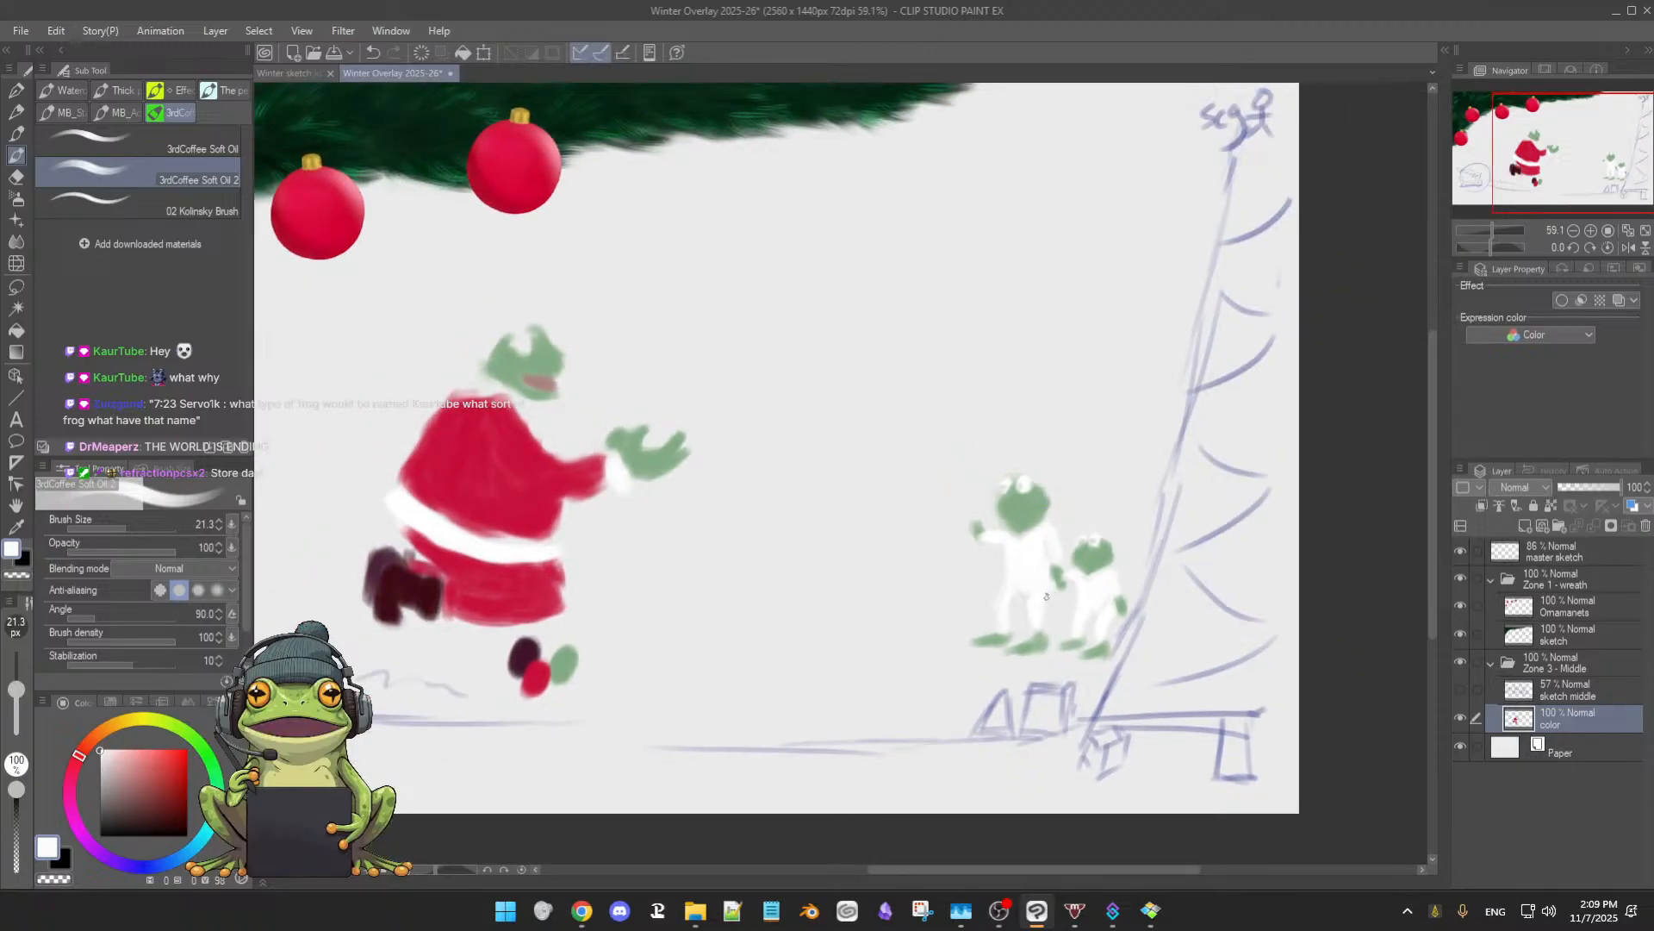
{"action": "scroll", "coordinate": [823, 549], "scroll_direction": "up", "scroll_amount": 2}
{"action": "scroll", "coordinate": [823, 549], "scroll_direction": "down", "scroll_amount": 1}
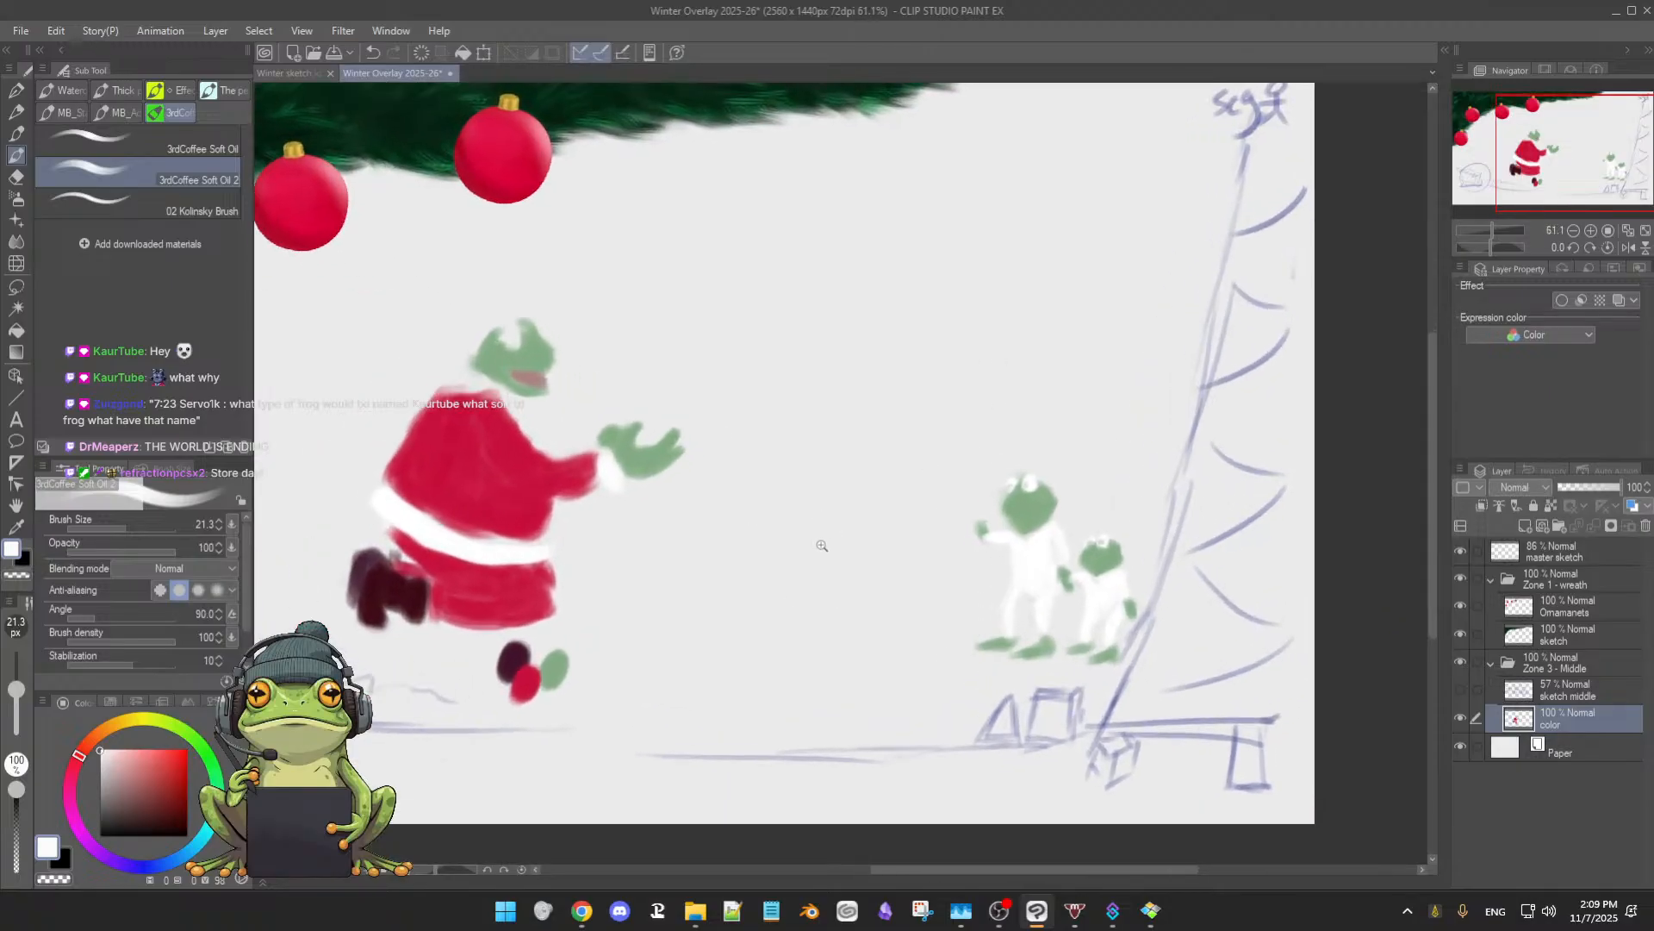
{"action": "left_click", "coordinate": [1461, 691]}
{"action": "left_click", "coordinate": [1462, 690]}
{"action": "left_click", "coordinate": [1461, 690]}
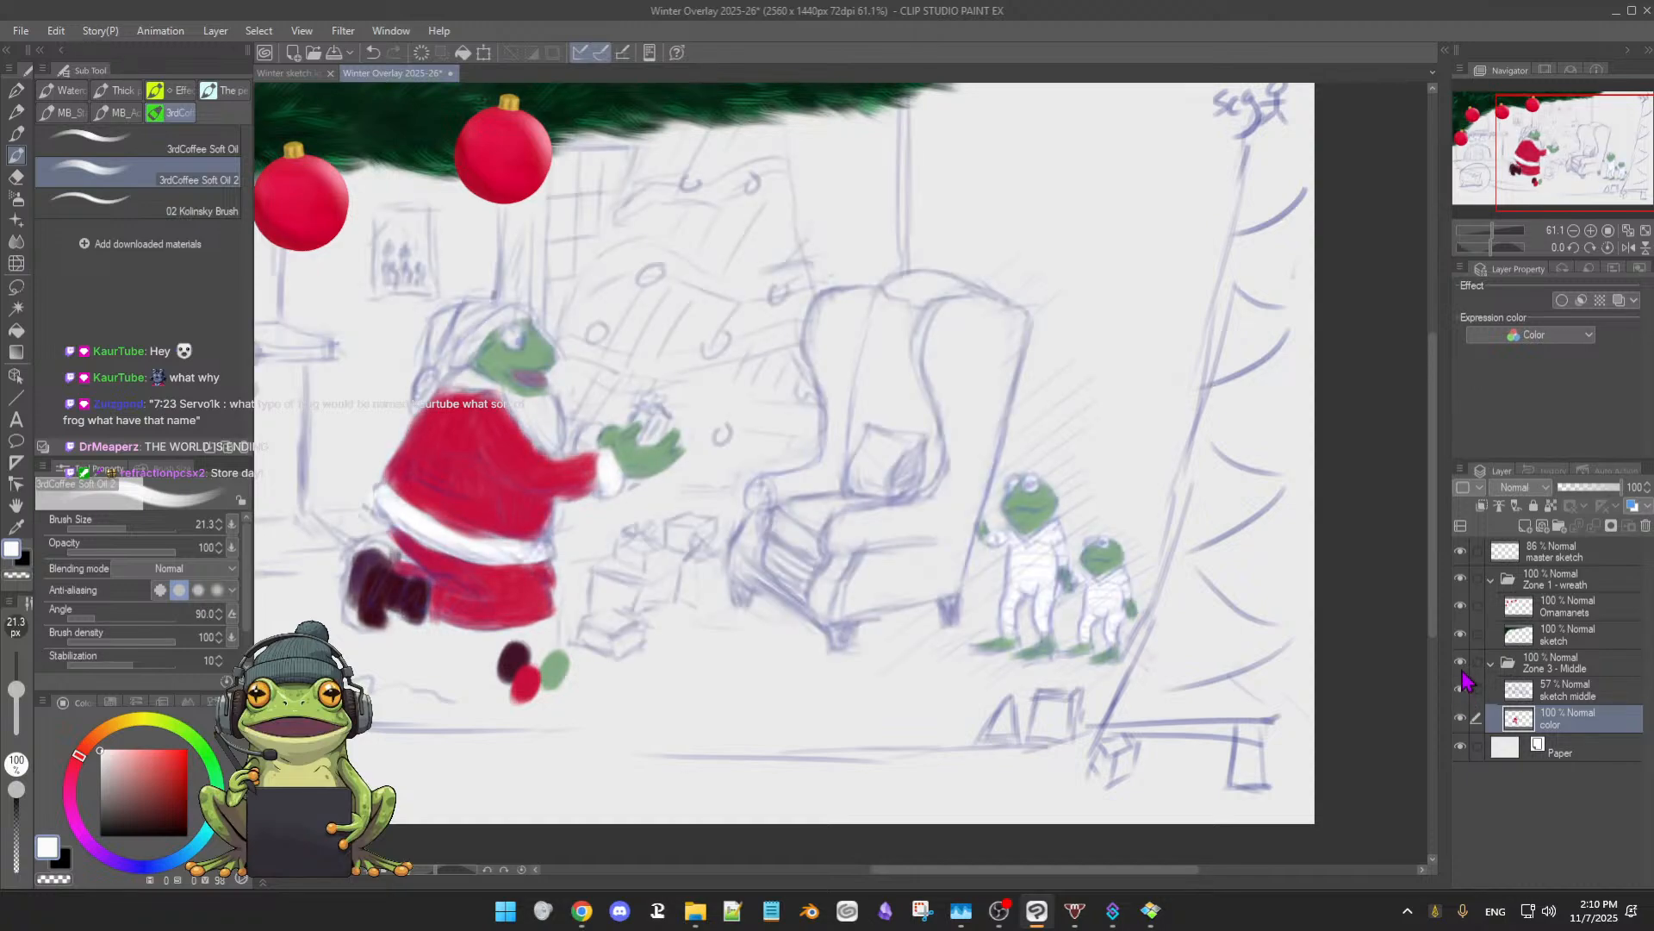
{"action": "left_click", "coordinate": [1461, 719]}
{"action": "left_click", "coordinate": [1462, 720]}
{"action": "left_click", "coordinate": [1462, 690]}
{"action": "left_click", "coordinate": [1462, 690]}
- Edit the Paper layer's colour, trying several darker greys behind the Santa frog's white trim and choosing light grey D8D8D8
{"action": "left_click_drag", "start_coordinate": [810, 523], "coordinate": [1026, 573]}
{"action": "left_click_drag", "start_coordinate": [887, 552], "coordinate": [960, 545]}
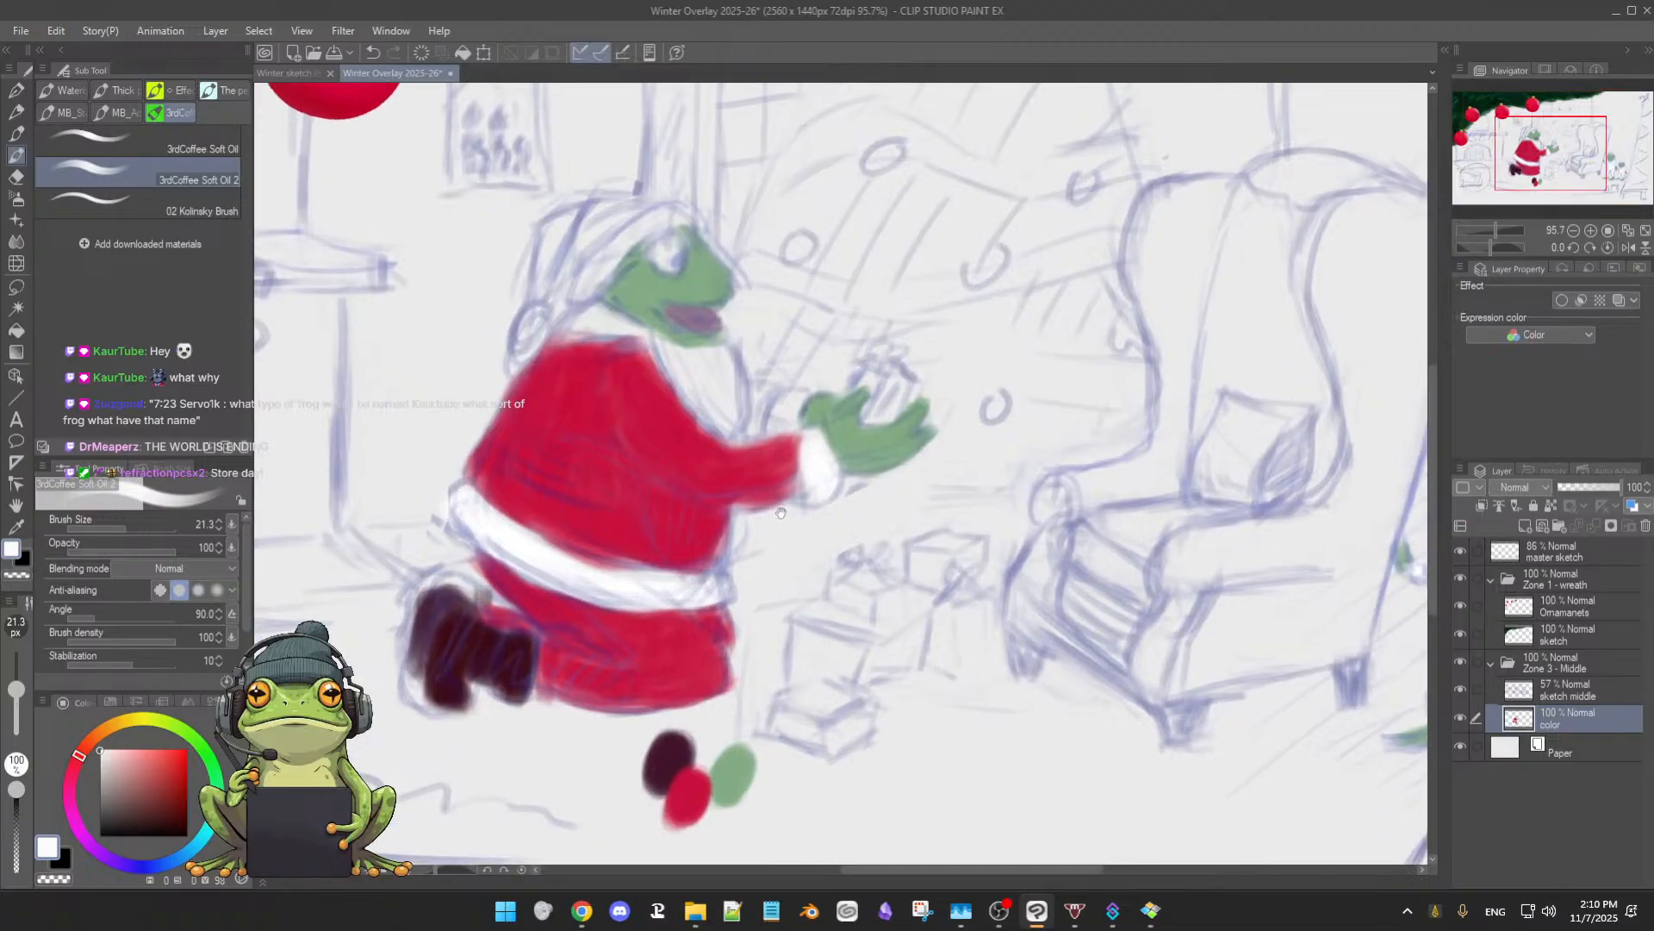
{"action": "left_click_drag", "start_coordinate": [787, 399], "coordinate": [921, 533]}
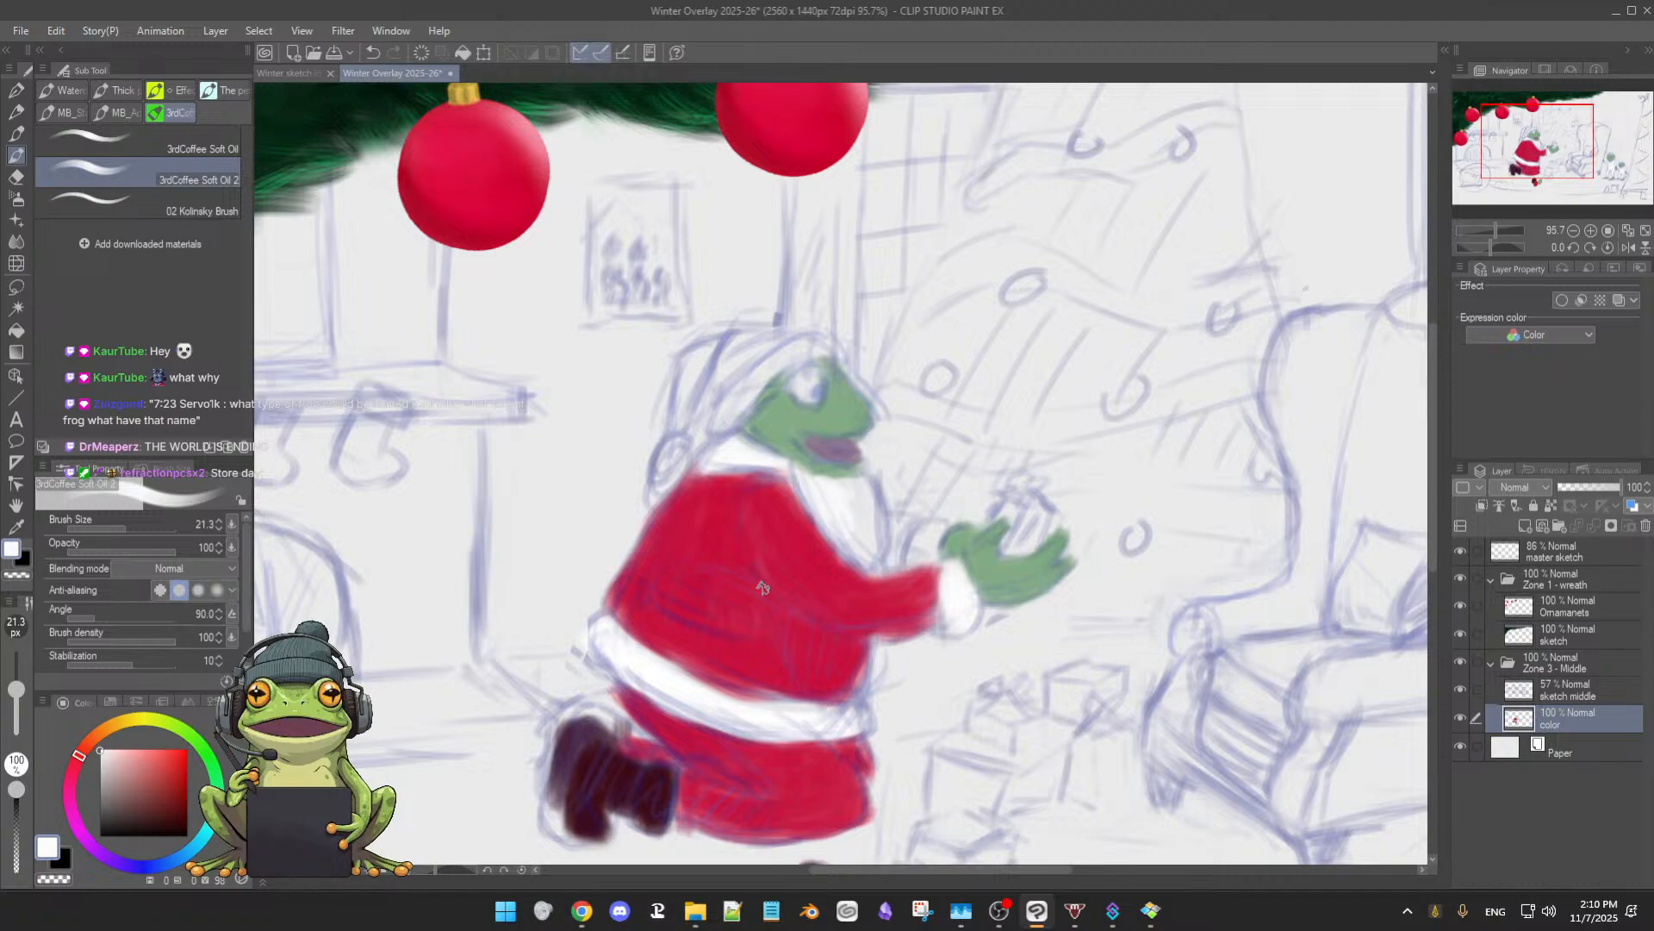
{"action": "left_click", "coordinate": [1508, 743]}
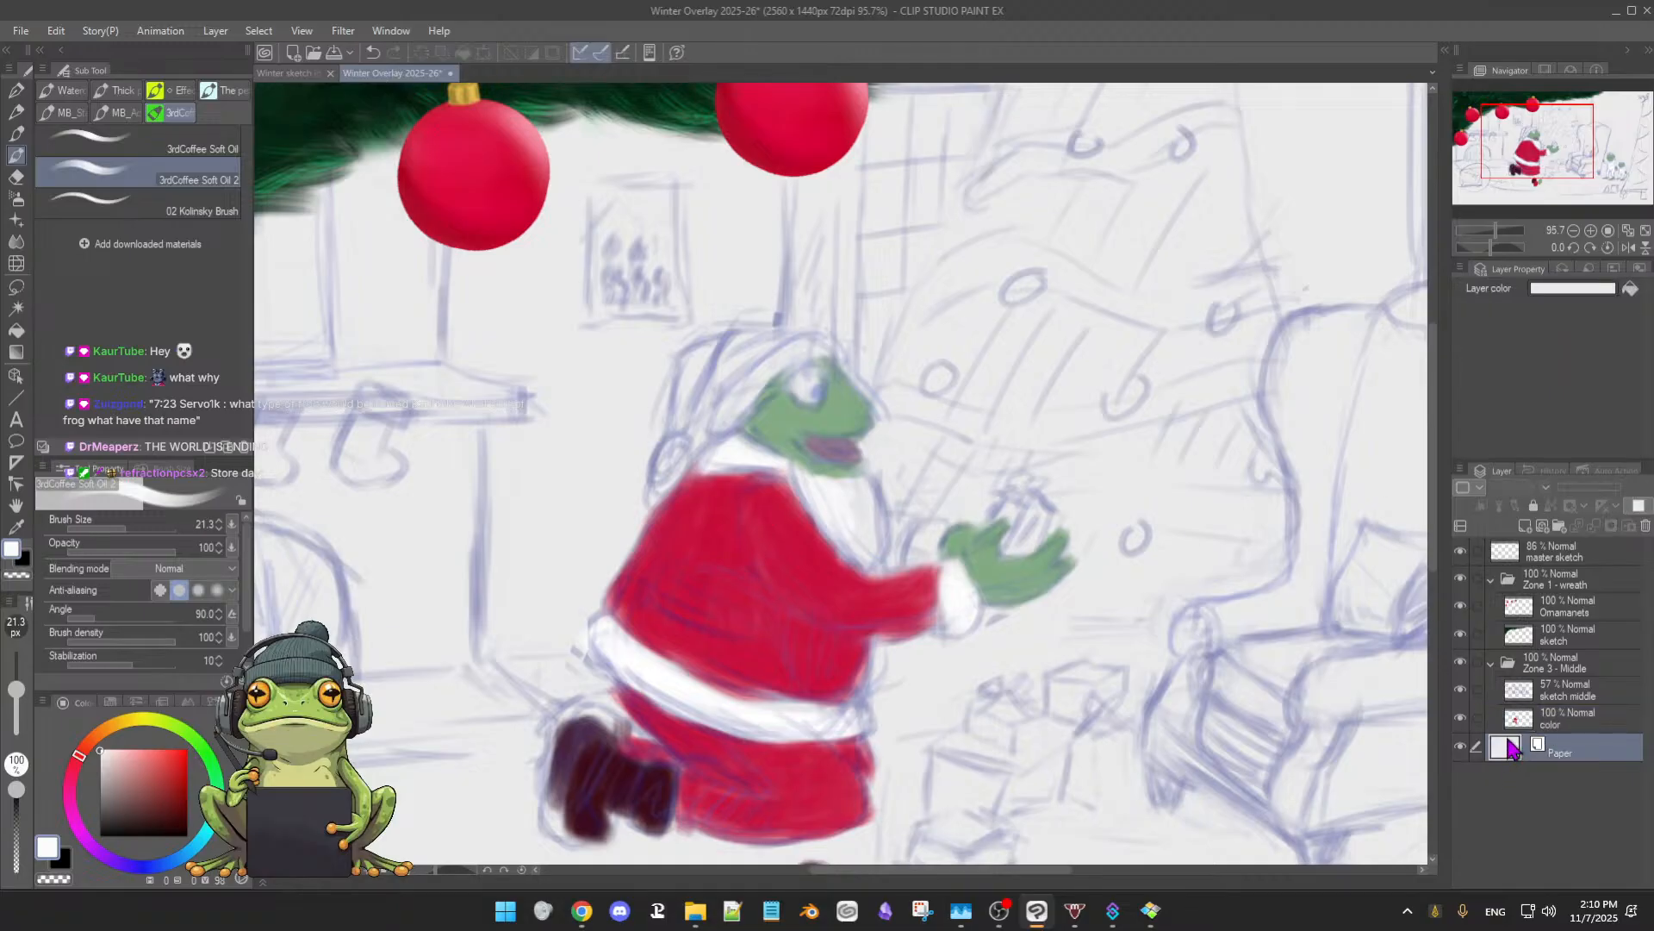
{"action": "left_click", "coordinate": [1581, 291]}
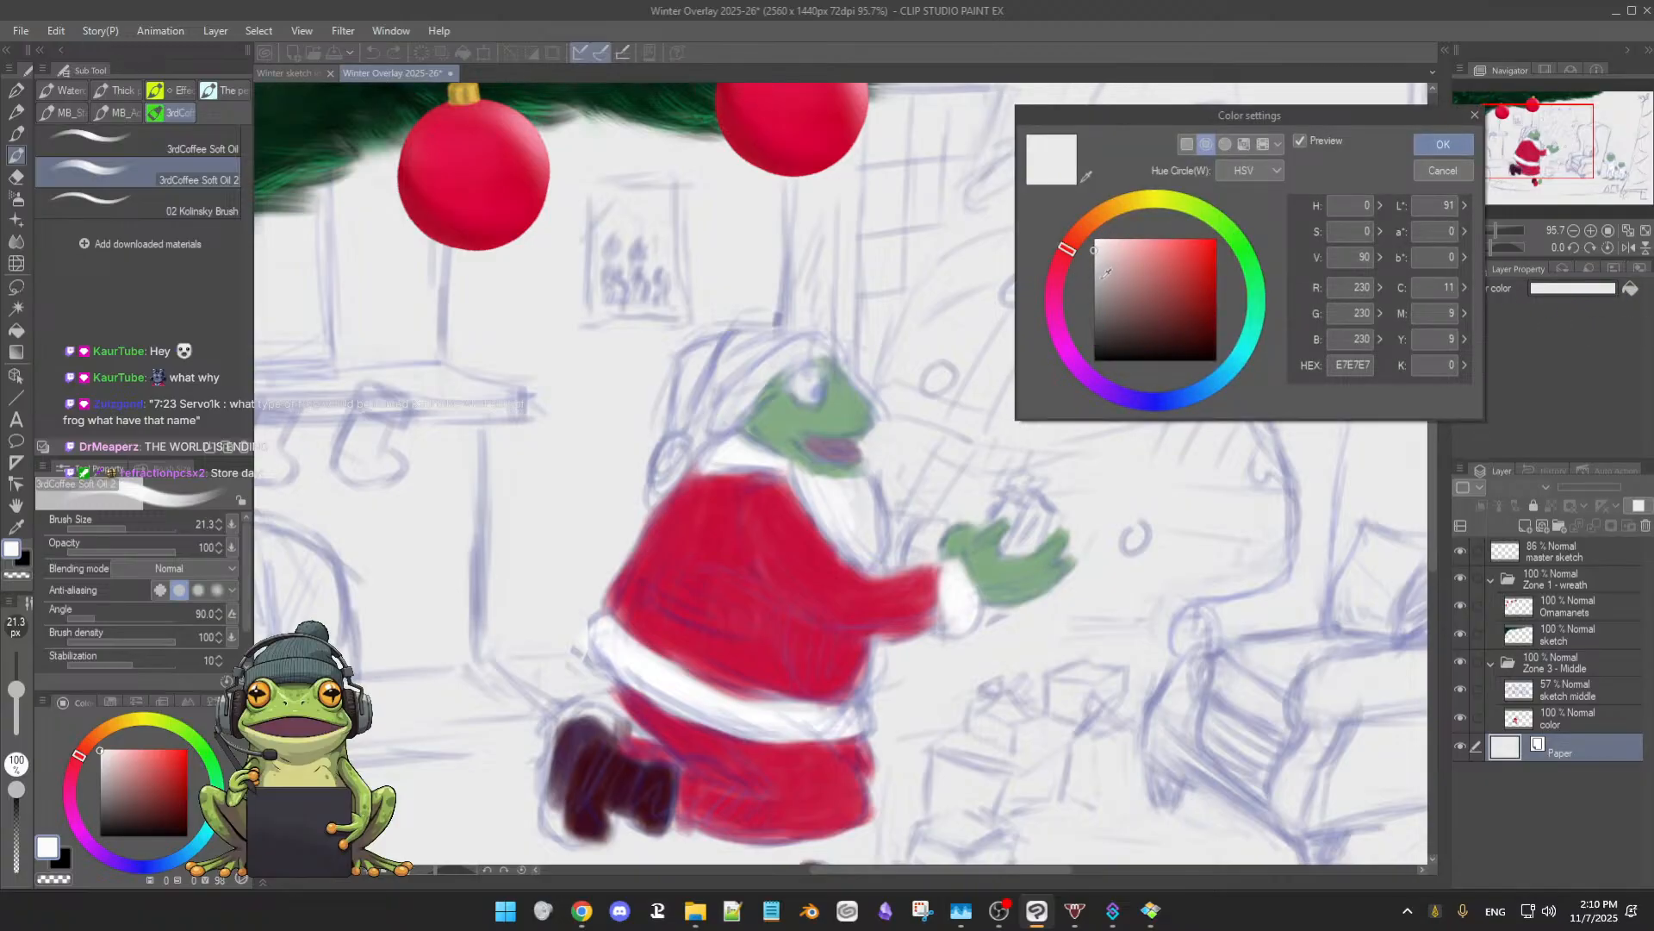
{"action": "left_click_drag", "start_coordinate": [1098, 251], "coordinate": [1097, 272]}
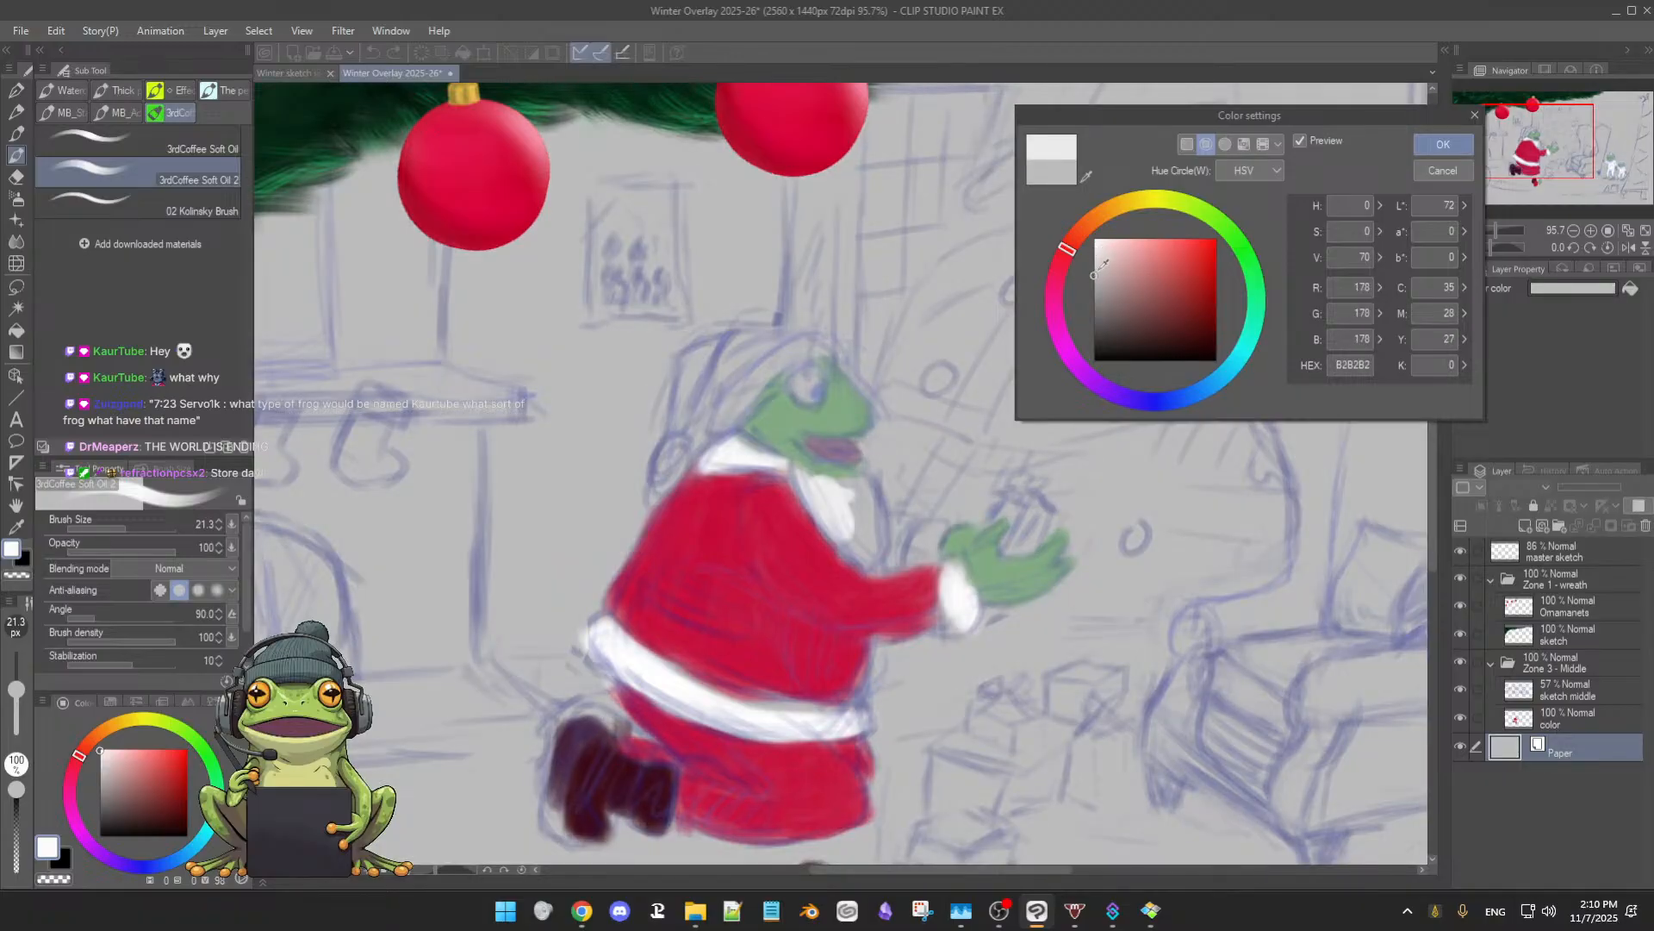
{"action": "left_click_drag", "start_coordinate": [1097, 272], "coordinate": [1097, 254]}
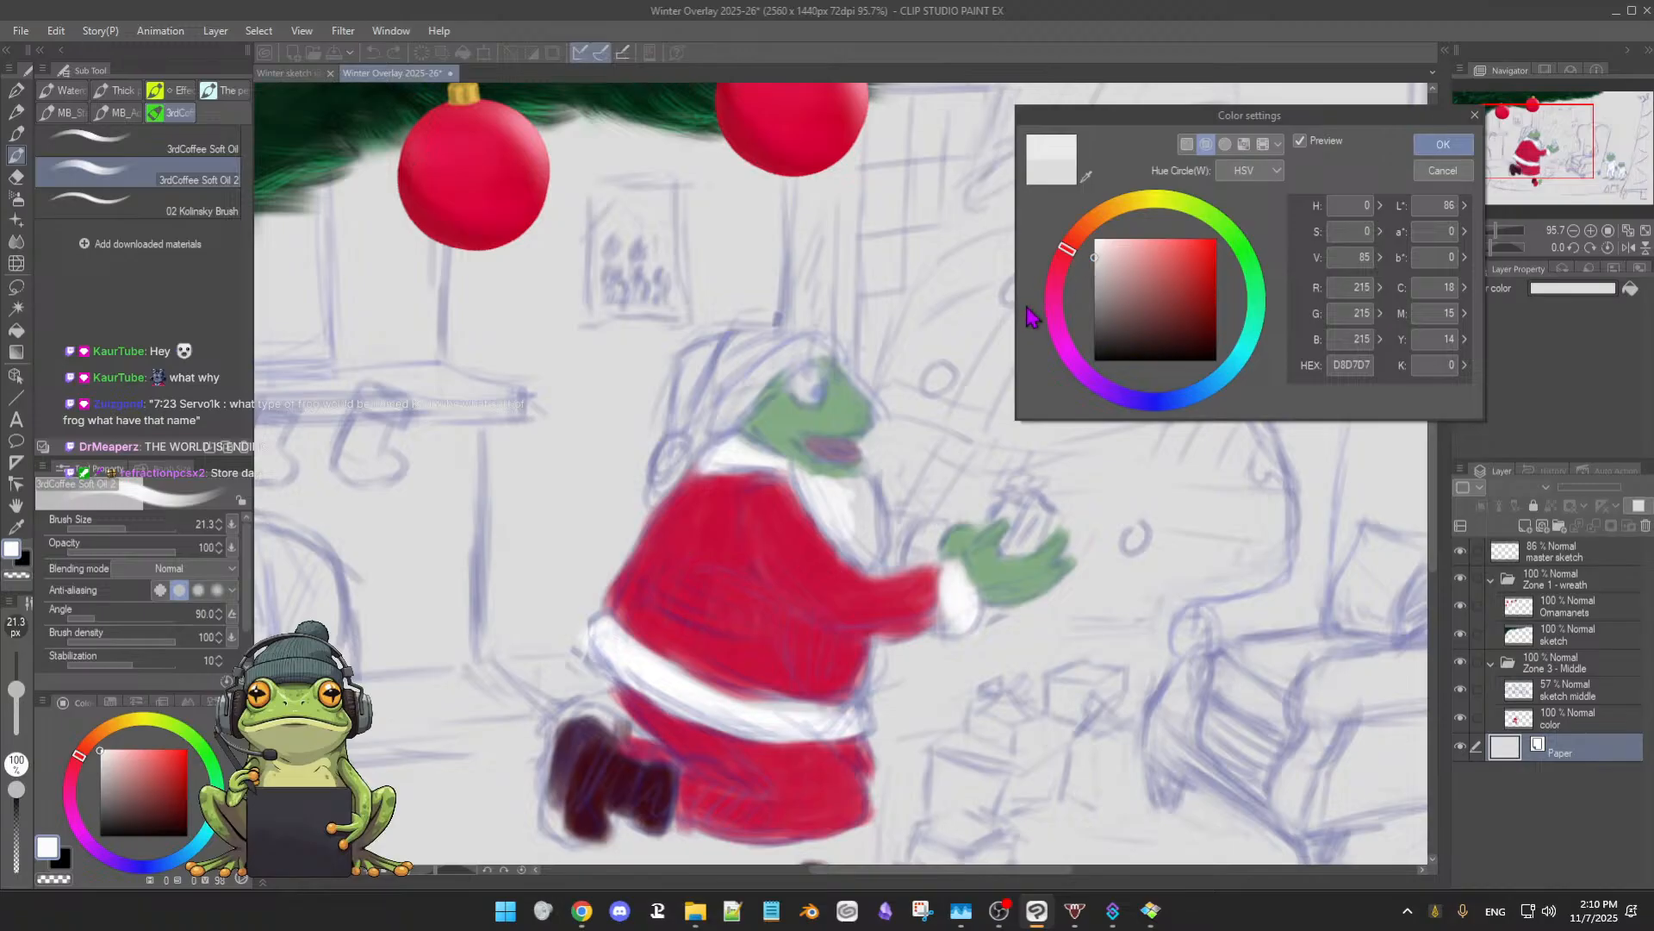
{"action": "left_click_drag", "start_coordinate": [1095, 257], "coordinate": [1097, 286]}
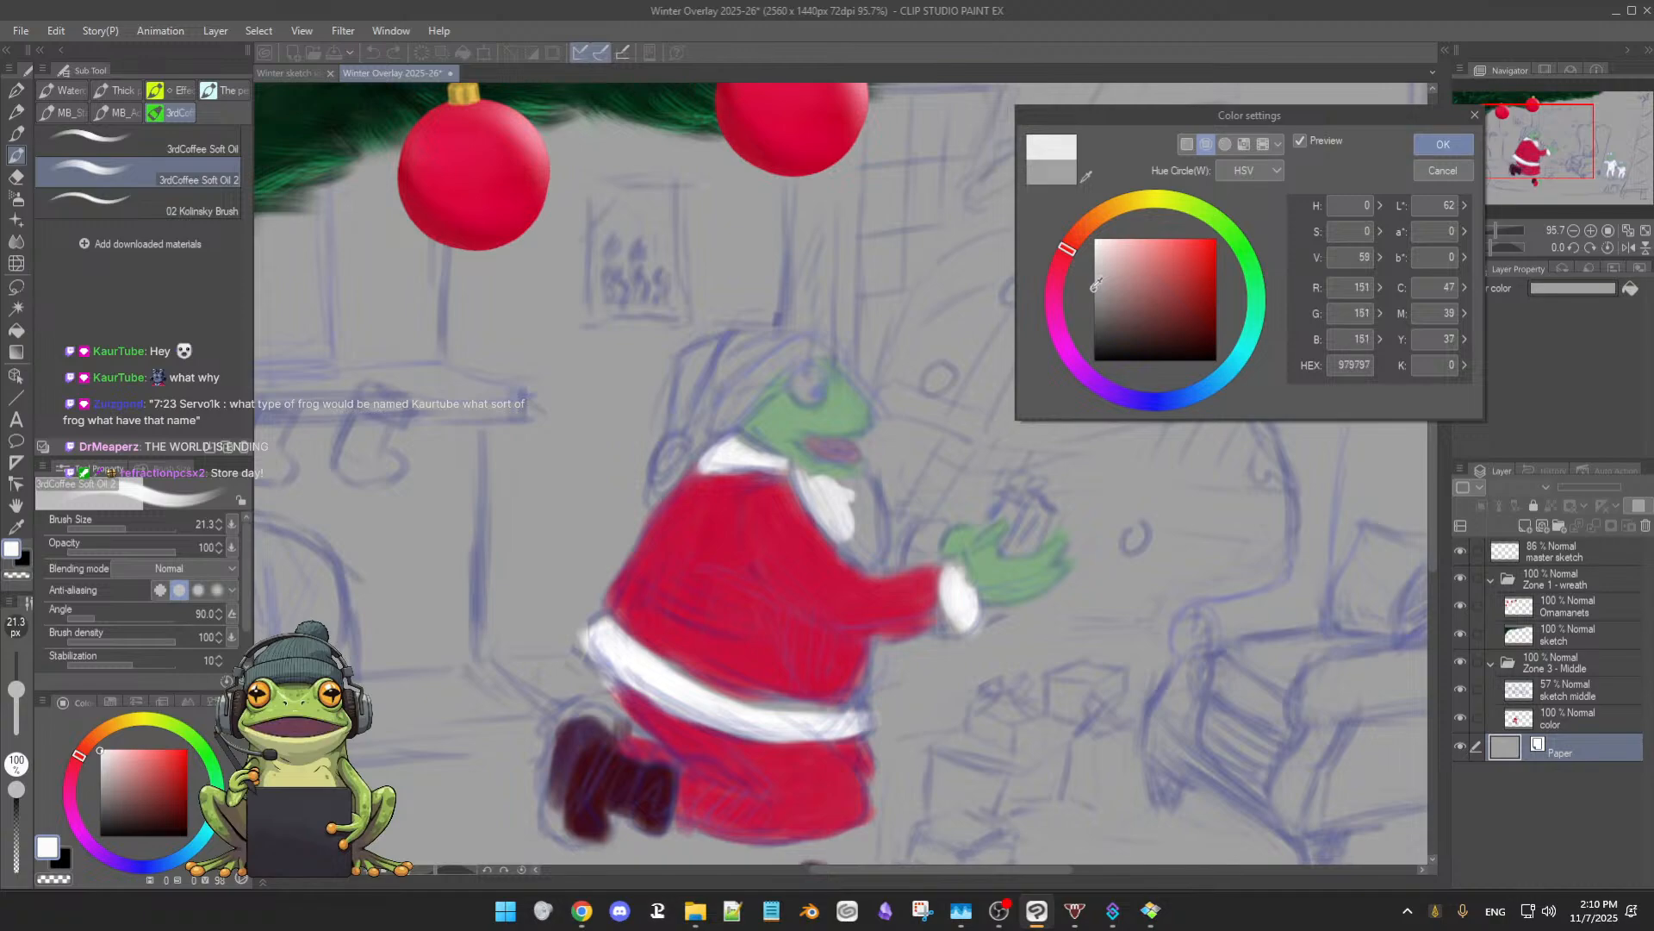
{"action": "left_click", "coordinate": [1093, 279]}
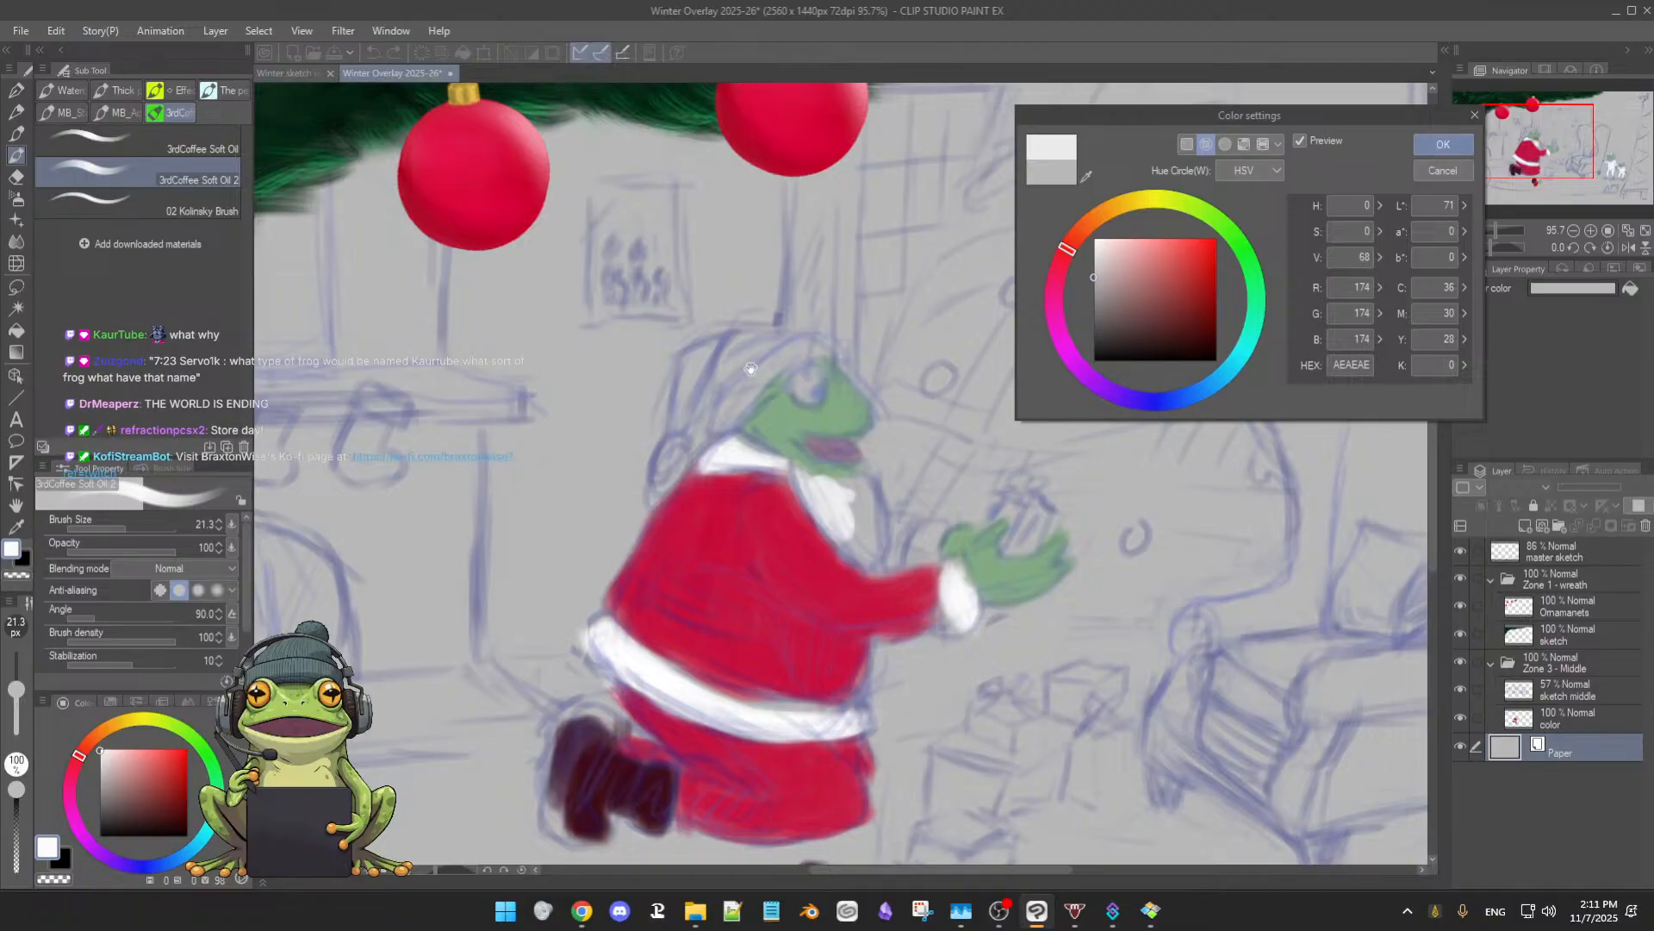
{"action": "left_click", "coordinate": [1095, 265]}
{"action": "left_click_drag", "start_coordinate": [1095, 266], "coordinate": [1097, 253]}
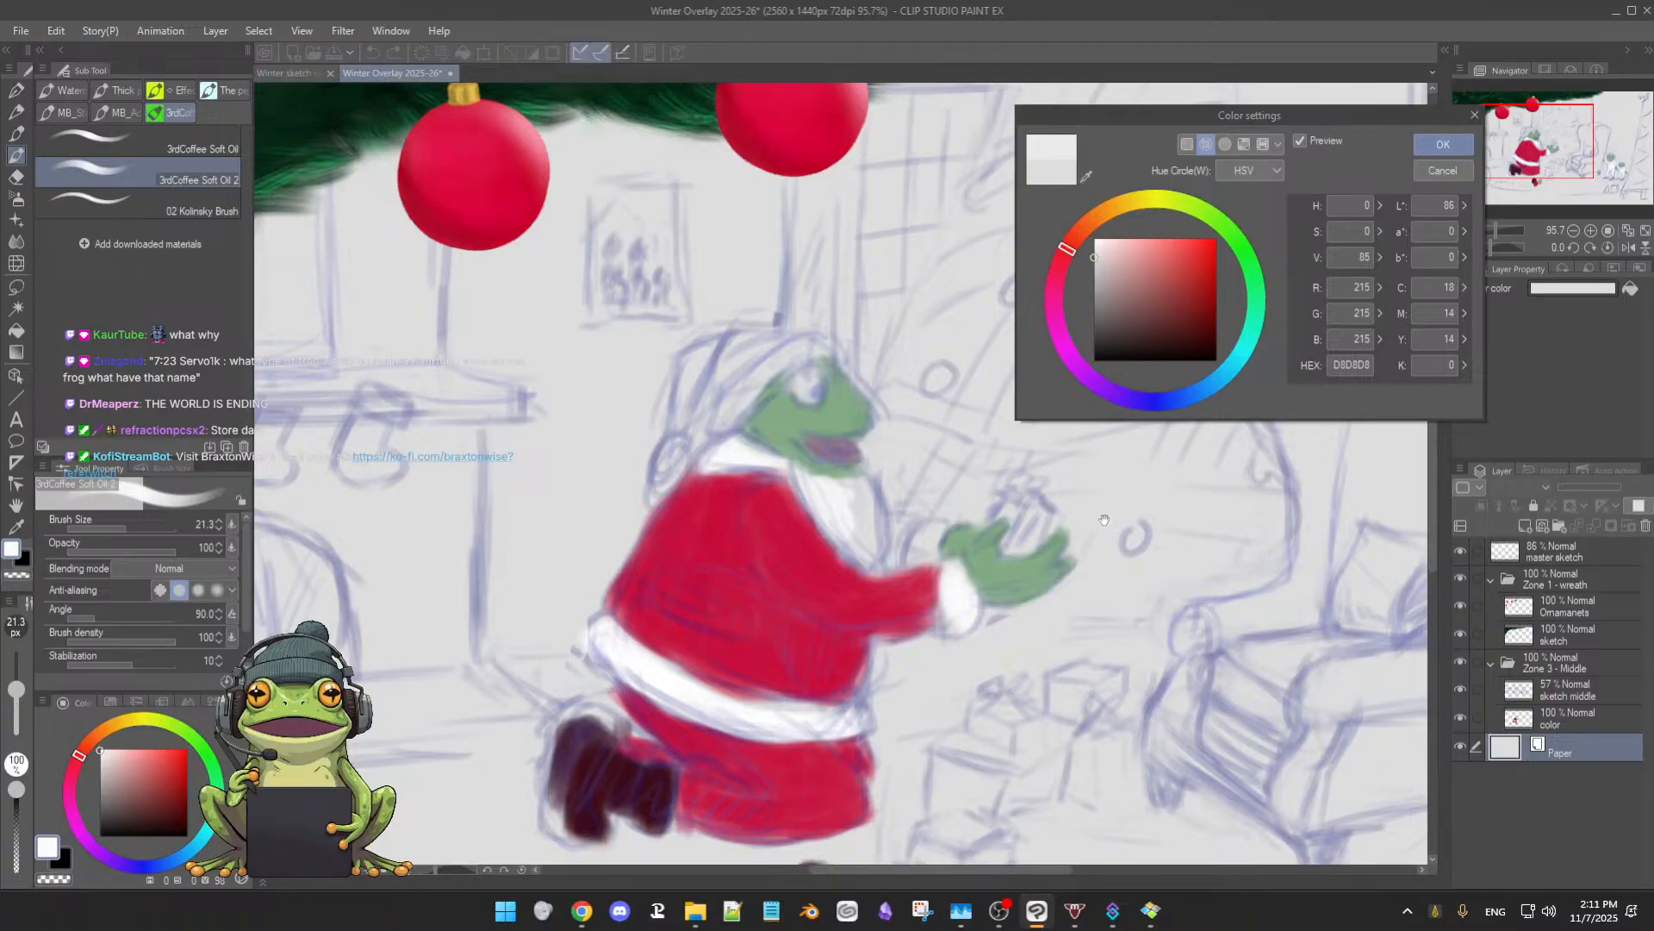
- Discard the paper color change, return to the color layer, and touch up the coat's red shoulder and white collar
{"action": "left_click", "coordinate": [1456, 172]}
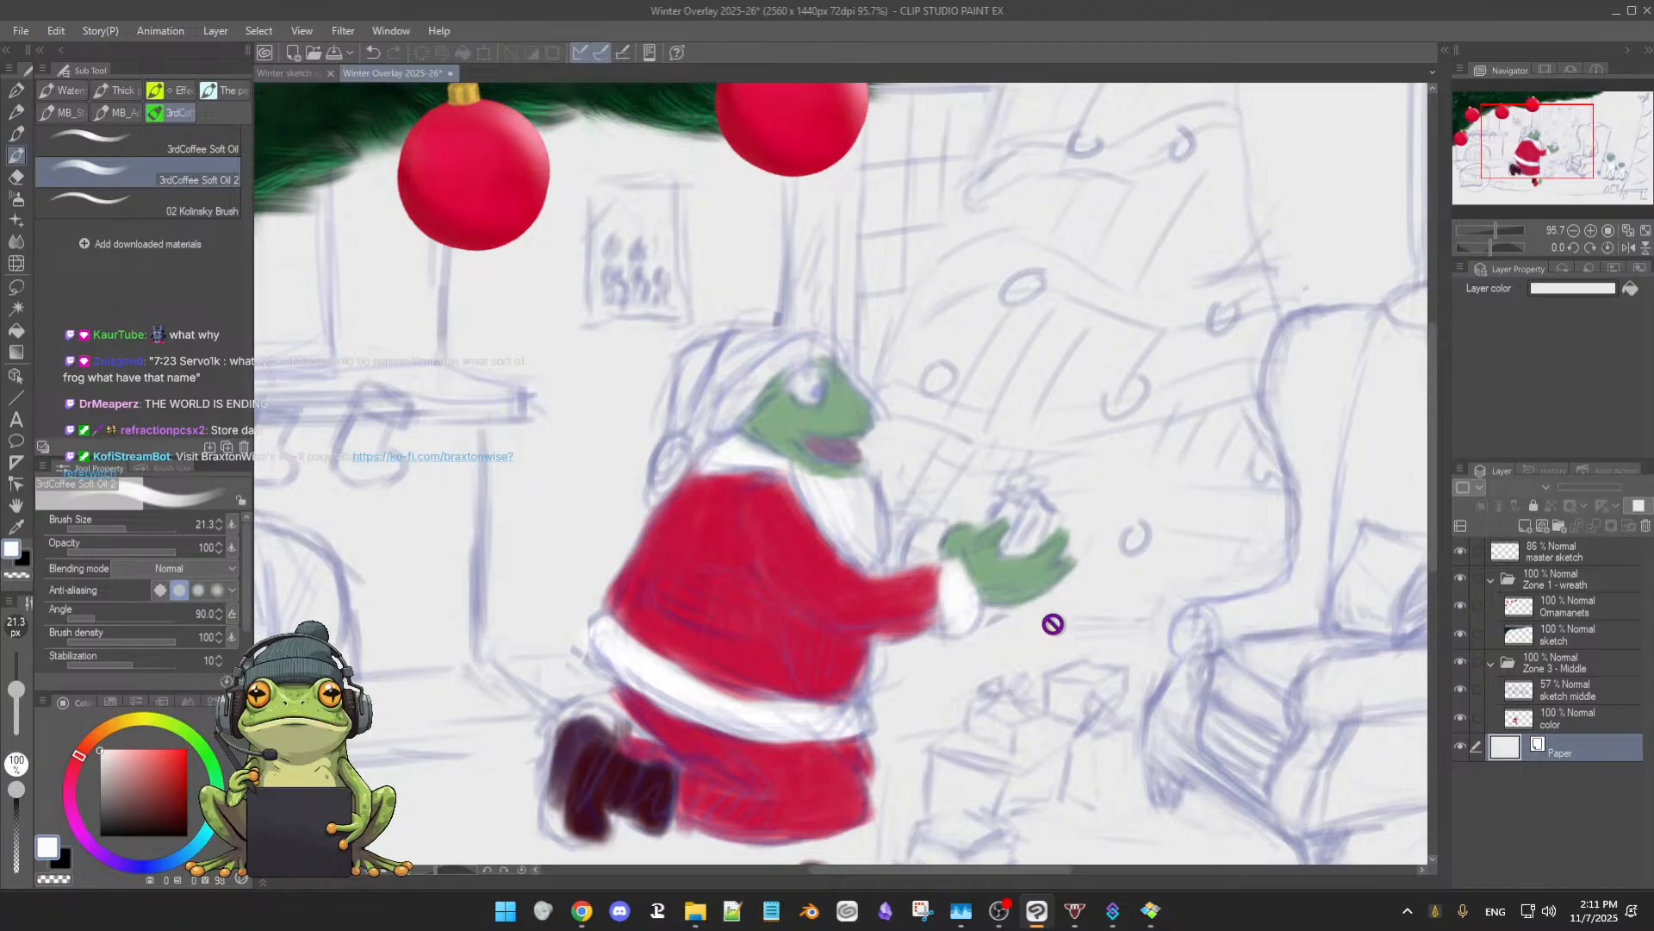
{"action": "key", "text": "alt"}
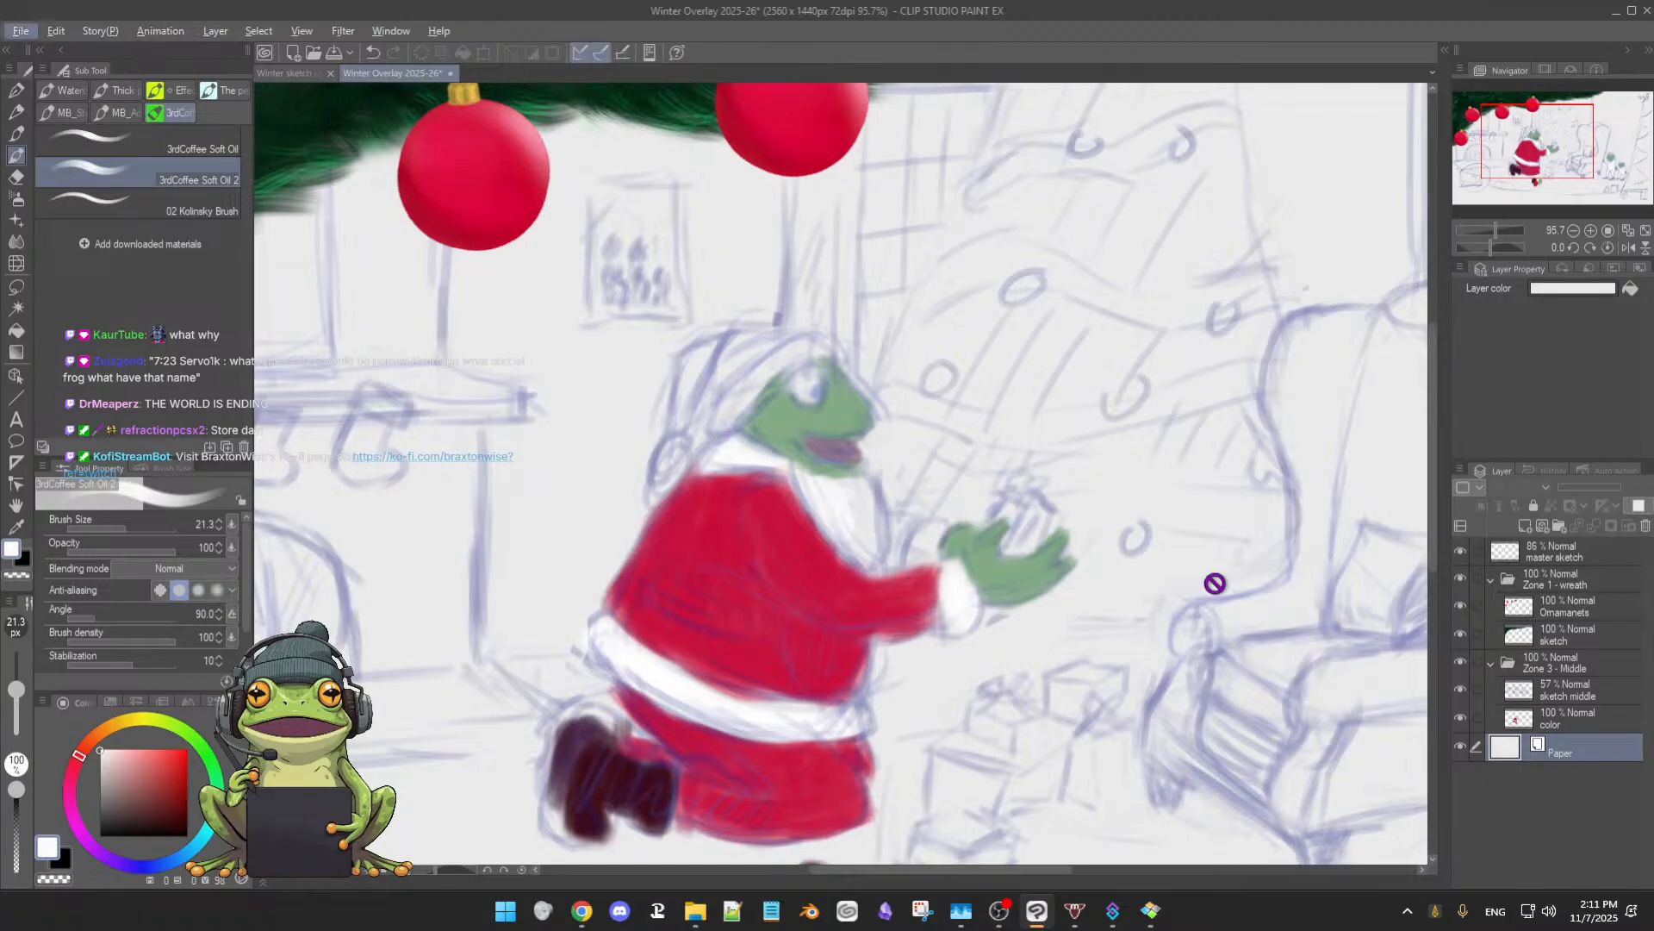
{"action": "left_click", "coordinate": [1570, 729]}
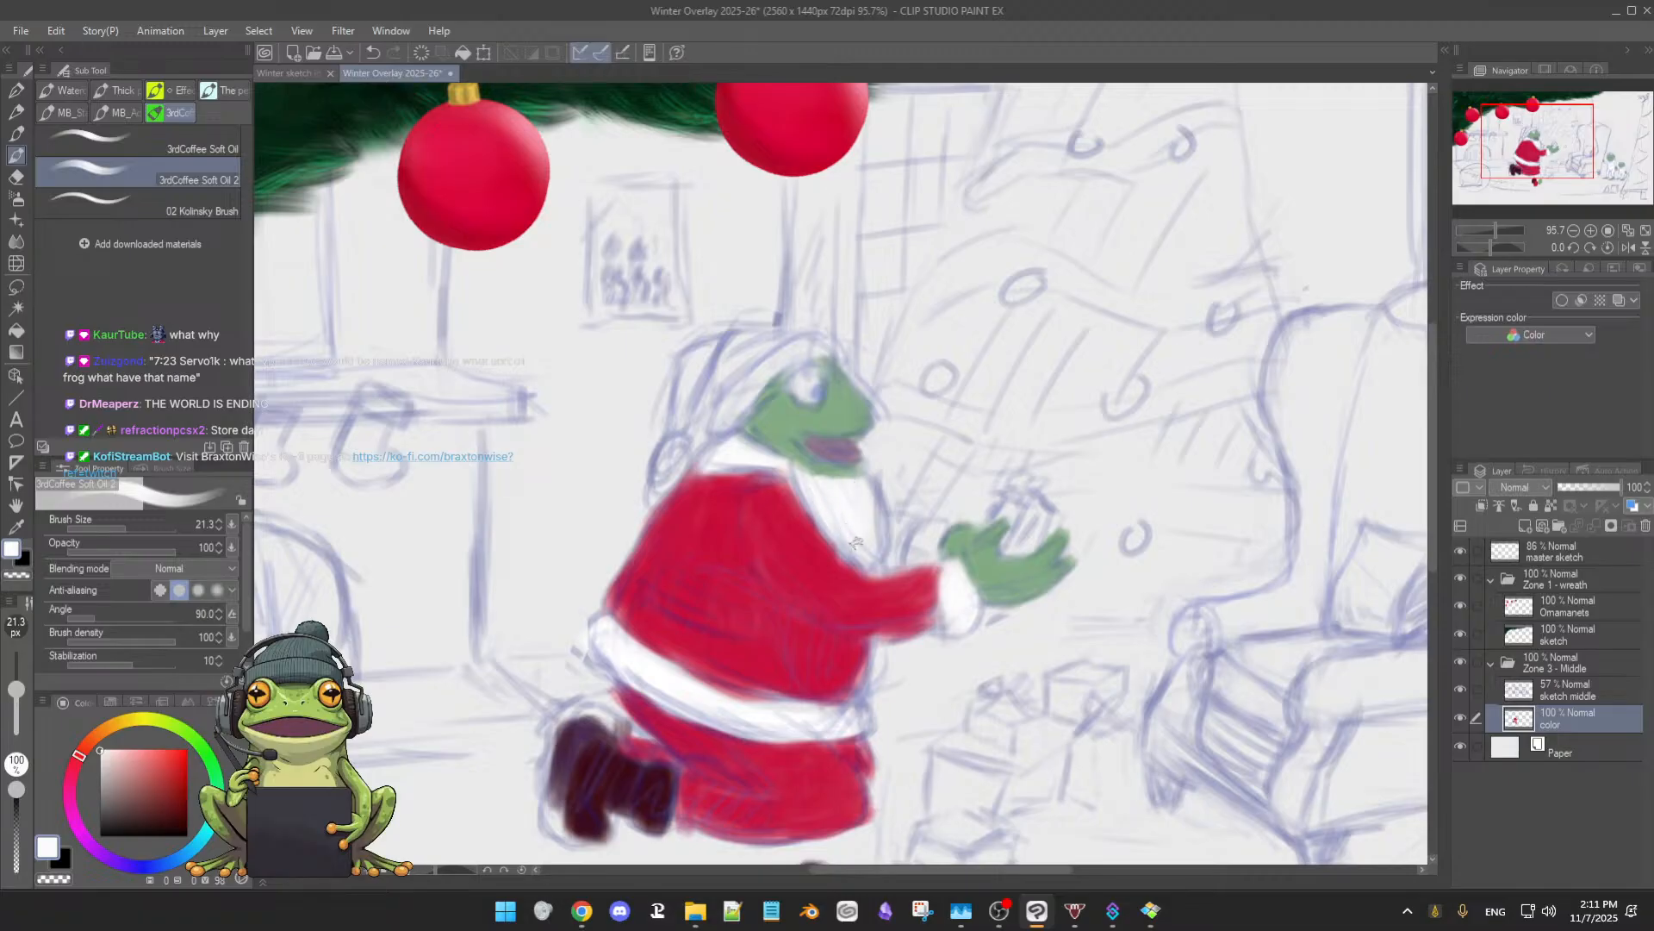
{"action": "left_click", "coordinate": [796, 517], "text": "alt"}
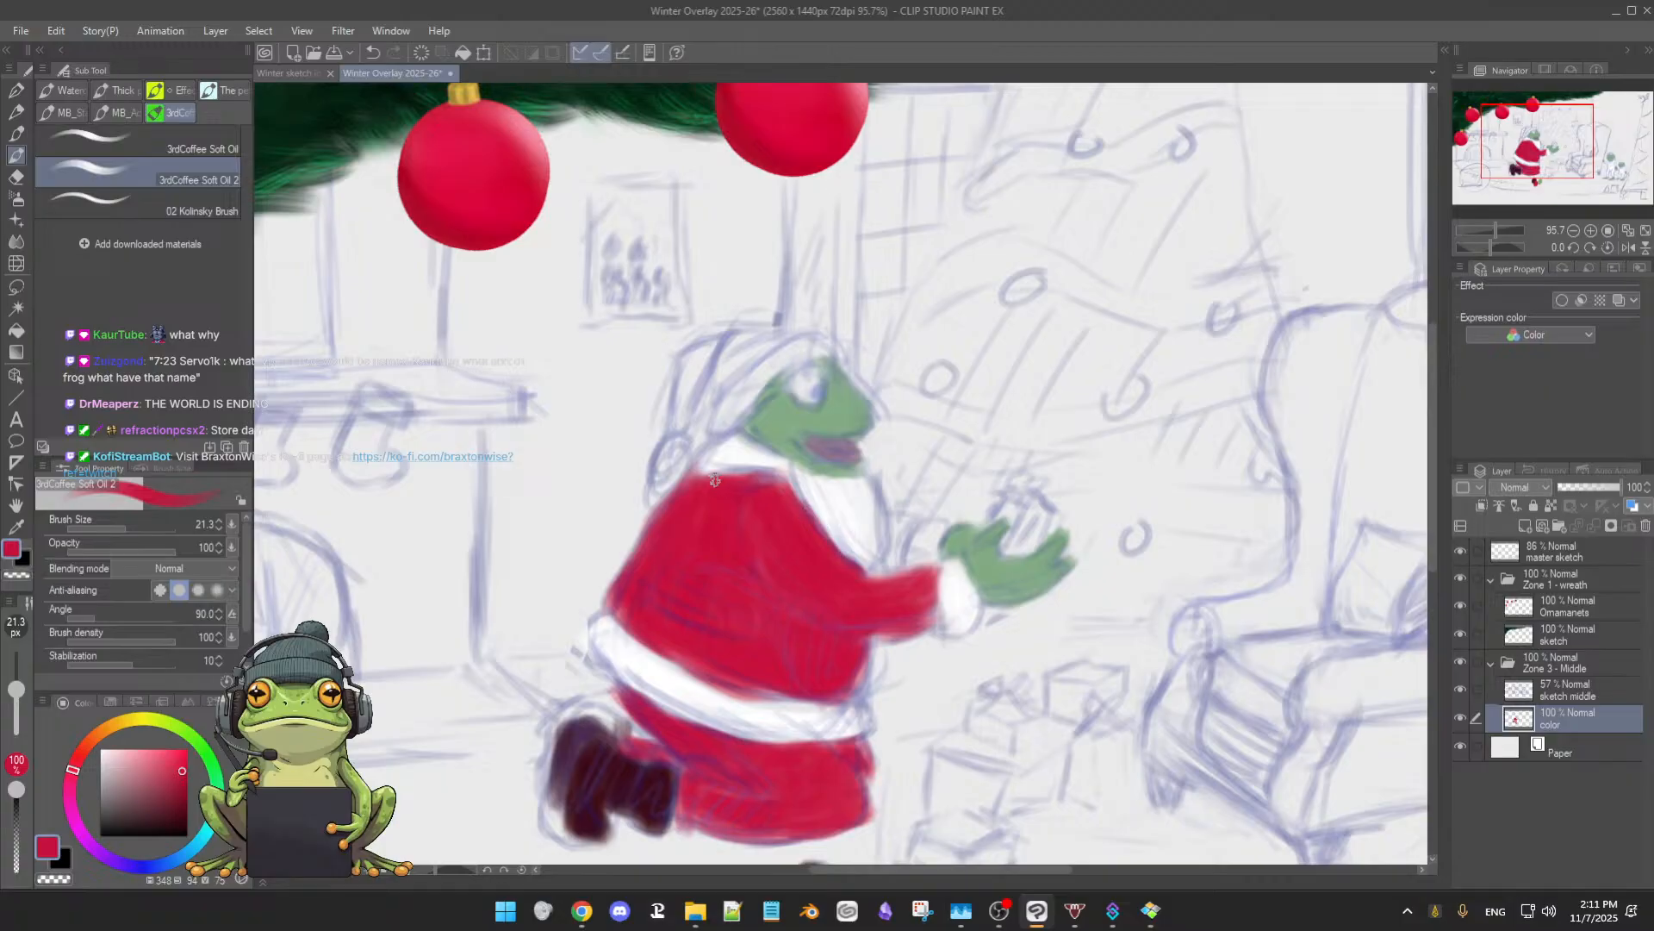
{"action": "left_click", "coordinate": [737, 443], "text": "alt"}
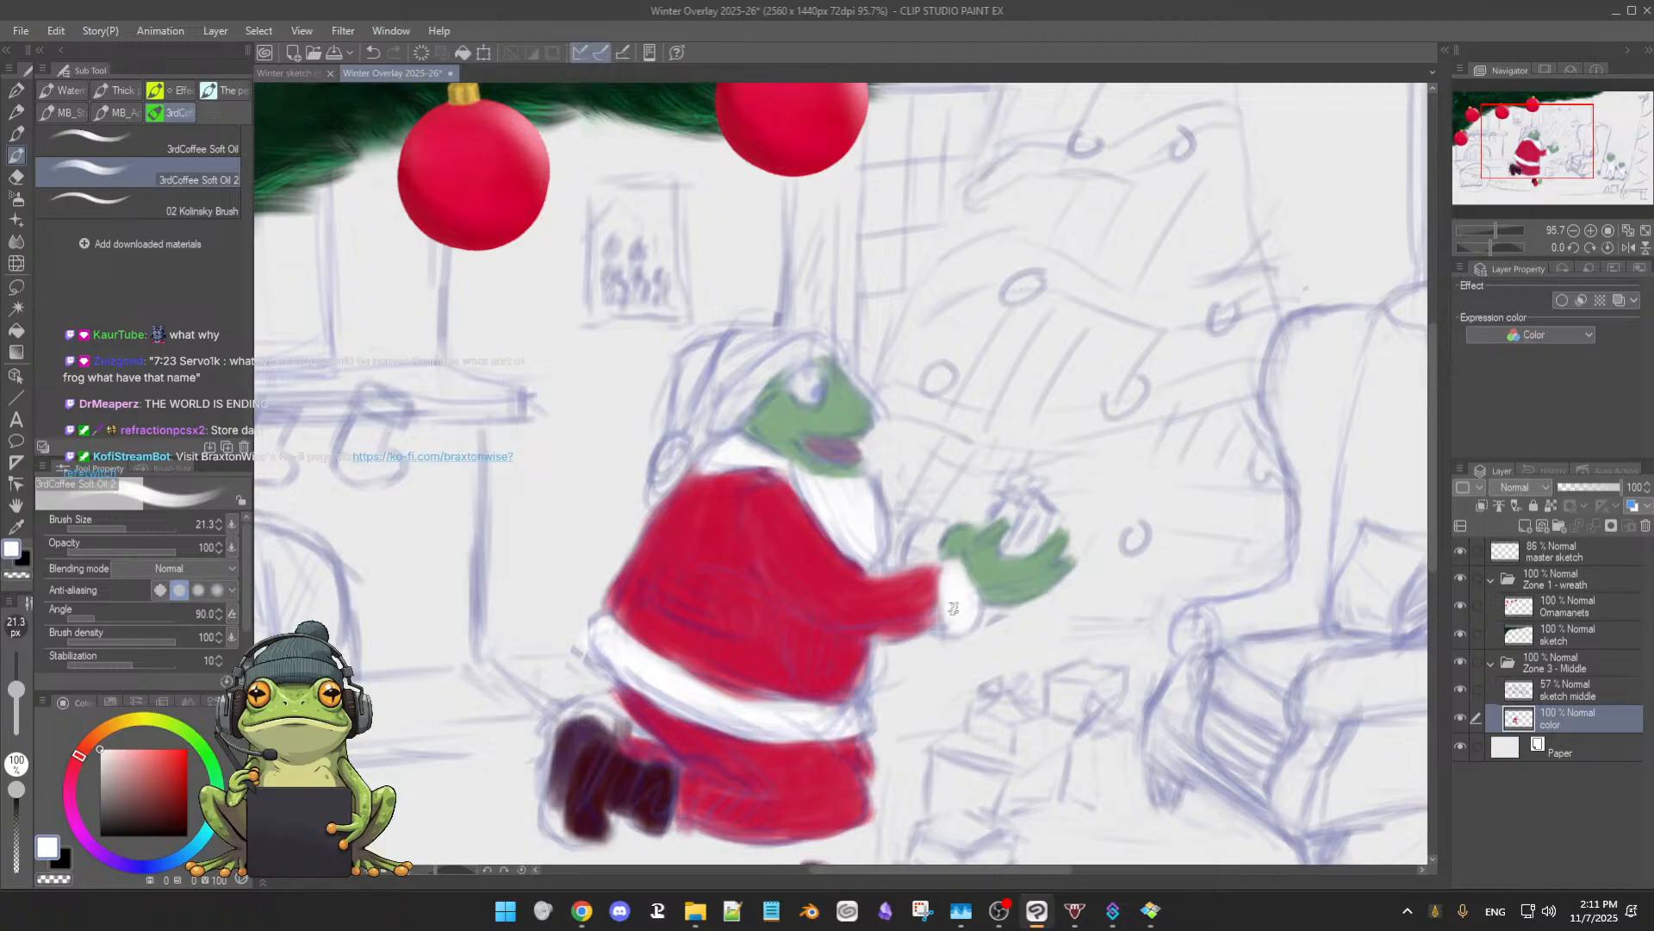
- Paint the Santa frog's far sleeve in red sampled from the coat, blending its edges beside the white collar
{"action": "left_click", "coordinate": [896, 593], "text": "alt"}
{"action": "left_click_drag", "start_coordinate": [906, 524], "coordinate": [895, 560]}
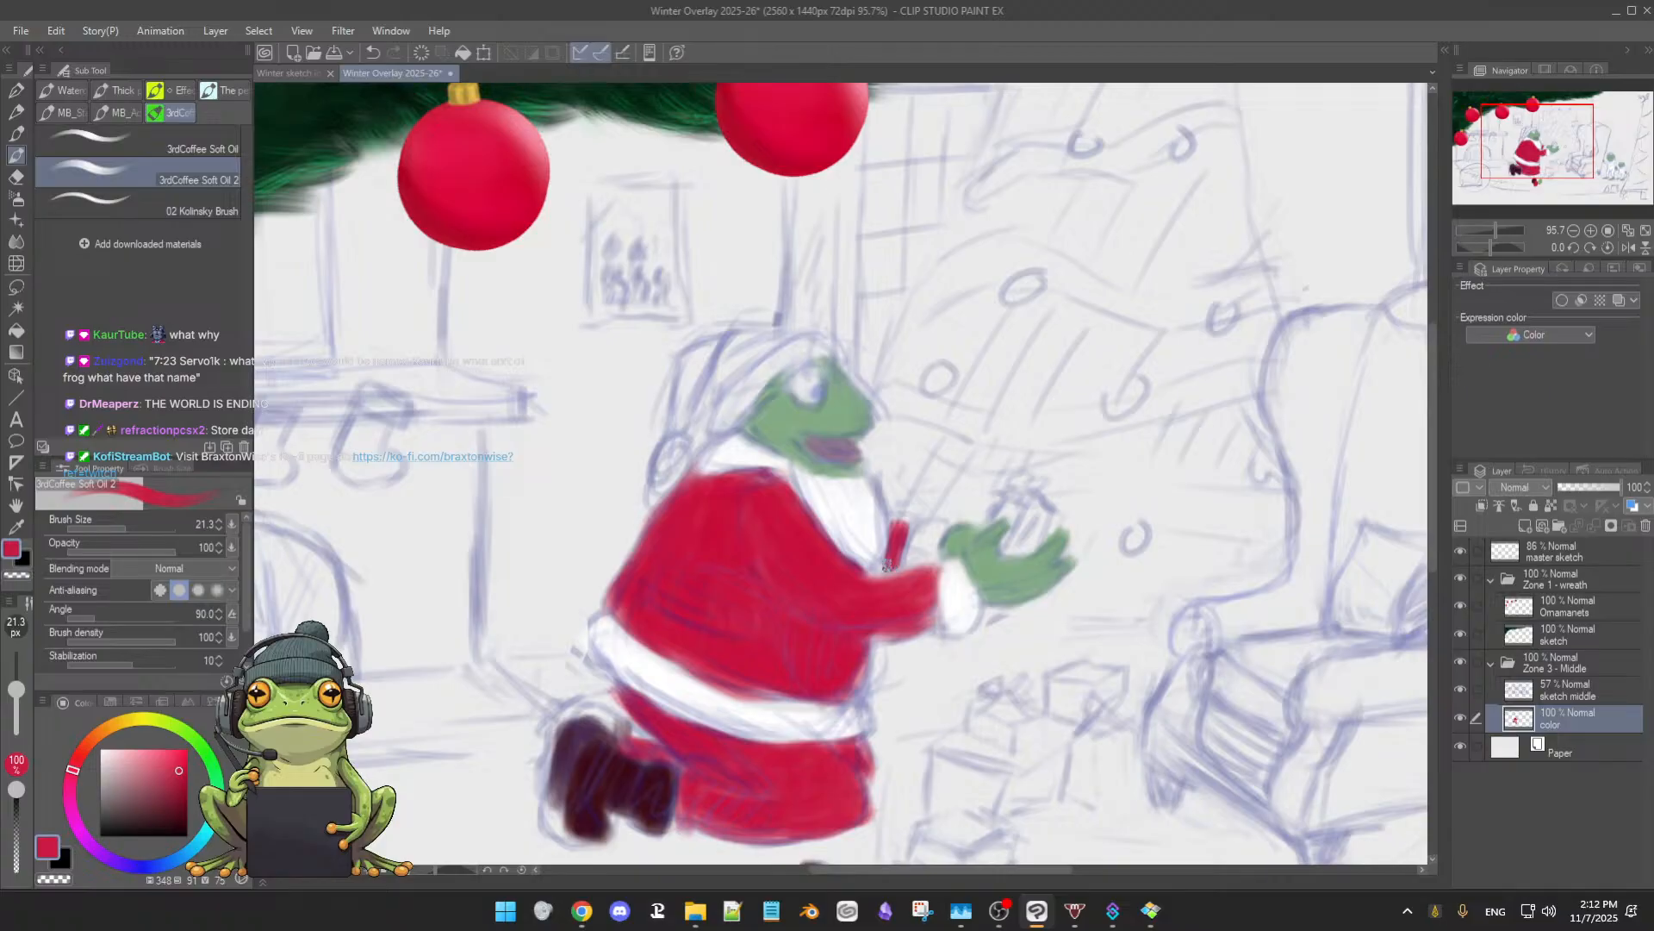
{"action": "left_click", "coordinate": [869, 586], "text": "alt"}
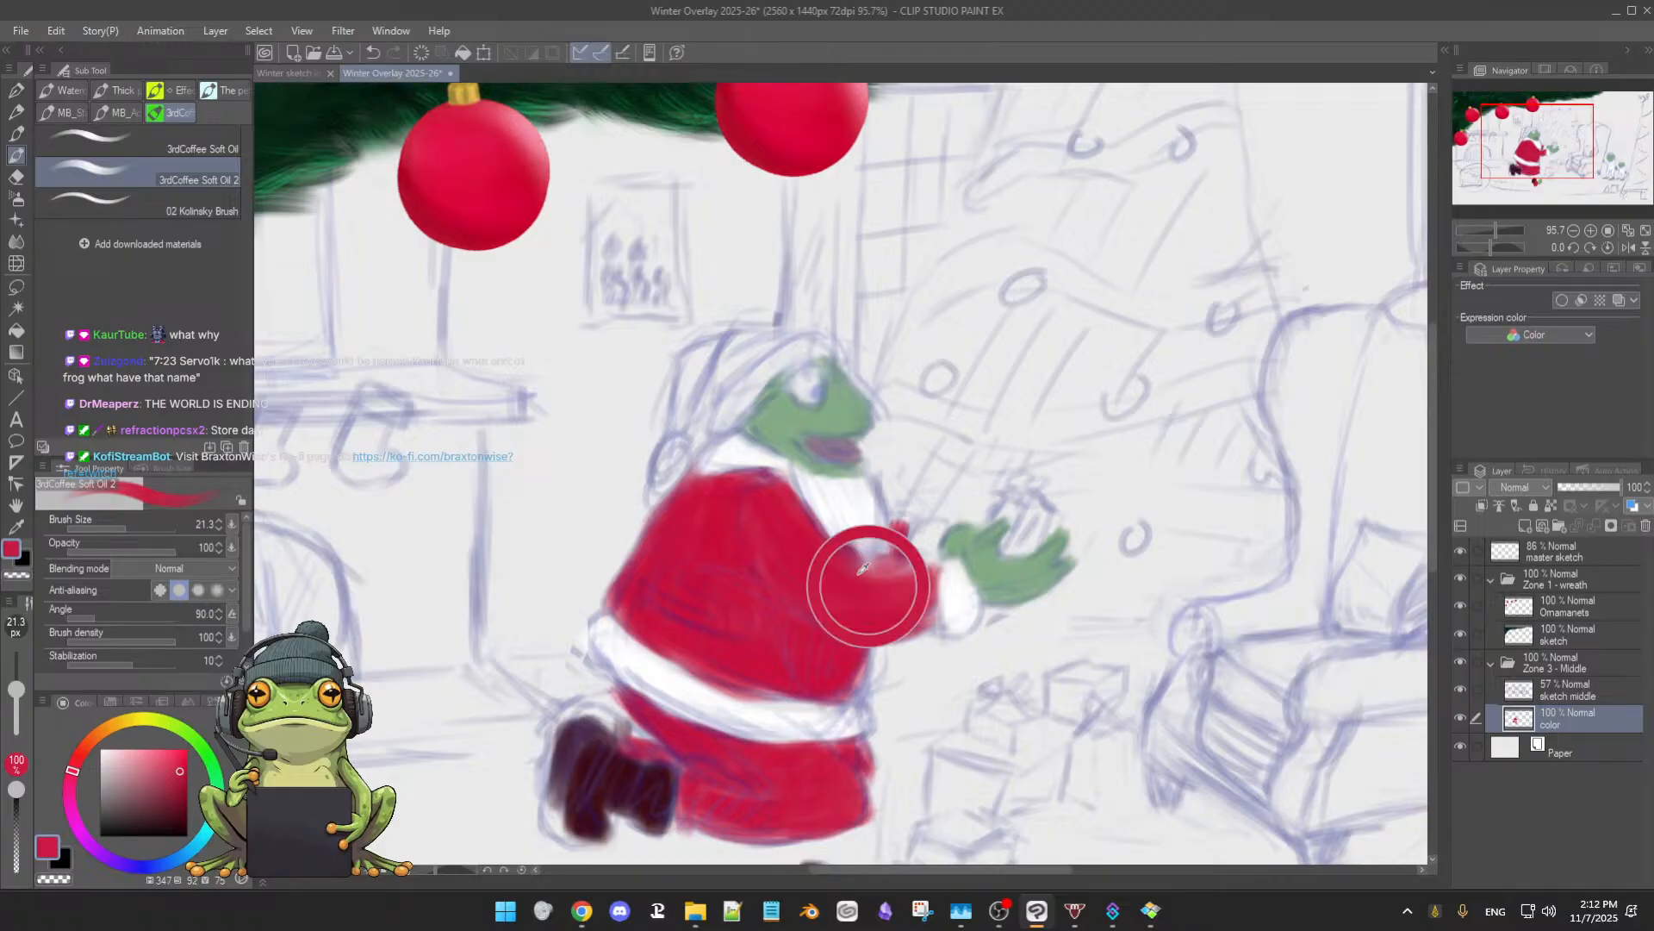
{"action": "left_click", "coordinate": [905, 521], "text": "alt"}
{"action": "left_click", "coordinate": [897, 521], "text": "alt"}
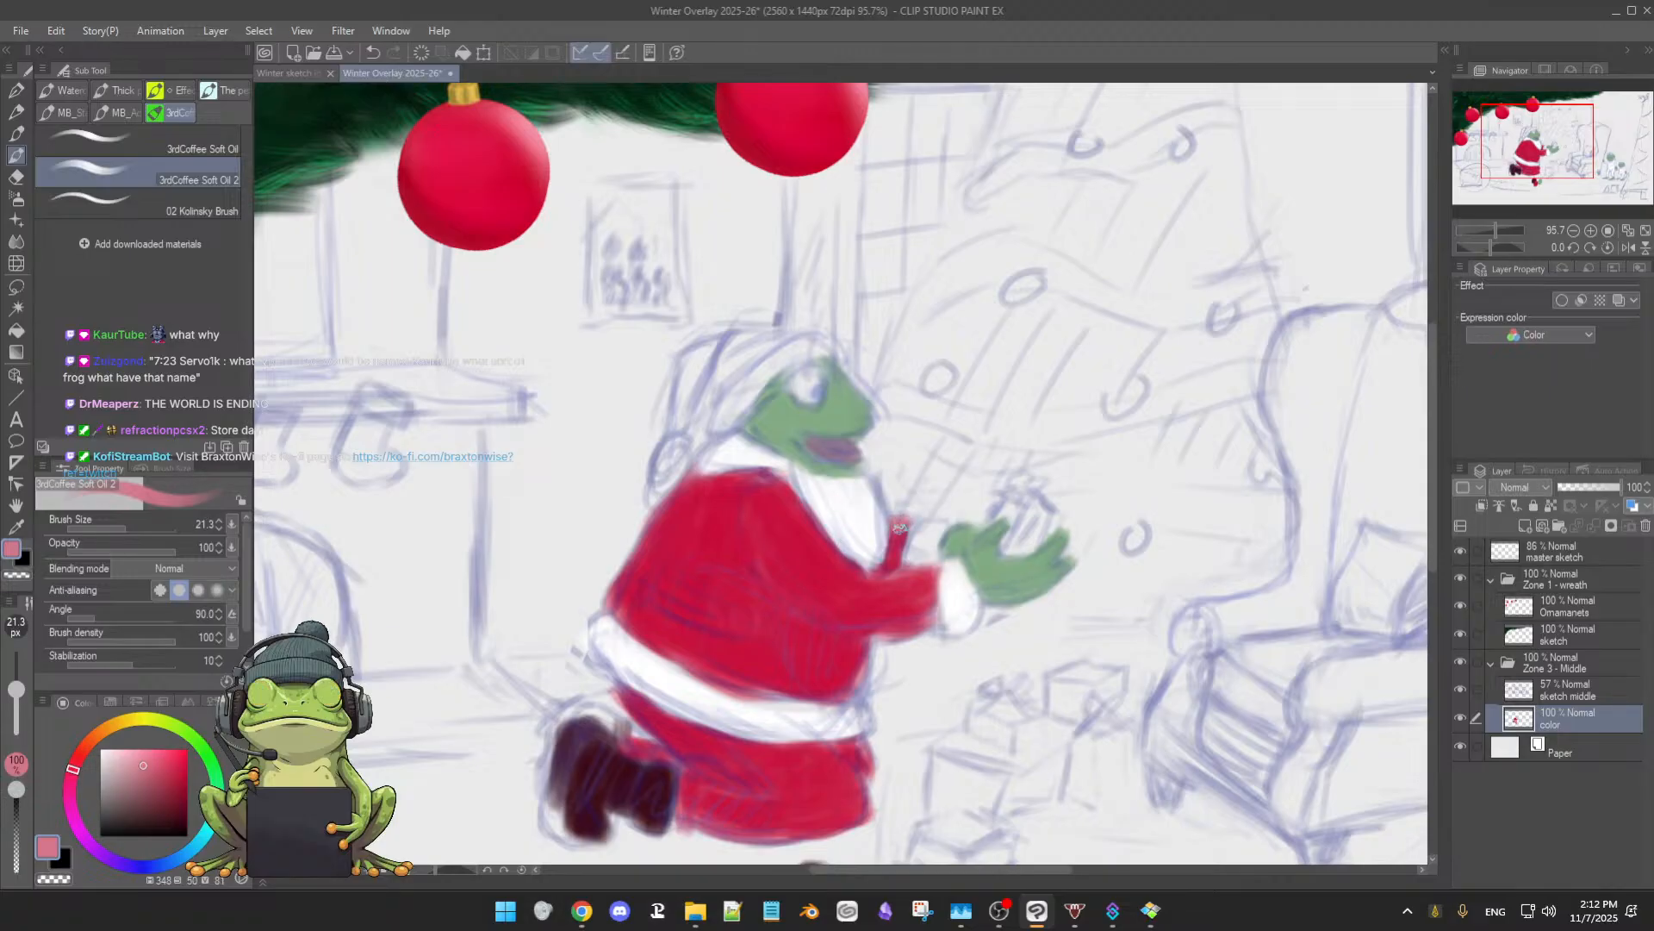
- Paint a white cuff on the far sleeve beside the raised hand and clean up where it meets the red
{"action": "left_click", "coordinate": [928, 562], "text": "alt"}
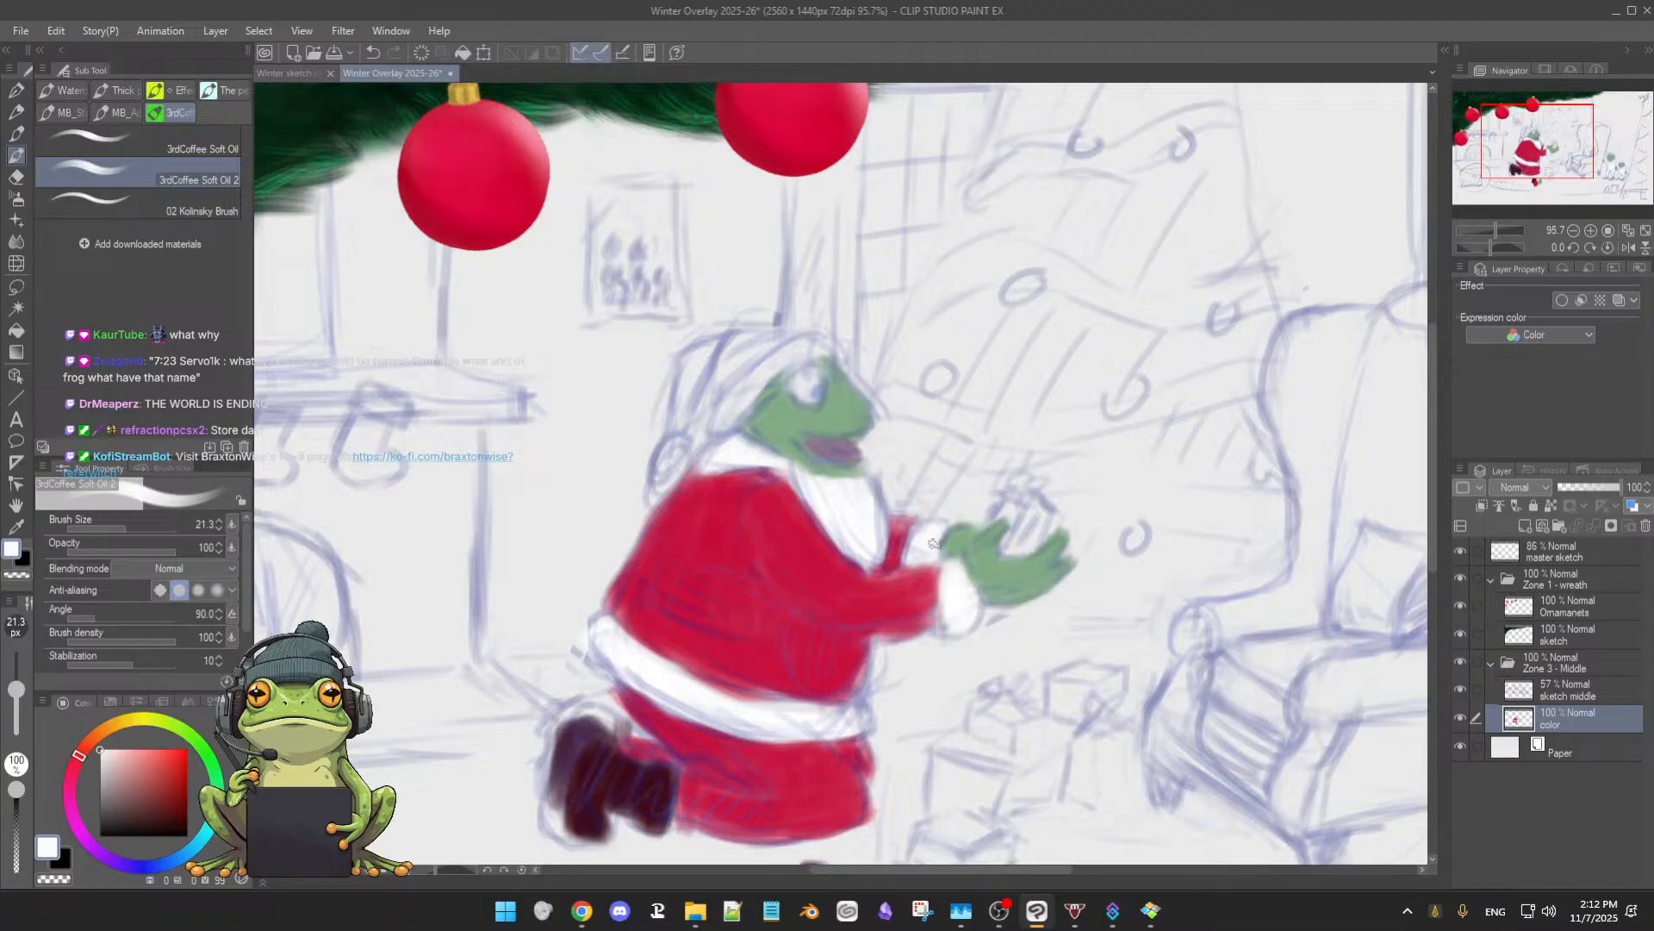
{"action": "left_click", "coordinate": [911, 592], "text": "alt"}
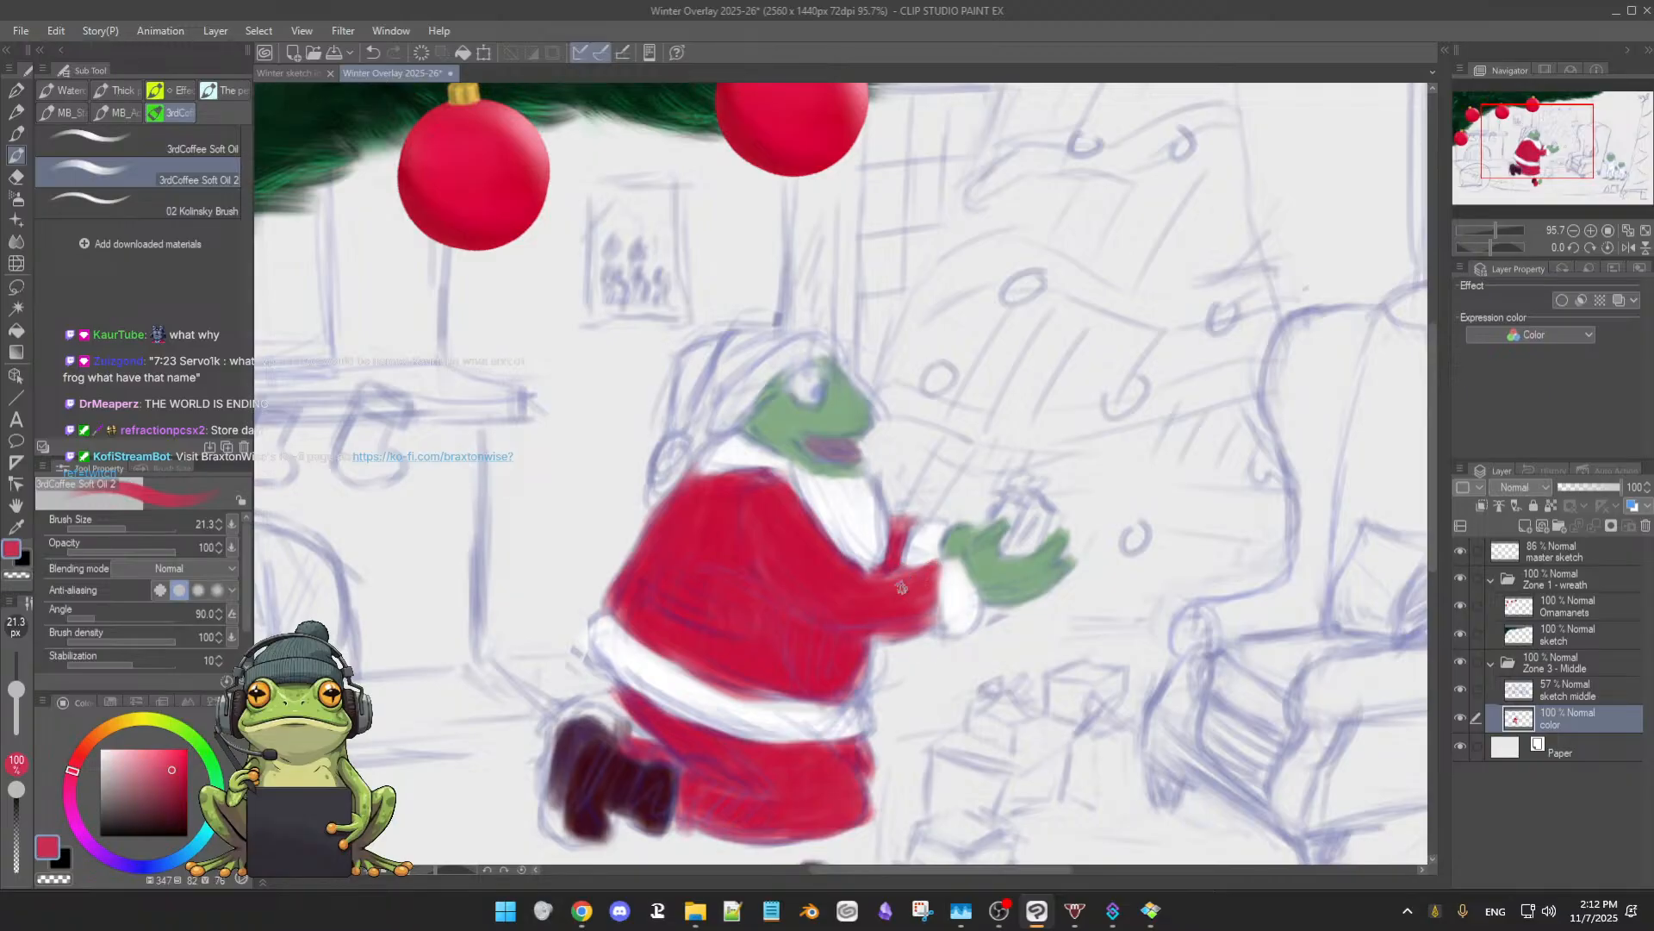
{"action": "left_click", "coordinate": [932, 531], "text": "alt"}
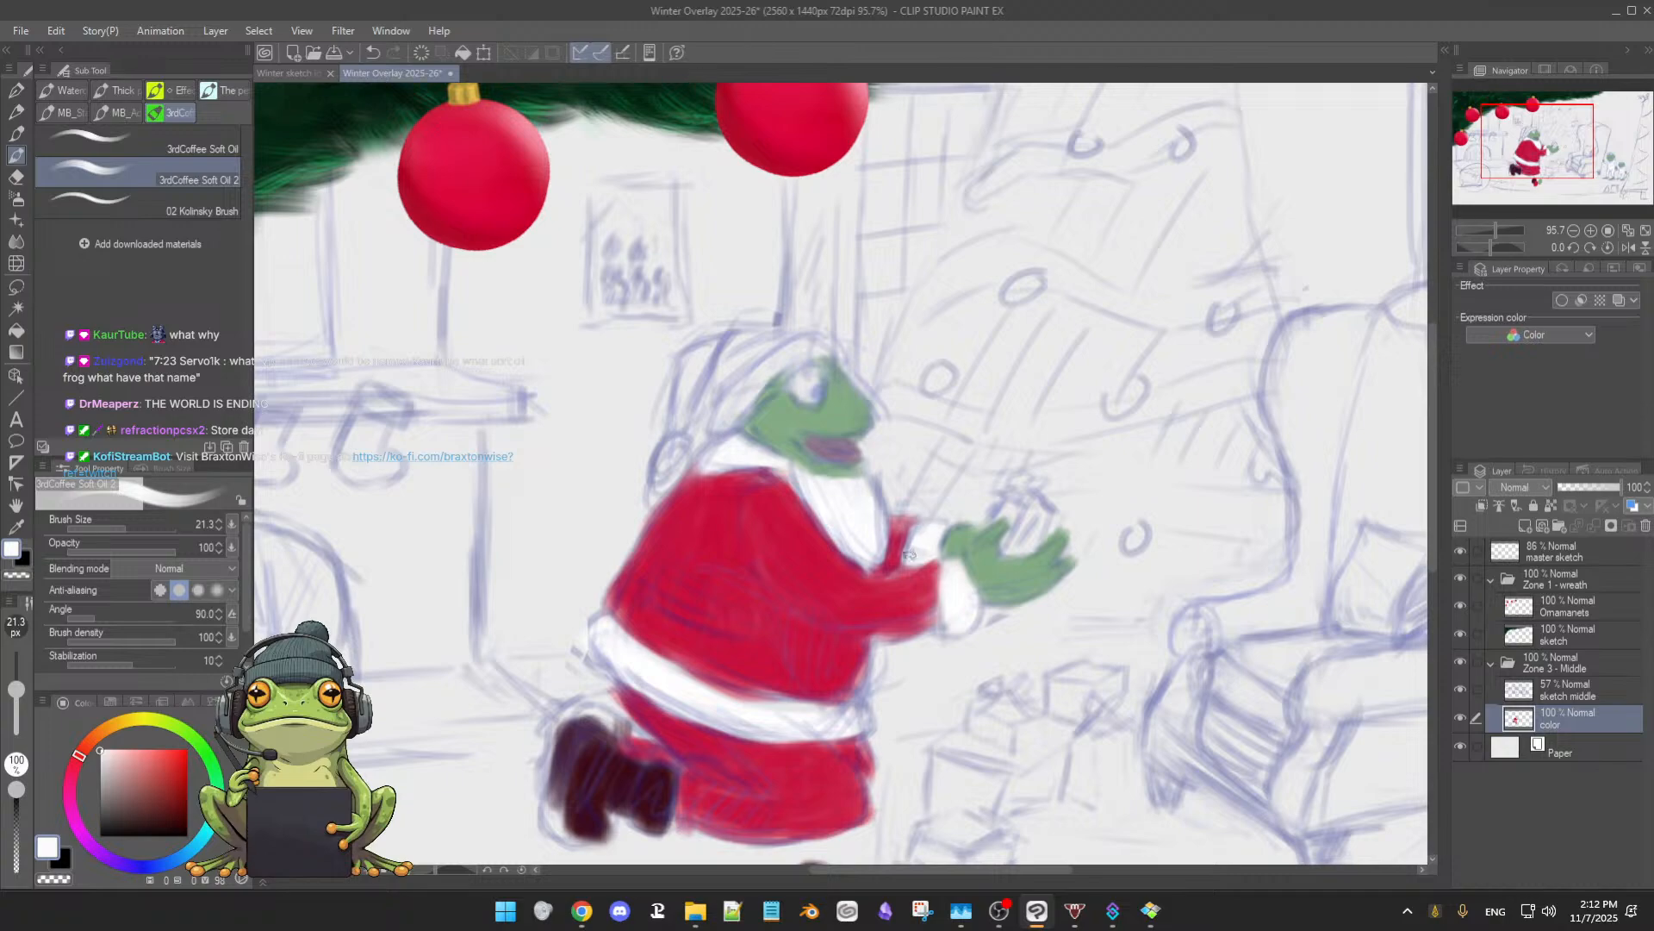
{"action": "left_click", "coordinate": [903, 530], "text": "alt"}
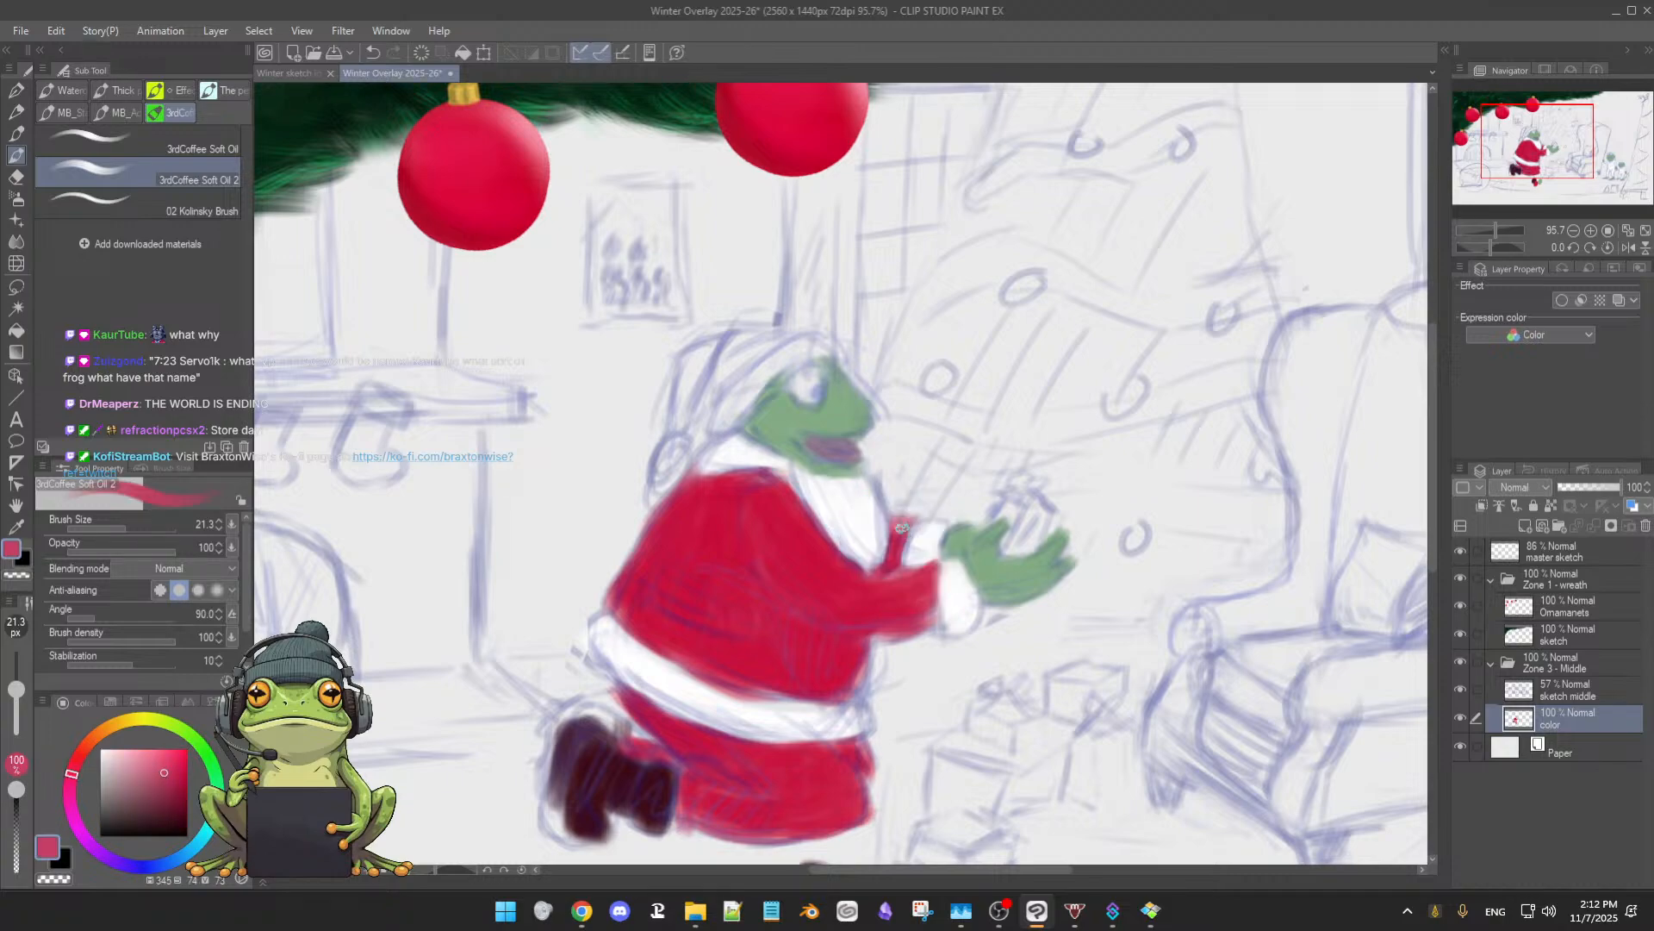
- Touch up the coat's red along the shoulder, belly and back, and extend the front end of its white waist trim
{"action": "left_click", "coordinate": [791, 532], "text": "alt"}
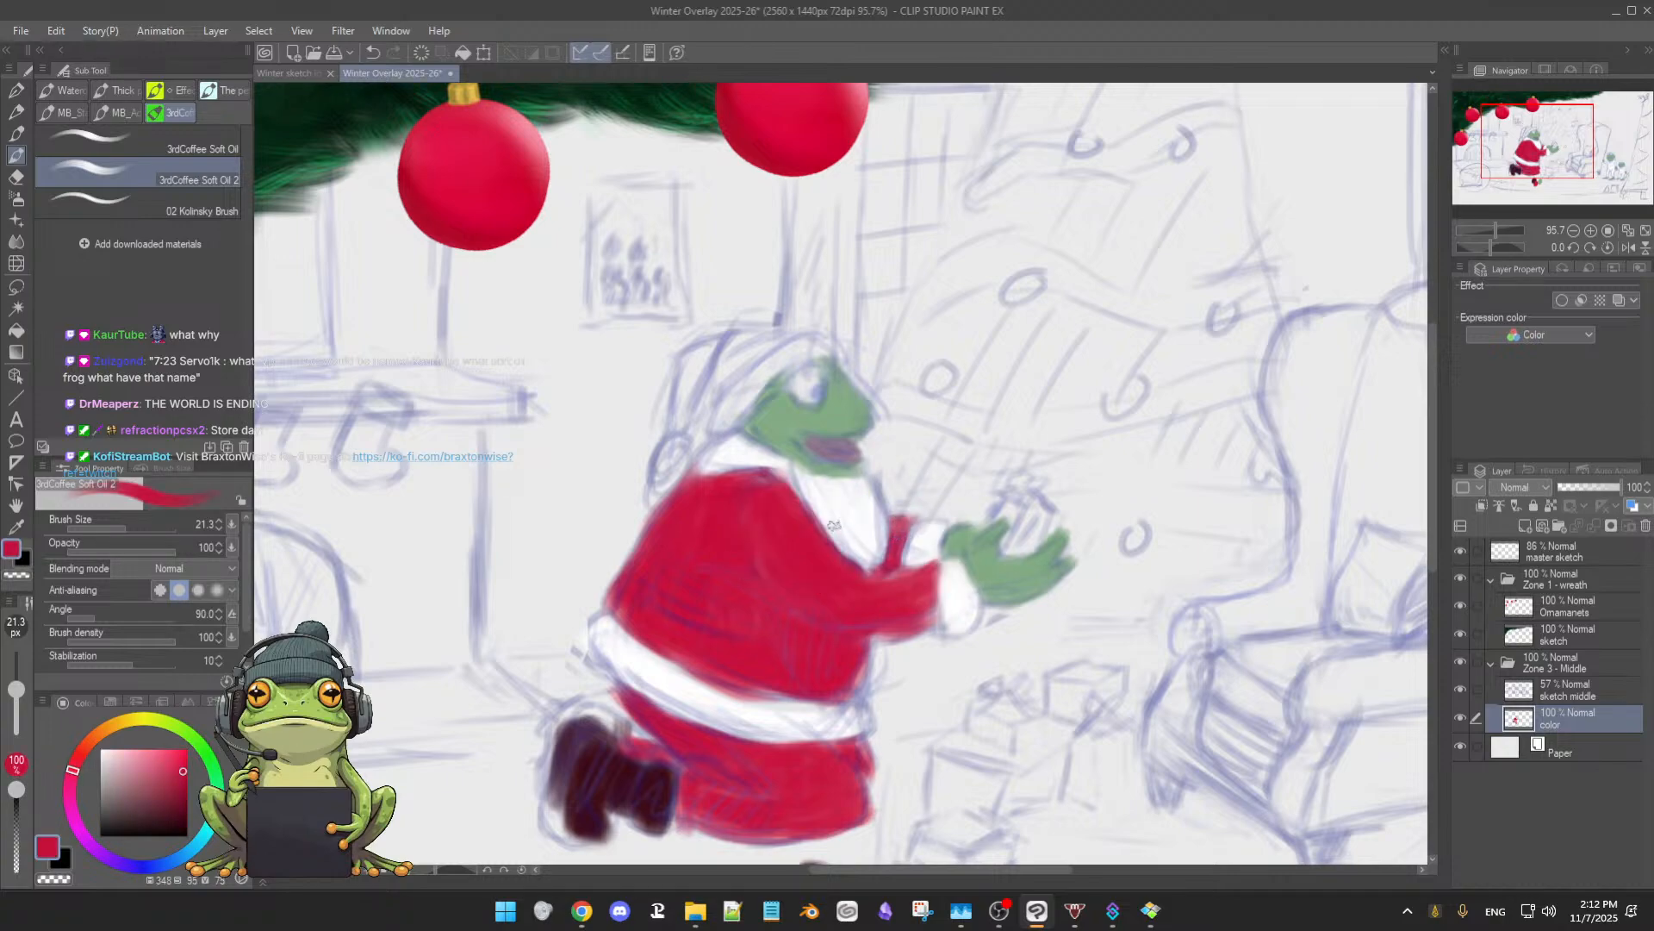
{"action": "left_click_drag", "start_coordinate": [732, 484], "coordinate": [692, 478]}
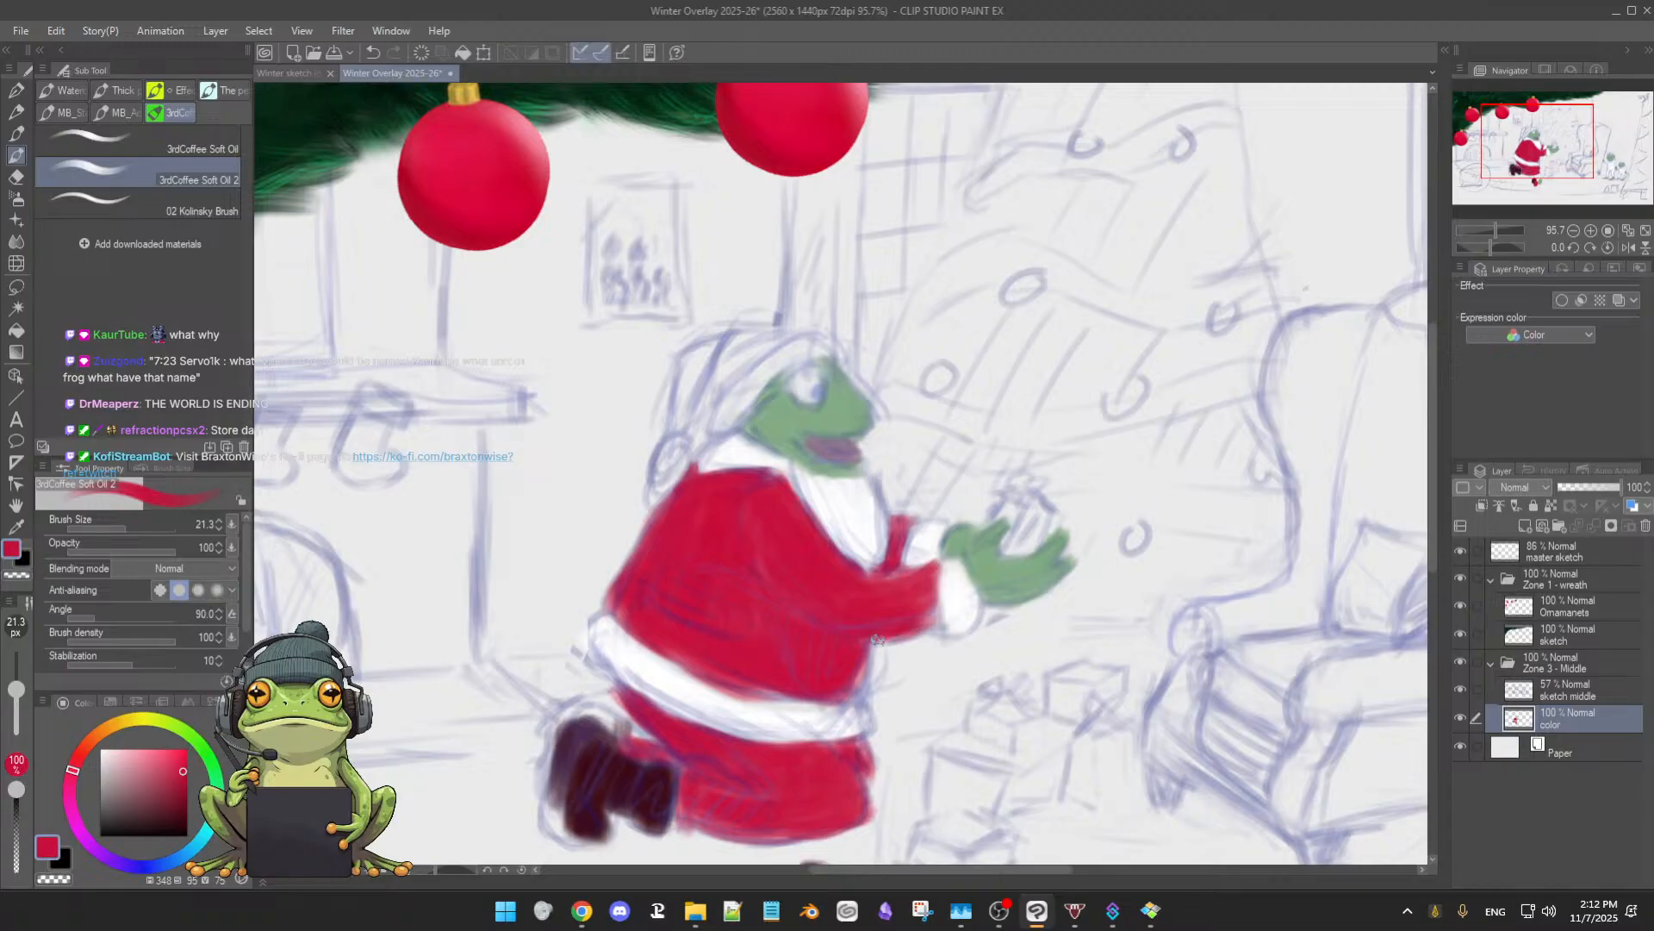
{"action": "mouse_move", "coordinate": [864, 651]}
{"action": "left_mouse_down"}
{"action": "mouse_move", "coordinate": [868, 683]}
{"action": "mouse_move", "coordinate": [851, 679]}
{"action": "mouse_move", "coordinate": [870, 687]}
{"action": "mouse_move", "coordinate": [843, 691]}
{"action": "mouse_move", "coordinate": [867, 670]}
{"action": "mouse_move", "coordinate": [860, 698]}
{"action": "left_mouse_up"}
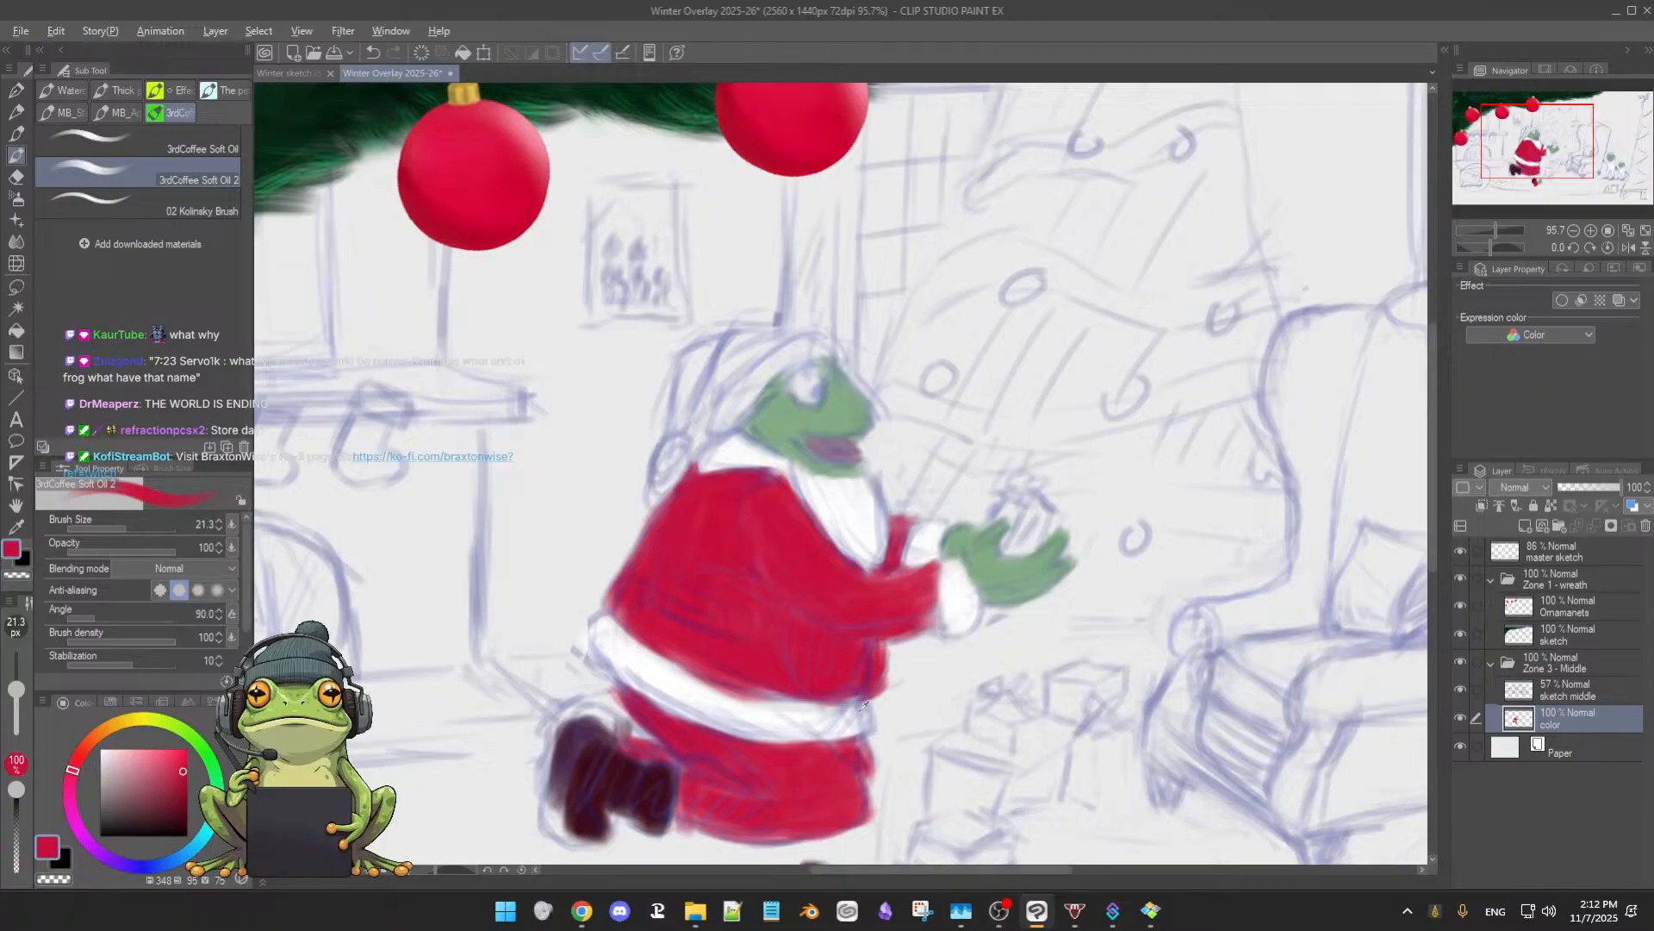
{"action": "left_click", "coordinate": [870, 699], "text": "alt"}
{"action": "left_click", "coordinate": [855, 709], "text": "alt"}
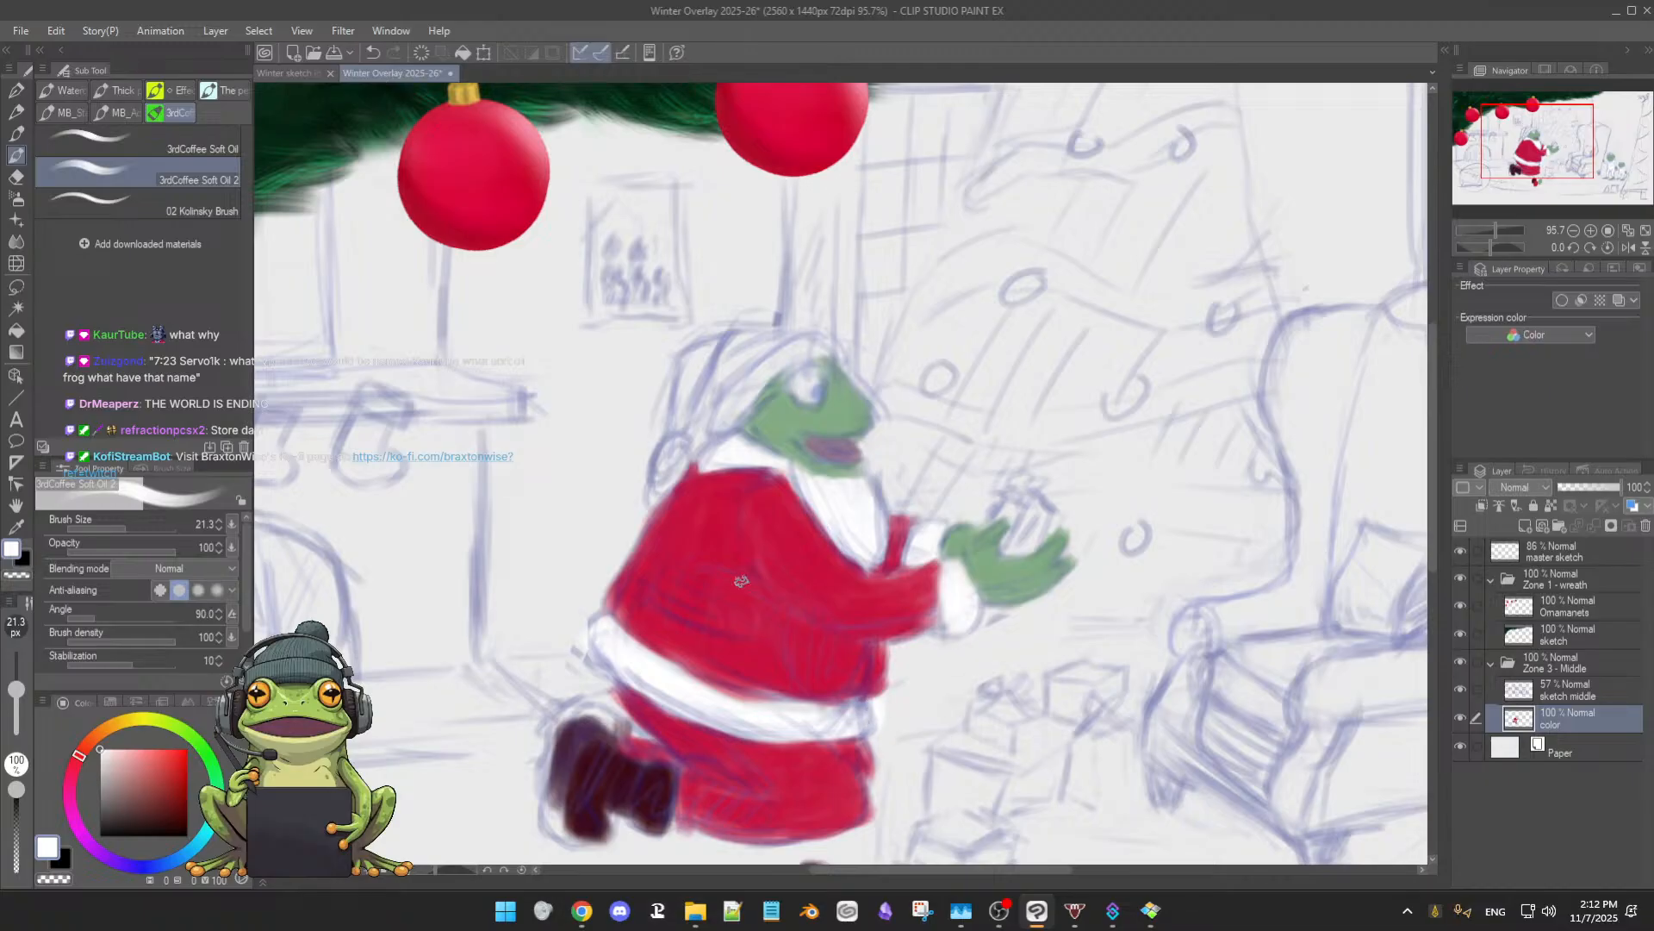
{"action": "left_click", "coordinate": [674, 517], "text": "alt"}
{"action": "left_click_drag", "start_coordinate": [628, 602], "coordinate": [644, 601], "text": "ctrl+alt"}
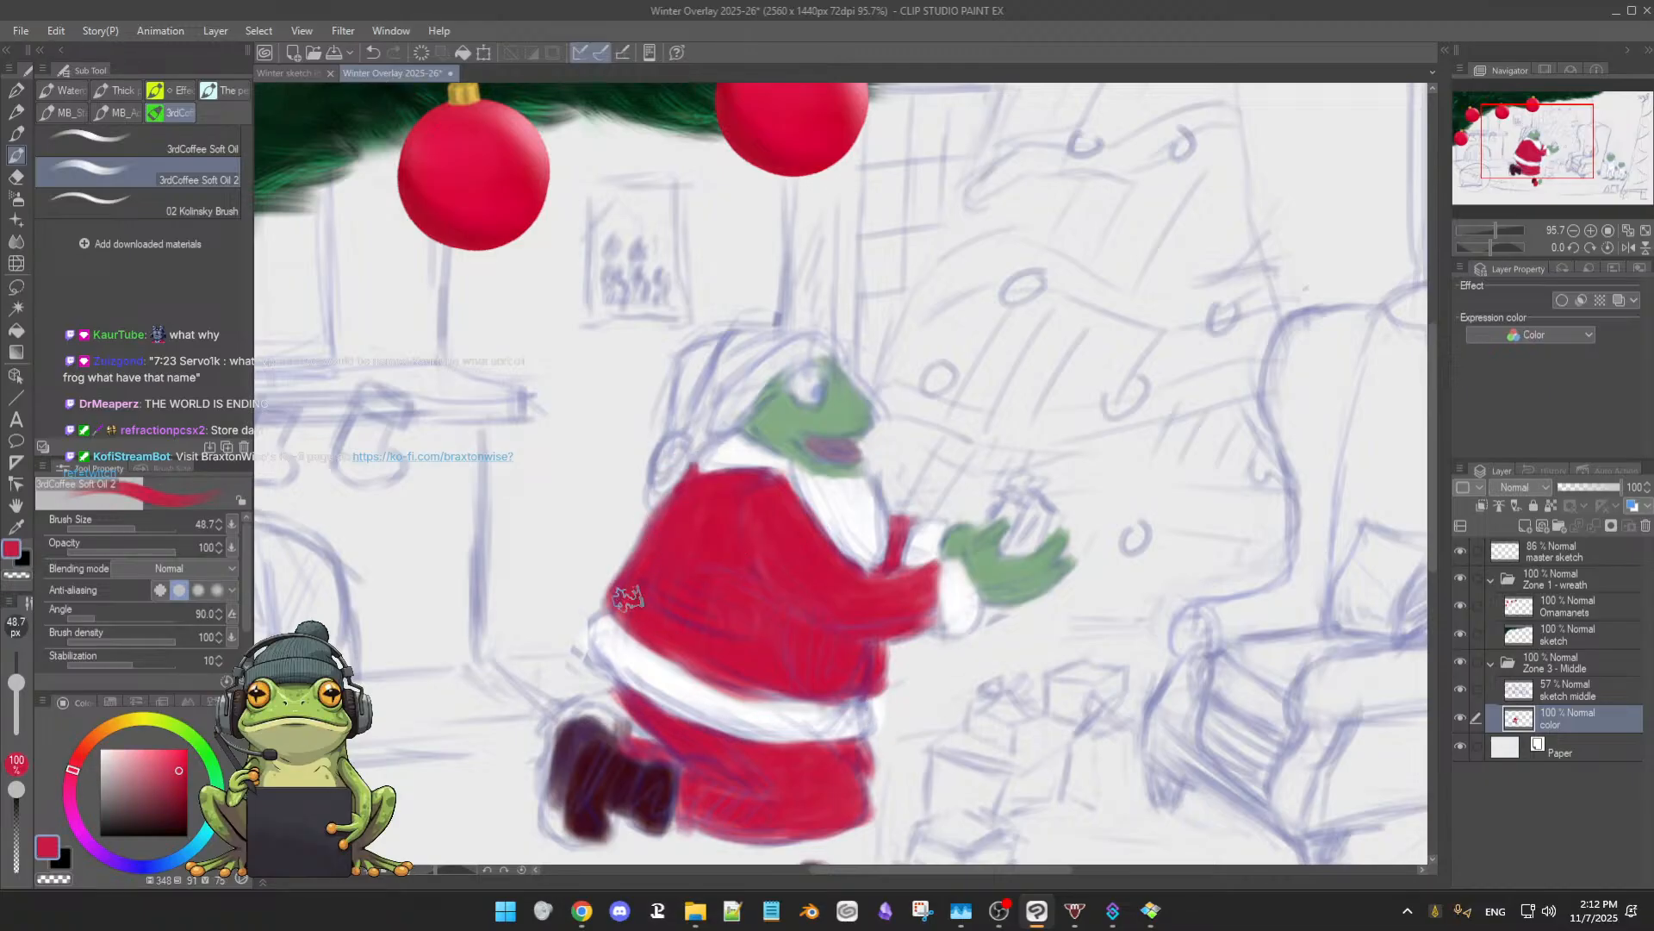
- Fill out the rear boot with its sampled dark maroon, using a brush size of about 40
{"action": "left_click", "coordinate": [608, 758], "text": "alt"}
{"action": "left_click_drag", "start_coordinate": [594, 767], "coordinate": [568, 771], "text": "ctrl+alt"}
{"action": "left_click_drag", "start_coordinate": [598, 714], "coordinate": [568, 789]}
{"action": "mouse_move", "coordinate": [589, 726]}
{"action": "left_mouse_down"}
{"action": "mouse_move", "coordinate": [569, 805]}
{"action": "mouse_move", "coordinate": [560, 775]}
{"action": "mouse_move", "coordinate": [596, 738]}
{"action": "mouse_move", "coordinate": [571, 792]}
{"action": "mouse_move", "coordinate": [587, 747]}
{"action": "mouse_move", "coordinate": [575, 803]}
{"action": "left_mouse_up"}
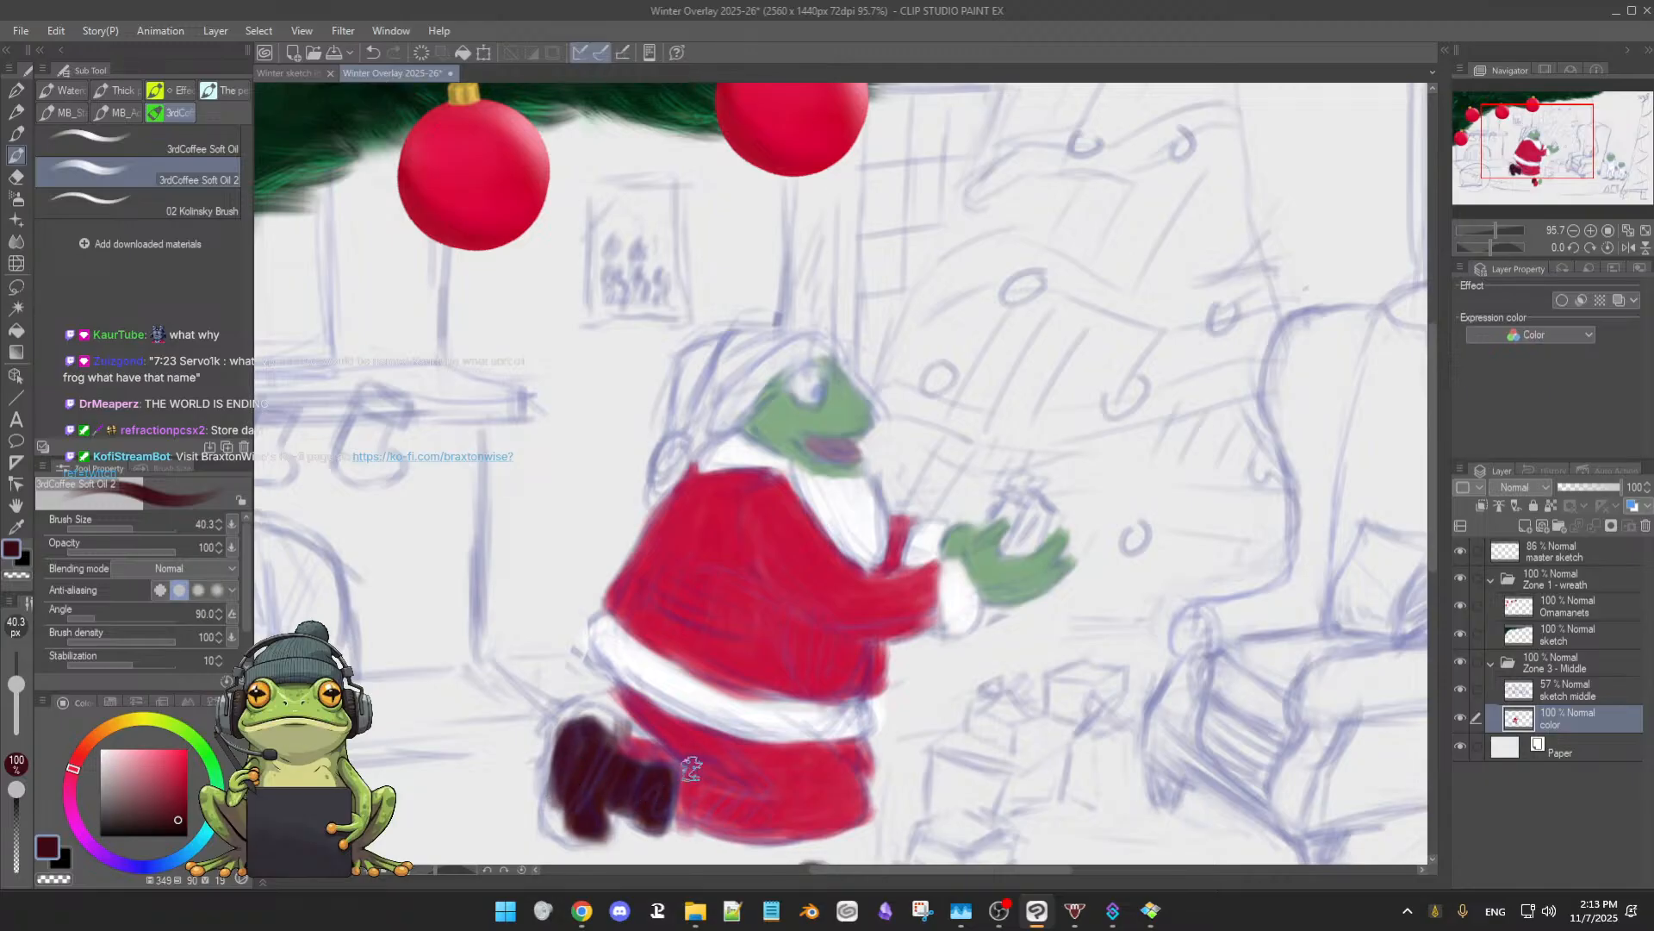
- Paint the Santa hat's fur brim and pompom in white
{"action": "scroll", "coordinate": [729, 685], "scroll_direction": "down", "scroll_amount": 1}
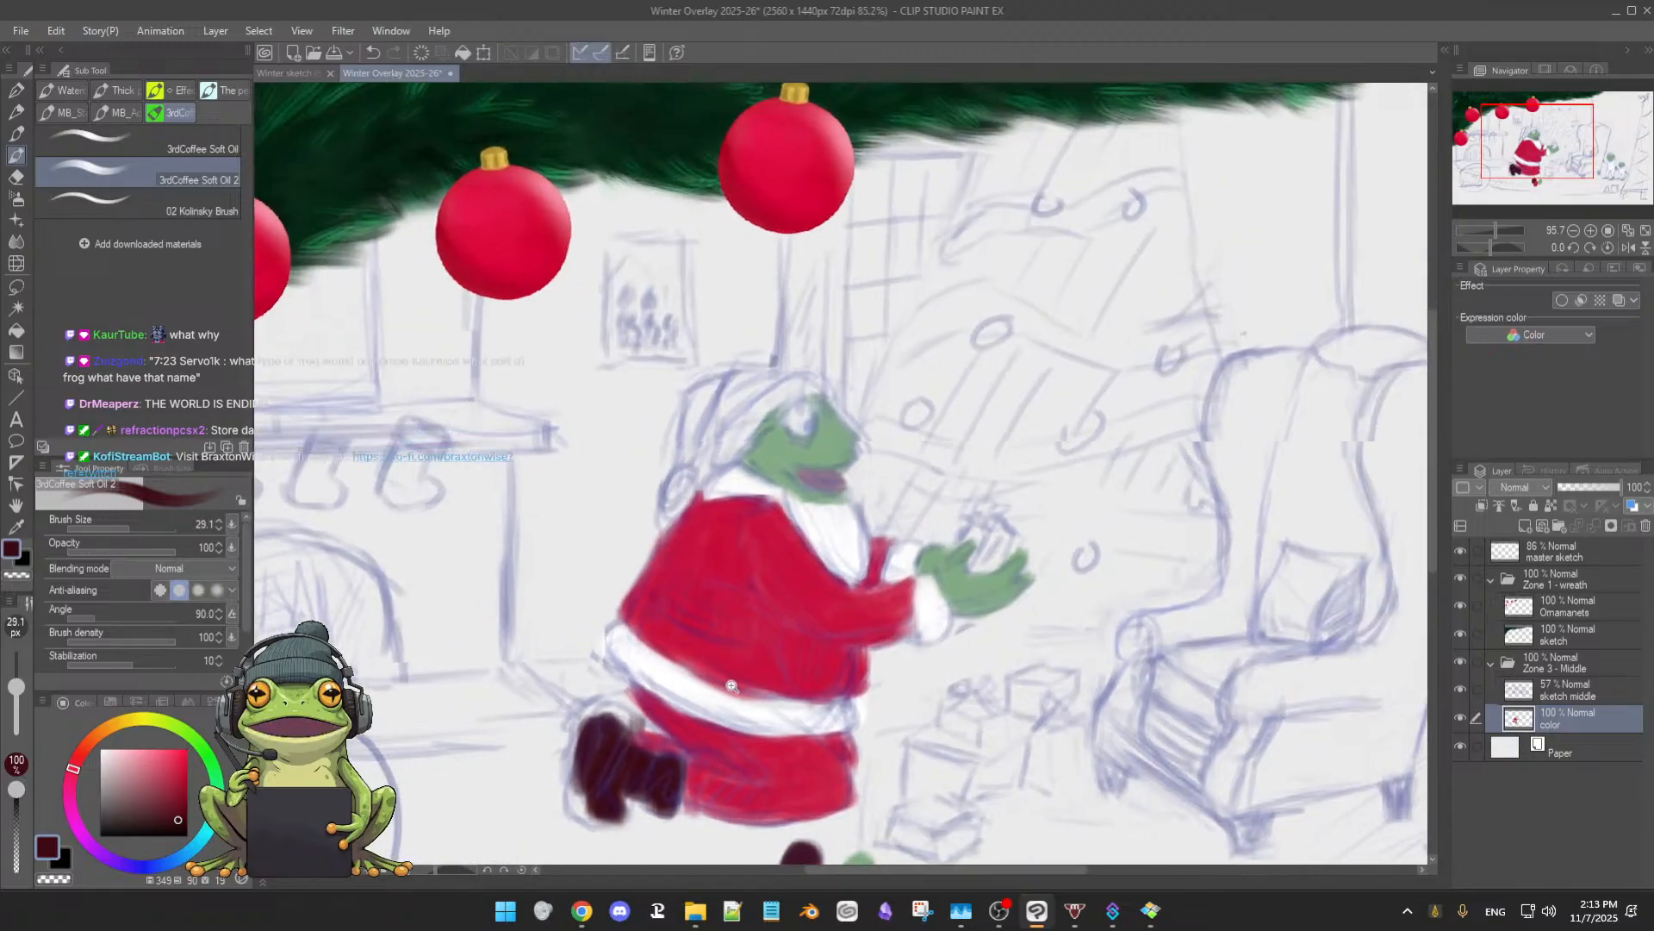
{"action": "scroll", "coordinate": [730, 685], "scroll_direction": "up", "scroll_amount": 1}
{"action": "scroll", "coordinate": [743, 576], "scroll_direction": "down", "scroll_amount": 1}
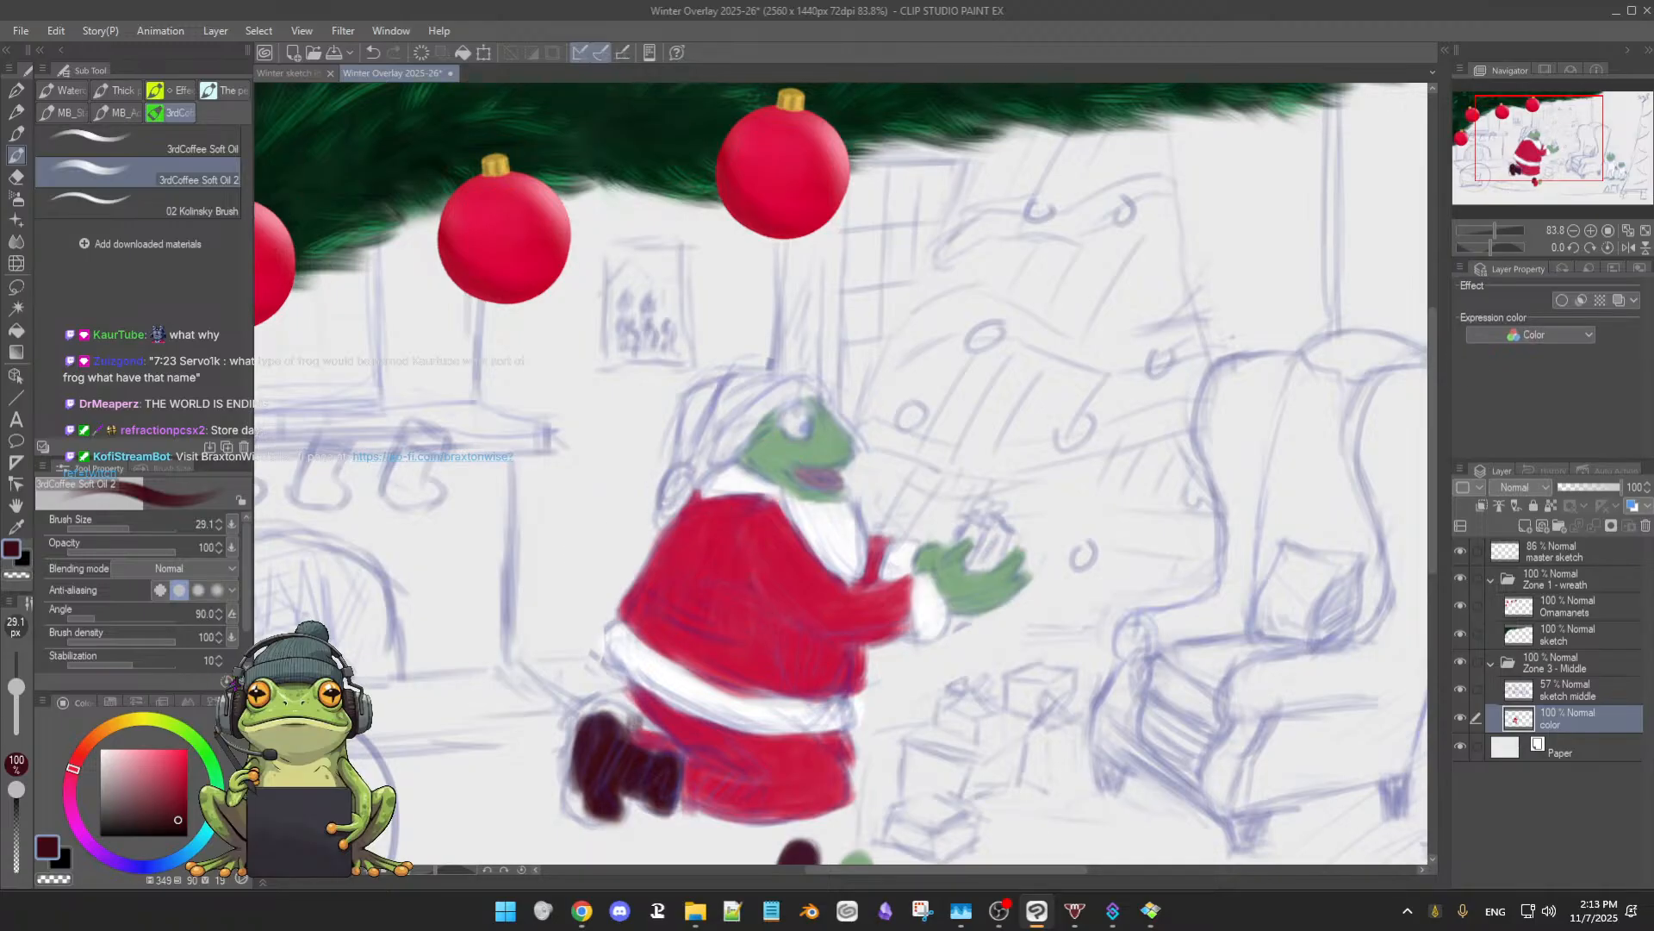
{"action": "left_click", "coordinate": [103, 752]}
{"action": "left_click_drag", "start_coordinate": [103, 751], "coordinate": [100, 748]}
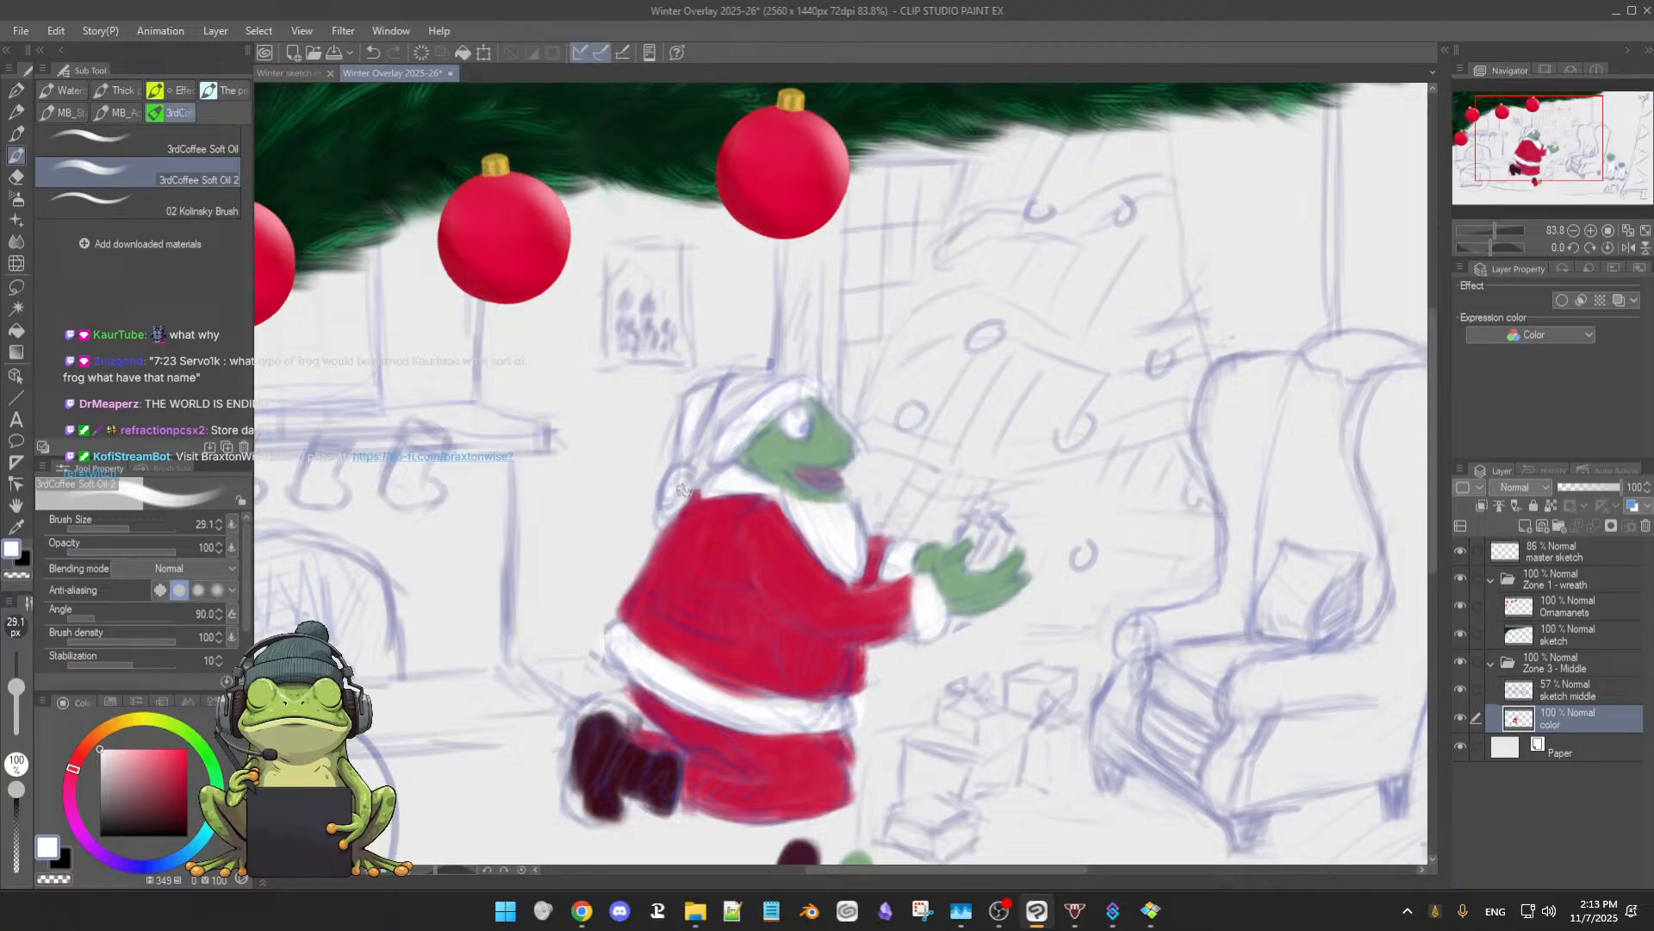
- Fill the body of the Santa hat with red sampled from the coat
{"action": "left_click", "coordinate": [719, 558], "text": "alt"}
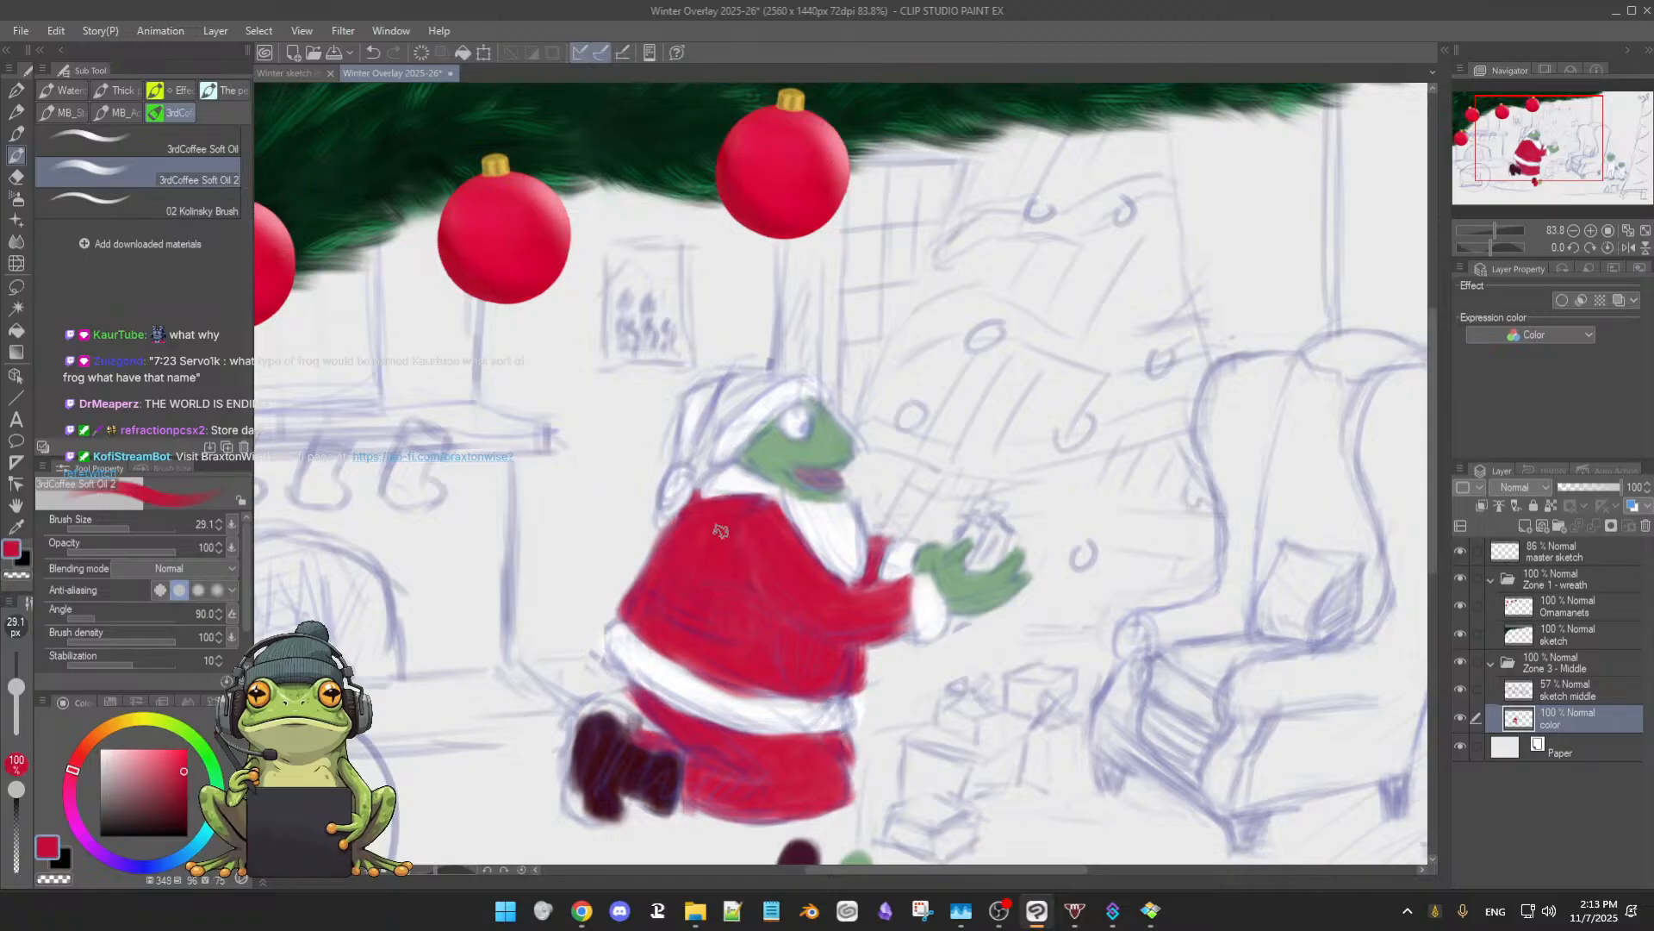
{"action": "mouse_move", "coordinate": [694, 392]}
{"action": "left_mouse_down"}
{"action": "mouse_move", "coordinate": [682, 449]}
{"action": "mouse_move", "coordinate": [683, 414]}
{"action": "mouse_move", "coordinate": [722, 382]}
{"action": "mouse_move", "coordinate": [690, 386]}
{"action": "mouse_move", "coordinate": [773, 377]}
{"action": "mouse_move", "coordinate": [735, 404]}
{"action": "mouse_move", "coordinate": [739, 368]}
{"action": "mouse_move", "coordinate": [787, 385]}
{"action": "mouse_move", "coordinate": [704, 437]}
{"action": "mouse_move", "coordinate": [733, 397]}
{"action": "mouse_move", "coordinate": [700, 434]}
{"action": "mouse_move", "coordinate": [693, 479]}
{"action": "mouse_move", "coordinate": [708, 436]}
{"action": "mouse_move", "coordinate": [691, 472]}
{"action": "left_mouse_up"}
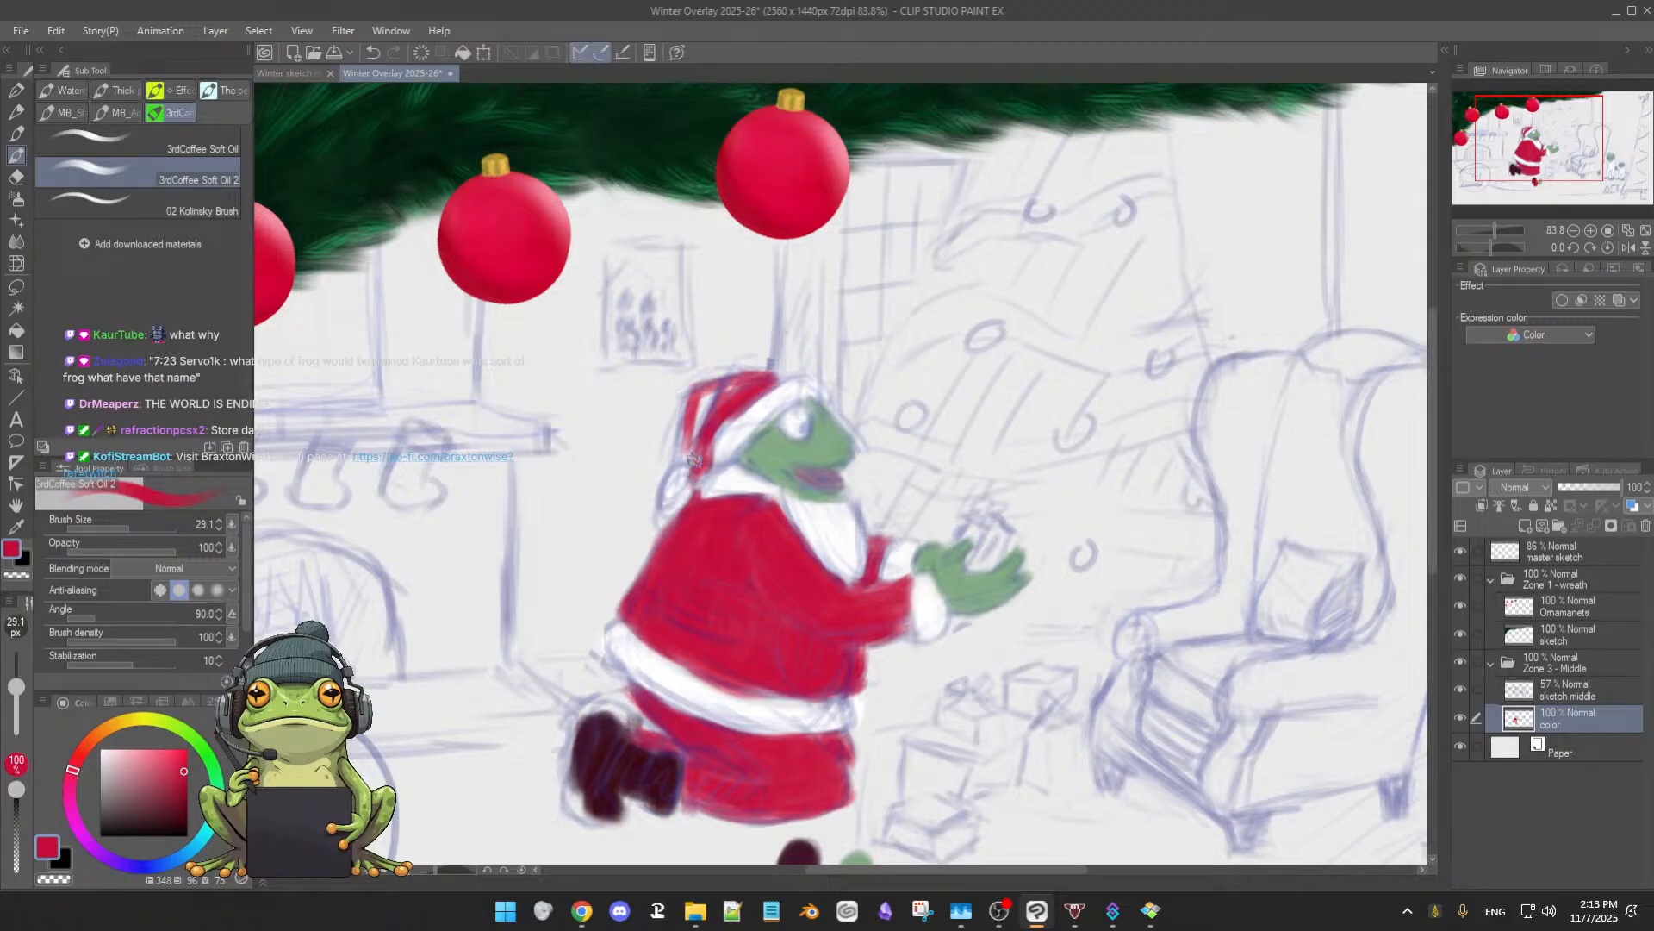
{"action": "mouse_move", "coordinate": [728, 405]}
{"action": "left_mouse_down"}
{"action": "mouse_move", "coordinate": [711, 444]}
{"action": "mouse_move", "coordinate": [681, 435]}
{"action": "mouse_move", "coordinate": [694, 401]}
{"action": "mouse_move", "coordinate": [679, 448]}
{"action": "mouse_move", "coordinate": [699, 472]}
{"action": "mouse_move", "coordinate": [717, 397]}
{"action": "mouse_move", "coordinate": [691, 403]}
{"action": "mouse_move", "coordinate": [738, 387]}
{"action": "mouse_move", "coordinate": [714, 430]}
{"action": "left_mouse_up"}
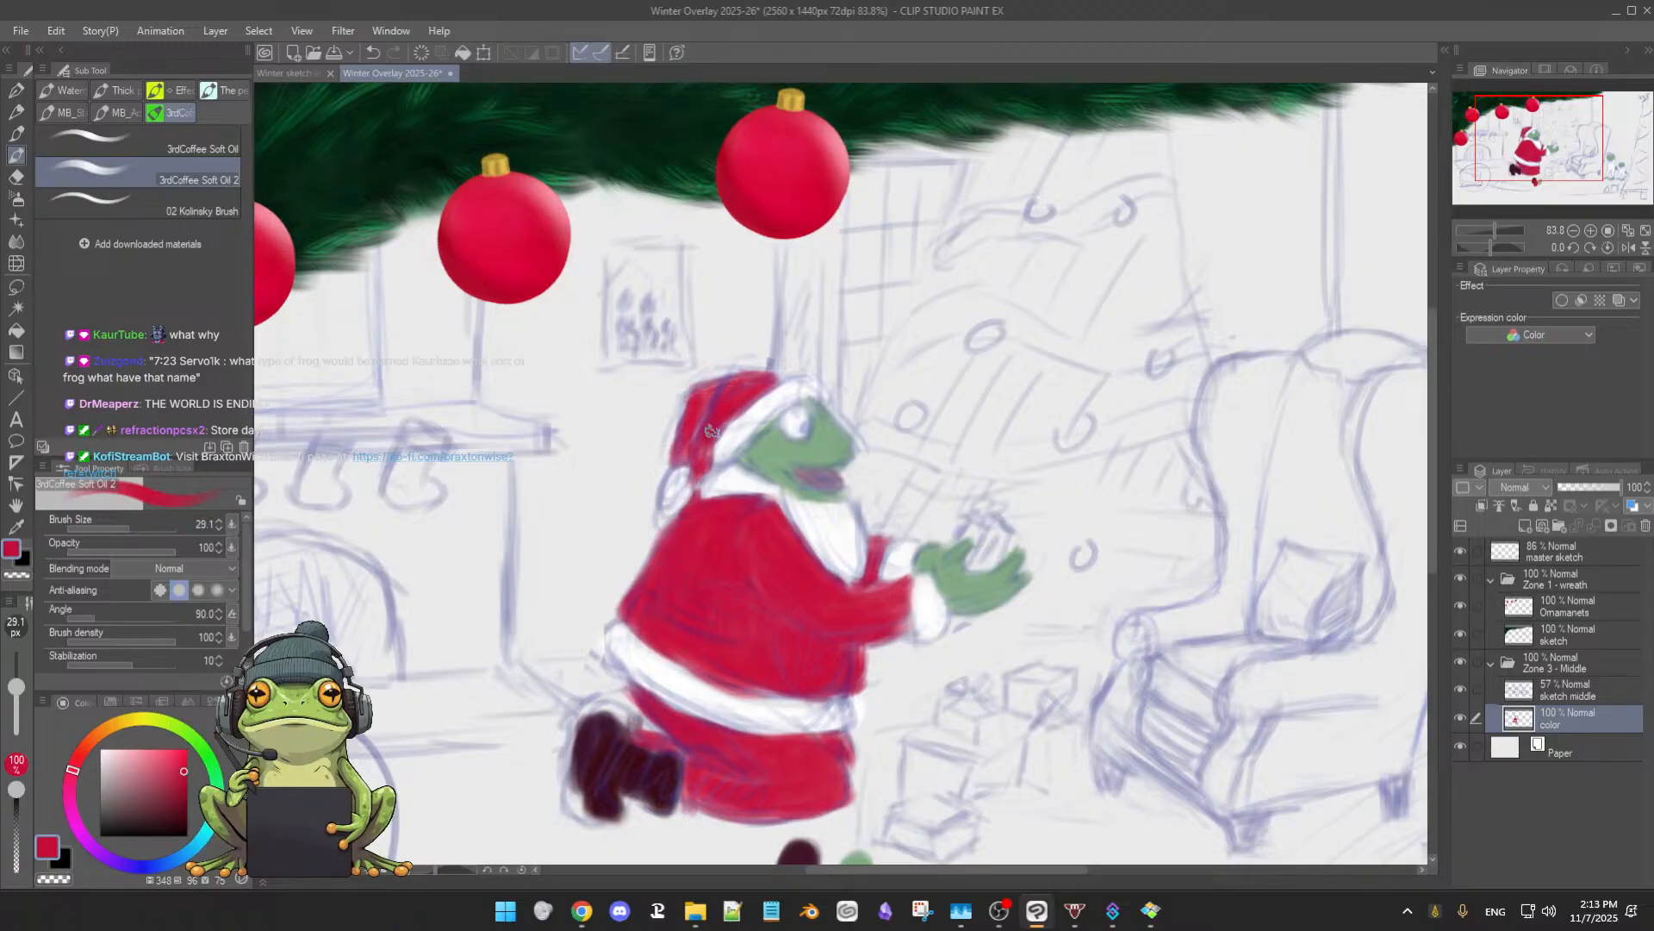
{"action": "left_click", "coordinate": [769, 454], "text": "alt"}
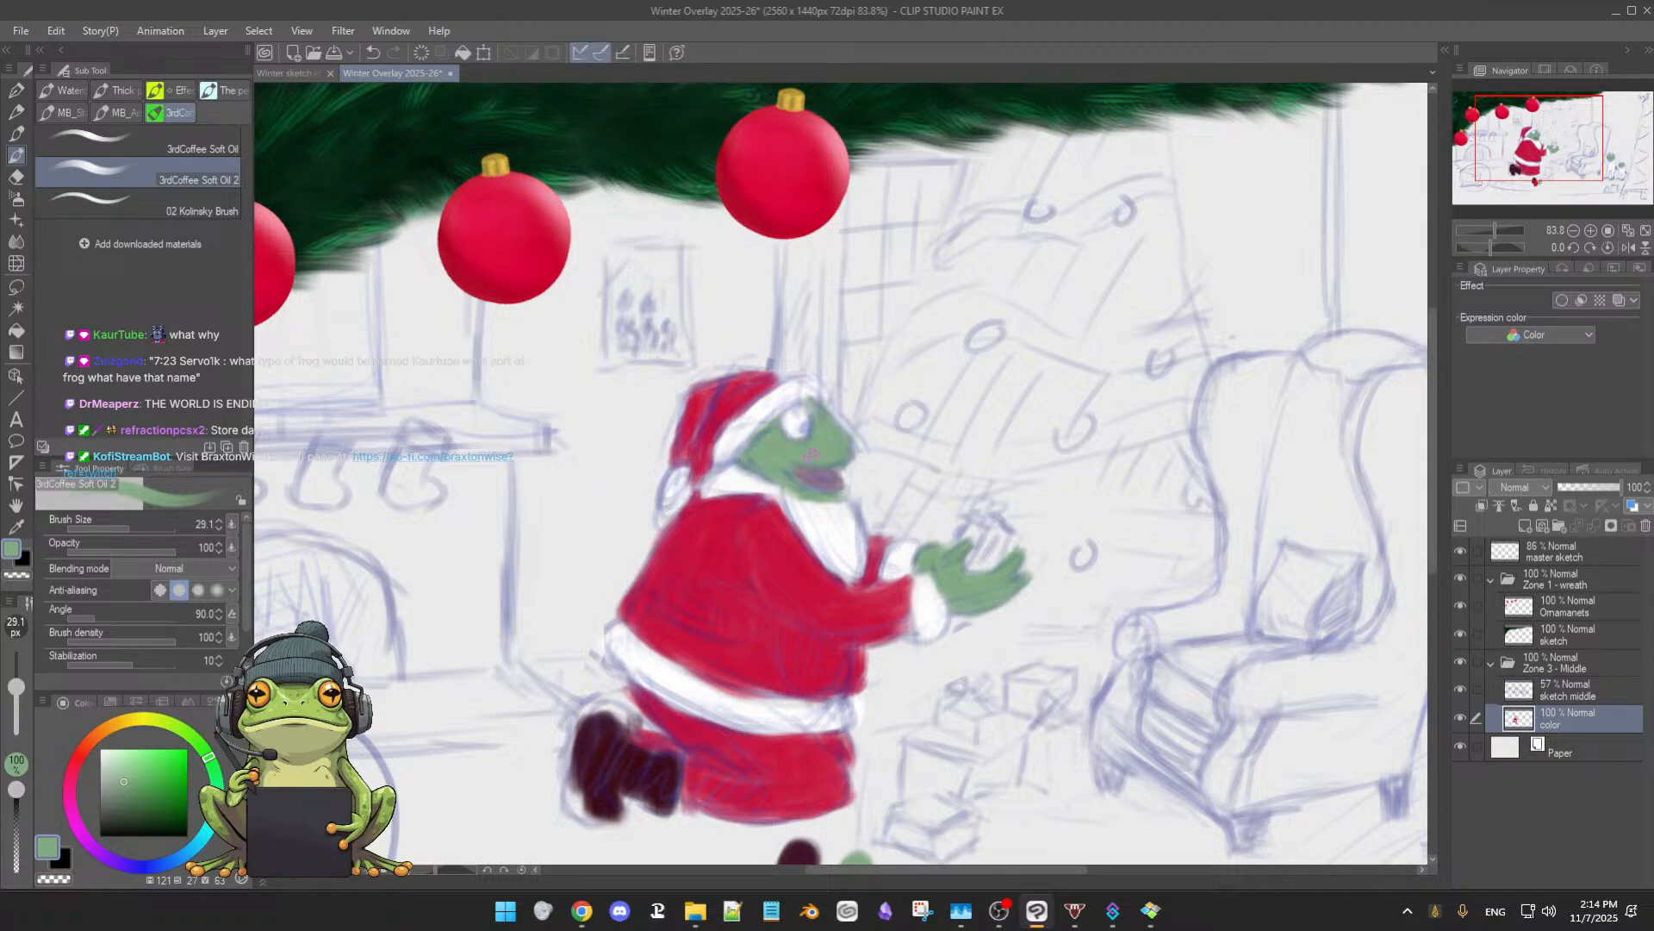
- Rename the color layer in the Zone 3 - Middle folder to "Color - Frogs"
{"action": "scroll", "coordinate": [819, 491], "scroll_direction": "down", "scroll_amount": 2}
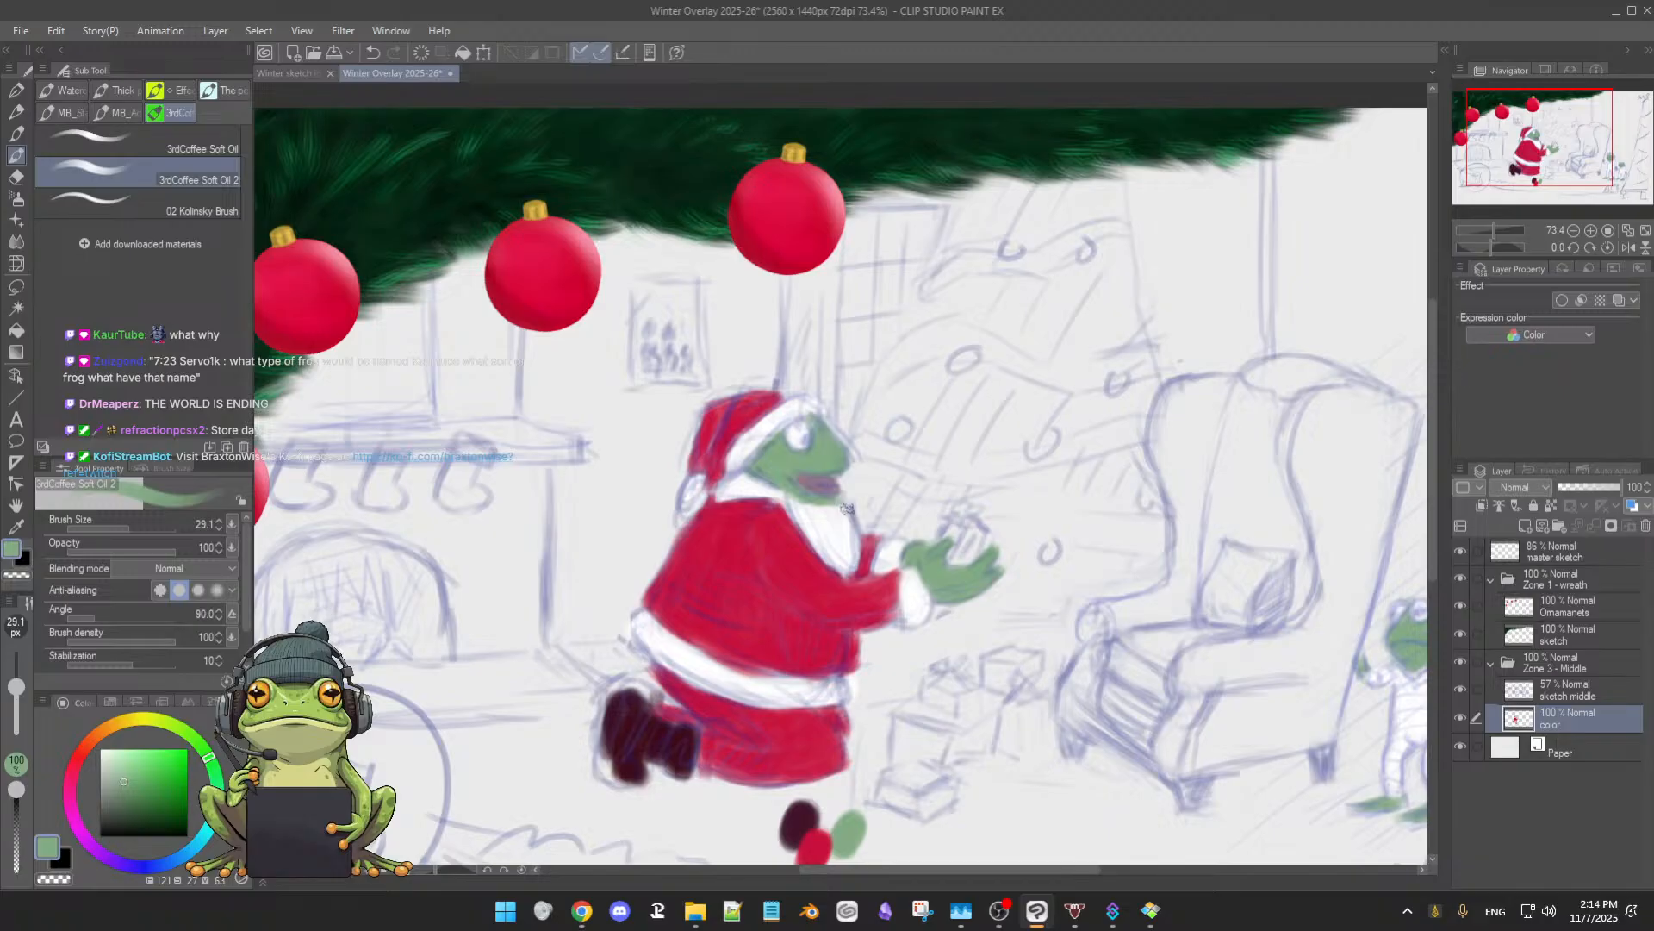
{"action": "mouse_move", "coordinate": [944, 581]}
{"action": "left_mouse_down"}
{"action": "mouse_move", "coordinate": [896, 525]}
{"action": "mouse_move", "coordinate": [768, 499]}
{"action": "mouse_move", "coordinate": [810, 536]}
{"action": "left_mouse_up"}
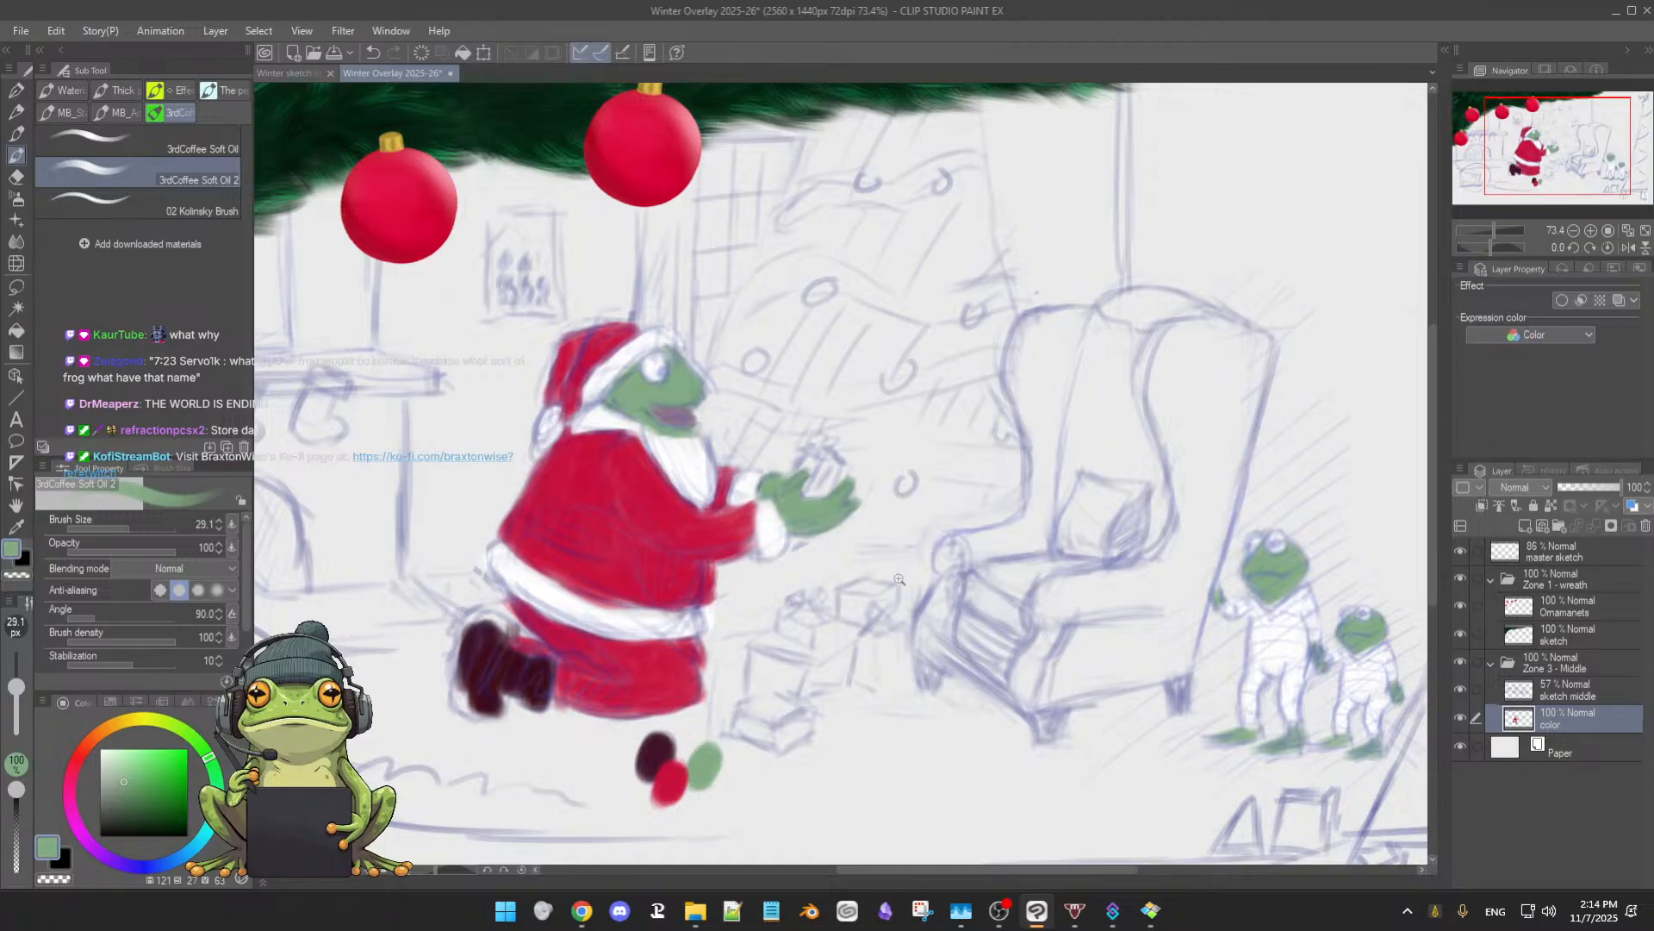
{"action": "scroll", "coordinate": [902, 578], "scroll_direction": "down", "scroll_amount": 2}
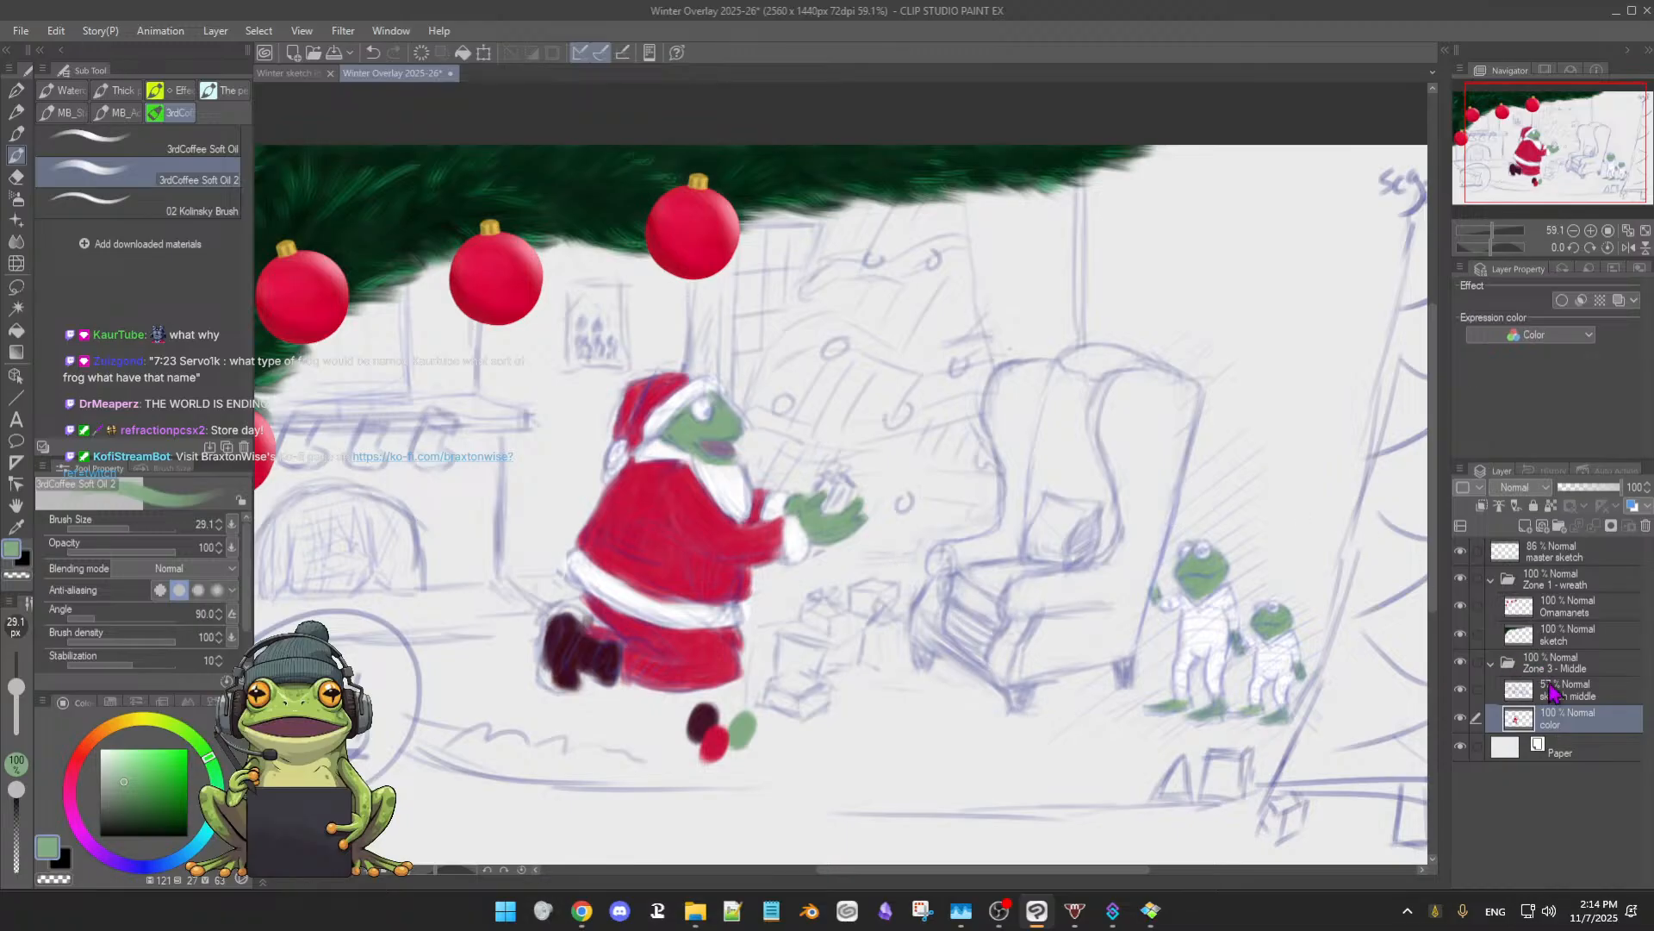
{"action": "double_click", "coordinate": [1561, 726]}
{"action": "key", "text": "BackSpace"}
{"action": "key", "text": "BackSpace"}
{"action": "key", "text": "BackSpace"}
{"action": "key", "text": "BackSpace"}
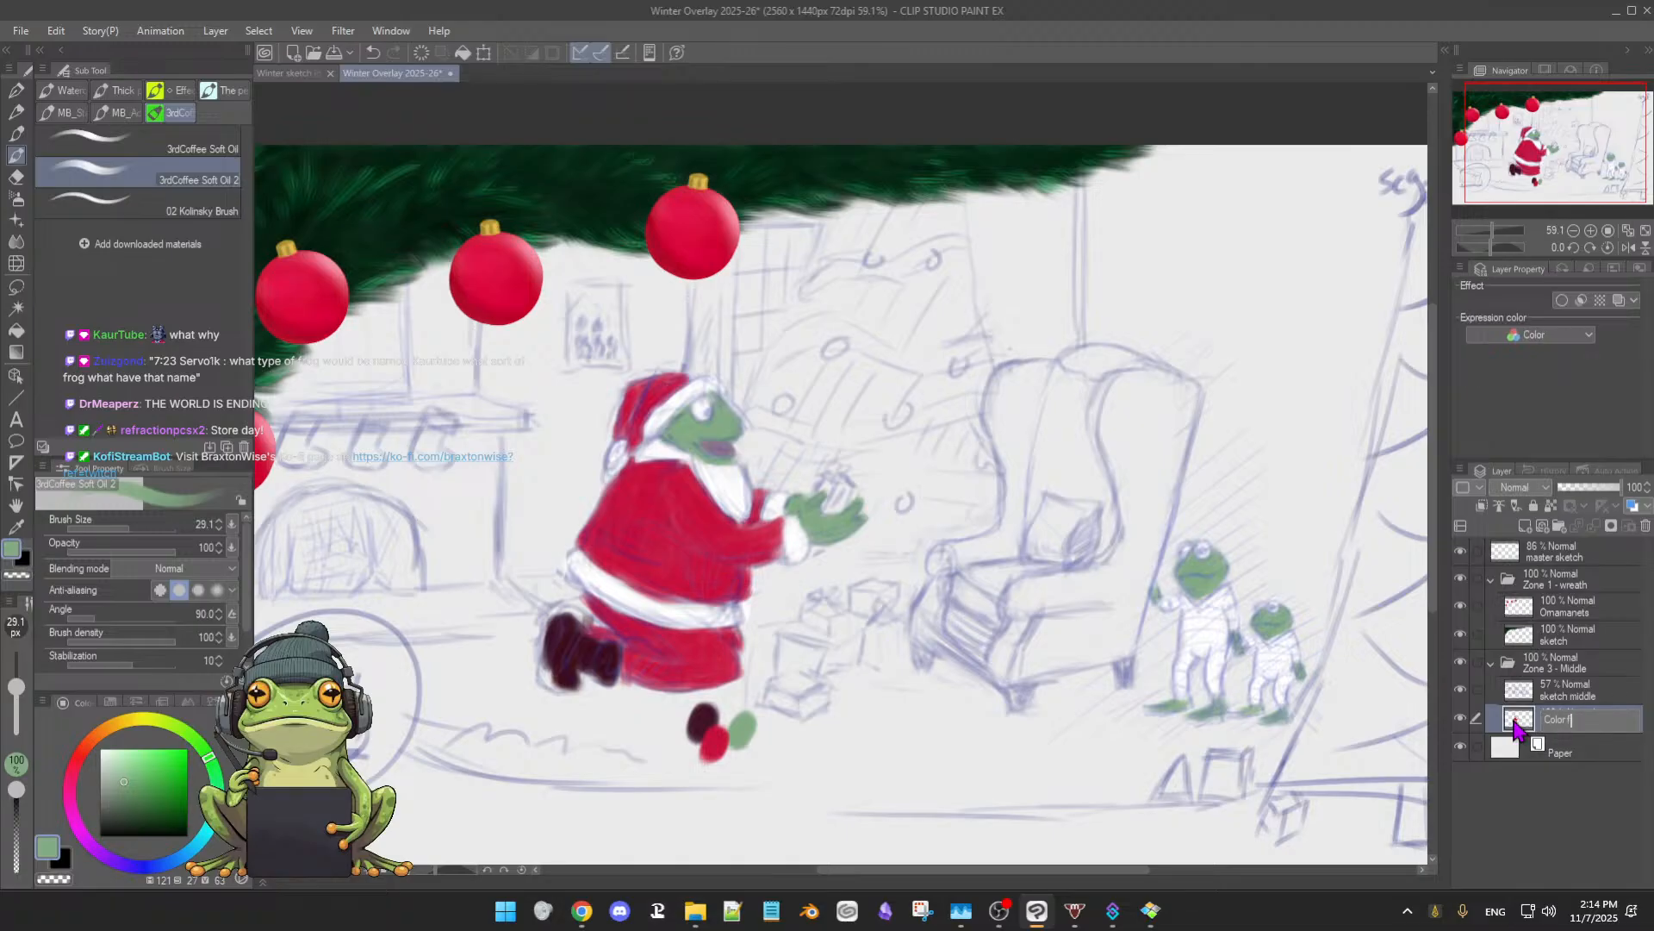
{"action": "type", "text": "Color - Frogs"}
{"action": "key", "text": "Return"}
- Add a new raster layer above Color - Frogs and name it "Color BG"
{"action": "left_click", "coordinate": [1525, 526]}
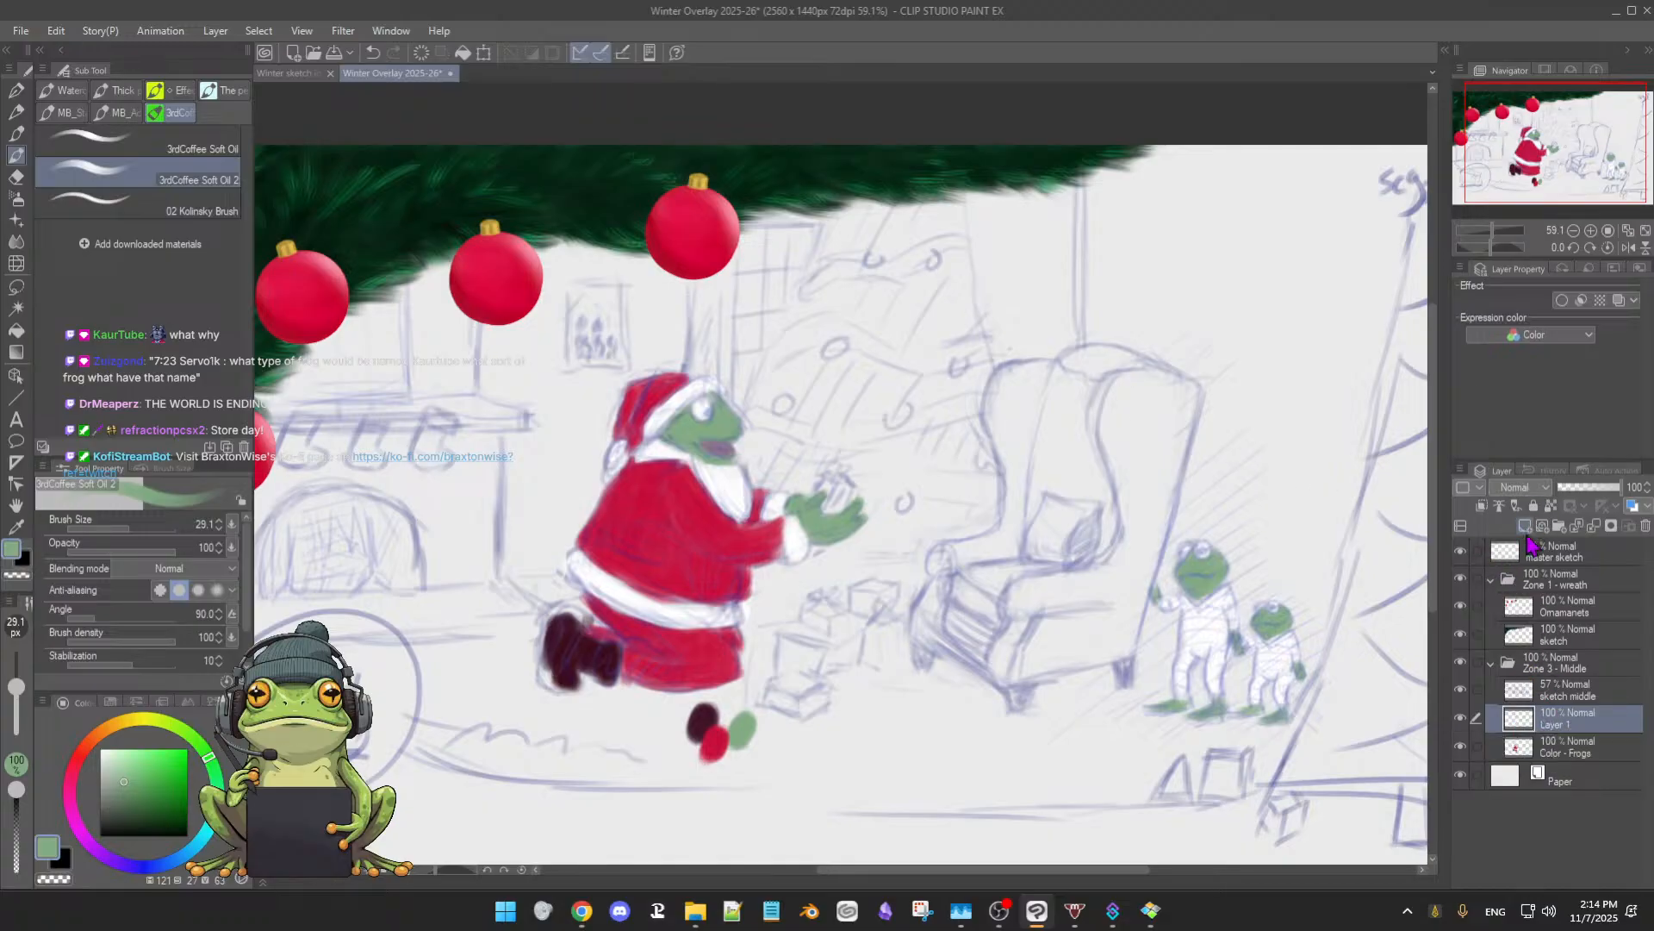
{"action": "double_click", "coordinate": [1560, 726]}
{"action": "type", "text": "Color BG"}
{"action": "key", "text": "Return"}
- Toggle the sketch middle layer's visibility repeatedly to check the frogs' flat colors with and without the line work
{"action": "scroll", "coordinate": [1110, 414], "scroll_direction": "down", "scroll_amount": 2}
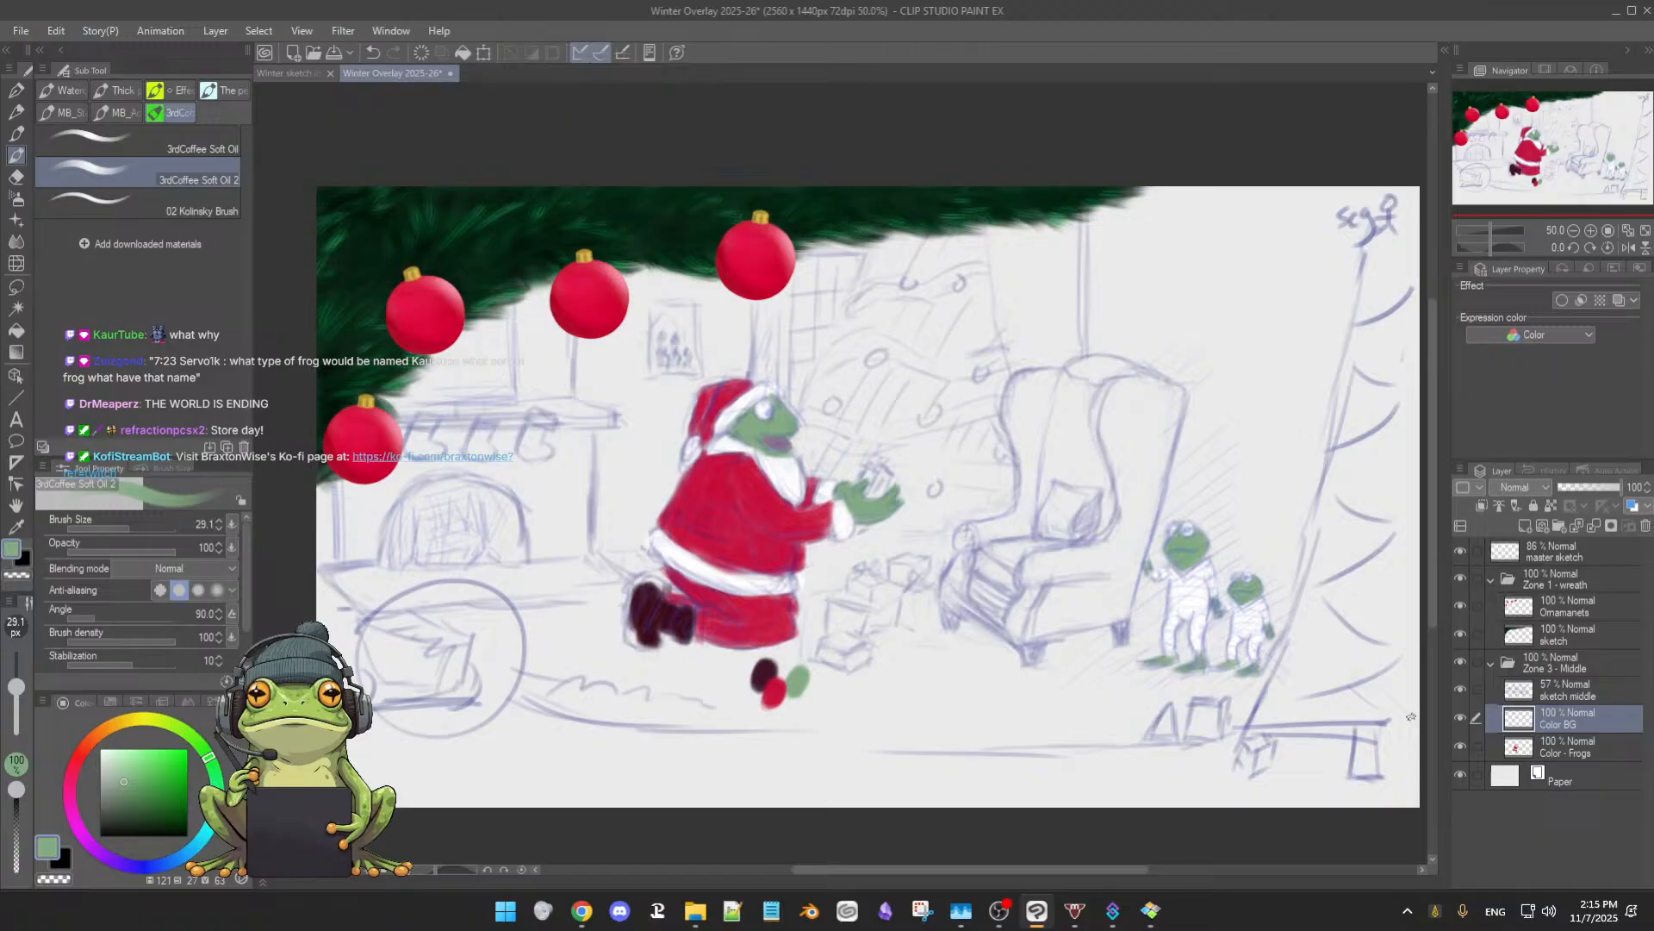
{"action": "left_click", "coordinate": [1459, 689]}
{"action": "left_click", "coordinate": [1460, 689]}
{"action": "left_click", "coordinate": [1460, 689]}
{"action": "left_click", "coordinate": [1460, 690]}
{"action": "left_click", "coordinate": [1459, 689]}
{"action": "left_click", "coordinate": [1459, 690]}
{"action": "left_click", "coordinate": [1460, 690]}
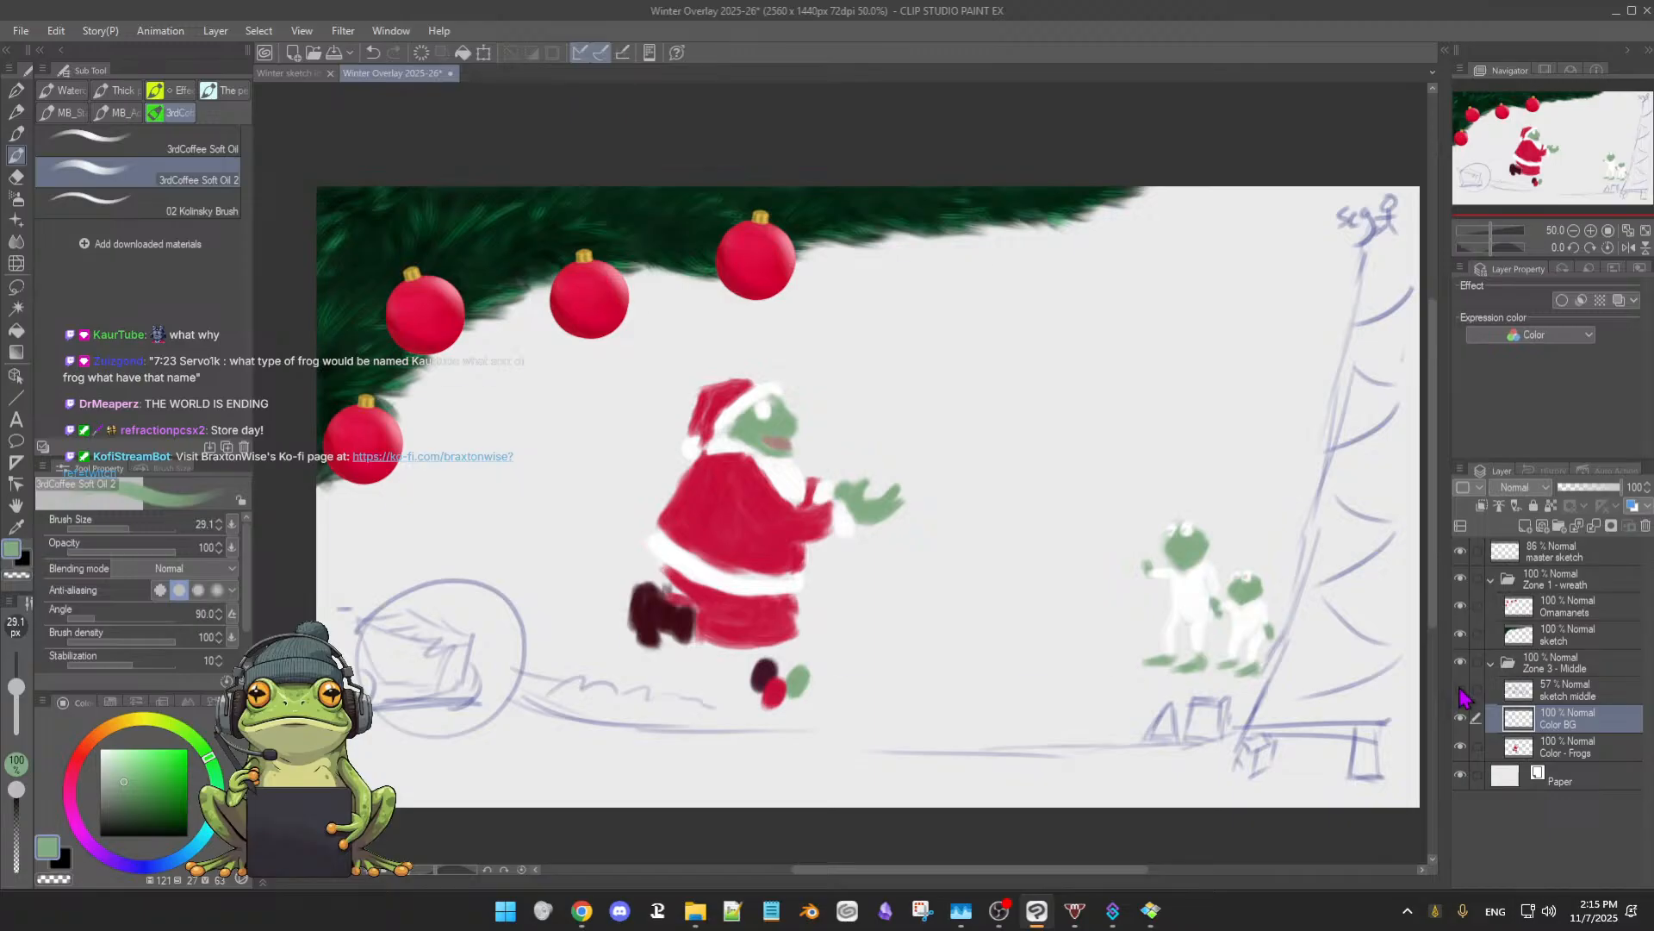
{"action": "left_click", "coordinate": [1459, 689]}
{"action": "left_click", "coordinate": [1459, 719]}
{"action": "left_click", "coordinate": [1460, 719]}
{"action": "left_click", "coordinate": [1459, 719]}
{"action": "left_click", "coordinate": [1459, 718]}
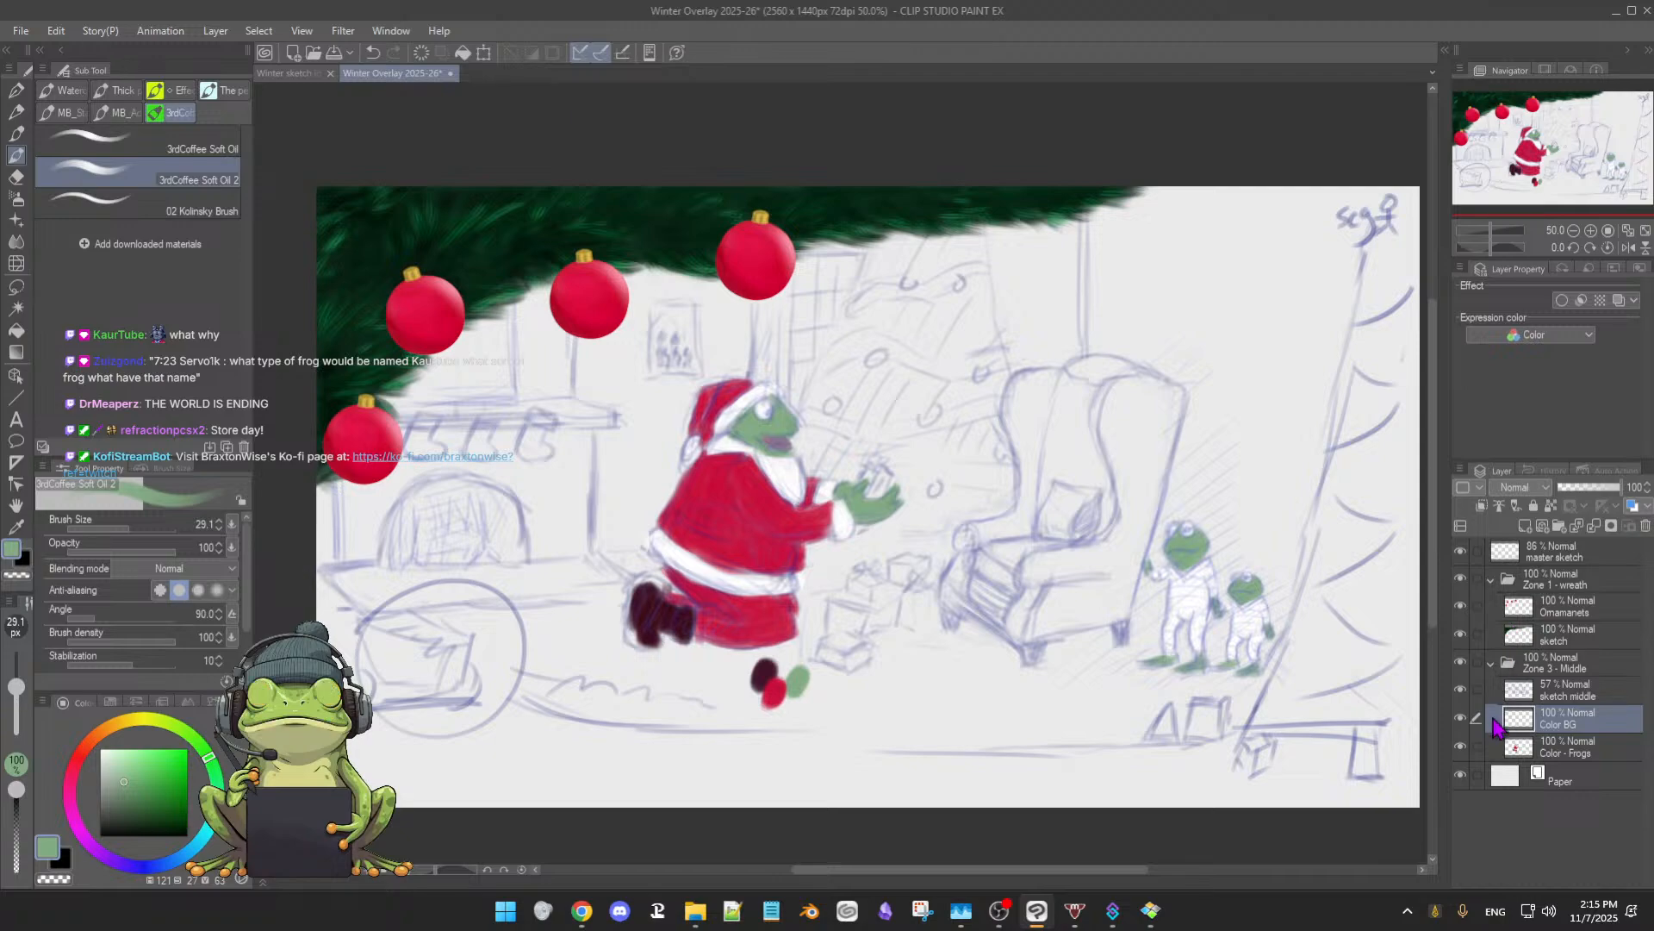
{"action": "left_click", "coordinate": [1461, 720]}
{"action": "left_click", "coordinate": [1461, 720]}
{"action": "left_click", "coordinate": [1463, 719]}
{"action": "left_click", "coordinate": [1462, 720]}
{"action": "mouse_move", "coordinate": [932, 483]}
{"action": "left_mouse_down"}
{"action": "mouse_move", "coordinate": [950, 494]}
{"action": "mouse_move", "coordinate": [936, 495]}
{"action": "left_mouse_up"}
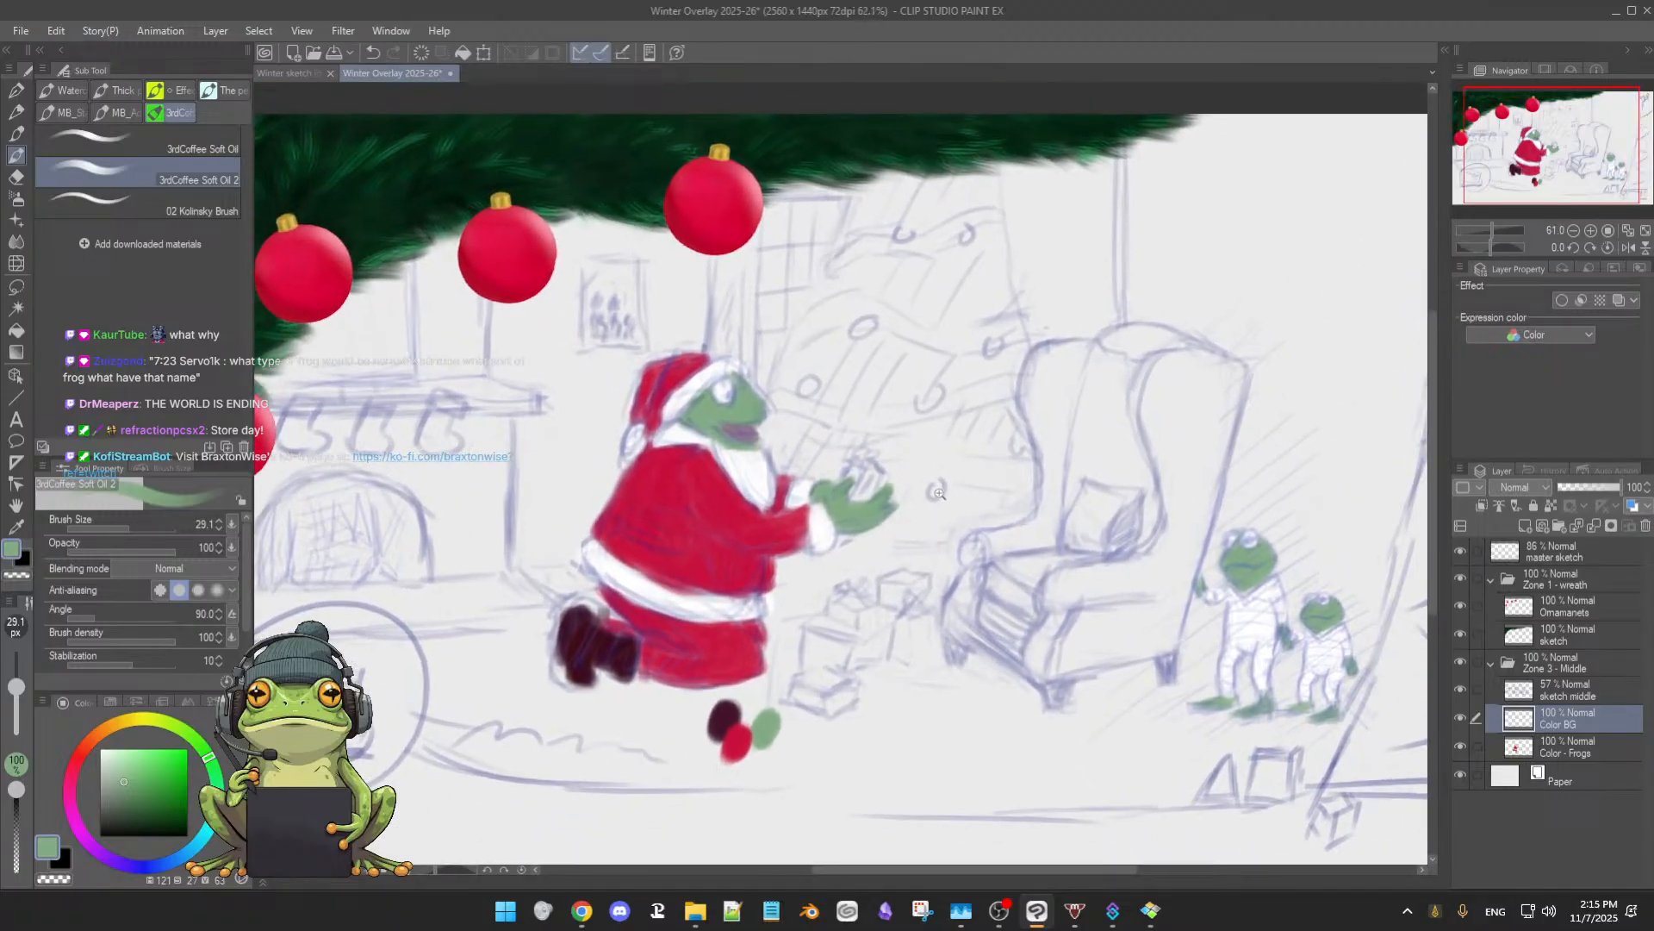
{"action": "left_click_drag", "start_coordinate": [903, 418], "coordinate": [917, 428]}
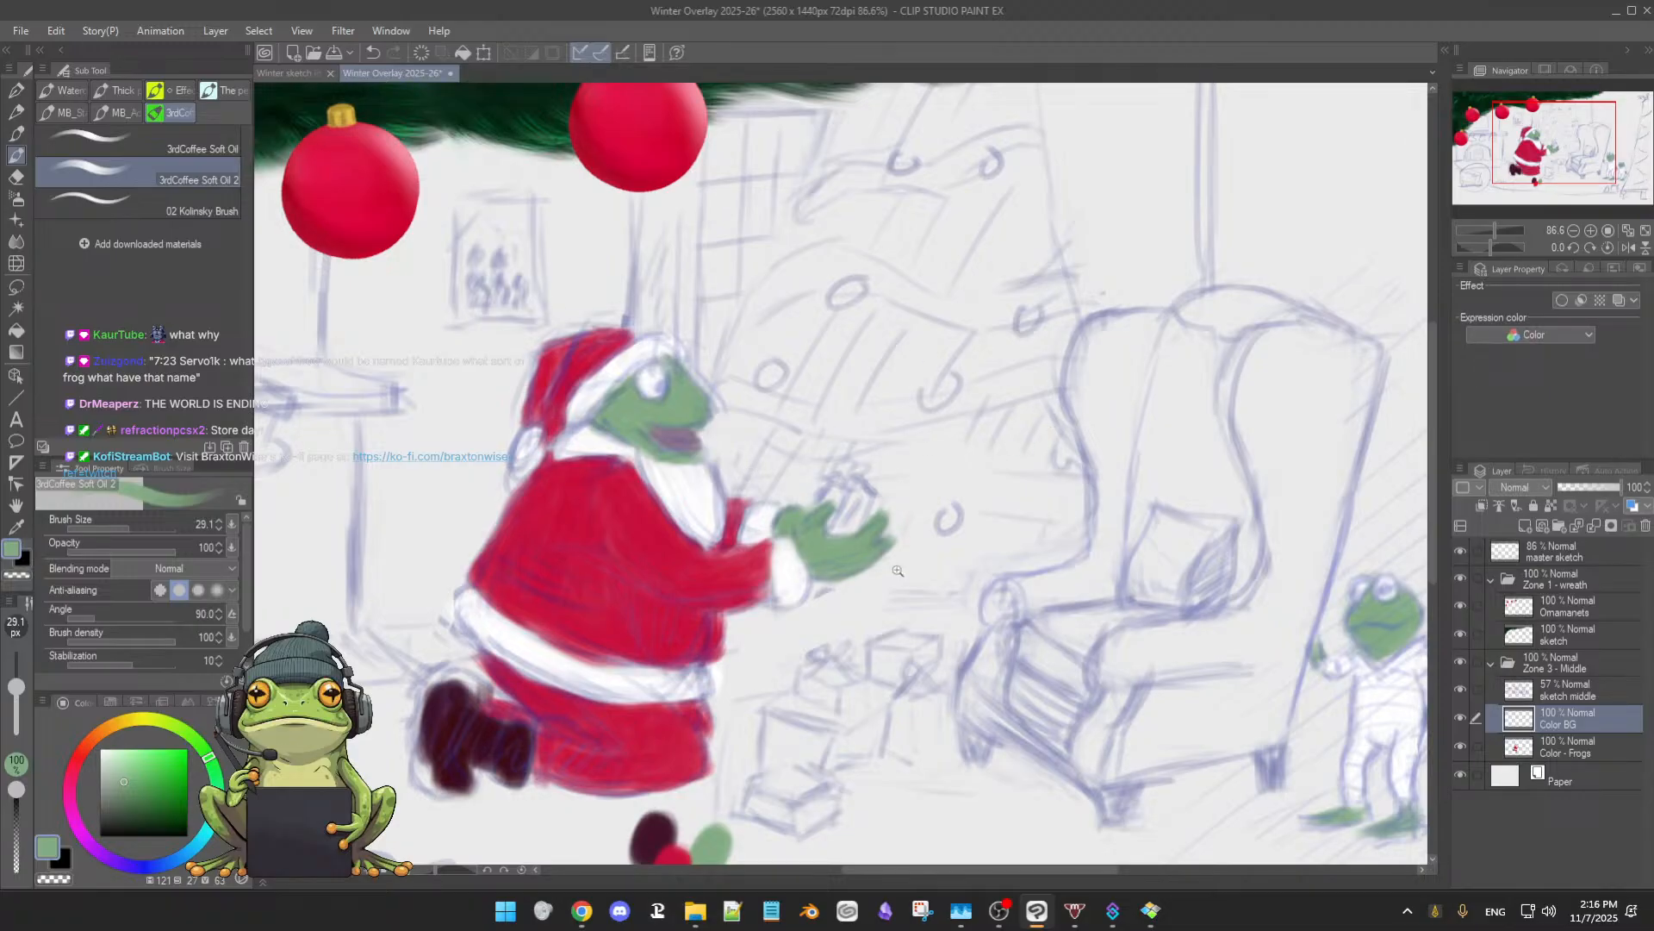
- Review the whole Winter Overlay composition around the Santa frog, the armchair and the small frogs
{"action": "scroll", "coordinate": [897, 550], "scroll_direction": "down", "scroll_amount": 2}
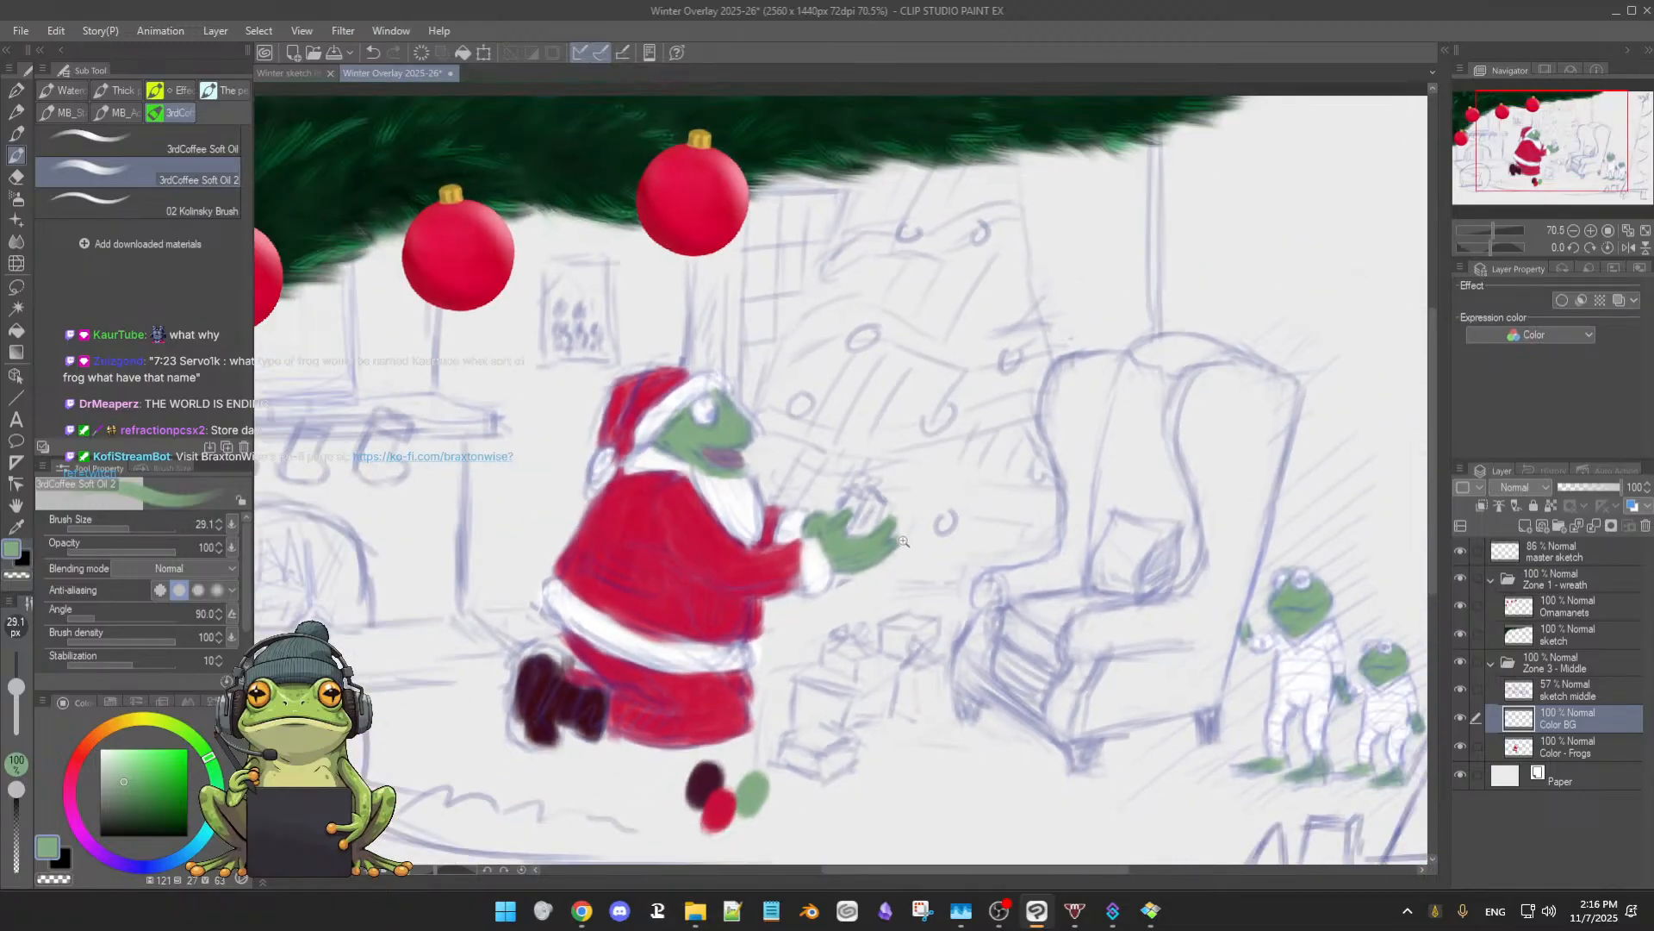
{"action": "scroll", "coordinate": [903, 541], "scroll_direction": "down", "scroll_amount": 1}
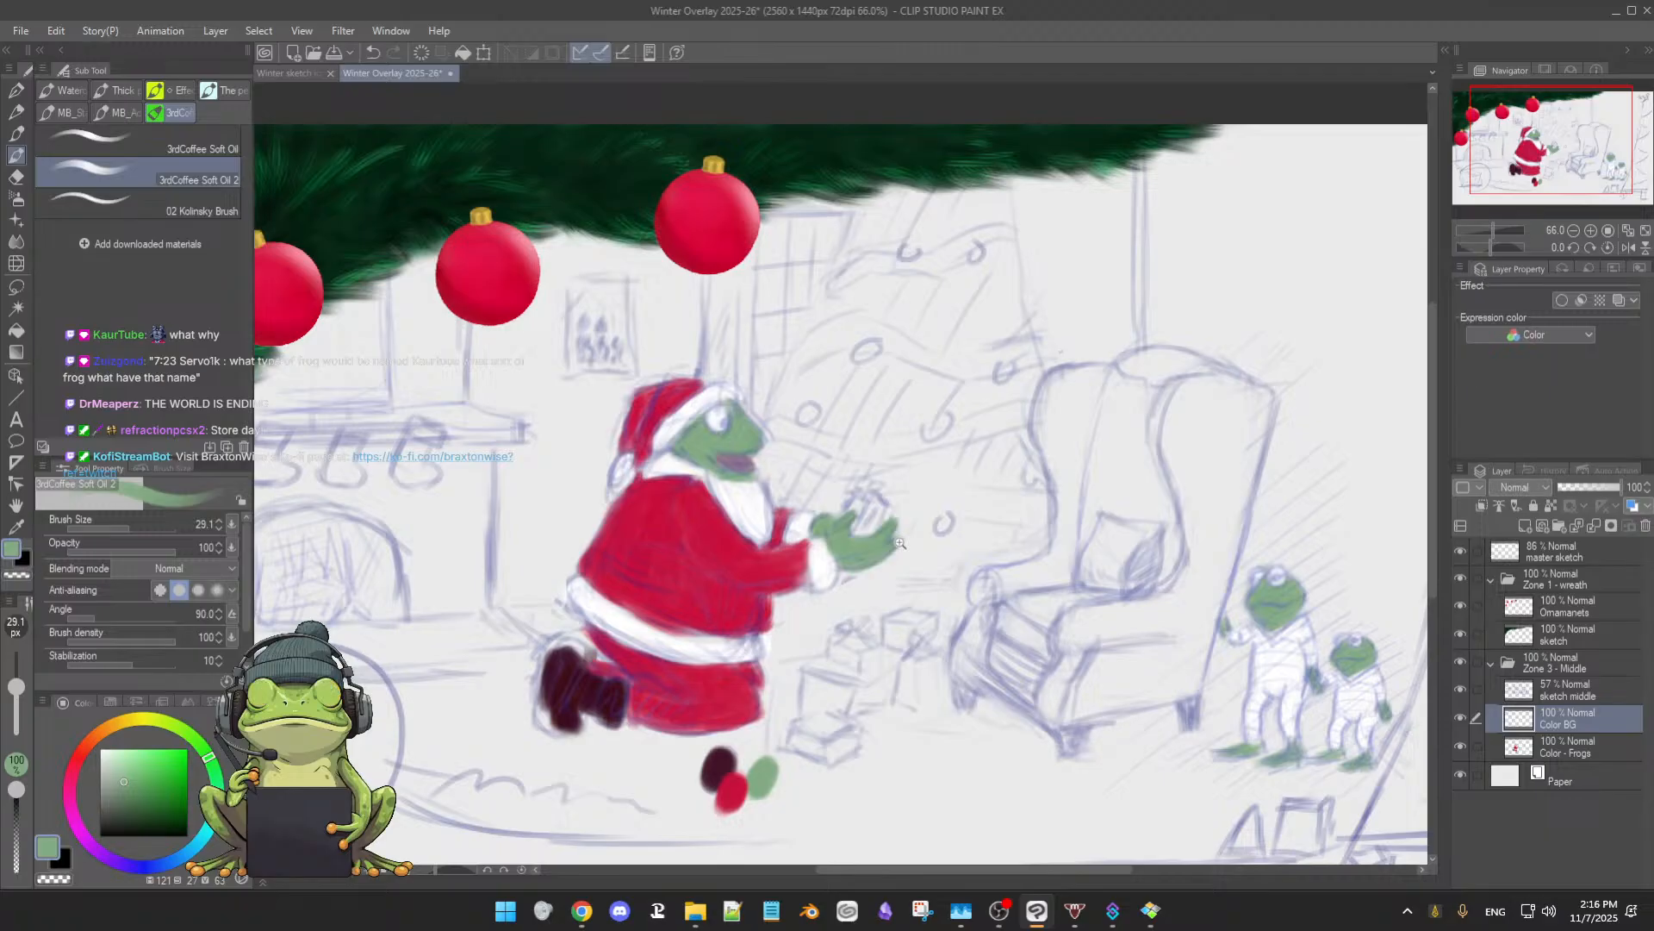
{"action": "scroll", "coordinate": [907, 529], "scroll_direction": "down", "scroll_amount": 1}
{"action": "left_click_drag", "start_coordinate": [924, 553], "coordinate": [911, 505]}
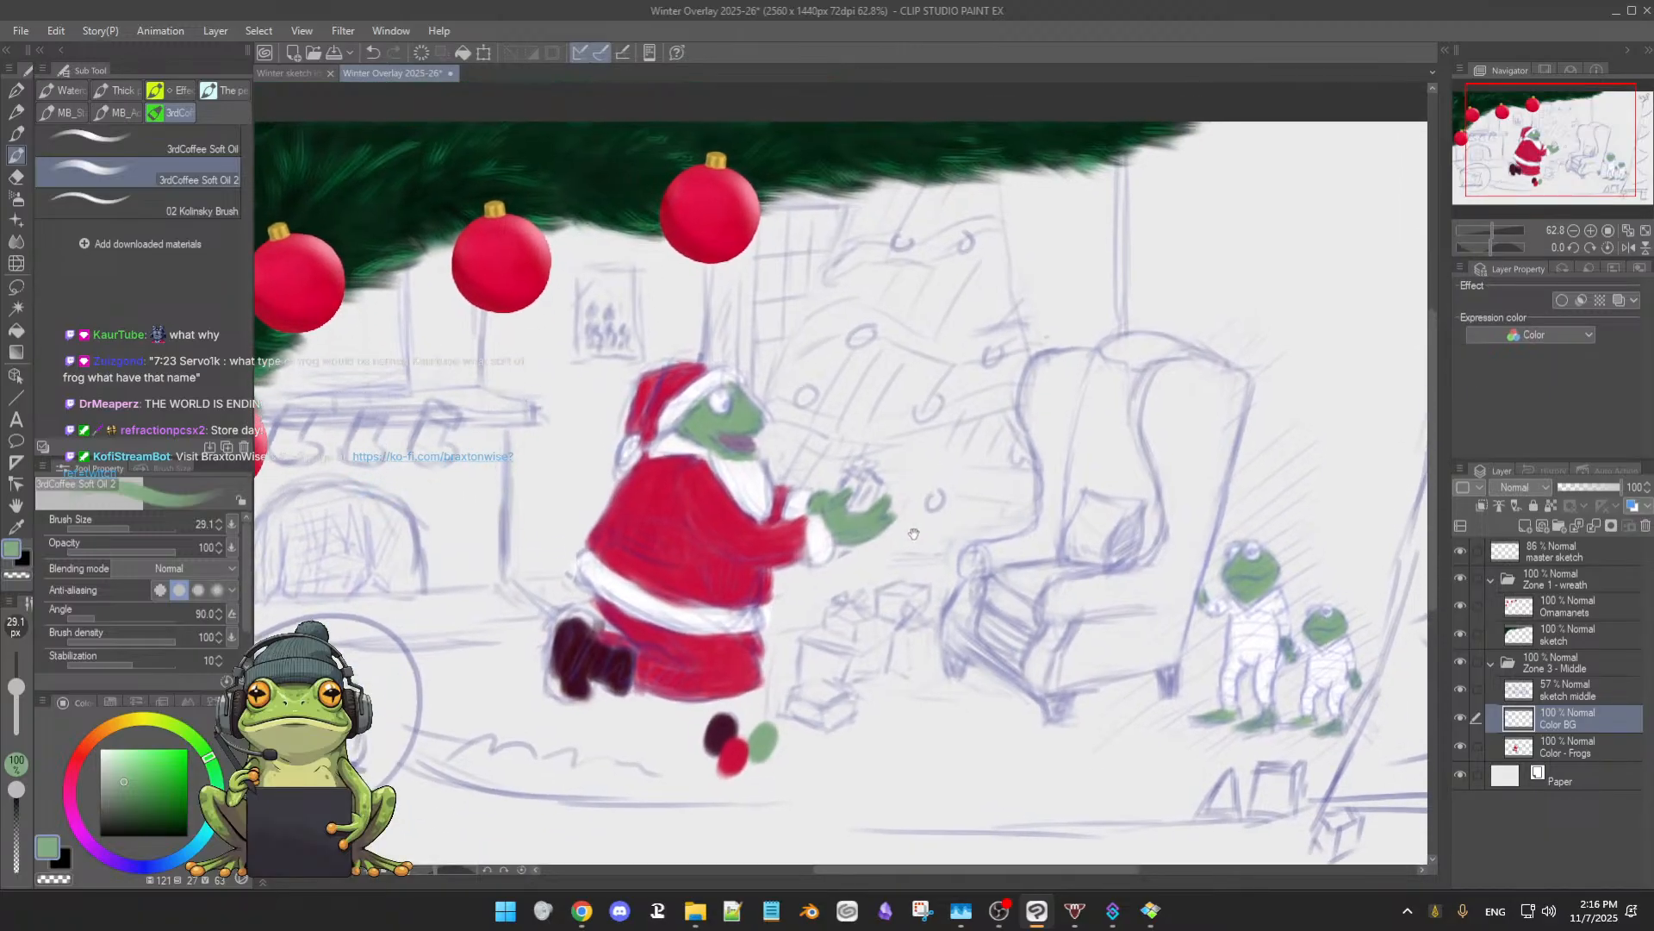
{"action": "scroll", "coordinate": [924, 530], "scroll_direction": "up", "scroll_amount": 1}
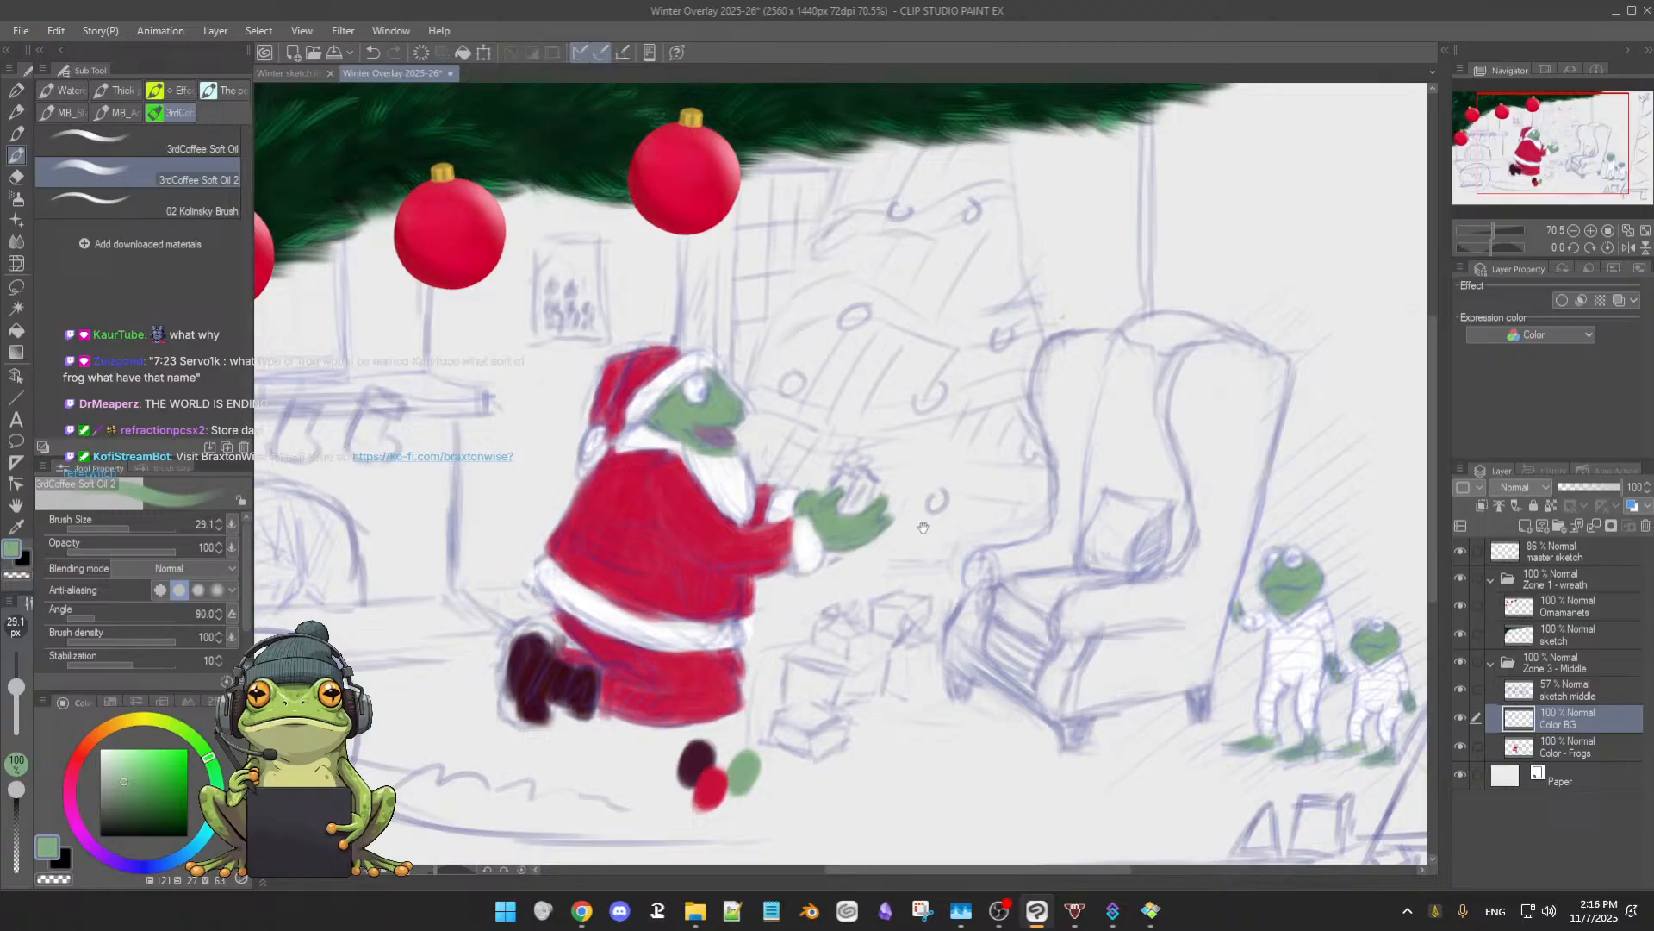
{"action": "scroll", "coordinate": [935, 522], "scroll_direction": "down", "scroll_amount": 2}
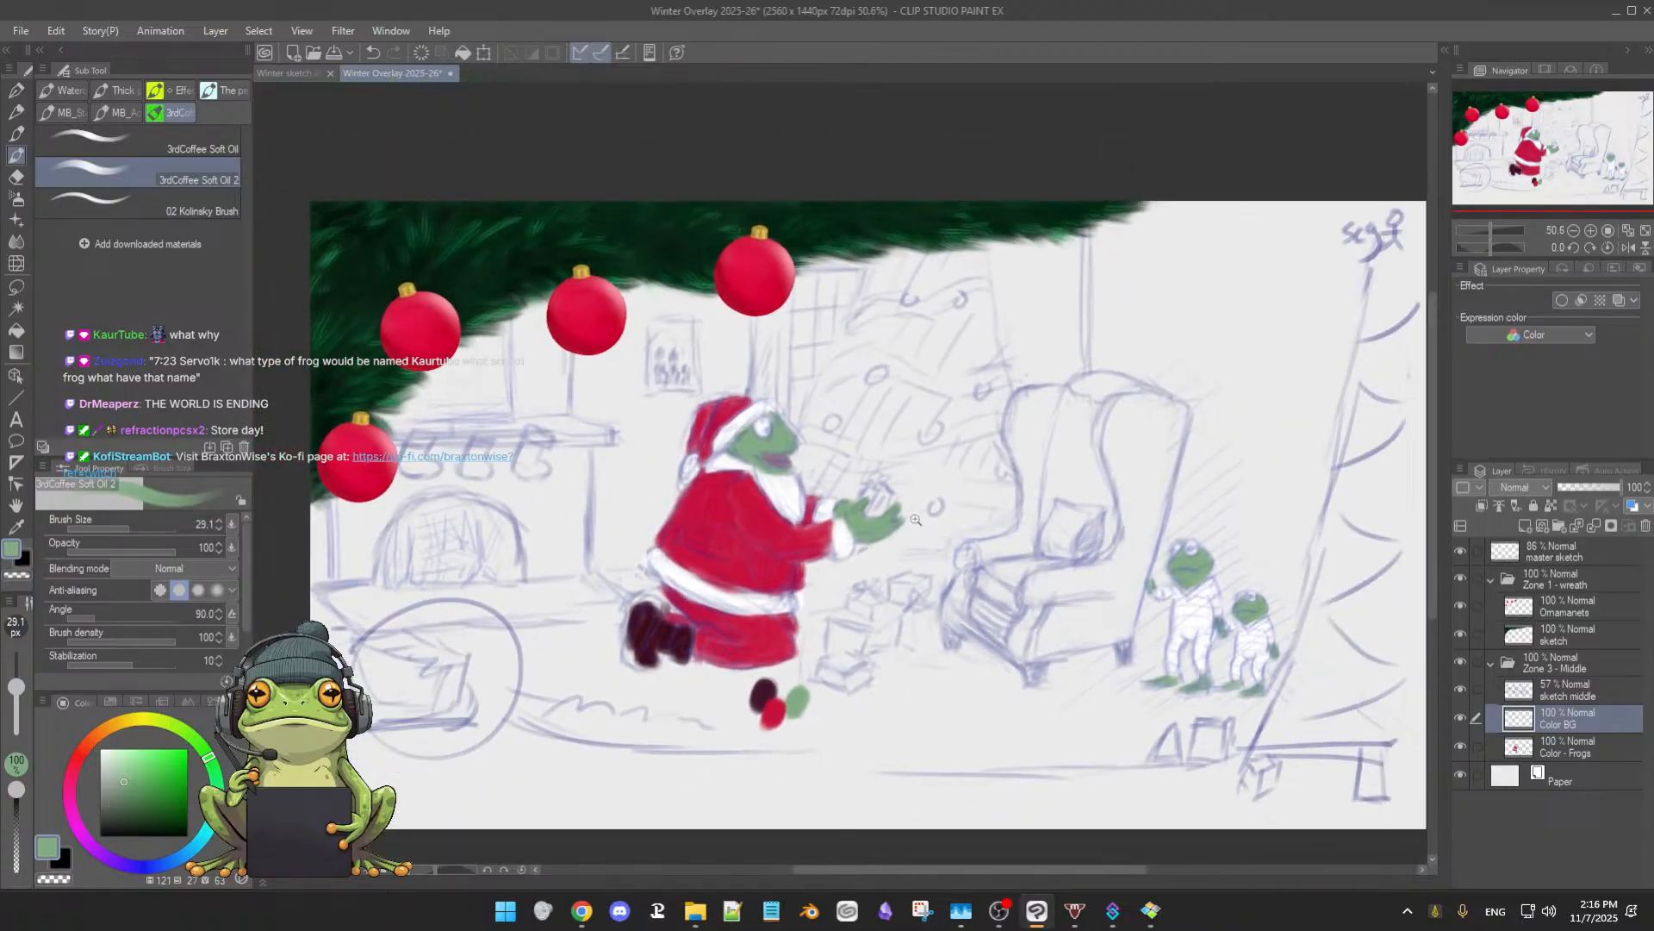
{"action": "left_click_drag", "start_coordinate": [966, 507], "coordinate": [933, 516]}
{"action": "scroll", "coordinate": [934, 515], "scroll_direction": "down", "scroll_amount": 1}
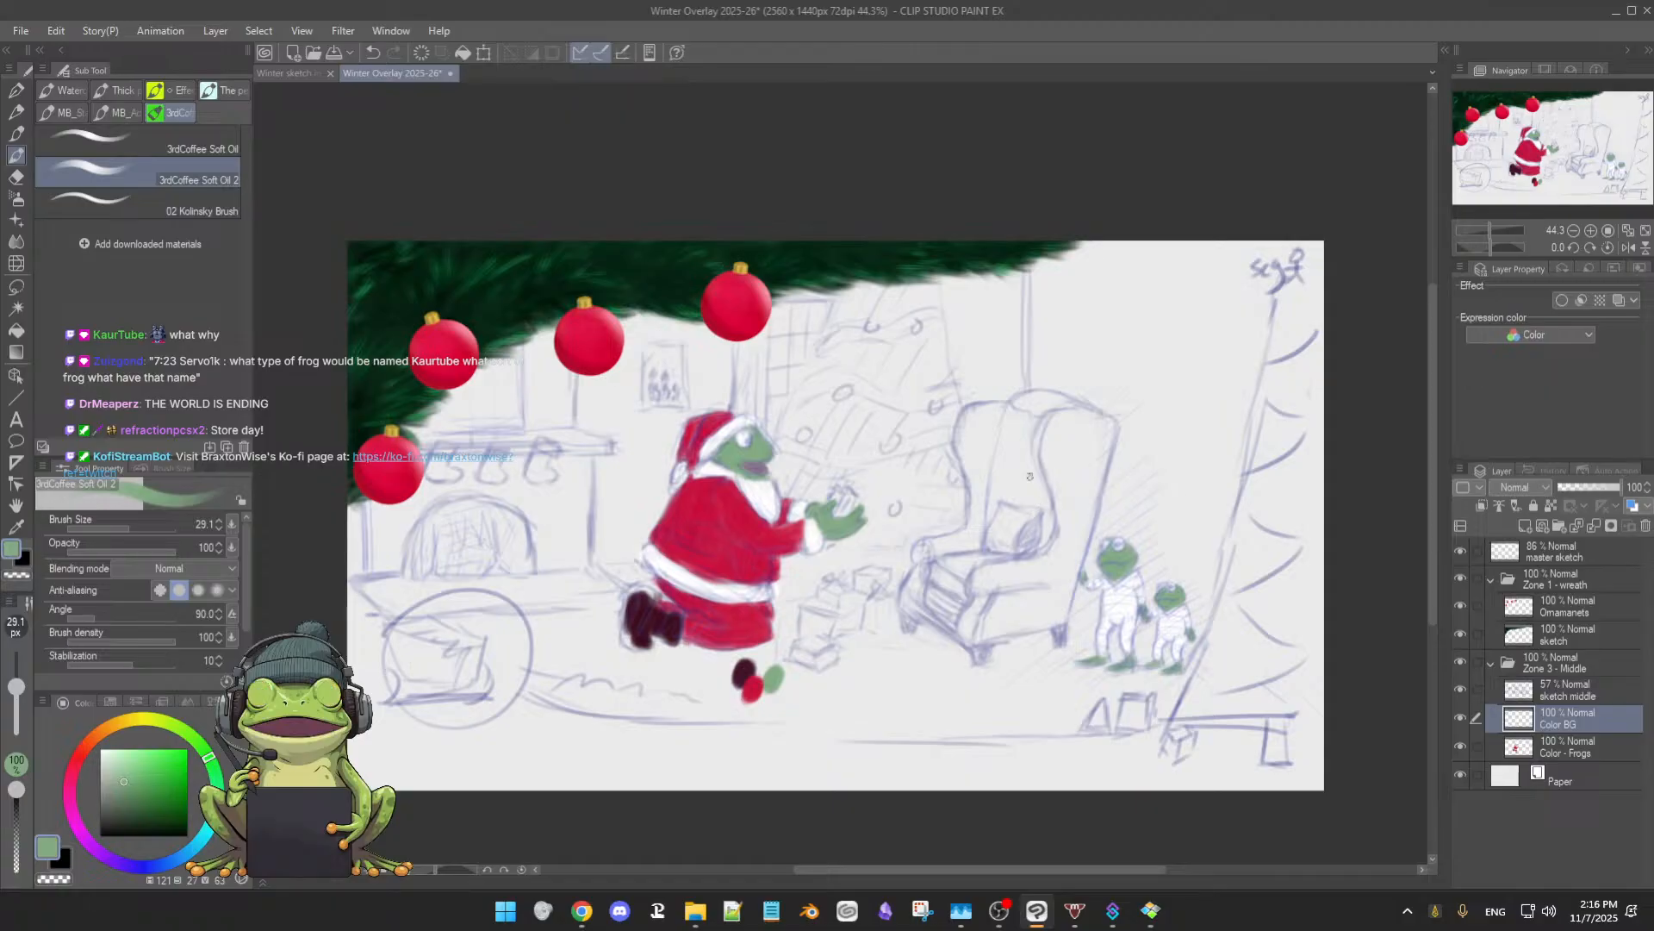
- Enlarge the 3rdCoffee Soft Oil 2 brush to 70.1 px for blocking in larger areas
{"action": "key", "text": "]"}
{"action": "key", "text": "]"}
{"action": "key", "text": "]"}
{"action": "key", "text": "]"}
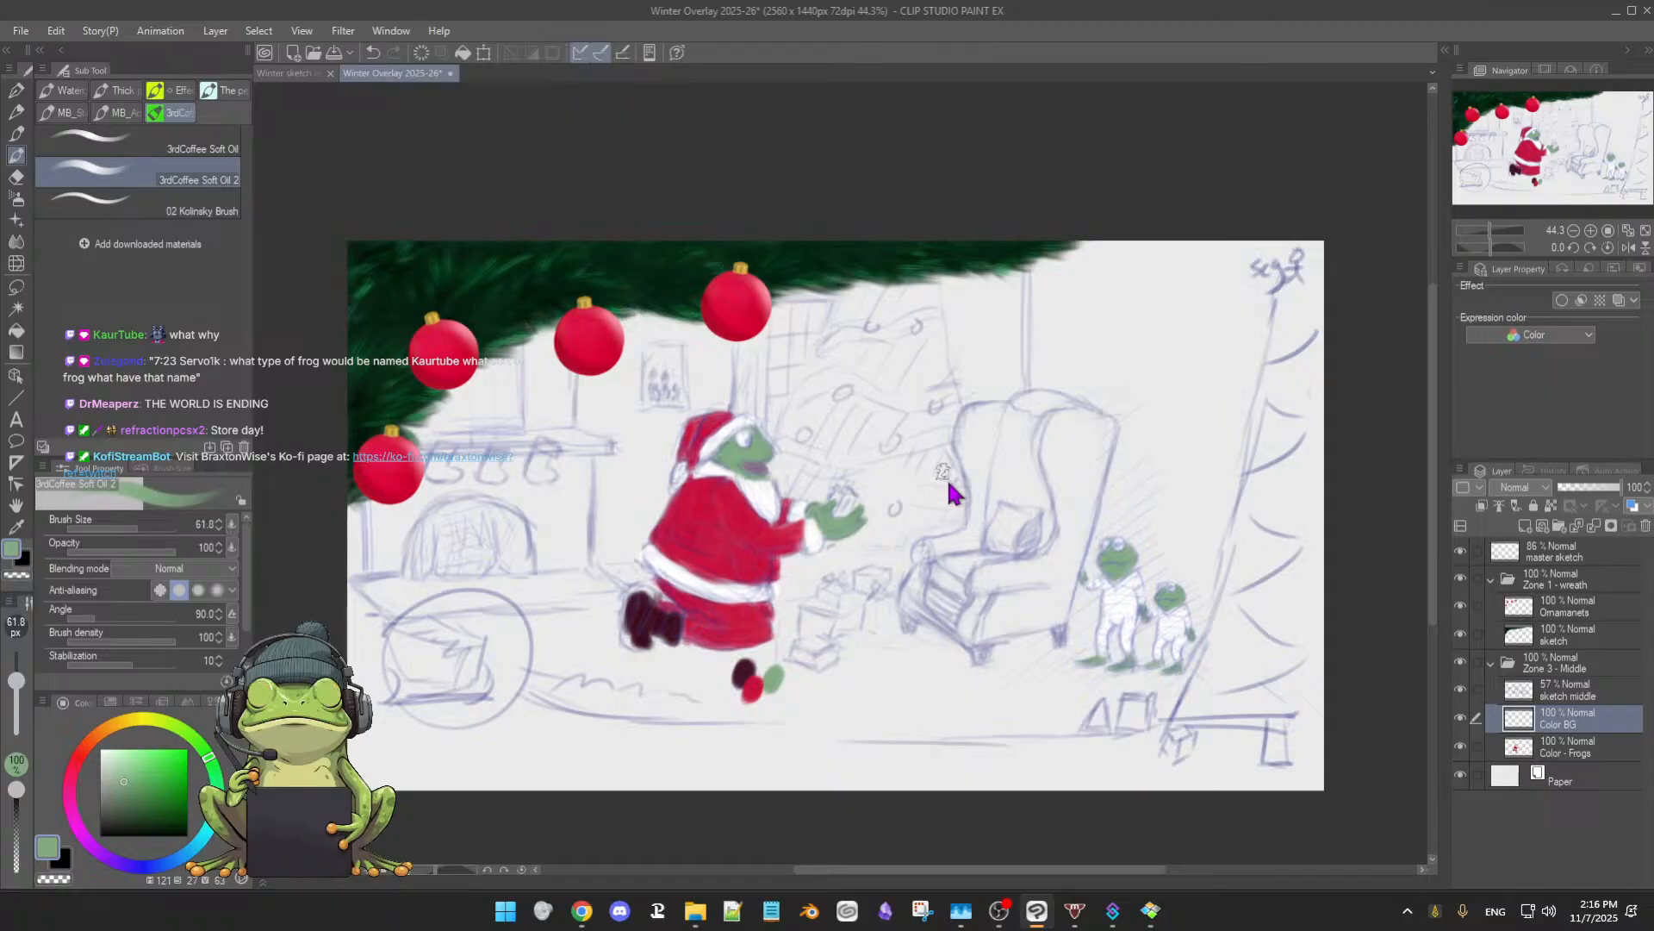
{"action": "key", "text": "]"}
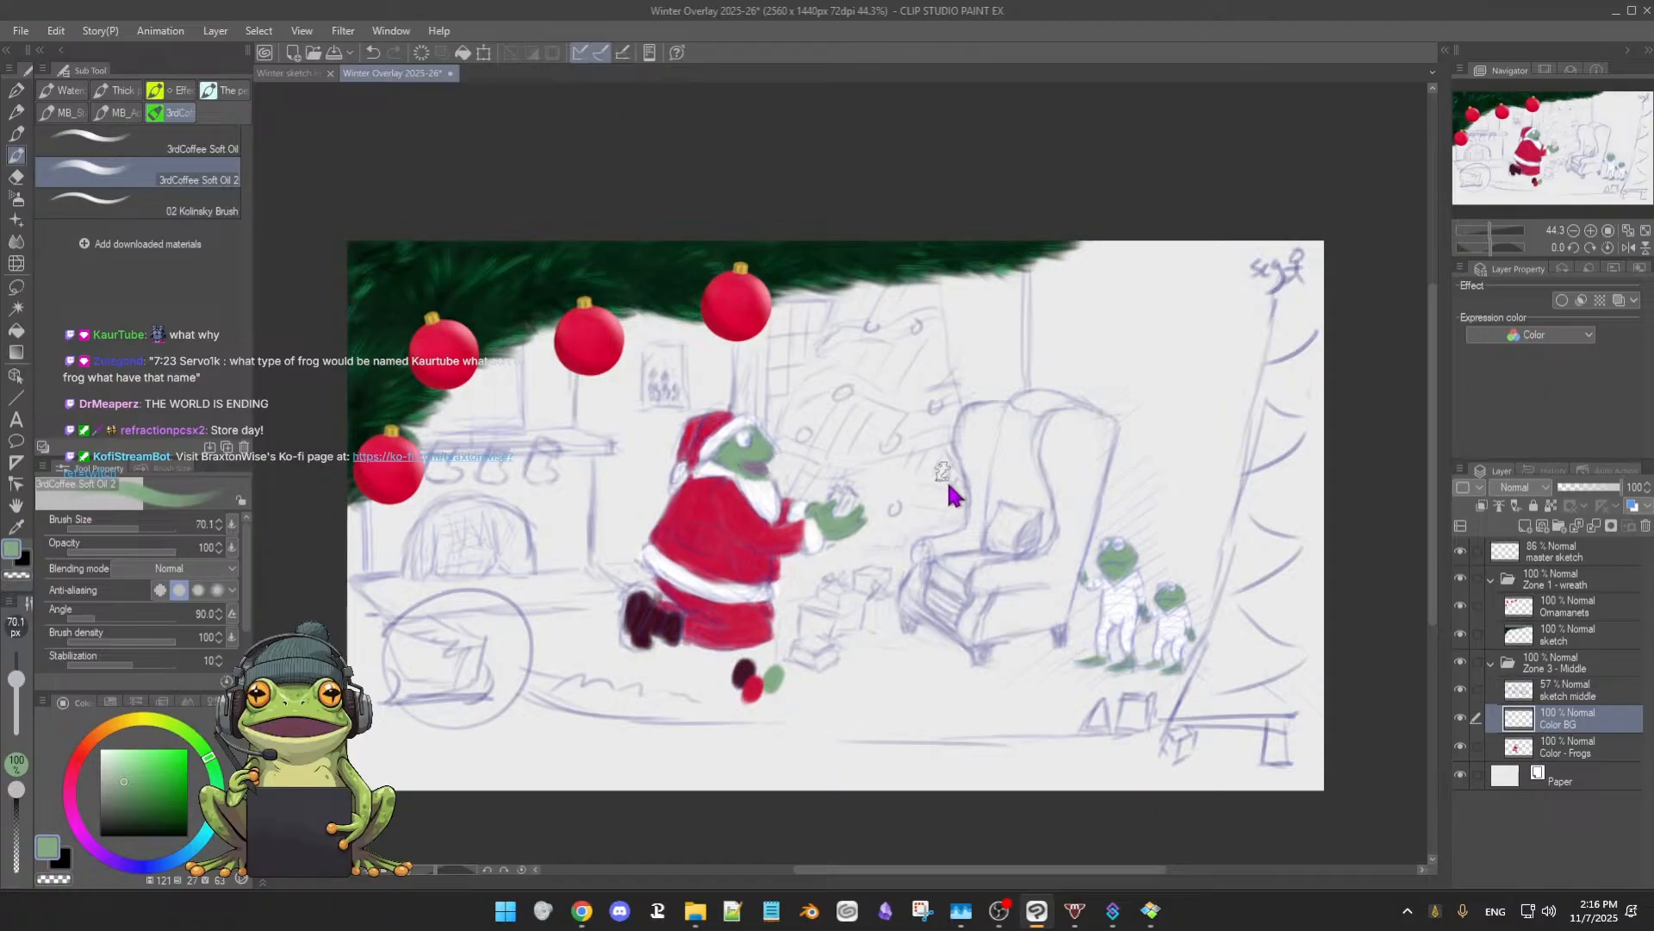
- Add a raster layer directly above Color - Frogs, name it "Color Chair", and save the illustration
{"action": "left_click", "coordinate": [1567, 749]}
{"action": "left_click", "coordinate": [1525, 526]}
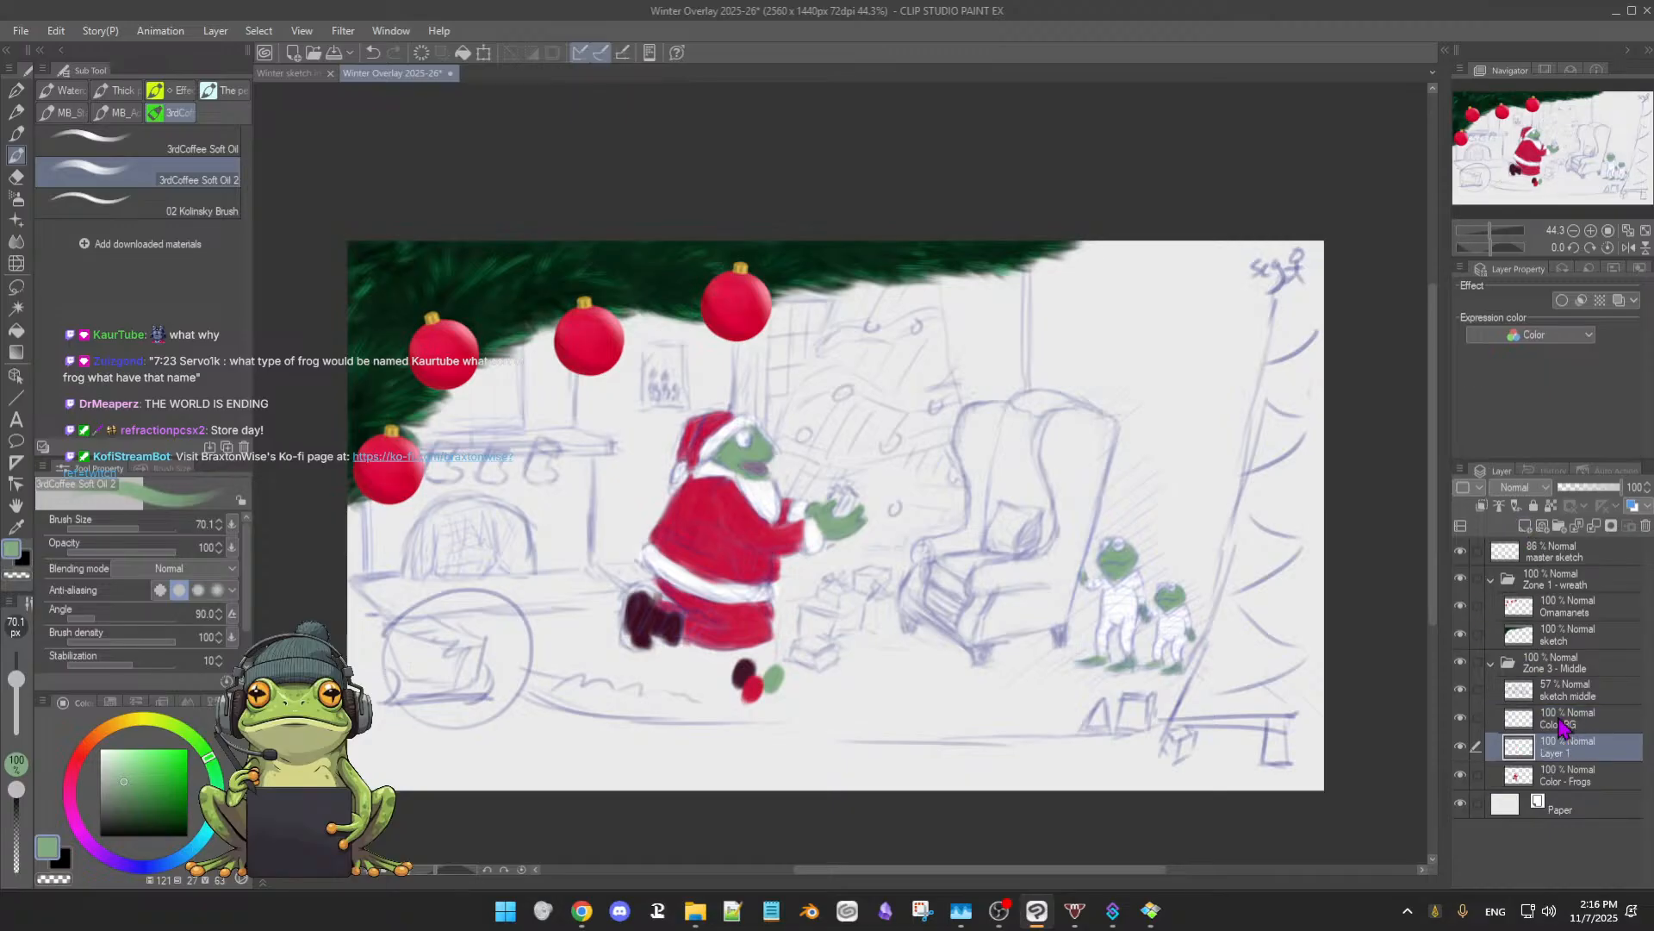
{"action": "double_click", "coordinate": [1558, 750]}
{"action": "type", "text": "r Chair"}
{"action": "key", "text": "Return"}
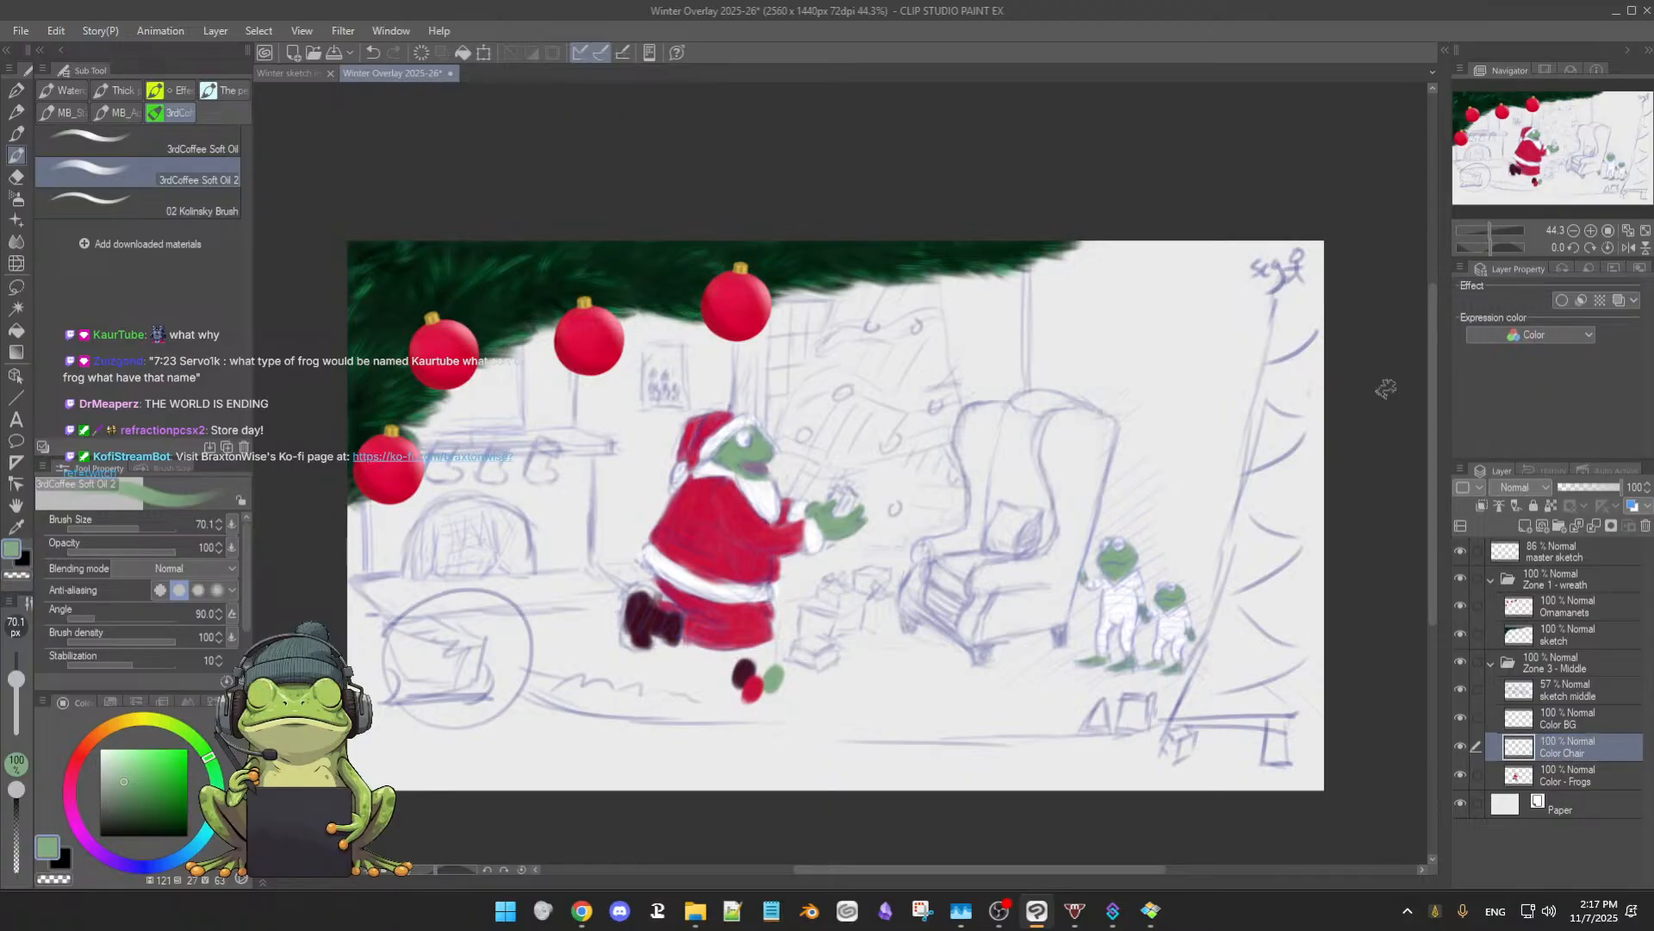
{"action": "key", "text": "ctrl+s"}
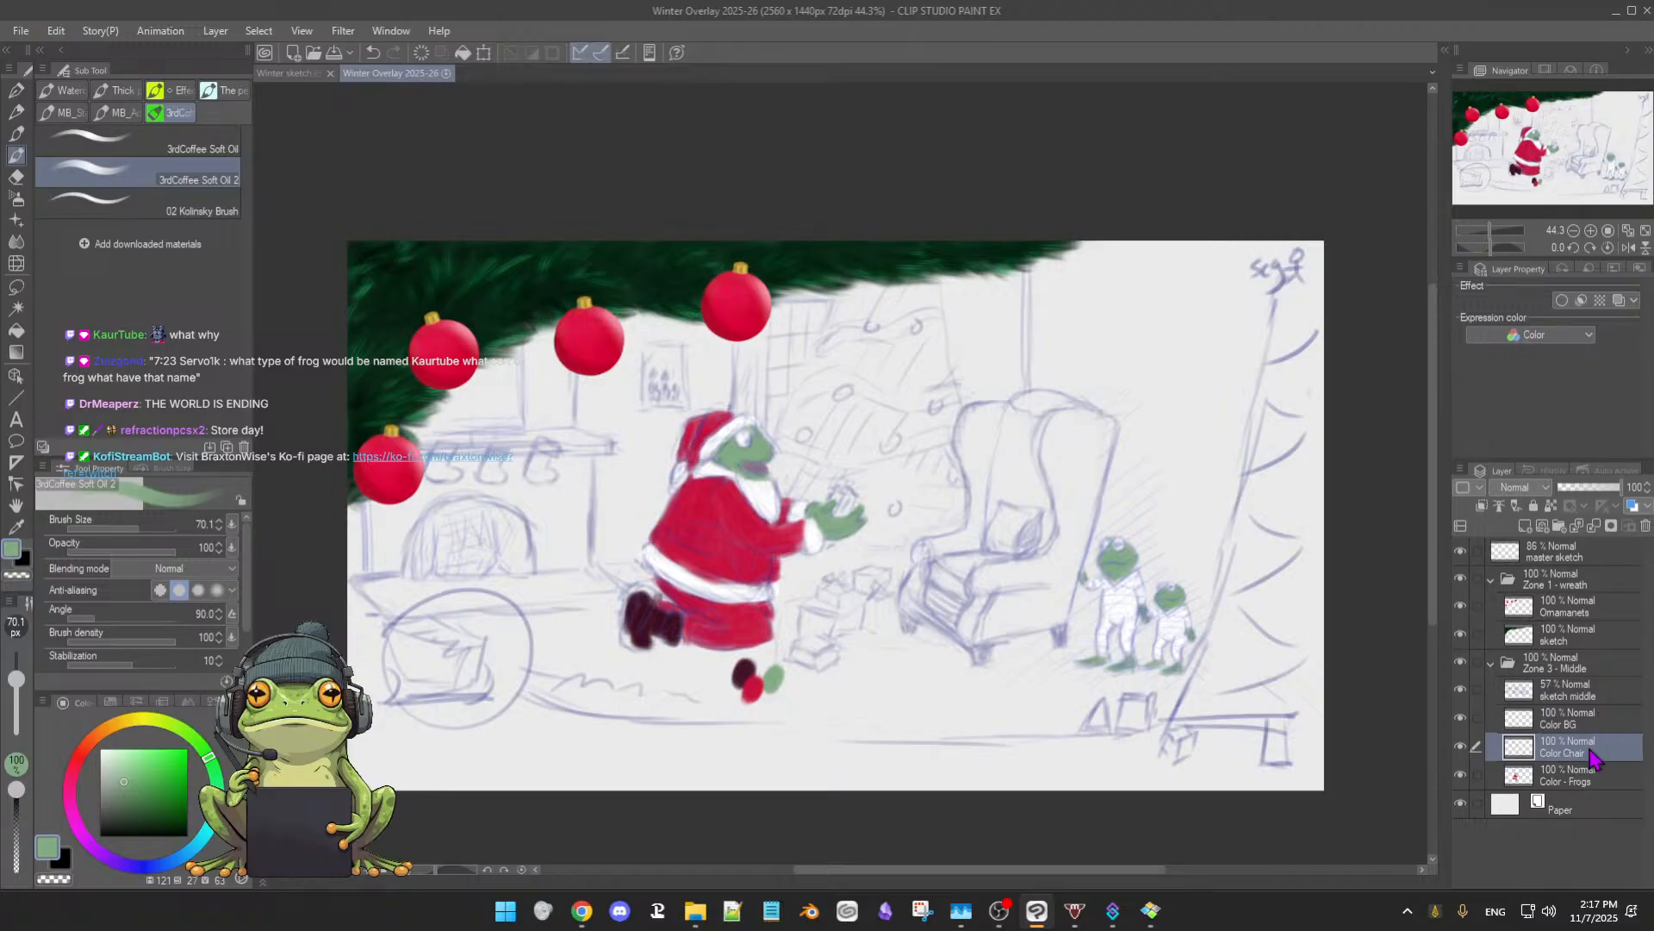
- Check the Color BG layer by toggling its visibility, and make Color Chair the active layer
{"action": "left_click", "coordinate": [1593, 739]}
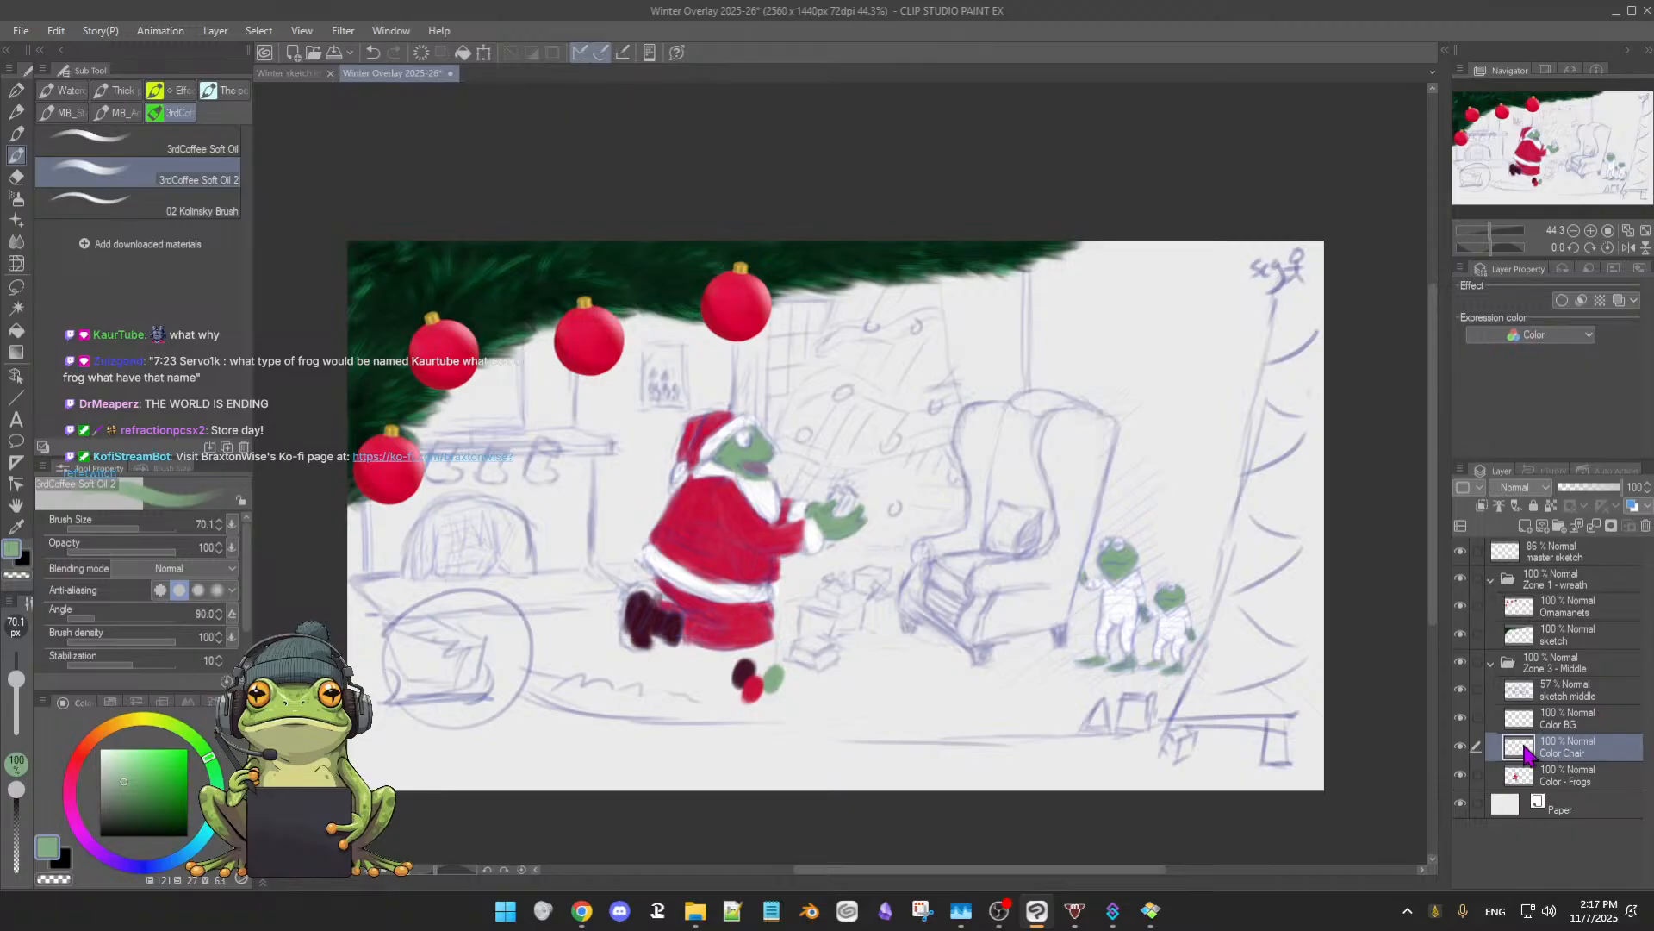
{"action": "left_click", "coordinate": [1577, 728]}
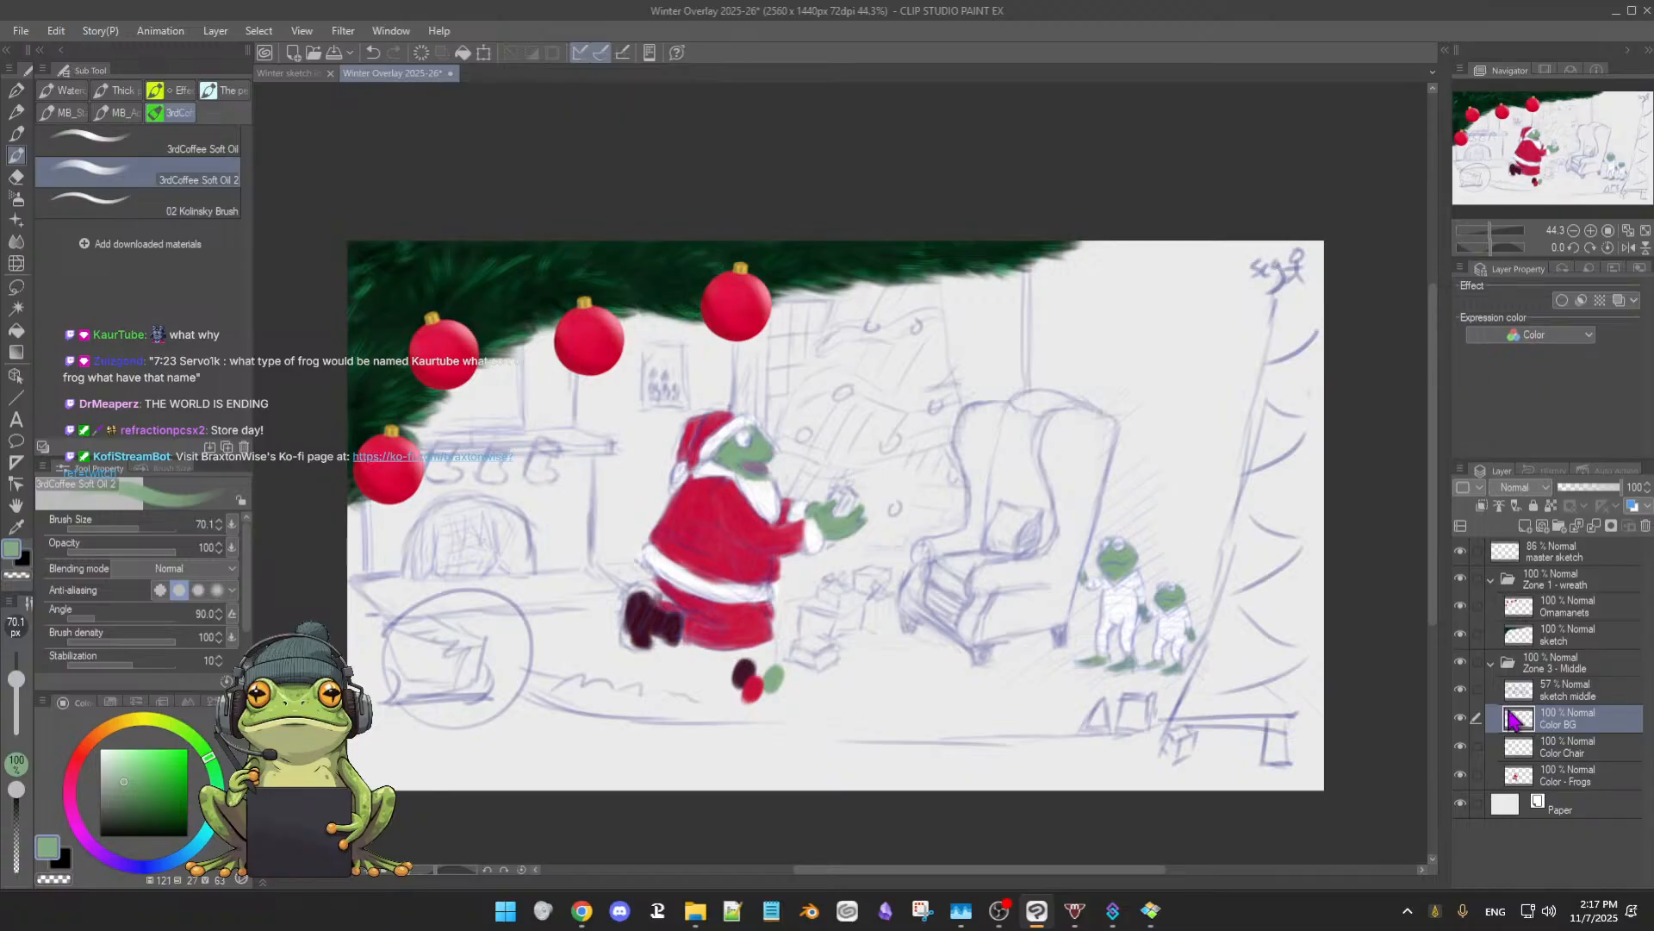
{"action": "left_click", "coordinate": [1462, 718]}
{"action": "left_click", "coordinate": [1461, 719]}
{"action": "left_click", "coordinate": [1590, 755]}
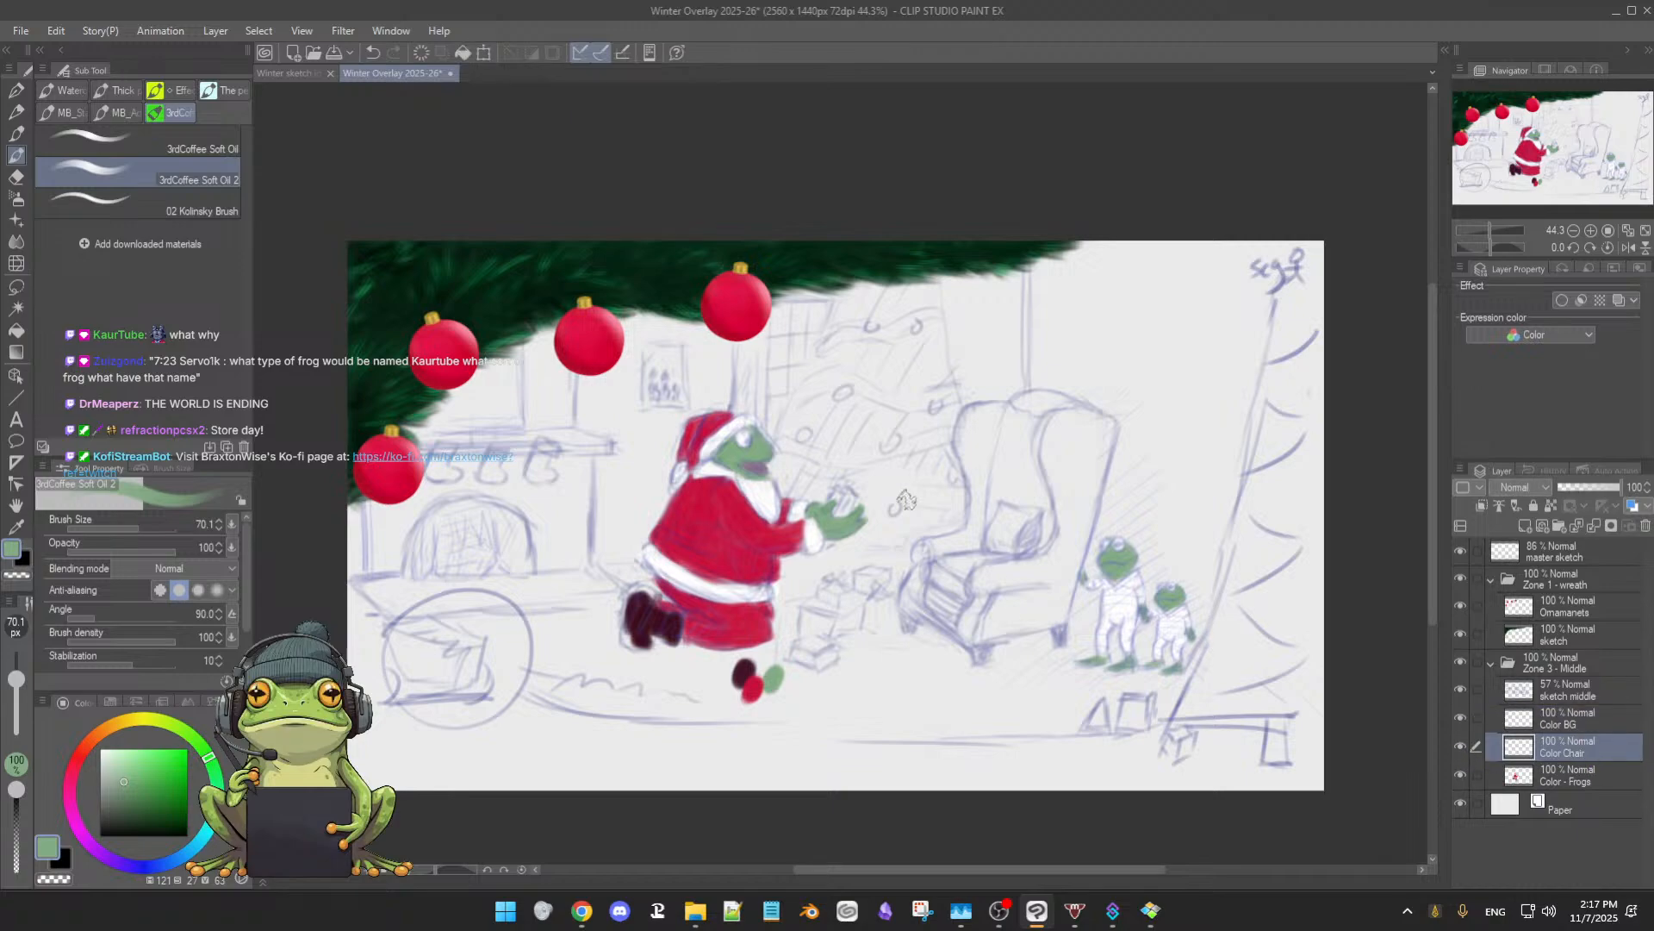
- Mix a medium orange-brown for the armchair and enlarge the brush to 100.4 px
{"action": "left_click", "coordinate": [106, 733]}
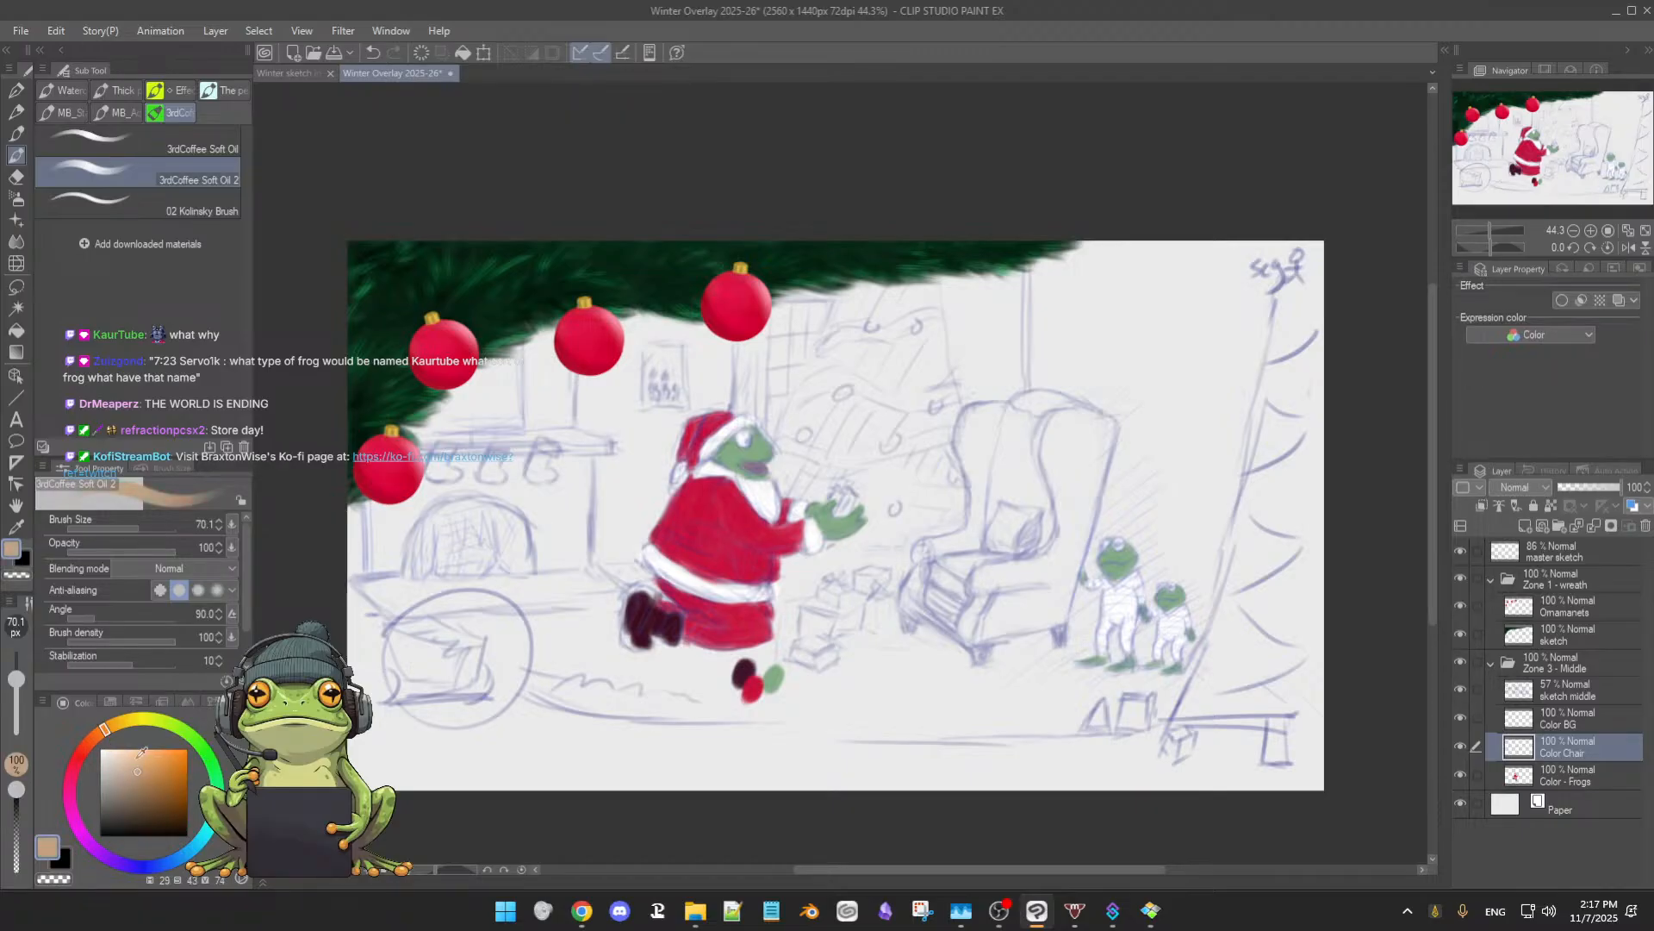
{"action": "left_click", "coordinate": [89, 741]}
{"action": "left_click_drag", "start_coordinate": [157, 778], "coordinate": [183, 795]}
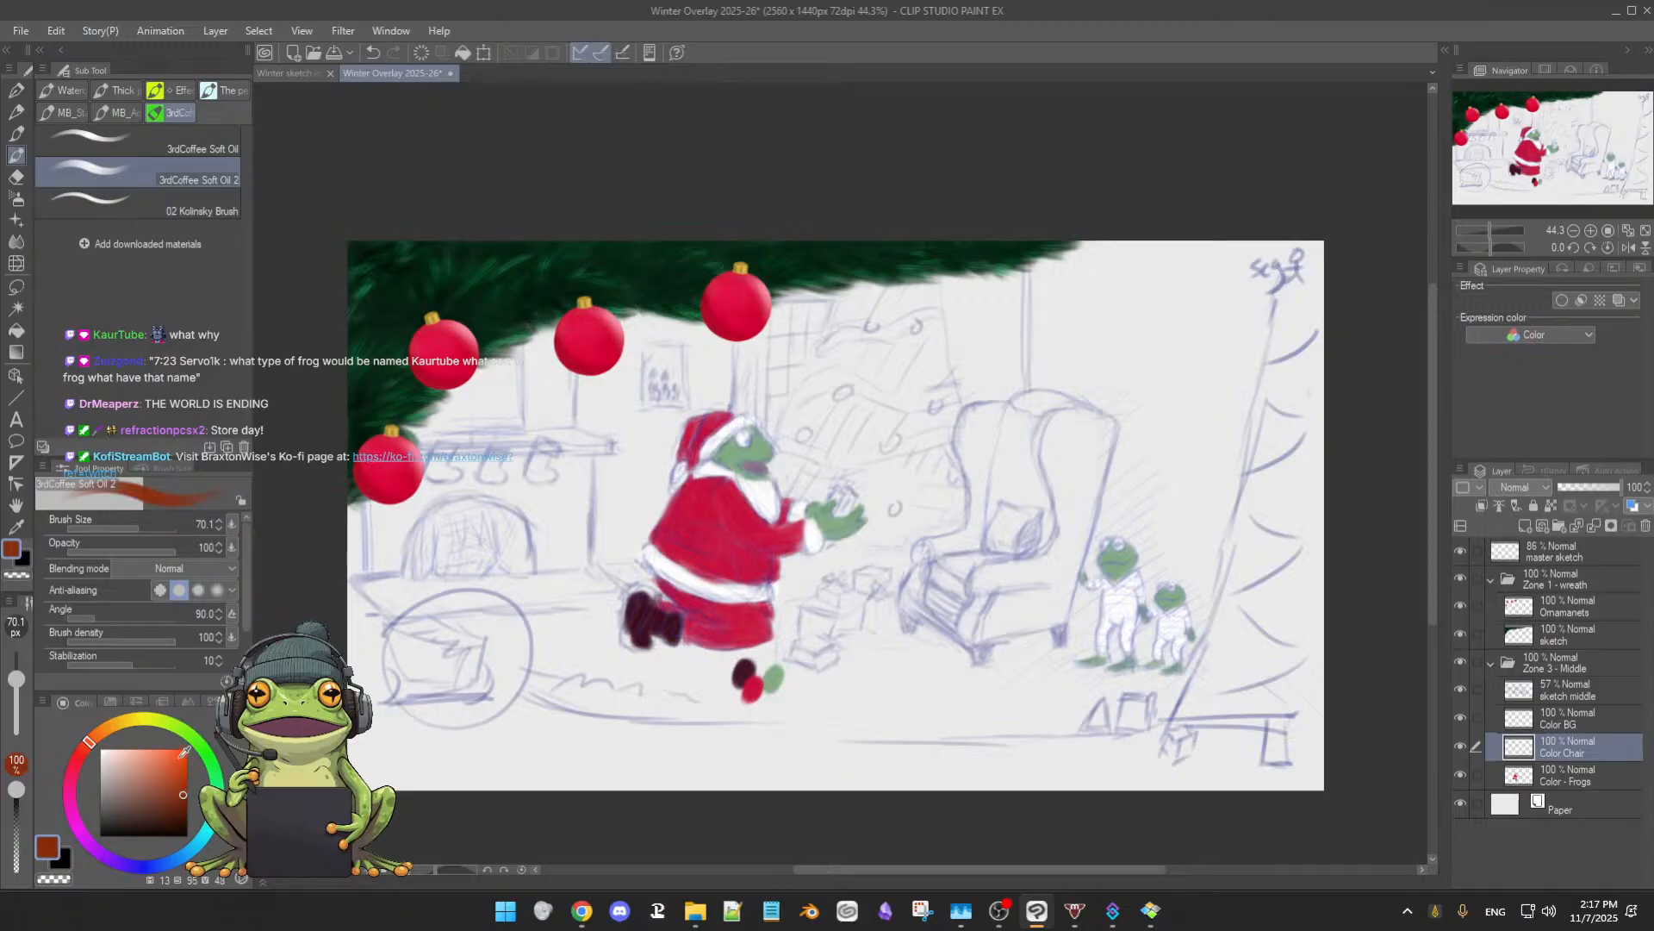
{"action": "left_click", "coordinate": [83, 744]}
{"action": "left_click_drag", "start_coordinate": [84, 746], "coordinate": [100, 731]}
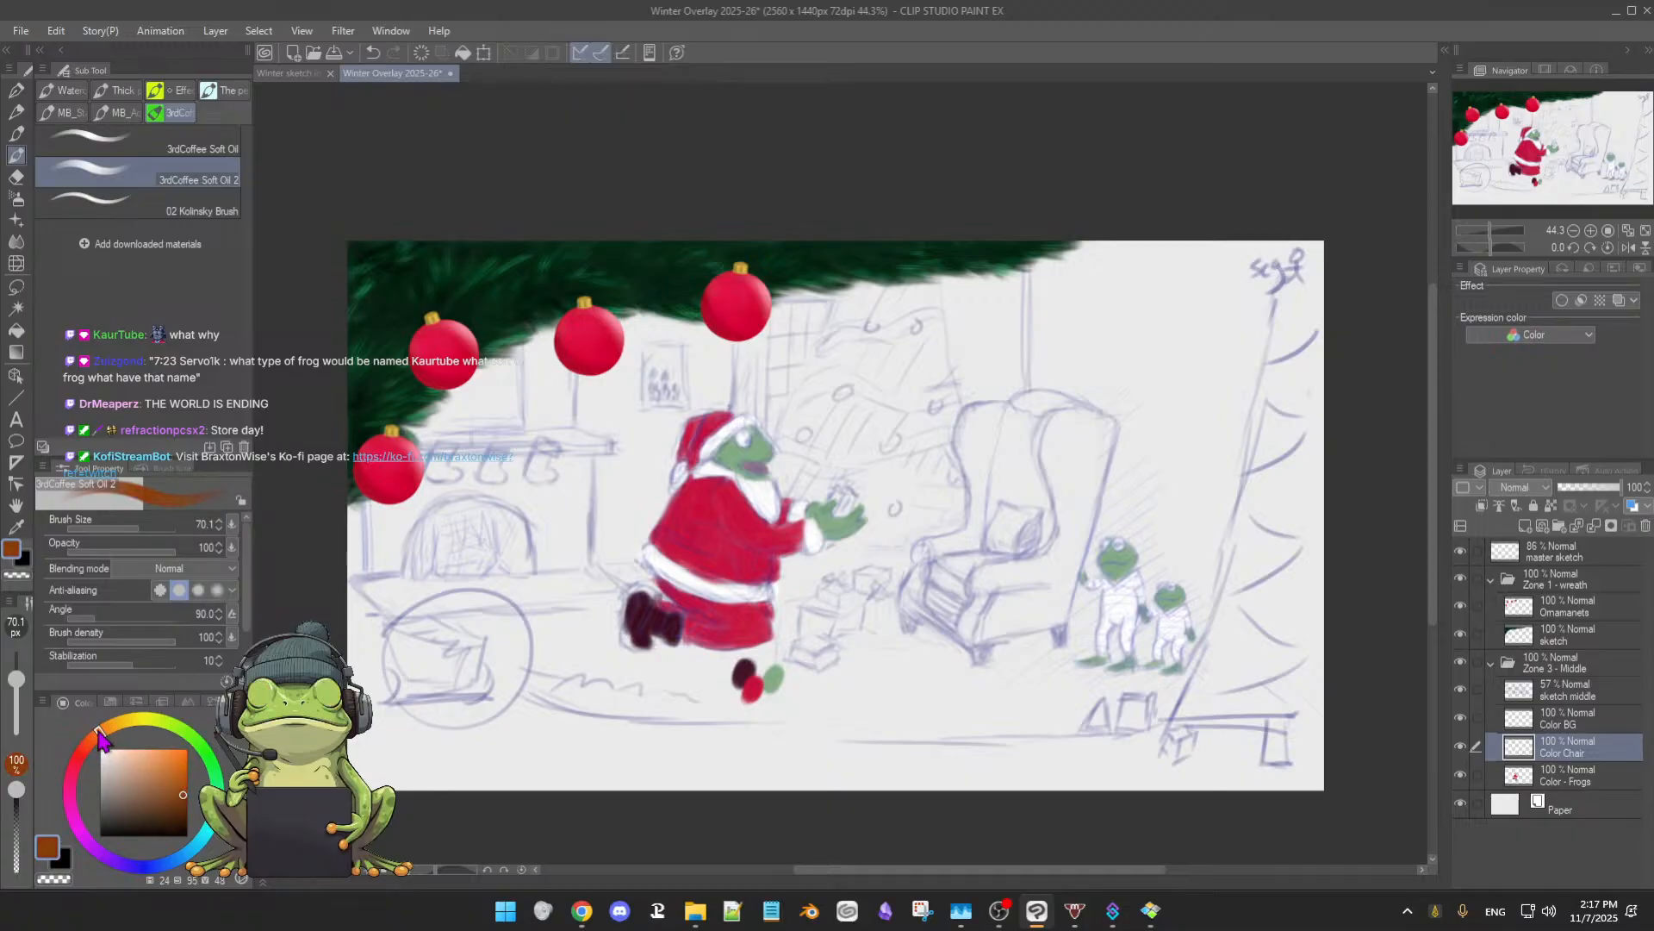
{"action": "left_click_drag", "start_coordinate": [184, 783], "coordinate": [161, 783]}
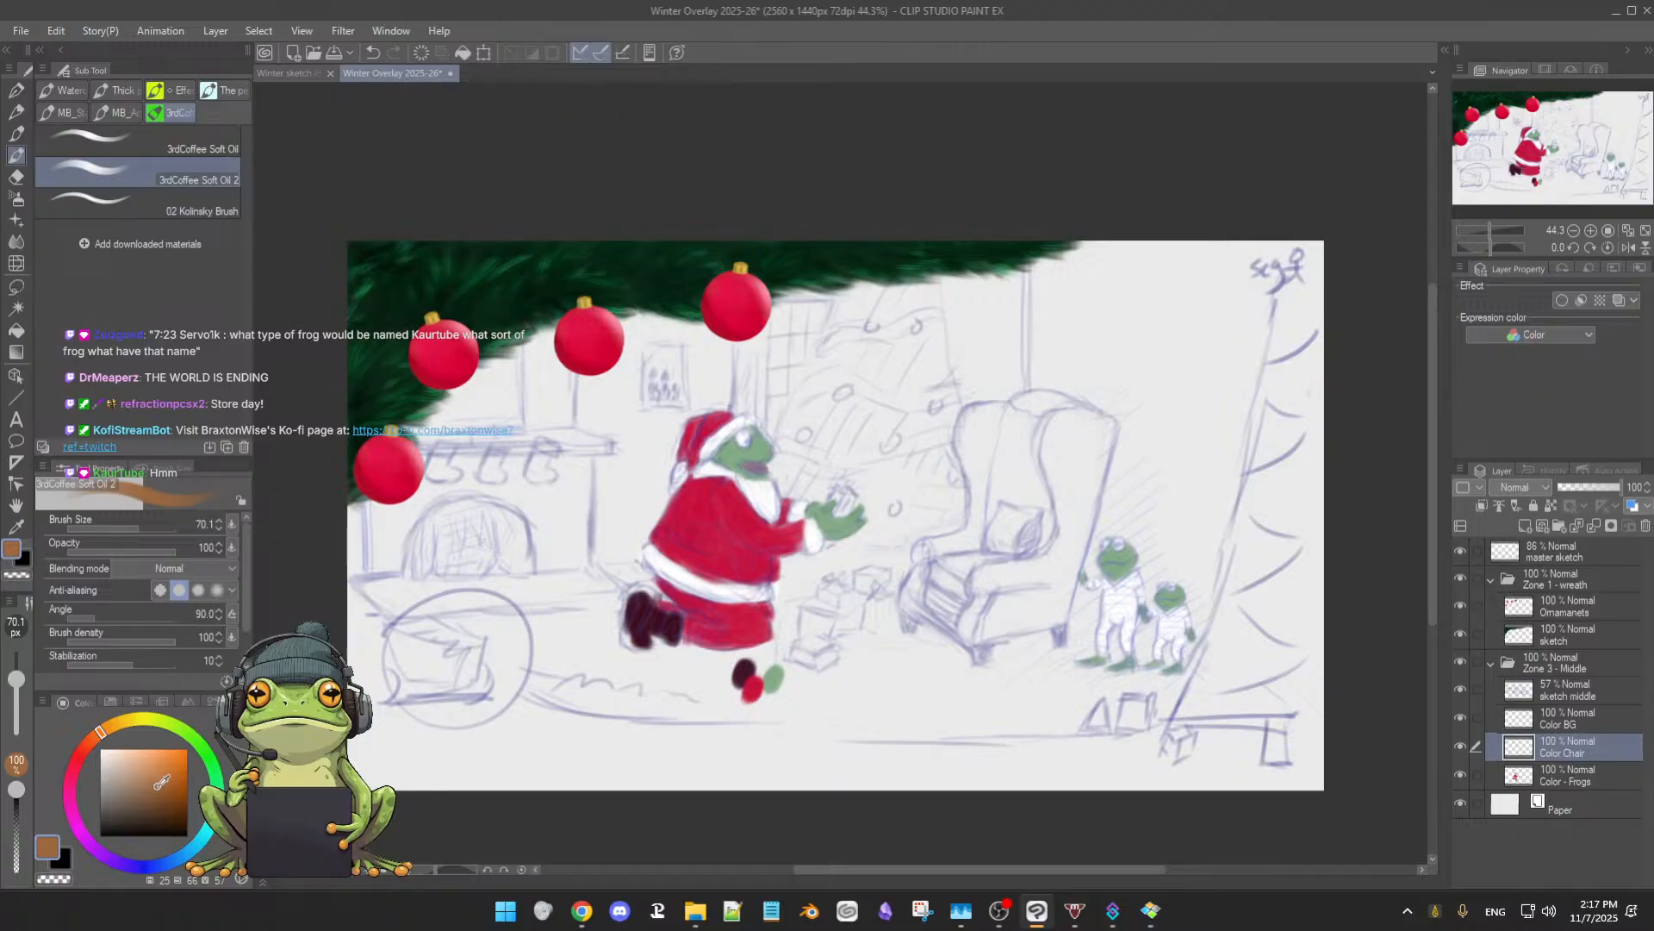
{"action": "left_click_drag", "start_coordinate": [92, 732], "coordinate": [95, 735]}
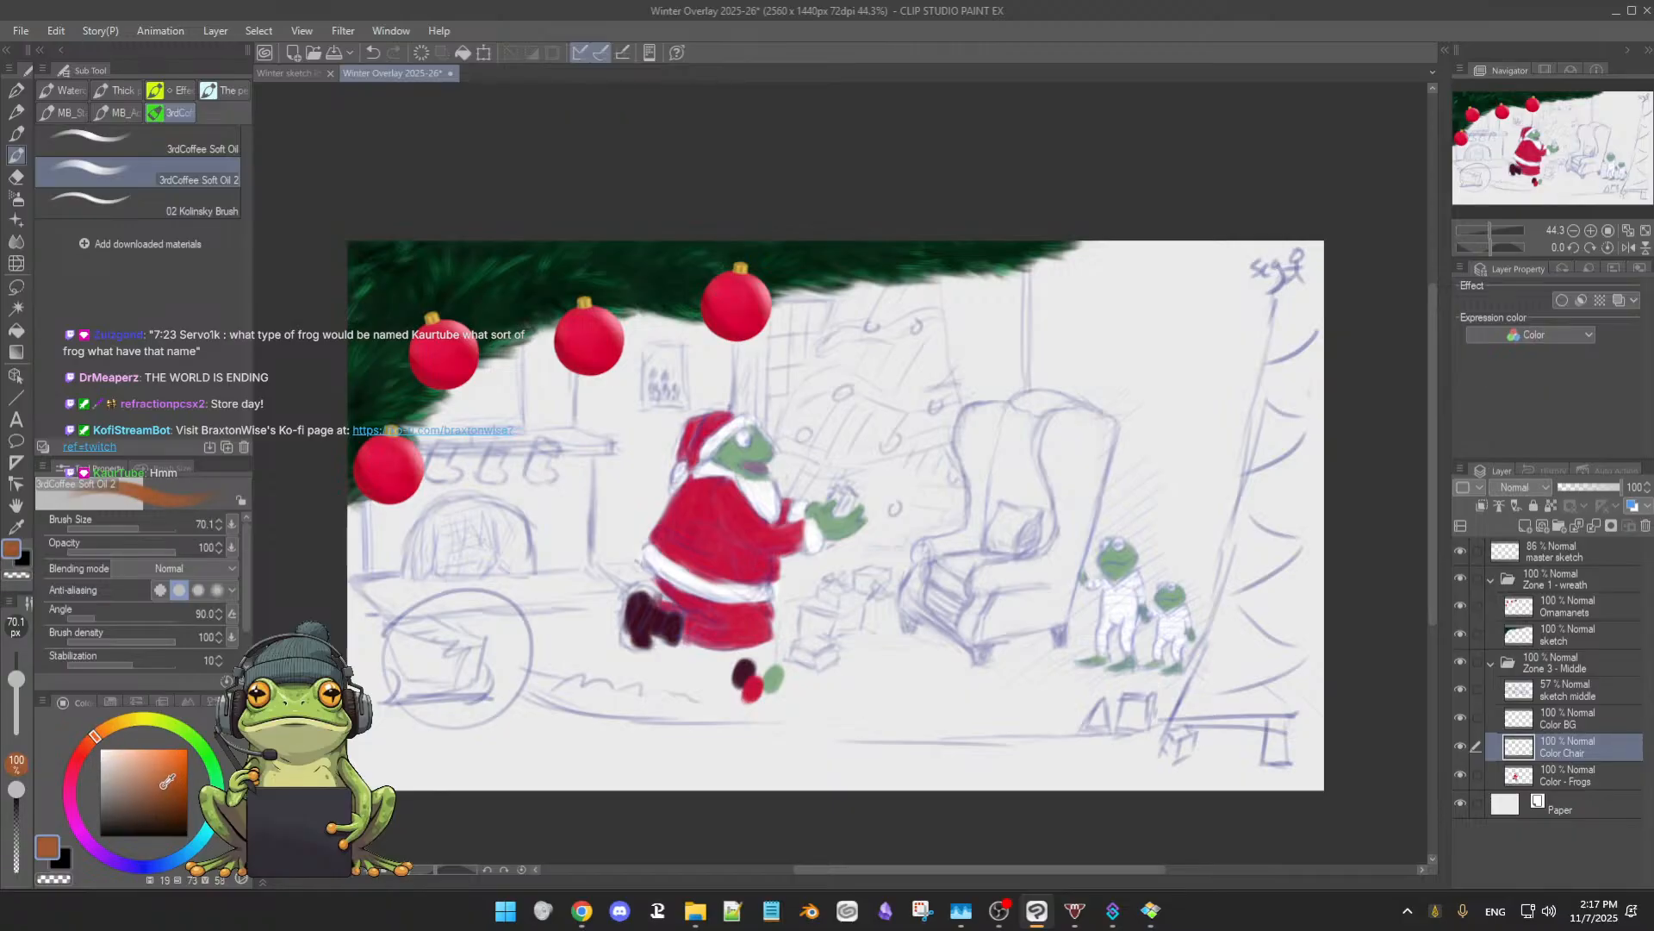
{"action": "left_click_drag", "start_coordinate": [162, 786], "coordinate": [161, 785]}
{"action": "key", "text": "]"}
{"action": "mouse_move", "coordinate": [998, 427]}
{"action": "left_mouse_down"}
{"action": "mouse_move", "coordinate": [969, 434]}
{"action": "mouse_move", "coordinate": [972, 452]}
{"action": "left_mouse_up"}
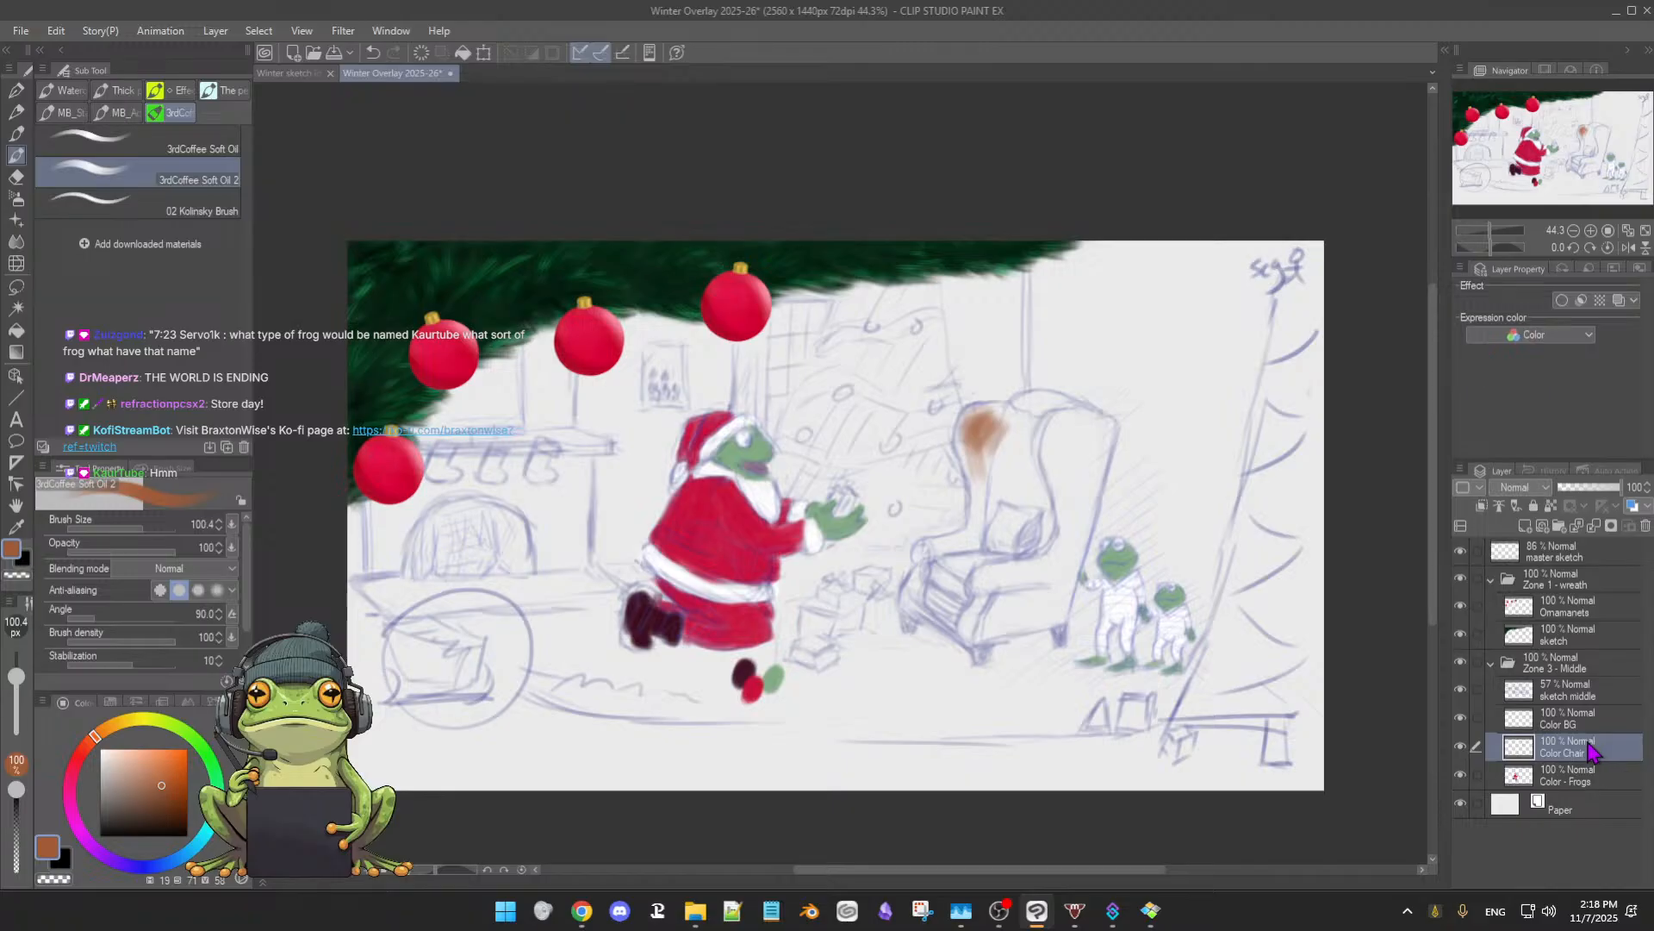
{"action": "mouse_move", "coordinate": [974, 444]}
{"action": "left_mouse_down"}
{"action": "mouse_move", "coordinate": [955, 517]}
{"action": "mouse_move", "coordinate": [991, 517]}
{"action": "left_mouse_up"}
{"action": "mouse_move", "coordinate": [922, 388]}
{"action": "left_mouse_down"}
{"action": "mouse_move", "coordinate": [974, 430]}
{"action": "mouse_move", "coordinate": [953, 473]}
{"action": "left_mouse_up"}
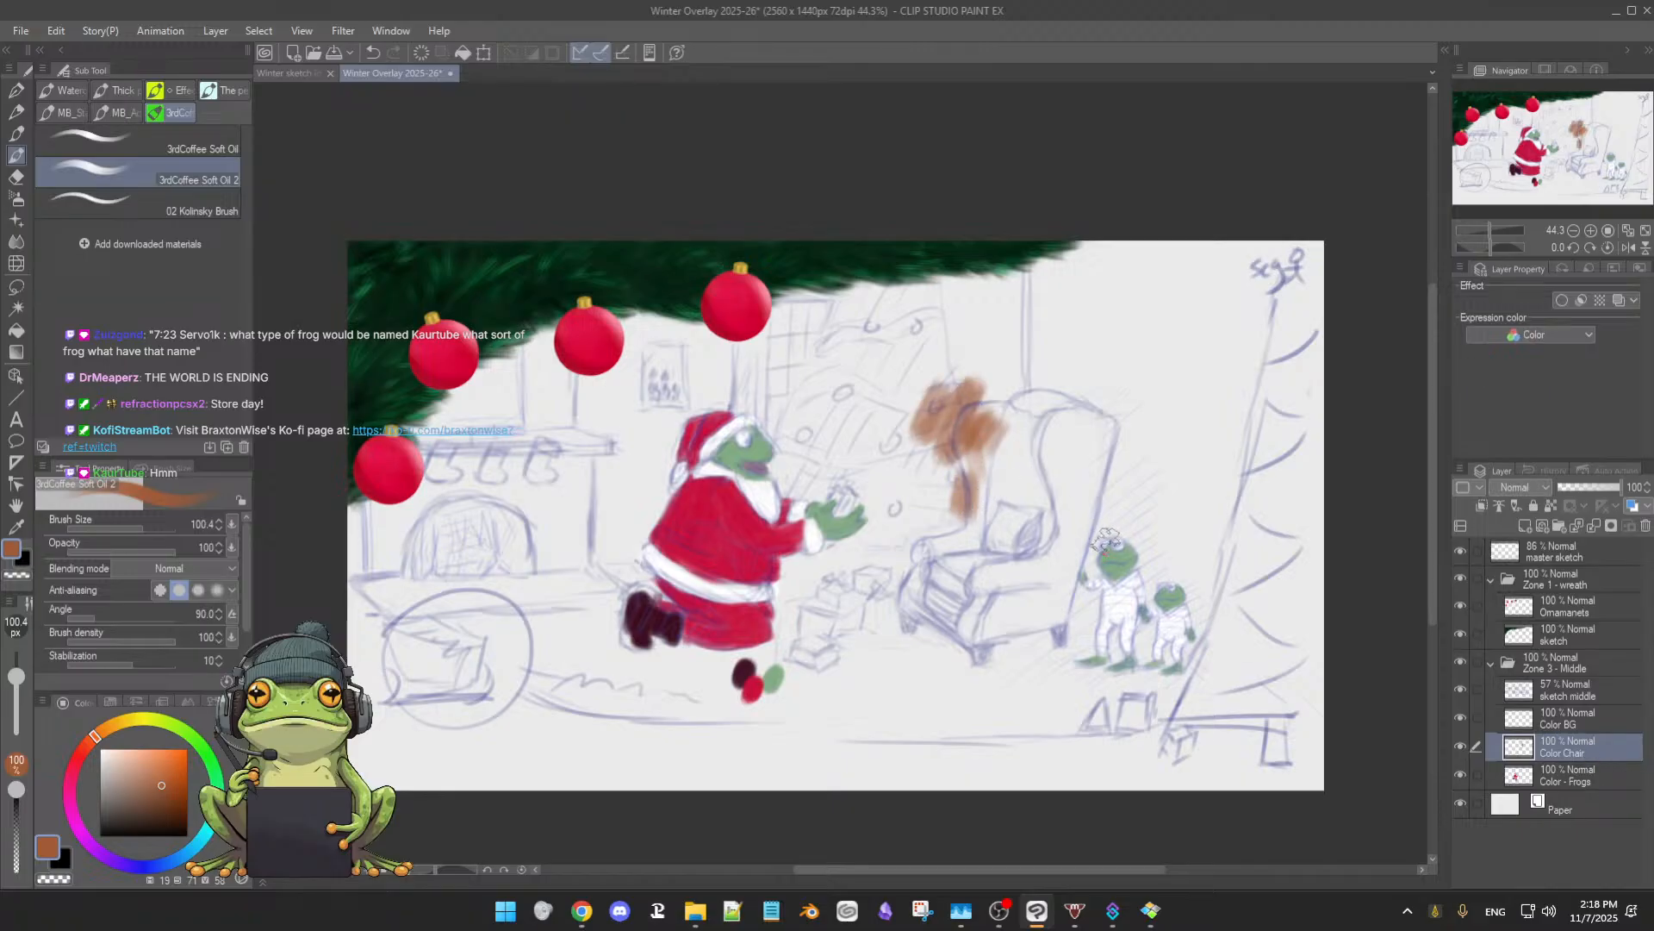
{"action": "key", "text": "ctrl+z"}
{"action": "key", "text": "ctrl+z"}
{"action": "key", "text": "ctrl+z"}
{"action": "key", "text": "ctrl+z"}
- Block in the armchair's backrest, seat and arms with orange-brown, reducing the brush to 88.6 px after the first stroke
{"action": "mouse_move", "coordinate": [991, 420]}
{"action": "left_mouse_down"}
{"action": "mouse_move", "coordinate": [974, 430]}
{"action": "mouse_move", "coordinate": [972, 517]}
{"action": "left_mouse_up"}
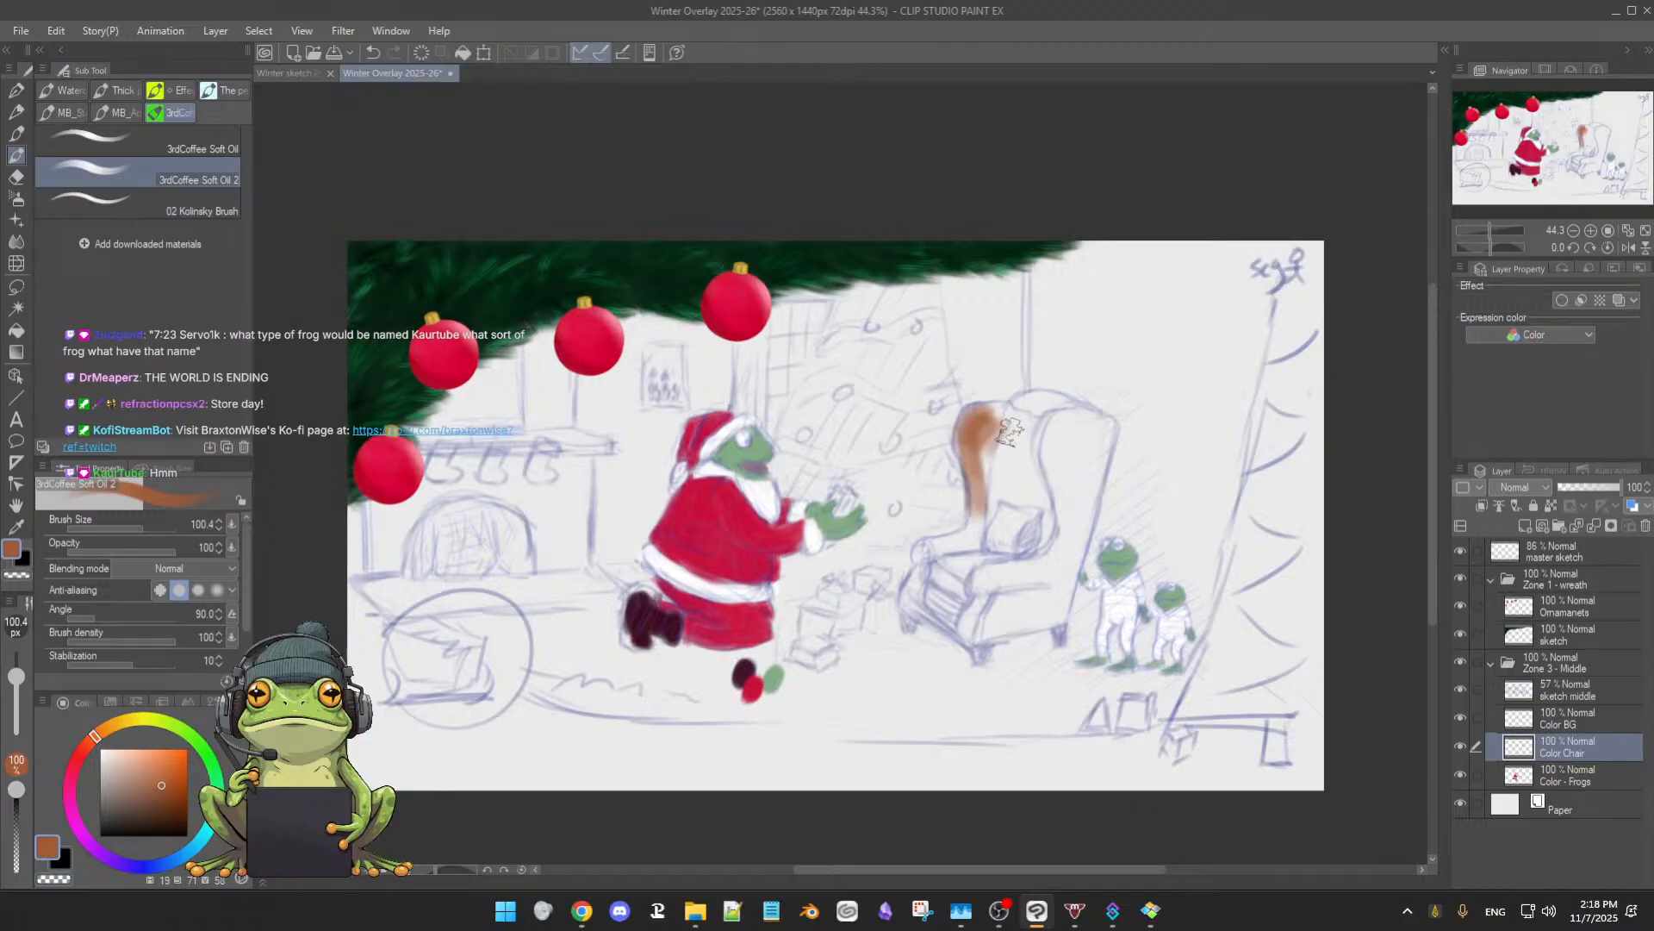
{"action": "key", "text": "bracketleft"}
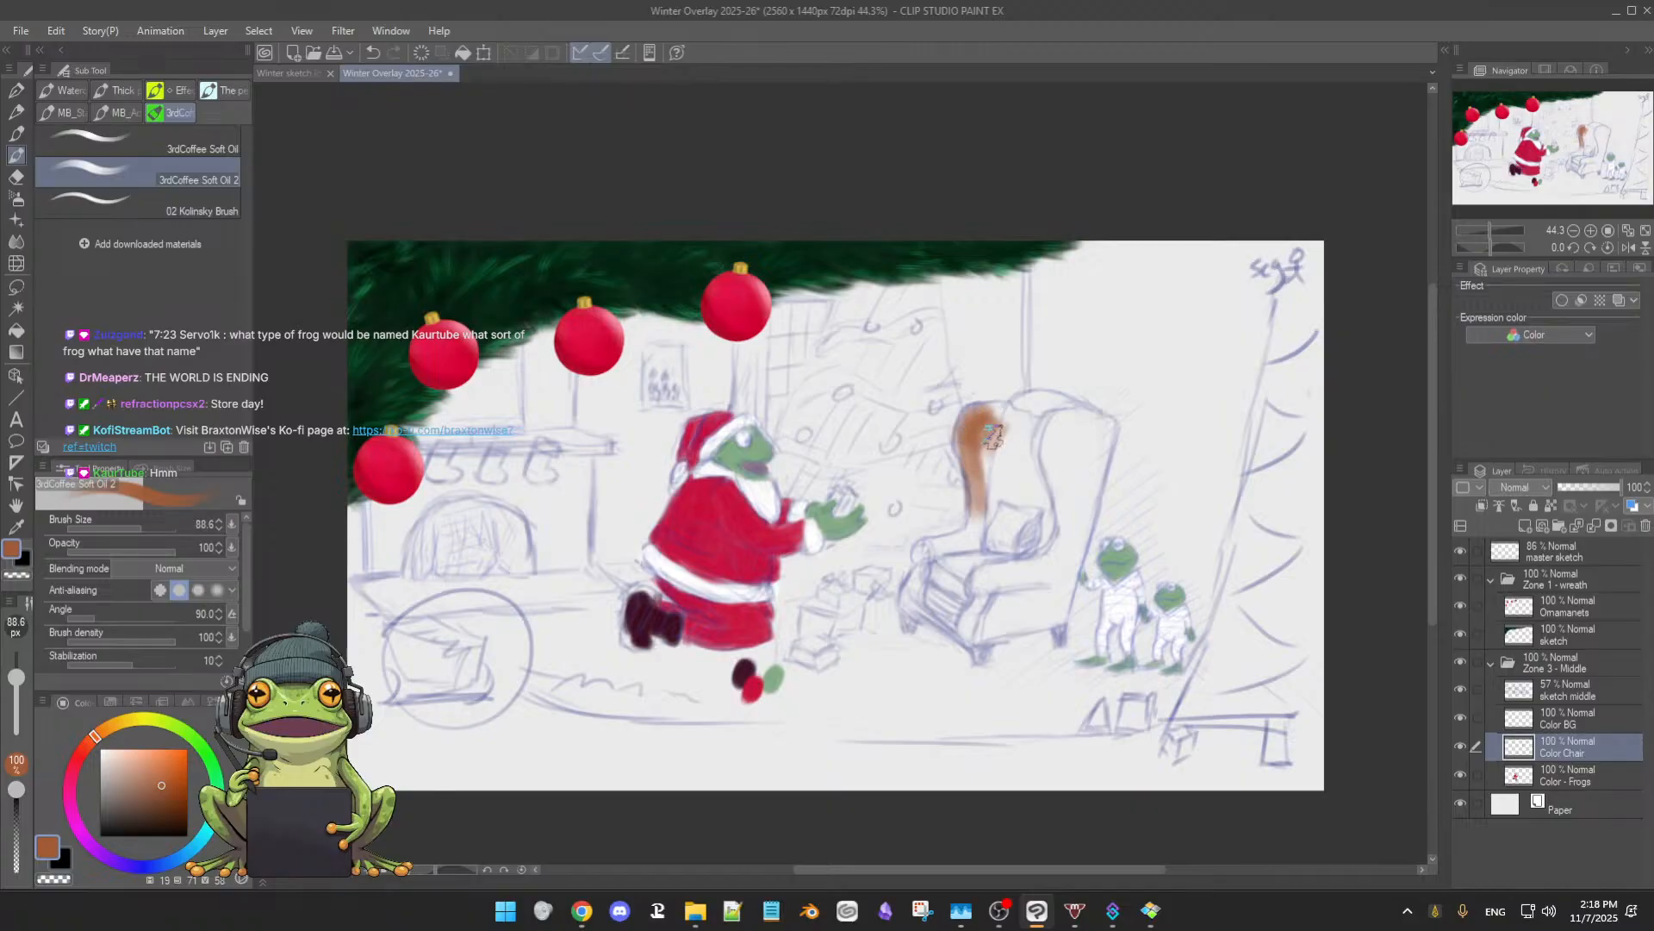
{"action": "mouse_move", "coordinate": [979, 429]}
{"action": "left_mouse_down"}
{"action": "mouse_move", "coordinate": [1059, 412]}
{"action": "mouse_move", "coordinate": [1049, 401]}
{"action": "mouse_move", "coordinate": [997, 429]}
{"action": "mouse_move", "coordinate": [1042, 431]}
{"action": "mouse_move", "coordinate": [1076, 419]}
{"action": "mouse_move", "coordinate": [1066, 408]}
{"action": "mouse_move", "coordinate": [1100, 420]}
{"action": "mouse_move", "coordinate": [1021, 449]}
{"action": "mouse_move", "coordinate": [1033, 480]}
{"action": "mouse_move", "coordinate": [1064, 462]}
{"action": "left_mouse_up"}
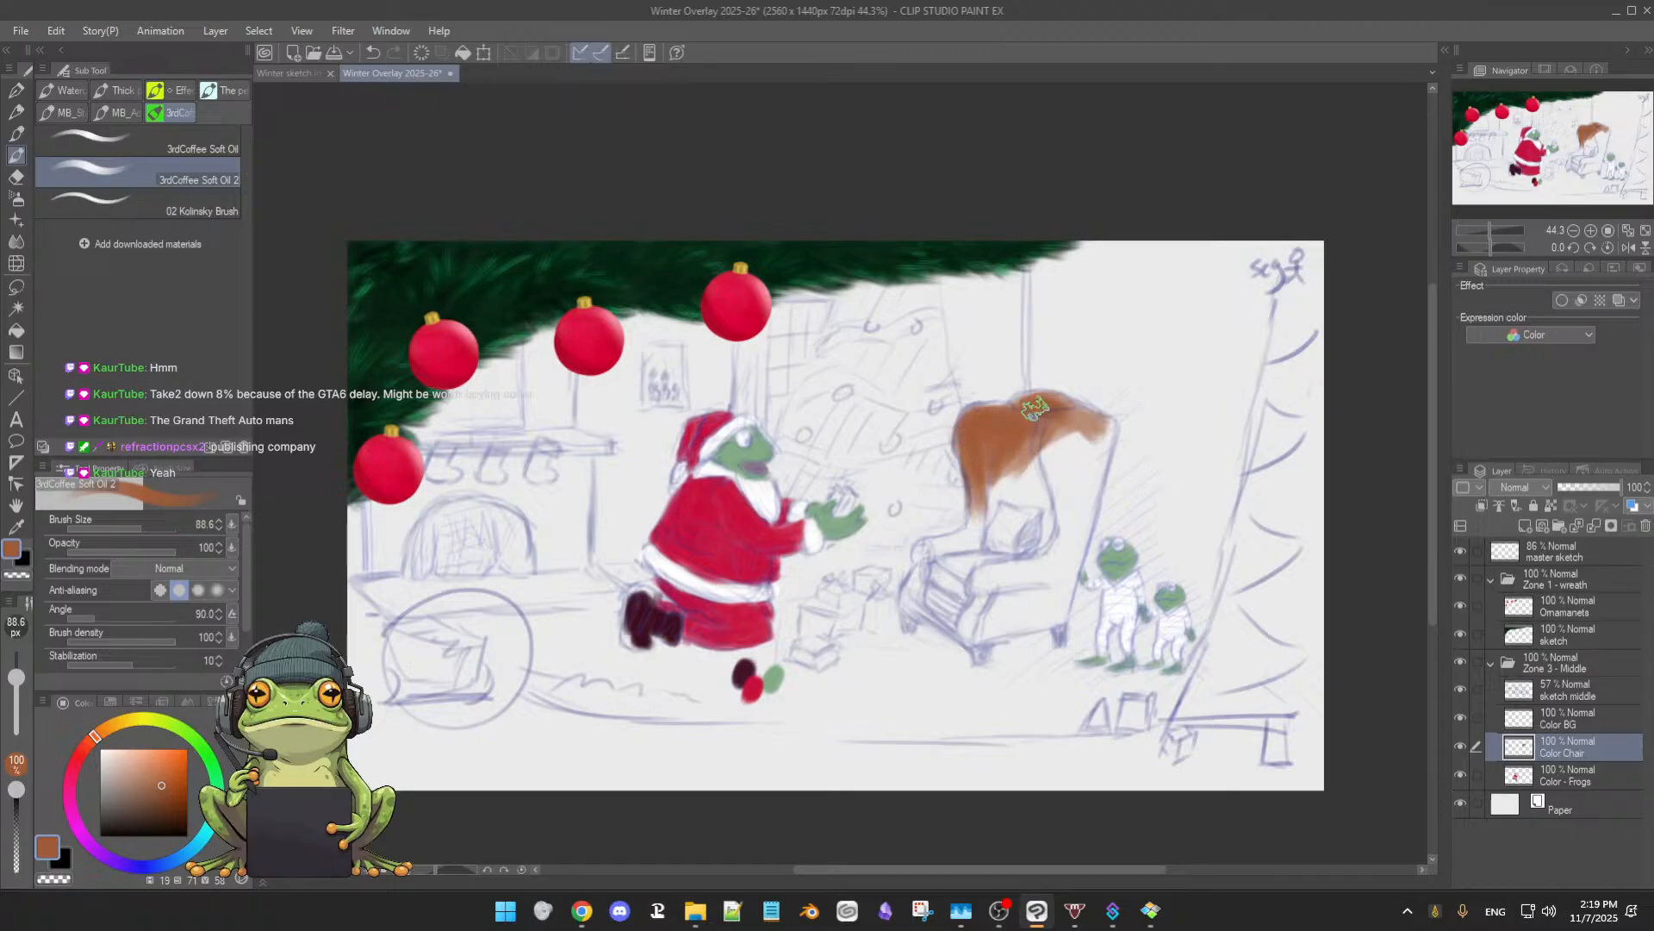
{"action": "mouse_move", "coordinate": [1043, 424]}
{"action": "left_mouse_down"}
{"action": "mouse_move", "coordinate": [1095, 431]}
{"action": "mouse_move", "coordinate": [1088, 462]}
{"action": "mouse_move", "coordinate": [1069, 406]}
{"action": "mouse_move", "coordinate": [1080, 449]}
{"action": "mouse_move", "coordinate": [1060, 507]}
{"action": "mouse_move", "coordinate": [1053, 429]}
{"action": "mouse_move", "coordinate": [1030, 493]}
{"action": "mouse_move", "coordinate": [1014, 446]}
{"action": "mouse_move", "coordinate": [996, 503]}
{"action": "mouse_move", "coordinate": [972, 462]}
{"action": "mouse_move", "coordinate": [985, 533]}
{"action": "mouse_move", "coordinate": [993, 521]}
{"action": "mouse_move", "coordinate": [954, 544]}
{"action": "mouse_move", "coordinate": [1031, 534]}
{"action": "mouse_move", "coordinate": [1025, 493]}
{"action": "mouse_move", "coordinate": [1001, 499]}
{"action": "mouse_move", "coordinate": [1094, 439]}
{"action": "mouse_move", "coordinate": [1083, 482]}
{"action": "mouse_move", "coordinate": [1104, 427]}
{"action": "mouse_move", "coordinate": [1061, 536]}
{"action": "mouse_move", "coordinate": [1042, 462]}
{"action": "mouse_move", "coordinate": [1063, 457]}
{"action": "mouse_move", "coordinate": [1062, 505]}
{"action": "mouse_move", "coordinate": [1072, 469]}
{"action": "mouse_move", "coordinate": [1065, 505]}
{"action": "mouse_move", "coordinate": [1083, 480]}
{"action": "mouse_move", "coordinate": [1084, 522]}
{"action": "mouse_move", "coordinate": [1037, 552]}
{"action": "mouse_move", "coordinate": [1042, 539]}
{"action": "mouse_move", "coordinate": [939, 548]}
{"action": "mouse_move", "coordinate": [1004, 495]}
{"action": "mouse_move", "coordinate": [978, 556]}
{"action": "mouse_move", "coordinate": [1034, 554]}
{"action": "mouse_move", "coordinate": [1035, 521]}
{"action": "mouse_move", "coordinate": [1008, 558]}
{"action": "mouse_move", "coordinate": [925, 573]}
{"action": "mouse_move", "coordinate": [977, 605]}
{"action": "mouse_move", "coordinate": [1072, 556]}
{"action": "mouse_move", "coordinate": [1004, 629]}
{"action": "mouse_move", "coordinate": [978, 621]}
{"action": "mouse_move", "coordinate": [1038, 587]}
{"action": "mouse_move", "coordinate": [1051, 607]}
{"action": "mouse_move", "coordinate": [1072, 547]}
{"action": "mouse_move", "coordinate": [1058, 618]}
{"action": "mouse_move", "coordinate": [991, 625]}
{"action": "mouse_move", "coordinate": [1021, 585]}
{"action": "mouse_move", "coordinate": [982, 638]}
{"action": "mouse_move", "coordinate": [913, 587]}
{"action": "mouse_move", "coordinate": [962, 579]}
{"action": "left_mouse_up"}
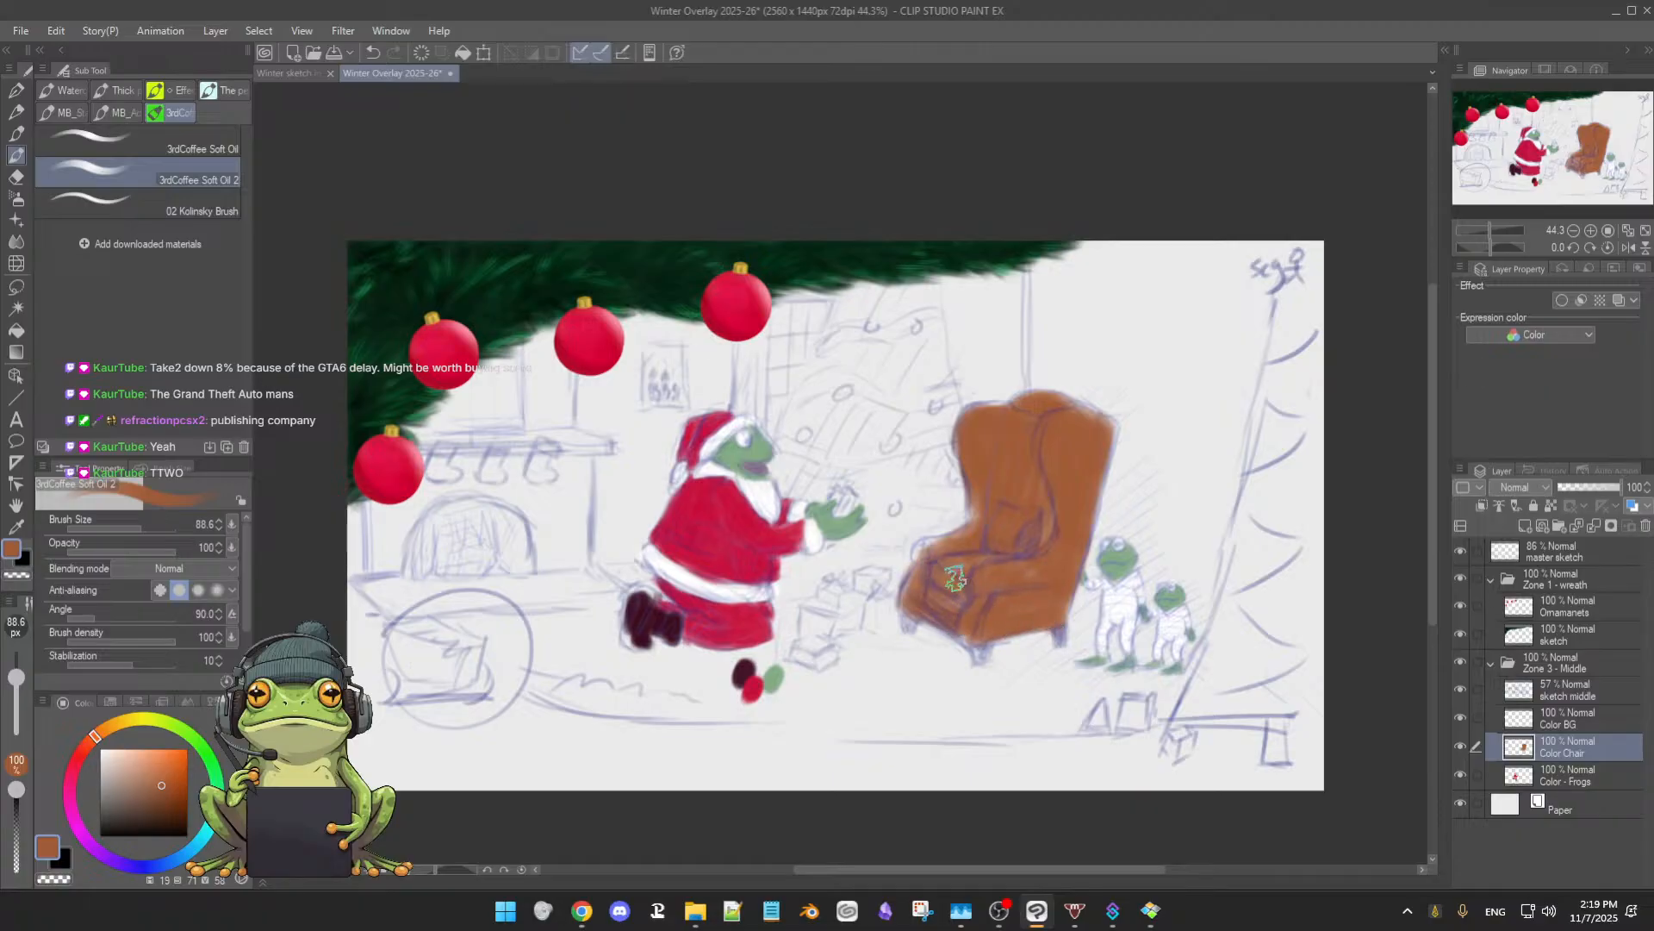
- Fill the armchair's remaining gaps and feet in orange-brown with a 65.4 px brush and switch briefly to the soft eraser
{"action": "key", "text": "bracketleft"}
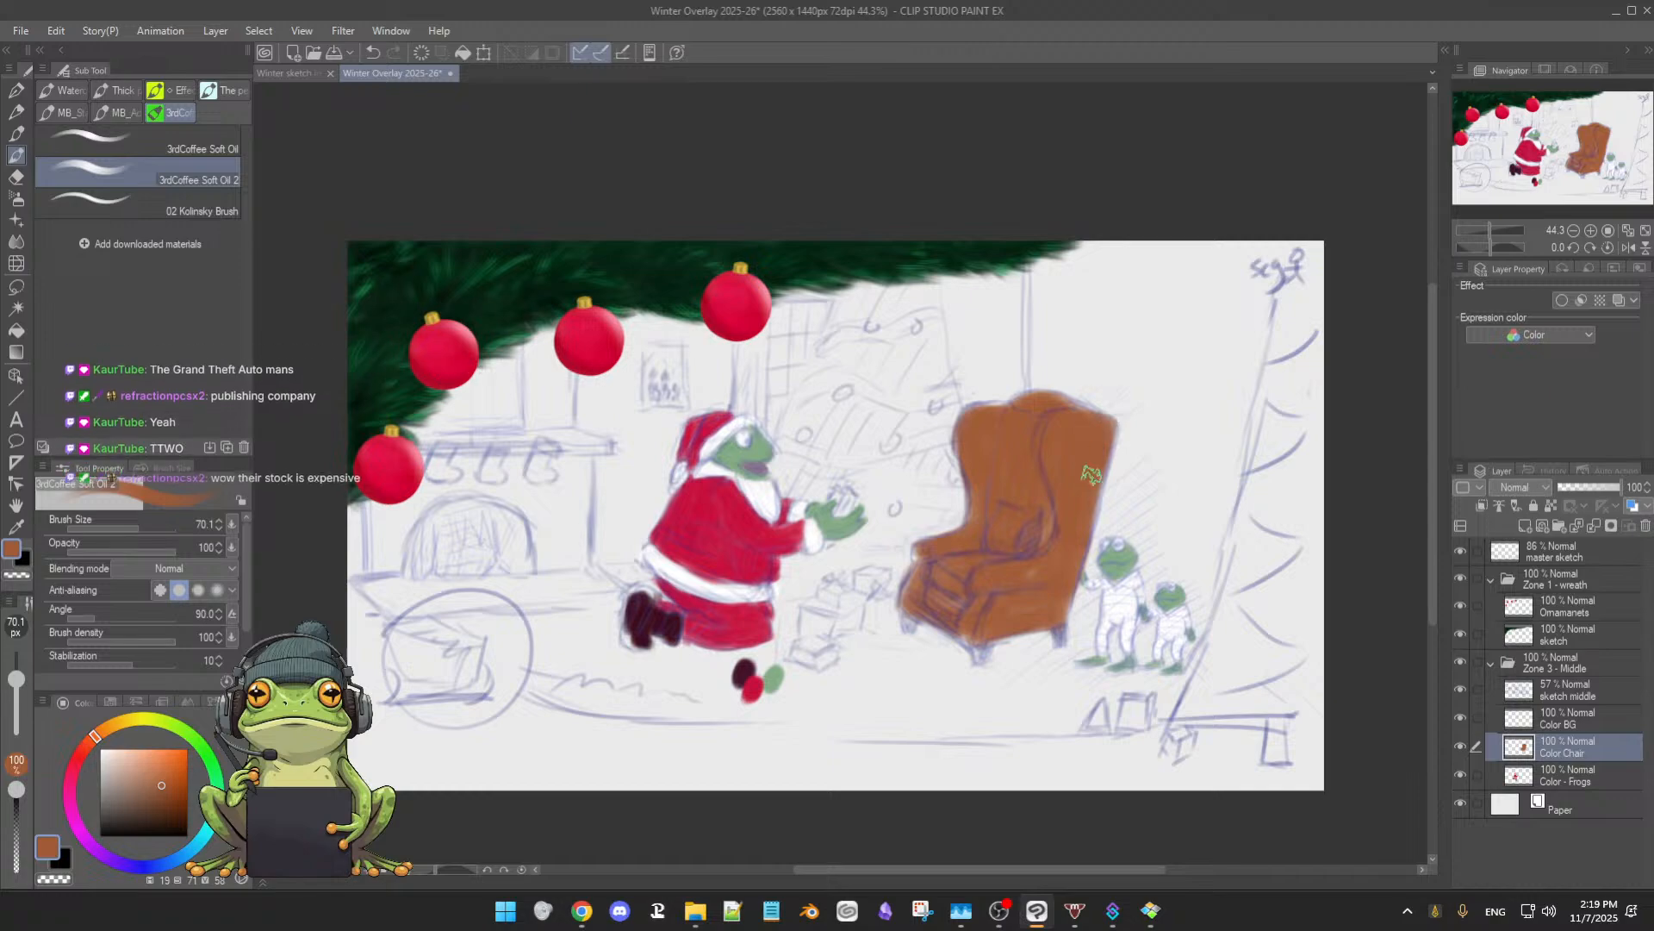
{"action": "key", "text": "["}
{"action": "mouse_move", "coordinate": [1039, 507]}
{"action": "left_mouse_down"}
{"action": "mouse_move", "coordinate": [1038, 490]}
{"action": "mouse_move", "coordinate": [1023, 506]}
{"action": "mouse_move", "coordinate": [1044, 512]}
{"action": "left_mouse_up"}
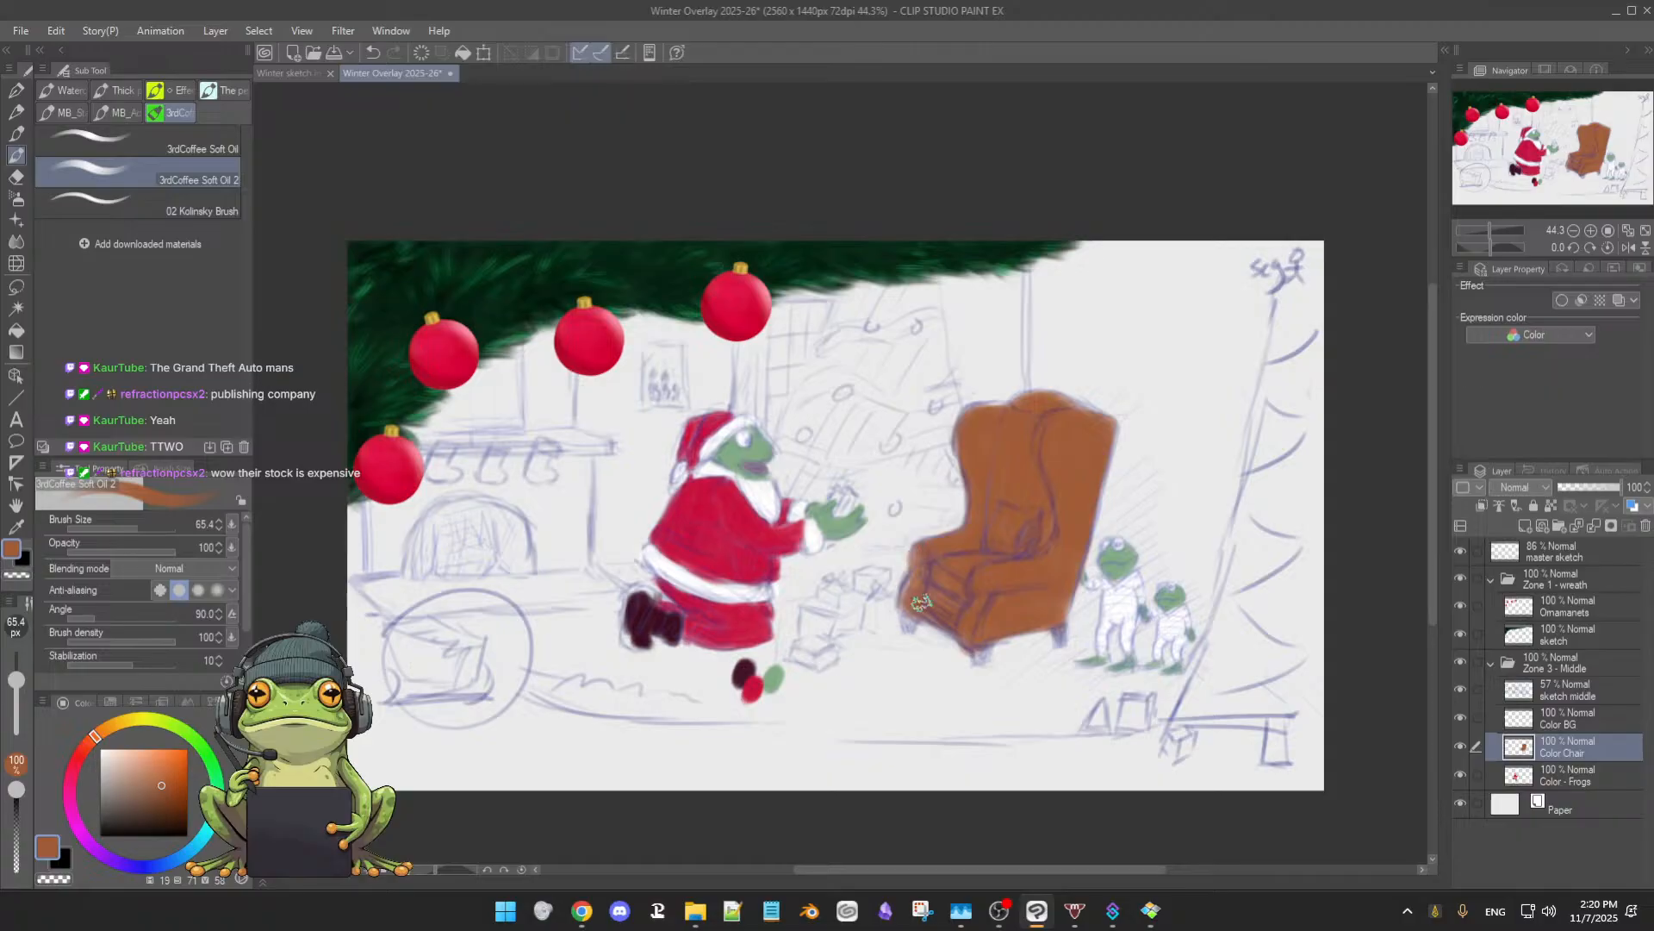
{"action": "left_click_drag", "start_coordinate": [960, 642], "coordinate": [988, 654]}
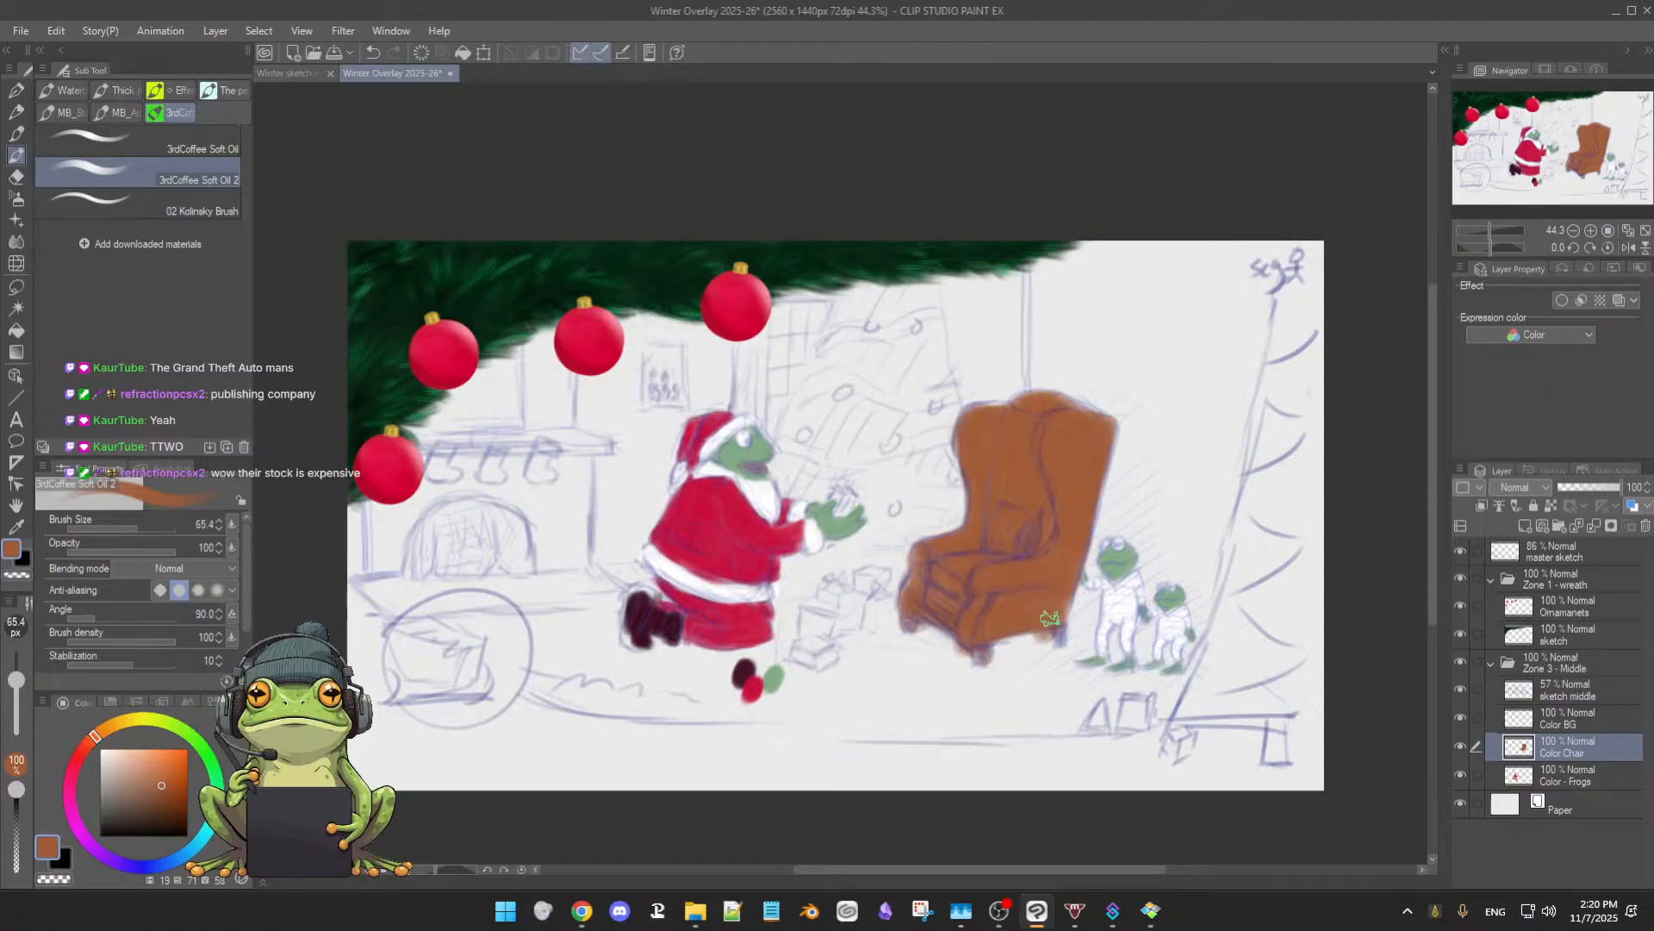
{"action": "key", "text": "e"}
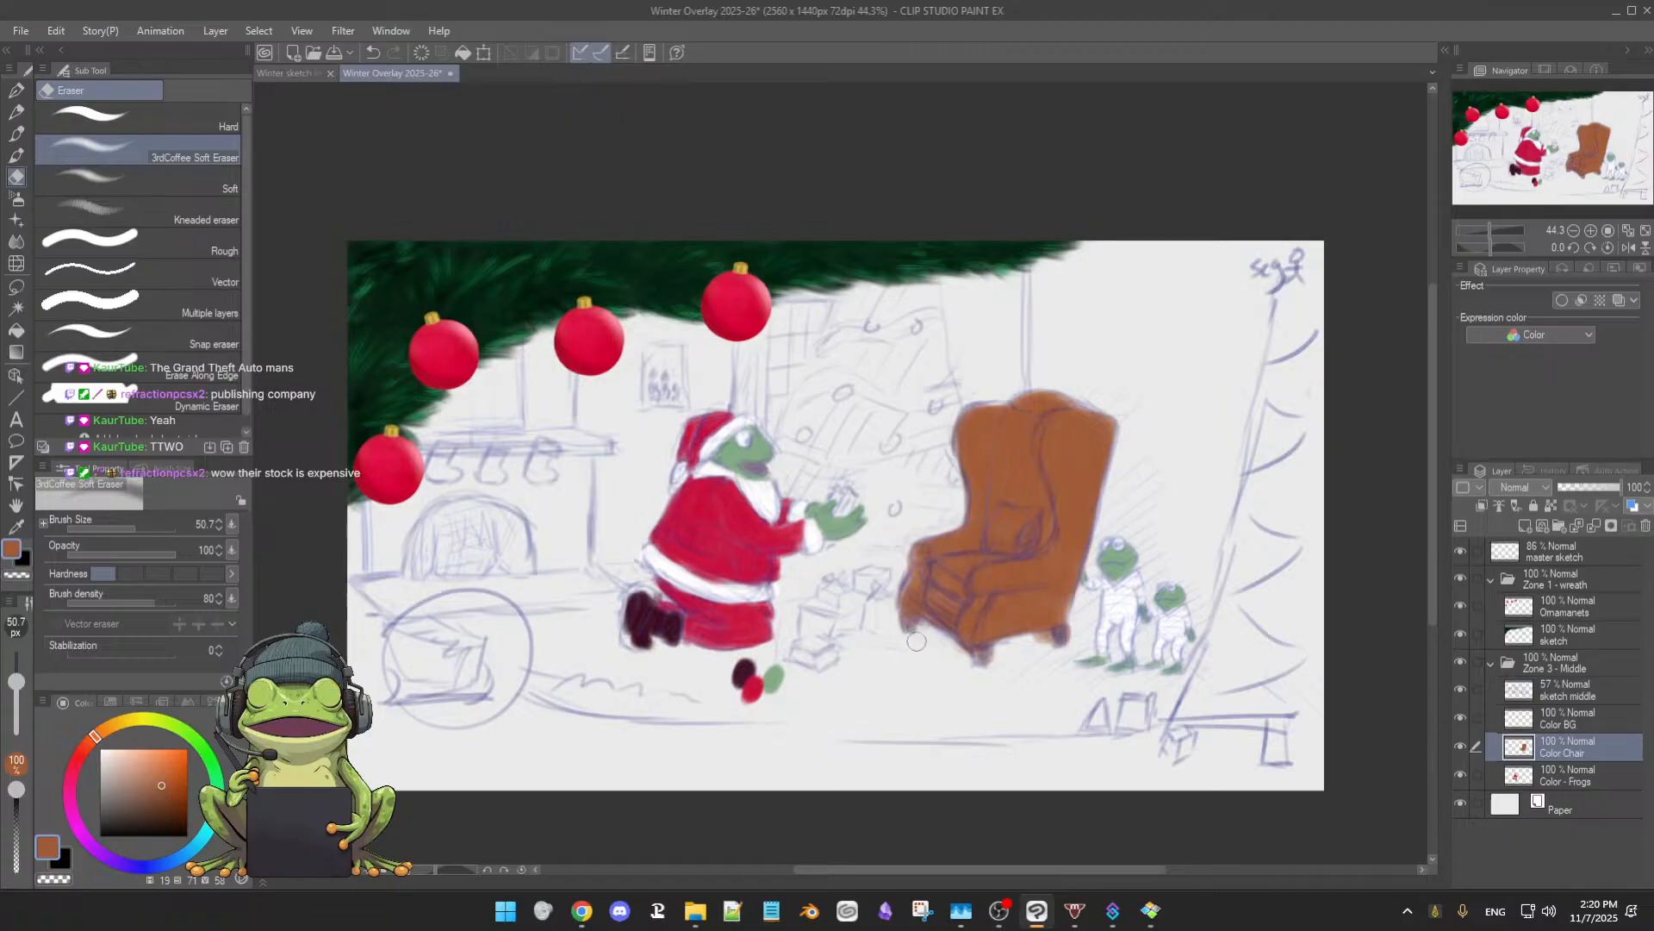
{"action": "key", "text": "b"}
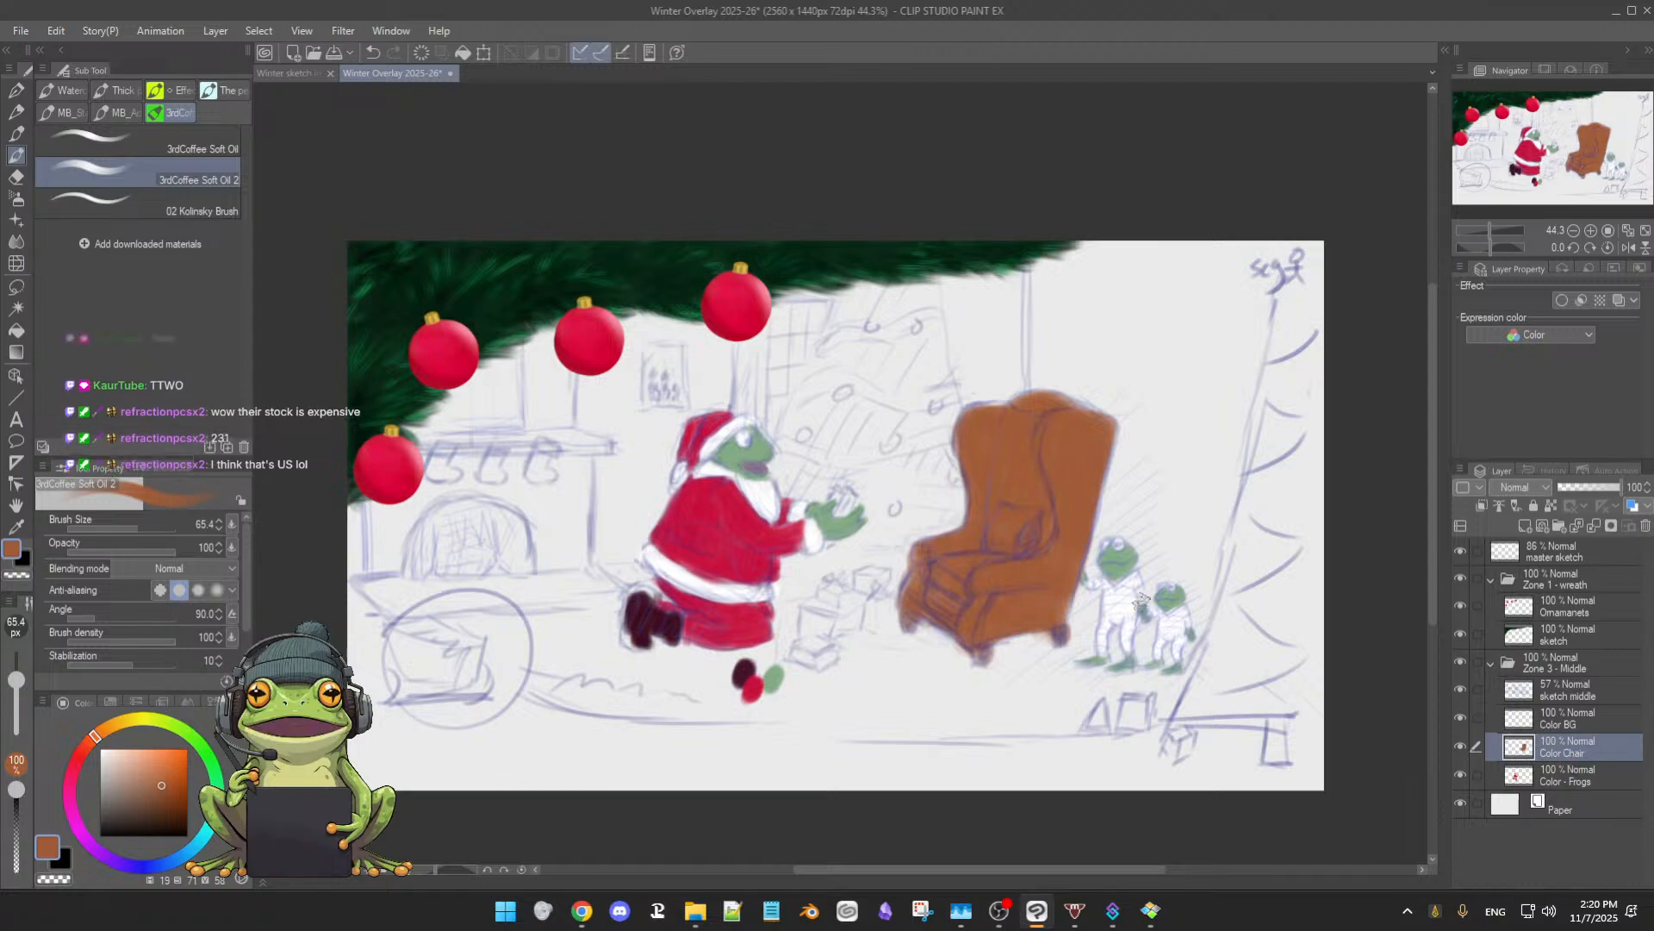
- Sample the paper white beside the armchair and paint it along the inner edge of the chair's backrest facing Santa
{"action": "scroll", "coordinate": [1018, 560], "scroll_direction": "up", "scroll_amount": 5}
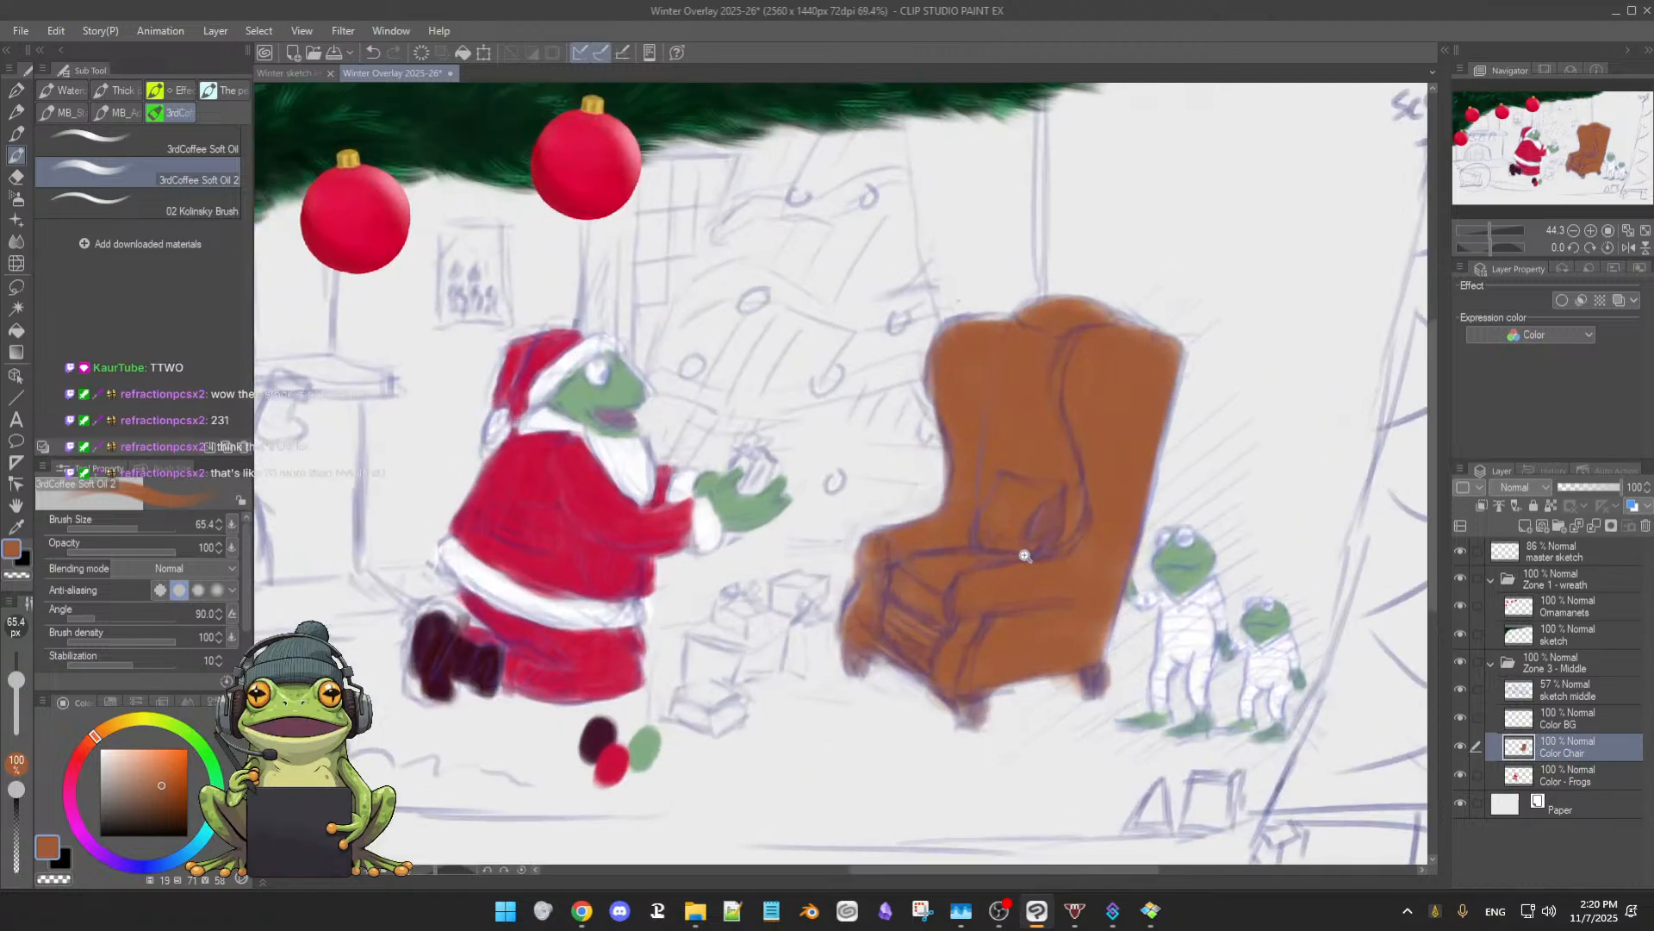
{"action": "mouse_move", "coordinate": [951, 441]}
{"action": "left_mouse_down"}
{"action": "mouse_move", "coordinate": [914, 480]}
{"action": "mouse_move", "coordinate": [968, 589]}
{"action": "mouse_move", "coordinate": [872, 443]}
{"action": "mouse_move", "coordinate": [906, 481]}
{"action": "mouse_move", "coordinate": [930, 425]}
{"action": "mouse_move", "coordinate": [910, 438]}
{"action": "mouse_move", "coordinate": [927, 447]}
{"action": "mouse_move", "coordinate": [918, 520]}
{"action": "left_mouse_up"}
{"action": "left_click", "coordinate": [872, 446], "text": "alt"}
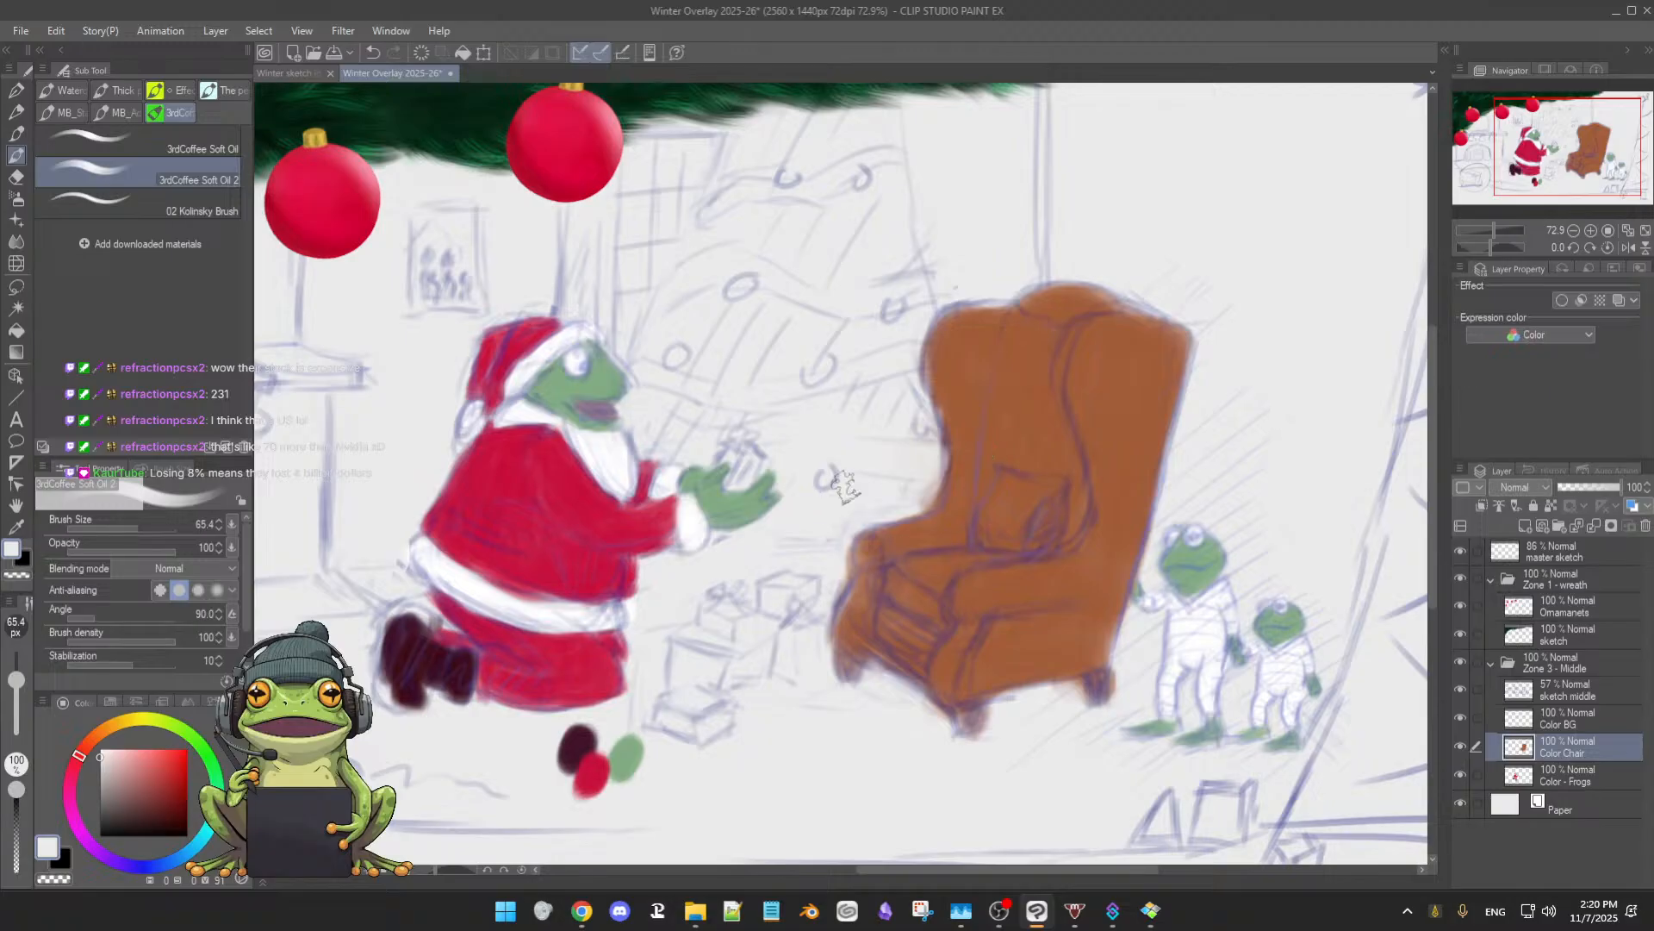
- Toggle the Color Chair layer off and on and hide the Paper layer to inspect the paint around the armchair
{"action": "left_click", "coordinate": [1461, 748]}
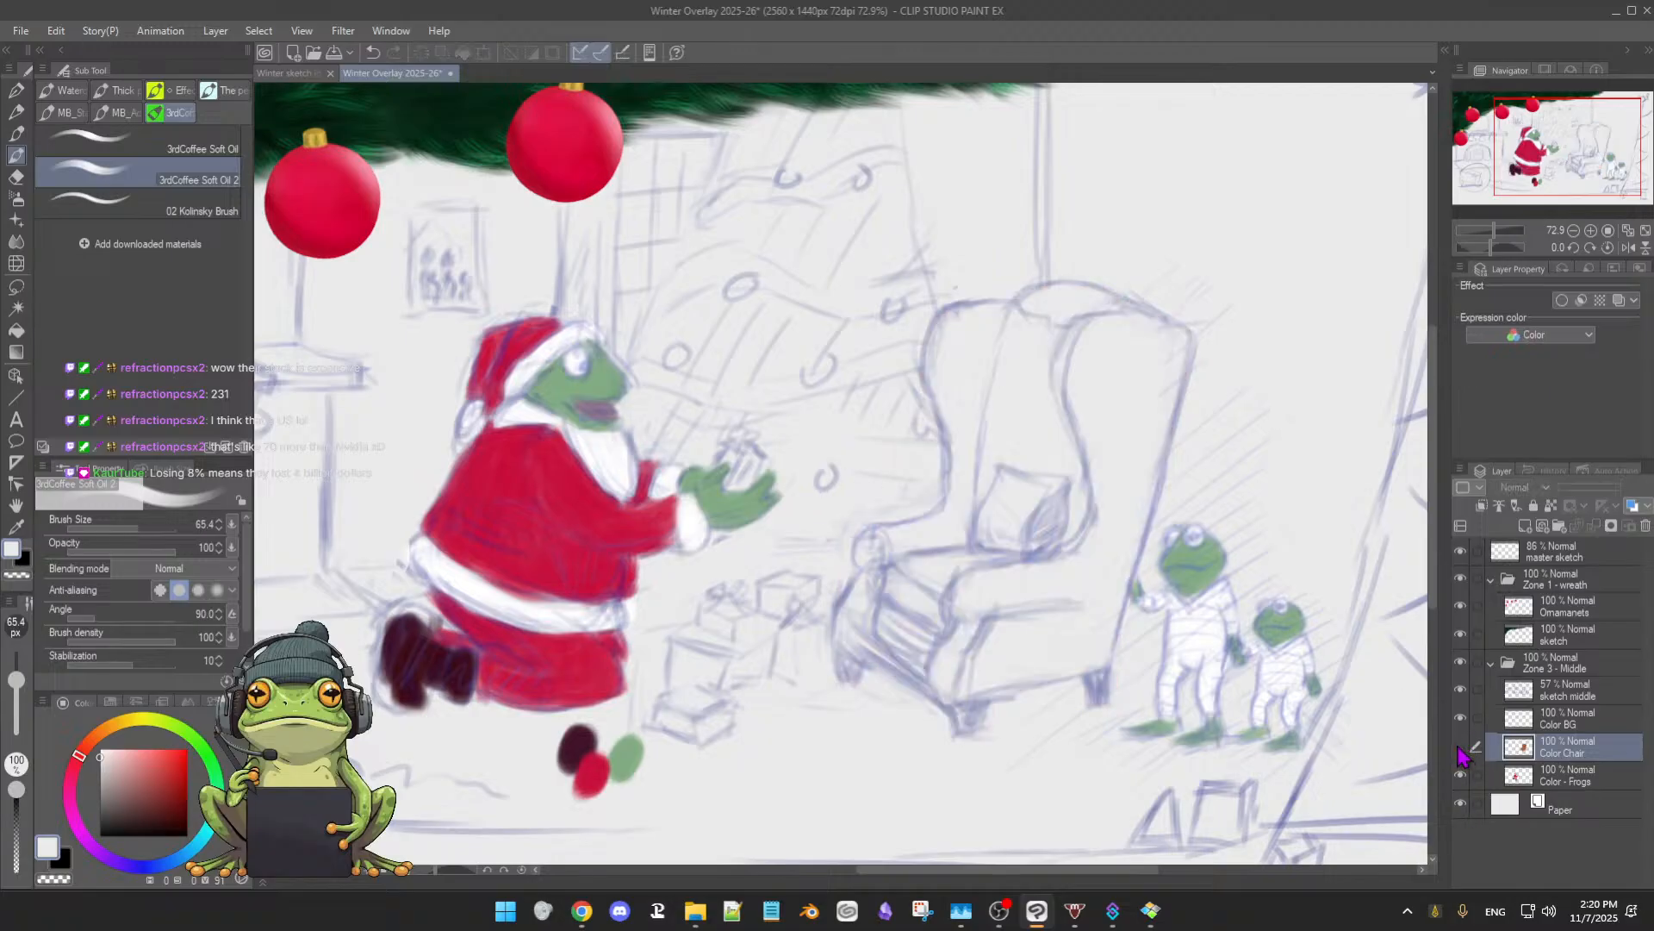
{"action": "left_click", "coordinate": [1461, 748]}
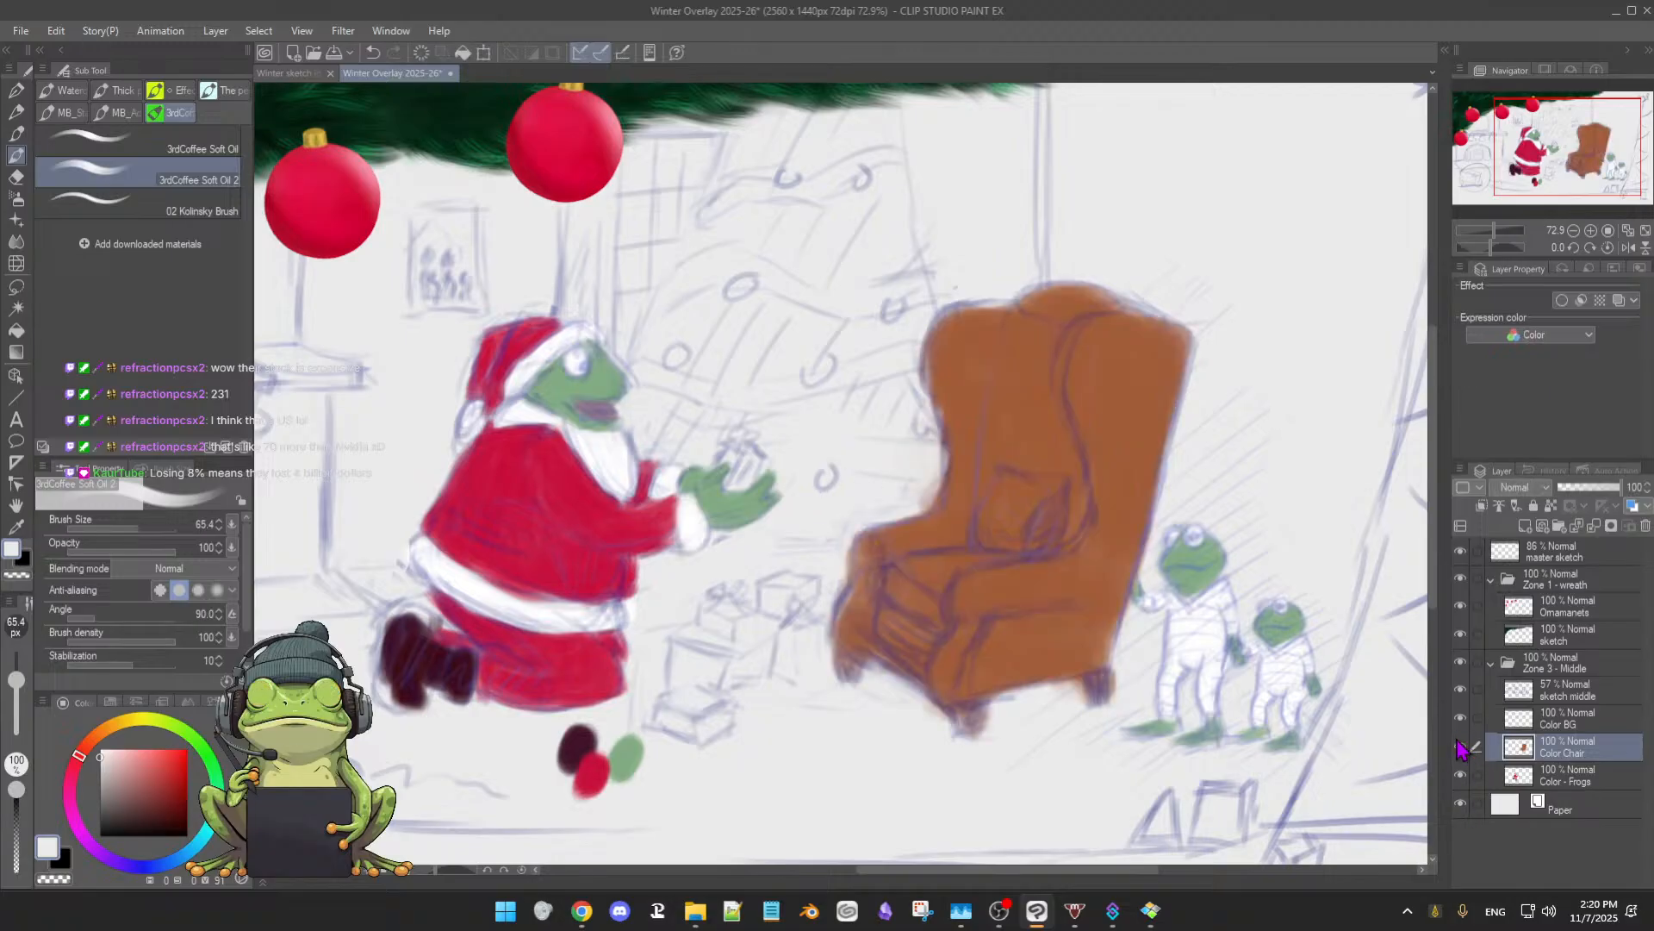
{"action": "left_click", "coordinate": [1459, 804]}
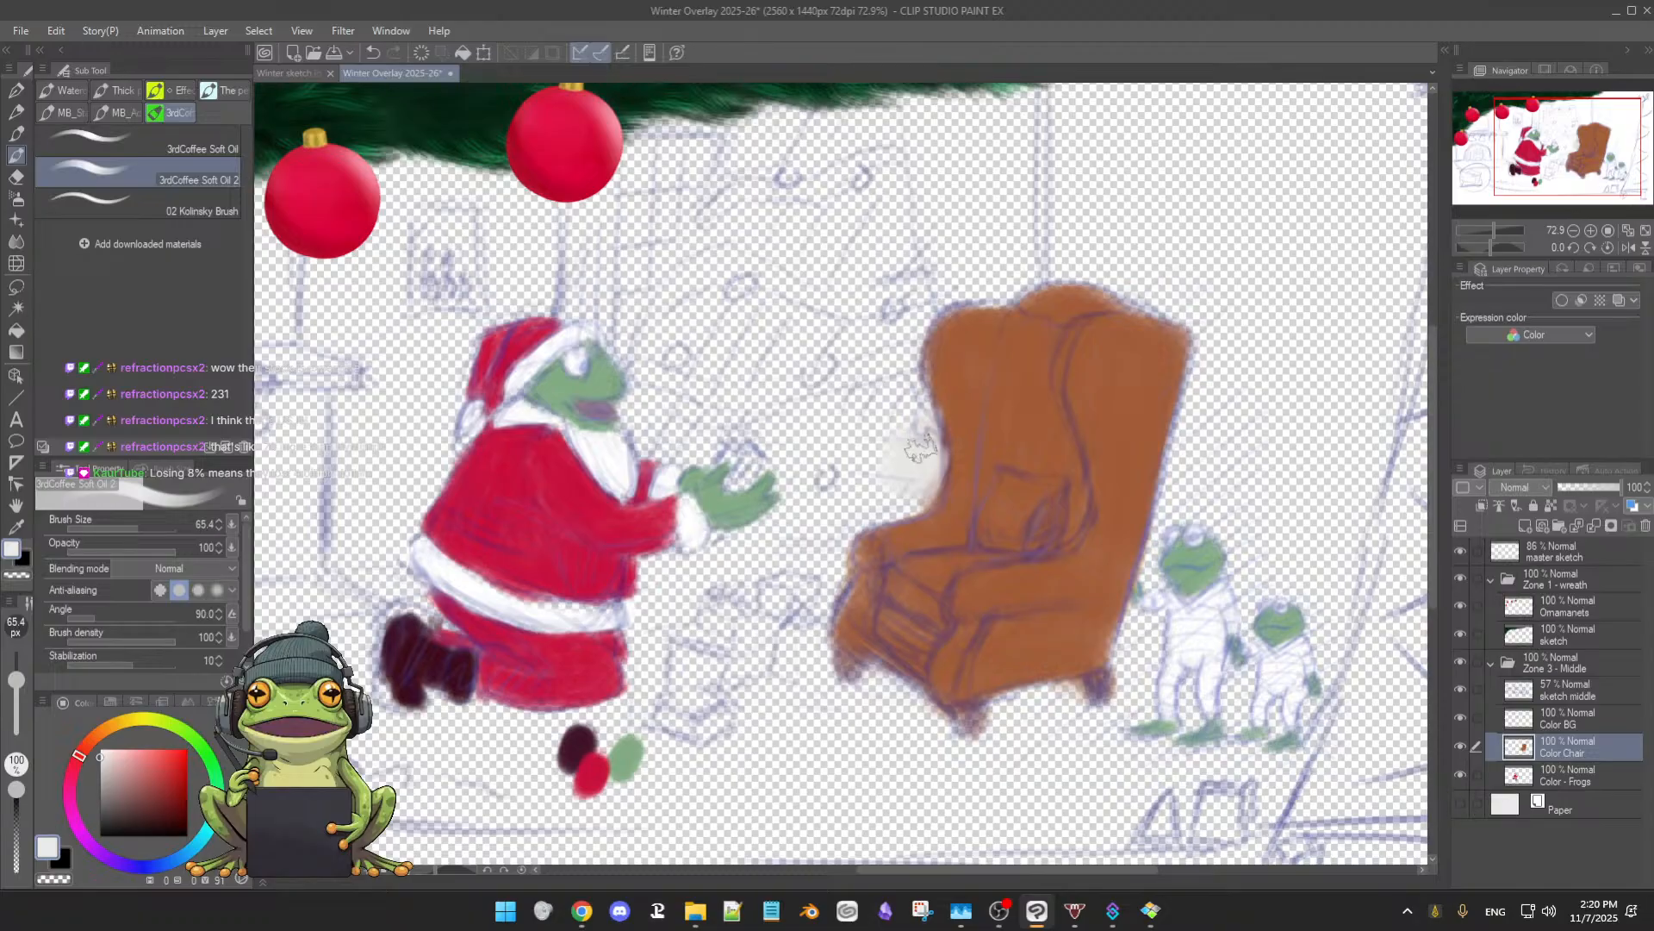
- Show the Paper layer again and undo the white strokes painted beside and over the armchair's backrest
{"action": "left_click", "coordinate": [1461, 804]}
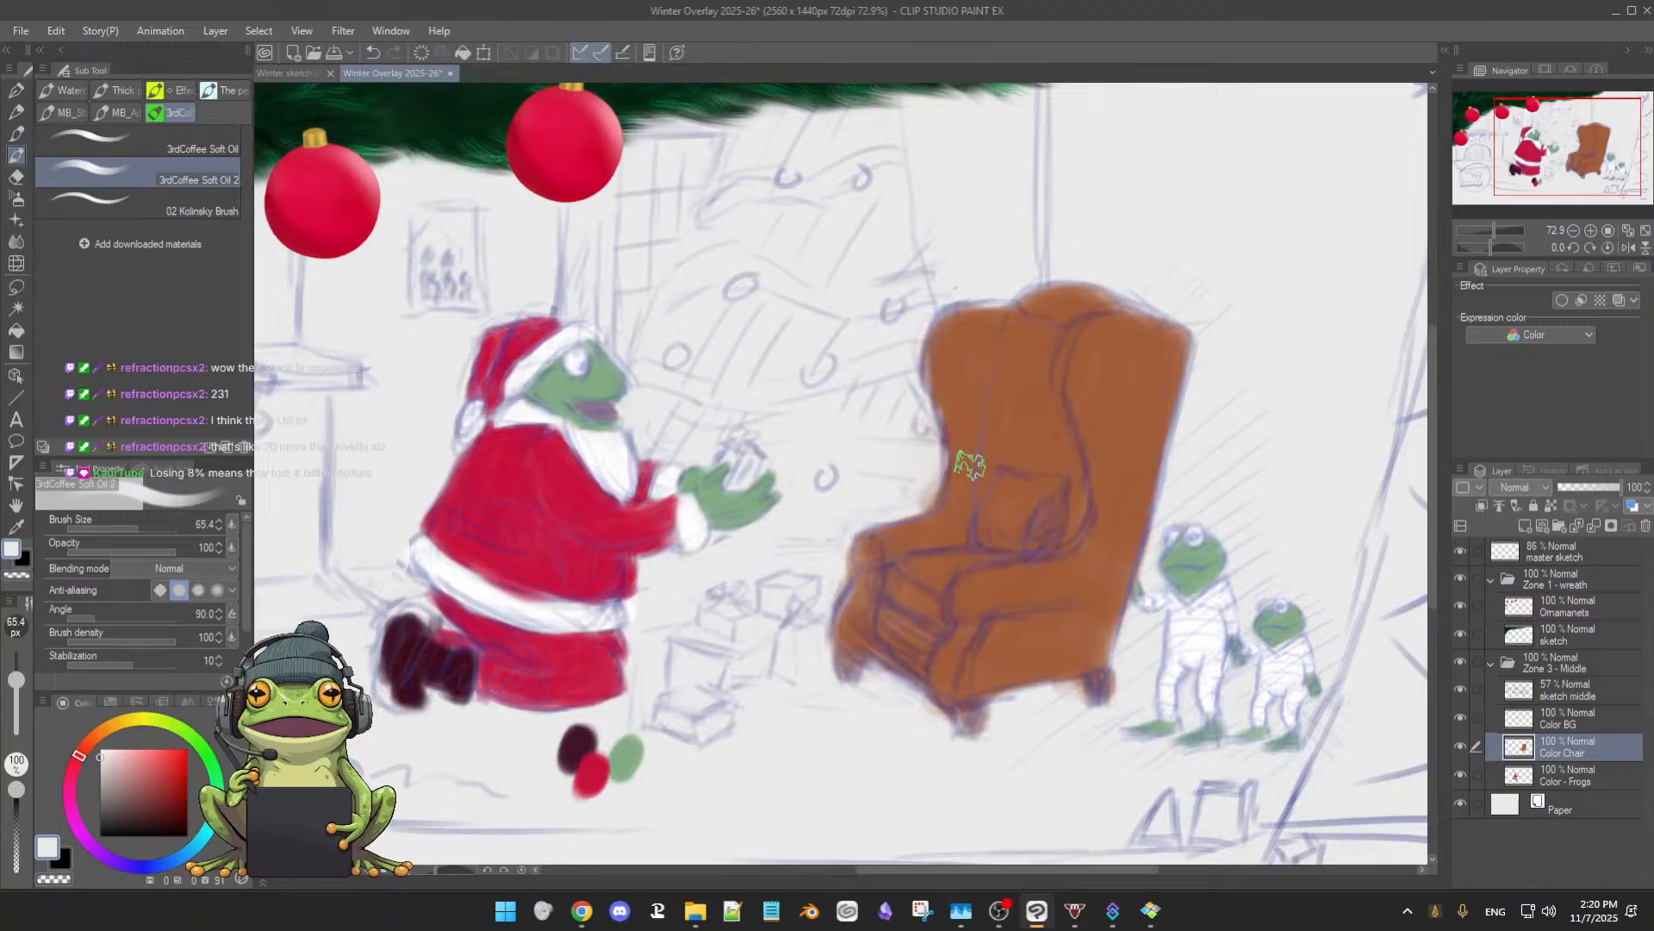
{"action": "left_click_drag", "start_coordinate": [935, 414], "coordinate": [909, 504]}
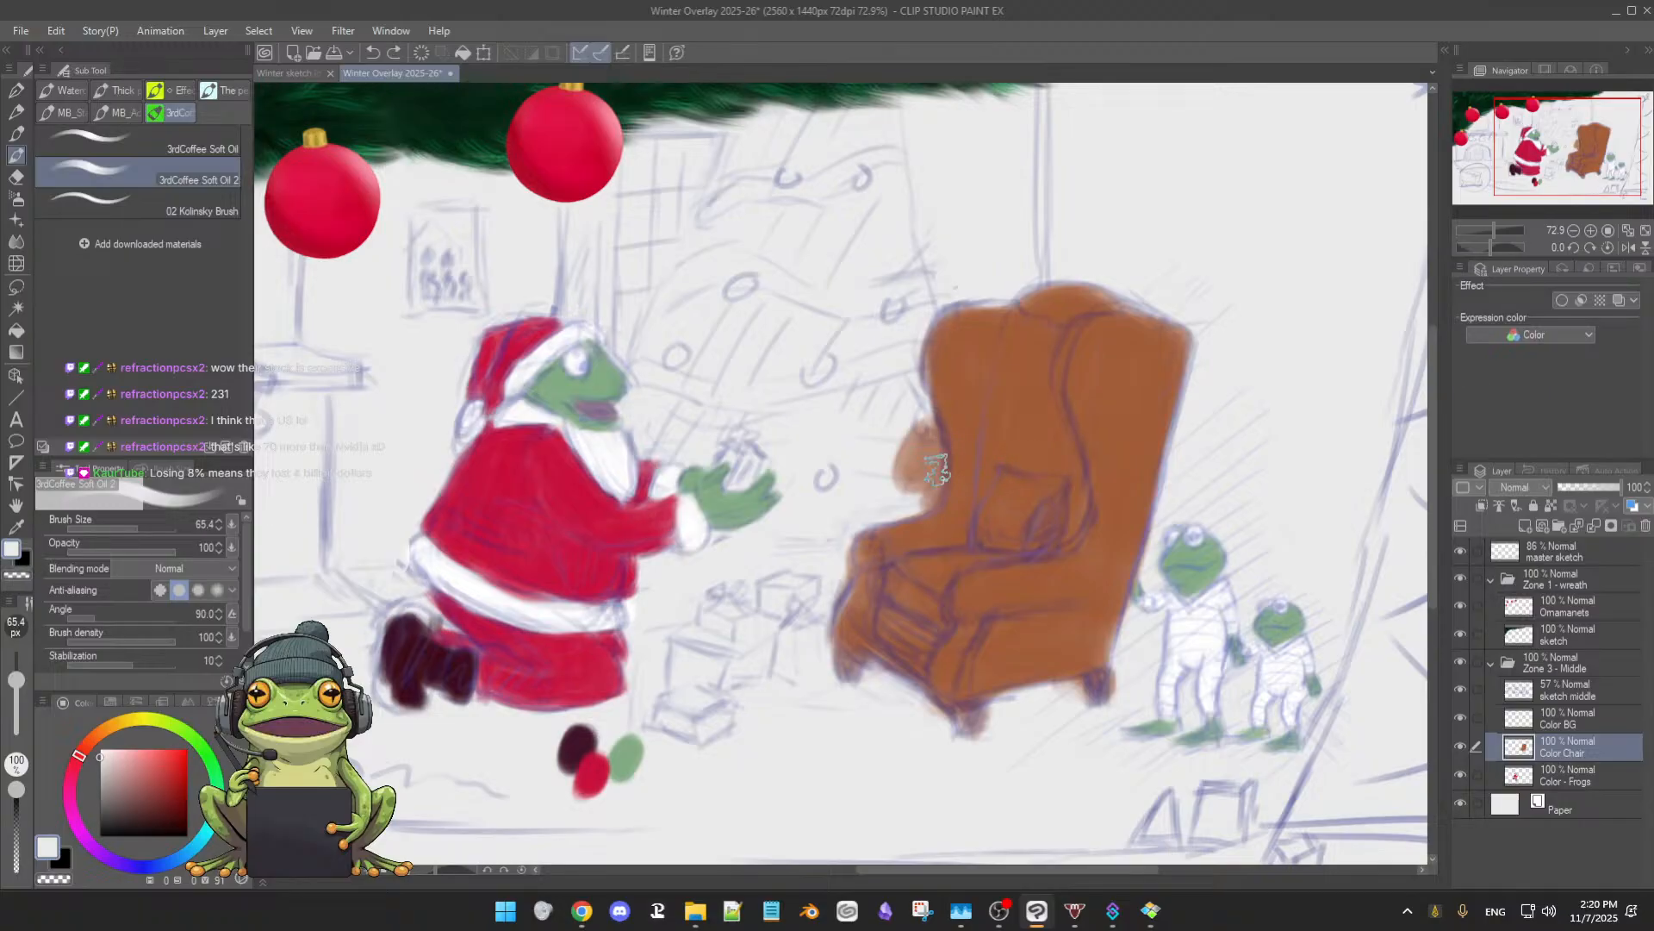
{"action": "key", "text": "ctrl+z"}
{"action": "mouse_move", "coordinate": [957, 419]}
{"action": "left_mouse_down"}
{"action": "mouse_move", "coordinate": [932, 433]}
{"action": "mouse_move", "coordinate": [1000, 492]}
{"action": "left_mouse_up"}
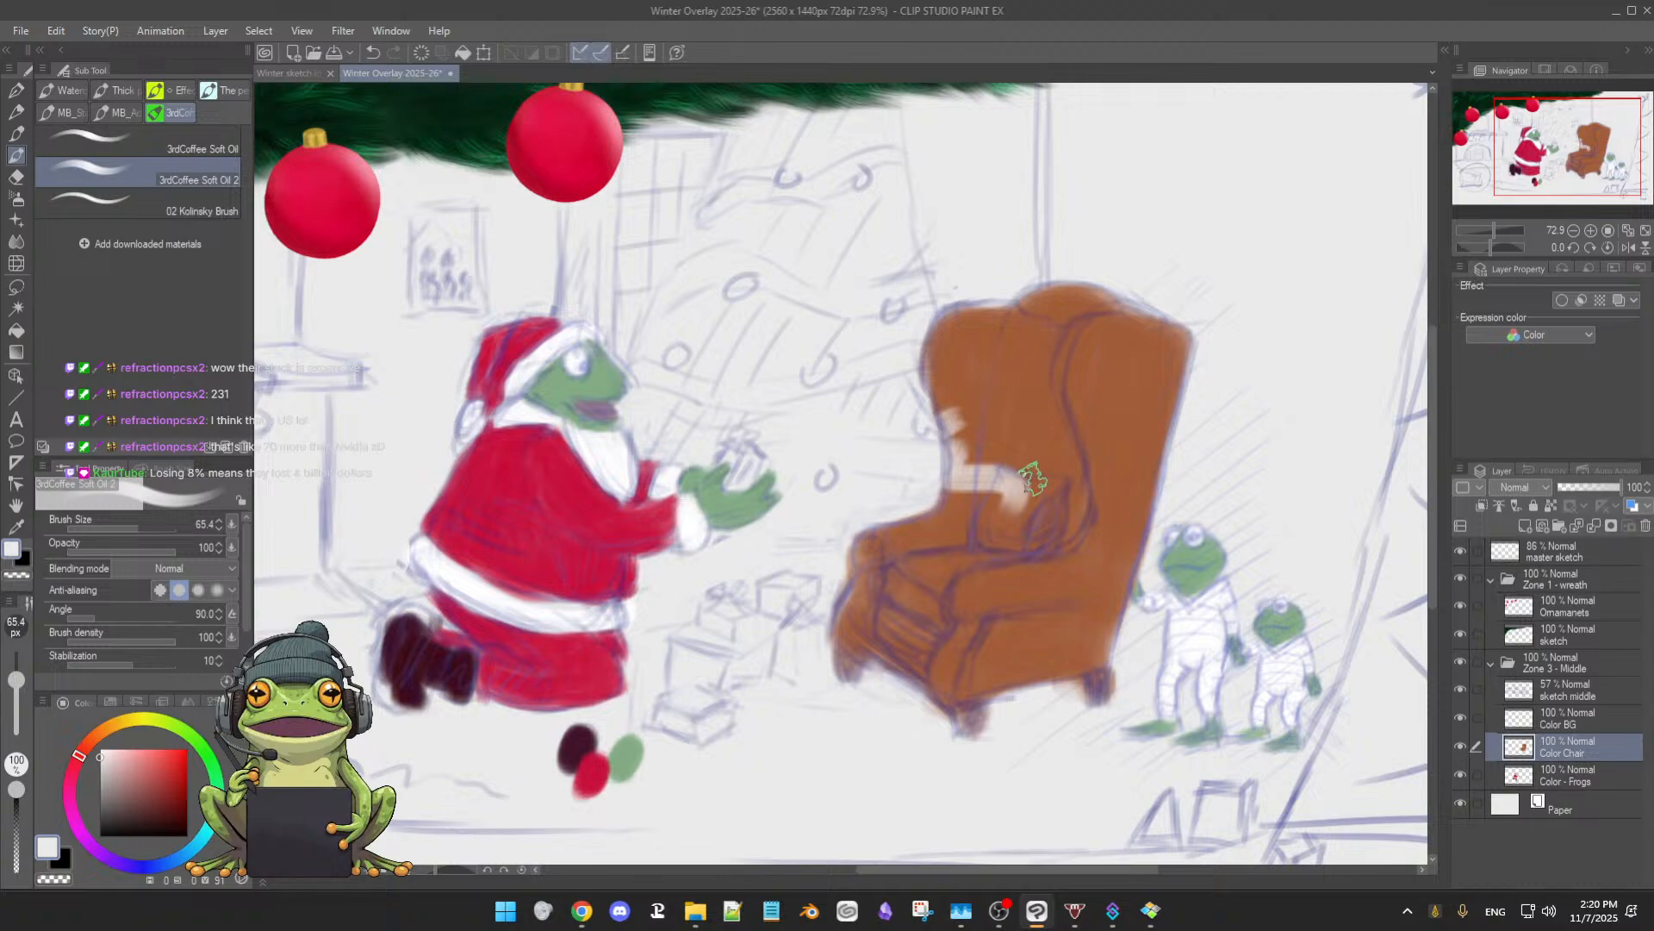
{"action": "key", "text": "ctrl+z"}
- Sample the chair's orange-brown, touch up the backrest's inner edge facing Santa, and remove the spilled paint beside it with the soft eraser
{"action": "left_click", "coordinate": [1012, 420], "text": "alt"}
{"action": "mouse_move", "coordinate": [974, 435]}
{"action": "left_mouse_down"}
{"action": "mouse_move", "coordinate": [926, 442]}
{"action": "mouse_move", "coordinate": [947, 471]}
{"action": "mouse_move", "coordinate": [930, 533]}
{"action": "left_mouse_up"}
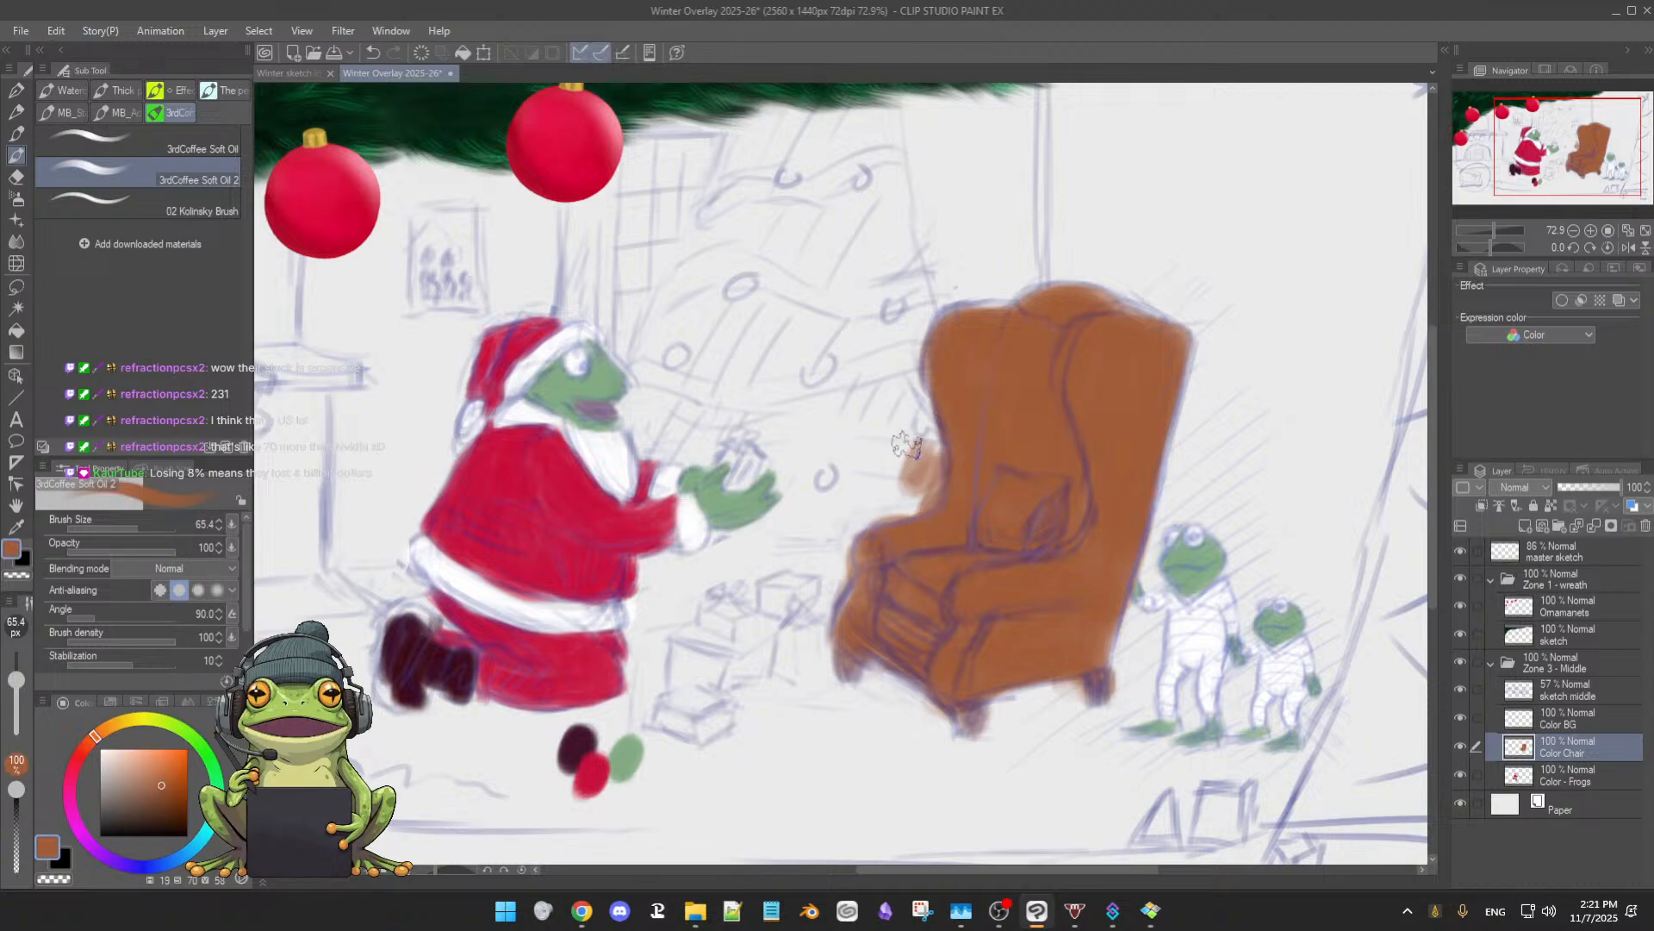
{"action": "key", "text": "e"}
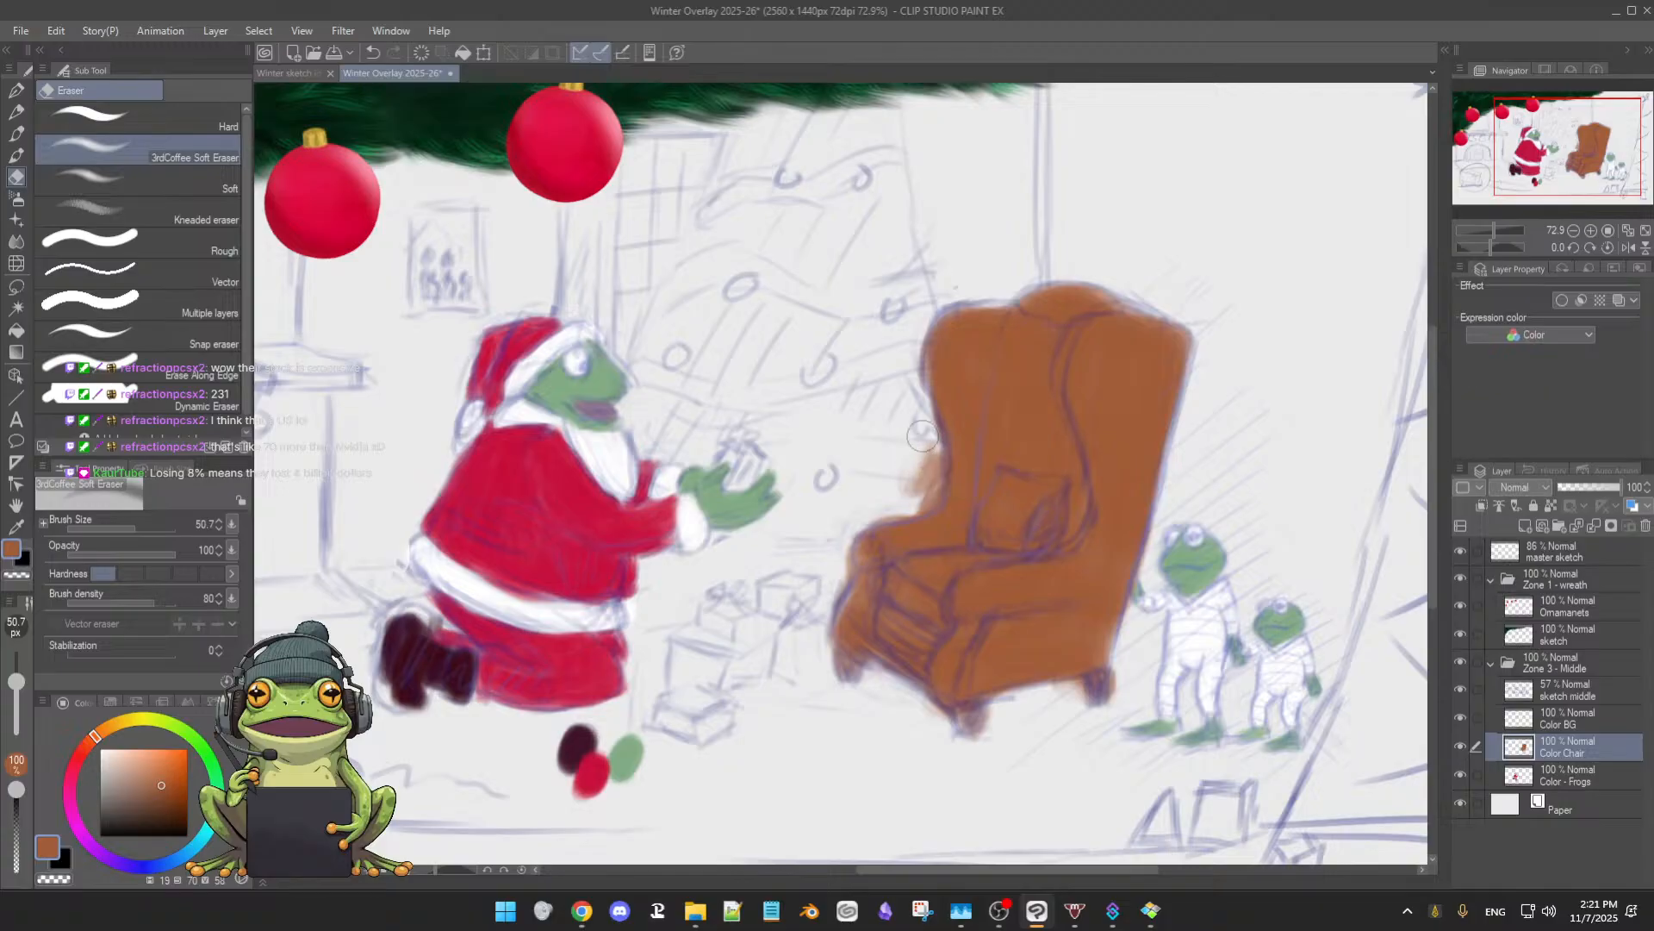
{"action": "left_click_drag", "start_coordinate": [933, 444], "coordinate": [916, 499]}
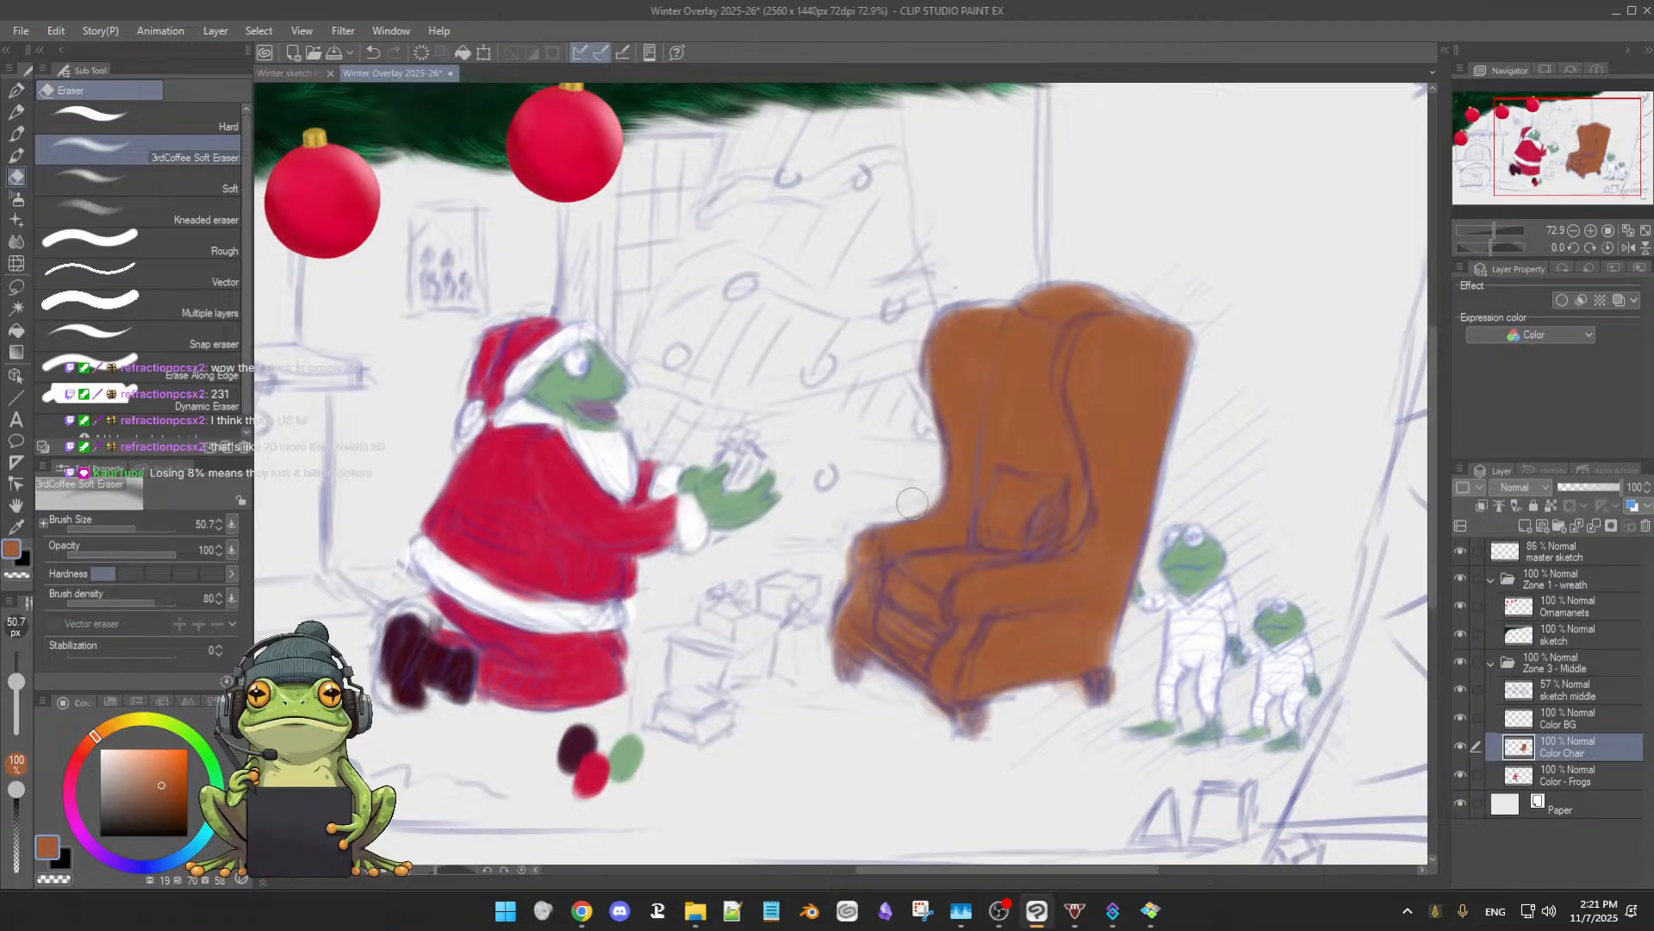
{"action": "key", "text": "b"}
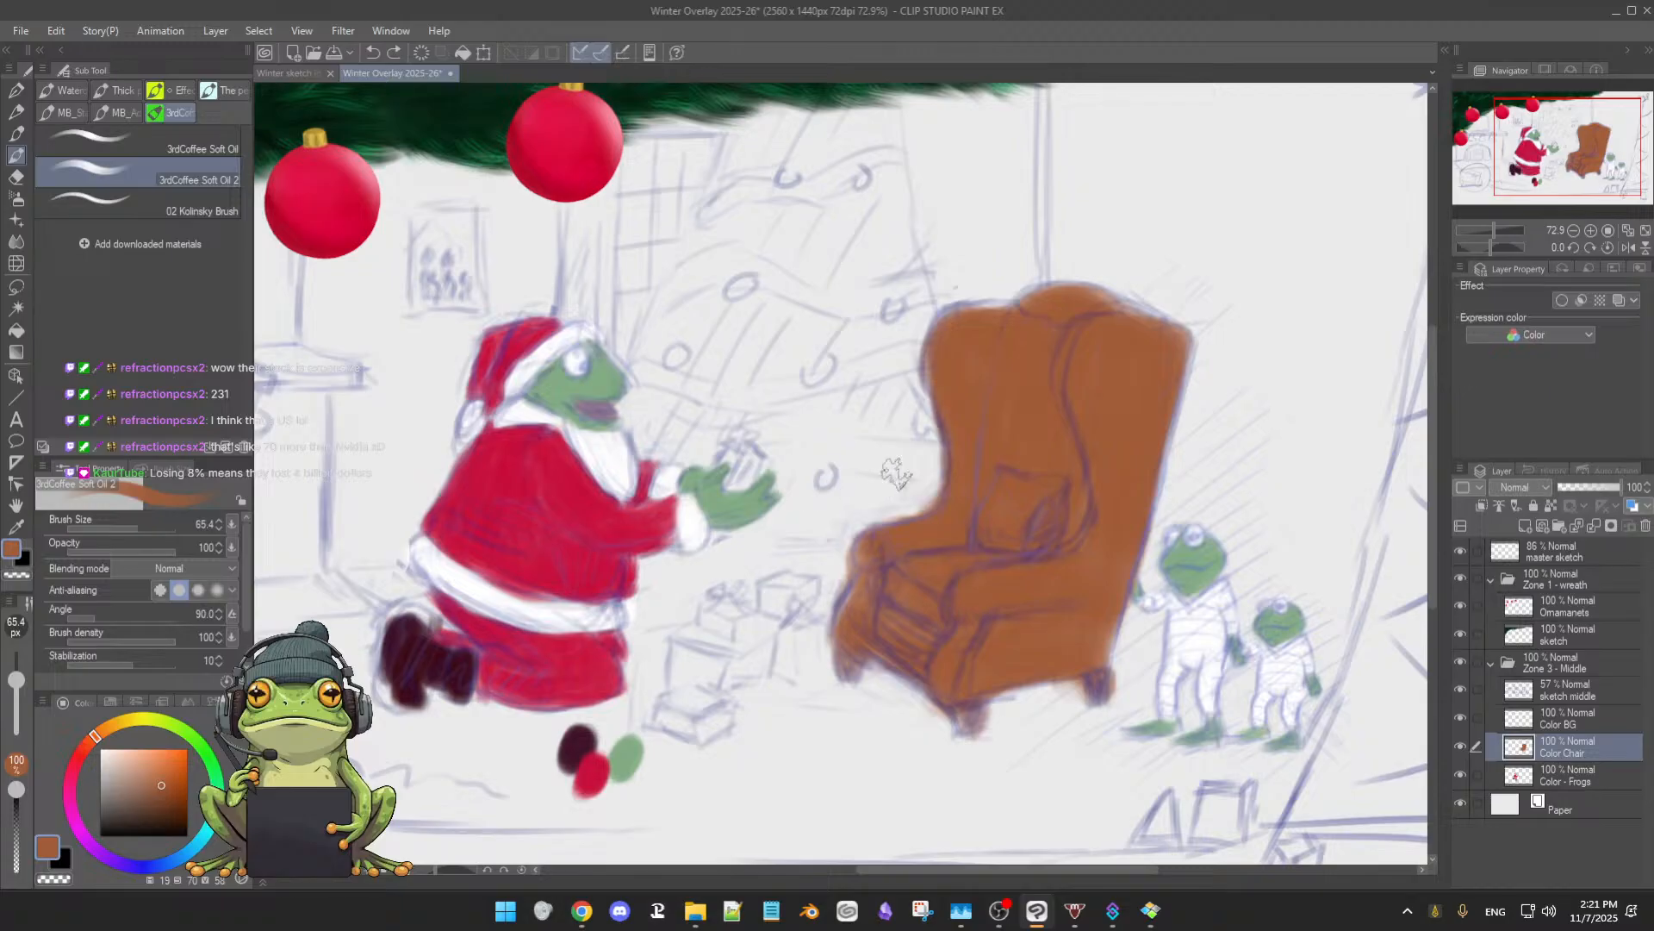
{"action": "key", "text": "e"}
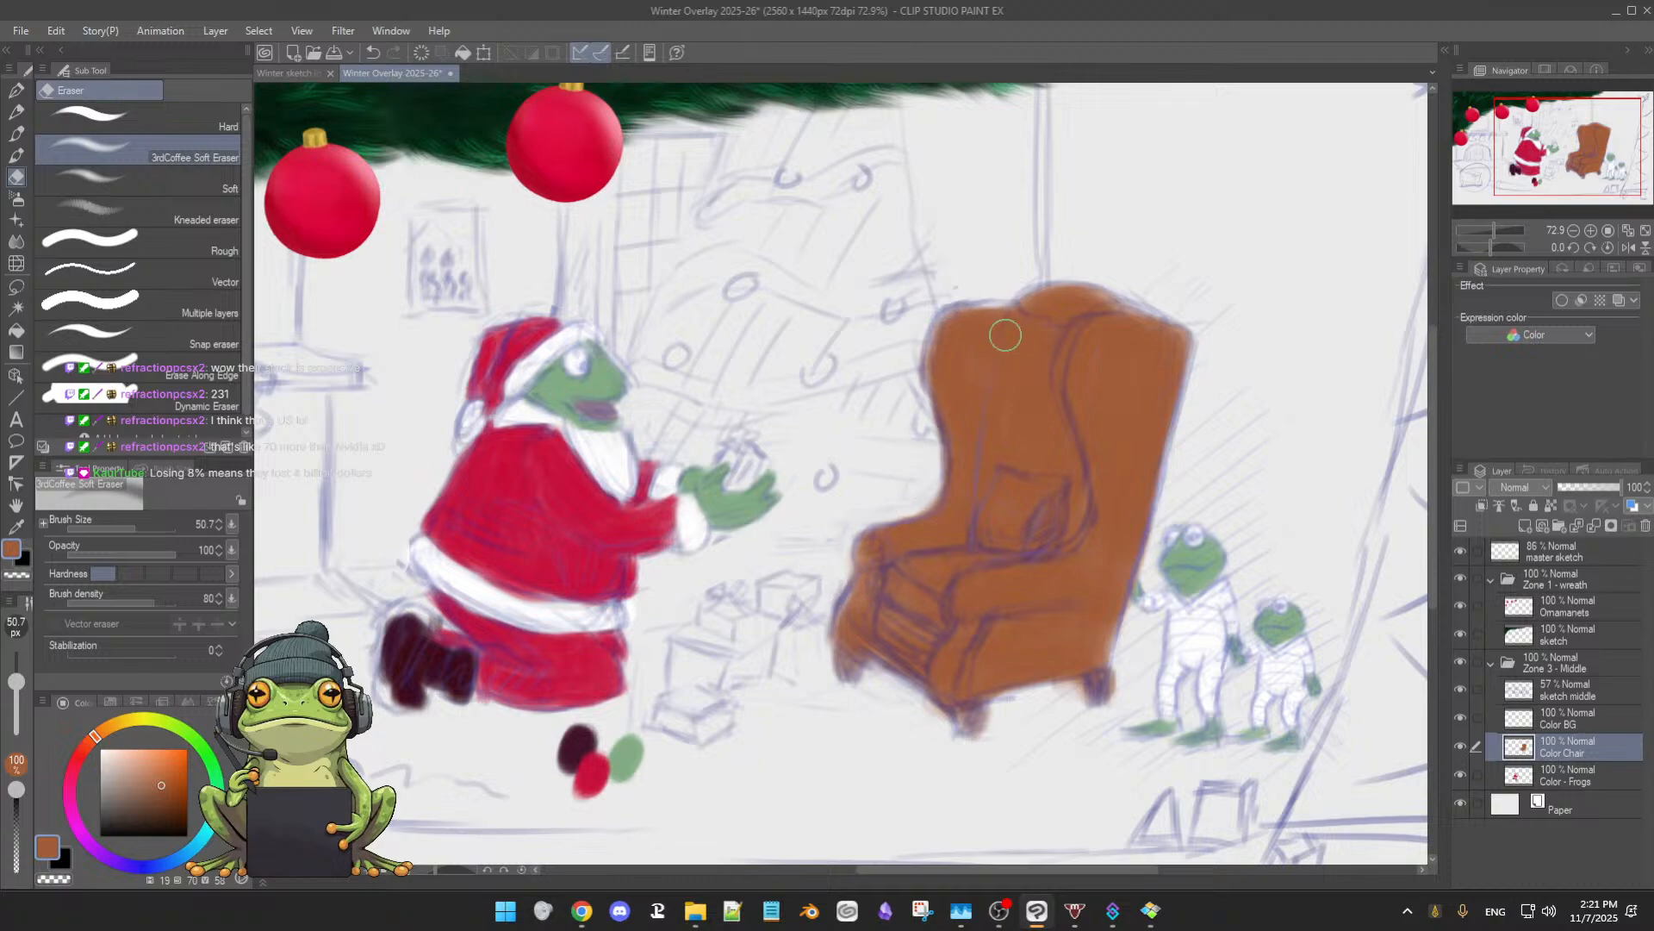
{"action": "key", "text": "b"}
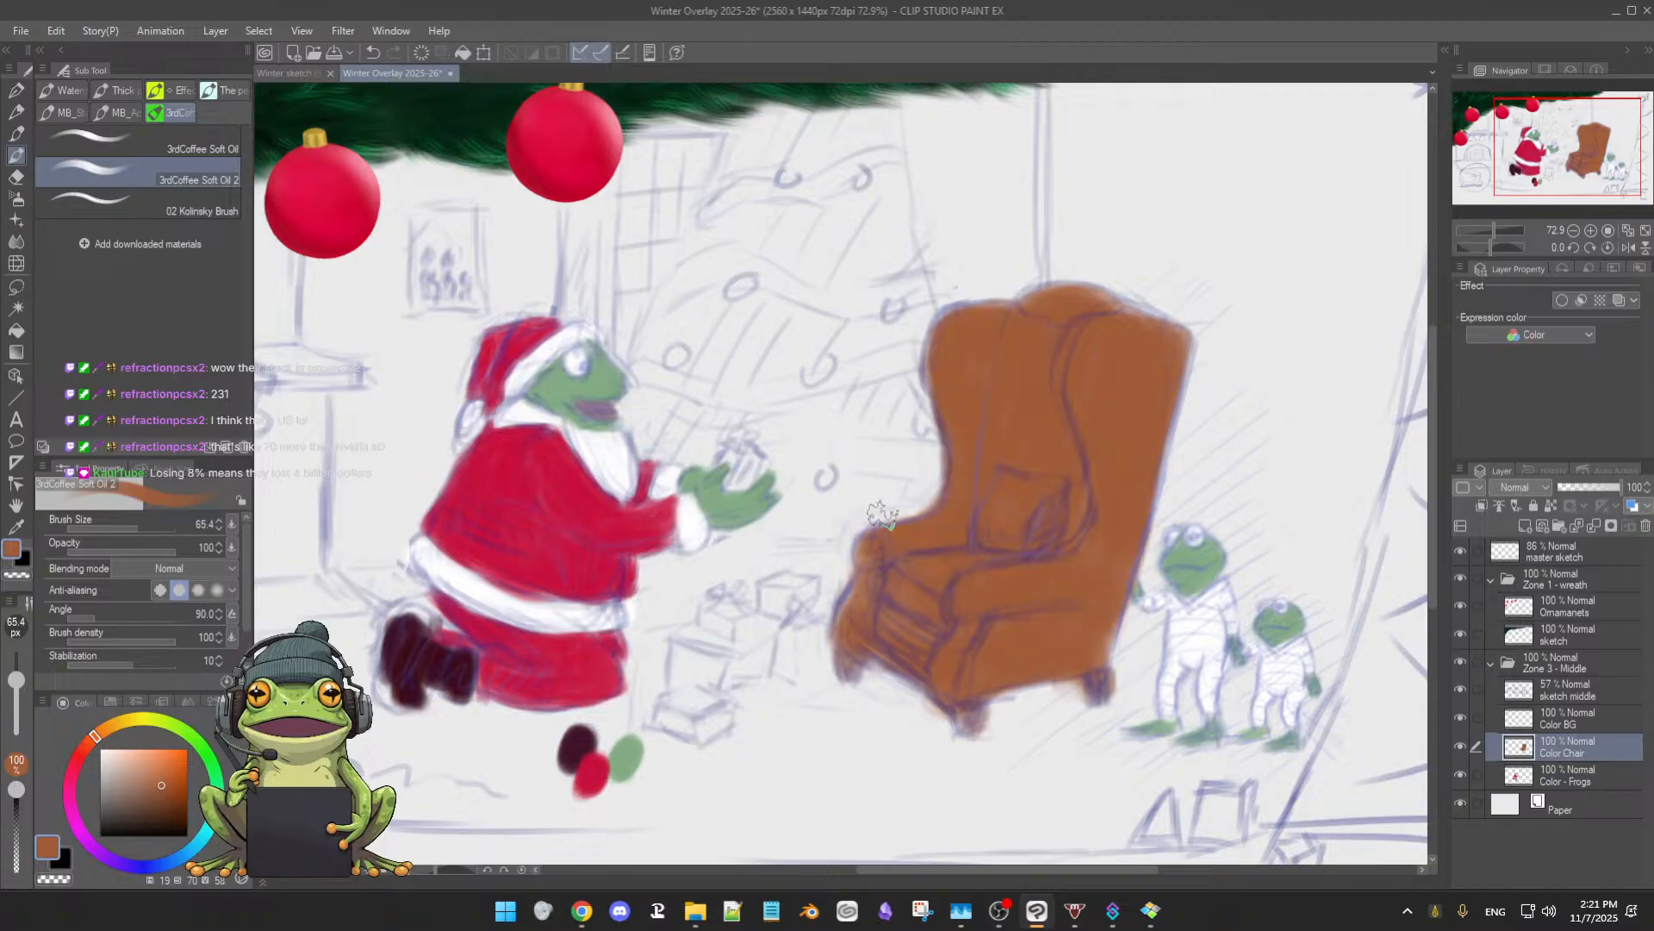
- Shade the backrest's wing nearest Santa in a darker brown, reducing the brush to 37.4 px and toggling the sketch middle layer to check
{"action": "left_click", "coordinate": [159, 795]}
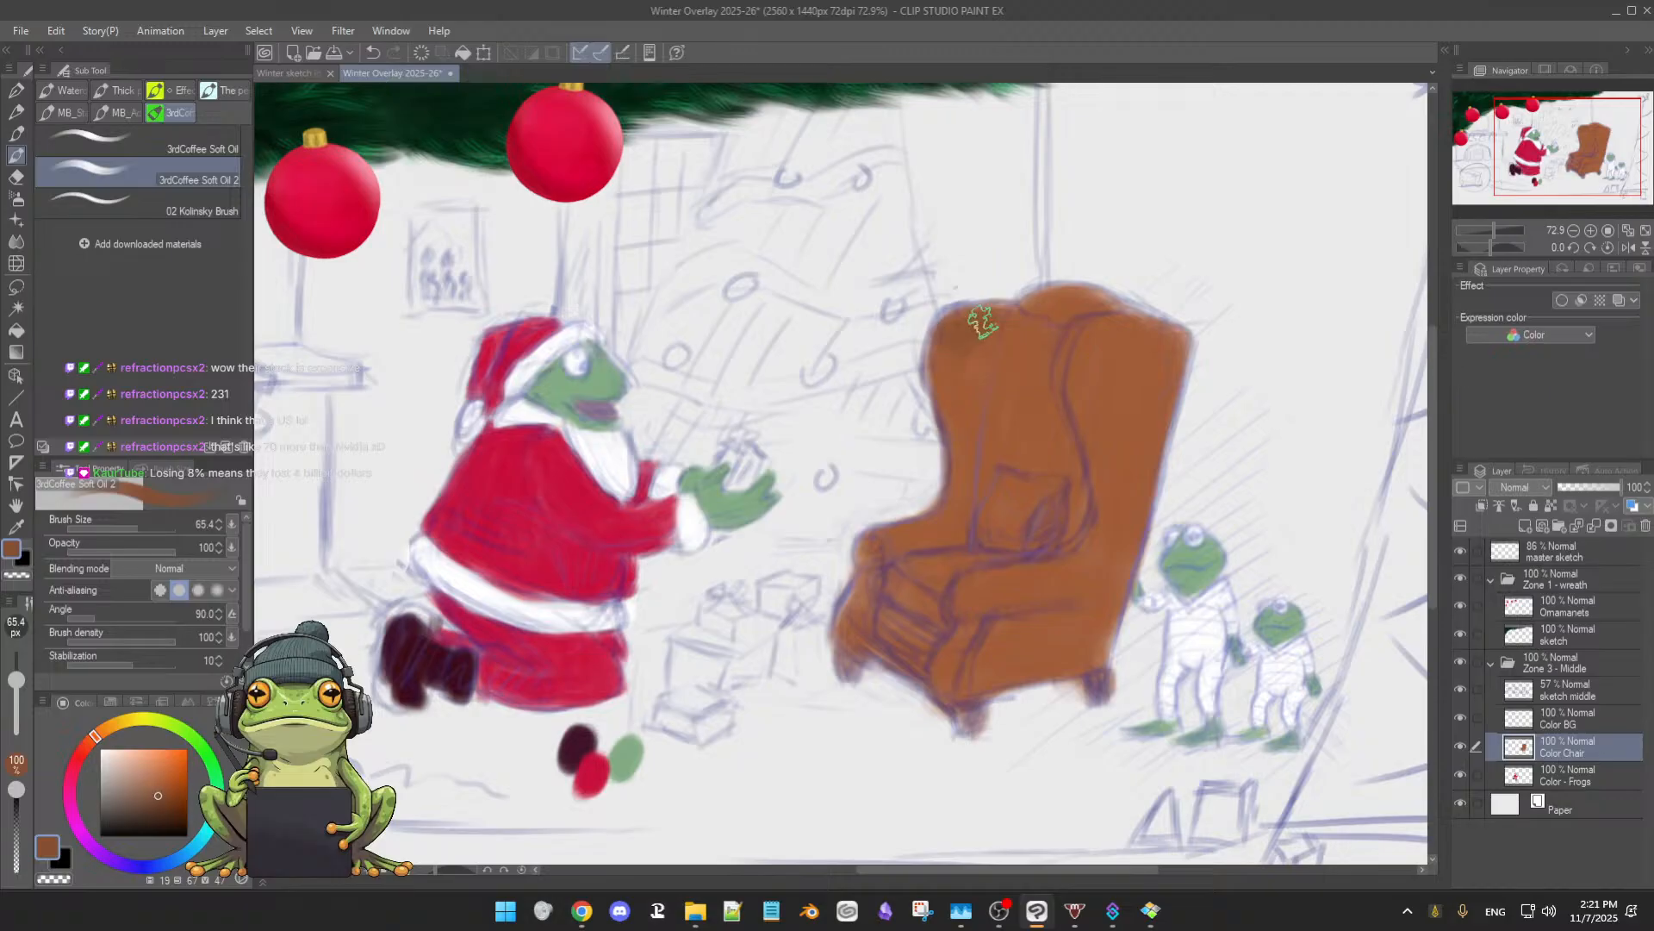
{"action": "key", "text": "bracketleft"}
{"action": "key", "text": "bracketleft"}
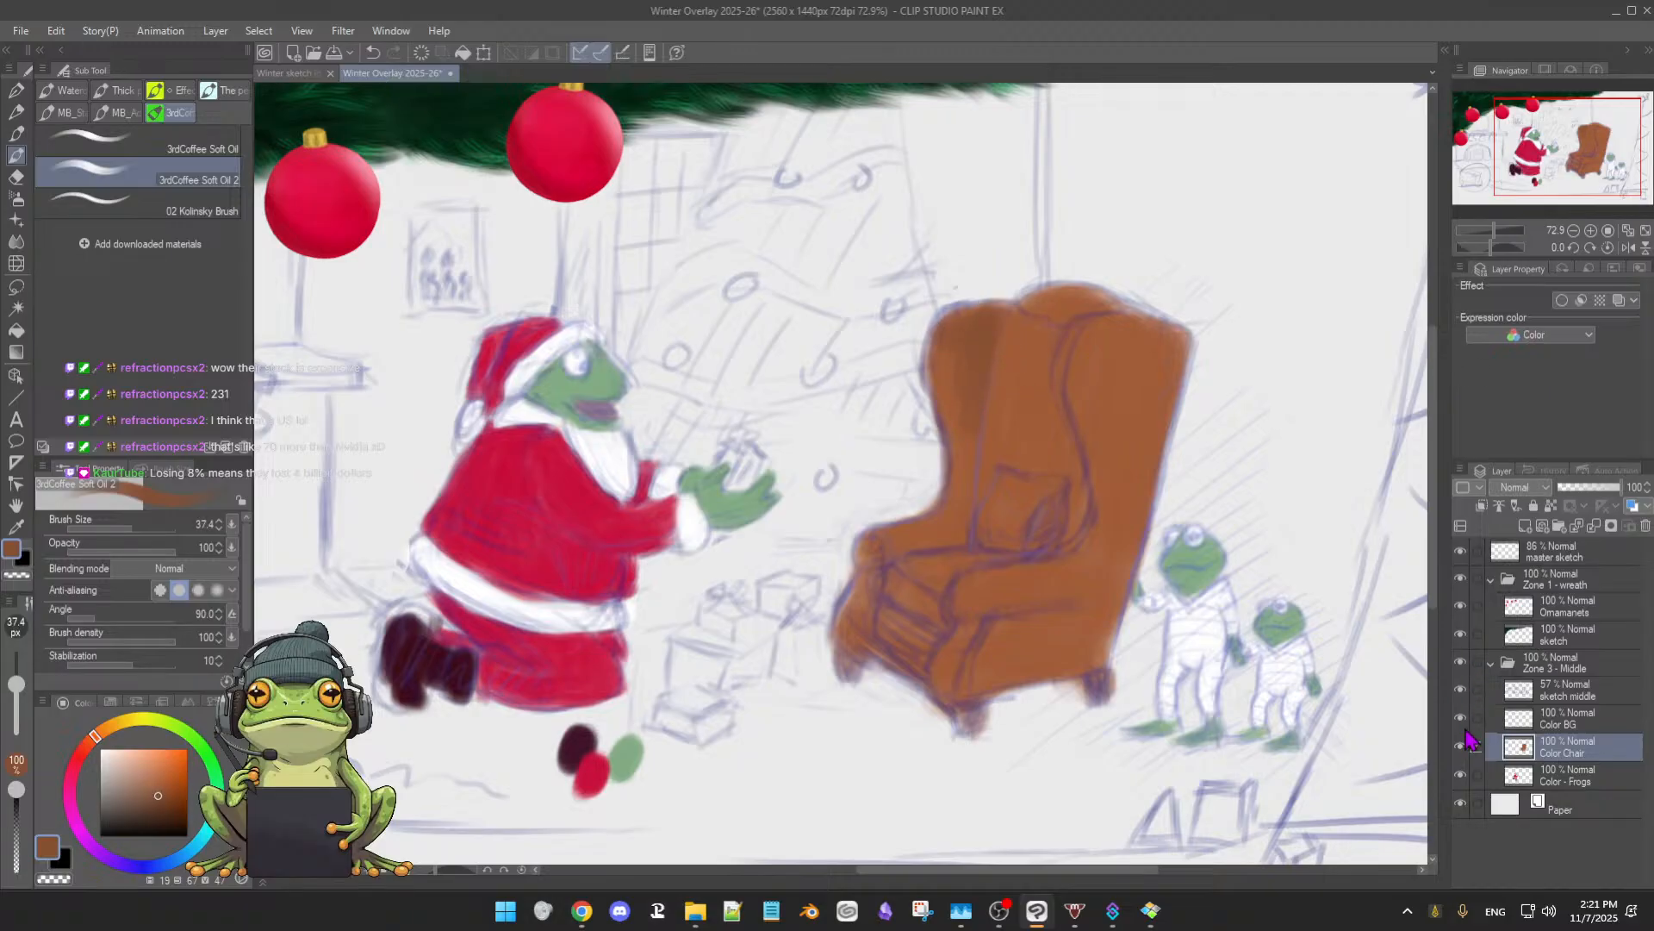
{"action": "left_click", "coordinate": [1459, 695]}
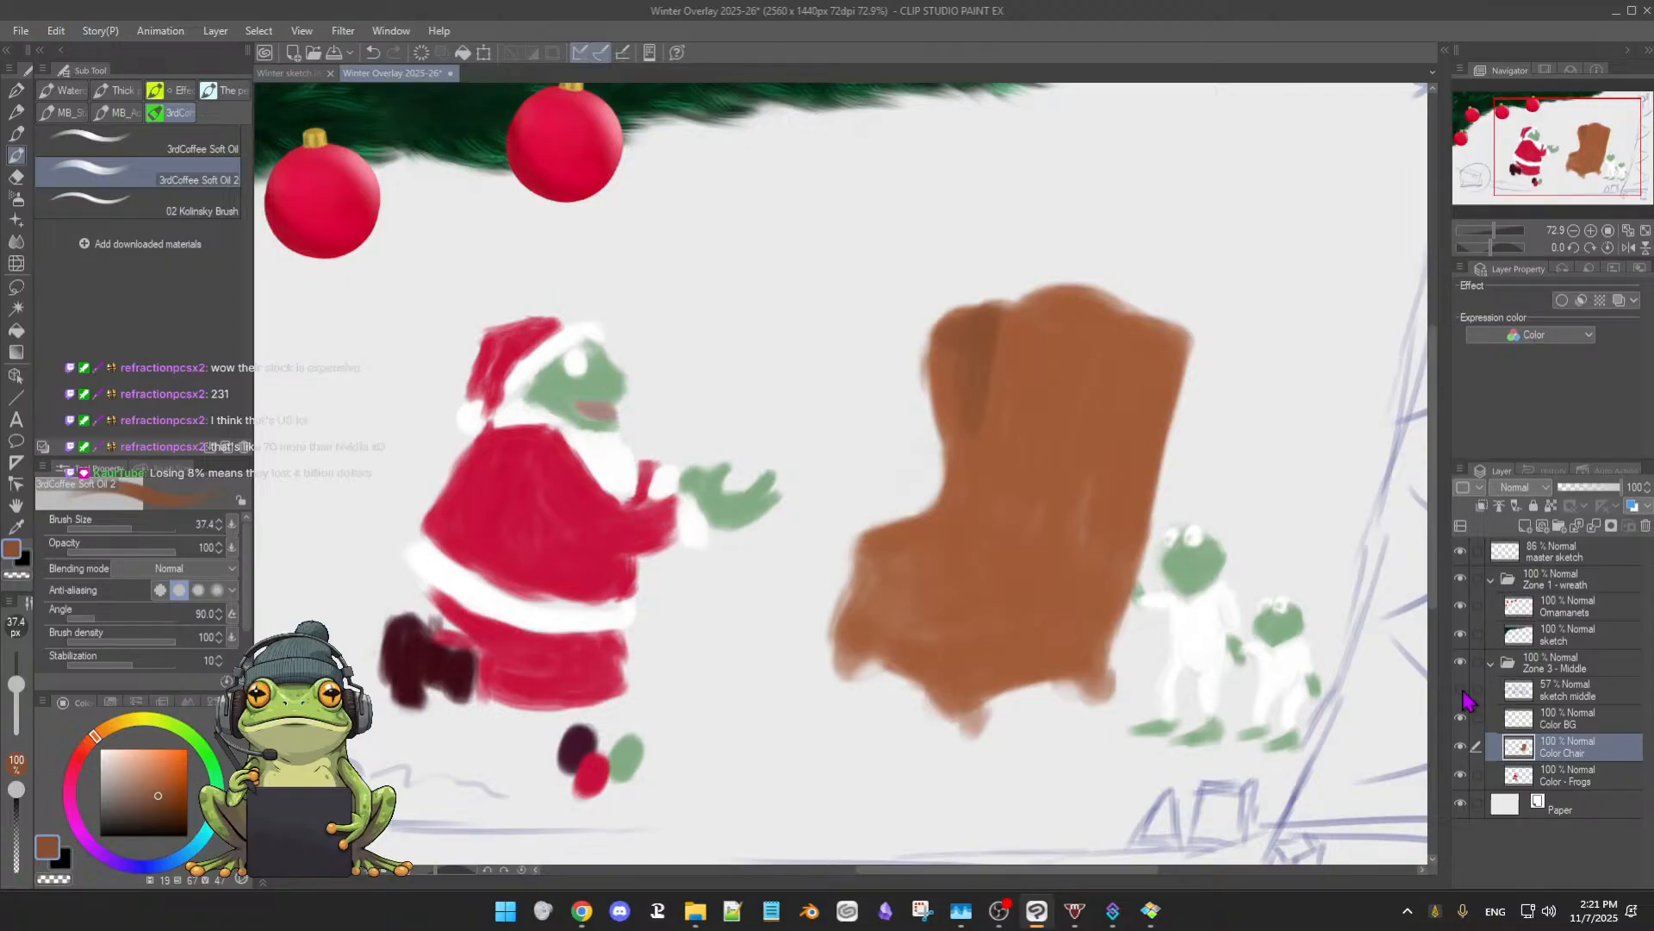
{"action": "left_click", "coordinate": [1463, 691]}
{"action": "left_click", "coordinate": [1462, 692]}
{"action": "left_click", "coordinate": [1462, 692]}
{"action": "left_click_drag", "start_coordinate": [977, 353], "coordinate": [956, 417]}
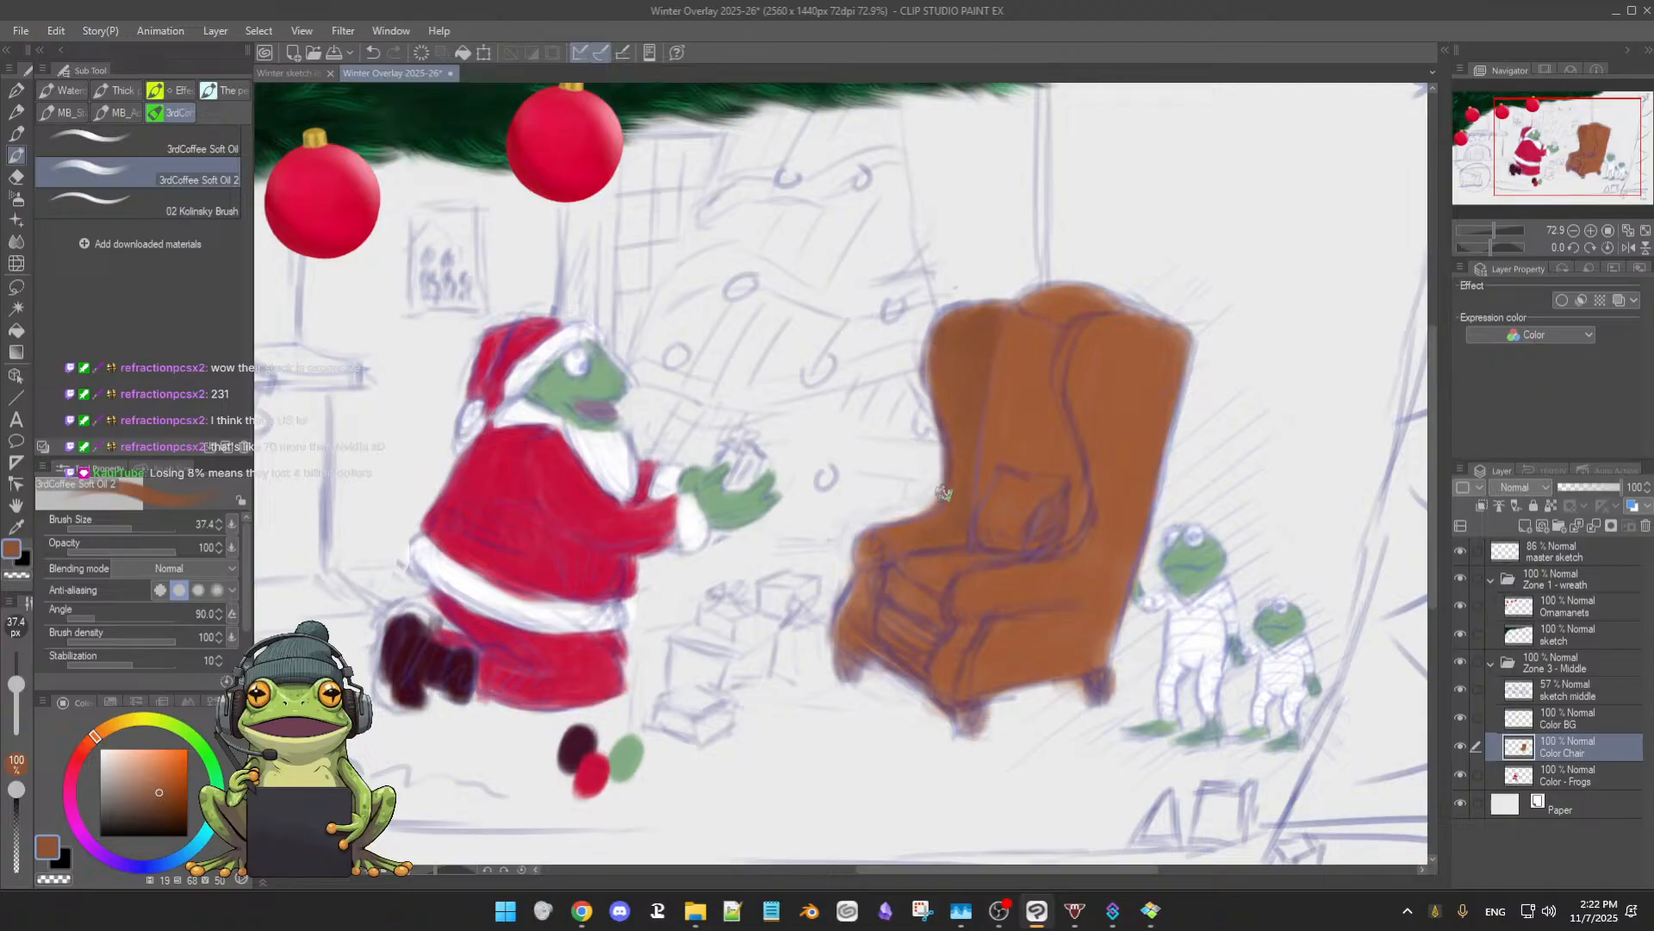
- Touch up the backrest's top edge in sampled orange-brown and shade the armchair's outer side in sampled darker brown with a 67.8 px brush
{"action": "left_click", "coordinate": [1077, 299], "text": "alt"}
{"action": "mouse_move", "coordinate": [1084, 297]}
{"action": "left_mouse_down"}
{"action": "mouse_move", "coordinate": [1125, 301]}
{"action": "mouse_move", "coordinate": [1140, 325]}
{"action": "left_mouse_up"}
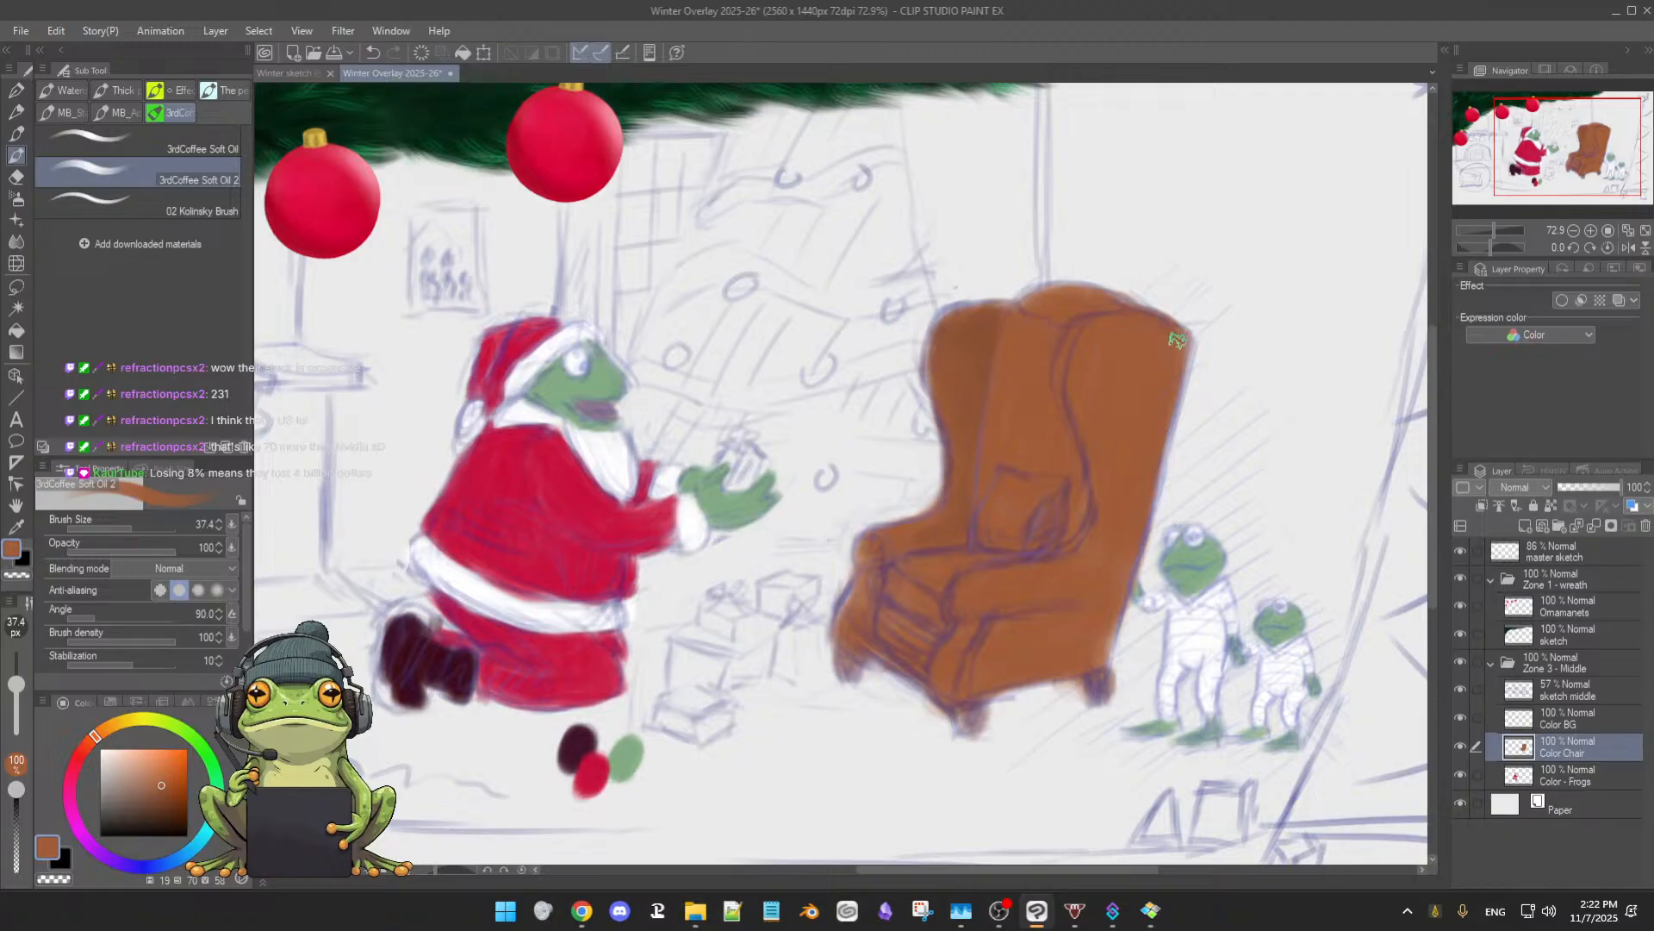
{"action": "left_click", "coordinate": [944, 325], "text": "alt"}
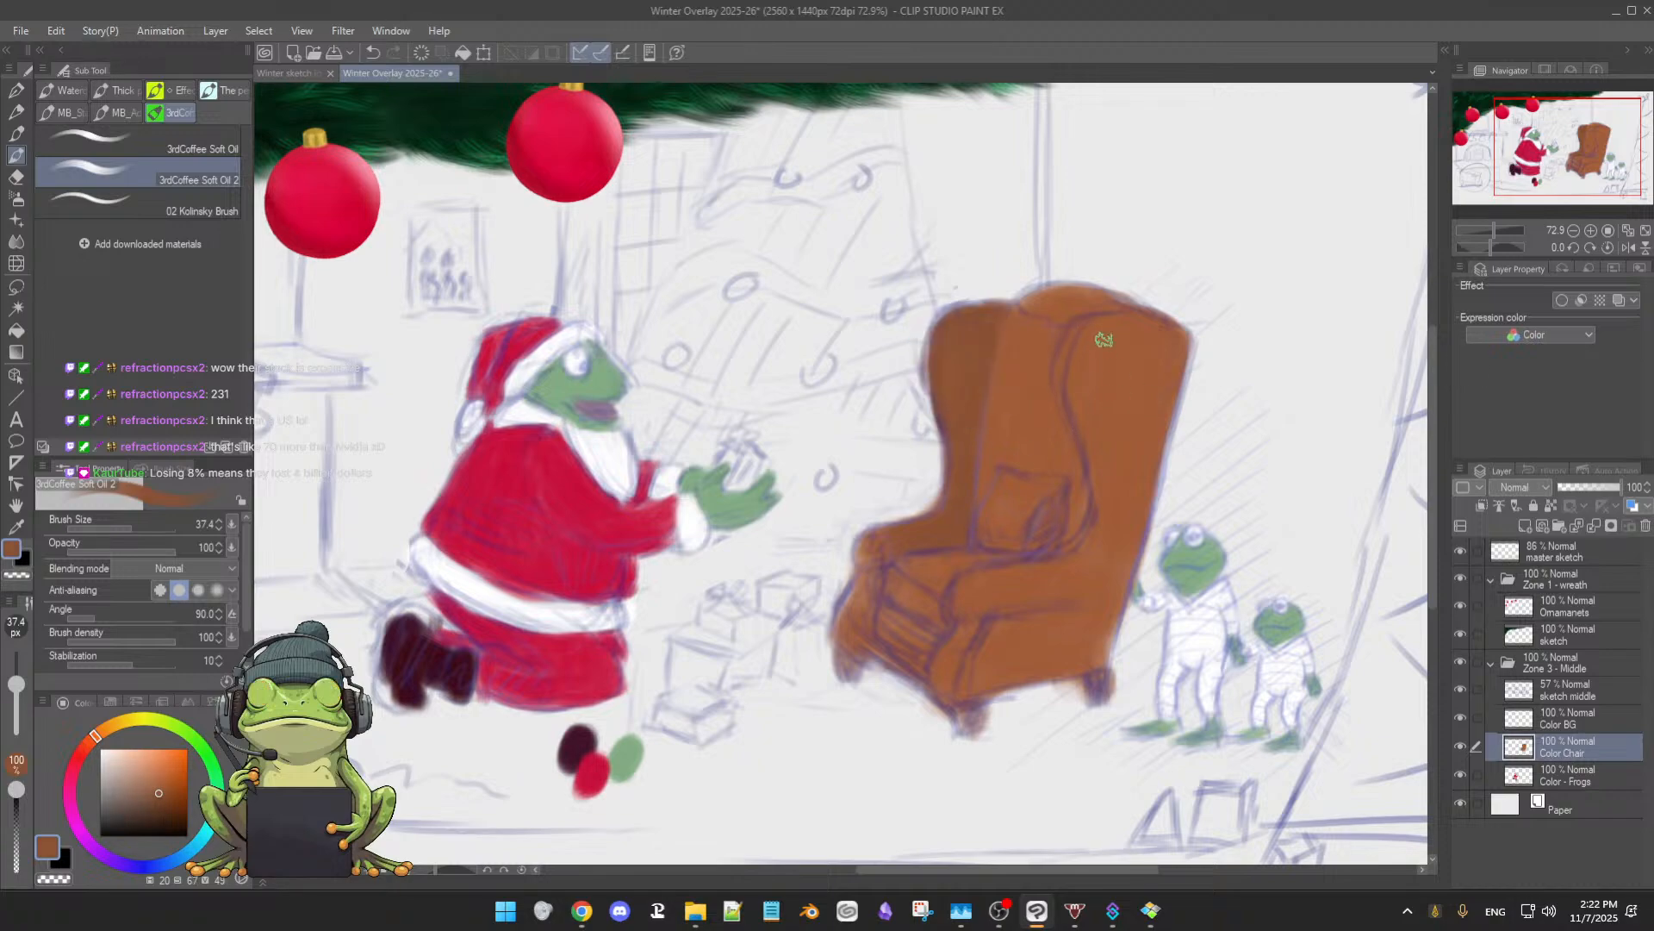
{"action": "key", "text": "bracketright"}
{"action": "mouse_move", "coordinate": [1101, 324]}
{"action": "left_mouse_down"}
{"action": "mouse_move", "coordinate": [1082, 372]}
{"action": "mouse_move", "coordinate": [1125, 377]}
{"action": "mouse_move", "coordinate": [1114, 351]}
{"action": "mouse_move", "coordinate": [1083, 394]}
{"action": "left_mouse_up"}
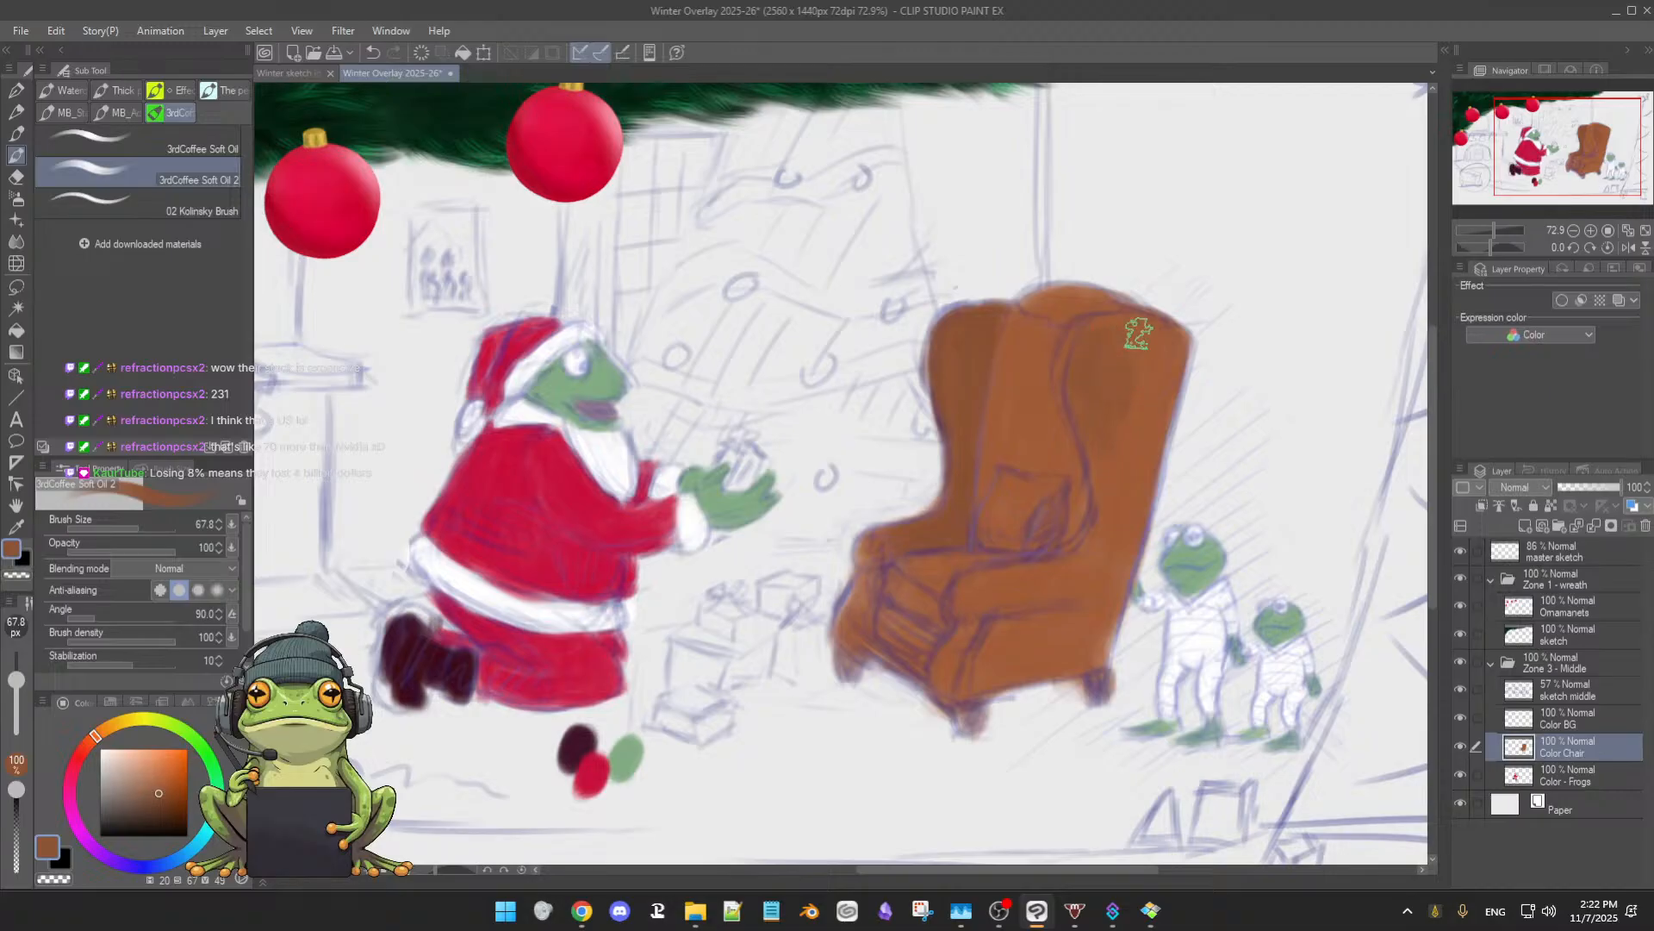
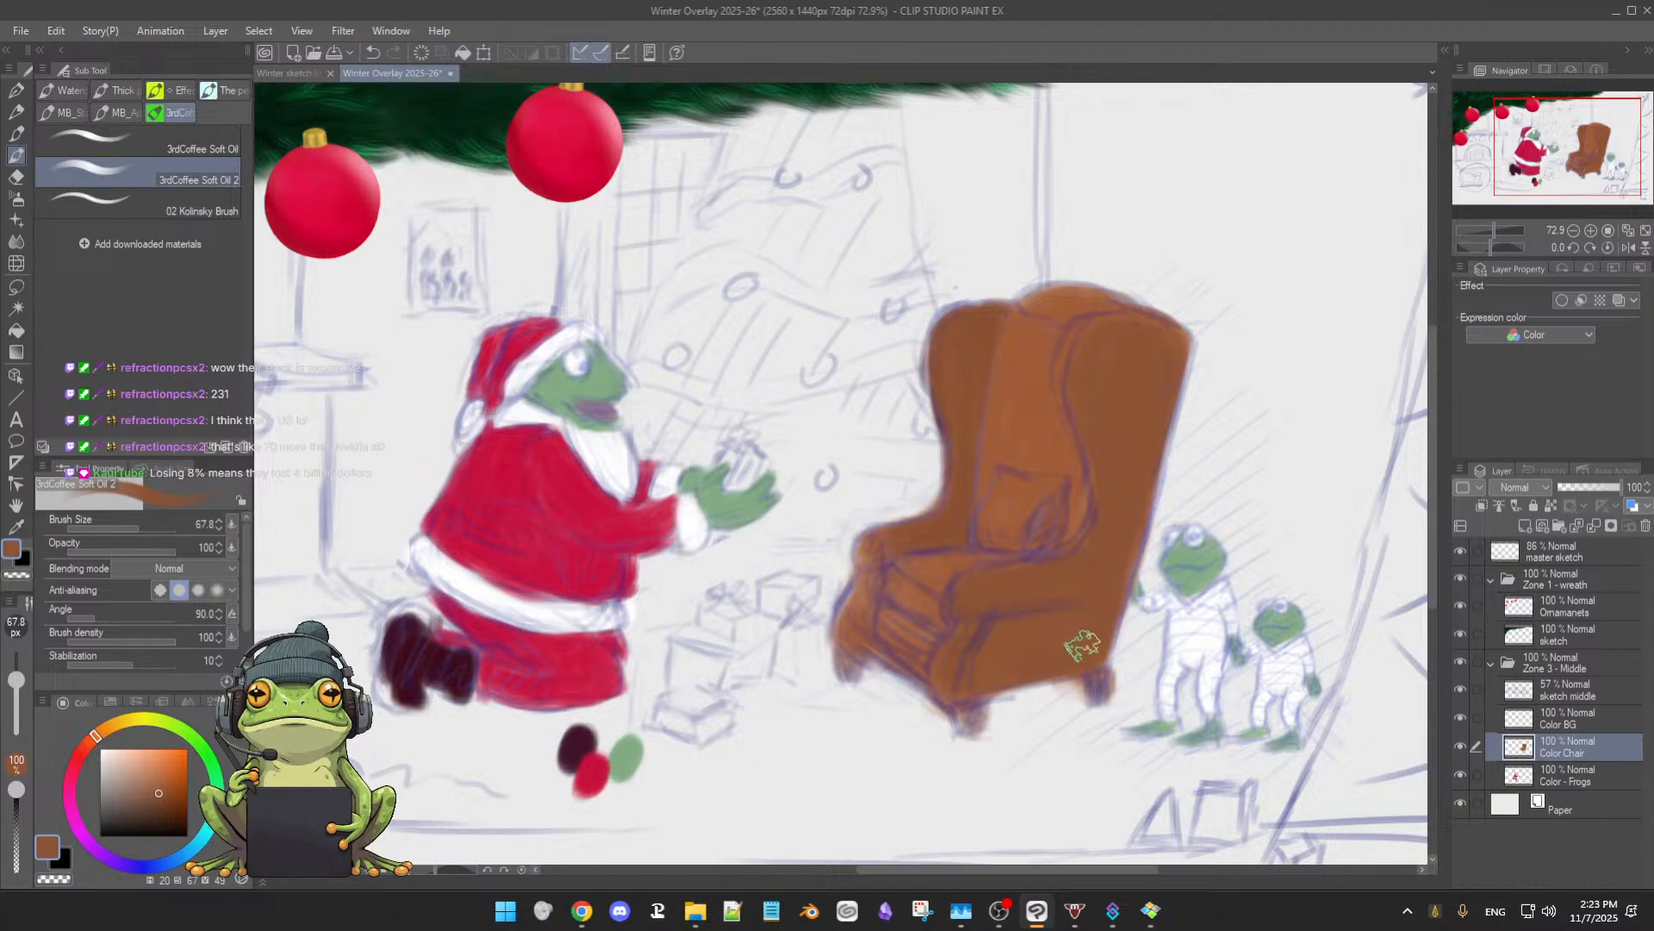
- Clean up the armchair's lower edge and feet, alternating between the soft eraser and the darker brown brush
{"action": "key", "text": "e"}
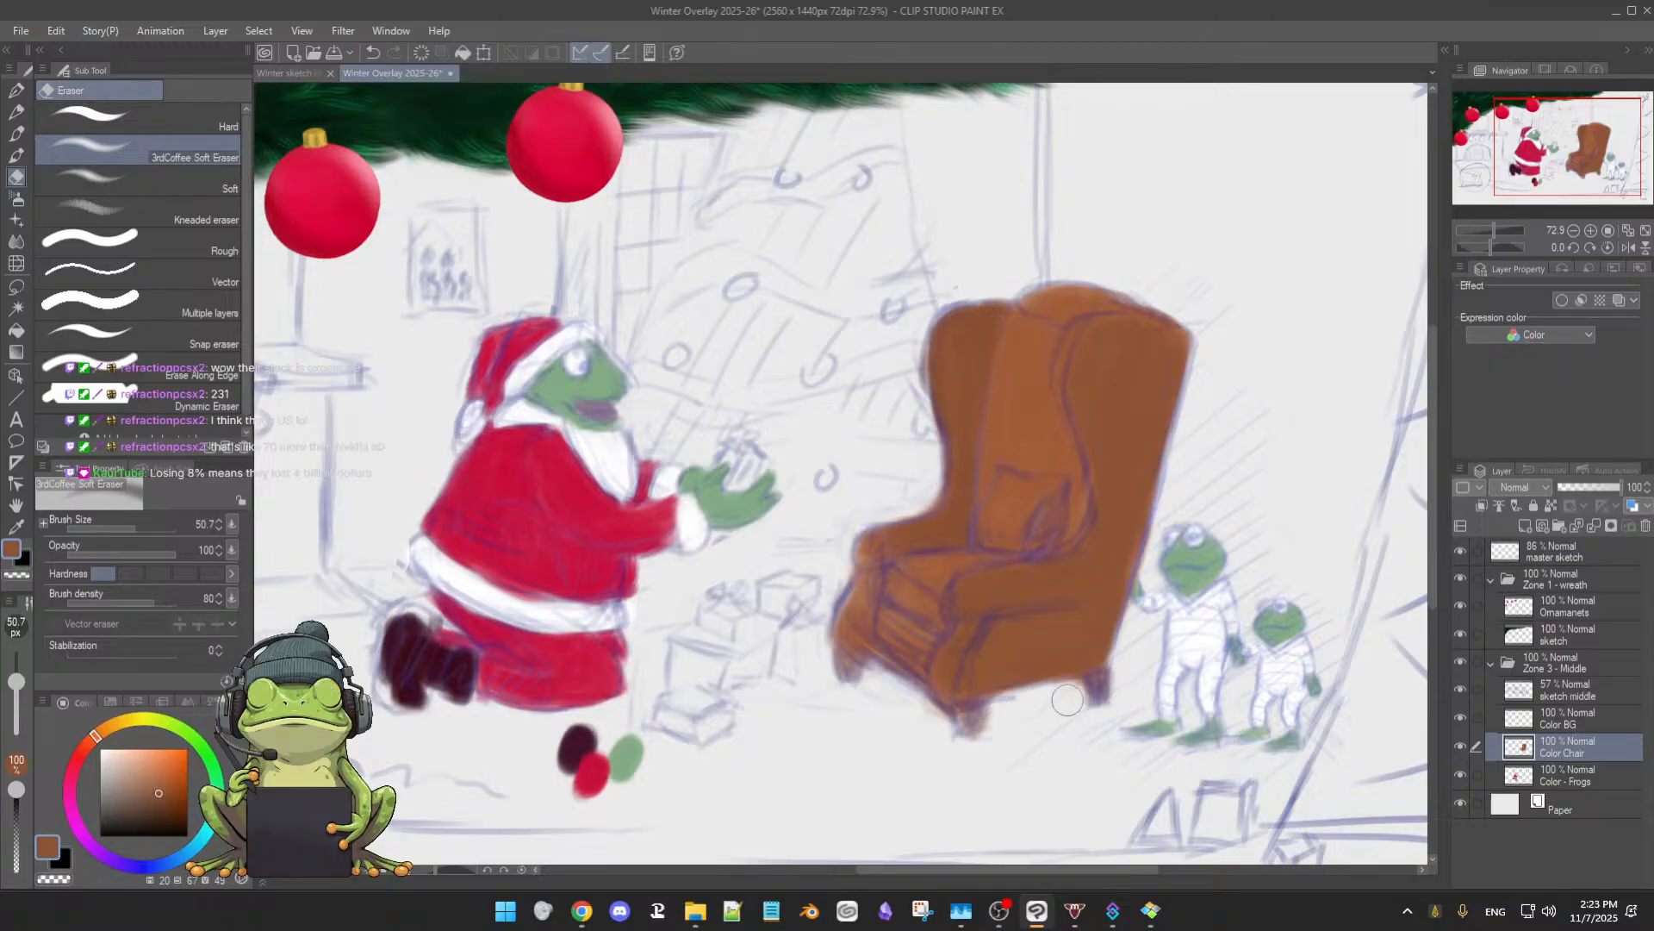
{"action": "key", "text": "b"}
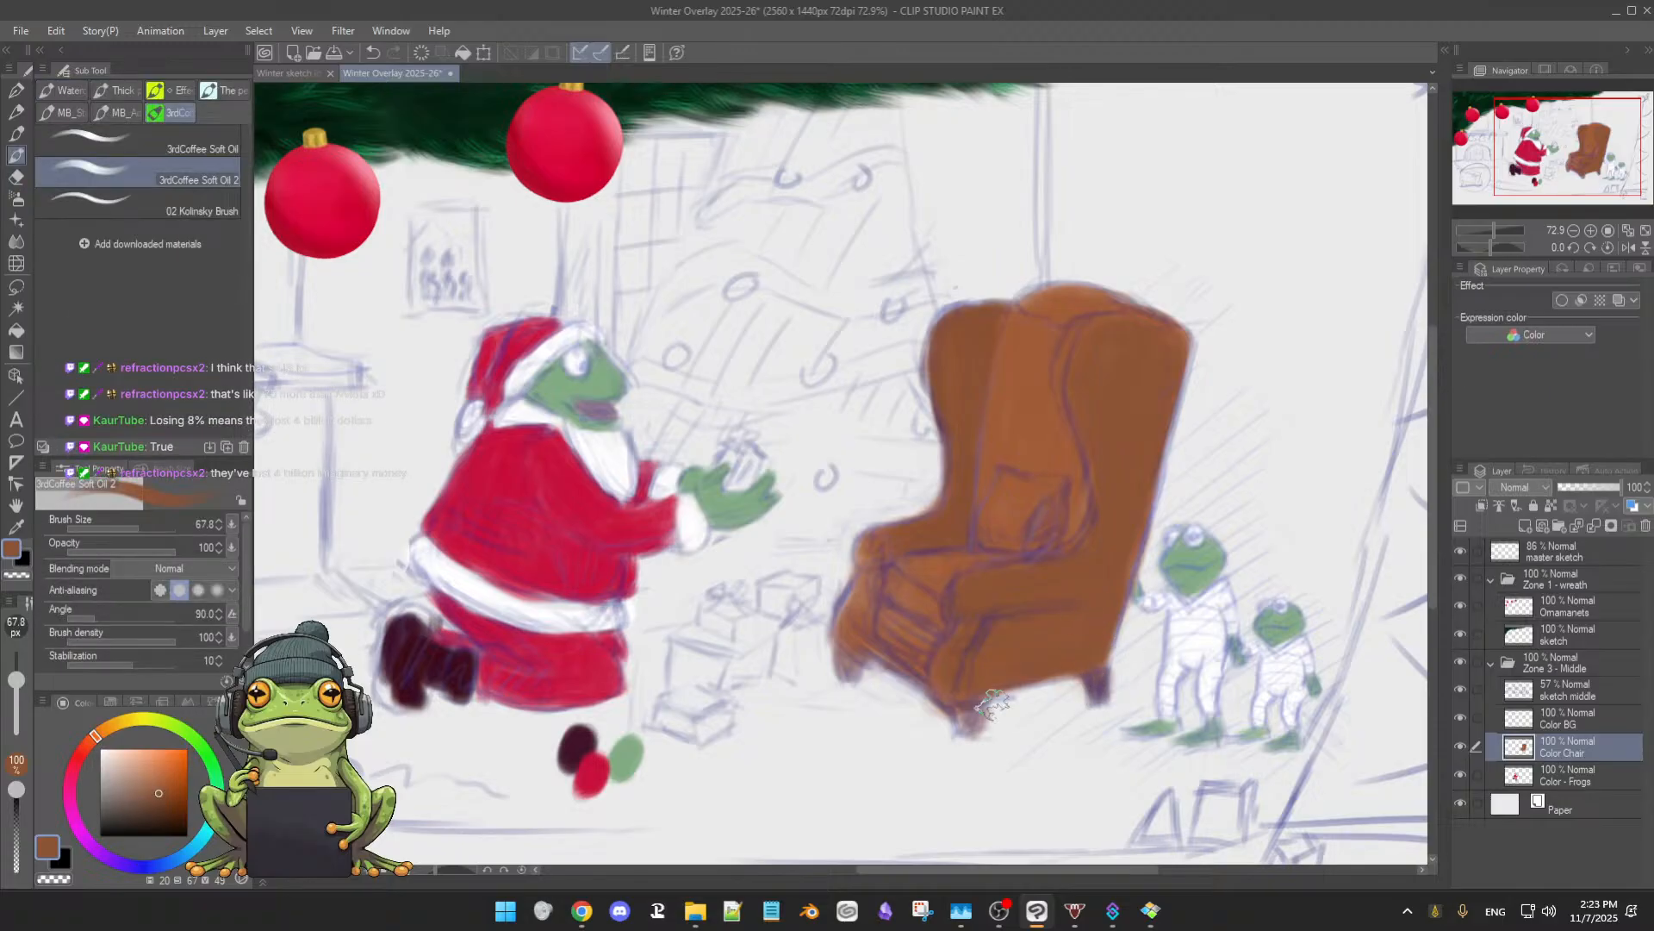
{"action": "key", "text": "e"}
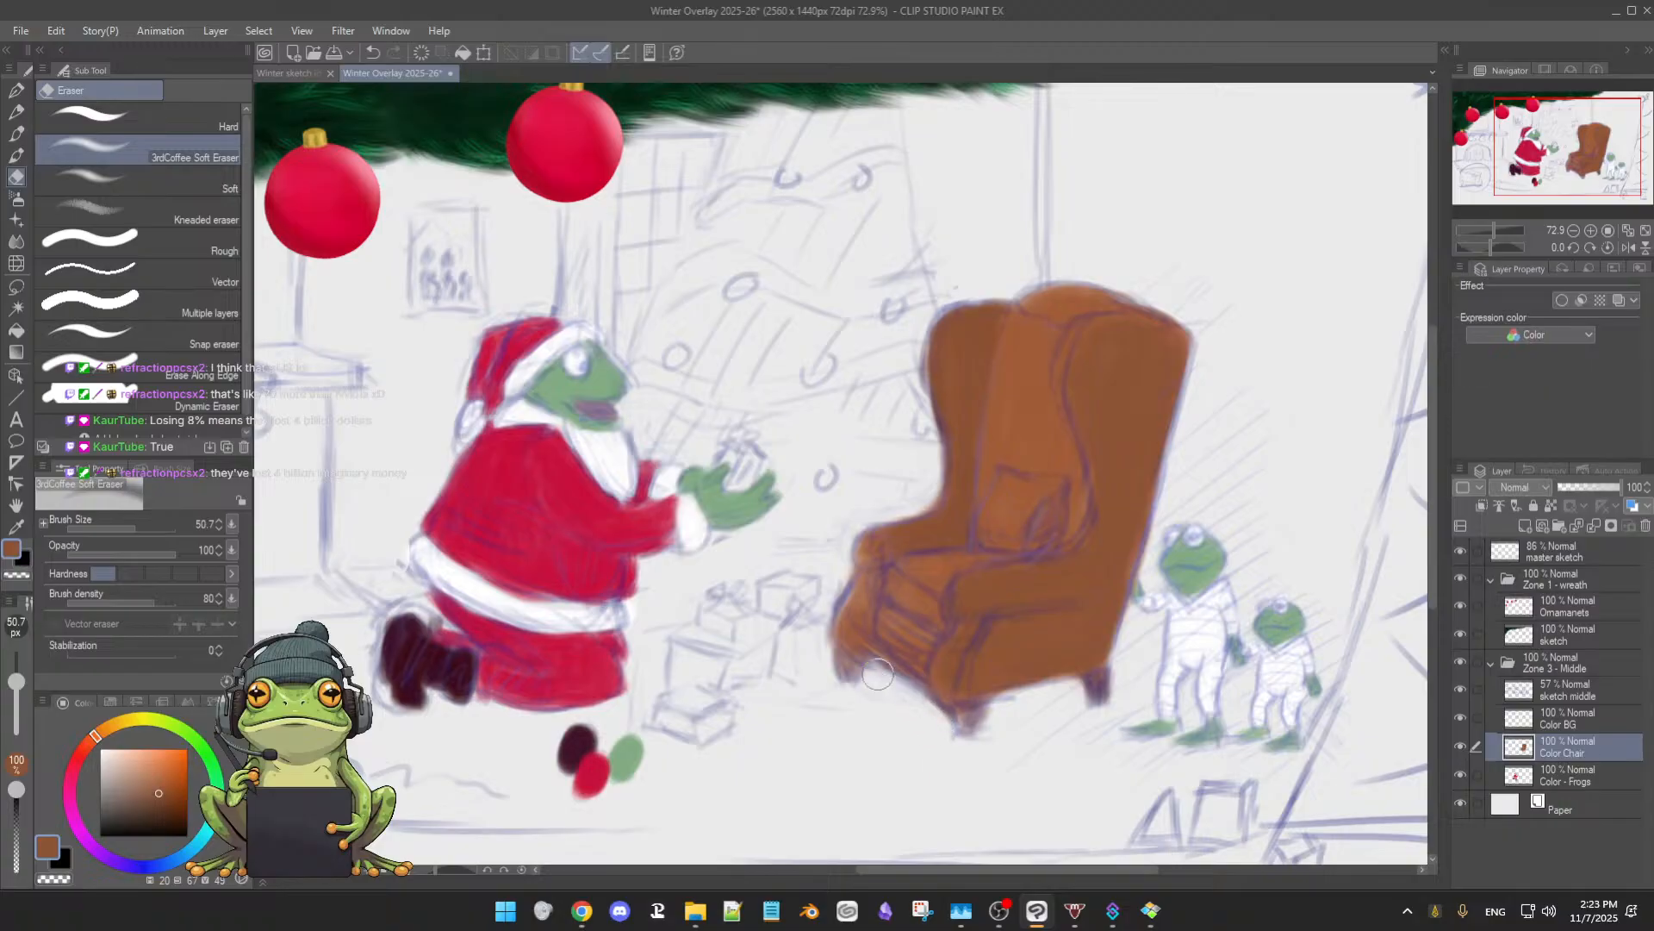
{"action": "key", "text": "b"}
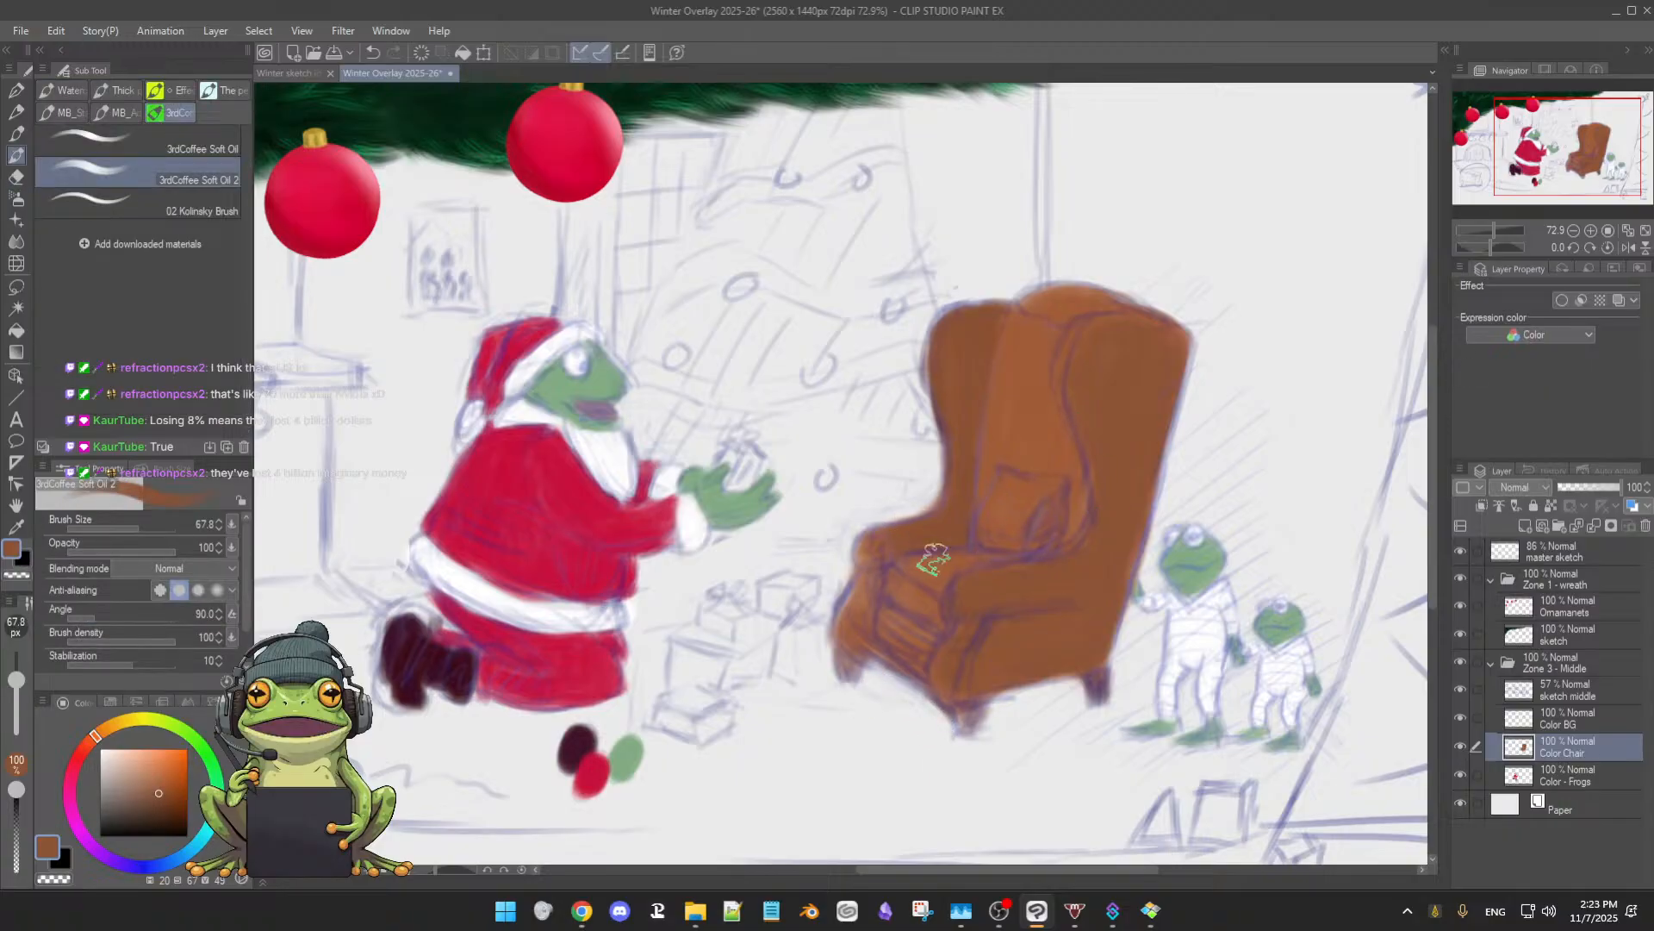
- Toggle the sketch middle layer to check the chair's colors and shade the seat front in brown, reducing the brush to 51 px
{"action": "left_click", "coordinate": [1460, 691]}
{"action": "left_click", "coordinate": [1461, 690]}
{"action": "left_click", "coordinate": [1461, 690]}
{"action": "left_click", "coordinate": [1461, 690]}
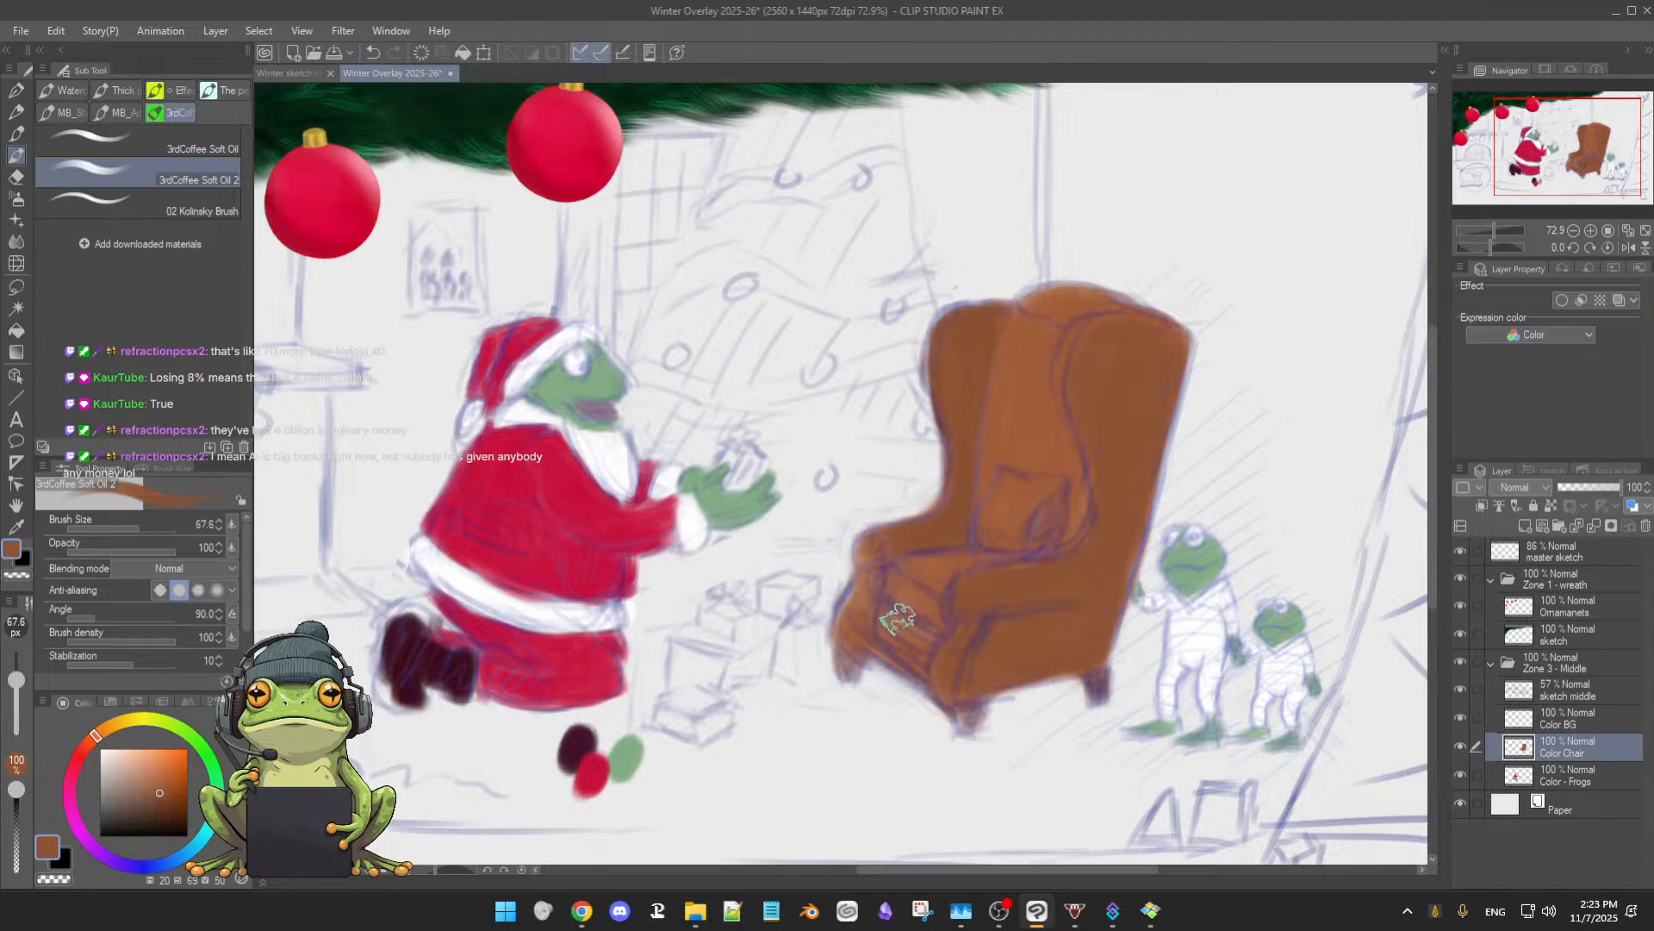
{"action": "key", "text": "bracketleft"}
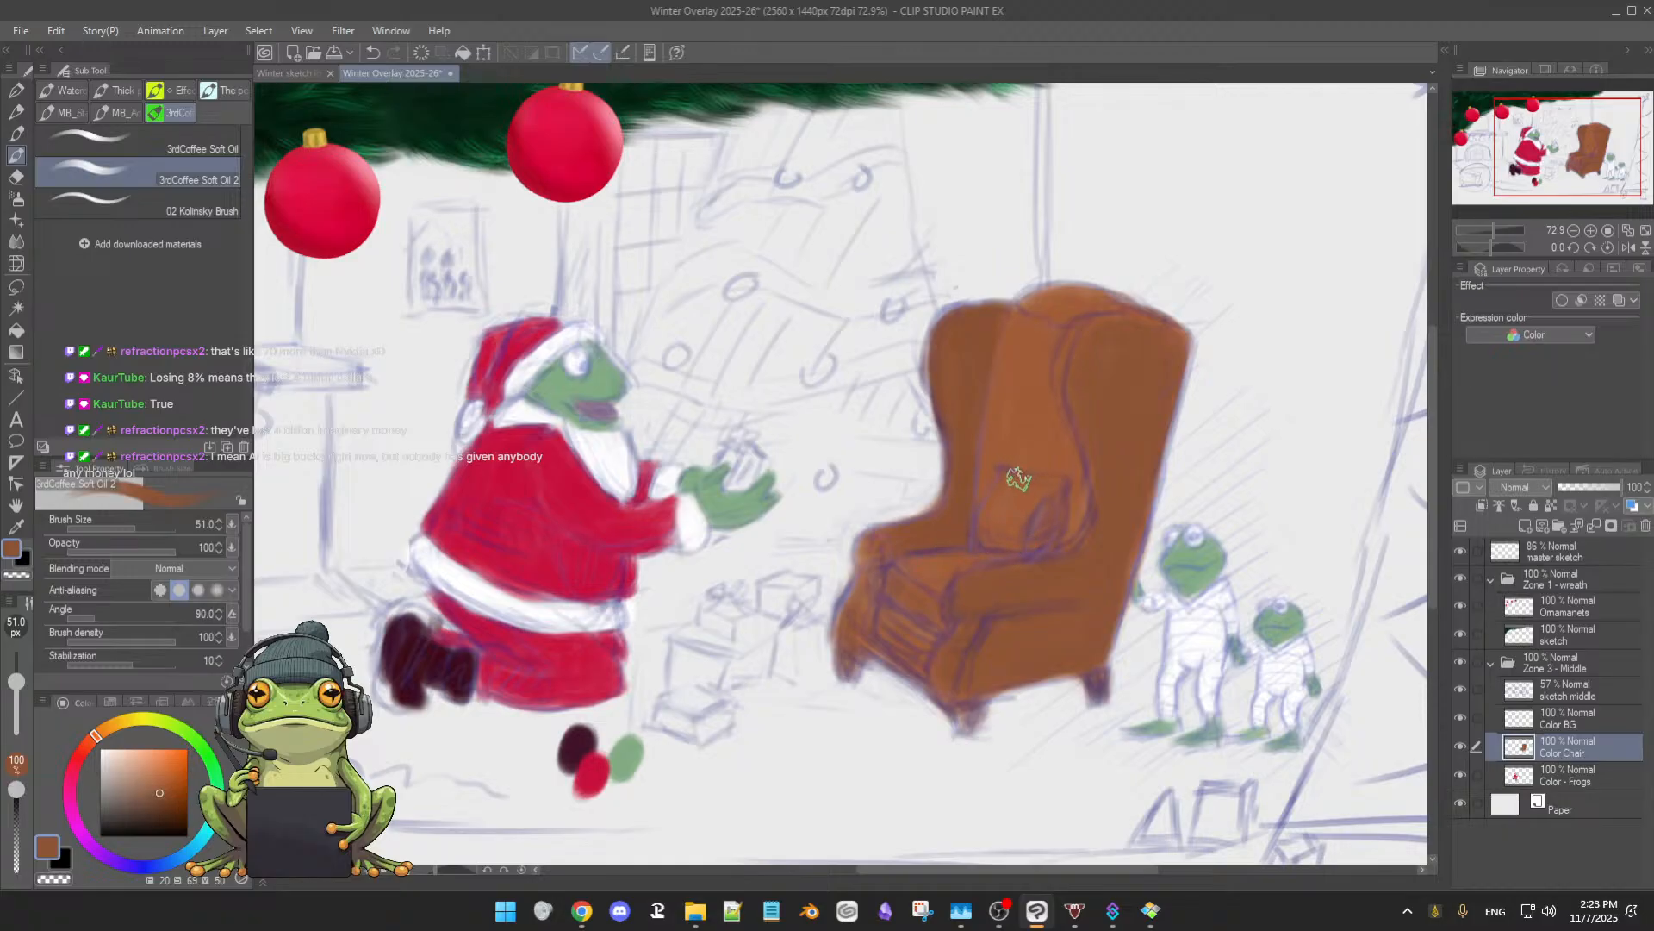
- On the Color BG layer, block in the Christmas tree's upper branches and chair-side edge in saturated green, enlarging the brush to 150.7 px
{"action": "scroll", "coordinate": [897, 503], "scroll_direction": "down", "scroll_amount": 2}
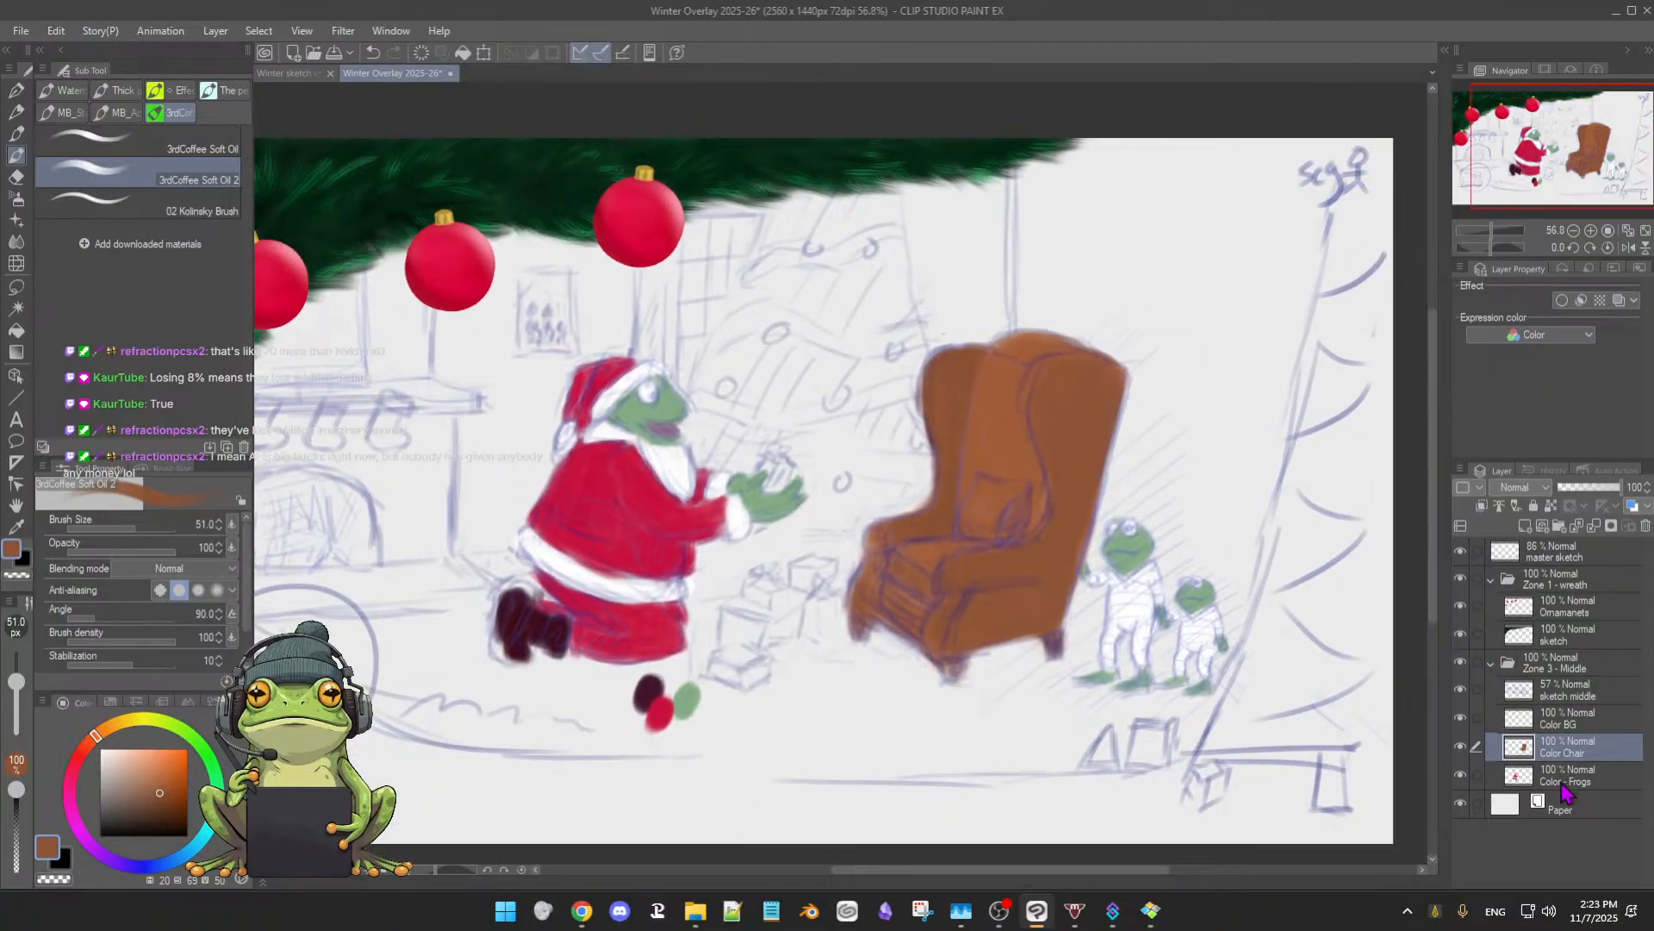
{"action": "left_click", "coordinate": [1573, 720]}
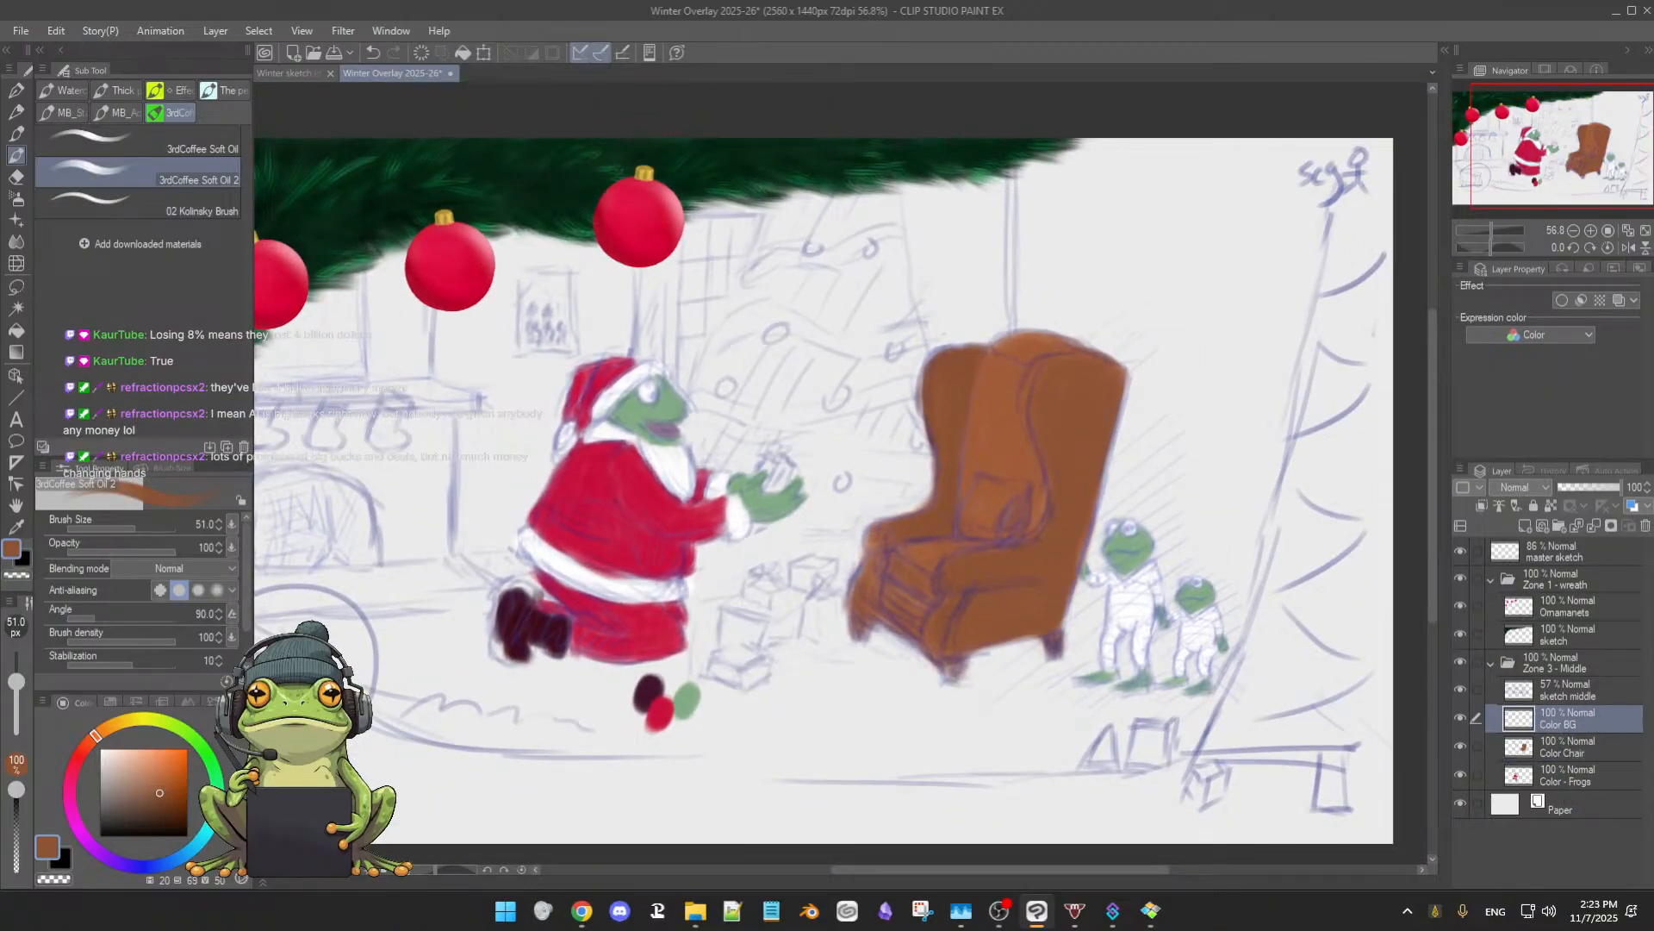
{"action": "left_click_drag", "start_coordinate": [911, 472], "coordinate": [961, 564]}
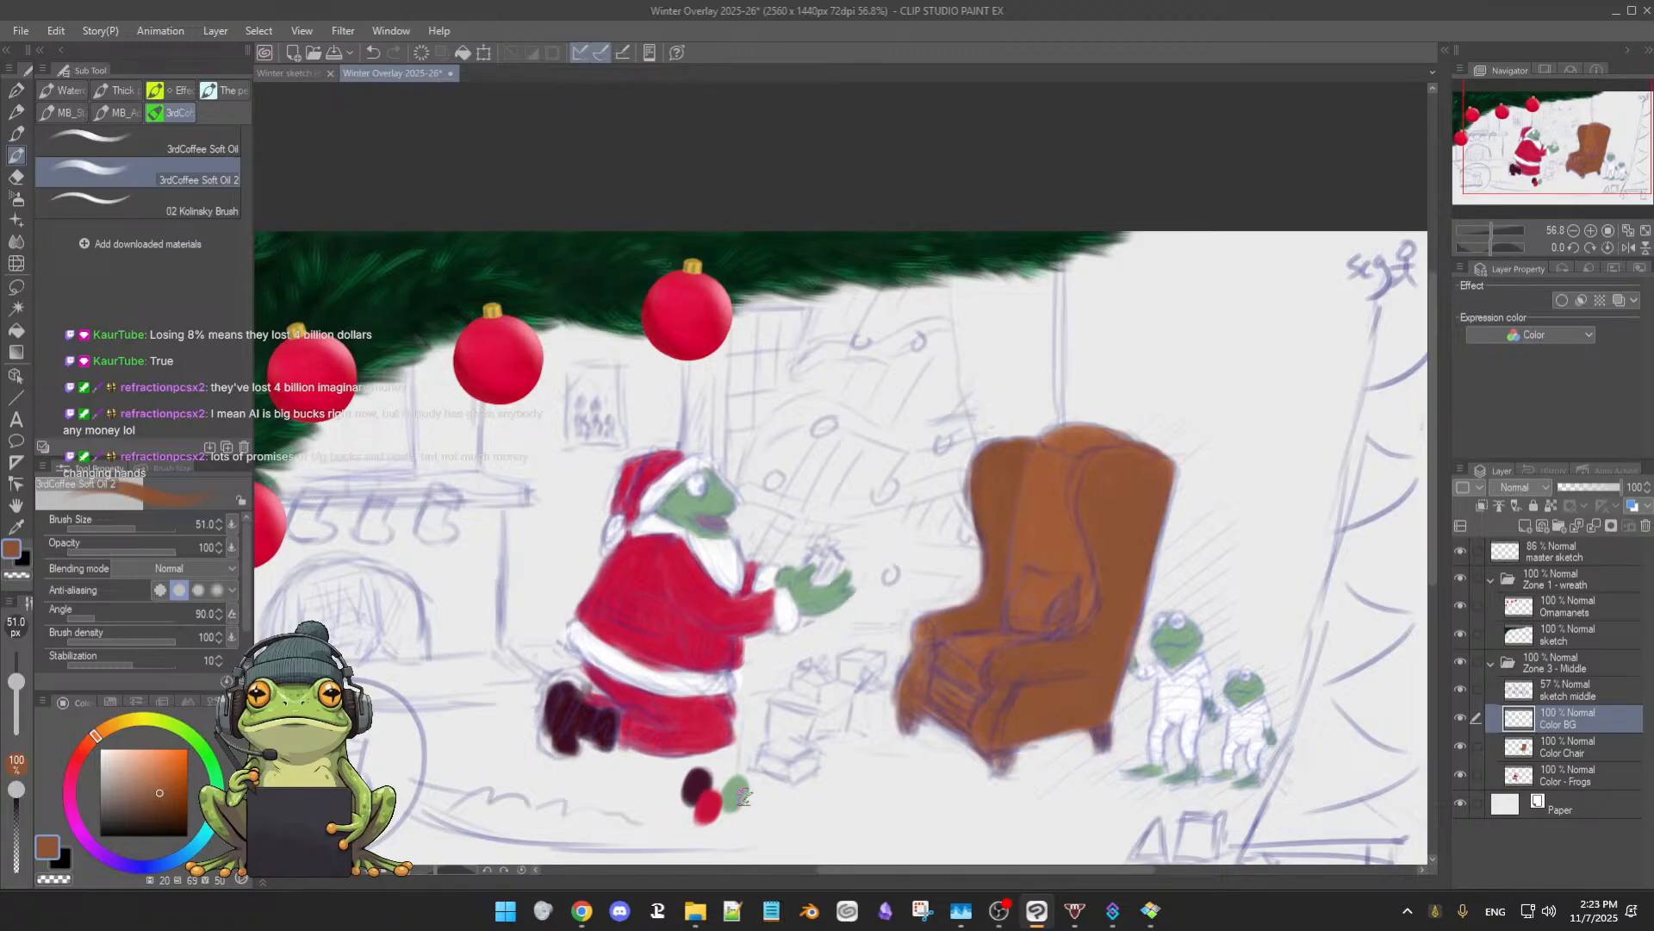
{"action": "left_click", "coordinate": [739, 787], "text": "alt"}
{"action": "left_click", "coordinate": [172, 780]}
{"action": "left_click_drag", "start_coordinate": [172, 780], "coordinate": [185, 794]}
{"action": "mouse_move", "coordinate": [908, 473]}
{"action": "left_mouse_down"}
{"action": "mouse_move", "coordinate": [835, 379]}
{"action": "mouse_move", "coordinate": [795, 427]}
{"action": "mouse_move", "coordinate": [823, 341]}
{"action": "mouse_move", "coordinate": [789, 444]}
{"action": "left_mouse_up"}
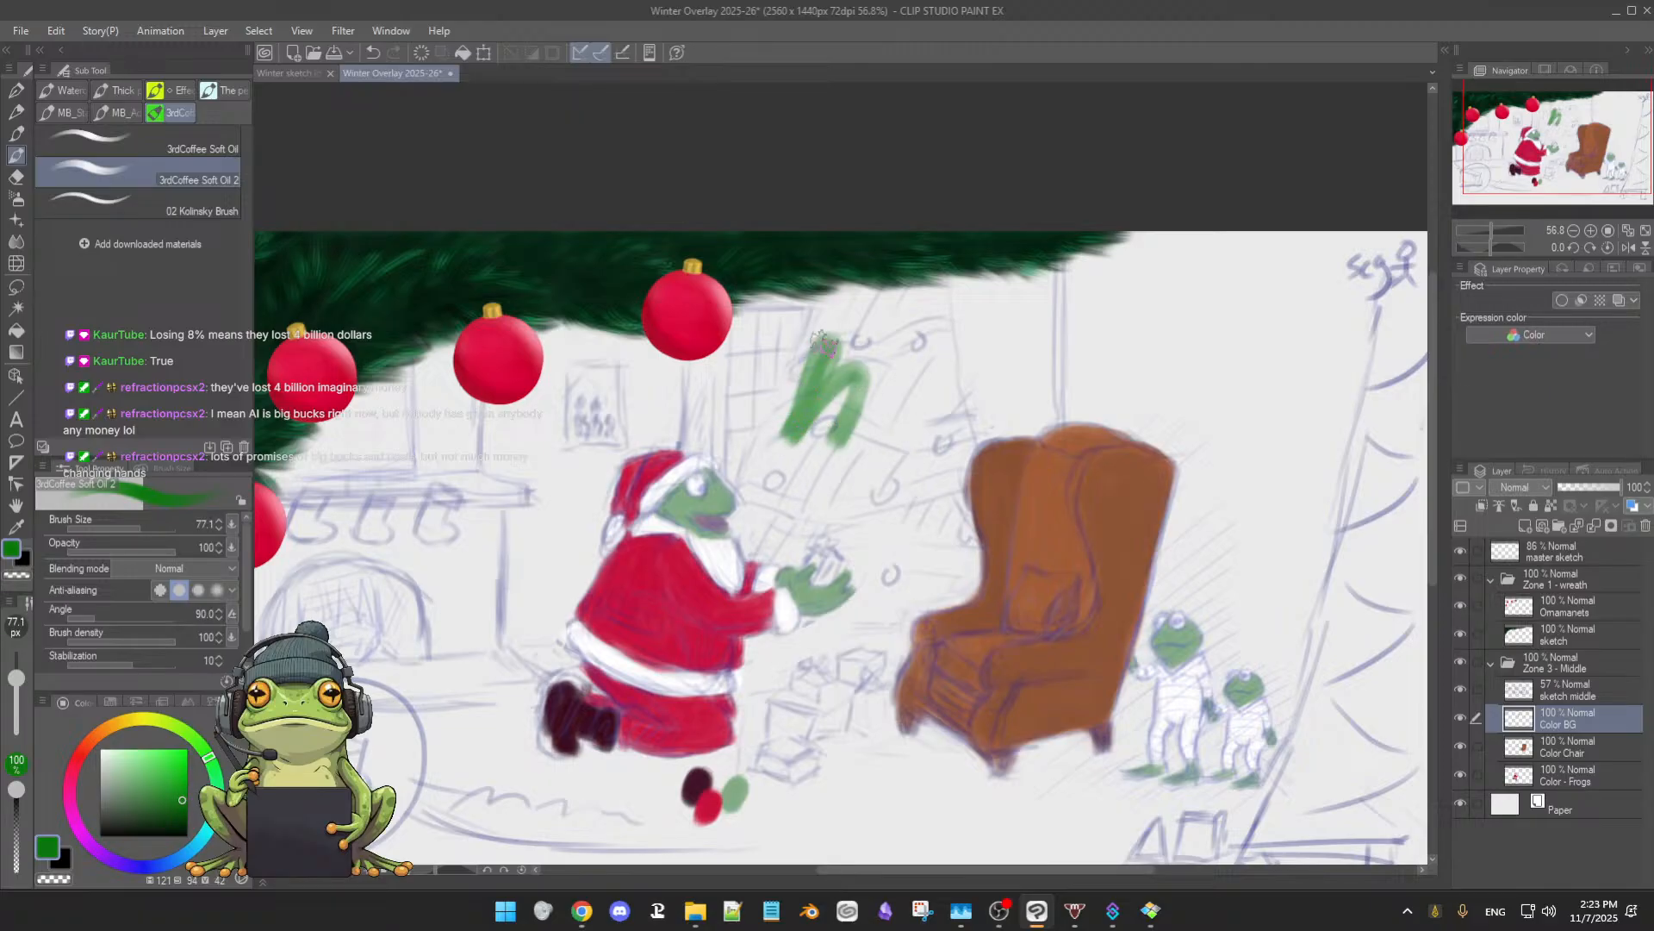
{"action": "mouse_move", "coordinate": [819, 340]}
{"action": "left_mouse_down"}
{"action": "mouse_move", "coordinate": [827, 314]}
{"action": "mouse_move", "coordinate": [842, 334]}
{"action": "mouse_move", "coordinate": [875, 332]}
{"action": "mouse_move", "coordinate": [888, 364]}
{"action": "left_mouse_up"}
{"action": "mouse_move", "coordinate": [861, 285]}
{"action": "left_mouse_down"}
{"action": "mouse_move", "coordinate": [873, 327]}
{"action": "mouse_move", "coordinate": [911, 338]}
{"action": "mouse_move", "coordinate": [926, 304]}
{"action": "mouse_move", "coordinate": [917, 376]}
{"action": "mouse_move", "coordinate": [928, 432]}
{"action": "mouse_move", "coordinate": [923, 345]}
{"action": "mouse_move", "coordinate": [960, 459]}
{"action": "mouse_move", "coordinate": [939, 401]}
{"action": "mouse_move", "coordinate": [968, 577]}
{"action": "mouse_move", "coordinate": [977, 498]}
{"action": "mouse_move", "coordinate": [968, 509]}
{"action": "mouse_move", "coordinate": [957, 476]}
{"action": "mouse_move", "coordinate": [983, 585]}
{"action": "left_mouse_up"}
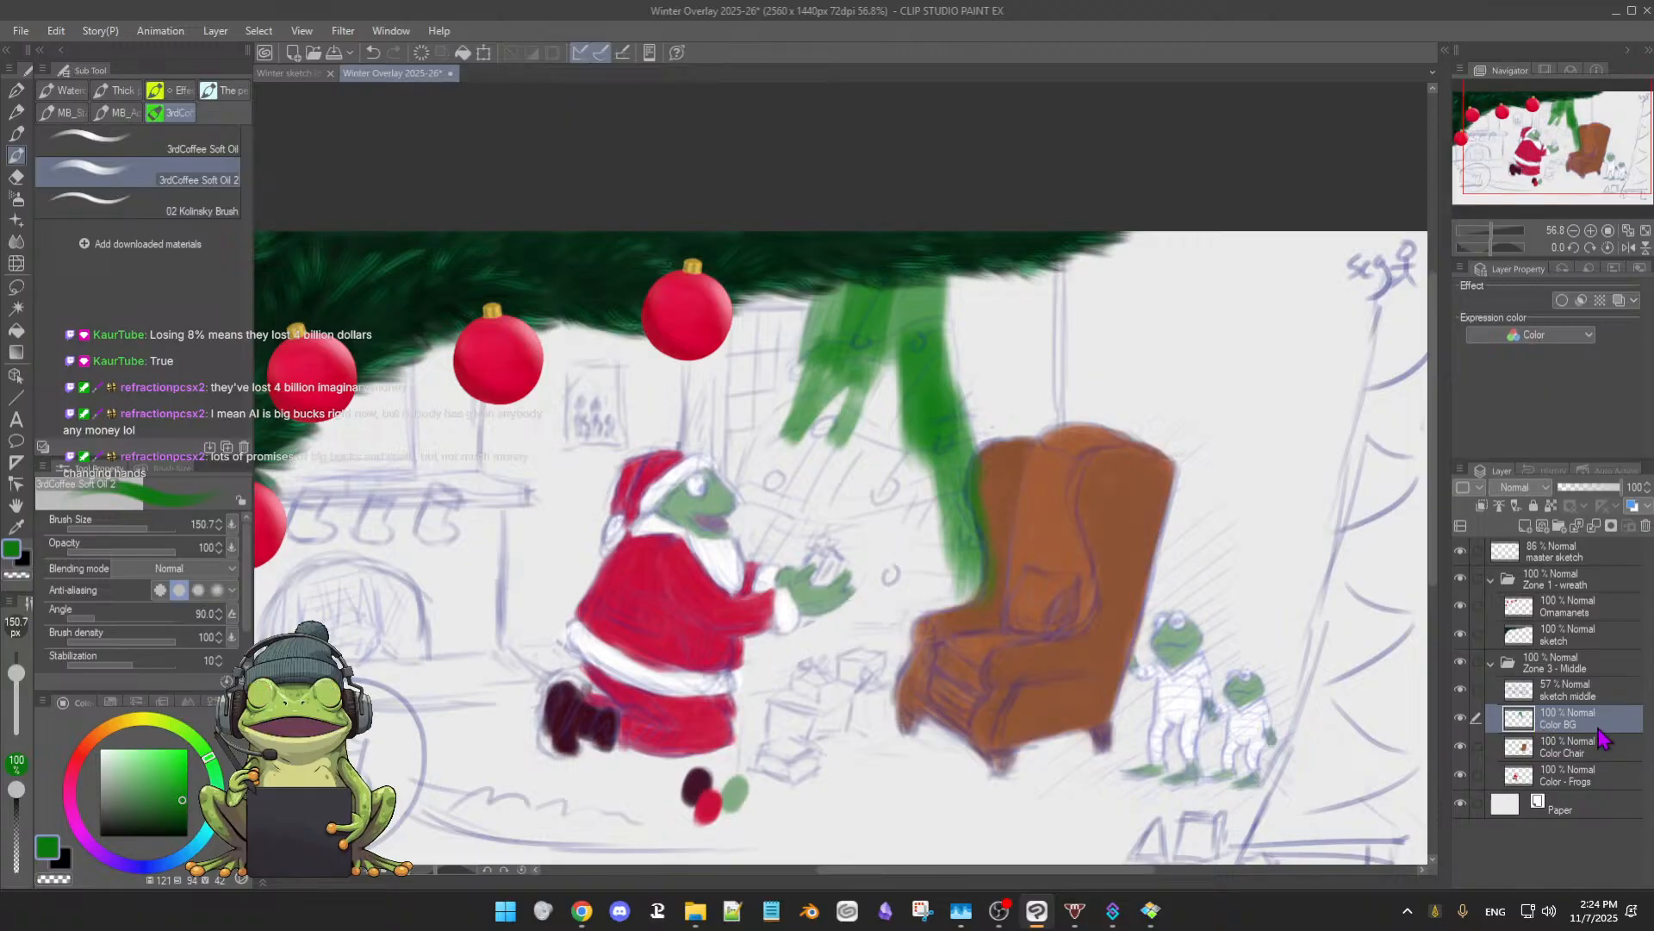
- Reorder the color layers so Color - Frogs is above Color Chair and Color BG is below both
{"action": "left_click_drag", "start_coordinate": [1598, 732], "coordinate": [1596, 786]}
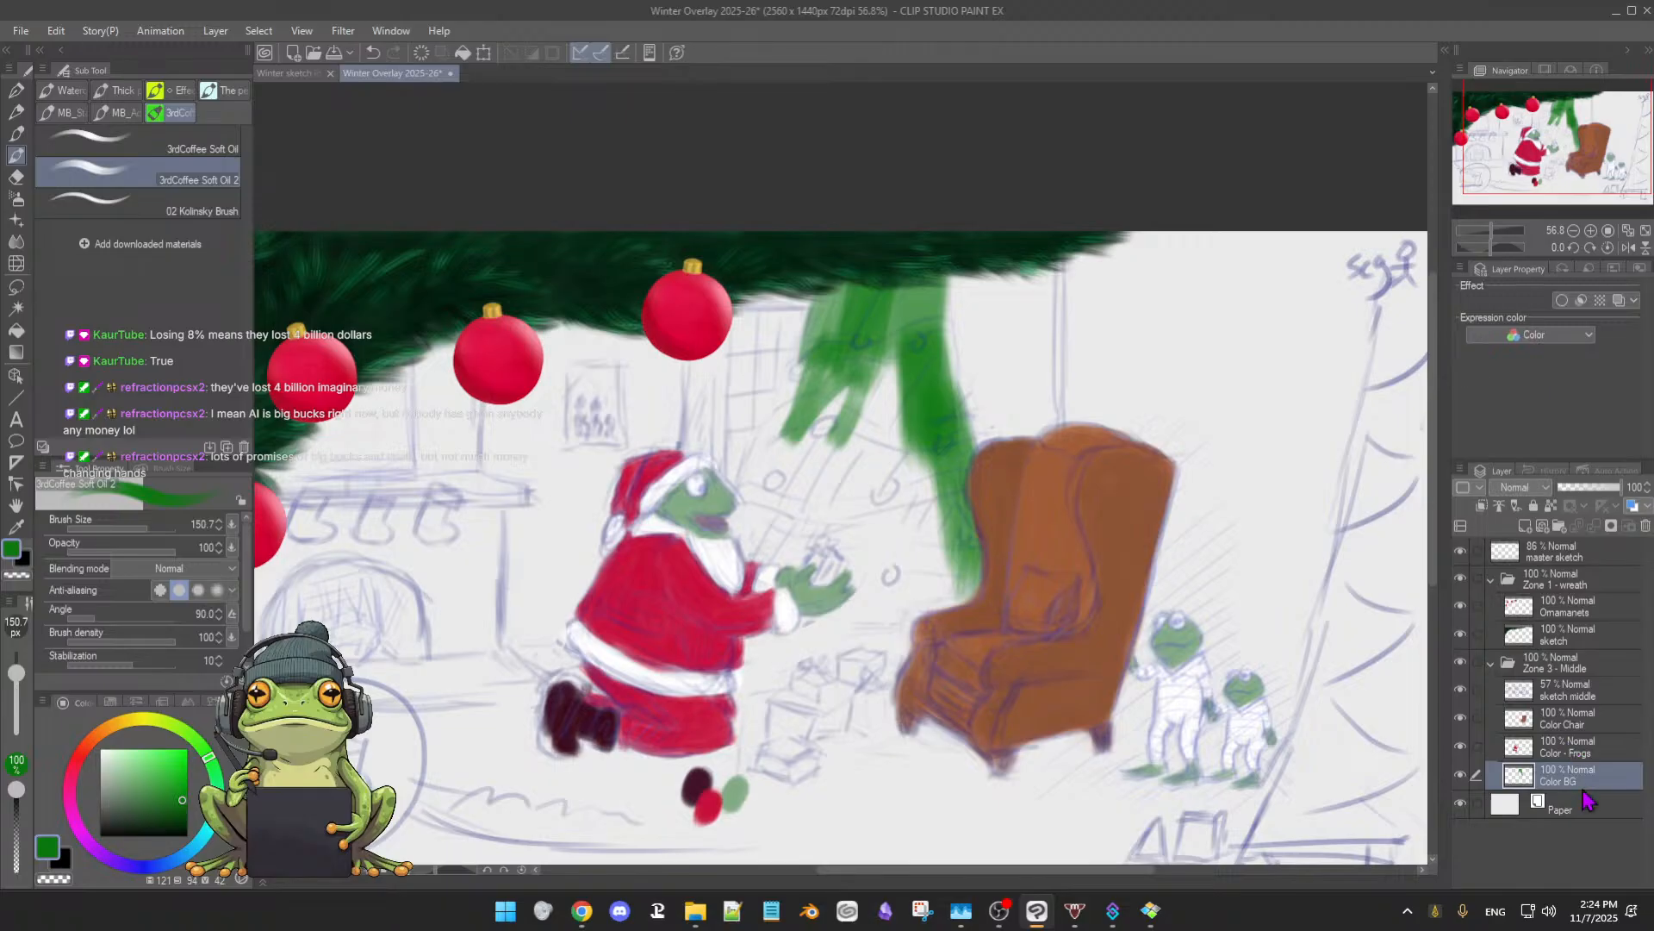
{"action": "left_click_drag", "start_coordinate": [1602, 721], "coordinate": [1603, 755]}
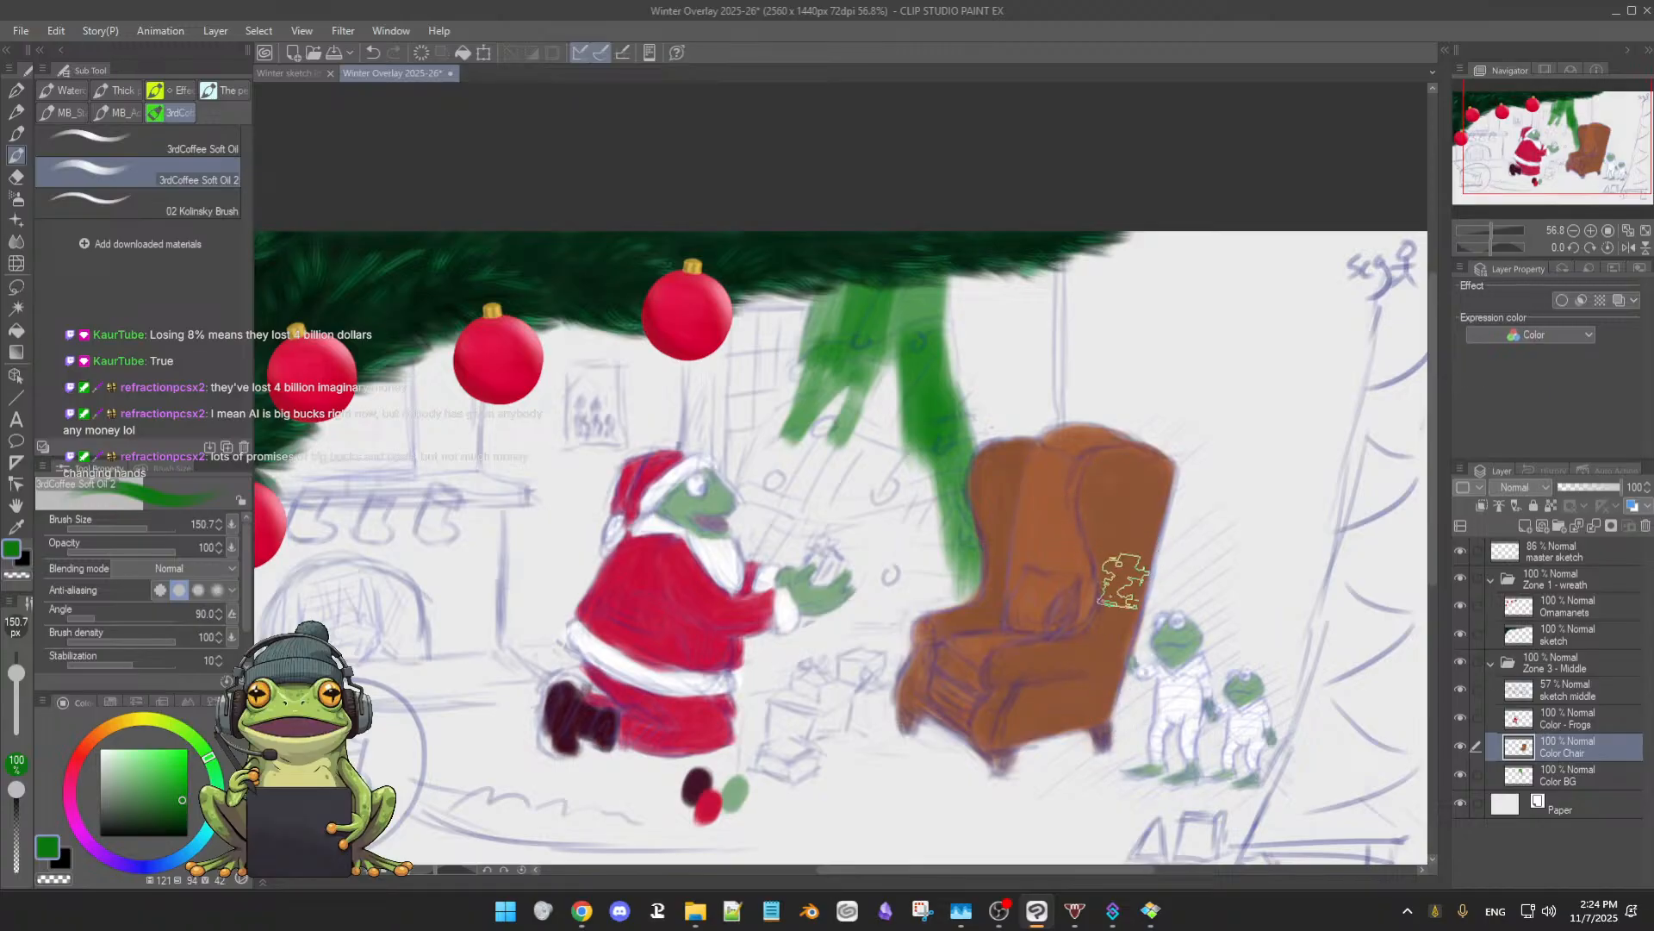
- Sample the tree's green and fill in the Christmas tree's upper branches on the Color Chair layer
{"action": "scroll", "coordinate": [1172, 614], "scroll_direction": "down", "scroll_amount": 2}
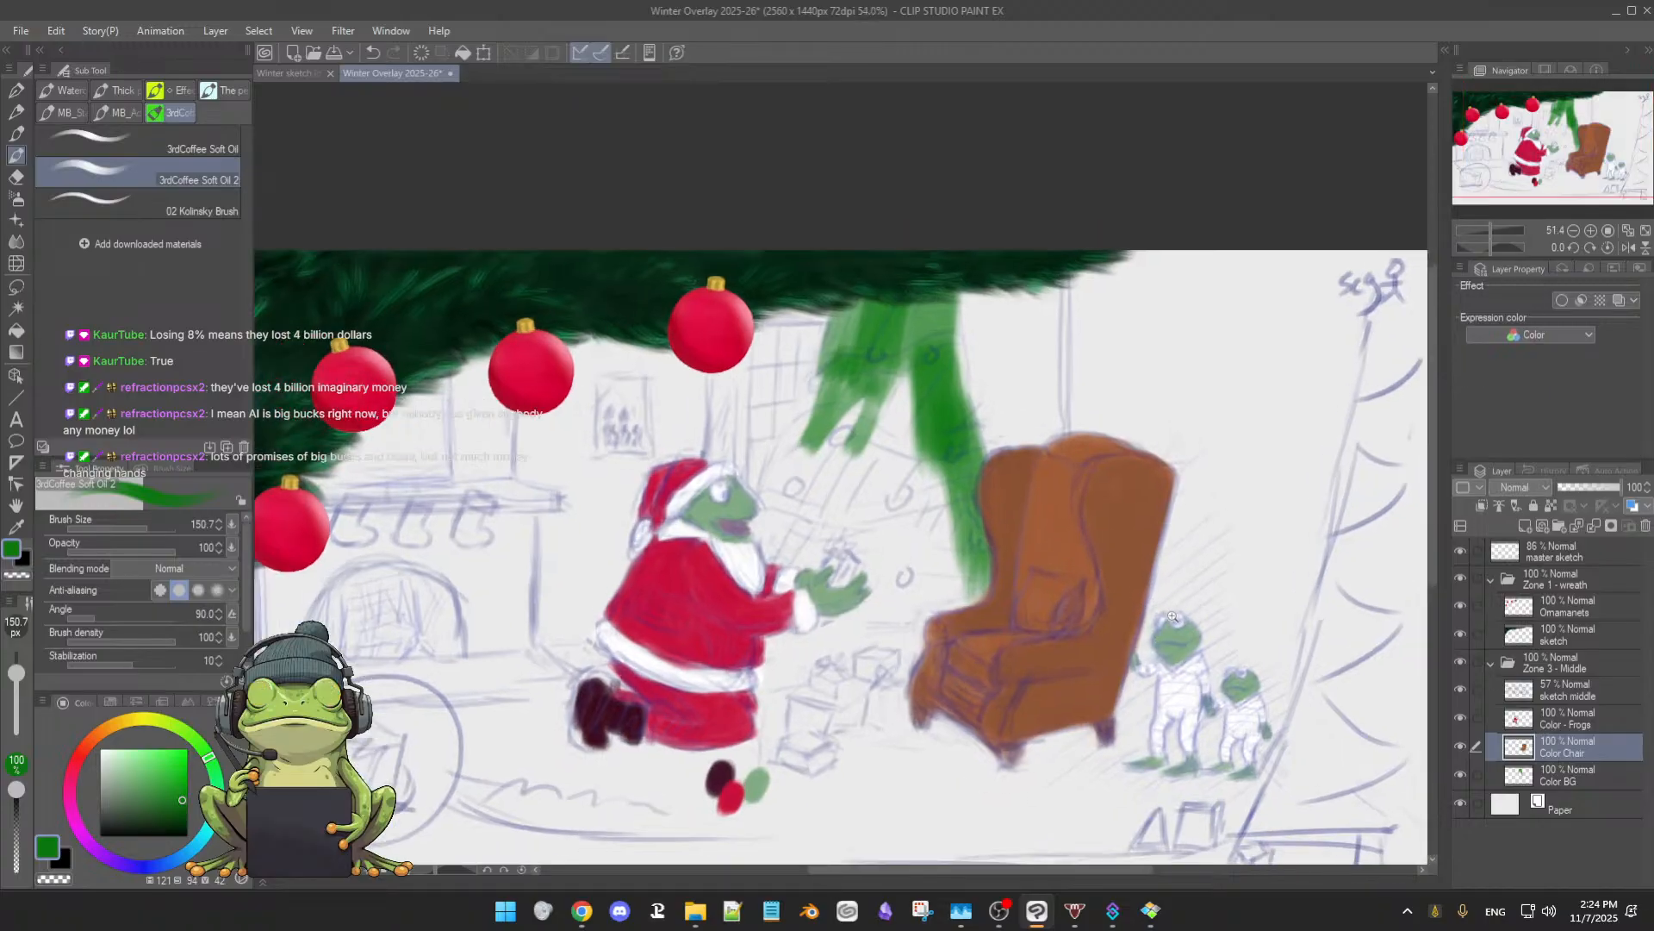
{"action": "scroll", "coordinate": [1172, 614], "scroll_direction": "up", "scroll_amount": 3}
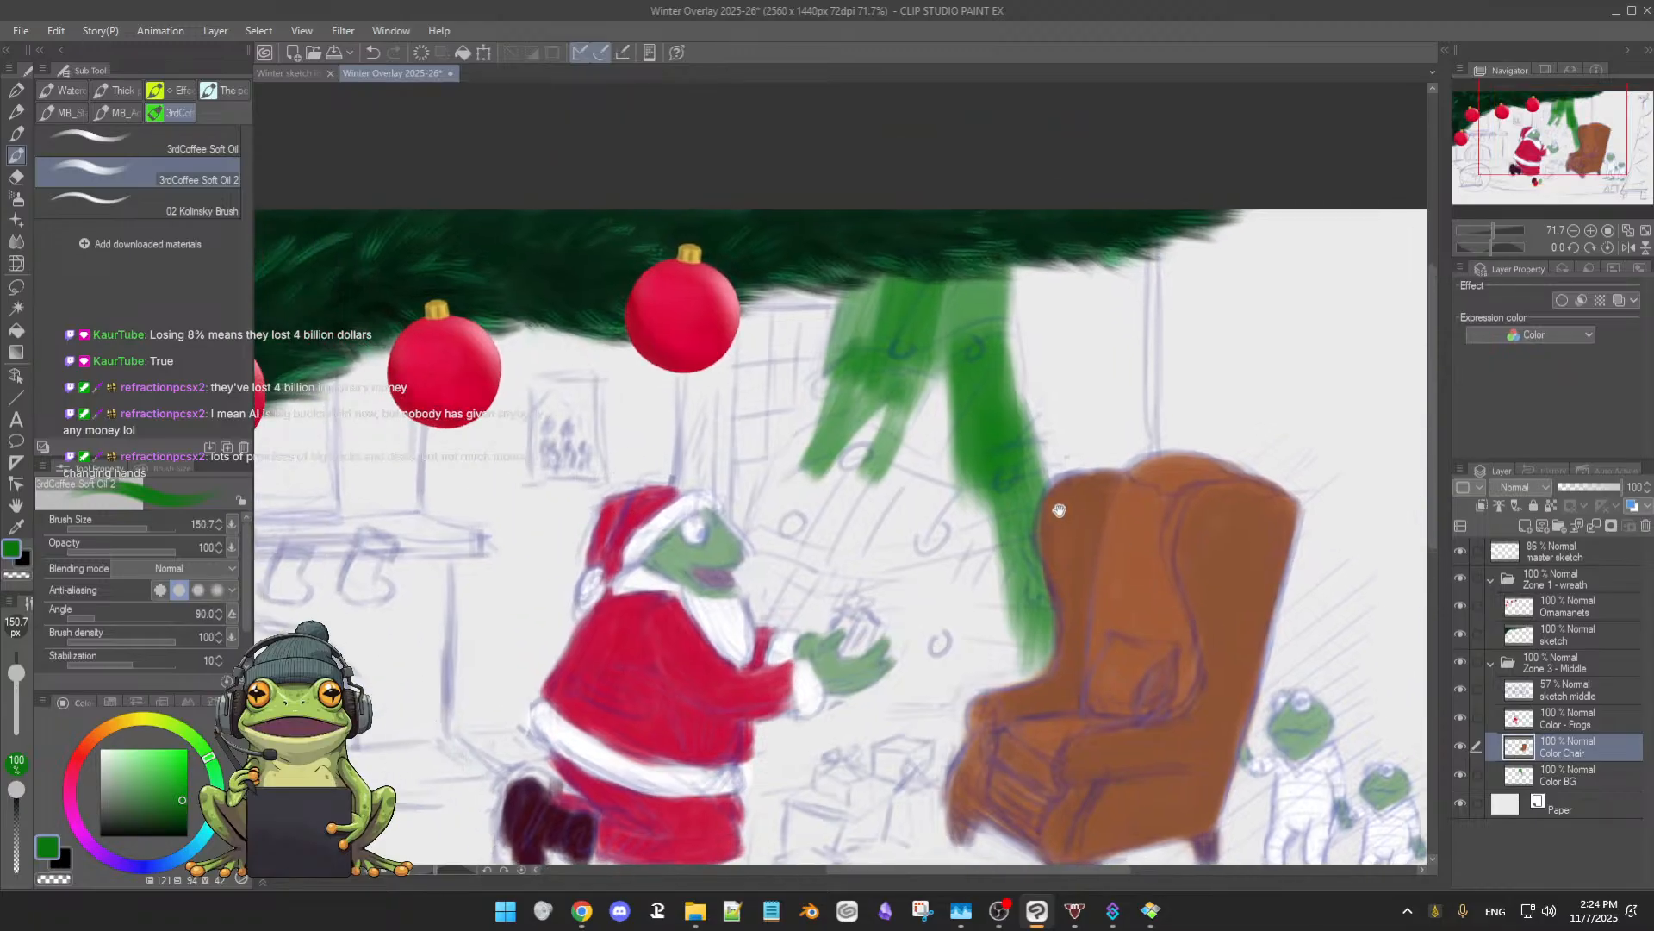
{"action": "left_click", "coordinate": [982, 424], "text": "alt"}
{"action": "mouse_move", "coordinate": [903, 443]}
{"action": "left_mouse_down"}
{"action": "mouse_move", "coordinate": [935, 362]}
{"action": "mouse_move", "coordinate": [918, 448]}
{"action": "mouse_move", "coordinate": [928, 405]}
{"action": "mouse_move", "coordinate": [870, 517]}
{"action": "mouse_move", "coordinate": [833, 513]}
{"action": "mouse_move", "coordinate": [854, 424]}
{"action": "mouse_move", "coordinate": [823, 424]}
{"action": "mouse_move", "coordinate": [861, 366]}
{"action": "mouse_move", "coordinate": [844, 380]}
{"action": "mouse_move", "coordinate": [876, 277]}
{"action": "mouse_move", "coordinate": [926, 283]}
{"action": "mouse_move", "coordinate": [929, 369]}
{"action": "mouse_move", "coordinate": [944, 371]}
{"action": "mouse_move", "coordinate": [967, 289]}
{"action": "mouse_move", "coordinate": [943, 418]}
{"action": "mouse_move", "coordinate": [955, 383]}
{"action": "mouse_move", "coordinate": [974, 400]}
{"action": "mouse_move", "coordinate": [986, 315]}
{"action": "mouse_move", "coordinate": [1009, 388]}
{"action": "left_mouse_up"}
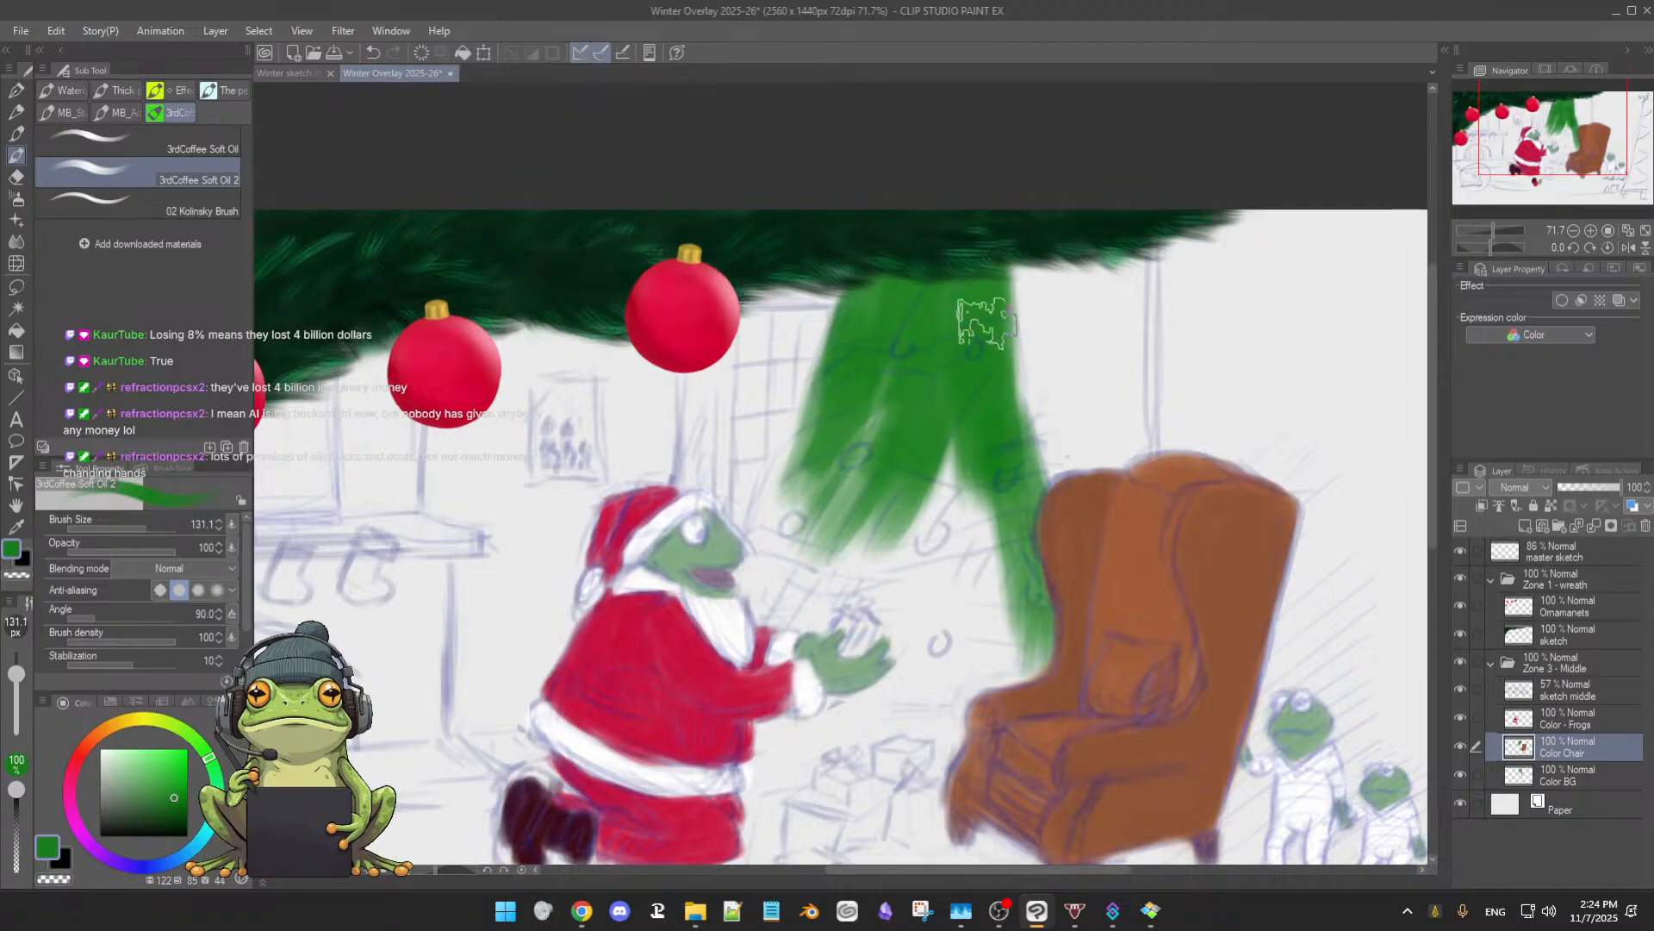
- Extend the green over the tree's chair-side edge and lower body on the Color Chair layer, varying the brush between 65.4 and 131.1 px
{"action": "key", "text": "bracketleft"}
{"action": "key", "text": "bracketleft"}
{"action": "key", "text": "bracketleft"}
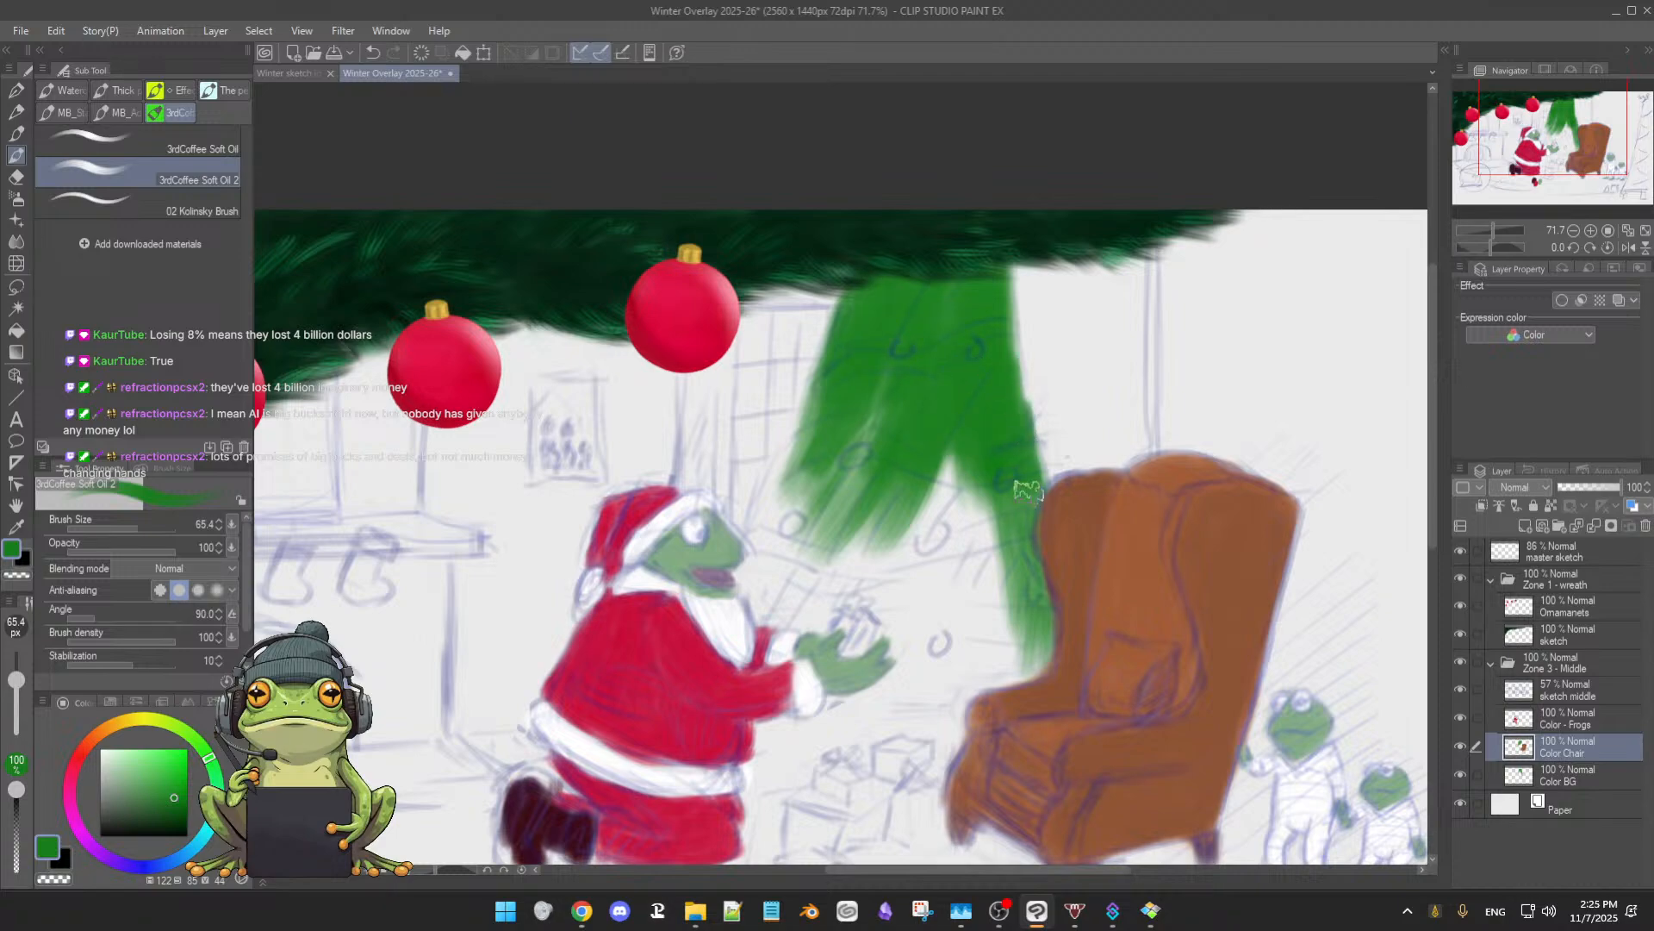
{"action": "left_click_drag", "start_coordinate": [1003, 466], "coordinate": [918, 517]}
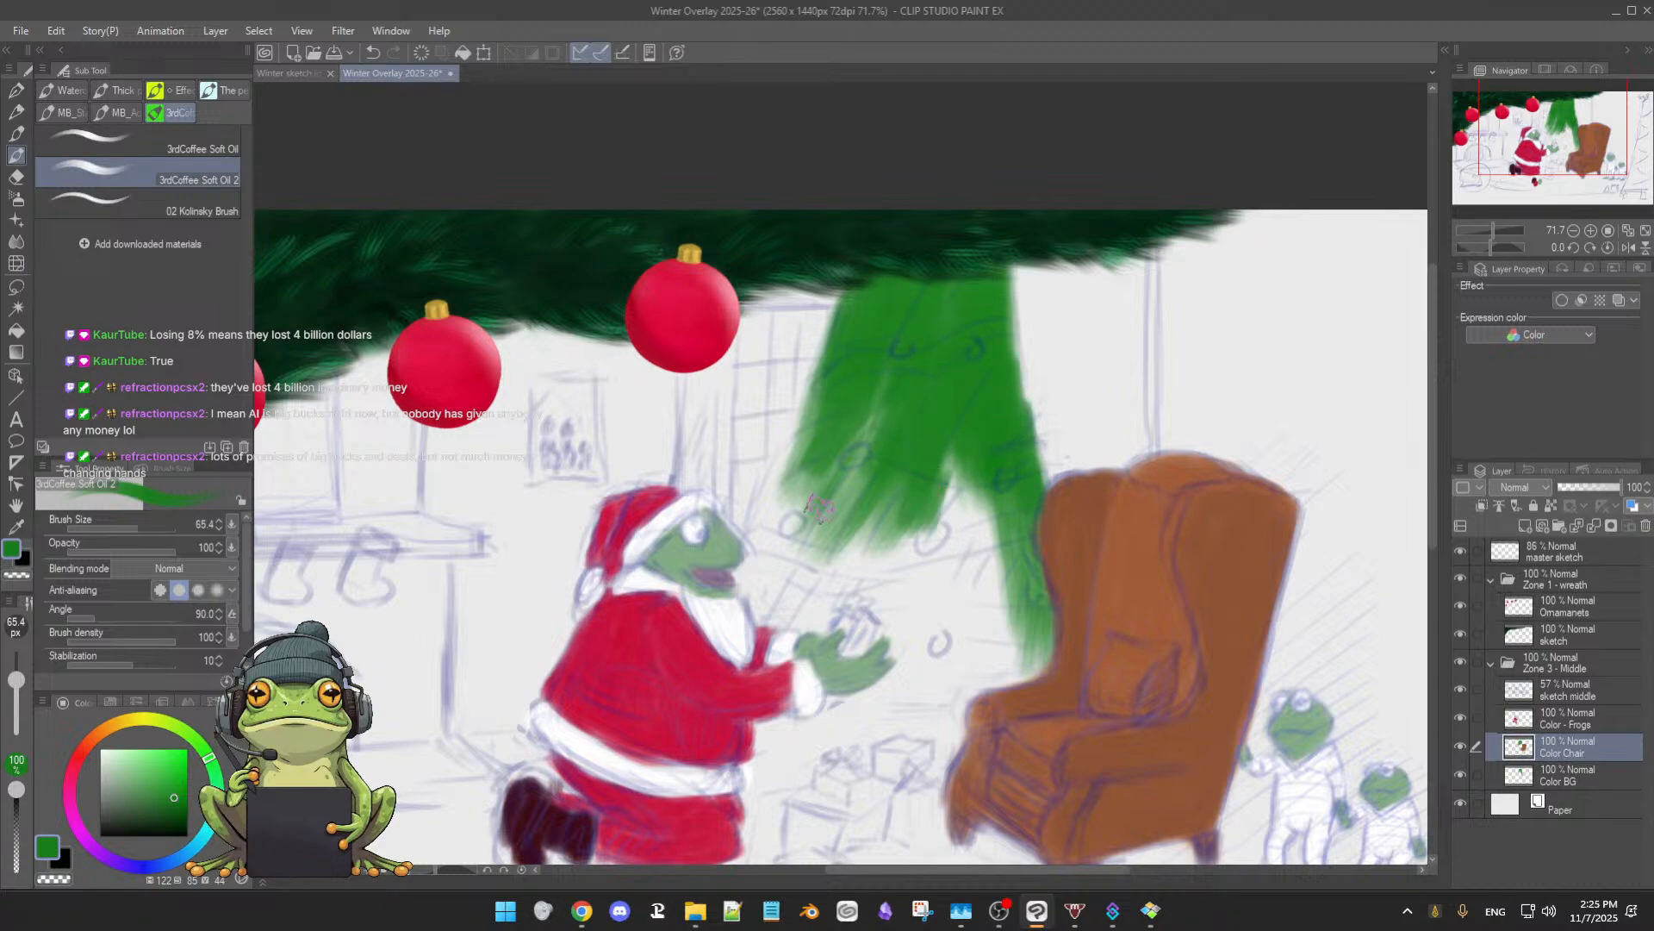
{"action": "mouse_move", "coordinate": [790, 489]}
{"action": "left_mouse_down"}
{"action": "mouse_move", "coordinate": [766, 502]}
{"action": "mouse_move", "coordinate": [762, 564]}
{"action": "left_mouse_up"}
{"action": "left_click_drag", "start_coordinate": [870, 428], "coordinate": [773, 603]}
{"action": "key", "text": "]"}
{"action": "mouse_move", "coordinate": [819, 541]}
{"action": "left_mouse_down"}
{"action": "mouse_move", "coordinate": [810, 564]}
{"action": "mouse_move", "coordinate": [862, 483]}
{"action": "mouse_move", "coordinate": [827, 586]}
{"action": "mouse_move", "coordinate": [880, 547]}
{"action": "mouse_move", "coordinate": [862, 642]}
{"action": "mouse_move", "coordinate": [888, 689]}
{"action": "mouse_move", "coordinate": [948, 620]}
{"action": "left_mouse_up"}
{"action": "mouse_move", "coordinate": [922, 508]}
{"action": "left_mouse_down"}
{"action": "mouse_move", "coordinate": [891, 588]}
{"action": "mouse_move", "coordinate": [955, 441]}
{"action": "mouse_move", "coordinate": [969, 603]}
{"action": "mouse_move", "coordinate": [1021, 642]}
{"action": "mouse_move", "coordinate": [983, 517]}
{"action": "mouse_move", "coordinate": [852, 543]}
{"action": "mouse_move", "coordinate": [788, 603]}
{"action": "mouse_move", "coordinate": [861, 603]}
{"action": "mouse_move", "coordinate": [913, 551]}
{"action": "mouse_move", "coordinate": [888, 482]}
{"action": "mouse_move", "coordinate": [956, 560]}
{"action": "mouse_move", "coordinate": [974, 492]}
{"action": "mouse_move", "coordinate": [918, 568]}
{"action": "mouse_move", "coordinate": [913, 646]}
{"action": "mouse_move", "coordinate": [924, 579]}
{"action": "mouse_move", "coordinate": [951, 571]}
{"action": "mouse_move", "coordinate": [996, 663]}
{"action": "mouse_move", "coordinate": [1017, 655]}
{"action": "mouse_move", "coordinate": [967, 609]}
{"action": "mouse_move", "coordinate": [1012, 534]}
{"action": "mouse_move", "coordinate": [1016, 638]}
{"action": "mouse_move", "coordinate": [955, 680]}
{"action": "left_mouse_up"}
{"action": "scroll", "coordinate": [1046, 628], "scroll_direction": "down", "scroll_amount": 5}
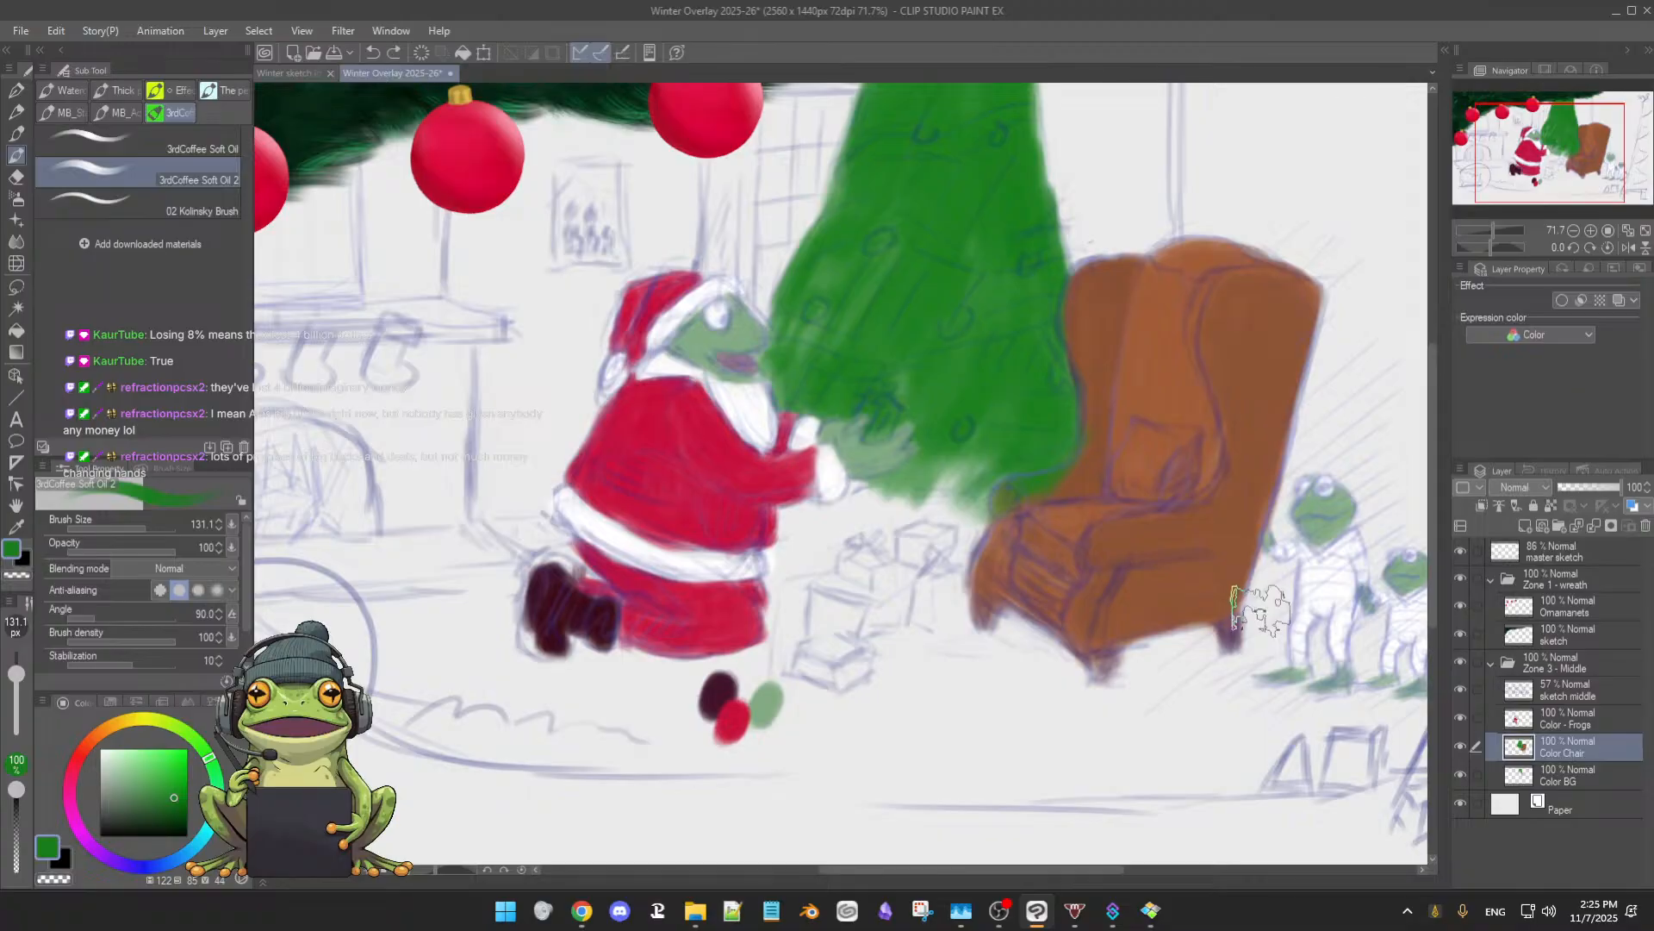
- Undo the green tree strokes painted on the Color Chair layer, toggling that layer's visibility to check that none are left
{"action": "key", "text": "ctrl+z"}
{"action": "key", "text": "ctrl+z"}
{"action": "key", "text": "ctrl+z"}
{"action": "key", "text": "ctrl+z"}
{"action": "key", "text": "ctrl+z"}
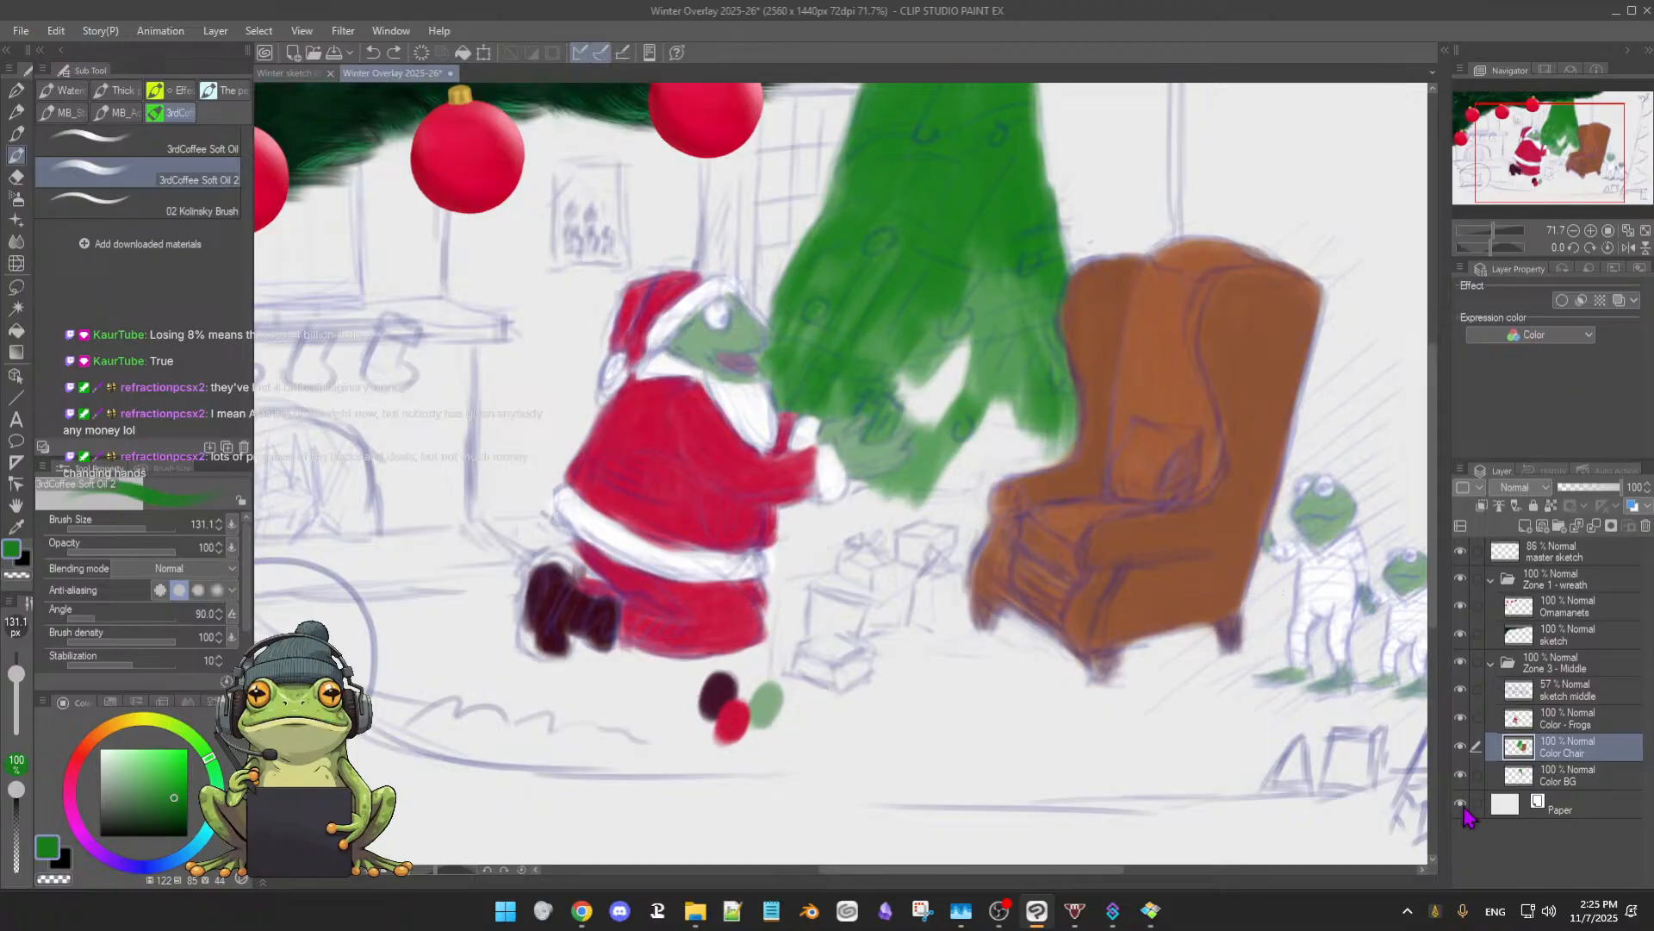
{"action": "left_click", "coordinate": [1461, 747]}
{"action": "left_click", "coordinate": [1461, 748]}
{"action": "key", "text": "ctrl+z"}
{"action": "key", "text": "ctrl+z"}
{"action": "key", "text": "ctrl+z"}
{"action": "key", "text": "ctrl+z"}
{"action": "key", "text": "ctrl+z"}
{"action": "key", "text": "ctrl+z"}
{"action": "key", "text": "ctrl+z"}
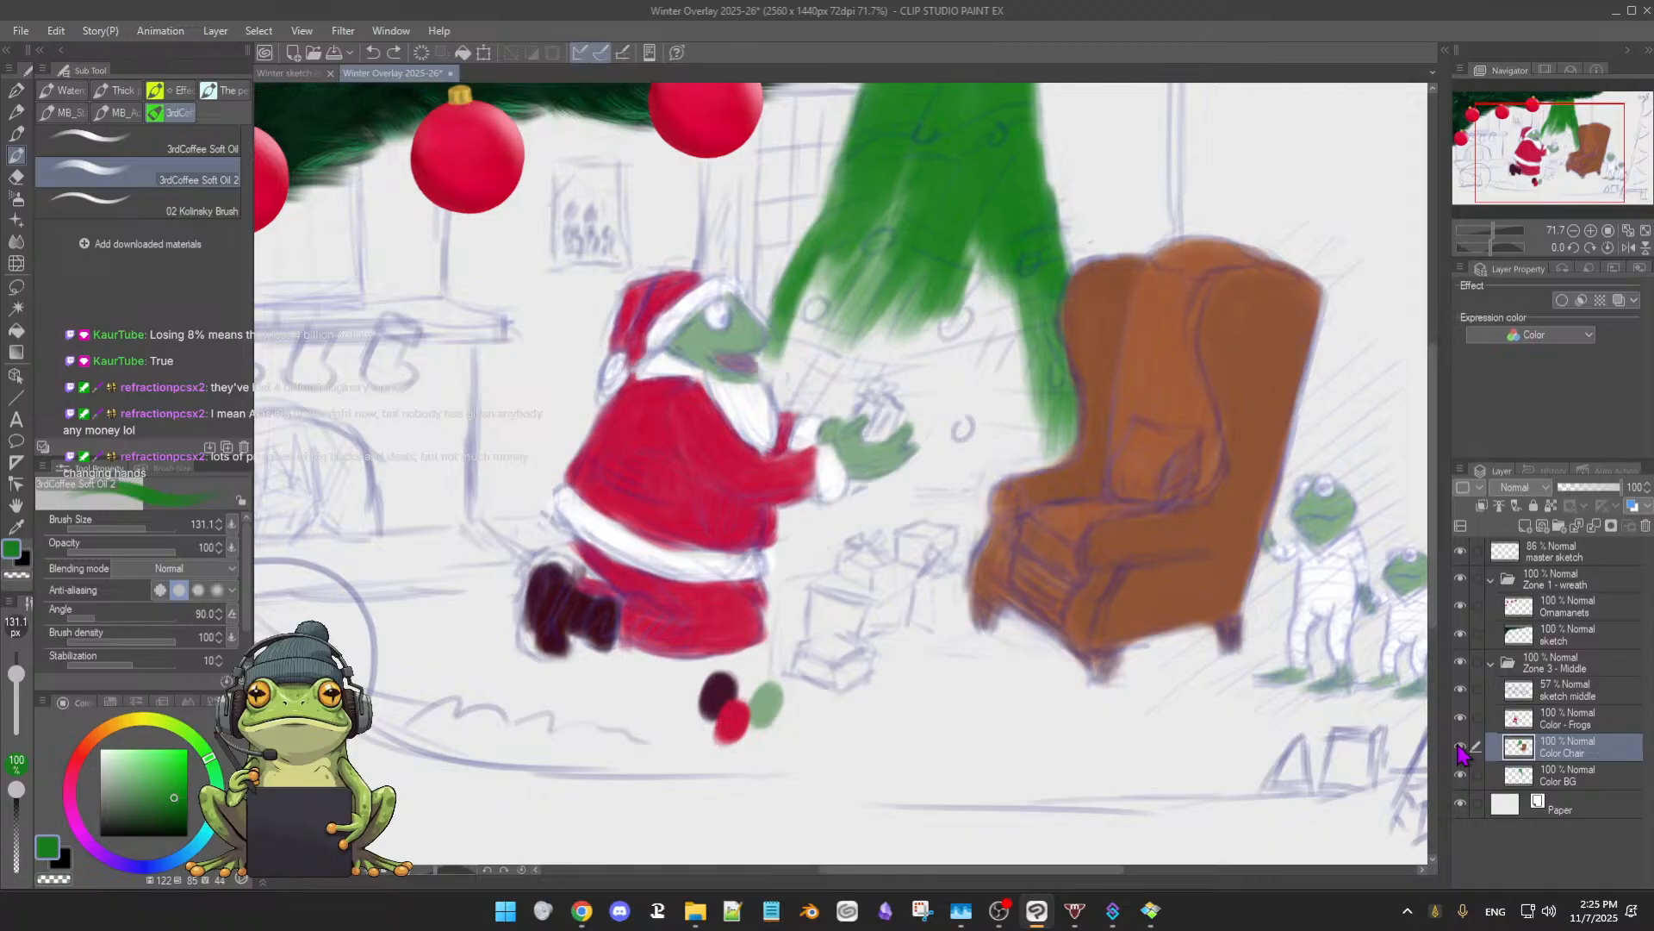
{"action": "key", "text": "ctrl+z"}
{"action": "key", "text": "ctrl+z"}
{"action": "left_click", "coordinate": [1461, 748]}
{"action": "left_click", "coordinate": [1460, 748]}
{"action": "key", "text": "ctrl+z"}
{"action": "key", "text": "ctrl+z"}
{"action": "key", "text": "ctrl+z"}
{"action": "key", "text": "ctrl+z"}
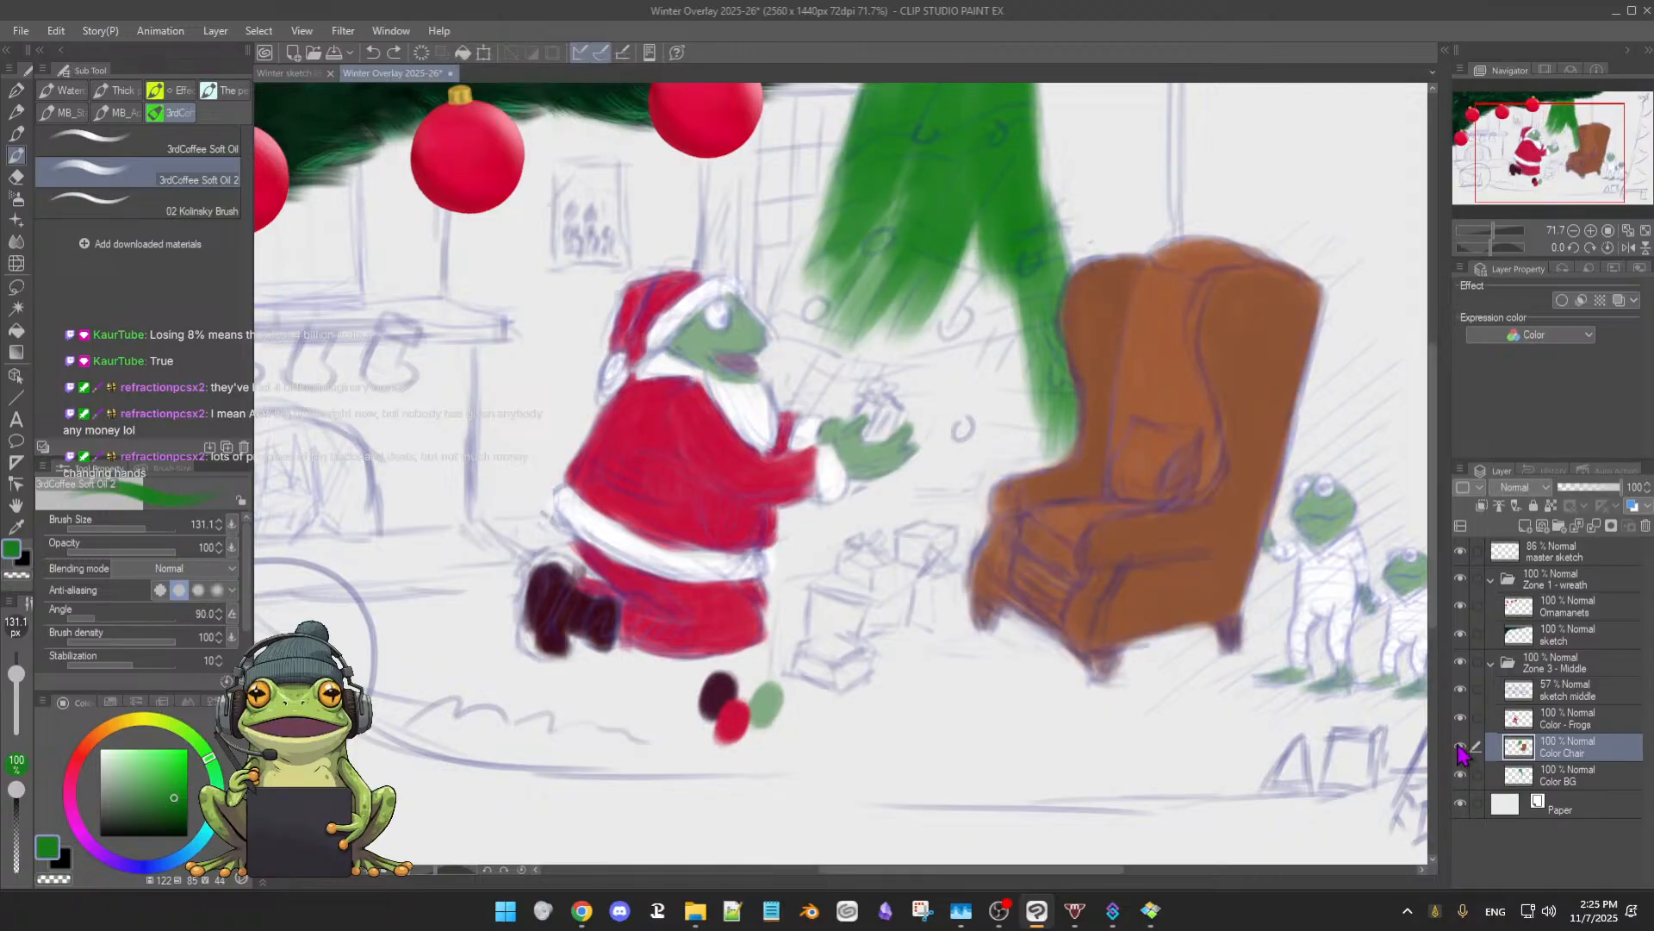
{"action": "key", "text": "ctrl+z"}
{"action": "key", "text": "ctrl+z"}
{"action": "key", "text": "ctrl+z"}
{"action": "left_click", "coordinate": [1460, 748]}
{"action": "left_click", "coordinate": [1461, 748]}
{"action": "key", "text": "ctrl+z"}
{"action": "key", "text": "ctrl+z"}
{"action": "key", "text": "ctrl+z"}
{"action": "left_click", "coordinate": [1461, 748]}
{"action": "left_click", "coordinate": [1461, 747]}
{"action": "left_click", "coordinate": [1460, 748]}
{"action": "left_click", "coordinate": [1460, 748]}
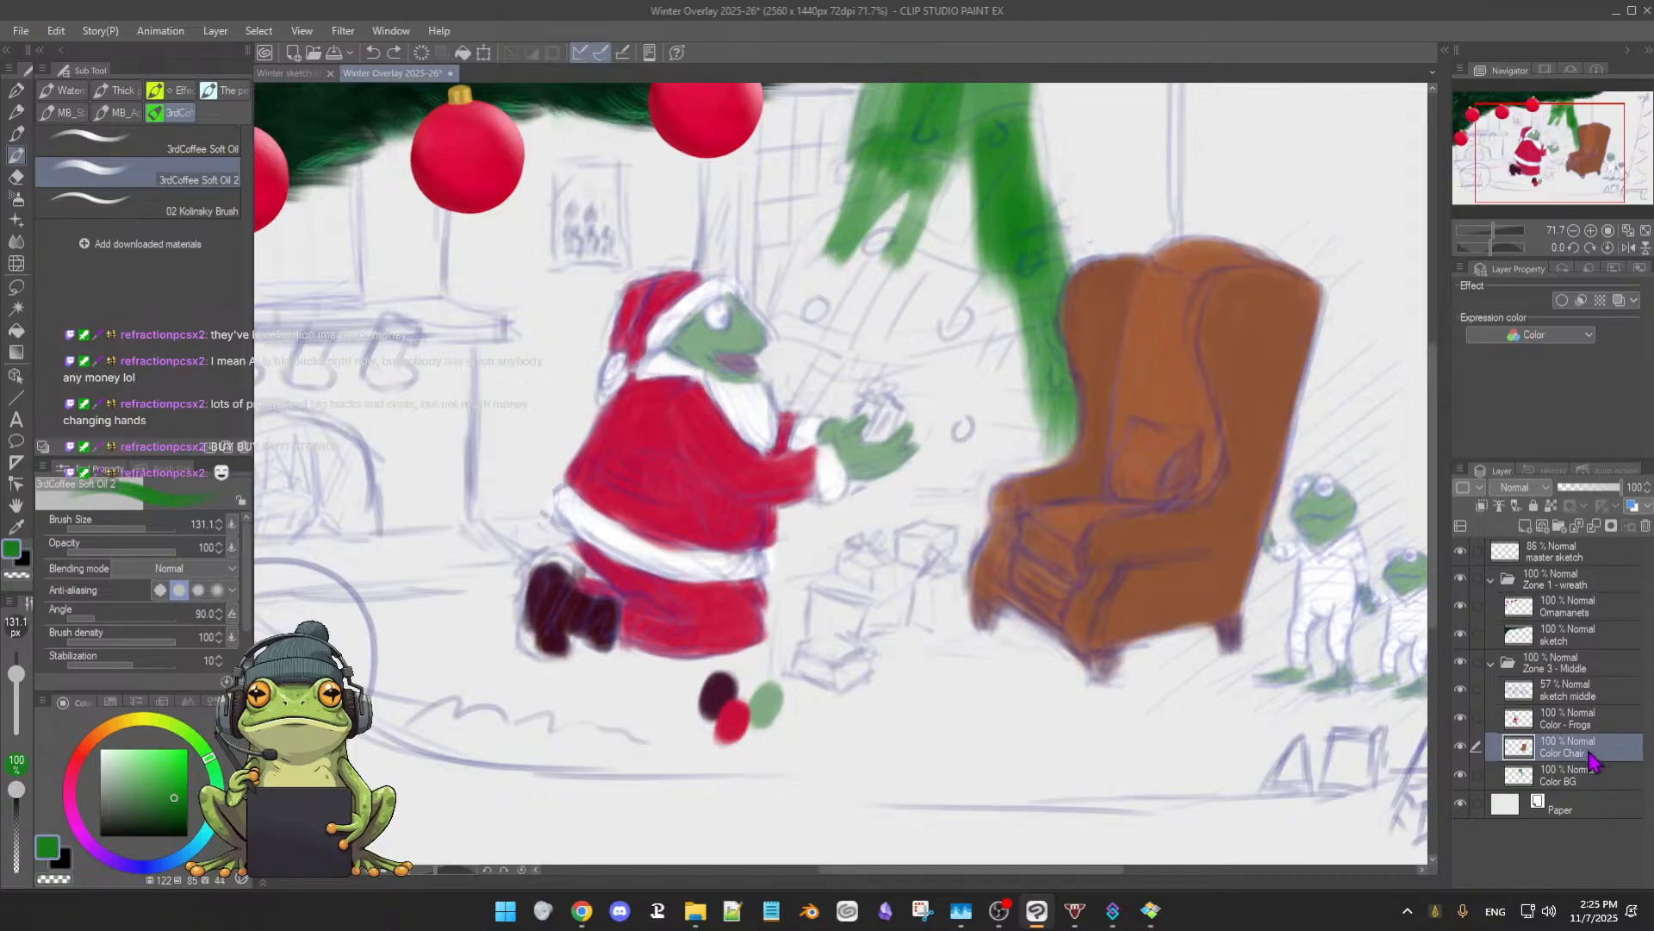
- On the Color BG layer, paint the Christmas tree's full body in green with a large brush of about 181 to 193 px
{"action": "left_click", "coordinate": [1579, 784]}
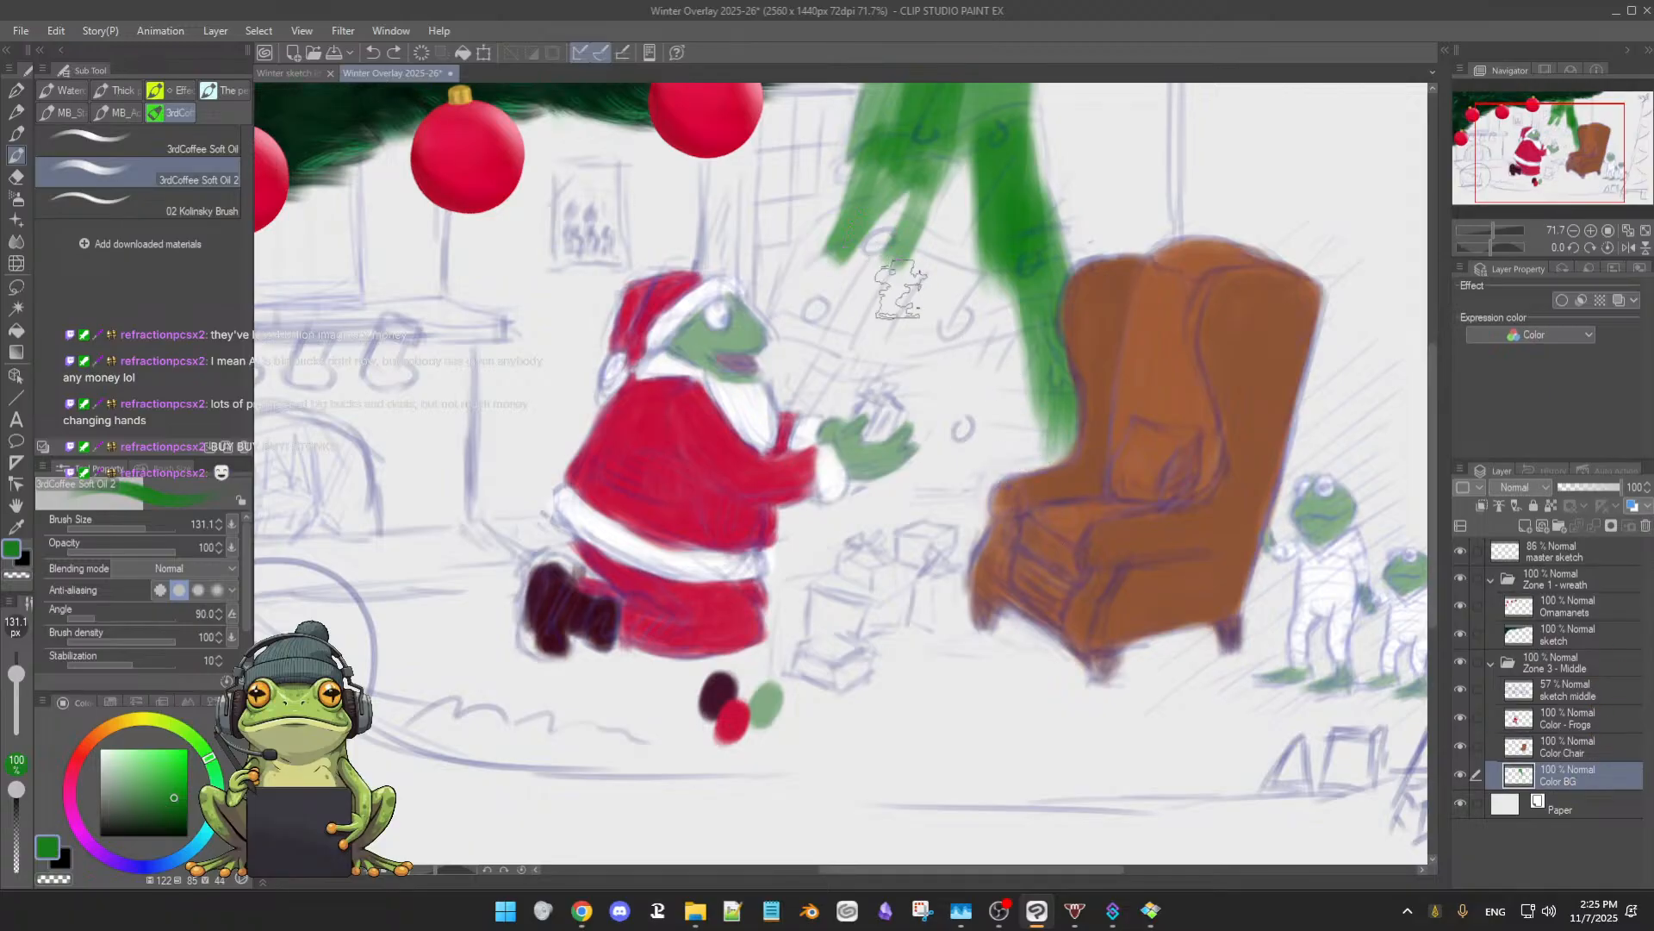
{"action": "scroll", "coordinate": [901, 289], "scroll_direction": "up", "scroll_amount": 3}
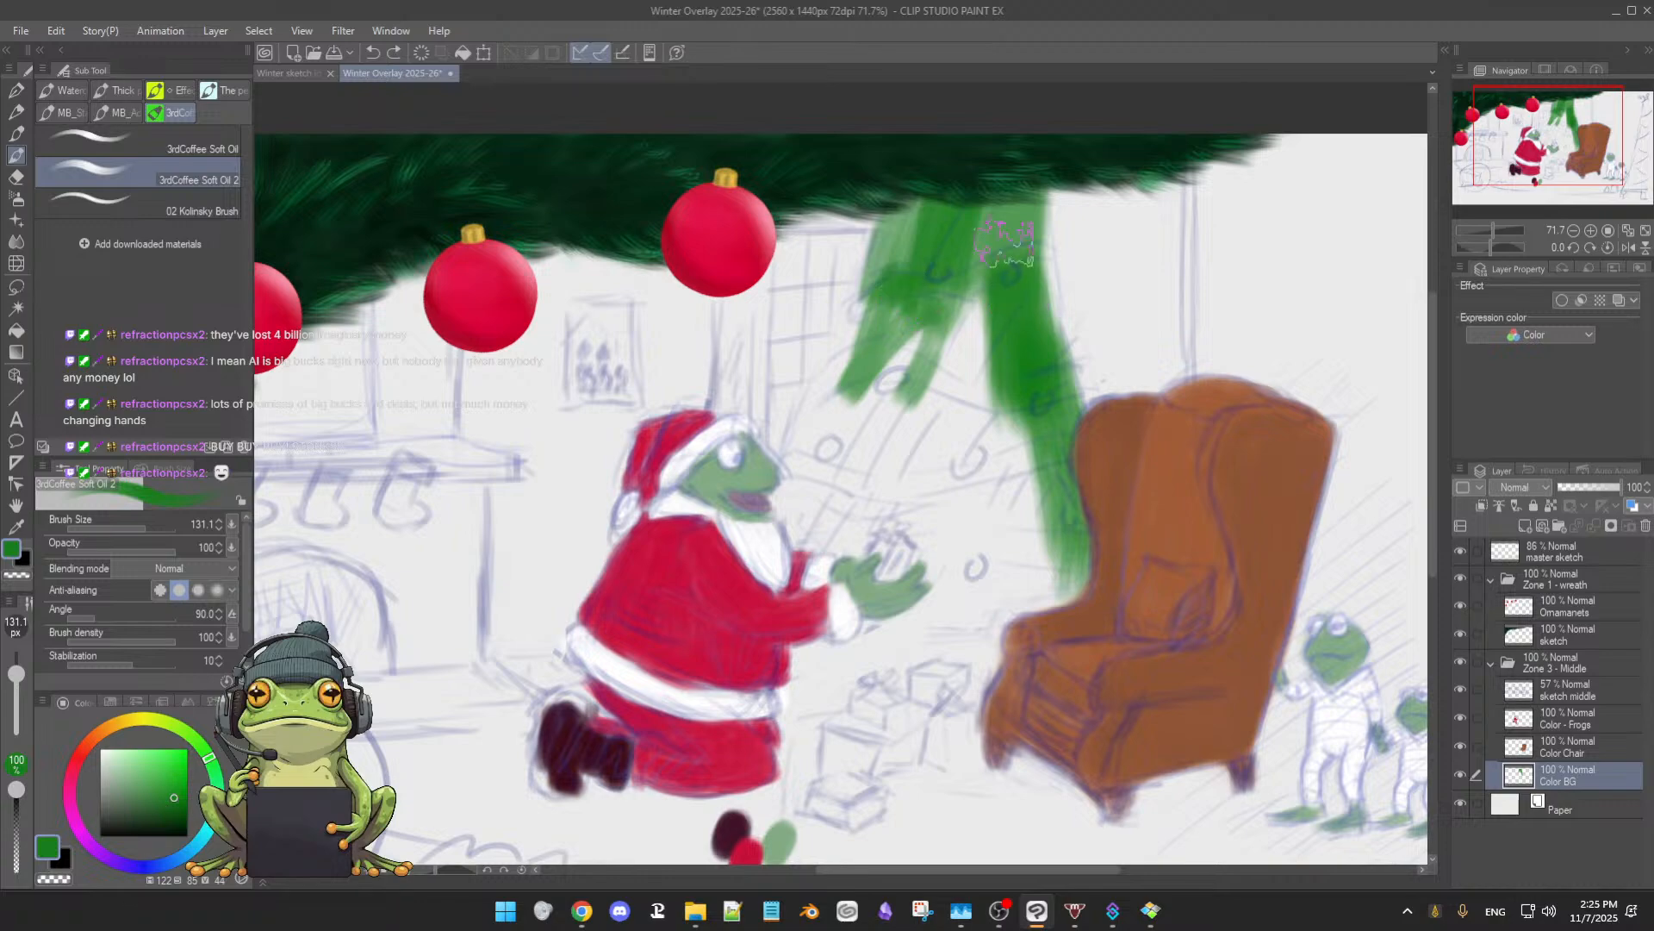
{"action": "mouse_move", "coordinate": [874, 319]}
{"action": "left_mouse_down"}
{"action": "mouse_move", "coordinate": [853, 414]}
{"action": "mouse_move", "coordinate": [827, 405]}
{"action": "mouse_move", "coordinate": [944, 345]}
{"action": "mouse_move", "coordinate": [968, 351]}
{"action": "mouse_move", "coordinate": [991, 525]}
{"action": "mouse_move", "coordinate": [1038, 560]}
{"action": "mouse_move", "coordinate": [891, 250]}
{"action": "mouse_move", "coordinate": [948, 258]}
{"action": "mouse_move", "coordinate": [814, 405]}
{"action": "mouse_move", "coordinate": [827, 551]}
{"action": "left_mouse_up"}
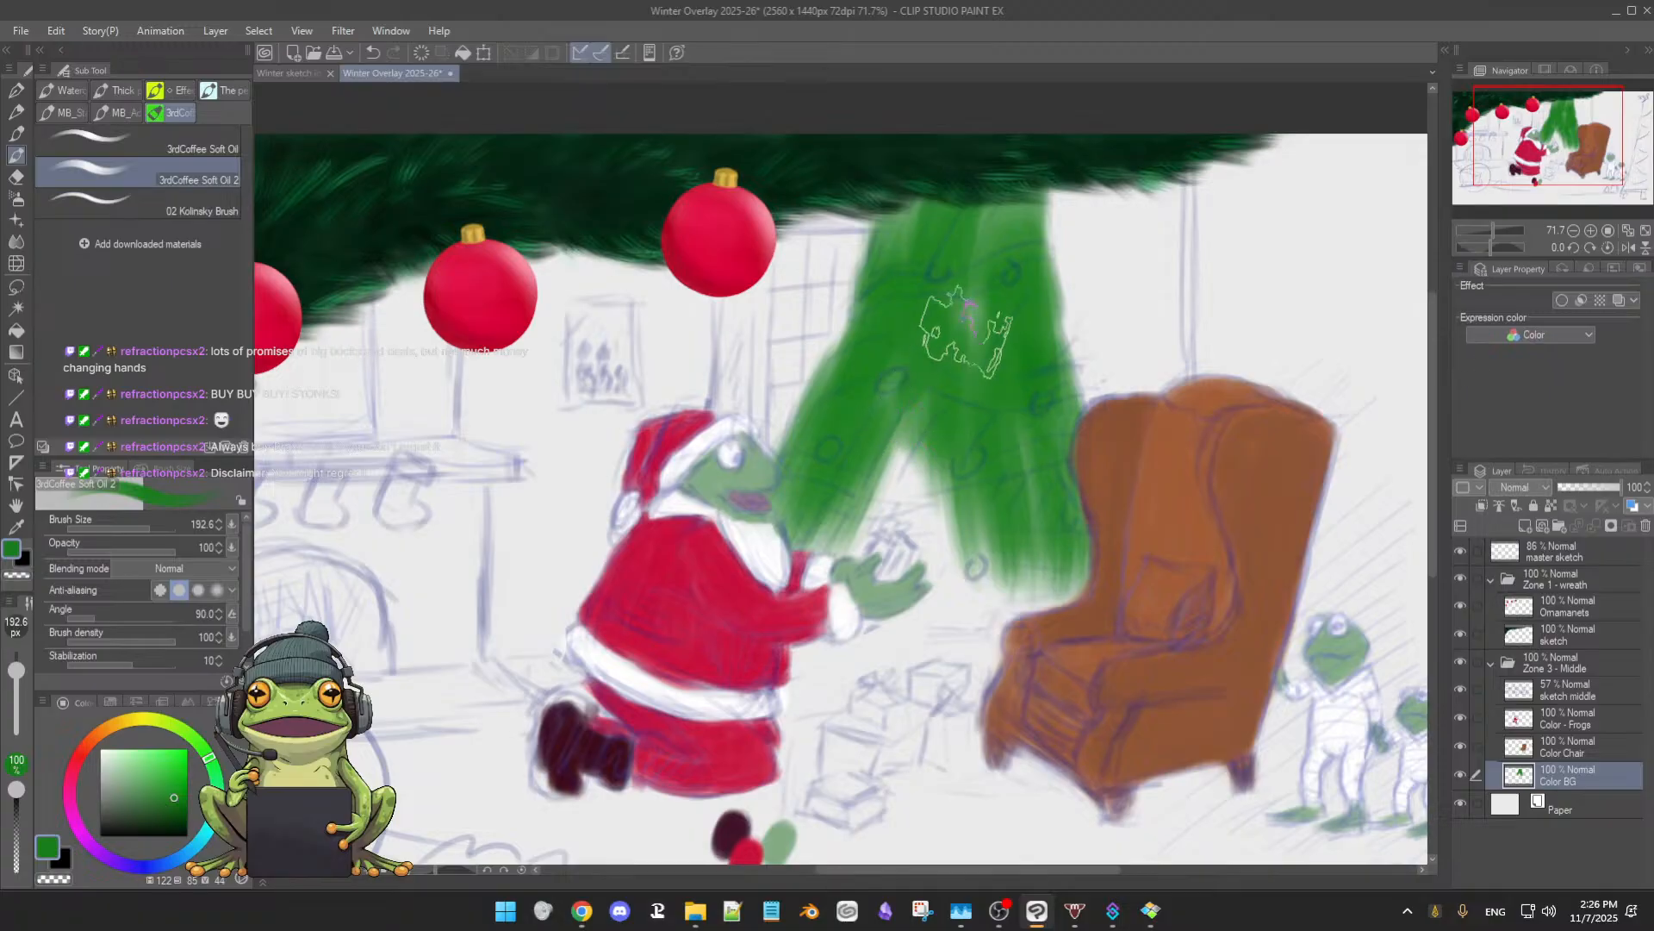
{"action": "mouse_move", "coordinate": [905, 207]}
{"action": "left_mouse_down"}
{"action": "mouse_move", "coordinate": [951, 286]}
{"action": "mouse_move", "coordinate": [991, 207]}
{"action": "mouse_move", "coordinate": [992, 329]}
{"action": "left_mouse_up"}
{"action": "mouse_move", "coordinate": [981, 449]}
{"action": "left_mouse_down"}
{"action": "mouse_move", "coordinate": [986, 565]}
{"action": "mouse_move", "coordinate": [1041, 591]}
{"action": "mouse_move", "coordinate": [1053, 578]}
{"action": "mouse_move", "coordinate": [1062, 596]}
{"action": "mouse_move", "coordinate": [1066, 557]}
{"action": "mouse_move", "coordinate": [1025, 451]}
{"action": "mouse_move", "coordinate": [1018, 535]}
{"action": "mouse_move", "coordinate": [1007, 455]}
{"action": "mouse_move", "coordinate": [1008, 474]}
{"action": "mouse_move", "coordinate": [961, 417]}
{"action": "mouse_move", "coordinate": [972, 479]}
{"action": "mouse_move", "coordinate": [948, 460]}
{"action": "mouse_move", "coordinate": [966, 429]}
{"action": "mouse_move", "coordinate": [959, 474]}
{"action": "mouse_move", "coordinate": [970, 432]}
{"action": "mouse_move", "coordinate": [943, 403]}
{"action": "mouse_move", "coordinate": [871, 491]}
{"action": "mouse_move", "coordinate": [877, 525]}
{"action": "mouse_move", "coordinate": [838, 513]}
{"action": "mouse_move", "coordinate": [822, 458]}
{"action": "mouse_move", "coordinate": [968, 484]}
{"action": "mouse_move", "coordinate": [896, 561]}
{"action": "mouse_move", "coordinate": [951, 565]}
{"action": "mouse_move", "coordinate": [953, 607]}
{"action": "mouse_move", "coordinate": [853, 651]}
{"action": "mouse_move", "coordinate": [817, 629]}
{"action": "mouse_move", "coordinate": [1006, 634]}
{"action": "mouse_move", "coordinate": [955, 642]}
{"action": "mouse_move", "coordinate": [939, 527]}
{"action": "mouse_move", "coordinate": [868, 513]}
{"action": "mouse_move", "coordinate": [903, 589]}
{"action": "mouse_move", "coordinate": [829, 523]}
{"action": "mouse_move", "coordinate": [952, 591]}
{"action": "left_mouse_up"}
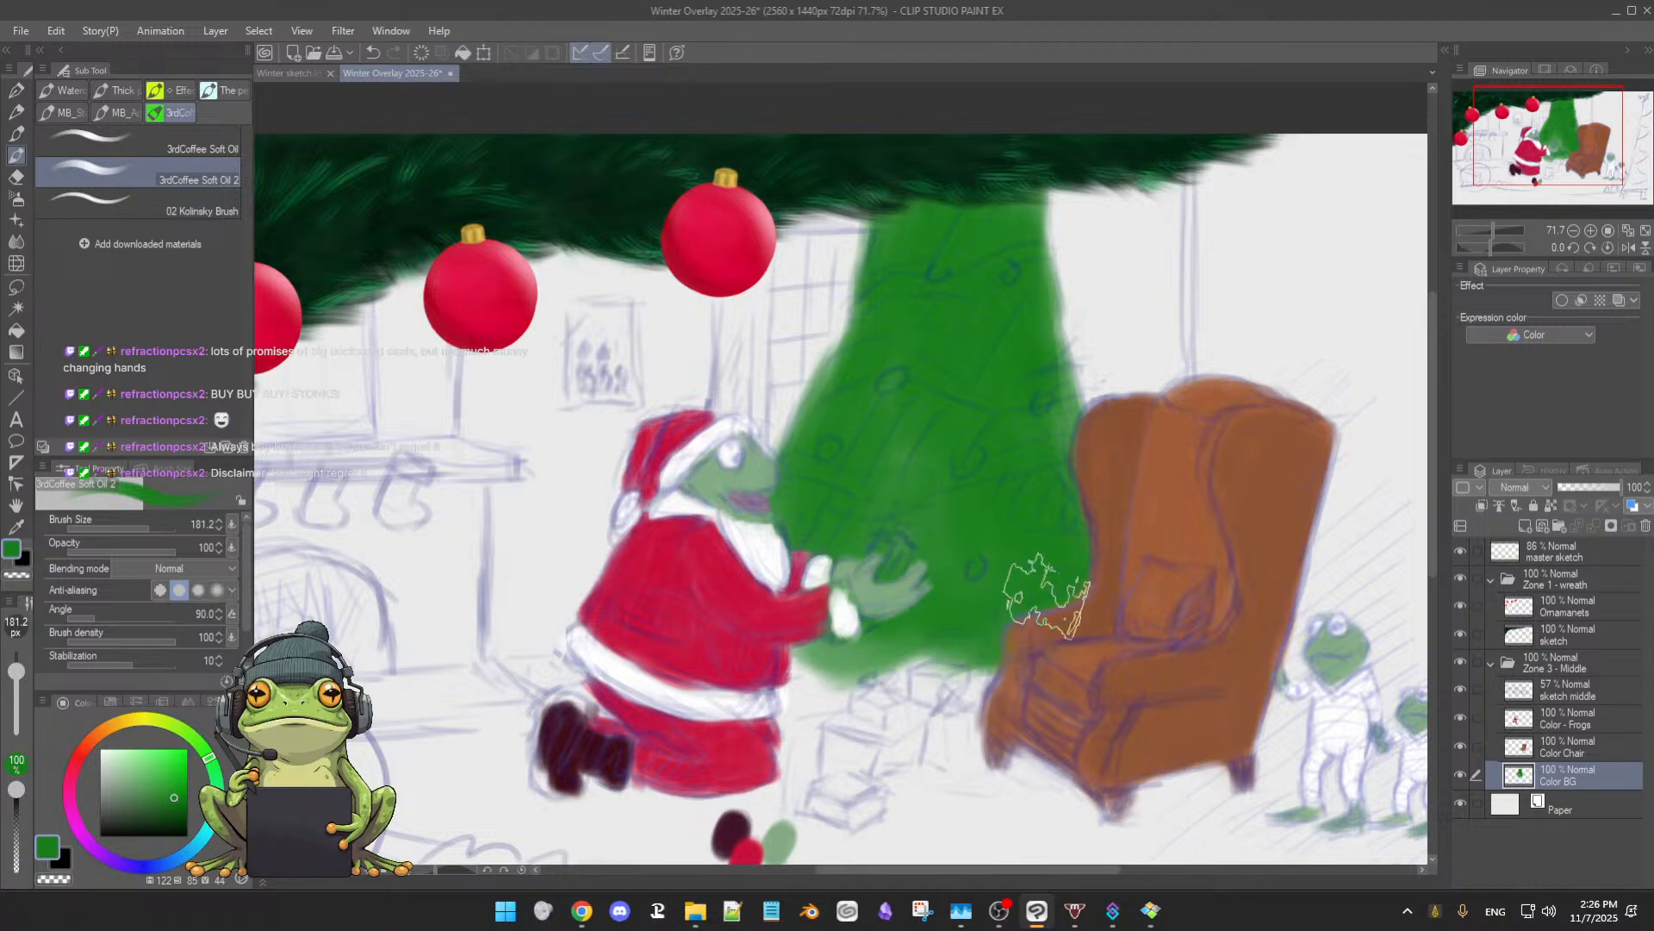
- Reduce the brush to 120.2 px and even out the tree's green around the frog's hands, the chair and the lower edge
{"action": "key", "text": "bracketleft"}
{"action": "key", "text": "bracketleft"}
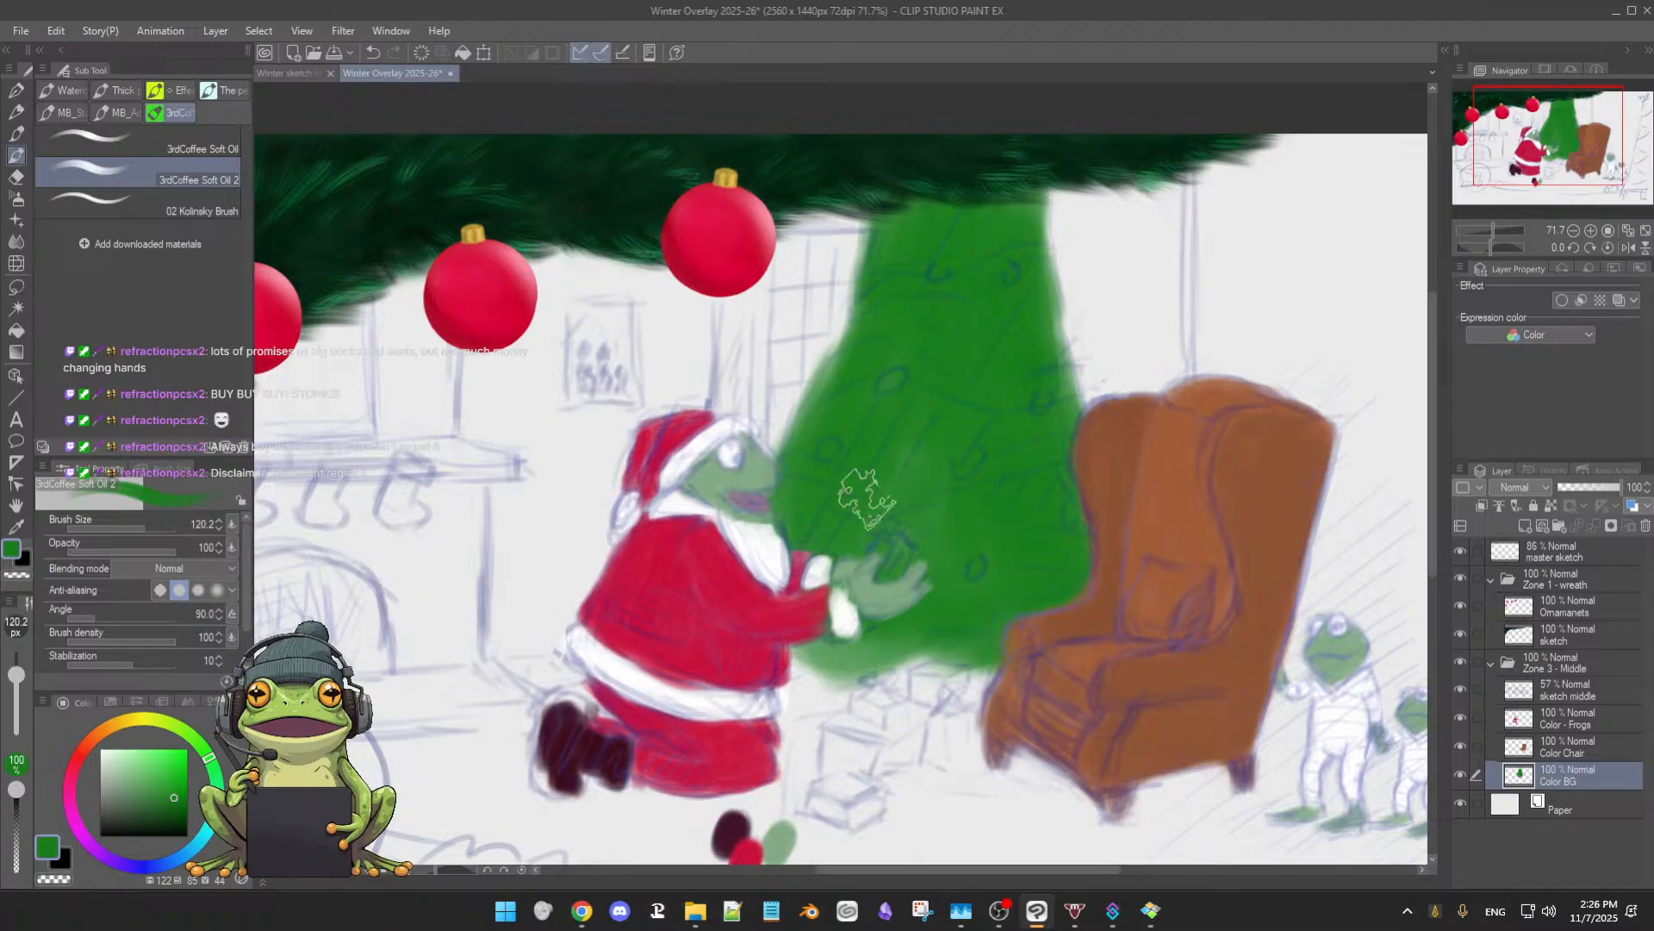
{"action": "mouse_move", "coordinate": [916, 565]}
{"action": "left_mouse_down"}
{"action": "mouse_move", "coordinate": [826, 613]}
{"action": "mouse_move", "coordinate": [950, 656]}
{"action": "mouse_move", "coordinate": [898, 671]}
{"action": "mouse_move", "coordinate": [969, 670]}
{"action": "mouse_move", "coordinate": [797, 664]}
{"action": "mouse_move", "coordinate": [991, 665]}
{"action": "mouse_move", "coordinate": [880, 668]}
{"action": "mouse_move", "coordinate": [961, 682]}
{"action": "left_mouse_up"}
{"action": "mouse_move", "coordinate": [1024, 572]}
{"action": "left_mouse_down"}
{"action": "mouse_move", "coordinate": [1023, 599]}
{"action": "mouse_move", "coordinate": [1033, 545]}
{"action": "left_mouse_up"}
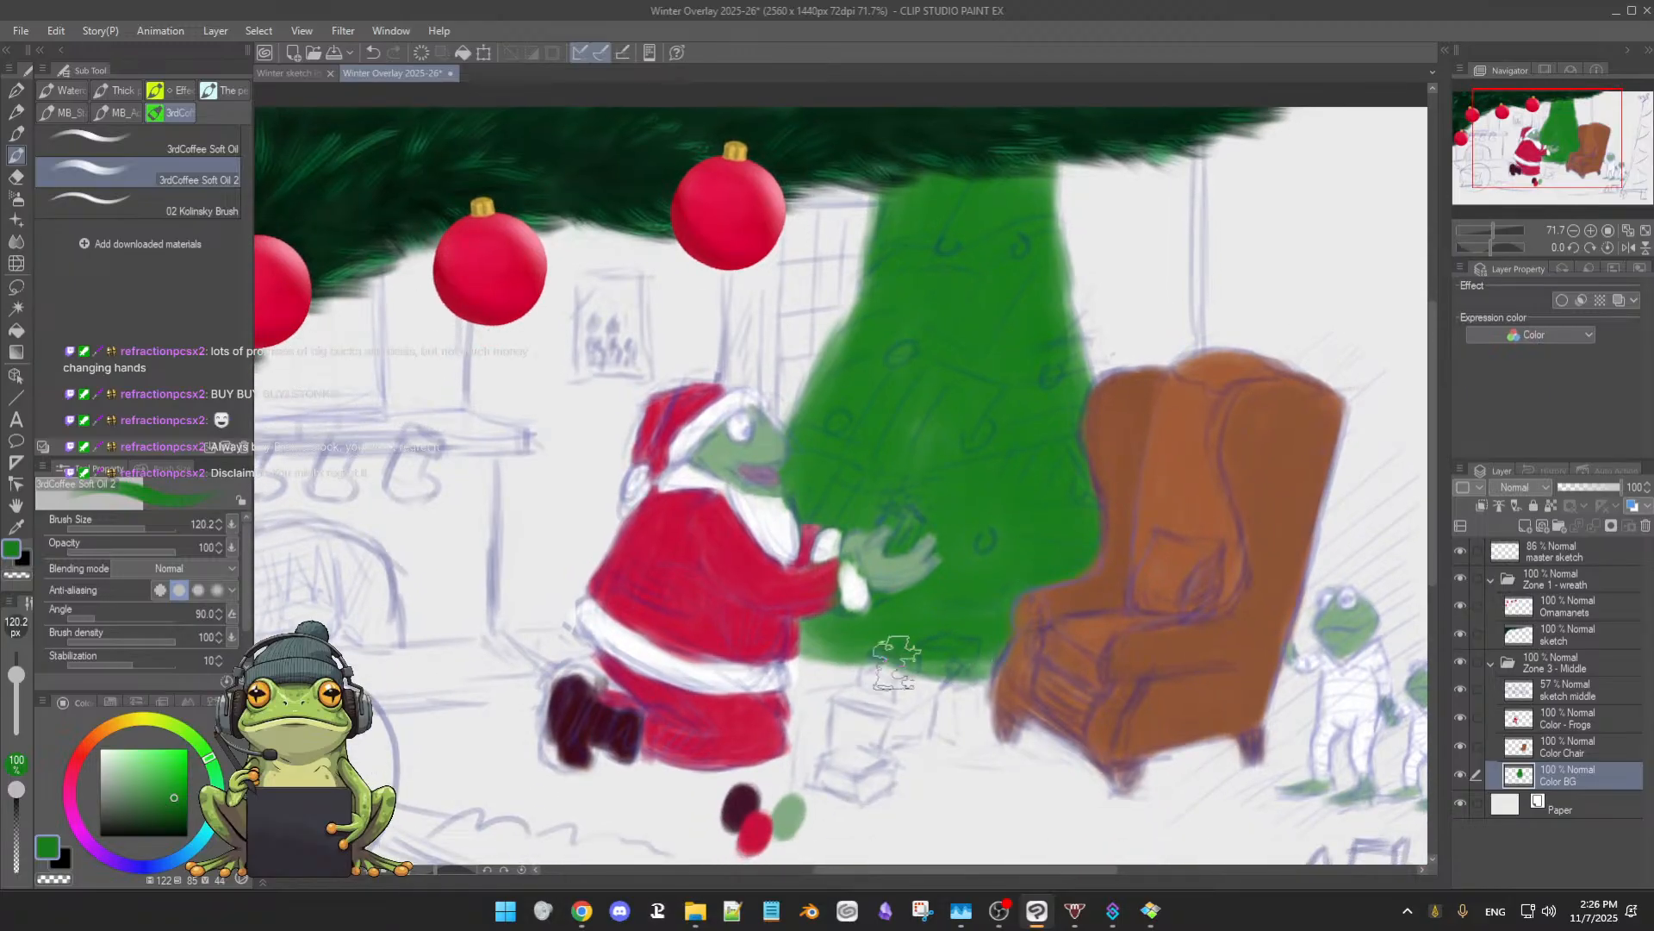
{"action": "mouse_move", "coordinate": [838, 659]}
{"action": "left_mouse_down"}
{"action": "mouse_move", "coordinate": [895, 675]}
{"action": "mouse_move", "coordinate": [955, 658]}
{"action": "mouse_move", "coordinate": [840, 666]}
{"action": "left_mouse_up"}
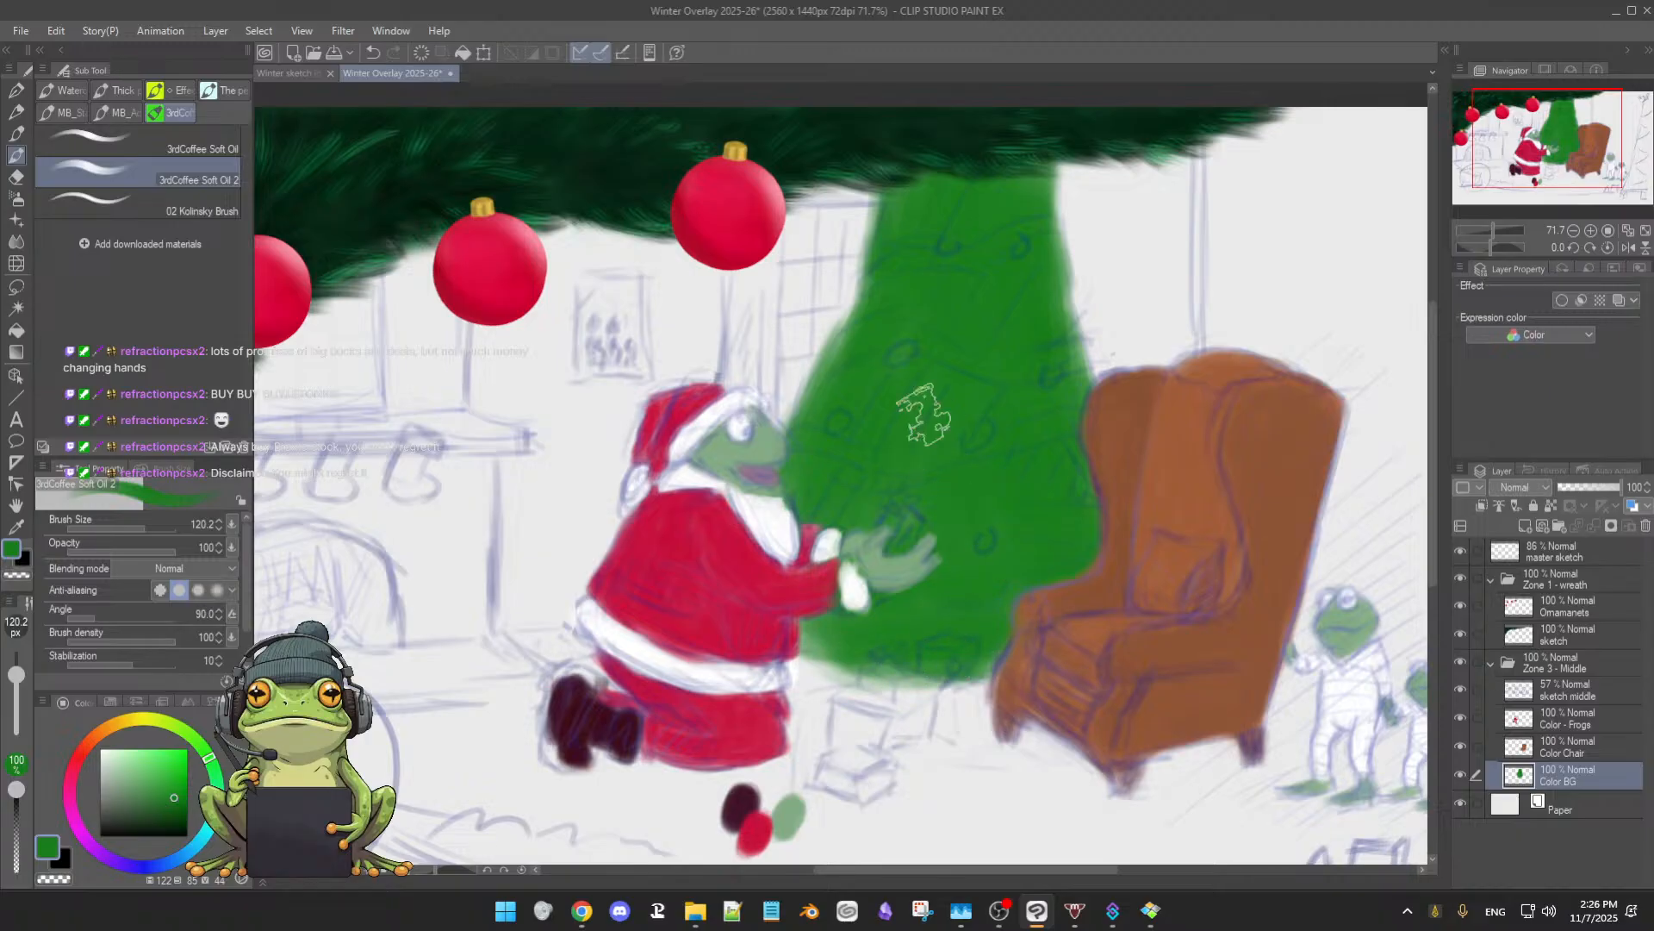
- Narrow the treetop's window-side edge with the soft eraser and smooth the tree's body with the green brush
{"action": "scroll", "coordinate": [944, 375], "scroll_direction": "up", "scroll_amount": 3}
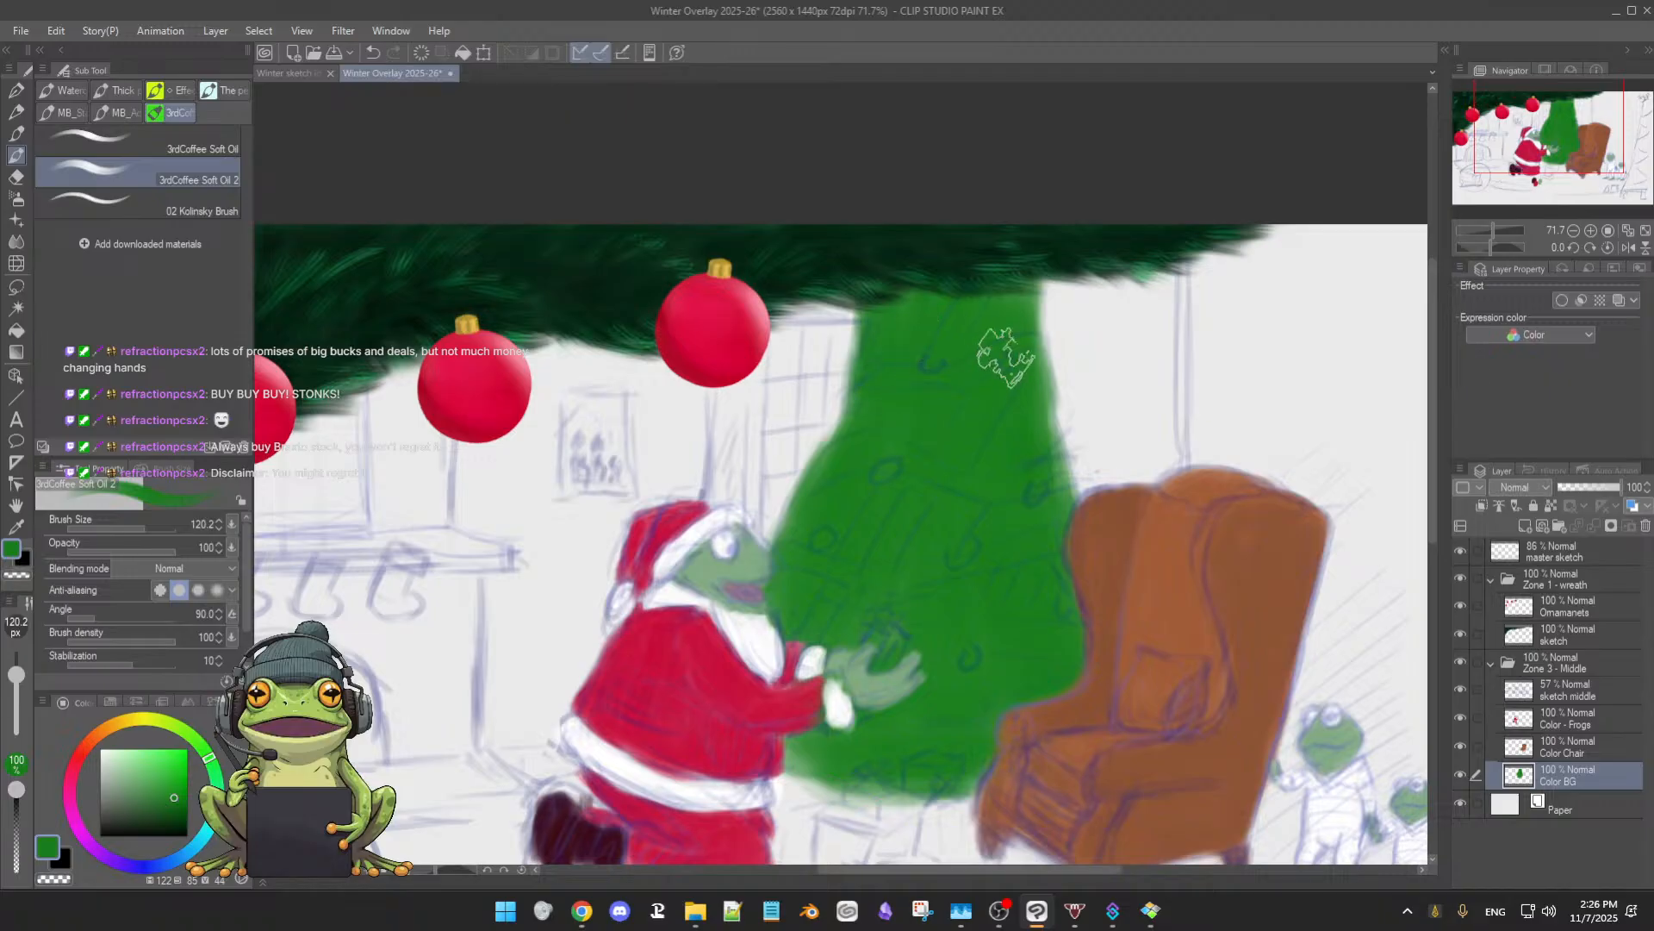
{"action": "key", "text": "e"}
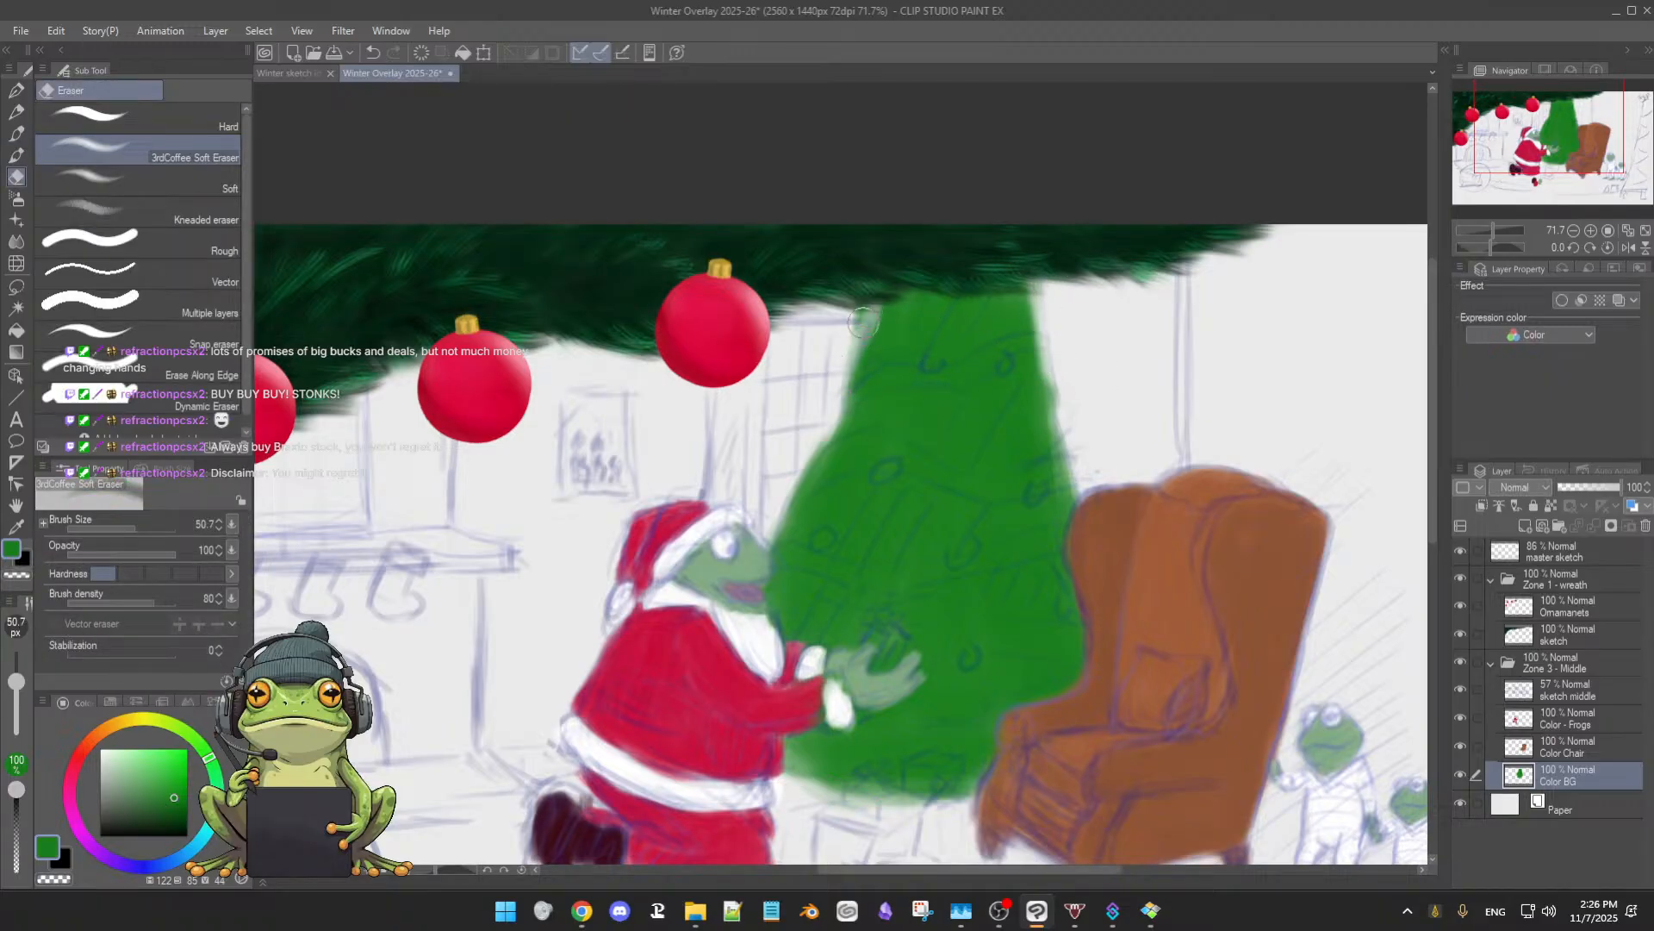
{"action": "left_click_drag", "start_coordinate": [889, 301], "coordinate": [846, 382]}
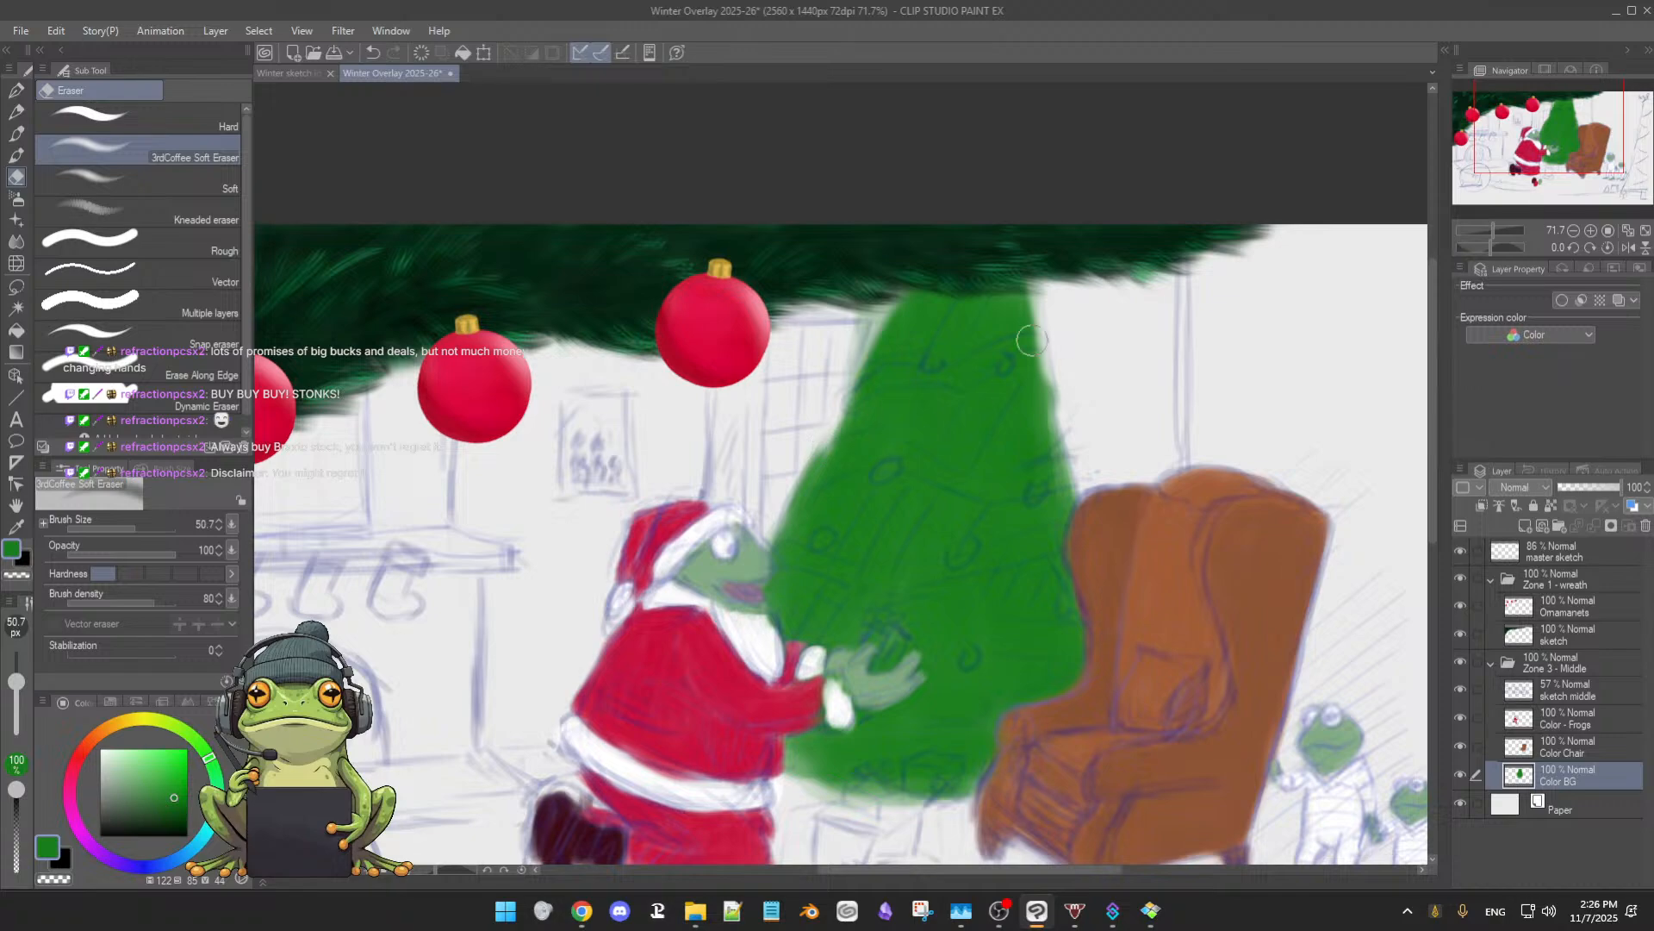
{"action": "key", "text": "b"}
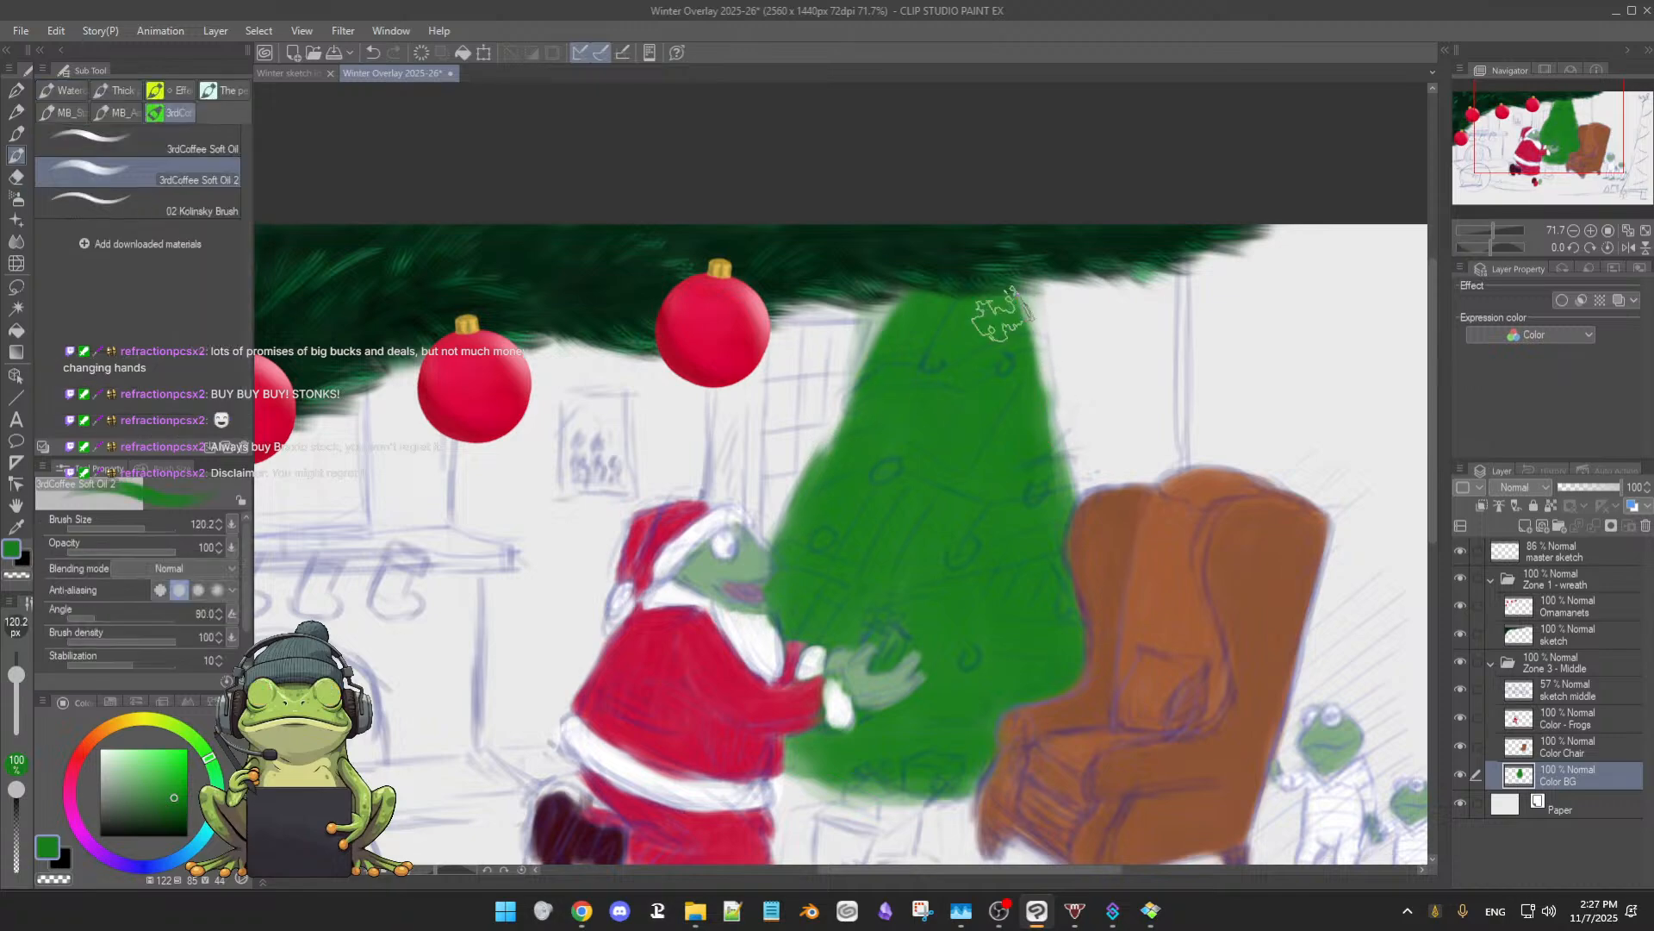
{"action": "mouse_move", "coordinate": [882, 438]}
{"action": "left_mouse_down"}
{"action": "mouse_move", "coordinate": [879, 345]}
{"action": "mouse_move", "coordinate": [872, 458]}
{"action": "mouse_move", "coordinate": [990, 295]}
{"action": "mouse_move", "coordinate": [1021, 348]}
{"action": "mouse_move", "coordinate": [1008, 436]}
{"action": "mouse_move", "coordinate": [1015, 354]}
{"action": "mouse_move", "coordinate": [1026, 473]}
{"action": "mouse_move", "coordinate": [1014, 463]}
{"action": "left_mouse_up"}
{"action": "scroll", "coordinate": [1014, 463], "scroll_direction": "down", "scroll_amount": 2}
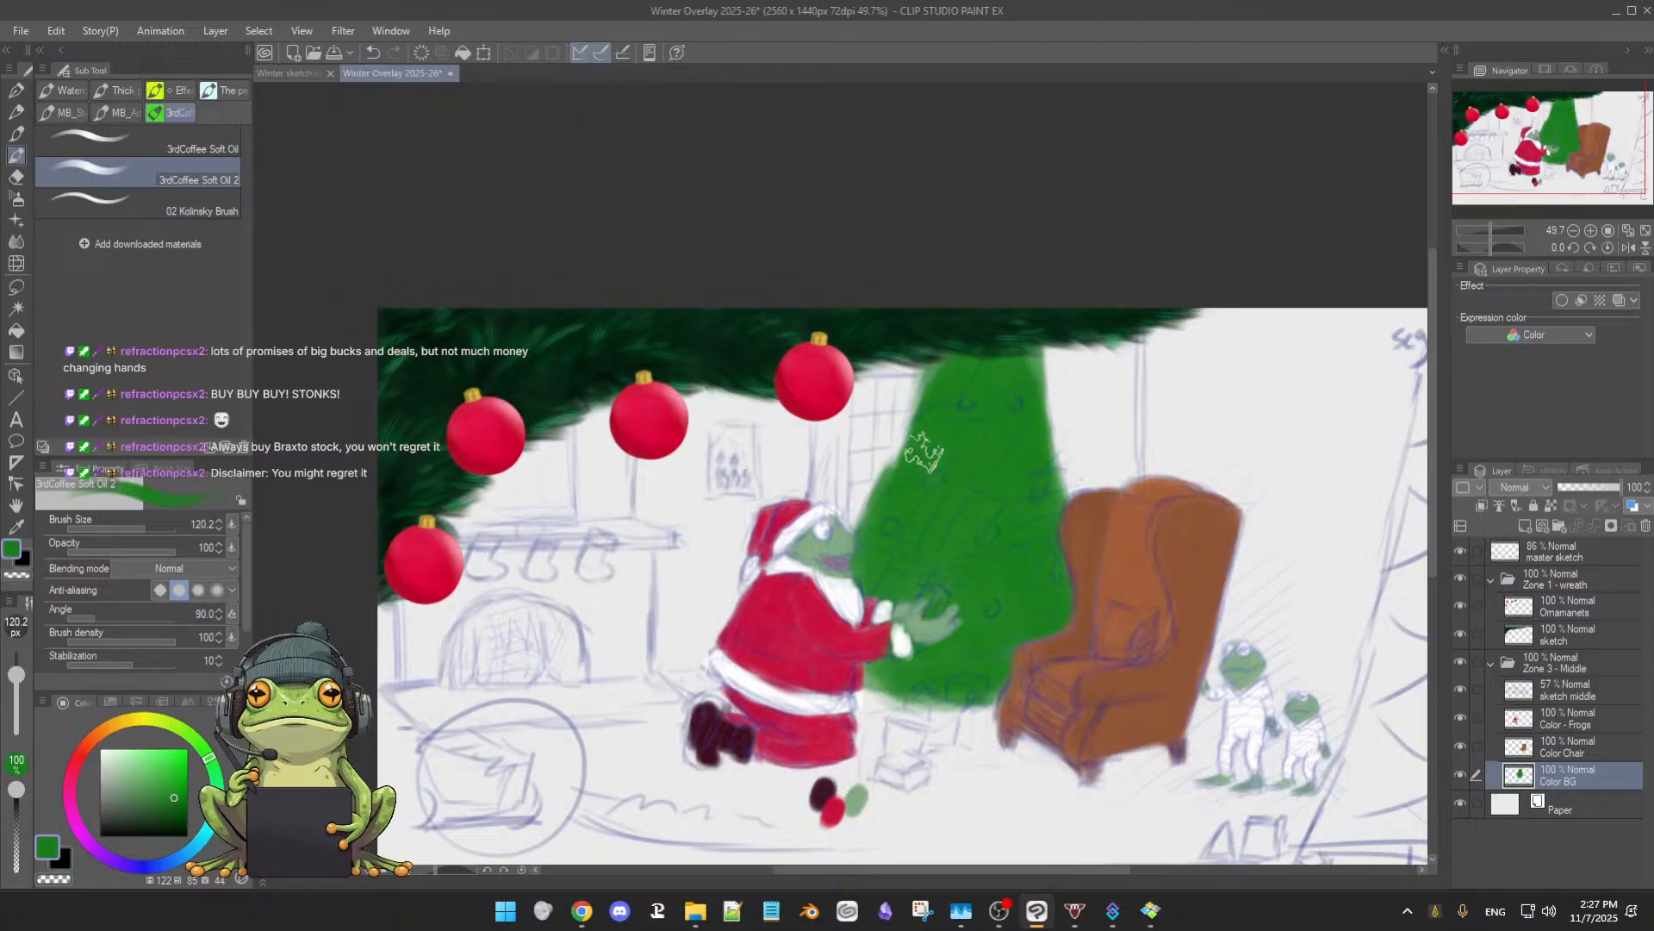
- Toggle the Color BG and sketch middle layers to check the tree's color shape without the line work
{"action": "left_click", "coordinate": [1459, 775]}
{"action": "left_click", "coordinate": [1460, 776]}
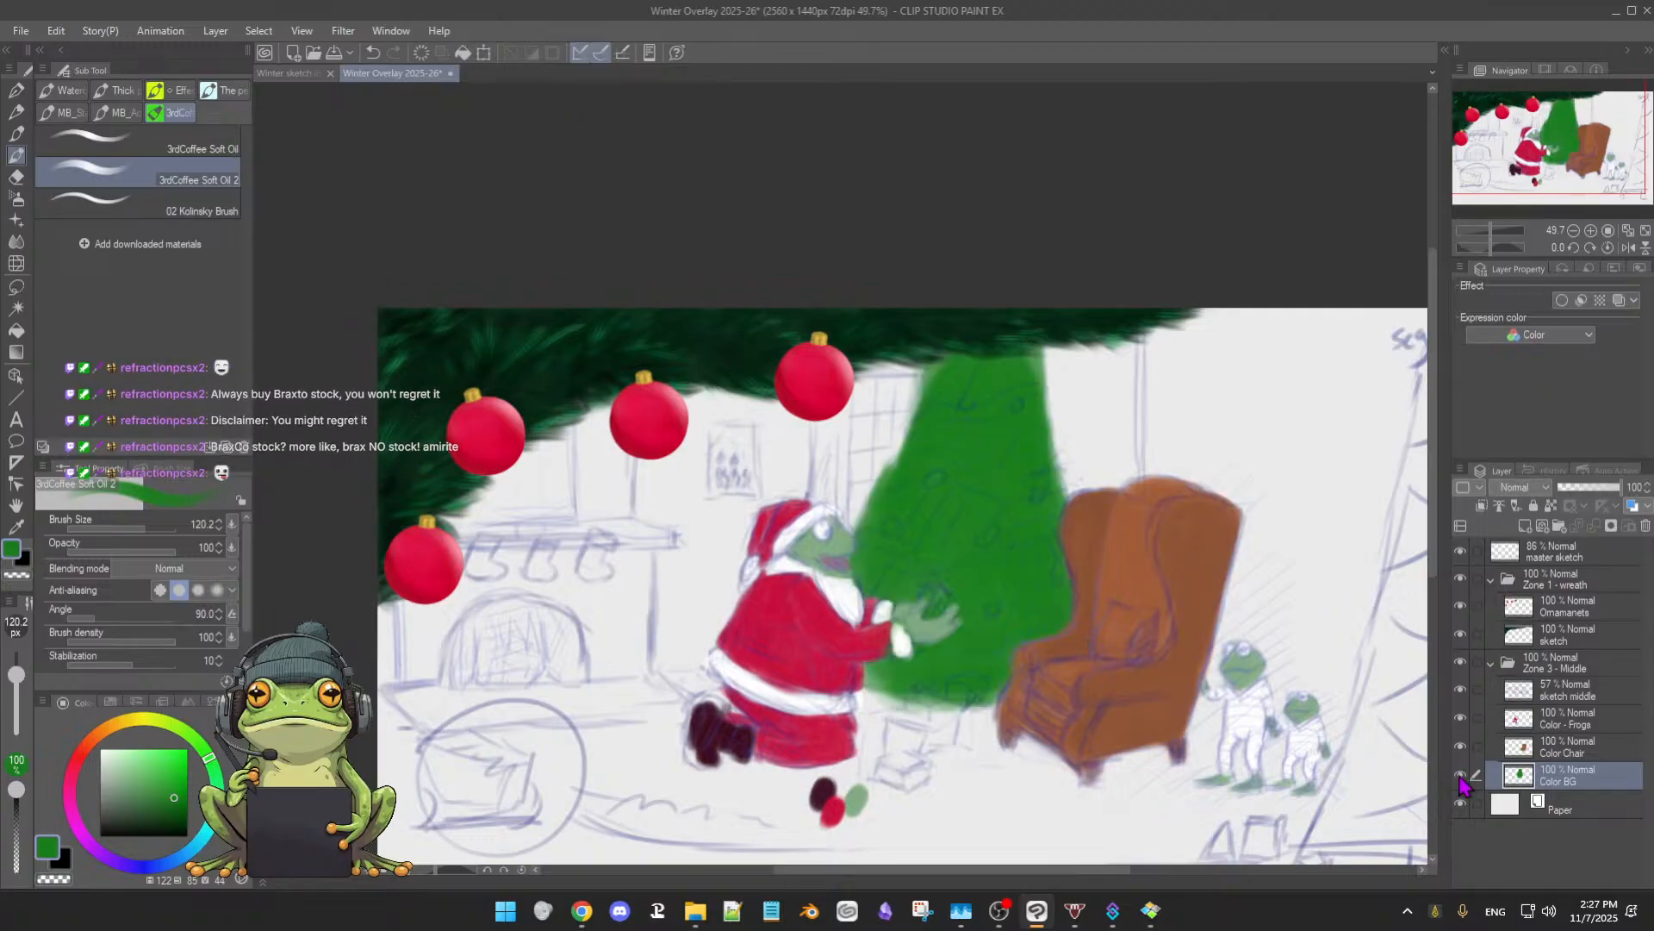
{"action": "left_click", "coordinate": [1460, 690]}
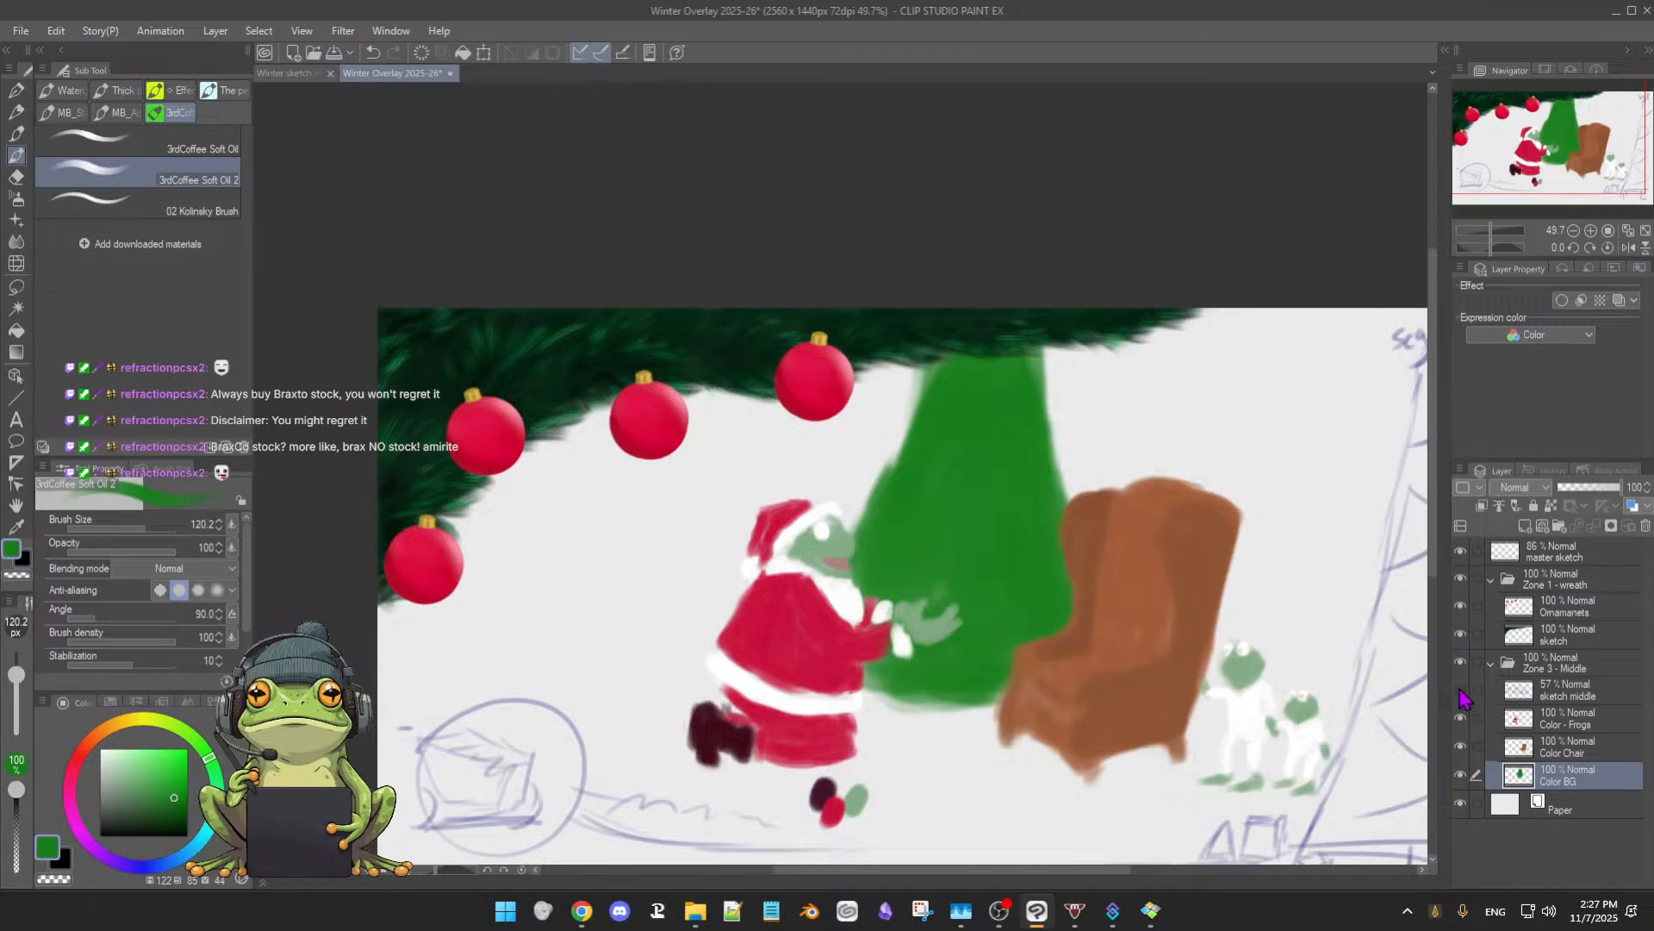
{"action": "left_click", "coordinate": [1460, 690]}
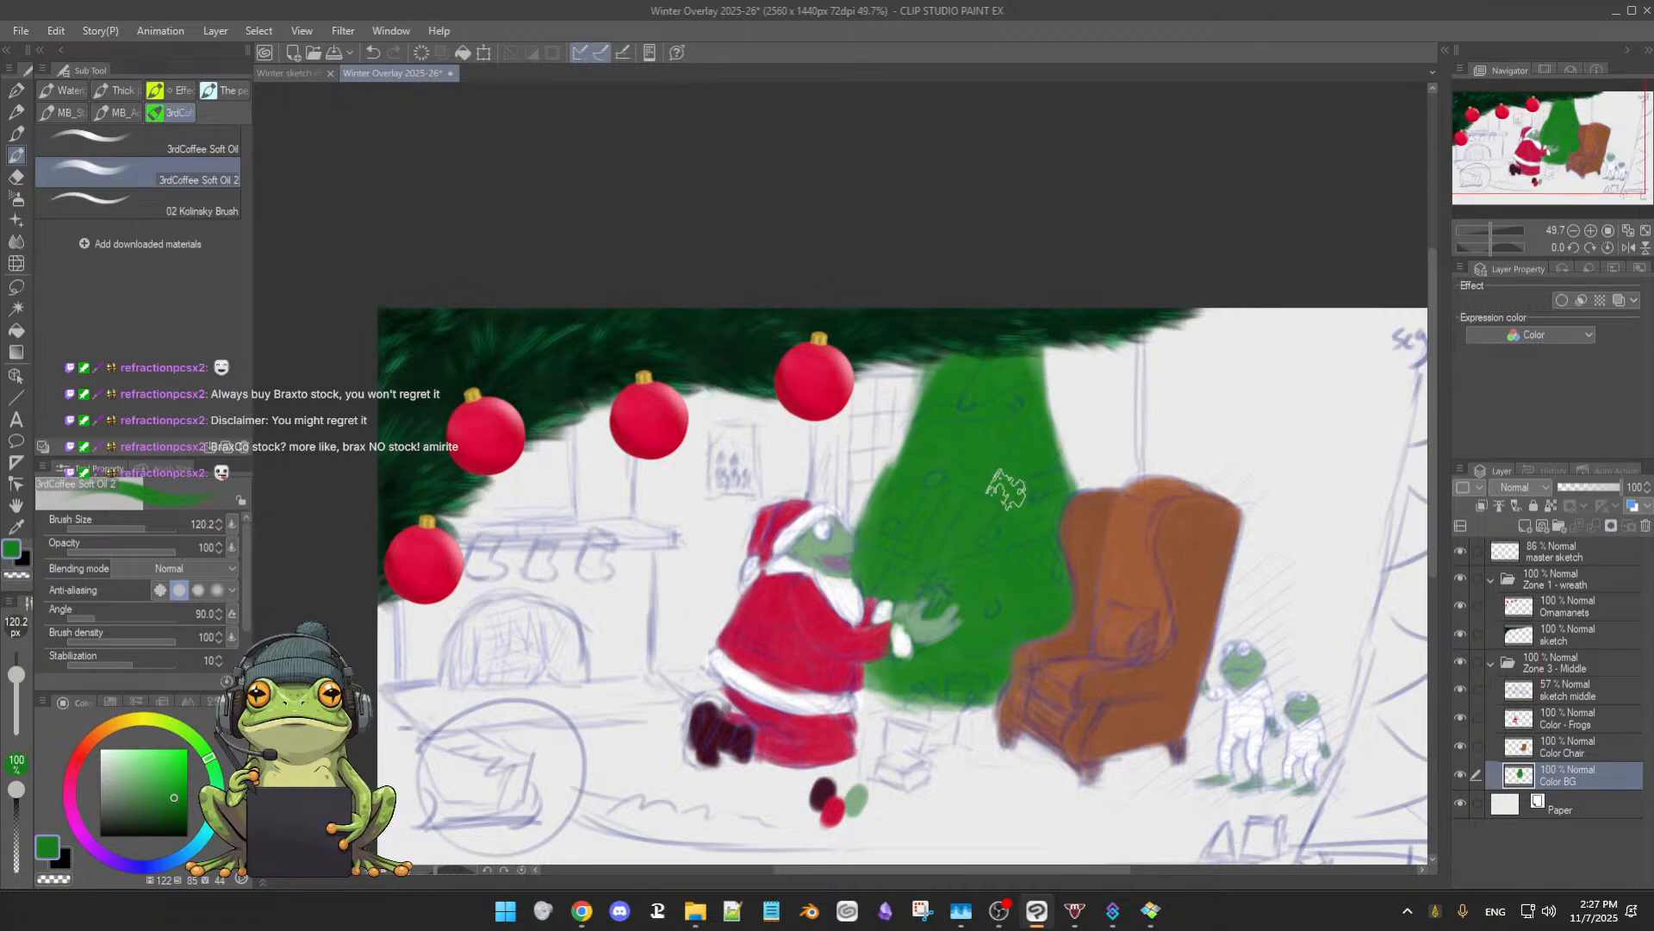
- Touch up the tree's green near the chair and trim its upper chair-side edge with the soft eraser
{"action": "mouse_move", "coordinate": [1030, 527]}
{"action": "left_mouse_down"}
{"action": "mouse_move", "coordinate": [1049, 526]}
{"action": "mouse_move", "coordinate": [1006, 512]}
{"action": "left_mouse_up"}
{"action": "key", "text": "e"}
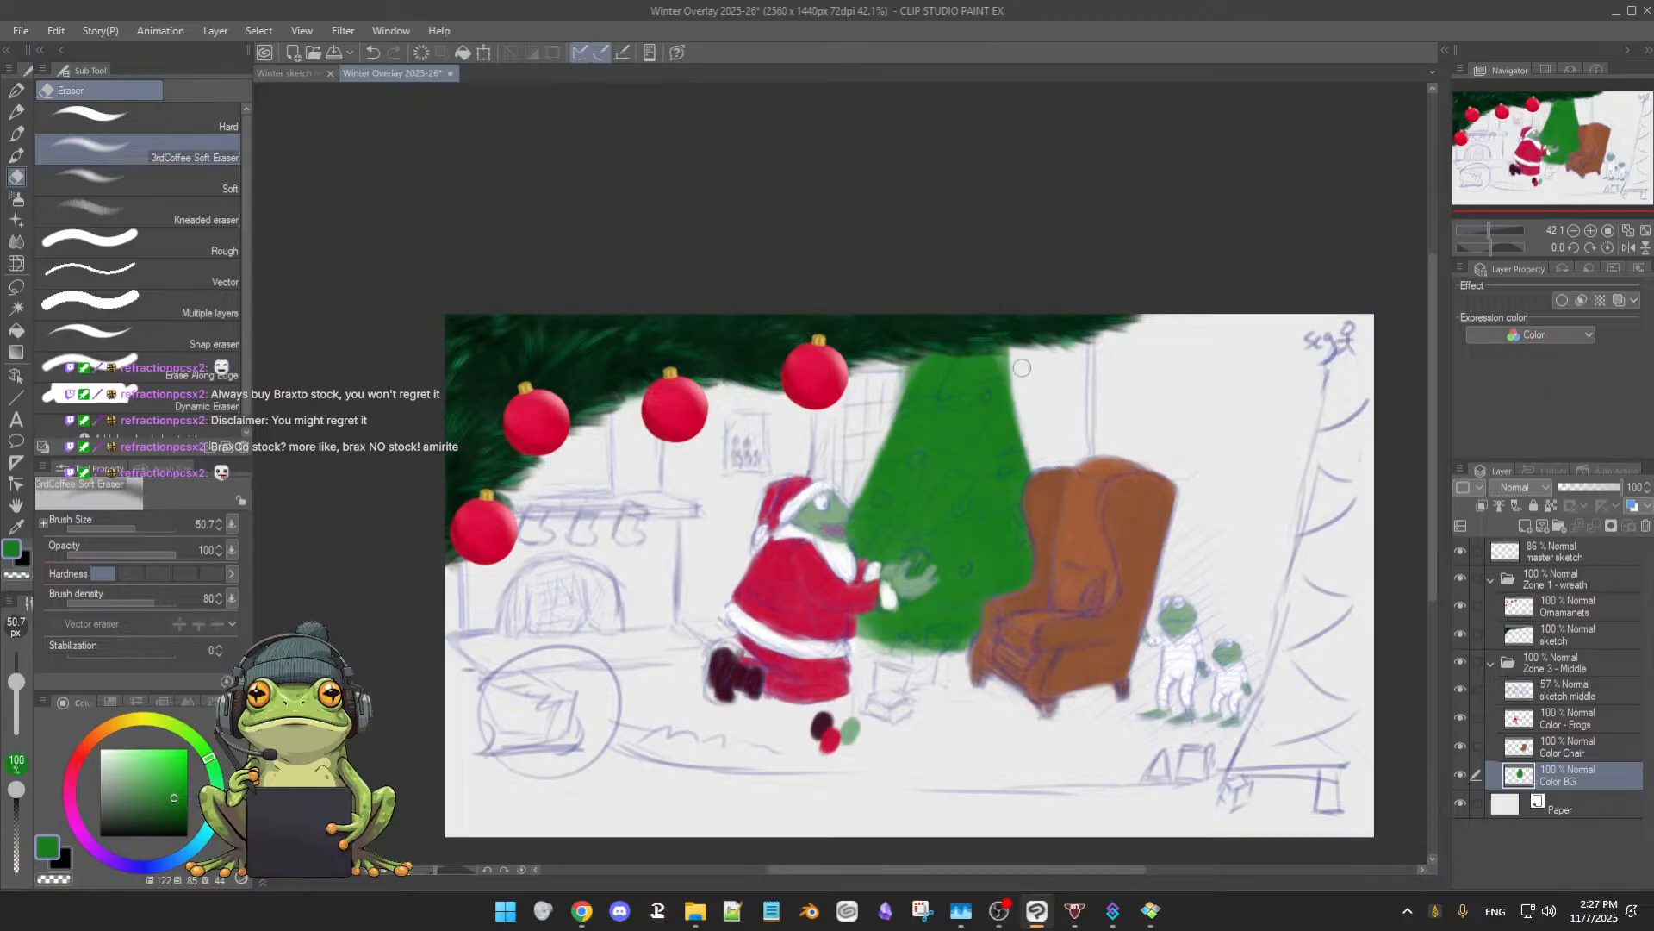
{"action": "key", "text": "b"}
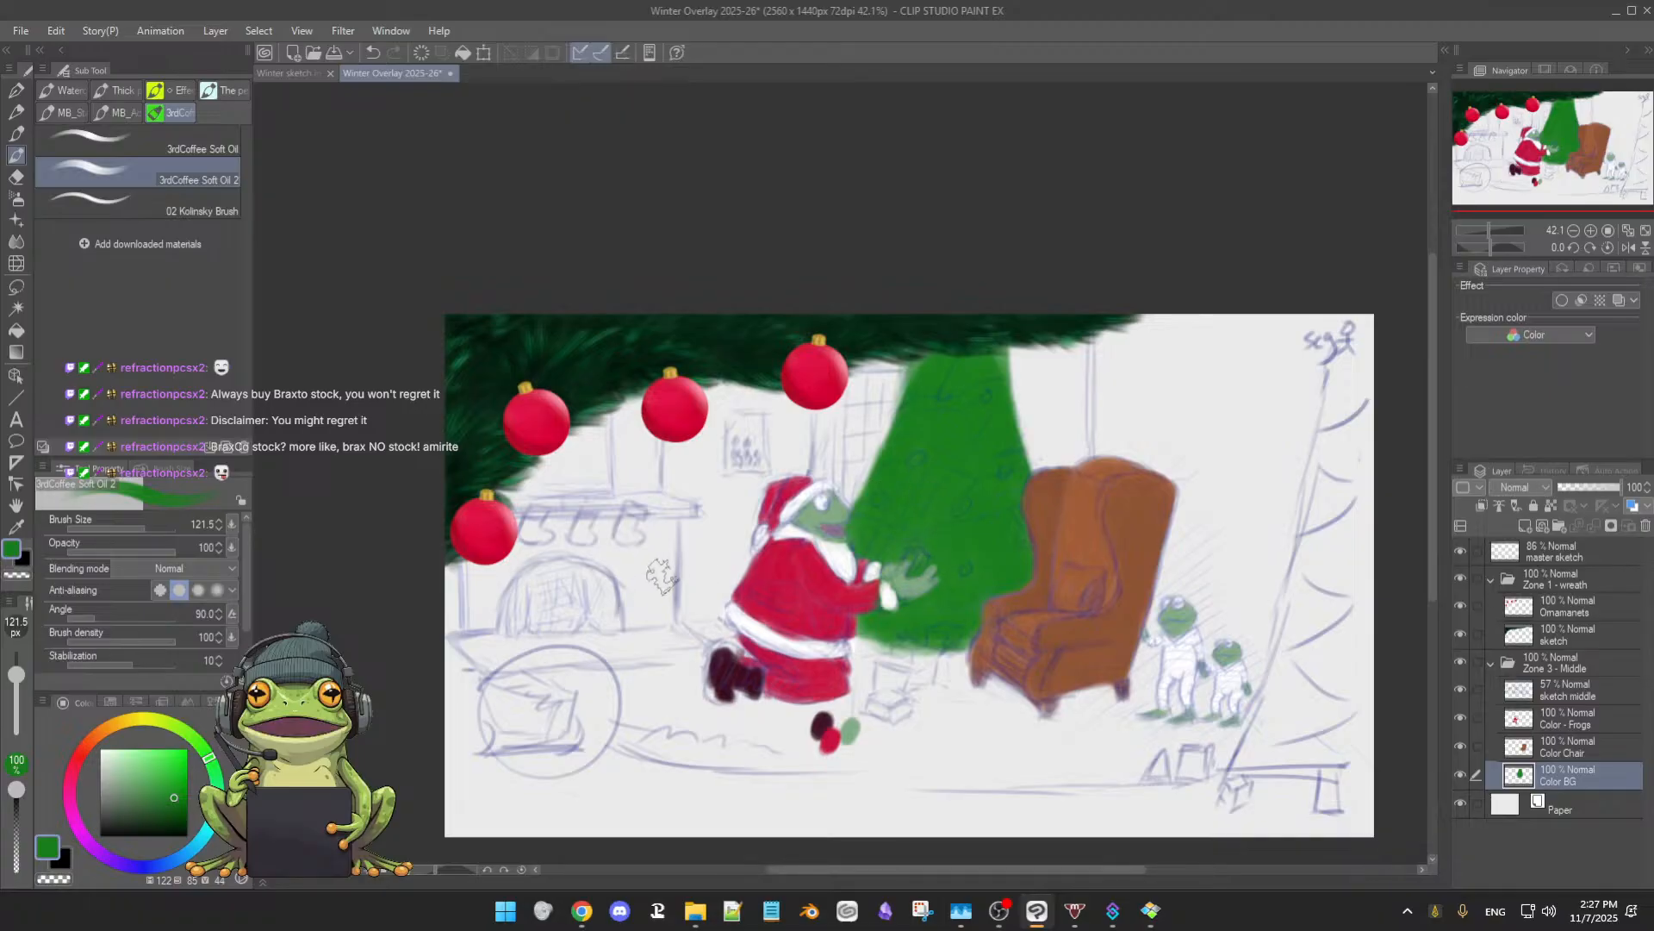
- Hide the Color Chair layer and block in the fireplace surround on Color BG in muted gray-brown with a 74.2 px brush
{"action": "left_click", "coordinate": [1460, 746]}
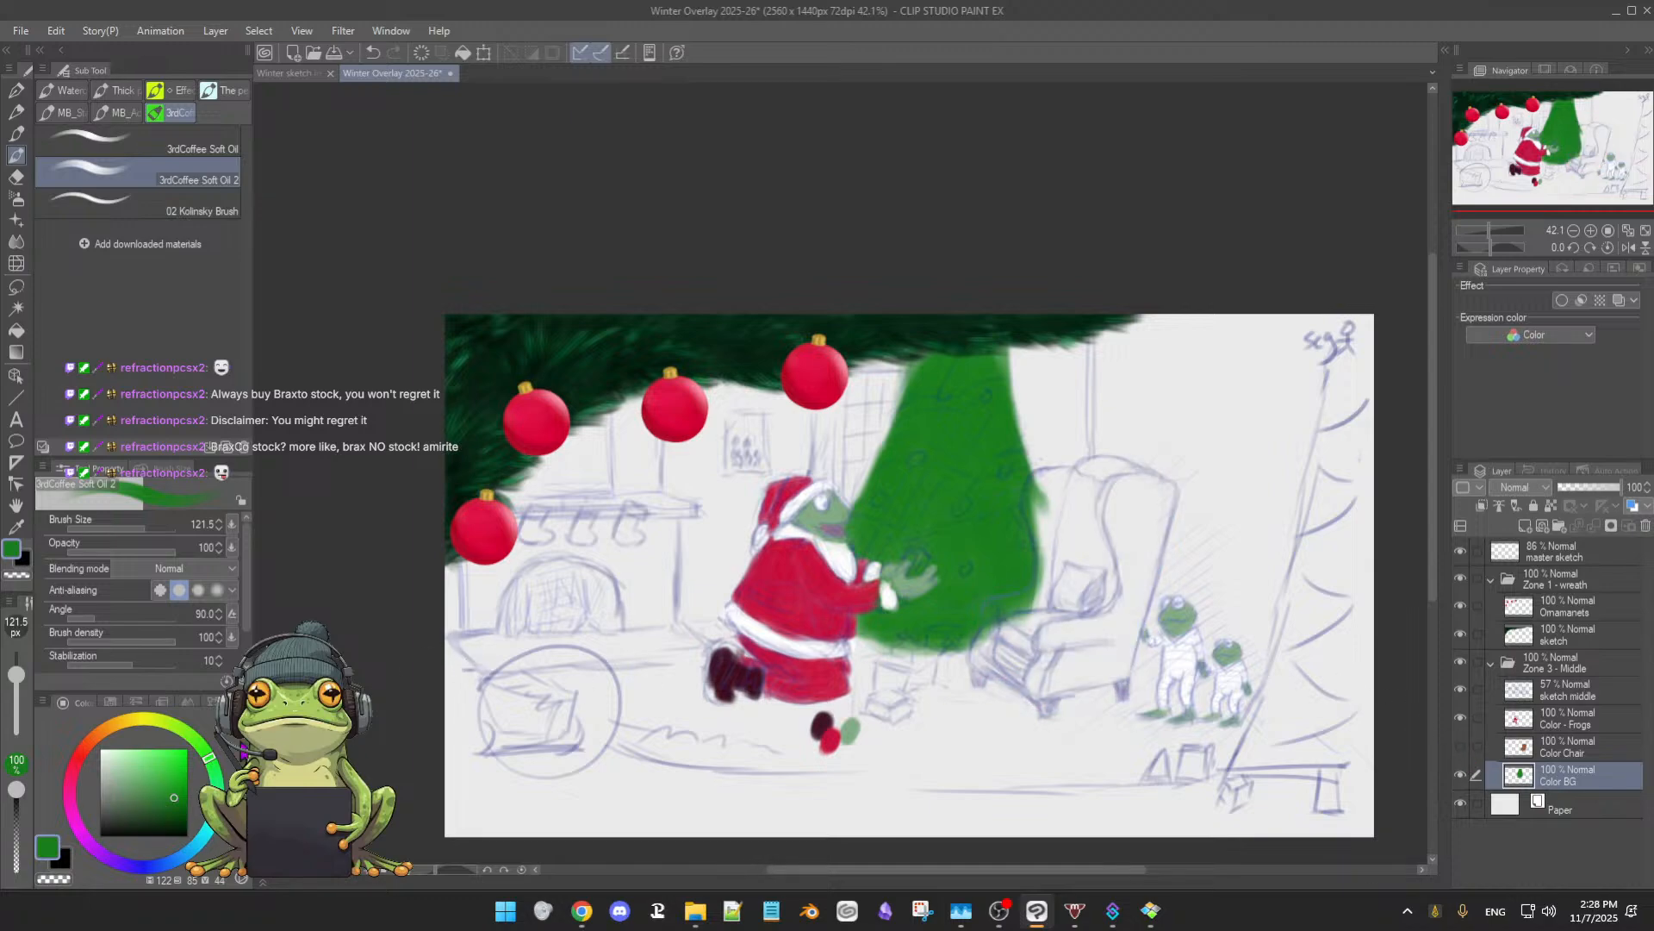
{"action": "left_click", "coordinate": [132, 783]}
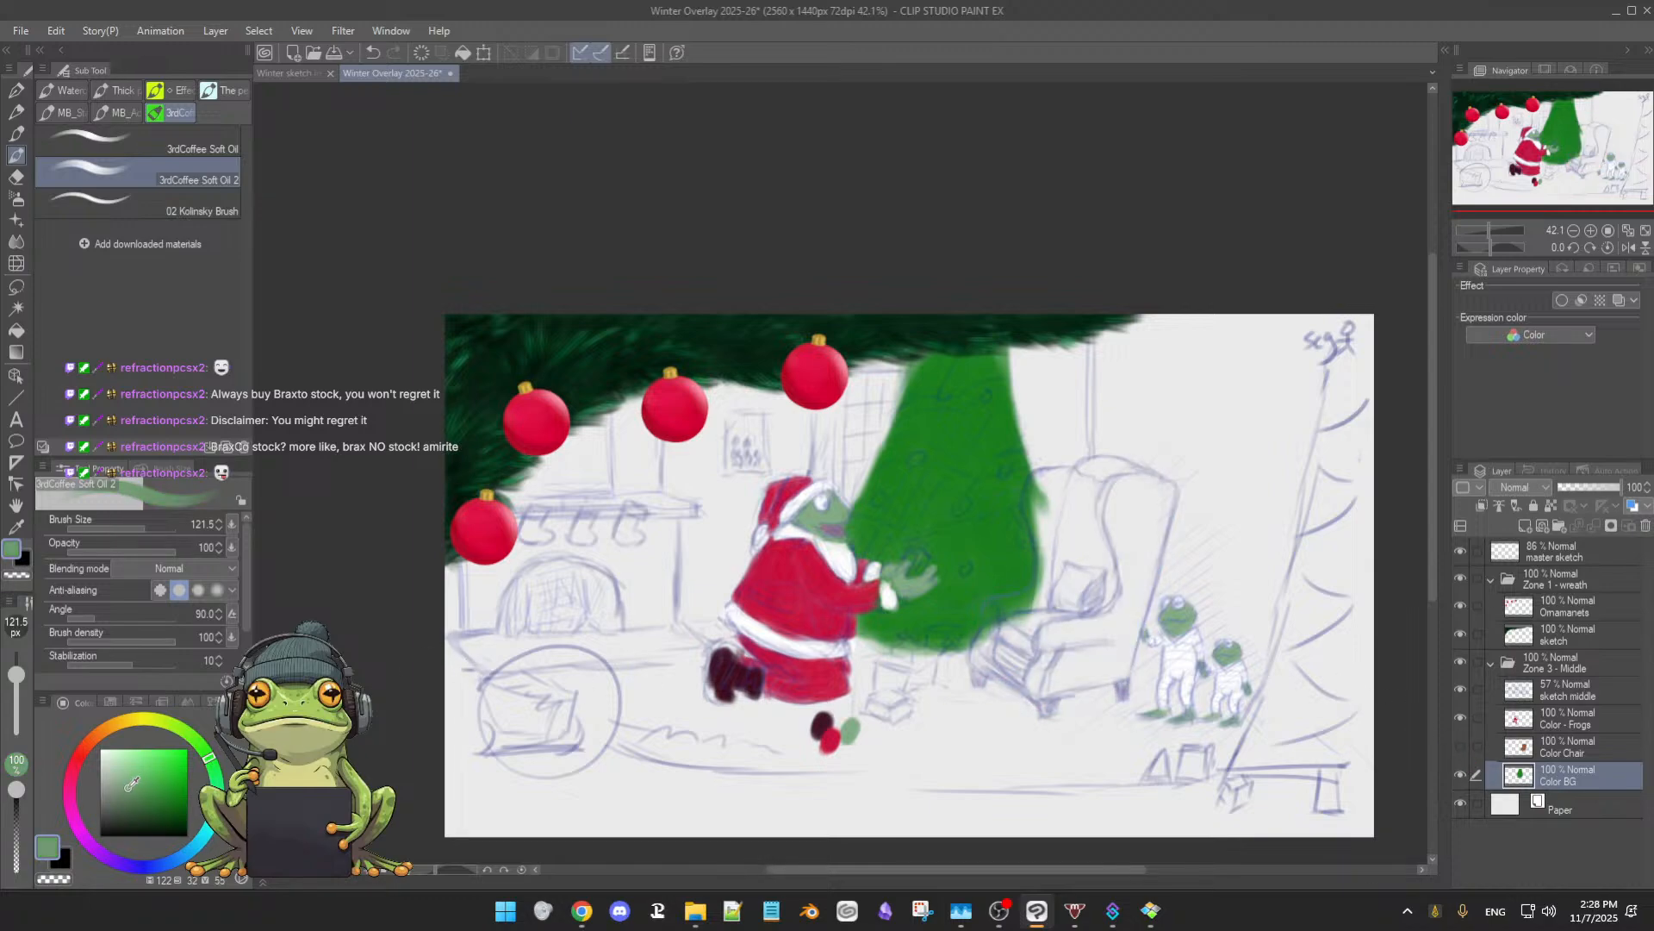
{"action": "left_click", "coordinate": [111, 792]}
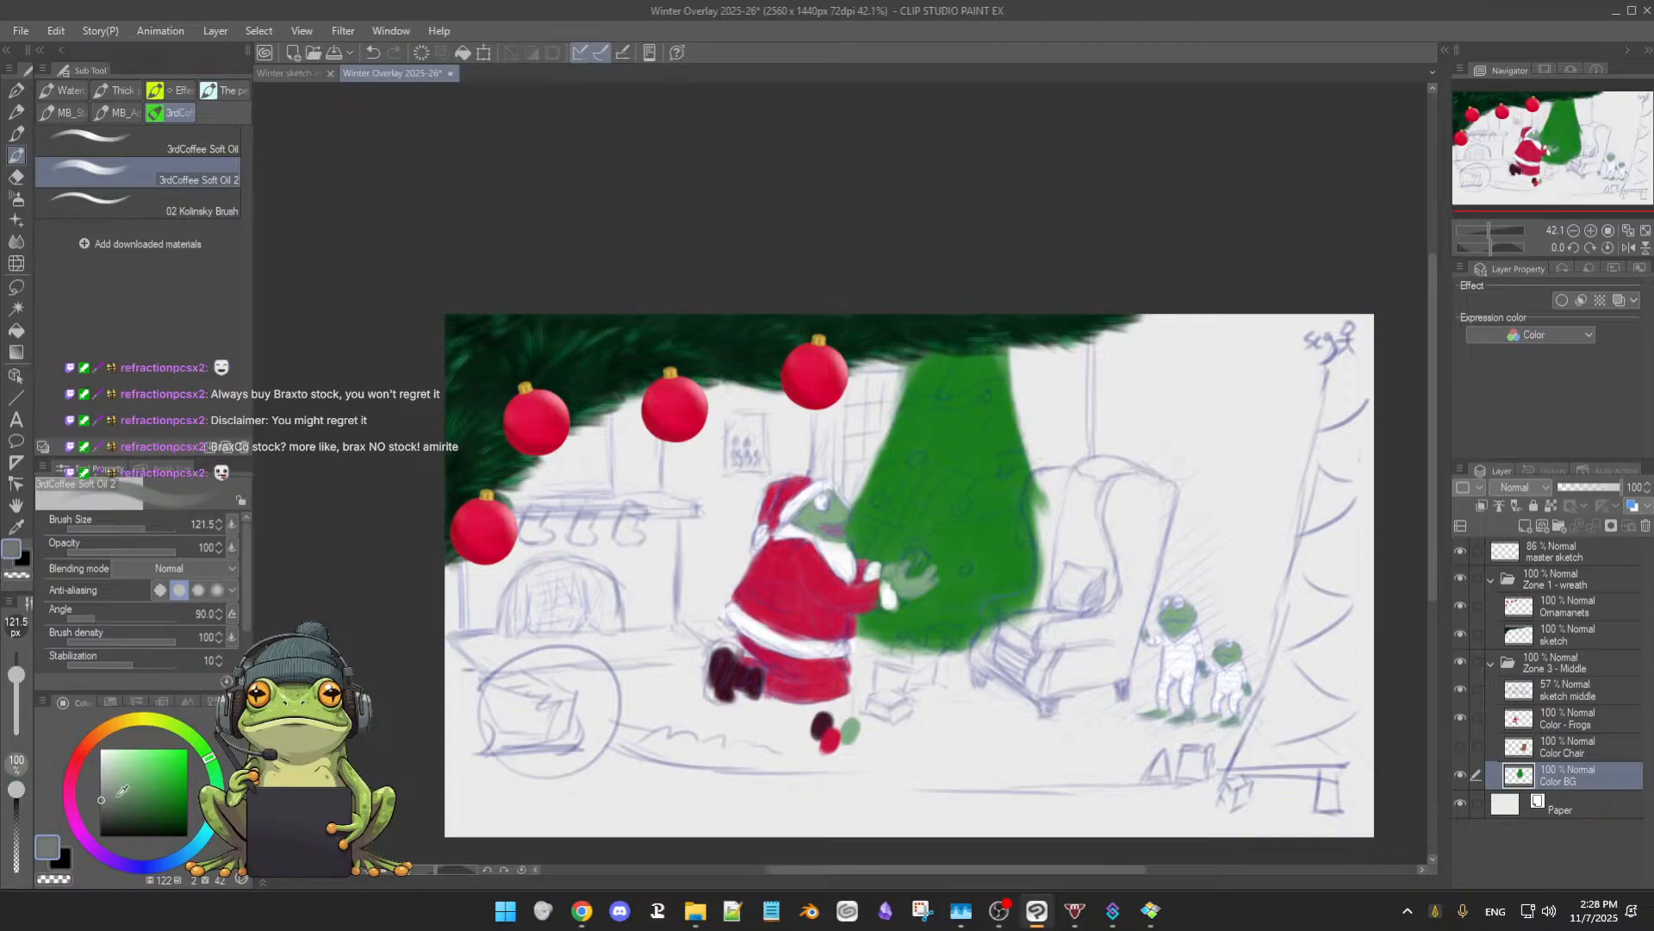
{"action": "left_click", "coordinate": [81, 750]}
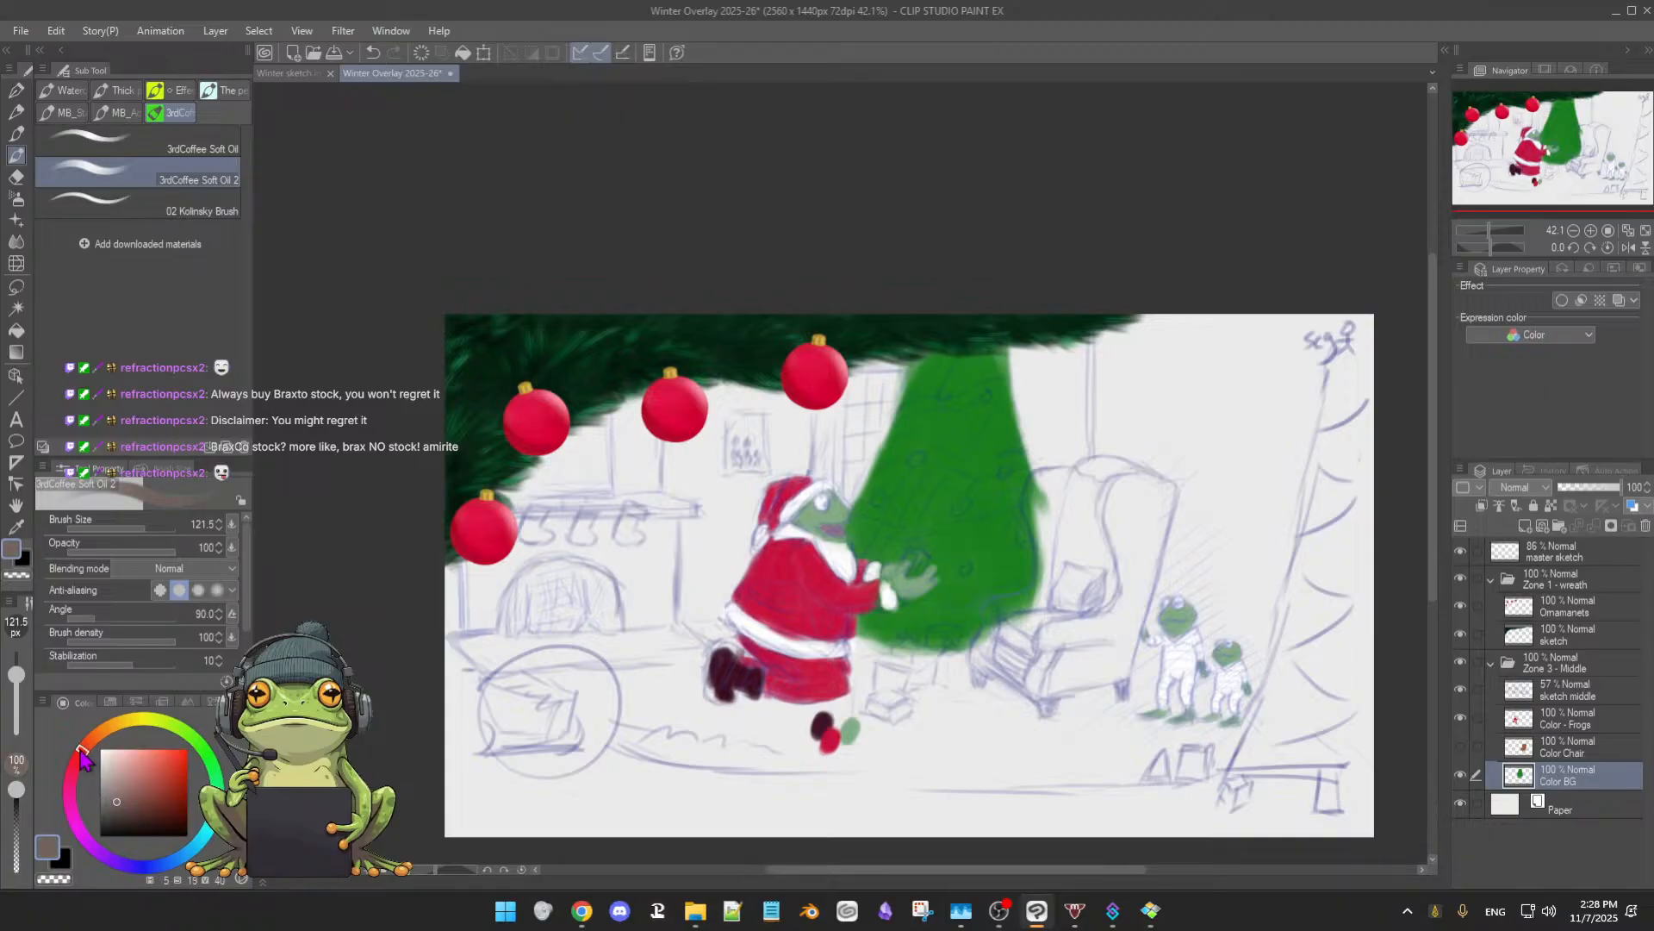
{"action": "left_click_drag", "start_coordinate": [93, 755], "coordinate": [118, 728]}
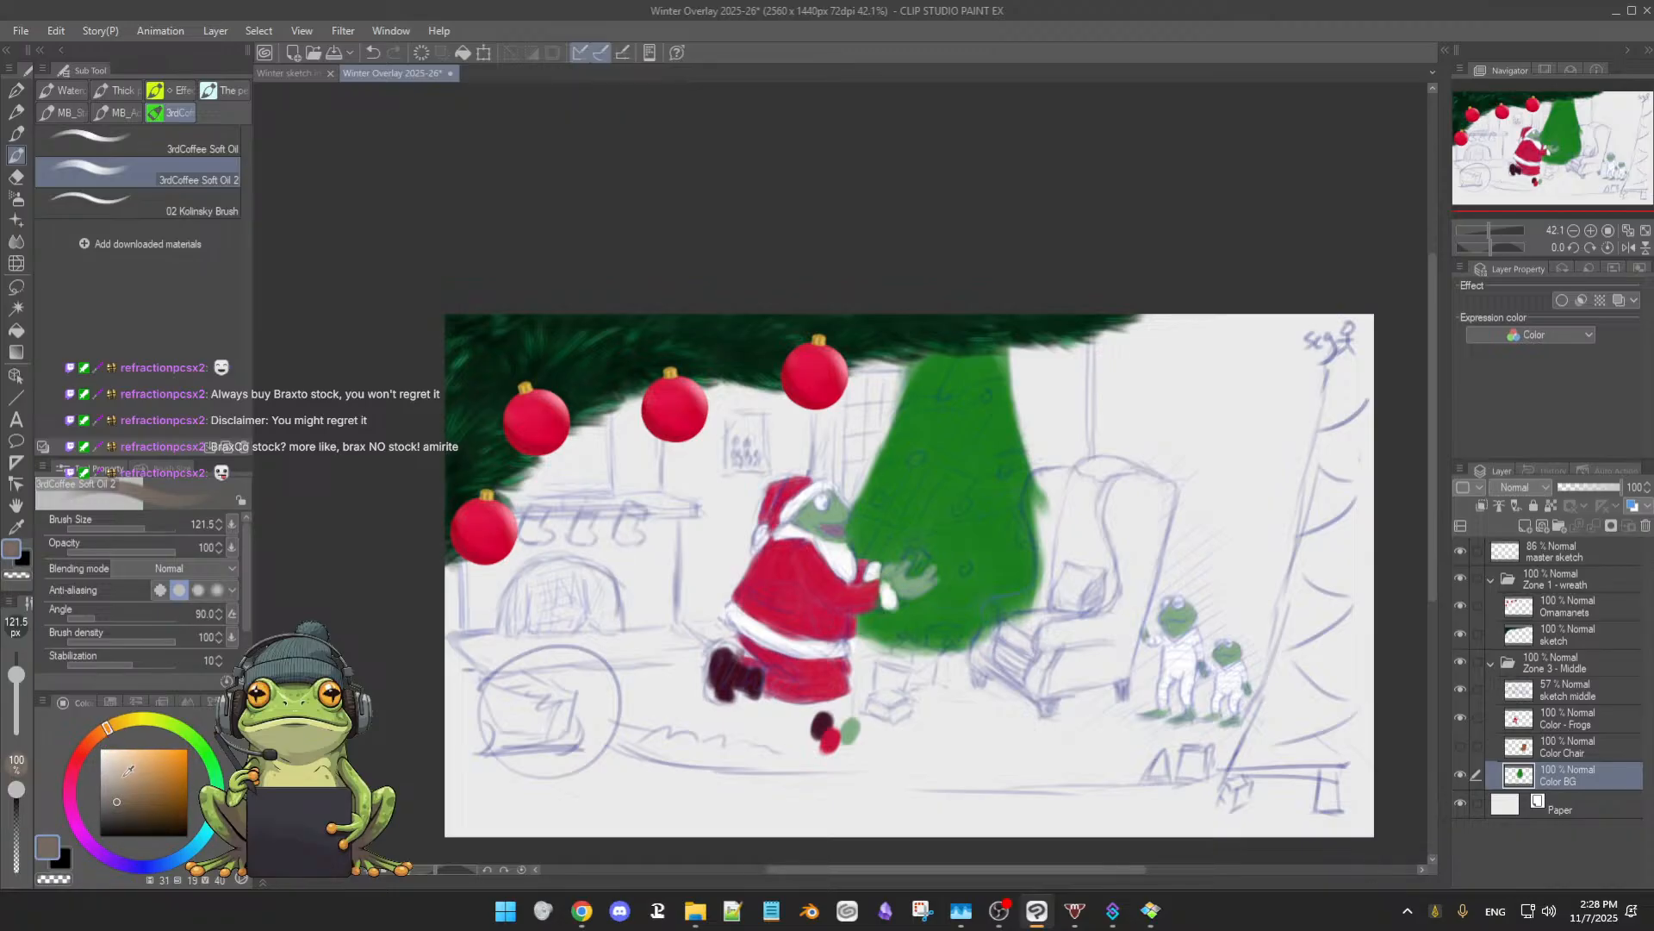
{"action": "key", "text": "bracketleft"}
{"action": "key", "text": "bracketleft"}
{"action": "mouse_move", "coordinate": [621, 566]}
{"action": "left_mouse_down"}
{"action": "mouse_move", "coordinate": [643, 623]}
{"action": "mouse_move", "coordinate": [629, 606]}
{"action": "mouse_move", "coordinate": [632, 619]}
{"action": "mouse_move", "coordinate": [655, 535]}
{"action": "mouse_move", "coordinate": [662, 557]}
{"action": "mouse_move", "coordinate": [644, 485]}
{"action": "mouse_move", "coordinate": [670, 562]}
{"action": "mouse_move", "coordinate": [638, 530]}
{"action": "left_mouse_up"}
{"action": "mouse_move", "coordinate": [514, 527]}
{"action": "left_mouse_down"}
{"action": "mouse_move", "coordinate": [650, 519]}
{"action": "mouse_move", "coordinate": [517, 565]}
{"action": "mouse_move", "coordinate": [525, 543]}
{"action": "mouse_move", "coordinate": [478, 577]}
{"action": "mouse_move", "coordinate": [469, 611]}
{"action": "mouse_move", "coordinate": [466, 561]}
{"action": "mouse_move", "coordinate": [524, 556]}
{"action": "mouse_move", "coordinate": [473, 586]}
{"action": "mouse_move", "coordinate": [470, 569]}
{"action": "mouse_move", "coordinate": [512, 548]}
{"action": "mouse_move", "coordinate": [591, 540]}
{"action": "left_mouse_up"}
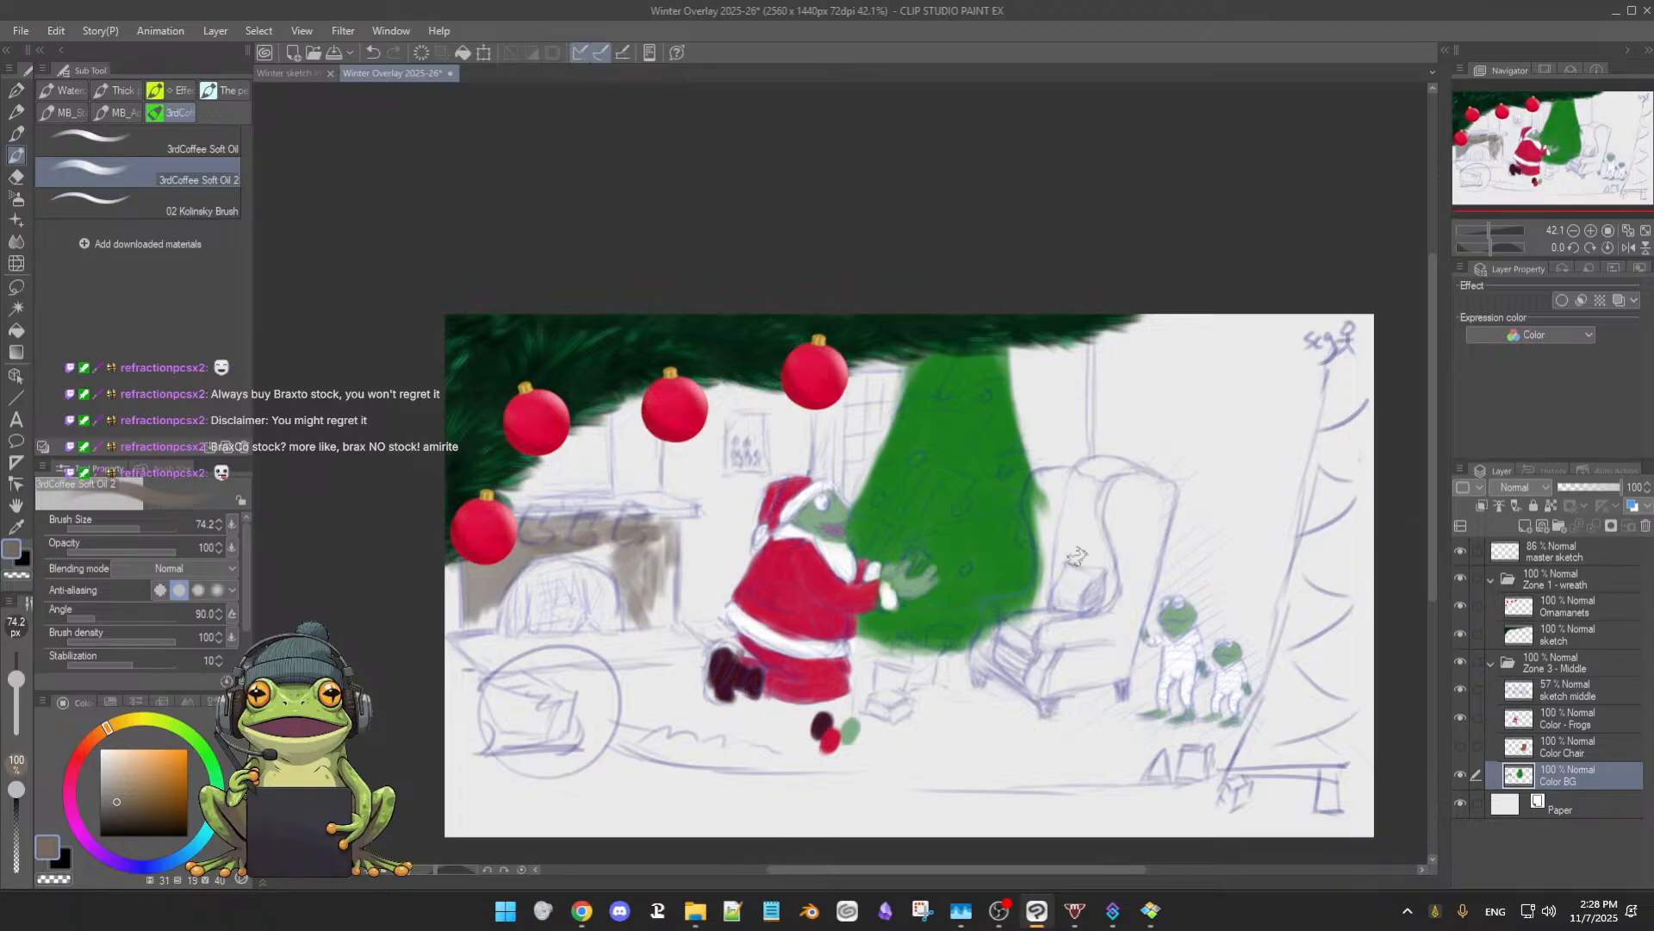
- Toggle the Ornamanets layer off and on to check the fireplace area behind the ornaments
{"action": "left_click", "coordinate": [1460, 607]}
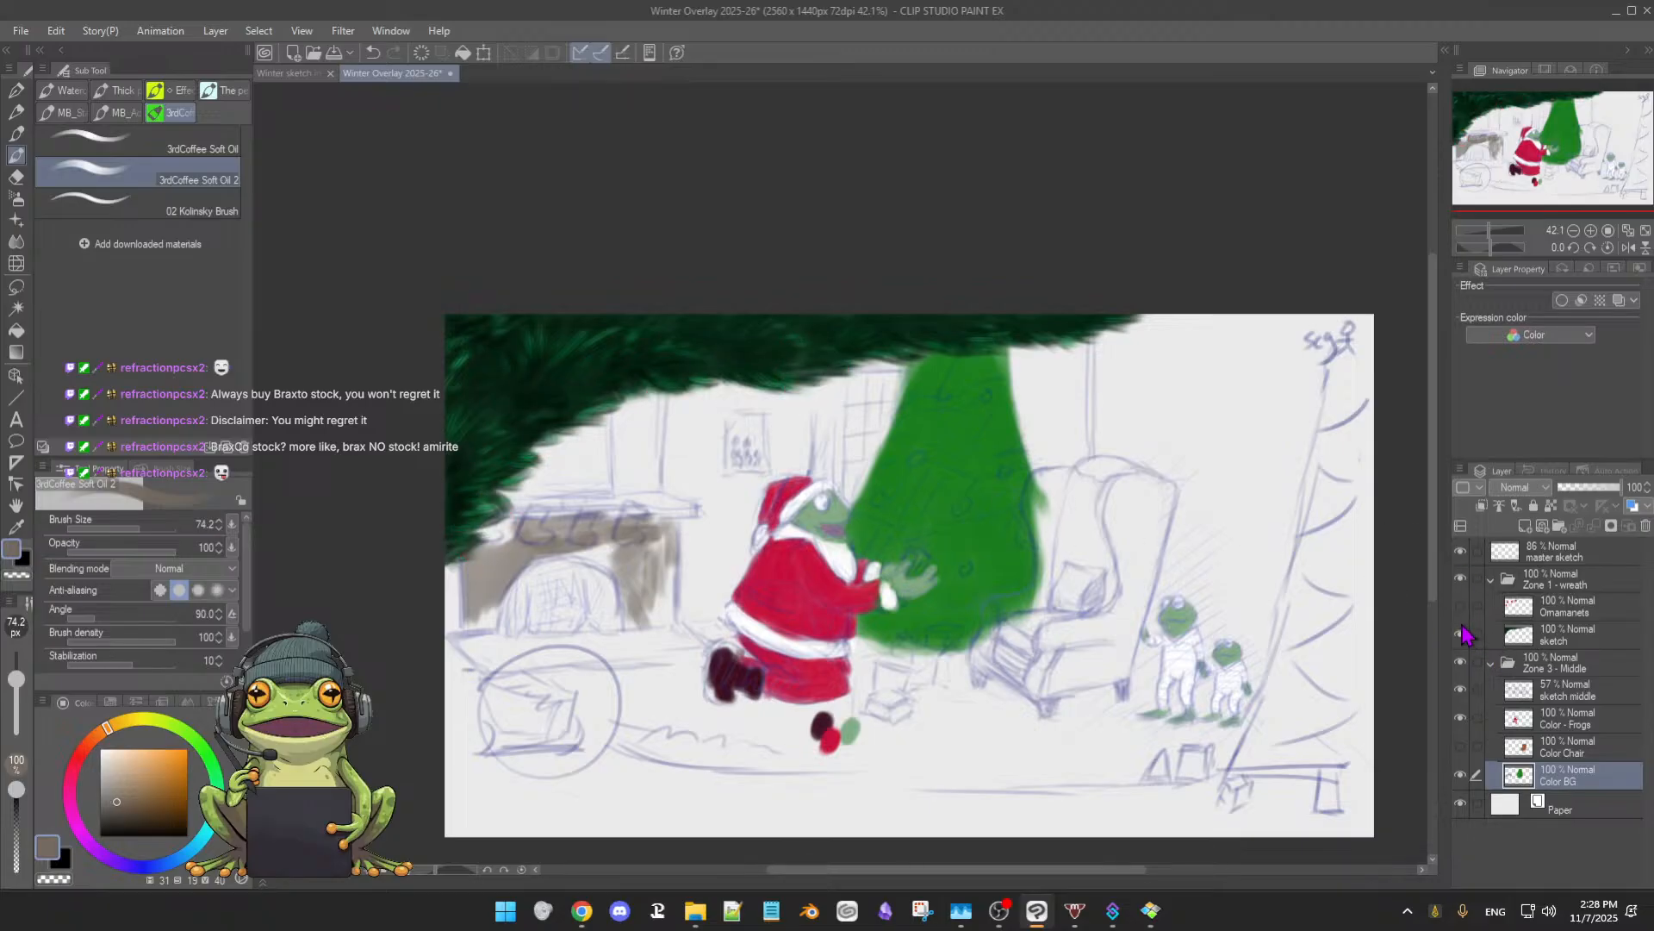
{"action": "left_click", "coordinate": [1460, 605]}
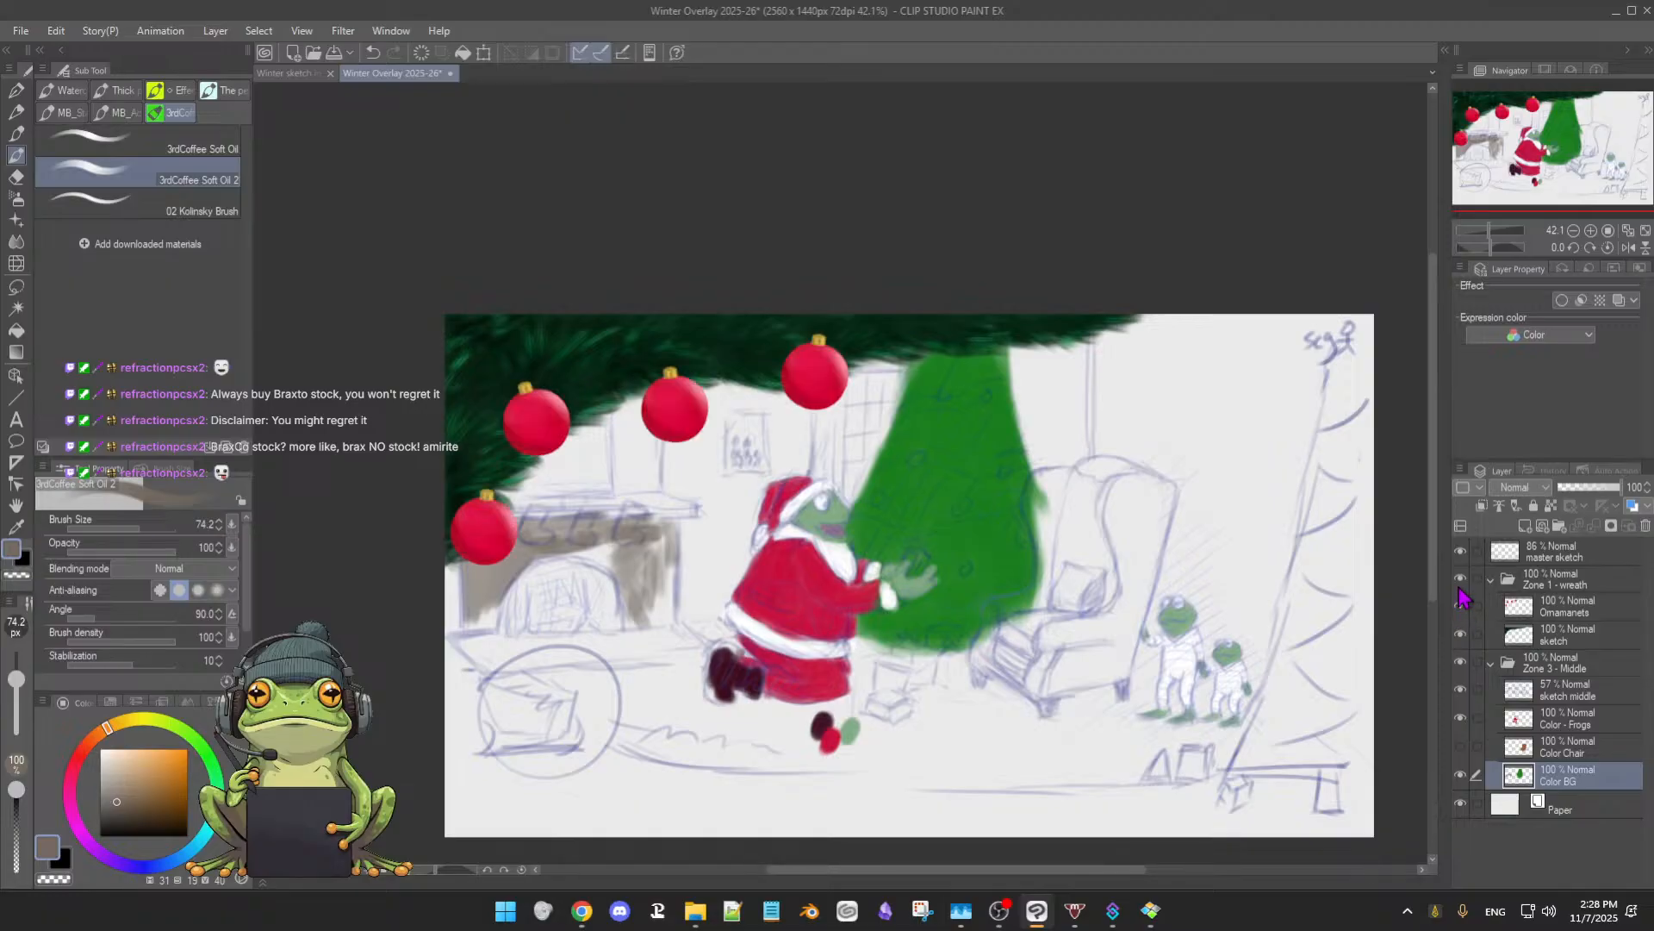
- Toggle the Zone 1 and Zone 3 folders and the Color - Frogs and sketch middle layers to check what each contains
{"action": "left_click", "coordinate": [1462, 579]}
{"action": "left_click", "coordinate": [1461, 579]}
{"action": "left_click", "coordinate": [1459, 666]}
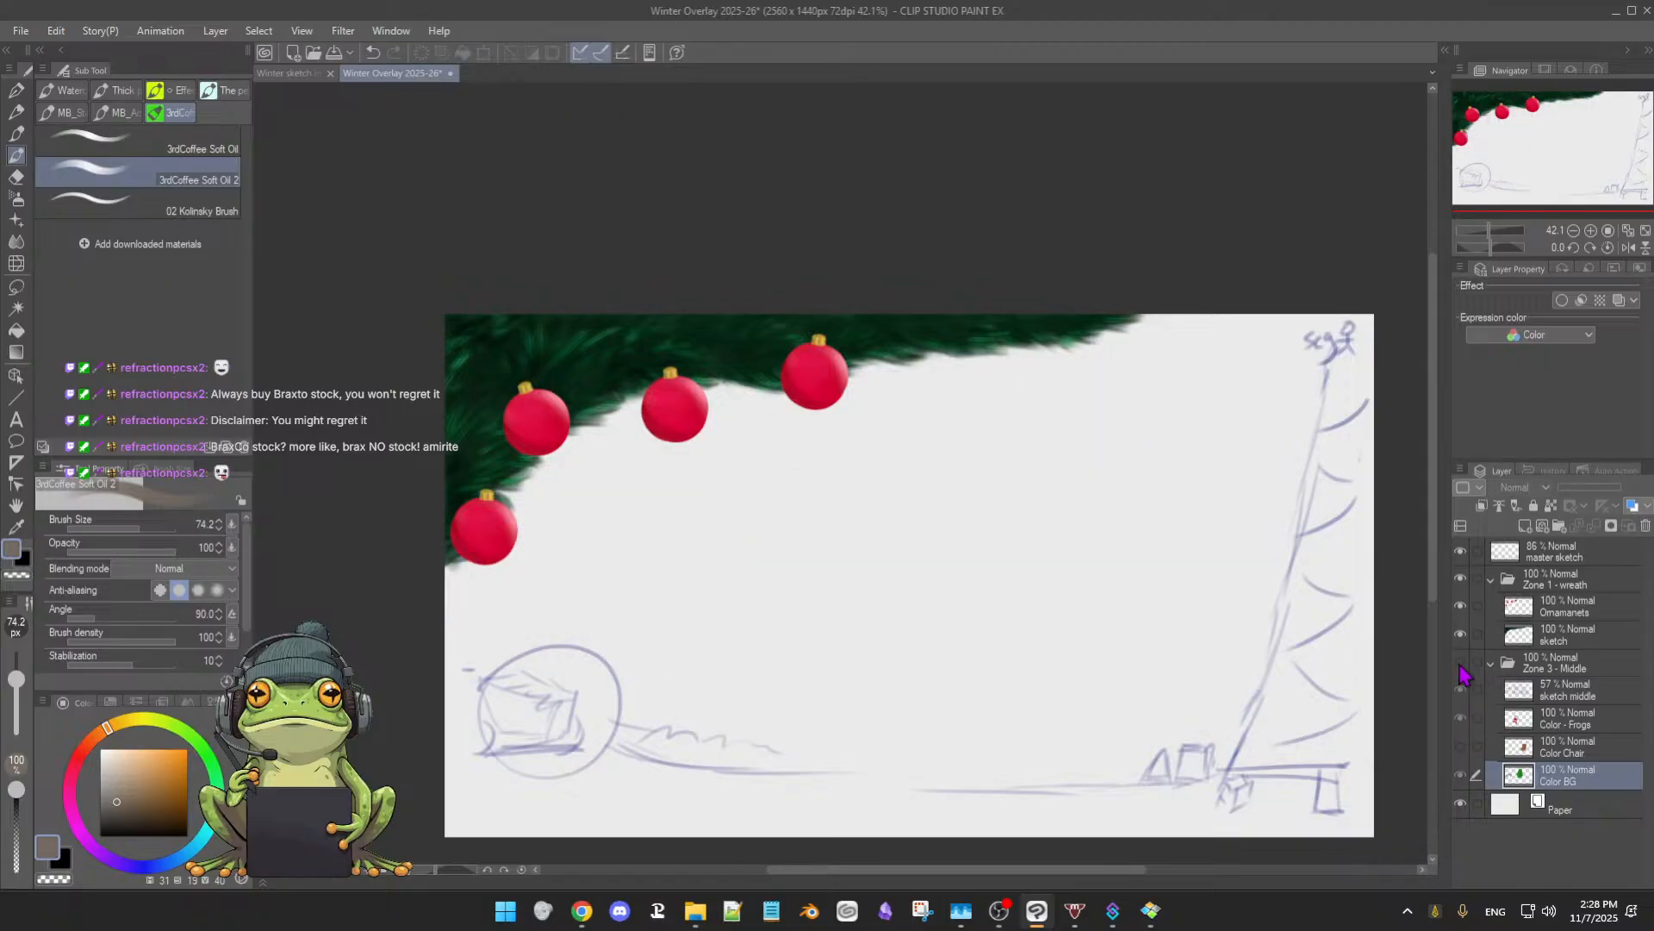
{"action": "left_click", "coordinate": [1461, 665]}
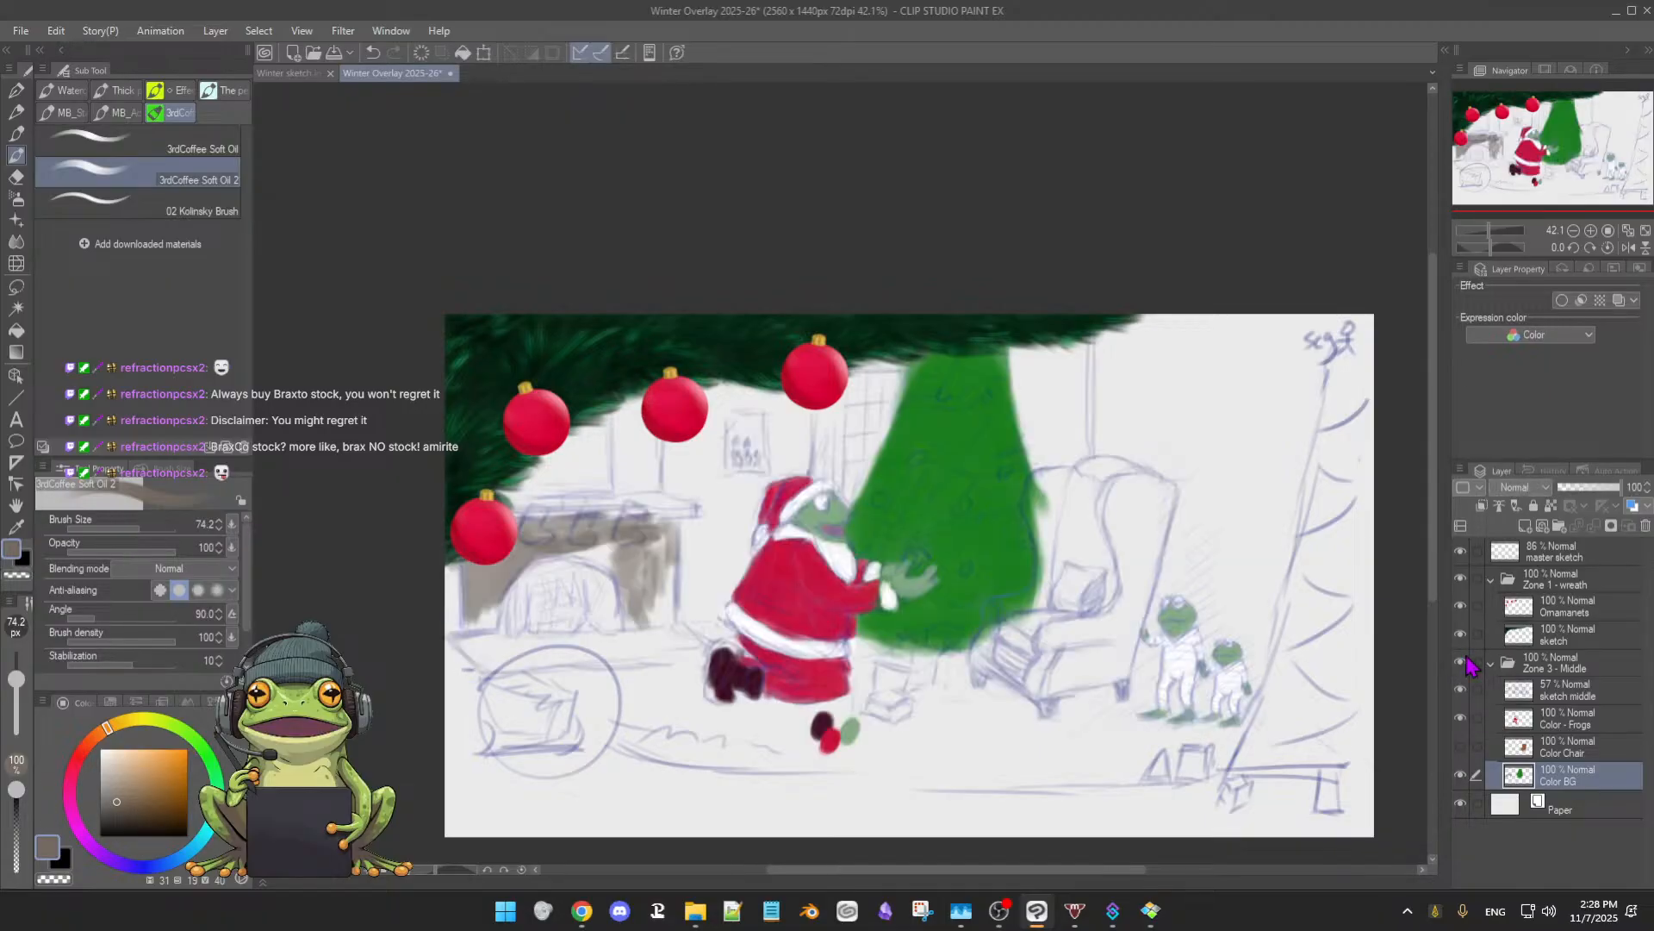
{"action": "left_click", "coordinate": [1461, 664]}
{"action": "left_click", "coordinate": [1460, 665]}
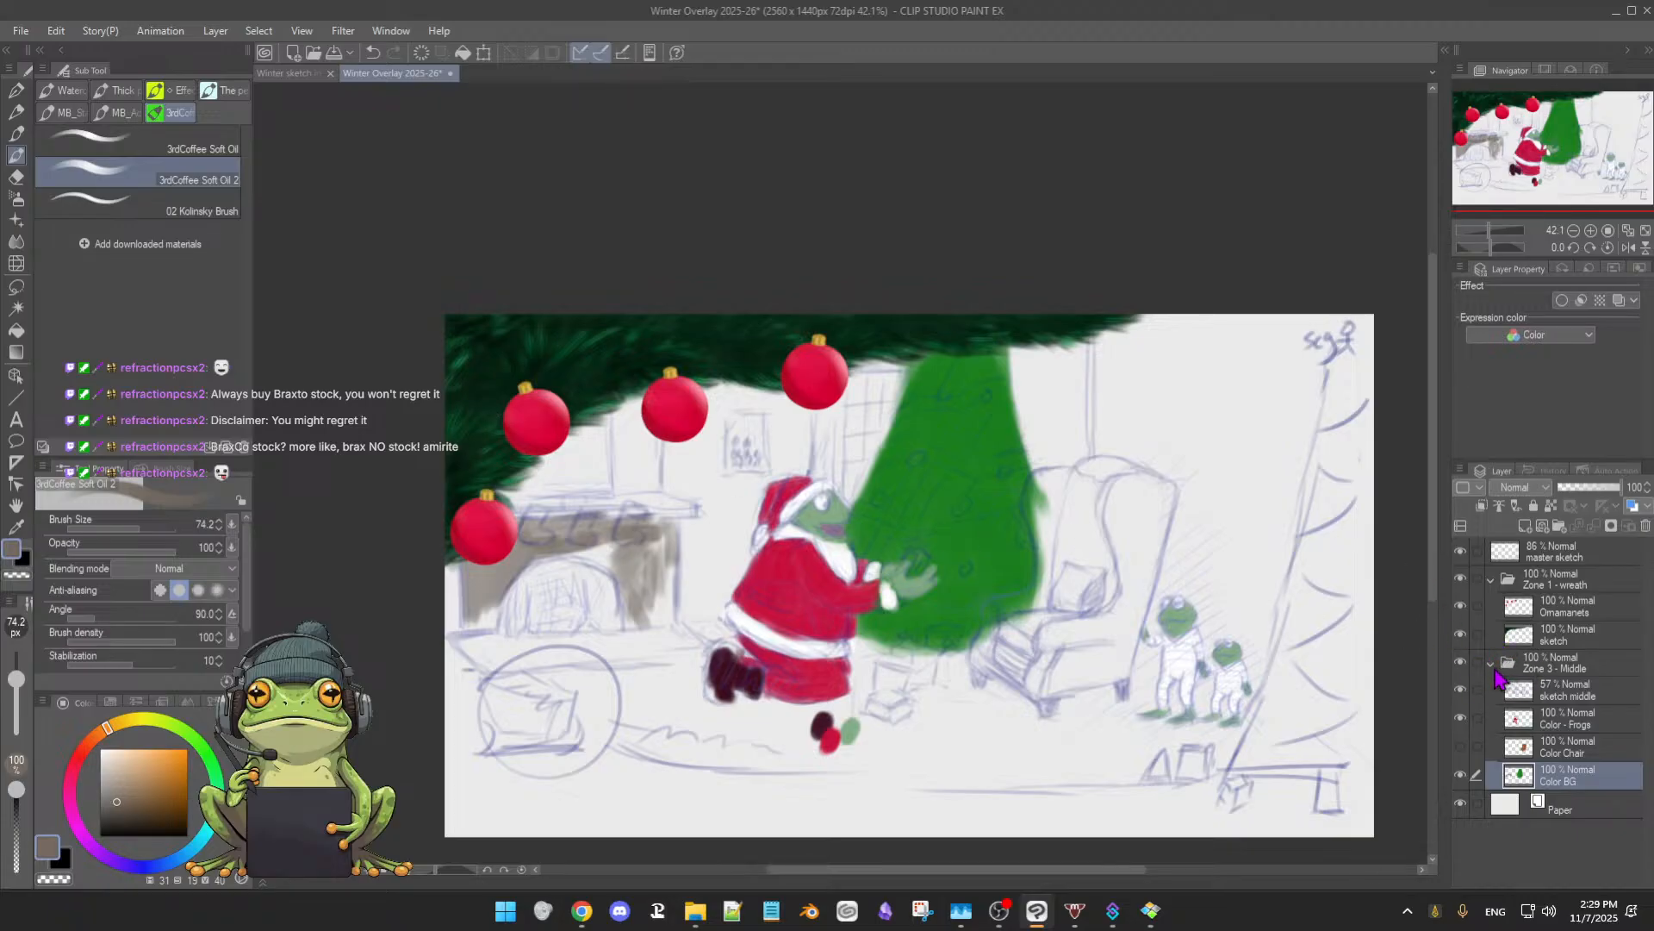
{"action": "left_click", "coordinate": [1461, 719]}
{"action": "left_click", "coordinate": [1461, 719]}
{"action": "left_click", "coordinate": [1462, 690]}
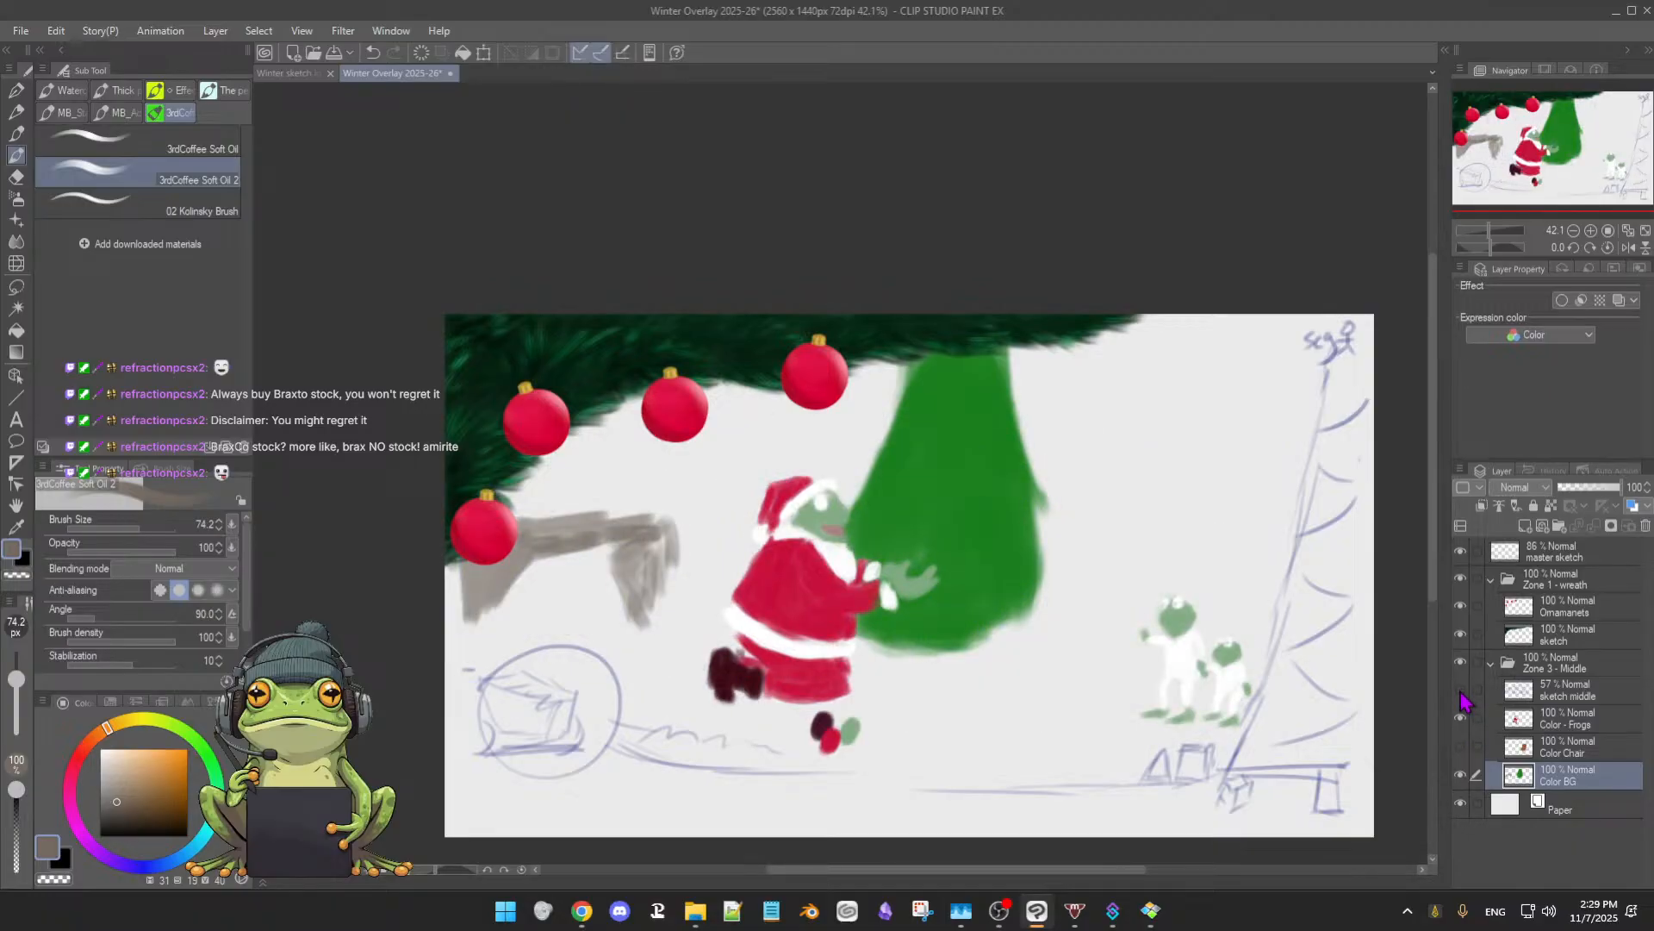
{"action": "left_click", "coordinate": [1461, 690]}
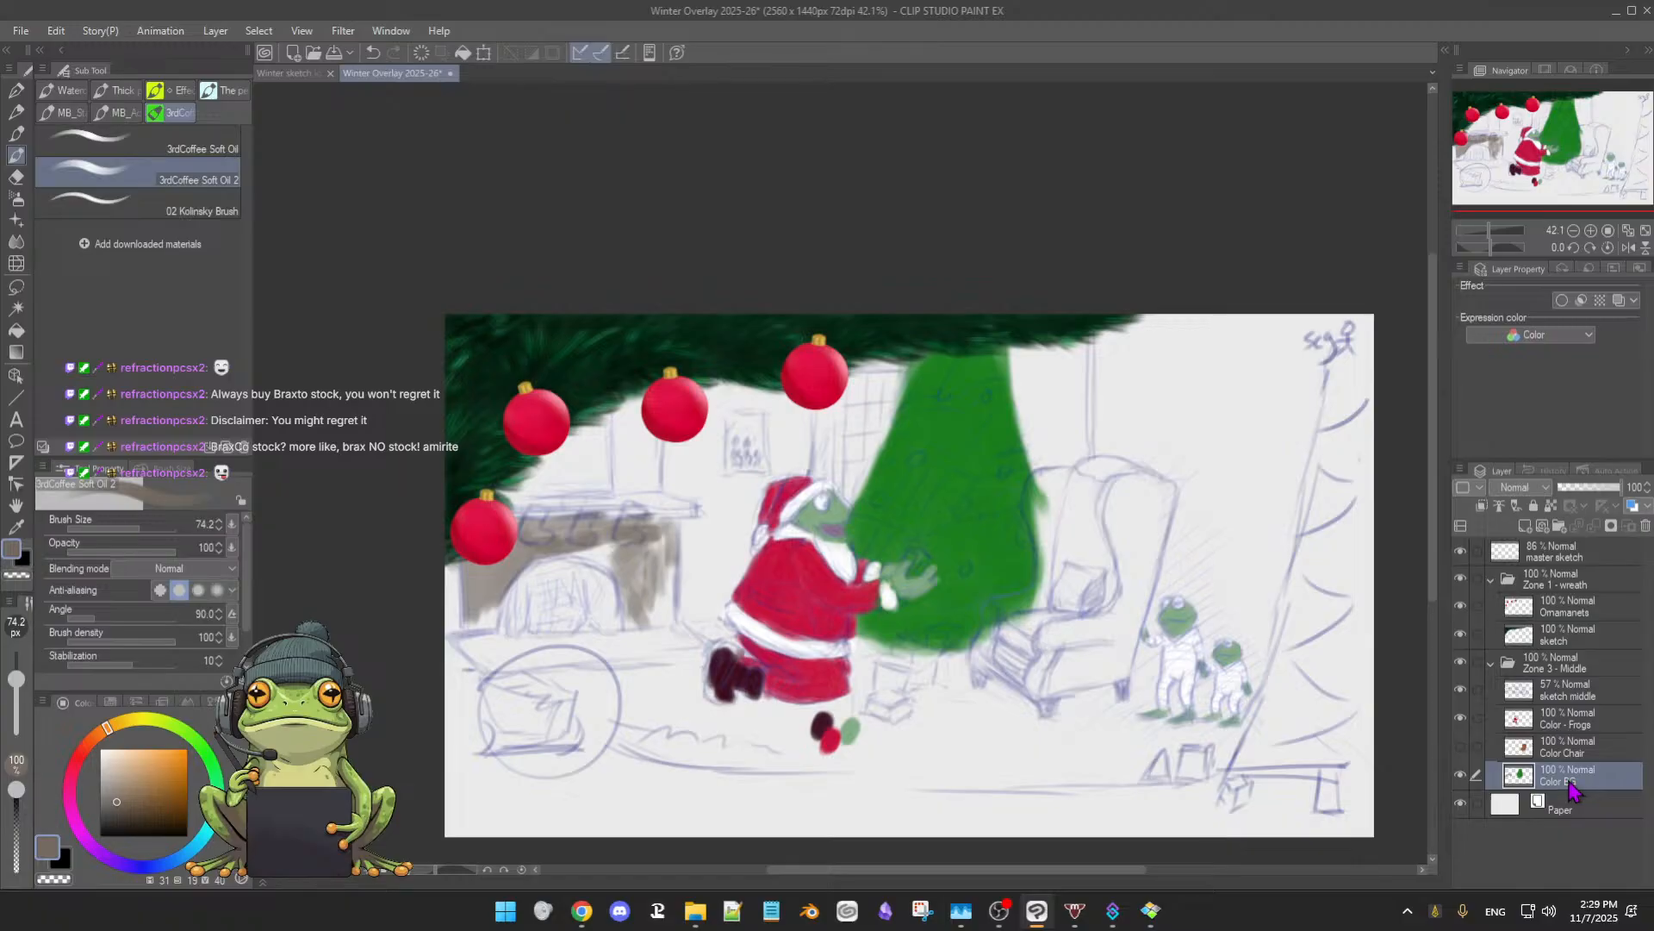
- Fill in the fireplace surround, hearth and chimney edge on Color BG in gray-brown, and shift the color to a slightly warmer brown
{"action": "mouse_move", "coordinate": [619, 557]}
{"action": "left_mouse_down"}
{"action": "mouse_move", "coordinate": [563, 550]}
{"action": "mouse_move", "coordinate": [613, 562]}
{"action": "left_mouse_up"}
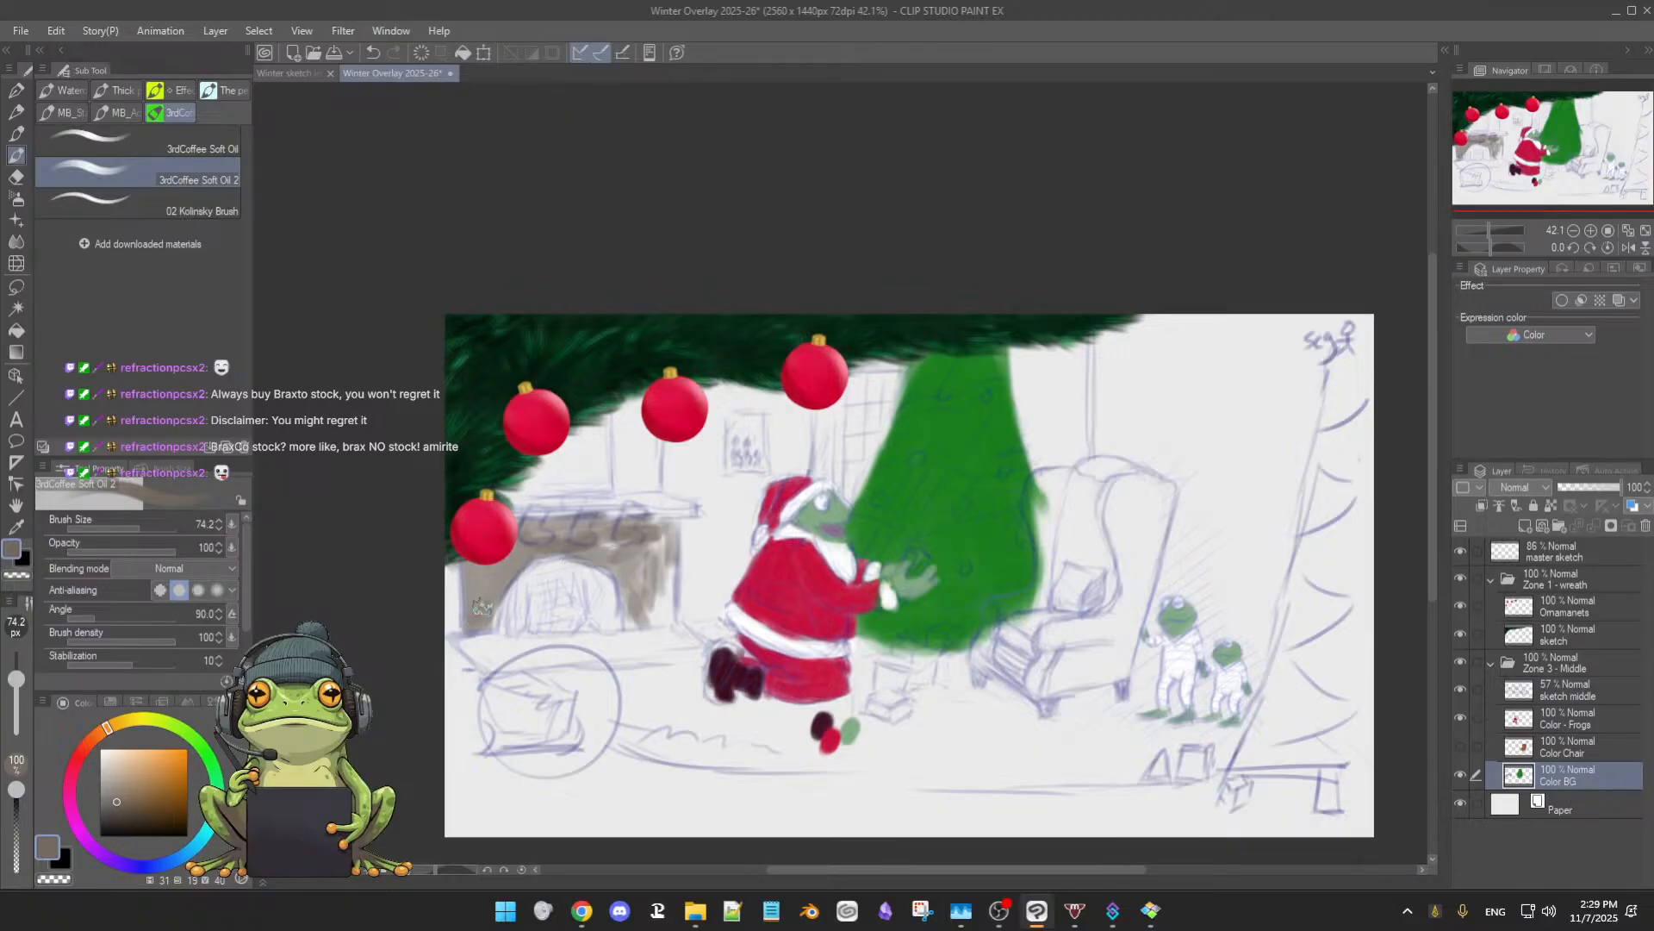
{"action": "mouse_move", "coordinate": [477, 588]}
{"action": "left_mouse_down"}
{"action": "mouse_move", "coordinate": [508, 561]}
{"action": "mouse_move", "coordinate": [470, 588]}
{"action": "left_mouse_up"}
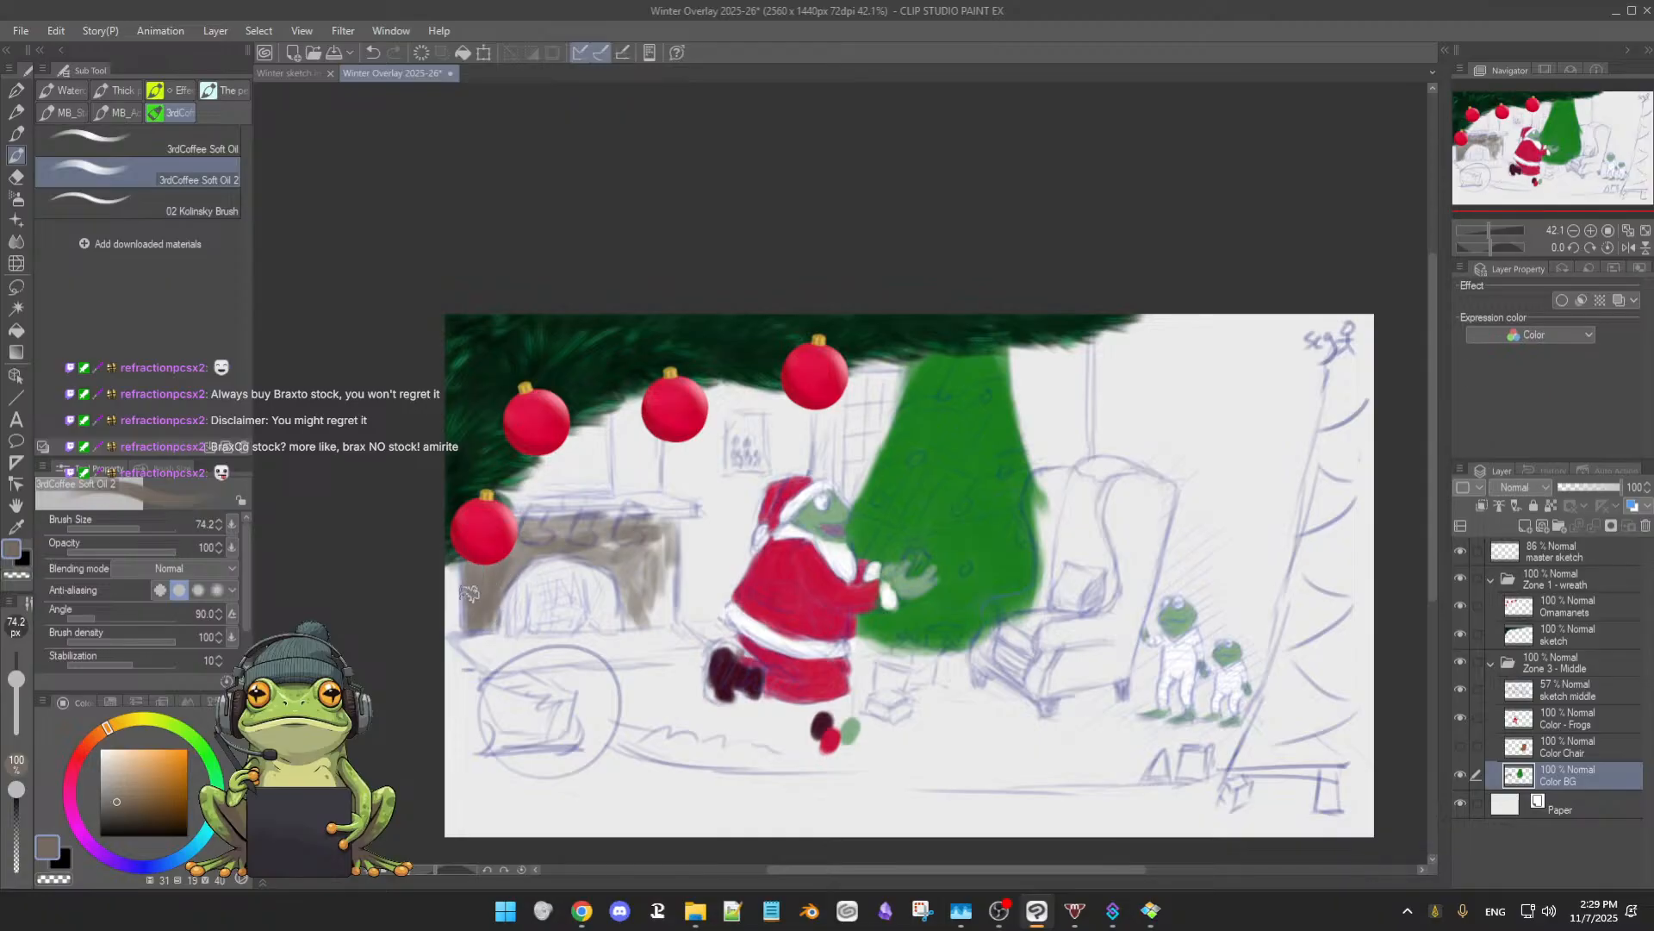
{"action": "left_click_drag", "start_coordinate": [517, 531], "coordinate": [582, 524]}
{"action": "mouse_move", "coordinate": [621, 413]}
{"action": "left_mouse_down"}
{"action": "mouse_move", "coordinate": [632, 507]}
{"action": "mouse_move", "coordinate": [617, 405]}
{"action": "mouse_move", "coordinate": [627, 423]}
{"action": "mouse_move", "coordinate": [640, 379]}
{"action": "mouse_move", "coordinate": [636, 485]}
{"action": "mouse_move", "coordinate": [655, 392]}
{"action": "mouse_move", "coordinate": [644, 426]}
{"action": "mouse_move", "coordinate": [626, 387]}
{"action": "mouse_move", "coordinate": [633, 451]}
{"action": "mouse_move", "coordinate": [615, 405]}
{"action": "mouse_move", "coordinate": [620, 491]}
{"action": "mouse_move", "coordinate": [634, 400]}
{"action": "mouse_move", "coordinate": [645, 448]}
{"action": "mouse_move", "coordinate": [630, 392]}
{"action": "mouse_move", "coordinate": [650, 498]}
{"action": "mouse_move", "coordinate": [616, 488]}
{"action": "mouse_move", "coordinate": [628, 497]}
{"action": "mouse_move", "coordinate": [544, 517]}
{"action": "left_mouse_up"}
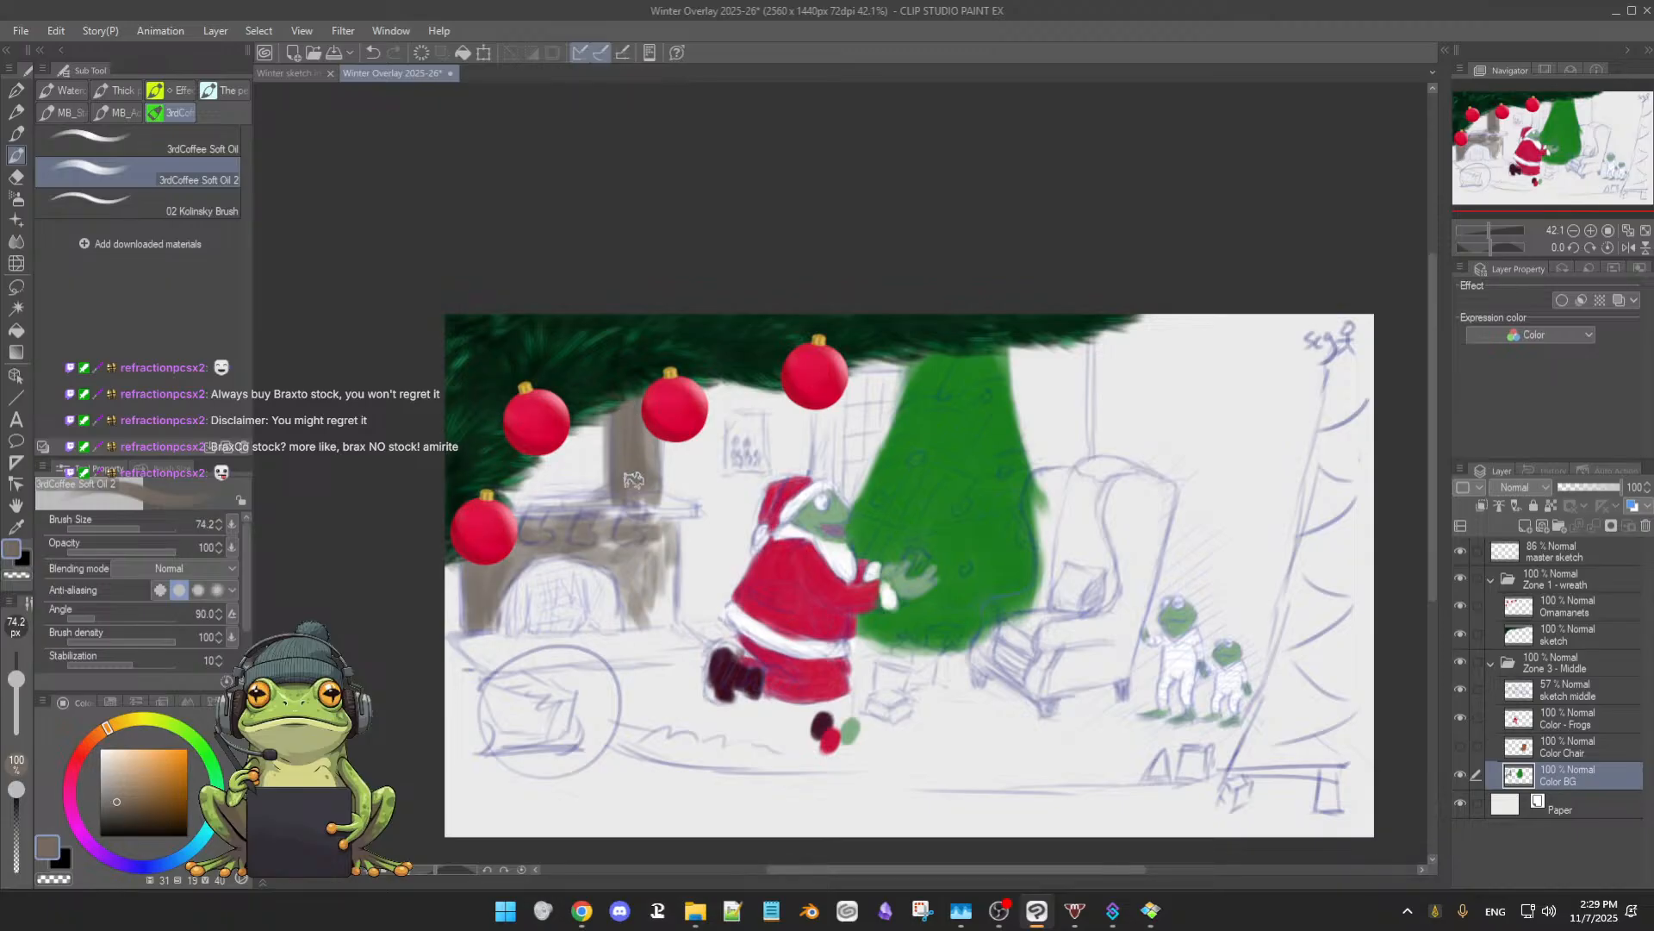
{"action": "mouse_move", "coordinate": [641, 545]}
{"action": "left_mouse_down"}
{"action": "mouse_move", "coordinate": [559, 538]}
{"action": "mouse_move", "coordinate": [647, 532]}
{"action": "mouse_move", "coordinate": [557, 539]}
{"action": "mouse_move", "coordinate": [666, 542]}
{"action": "mouse_move", "coordinate": [629, 619]}
{"action": "mouse_move", "coordinate": [661, 621]}
{"action": "mouse_move", "coordinate": [488, 647]}
{"action": "mouse_move", "coordinate": [653, 641]}
{"action": "mouse_move", "coordinate": [531, 623]}
{"action": "mouse_move", "coordinate": [641, 623]}
{"action": "mouse_move", "coordinate": [523, 624]}
{"action": "mouse_move", "coordinate": [544, 619]}
{"action": "mouse_move", "coordinate": [484, 638]}
{"action": "mouse_move", "coordinate": [516, 633]}
{"action": "mouse_move", "coordinate": [502, 665]}
{"action": "mouse_move", "coordinate": [698, 644]}
{"action": "mouse_move", "coordinate": [647, 644]}
{"action": "mouse_move", "coordinate": [679, 621]}
{"action": "mouse_move", "coordinate": [488, 659]}
{"action": "mouse_move", "coordinate": [458, 643]}
{"action": "mouse_move", "coordinate": [591, 665]}
{"action": "mouse_move", "coordinate": [493, 670]}
{"action": "mouse_move", "coordinate": [695, 649]}
{"action": "mouse_move", "coordinate": [668, 632]}
{"action": "mouse_move", "coordinate": [700, 650]}
{"action": "mouse_move", "coordinate": [636, 653]}
{"action": "mouse_move", "coordinate": [707, 647]}
{"action": "left_mouse_up"}
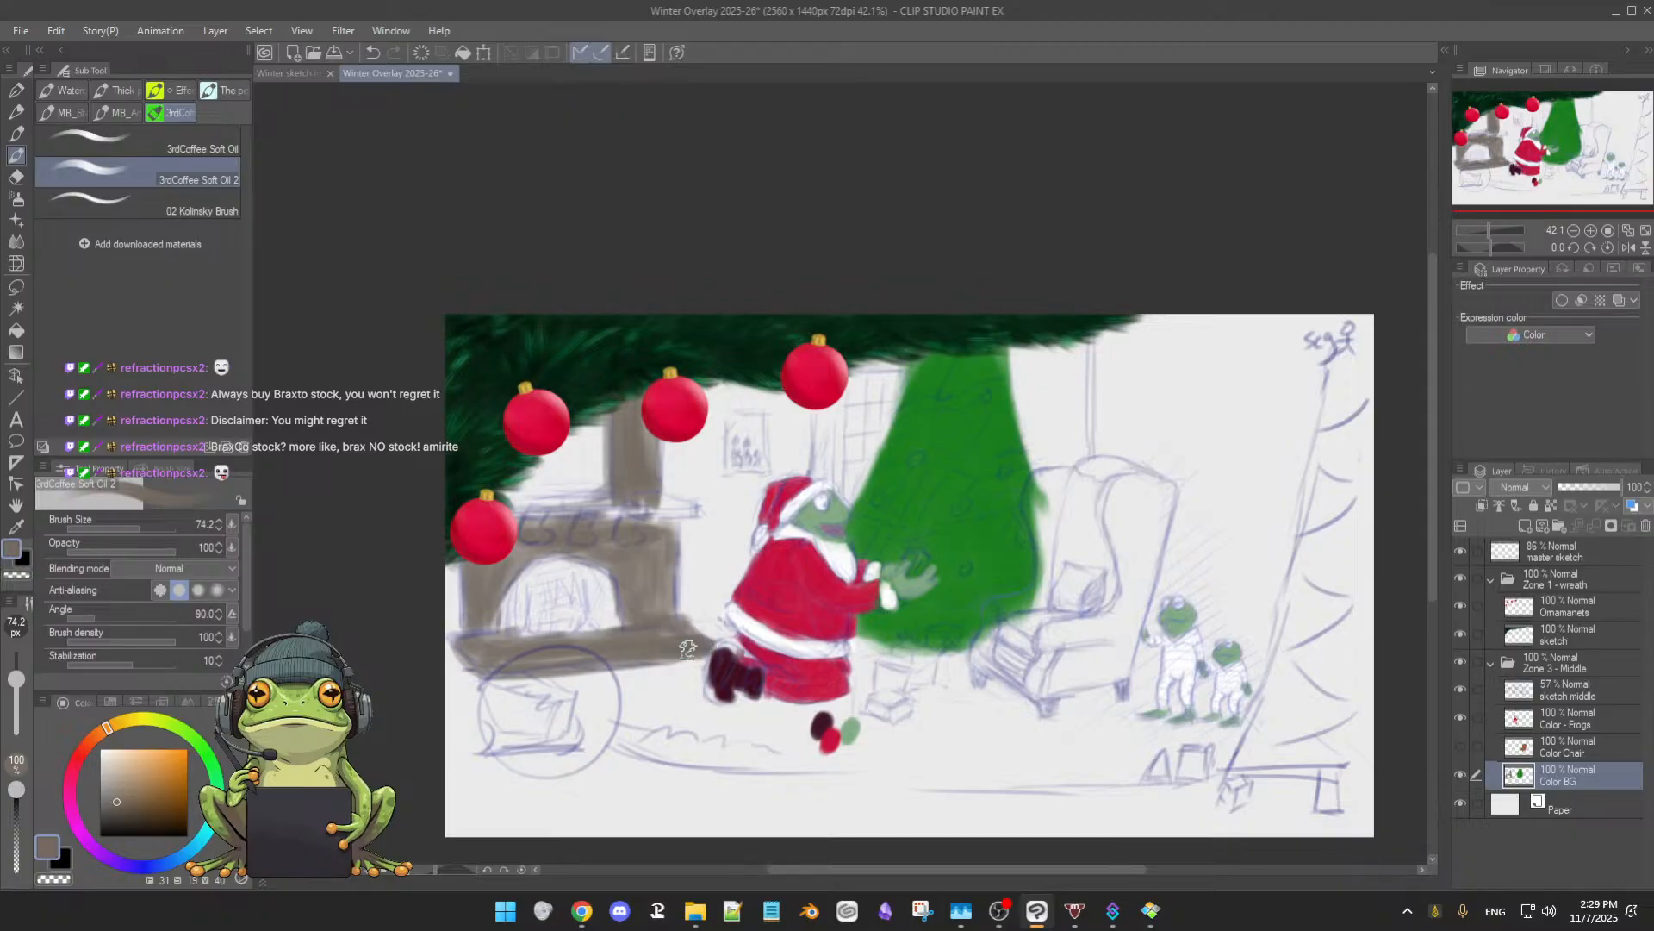
{"action": "mouse_move", "coordinate": [476, 597]}
{"action": "left_mouse_down"}
{"action": "mouse_move", "coordinate": [511, 578]}
{"action": "mouse_move", "coordinate": [512, 623]}
{"action": "mouse_move", "coordinate": [493, 611]}
{"action": "mouse_move", "coordinate": [492, 629]}
{"action": "mouse_move", "coordinate": [471, 582]}
{"action": "mouse_move", "coordinate": [605, 539]}
{"action": "left_mouse_up"}
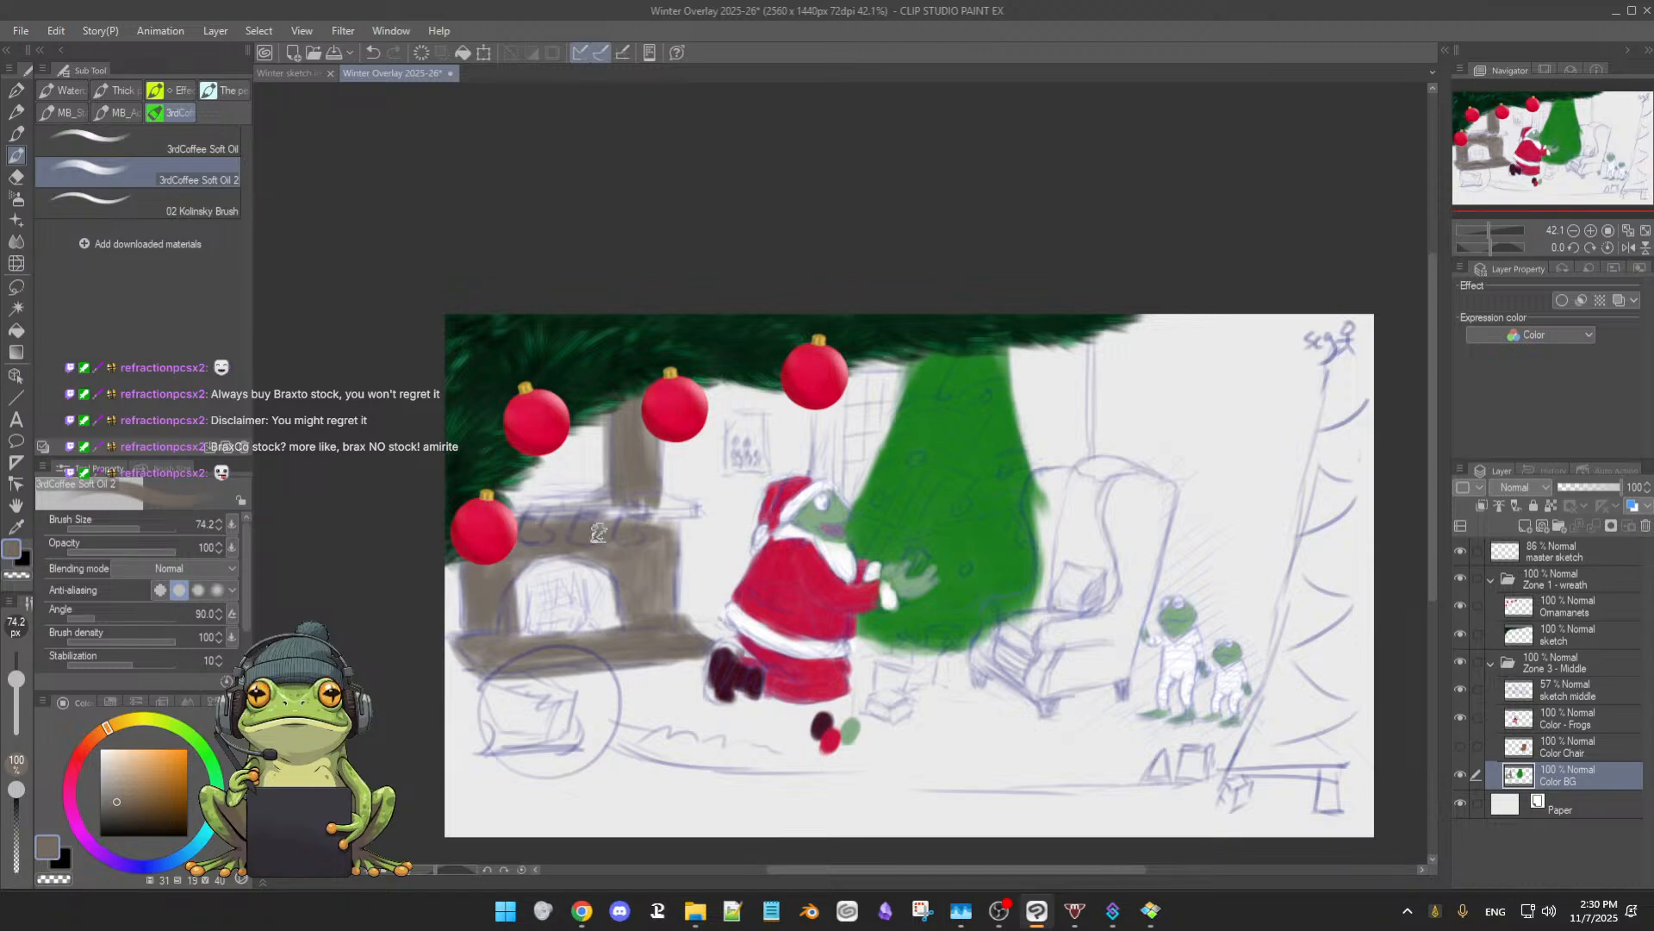
{"action": "mouse_move", "coordinate": [495, 578]}
{"action": "left_mouse_down"}
{"action": "mouse_move", "coordinate": [562, 518]}
{"action": "mouse_move", "coordinate": [551, 531]}
{"action": "mouse_move", "coordinate": [581, 548]}
{"action": "mouse_move", "coordinate": [603, 547]}
{"action": "mouse_move", "coordinate": [596, 528]}
{"action": "mouse_move", "coordinate": [646, 524]}
{"action": "mouse_move", "coordinate": [598, 552]}
{"action": "mouse_move", "coordinate": [621, 564]}
{"action": "mouse_move", "coordinate": [636, 548]}
{"action": "mouse_move", "coordinate": [659, 574]}
{"action": "mouse_move", "coordinate": [673, 604]}
{"action": "mouse_move", "coordinate": [641, 614]}
{"action": "left_mouse_up"}
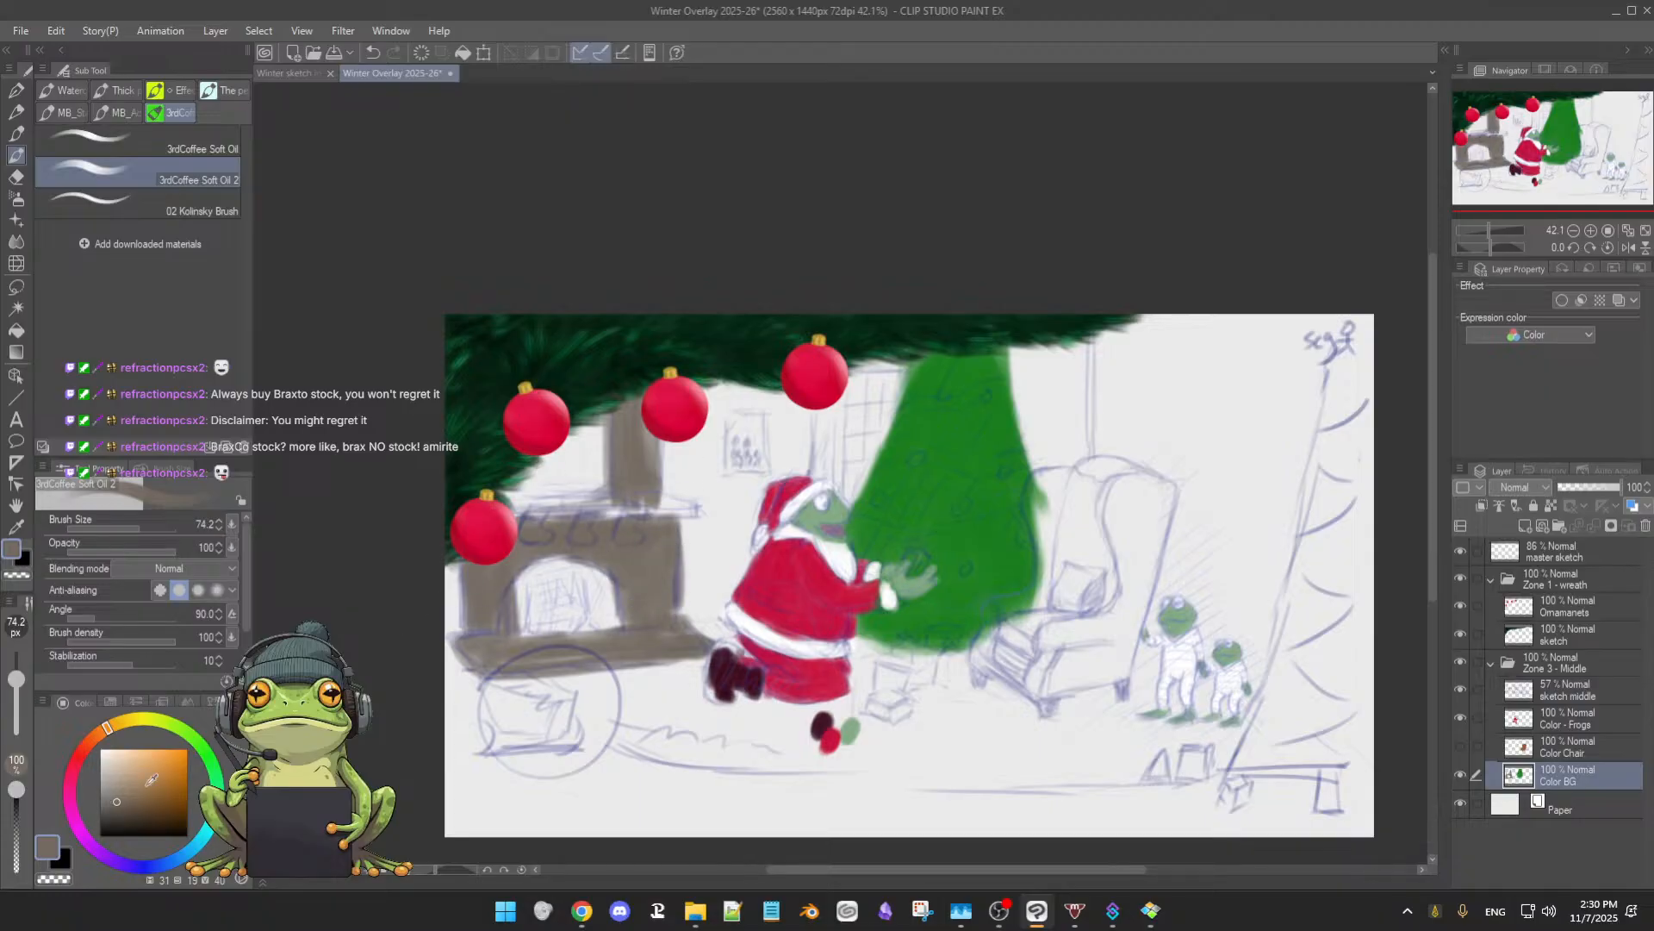
{"action": "left_click_drag", "start_coordinate": [120, 798], "coordinate": [127, 790]}
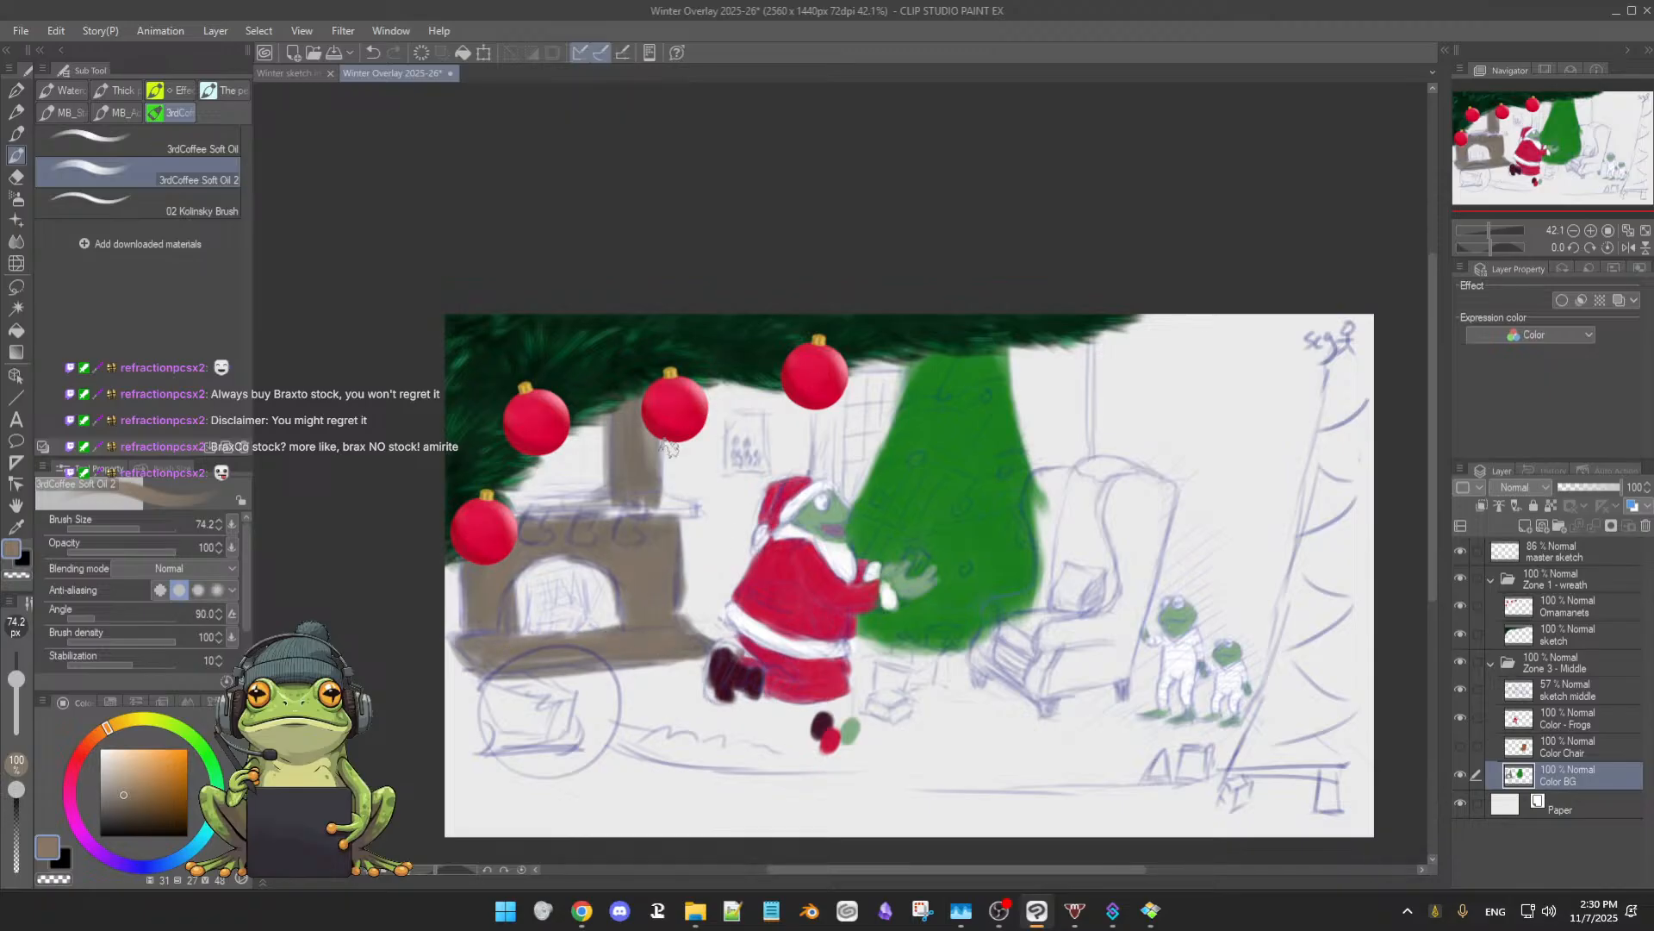
- Show the Color Chair layer, sample the armchair's brown, and paint the fireplace mantel on Color BG with a 51.5 px brush
{"action": "left_click", "coordinate": [104, 734]}
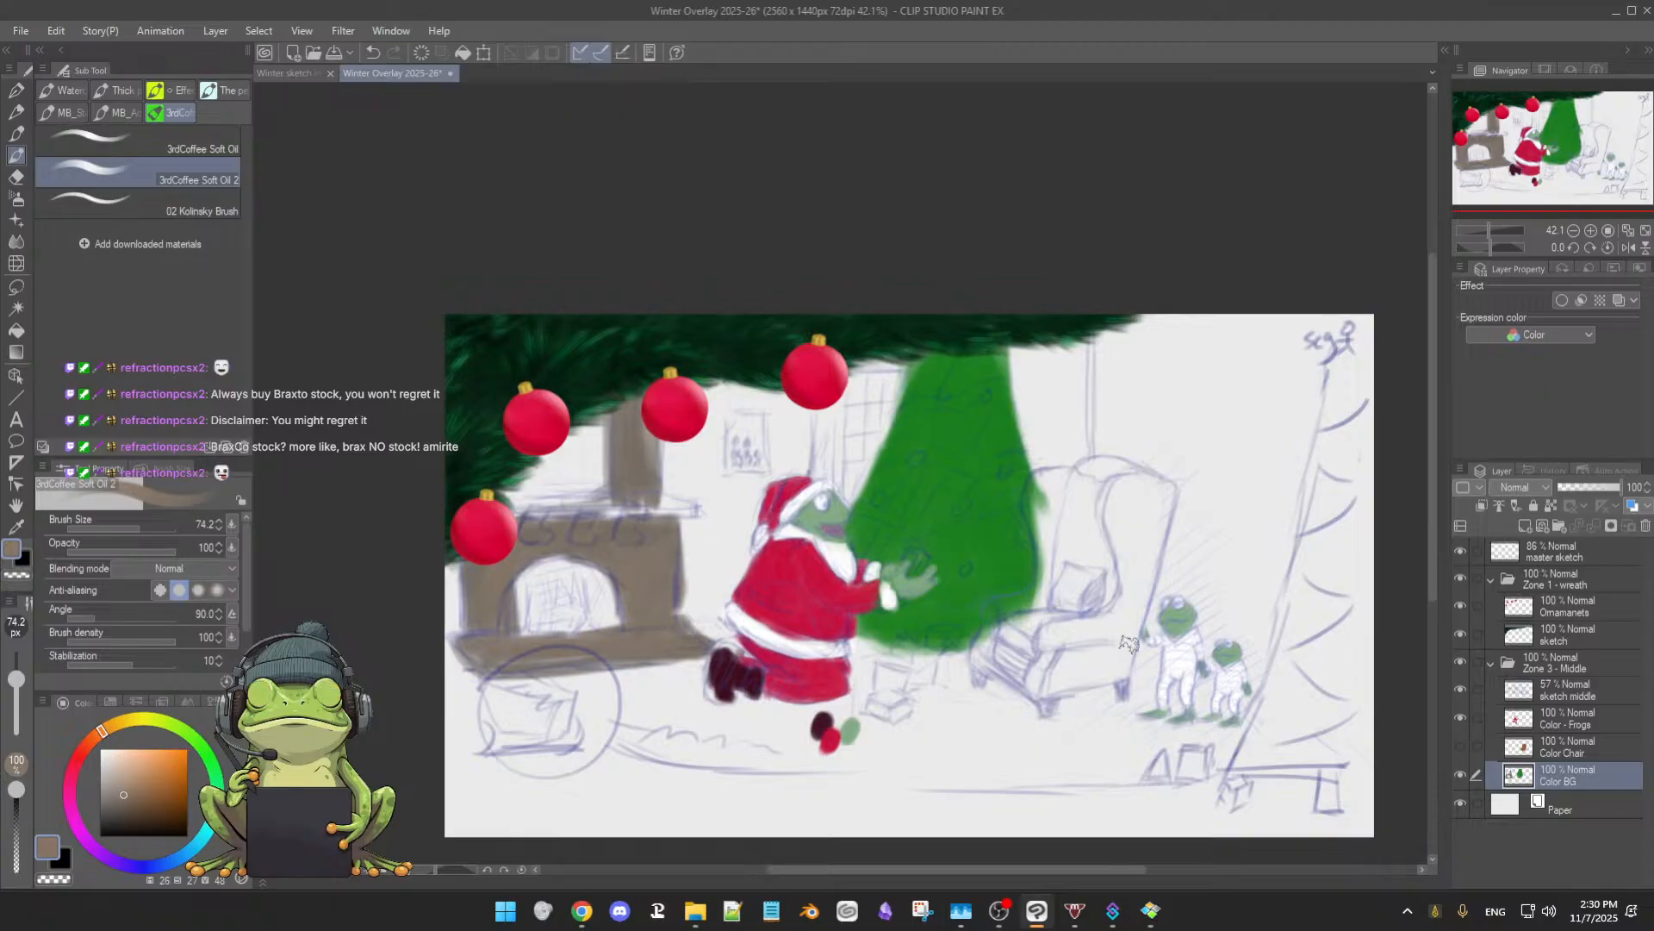
{"action": "left_click", "coordinate": [1460, 747]}
{"action": "left_click", "coordinate": [1076, 509], "text": "alt"}
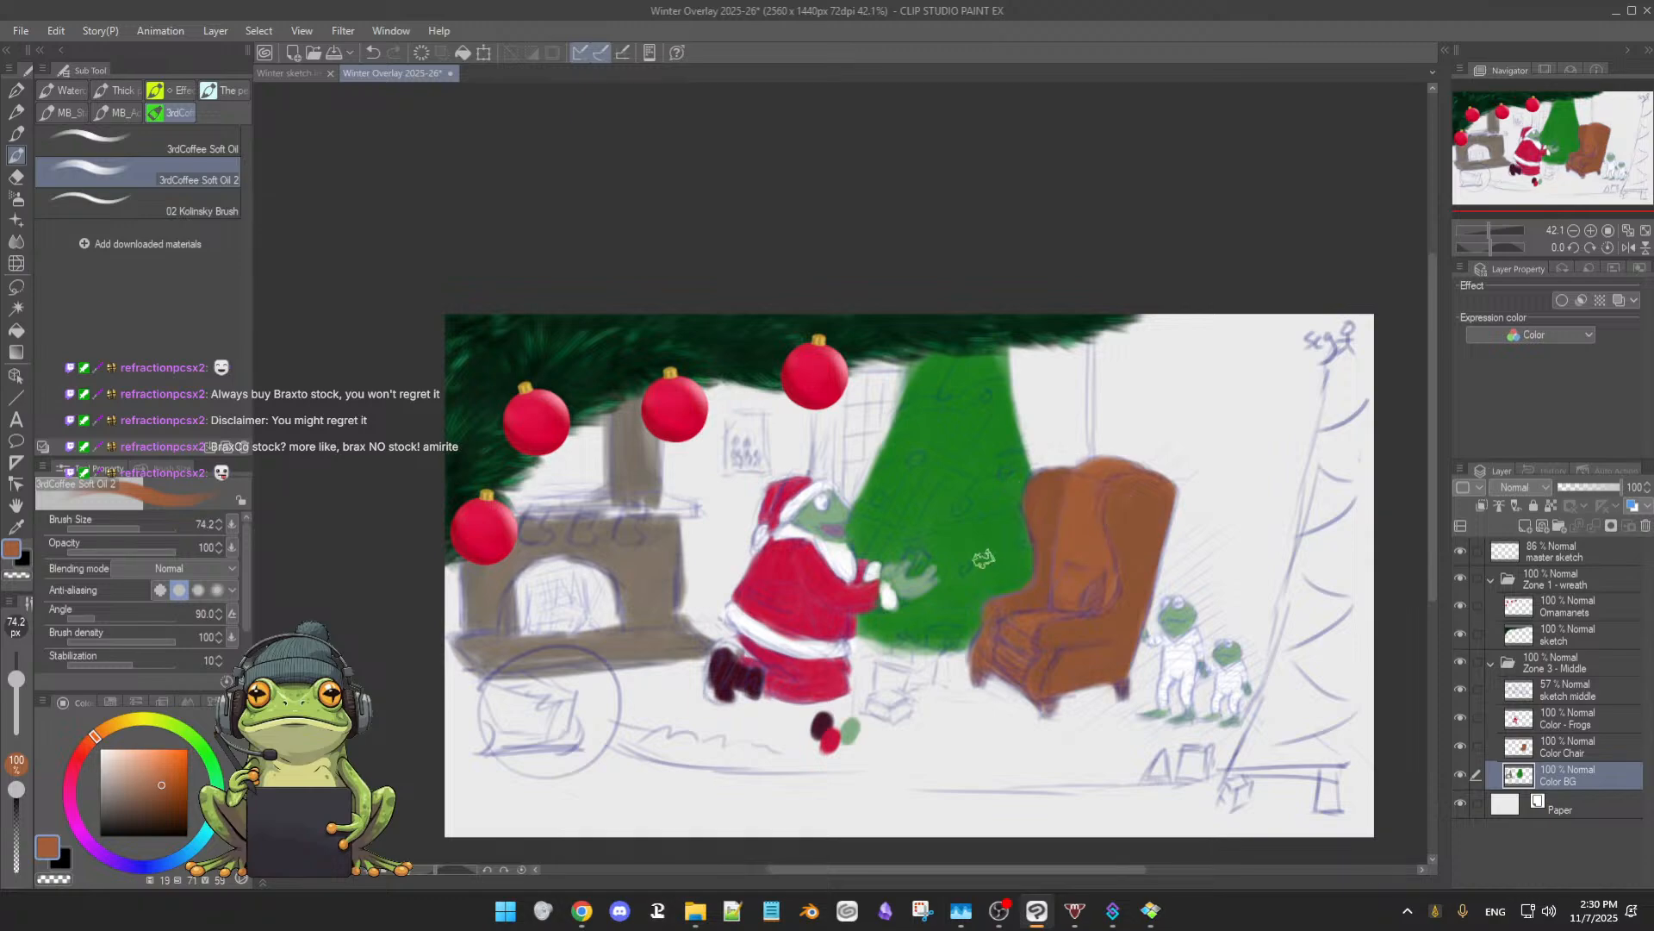
{"action": "left_click", "coordinate": [987, 560]}
{"action": "left_click", "coordinate": [1129, 521], "text": "alt"}
{"action": "left_click_drag", "start_coordinate": [1088, 532], "coordinate": [1087, 538]}
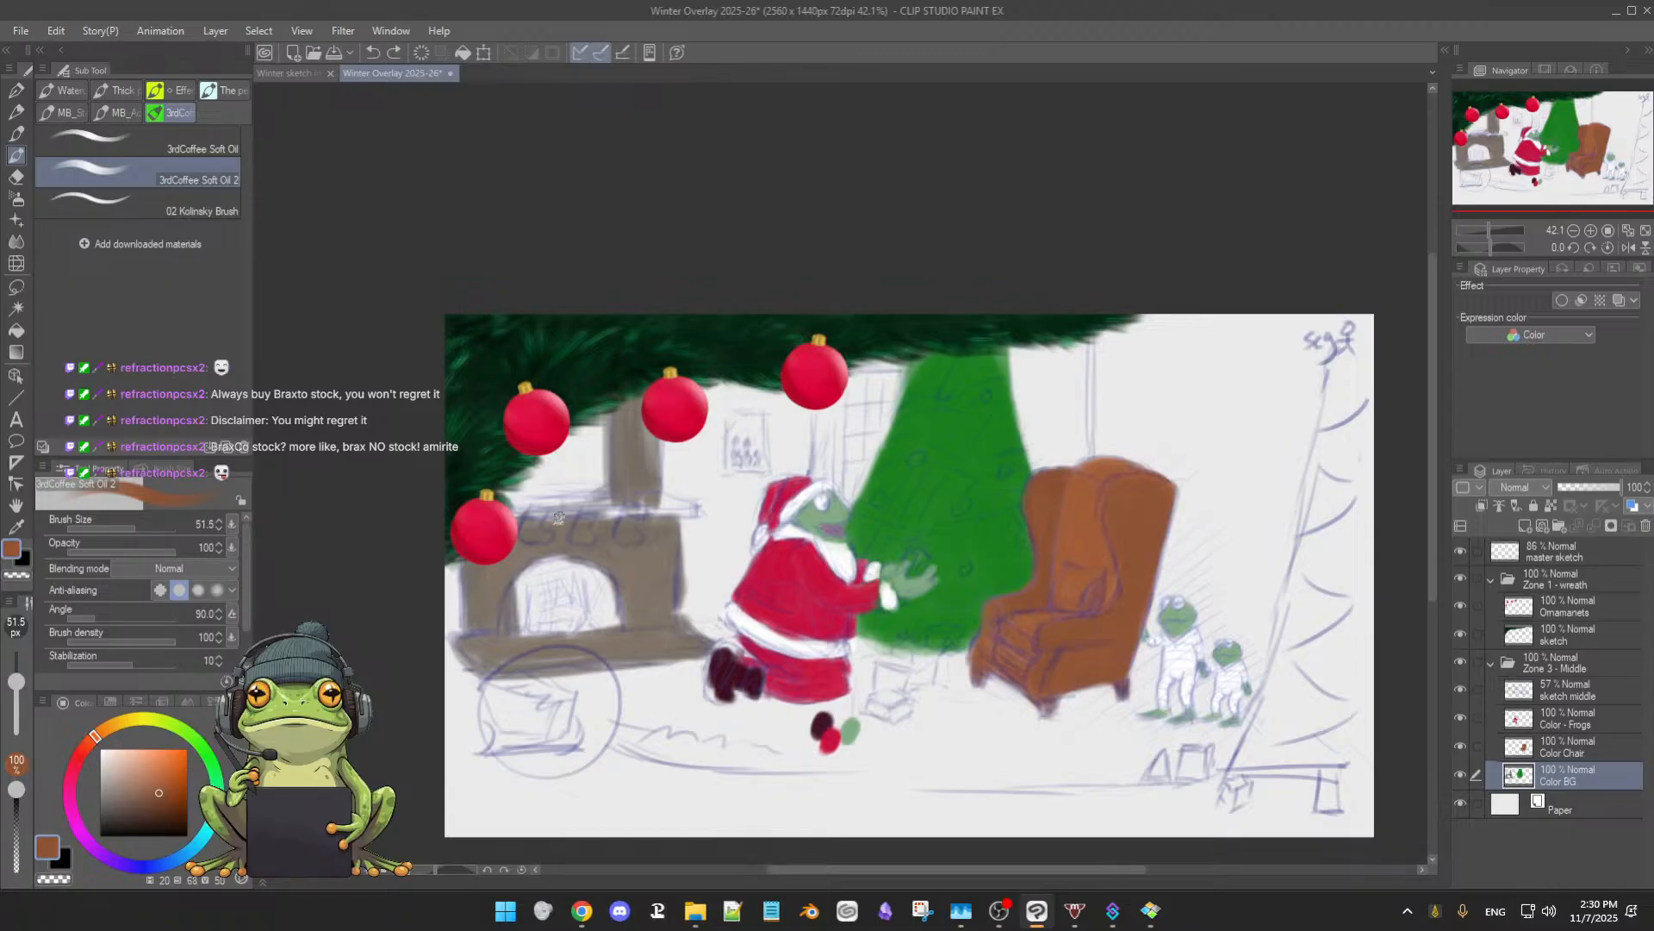
{"action": "mouse_move", "coordinate": [534, 515]}
{"action": "left_mouse_down"}
{"action": "mouse_move", "coordinate": [608, 507]}
{"action": "mouse_move", "coordinate": [489, 521]}
{"action": "mouse_move", "coordinate": [677, 508]}
{"action": "mouse_move", "coordinate": [501, 507]}
{"action": "mouse_move", "coordinate": [650, 509]}
{"action": "left_mouse_up"}
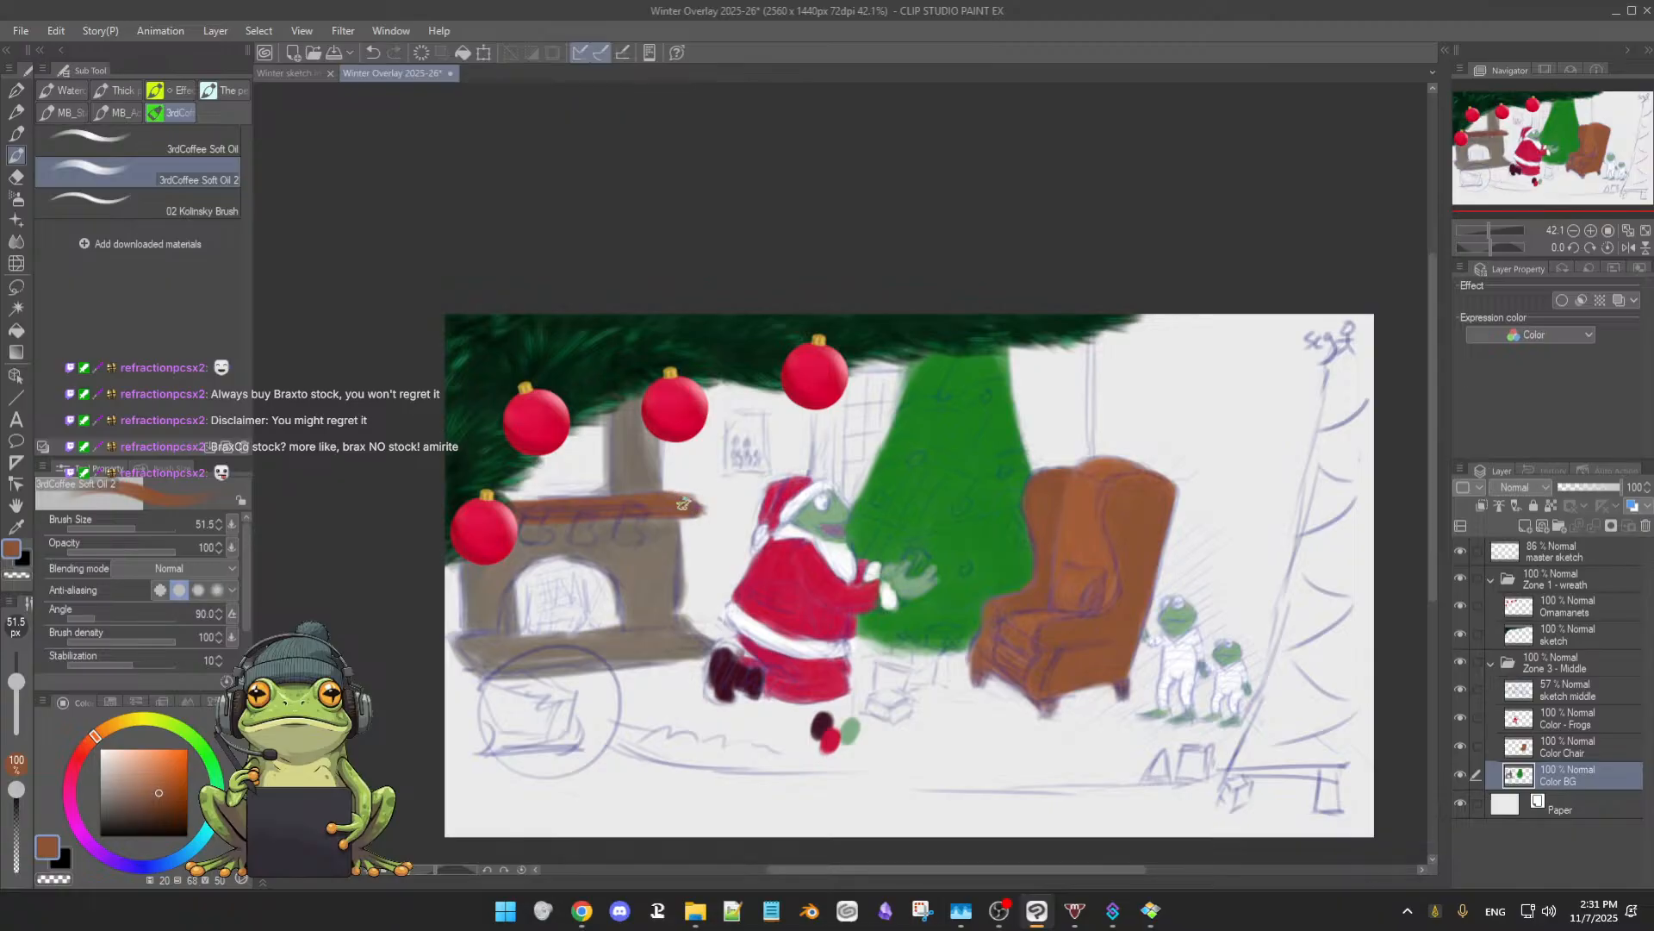
- Sample the fireplace's gray-brown and fill the chimney breast above the mantel and the hearth, enlarging the brush to 114.6 px
{"action": "left_click", "coordinate": [653, 566], "text": "alt"}
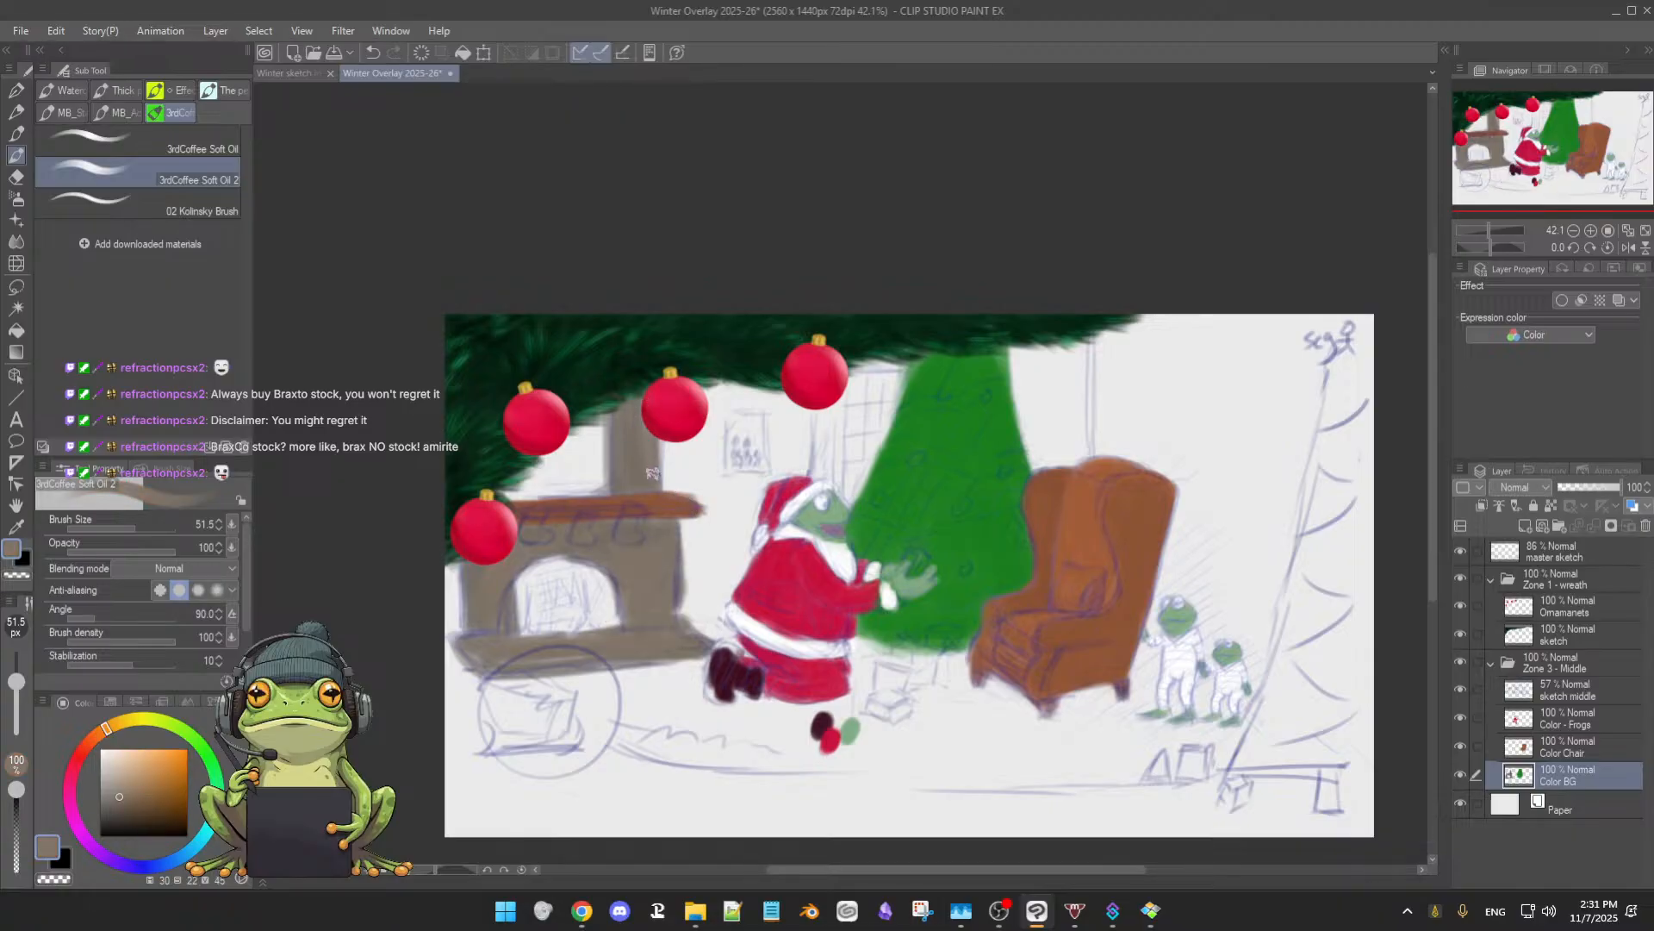
{"action": "left_click_drag", "start_coordinate": [611, 415], "coordinate": [609, 477]}
{"action": "left_click_drag", "start_coordinate": [511, 497], "coordinate": [602, 494]}
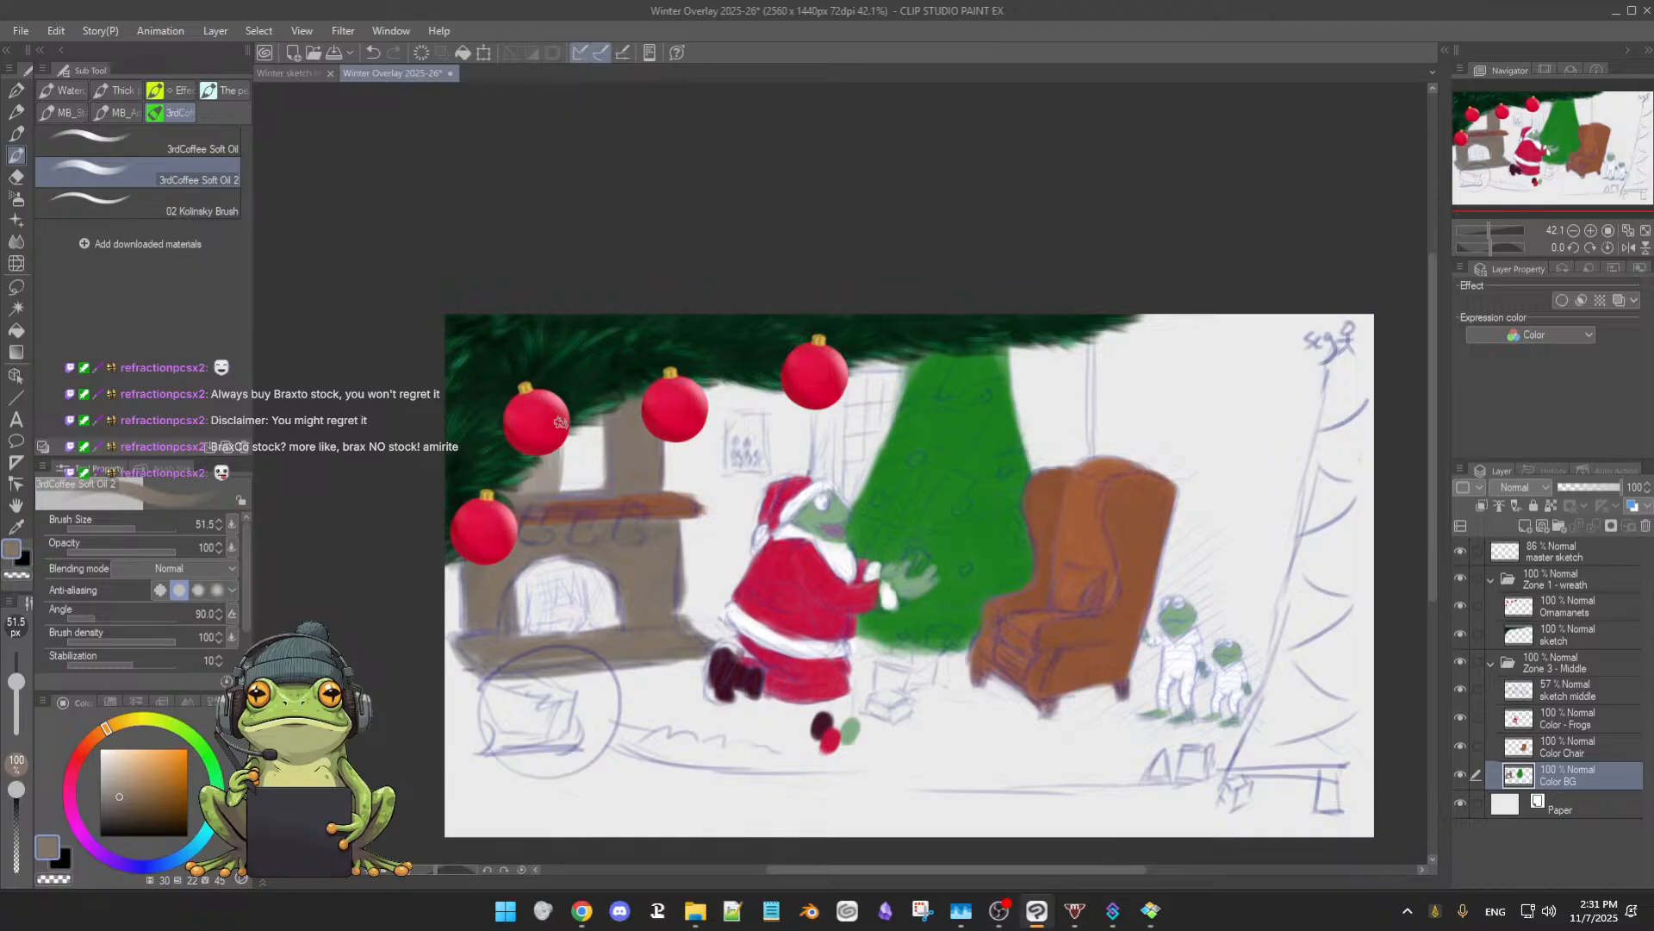
{"action": "mouse_move", "coordinate": [569, 466]}
{"action": "left_mouse_down"}
{"action": "mouse_move", "coordinate": [574, 486]}
{"action": "mouse_move", "coordinate": [617, 465]}
{"action": "mouse_move", "coordinate": [591, 482]}
{"action": "left_mouse_up"}
{"action": "left_click_drag", "start_coordinate": [601, 402], "coordinate": [598, 473]}
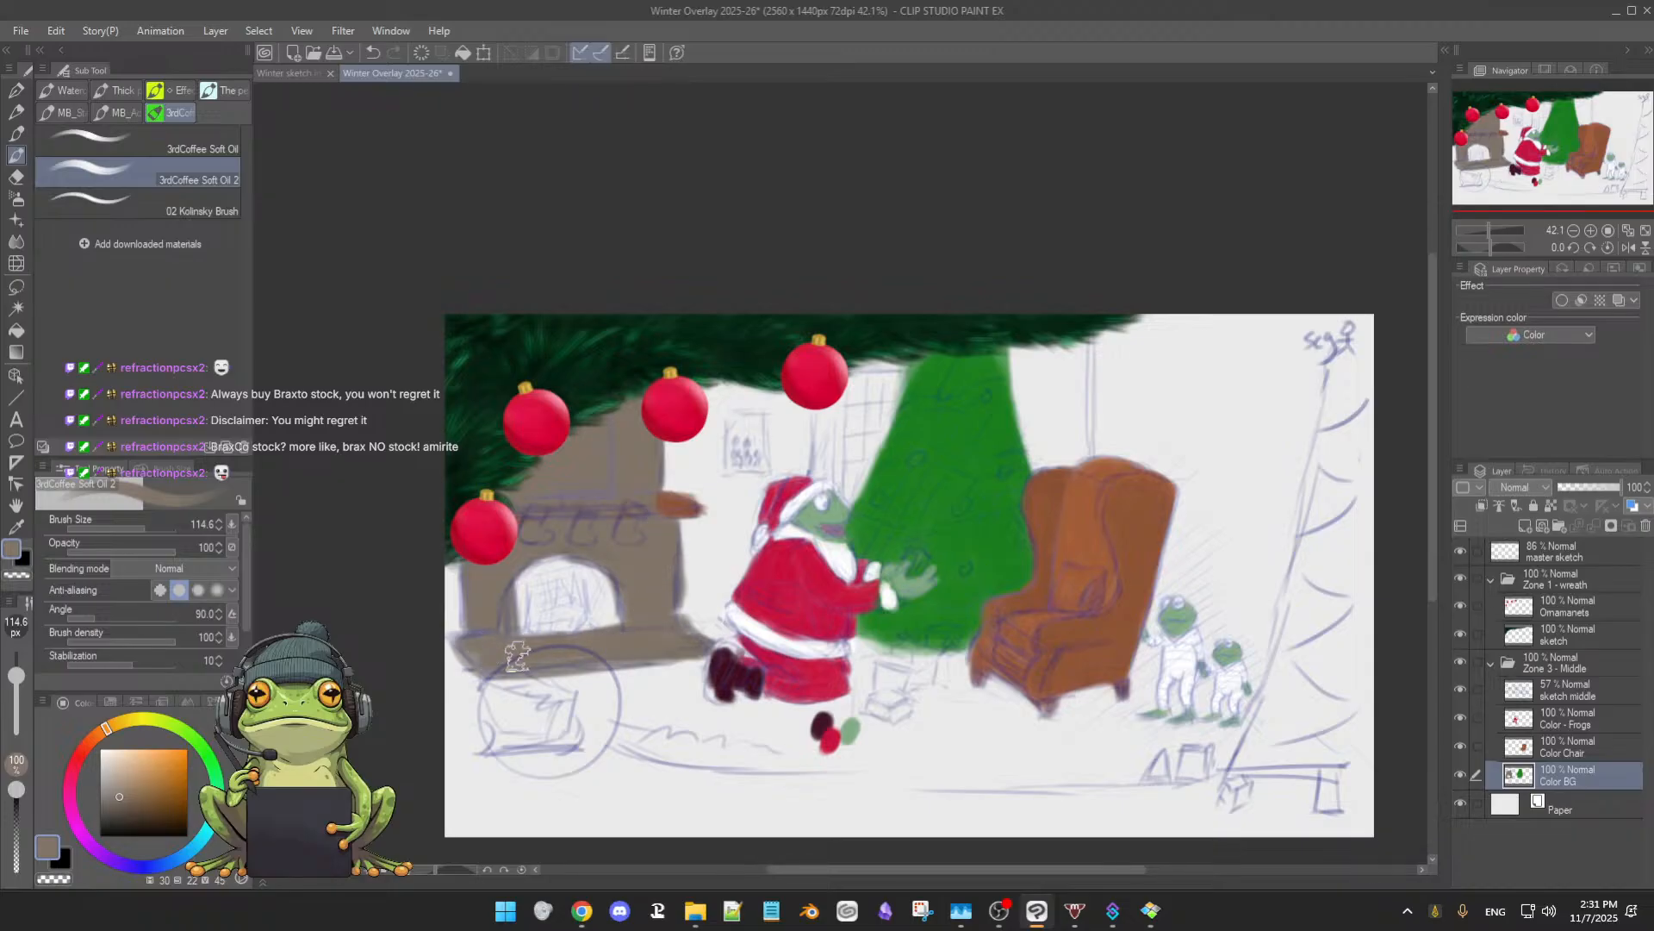
{"action": "mouse_move", "coordinate": [517, 664]}
{"action": "left_mouse_down"}
{"action": "mouse_move", "coordinate": [599, 655]}
{"action": "mouse_move", "coordinate": [478, 657]}
{"action": "mouse_move", "coordinate": [448, 635]}
{"action": "mouse_move", "coordinate": [556, 671]}
{"action": "mouse_move", "coordinate": [690, 636]}
{"action": "left_mouse_up"}
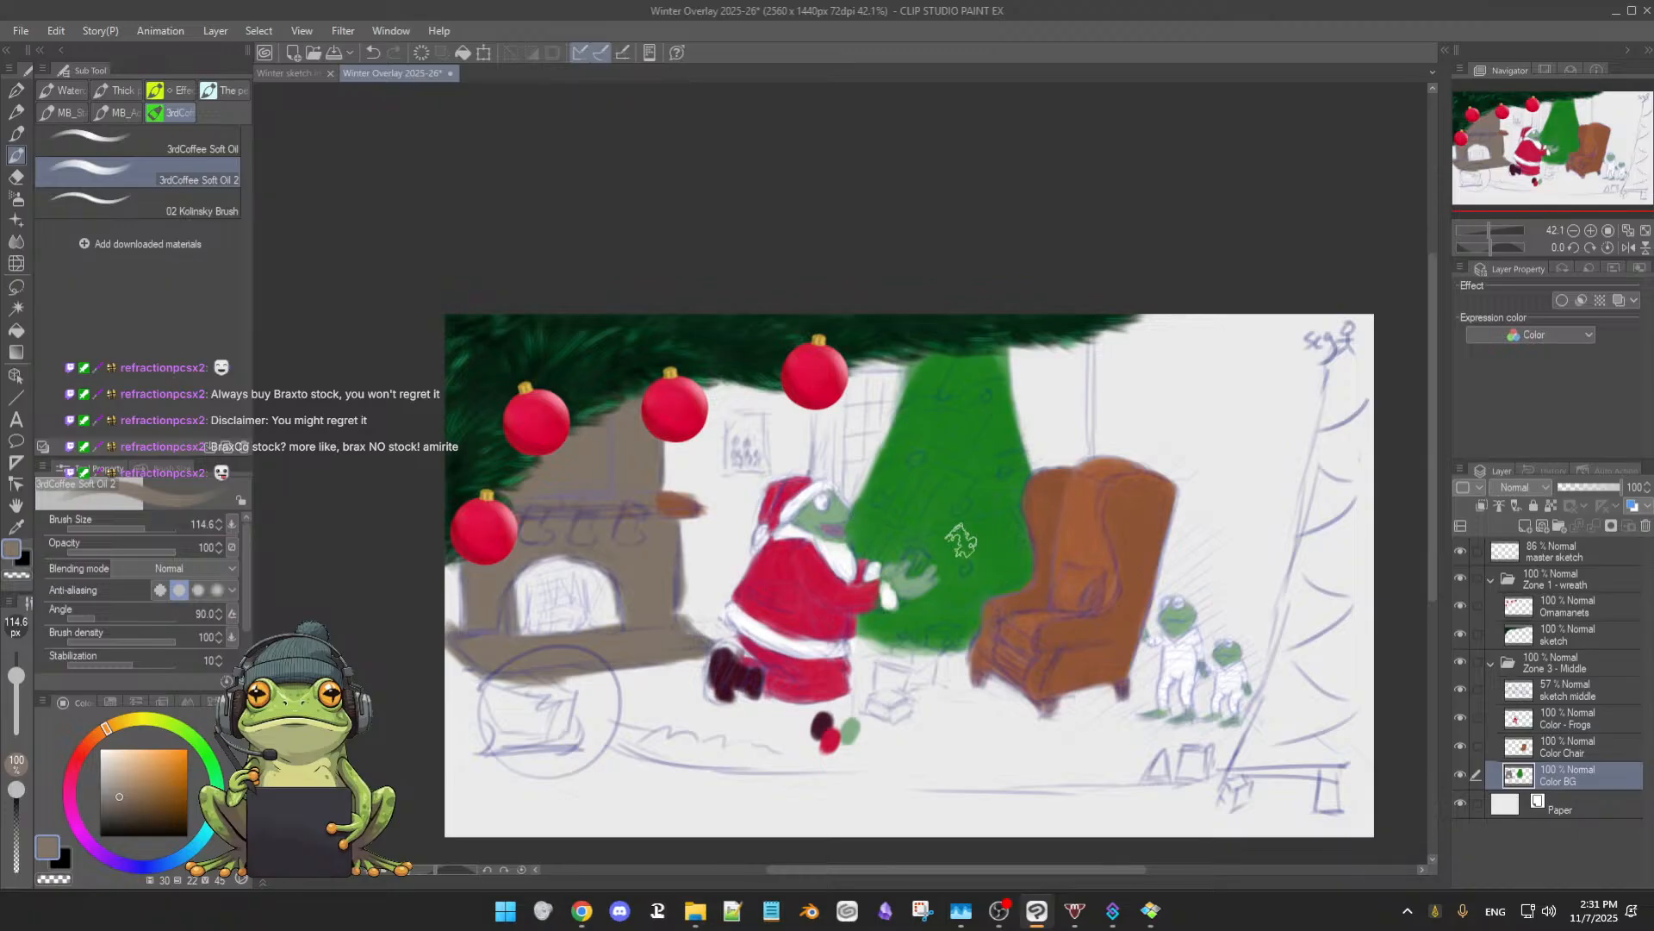
- Repaint the mantel in the sampled armchair brown with a 64.9 px brush and trim its outer end with the 3rdCoffee Soft Eraser
{"action": "left_click", "coordinate": [1133, 515], "text": "alt"}
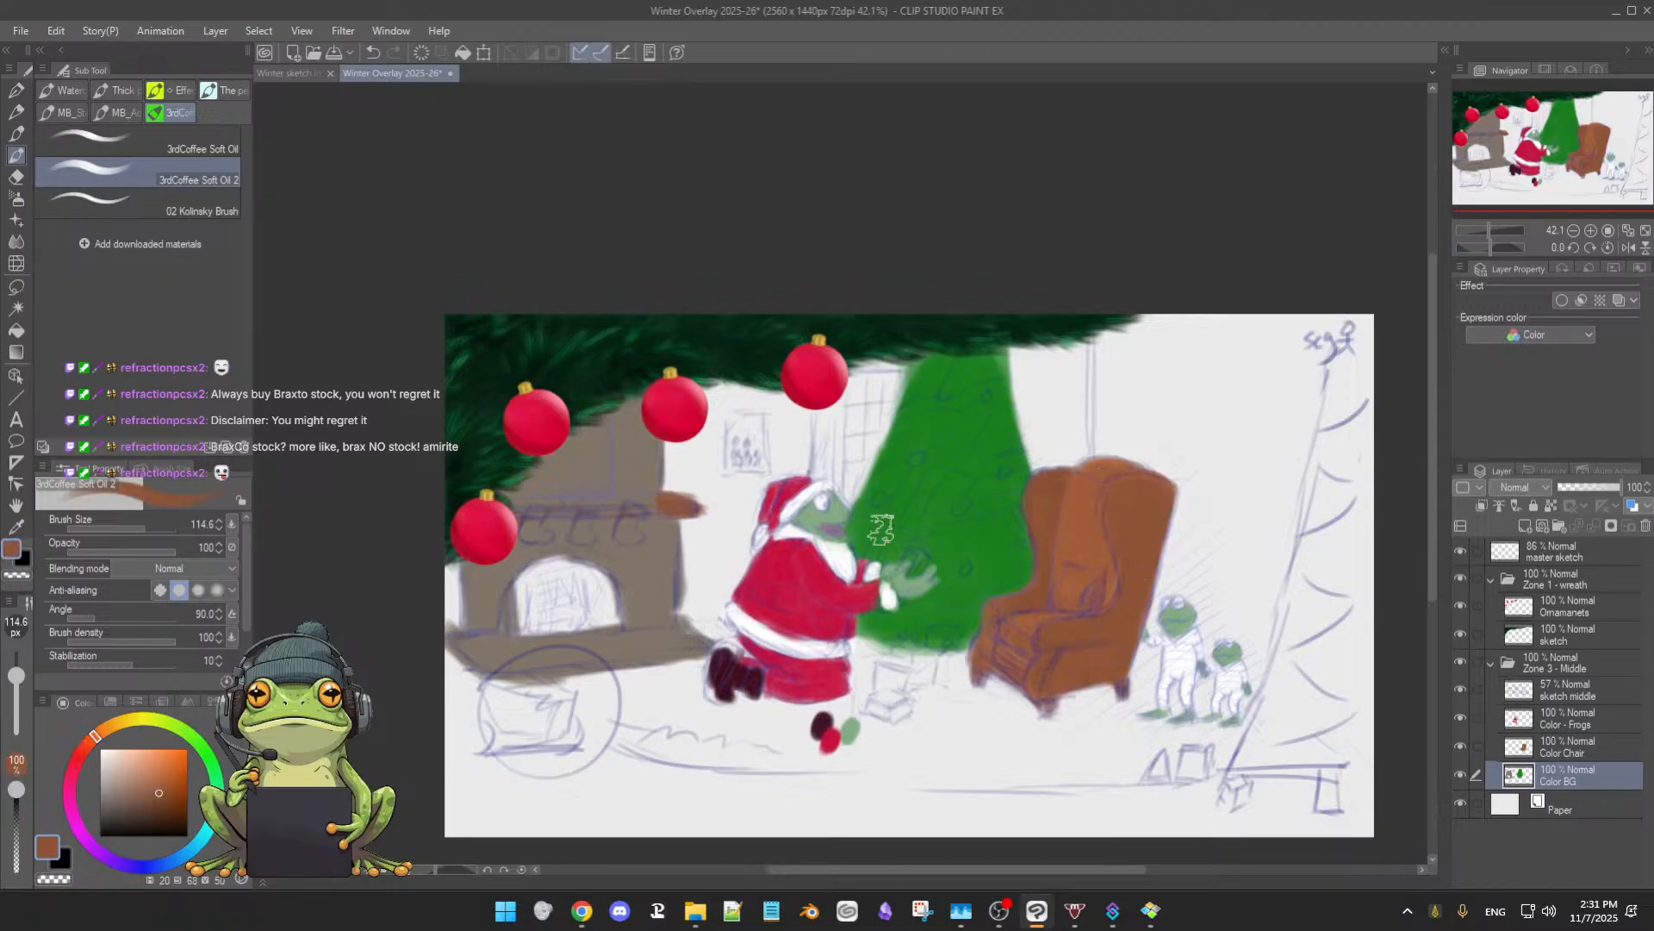
{"action": "key", "text": "bracketright"}
{"action": "key", "text": "bracketright"}
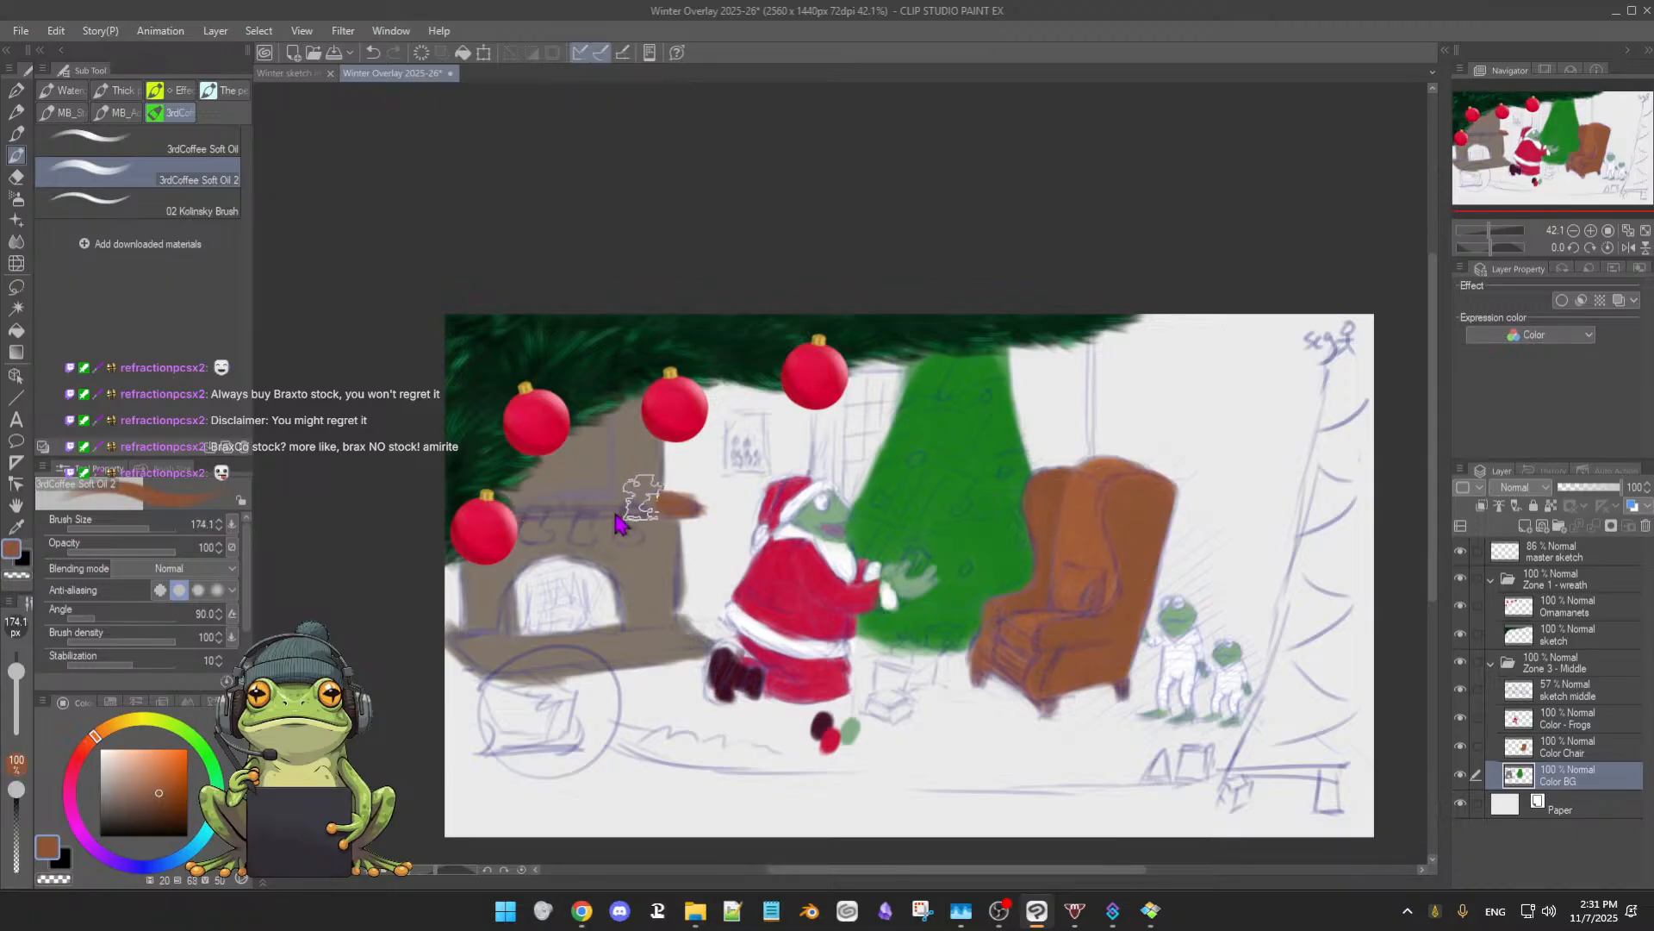
{"action": "key", "text": "bracketleft"}
{"action": "key", "text": "bracketleft"}
{"action": "key", "text": "bracketleft"}
{"action": "key", "text": "bracketleft"}
{"action": "key", "text": "bracketleft"}
{"action": "key", "text": "bracketleft"}
{"action": "key", "text": "bracketleft"}
{"action": "key", "text": "bracketleft"}
{"action": "key", "text": "bracketleft"}
{"action": "mouse_move", "coordinate": [669, 508]}
{"action": "left_mouse_down"}
{"action": "mouse_move", "coordinate": [449, 531]}
{"action": "mouse_move", "coordinate": [647, 505]}
{"action": "mouse_move", "coordinate": [462, 513]}
{"action": "mouse_move", "coordinate": [706, 496]}
{"action": "mouse_move", "coordinate": [513, 504]}
{"action": "left_mouse_up"}
{"action": "key", "text": "e"}
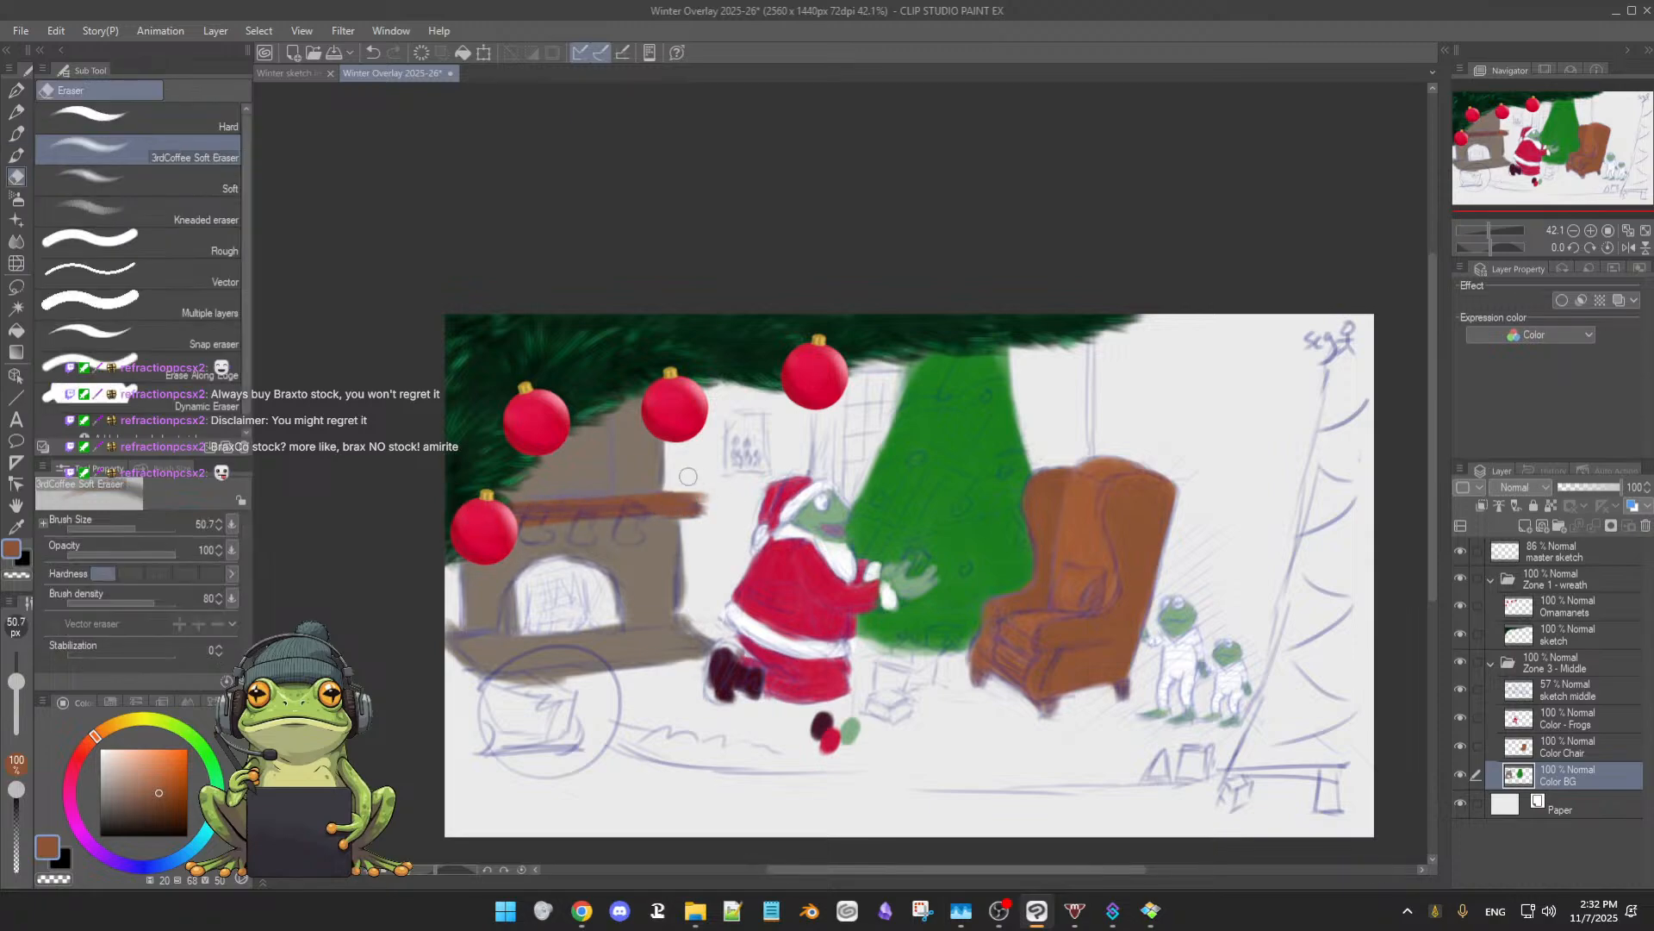
{"action": "left_click_drag", "start_coordinate": [667, 482], "coordinate": [714, 505]}
{"action": "key", "text": "b"}
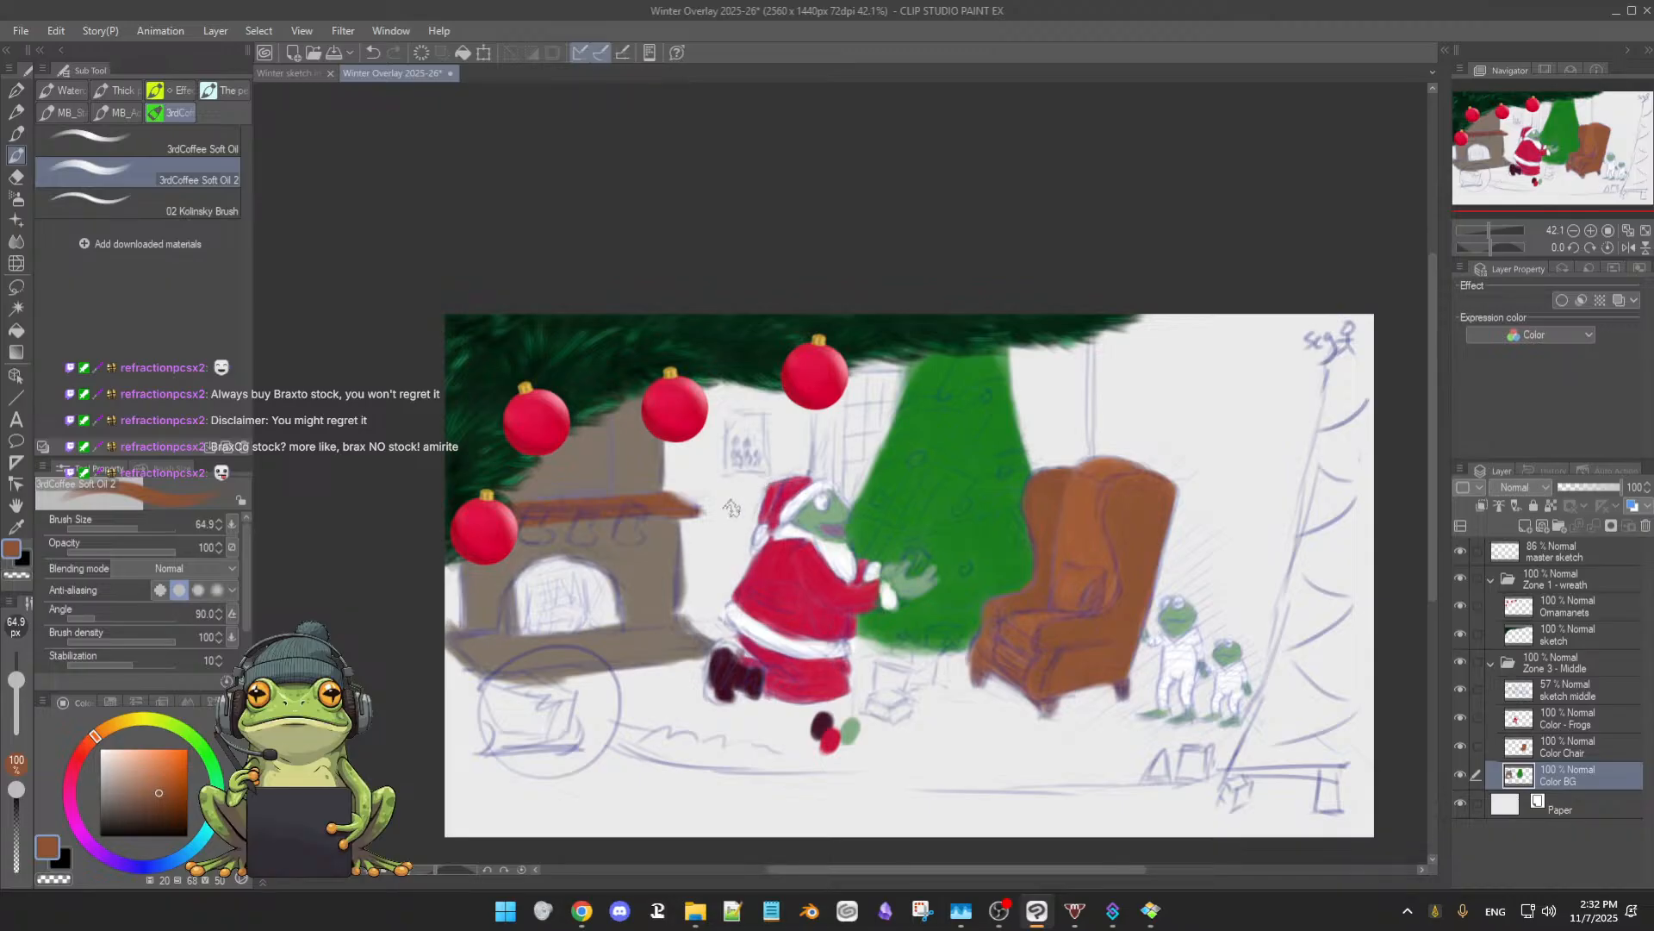
- Block in the wall around the picture frame and beside the tree in light beige with a 109.1 px brush, and save the document
{"action": "left_click_drag", "start_coordinate": [137, 765], "coordinate": [121, 763]}
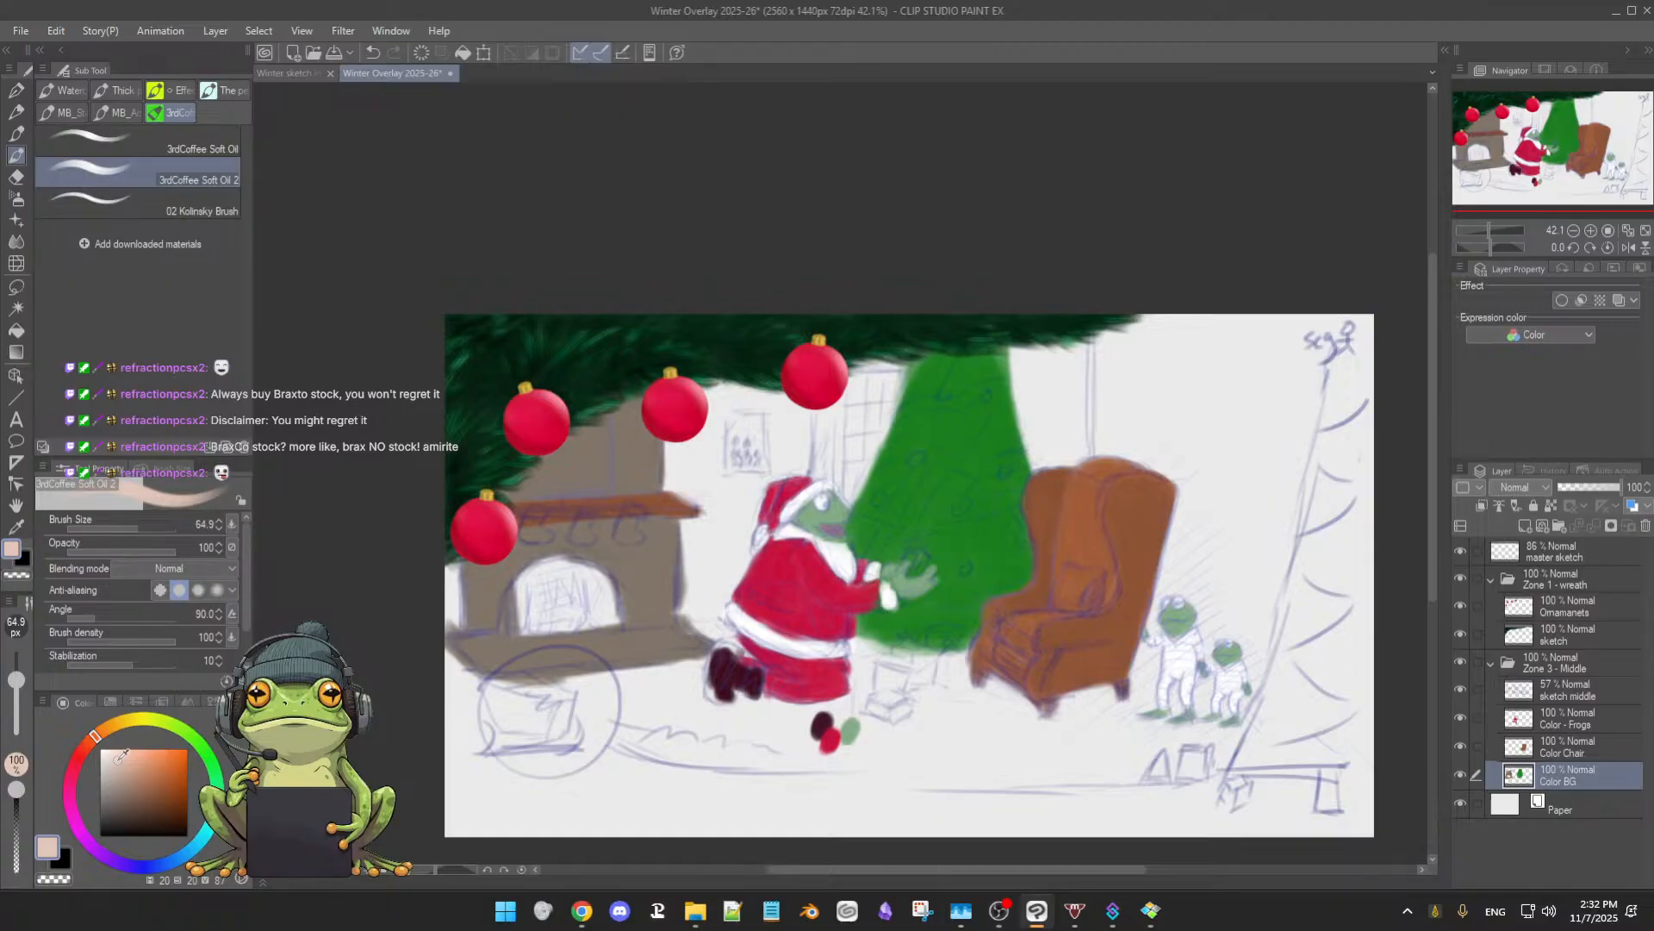
{"action": "left_click", "coordinate": [105, 728]}
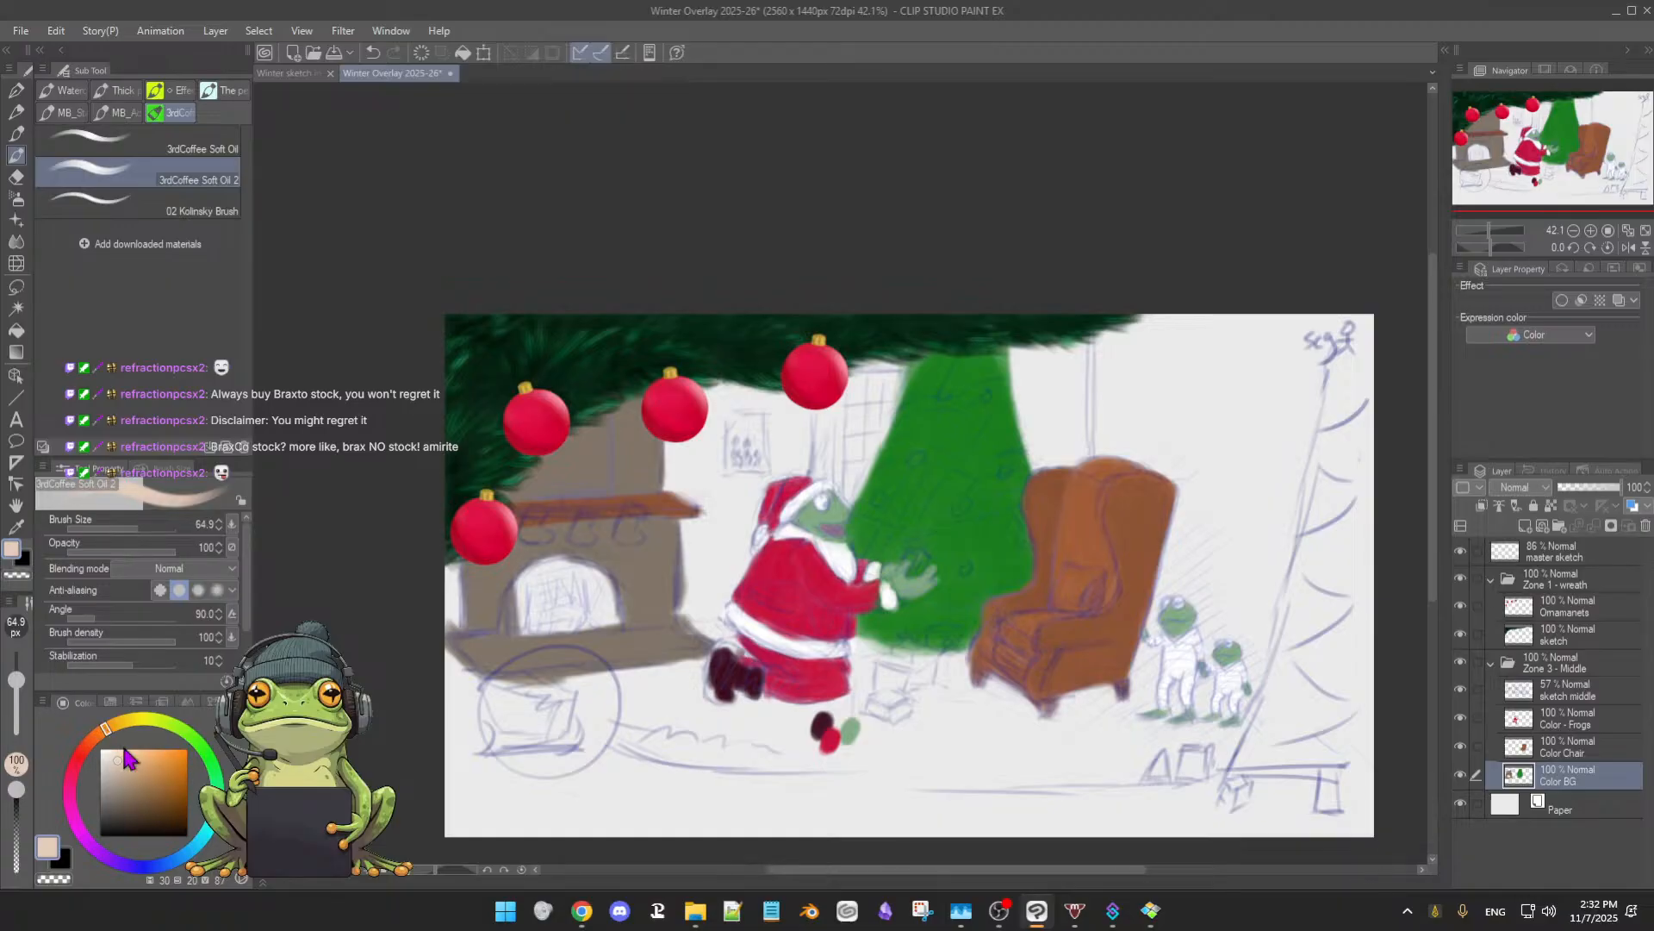
{"action": "key", "text": "bracketright"}
{"action": "key", "text": "bracketright"}
{"action": "key", "text": "bracketright"}
{"action": "mouse_move", "coordinate": [686, 462]}
{"action": "left_mouse_down"}
{"action": "mouse_move", "coordinate": [680, 499]}
{"action": "mouse_move", "coordinate": [681, 441]}
{"action": "mouse_move", "coordinate": [729, 405]}
{"action": "mouse_move", "coordinate": [708, 491]}
{"action": "mouse_move", "coordinate": [757, 382]}
{"action": "mouse_move", "coordinate": [720, 405]}
{"action": "mouse_move", "coordinate": [780, 387]}
{"action": "mouse_move", "coordinate": [757, 399]}
{"action": "mouse_move", "coordinate": [775, 421]}
{"action": "left_mouse_up"}
{"action": "key", "text": "ctrl+s"}
{"action": "left_click_drag", "start_coordinate": [700, 495], "coordinate": [773, 483]}
{"action": "mouse_move", "coordinate": [682, 428]}
{"action": "left_mouse_down"}
{"action": "mouse_move", "coordinate": [666, 478]}
{"action": "mouse_move", "coordinate": [738, 495]}
{"action": "mouse_move", "coordinate": [711, 562]}
{"action": "mouse_move", "coordinate": [690, 551]}
{"action": "mouse_move", "coordinate": [686, 598]}
{"action": "mouse_move", "coordinate": [701, 612]}
{"action": "mouse_move", "coordinate": [746, 501]}
{"action": "mouse_move", "coordinate": [738, 586]}
{"action": "left_mouse_up"}
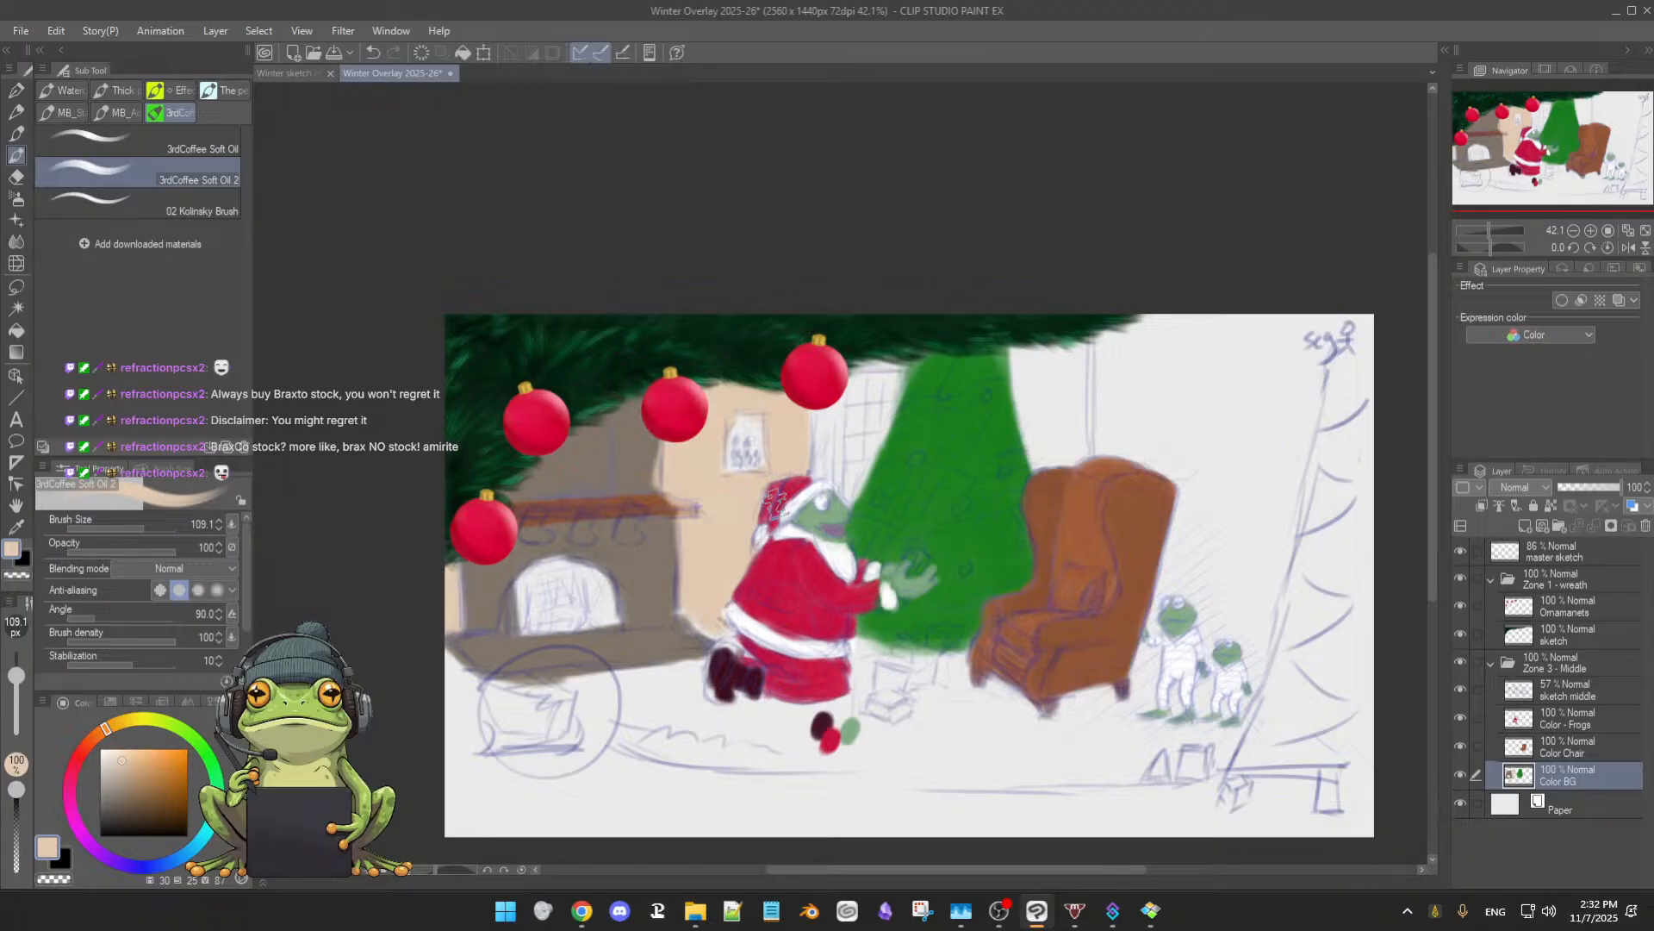
{"action": "mouse_move", "coordinate": [1027, 435]}
{"action": "left_mouse_down"}
{"action": "mouse_move", "coordinate": [1021, 368]}
{"action": "mouse_move", "coordinate": [1042, 459]}
{"action": "mouse_move", "coordinate": [1057, 376]}
{"action": "mouse_move", "coordinate": [1067, 450]}
{"action": "mouse_move", "coordinate": [1053, 379]}
{"action": "mouse_move", "coordinate": [1019, 368]}
{"action": "mouse_move", "coordinate": [1050, 362]}
{"action": "mouse_move", "coordinate": [1077, 415]}
{"action": "mouse_move", "coordinate": [1084, 333]}
{"action": "mouse_move", "coordinate": [1053, 450]}
{"action": "left_mouse_up"}
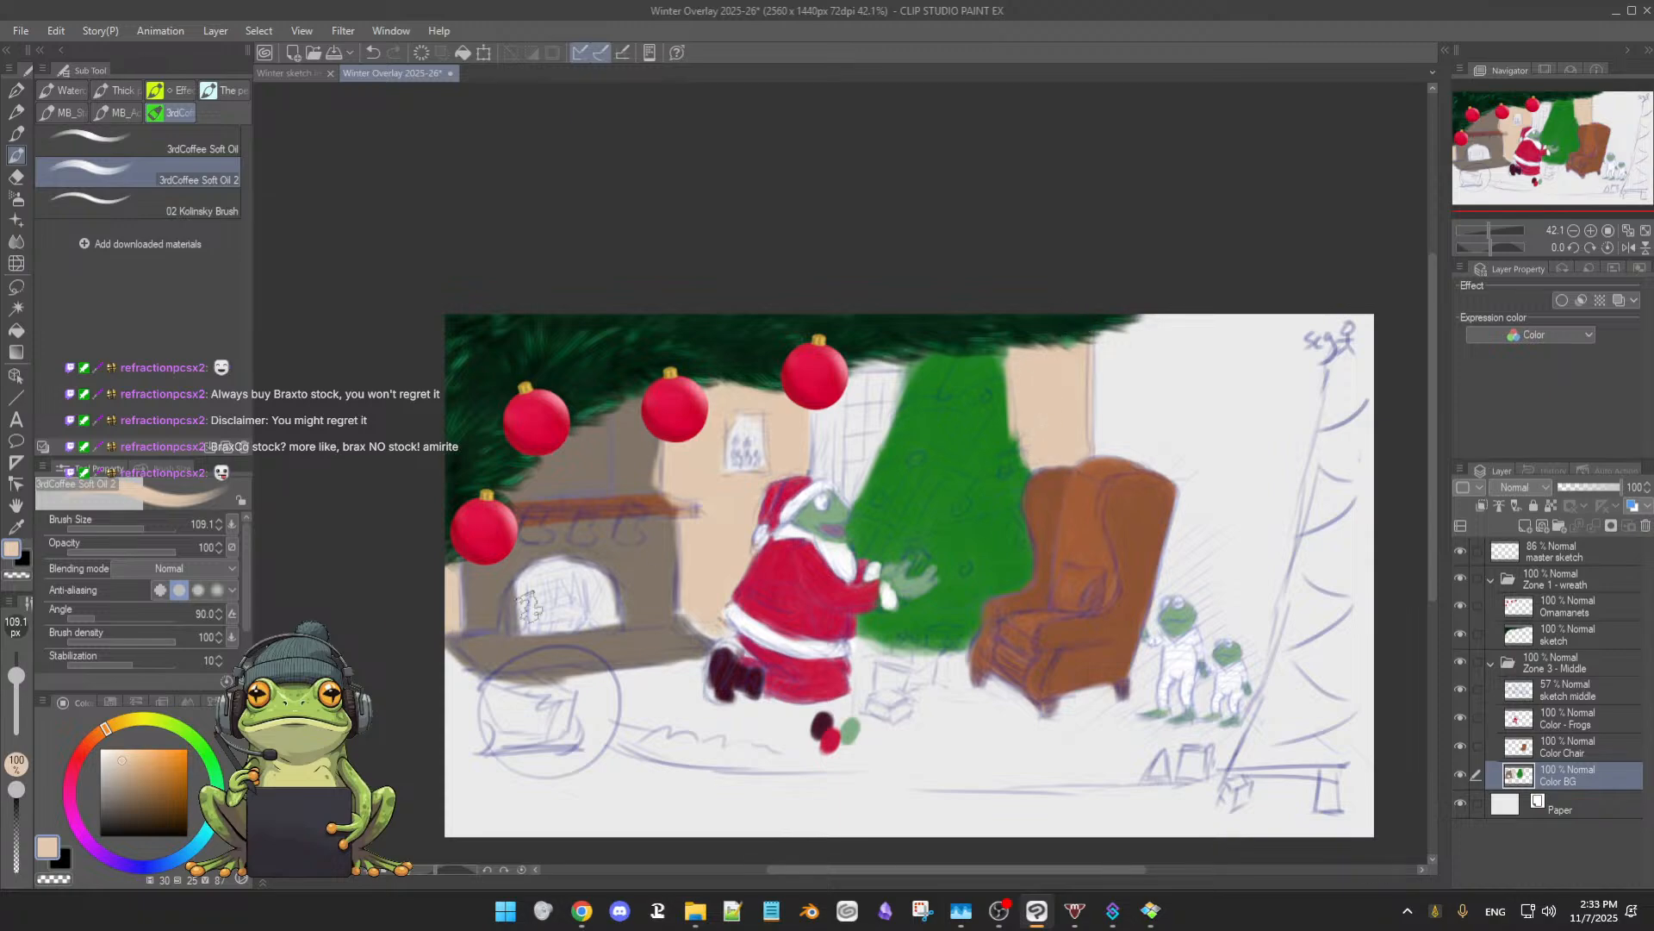
- Pick a darker tan and paint over the wall section between the tree and the corner behind the armchair
{"action": "left_click", "coordinate": [135, 767]}
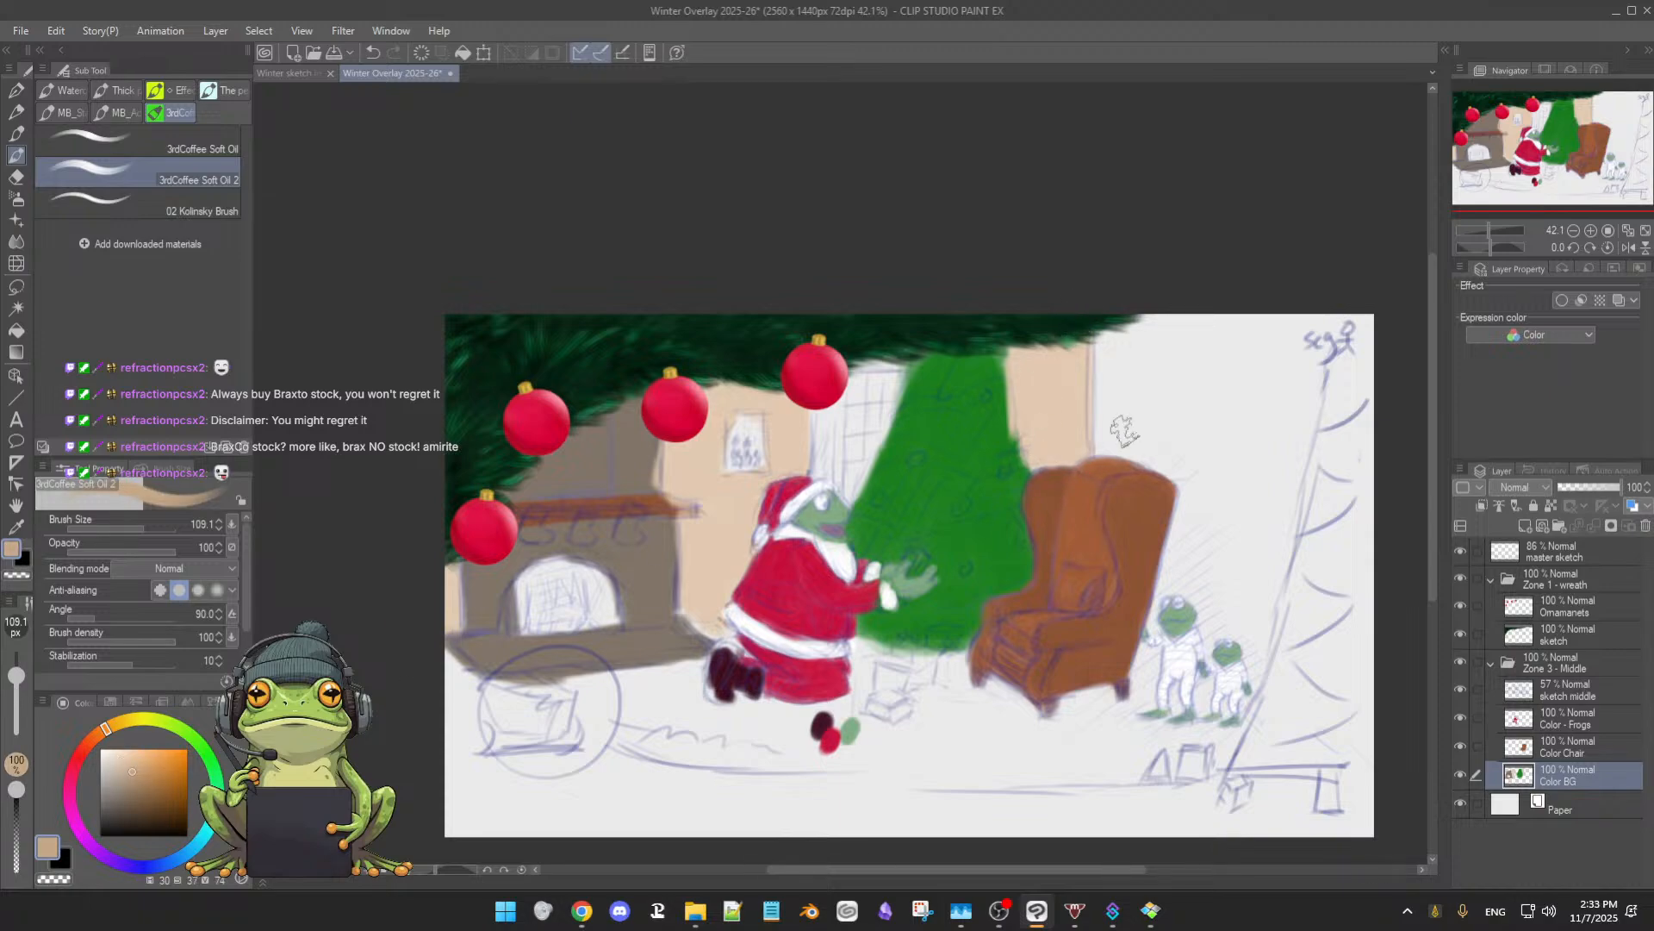
{"action": "mouse_move", "coordinate": [1117, 336]}
{"action": "left_mouse_down"}
{"action": "mouse_move", "coordinate": [1107, 420]}
{"action": "mouse_move", "coordinate": [1114, 322]}
{"action": "mouse_move", "coordinate": [1113, 450]}
{"action": "left_mouse_up"}
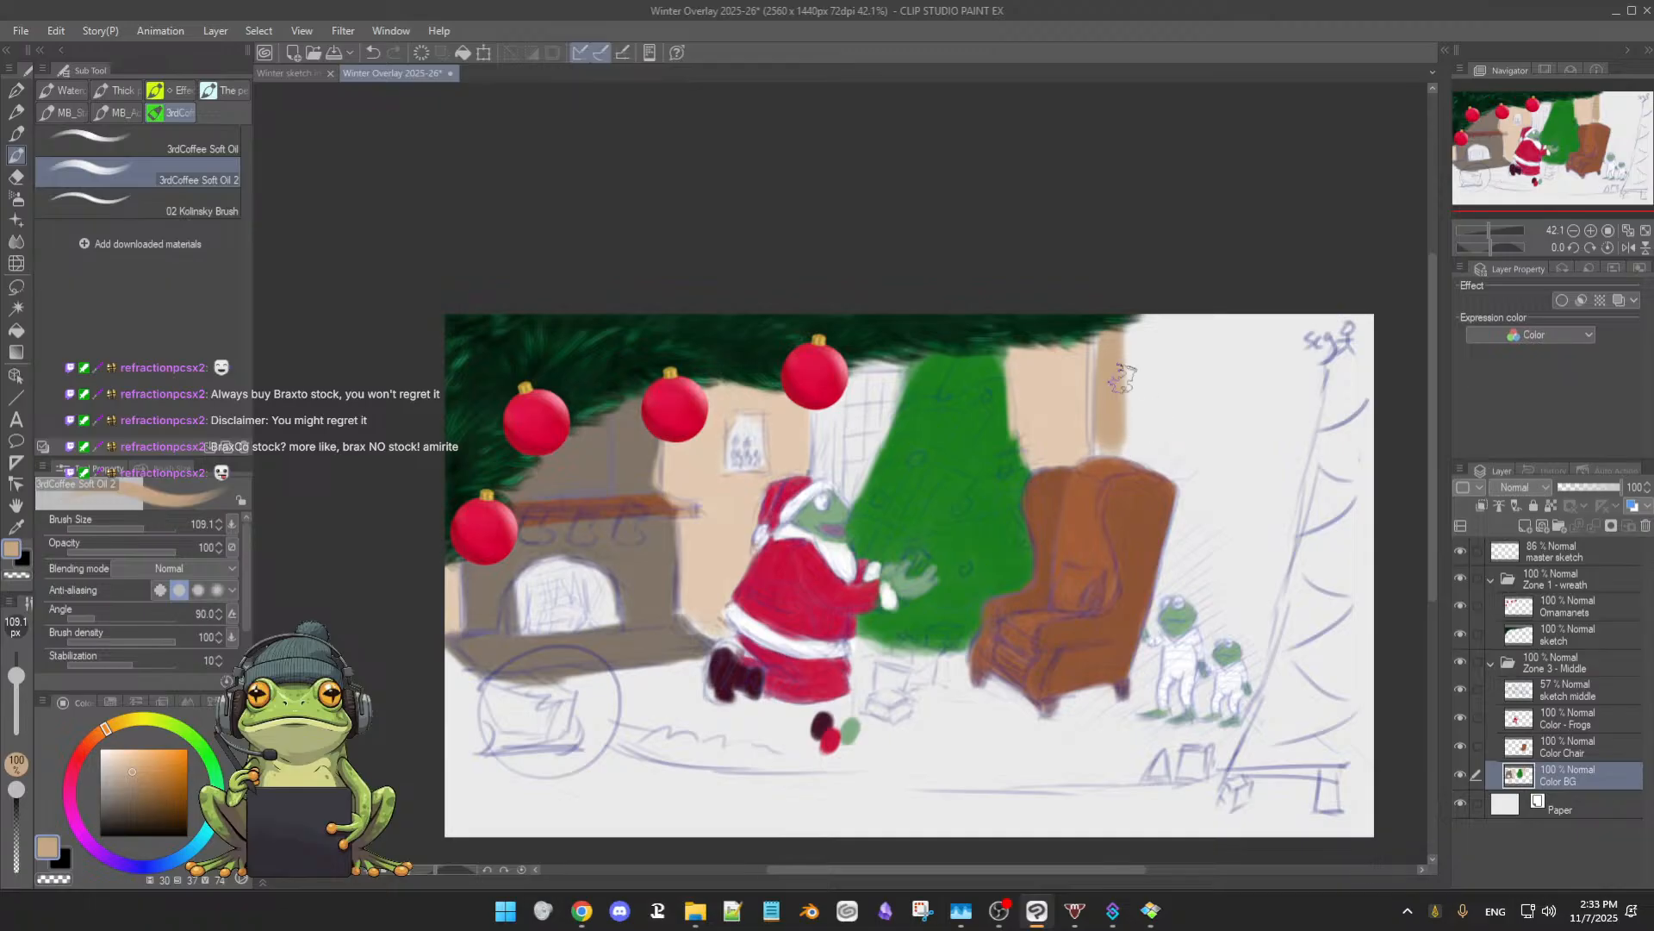
{"action": "mouse_move", "coordinate": [1021, 355]}
{"action": "left_mouse_down"}
{"action": "mouse_move", "coordinate": [1025, 450]}
{"action": "mouse_move", "coordinate": [1033, 351]}
{"action": "mouse_move", "coordinate": [1043, 449]}
{"action": "mouse_move", "coordinate": [1068, 340]}
{"action": "mouse_move", "coordinate": [1073, 428]}
{"action": "mouse_move", "coordinate": [1077, 354]}
{"action": "mouse_move", "coordinate": [1077, 444]}
{"action": "left_mouse_up"}
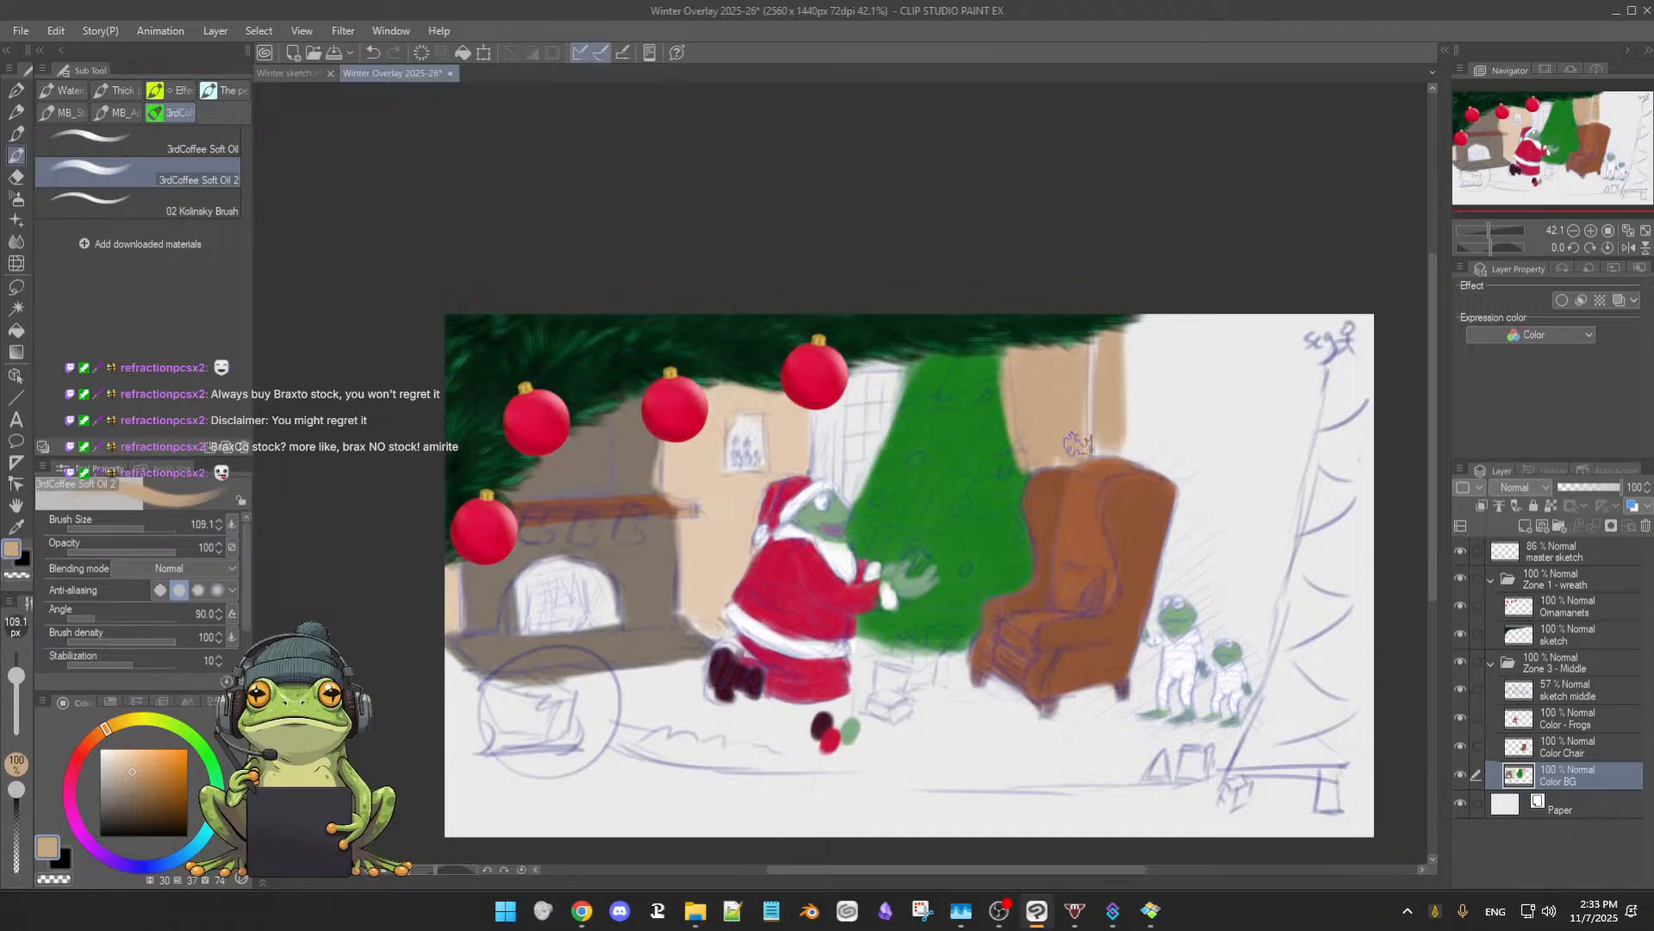
- Begin the wall beyond the corner behind the armchair in sampled light beige, and touch up the tree's edge in its sampled green
{"action": "left_click", "coordinate": [787, 448], "text": "alt"}
{"action": "mouse_move", "coordinate": [1096, 323]}
{"action": "left_mouse_down"}
{"action": "mouse_move", "coordinate": [1099, 466]}
{"action": "mouse_move", "coordinate": [1115, 327]}
{"action": "mouse_move", "coordinate": [1159, 341]}
{"action": "mouse_move", "coordinate": [1163, 453]}
{"action": "left_mouse_up"}
{"action": "left_click", "coordinate": [981, 416], "text": "alt"}
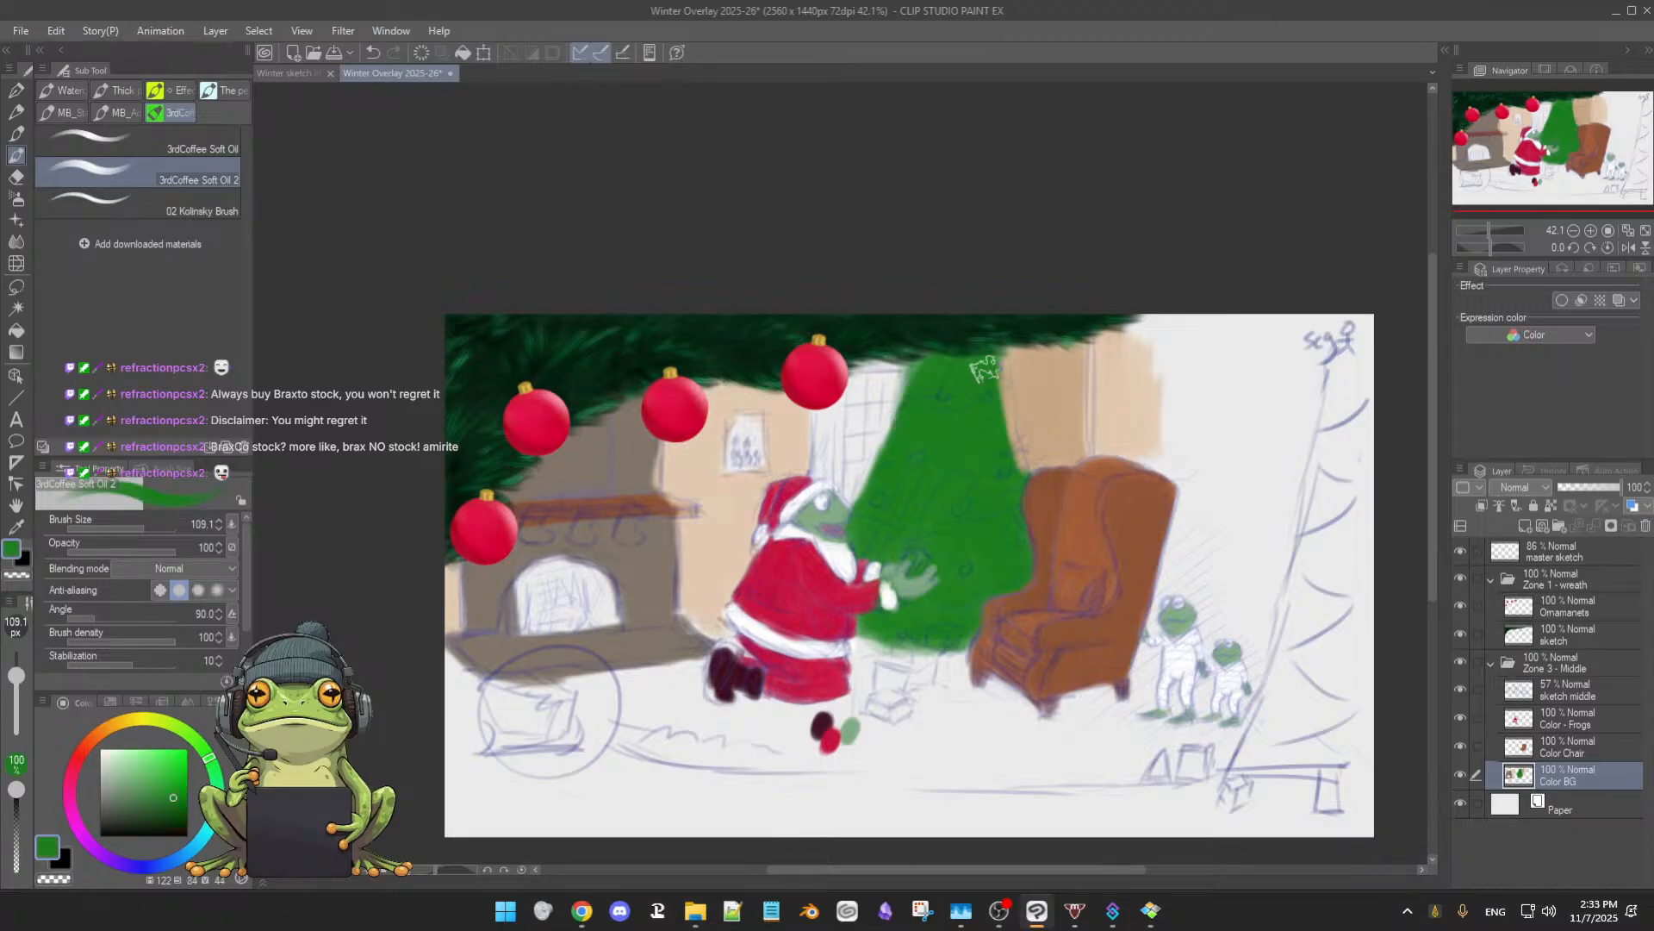
{"action": "mouse_move", "coordinate": [995, 455]}
{"action": "left_mouse_down"}
{"action": "mouse_move", "coordinate": [996, 367]}
{"action": "mouse_move", "coordinate": [1001, 443]}
{"action": "left_mouse_up"}
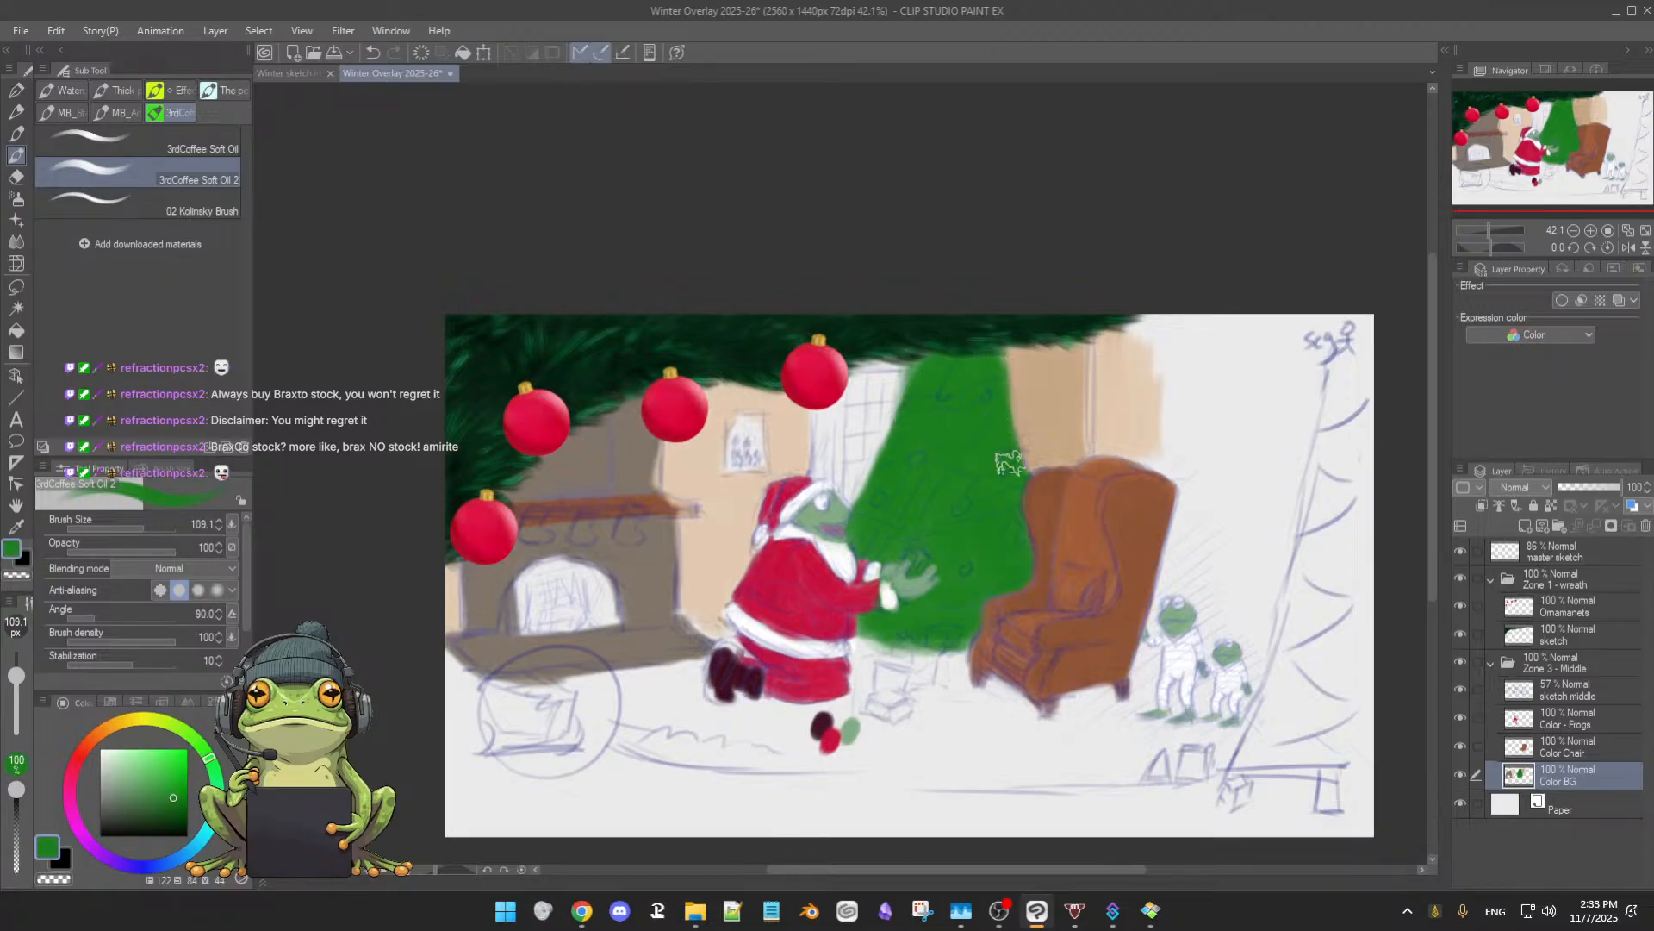
- Sample the wall beige and fill the wall above and behind the small frogs out to the sketched foreground tree, enlarging the brush to 203.7 px
{"action": "left_click", "coordinate": [1139, 405], "text": "alt"}
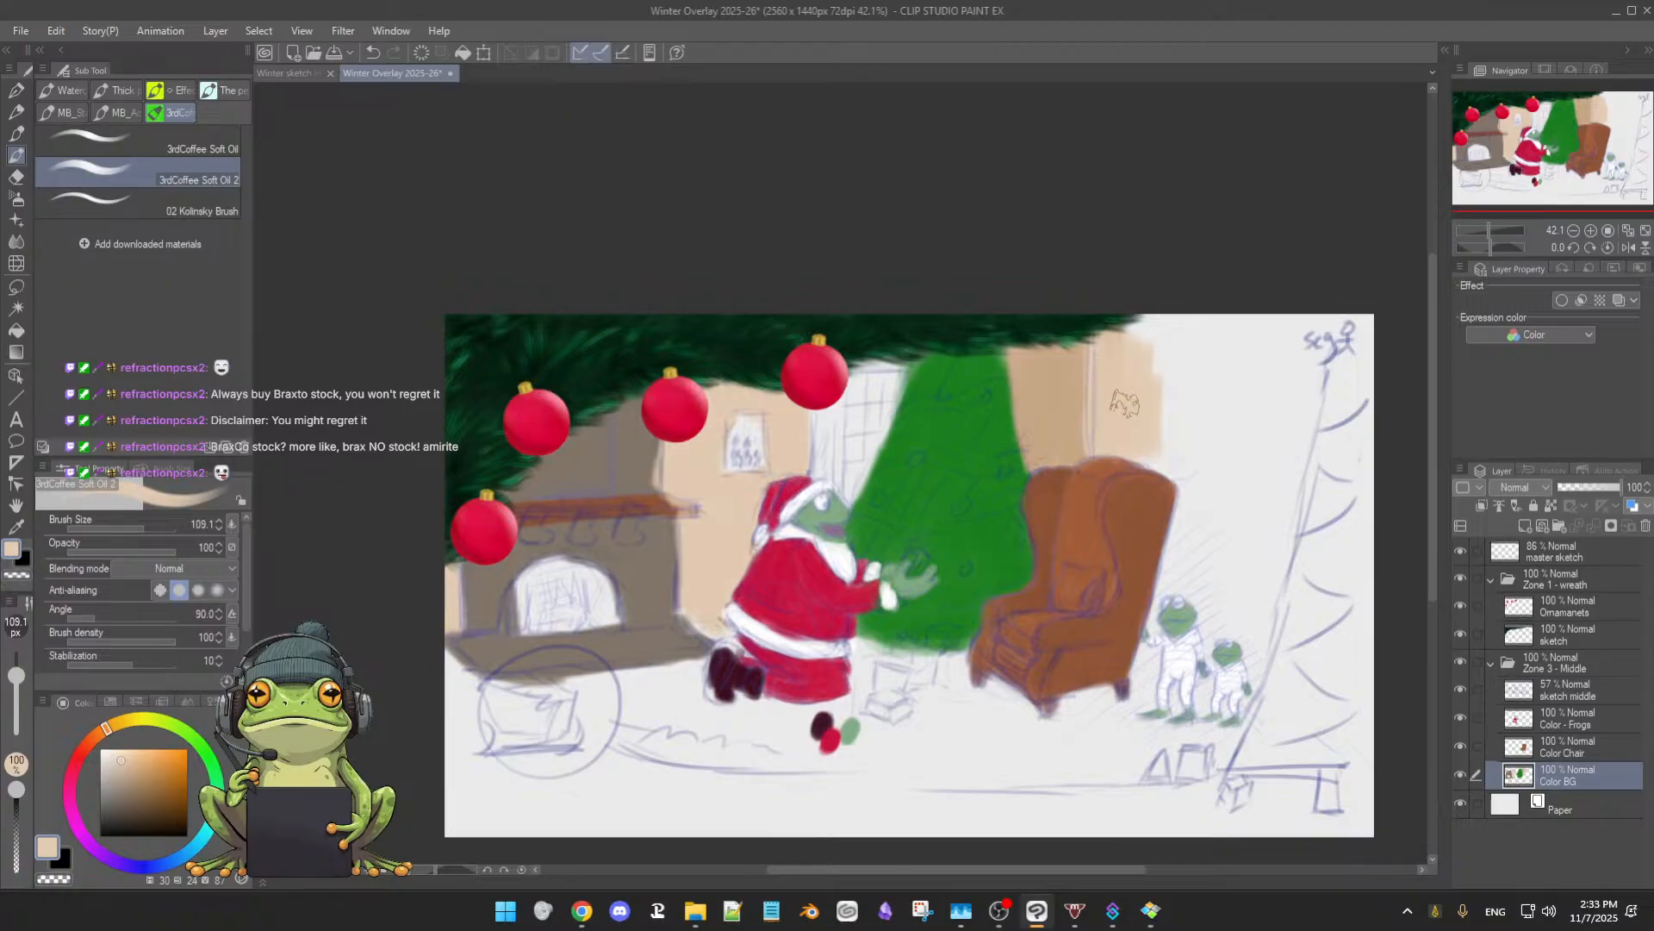
{"action": "mouse_move", "coordinate": [1129, 374]}
{"action": "left_mouse_down"}
{"action": "mouse_move", "coordinate": [1147, 331]}
{"action": "mouse_move", "coordinate": [1213, 329]}
{"action": "mouse_move", "coordinate": [1149, 322]}
{"action": "mouse_move", "coordinate": [1307, 326]}
{"action": "left_mouse_up"}
{"action": "mouse_move", "coordinate": [1155, 332]}
{"action": "left_mouse_down"}
{"action": "mouse_move", "coordinate": [1288, 348]}
{"action": "mouse_move", "coordinate": [1250, 354]}
{"action": "mouse_move", "coordinate": [1185, 354]}
{"action": "mouse_move", "coordinate": [1353, 319]}
{"action": "mouse_move", "coordinate": [1113, 397]}
{"action": "mouse_move", "coordinate": [1182, 375]}
{"action": "mouse_move", "coordinate": [1275, 383]}
{"action": "mouse_move", "coordinate": [1165, 420]}
{"action": "mouse_move", "coordinate": [1172, 467]}
{"action": "left_mouse_up"}
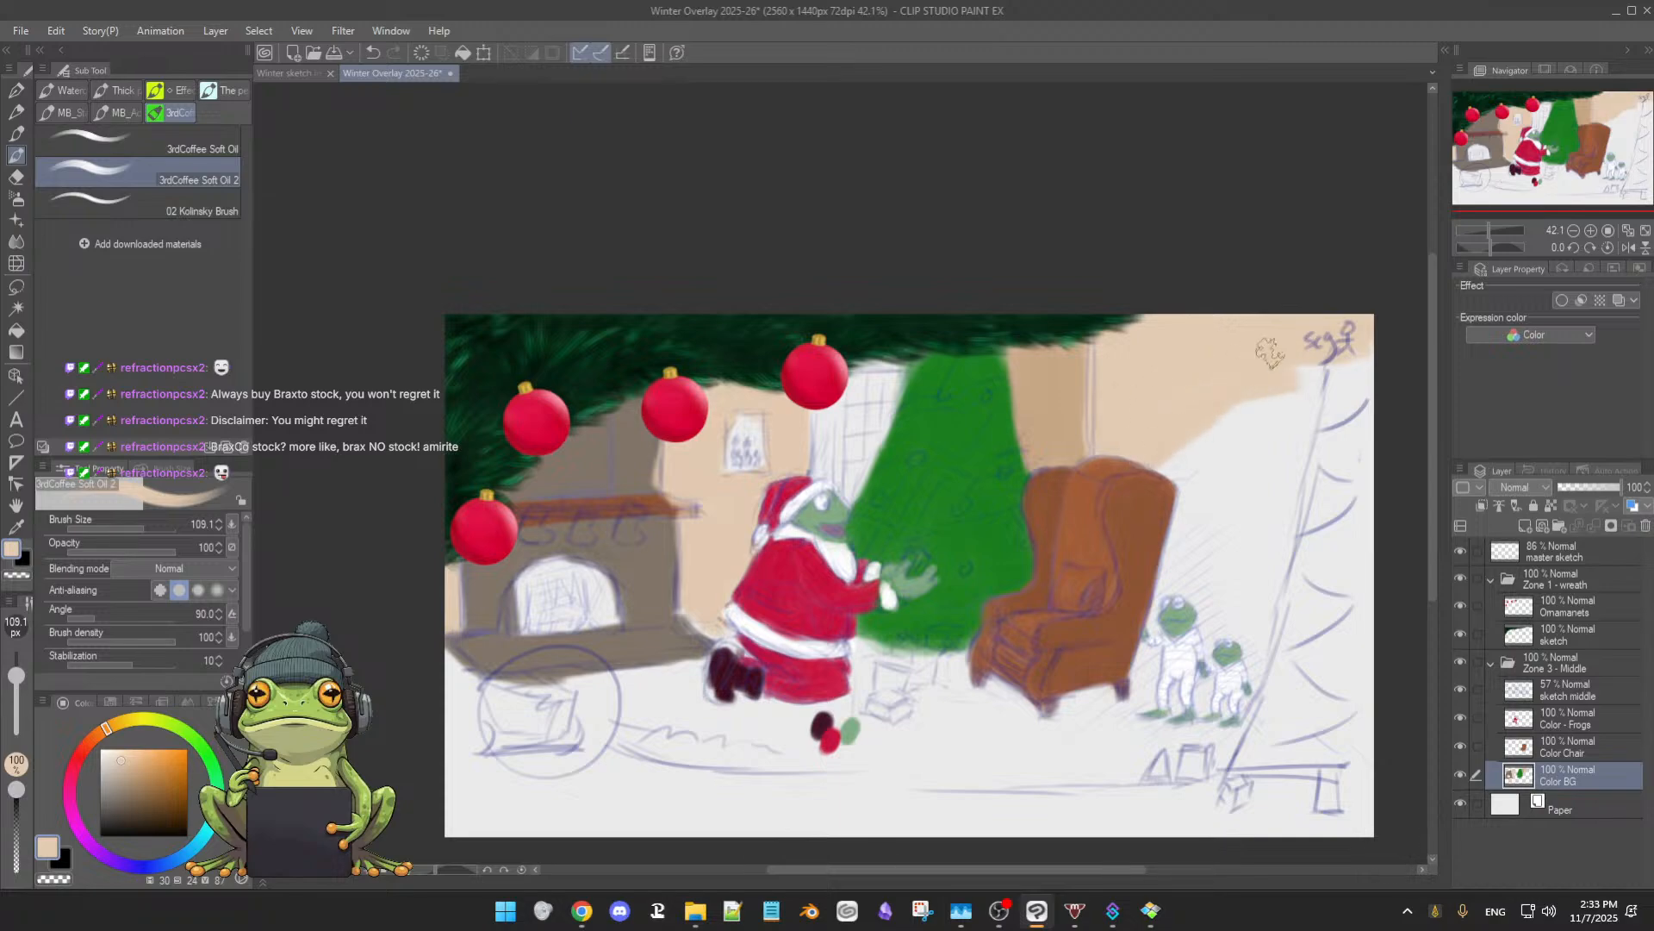
{"action": "mouse_move", "coordinate": [1340, 360]}
{"action": "left_mouse_down"}
{"action": "mouse_move", "coordinate": [1210, 401]}
{"action": "mouse_move", "coordinate": [1240, 407]}
{"action": "mouse_move", "coordinate": [1270, 355]}
{"action": "mouse_move", "coordinate": [1117, 512]}
{"action": "mouse_move", "coordinate": [1301, 380]}
{"action": "mouse_move", "coordinate": [1261, 478]}
{"action": "mouse_move", "coordinate": [1190, 466]}
{"action": "mouse_move", "coordinate": [1286, 419]}
{"action": "mouse_move", "coordinate": [1202, 510]}
{"action": "mouse_move", "coordinate": [1299, 437]}
{"action": "mouse_move", "coordinate": [1290, 453]}
{"action": "mouse_move", "coordinate": [1344, 336]}
{"action": "mouse_move", "coordinate": [1352, 487]}
{"action": "mouse_move", "coordinate": [1287, 549]}
{"action": "mouse_move", "coordinate": [1175, 569]}
{"action": "mouse_move", "coordinate": [1192, 548]}
{"action": "mouse_move", "coordinate": [1141, 616]}
{"action": "mouse_move", "coordinate": [1167, 642]}
{"action": "mouse_move", "coordinate": [1249, 641]}
{"action": "left_mouse_up"}
{"action": "key", "text": "]"}
{"action": "left_click_drag", "start_coordinate": [1263, 508], "coordinate": [1200, 595]}
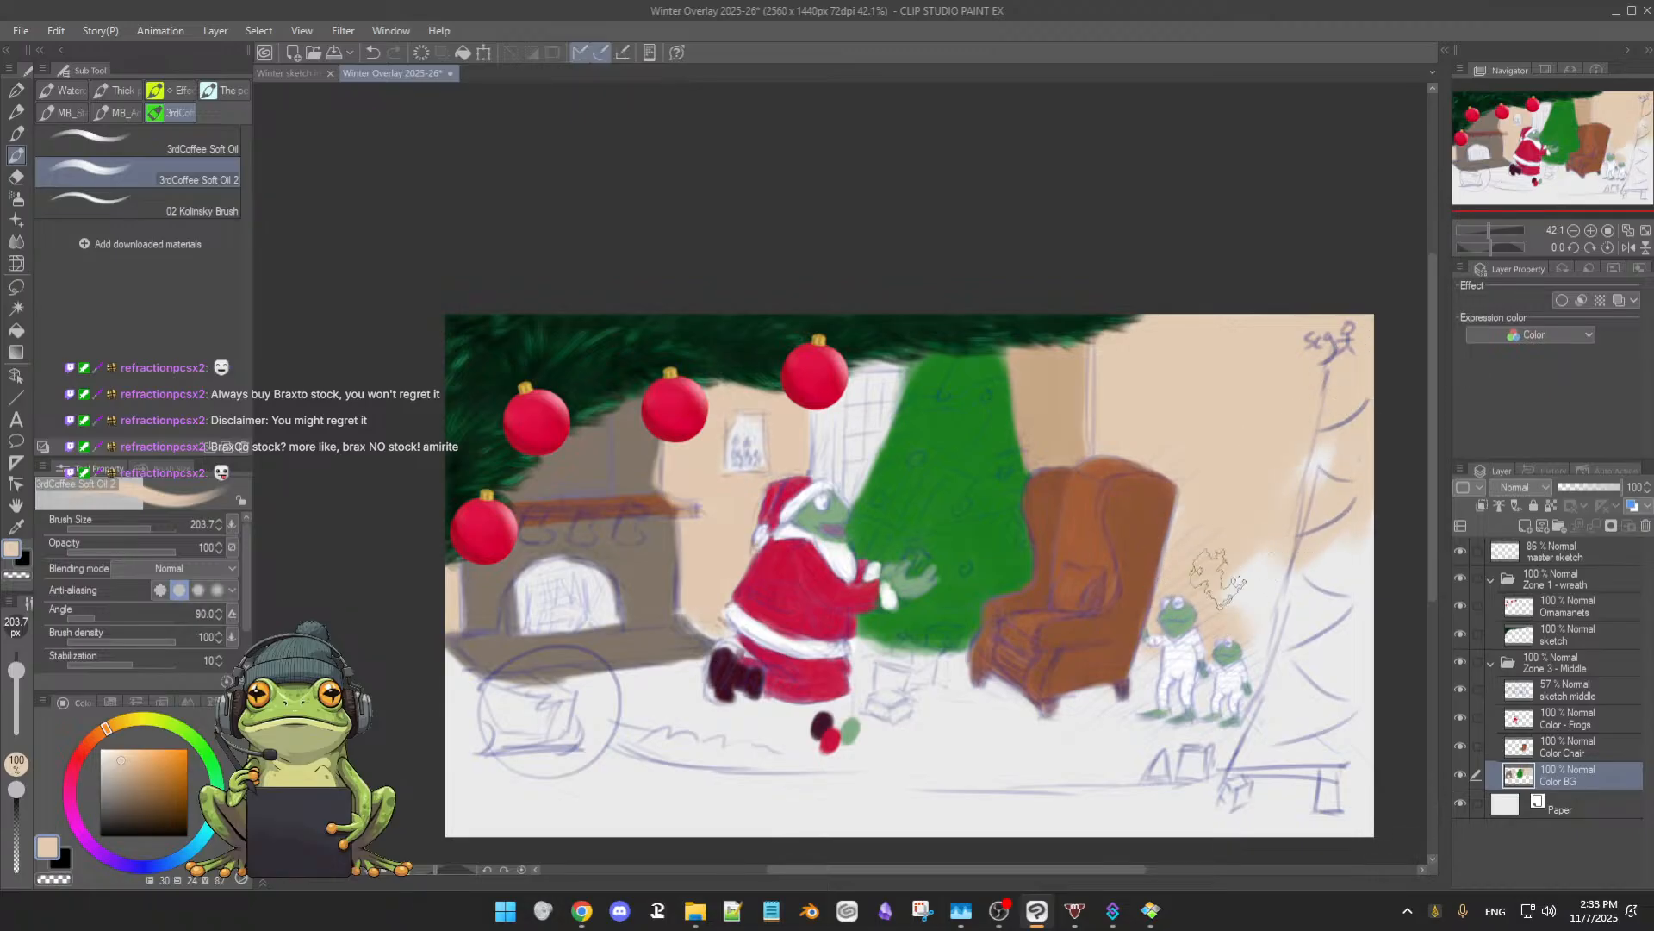
{"action": "mouse_move", "coordinate": [1272, 477]}
{"action": "left_mouse_down"}
{"action": "mouse_move", "coordinate": [1265, 560]}
{"action": "mouse_move", "coordinate": [1306, 570]}
{"action": "mouse_move", "coordinate": [1254, 582]}
{"action": "mouse_move", "coordinate": [1224, 650]}
{"action": "mouse_move", "coordinate": [1261, 669]}
{"action": "mouse_move", "coordinate": [1246, 639]}
{"action": "mouse_move", "coordinate": [1262, 715]}
{"action": "mouse_move", "coordinate": [1304, 604]}
{"action": "left_mouse_up"}
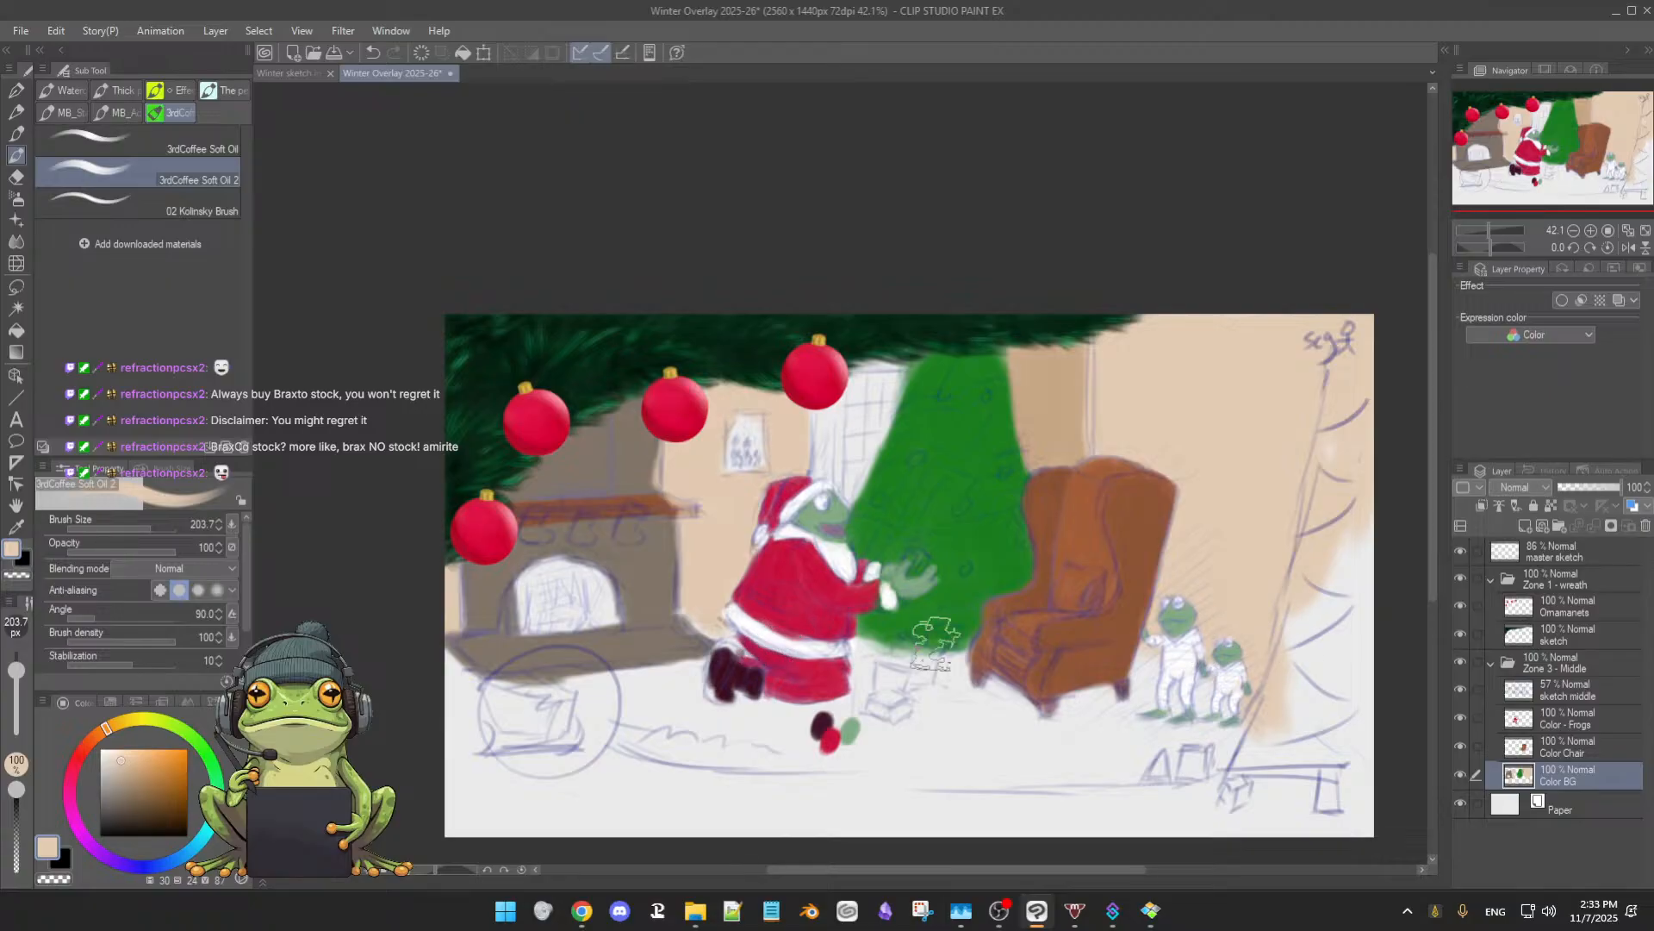
- Sample the armchair's brown and block in the floor strip along the front of the hearth with a 120.3 px brush
{"action": "left_click", "coordinate": [1068, 556], "text": "alt"}
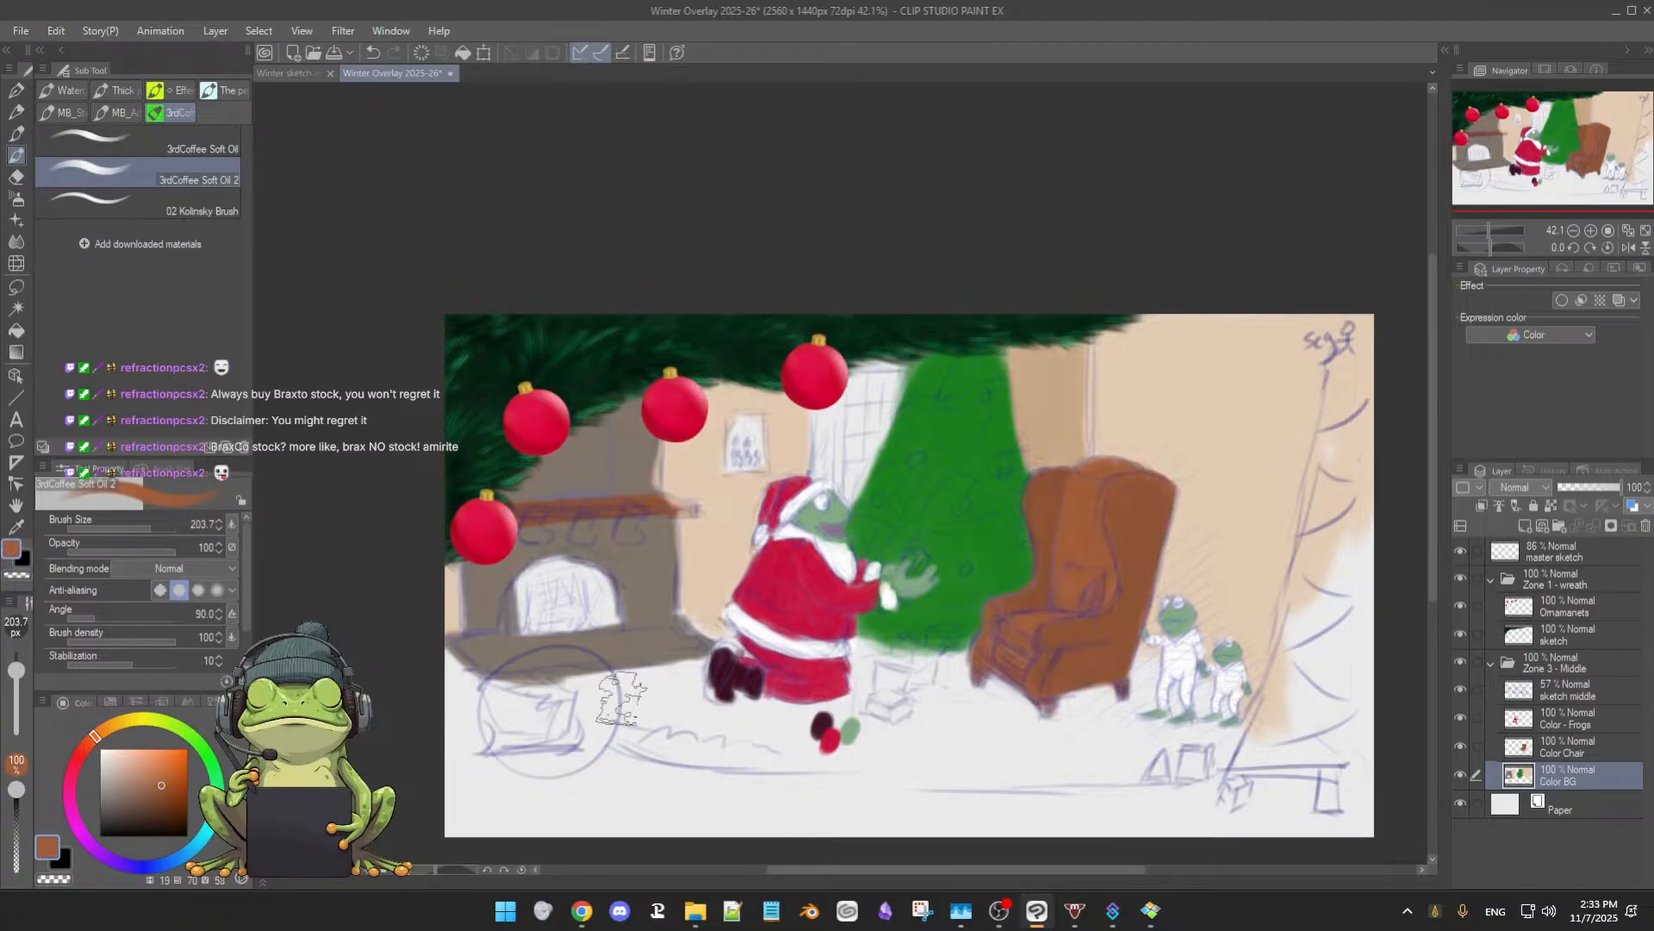
{"action": "left_click_drag", "start_coordinate": [597, 695], "coordinate": [632, 674], "text": "ctrl+alt"}
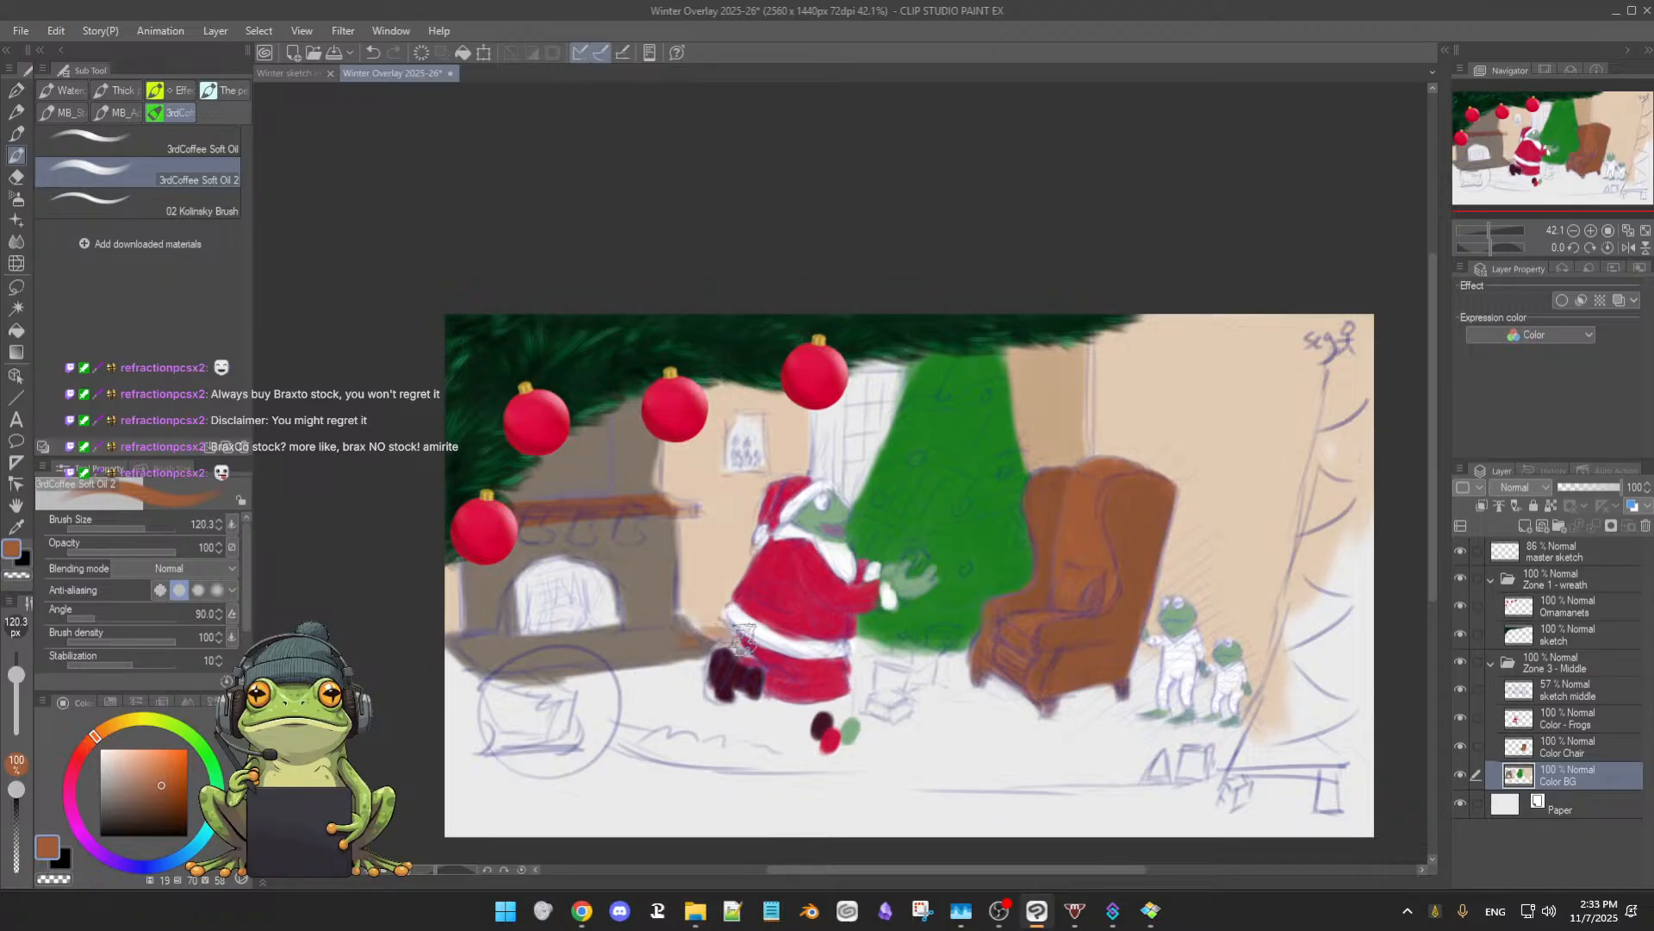
{"action": "left_click_drag", "start_coordinate": [725, 677], "coordinate": [570, 686]}
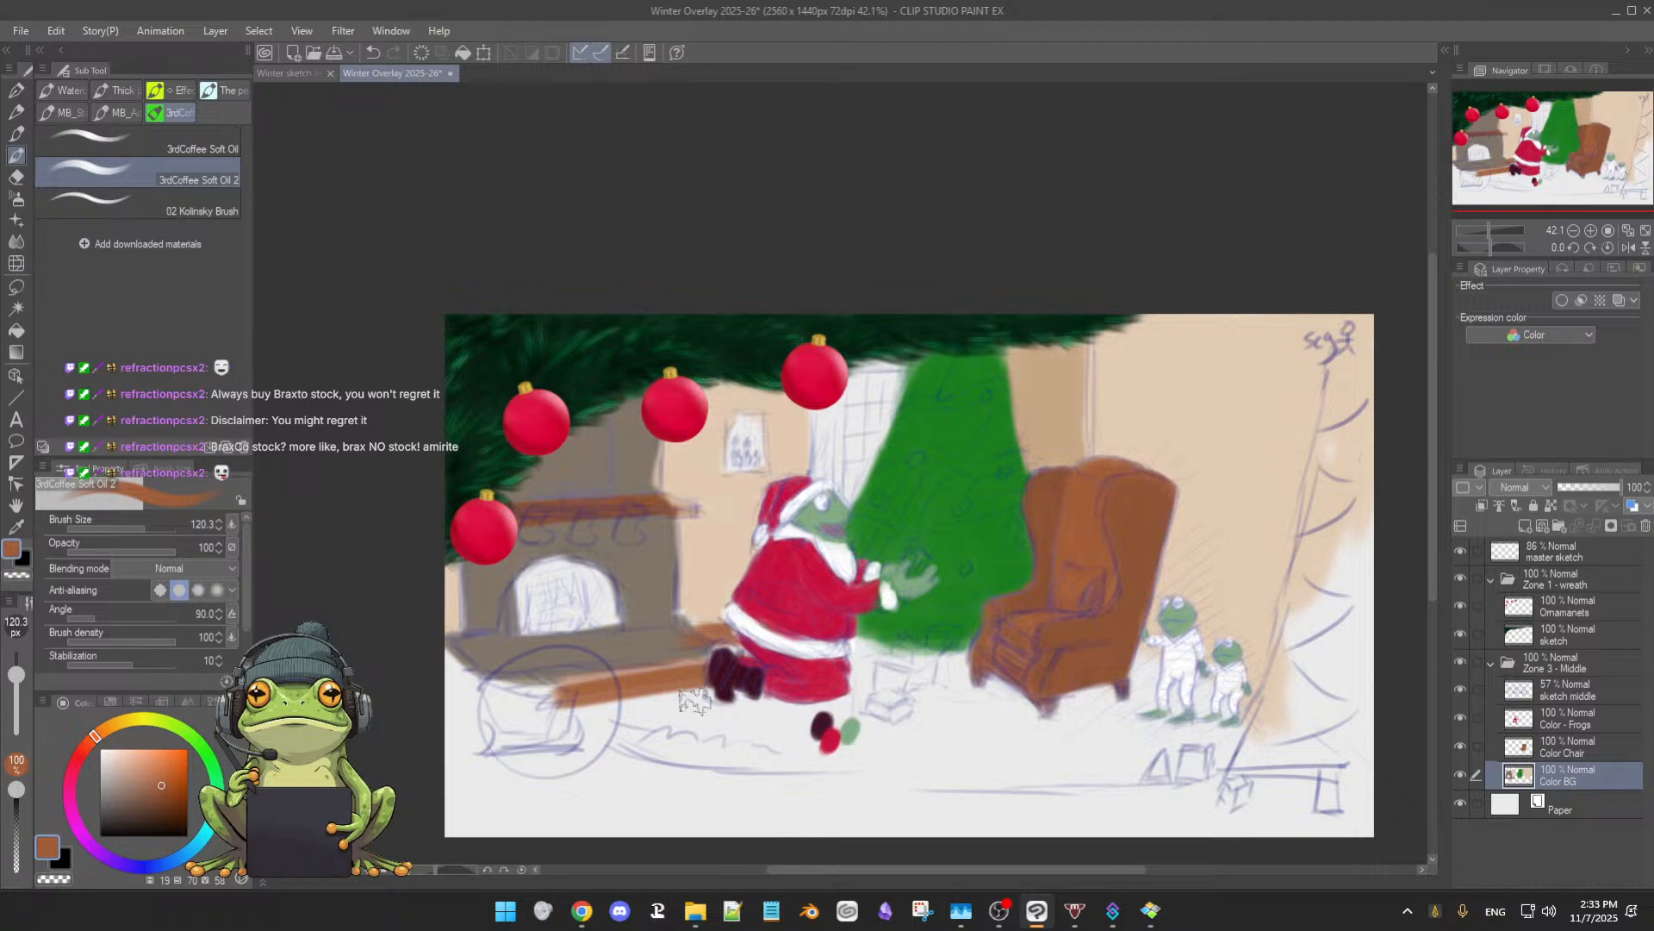
{"action": "mouse_move", "coordinate": [705, 689]}
{"action": "left_mouse_down"}
{"action": "mouse_move", "coordinate": [495, 697]}
{"action": "mouse_move", "coordinate": [711, 681]}
{"action": "left_mouse_up"}
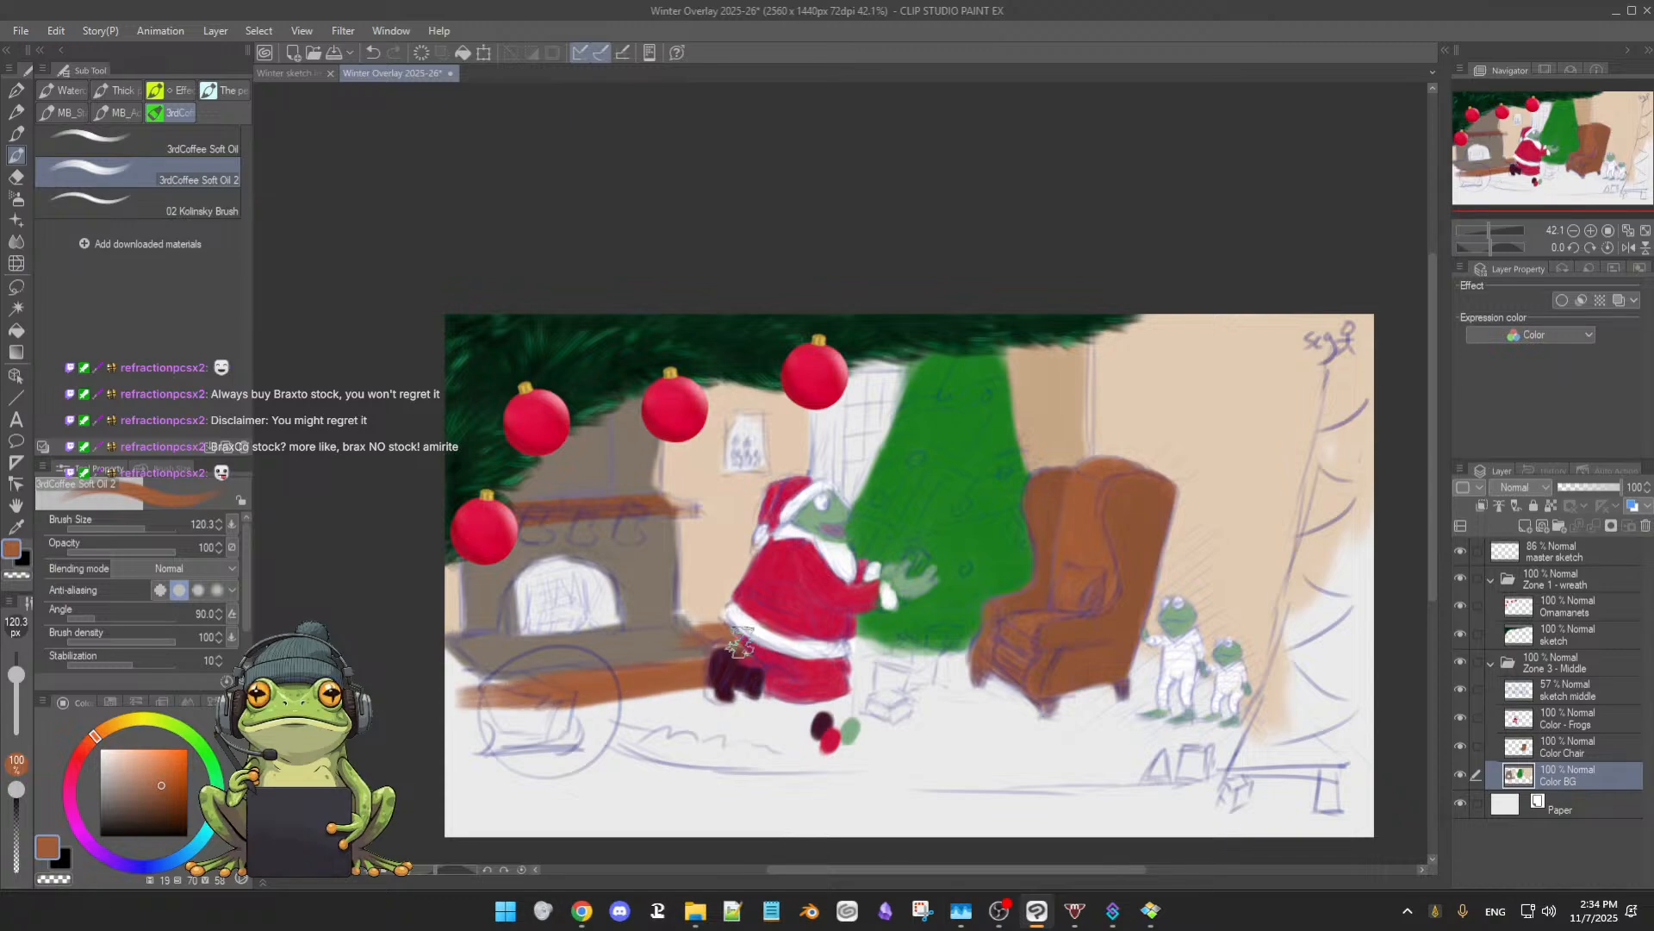
{"action": "left_click_drag", "start_coordinate": [571, 675], "coordinate": [453, 685]}
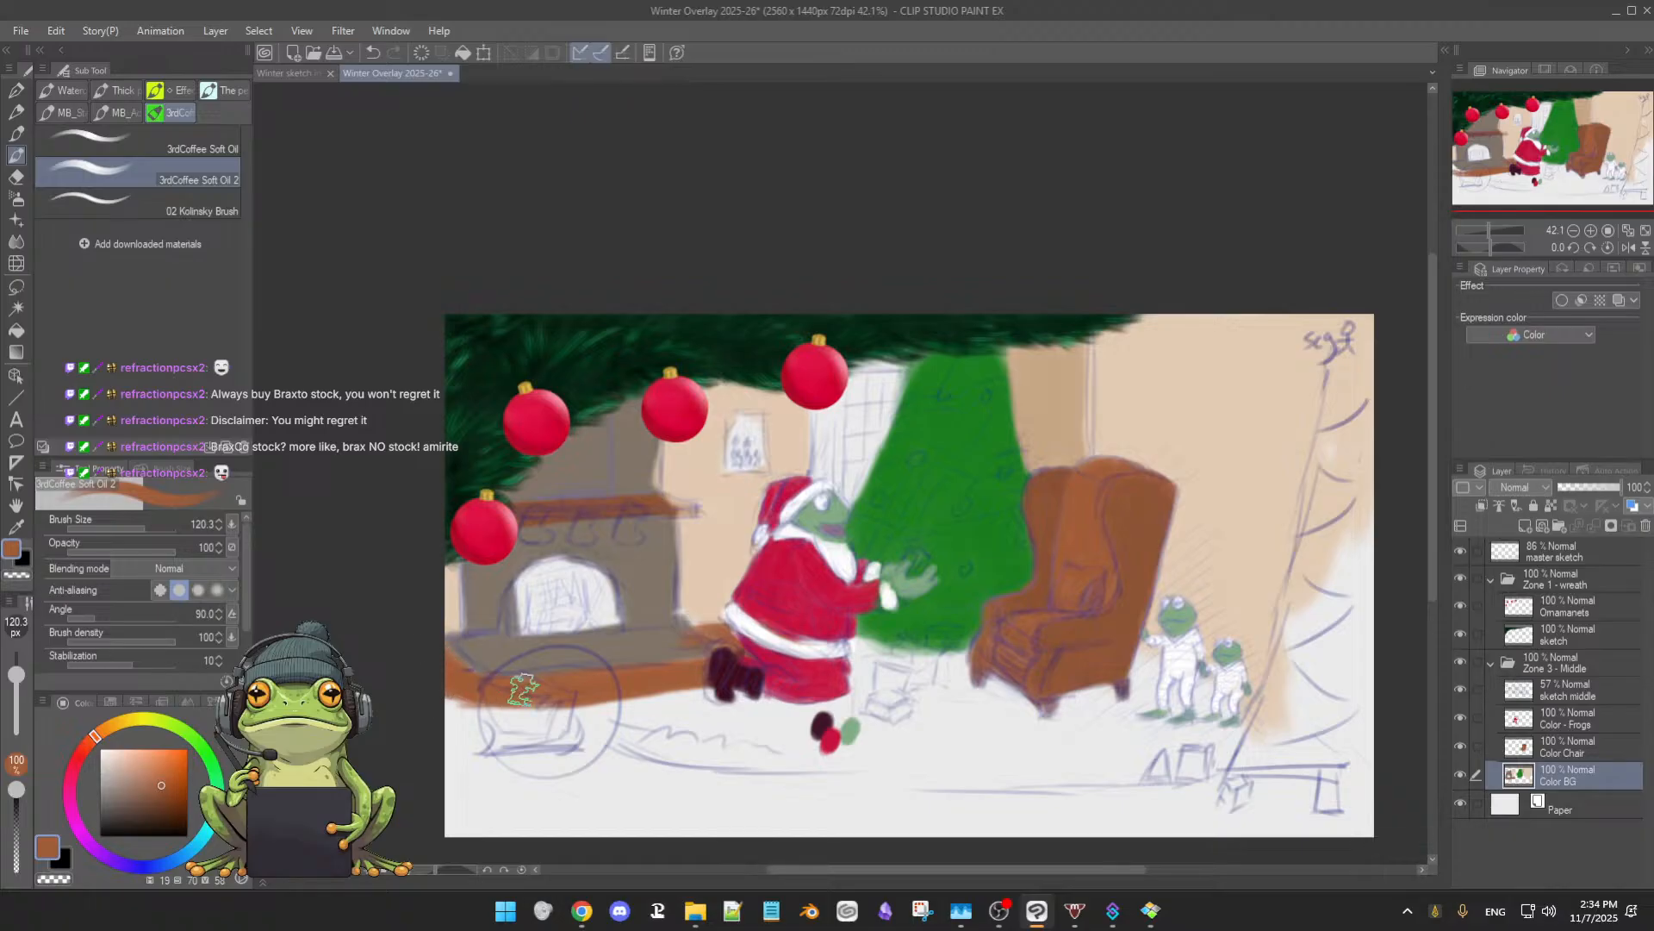
{"action": "mouse_move", "coordinate": [458, 679]}
{"action": "left_mouse_down"}
{"action": "mouse_move", "coordinate": [463, 700]}
{"action": "mouse_move", "coordinate": [519, 720]}
{"action": "left_mouse_up"}
- Fill the rest of the floor below the characters with the same brown, enlarging the brush to 351.9 px
{"action": "key", "text": "]"}
{"action": "mouse_move", "coordinate": [419, 706]}
{"action": "left_mouse_down"}
{"action": "mouse_move", "coordinate": [747, 691]}
{"action": "mouse_move", "coordinate": [434, 717]}
{"action": "mouse_move", "coordinate": [687, 699]}
{"action": "mouse_move", "coordinate": [708, 715]}
{"action": "mouse_move", "coordinate": [475, 727]}
{"action": "mouse_move", "coordinate": [660, 734]}
{"action": "mouse_move", "coordinate": [466, 757]}
{"action": "mouse_move", "coordinate": [742, 759]}
{"action": "mouse_move", "coordinate": [421, 762]}
{"action": "mouse_move", "coordinate": [571, 757]}
{"action": "mouse_move", "coordinate": [461, 802]}
{"action": "mouse_move", "coordinate": [675, 802]}
{"action": "mouse_move", "coordinate": [892, 767]}
{"action": "left_mouse_up"}
{"action": "key", "text": "]"}
{"action": "key", "text": "]"}
{"action": "mouse_move", "coordinate": [534, 741]}
{"action": "left_mouse_down"}
{"action": "mouse_move", "coordinate": [818, 807]}
{"action": "mouse_move", "coordinate": [758, 704]}
{"action": "mouse_move", "coordinate": [868, 677]}
{"action": "mouse_move", "coordinate": [862, 660]}
{"action": "mouse_move", "coordinate": [934, 687]}
{"action": "mouse_move", "coordinate": [906, 698]}
{"action": "mouse_move", "coordinate": [970, 706]}
{"action": "mouse_move", "coordinate": [1125, 688]}
{"action": "mouse_move", "coordinate": [943, 715]}
{"action": "mouse_move", "coordinate": [942, 741]}
{"action": "mouse_move", "coordinate": [1152, 754]}
{"action": "mouse_move", "coordinate": [869, 778]}
{"action": "mouse_move", "coordinate": [1207, 782]}
{"action": "mouse_move", "coordinate": [1204, 763]}
{"action": "mouse_move", "coordinate": [1259, 755]}
{"action": "mouse_move", "coordinate": [805, 788]}
{"action": "mouse_move", "coordinate": [1254, 815]}
{"action": "mouse_move", "coordinate": [923, 787]}
{"action": "mouse_move", "coordinate": [1116, 788]}
{"action": "left_mouse_up"}
{"action": "left_click_drag", "start_coordinate": [1193, 653], "coordinate": [1020, 529]}
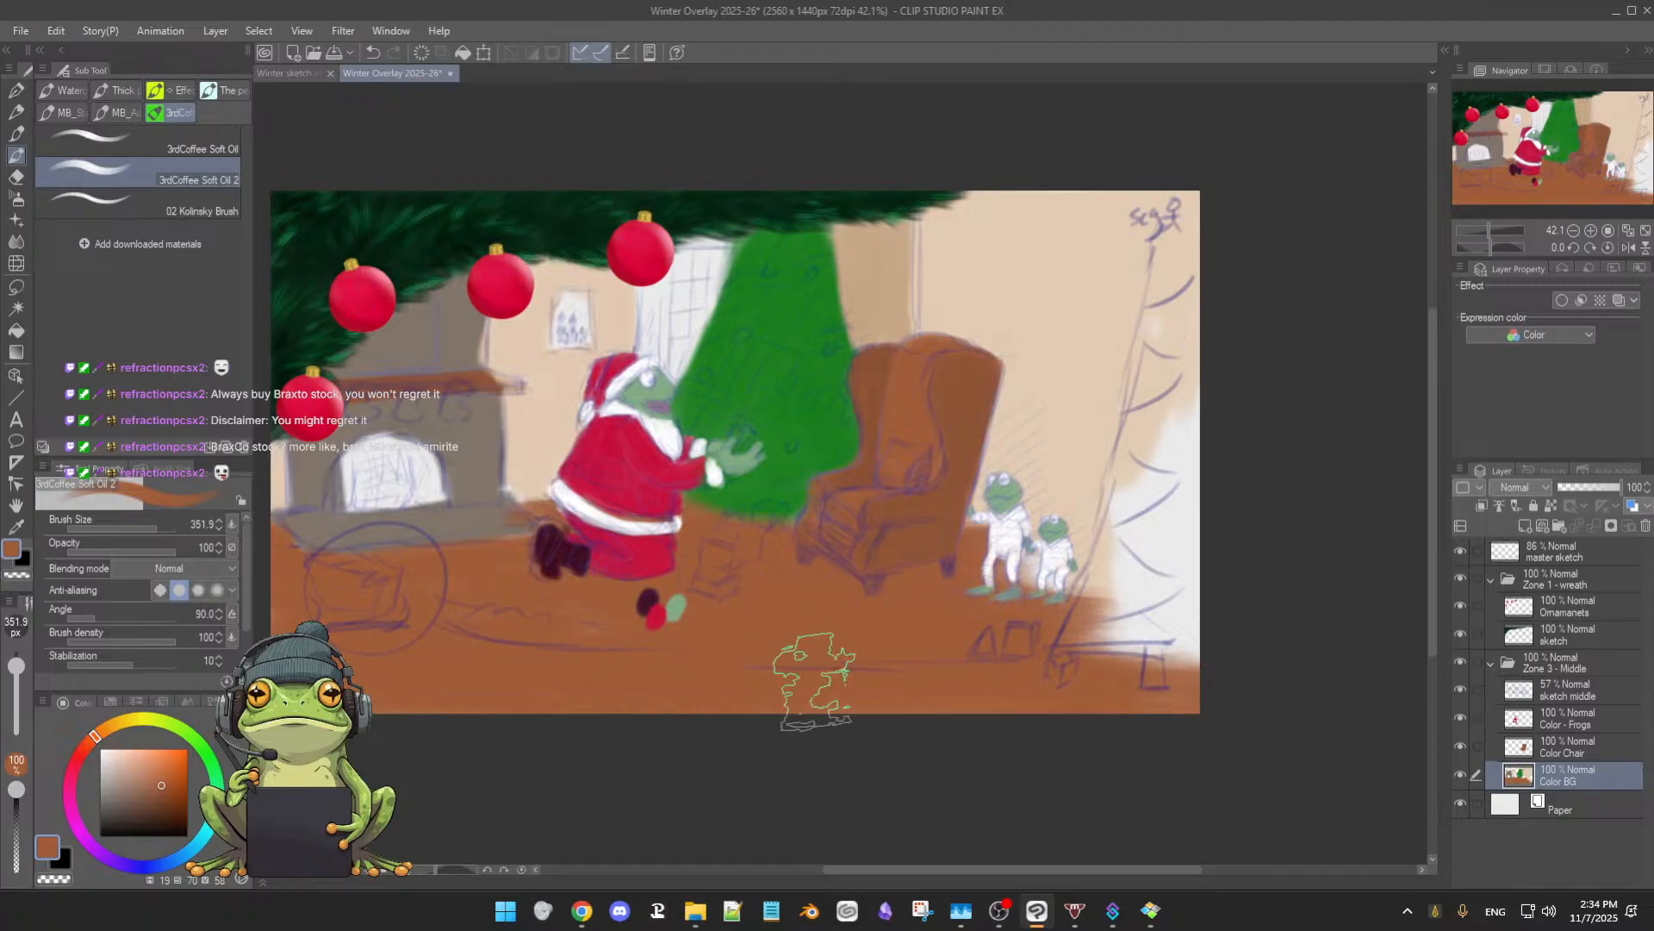
- Tidy the hearth's edge and the floor edge behind the small frogs with an 83 px brush, using the sampled gray-brown and floor brown
{"action": "left_click_drag", "start_coordinate": [473, 667], "coordinate": [579, 729]}
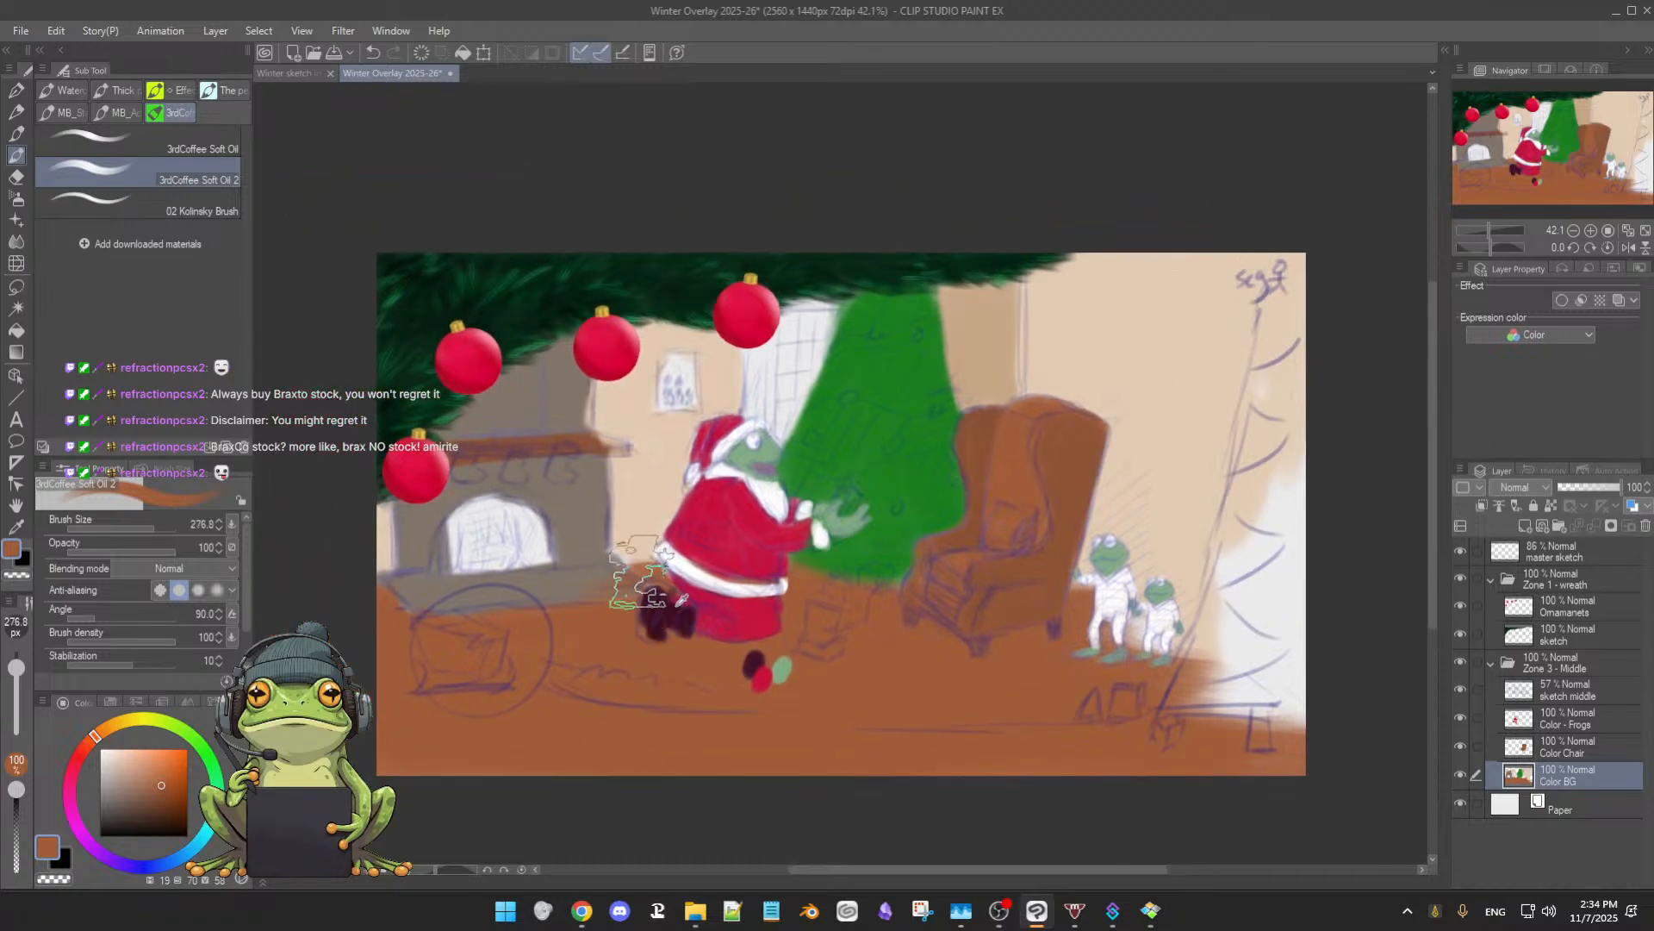
{"action": "left_click_drag", "start_coordinate": [641, 637], "coordinate": [617, 639]}
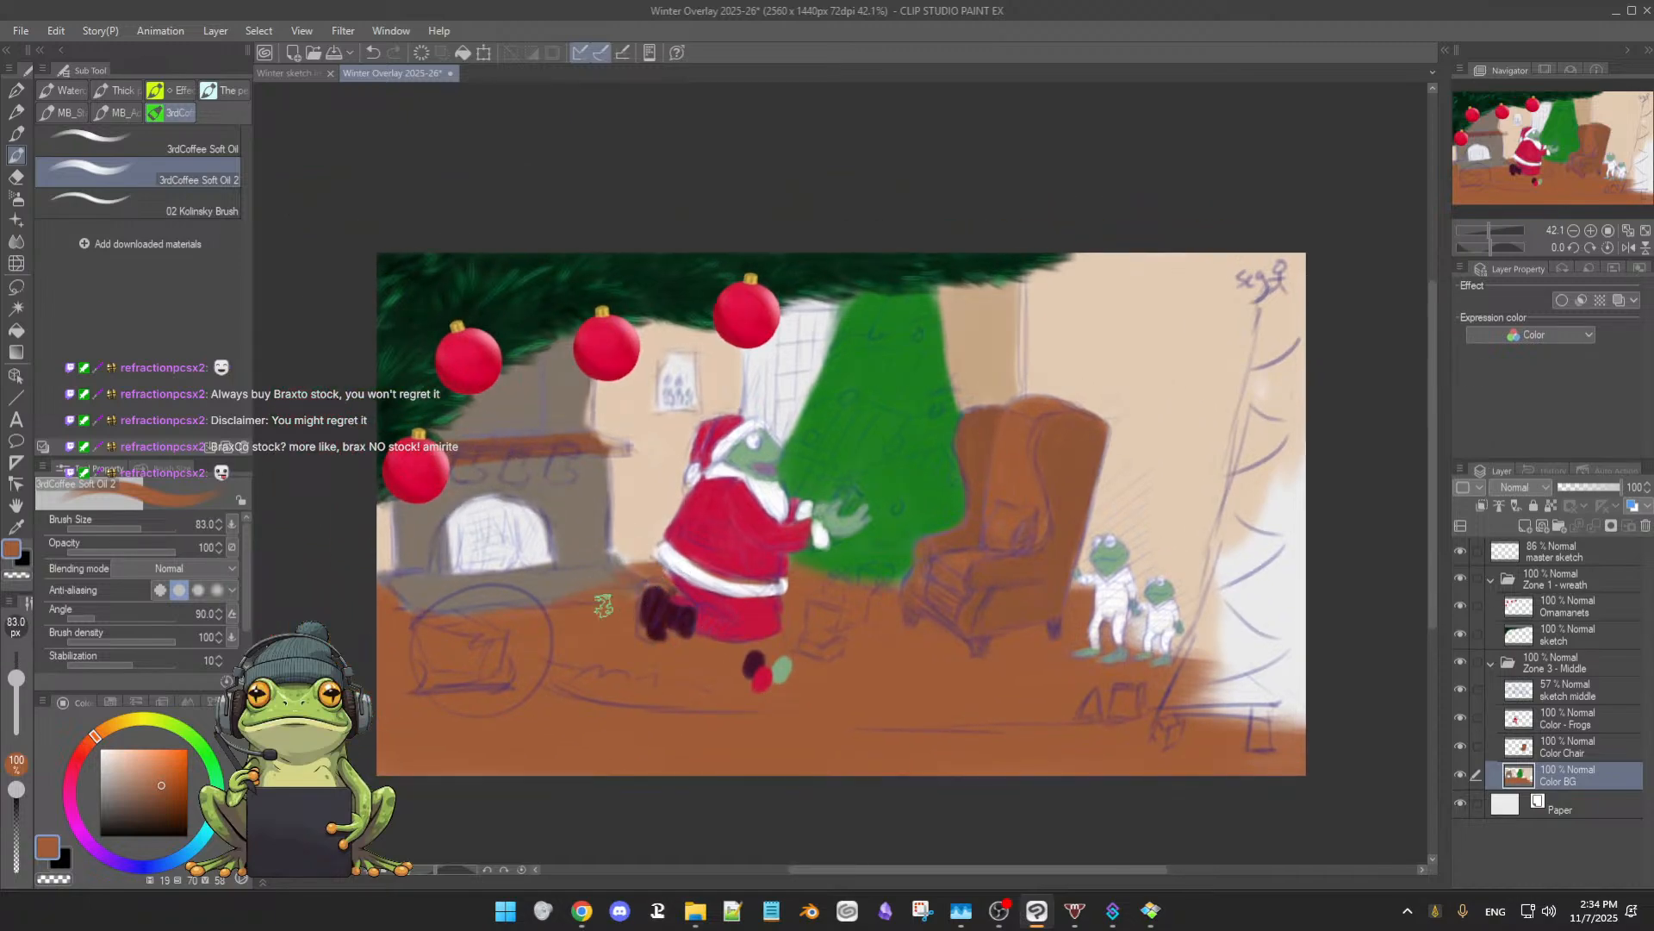
{"action": "left_click", "coordinate": [438, 582], "text": "alt"}
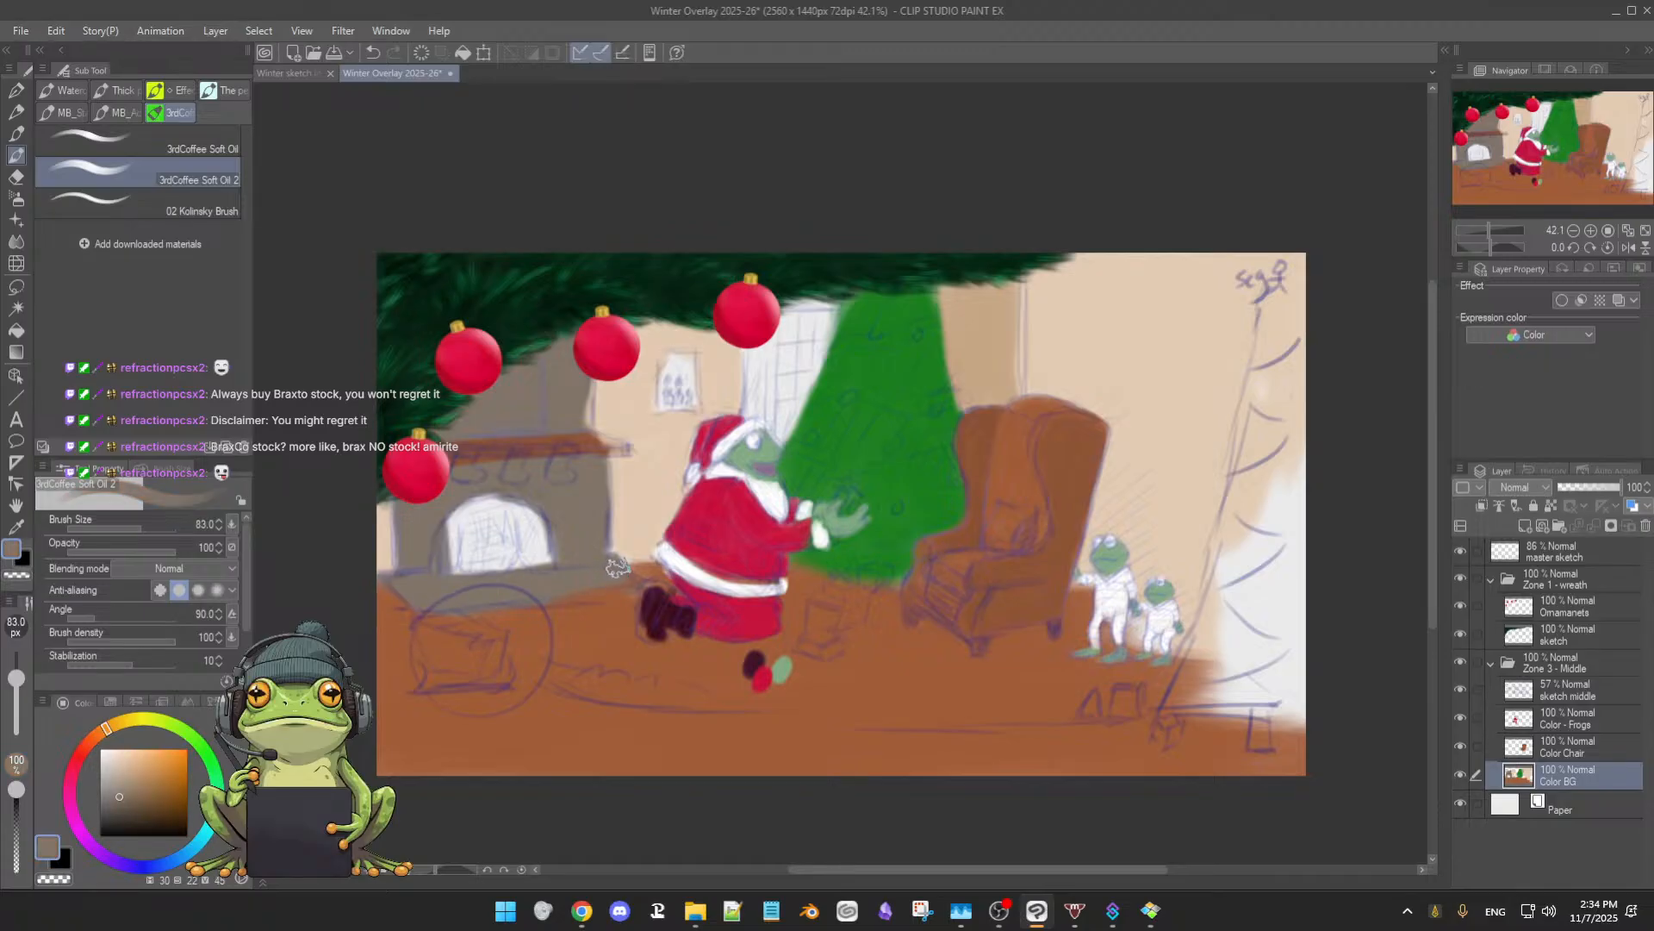
{"action": "left_click", "coordinate": [1050, 666], "text": "alt"}
{"action": "mouse_move", "coordinate": [1114, 615]}
{"action": "left_mouse_down"}
{"action": "mouse_move", "coordinate": [1190, 668]}
{"action": "mouse_move", "coordinate": [1102, 593]}
{"action": "mouse_move", "coordinate": [1203, 654]}
{"action": "mouse_move", "coordinate": [1084, 584]}
{"action": "left_mouse_up"}
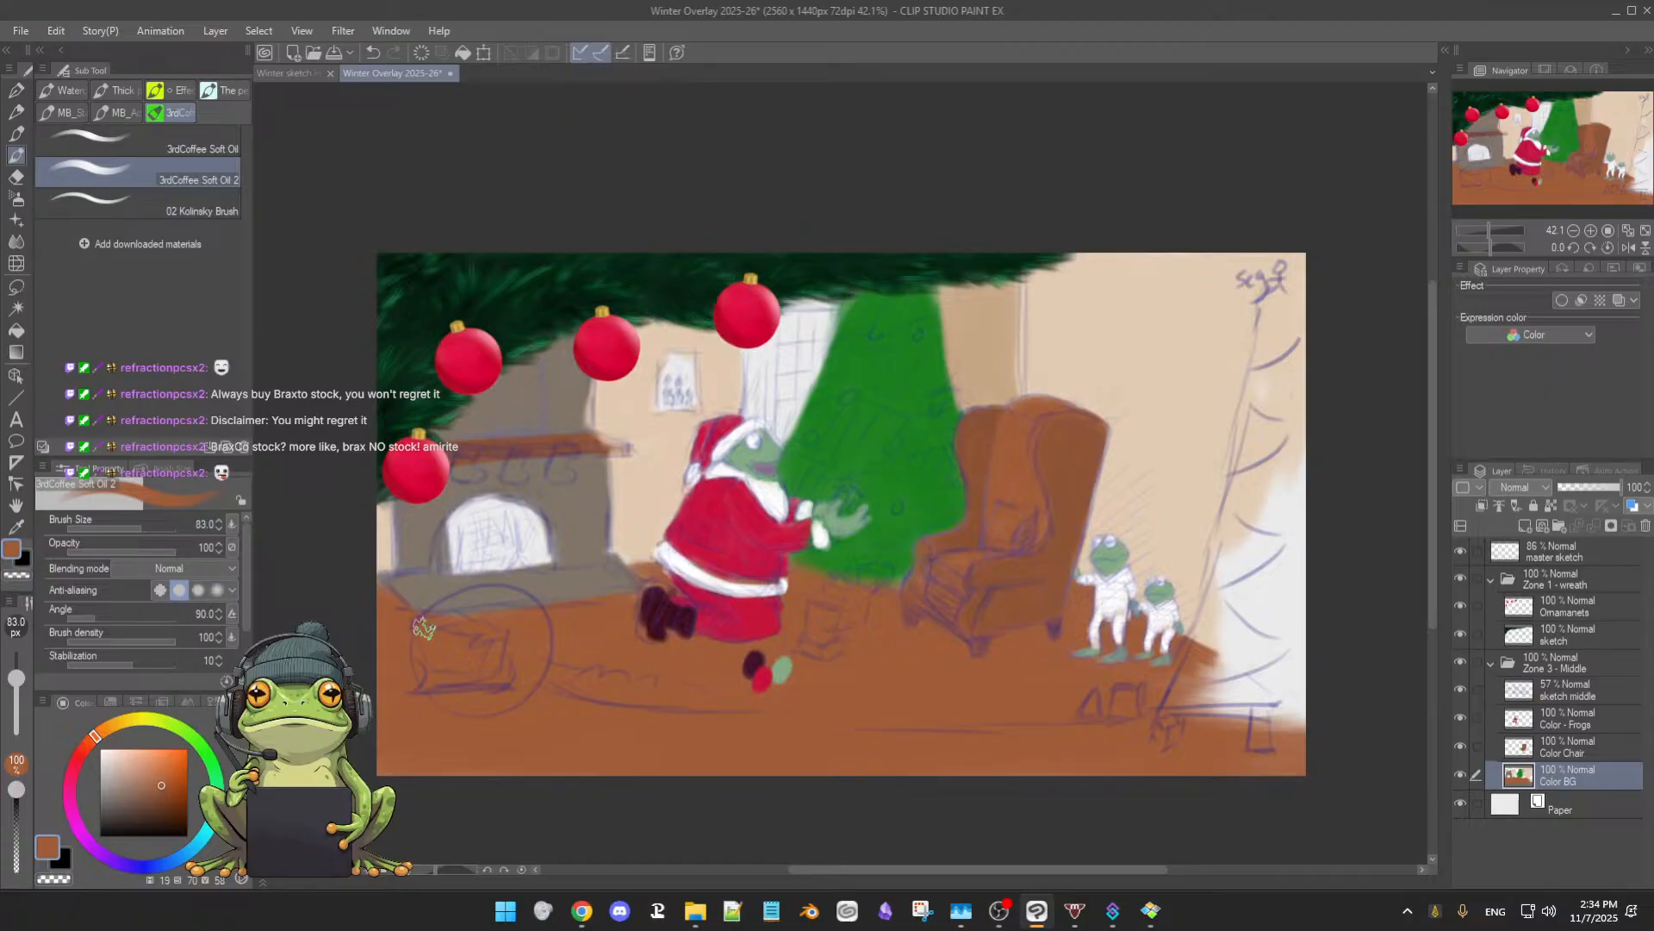
- Try a rug strip in front of the hearth, first in the sampled wall beige and over it in a dusty pink
{"action": "left_click", "coordinate": [641, 508], "text": "alt"}
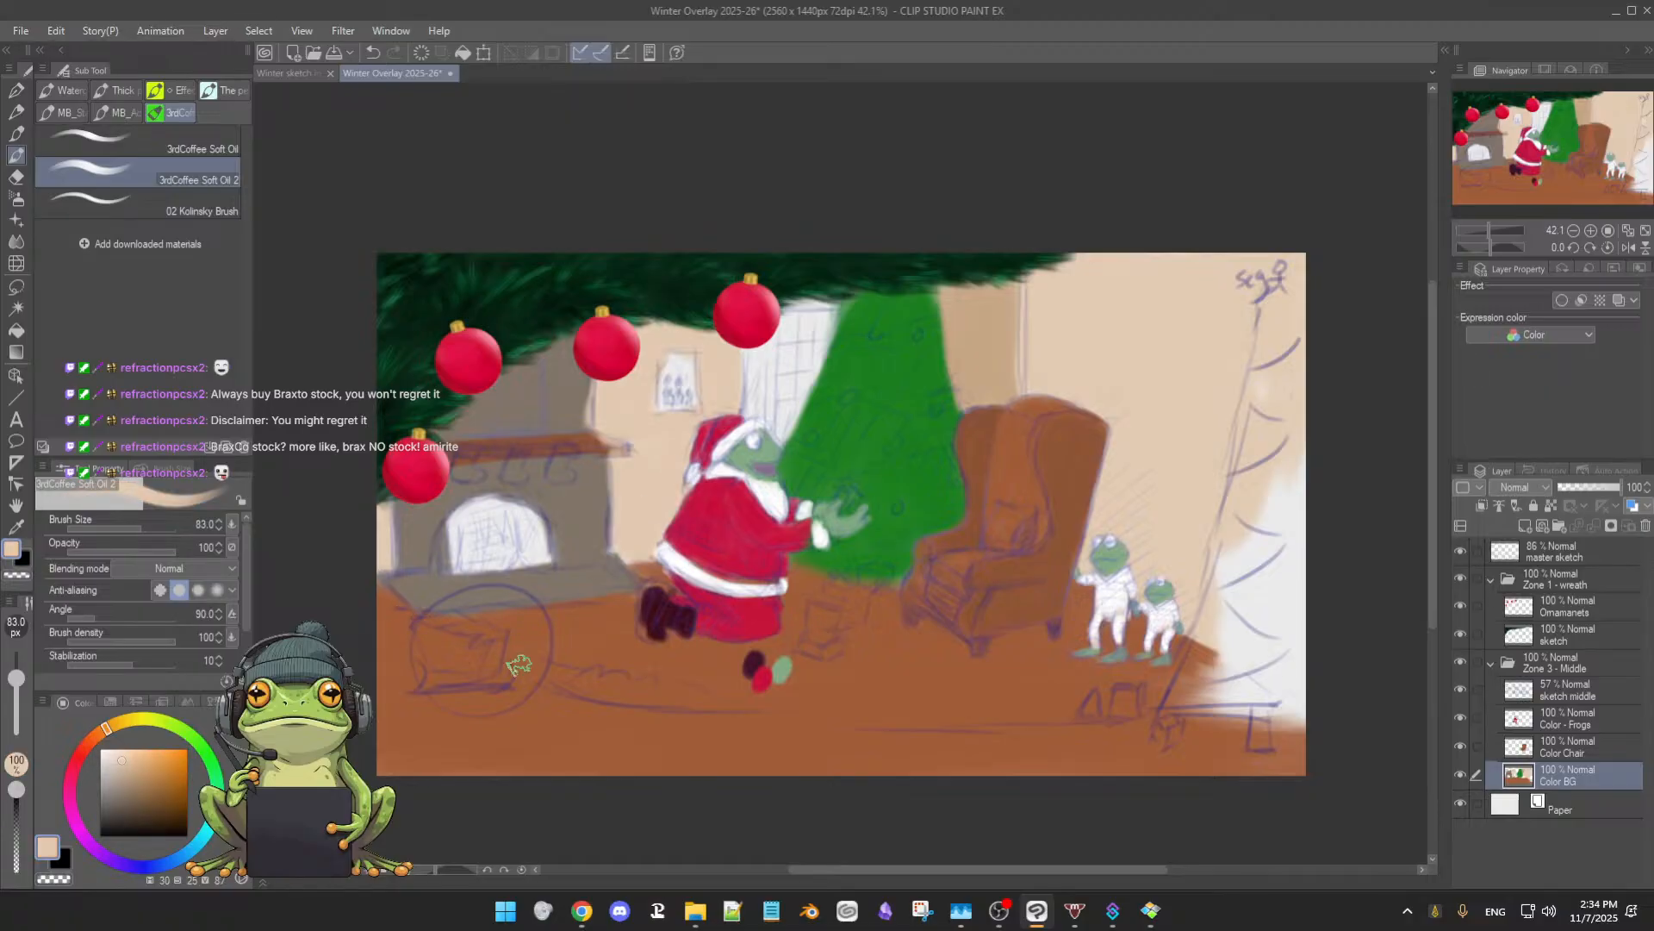
{"action": "left_click_drag", "start_coordinate": [480, 638], "coordinate": [645, 622]}
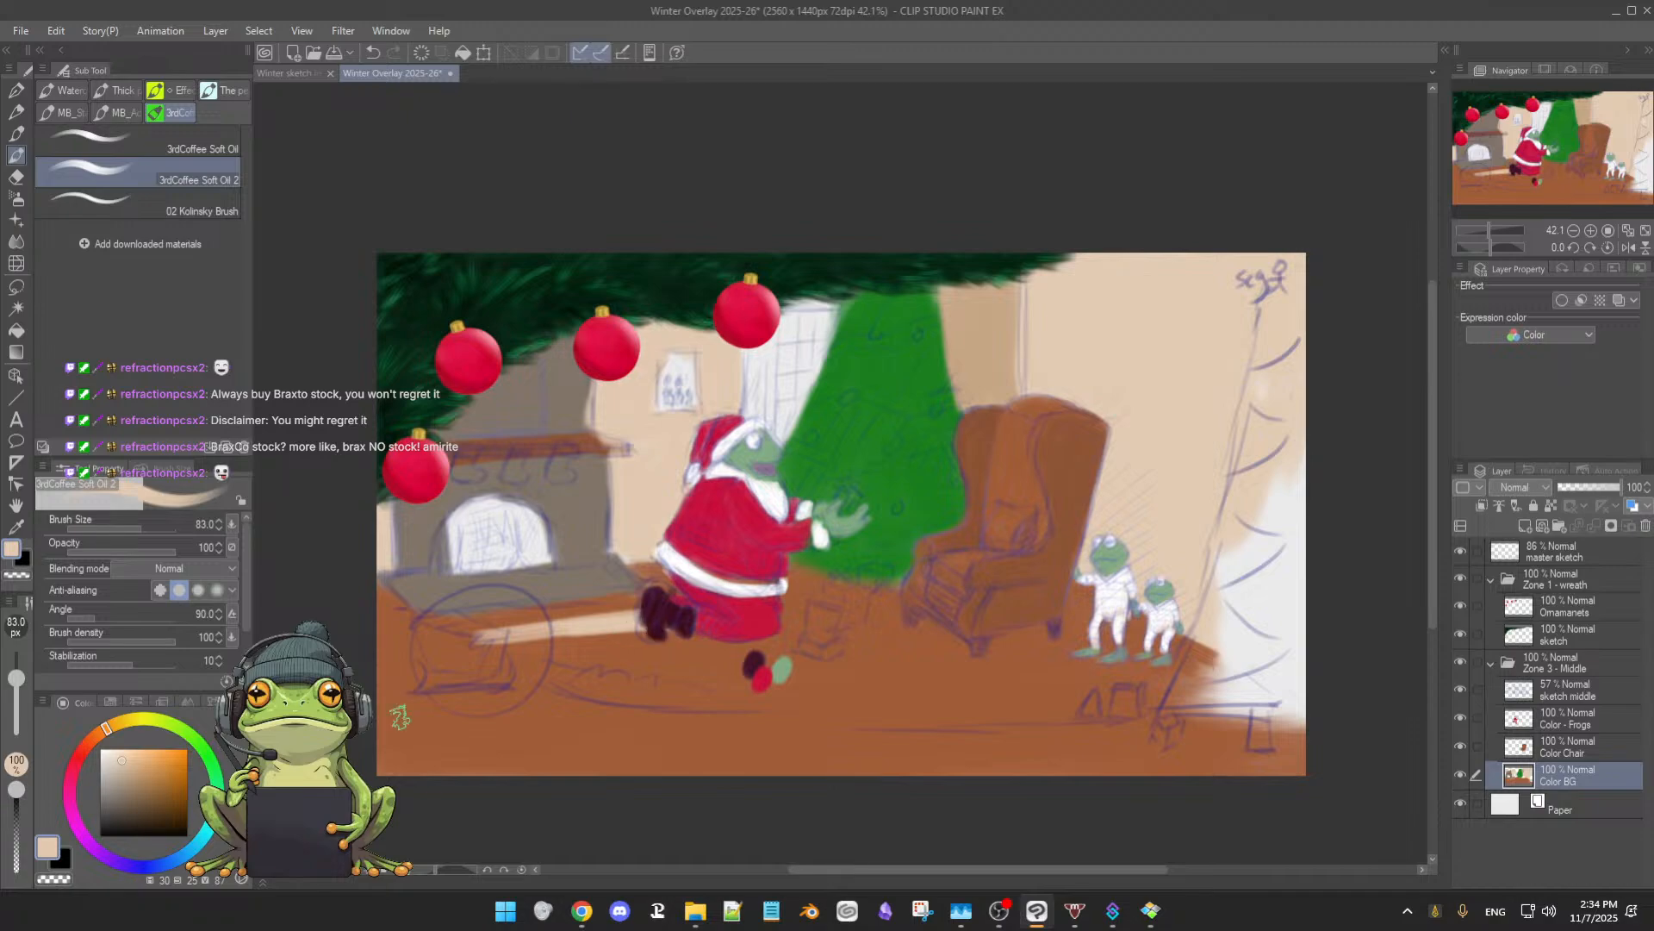
{"action": "left_click", "coordinate": [87, 750]}
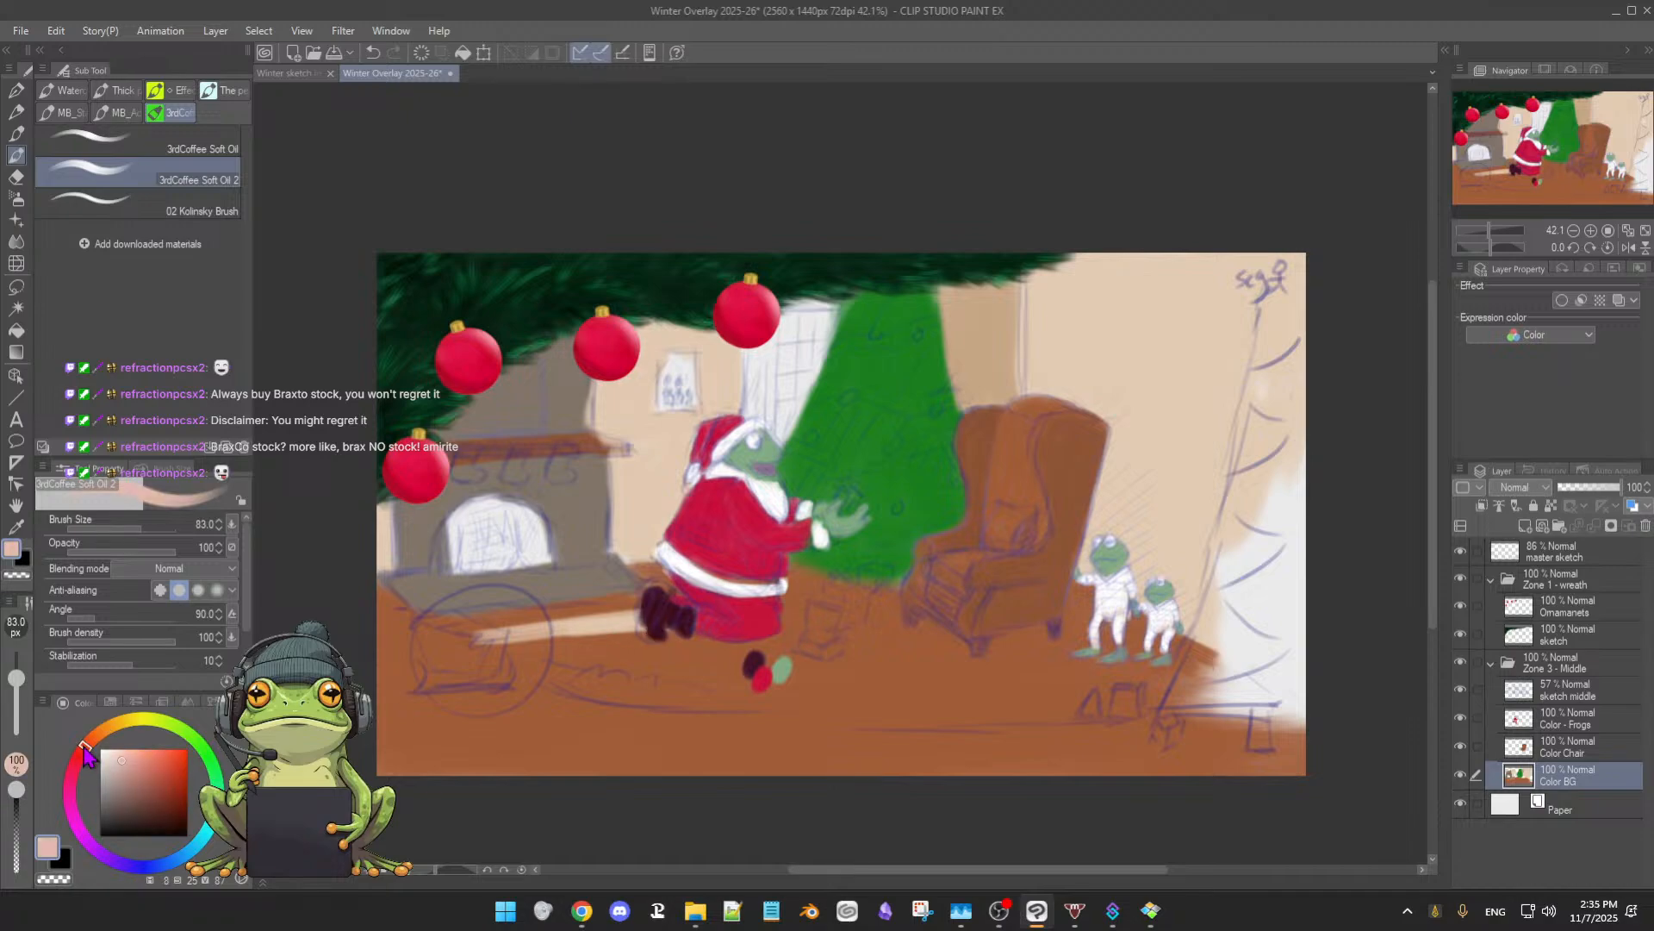
{"action": "left_click_drag", "start_coordinate": [124, 756], "coordinate": [129, 773]}
{"action": "left_click", "coordinate": [76, 779]}
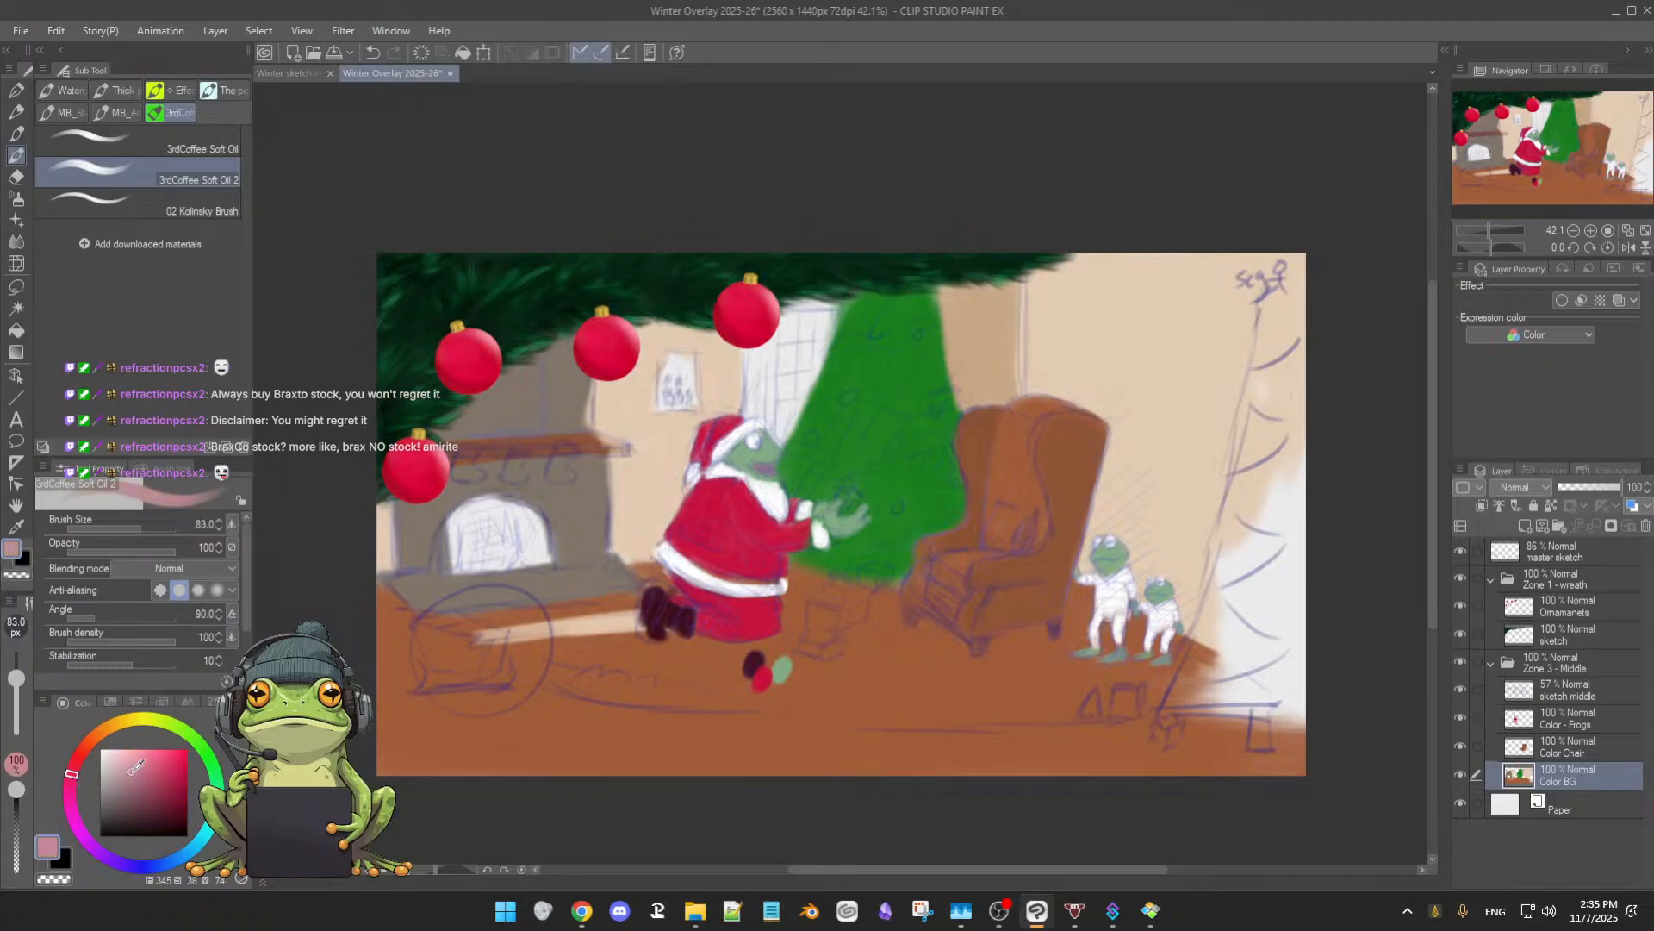
{"action": "left_click_drag", "start_coordinate": [143, 758], "coordinate": [135, 769]}
{"action": "mouse_move", "coordinate": [501, 631]}
{"action": "left_mouse_down"}
{"action": "mouse_move", "coordinate": [608, 628]}
{"action": "mouse_move", "coordinate": [495, 640]}
{"action": "mouse_move", "coordinate": [592, 633]}
{"action": "mouse_move", "coordinate": [552, 630]}
{"action": "left_mouse_up"}
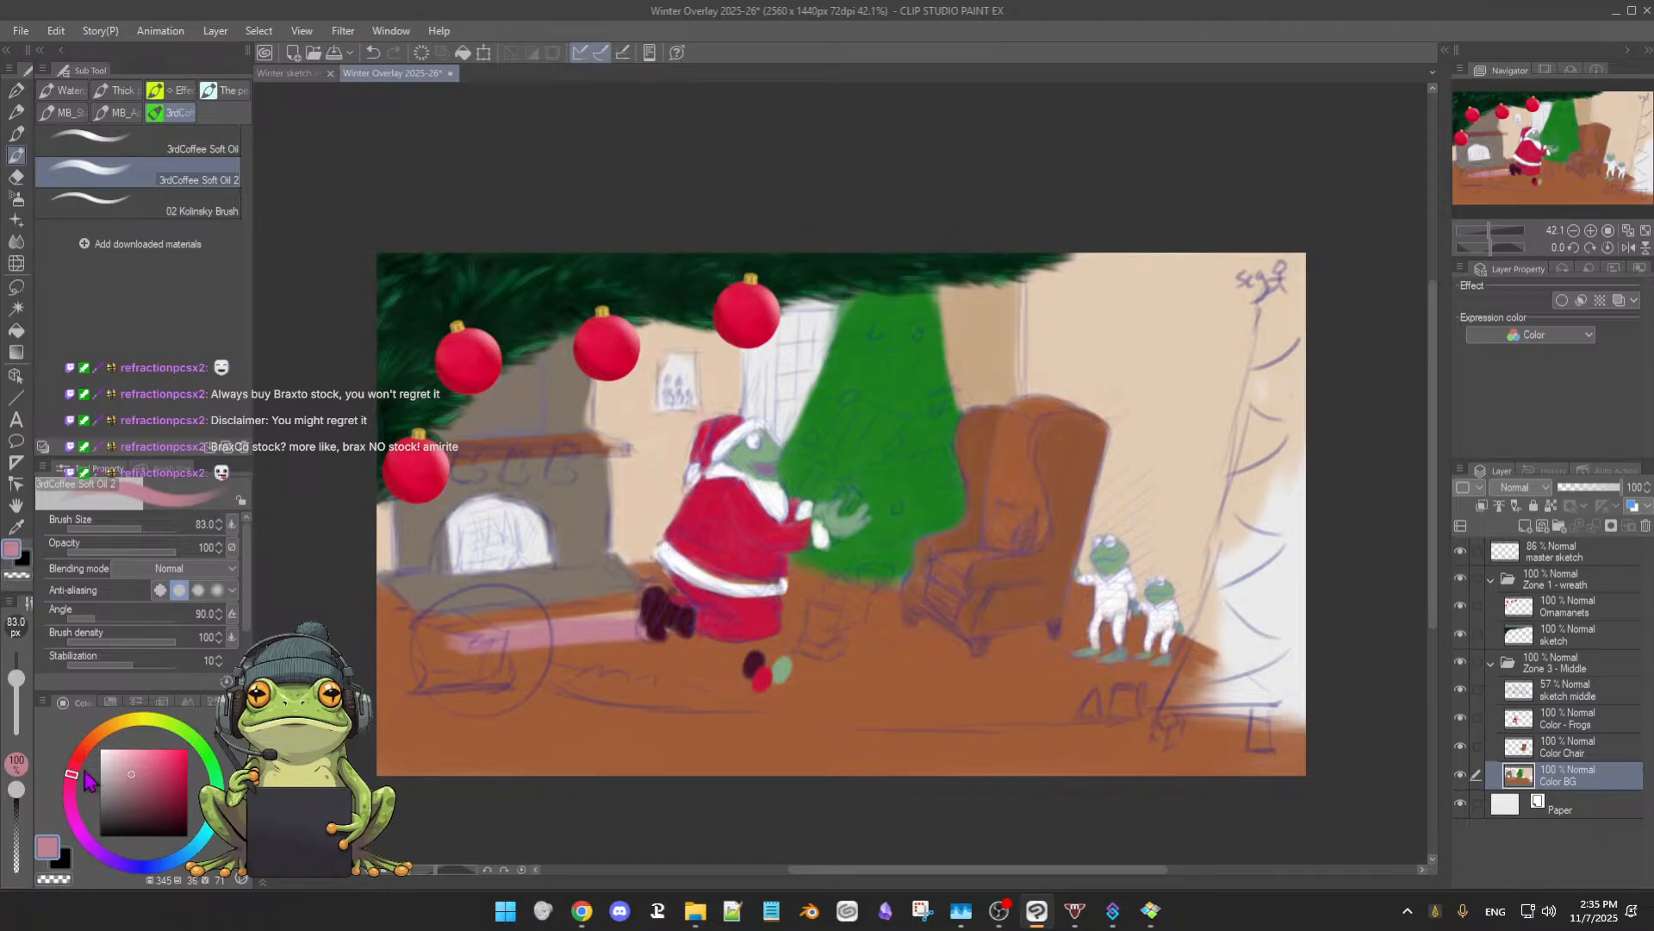
- Try a paler grayish pink for the rug and spread it from the hearth past the Santa frog, enlarging the brush to 192.2 px
{"action": "left_click_drag", "start_coordinate": [128, 765], "coordinate": [119, 771]}
{"action": "mouse_move", "coordinate": [508, 644]}
{"action": "left_mouse_down"}
{"action": "mouse_move", "coordinate": [541, 632]}
{"action": "mouse_move", "coordinate": [506, 634]}
{"action": "mouse_move", "coordinate": [664, 622]}
{"action": "left_mouse_up"}
{"action": "left_click_drag", "start_coordinate": [426, 653], "coordinate": [639, 632]}
{"action": "left_click_drag", "start_coordinate": [565, 627], "coordinate": [601, 644]}
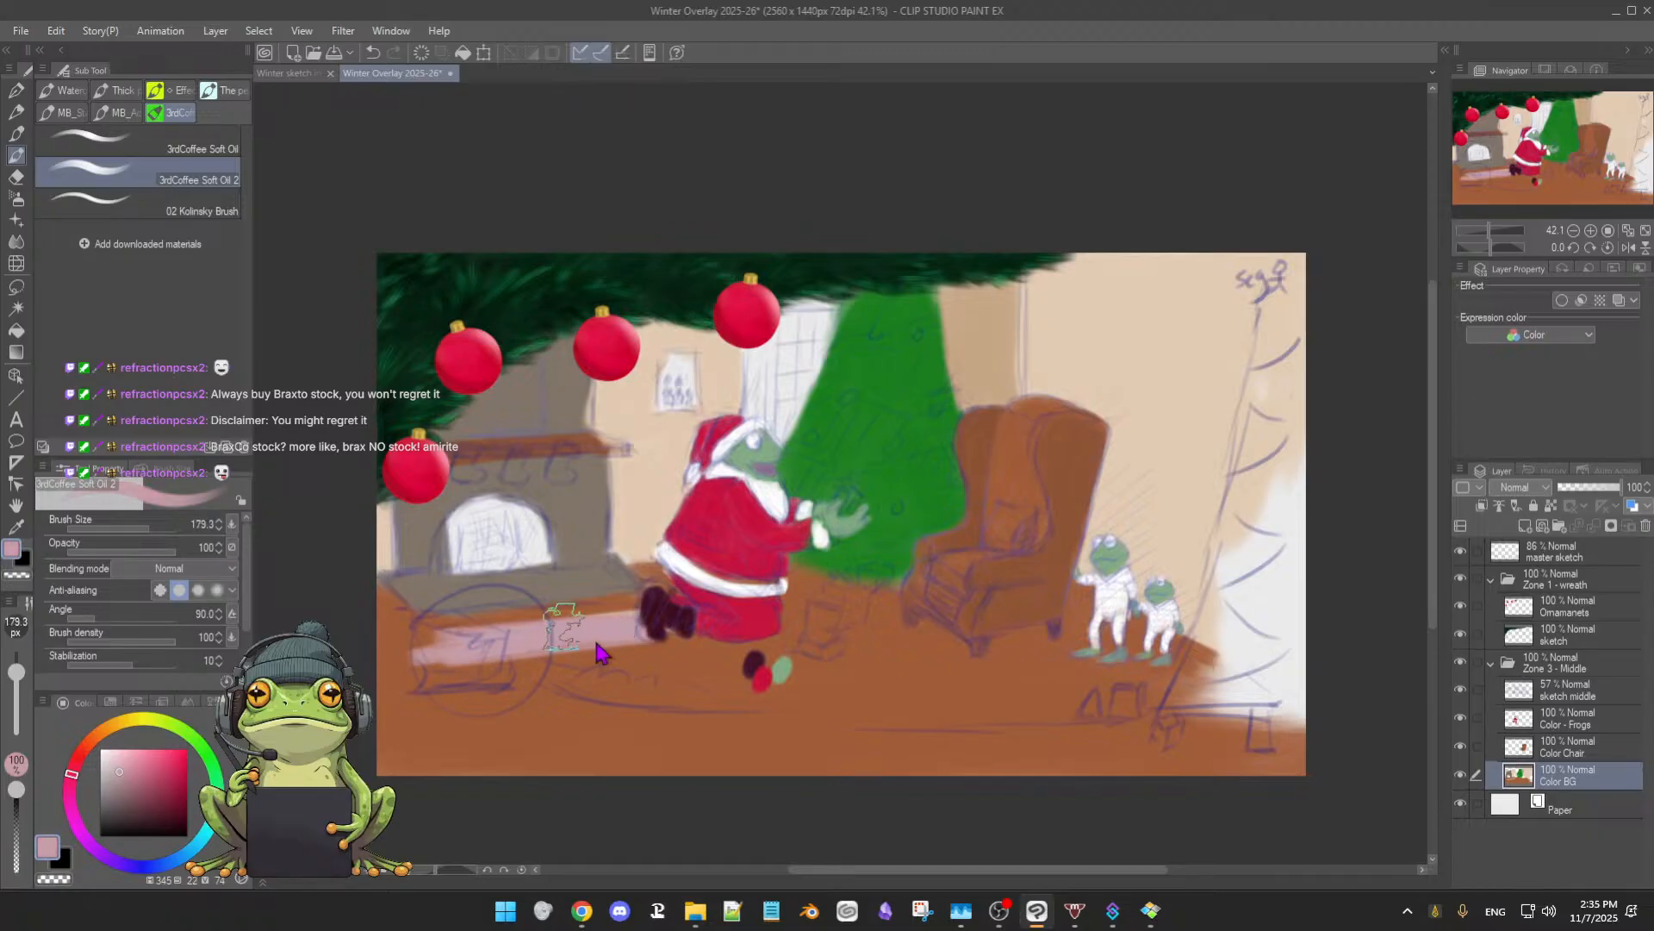
{"action": "left_click_drag", "start_coordinate": [405, 658], "coordinate": [732, 651]}
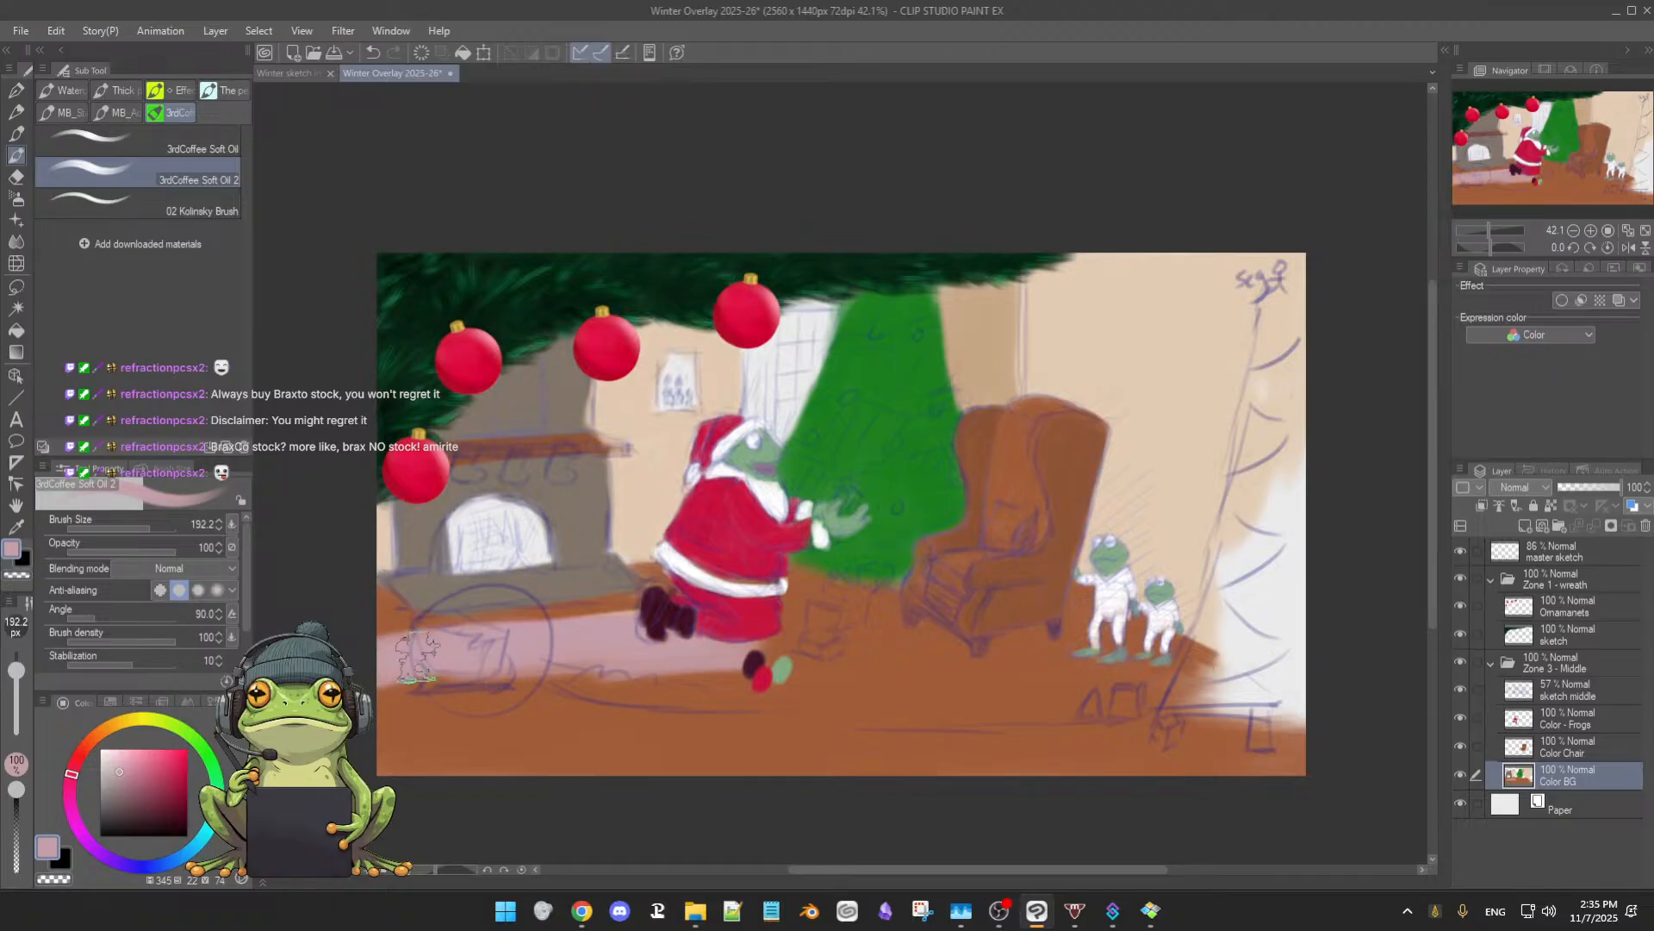
{"action": "left_click_drag", "start_coordinate": [549, 659], "coordinate": [767, 668]}
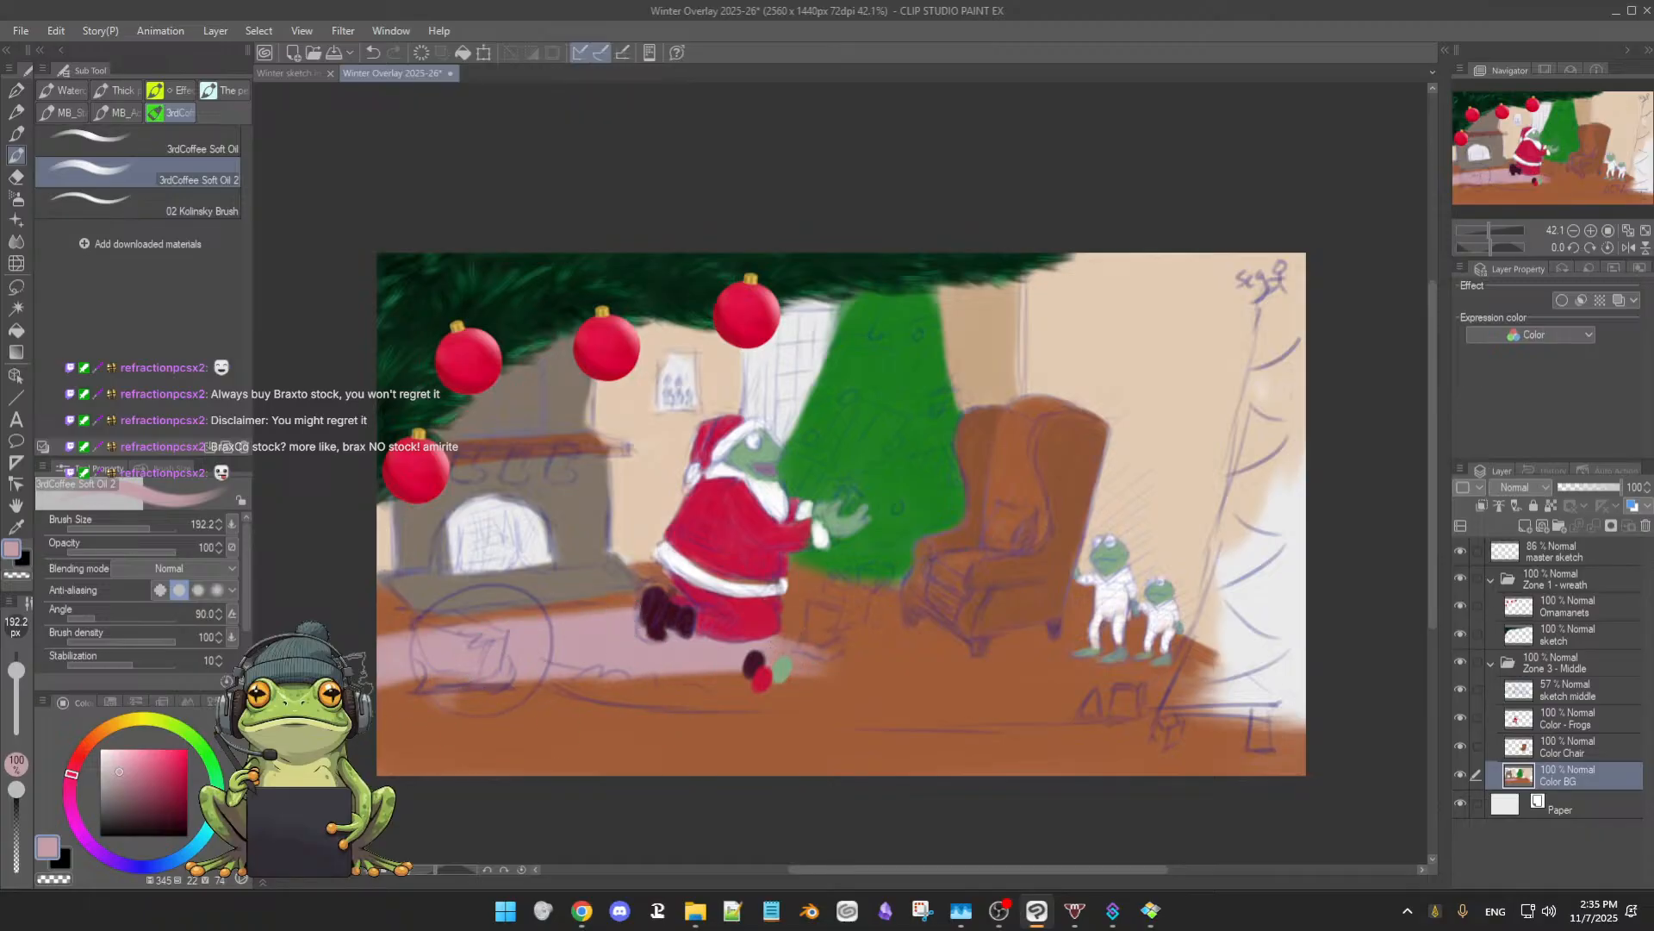
{"action": "left_click_drag", "start_coordinate": [567, 663], "coordinate": [870, 681]}
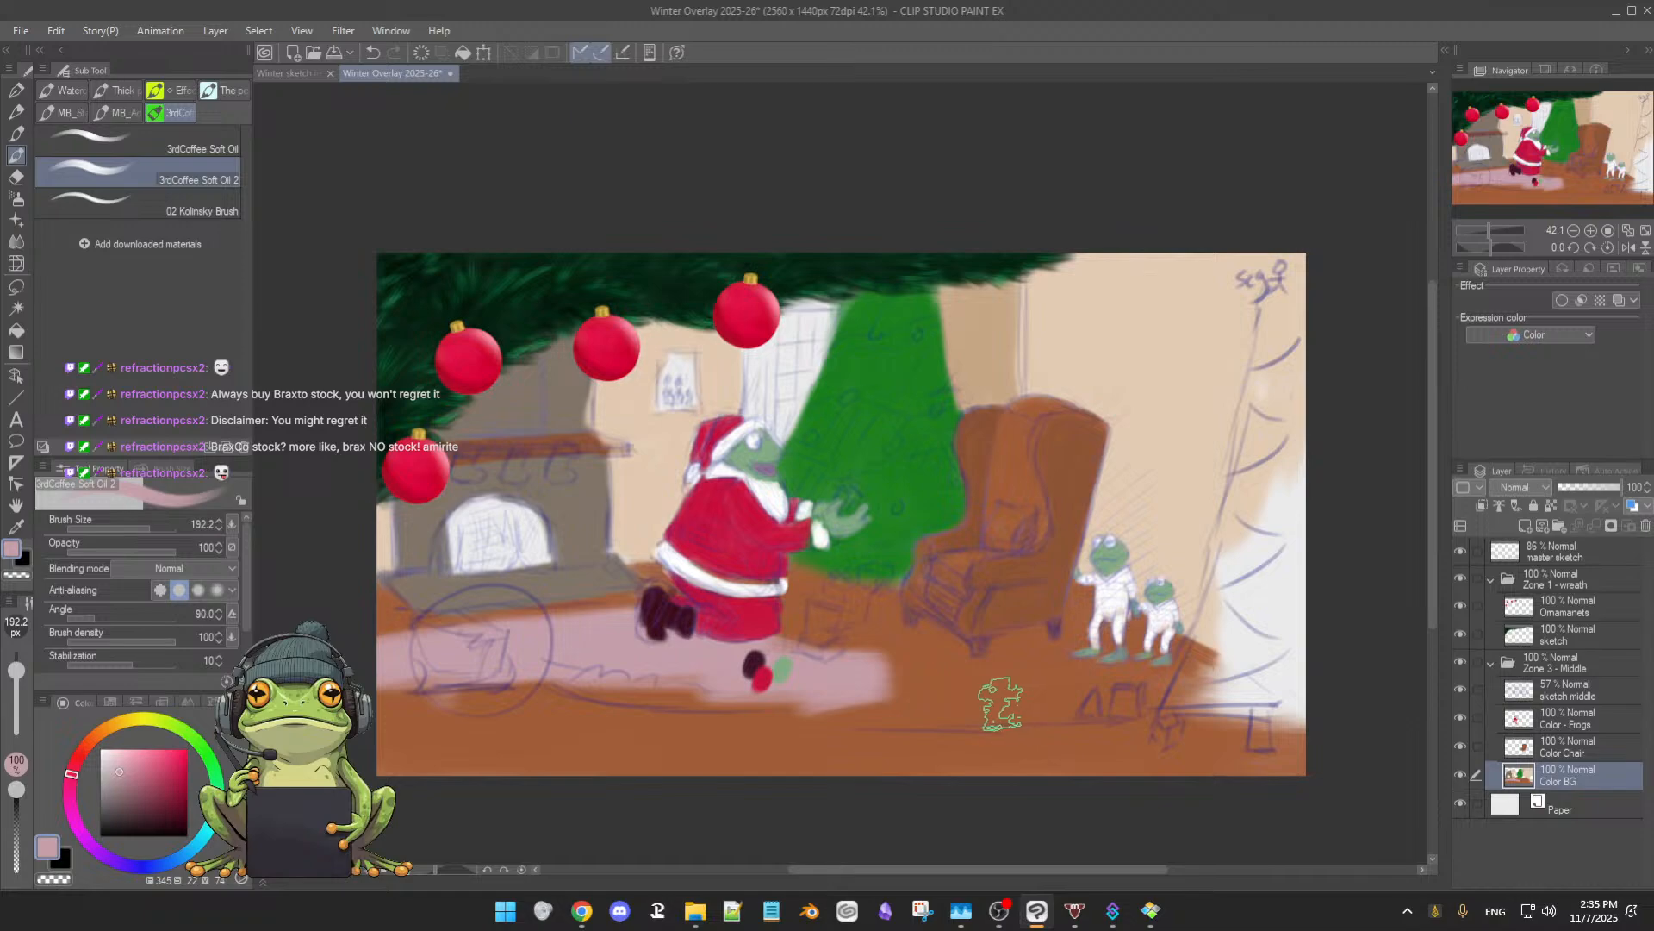
- Undo all the beige and pink rug strokes on the floor
{"action": "key", "text": "ctrl+z"}
{"action": "key", "text": "ctrl+z"}
{"action": "key", "text": "ctrl+z"}
{"action": "key", "text": "ctrl+z"}
{"action": "key", "text": "ctrl+z"}
{"action": "key", "text": "ctrl+z"}
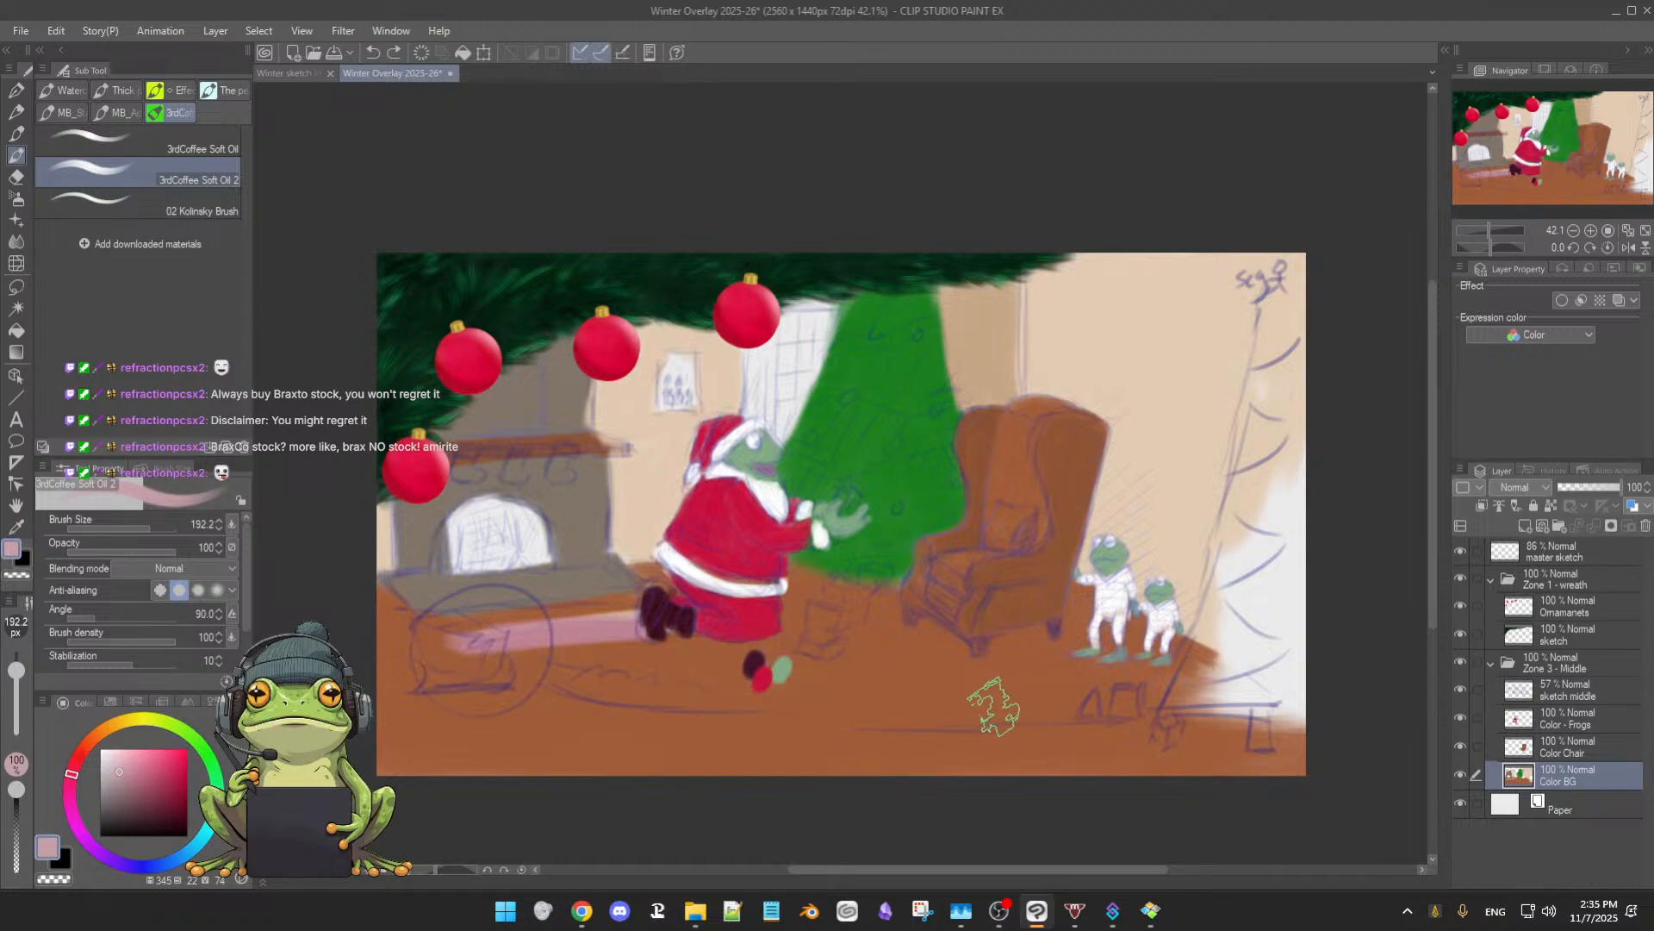
{"action": "key", "text": "ctrl+z"}
{"action": "key", "text": "ctrl+z"}
{"action": "key", "text": "ctrl+z"}
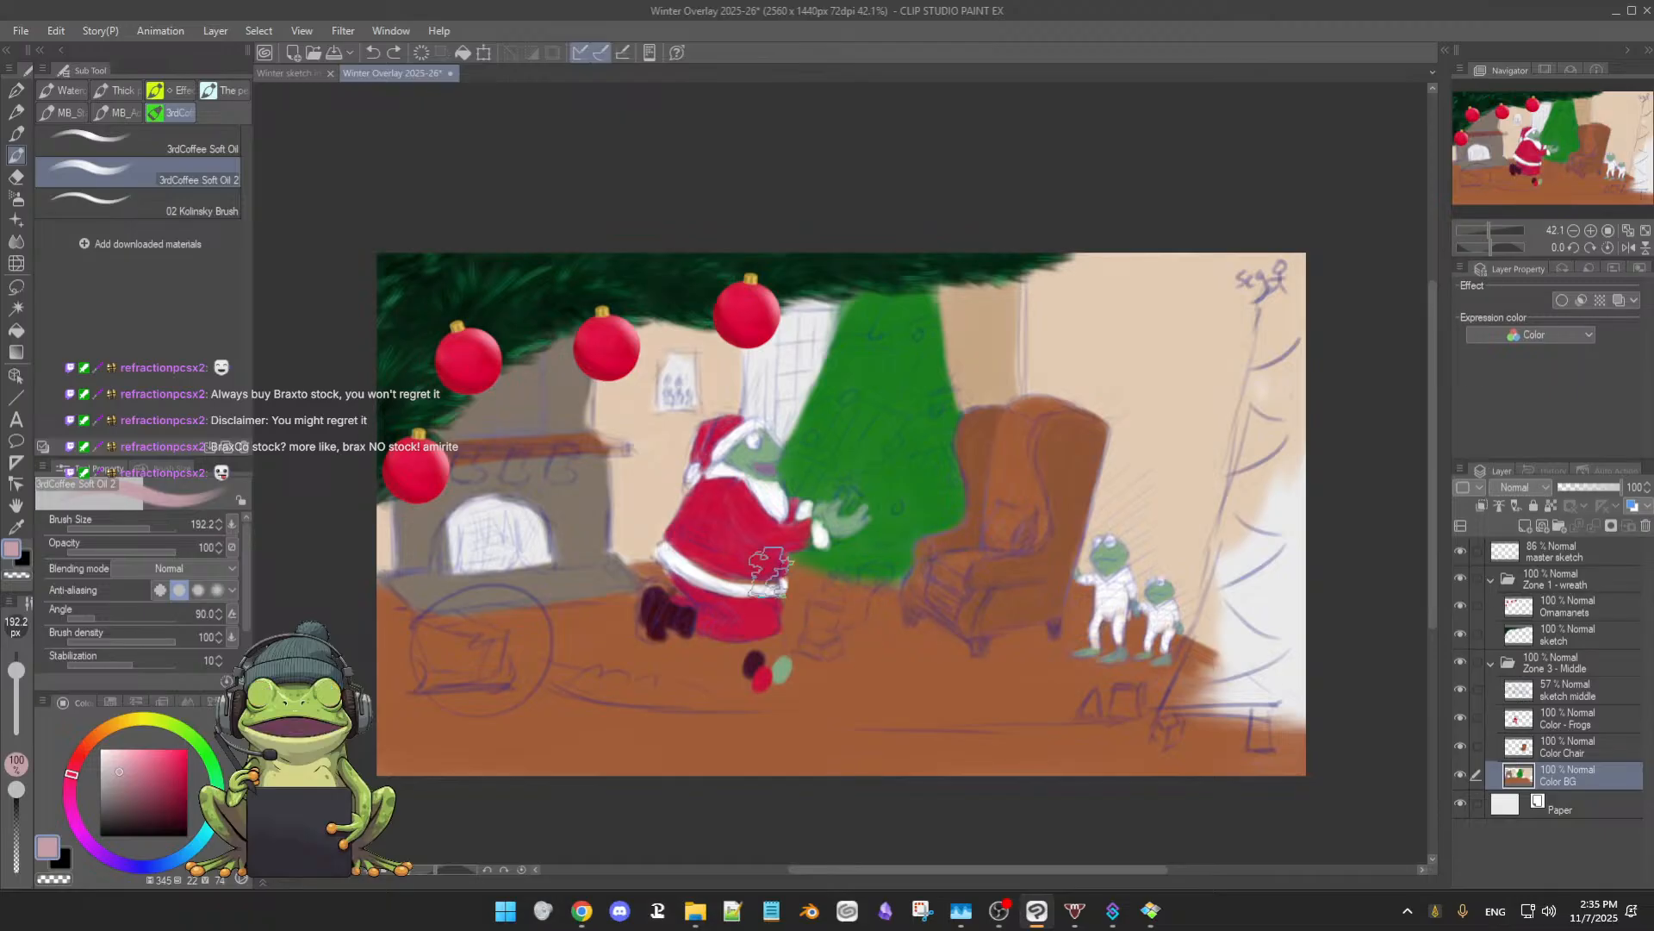
- Trim the edge of the firebox arch with the 3rdCoffee Soft Eraser and repaint its surround in the sampled gray-brown
{"action": "left_click_drag", "start_coordinate": [938, 690], "coordinate": [928, 686]}
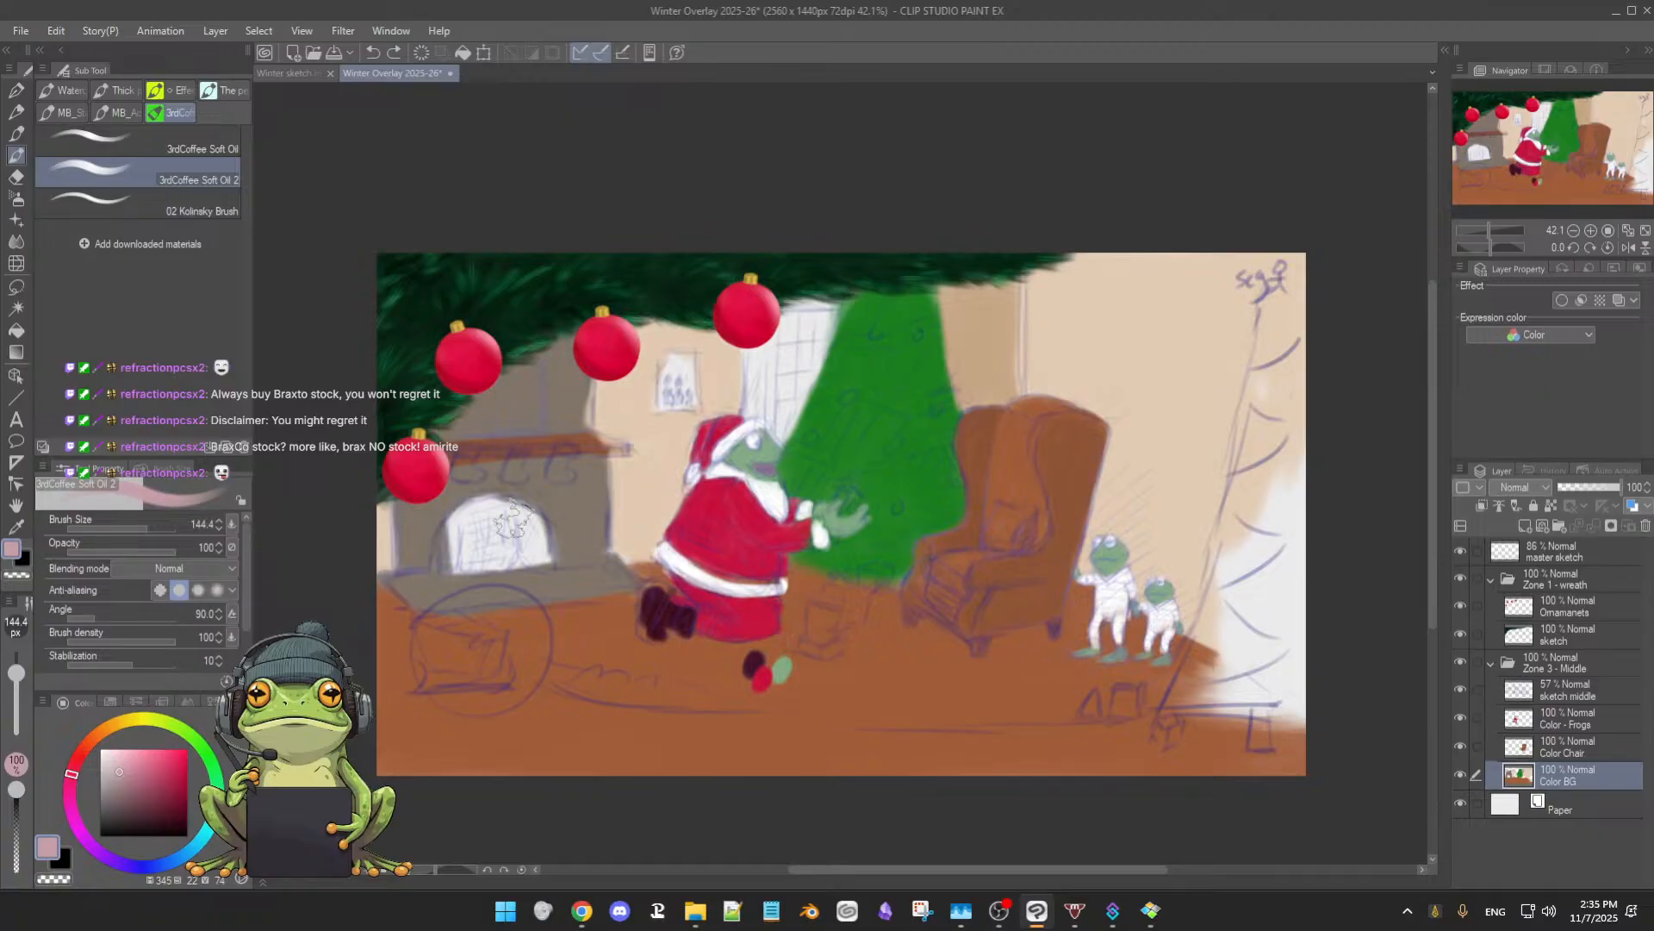
{"action": "key", "text": "e"}
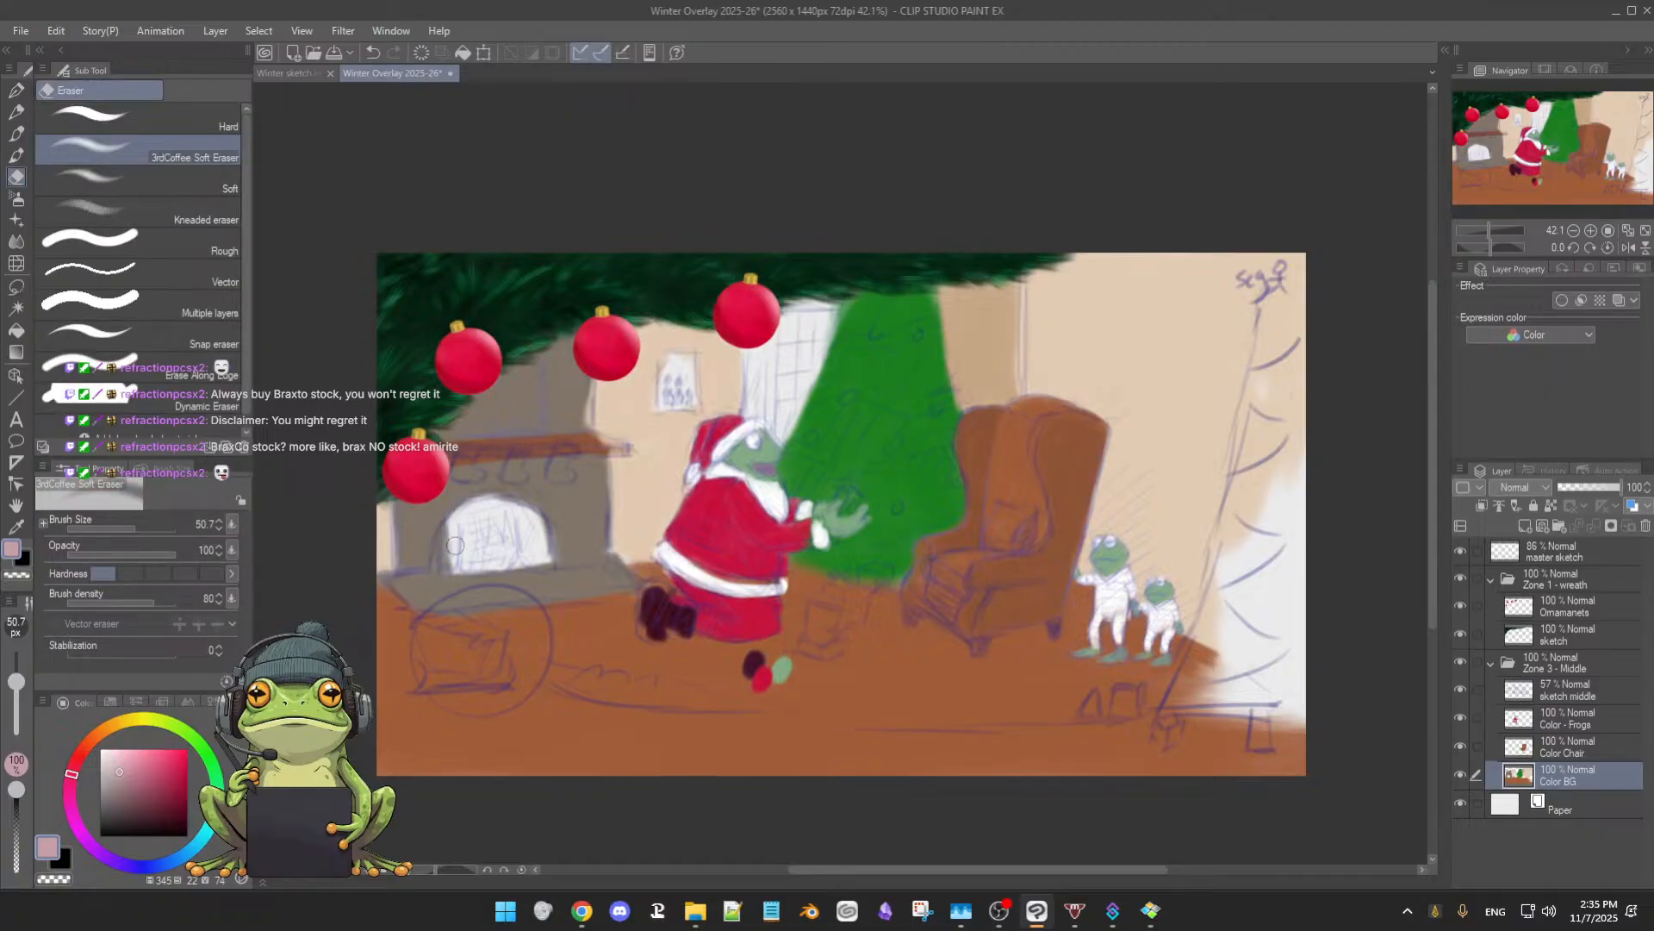
{"action": "mouse_move", "coordinate": [564, 498]}
{"action": "left_mouse_down"}
{"action": "mouse_move", "coordinate": [571, 524]}
{"action": "mouse_move", "coordinate": [538, 510]}
{"action": "left_mouse_up"}
{"action": "key", "text": "b"}
{"action": "left_click", "coordinate": [584, 480], "text": "alt"}
{"action": "mouse_move", "coordinate": [583, 483]}
{"action": "left_mouse_down"}
{"action": "mouse_move", "coordinate": [573, 517]}
{"action": "mouse_move", "coordinate": [569, 496]}
{"action": "left_mouse_up"}
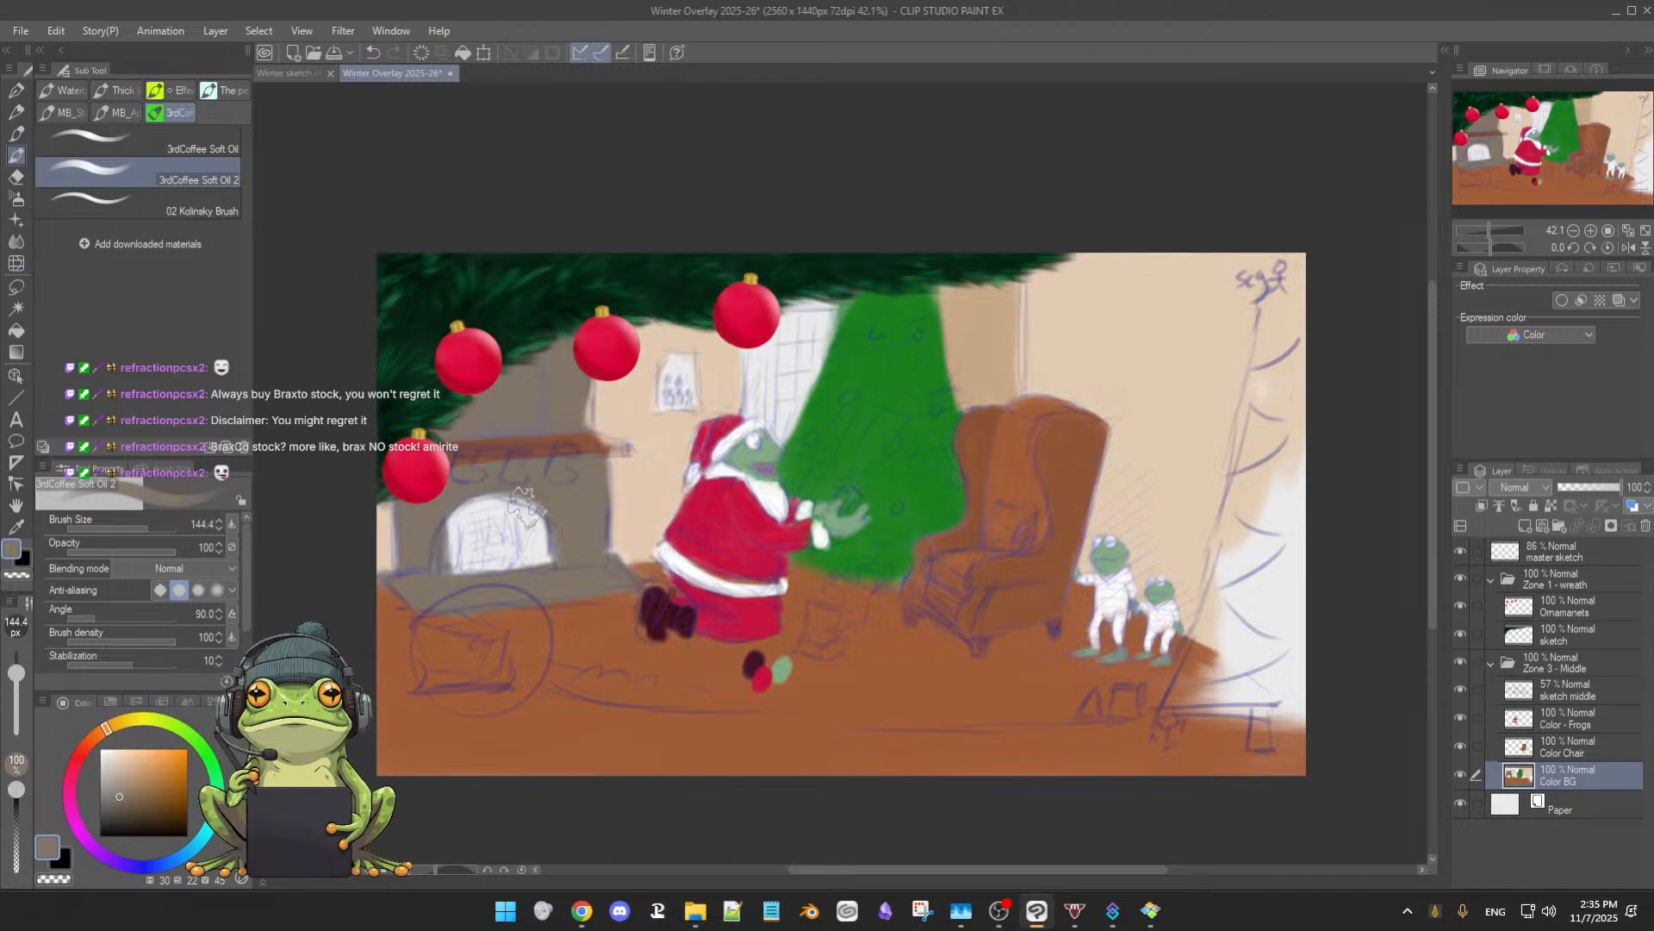
- Dab gray-brown into the firebox opening, fill it with a sampled light gray at 70.7 px, and resample the hearth's gray-brown
{"action": "key", "text": "["}
{"action": "key", "text": "["}
{"action": "left_click_drag", "start_coordinate": [522, 520], "coordinate": [531, 546]}
{"action": "key", "text": "bracketleft"}
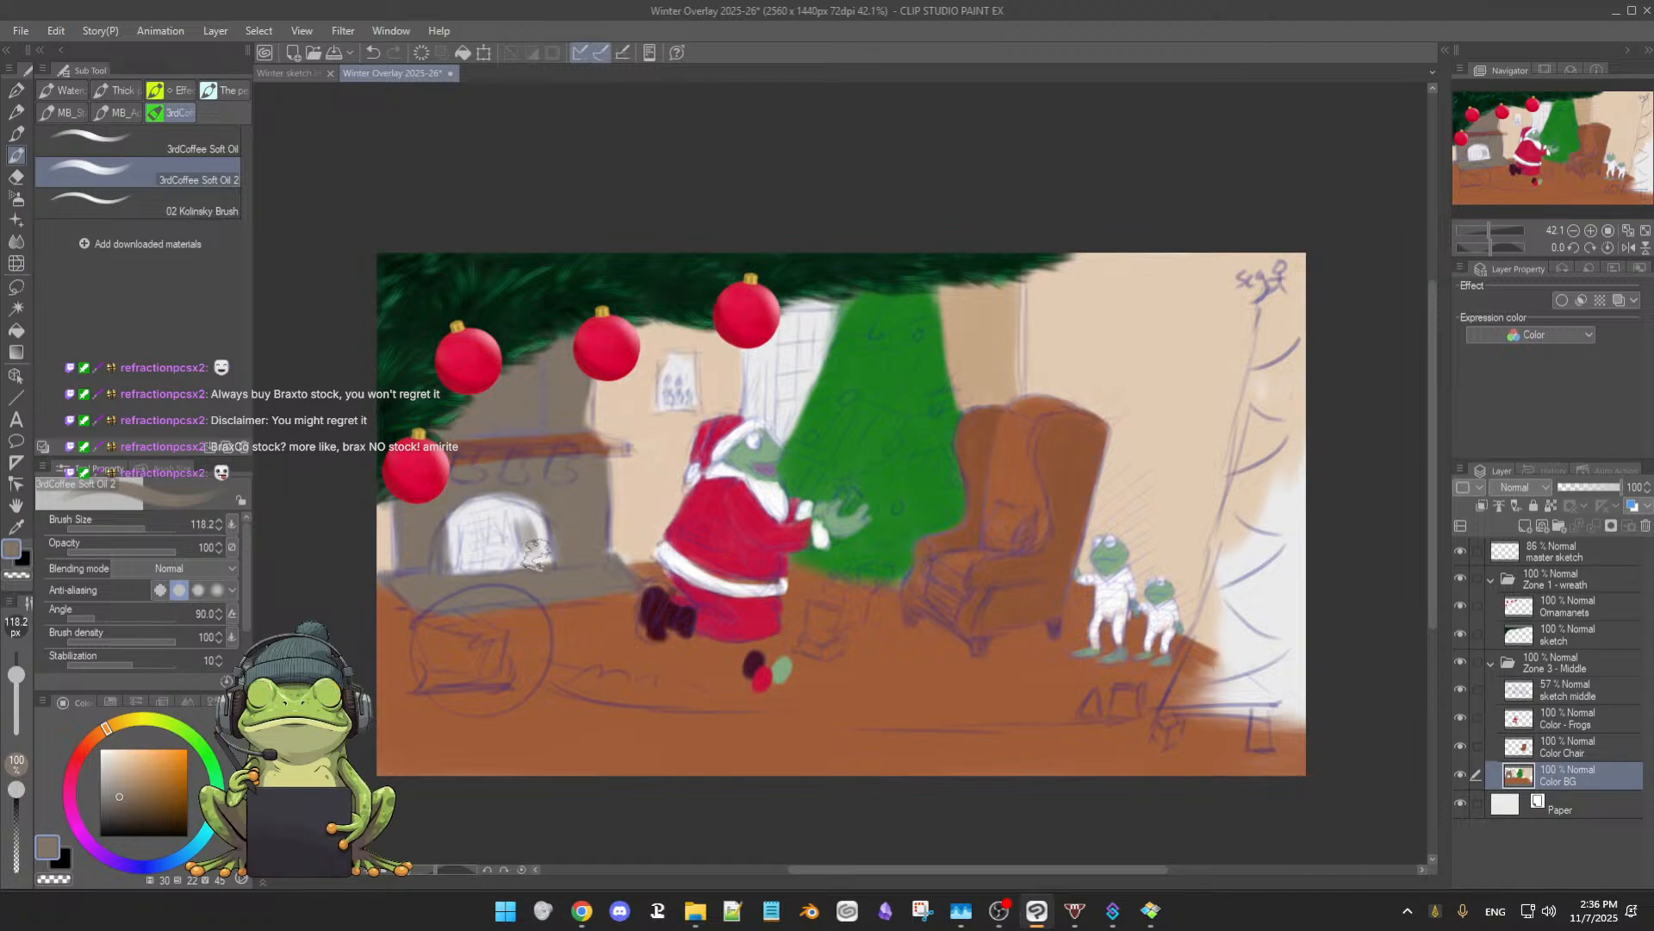
{"action": "left_click", "coordinate": [527, 517], "text": "alt"}
{"action": "key", "text": "bracketleft"}
{"action": "key", "text": "bracketleft"}
{"action": "key", "text": "bracketleft"}
{"action": "key", "text": "bracketleft"}
{"action": "key", "text": "bracketleft"}
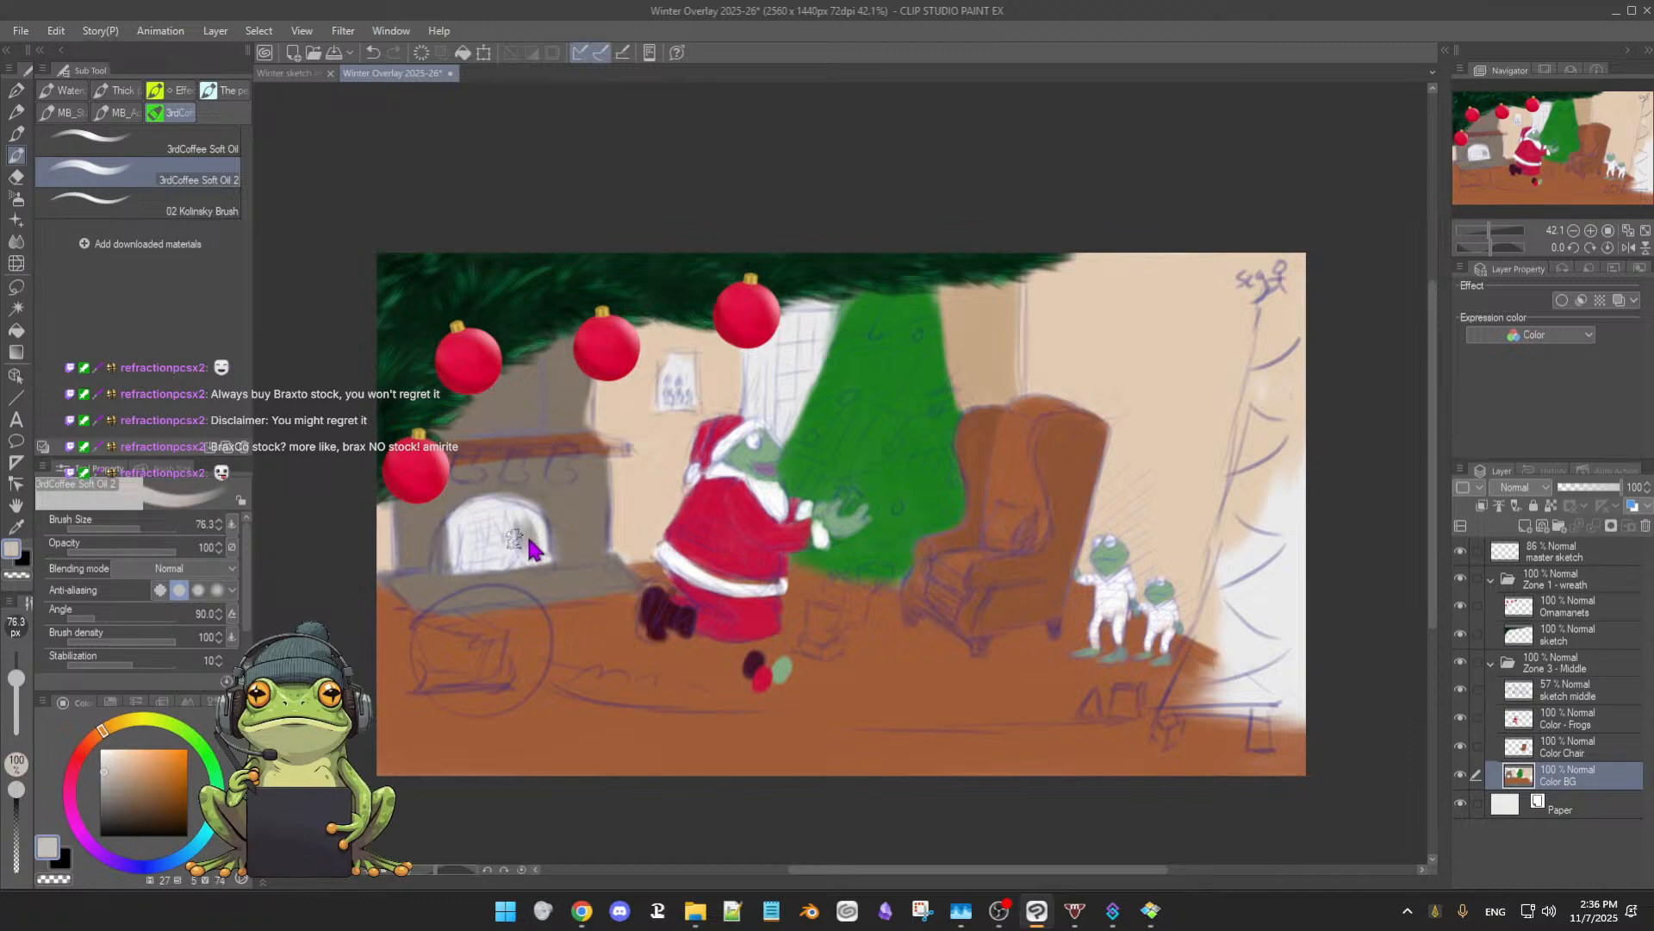
{"action": "mouse_move", "coordinate": [513, 536]}
{"action": "left_mouse_down"}
{"action": "mouse_move", "coordinate": [474, 517]}
{"action": "mouse_move", "coordinate": [461, 560]}
{"action": "mouse_move", "coordinate": [448, 534]}
{"action": "mouse_move", "coordinate": [455, 564]}
{"action": "mouse_move", "coordinate": [452, 544]}
{"action": "left_mouse_up"}
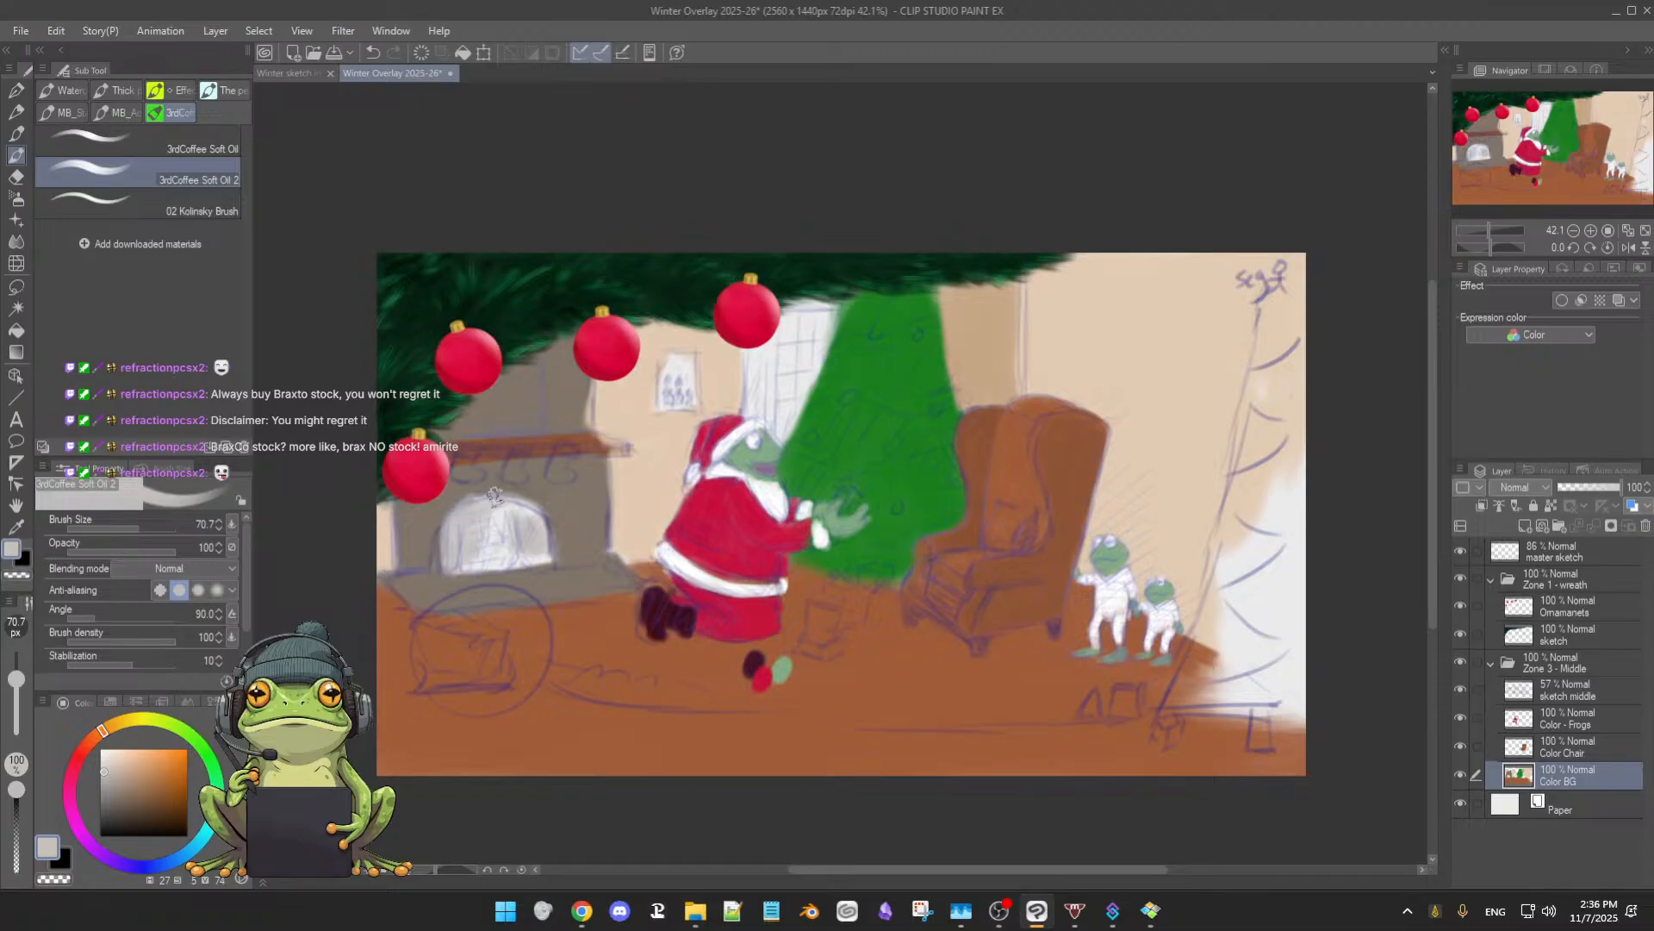
{"action": "mouse_move", "coordinate": [527, 525]}
{"action": "left_mouse_down"}
{"action": "mouse_move", "coordinate": [470, 544]}
{"action": "mouse_move", "coordinate": [497, 546]}
{"action": "mouse_move", "coordinate": [483, 561]}
{"action": "mouse_move", "coordinate": [539, 556]}
{"action": "mouse_move", "coordinate": [484, 566]}
{"action": "mouse_move", "coordinate": [545, 563]}
{"action": "left_mouse_up"}
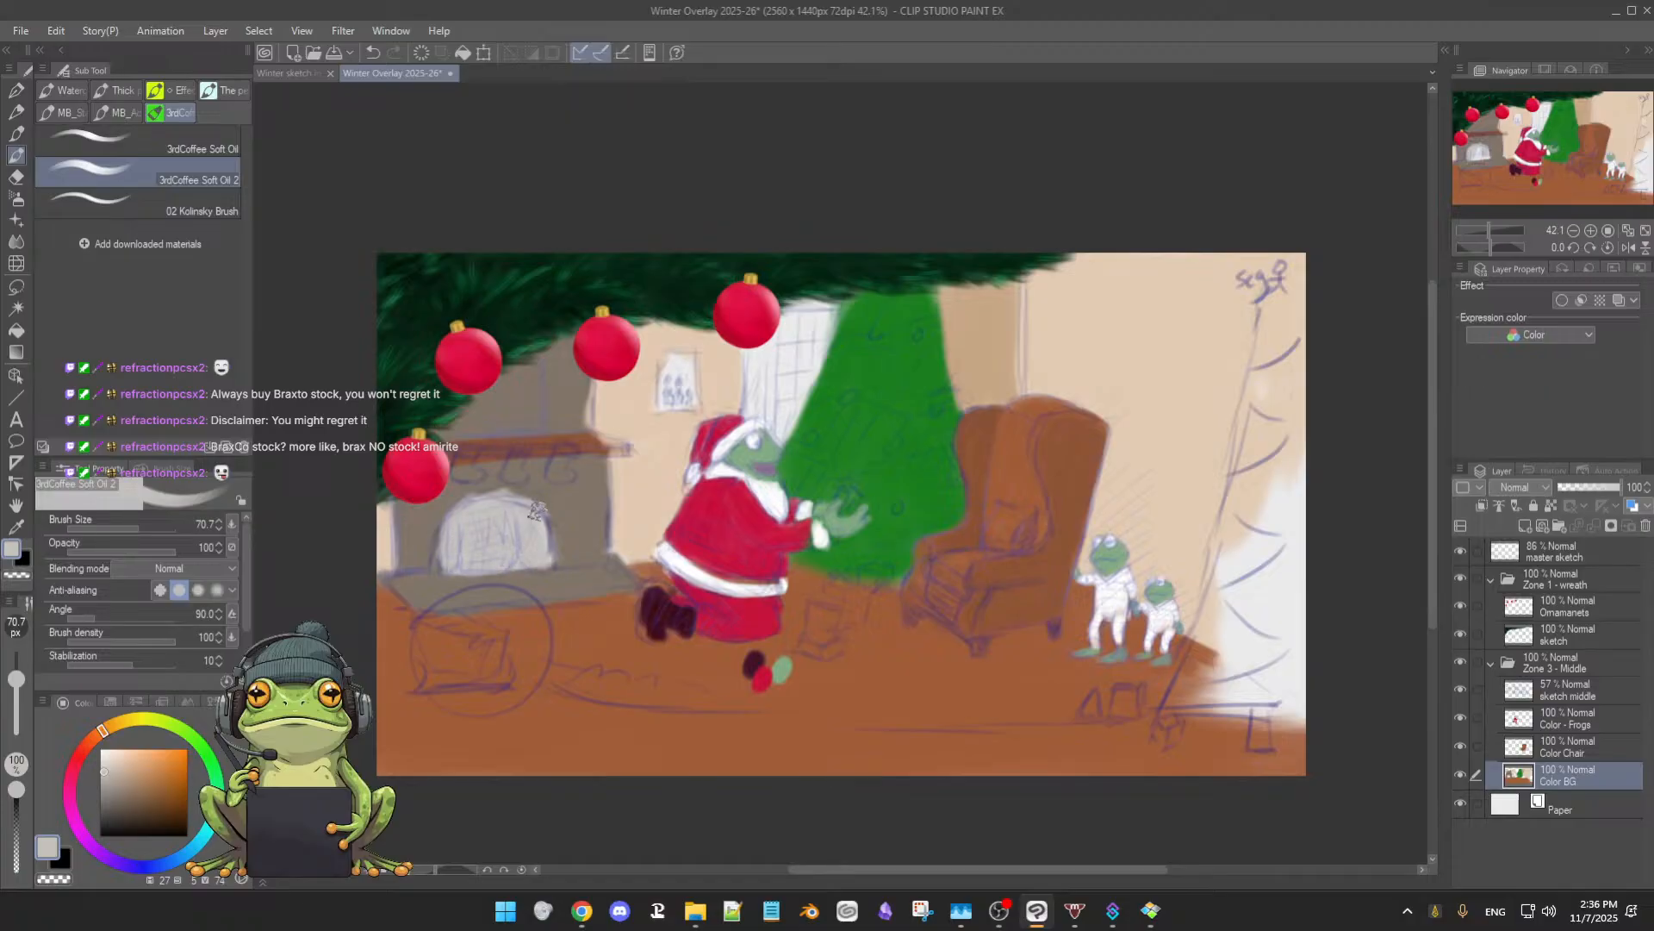
{"action": "left_click", "coordinate": [444, 584], "text": "alt"}
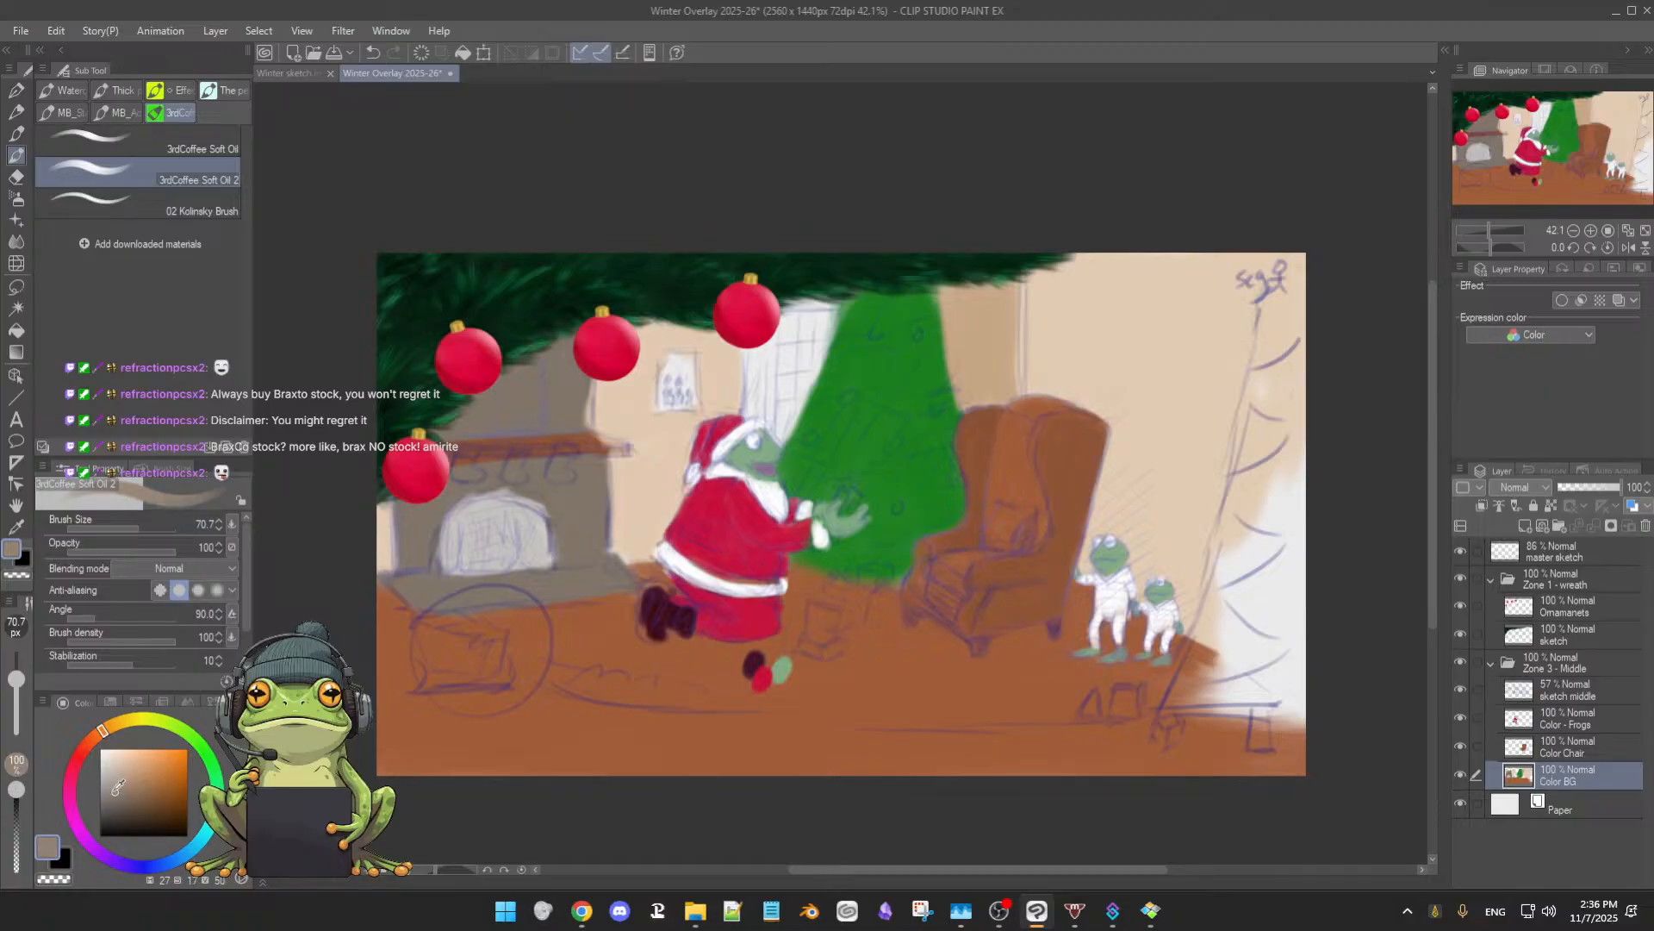
- Dab a darker gray-brown into the upper firebox at 77.4 px and touch up the arch edge with the sampled surround color
{"action": "left_click", "coordinate": [113, 797]}
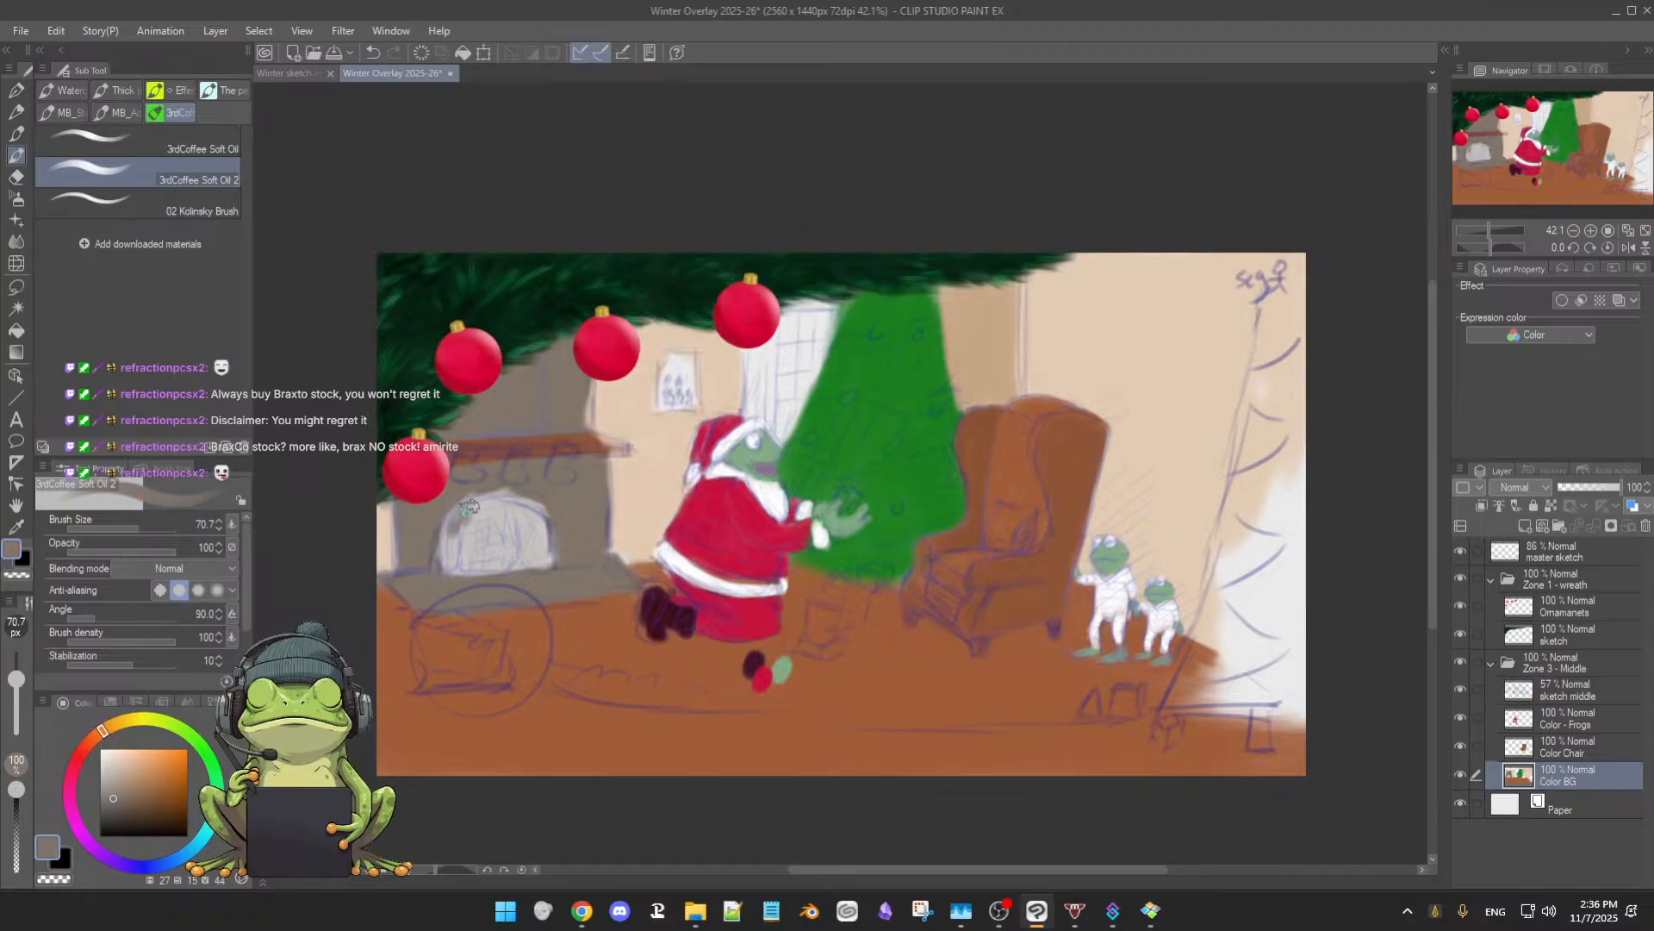
{"action": "left_click_drag", "start_coordinate": [492, 501], "coordinate": [538, 520]}
{"action": "key", "text": "]"}
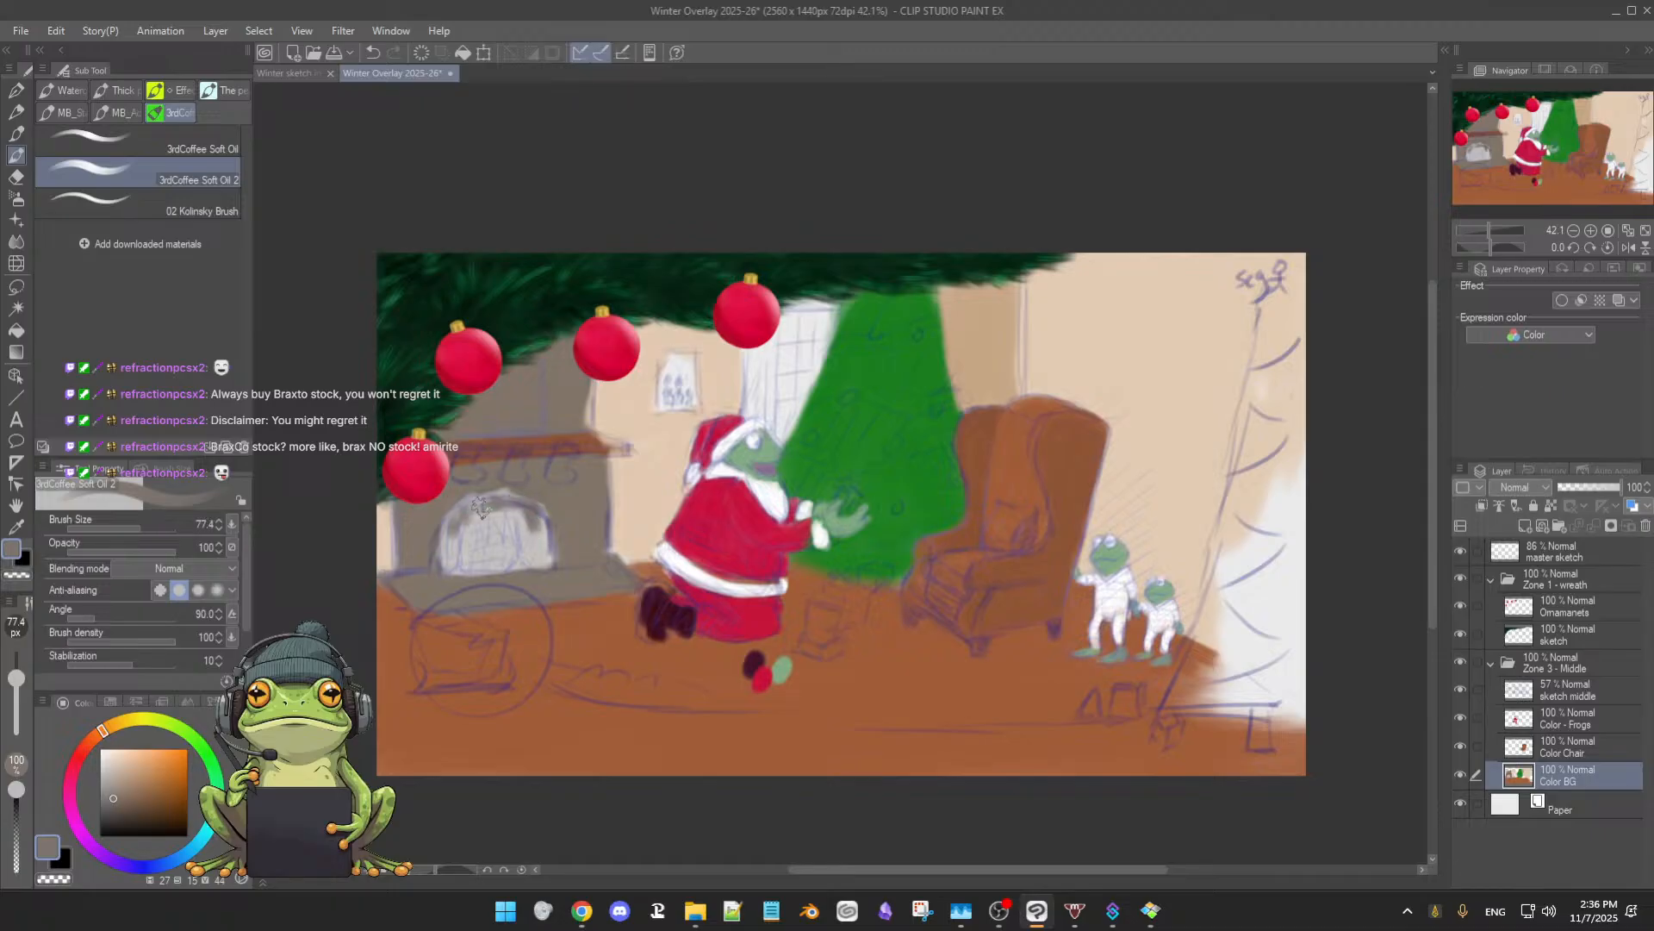
{"action": "left_click", "coordinate": [450, 504], "text": "alt"}
{"action": "left_click_drag", "start_coordinate": [447, 512], "coordinate": [470, 494]}
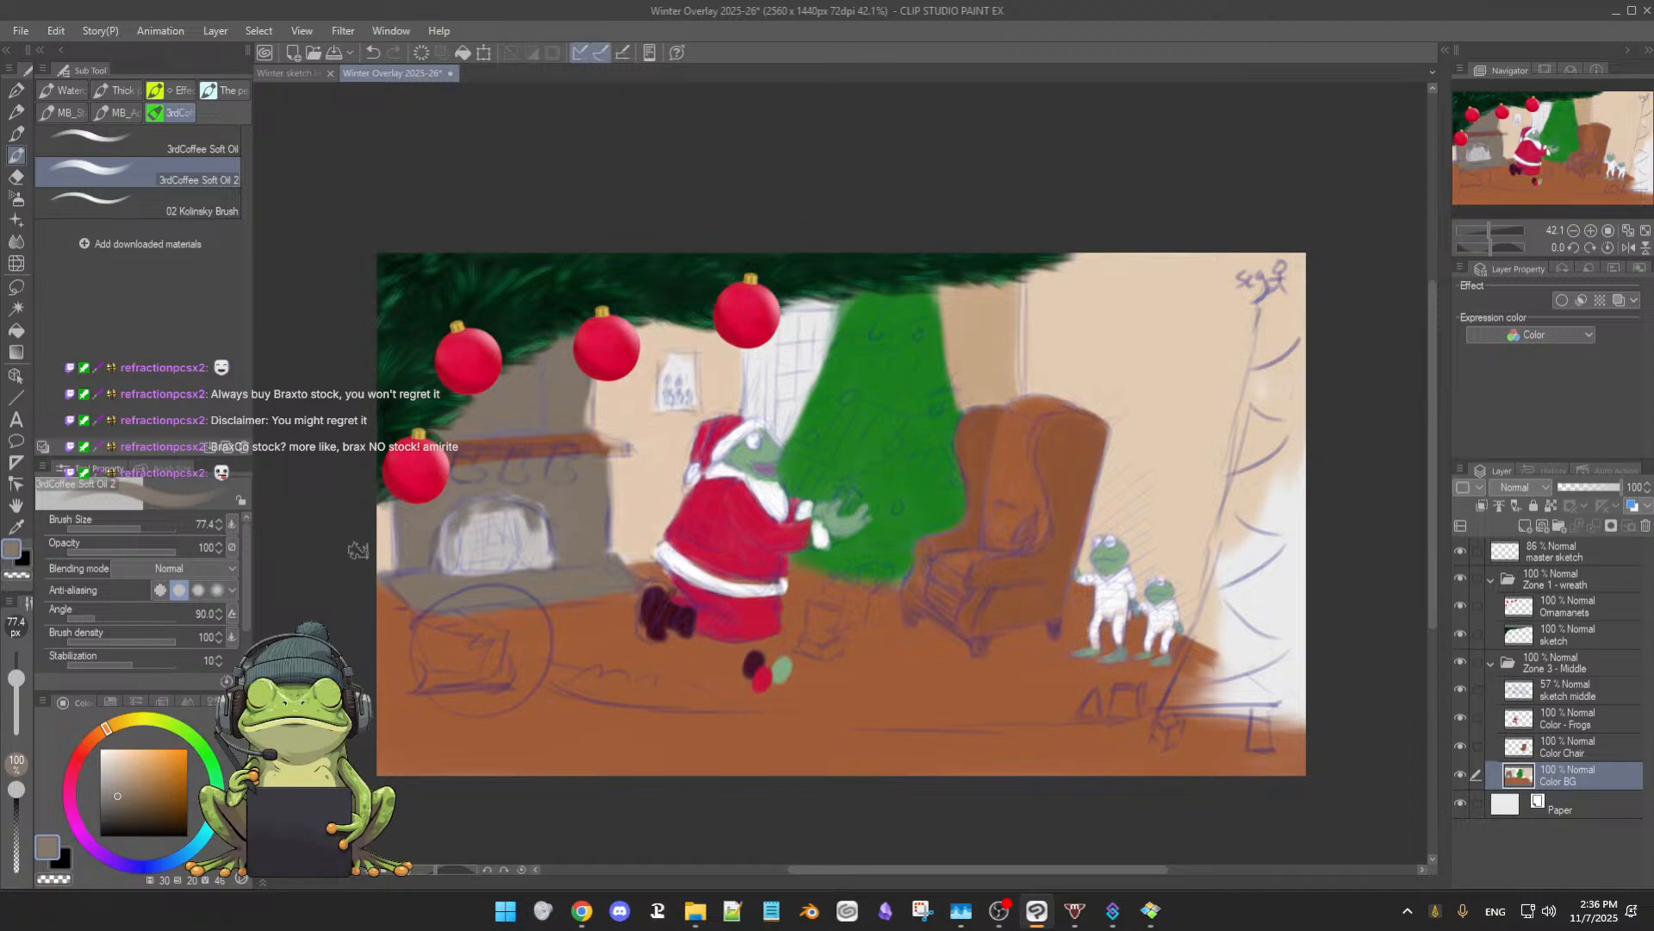
- Mix a pale yellow and paint a few flame strokes in the firebox with the brush at 36.9 px
{"action": "left_click", "coordinate": [107, 765]}
{"action": "left_click_drag", "start_coordinate": [119, 725], "coordinate": [119, 724]}
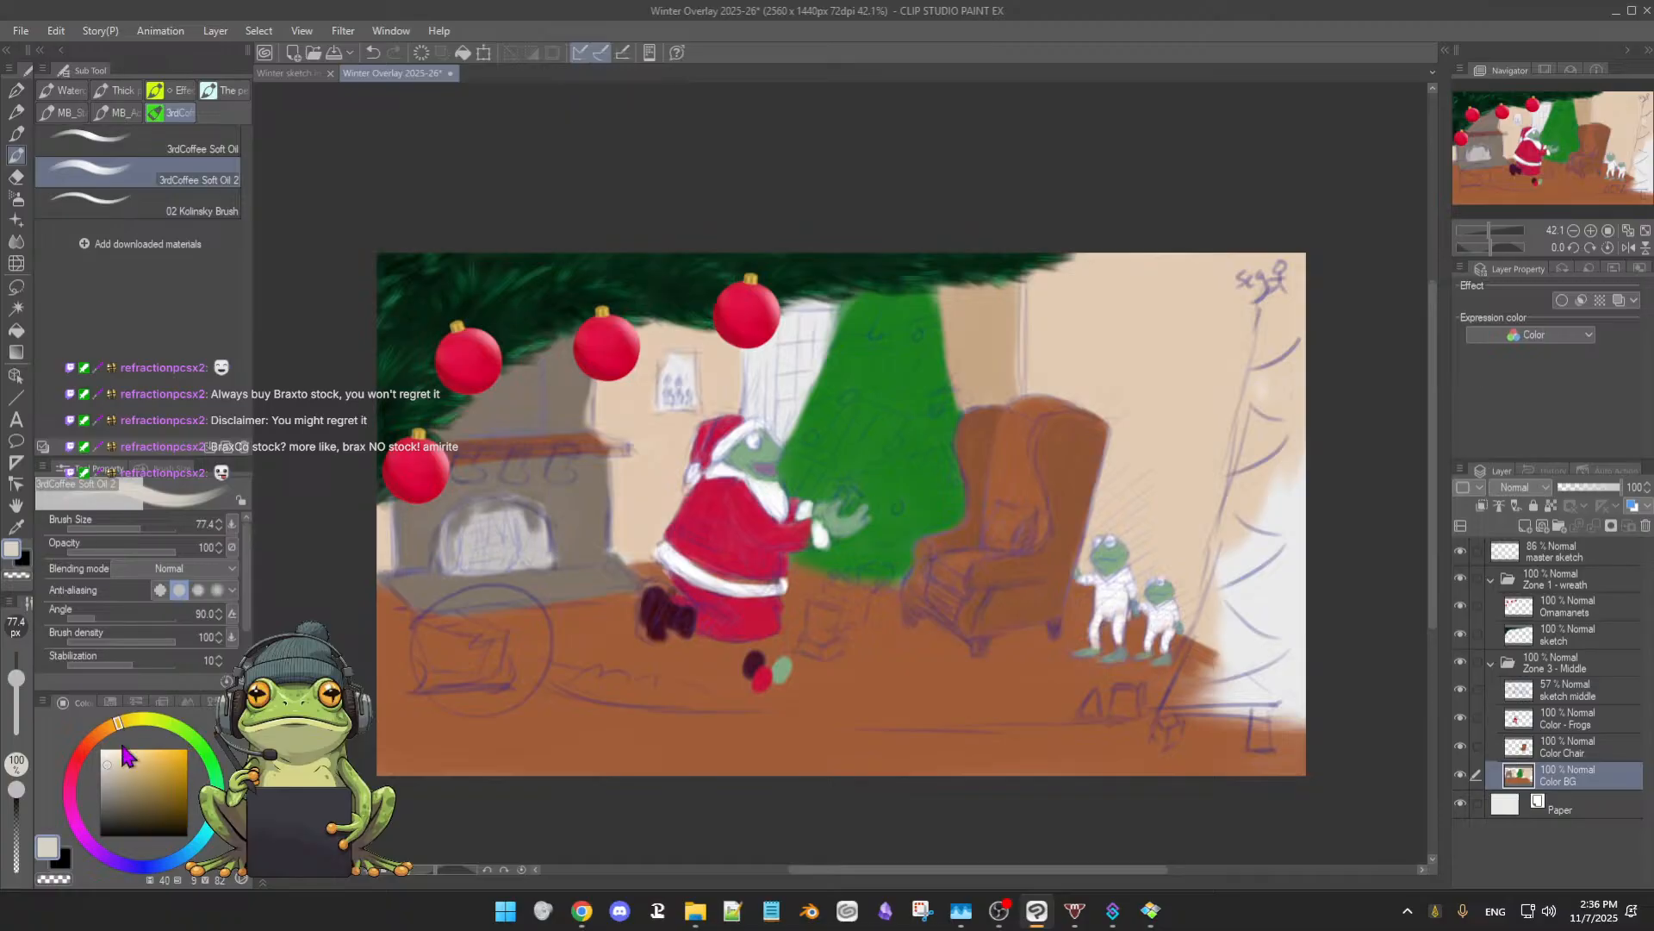
{"action": "left_click", "coordinate": [120, 767]}
{"action": "left_click", "coordinate": [107, 779]}
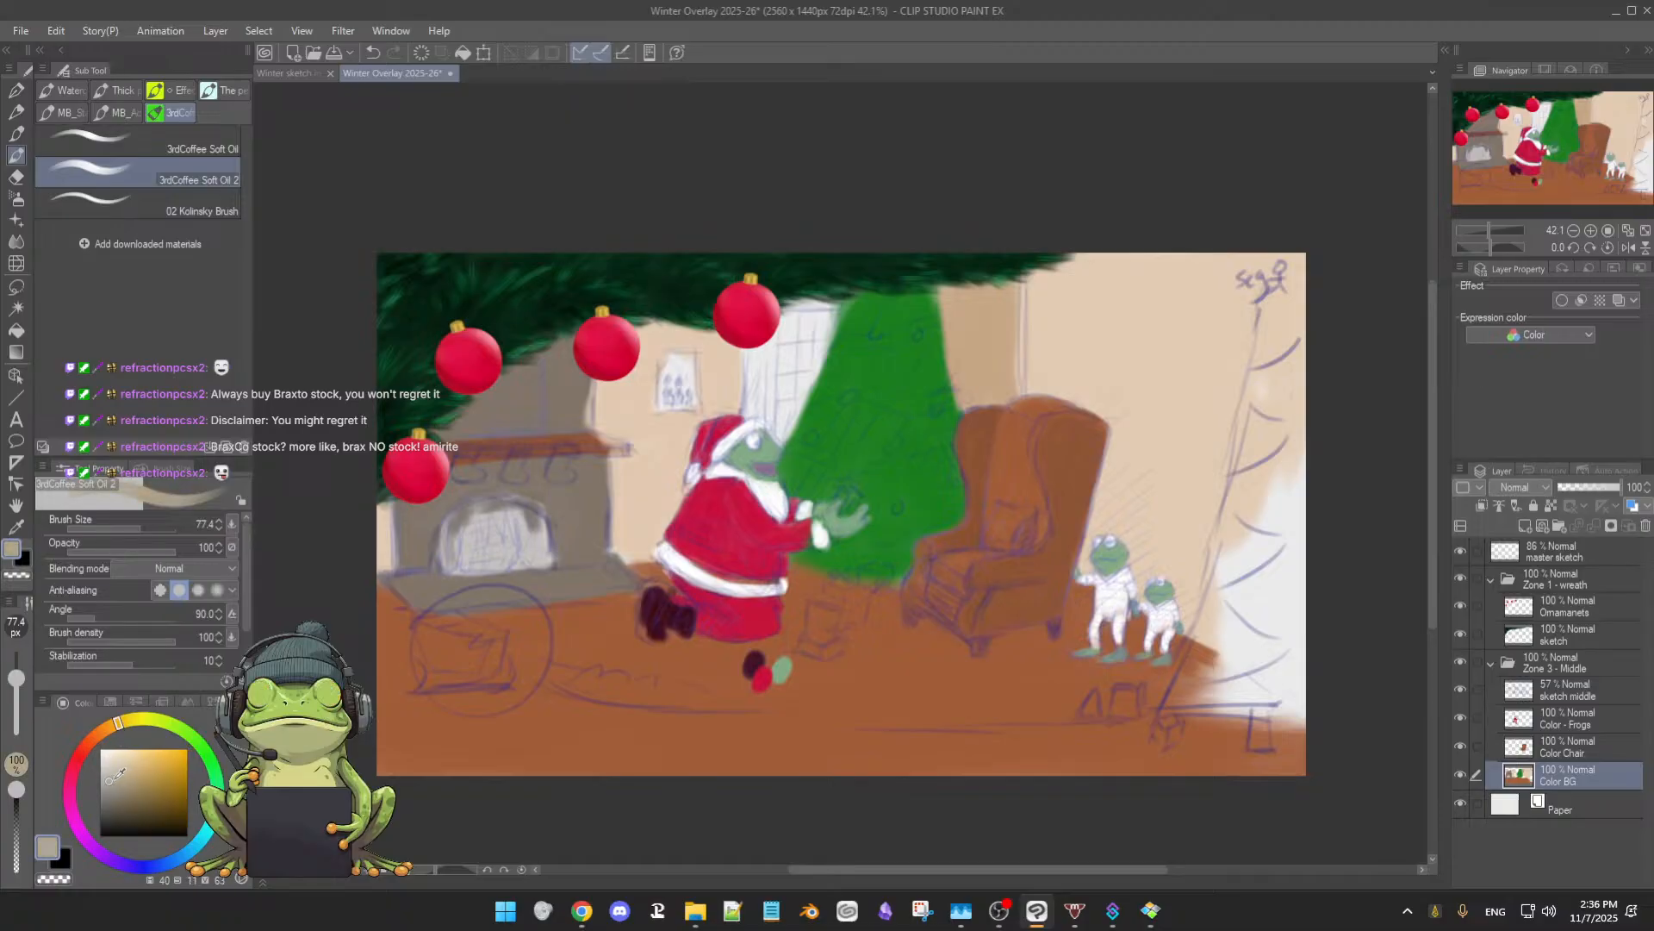
{"action": "left_click", "coordinate": [125, 724]}
{"action": "left_click_drag", "start_coordinate": [130, 732], "coordinate": [149, 731]}
{"action": "left_click_drag", "start_coordinate": [106, 782], "coordinate": [145, 754]}
{"action": "left_click", "coordinate": [132, 729]}
{"action": "left_click", "coordinate": [131, 750]}
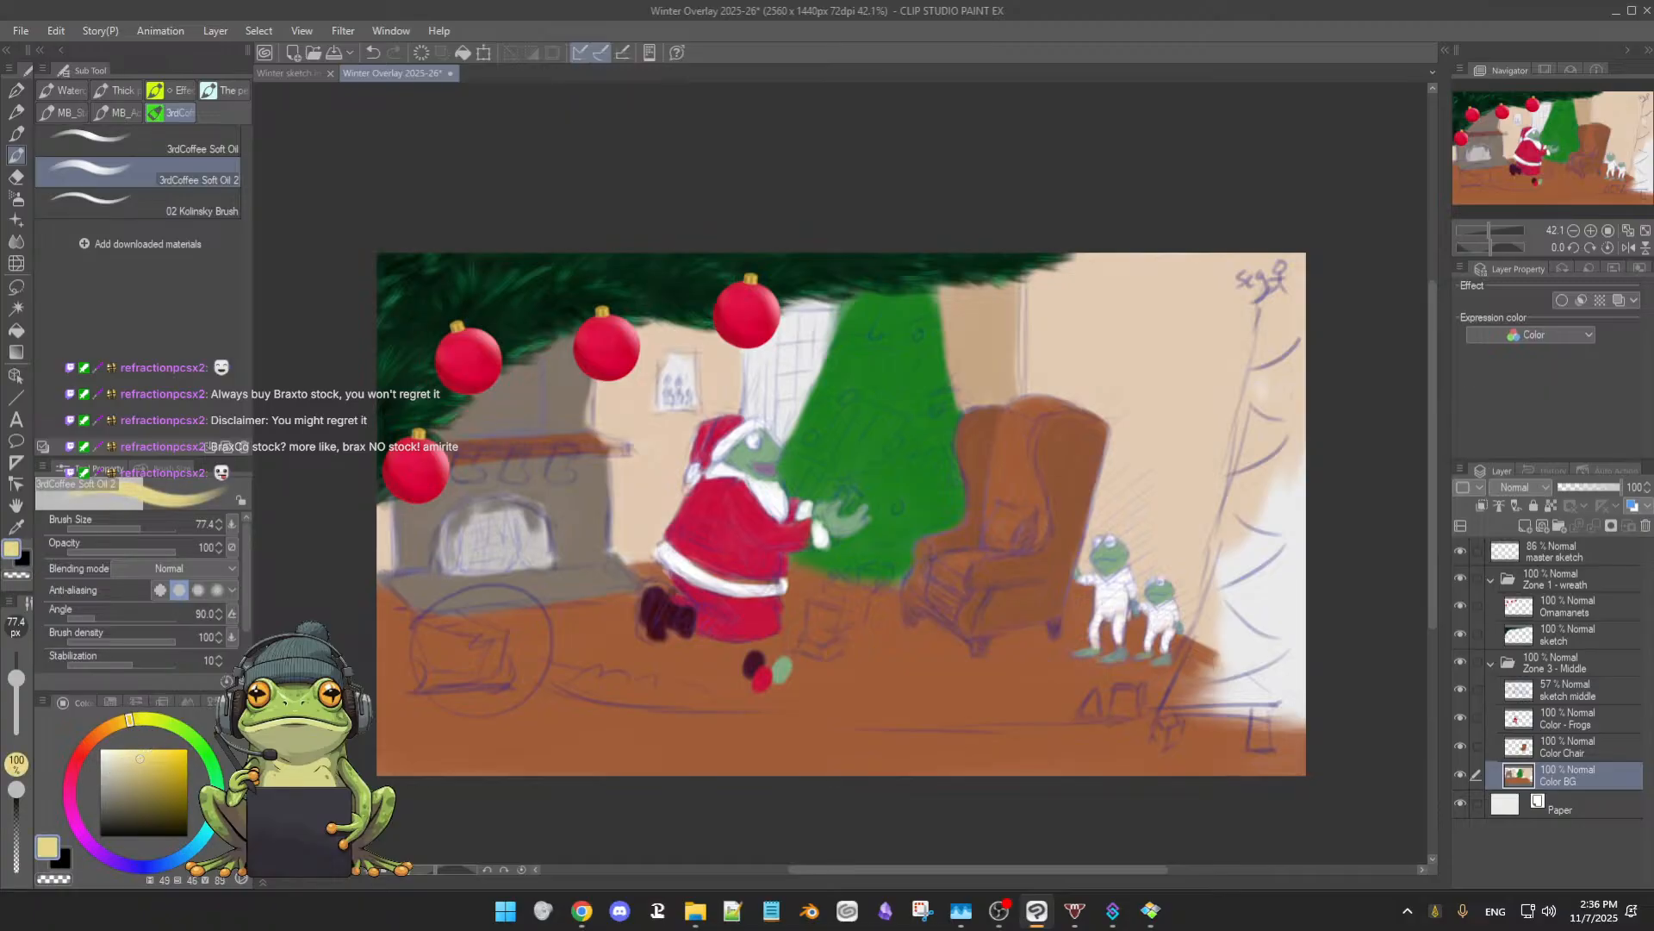
{"action": "left_click_drag", "start_coordinate": [586, 546], "coordinate": [573, 543], "text": "ctrl+alt"}
{"action": "left_click_drag", "start_coordinate": [475, 520], "coordinate": [469, 555]}
{"action": "mouse_move", "coordinate": [493, 533]}
{"action": "left_mouse_down"}
{"action": "mouse_move", "coordinate": [499, 561]}
{"action": "mouse_move", "coordinate": [508, 536]}
{"action": "left_mouse_up"}
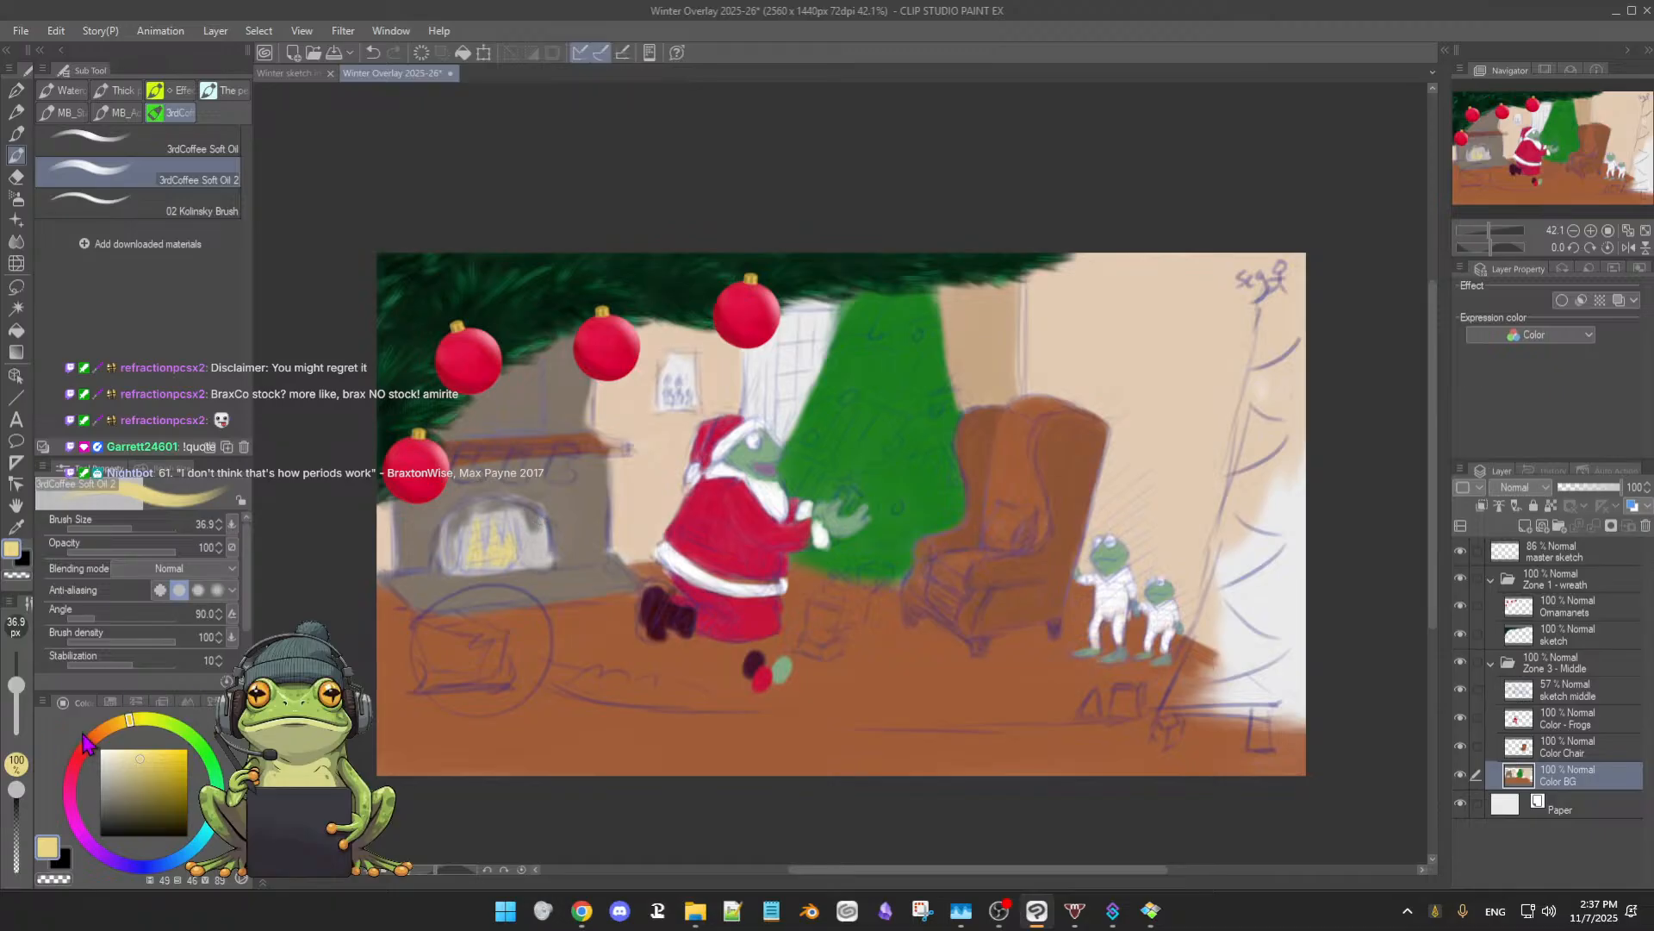
- Fill the whole firebox opening with a muted warm beige, using the brush at 56.5 px
{"action": "left_click", "coordinate": [118, 729]}
{"action": "left_click", "coordinate": [132, 769]}
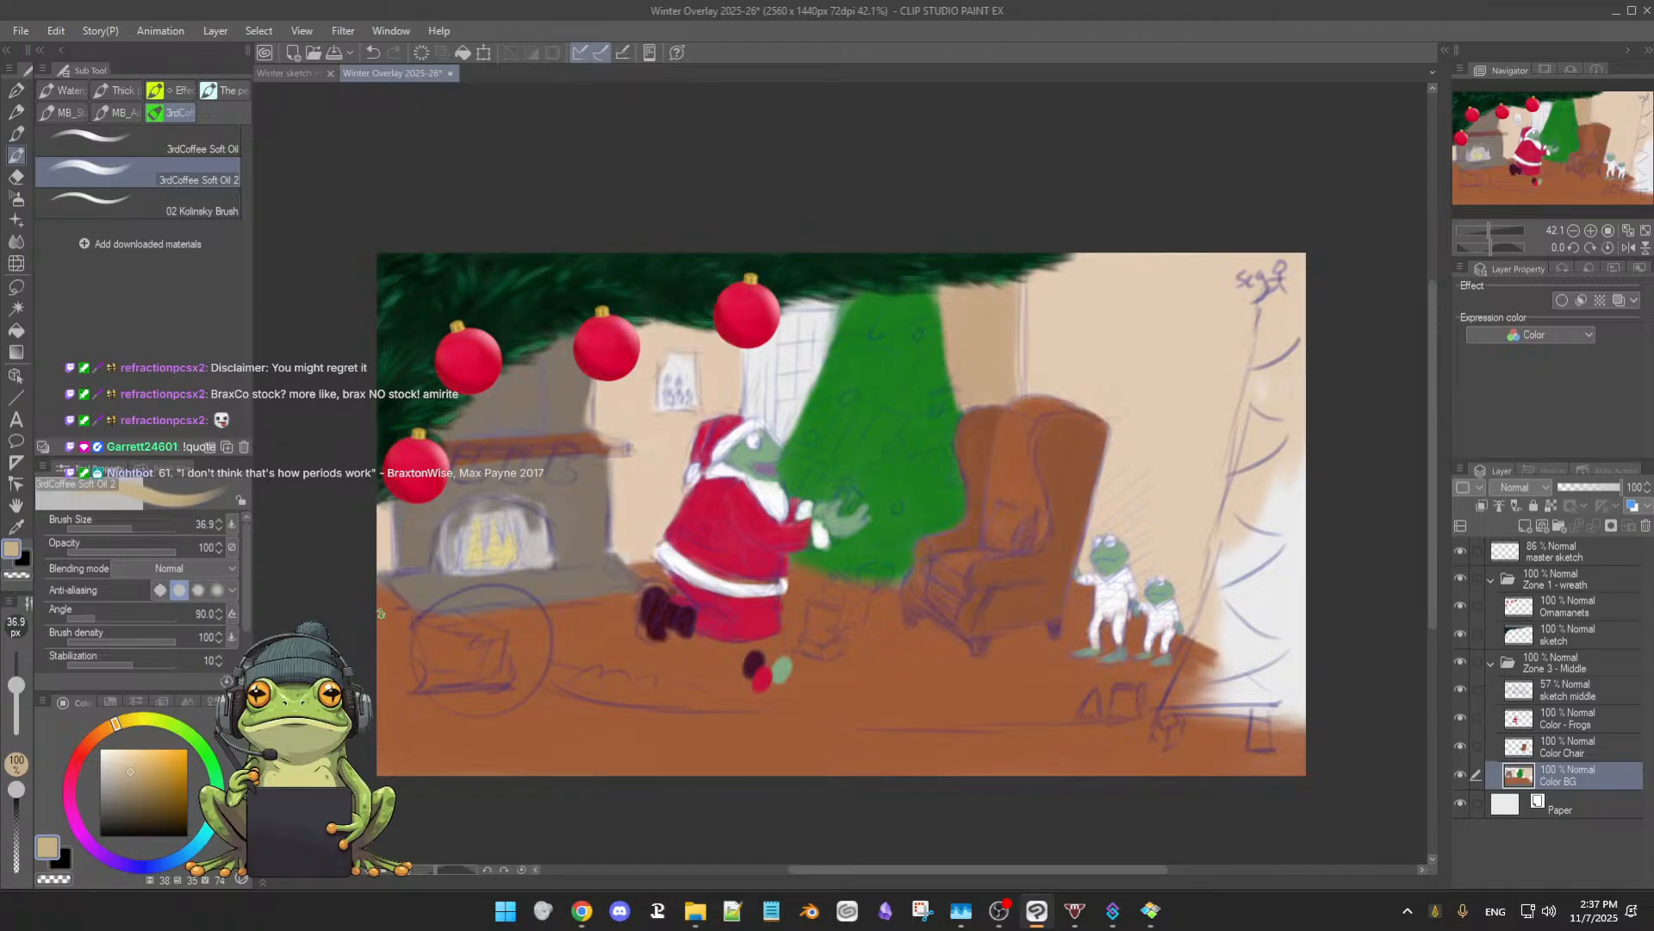
{"action": "key", "text": "bracketright"}
{"action": "left_click_drag", "start_coordinate": [545, 554], "coordinate": [530, 527]}
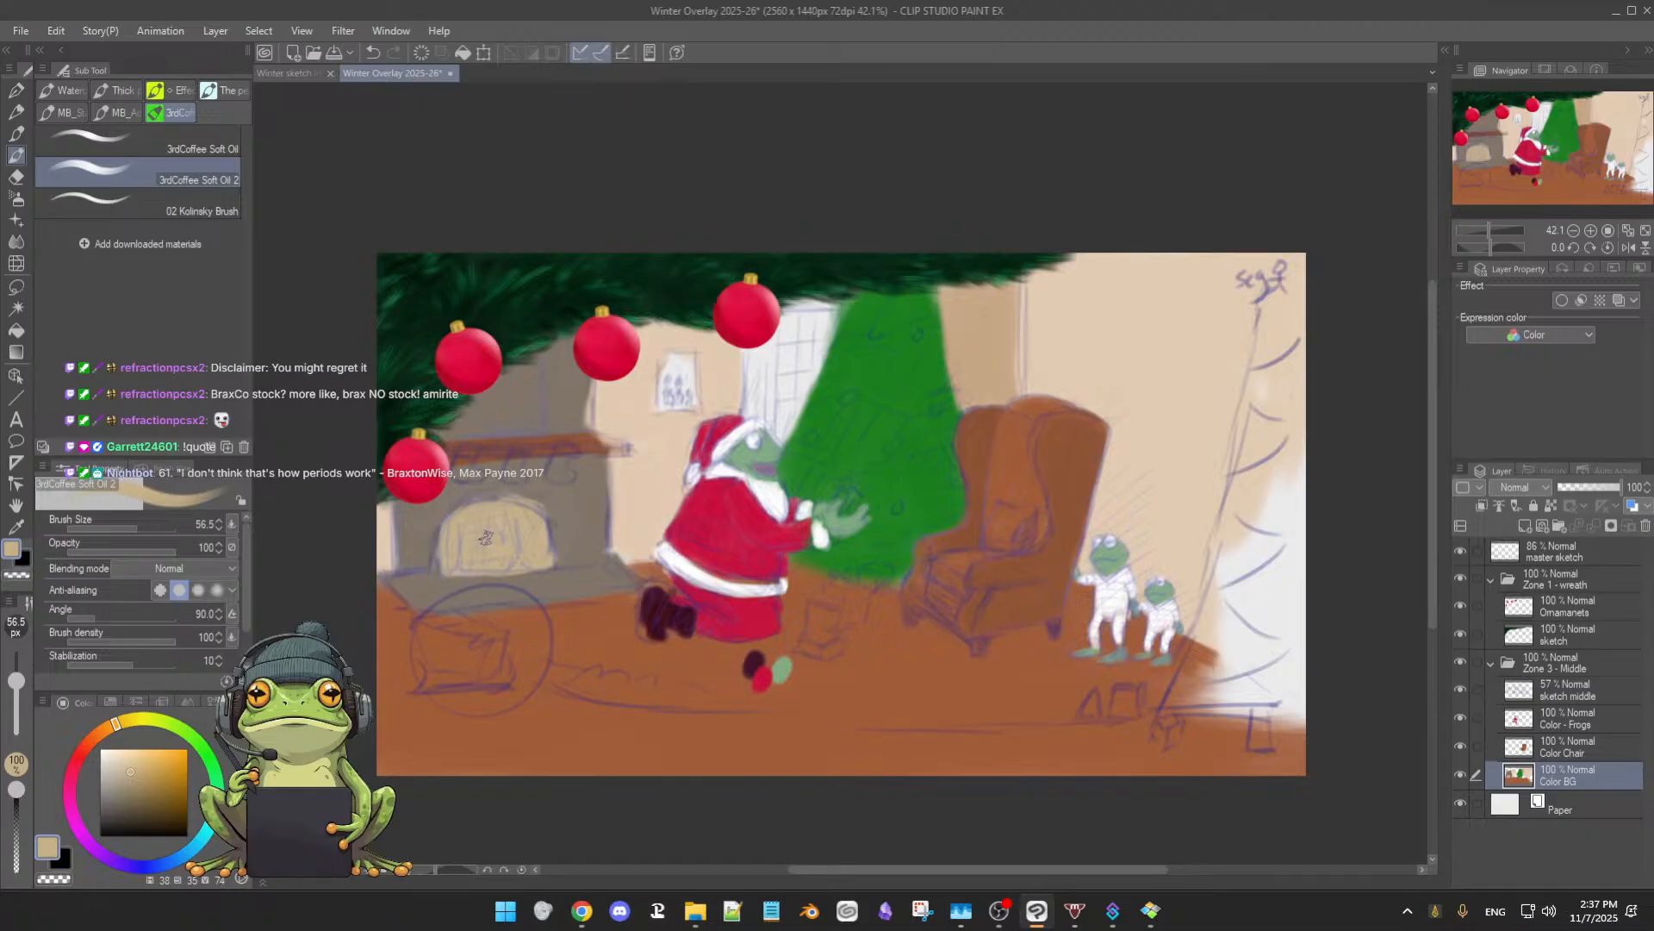
- Paint saturated orange flames along the base of the firebox with the brush reduced to 35 px
{"action": "left_click", "coordinate": [127, 728]}
{"action": "left_click", "coordinate": [102, 737]}
{"action": "left_click", "coordinate": [171, 757]}
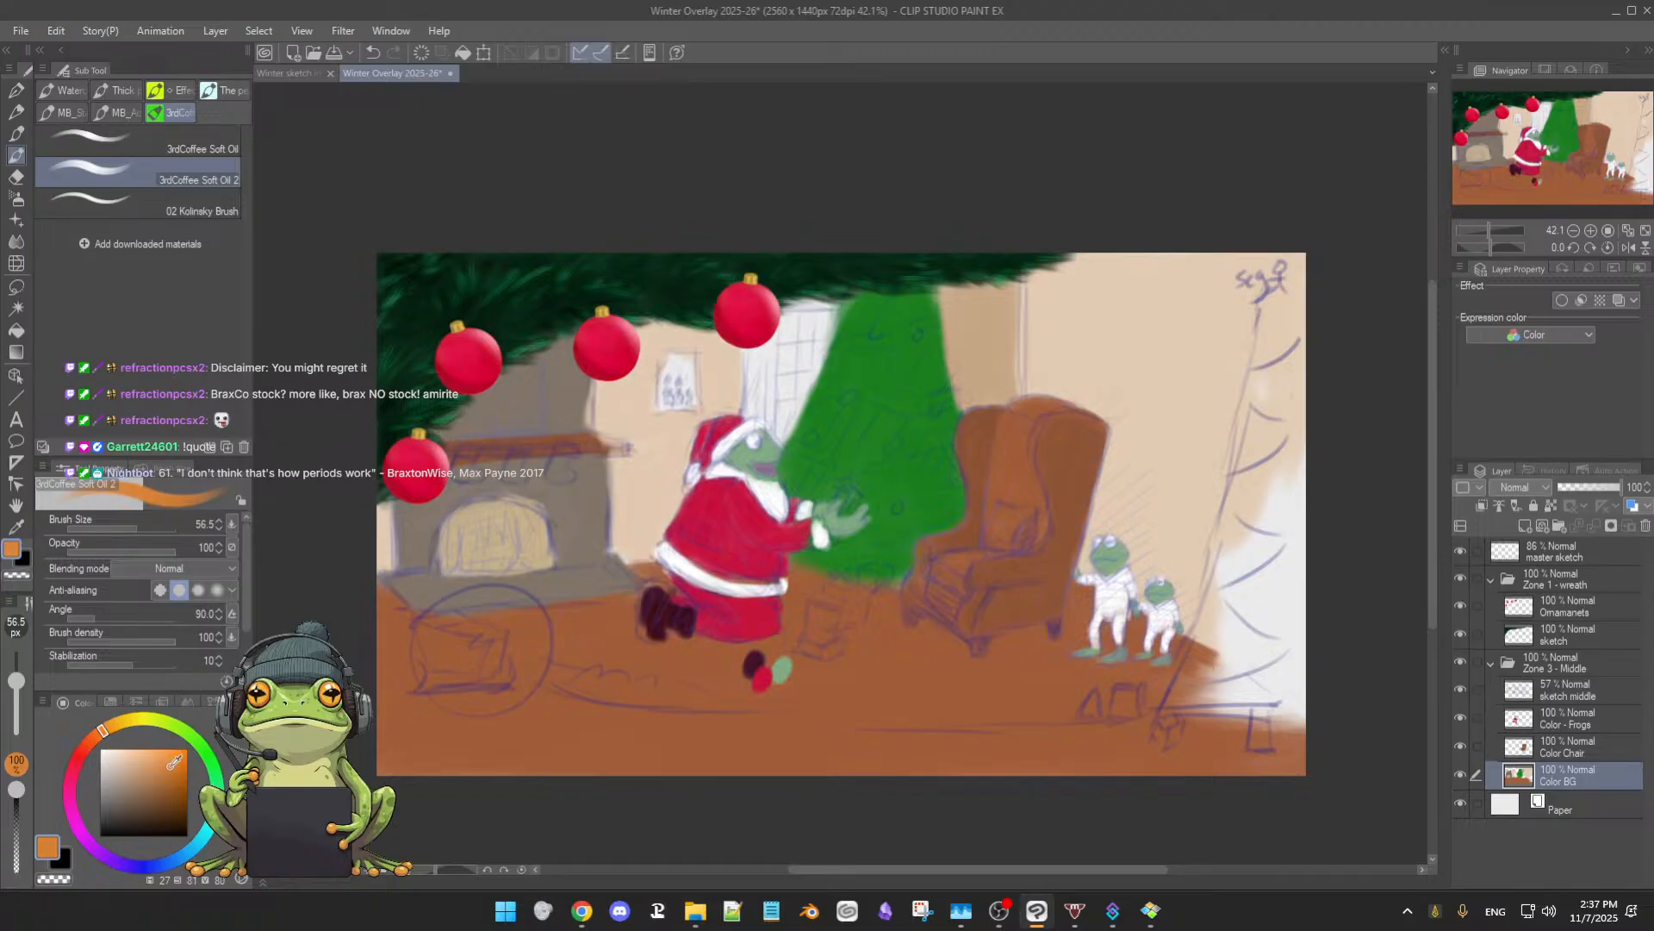
{"action": "key", "text": "bracketleft"}
{"action": "key", "text": "bracketleft"}
{"action": "key", "text": "bracketleft"}
{"action": "key", "text": "bracketleft"}
- Add bright yellow tongues to the middle of the fire and accent the flames with lighter and redder oranges
{"action": "left_click", "coordinate": [138, 720]}
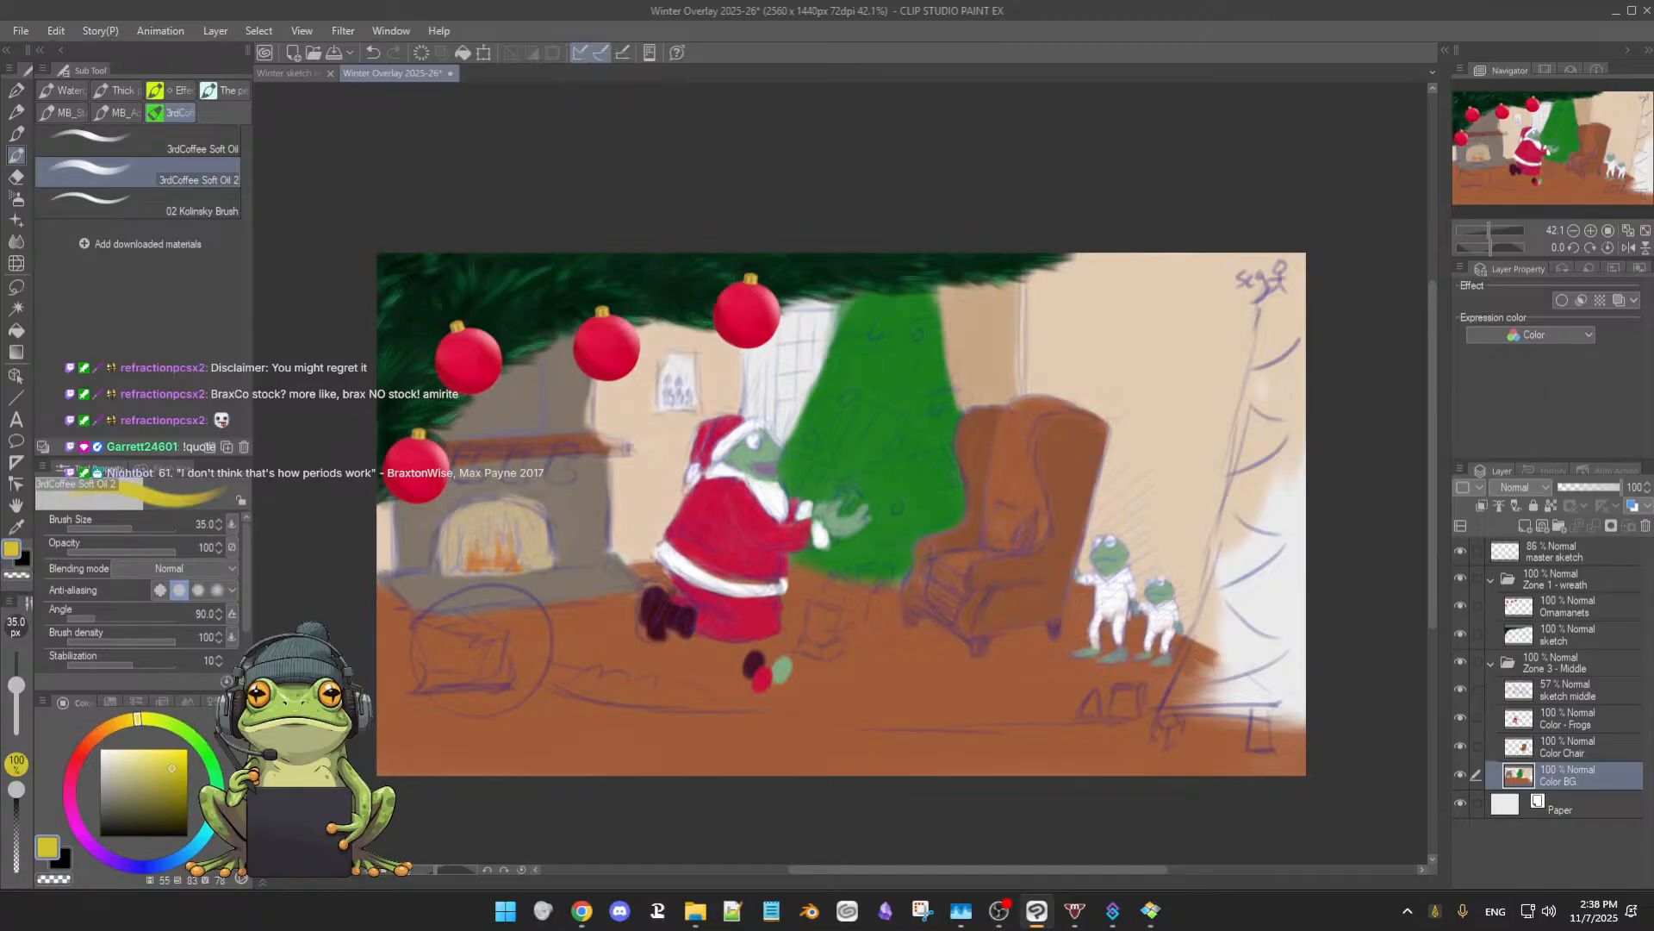
{"action": "left_click", "coordinate": [173, 747]}
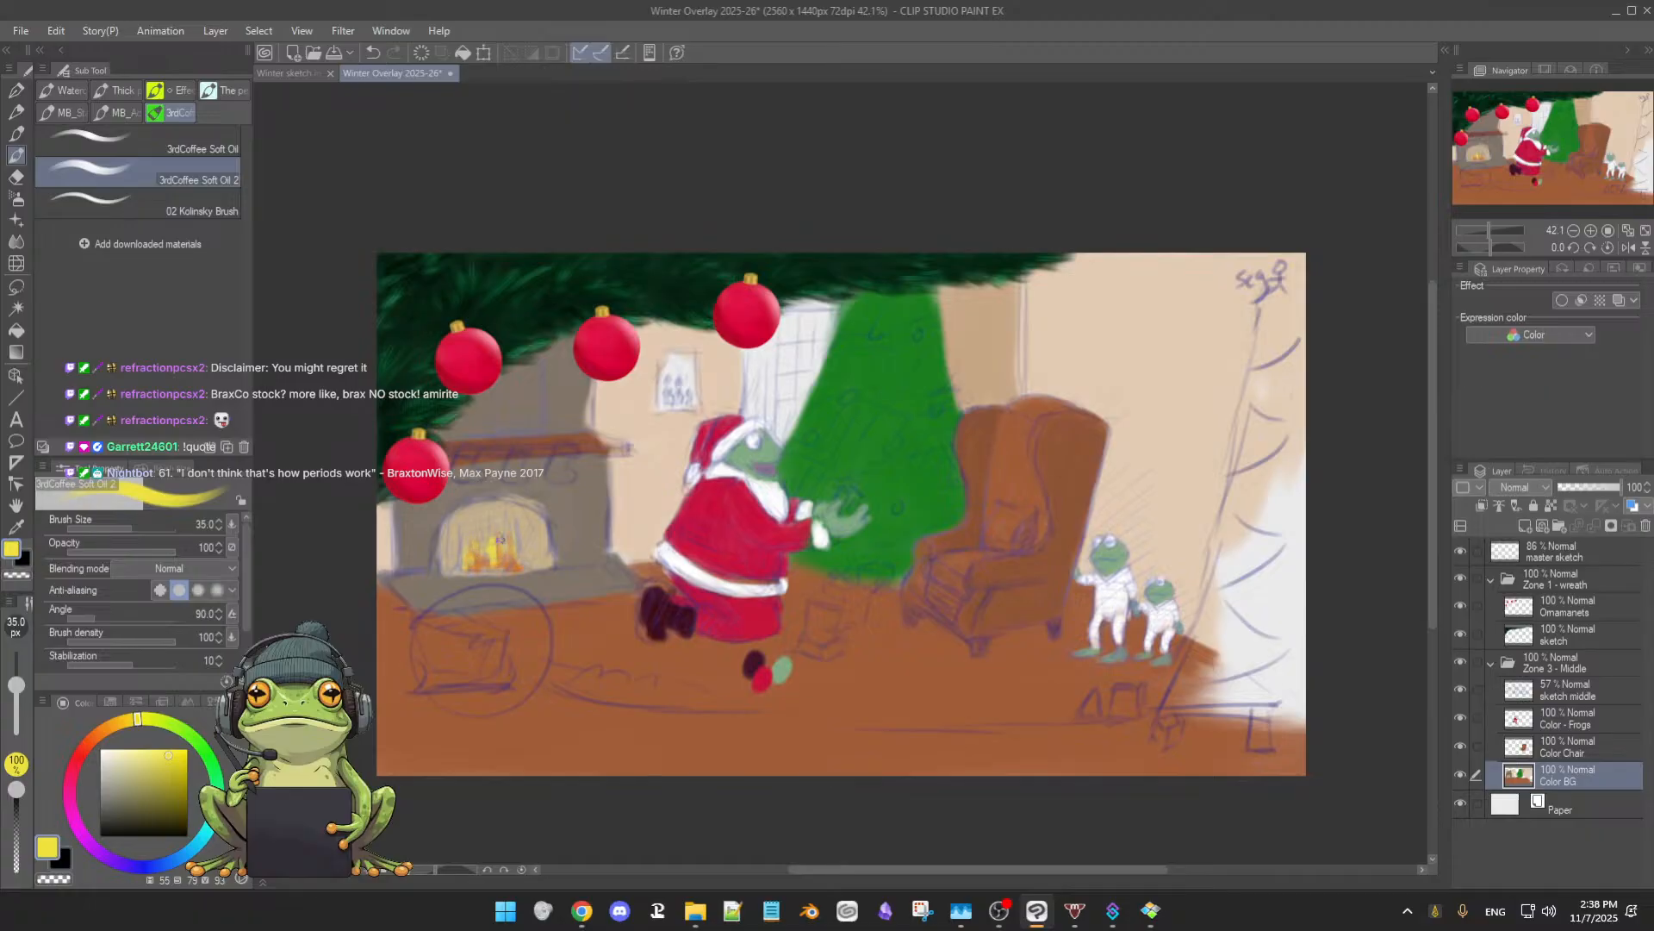
{"action": "left_click", "coordinate": [98, 733]}
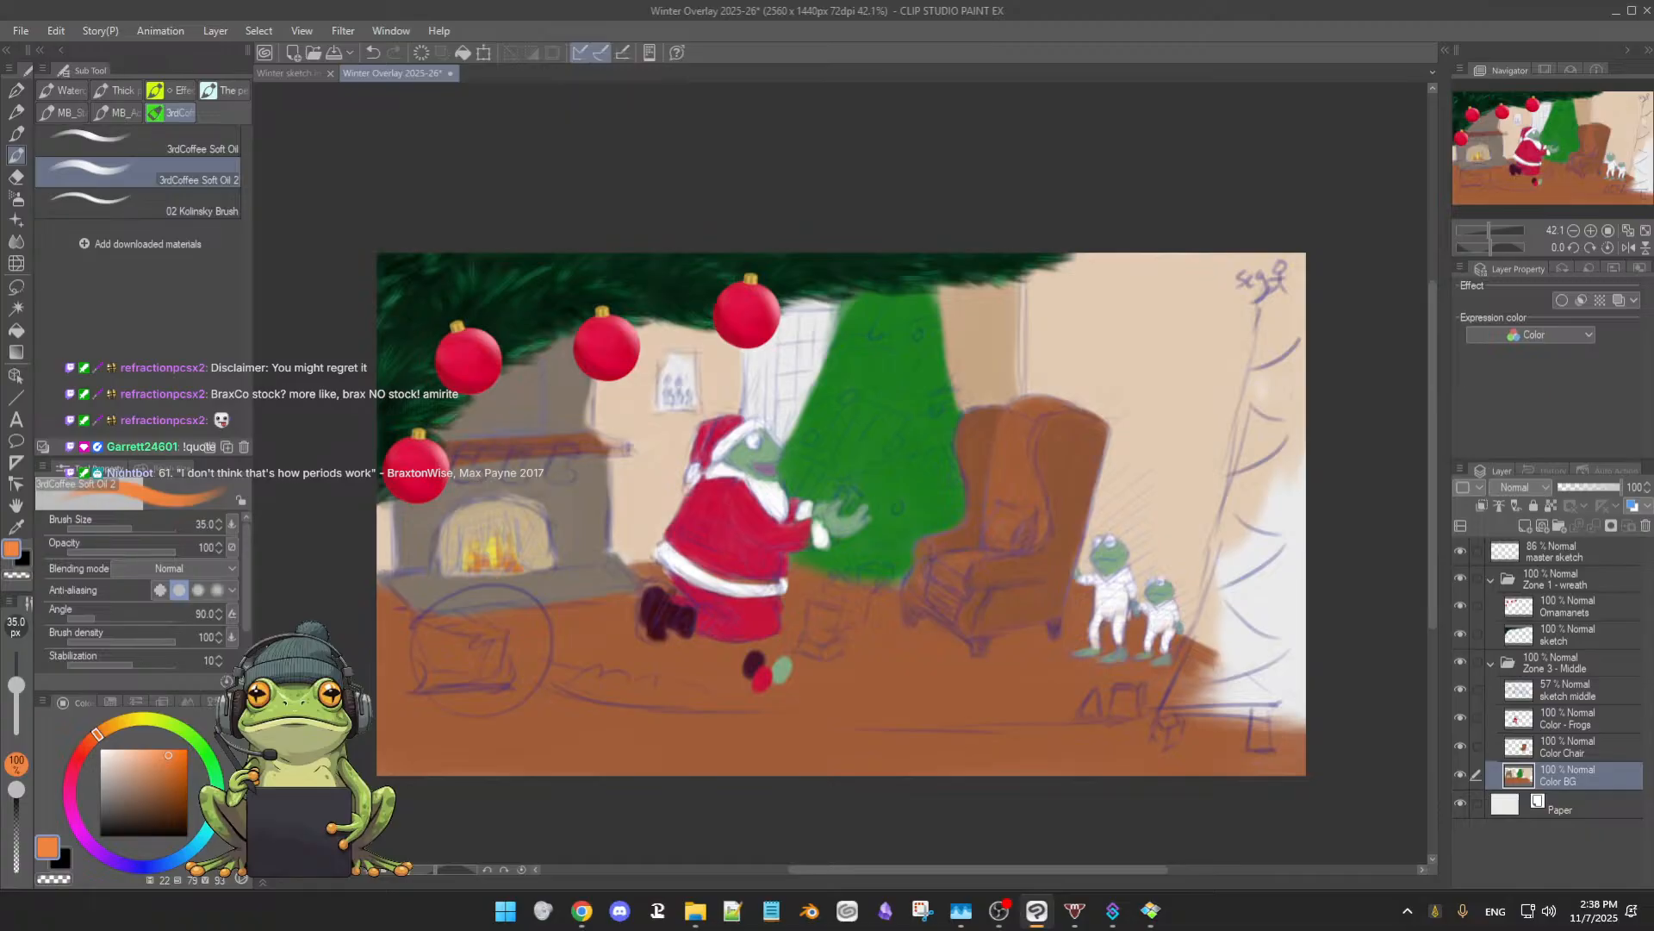
{"action": "left_click", "coordinate": [88, 741]}
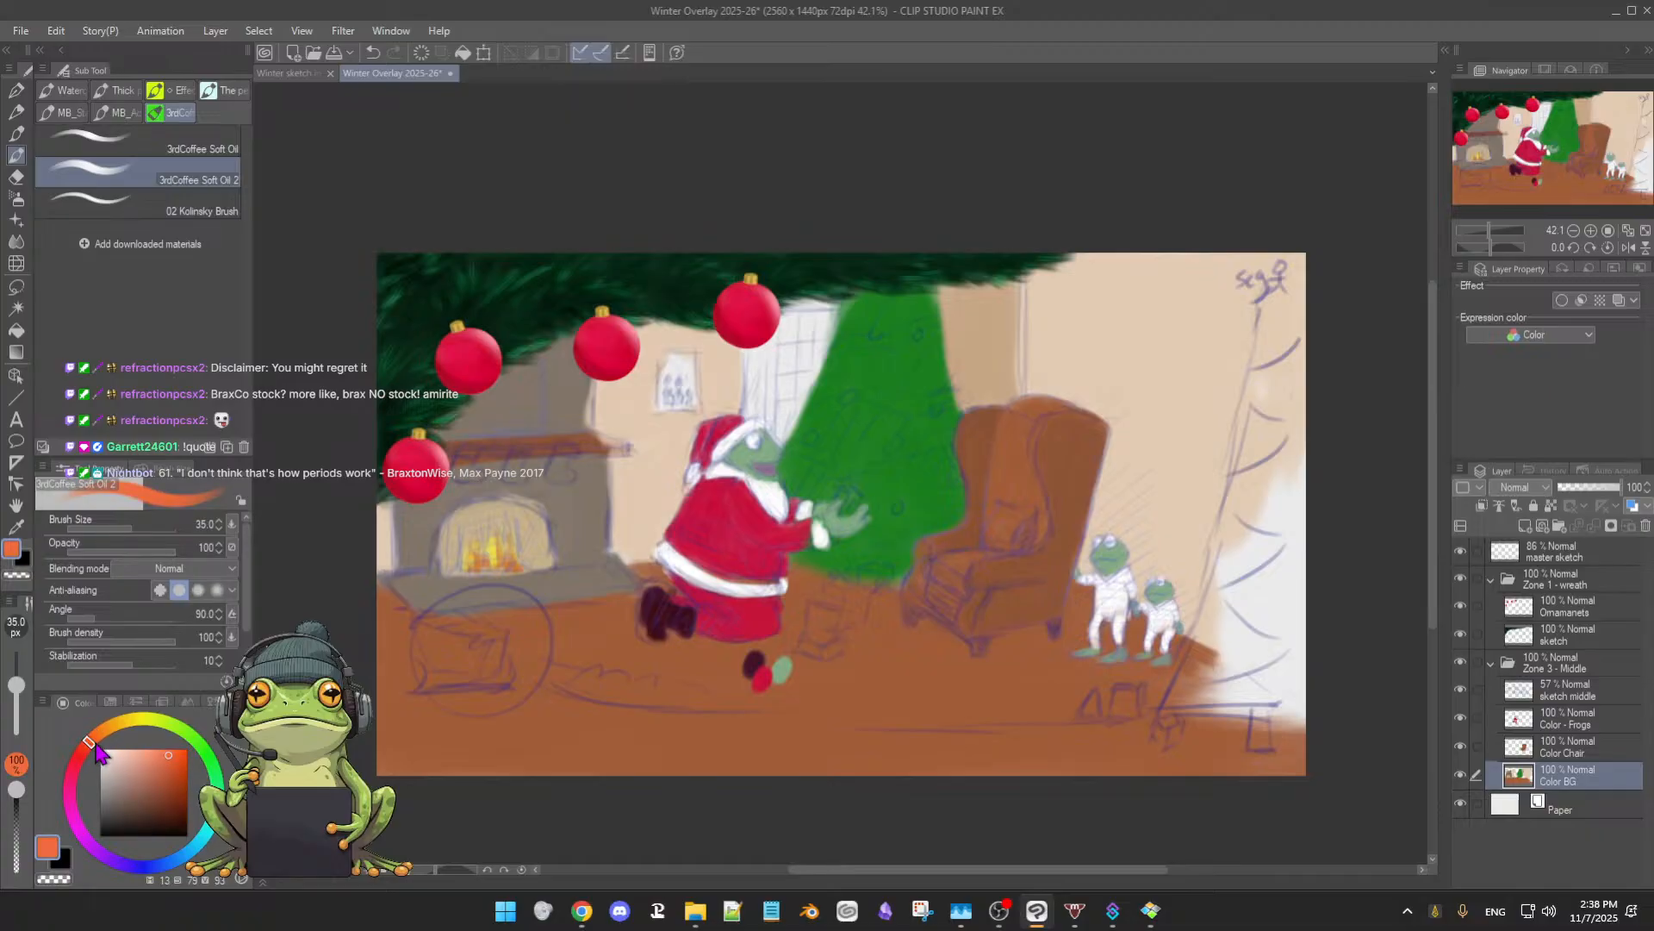
{"action": "left_click", "coordinate": [95, 735]}
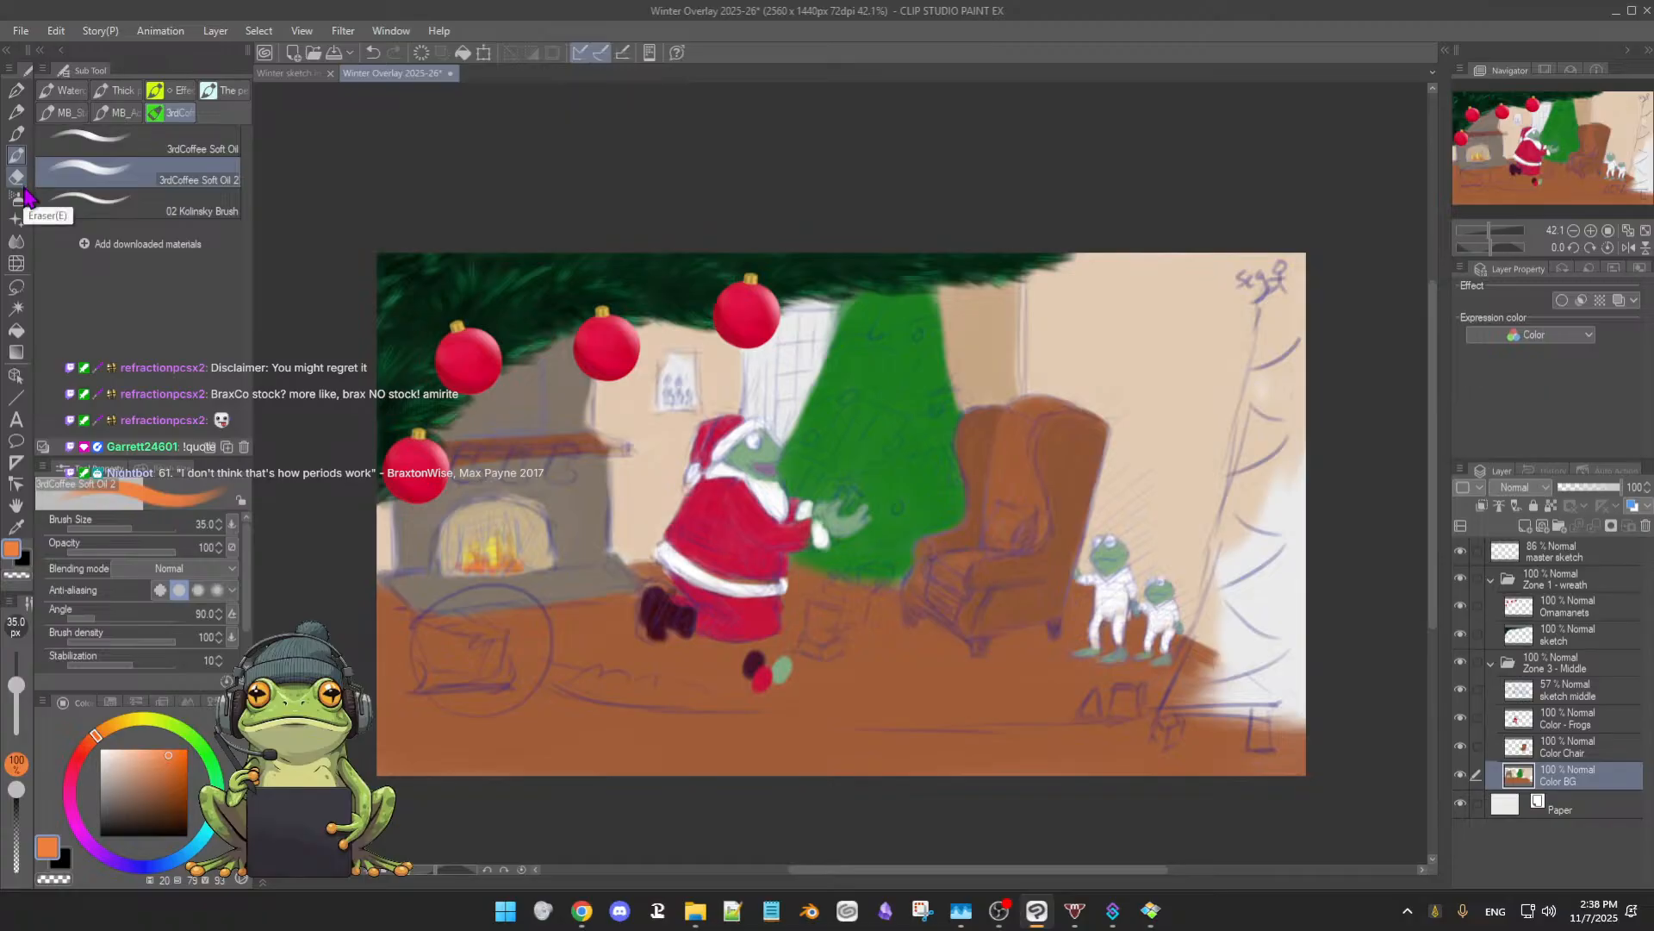
- Smear the flames upward into pointed tongues using the Finger tip blend tool at 33.6 px
{"action": "left_click", "coordinate": [19, 243]}
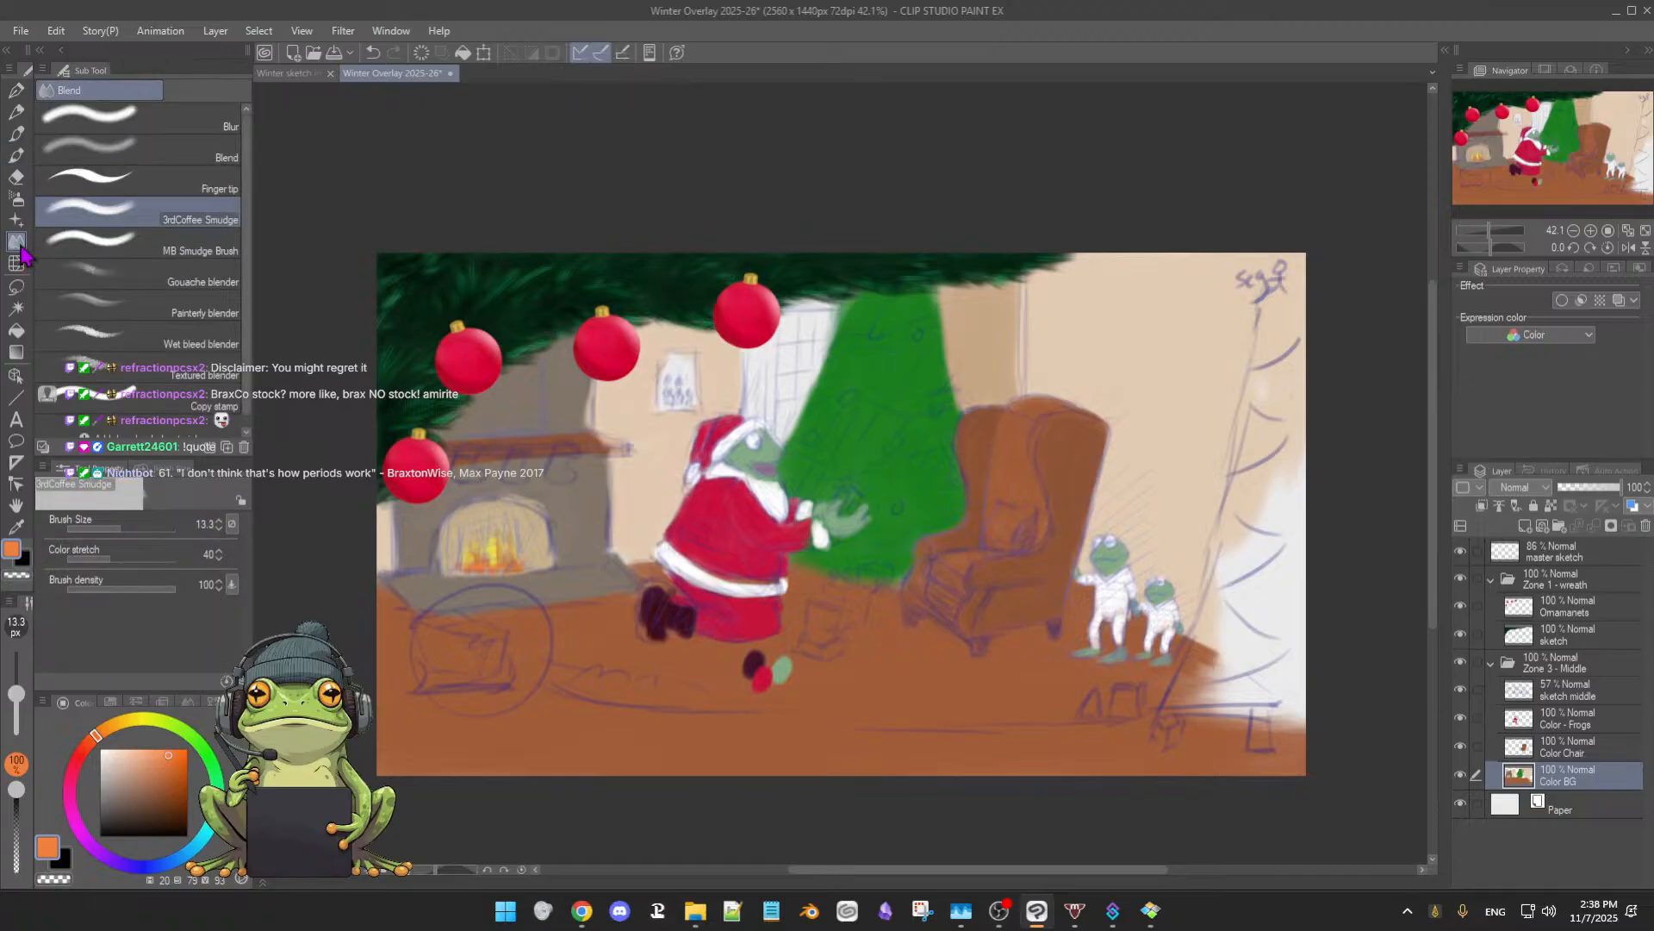
{"action": "left_click", "coordinate": [142, 183]}
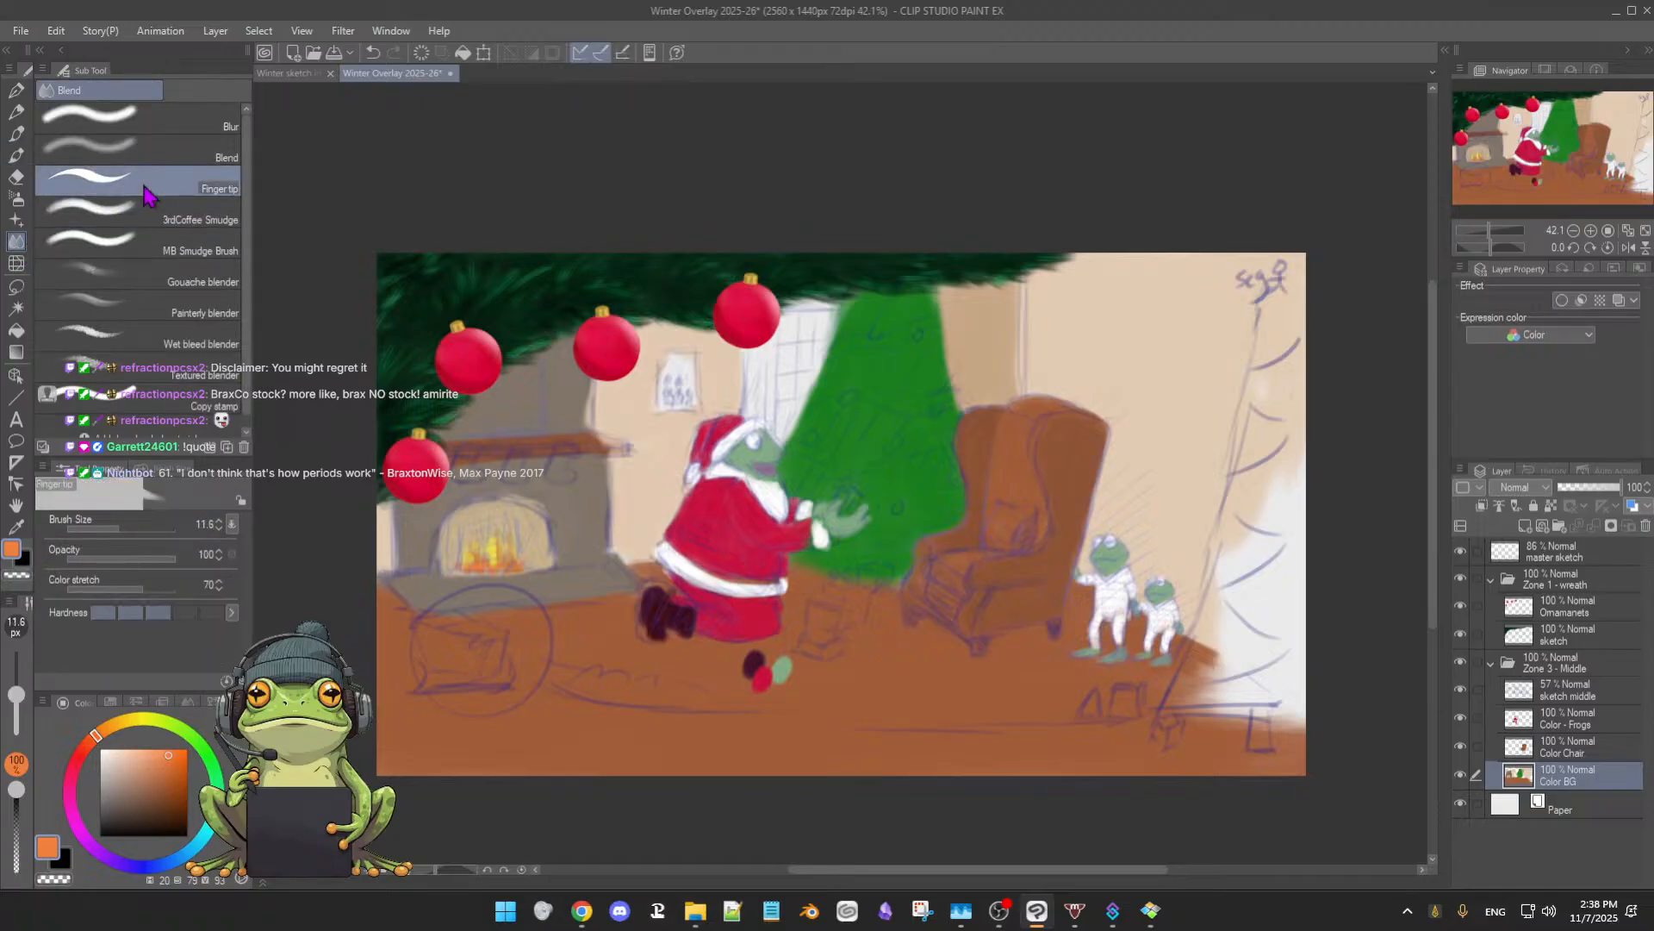
{"action": "scroll", "coordinate": [558, 530], "scroll_direction": "up", "scroll_amount": 5}
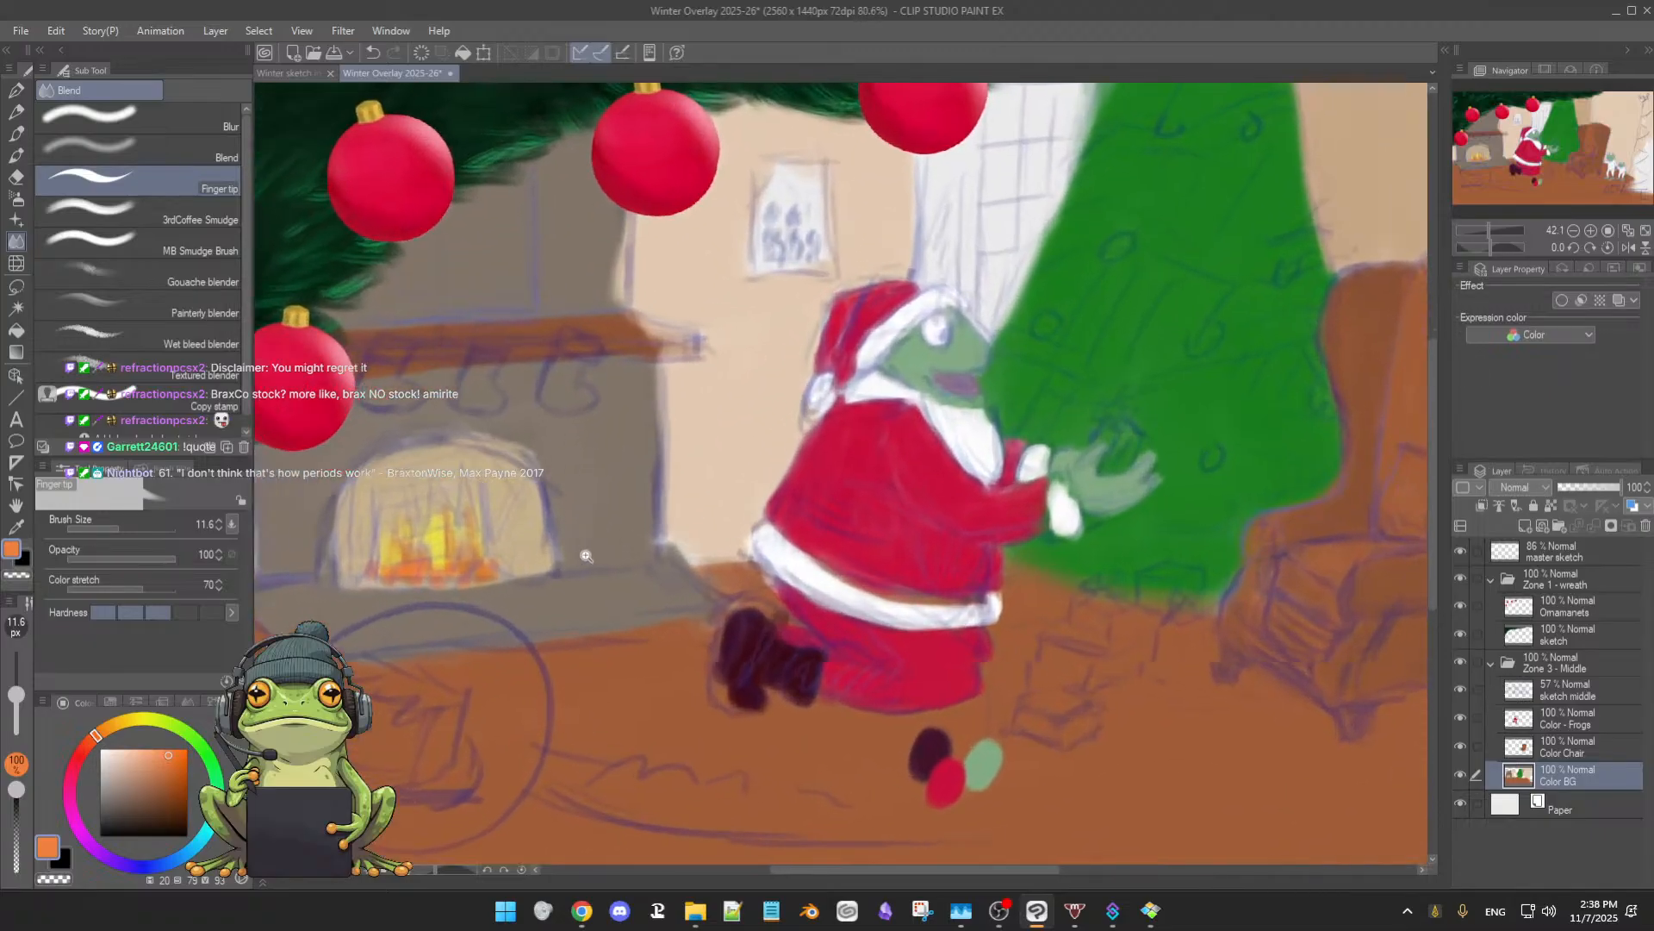
{"action": "left_click_drag", "start_coordinate": [558, 530], "coordinate": [714, 519]}
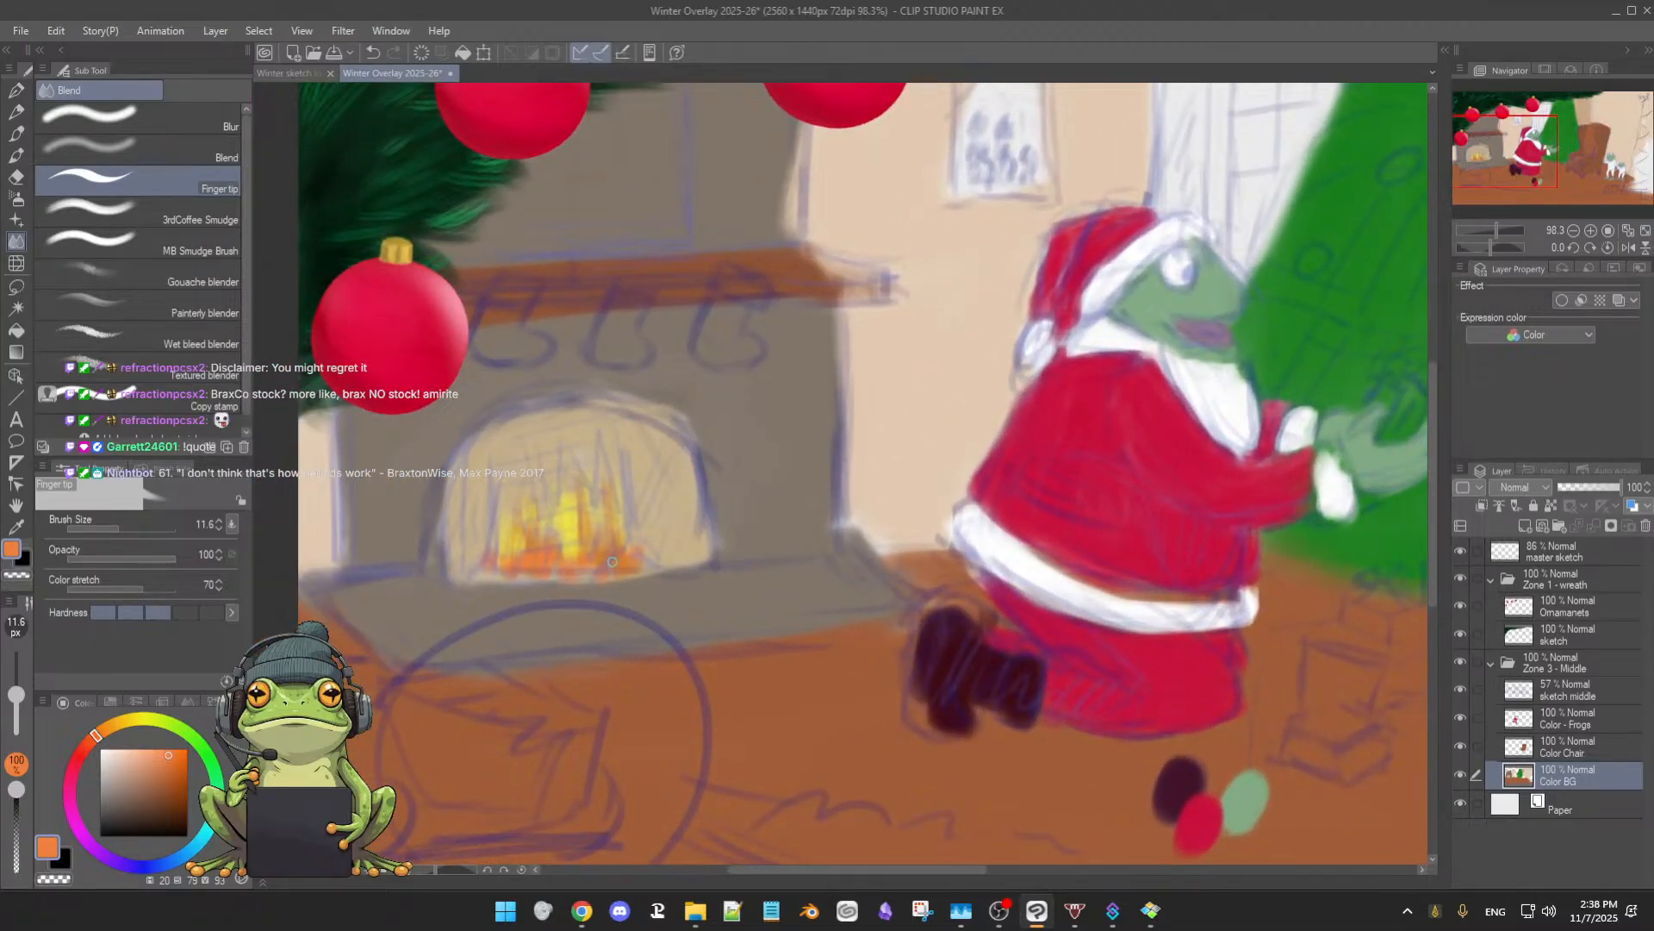
{"action": "key", "text": "]"}
{"action": "mouse_move", "coordinate": [554, 568]}
{"action": "left_mouse_down"}
{"action": "mouse_move", "coordinate": [528, 528]}
{"action": "mouse_move", "coordinate": [522, 570]}
{"action": "mouse_move", "coordinate": [514, 524]}
{"action": "mouse_move", "coordinate": [513, 561]}
{"action": "mouse_move", "coordinate": [511, 544]}
{"action": "mouse_move", "coordinate": [530, 509]}
{"action": "mouse_move", "coordinate": [547, 559]}
{"action": "mouse_move", "coordinate": [564, 505]}
{"action": "mouse_move", "coordinate": [571, 562]}
{"action": "mouse_move", "coordinate": [576, 476]}
{"action": "left_mouse_up"}
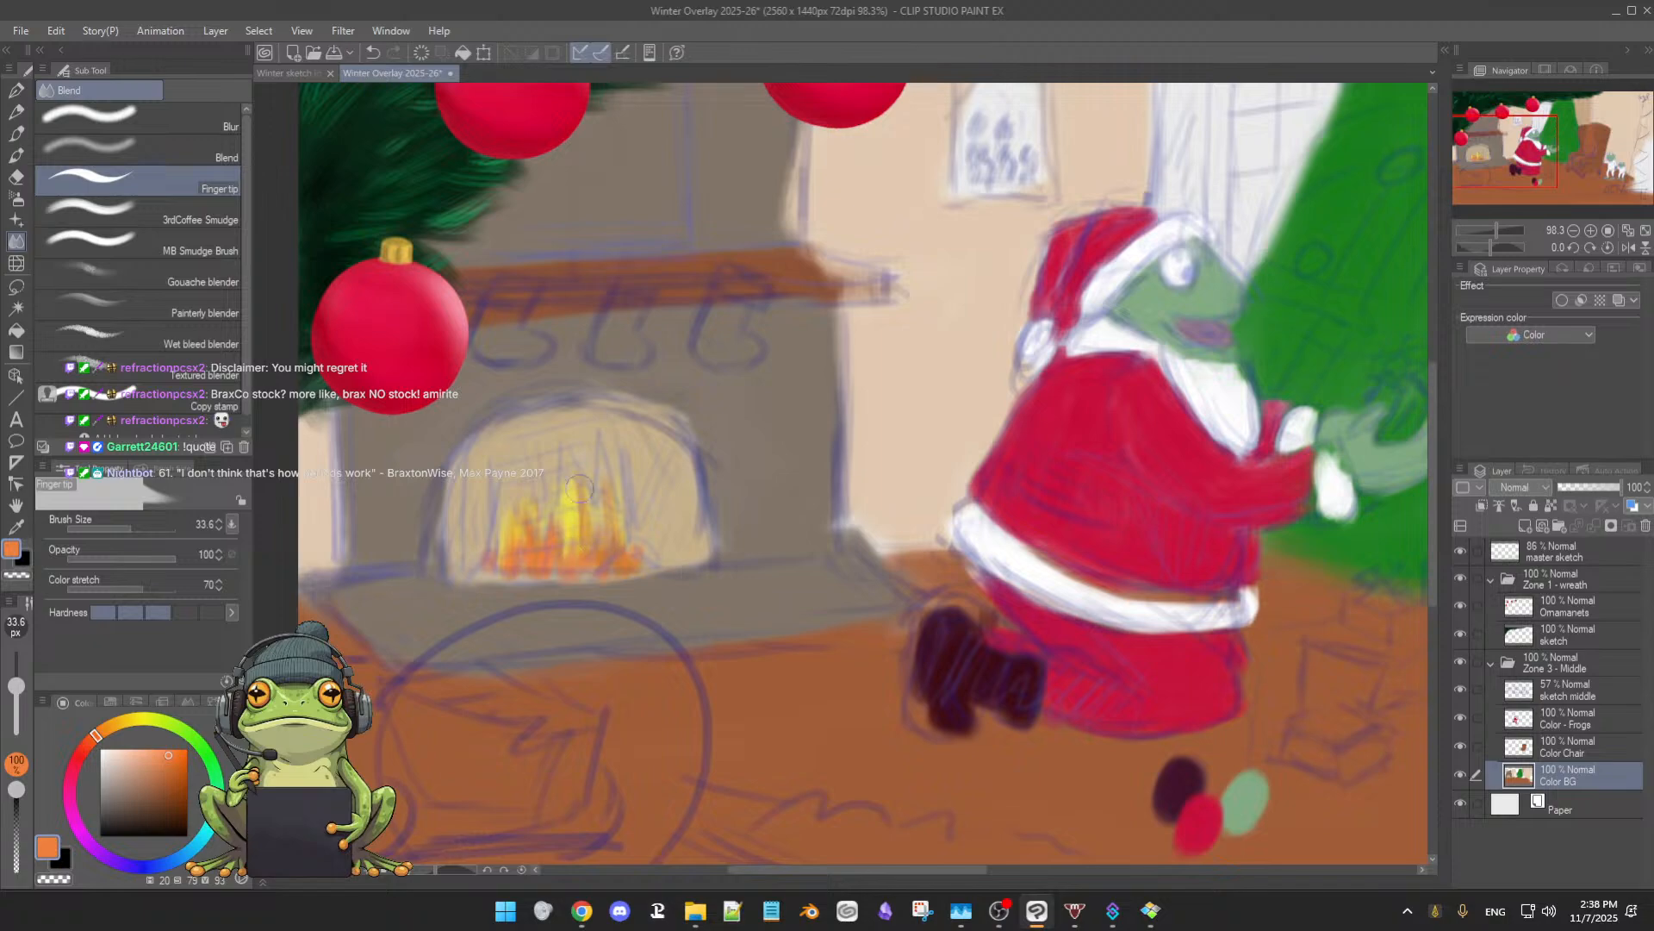
{"action": "left_click_drag", "start_coordinate": [590, 554], "coordinate": [596, 494]}
{"action": "mouse_move", "coordinate": [620, 561]}
{"action": "left_mouse_down"}
{"action": "mouse_move", "coordinate": [627, 515]}
{"action": "mouse_move", "coordinate": [605, 510]}
{"action": "left_mouse_up"}
{"action": "mouse_move", "coordinate": [531, 558]}
{"action": "left_mouse_down"}
{"action": "mouse_move", "coordinate": [516, 514]}
{"action": "mouse_move", "coordinate": [508, 563]}
{"action": "mouse_move", "coordinate": [501, 534]}
{"action": "mouse_move", "coordinate": [539, 482]}
{"action": "mouse_move", "coordinate": [563, 557]}
{"action": "mouse_move", "coordinate": [570, 477]}
{"action": "left_mouse_up"}
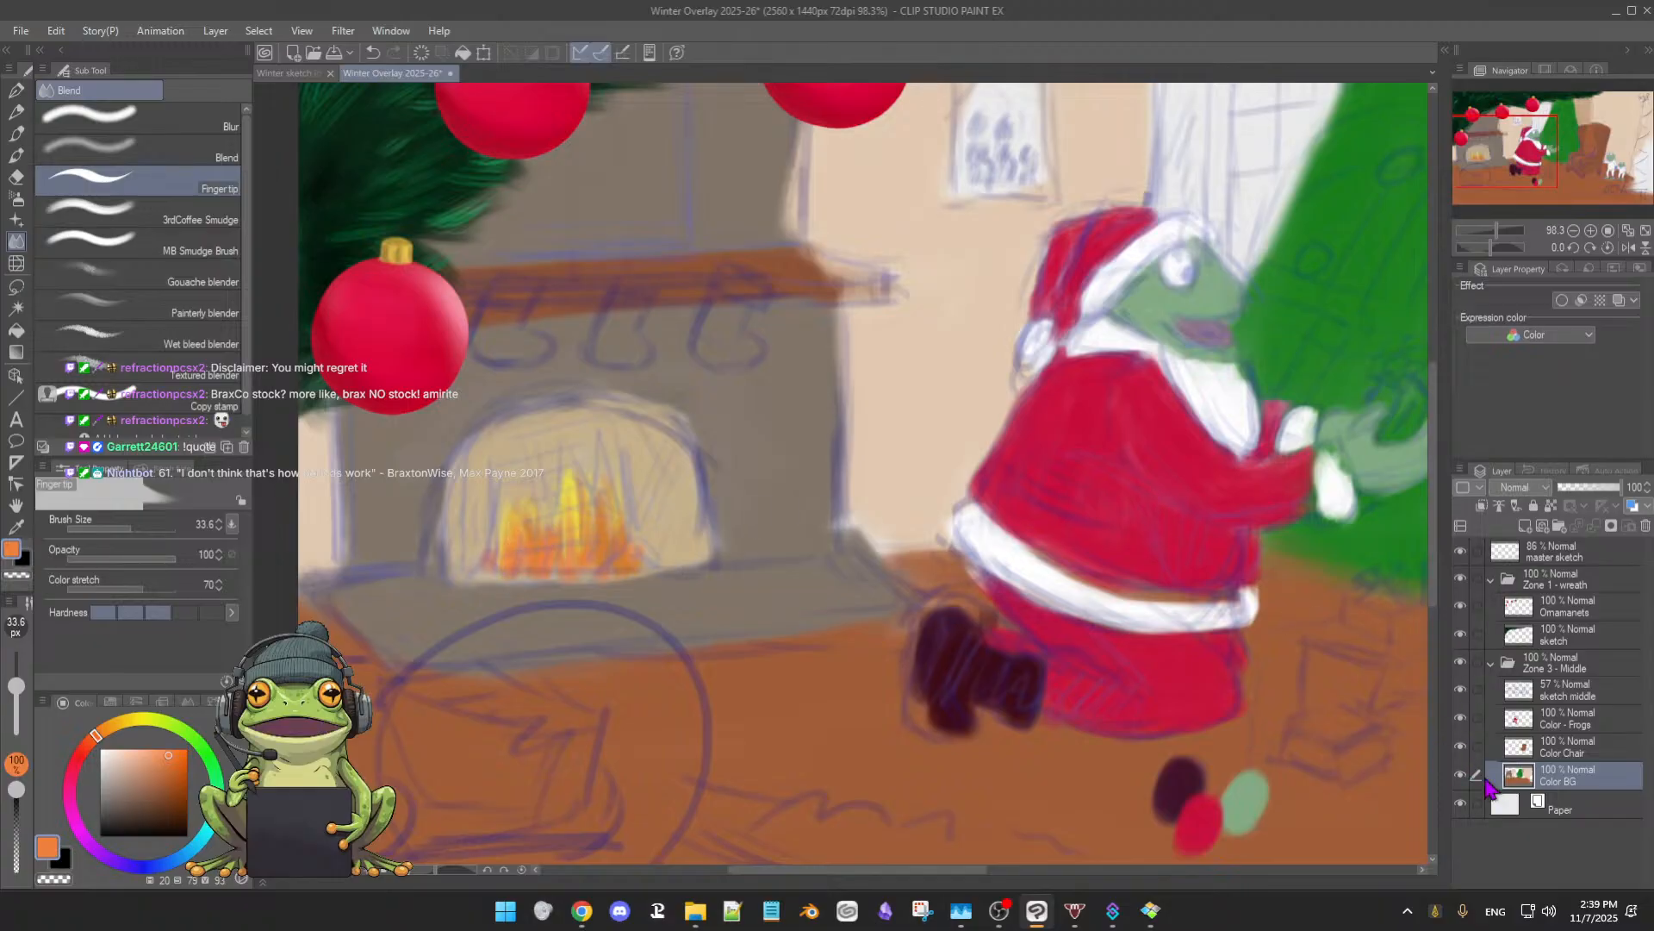
- Hide the sketch middle layer and refine the flames' shape with more Finger tip smudging
{"action": "left_click", "coordinate": [1461, 775]}
{"action": "left_click", "coordinate": [1461, 775]}
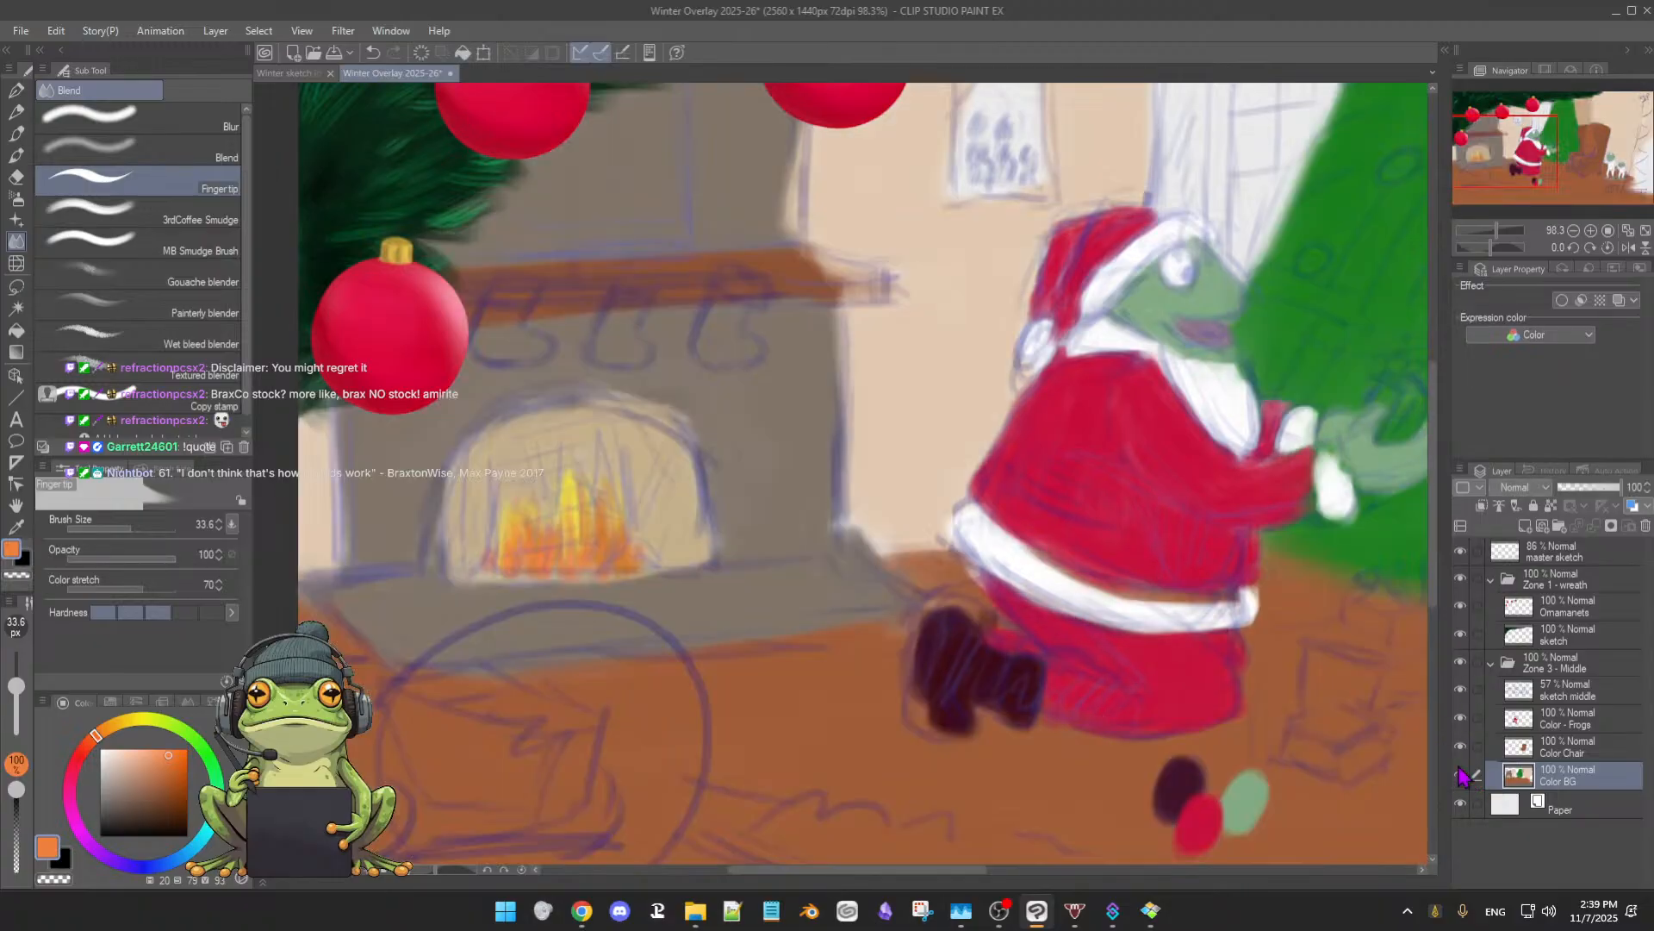
{"action": "left_click", "coordinate": [1463, 689]}
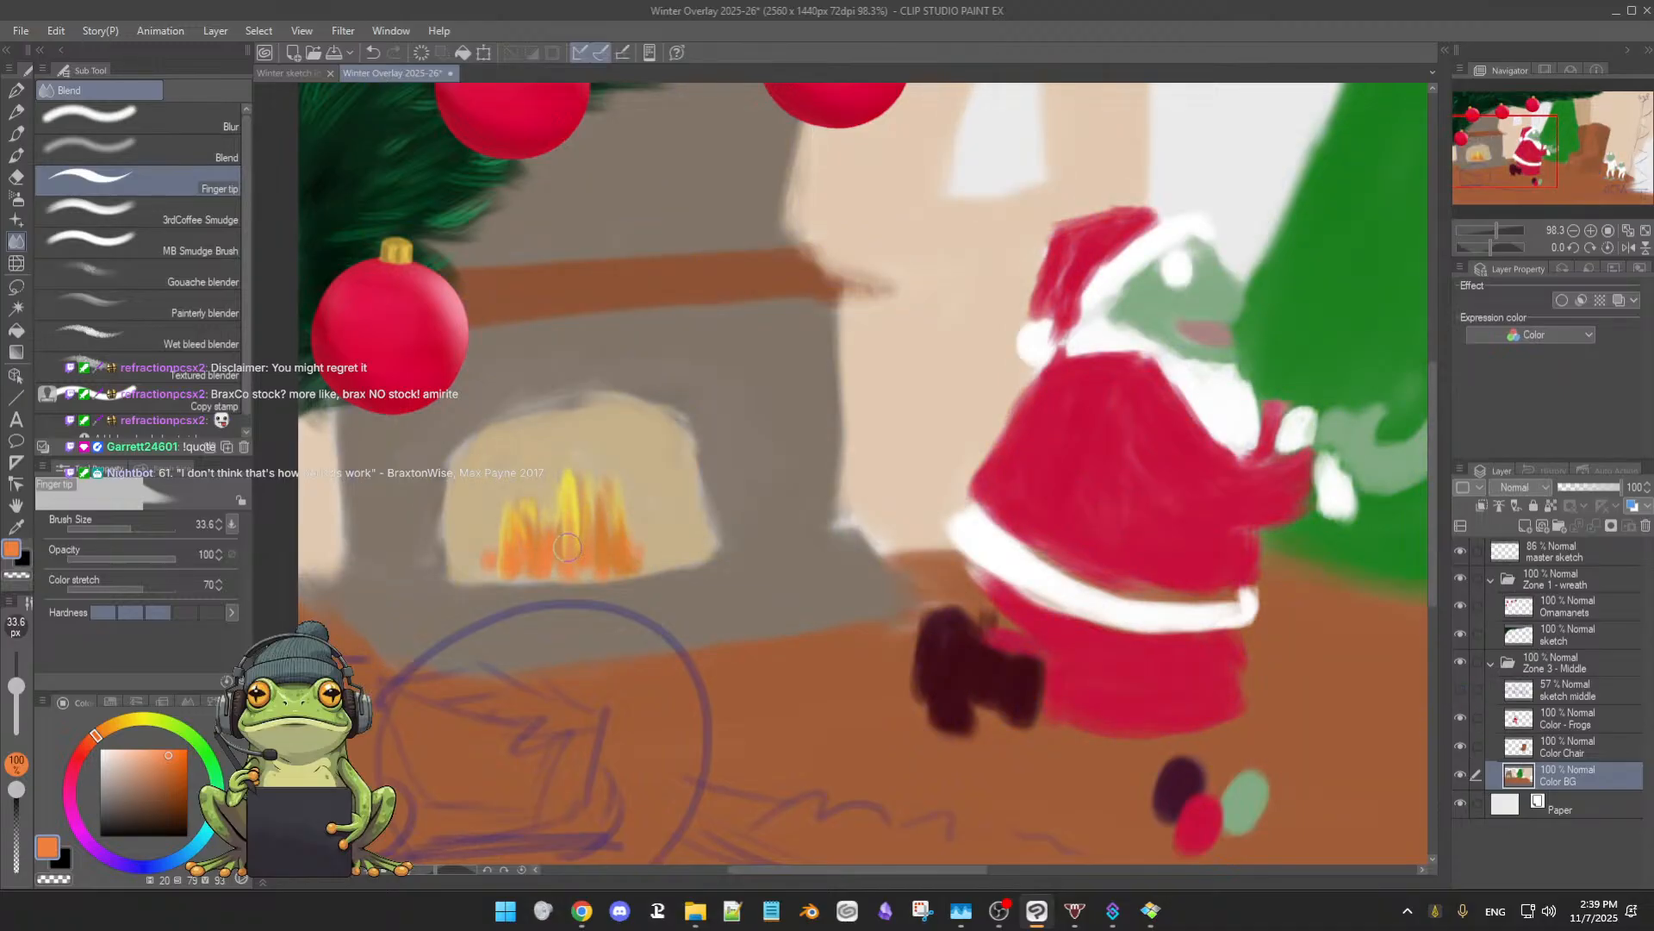
{"action": "left_click_drag", "start_coordinate": [575, 503], "coordinate": [594, 550]}
{"action": "mouse_move", "coordinate": [677, 555]}
{"action": "left_mouse_down"}
{"action": "mouse_move", "coordinate": [649, 560]}
{"action": "mouse_move", "coordinate": [650, 547]}
{"action": "left_mouse_up"}
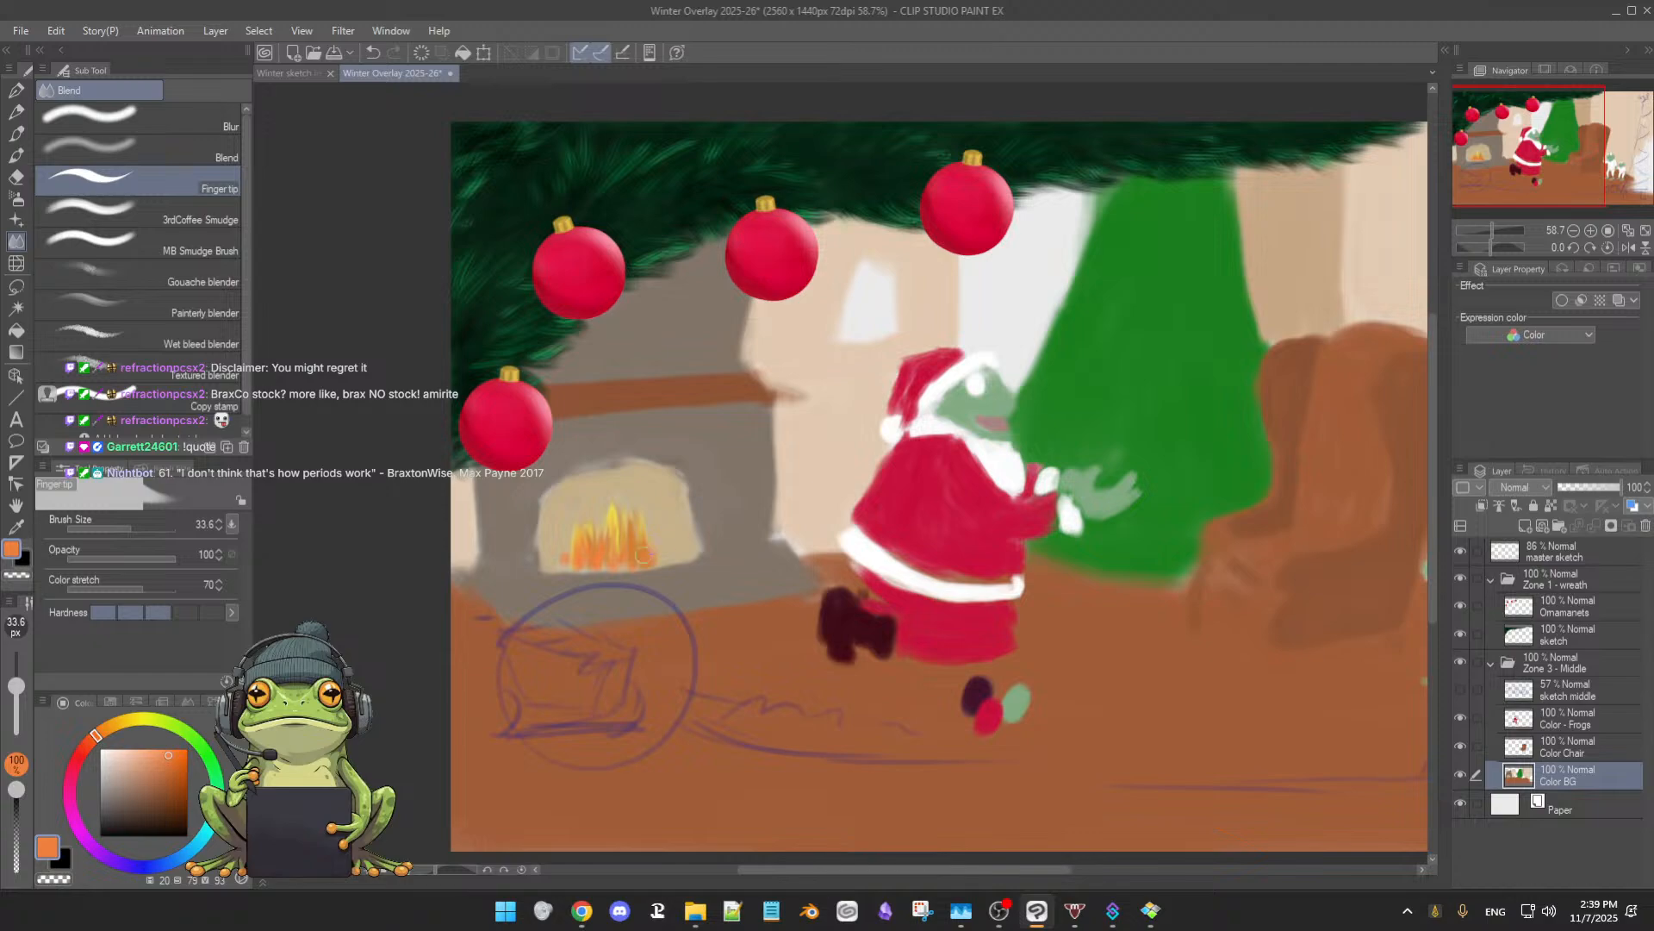
- Review the room's flat colors without the linework and show the sketch middle layer again
{"action": "scroll", "coordinate": [742, 556], "scroll_direction": "up", "scroll_amount": 3}
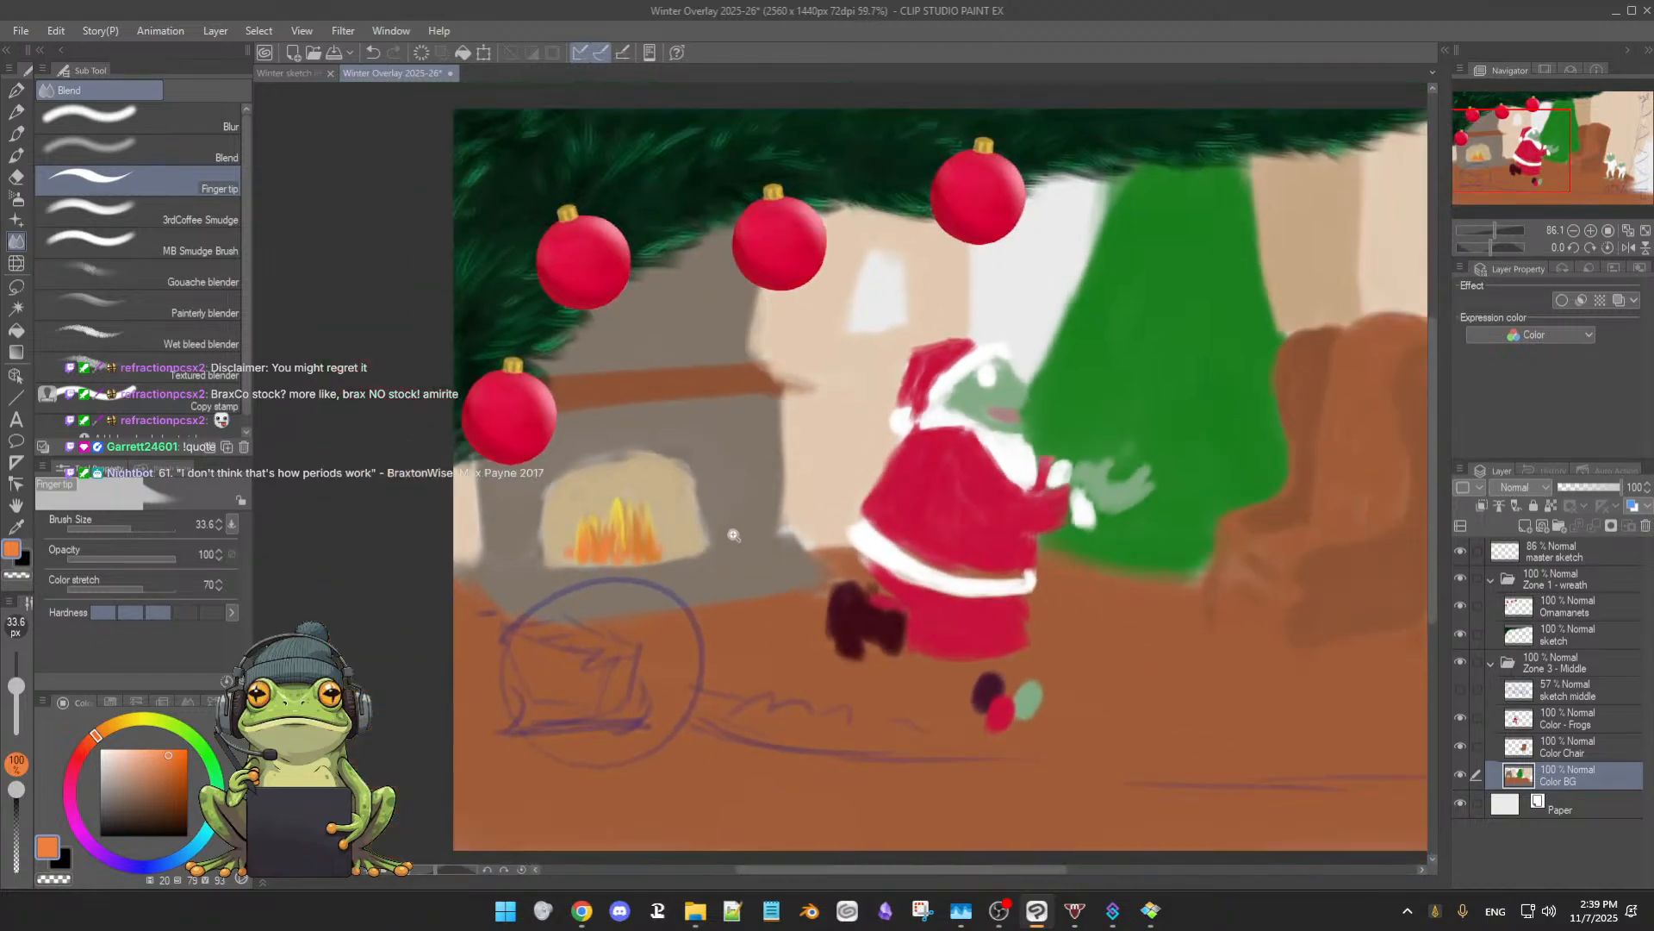
{"action": "scroll", "coordinate": [735, 534], "scroll_direction": "down", "scroll_amount": 3}
{"action": "left_click_drag", "start_coordinate": [1076, 622], "coordinate": [1097, 583]}
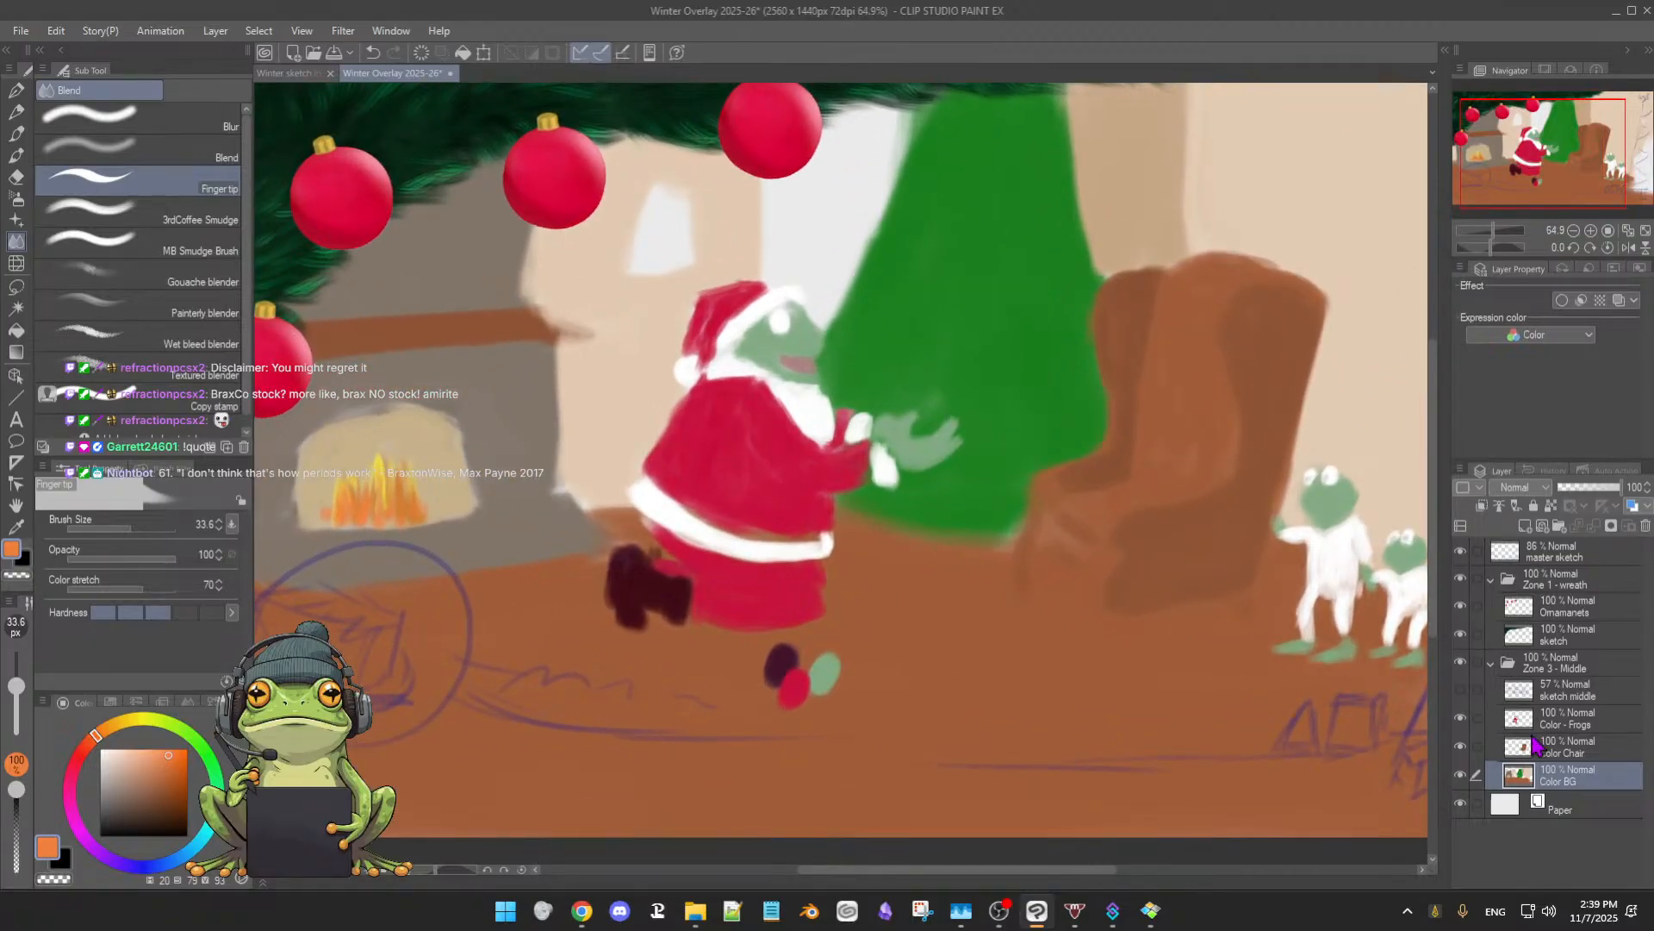
{"action": "left_click", "coordinate": [1461, 689]}
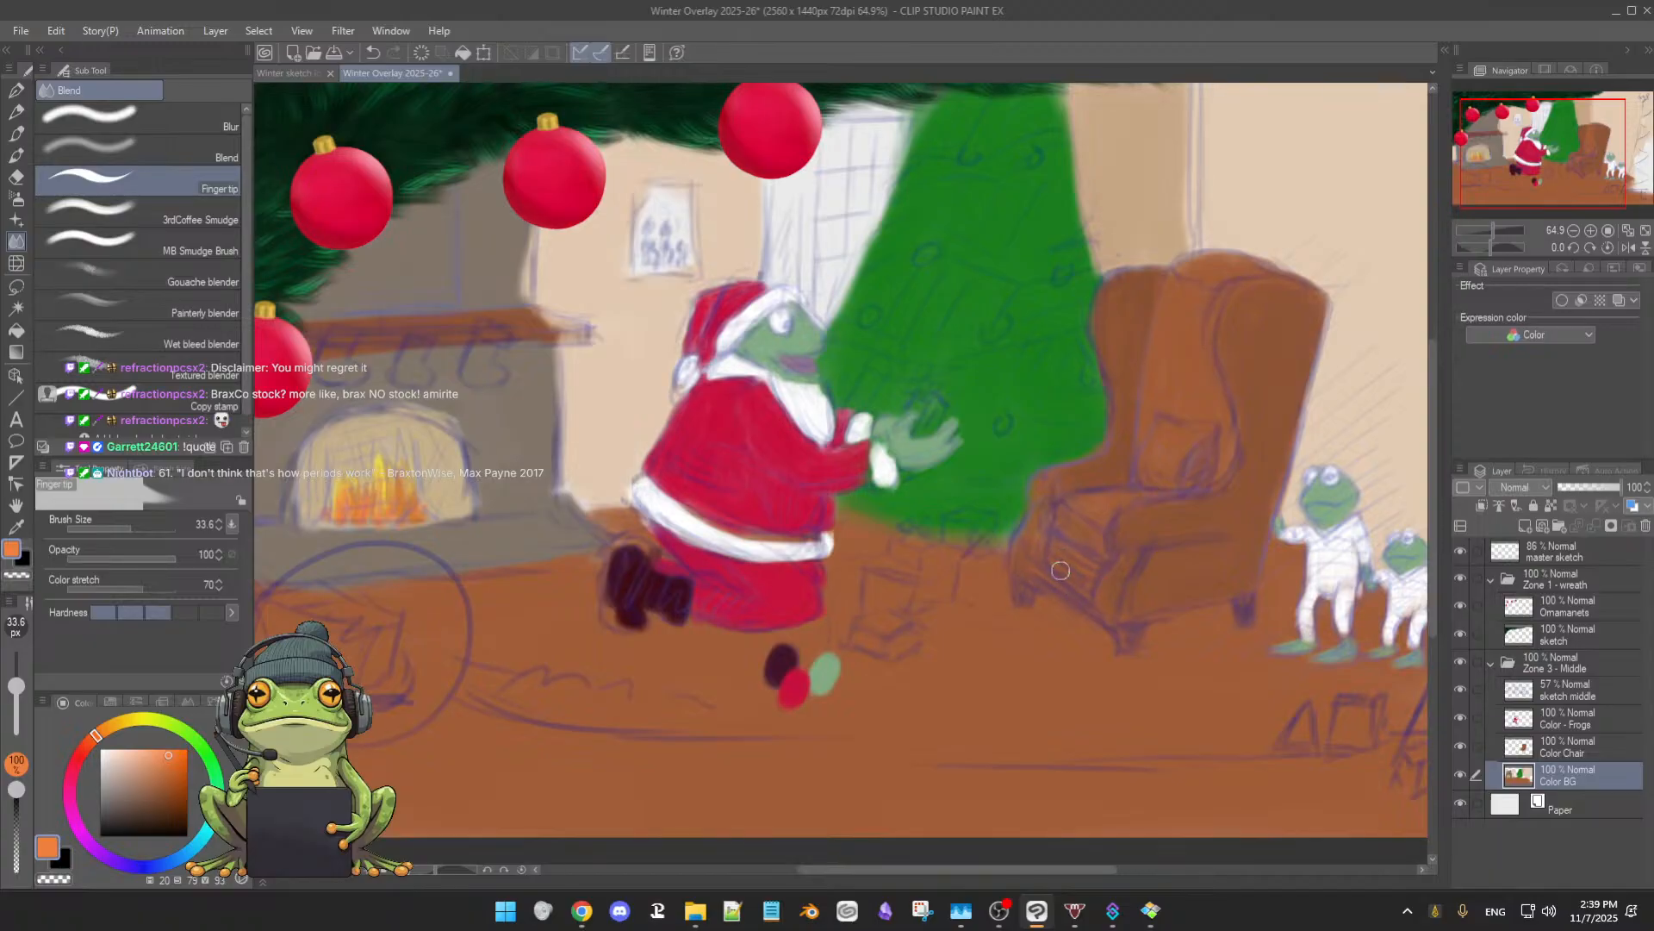
- Try a darker brown stroke on the front of the armchair's seat with 3rdCoffee Soft Oil 2
{"action": "left_click", "coordinate": [1109, 501], "text": "alt"}
{"action": "key", "text": "e"}
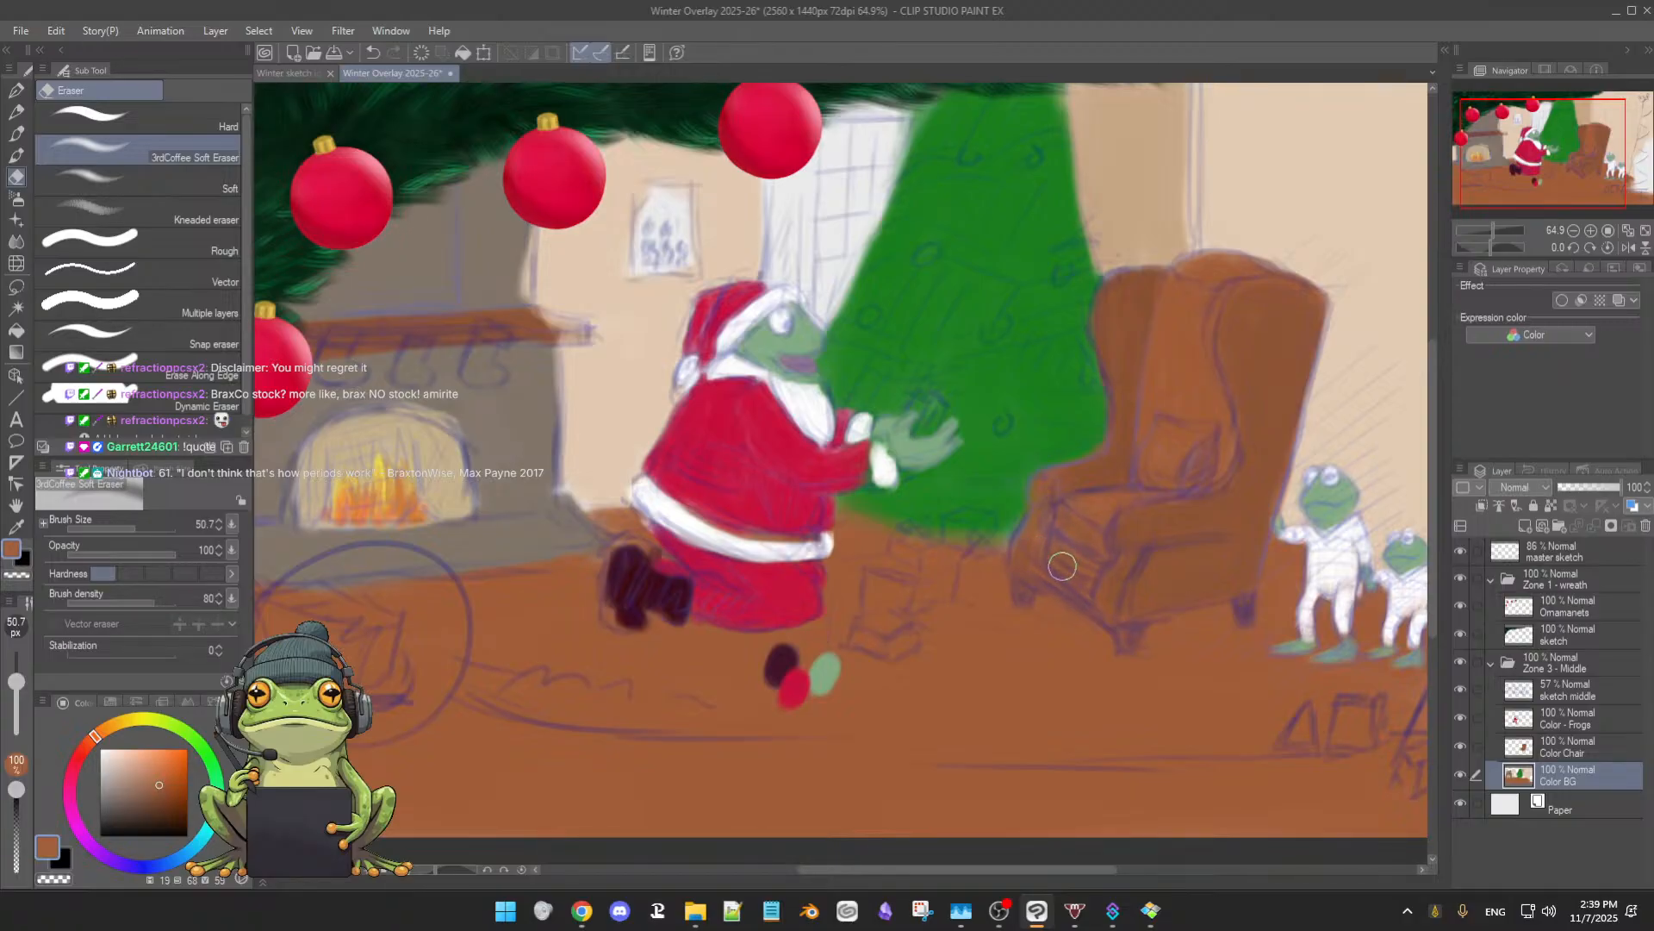
{"action": "key", "text": "b"}
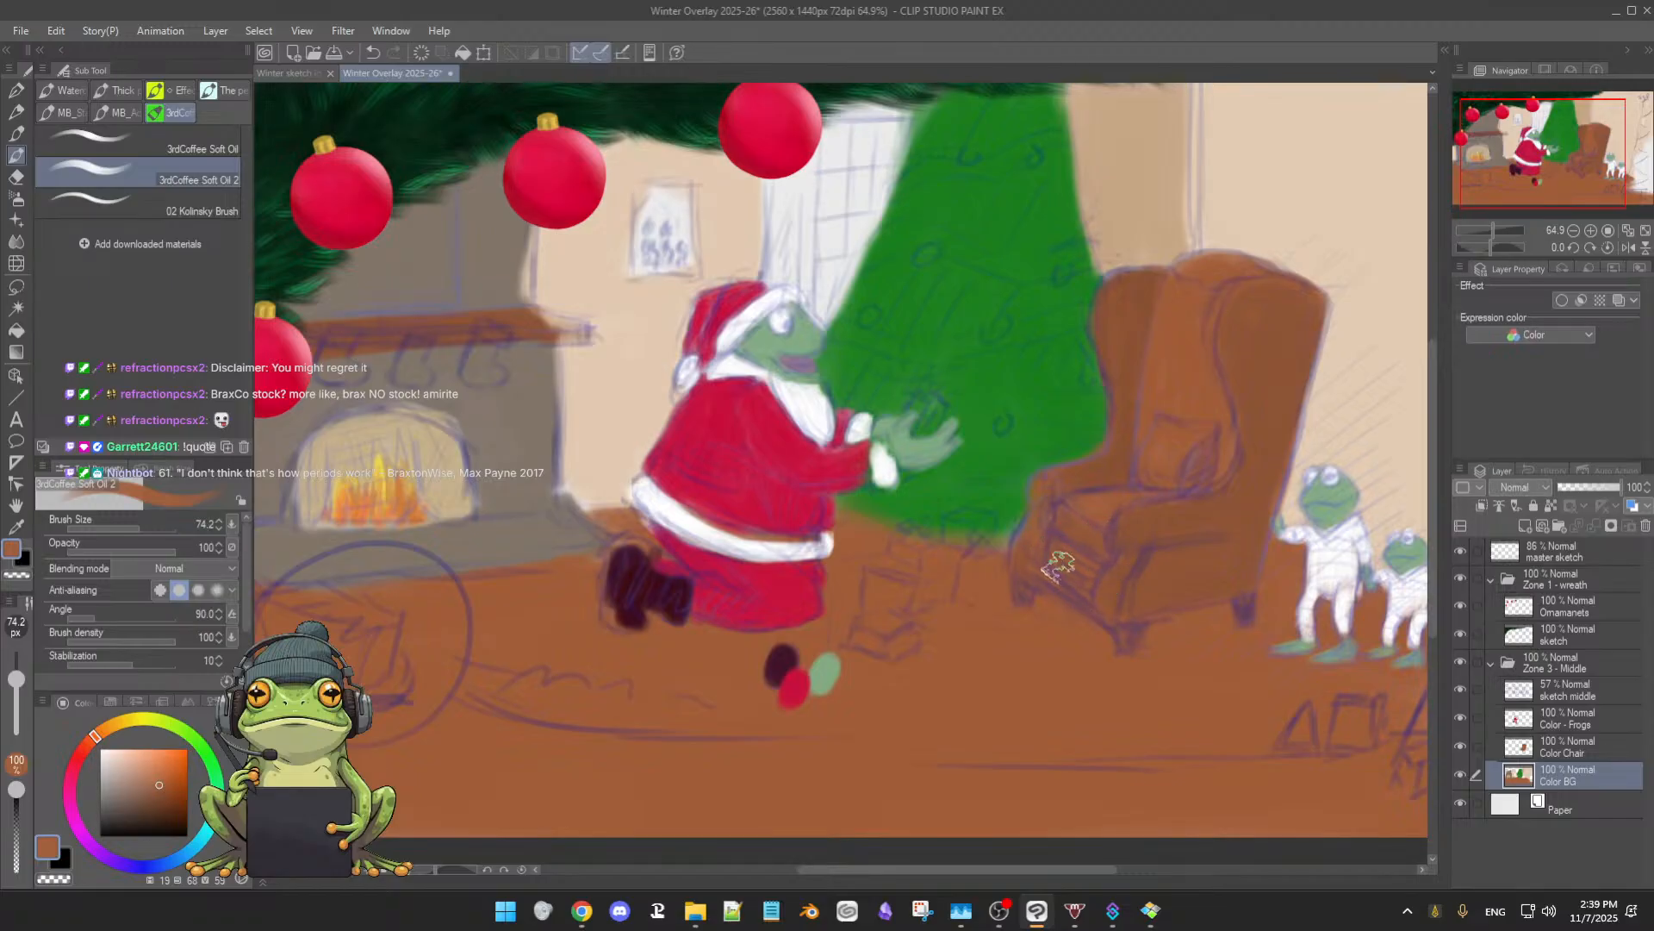
{"action": "left_click", "coordinate": [170, 794]}
{"action": "left_click_drag", "start_coordinate": [167, 800], "coordinate": [170, 802]}
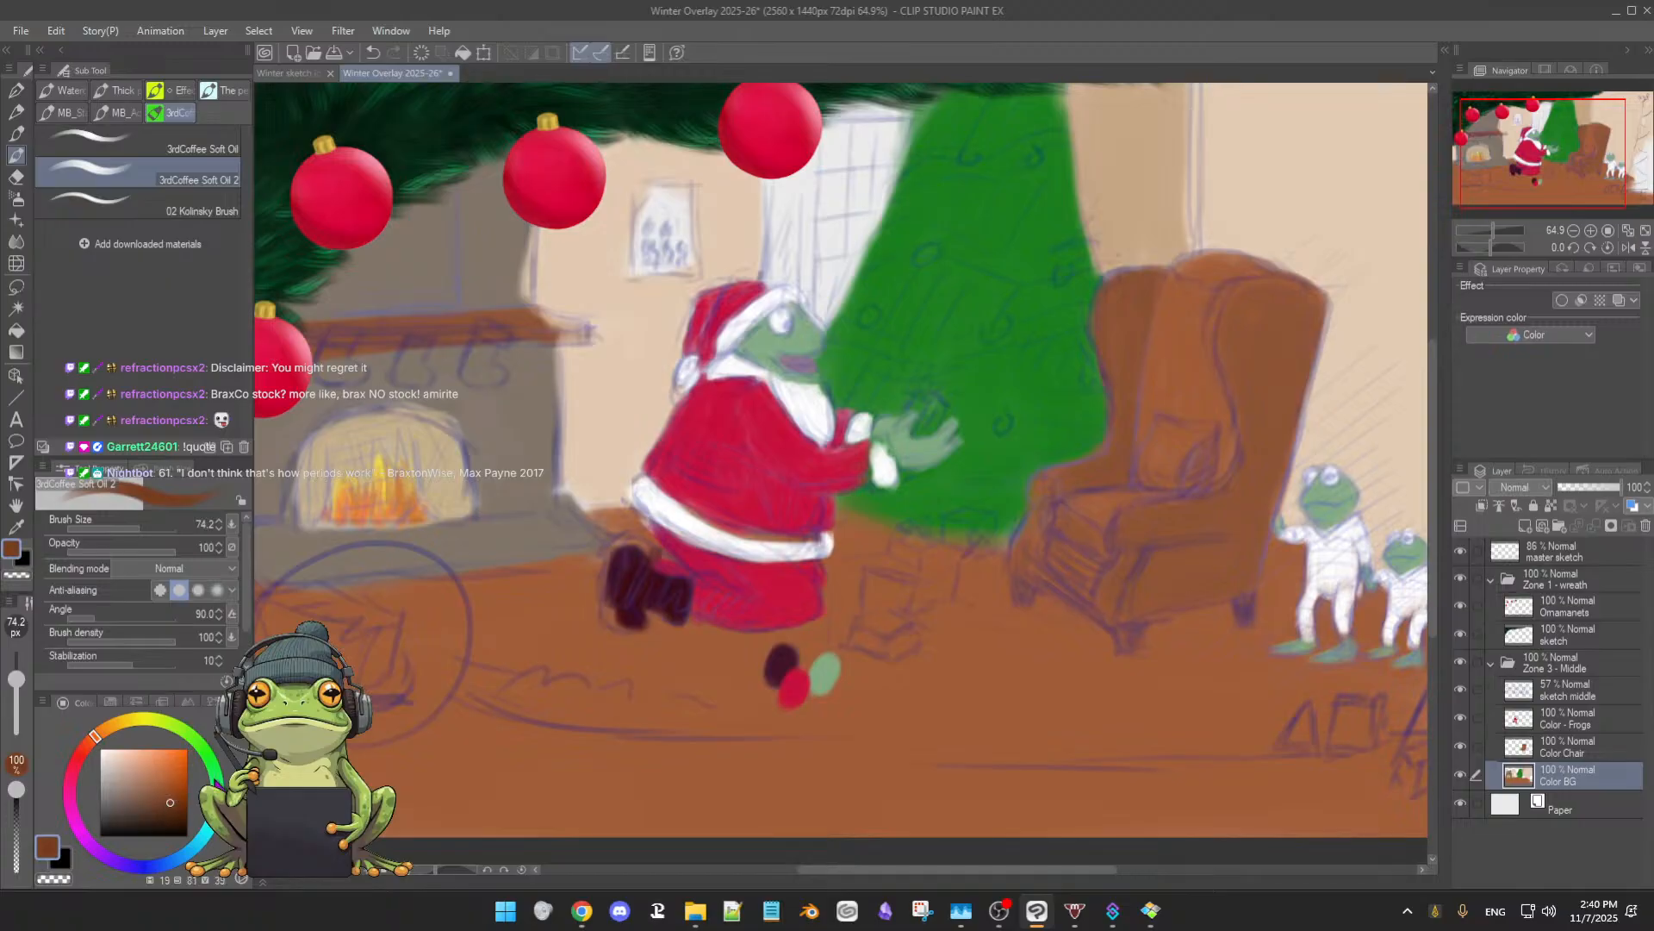
{"action": "left_click_drag", "start_coordinate": [1058, 574], "coordinate": [1039, 555]}
- Toggle the Color BG layer's visibility and hide Color Chair to check what is painted behind the armchair
{"action": "left_click", "coordinate": [1460, 775]}
{"action": "left_click", "coordinate": [1461, 775]}
{"action": "left_click", "coordinate": [1461, 775]}
{"action": "left_click", "coordinate": [1460, 776]}
{"action": "left_click", "coordinate": [1460, 777]}
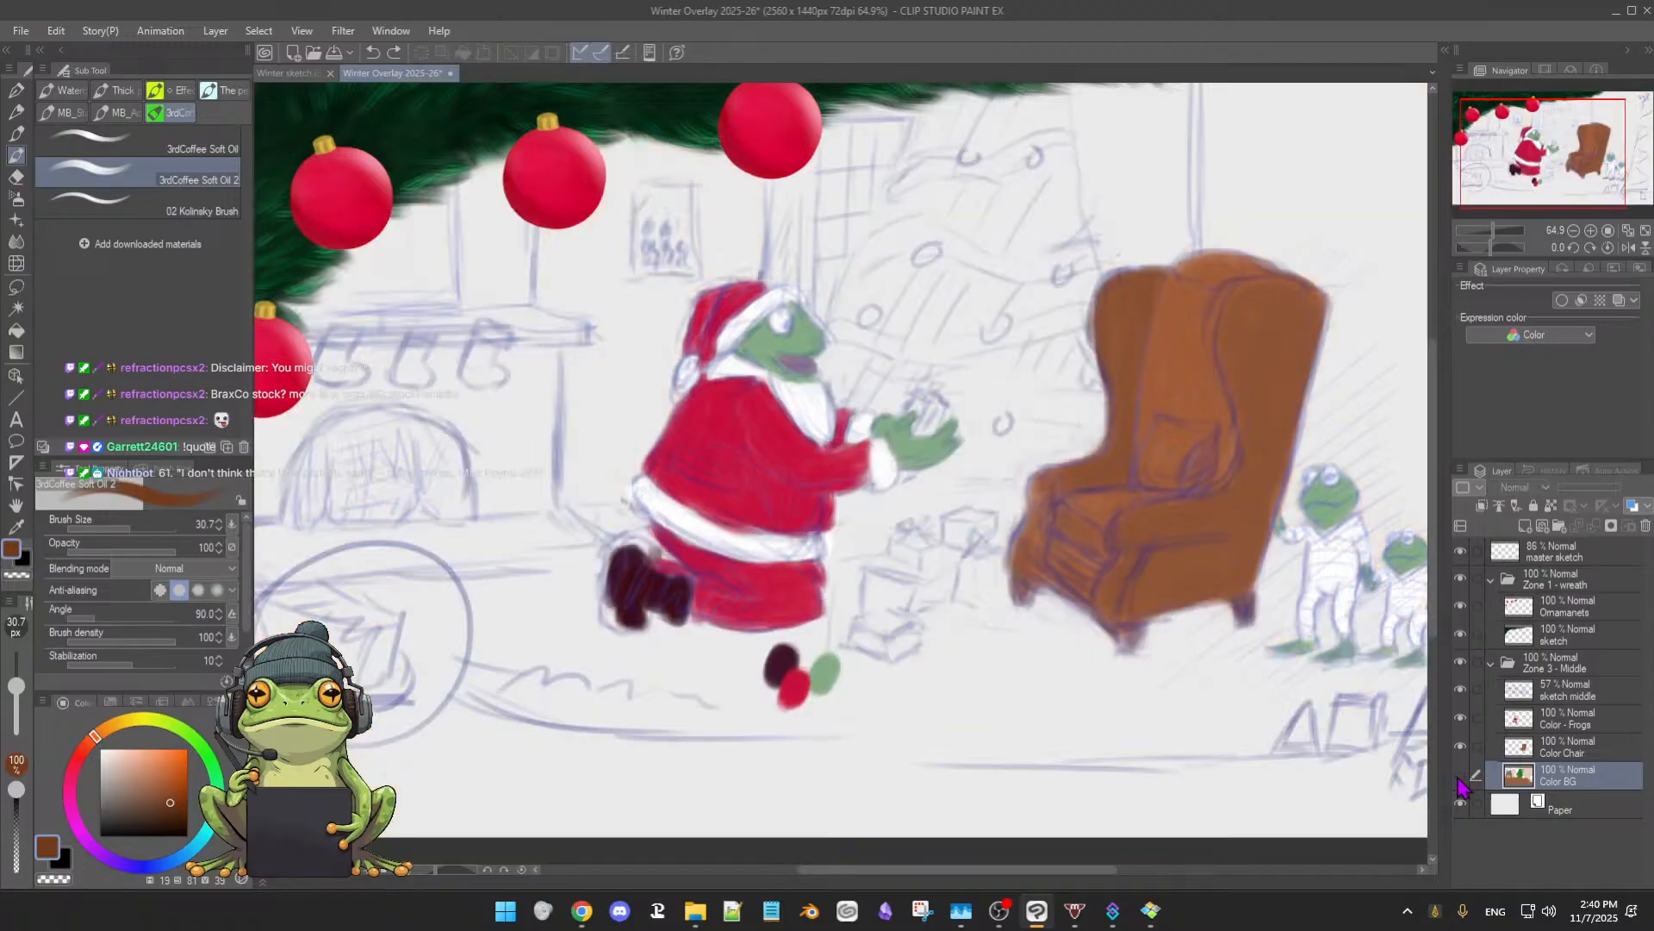
{"action": "left_click", "coordinate": [1461, 776]}
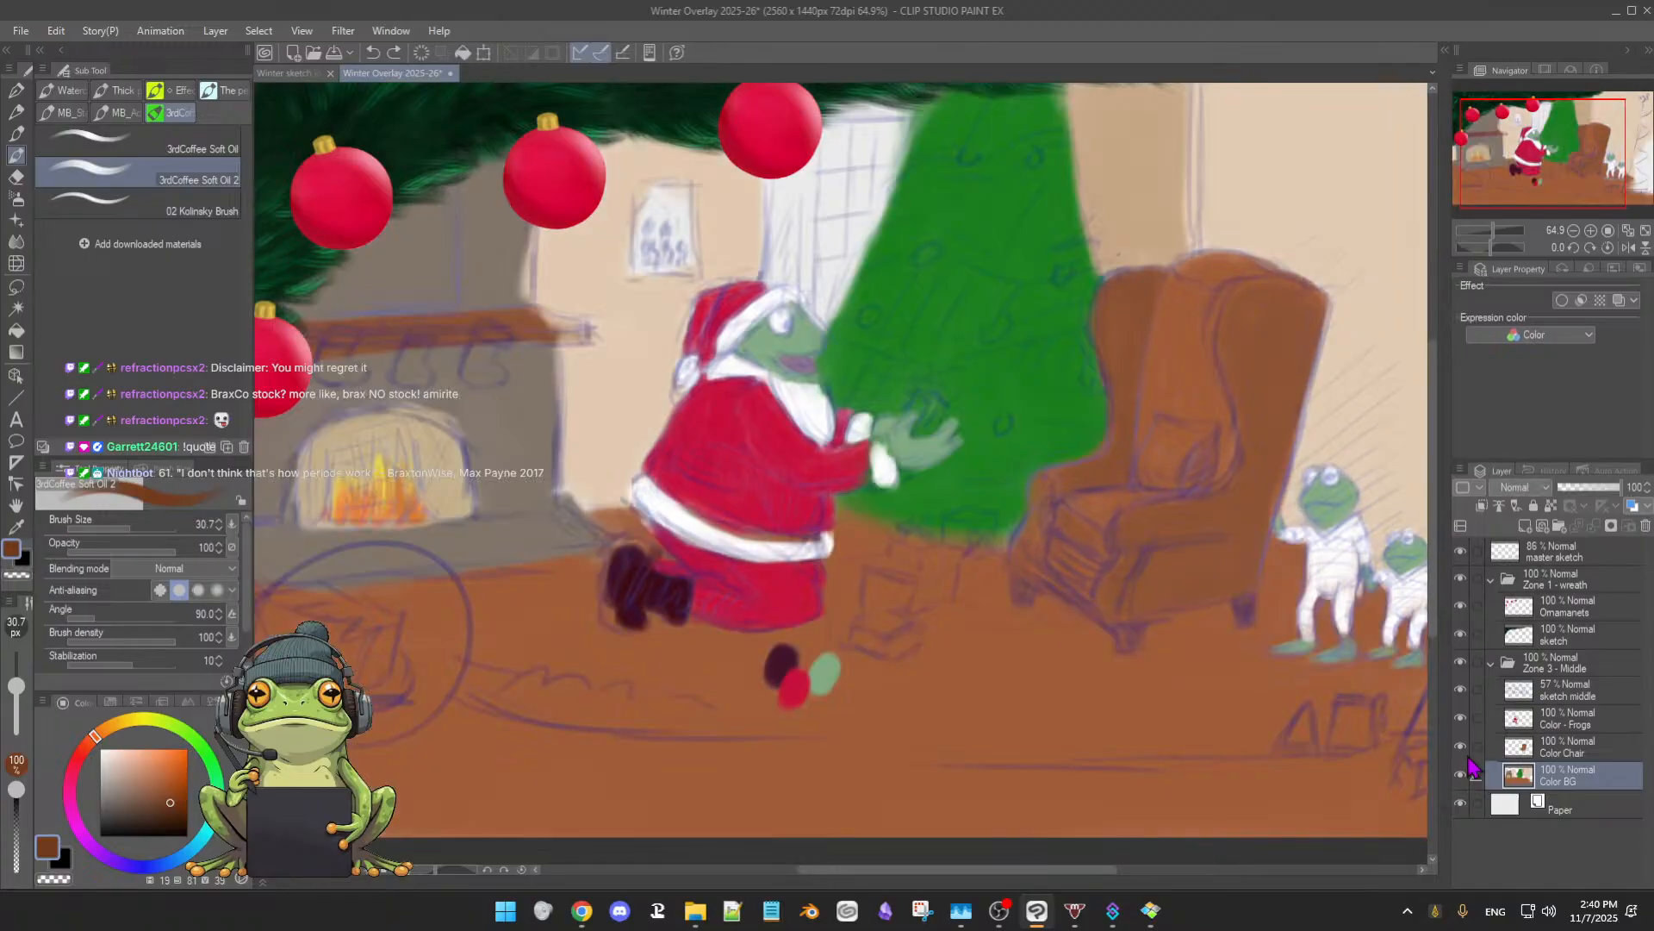
{"action": "left_click", "coordinate": [1460, 748]}
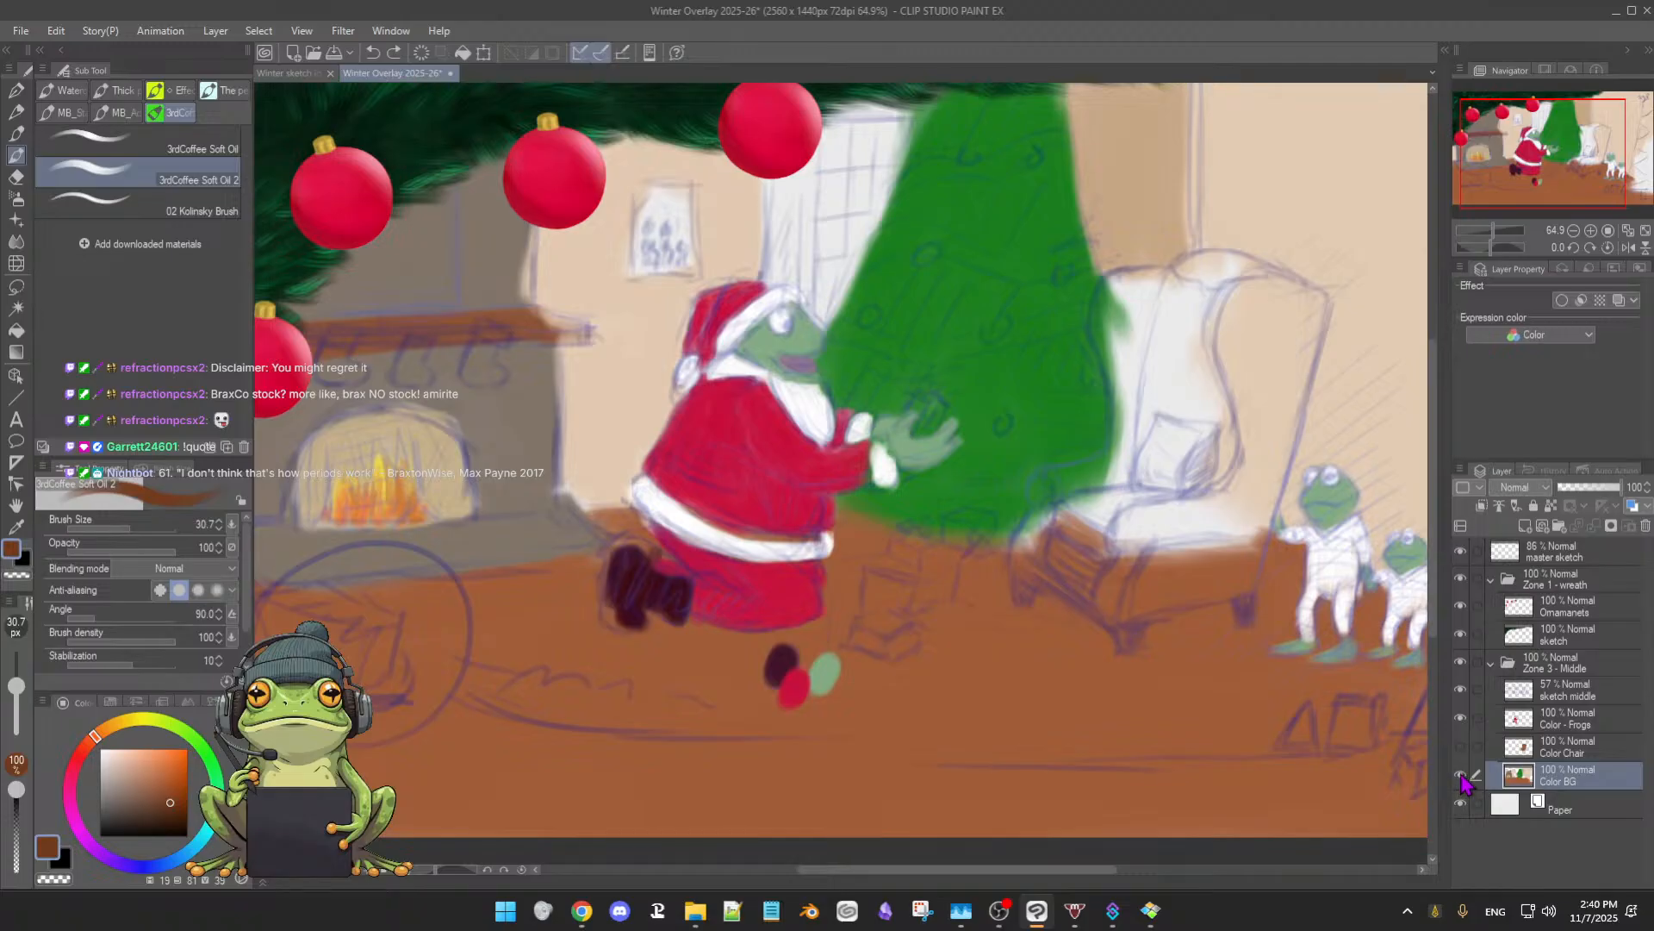
{"action": "left_click", "coordinate": [1460, 777]}
{"action": "left_click", "coordinate": [1462, 777]}
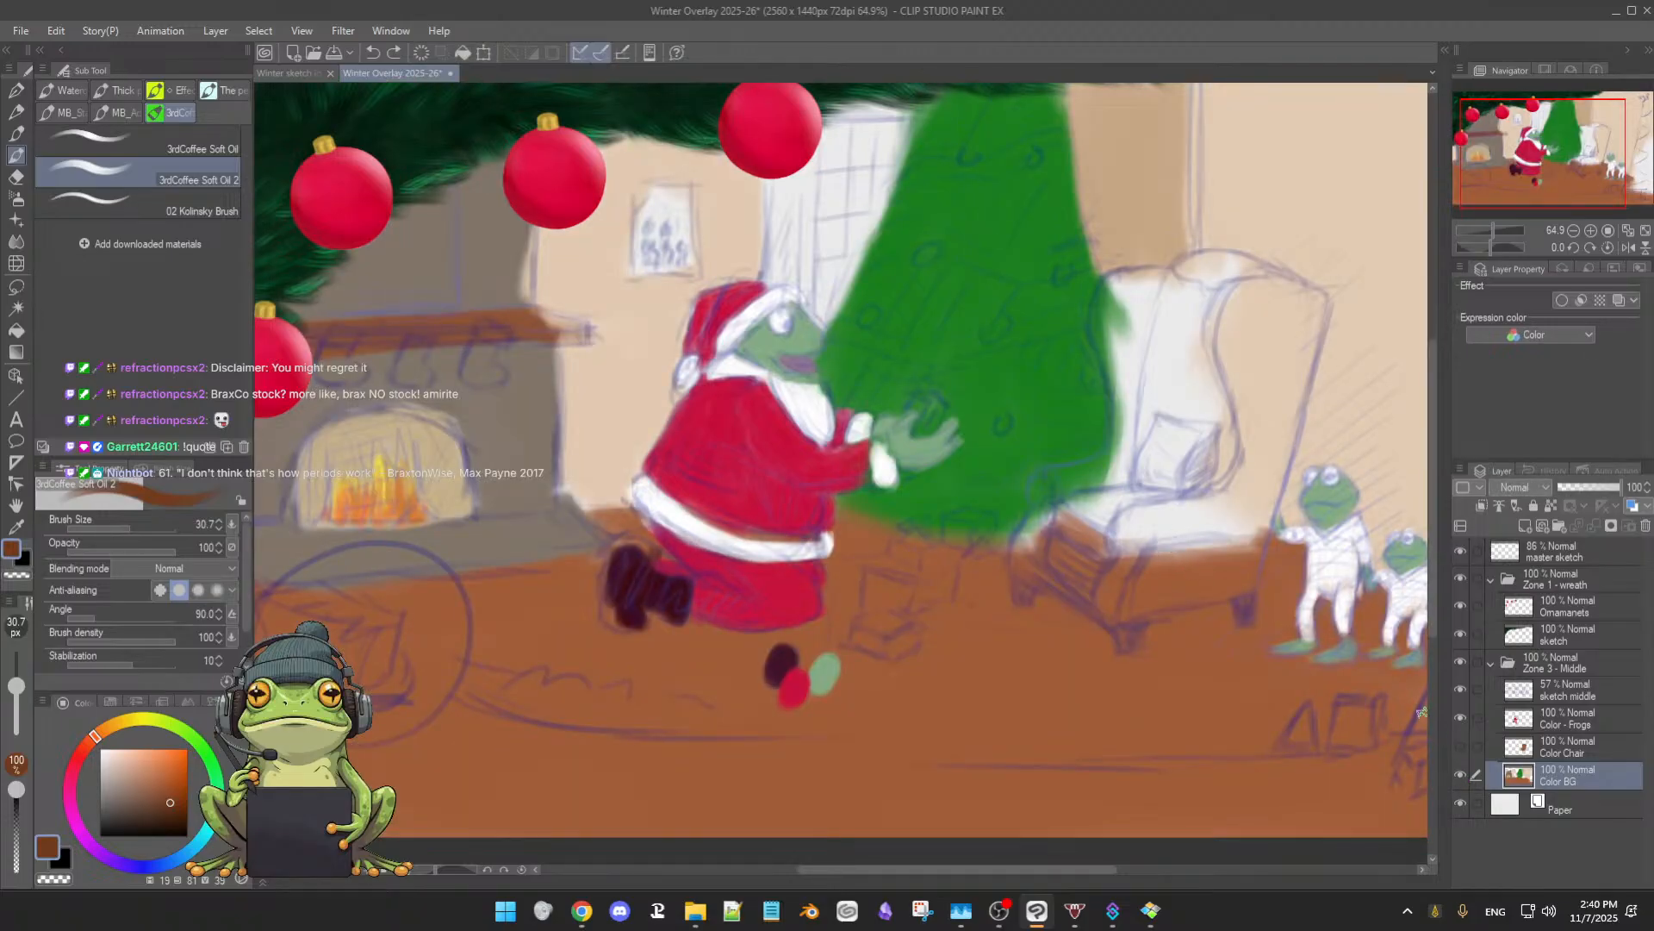
{"action": "left_click", "coordinate": [1461, 776]}
{"action": "left_click", "coordinate": [1461, 775]}
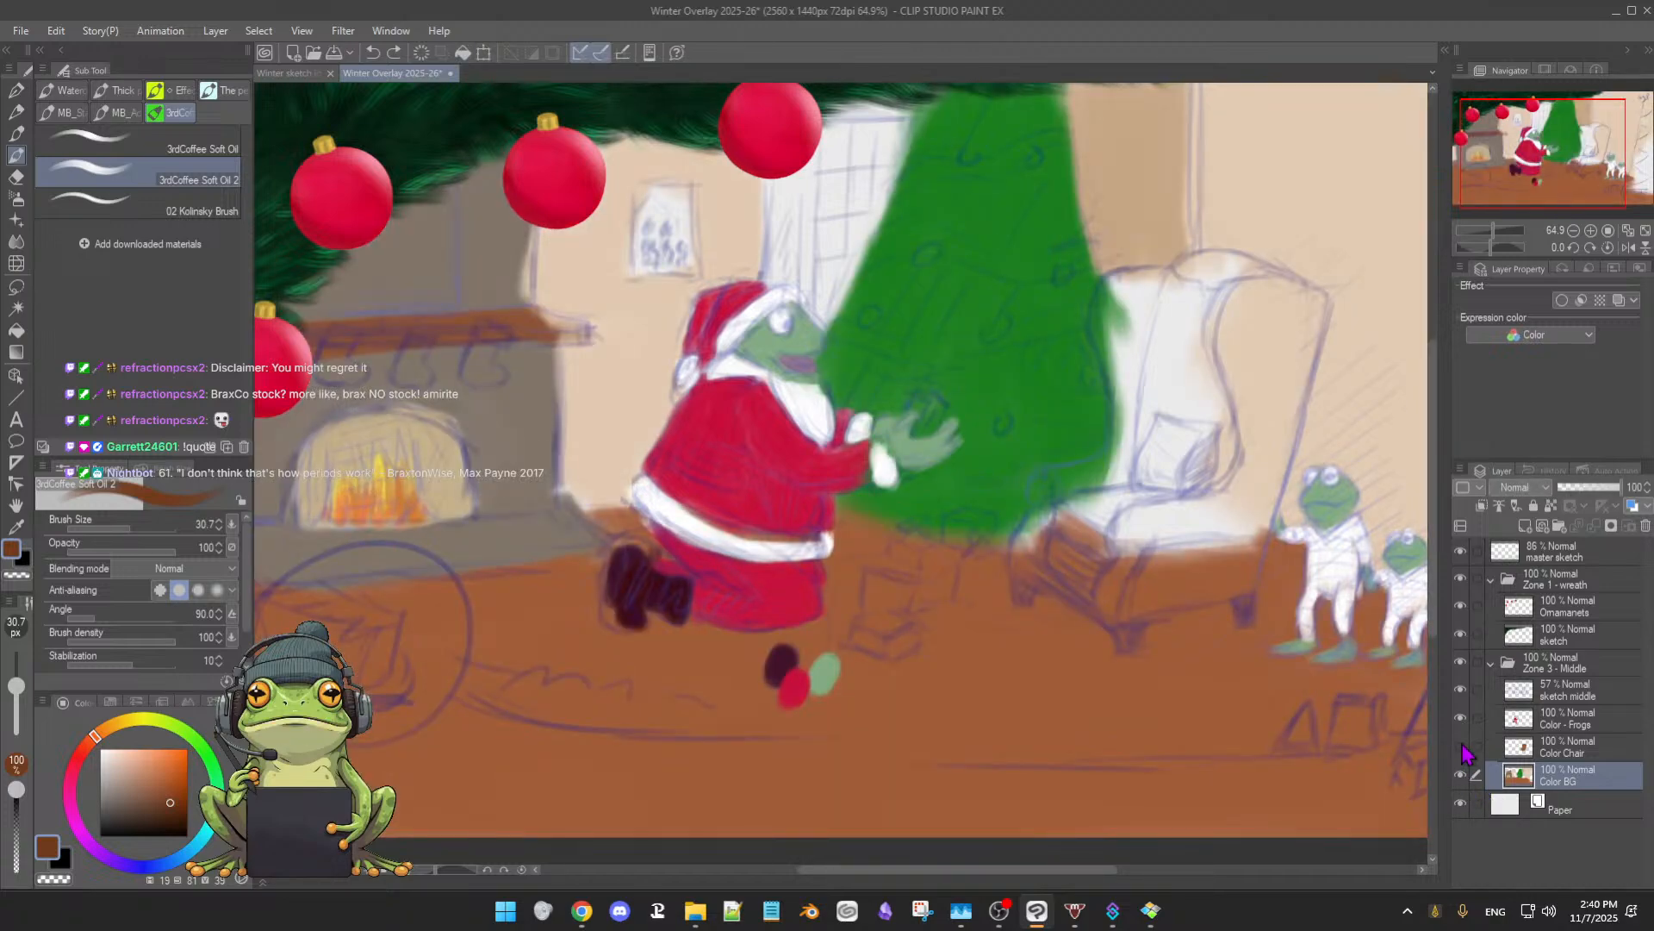
- Toggle the Color Chair layer's visibility to compare the room with and without the armchair, leaving the layer shown
{"action": "left_click", "coordinate": [1461, 747]}
{"action": "left_click", "coordinate": [1460, 748]}
{"action": "left_click", "coordinate": [1460, 748]}
{"action": "left_click", "coordinate": [1460, 748]}
{"action": "left_click", "coordinate": [1460, 748]}
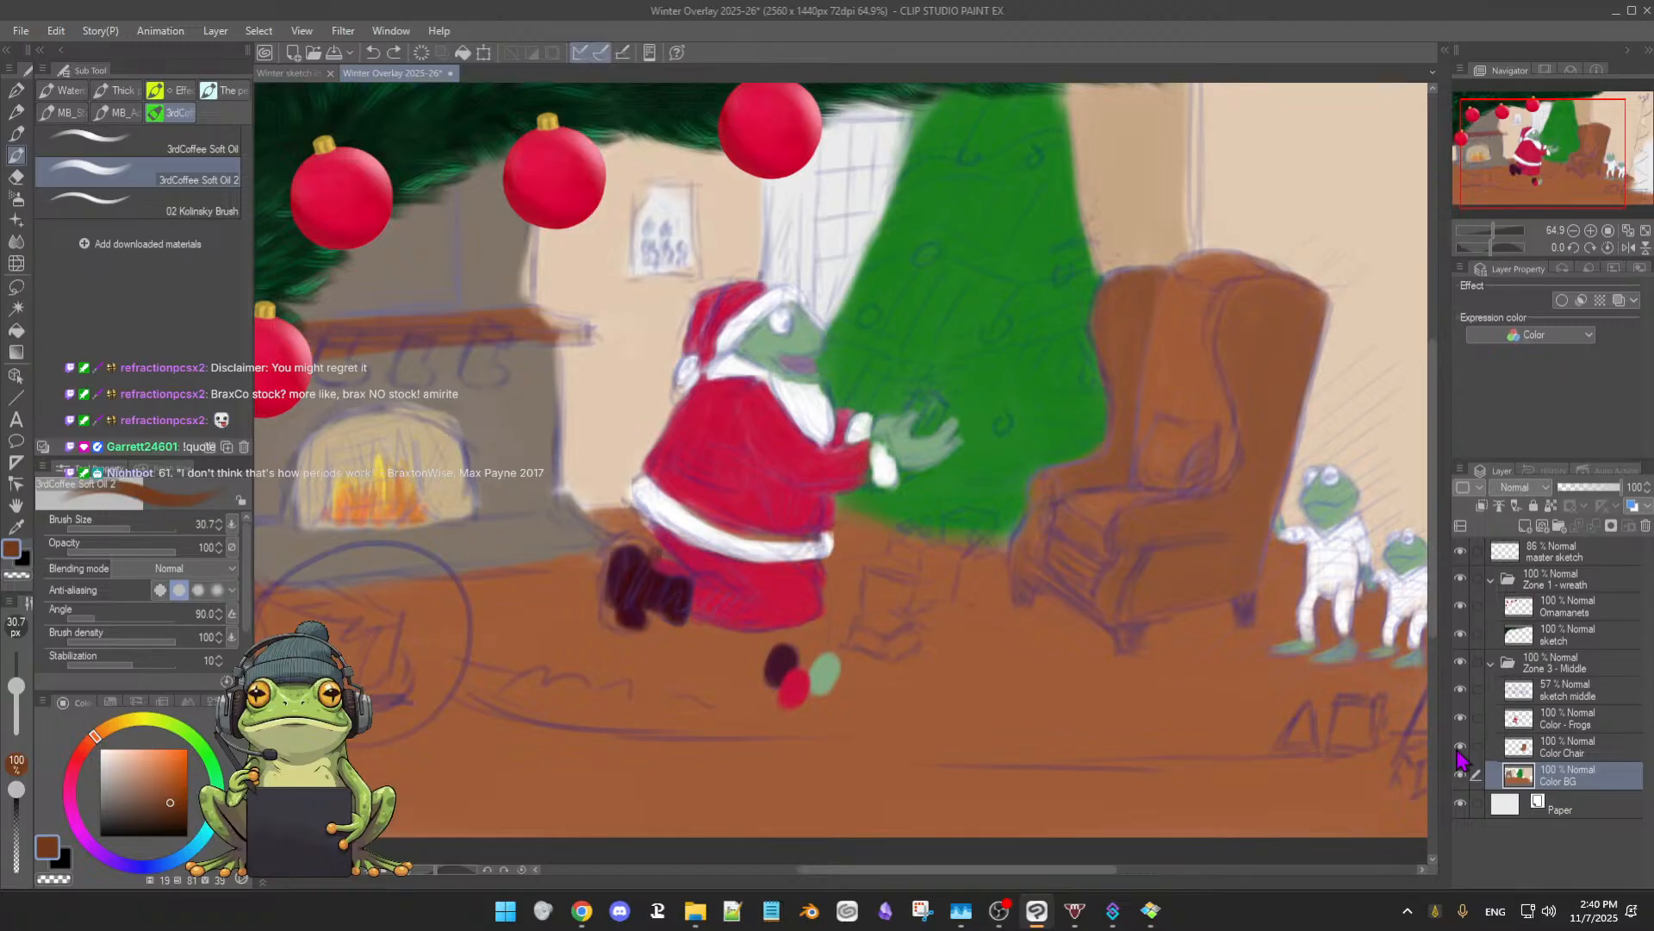
- On Color Chair, refine the armchair's front edge and legs with its sampled brown and 3rdCoffee Soft Eraser, with the sketch middle layer hidden
{"action": "left_click", "coordinate": [1573, 757]}
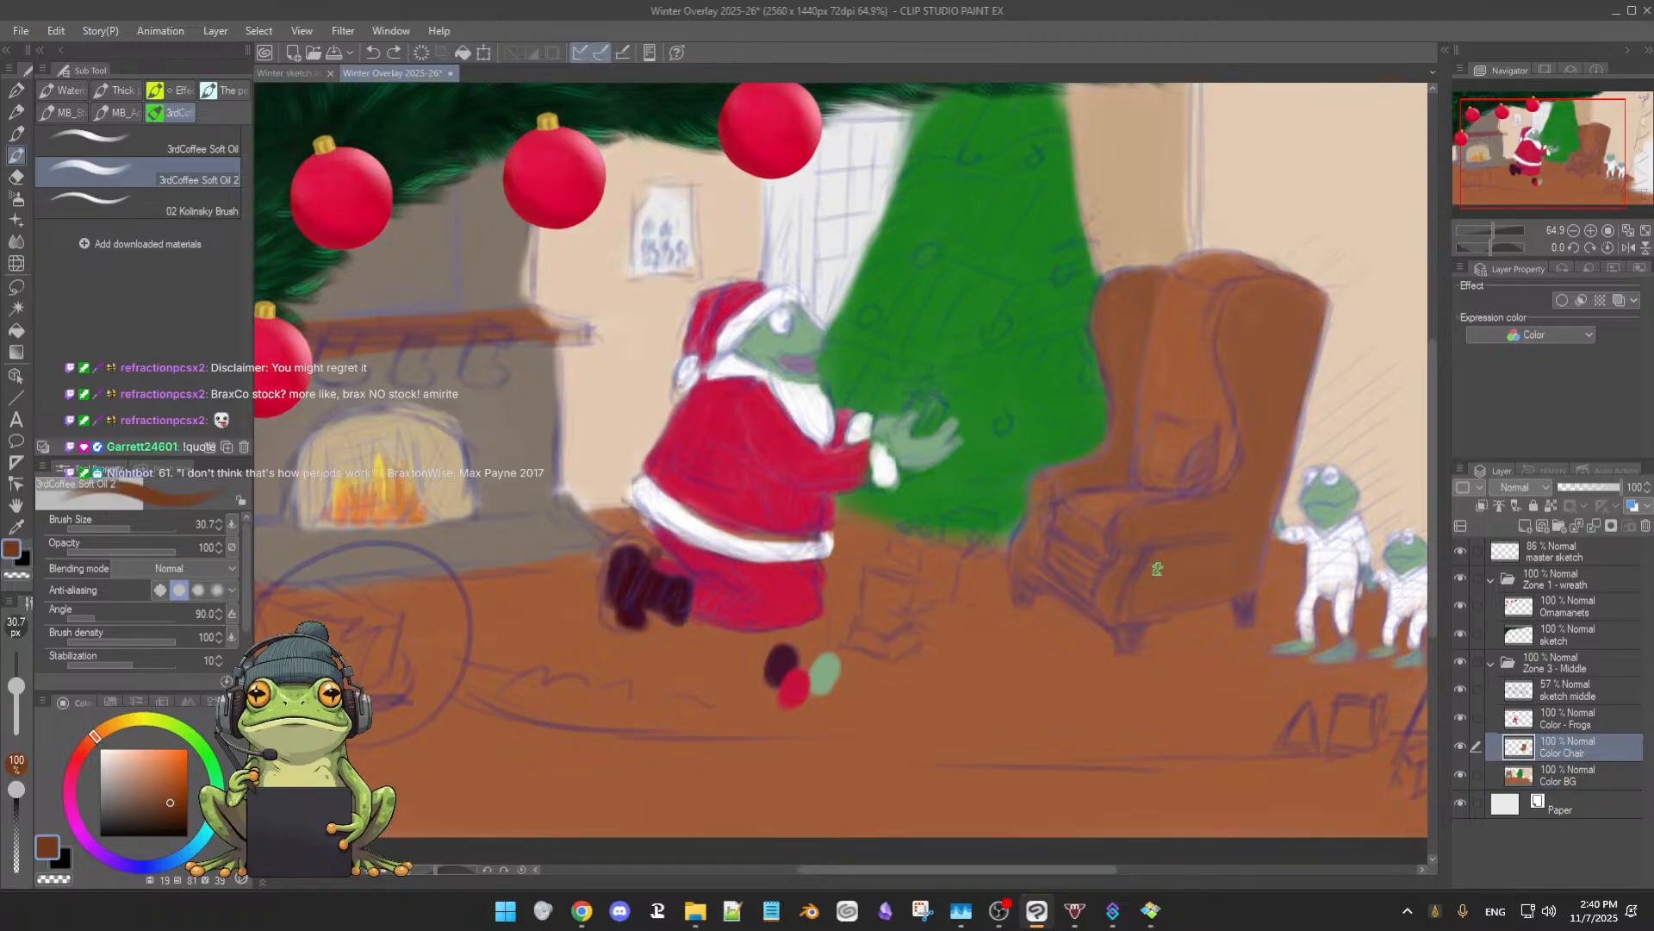
{"action": "left_click", "coordinate": [1174, 572], "text": "alt"}
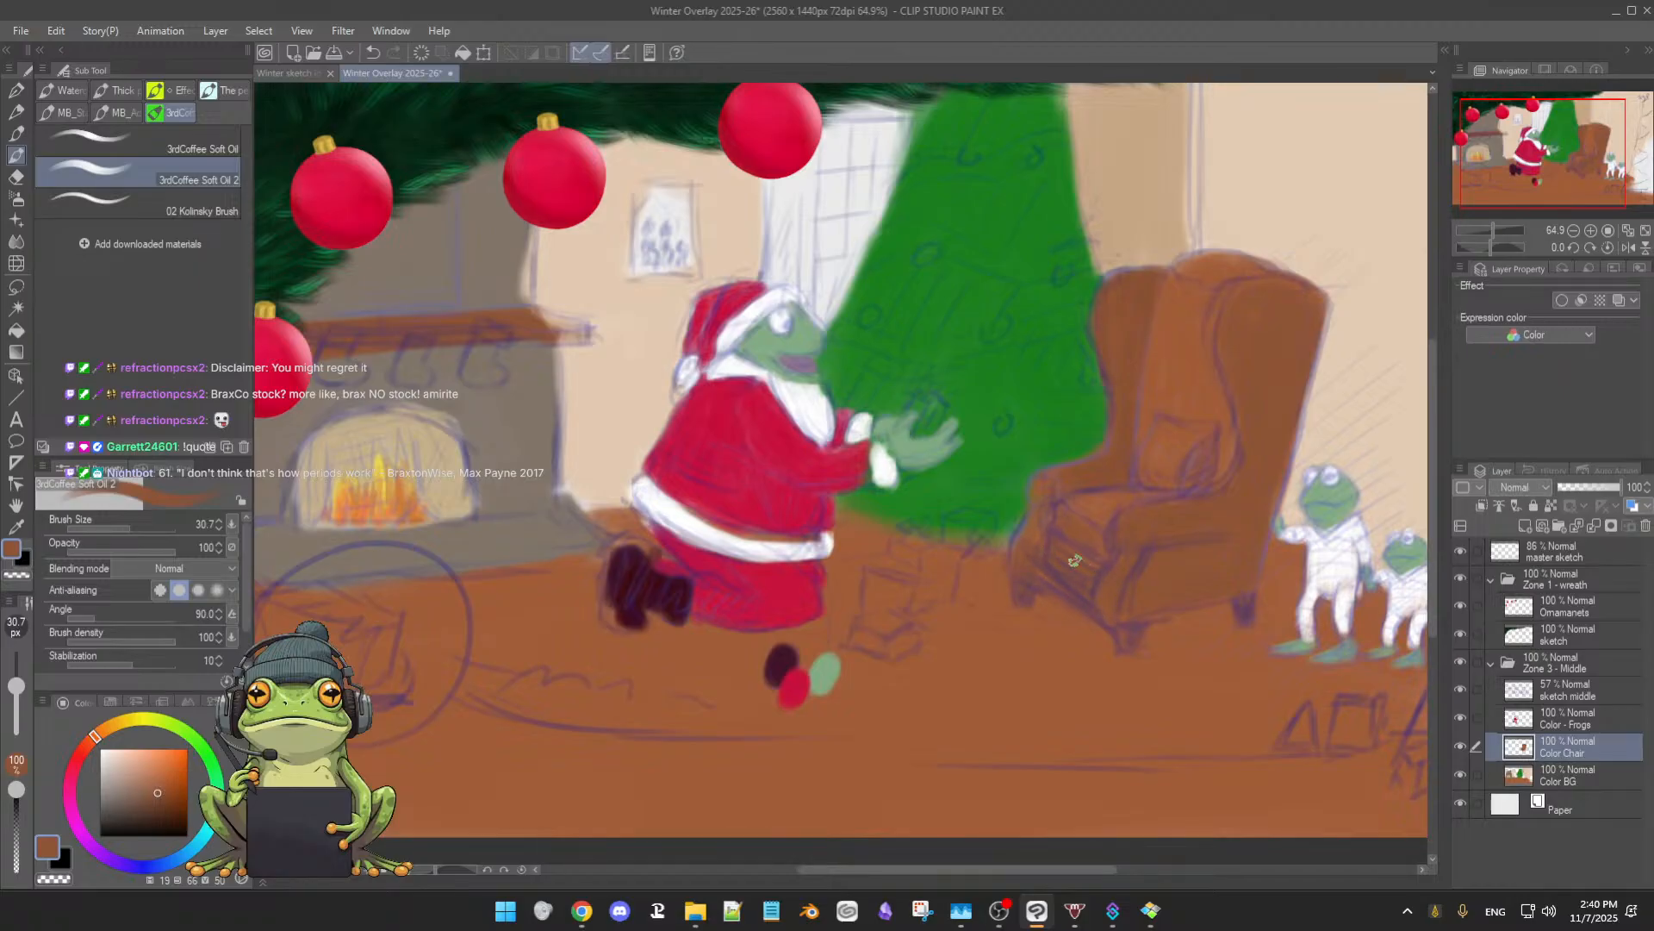
{"action": "left_click", "coordinate": [1460, 690]}
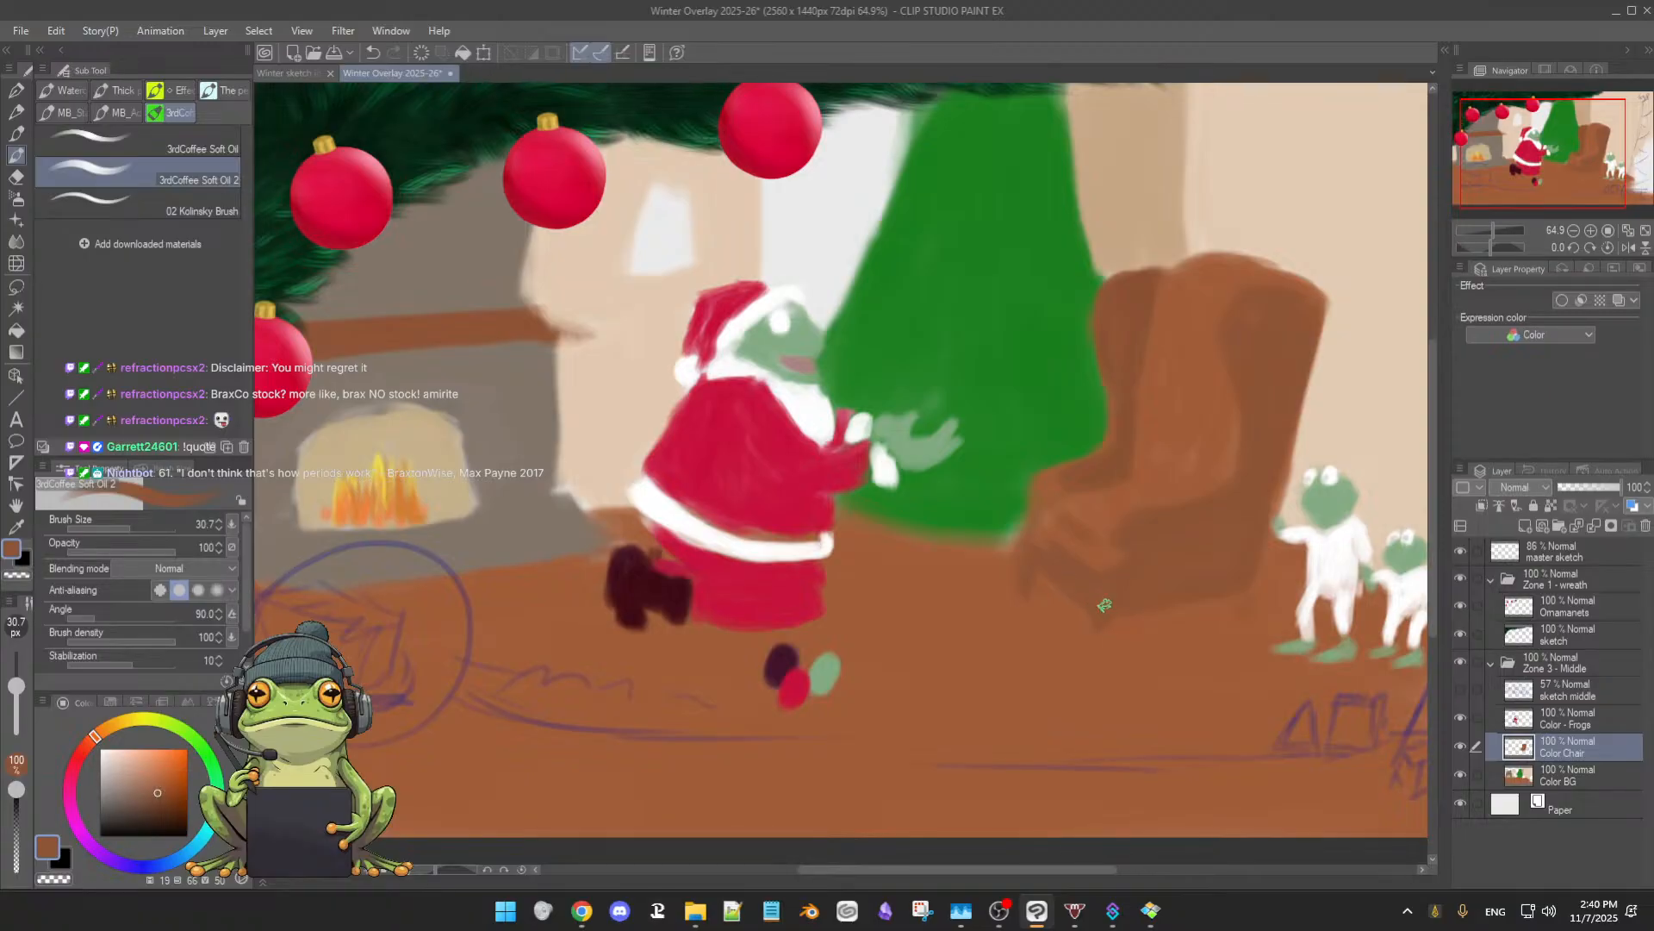
{"action": "key", "text": "e"}
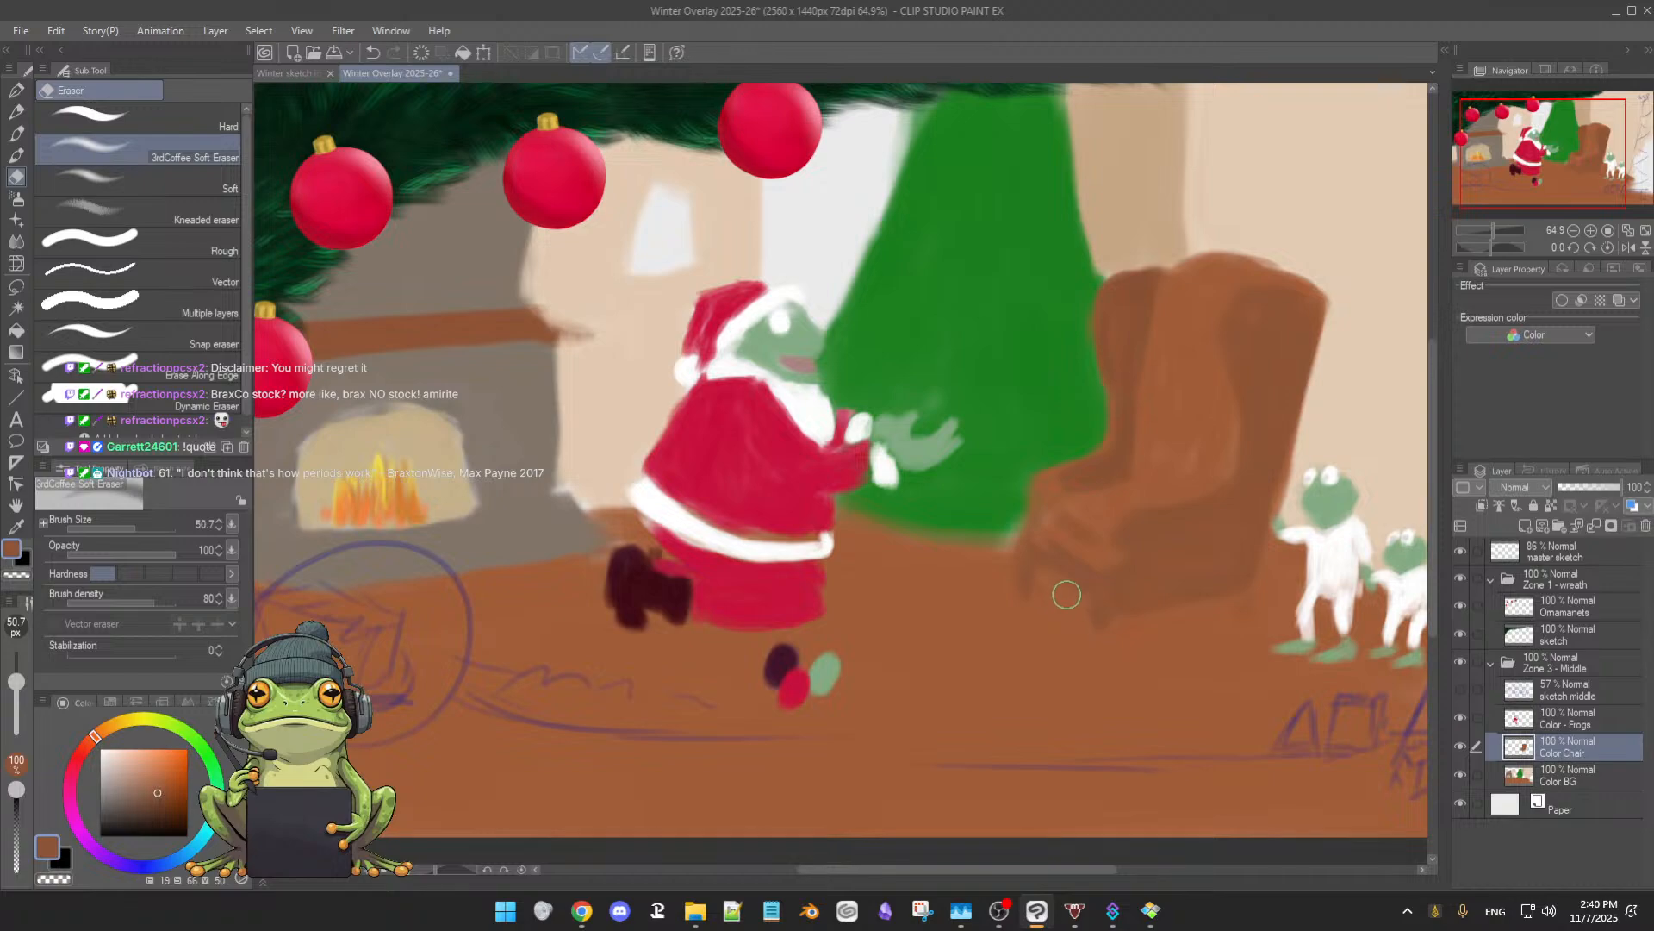
{"action": "key", "text": "b"}
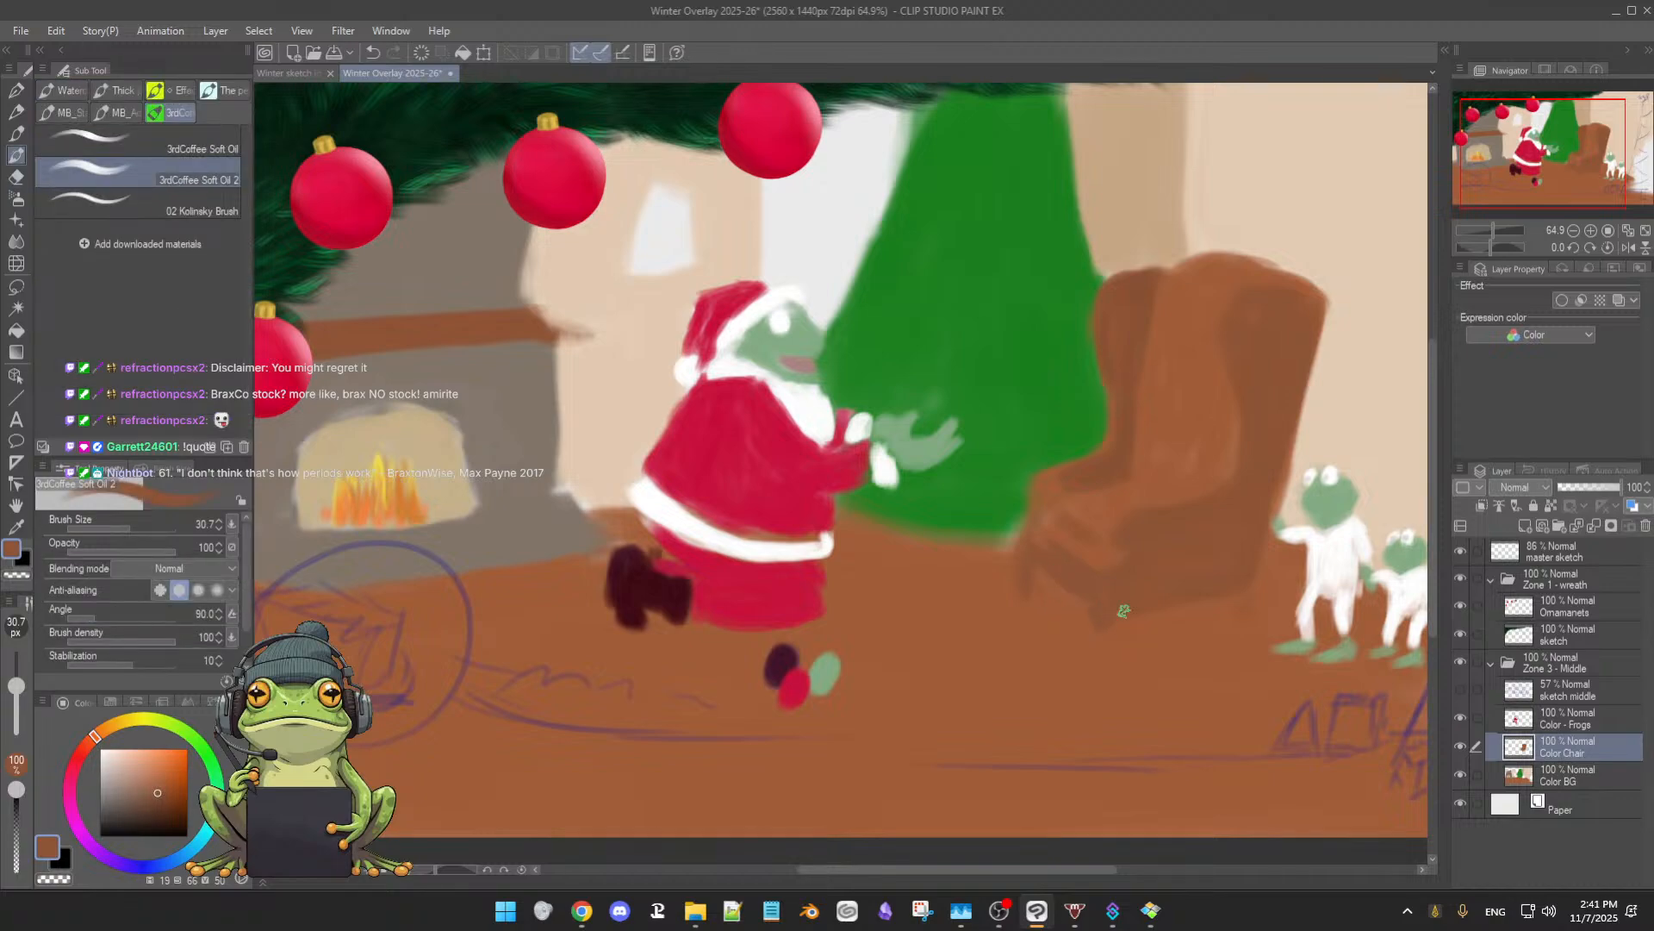
{"action": "key", "text": "e"}
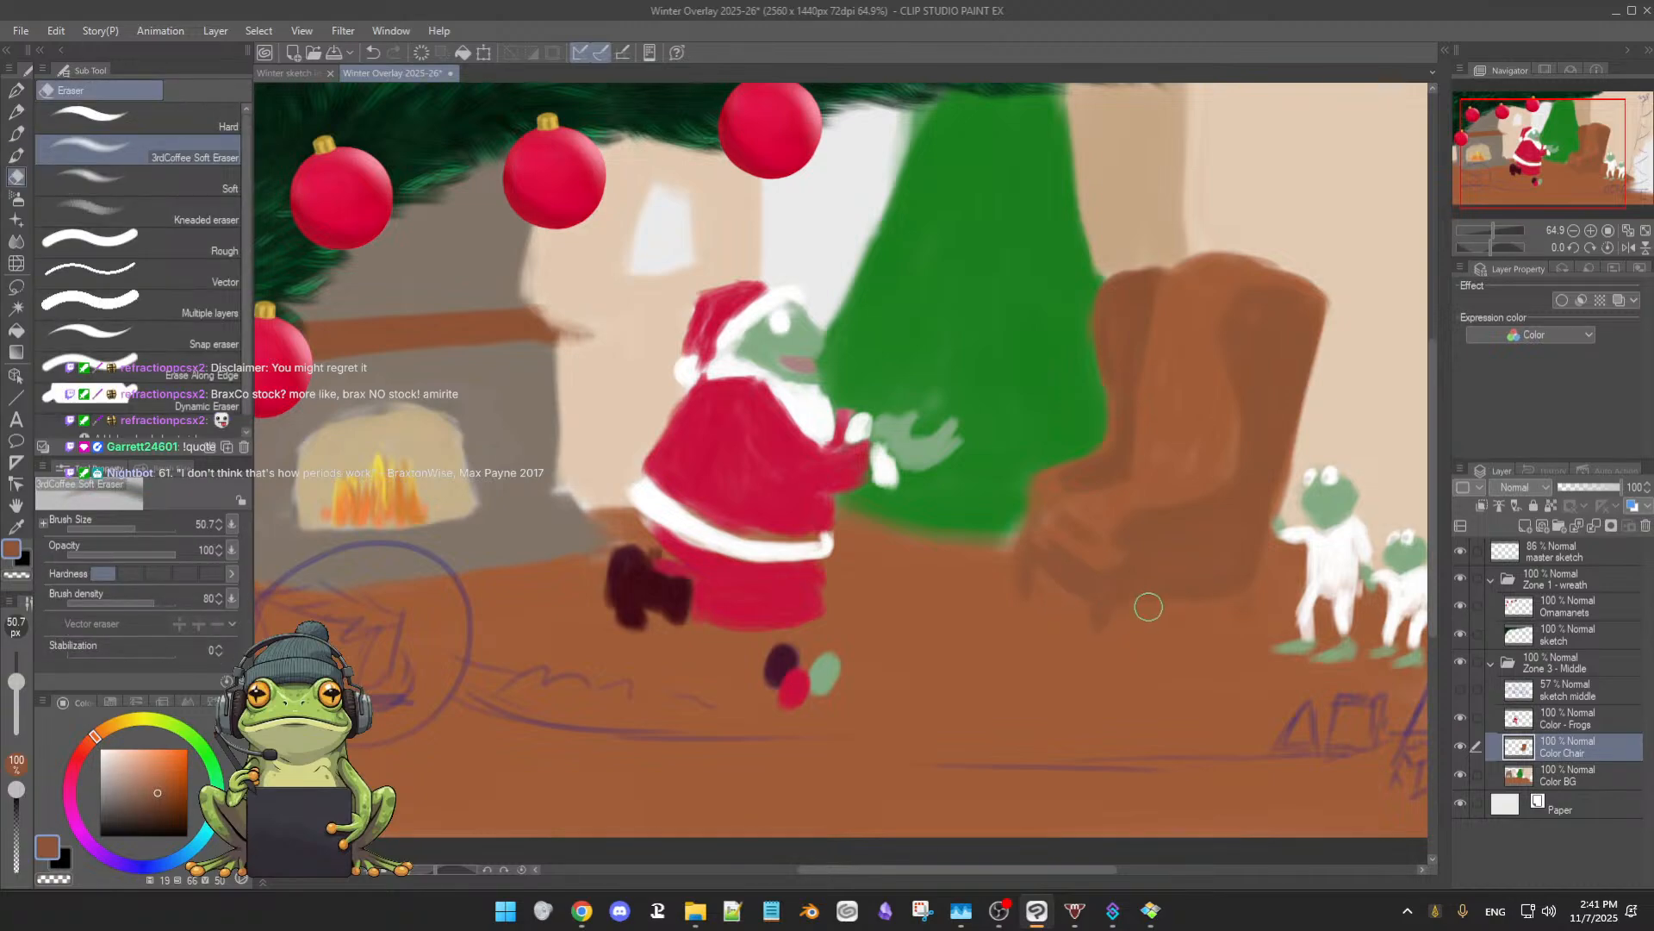
{"action": "key", "text": "b"}
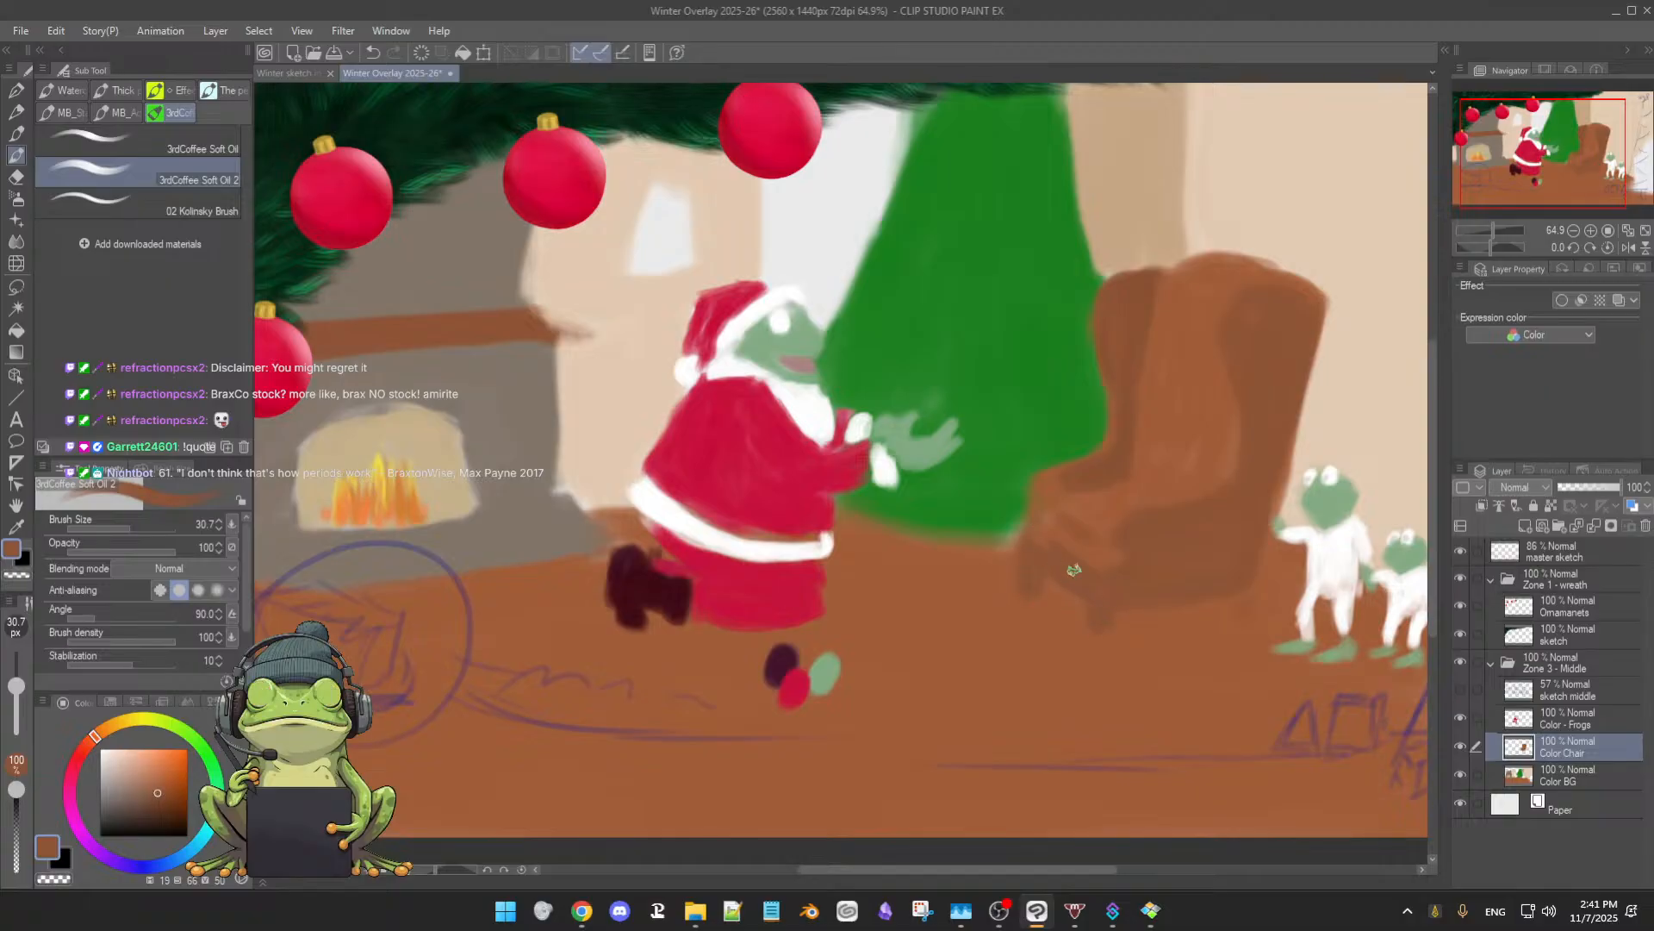
{"action": "key", "text": "e"}
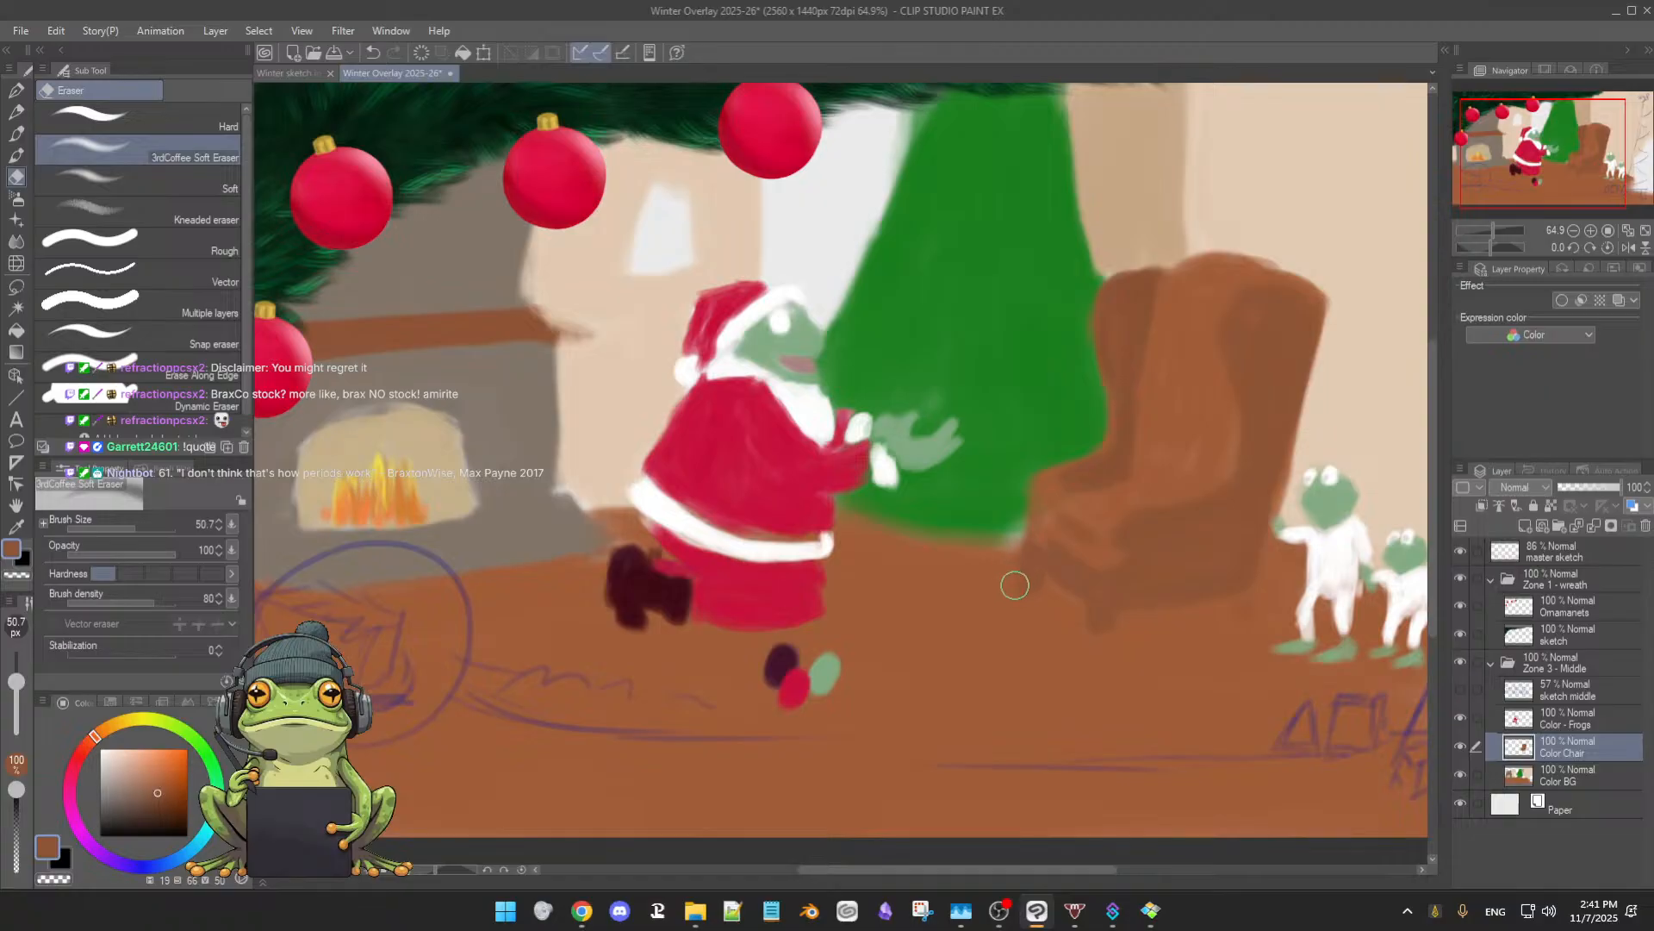
{"action": "key", "text": "b"}
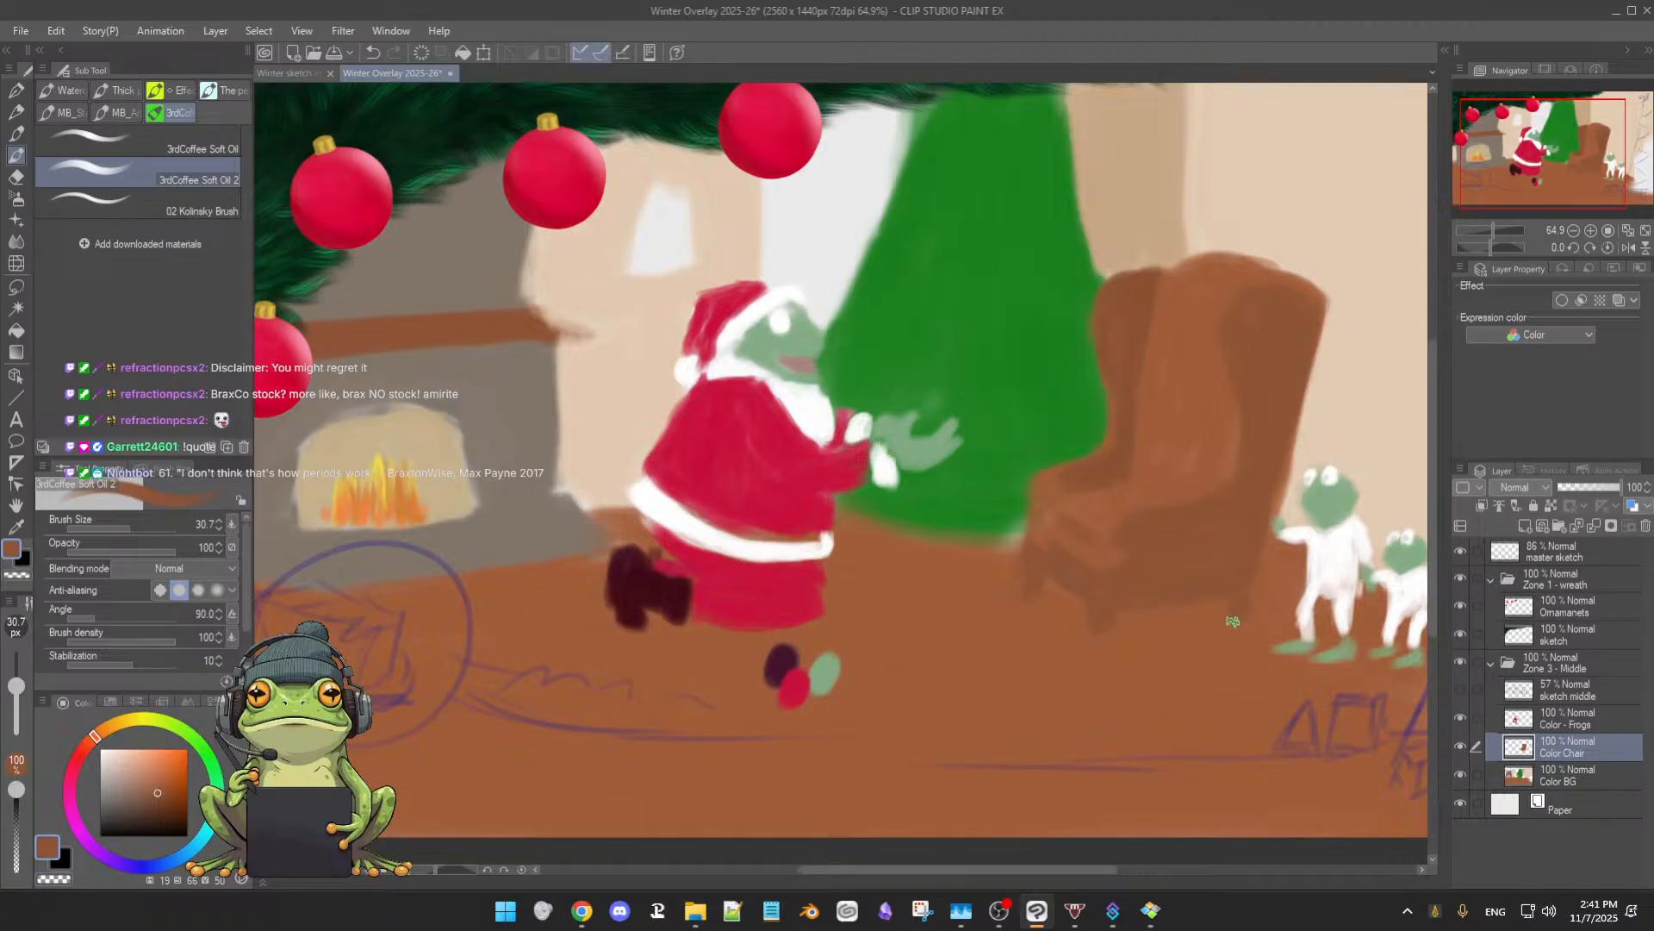
{"action": "scroll", "coordinate": [1222, 626], "scroll_direction": "down", "scroll_amount": 3}
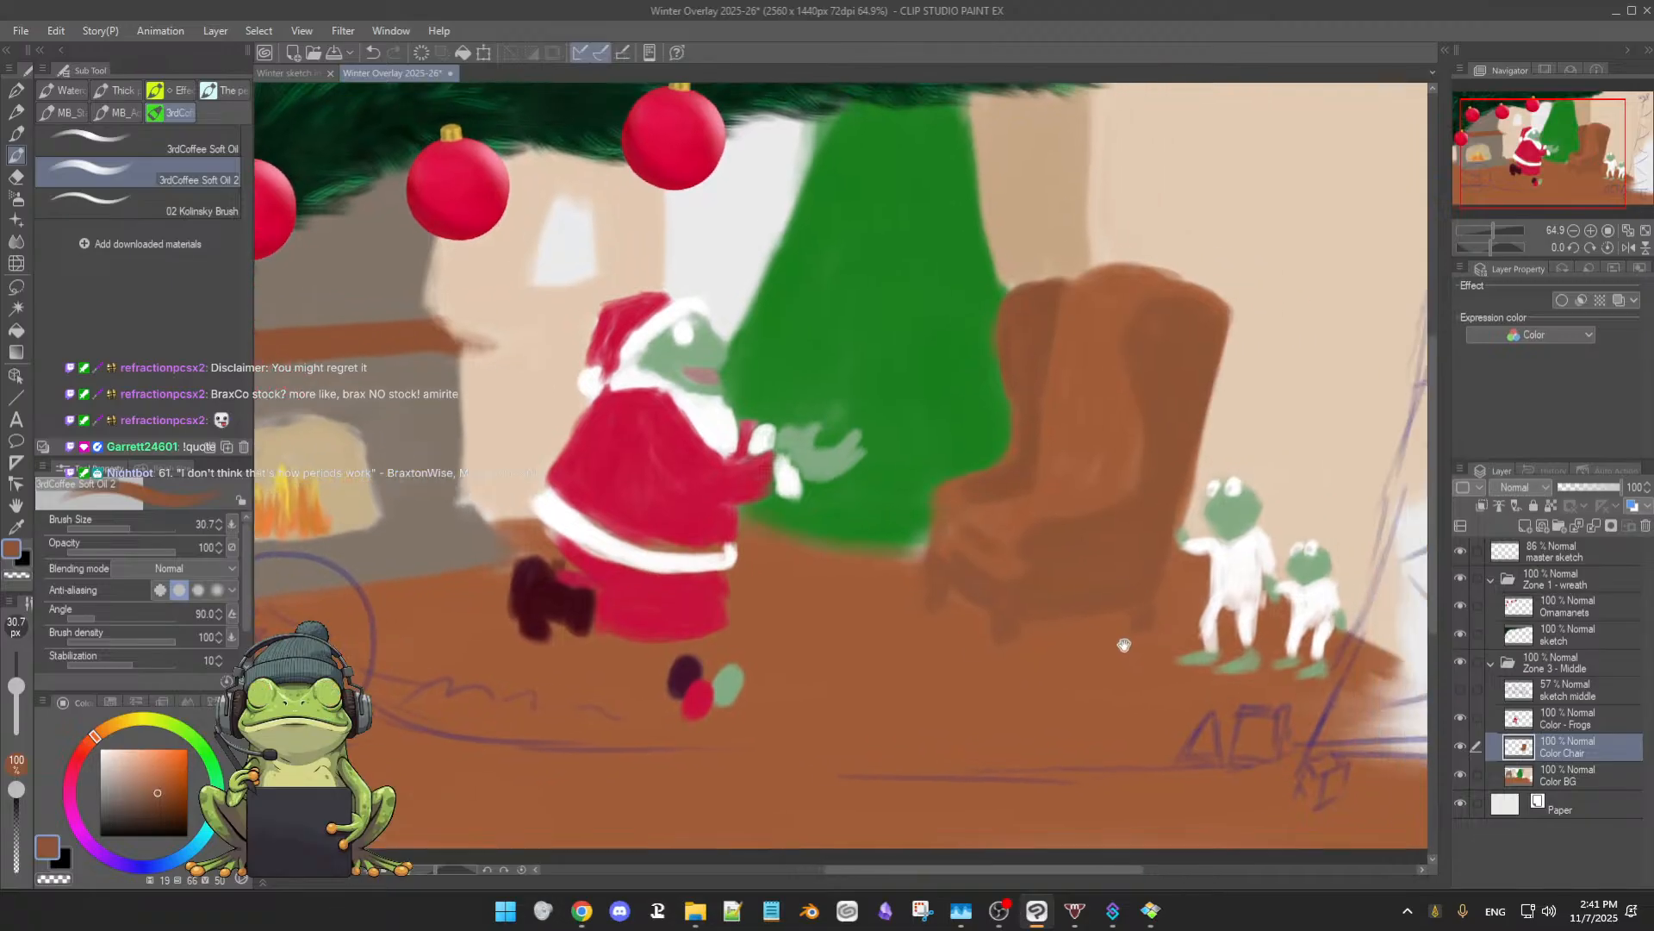
{"action": "left_click_drag", "start_coordinate": [1175, 634], "coordinate": [1121, 620]}
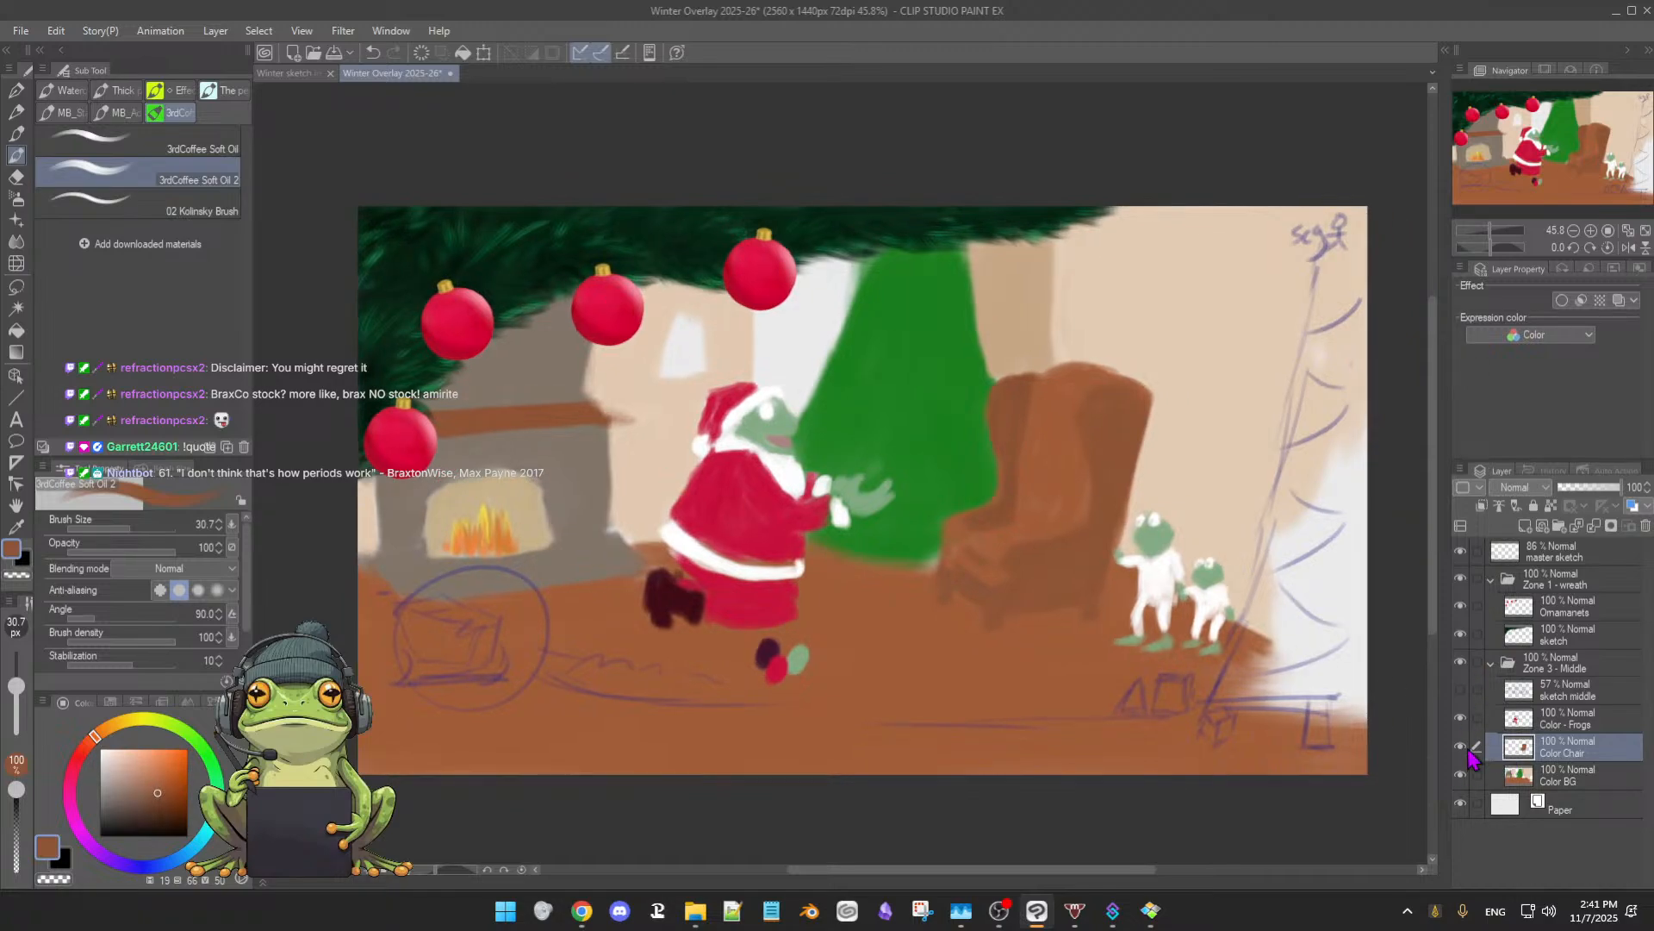
- Toggle the Color Chair and Color BG layers' visibility to check the armchair's silhouette with and without the background
{"action": "left_click", "coordinate": [1461, 746]}
{"action": "left_click", "coordinate": [1461, 746]}
{"action": "left_click", "coordinate": [1461, 746]}
{"action": "left_click", "coordinate": [1461, 746]}
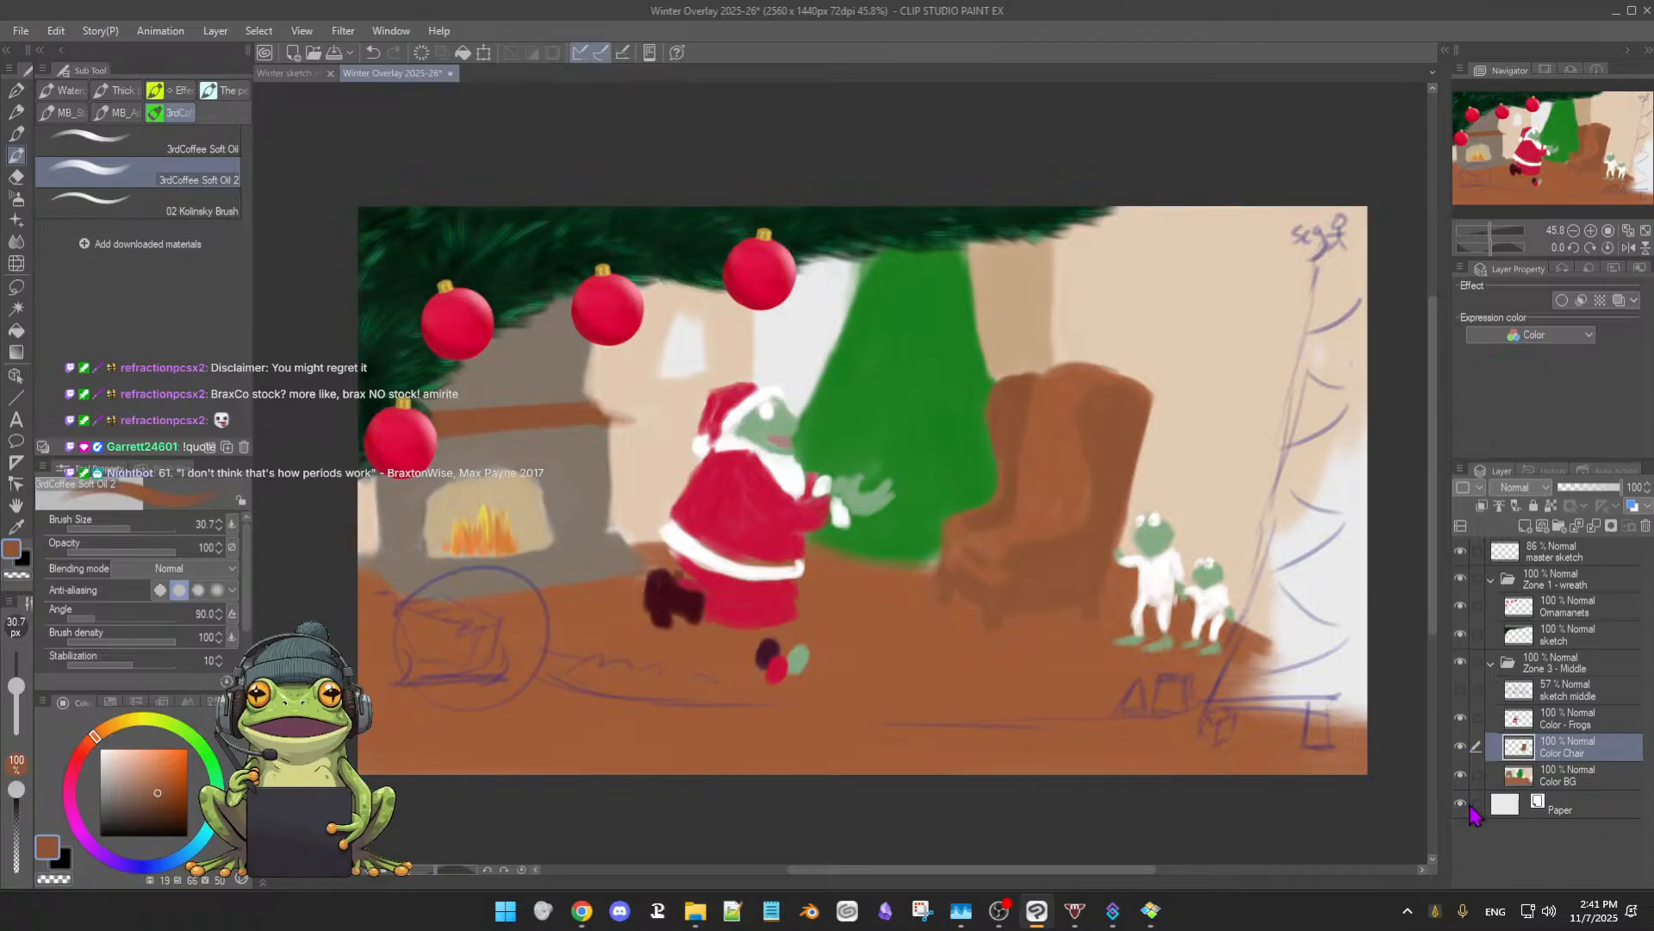
{"action": "left_click", "coordinate": [1461, 776]}
{"action": "left_click", "coordinate": [1461, 777]}
{"action": "left_click", "coordinate": [1462, 778]}
{"action": "left_click", "coordinate": [1461, 777]}
{"action": "left_click", "coordinate": [1462, 778]}
{"action": "left_click", "coordinate": [1461, 777]}
{"action": "left_click", "coordinate": [1462, 778]}
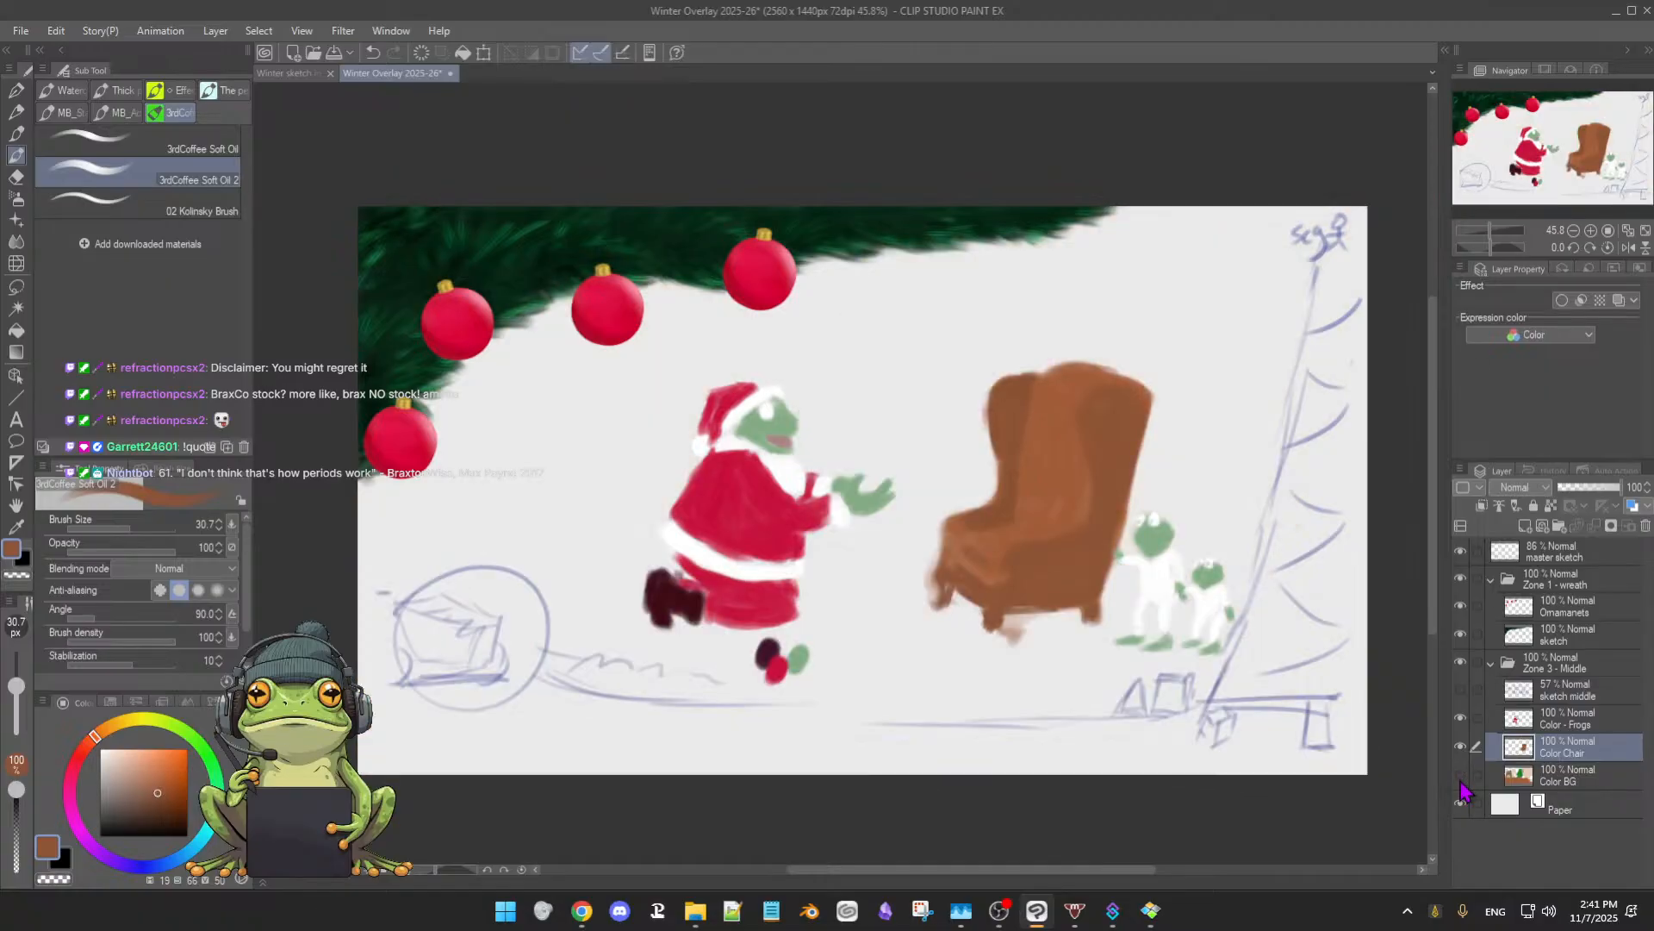
{"action": "left_click", "coordinate": [1463, 777]}
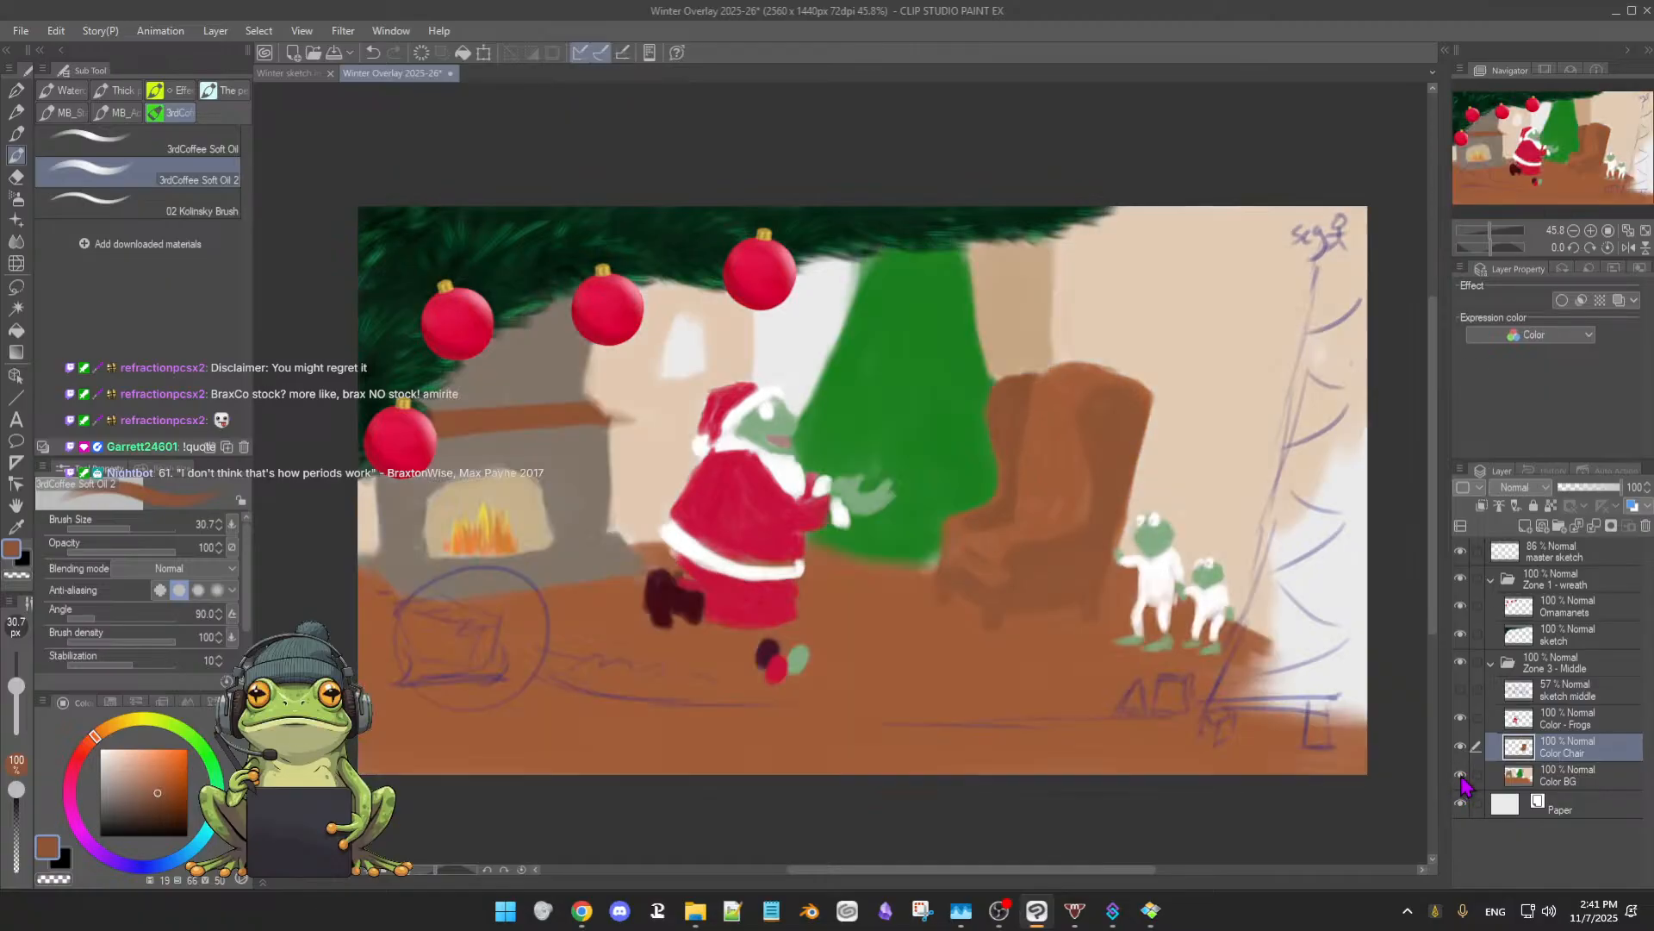
- Show the sketch middle layer and look over the fireplace, window and armchair against the linework
{"action": "left_click", "coordinate": [1462, 691]}
{"action": "left_click", "coordinate": [1462, 691]}
{"action": "left_click", "coordinate": [1463, 692]}
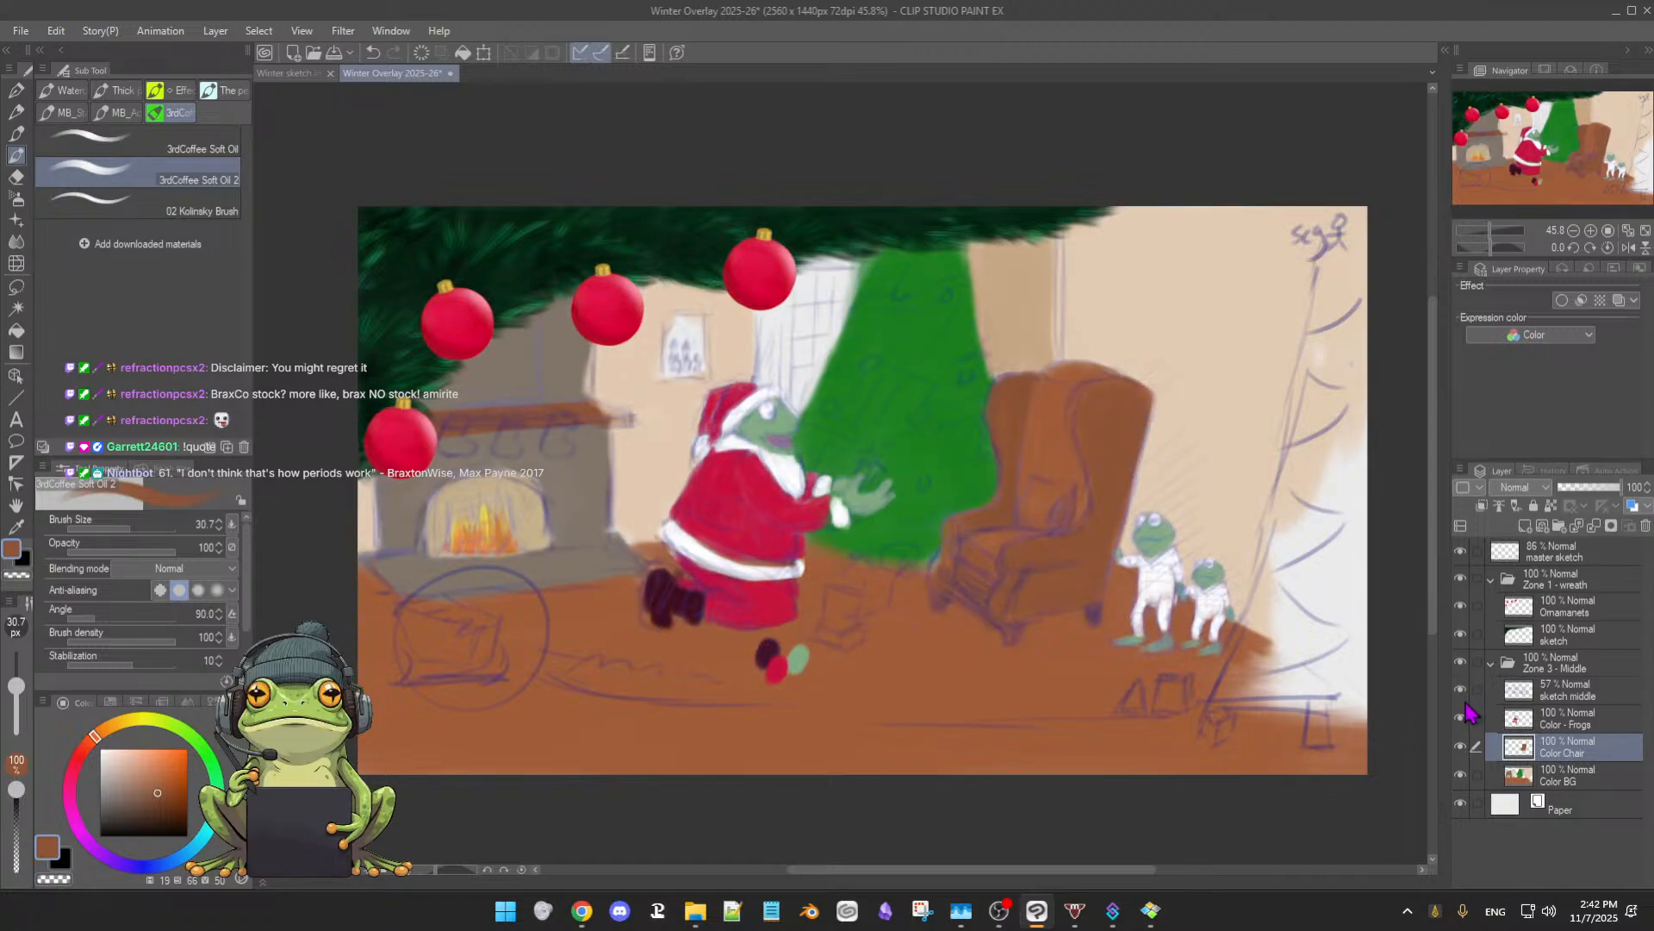
{"action": "left_click_drag", "start_coordinate": [1068, 569], "coordinate": [1088, 556]}
{"action": "left_click_drag", "start_coordinate": [946, 533], "coordinate": [1143, 593]}
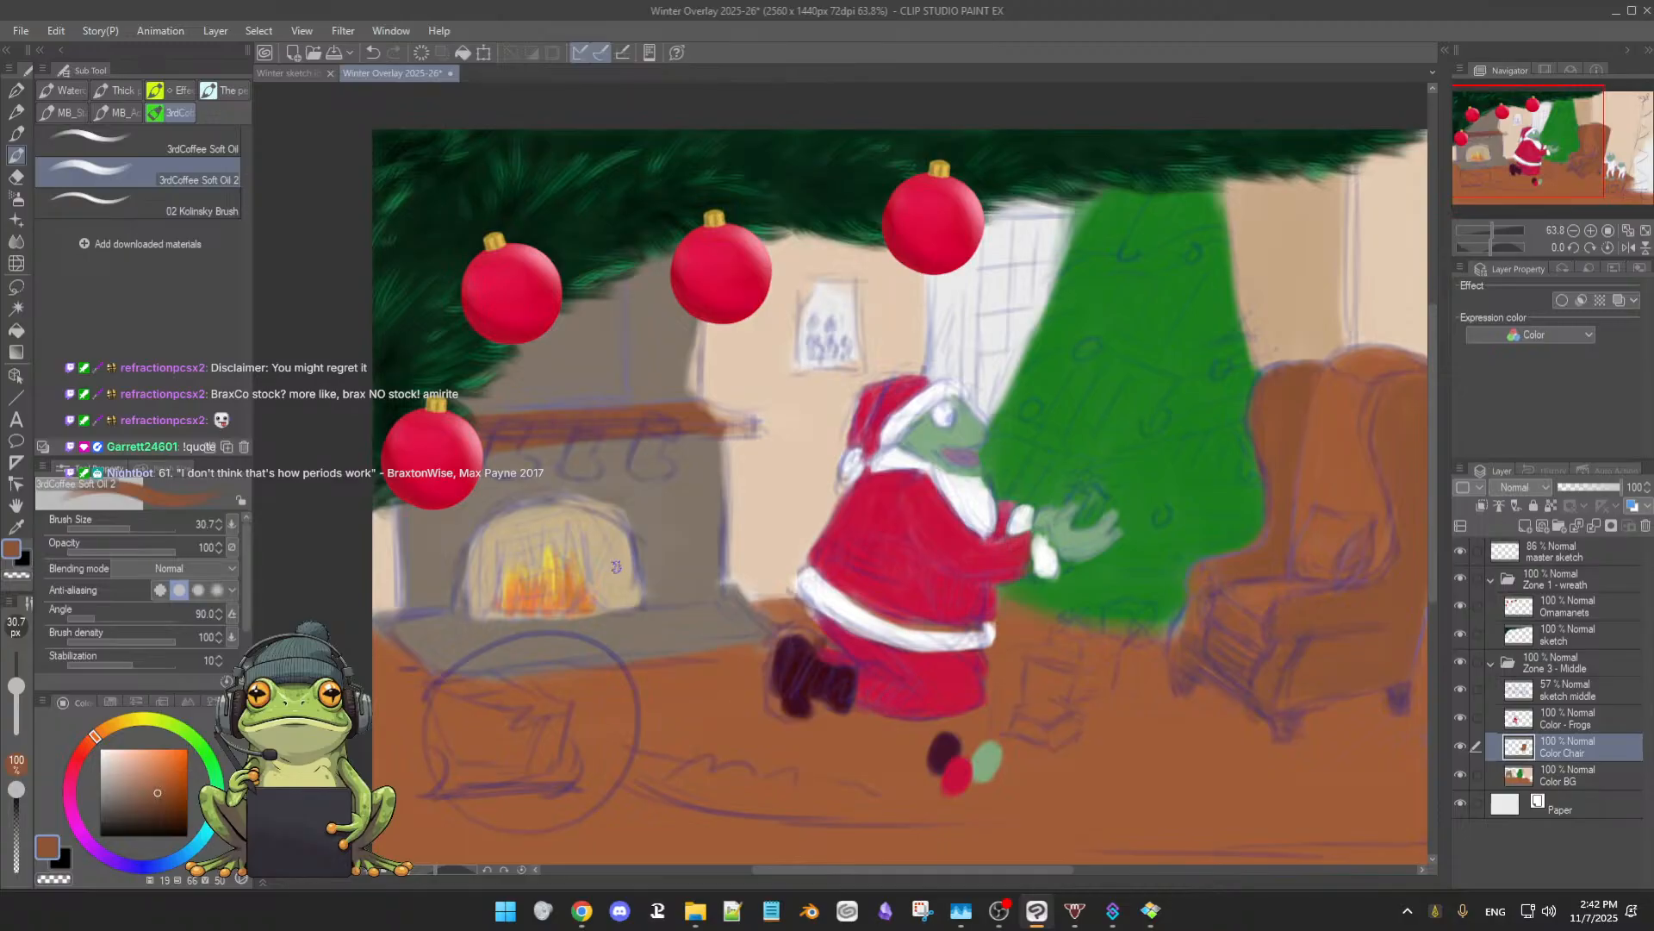
{"action": "scroll", "coordinate": [1047, 560], "scroll_direction": "down", "scroll_amount": 2}
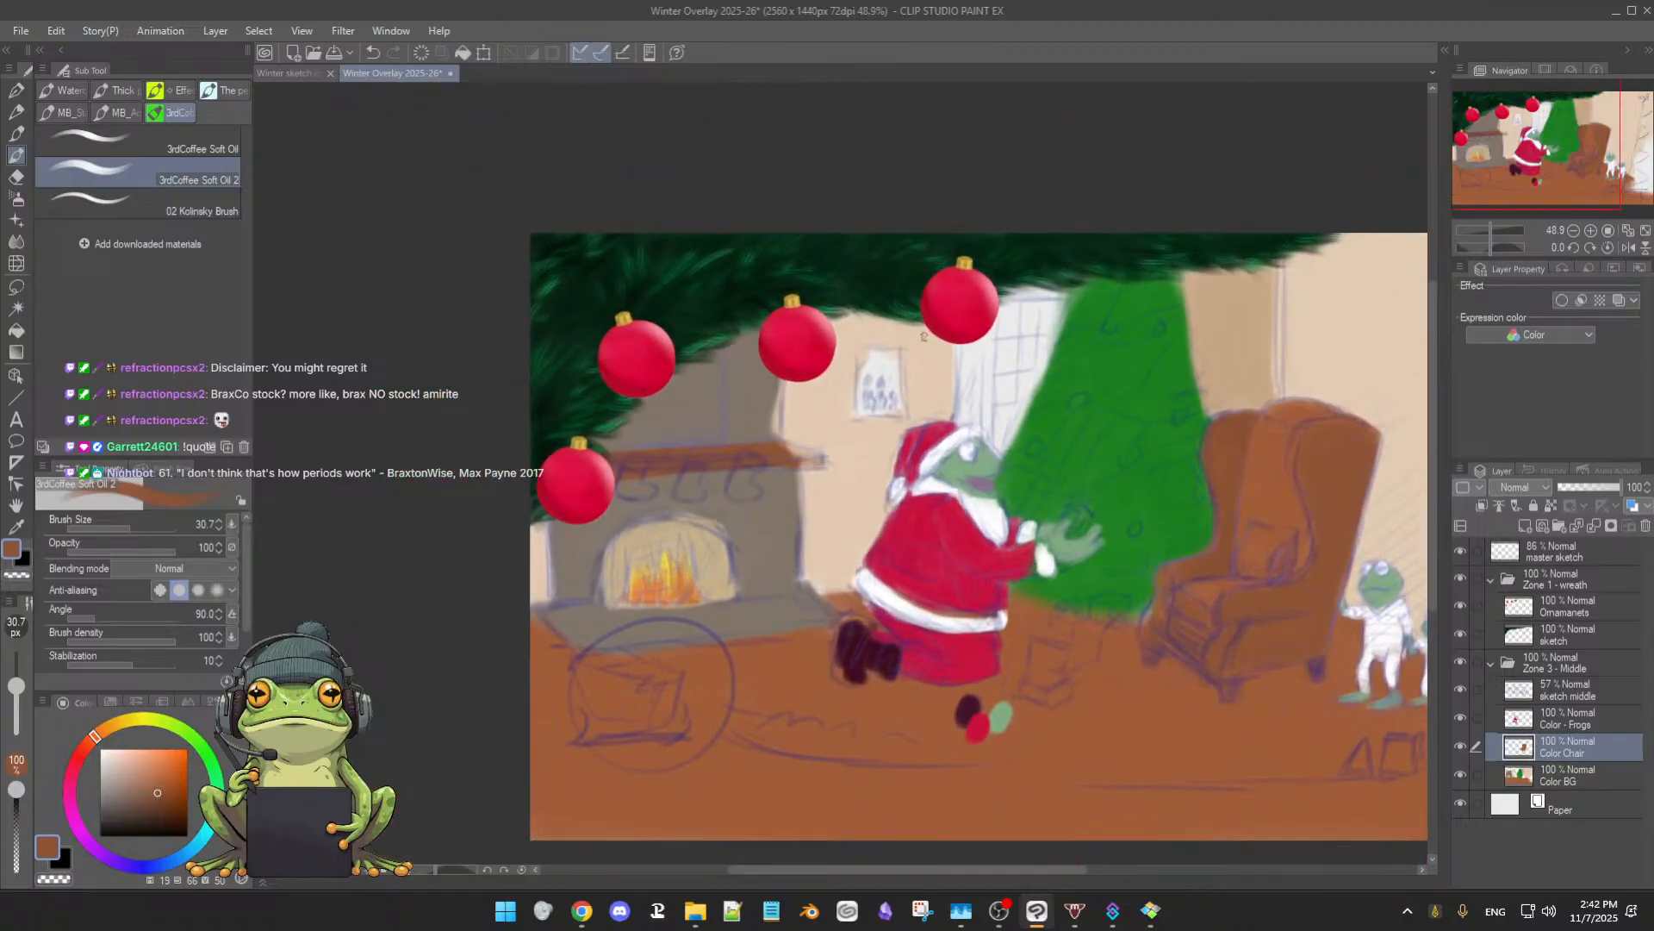
- Try a darker tan curtain beside the window on the Color Chair layer, using a 74.1 px brush
{"action": "left_click", "coordinate": [897, 380], "text": "alt"}
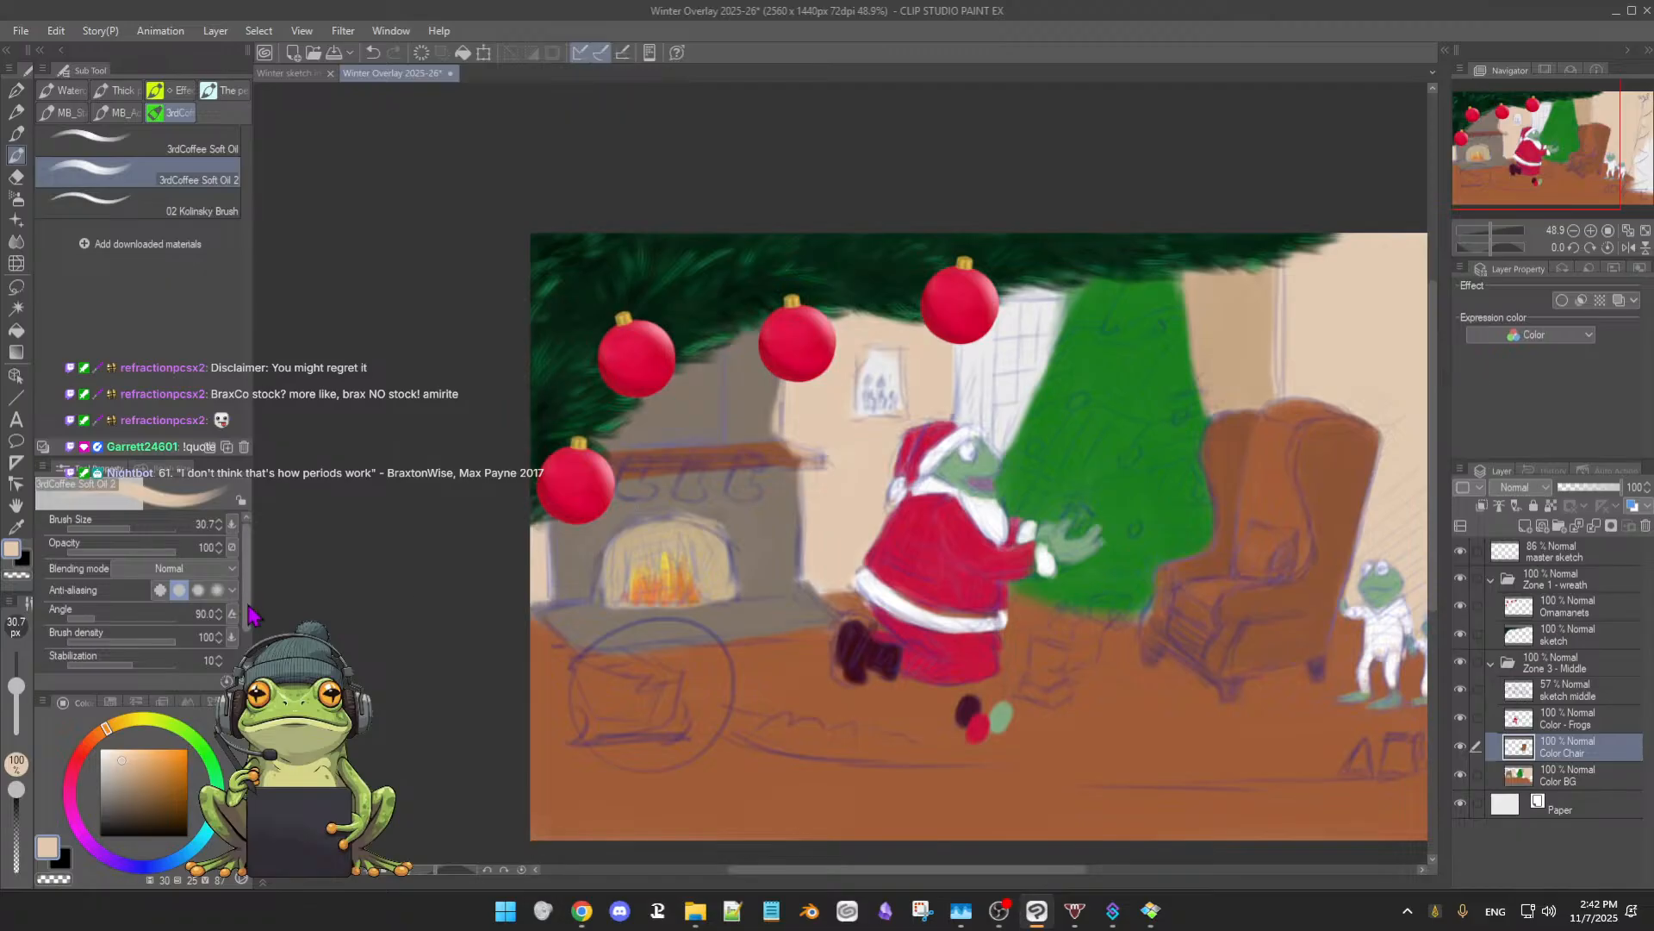
{"action": "mouse_move", "coordinate": [109, 759]}
{"action": "left_mouse_down"}
{"action": "mouse_move", "coordinate": [163, 756]}
{"action": "mouse_move", "coordinate": [149, 781]}
{"action": "left_mouse_up"}
{"action": "key", "text": "]"}
{"action": "key", "text": "]"}
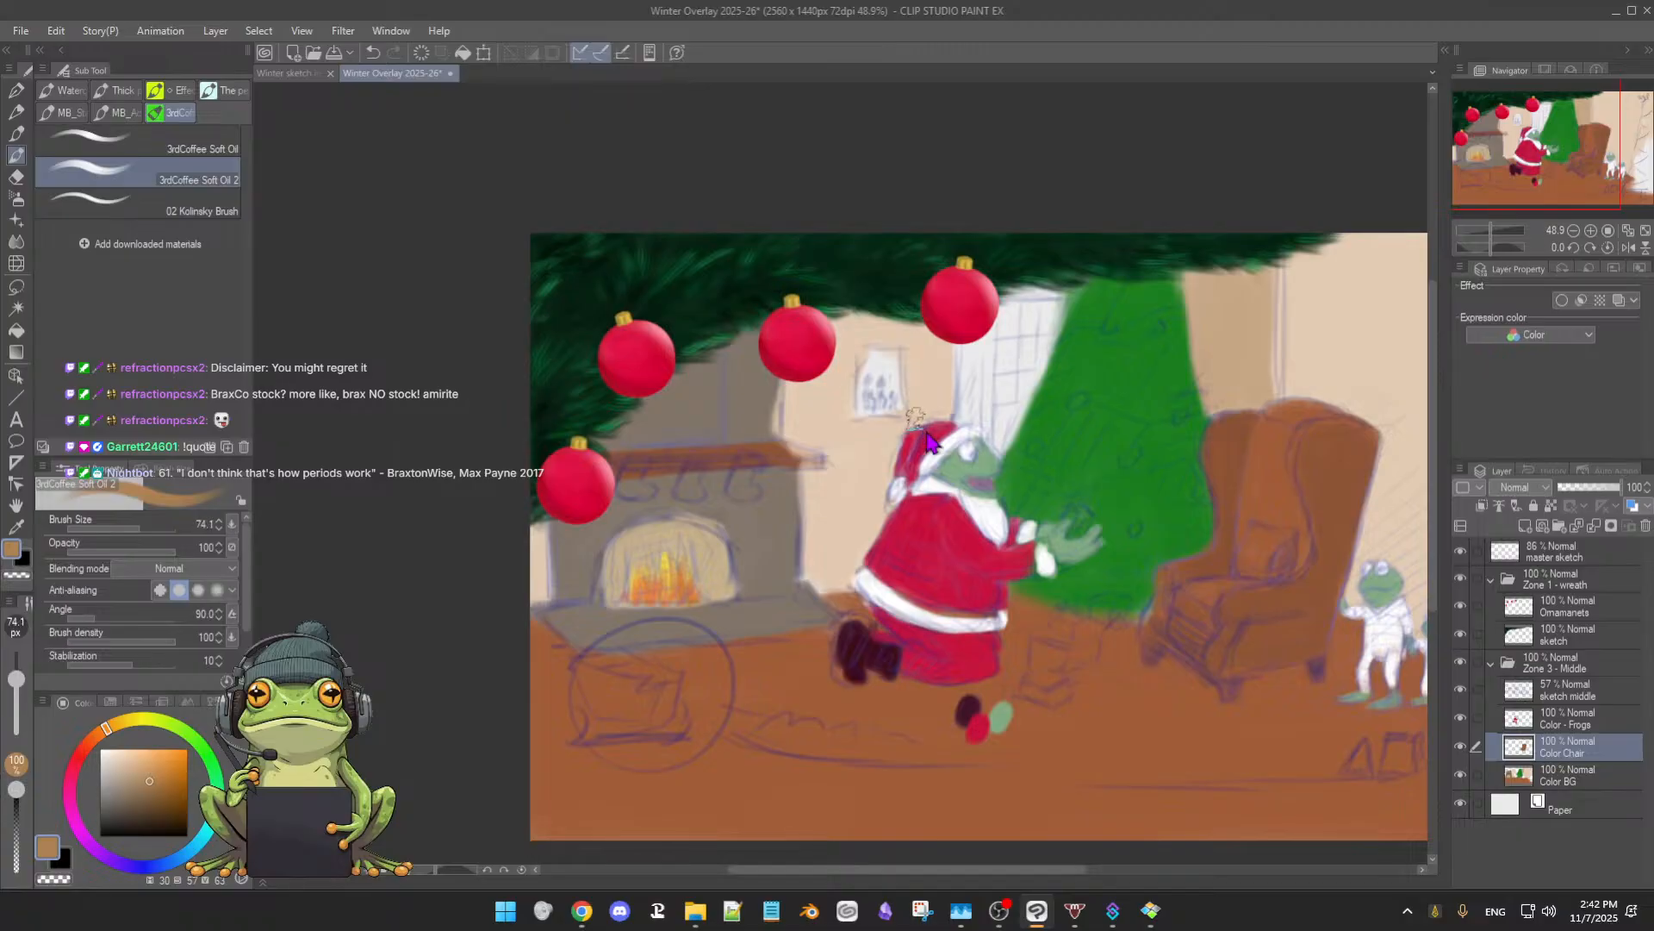
{"action": "left_click_drag", "start_coordinate": [967, 351], "coordinate": [965, 397]}
{"action": "left_click_drag", "start_coordinate": [967, 345], "coordinate": [965, 424]}
{"action": "left_click", "coordinate": [146, 766]}
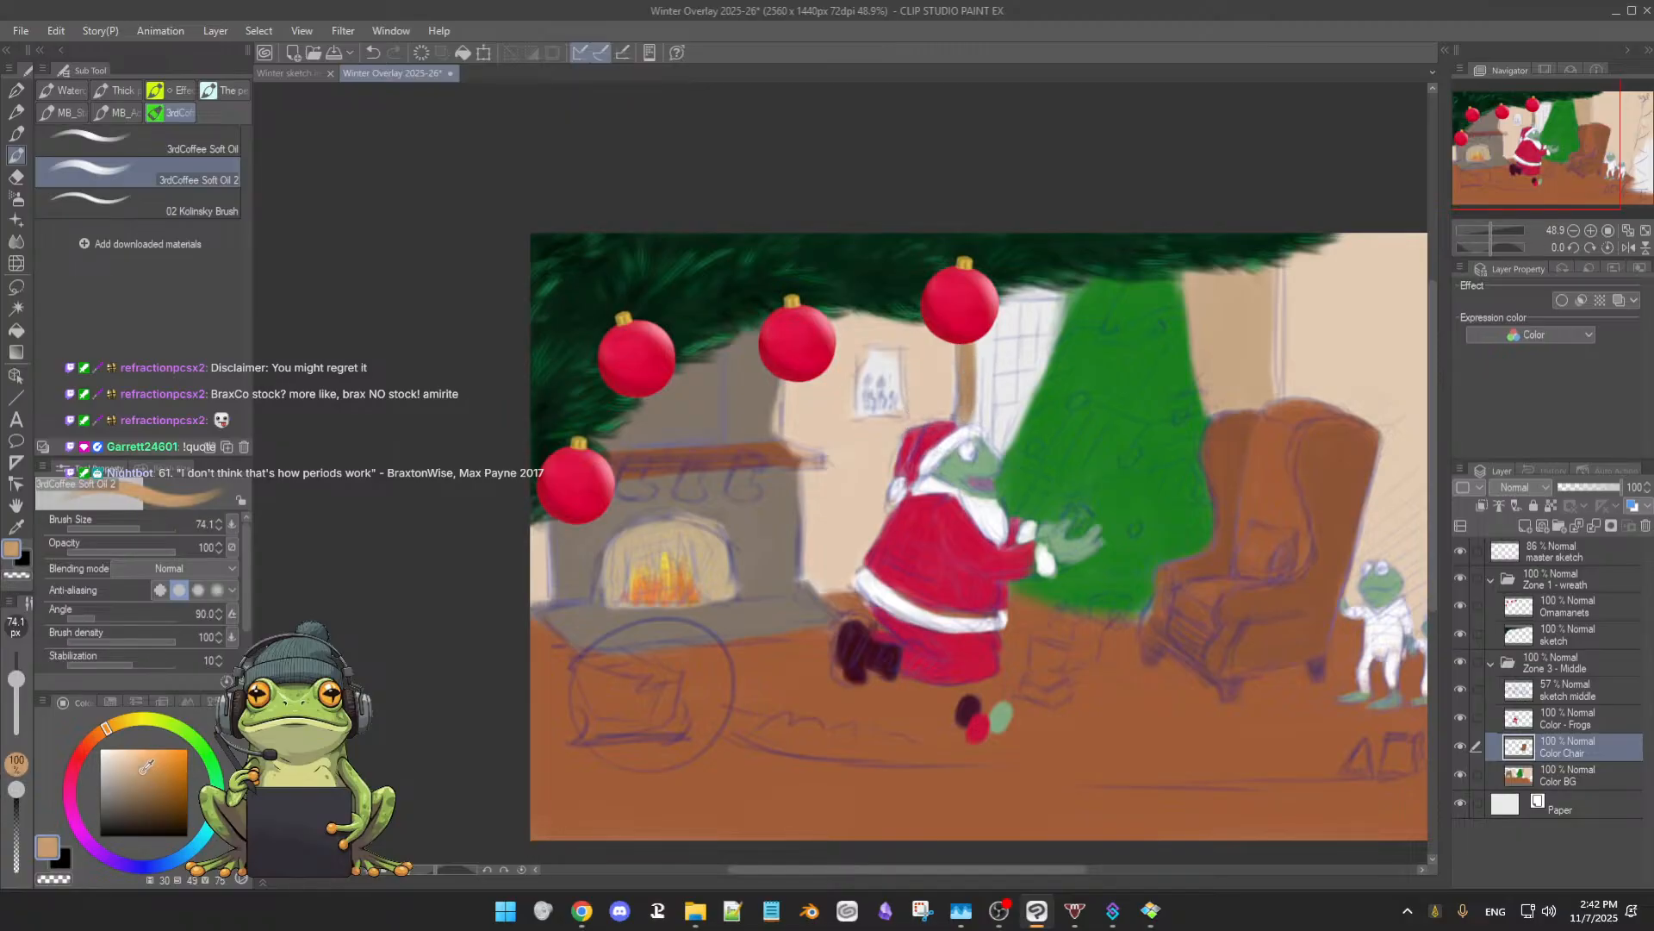
{"action": "mouse_move", "coordinate": [969, 336]}
{"action": "left_mouse_down"}
{"action": "mouse_move", "coordinate": [965, 420]}
{"action": "mouse_move", "coordinate": [988, 291]}
{"action": "mouse_move", "coordinate": [984, 431]}
{"action": "left_mouse_up"}
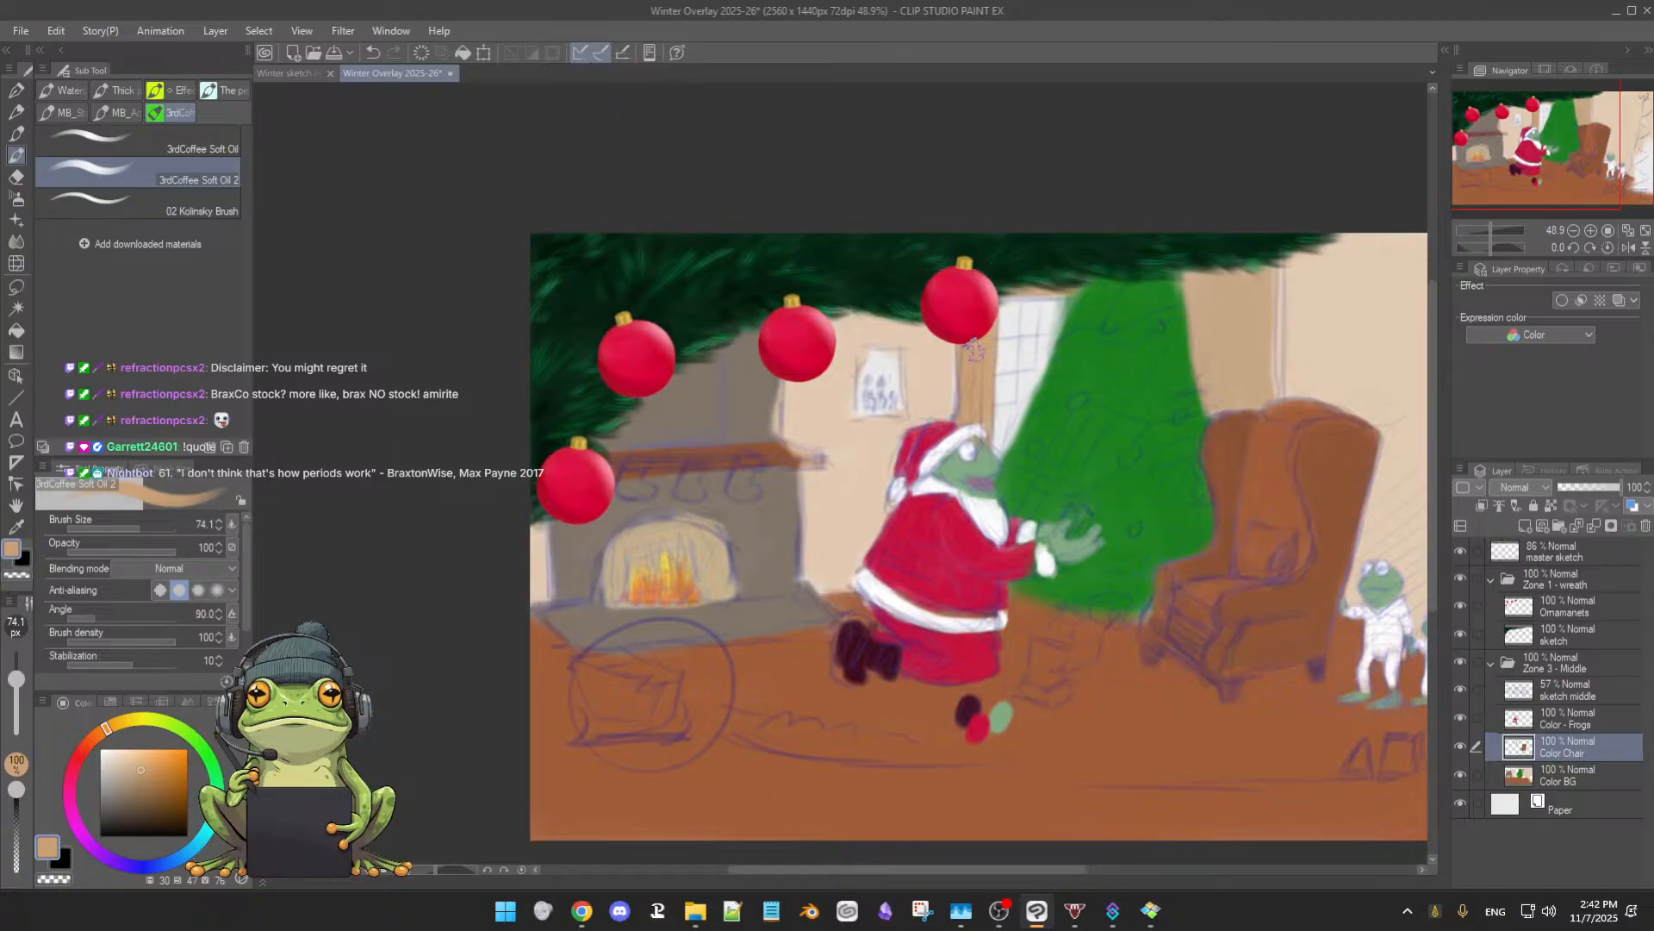
- Try a blue stroke across the upper window panes and undo it along with the recent curtain strokes
{"action": "left_click", "coordinate": [164, 862]}
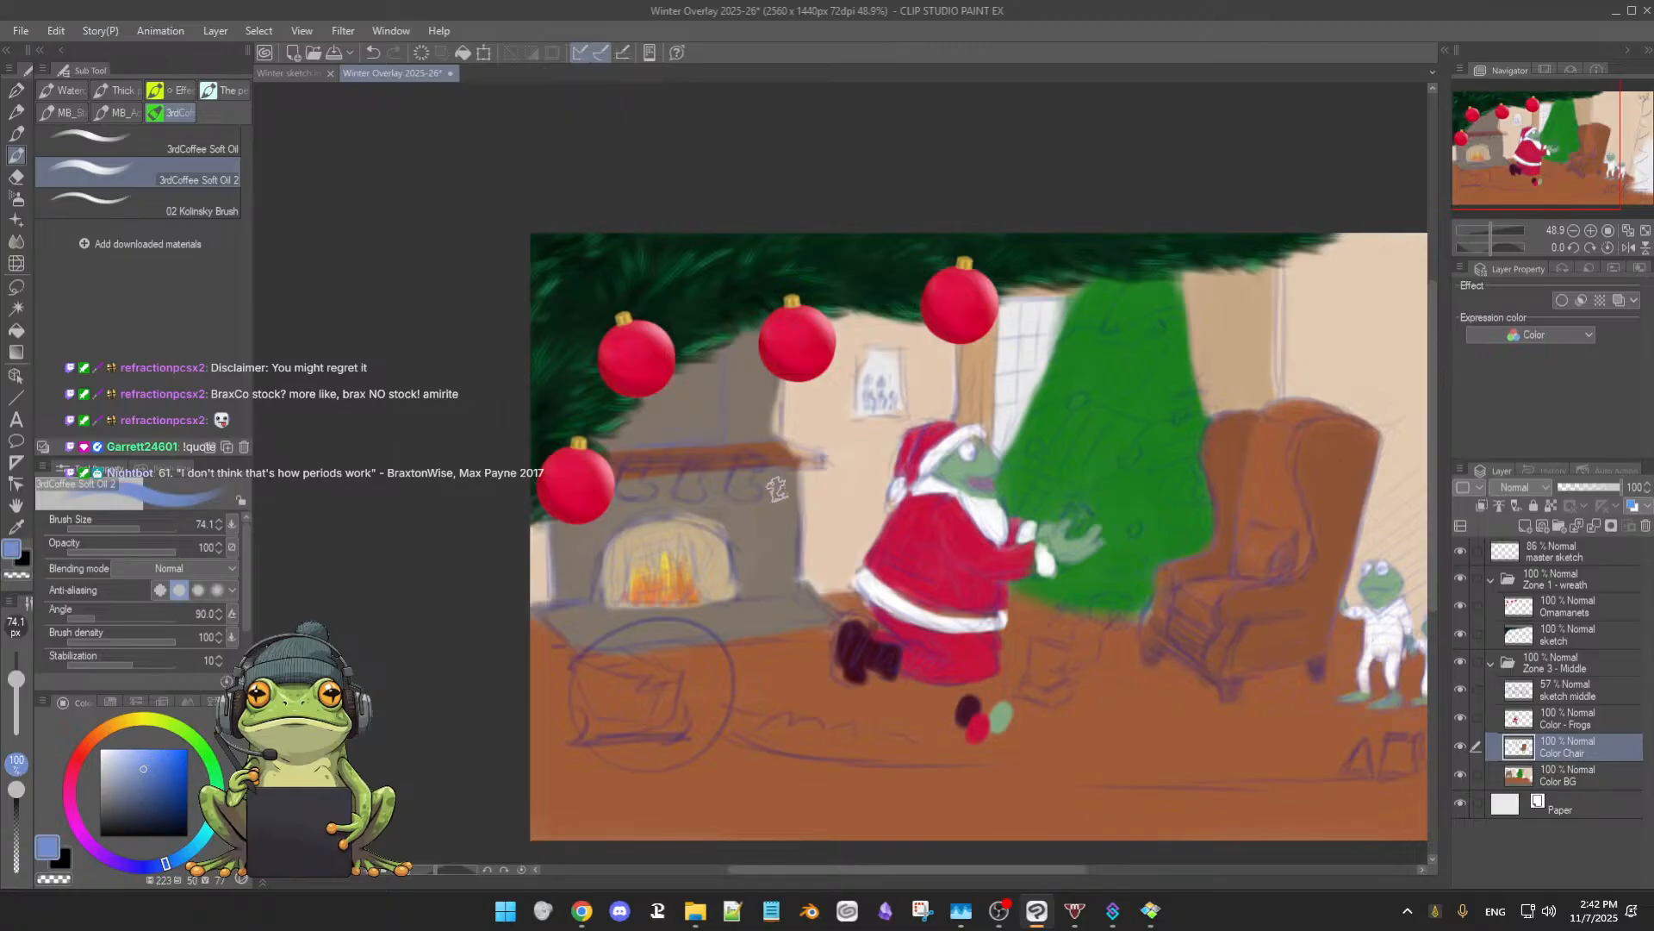
{"action": "left_click_drag", "start_coordinate": [991, 310], "coordinate": [1038, 315]}
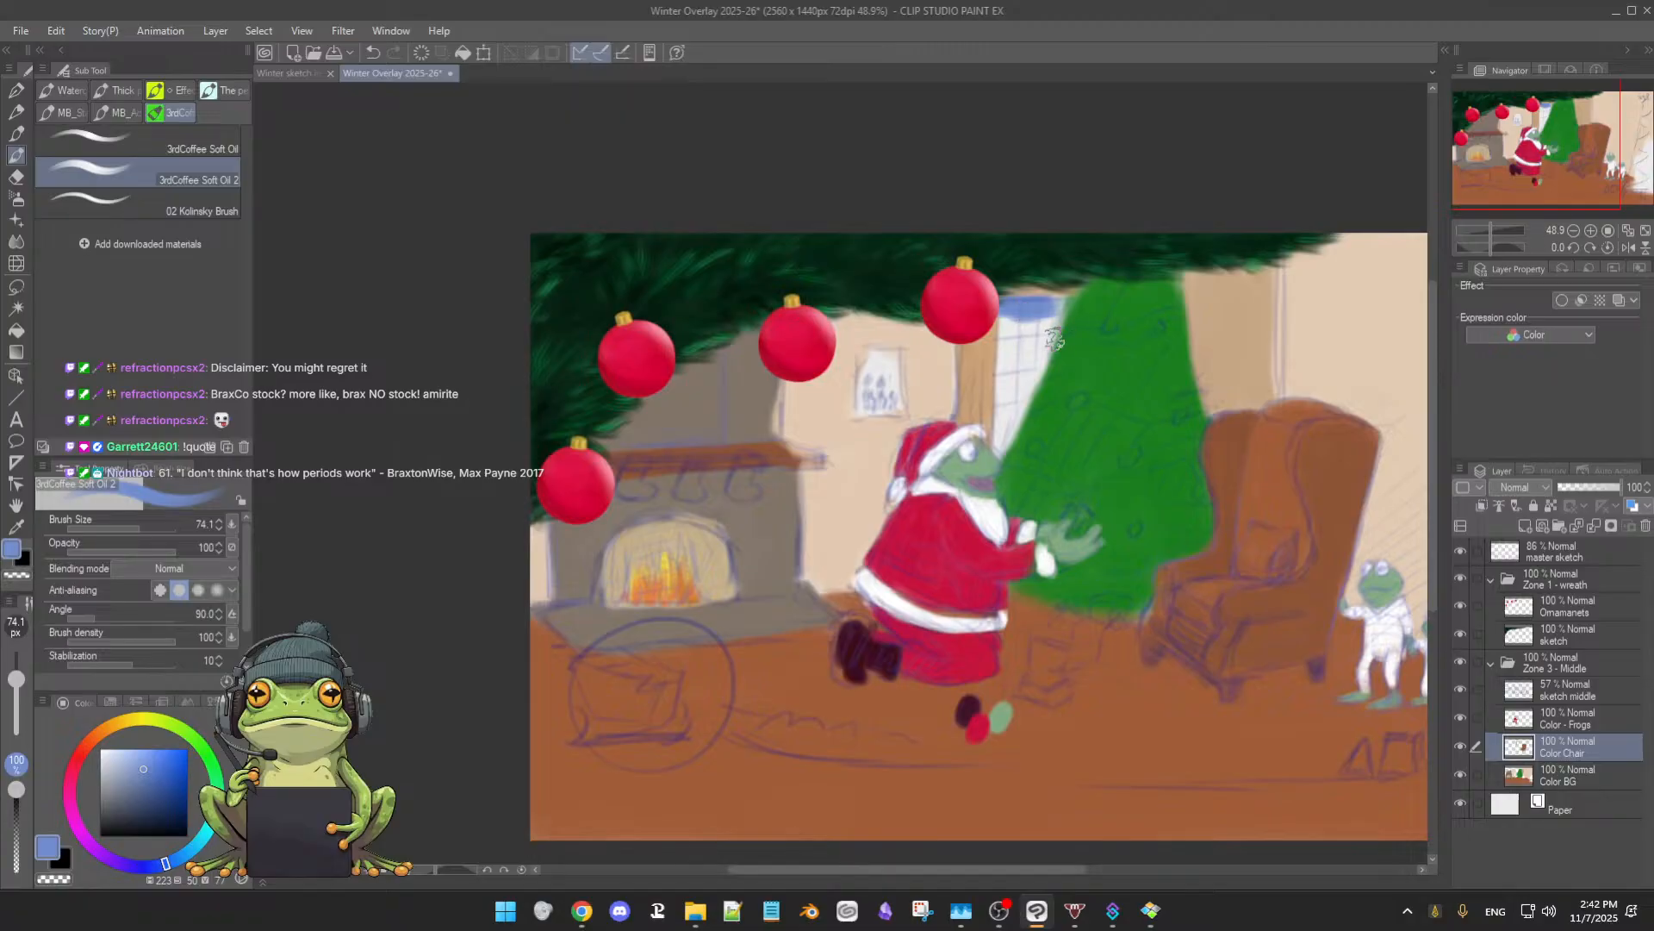
{"action": "key", "text": "ctrl+z"}
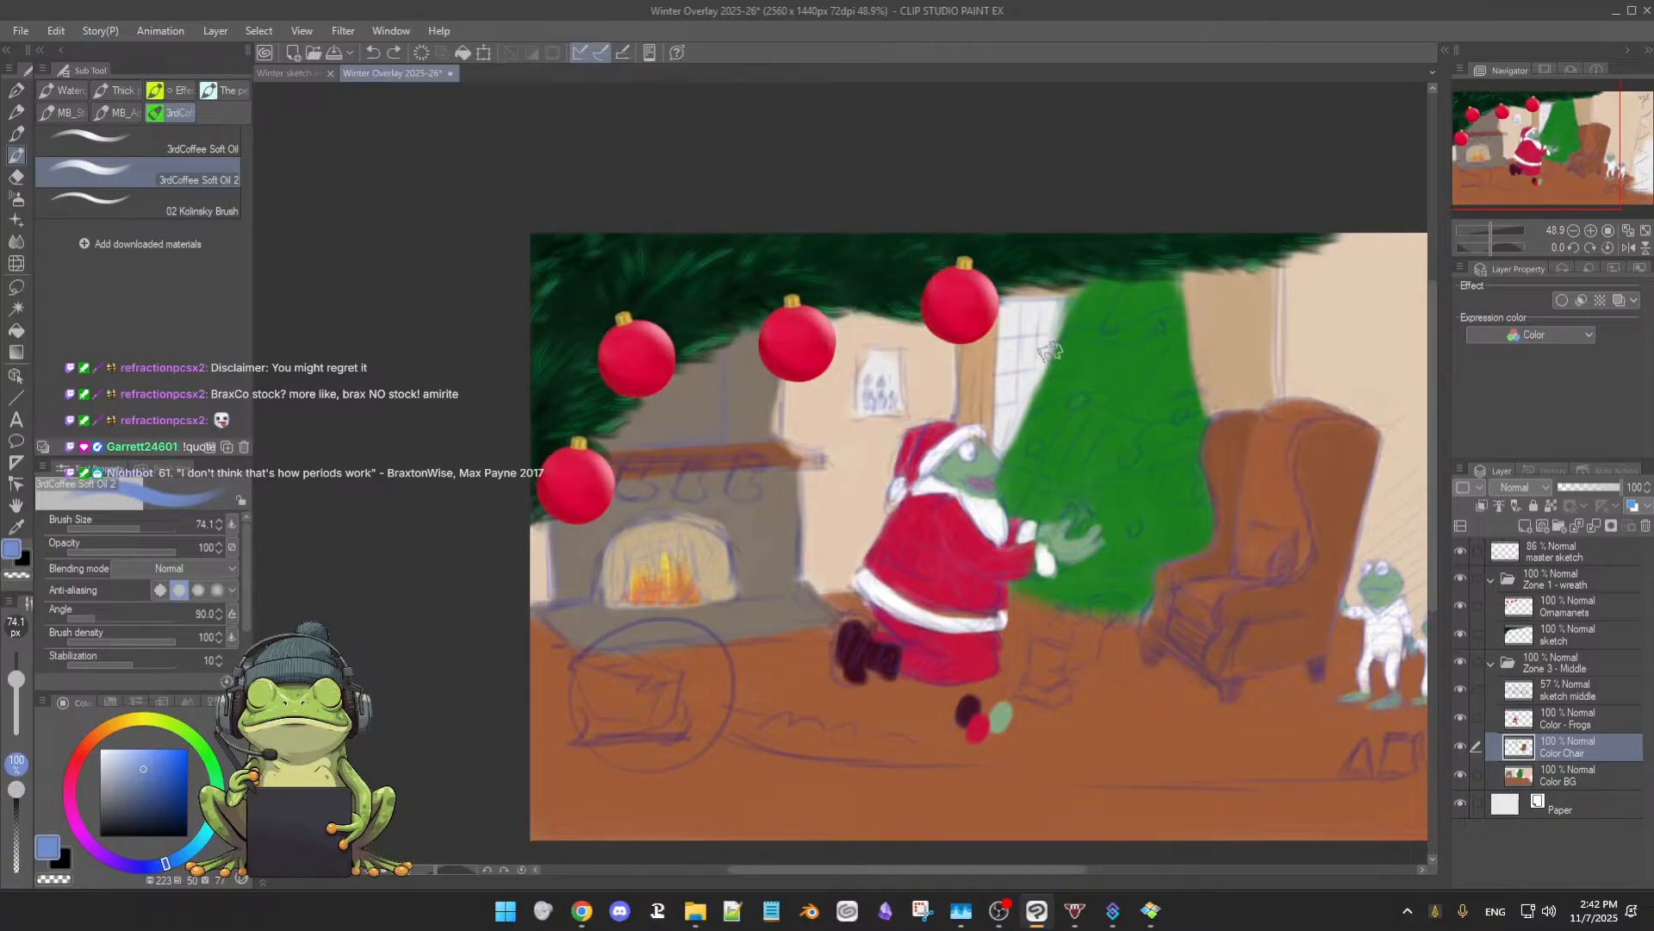
{"action": "key", "text": "ctrl+z"}
{"action": "key", "text": "ctrl+z"}
{"action": "key", "text": "ctrl+z"}
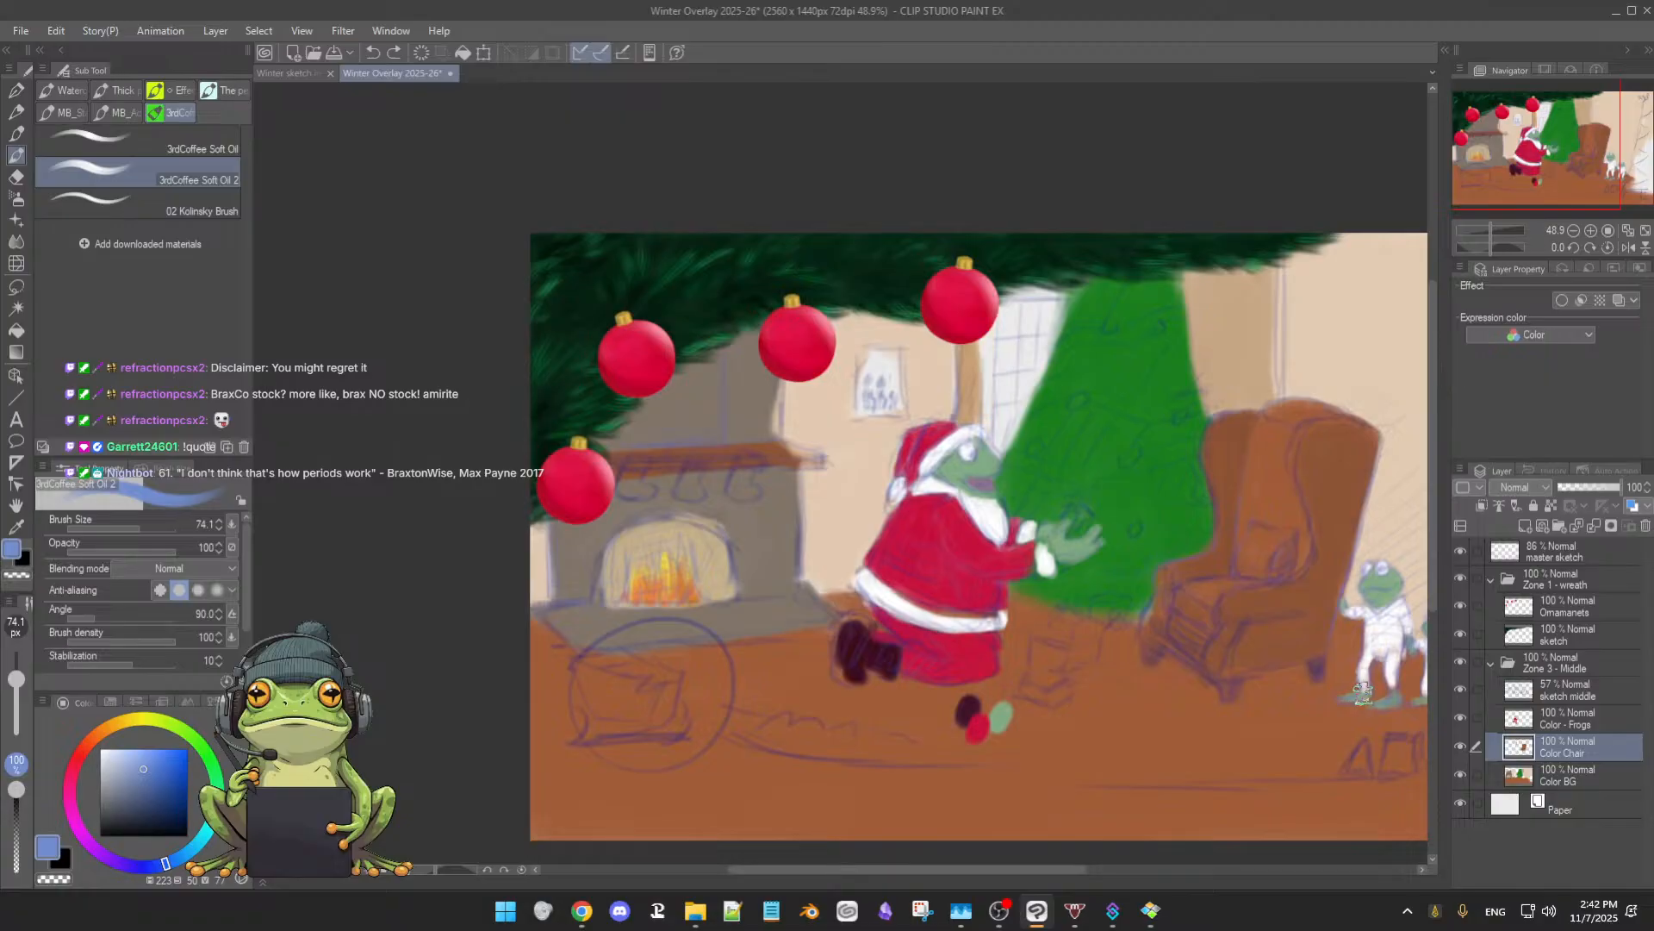
- Toggle Color Chair's visibility to check for misplaced paint and undo the remaining curtain stroke on that layer
{"action": "left_click", "coordinate": [1460, 747]}
{"action": "left_click", "coordinate": [1459, 746]}
{"action": "left_click", "coordinate": [1459, 746]}
{"action": "left_click", "coordinate": [1460, 746]}
{"action": "key", "text": "ctrl+z"}
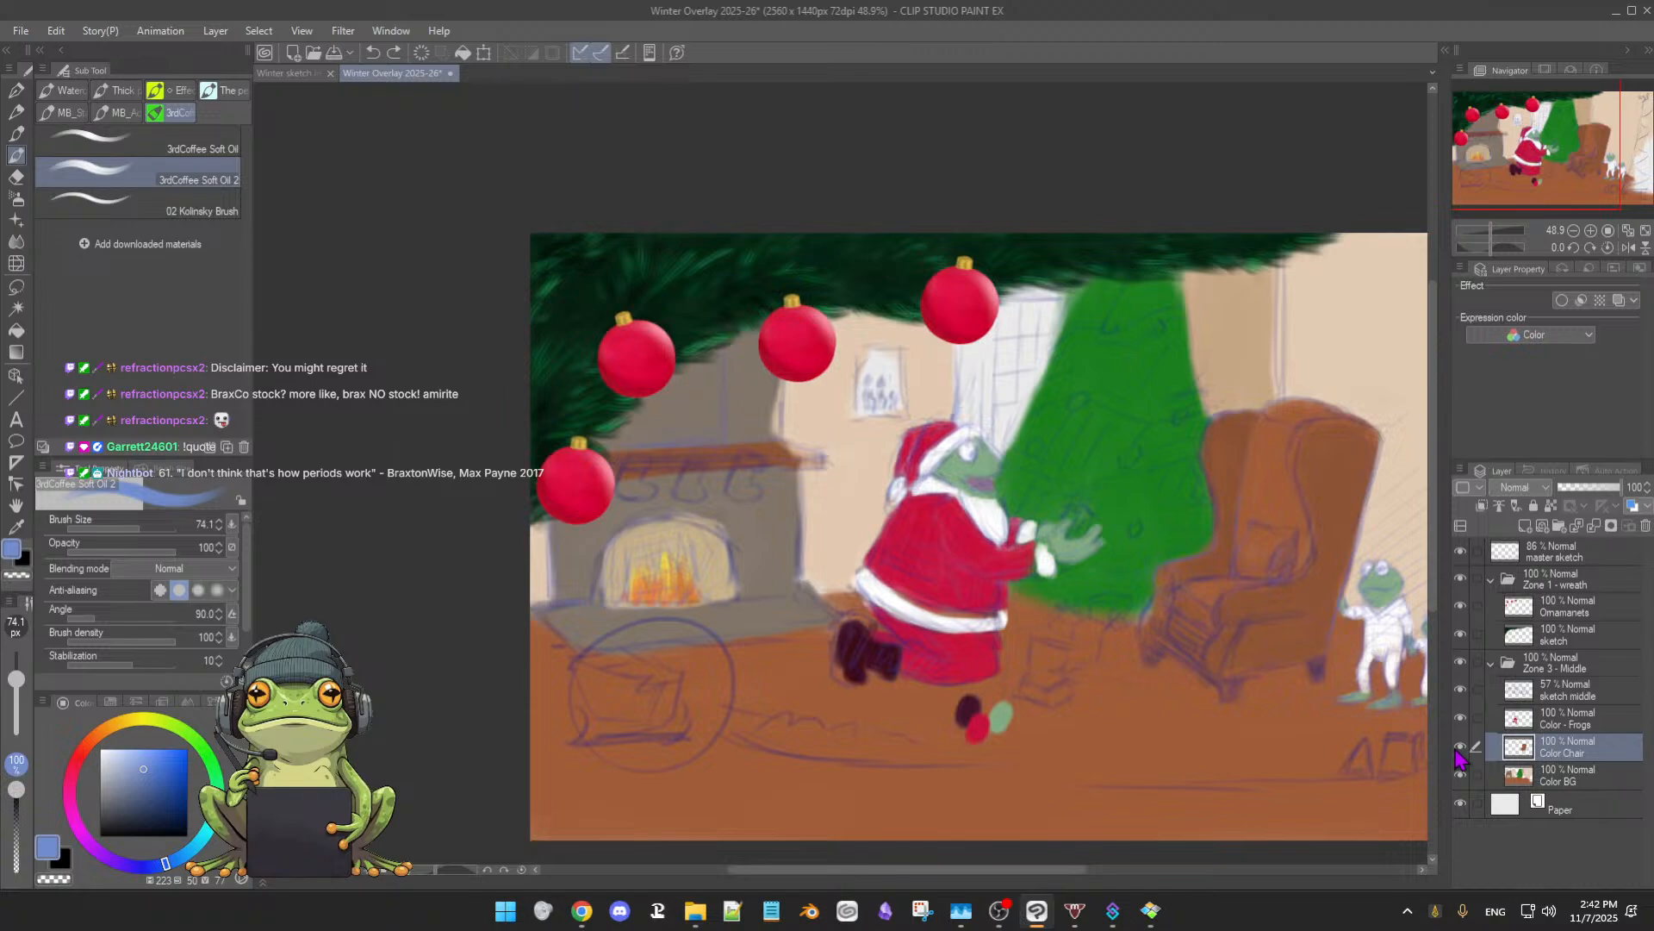
{"action": "left_click", "coordinate": [1460, 746]}
{"action": "left_click", "coordinate": [1460, 747]}
{"action": "left_click", "coordinate": [1459, 746]}
{"action": "left_click", "coordinate": [1459, 746]}
- On the Color BG layer, cover the window's white edge with sampled wall beige and paint a slightly darker tan curtain there
{"action": "left_click", "coordinate": [1579, 781]}
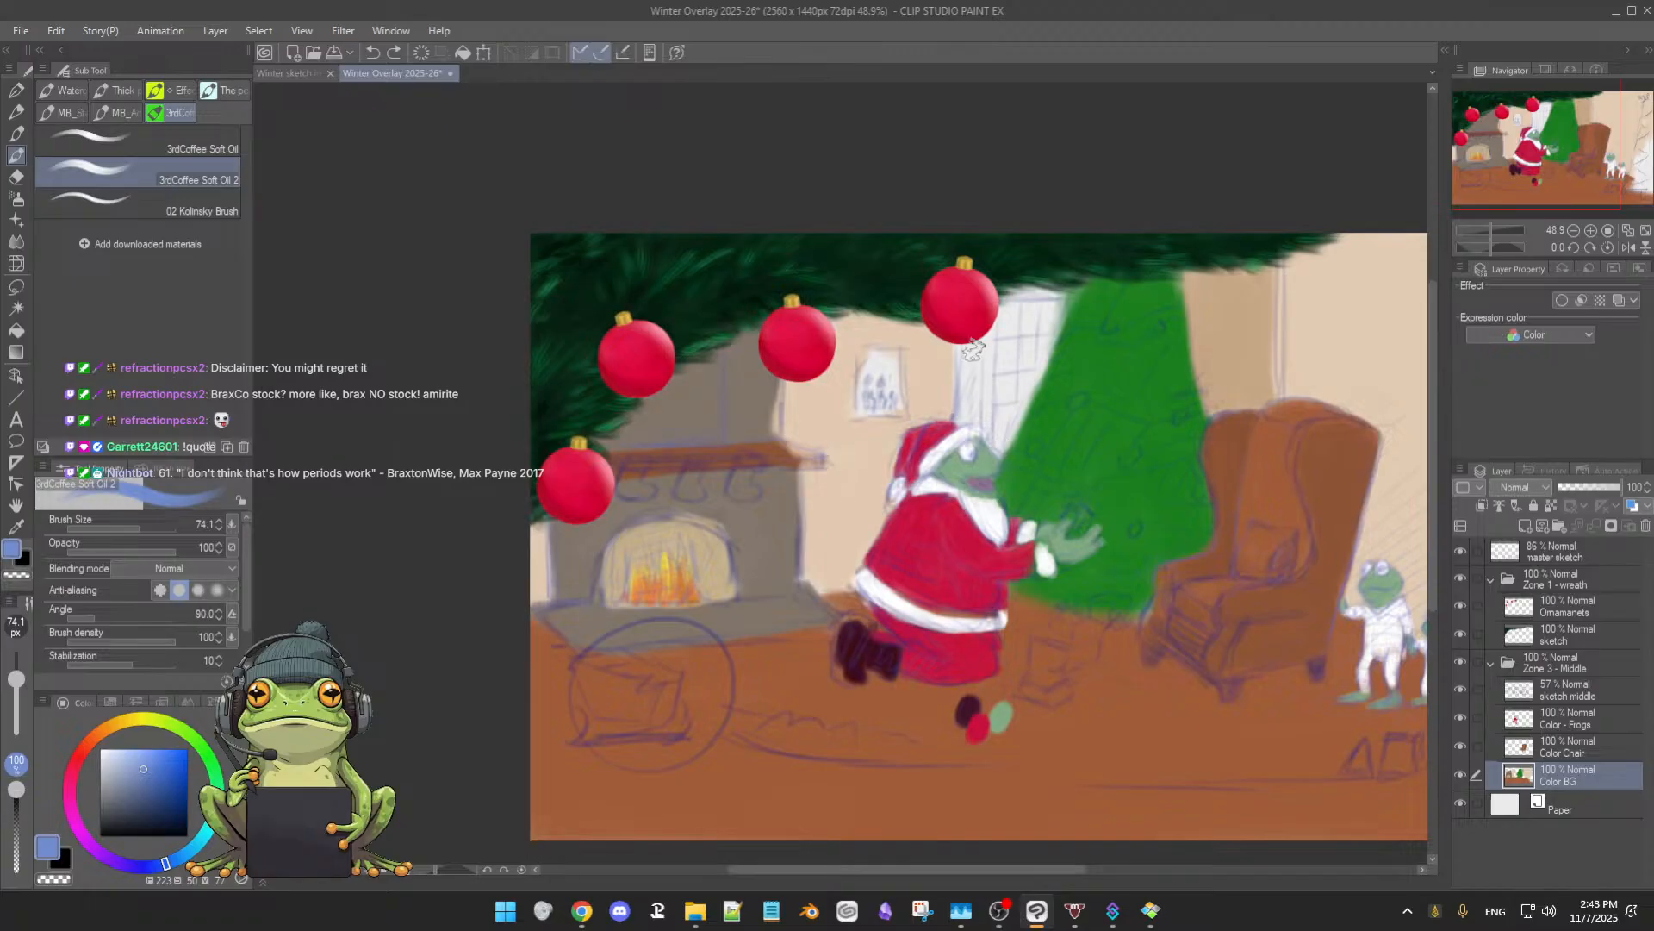
{"action": "left_click_drag", "start_coordinate": [971, 415], "coordinate": [964, 356]}
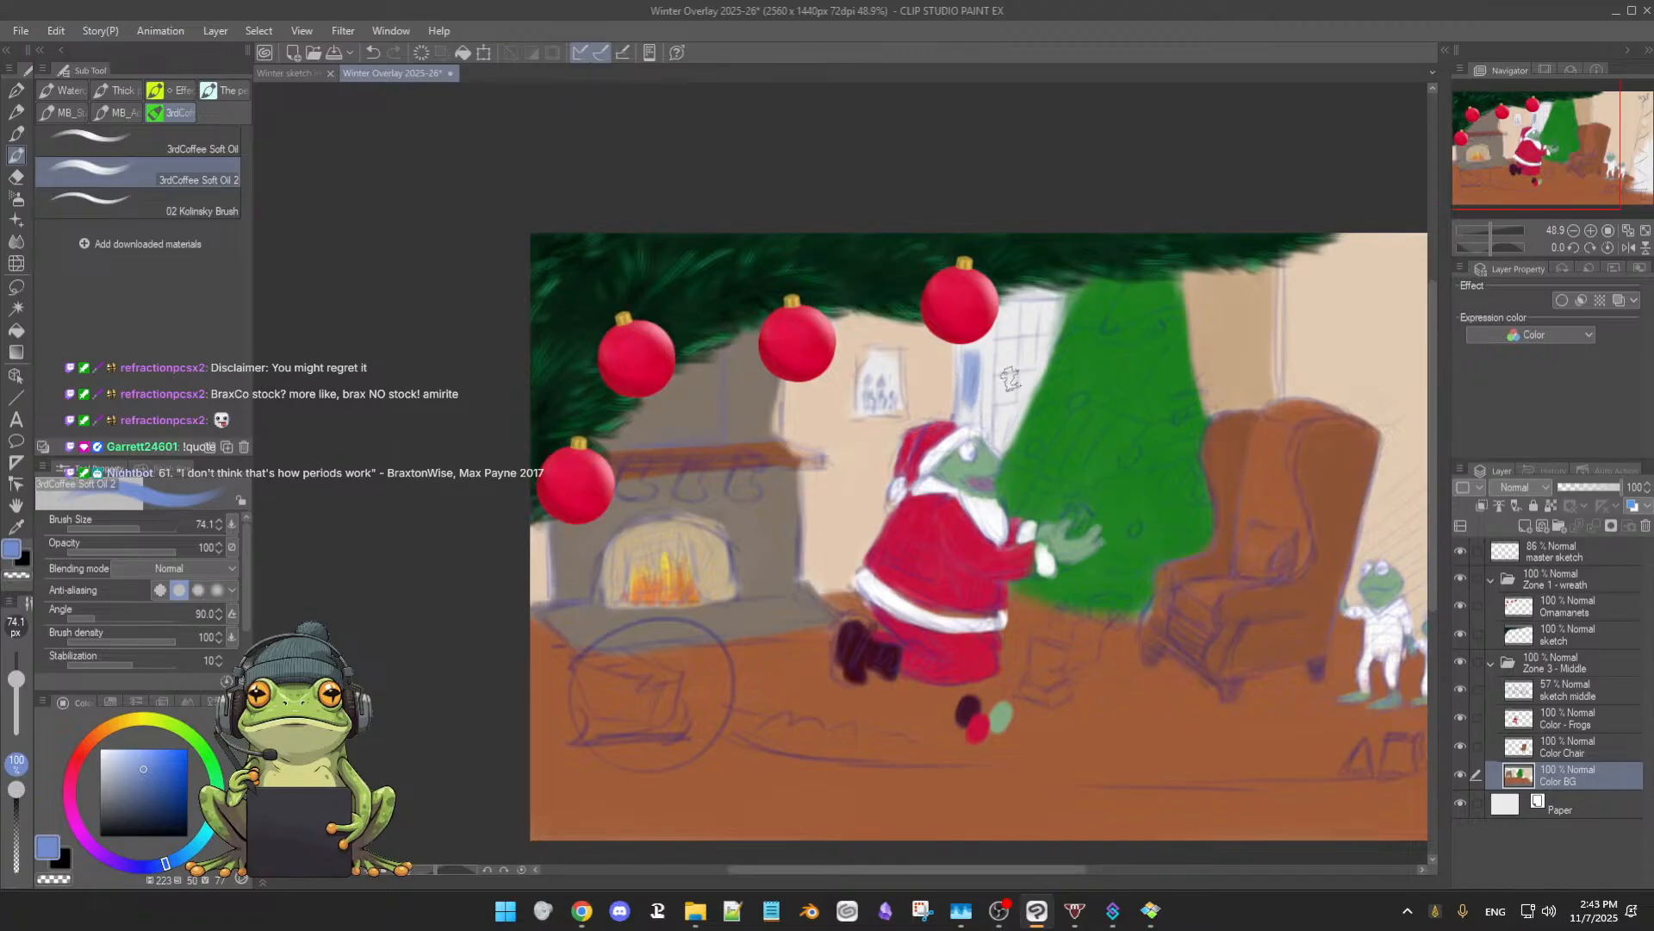
{"action": "key", "text": "ctrl+z"}
{"action": "left_click", "coordinate": [939, 375], "text": "alt"}
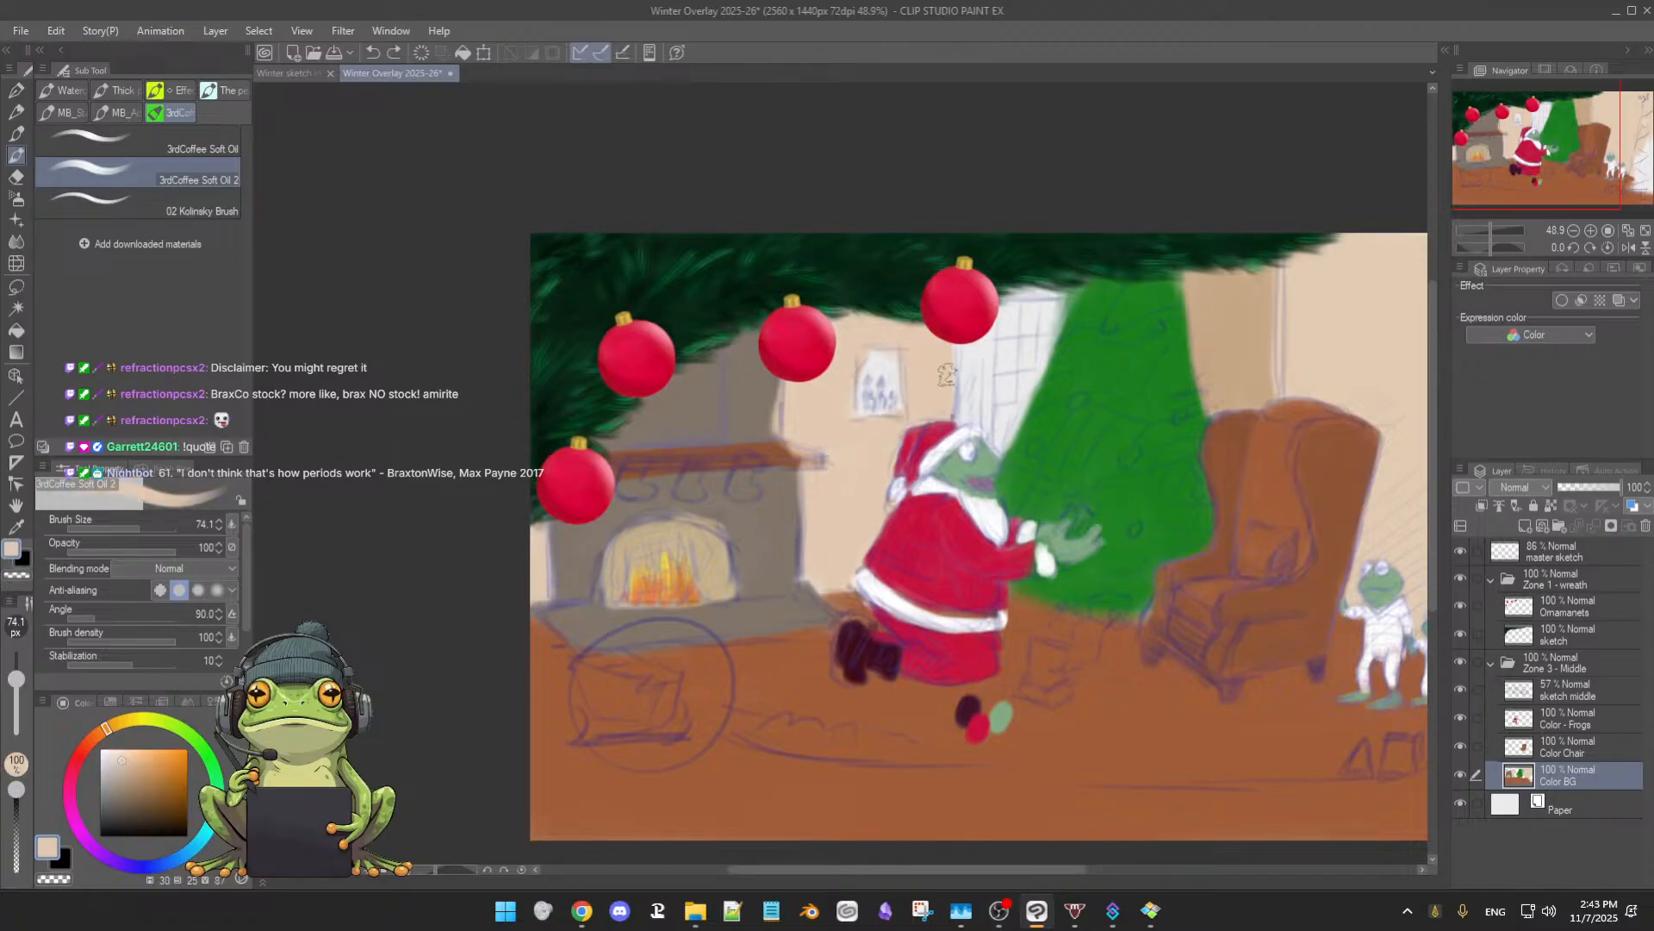
{"action": "mouse_move", "coordinate": [969, 371]}
{"action": "left_mouse_down"}
{"action": "mouse_move", "coordinate": [981, 308]}
{"action": "mouse_move", "coordinate": [984, 415]}
{"action": "mouse_move", "coordinate": [989, 324]}
{"action": "mouse_move", "coordinate": [984, 414]}
{"action": "mouse_move", "coordinate": [963, 331]}
{"action": "left_mouse_up"}
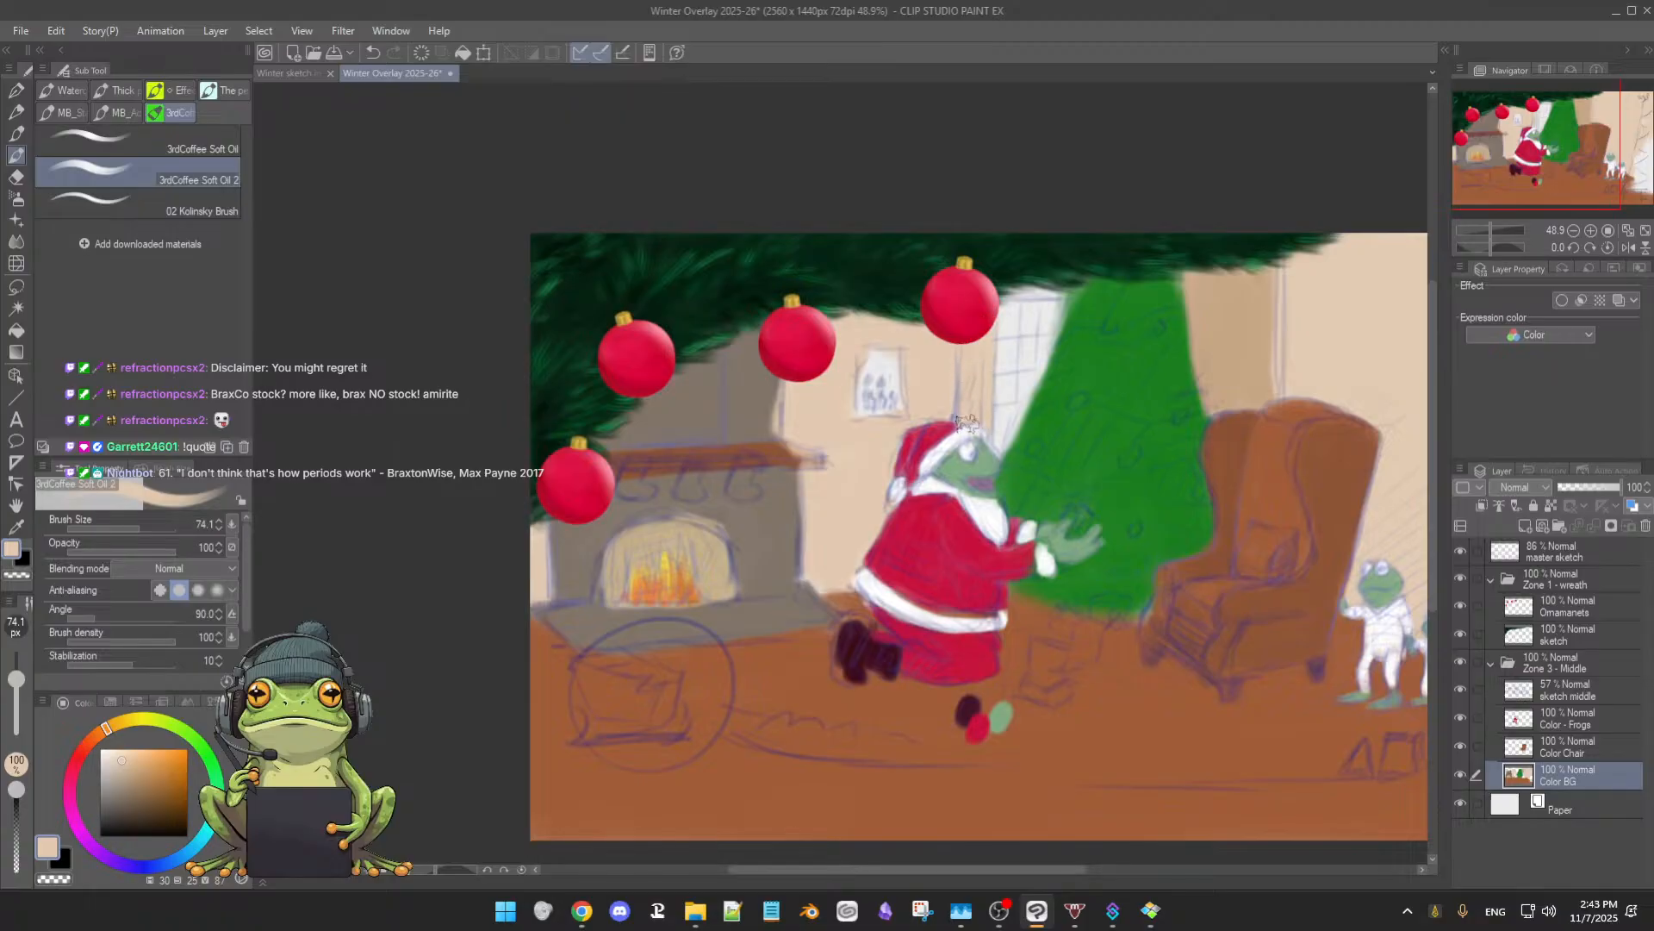
{"action": "left_click", "coordinate": [132, 767]}
{"action": "mouse_move", "coordinate": [961, 360]}
{"action": "left_mouse_down"}
{"action": "mouse_move", "coordinate": [968, 323]}
{"action": "mouse_move", "coordinate": [969, 414]}
{"action": "mouse_move", "coordinate": [985, 306]}
{"action": "mouse_move", "coordinate": [983, 431]}
{"action": "mouse_move", "coordinate": [955, 430]}
{"action": "mouse_move", "coordinate": [972, 338]}
{"action": "left_mouse_up"}
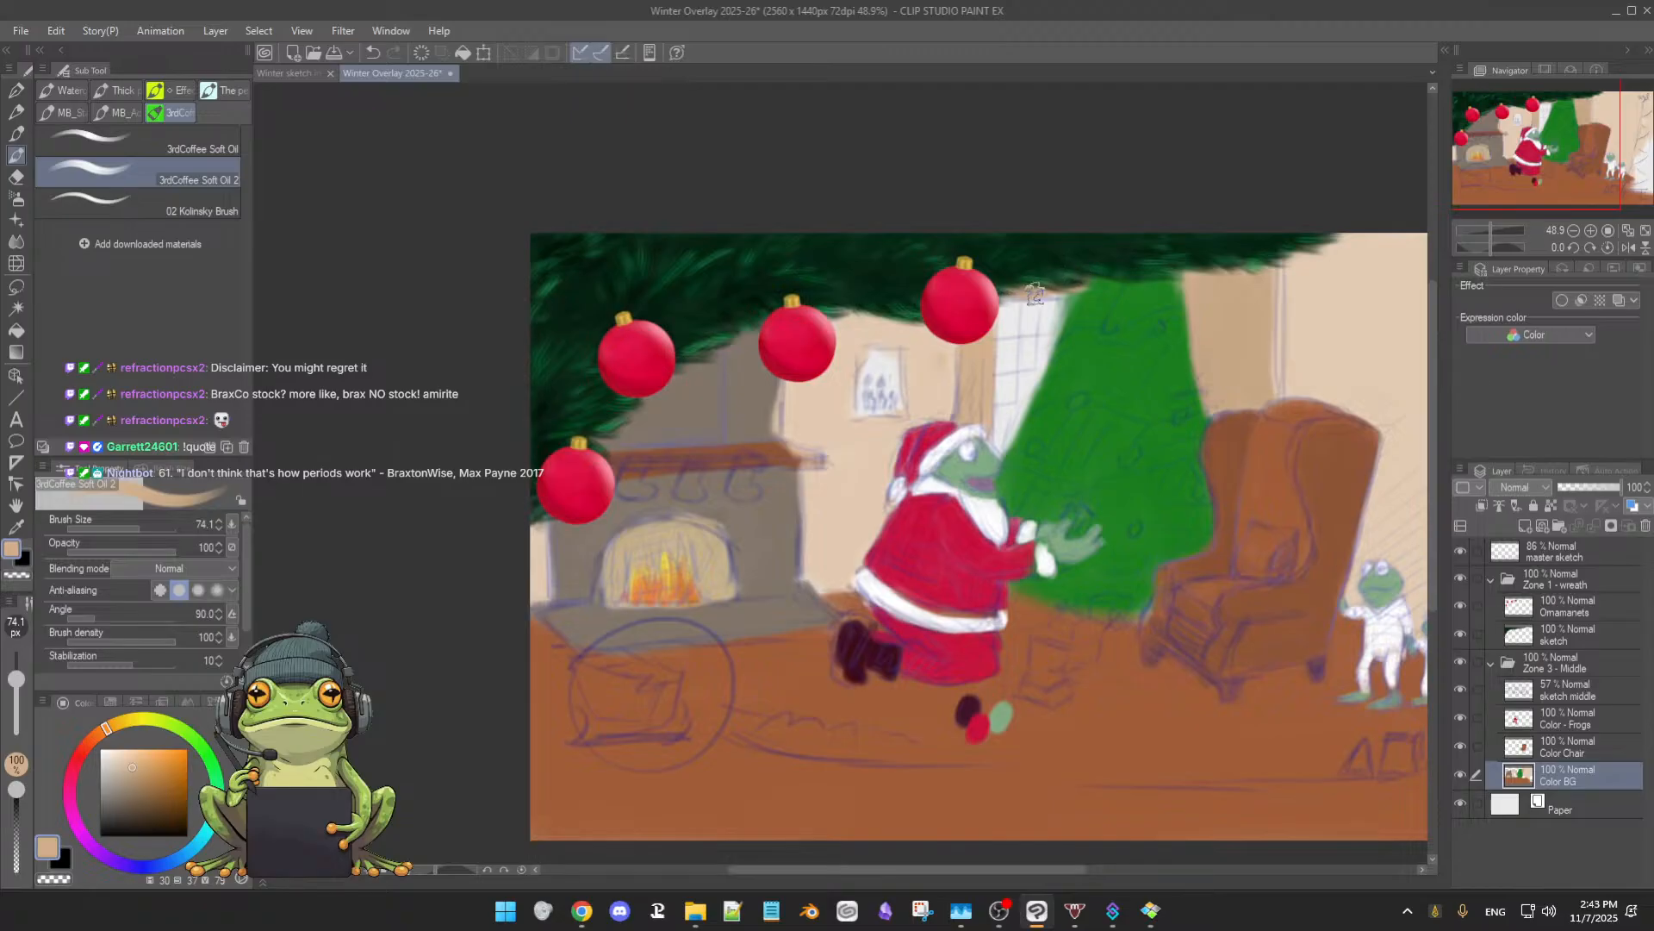
- Fill the window panes between the curtain and the Christmas tree with a muted medium blue on Color BG
{"action": "left_click", "coordinate": [1083, 308], "text": "alt"}
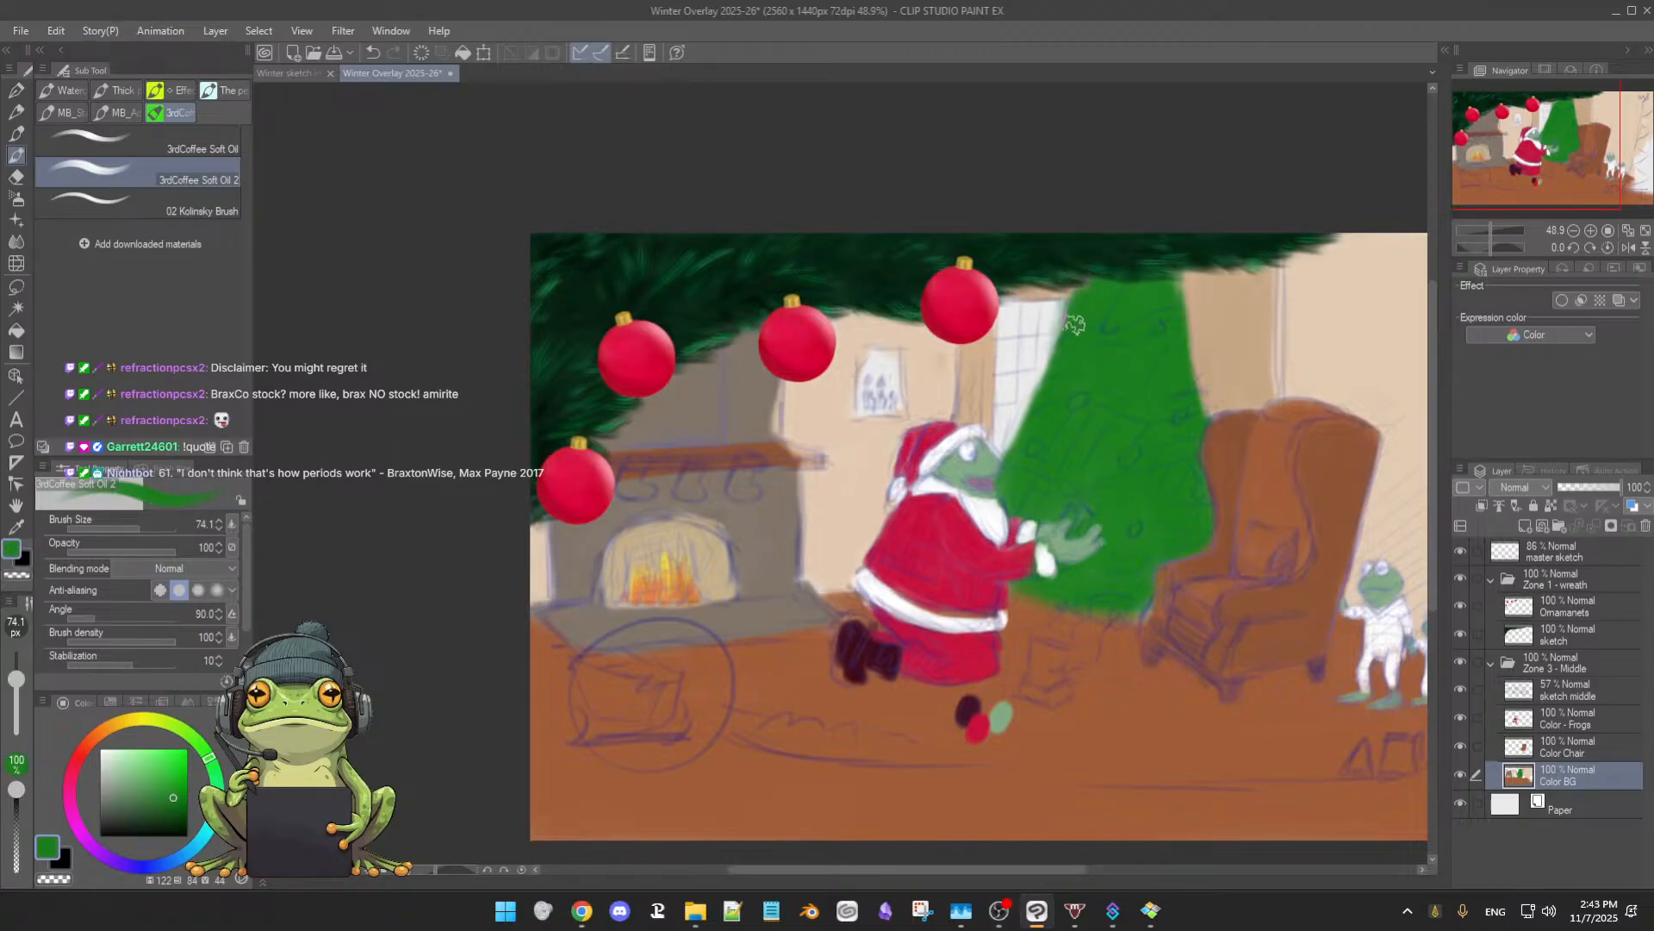
{"action": "left_click", "coordinate": [172, 859]}
{"action": "left_click_drag", "start_coordinate": [177, 802], "coordinate": [160, 786]}
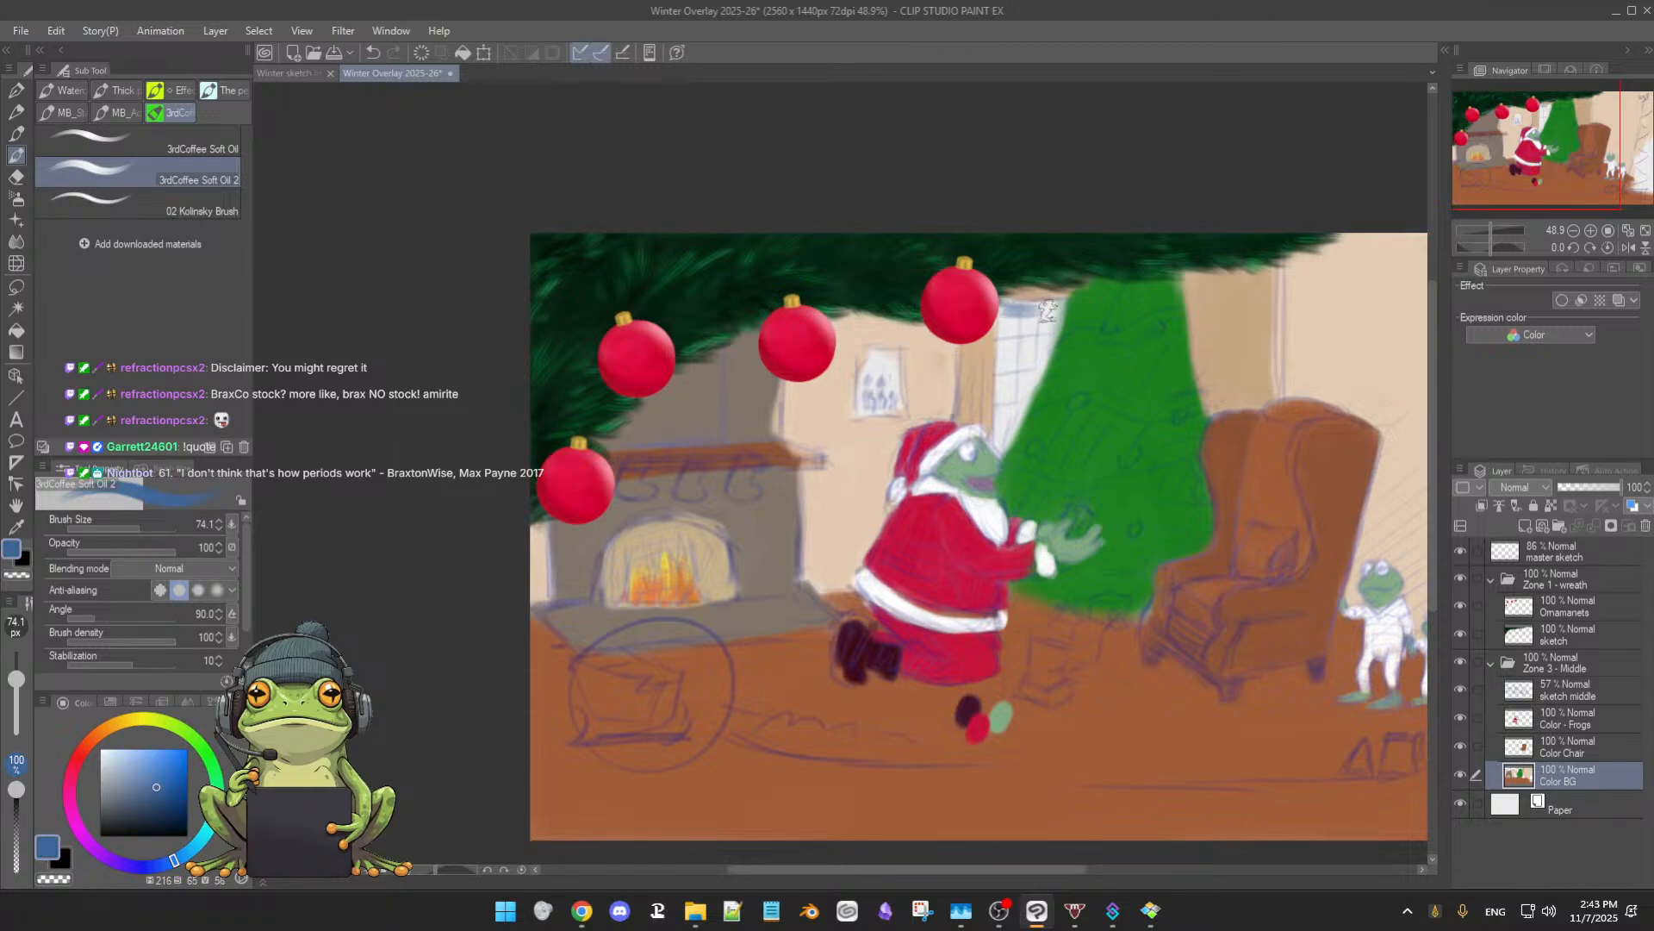
{"action": "mouse_move", "coordinate": [1008, 311]}
{"action": "left_mouse_down"}
{"action": "mouse_move", "coordinate": [1075, 307]}
{"action": "mouse_move", "coordinate": [1002, 321]}
{"action": "mouse_move", "coordinate": [1003, 400]}
{"action": "mouse_move", "coordinate": [1013, 332]}
{"action": "mouse_move", "coordinate": [1012, 352]}
{"action": "mouse_move", "coordinate": [1050, 327]}
{"action": "mouse_move", "coordinate": [1028, 323]}
{"action": "mouse_move", "coordinate": [1054, 320]}
{"action": "mouse_move", "coordinate": [1031, 323]}
{"action": "mouse_move", "coordinate": [1050, 323]}
{"action": "mouse_move", "coordinate": [1025, 366]}
{"action": "mouse_move", "coordinate": [1052, 318]}
{"action": "mouse_move", "coordinate": [1031, 382]}
{"action": "mouse_move", "coordinate": [1053, 329]}
{"action": "mouse_move", "coordinate": [1007, 418]}
{"action": "mouse_move", "coordinate": [1024, 330]}
{"action": "mouse_move", "coordinate": [1010, 446]}
{"action": "mouse_move", "coordinate": [1064, 305]}
{"action": "mouse_move", "coordinate": [1017, 313]}
{"action": "mouse_move", "coordinate": [1002, 416]}
{"action": "mouse_move", "coordinate": [1041, 331]}
{"action": "mouse_move", "coordinate": [1069, 318]}
{"action": "mouse_move", "coordinate": [991, 319]}
{"action": "left_mouse_up"}
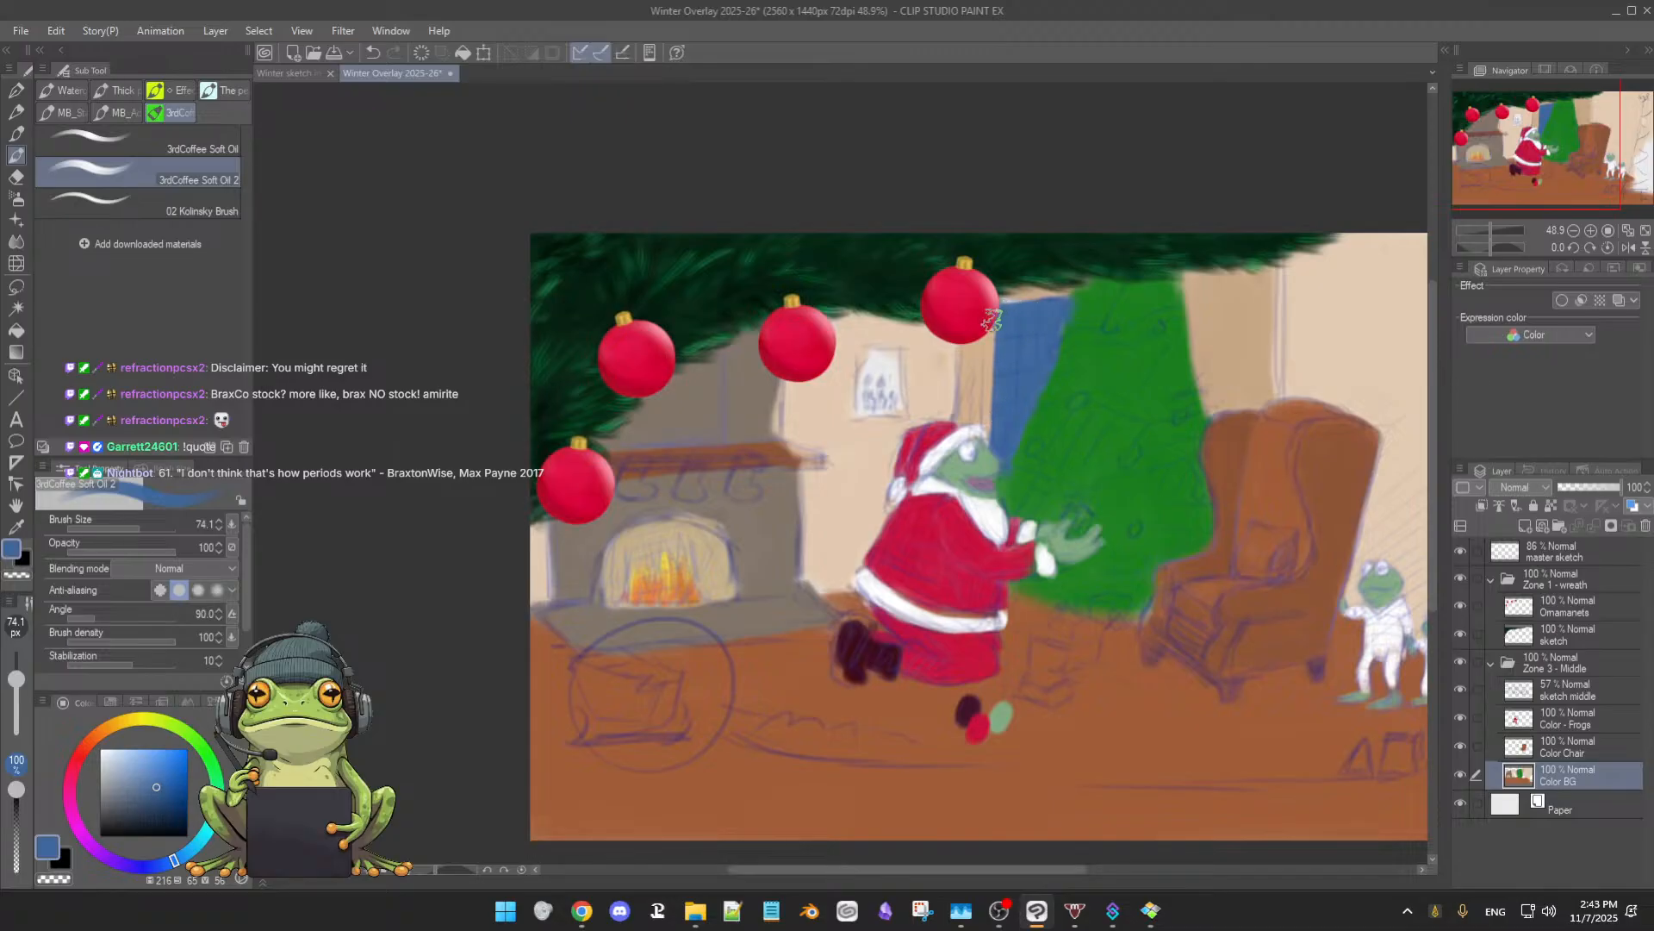
- Sample the curtain tan, the Christmas tree's green and Santa's suit red from the canvas
{"action": "left_click", "coordinate": [981, 358], "text": "alt"}
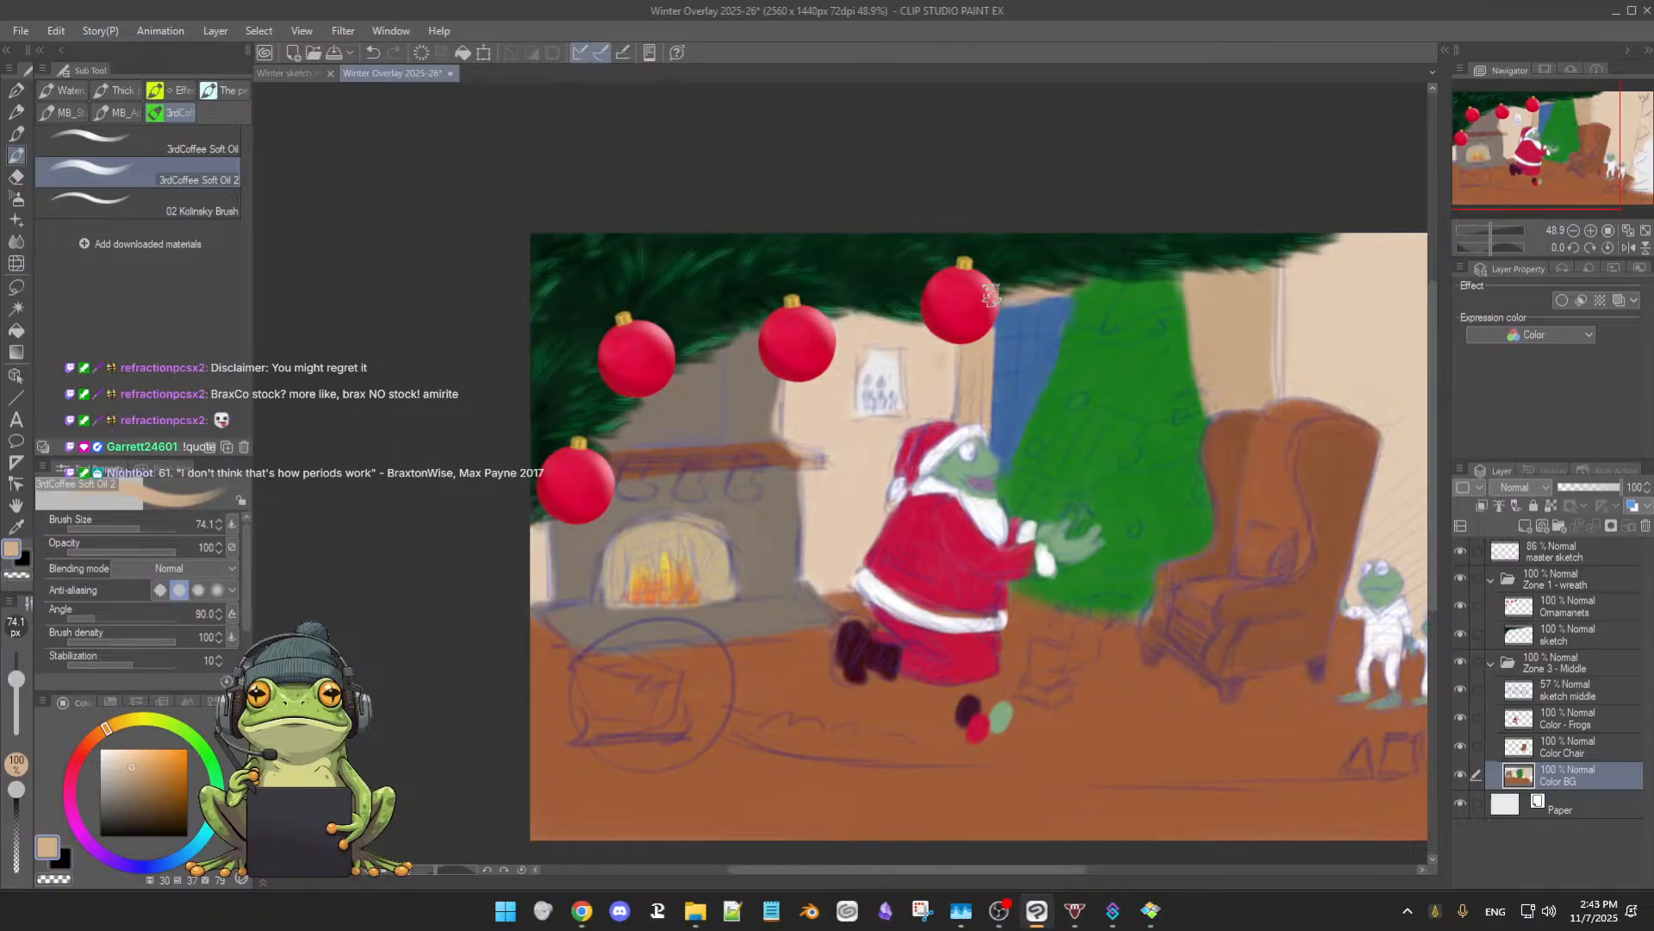
{"action": "left_click", "coordinate": [1086, 339], "text": "alt"}
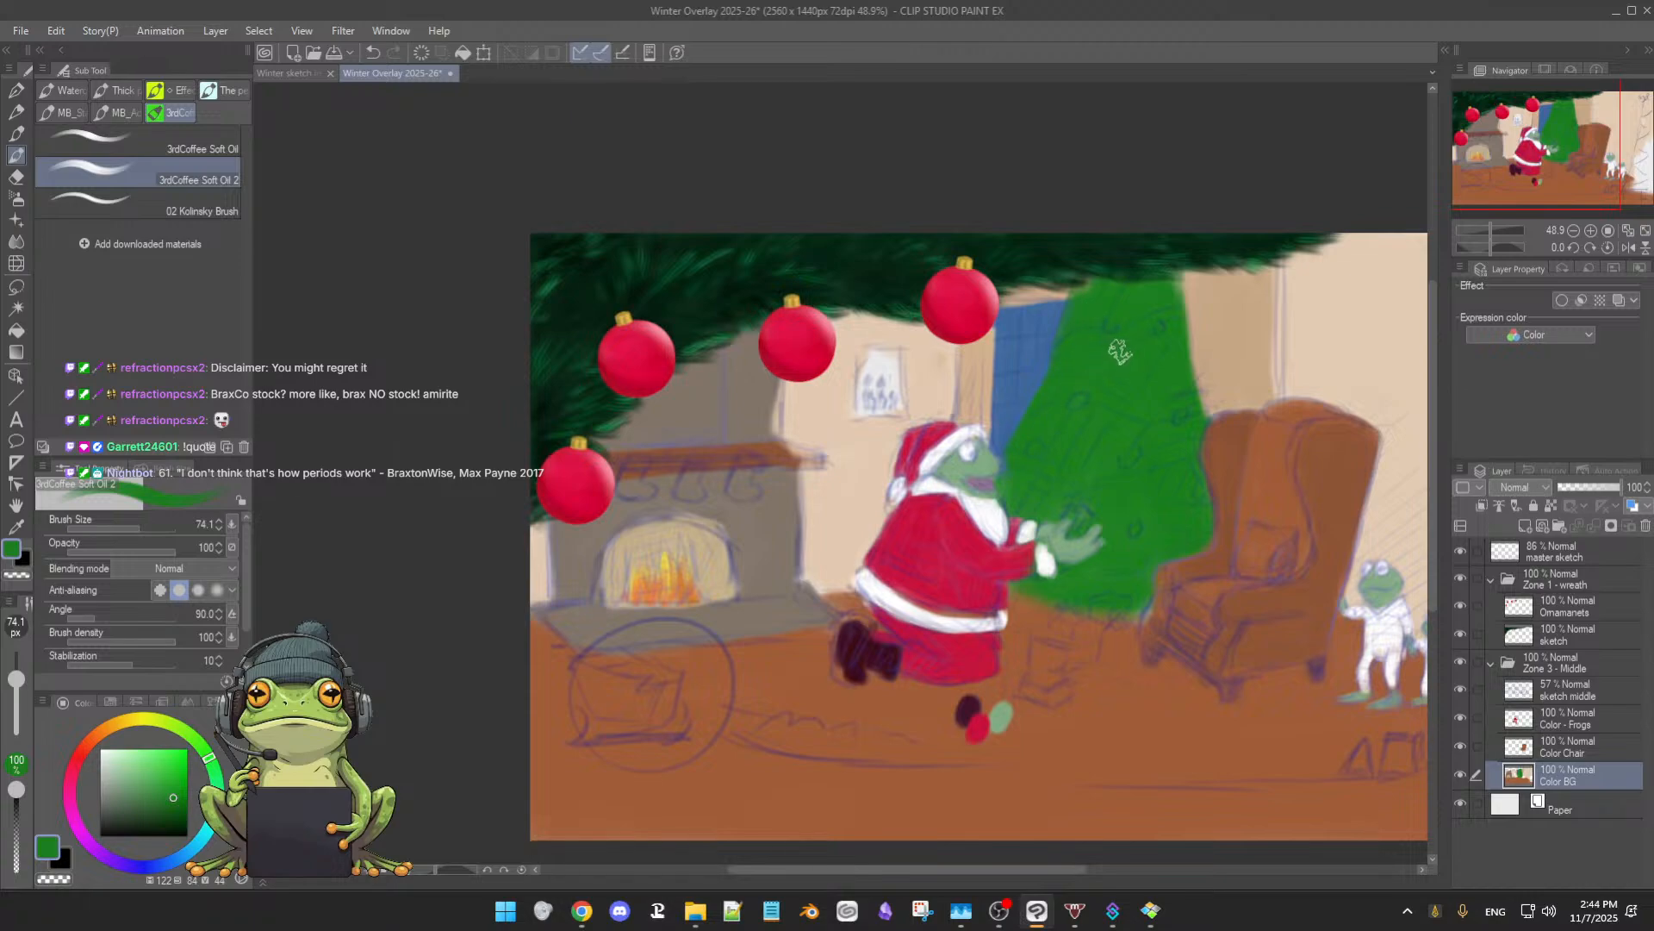
{"action": "scroll", "coordinate": [1090, 429], "scroll_direction": "down", "scroll_amount": 2}
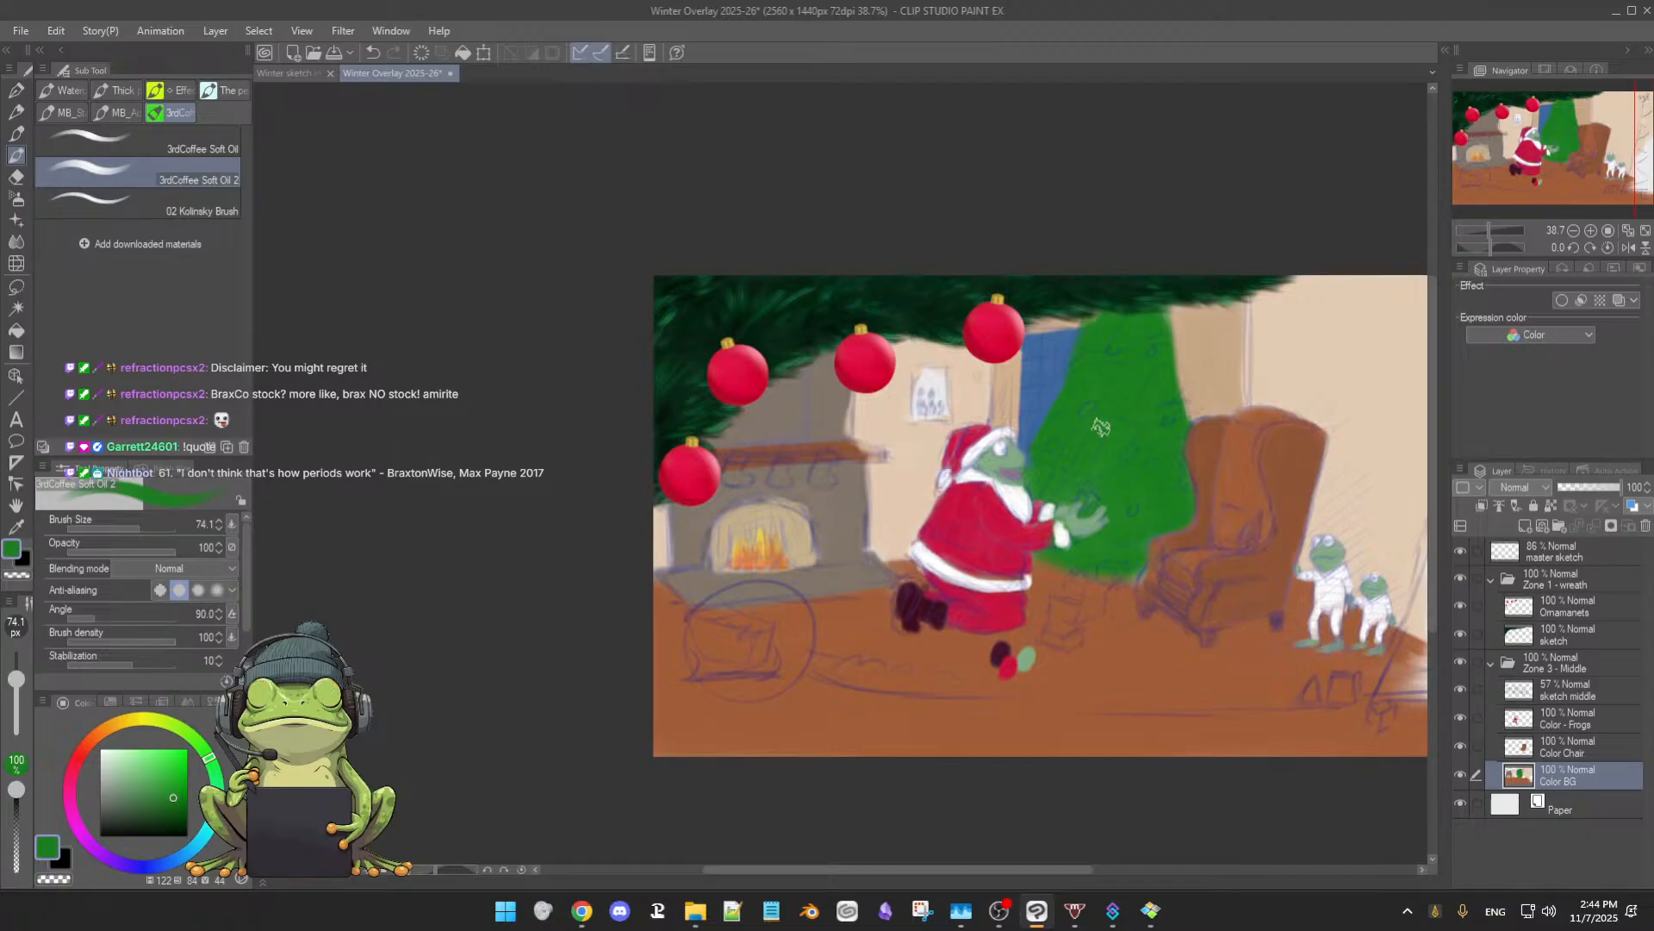
{"action": "left_click_drag", "start_coordinate": [1103, 461], "coordinate": [1158, 506]}
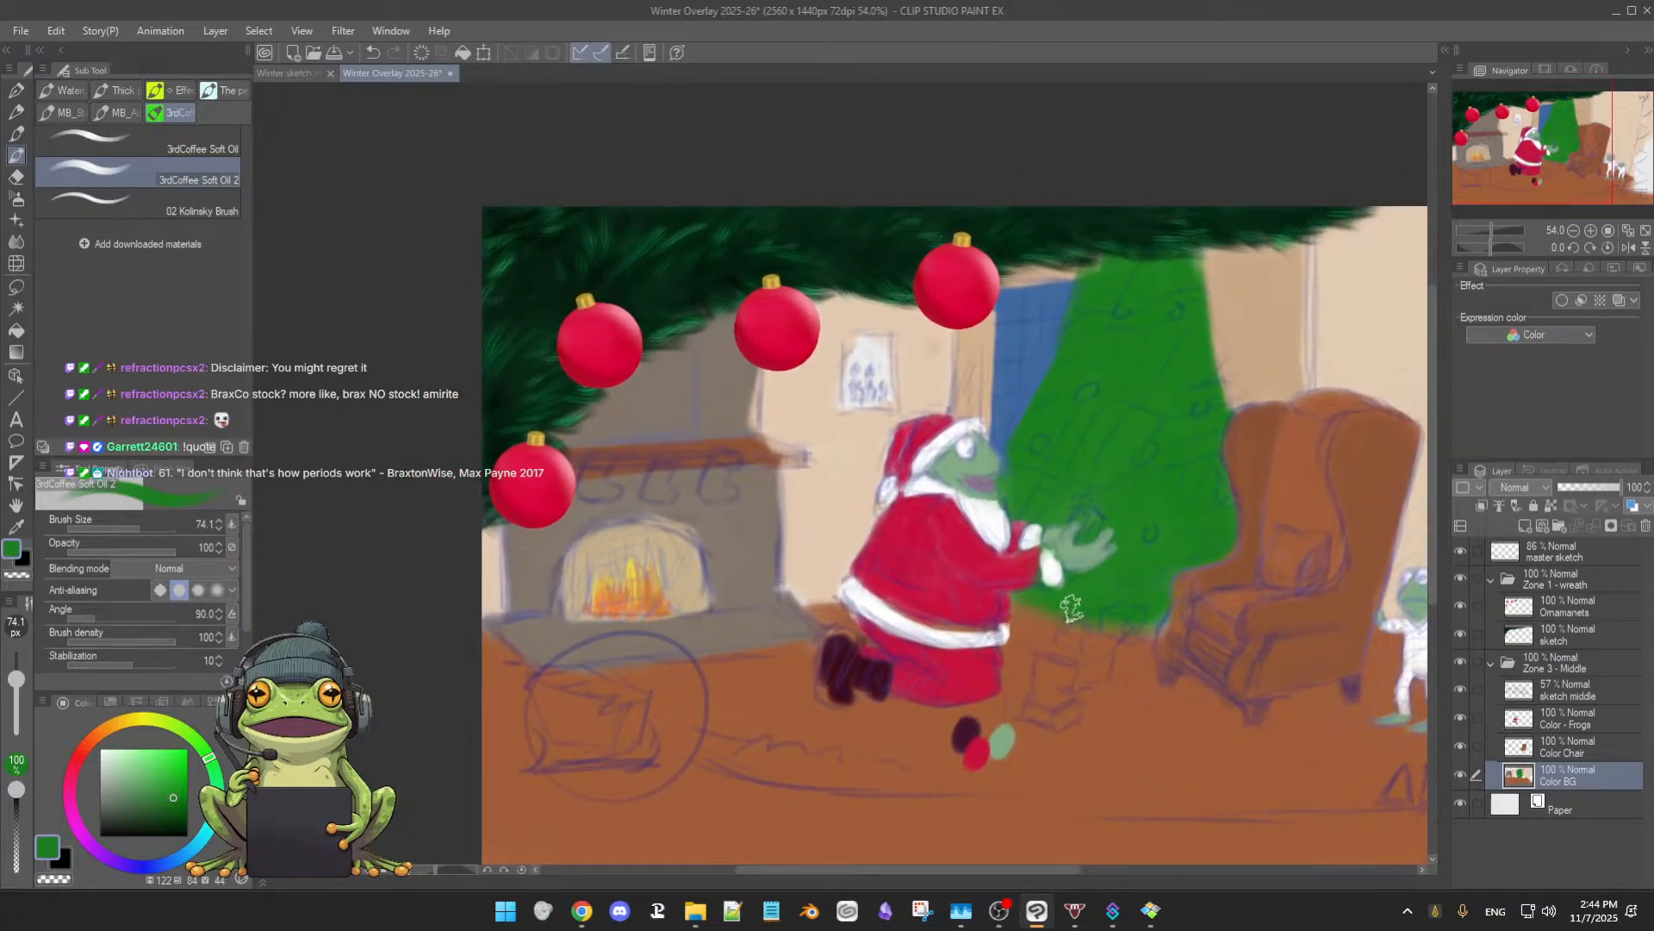
{"action": "left_click_drag", "start_coordinate": [1124, 619], "coordinate": [1077, 540]}
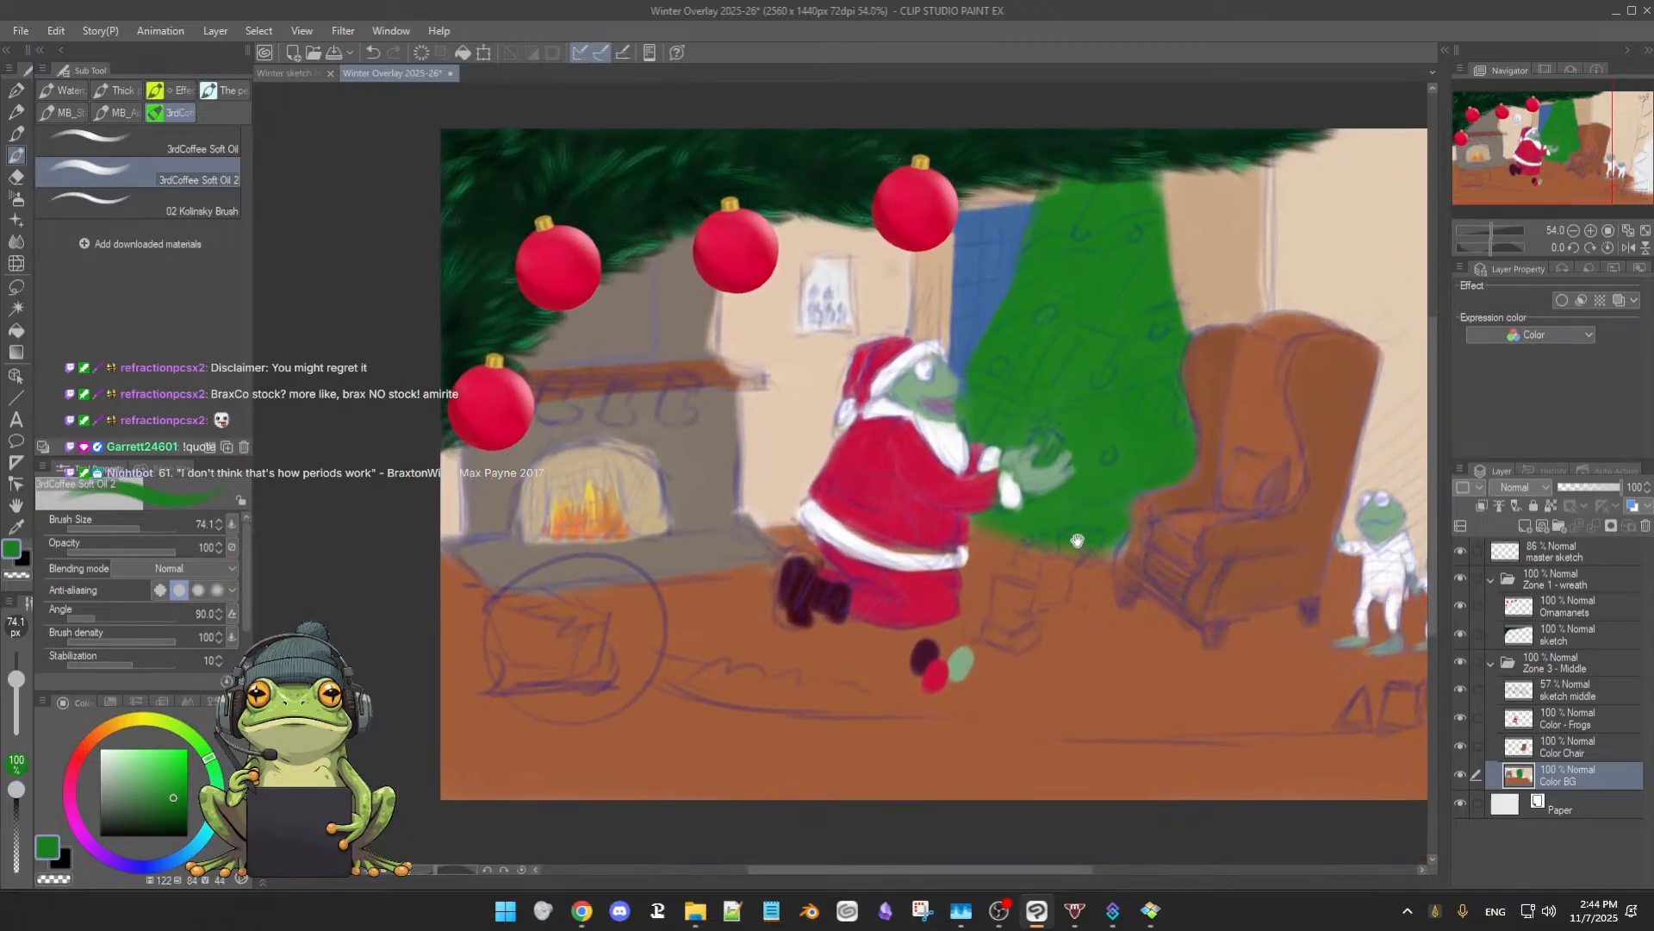
{"action": "left_click", "coordinate": [925, 586], "text": "alt"}
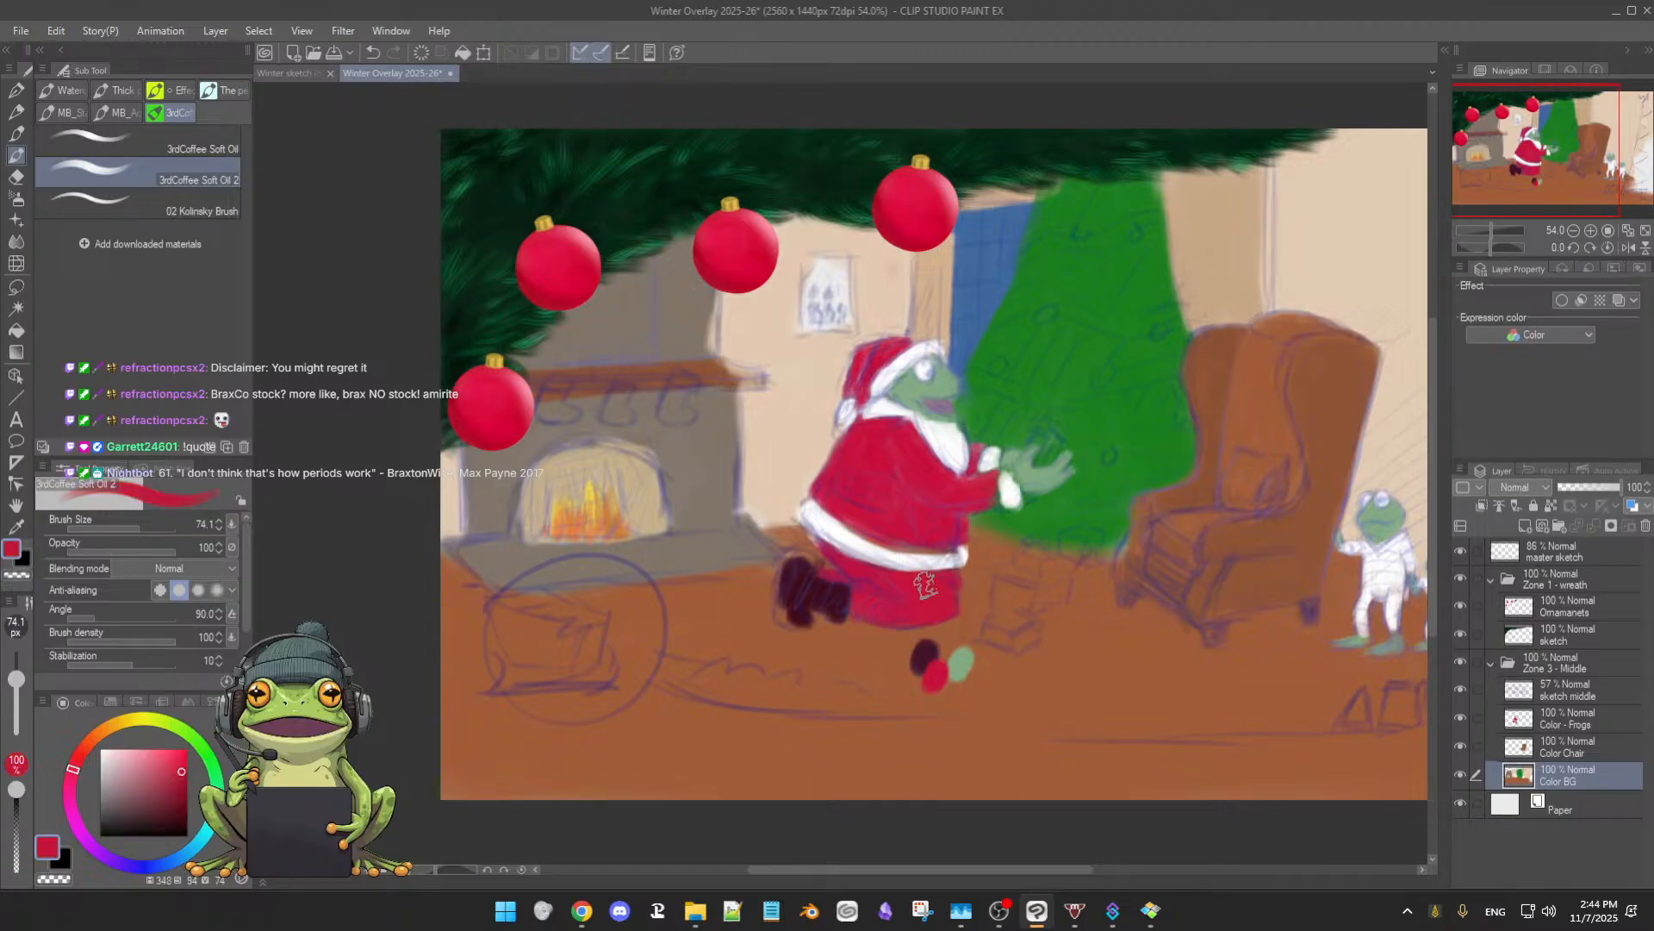
- Toggle the visibility of Color - Frogs, Color Chair and Color BG in turn to check what is painted on each layer
{"action": "left_click", "coordinate": [1562, 722]}
{"action": "left_click", "coordinate": [1462, 720]}
{"action": "left_click", "coordinate": [1462, 719]}
{"action": "left_click", "coordinate": [1462, 719]}
{"action": "left_click", "coordinate": [1462, 719]}
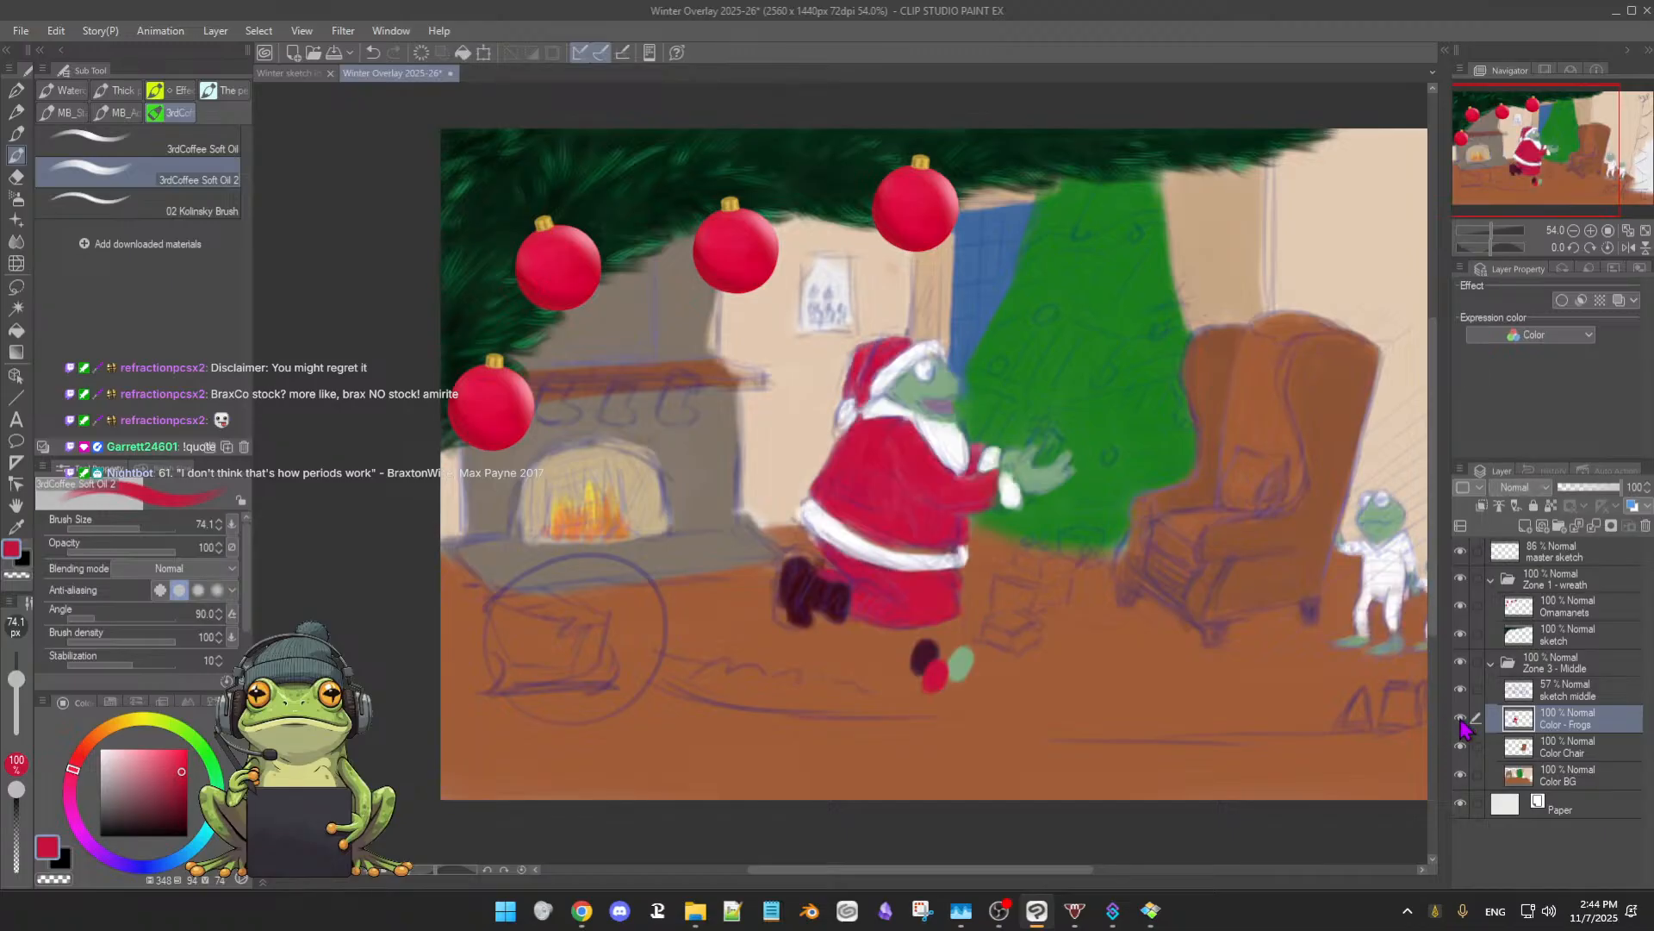
{"action": "scroll", "coordinate": [1168, 669], "scroll_direction": "down", "scroll_amount": 4}
{"action": "scroll", "coordinate": [1168, 670], "scroll_direction": "up", "scroll_amount": 3}
{"action": "scroll", "coordinate": [1207, 659], "scroll_direction": "down", "scroll_amount": 1}
{"action": "left_click_drag", "start_coordinate": [1239, 649], "coordinate": [1053, 624]}
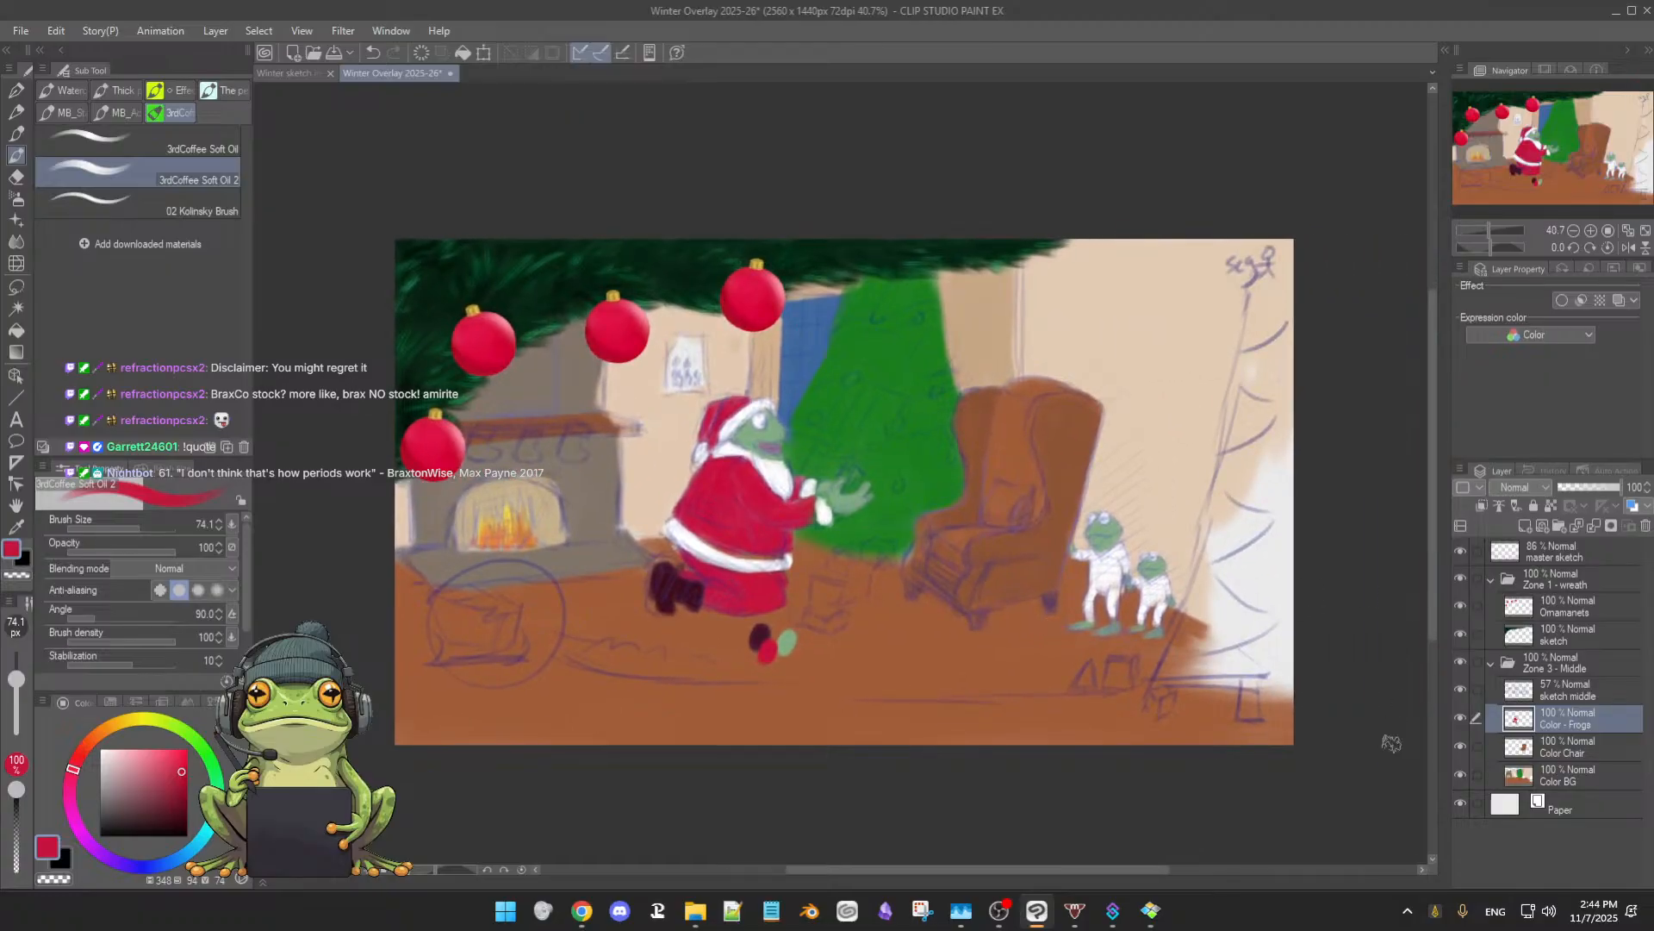
{"action": "left_click", "coordinate": [1461, 746]}
{"action": "left_click", "coordinate": [1460, 746]}
{"action": "left_click", "coordinate": [1460, 775]}
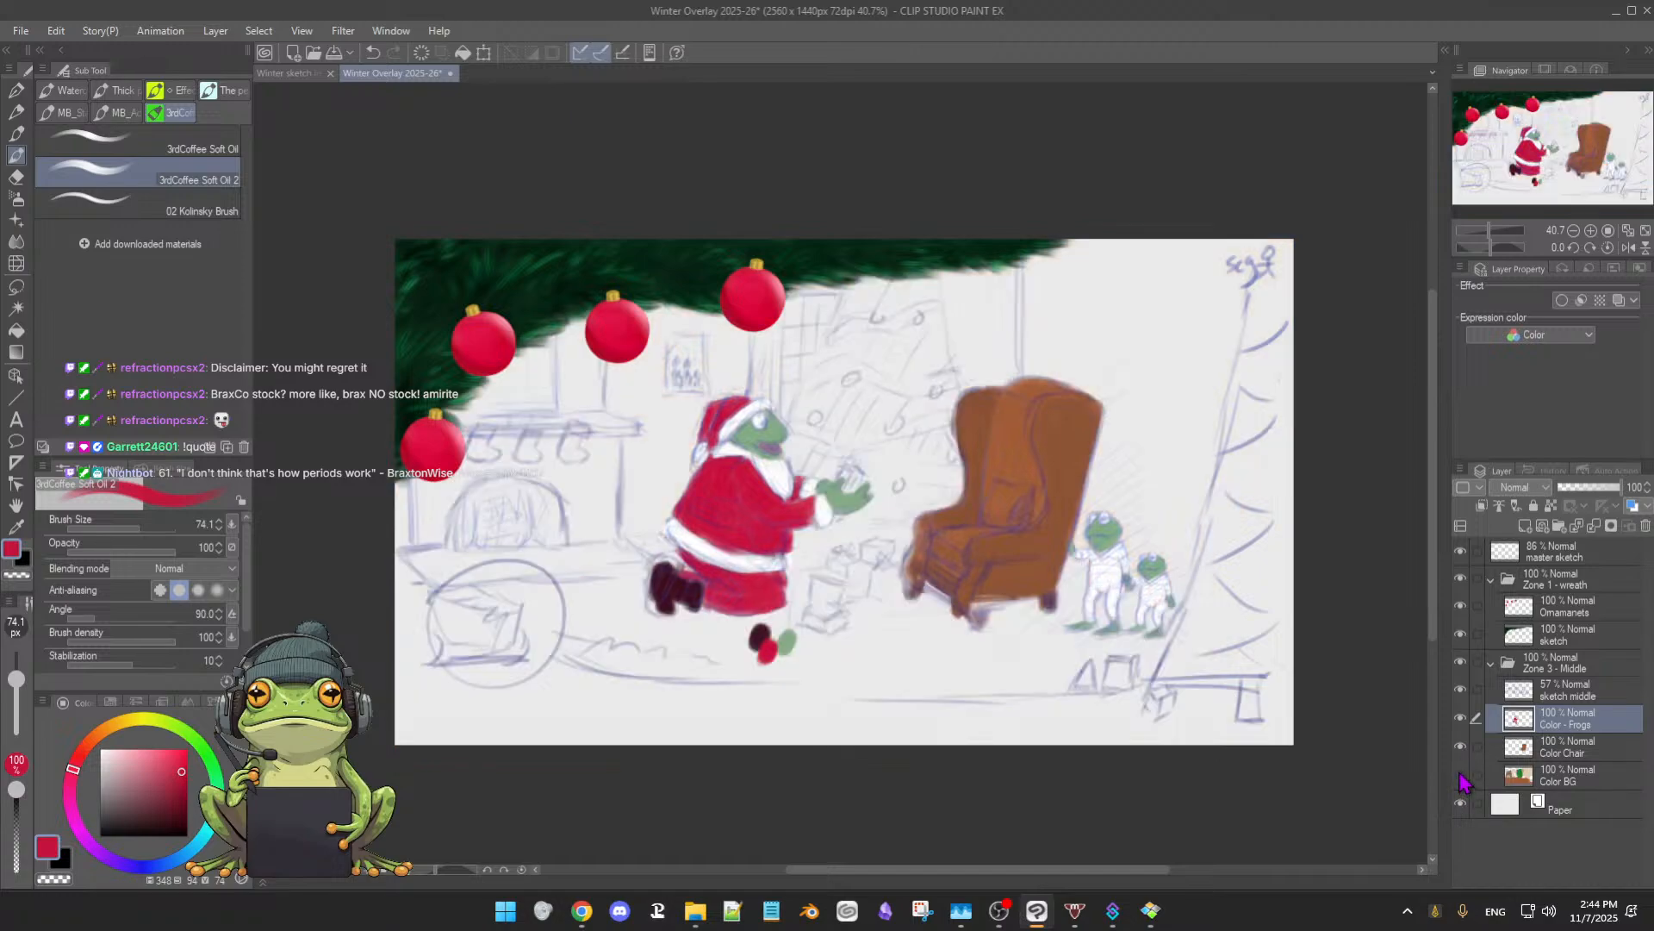
{"action": "left_click", "coordinate": [1460, 775]}
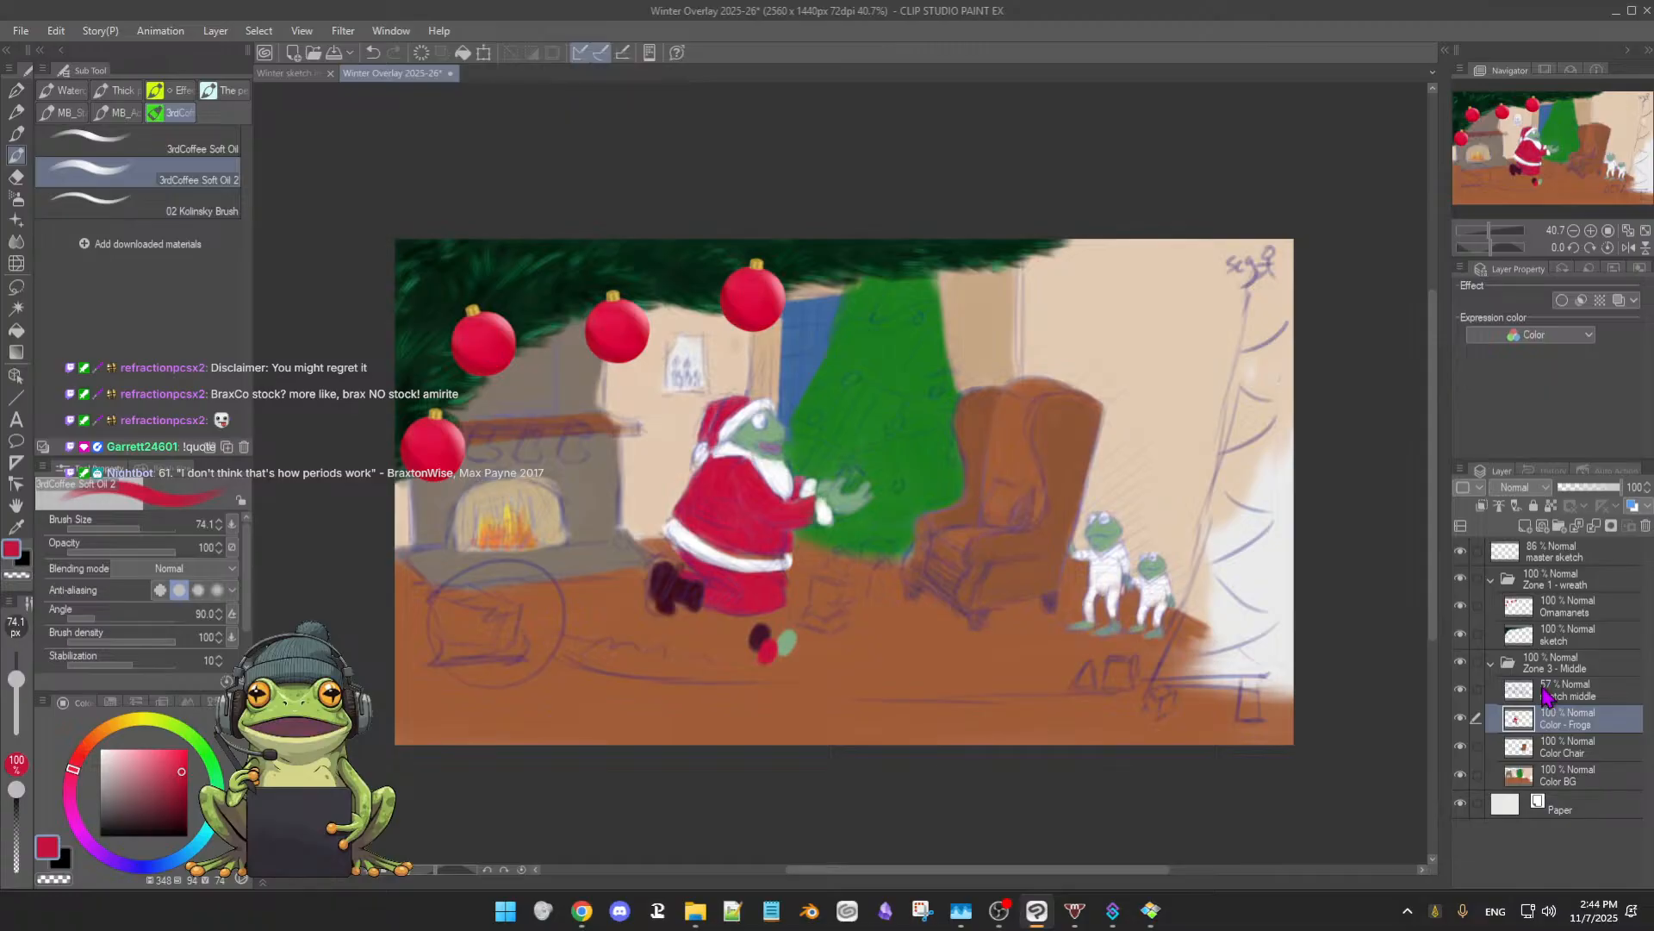
- Add a new layer folder directly above the Paper layer
{"action": "left_click", "coordinate": [1577, 807]}
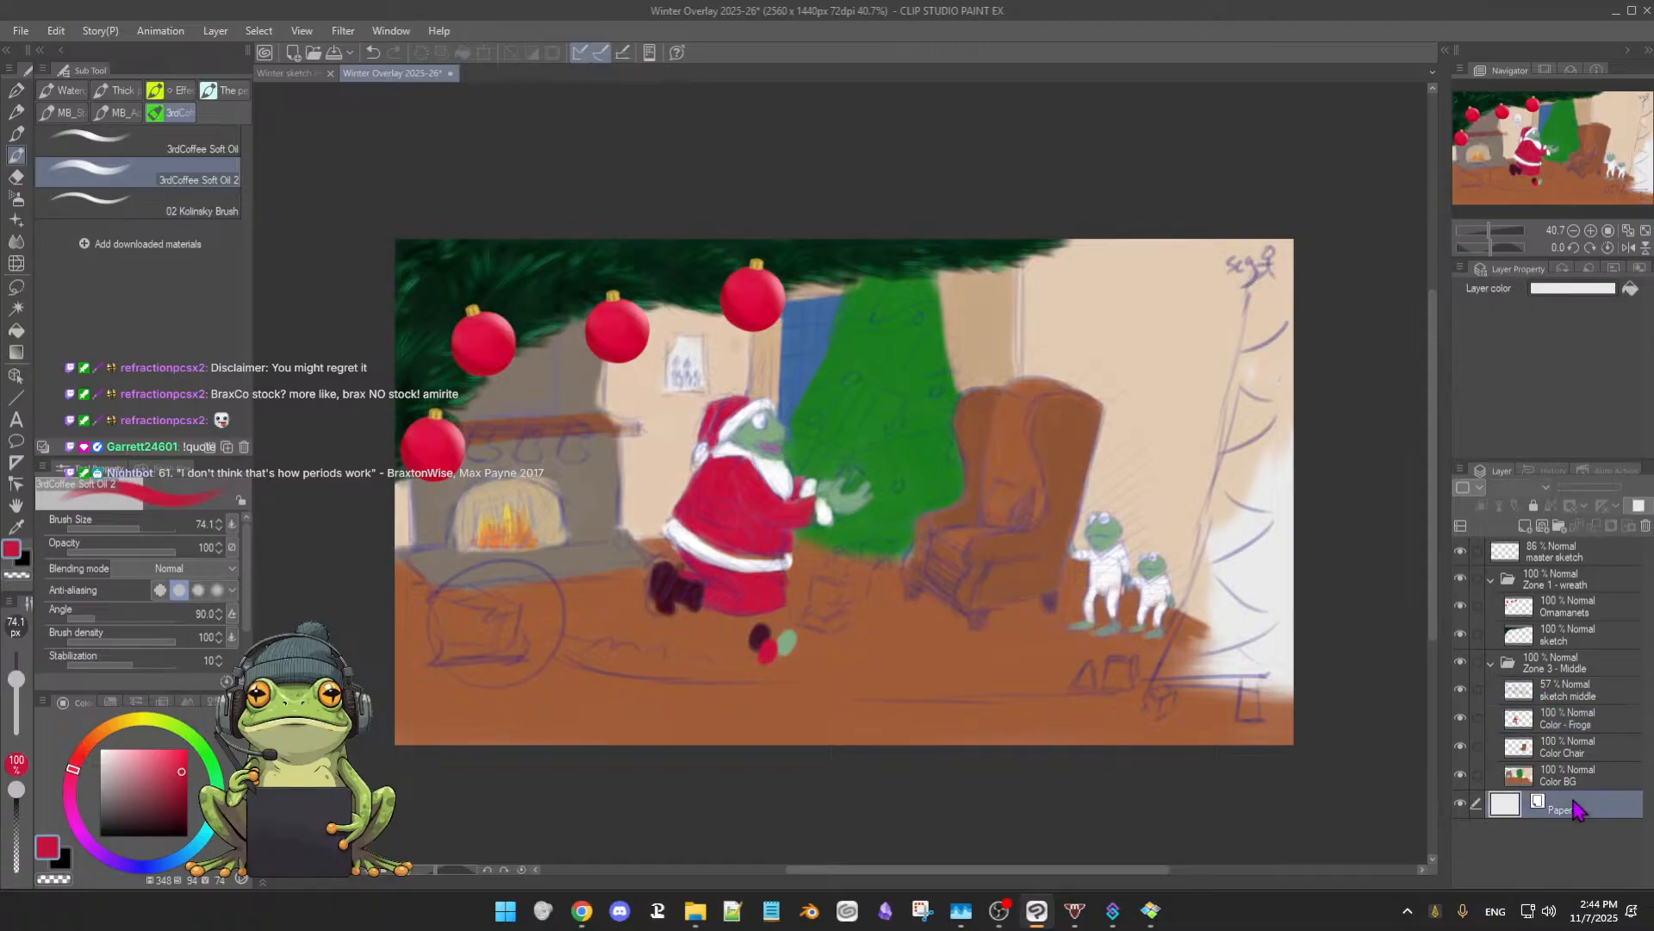
{"action": "left_click", "coordinate": [1560, 527]}
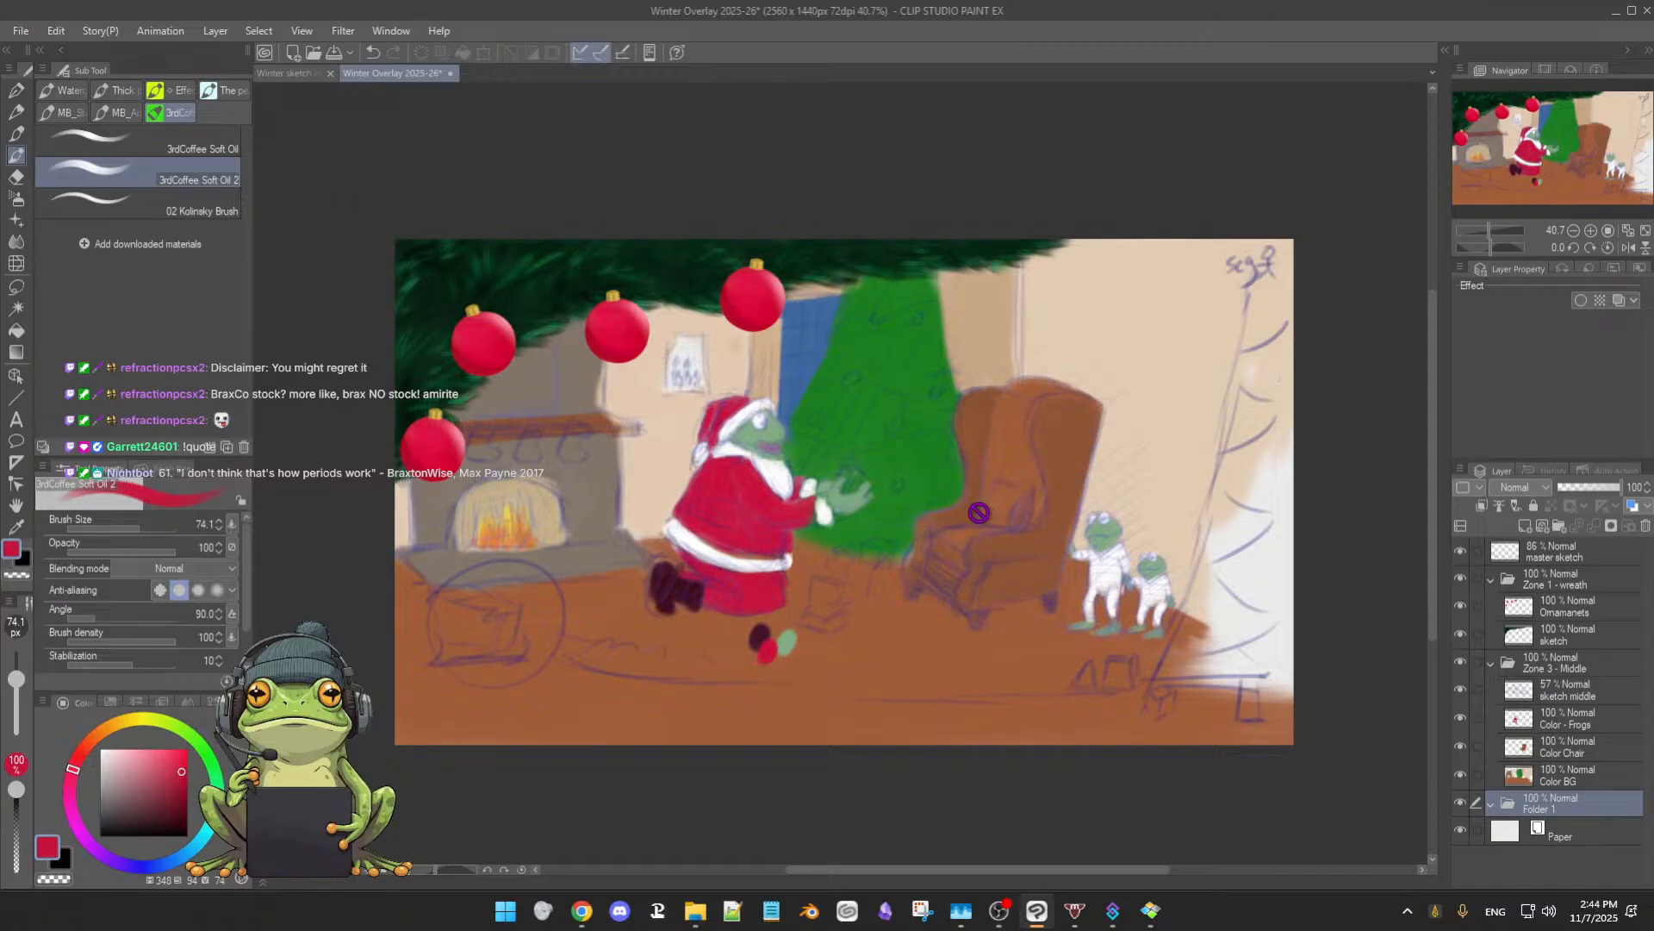
{"action": "key", "text": "ctrl+z"}
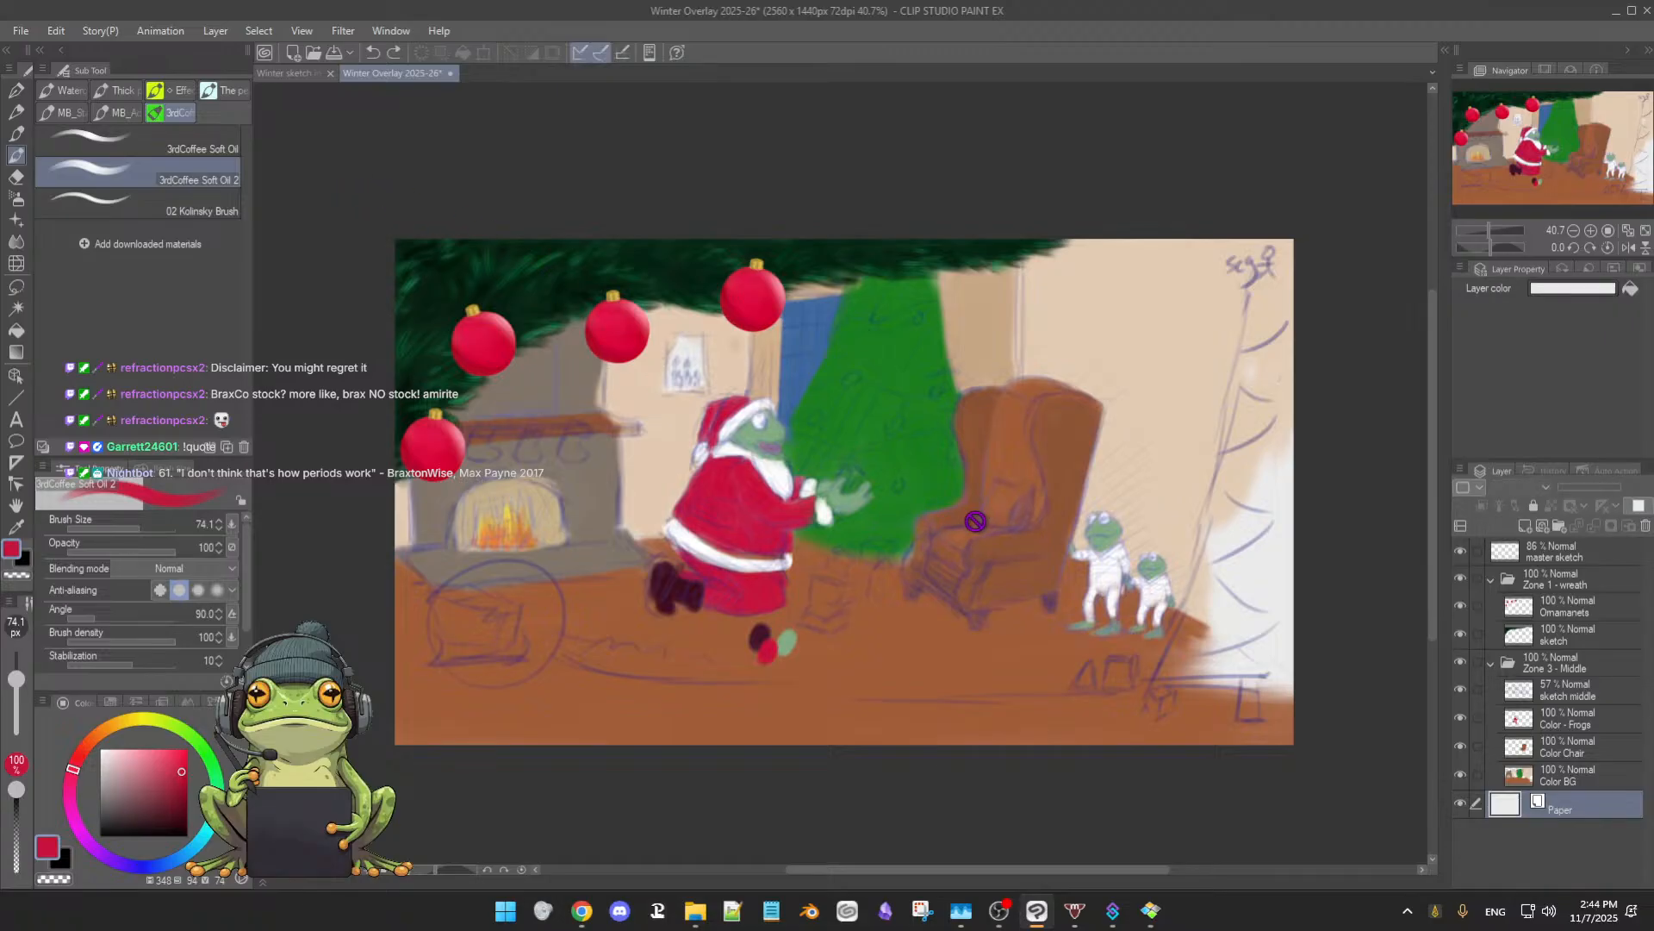
{"action": "left_click", "coordinate": [1558, 527]}
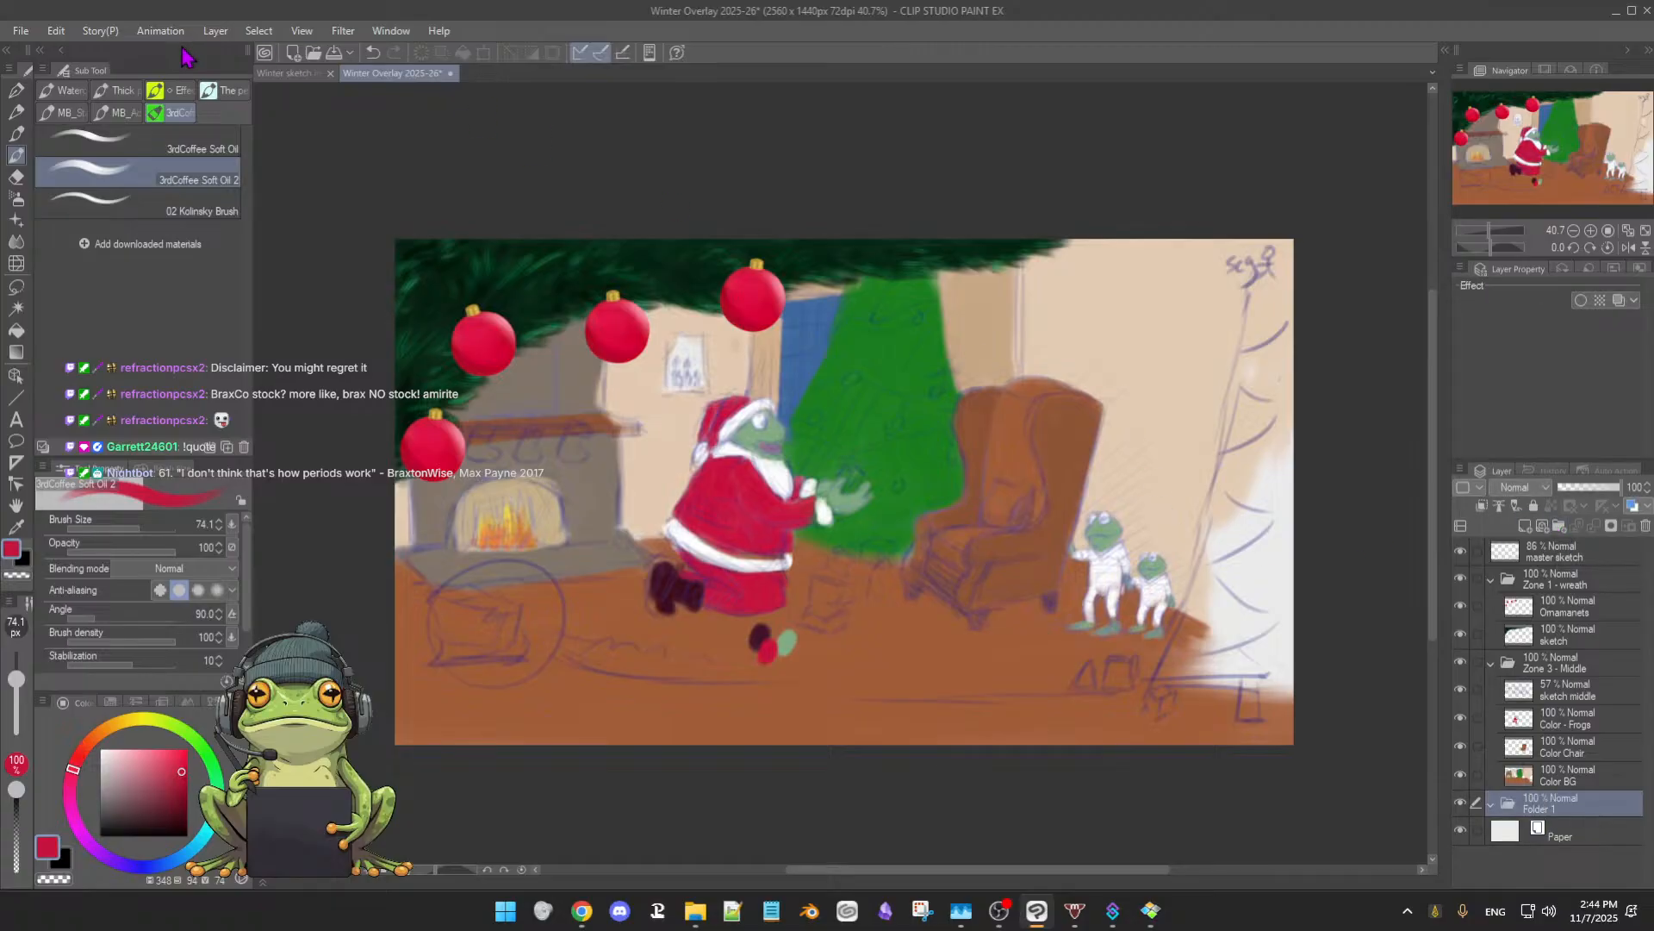
- Review the numbered zone plan in the Winter sketch ideas document and return to the Winter Overlay illustration
{"action": "left_click", "coordinate": [287, 73]}
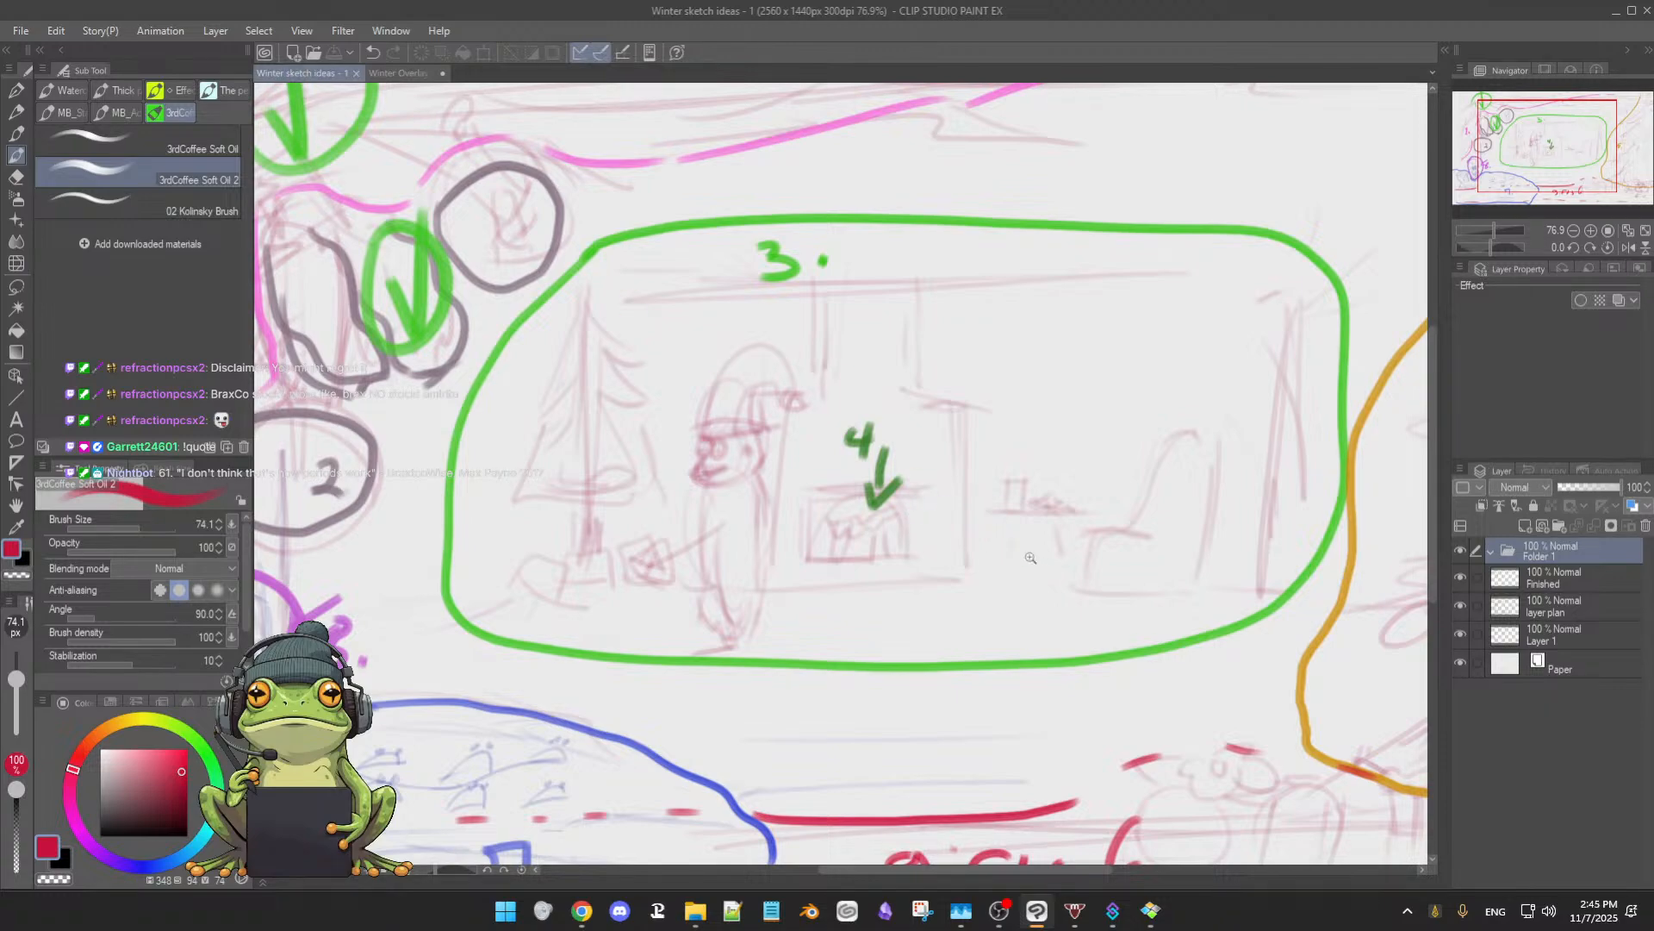
{"action": "scroll", "coordinate": [1013, 553], "scroll_direction": "down", "scroll_amount": 3}
{"action": "scroll", "coordinate": [1013, 553], "scroll_direction": "down", "scroll_amount": 2}
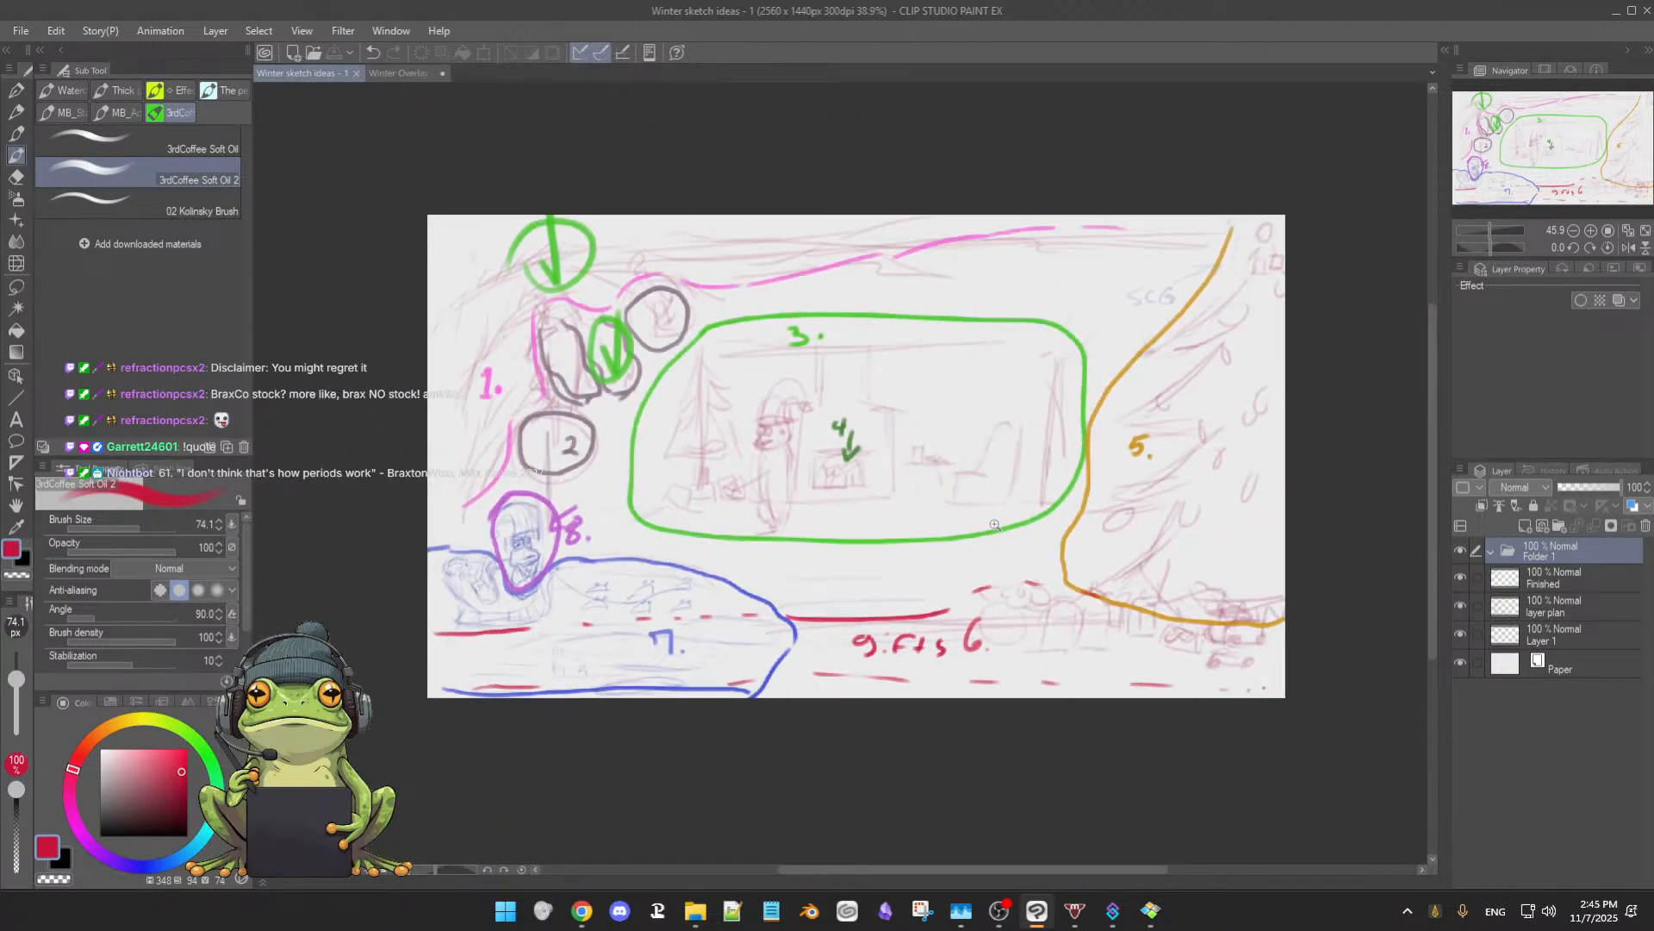
{"action": "scroll", "coordinate": [997, 525], "scroll_direction": "up", "scroll_amount": 1}
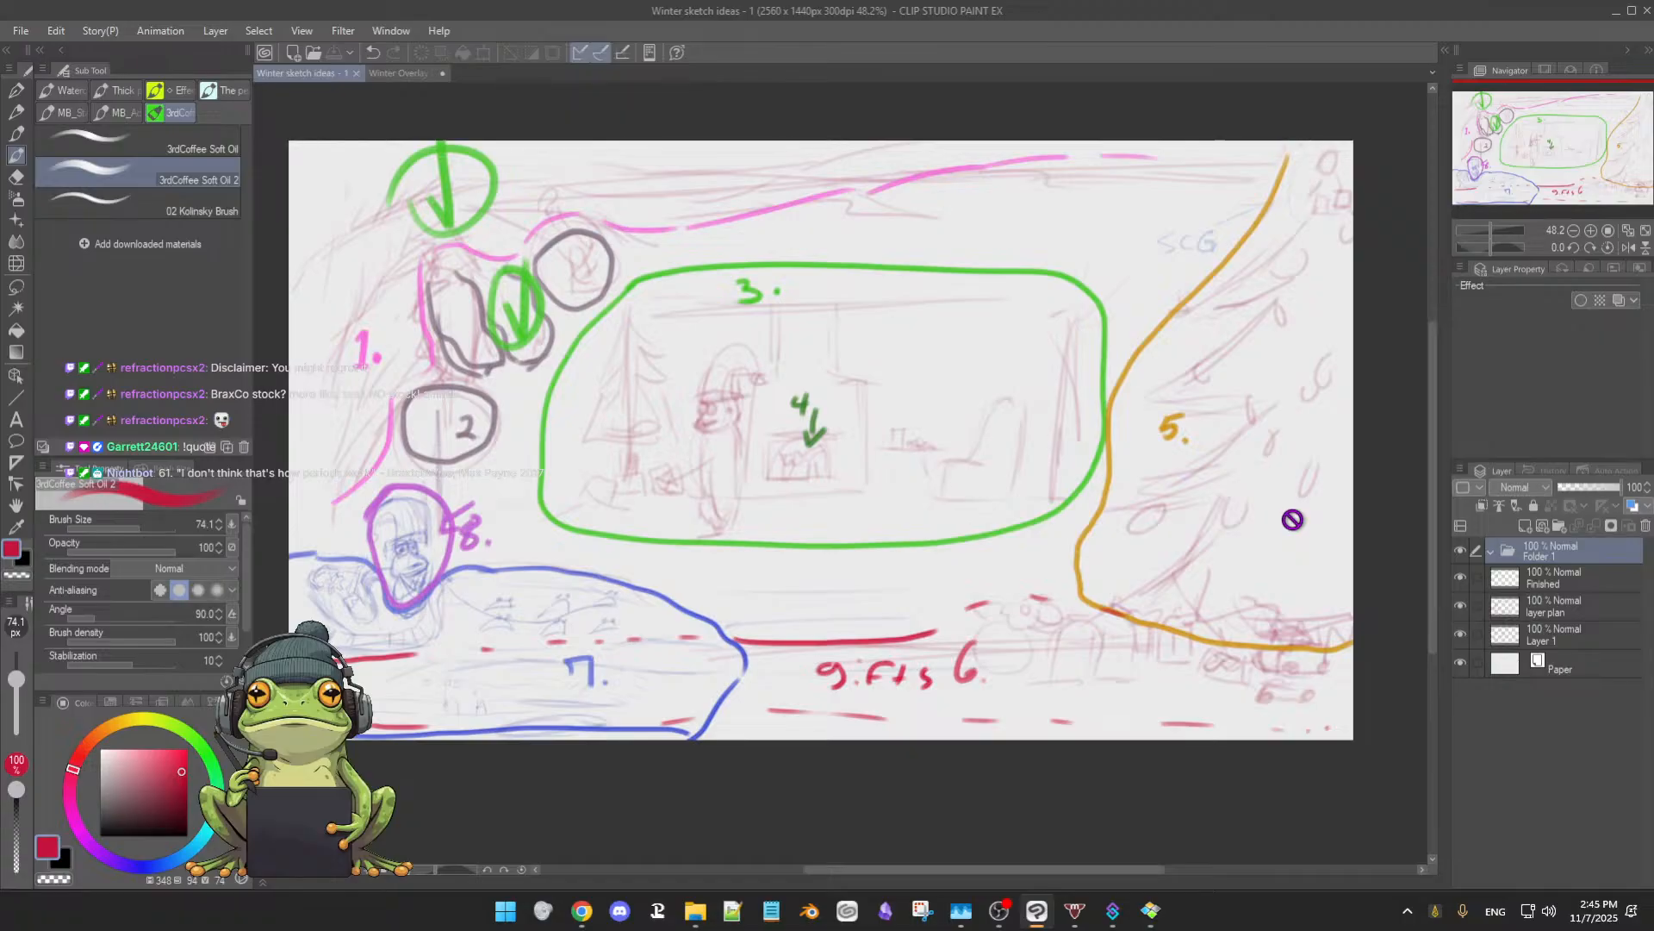
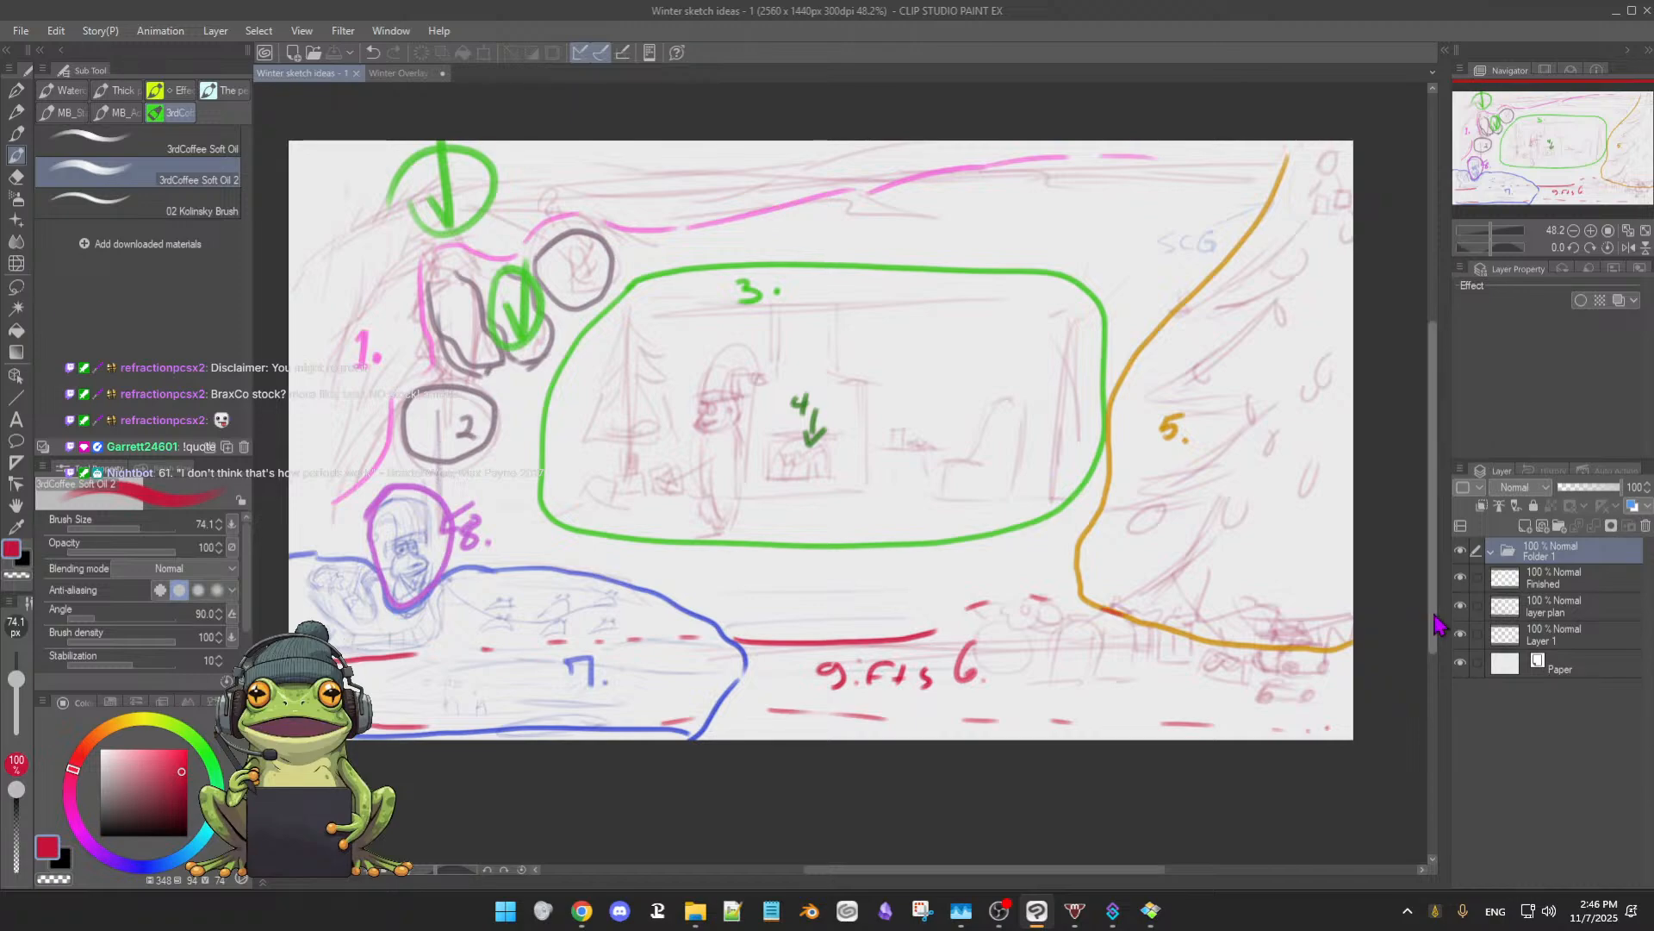
{"action": "left_click", "coordinate": [400, 73]}
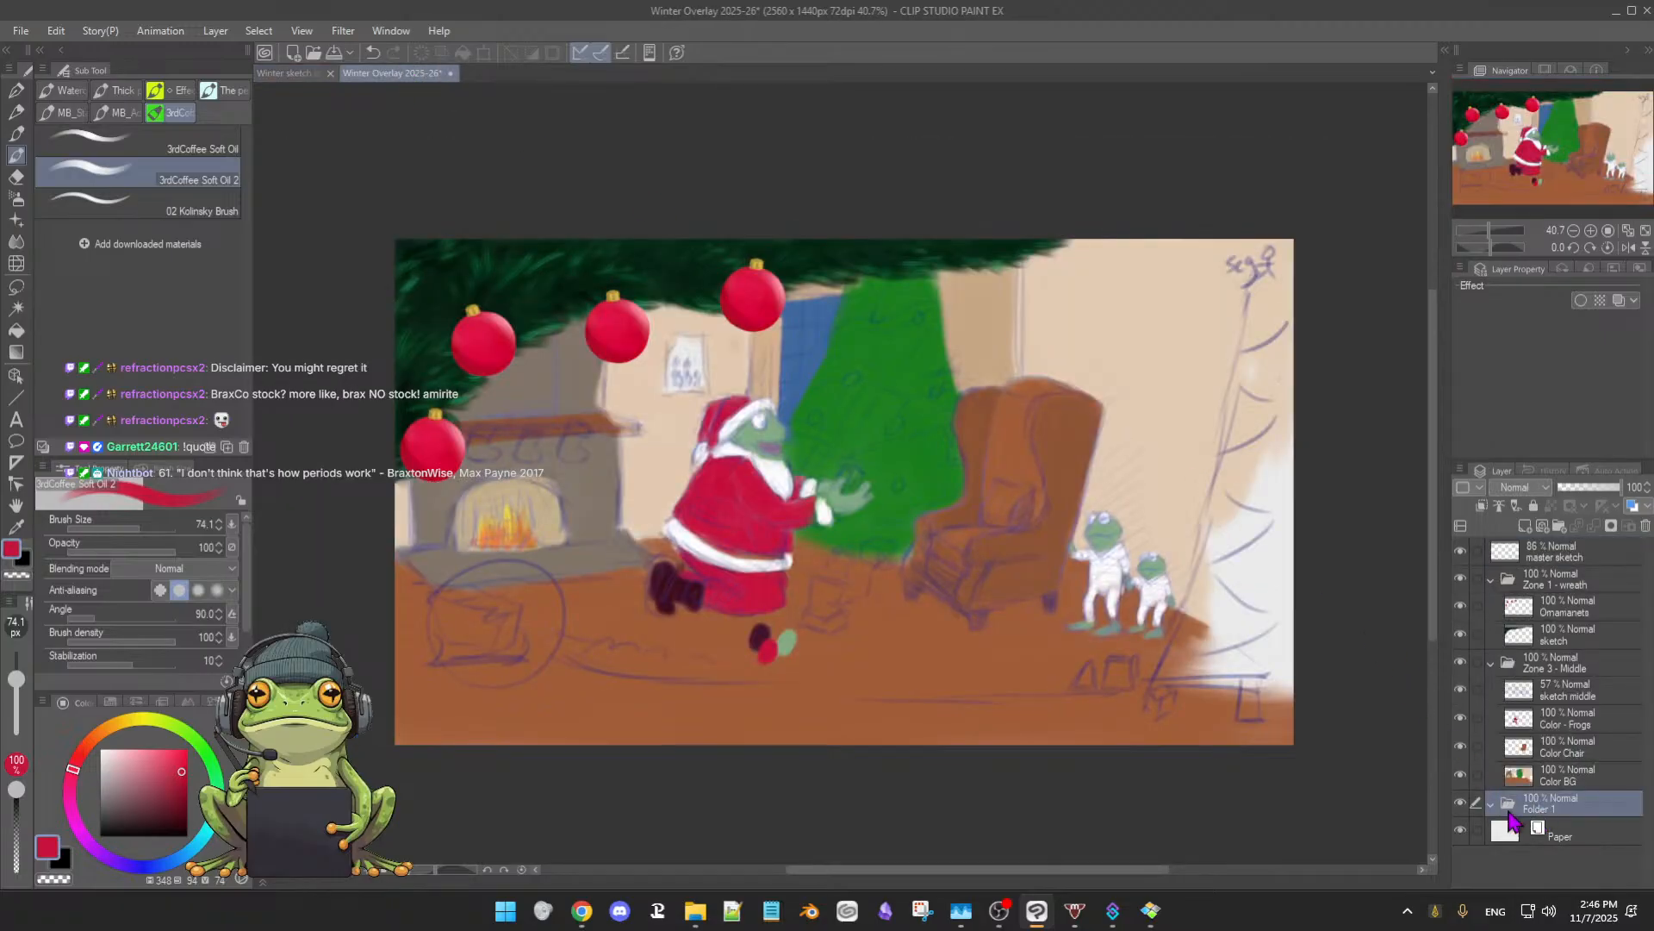
- Rename the new folder Foreground and add a raster layer named color inside it
{"action": "double_click", "coordinate": [1540, 812]}
{"action": "key", "text": "Escape"}
{"action": "left_click", "coordinate": [1524, 526]}
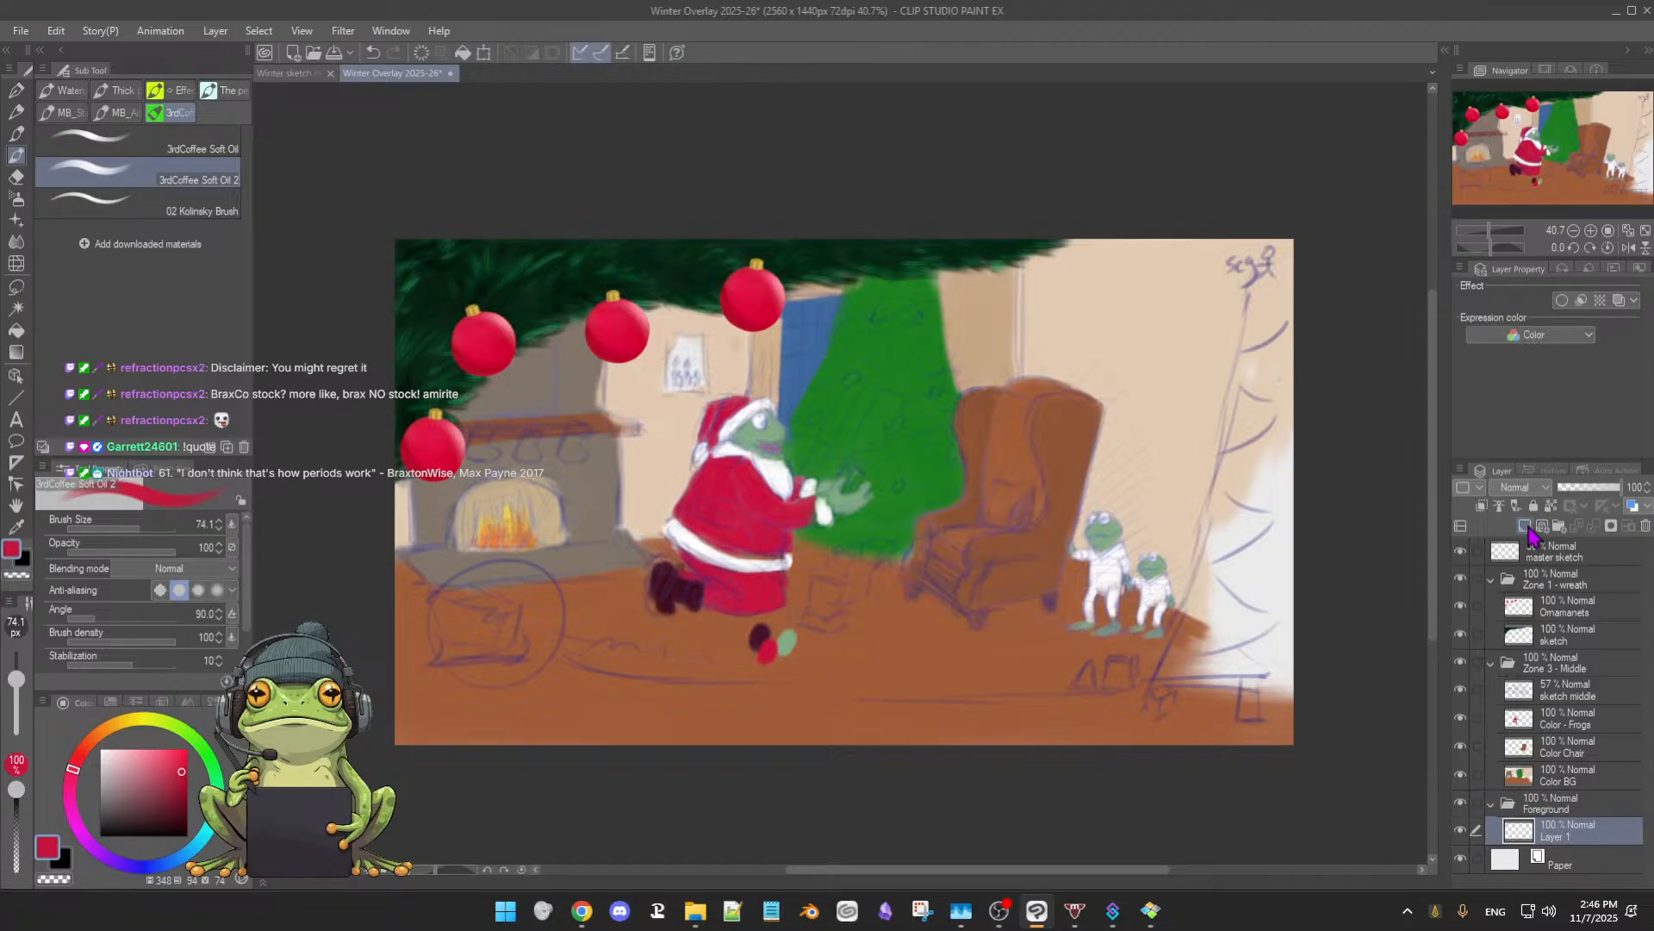
{"action": "double_click", "coordinate": [1561, 834]}
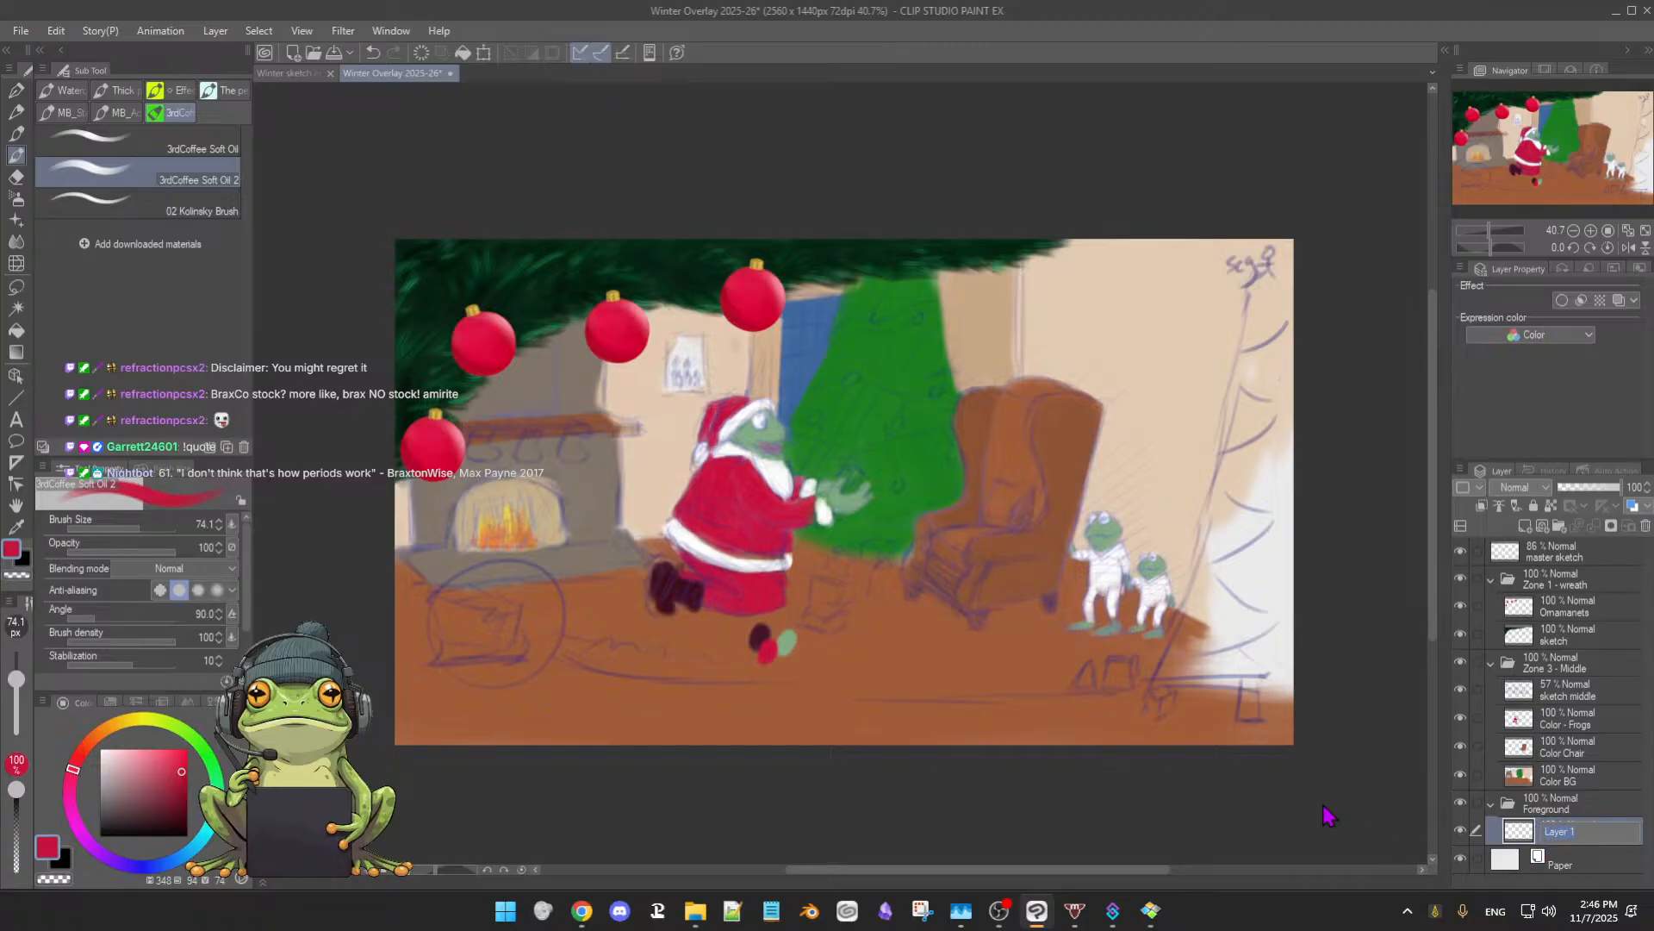
{"action": "type", "text": "color"}
{"action": "key", "text": "Return"}
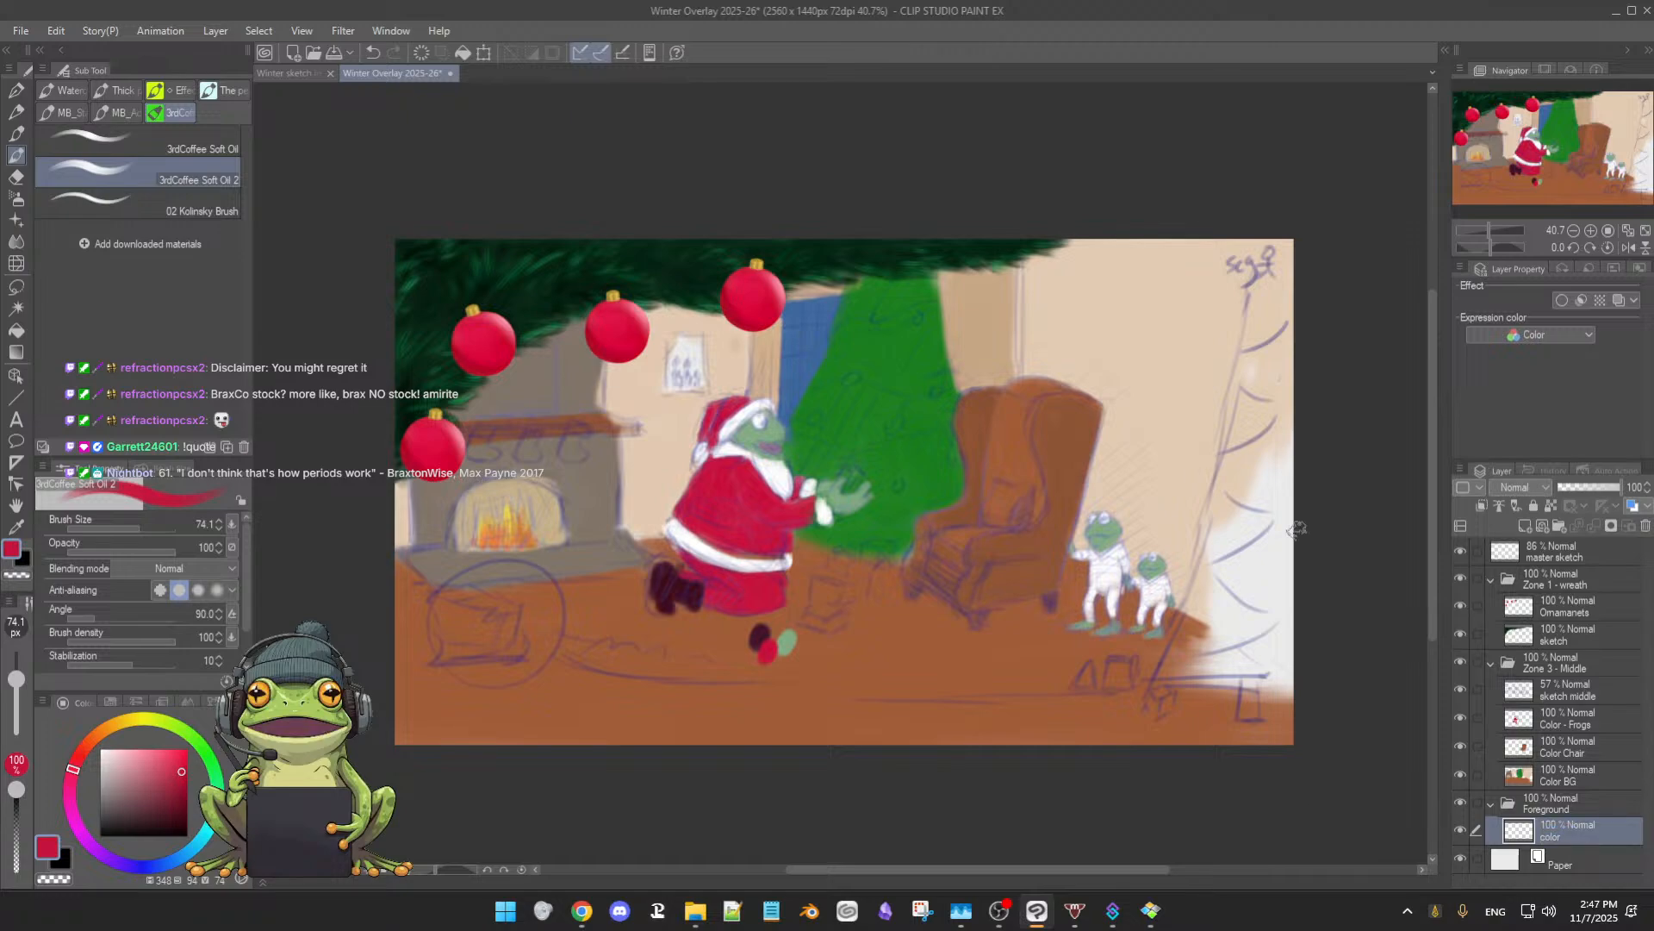
- Sample the Christmas tree's green and move the Foreground folder above the Zone 3 - Middle folder
{"action": "left_click", "coordinate": [1499, 812]}
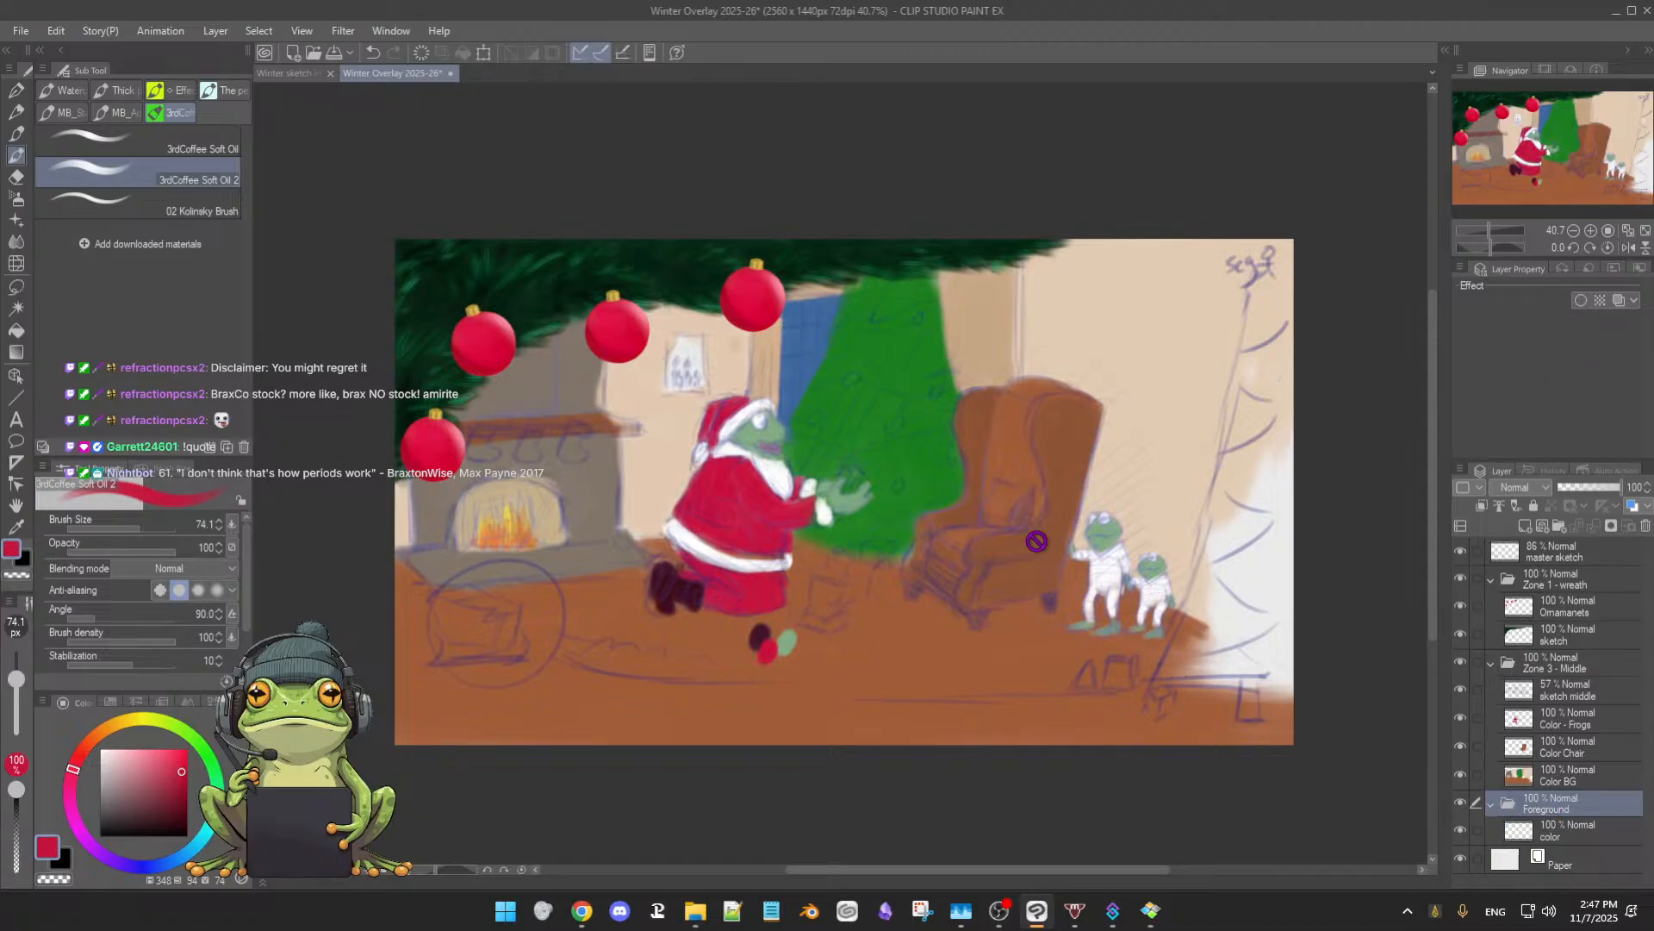
{"action": "left_click", "coordinate": [1581, 829]}
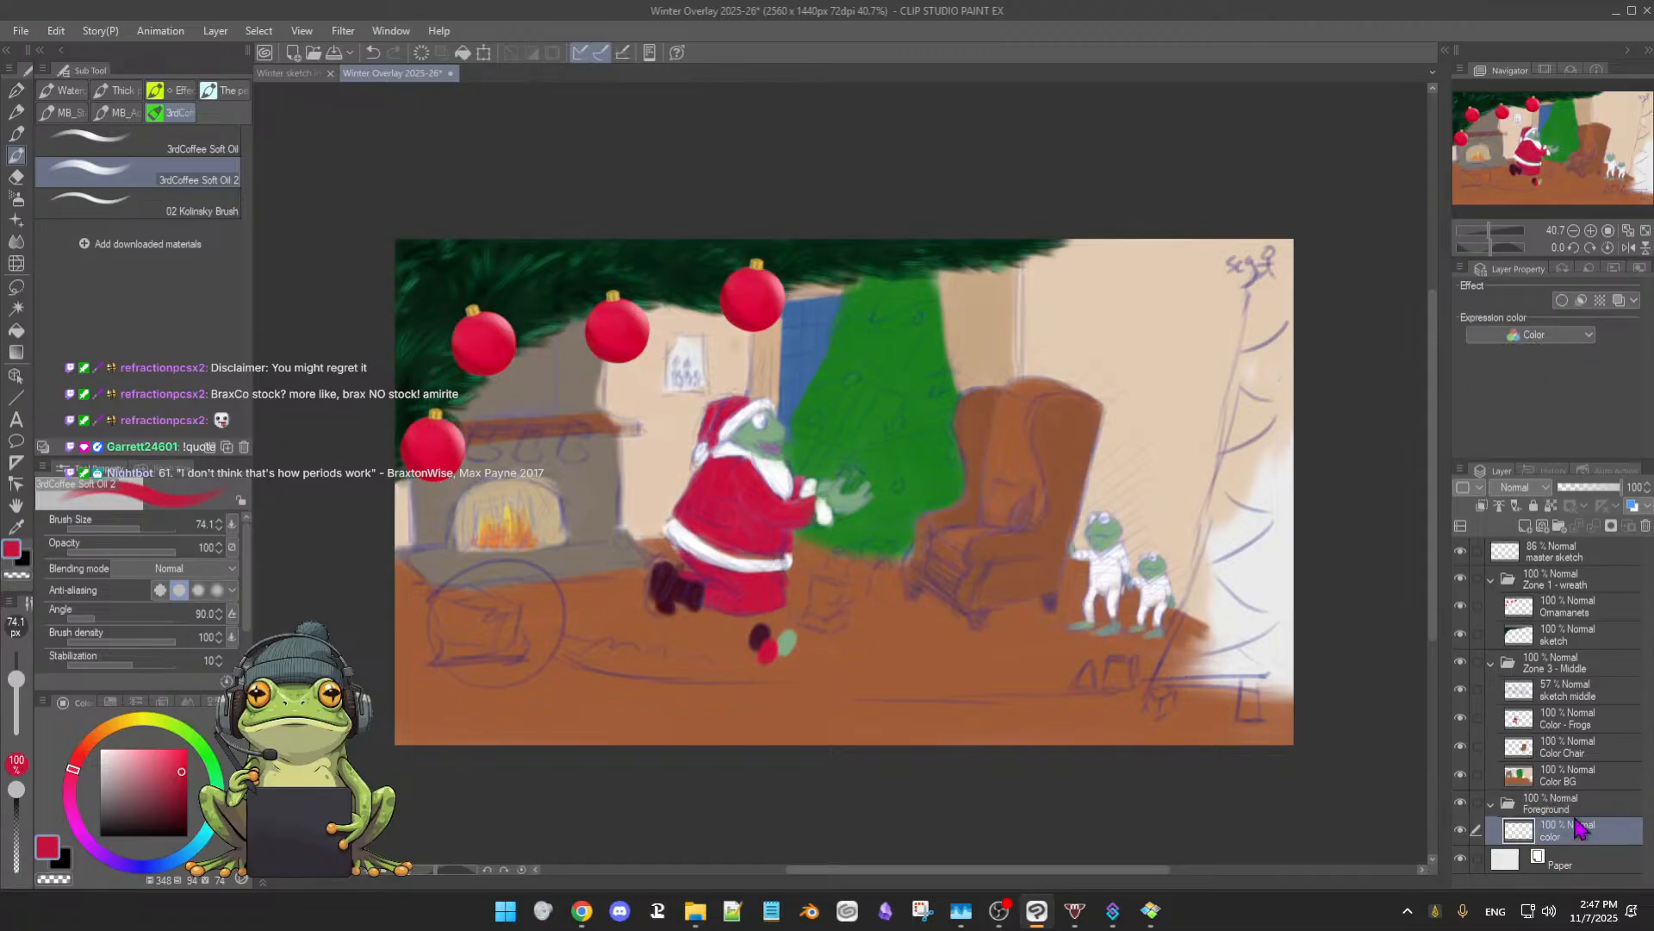
{"action": "left_click", "coordinate": [904, 453], "text": "alt"}
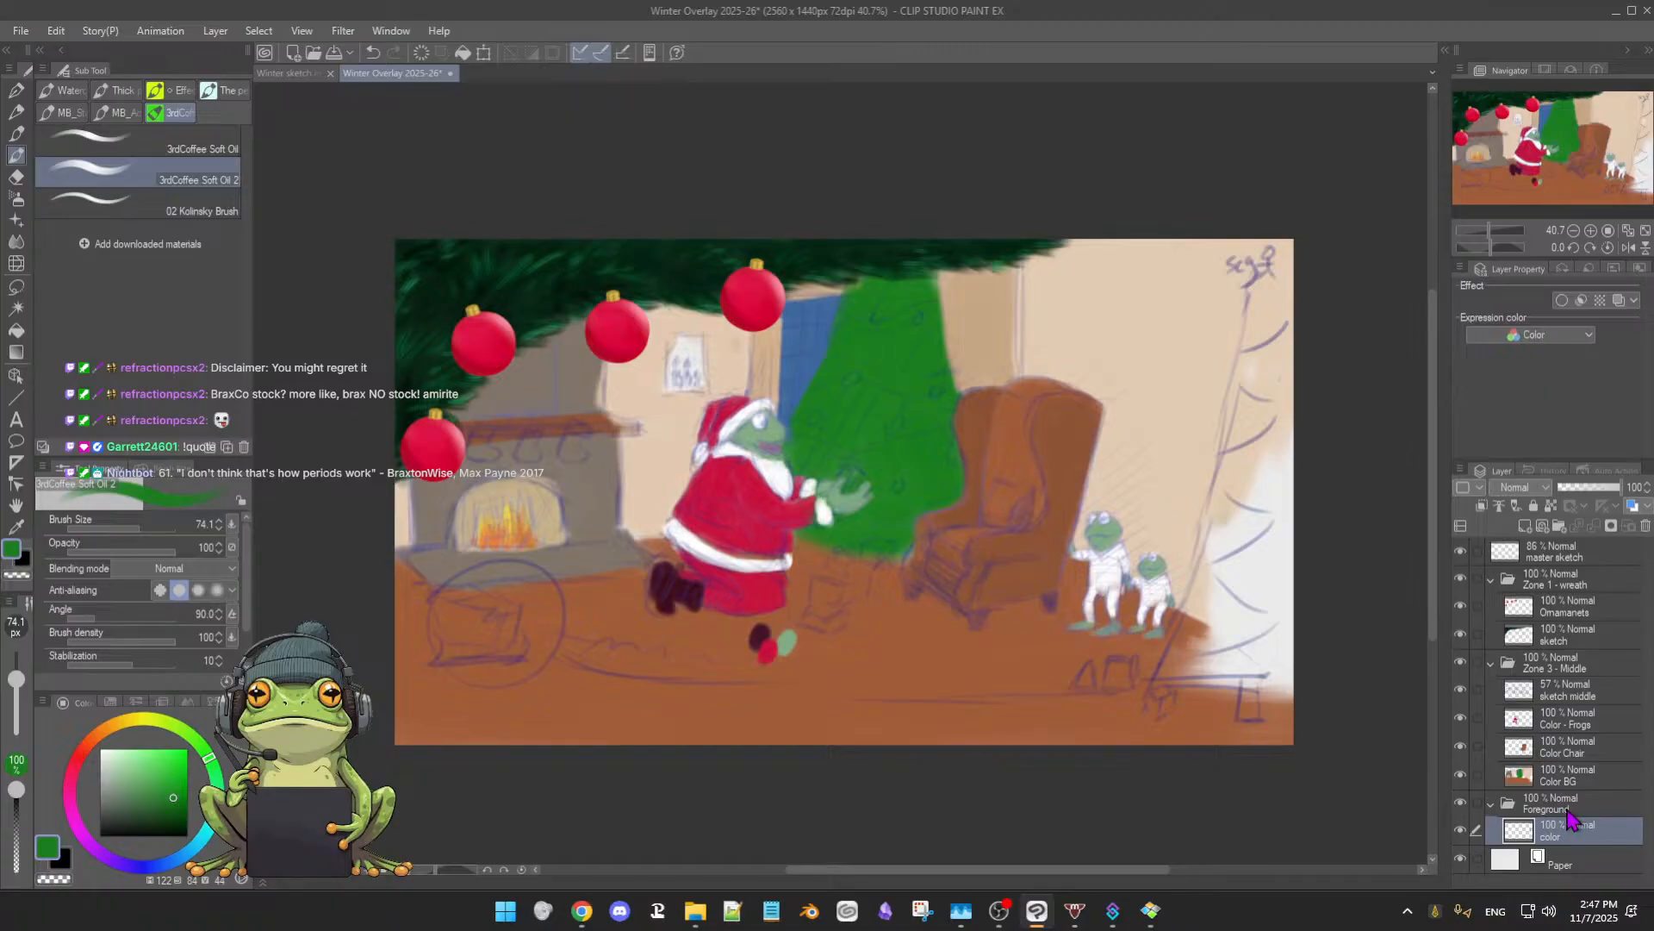
{"action": "left_click_drag", "start_coordinate": [1574, 805], "coordinate": [1582, 653]}
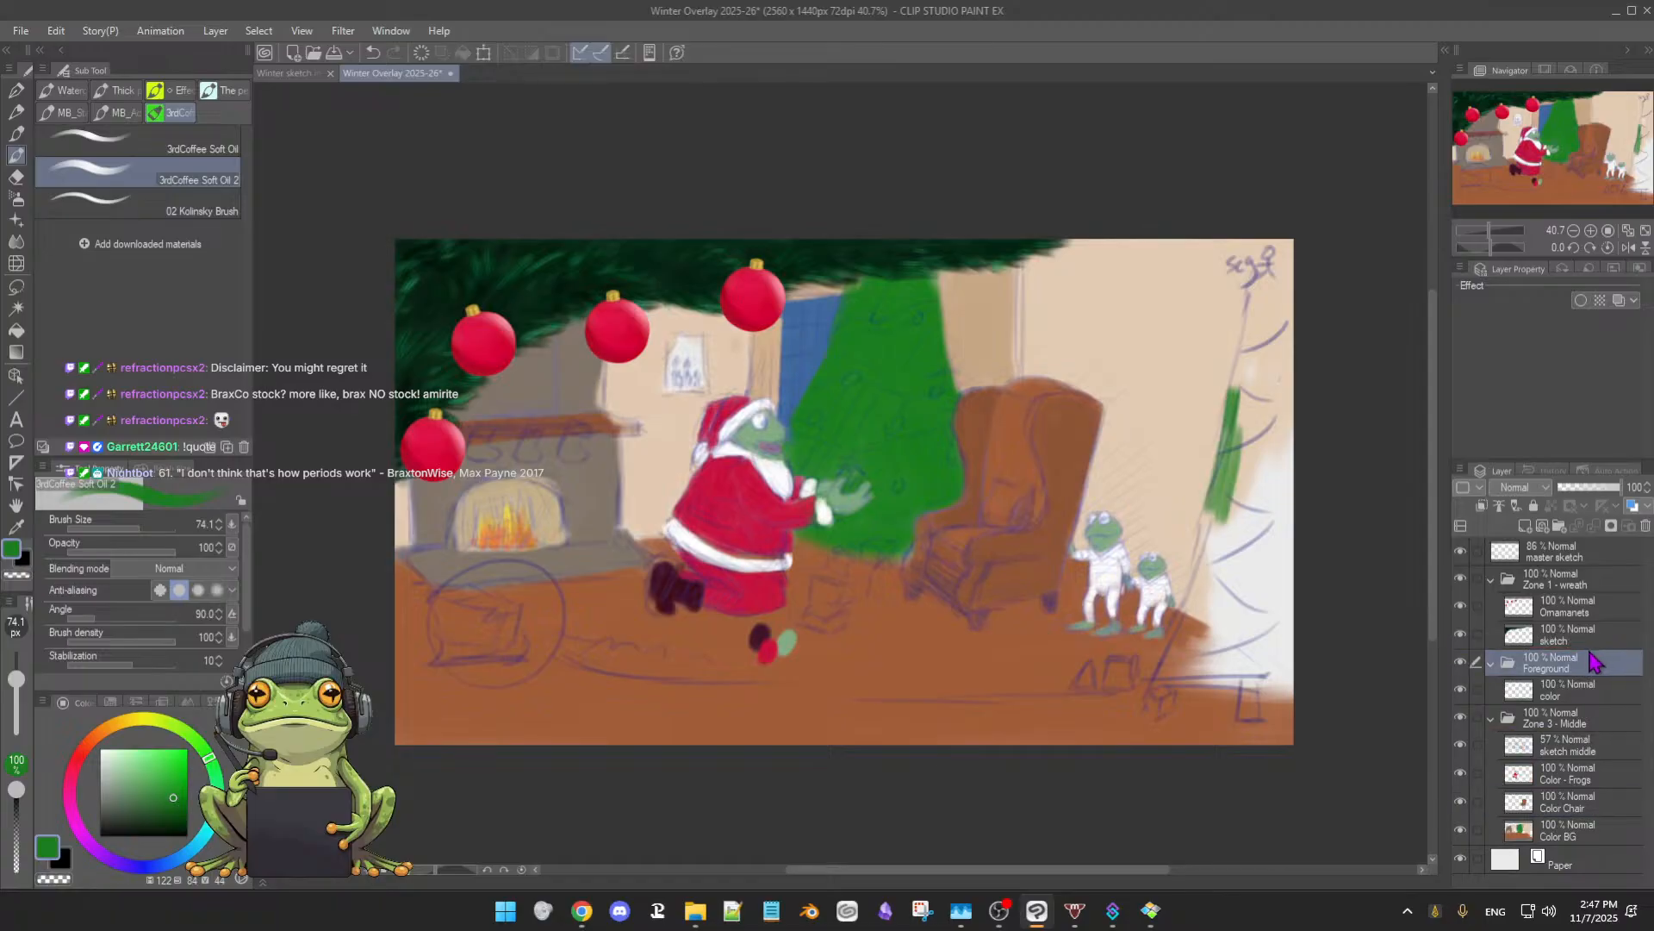
{"action": "left_click", "coordinate": [1491, 665]}
{"action": "left_click", "coordinate": [1491, 665]}
- On the color layer, paint green along the slanted edge of the sketched foreground tree up to the canvas top, and save the file
{"action": "left_click", "coordinate": [1586, 700]}
{"action": "left_click_drag", "start_coordinate": [1240, 470], "coordinate": [1193, 613]}
{"action": "key", "text": "ctrl+s"}
{"action": "mouse_move", "coordinate": [1246, 517]}
{"action": "left_mouse_down"}
{"action": "mouse_move", "coordinate": [1225, 597]}
{"action": "mouse_move", "coordinate": [1242, 470]}
{"action": "mouse_move", "coordinate": [1237, 512]}
{"action": "mouse_move", "coordinate": [1221, 493]}
{"action": "mouse_move", "coordinate": [1277, 252]}
{"action": "left_mouse_up"}
- Enlarge the brush to 129.6 and fill the rest of the foreground tree at the canvas's right edge with green
{"action": "key", "text": "bracketright"}
{"action": "key", "text": "bracketright"}
{"action": "key", "text": "bracketright"}
{"action": "key", "text": "bracketright"}
{"action": "mouse_move", "coordinate": [1258, 343]}
{"action": "left_mouse_down"}
{"action": "mouse_move", "coordinate": [1267, 405]}
{"action": "mouse_move", "coordinate": [1272, 336]}
{"action": "mouse_move", "coordinate": [1243, 394]}
{"action": "mouse_move", "coordinate": [1276, 314]}
{"action": "mouse_move", "coordinate": [1233, 432]}
{"action": "mouse_move", "coordinate": [1296, 373]}
{"action": "mouse_move", "coordinate": [1302, 222]}
{"action": "mouse_move", "coordinate": [1260, 360]}
{"action": "left_mouse_up"}
{"action": "left_click_drag", "start_coordinate": [1243, 498], "coordinate": [1244, 526]}
{"action": "left_click_drag", "start_coordinate": [1246, 440], "coordinate": [1215, 563]}
{"action": "left_click_drag", "start_coordinate": [1237, 477], "coordinate": [1197, 592]}
{"action": "mouse_move", "coordinate": [1211, 522]}
{"action": "left_mouse_down"}
{"action": "mouse_move", "coordinate": [1156, 703]}
{"action": "mouse_move", "coordinate": [1235, 687]}
{"action": "mouse_move", "coordinate": [1219, 616]}
{"action": "mouse_move", "coordinate": [1264, 693]}
{"action": "mouse_move", "coordinate": [1195, 707]}
{"action": "mouse_move", "coordinate": [1260, 702]}
{"action": "mouse_move", "coordinate": [1284, 638]}
{"action": "mouse_move", "coordinate": [1284, 718]}
{"action": "mouse_move", "coordinate": [1288, 629]}
{"action": "mouse_move", "coordinate": [1249, 667]}
{"action": "left_mouse_up"}
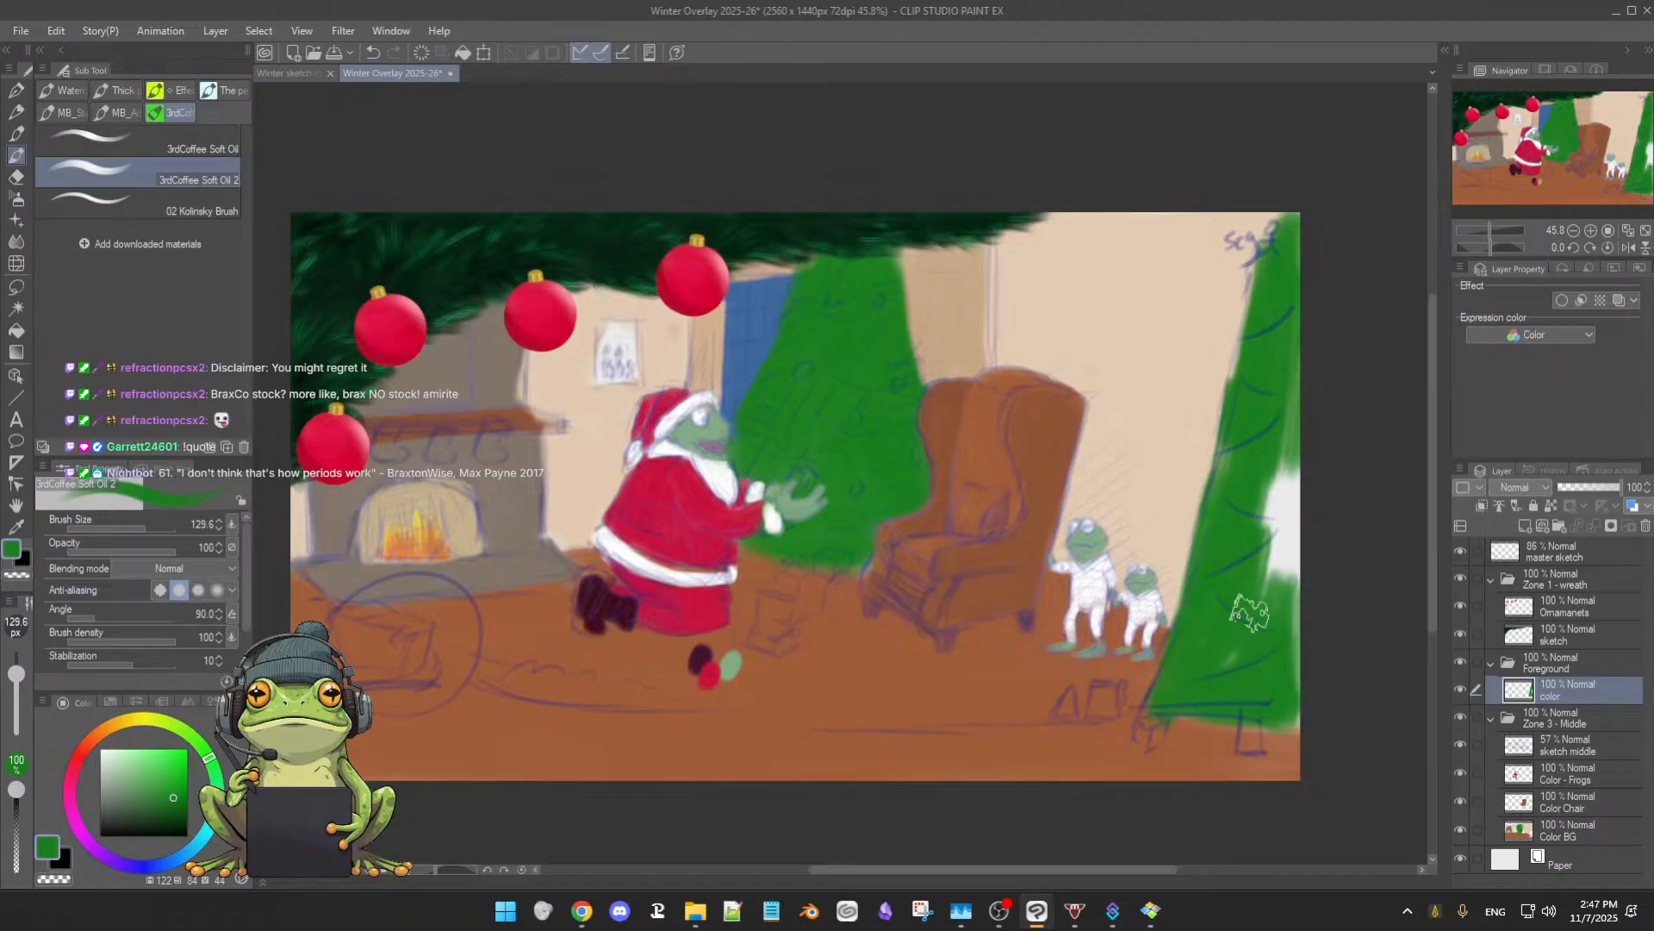
{"action": "mouse_move", "coordinate": [1250, 456]}
{"action": "left_mouse_down"}
{"action": "mouse_move", "coordinate": [1260, 527]}
{"action": "mouse_move", "coordinate": [1289, 428]}
{"action": "mouse_move", "coordinate": [1287, 531]}
{"action": "mouse_move", "coordinate": [1264, 585]}
{"action": "mouse_move", "coordinate": [1278, 536]}
{"action": "mouse_move", "coordinate": [1294, 550]}
{"action": "mouse_move", "coordinate": [1291, 663]}
{"action": "mouse_move", "coordinate": [1296, 331]}
{"action": "mouse_move", "coordinate": [1316, 244]}
{"action": "left_mouse_up"}
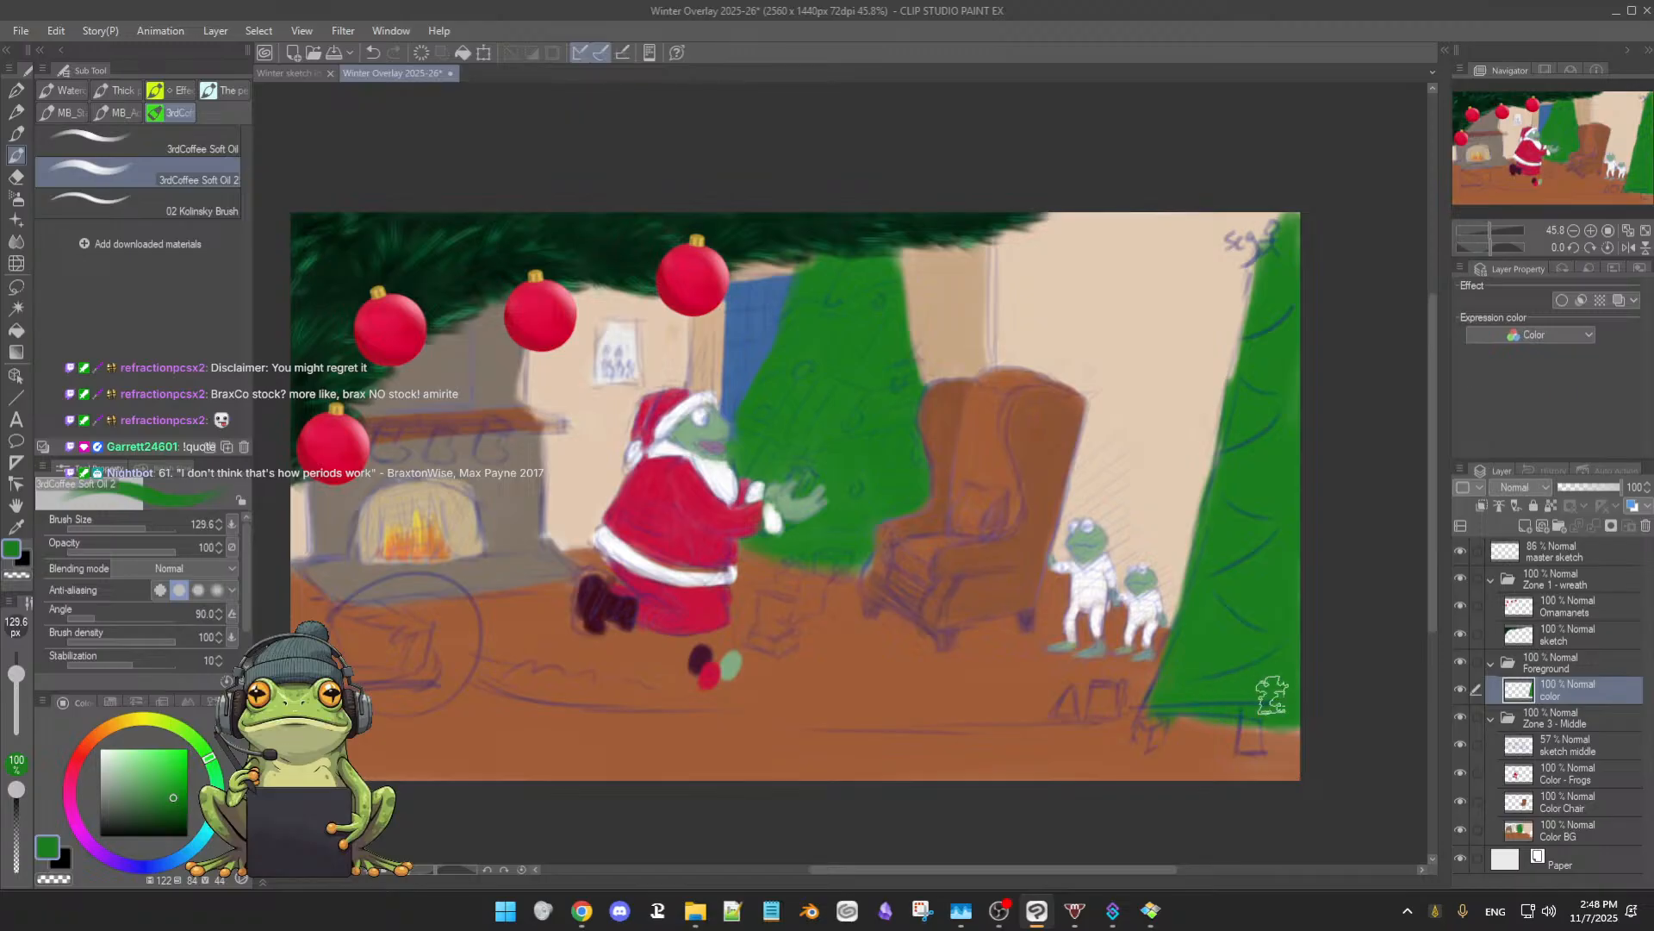
- Rename the foreground tree's layer as color foreground
{"action": "scroll", "coordinate": [1258, 663], "scroll_direction": "down", "scroll_amount": 2}
{"action": "left_click_drag", "start_coordinate": [1262, 656], "coordinate": [1266, 657]}
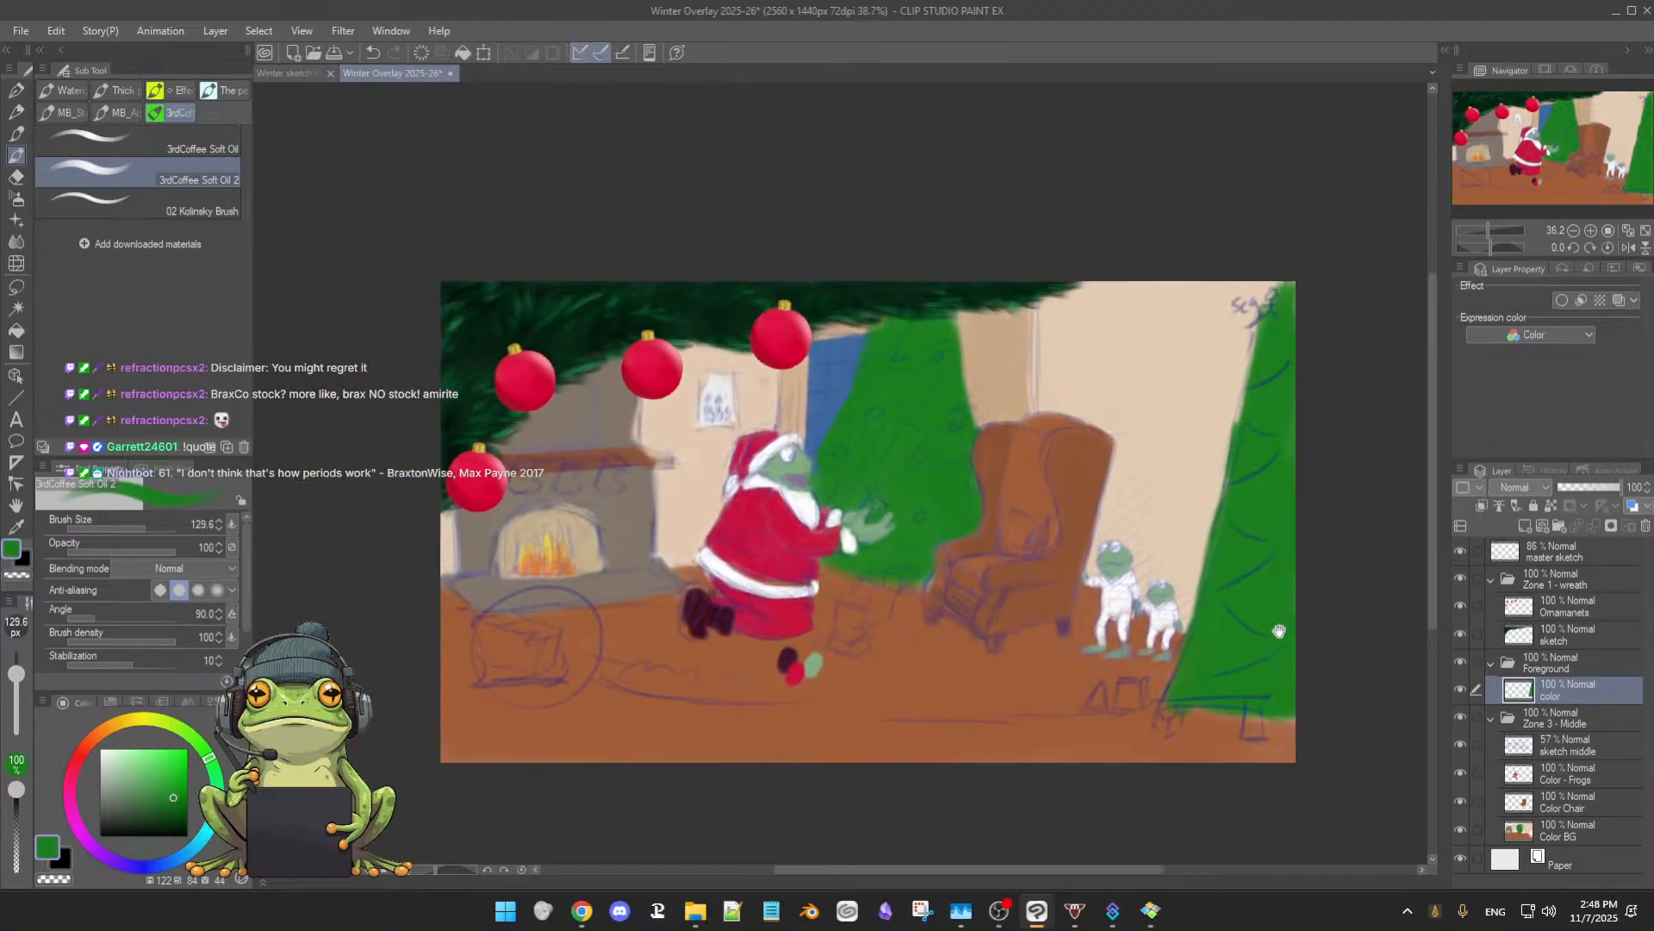
{"action": "left_click_drag", "start_coordinate": [1257, 549], "coordinate": [1189, 388]}
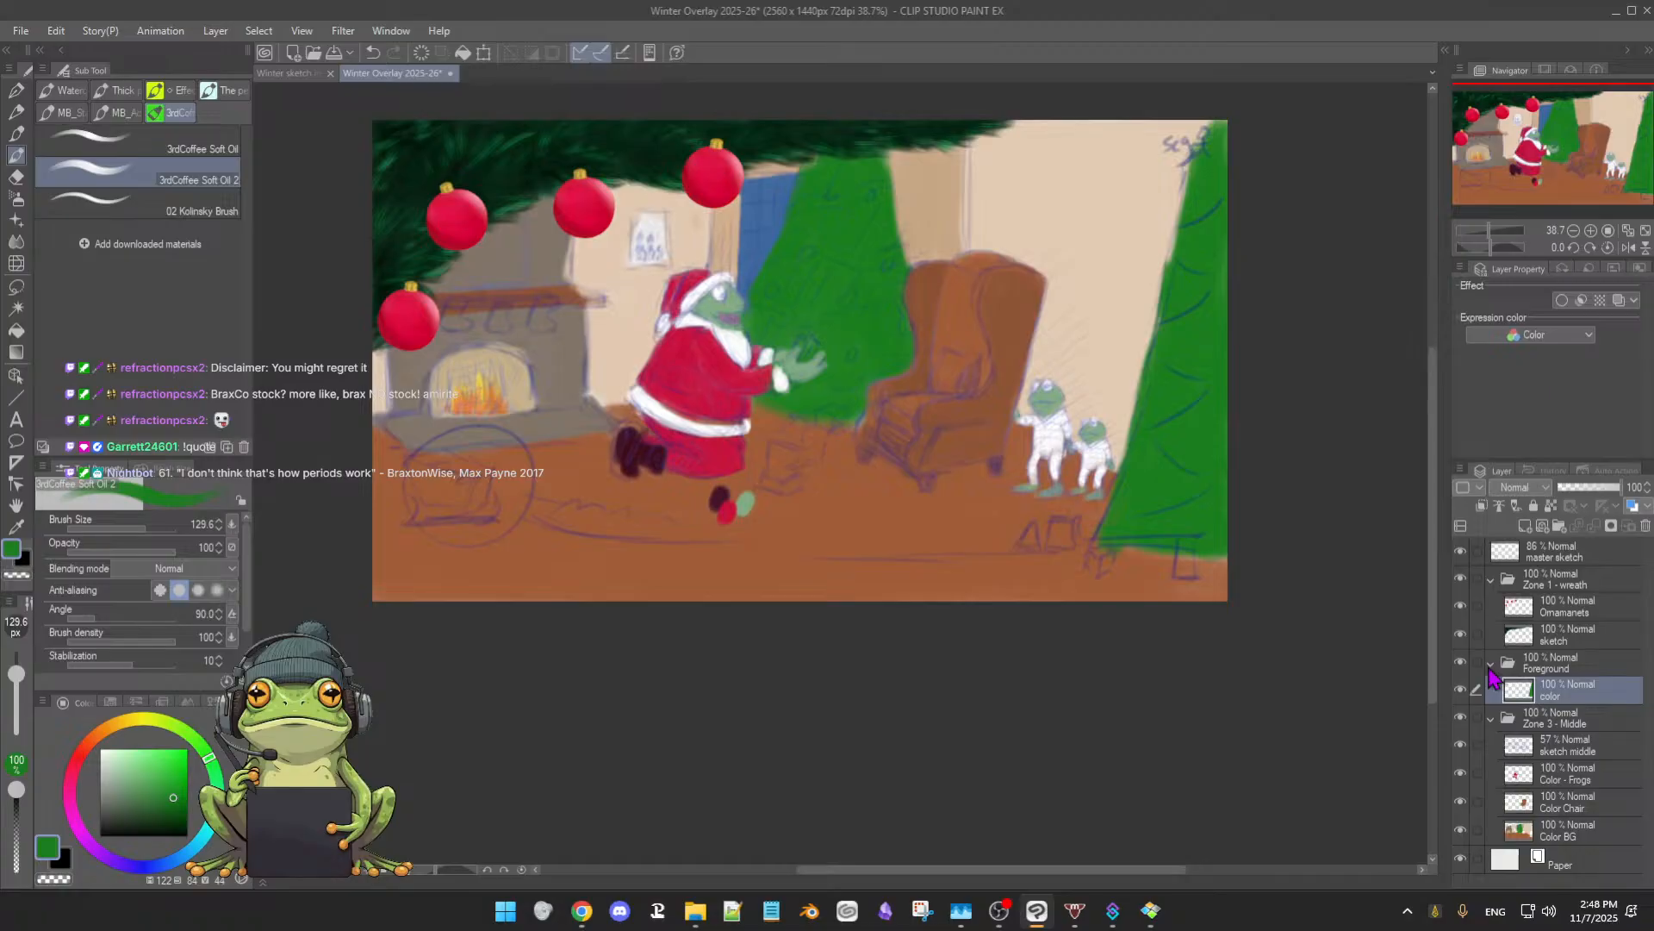
{"action": "double_click", "coordinate": [1561, 700]}
{"action": "type", "text": "foreground"}
{"action": "key", "text": "Return"}
- On the Color Chair layer, sample Santa's suit red, shrink the brush to 53.3 and paint three stockings hanging under the fireplace mantel
{"action": "scroll", "coordinate": [1081, 465], "scroll_direction": "up", "scroll_amount": 3}
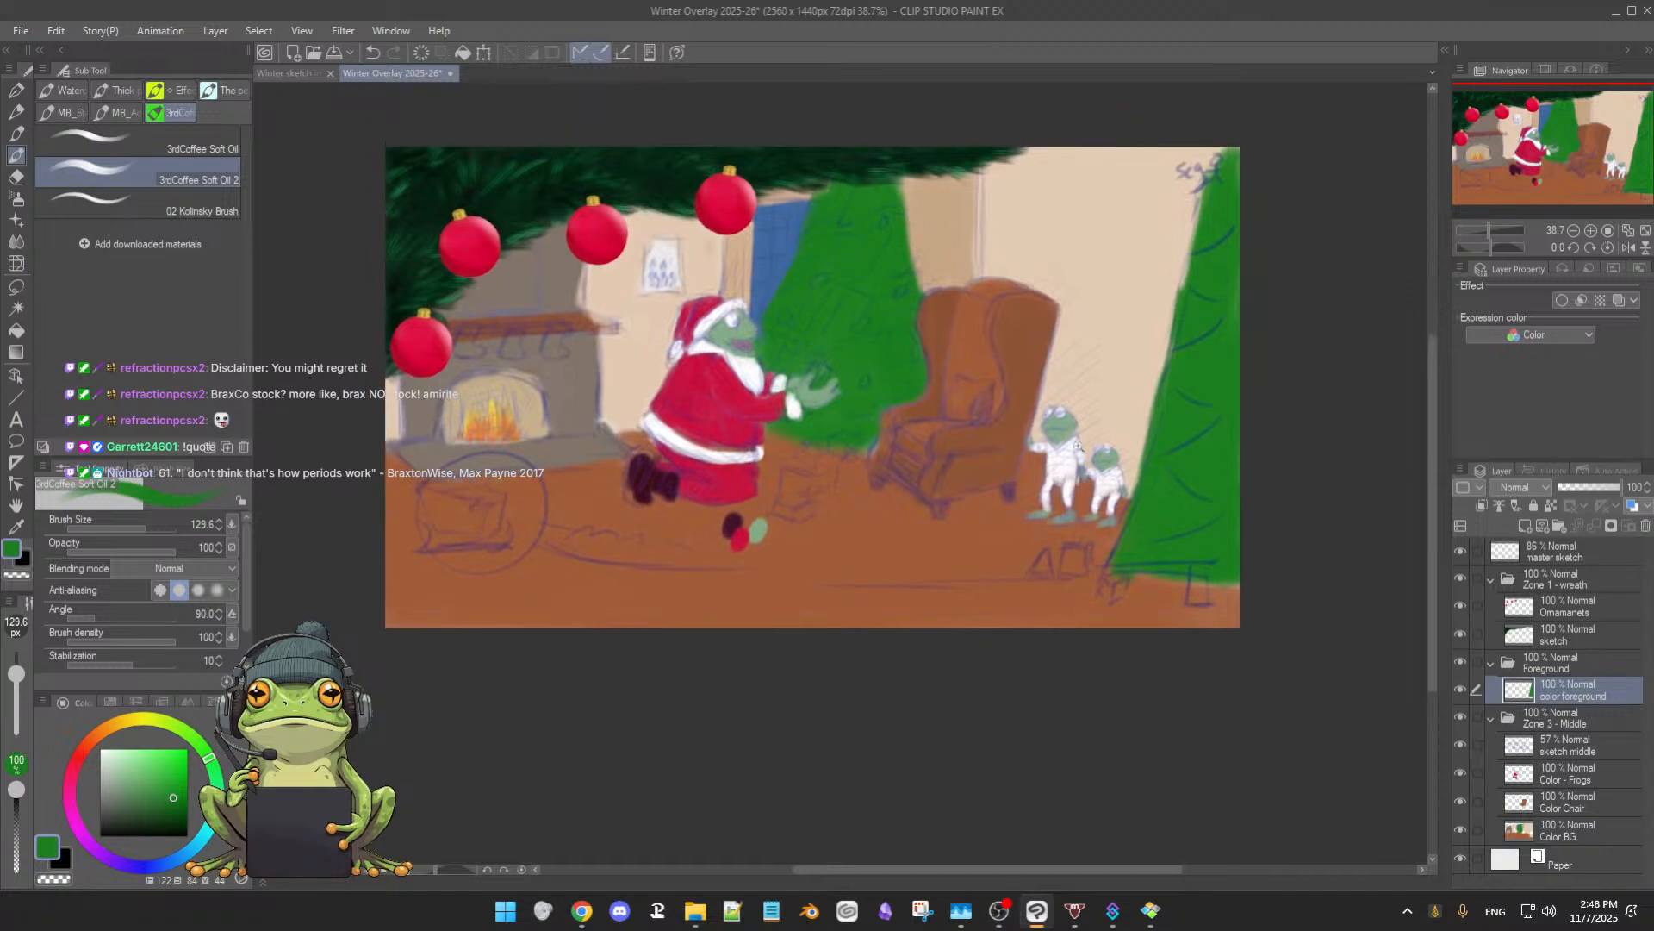
{"action": "scroll", "coordinate": [1099, 500], "scroll_direction": "down", "scroll_amount": 2}
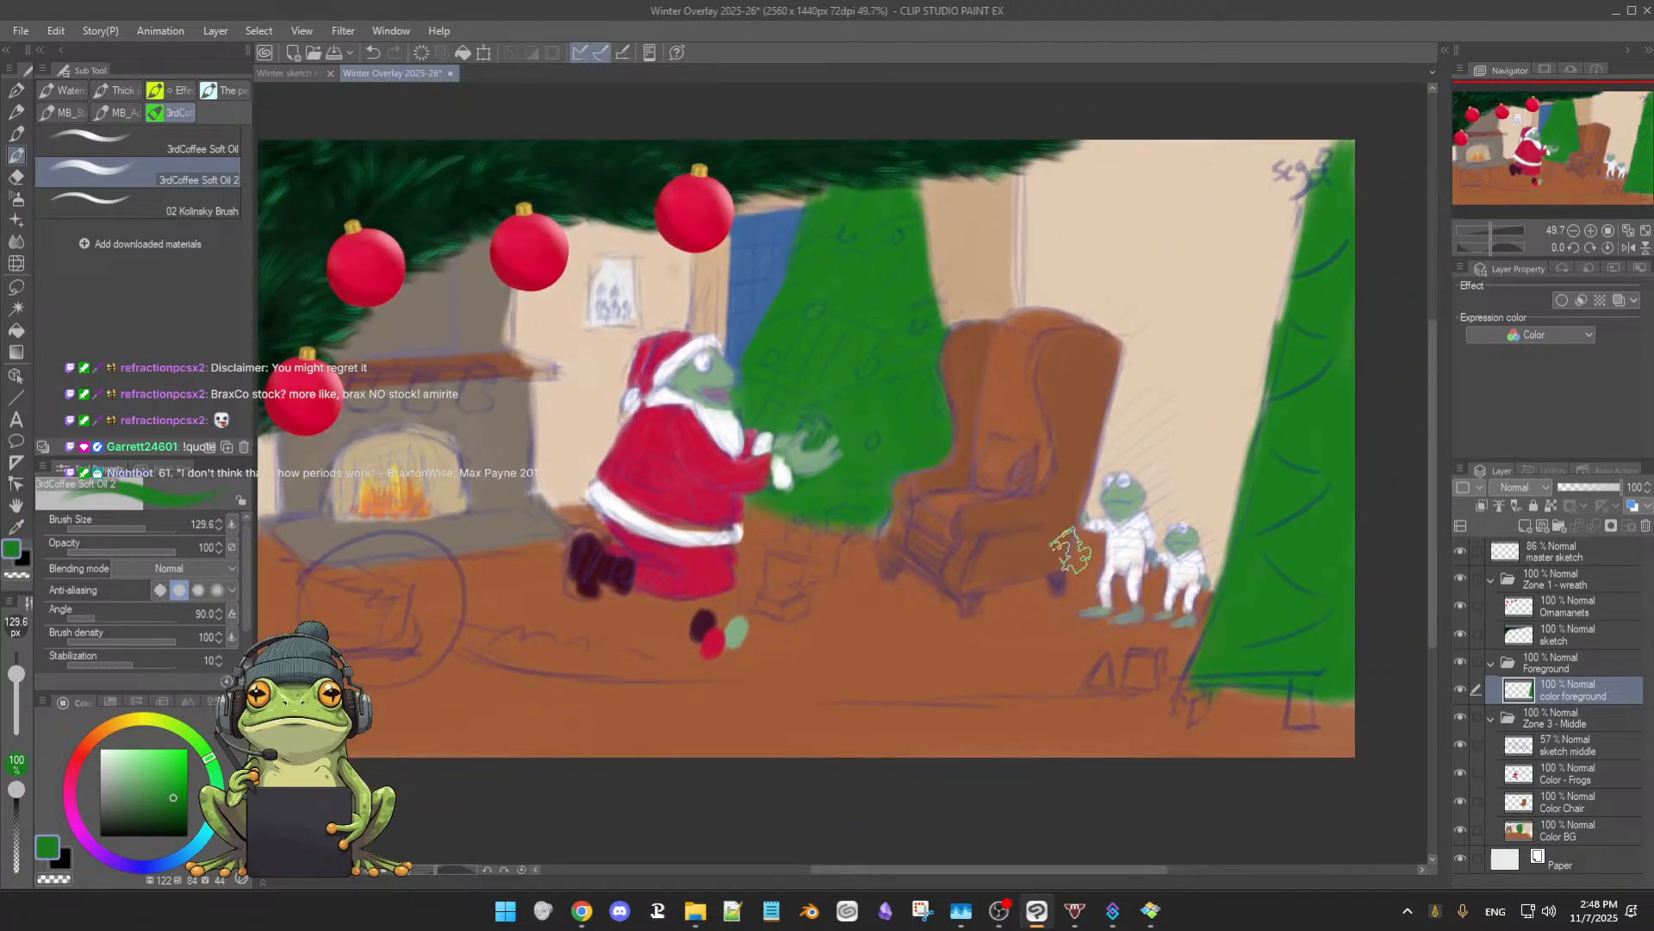
{"action": "scroll", "coordinate": [1023, 553], "scroll_direction": "down", "scroll_amount": 2}
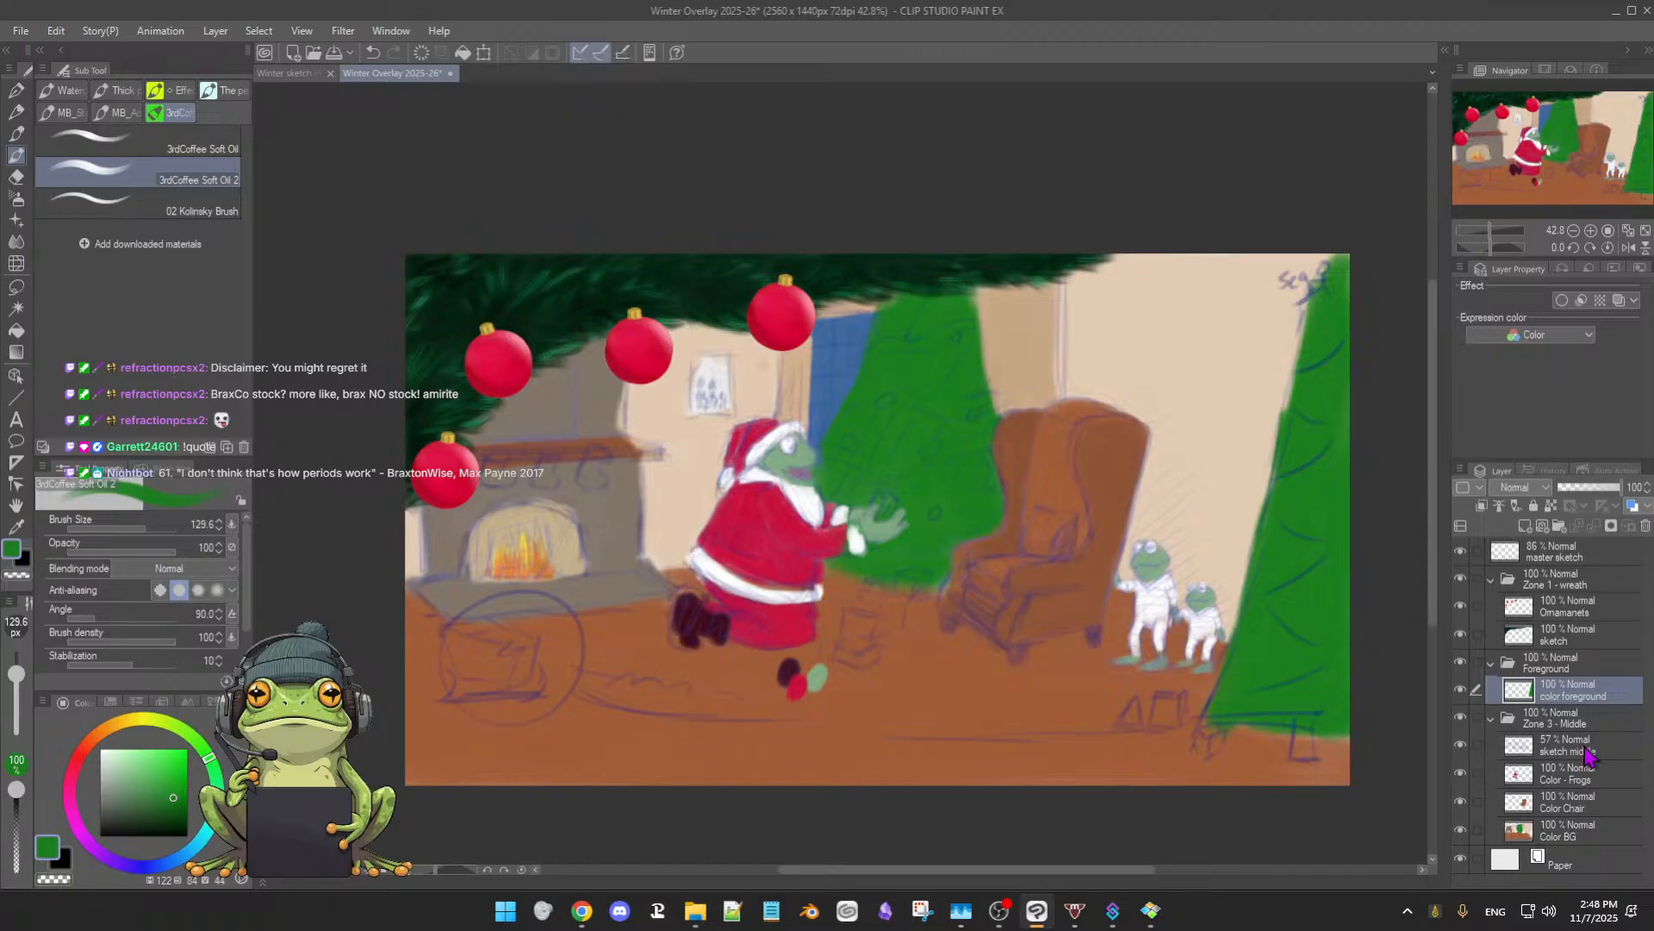
{"action": "left_click", "coordinate": [1577, 805]}
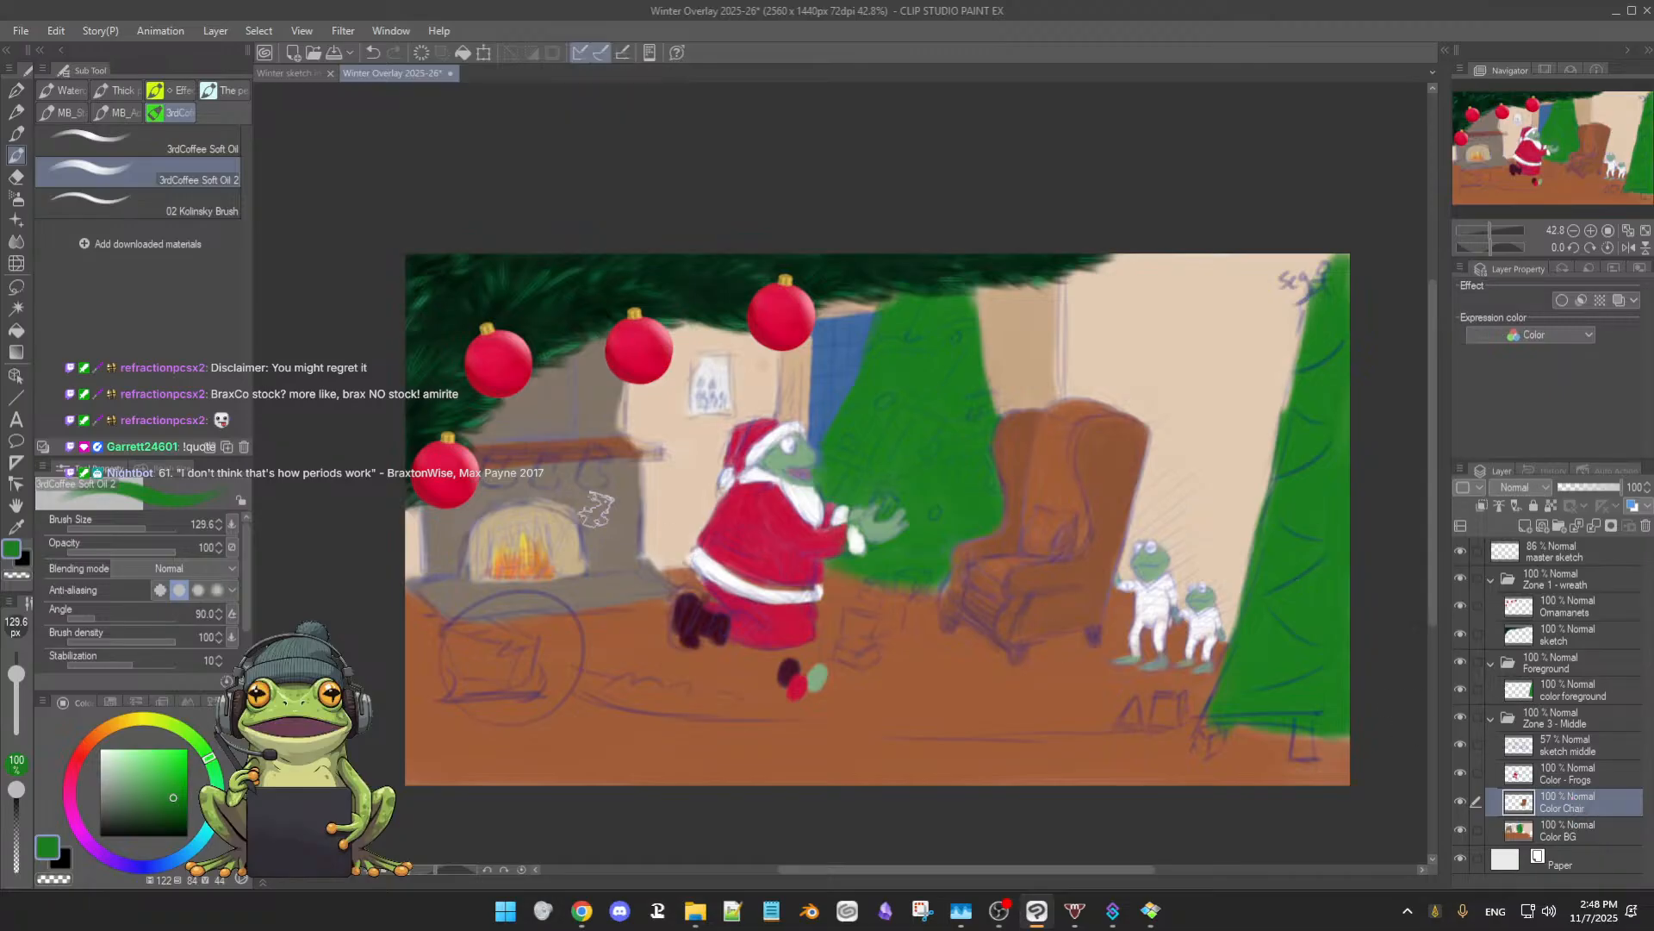
{"action": "left_click_drag", "start_coordinate": [711, 553], "coordinate": [929, 553]}
{"action": "left_click_drag", "start_coordinate": [901, 555], "coordinate": [941, 567]}
{"action": "left_click", "coordinate": [990, 498], "text": "alt"}
{"action": "key", "text": "bracketleft"}
{"action": "key", "text": "bracketleft"}
{"action": "key", "text": "bracketleft"}
{"action": "key", "text": "bracketleft"}
{"action": "key", "text": "bracketleft"}
{"action": "key", "text": "bracketleft"}
{"action": "key", "text": "bracketleft"}
{"action": "key", "text": "bracketleft"}
{"action": "key", "text": "bracketleft"}
{"action": "key", "text": "bracketleft"}
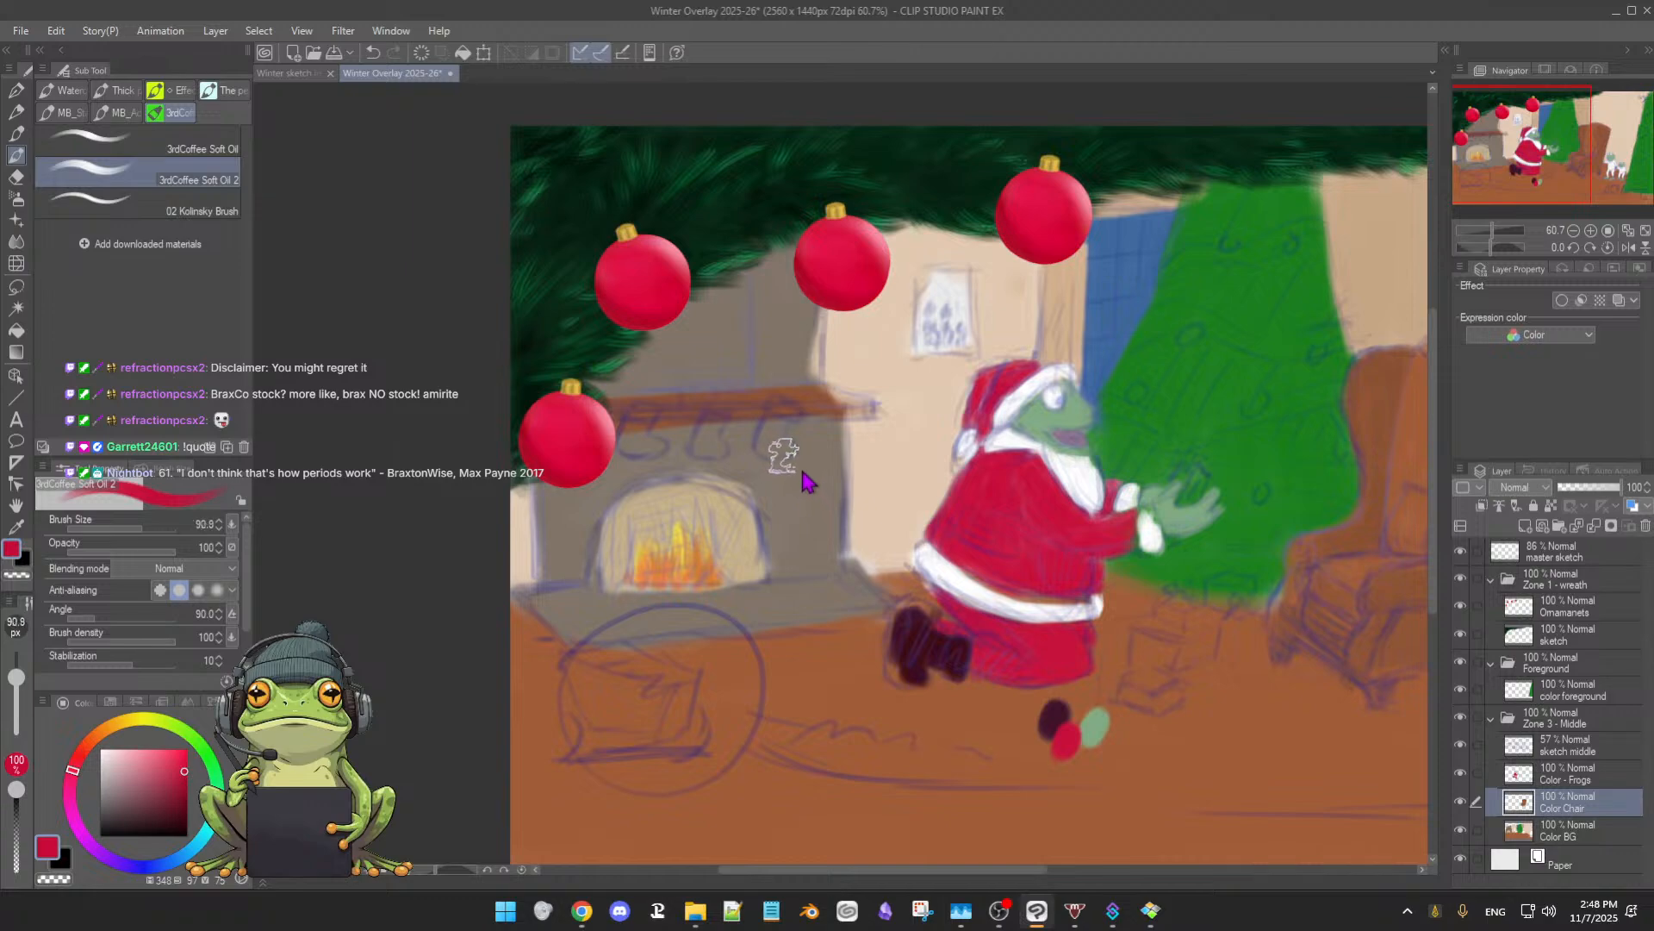
{"action": "key", "text": "bracketleft"}
{"action": "key", "text": "bracketleft"}
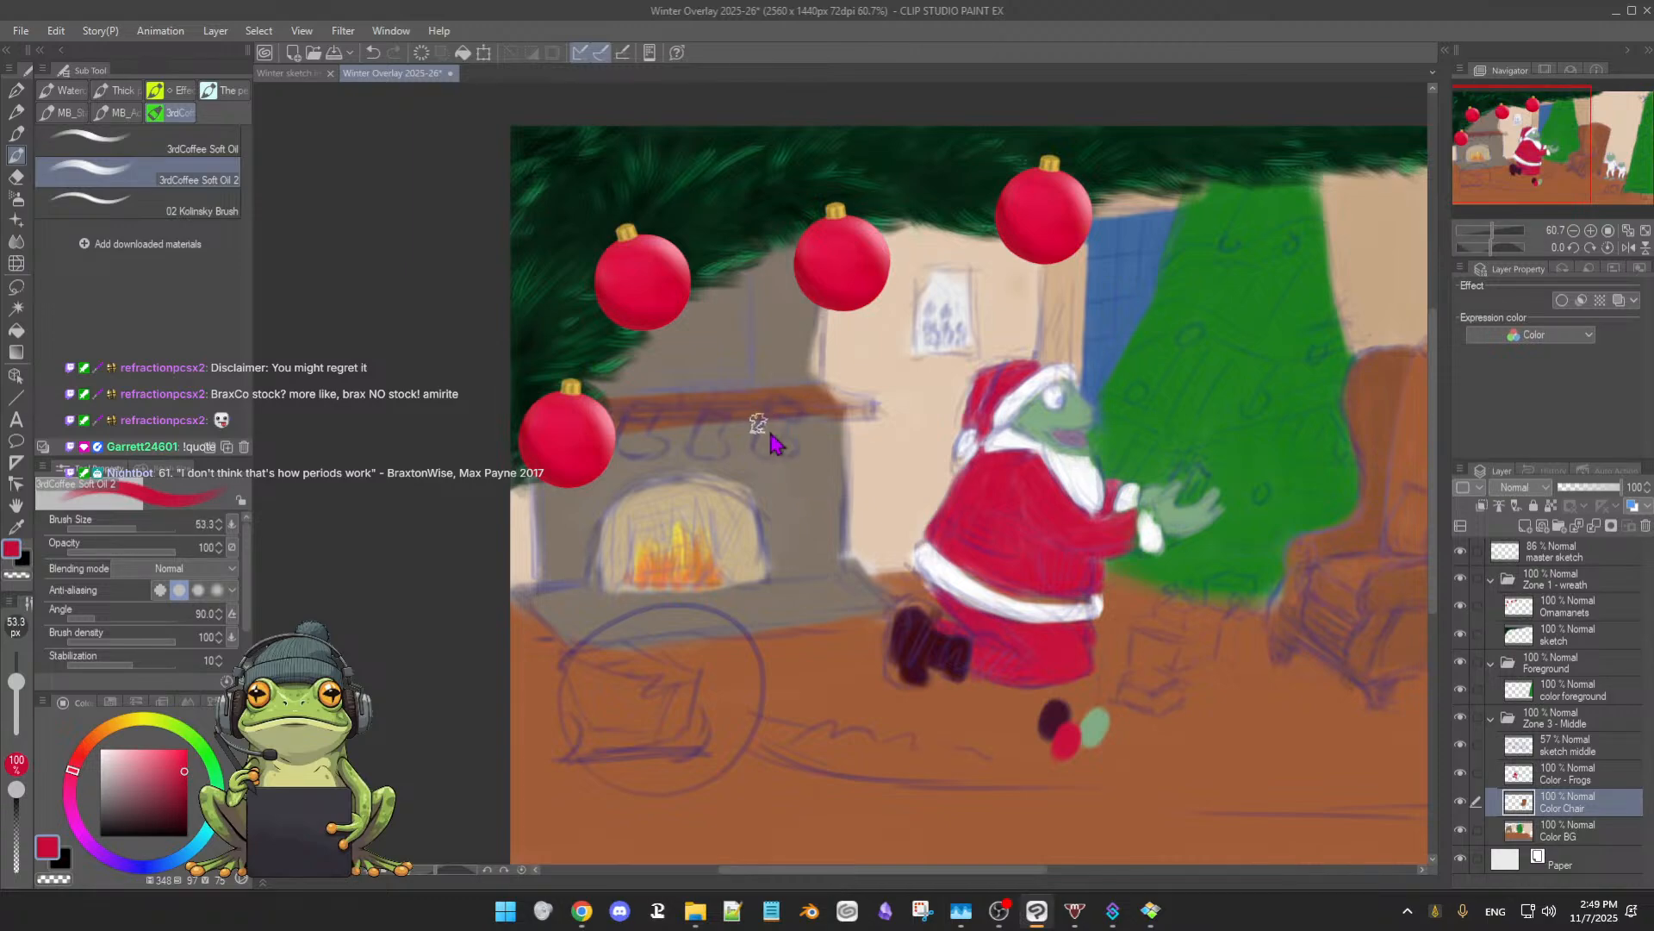
{"action": "mouse_move", "coordinate": [772, 422]}
{"action": "left_mouse_down"}
{"action": "mouse_move", "coordinate": [722, 443]}
{"action": "mouse_move", "coordinate": [709, 422]}
{"action": "mouse_move", "coordinate": [712, 445]}
{"action": "mouse_move", "coordinate": [718, 424]}
{"action": "mouse_move", "coordinate": [691, 450]}
{"action": "mouse_move", "coordinate": [711, 460]}
{"action": "mouse_move", "coordinate": [721, 448]}
{"action": "mouse_move", "coordinate": [648, 447]}
{"action": "mouse_move", "coordinate": [636, 423]}
{"action": "mouse_move", "coordinate": [627, 445]}
{"action": "mouse_move", "coordinate": [722, 460]}
{"action": "mouse_move", "coordinate": [718, 445]}
{"action": "mouse_move", "coordinate": [694, 481]}
{"action": "left_mouse_up"}
- Paint white cuffs on the stockings with the brush reduced to 38.9, and add a fourth red stocking with a white cuff at the mantel's end
{"action": "left_click", "coordinate": [1007, 440], "text": "alt"}
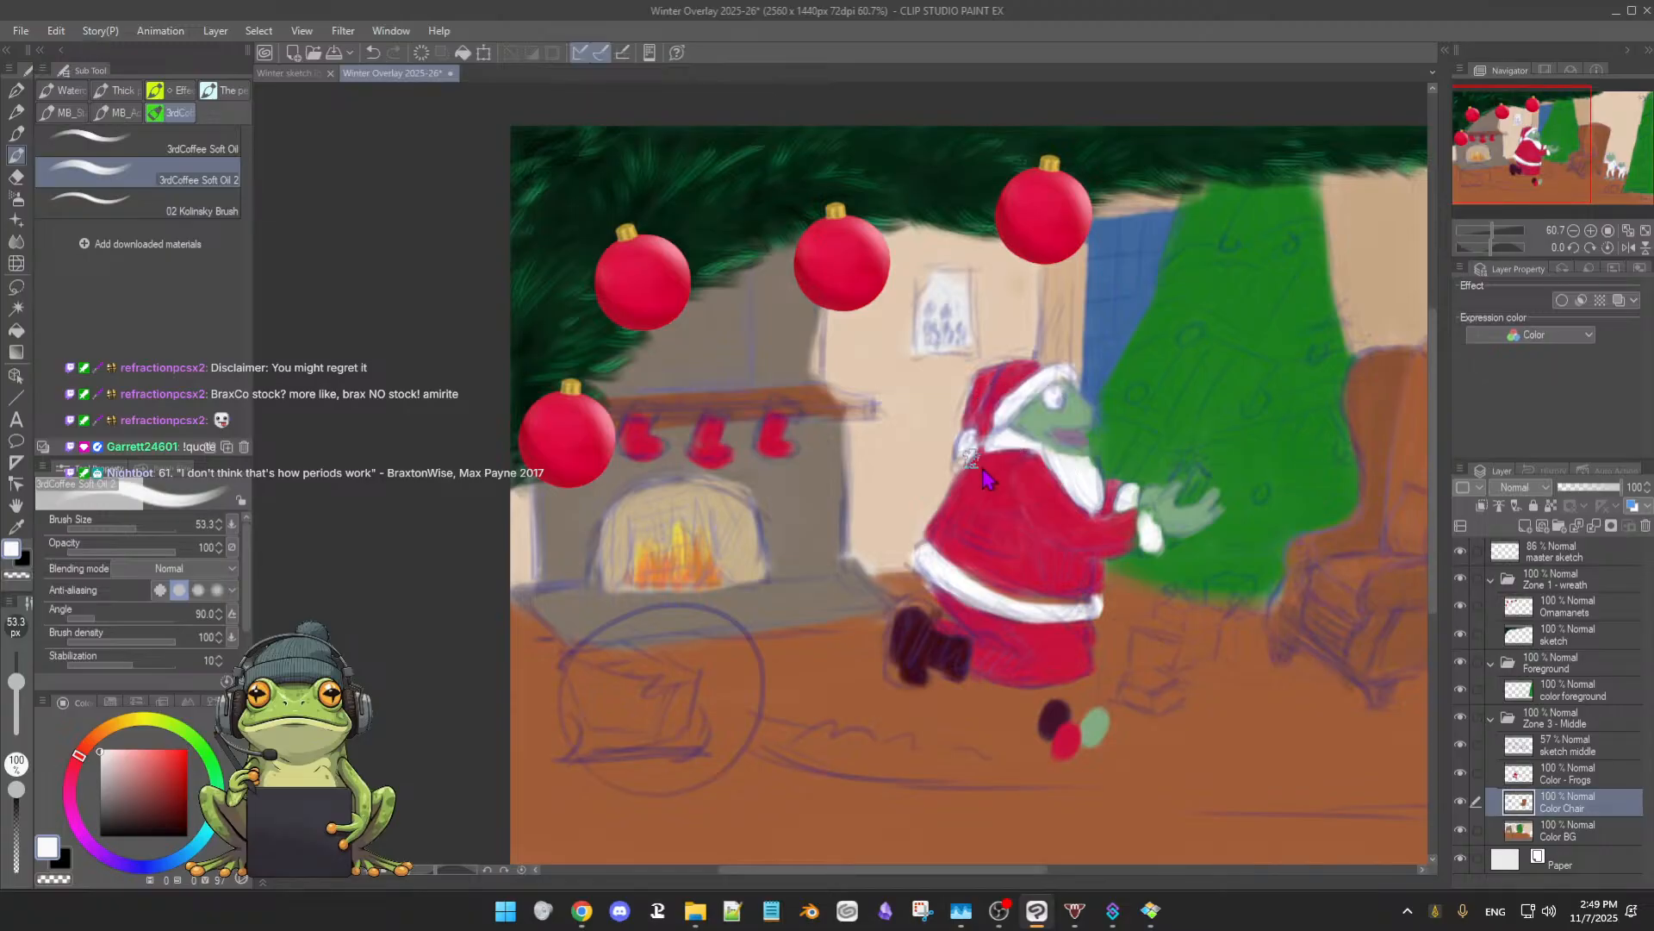
{"action": "mouse_move", "coordinate": [774, 405]}
{"action": "left_mouse_down"}
{"action": "mouse_move", "coordinate": [796, 405]}
{"action": "mouse_move", "coordinate": [654, 415]}
{"action": "left_mouse_up"}
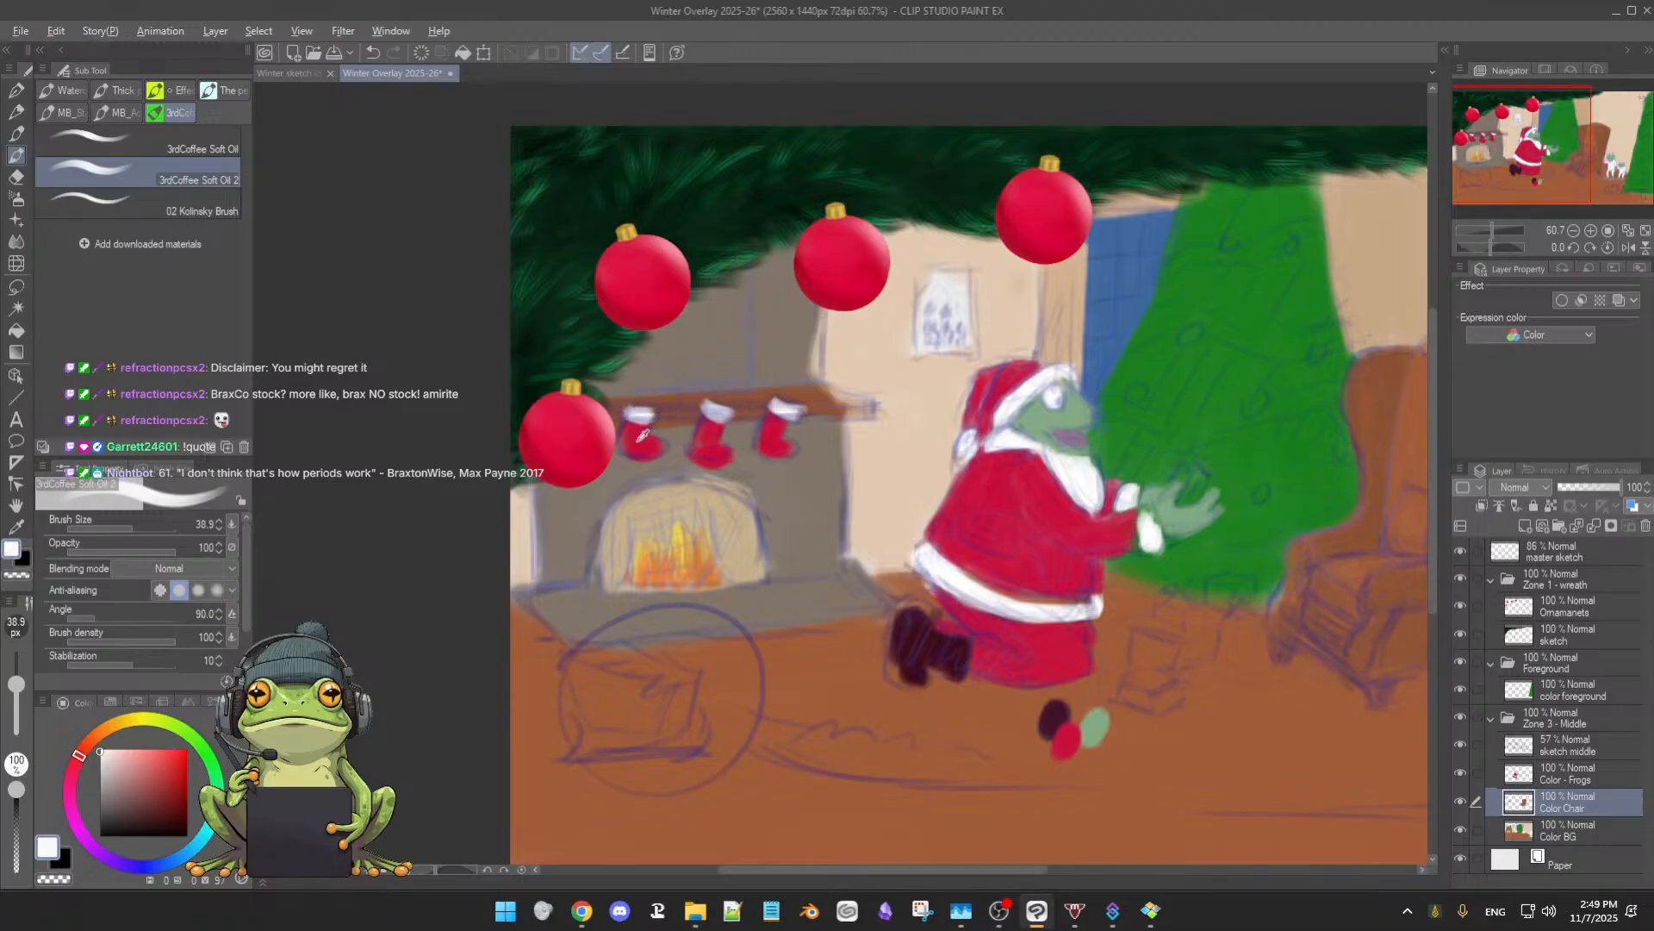
{"action": "left_click", "coordinate": [642, 435], "text": "alt"}
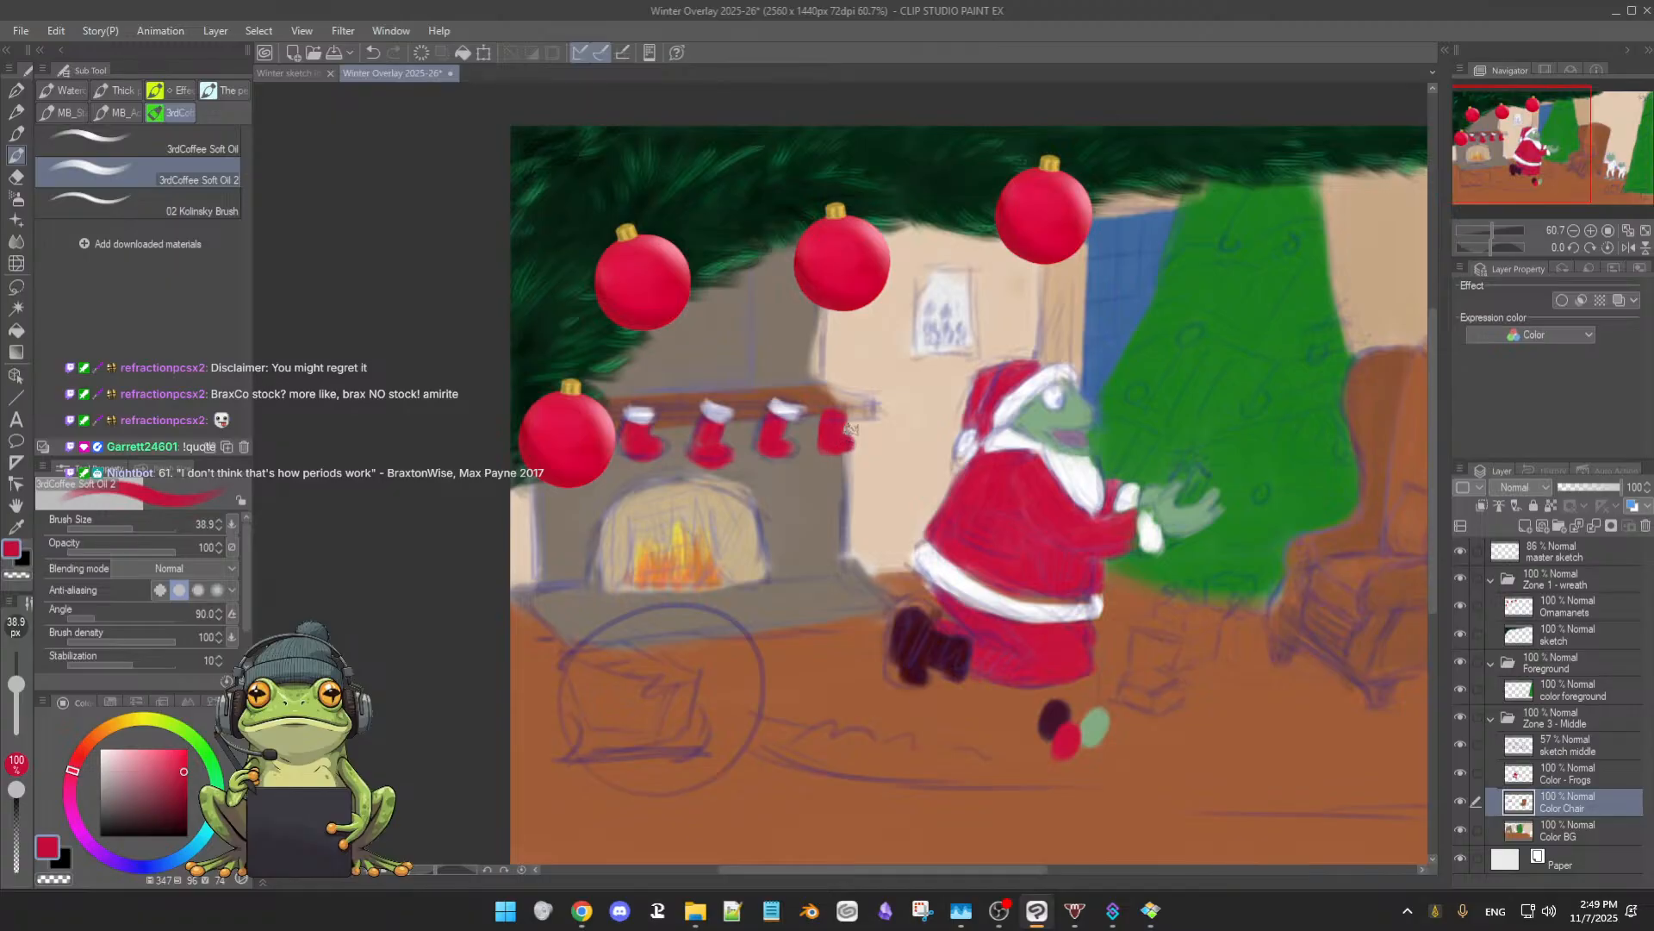
{"action": "left_click", "coordinate": [781, 410], "text": "alt"}
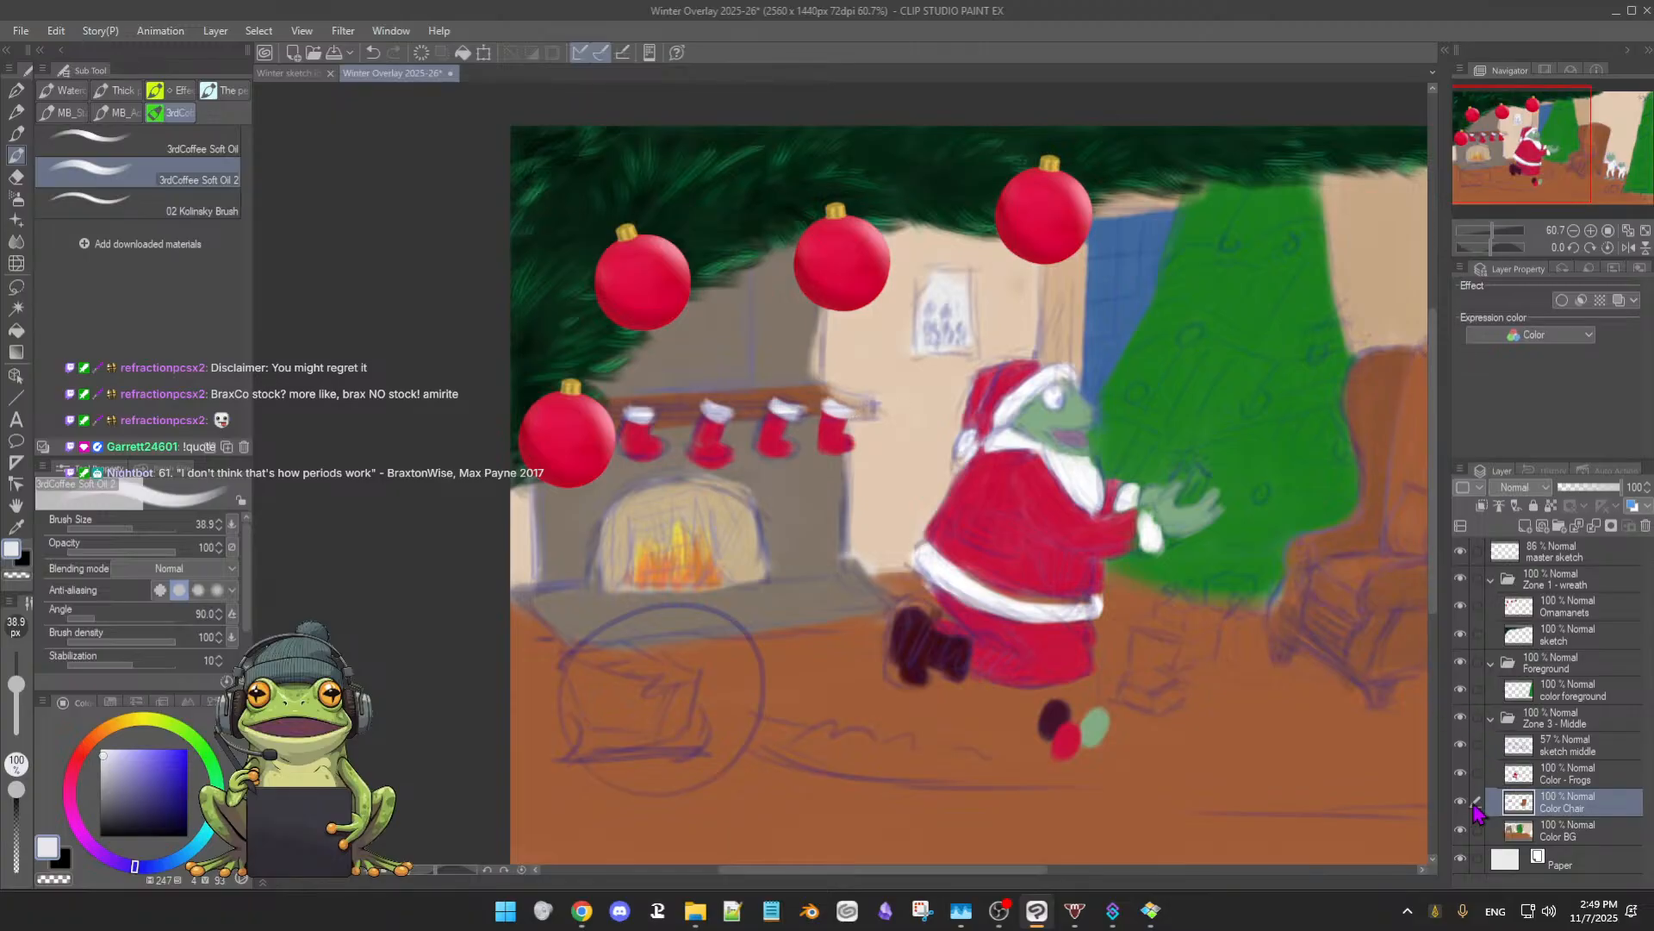
- Hide the sketch middle layer and toggle the Color - Frogs layer's visibility to check its contents
{"action": "left_click", "coordinate": [1461, 745]}
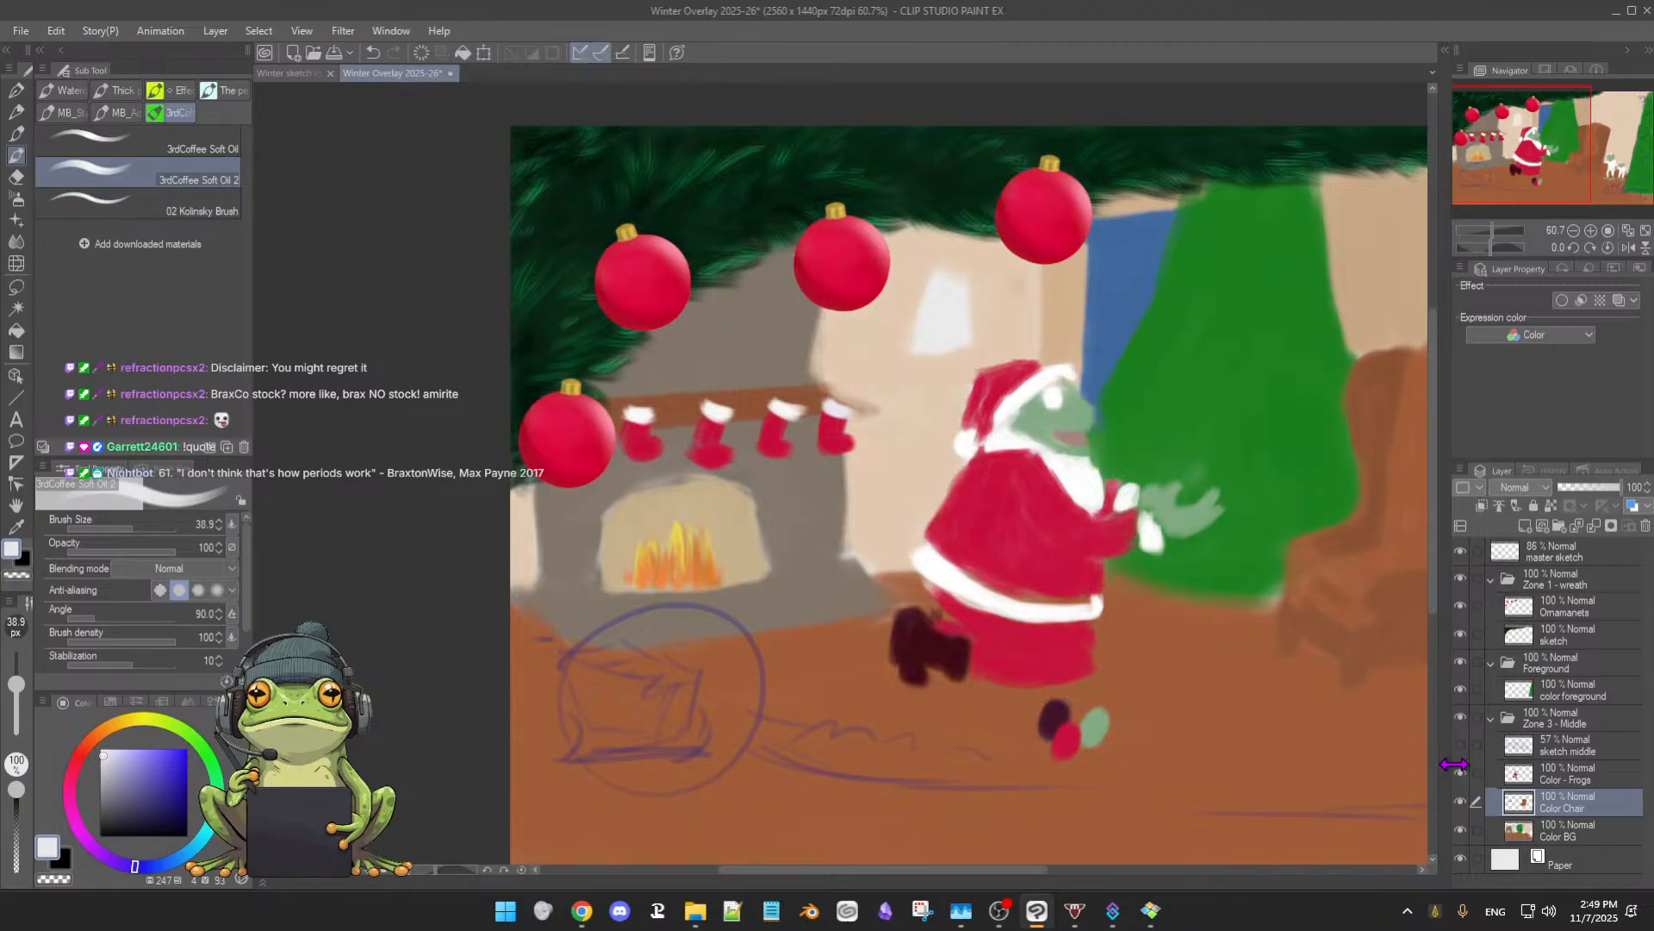
{"action": "mouse_move", "coordinate": [1236, 656]}
{"action": "left_mouse_down"}
{"action": "mouse_move", "coordinate": [994, 612]}
{"action": "mouse_move", "coordinate": [1082, 636]}
{"action": "mouse_move", "coordinate": [1093, 616]}
{"action": "left_mouse_up"}
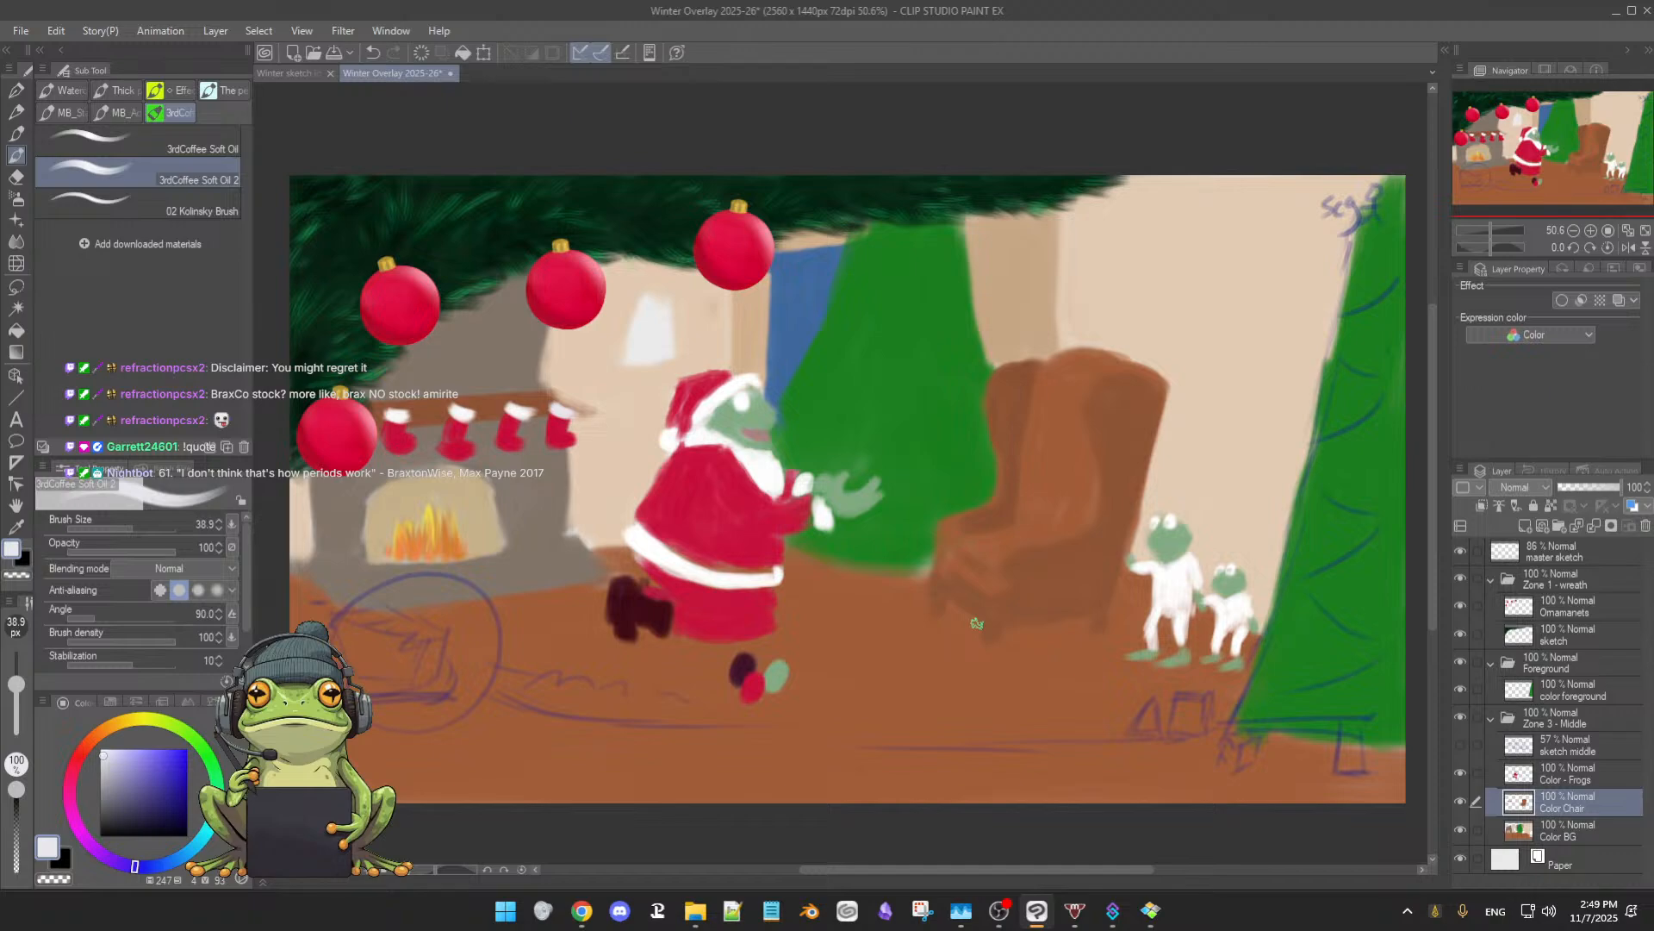
{"action": "left_click", "coordinate": [1460, 773]}
{"action": "left_click", "coordinate": [1459, 773]}
{"action": "left_click", "coordinate": [1460, 776]}
{"action": "left_click", "coordinate": [1460, 775]}
- On the Color - Frogs layer, sample the red of Santa's hat, and save the file
{"action": "left_click", "coordinate": [1603, 780]}
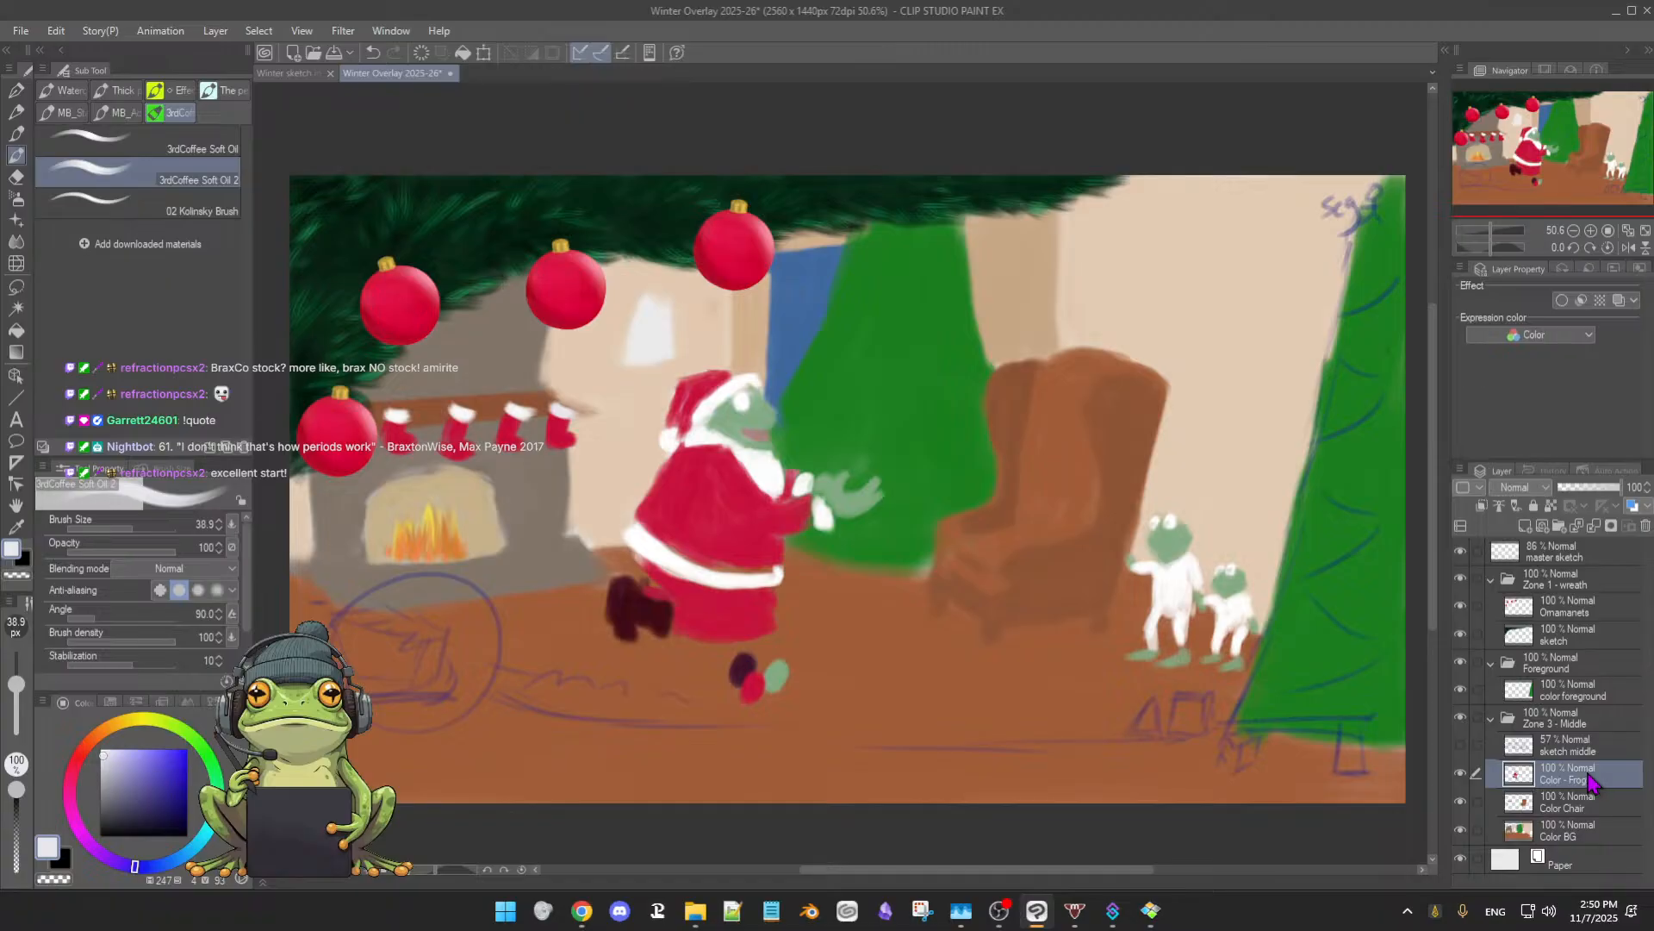
{"action": "left_click", "coordinate": [708, 388], "text": "alt"}
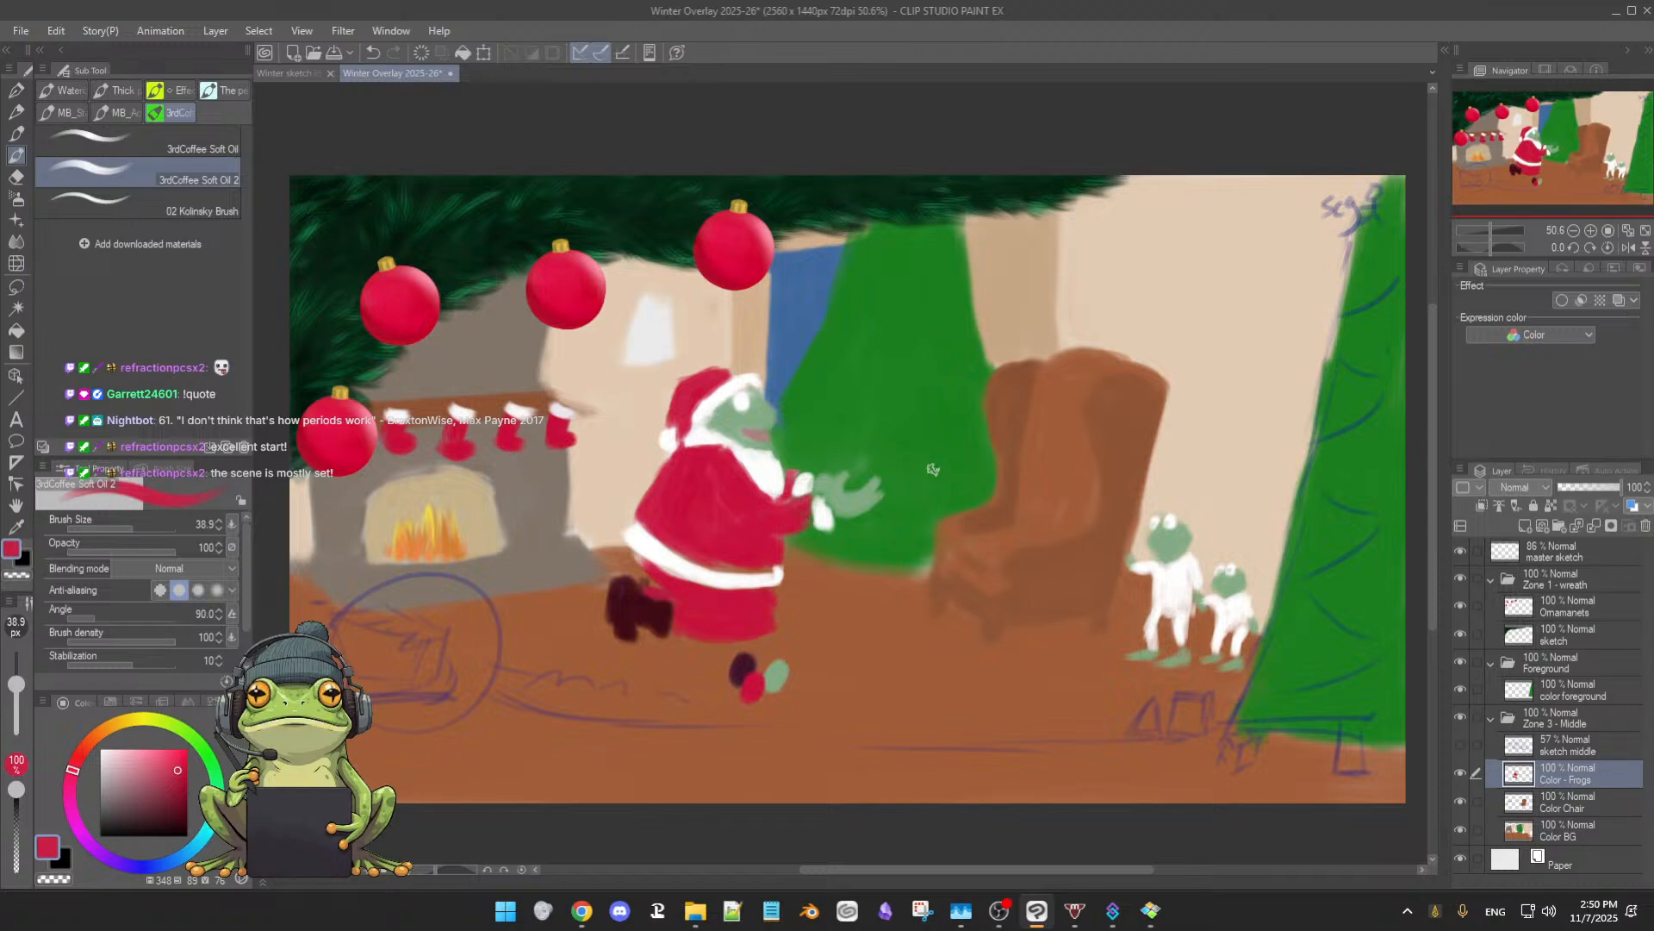
{"action": "key", "text": "ctrl+s"}
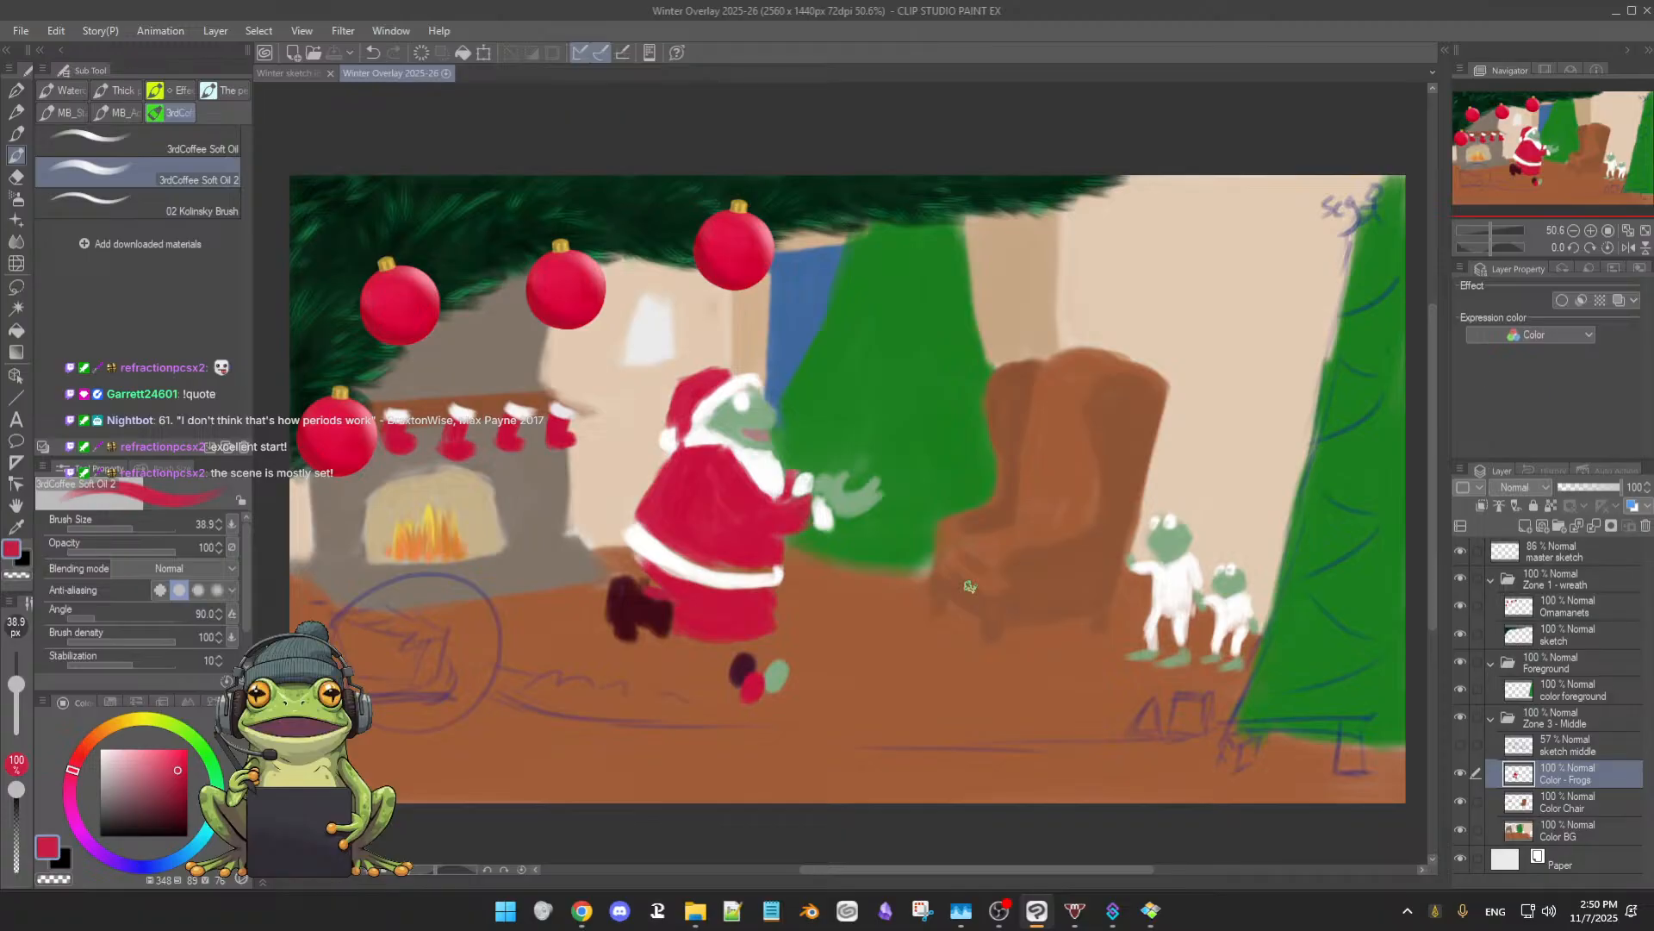
- Check the contents of the Color - Frogs, Color BG and Color Chair layers by hiding and showing each one
{"action": "scroll", "coordinate": [1012, 520], "scroll_direction": "down", "scroll_amount": 2}
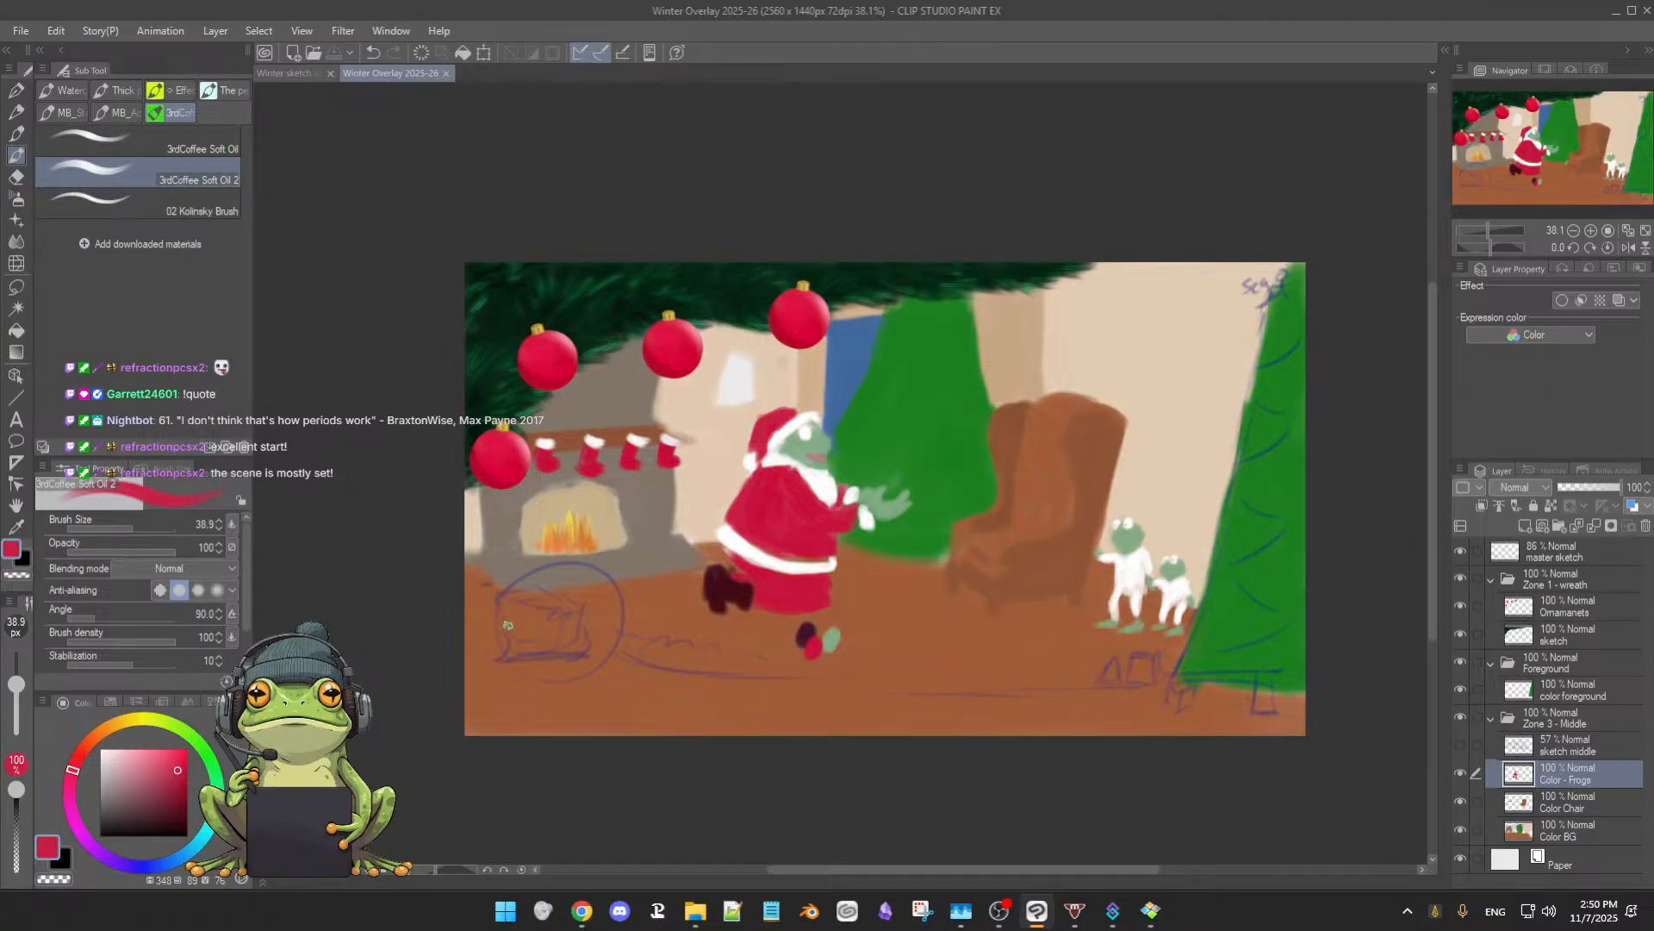
{"action": "left_click_drag", "start_coordinate": [985, 640], "coordinate": [967, 636]}
{"action": "left_click", "coordinate": [984, 640]}
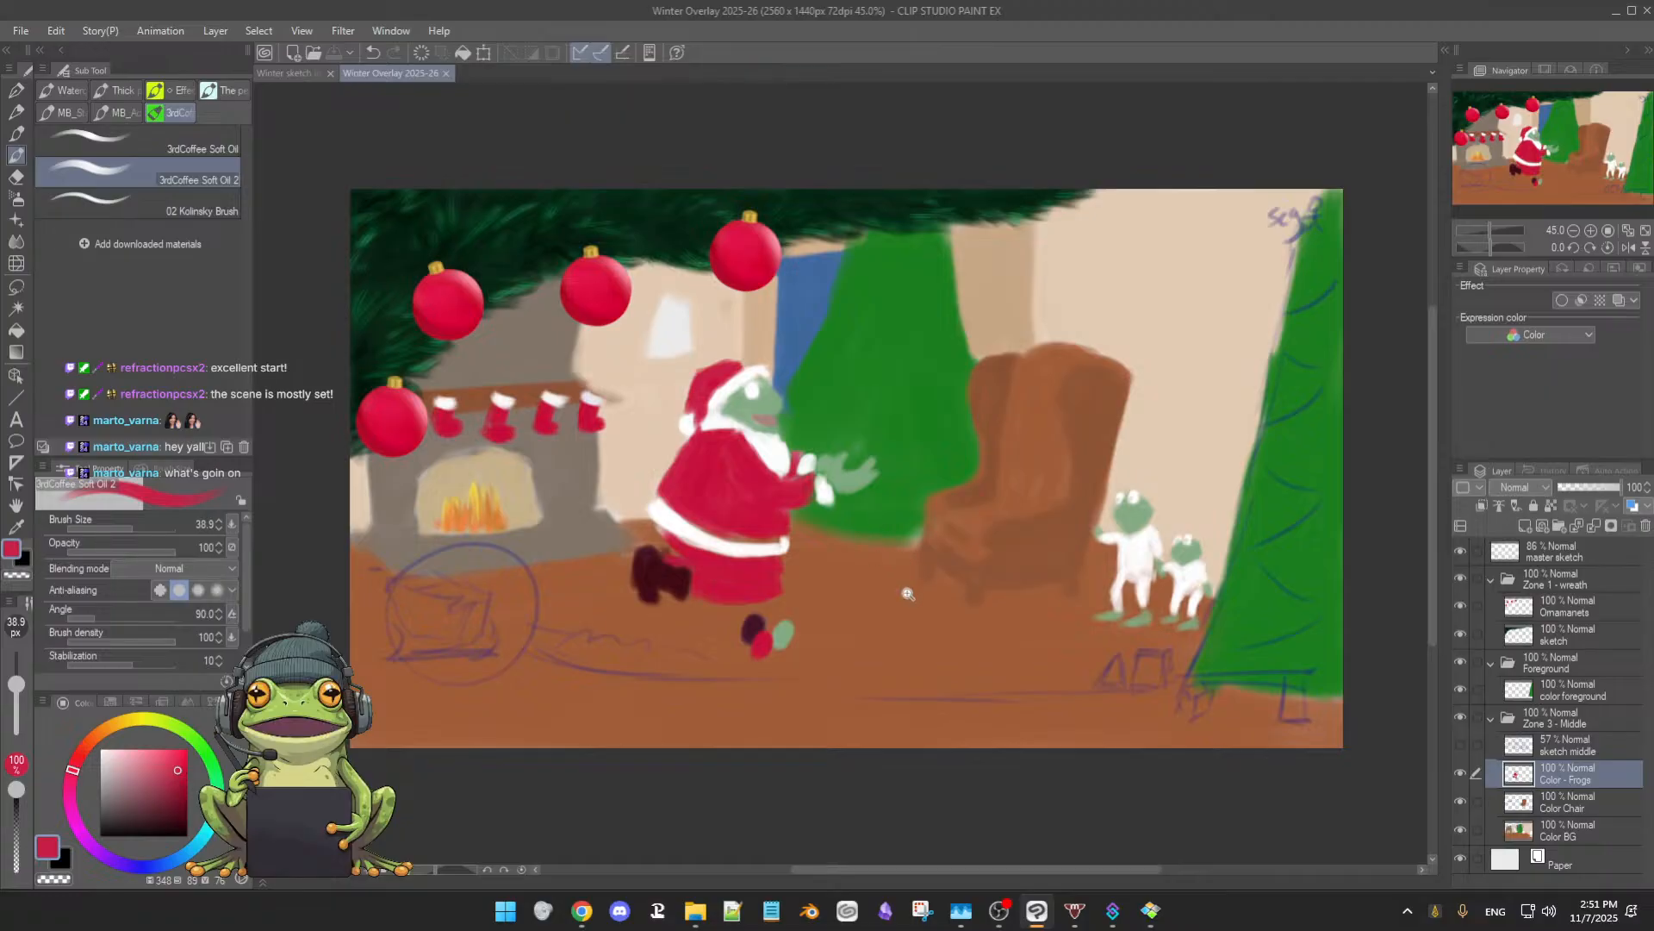
{"action": "scroll", "coordinate": [901, 565], "scroll_direction": "up", "scroll_amount": 2}
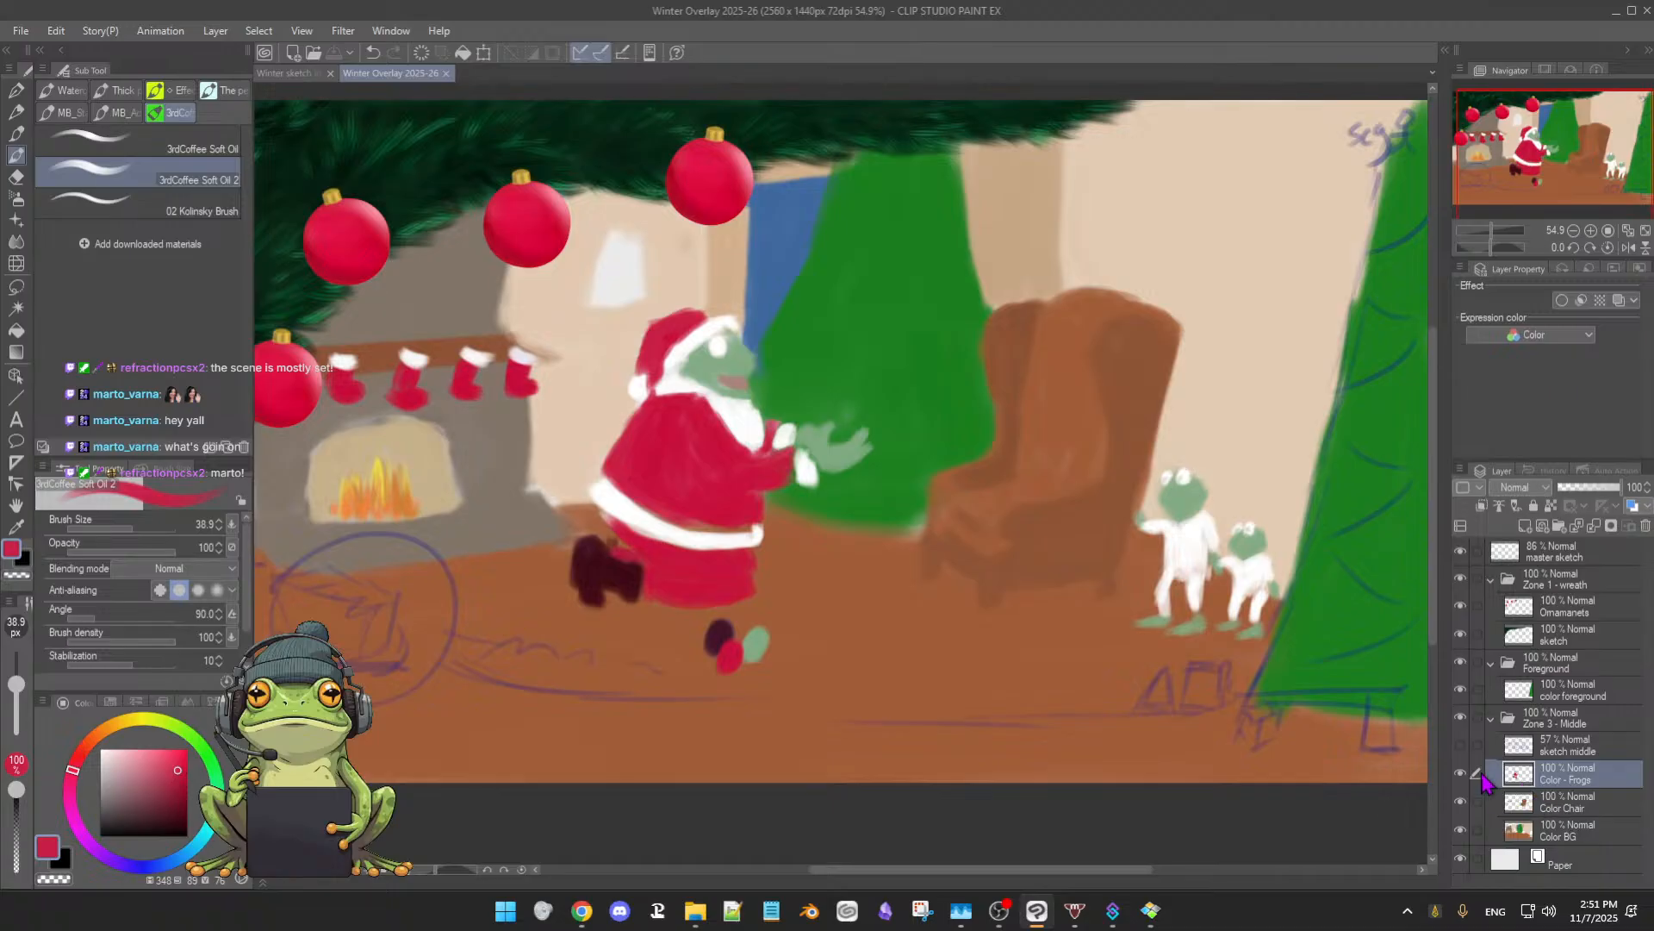
{"action": "left_click", "coordinate": [1461, 775]}
{"action": "left_click", "coordinate": [1462, 775]}
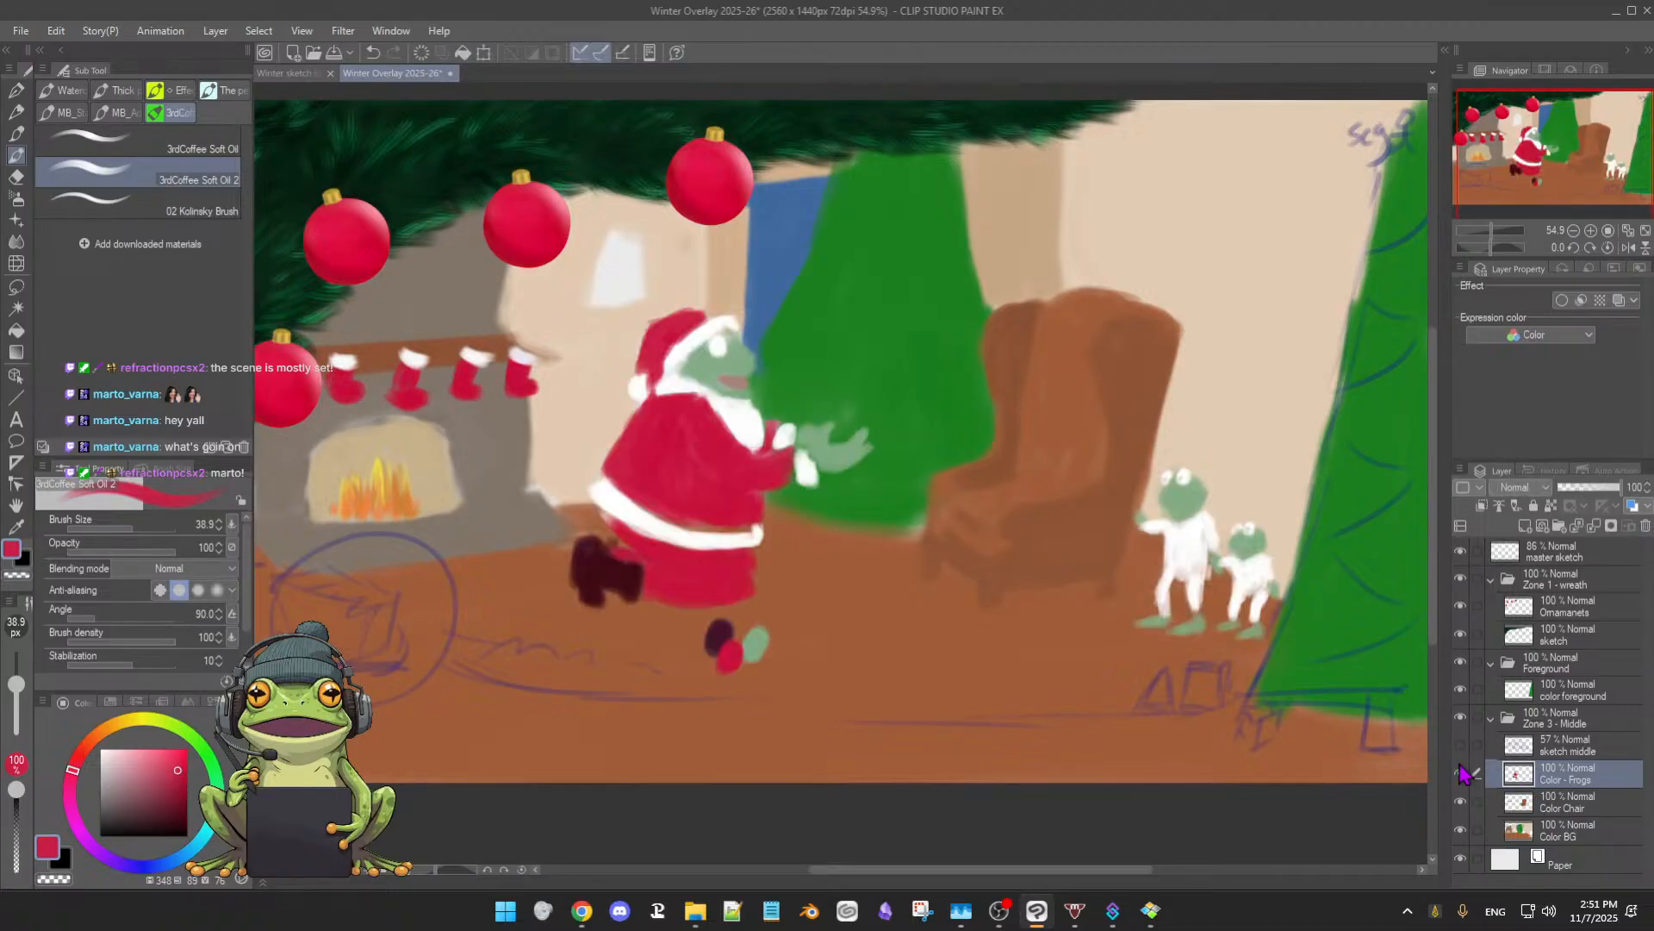
{"action": "left_click", "coordinate": [1461, 831]}
{"action": "left_click", "coordinate": [1462, 831]}
{"action": "left_click", "coordinate": [1461, 802]}
{"action": "left_click", "coordinate": [1461, 803]}
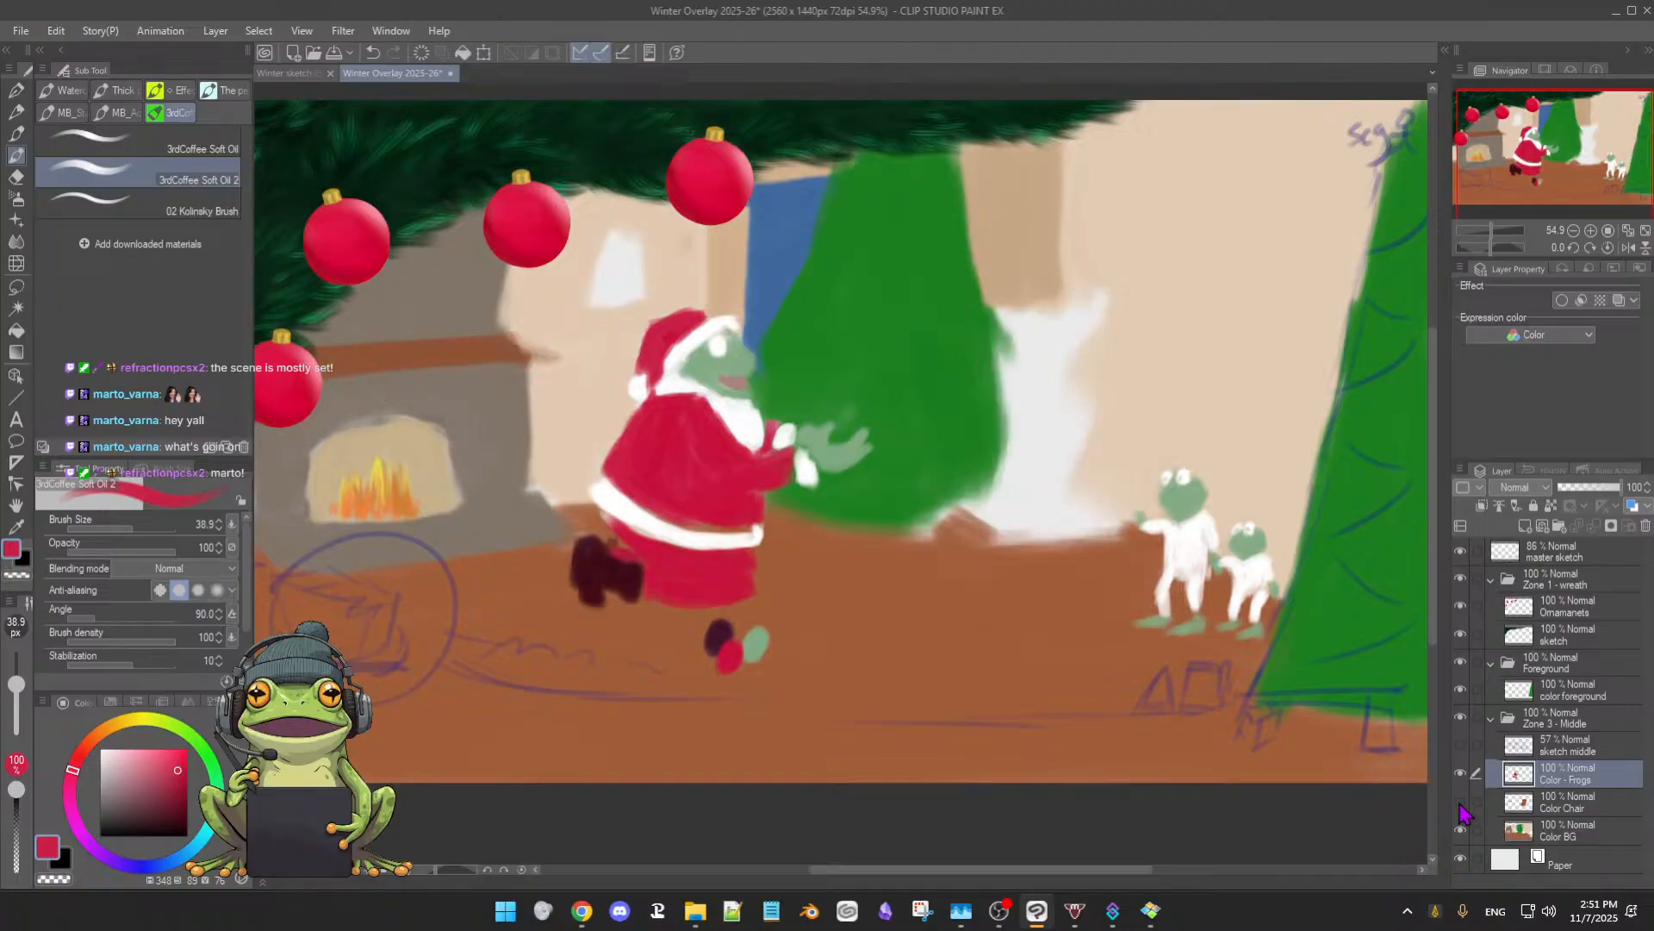
- On the Color BG layer, sample the middle Christmas tree's green and paint over the tree down to its base with a 67.7 brush
{"action": "left_click", "coordinate": [1593, 811]}
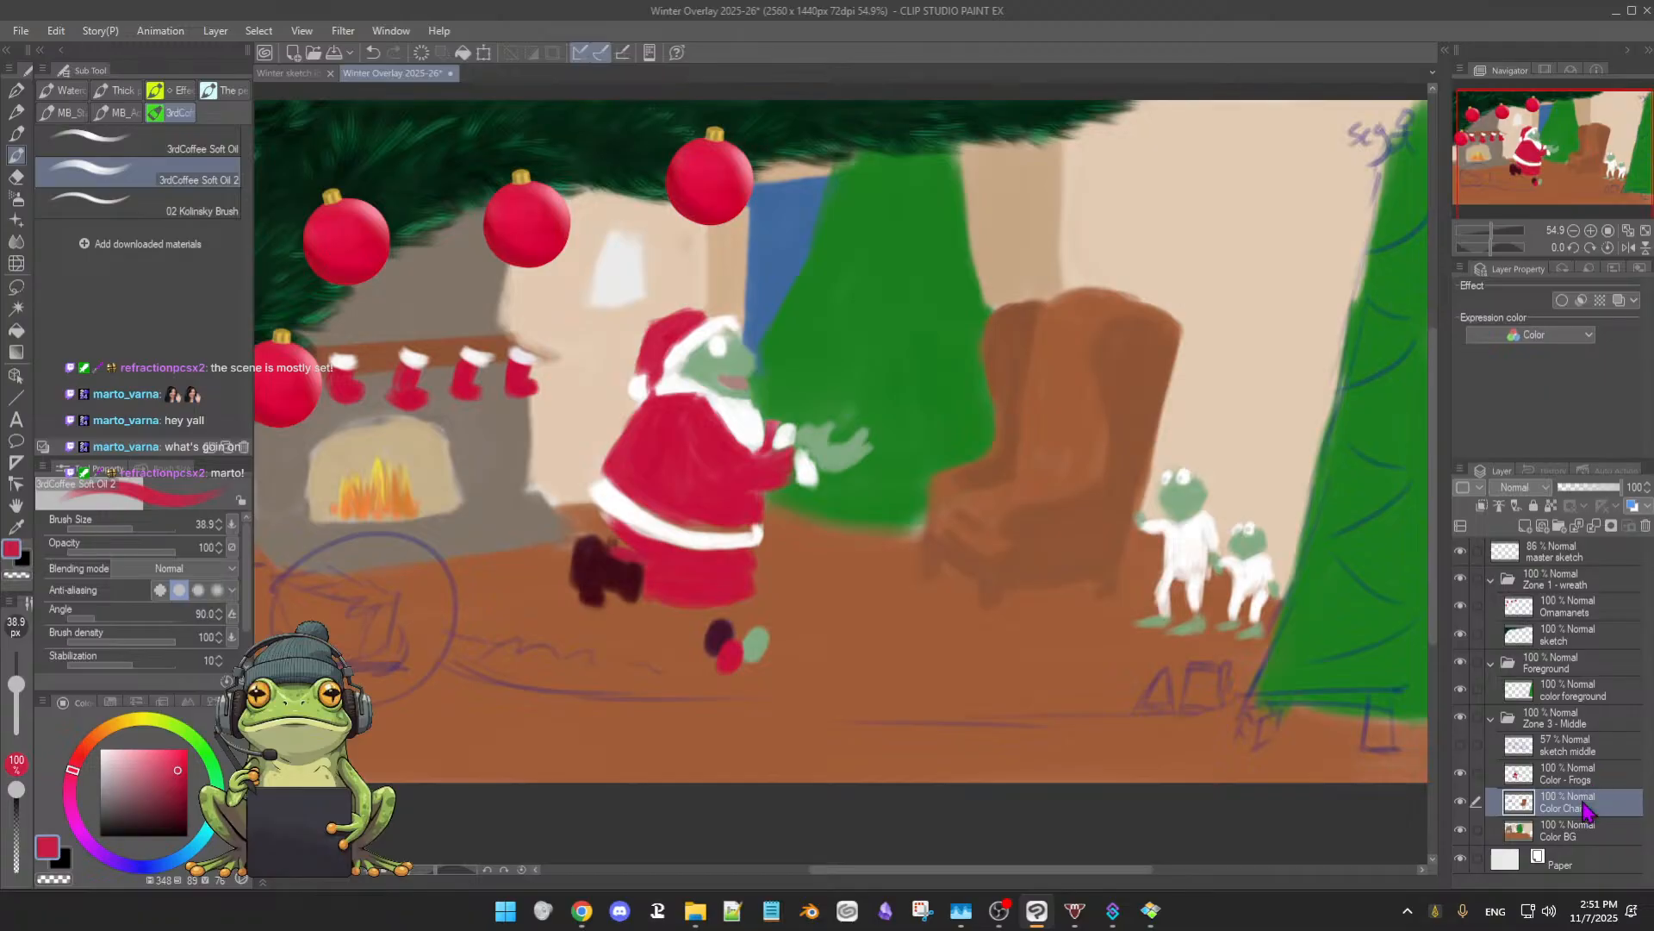
{"action": "left_click", "coordinate": [1590, 836]}
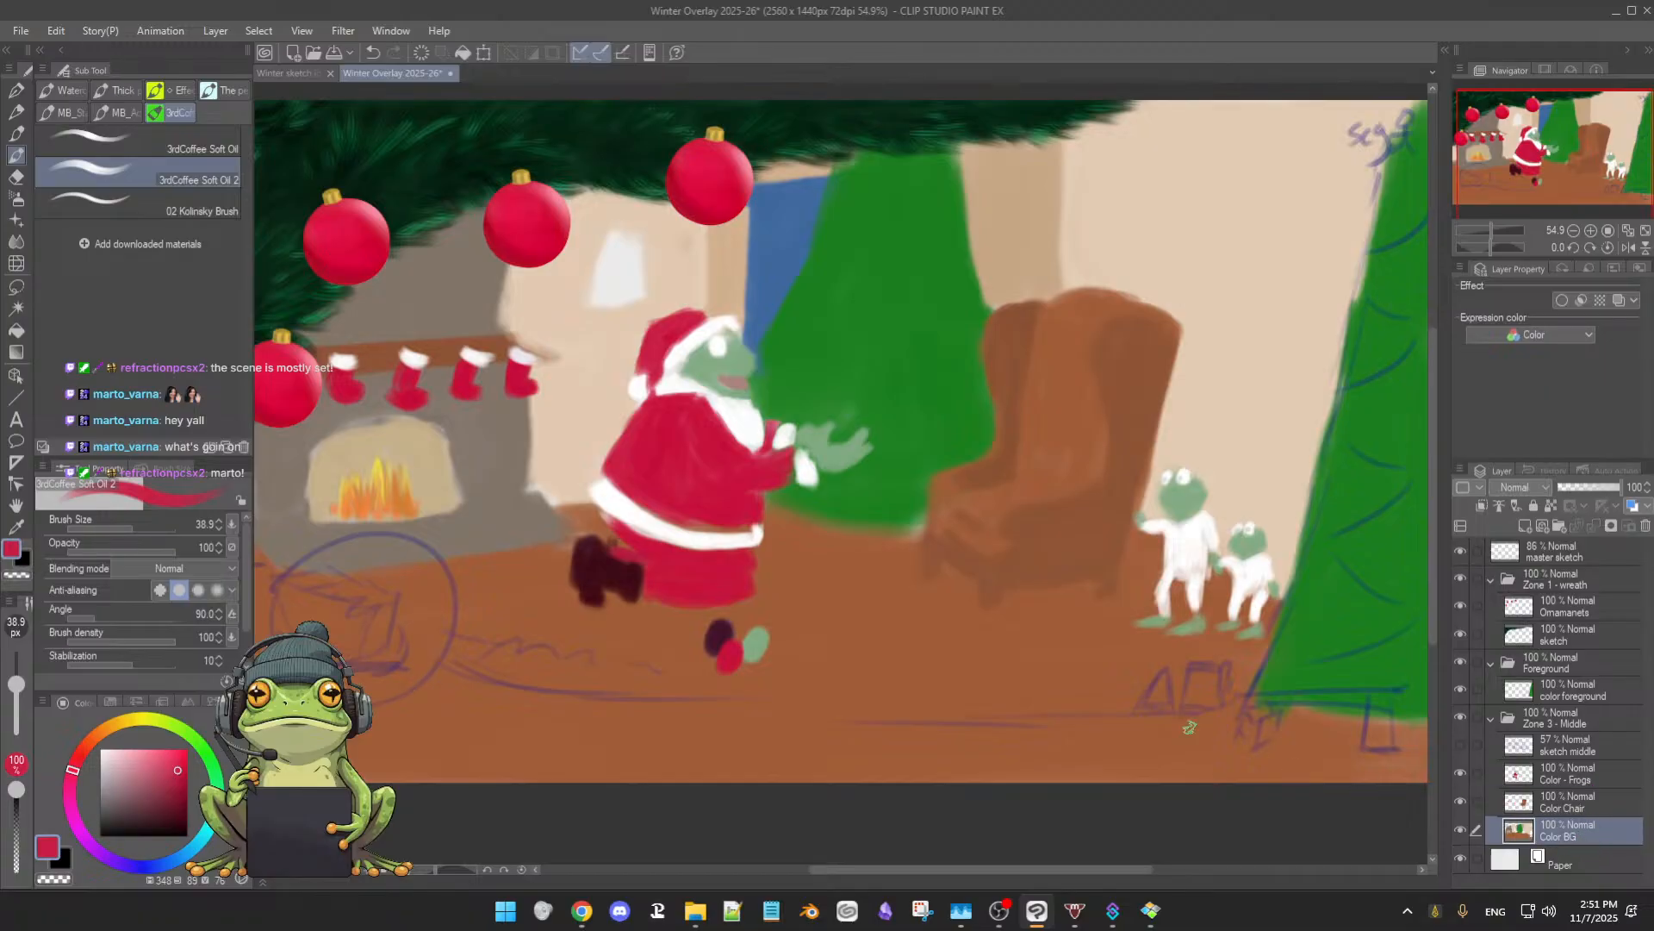
{"action": "left_click", "coordinate": [919, 402], "text": "alt"}
{"action": "left_click_drag", "start_coordinate": [918, 387], "coordinate": [933, 412]}
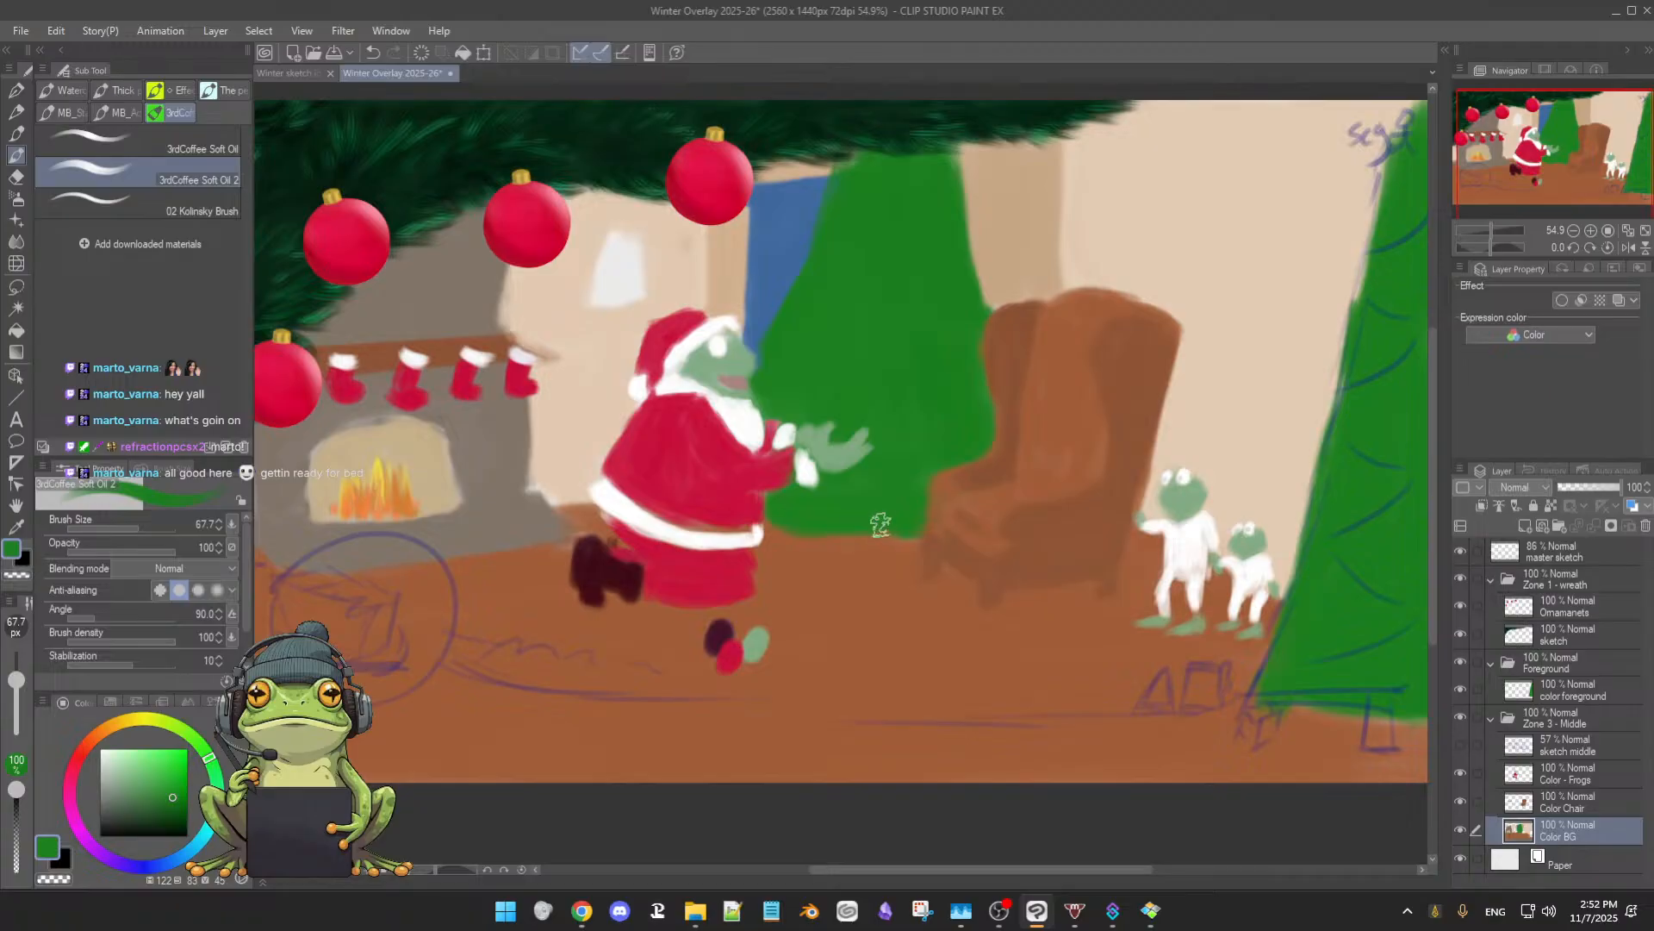
{"action": "scroll", "coordinate": [957, 551], "scroll_direction": "down", "scroll_amount": 4}
{"action": "scroll", "coordinate": [963, 551], "scroll_direction": "up", "scroll_amount": 3}
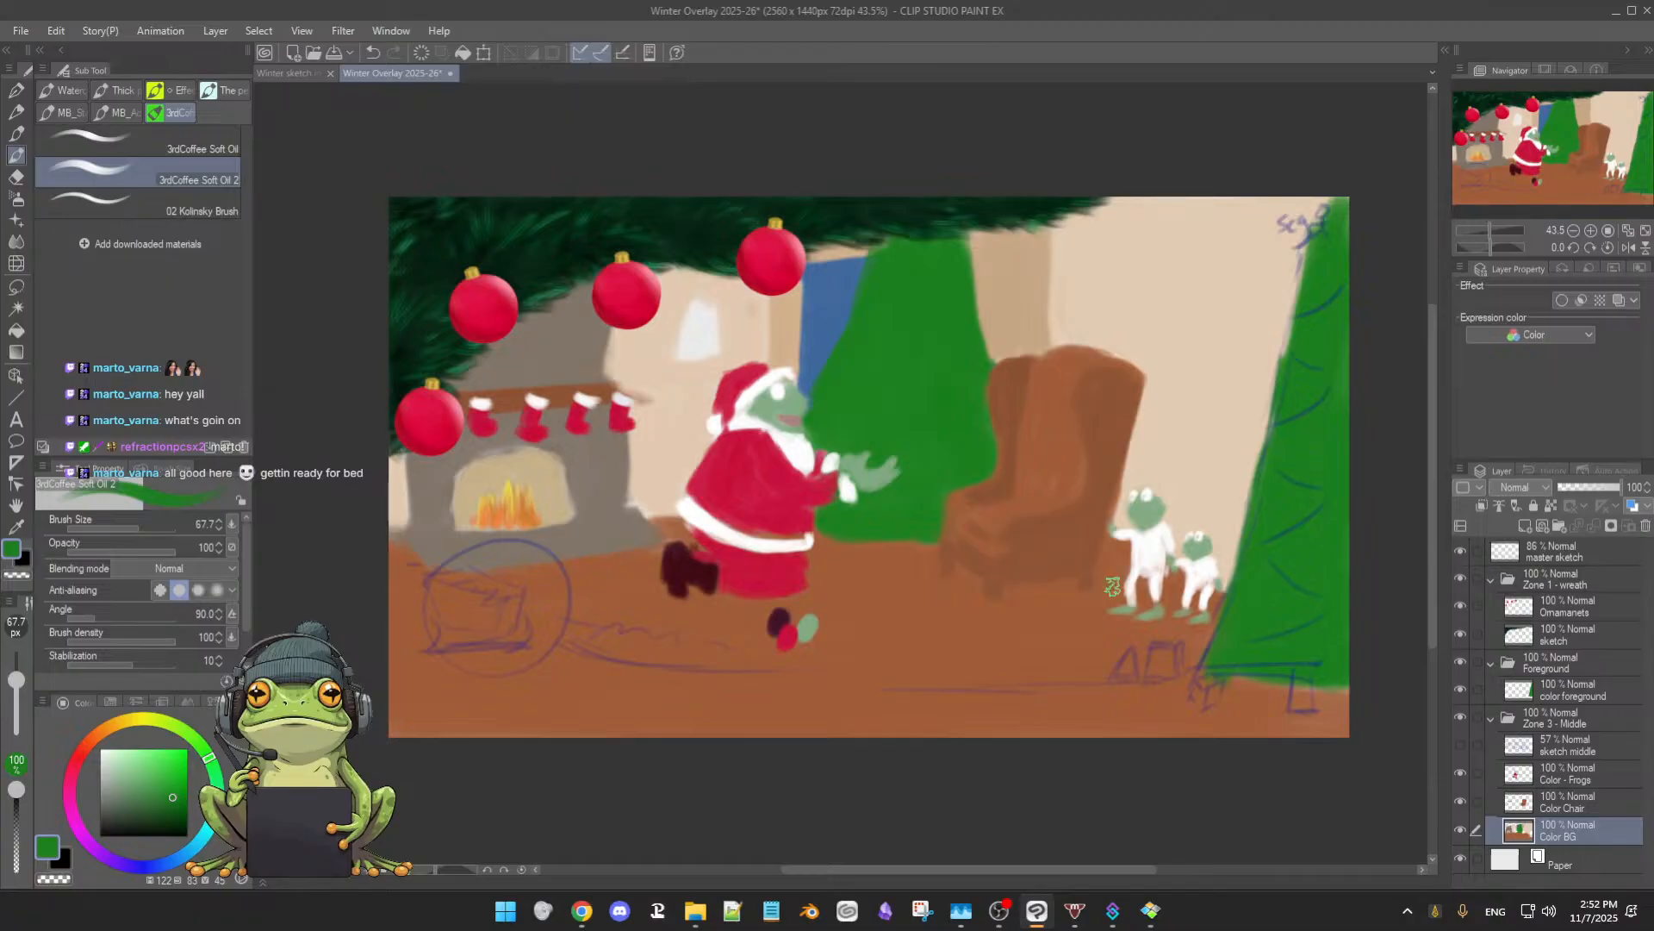
- Compare the numbered zone plan in the Winter sketch ideas document with the Winter Overlay painting
{"action": "left_click", "coordinate": [290, 73]}
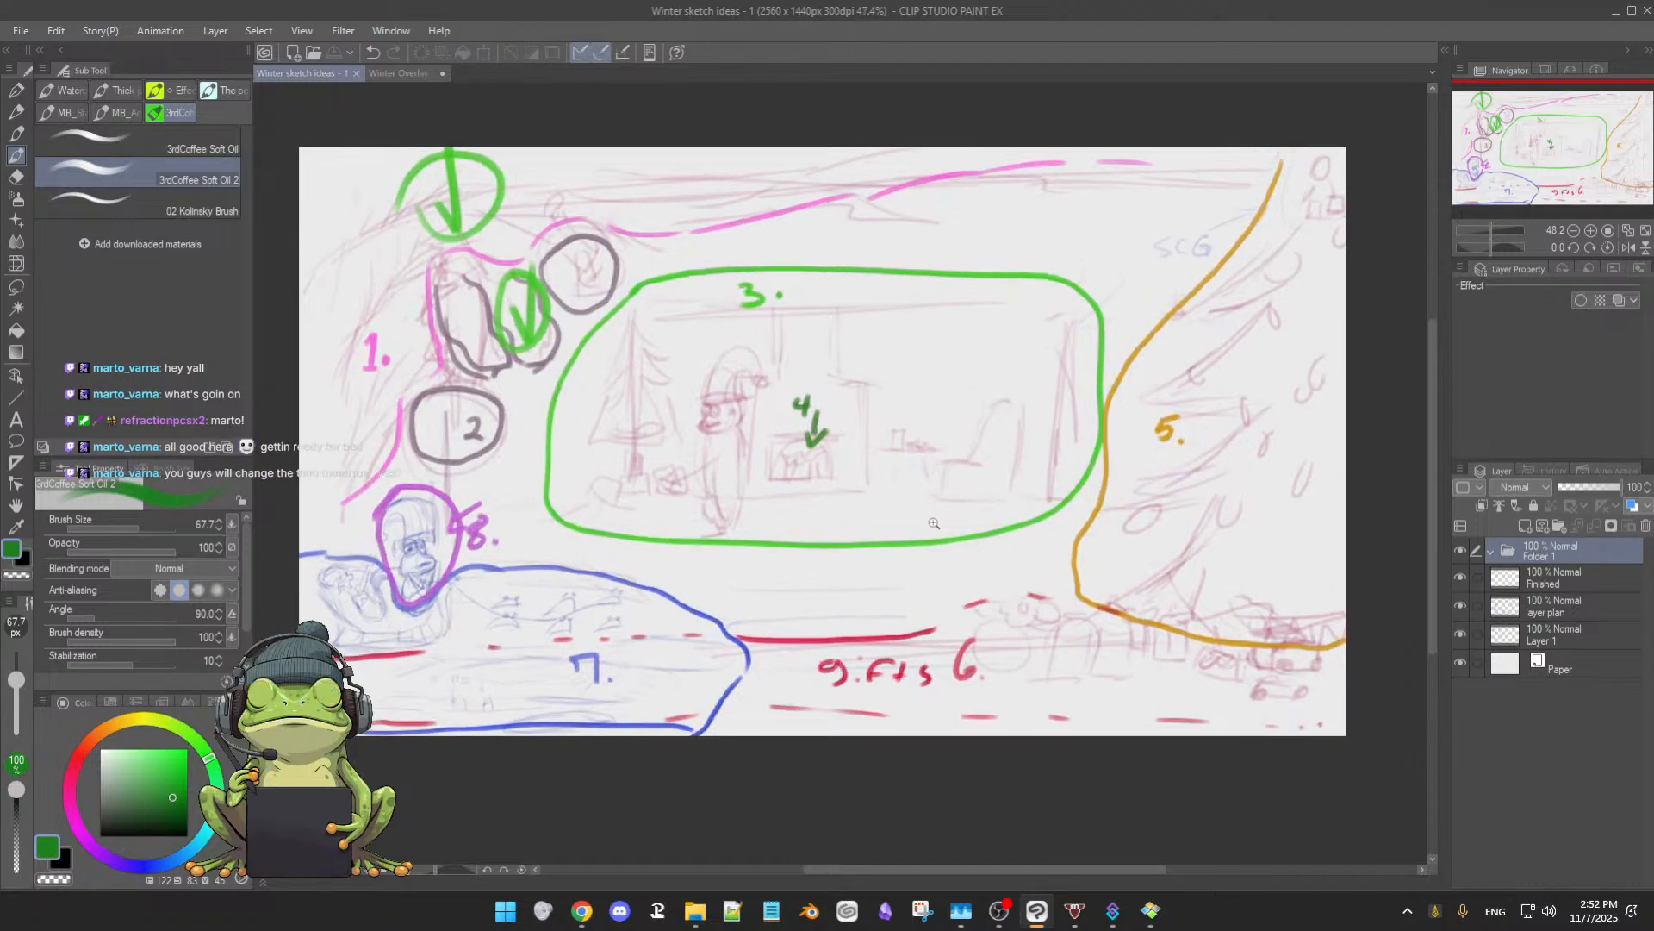
{"action": "scroll", "coordinate": [993, 539], "scroll_direction": "down", "scroll_amount": 1}
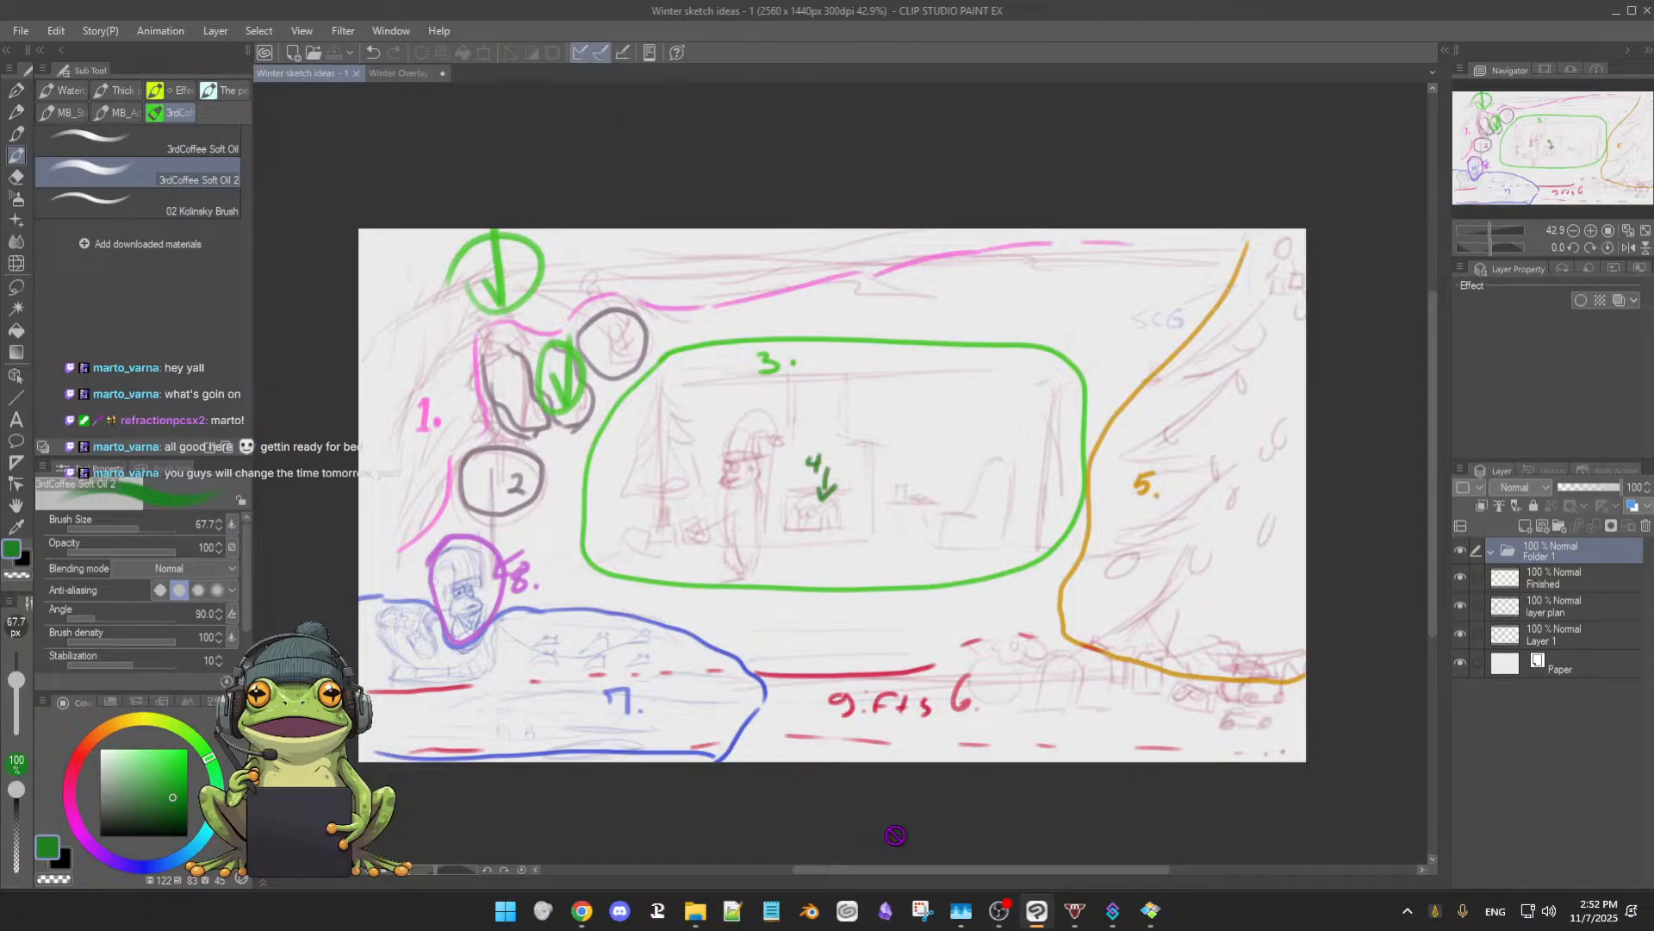
{"action": "mouse_move", "coordinate": [961, 911]}
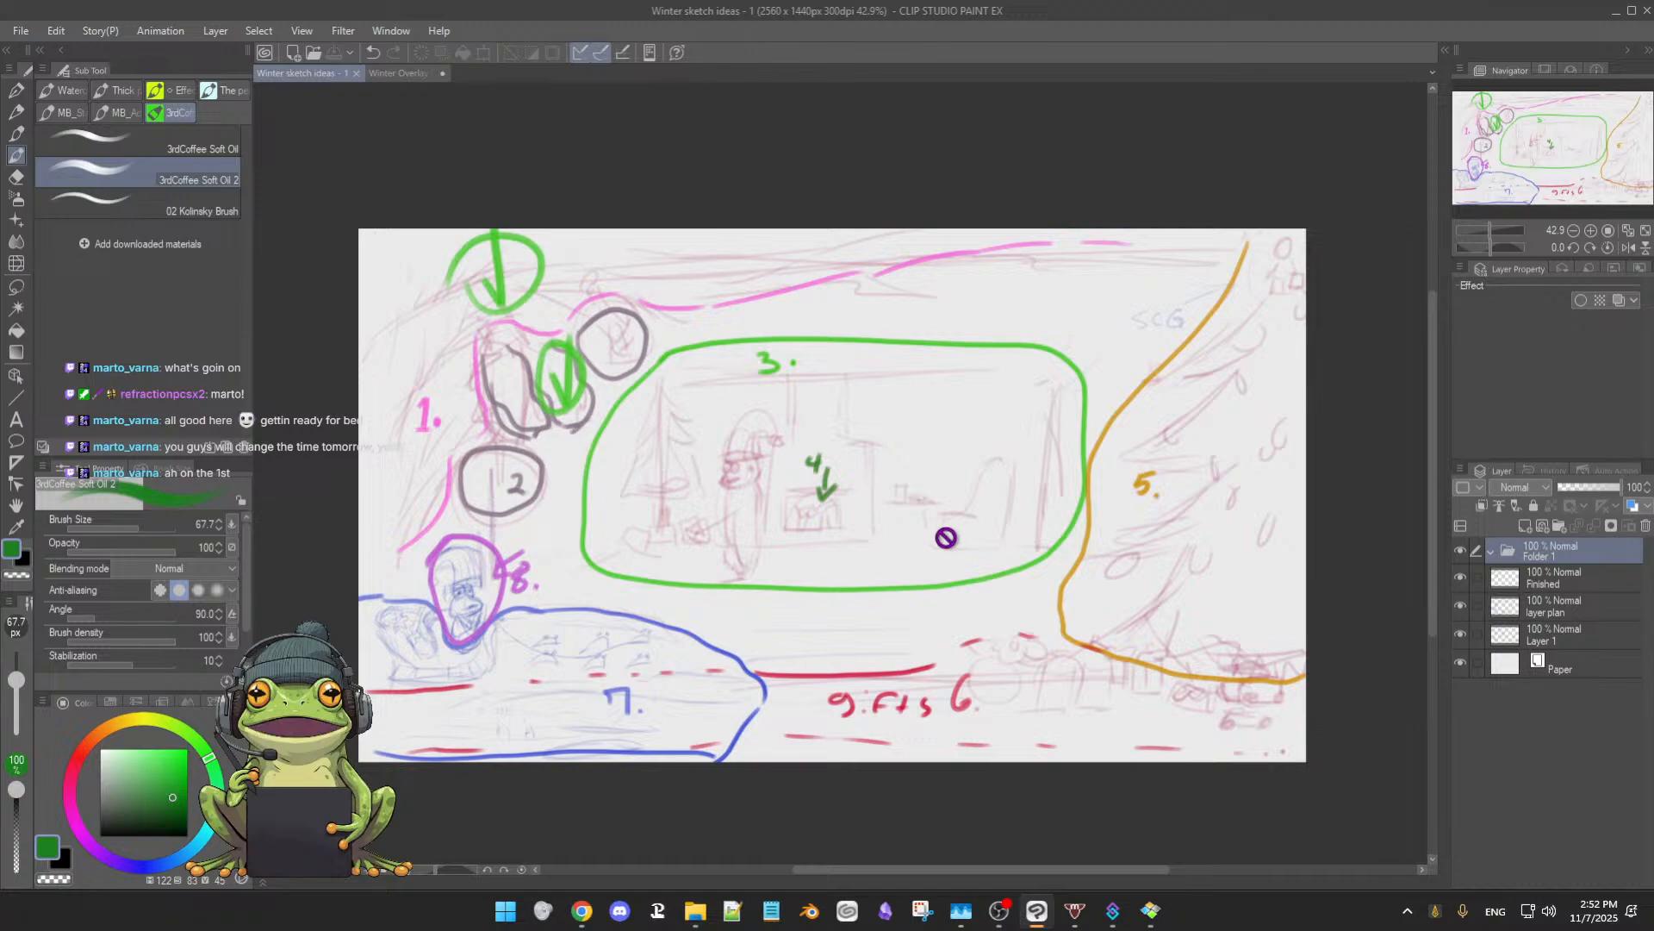
{"action": "scroll", "coordinate": [945, 538], "scroll_direction": "up", "scroll_amount": 3}
{"action": "scroll", "coordinate": [940, 555], "scroll_direction": "down", "scroll_amount": 3}
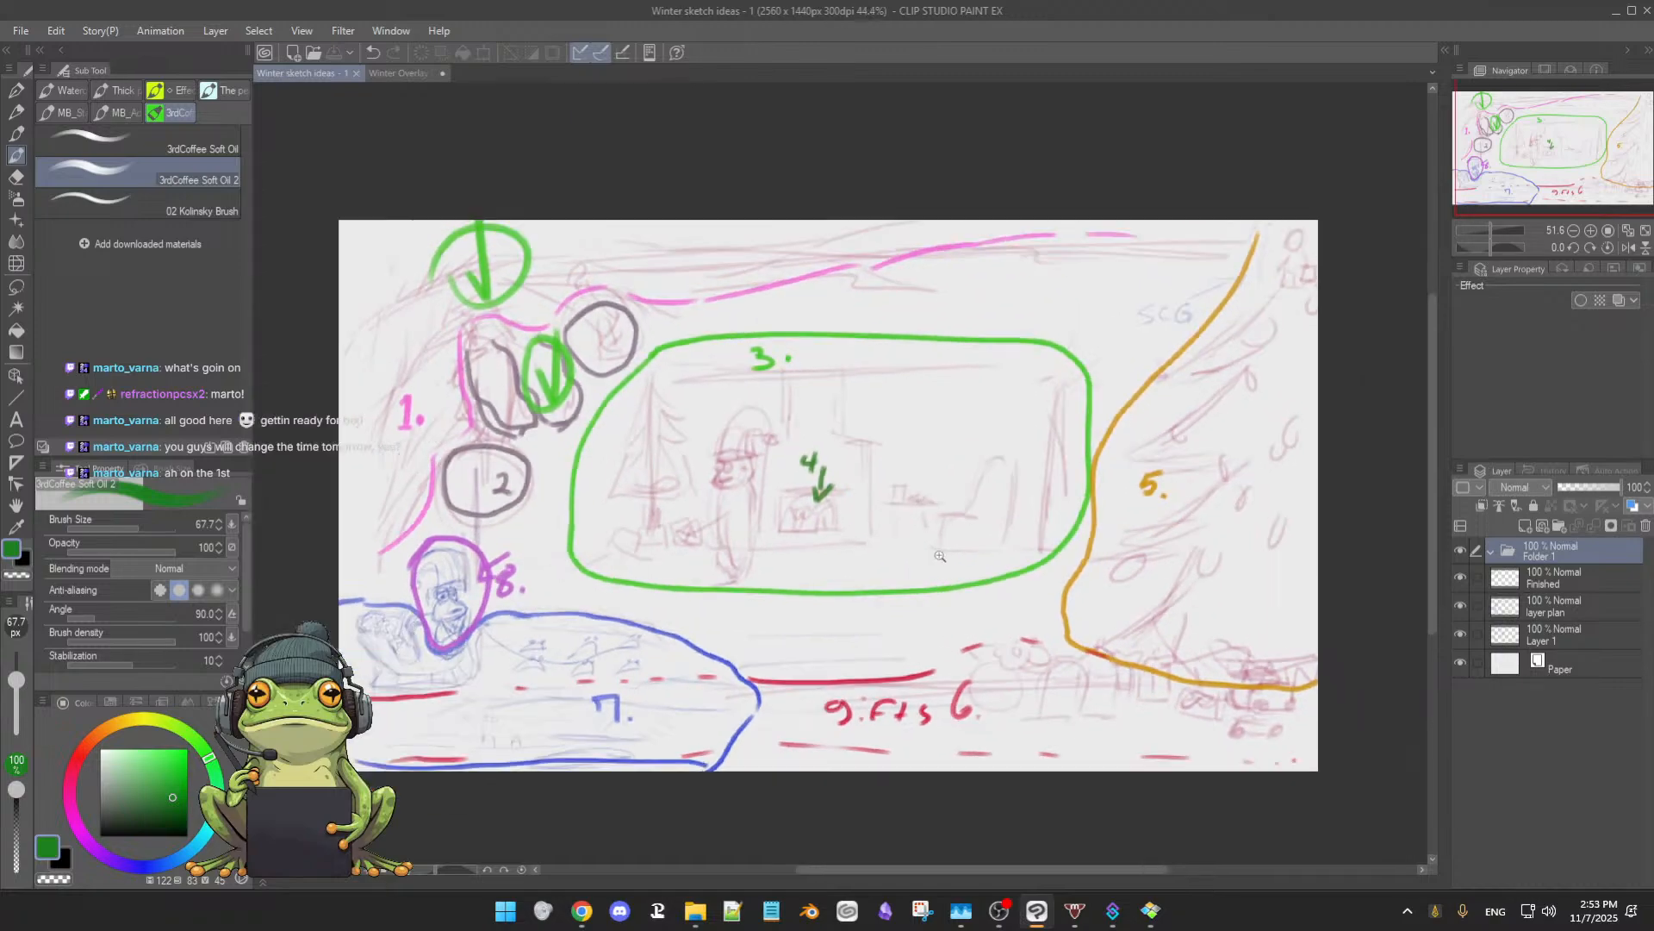
{"action": "left_click", "coordinate": [412, 76]}
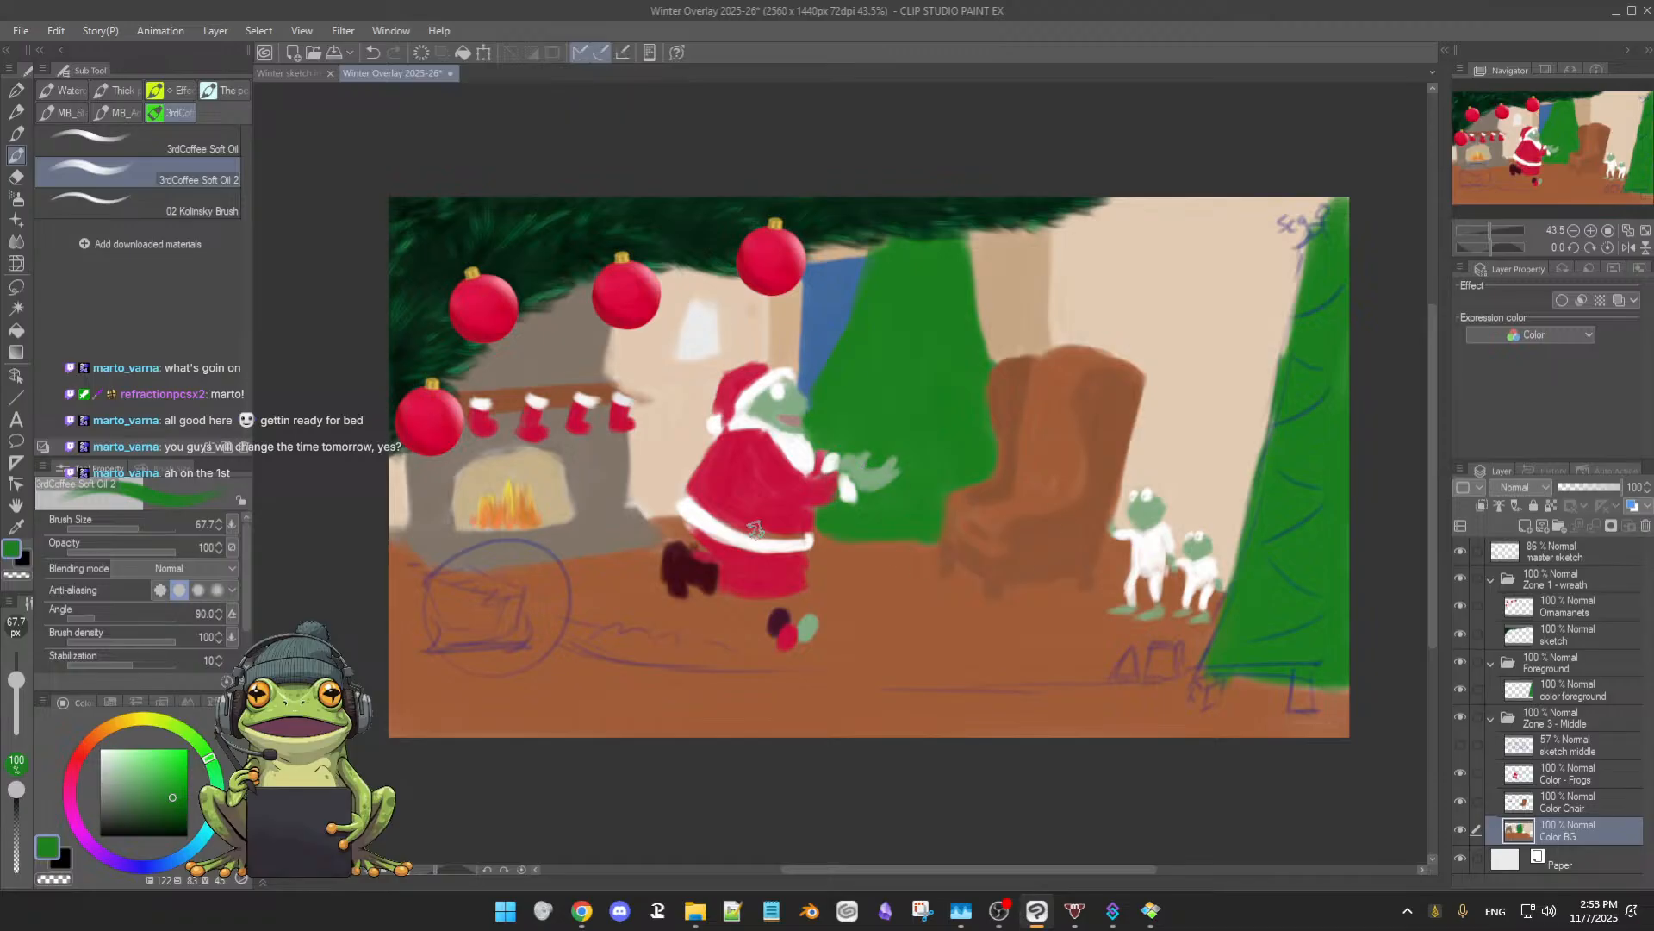
{"action": "left_click", "coordinate": [293, 74]}
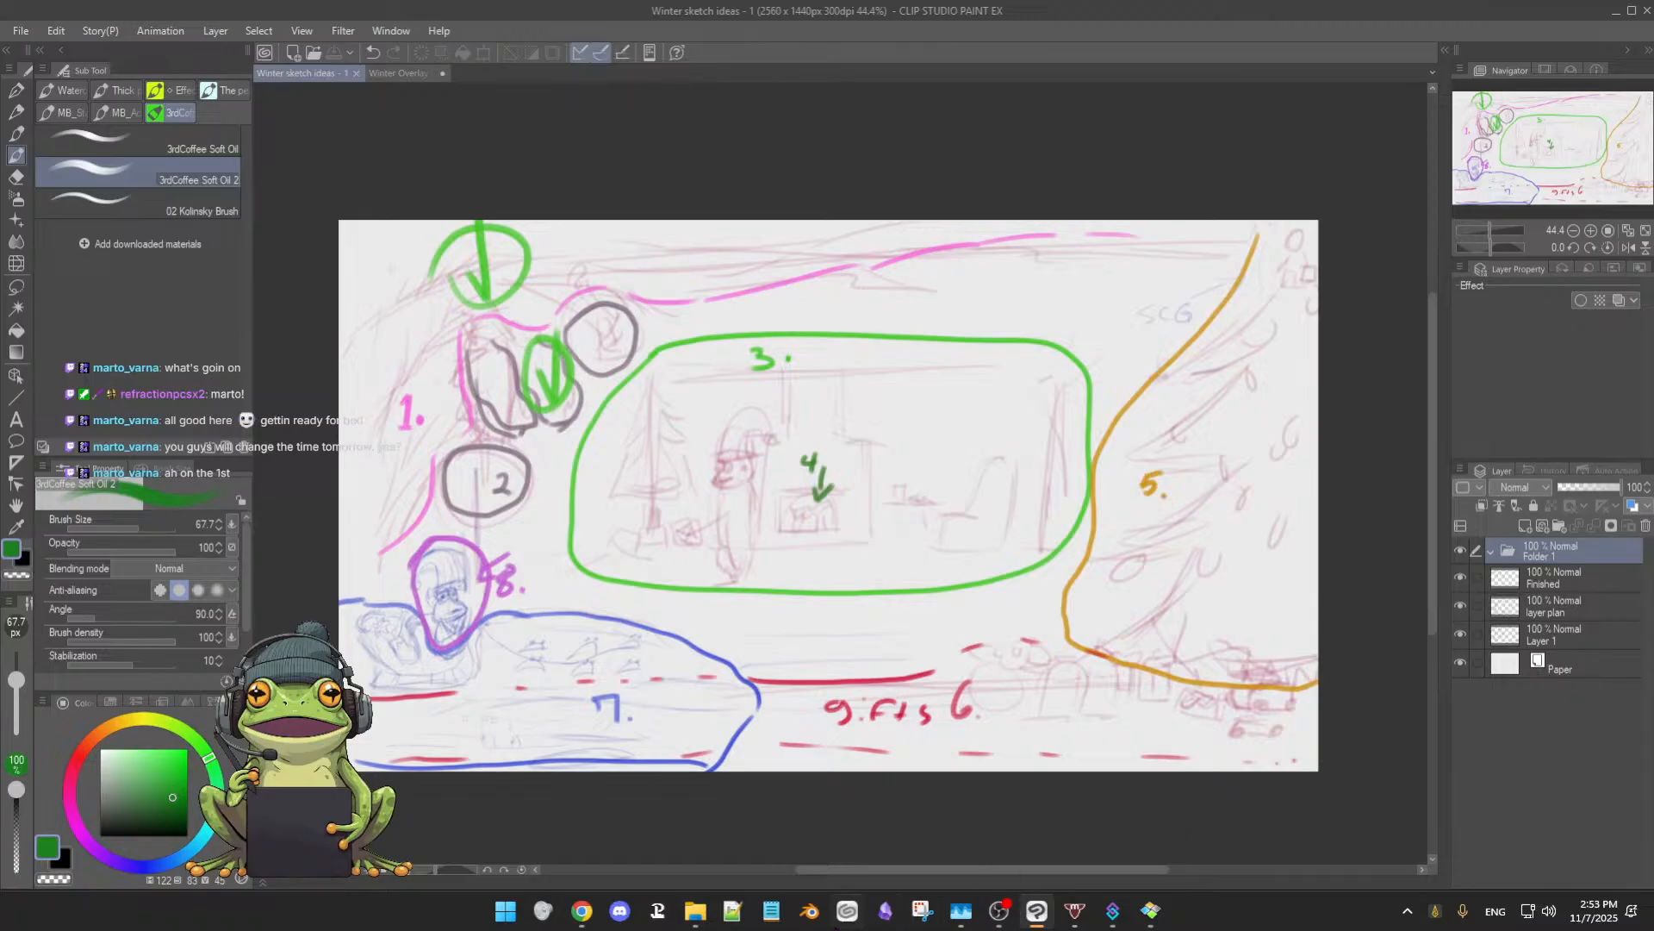
- Examine zones 7 and 8 in the lower corner of the Winter sketch ideas plan up close
{"action": "left_click", "coordinate": [885, 915]}
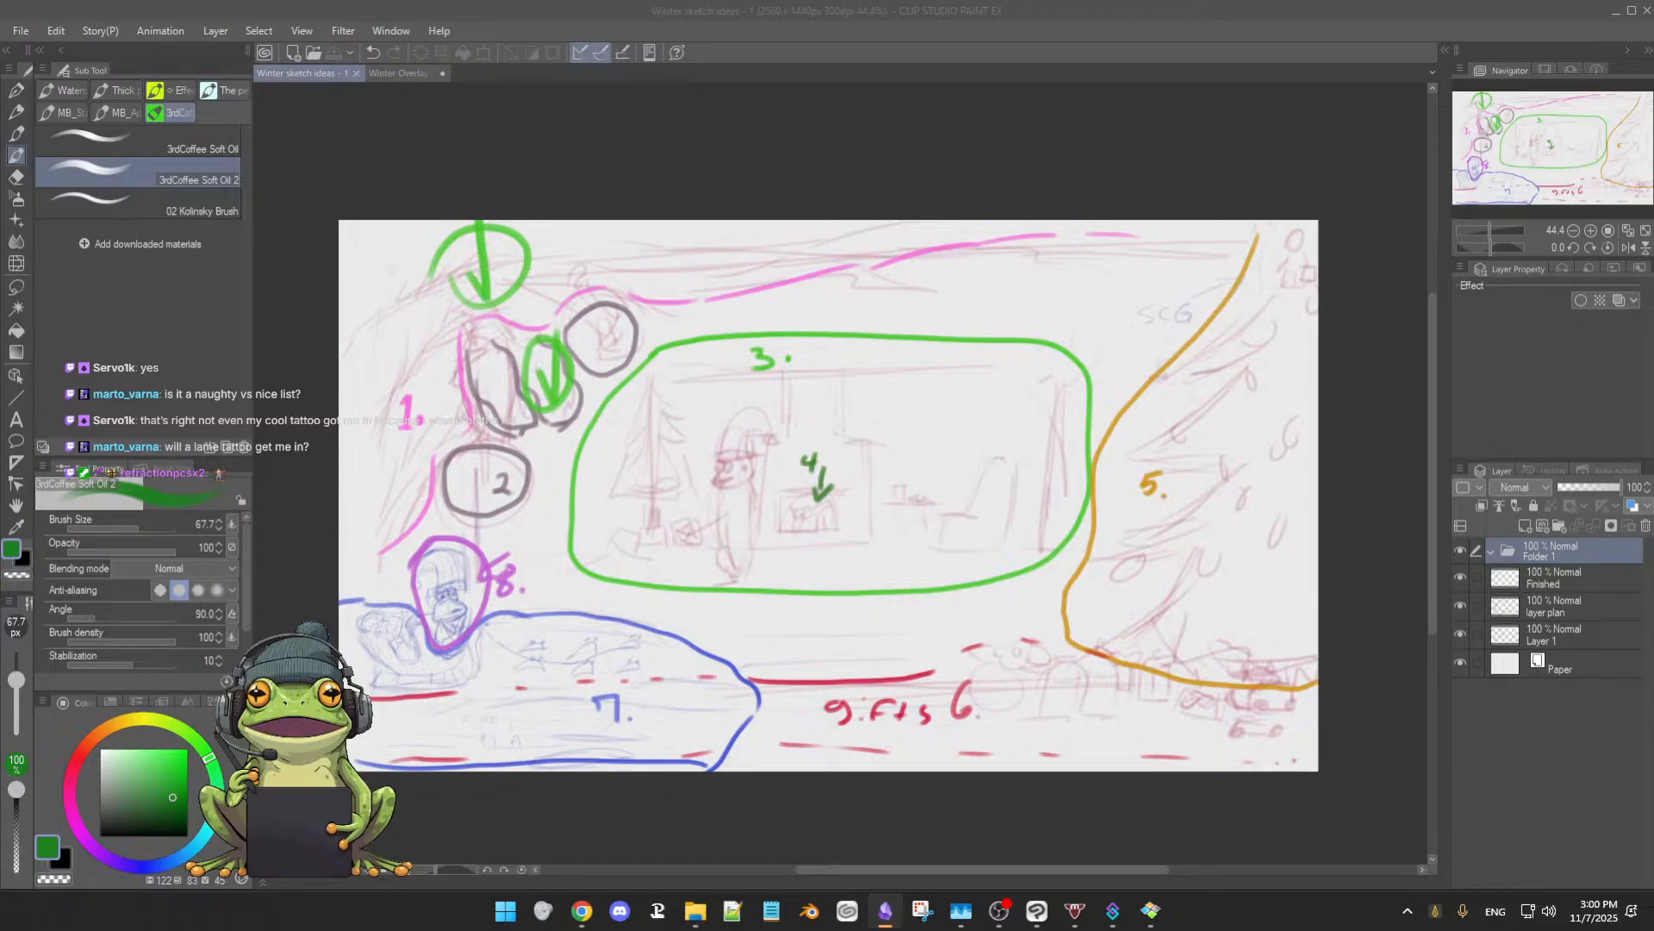
{"action": "left_click", "coordinate": [1212, 160]}
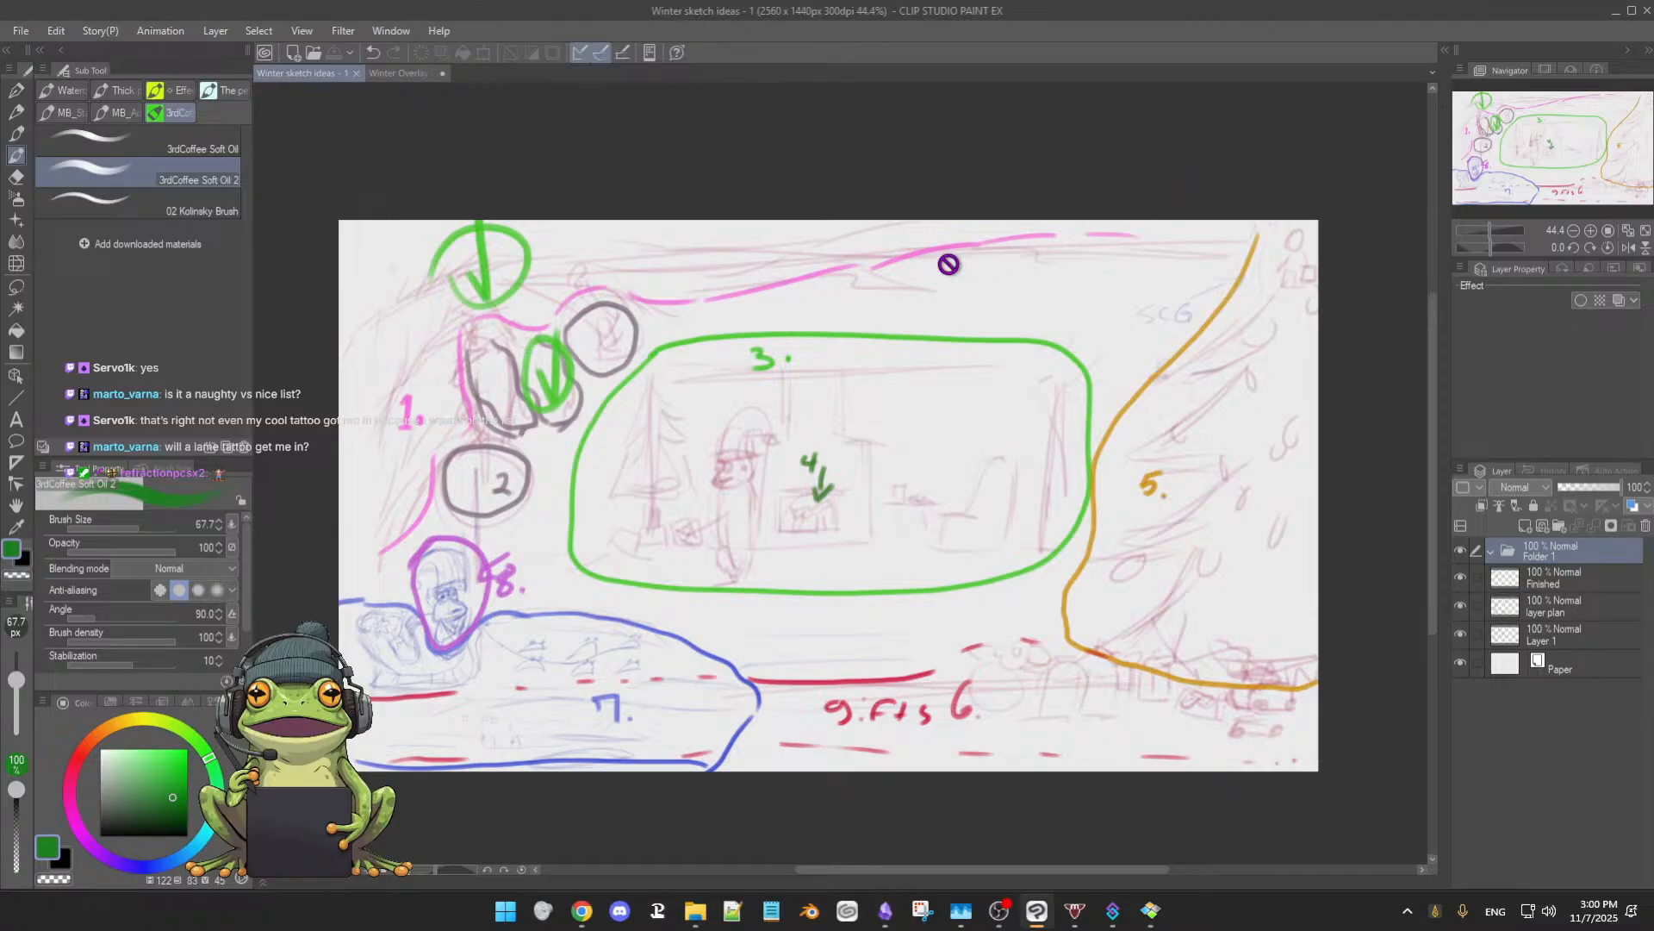
{"action": "scroll", "coordinate": [825, 293], "scroll_direction": "down", "scroll_amount": 1}
{"action": "scroll", "coordinate": [825, 293], "scroll_direction": "down", "scroll_amount": 1}
{"action": "scroll", "coordinate": [825, 293], "scroll_direction": "up", "scroll_amount": 2}
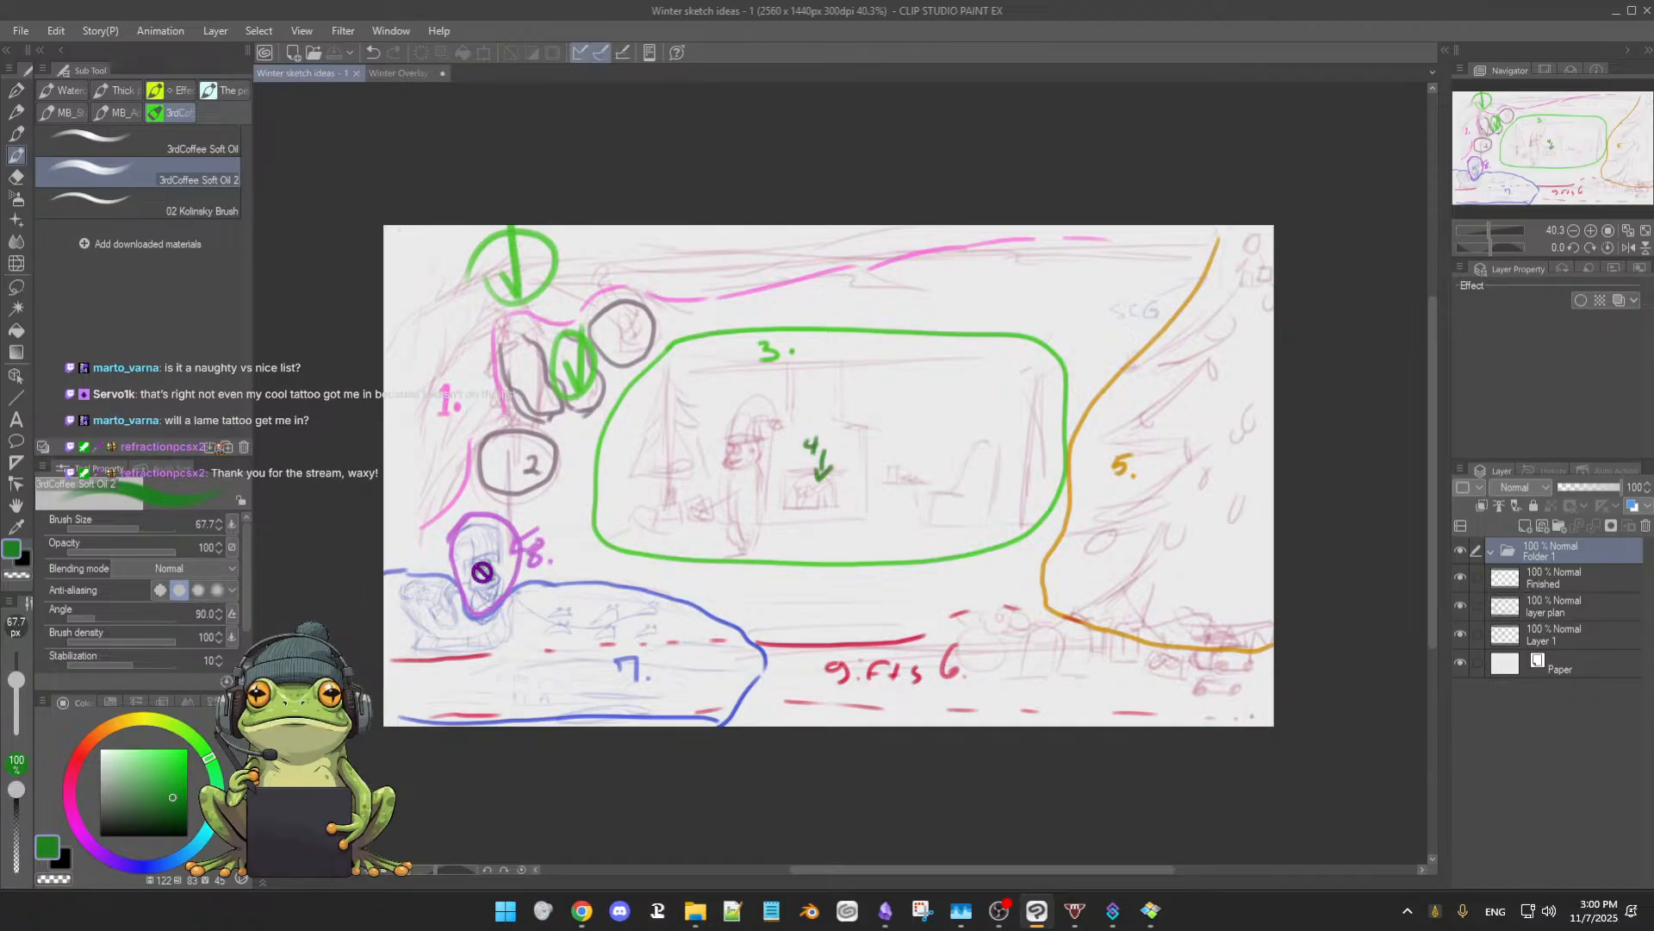
{"action": "scroll", "coordinate": [482, 561], "scroll_direction": "up", "scroll_amount": 1}
{"action": "scroll", "coordinate": [459, 554], "scroll_direction": "up", "scroll_amount": 1}
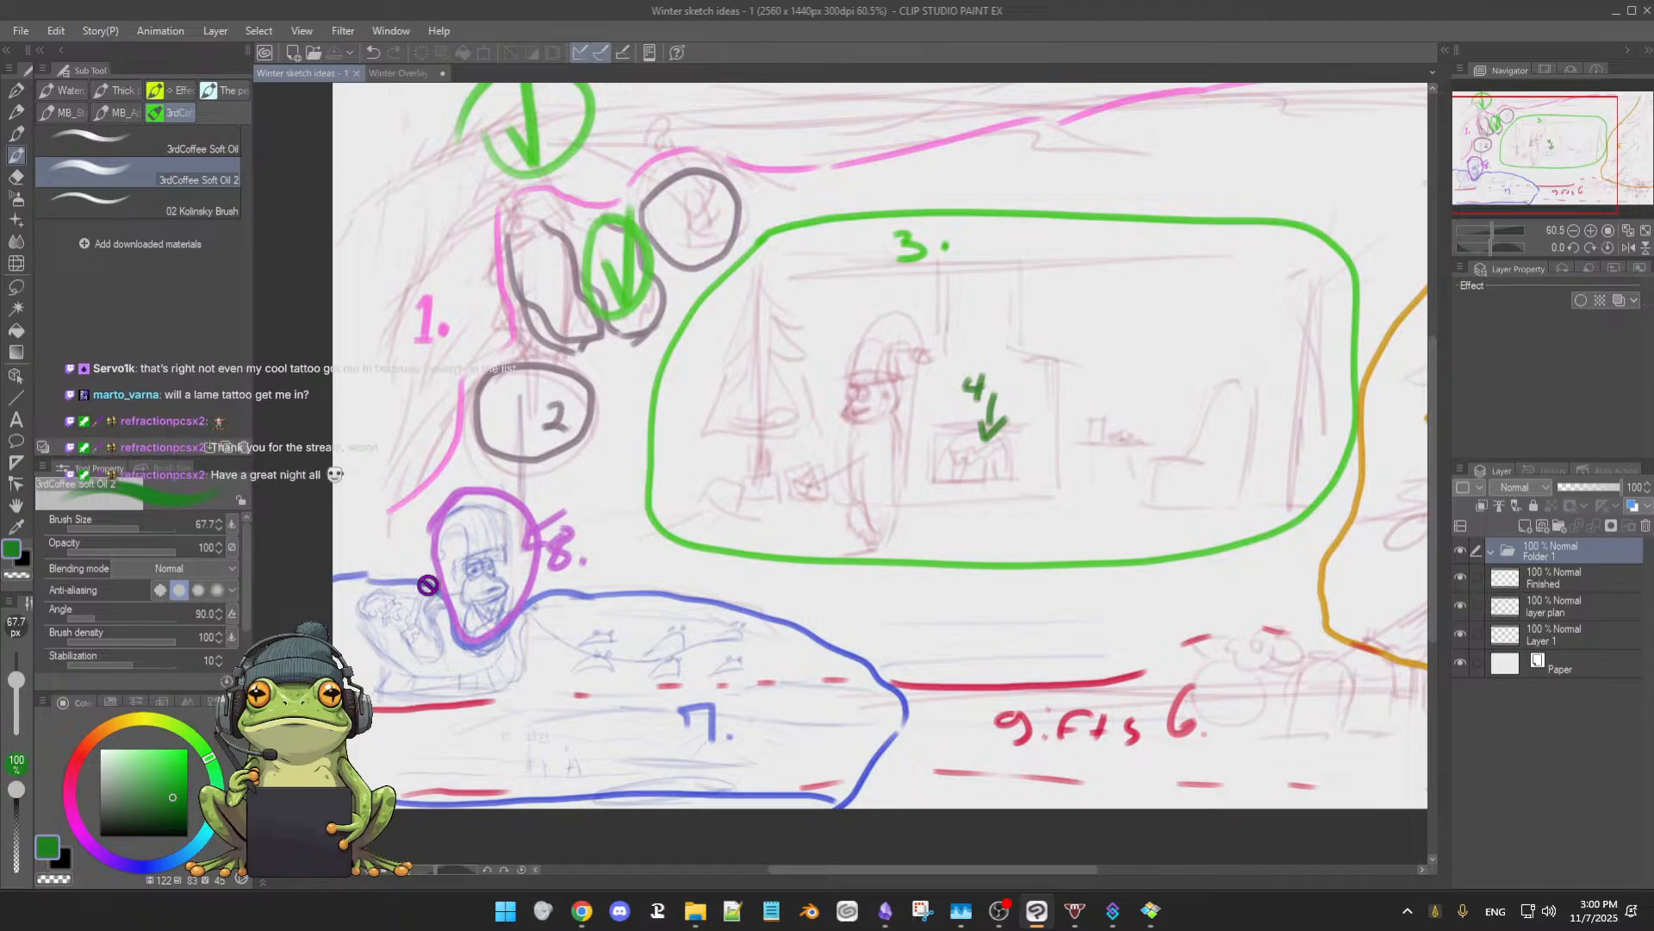